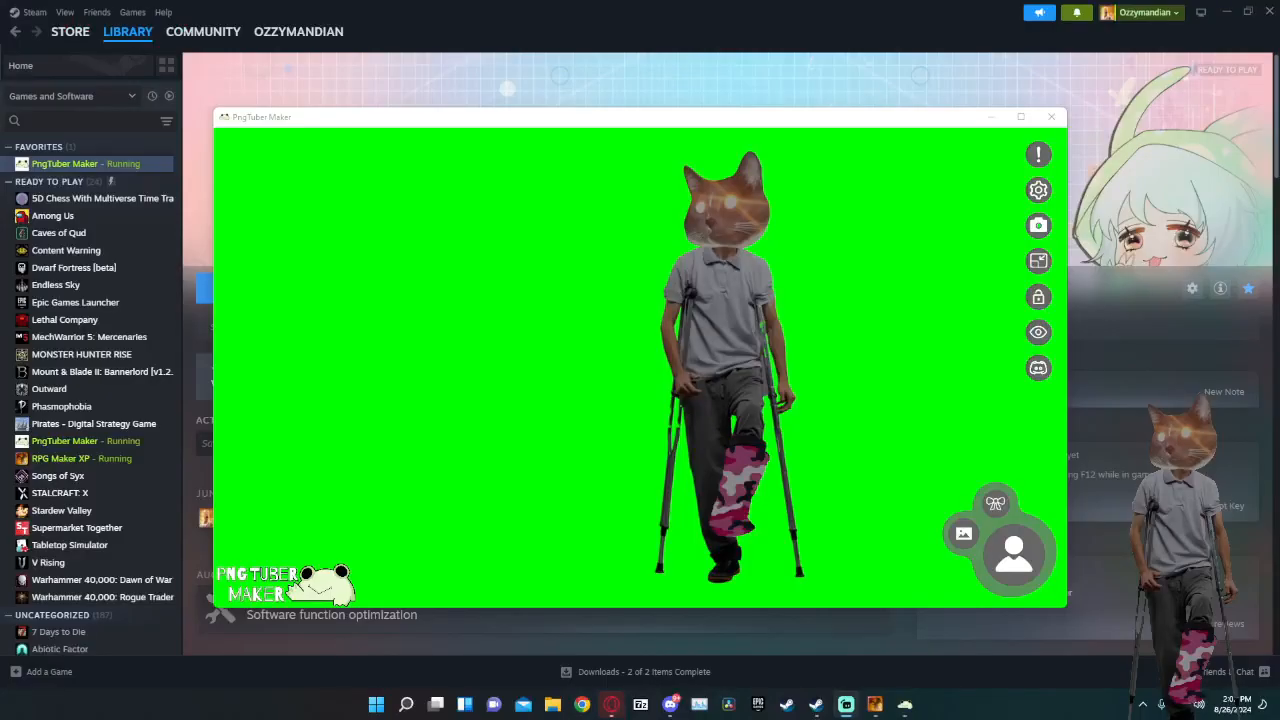
# Minimize the PngTuber Maker and Steam windows to uncover RPG Maker XP and the YouTube results.
pyautogui.click(991, 117)
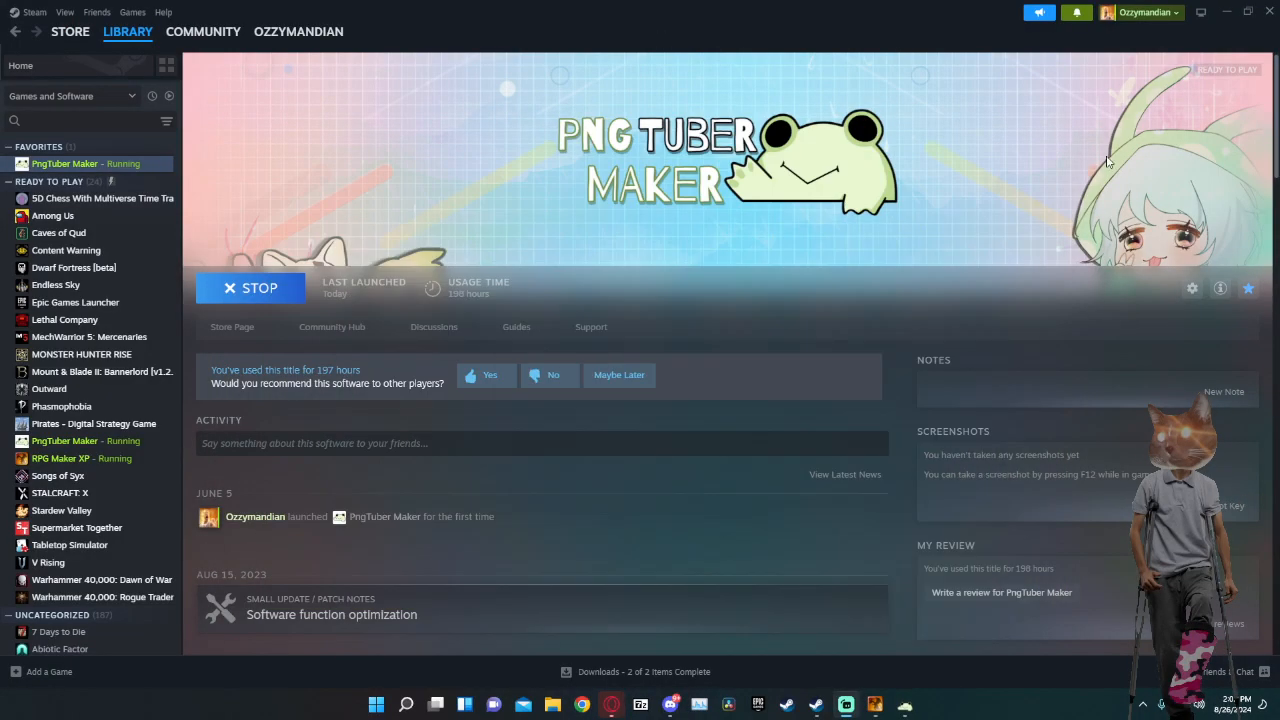
pyautogui.click(1224, 11)
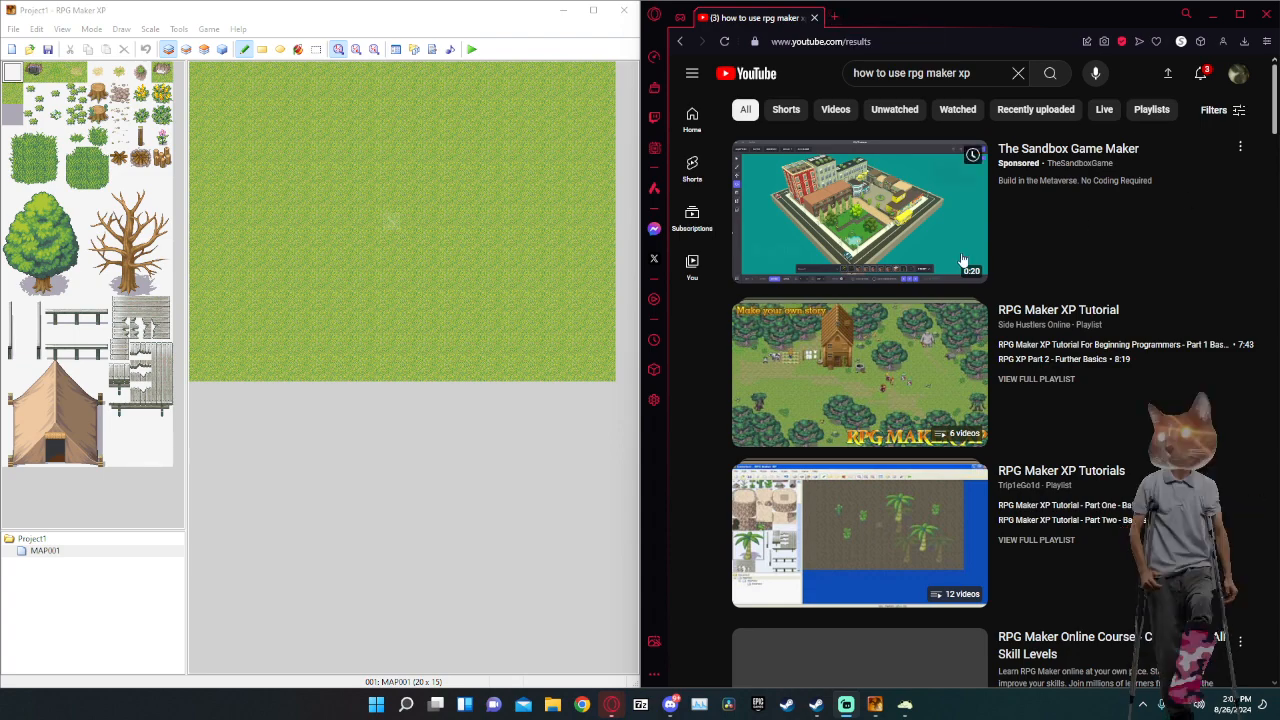
# Browse the YouTube results for RPG Maker XP and open the RPG Maker XP Tutorial playlist by Side Hustlers Online.
pyautogui.scroll(-3, 1083, 243)
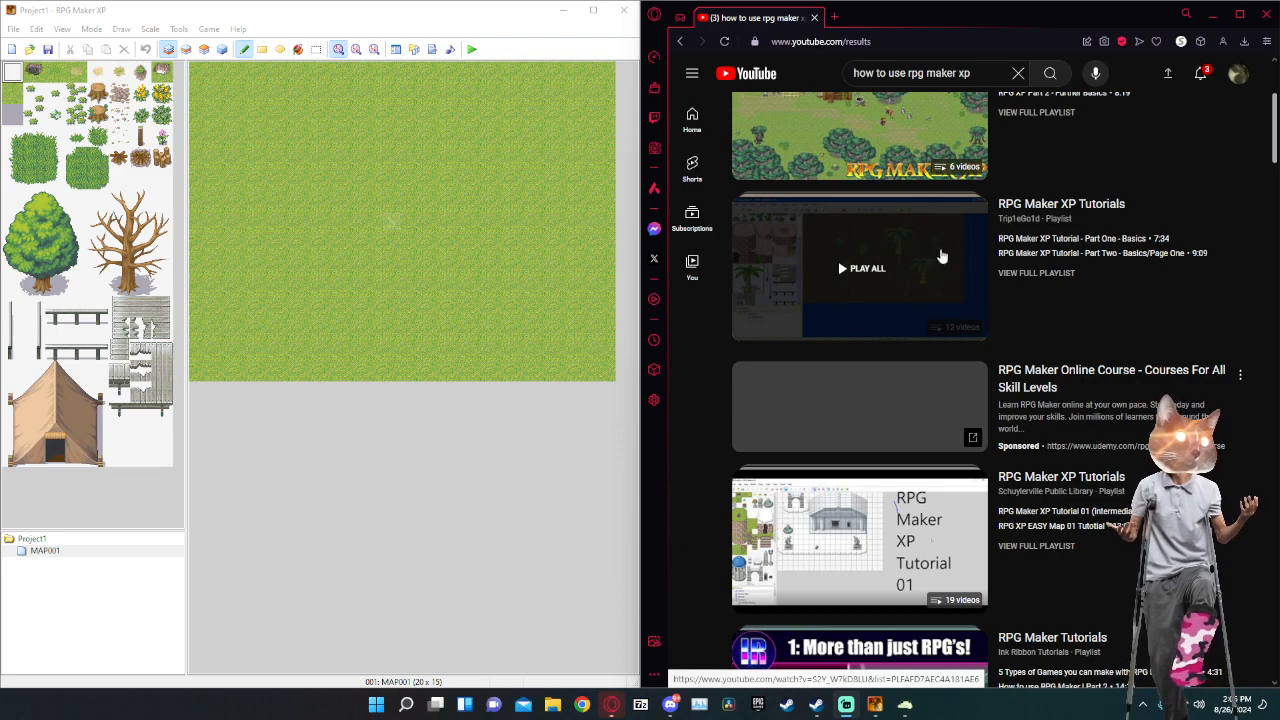
pyautogui.scroll(3, 940, 255)
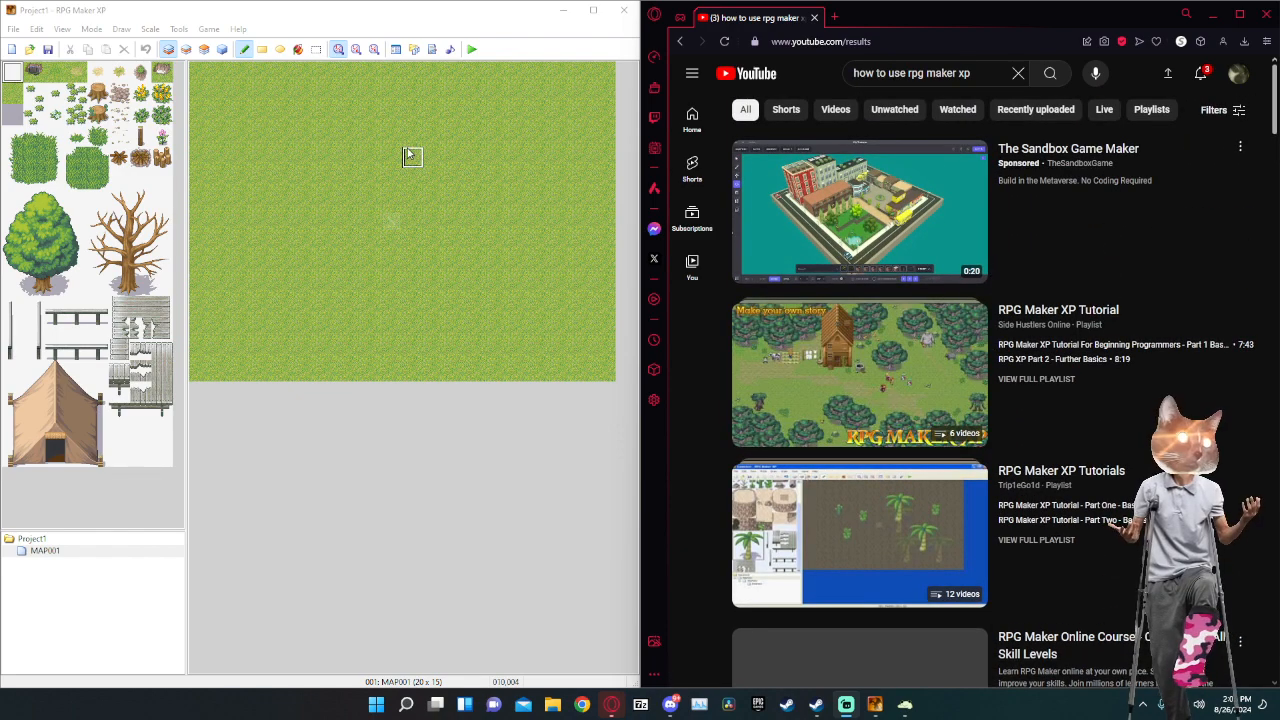
pyautogui.moveTo(124, 250); pyautogui.dragTo(148, 285)
pyautogui.moveTo(95, 178); pyautogui.dragTo(124, 248)
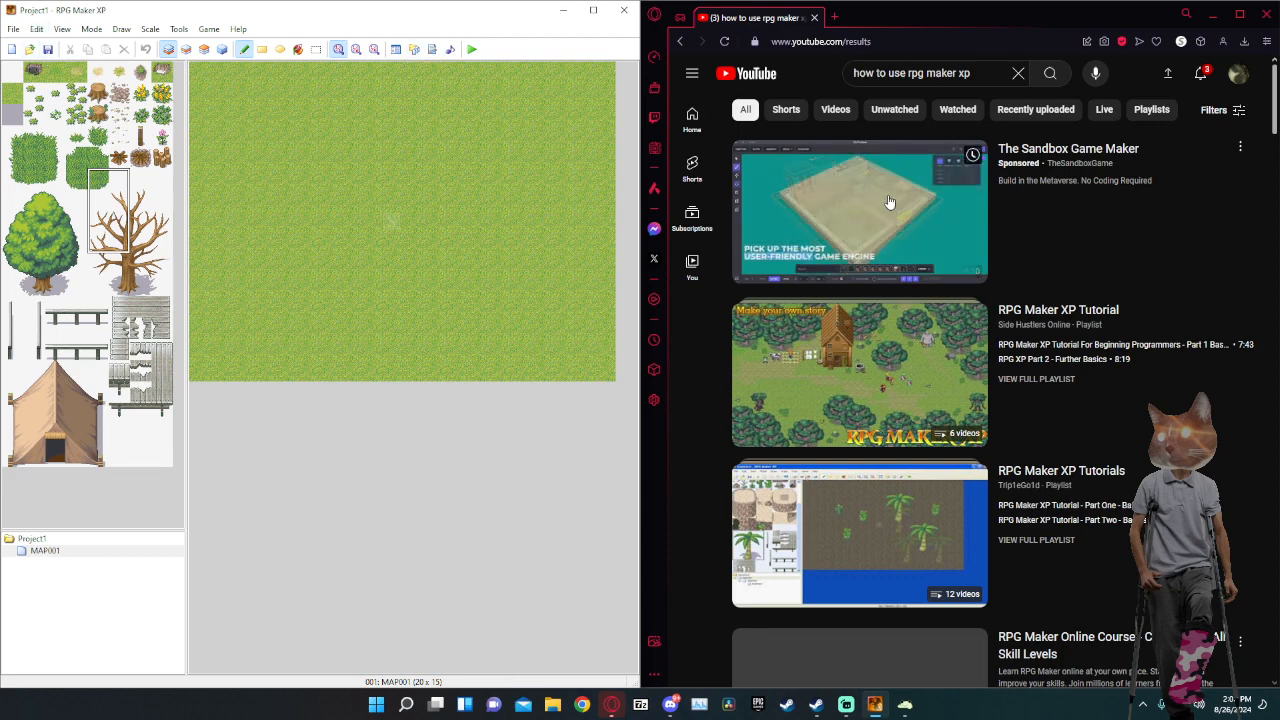
pyautogui.scroll(-1, 940, 238)
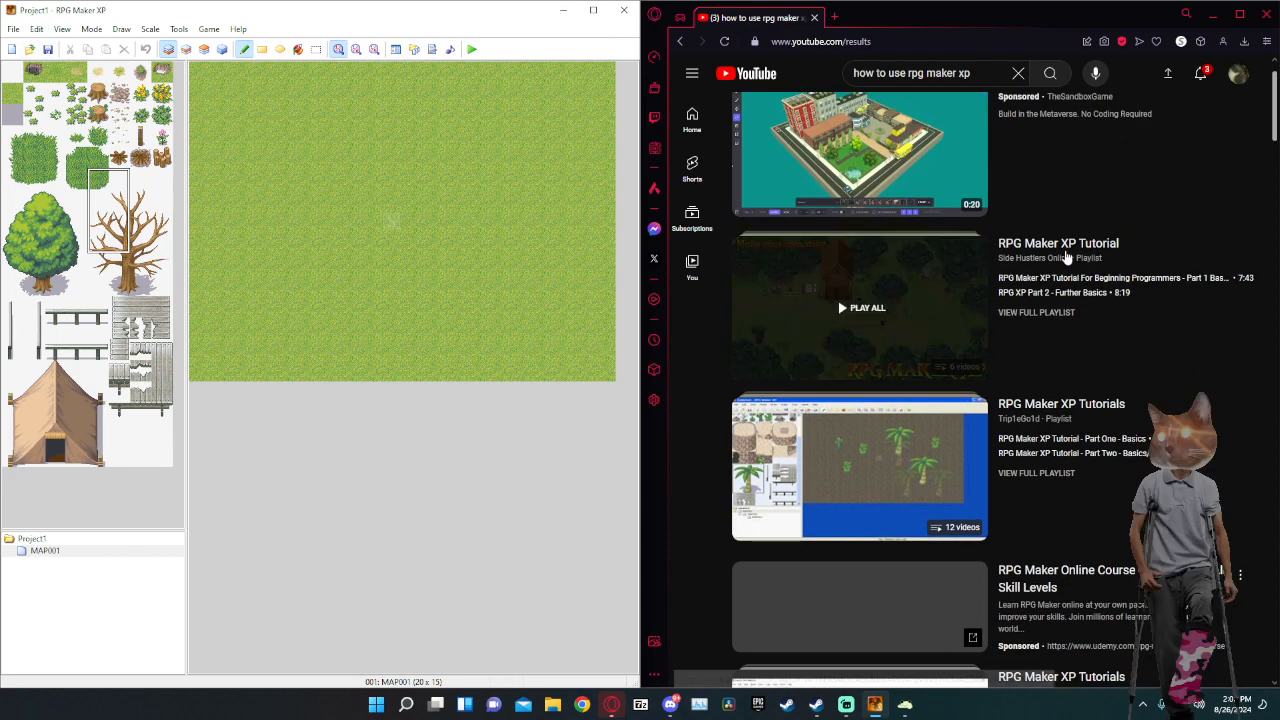
pyautogui.scroll(1, 934, 312)
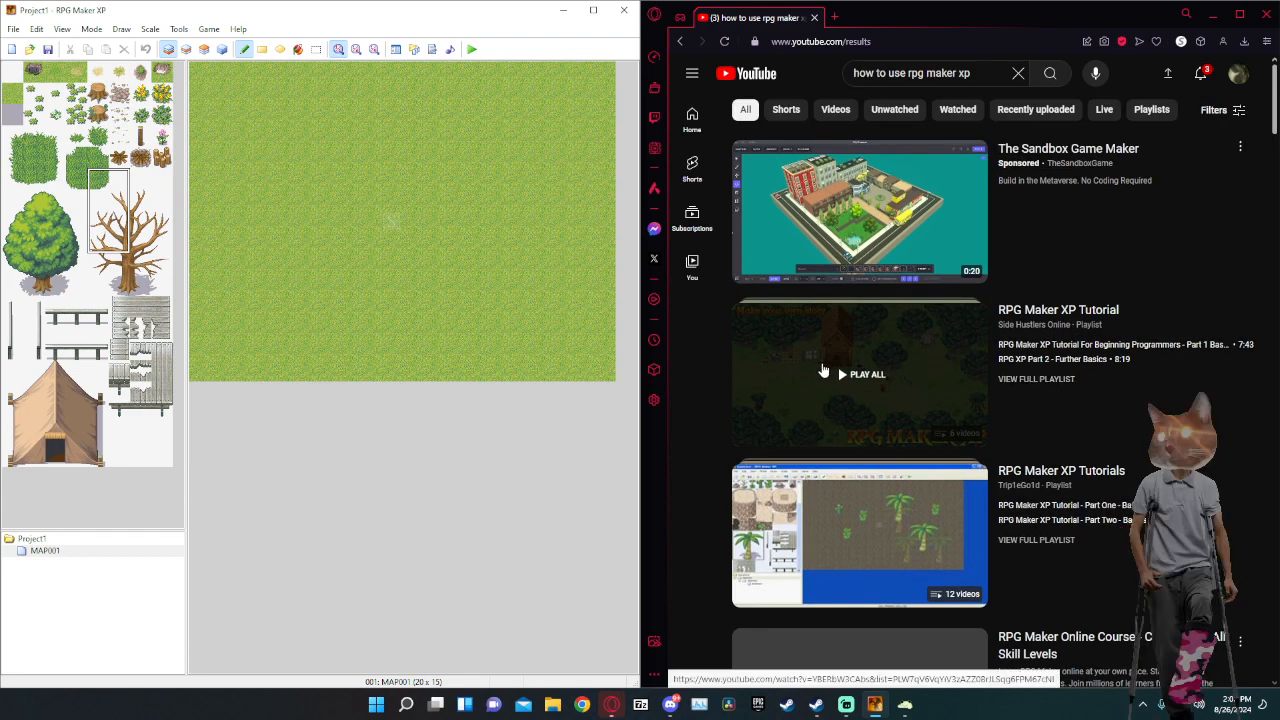
pyautogui.click(822, 371)
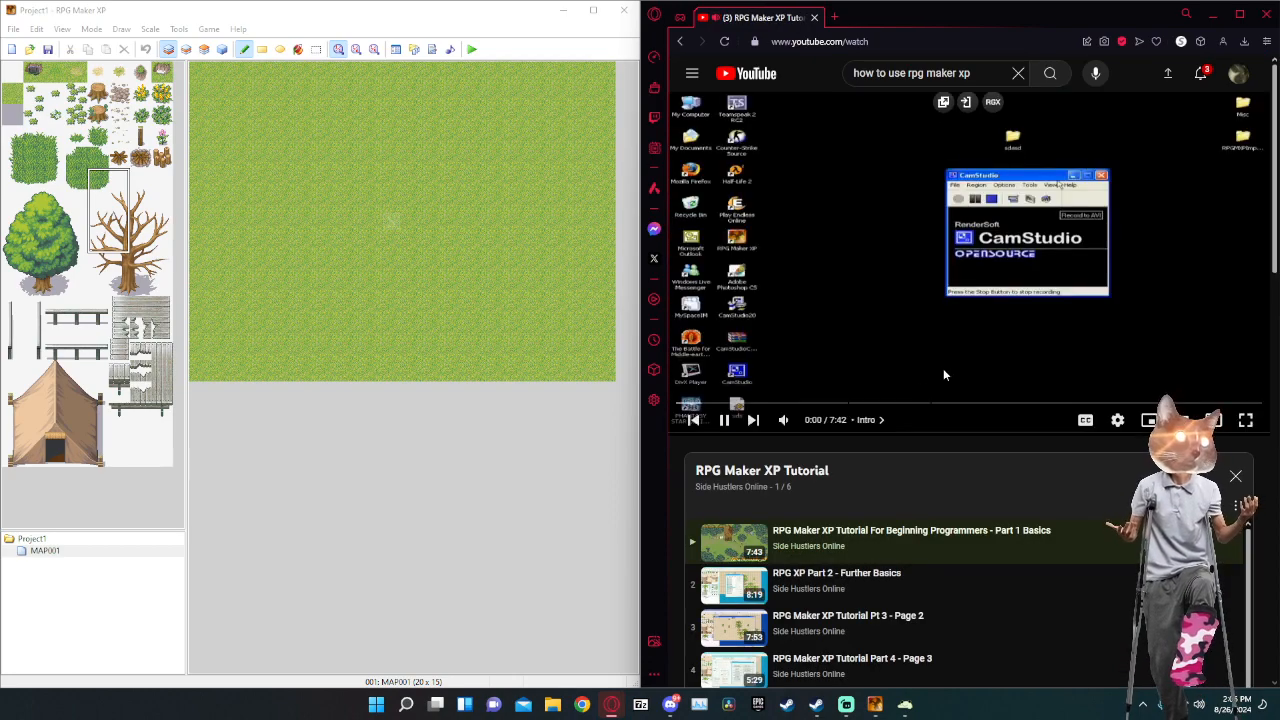
# Pause the Part 1 Basics video, look through the playlist's parts and video details, and resume playback.
pyautogui.click(870, 296)
pyautogui.scroll(-2, 860, 450)
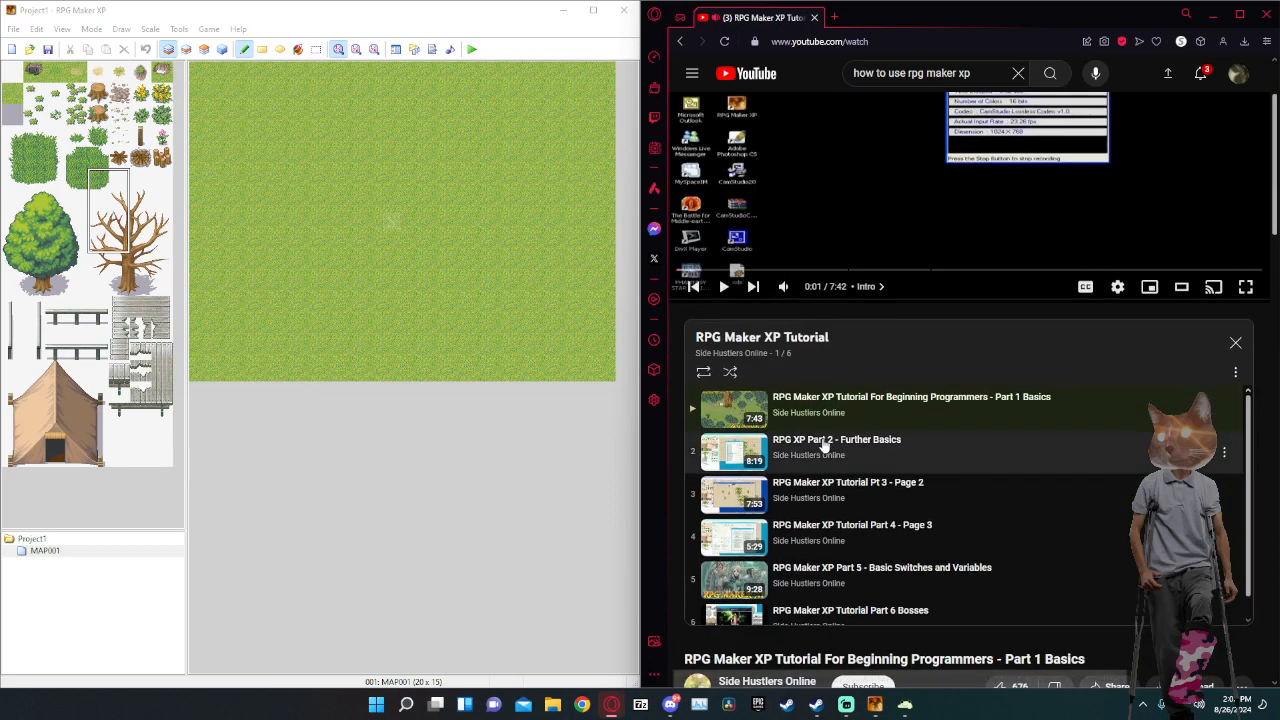
pyautogui.scroll(-2, 766, 600)
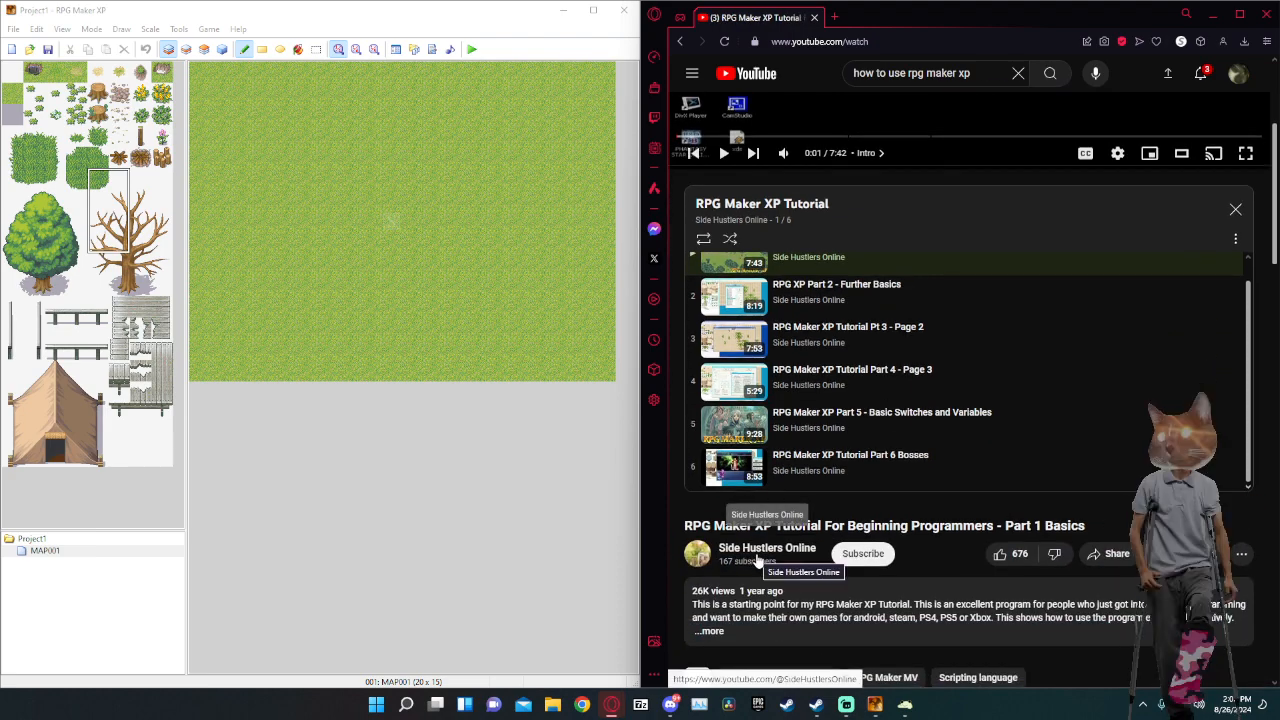
pyautogui.scroll(3, 762, 557)
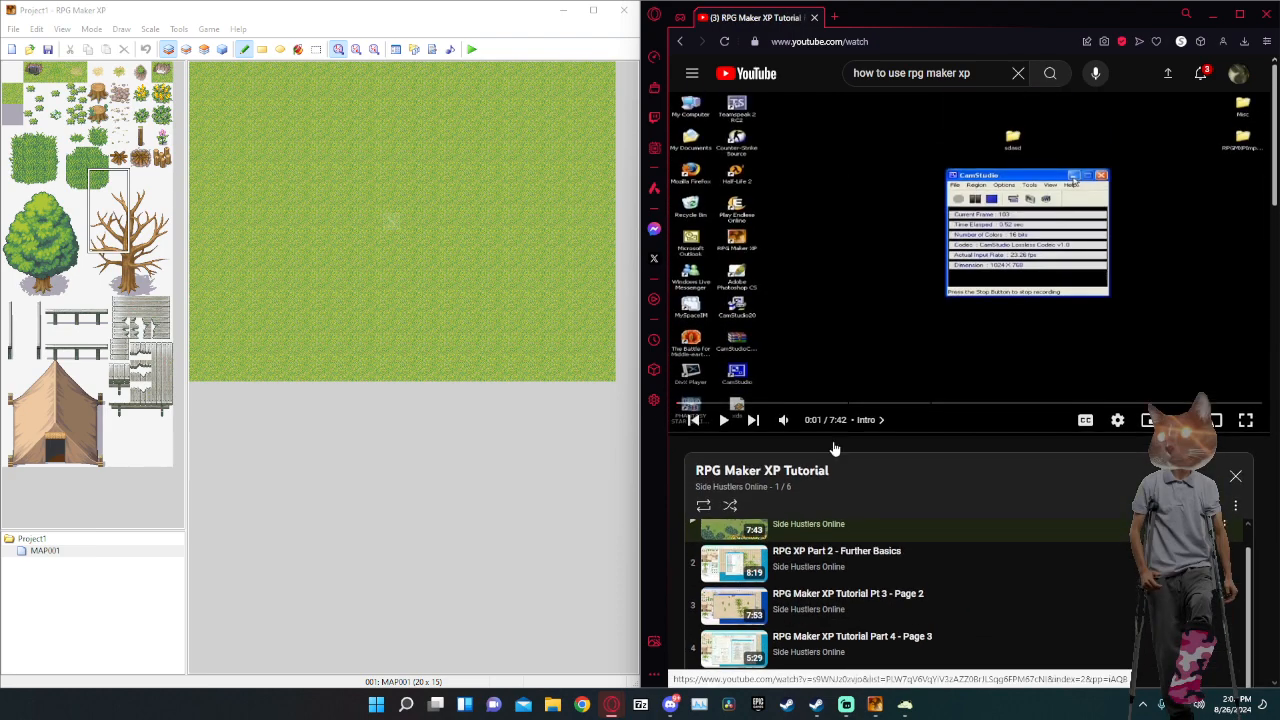
pyautogui.click(902, 312)
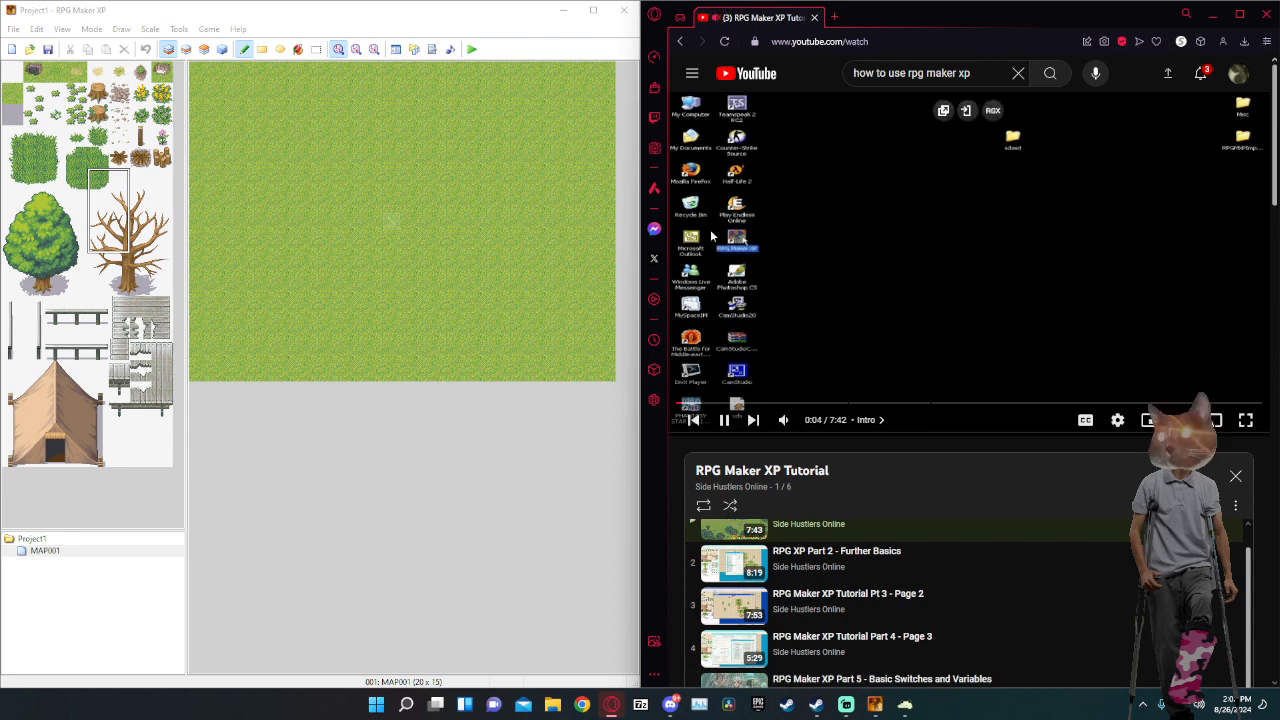
# Review the playlist entries again while the Part 1 video plays, briefly pausing and resuming it.
pyautogui.scroll(-5, 963, 331)
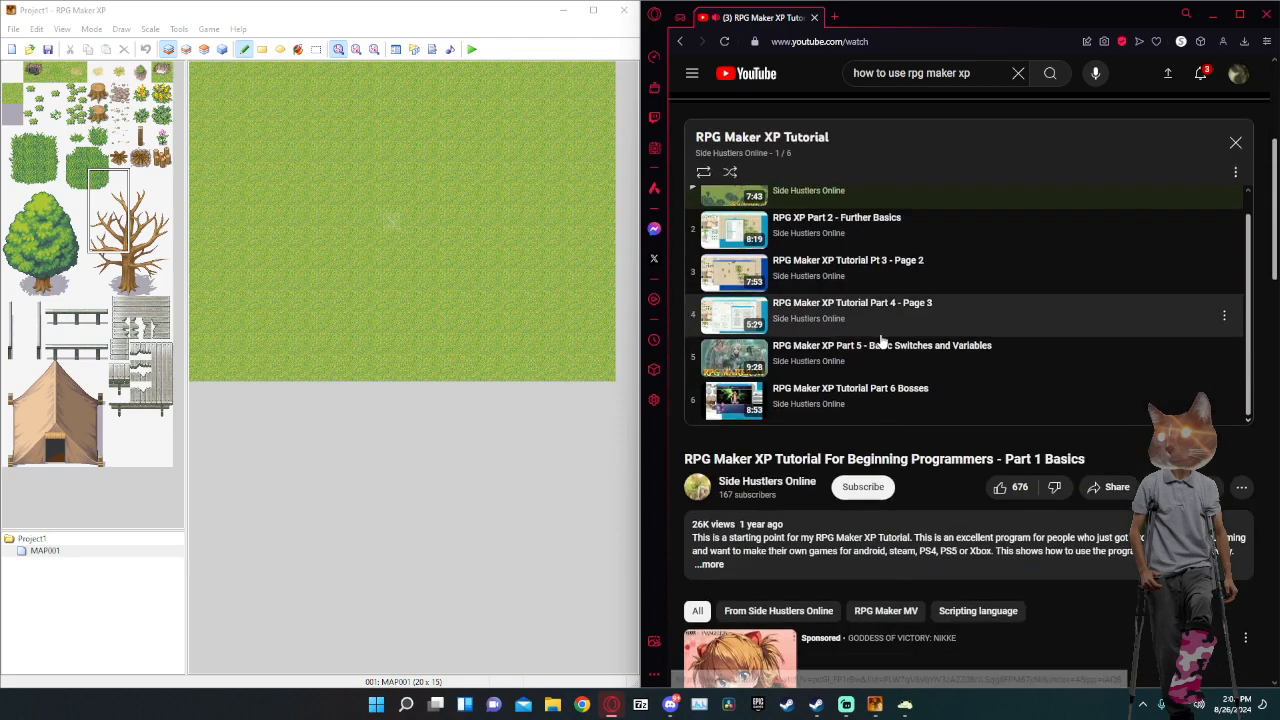
pyautogui.scroll(5, 813, 371)
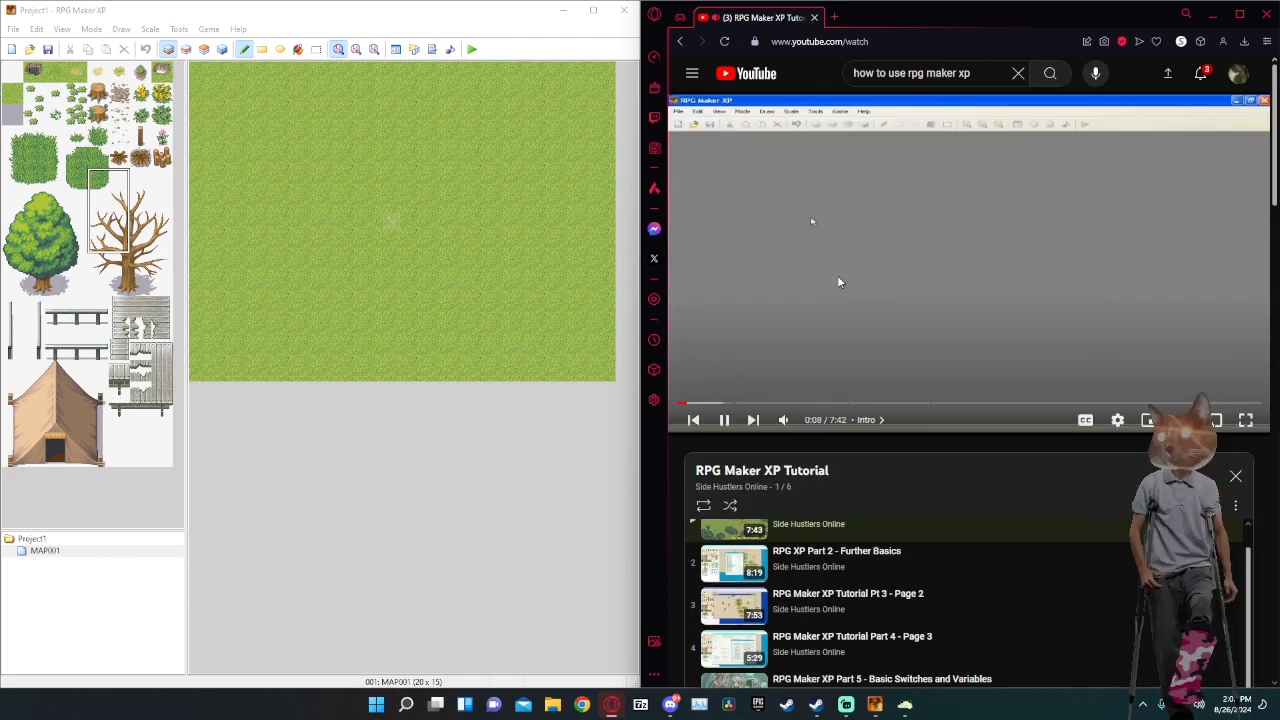
pyautogui.scroll(-1, 838, 278)
pyautogui.scroll(1, 838, 278)
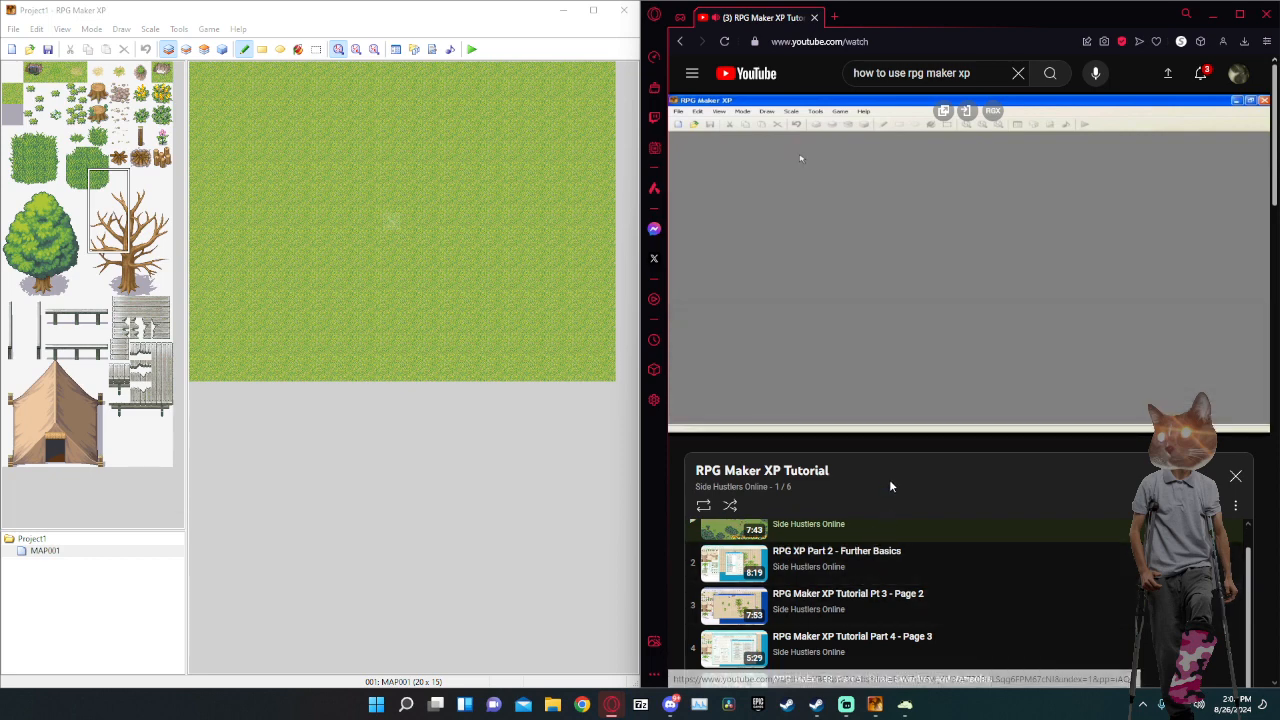
pyautogui.scroll(1, 885, 530)
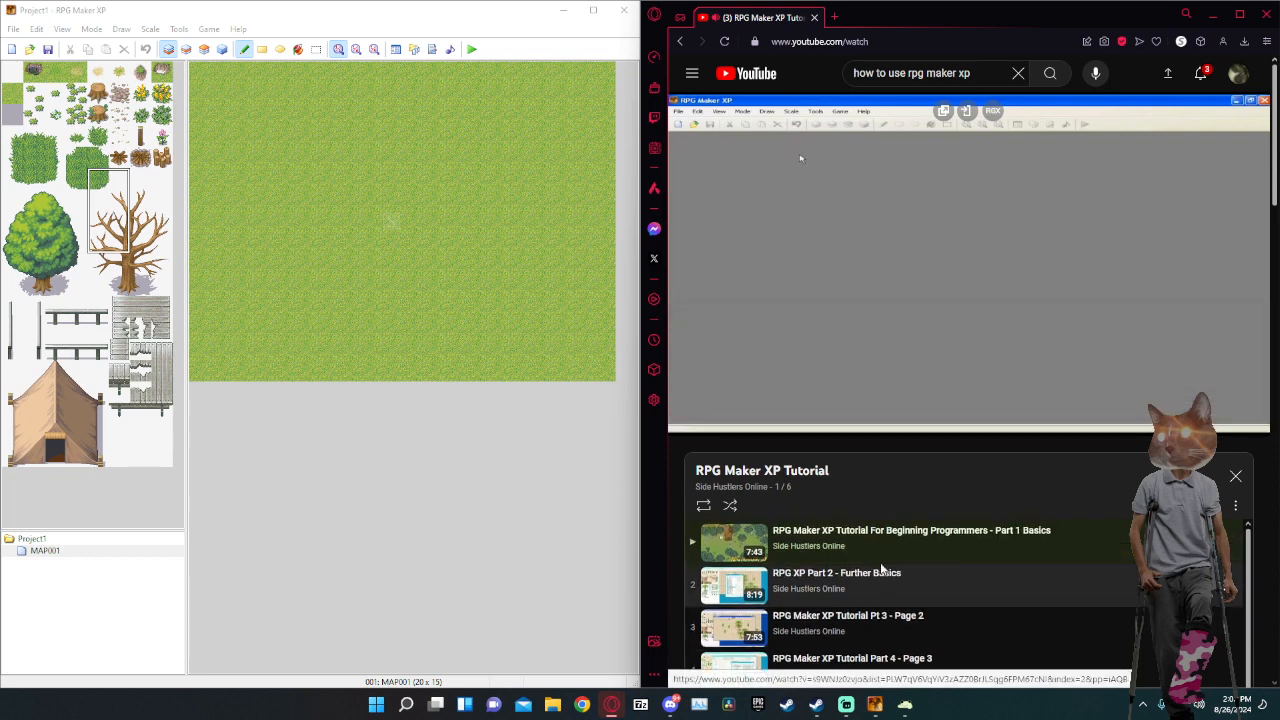
pyautogui.click(858, 305)
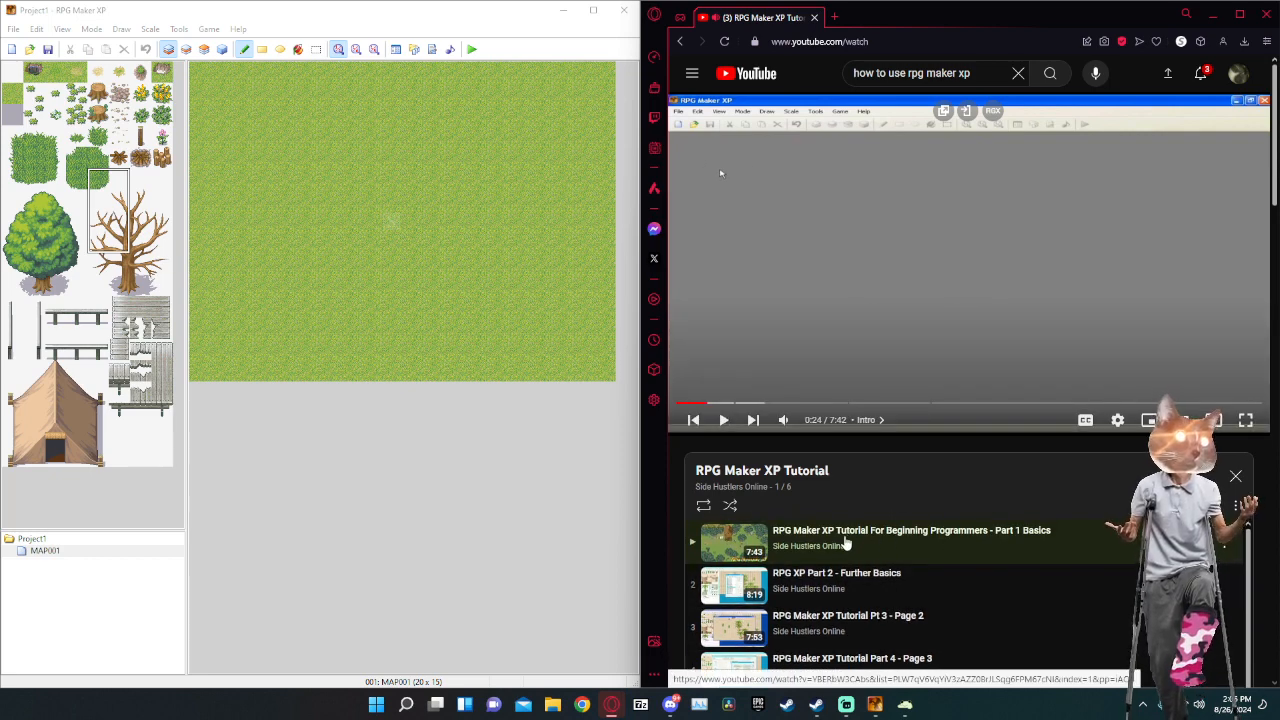
pyautogui.click(956, 293)
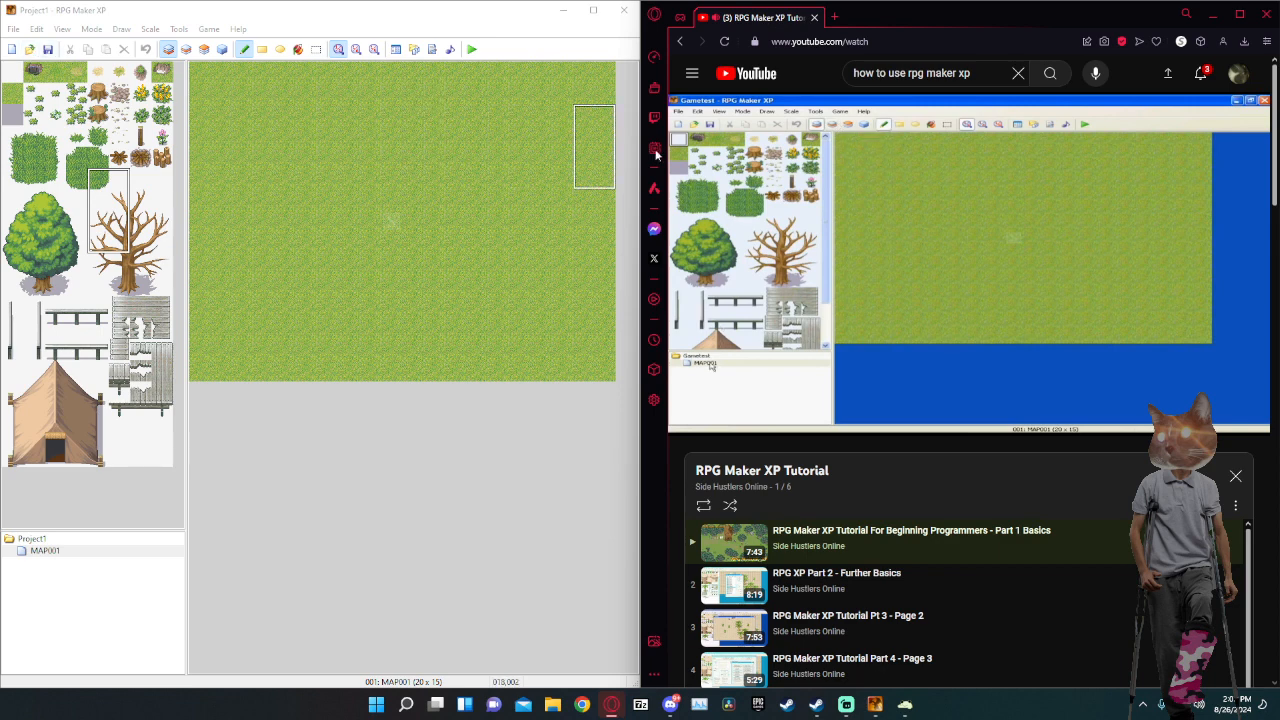
# Create a new map MAP002 under MAP001 with the Grassland tileset, width 20 and height 20.
pyautogui.click(44, 555)
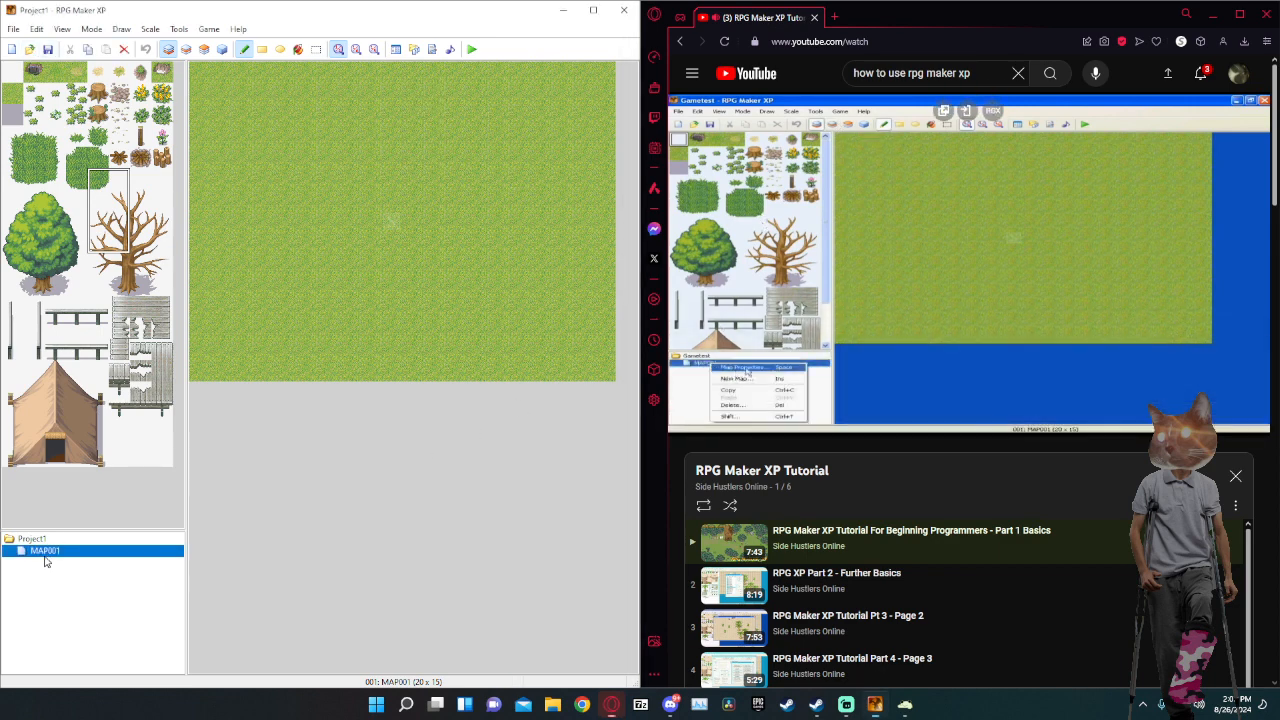
pyautogui.rightClick(47, 555)
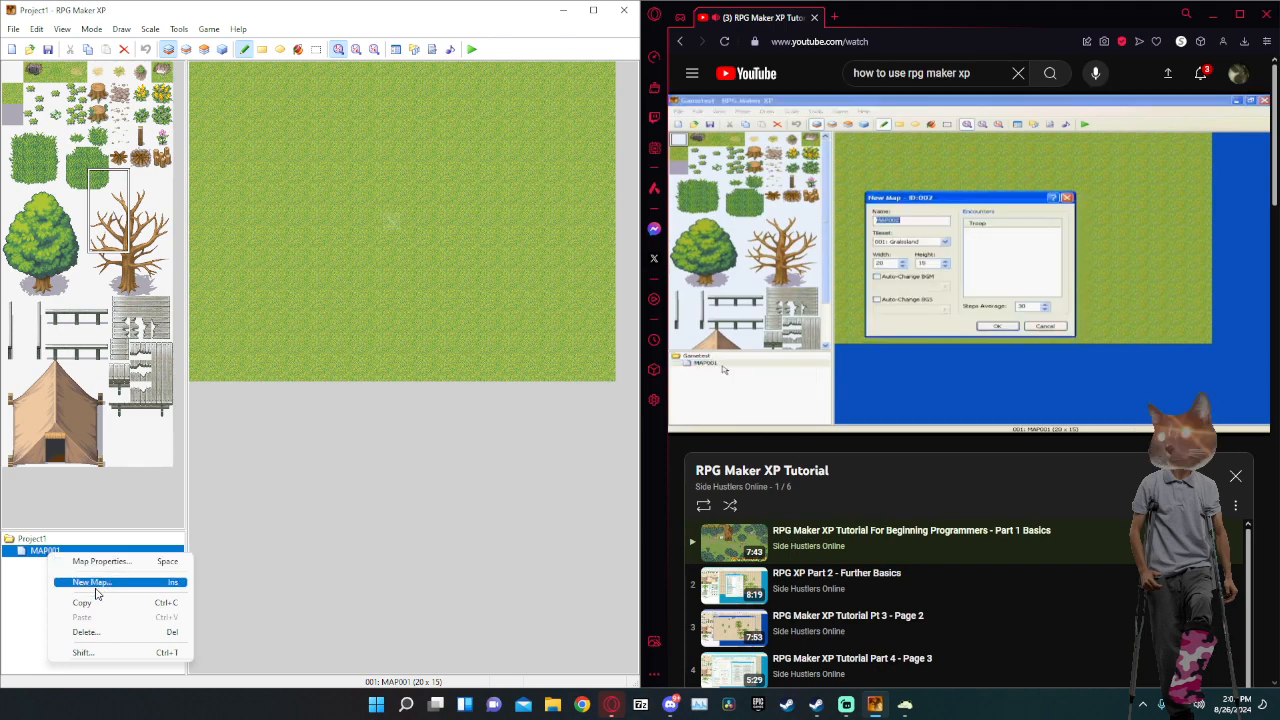
pyautogui.click(92, 582)
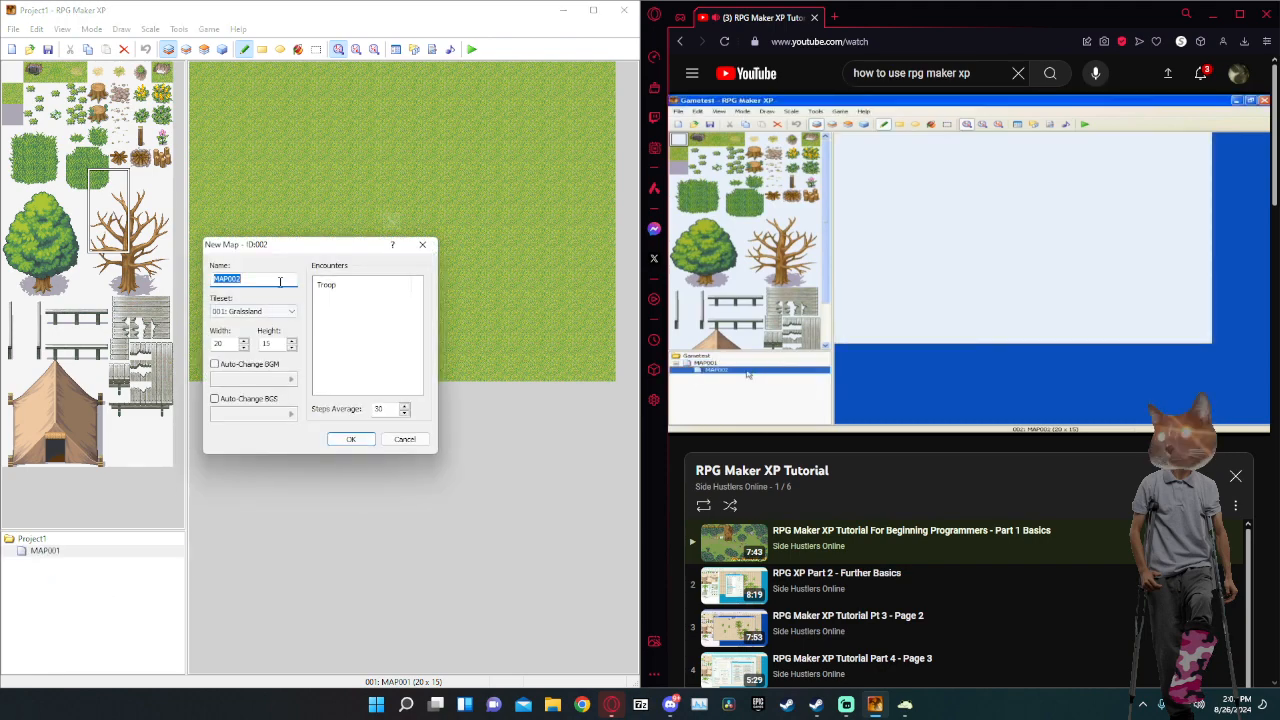
pyautogui.click(292, 342)
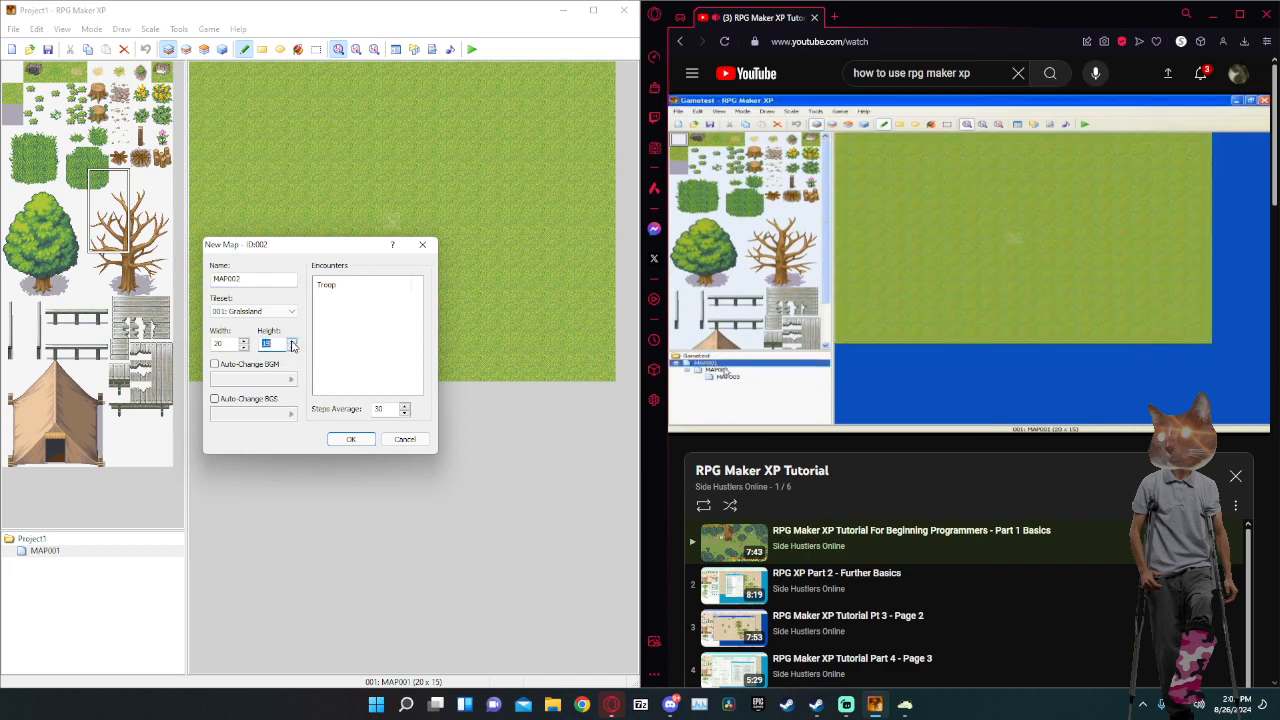
pyautogui.click(256, 280)
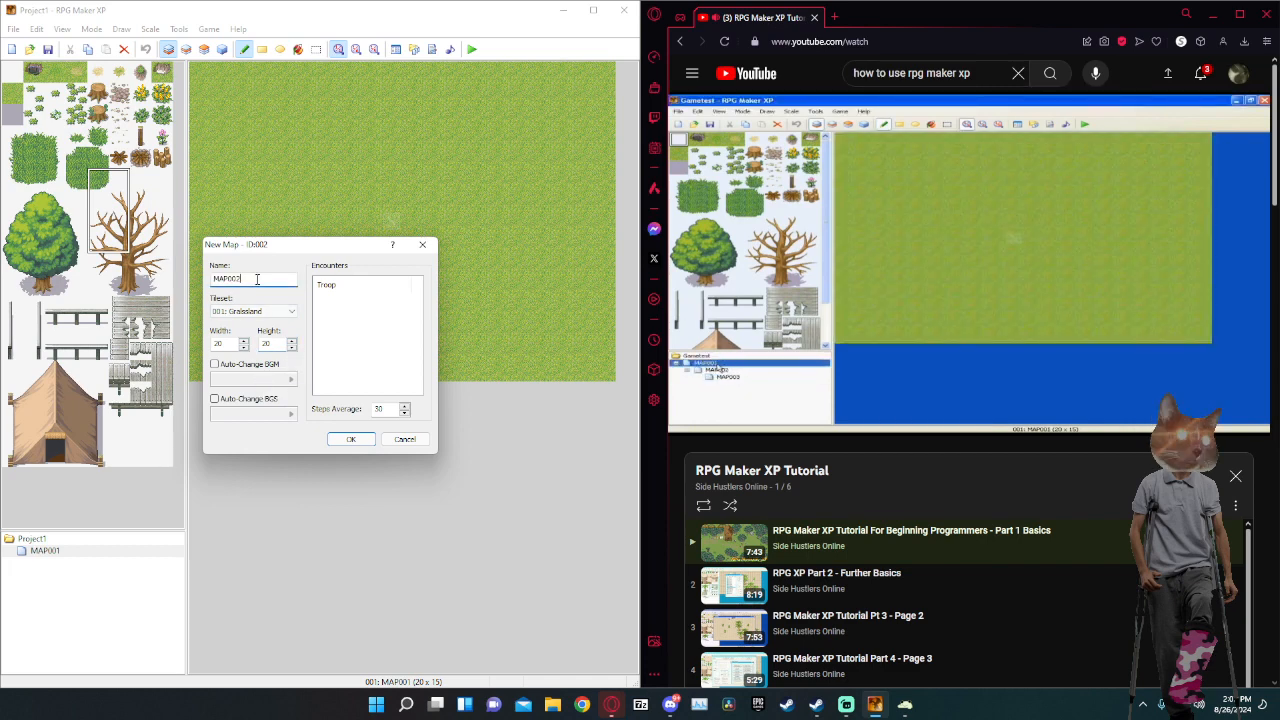
pyautogui.click(350, 439)
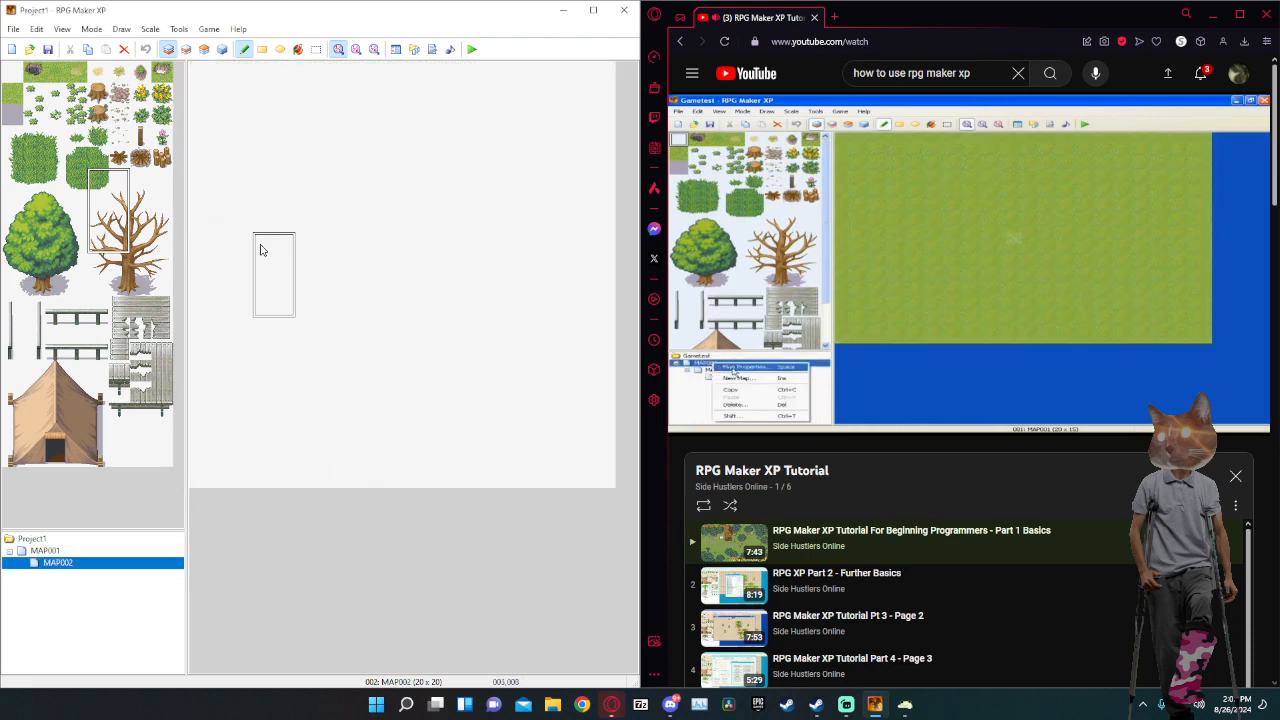
# Change MAP002's tileset to 002: Woods and look through its tiles.
pyautogui.rightClick(67, 568)
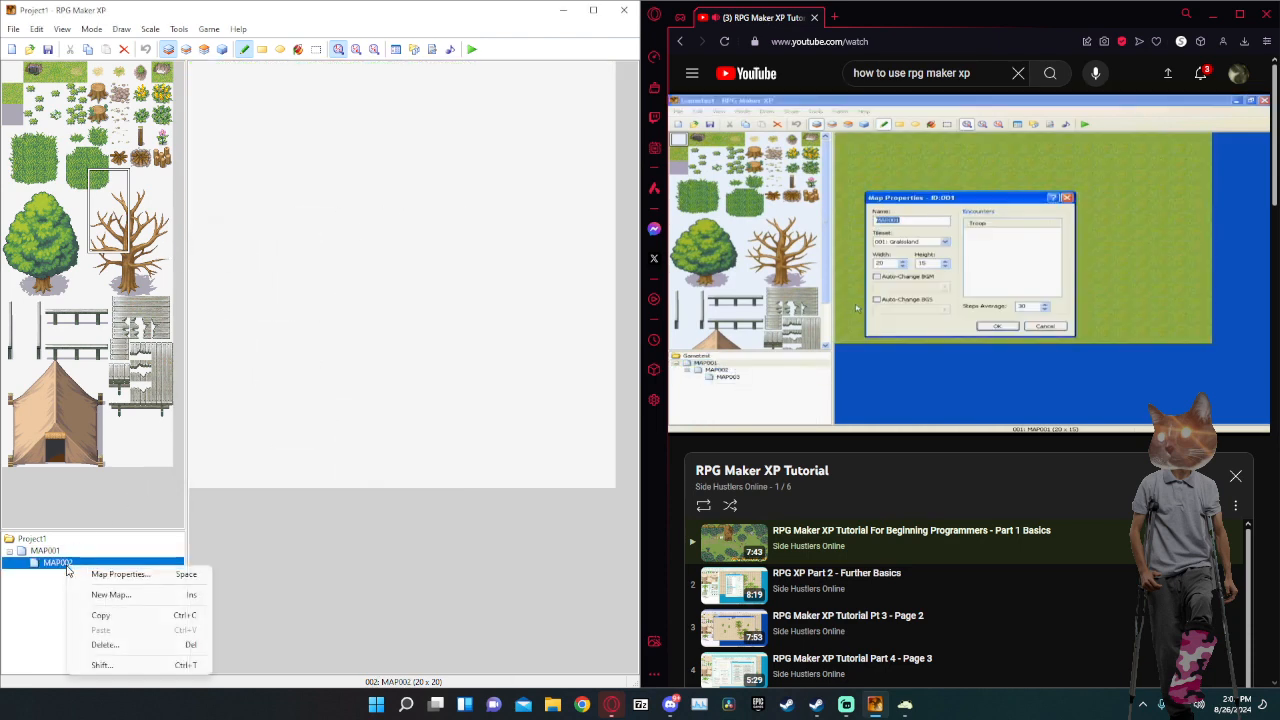
pyautogui.click(112, 574)
pyautogui.click(262, 311)
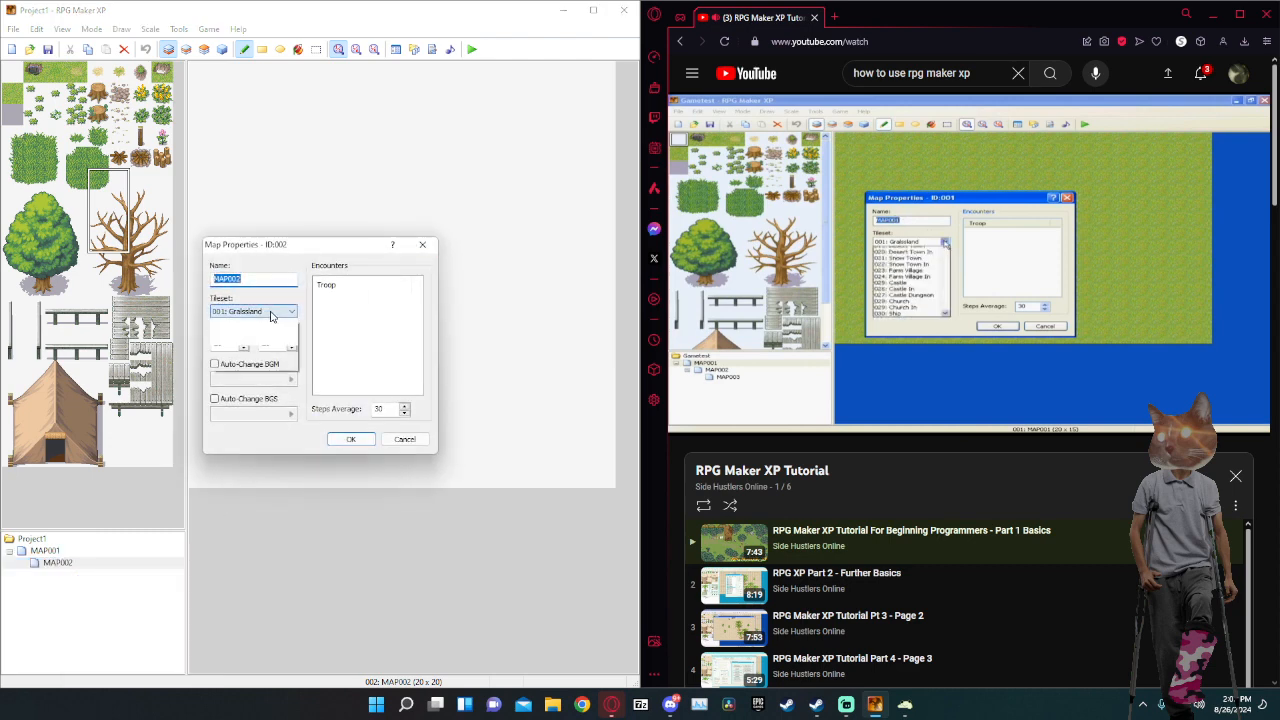
pyautogui.click(259, 333)
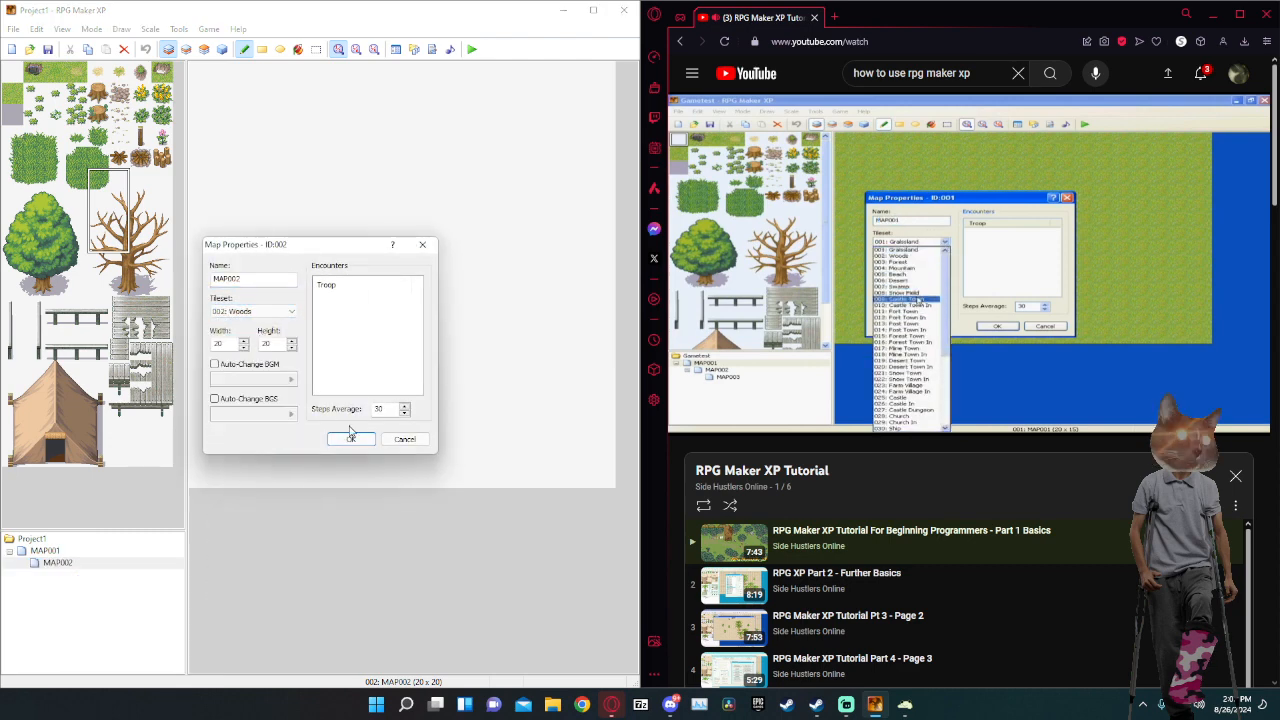
pyautogui.click(350, 439)
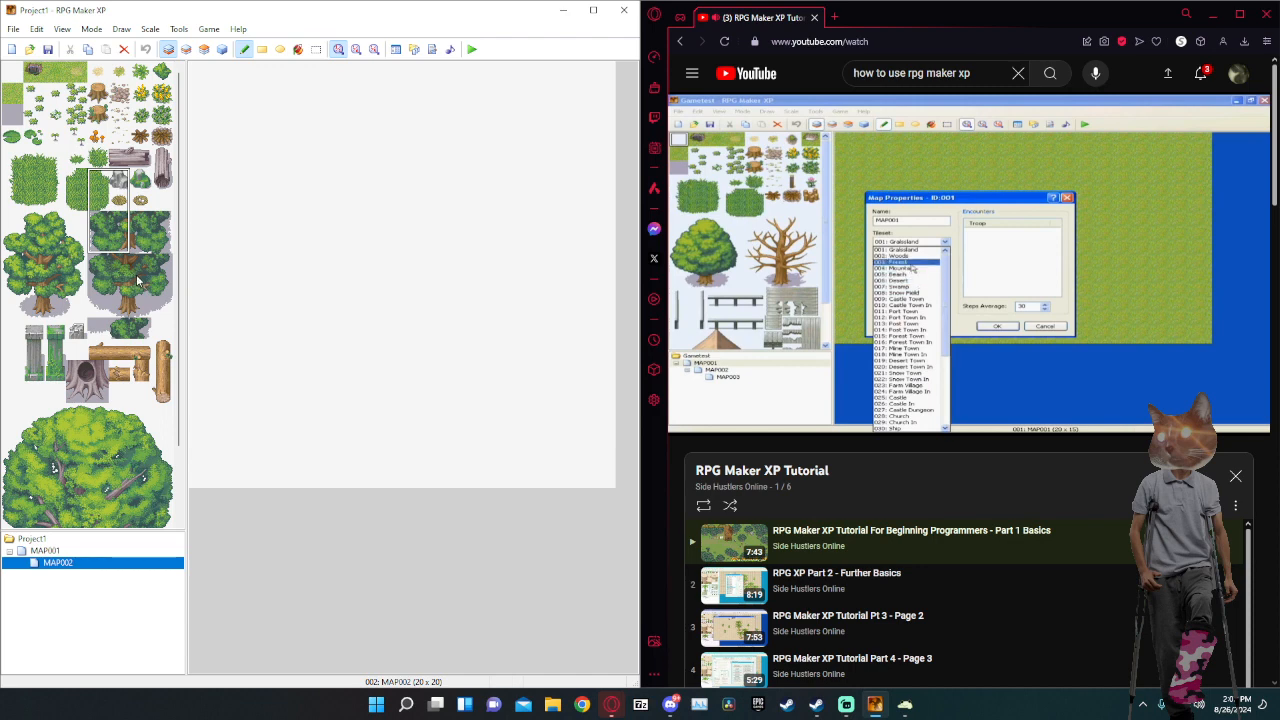
pyautogui.scroll(-2, 124, 240)
pyautogui.scroll(2, 82, 414)
pyautogui.scroll(-3, 117, 365)
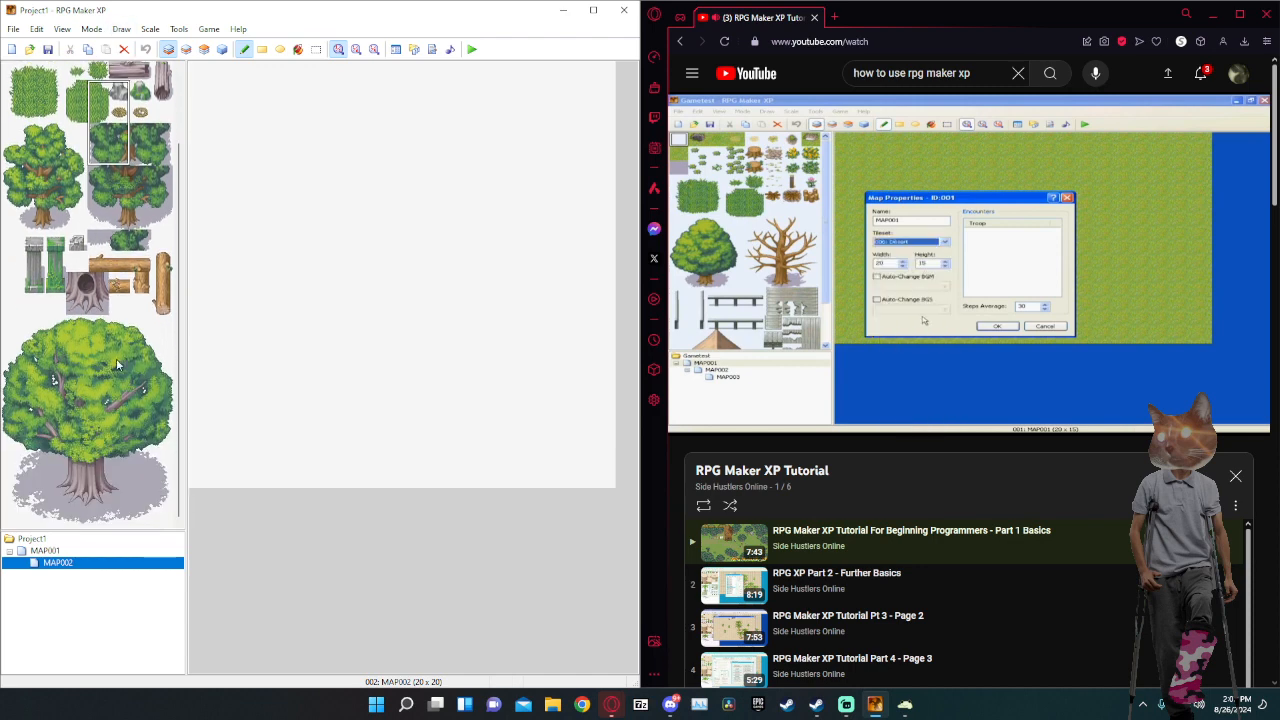
# Set MAP002's tileset to 006: Desert and select a strip of sand tiles four wide and one high from the palette.
pyautogui.rightClick(74, 563)
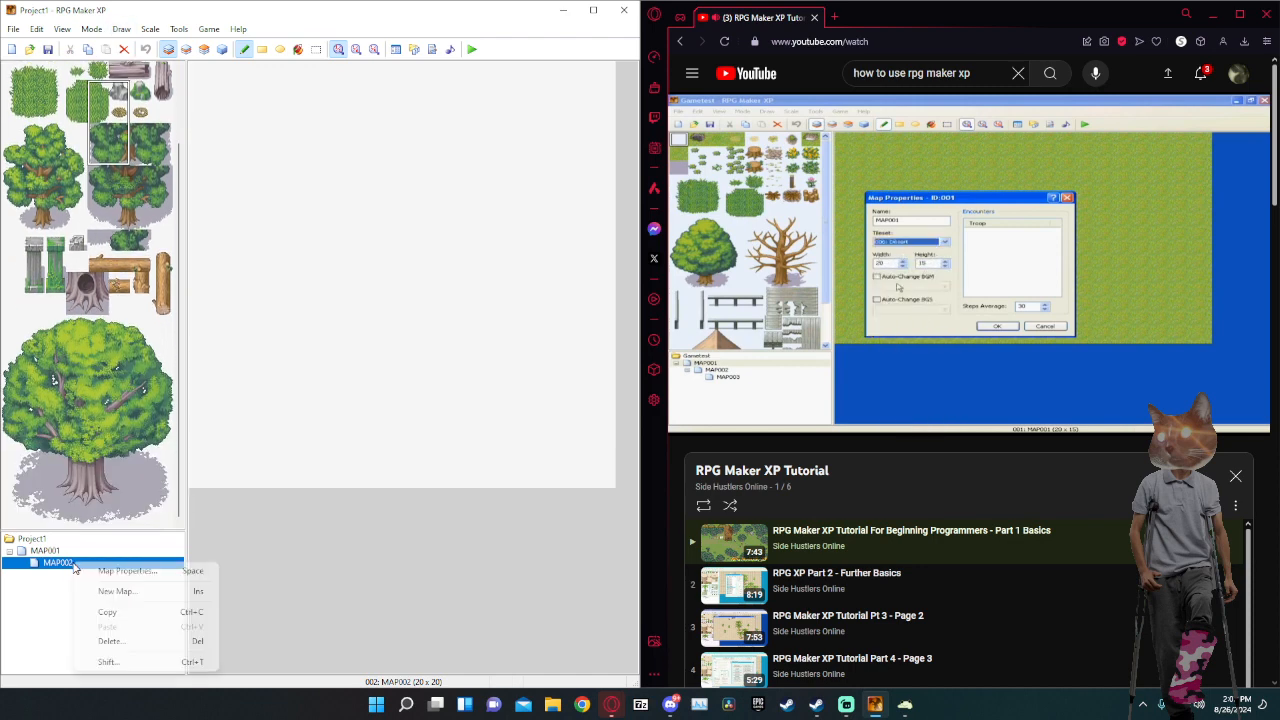
pyautogui.click(146, 572)
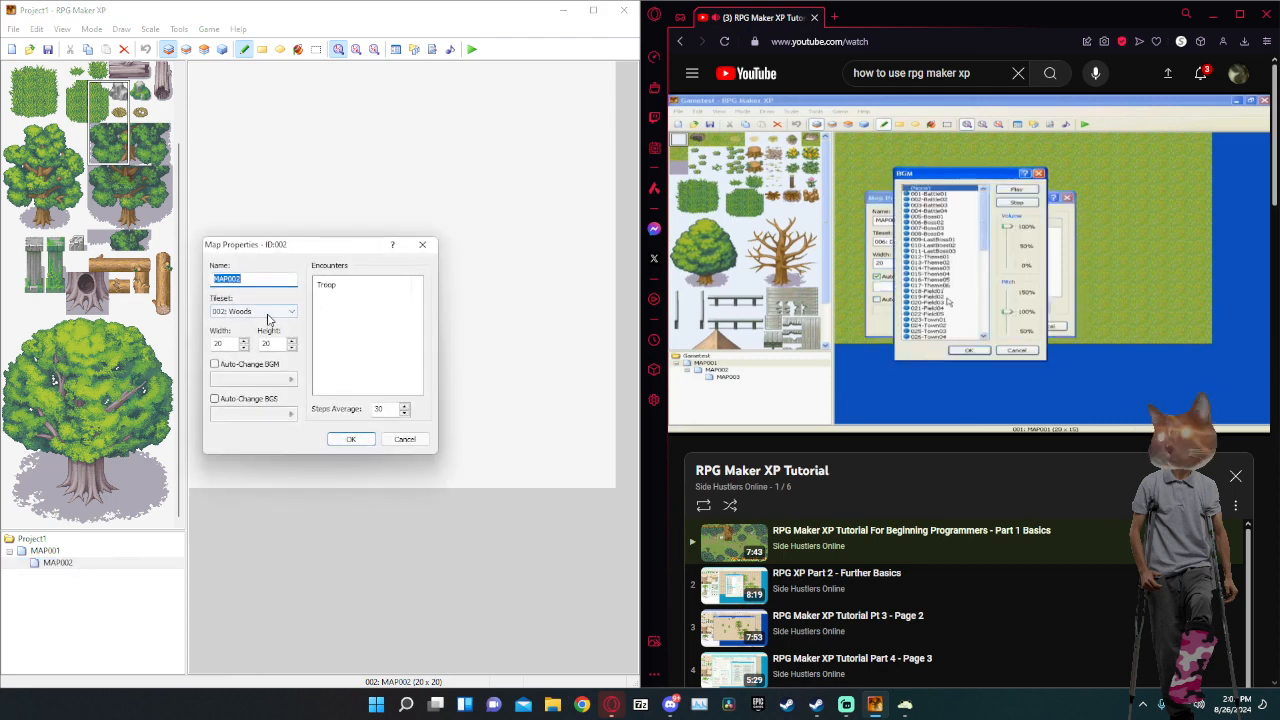
pyautogui.click(254, 312)
pyautogui.scroll(1, 259, 334)
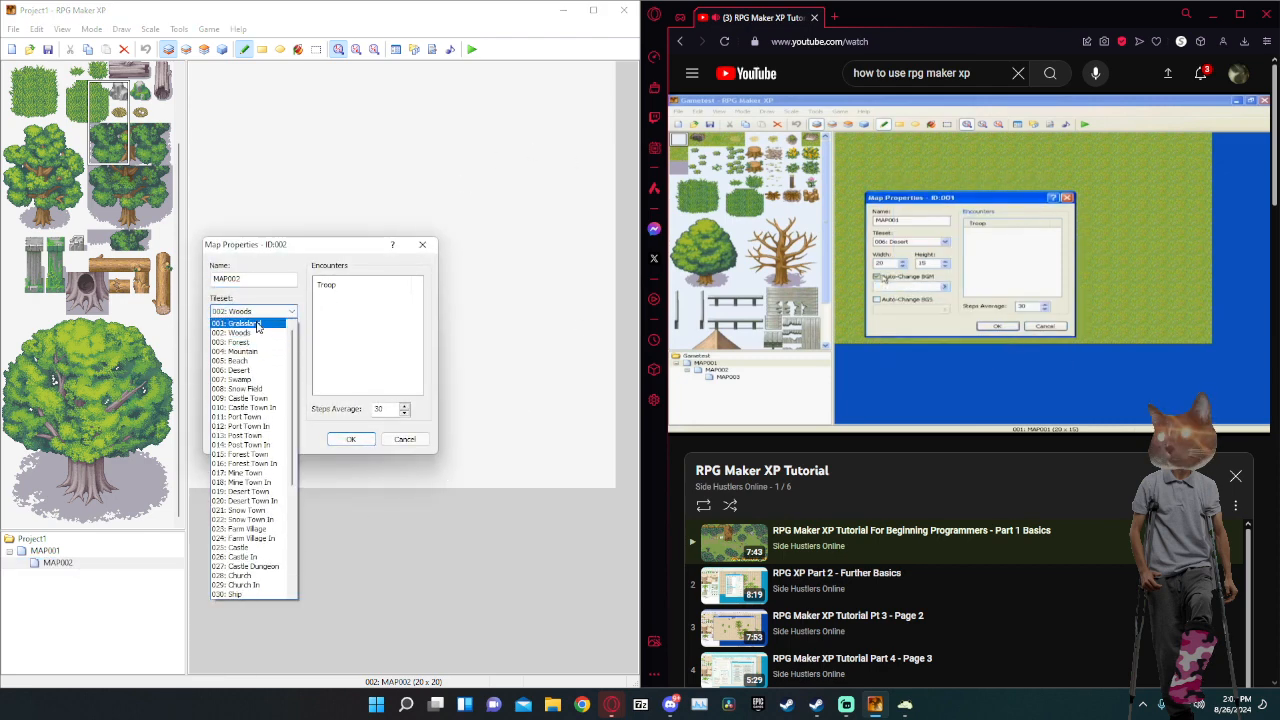
pyautogui.click(263, 372)
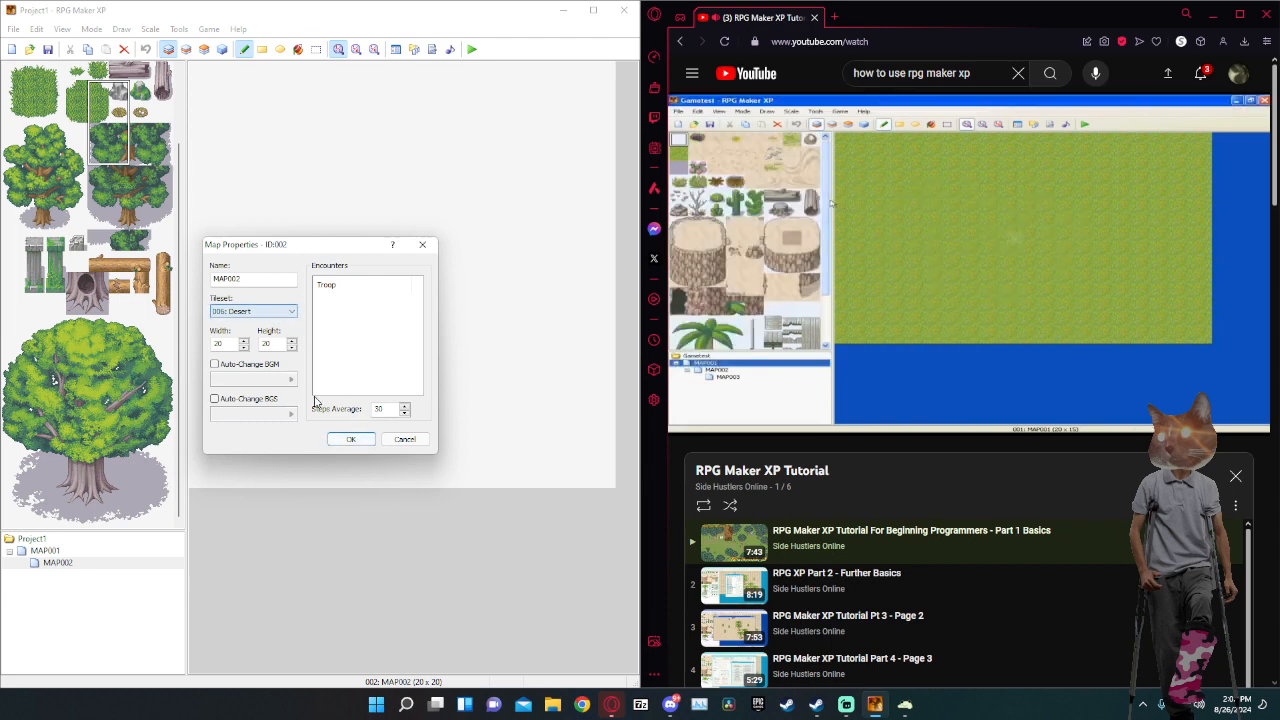
pyautogui.click(350, 439)
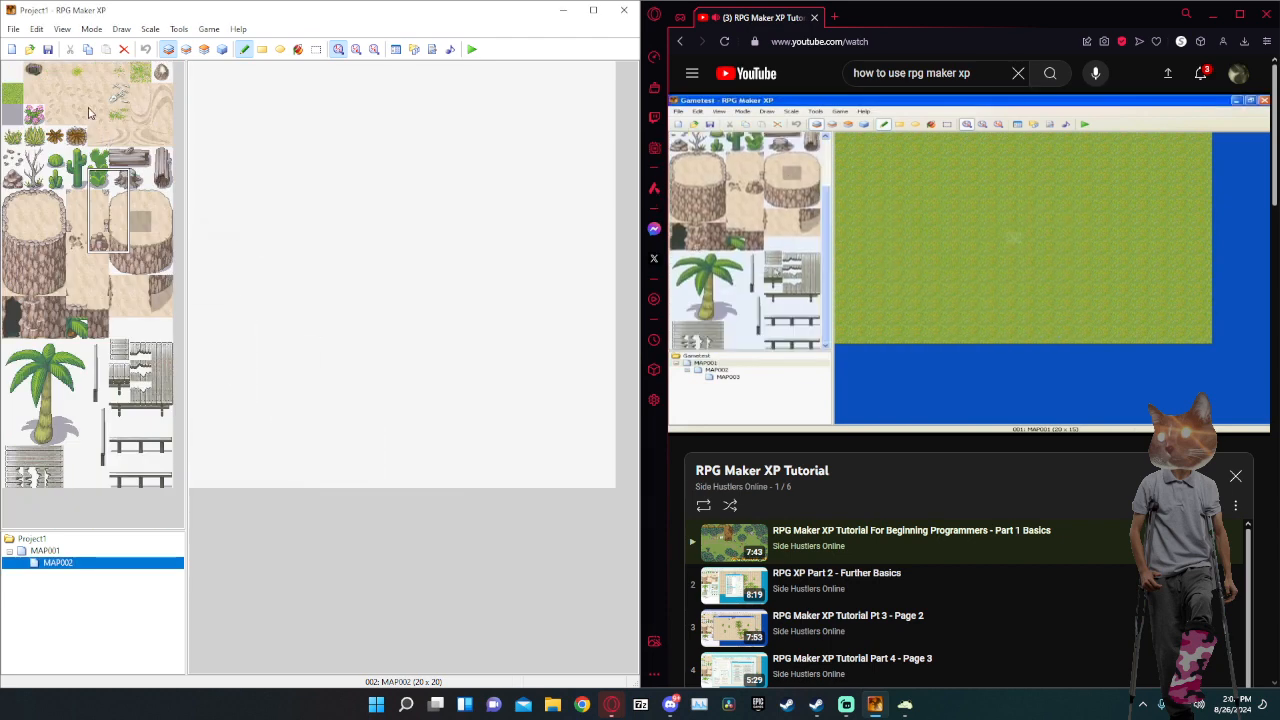
pyautogui.moveTo(97, 136); pyautogui.dragTo(170, 140)
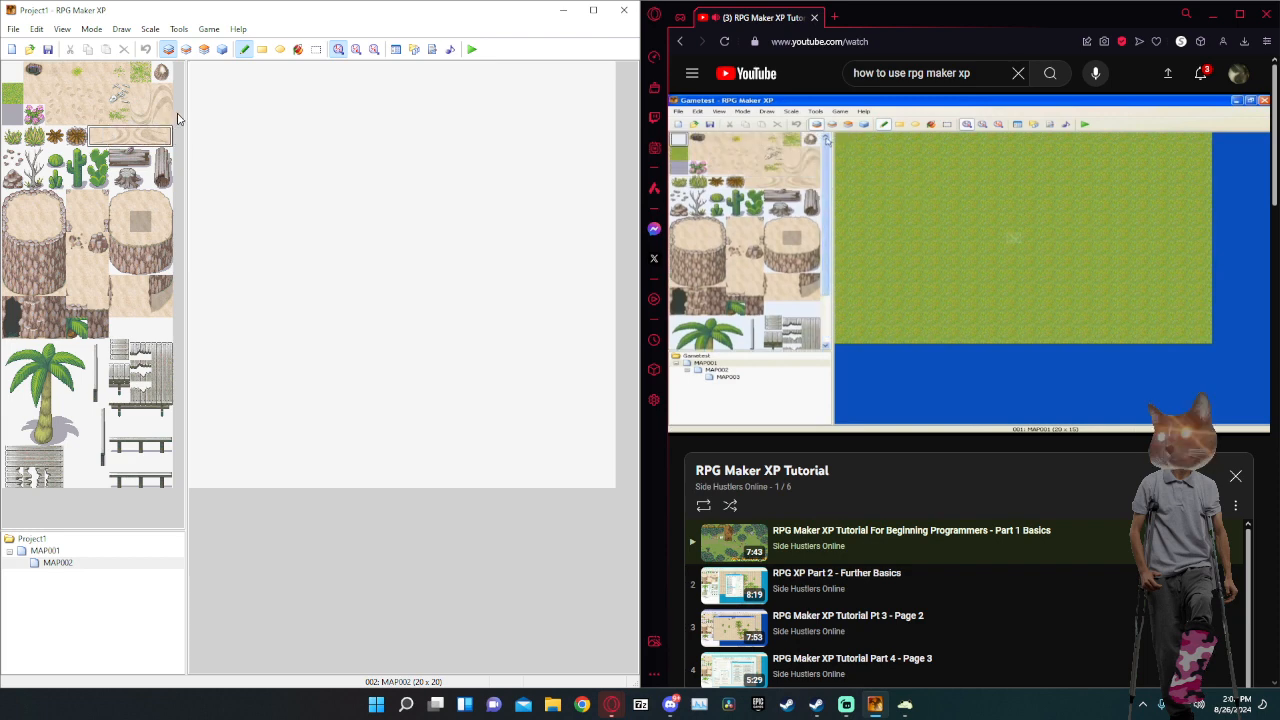
# Paint the upper rows of MAP002's layer 1 with a two-by-two block of sand tiles and a dark-marked edge tile.
pyautogui.click(163, 113)
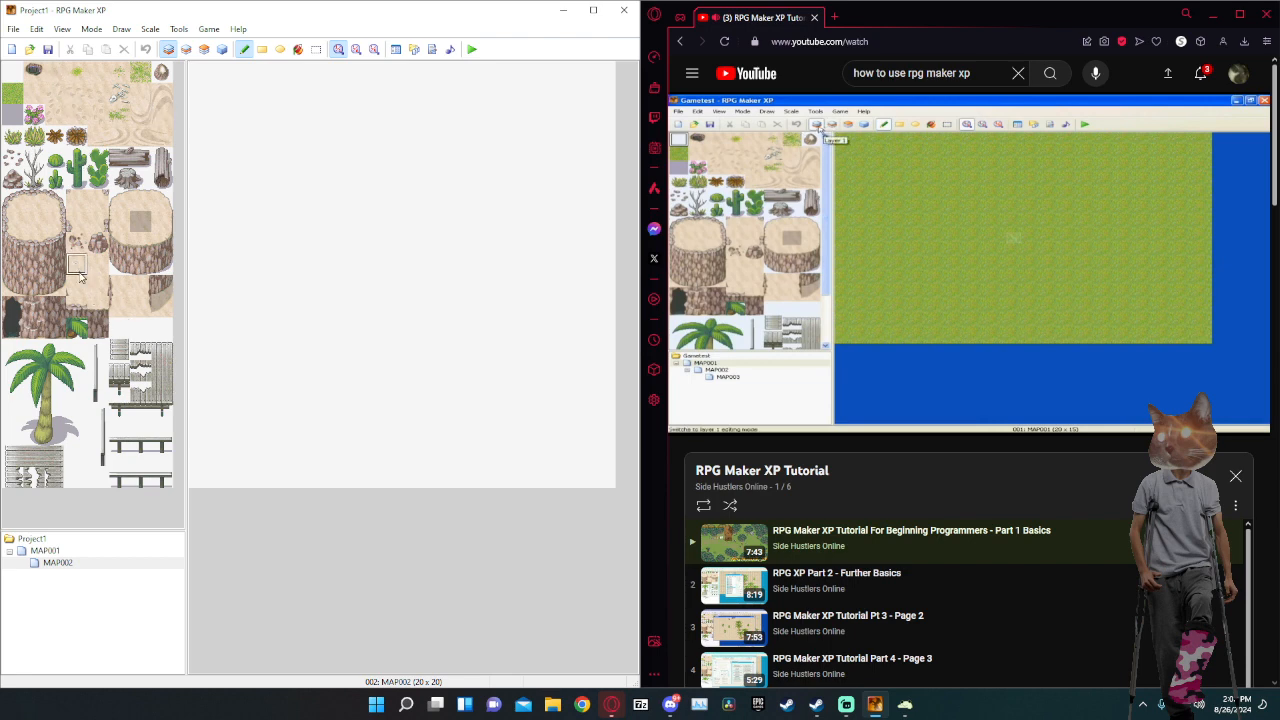
pyautogui.moveTo(79, 271); pyautogui.dragTo(100, 288)
pyautogui.click(200, 80)
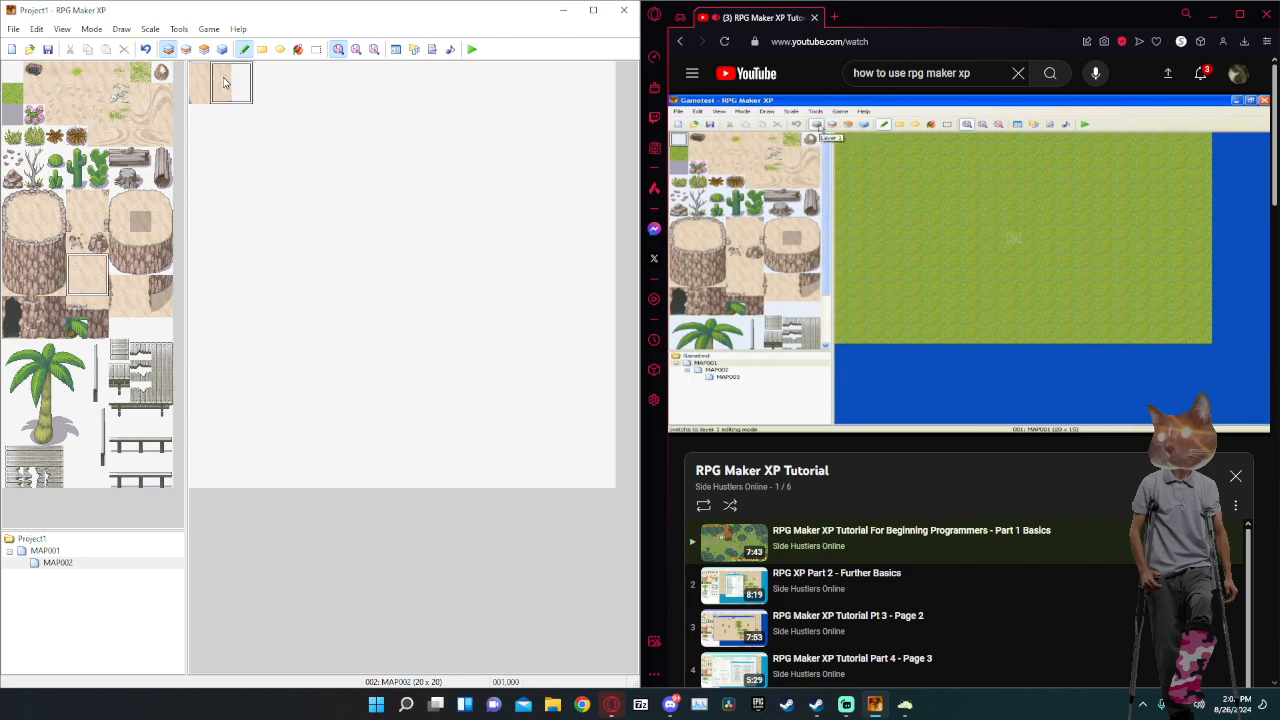
pyautogui.moveTo(225, 83)
pyautogui.mouseDown()
pyautogui.moveTo(390, 85)
pyautogui.moveTo(490, 105)
pyautogui.mouseUp()
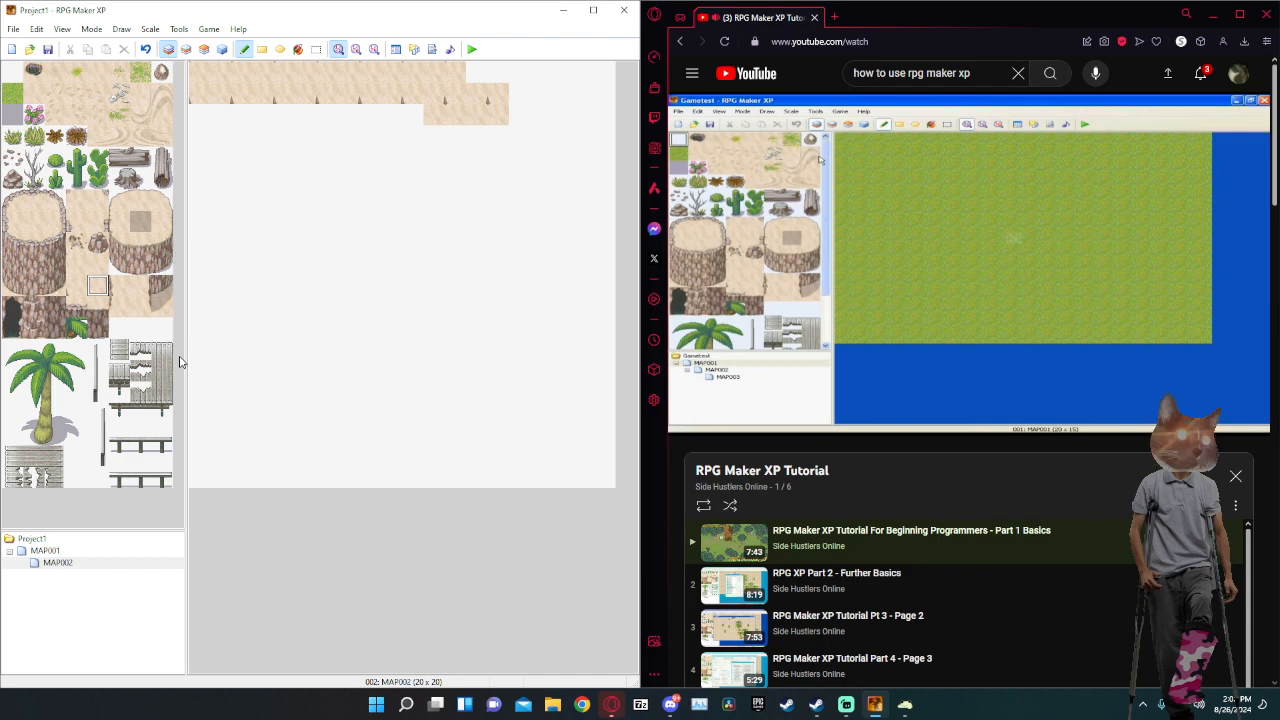
pyautogui.click(185, 50)
pyautogui.click(170, 50)
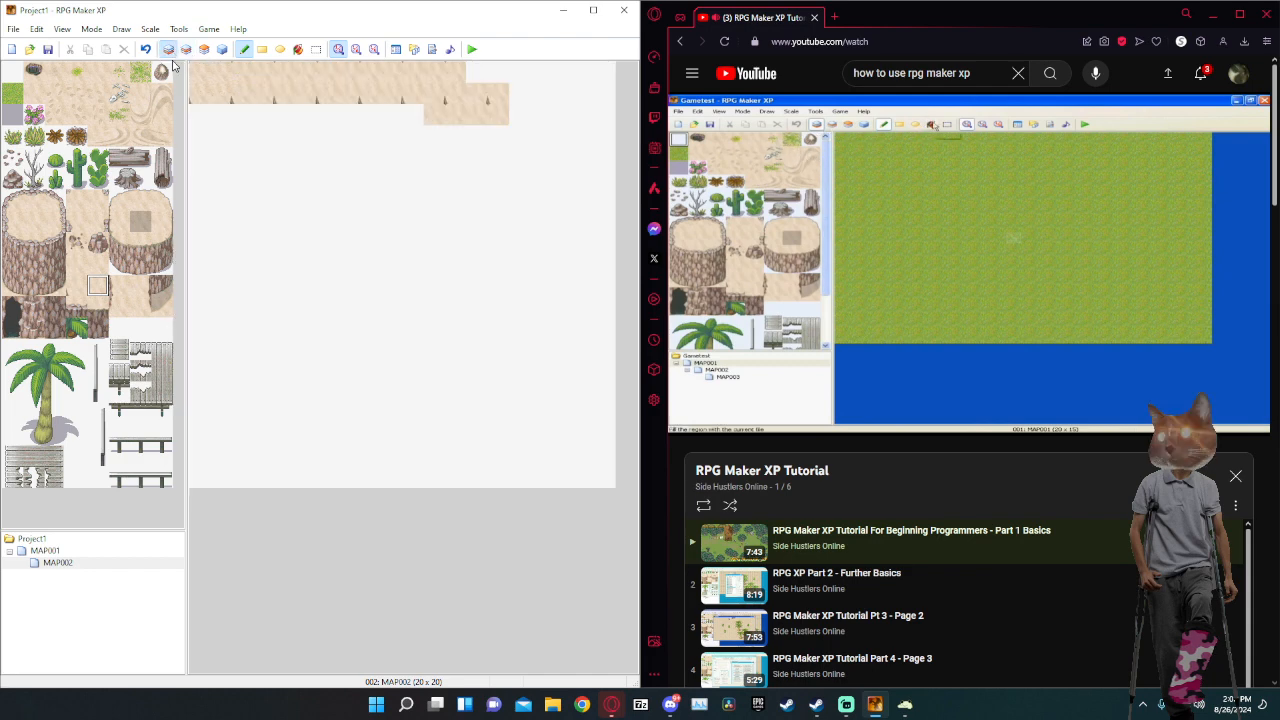
pyautogui.click(140, 306)
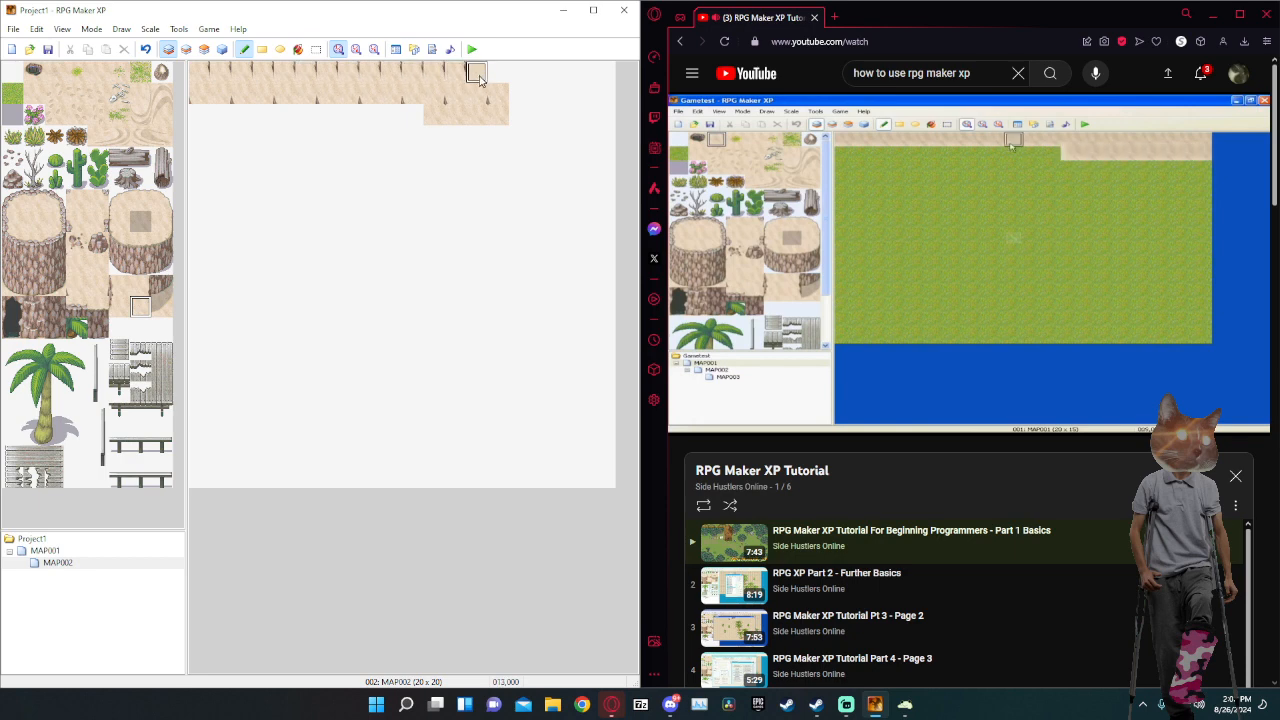
# Fill layer 1 of MAP002 with the plain sand tile and paint over the leftover marks in the upper rows.
pyautogui.click(96, 76)
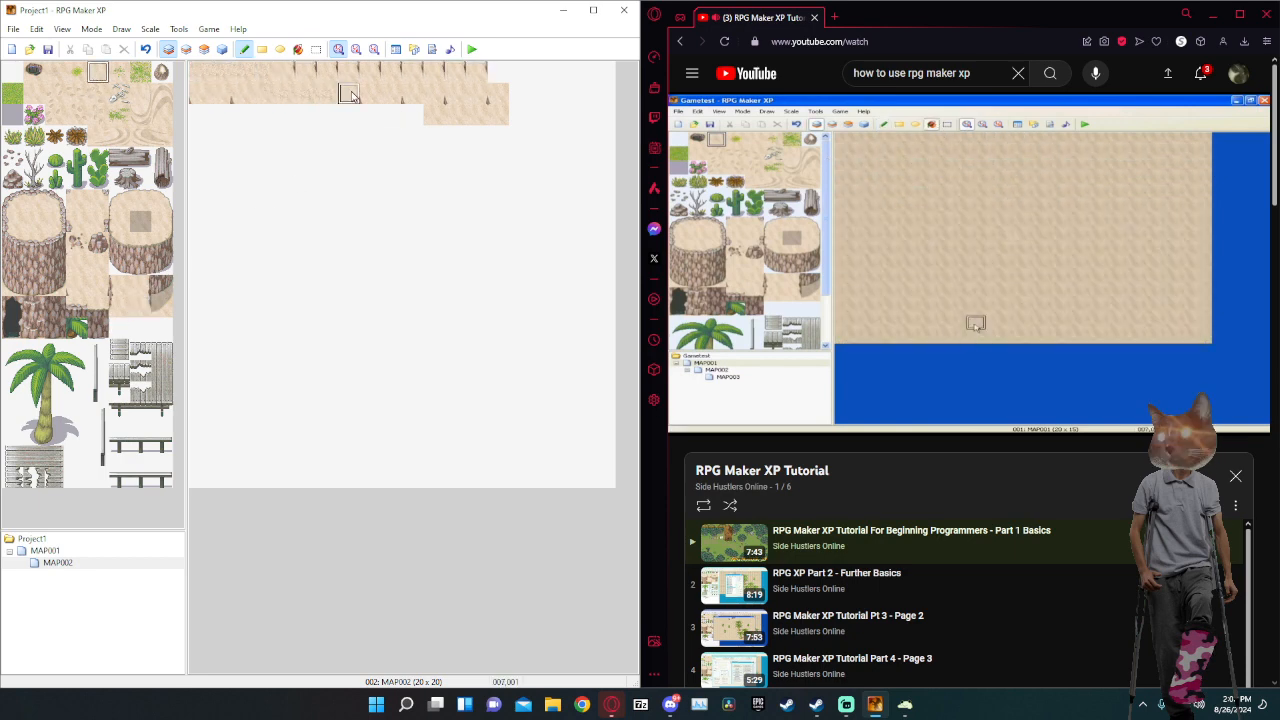
pyautogui.click(298, 49)
pyautogui.click(305, 152)
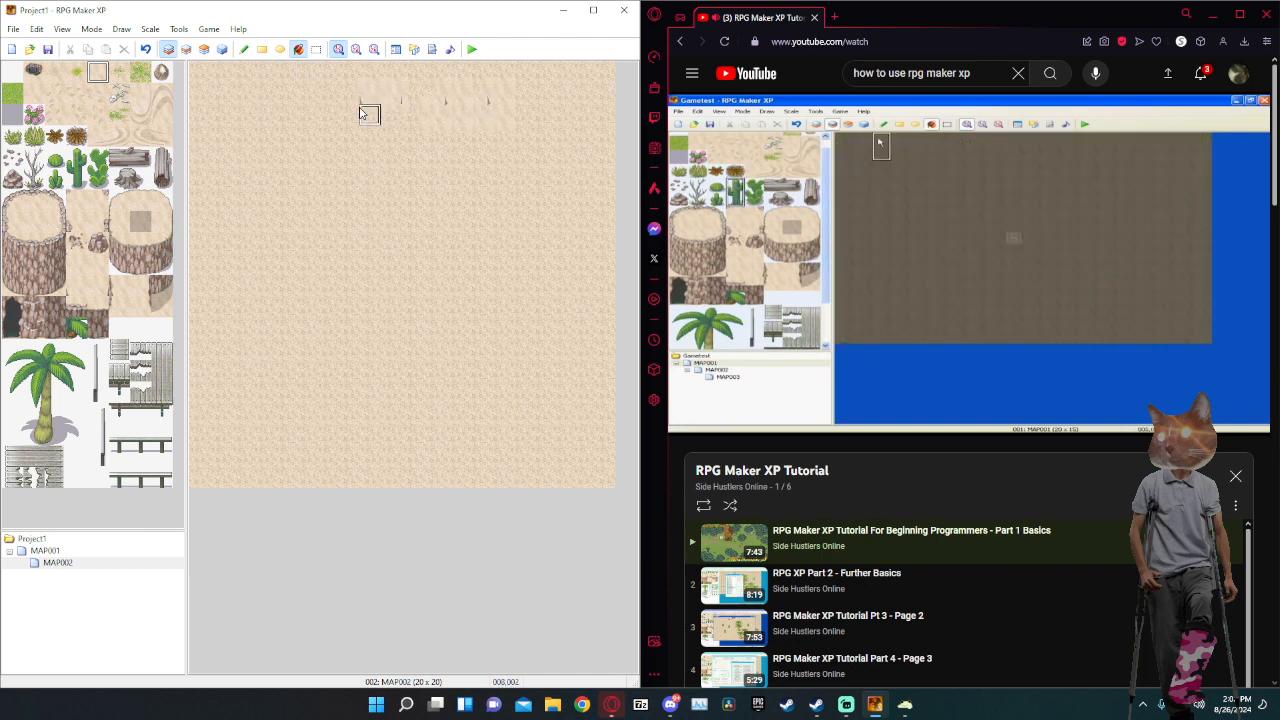
pyautogui.click(87, 278)
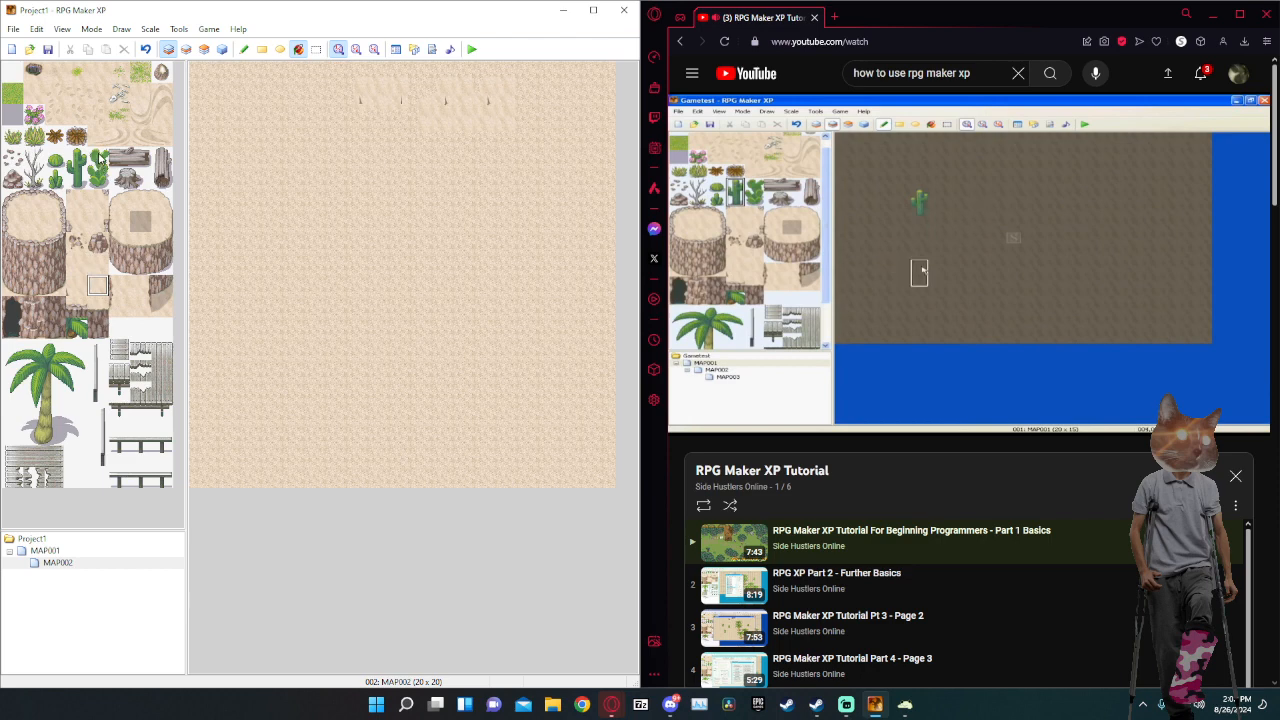
pyautogui.click(97, 72)
pyautogui.click(245, 51)
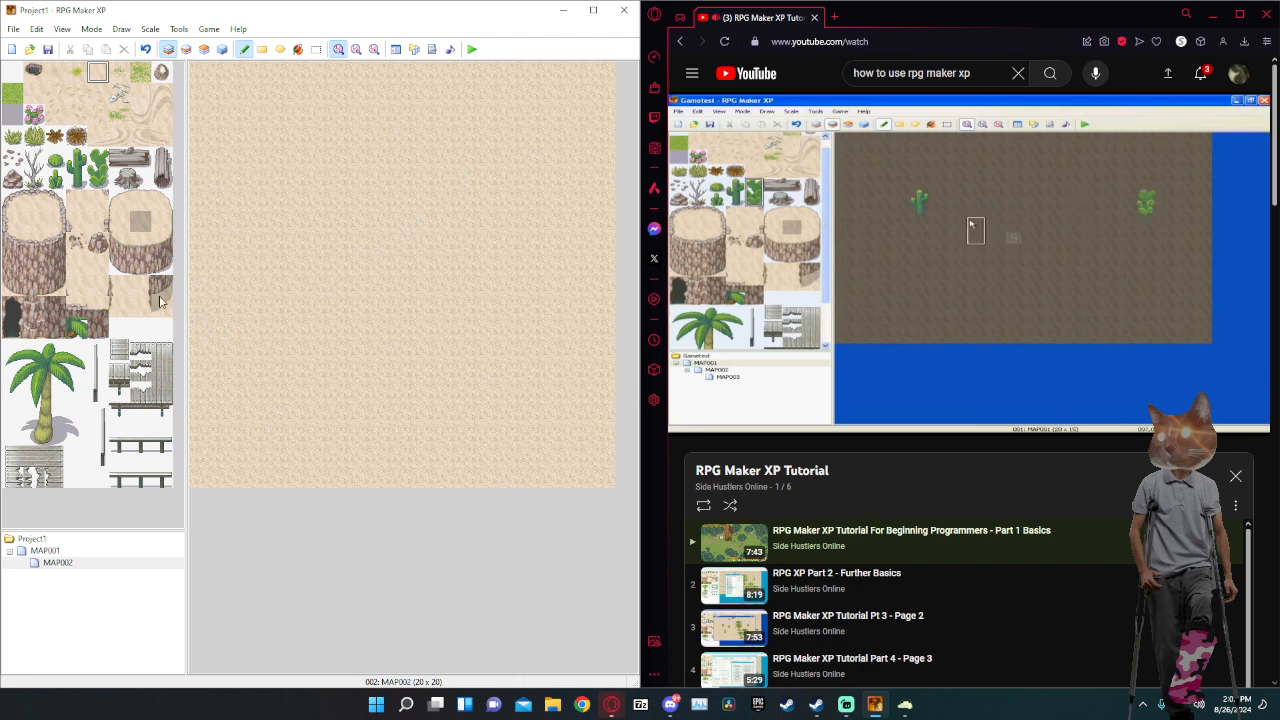
# Place the tall cactus on layer 2 at the map's upper-left edge and again further inside the map.
pyautogui.click(187, 50)
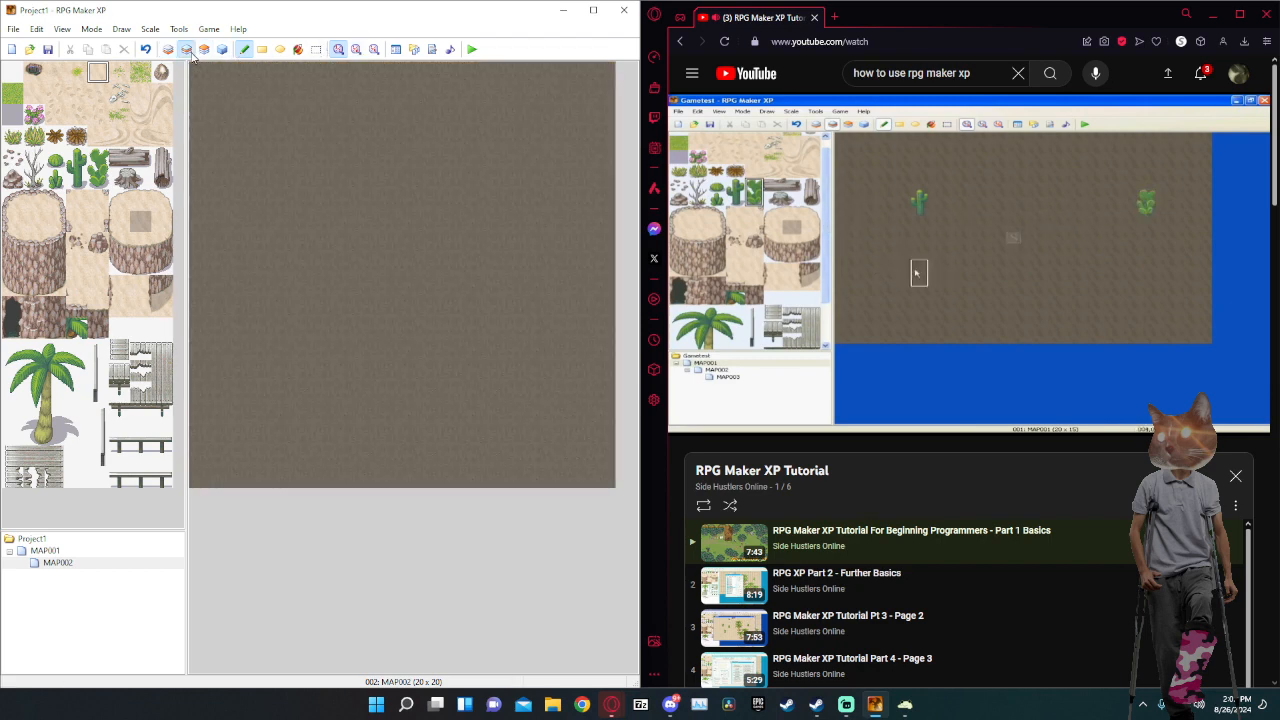
pyautogui.moveTo(76, 178); pyautogui.dragTo(77, 165)
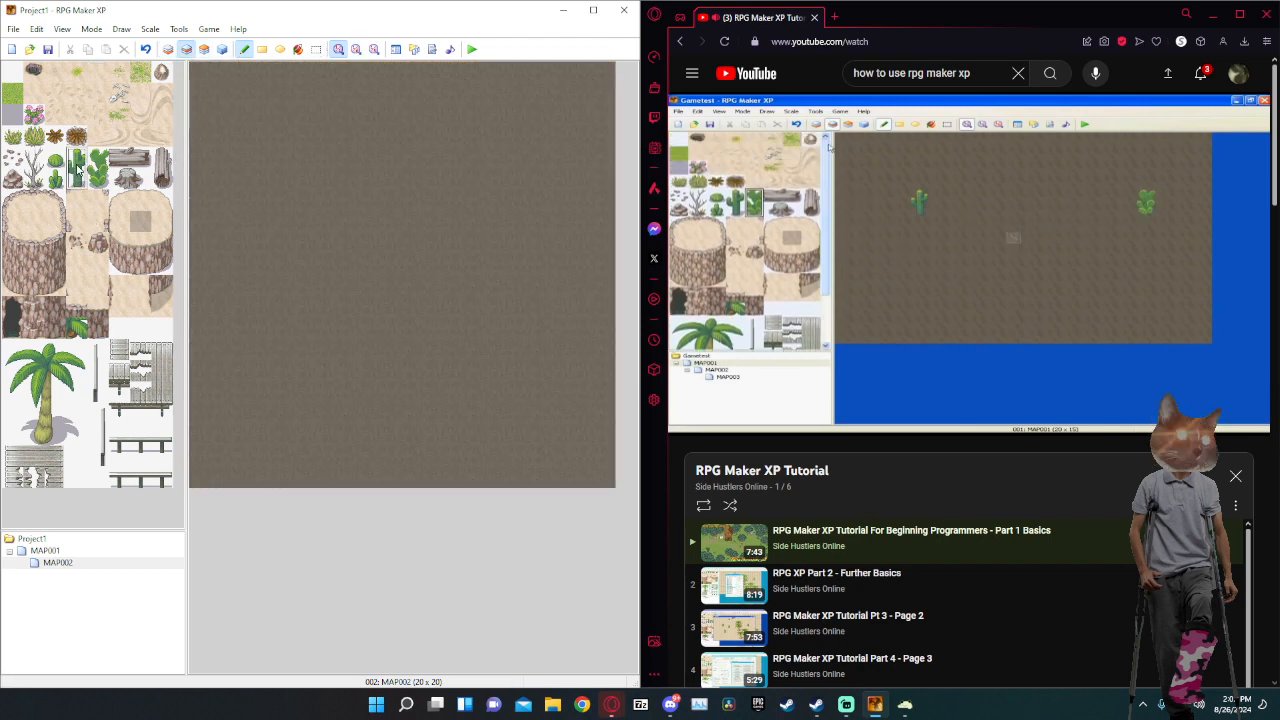
pyautogui.click(207, 98)
pyautogui.click(306, 200)
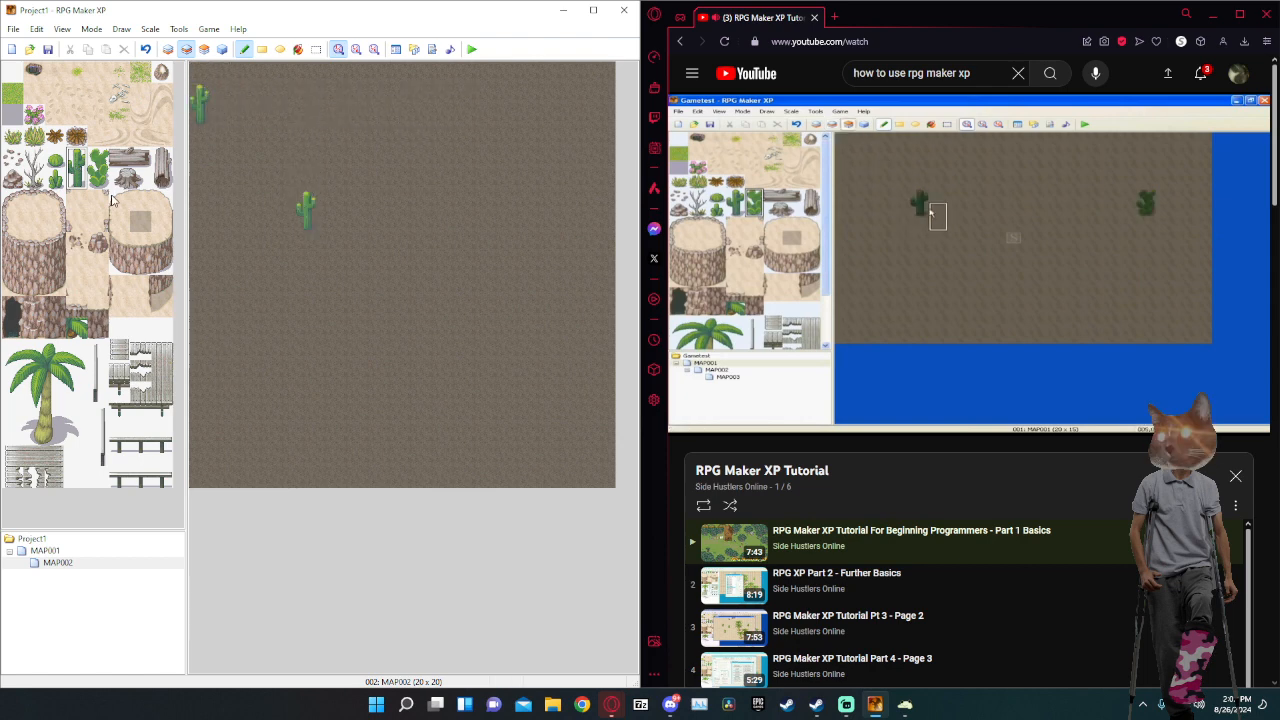
# Place four prickly pear cacti on layer 2, two along the map's right side and two in its lower half.
pyautogui.moveTo(99, 165); pyautogui.dragTo(98, 180)
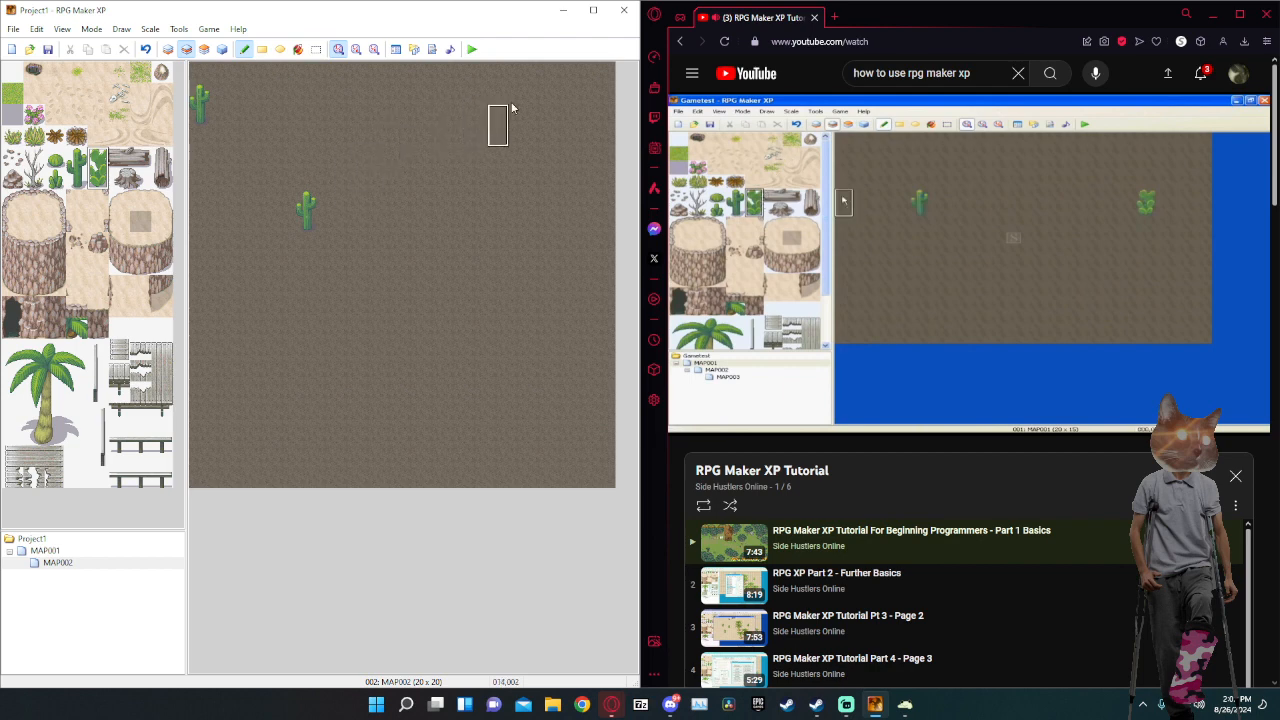
pyautogui.click(563, 106)
pyautogui.click(584, 268)
pyautogui.click(477, 400)
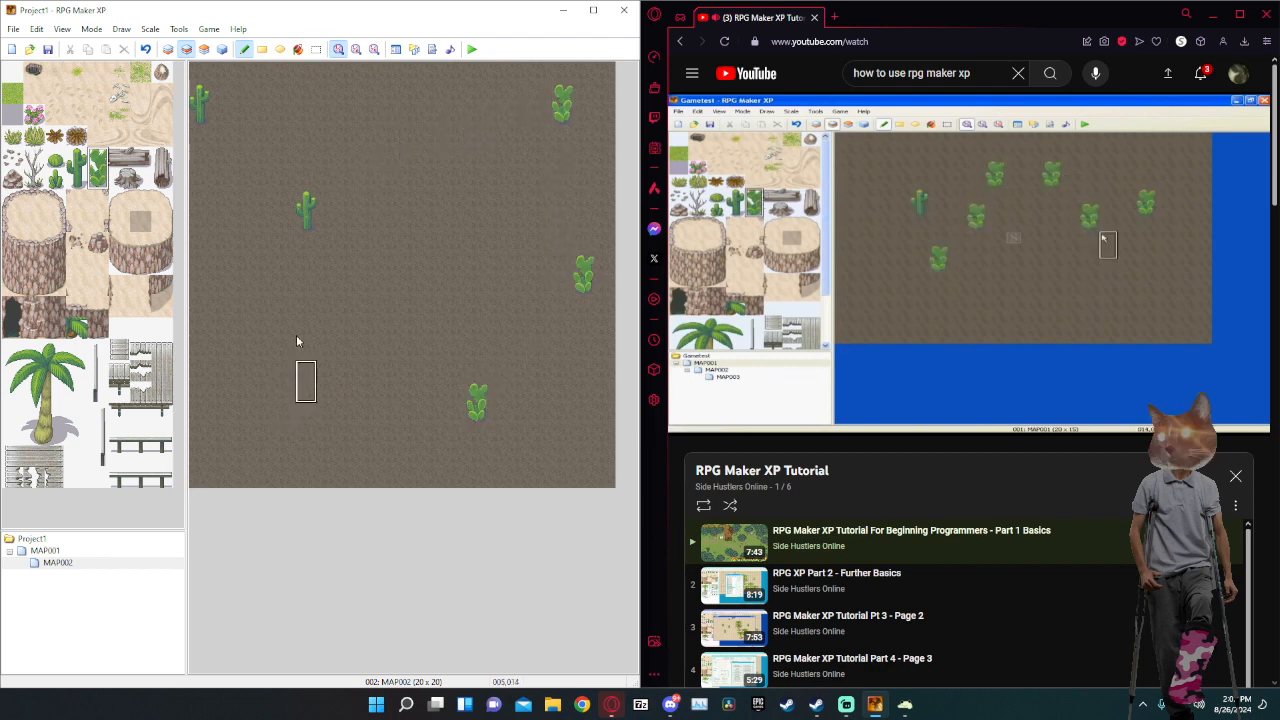
pyautogui.click(263, 358)
# Place the large tree stump, three tiles wide and five high, on layer 2 near the map's upper edge.
pyautogui.moveTo(45, 440); pyautogui.dragTo(27, 352)
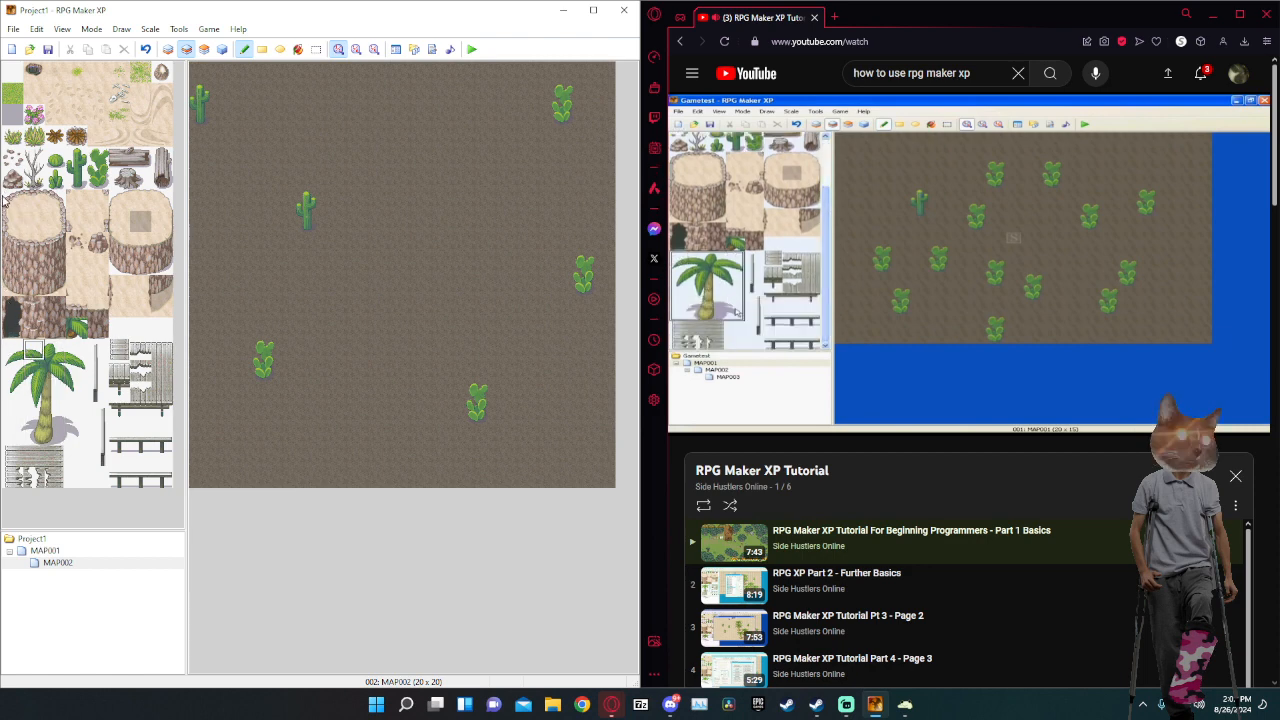
pyautogui.moveTo(6, 198); pyautogui.dragTo(58, 289)
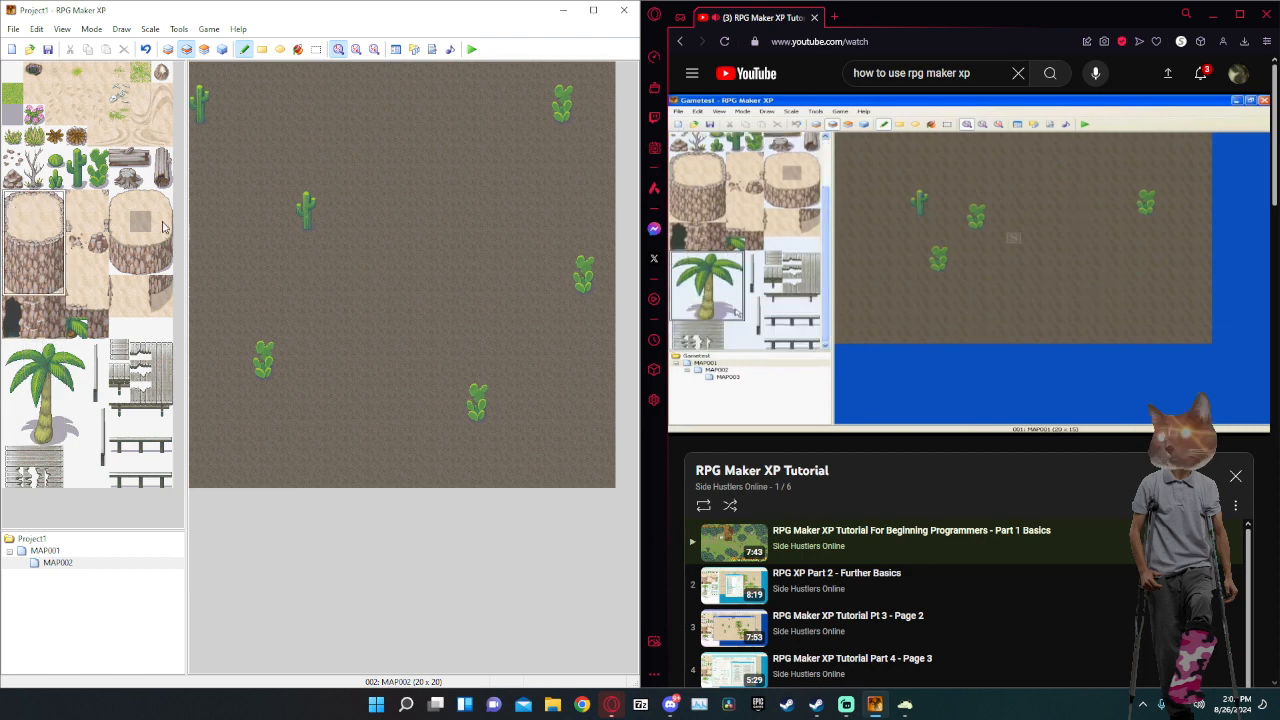
pyautogui.click(411, 93)
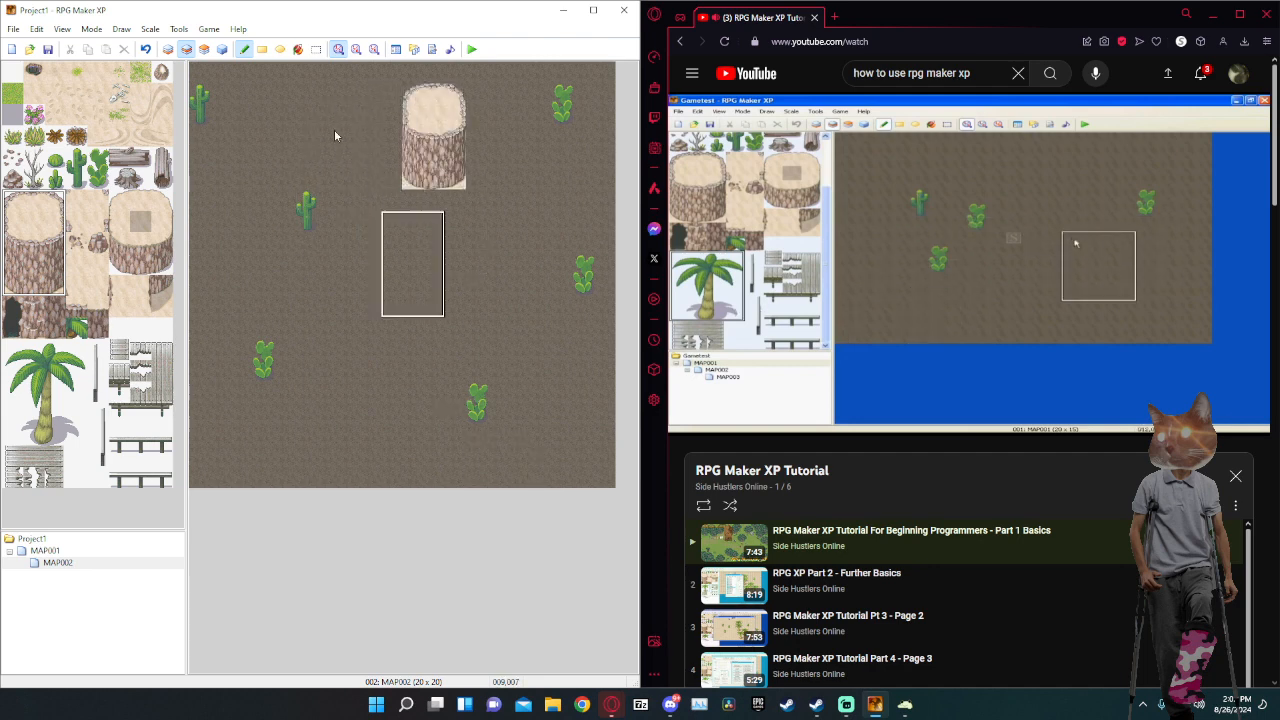
# Place a whole palm tree on layer 3 in the lower middle of the map and select the green leaf tile.
pyautogui.click(204, 49)
pyautogui.click(222, 49)
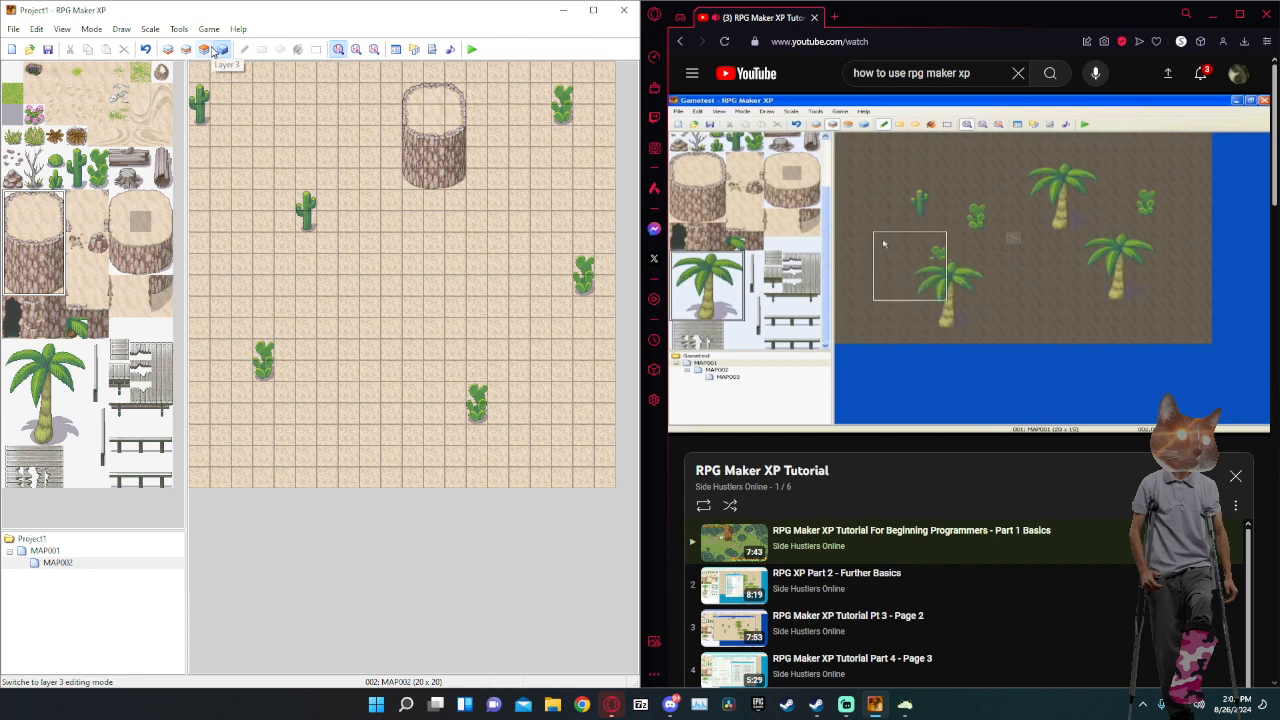
pyautogui.click(208, 50)
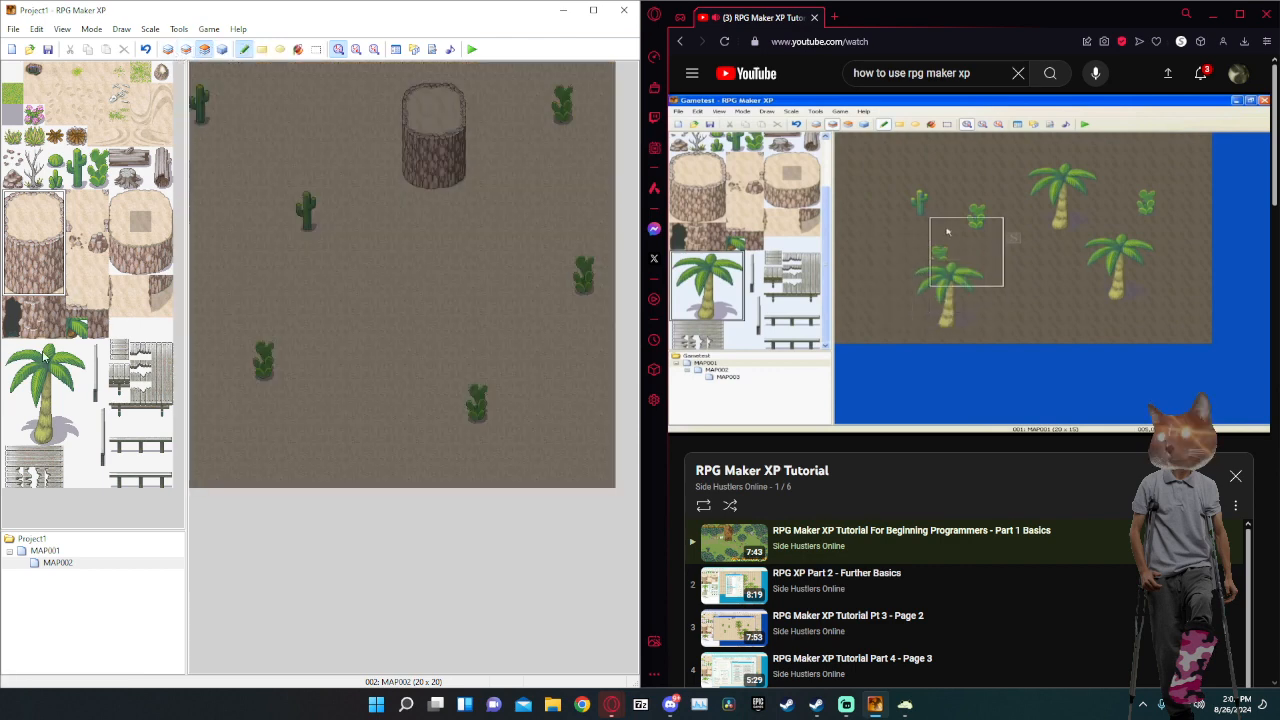
pyautogui.moveTo(44, 357); pyautogui.dragTo(72, 437)
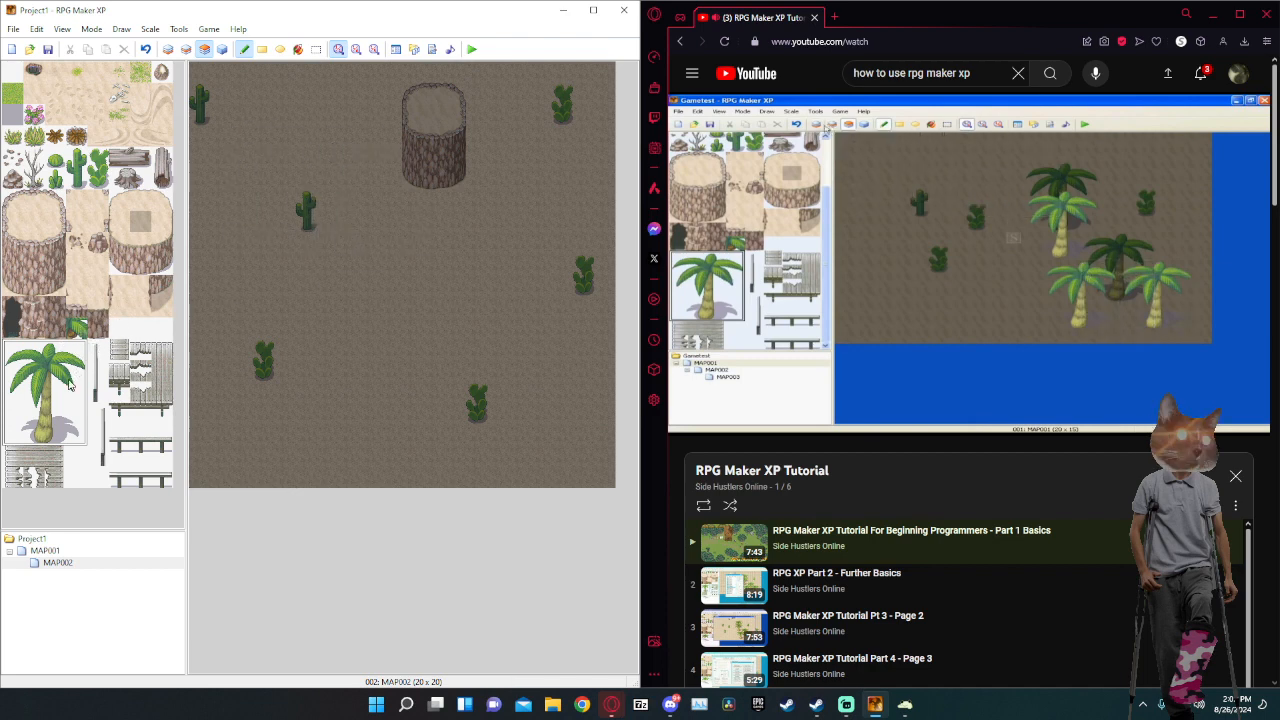
pyautogui.click(324, 352)
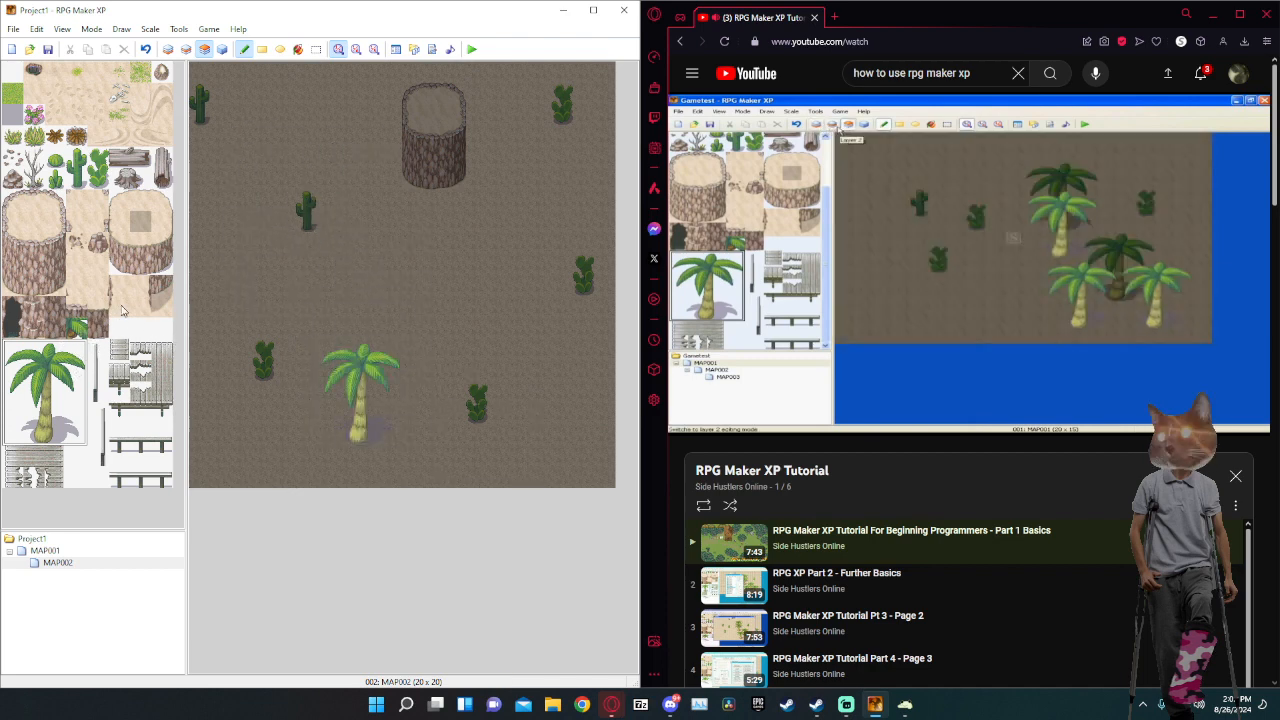
pyautogui.click(76, 328)
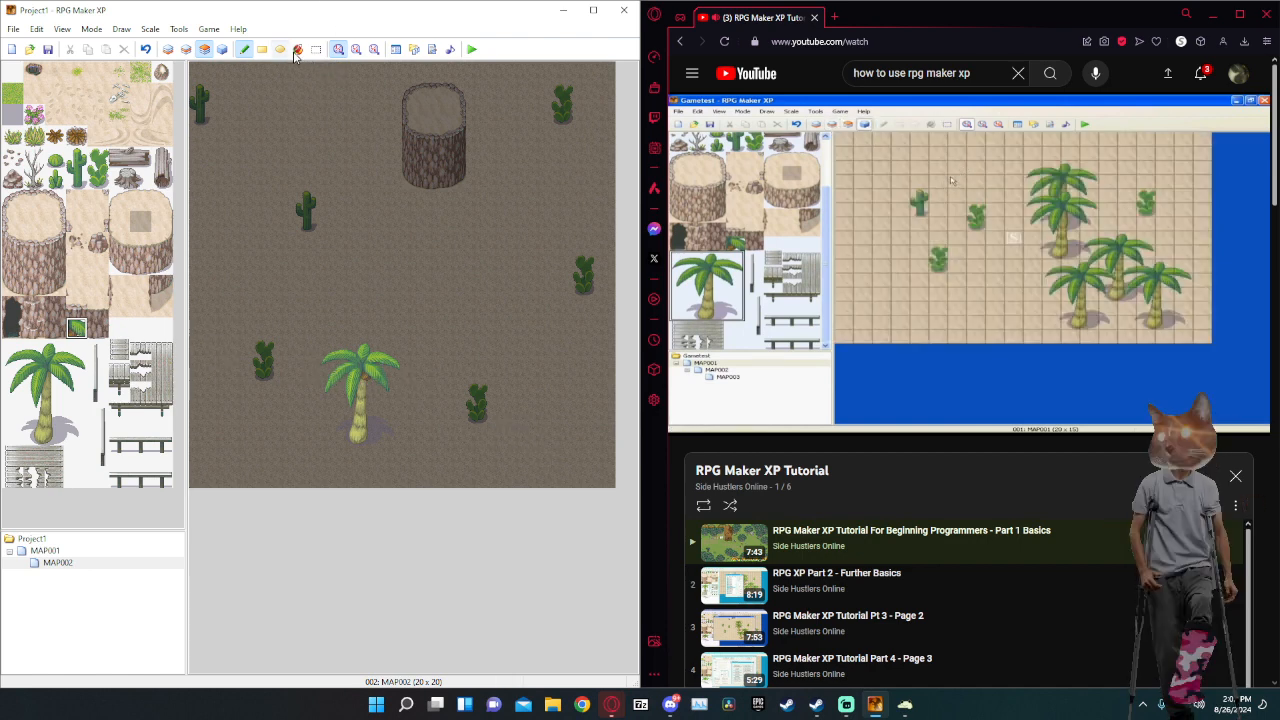
# Create a new event with default settings at tile 010,010 on the event layer.
pyautogui.click(224, 50)
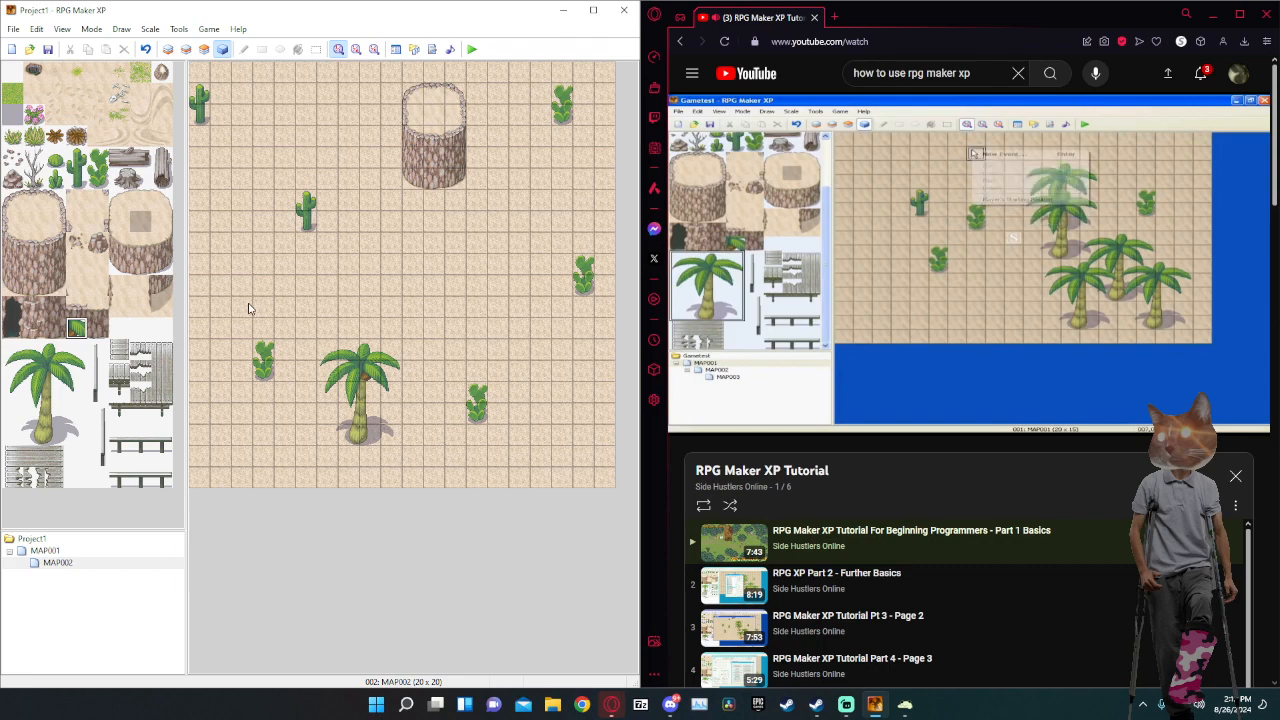
pyautogui.rightClick(403, 288)
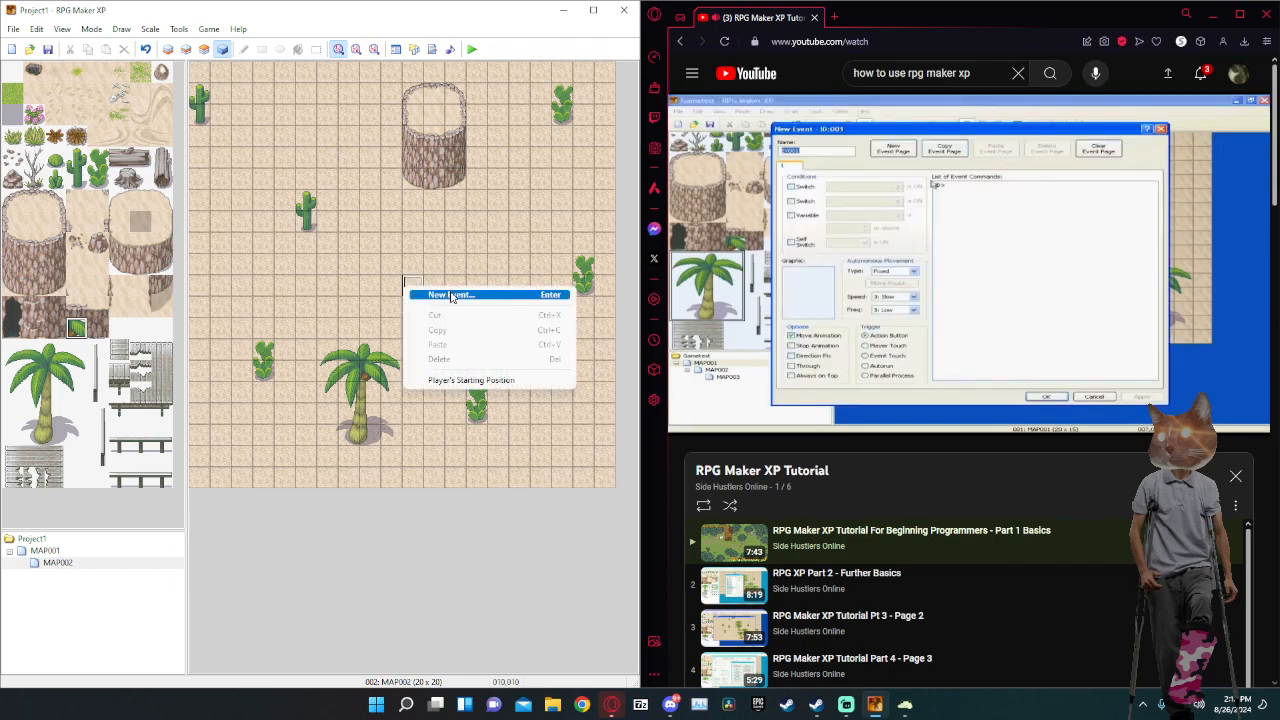
pyautogui.click(426, 292)
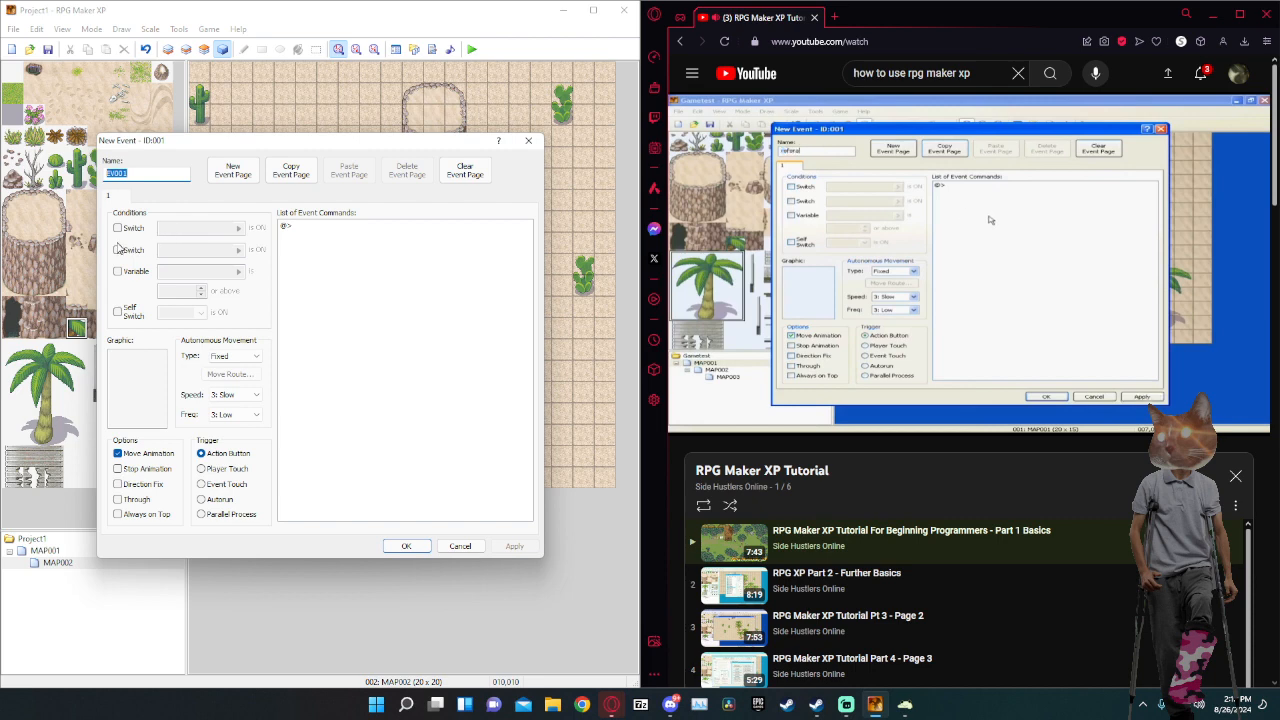
pyautogui.press('Escape')
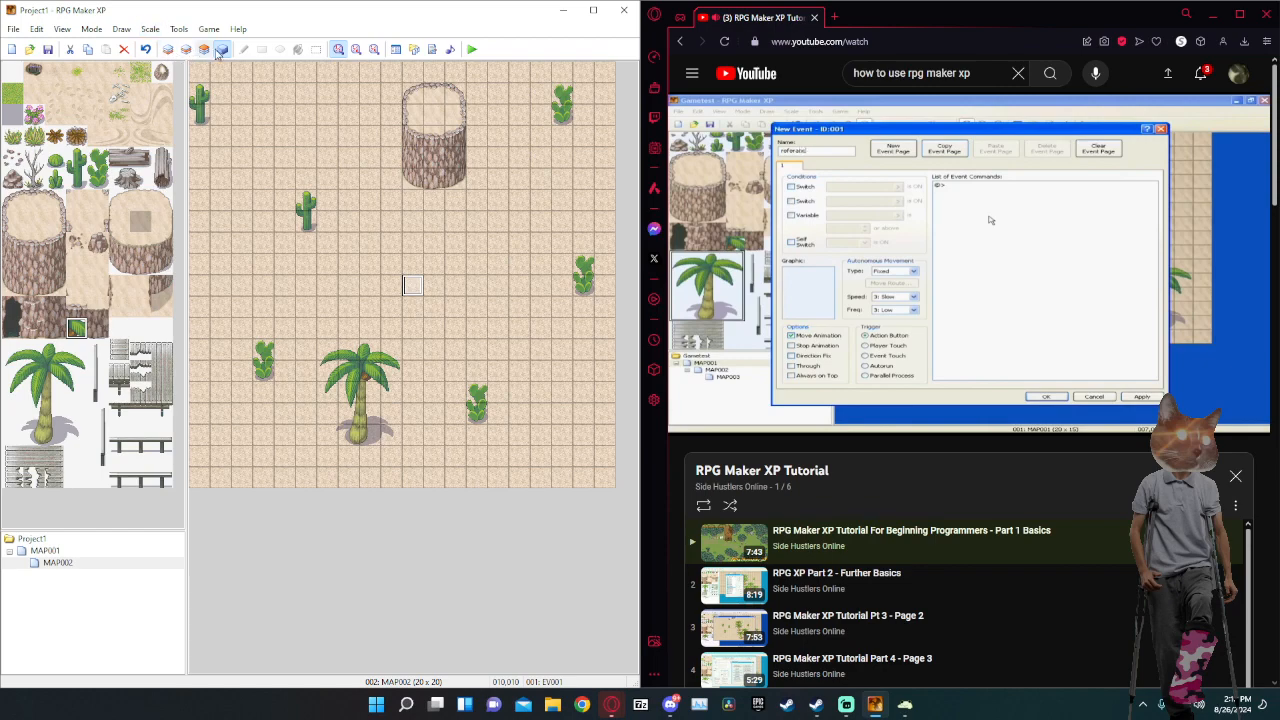
# Start a new event at tile 002,002, name it "reference", and move its dialog clear of the palette.
pyautogui.rightClick(252, 117)
pyautogui.click(262, 119)
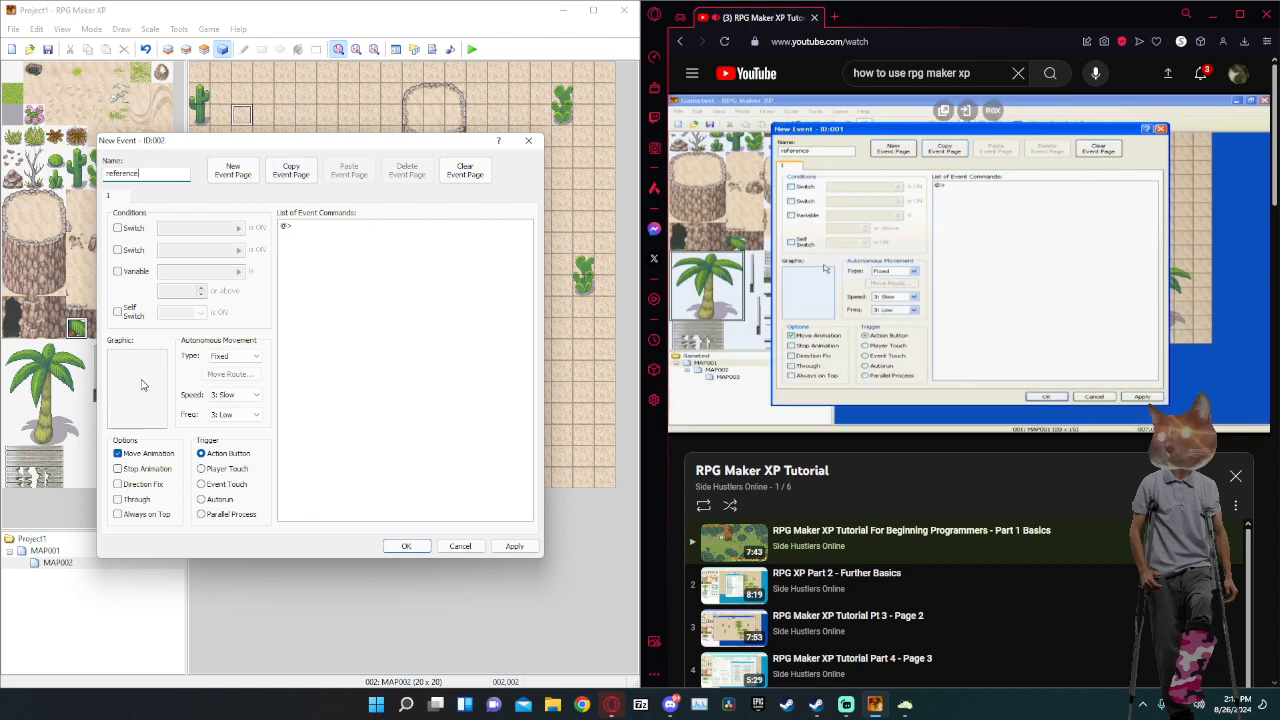
pyautogui.moveTo(255, 138); pyautogui.dragTo(398, 121)
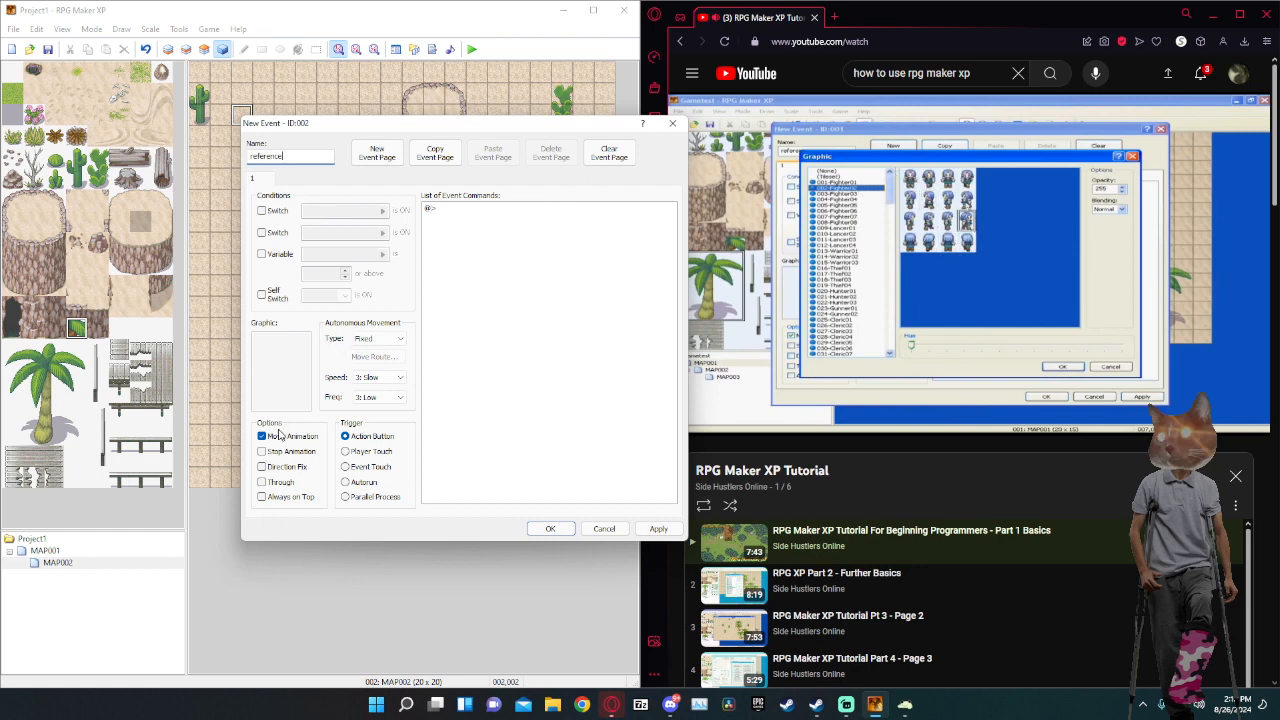
# Rewind the tutorial video to the part before the event graphic is chosen, resume playback and return to the event dialog.
pyautogui.click(935, 203)
pyautogui.press('Left')
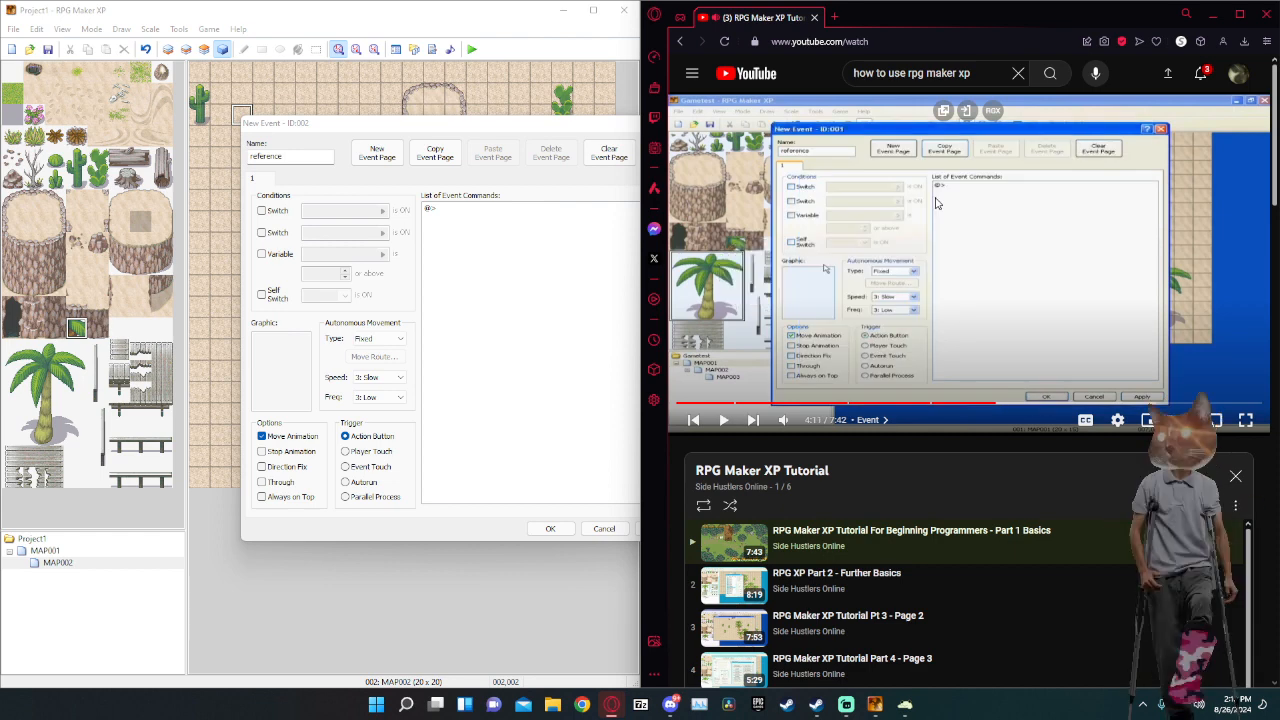
pyautogui.press('space')
pyautogui.click(431, 328)
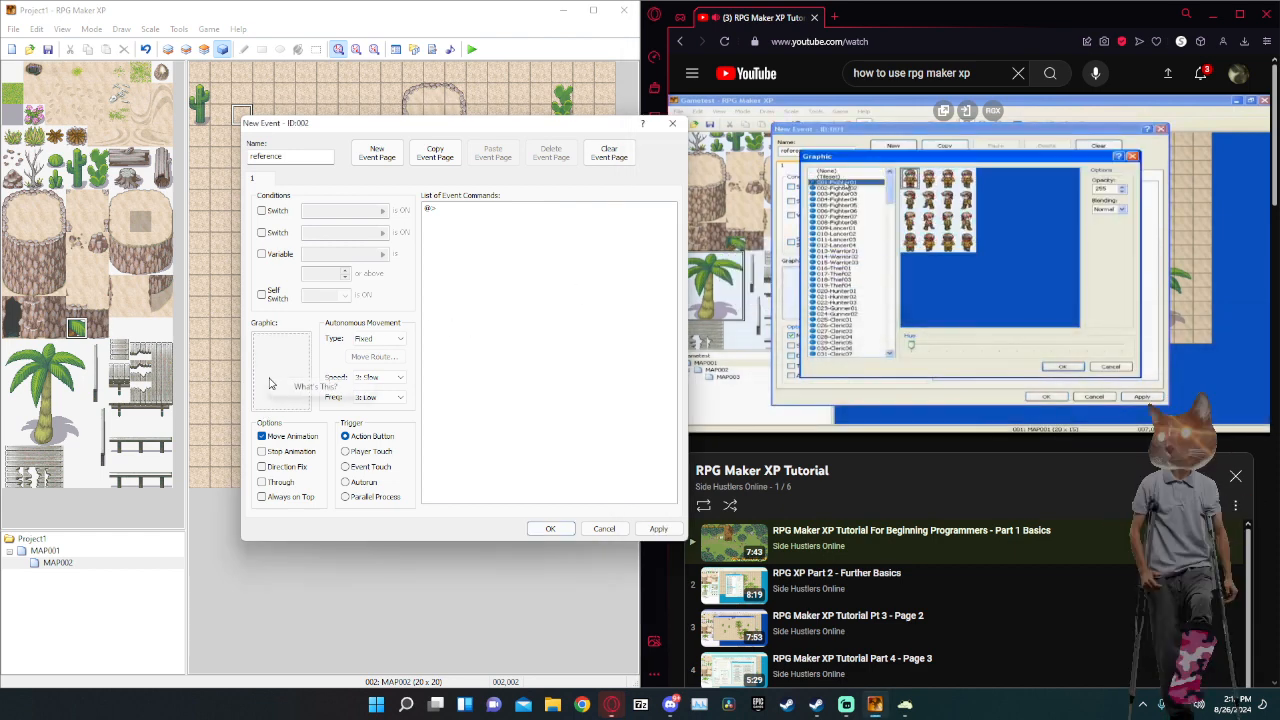
# Open the graphic selection for the reference event and preview several of the Fighter and Lancer character sprites.
pyautogui.doubleClick(273, 375)
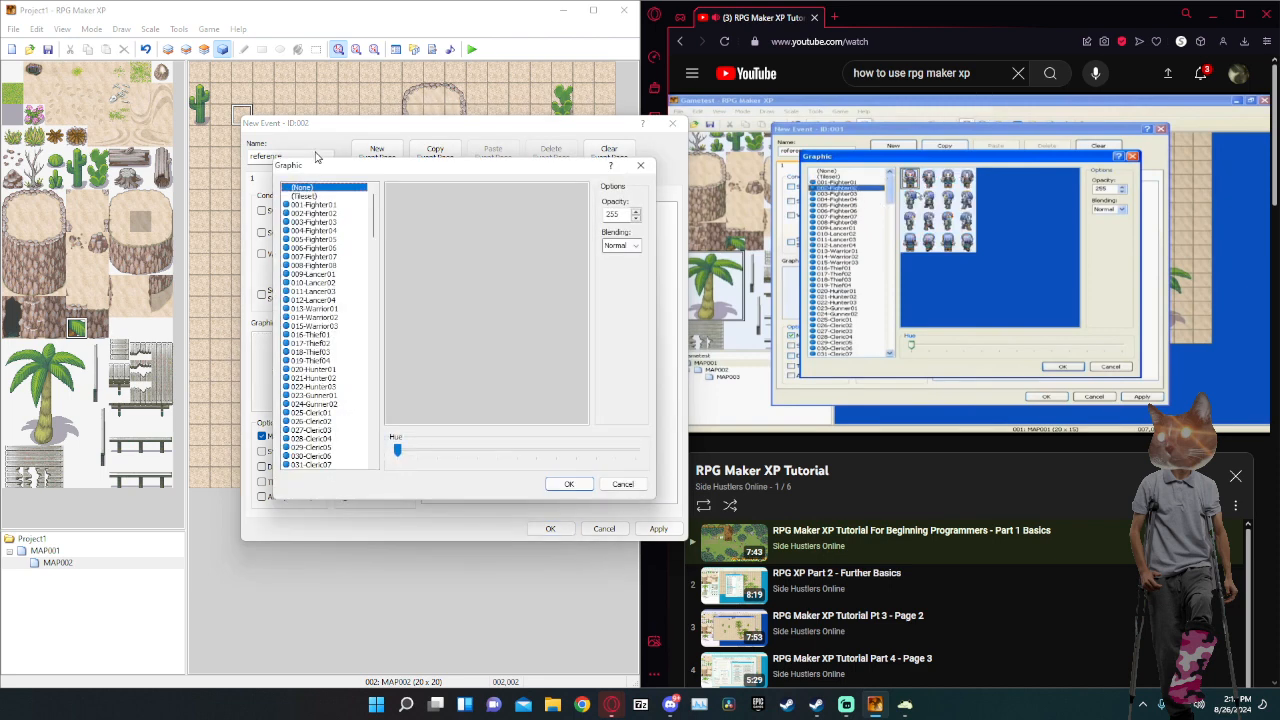
pyautogui.click(333, 205)
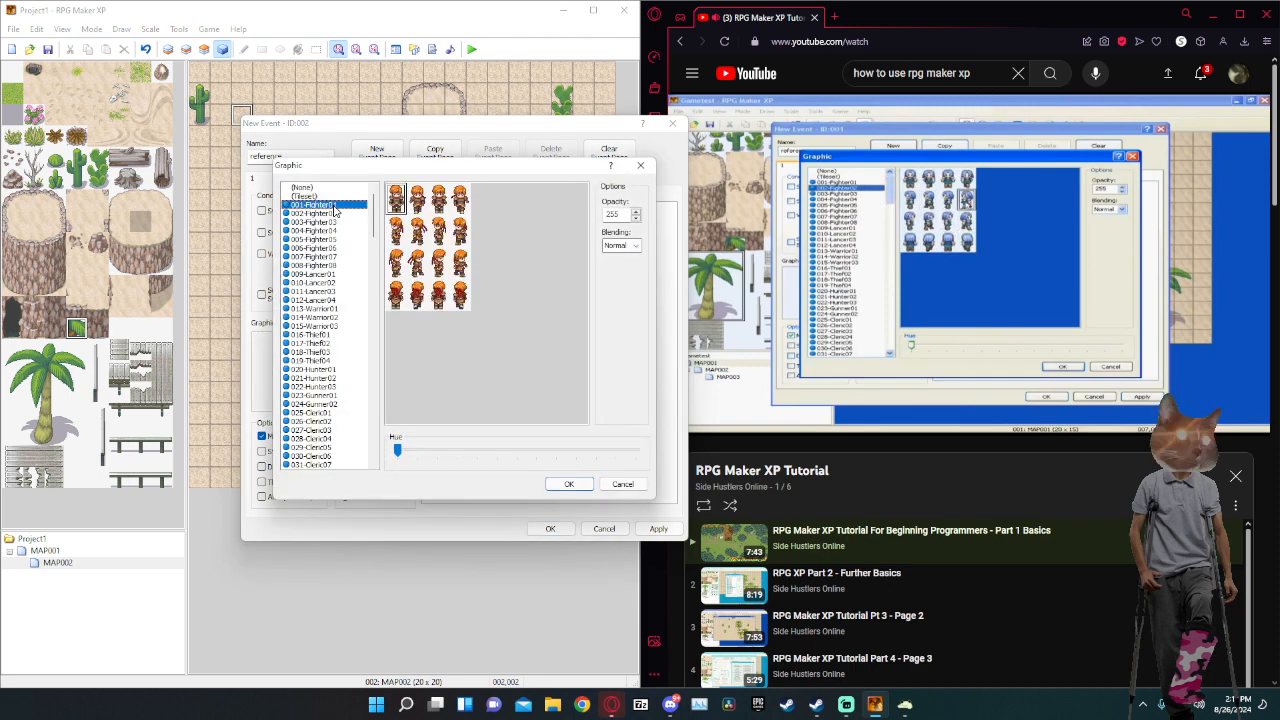
pyautogui.click(327, 222)
pyautogui.click(327, 196)
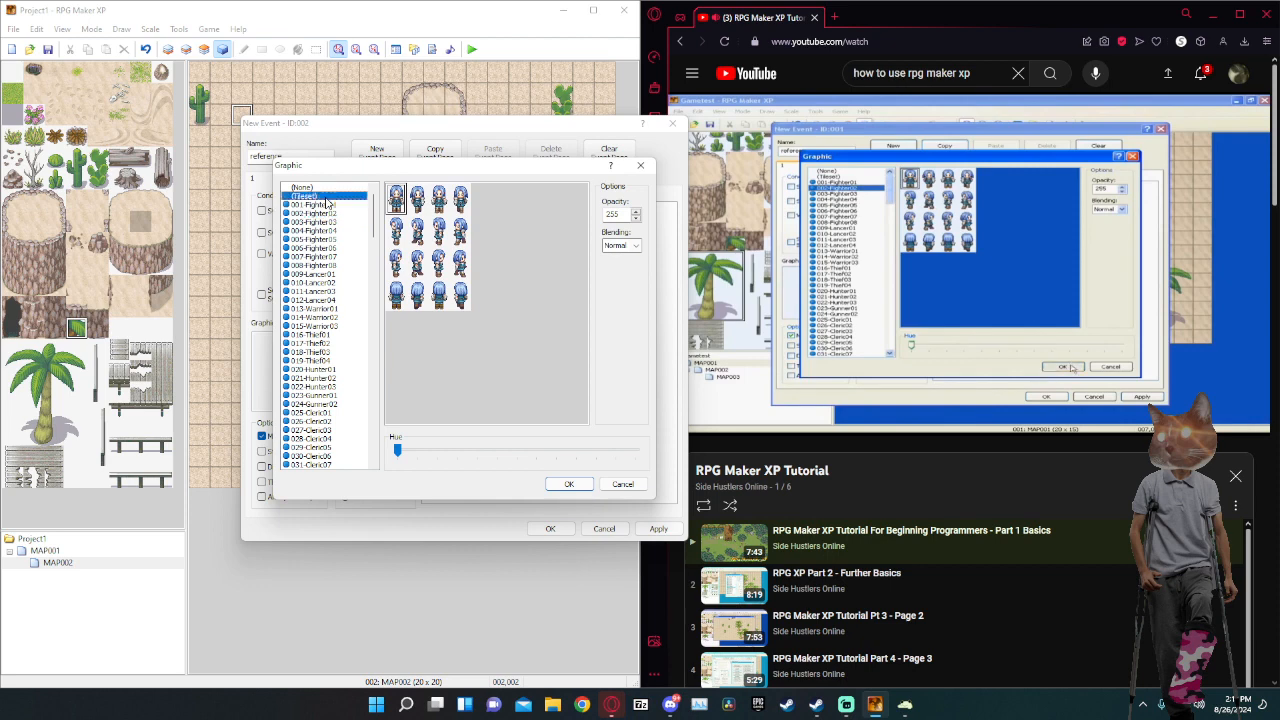
pyautogui.click(327, 205)
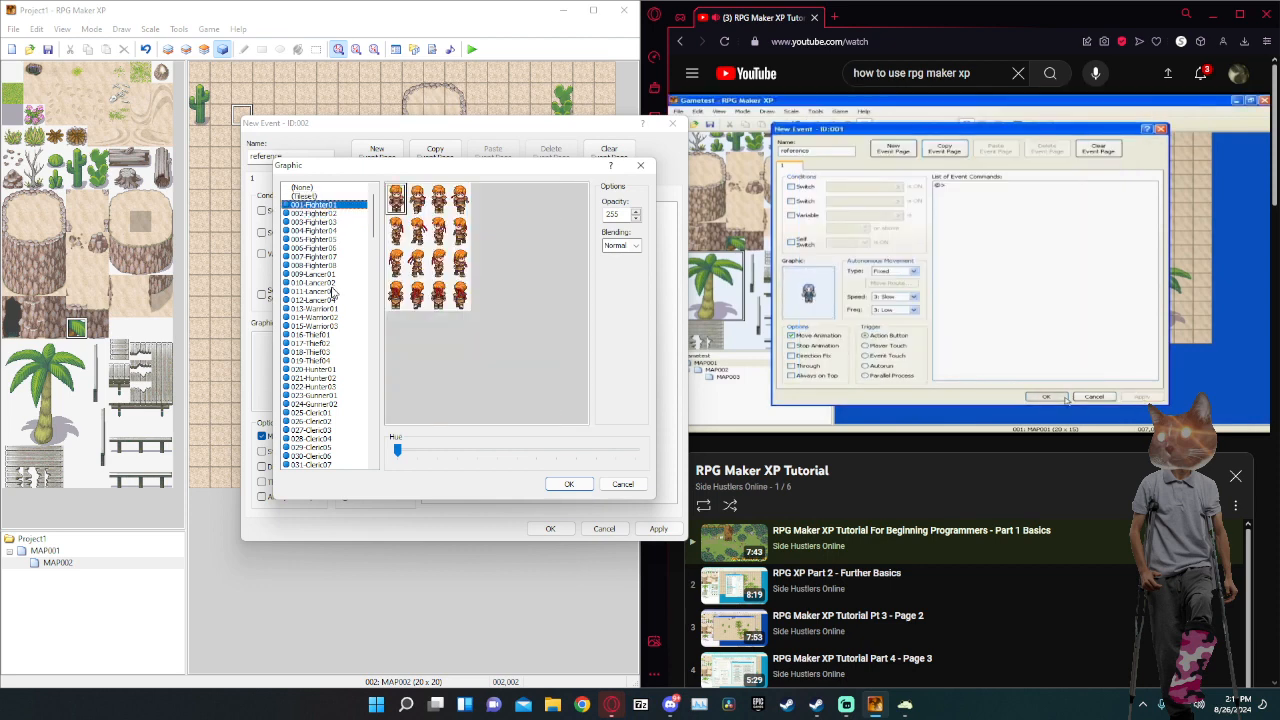
pyautogui.click(333, 275)
pyautogui.click(331, 265)
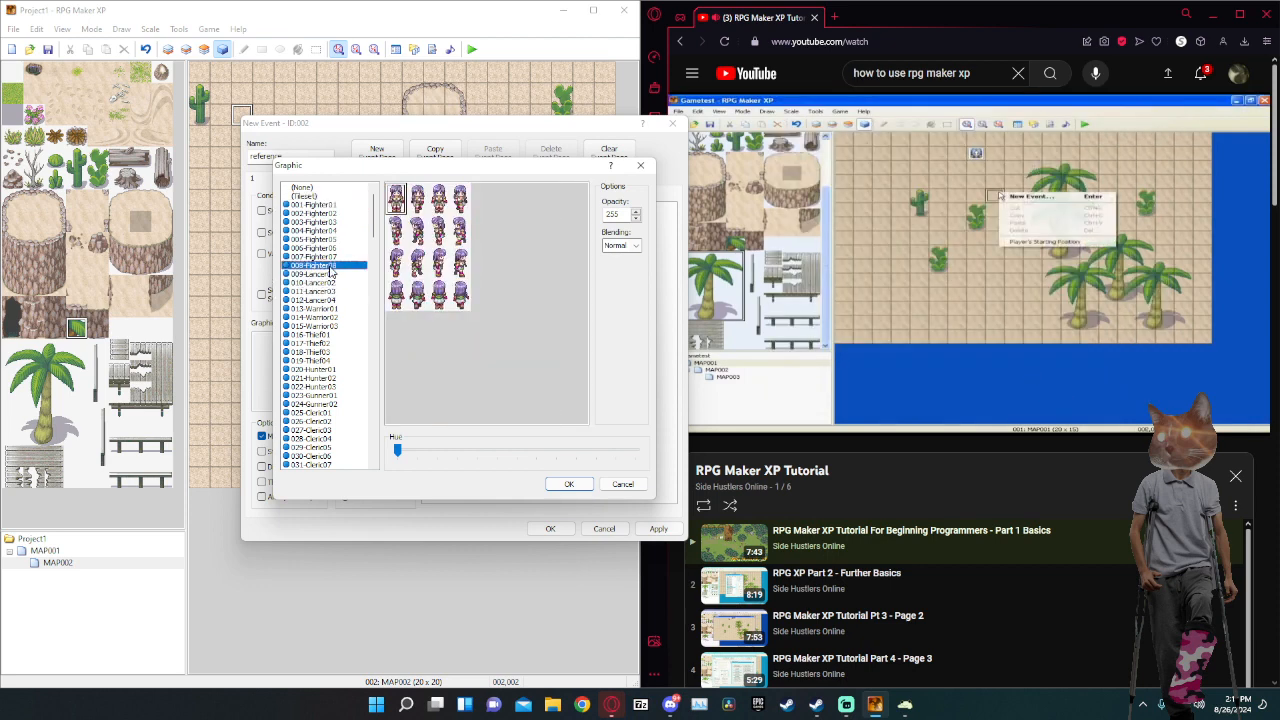
pyautogui.click(331, 257)
pyautogui.click(331, 248)
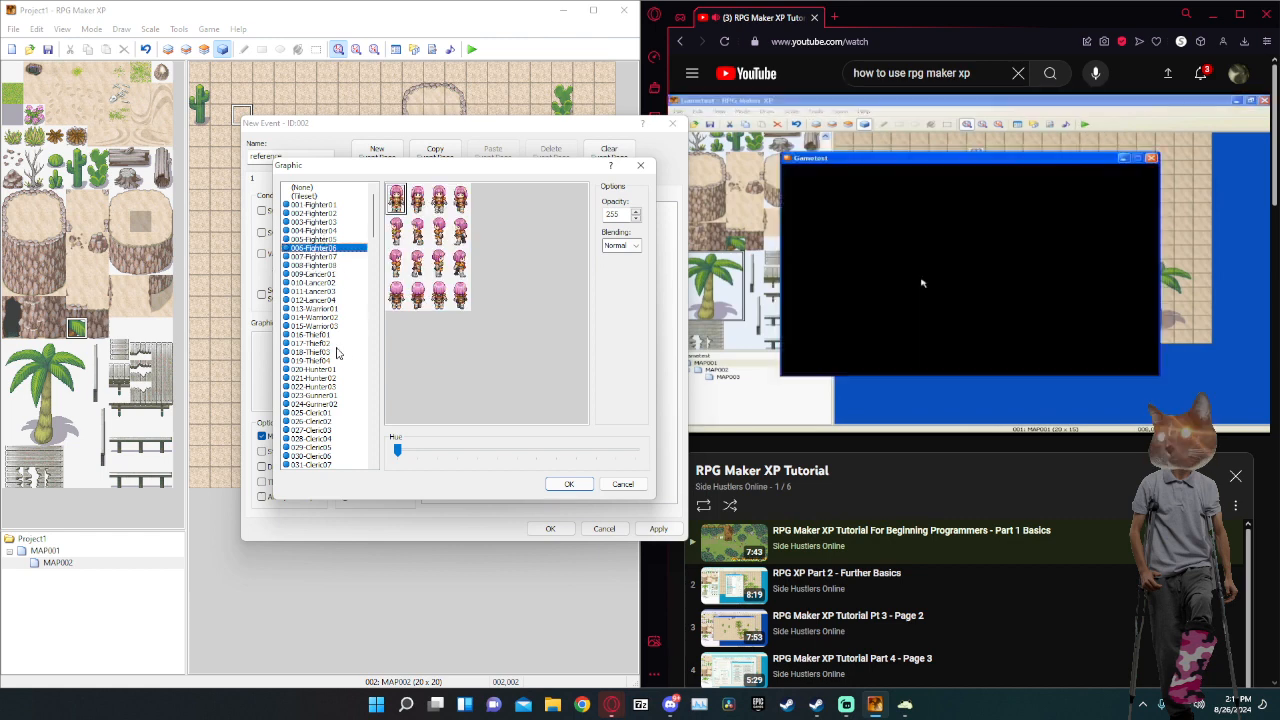
# Preview the Gunner and Hunter sprites and assign 001-Fighter01 as the reference event's graphic.
pyautogui.click(325, 404)
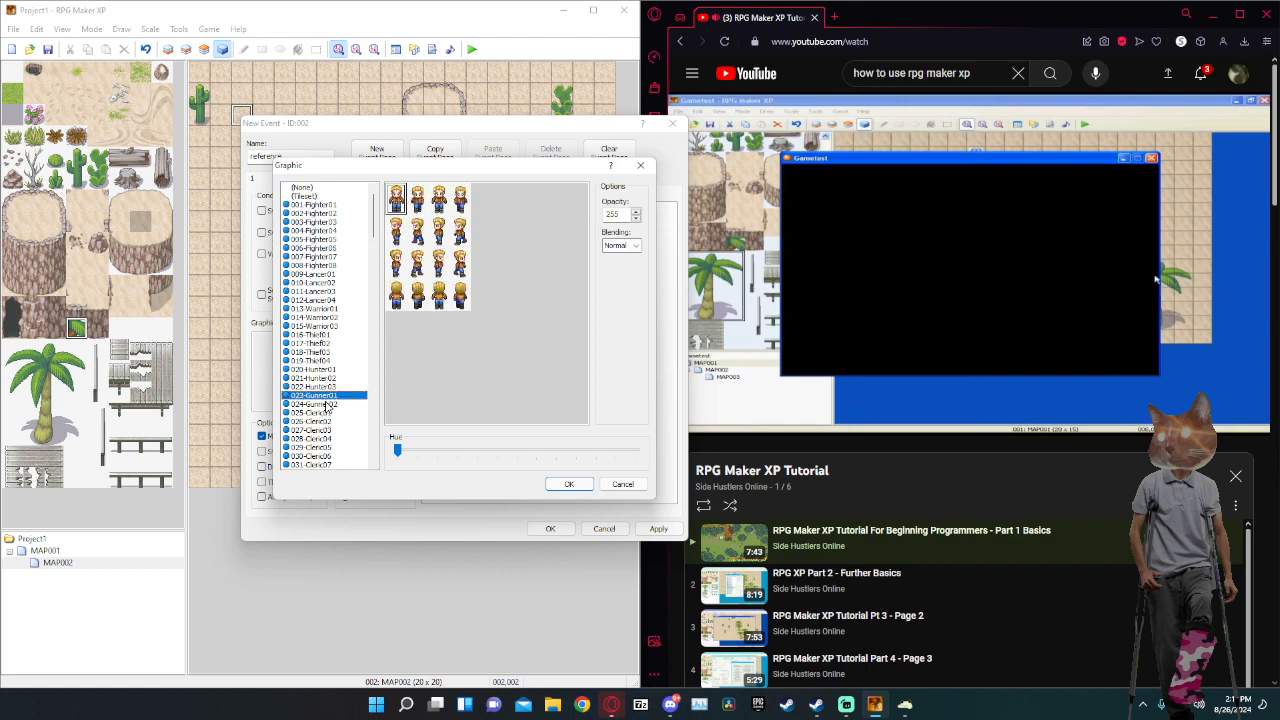
pyautogui.click(330, 396)
pyautogui.click(330, 371)
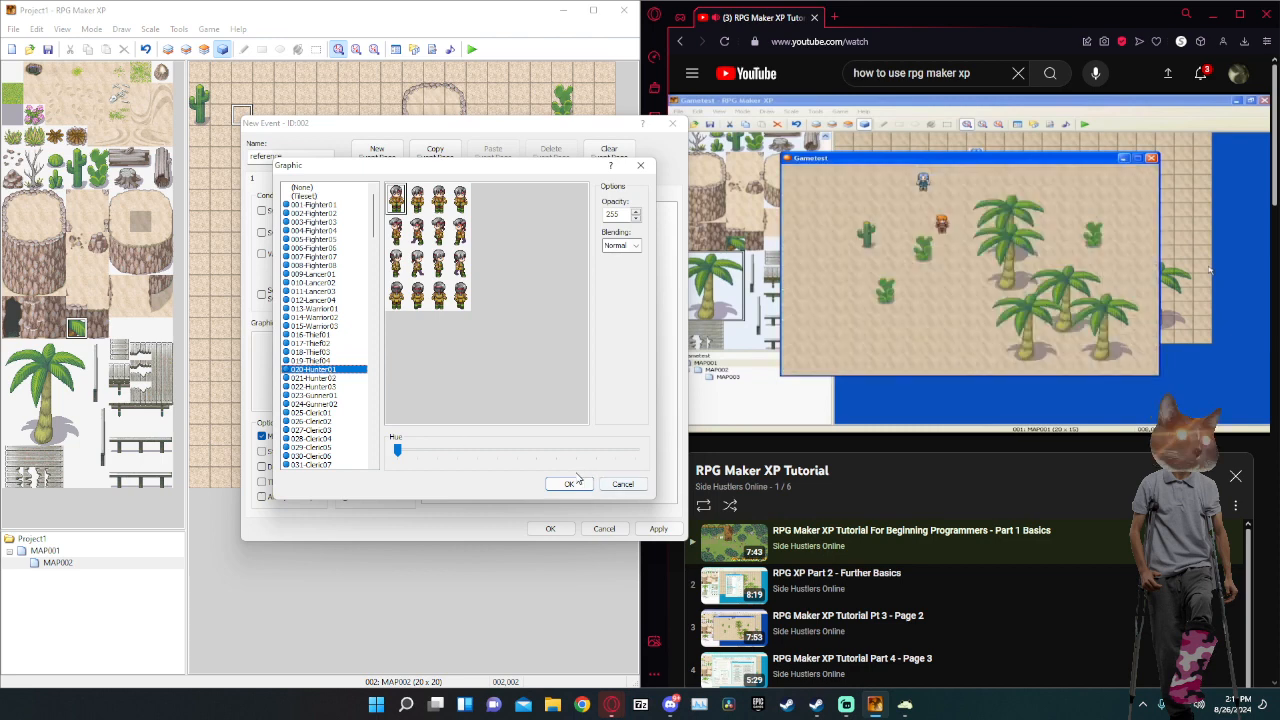
pyautogui.click(334, 380)
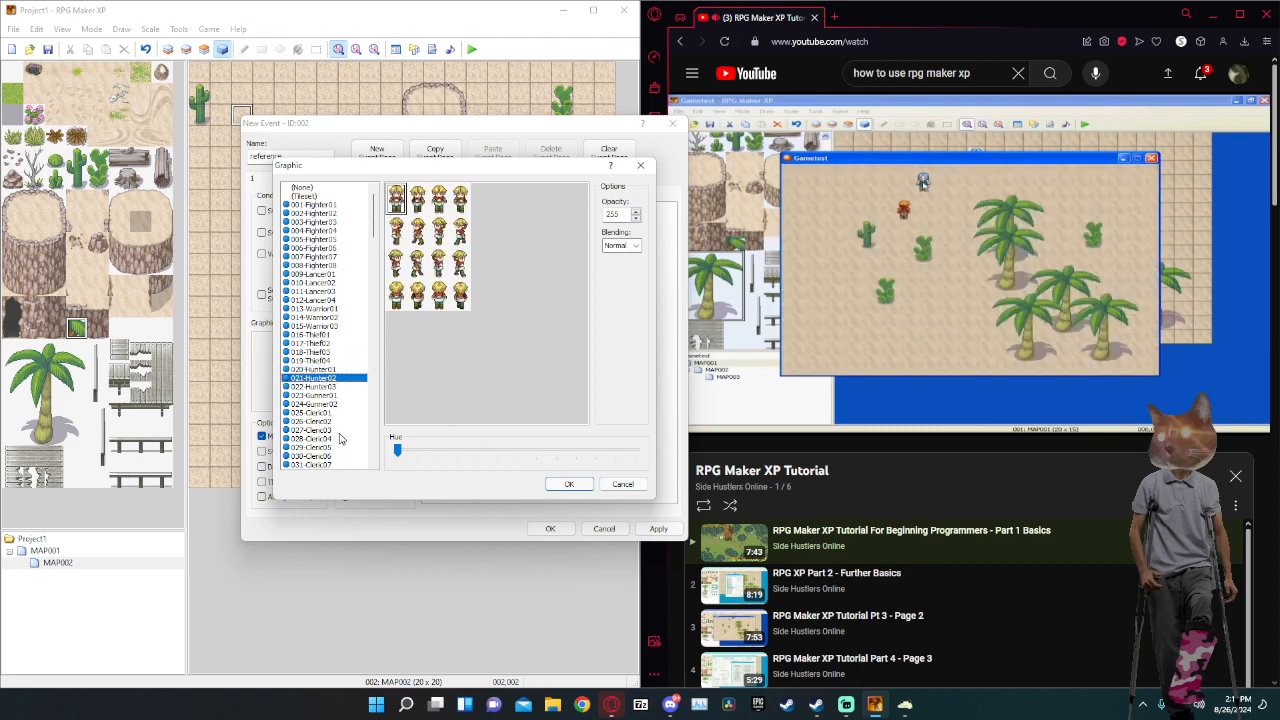
pyautogui.click(337, 388)
pyautogui.click(314, 204)
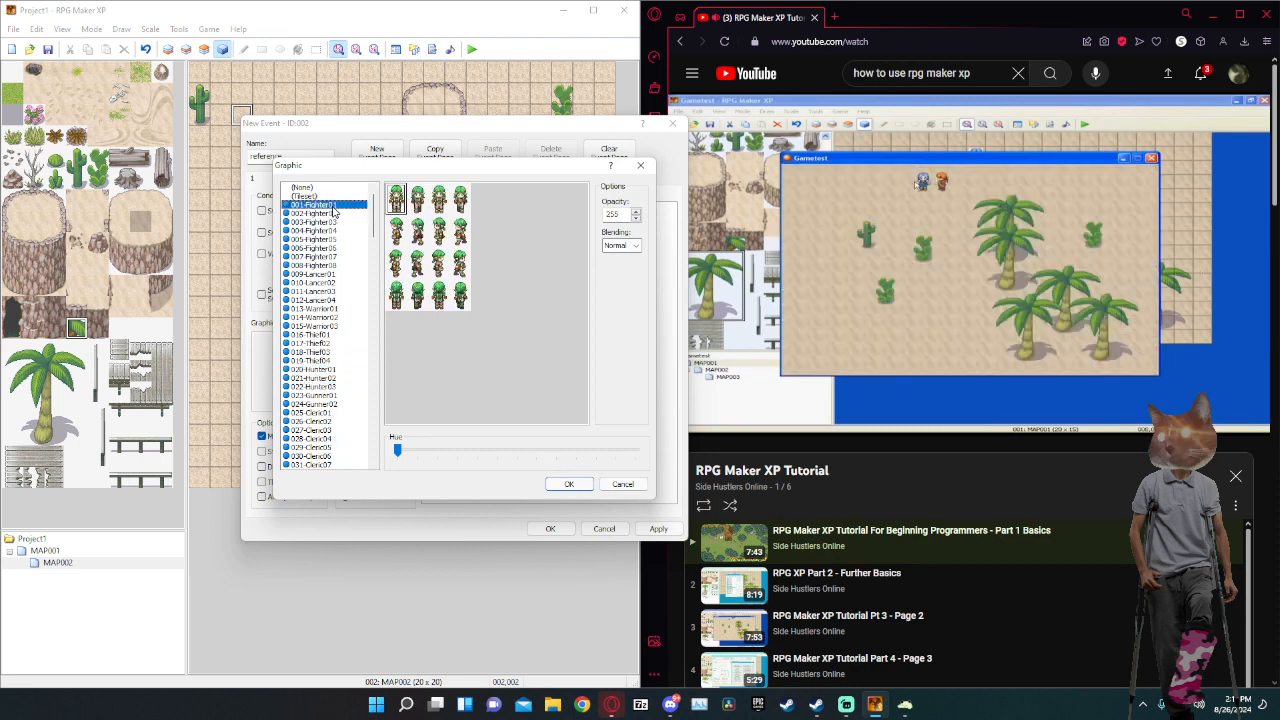
pyautogui.click(568, 487)
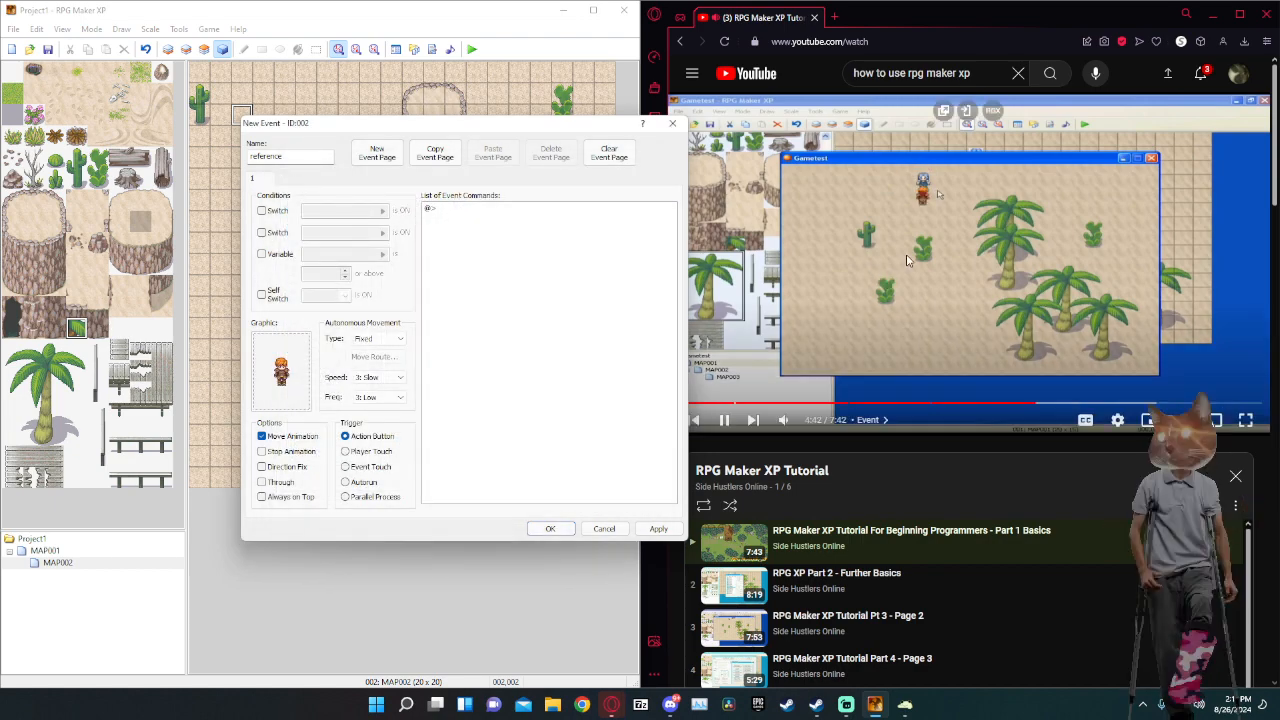
# Pause the tutorial video and rewind it a few seconds, and confirm the new reference event on MAP002.
pyautogui.click(908, 260)
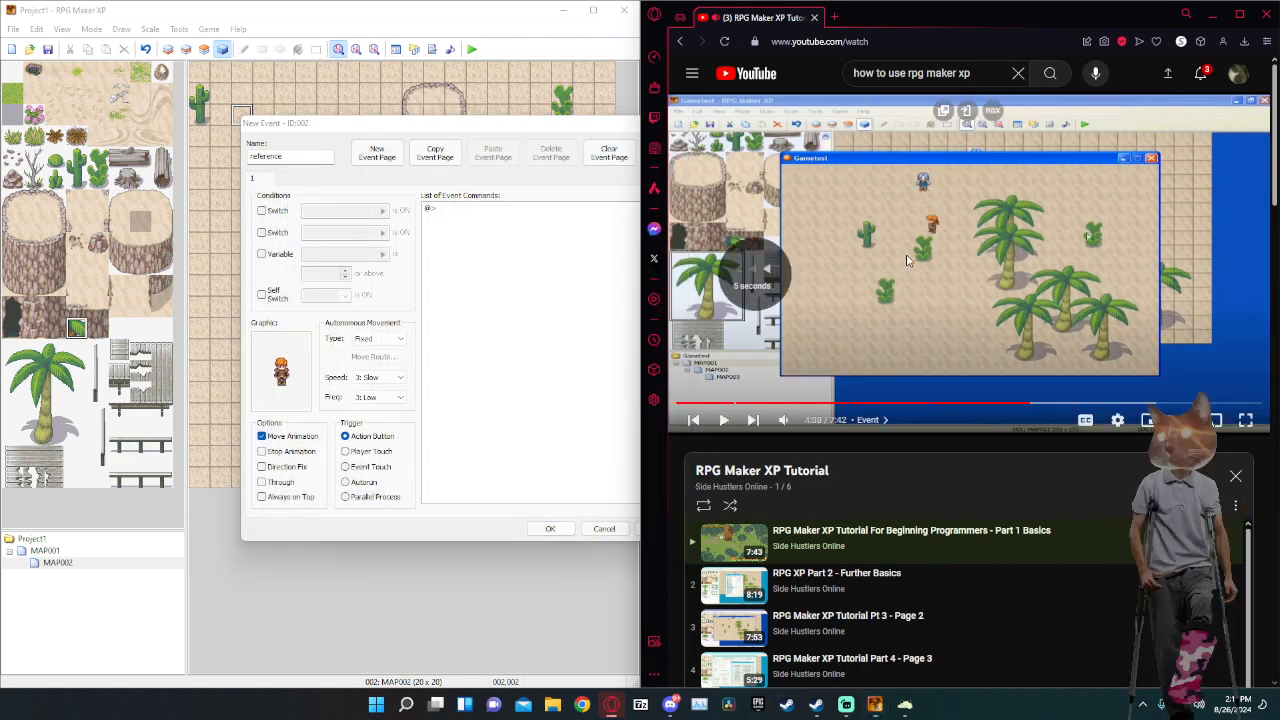
pyautogui.press('j')
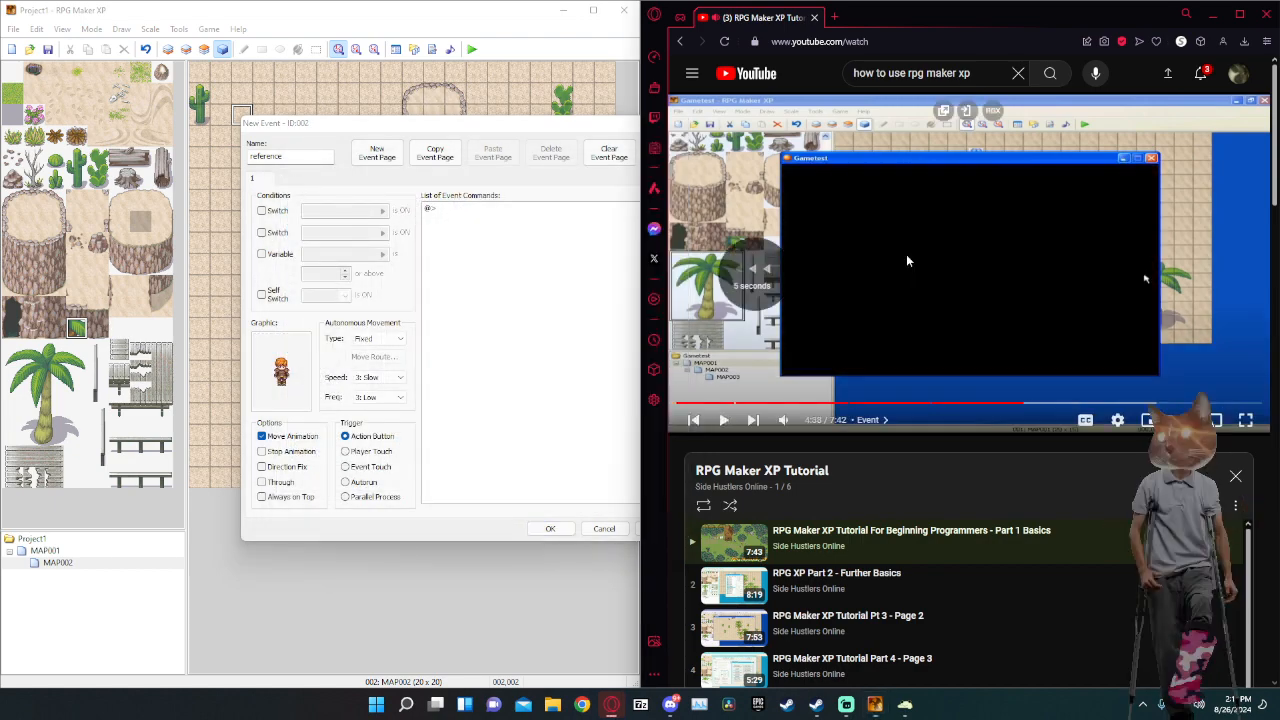
pyautogui.moveTo(486, 131); pyautogui.dragTo(336, 125)
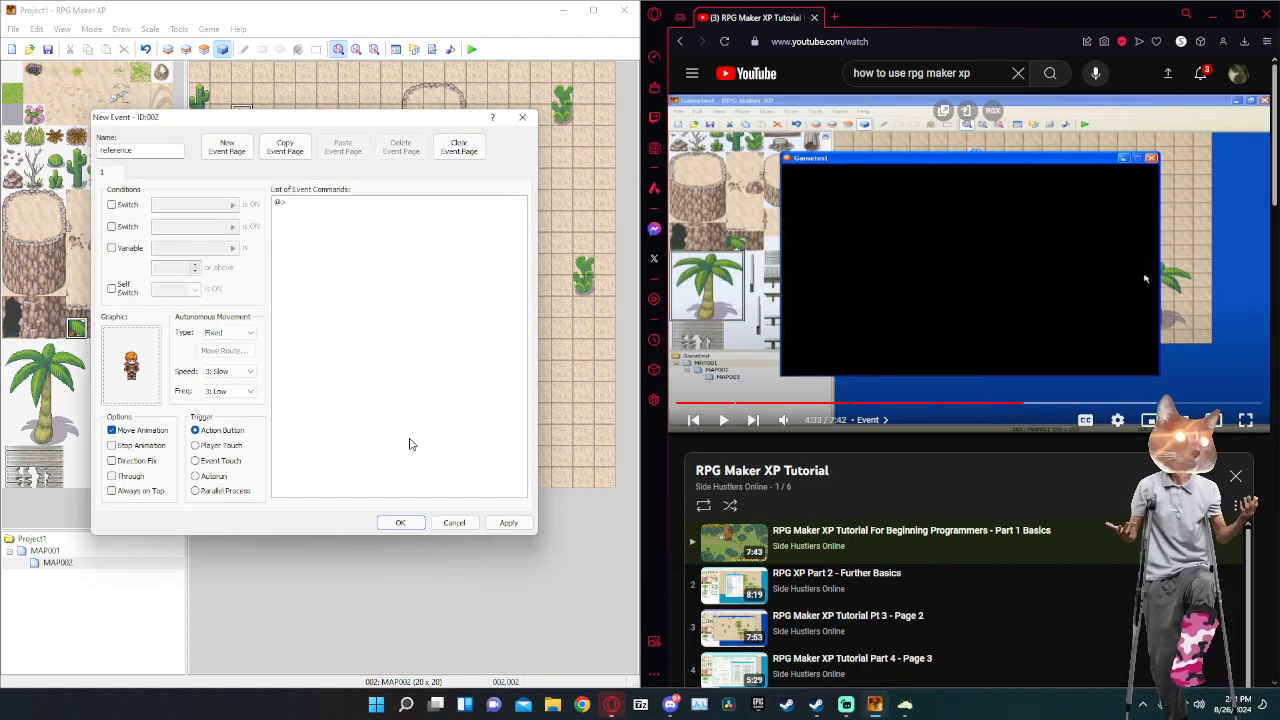
pyautogui.press('Return')
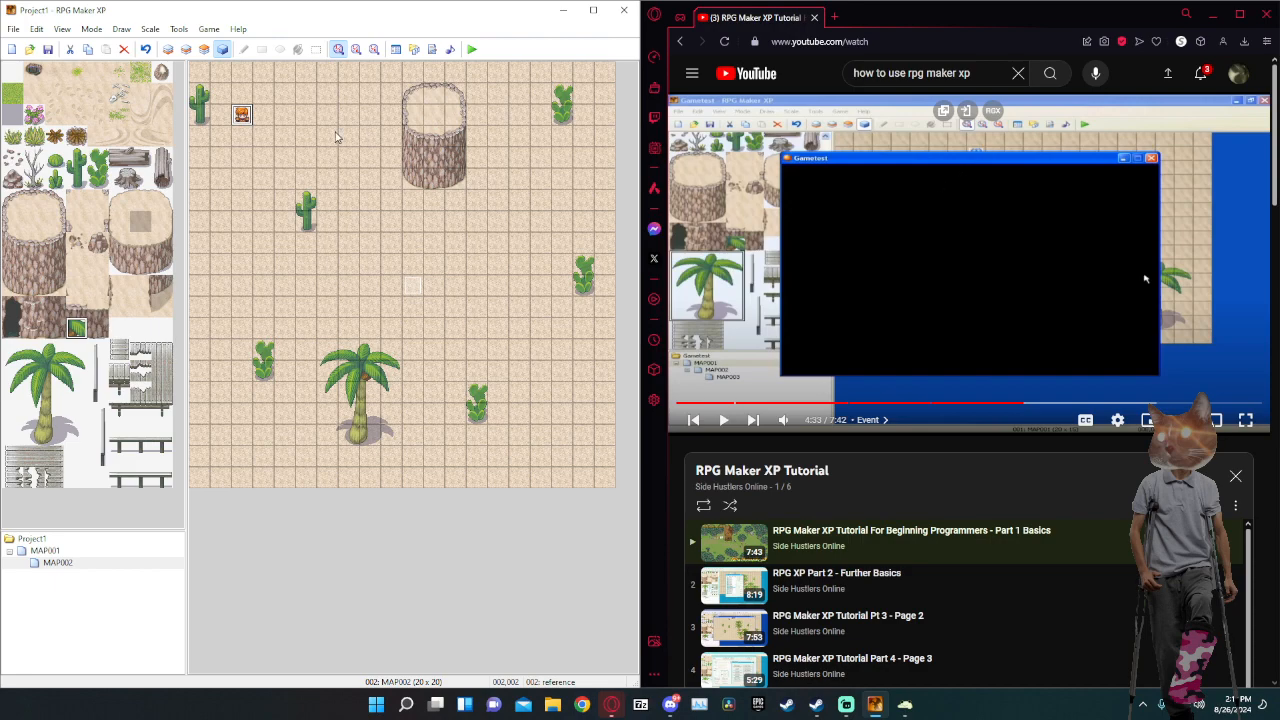
# Move the reference event down to tile 002,003 and review its settings without changing them.
pyautogui.moveTo(245, 145); pyautogui.dragTo(246, 143)
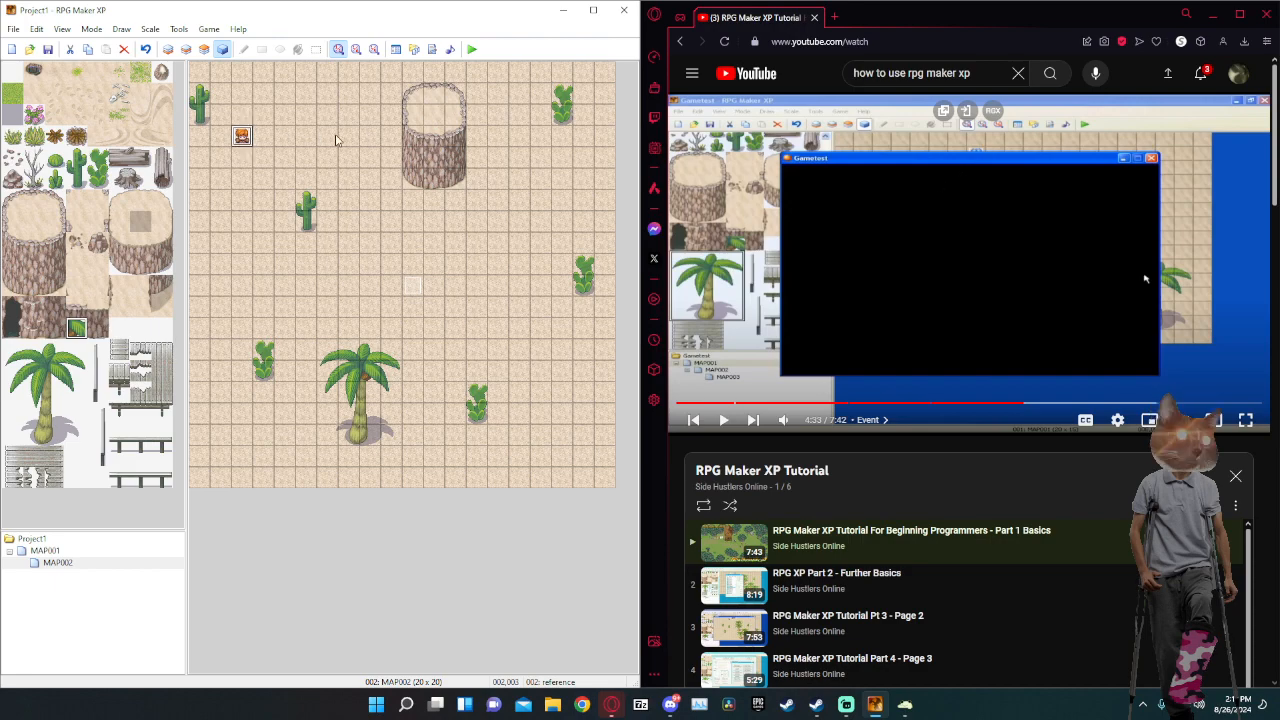
pyautogui.click(242, 72)
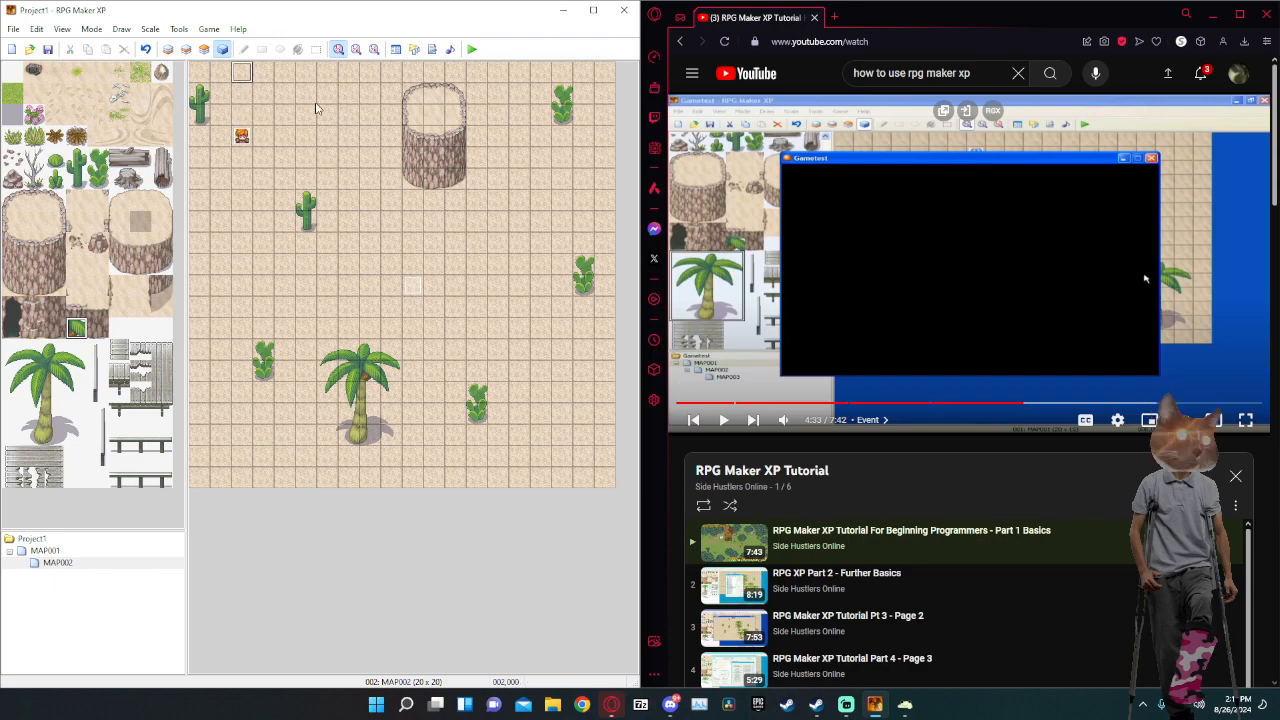
pyautogui.doubleClick(241, 137)
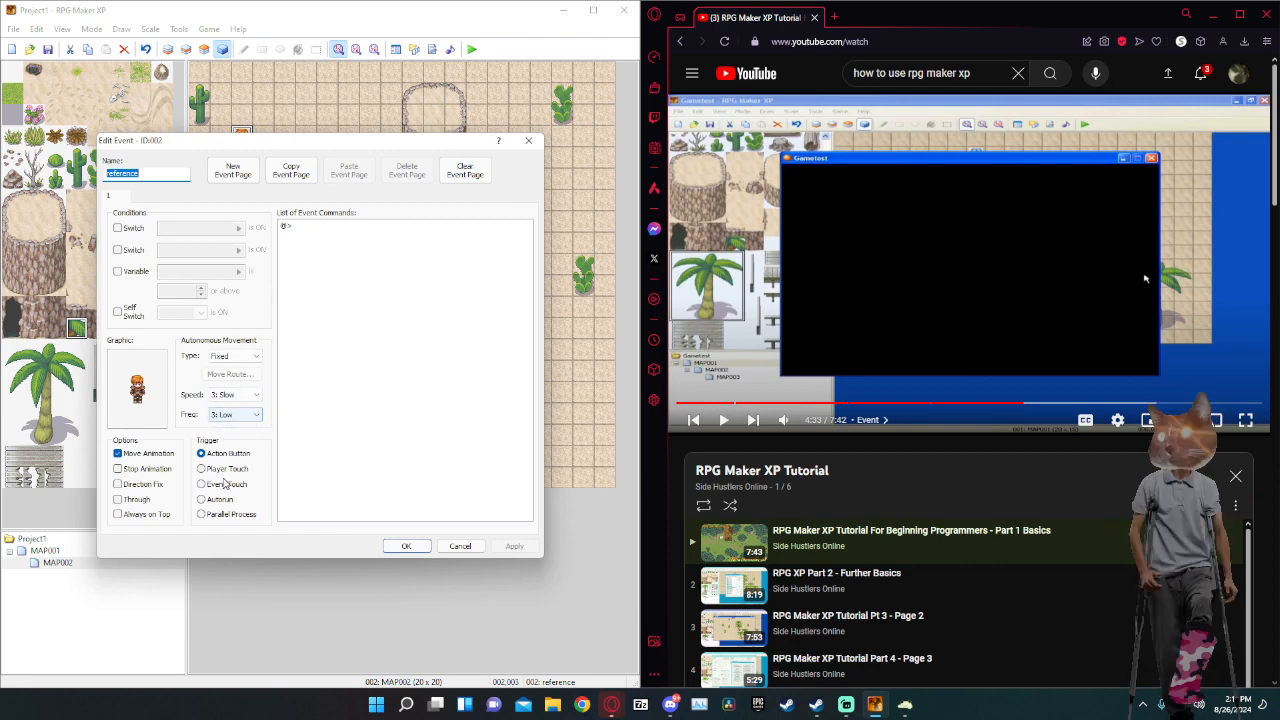
pyautogui.click(407, 548)
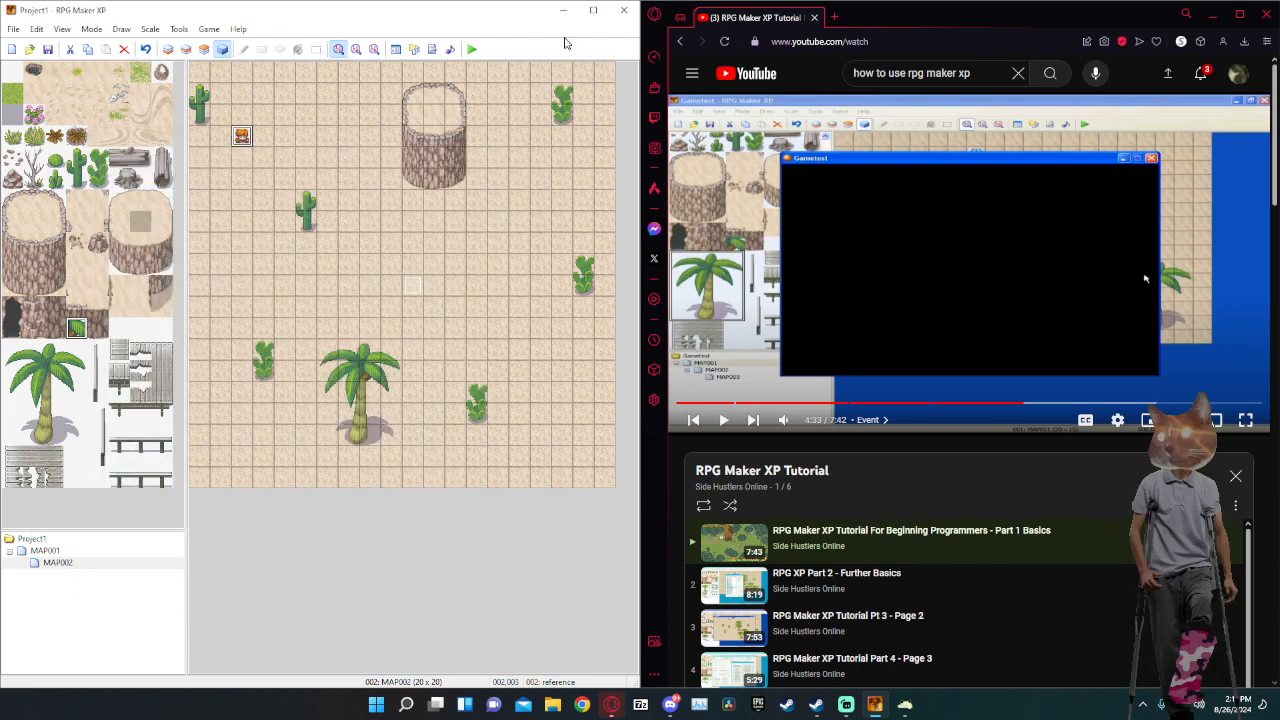
# Start a playtest, saving the changes to Project1, and close the game window at the title screen.
pyautogui.click(473, 50)
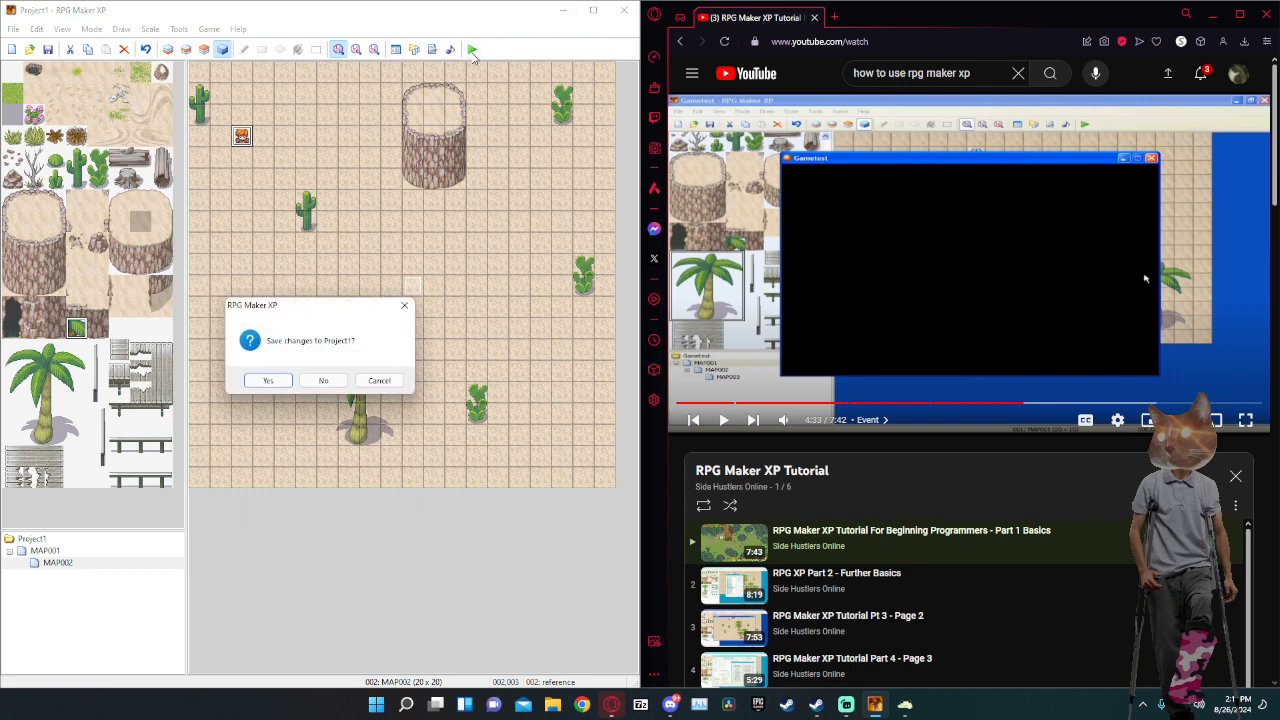
pyautogui.click(264, 381)
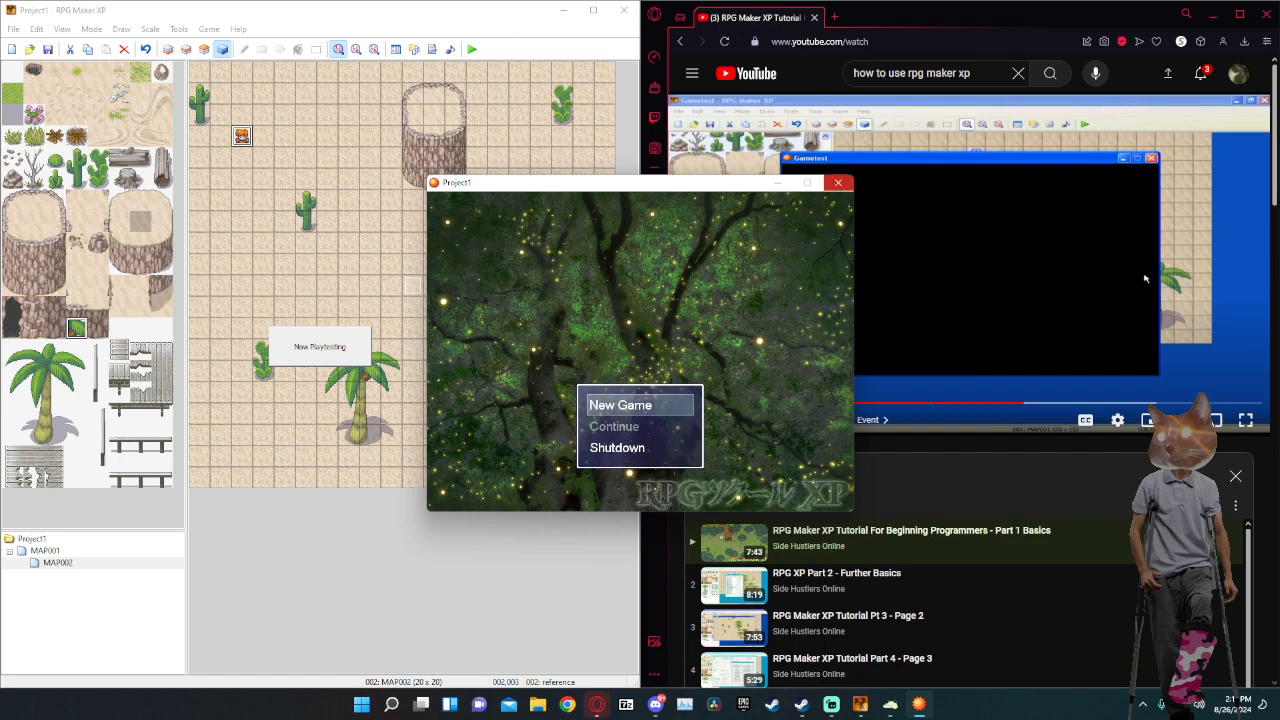
pyautogui.moveTo(664, 183); pyautogui.dragTo(450, 130)
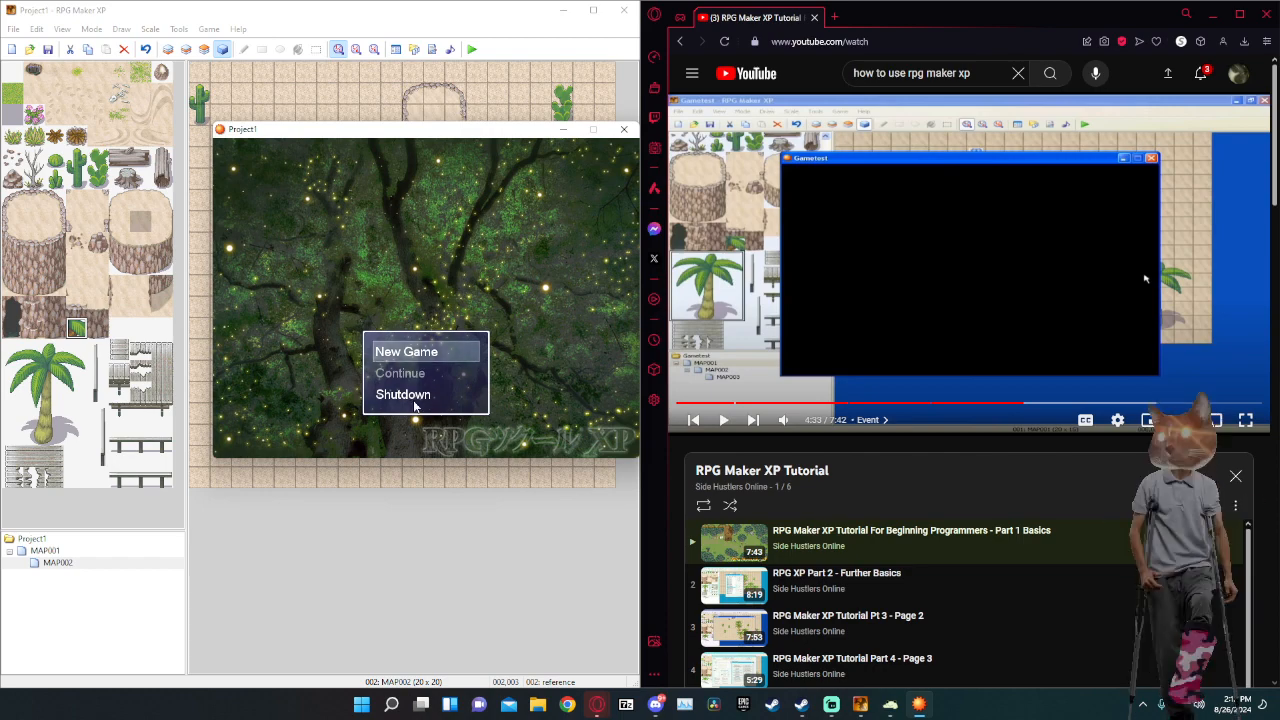
pyautogui.click(624, 130)
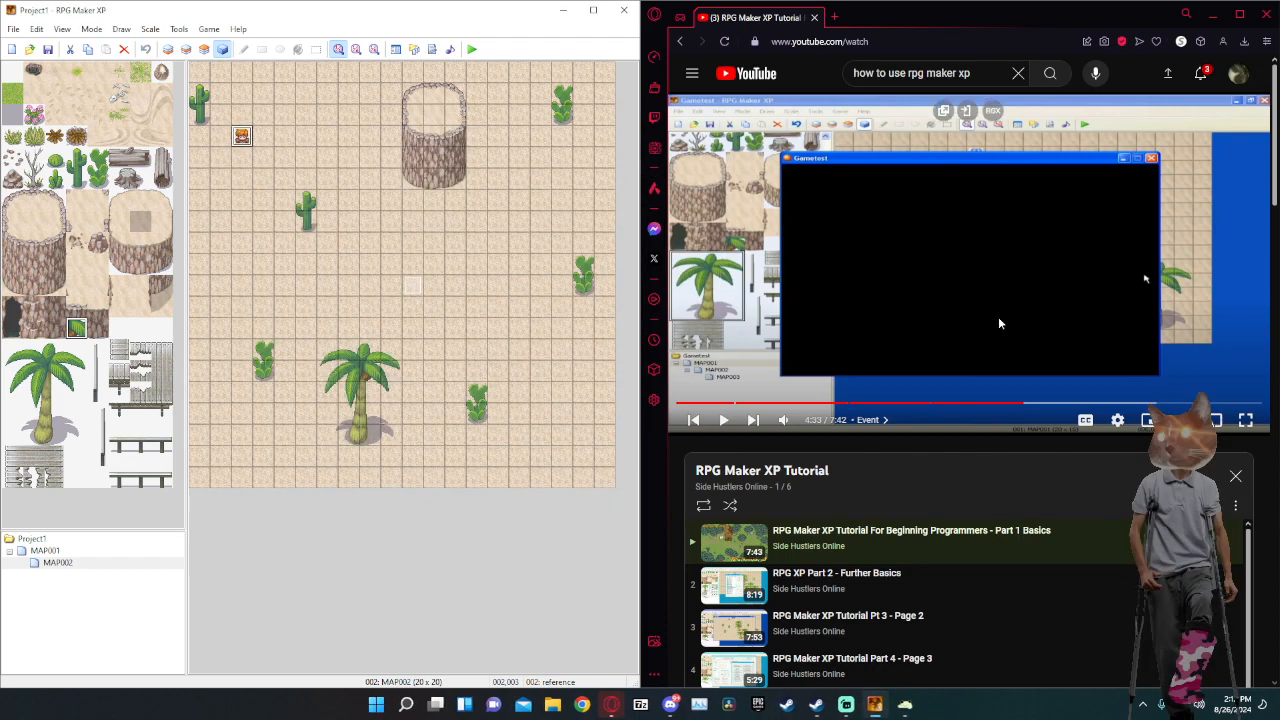
# Resume the tutorial video and rewind it to about 4:04, where the New Event dialog is explained.
pyautogui.click(1039, 207)
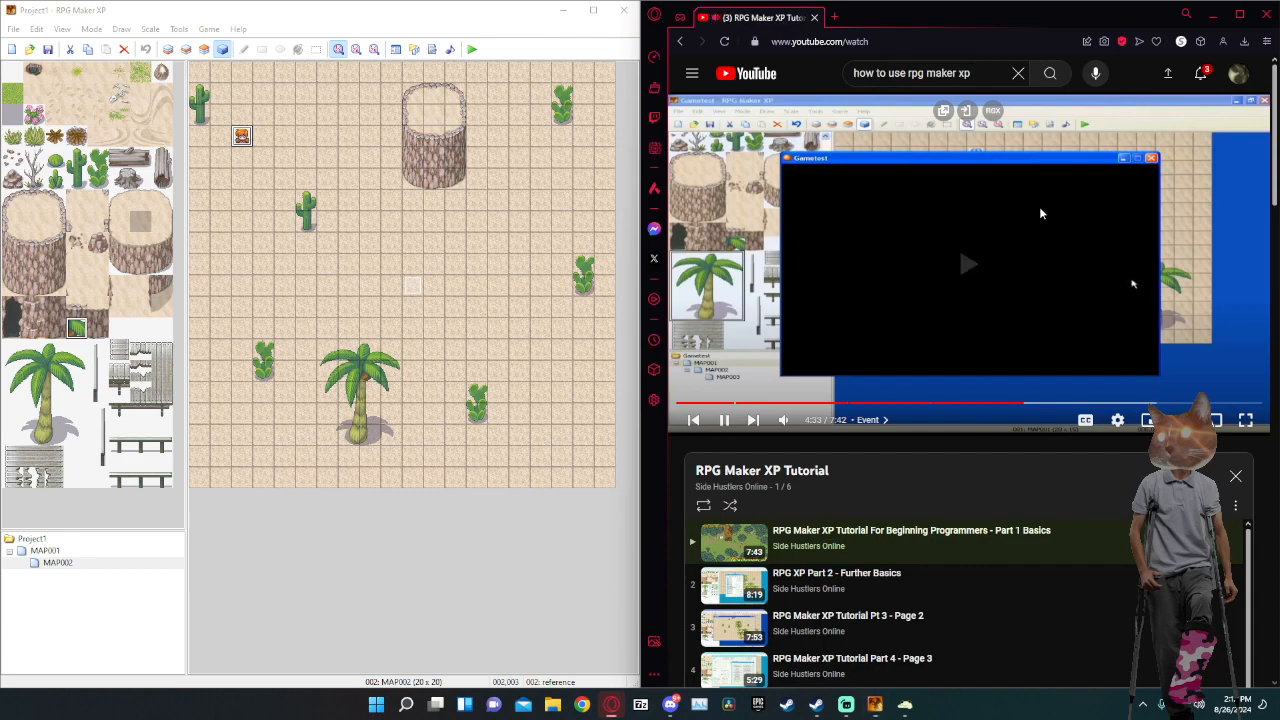
pyautogui.press('Right')
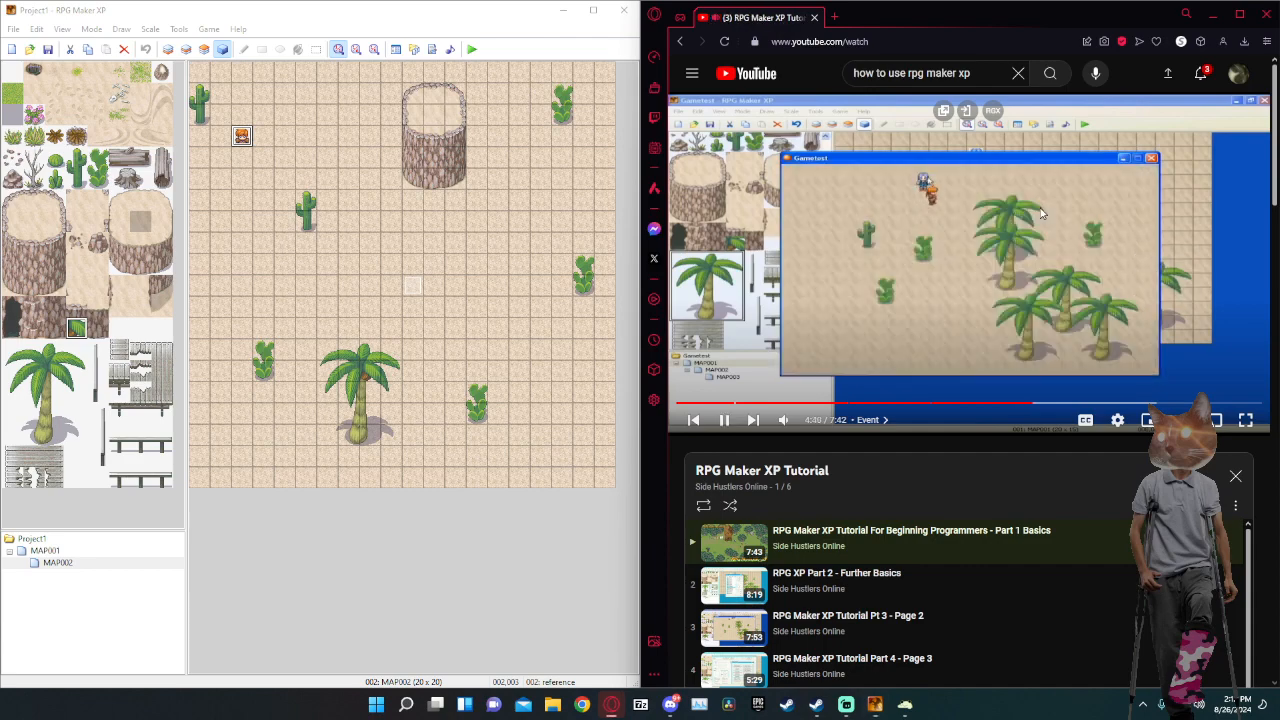
pyautogui.press('Left')
pyautogui.press('Left')
pyautogui.press('Left')
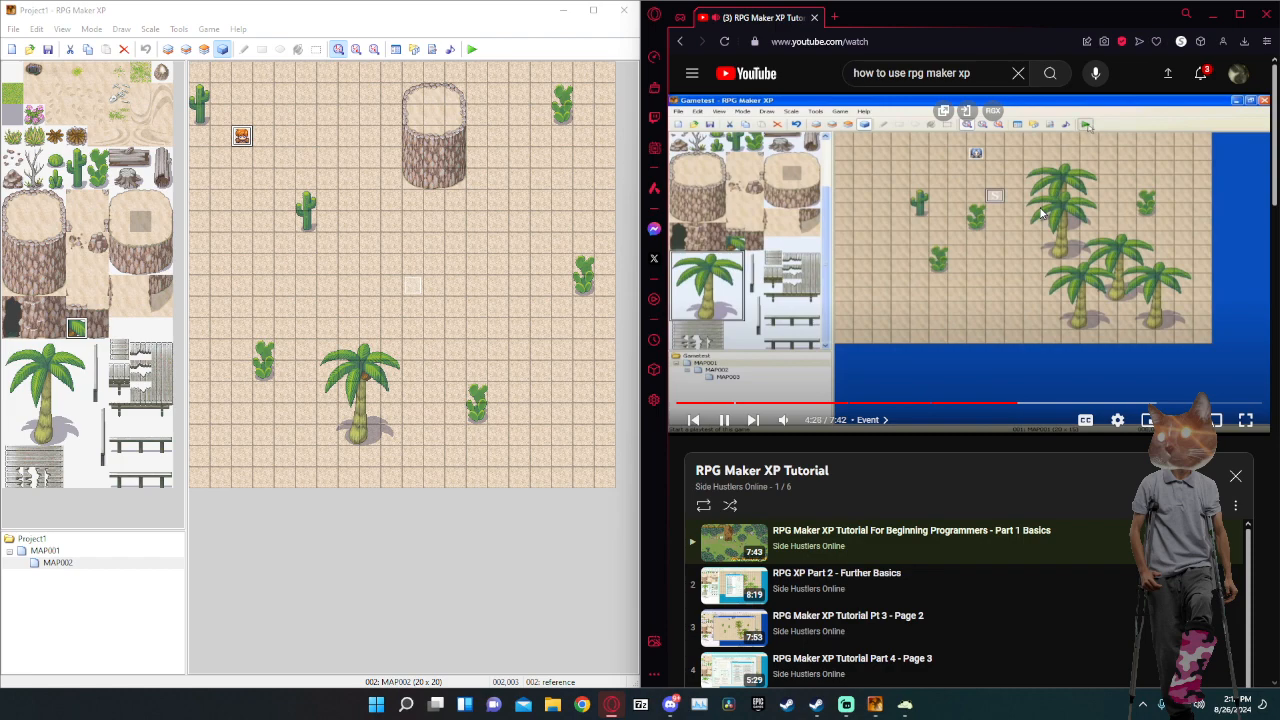
pyautogui.press('Left')
pyautogui.press('Left')
pyautogui.press('Left')
pyautogui.press('Left')
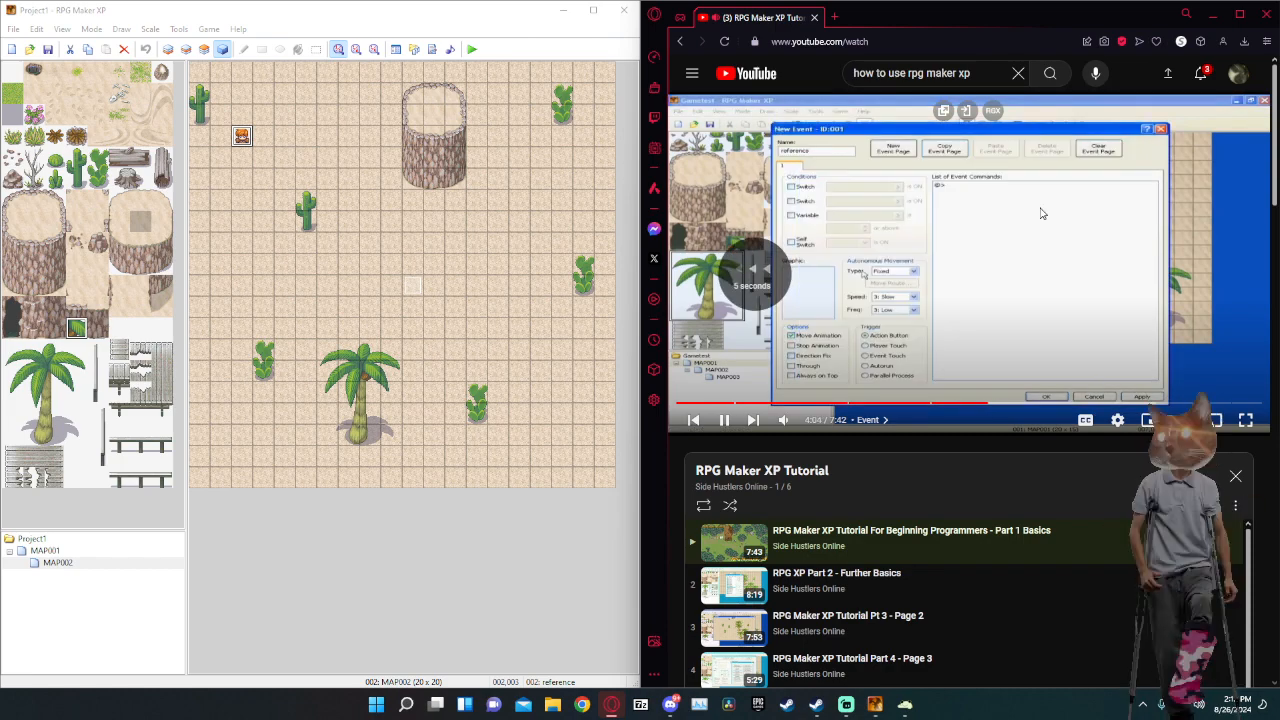
# Reopen the reference event on MAP002, reconfirm its 001-Fighter01 graphic, and move the event back to tile 002,002.
pyautogui.click(70, 565)
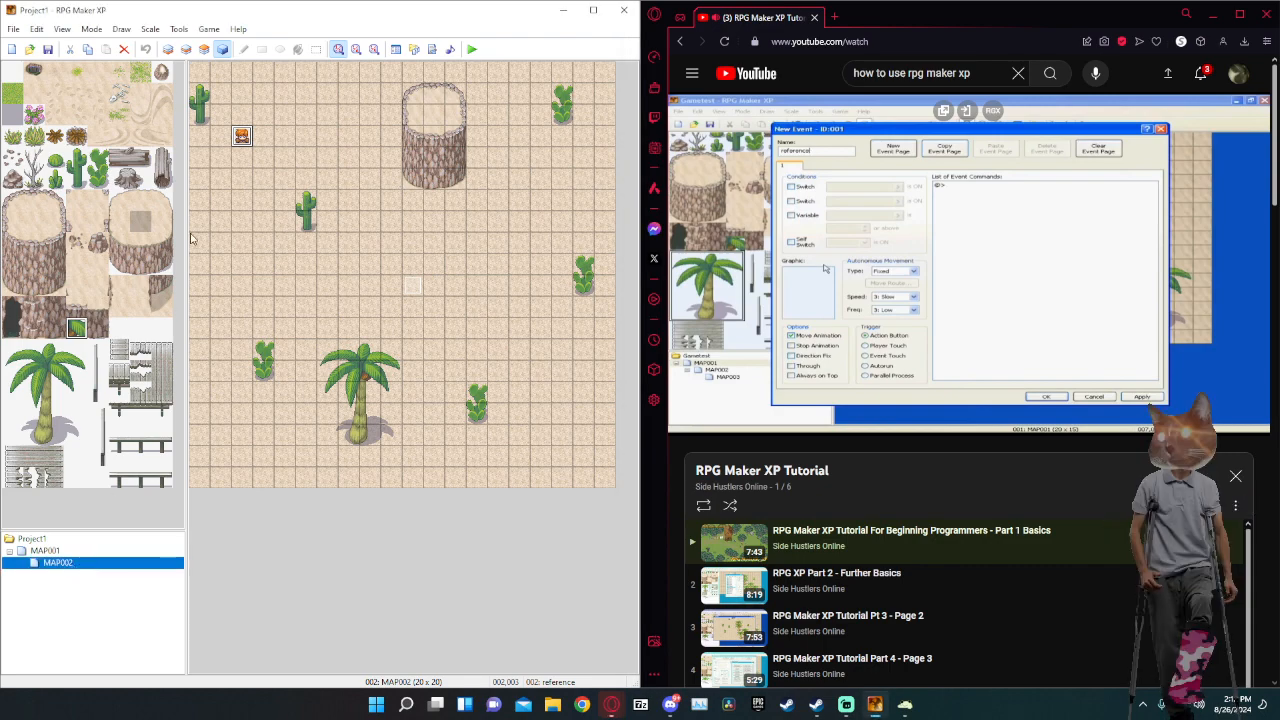
pyautogui.doubleClick(242, 137)
pyautogui.moveTo(250, 140); pyautogui.dragTo(199, 109)
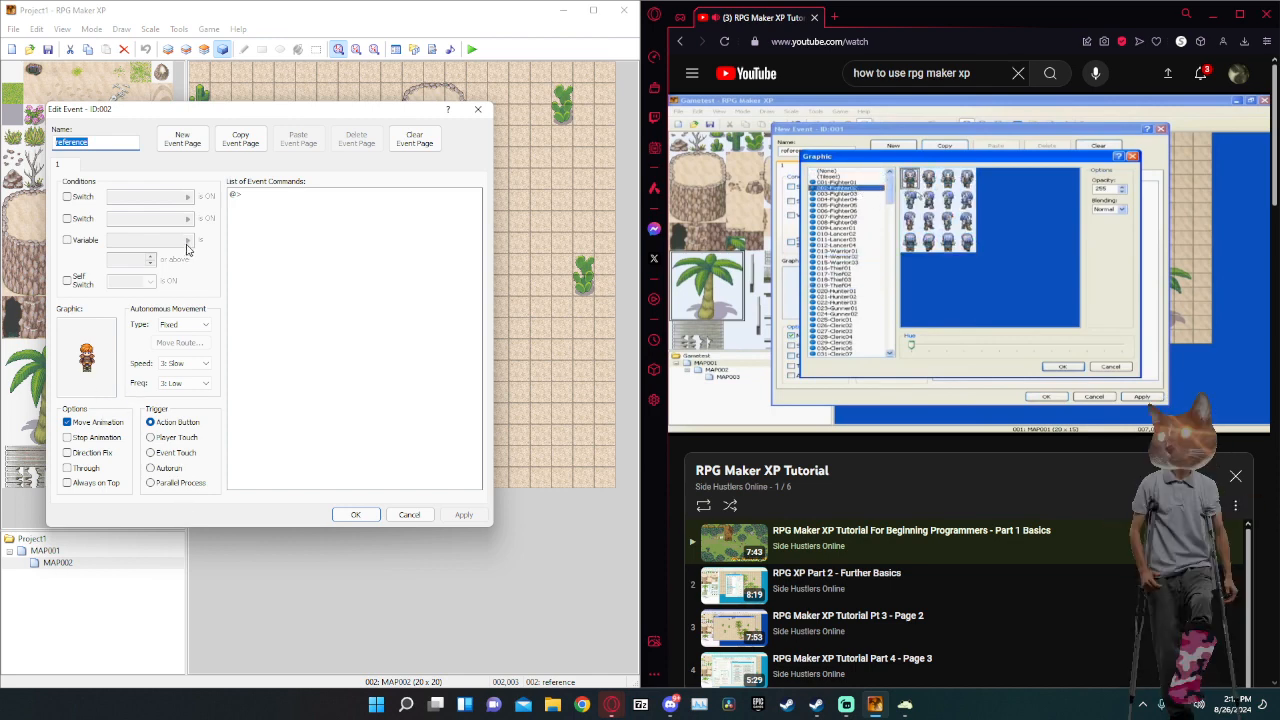
pyautogui.doubleClick(86, 357)
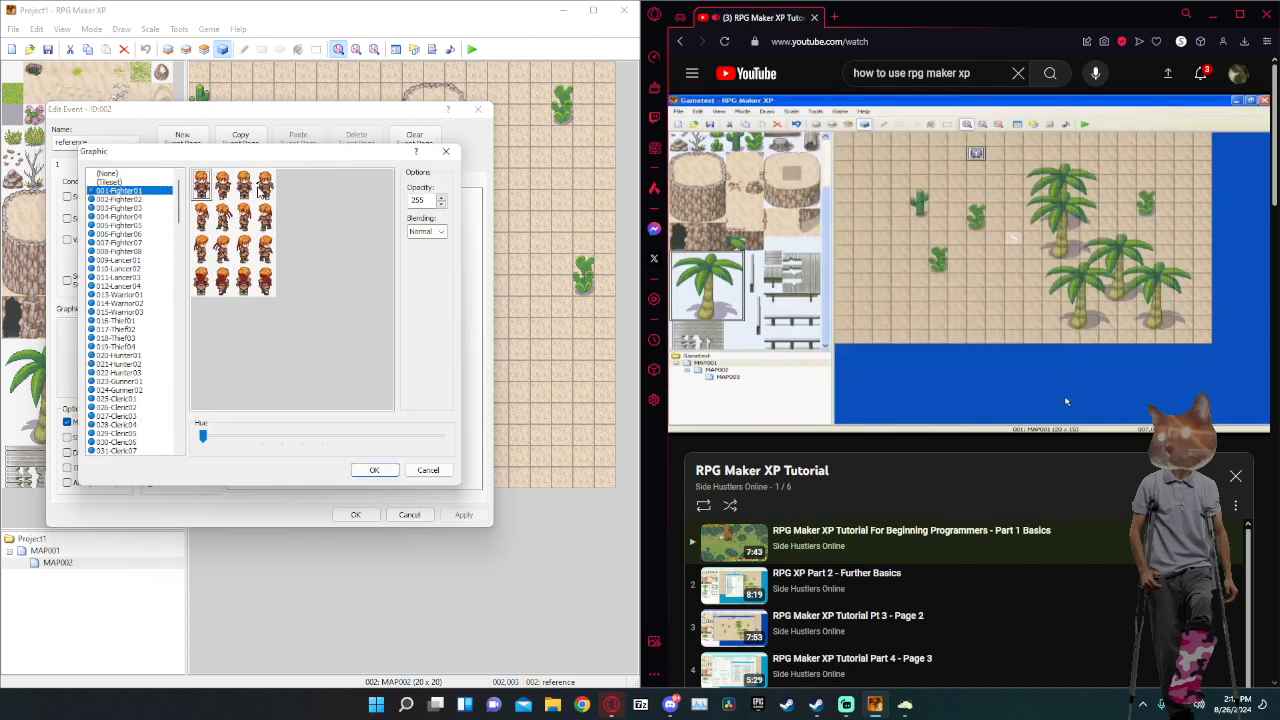
pyautogui.click(371, 470)
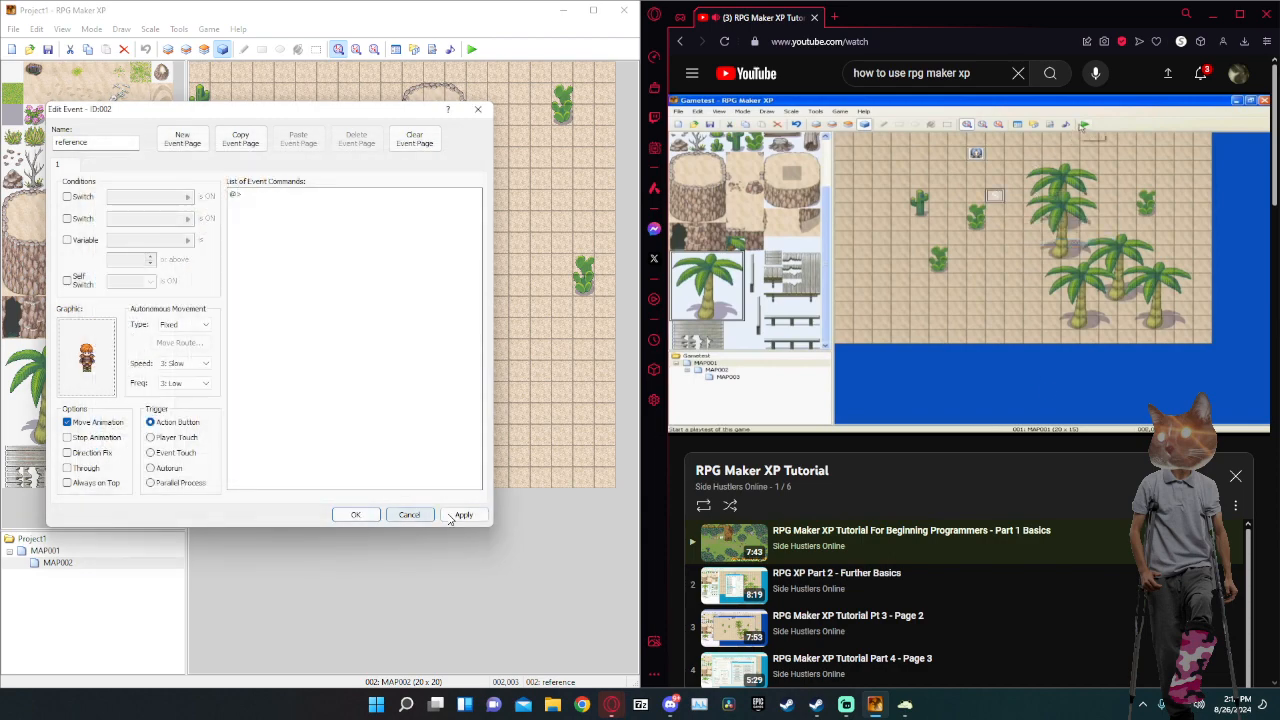
pyautogui.click(355, 515)
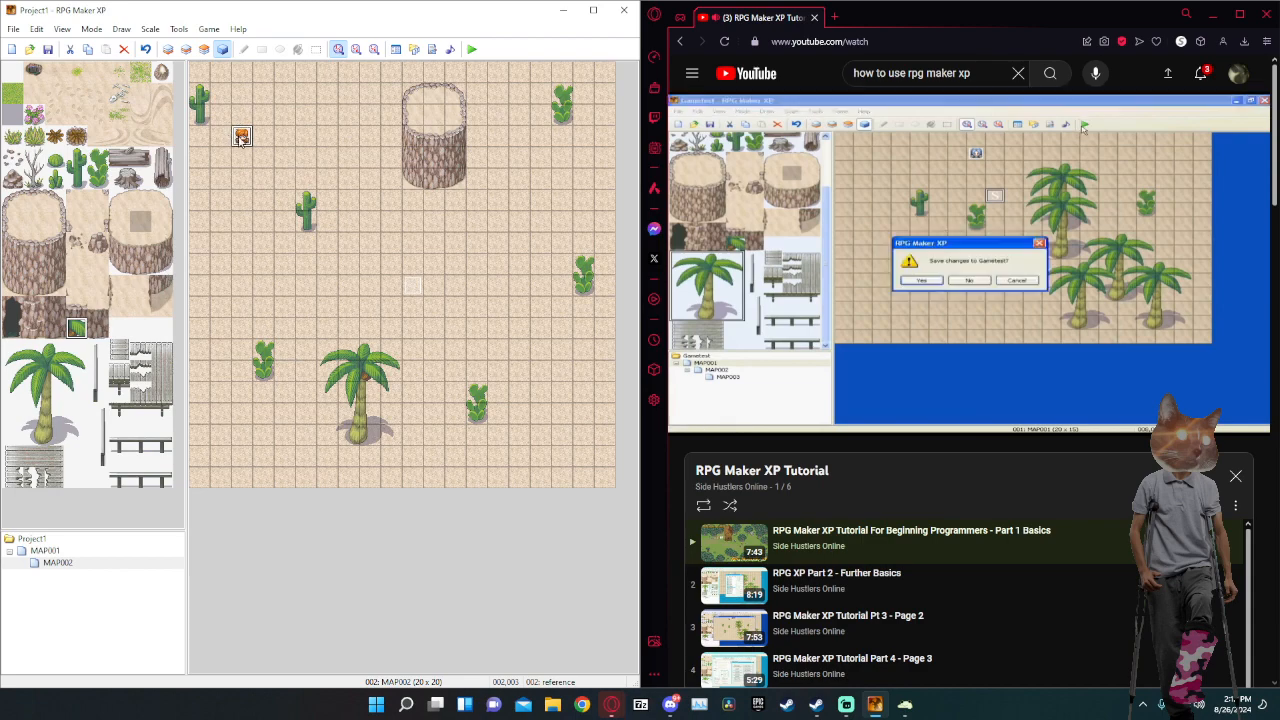
pyautogui.rightClick(245, 113)
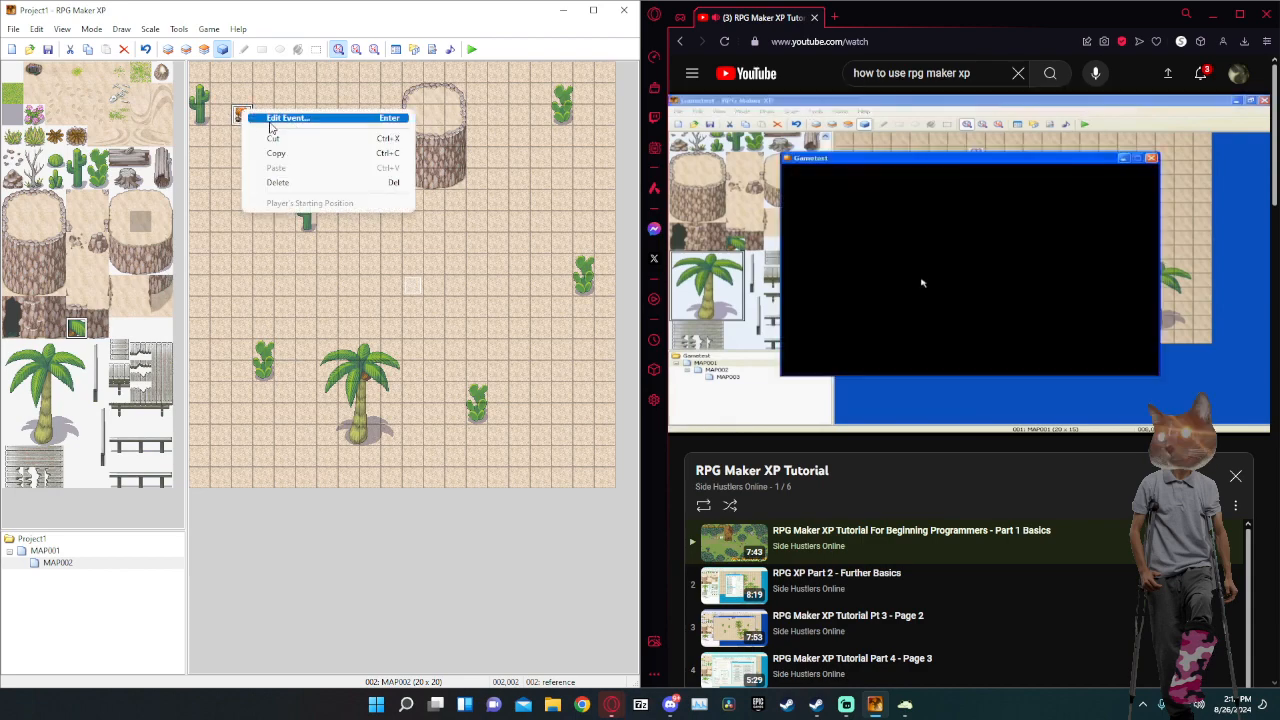
# Rewind the tutorial video to just before the instructor starts the playtest and resume playback.
pyautogui.click(982, 281)
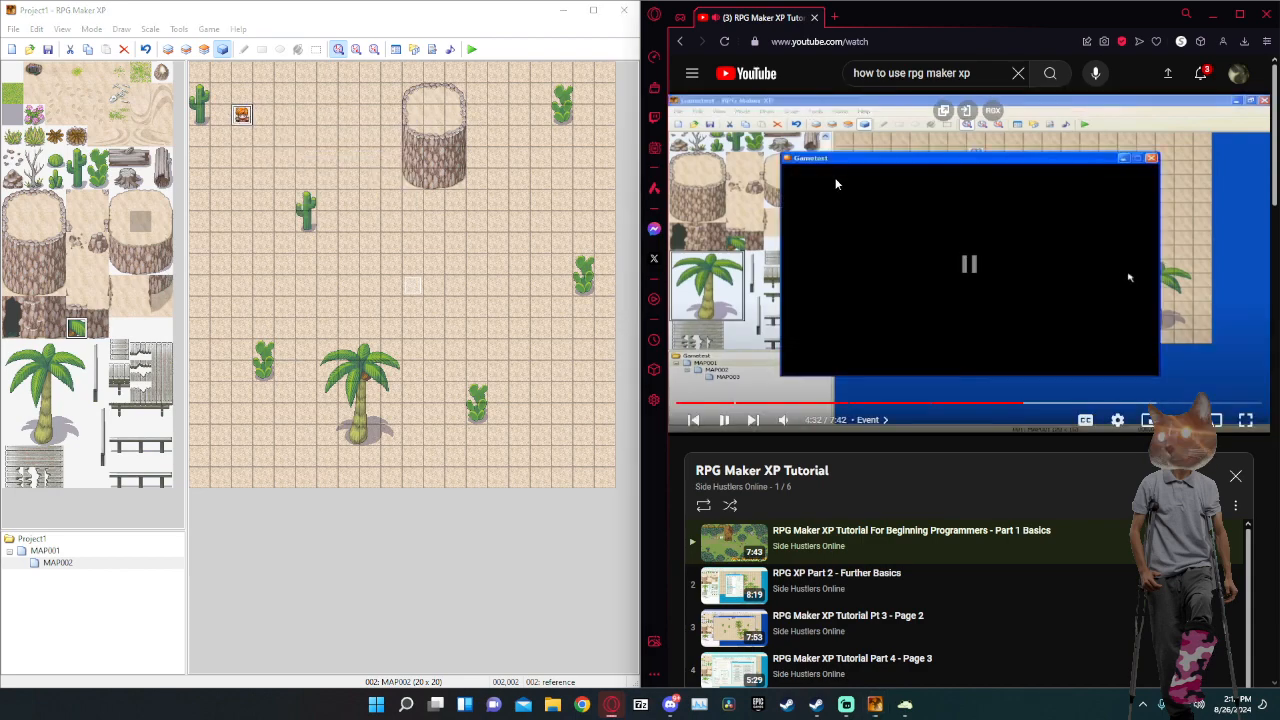
pyautogui.press('Left')
pyautogui.press('Left')
pyautogui.press('space')
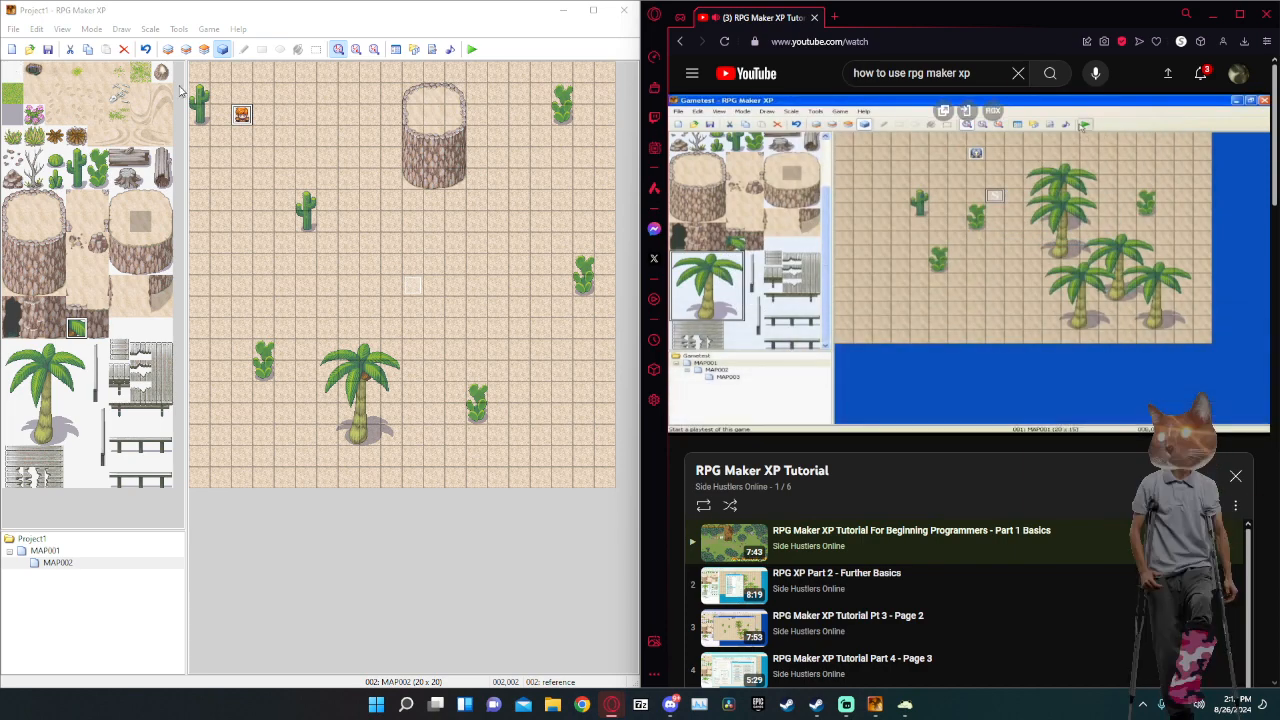
# Set the player's starting position to tile 002,001 on MAP002 and rewind the tutorial video slightly before resuming playback.
pyautogui.rightClick(241, 92)
pyautogui.click(308, 182)
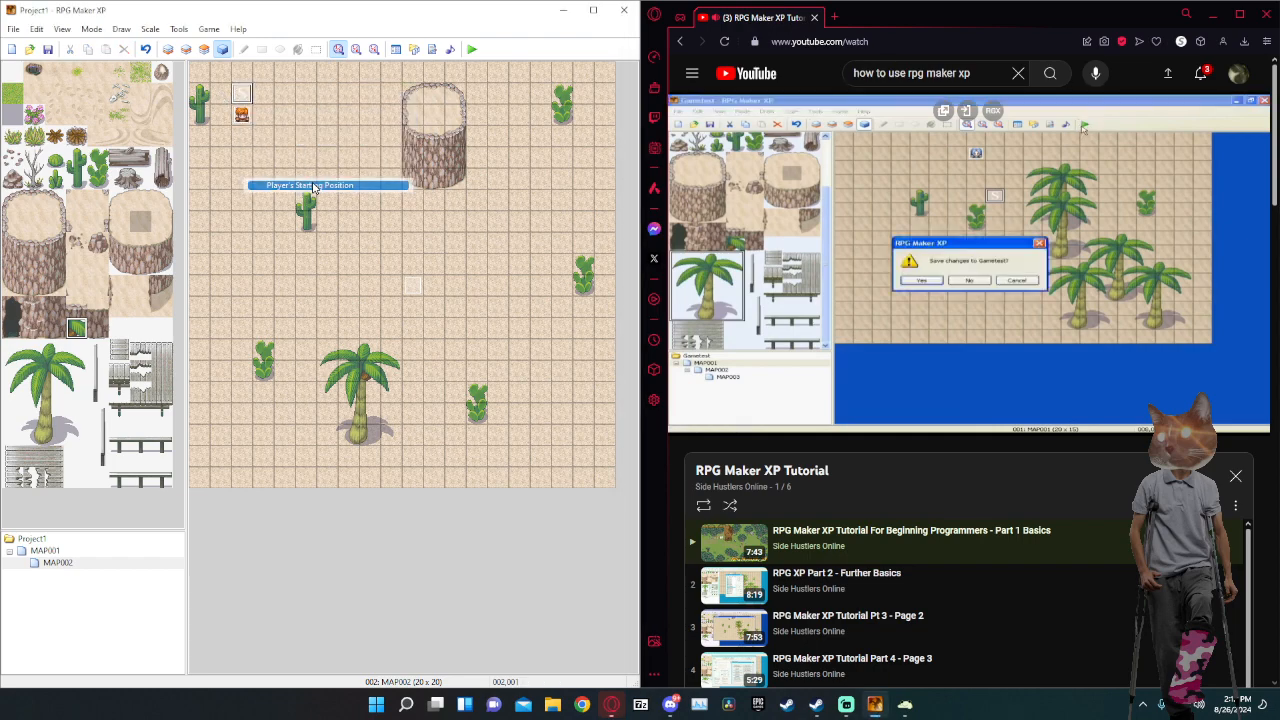
pyautogui.click(918, 280)
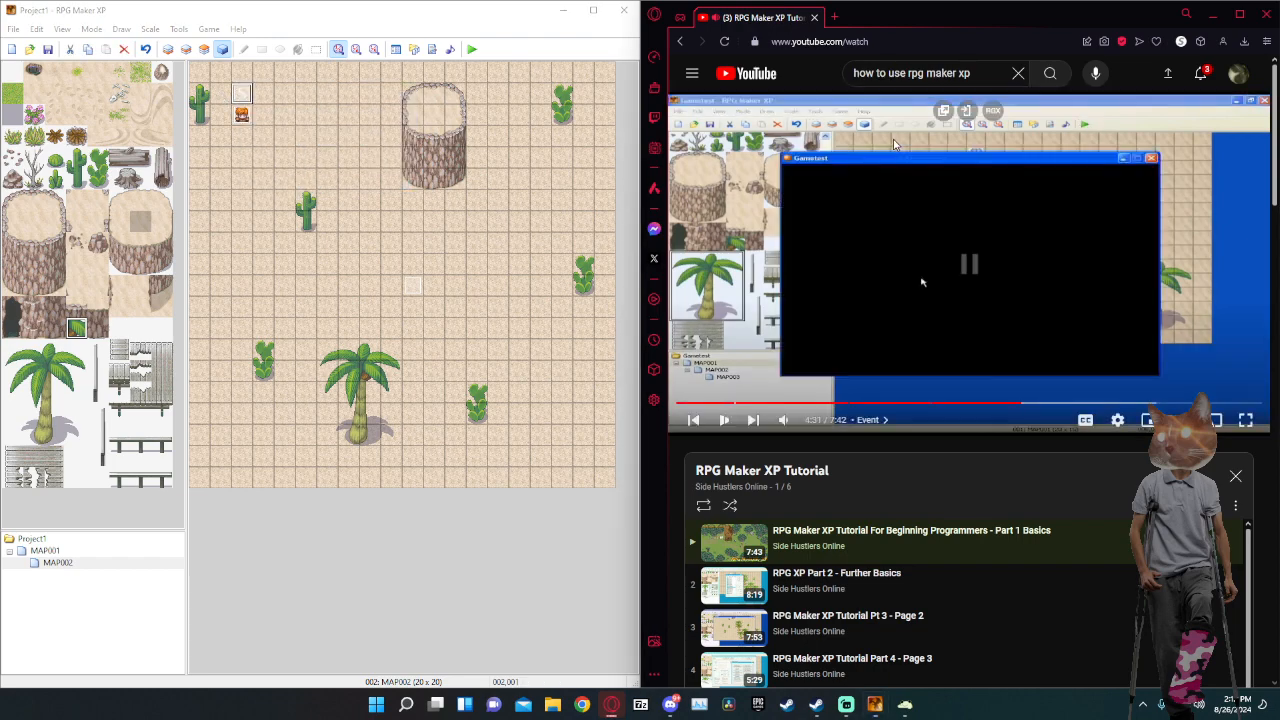
pyautogui.press('Left')
pyautogui.click(895, 145)
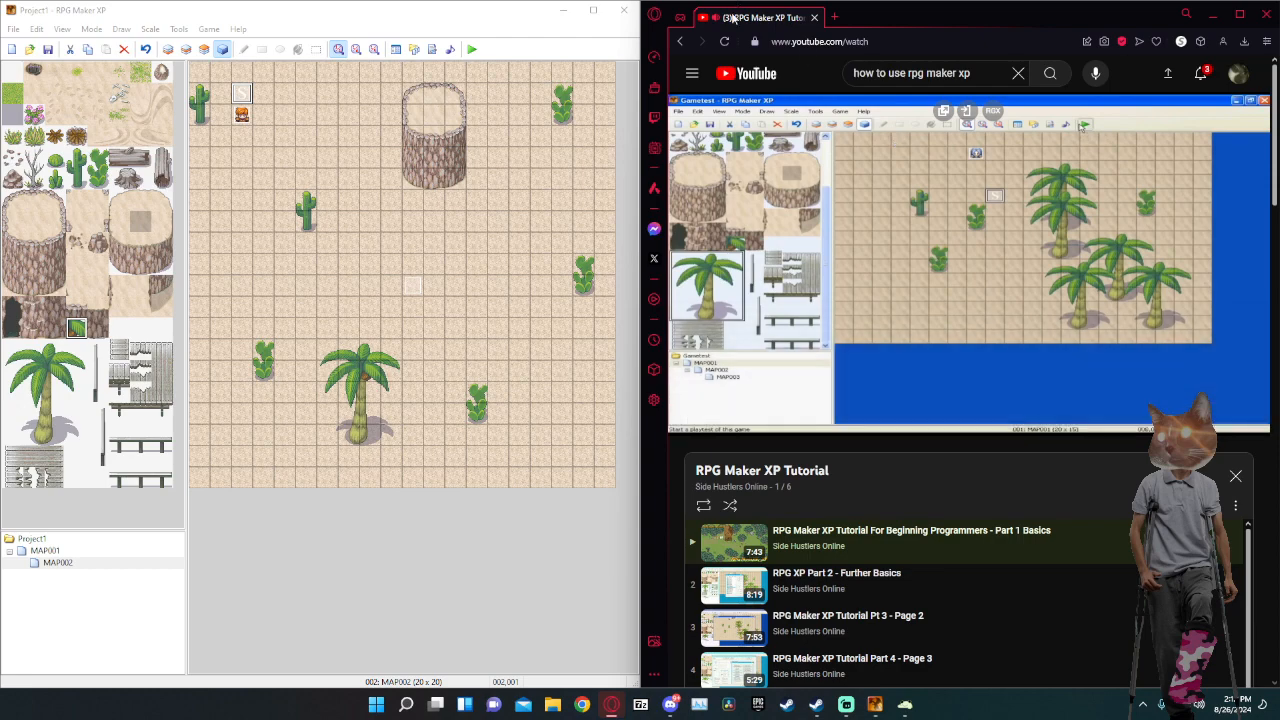
# Start a playtest, saving the changes to Project1, and move the game window over the map editor.
pyautogui.click(472, 49)
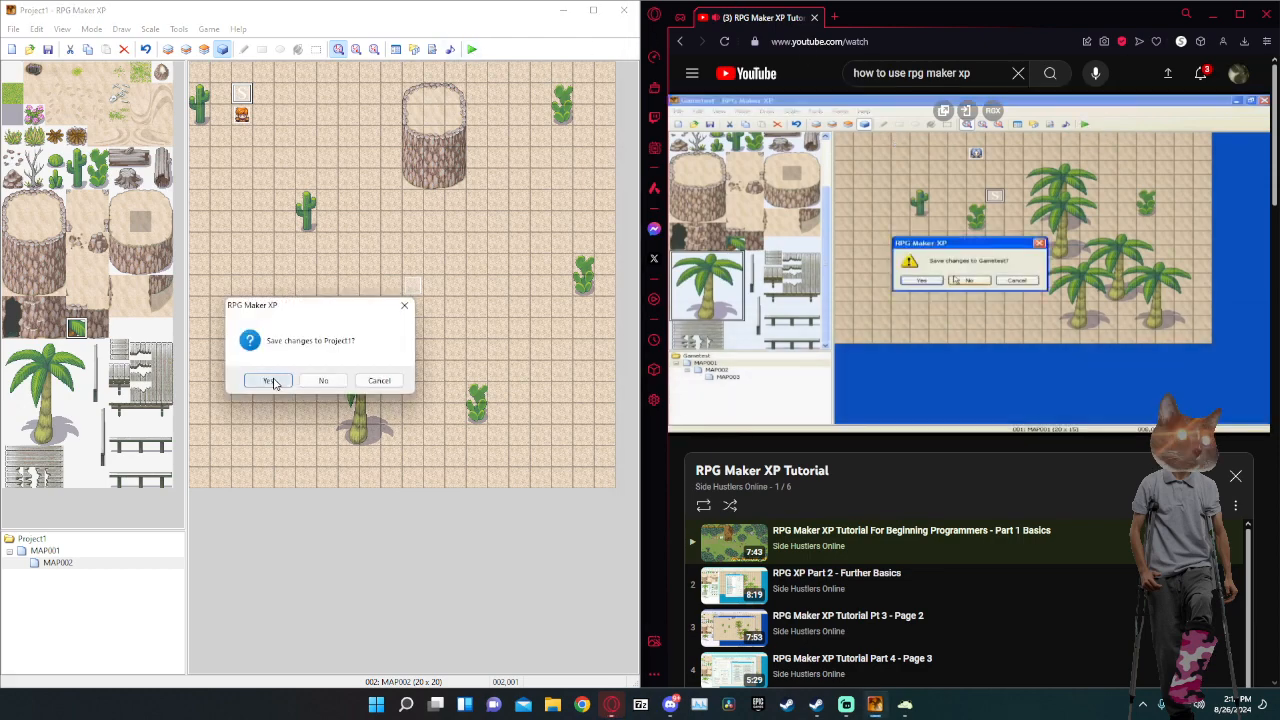
pyautogui.click(271, 381)
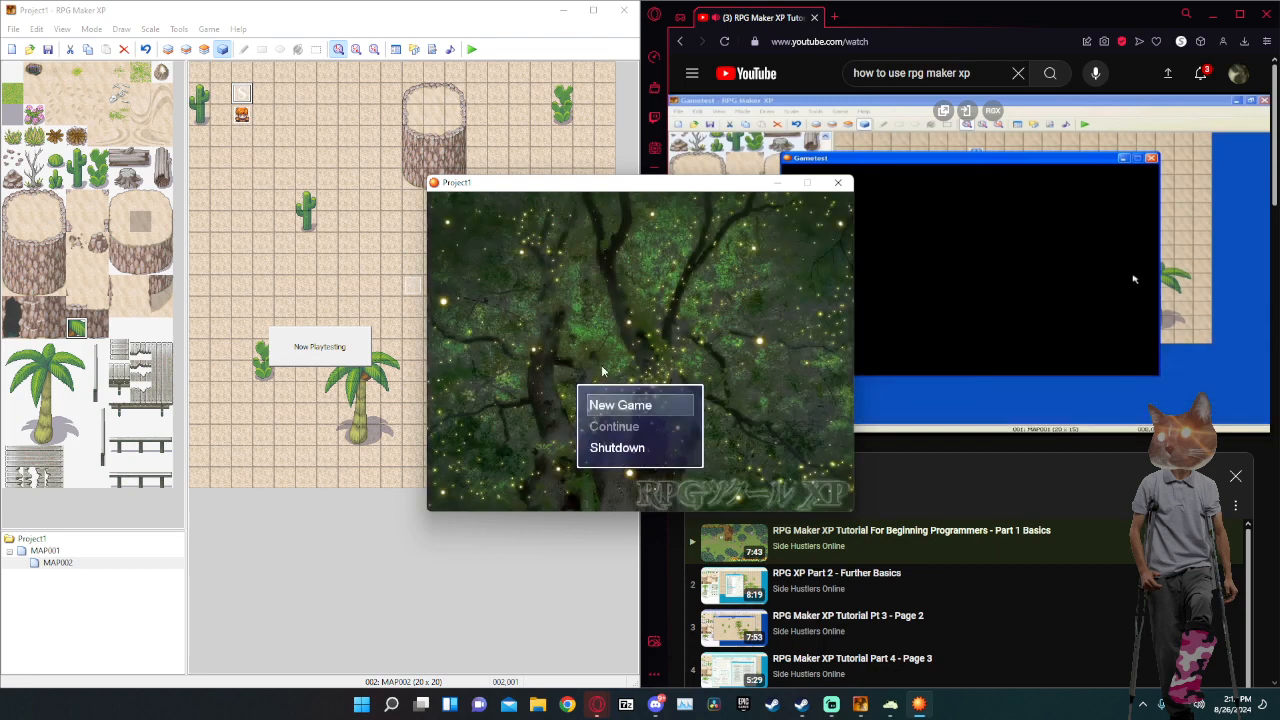
pyautogui.moveTo(713, 190); pyautogui.dragTo(509, 177)
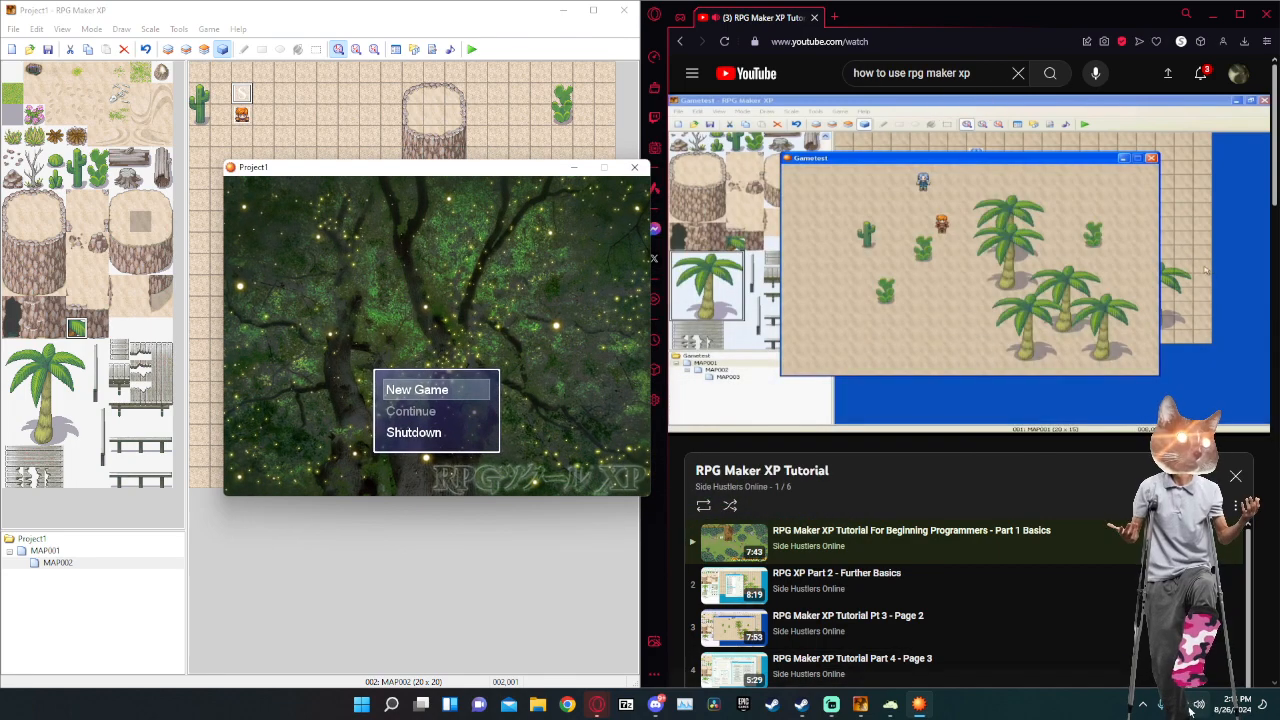
# Lower the Project1 game's volume to 55 in the system volume mixer and raise the tutorial video's volume.
pyautogui.rightClick(1198, 708)
pyautogui.click(1192, 647)
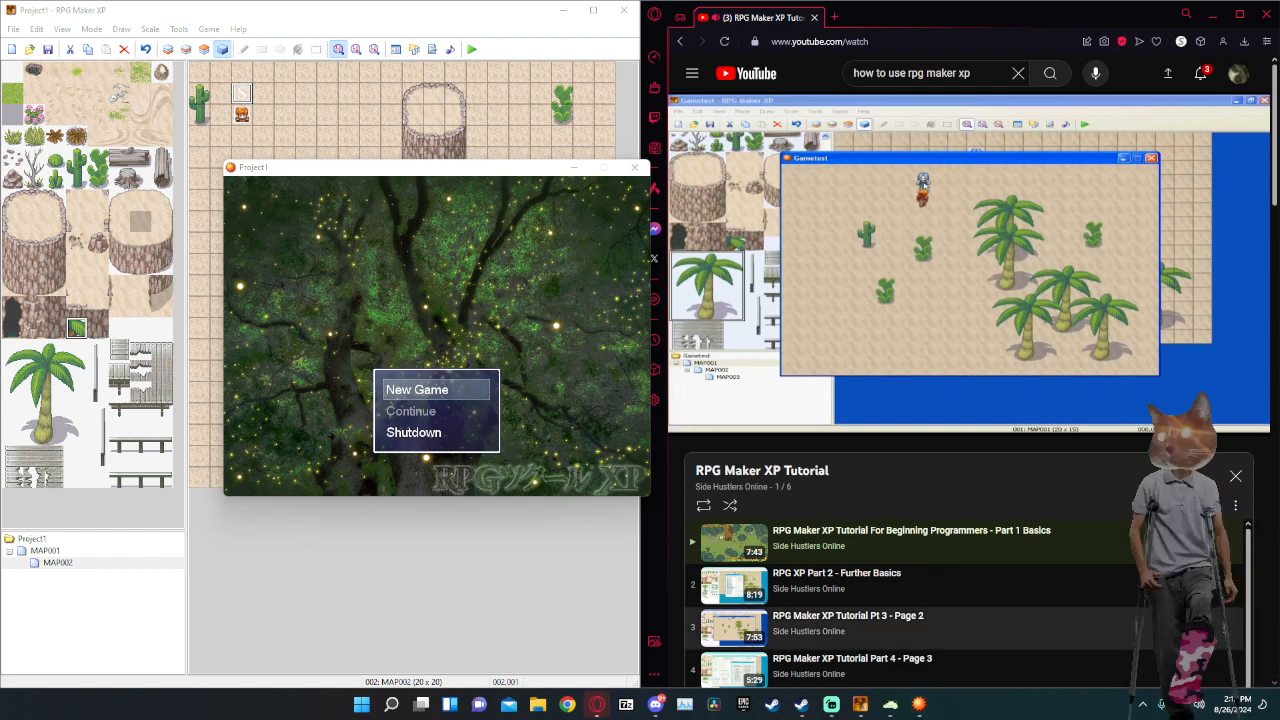
pyautogui.scroll(-5, 722, 448)
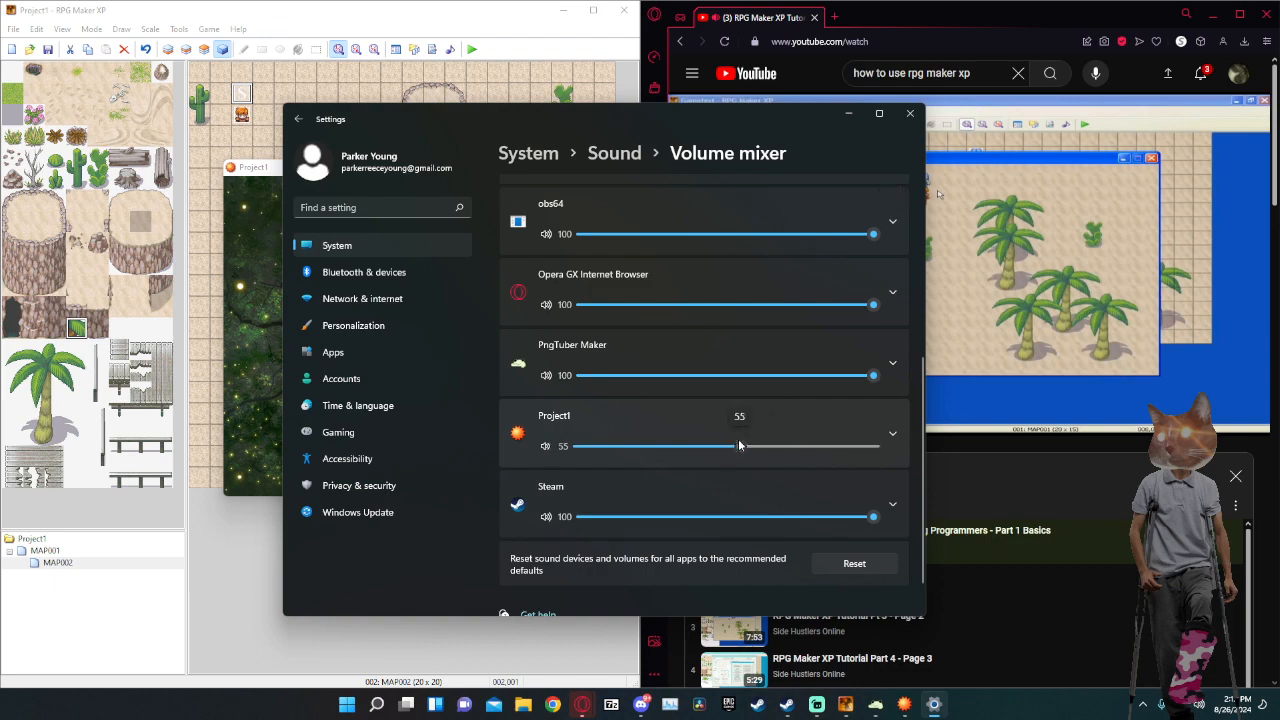
pyautogui.click(910, 113)
pyautogui.click(817, 424)
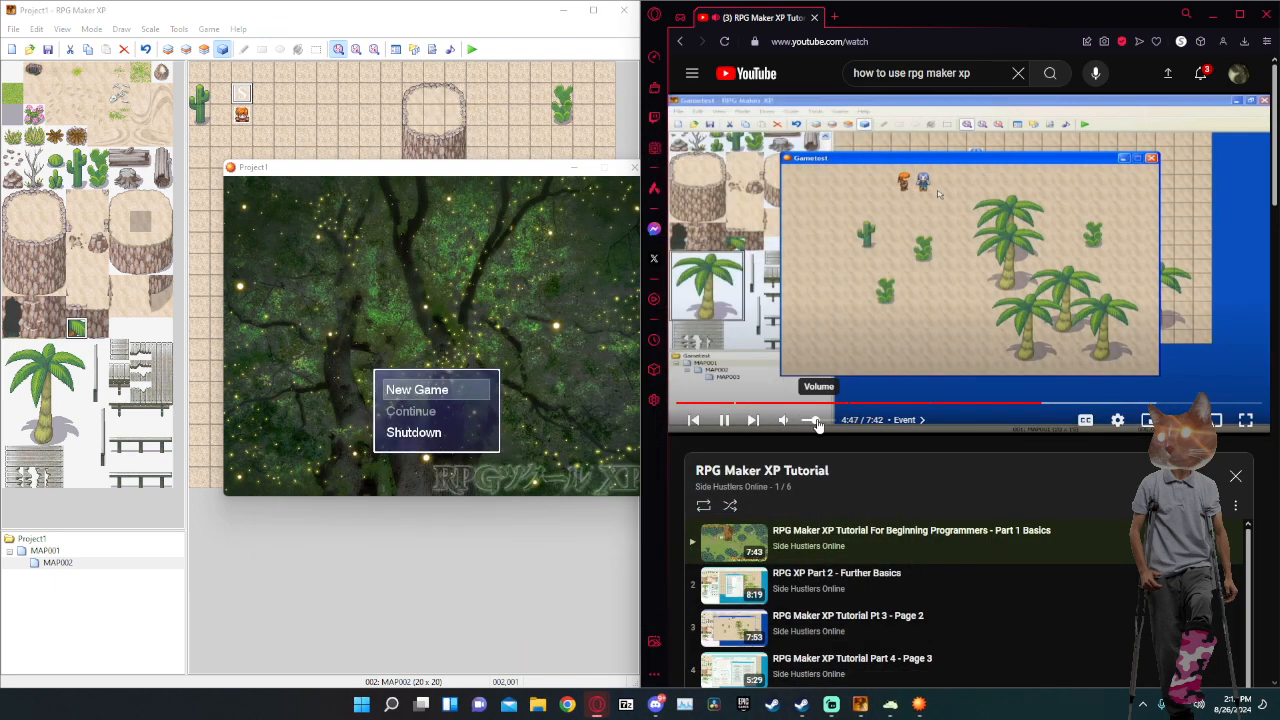
# Reposition the game window over the editor and start a new game from the title screen.
pyautogui.click(425, 368)
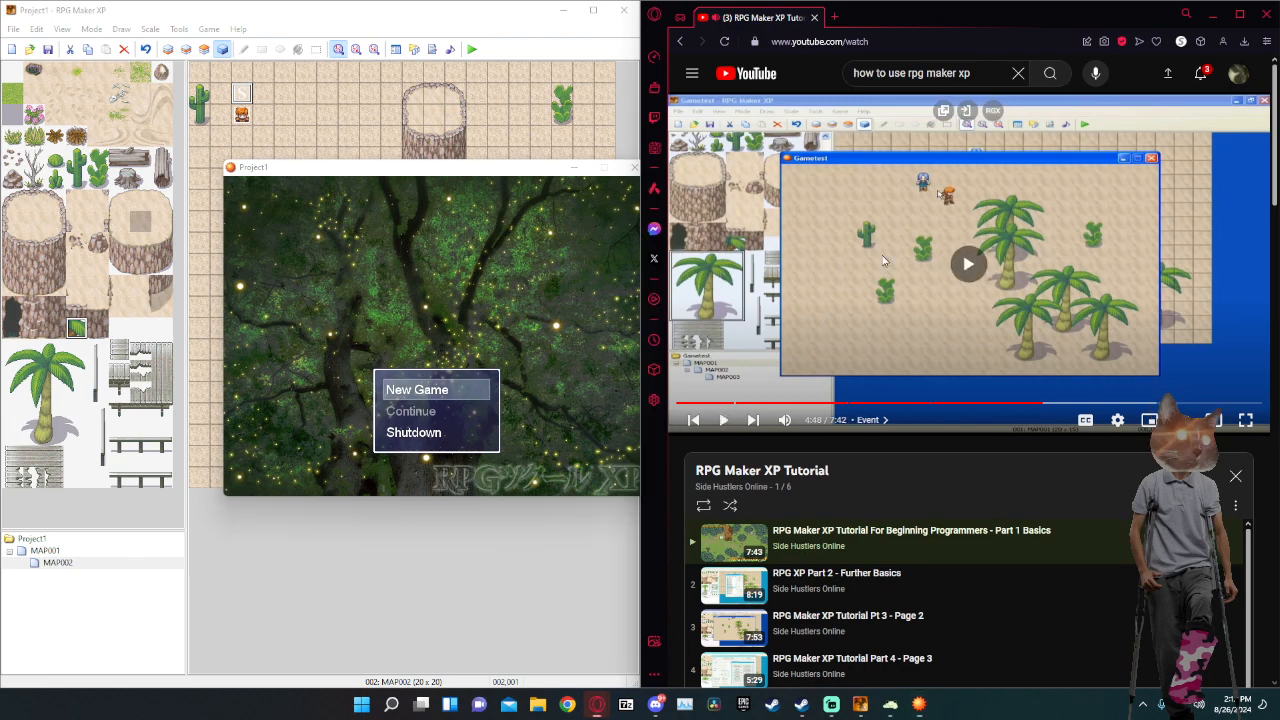
pyautogui.moveTo(405, 167); pyautogui.dragTo(330, 145)
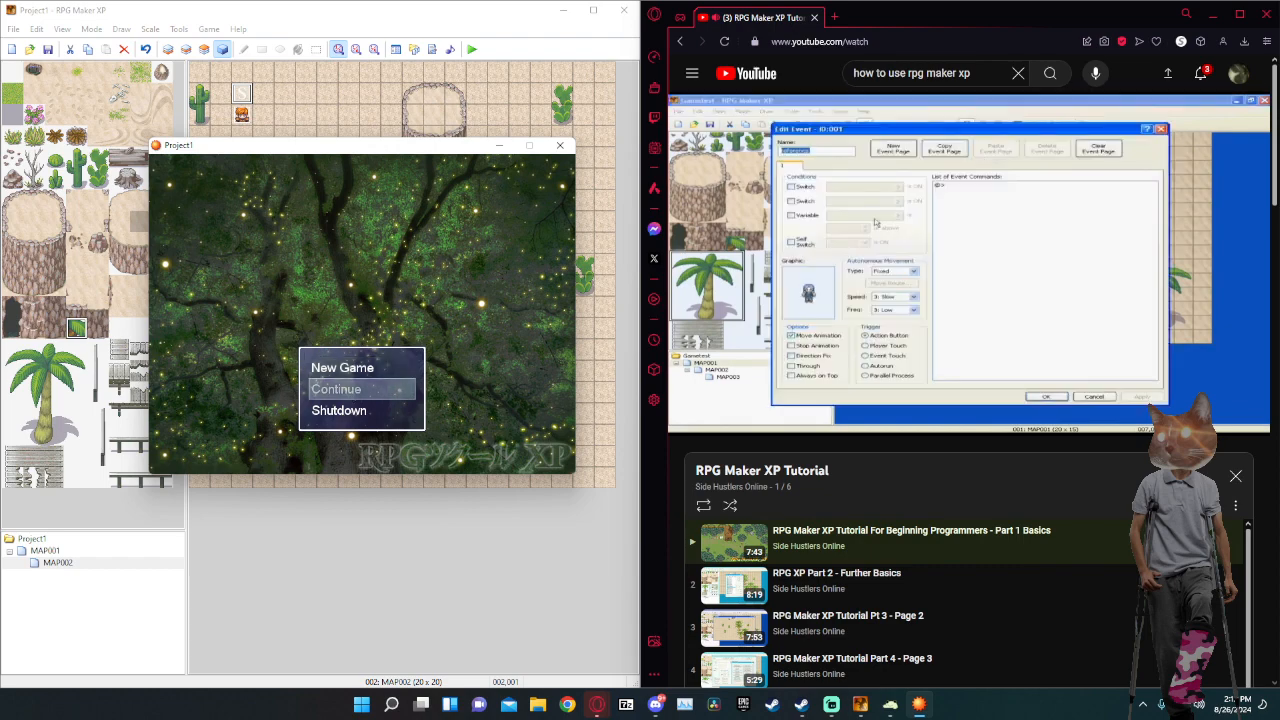
pyautogui.press('Return')
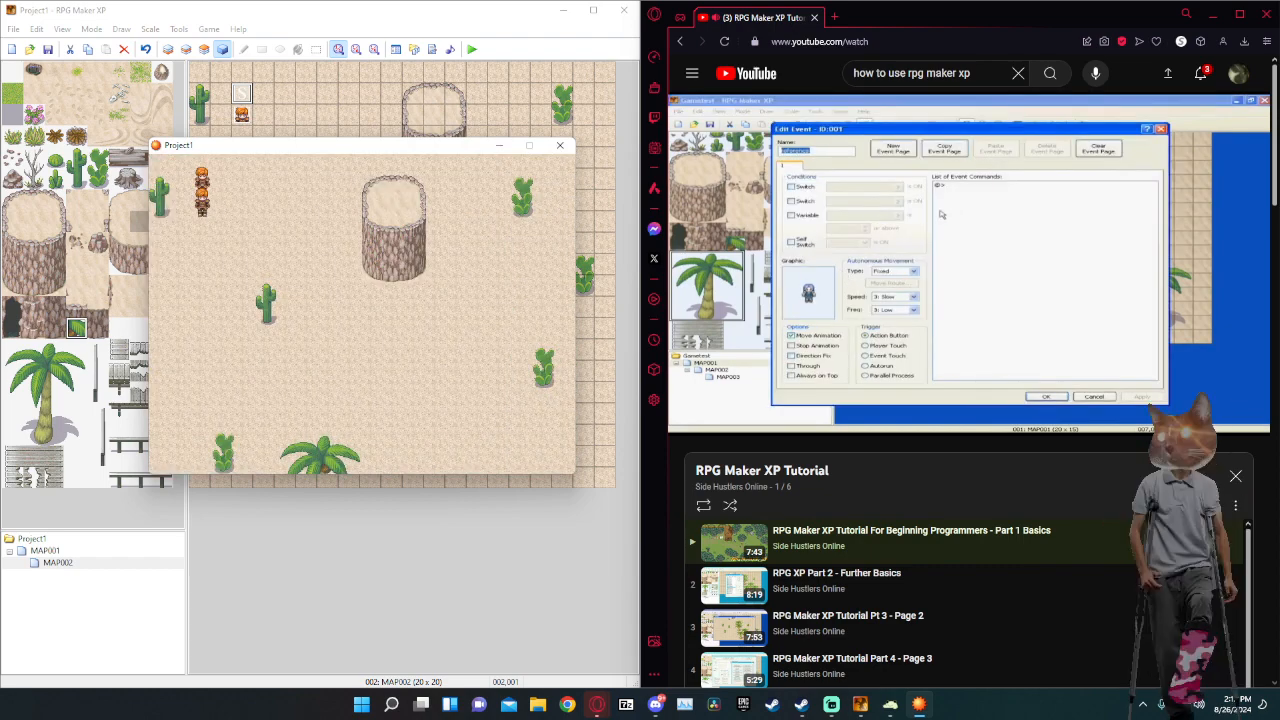
# Walk the player character around the fighter event and towards the nearby cactus, and close the game window.
pyautogui.press('Right')
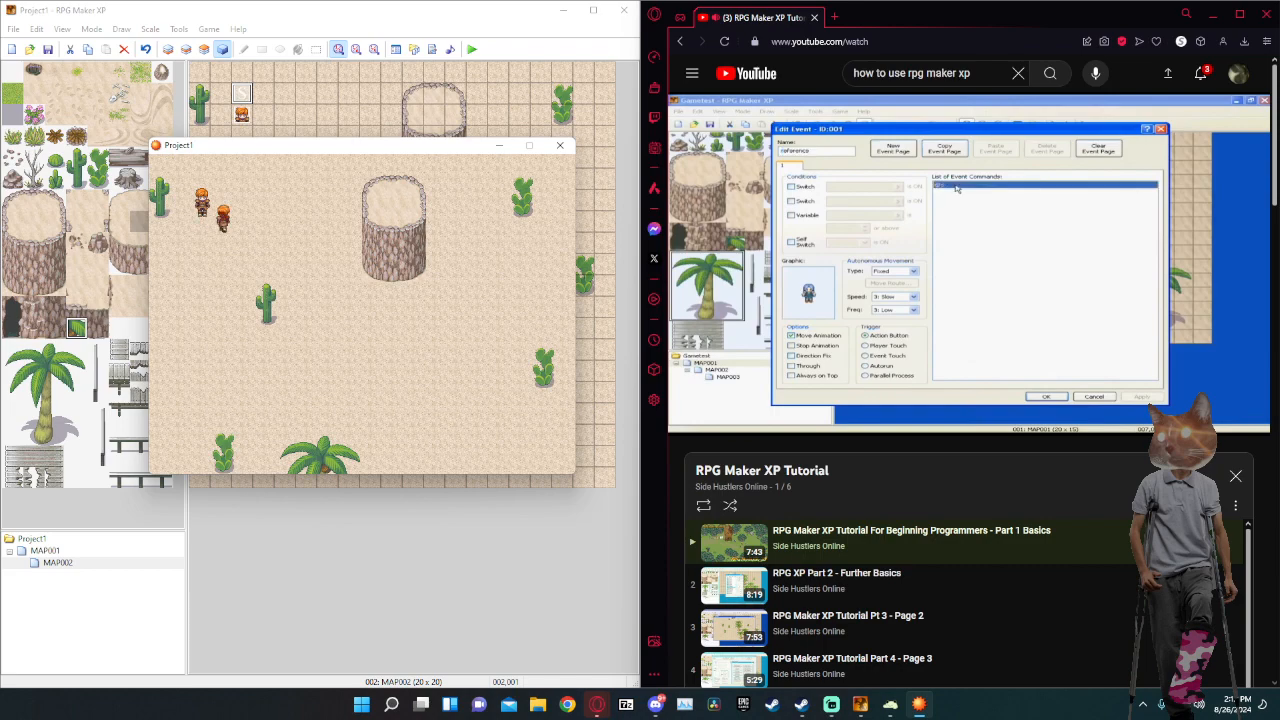
pyautogui.press('Up')
pyautogui.press('Left')
pyautogui.press('Up')
pyautogui.press('Right')
pyautogui.press('Down')
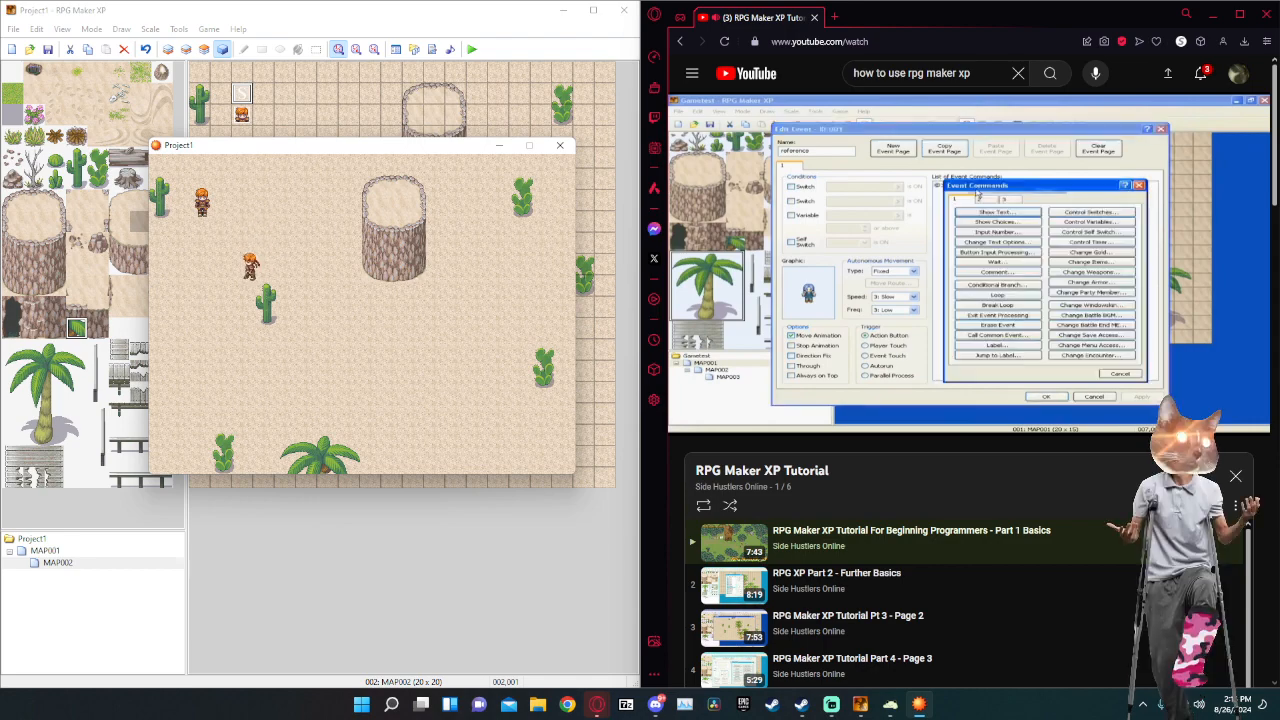
pyautogui.press('Right')
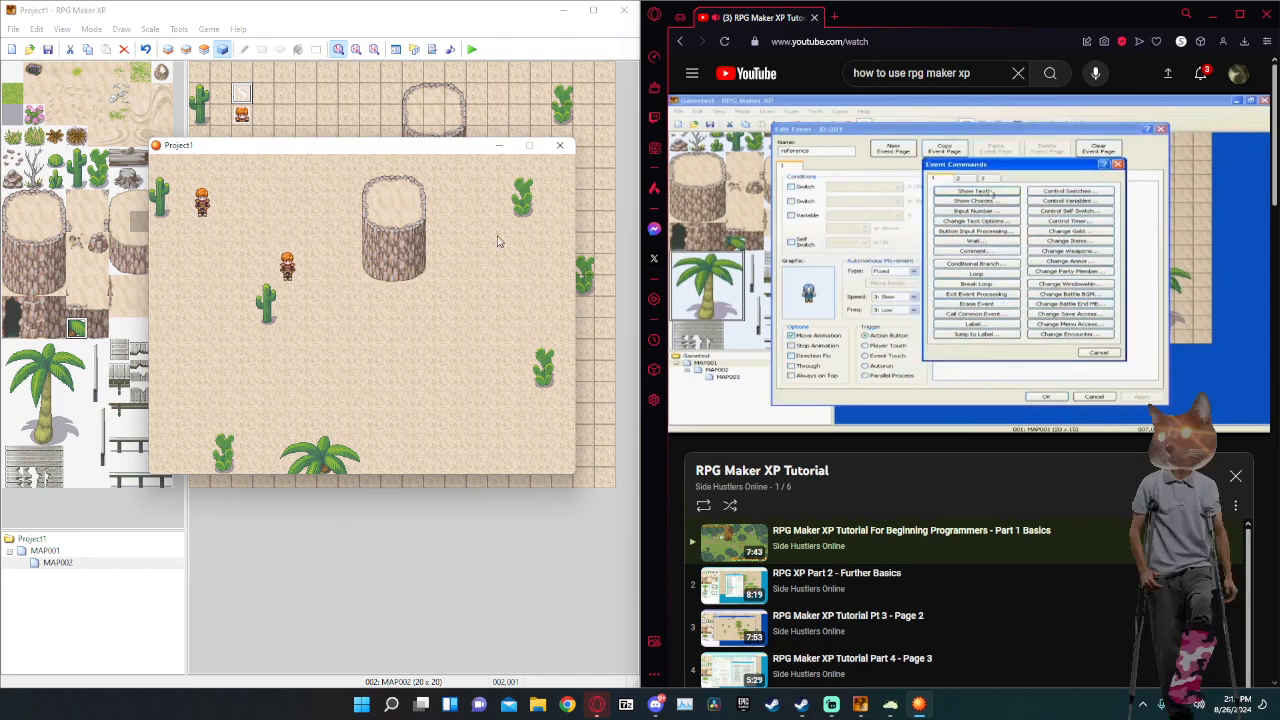
pyautogui.click(562, 145)
# Pause the tutorial video and rewind it to 4:42, where the instructor playtests the map.
pyautogui.click(888, 175)
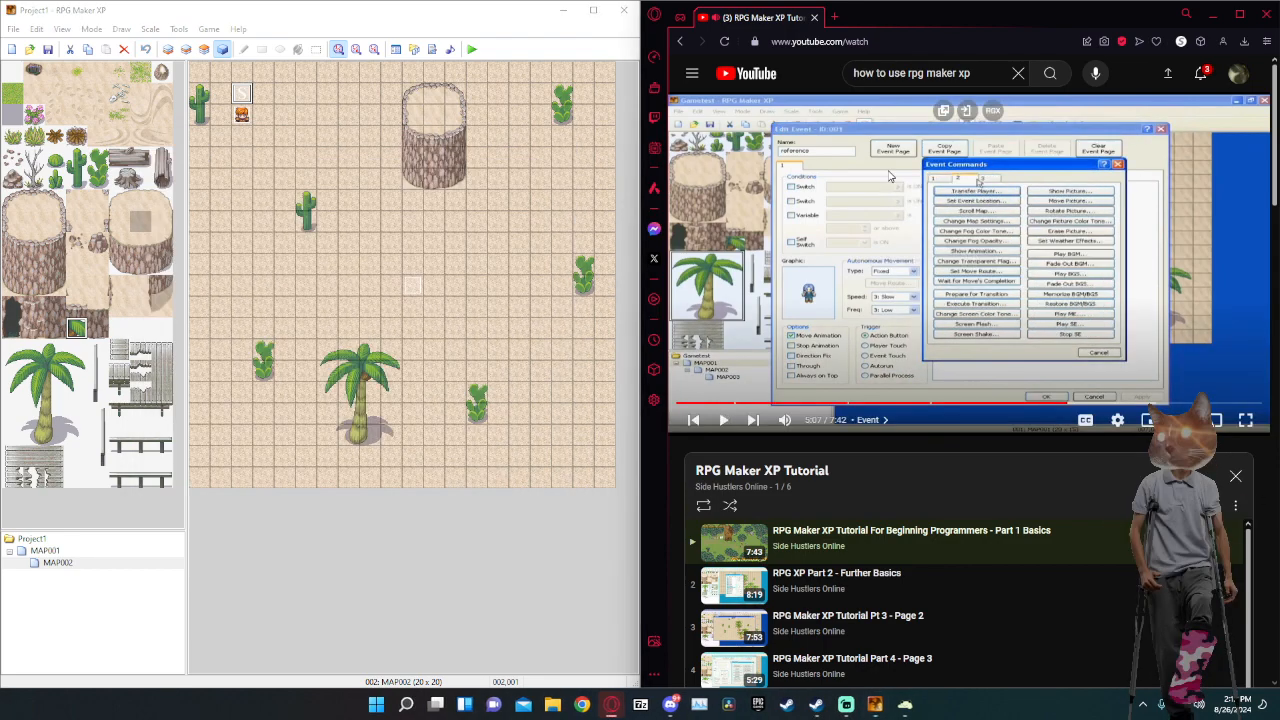
pyautogui.press('Left')
pyautogui.press('Left')
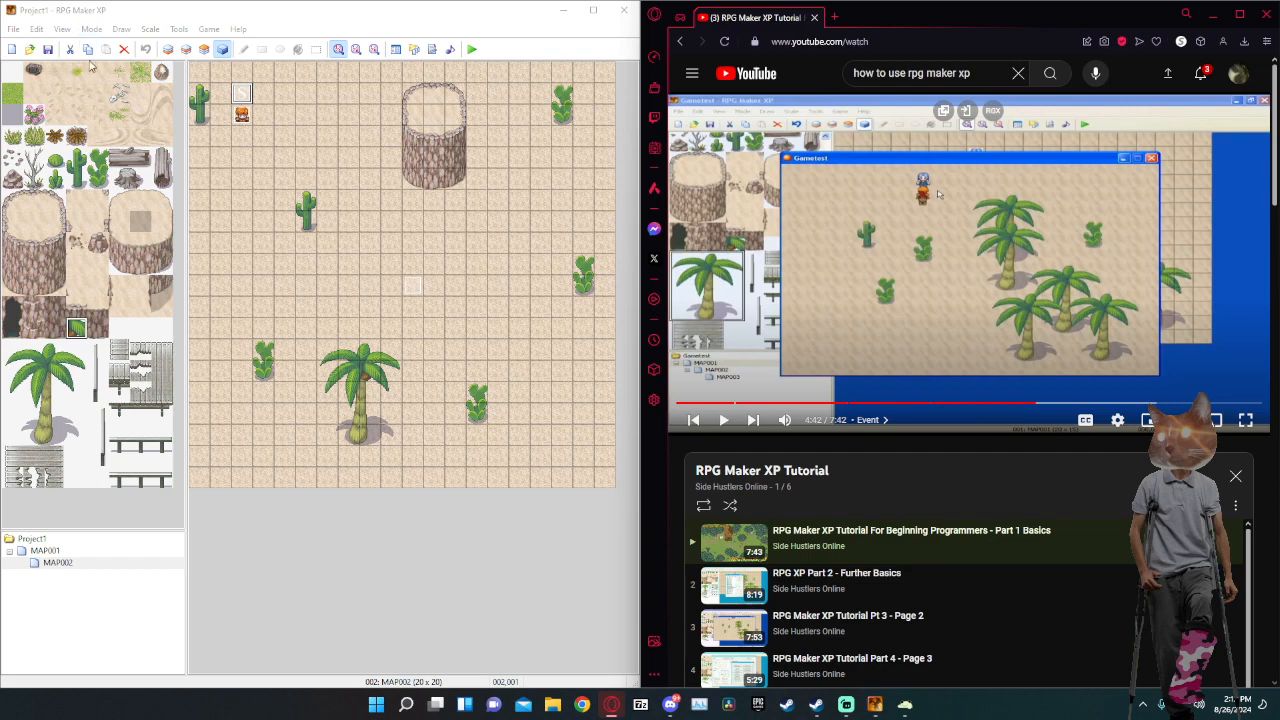
pyautogui.click(11, 49)
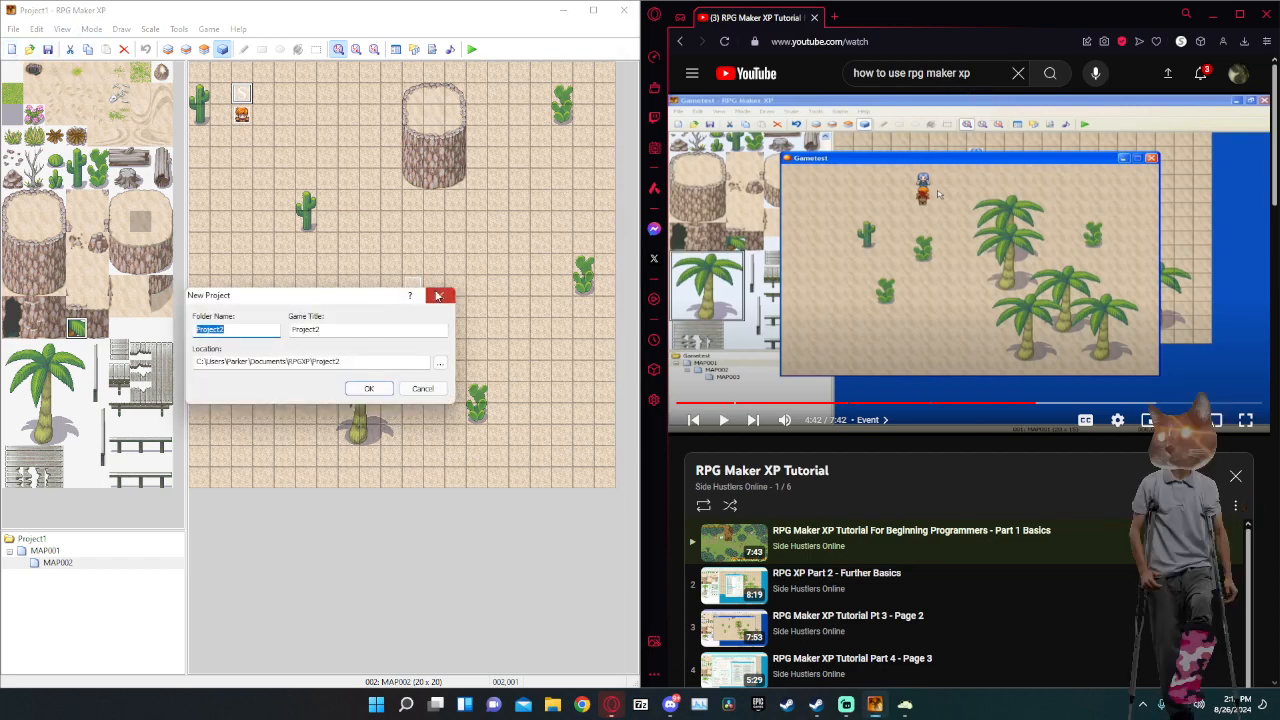
pyautogui.click(430, 389)
pyautogui.click(29, 50)
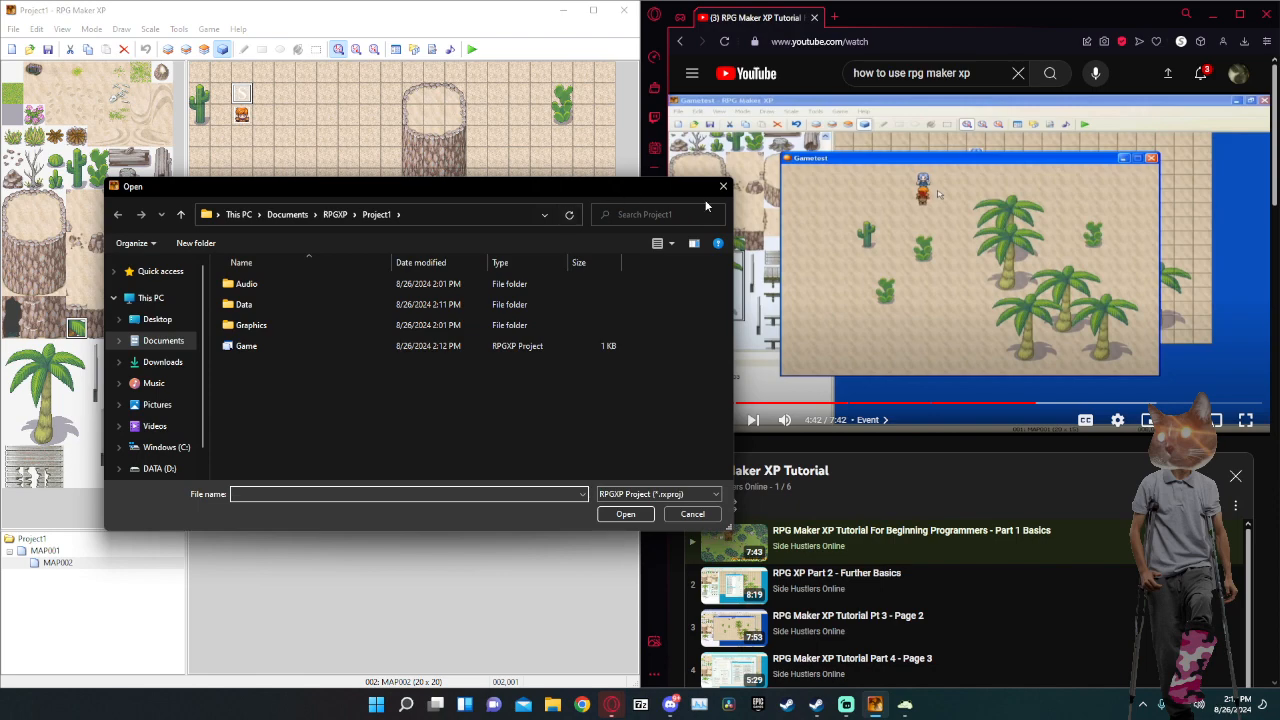
pyautogui.click(723, 186)
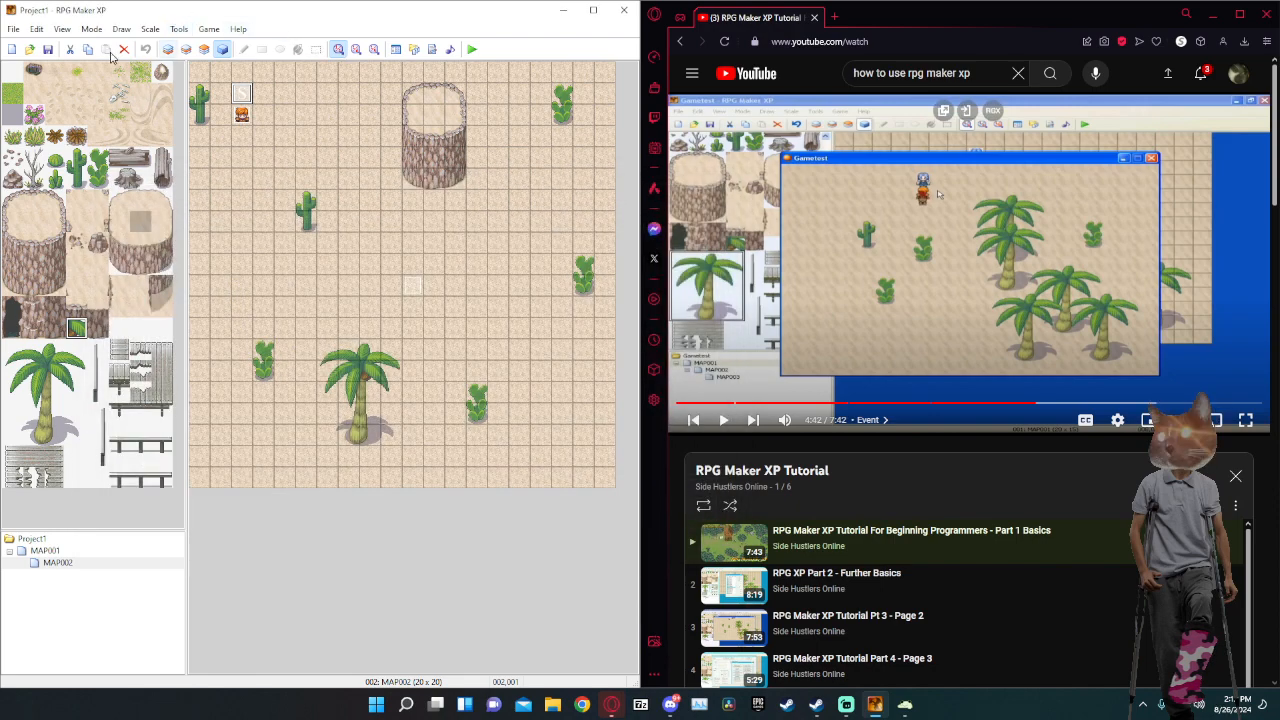
pyautogui.rightClick(58, 566)
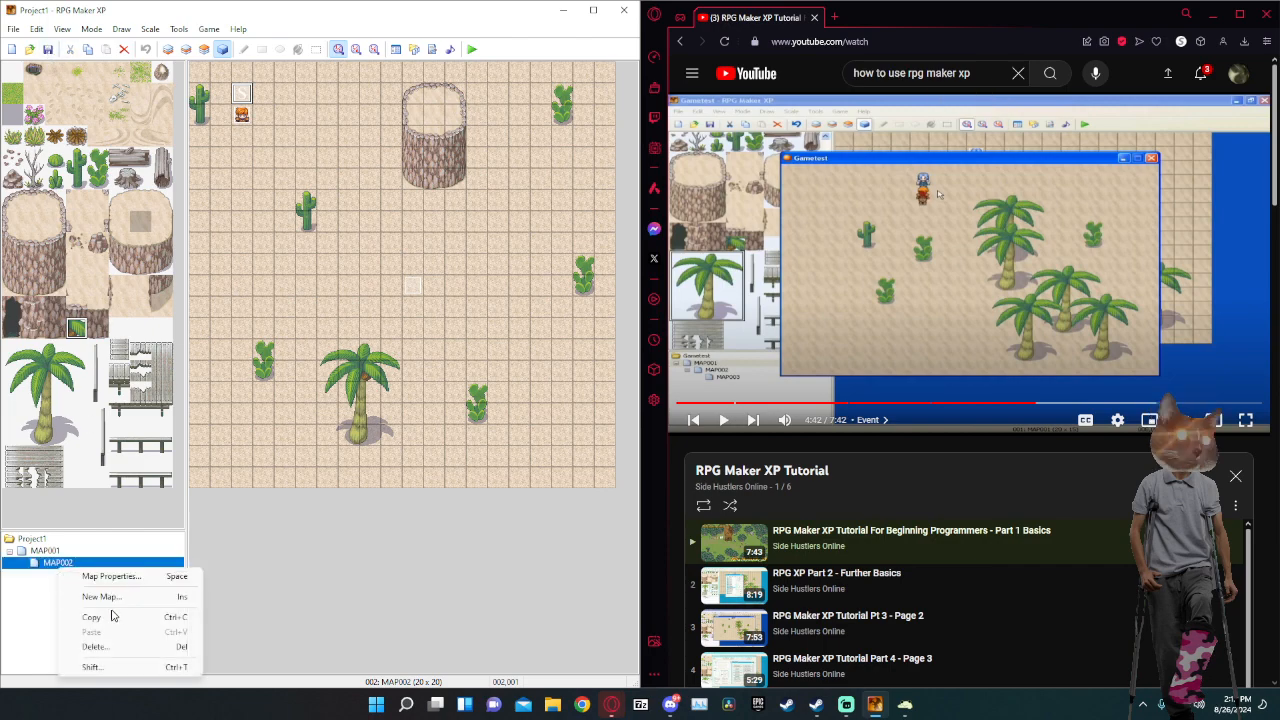
pyautogui.click(42, 581)
pyautogui.click(36, 551)
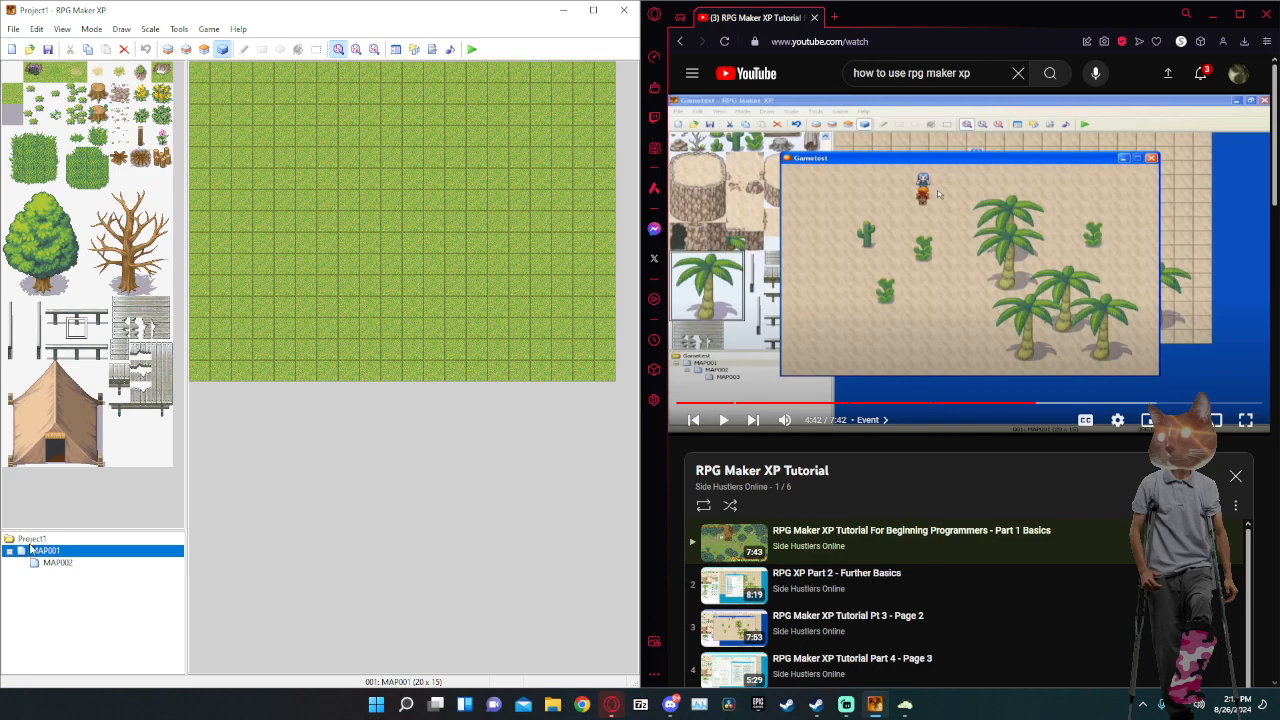
pyautogui.click(46, 564)
pyautogui.click(48, 551)
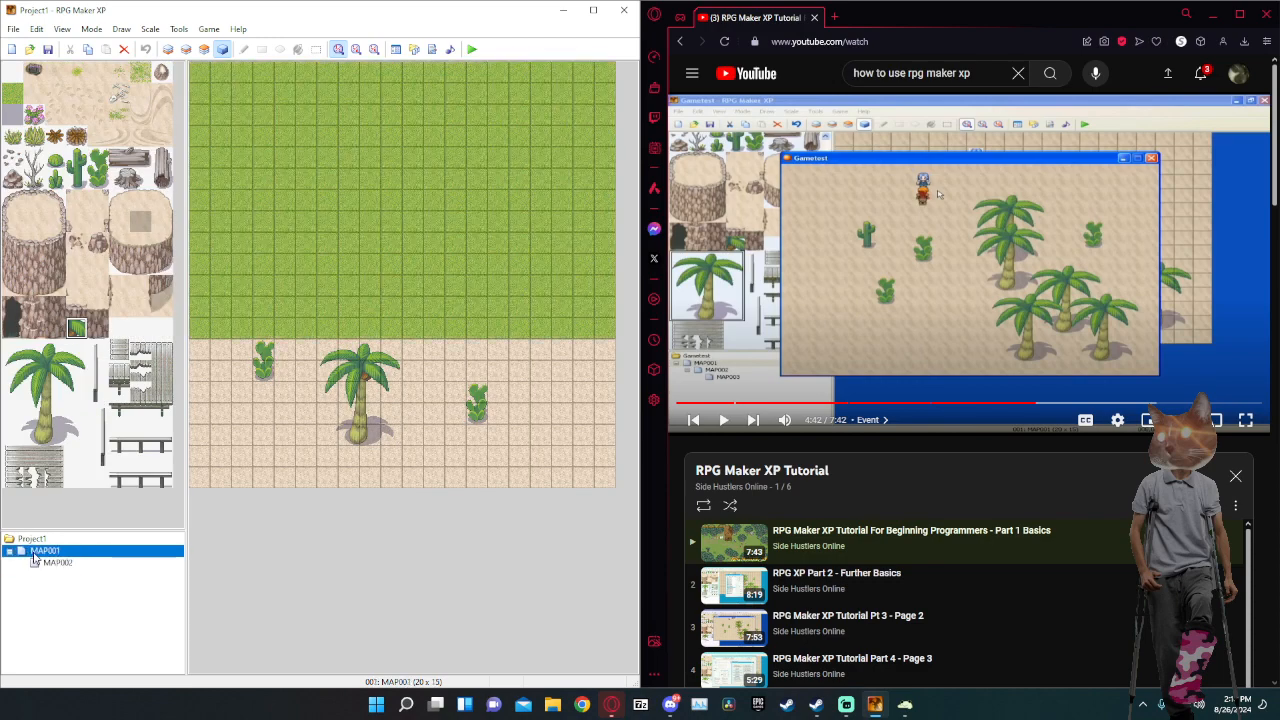
# Create a new project with folder name and game title Project2 in the default RPGXP location.
pyautogui.click(11, 47)
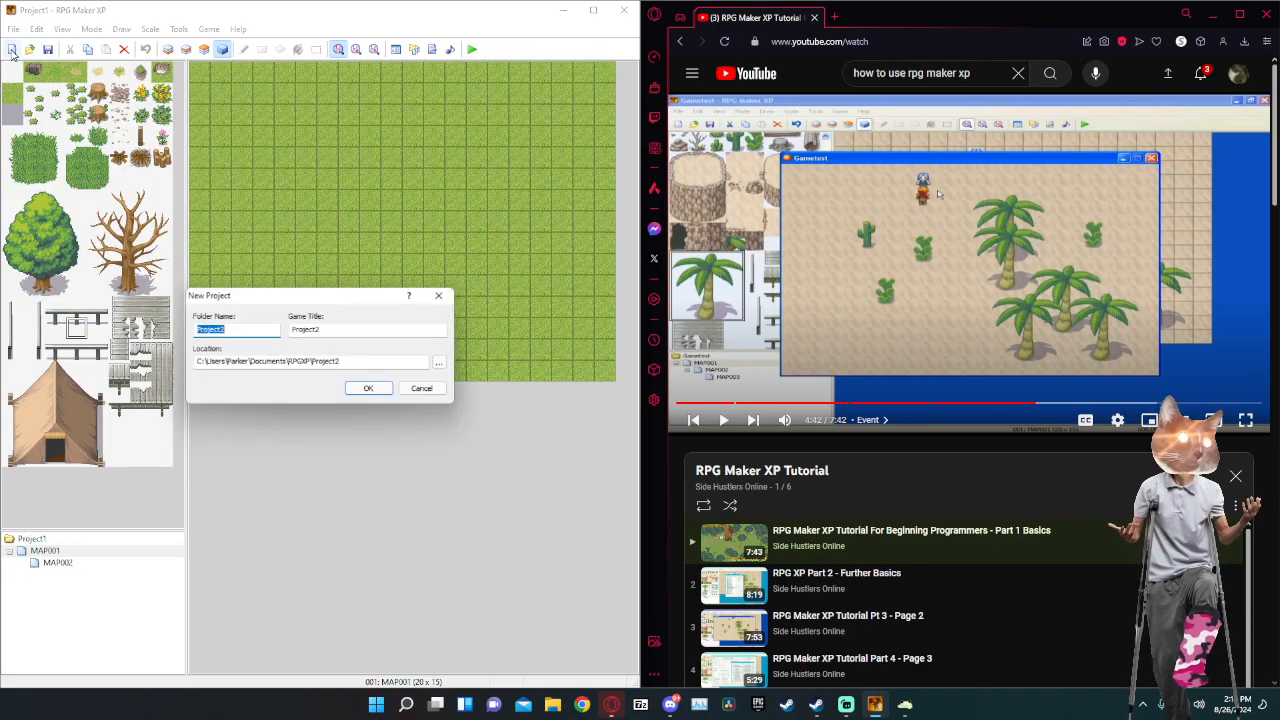
pyautogui.click(440, 363)
pyautogui.scroll(-10, 320, 360)
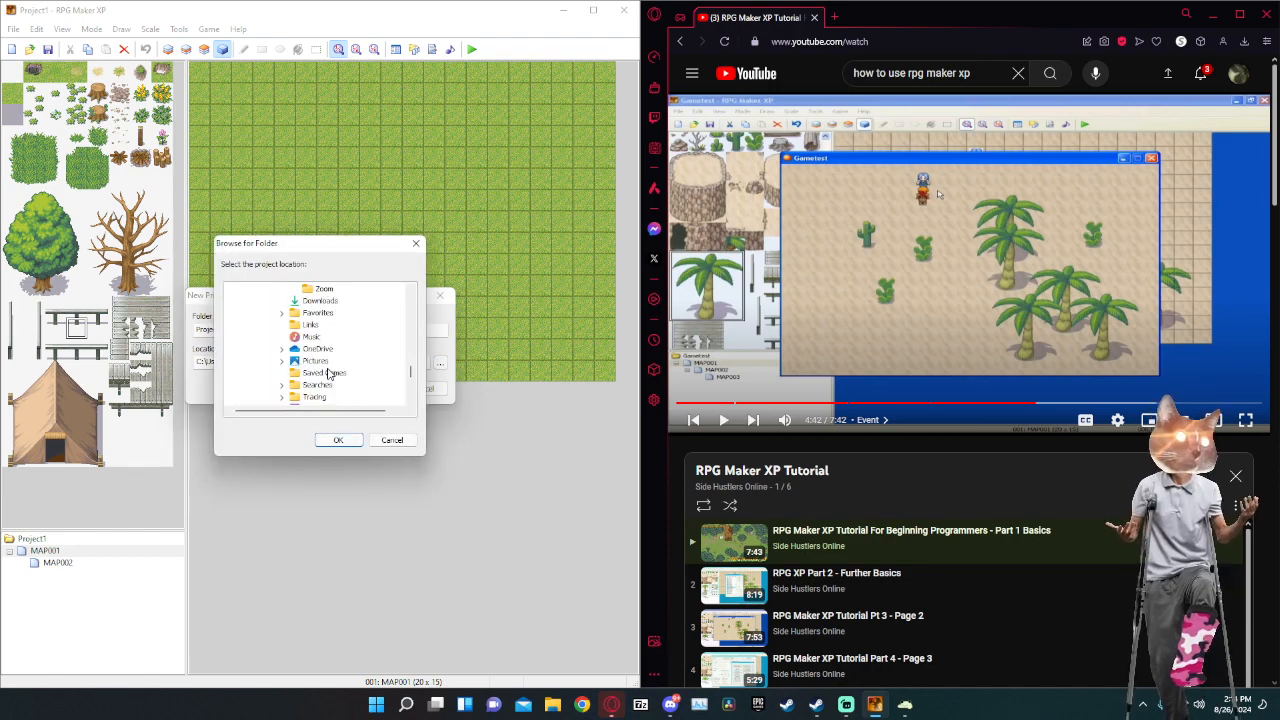
pyautogui.click(337, 440)
pyautogui.click(372, 388)
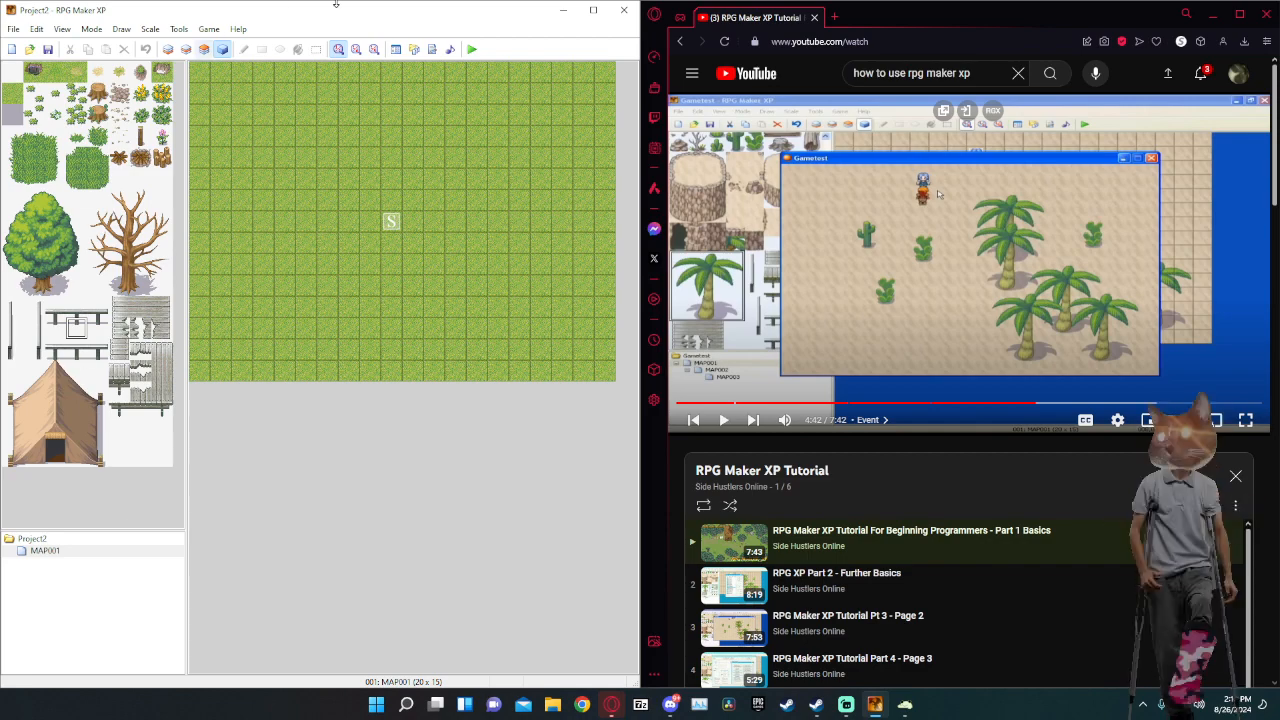
# Set MAP001's tileset to 019: Desert Town and its height to 20 in the map properties.
pyautogui.rightClick(62, 551)
pyautogui.click(92, 561)
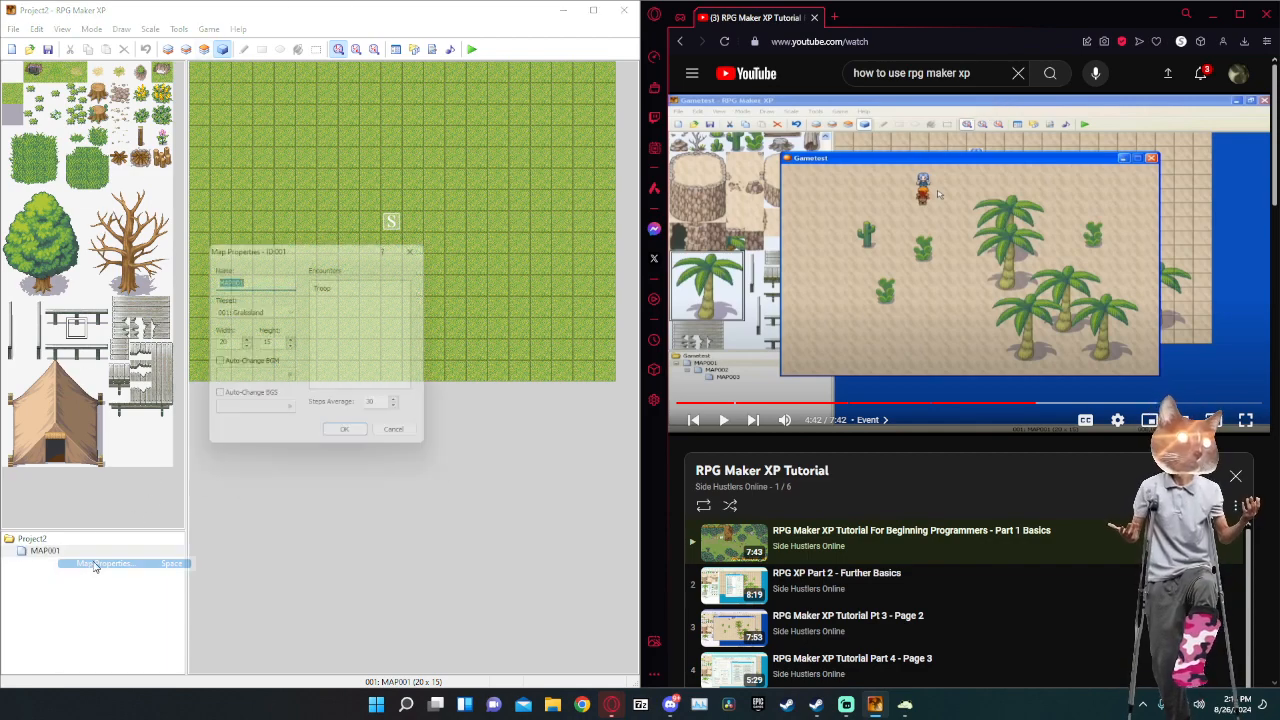
pyautogui.click(253, 311)
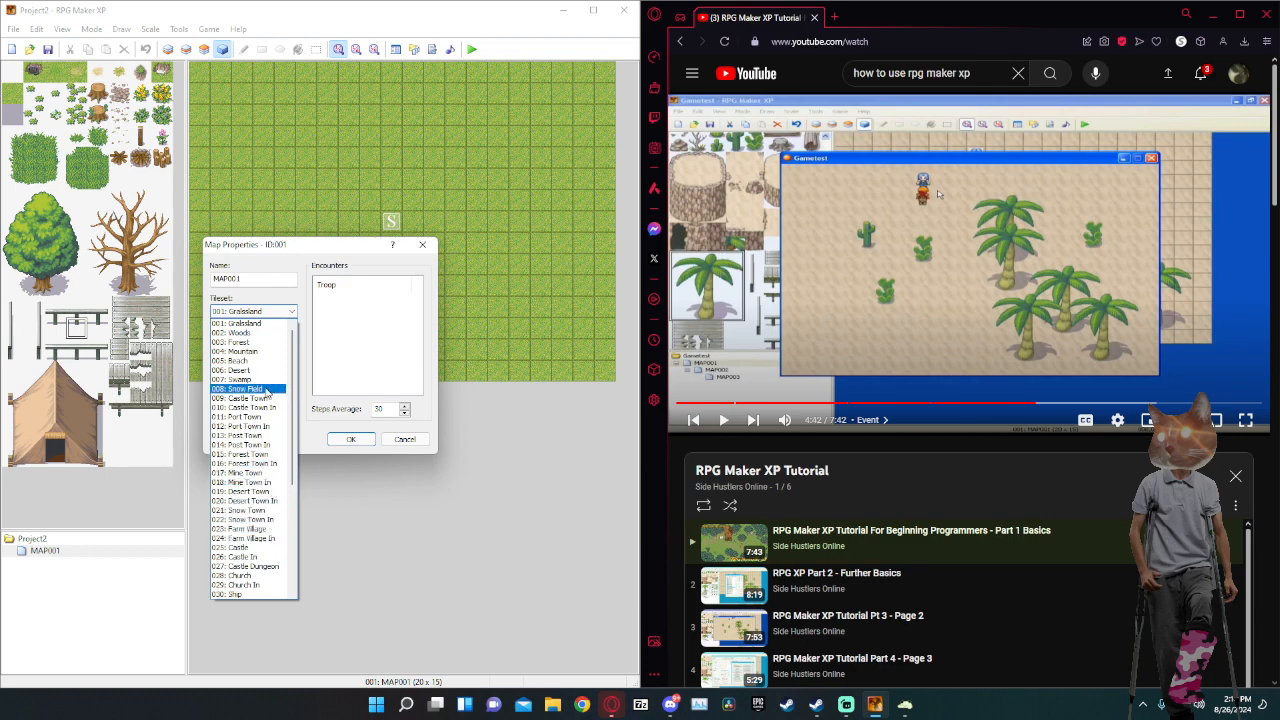
pyautogui.click(268, 492)
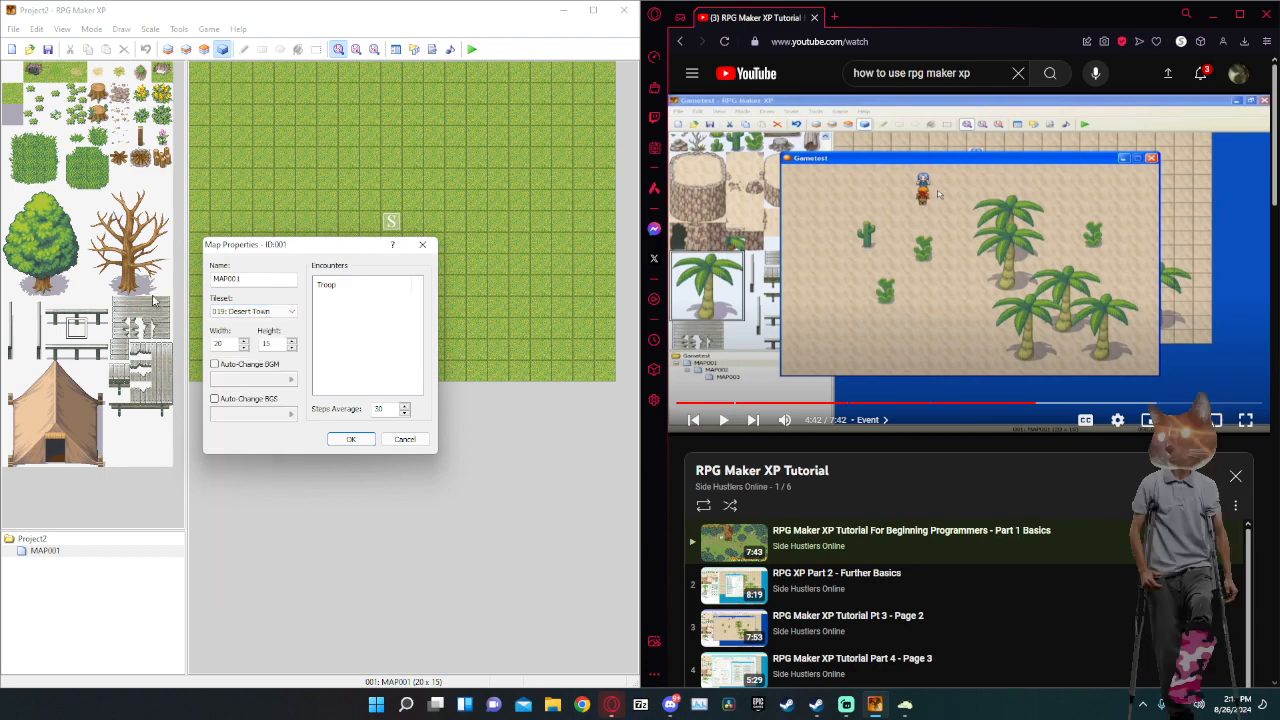
pyautogui.click(293, 341)
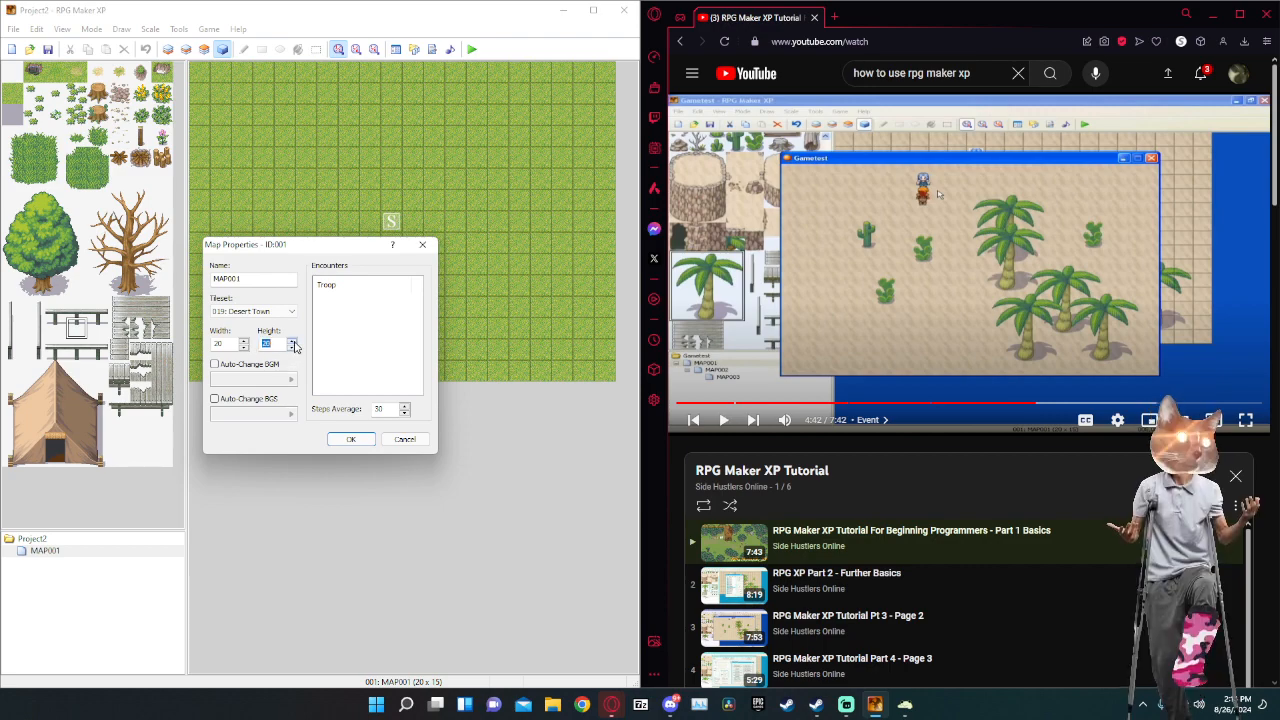
pyautogui.click(355, 440)
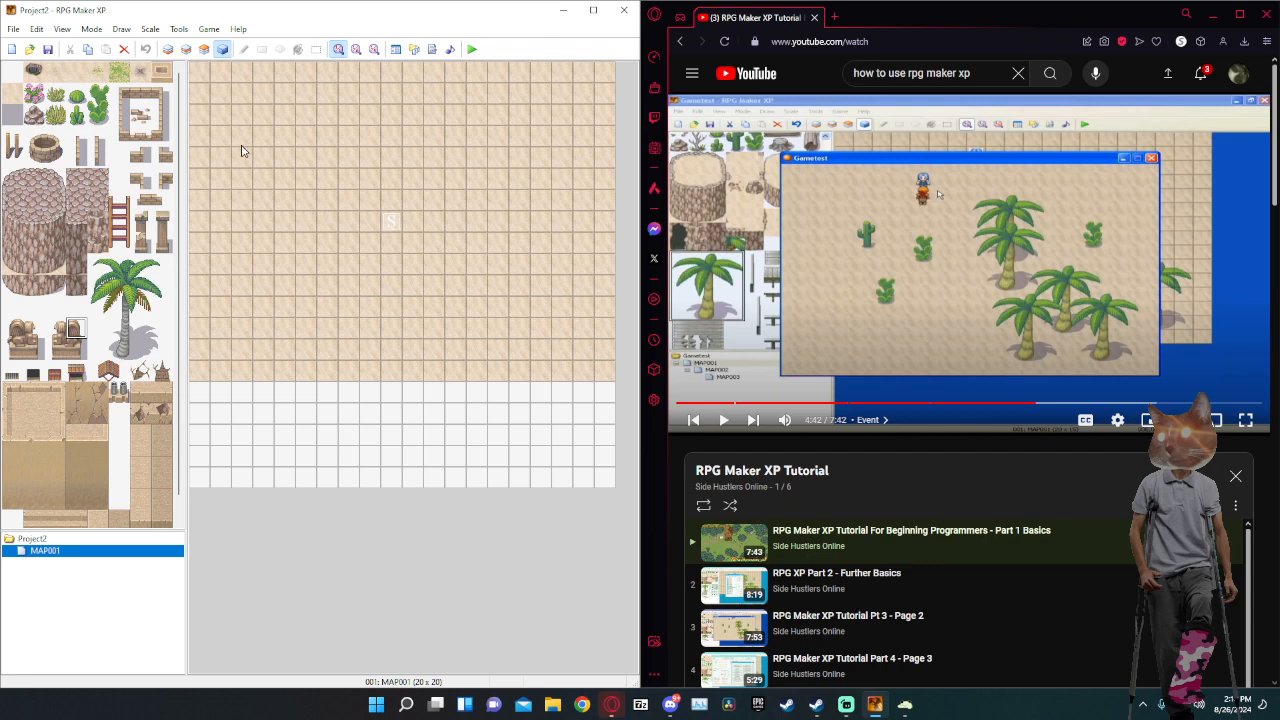
# Fill the whole ground layer of MAP001, including its blank lower rows, with a plain sand tile.
pyautogui.click(57, 73)
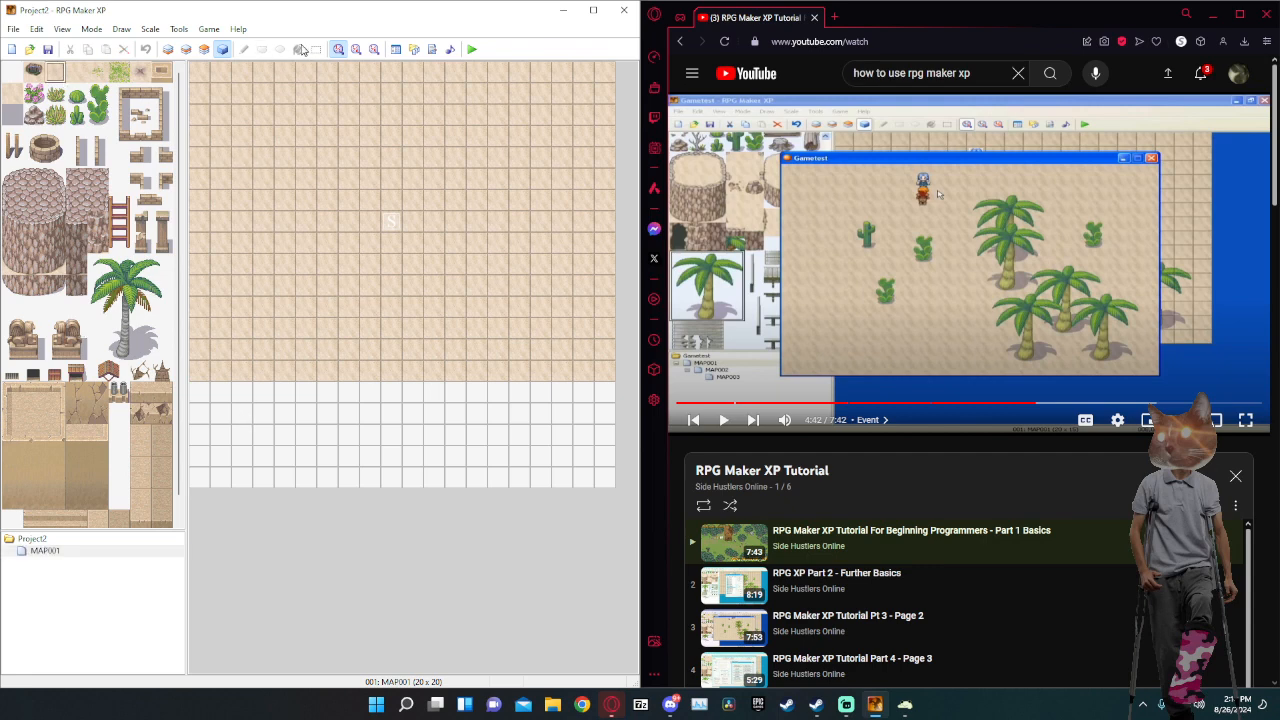
pyautogui.click(164, 52)
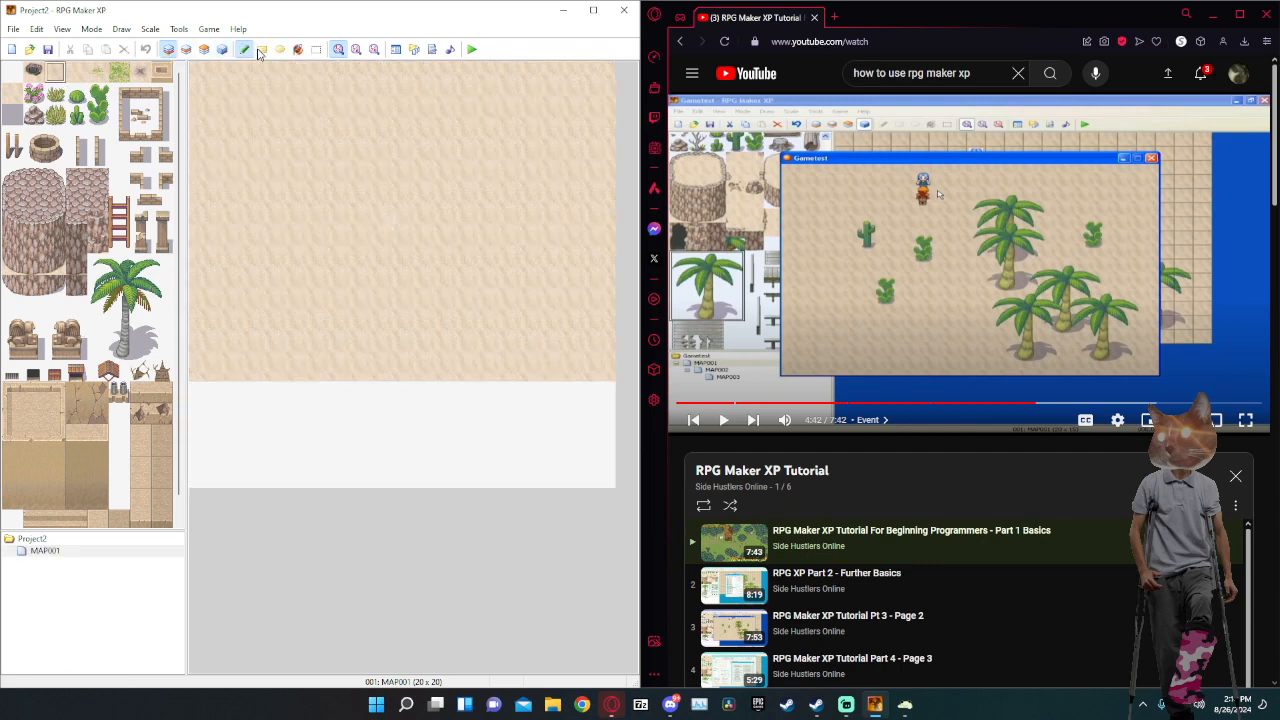
pyautogui.click(298, 49)
pyautogui.click(414, 456)
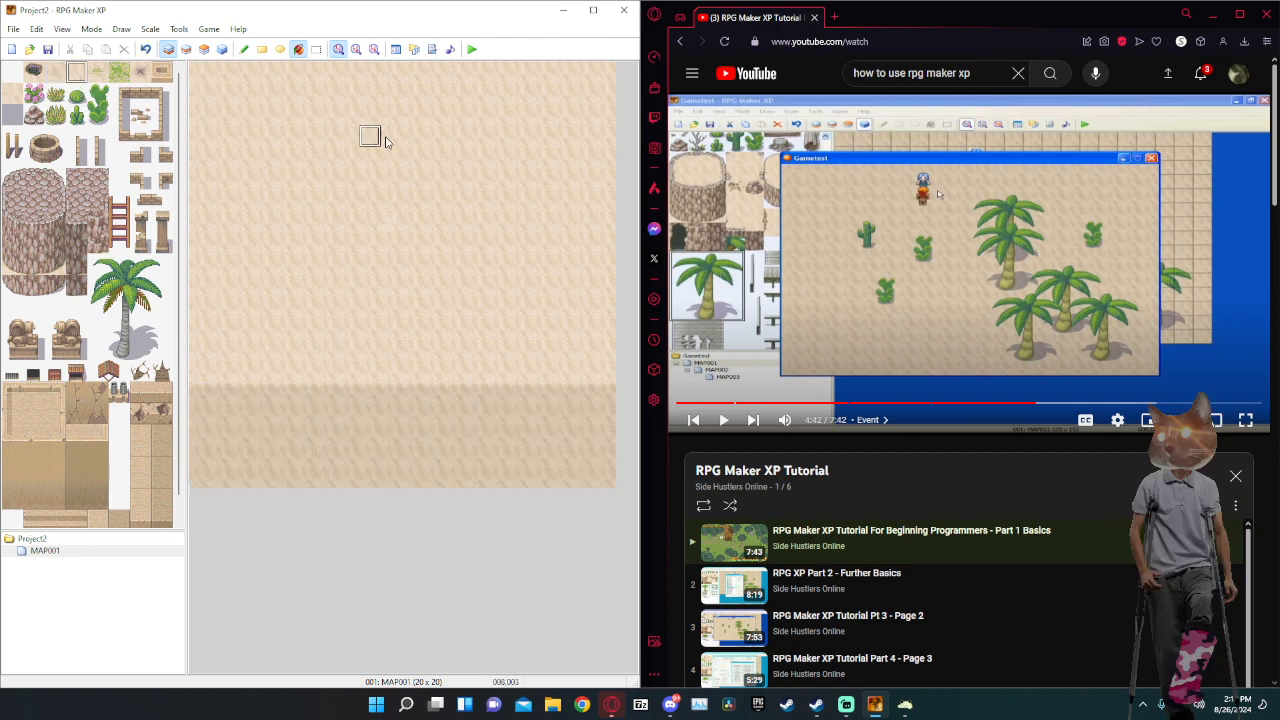
pyautogui.click(380, 408)
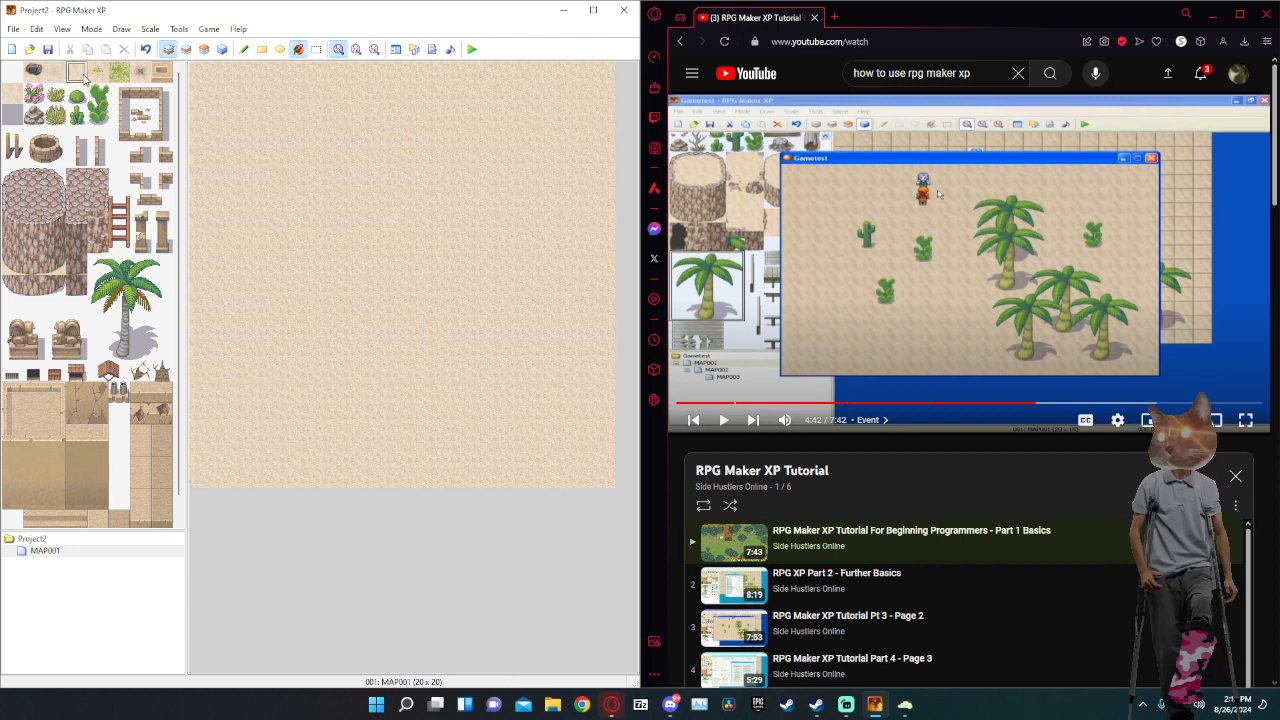
# Refill the entire ground layer of MAP001 with the plain light sand tile.
pyautogui.click(306, 178)
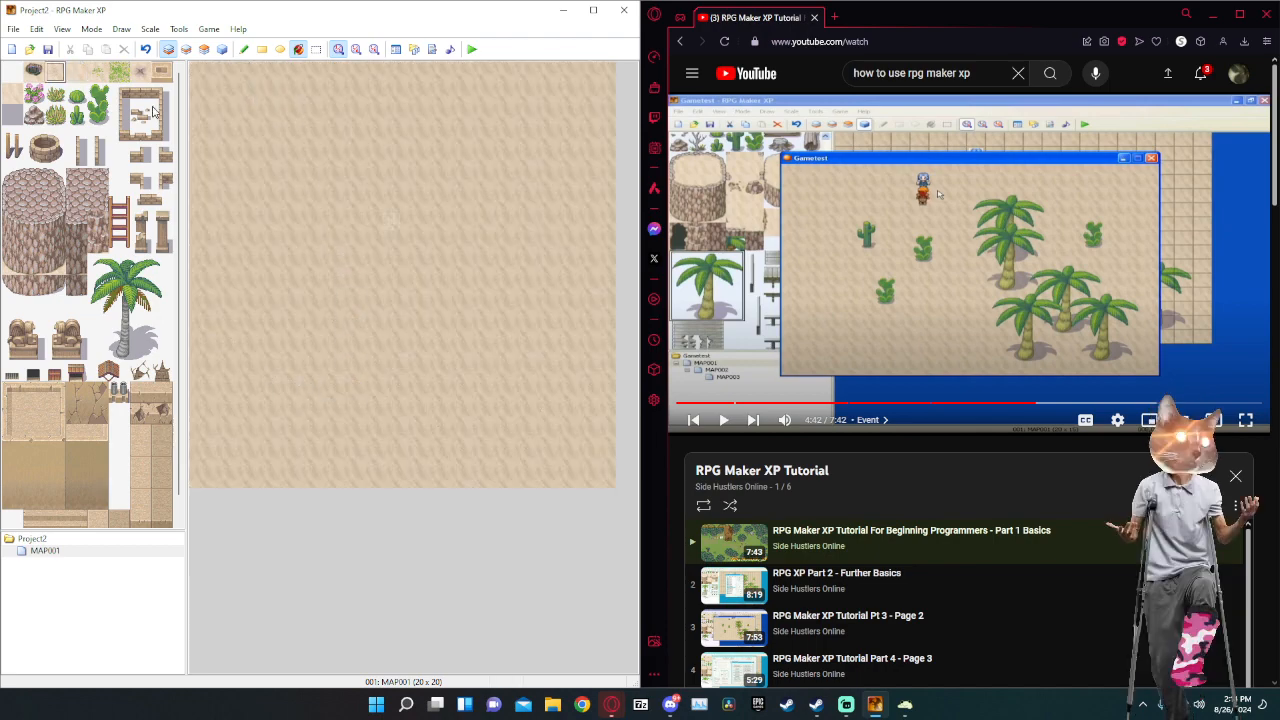
pyautogui.click(12, 93)
pyautogui.click(327, 136)
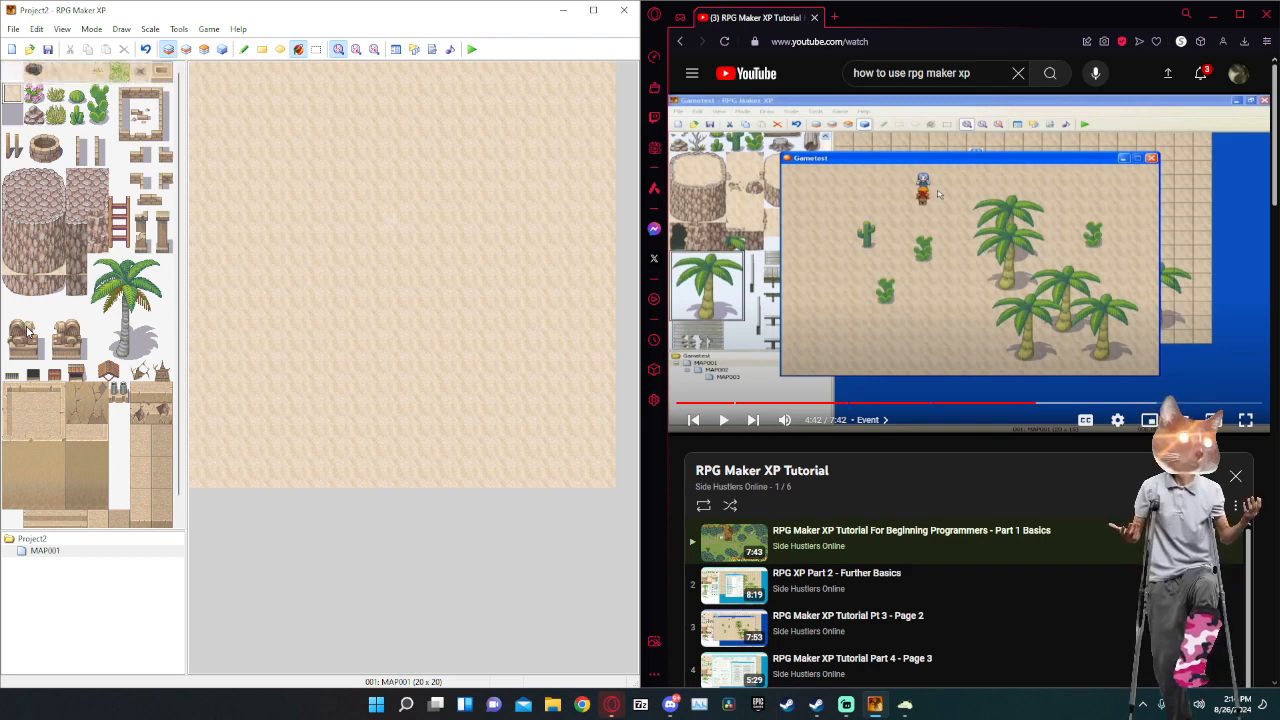
# Place the flat-roofed sandstone building, three tiles wide and five tall, once in the map's upper-left corner on layer 1.
pyautogui.click(34, 433)
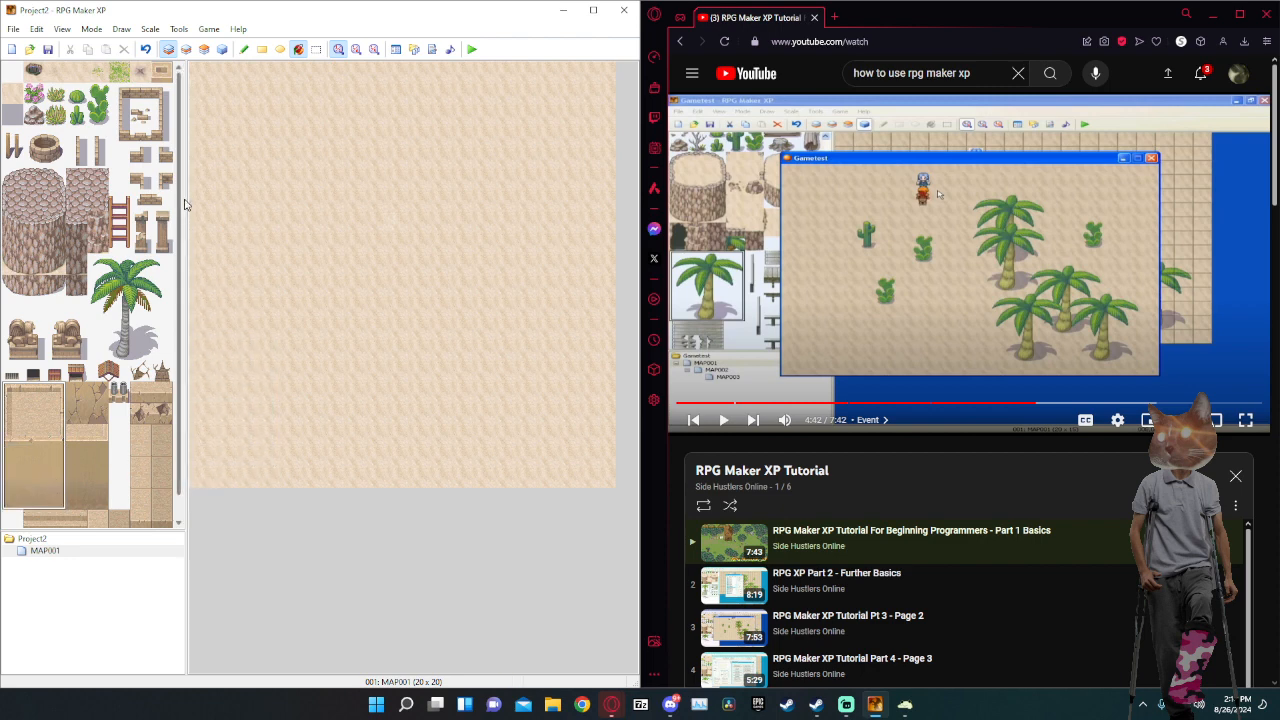
pyautogui.moveTo(14, 395); pyautogui.dragTo(55, 460)
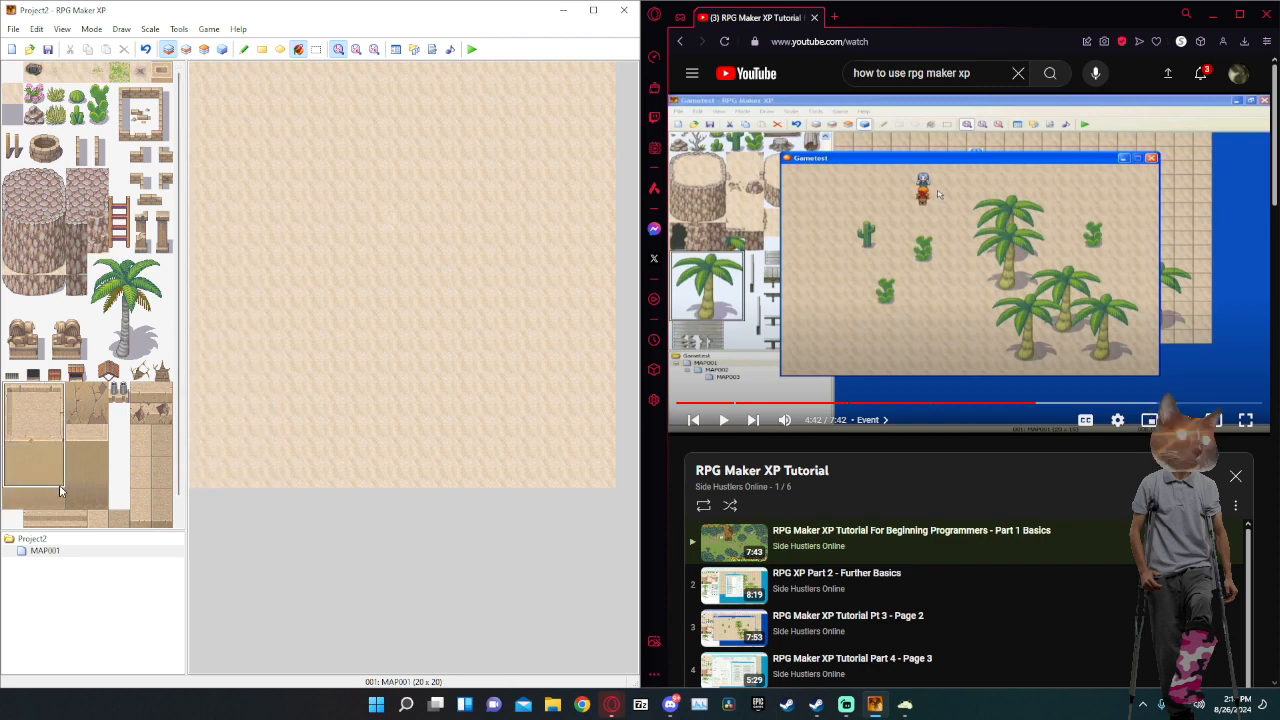
pyautogui.click(201, 77)
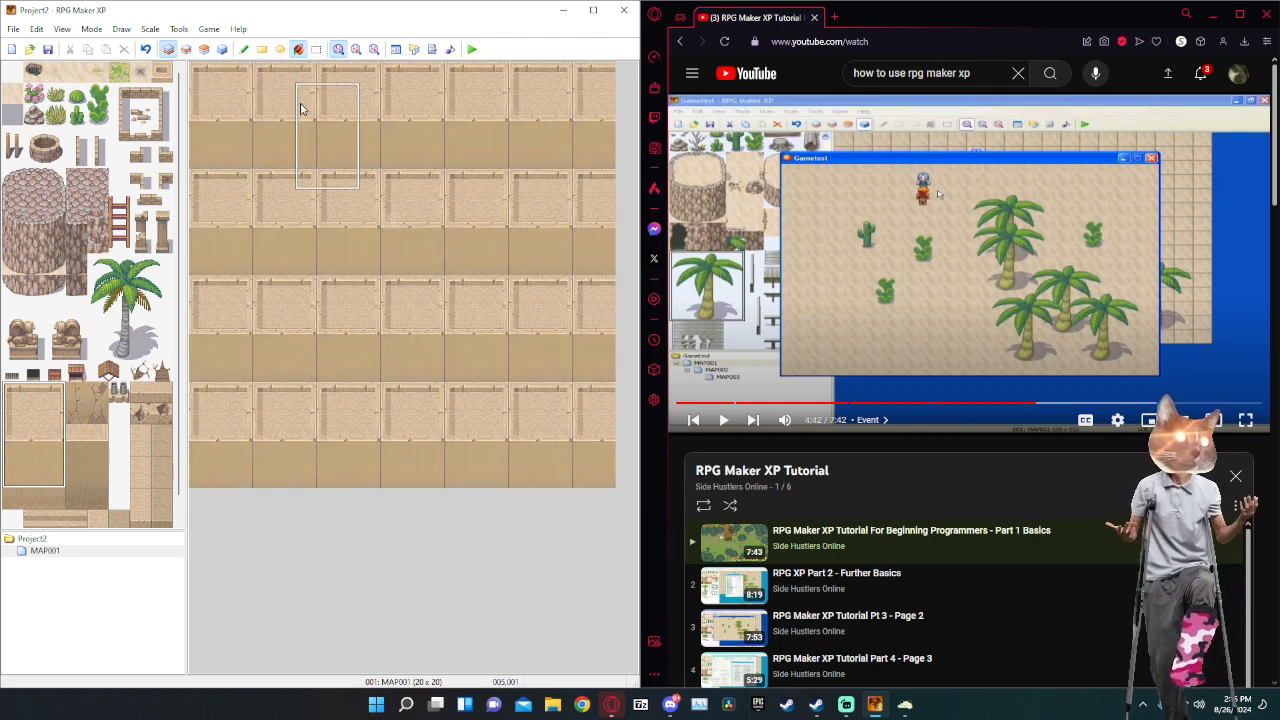
pyautogui.hotkey('ctrl', 'z')
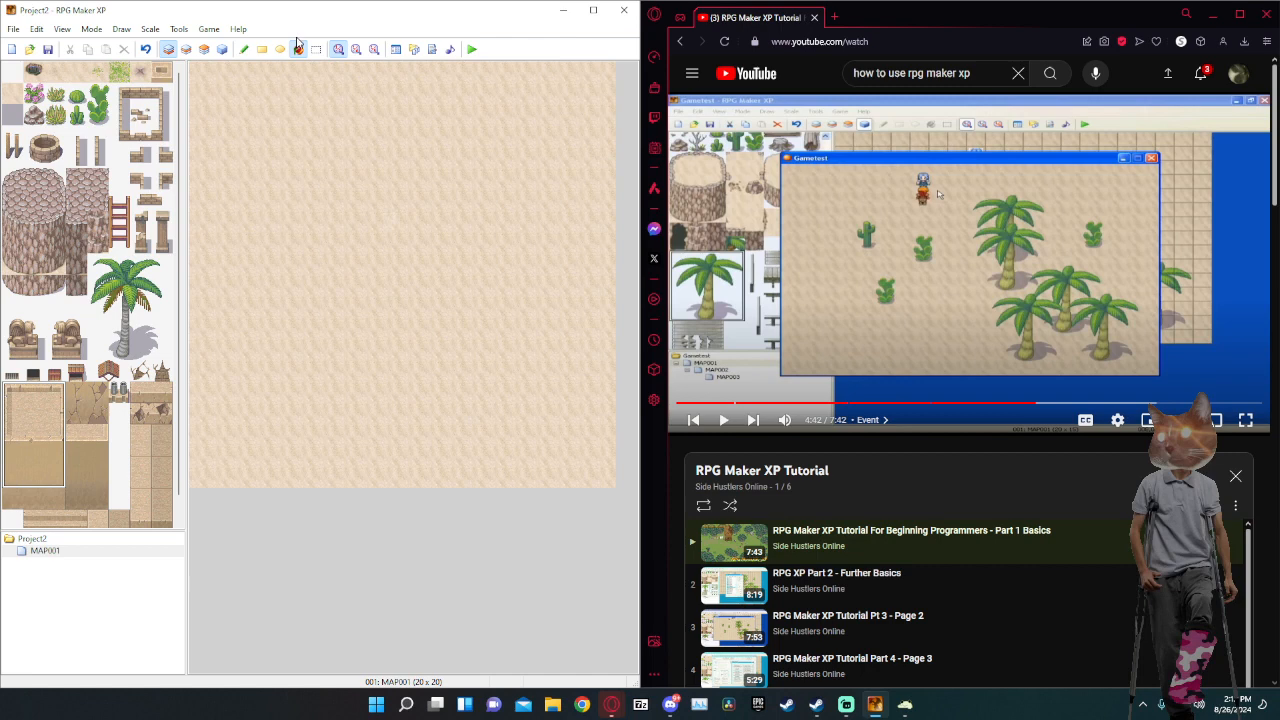
pyautogui.click(244, 49)
pyautogui.click(201, 78)
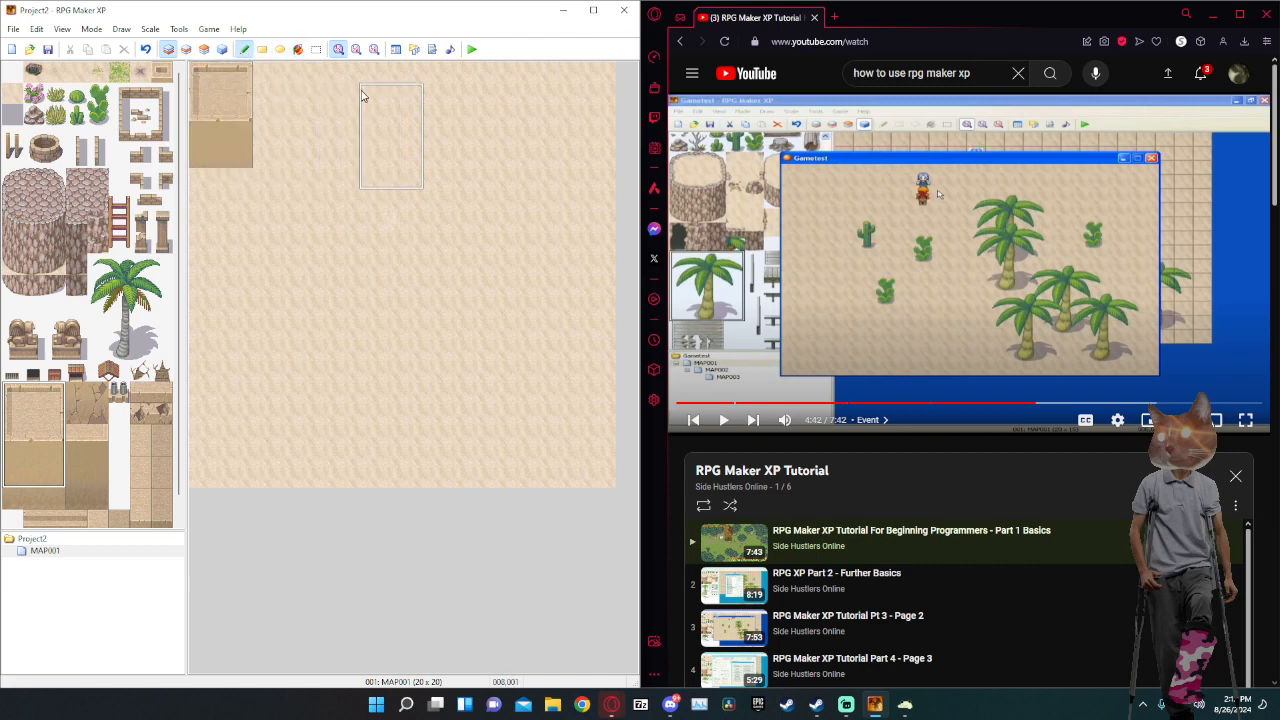
# Place the awning-topped doorway tile at the base of the building's front wall on layer 2, and return to layer 1.
pyautogui.click(78, 378)
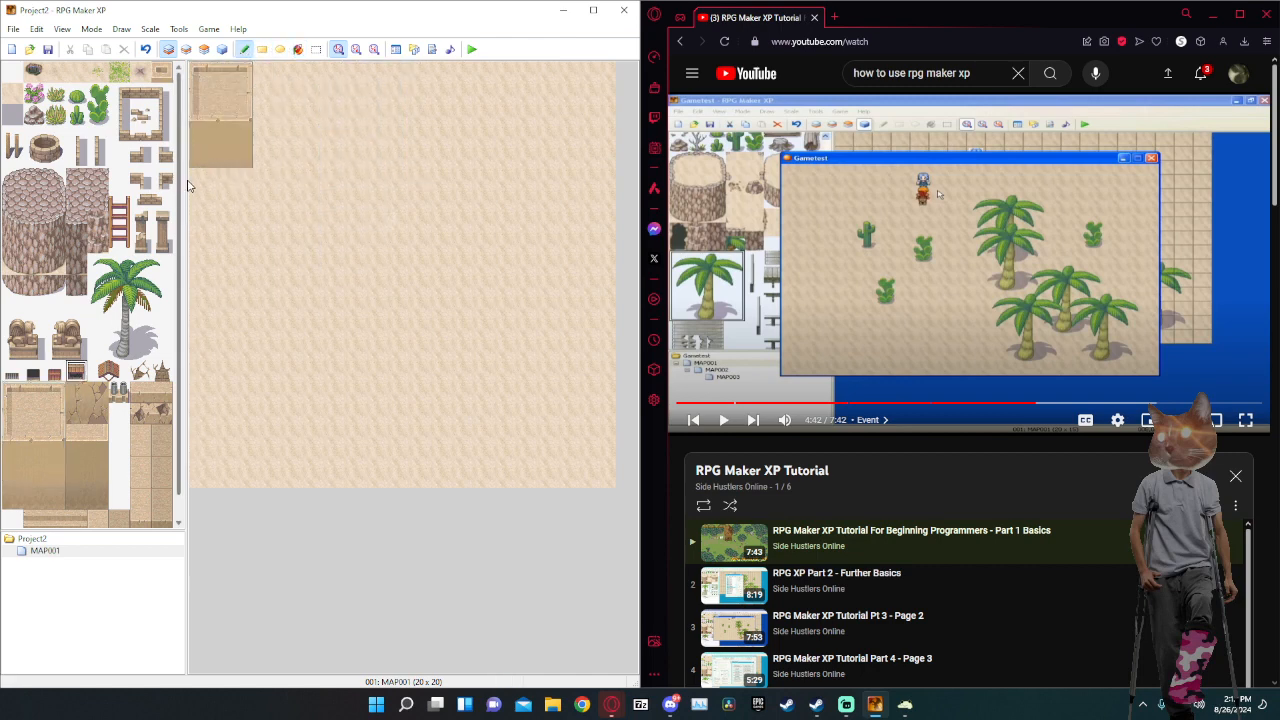
pyautogui.click(218, 157)
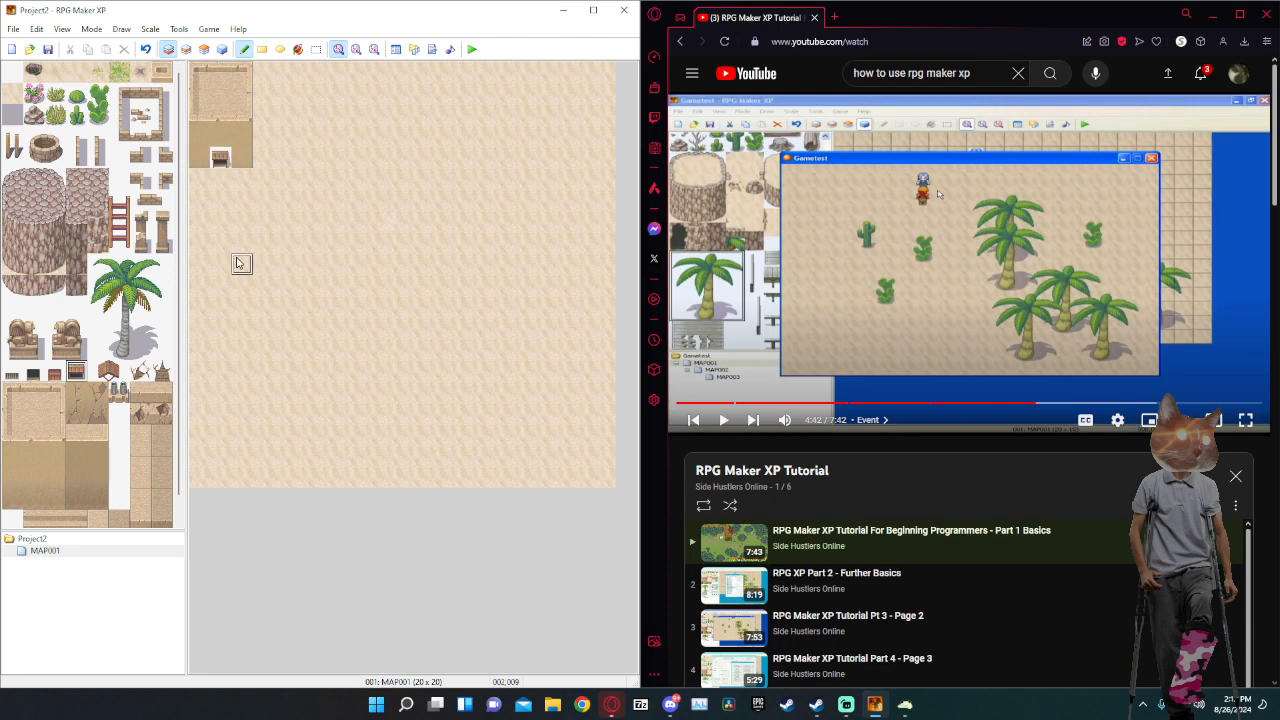
pyautogui.hotkey('ctrl', 'z')
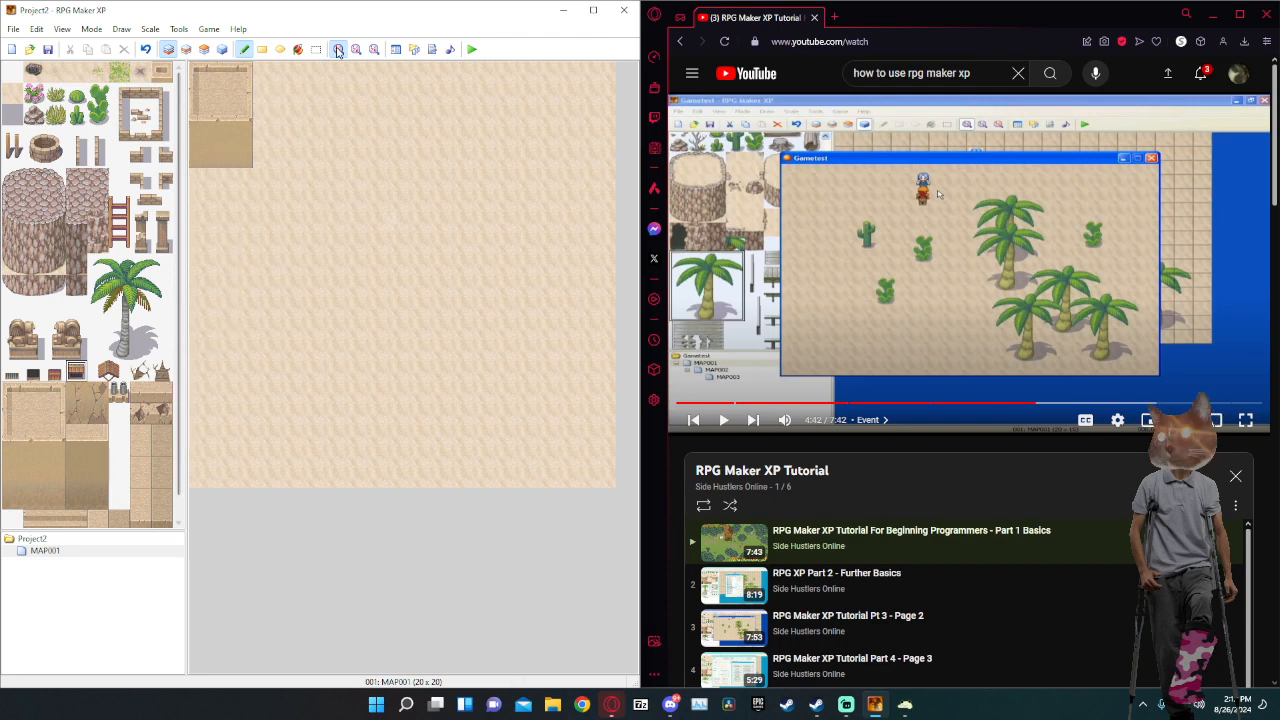
pyautogui.click(186, 52)
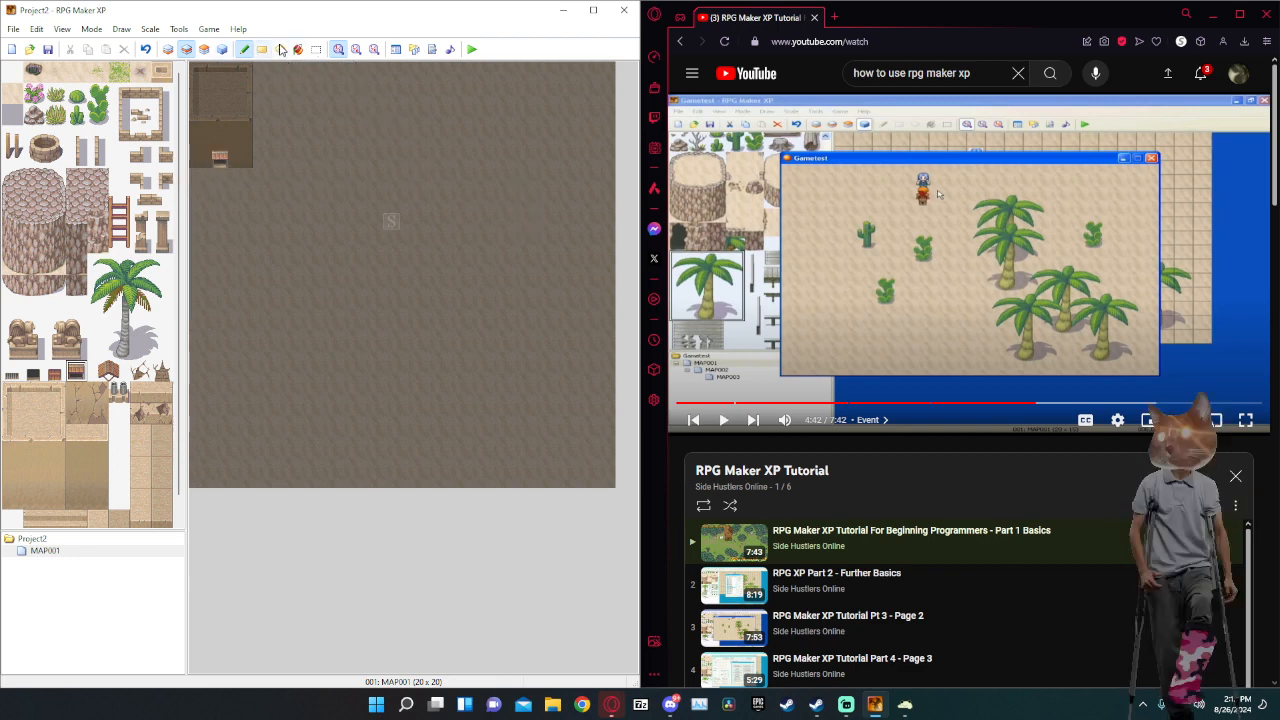
pyautogui.click(169, 49)
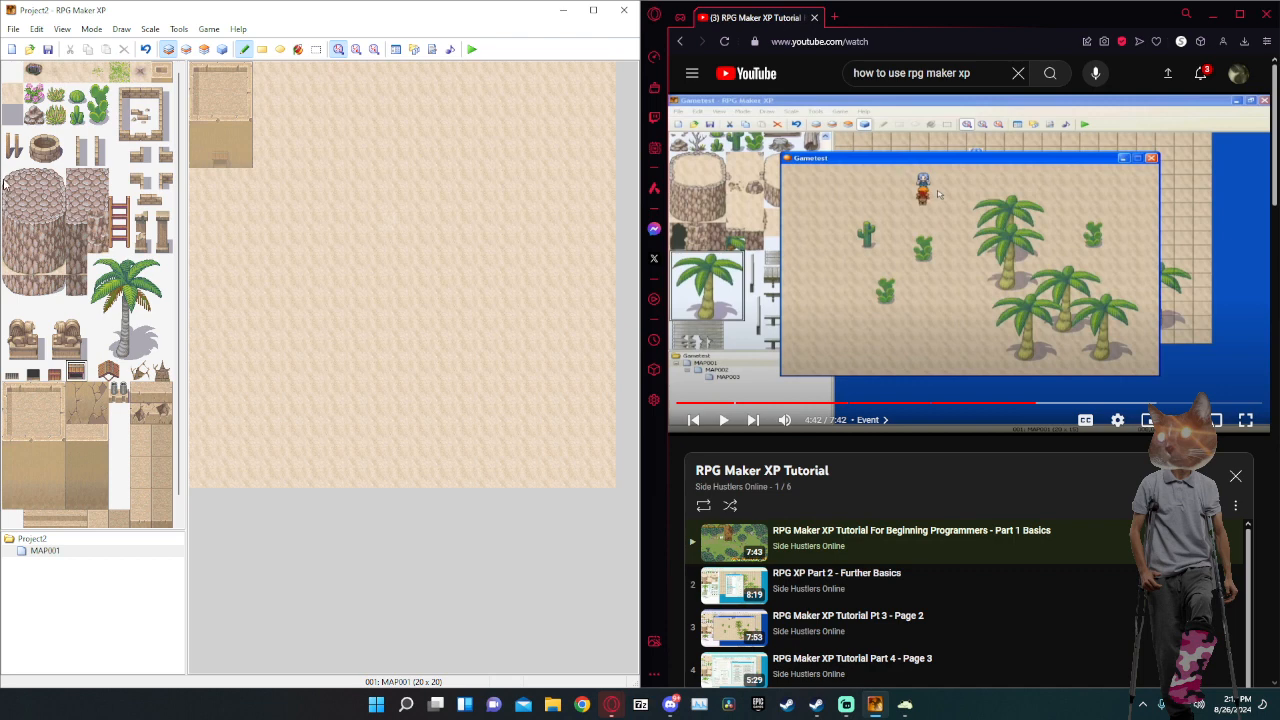
pyautogui.moveTo(8, 182); pyautogui.dragTo(55, 262)
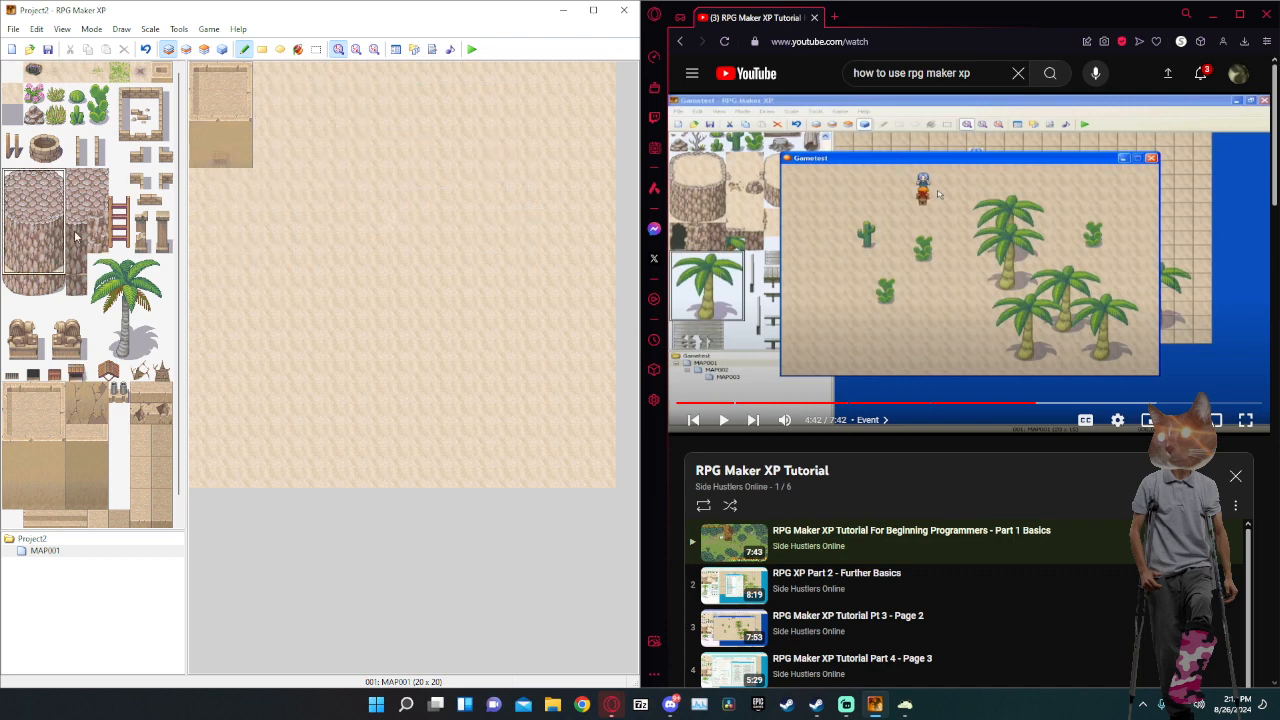
pyautogui.moveTo(87, 268); pyautogui.dragTo(77, 197)
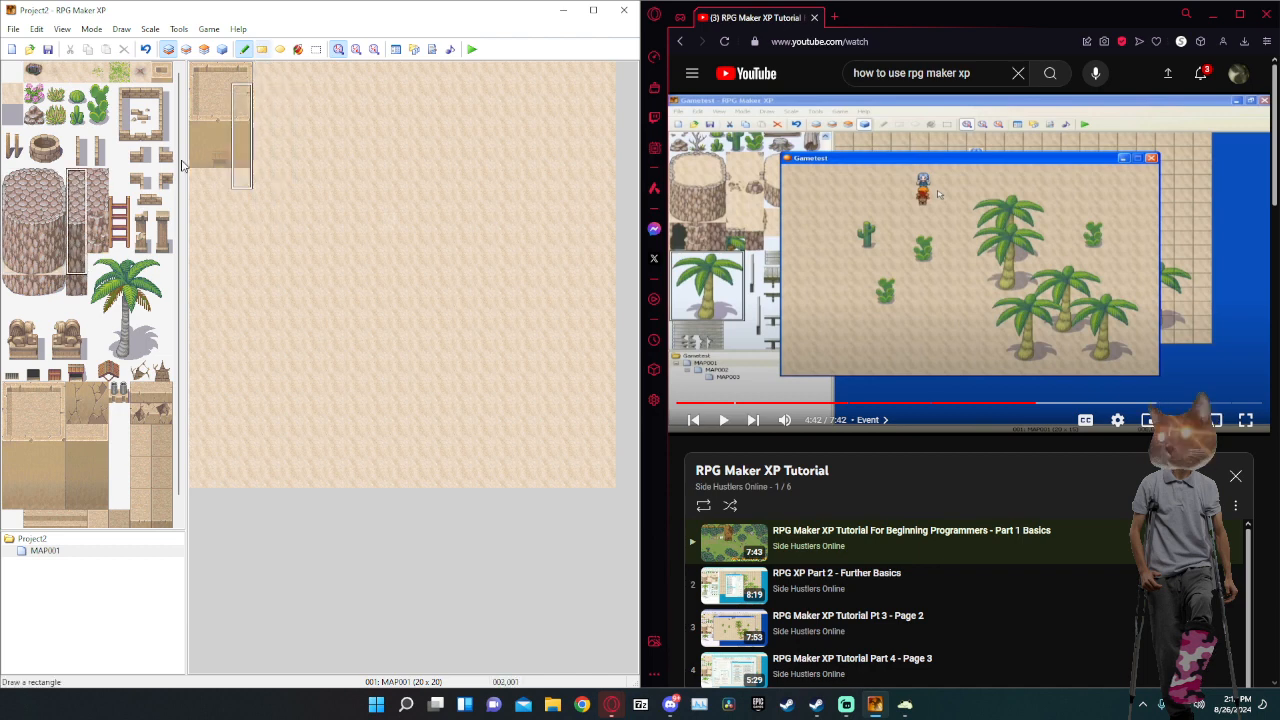
pyautogui.moveTo(78, 242); pyautogui.dragTo(80, 256)
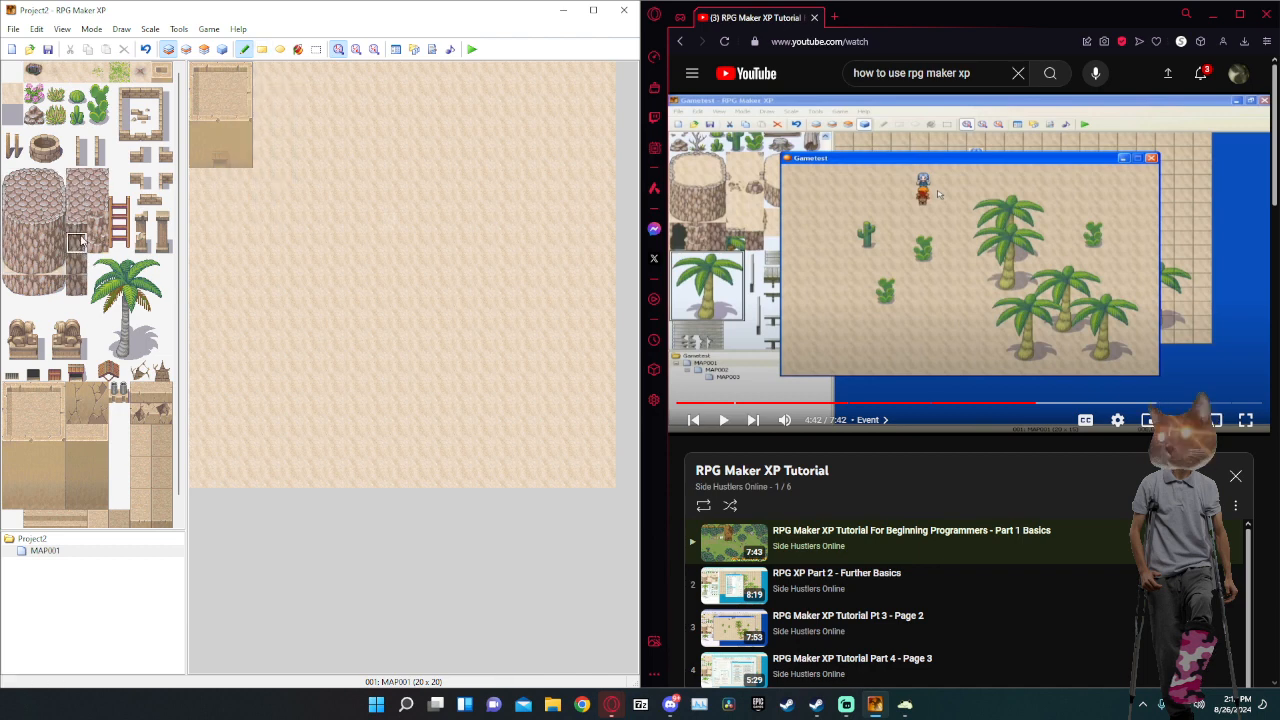
pyautogui.click(263, 80)
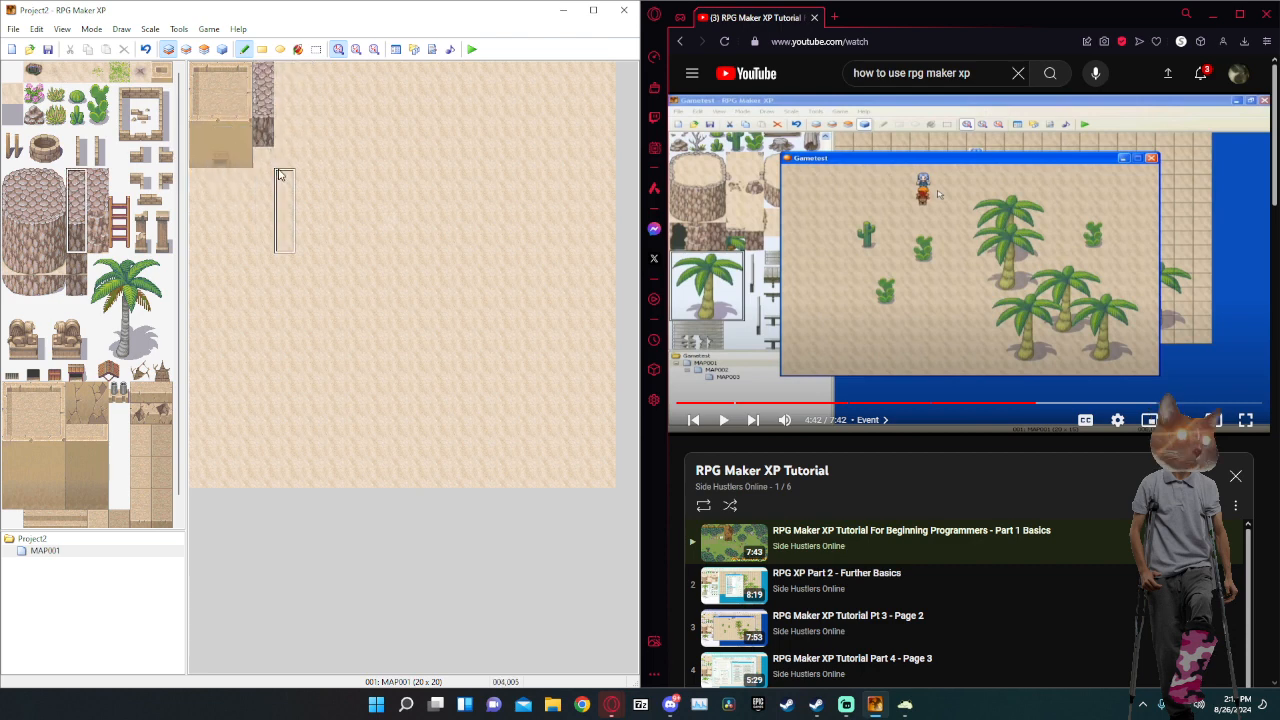
pyautogui.hotkey('ctrl', 'z')
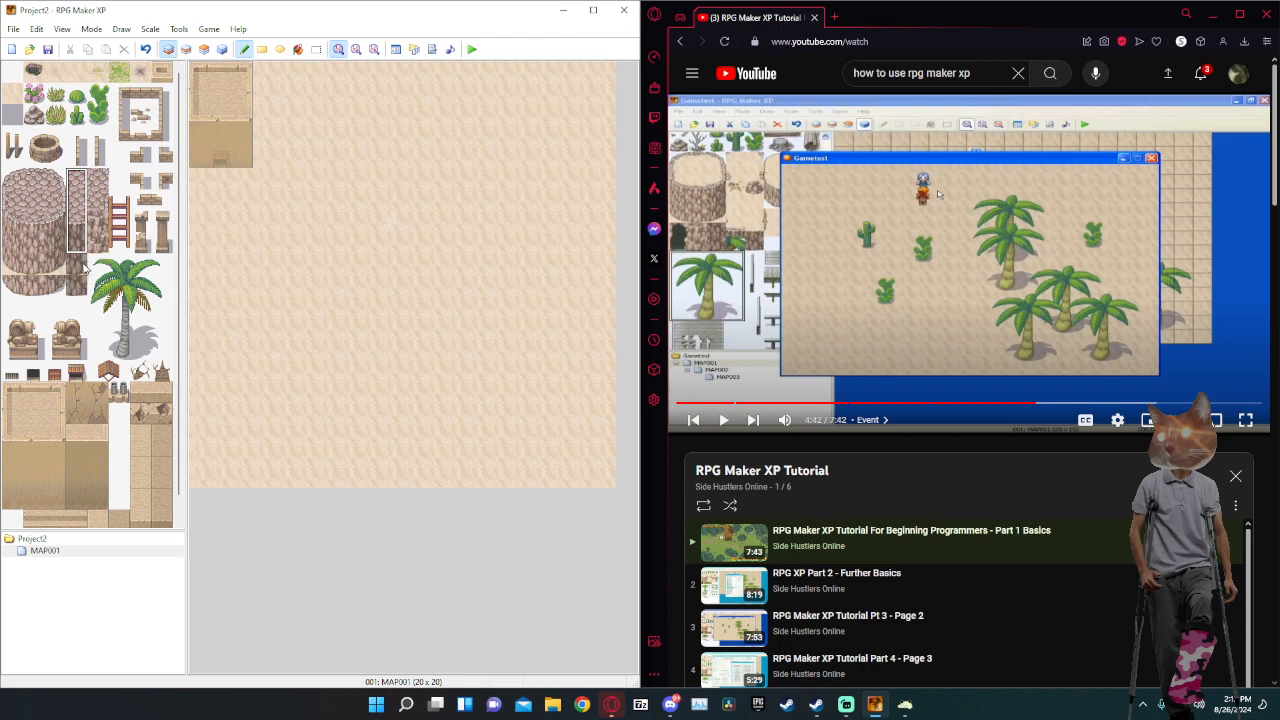
# Draw a rock cliff wall nine tiles wide and three tall along the map's top edge, starting beside the building.
pyautogui.moveTo(84, 266); pyautogui.dragTo(69, 229)
pyautogui.click(263, 75)
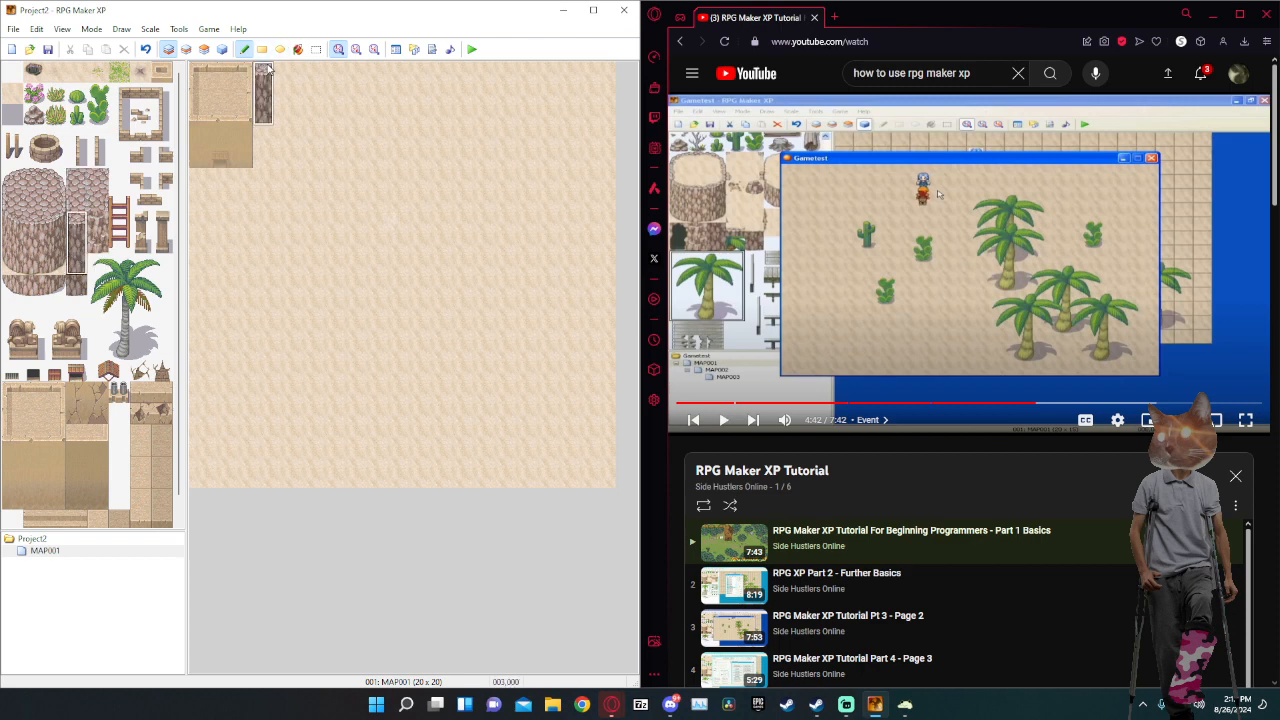
pyautogui.click(285, 75)
pyautogui.moveTo(312, 73); pyautogui.dragTo(436, 75)
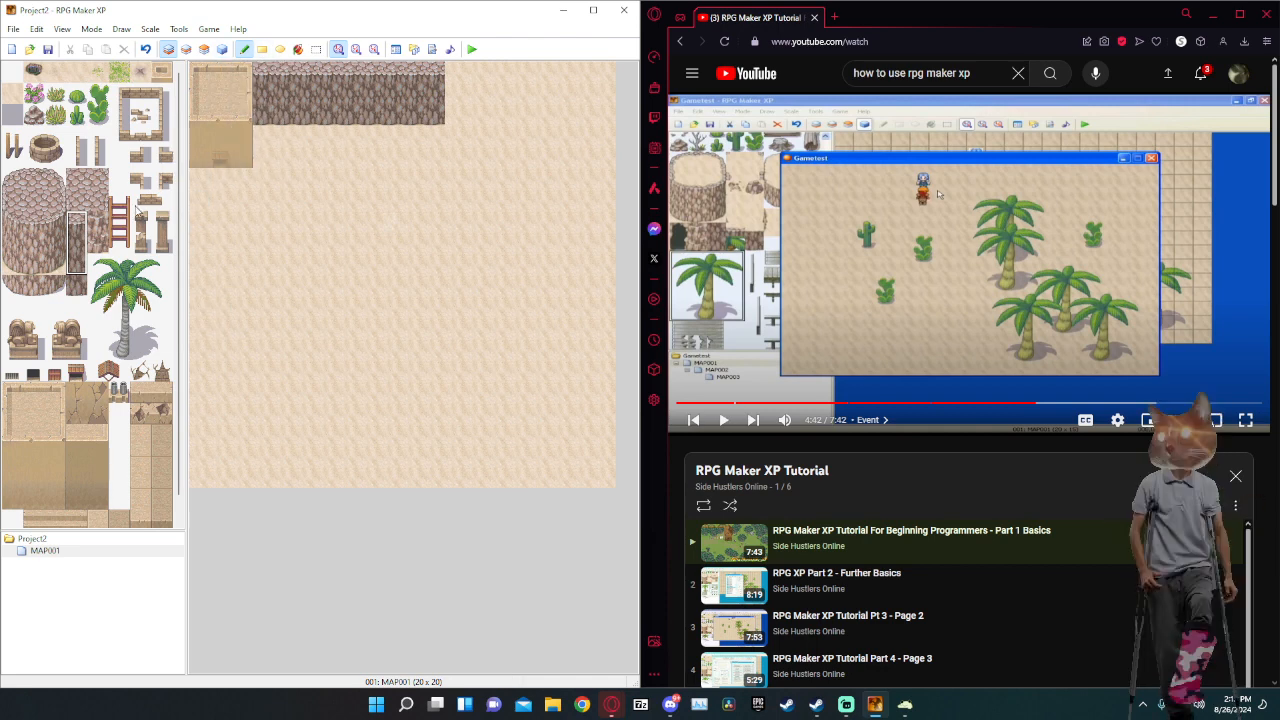
# Place a palm tree on layer 2 in front of the cliff wall, just east of the building.
pyautogui.click(120, 330)
pyautogui.moveTo(155, 357); pyautogui.dragTo(100, 268)
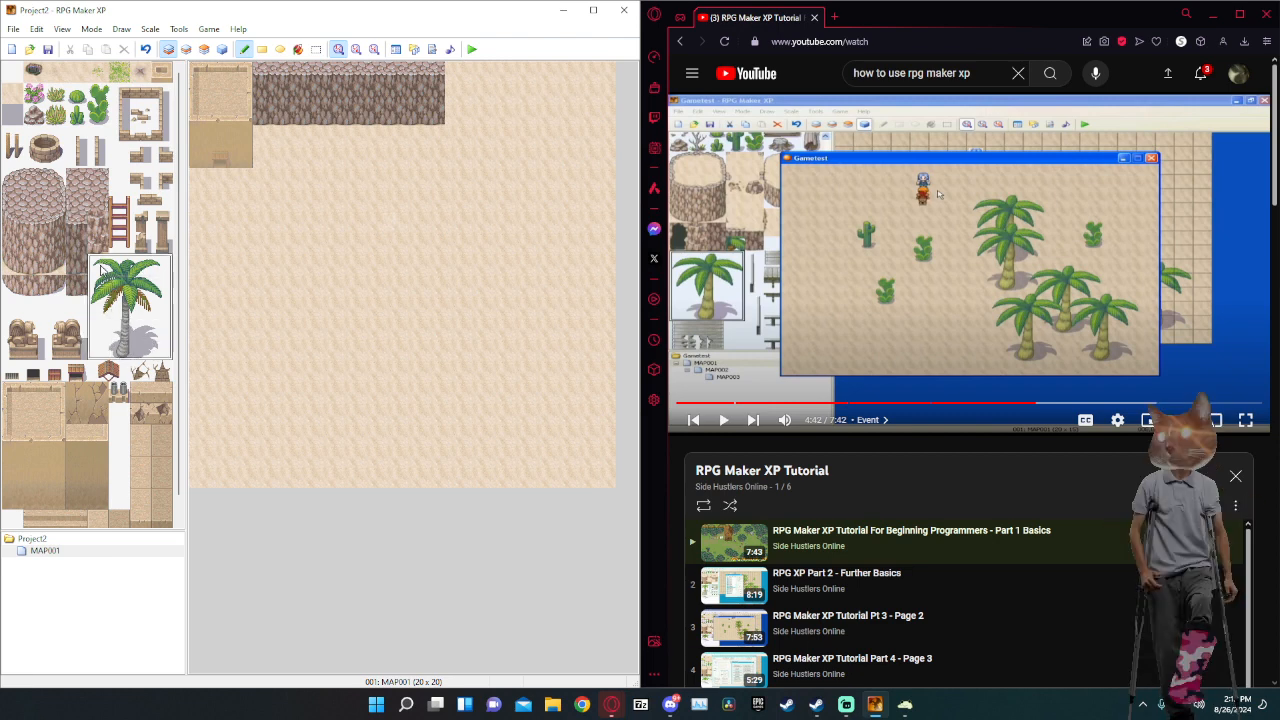
pyautogui.click(187, 50)
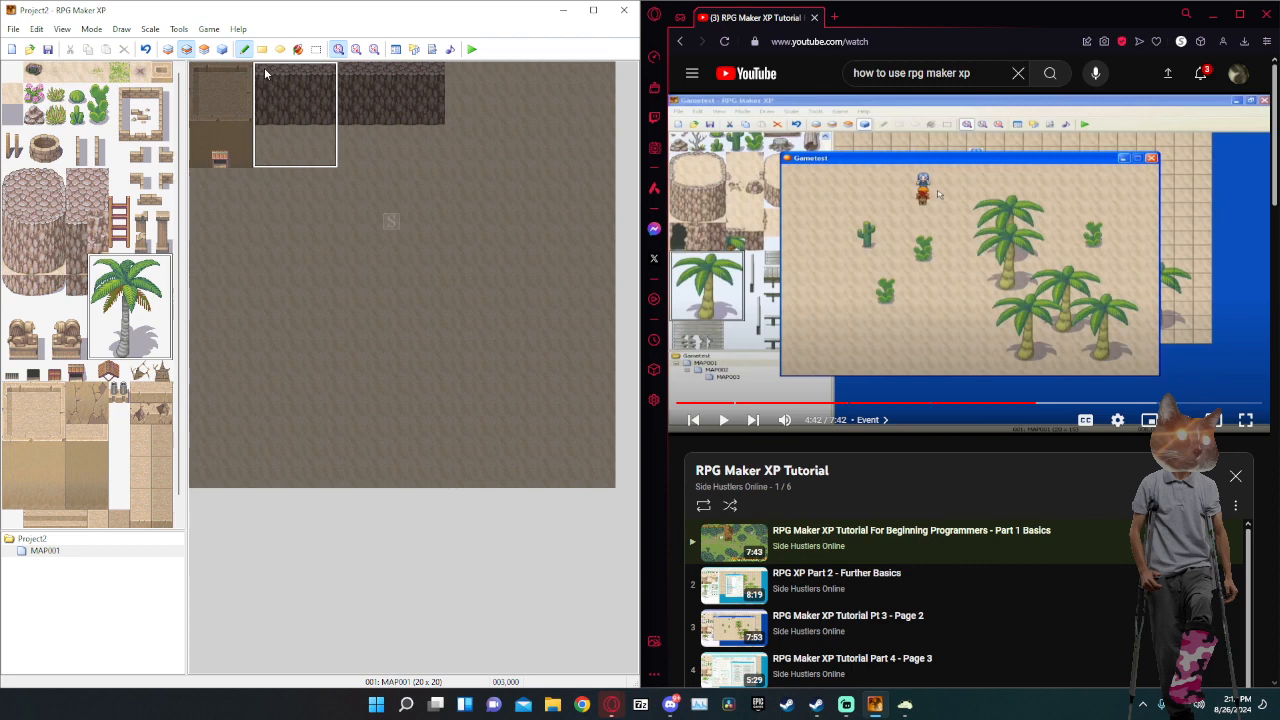
pyautogui.click(266, 92)
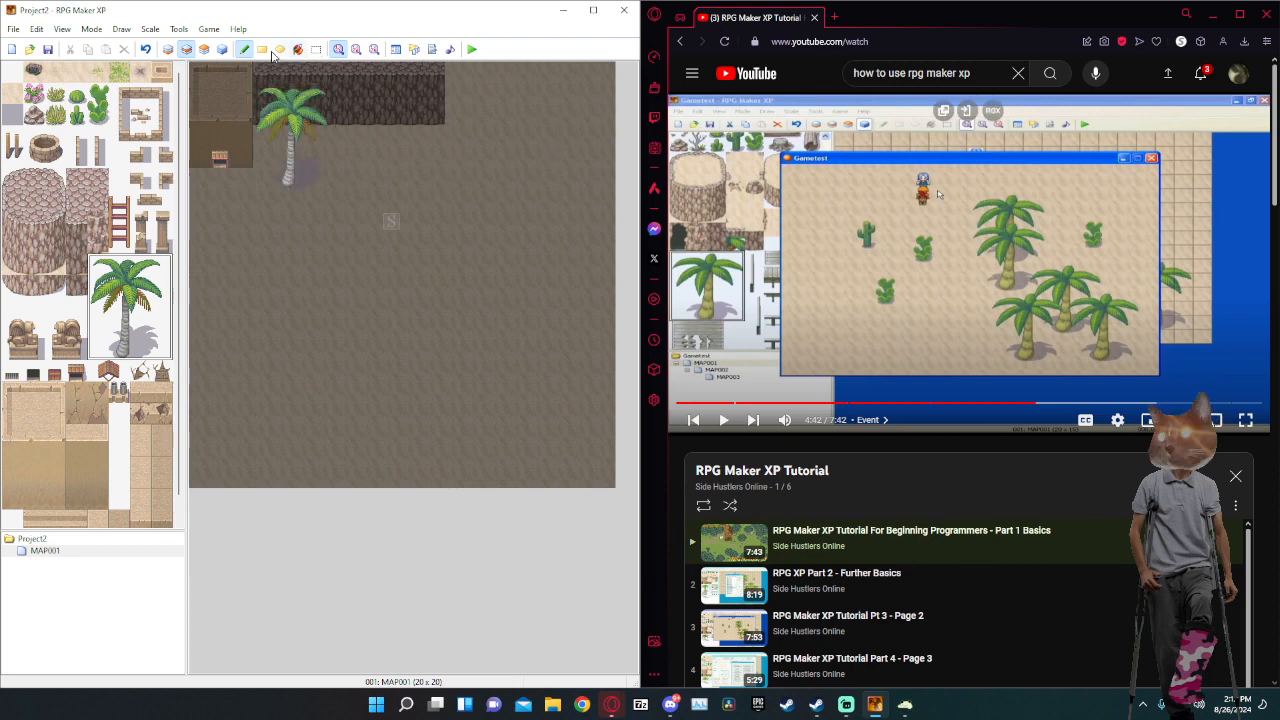
# Place low stone wall pieces on layer 2 in front of the building, one on each side of the doorway.
pyautogui.click(168, 49)
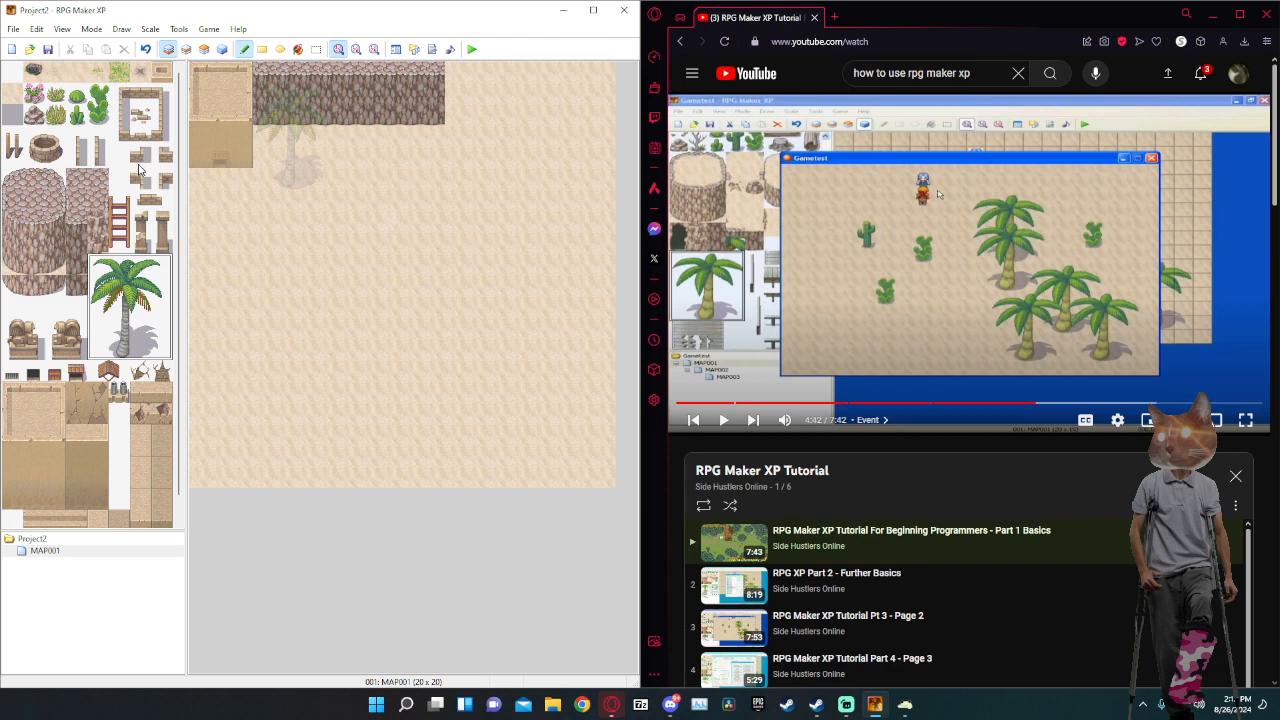
pyautogui.click(146, 200)
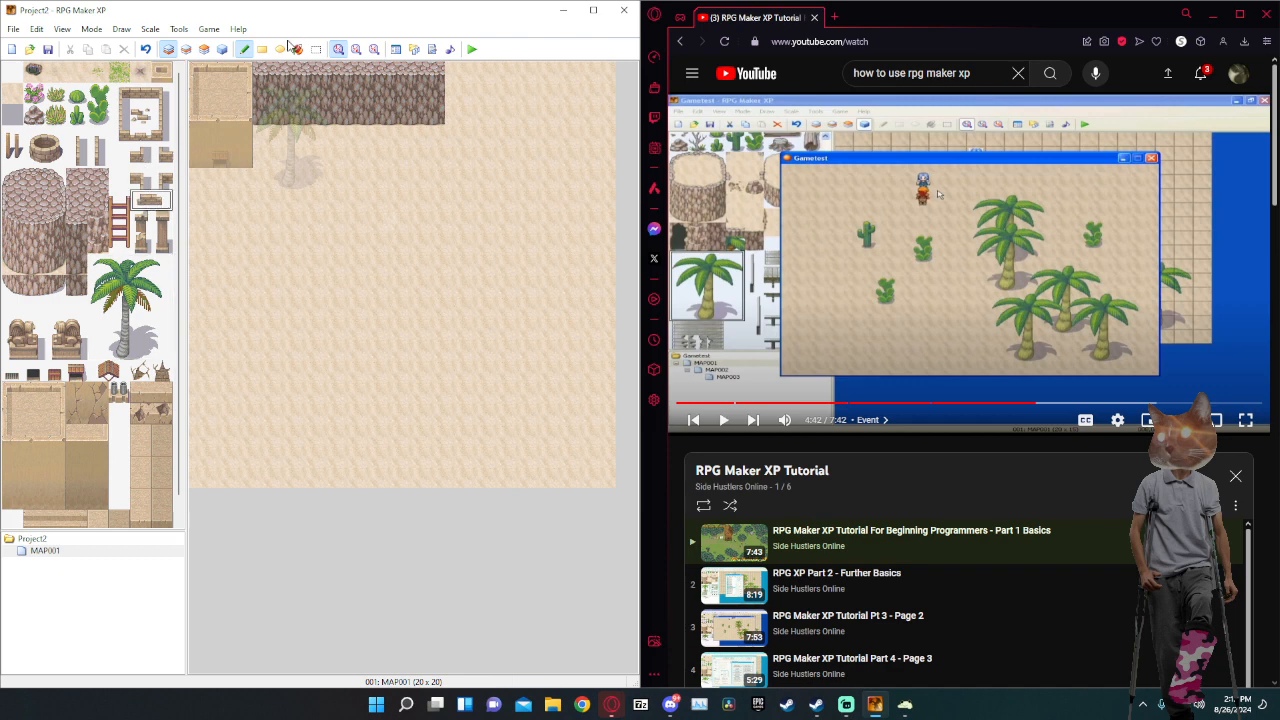
pyautogui.click(187, 50)
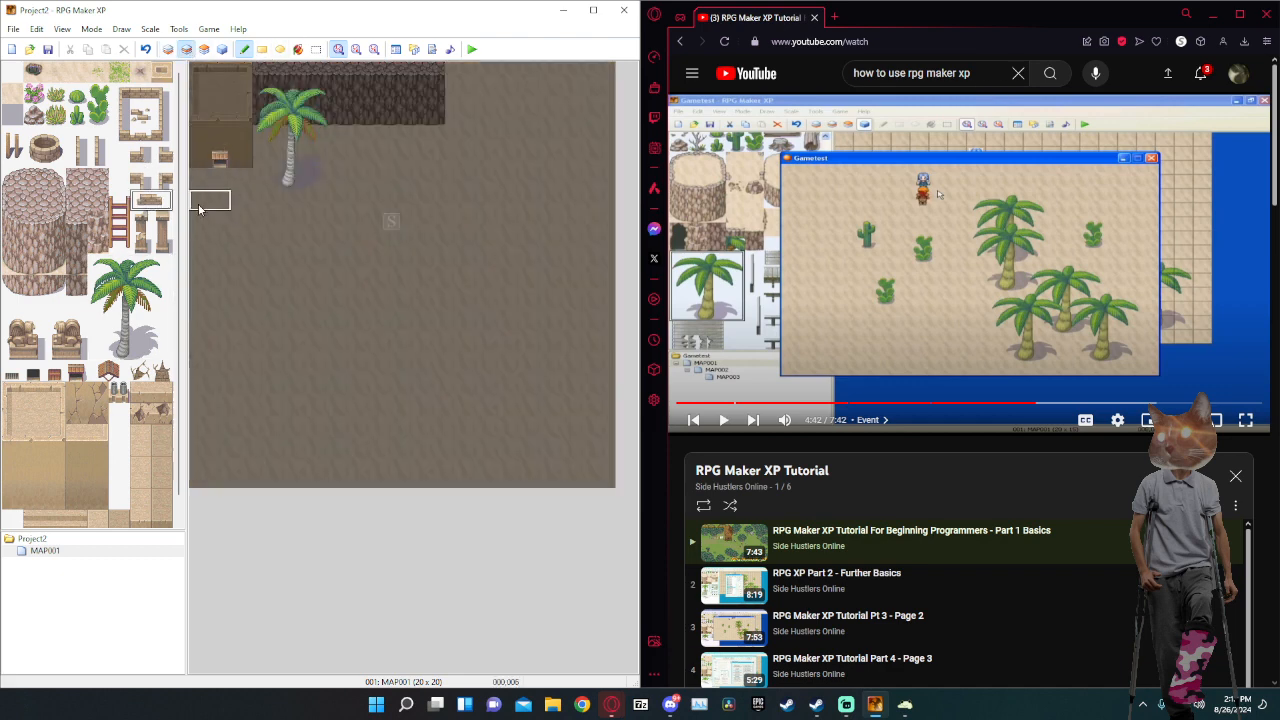
pyautogui.click(140, 157)
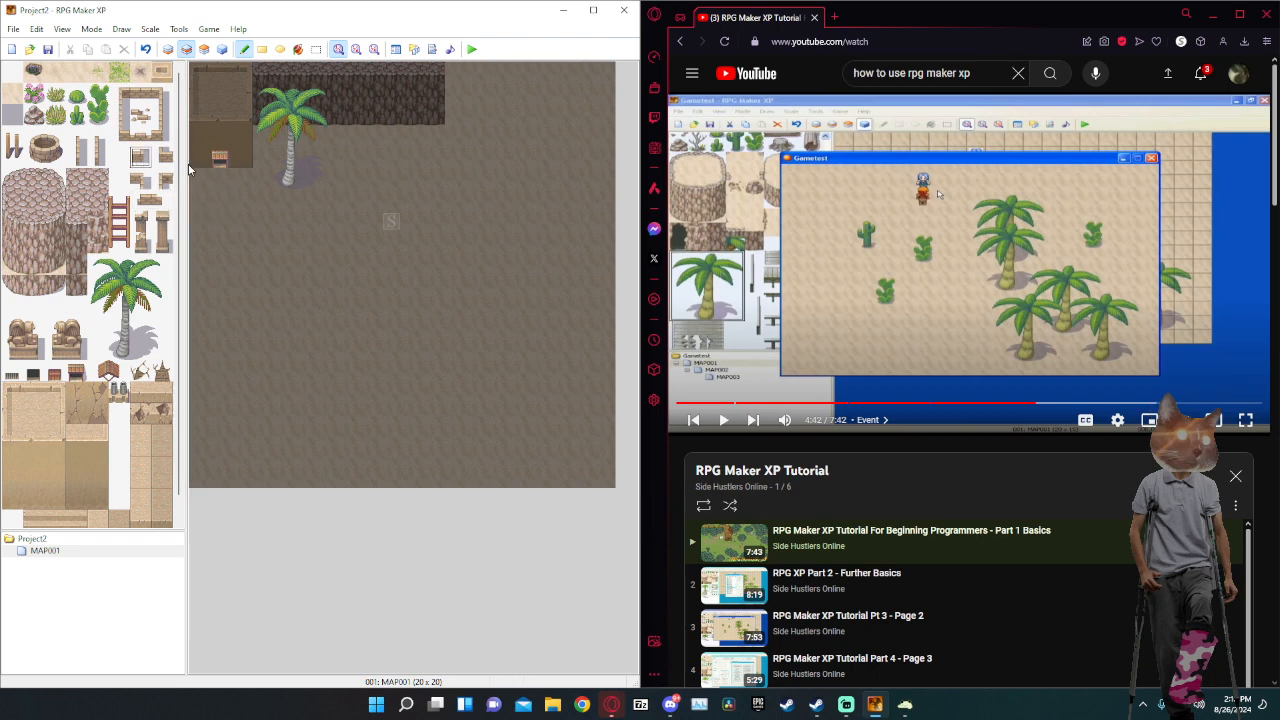
pyautogui.click(197, 178)
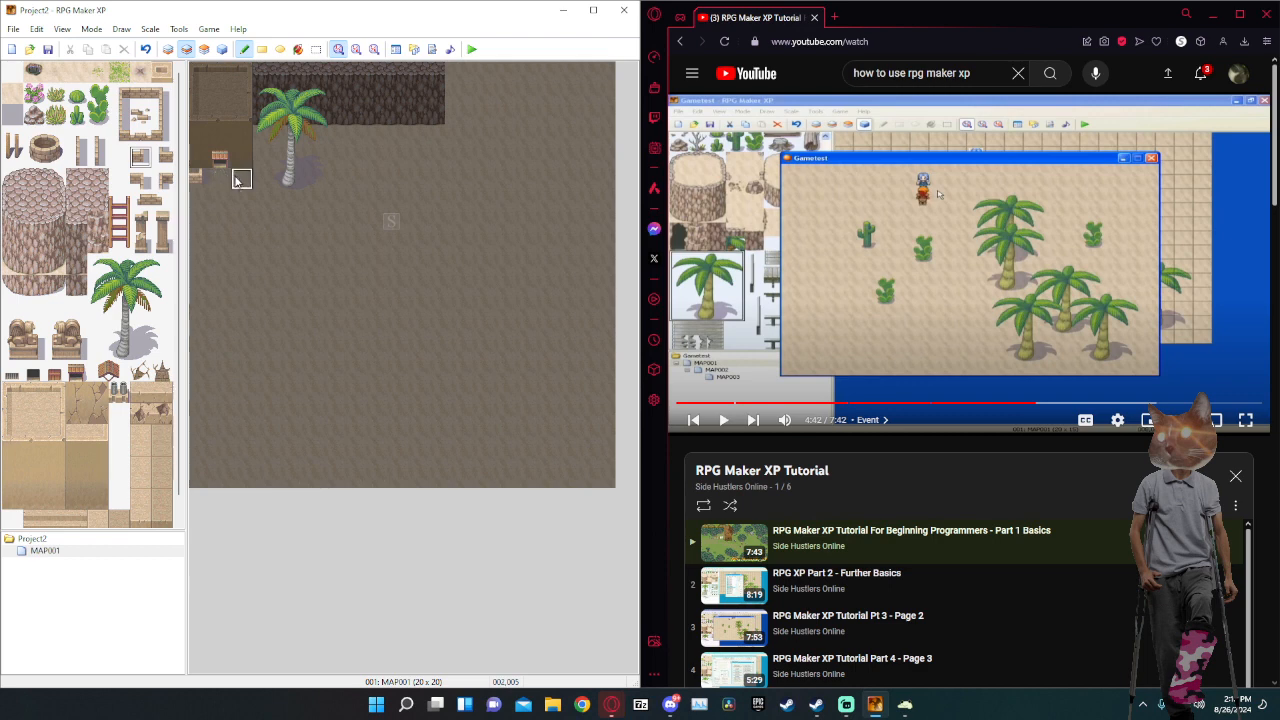
pyautogui.click(162, 157)
pyautogui.click(241, 180)
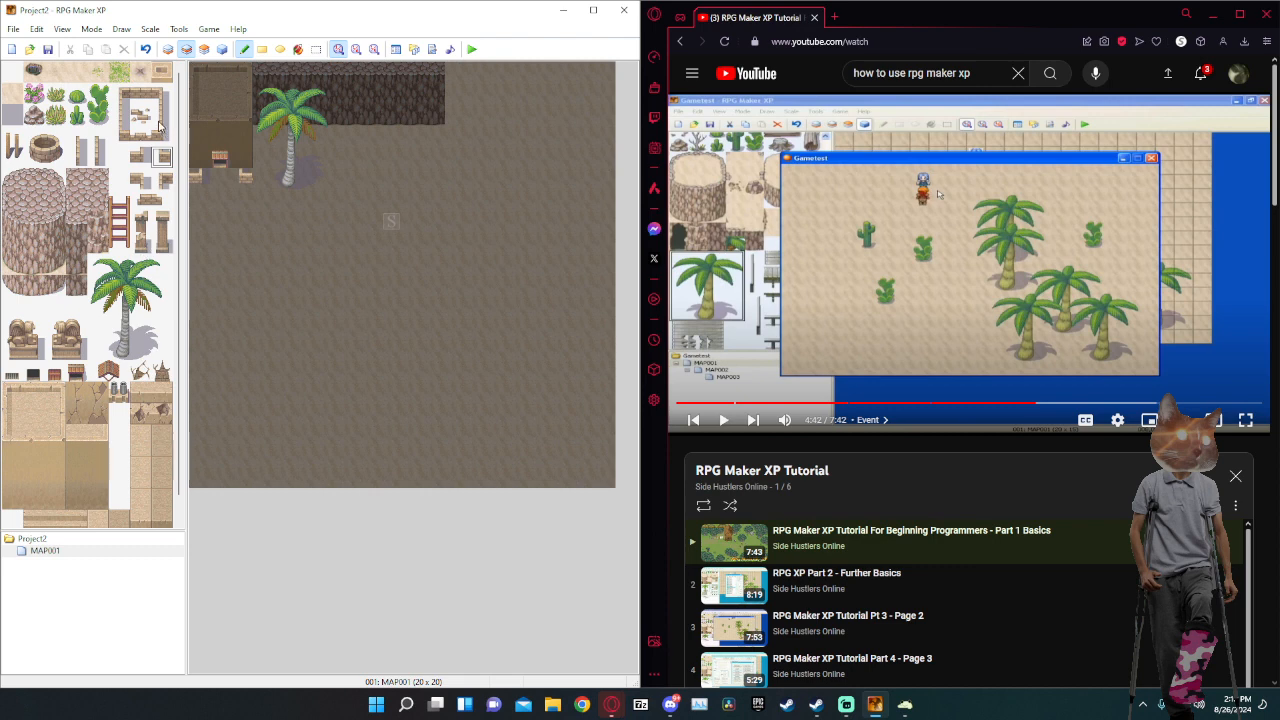
# Run a vertical low wall along the building's east side and join it to the front wall with a corner piece.
pyautogui.moveTo(161, 99); pyautogui.dragTo(166, 115)
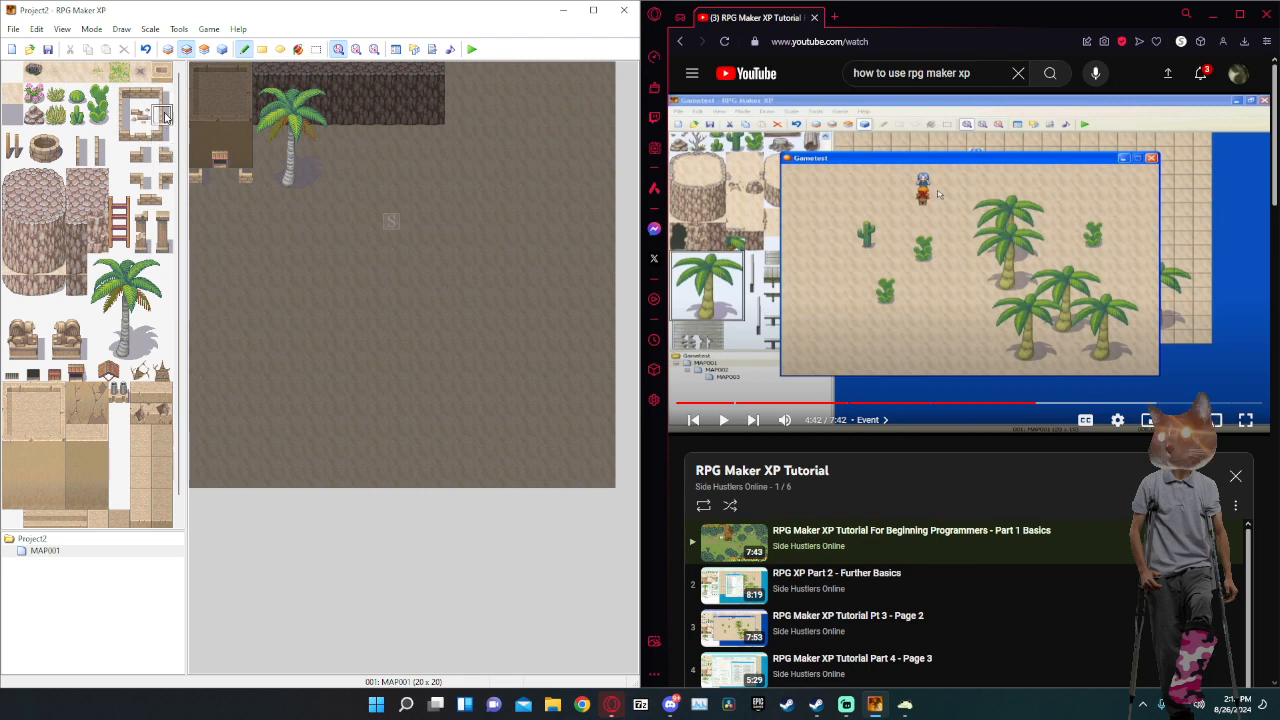
pyautogui.click(262, 136)
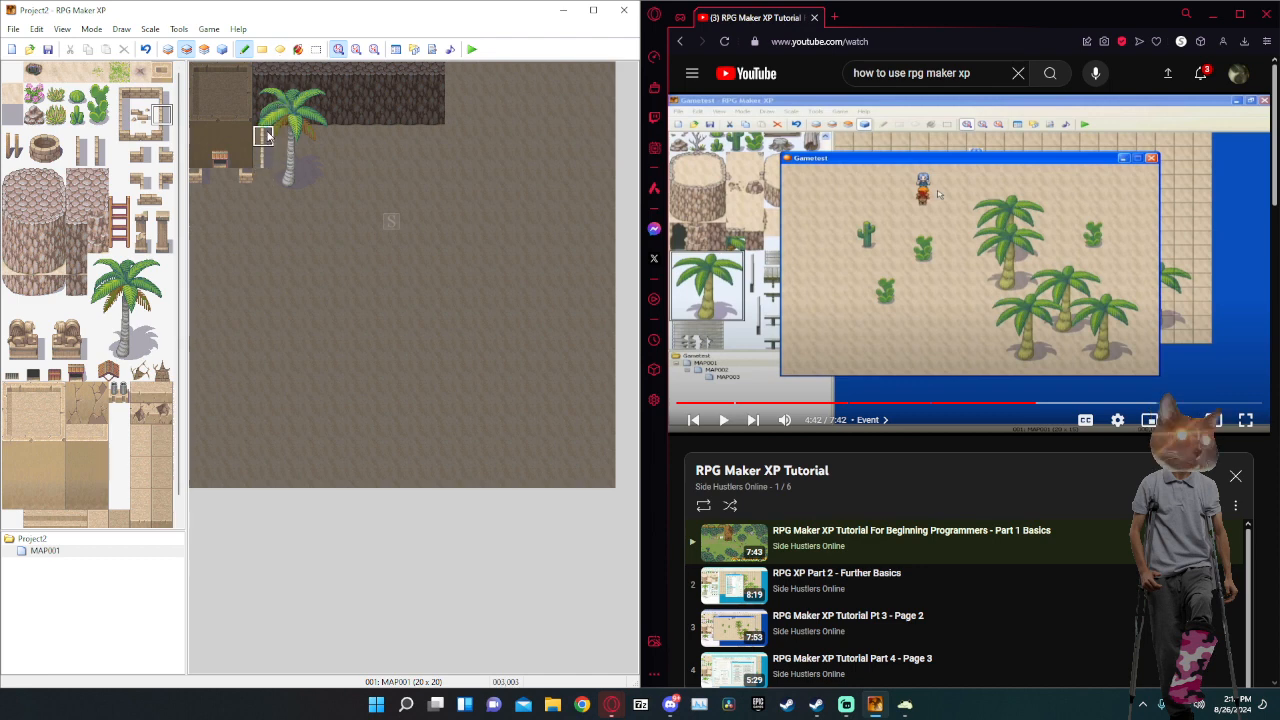
pyautogui.click(160, 135)
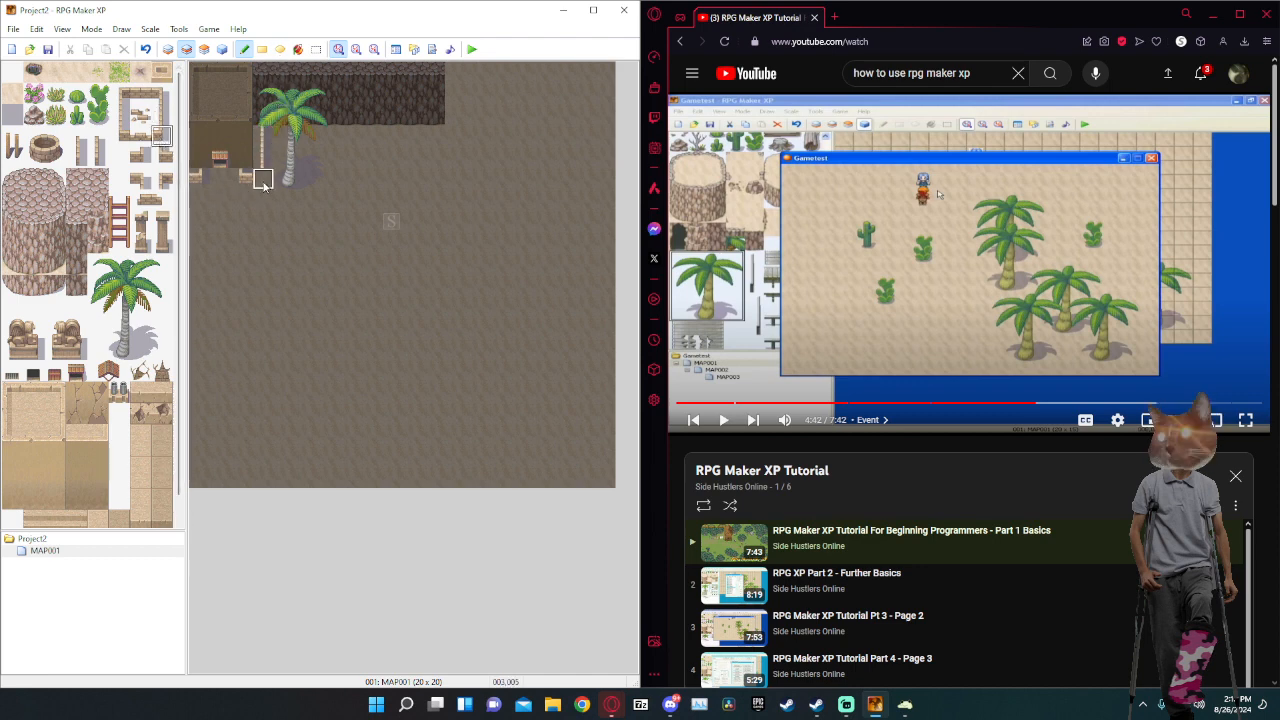
pyautogui.click(258, 180)
# Add two windows to the building's front wall and a dry-branch tile beside the doorway on layer 2.
pyautogui.click(168, 49)
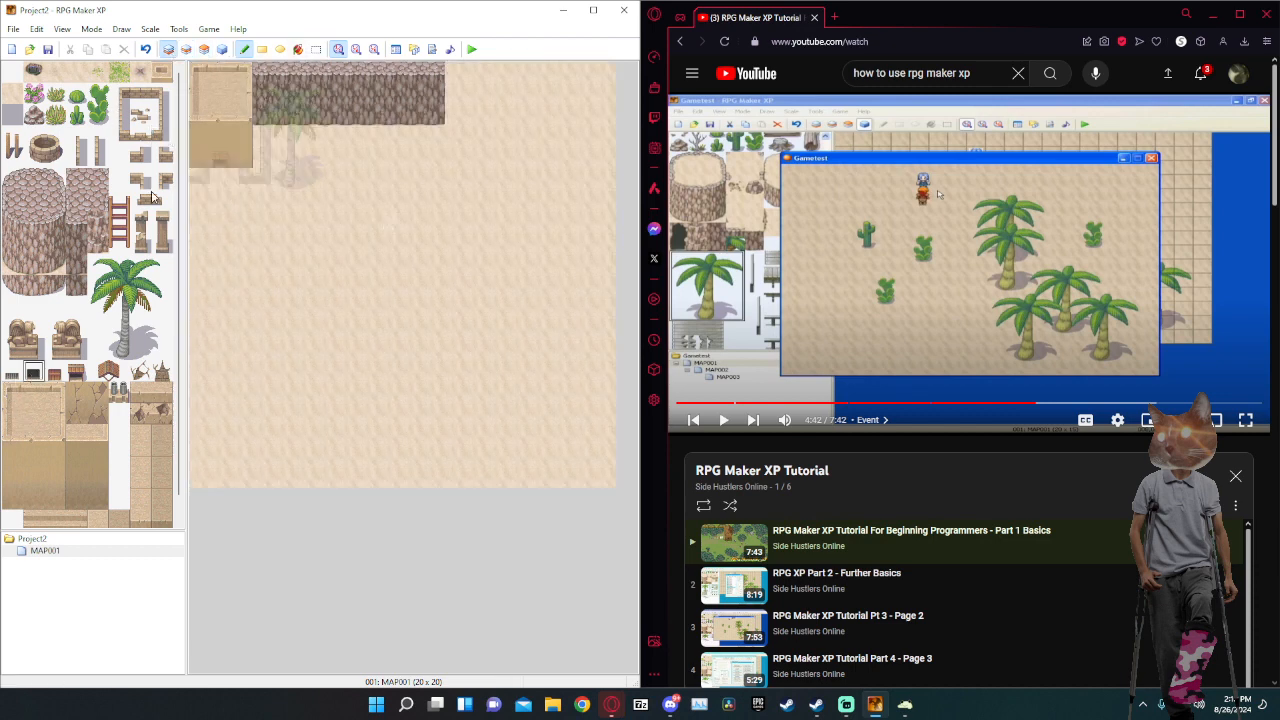
pyautogui.click(186, 49)
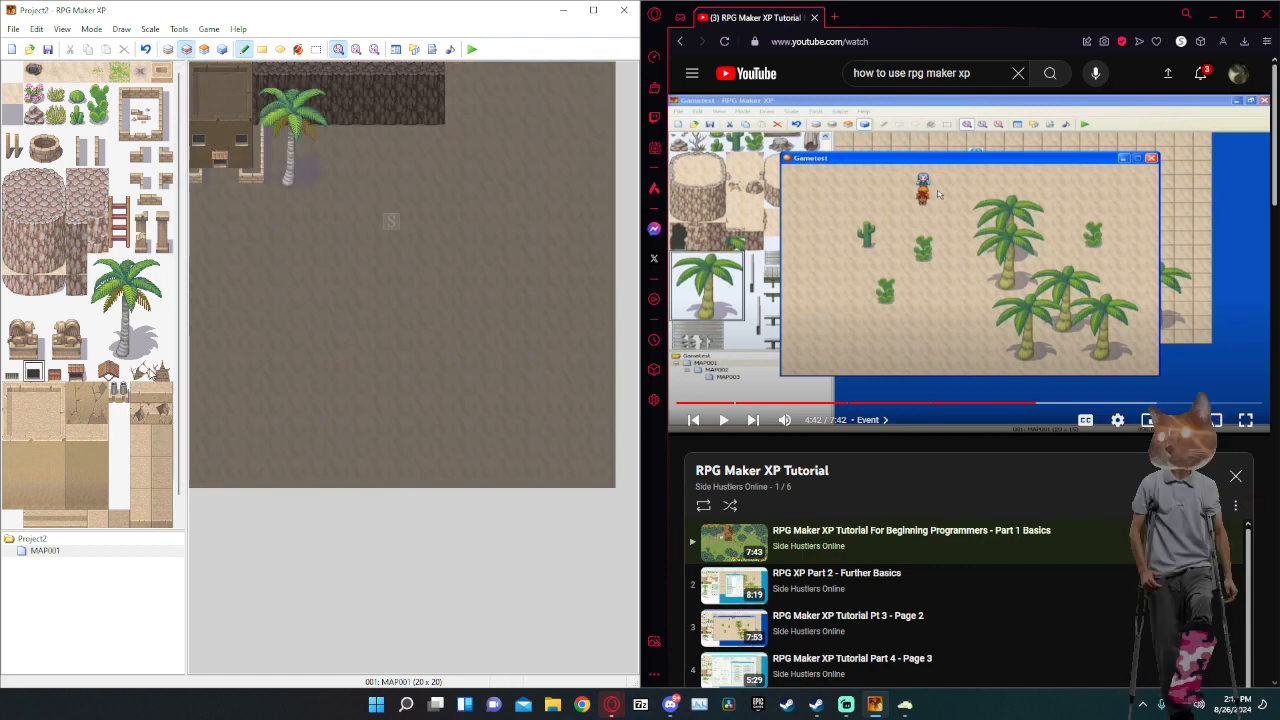
pyautogui.click(141, 371)
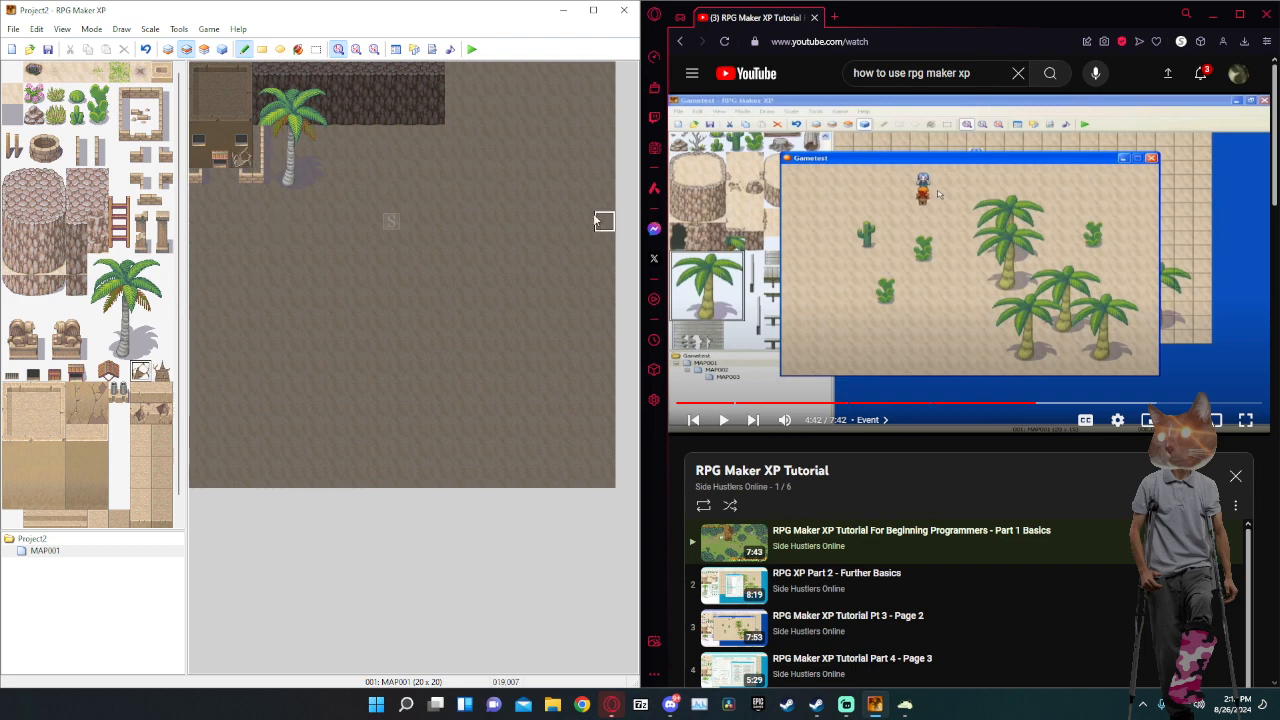
pyautogui.click(168, 50)
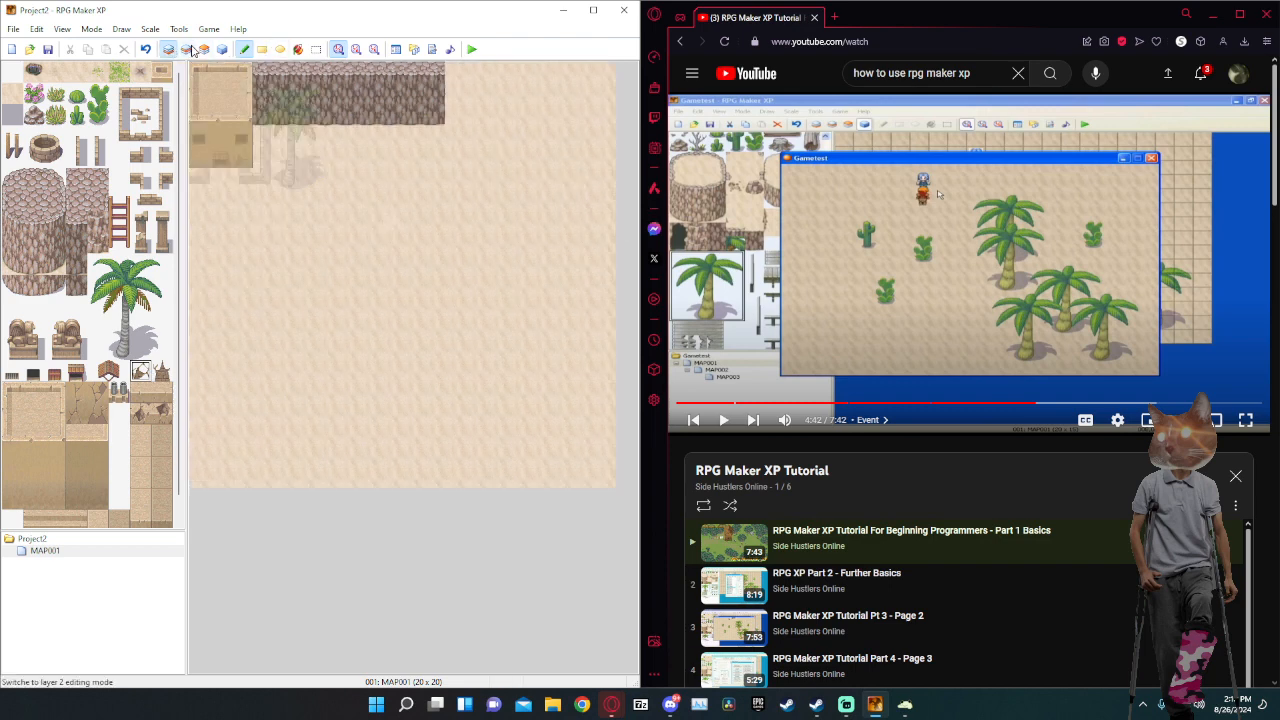
pyautogui.click(221, 49)
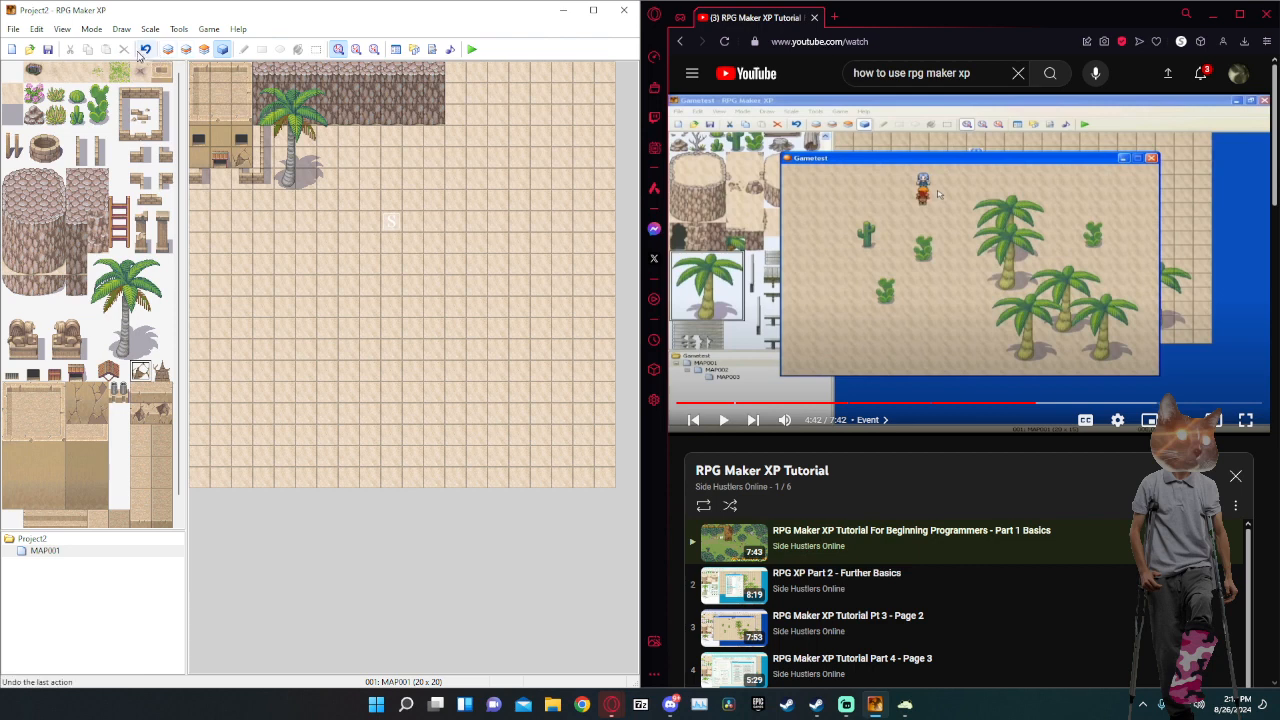
pyautogui.click(169, 50)
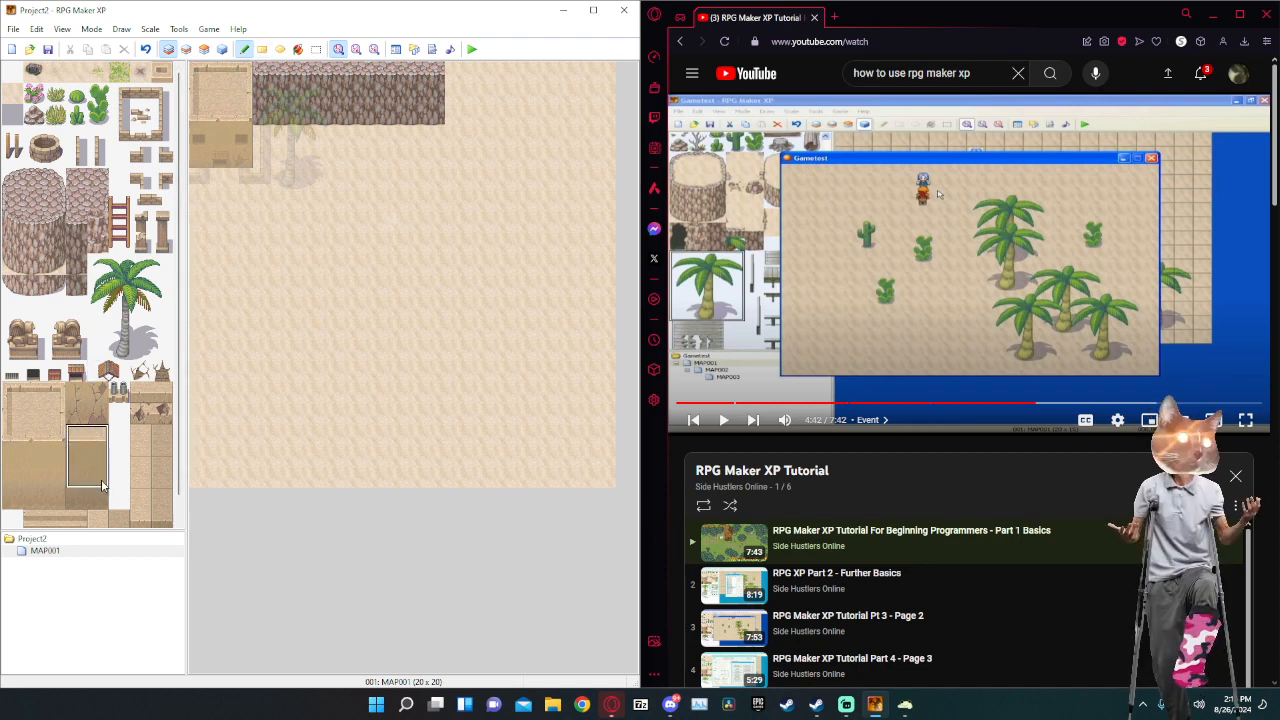
pyautogui.moveTo(72, 432); pyautogui.dragTo(22, 404)
pyautogui.click(7, 396)
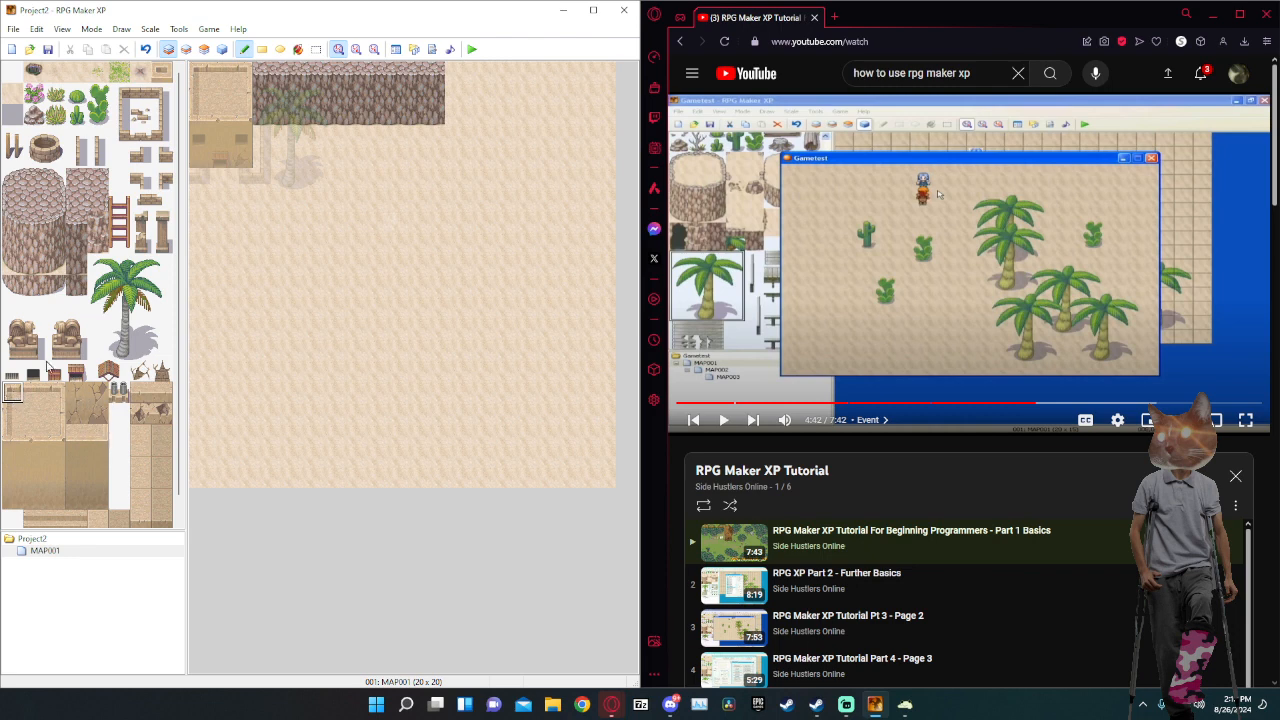
# Place a stone well on layer 2 in the open sand south of the palm tree.
pyautogui.click(53, 134)
pyautogui.moveTo(31, 132); pyautogui.dragTo(60, 162)
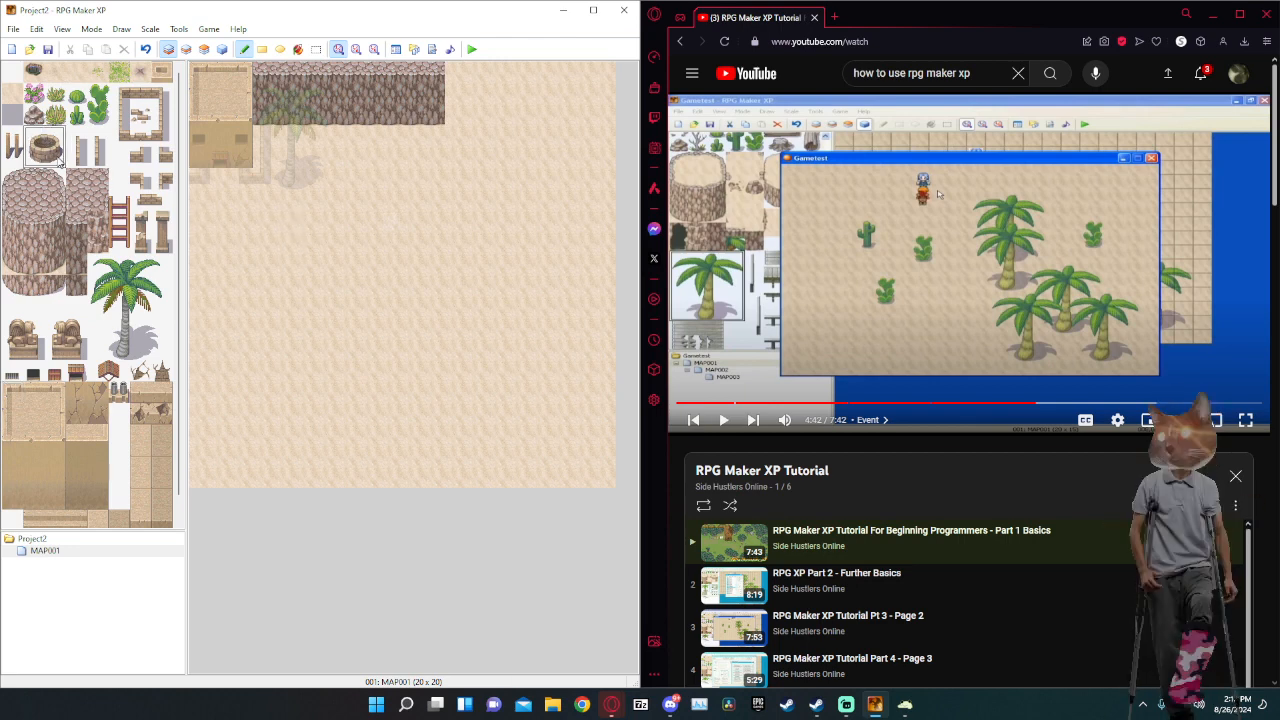
pyautogui.click(186, 50)
pyautogui.click(273, 252)
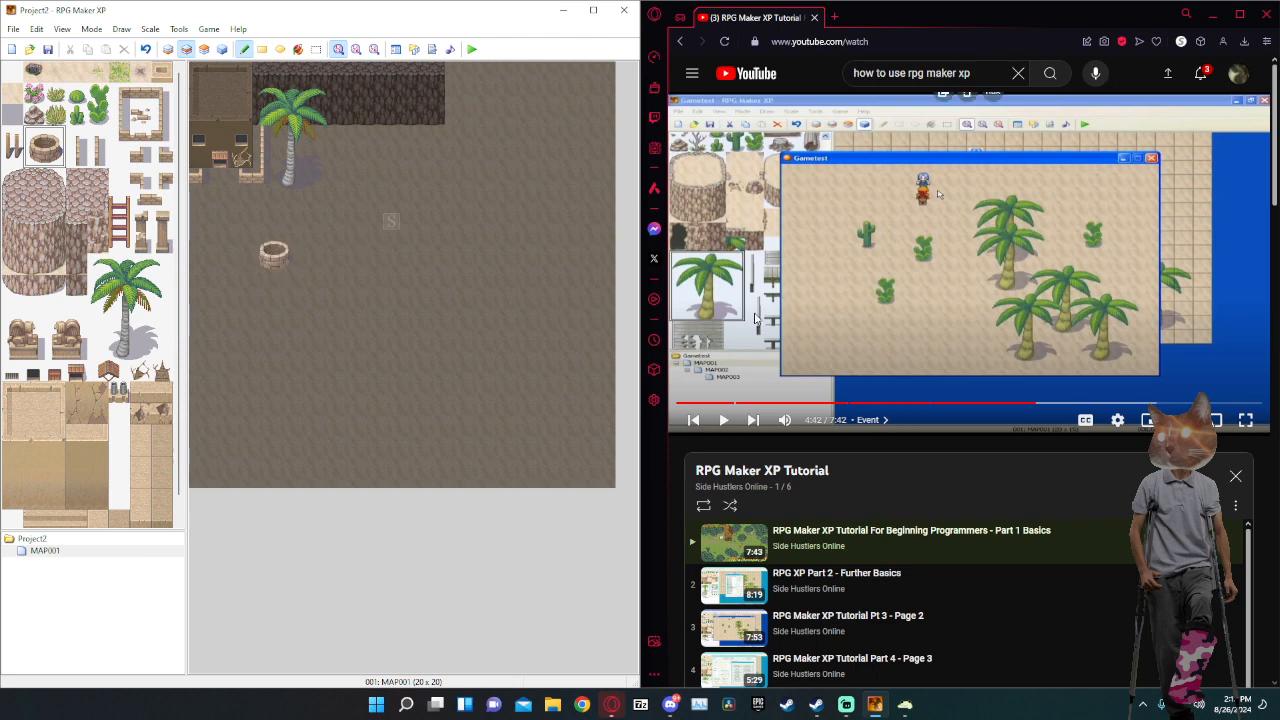
pyautogui.click(116, 230)
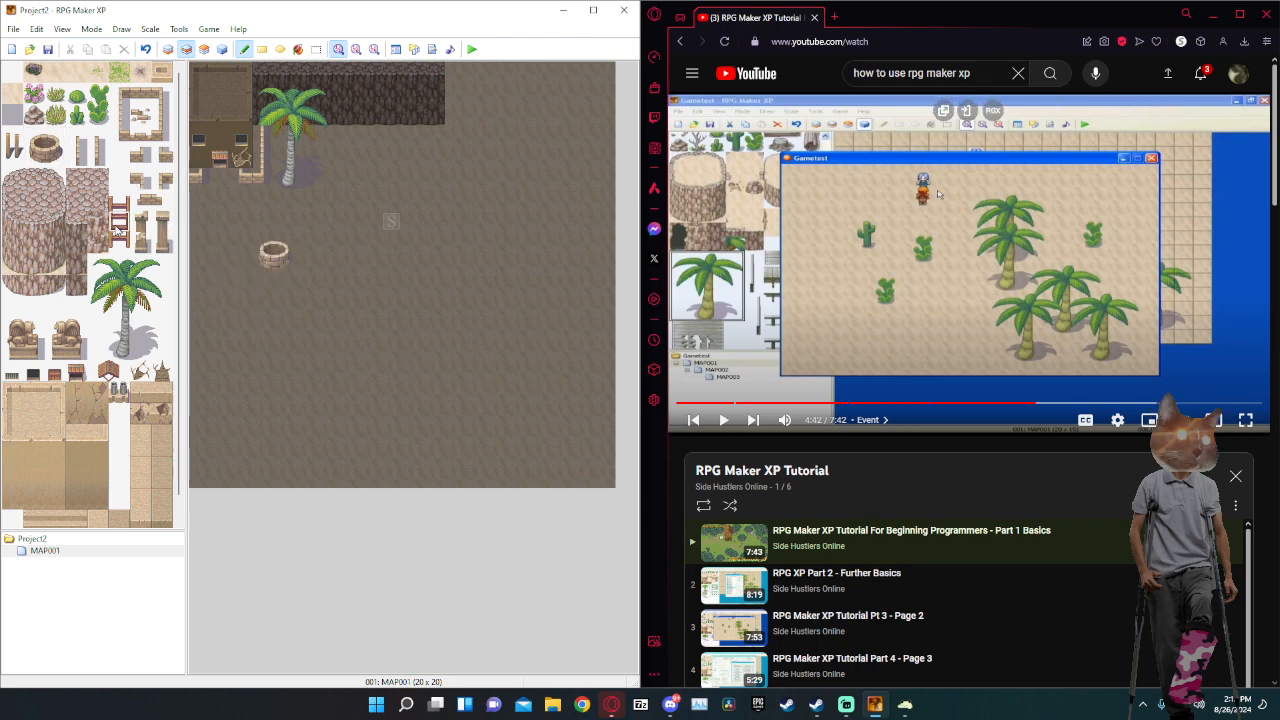
pyautogui.moveTo(118, 200); pyautogui.dragTo(118, 242)
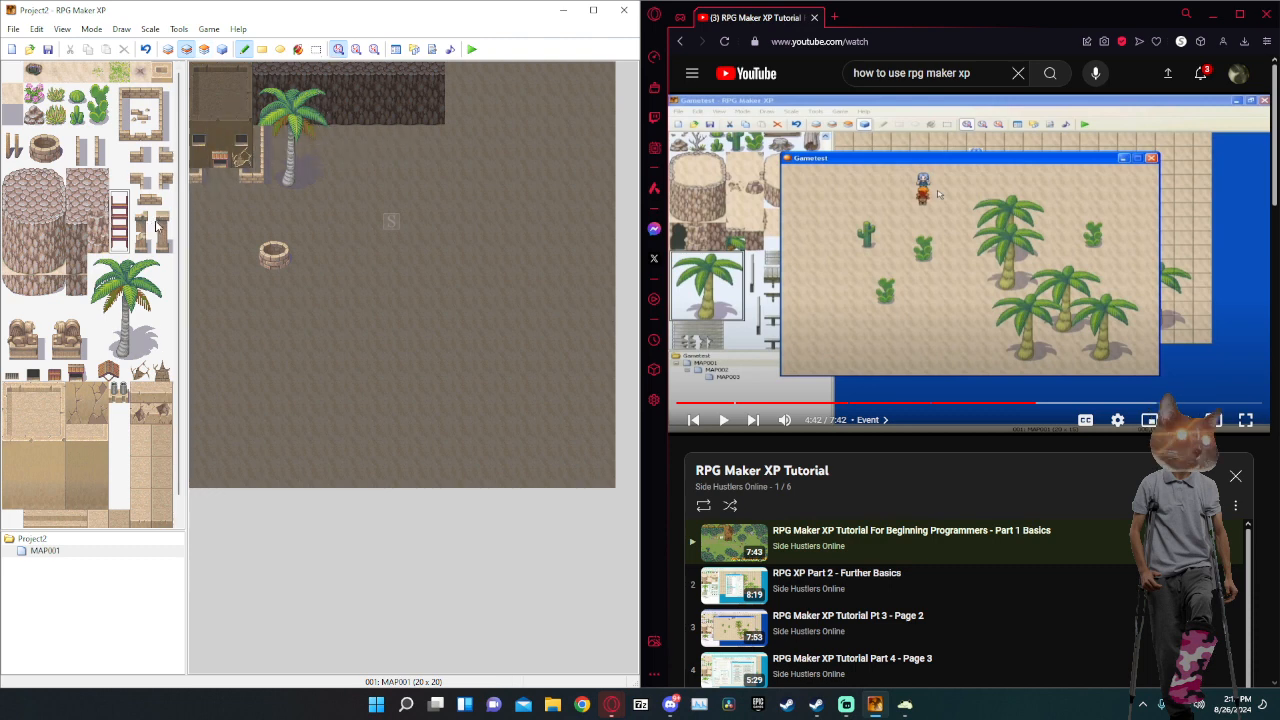
pyautogui.moveTo(160, 220)
pyautogui.mouseDown()
pyautogui.moveTo(170, 245)
pyautogui.moveTo(159, 207)
pyautogui.mouseUp()
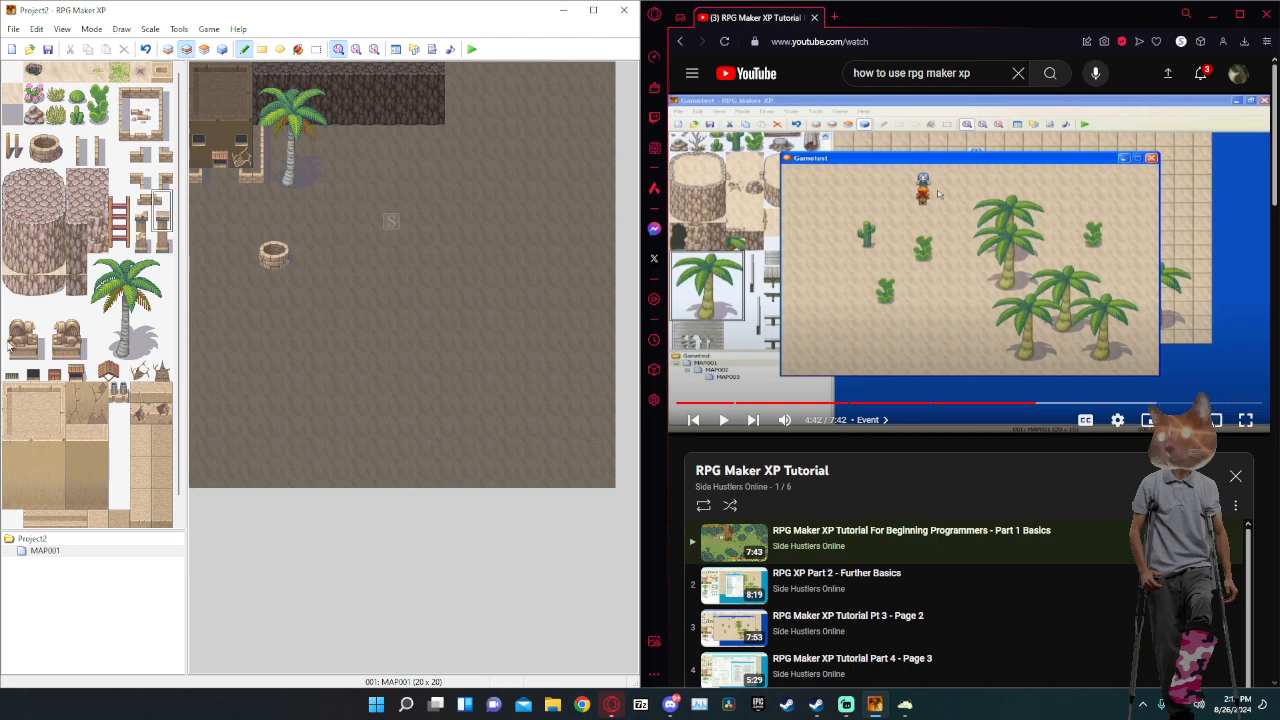
pyautogui.moveTo(8, 324); pyautogui.dragTo(31, 352)
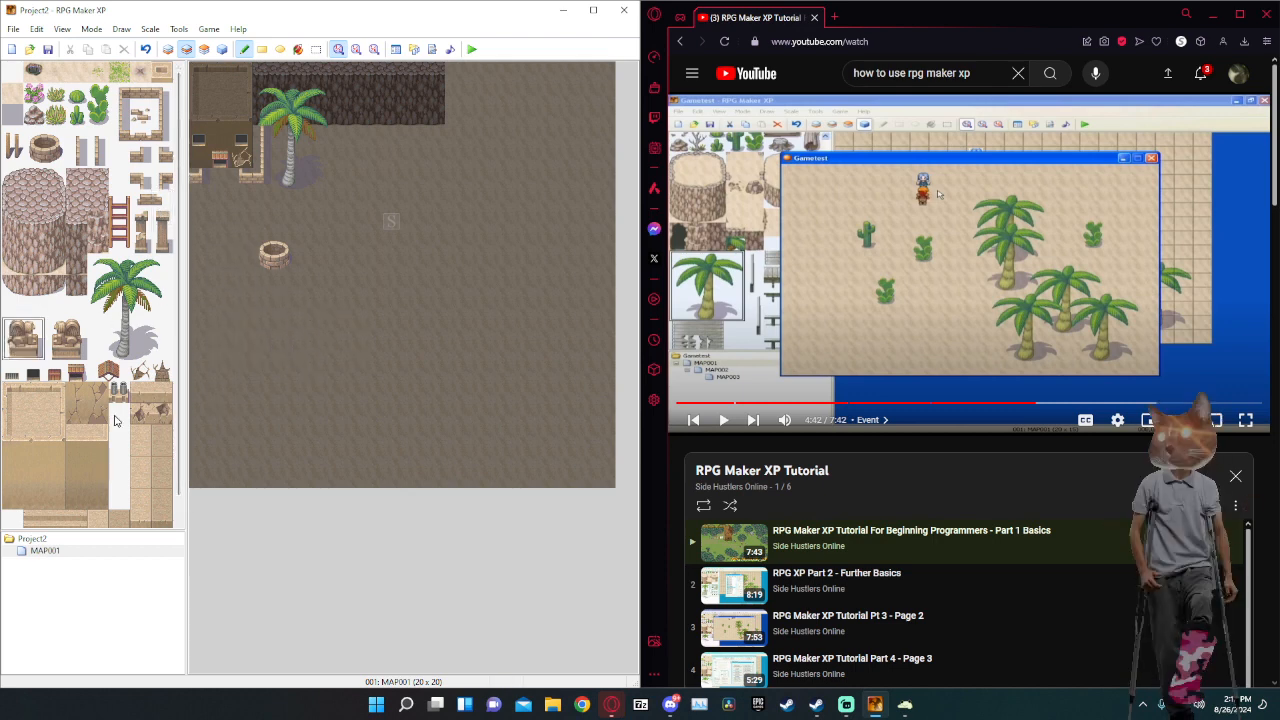
# Paint a paved stone area three tiles wide and four tiles tall on layer 2, south of the palm tree.
pyautogui.moveTo(141, 434); pyautogui.dragTo(160, 478)
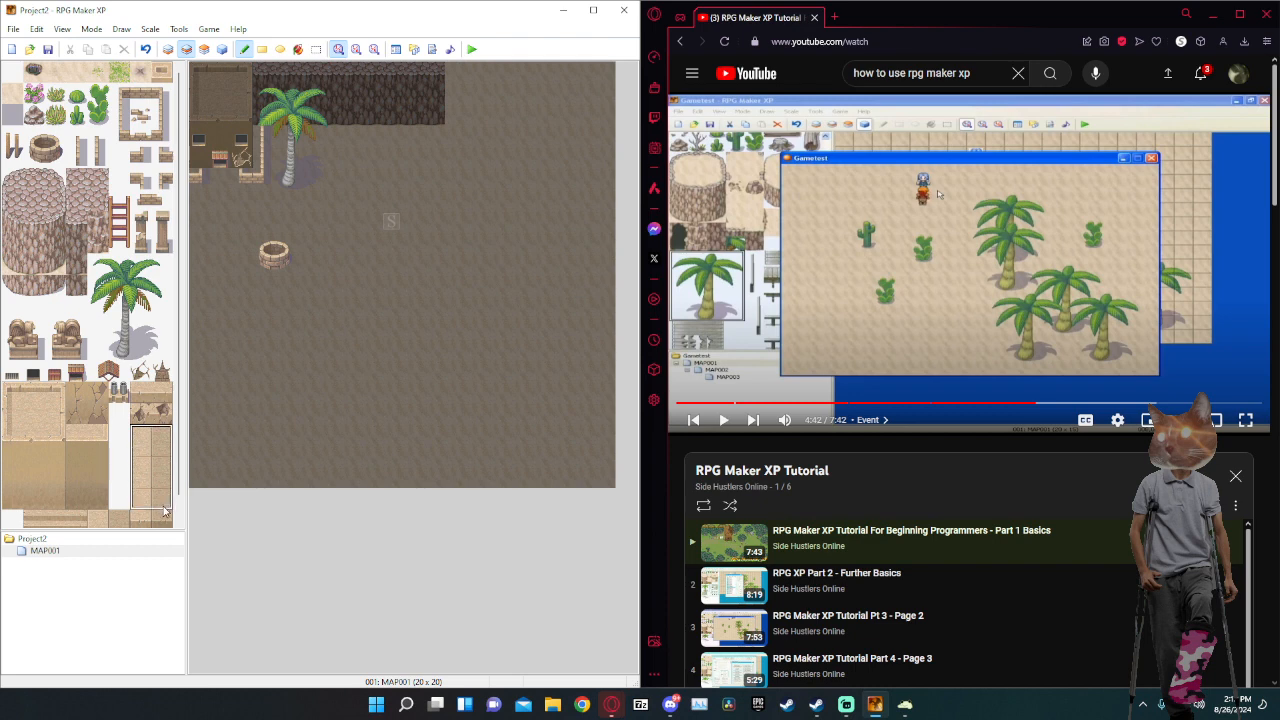
pyautogui.moveTo(140, 434); pyautogui.dragTo(150, 497)
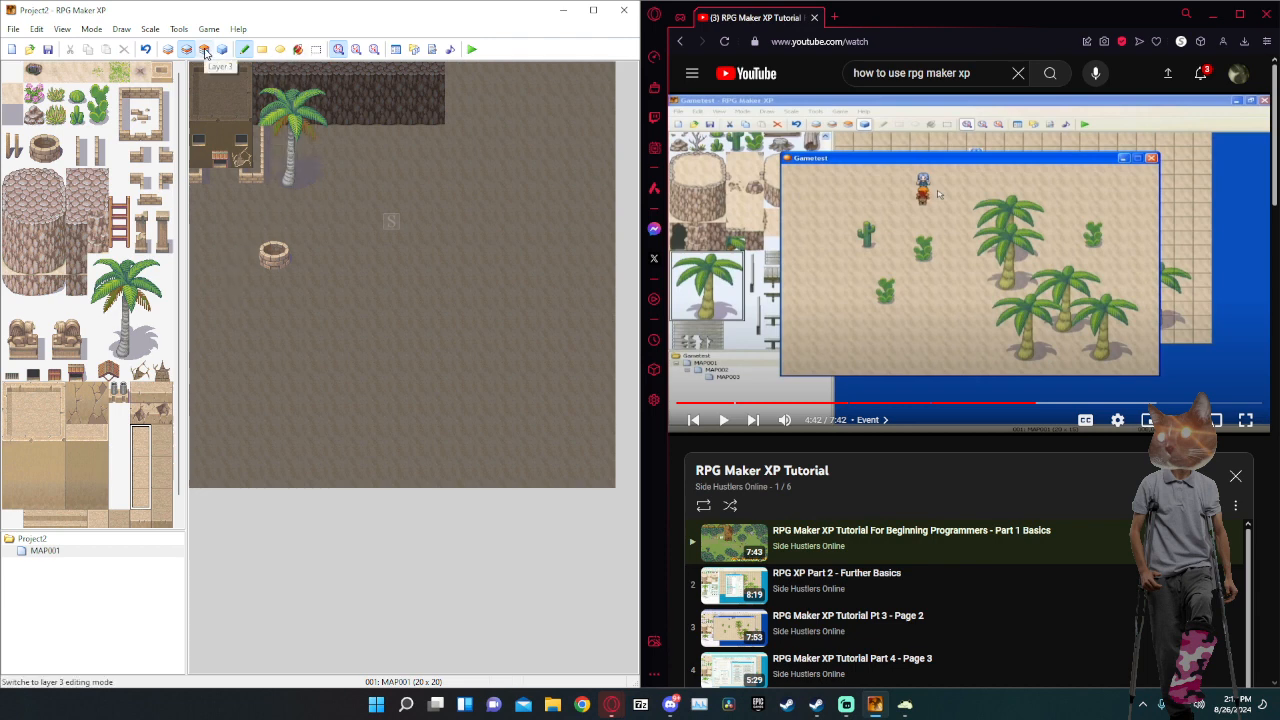
pyautogui.click(272, 234)
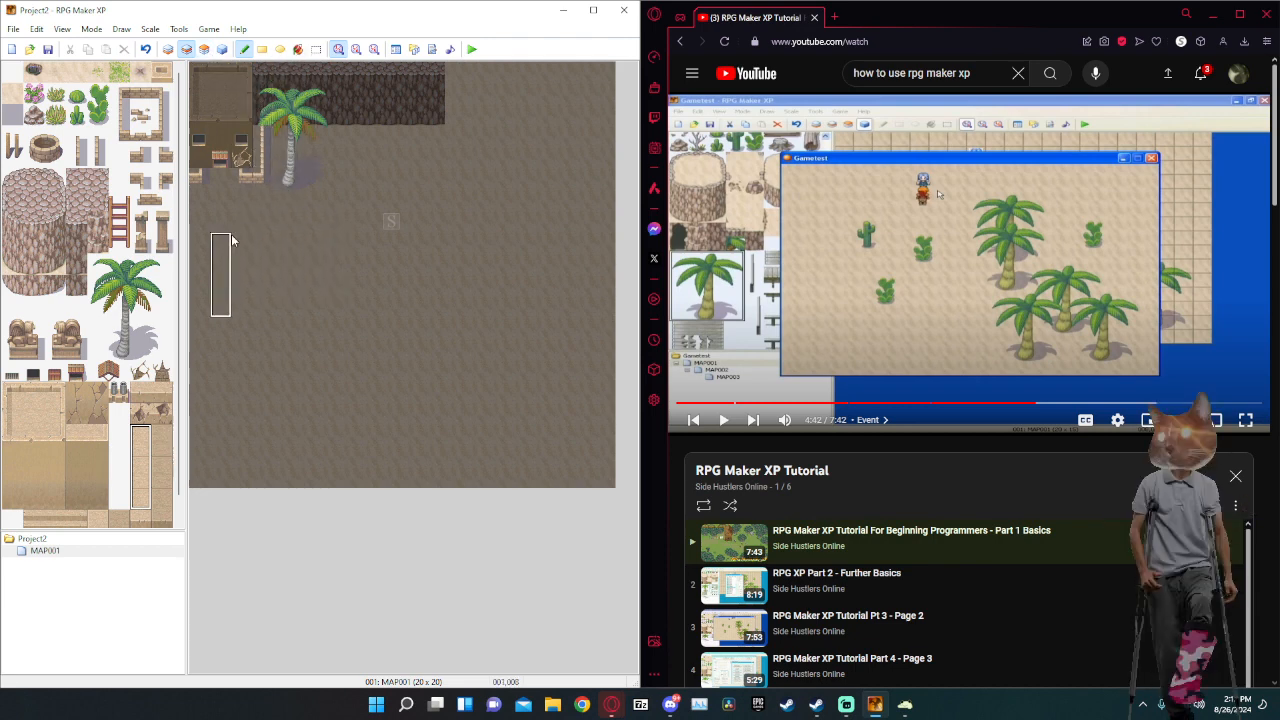
pyautogui.moveTo(246, 240); pyautogui.dragTo(274, 243)
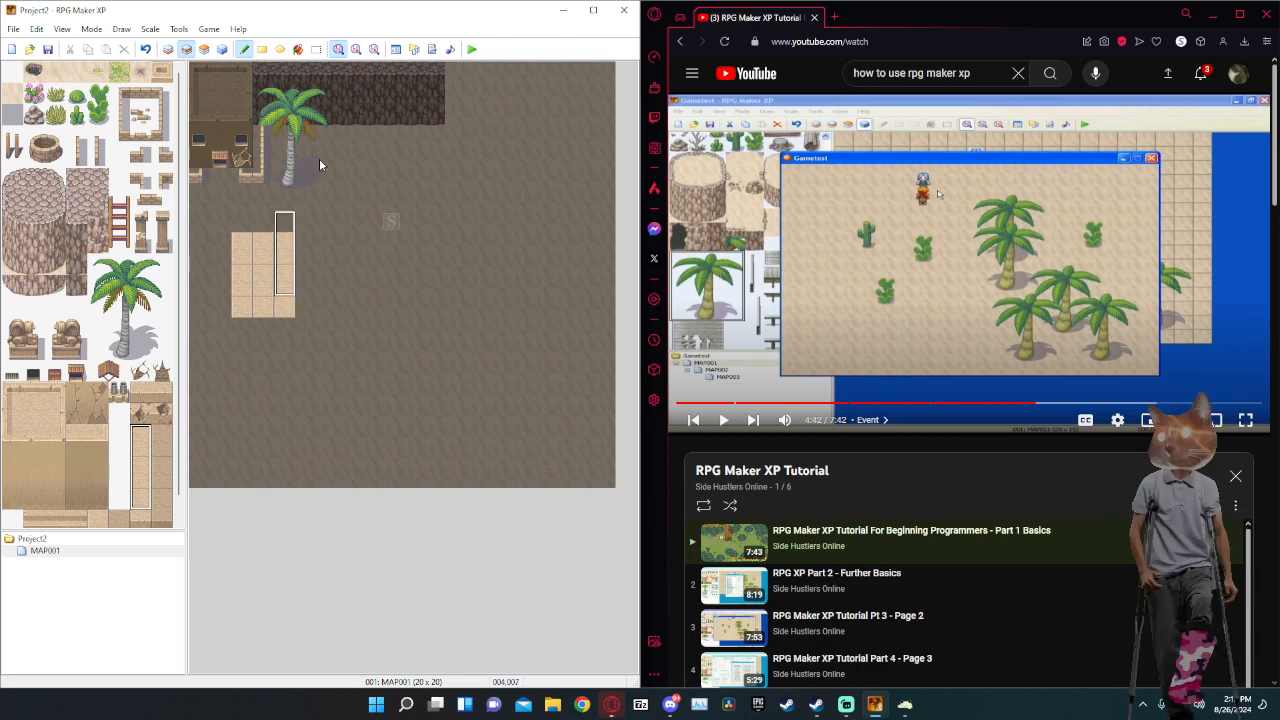
# Place the stone well on layer 3 over the paved area.
pyautogui.click(204, 49)
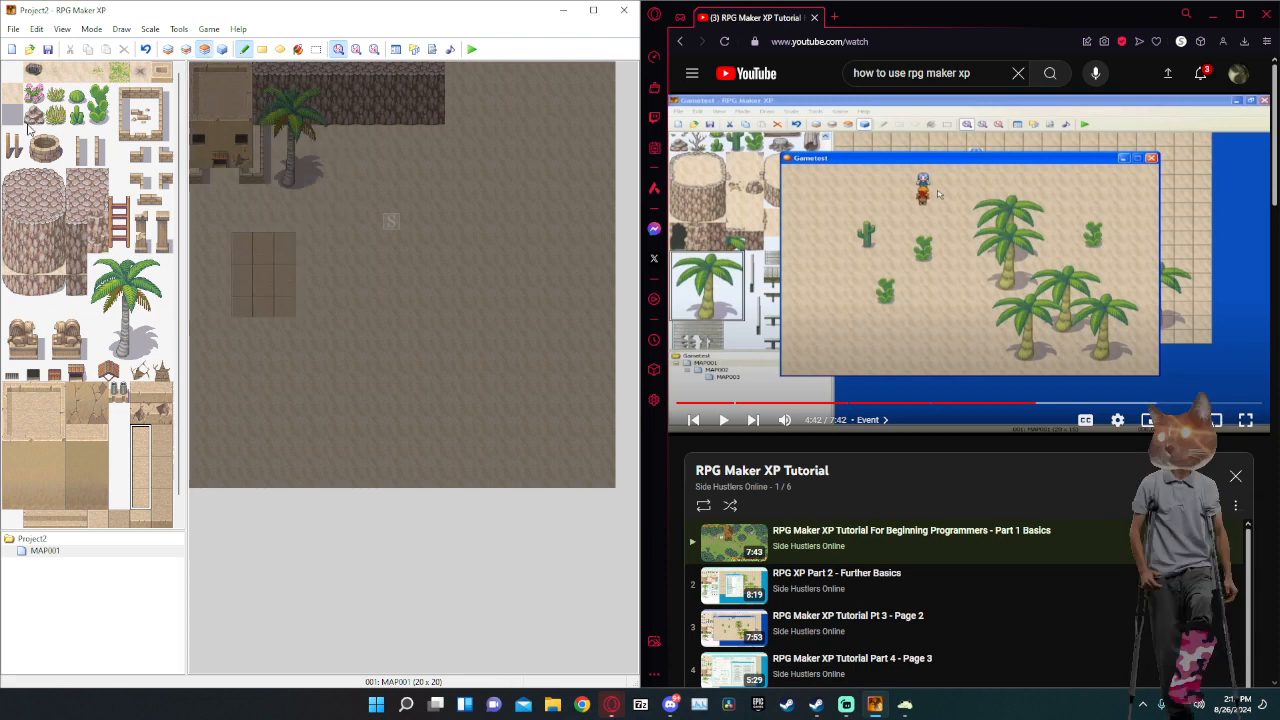
pyautogui.click(50, 152)
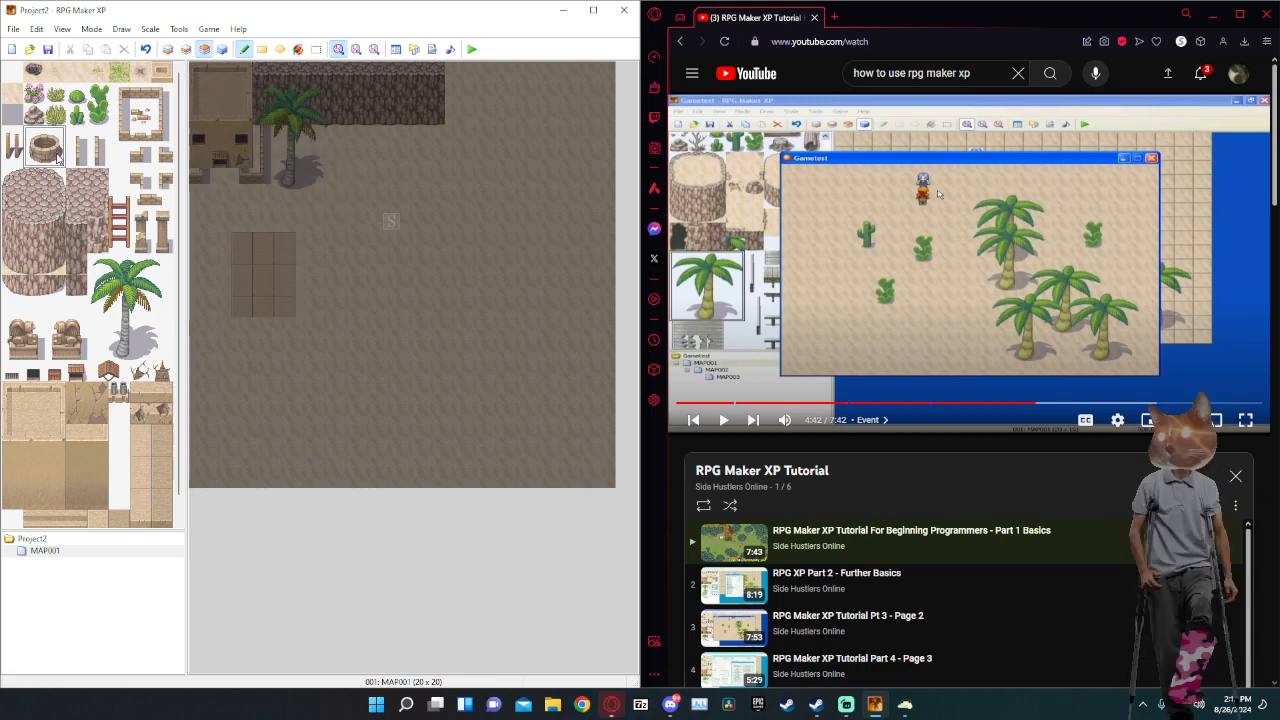
pyautogui.click(262, 271)
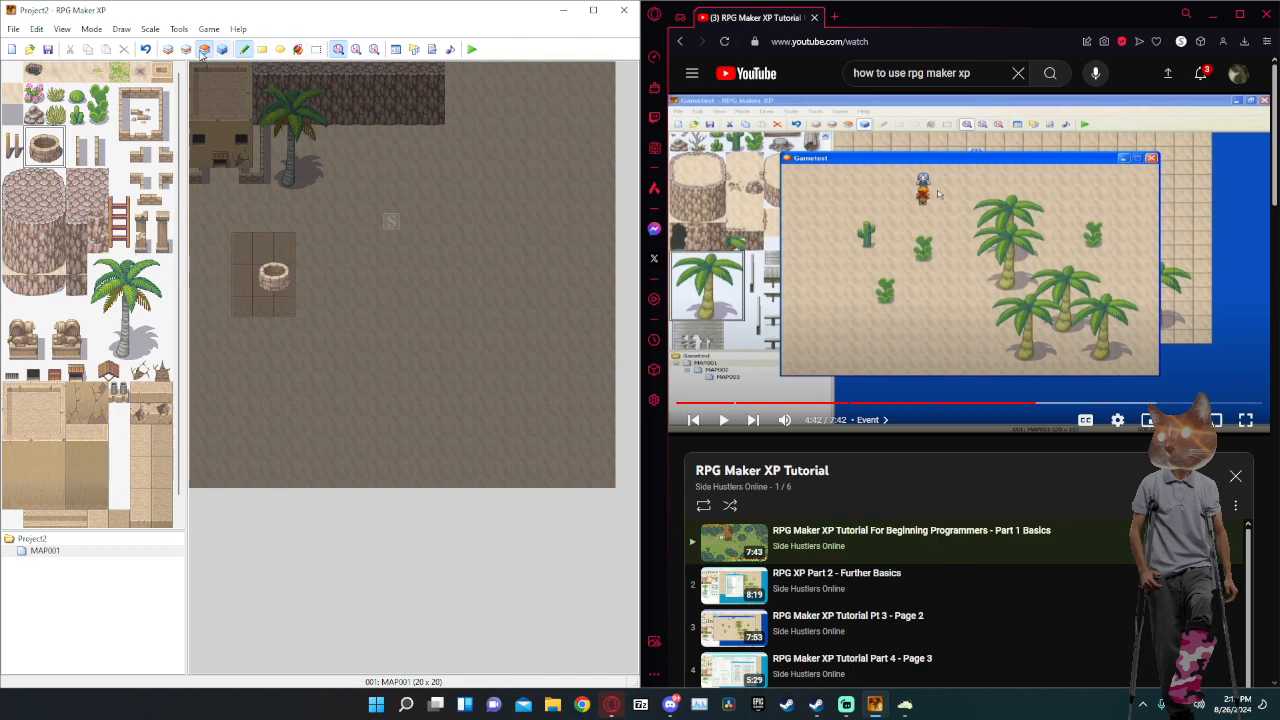
# Add a fourth column of paving on layer 2 along the east side so the well sits centred.
pyautogui.click(185, 49)
pyautogui.click(140, 438)
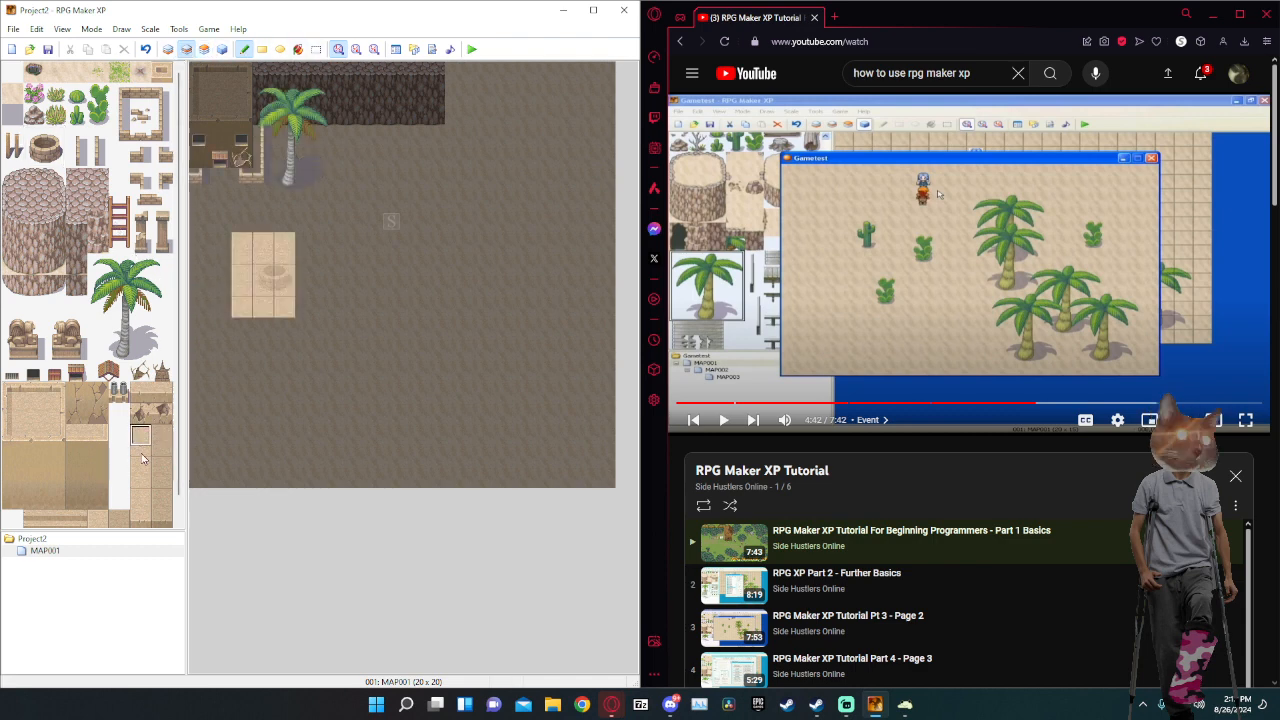
pyautogui.click(306, 255)
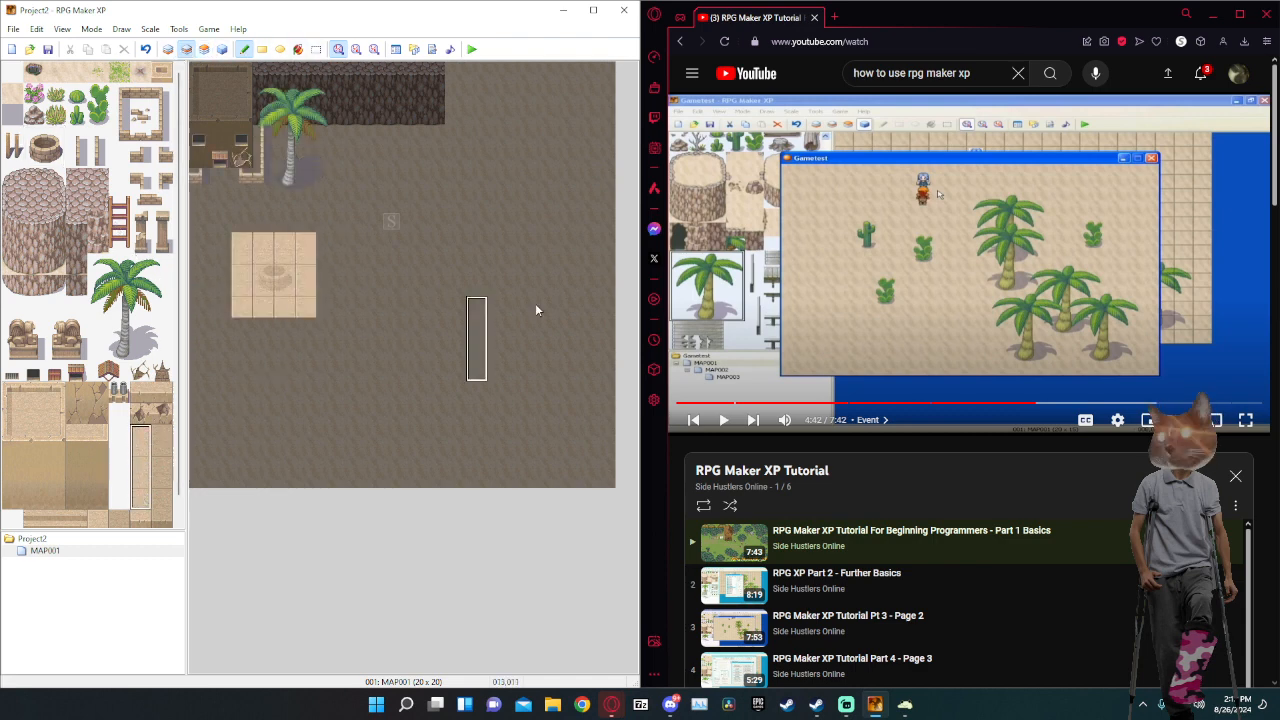
pyautogui.click(222, 49)
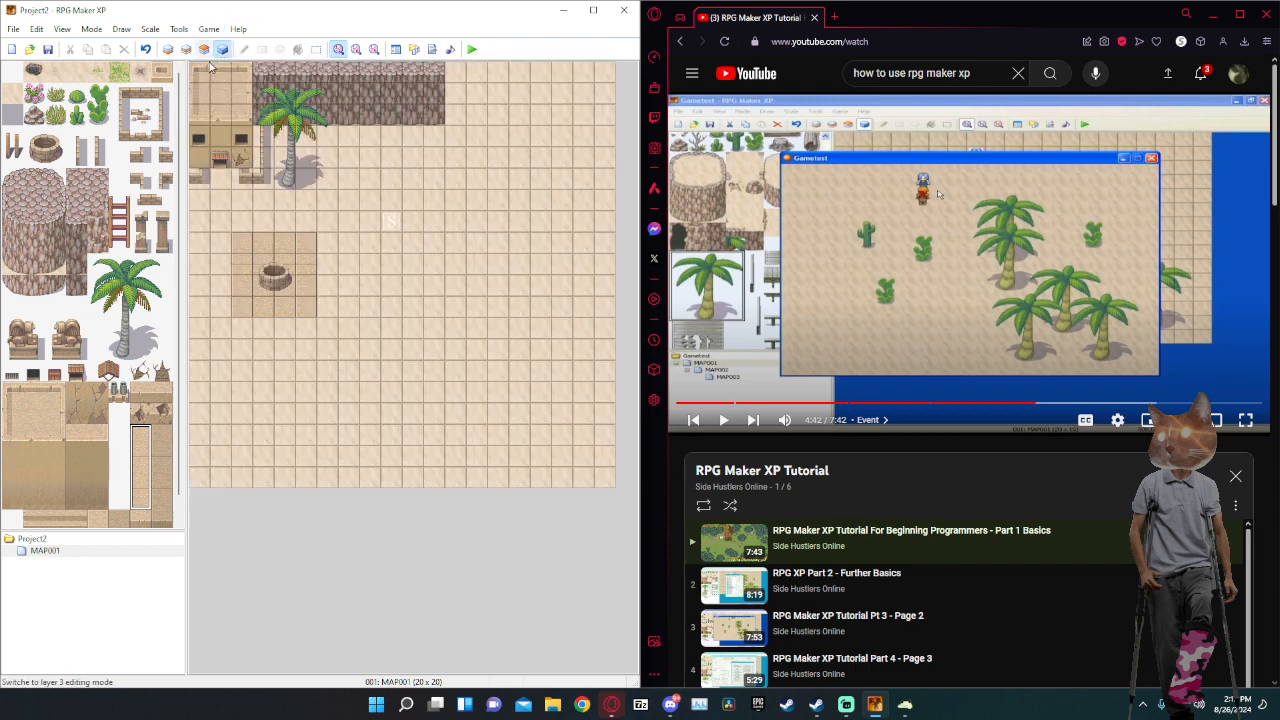
pyautogui.click(204, 50)
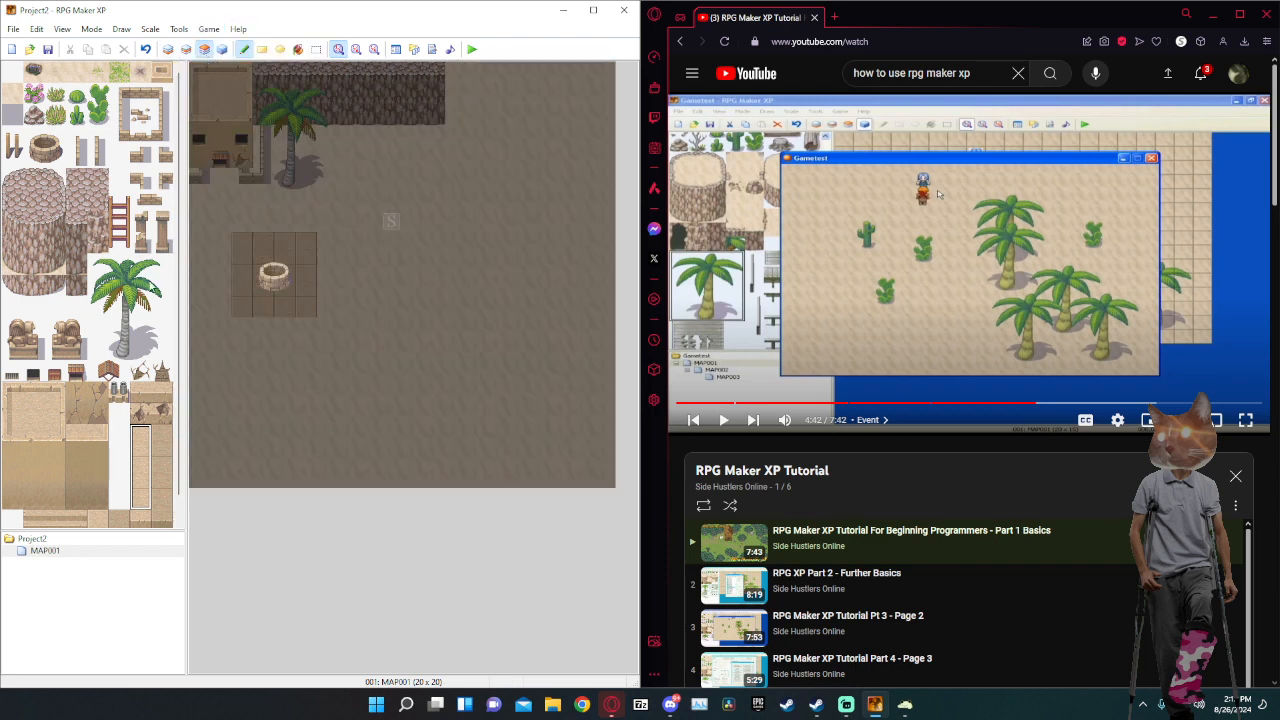
# Place three grass tufts on layer 2 around the northwest corner of the paving.
pyautogui.click(186, 49)
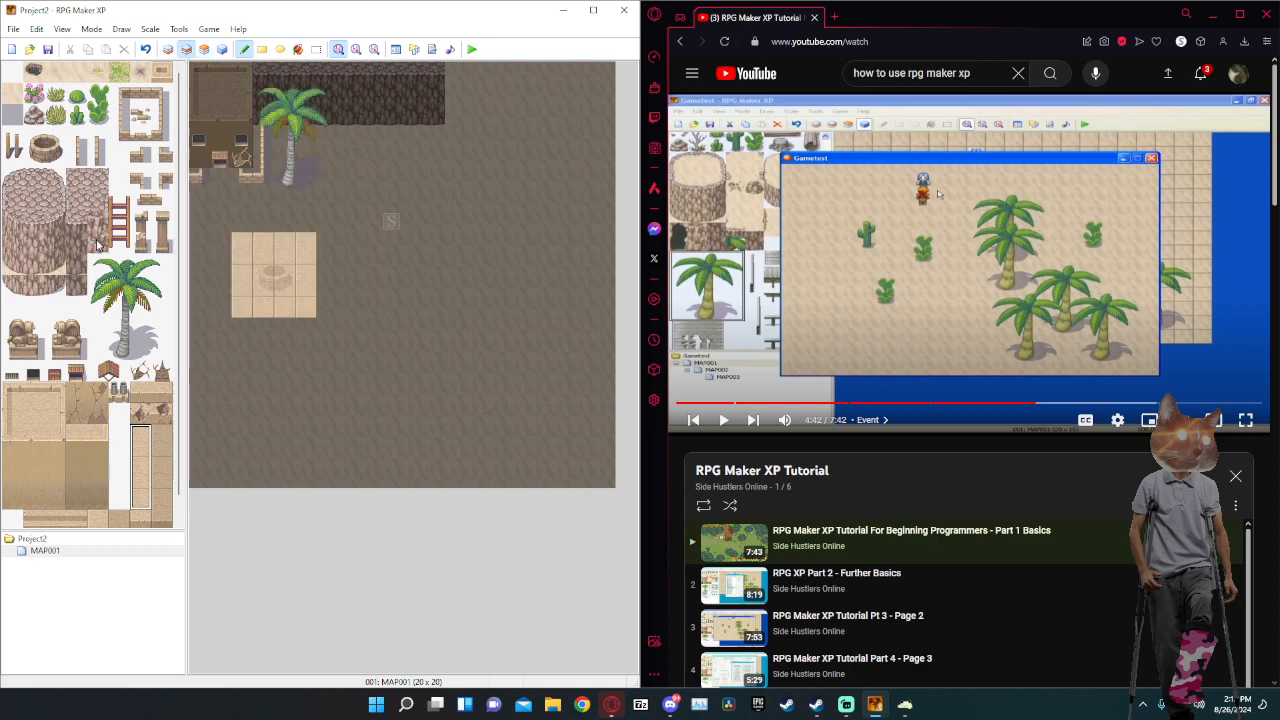
pyautogui.click(55, 115)
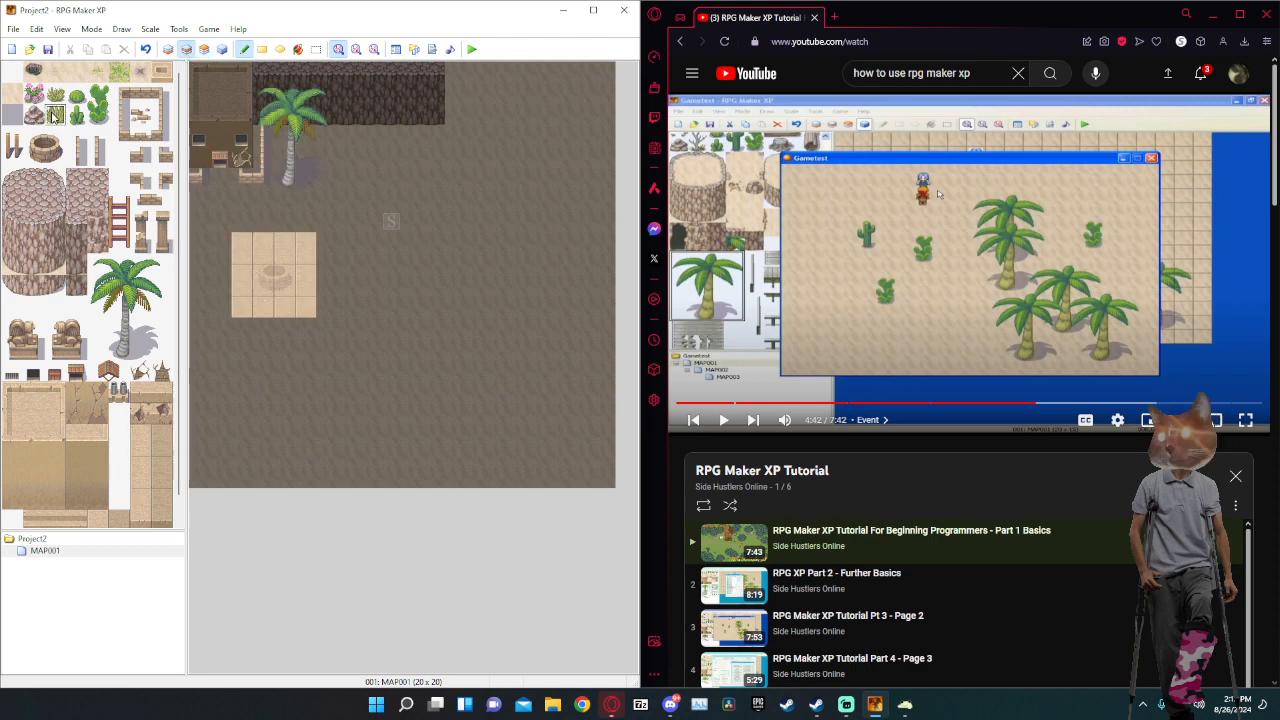
pyautogui.click(204, 49)
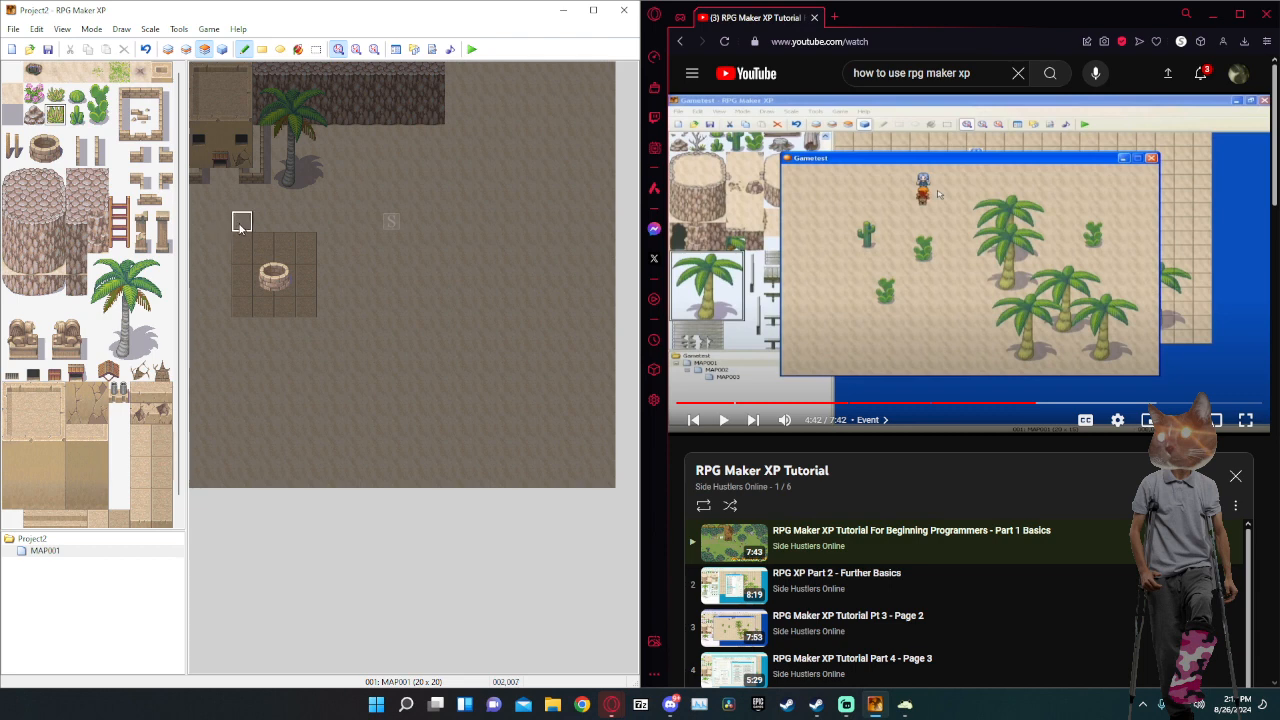
pyautogui.click(186, 49)
pyautogui.click(167, 49)
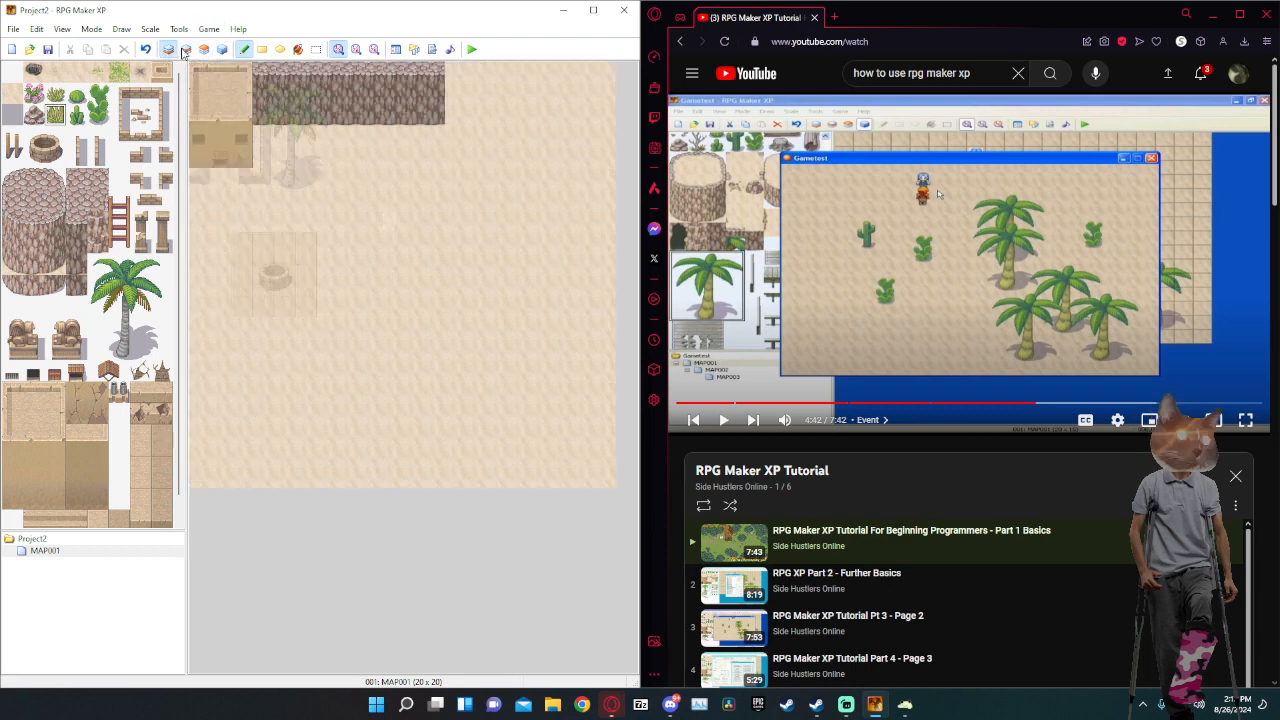
pyautogui.click(186, 49)
pyautogui.click(242, 222)
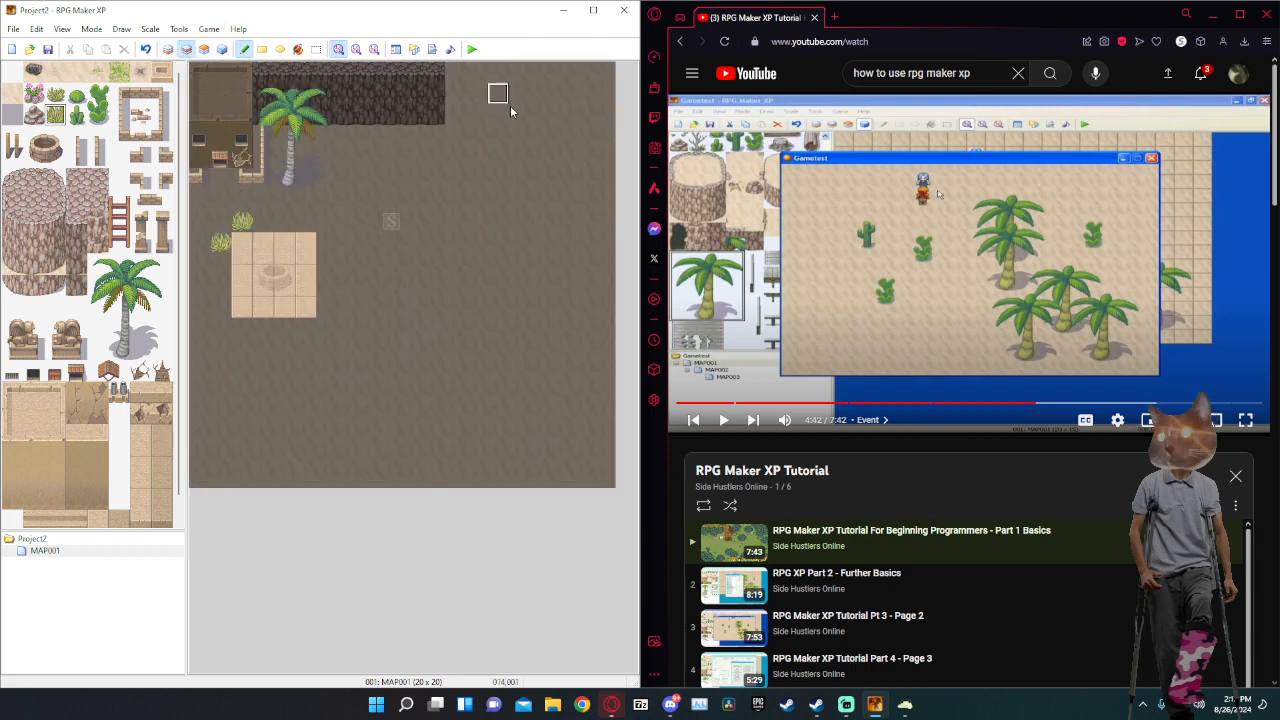
pyautogui.click(56, 92)
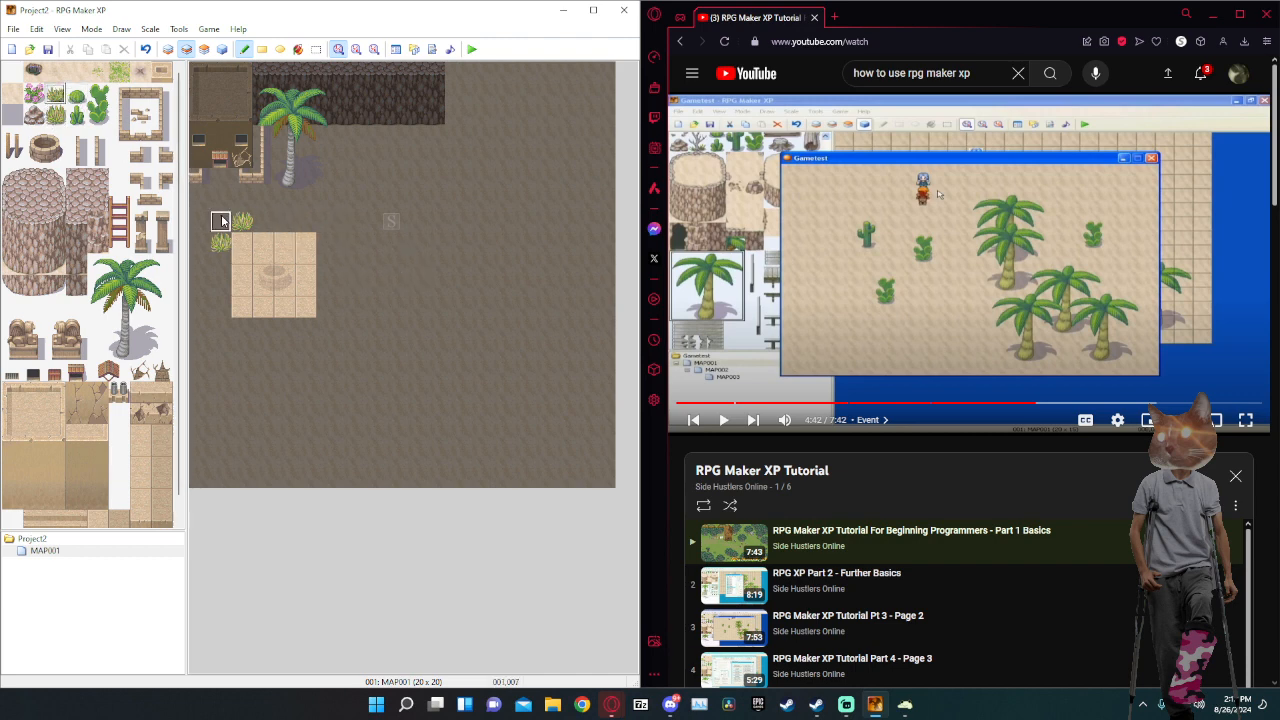
# Place a round cactus, a small upright cactus and a pink flowering plant on layer 2 around the paving's northeast corner.
pyautogui.click(327, 224)
pyautogui.click(78, 120)
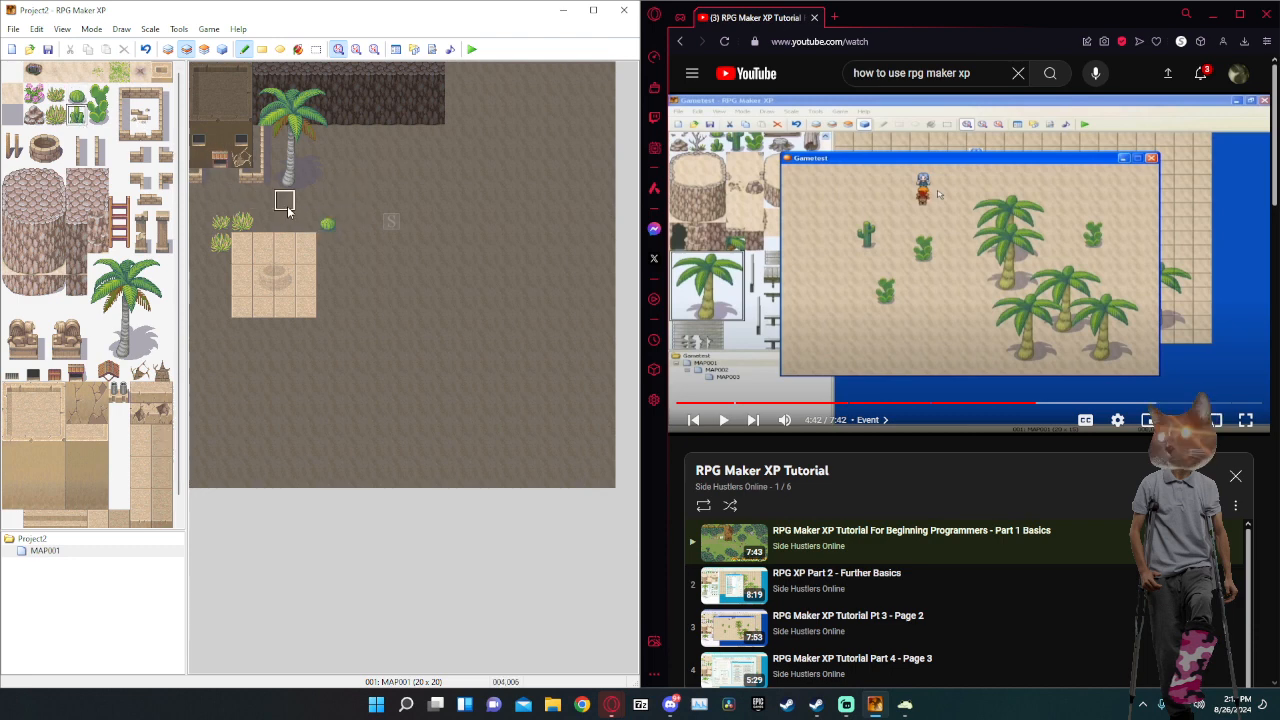
pyautogui.click(306, 222)
pyautogui.click(33, 98)
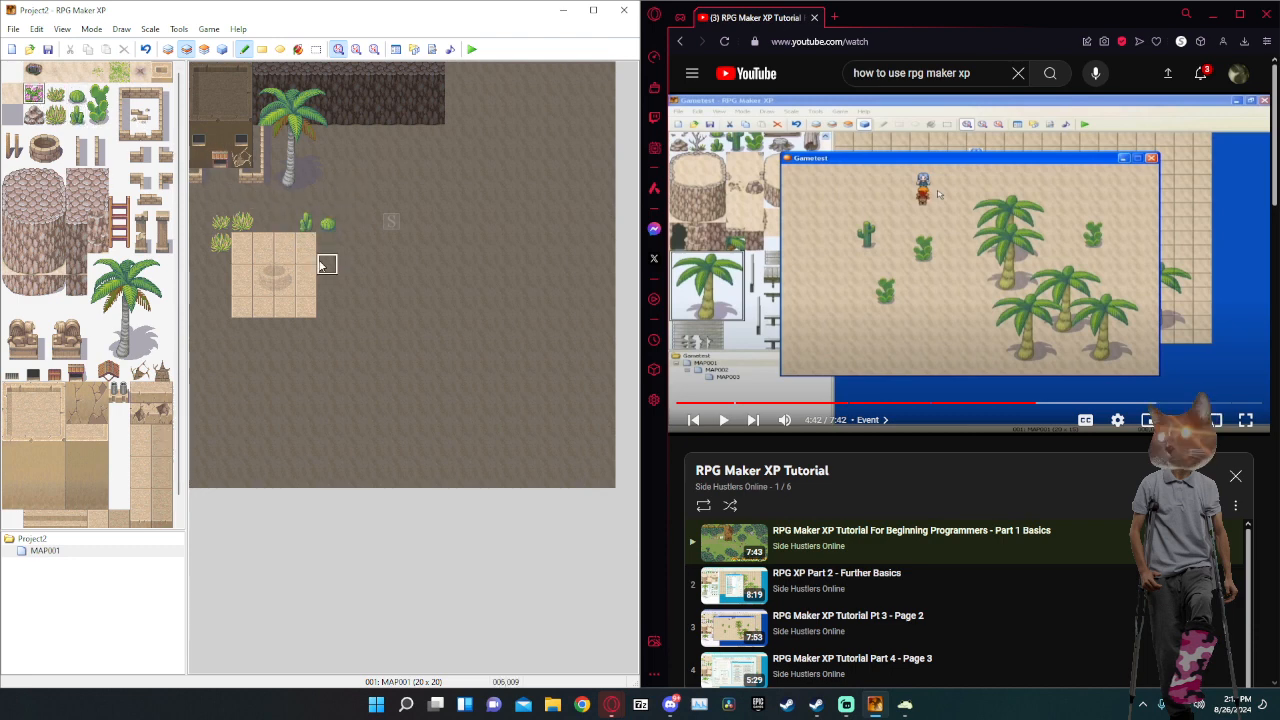
pyautogui.click(328, 244)
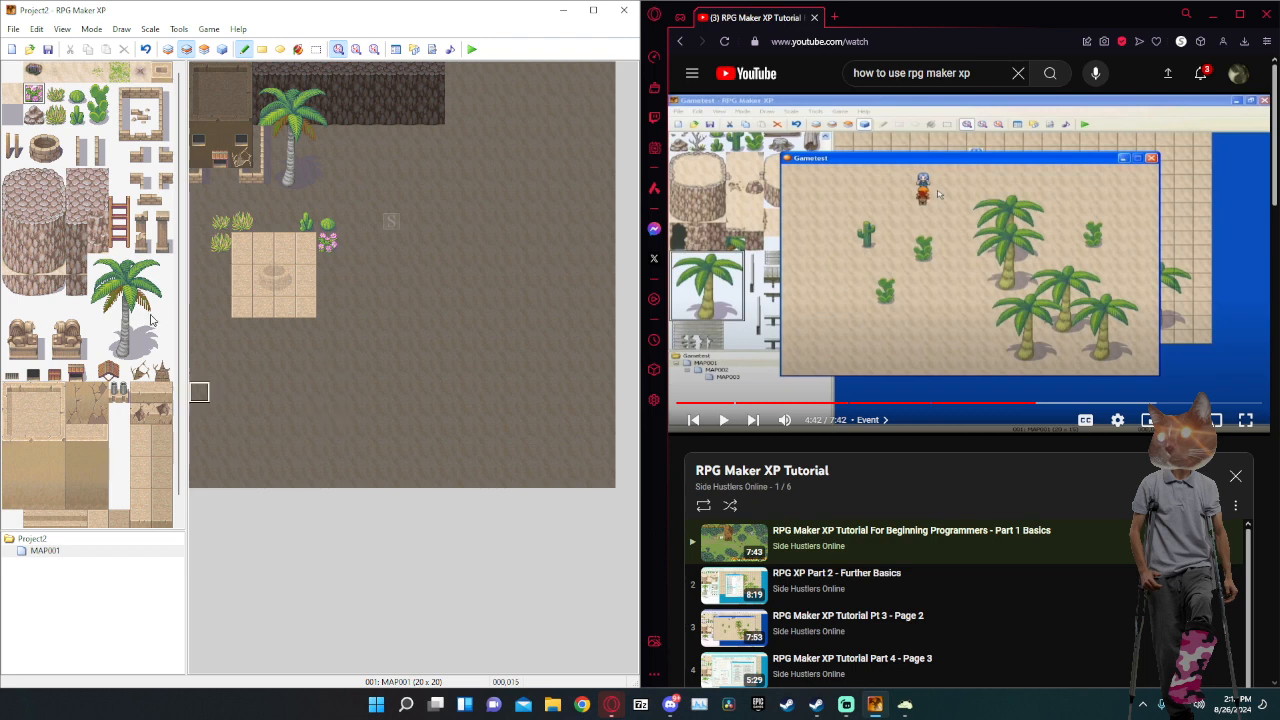
# Surround the paving's southwest corner with two grass tufts and a pink flowering plant, and put a small cactus by the southeast corner.
pyautogui.click(38, 115)
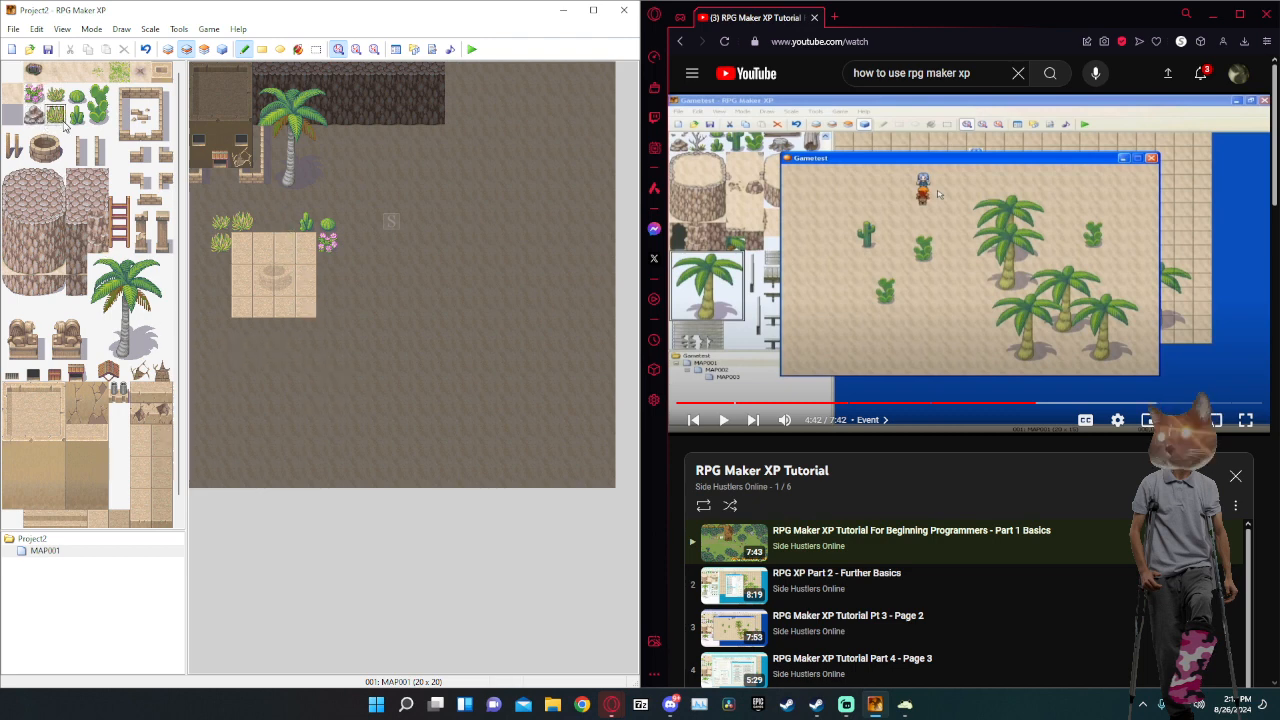
pyautogui.click(241, 328)
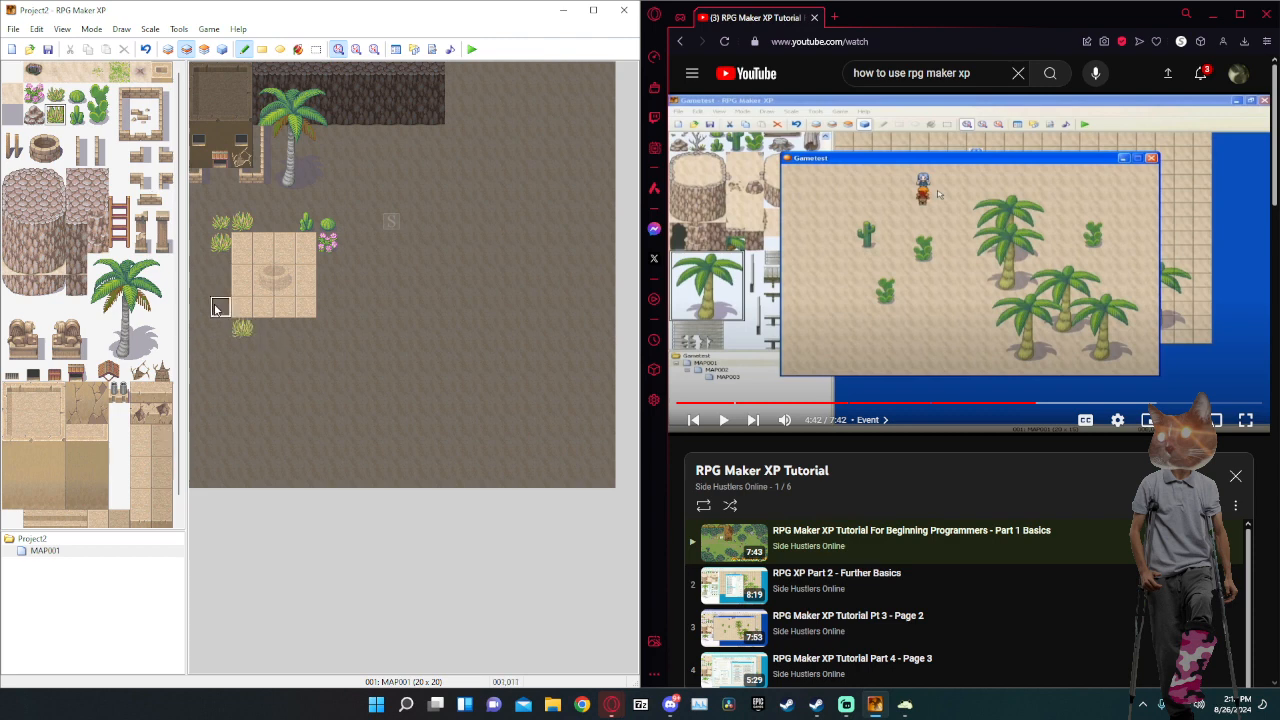
pyautogui.click(219, 308)
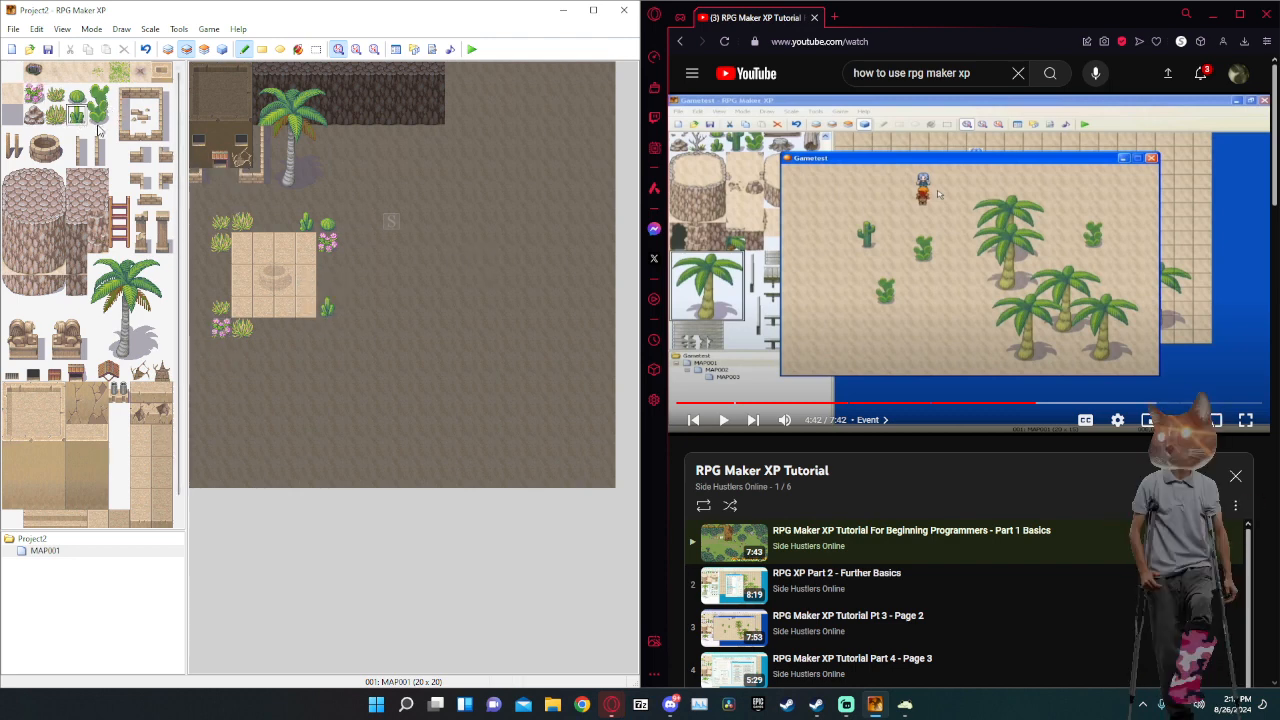
# Place the tall two-tile cactus on layer 3 overlapping the southeast corner of the paving.
pyautogui.moveTo(97, 116); pyautogui.dragTo(97, 92)
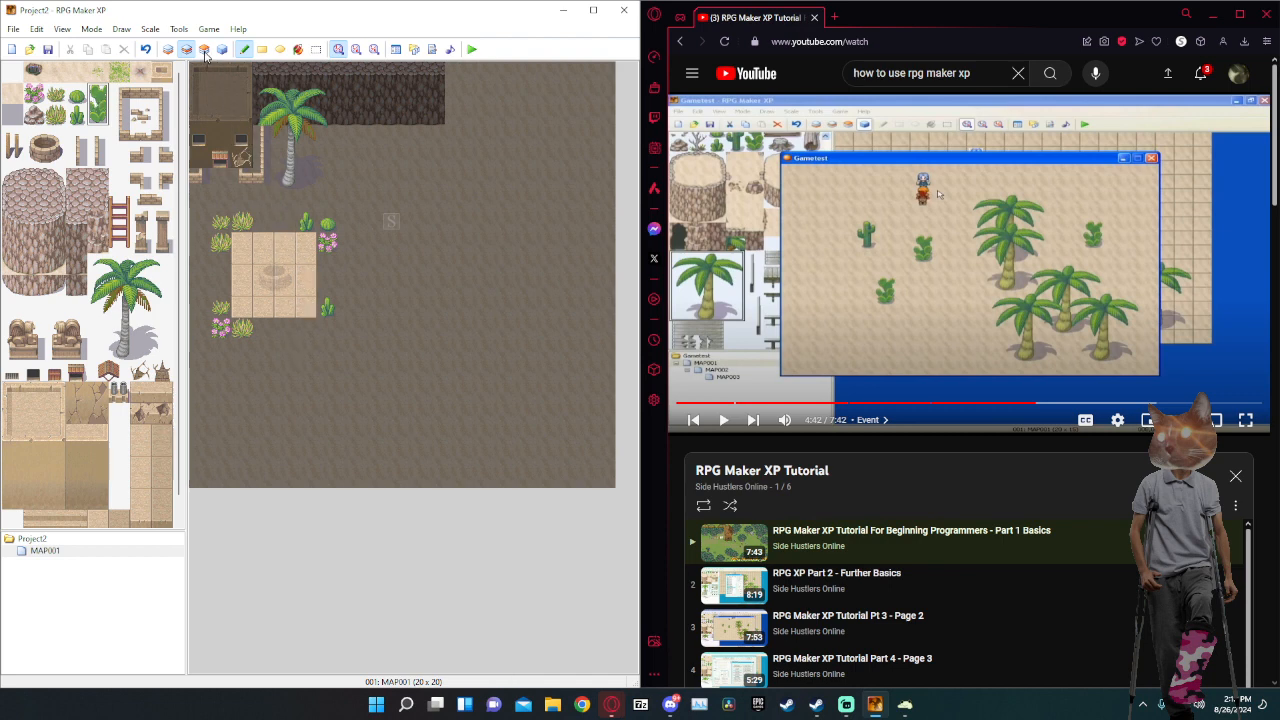
pyautogui.press('F7')
pyautogui.click(306, 318)
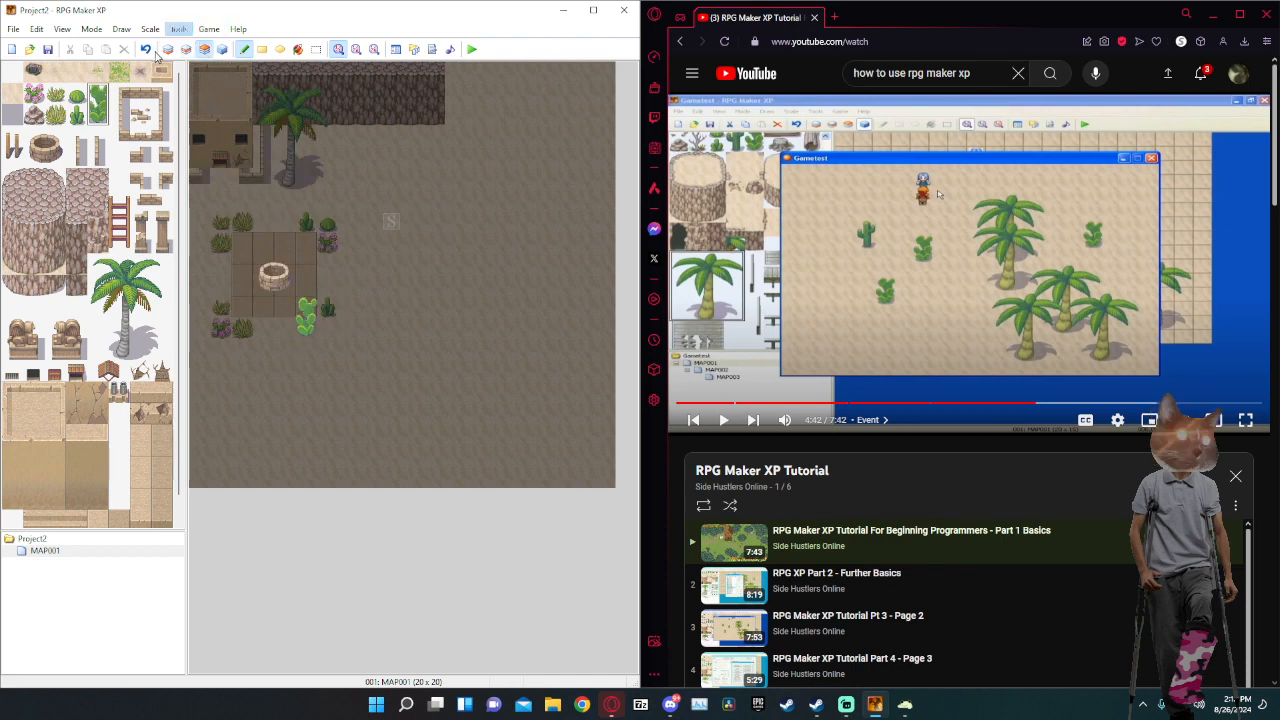
pyautogui.click(186, 49)
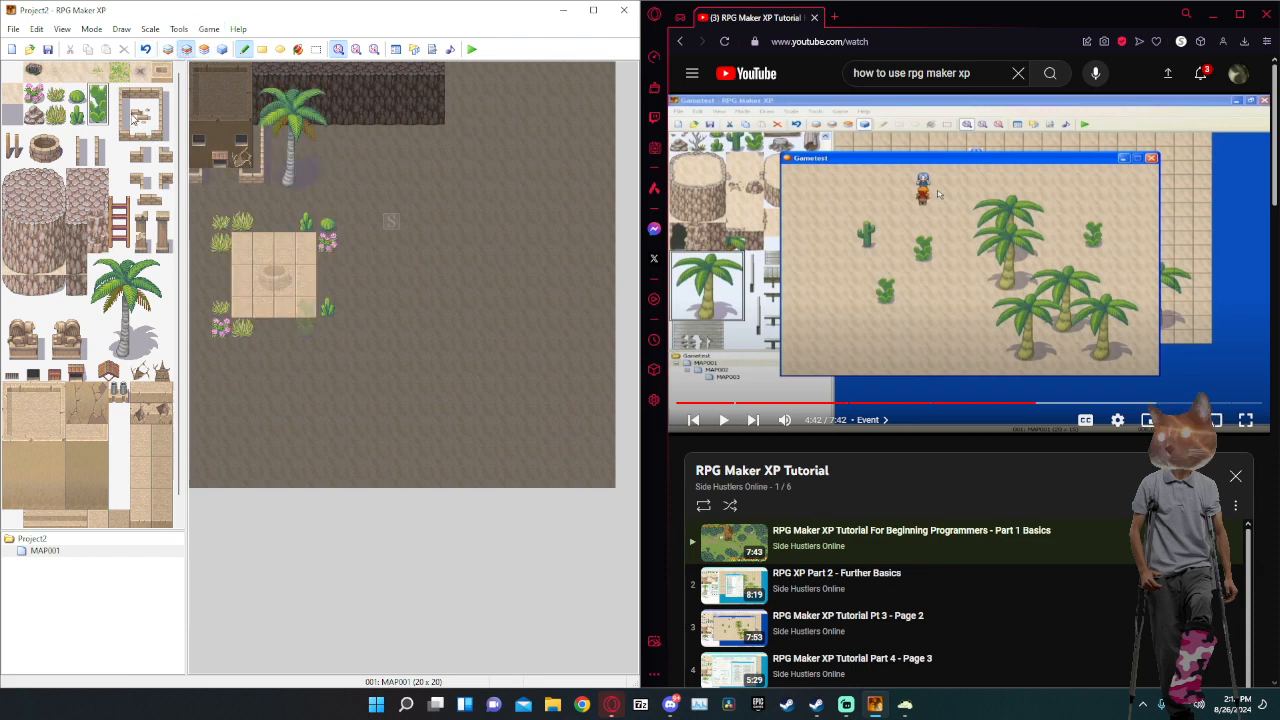
# Place the rubble tile on layer 3 at the northeast corner of the paving.
pyautogui.click(140, 117)
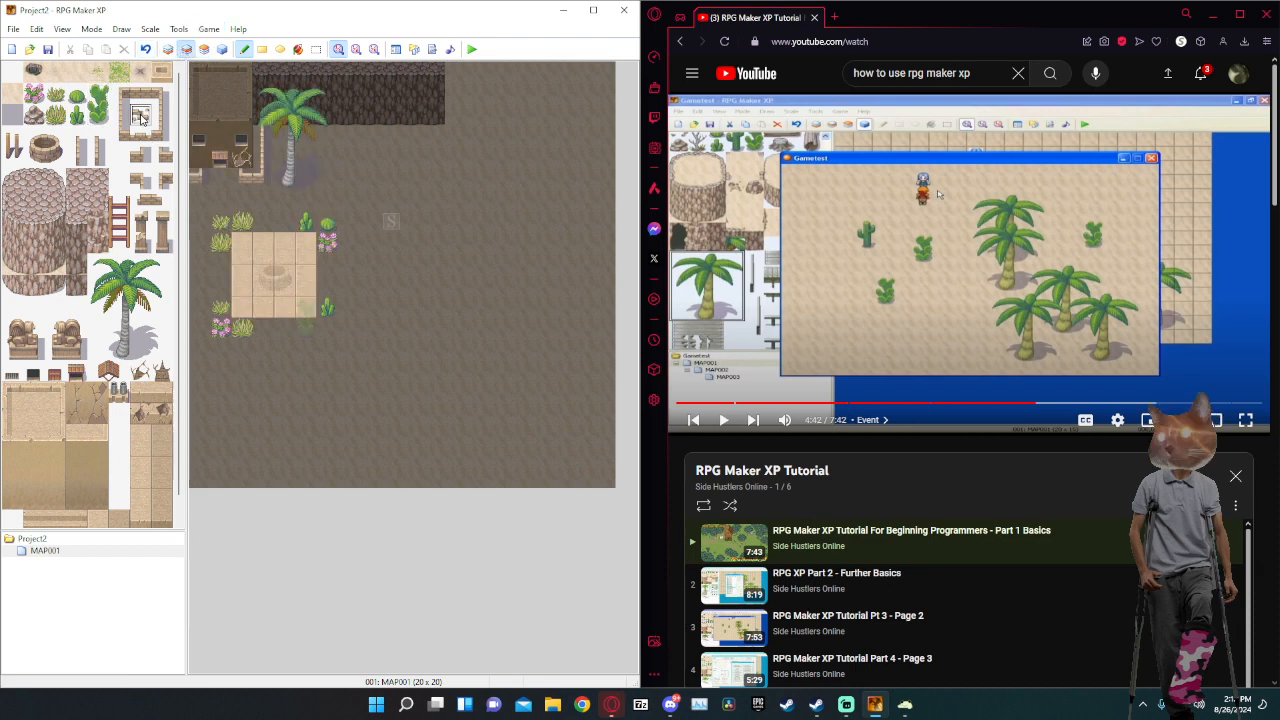
pyautogui.click(204, 49)
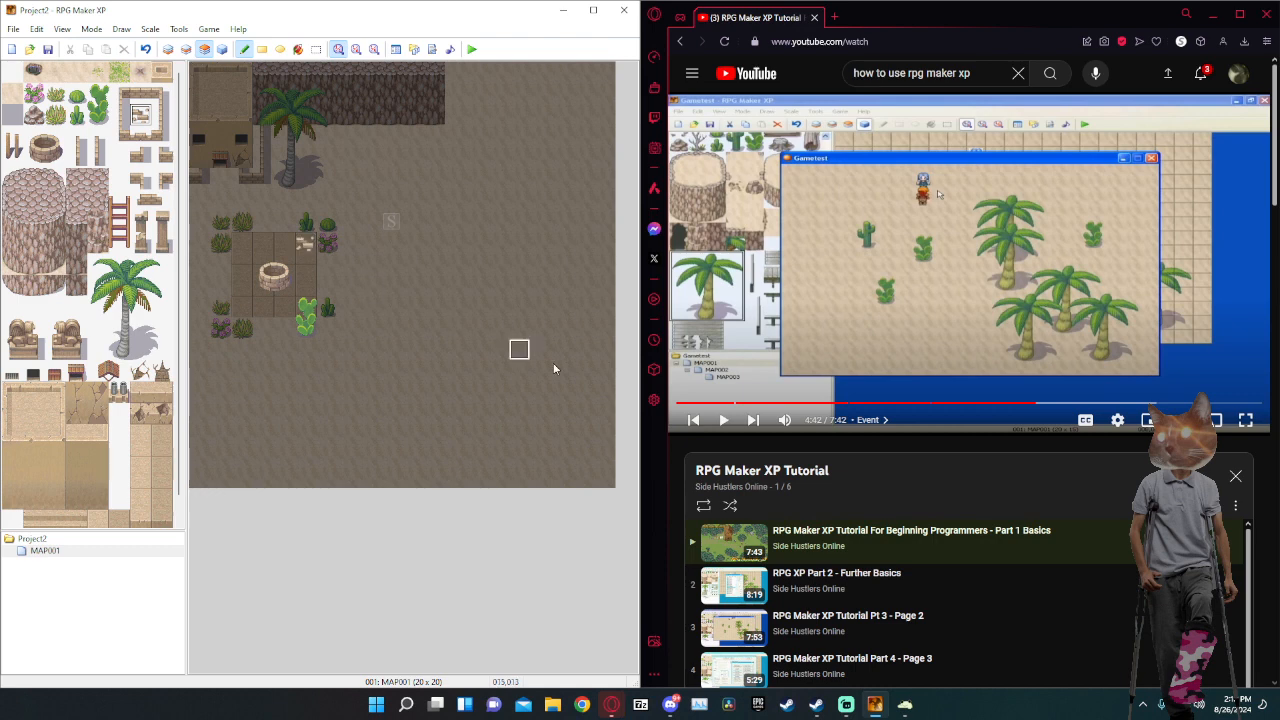
# Place the plain sandstone building, 3 by 5 tiles, on layer 2 against the northern cliff just east of the palm tree.
pyautogui.click(186, 49)
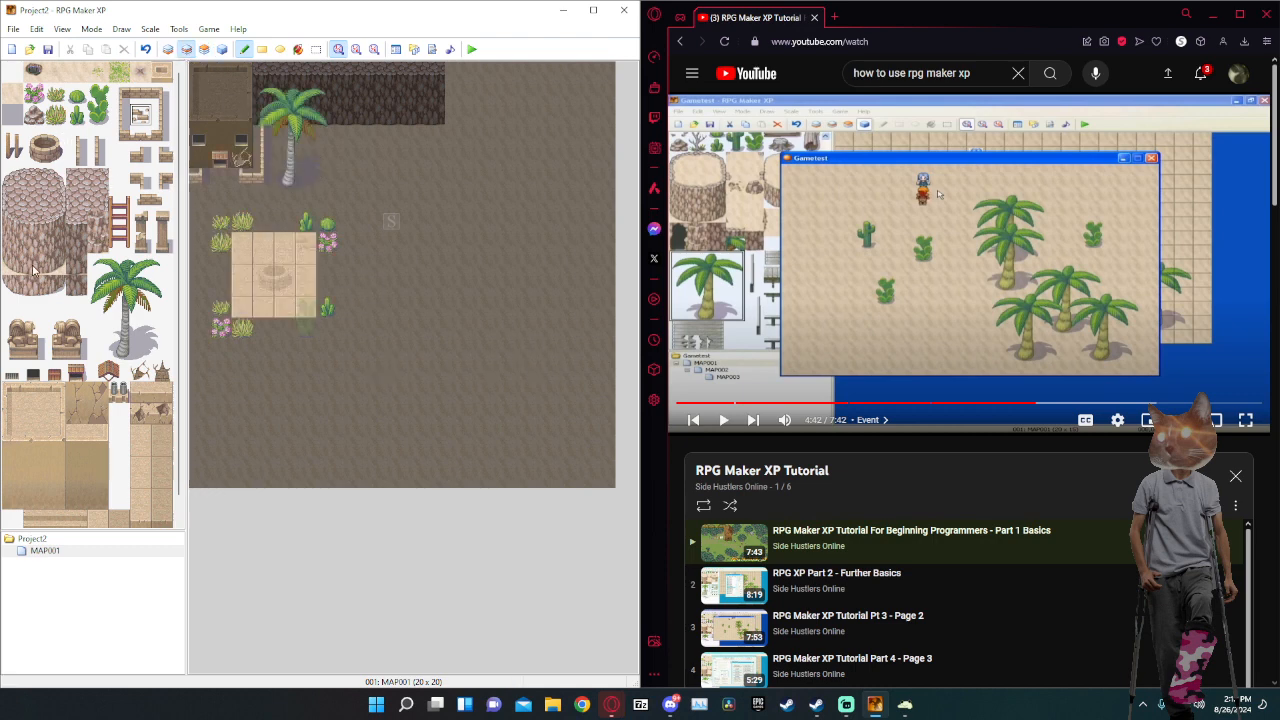
pyautogui.moveTo(10, 390); pyautogui.dragTo(52, 500)
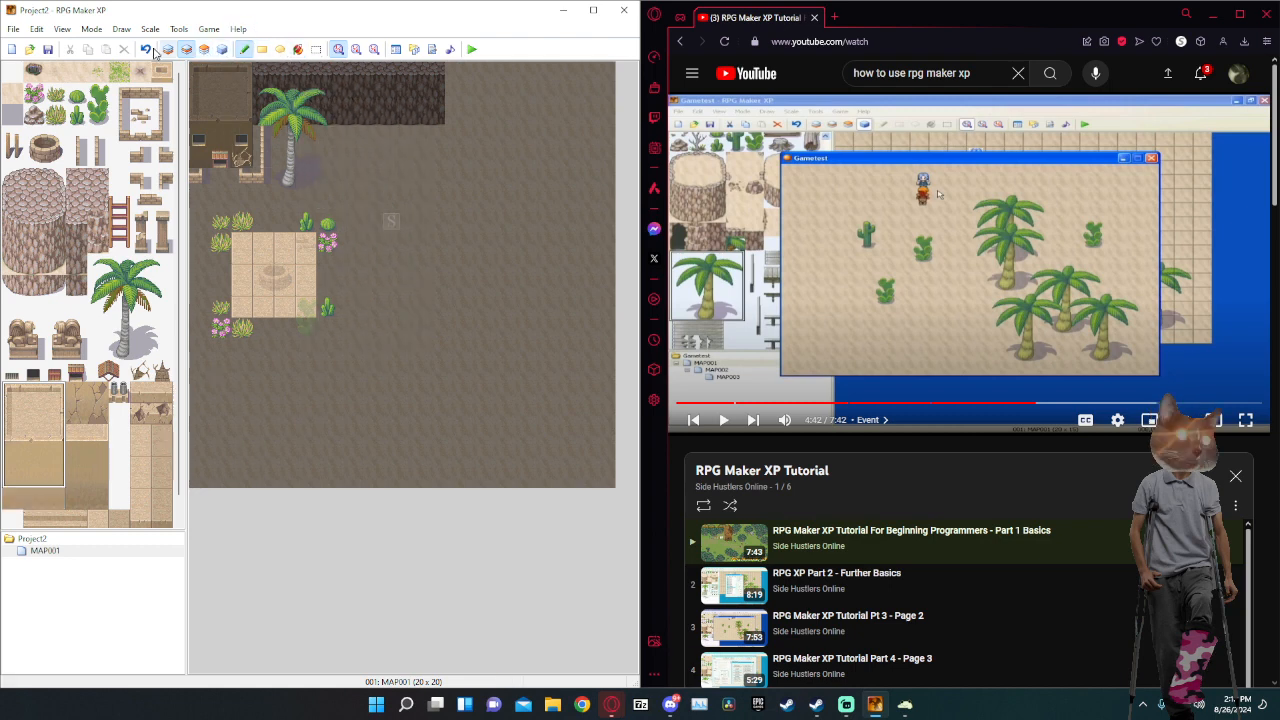
pyautogui.click(324, 99)
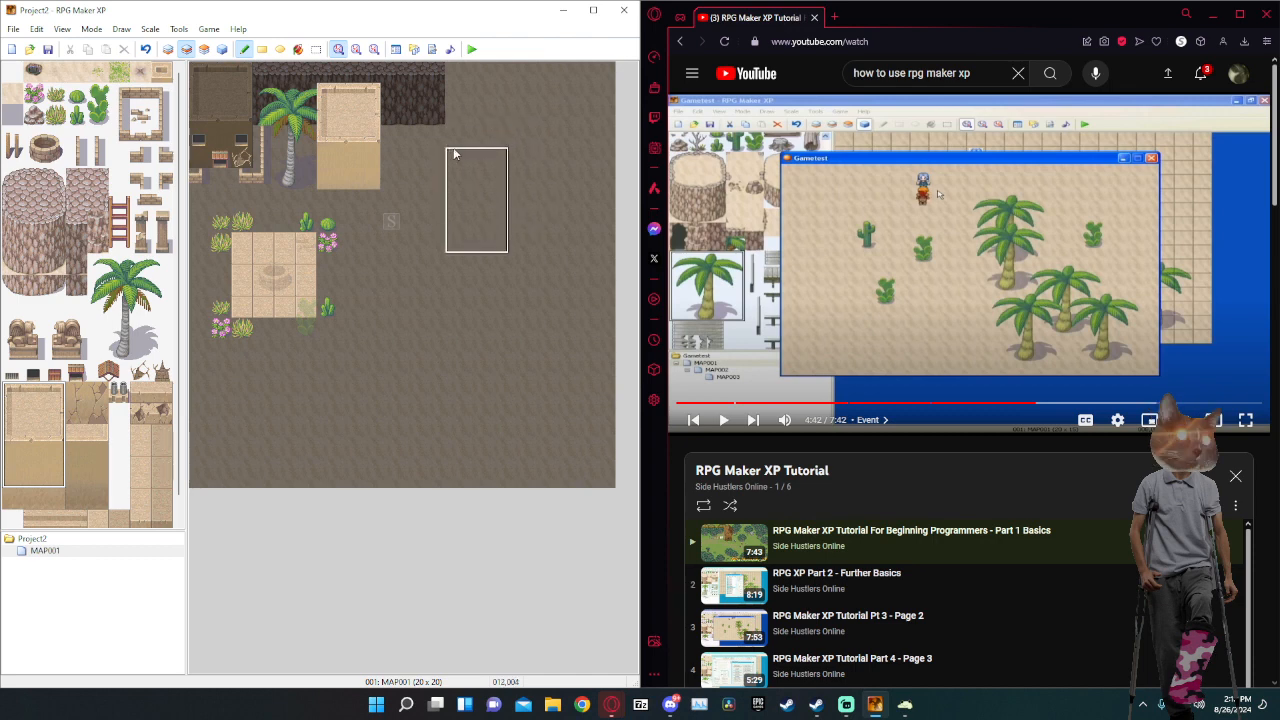
pyautogui.hotkey('ctrl', 'z')
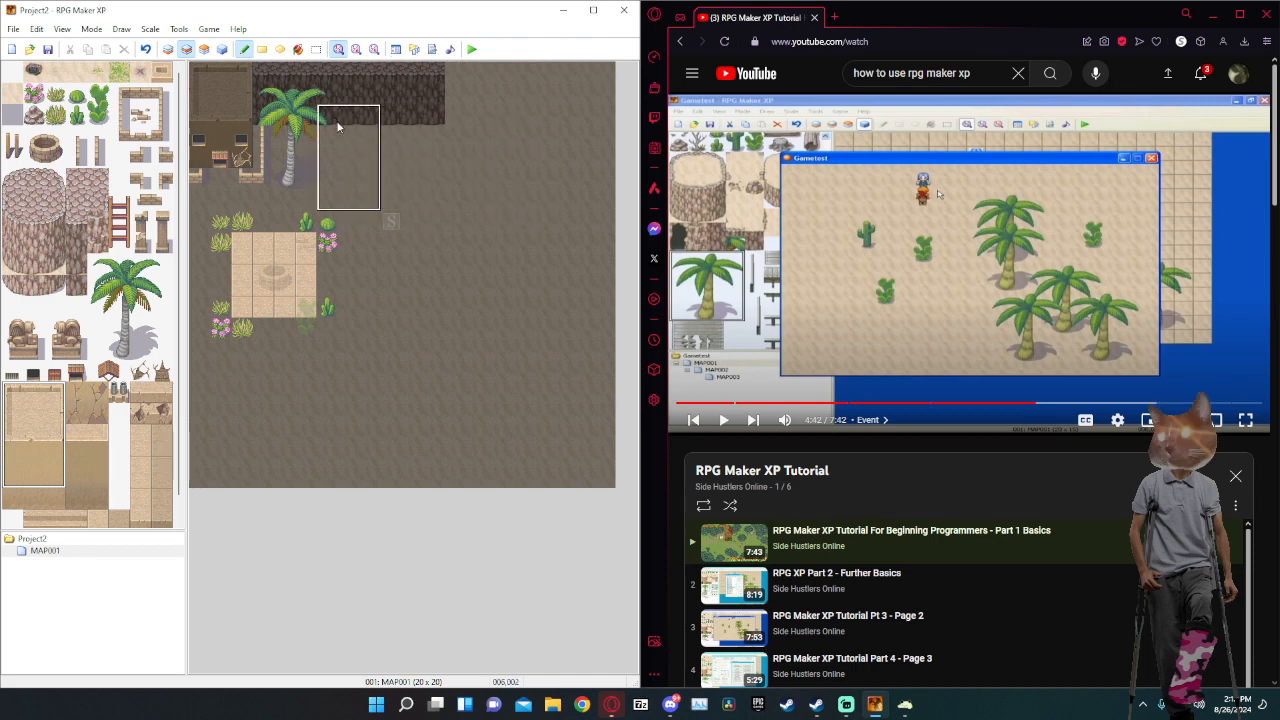
pyautogui.click(197, 377)
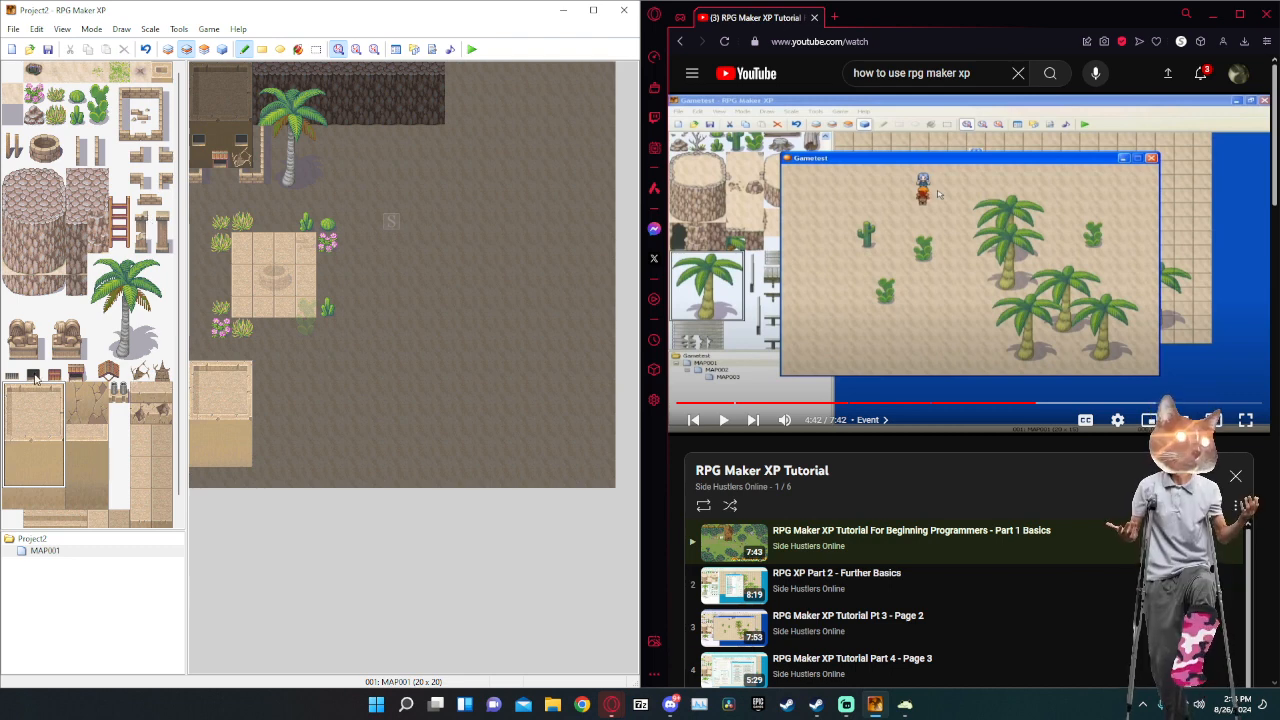
pyautogui.hotkey('ctrl', 'z')
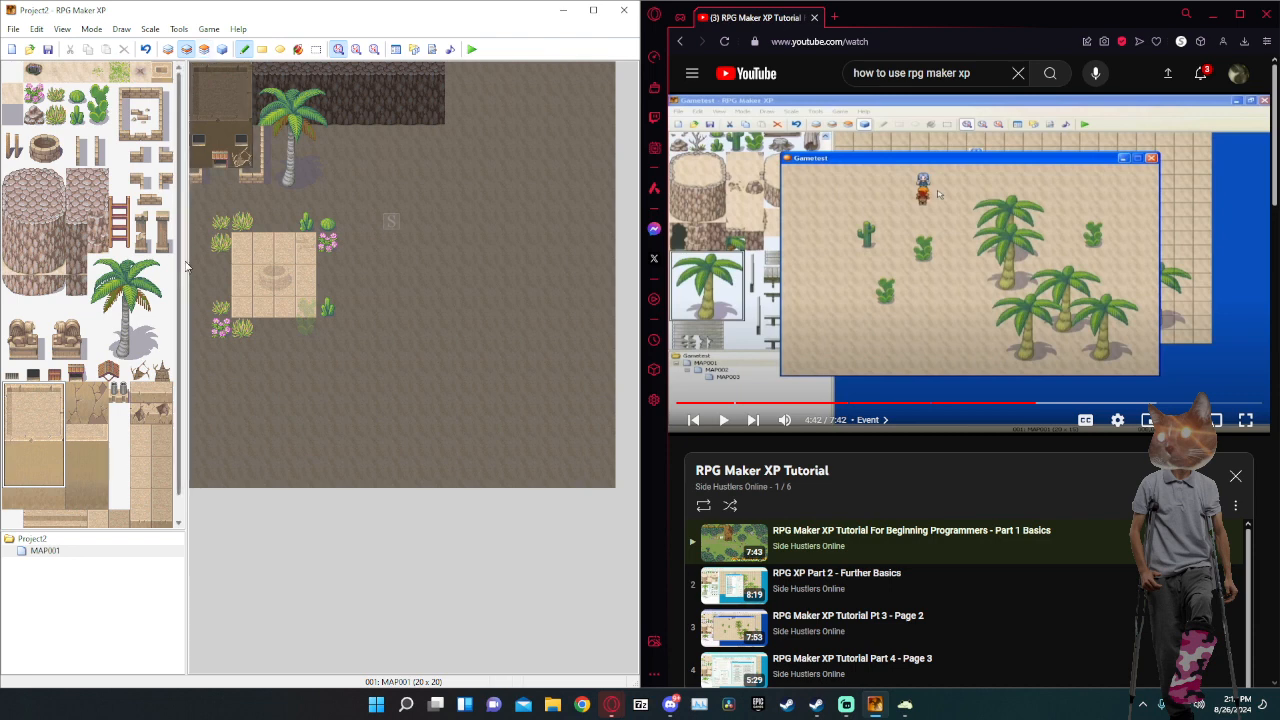
pyautogui.click(212, 322)
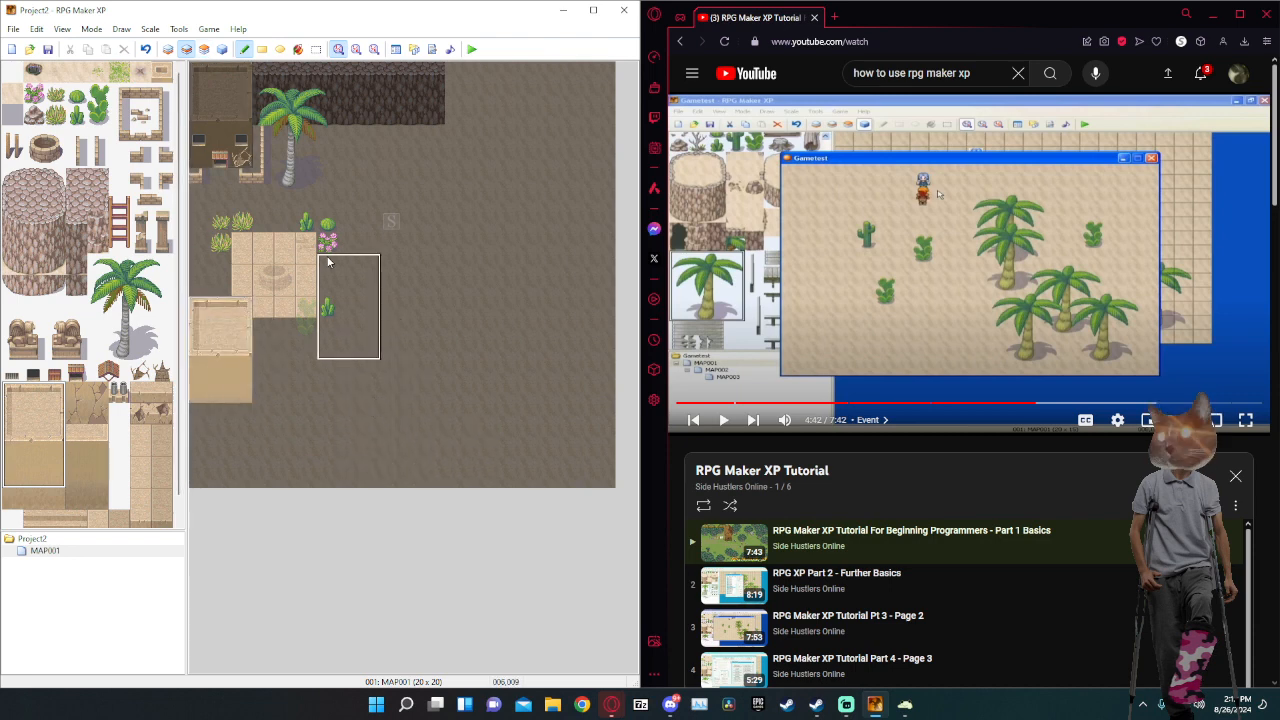
pyautogui.hotkey('ctrl', 'z')
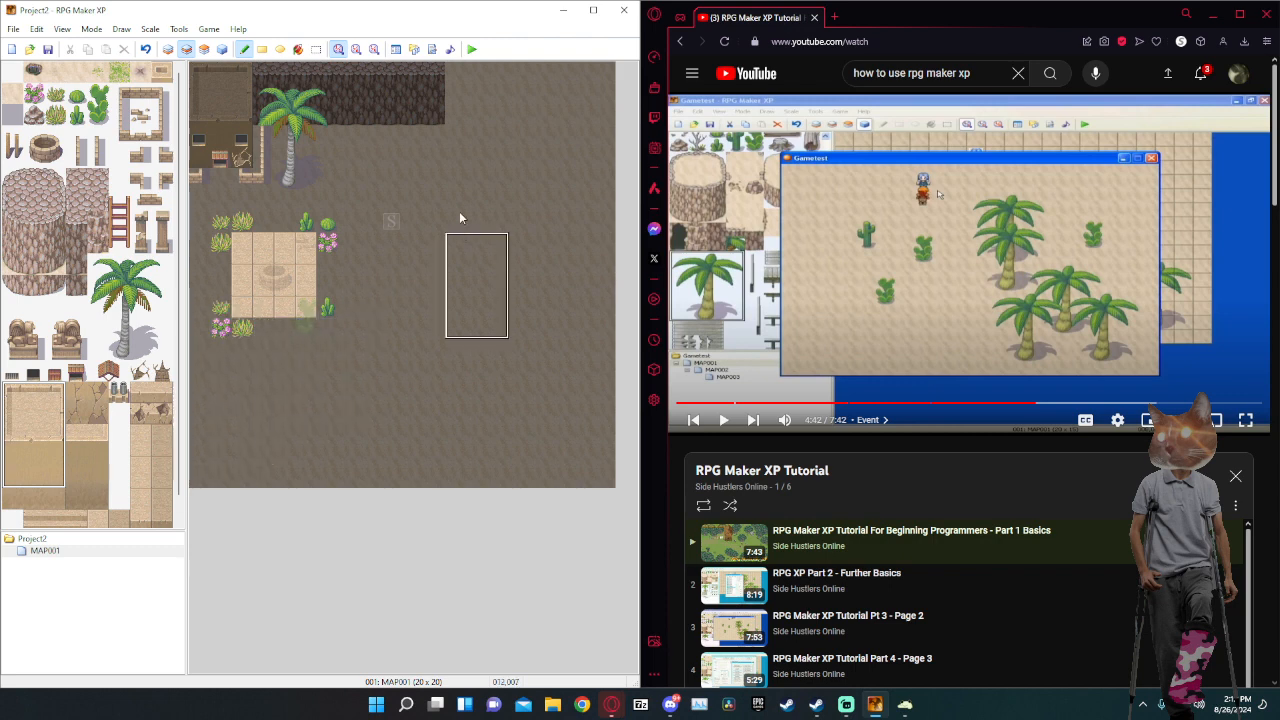
pyautogui.click(341, 115)
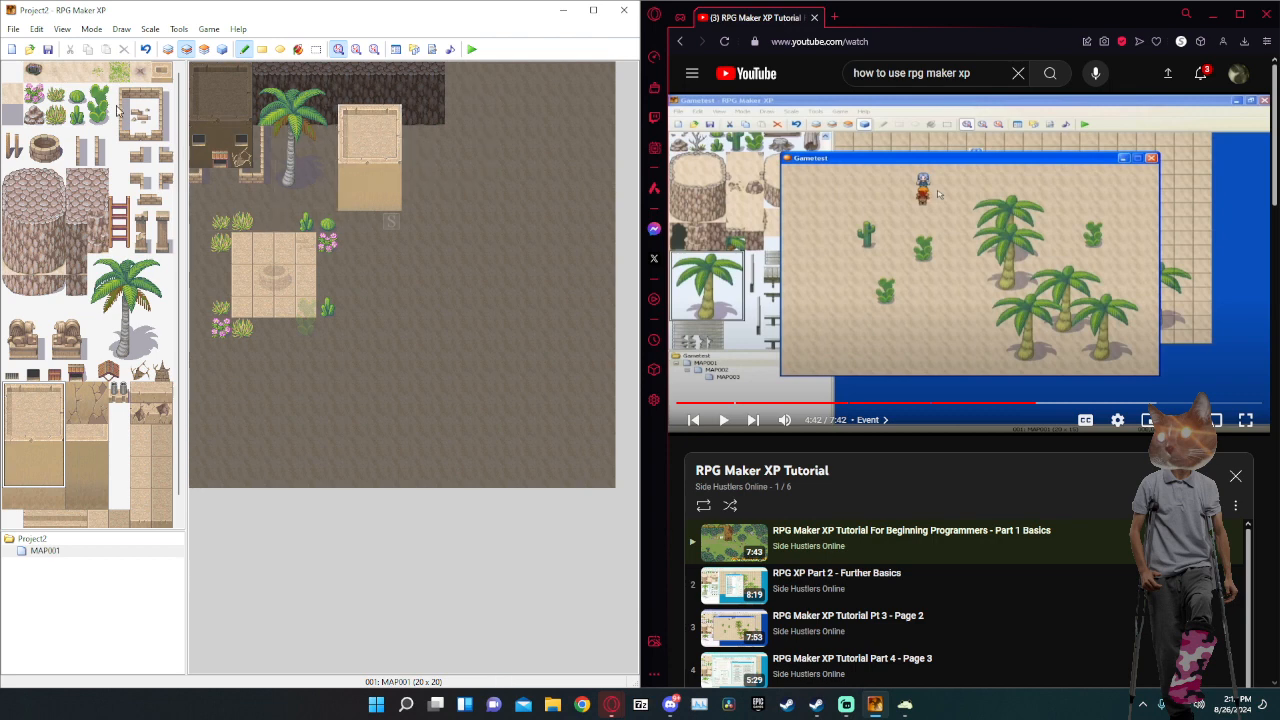
# Extend the rock cliff on layer 1 along the map's north side to the east edge.
pyautogui.moveTo(77, 240); pyautogui.dragTo(78, 221)
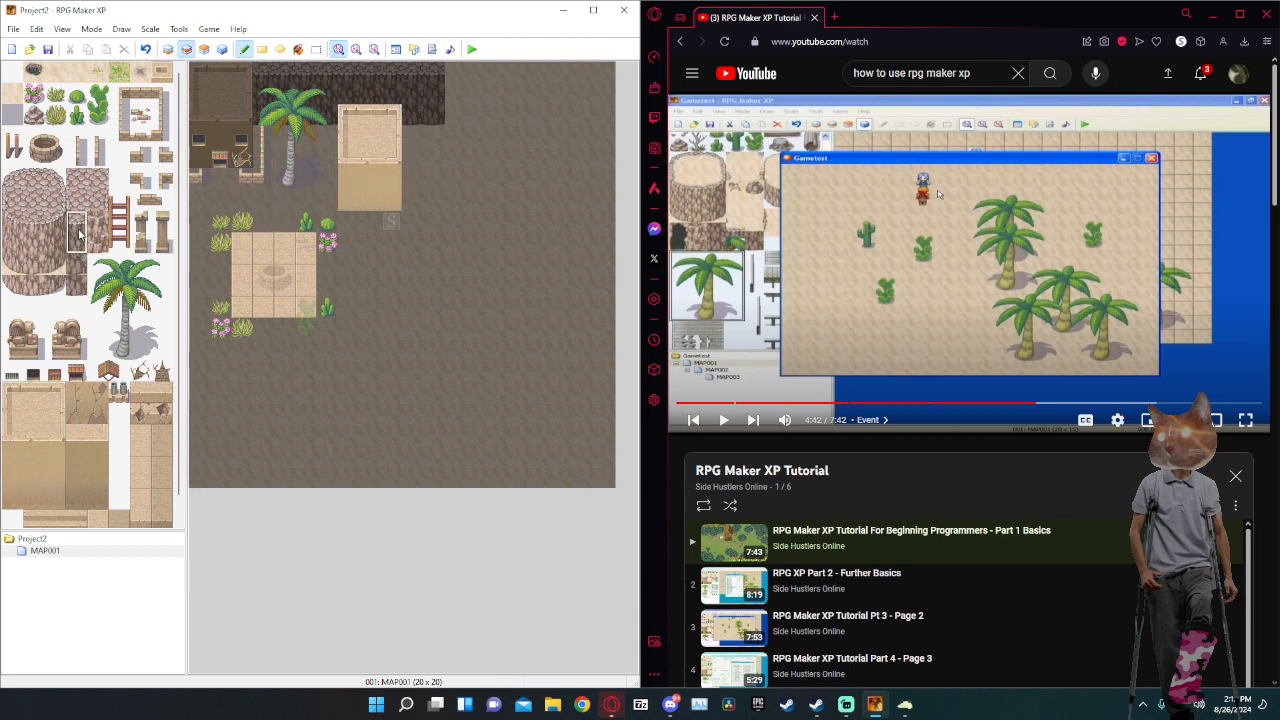
pyautogui.click(77, 264)
pyautogui.click(168, 49)
pyautogui.moveTo(328, 92); pyautogui.dragTo(576, 92)
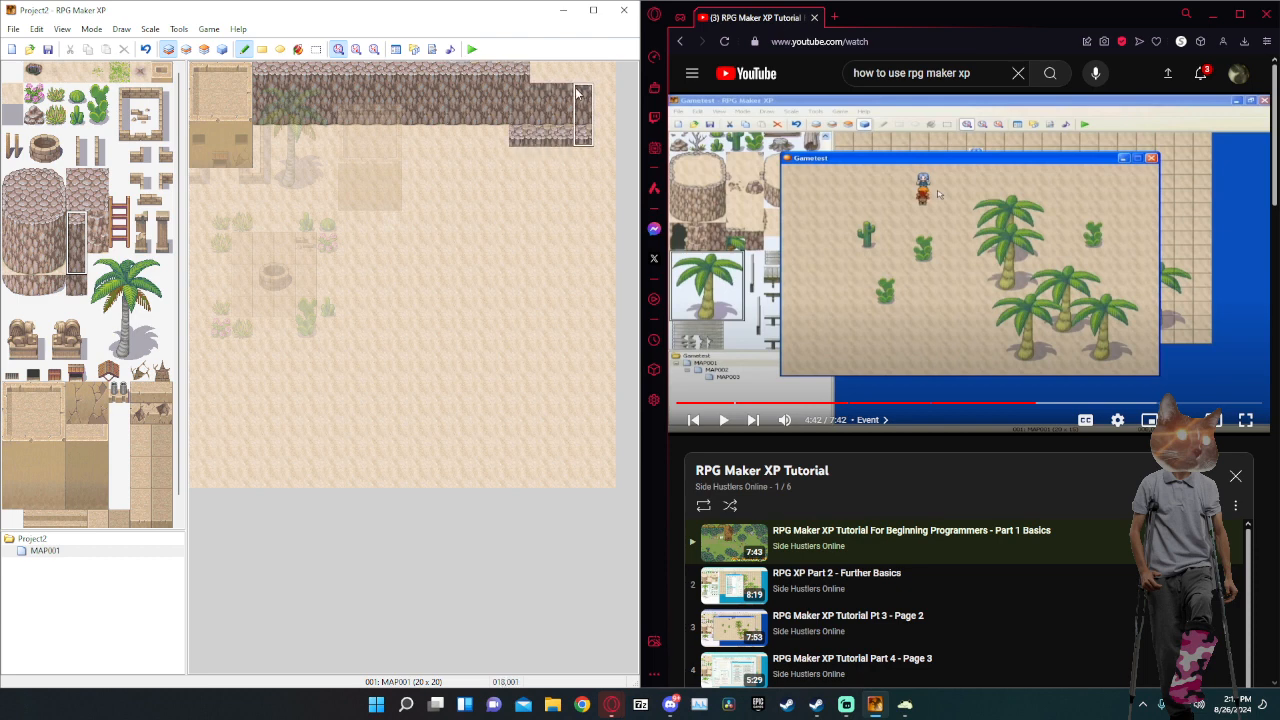
pyautogui.hotkey('ctrl', 'z')
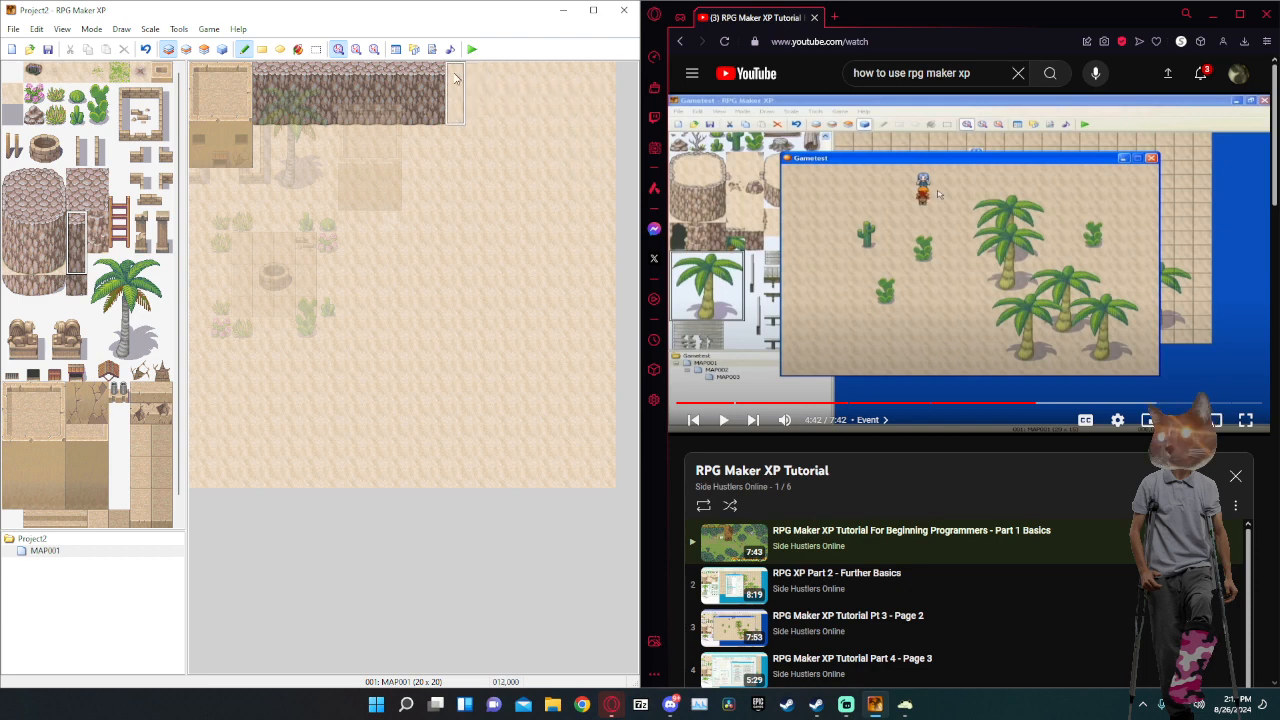
pyautogui.moveTo(455, 78); pyautogui.dragTo(608, 86)
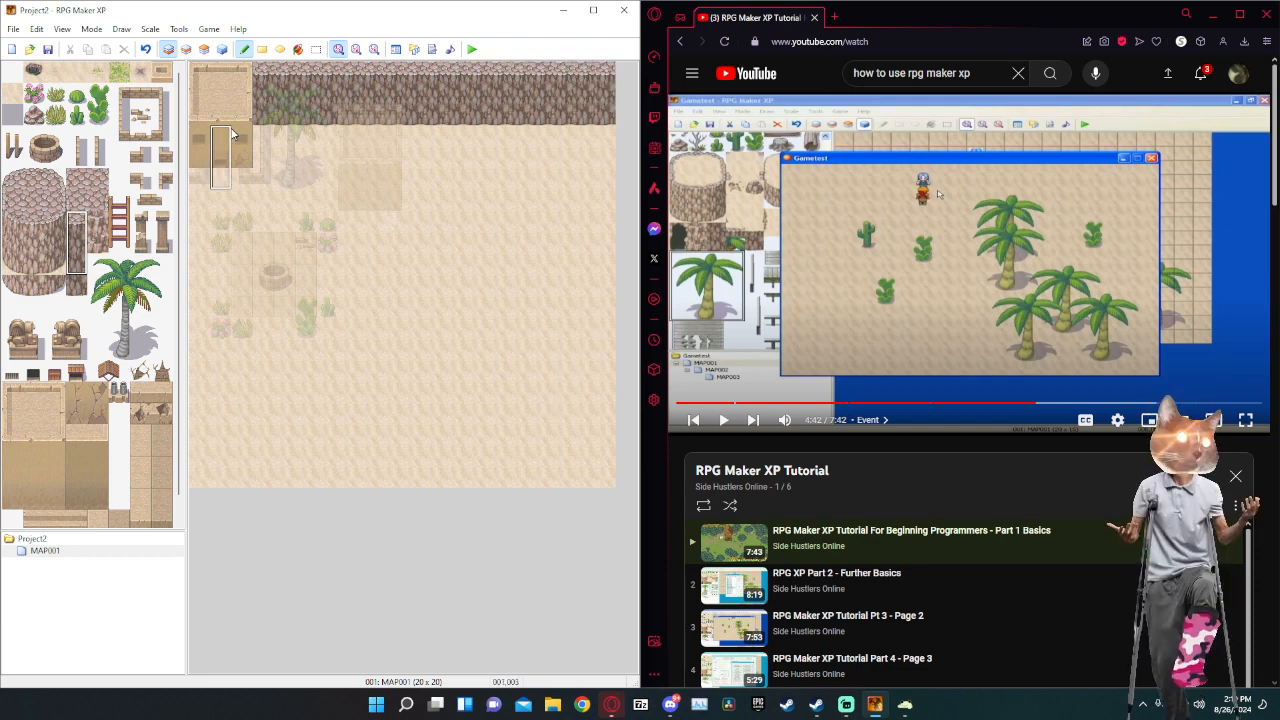
# Place the square roof hatch tile on layer 2 in the middle of the northwest building's roof.
pyautogui.click(186, 49)
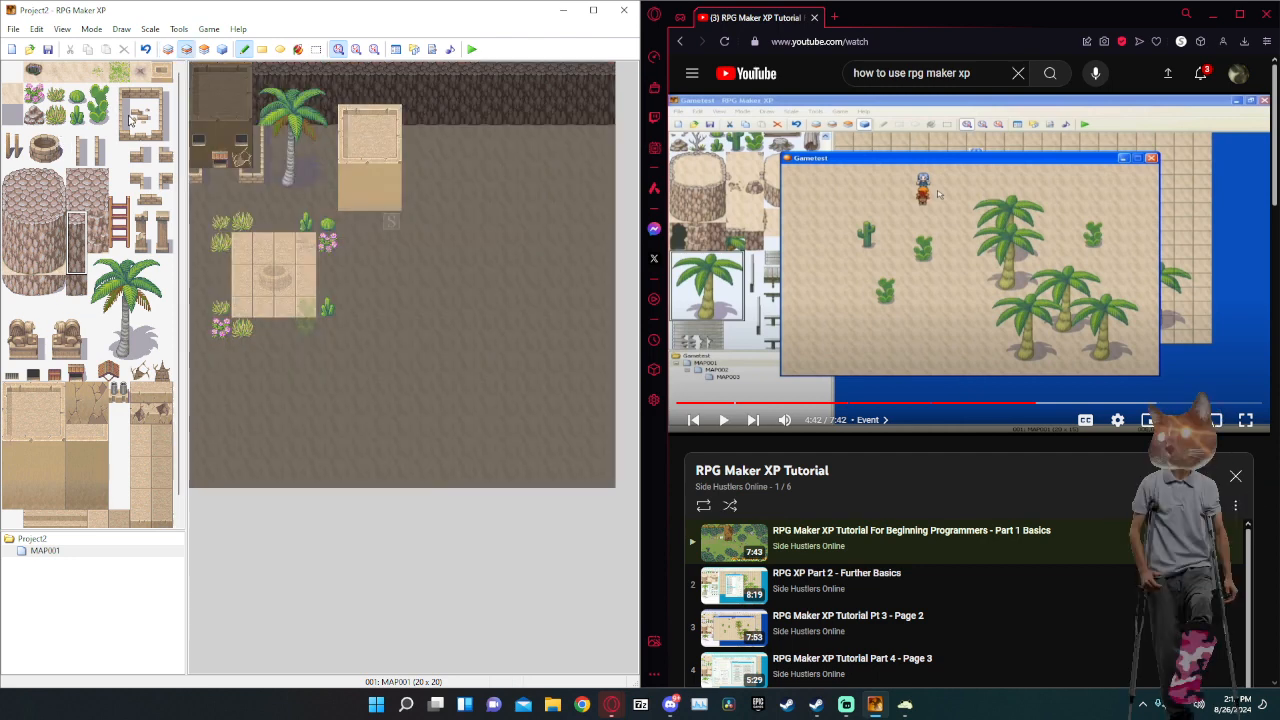
pyautogui.click(162, 72)
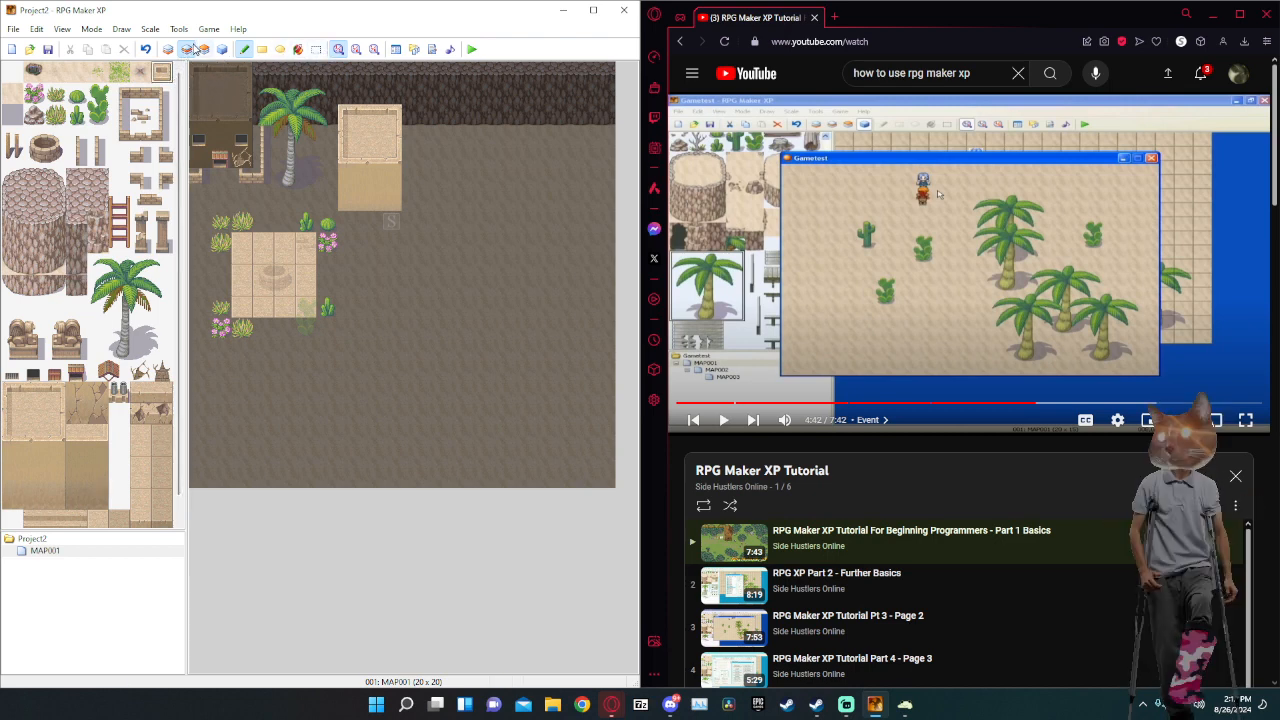
pyautogui.click(222, 93)
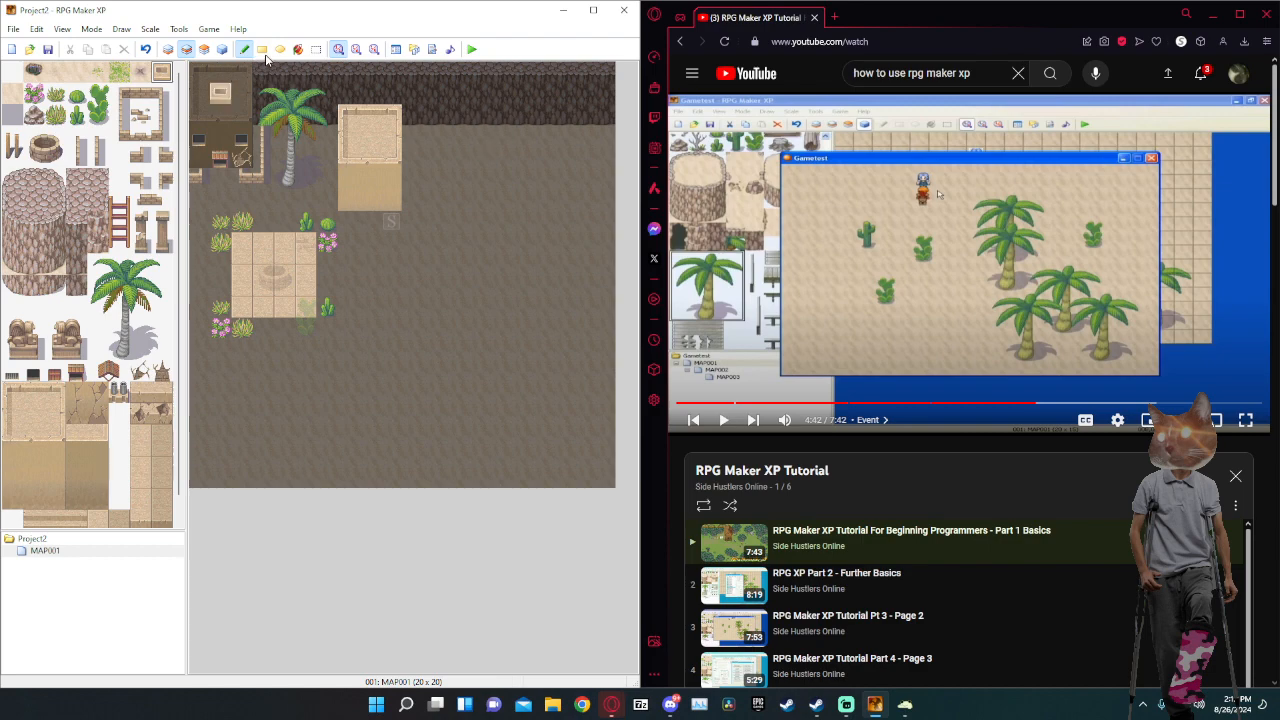
# Try the square roof hatch tile on layer 3 in the middle of the new building's roof.
pyautogui.click(204, 49)
pyautogui.click(222, 49)
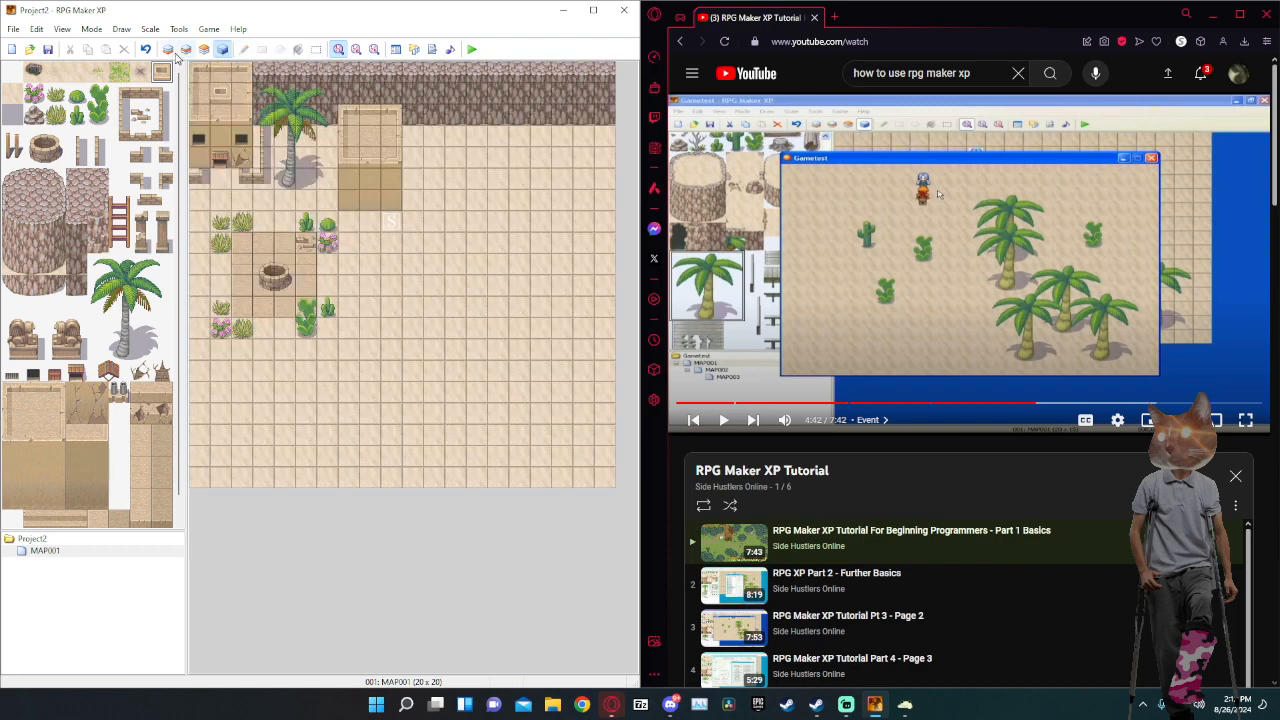
pyautogui.click(204, 49)
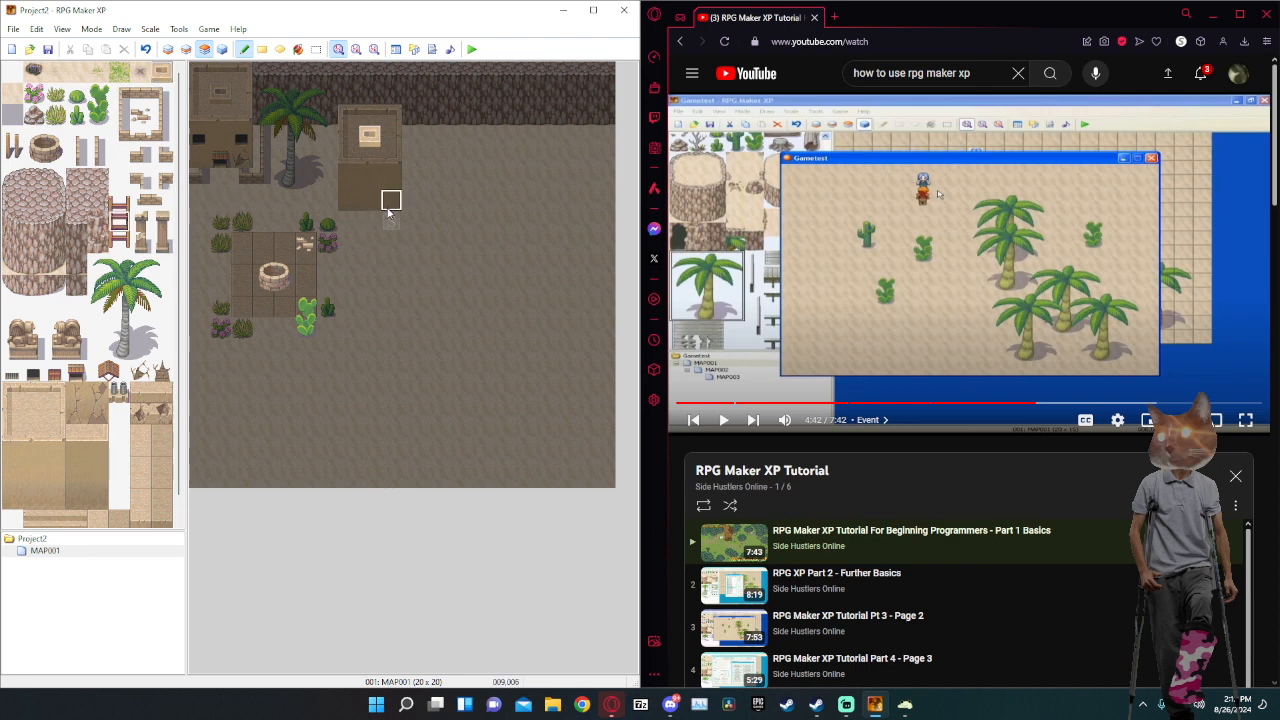
# Try a long ladder on layer 3 against the new building's west side, with a small red tile beside its foot.
pyautogui.moveTo(118, 200); pyautogui.dragTo(118, 225)
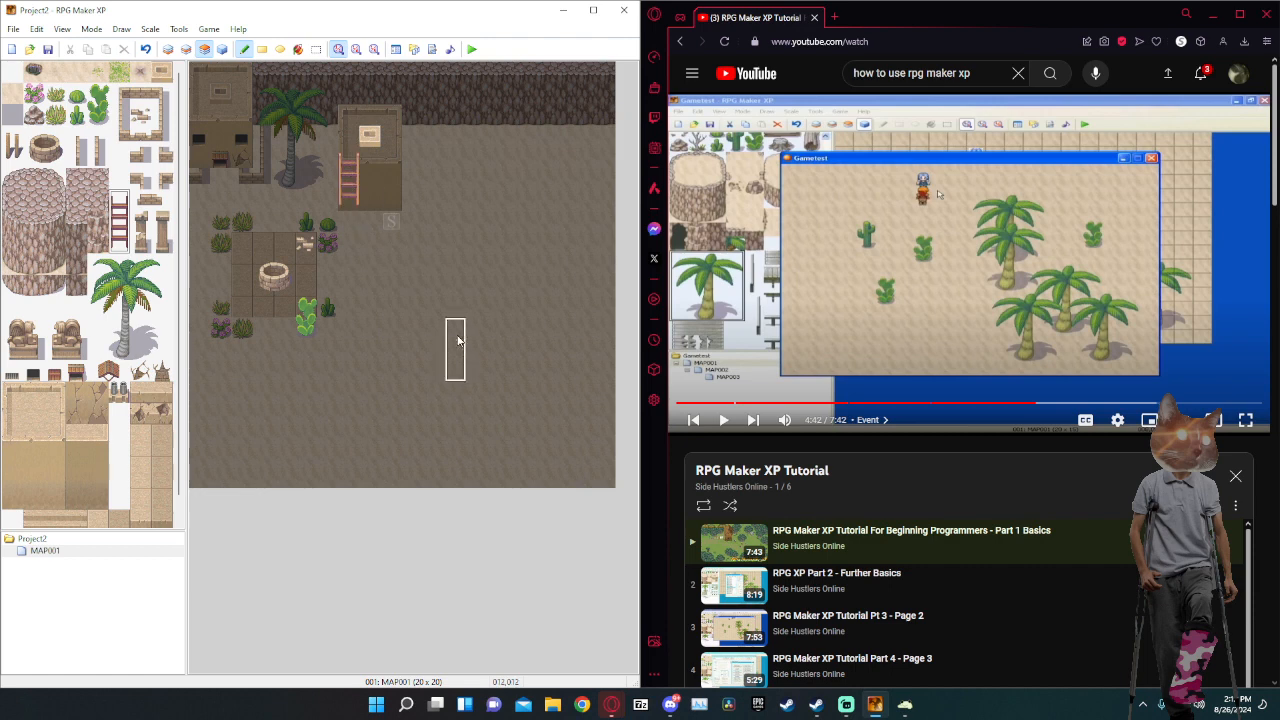
pyautogui.click(346, 190)
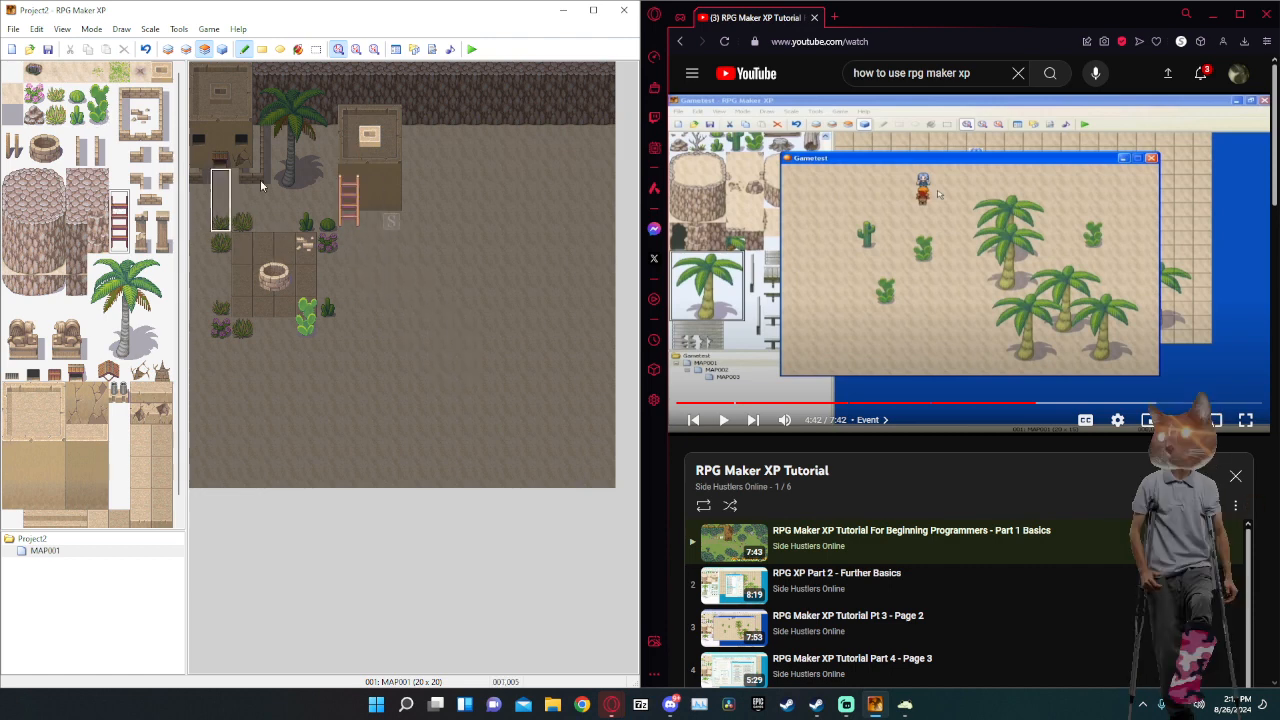
pyautogui.click(352, 182)
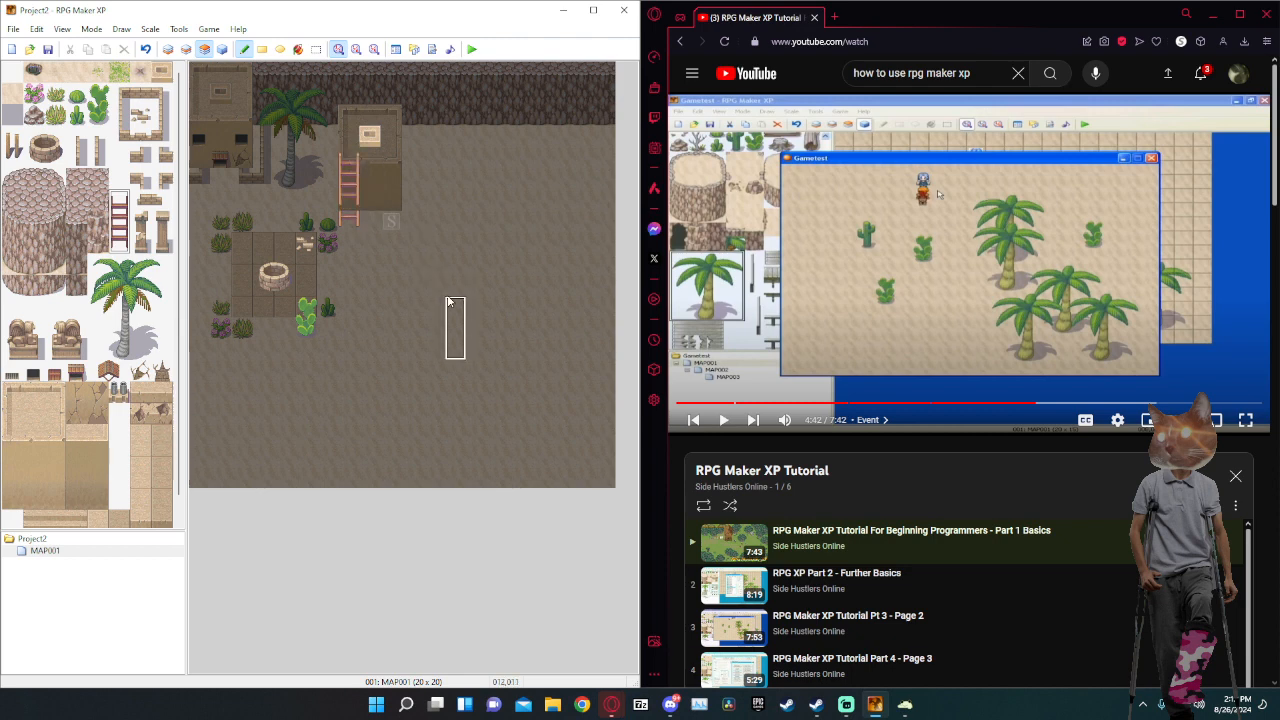
pyautogui.hotkey('ctrl', 'z')
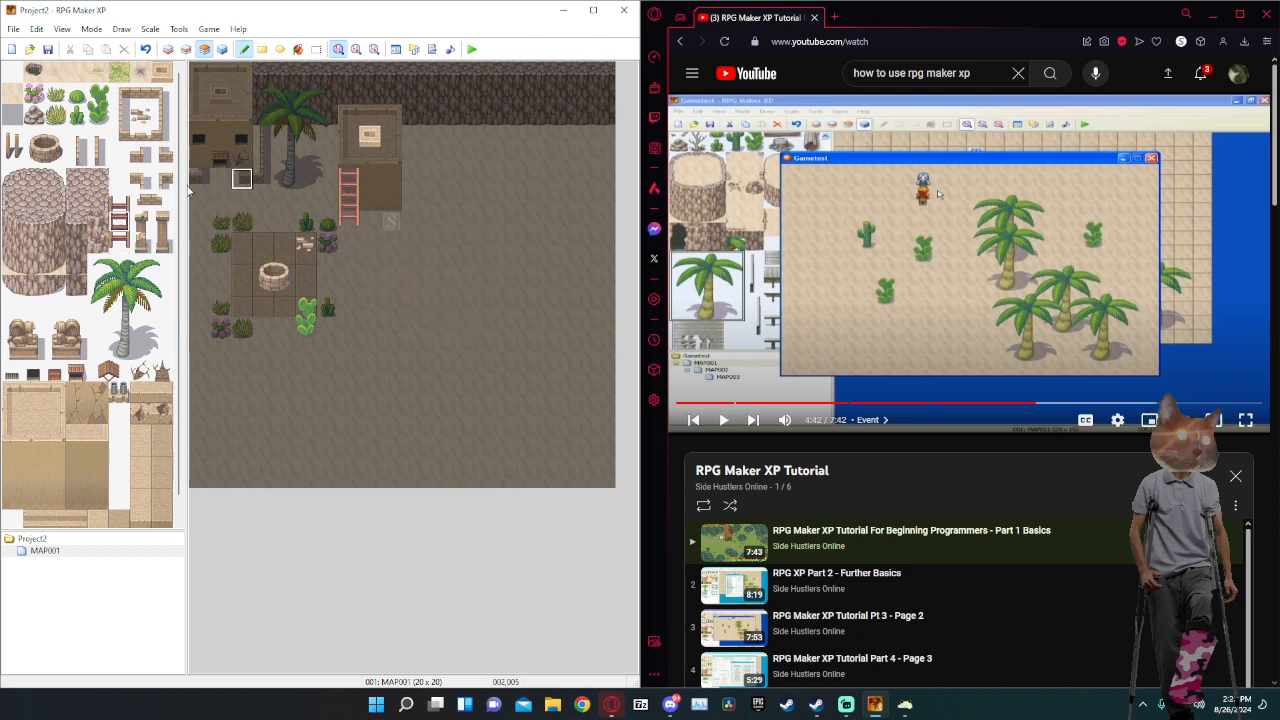
pyautogui.moveTo(118, 195); pyautogui.dragTo(118, 214)
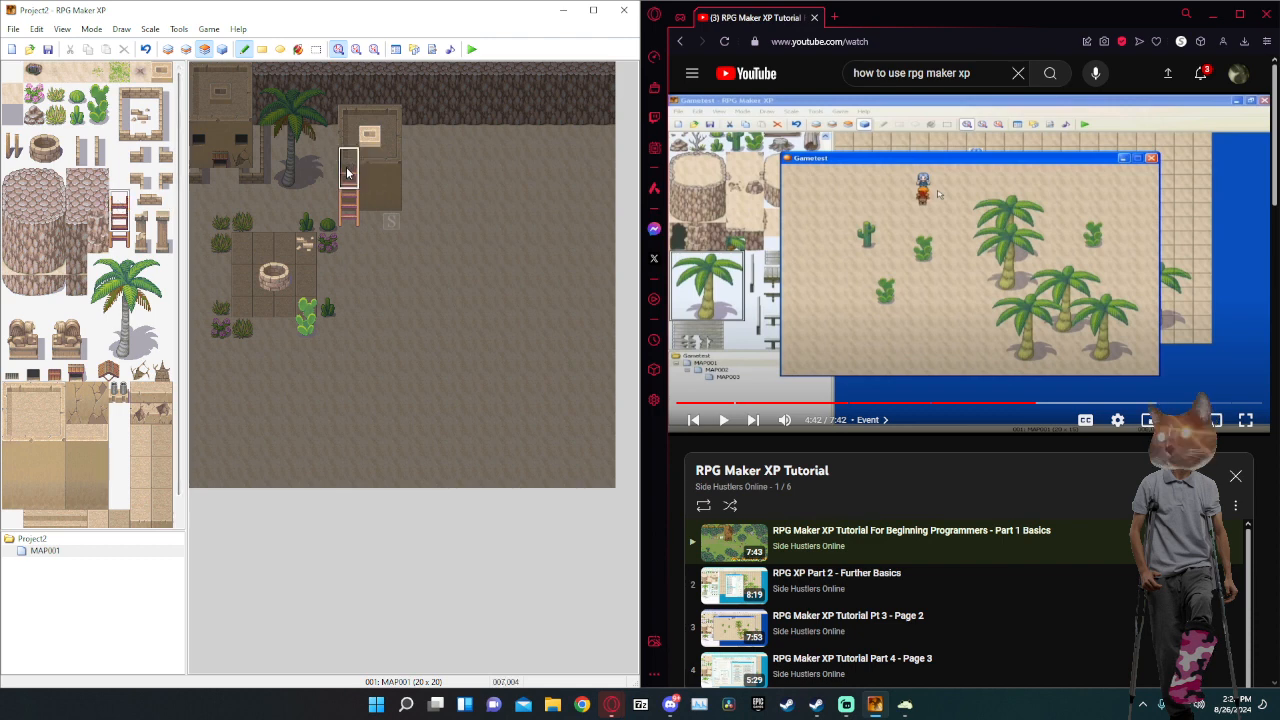
pyautogui.click(347, 173)
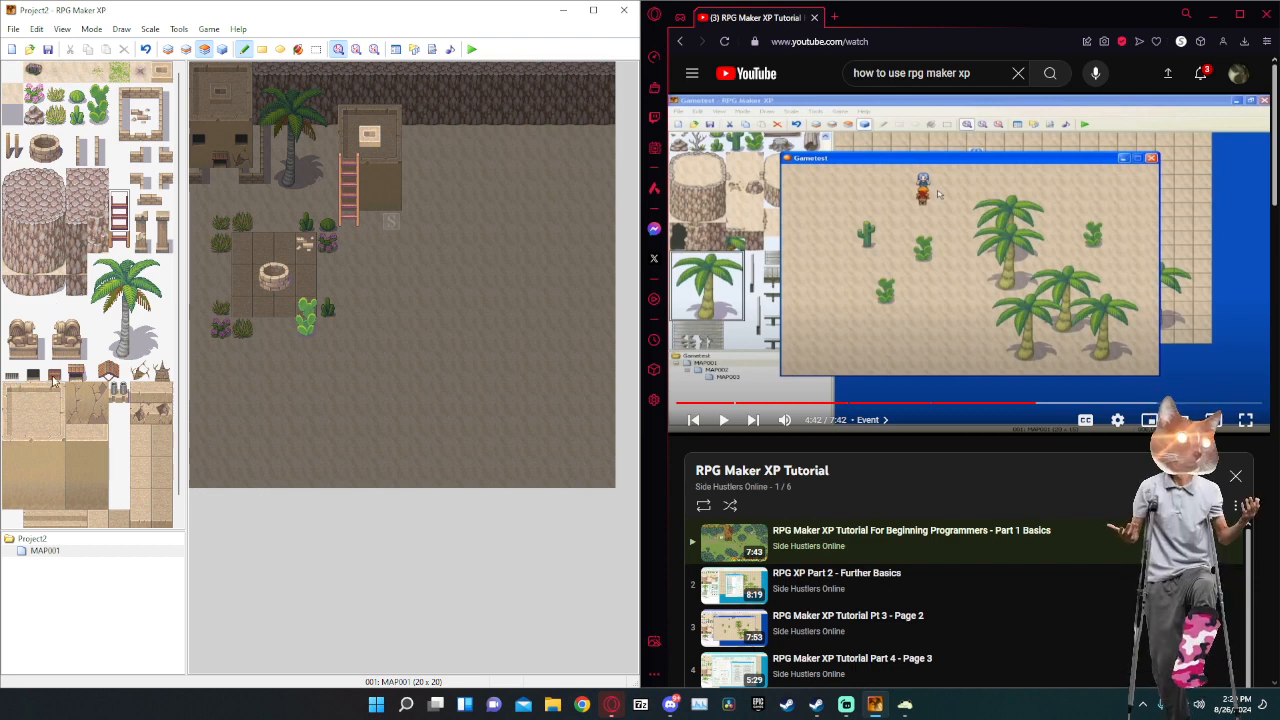
pyautogui.click(54, 375)
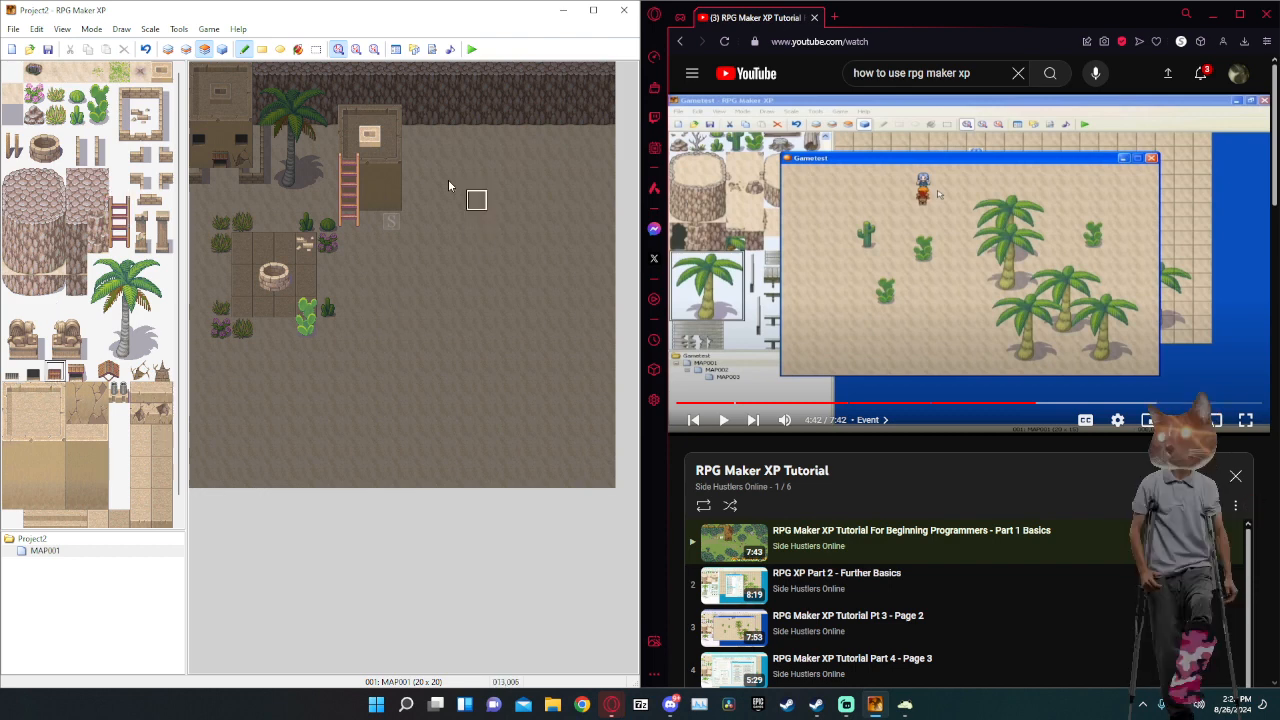
pyautogui.click(374, 206)
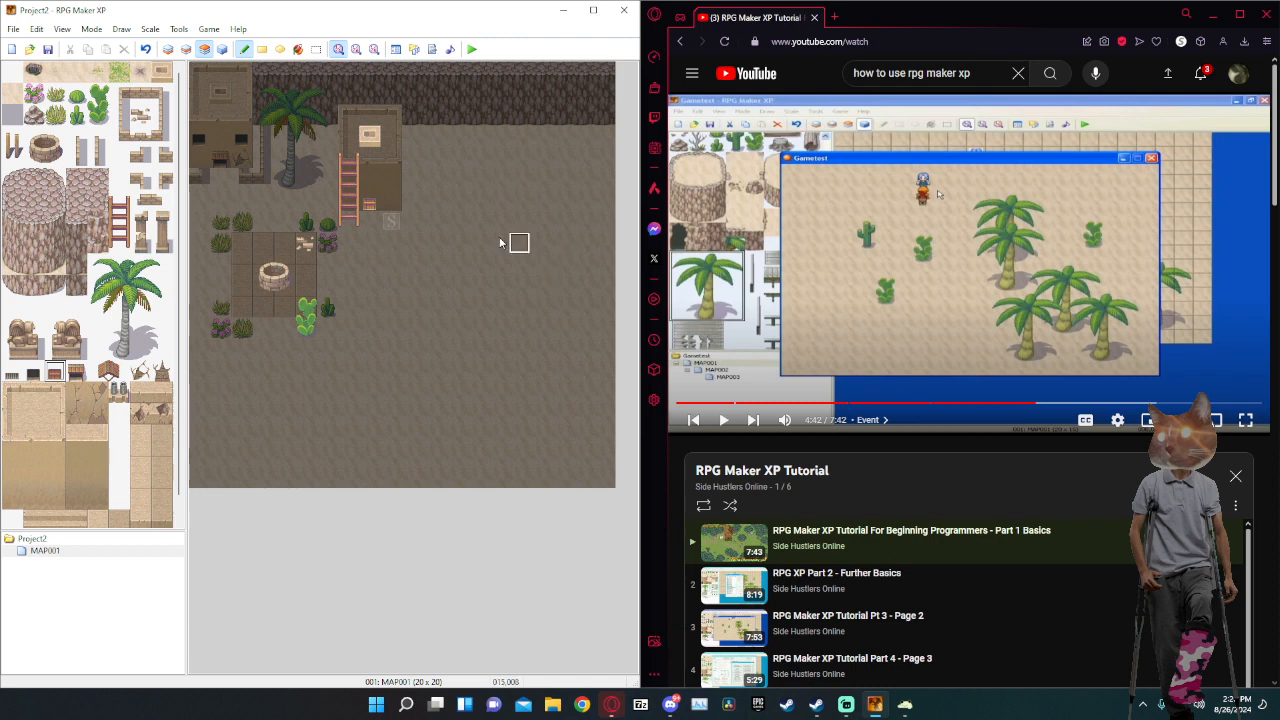
# Undo the small red tile, the ladder and the roof hatch placed on layer 3 of the new building.
pyautogui.scroll(-1, 305, 200)
pyautogui.hotkey('ctrl', 'z')
pyautogui.hotkey('ctrl', 'z')
pyautogui.hotkey('ctrl', 'z')
pyautogui.hotkey('ctrl', 'z')
pyautogui.hotkey('ctrl', 'z')
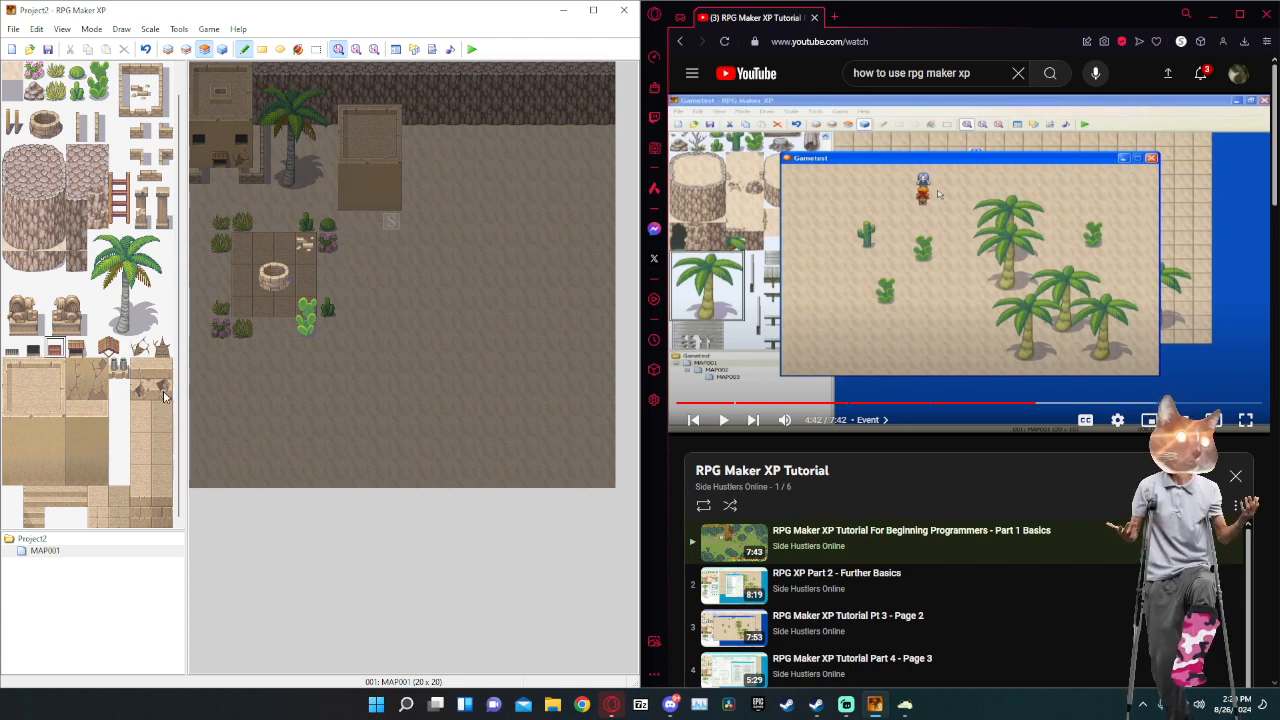
# Place the square roof hatch tile on layer 2 in the middle of the new building's roof.
pyautogui.click(119, 370)
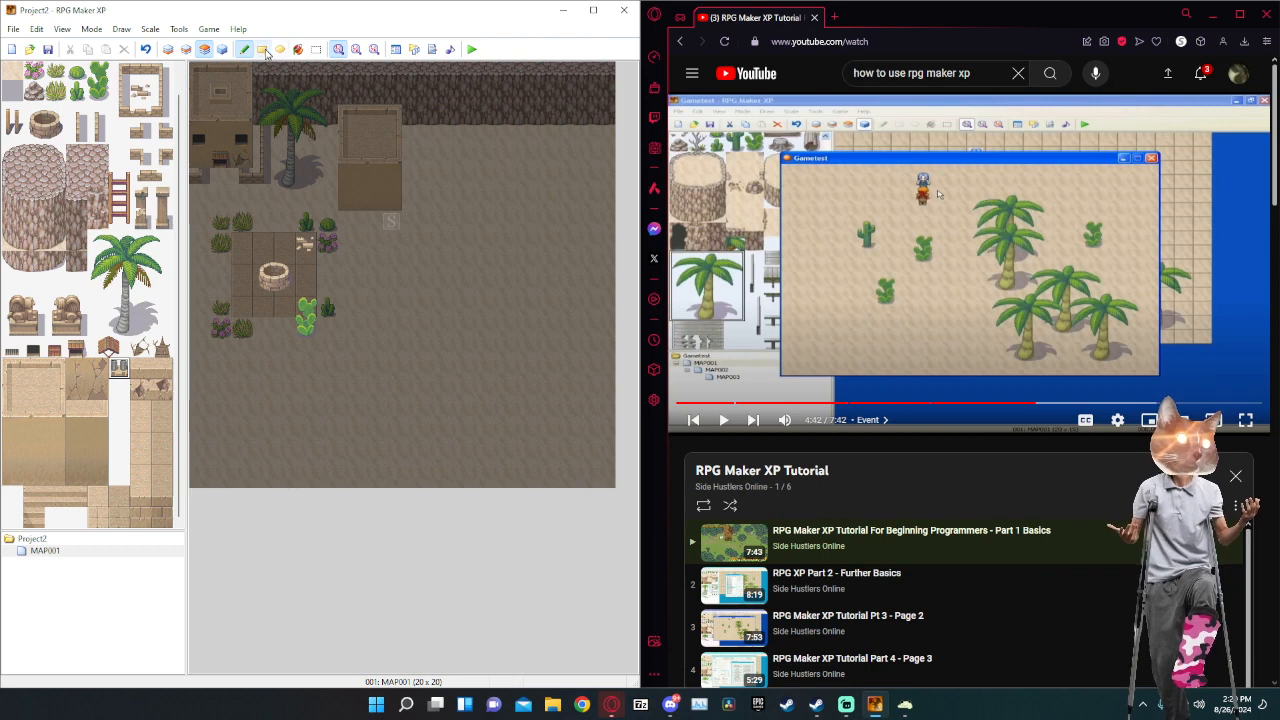
pyautogui.click(185, 49)
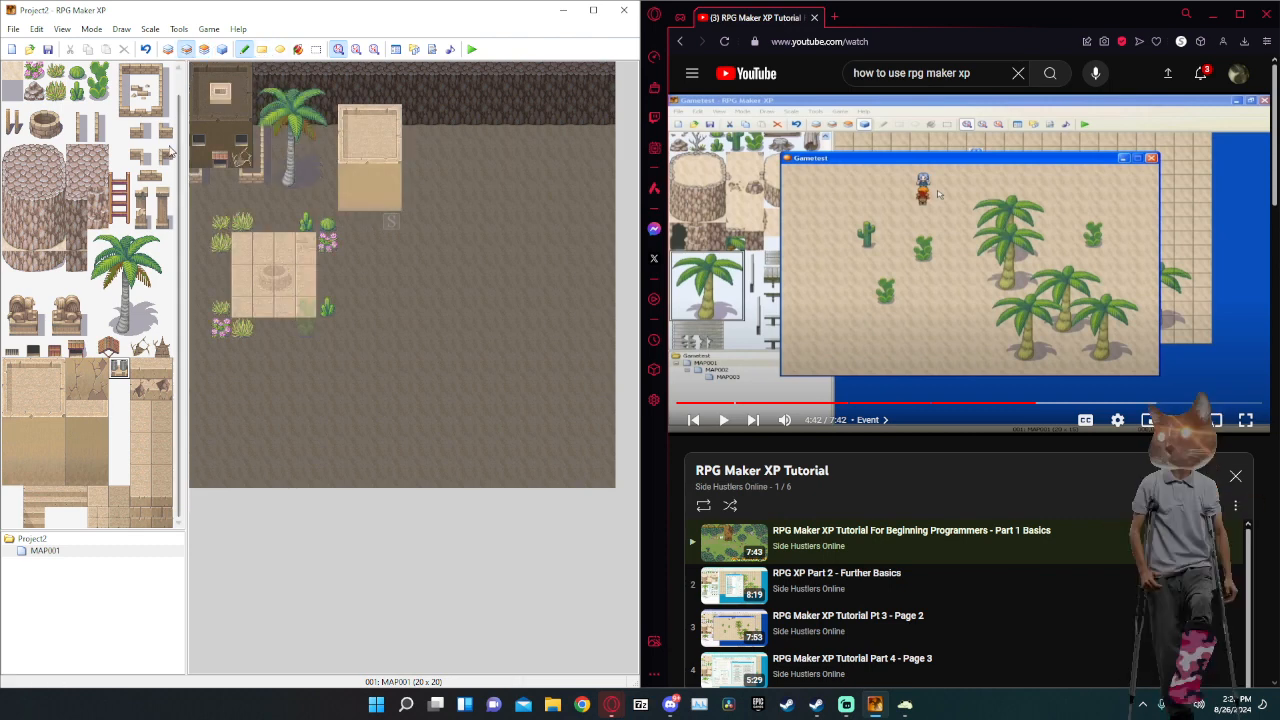
pyautogui.scroll(1, 28, 106)
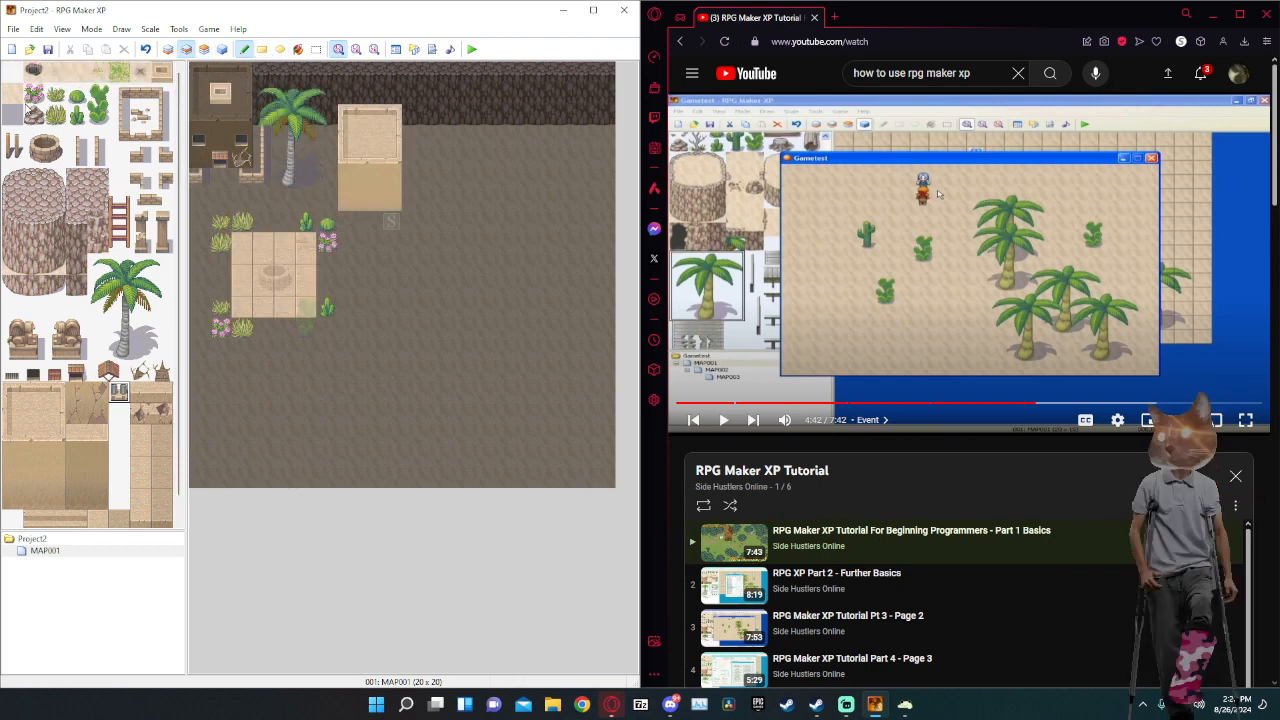
pyautogui.scroll(-1, 77, 217)
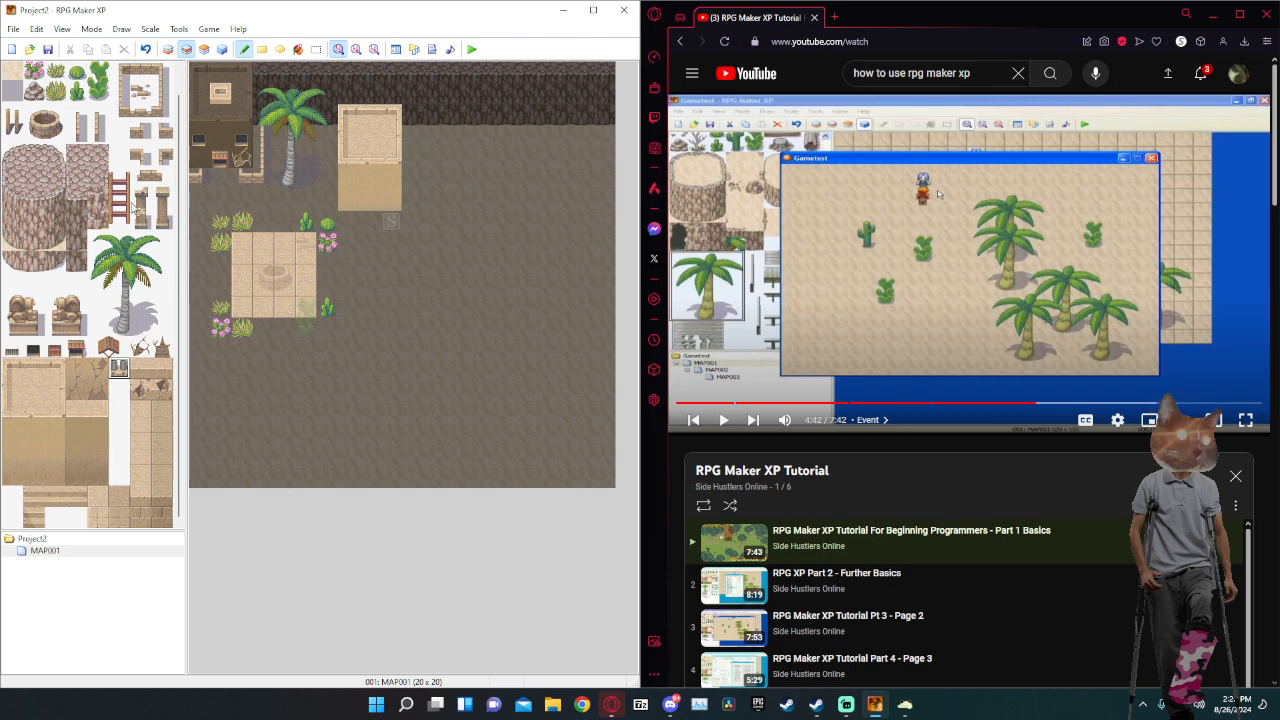
pyautogui.scroll(1, 133, 172)
pyautogui.click(161, 71)
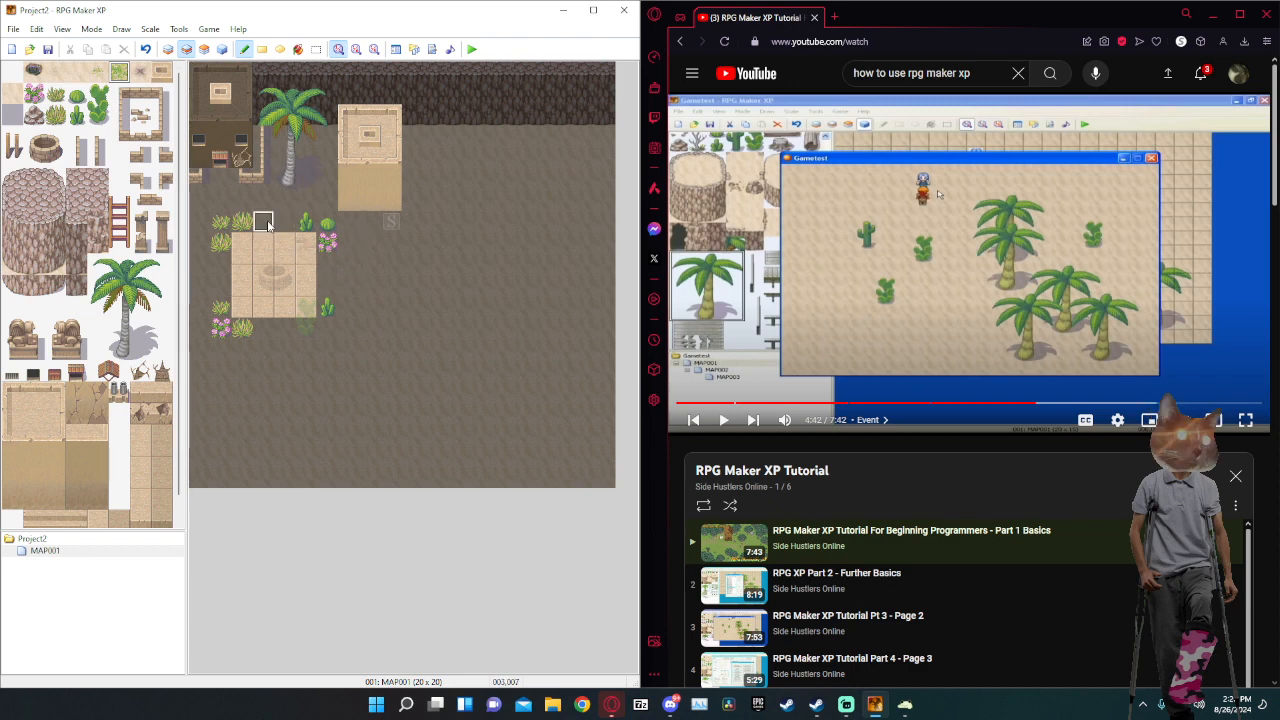
# Try grass patches on layer 1 along the north, south, east and west sides of the well plaza.
pyautogui.press('F5')
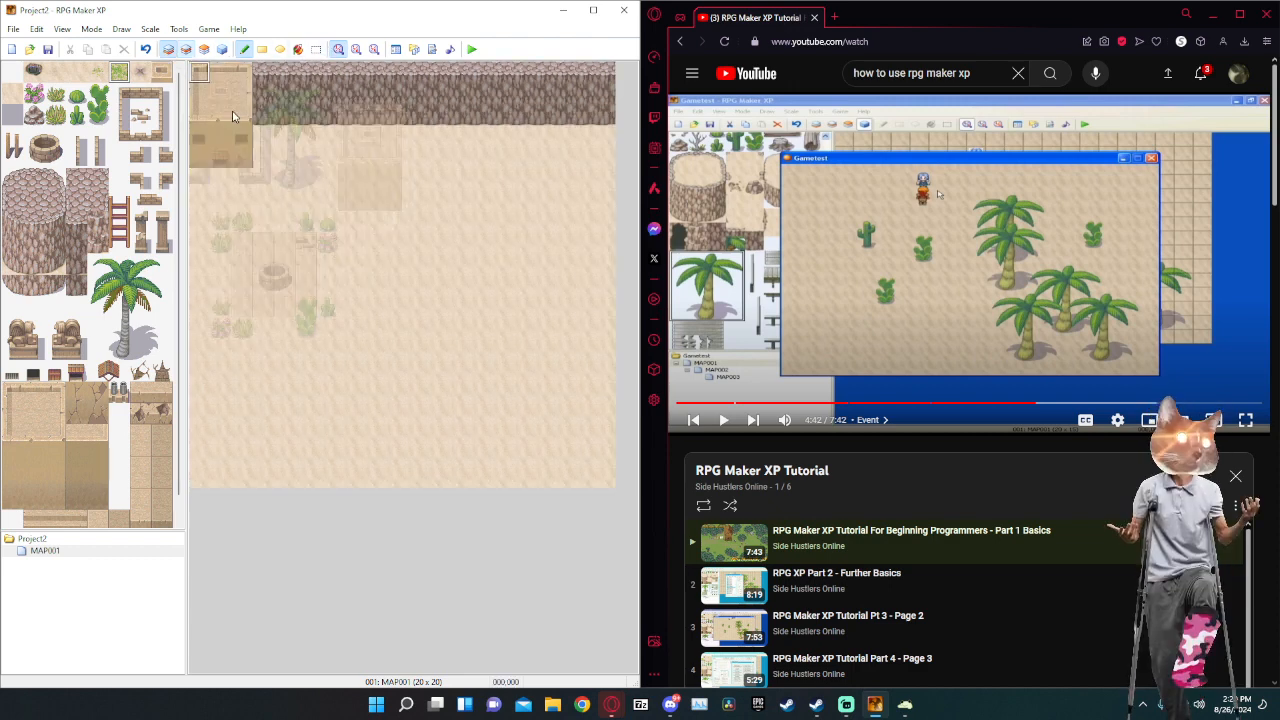
pyautogui.moveTo(264, 226); pyautogui.dragTo(279, 240)
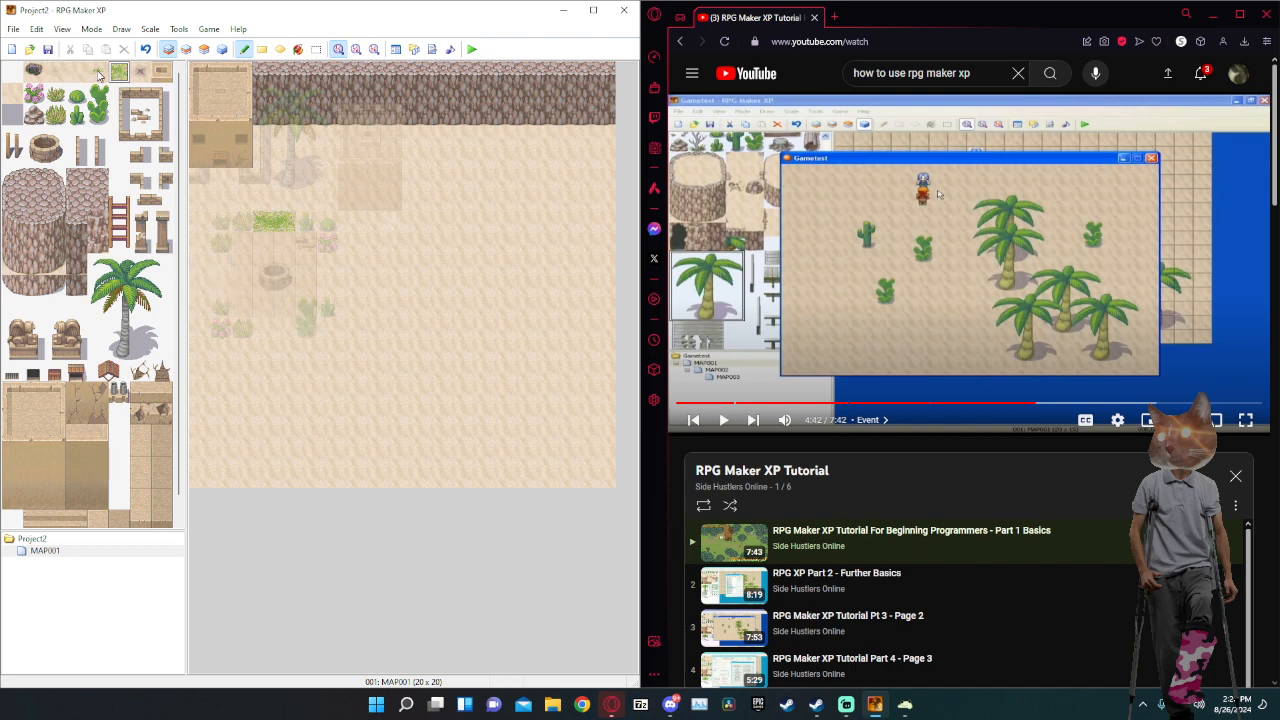
pyautogui.hotkey('ctrl', 'z')
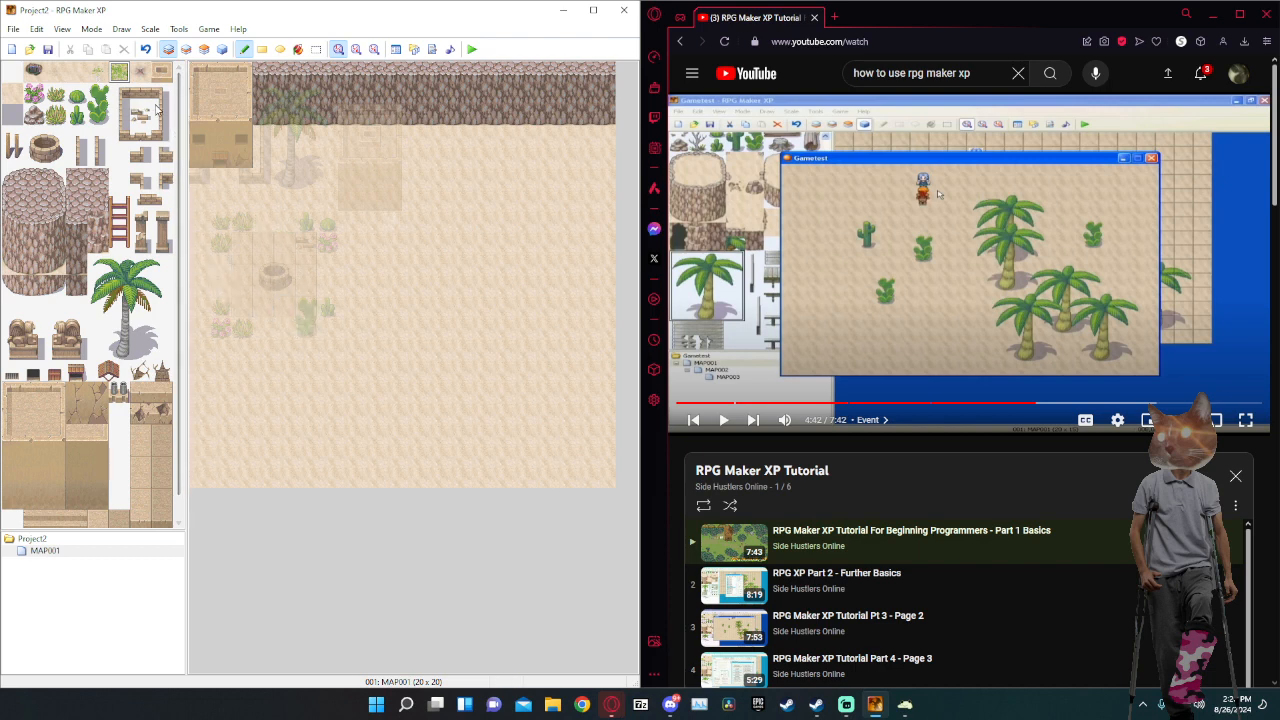
pyautogui.click(264, 228)
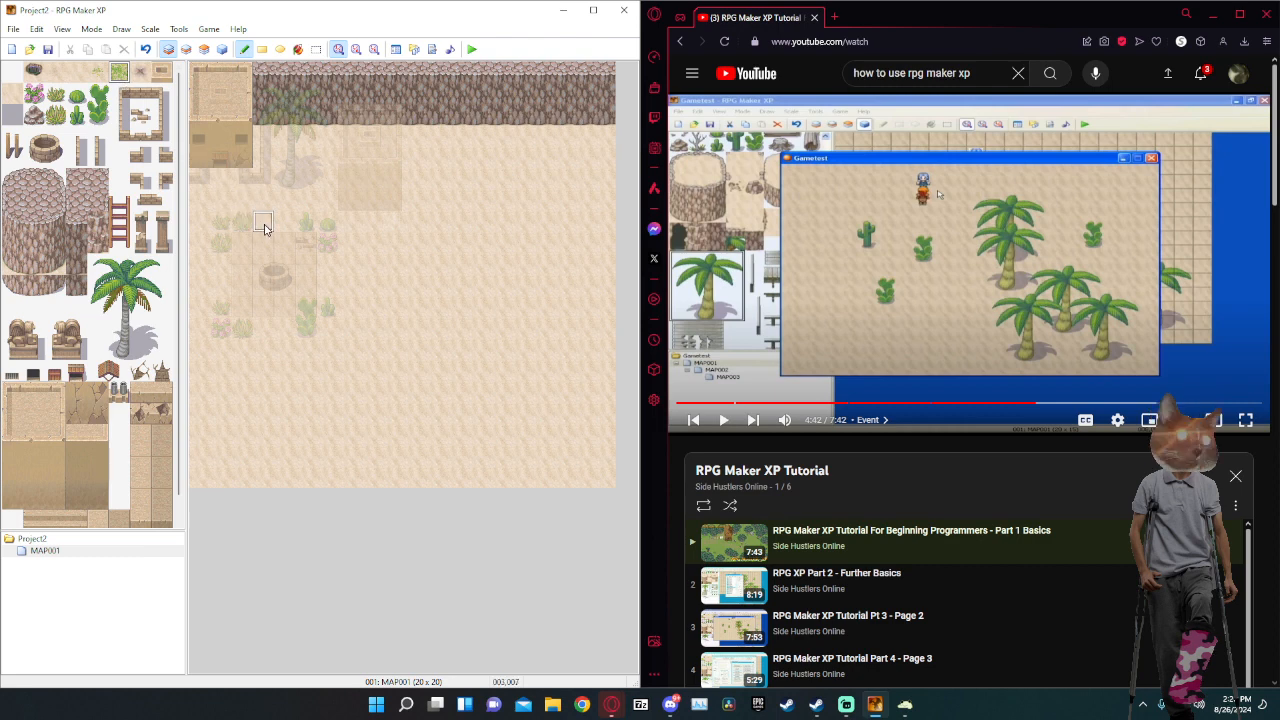
pyautogui.click(97, 72)
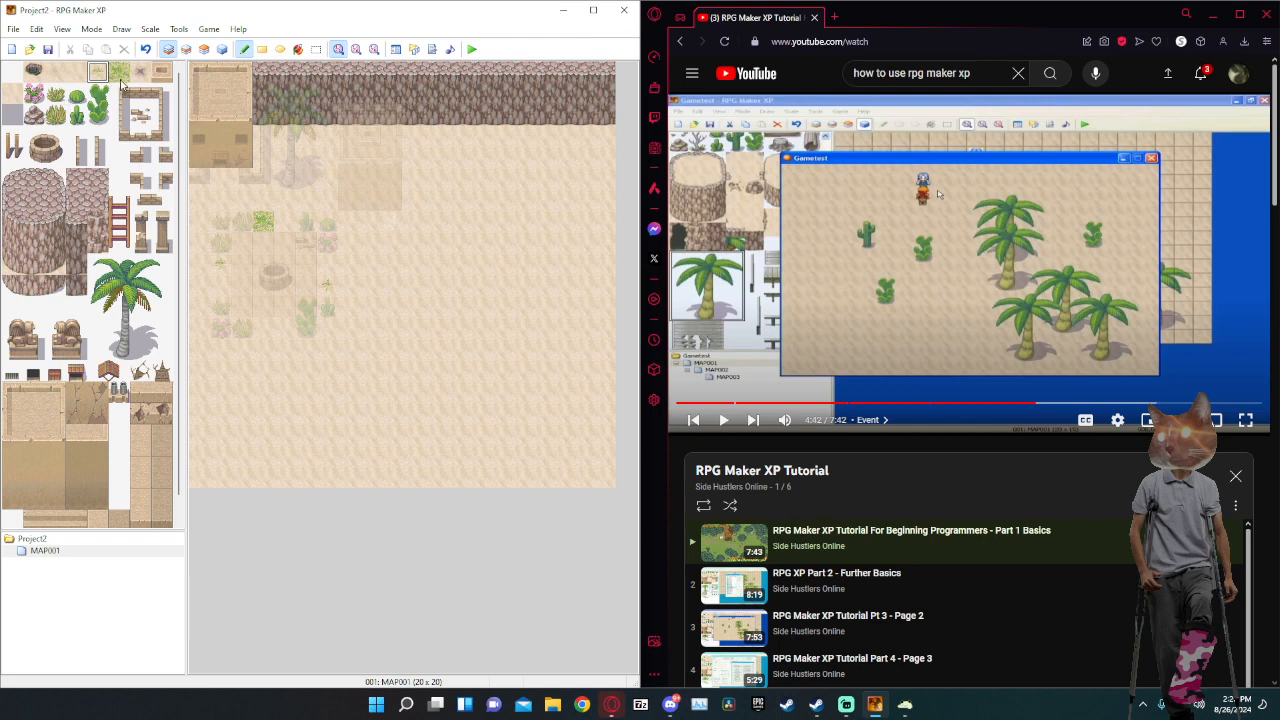
pyautogui.click(263, 328)
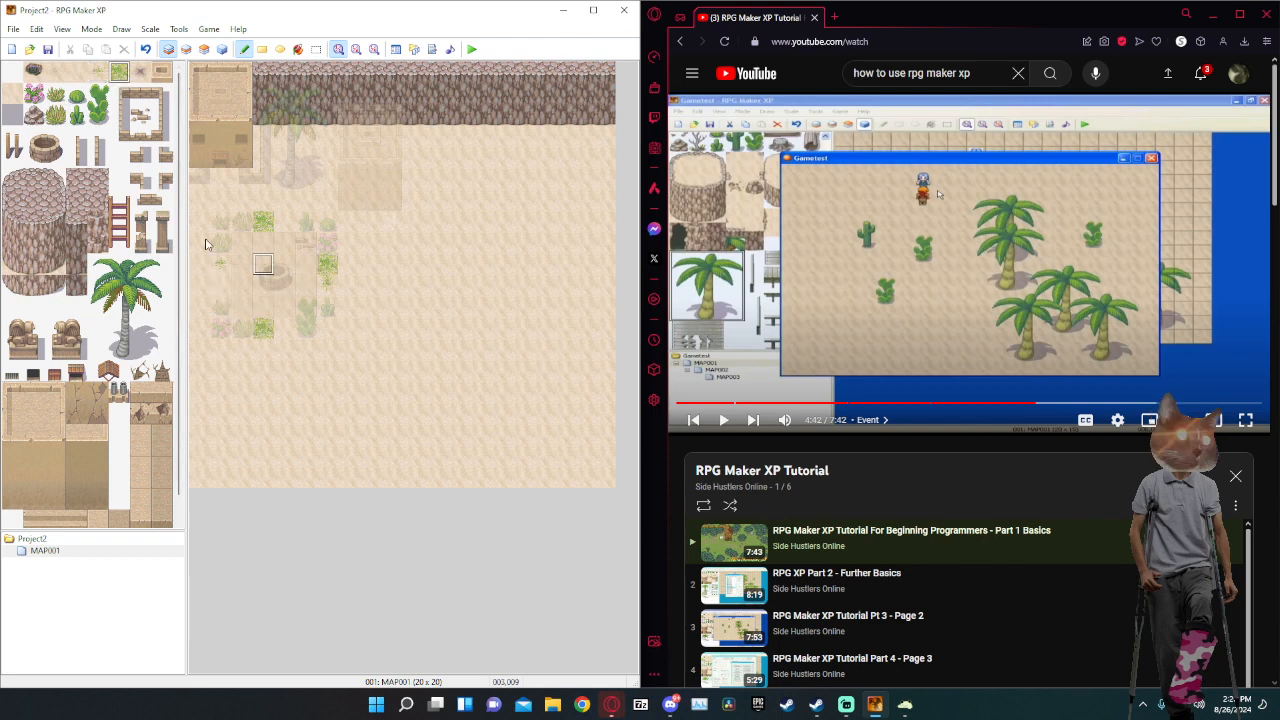
pyautogui.click(220, 285)
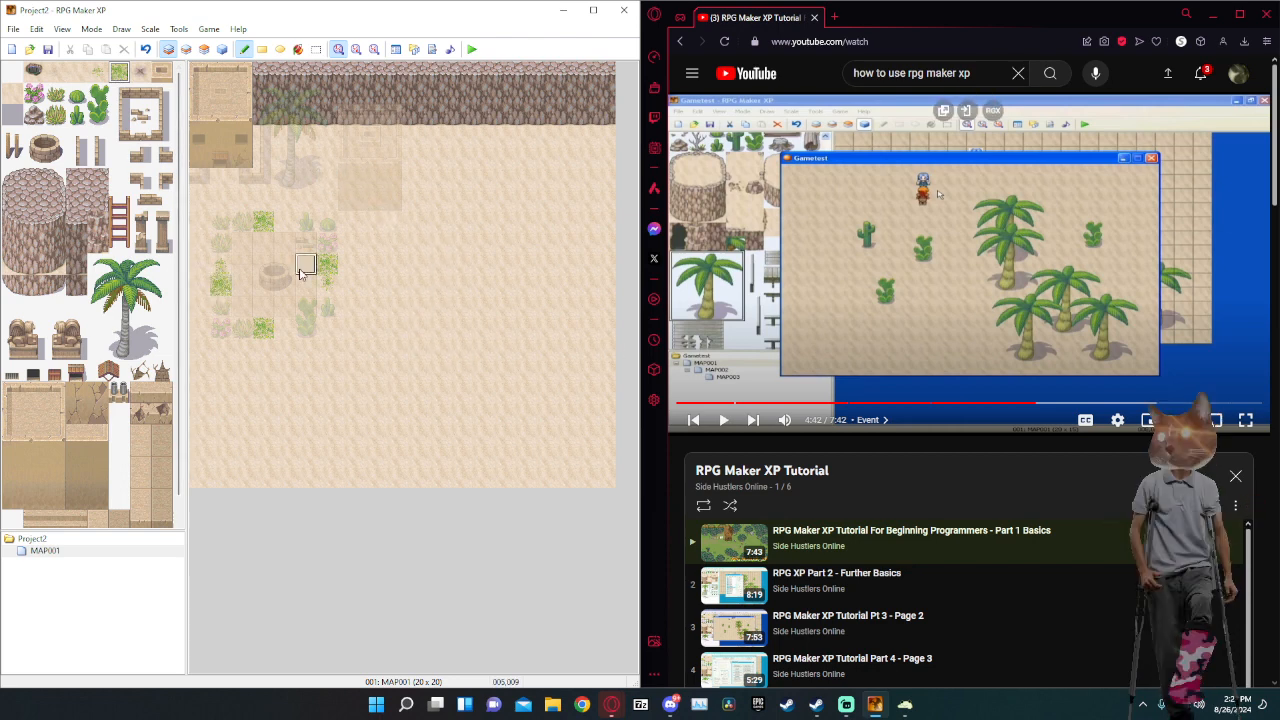
pyautogui.click(97, 72)
pyautogui.click(283, 328)
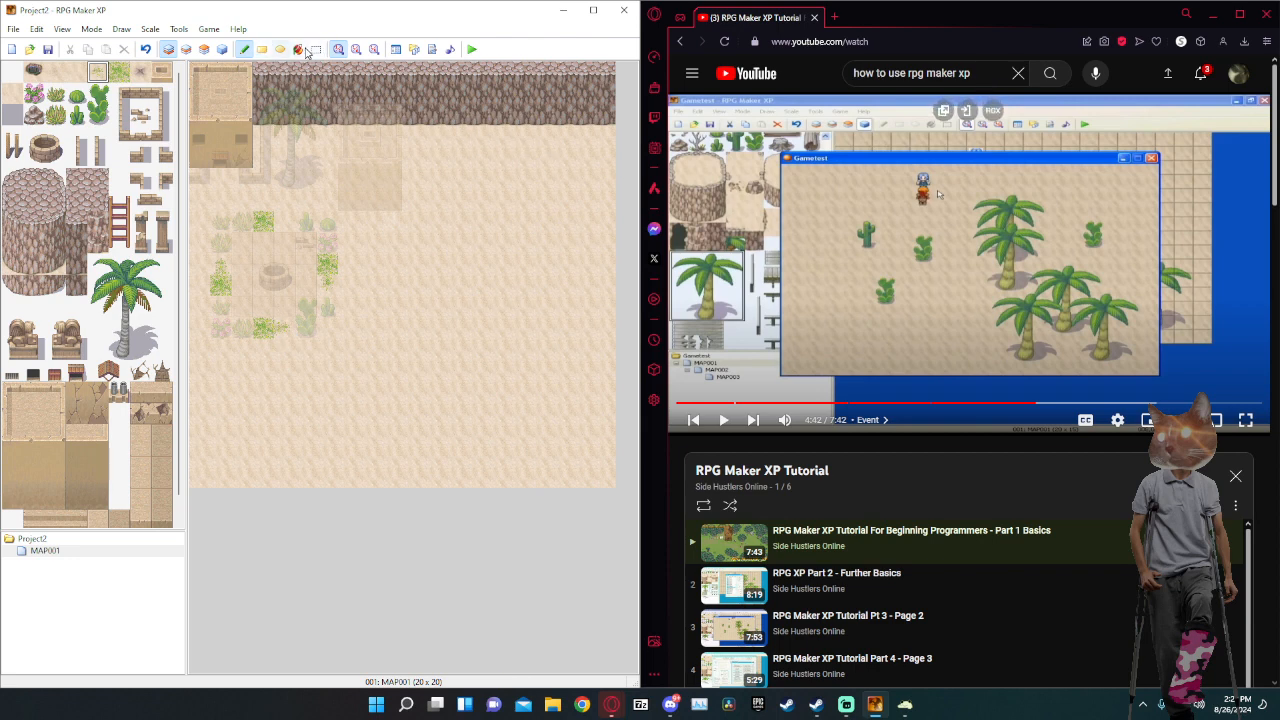
# Try a doorway tile on layer 2 at the base of the new building's front wall, in the middle.
pyautogui.click(222, 49)
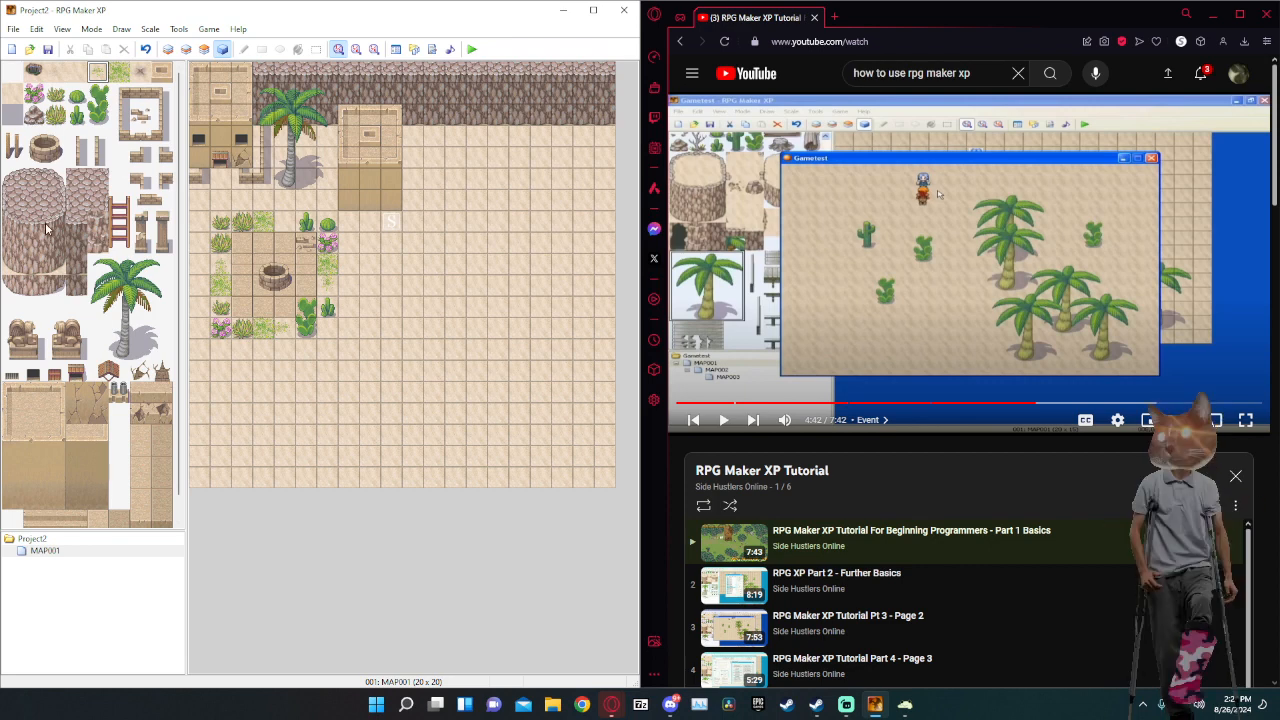
pyautogui.click(75, 371)
pyautogui.click(184, 50)
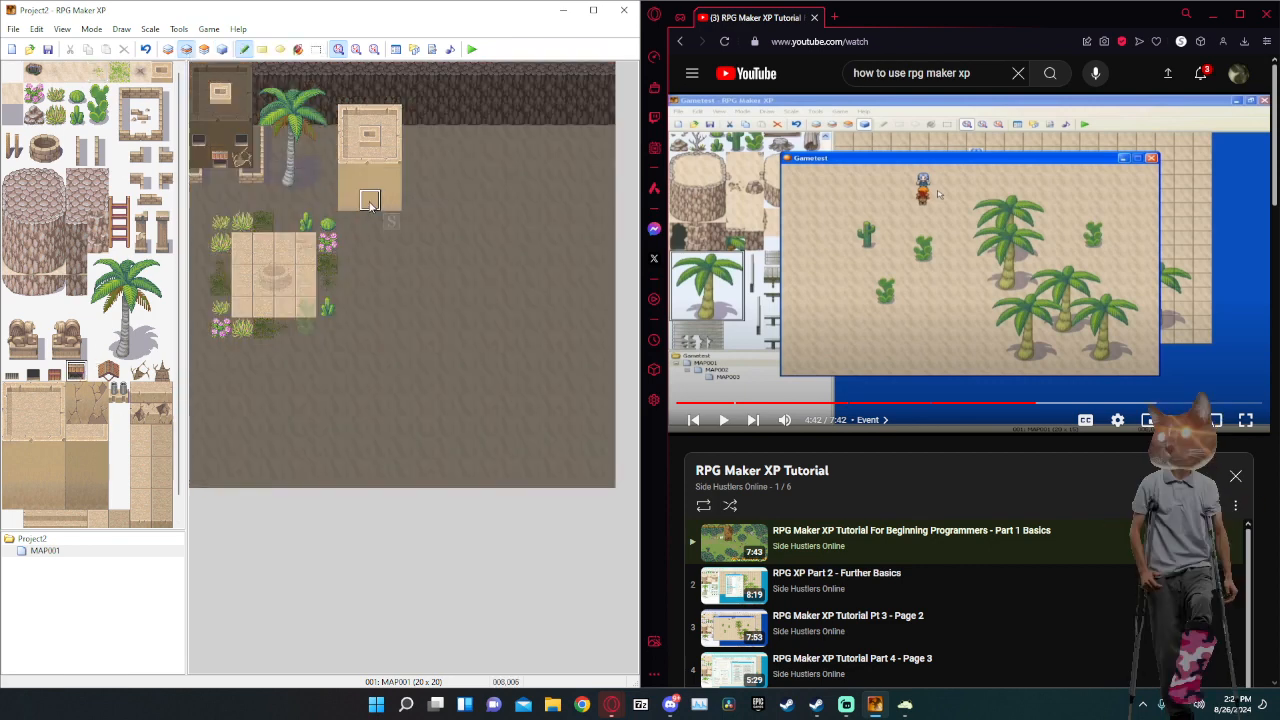
pyautogui.click(370, 200)
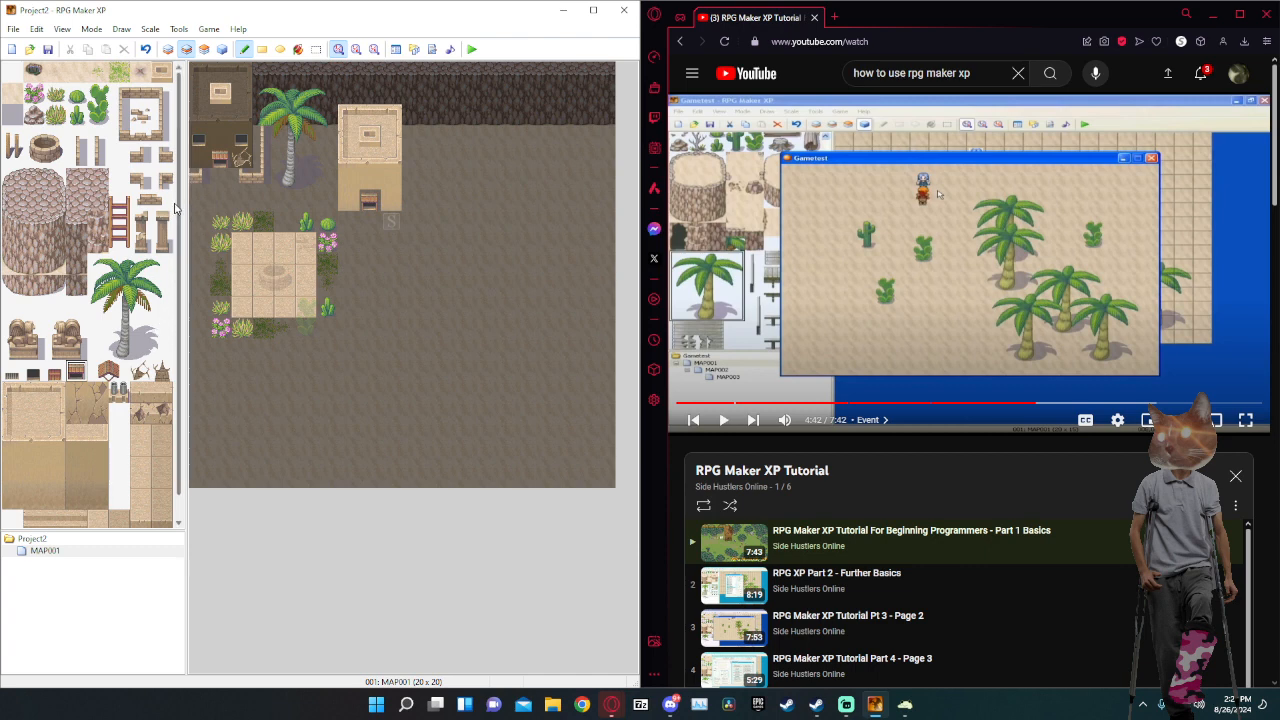
# Try a cracked wall piece on the west side and a red-awning window on the east side of the new building's front.
pyautogui.click(78, 412)
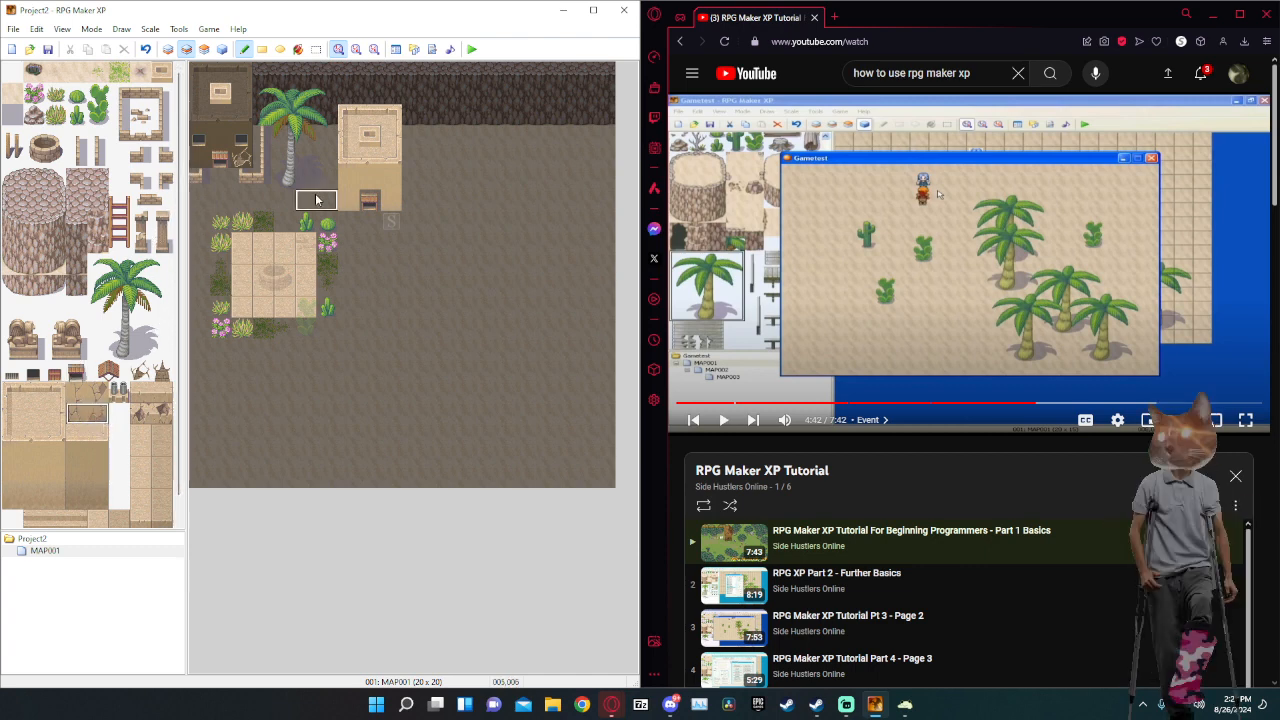
pyautogui.moveTo(97, 412); pyautogui.dragTo(100, 402)
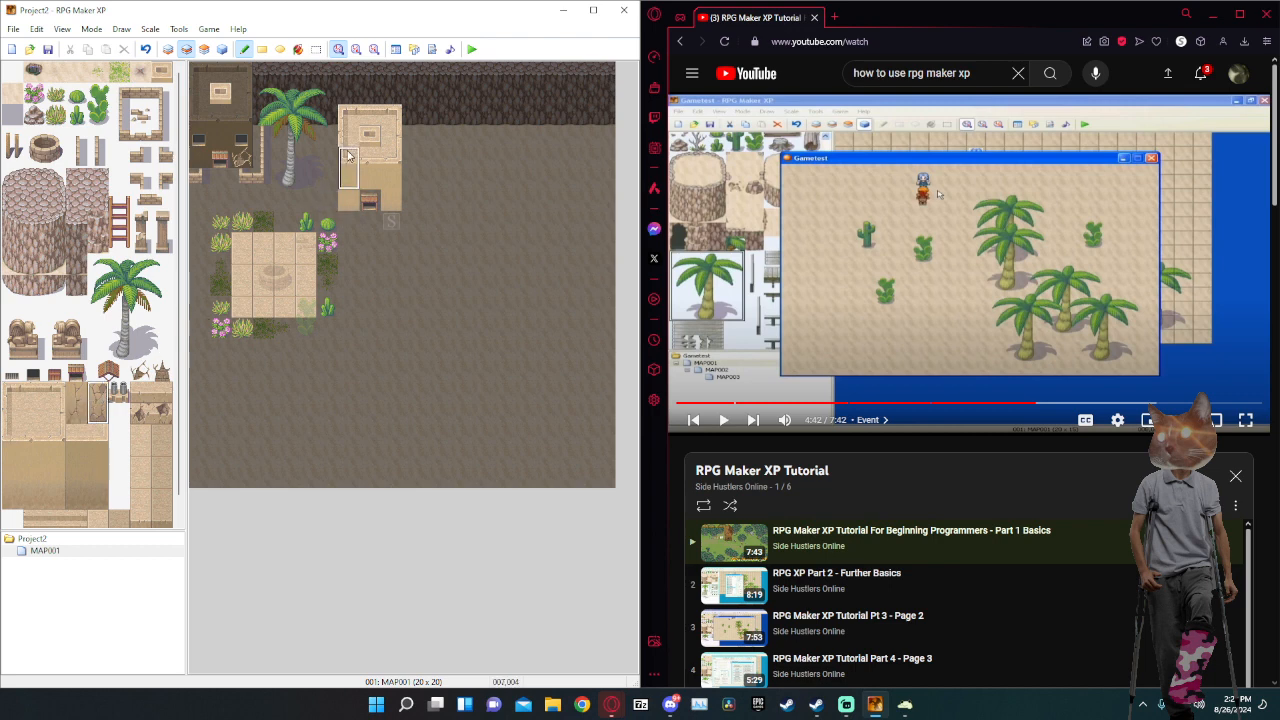
pyautogui.click(348, 180)
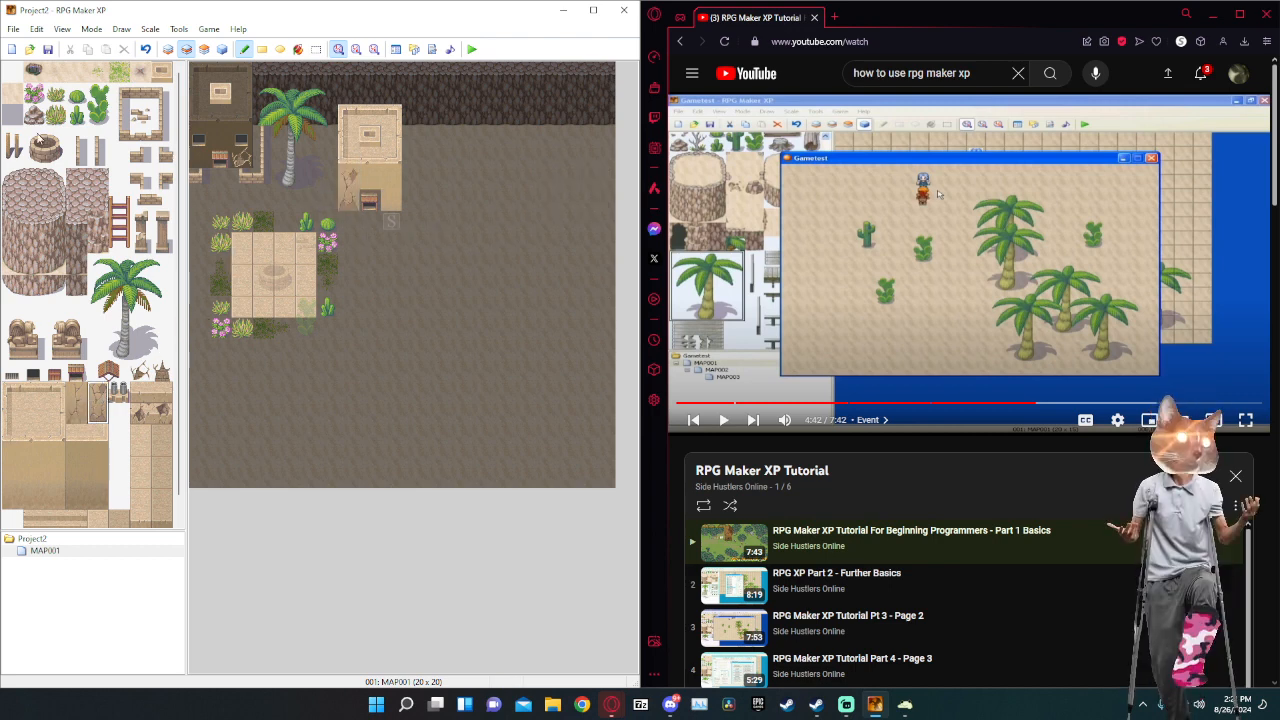
pyautogui.click(33, 375)
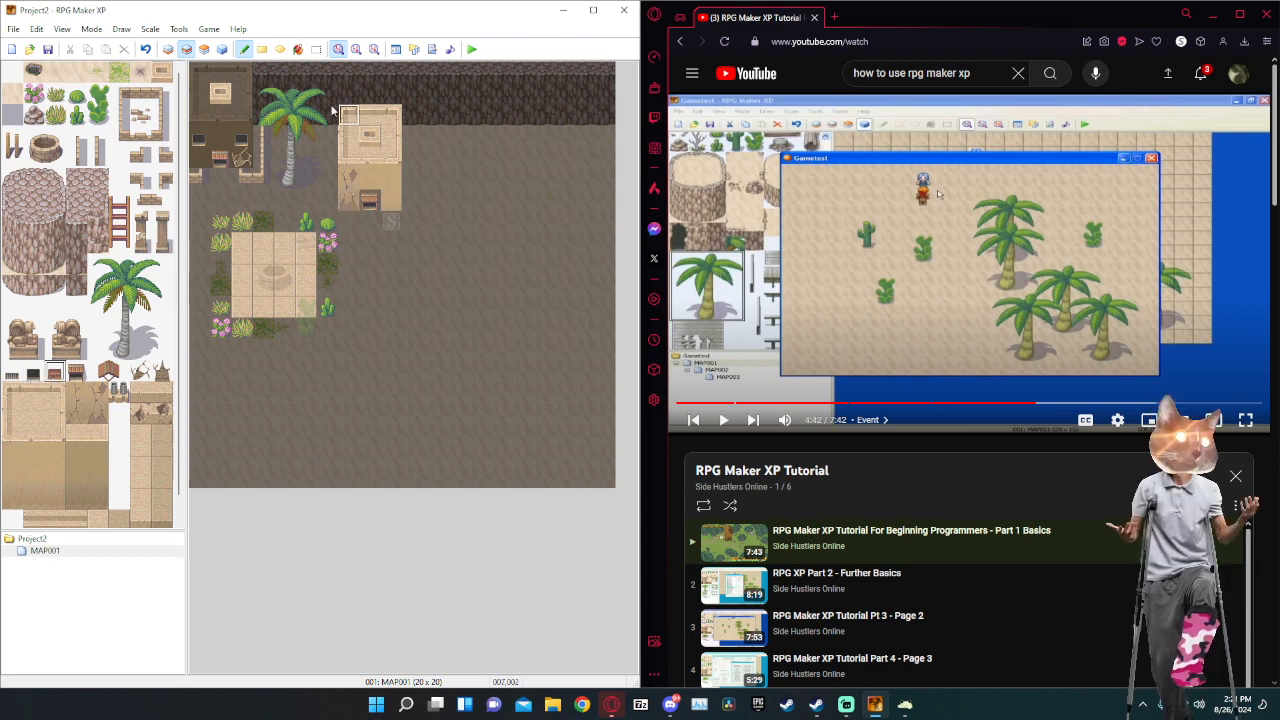
pyautogui.click(390, 188)
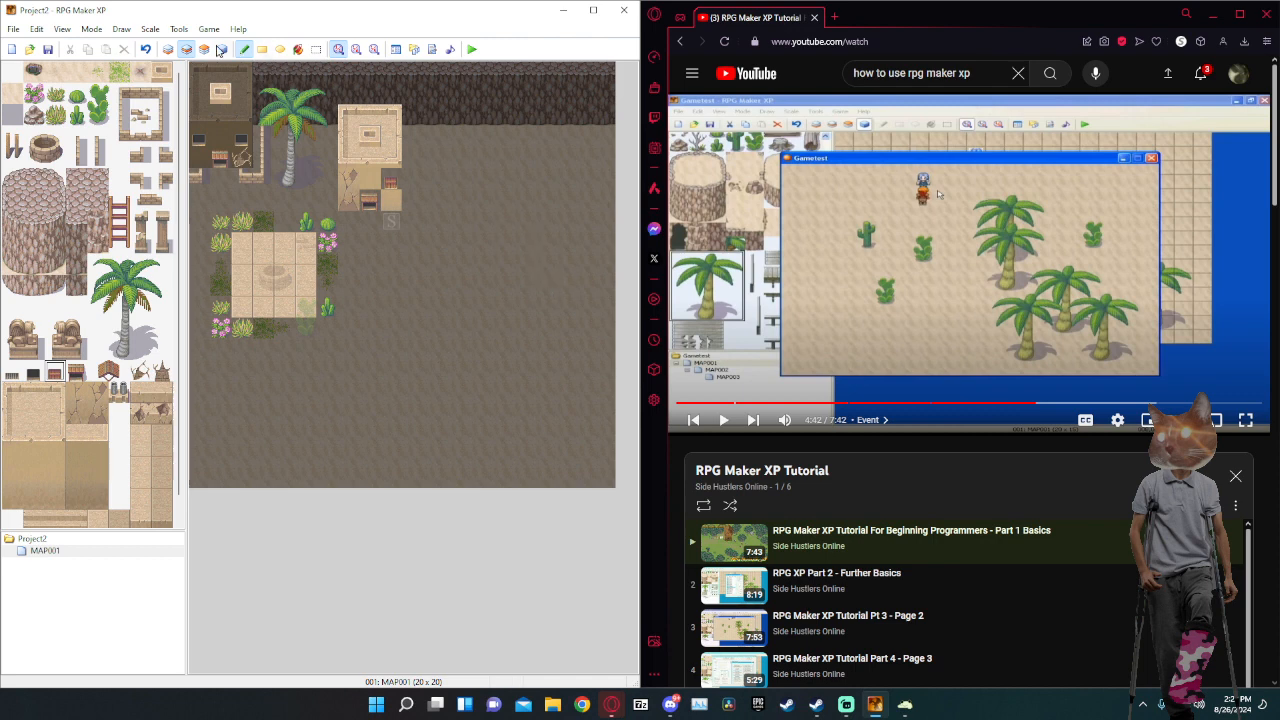
# Try covering the new building with plain sand tiles on layer 2, and undo this along with the grass around the plaza.
pyautogui.click(221, 49)
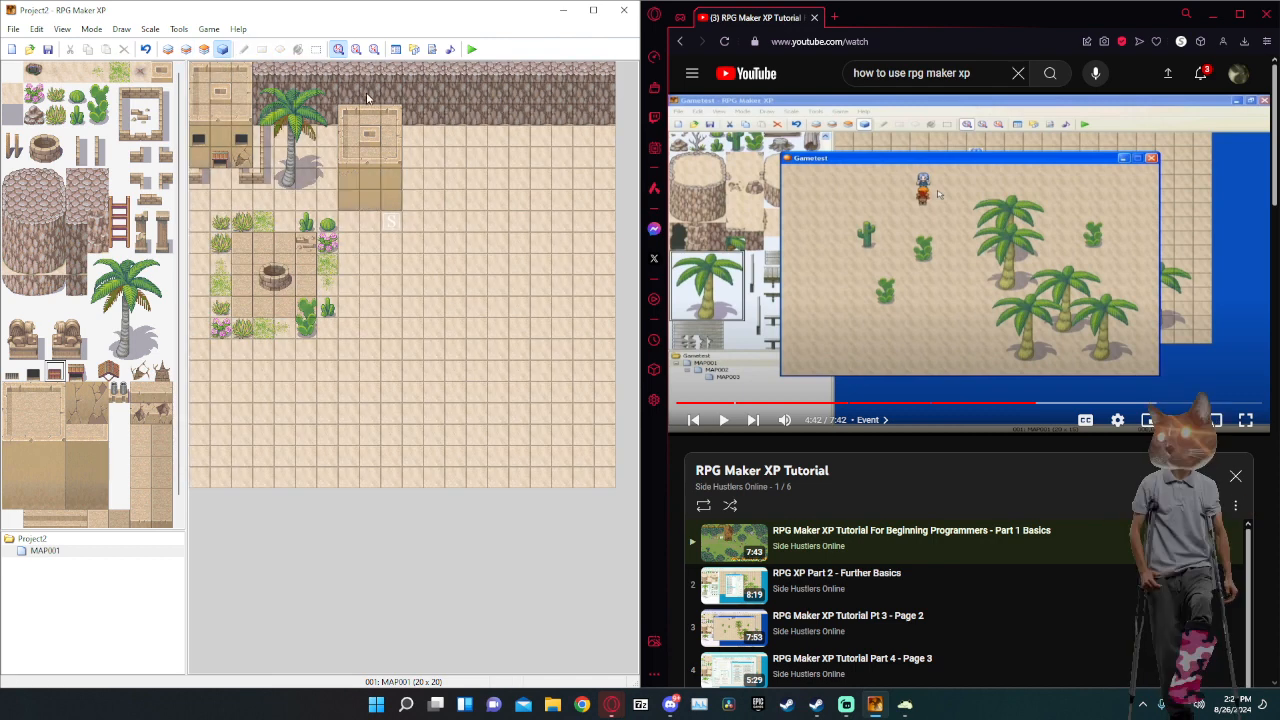
pyautogui.click(187, 50)
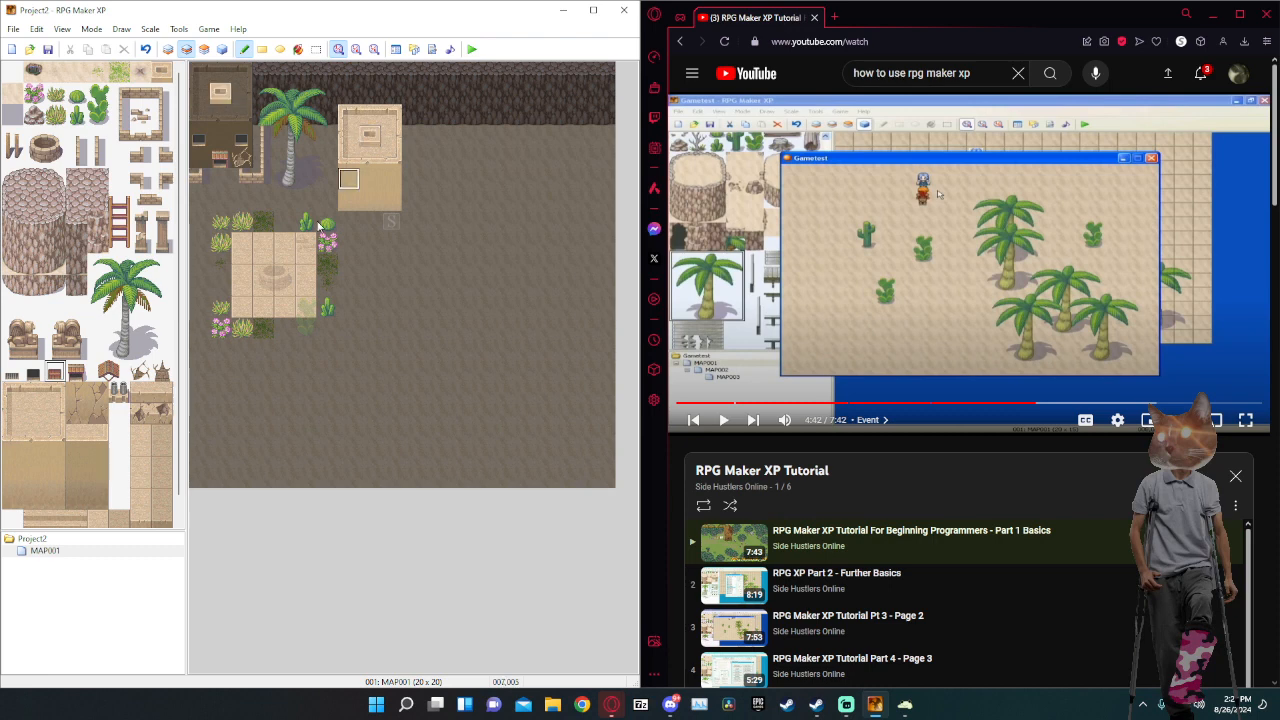
pyautogui.click(12, 93)
pyautogui.moveTo(350, 147)
pyautogui.mouseDown()
pyautogui.moveTo(328, 137)
pyautogui.moveTo(394, 162)
pyautogui.moveTo(394, 188)
pyautogui.moveTo(370, 202)
pyautogui.moveTo(350, 200)
pyautogui.moveTo(355, 175)
pyautogui.moveTo(390, 175)
pyautogui.moveTo(390, 143)
pyautogui.mouseUp()
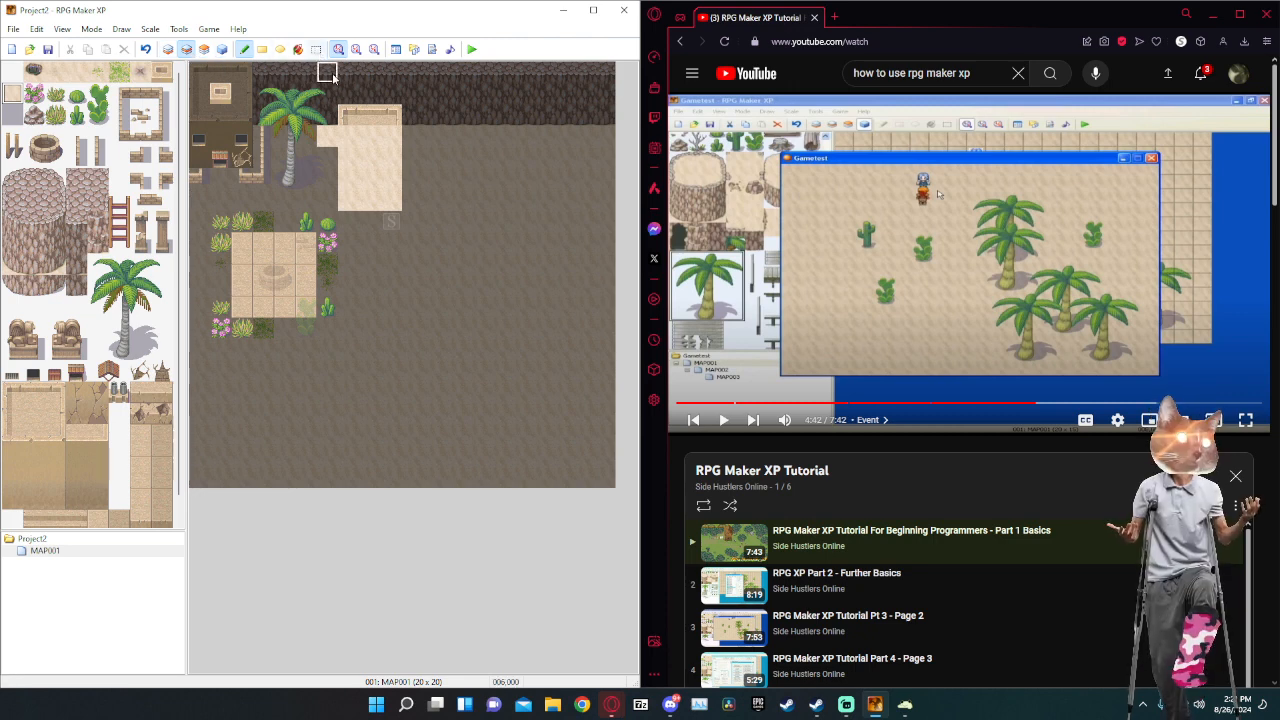
pyautogui.hotkey('ctrl', 'z')
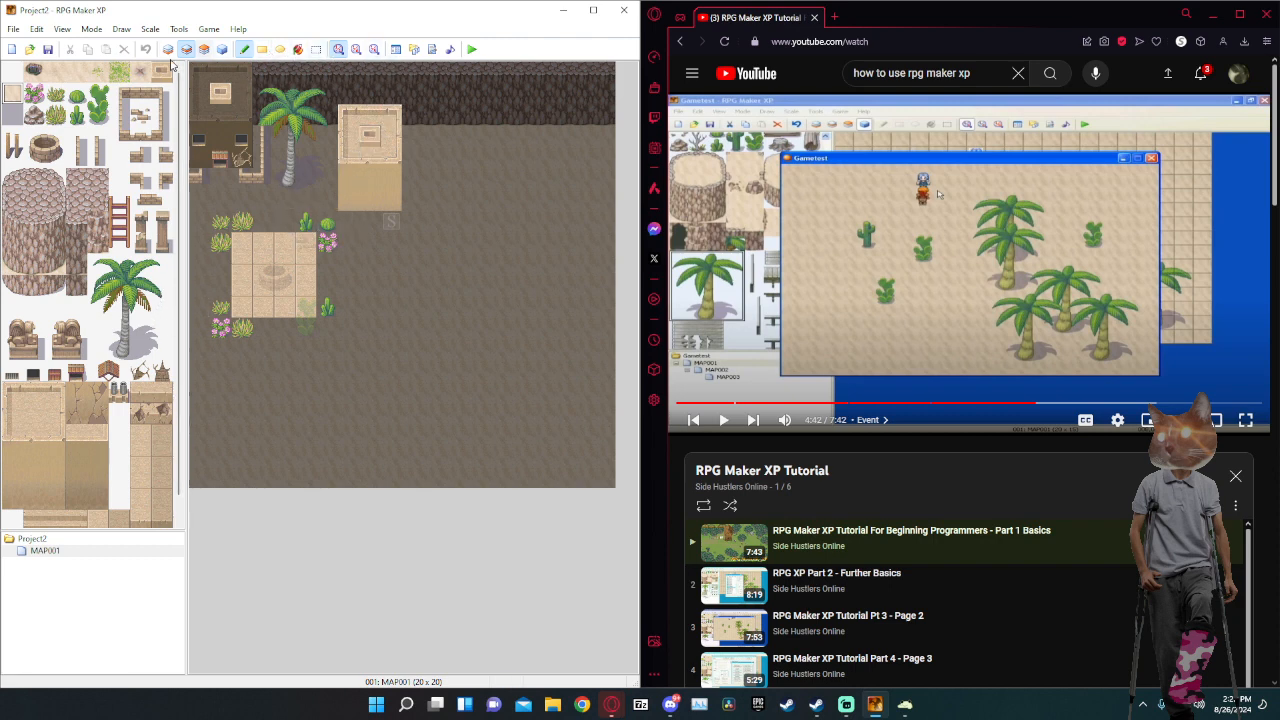
# Erase the whole new building east of the palm tree from layer 2 with the empty tile.
pyautogui.click(15, 76)
pyautogui.moveTo(349, 160)
pyautogui.mouseDown()
pyautogui.moveTo(398, 183)
pyautogui.moveTo(372, 197)
pyautogui.moveTo(417, 197)
pyautogui.moveTo(350, 114)
pyautogui.moveTo(395, 114)
pyautogui.mouseUp()
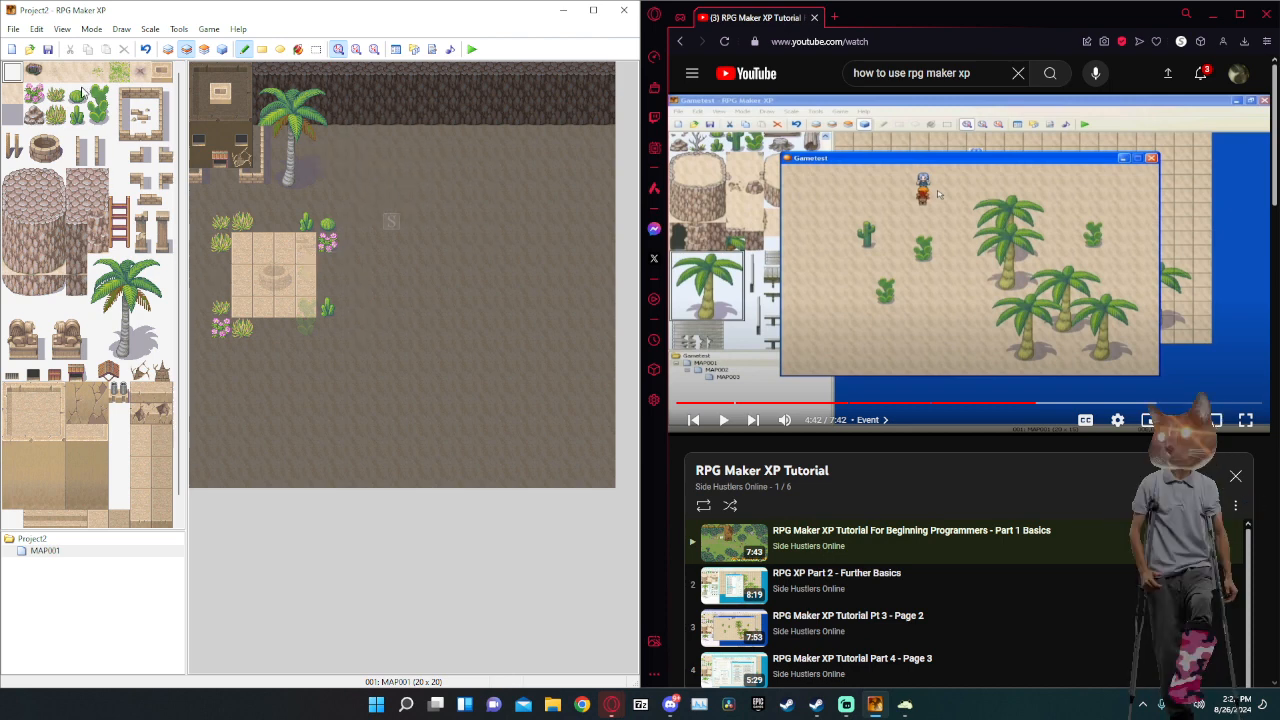
# Paint grass patches on layer 1 around the well plaza and place a rock pile on layer 2 at its south edge.
pyautogui.click(168, 49)
pyautogui.click(286, 228)
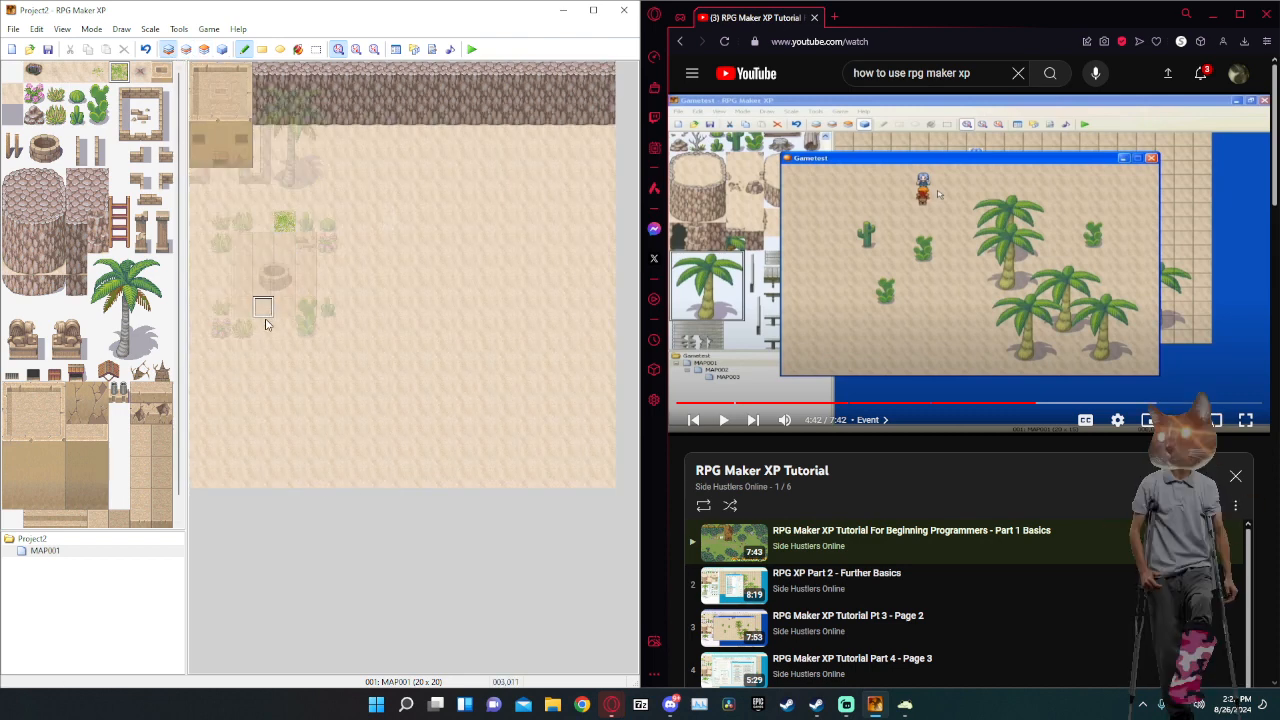
pyautogui.click(265, 325)
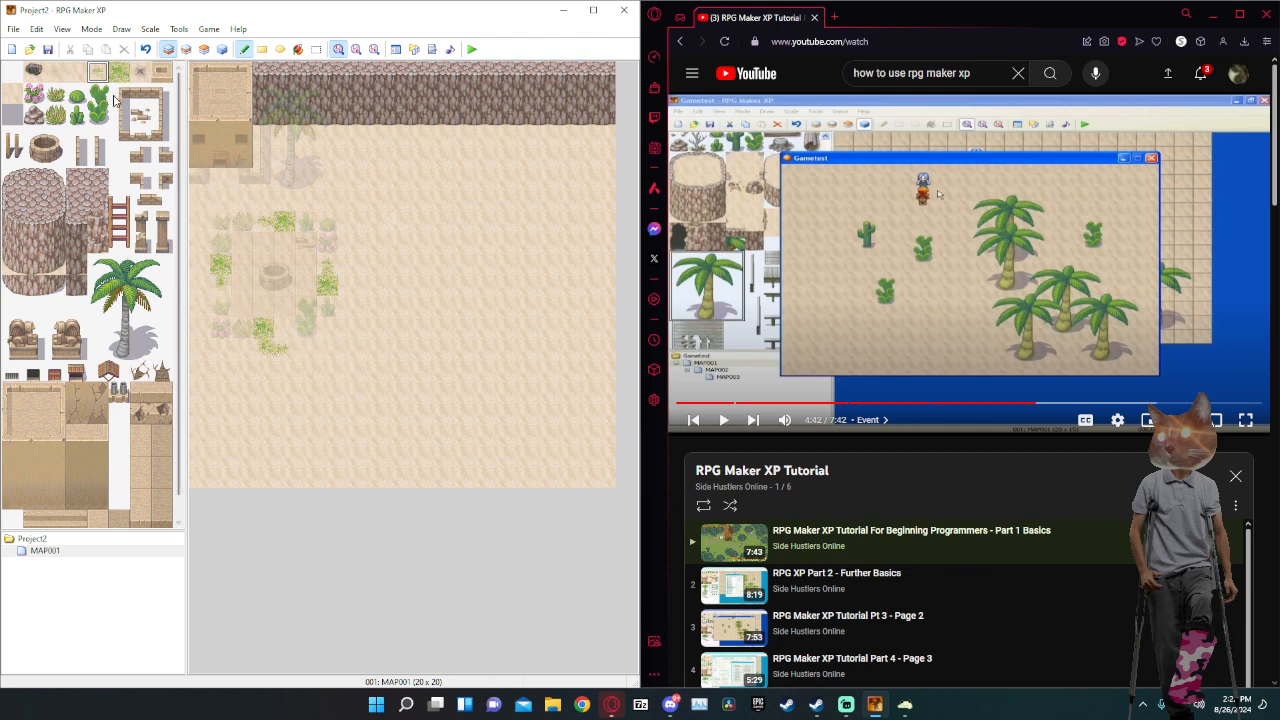
pyautogui.click(140, 73)
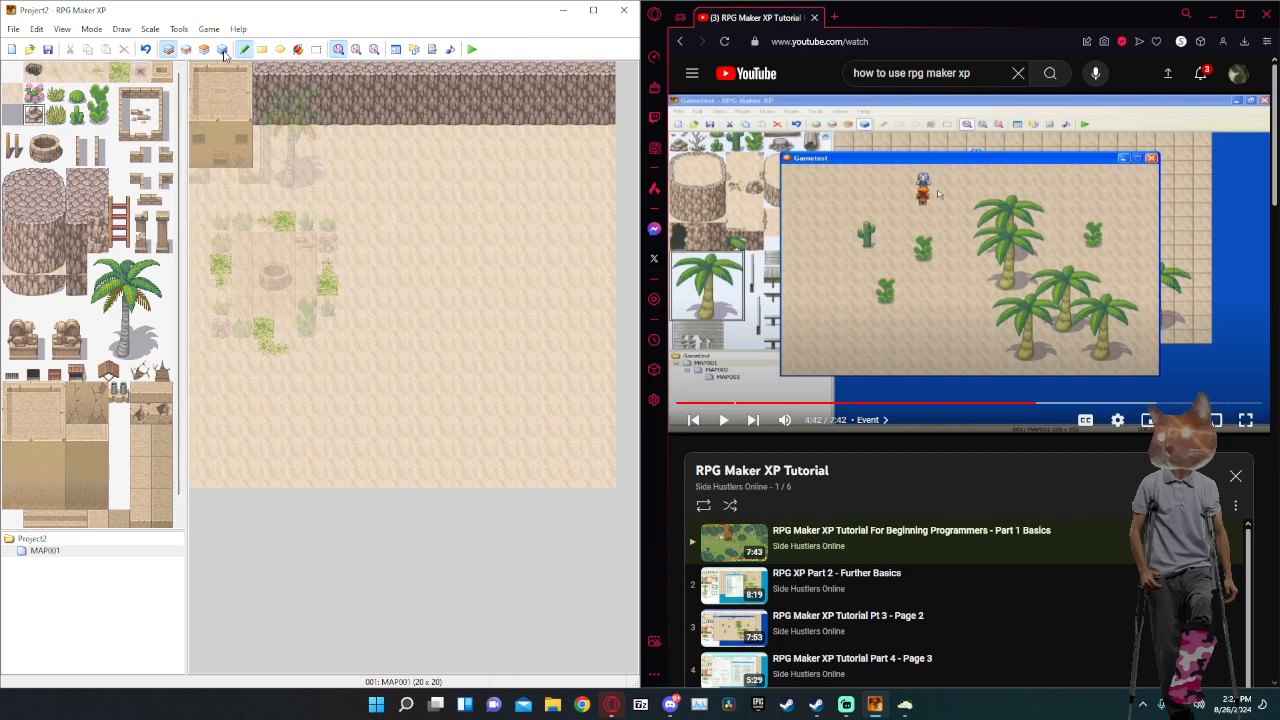
pyautogui.click(186, 49)
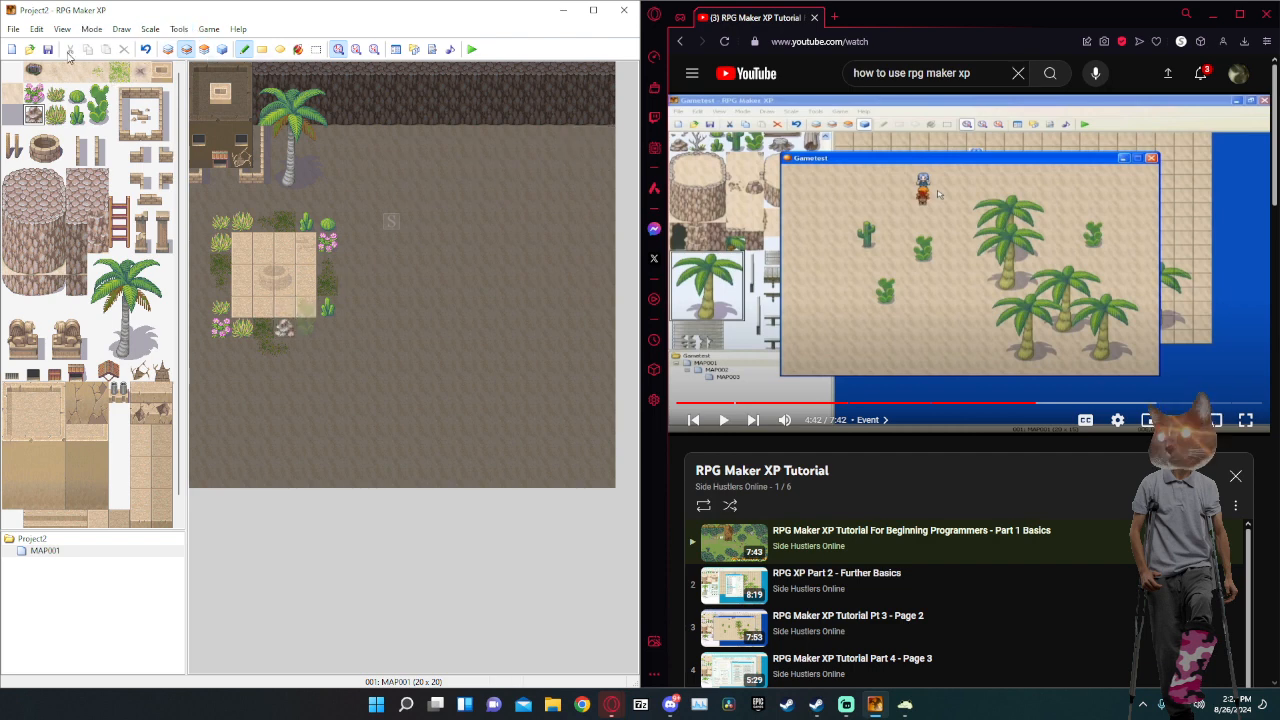
# Place the west part of a new building, two tiles wide and six high, on layer 1 against the cliff east of the palm.
pyautogui.click(168, 49)
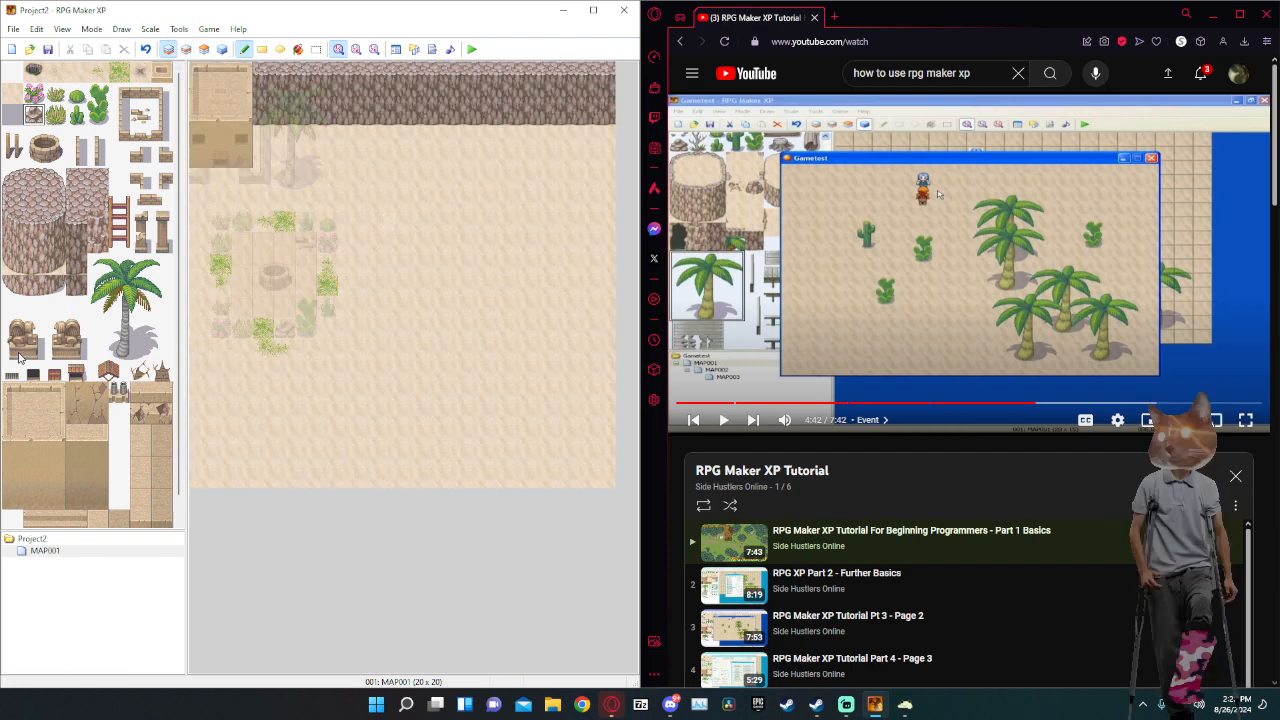
pyautogui.moveTo(8, 395)
pyautogui.mouseDown()
pyautogui.moveTo(50, 465)
pyautogui.moveTo(50, 495)
pyautogui.mouseUp()
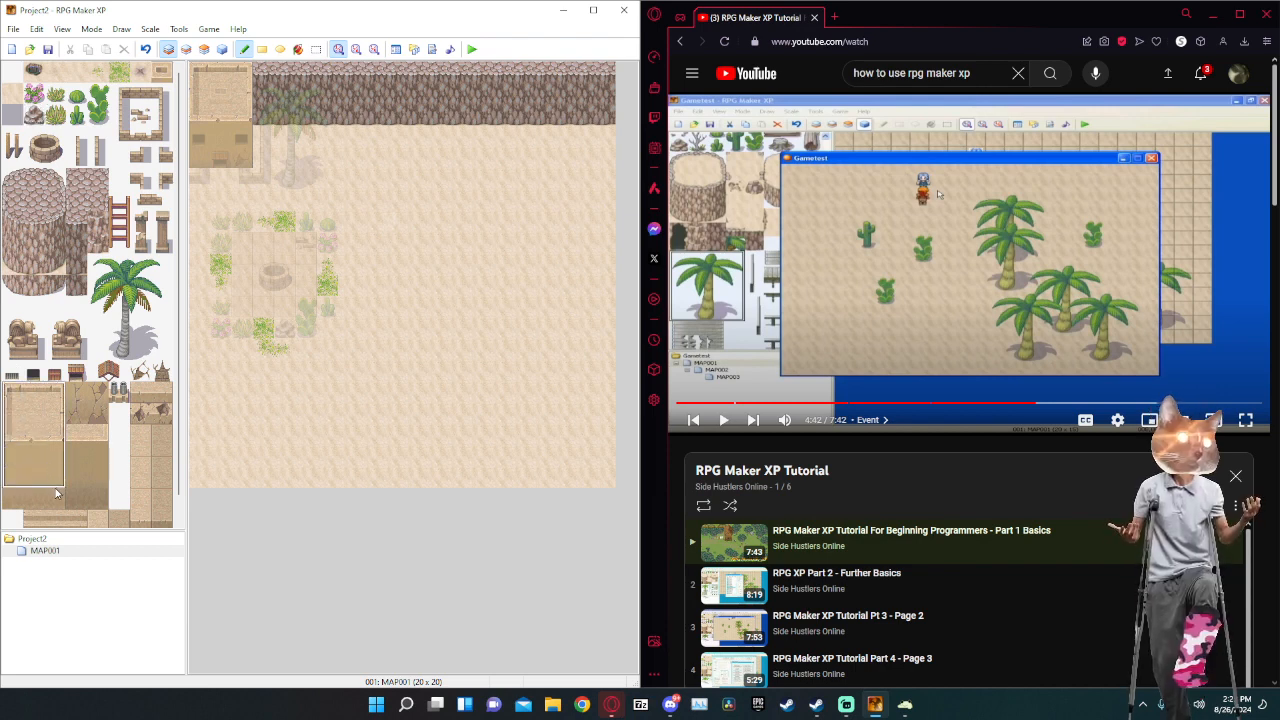
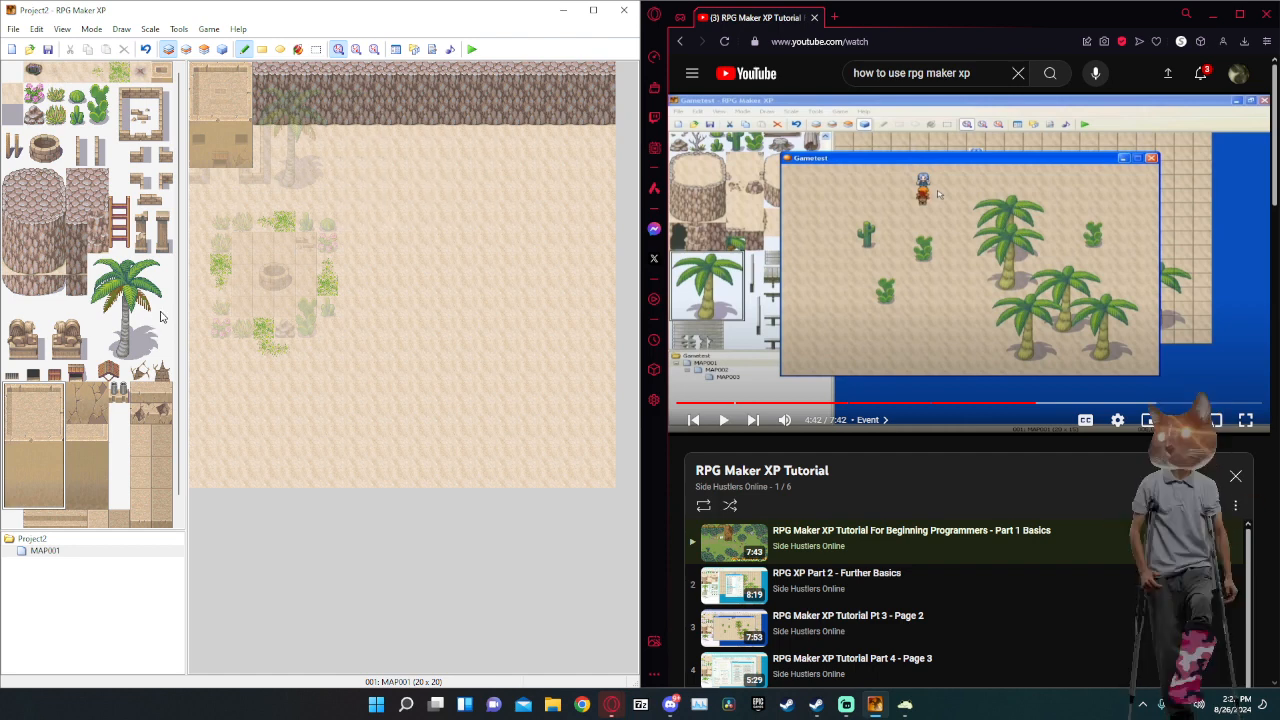
pyautogui.moveTo(8, 392); pyautogui.dragTo(38, 502)
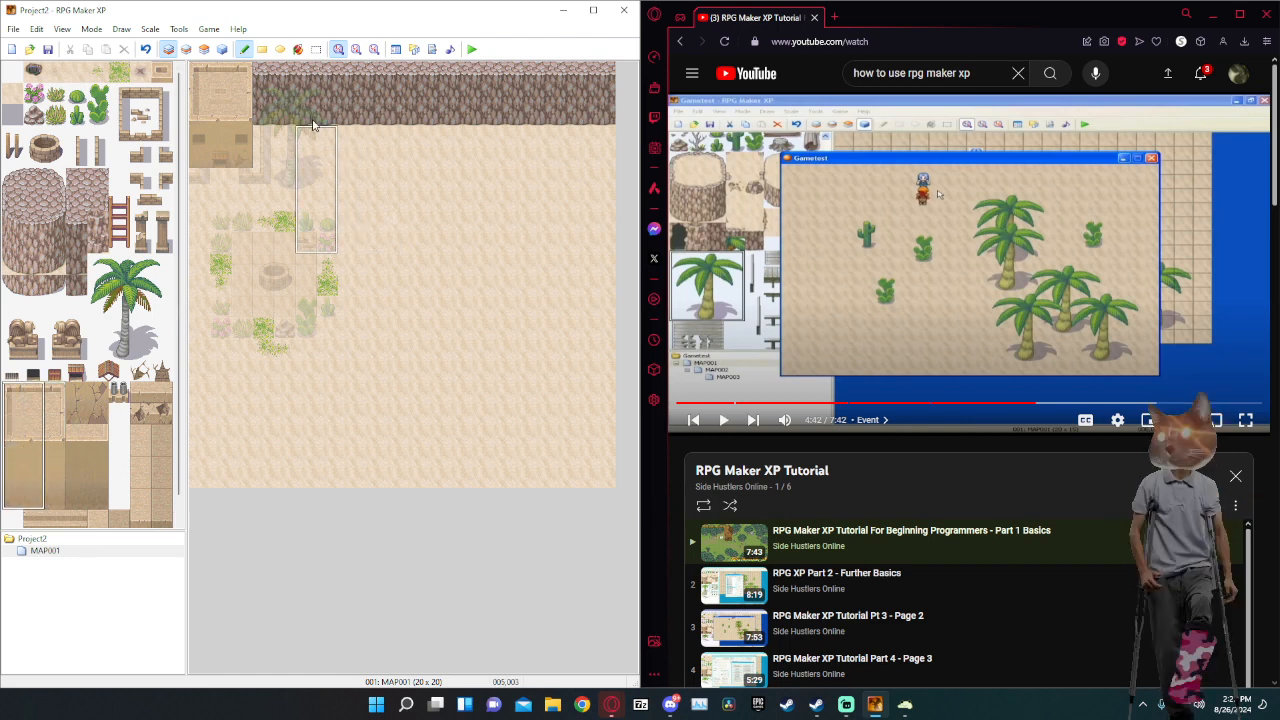
pyautogui.click(352, 100)
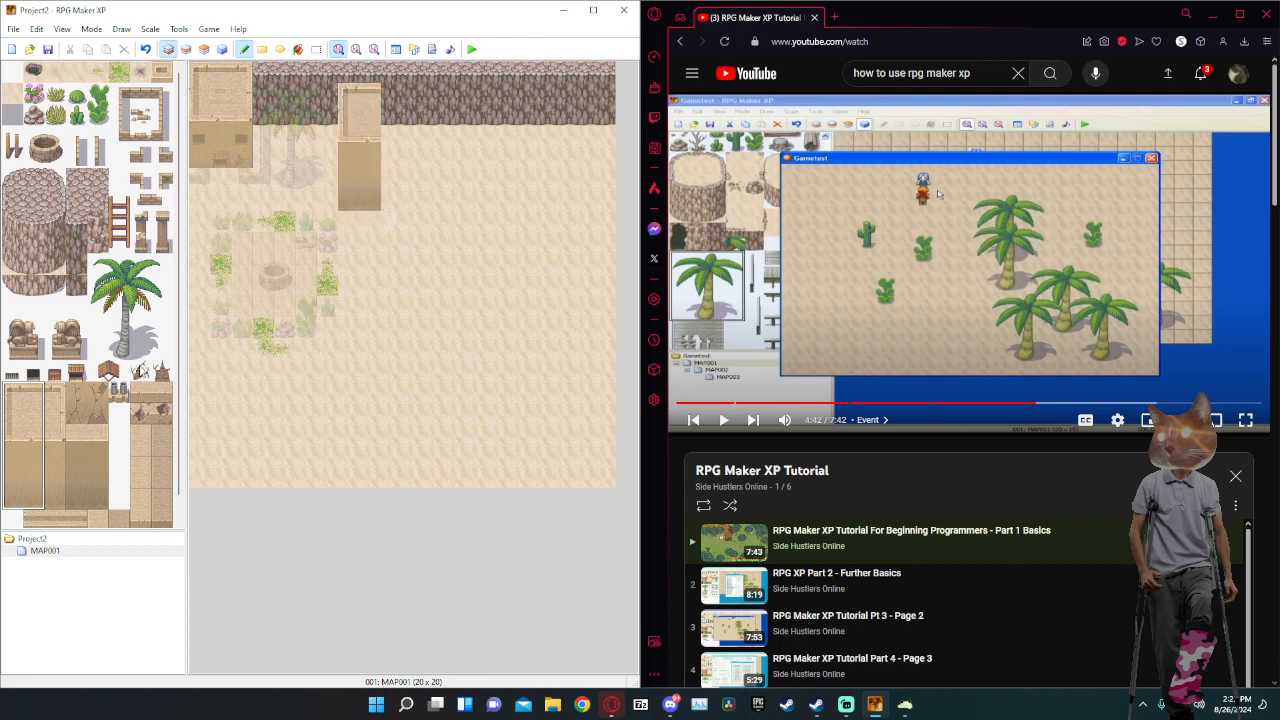
# Widen the new building on layer 1 to five tiles with two middle wall columns and the east edge column.
pyautogui.moveTo(32, 400); pyautogui.dragTo(34, 453)
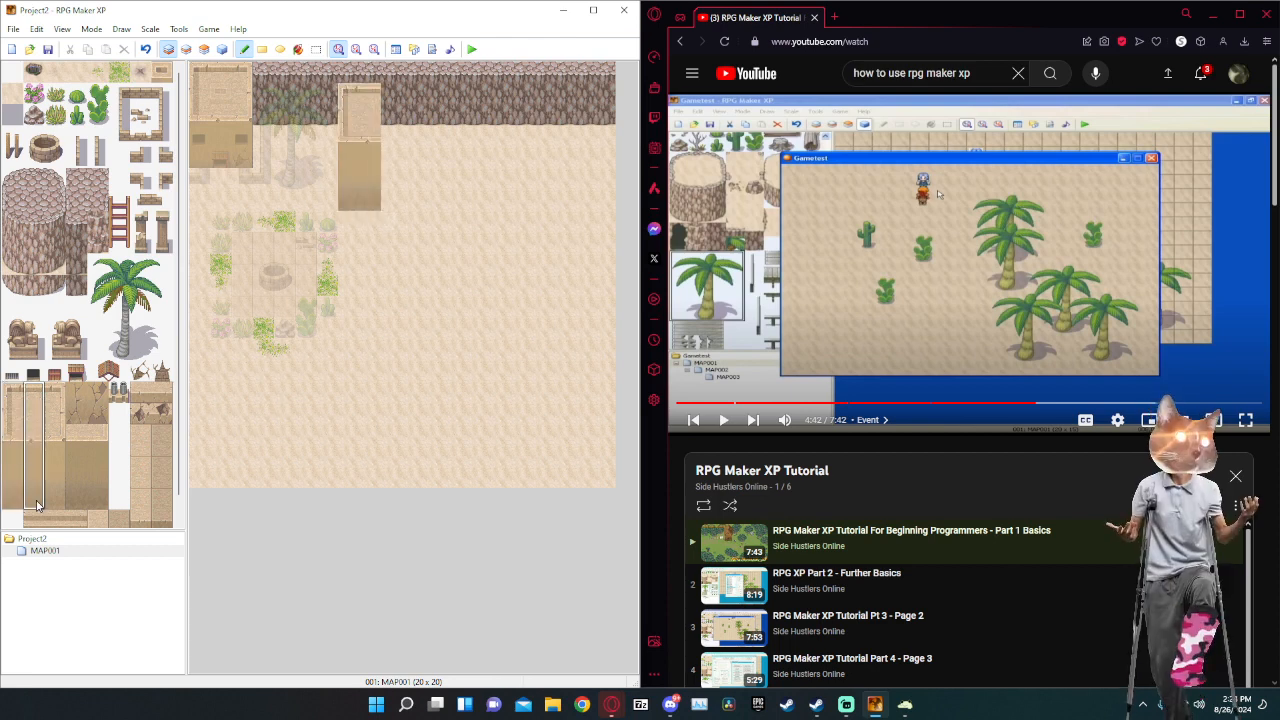
pyautogui.click(397, 100)
pyautogui.click(414, 100)
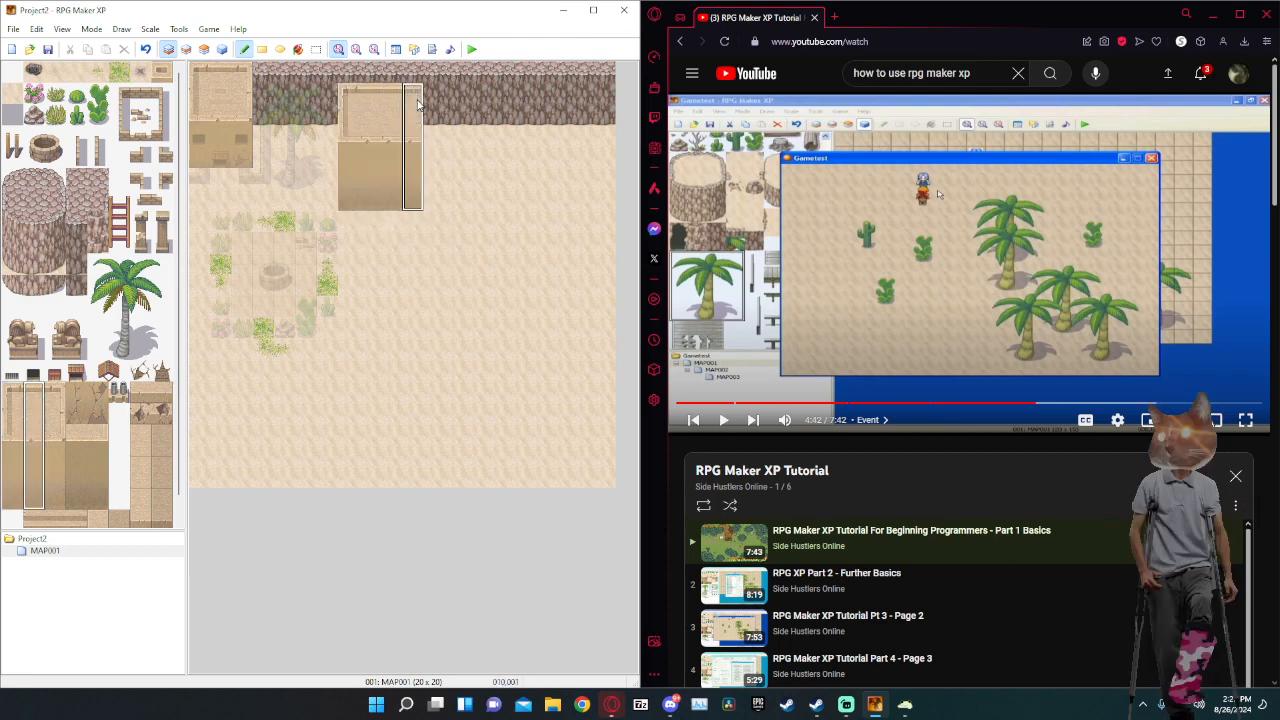
pyautogui.click(69, 412)
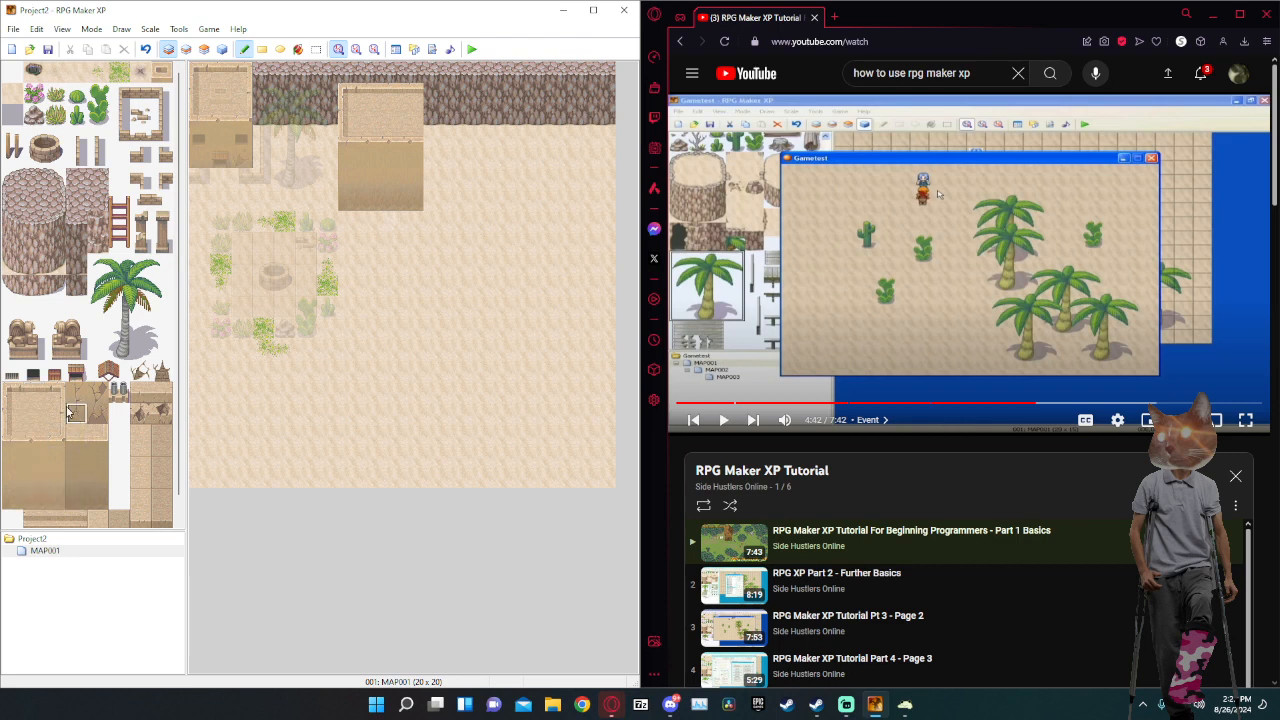
pyautogui.moveTo(54, 396); pyautogui.dragTo(53, 496)
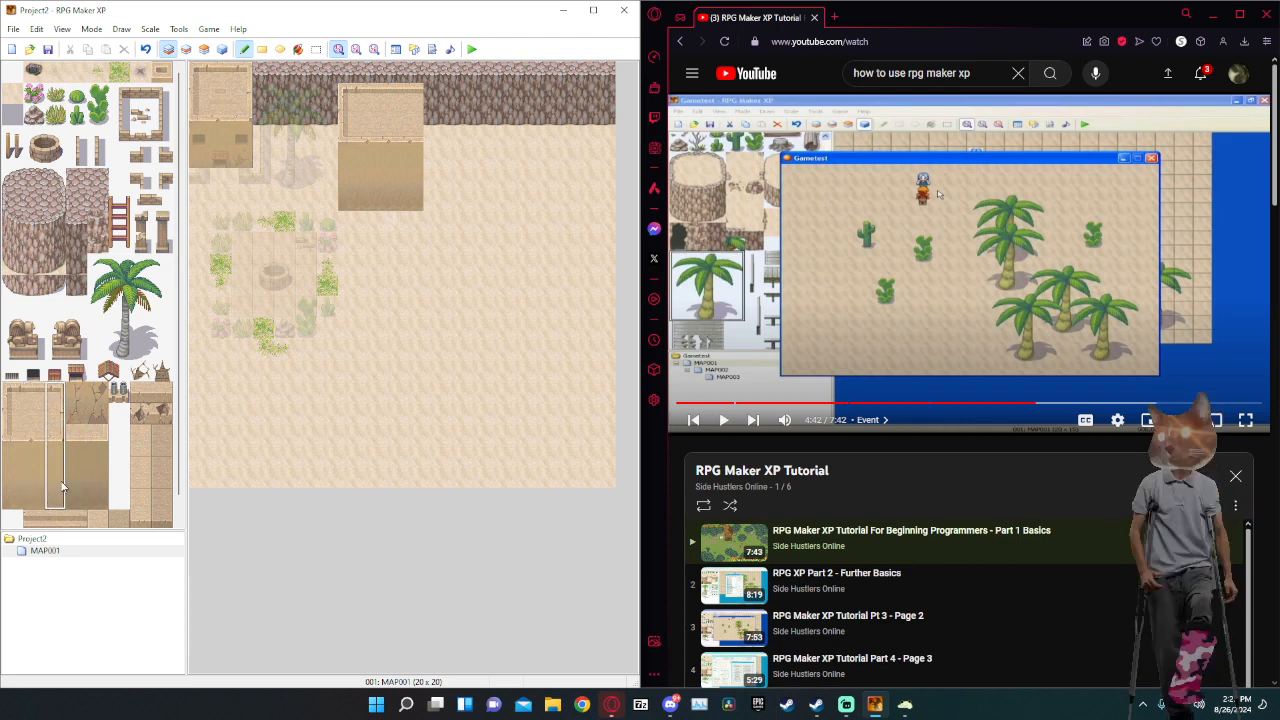
pyautogui.click(427, 113)
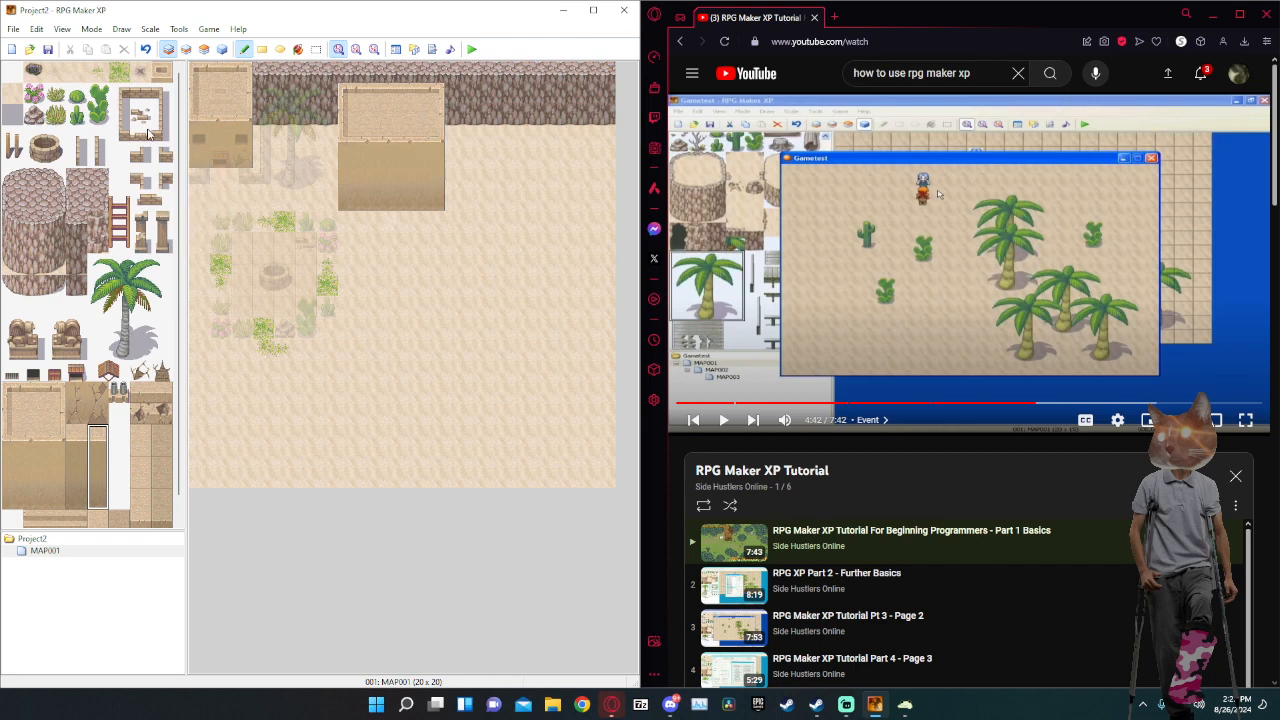
# Place a two-tile-high cracked wall piece on layer 1 at the west end of the new building's front wall.
pyautogui.click(95, 393)
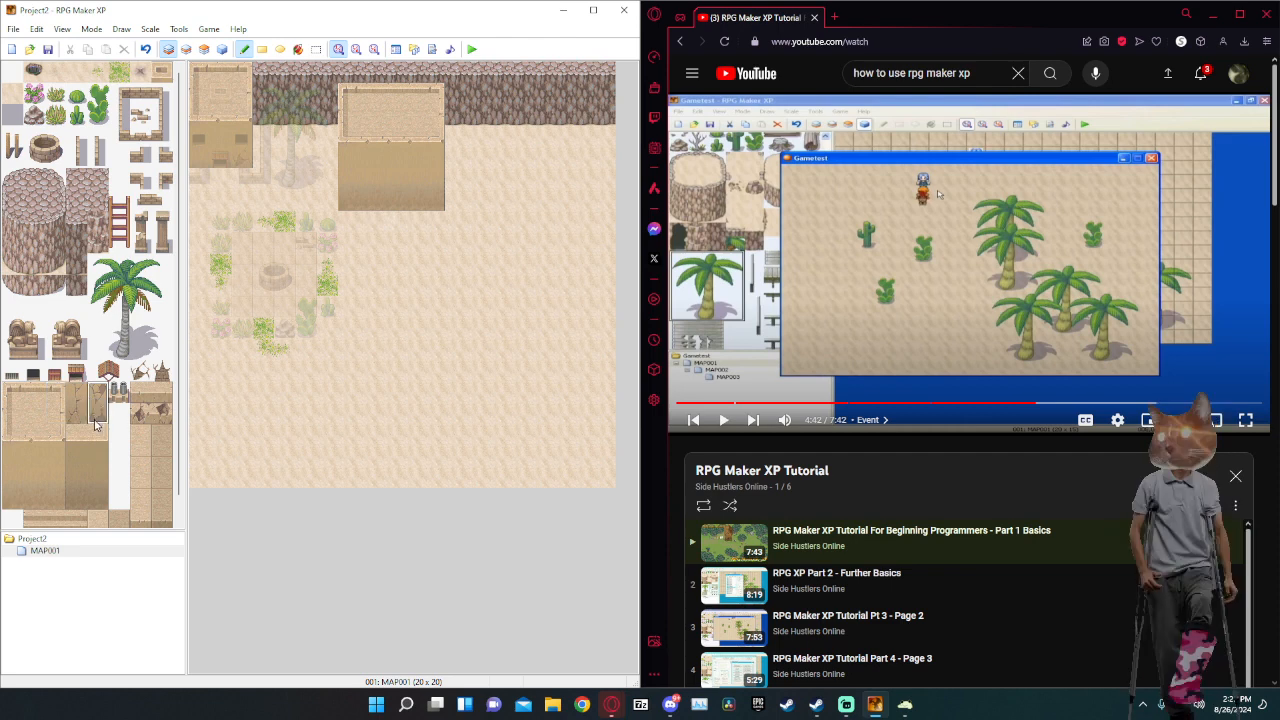
pyautogui.click(349, 182)
pyautogui.moveTo(143, 416); pyautogui.dragTo(164, 418)
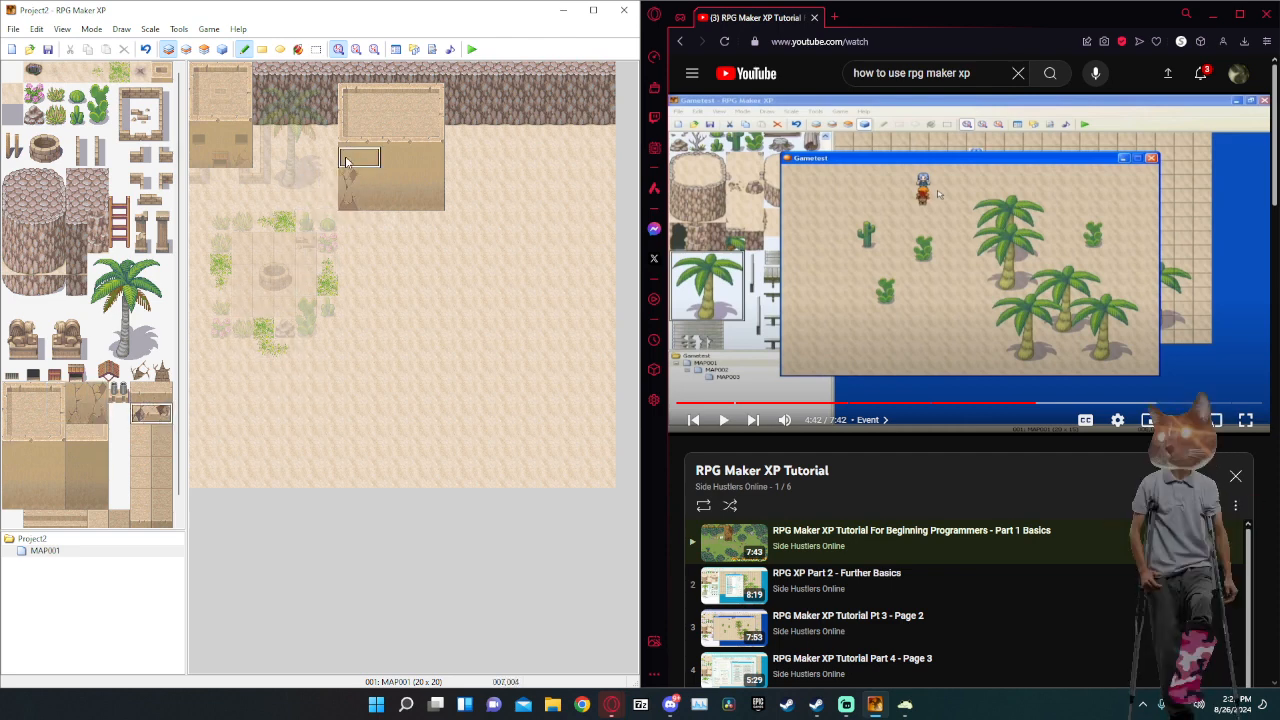
pyautogui.click(348, 152)
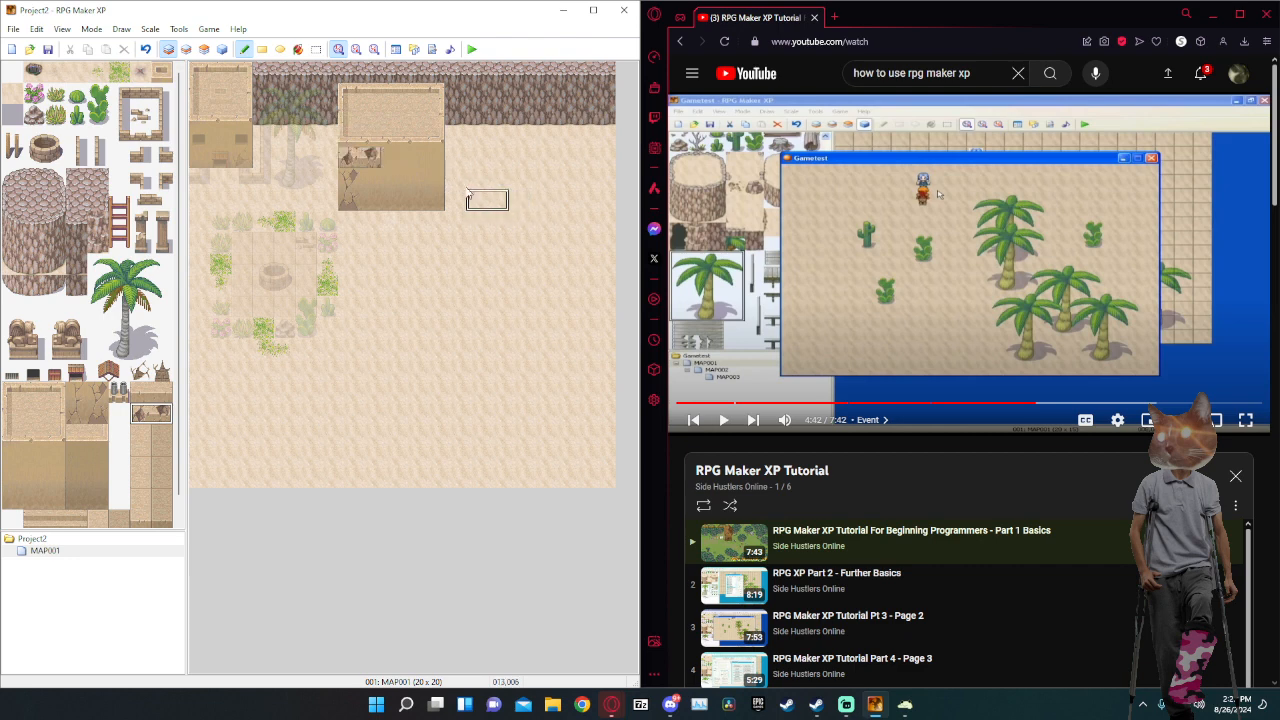
pyautogui.hotkey('ctrl', 'z')
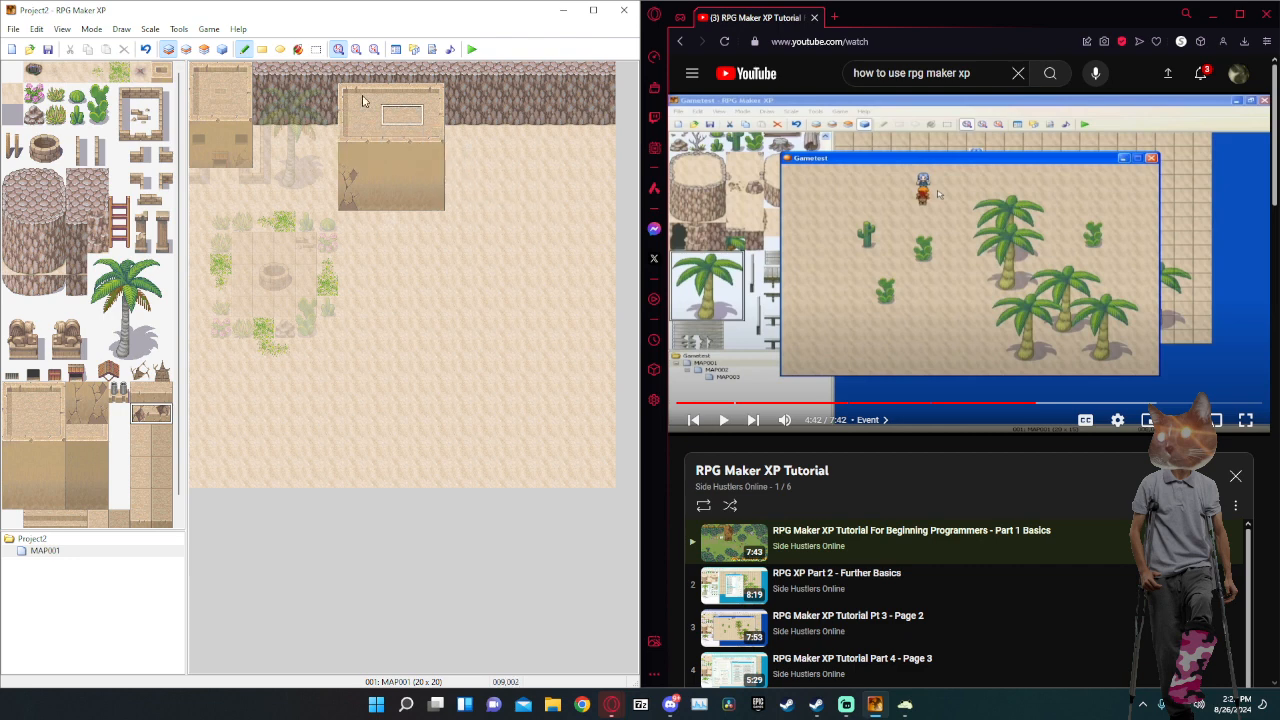
# Place an awning doorway at the foot of the building's front wall and two awning windows diagonally above it on layer 2.
pyautogui.click(186, 49)
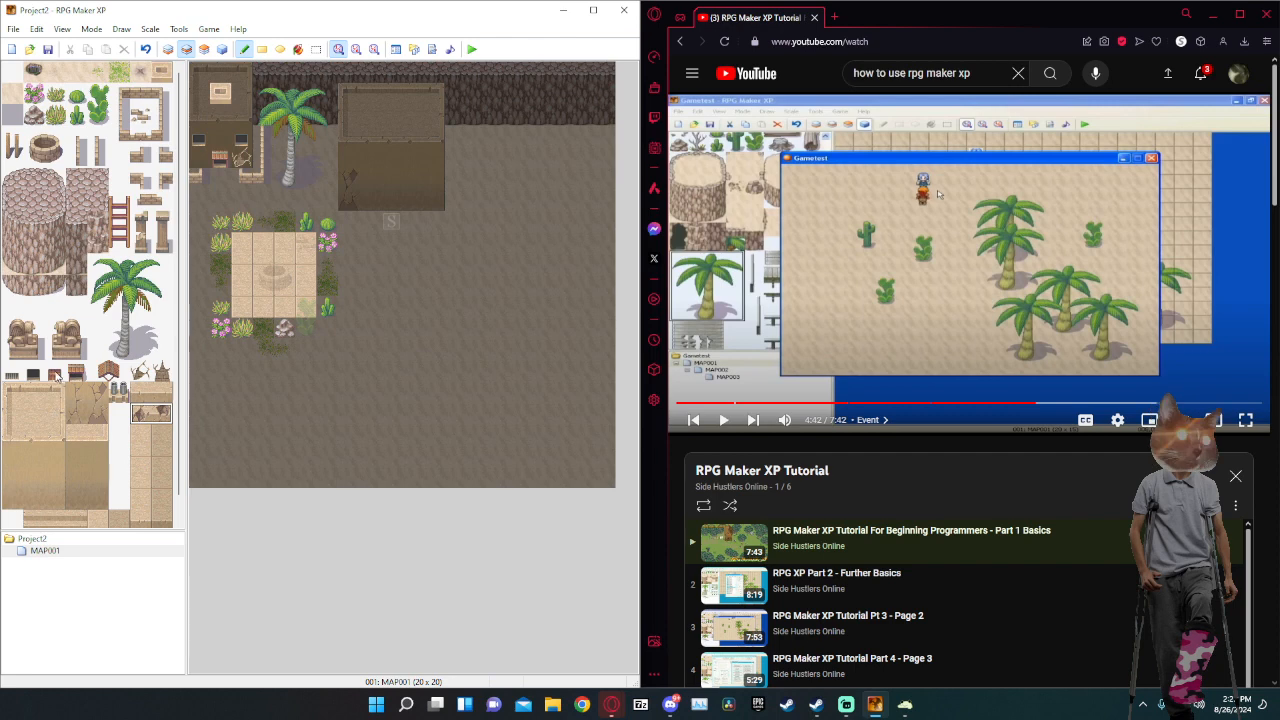
pyautogui.click(76, 372)
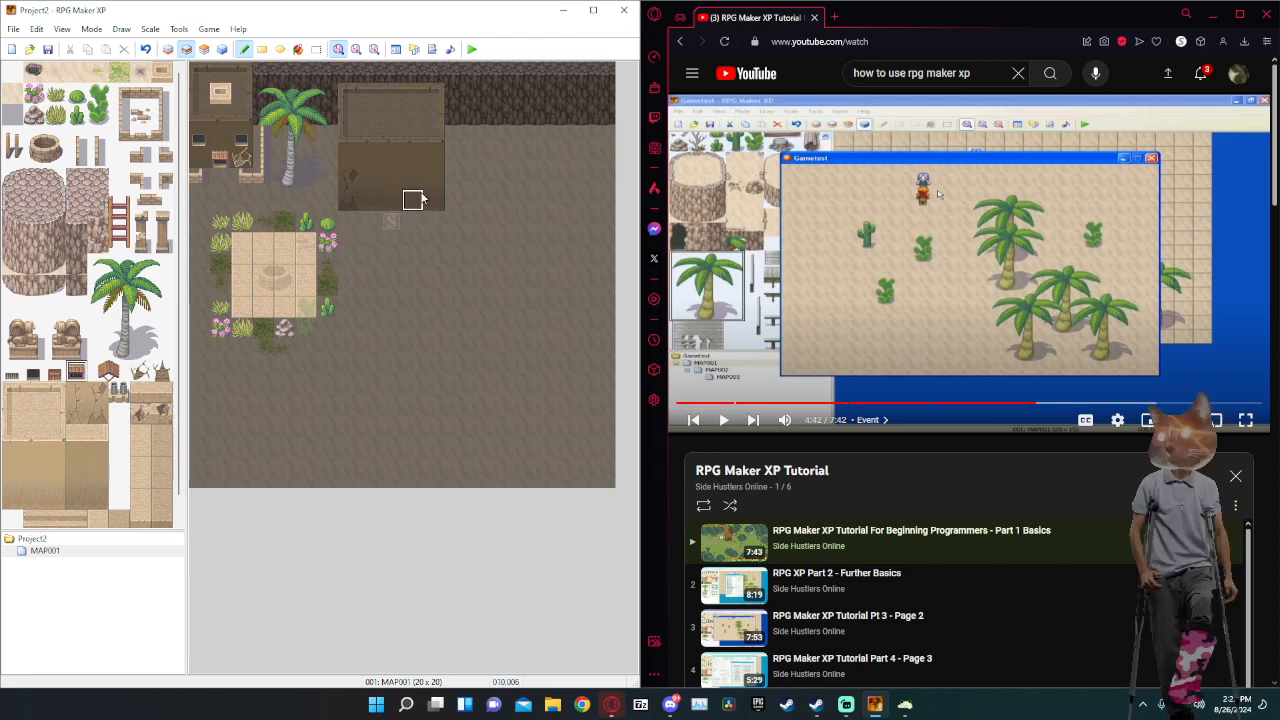
pyautogui.click(392, 200)
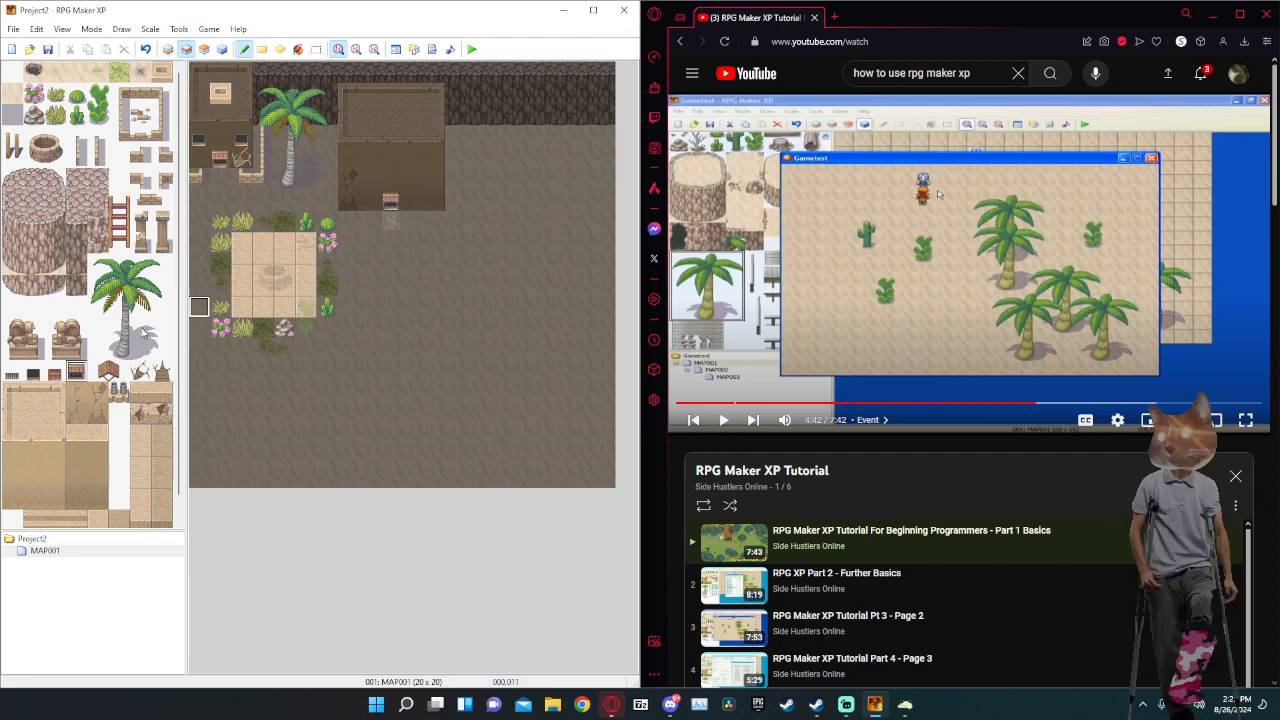
pyautogui.click(369, 181)
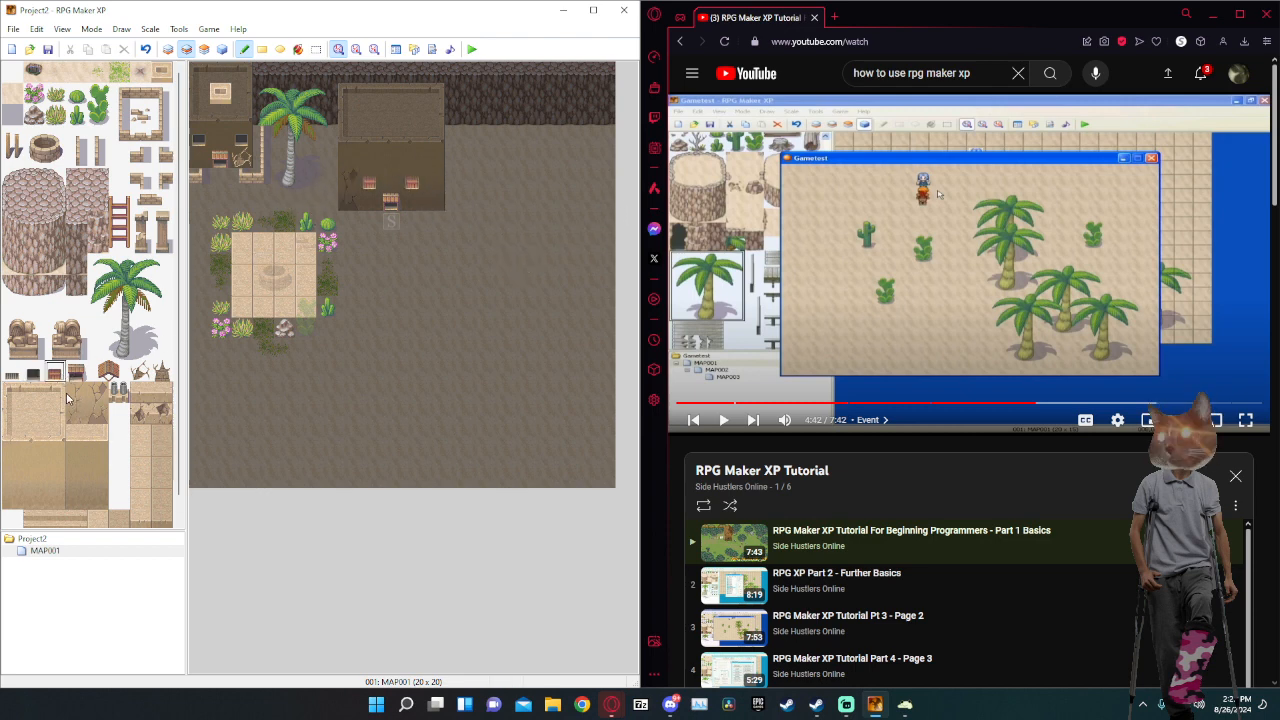
# Place a cracked wall piece at the front wall's east end on layer 1 and broken wooden beams at its upper centre on layer 2.
pyautogui.moveTo(68, 396); pyautogui.dragTo(77, 416)
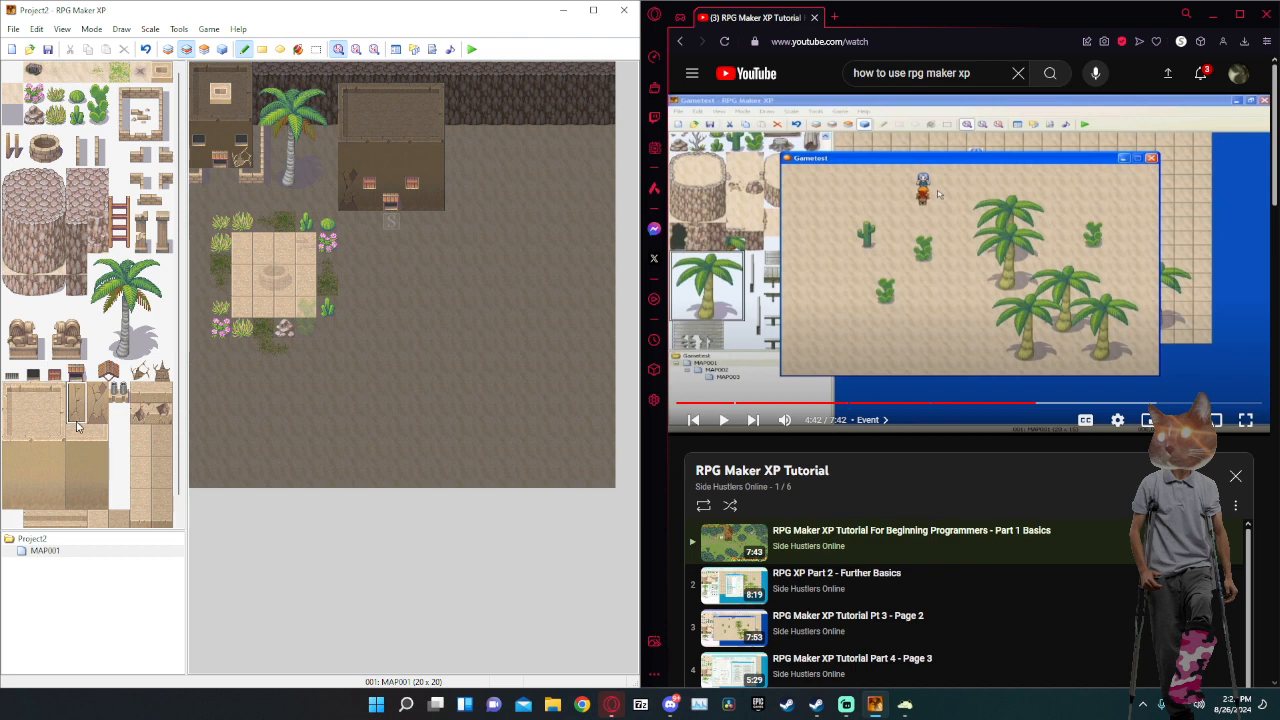
pyautogui.click(167, 49)
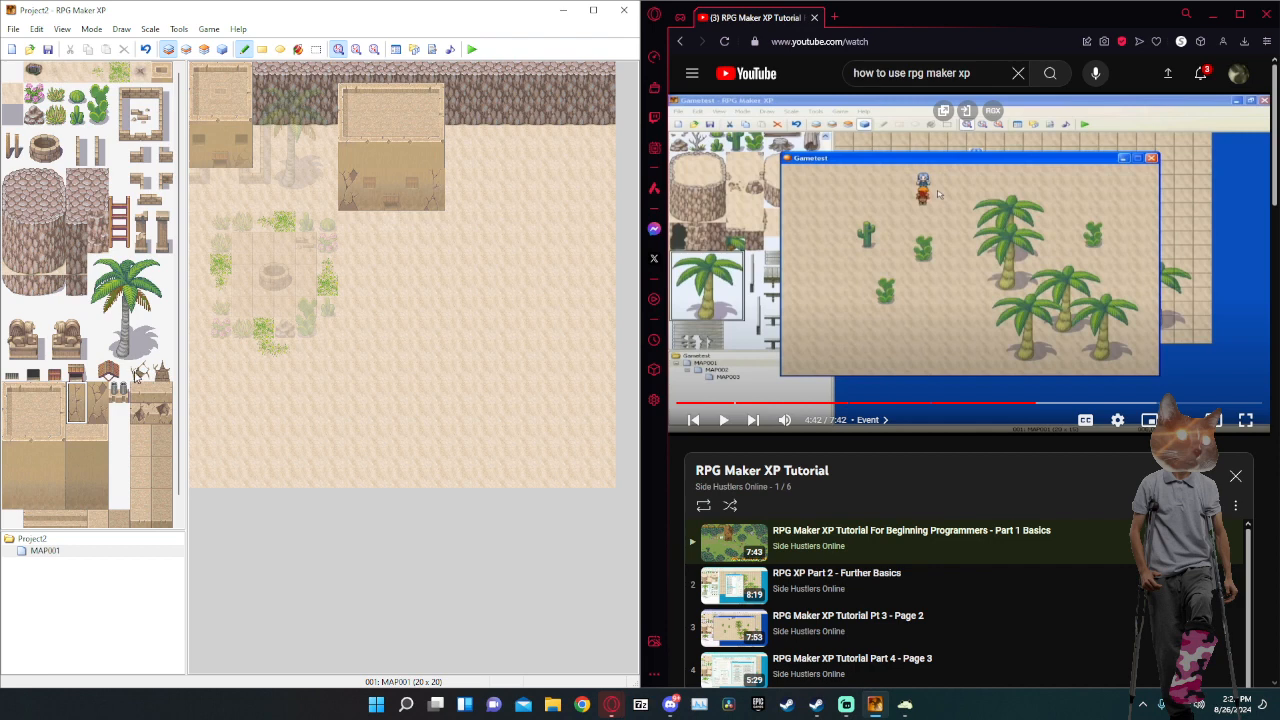
pyautogui.click(141, 373)
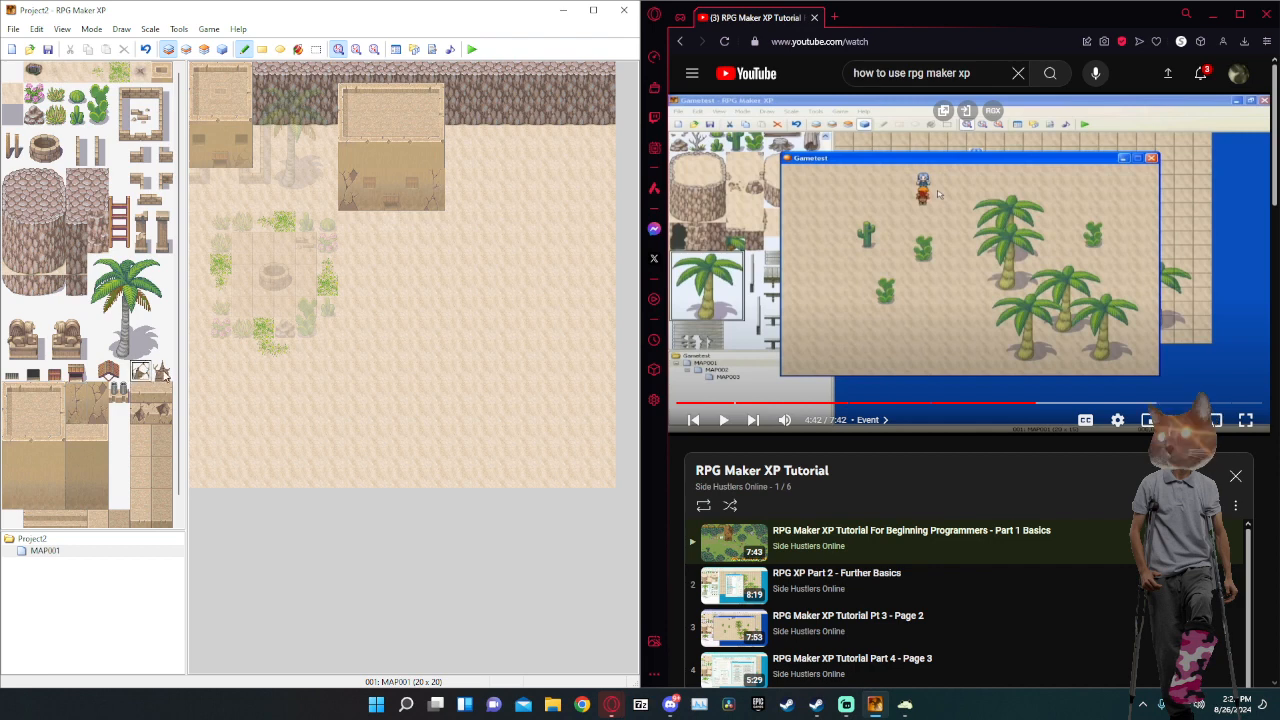
pyautogui.click(391, 161)
pyautogui.click(186, 49)
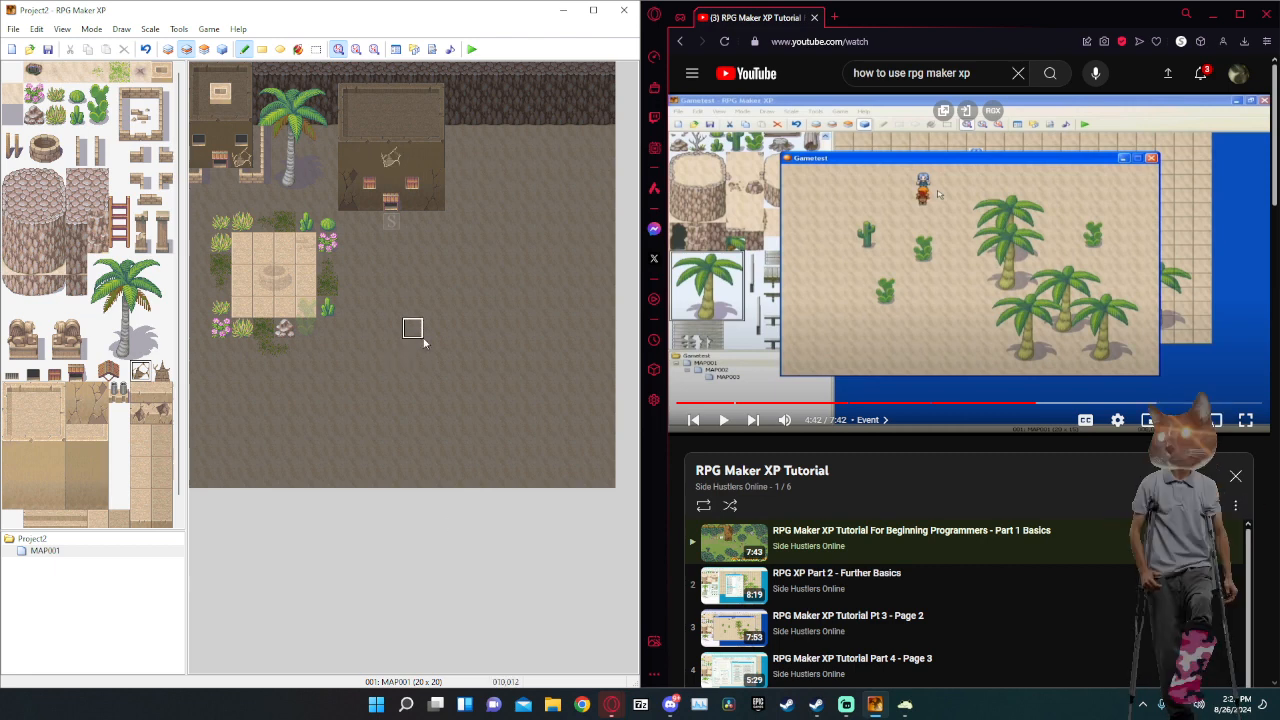
pyautogui.click(391, 157)
# Place a dark window on each side of the wooden beams and a row of pots on the building's roof on layer 2.
pyautogui.click(118, 393)
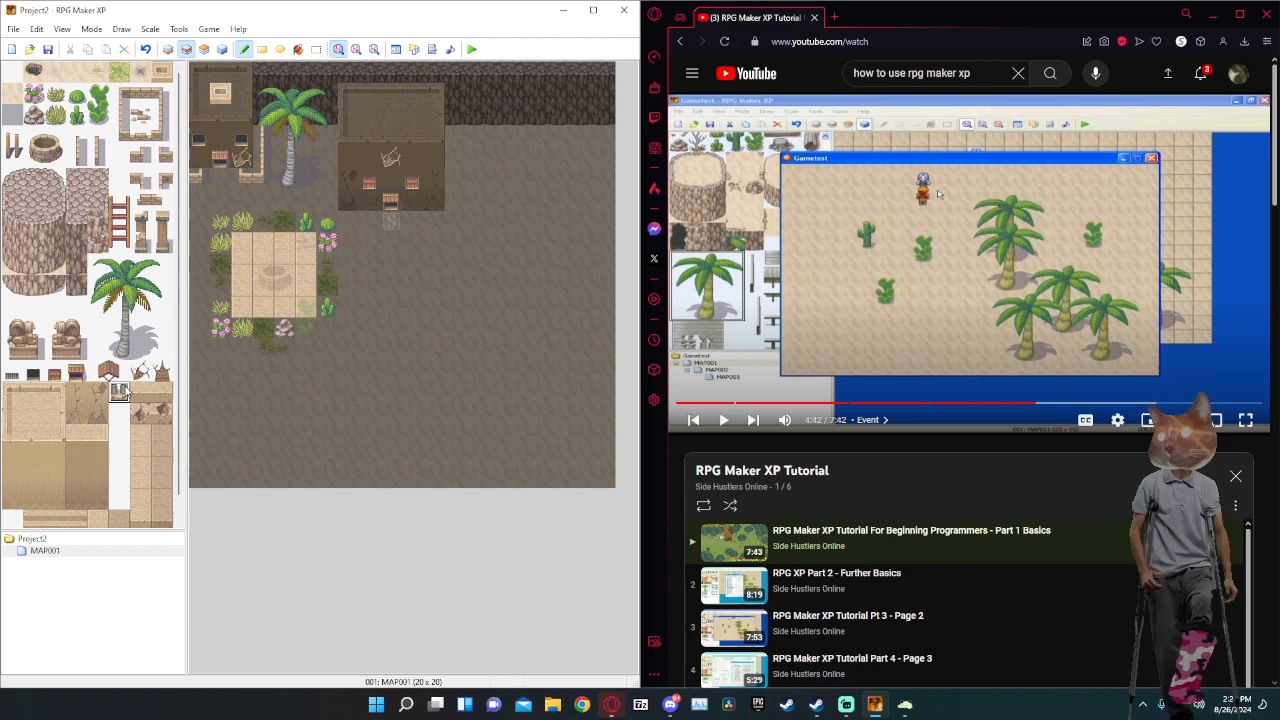
pyautogui.click(412, 160)
pyautogui.click(369, 160)
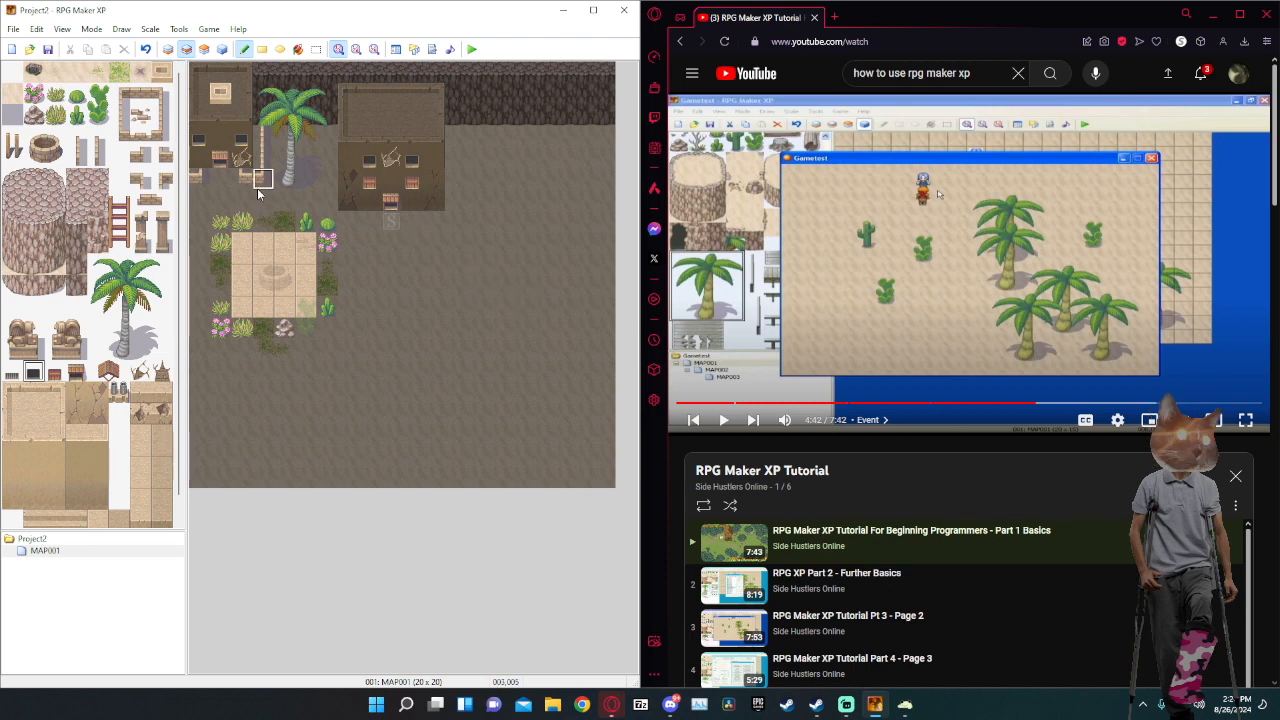
pyautogui.click(119, 392)
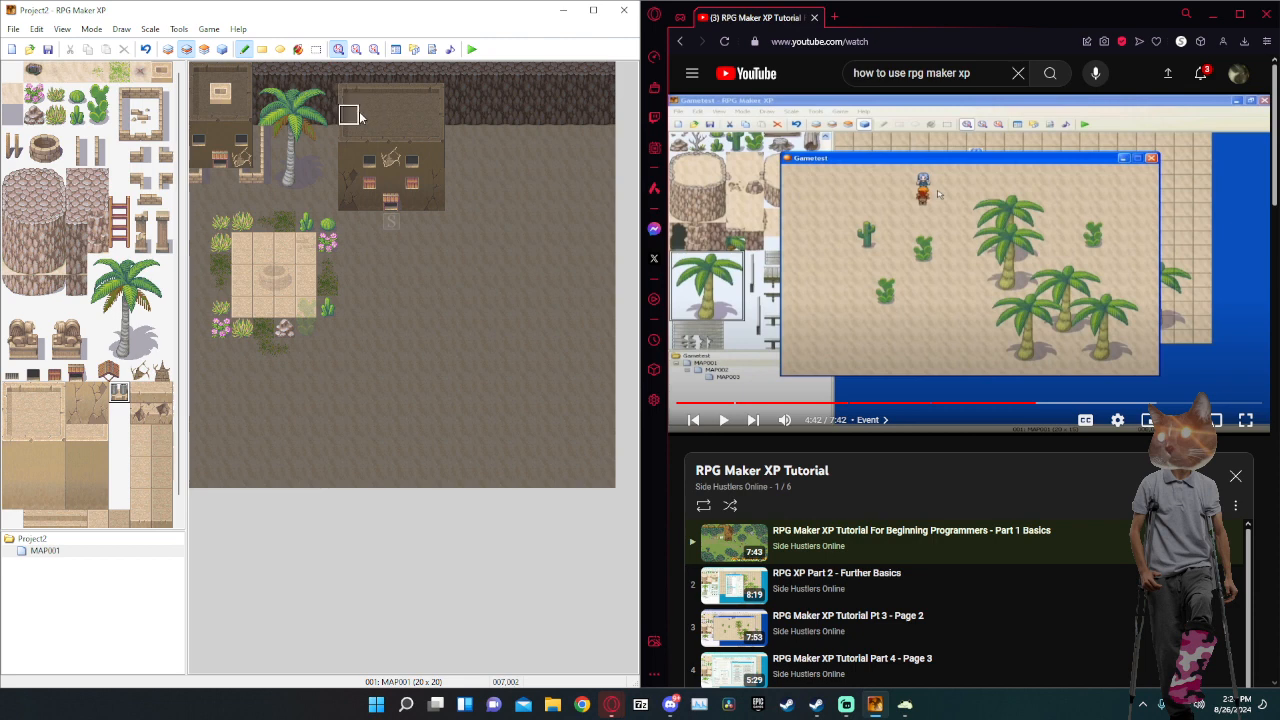
pyautogui.click(390, 119)
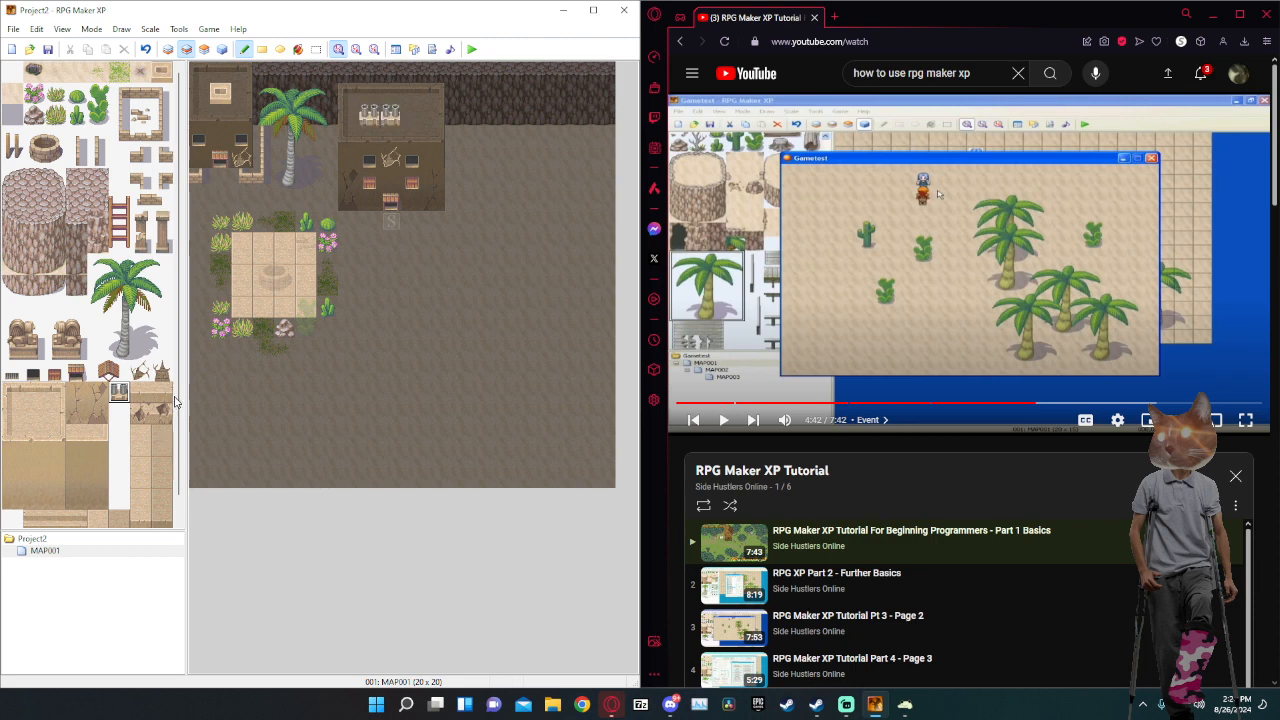
pyautogui.click(412, 116)
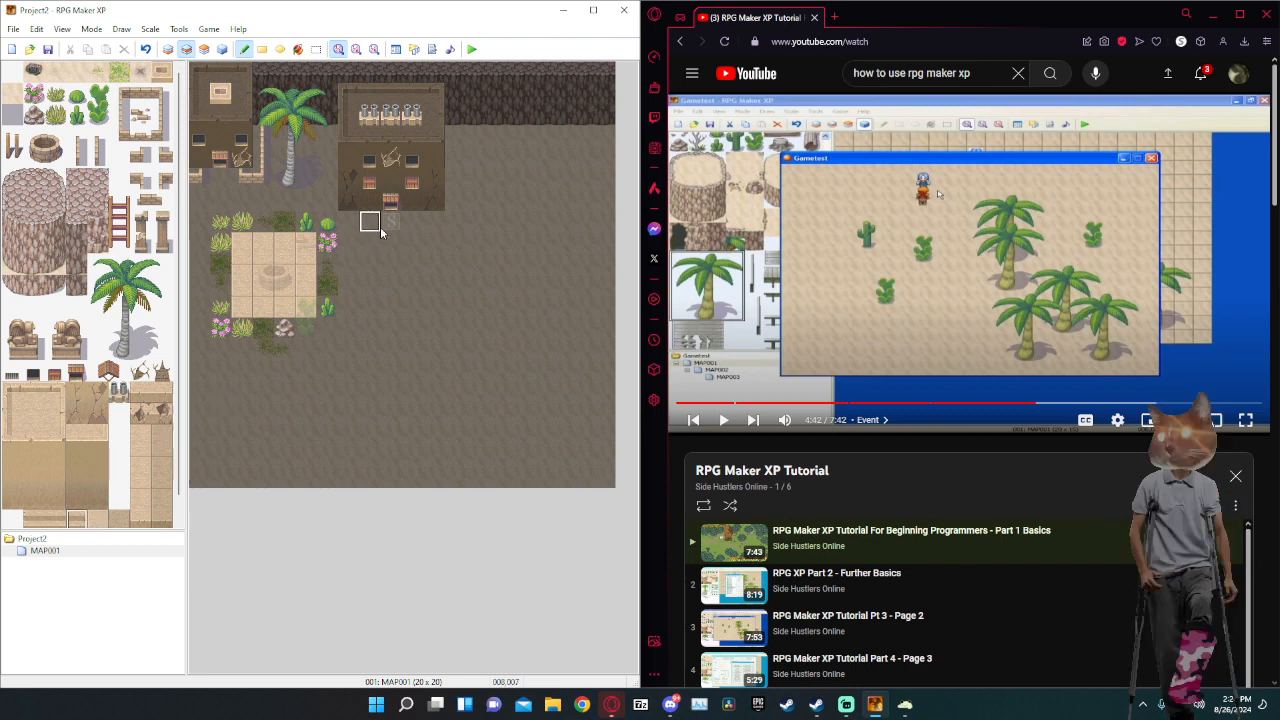
# Place a step below the doorway and plain base tiles on both sides of it along the building's south foot on layer 1.
pyautogui.click(168, 49)
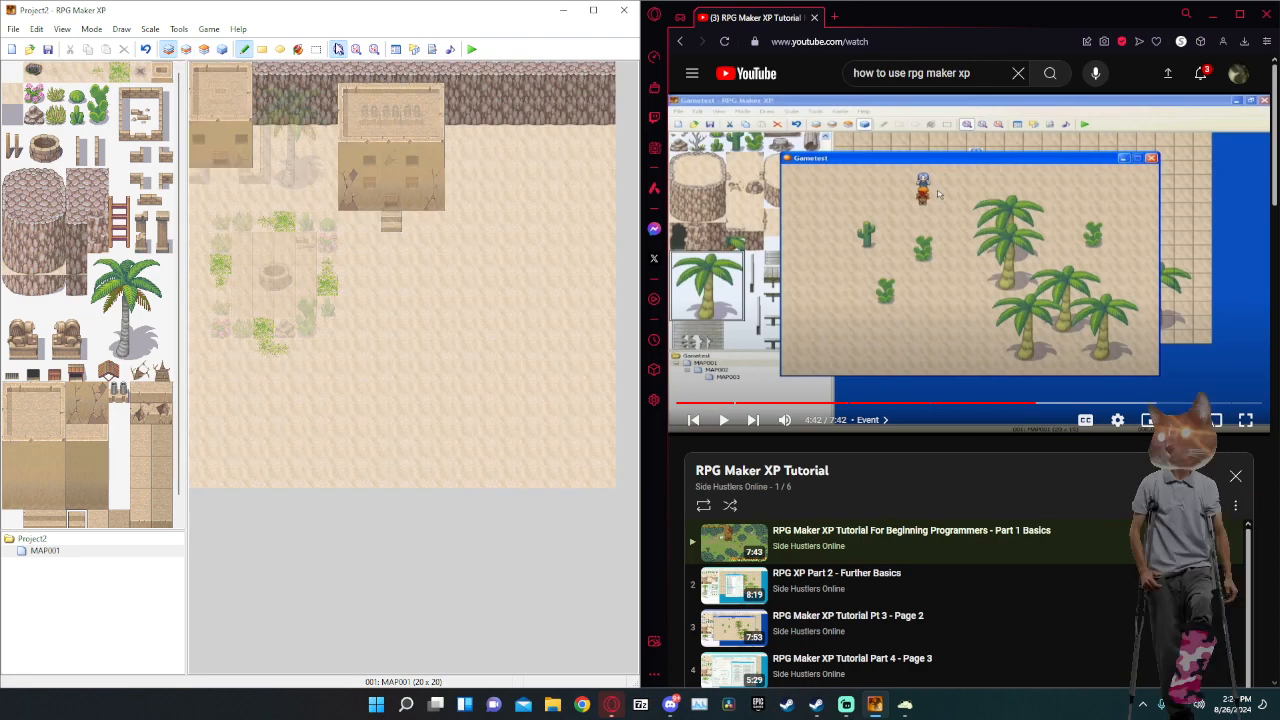
pyautogui.click(222, 49)
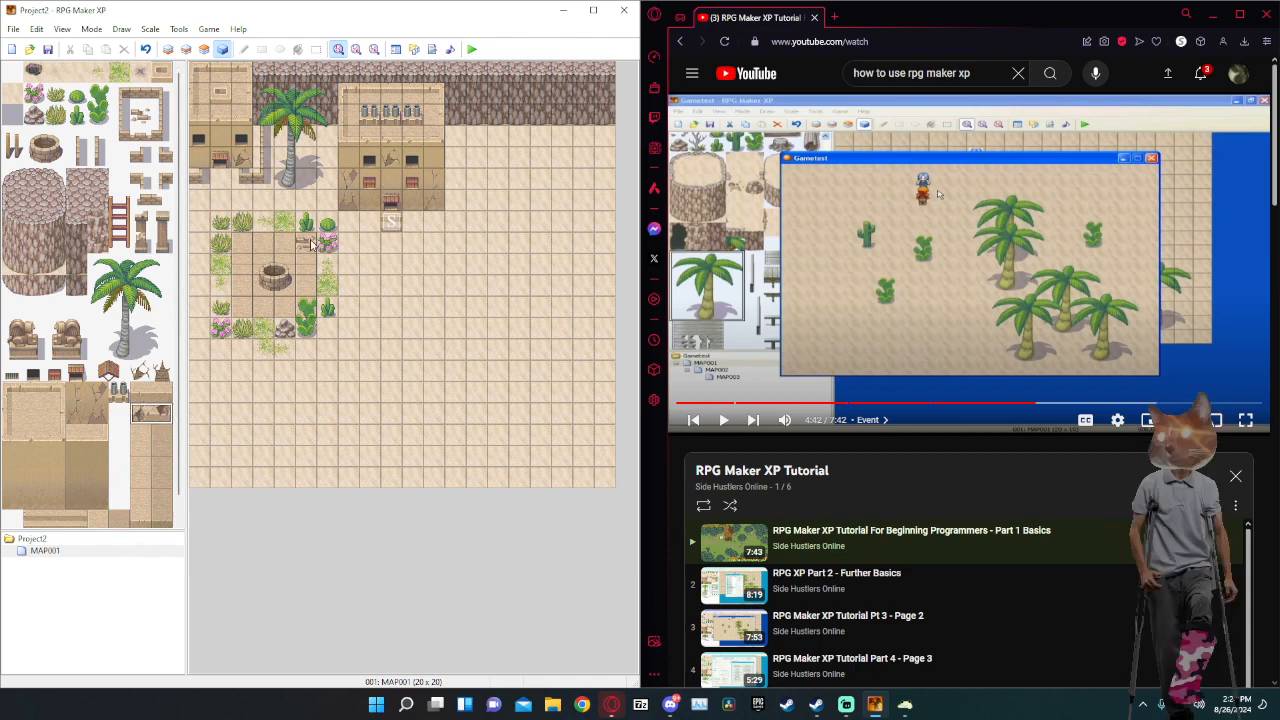
pyautogui.click(168, 49)
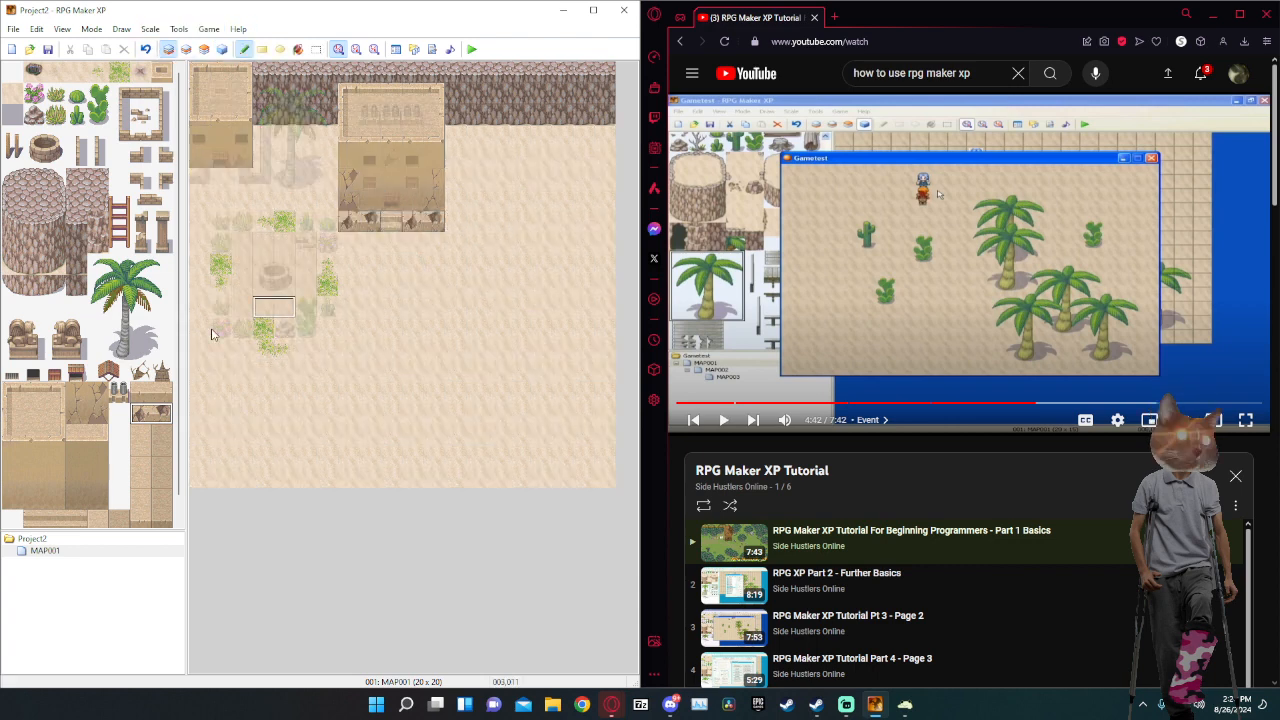
pyautogui.click(141, 391)
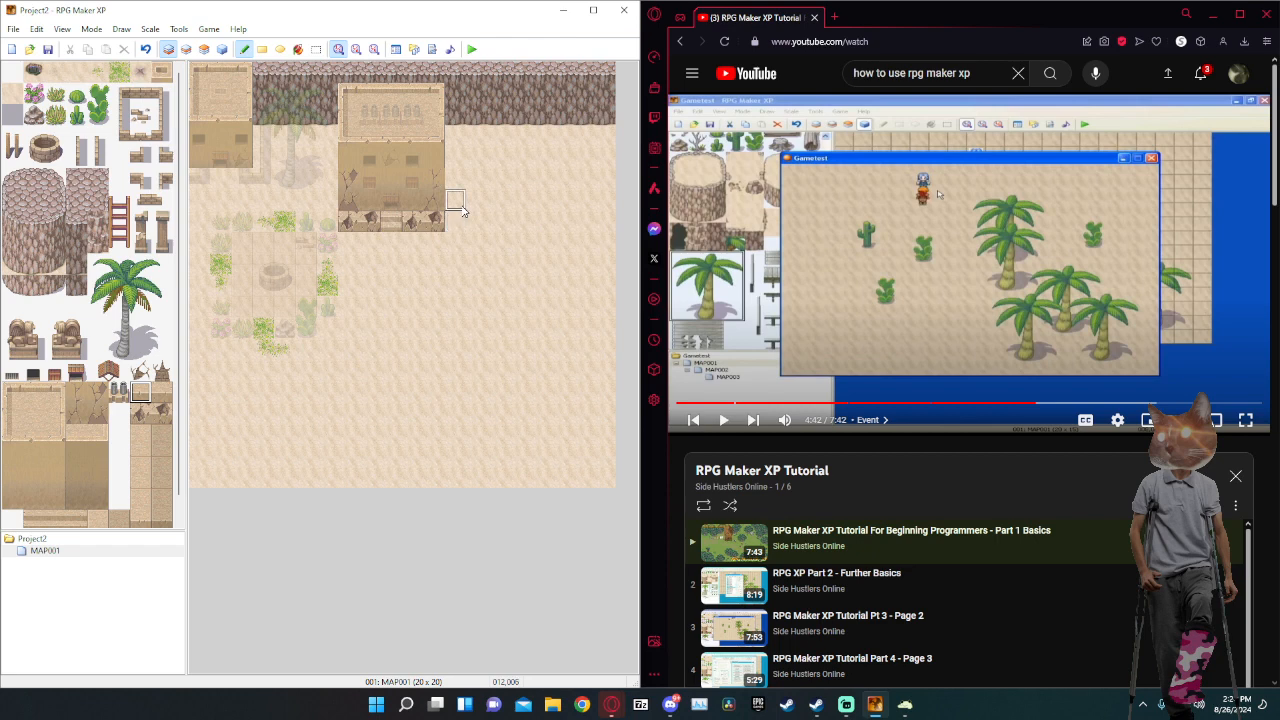
pyautogui.moveTo(452, 225)
pyautogui.mouseDown()
pyautogui.moveTo(431, 251)
pyautogui.moveTo(349, 237)
pyautogui.moveTo(368, 230)
pyautogui.mouseUp()
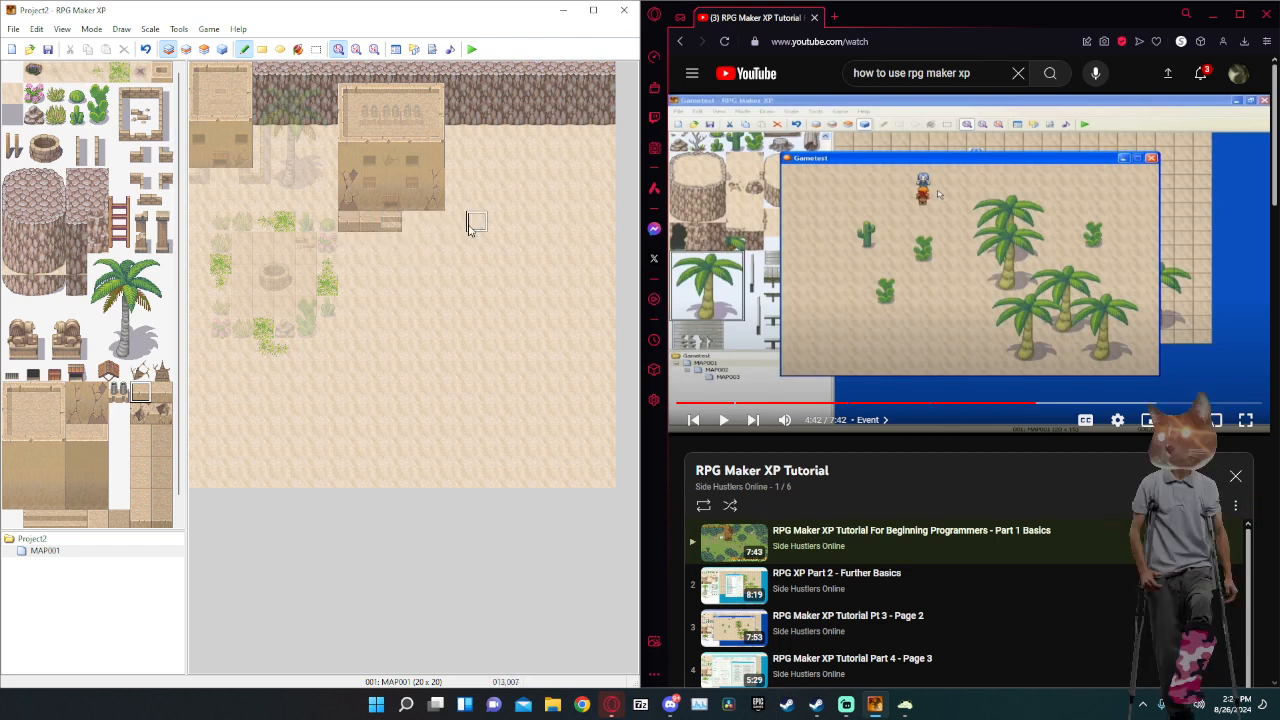
pyautogui.moveTo(462, 220); pyautogui.dragTo(455, 141)
pyautogui.hotkey('ctrl', 'z')
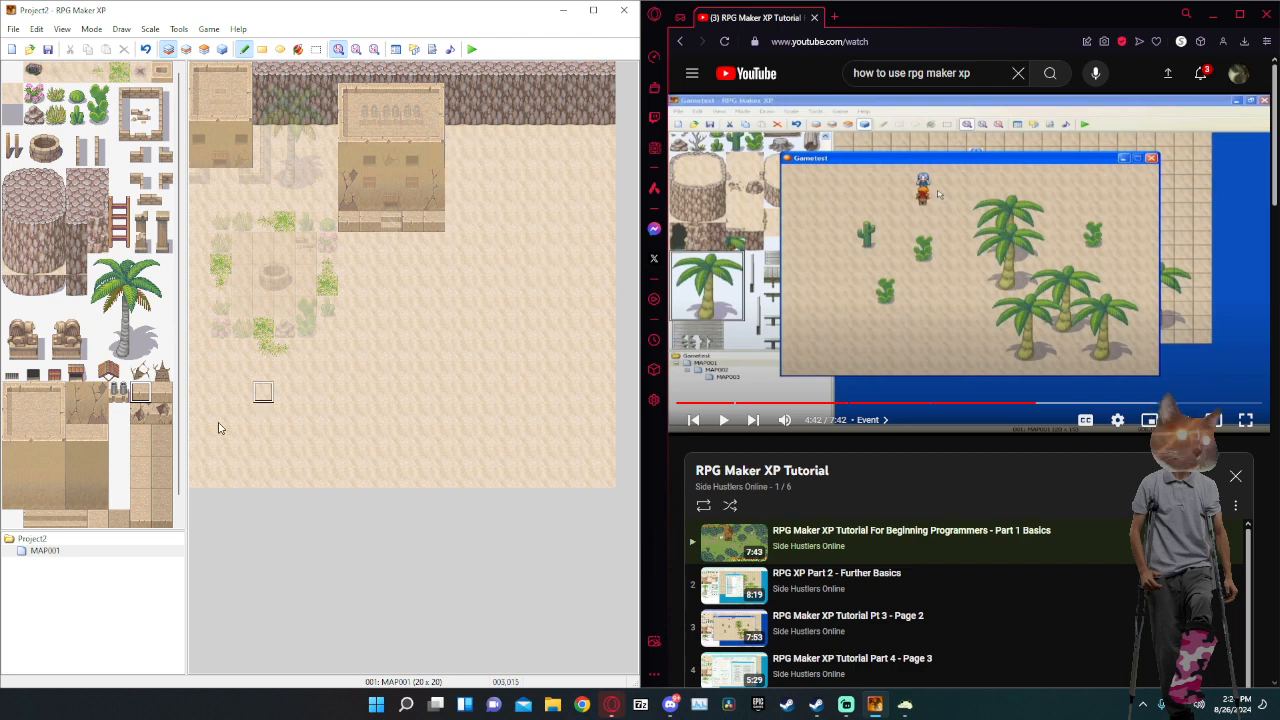
pyautogui.click(165, 442)
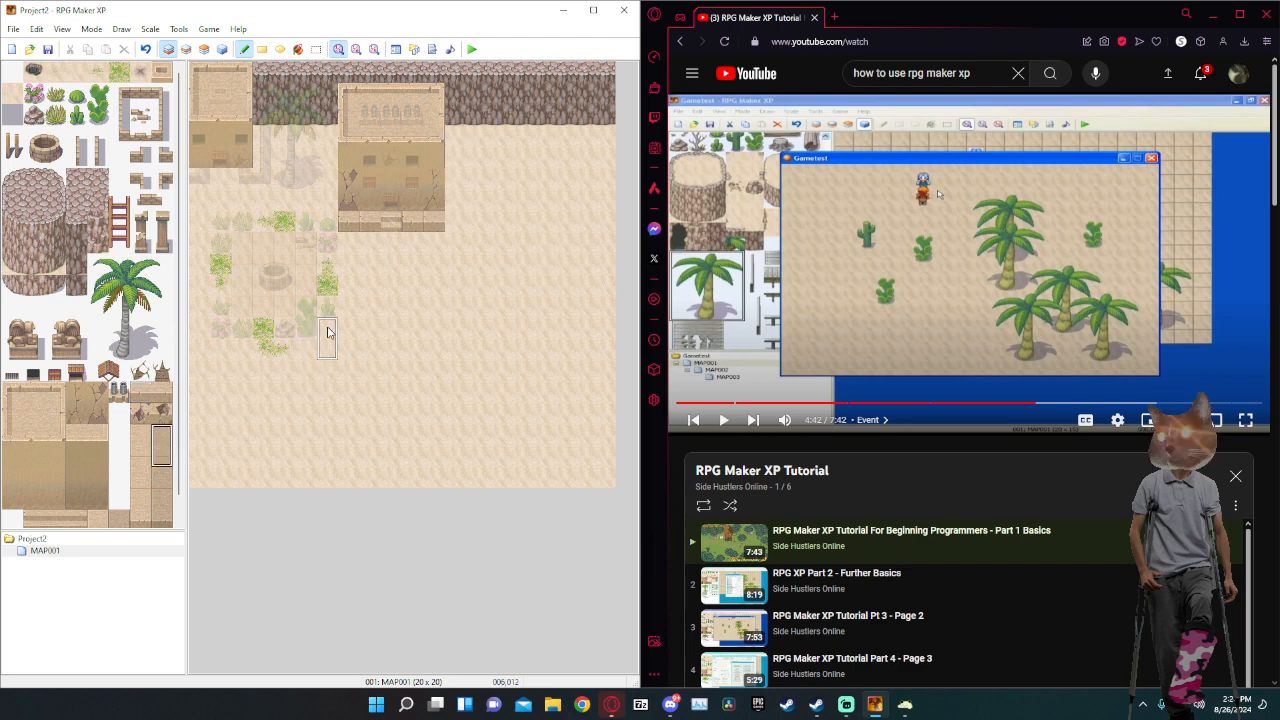
pyautogui.click(455, 210)
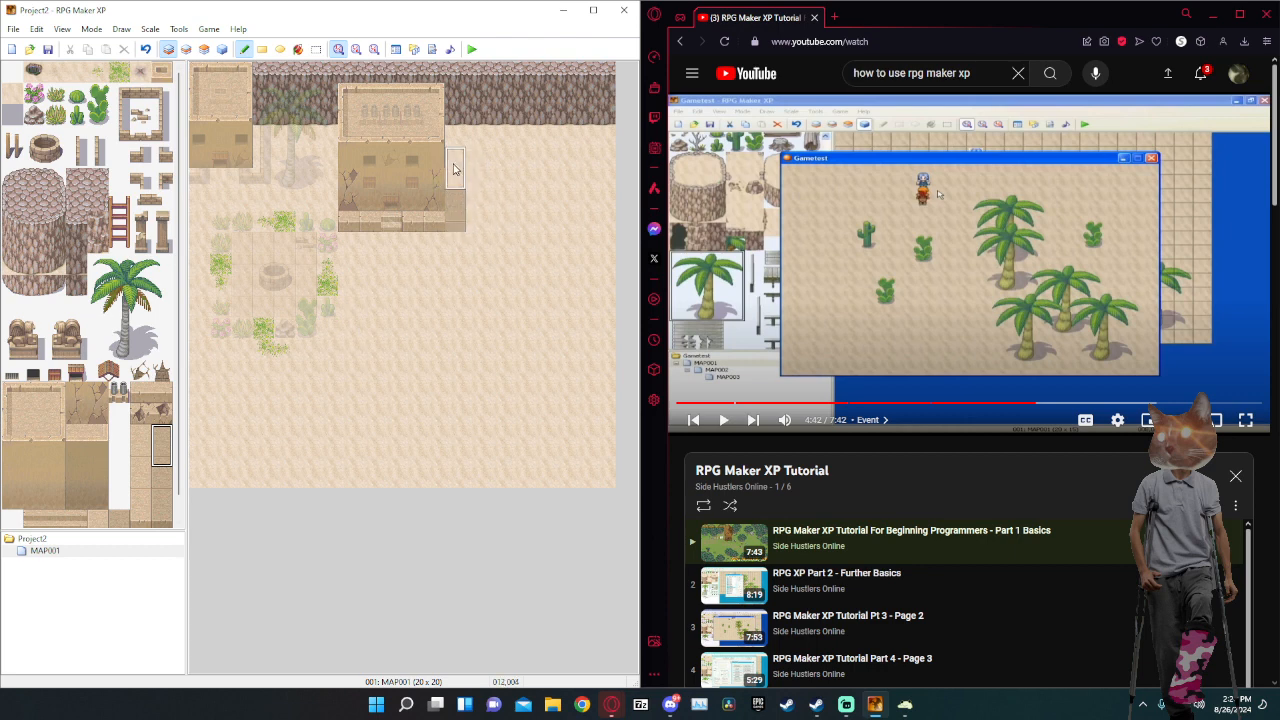
pyautogui.hotkey('ctrl', 'z')
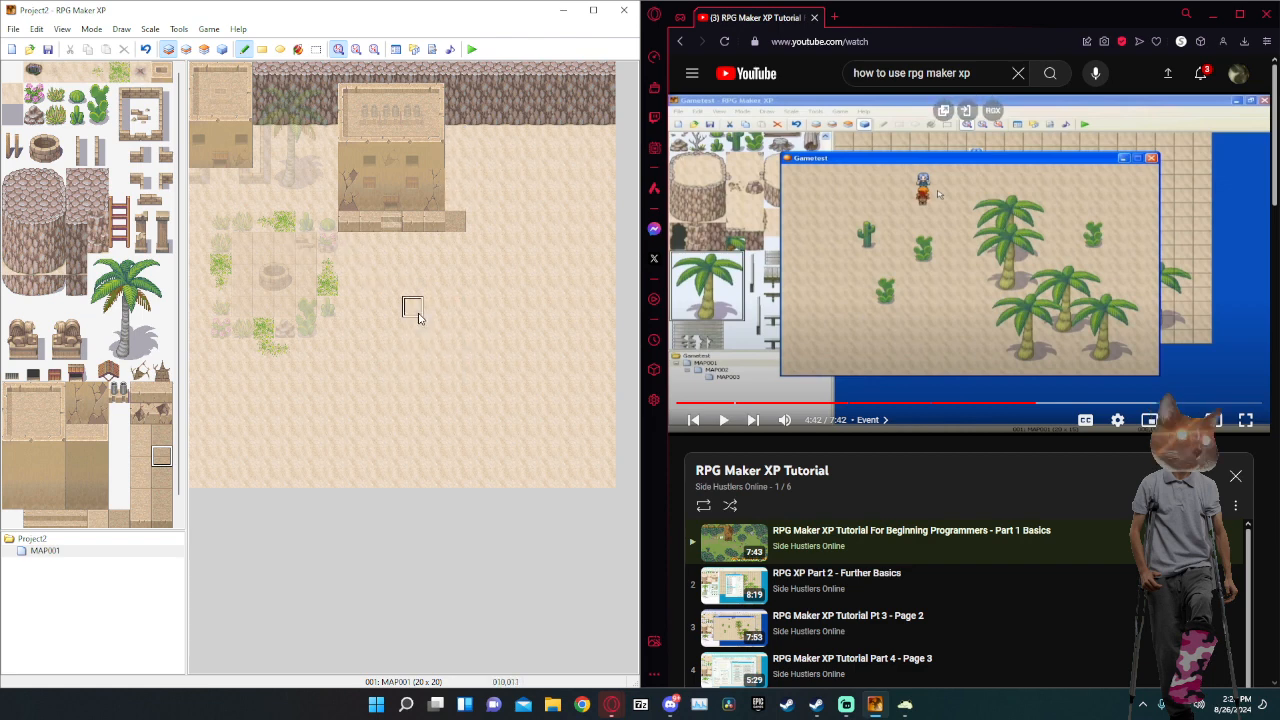
# Extend the building's base row one tile east and west on layer 1, adding a light stone strip along the east wall.
pyautogui.click(139, 518)
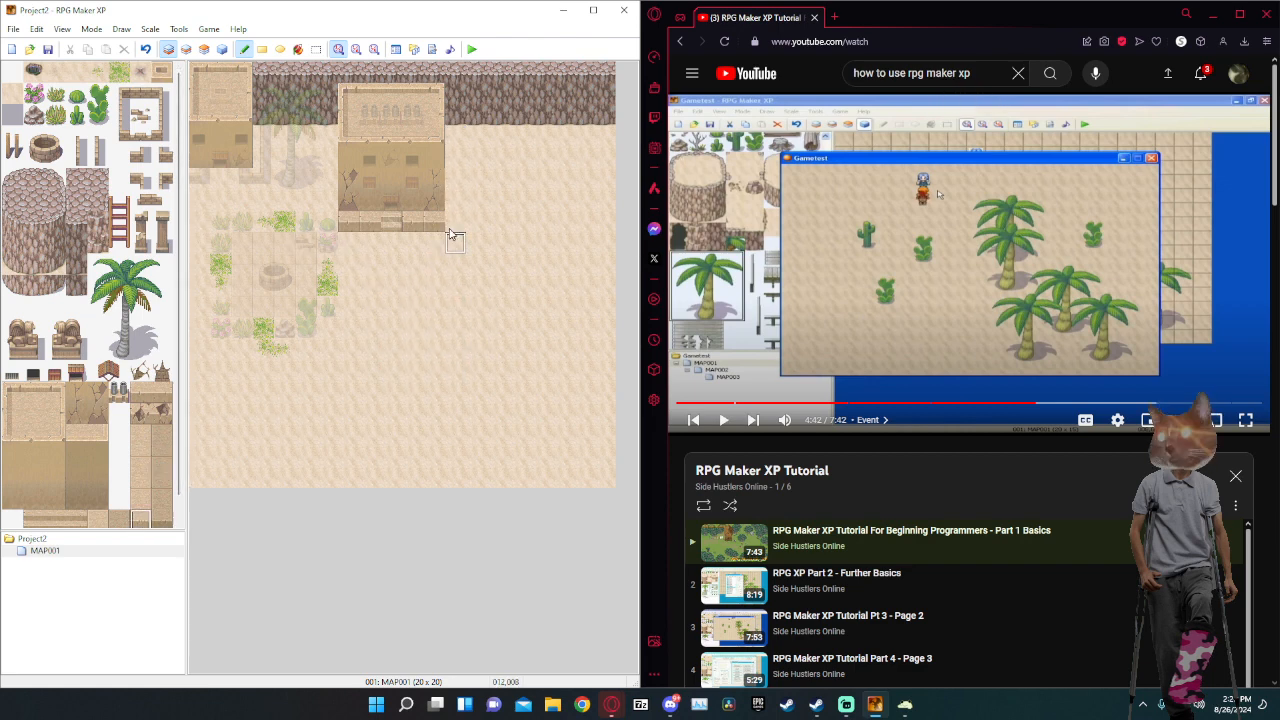
pyautogui.moveTo(137, 498); pyautogui.dragTo(143, 487)
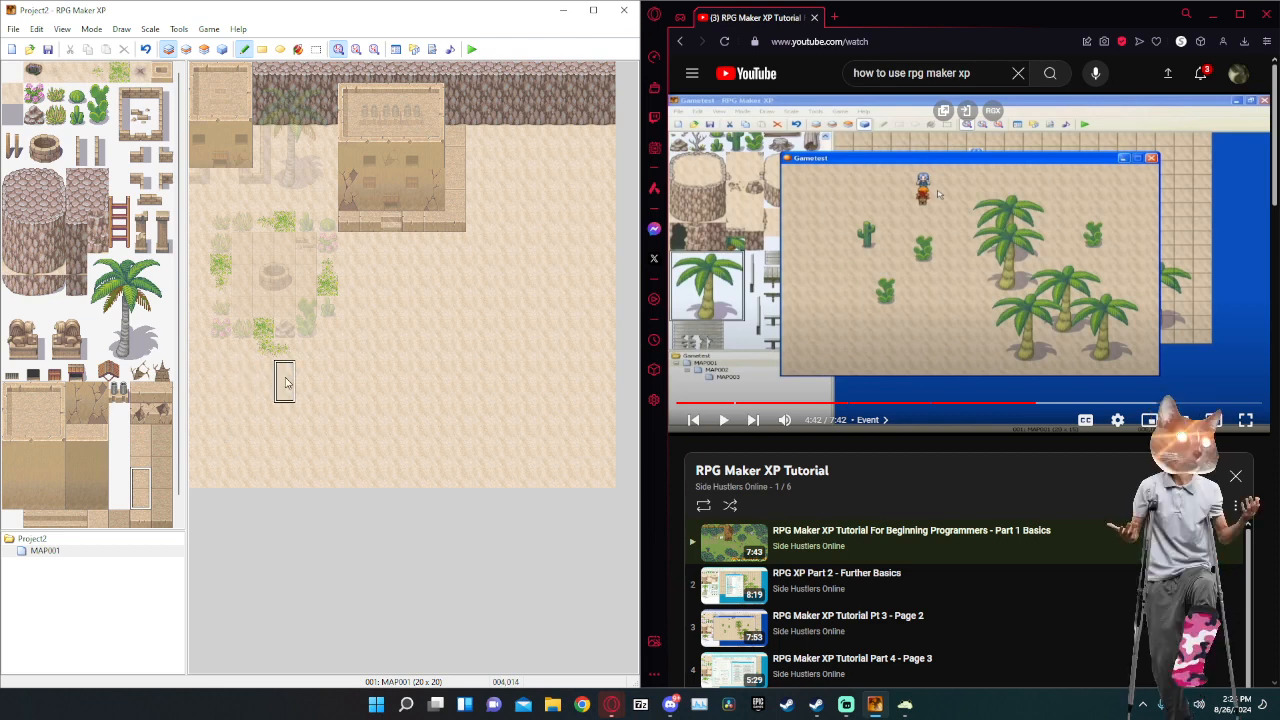
pyautogui.click(142, 519)
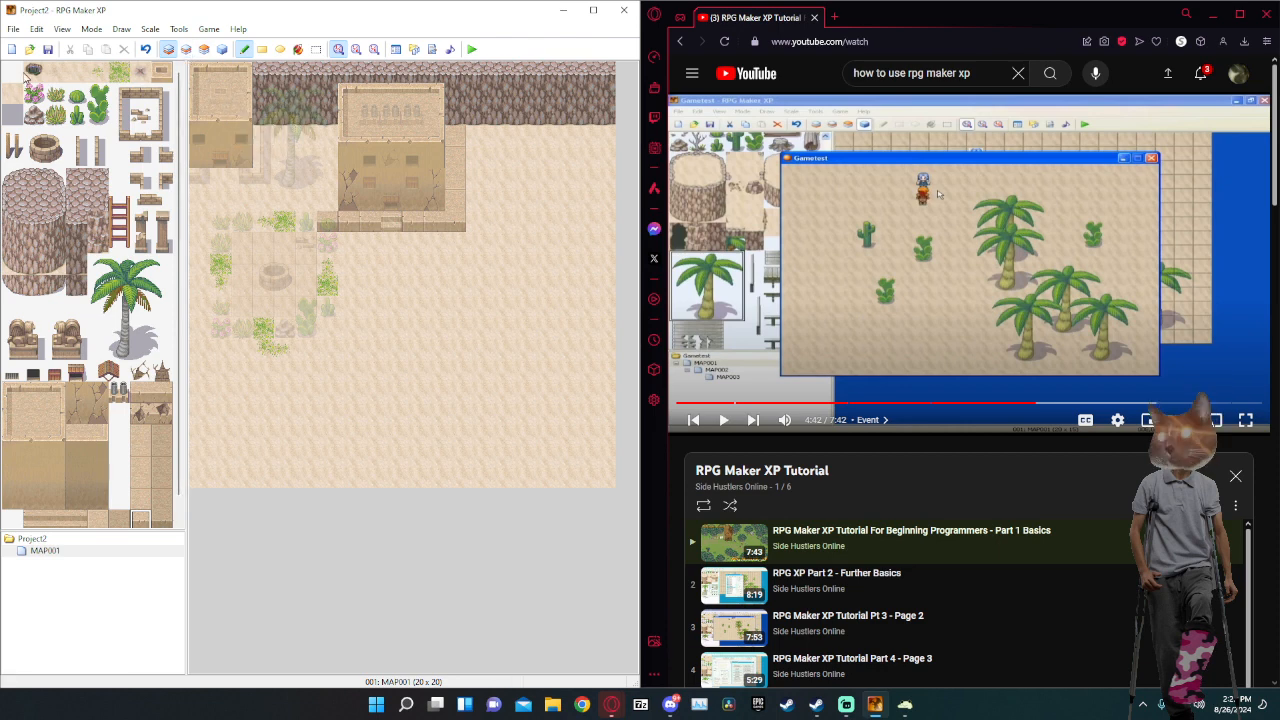
# Erase the bush at the base's west end on layer 2 and add a light stone strip along the west wall on layer 1.
pyautogui.click(186, 49)
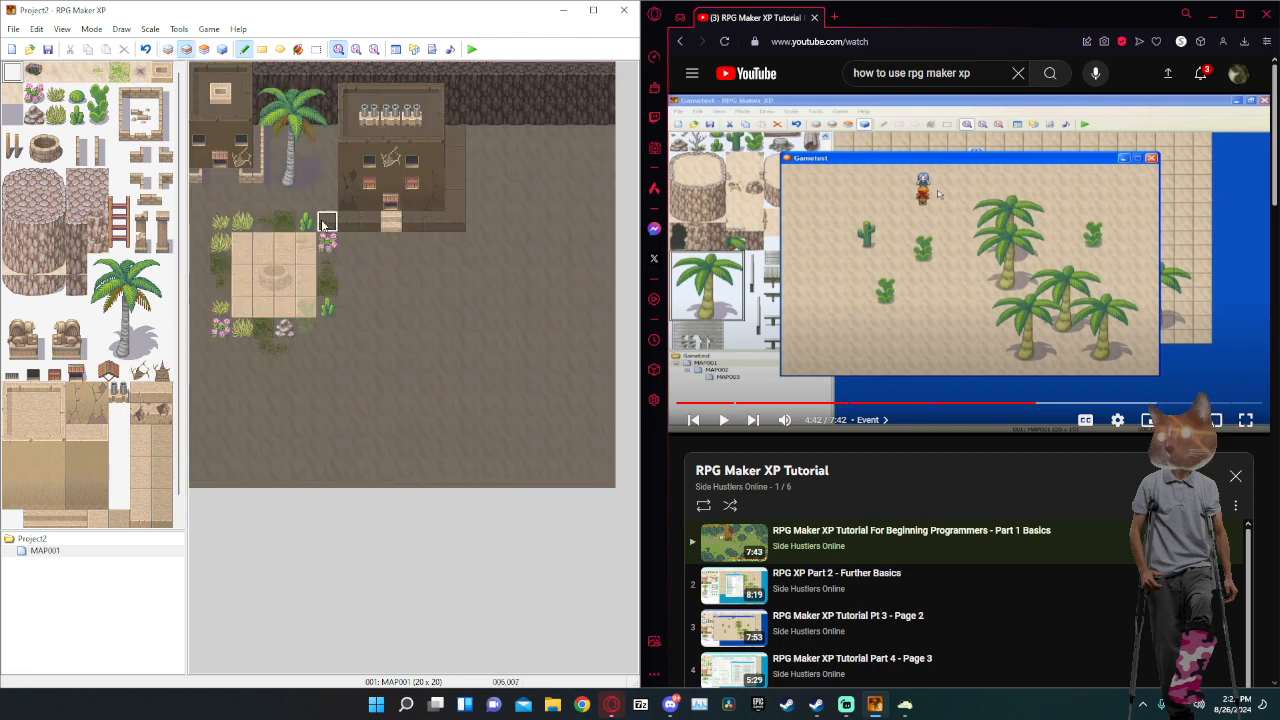
pyautogui.click(168, 49)
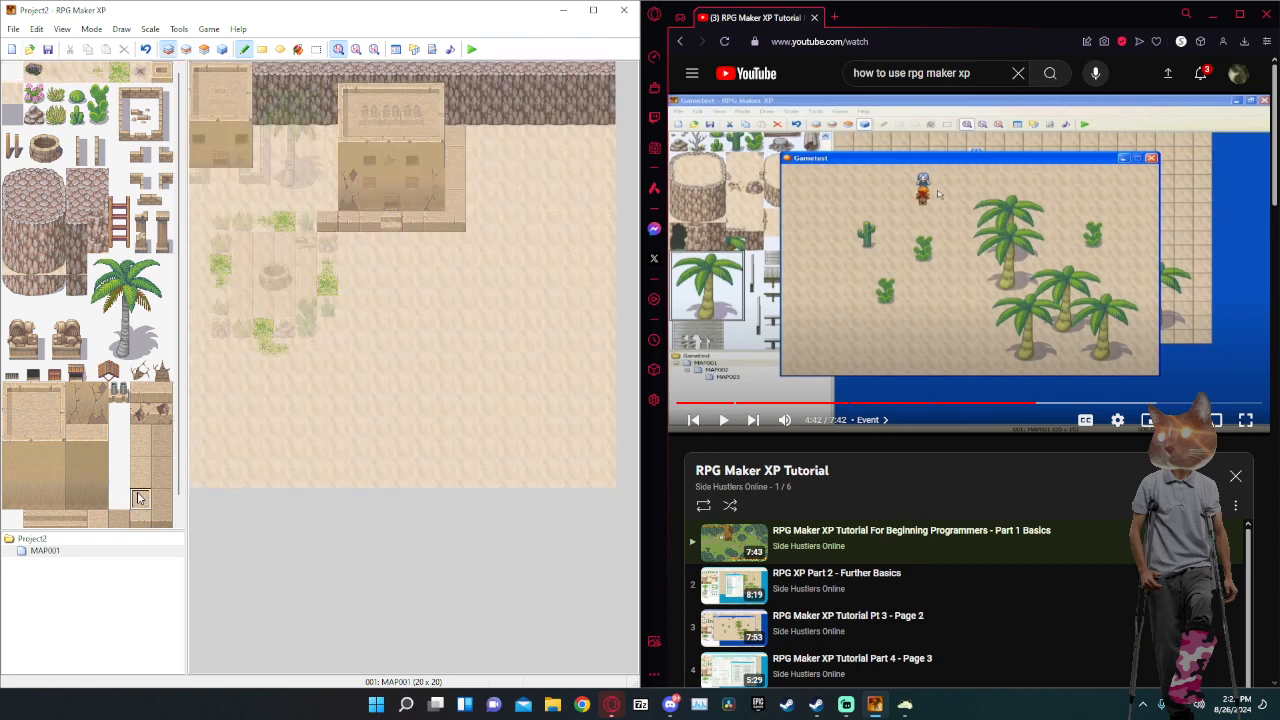
pyautogui.moveTo(140, 497); pyautogui.dragTo(140, 478)
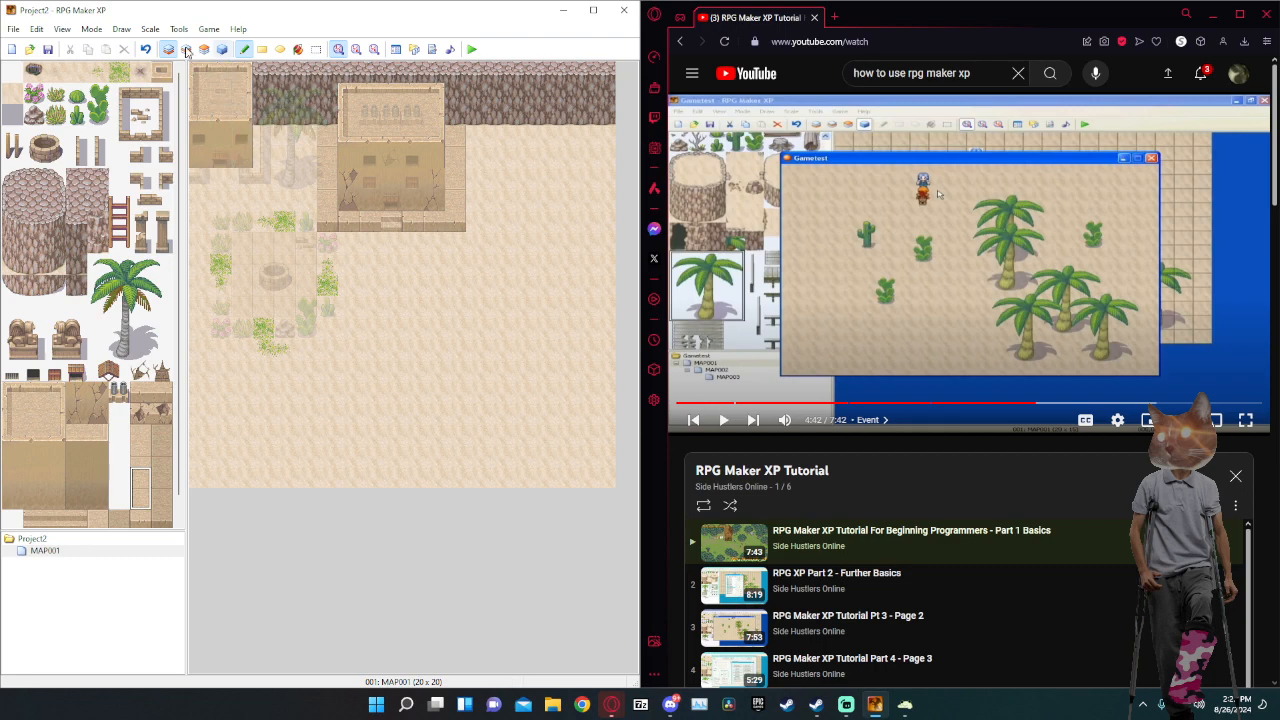
pyautogui.click(221, 50)
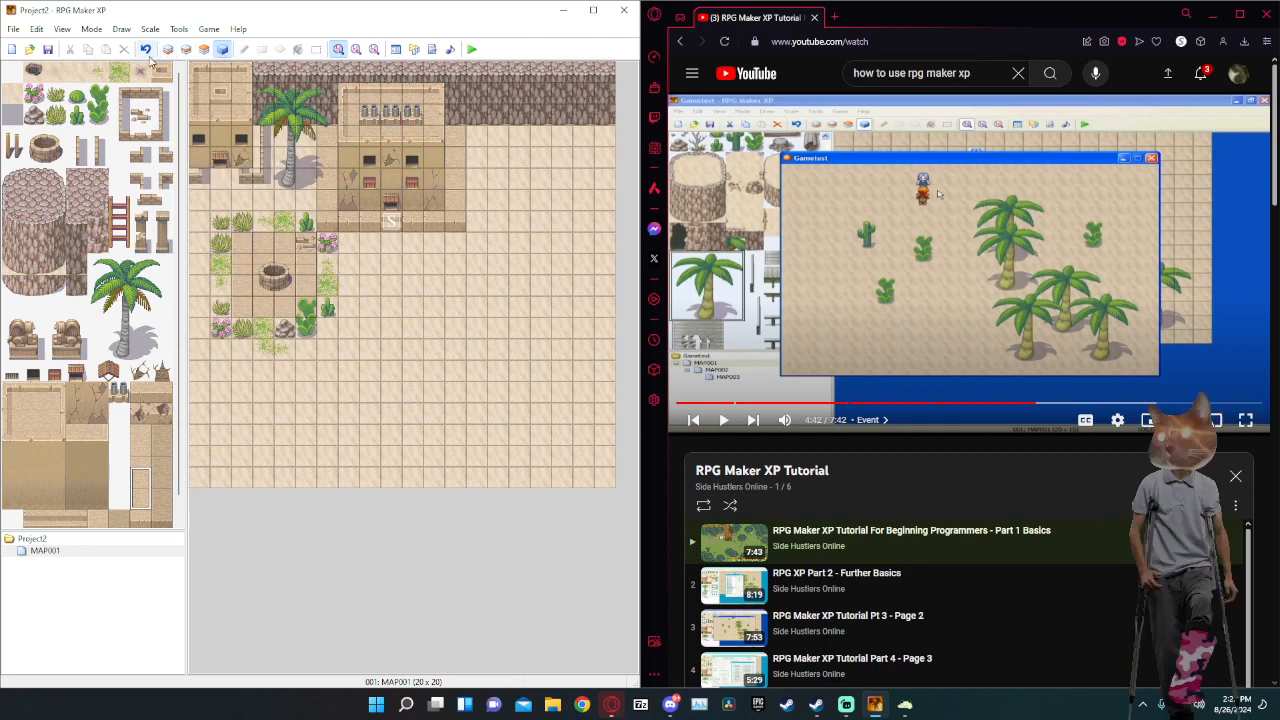
# Rewind the tutorial video to the New Event dialog at 4:09 and pause it there.
pyautogui.click(838, 250)
pyautogui.press('Left')
pyautogui.press('Left')
pyautogui.press('Left')
pyautogui.press('Left')
pyautogui.press('Left')
pyautogui.press('Left')
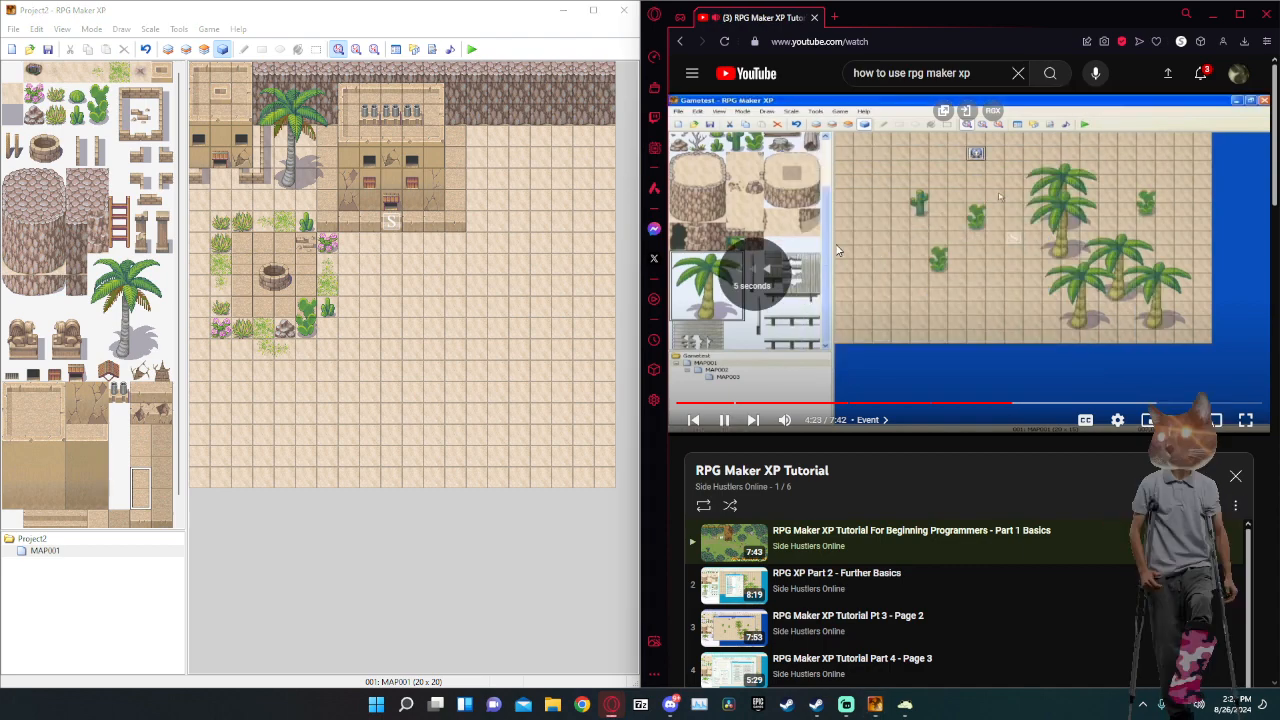
pyautogui.press('Left')
pyautogui.press('Left')
pyautogui.press('space')
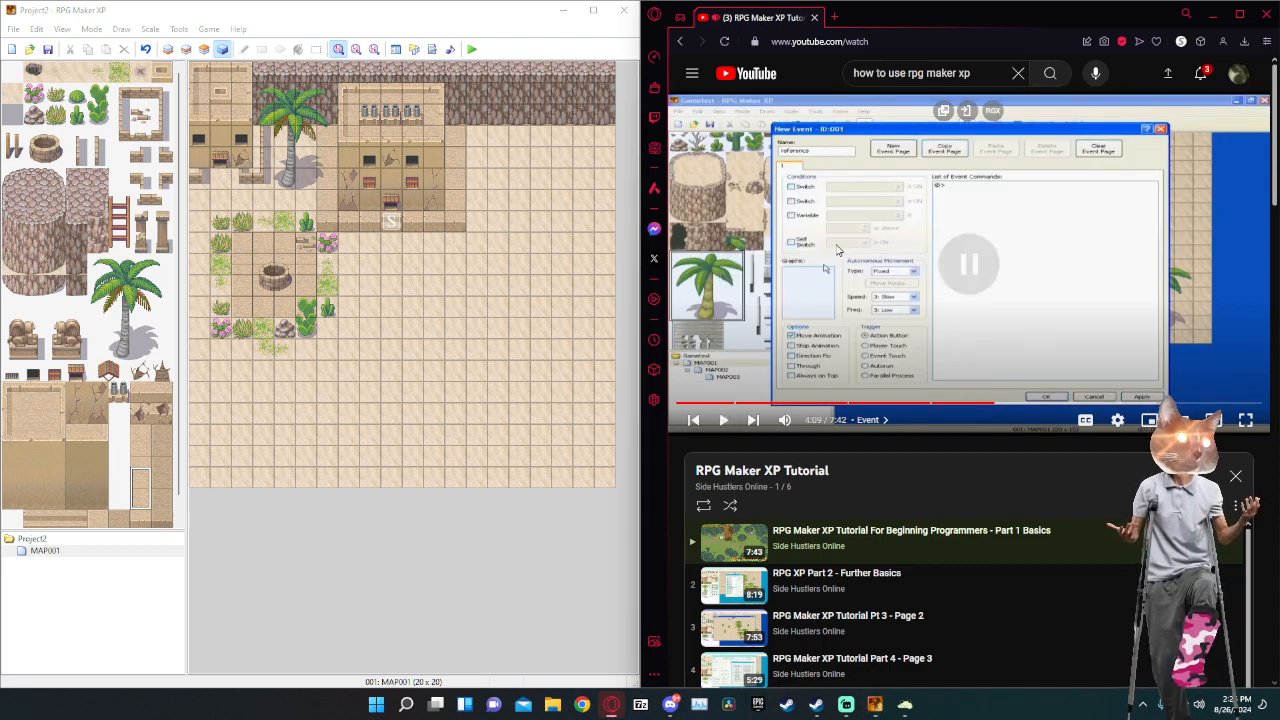
# Rewind the tutorial video to the Terrain section at about 3:15 and resume watching from there.
pyautogui.press('Left')
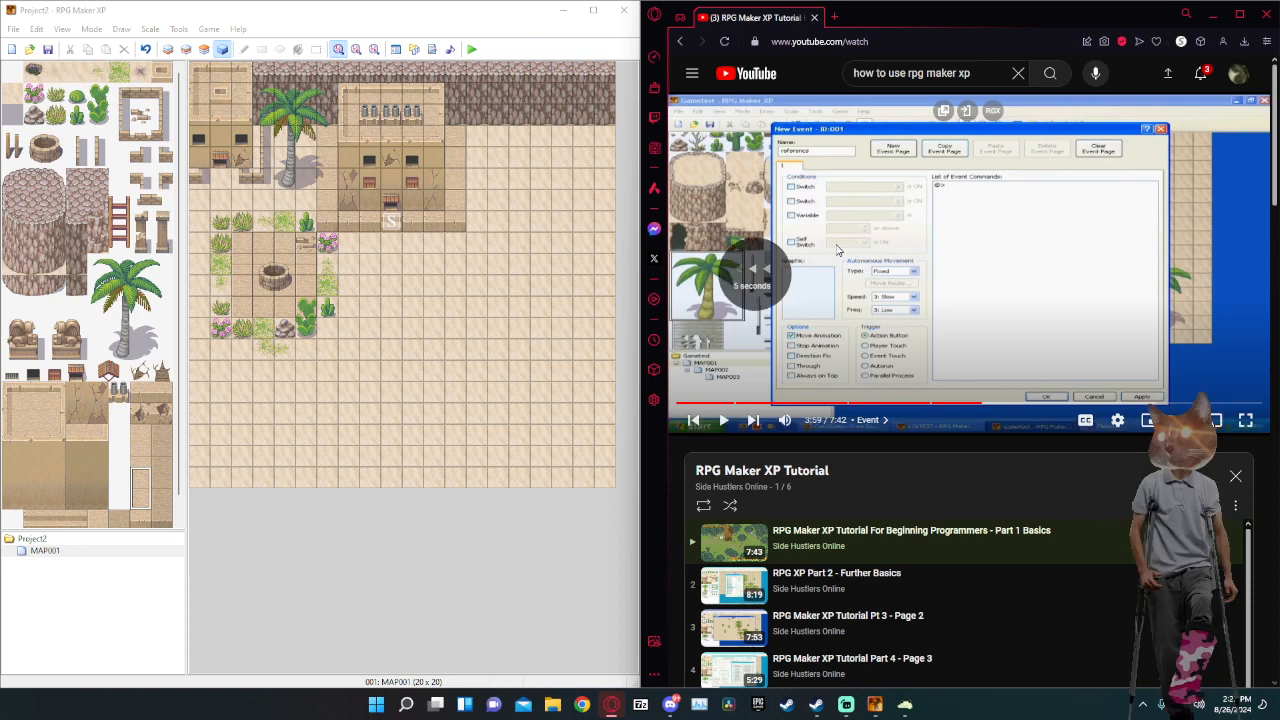
pyautogui.press('space')
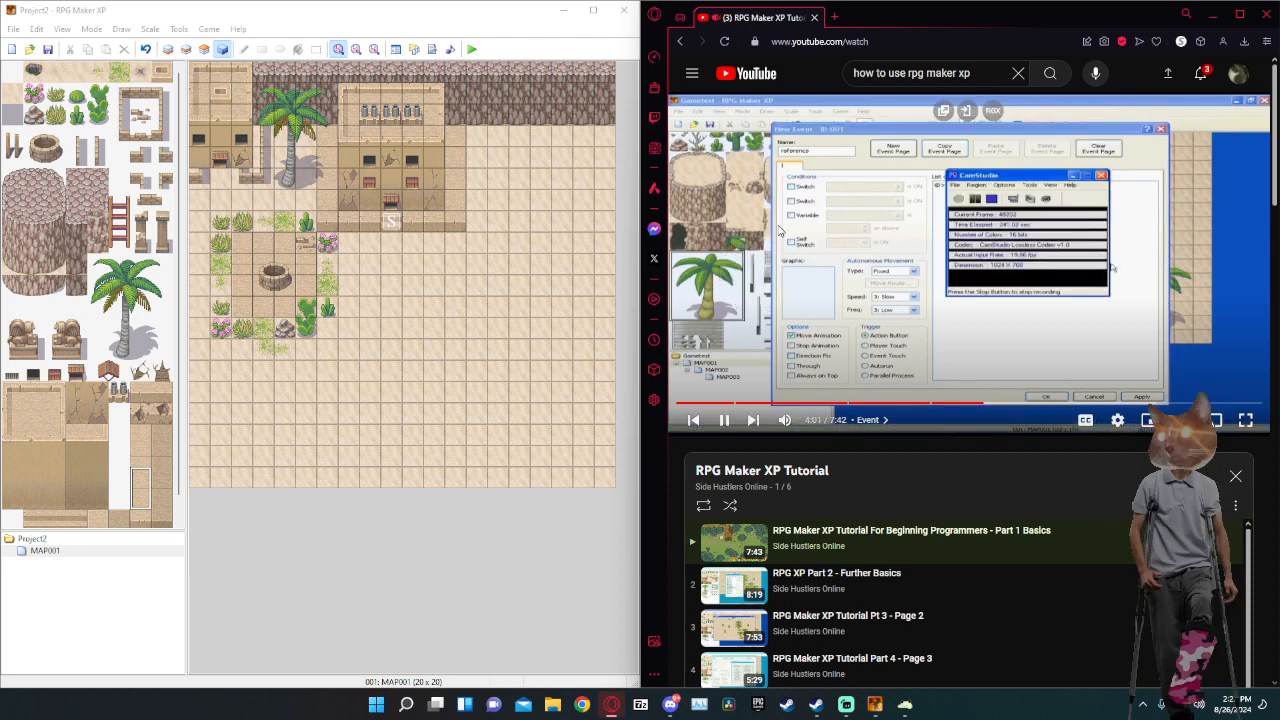
pyautogui.press('Left')
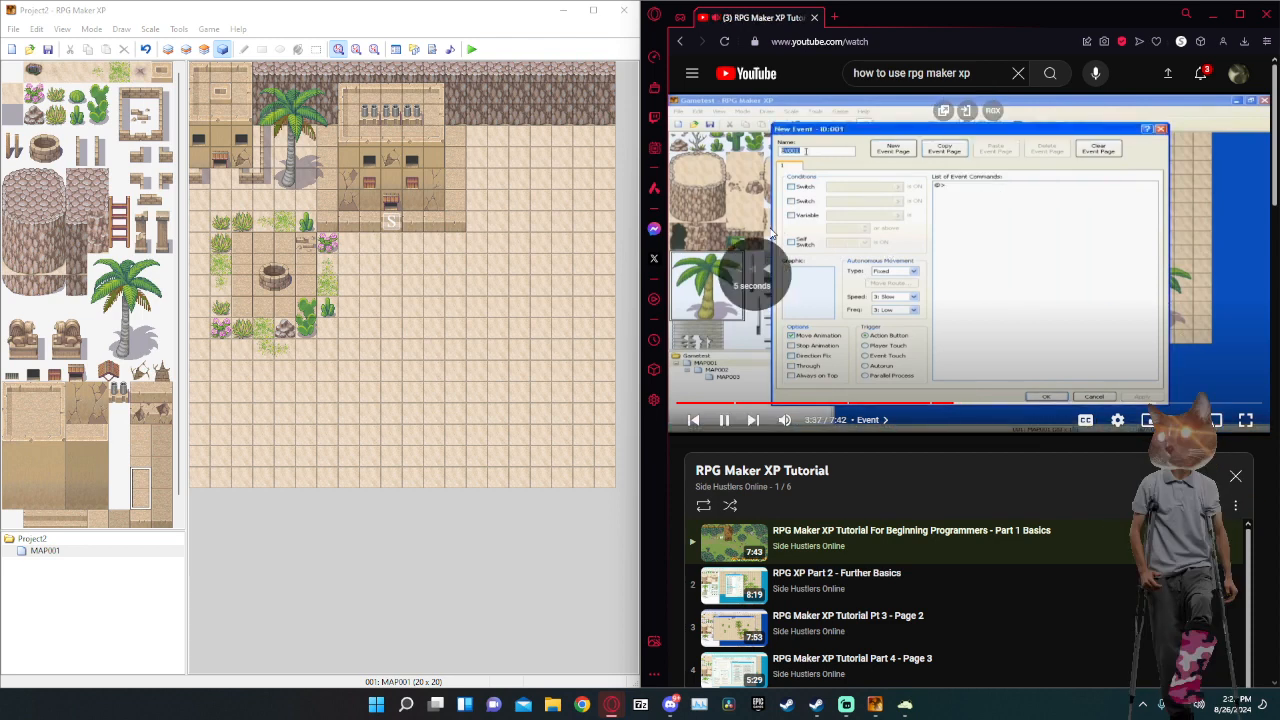
pyautogui.press('Left')
pyautogui.press('Left')
pyautogui.press('Left')
pyautogui.press('Left')
pyautogui.press('Left')
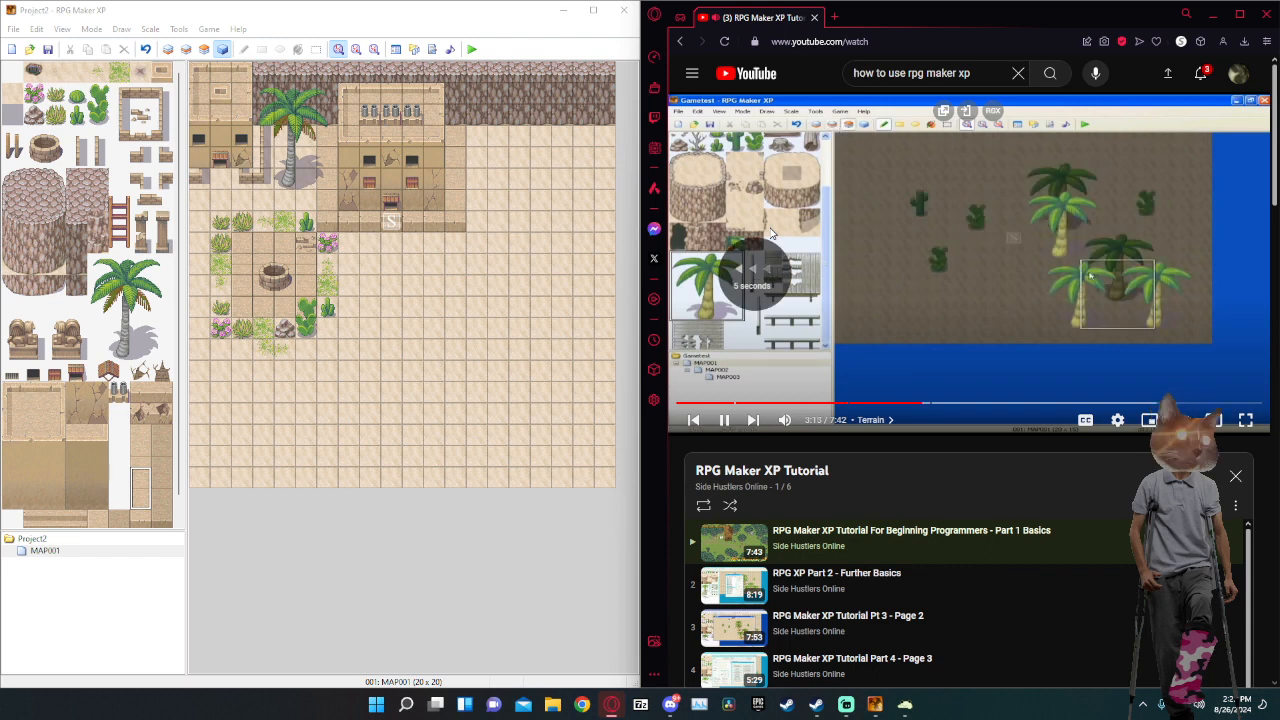
pyautogui.press('space')
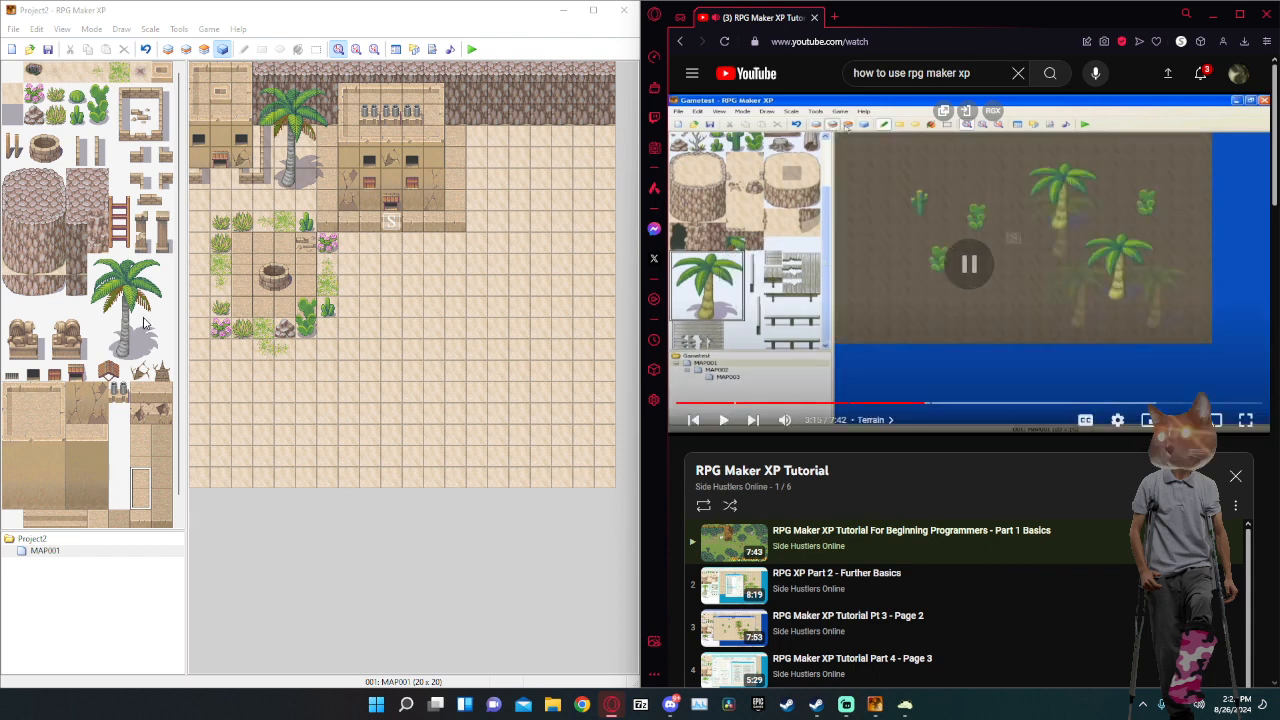
pyautogui.press('space')
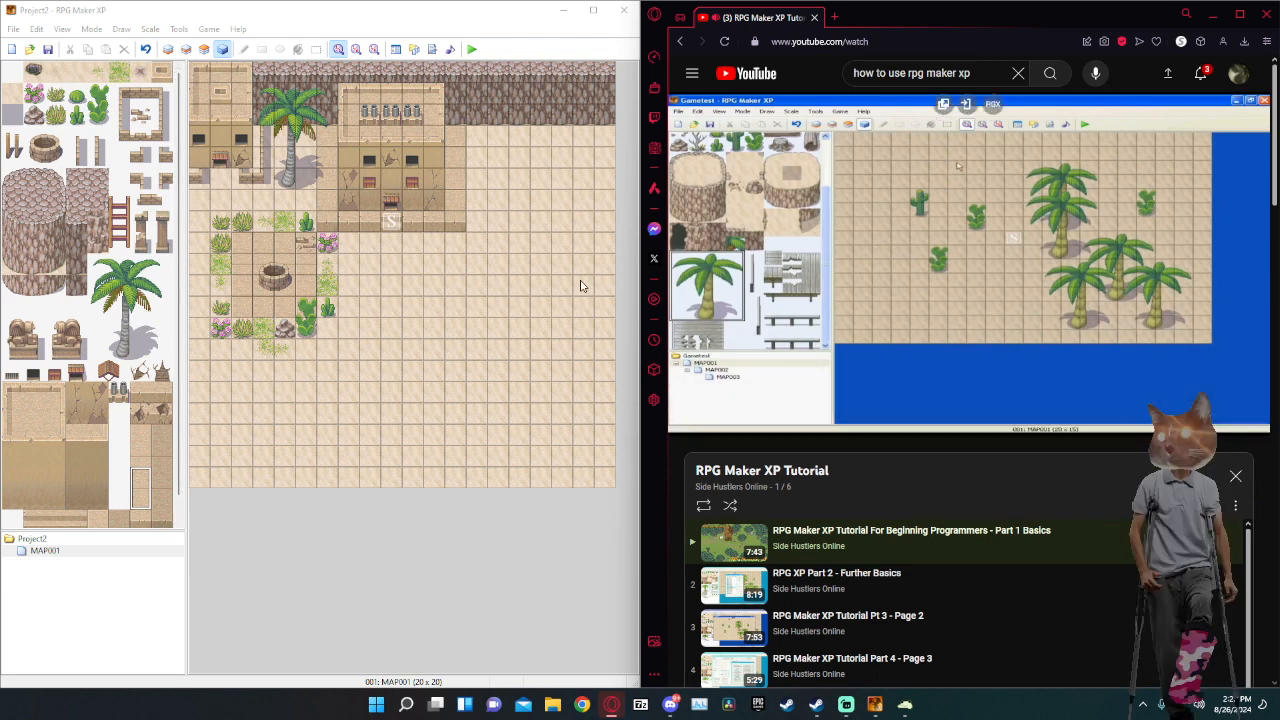
# Create an event named "reference" on the open sand at tile 015,009.
pyautogui.rightClick(520, 265)
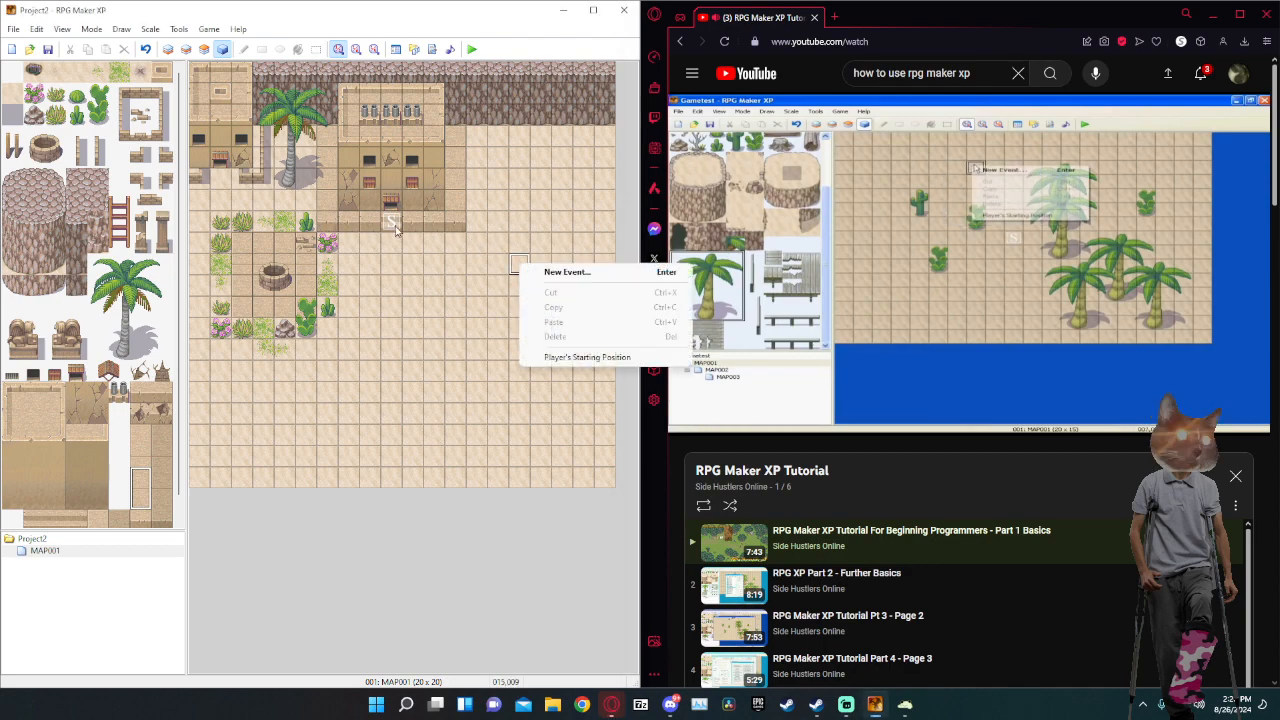
pyautogui.click(567, 272)
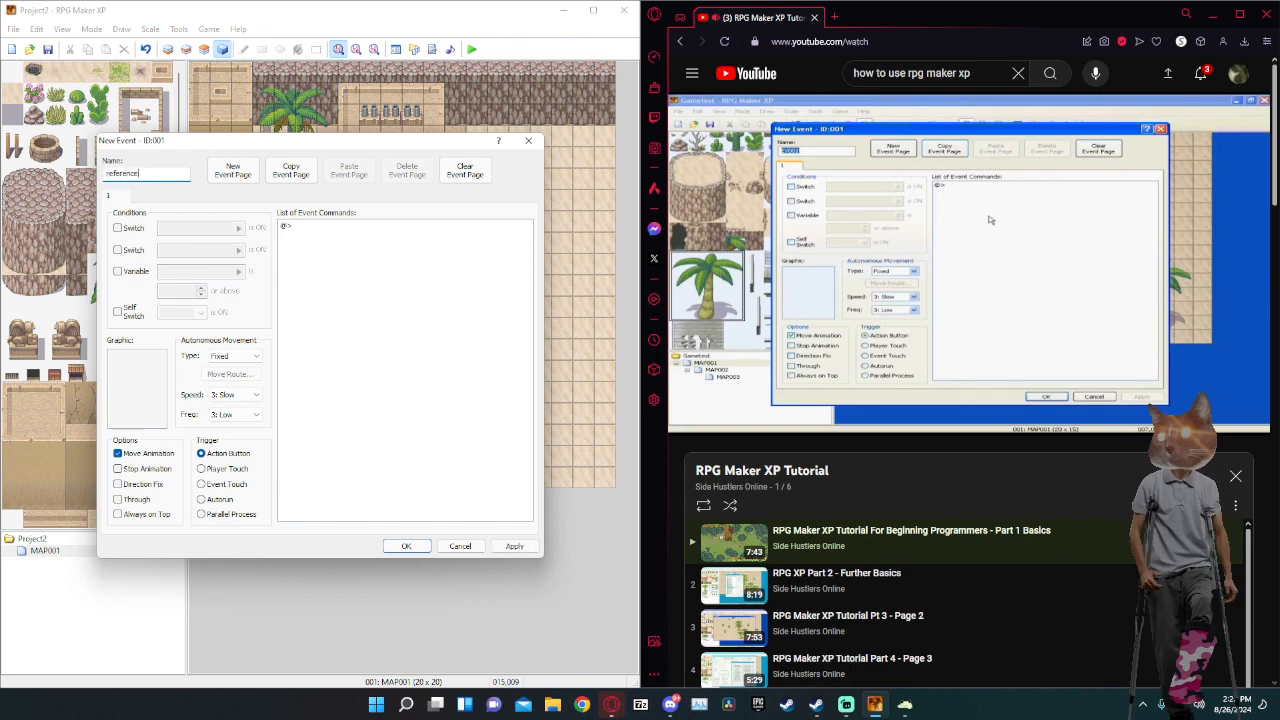
pyautogui.press('Return')
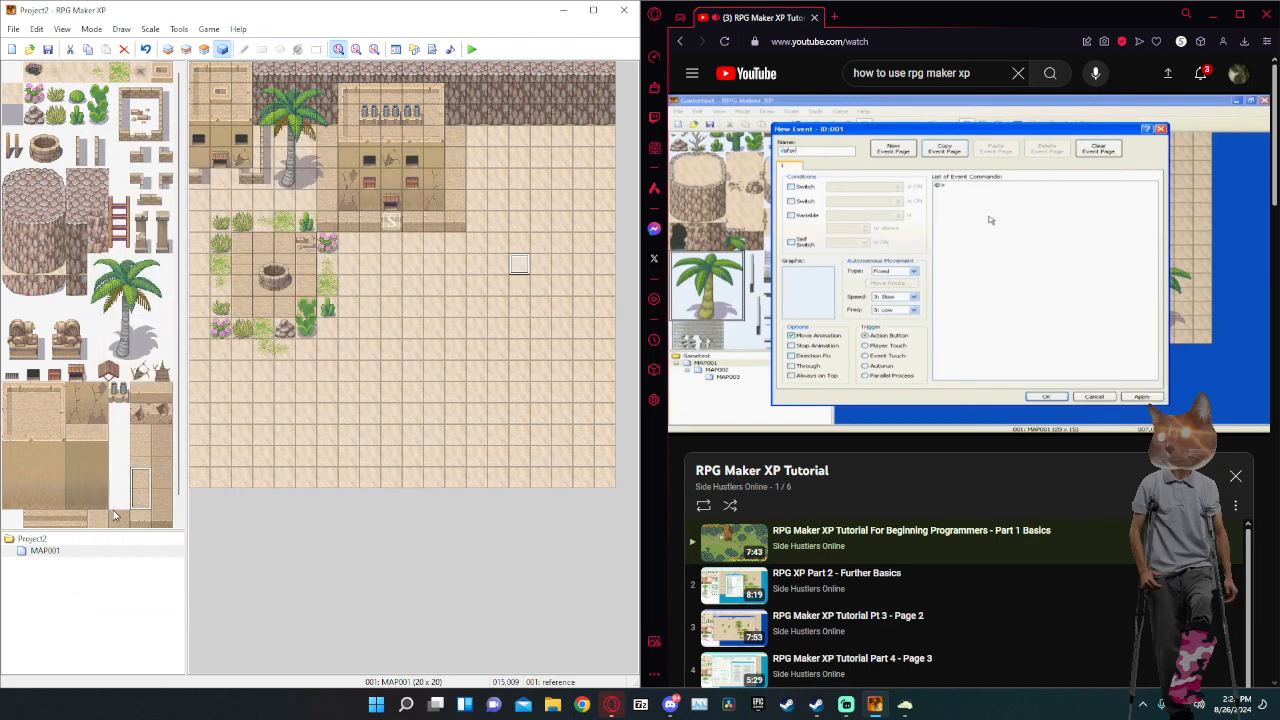
# Pause the tutorial video at 3:44 and delete the reference event at tile 015,009.
pyautogui.click(866, 157)
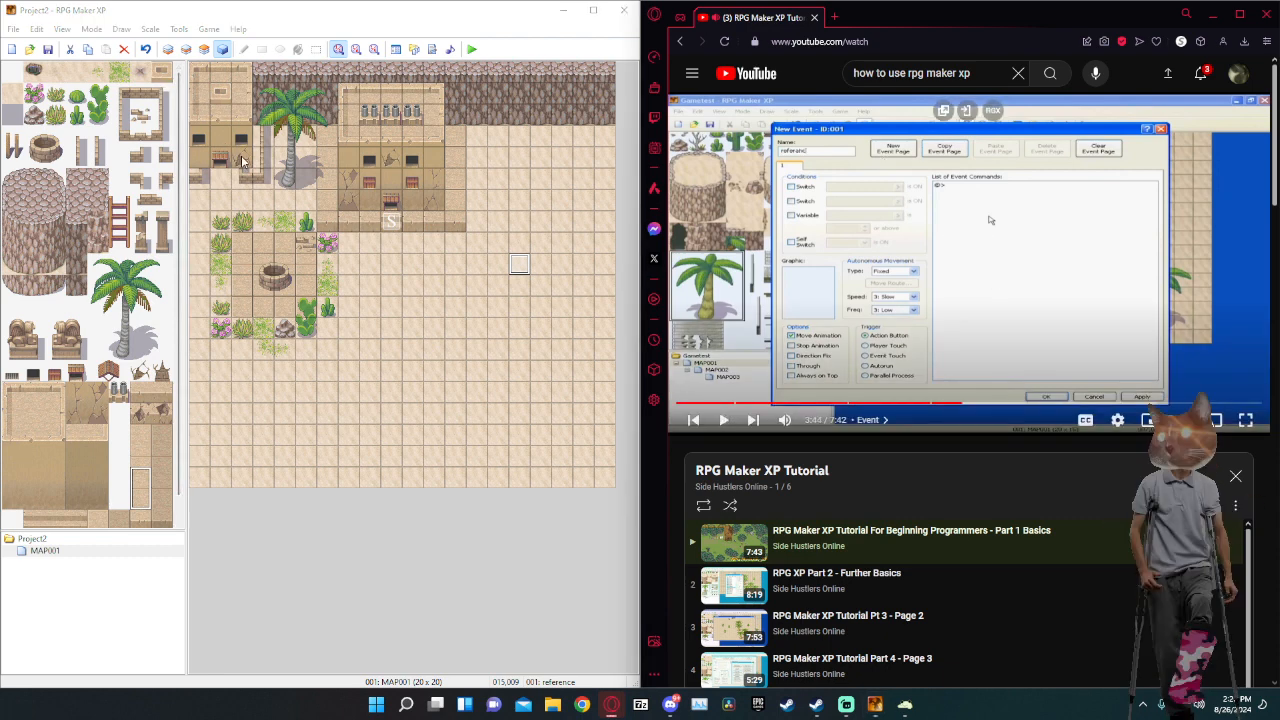
pyautogui.press('BackSpace')
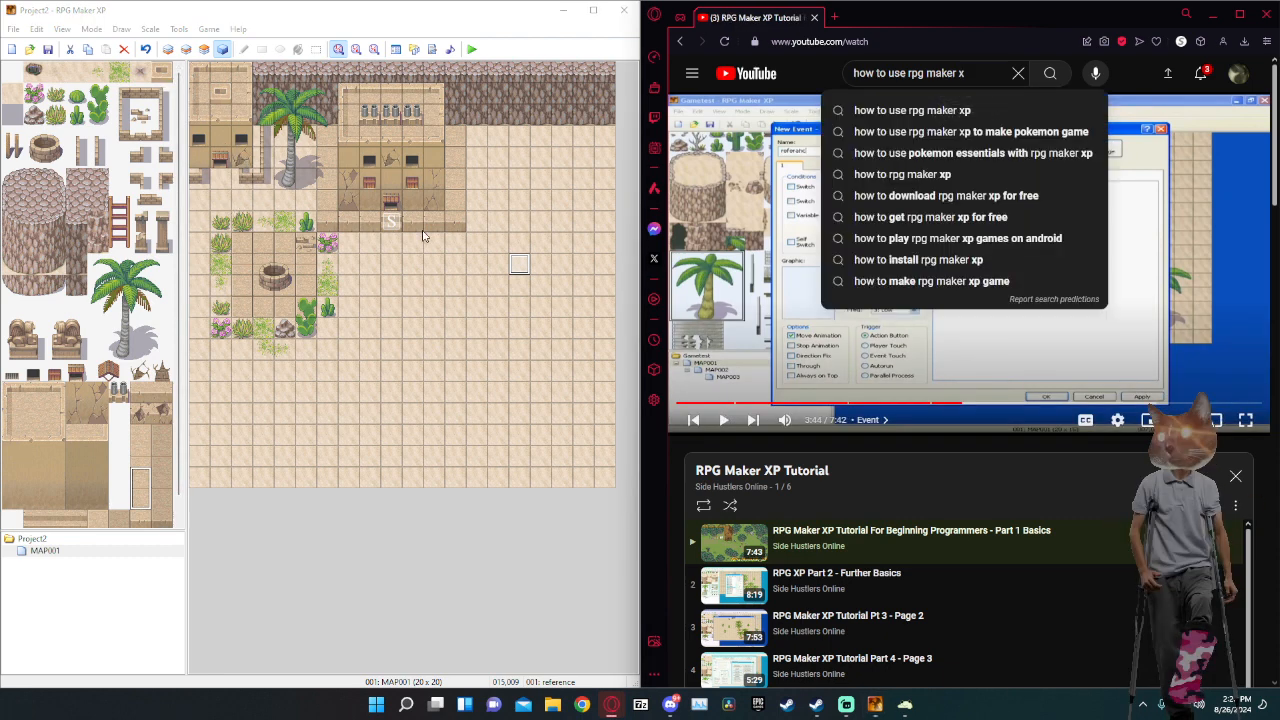
pyautogui.click(421, 230)
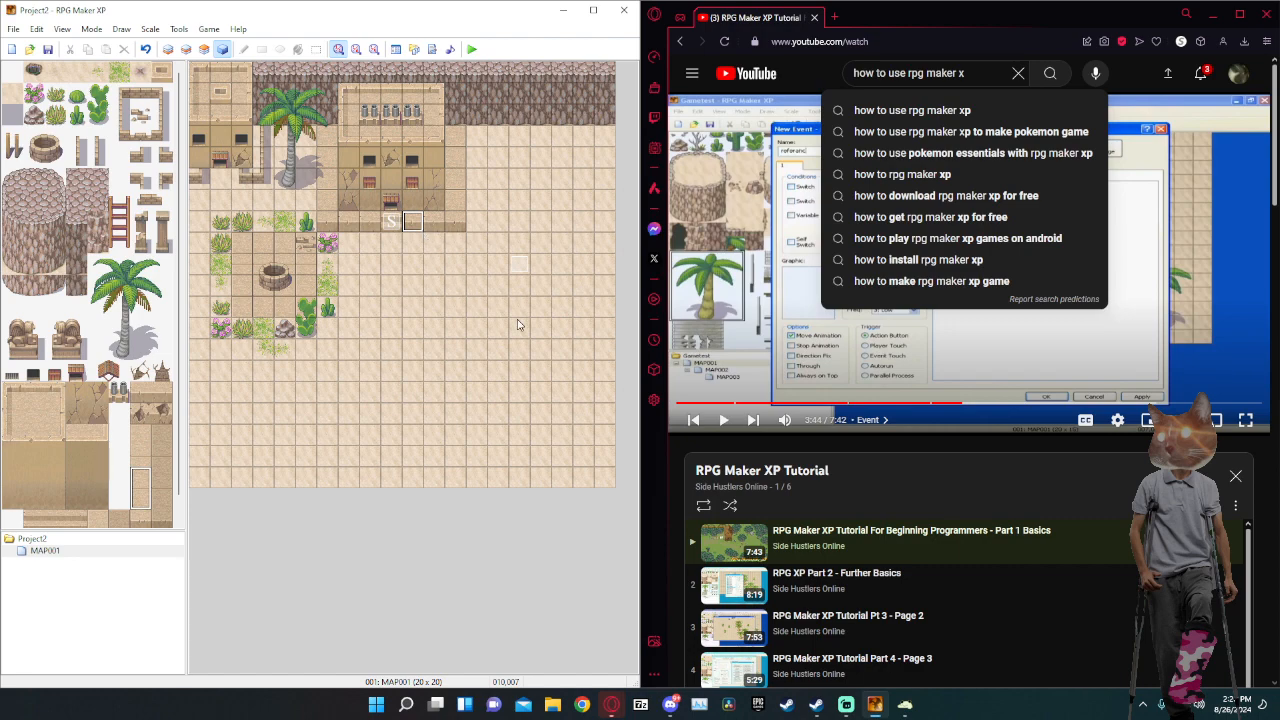
# Start a new event at tile 009,009, two tiles south of the player's starting position, and name it "reference".
pyautogui.rightClick(382, 268)
pyautogui.click(412, 276)
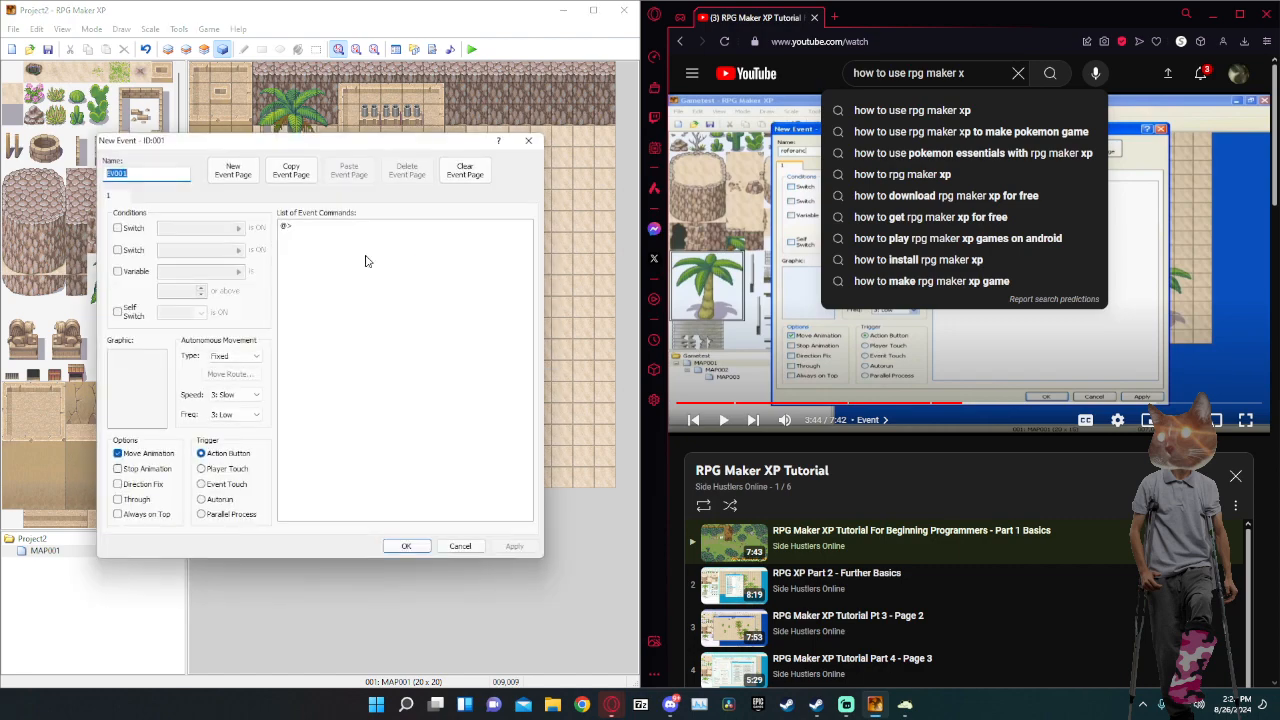
pyautogui.write('refe')
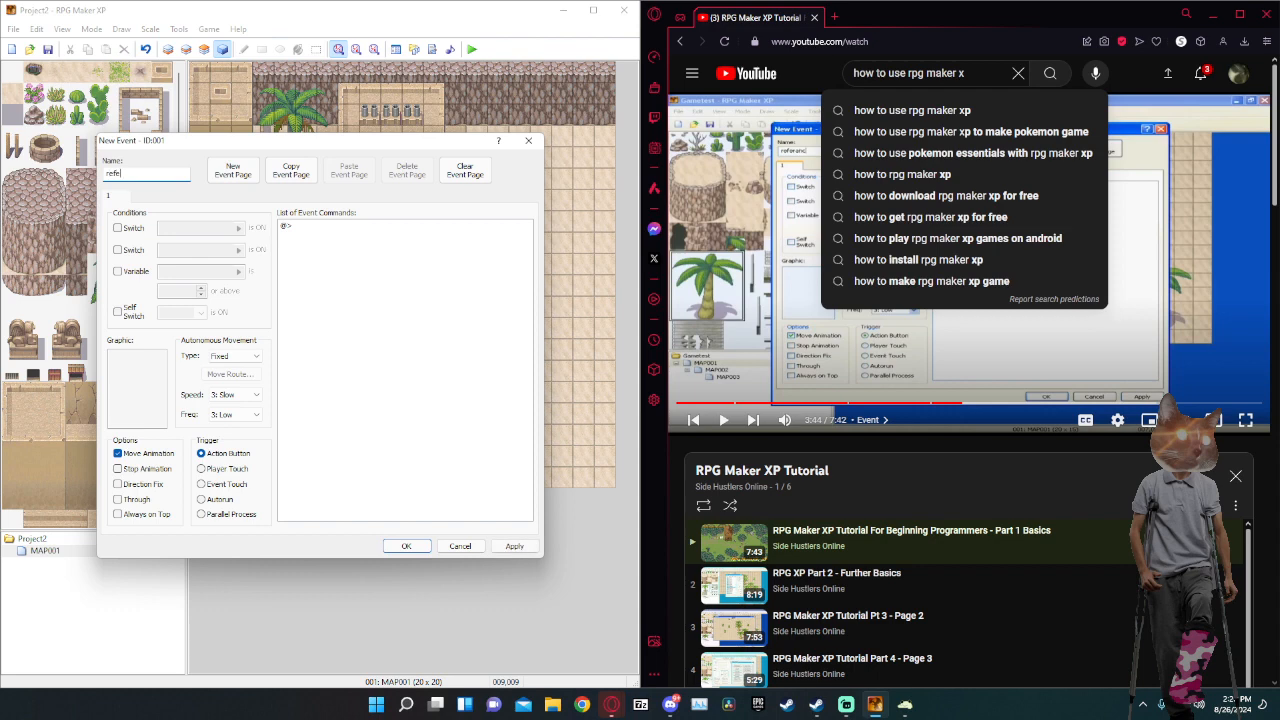
pyautogui.write('rence')
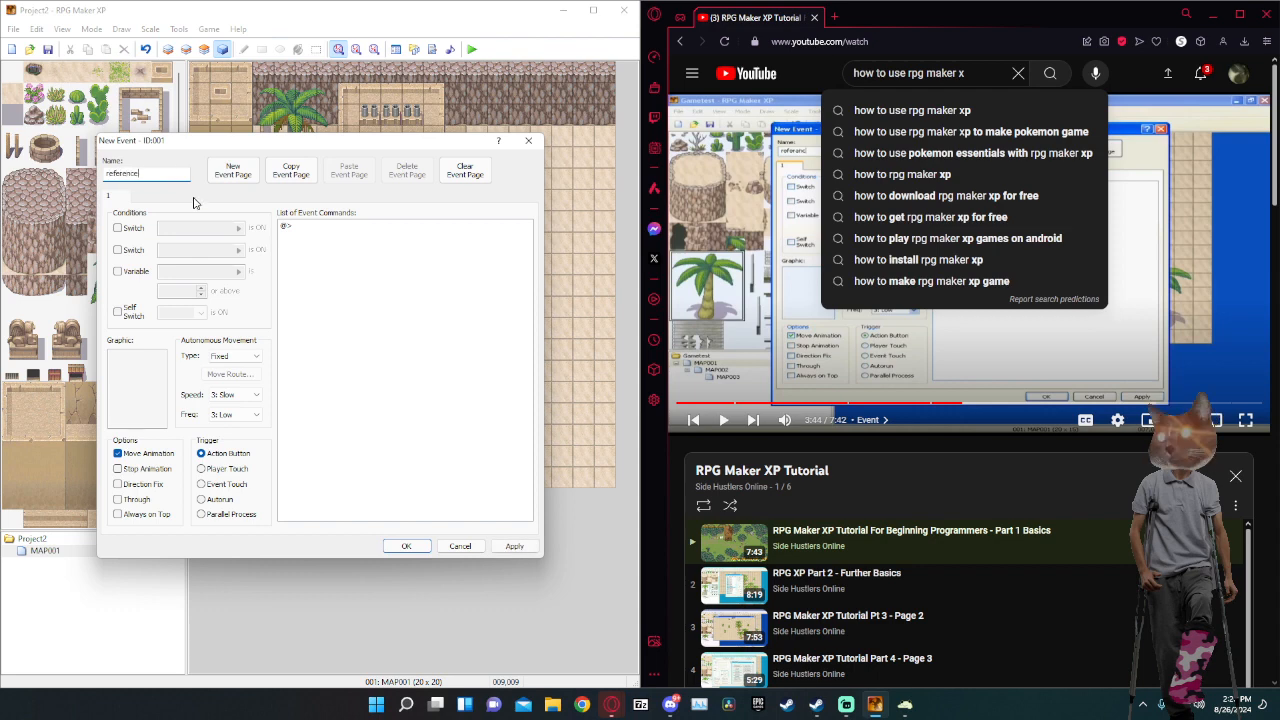
# Resume the tutorial video and clear the leftover YouTube search text, returning to the New Event dialog.
pyautogui.click(760, 225)
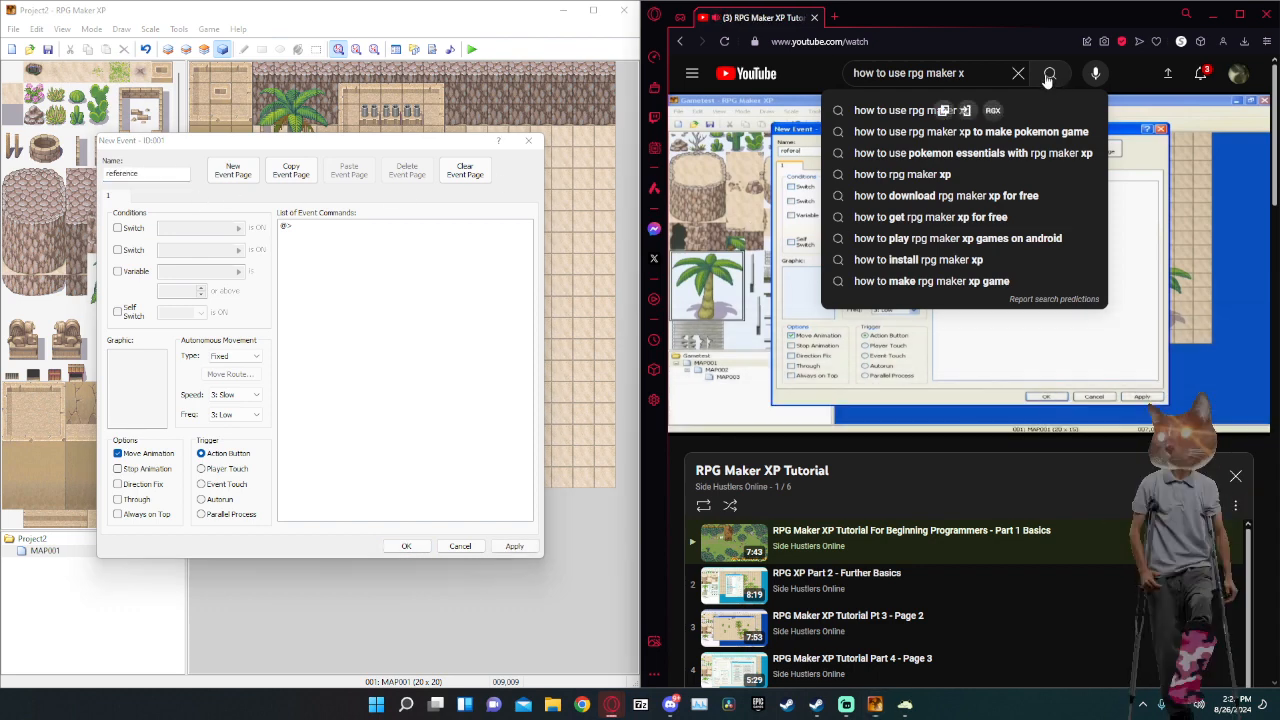
pyautogui.click(1018, 73)
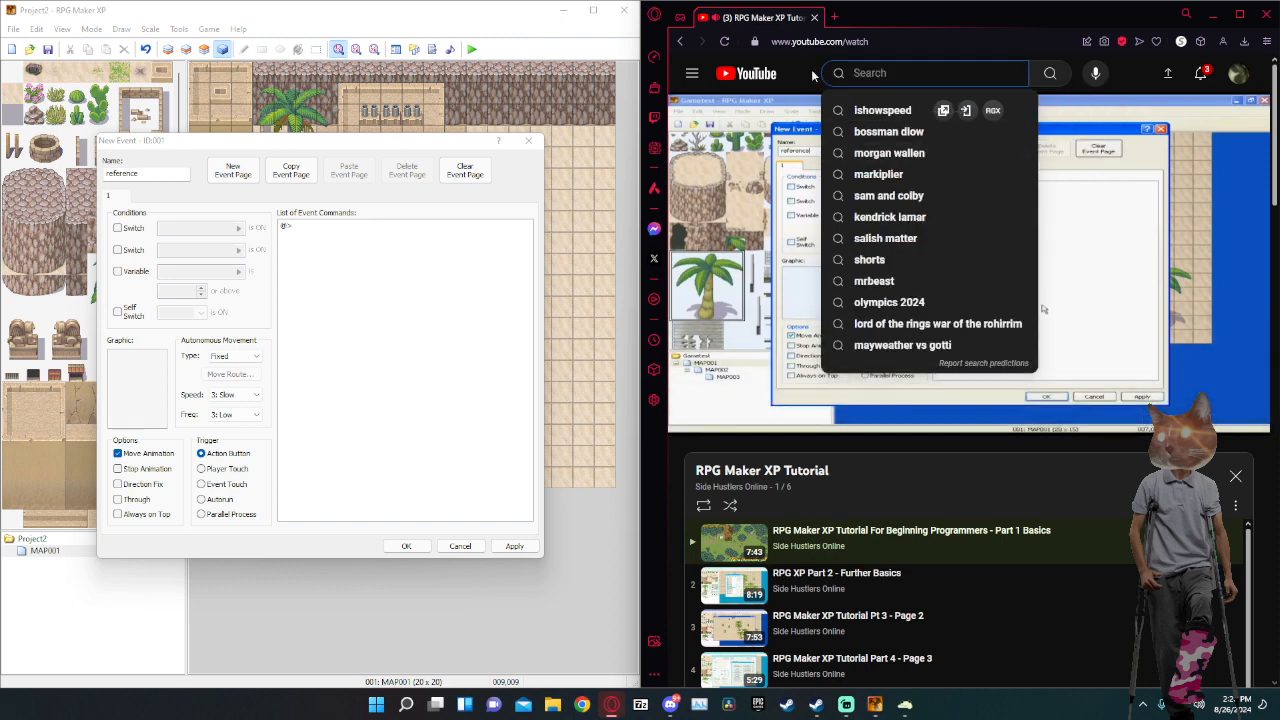
pyautogui.click(240, 149)
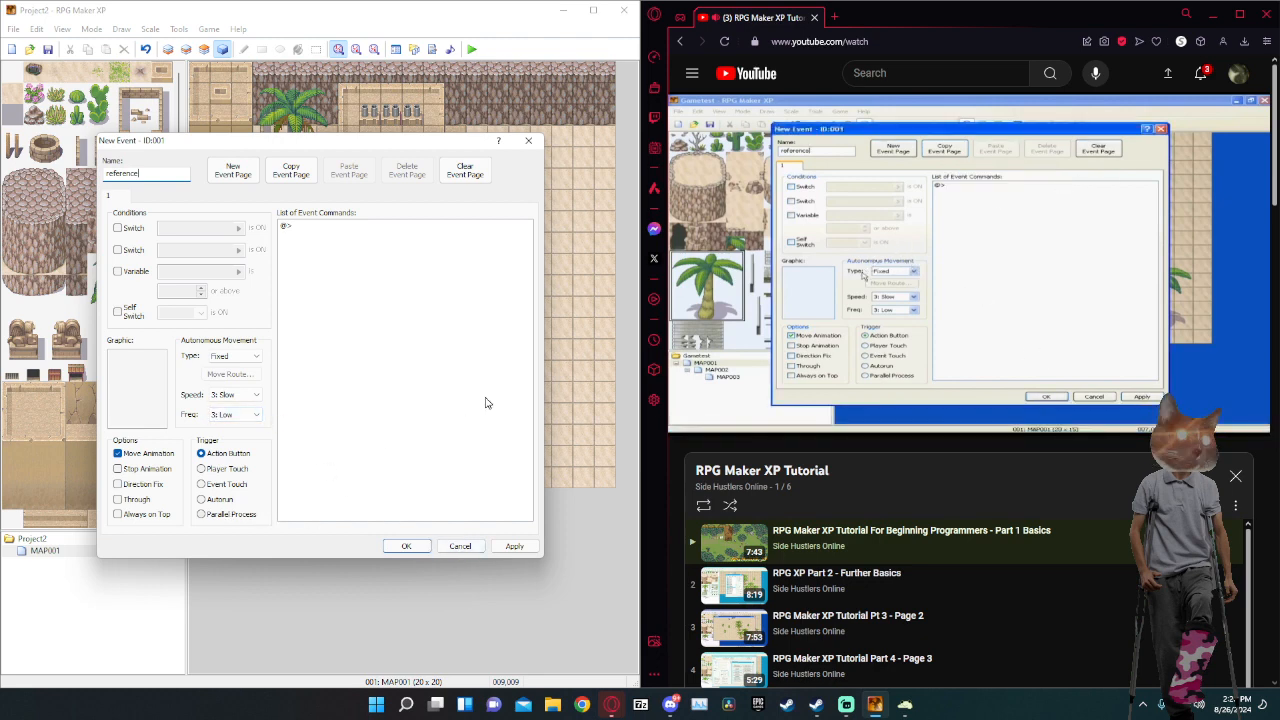
# Set the reference event's graphic to the first front-facing pose of 001-Fighter01 and confirm the event.
pyautogui.doubleClick(151, 387)
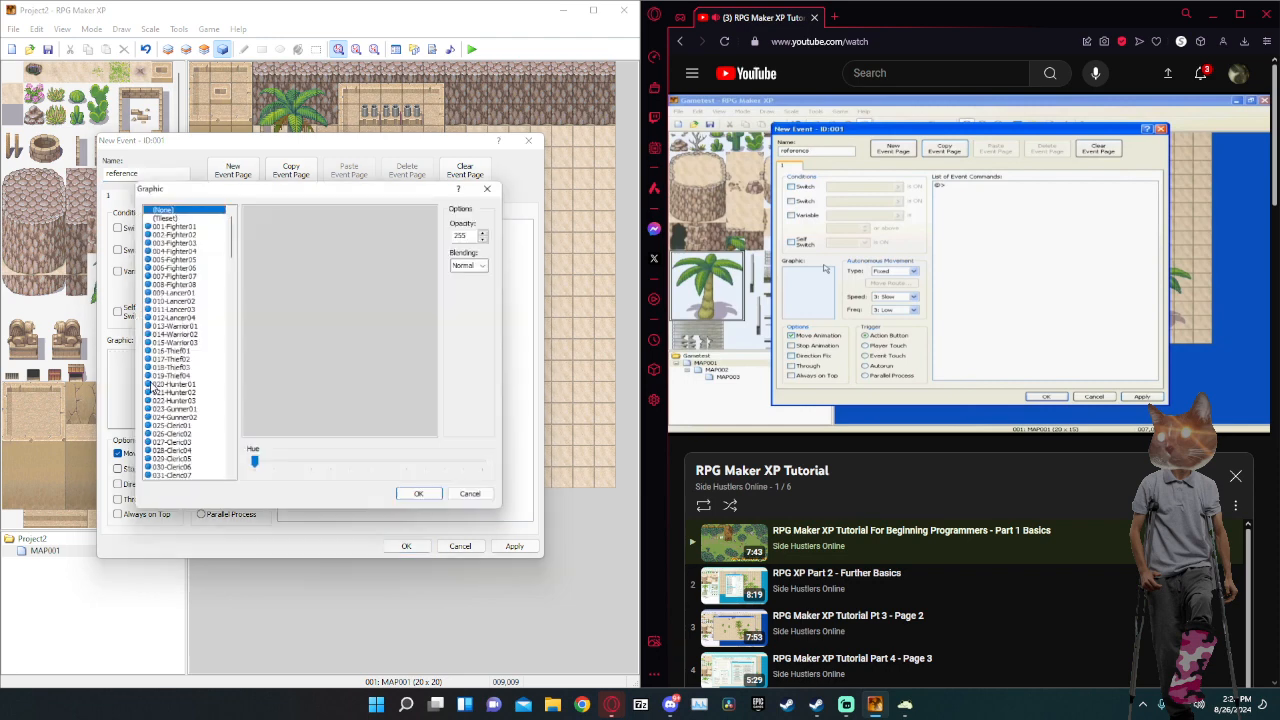
pyautogui.click(165, 213)
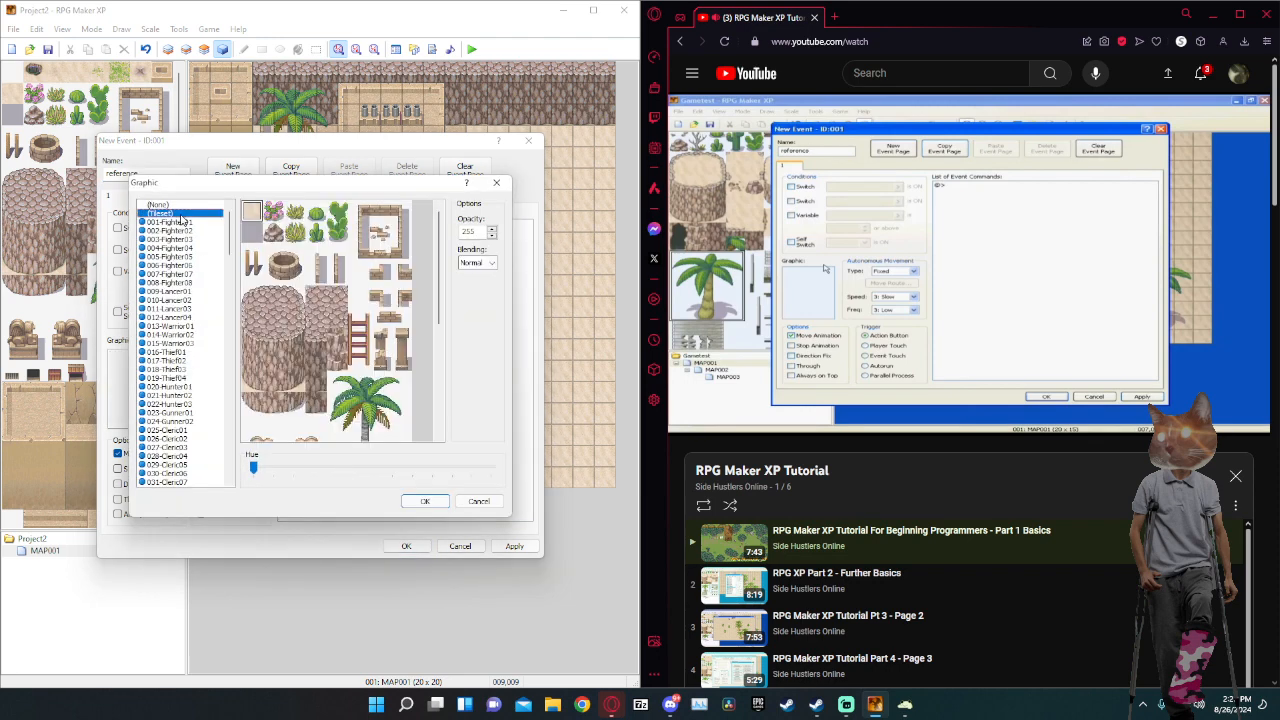
pyautogui.click(177, 223)
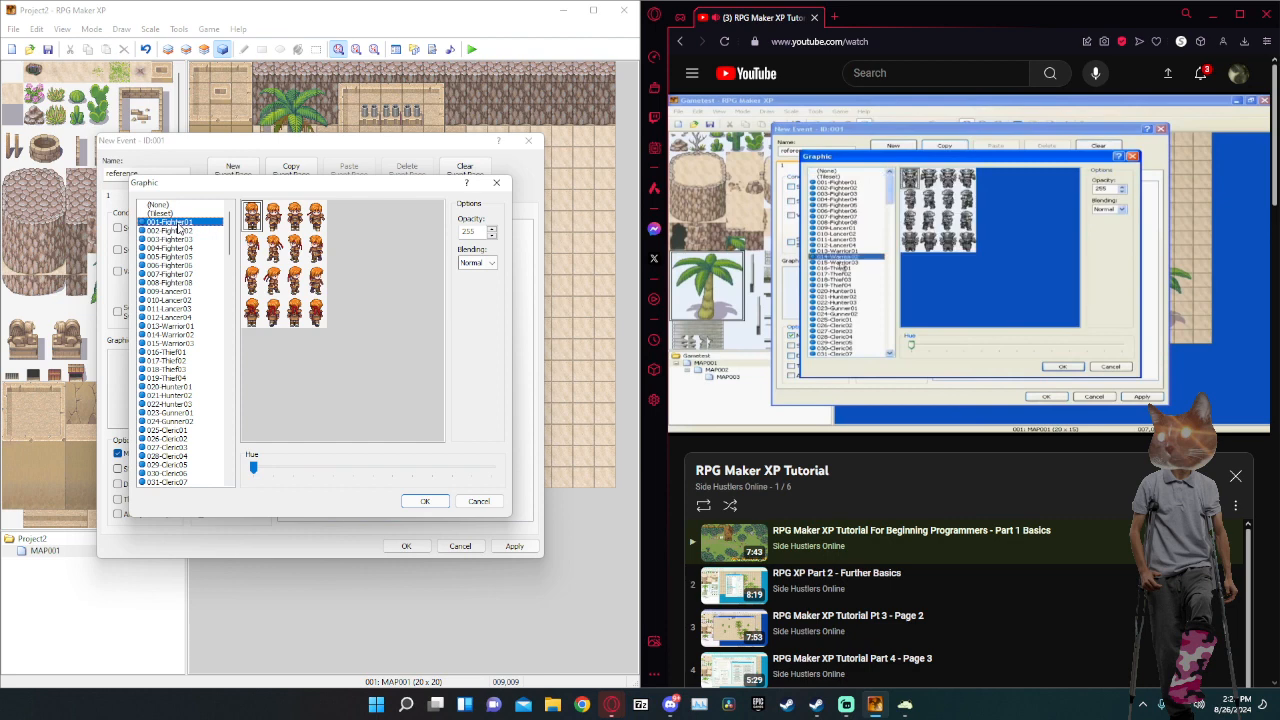
pyautogui.click(188, 353)
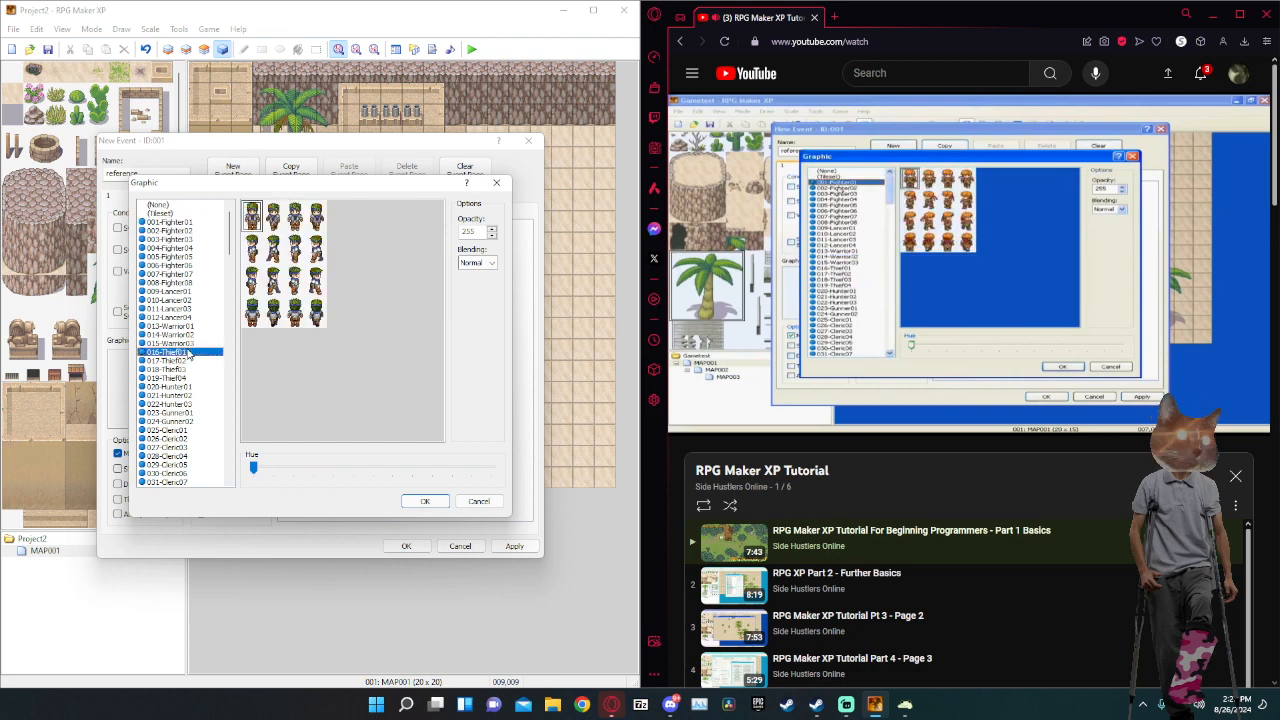
pyautogui.click(188, 344)
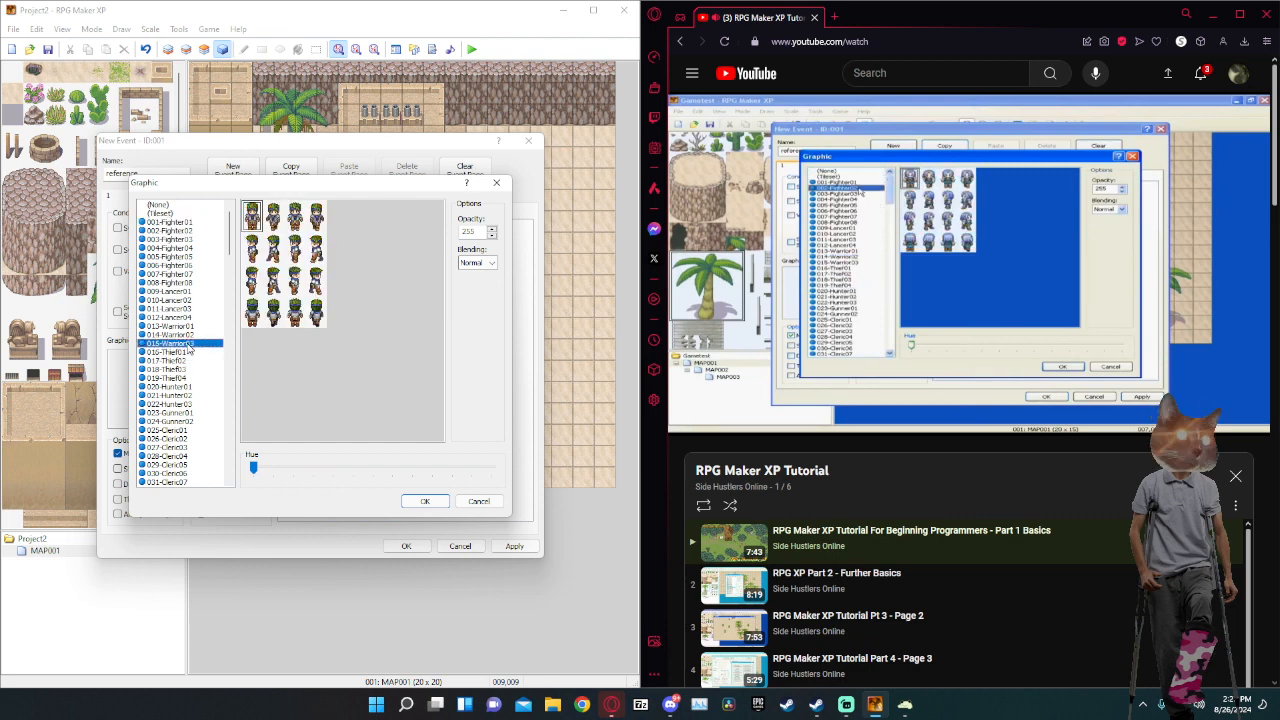
pyautogui.click(191, 438)
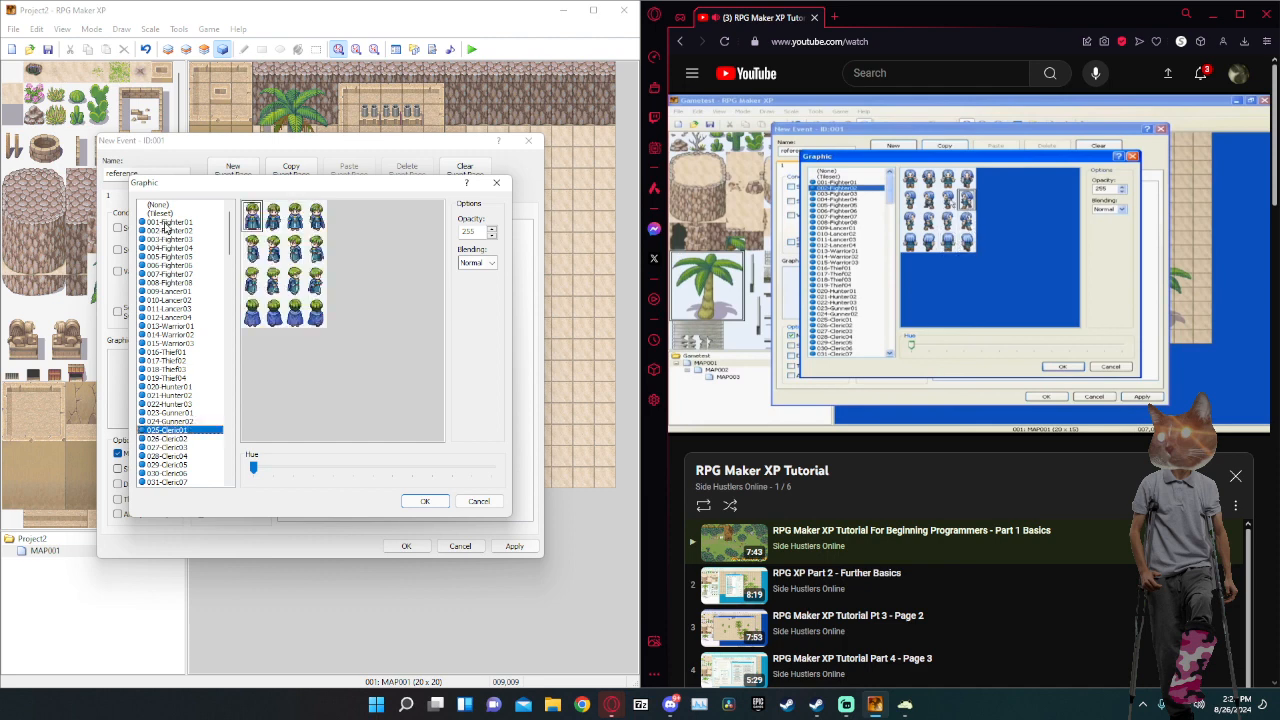
pyautogui.click(168, 222)
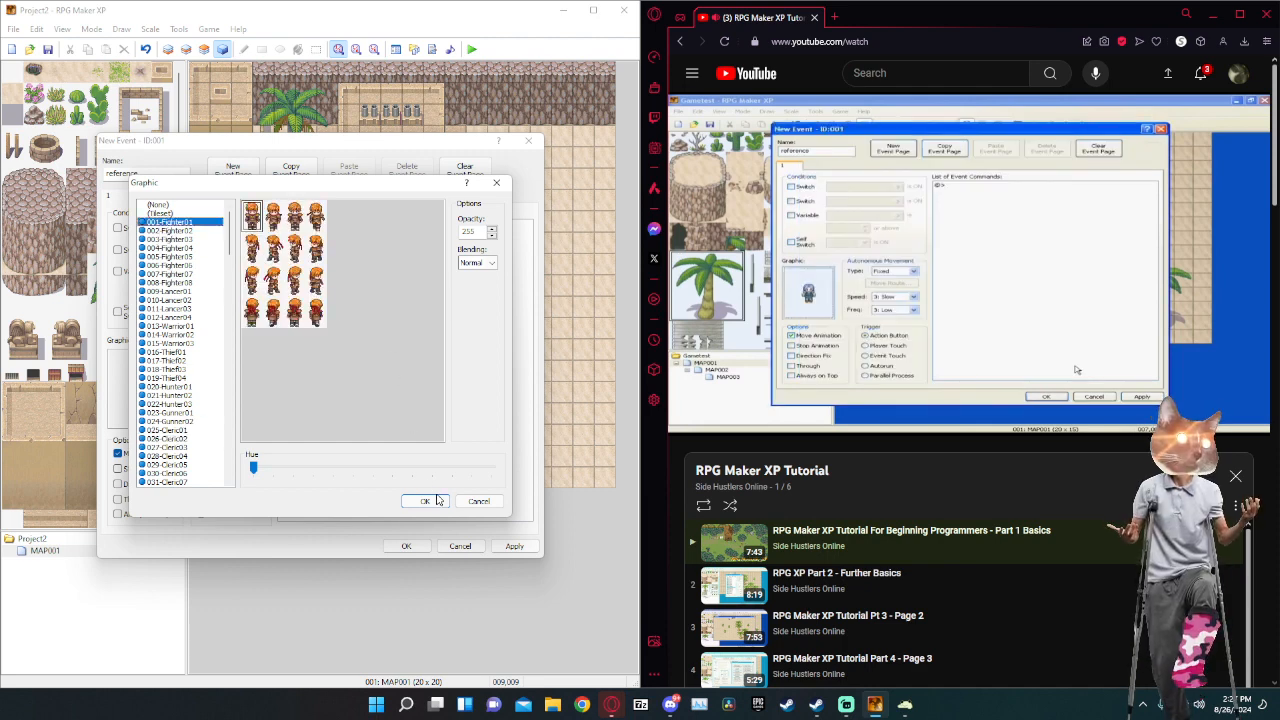
pyautogui.click(278, 218)
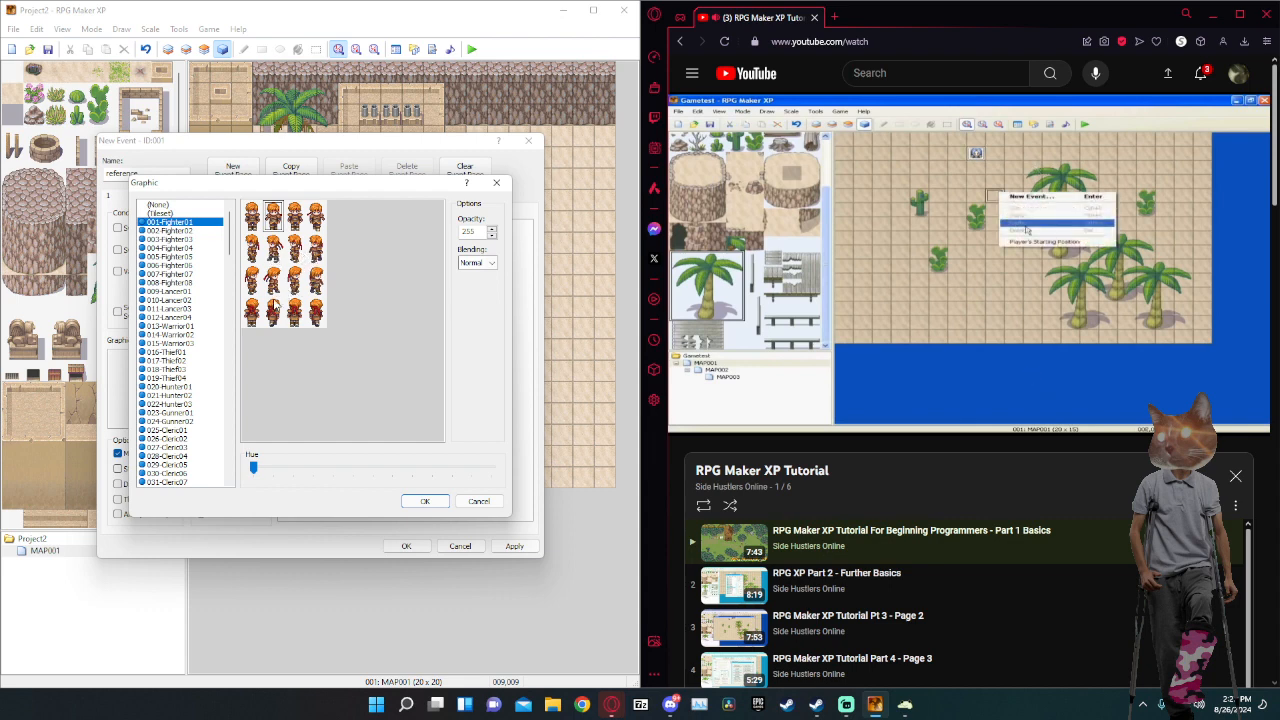
pyautogui.click(255, 224)
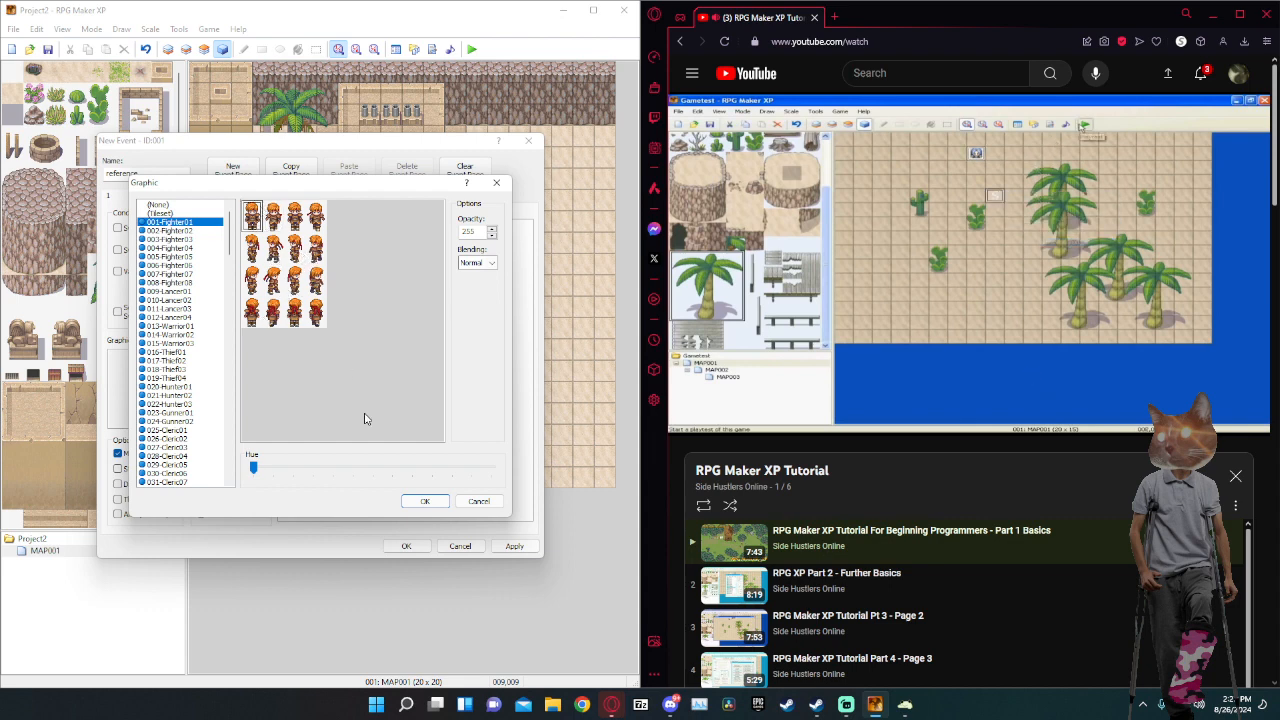
pyautogui.click(424, 501)
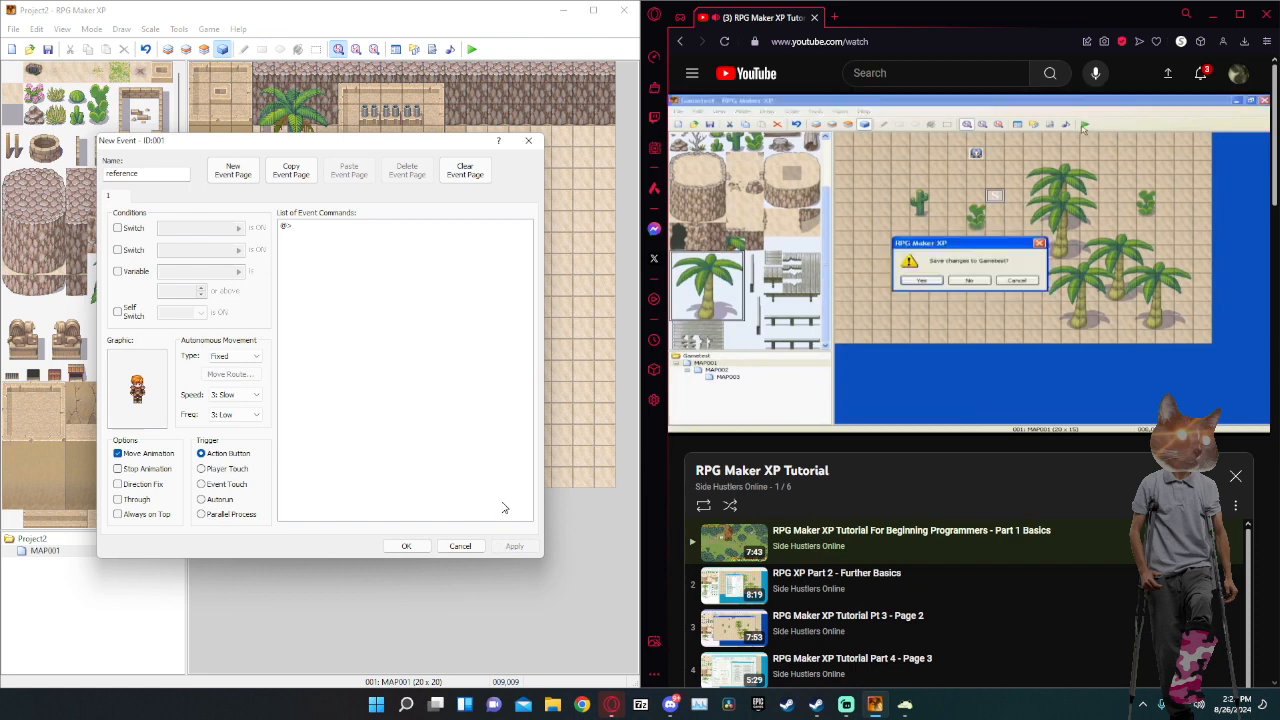
pyautogui.click(408, 546)
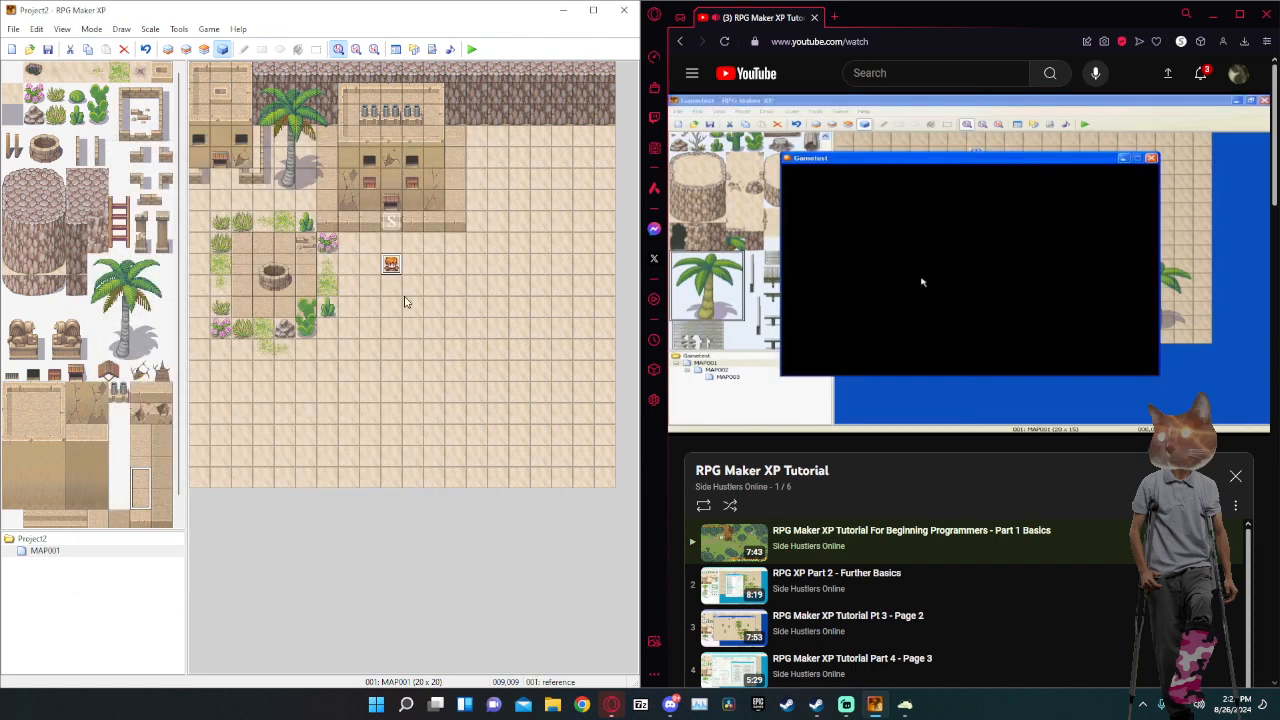
# Pause the tutorial and move the player's starting position to tile 008,009, directly west of the fighter event.
pyautogui.rightClick(392, 221)
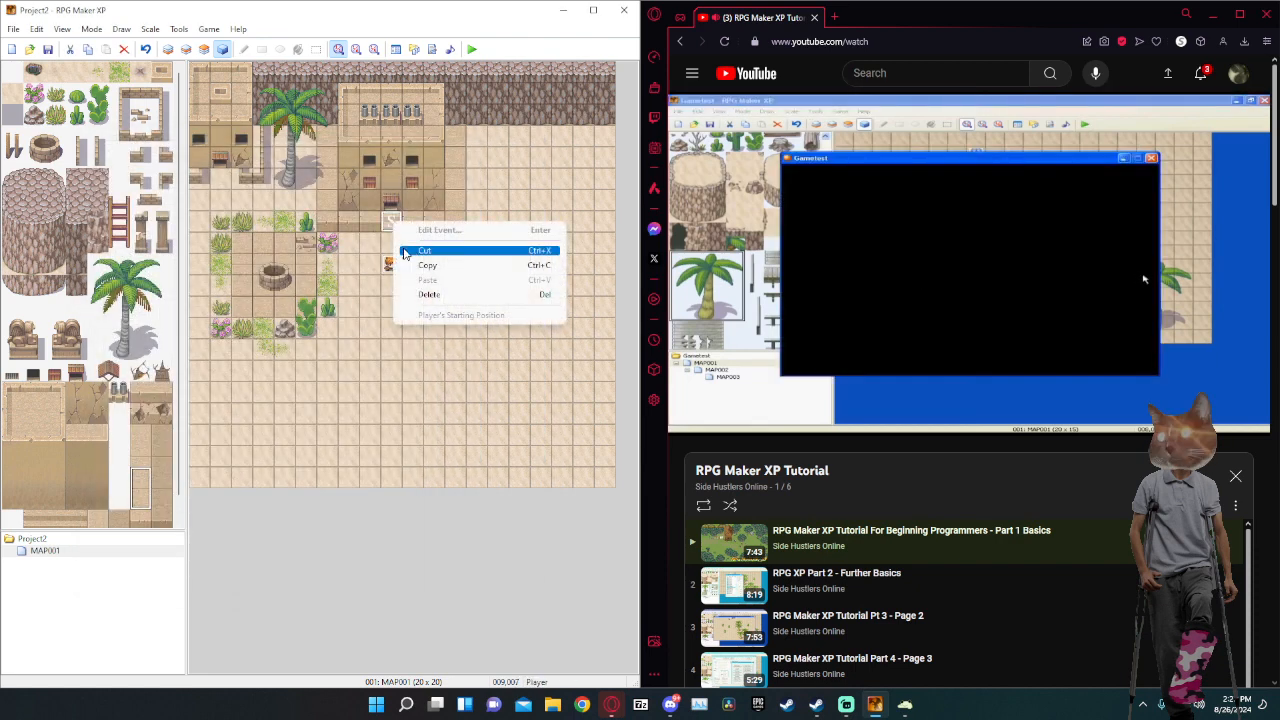
pyautogui.click(388, 268)
pyautogui.rightClick(389, 266)
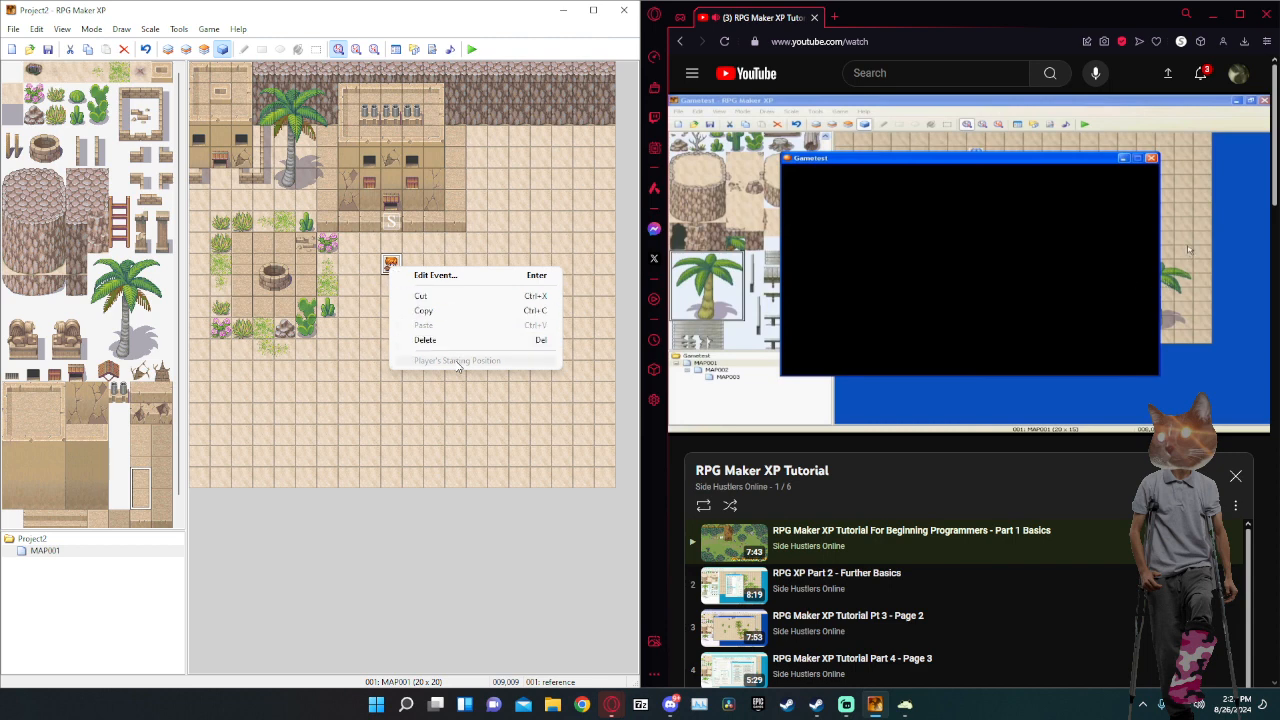
pyautogui.click(849, 267)
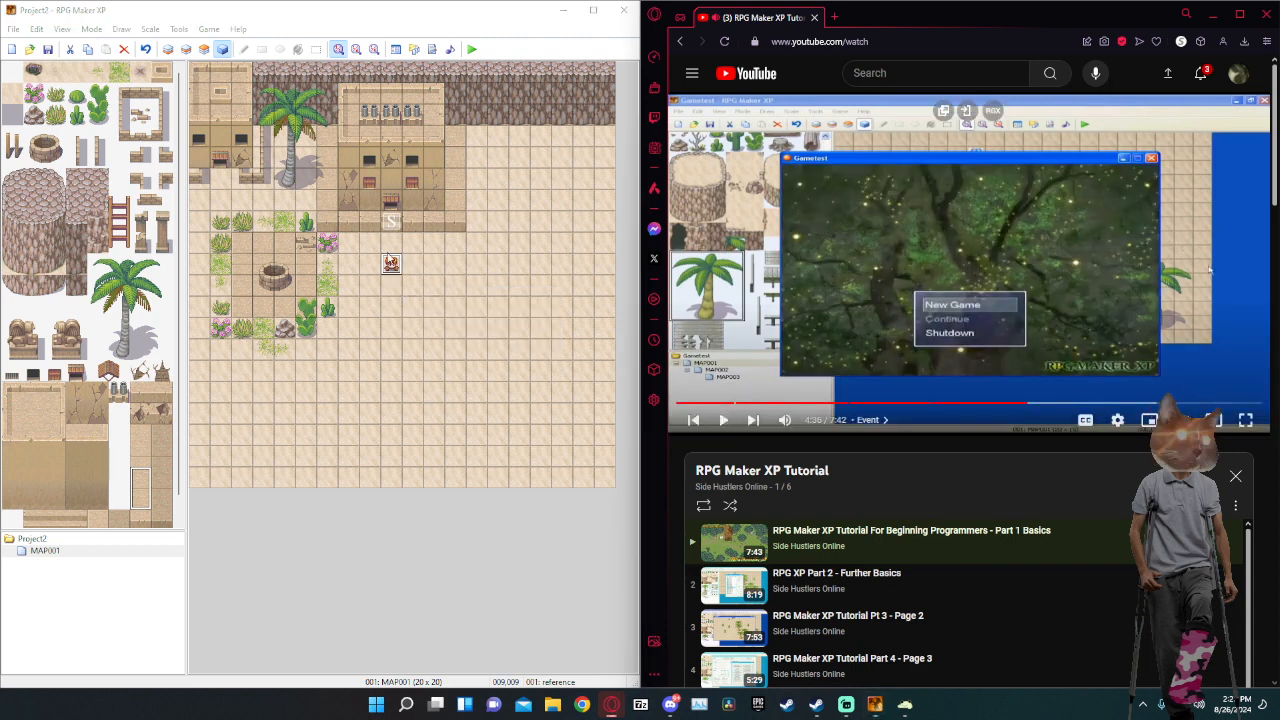
pyautogui.rightClick(371, 265)
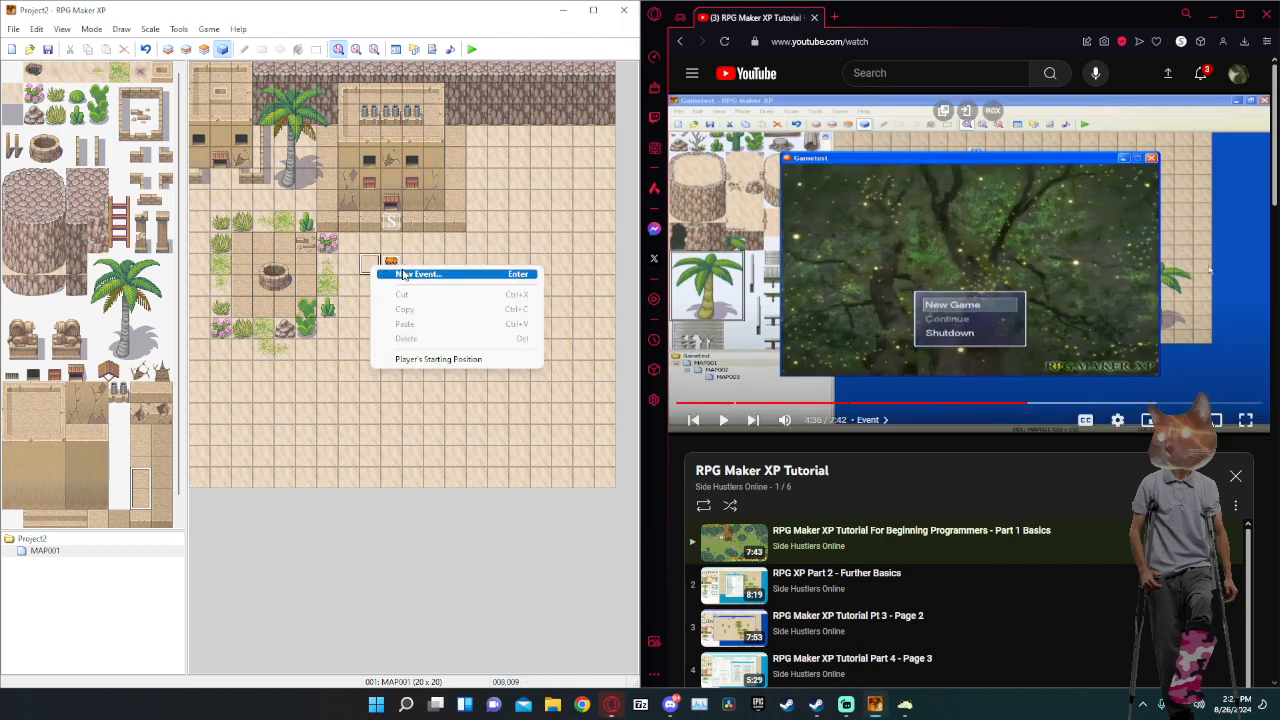
pyautogui.click(430, 360)
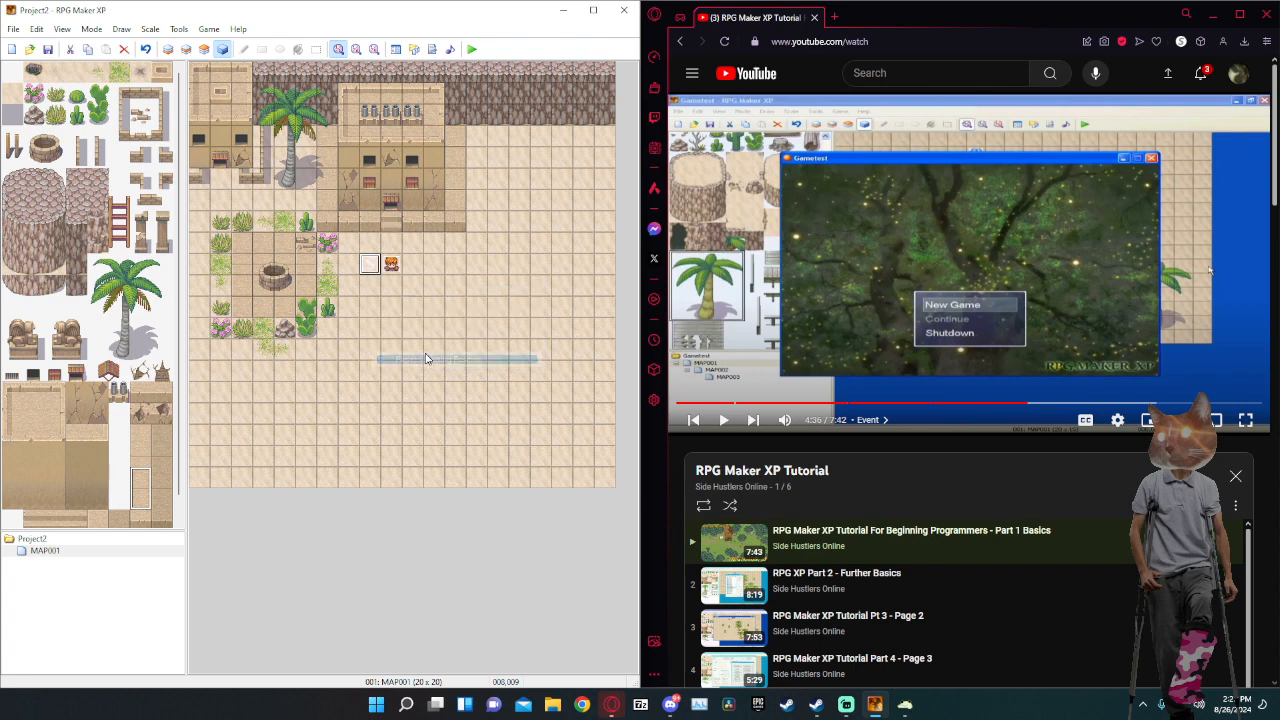
# Resume the tutorial video and rewind it 10 seconds to 4:26, before the playtest launch.
pyautogui.click(869, 288)
pyautogui.press('Left')
pyautogui.press('Left')
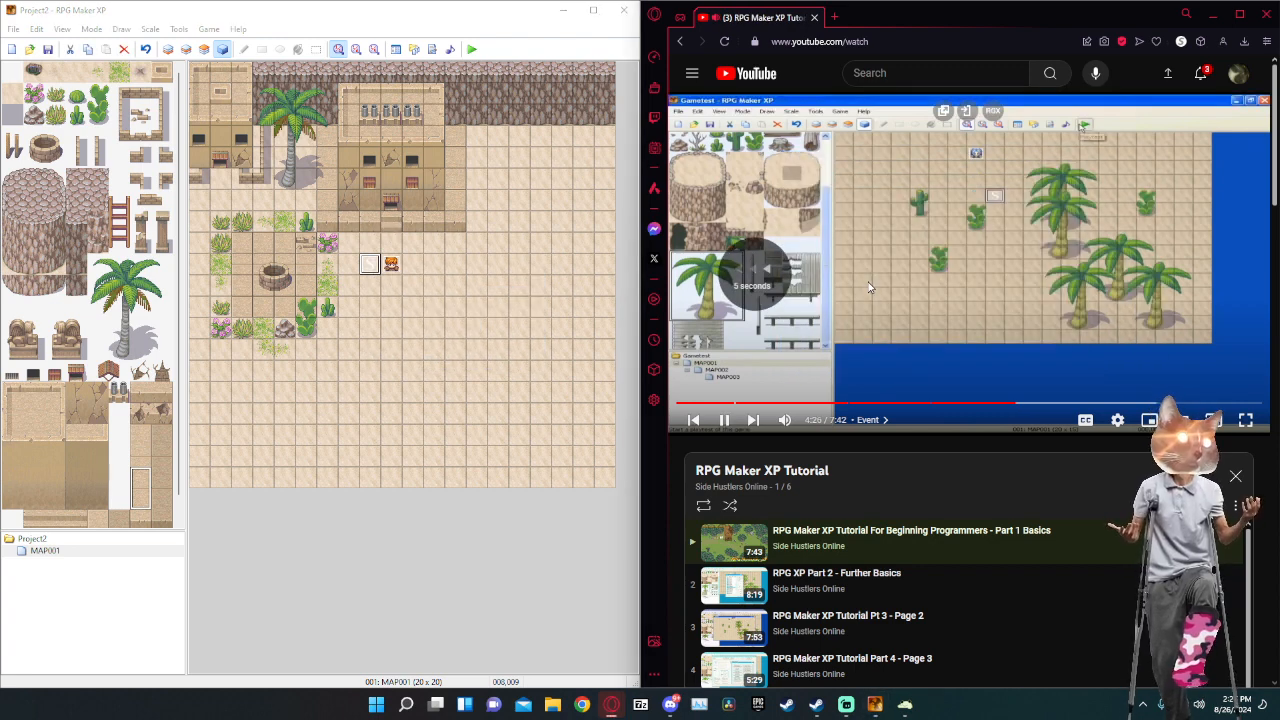
# Pause the tutorial, then save the project's changes and start a new game in a playtest.
pyautogui.click(869, 280)
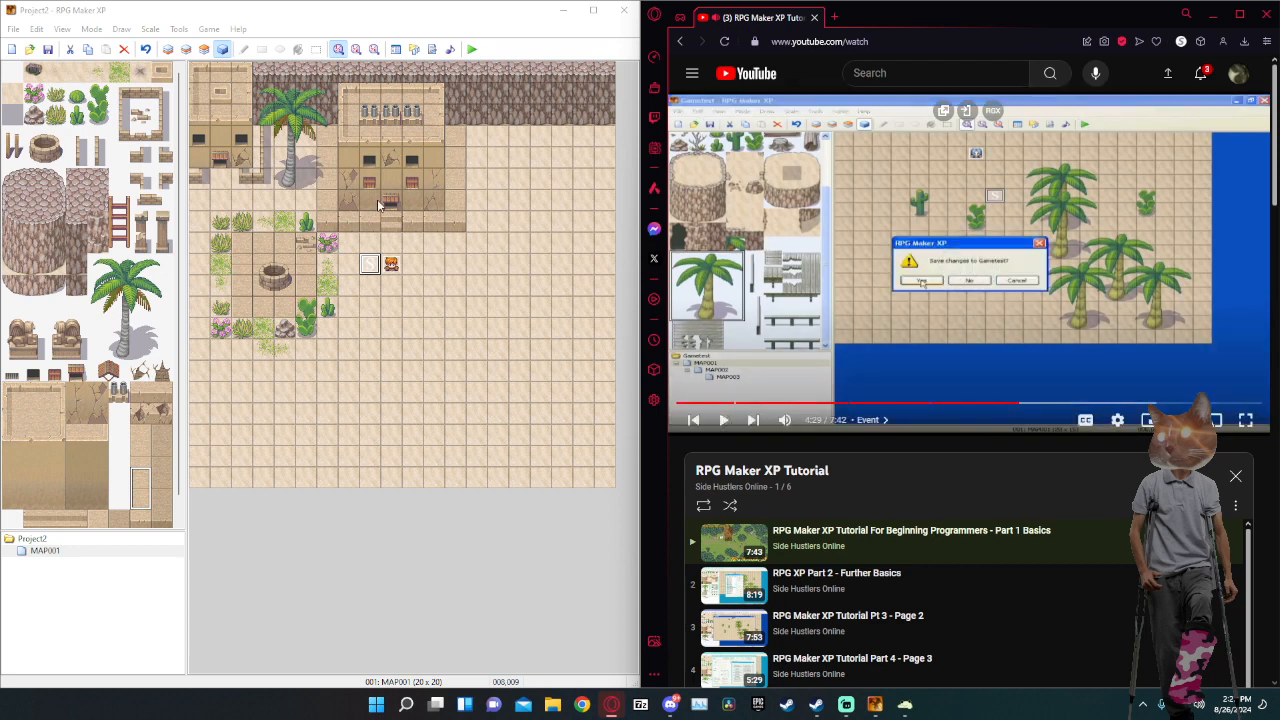
pyautogui.click(472, 49)
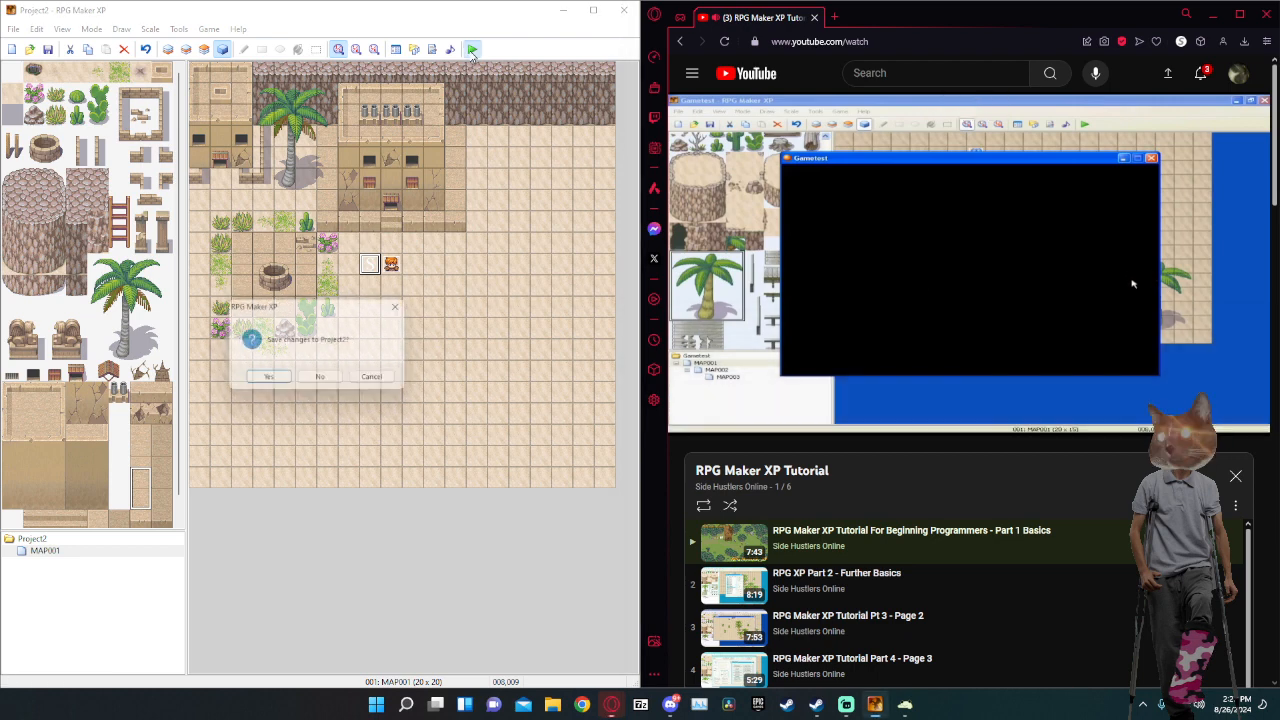
pyautogui.click(267, 380)
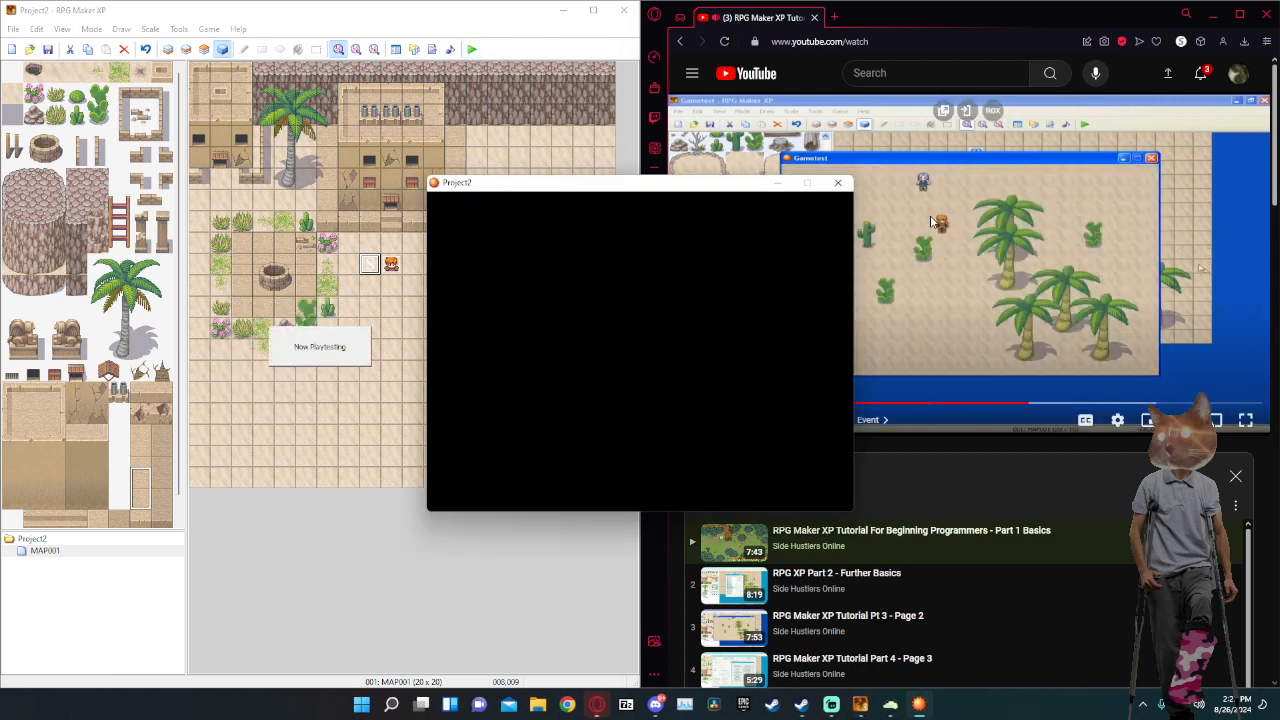
pyautogui.moveTo(708, 184); pyautogui.dragTo(480, 129)
pyautogui.click(880, 257)
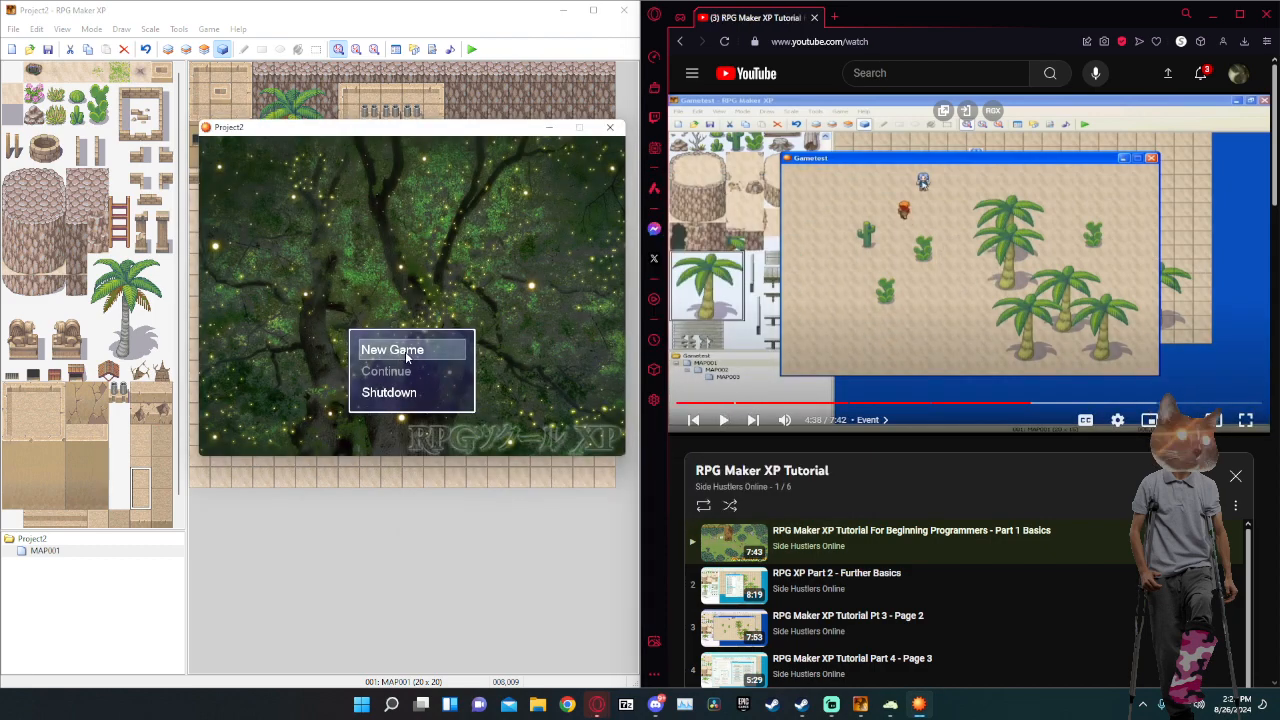
pyautogui.press('Return')
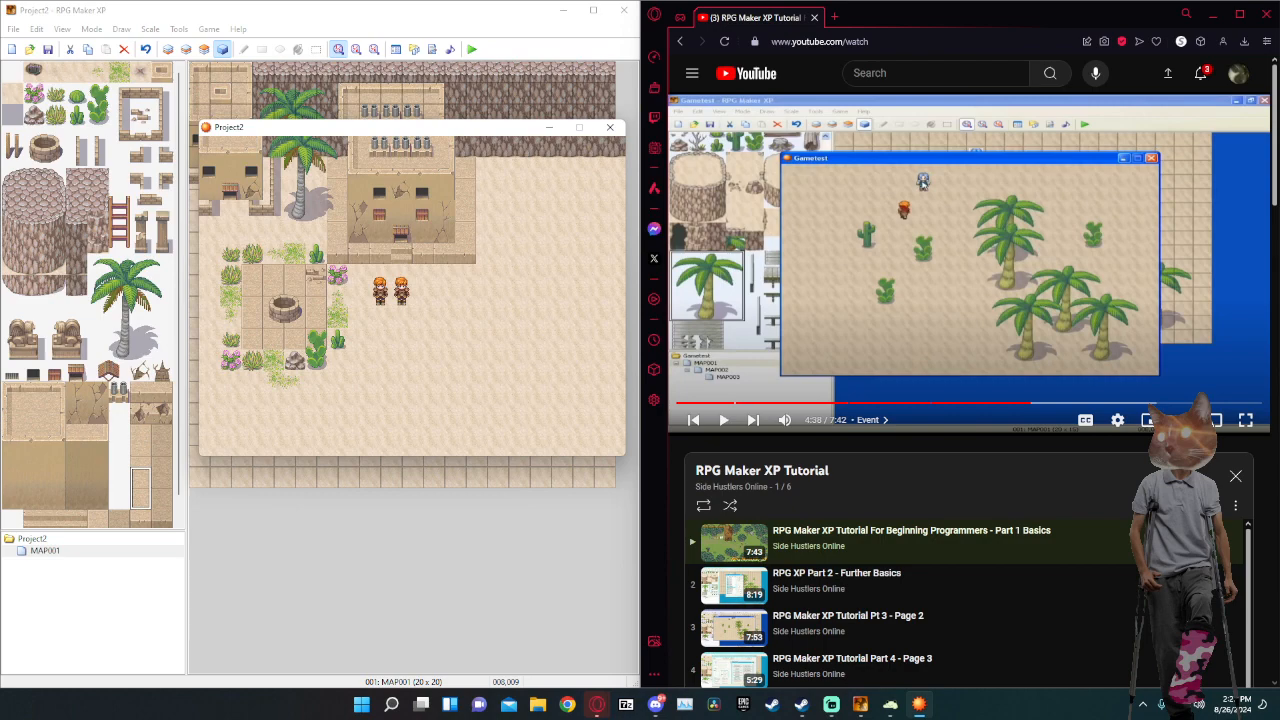
# Walk the player around the fighter event in the playtest to test whether it blocks movement.
pyautogui.press('Down')
pyautogui.press('Down')
pyautogui.press('Right')
pyautogui.press('Right')
pyautogui.press('Up')
pyautogui.press('Up')
pyautogui.press('Up')
pyautogui.press('Left')
pyautogui.press('Left')
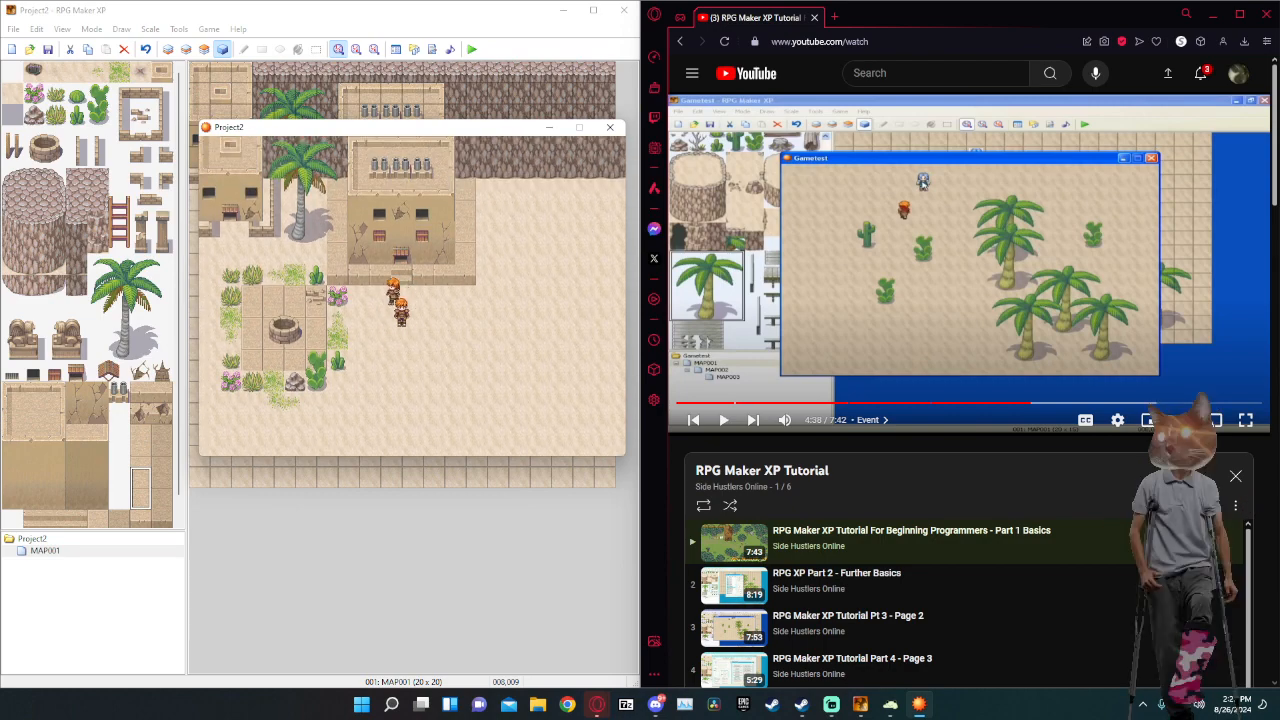
pyautogui.press('Down')
pyautogui.press('Left')
pyautogui.press('Right')
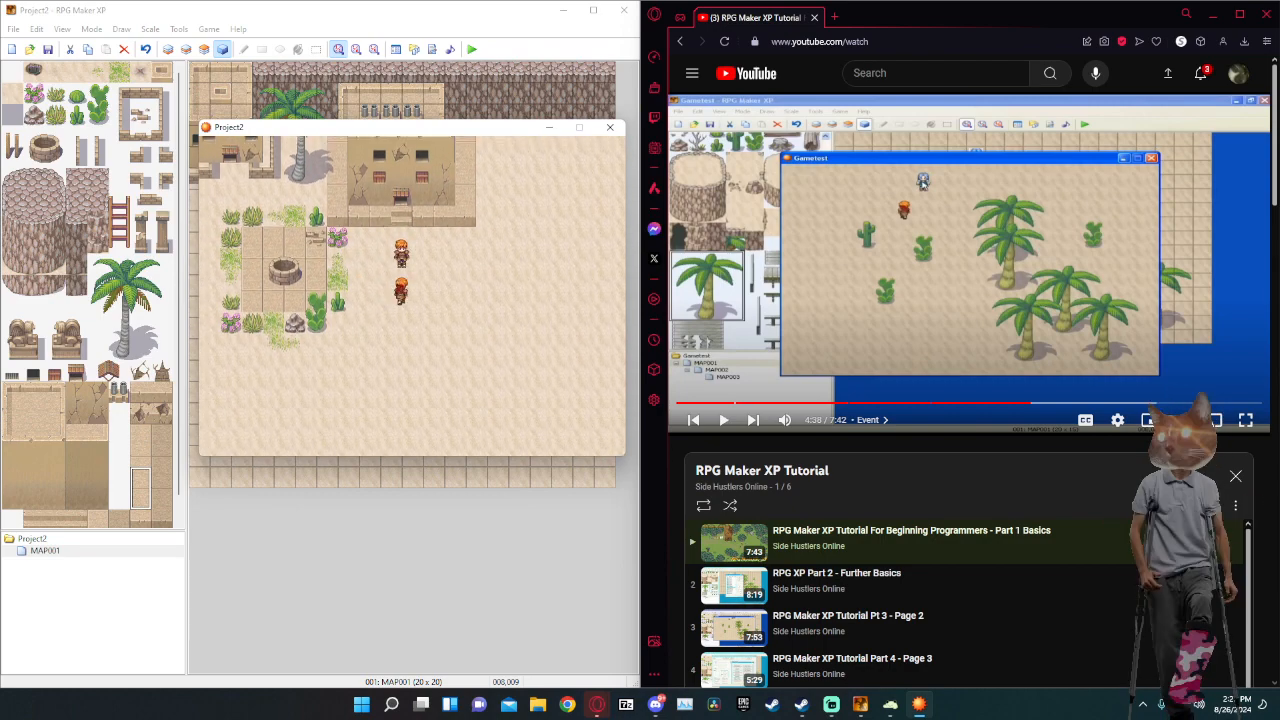
# Walk the player up to the front steps of the large house to test its entrance.
pyautogui.press('Up')
pyautogui.press('Down')
pyautogui.press('Left')
pyautogui.press('Right')
pyautogui.press('Right')
pyautogui.press('Up')
pyautogui.press('Up')
pyautogui.press('Up')
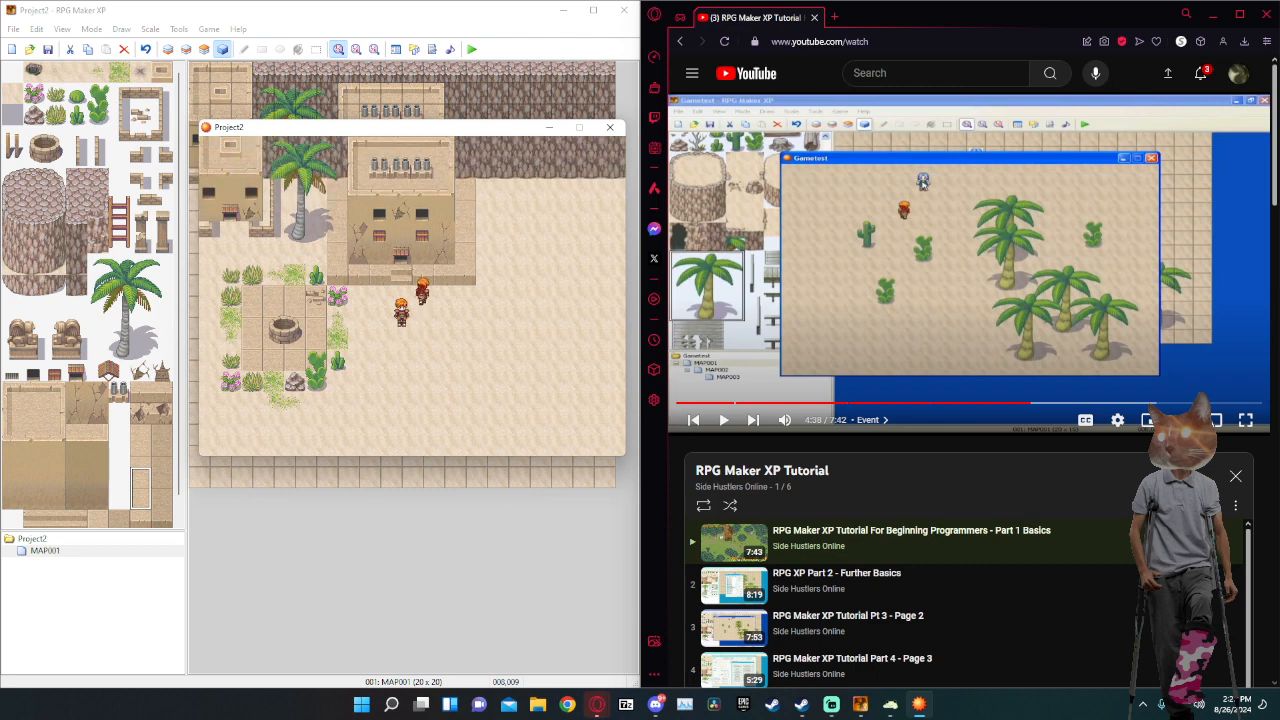
pyautogui.press('Up')
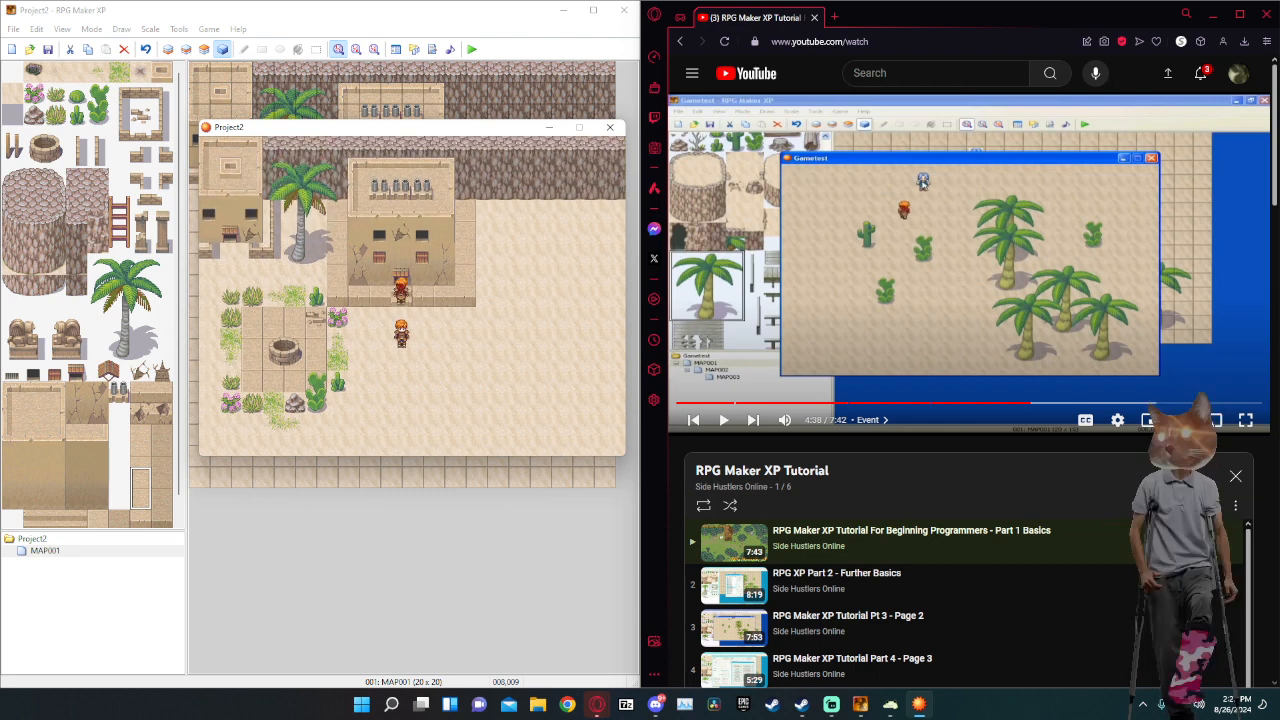
pyautogui.press('Down')
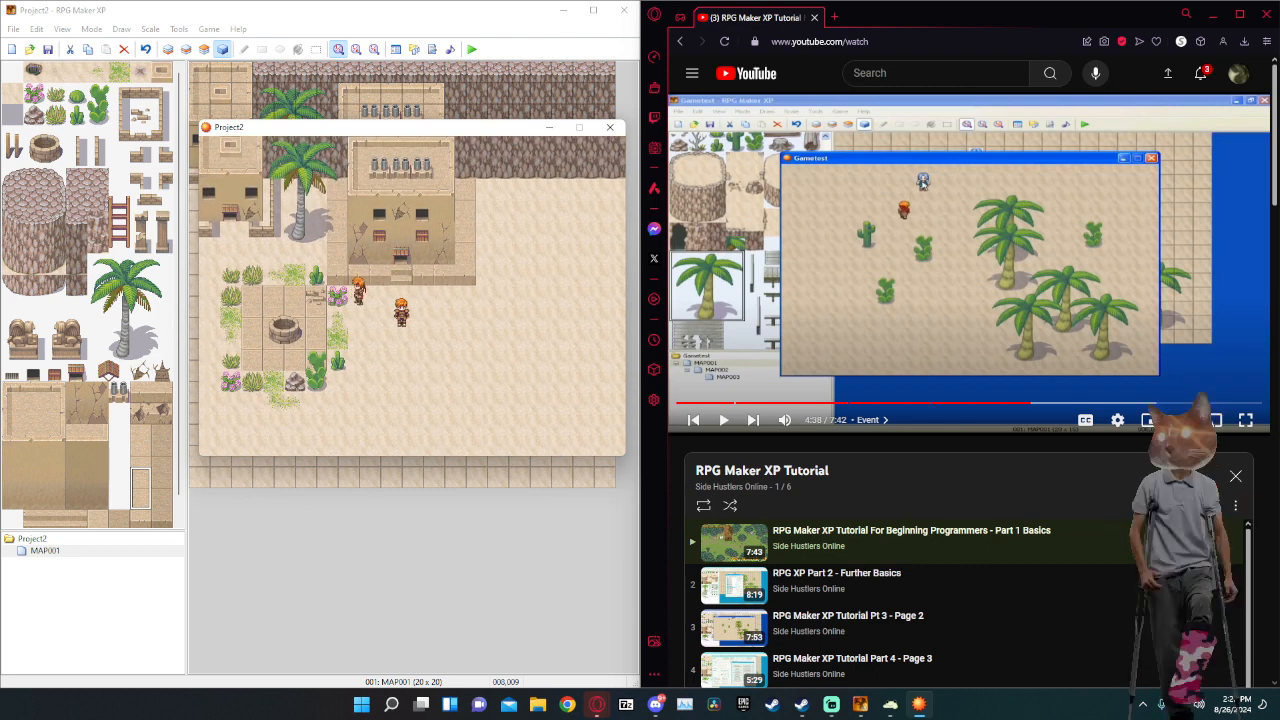
# Test walking onto the well's paving and around the surrounding plants from the east and south, and close the playtest.
pyautogui.press('Down')
pyautogui.press('Left')
pyautogui.press('Down')
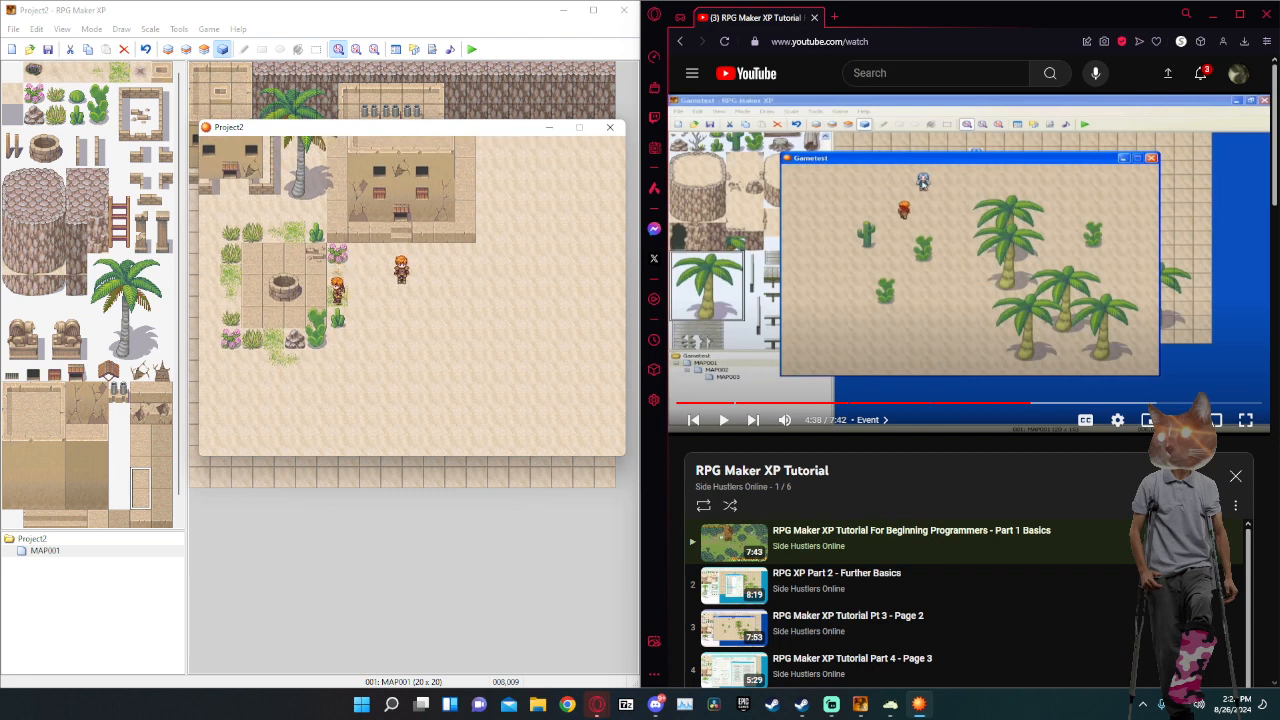
pyautogui.press('Right')
pyautogui.press('Left')
pyautogui.press('Up')
pyautogui.press('Right')
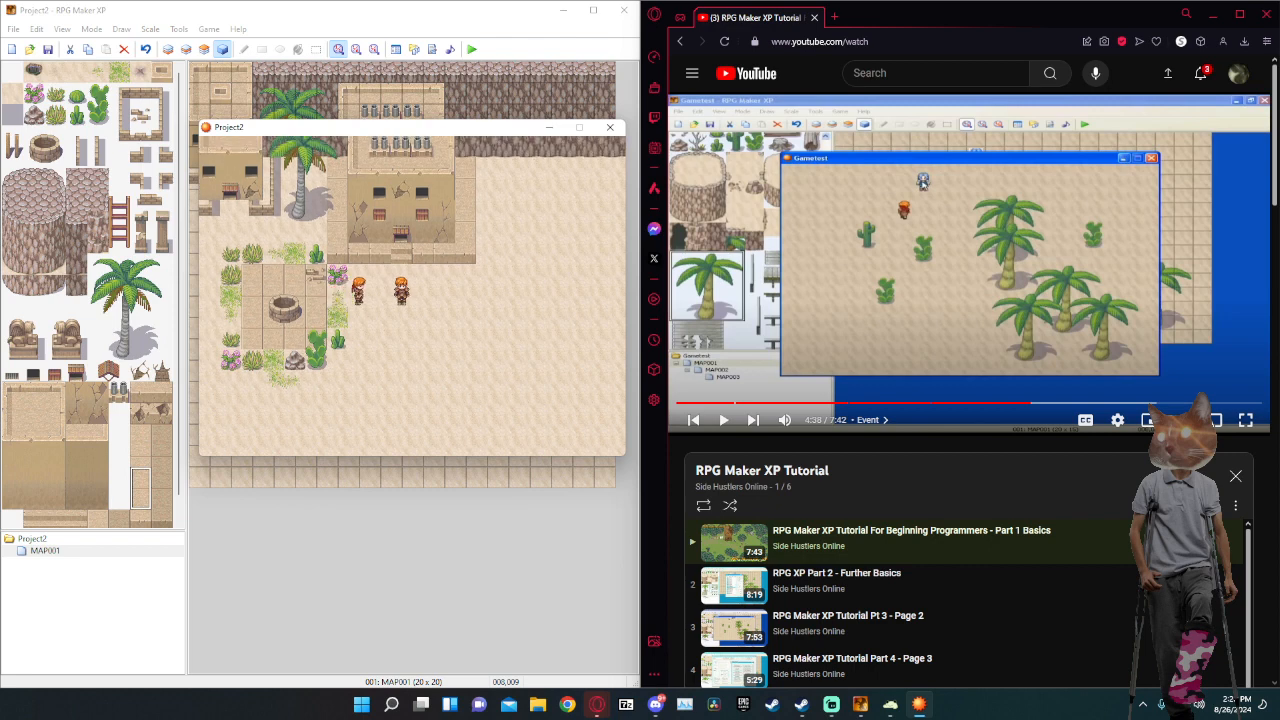
pyautogui.press('Down')
pyautogui.press('Left')
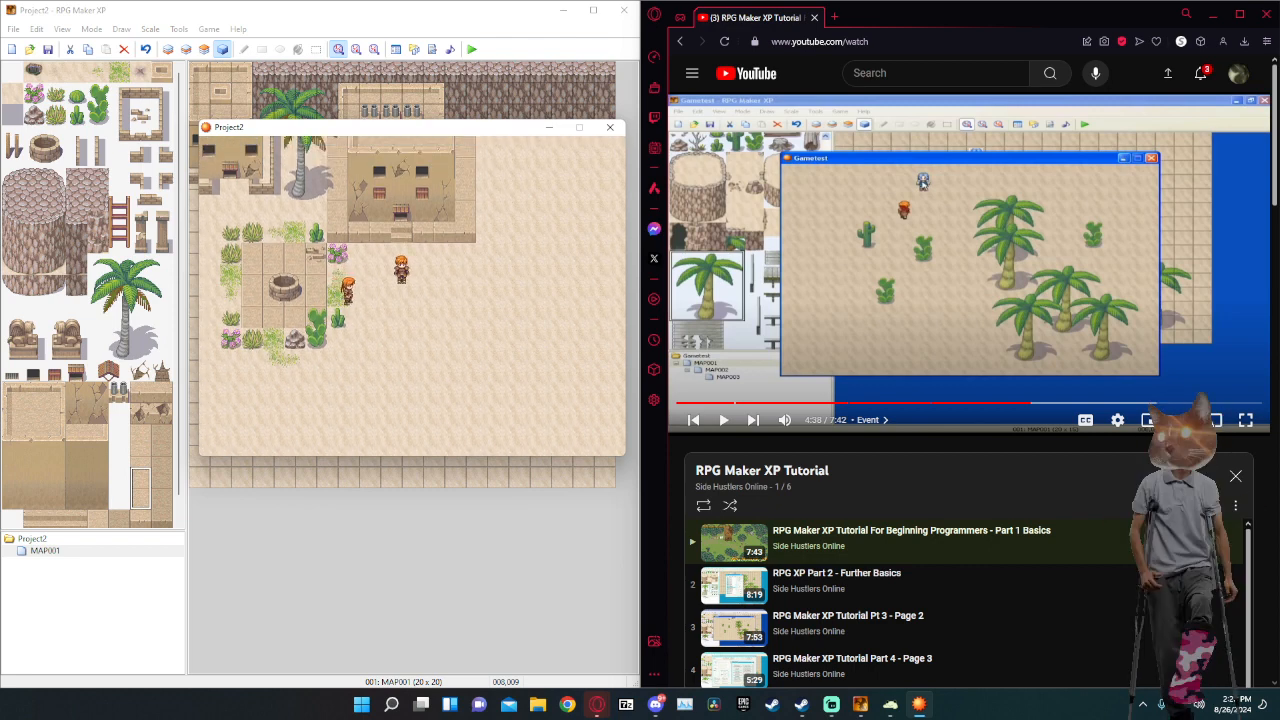
pyautogui.press('Down')
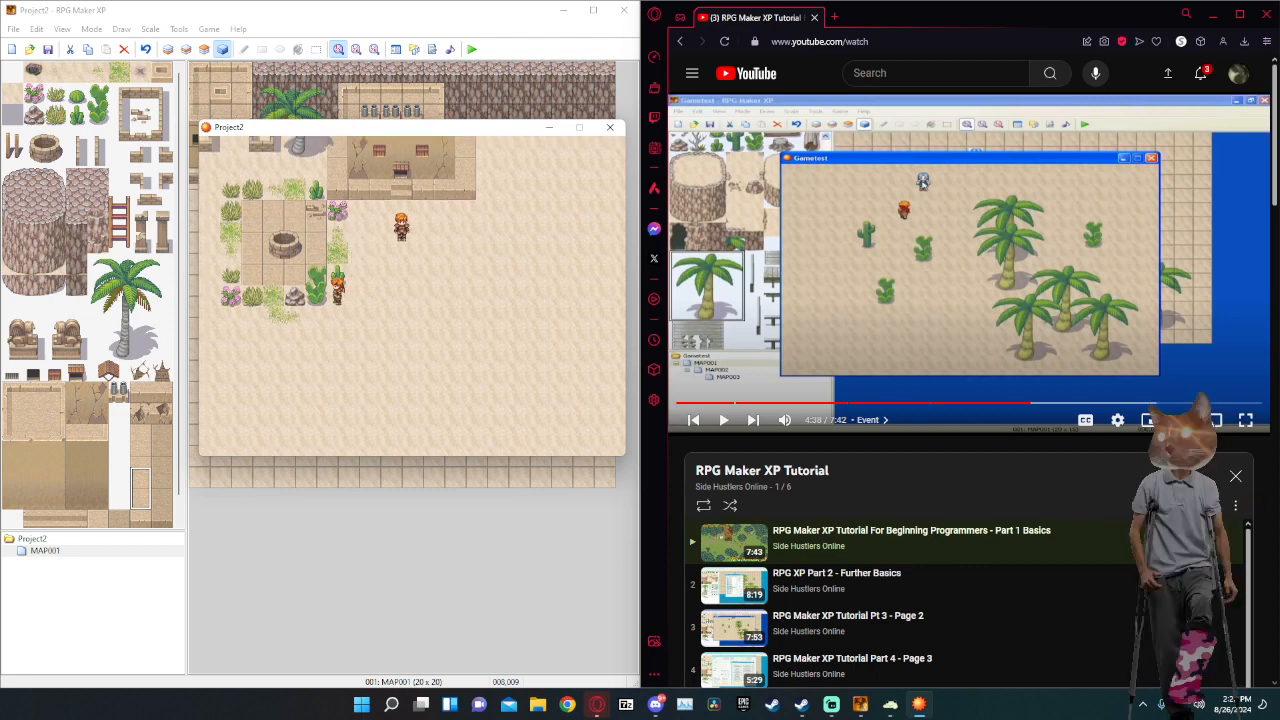
pyautogui.press('Left')
pyautogui.click(613, 129)
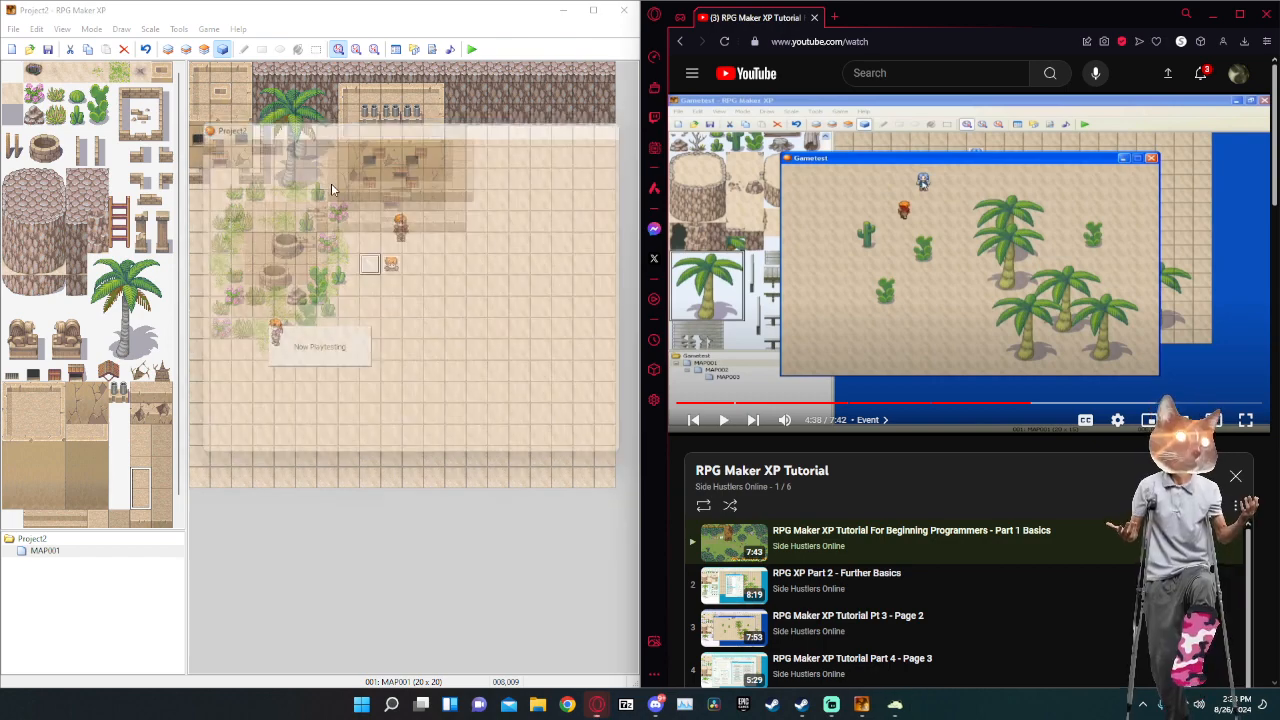
# Erase the 4 by 4 block of stone paving around the well from layer 2 with the empty tile.
pyautogui.click(186, 49)
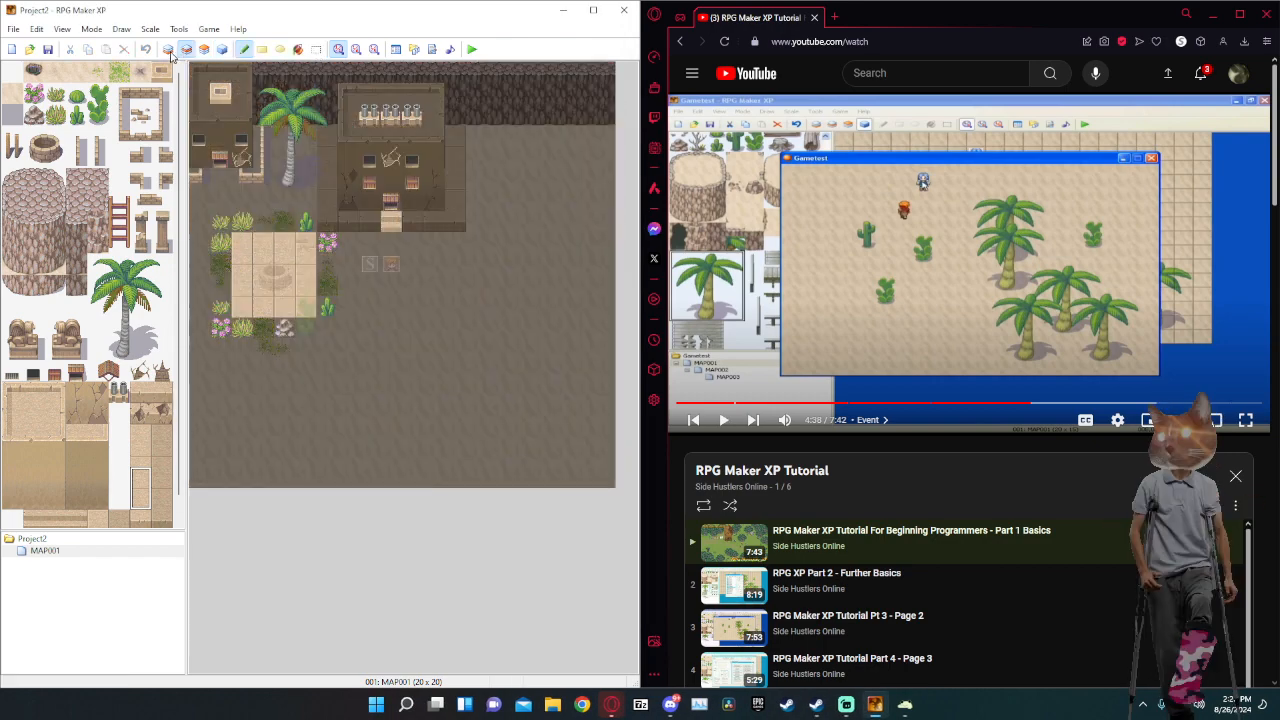
pyautogui.click(12, 72)
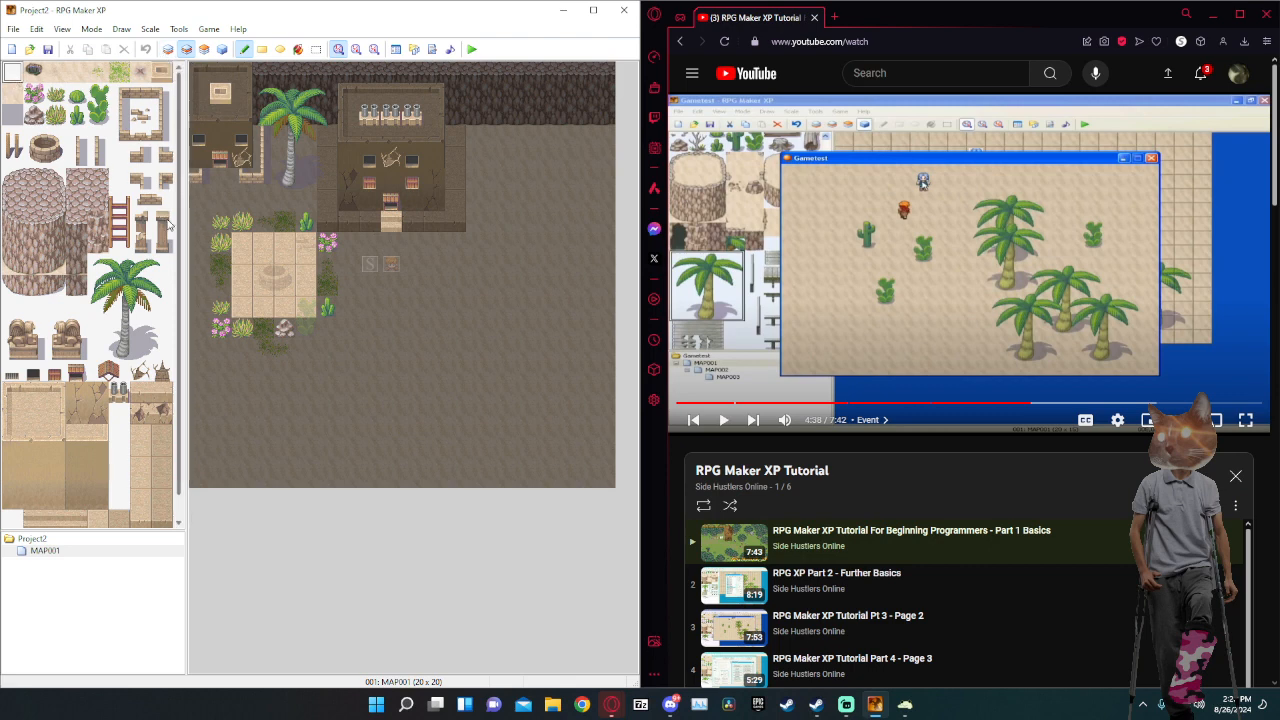
pyautogui.moveTo(243, 242)
pyautogui.mouseDown()
pyautogui.moveTo(298, 310)
pyautogui.moveTo(240, 305)
pyautogui.moveTo(240, 278)
pyautogui.moveTo(305, 260)
pyautogui.moveTo(290, 245)
pyautogui.mouseUp()
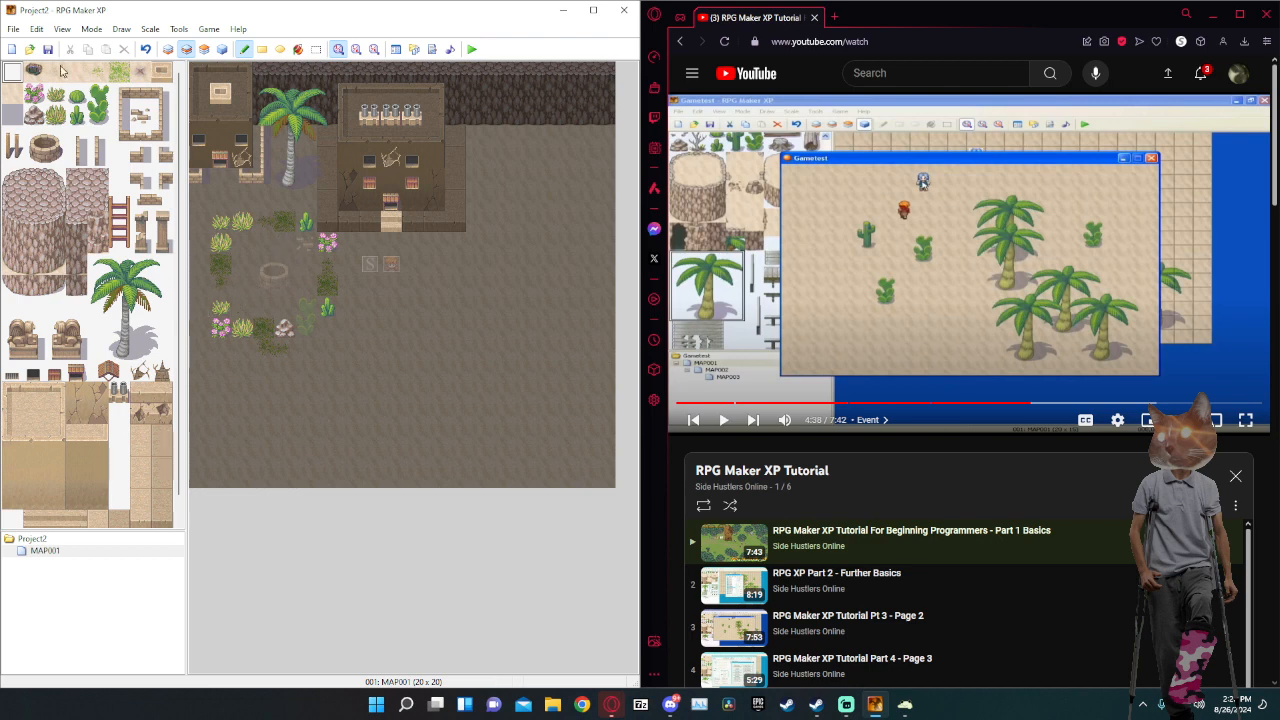
# Repaint the 4 by 4 stone paving around the well on layer 1, using the four-tile-tall paving strip.
pyautogui.click(168, 51)
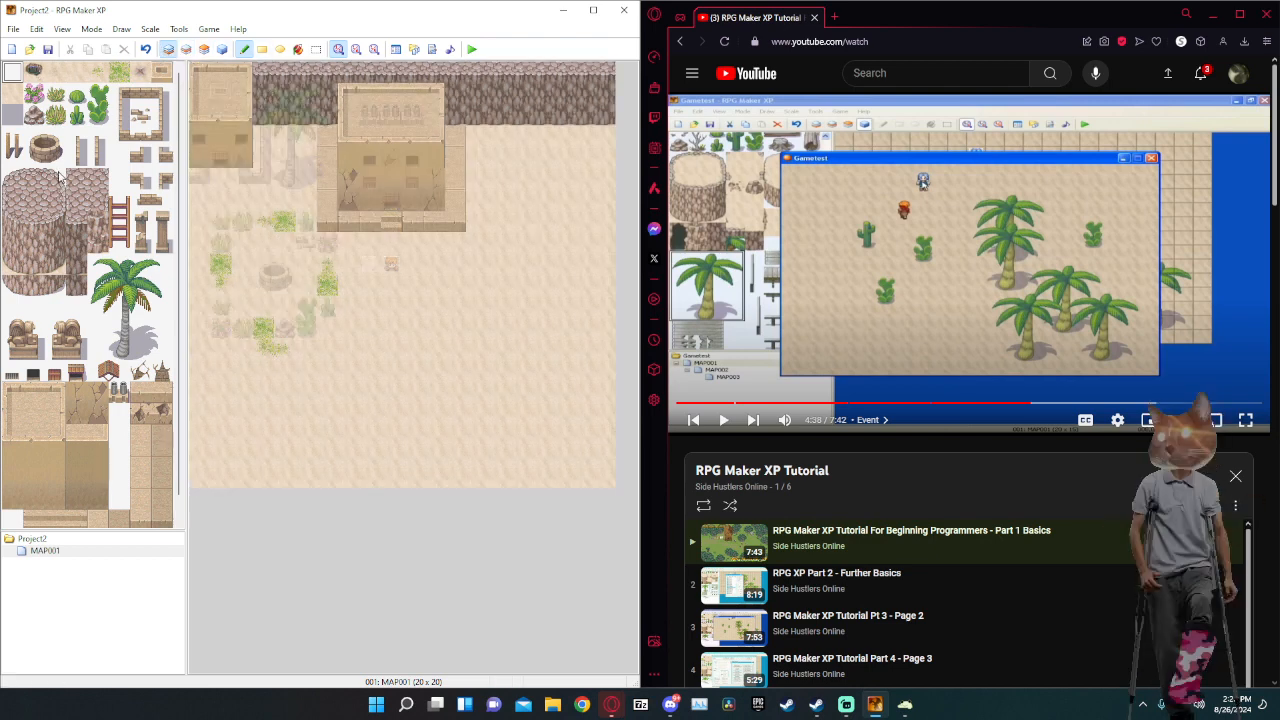
pyautogui.scroll(-1, 147, 497)
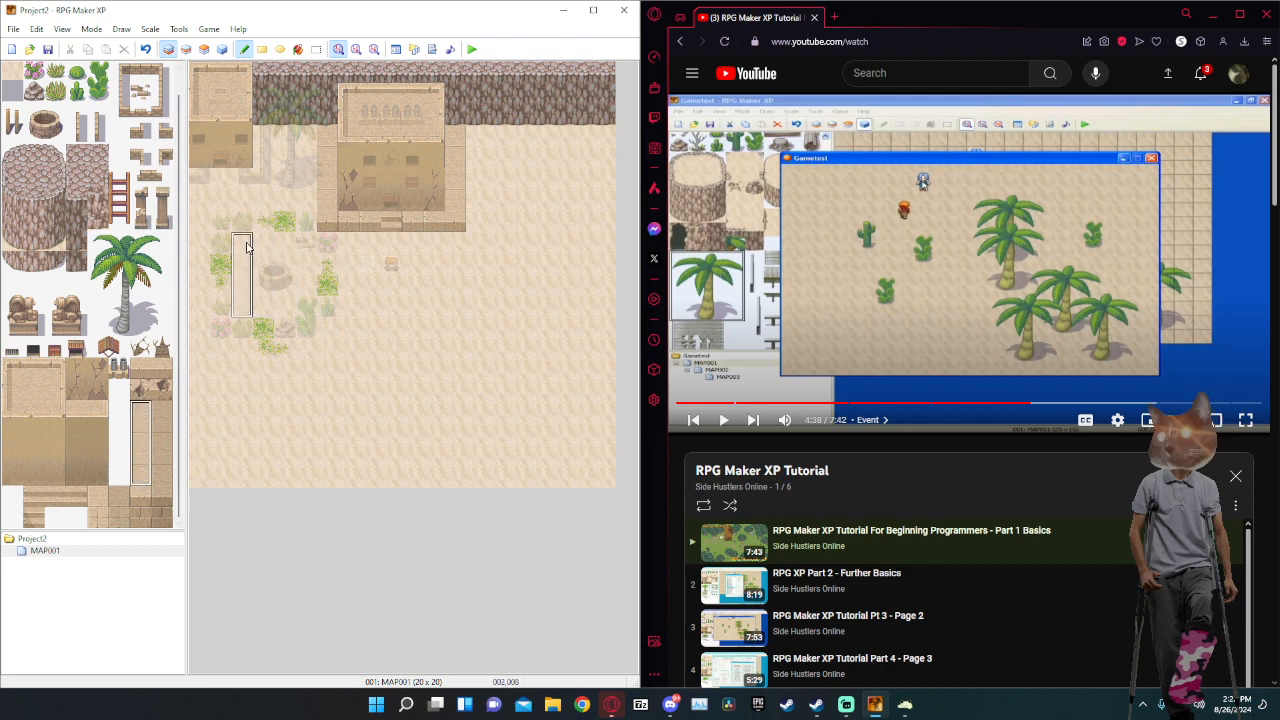
pyautogui.moveTo(244, 249); pyautogui.dragTo(311, 258)
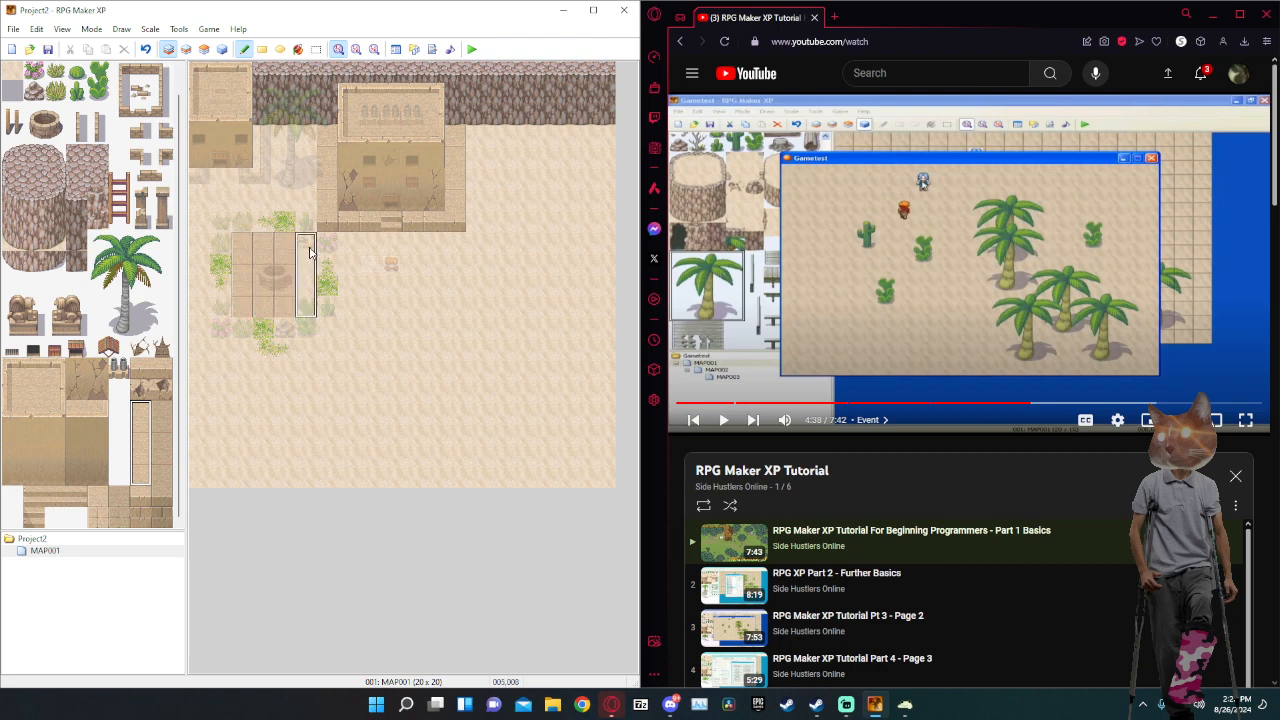
pyautogui.click(309, 252)
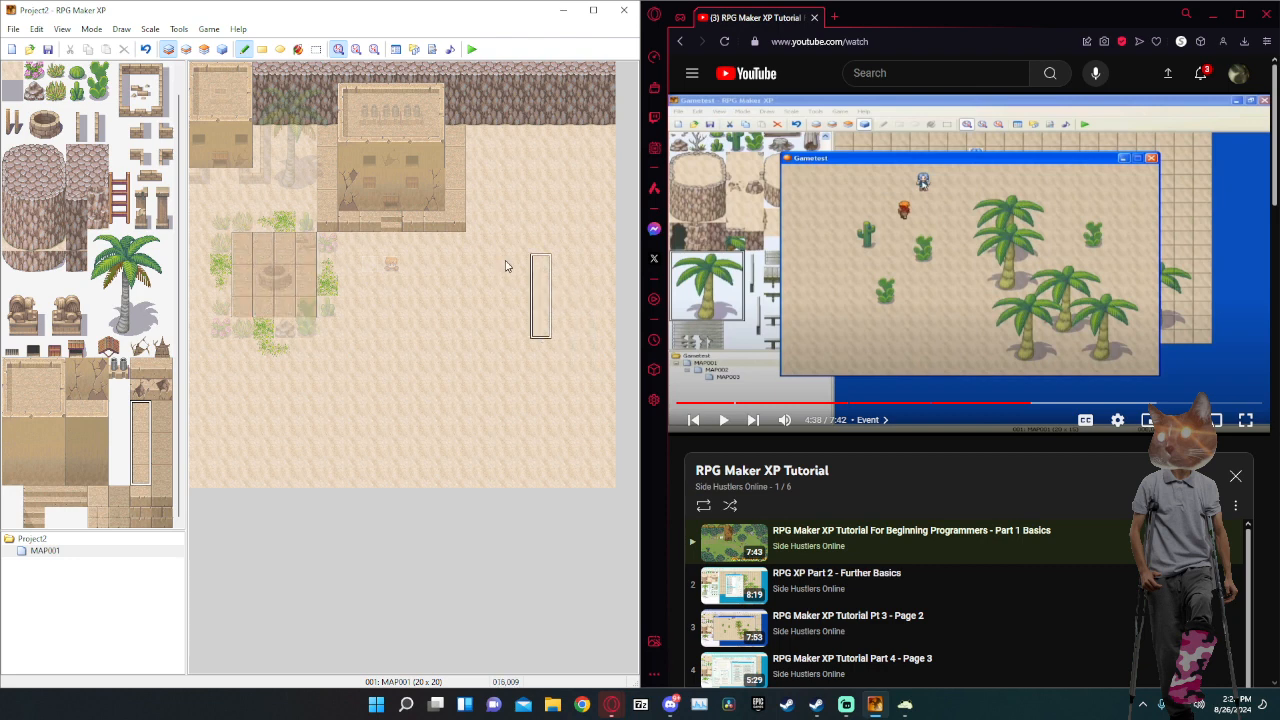
# Erase the well and the rubble tile beside it from layer 3 with the empty tile.
pyautogui.click(204, 50)
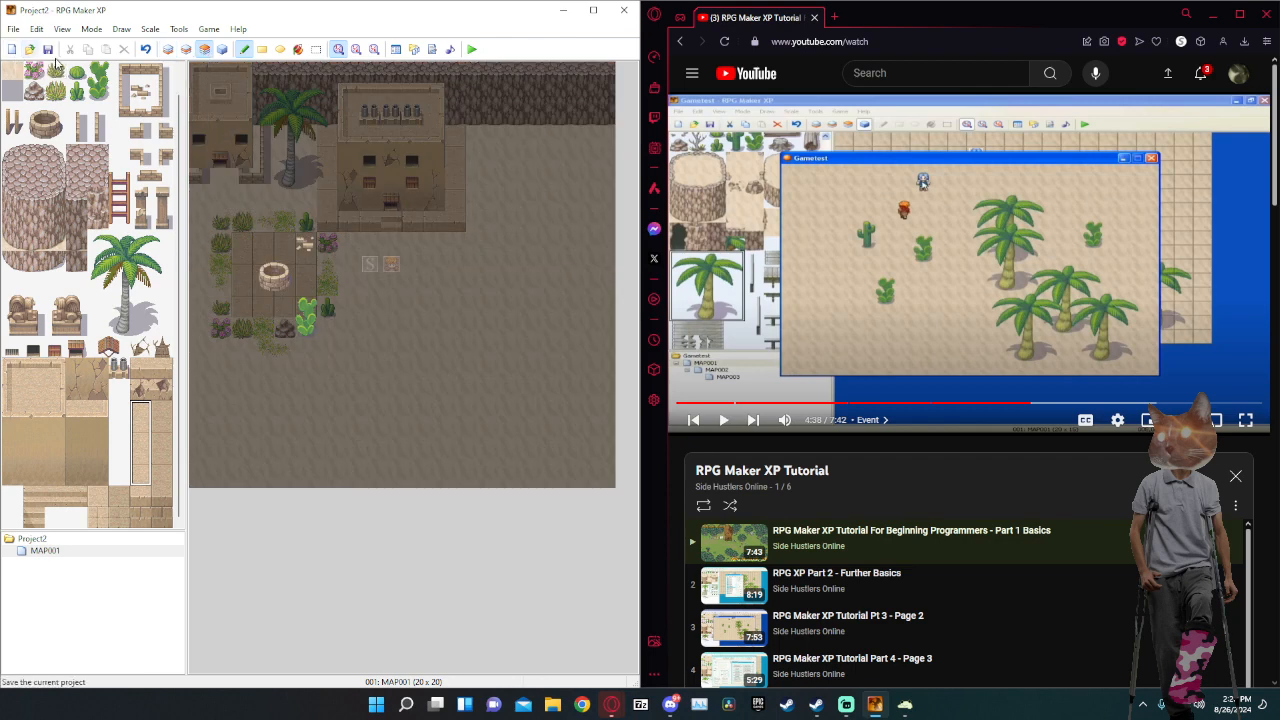
pyautogui.scroll(1, 8, 120)
pyautogui.click(12, 73)
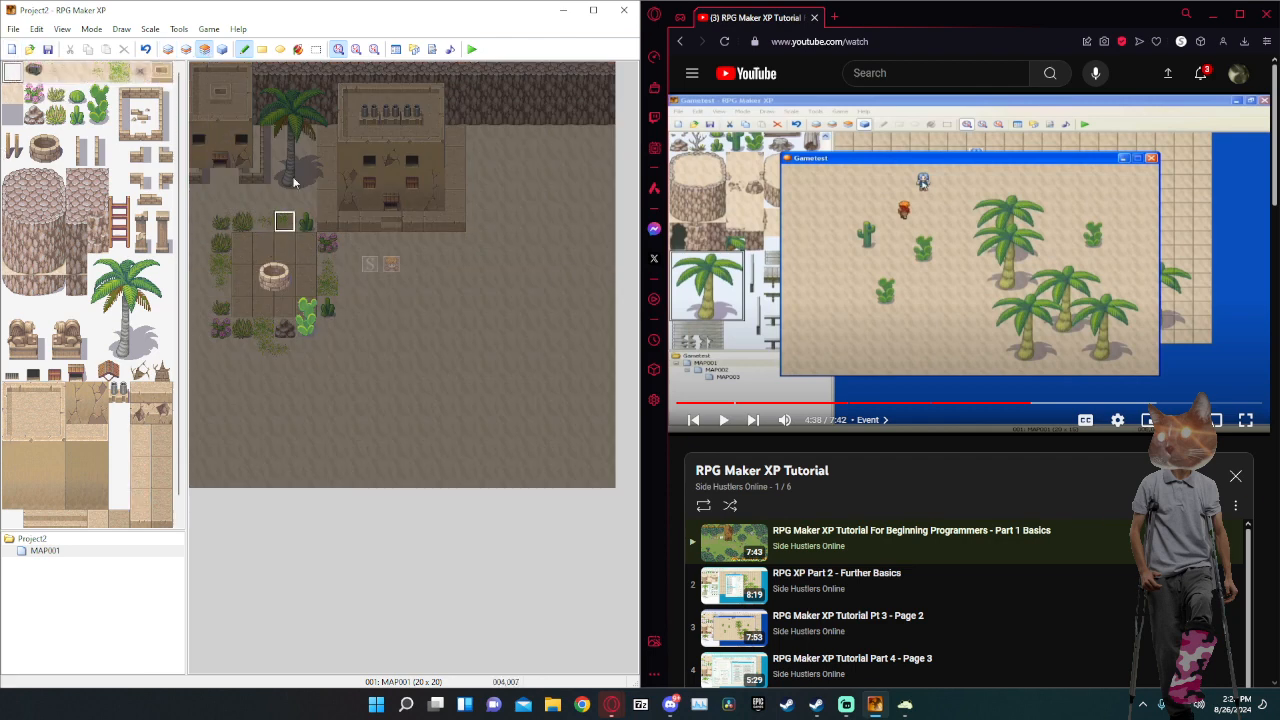
pyautogui.moveTo(263, 264)
pyautogui.mouseDown()
pyautogui.moveTo(263, 286)
pyautogui.moveTo(279, 286)
pyautogui.moveTo(282, 265)
pyautogui.mouseUp()
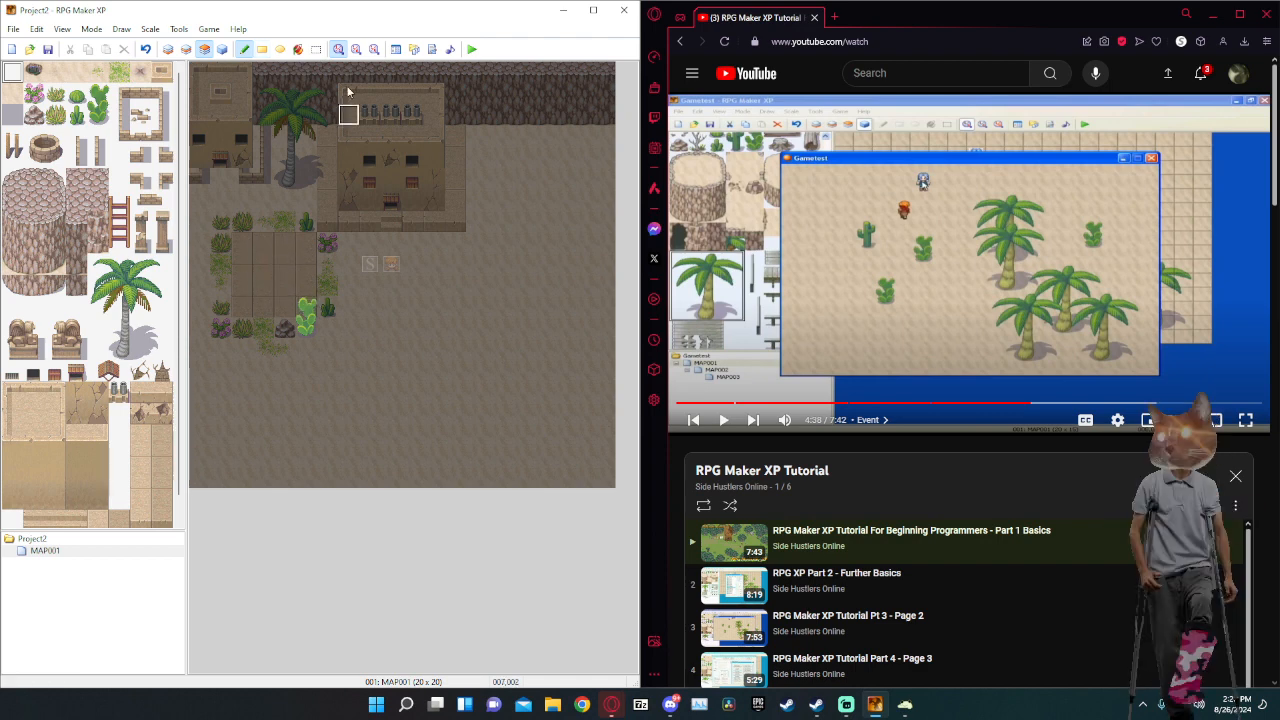
# Place the well back in the middle of the paving and the rubble at its northeast corner, both on layer 2.
pyautogui.click(186, 49)
pyautogui.moveTo(35, 143); pyautogui.dragTo(54, 160)
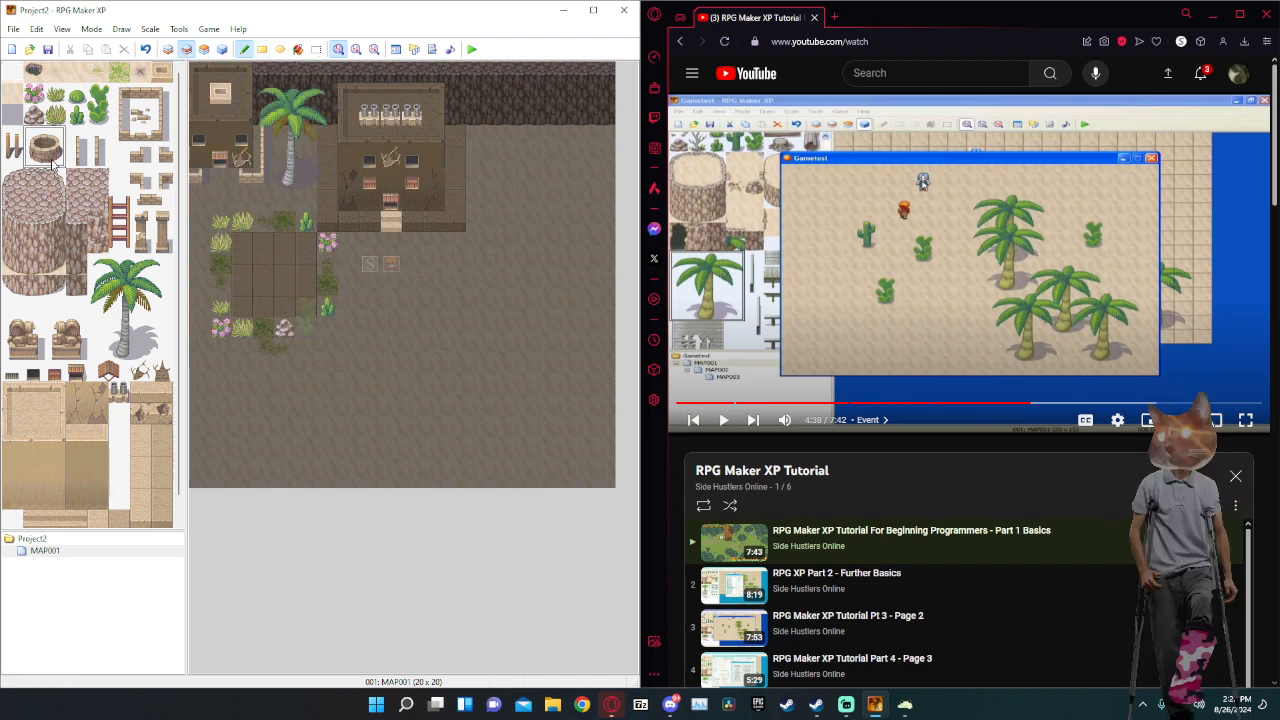
pyautogui.click(264, 264)
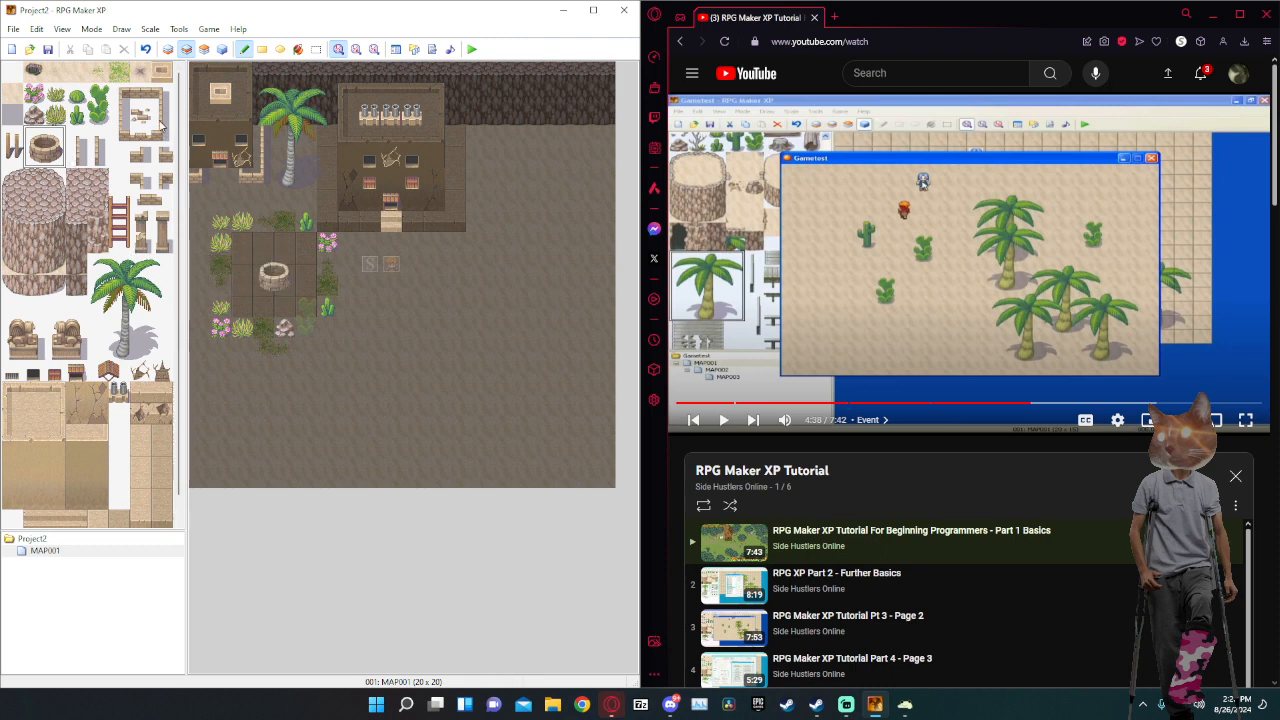
pyautogui.click(140, 115)
pyautogui.click(303, 245)
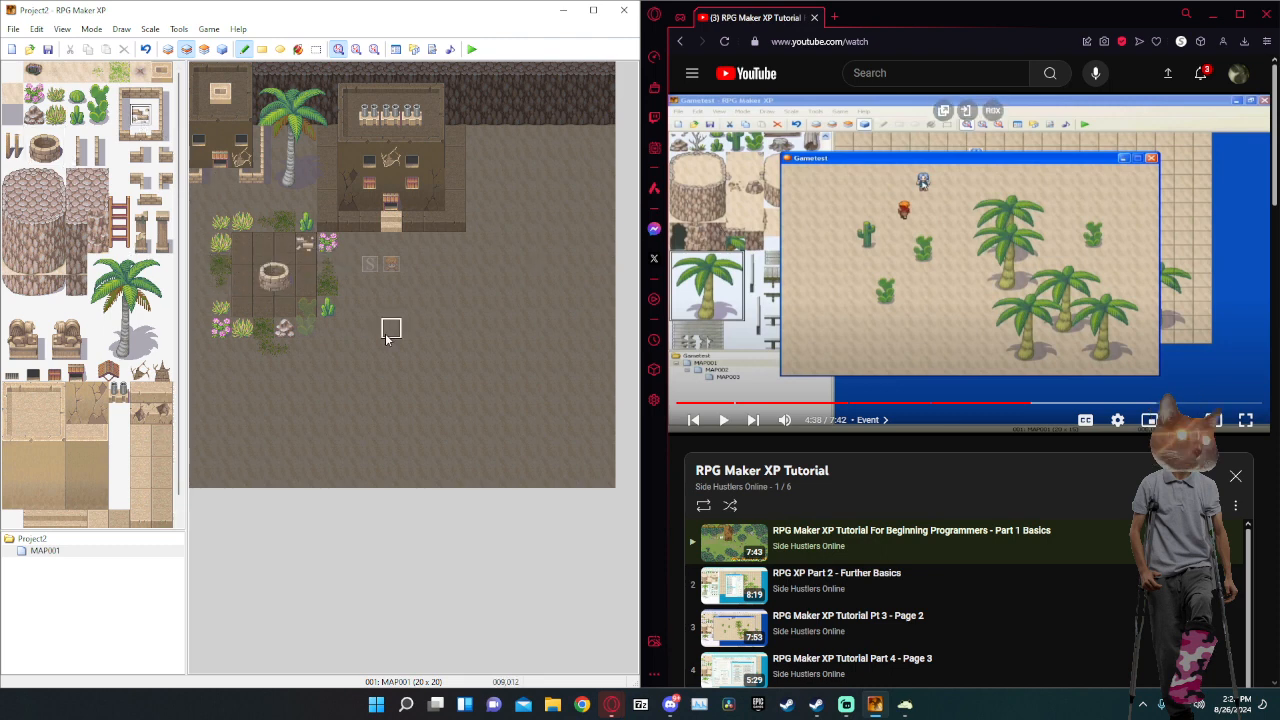
# Save the changes to Project2 and start a new game in another playtest.
pyautogui.click(472, 49)
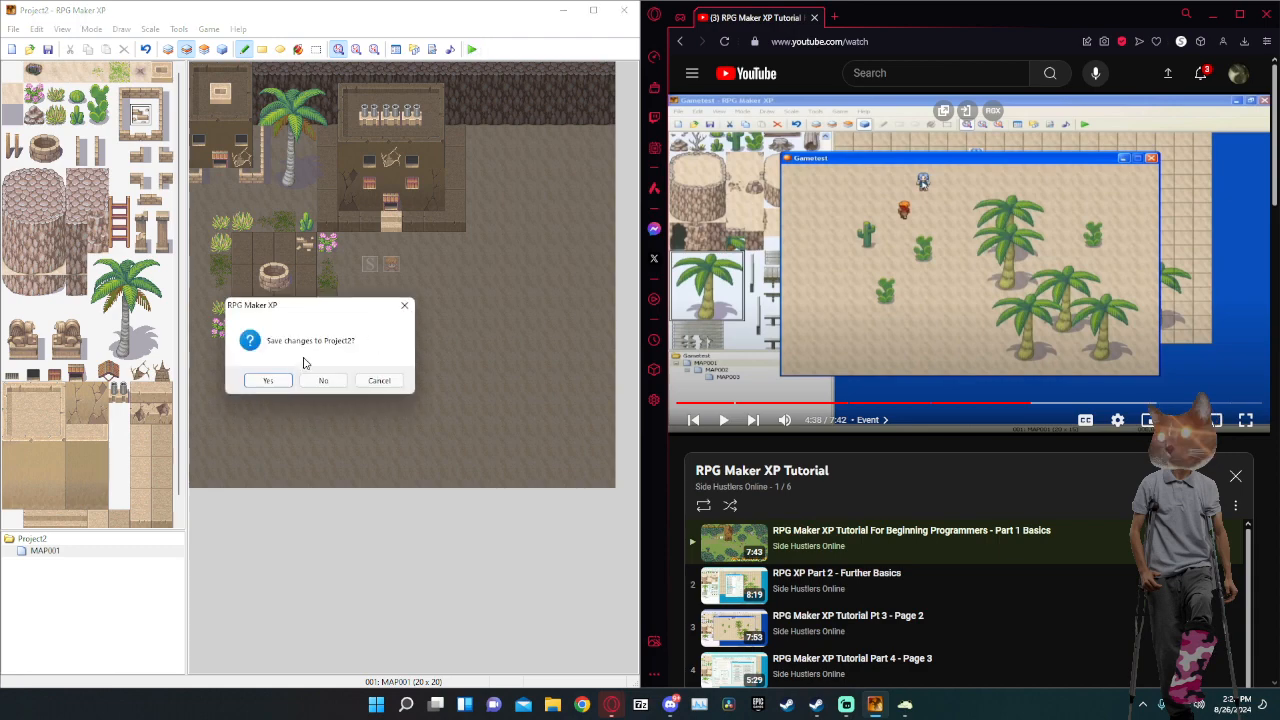
pyautogui.click(270, 381)
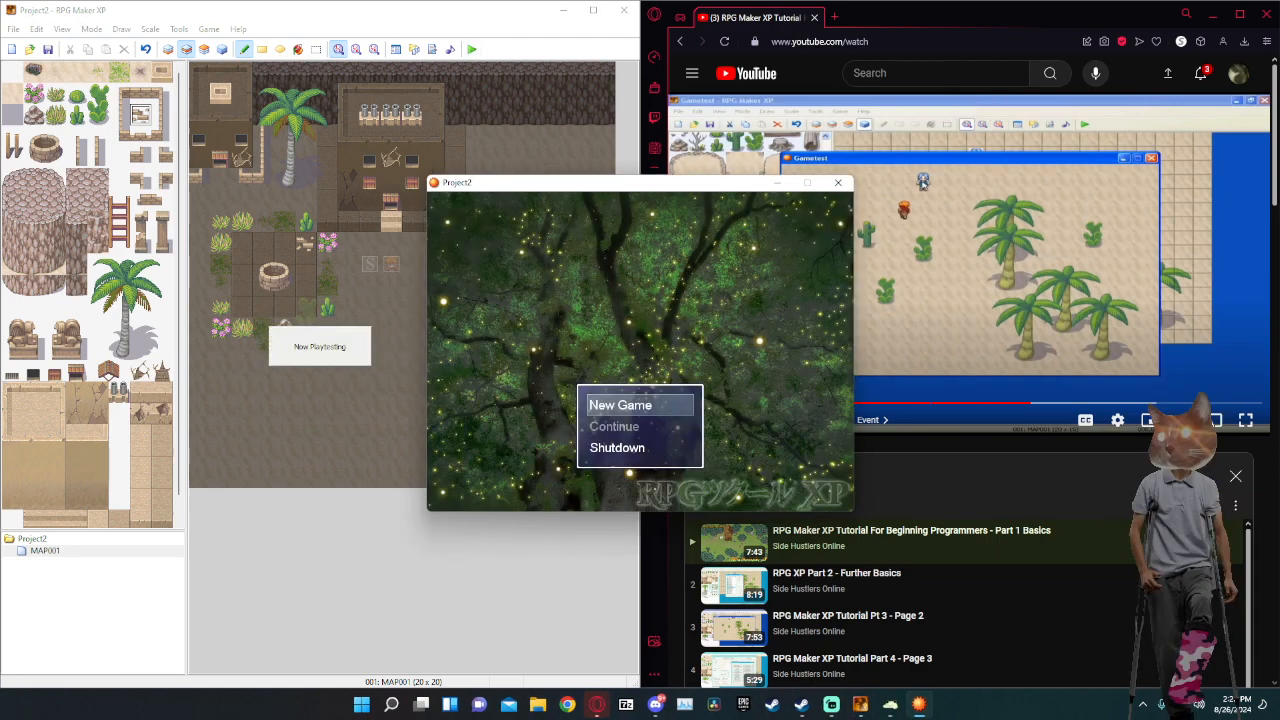
pyautogui.press('Return')
# Test whether the player can walk onto the well's paving from its east side.
pyautogui.press('Down')
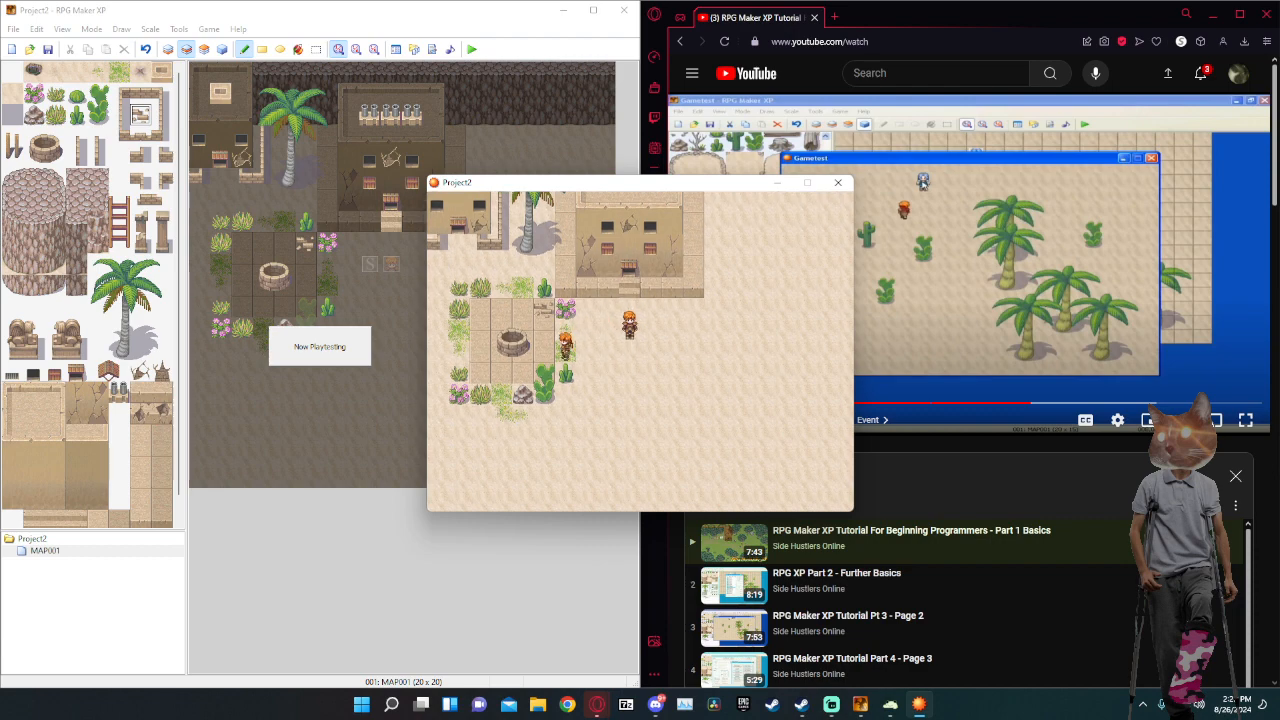
pyautogui.press('Up')
pyautogui.press('Left')
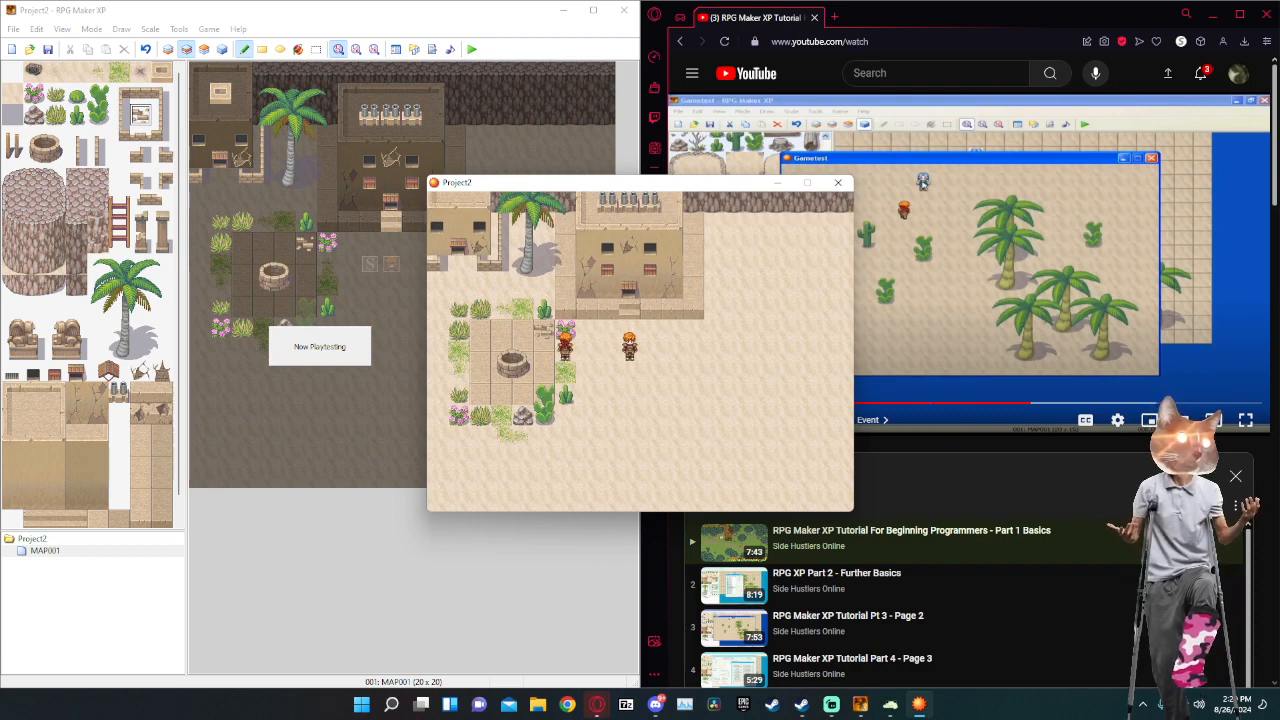
pyautogui.press('Right')
pyautogui.press('Right')
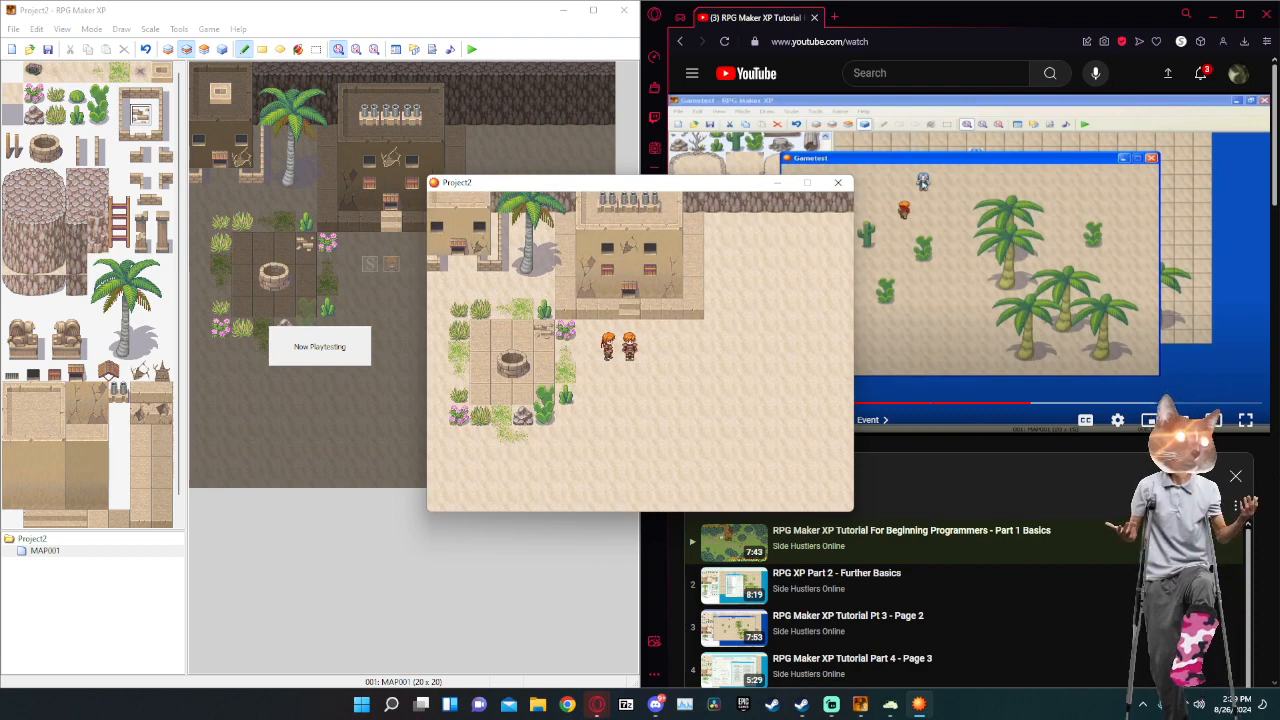
pyautogui.press('Left')
pyautogui.press('Left')
pyautogui.press('Down')
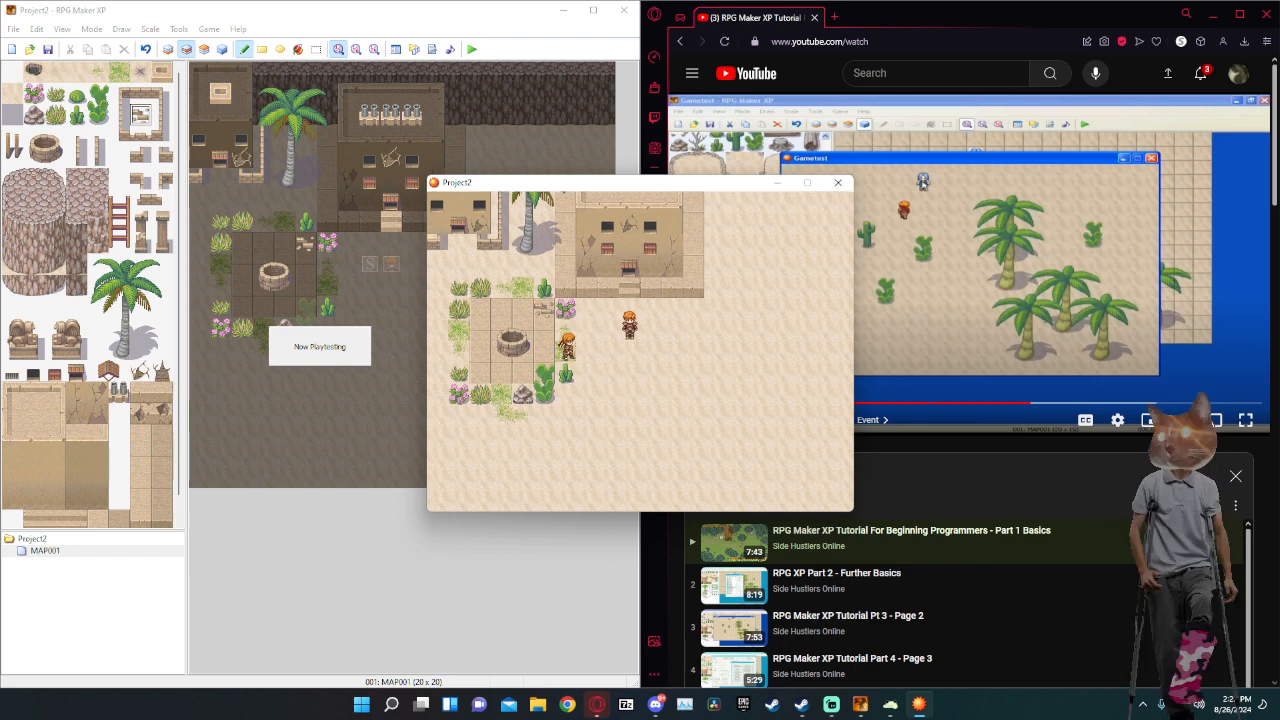
pyautogui.press('Right')
# Walk the player around the south and west sides of the well area up to the smaller house's entrance.
pyautogui.press('Down')
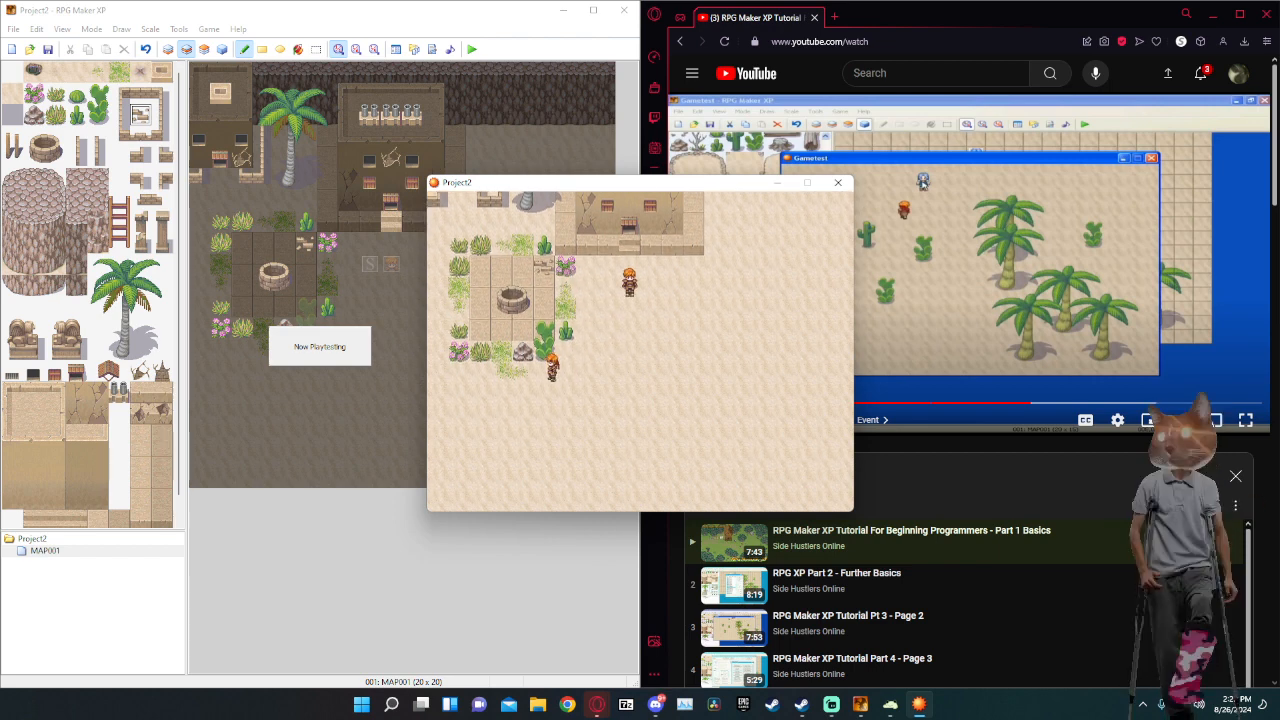
pyautogui.press('Down')
pyautogui.press('Left')
pyautogui.press('Left')
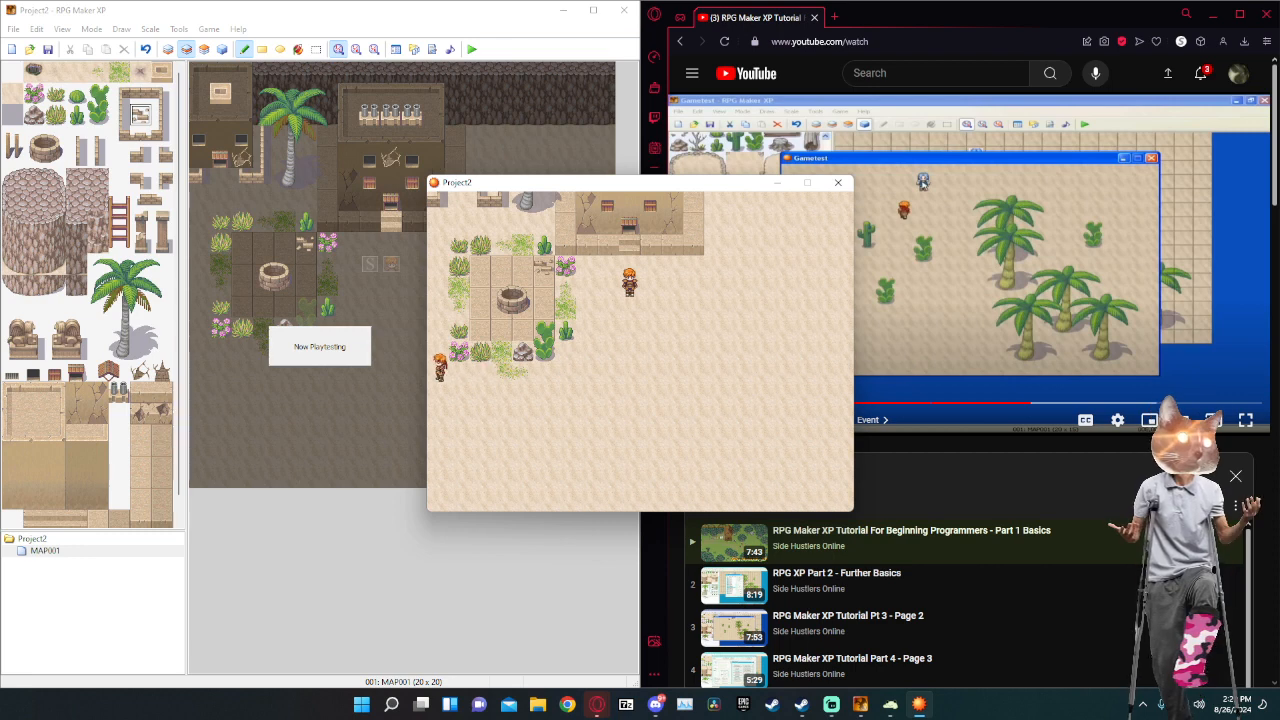
pyautogui.press('Up')
pyautogui.press('Up')
pyautogui.press('Up')
pyautogui.press('Up')
pyautogui.press('Up')
pyautogui.press('Up')
pyautogui.press('Up')
pyautogui.press('Up')
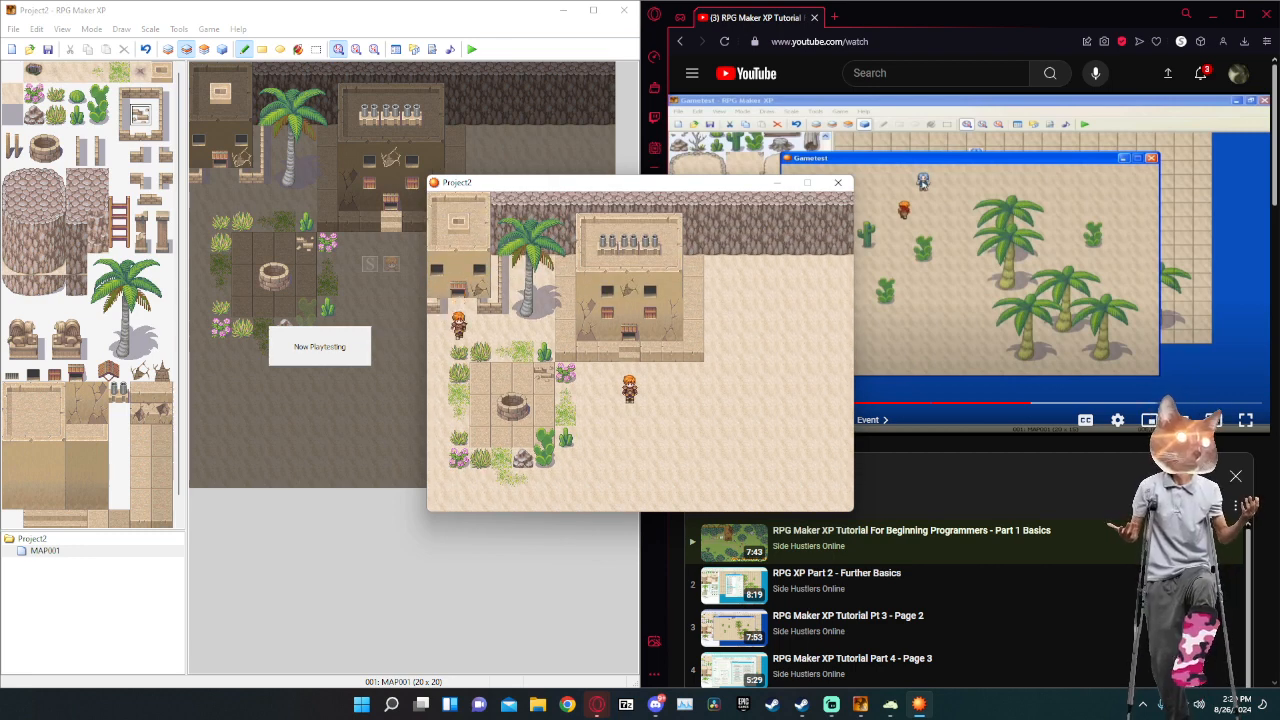
# Walk the character around the area beneath the first house to test passability, and end the playtest.
pyautogui.press('Left')
pyautogui.press('Right')
pyautogui.press('Right')
pyautogui.press('Right')
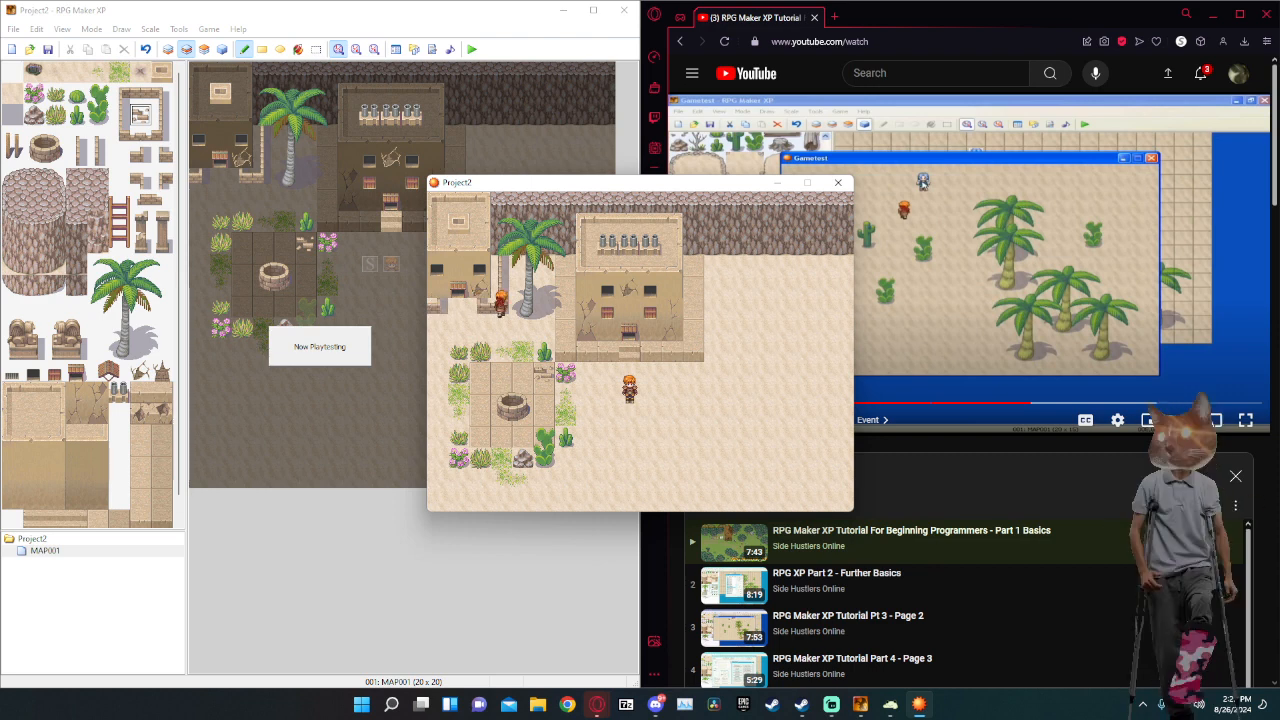
pyautogui.press('Left')
pyautogui.press('Left')
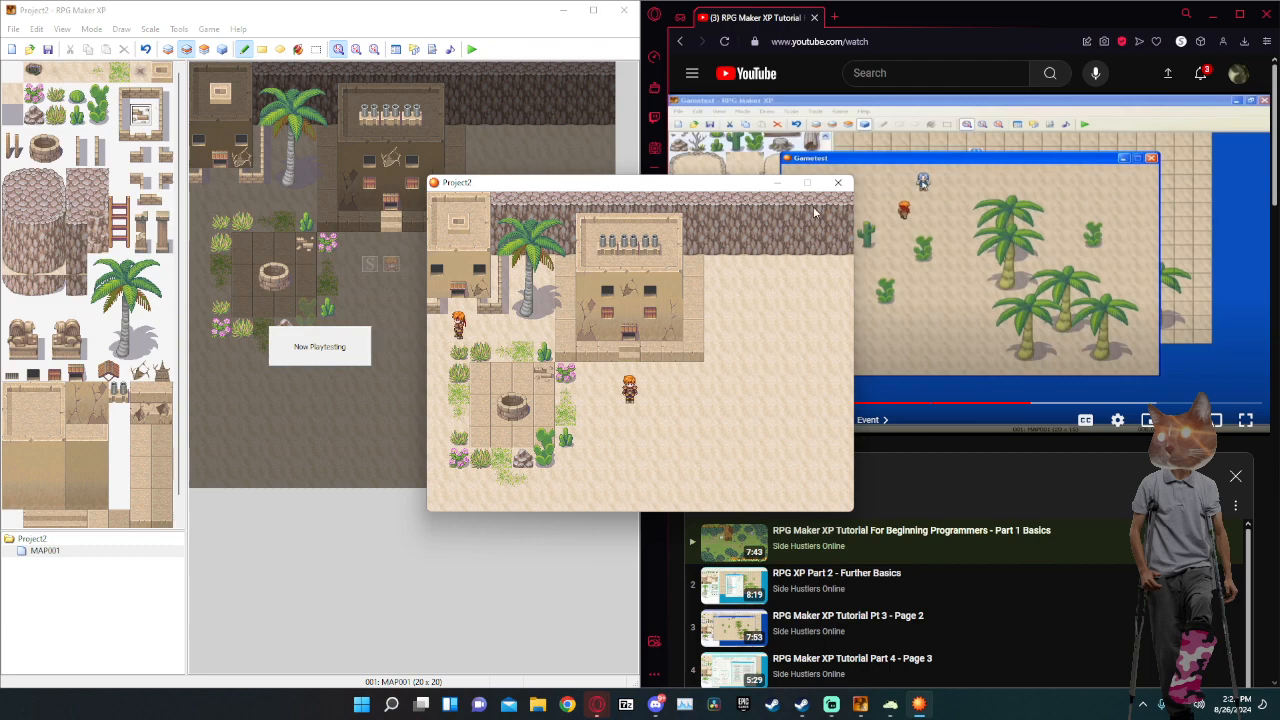
pyautogui.click(837, 184)
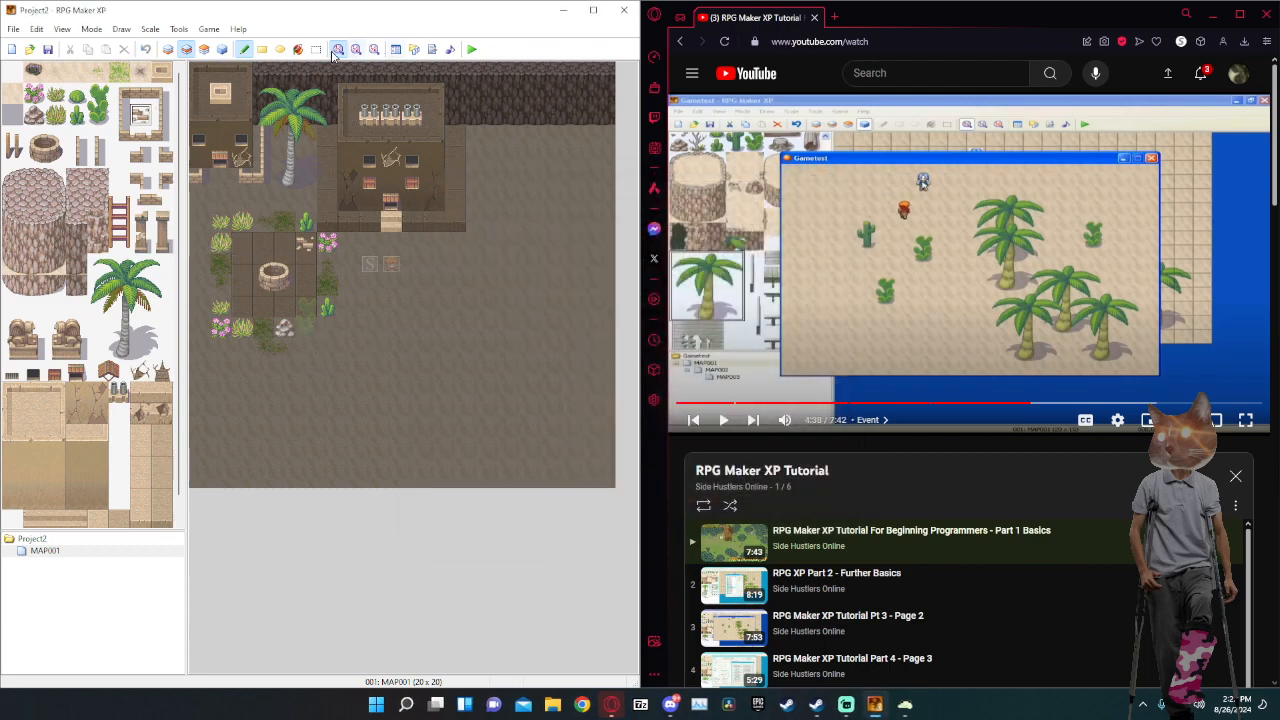
# Paint the 3×3 ground area around the well with the purple cobblestone roof tile on the lowest layer.
pyautogui.click(167, 49)
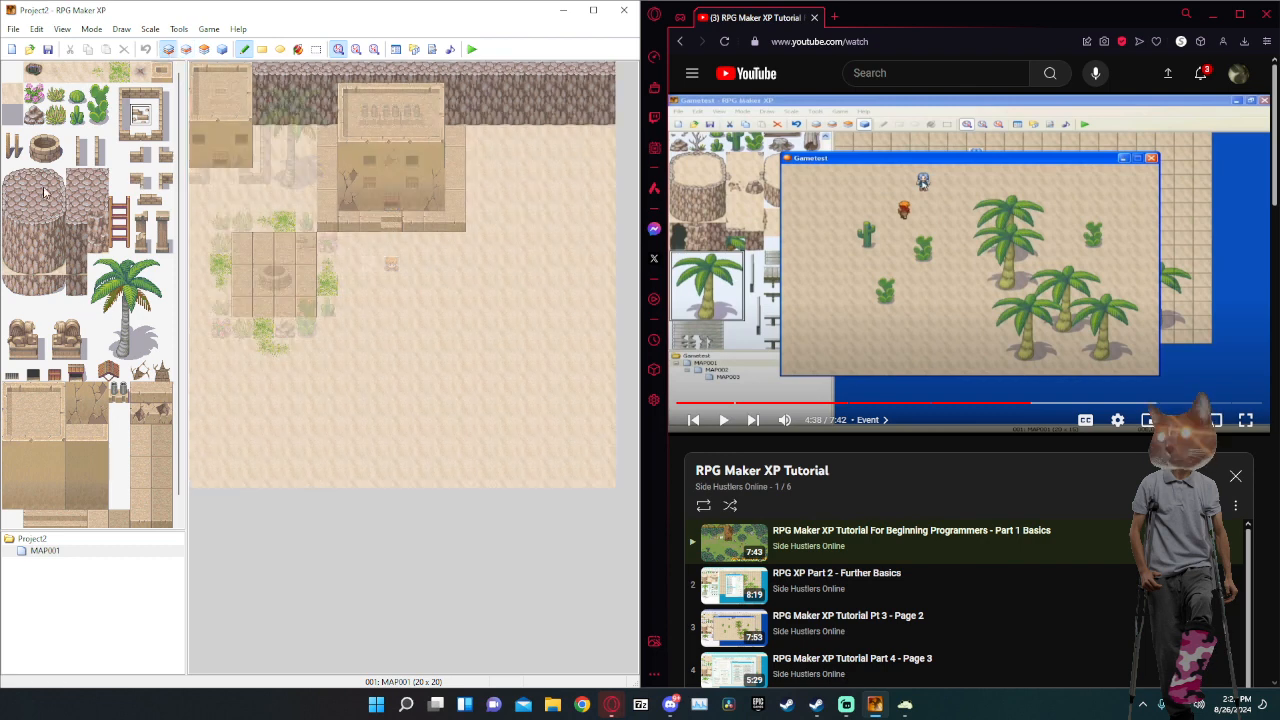
pyautogui.click(80, 186)
pyautogui.moveTo(241, 252)
pyautogui.mouseDown()
pyautogui.moveTo(300, 310)
pyautogui.moveTo(247, 308)
pyautogui.moveTo(266, 246)
pyautogui.moveTo(306, 272)
pyautogui.moveTo(285, 283)
pyautogui.moveTo(285, 265)
pyautogui.mouseUp()
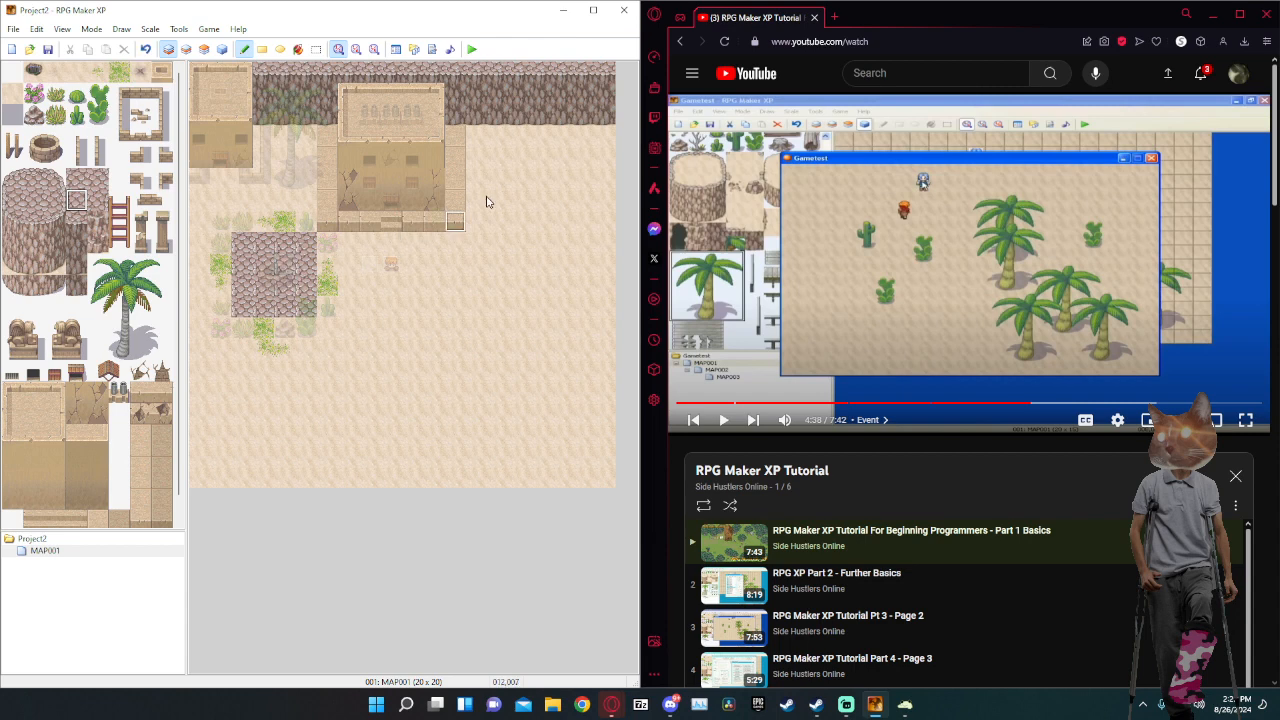
# Save the project and playtest a new game, walking the character over the repainted ground around the well, and end the playtest.
pyautogui.click(469, 51)
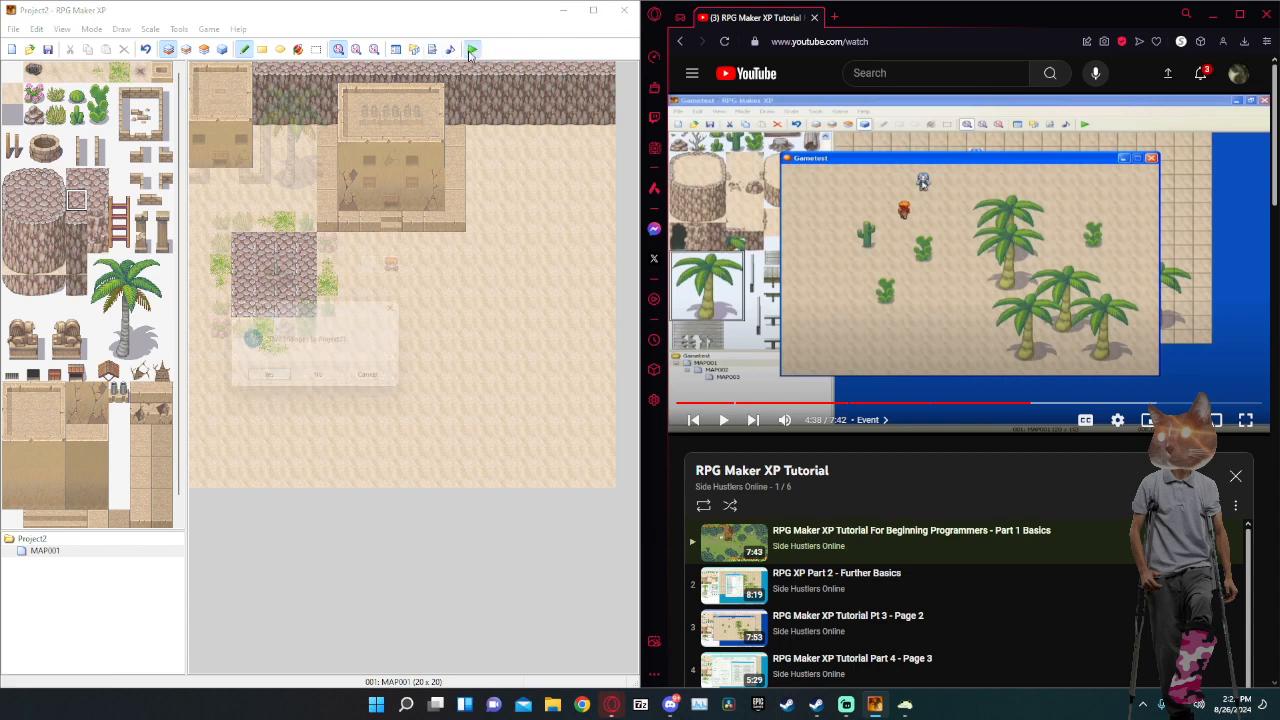
pyautogui.click(273, 378)
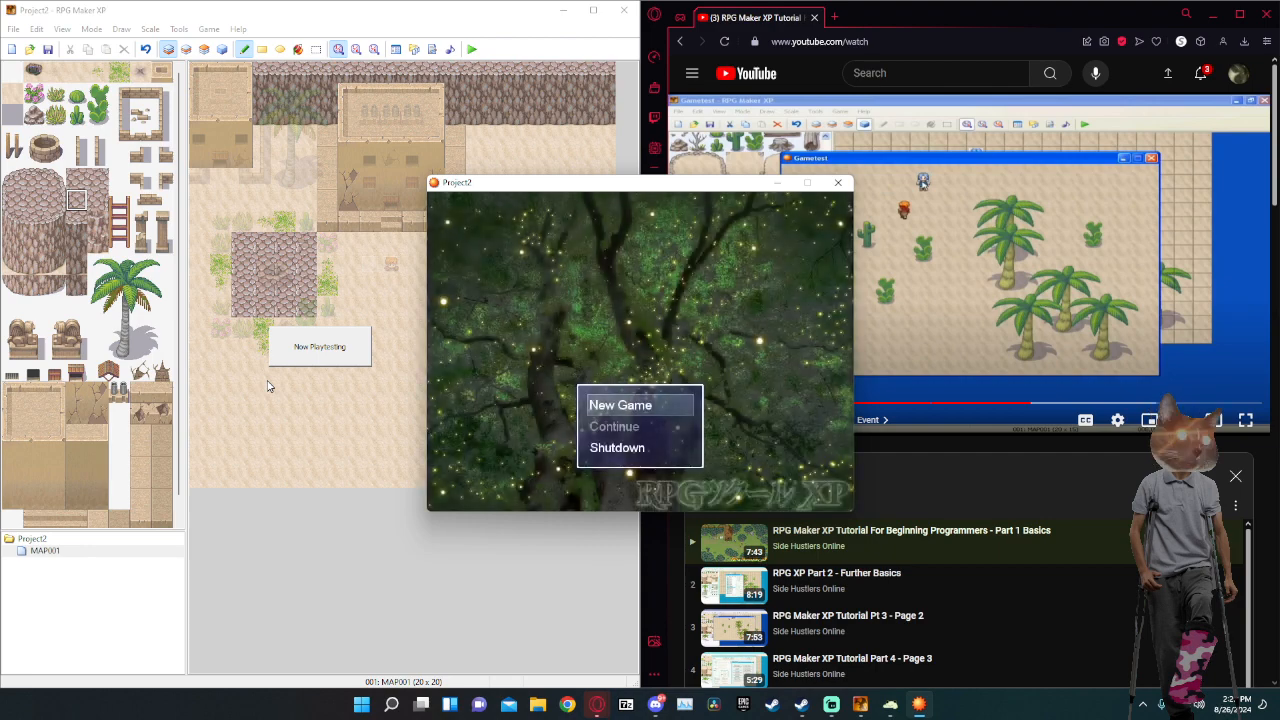
pyautogui.press('Return')
pyautogui.press('Left')
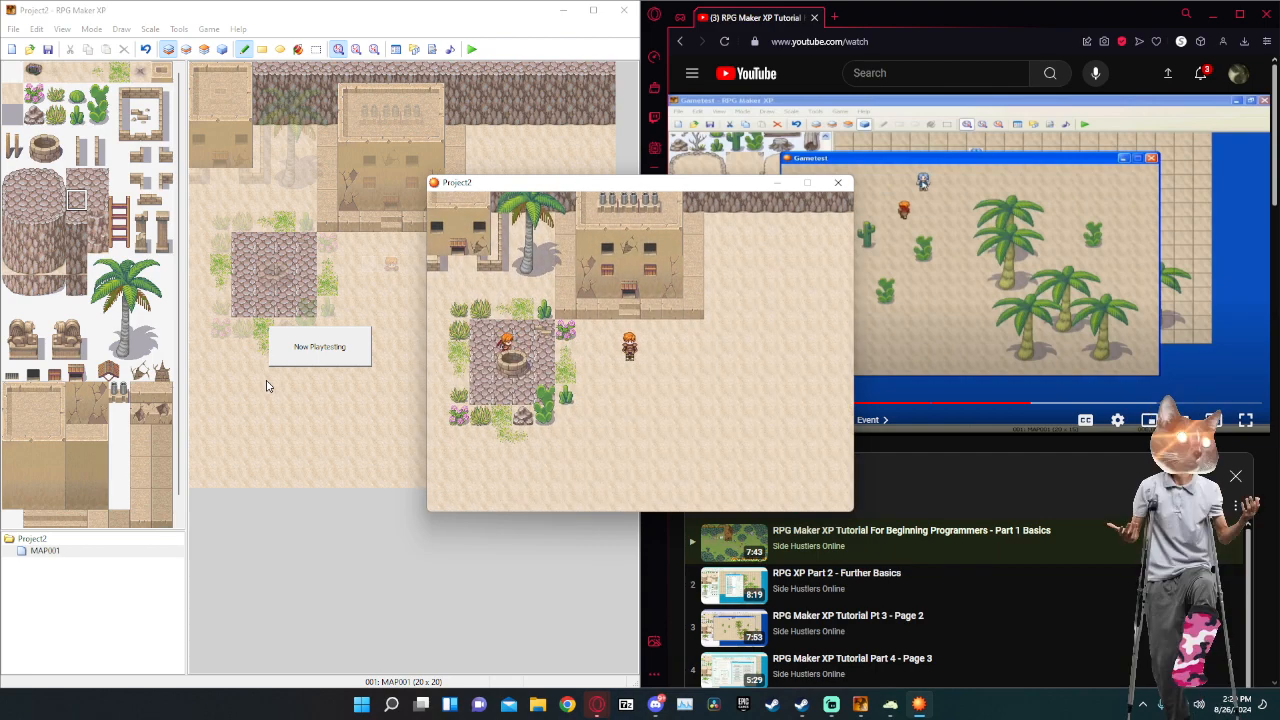
pyautogui.press('Down')
pyautogui.press('Up')
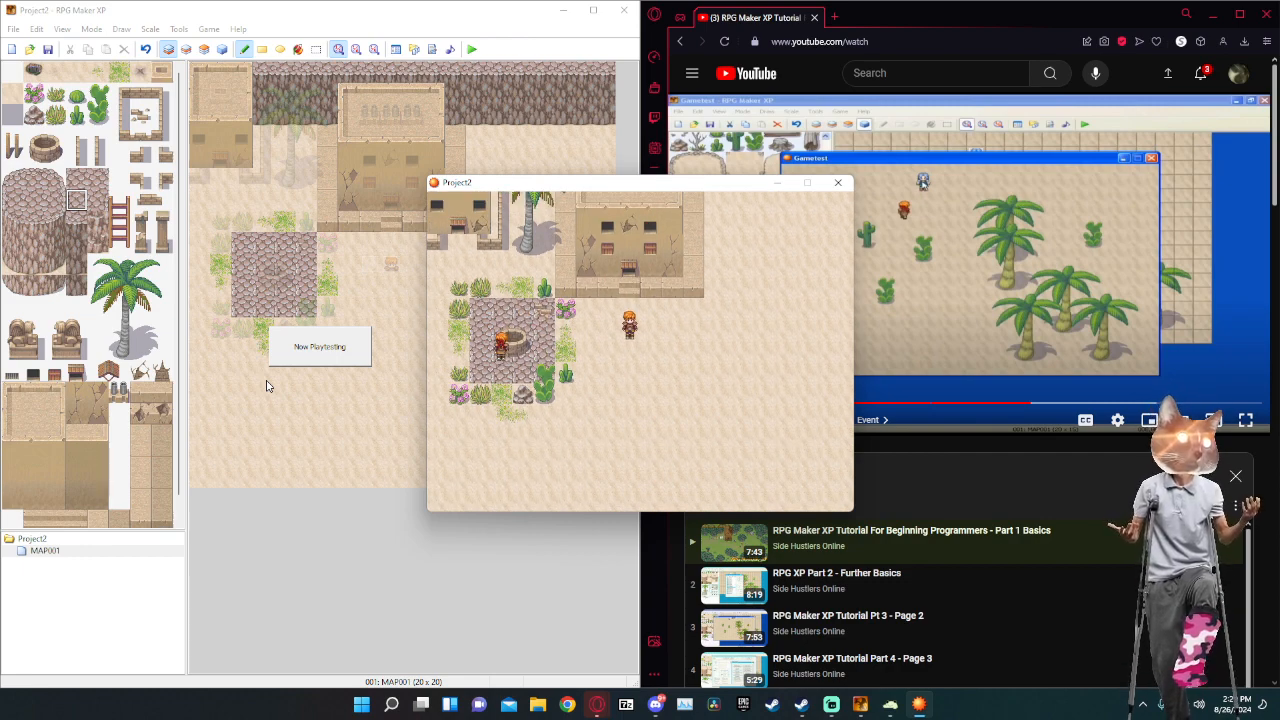
pyautogui.click(839, 183)
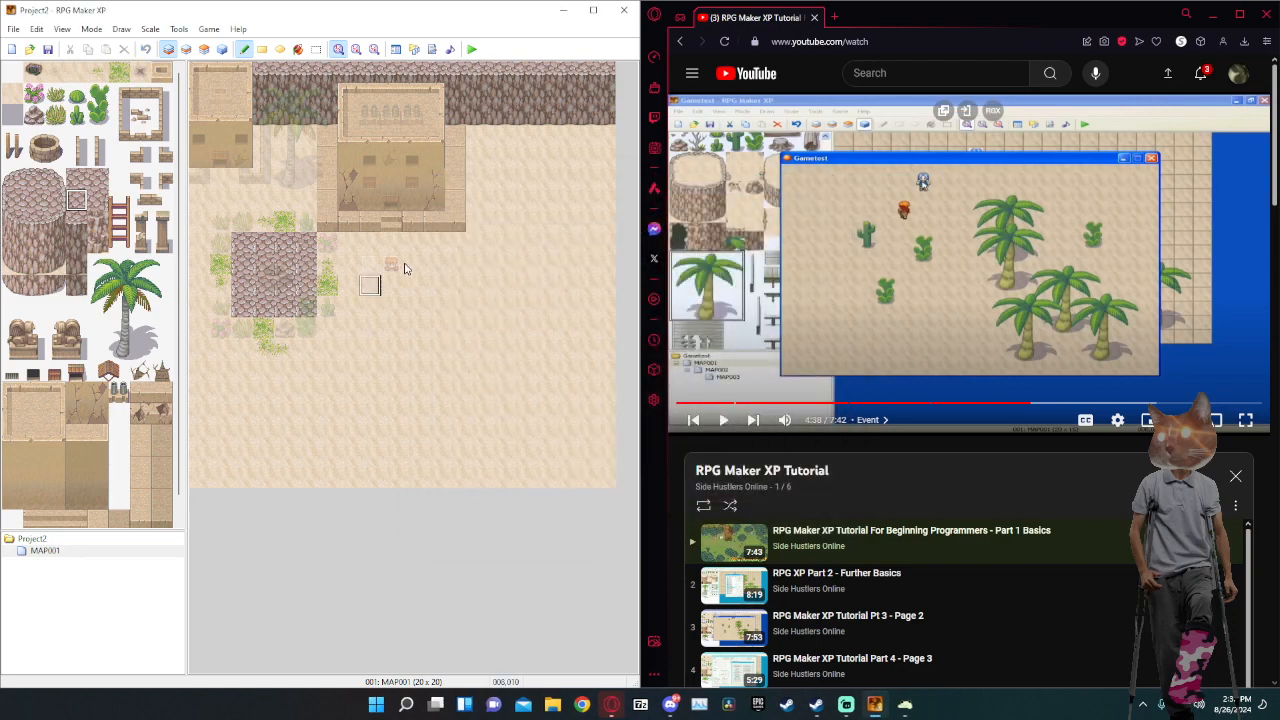
# Open the character graphic selection for the reference event near the well.
pyautogui.click(222, 49)
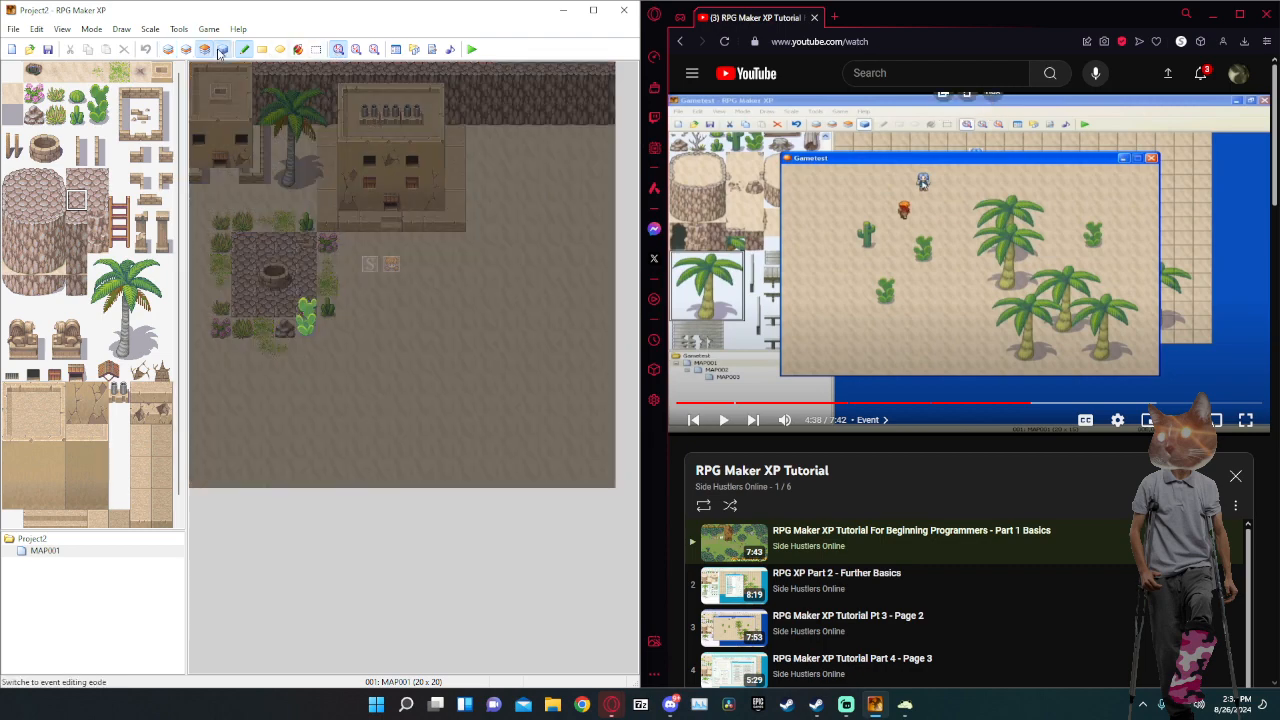
pyautogui.rightClick(395, 262)
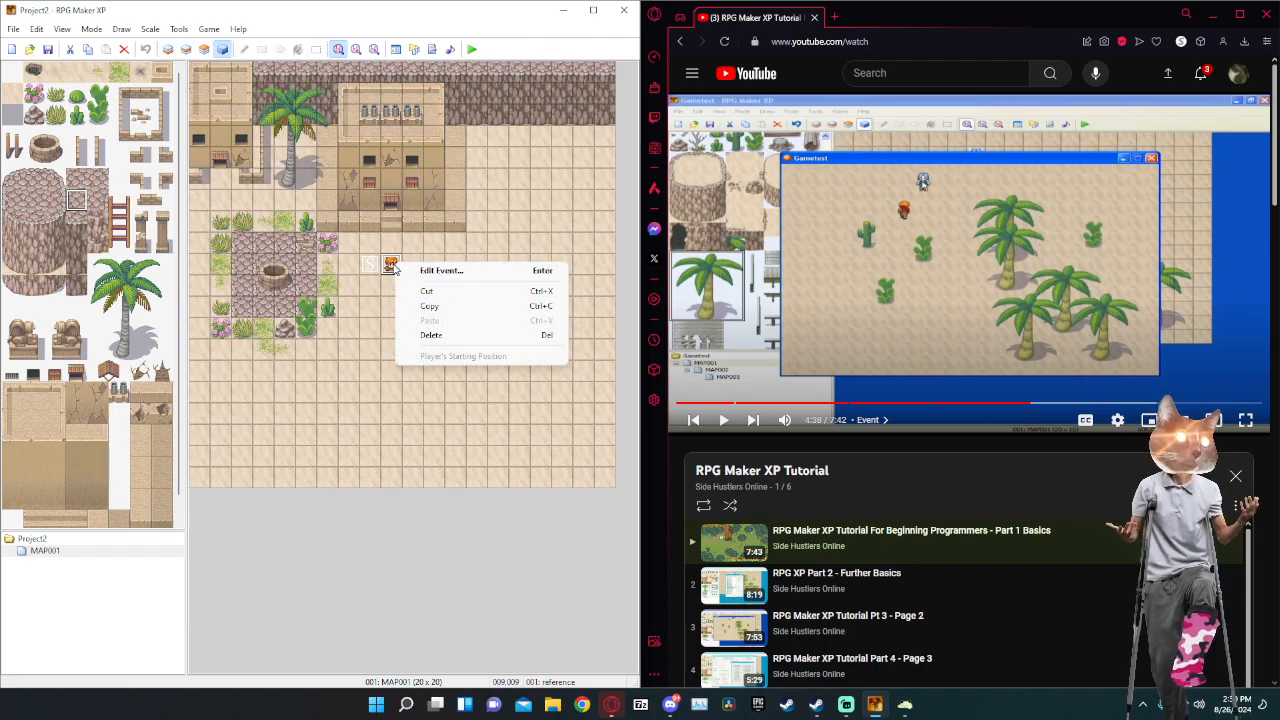
pyautogui.click(400, 266)
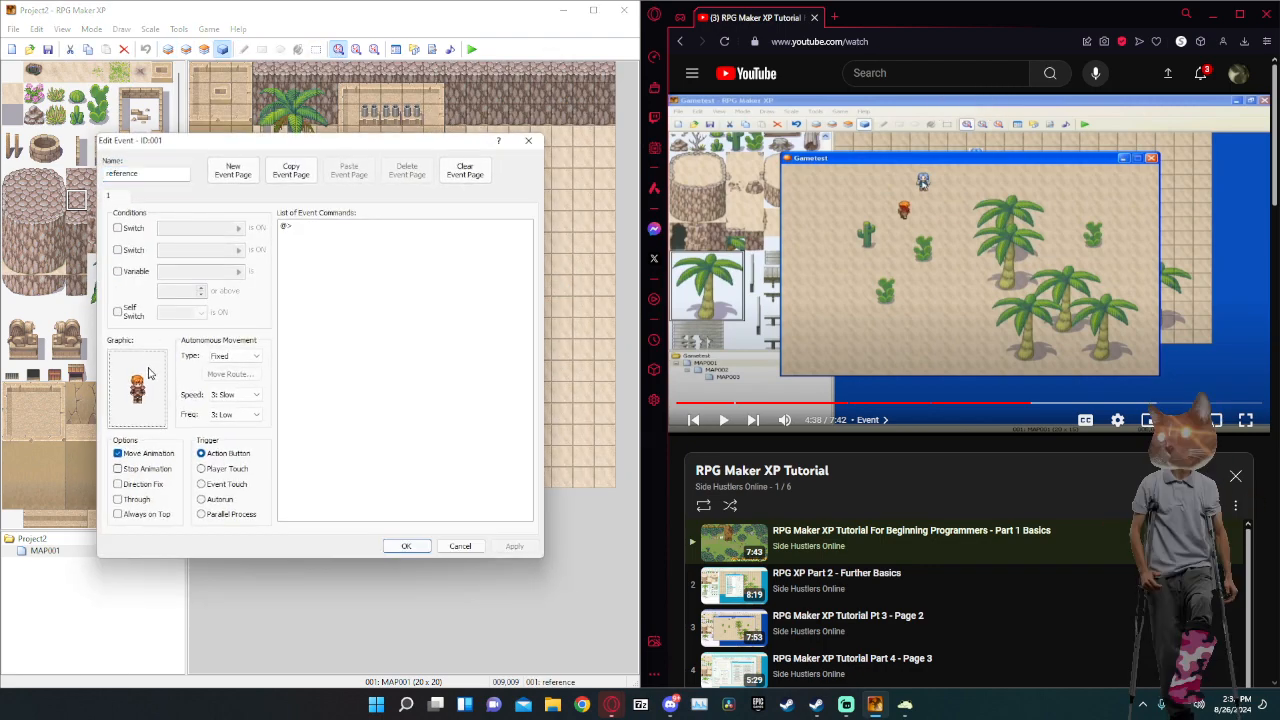
pyautogui.doubleClick(141, 397)
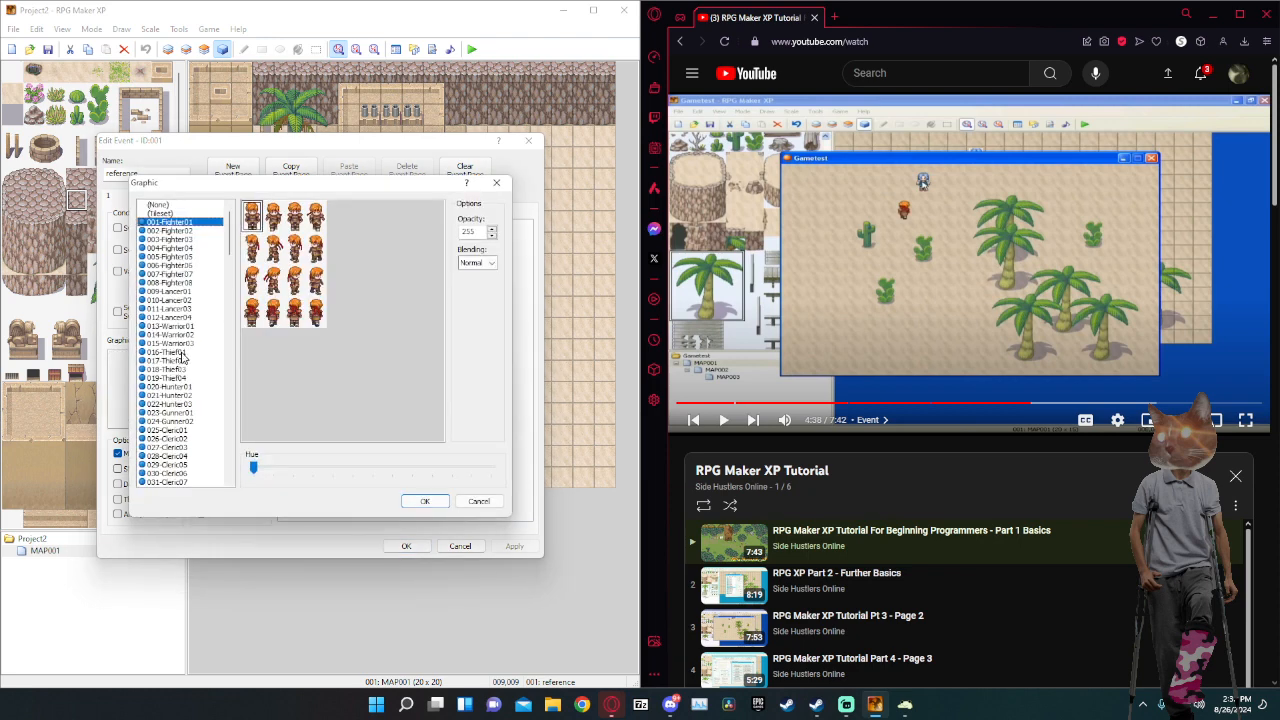
# Preview character graphics from the Thief, Undead, Beast, Angel, Devil and Monster groups.
pyautogui.click(183, 353)
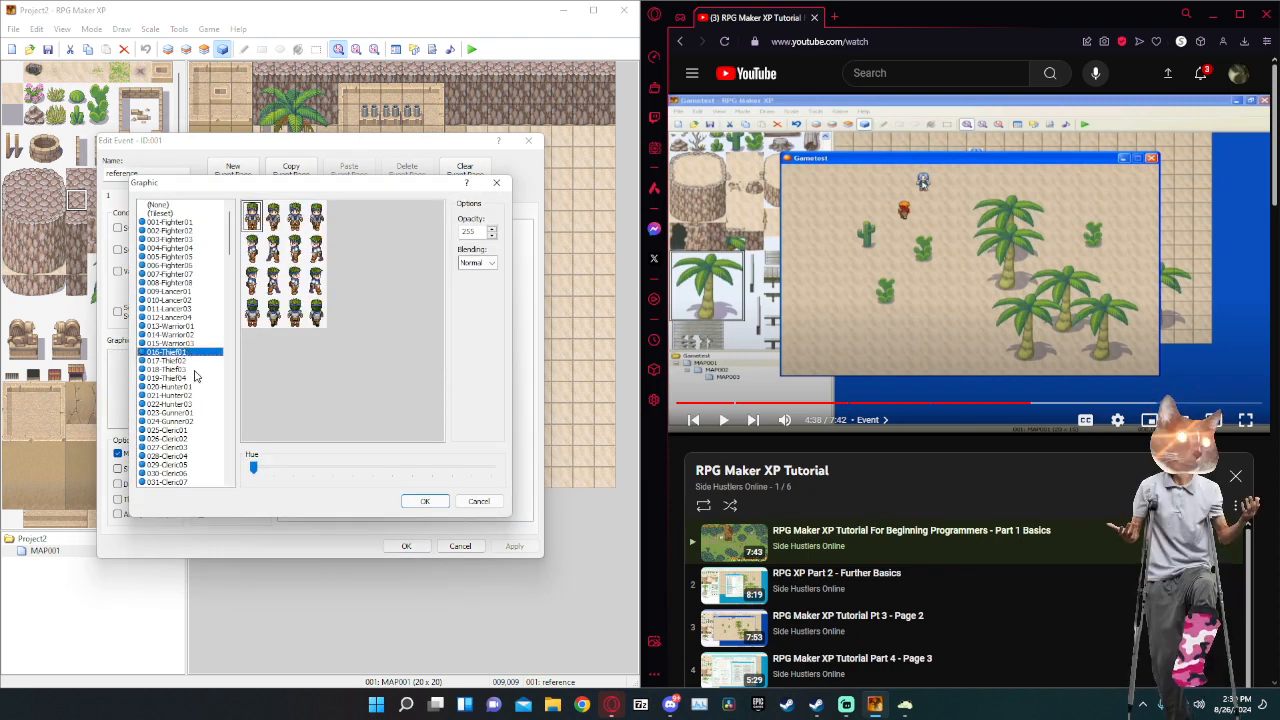
pyautogui.click(195, 378)
pyautogui.scroll(-12, 190, 380)
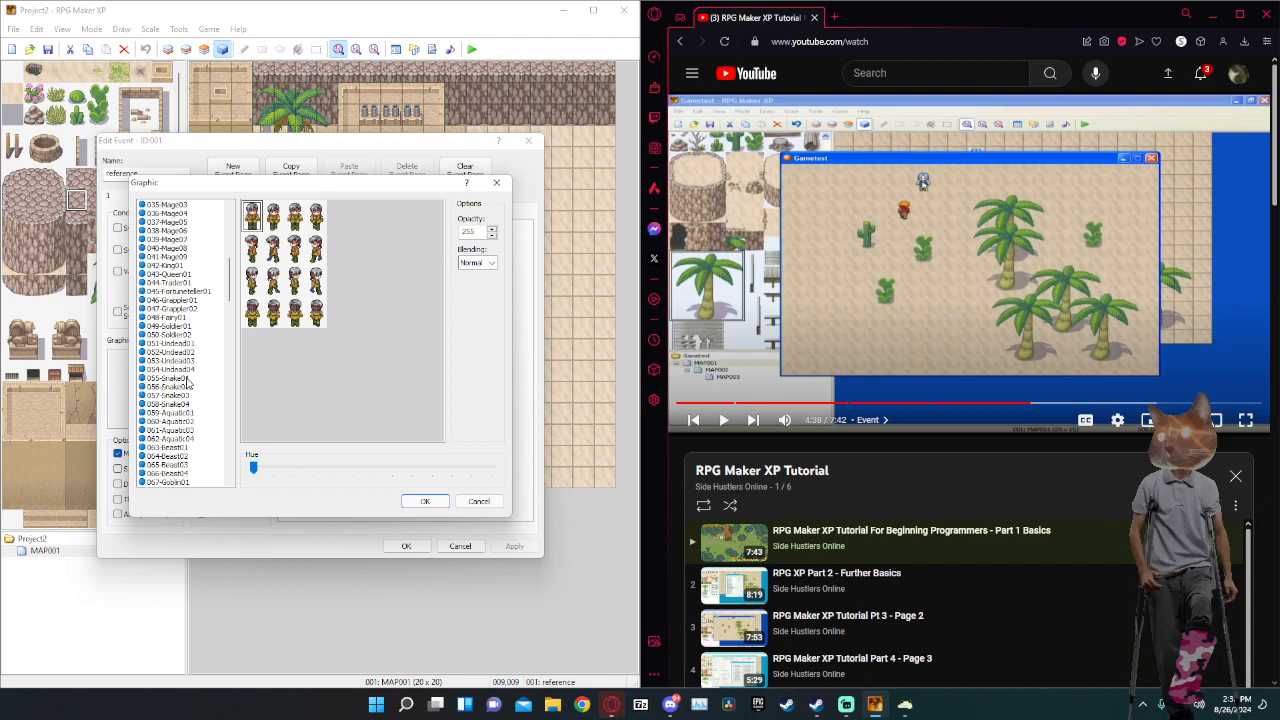
pyautogui.click(190, 369)
pyautogui.click(190, 351)
pyautogui.scroll(-2, 197, 397)
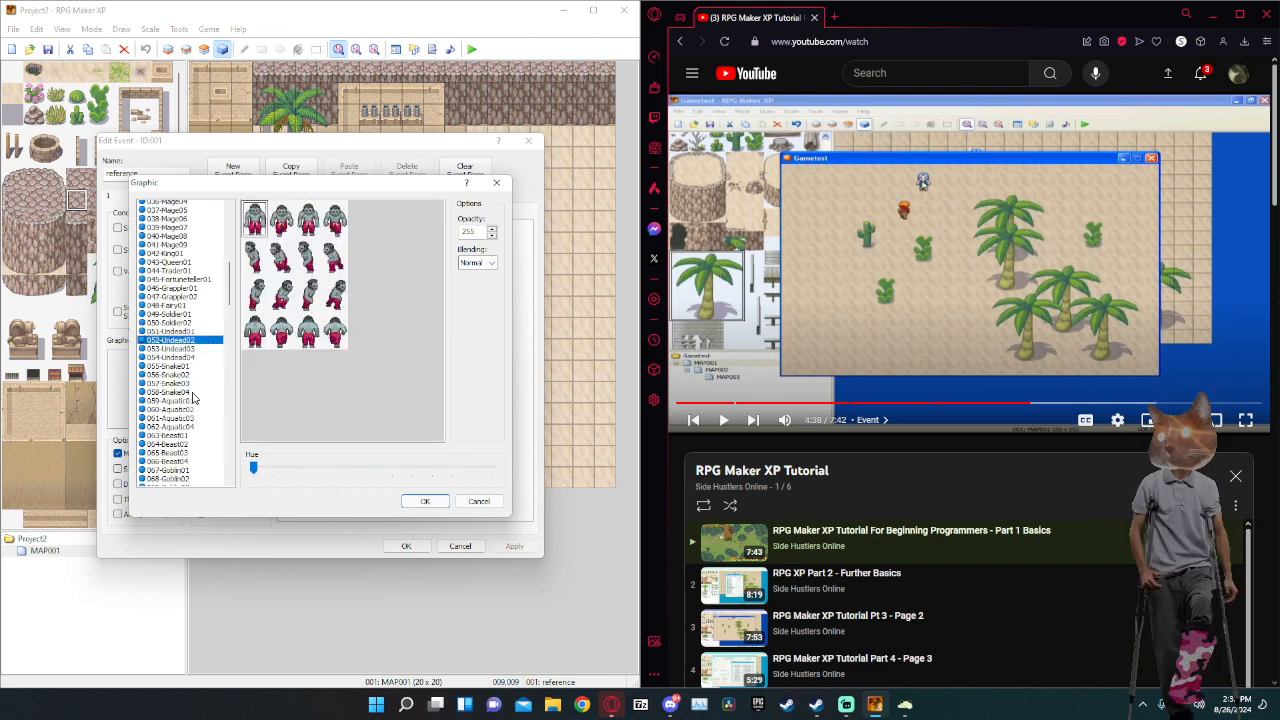
pyautogui.click(180, 415)
pyautogui.click(180, 395)
pyautogui.scroll(-4, 180, 395)
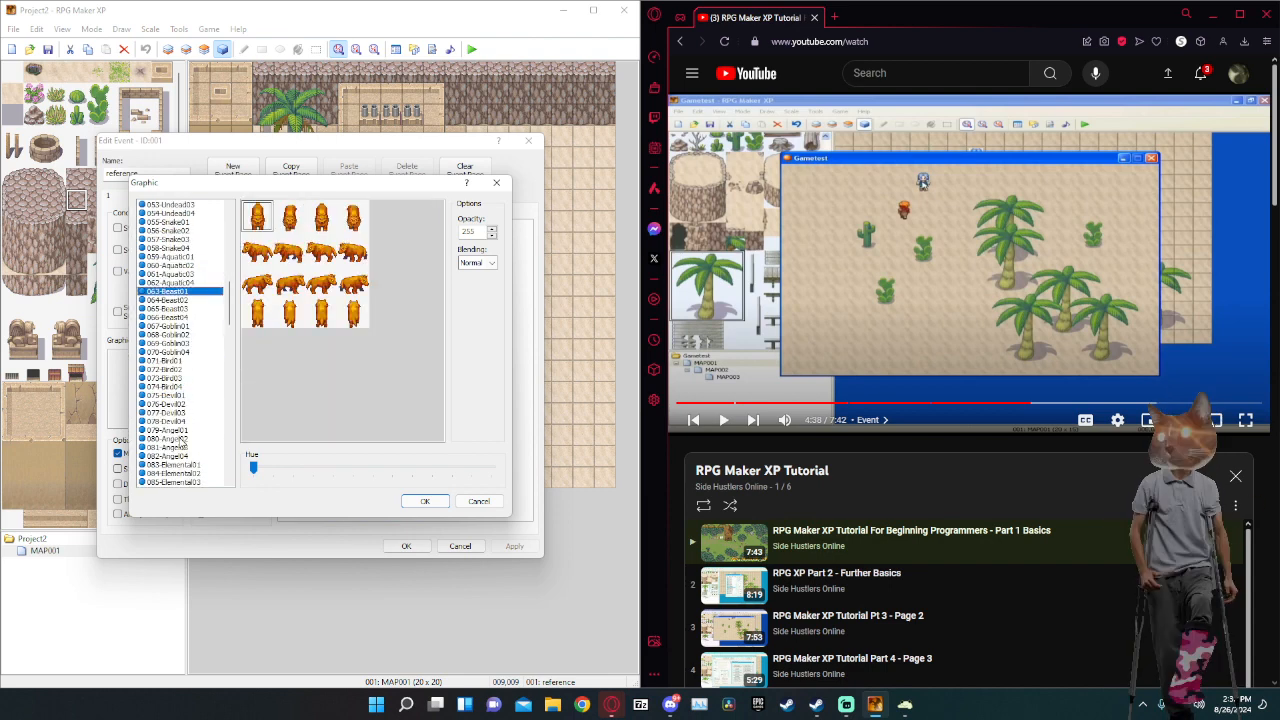
pyautogui.click(184, 439)
pyautogui.click(185, 430)
pyautogui.click(178, 396)
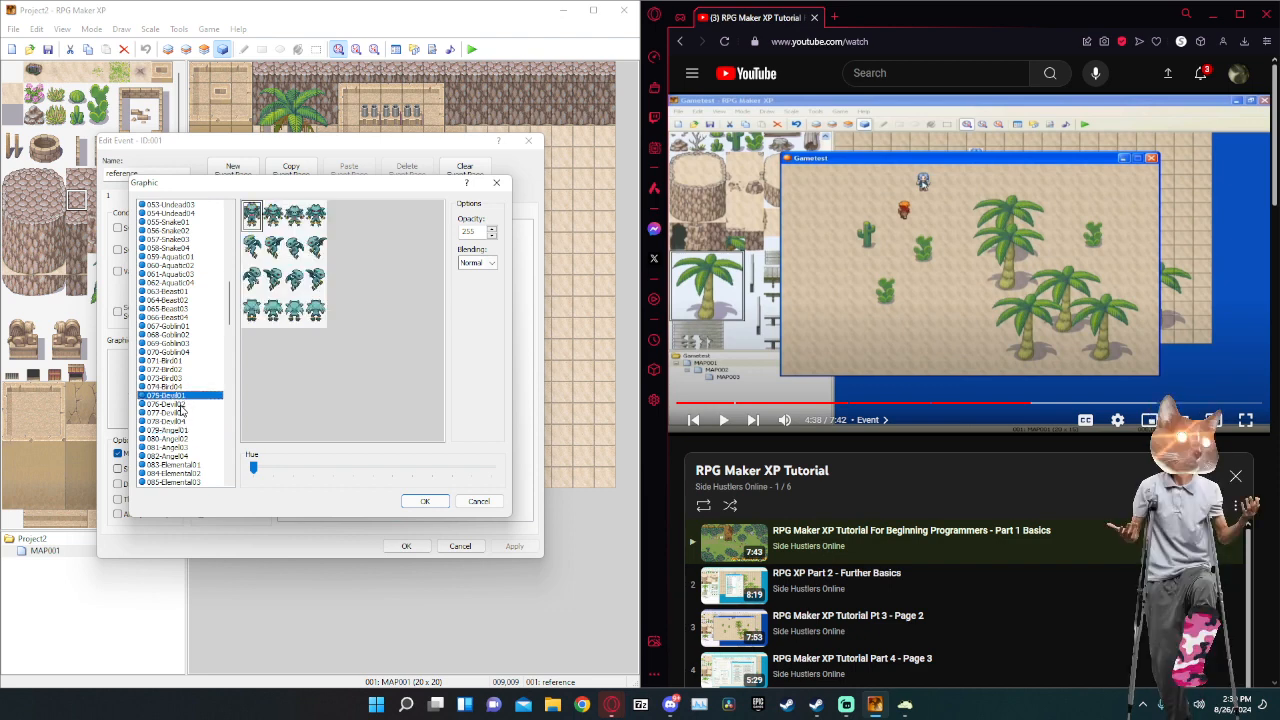
pyautogui.click(178, 404)
pyautogui.click(181, 412)
pyautogui.click(181, 421)
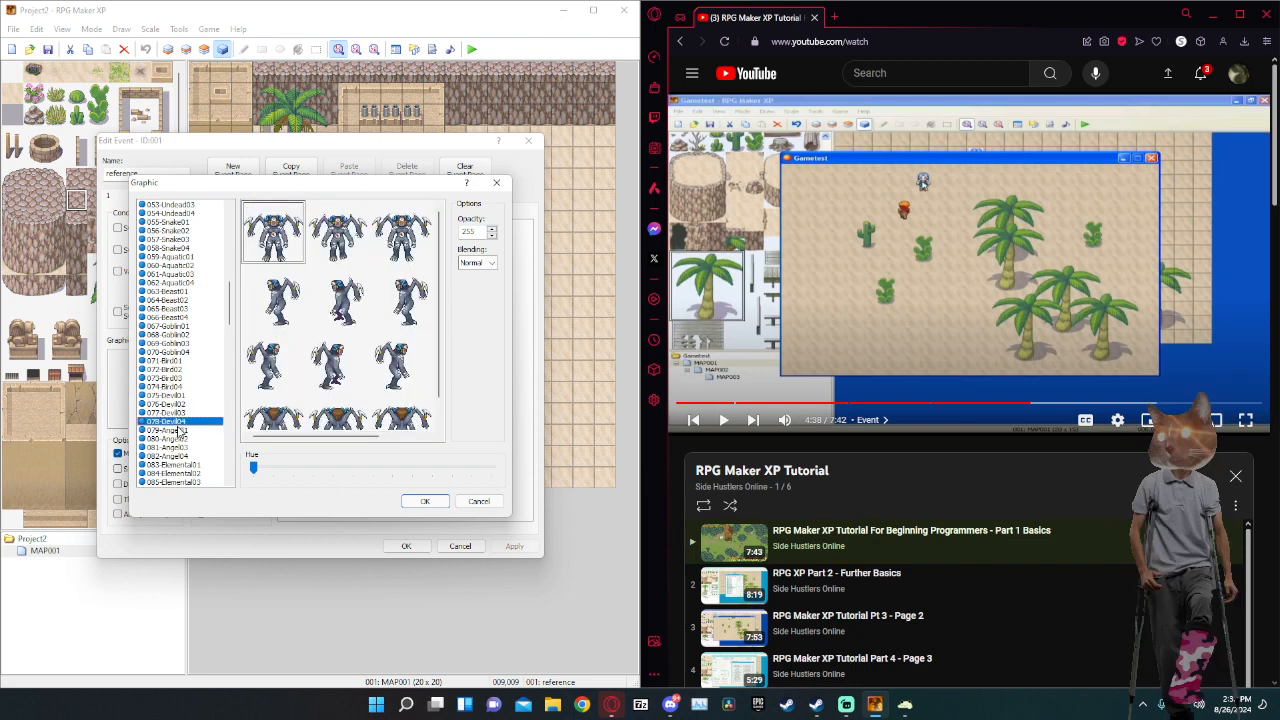
pyautogui.scroll(-8, 181, 400)
pyautogui.click(180, 370)
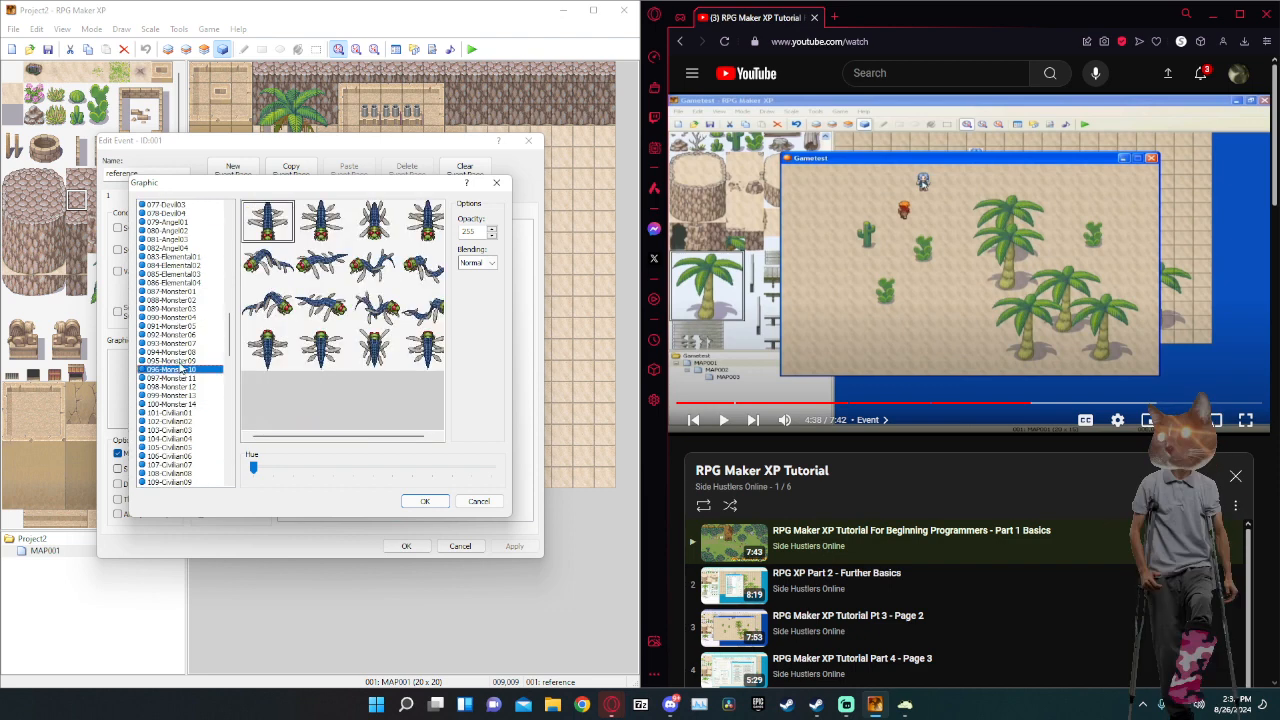
pyautogui.click(180, 361)
pyautogui.click(178, 343)
pyautogui.scroll(-3, 176, 320)
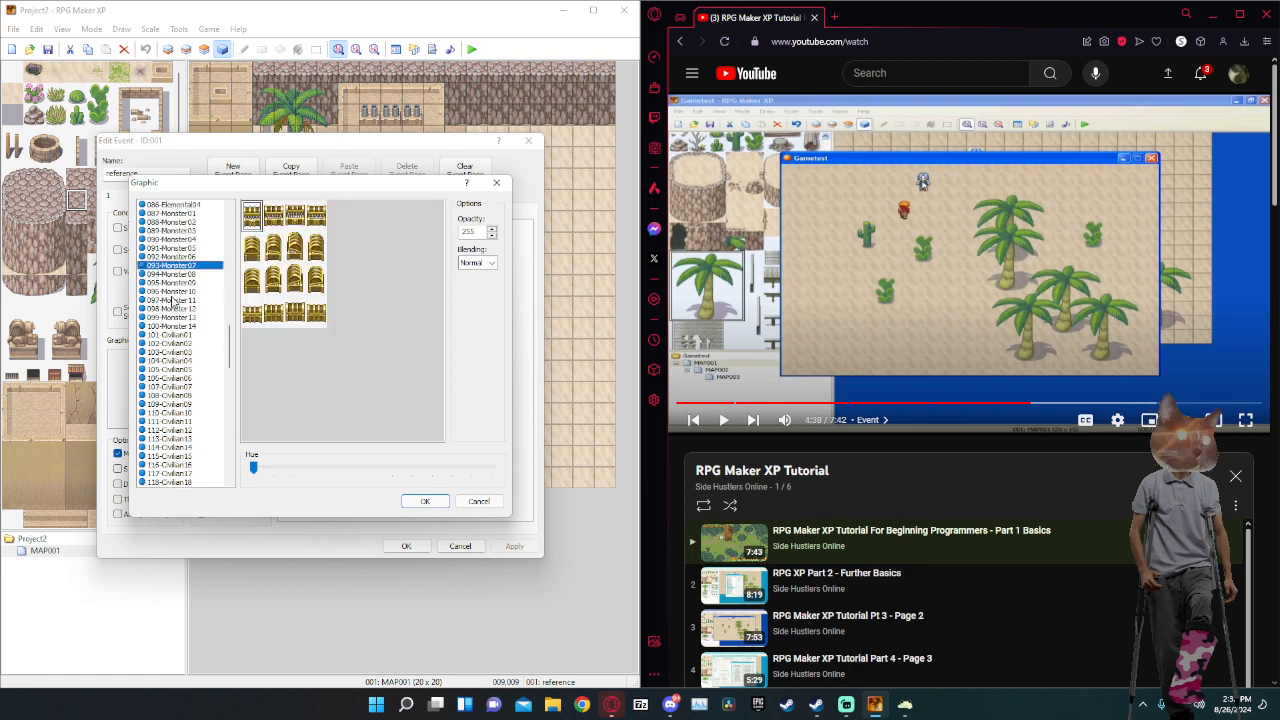
# Compare the Civilian graphics, assign 110-Civilian10 to the reference event, and apply the change.
pyautogui.click(176, 352)
pyautogui.click(177, 335)
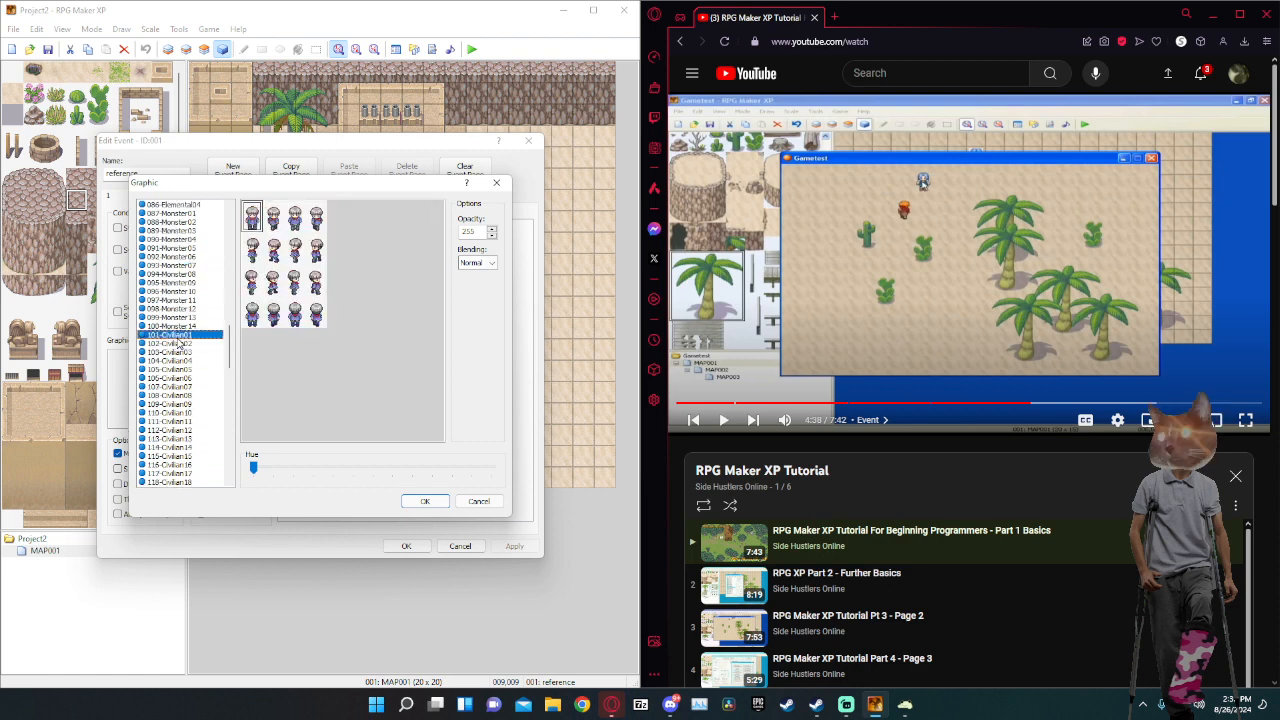
pyautogui.click(177, 352)
pyautogui.click(178, 361)
pyautogui.click(178, 369)
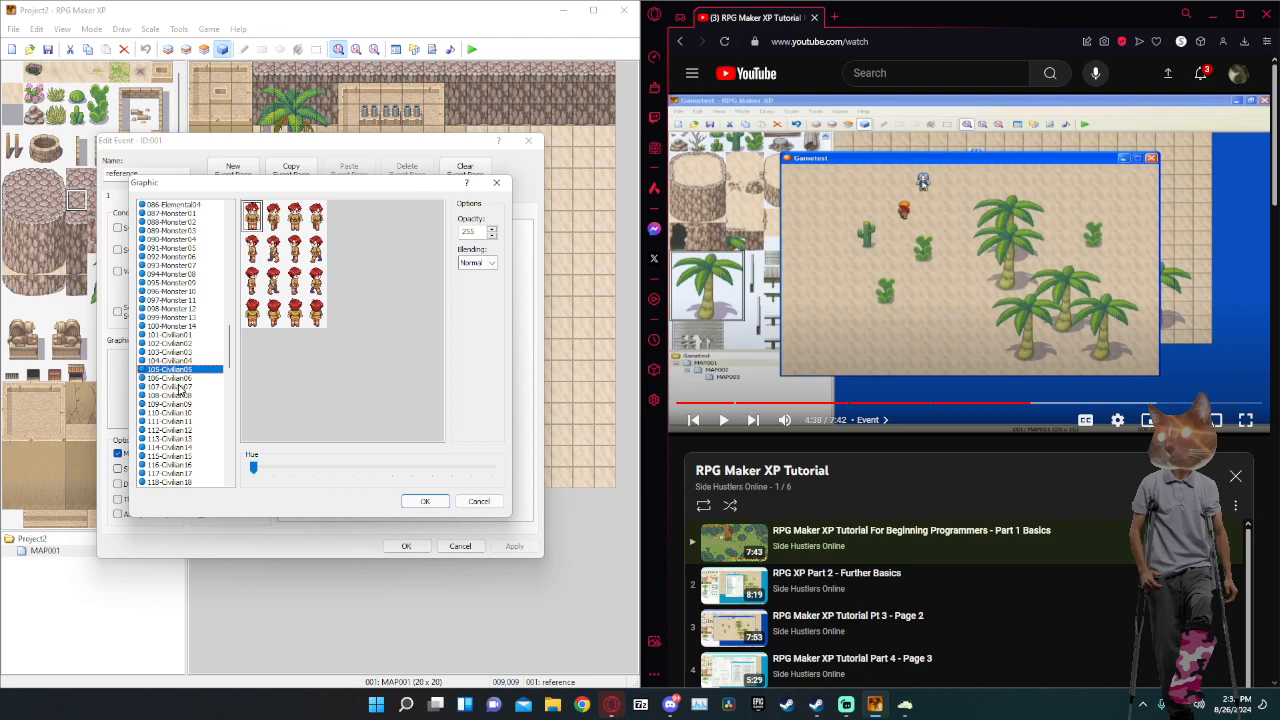
pyautogui.click(178, 378)
pyautogui.click(178, 386)
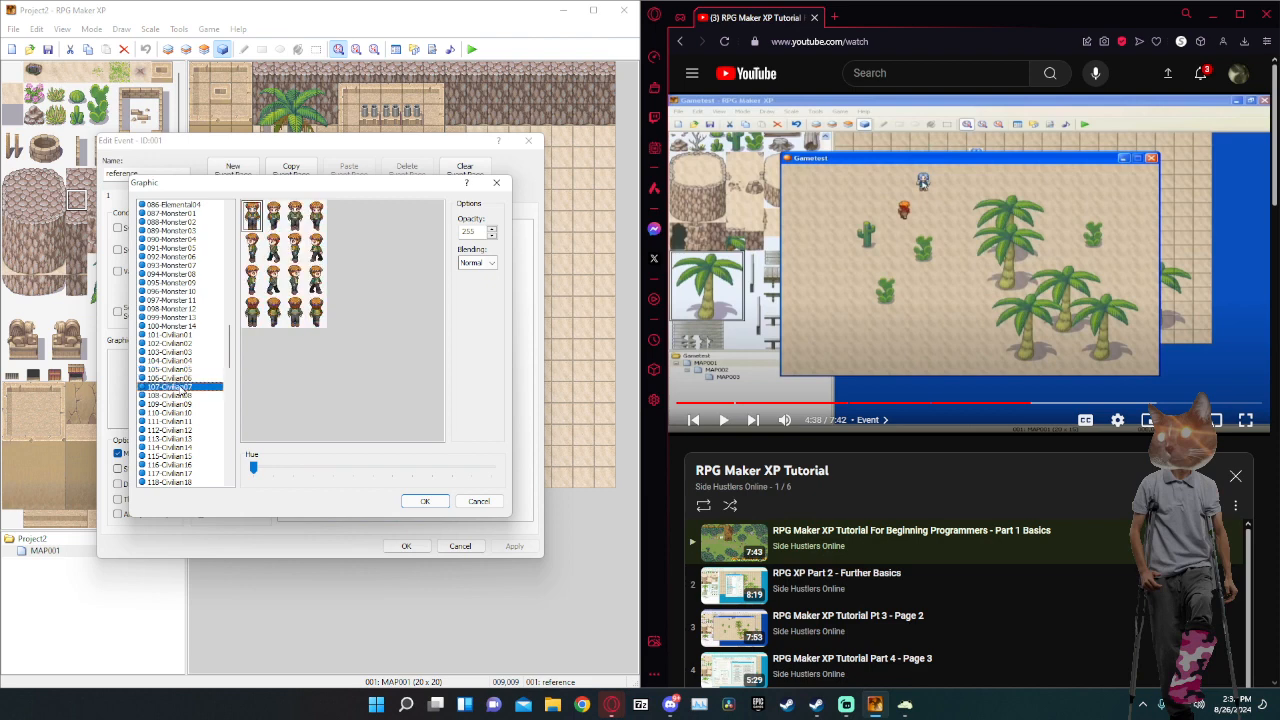
pyautogui.click(178, 395)
pyautogui.click(181, 404)
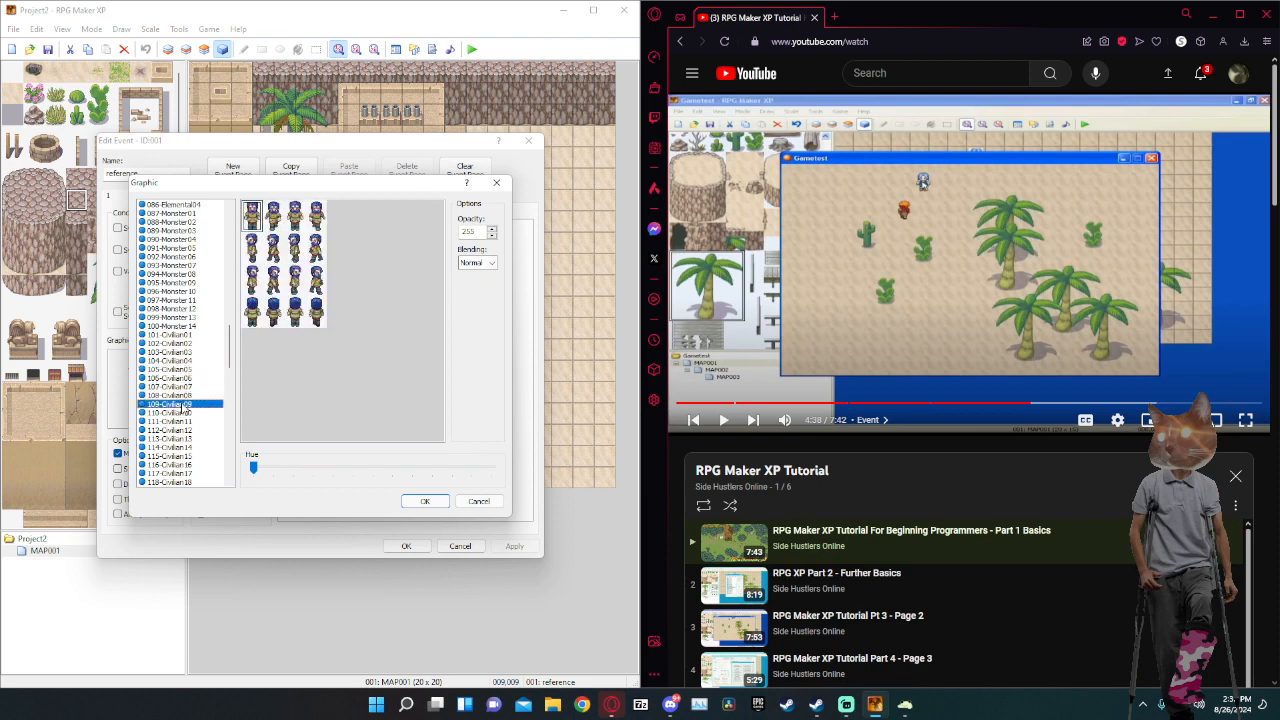
pyautogui.click(181, 412)
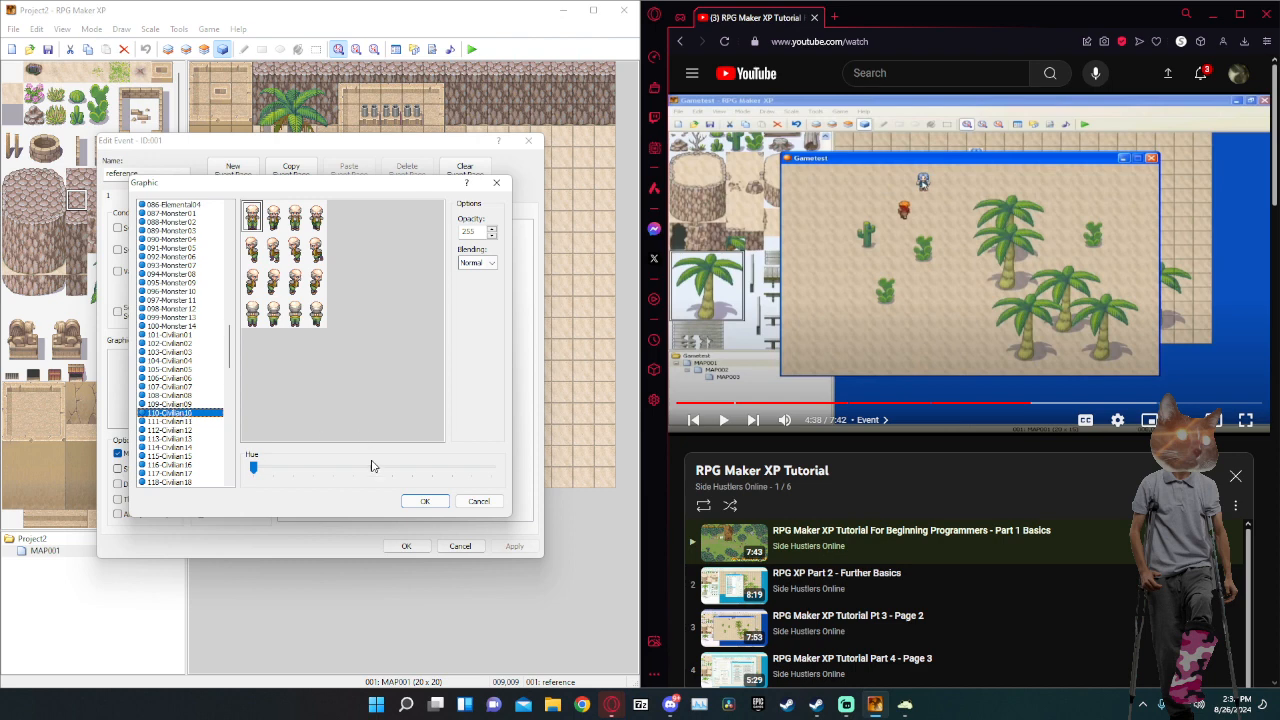
pyautogui.click(424, 501)
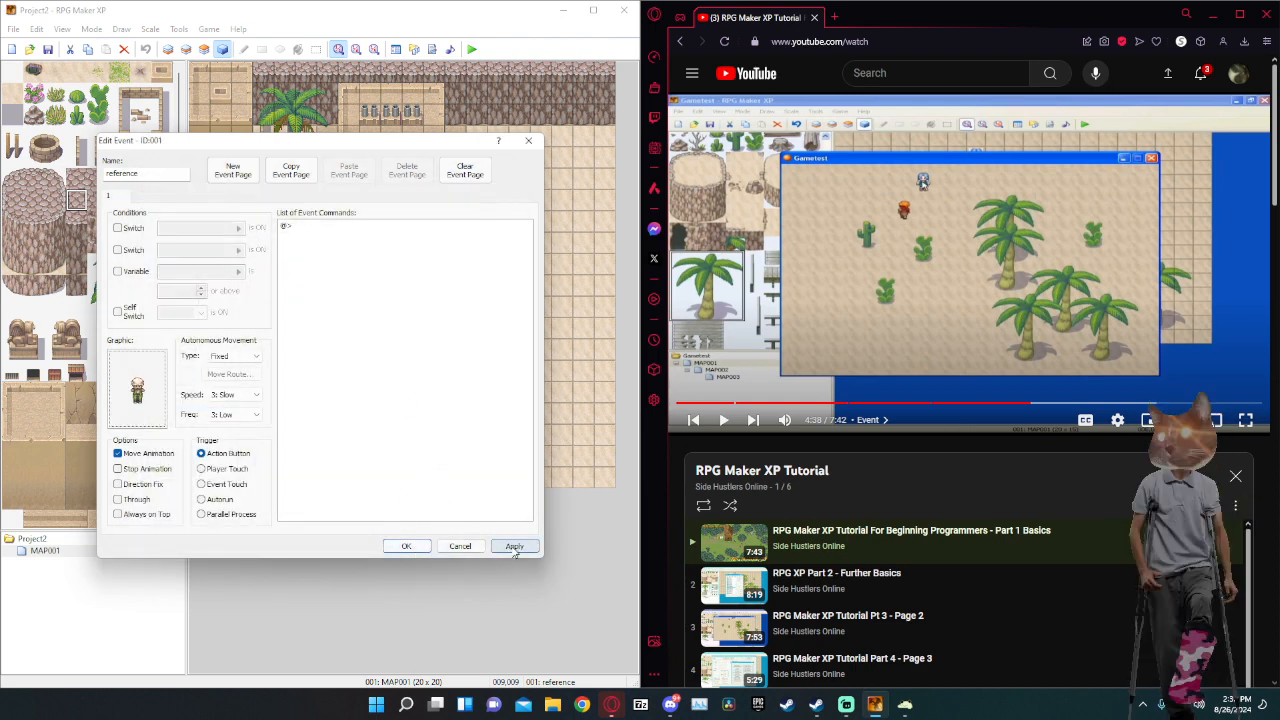
pyautogui.click(513, 547)
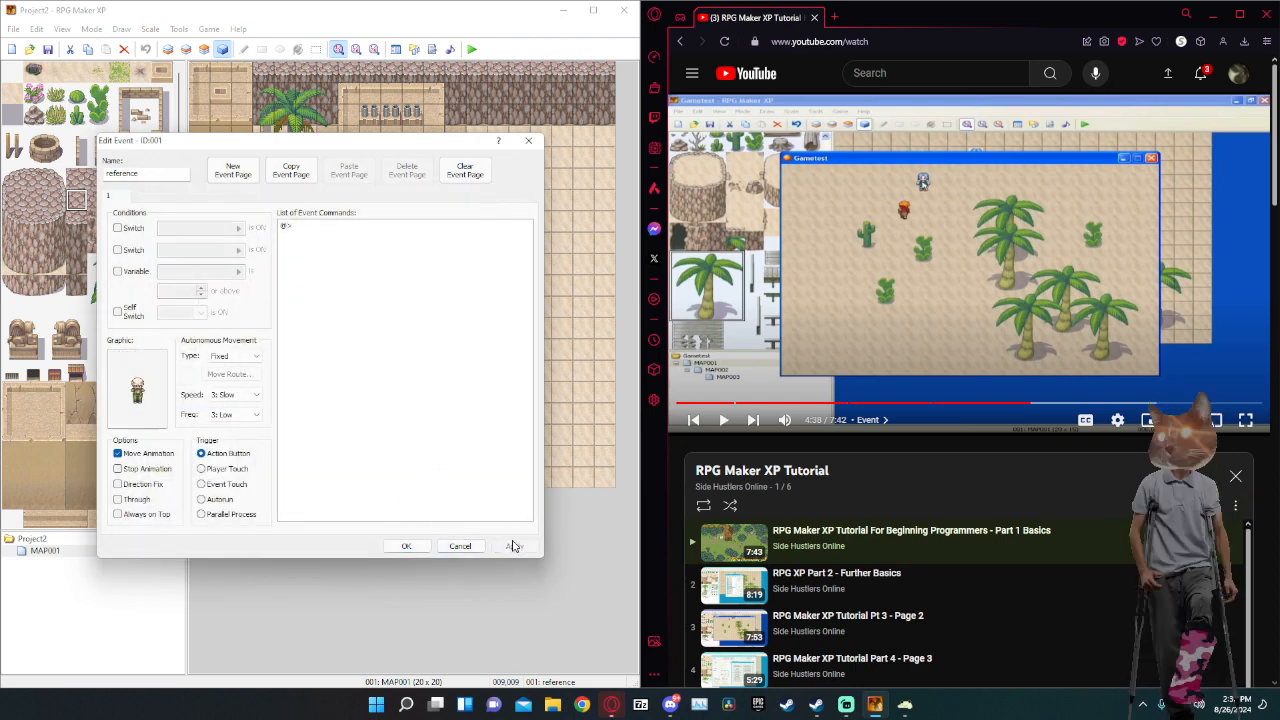
# Review the event's autonomous movement speed and type options, and close the event editor.
pyautogui.click(232, 396)
pyautogui.click(242, 392)
pyautogui.click(235, 360)
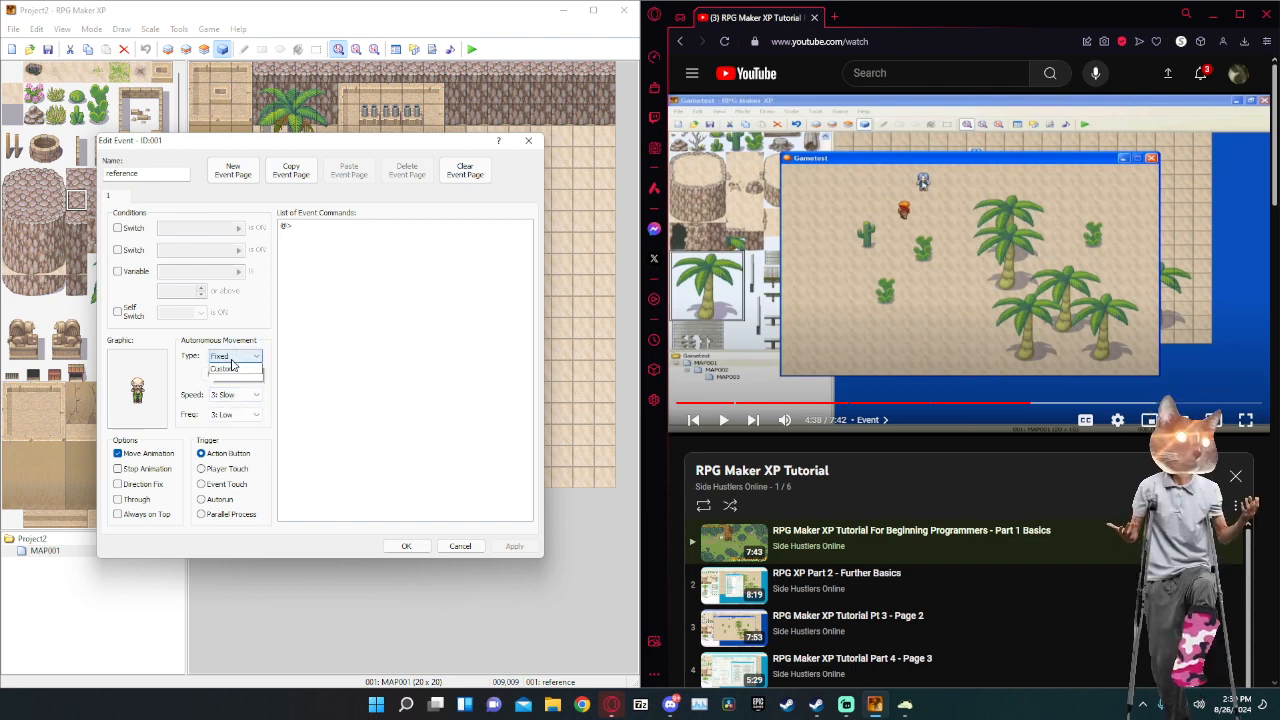
pyautogui.click(244, 360)
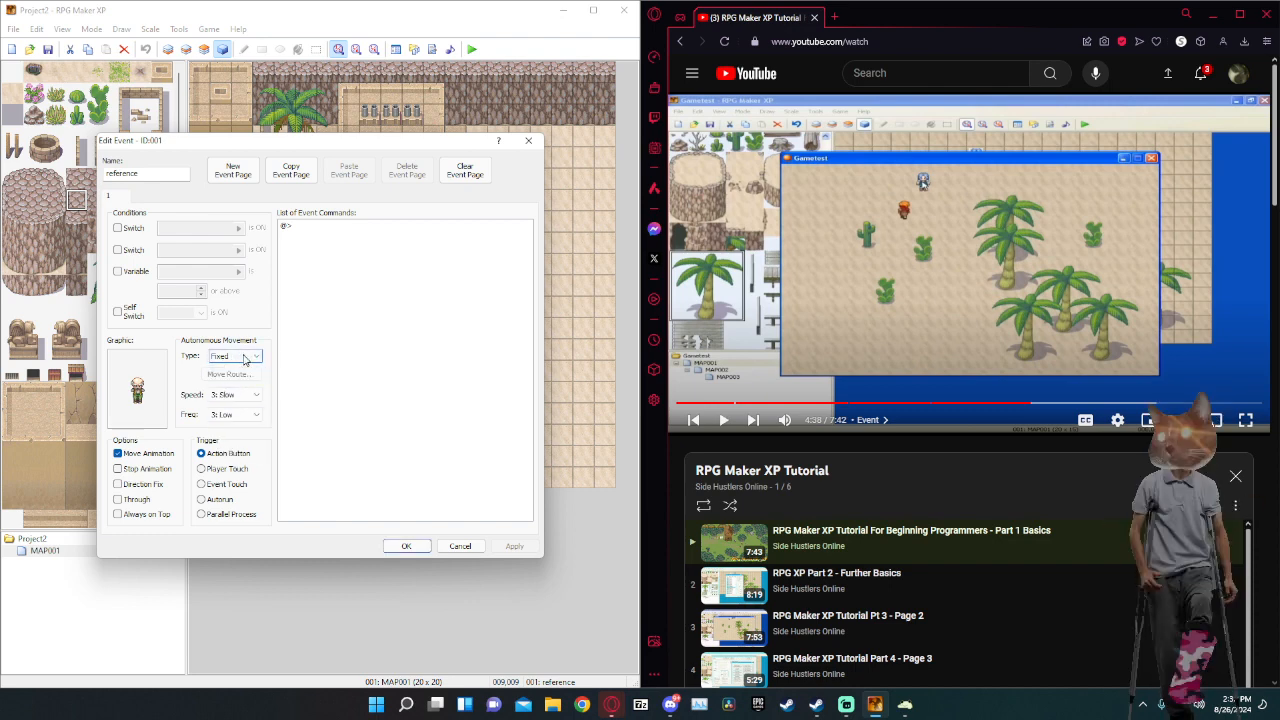
pyautogui.click(400, 545)
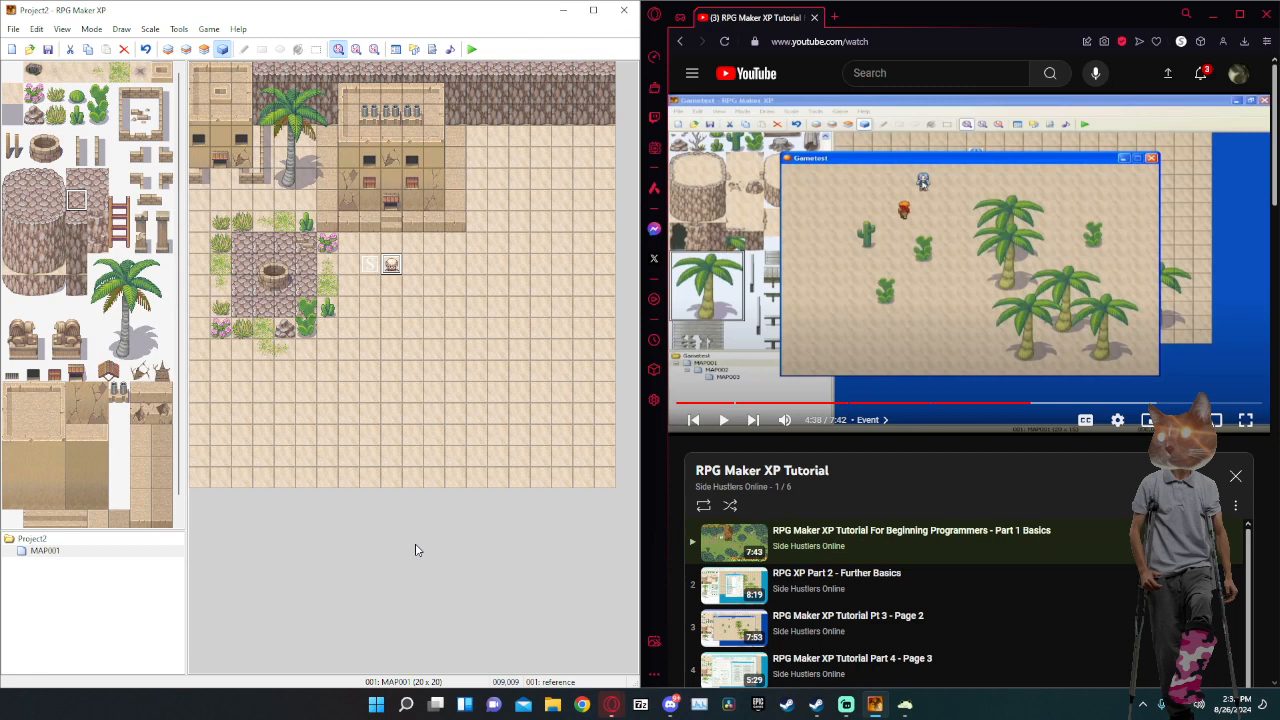
# Save the changes to Project2, launch a playtest and start a new game.
pyautogui.click(469, 48)
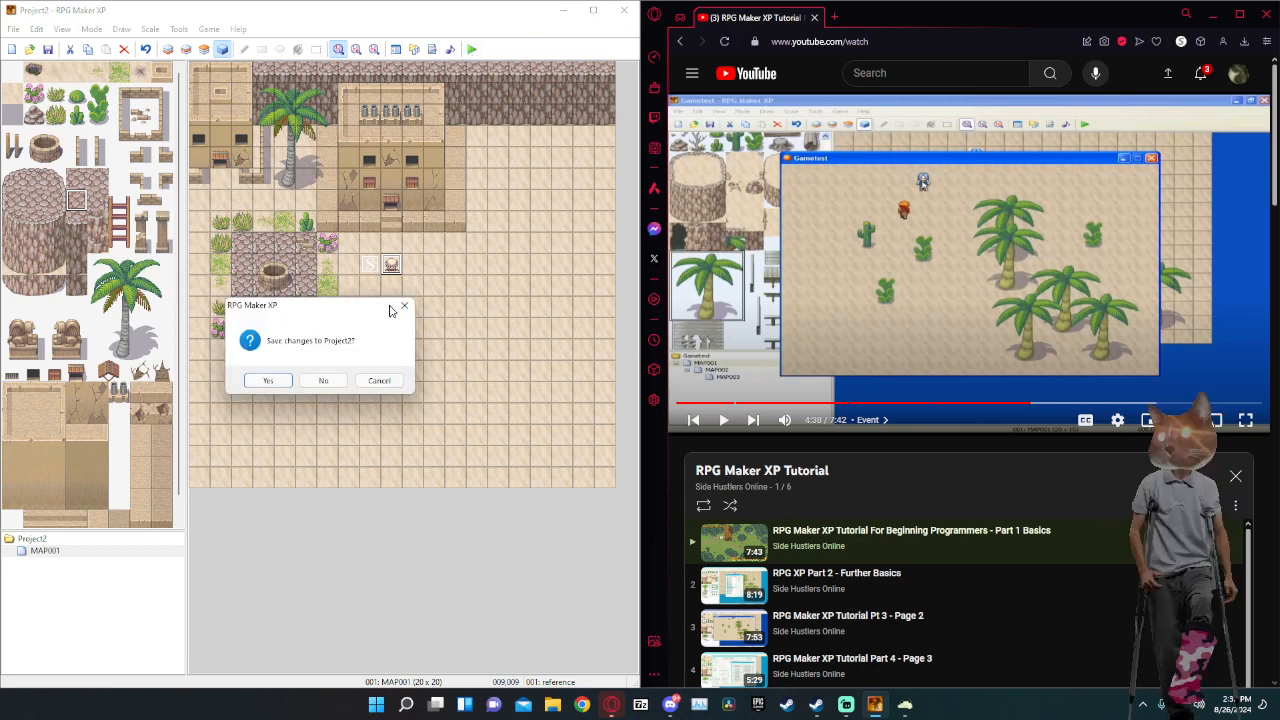
pyautogui.click(268, 381)
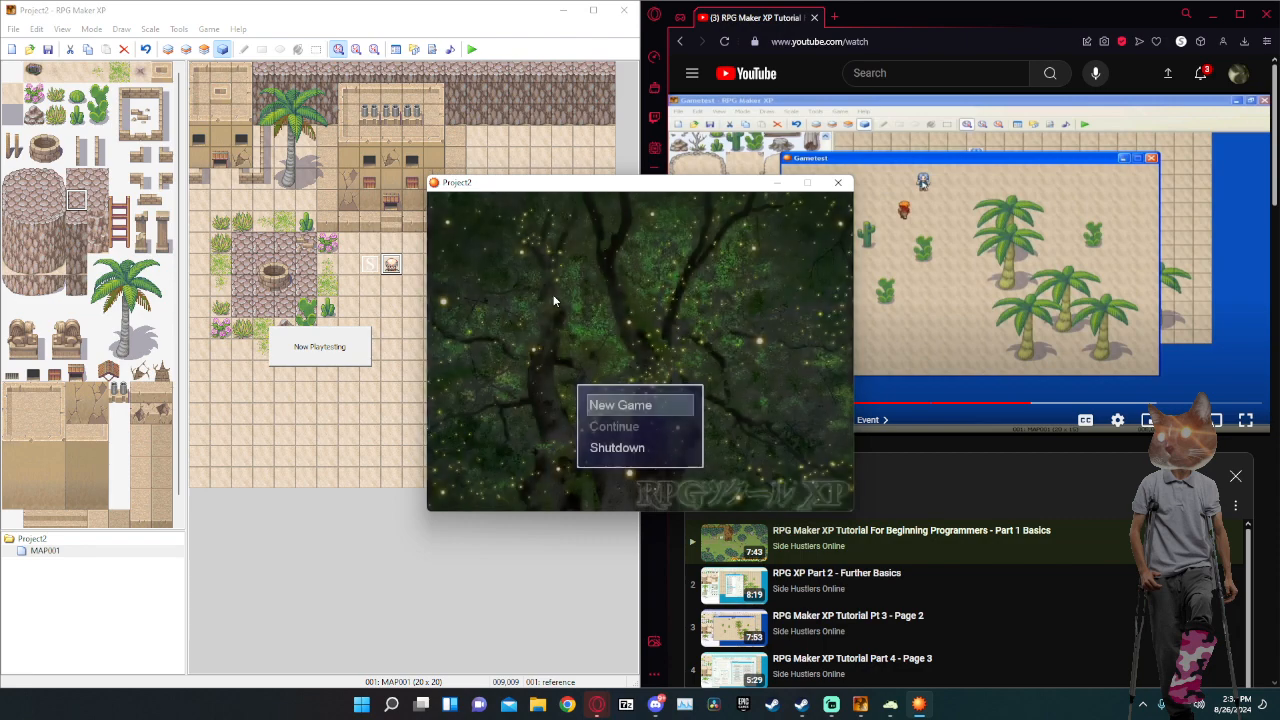
pyautogui.press('Return')
# Walk the hero around the civilian, up to the house entrance and back down to the civilian's east side.
pyautogui.press('Left')
pyautogui.press('Down')
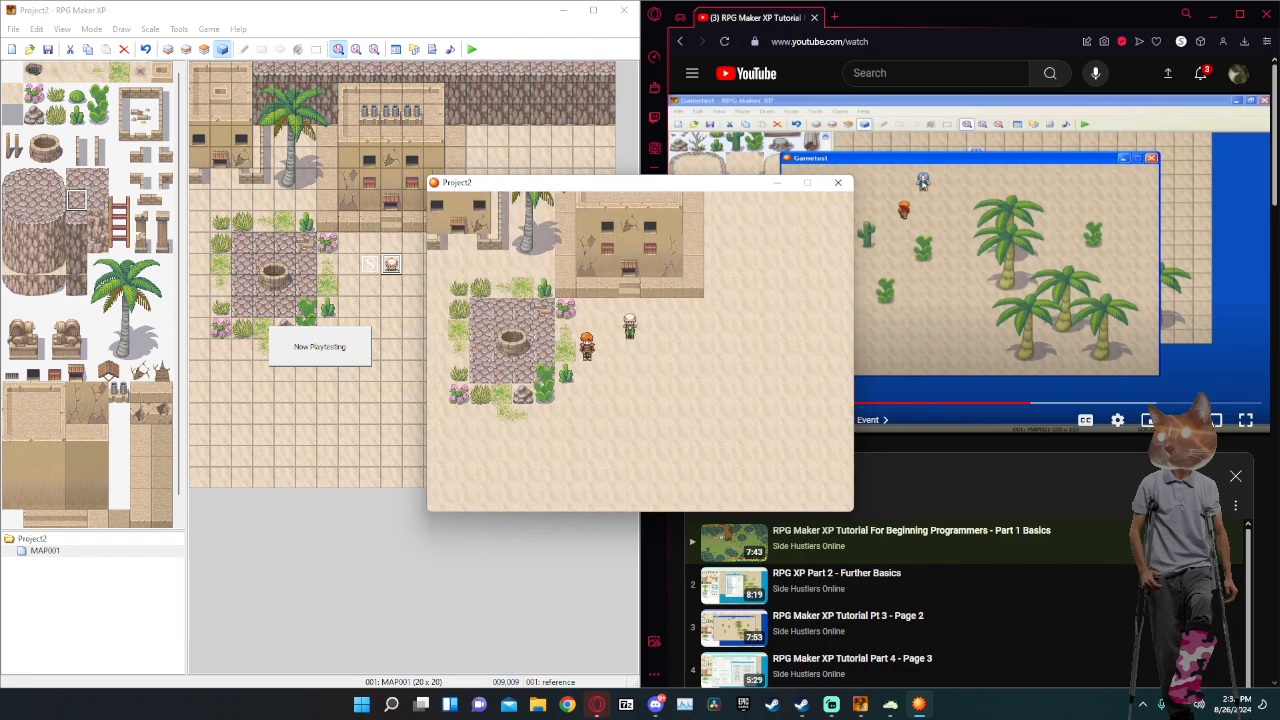
pyautogui.press('Right')
pyautogui.press('Right')
pyautogui.press('Up')
pyautogui.press('Right')
pyautogui.press('Up')
pyautogui.press('Up')
pyautogui.press('Left')
pyautogui.press('Left')
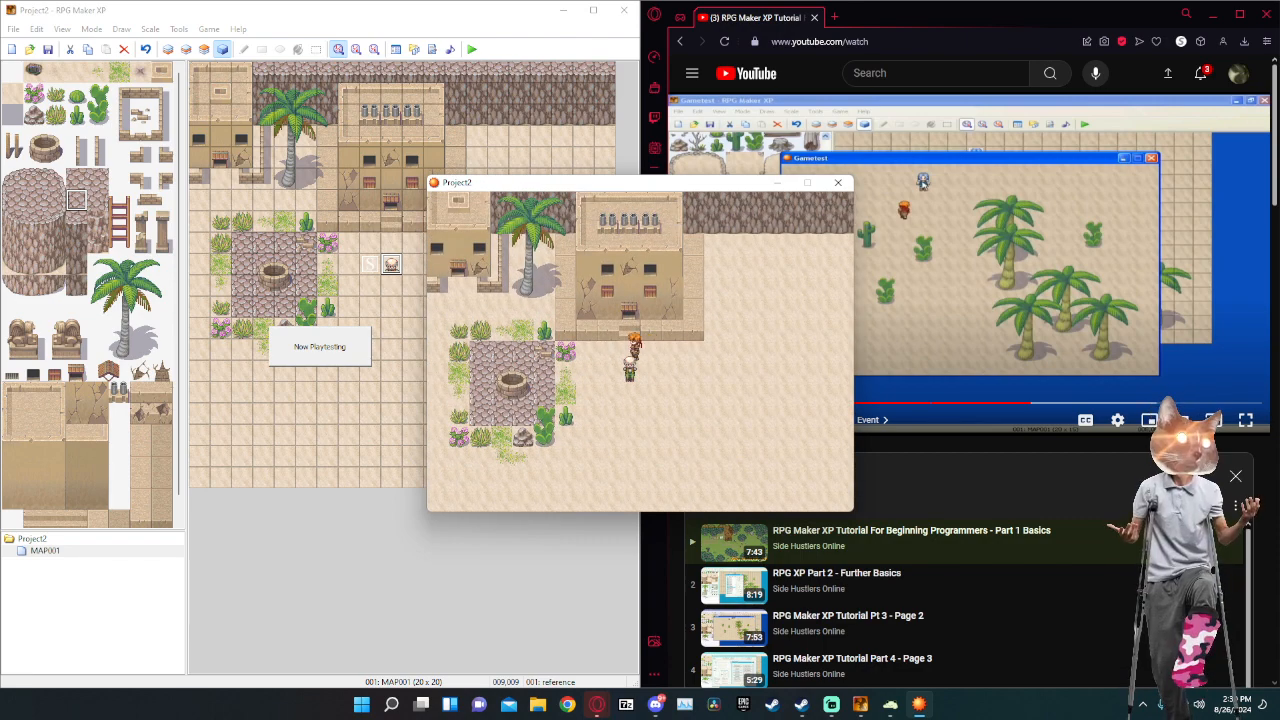
pyautogui.press('Down')
pyautogui.press('Down')
pyautogui.press('Right')
pyautogui.press('Right')
pyautogui.press('Right')
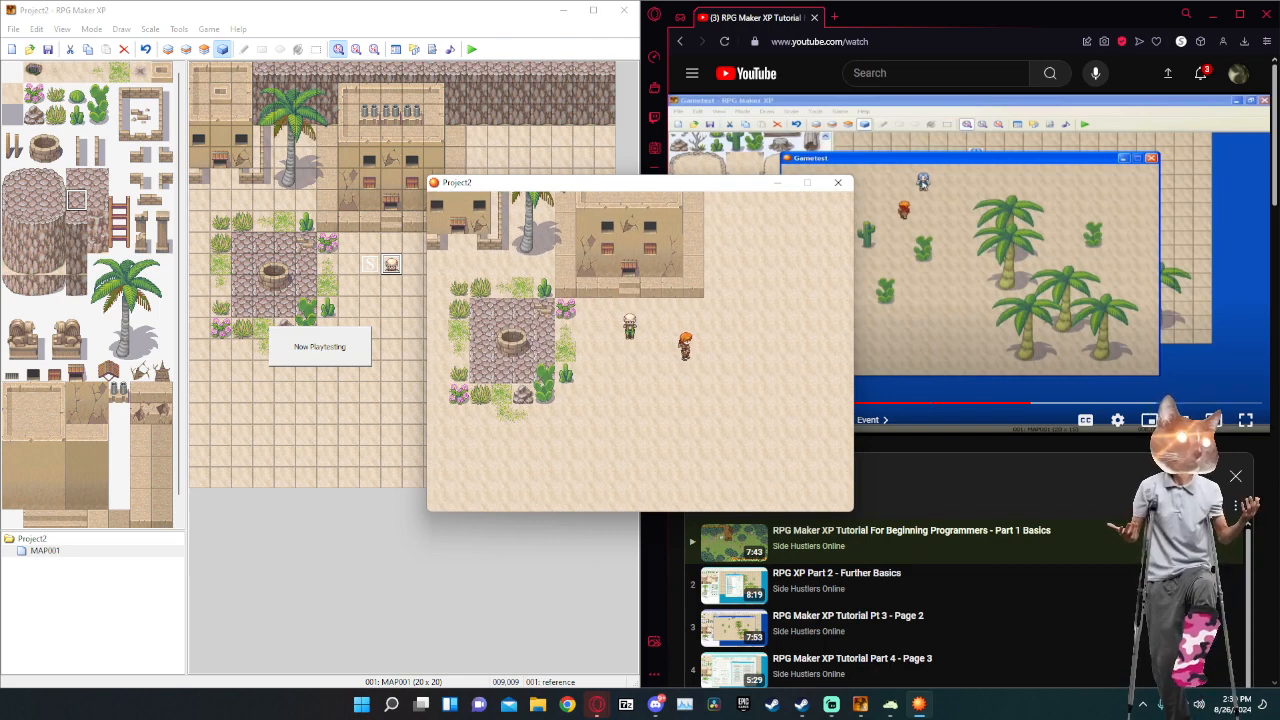
# Walk the hero west to the well and back to the house door, and end the playtest.
pyautogui.press('Up')
pyautogui.press('Up')
pyautogui.press('Right')
pyautogui.press('Right')
pyautogui.press('Right')
pyautogui.press('Left')
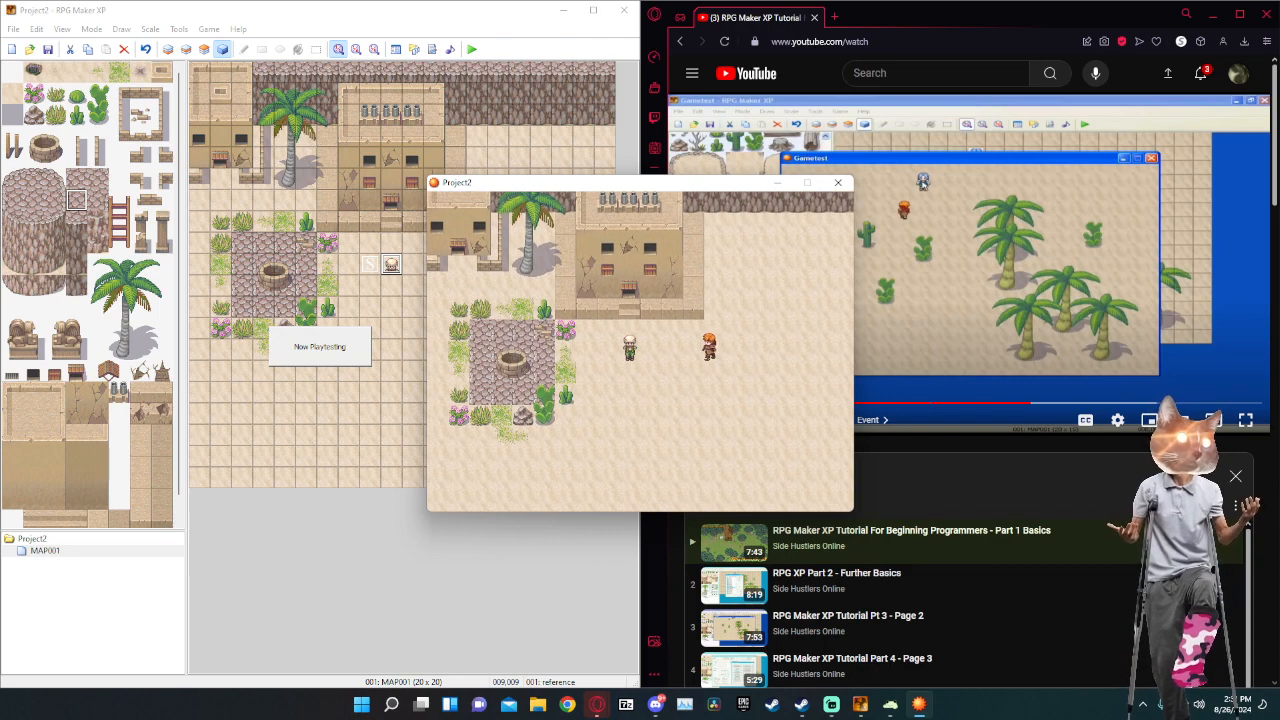
pyautogui.press('Left')
pyautogui.press('Left')
pyautogui.press('Left')
pyautogui.press('Left')
pyautogui.press('Left')
pyautogui.press('Left')
pyautogui.press('Down')
pyautogui.press('Left')
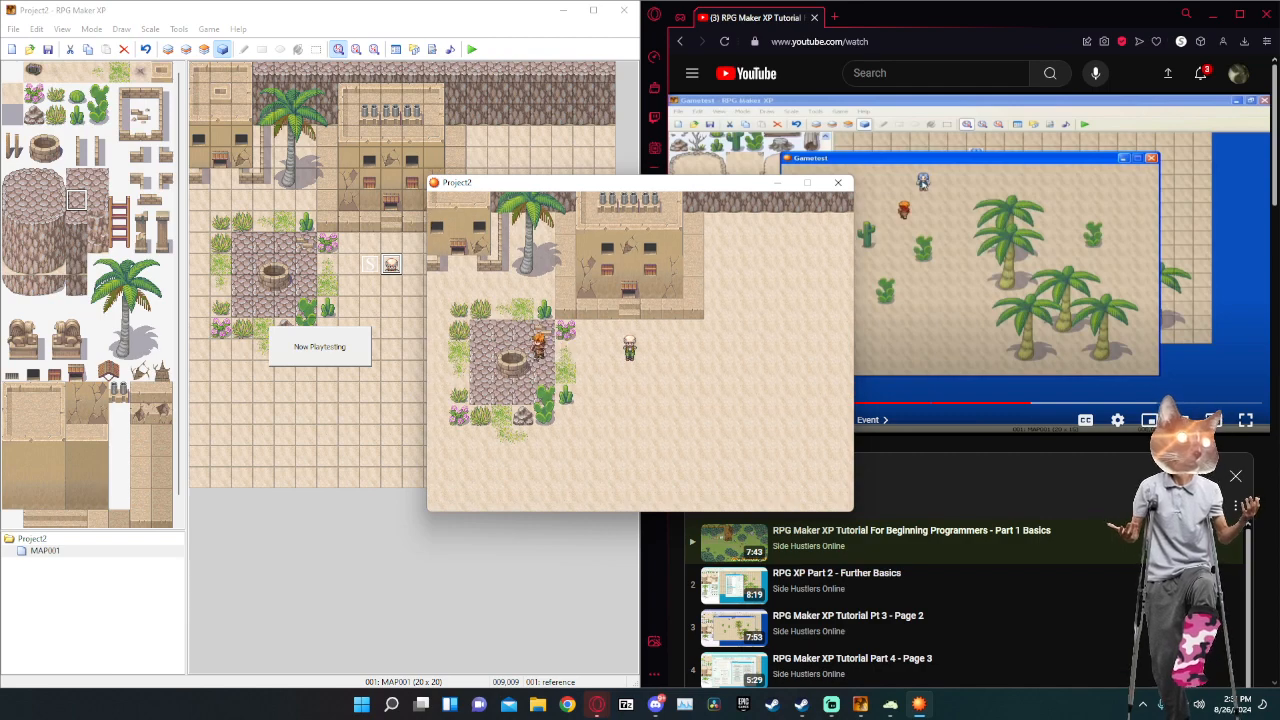
pyautogui.press('Down')
pyautogui.press('Right')
pyautogui.press('Up')
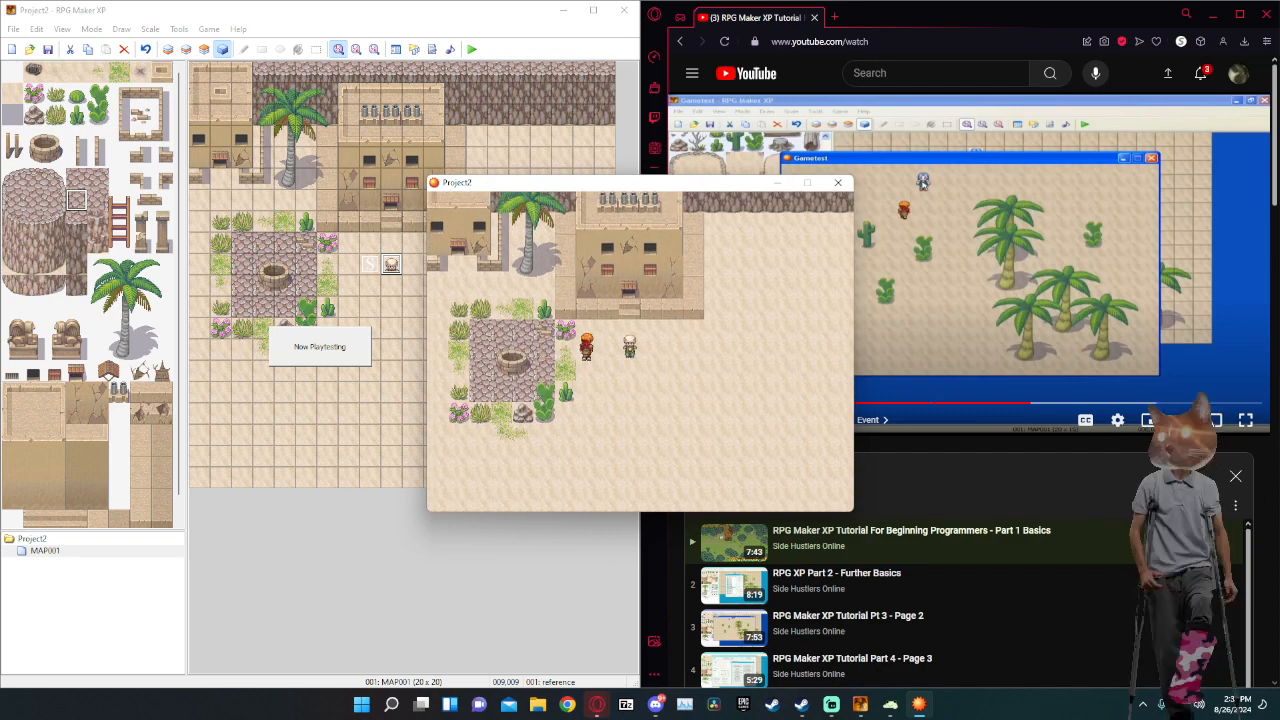
pyautogui.press('Right')
pyautogui.press('Up')
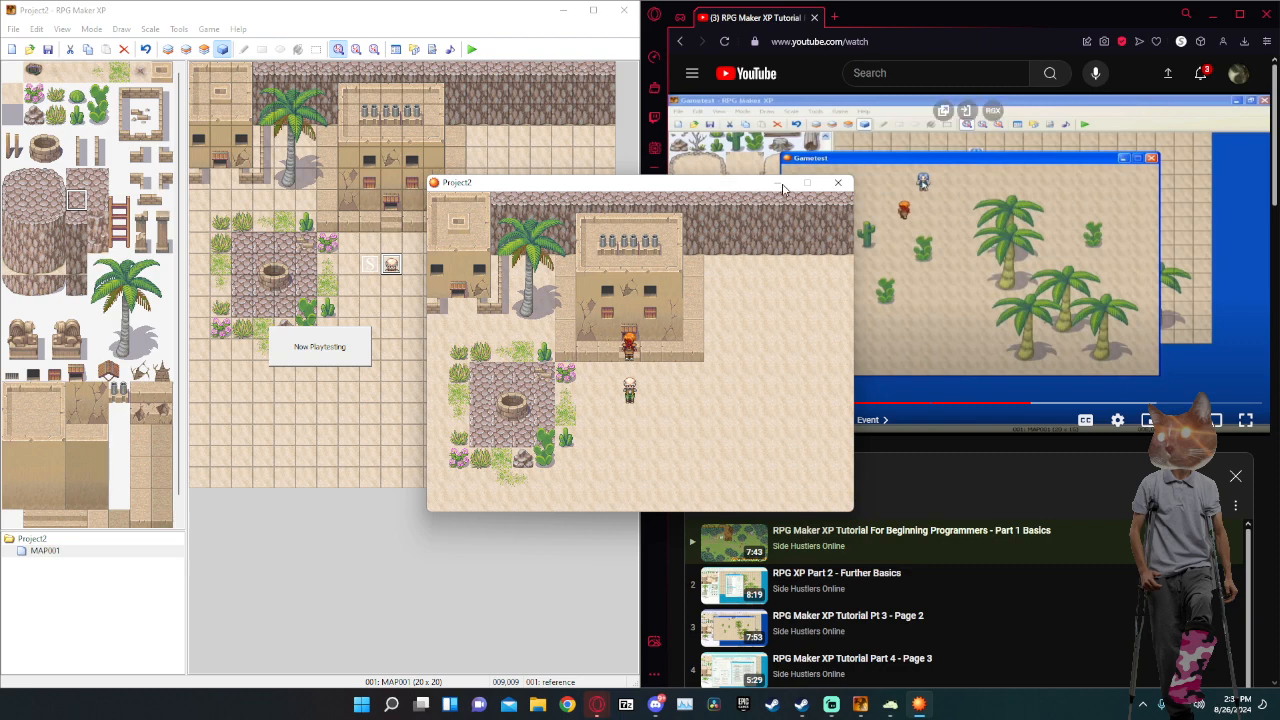
pyautogui.click(840, 184)
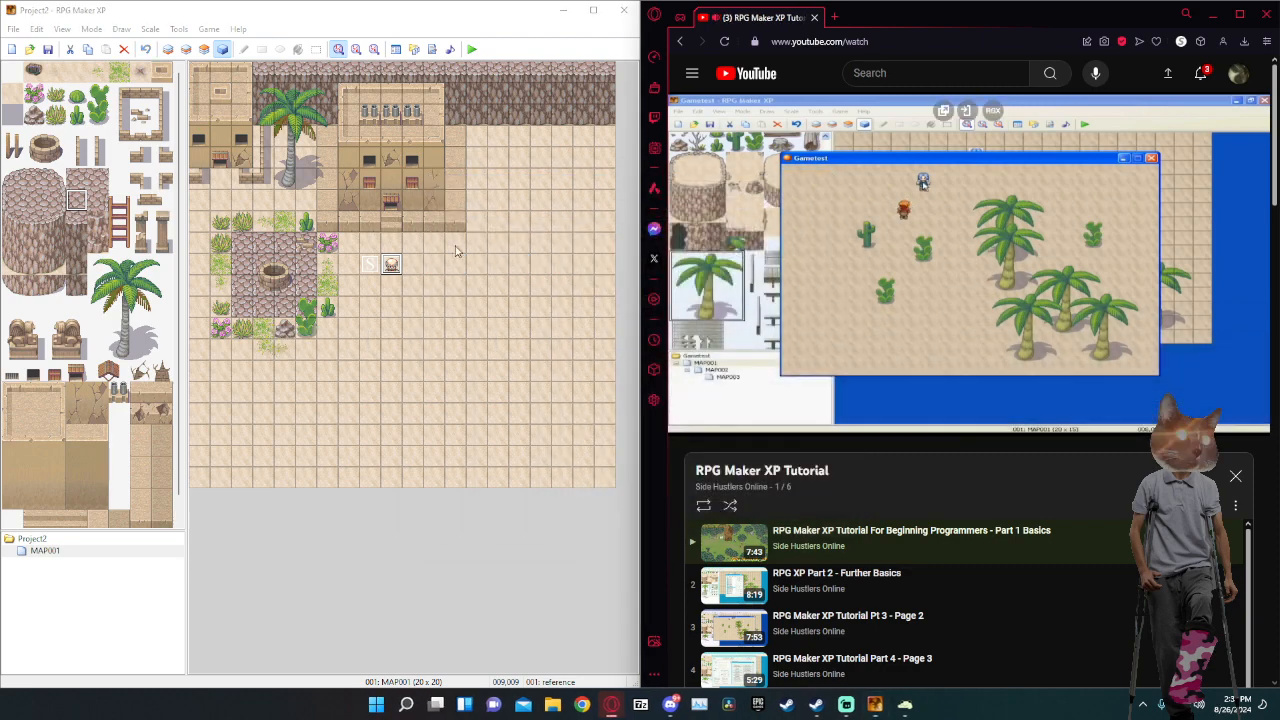
# Open the reference event below the house for editing.
pyautogui.doubleClick(391, 264)
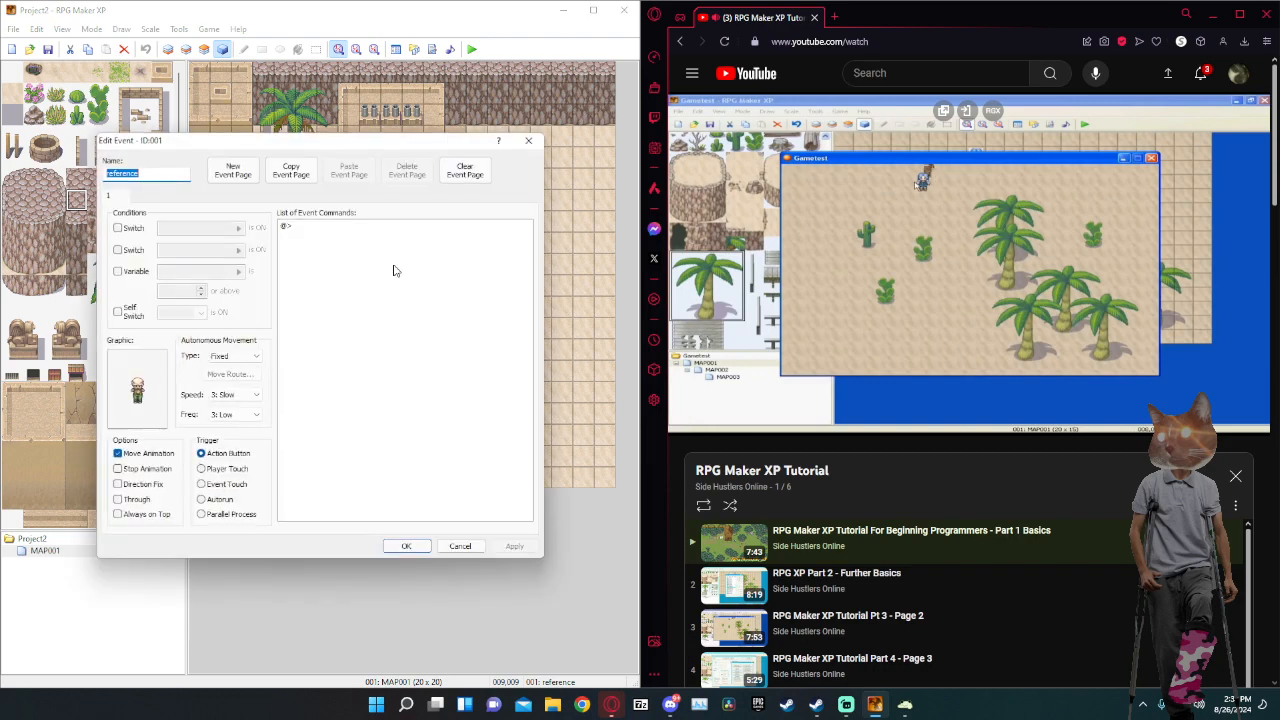
pyautogui.click(530, 141)
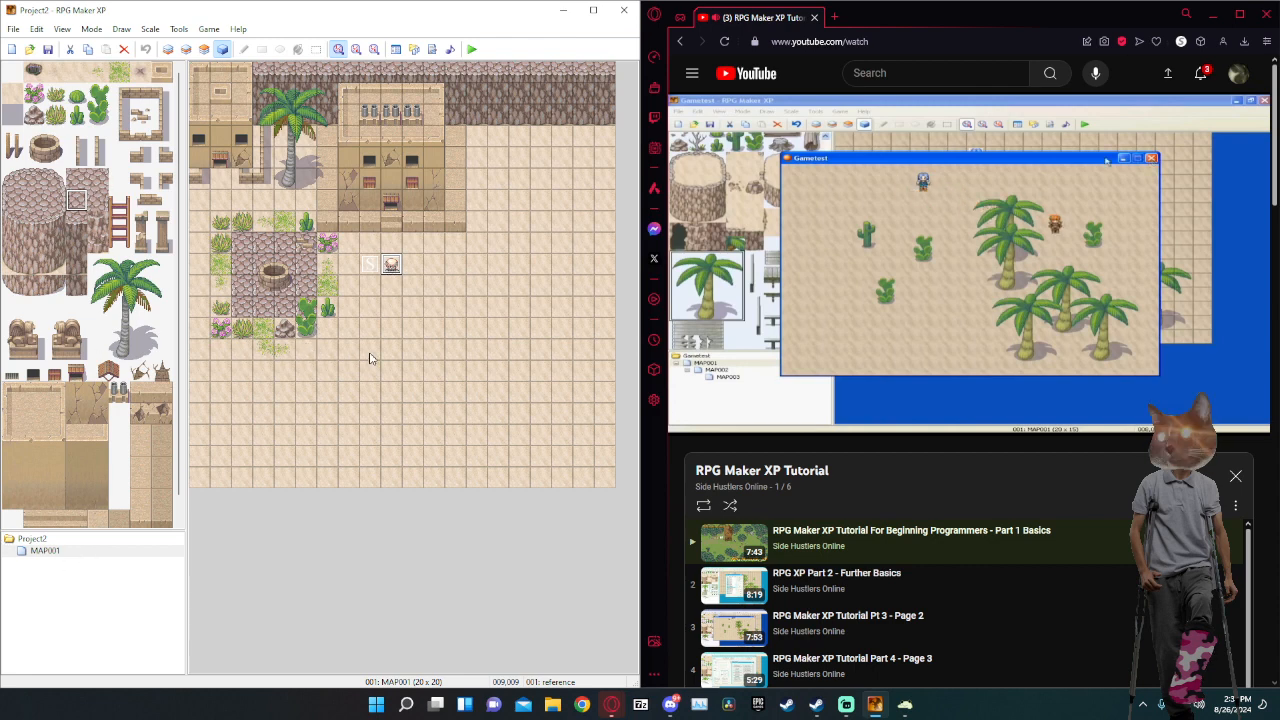
pyautogui.rightClick(390, 266)
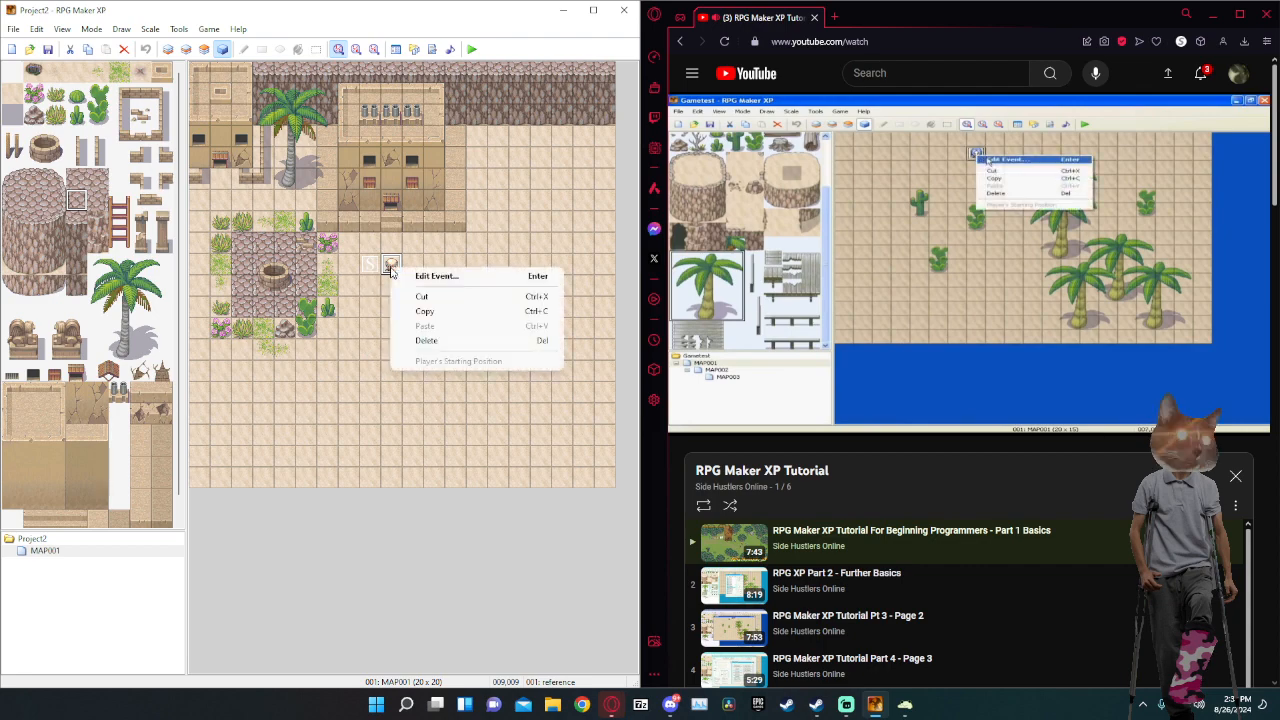
pyautogui.click(419, 279)
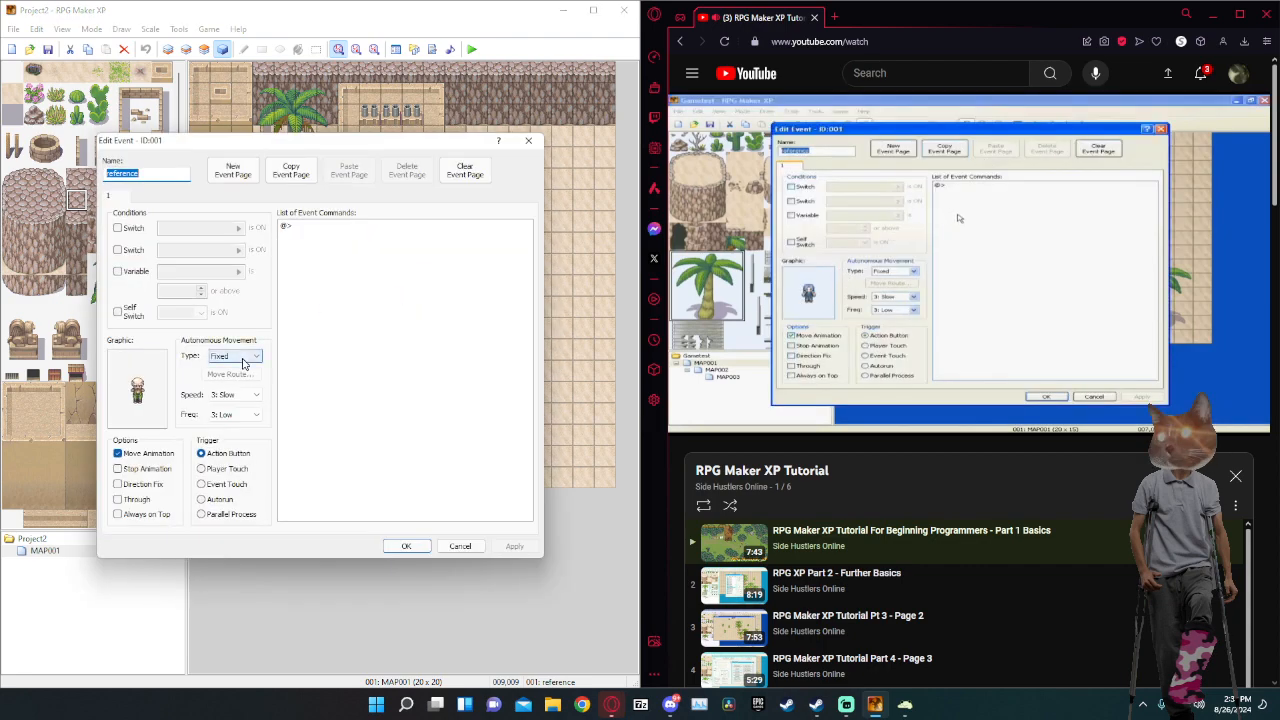
pyautogui.click(364, 226)
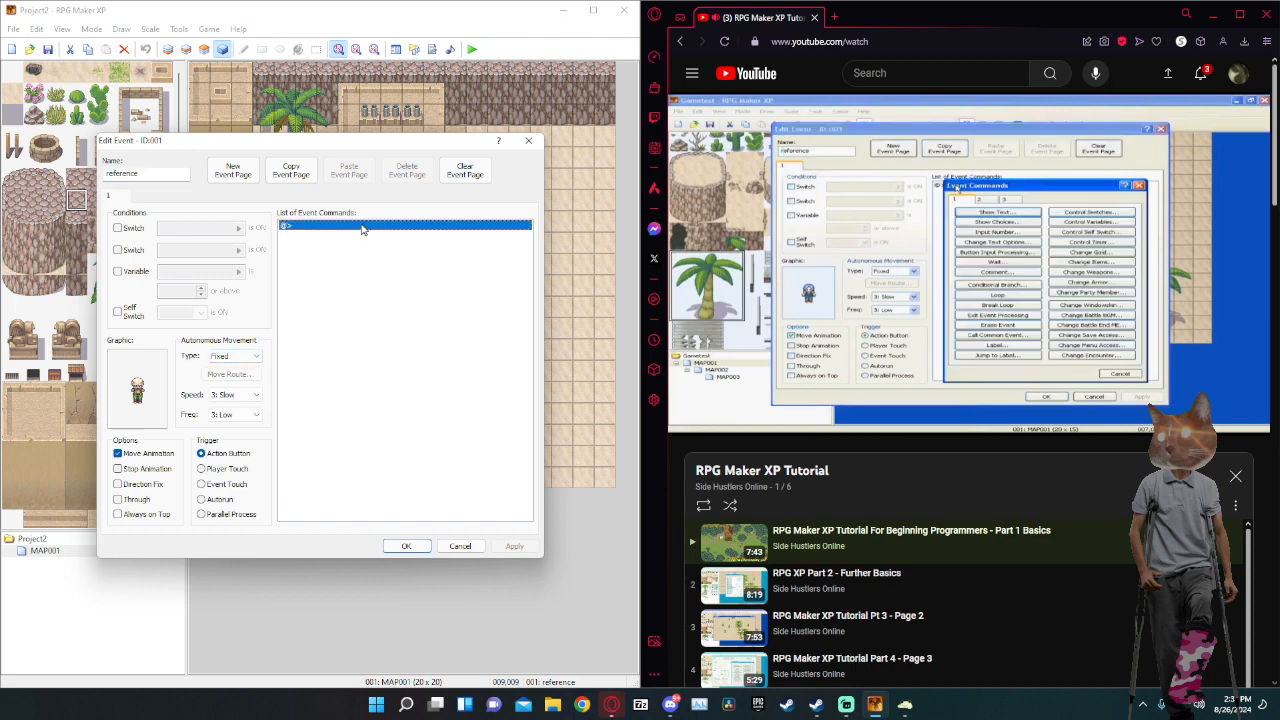
pyautogui.doubleClick(363, 226)
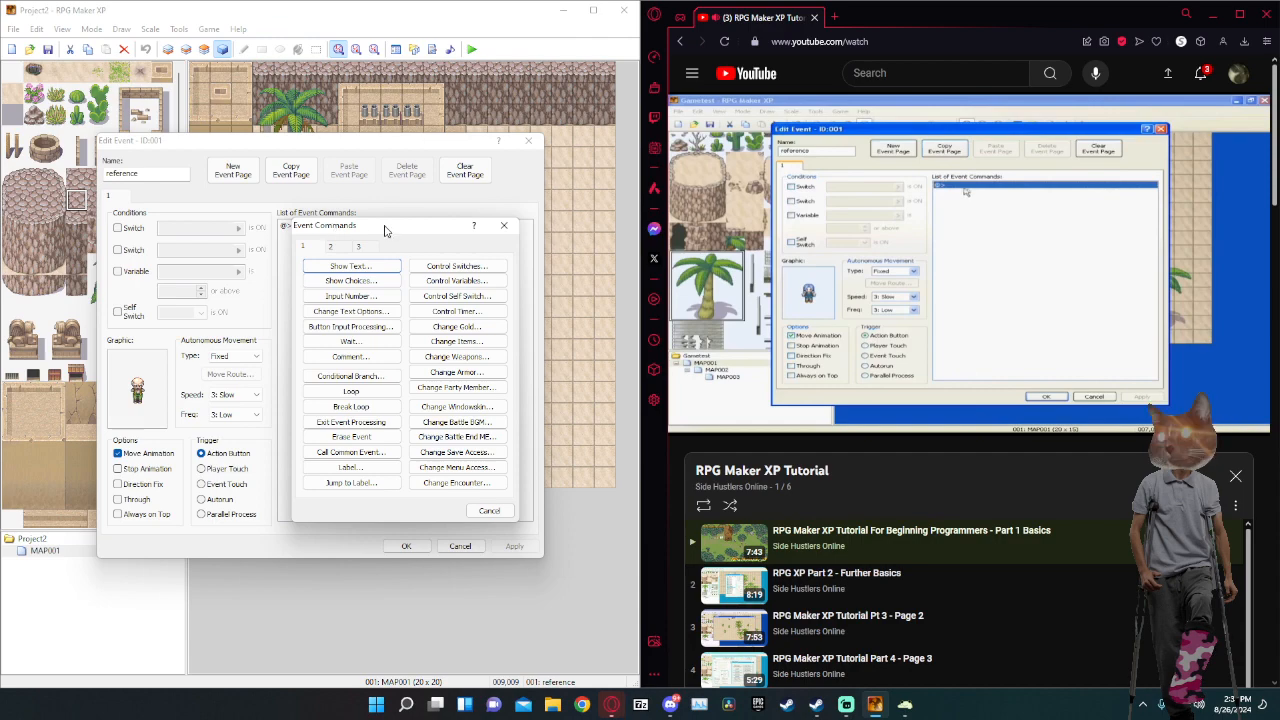
pyautogui.moveTo(383, 229); pyautogui.dragTo(242, 222)
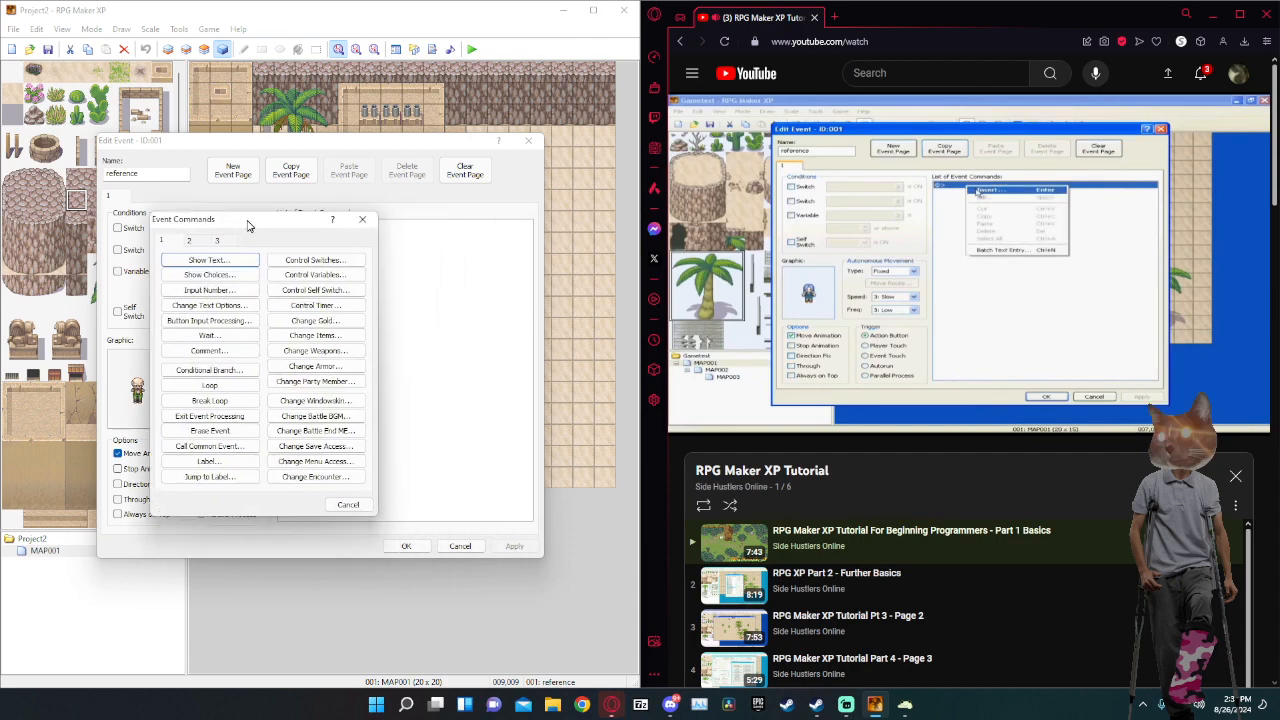
pyautogui.click(362, 220)
# Insert a Show Text command reading "Greatings young man!" into the reference event's command list.
pyautogui.rightClick(352, 230)
pyautogui.click(372, 236)
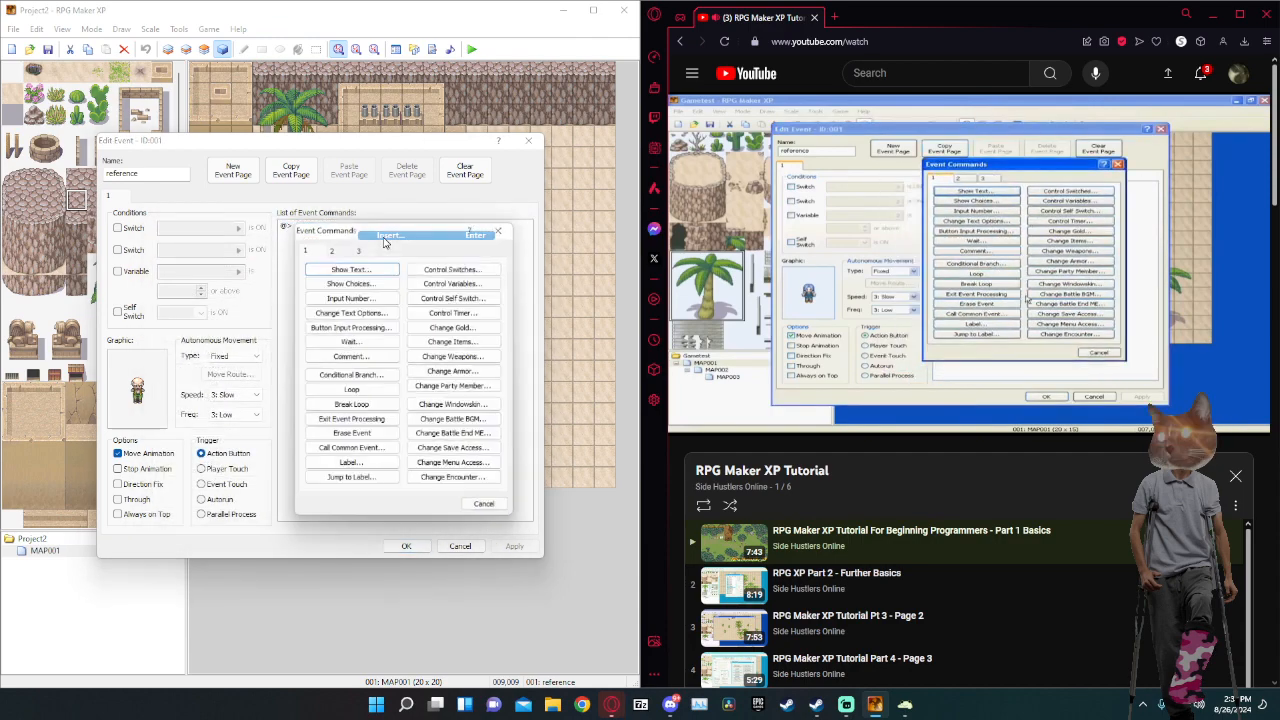
pyautogui.moveTo(372, 234); pyautogui.dragTo(264, 230)
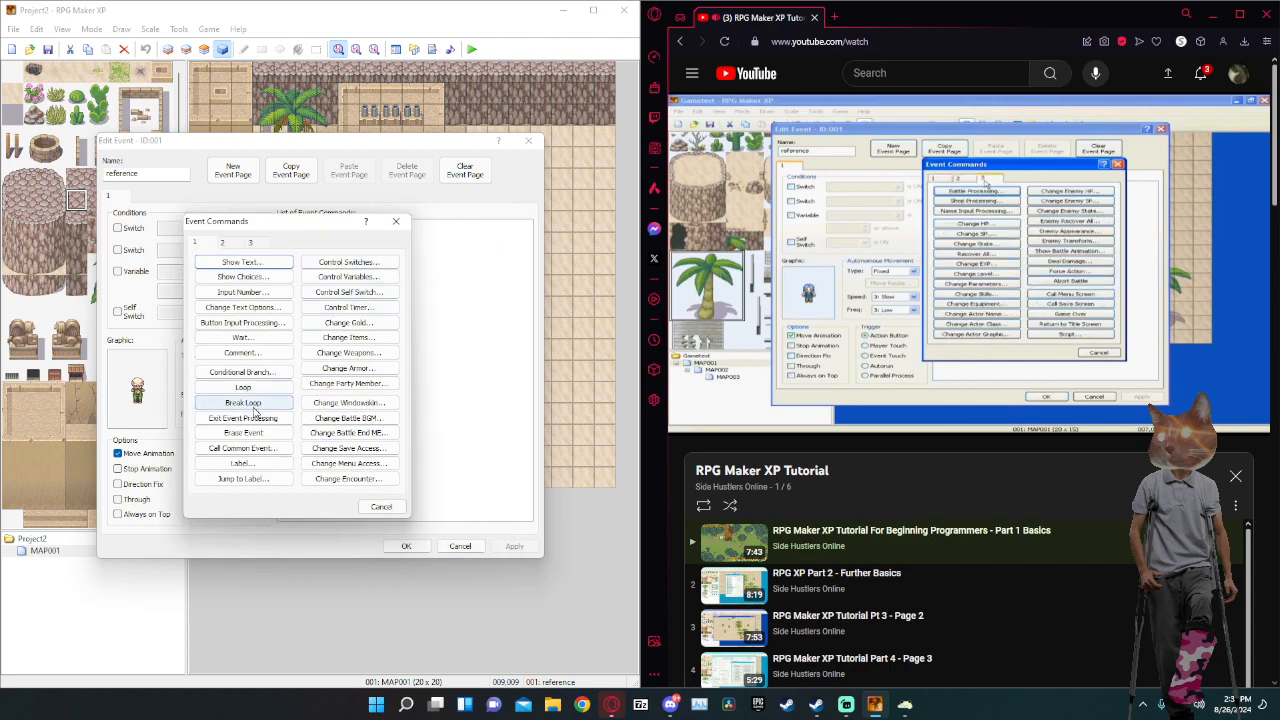
pyautogui.click(224, 244)
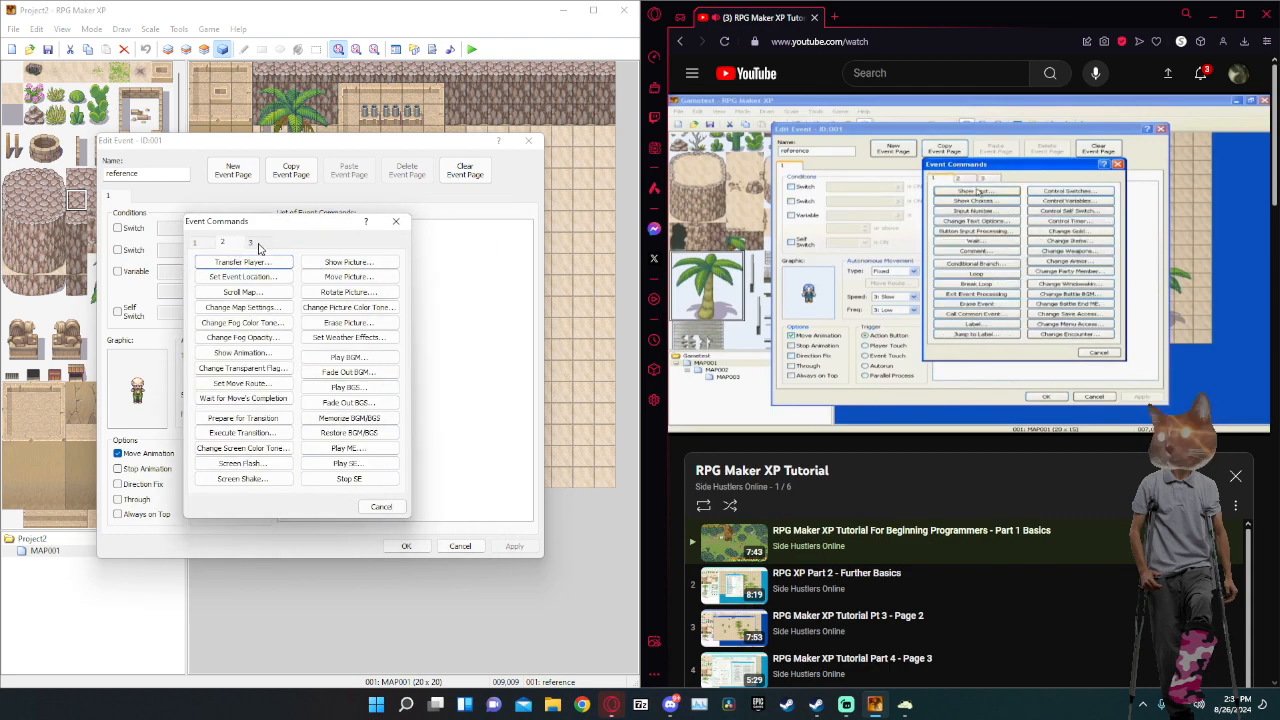
pyautogui.click(196, 244)
pyautogui.moveTo(303, 226); pyautogui.dragTo(211, 177)
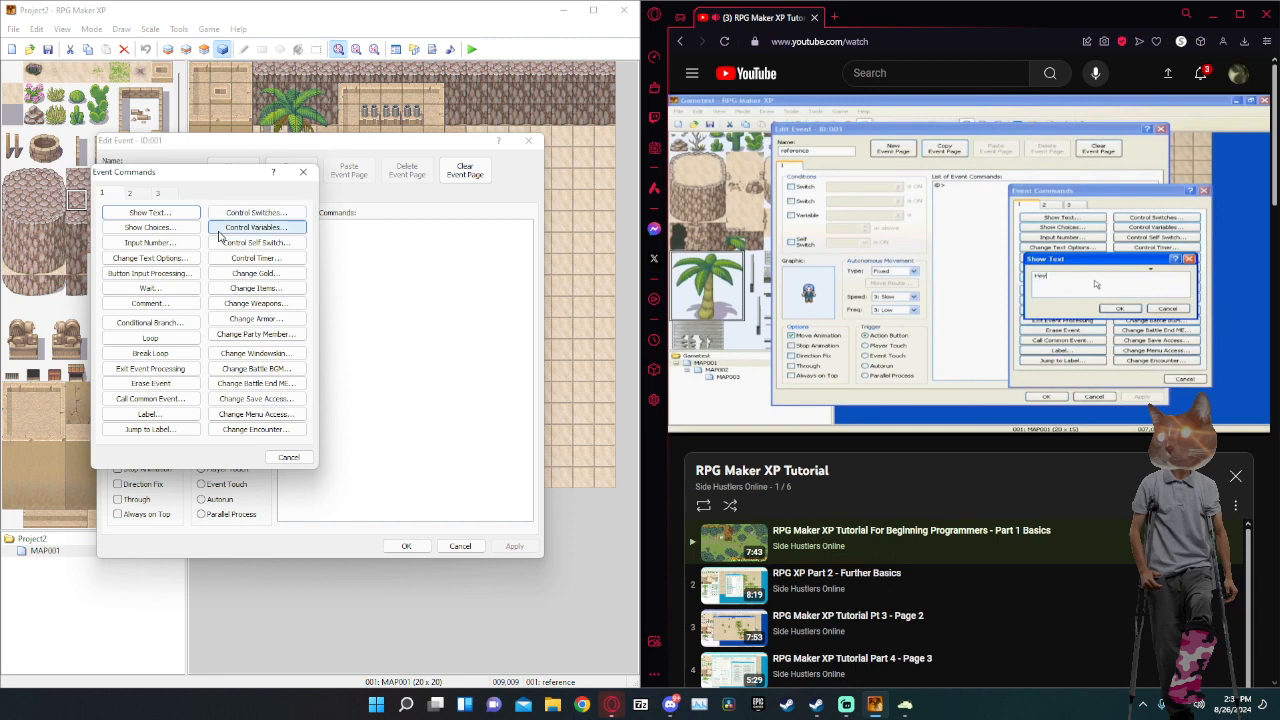
pyautogui.click(149, 213)
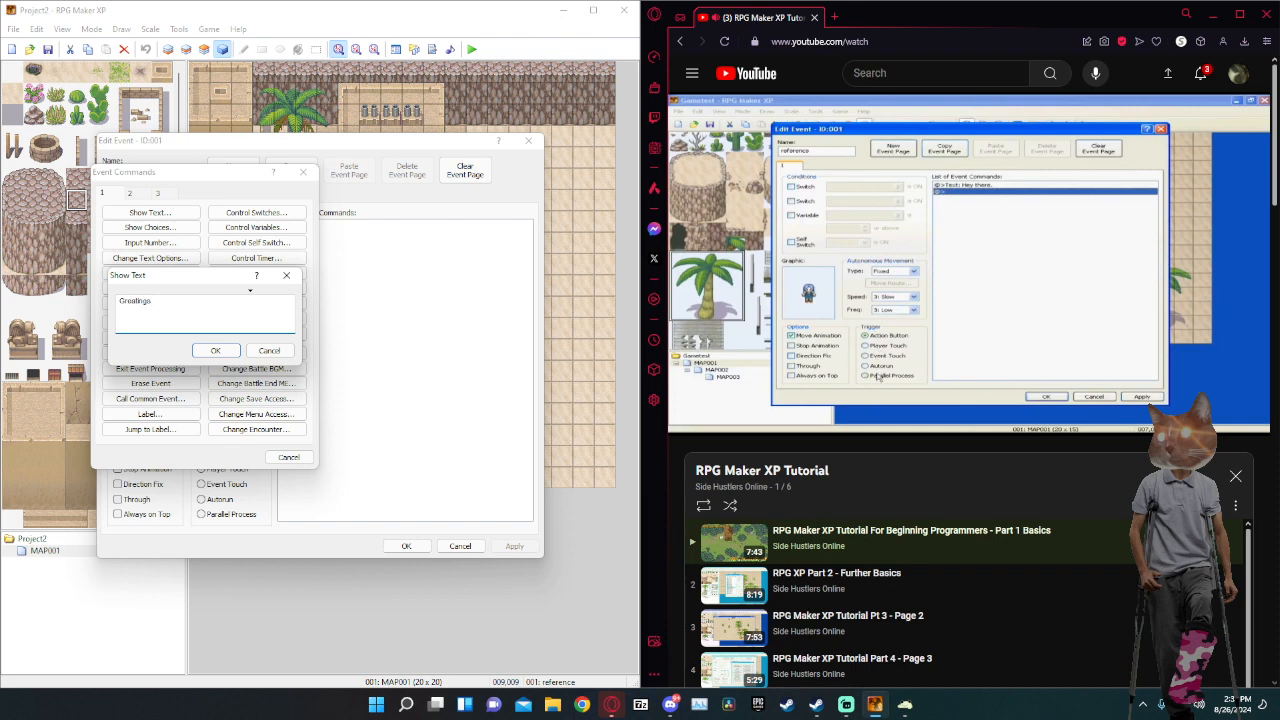
pyautogui.write('Greatings Y')
pyautogui.click(215, 350)
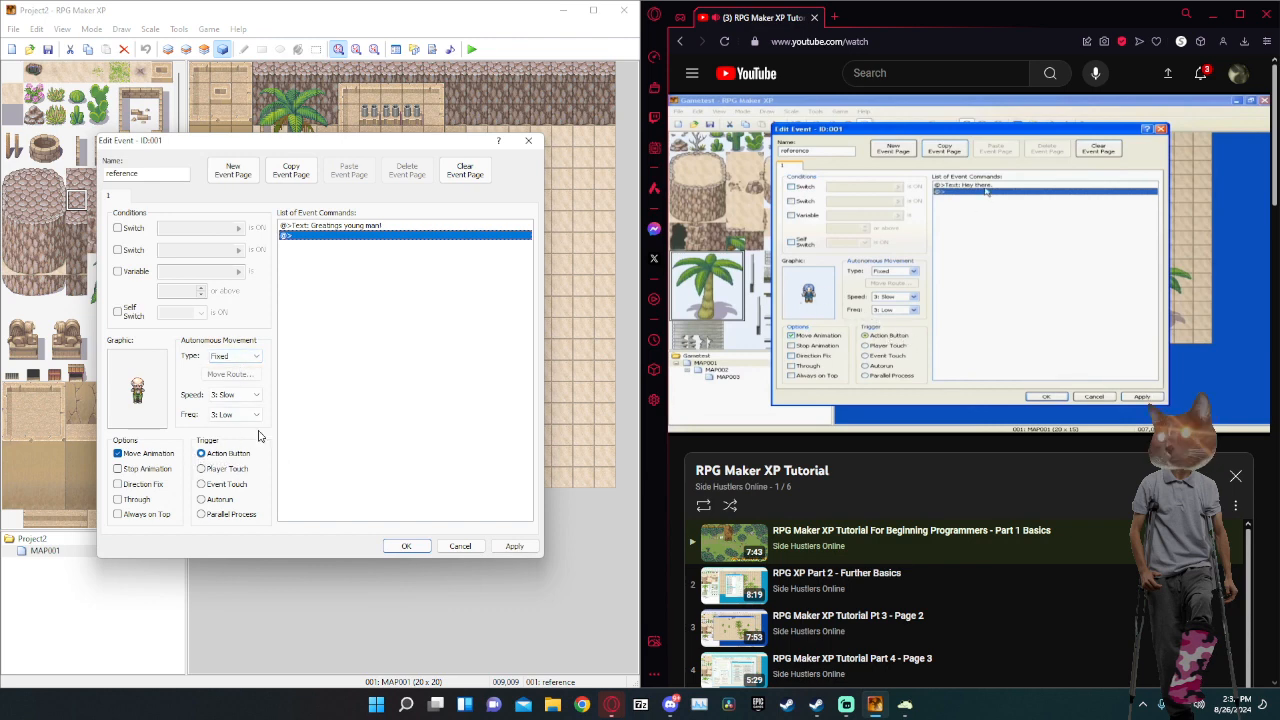
# Apply the changes to the reference event and close its editor.
pyautogui.click(308, 228)
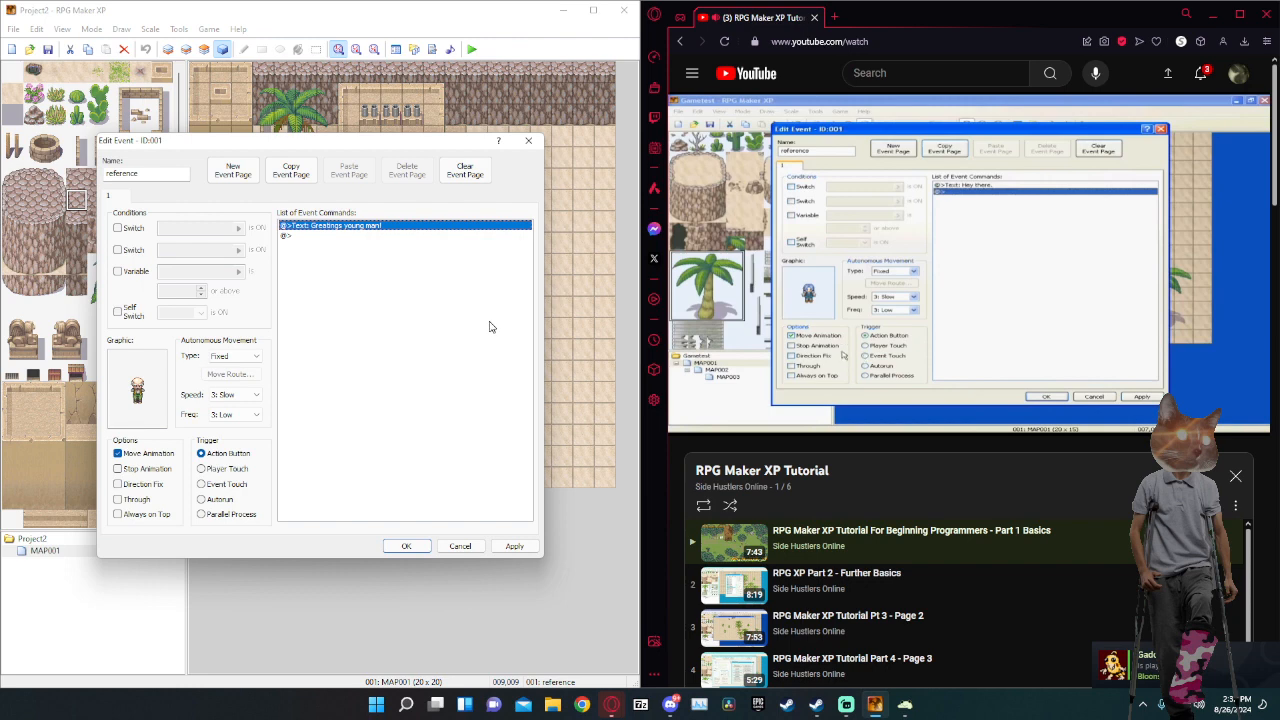
pyautogui.click(516, 546)
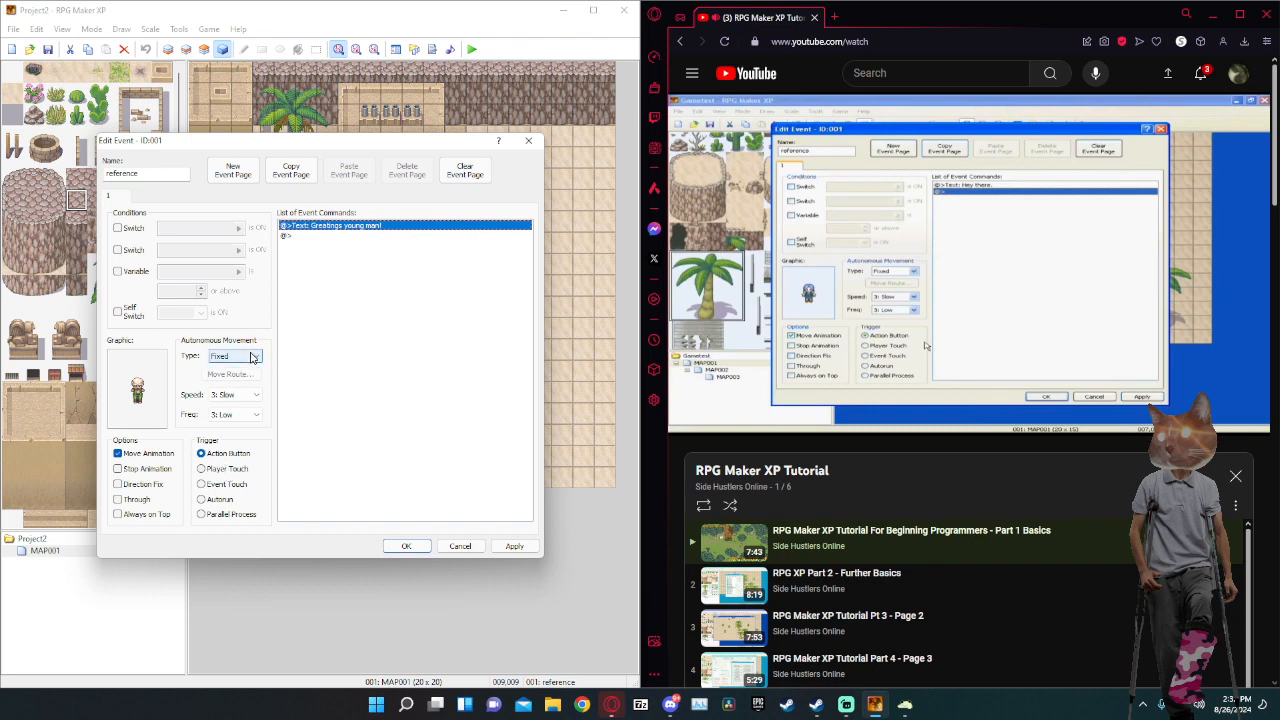
pyautogui.click(406, 545)
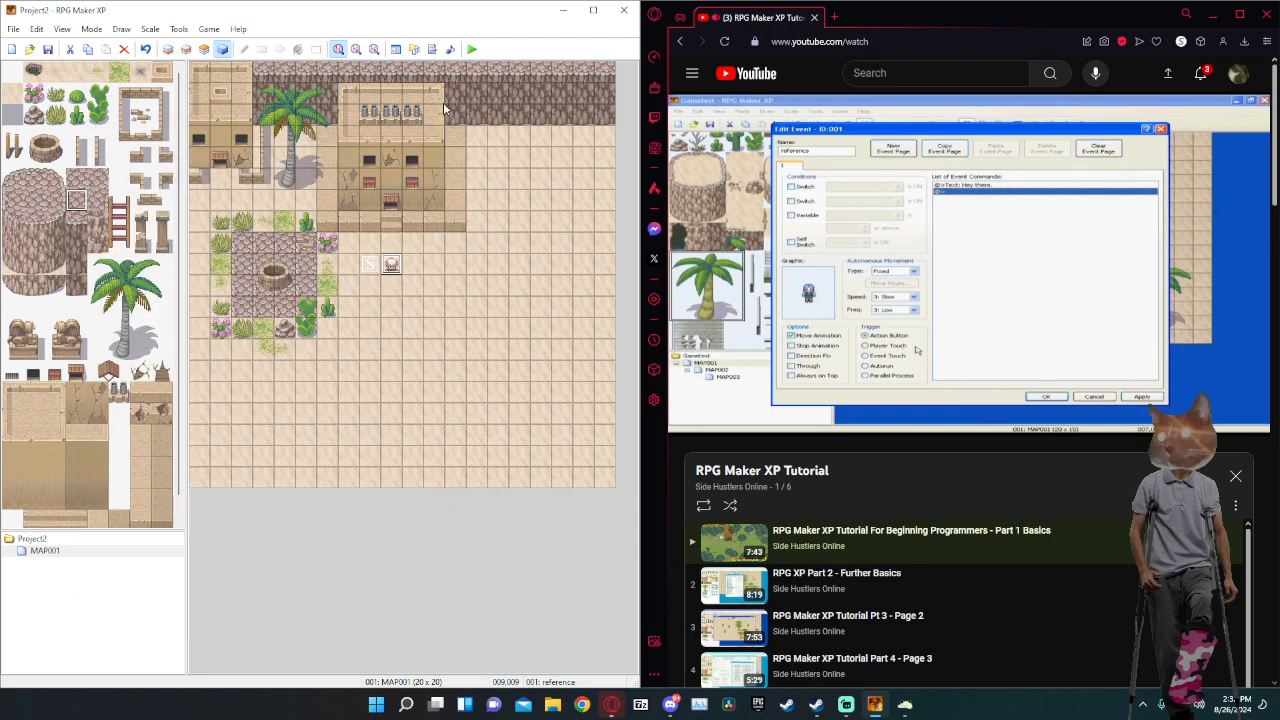
# Save the project, launch a playtest, move the game window over the editor and start a new game.
pyautogui.click(472, 49)
pyautogui.click(280, 380)
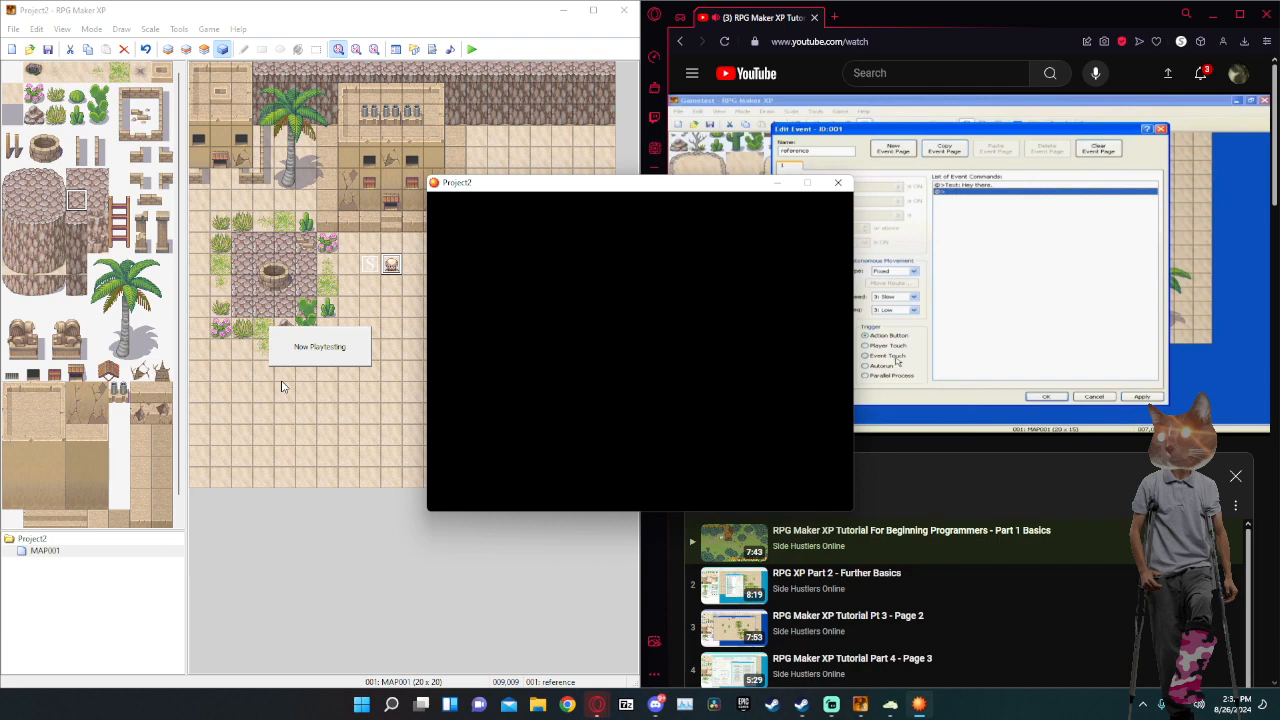
pyautogui.moveTo(601, 184); pyautogui.dragTo(187, 290)
pyautogui.press('Return')
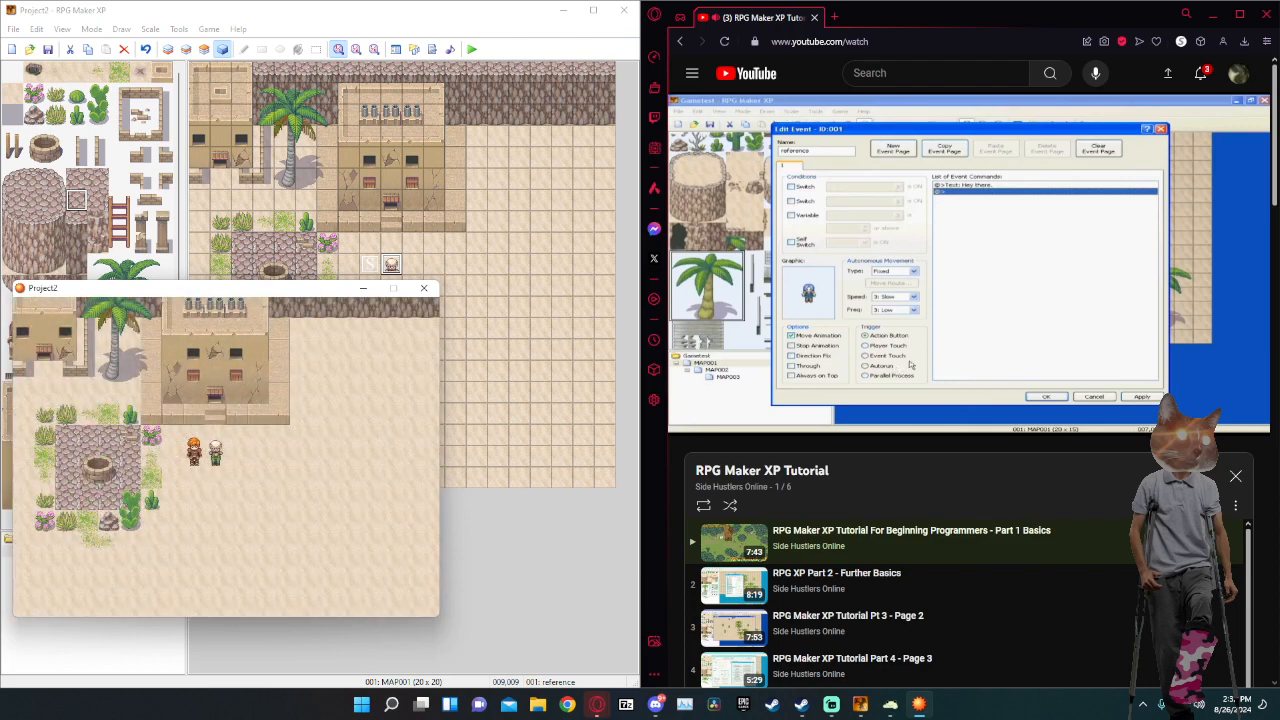
# Test the civilian's dialogue by talking to him from the west side, and walk around him to try other sides.
pyautogui.press('Return')
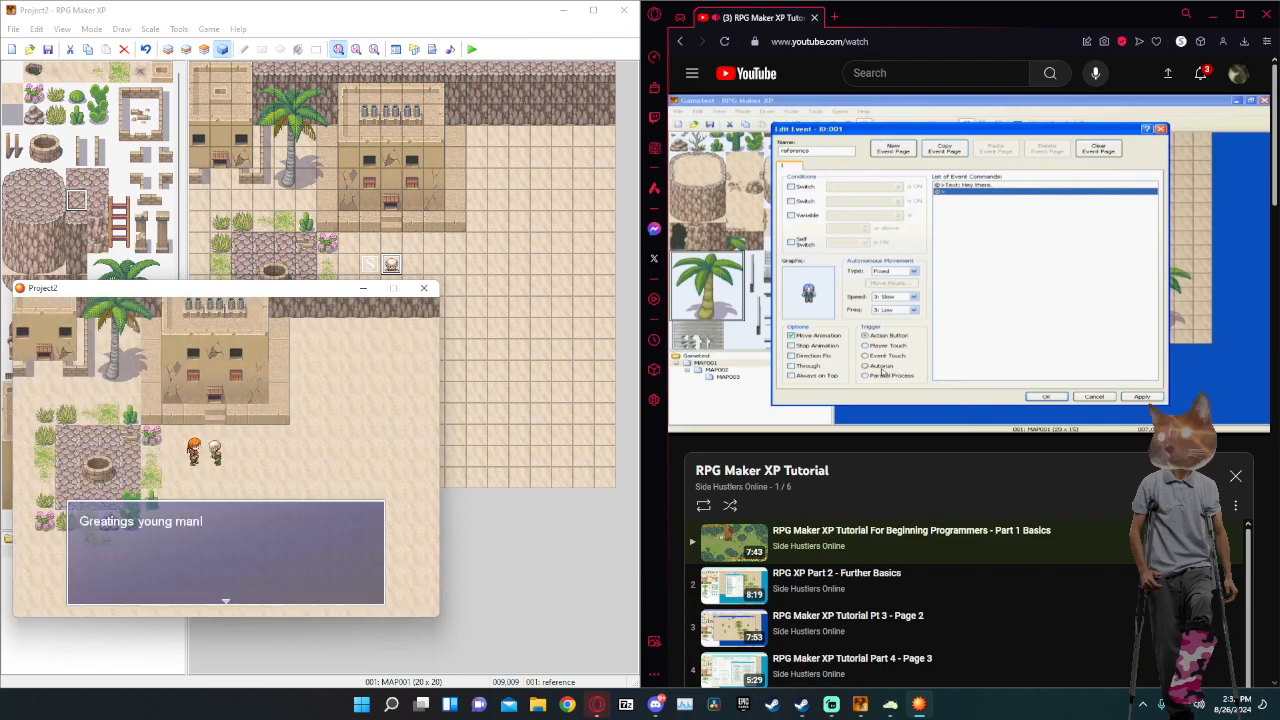
pyautogui.press('Return')
pyautogui.press('Down')
pyautogui.press('Right')
pyautogui.press('Right')
pyautogui.press('Up')
pyautogui.press('Up')
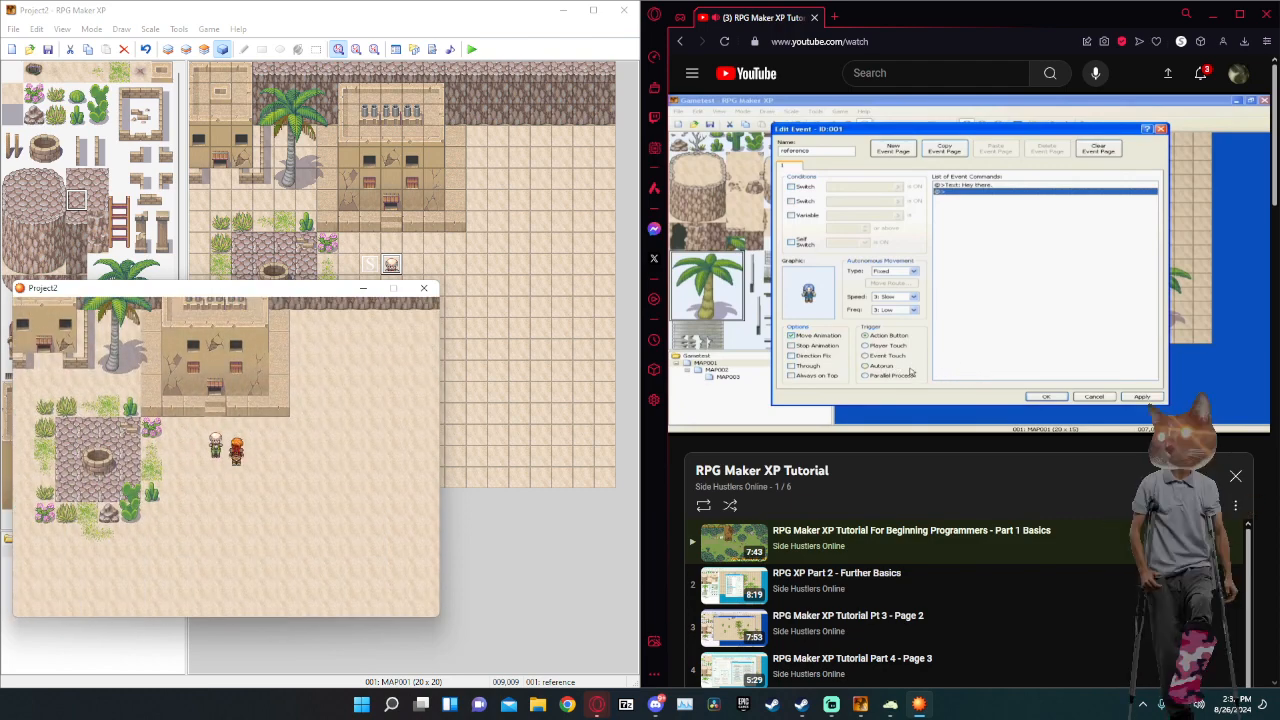
pyautogui.press('Left')
pyautogui.press('Return')
pyautogui.press('Return')
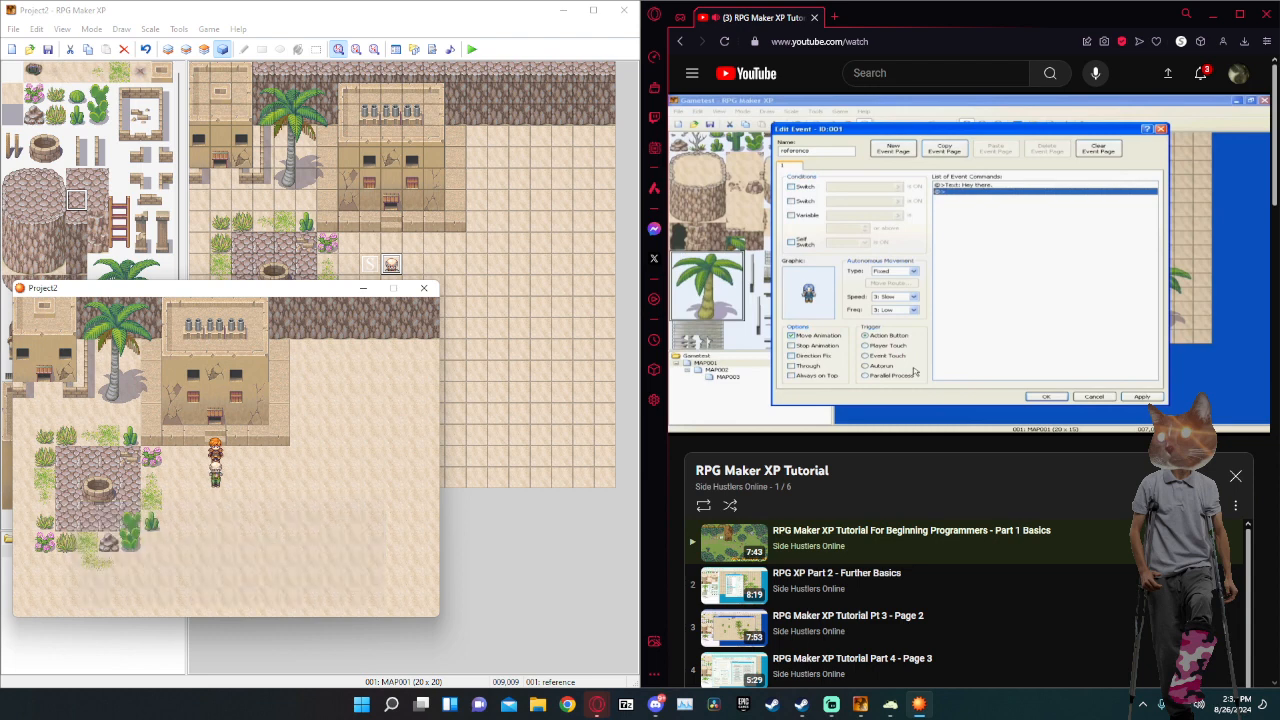
# Walk the hero around the civilian and west across the paving to the far side of the well.
pyautogui.press('Right')
pyautogui.press('Down')
pyautogui.press('Down')
pyautogui.press('Left')
pyautogui.press('Left')
pyautogui.press('Left')
pyautogui.press('Left')
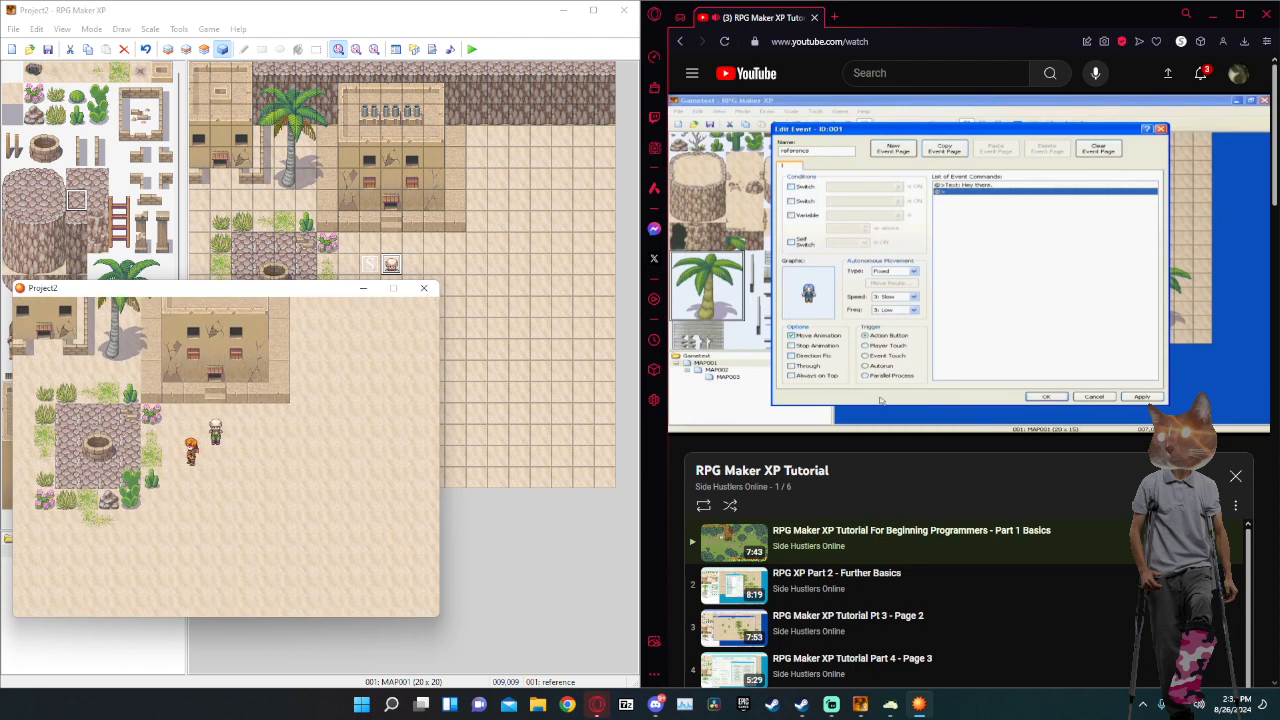
pyautogui.press('Left')
pyautogui.press('Left')
pyautogui.press('Left')
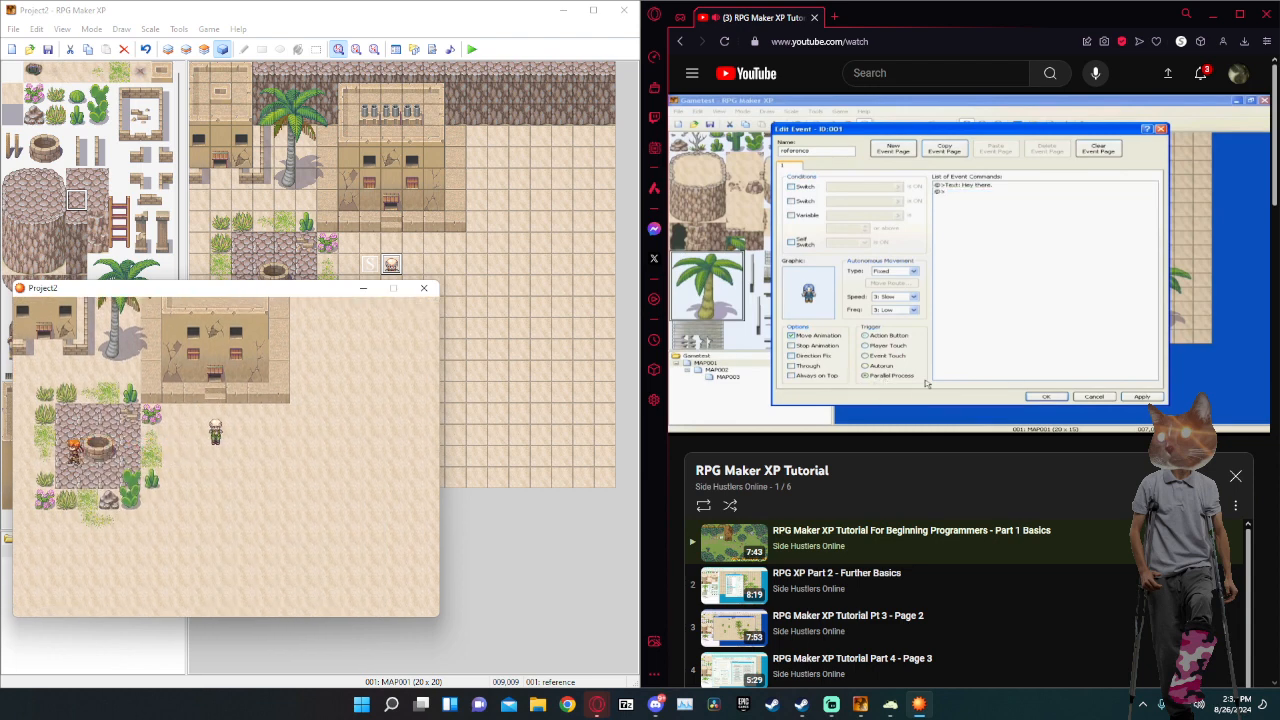
# Walk the hero around the well and back east to the spot directly below the civilian.
pyautogui.press('Up')
pyautogui.press('Up')
pyautogui.press('Right')
pyautogui.press('Down')
pyautogui.press('Right')
pyautogui.press('Down')
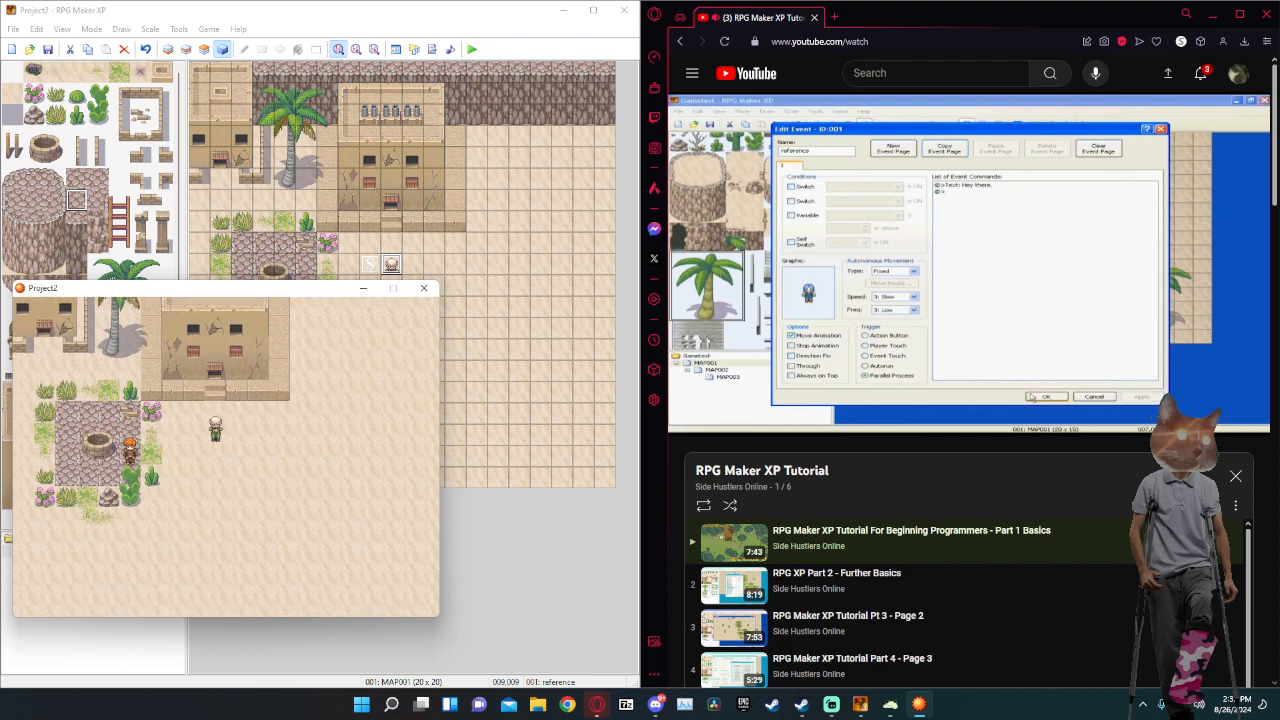
pyautogui.press('Right')
pyautogui.press('Right')
pyautogui.press('Right')
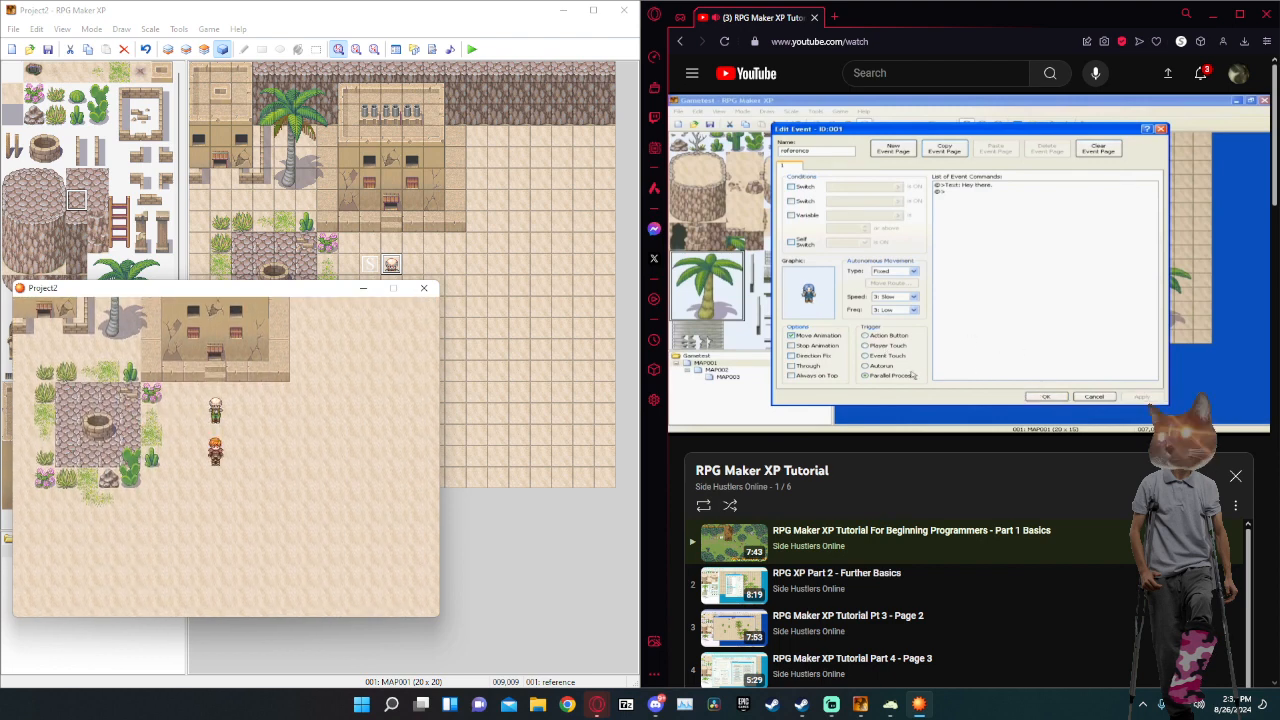
# Test the civilian's dialogue by talking to him from directly below.
pyautogui.press('Up')
pyautogui.press('Return')
pyautogui.press('Return')
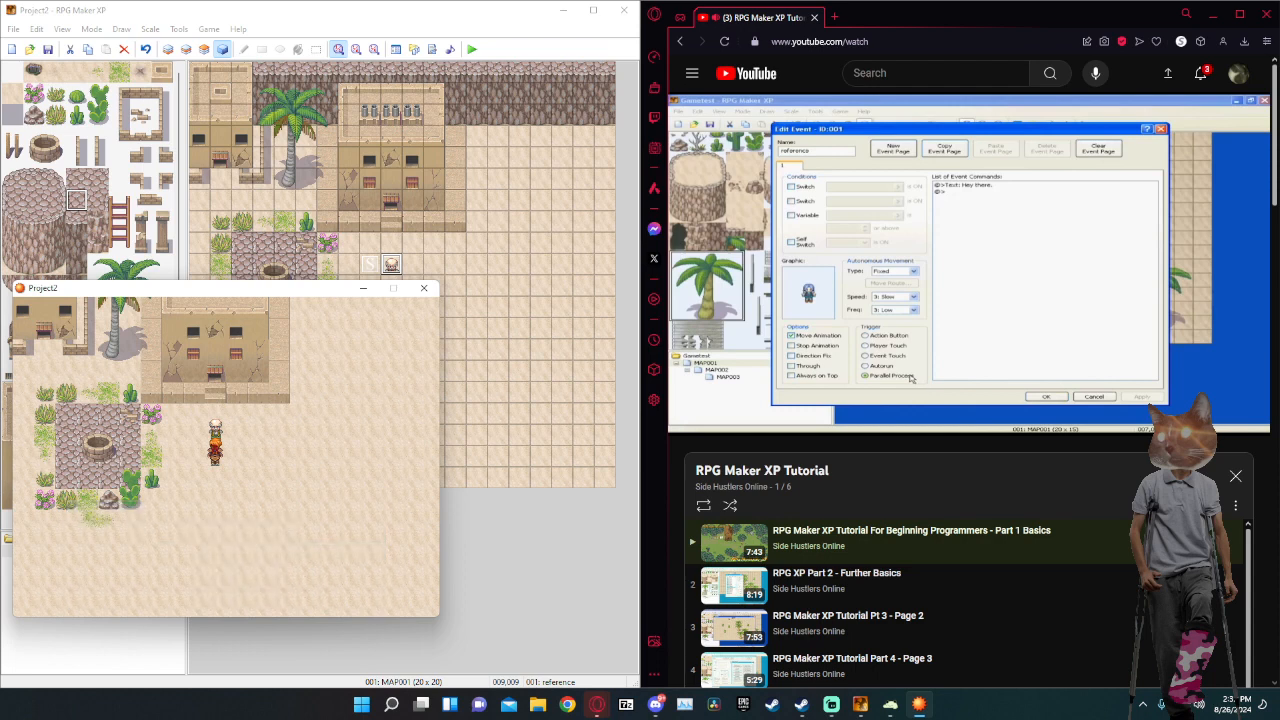
# Walk the hero south and west past the cacti, then up to the northwest corner of the well paving.
pyautogui.press('Down')
pyautogui.press('Down')
pyautogui.press('Left')
pyautogui.press('Left')
pyautogui.press('Left')
pyautogui.press('Left')
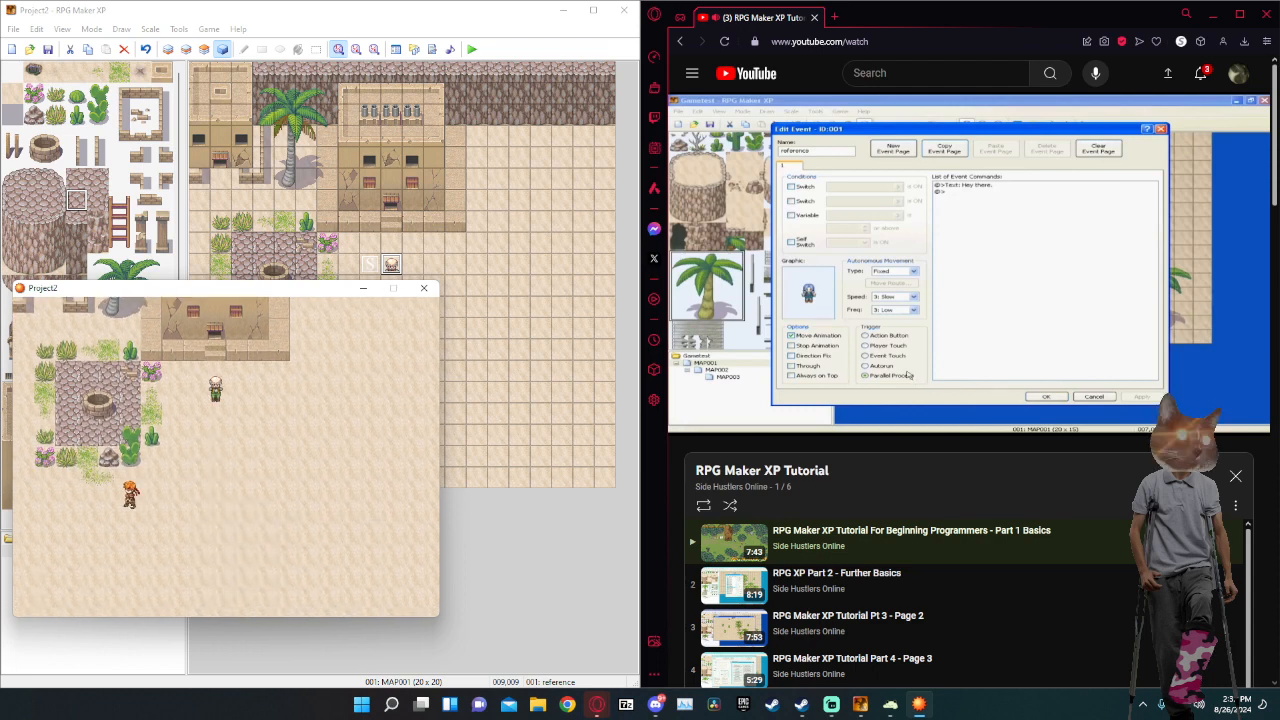
pyautogui.press('Left')
pyautogui.press('Up')
pyautogui.press('Up')
pyautogui.press('Up')
pyautogui.press('Up')
pyautogui.press('Up')
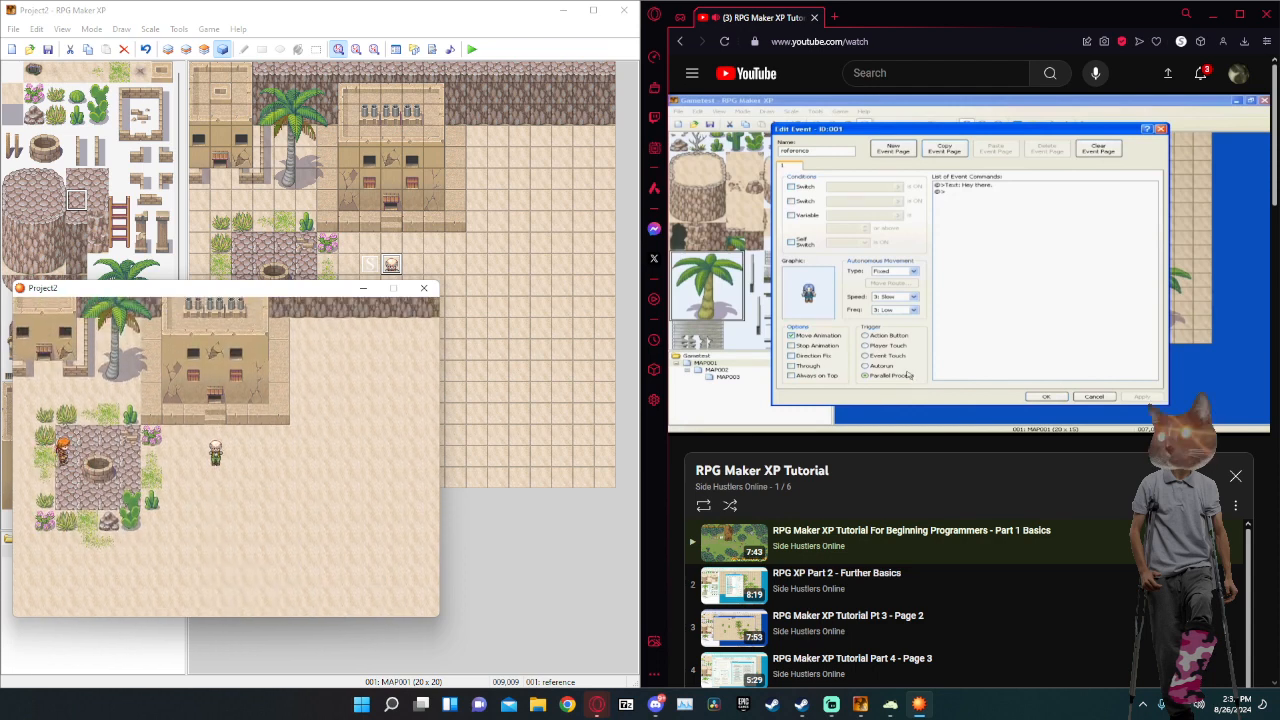
# Walk the hero back east across the paving to the civilian and test his dialogue from the west side.
pyautogui.press('Right')
pyautogui.press('Right')
pyautogui.press('Down')
pyautogui.press('Right')
pyautogui.press('Right')
pyautogui.press('Right')
pyautogui.press('Right')
pyautogui.press('Return')
pyautogui.press('Return')
# Walk the hero below the civilian and up his east side to the front of the house.
pyautogui.press('Down')
pyautogui.press('Right')
pyautogui.press('Right')
pyautogui.press('Right')
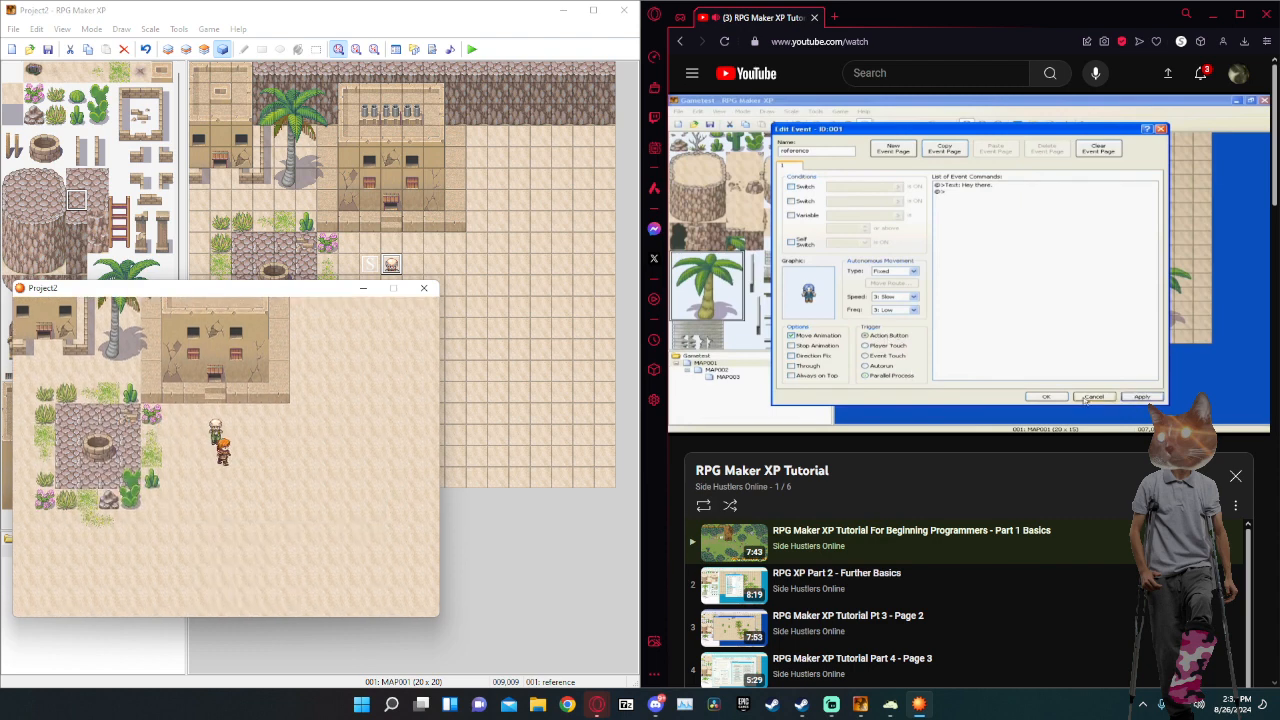
pyautogui.press('Up')
pyautogui.press('Up')
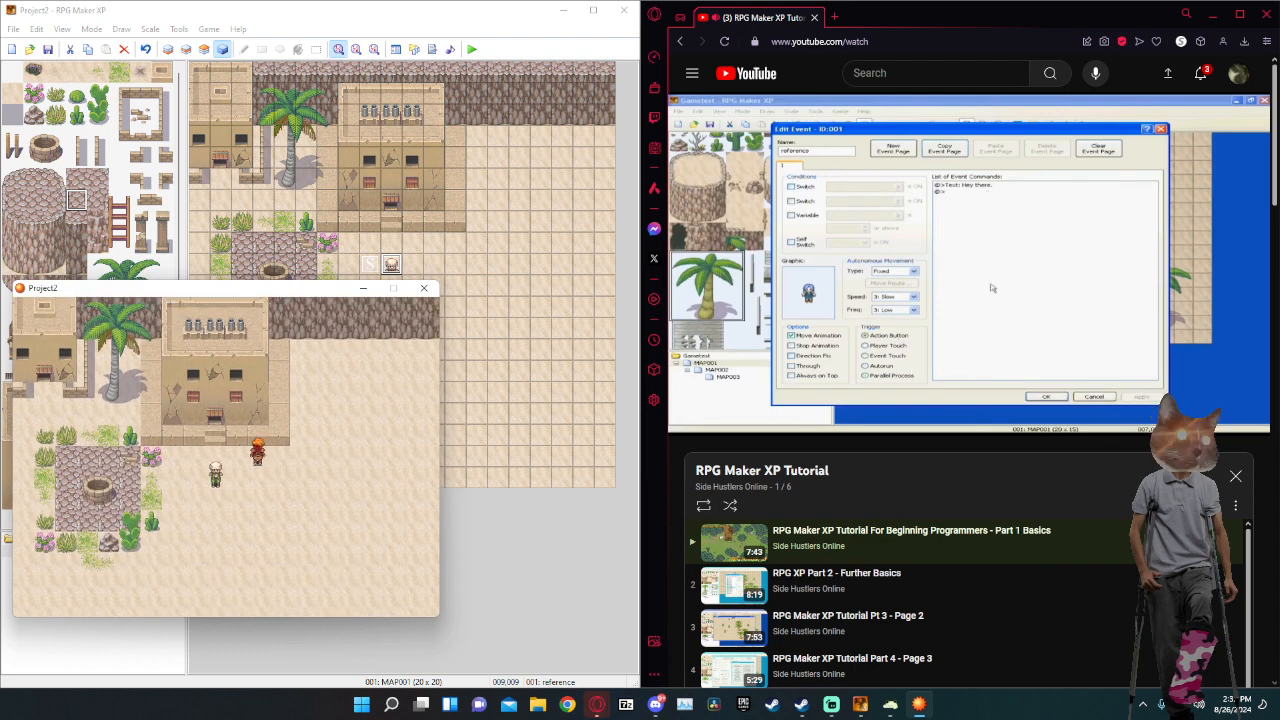
# Return the hero to the tile below the civilian, read his greeting and close the message.
pyautogui.press('Down')
pyautogui.press('Down')
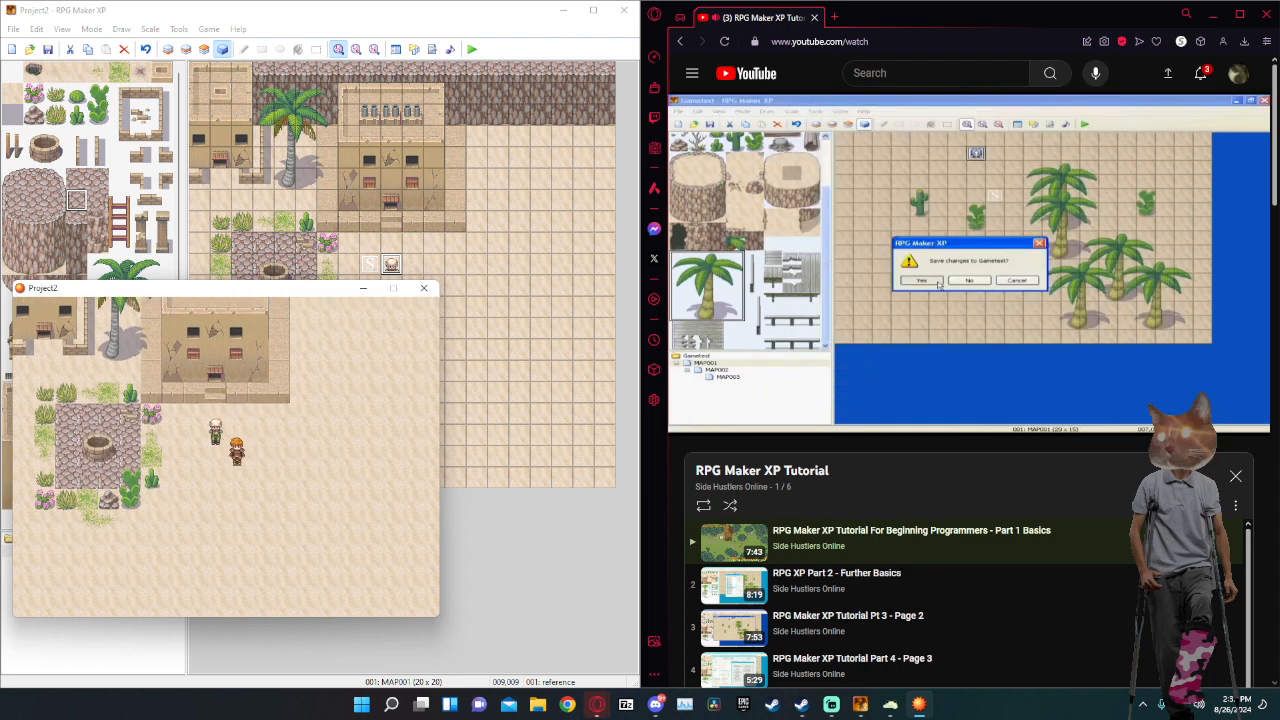
pyautogui.press('Left')
pyautogui.press('Left')
pyautogui.press('Return')
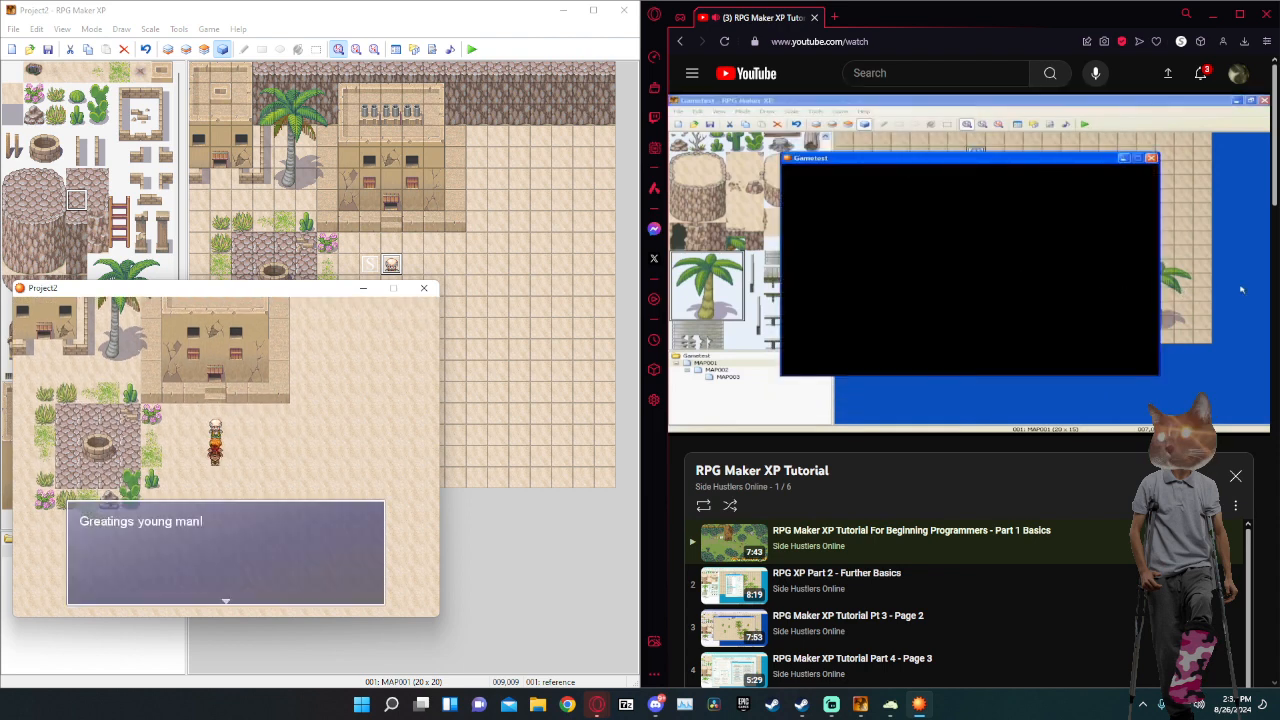
pyautogui.press('Return')
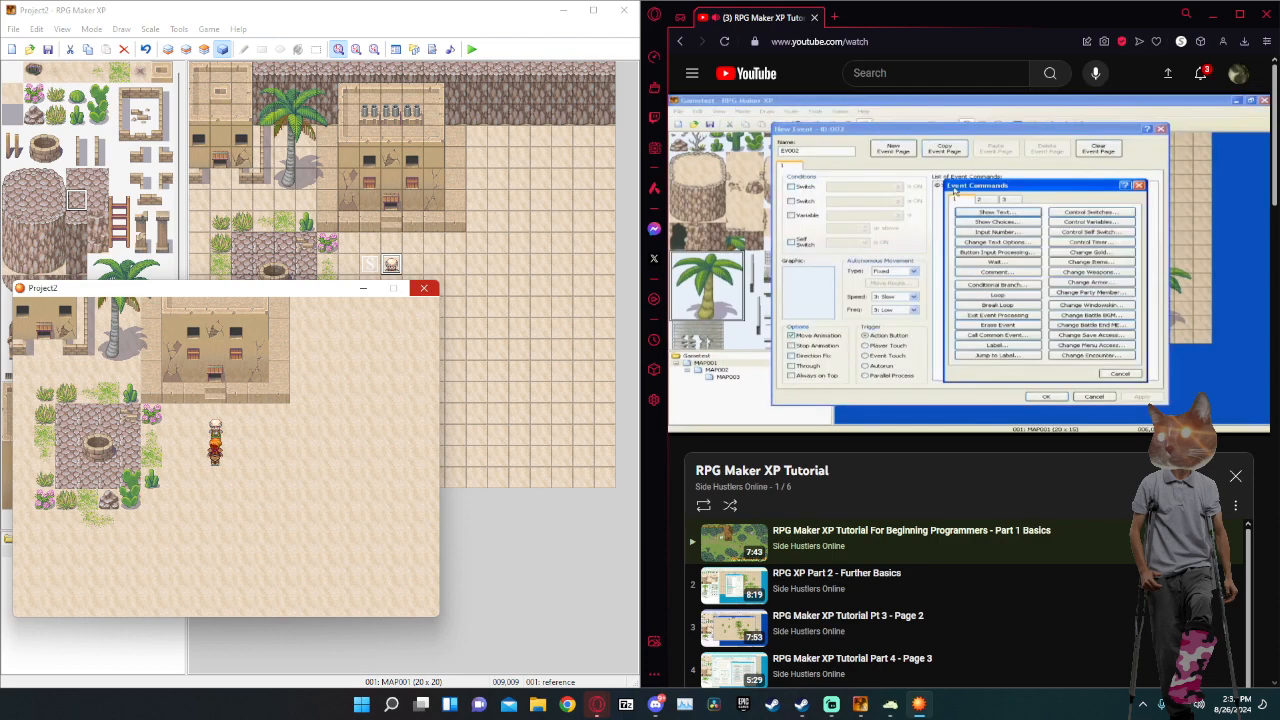
# Close the playtest and review the civilian event's command list in the editor without changing it.
pyautogui.click(424, 288)
pyautogui.doubleClick(390, 265)
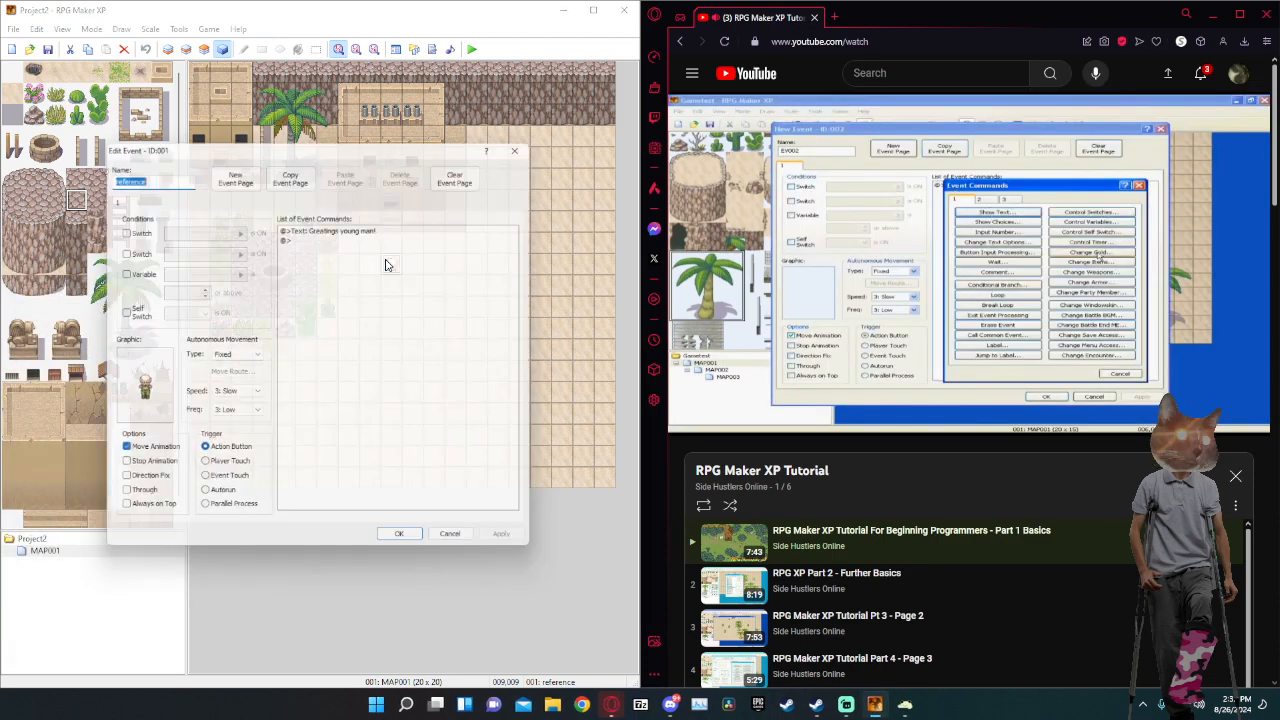
pyautogui.click(322, 235)
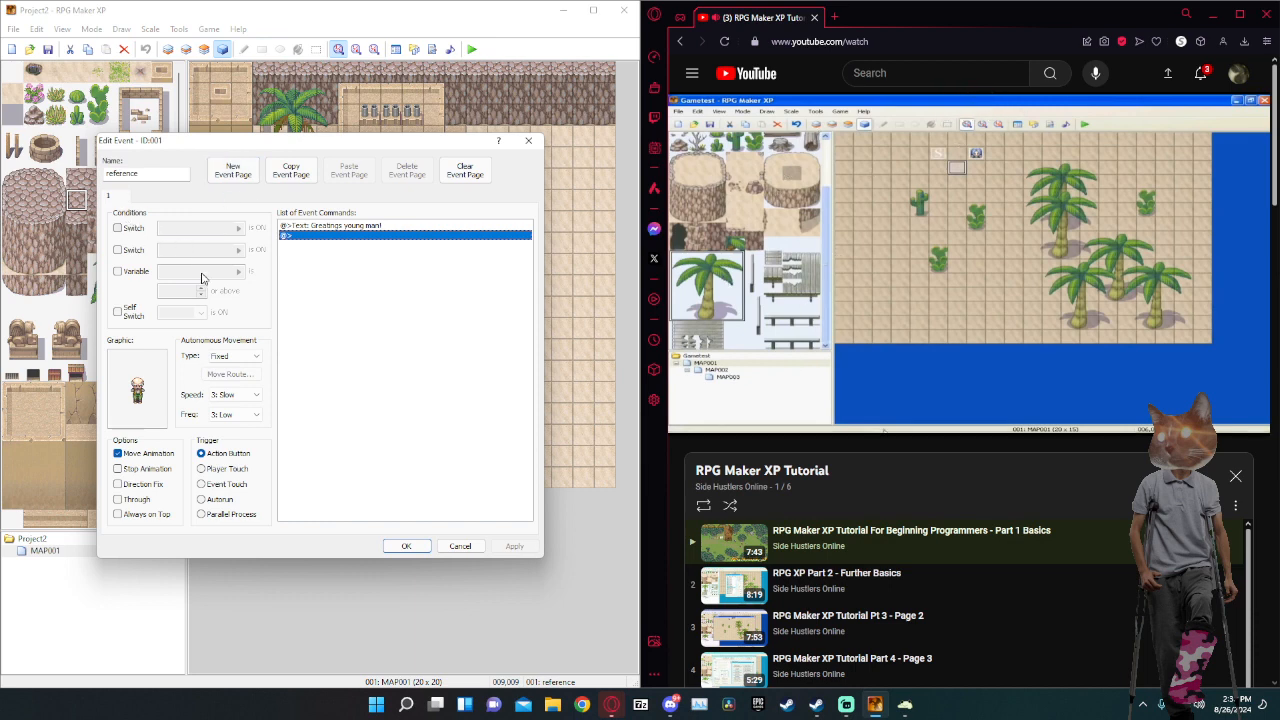
pyautogui.click(462, 546)
# Duplicate the civilian event onto the tile beside the cactus southeast of the well, and delete the duplicate.
pyautogui.rightClick(391, 262)
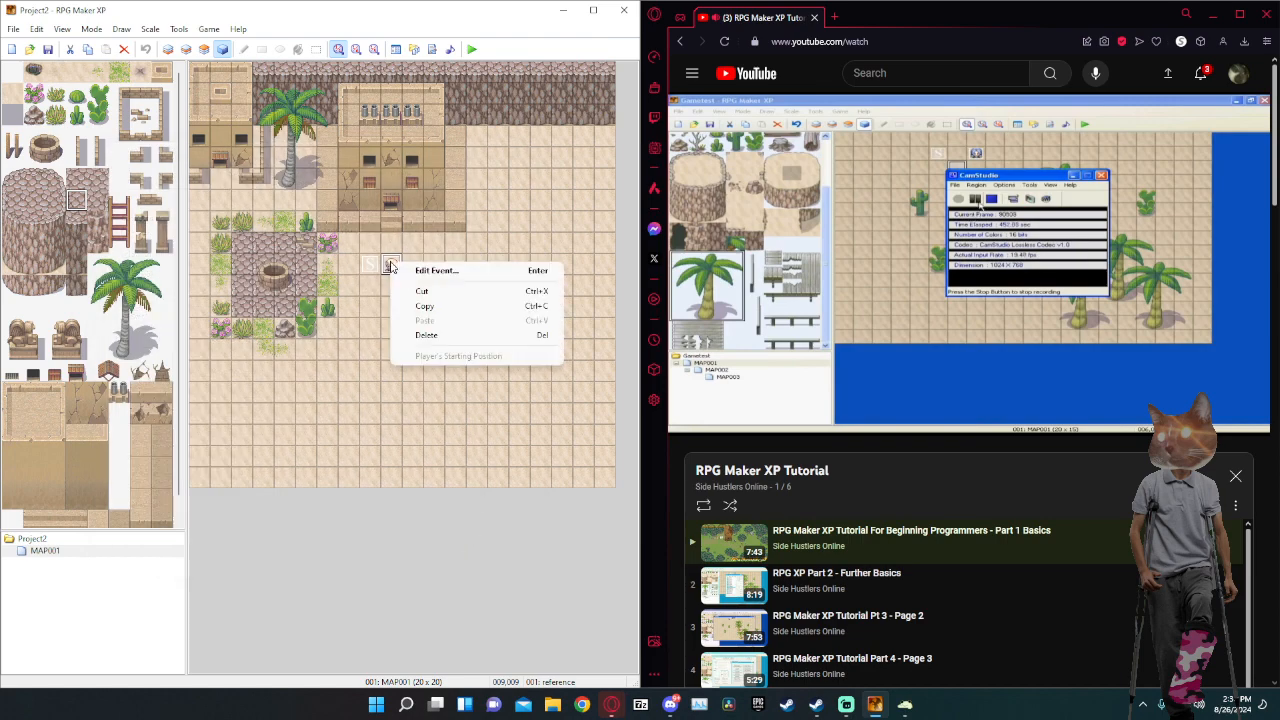
pyautogui.click(420, 305)
pyautogui.rightClick(358, 318)
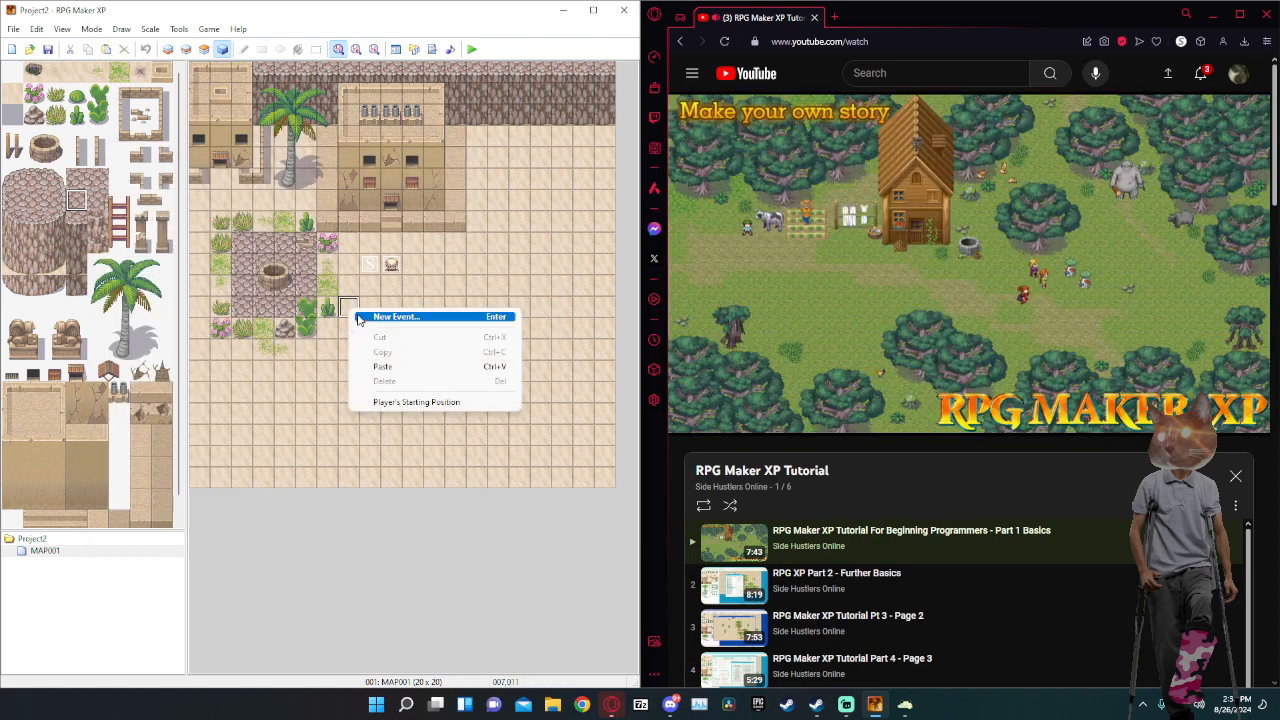
pyautogui.click(400, 366)
pyautogui.rightClick(348, 309)
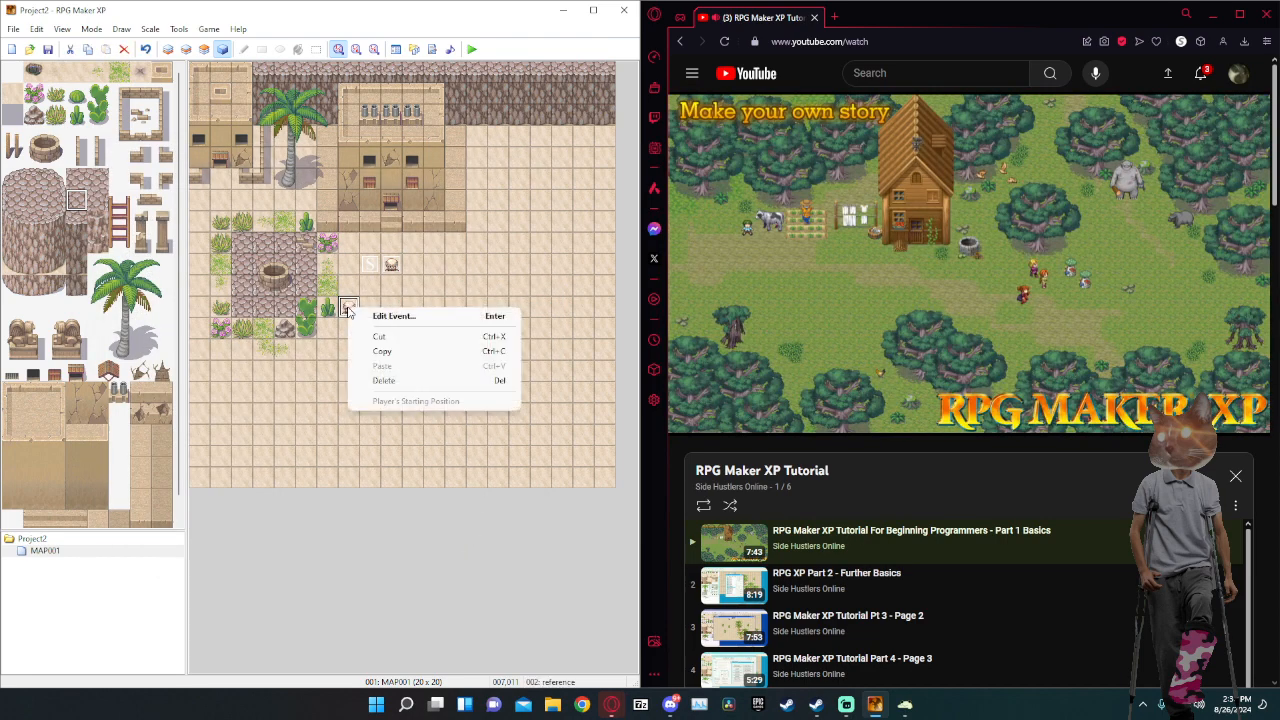
pyautogui.click(400, 370)
# Switch to the browser and play "RPG XP Part 2 - Further Basics" from the tutorial playlist.
pyautogui.scroll(-5, 853, 421)
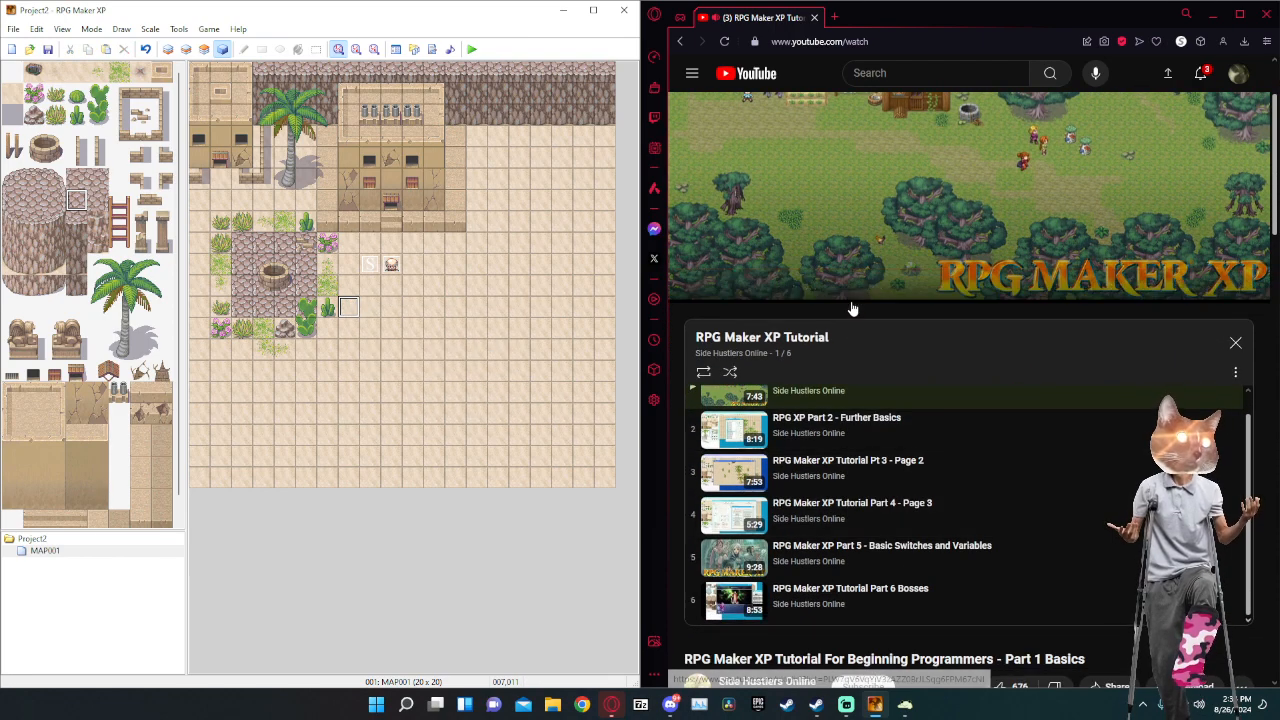
pyautogui.scroll(-2, 840, 470)
pyautogui.scroll(4, 905, 520)
pyautogui.click(911, 557)
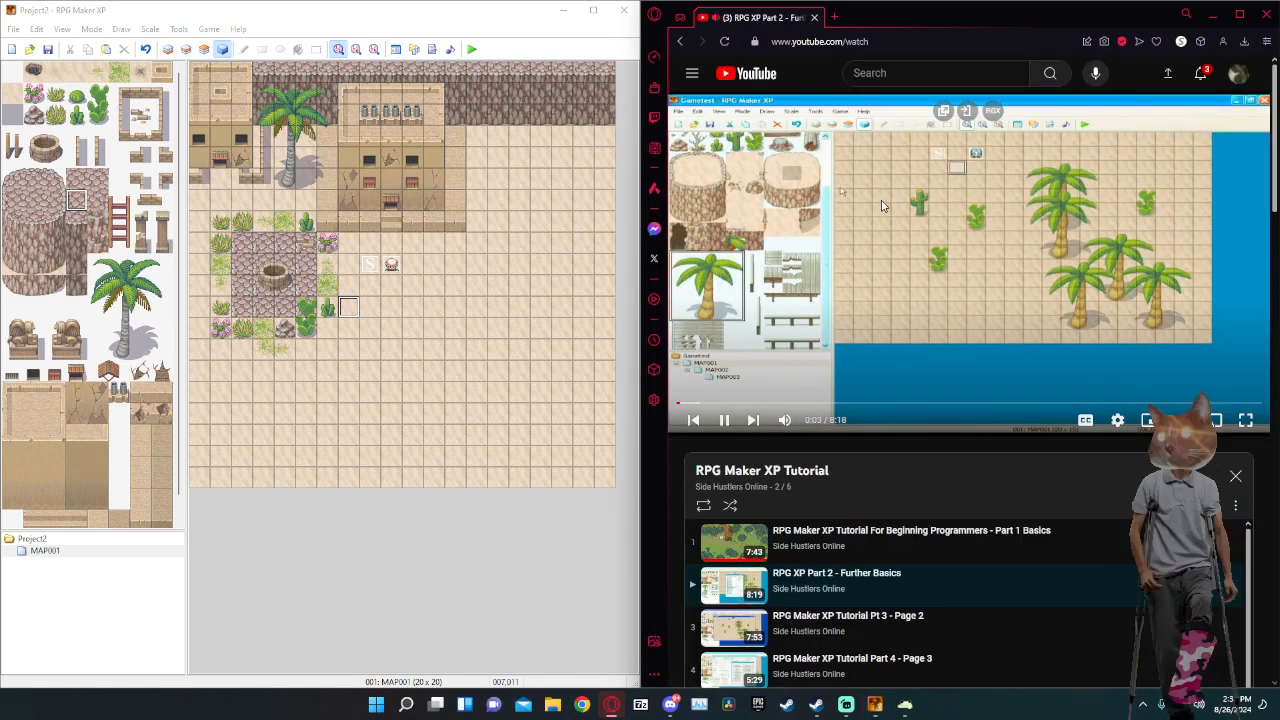
pyautogui.click(881, 200)
pyautogui.click(877, 205)
# Look through the recommended videos below the Part 2 tutorial, down to its comments.
pyautogui.scroll(-10, 910, 252)
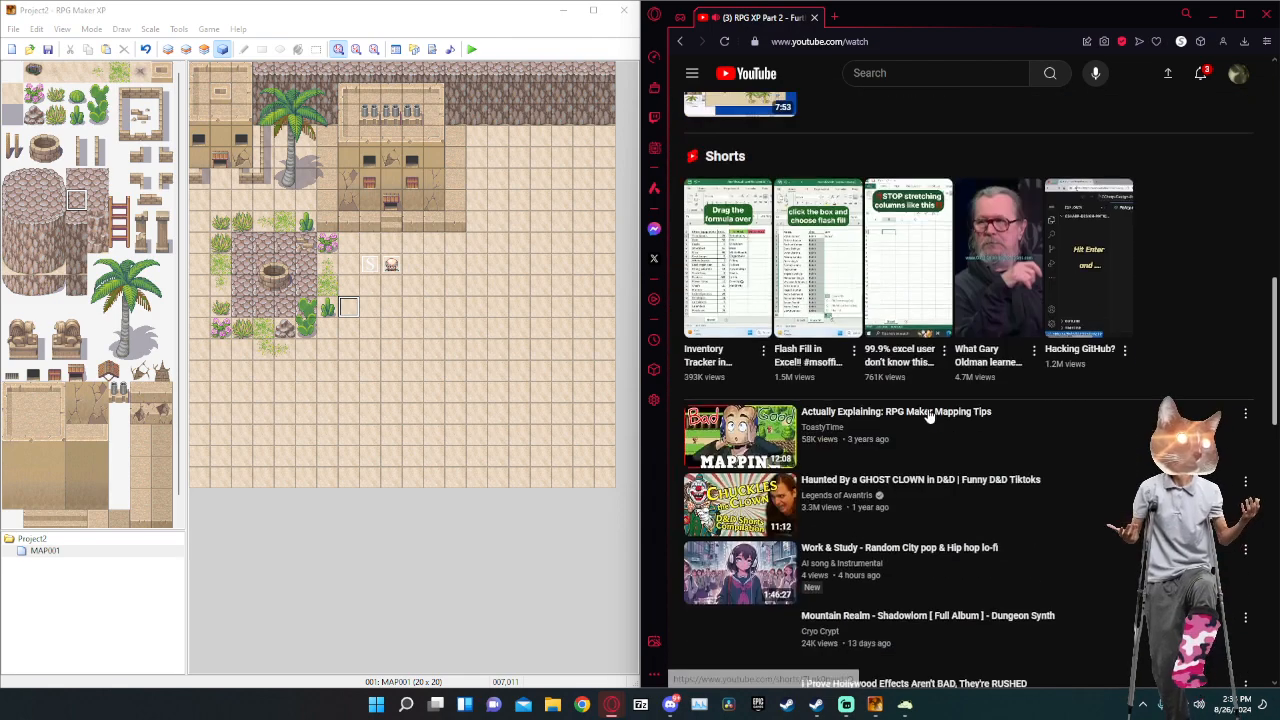
pyautogui.scroll(-3, 928, 418)
pyautogui.scroll(4, 870, 350)
pyautogui.scroll(2, 815, 283)
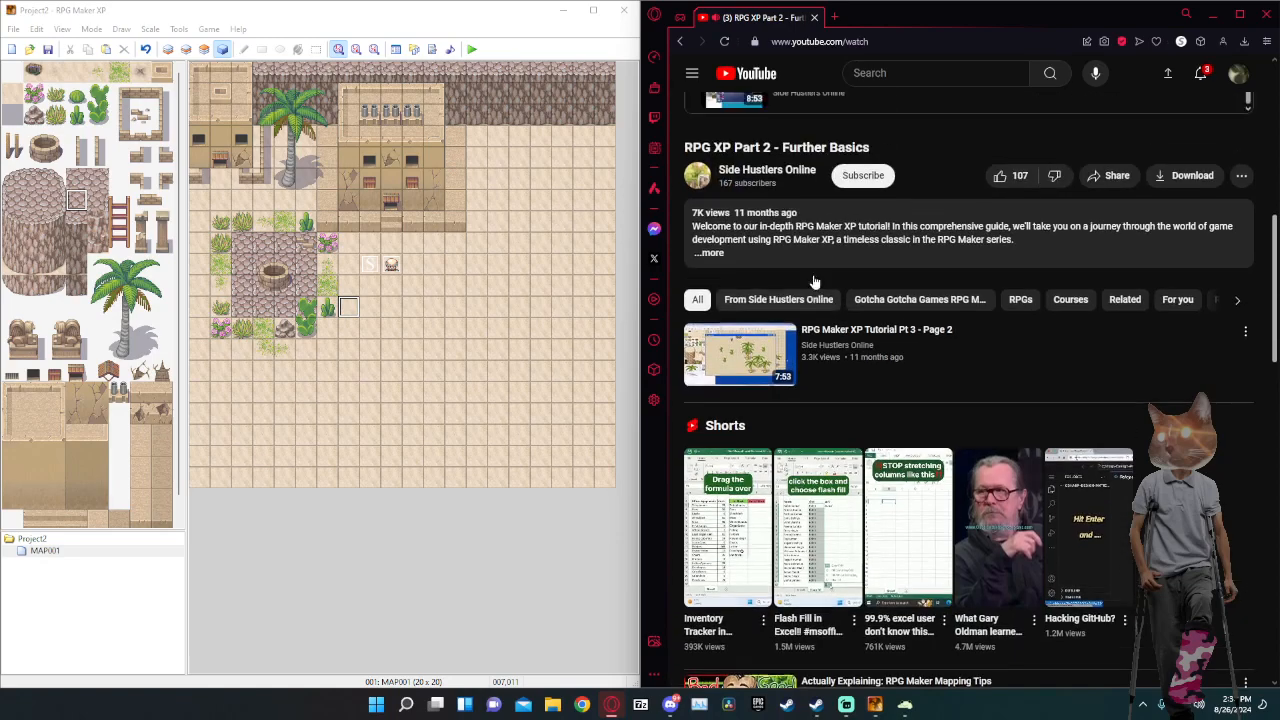
pyautogui.scroll(2, 815, 283)
pyautogui.scroll(-10, 830, 320)
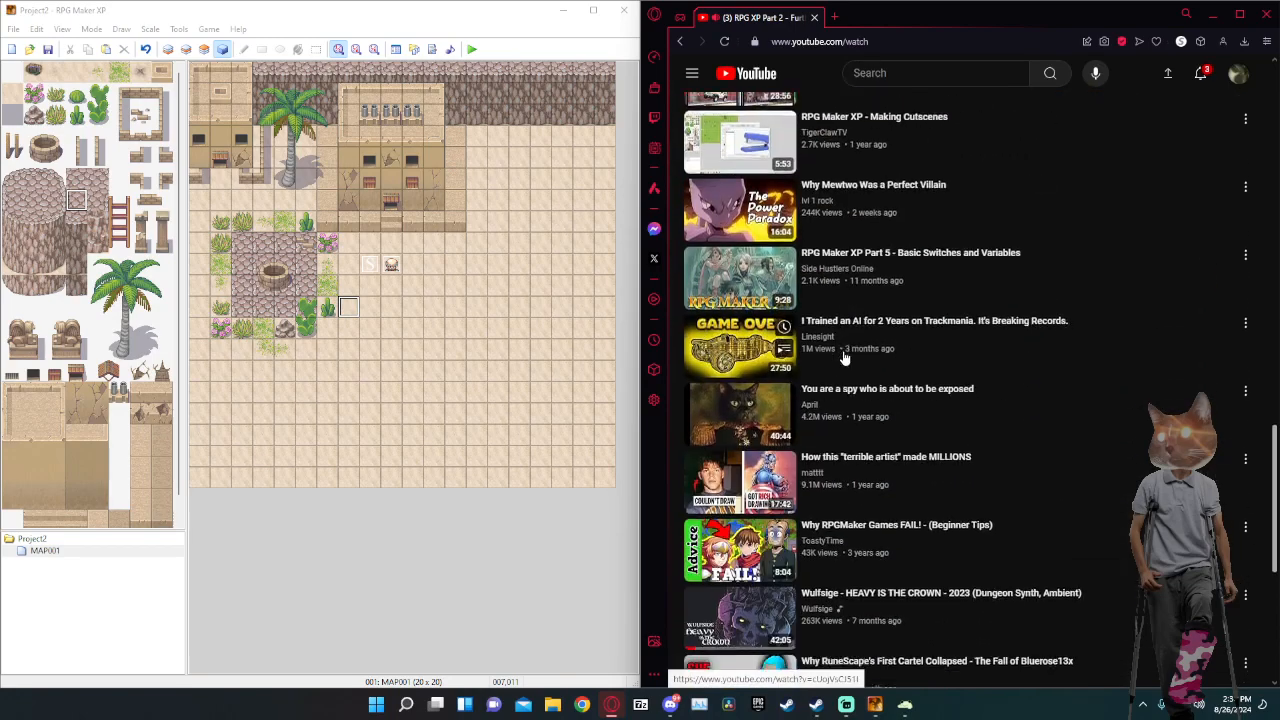
pyautogui.scroll(-5, 843, 357)
pyautogui.scroll(-3, 958, 485)
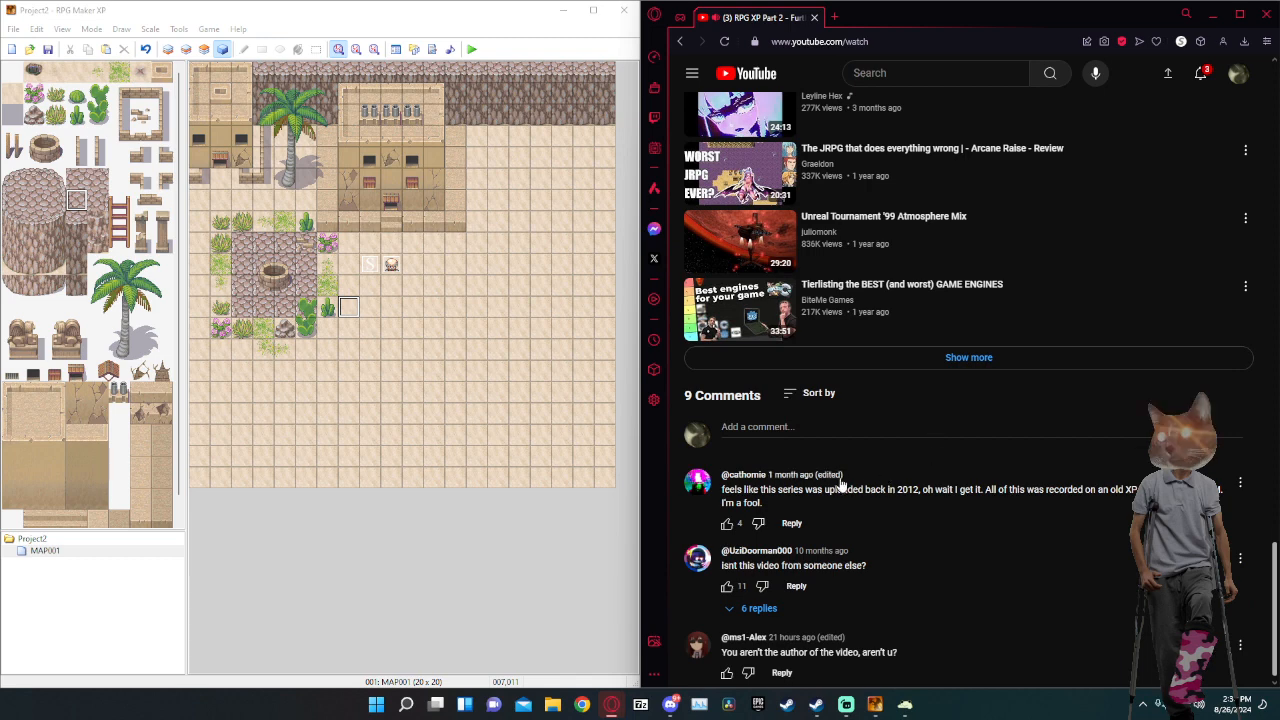
# Read the Part 2 video's comments and the replies questioning its origin, and return to the playlist and player.
pyautogui.scroll(-1, 836, 492)
pyautogui.click(759, 608)
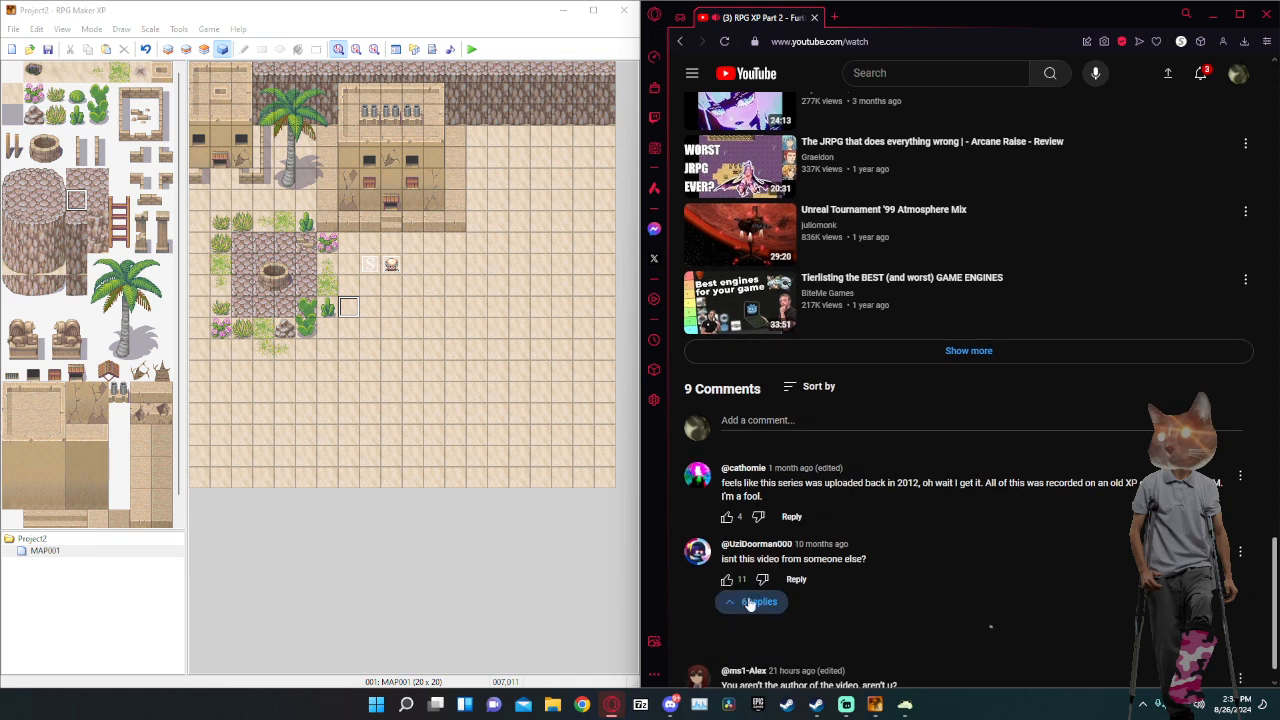
pyautogui.scroll(-1, 759, 608)
pyautogui.scroll(-2, 800, 610)
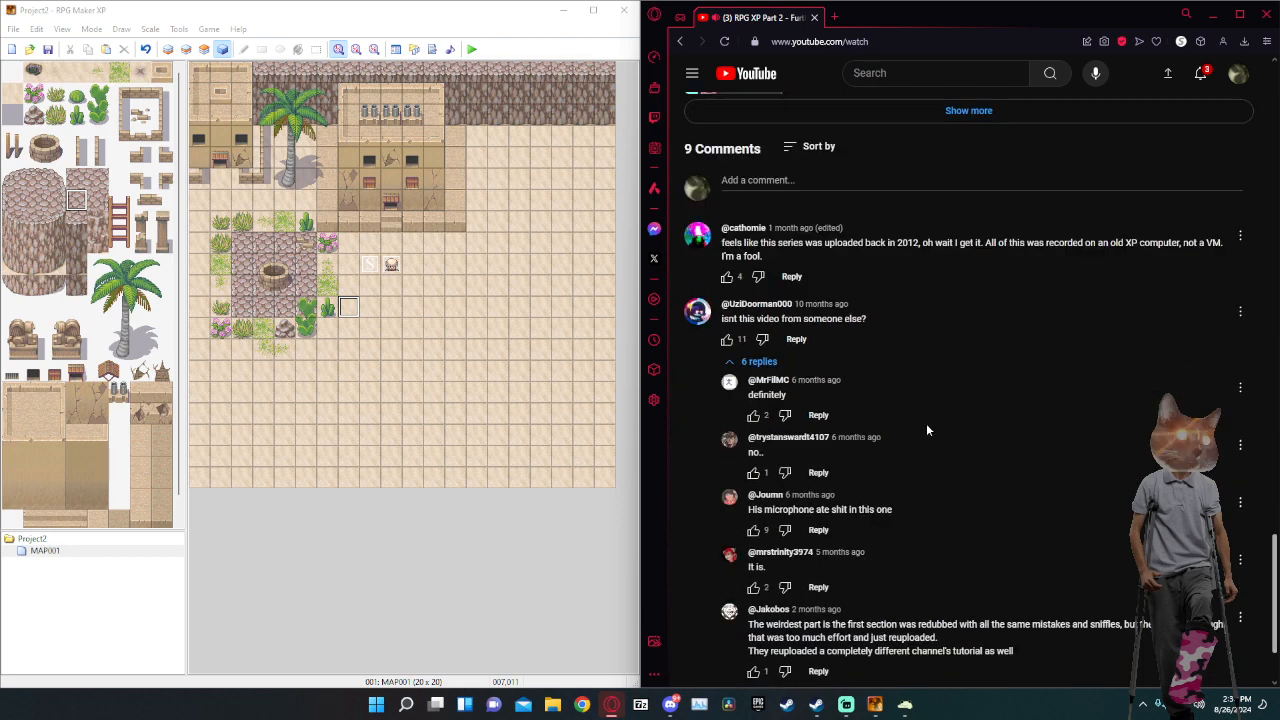
pyautogui.scroll(1, 919, 430)
pyautogui.scroll(-1, 921, 438)
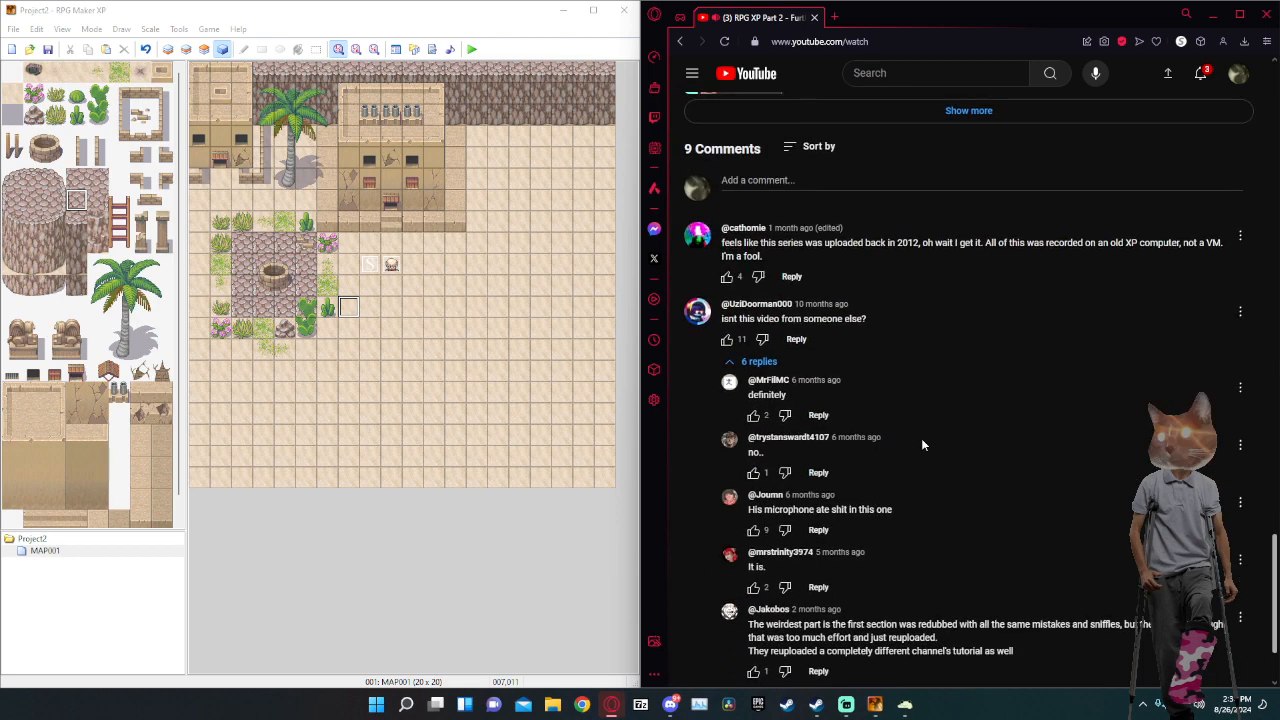
pyautogui.click(760, 361)
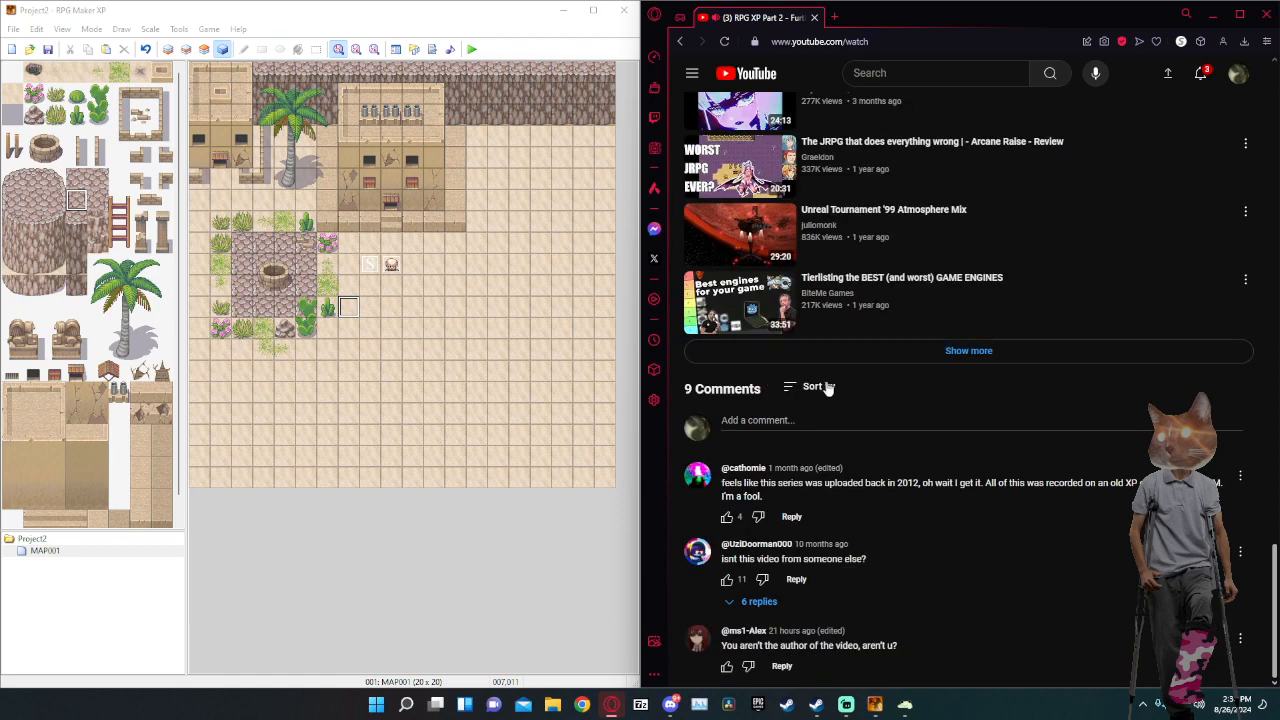
pyautogui.scroll(15, 856, 470)
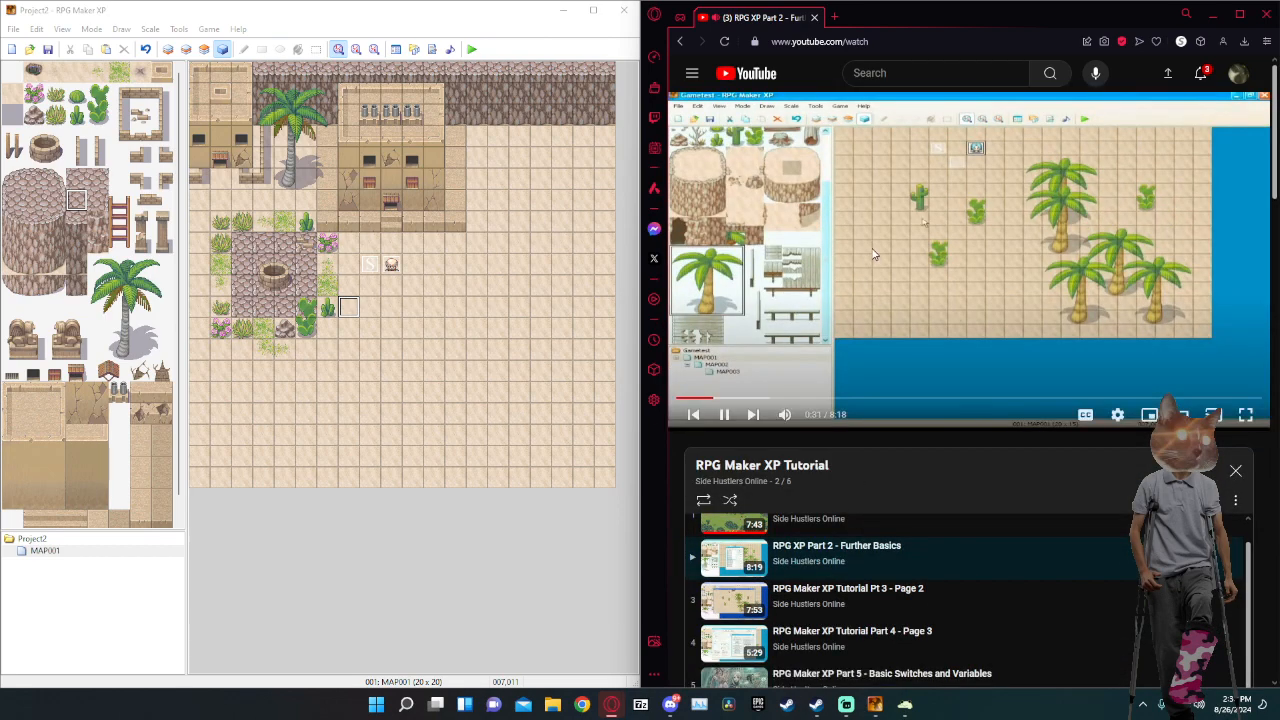
pyautogui.scroll(-3, 873, 254)
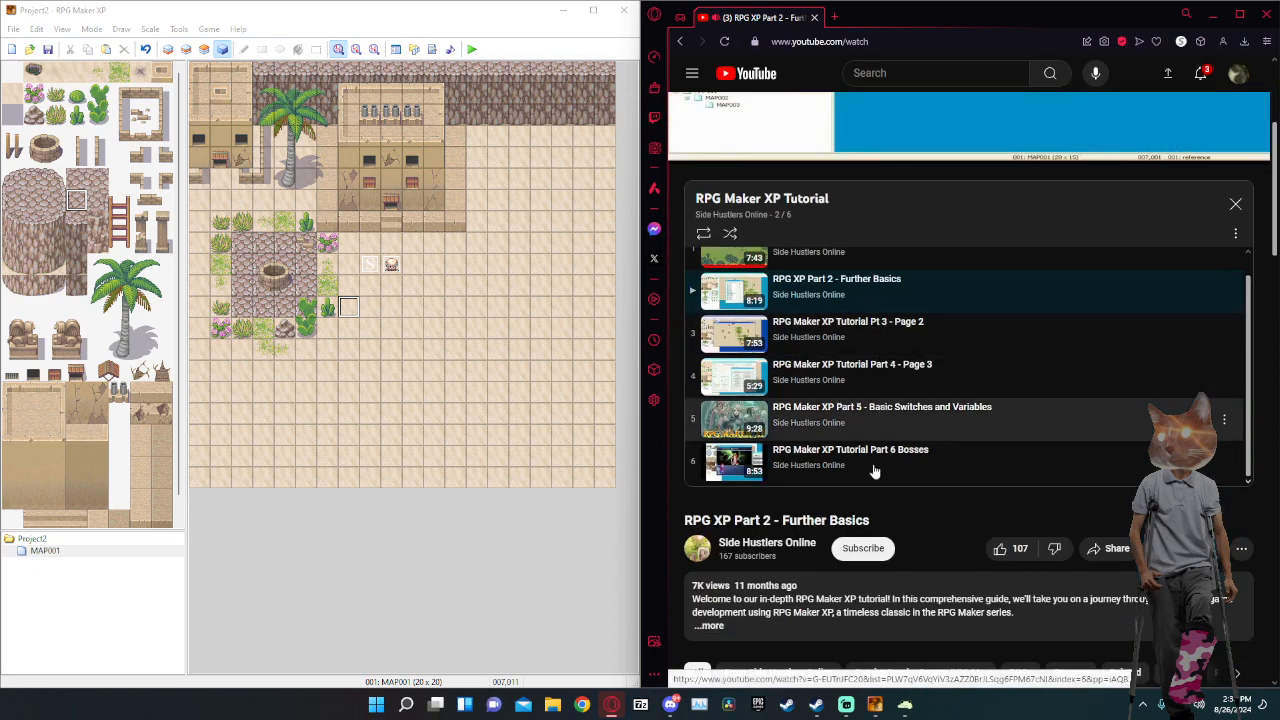
pyautogui.scroll(1, 695, 455)
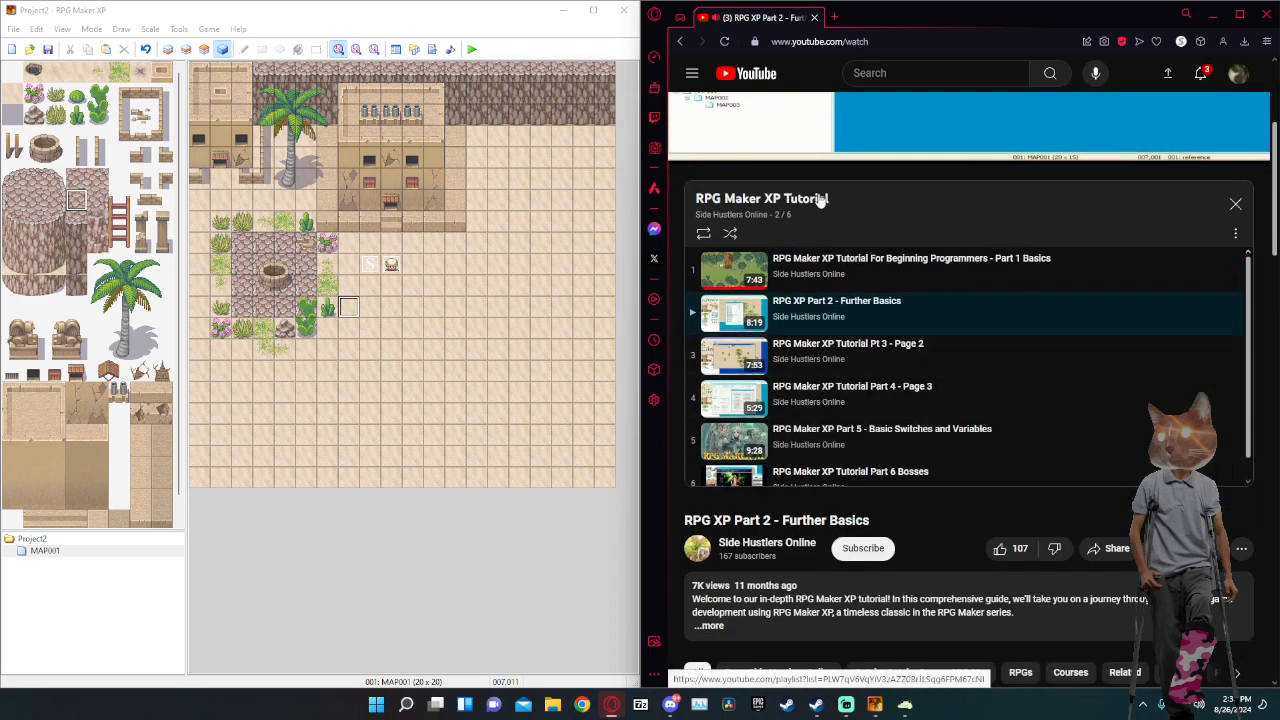
pyautogui.scroll(3, 850, 200)
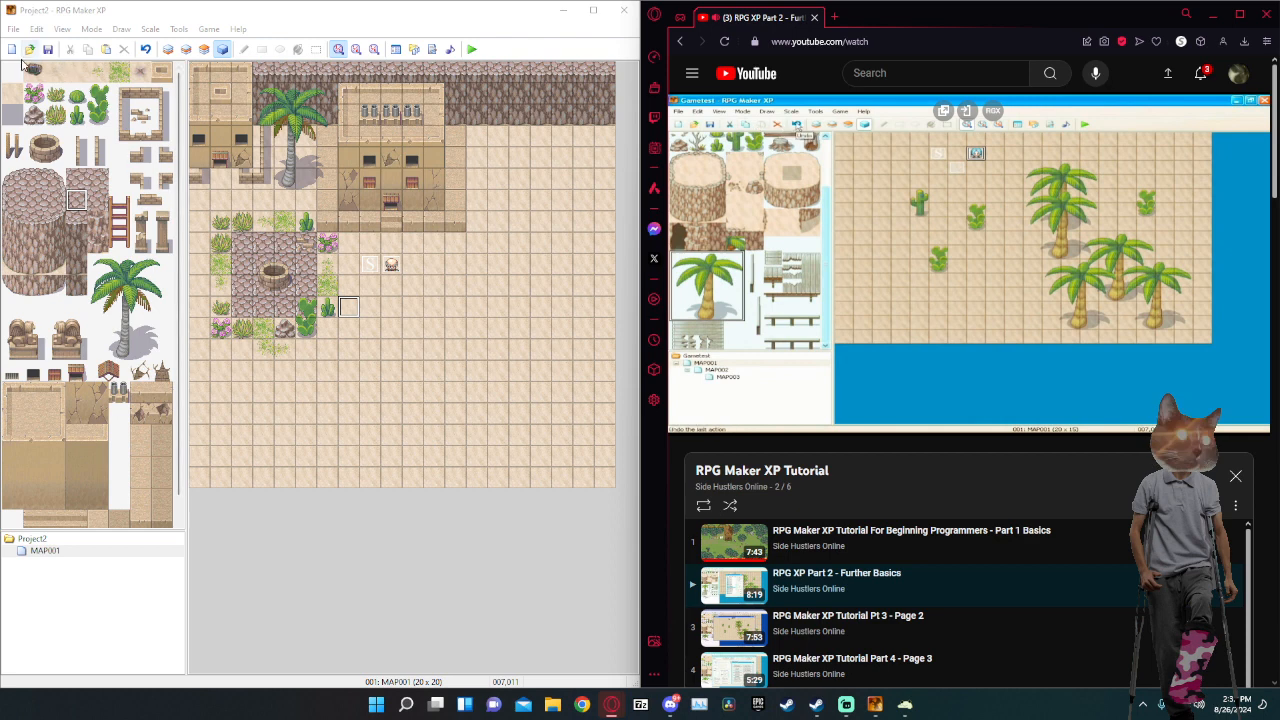
pyautogui.click(168, 49)
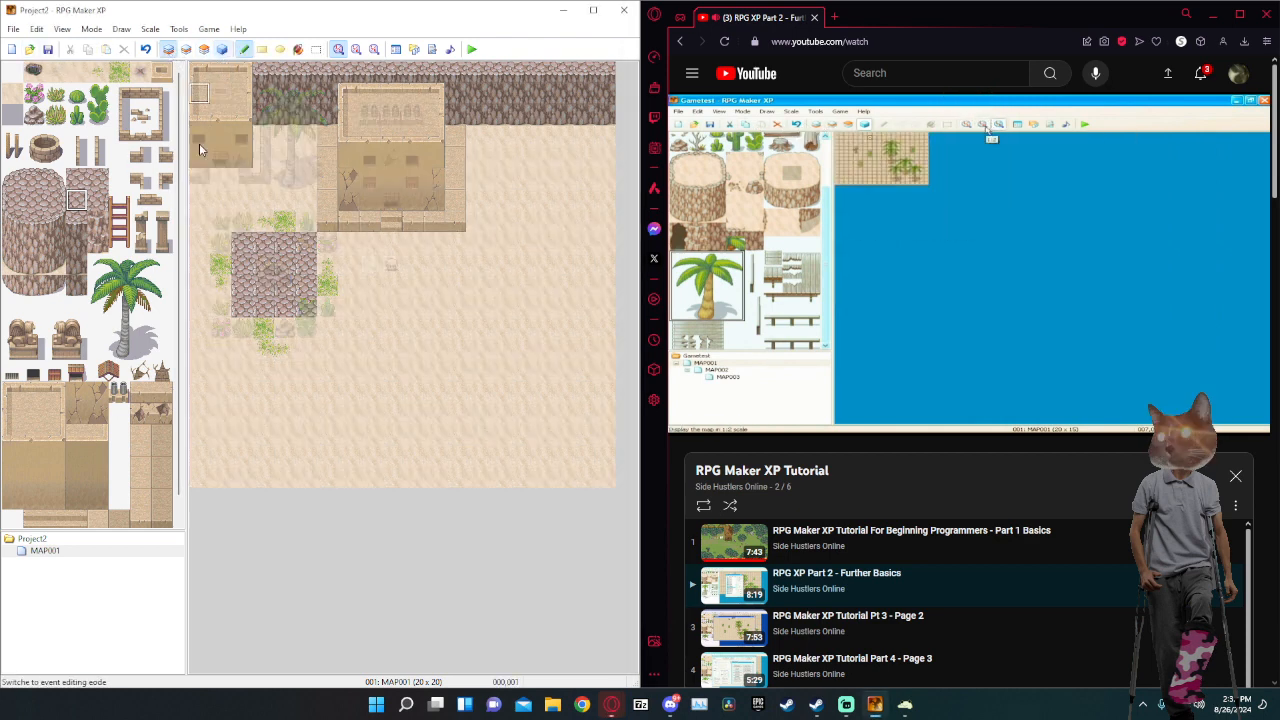
pyautogui.click(220, 50)
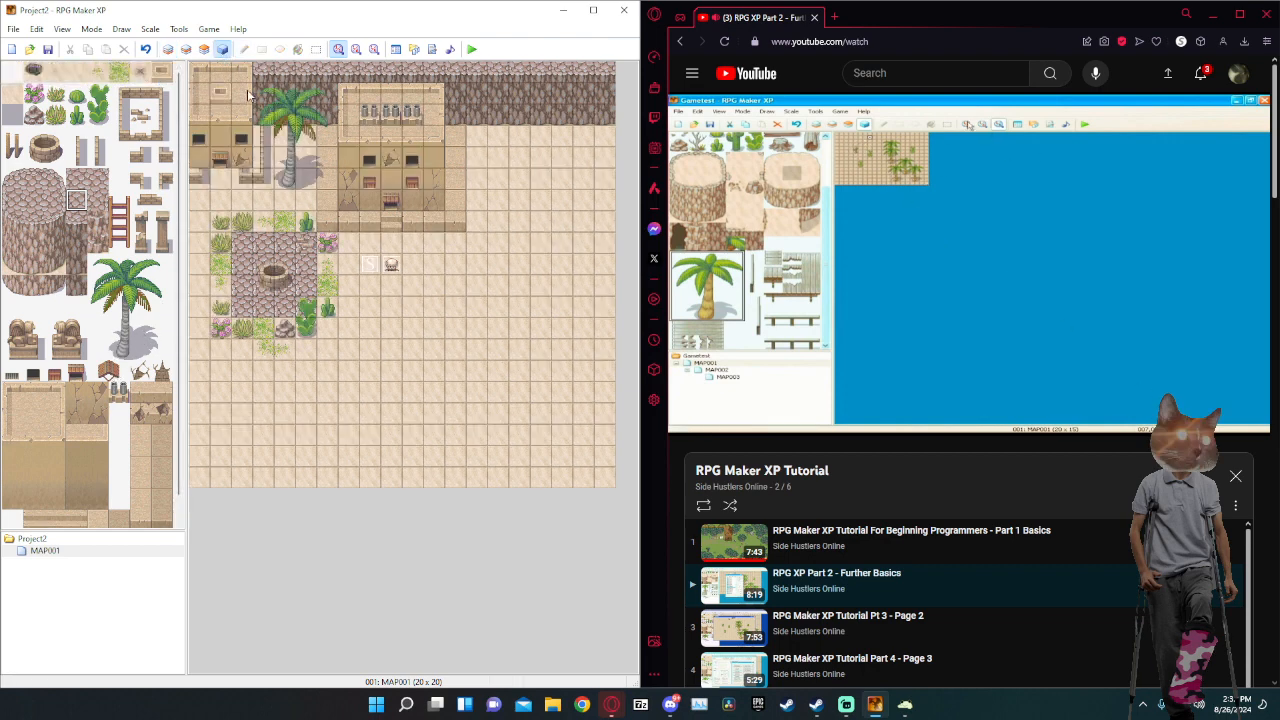
pyautogui.rightClick(370, 220)
pyautogui.click(385, 224)
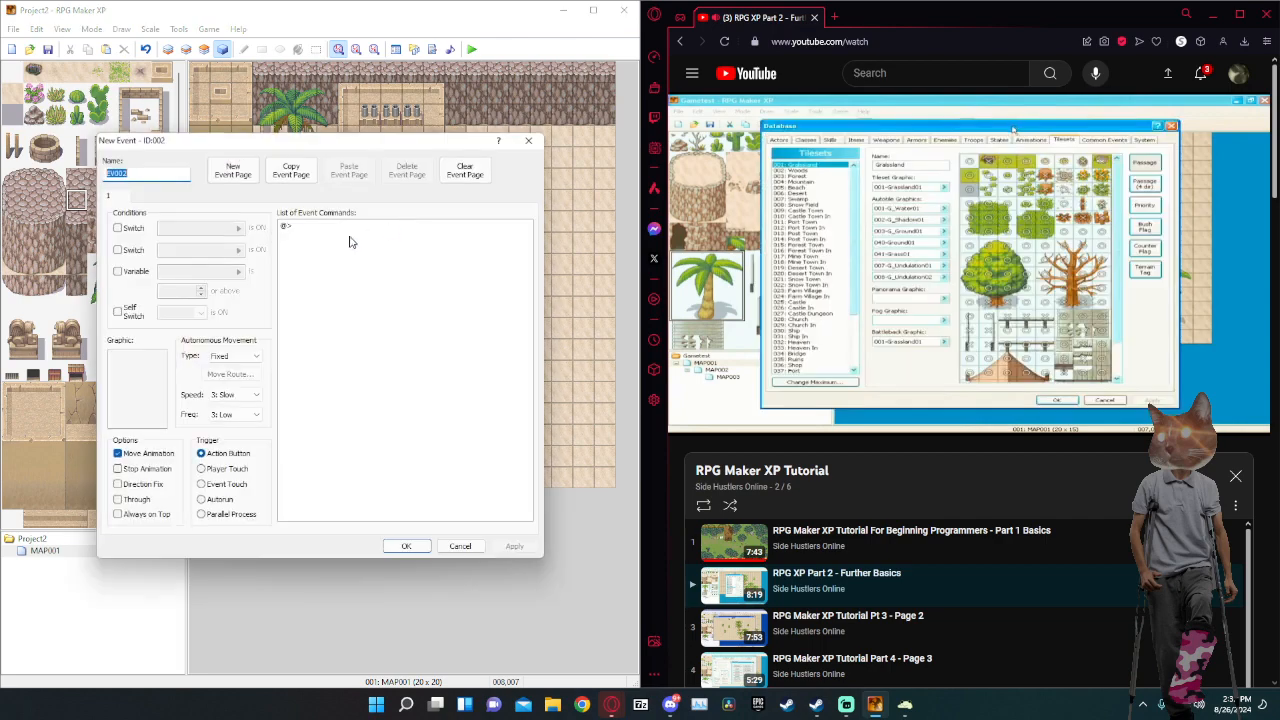
pyautogui.doubleClick(146, 390)
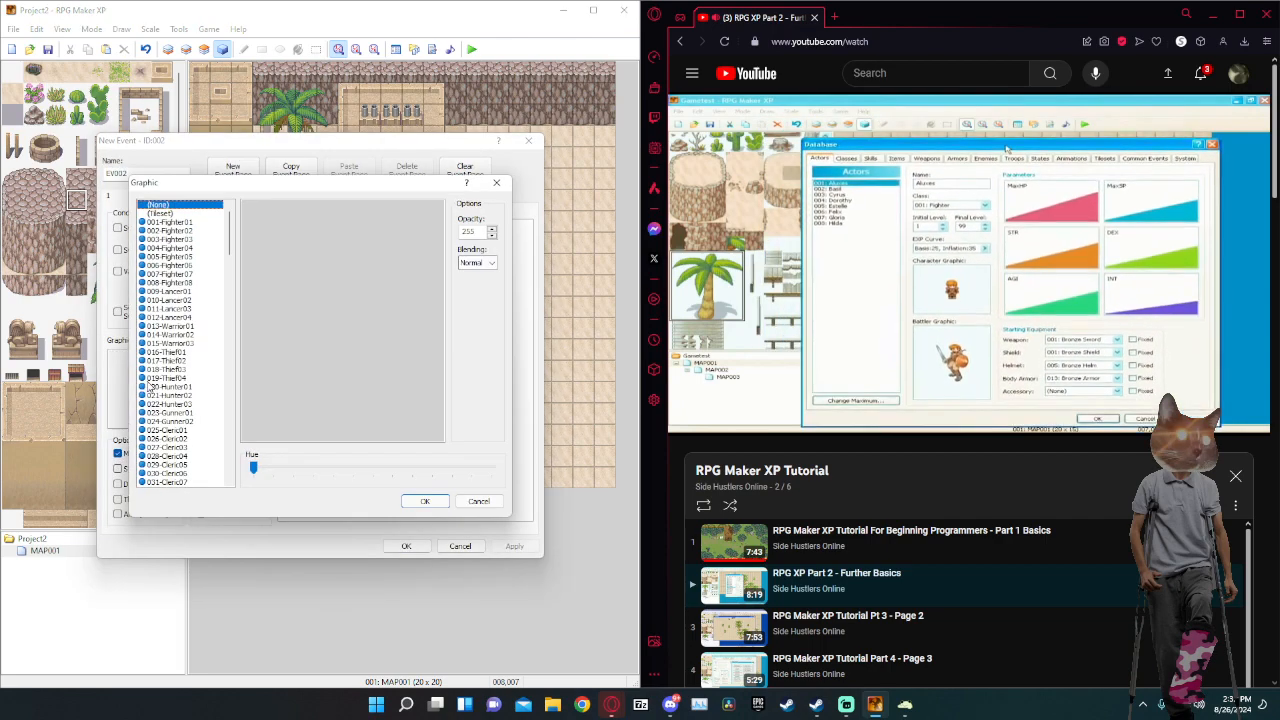
pyautogui.scroll(-9, 183, 268)
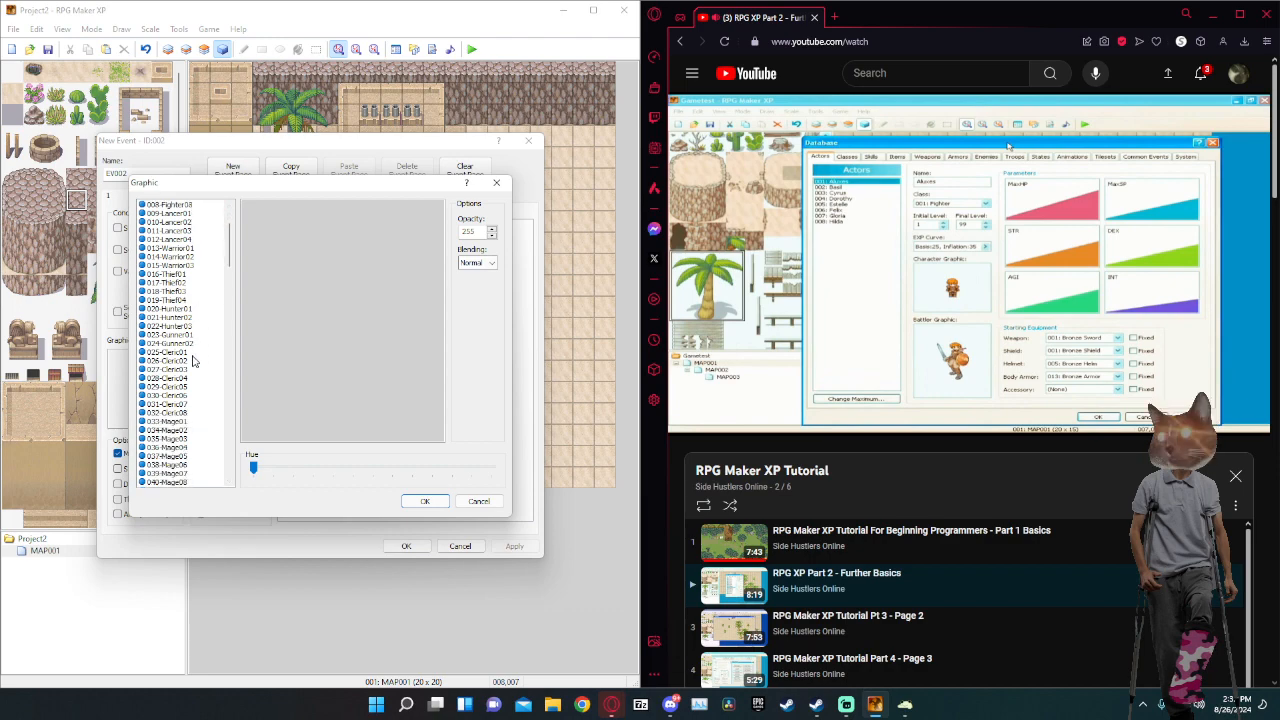
pyautogui.click(470, 503)
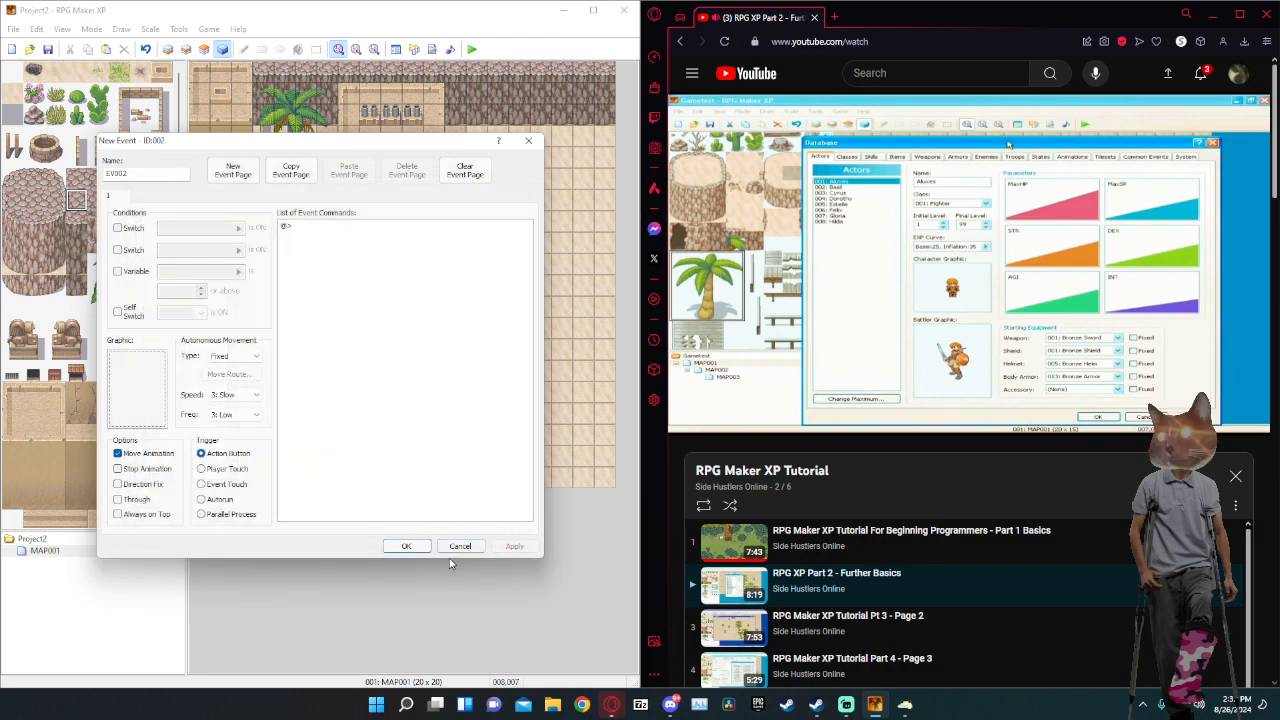
pyautogui.click(406, 546)
# Pause the Part 2 tutorial video and rewind it to 0:54.
pyautogui.click(924, 258)
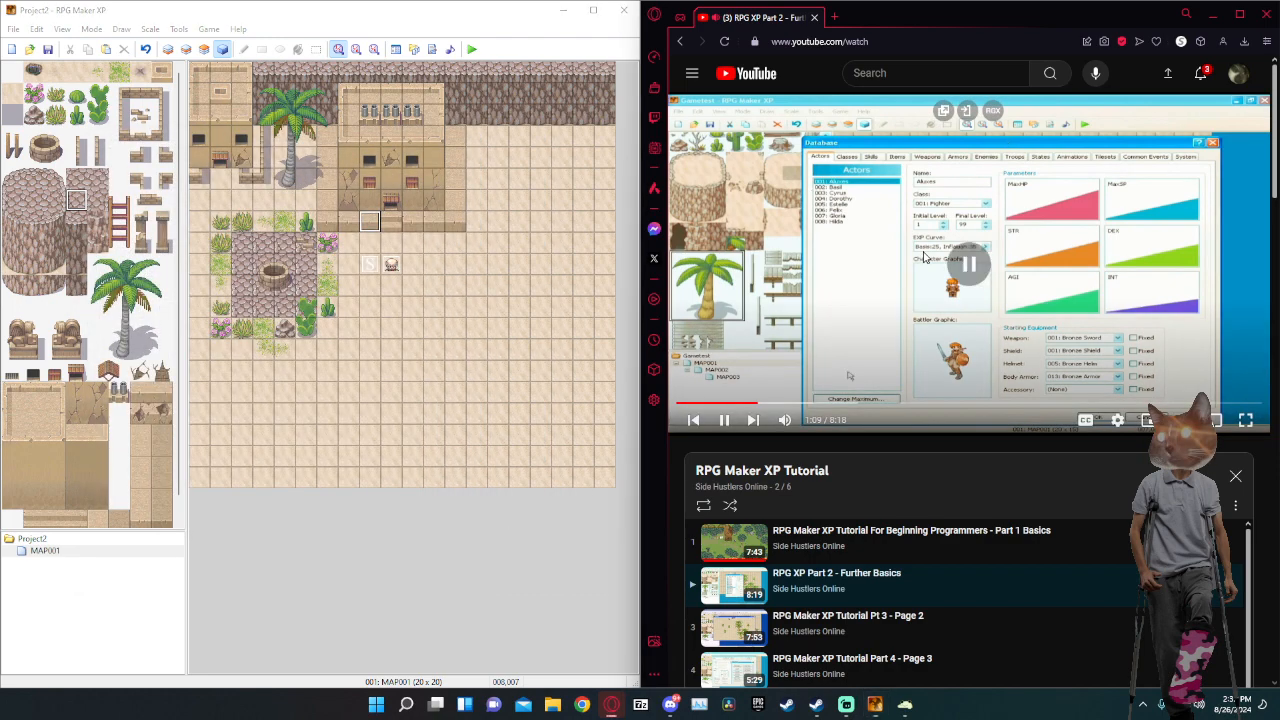
pyautogui.press('j')
pyautogui.press('Left')
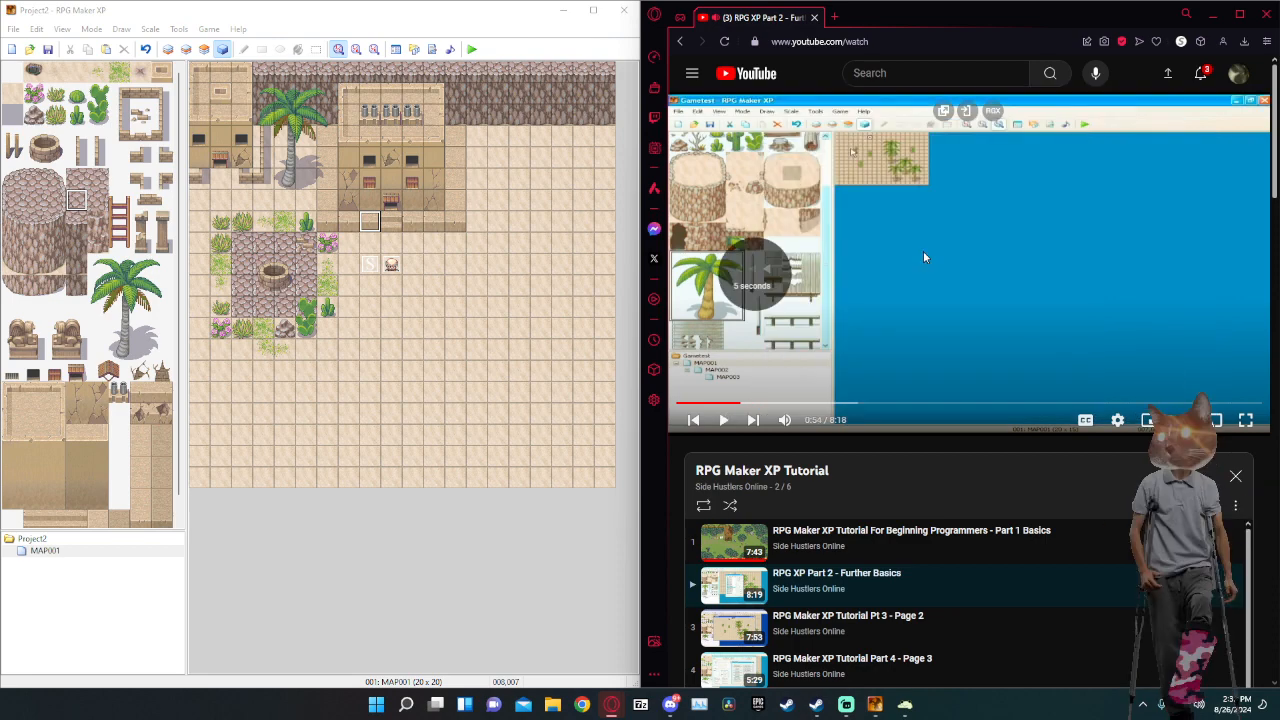
# Resume the Part 2 tutorial video and rewind it to about 0:42.
pyautogui.press('k')
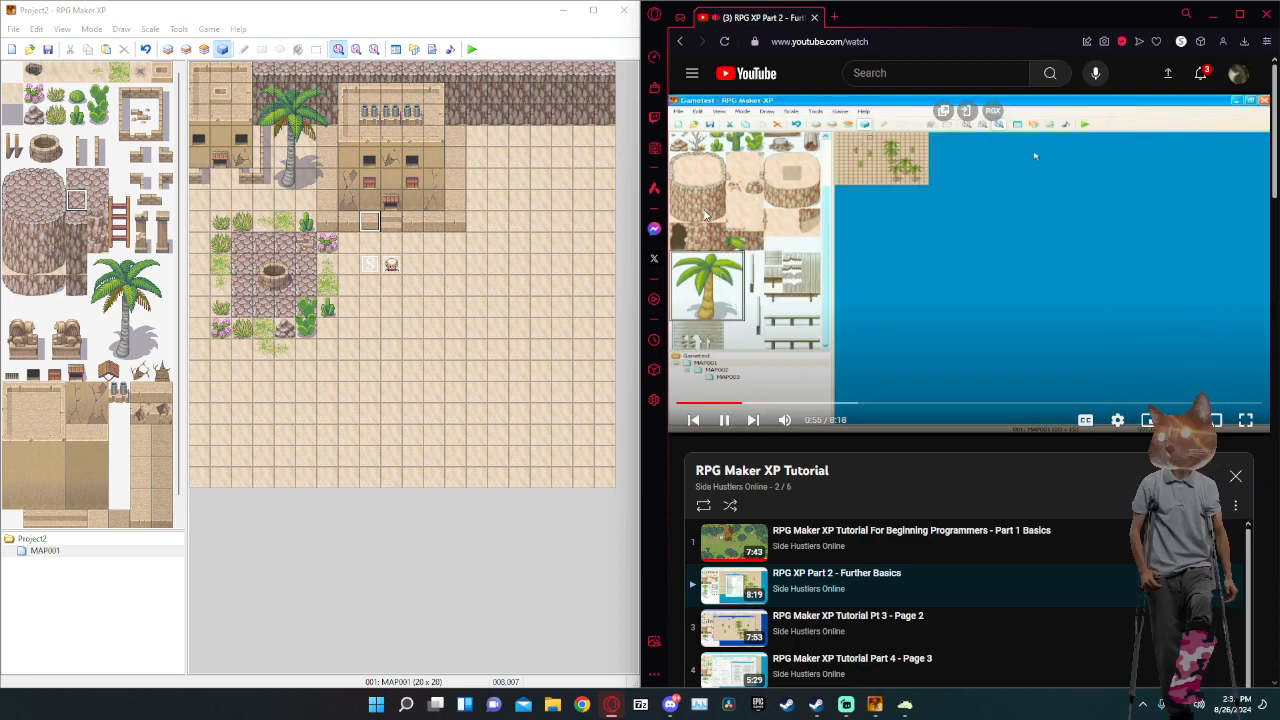
pyautogui.press('Left')
pyautogui.press('Left')
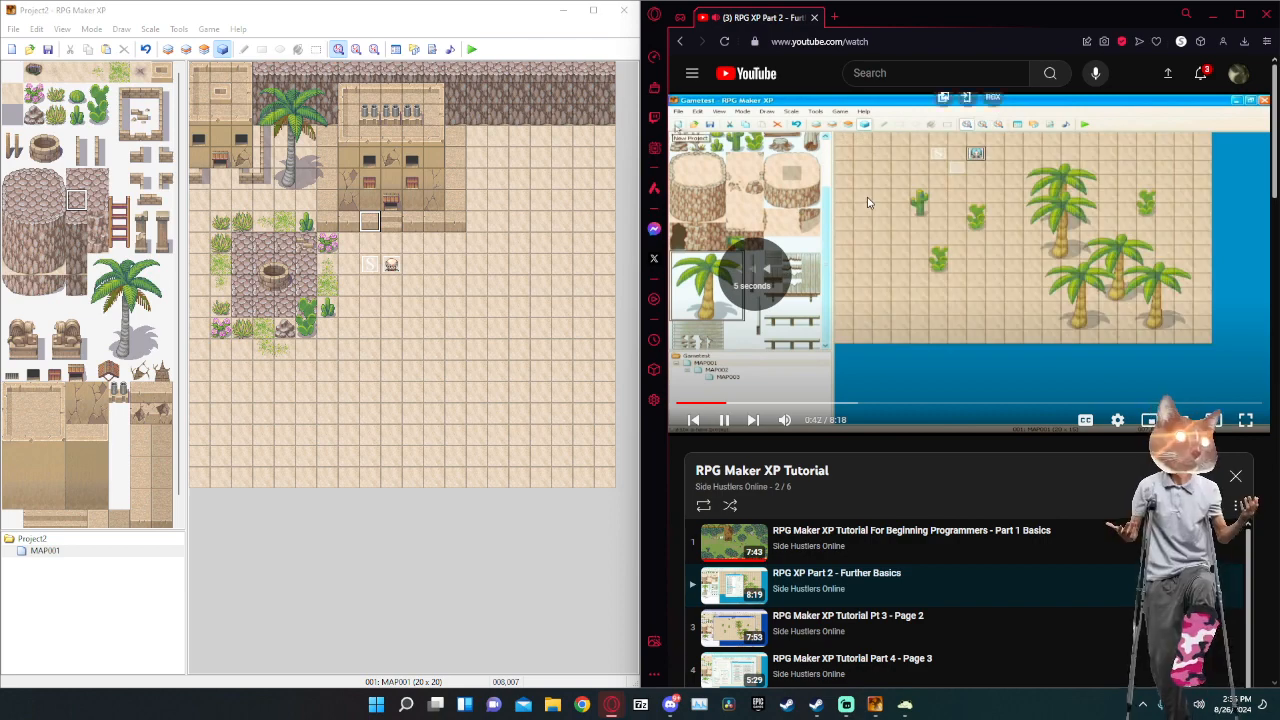
# Preview the desert map at 1:2 and 1:4 scale and return it to 1:1.
pyautogui.click(356, 49)
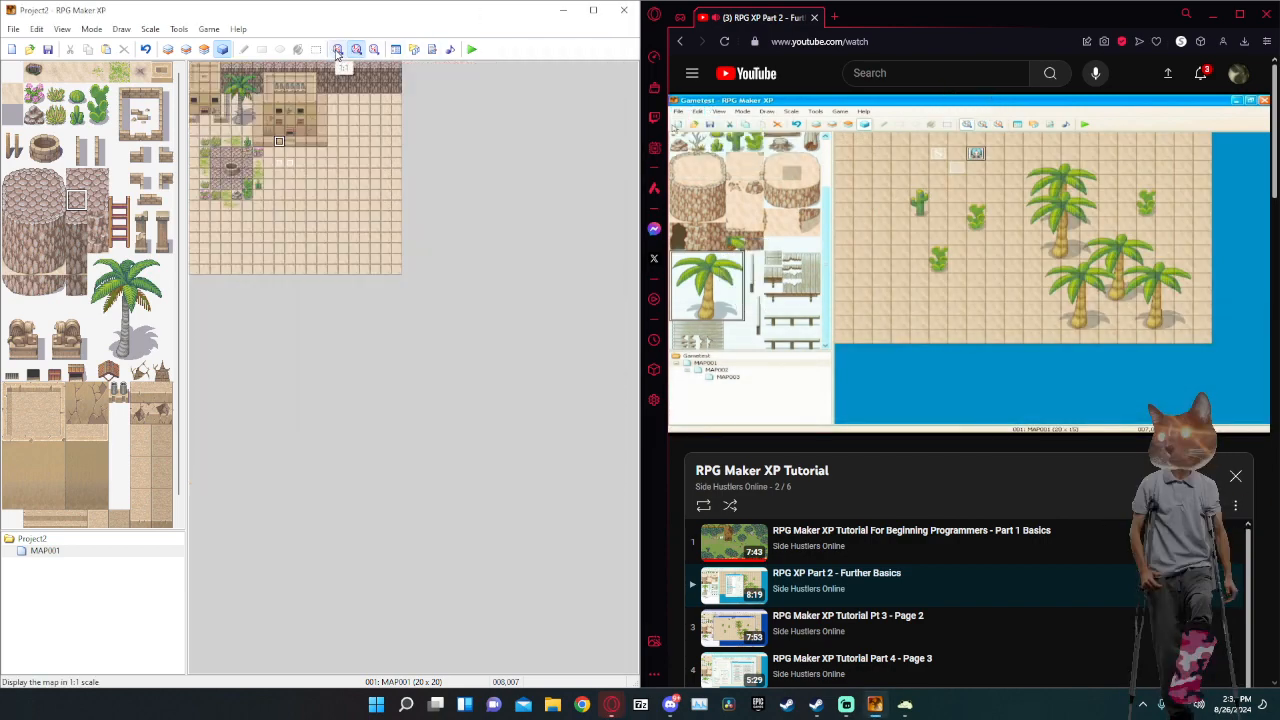
pyautogui.click(338, 49)
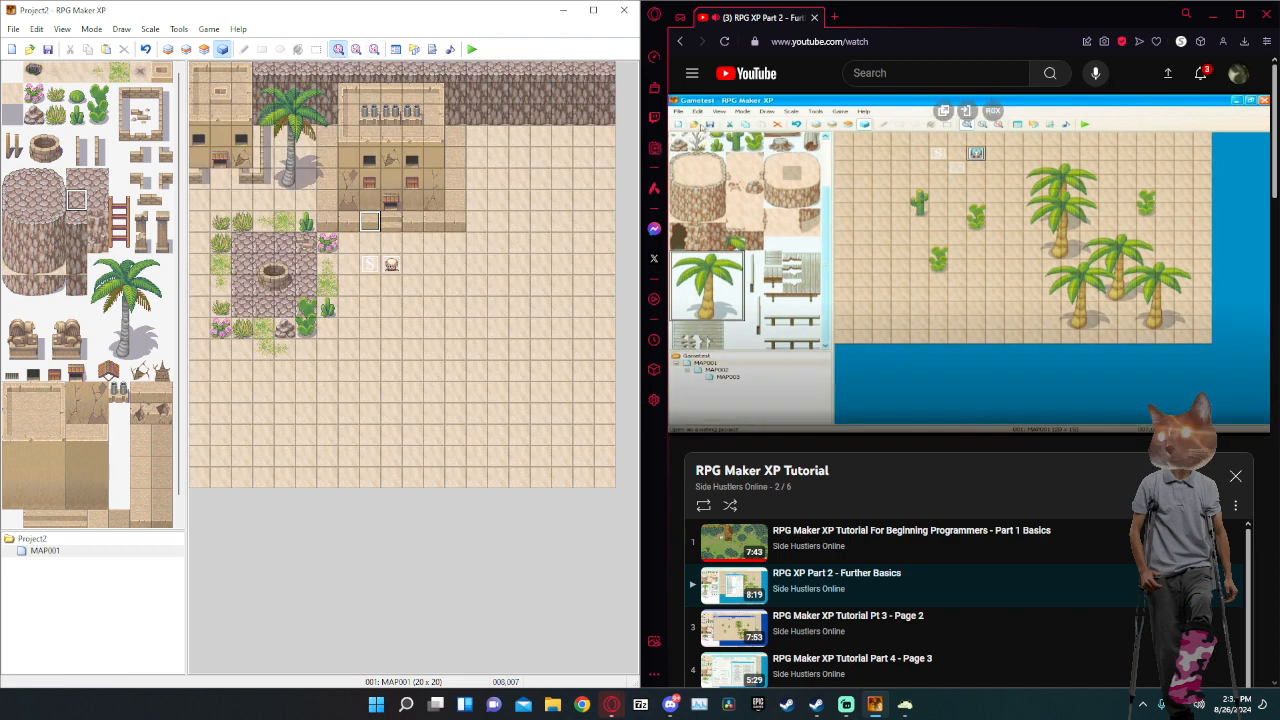
pyautogui.doubleClick(837, 231)
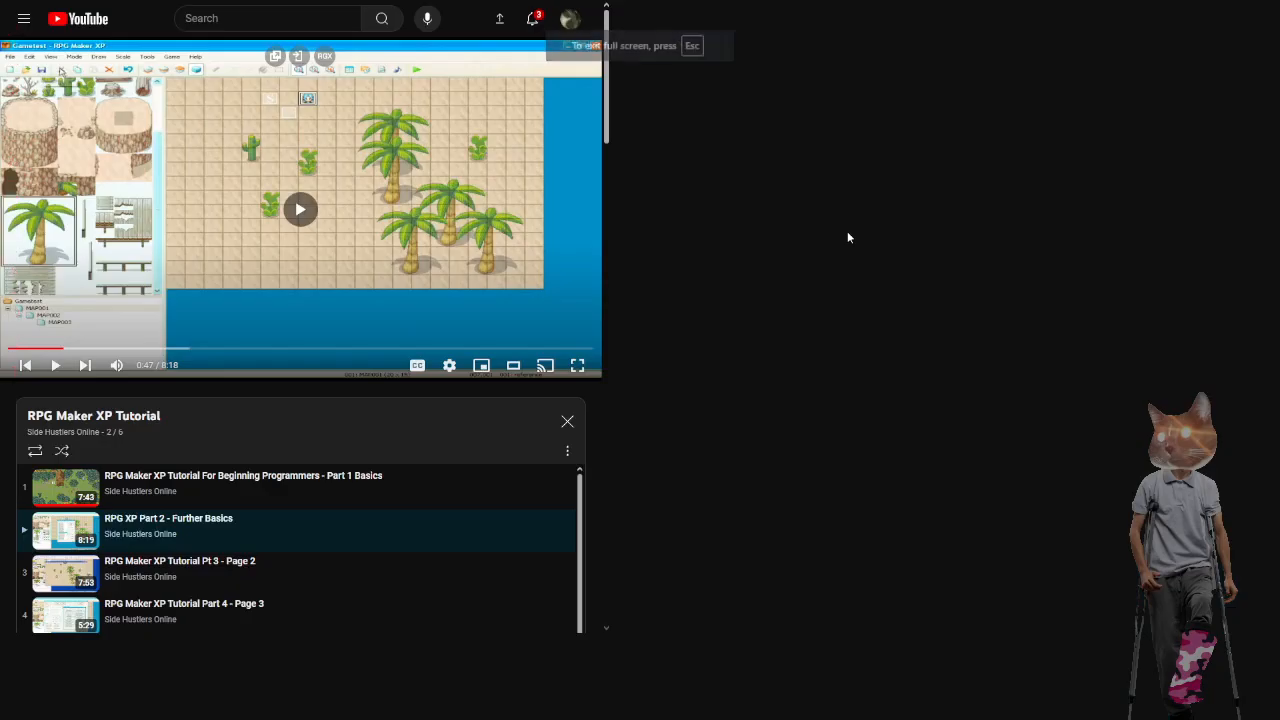
pyautogui.press('Escape')
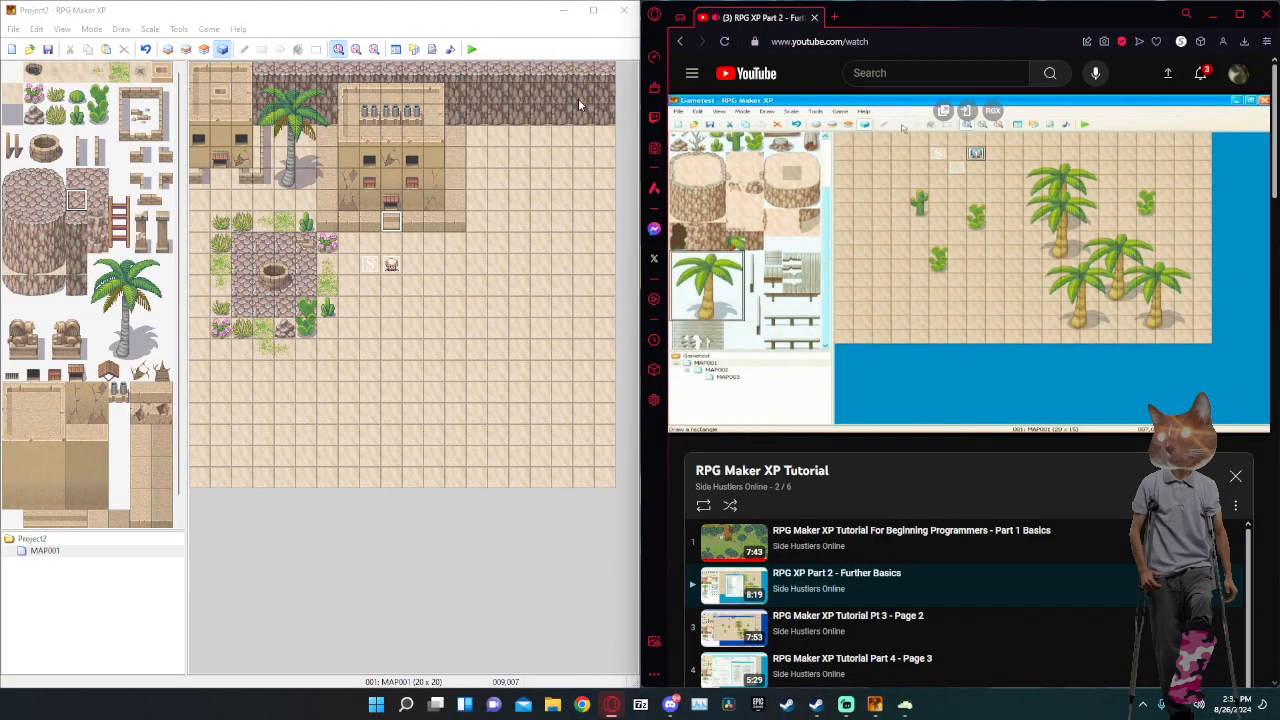
pyautogui.click(356, 49)
pyautogui.click(373, 49)
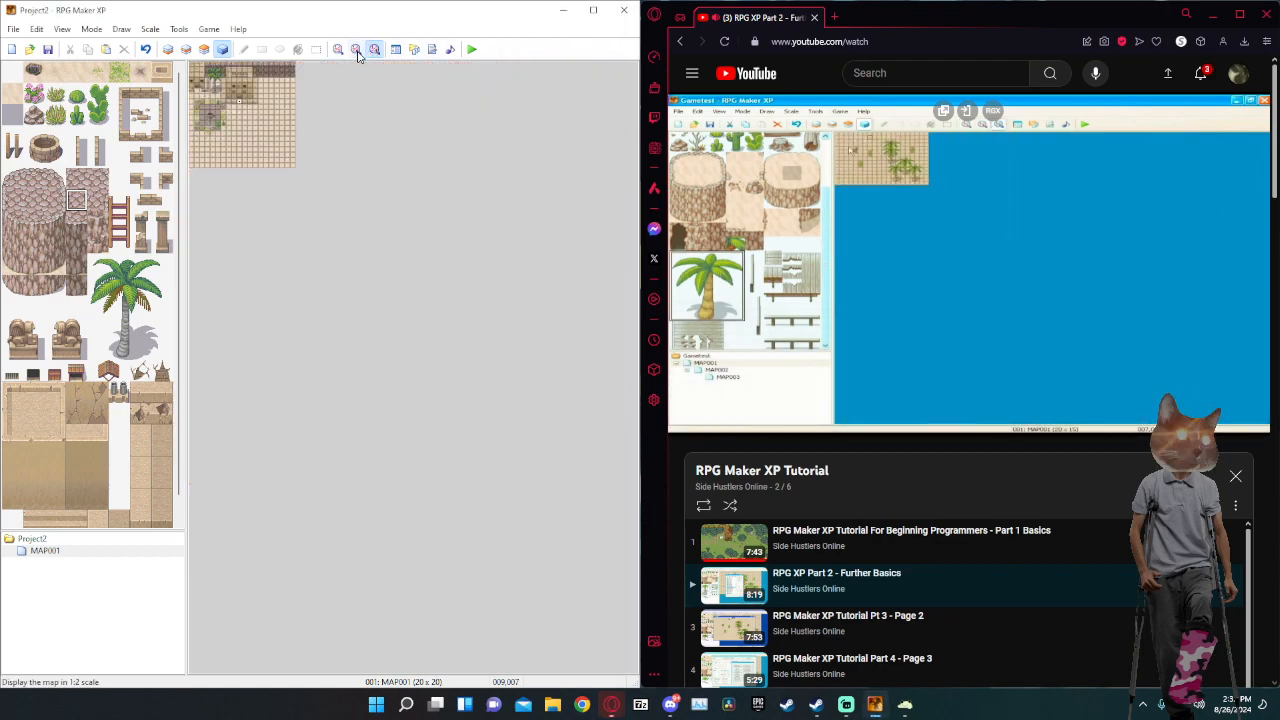
pyautogui.click(357, 50)
pyautogui.click(339, 50)
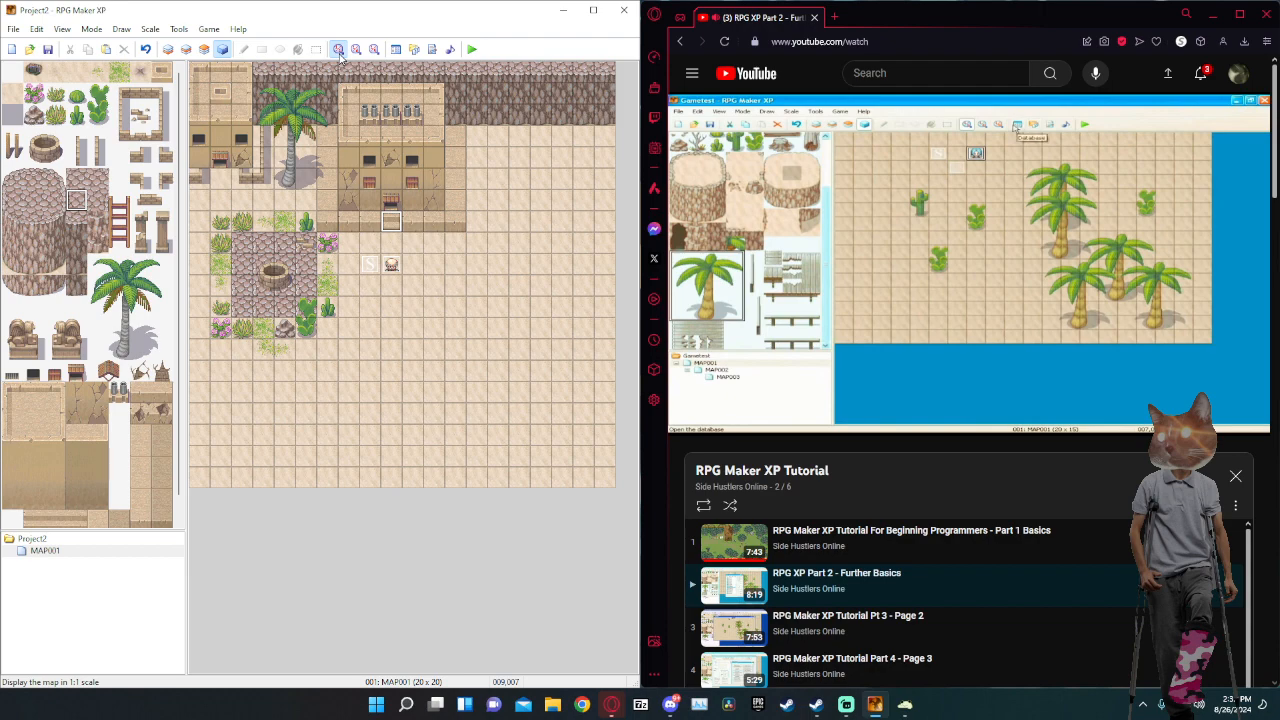
# Open the database and preview fighter, thief, hunter and gunner sprites as the character graphic for actor Aluxes.
pyautogui.click(396, 50)
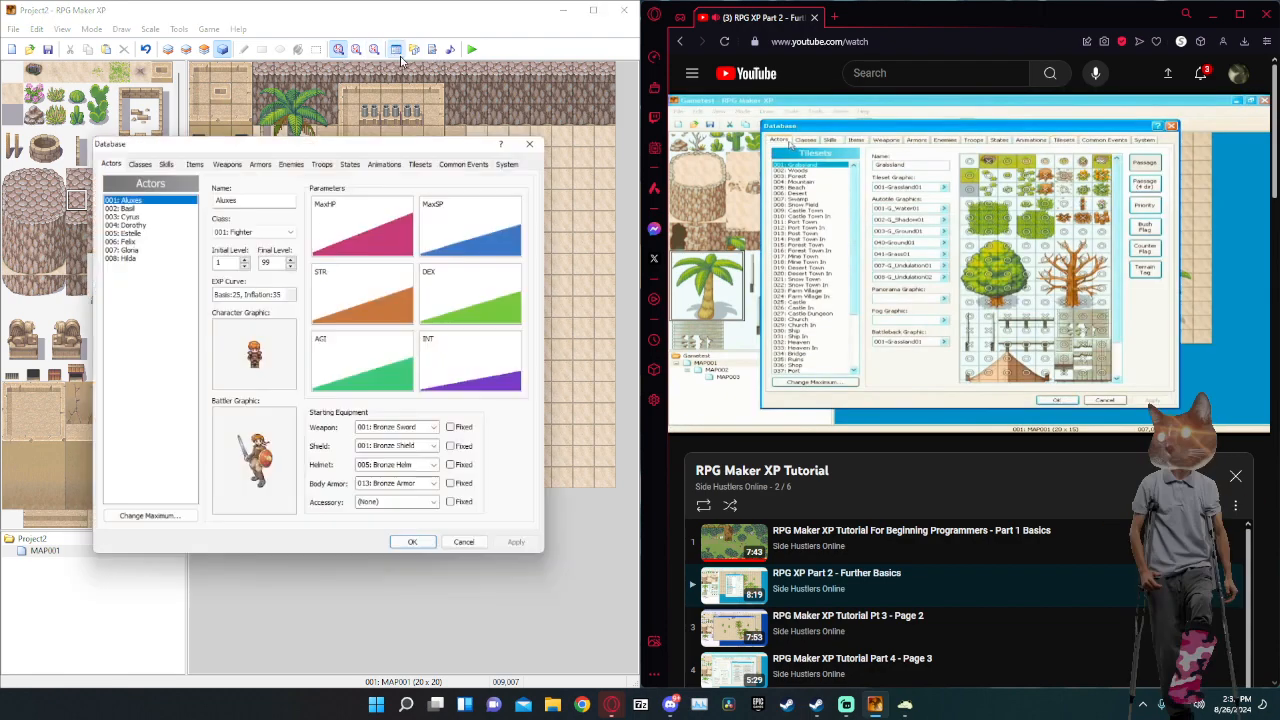
pyautogui.moveTo(402, 146); pyautogui.dragTo(367, 135)
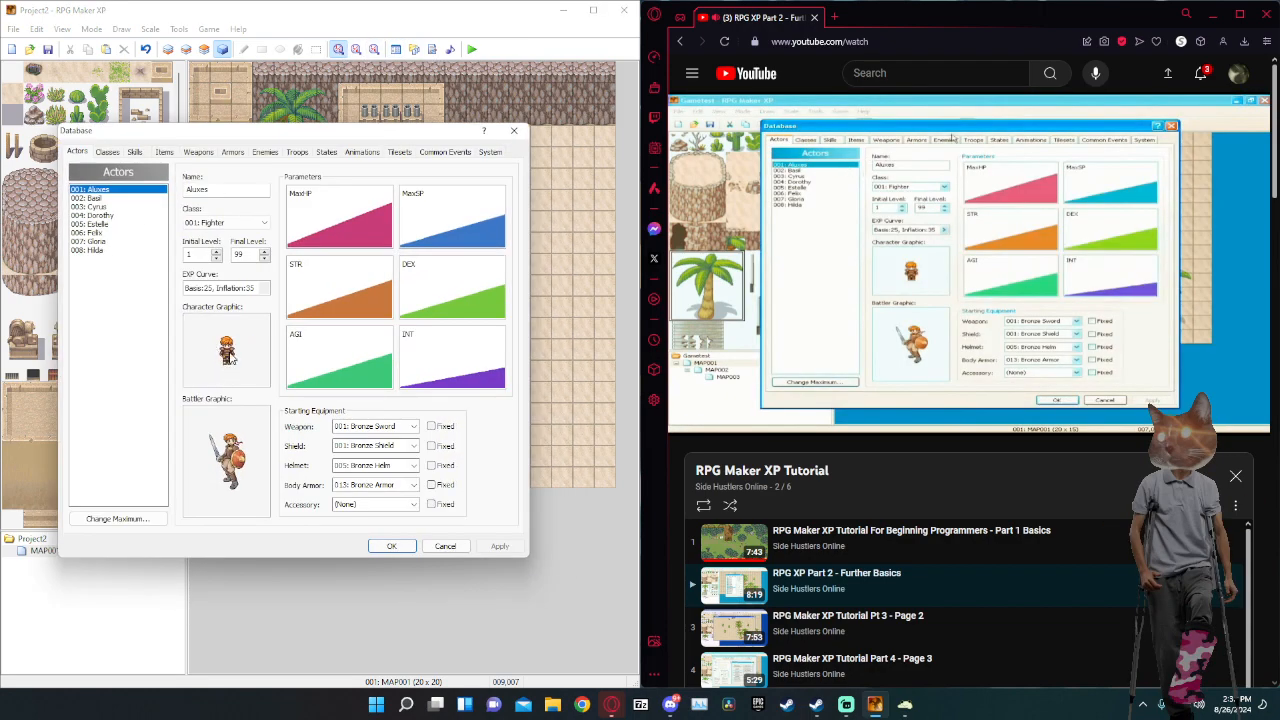
pyautogui.doubleClick(228, 352)
pyautogui.click(164, 244)
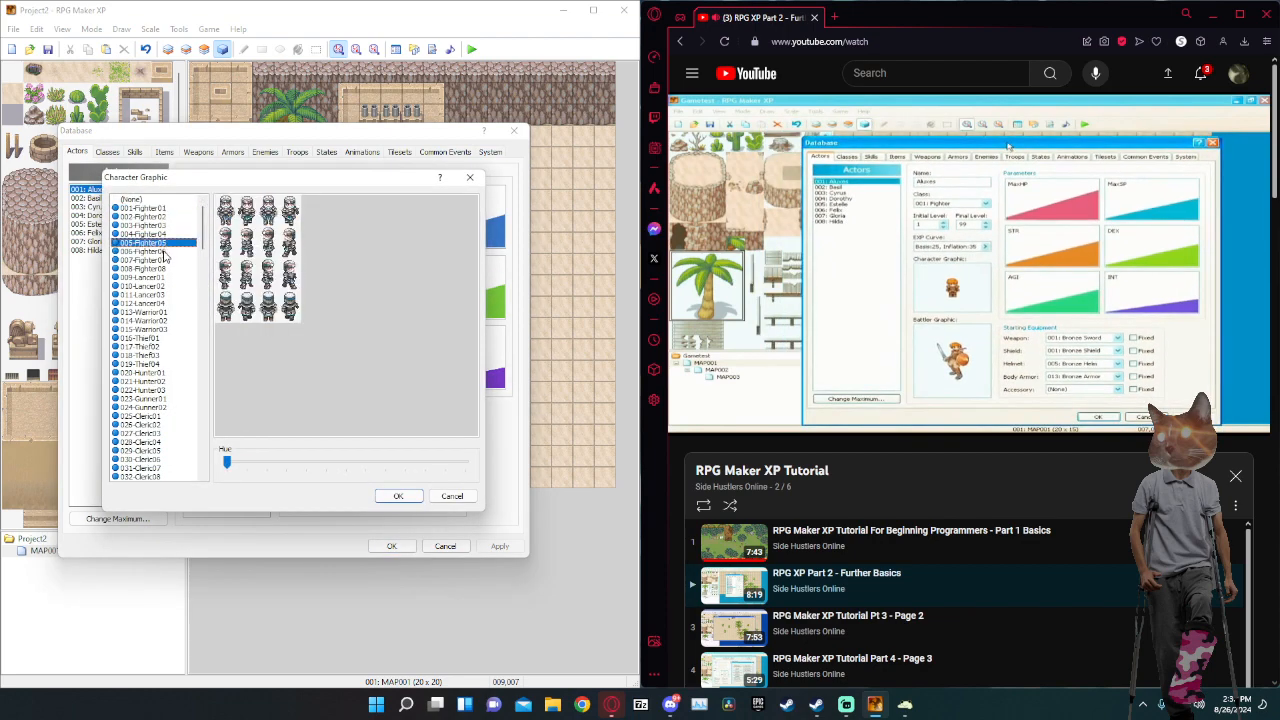
pyautogui.click(162, 260)
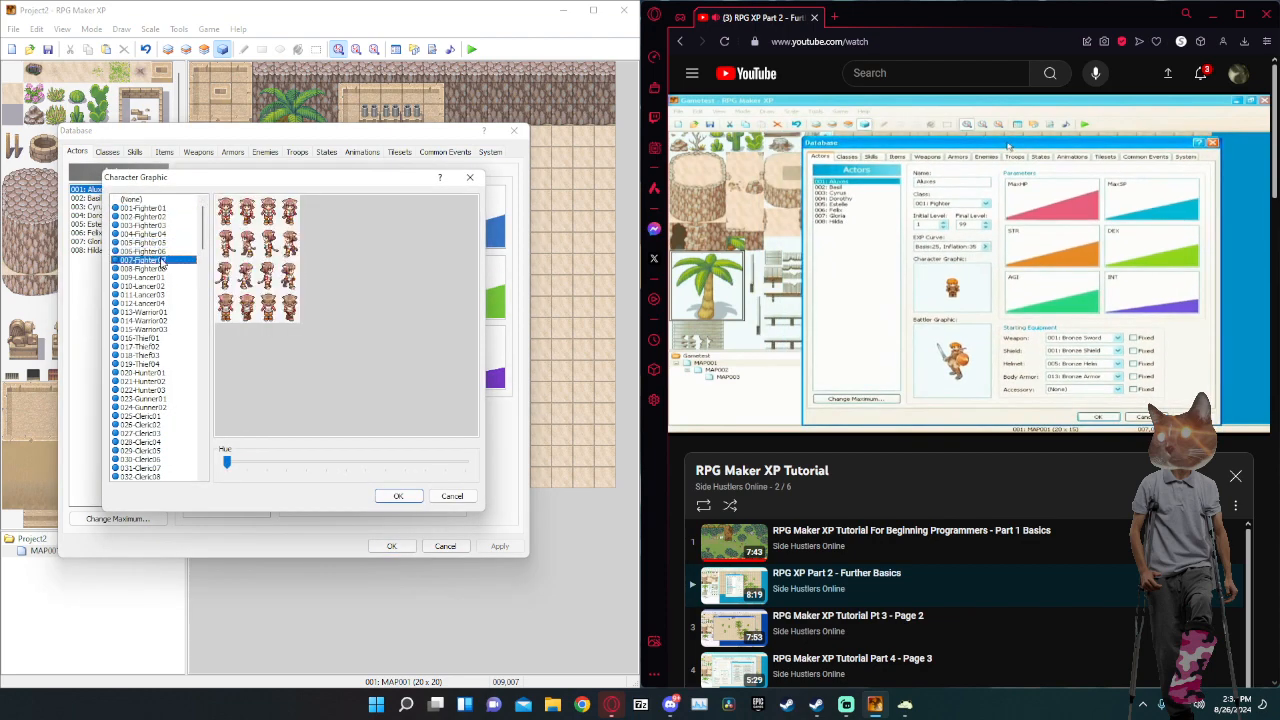
pyautogui.click(158, 338)
pyautogui.click(160, 347)
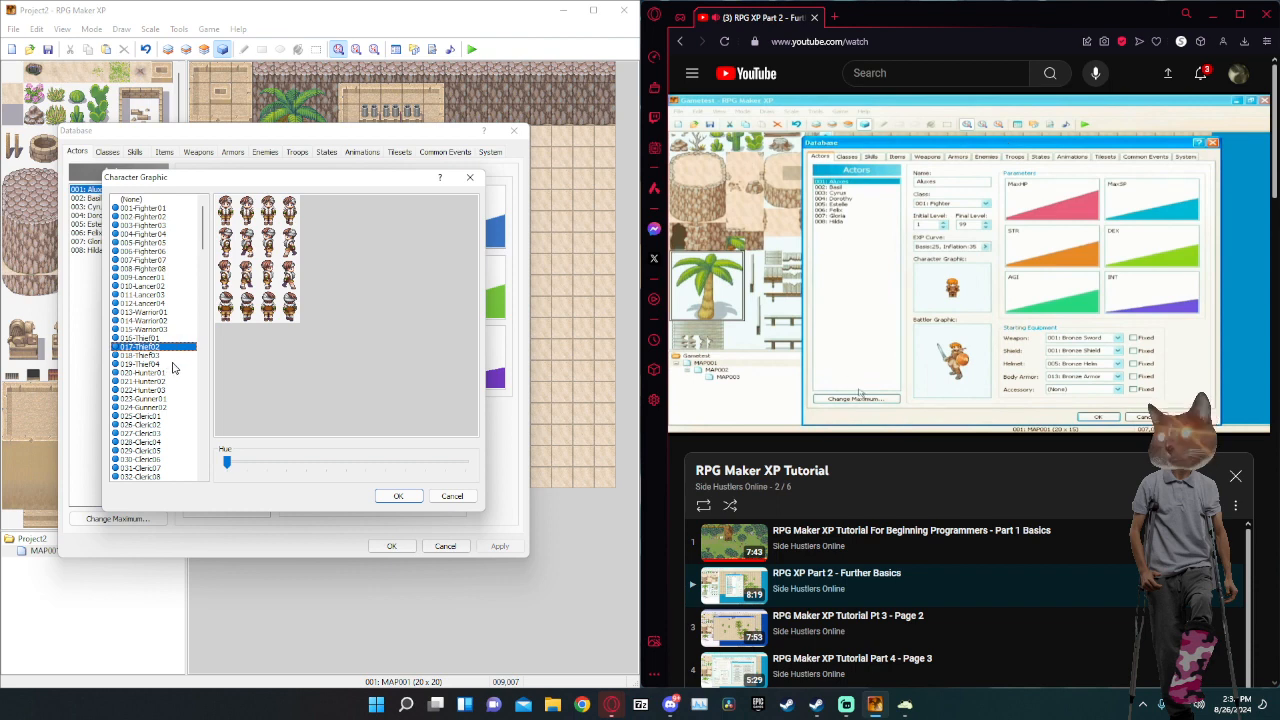
pyautogui.click(156, 357)
pyautogui.scroll(-4, 172, 360)
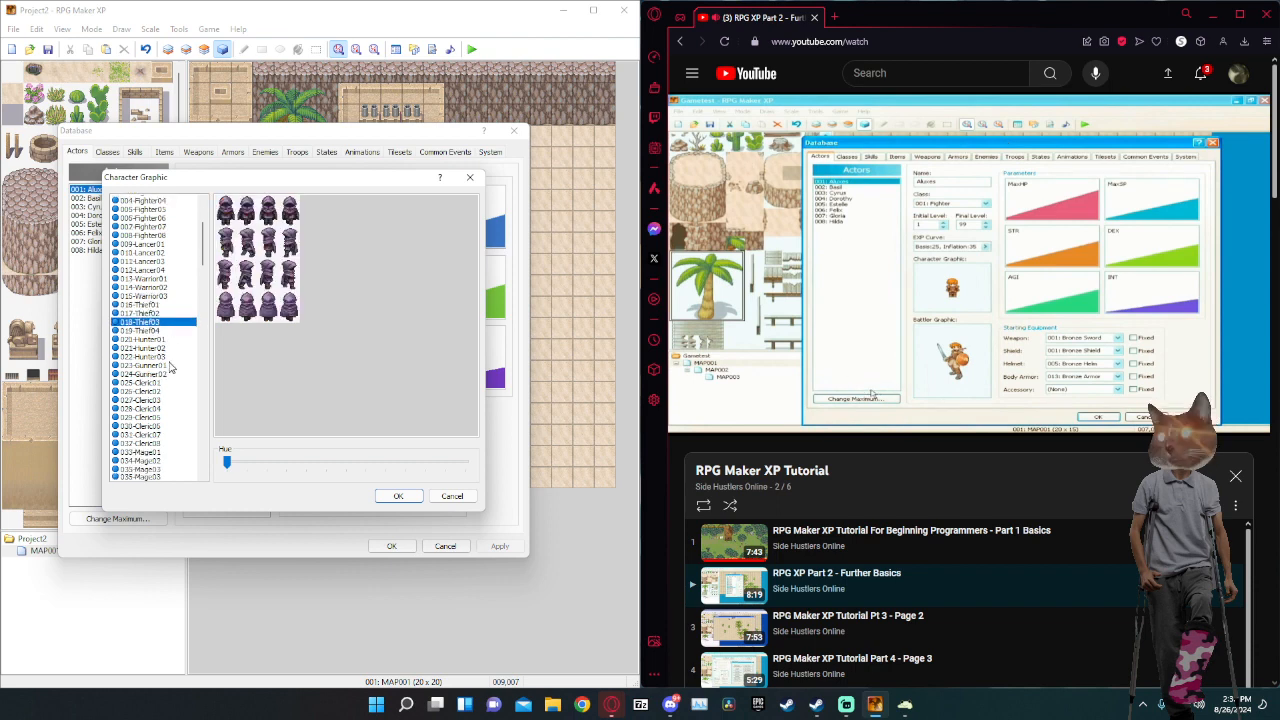
pyautogui.click(170, 268)
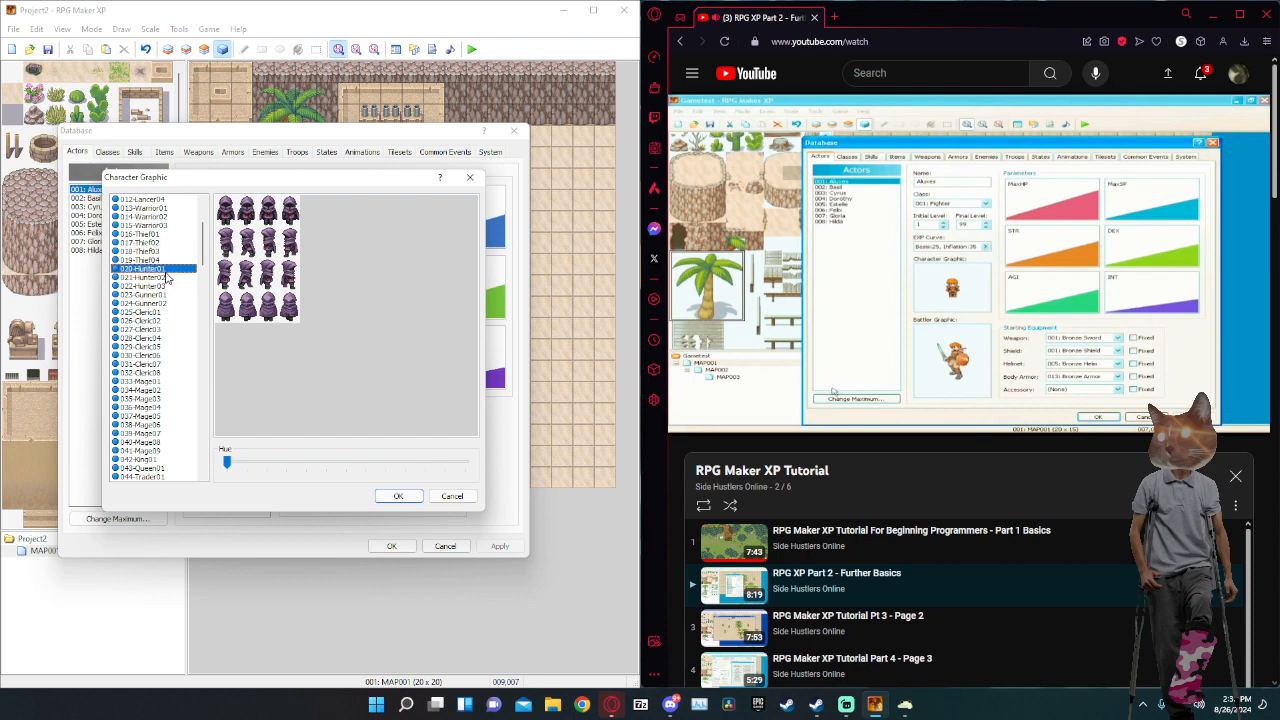
pyautogui.click(167, 287)
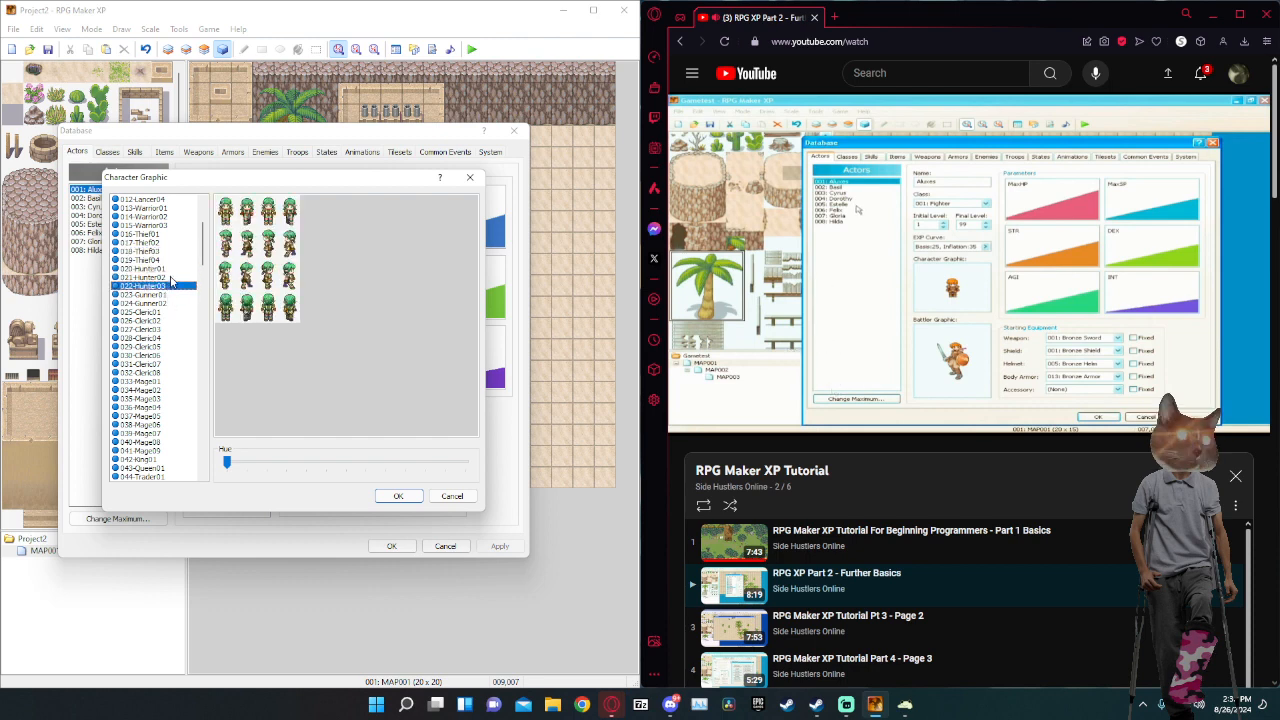
pyautogui.click(169, 294)
pyautogui.click(168, 304)
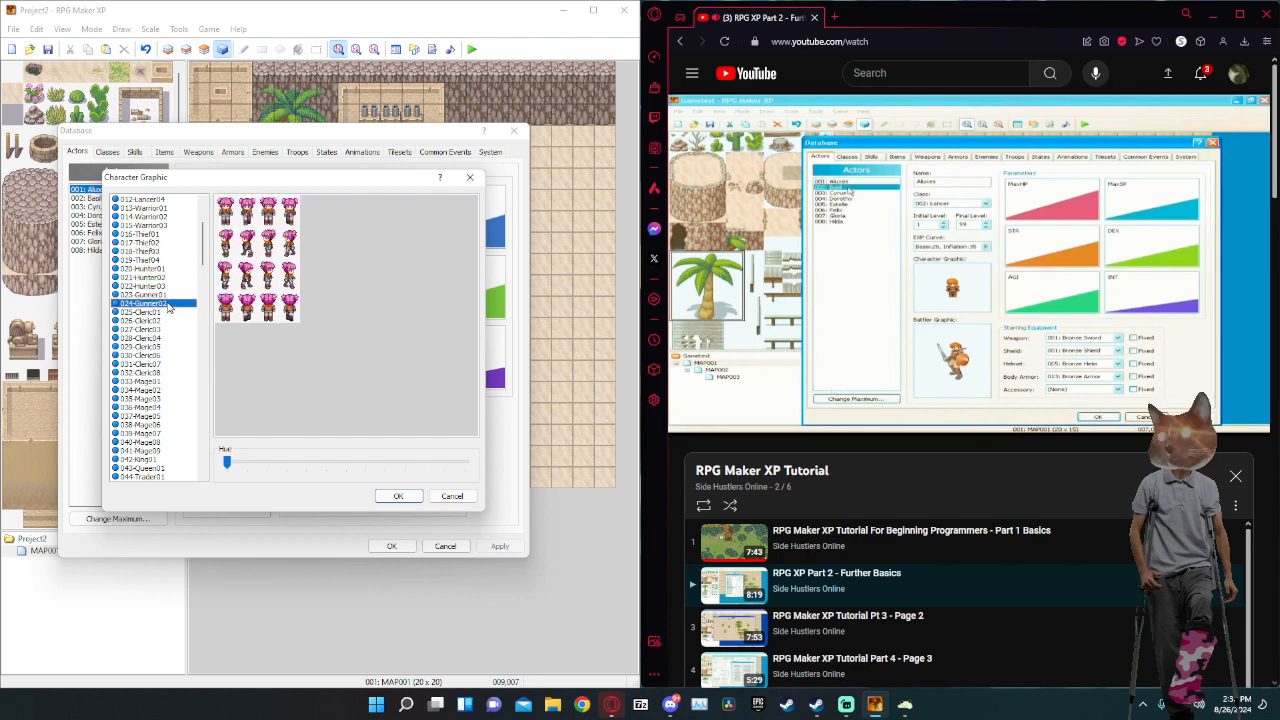
# Preview the queen, snake and aquatic character graphics, and keep 001-Fighter01 for actor Aluxes.
pyautogui.scroll(-3, 168, 310)
pyautogui.click(166, 391)
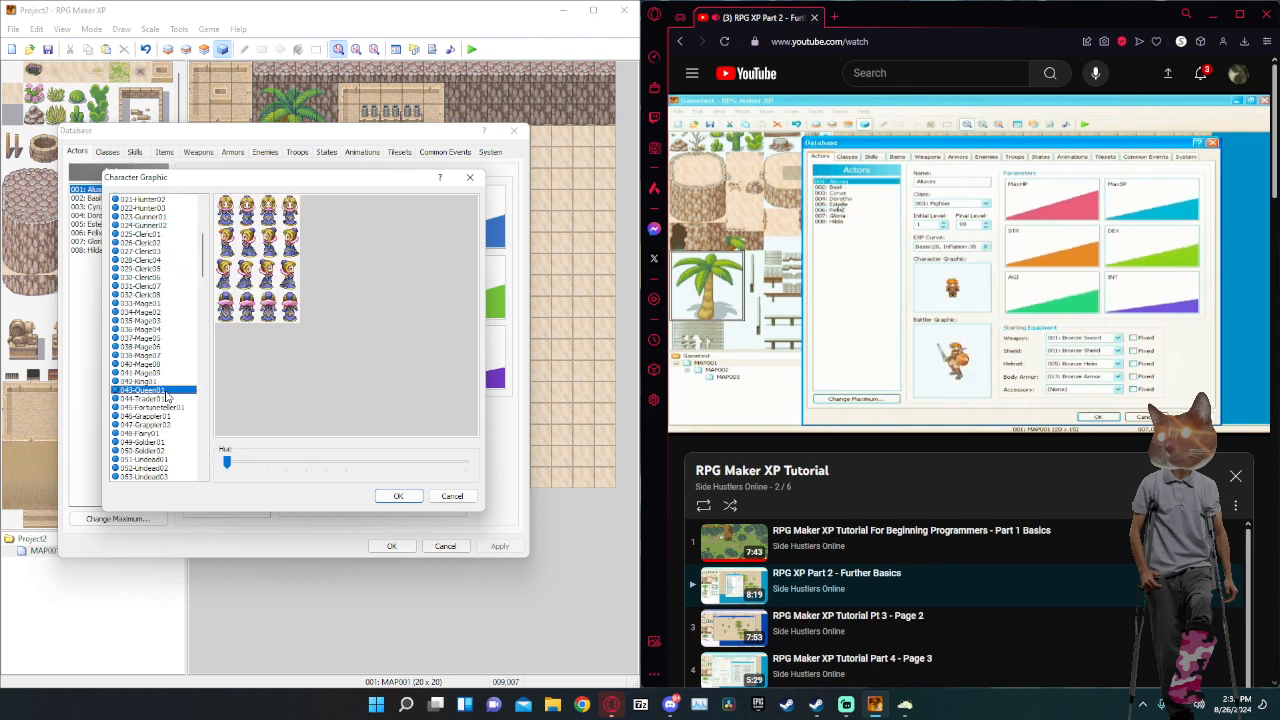
pyautogui.click(165, 394)
pyautogui.scroll(-5, 166, 398)
pyautogui.click(165, 392)
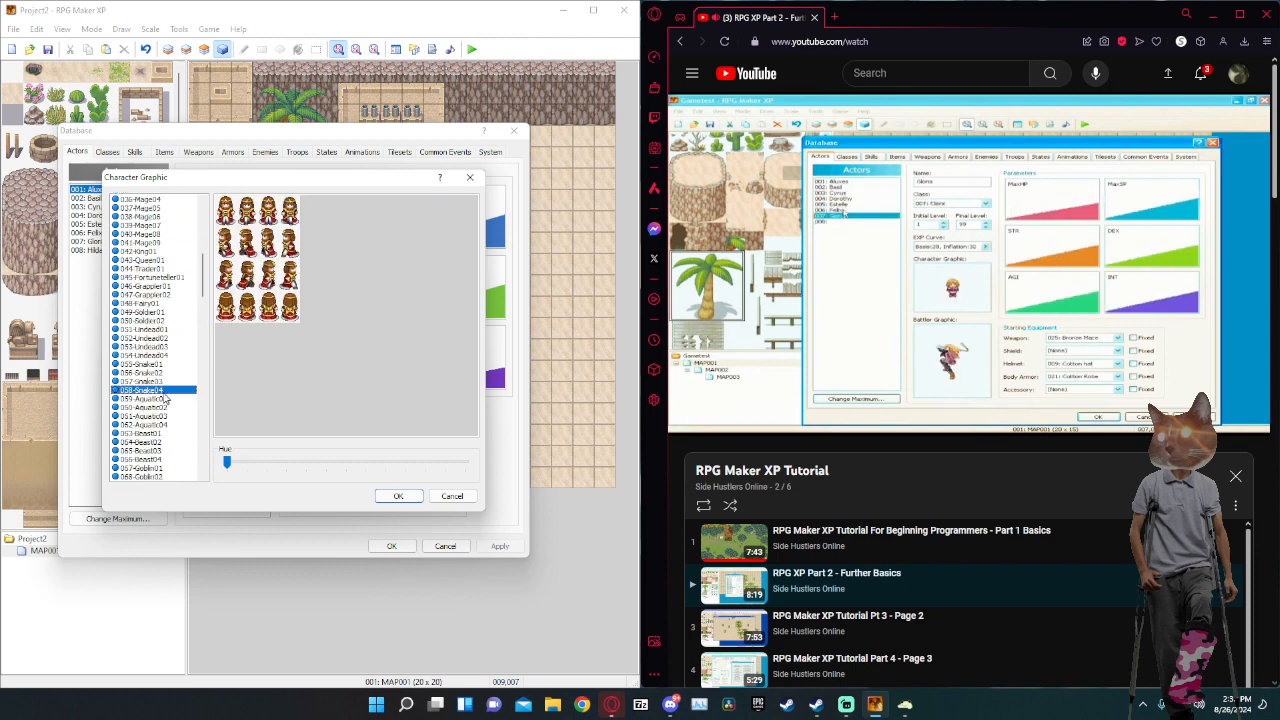
pyautogui.click(160, 398)
pyautogui.scroll(6, 140, 310)
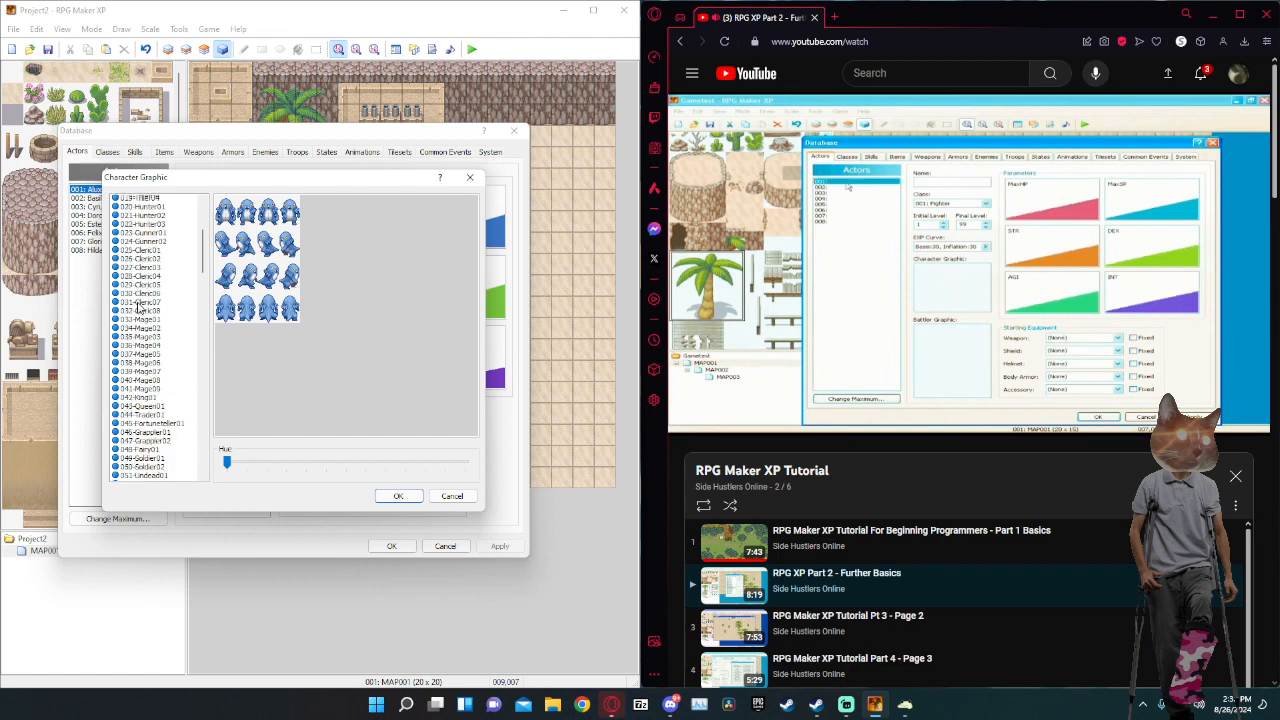
pyautogui.scroll(6, 140, 306)
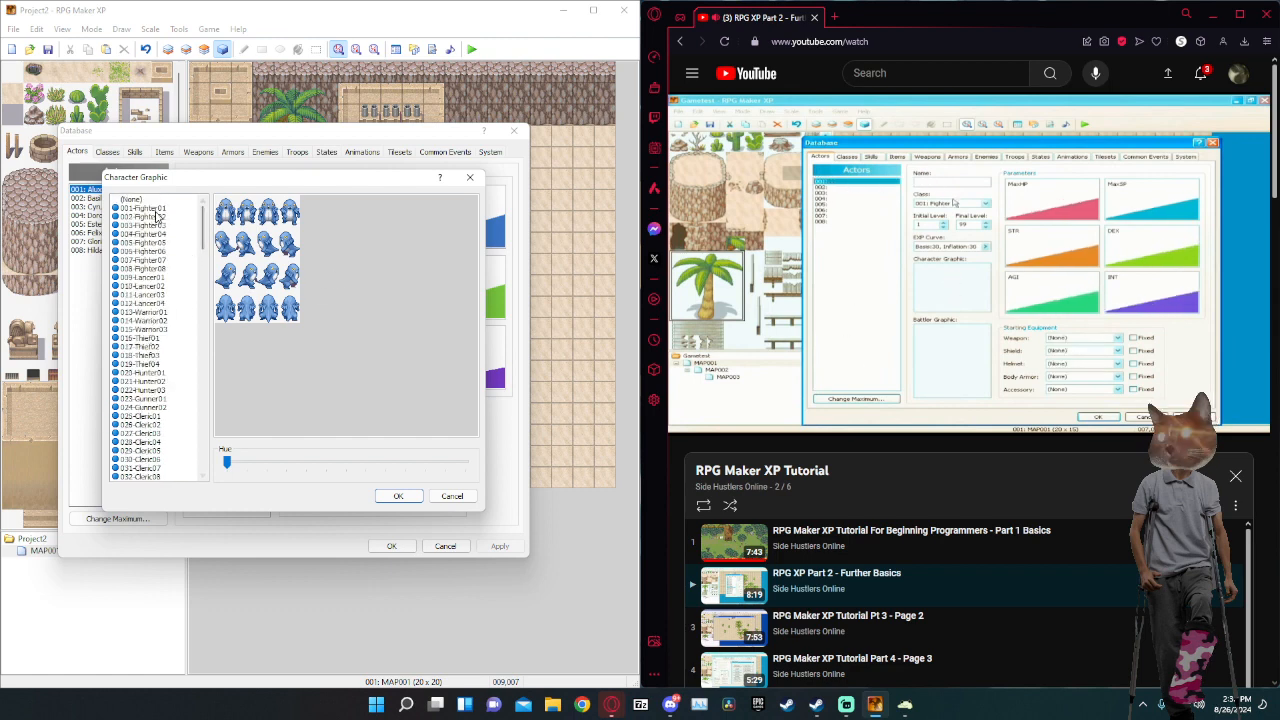
pyautogui.click(150, 208)
pyautogui.click(397, 496)
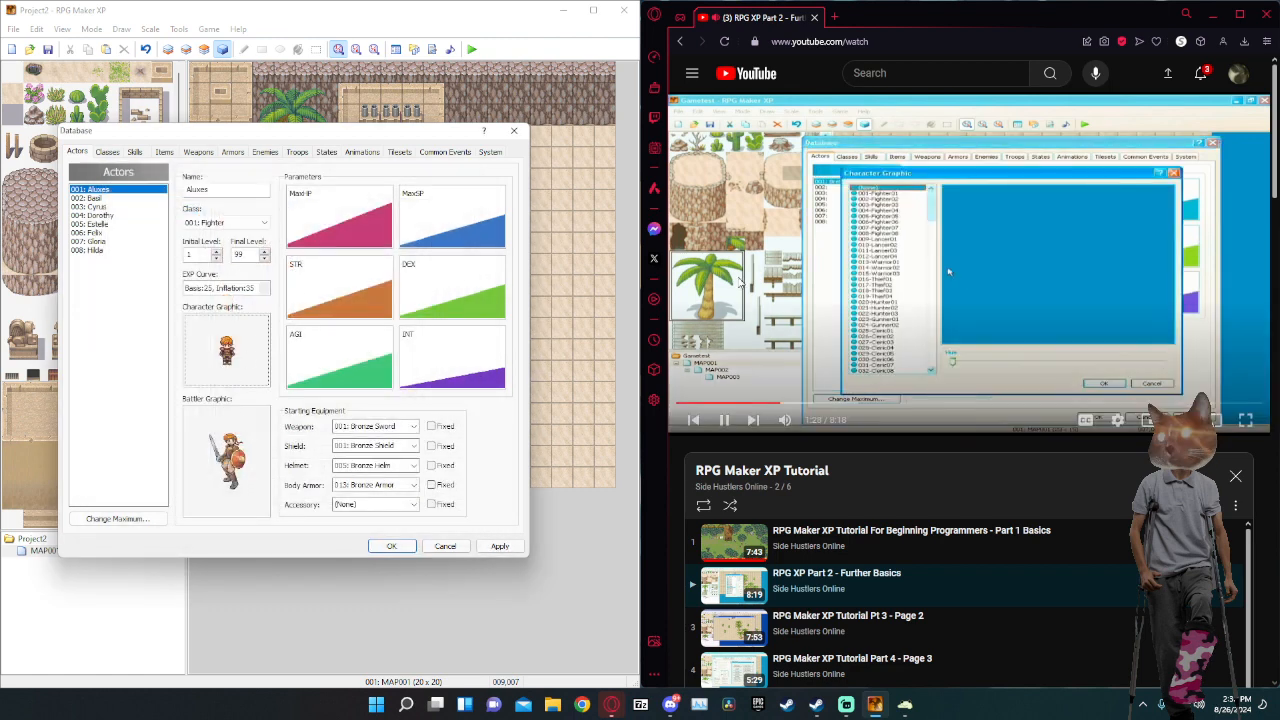
# Rewind the tutorial video to its Actors database explanation at about 1:04 and resume playback.
pyautogui.click(795, 278)
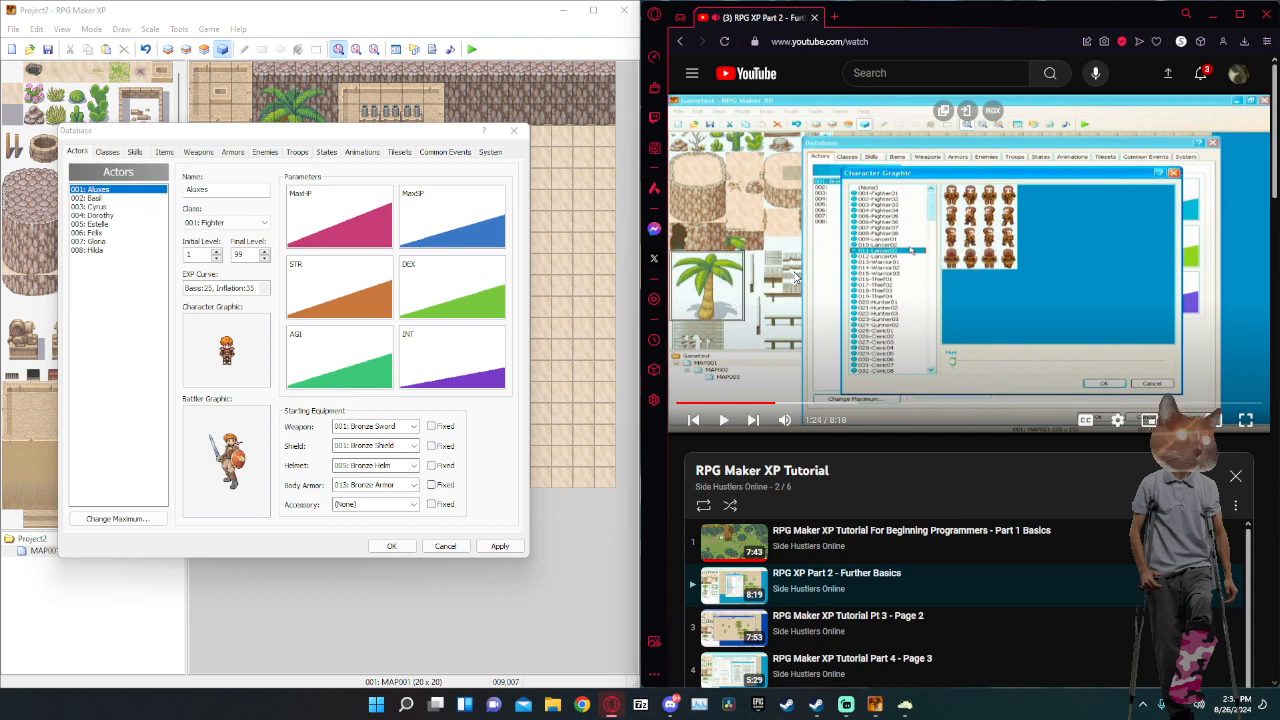
pyautogui.press('Left')
pyautogui.press('Left')
pyautogui.press('Left')
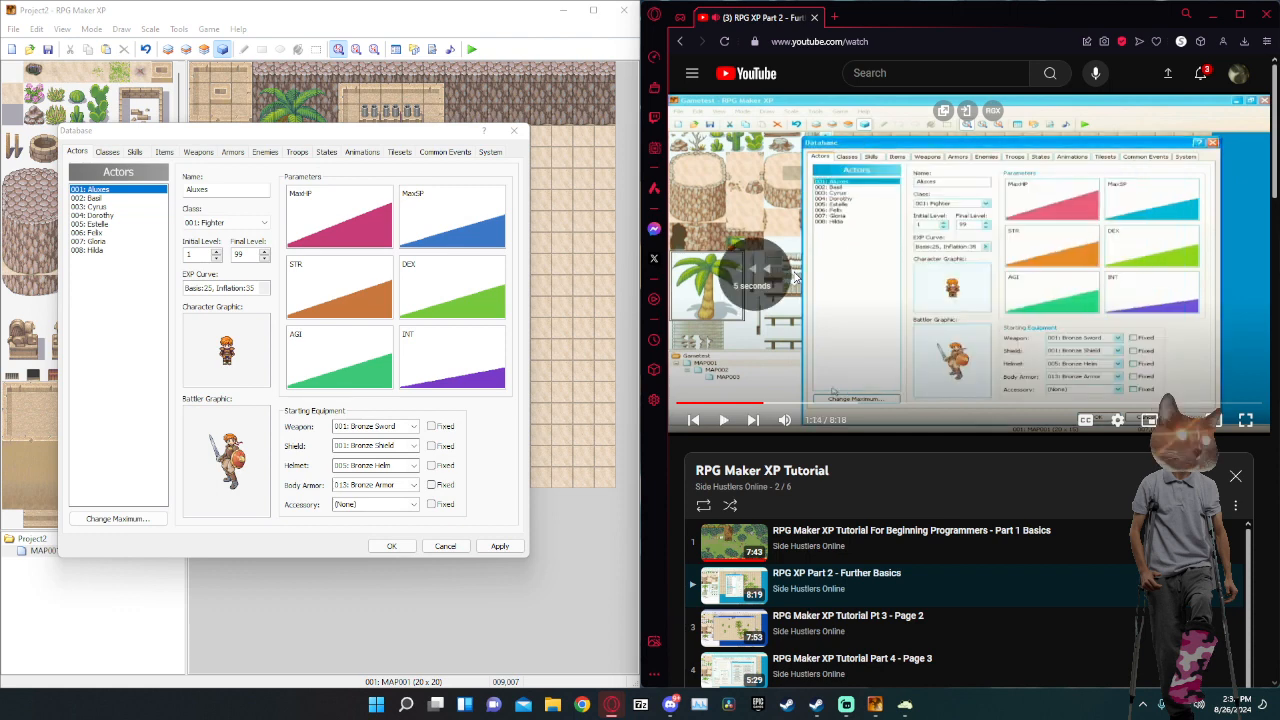
pyautogui.click(796, 278)
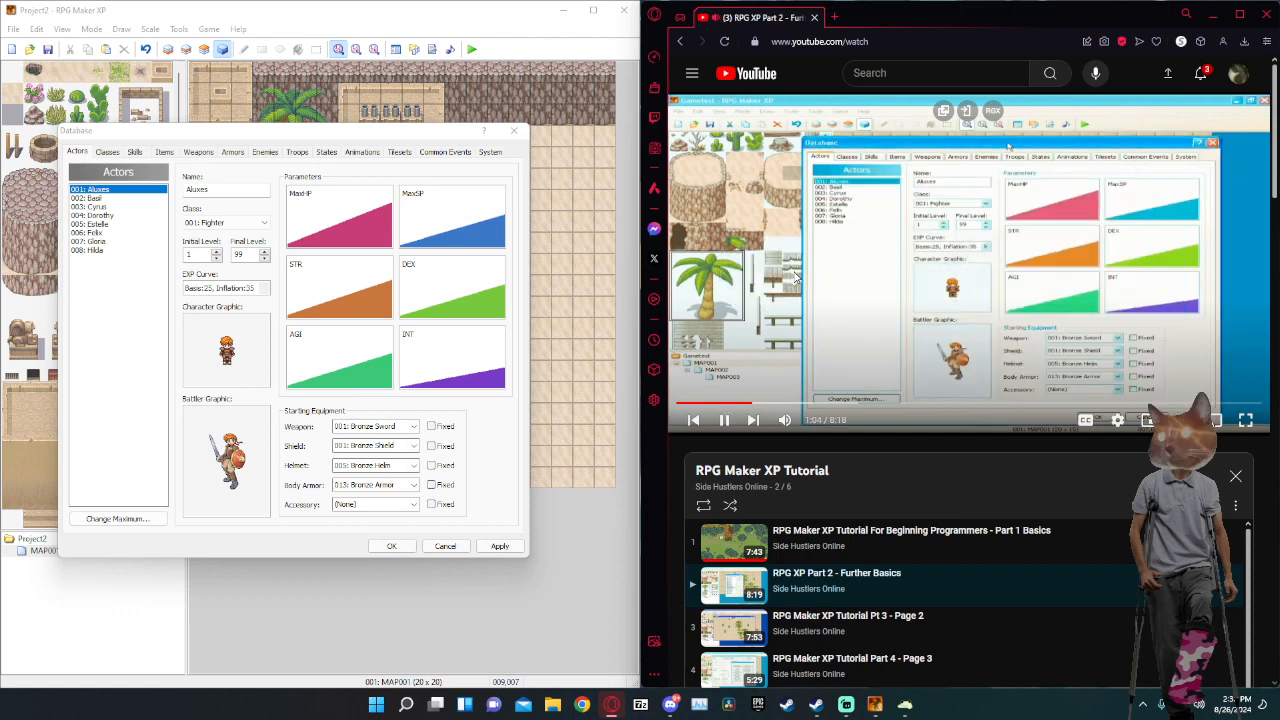
pyautogui.press('Left')
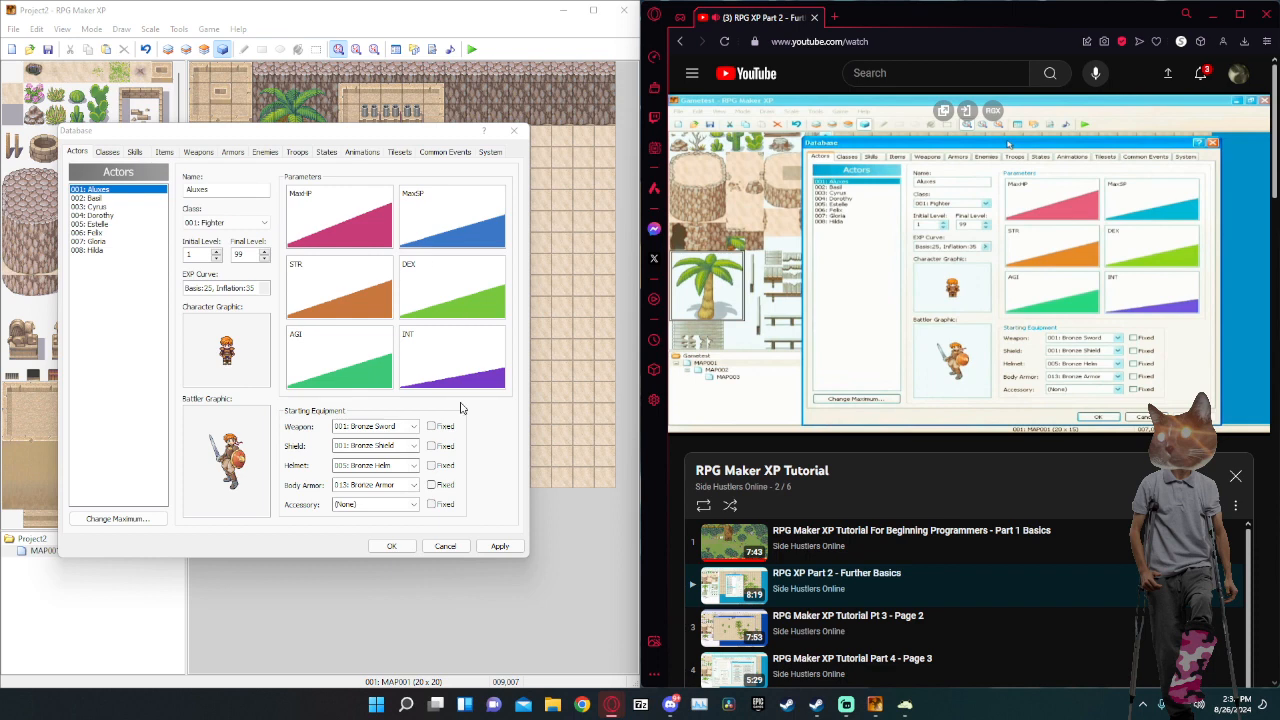
# Look through the starting weapon choices for Aluxes and the settings of the other database actors down to Hilda.
pyautogui.click(409, 427)
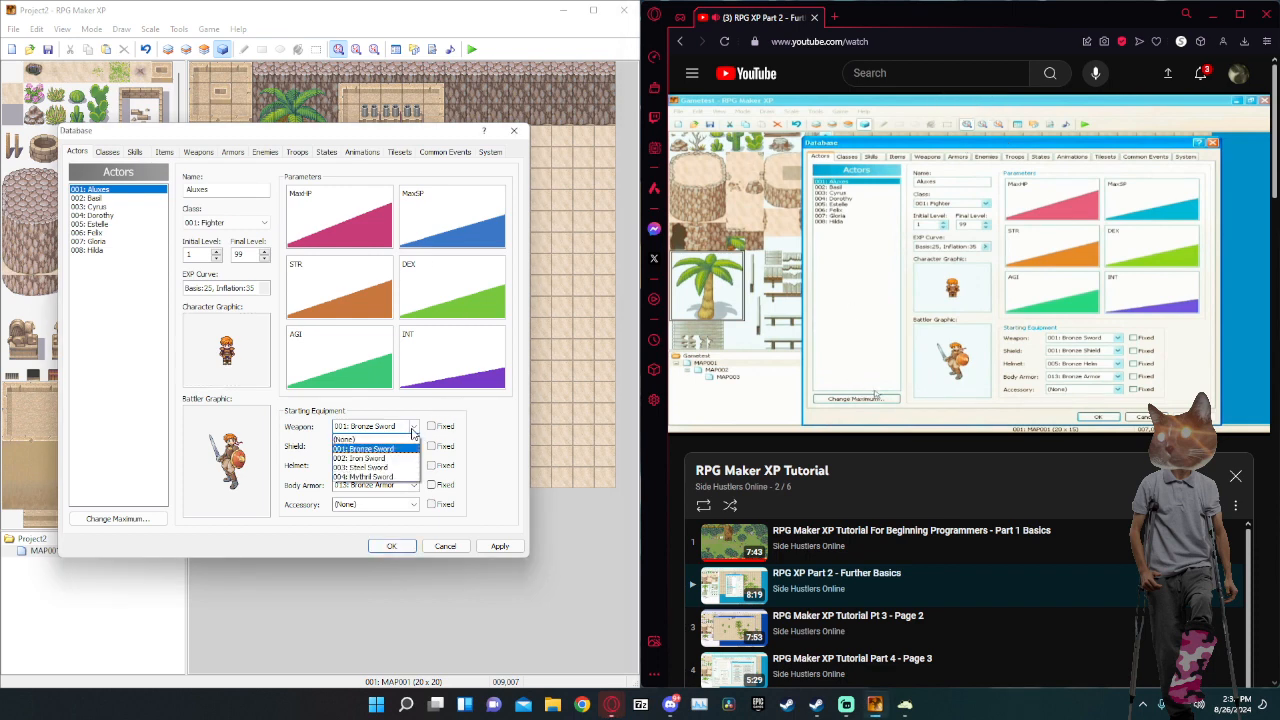
pyautogui.click(412, 428)
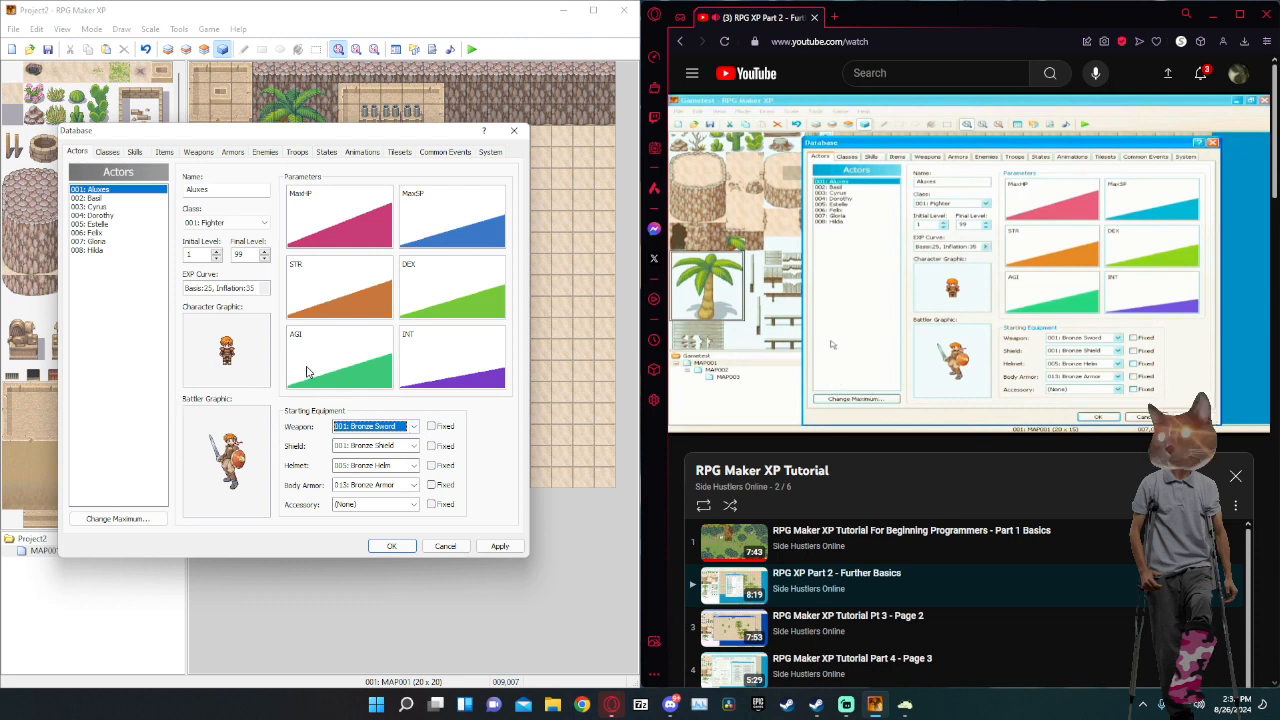
pyautogui.click(108, 198)
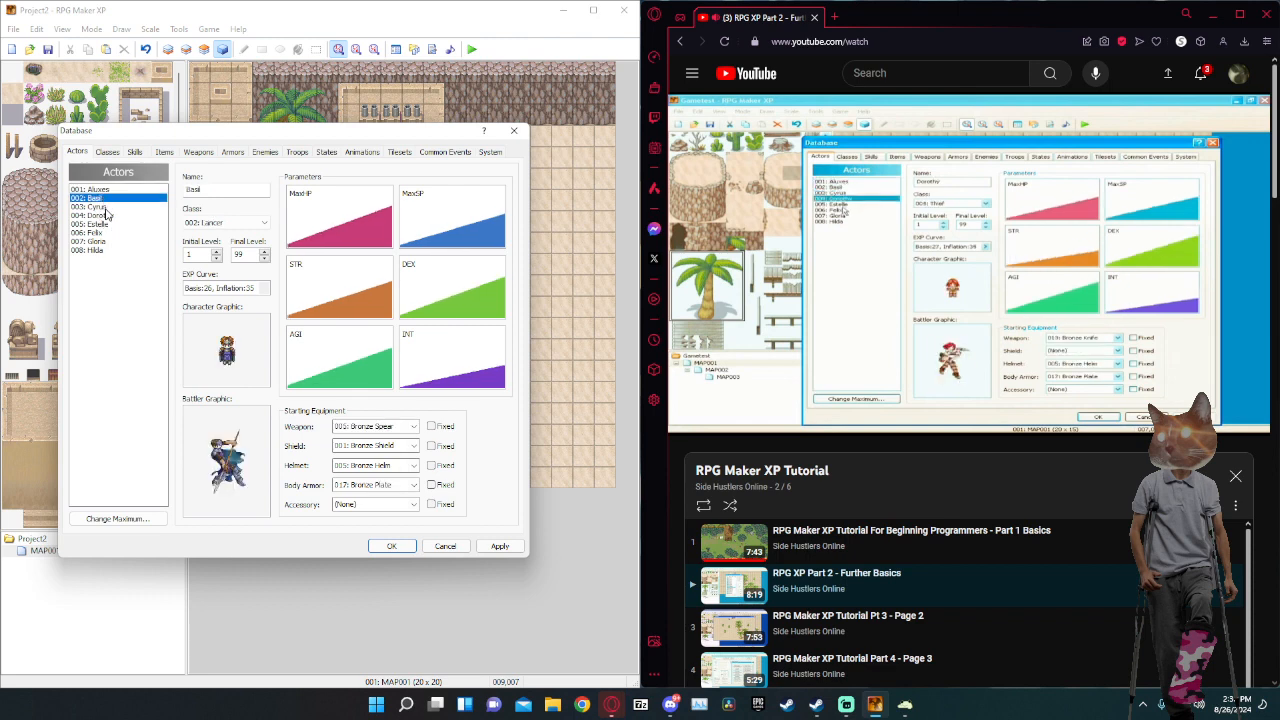
pyautogui.click(104, 207)
pyautogui.click(108, 215)
pyautogui.click(108, 224)
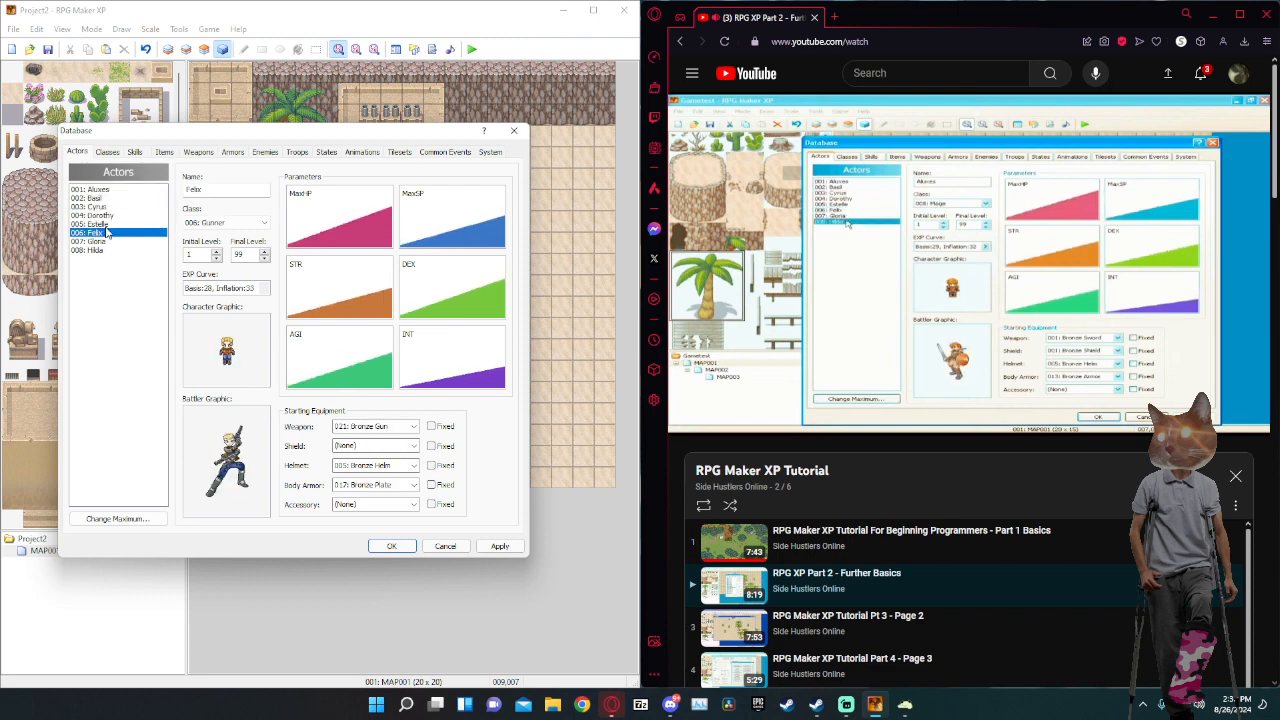
pyautogui.click(108, 241)
pyautogui.click(106, 250)
# Clear the data of all eight default actors, 001 through 008, in the database.
pyautogui.click(109, 190)
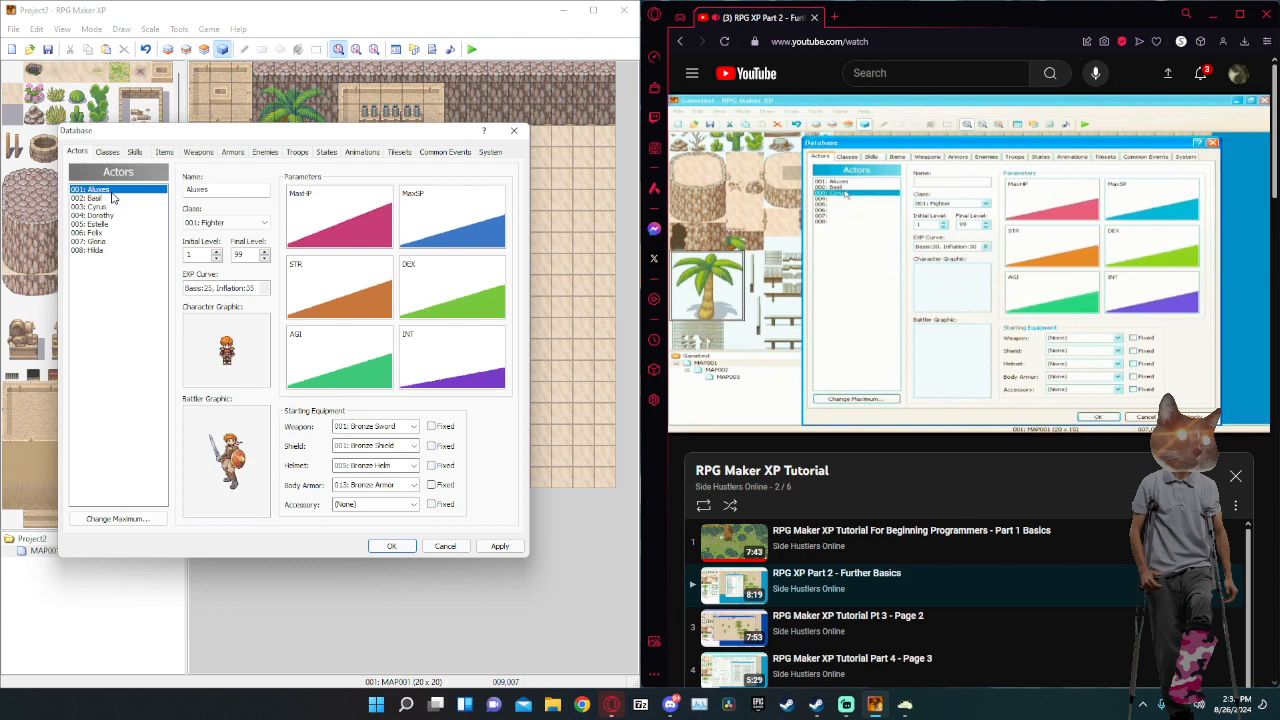
pyautogui.press('Delete')
pyautogui.click(108, 198)
pyautogui.press('Delete')
pyautogui.click(108, 207)
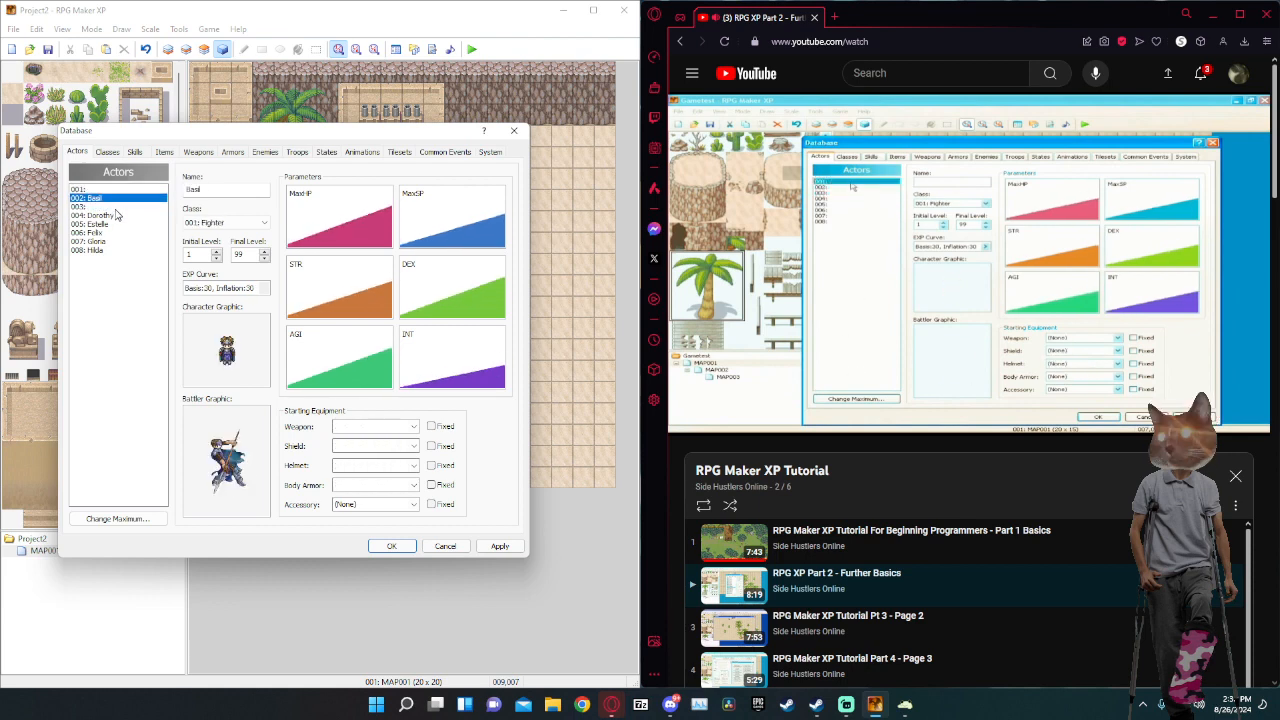
pyautogui.press('Delete')
pyautogui.click(112, 215)
pyautogui.press('Delete')
pyautogui.click(108, 224)
pyautogui.press('Delete')
pyautogui.click(108, 233)
pyautogui.press('Delete')
pyautogui.click(108, 241)
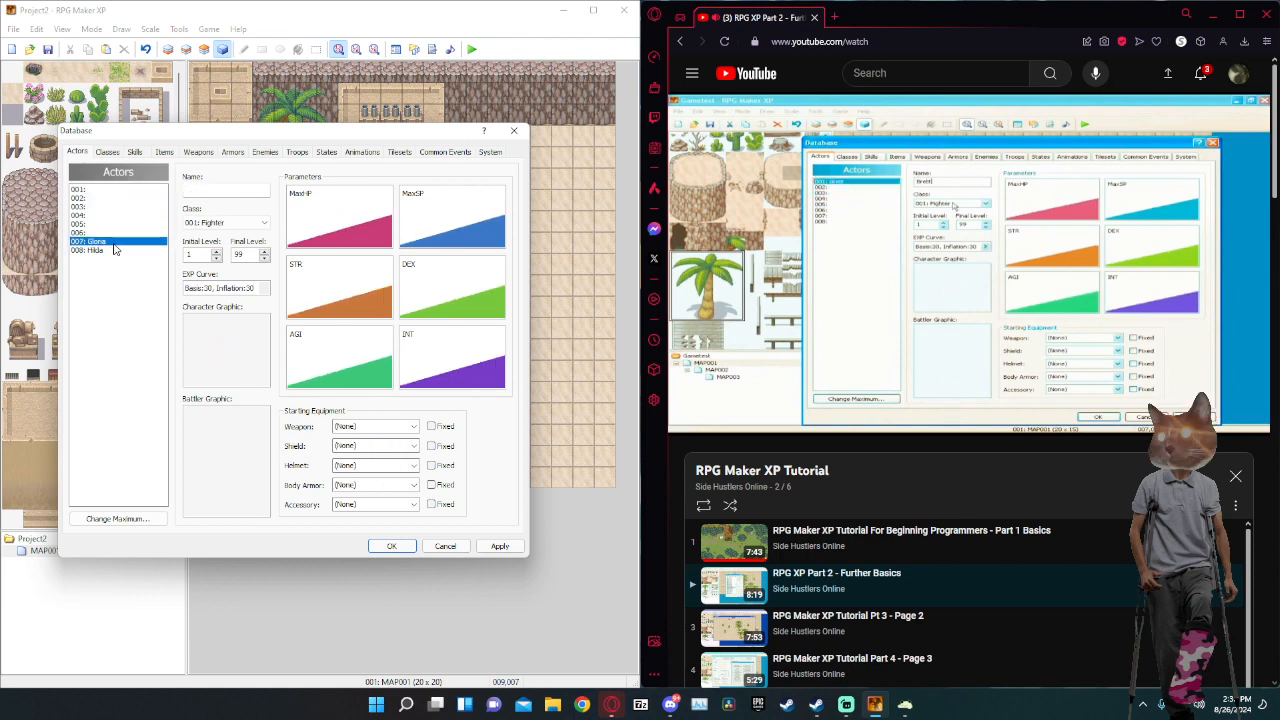
pyautogui.press('Delete')
pyautogui.click(110, 250)
pyautogui.press('Delete')
# Name the empty actor 001 Player.
pyautogui.click(100, 190)
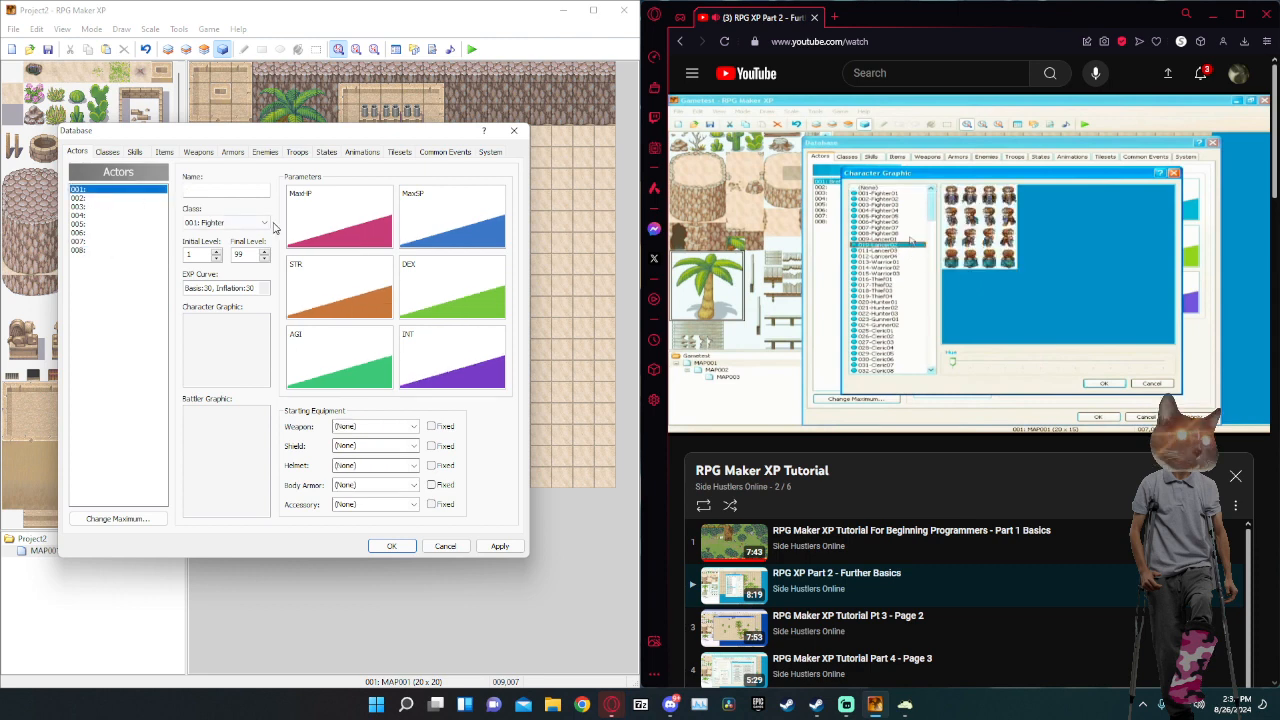
pyautogui.click(240, 191)
pyautogui.write('Player')
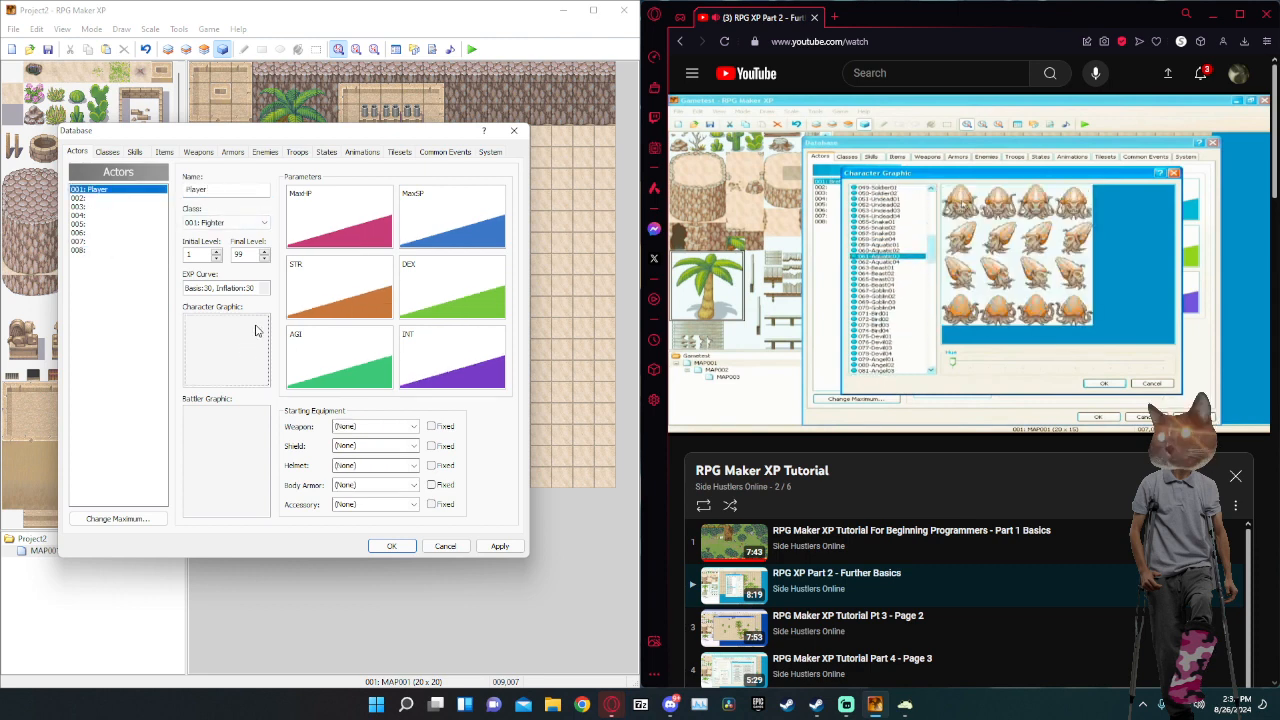
# Set the Player actor's character graphic to 016-Thief01 after previewing several fighter, mage and thief sprites.
pyautogui.doubleClick(244, 362)
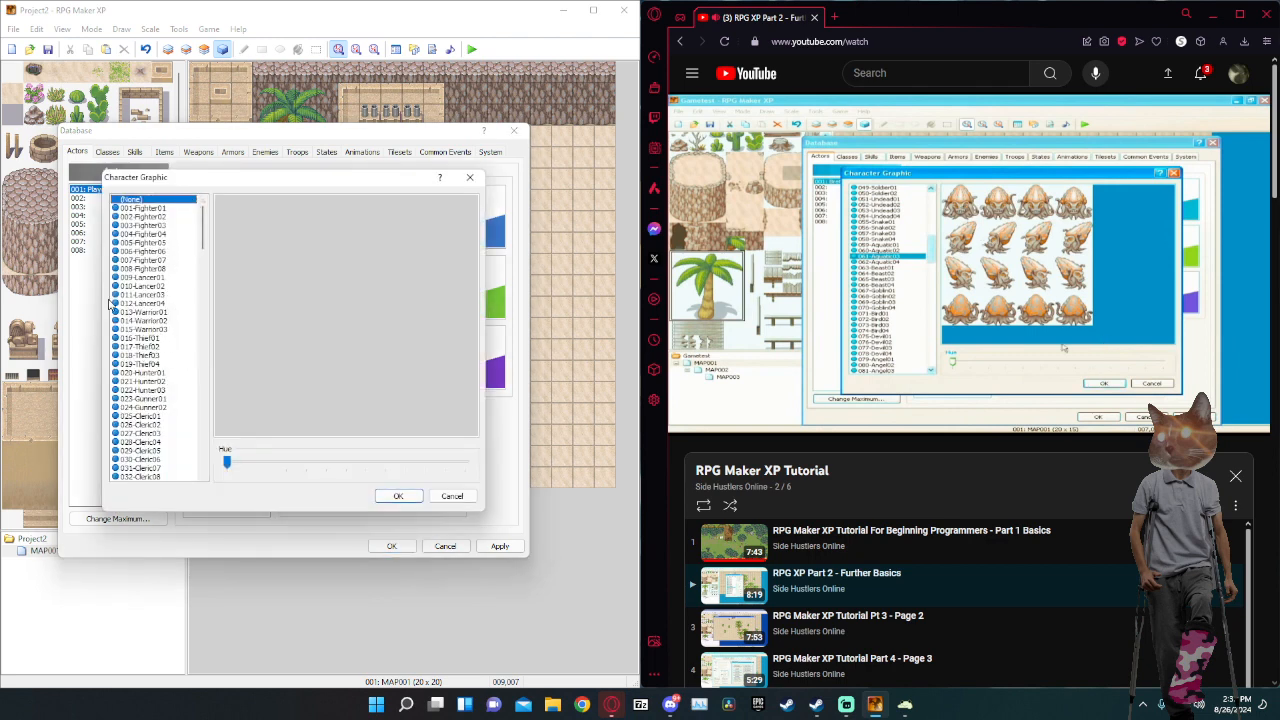
pyautogui.click(152, 245)
pyautogui.click(149, 258)
pyautogui.scroll(-2, 150, 300)
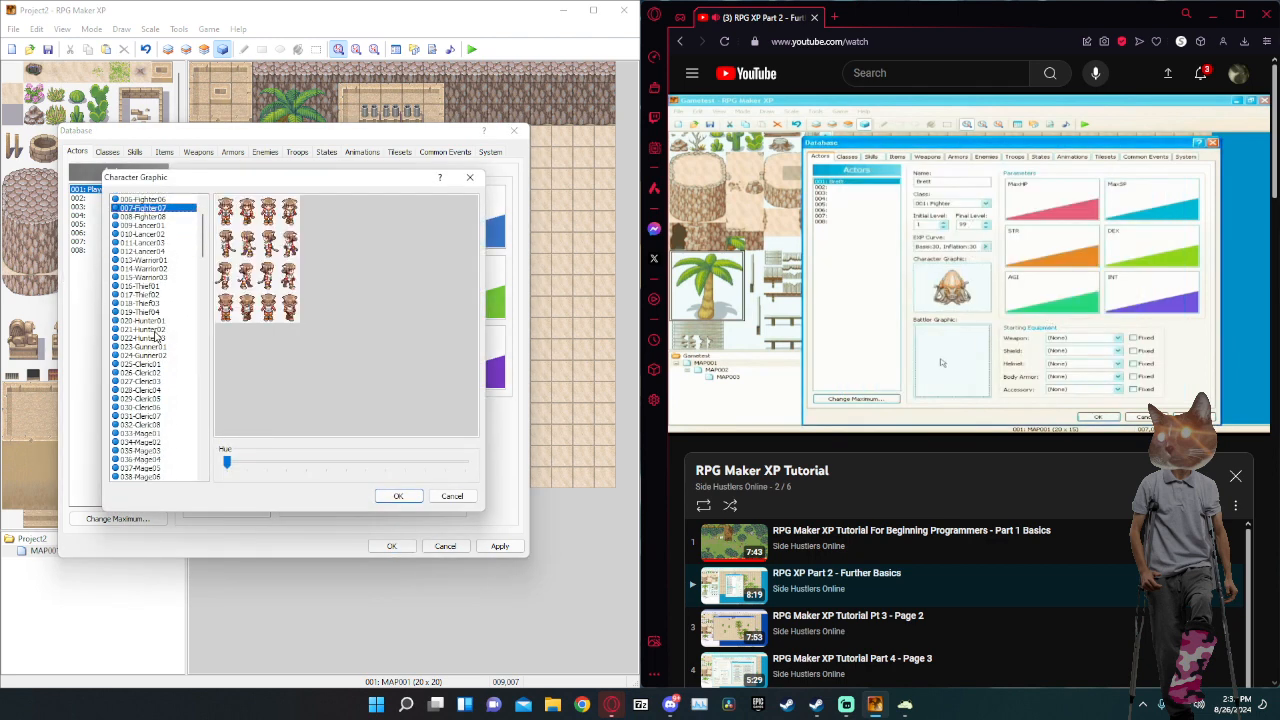
pyautogui.click(153, 339)
pyautogui.scroll(-4, 155, 345)
pyautogui.click(155, 322)
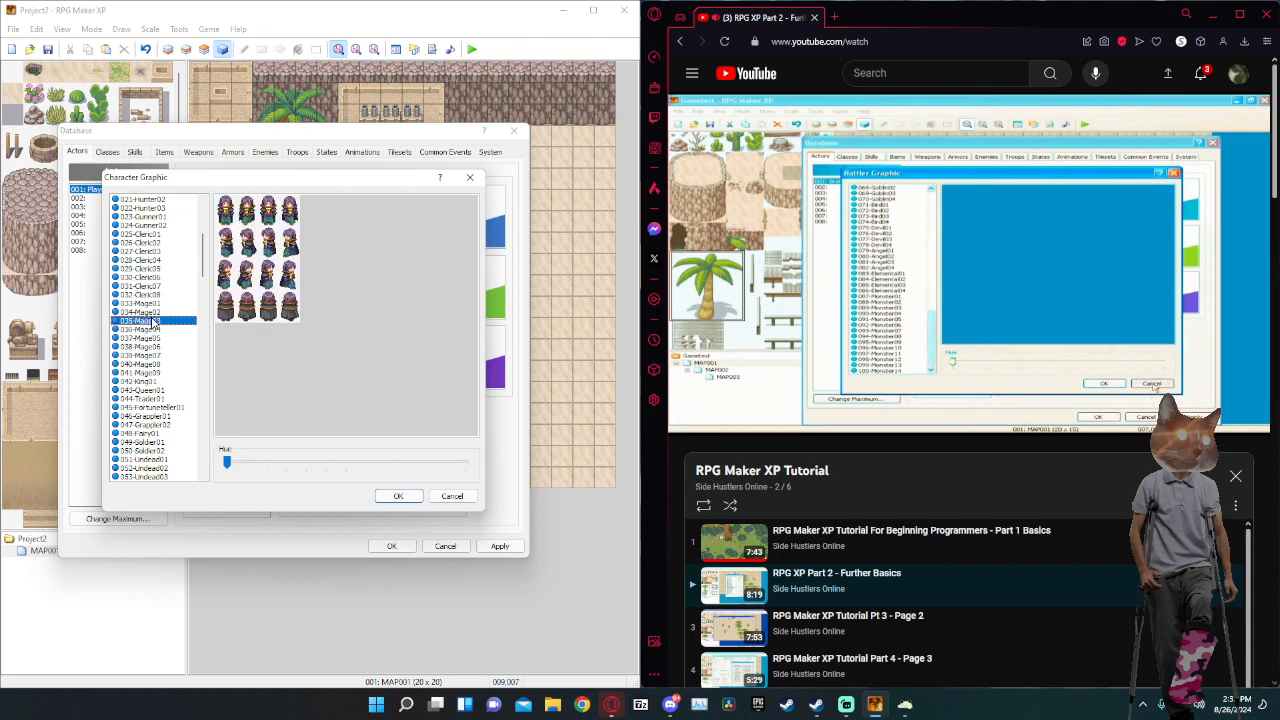
pyautogui.scroll(3, 155, 318)
pyautogui.click(149, 287)
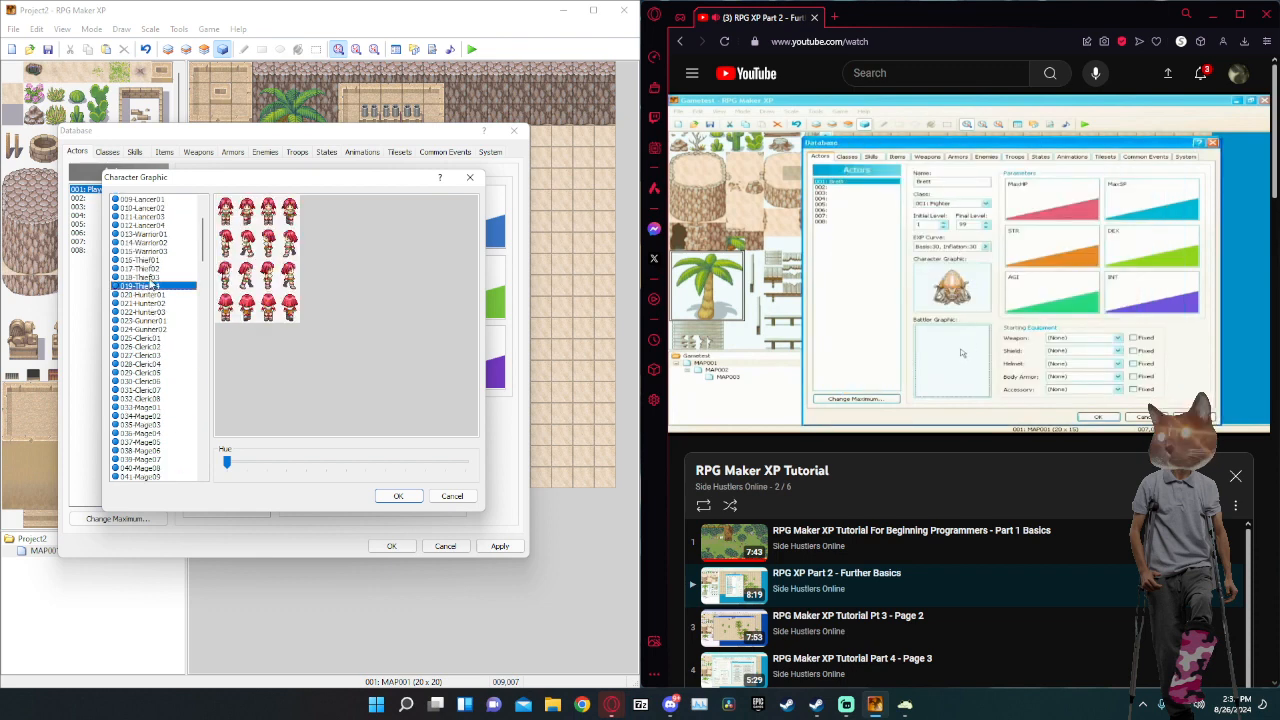
pyautogui.click(153, 270)
pyautogui.click(150, 260)
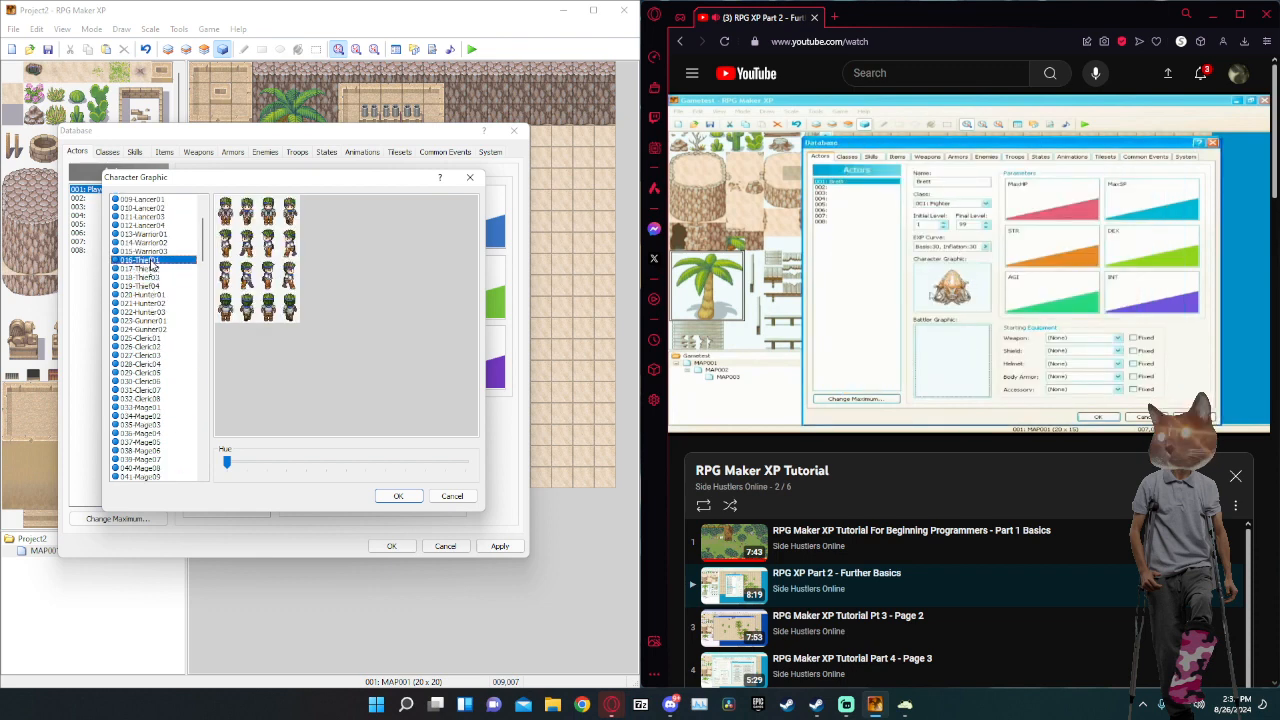
pyautogui.click(397, 497)
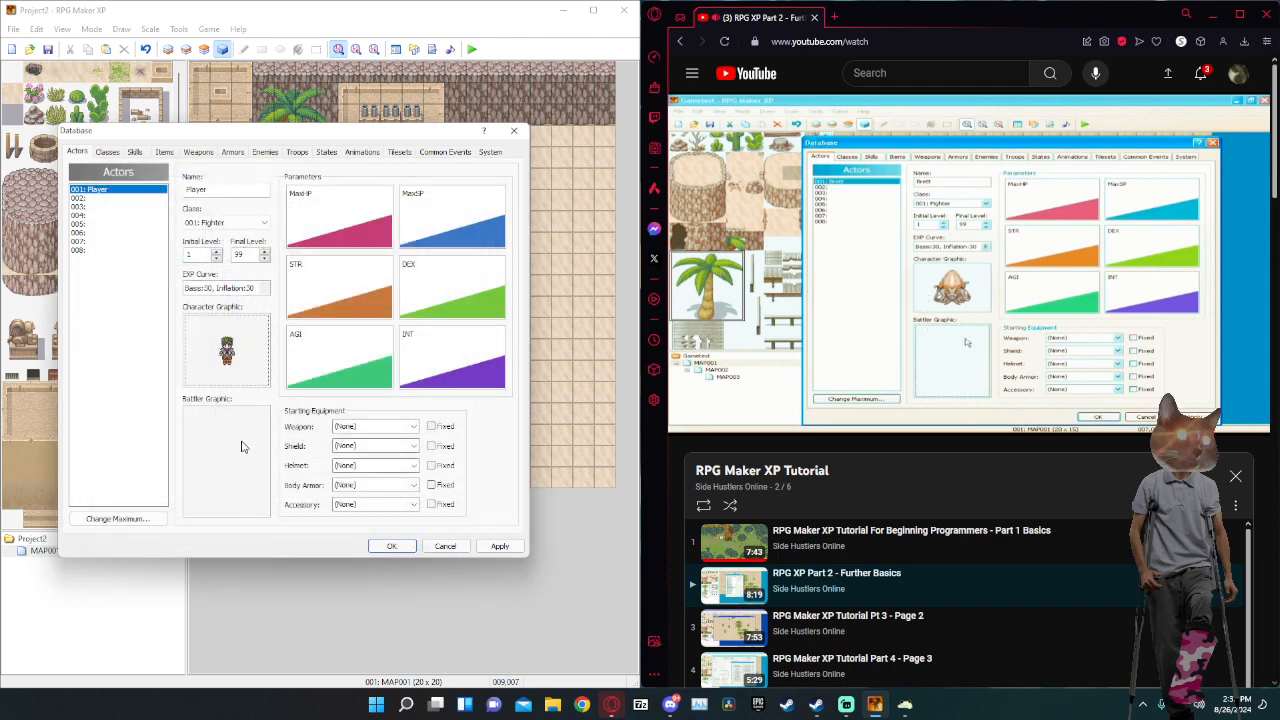
# Set the Player actor's battler graphic to the matching 016-Thief01 image.
pyautogui.doubleClick(241, 447)
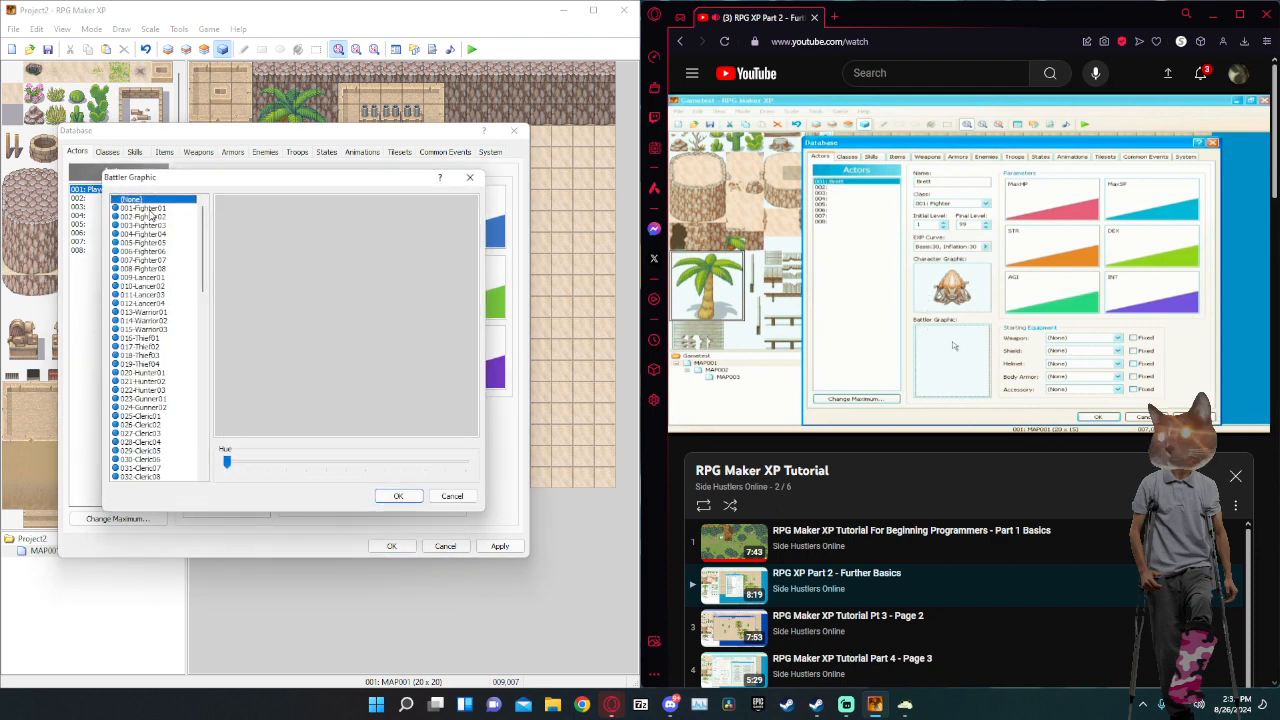
pyautogui.click(165, 339)
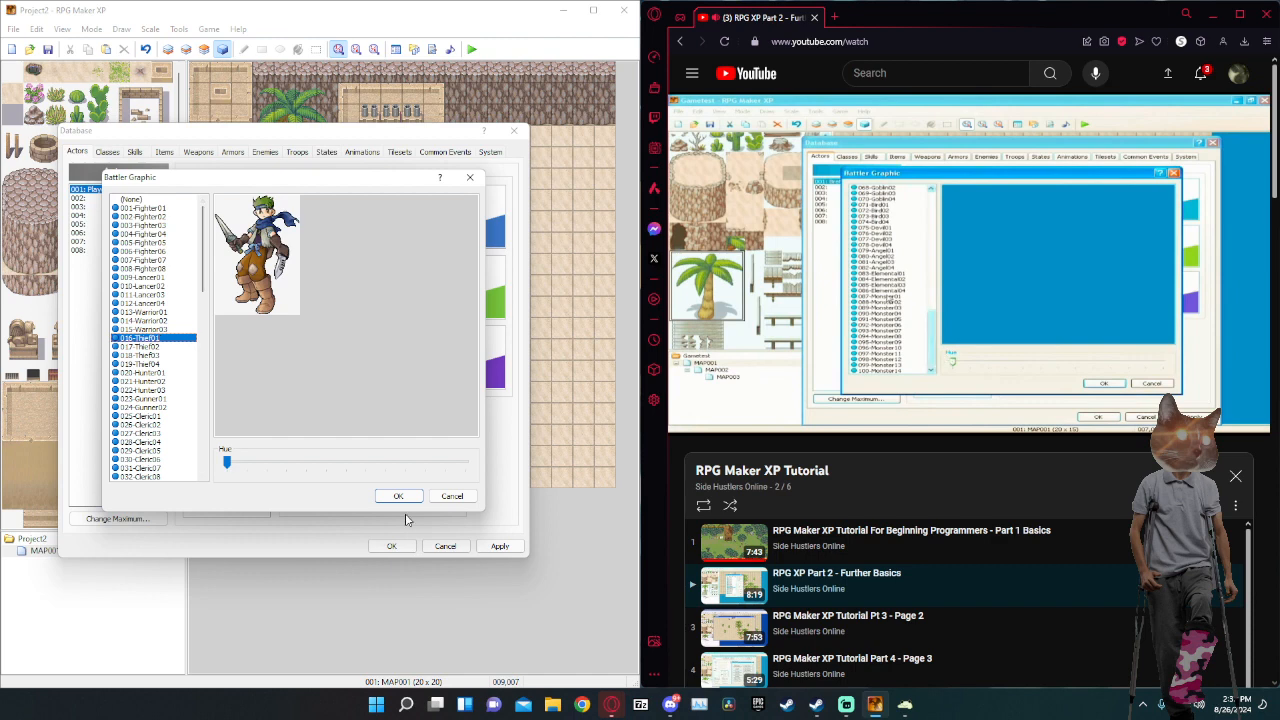
pyautogui.click(398, 496)
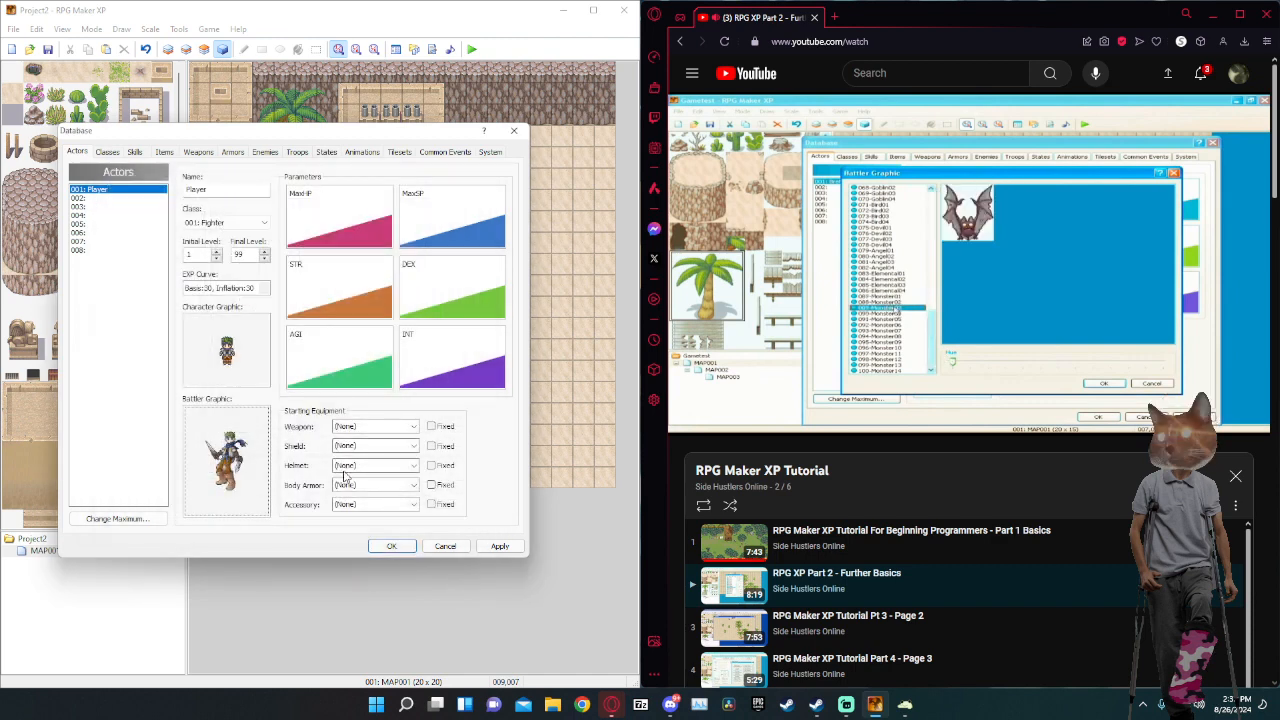
pyautogui.click(400, 428)
pyautogui.click(380, 430)
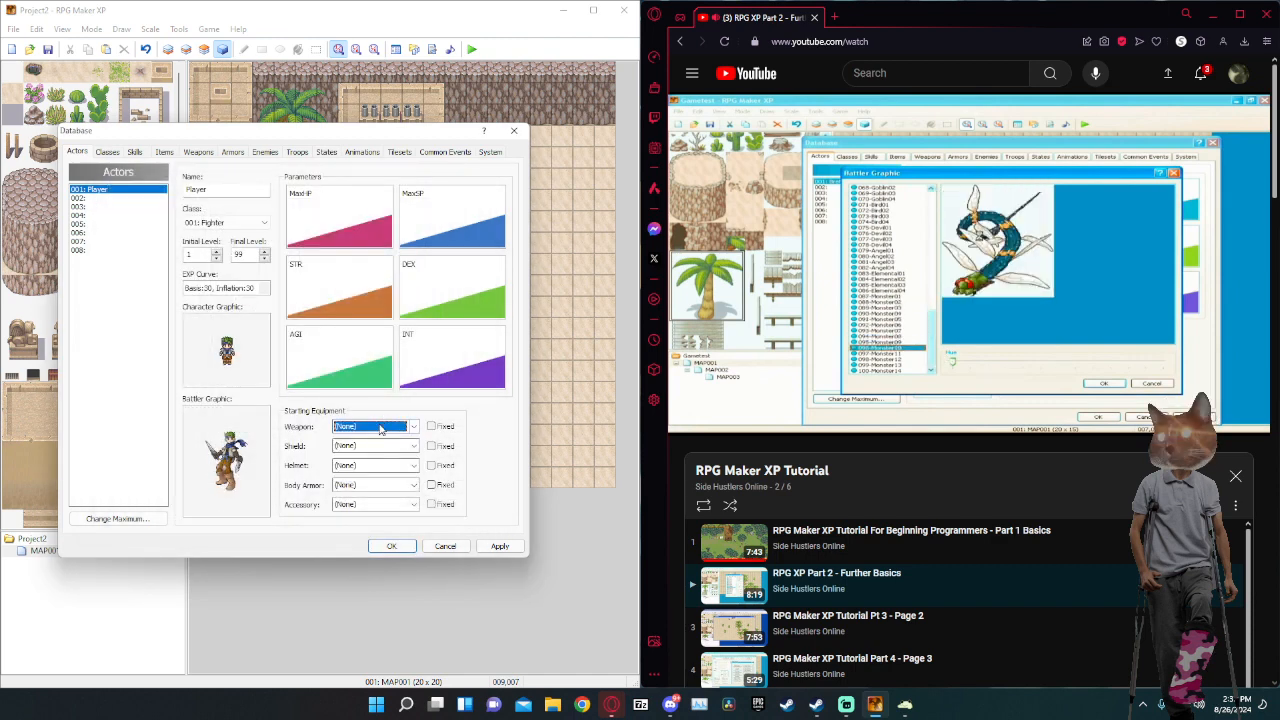
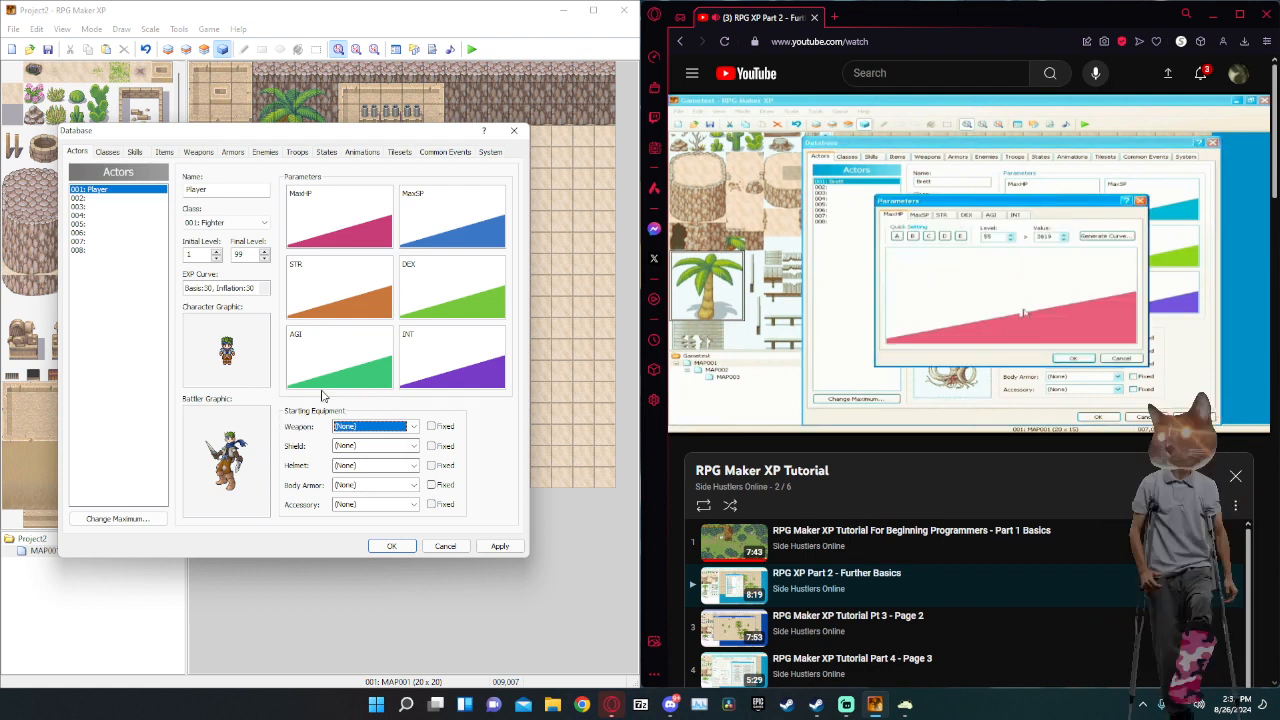
pyautogui.doubleClick(358, 225)
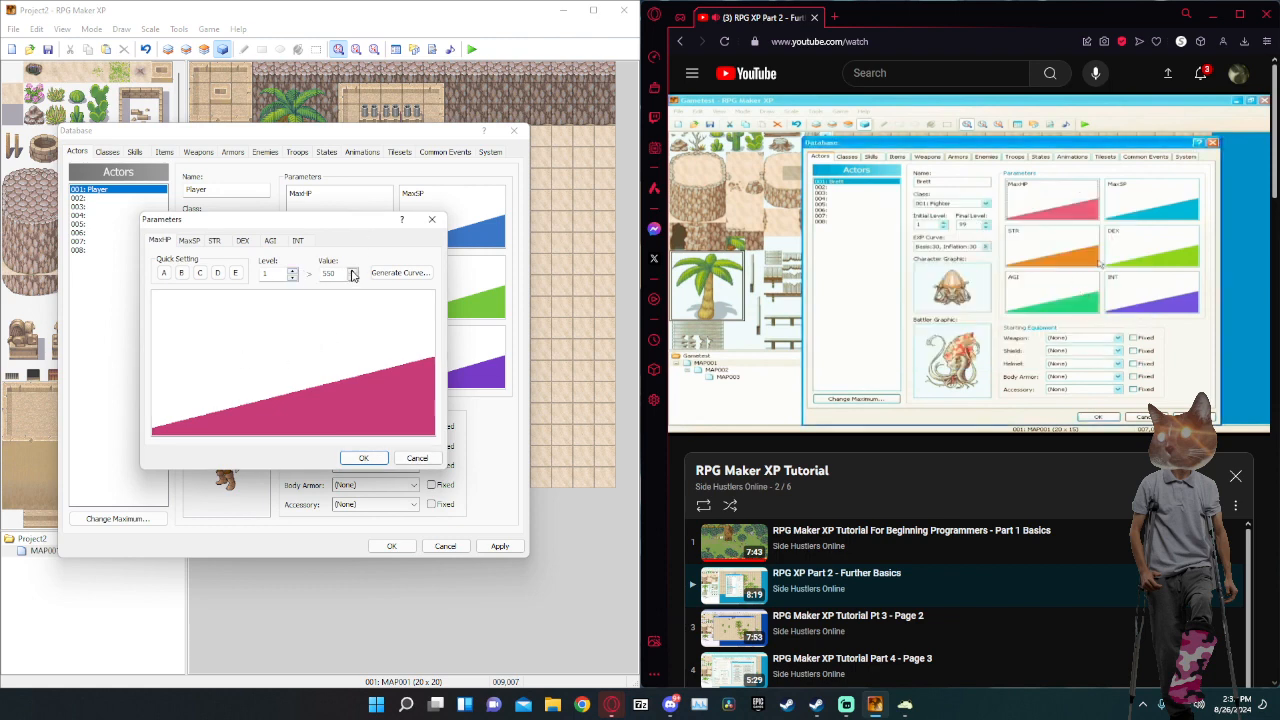
pyautogui.click(354, 271)
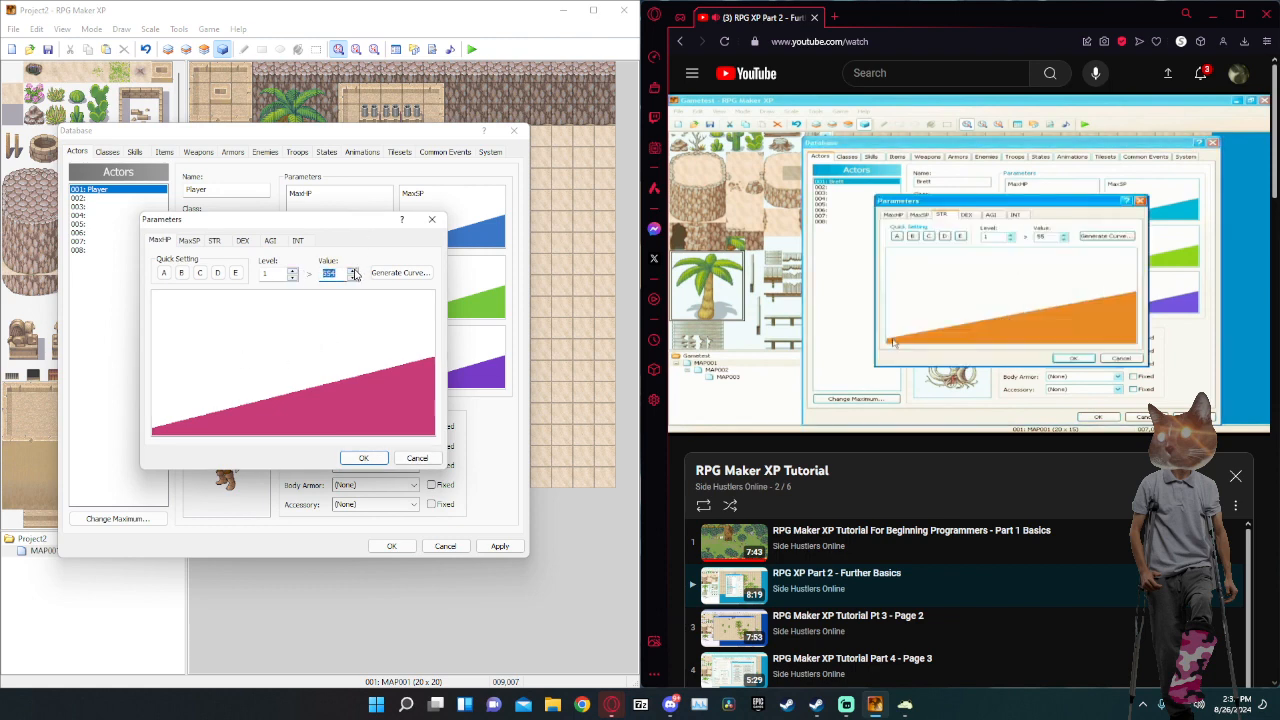
pyautogui.click(351, 278)
pyautogui.moveTo(144, 434); pyautogui.dragTo(425, 315)
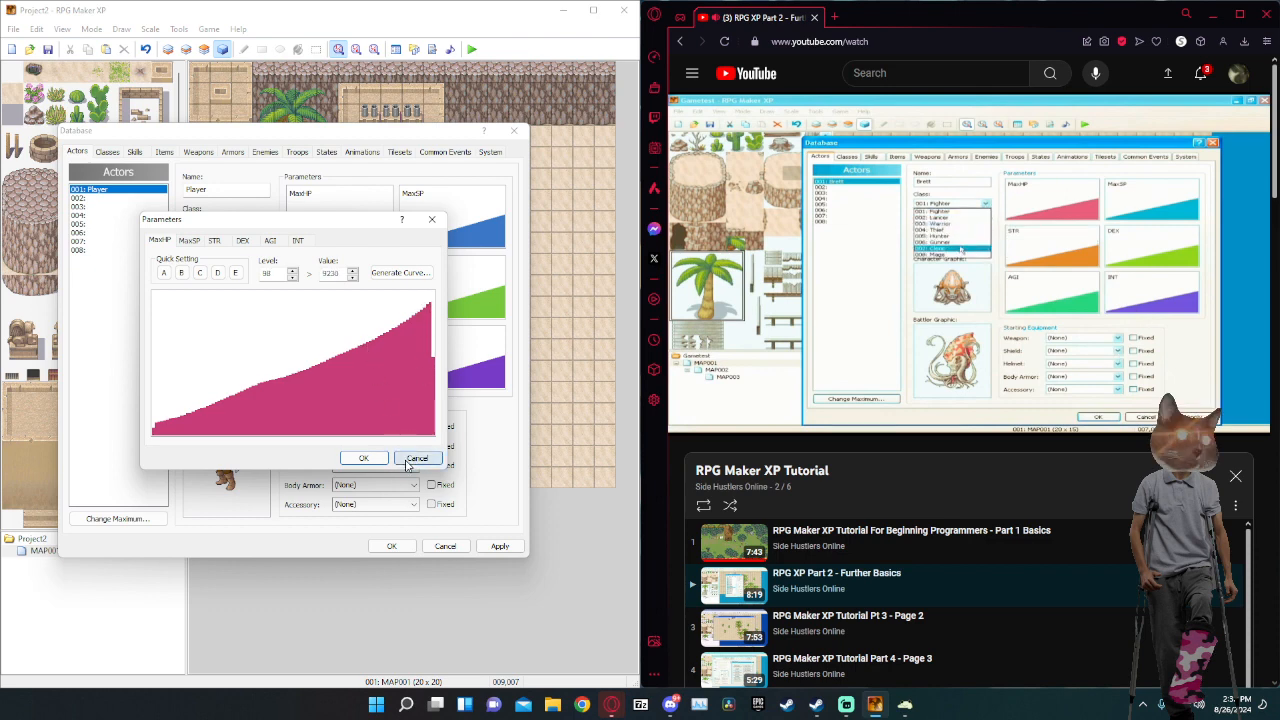
pyautogui.click(416, 457)
pyautogui.doubleClick(349, 229)
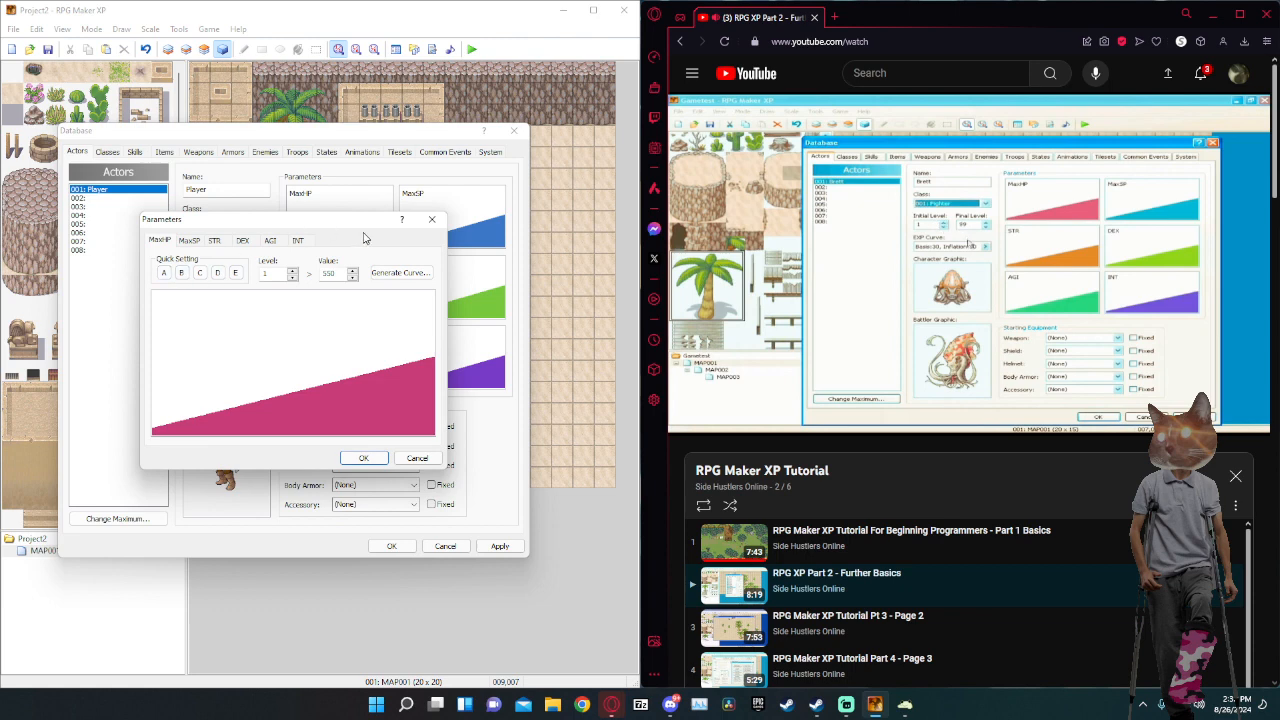
pyautogui.click(432, 220)
# Set the Player's class to 004: Thief and generate a smooth MaxSP curve reaching 3755 at level 99.
pyautogui.click(243, 222)
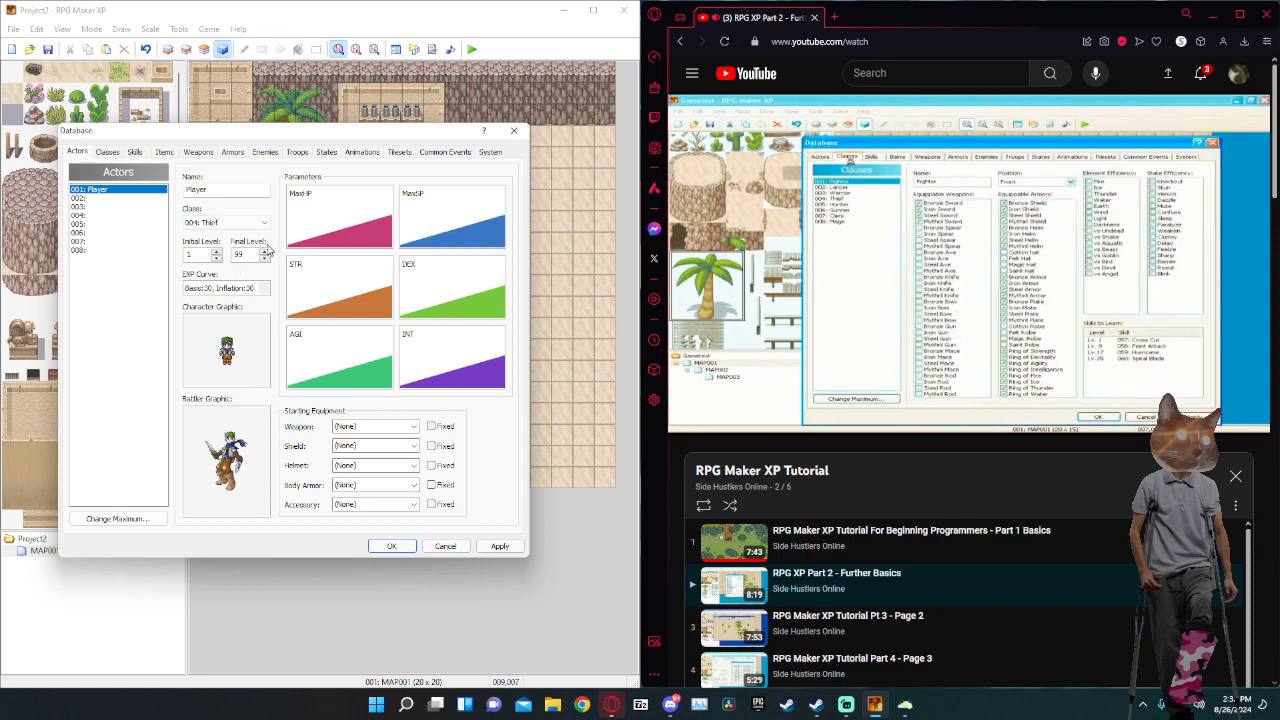
pyautogui.doubleClick(450, 232)
pyautogui.moveTo(157, 435); pyautogui.dragTo(433, 378)
pyautogui.click(400, 273)
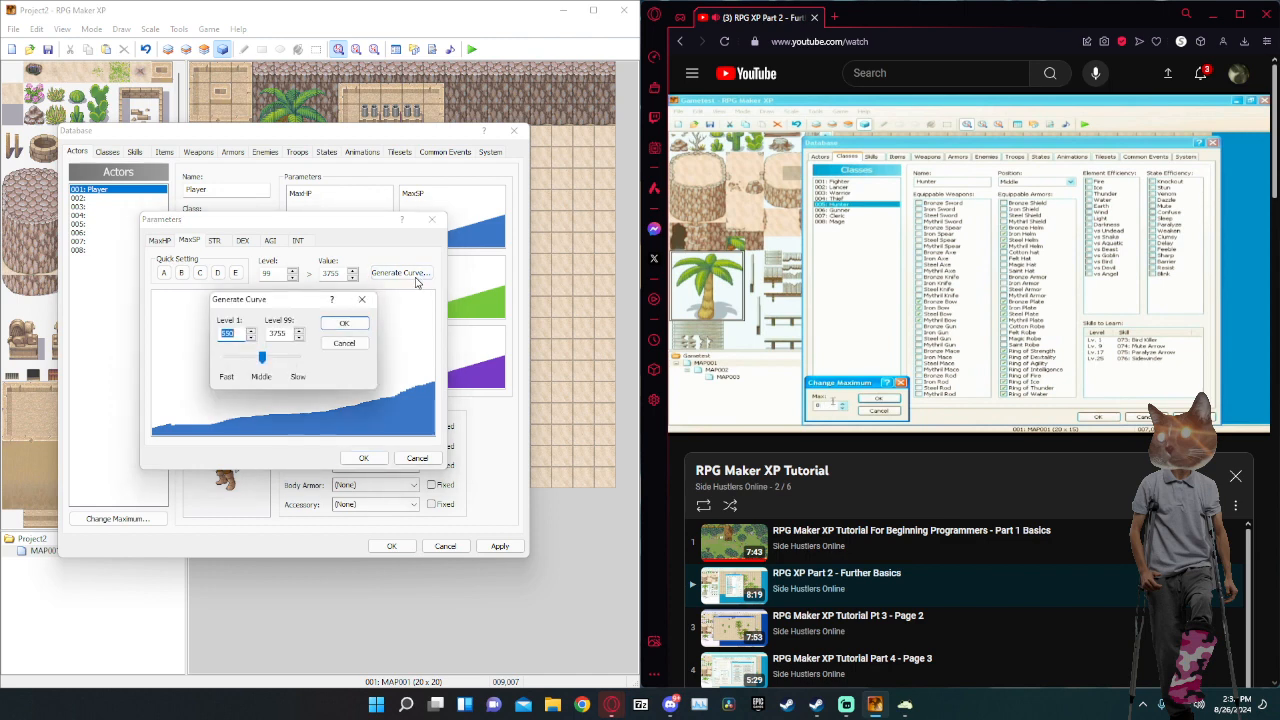
pyautogui.click(346, 323)
pyautogui.click(363, 457)
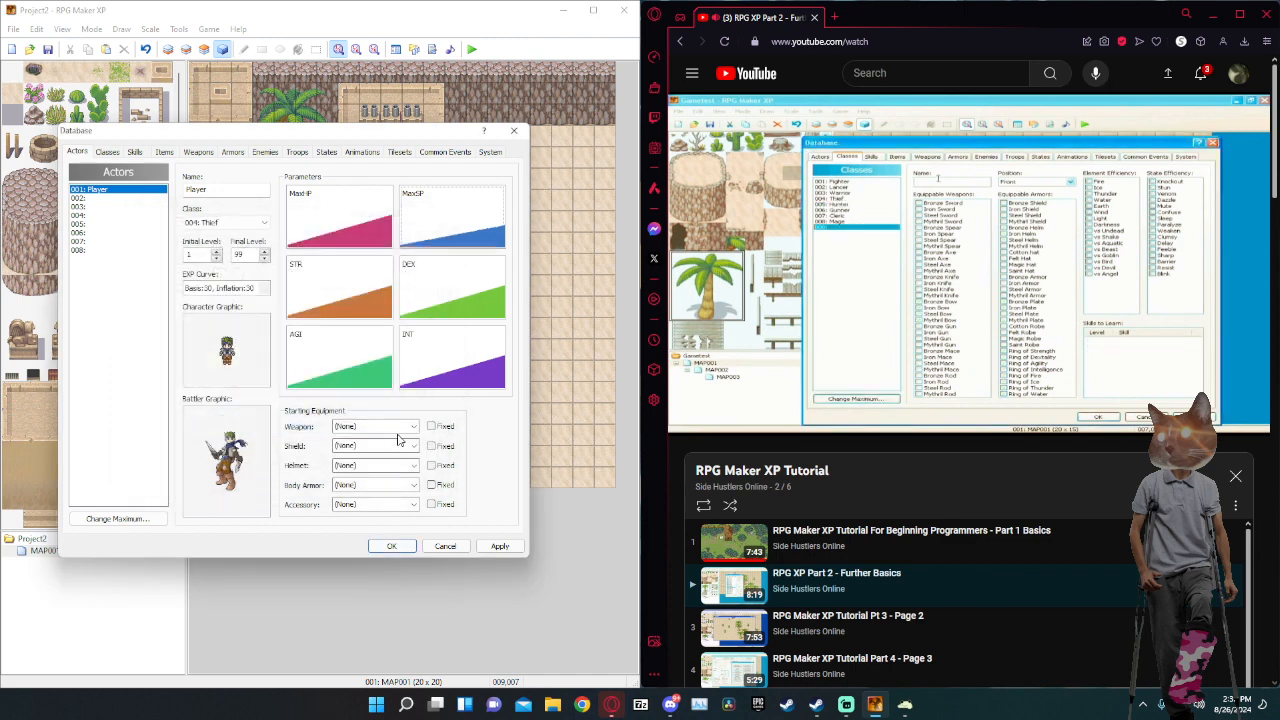
# Raise the Player's DEX growth with a smooth generated curve reaching 837 at level 99.
pyautogui.doubleClick(437, 280)
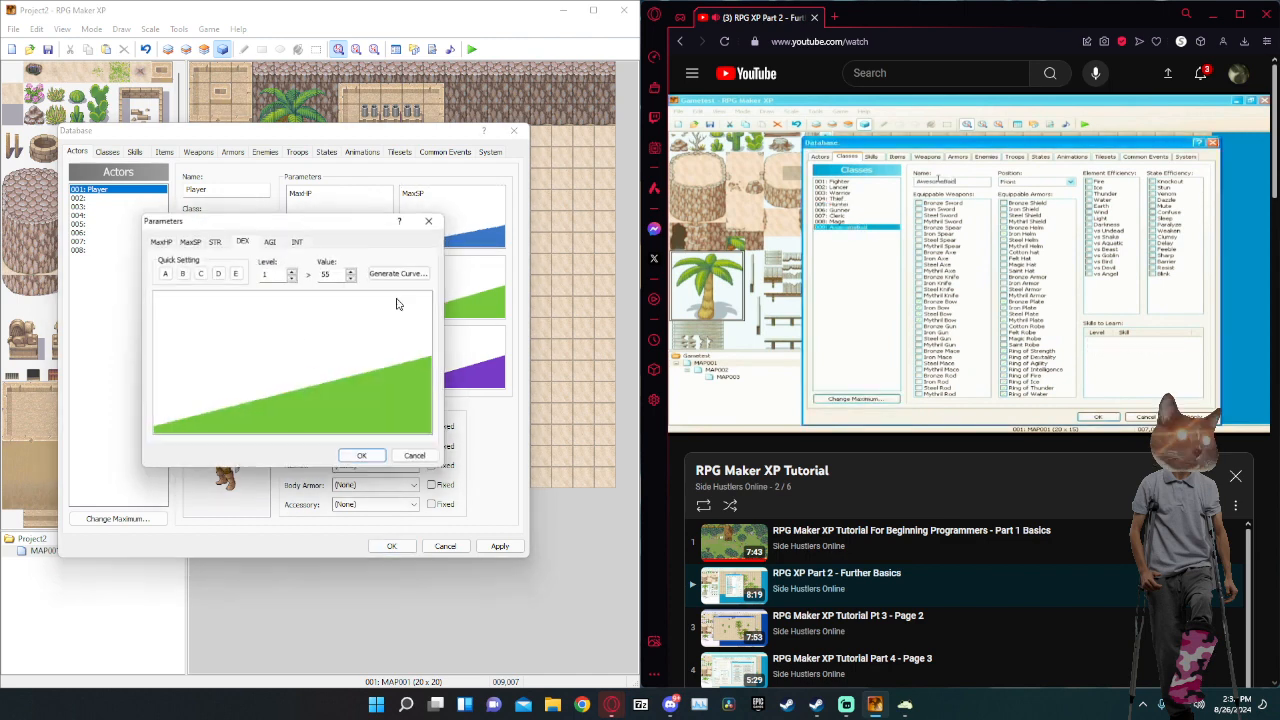
pyautogui.moveTo(231, 413)
pyautogui.mouseDown()
pyautogui.moveTo(428, 334)
pyautogui.moveTo(440, 308)
pyautogui.mouseUp()
pyautogui.click(405, 274)
pyautogui.click(335, 323)
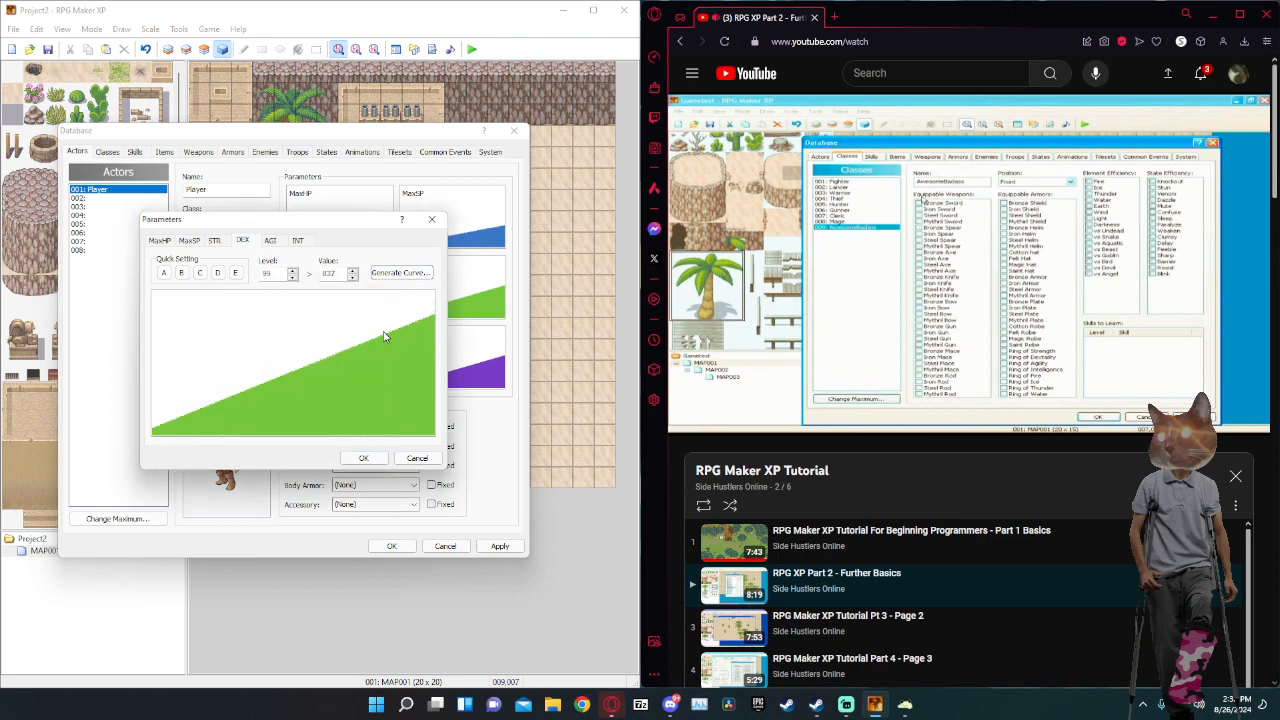
pyautogui.click(364, 458)
pyautogui.doubleClick(315, 211)
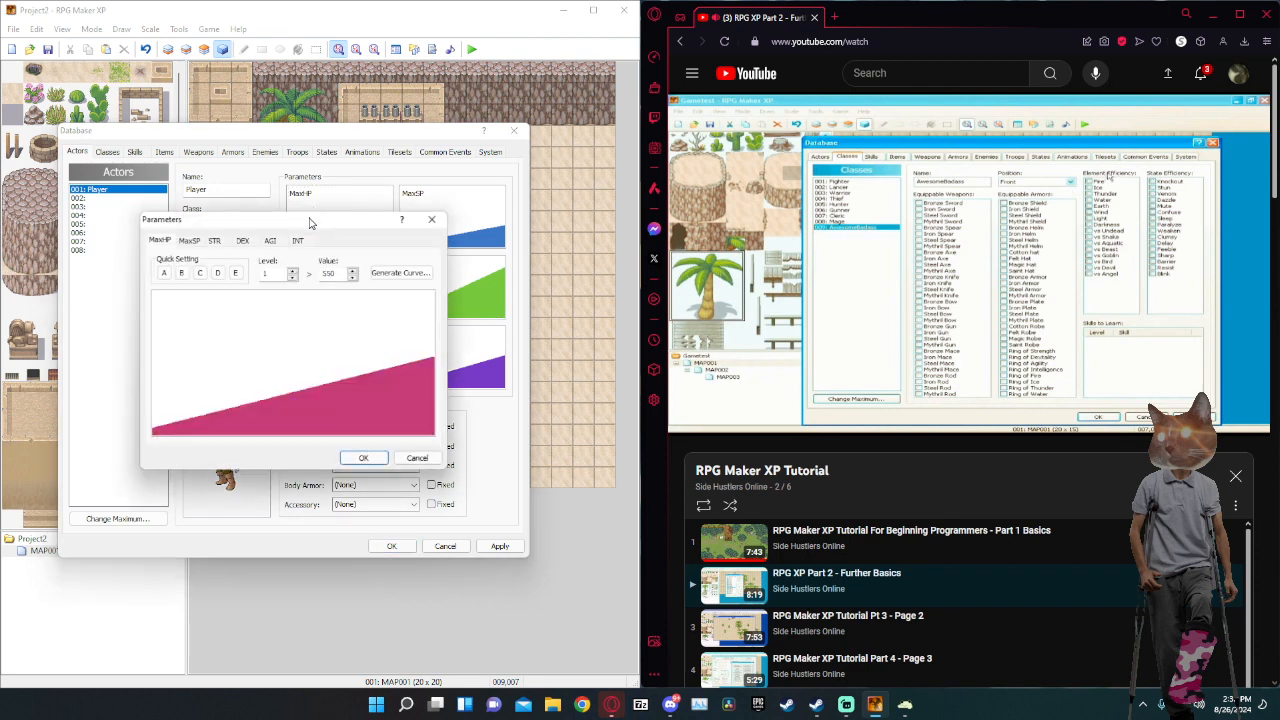
pyautogui.moveTo(165, 432); pyautogui.dragTo(366, 375)
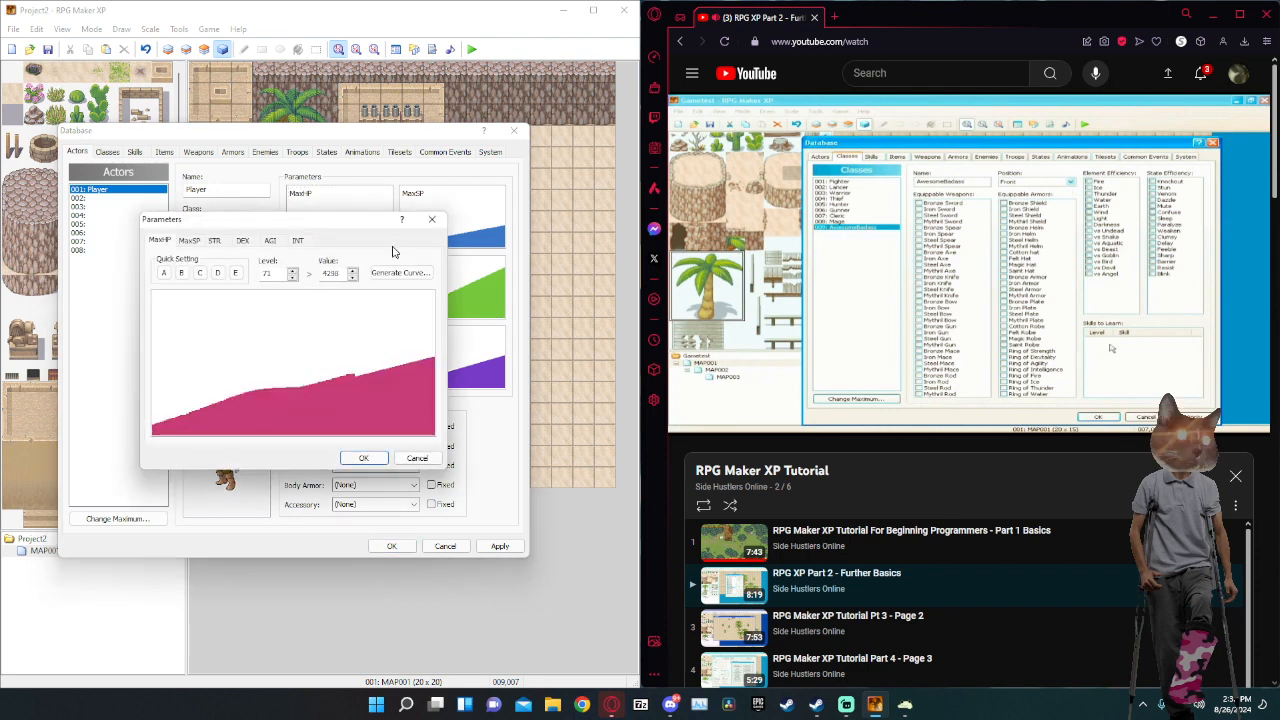
pyautogui.click(407, 460)
pyautogui.doubleClick(337, 291)
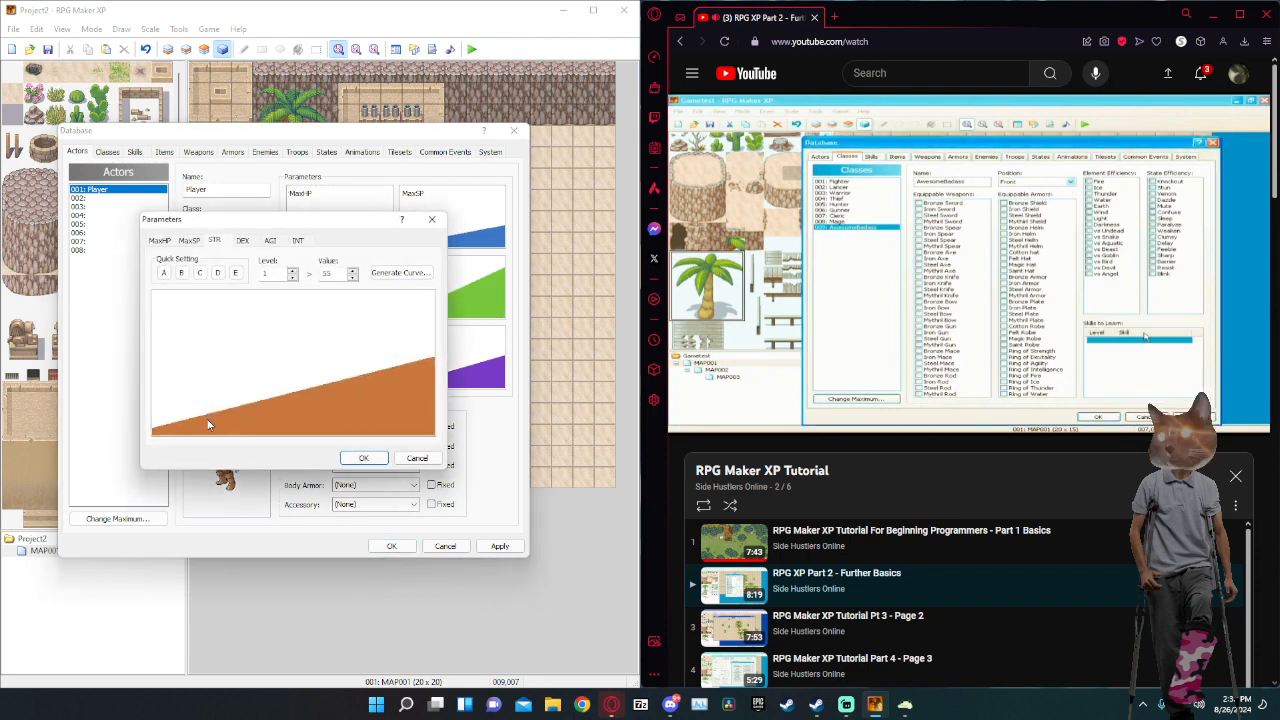
pyautogui.click(417, 458)
pyautogui.doubleClick(470, 362)
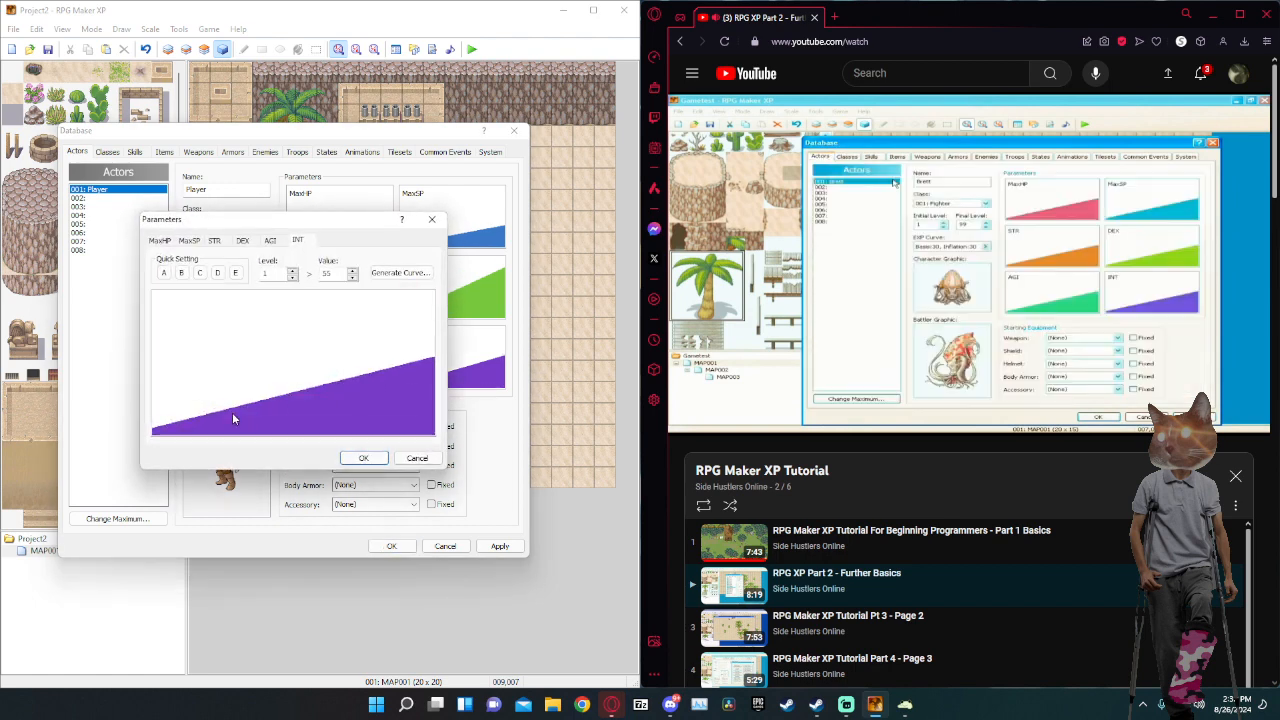
pyautogui.click(417, 458)
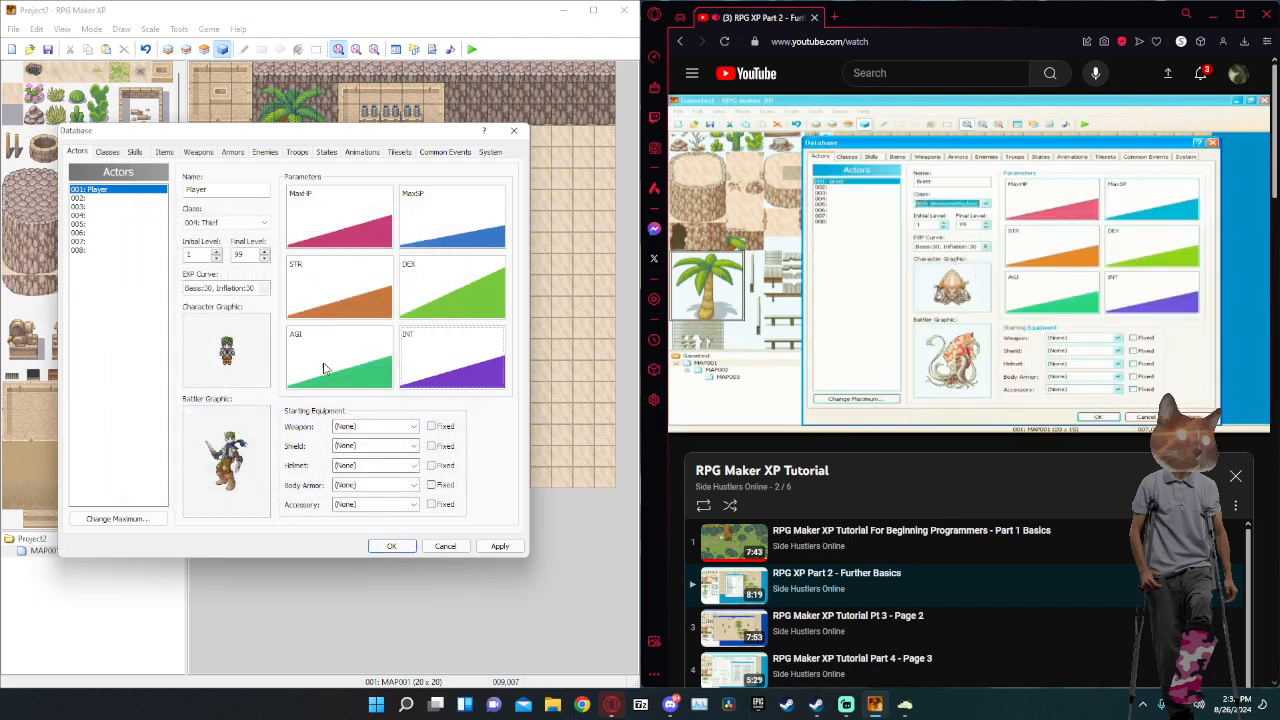
# Raise the Player's AGI growth with a smooth generated curve reaching 701 at level 99.
pyautogui.click(328, 367)
pyautogui.doubleClick(328, 367)
pyautogui.moveTo(171, 429); pyautogui.dragTo(435, 341)
pyautogui.click(400, 273)
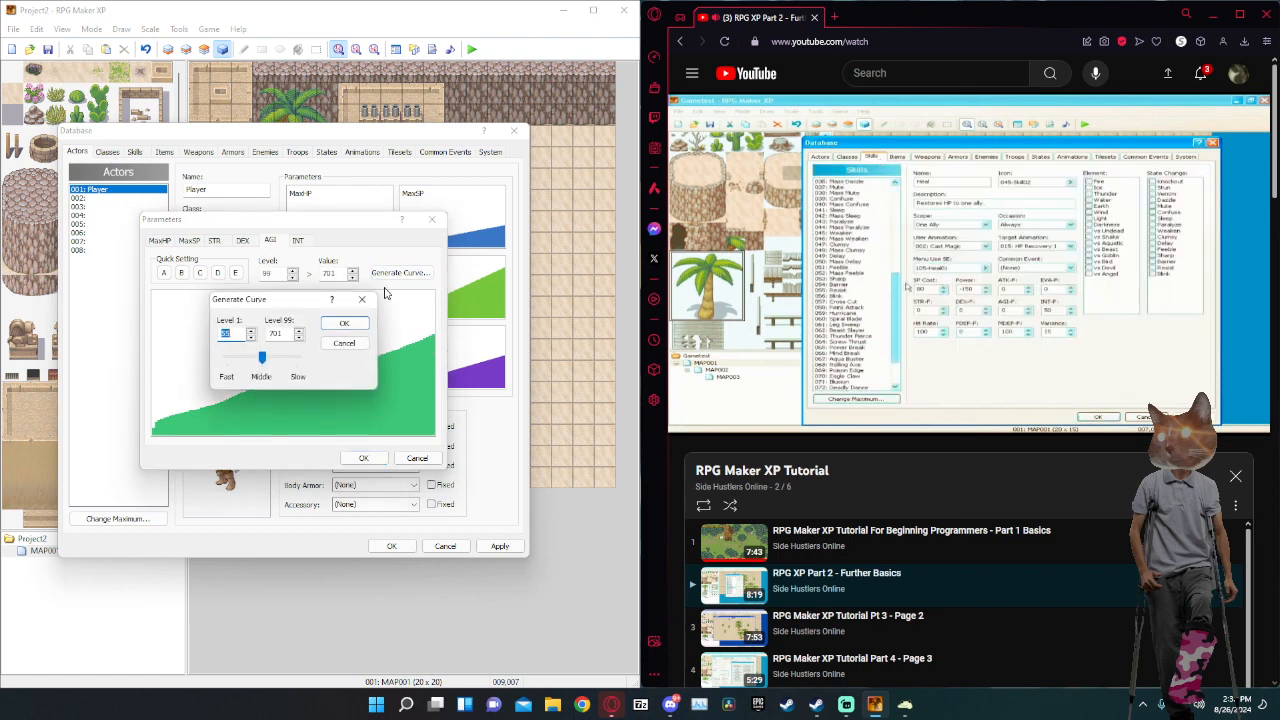
pyautogui.click(344, 325)
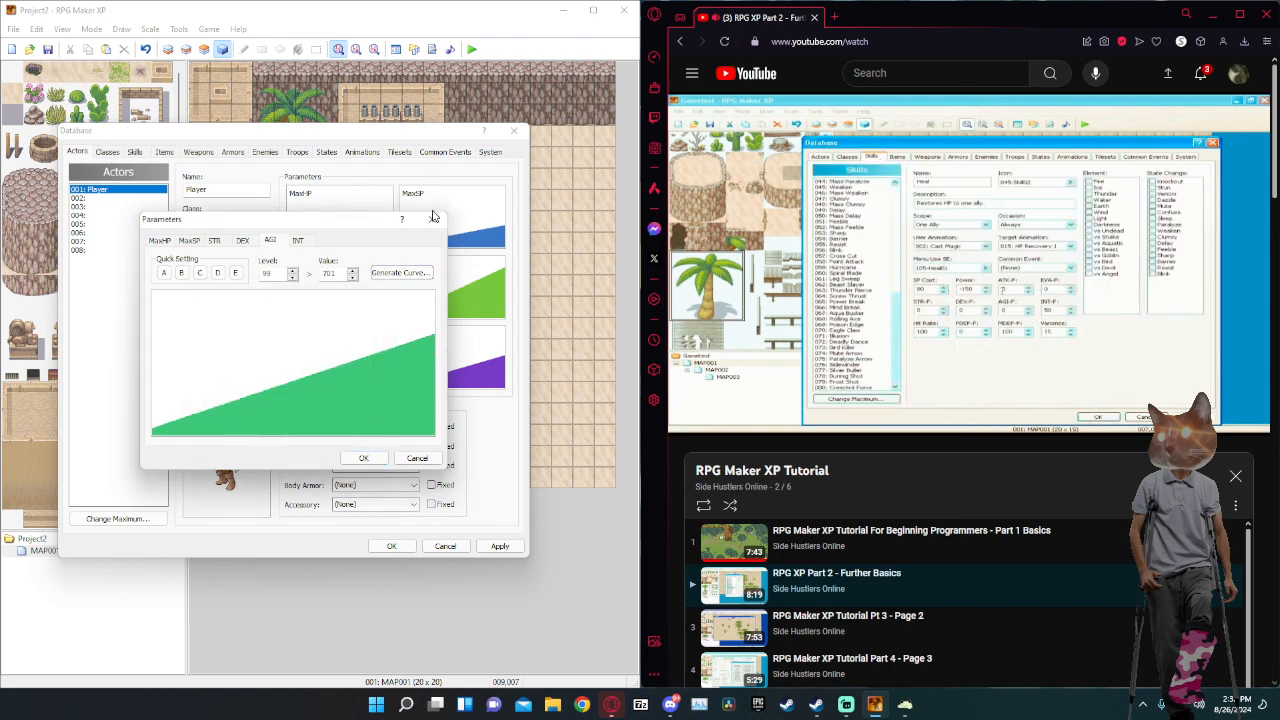
pyautogui.click(364, 458)
# Equip the Player with 013: Bronze Knife as starting weapon, leaving shield, helmet, body armor and accessory at (None).
pyautogui.click(395, 432)
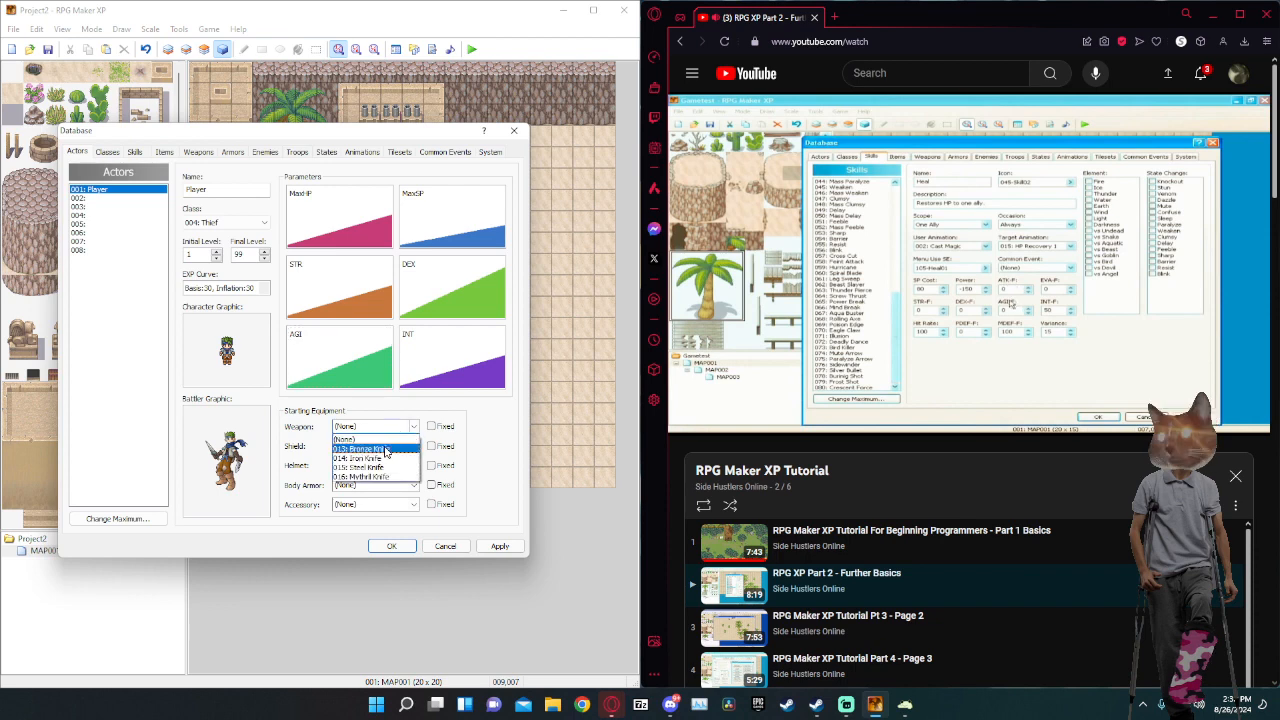
pyautogui.click(386, 451)
pyautogui.click(386, 448)
pyautogui.click(386, 458)
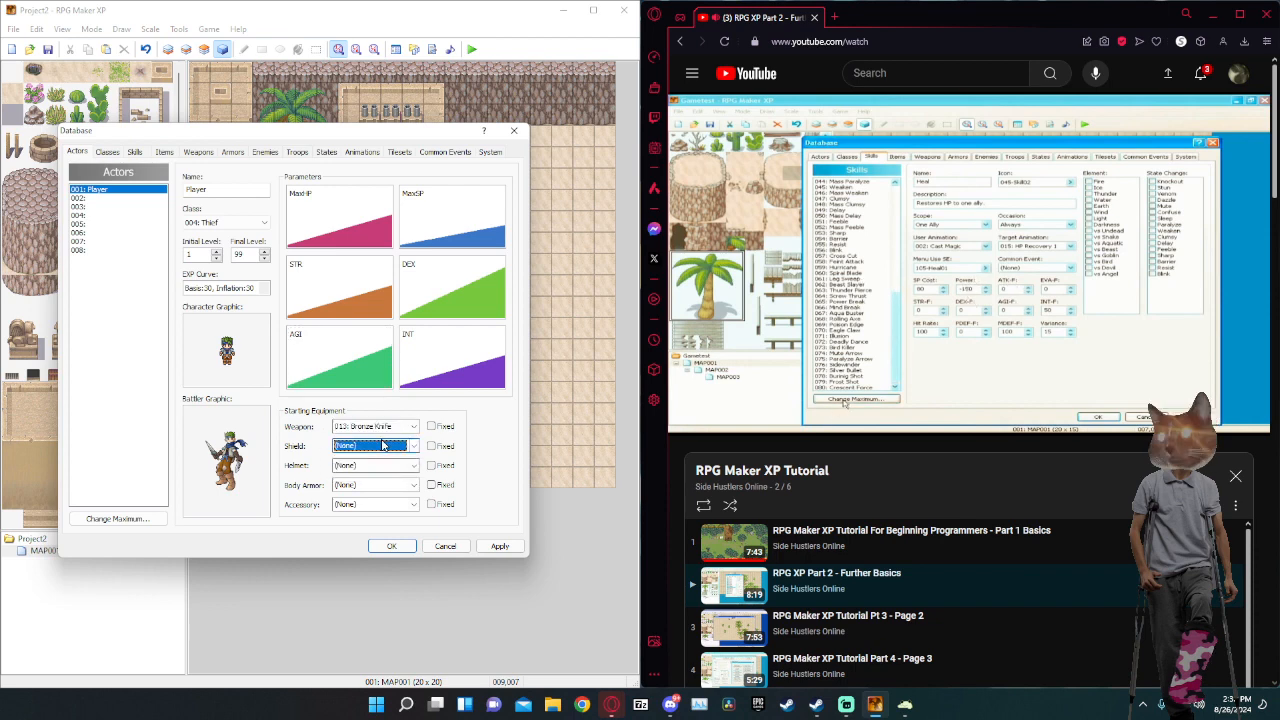
pyautogui.click(373, 466)
pyautogui.click(376, 476)
pyautogui.click(374, 484)
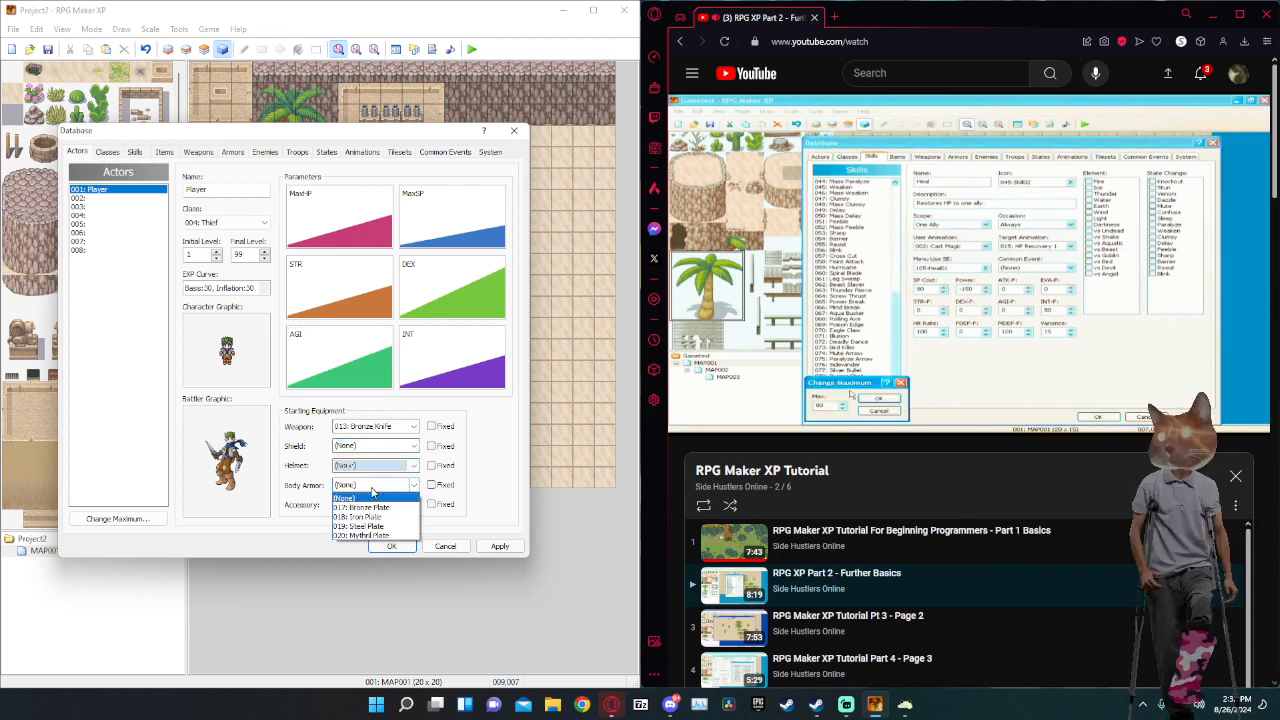
pyautogui.click(371, 500)
pyautogui.click(371, 504)
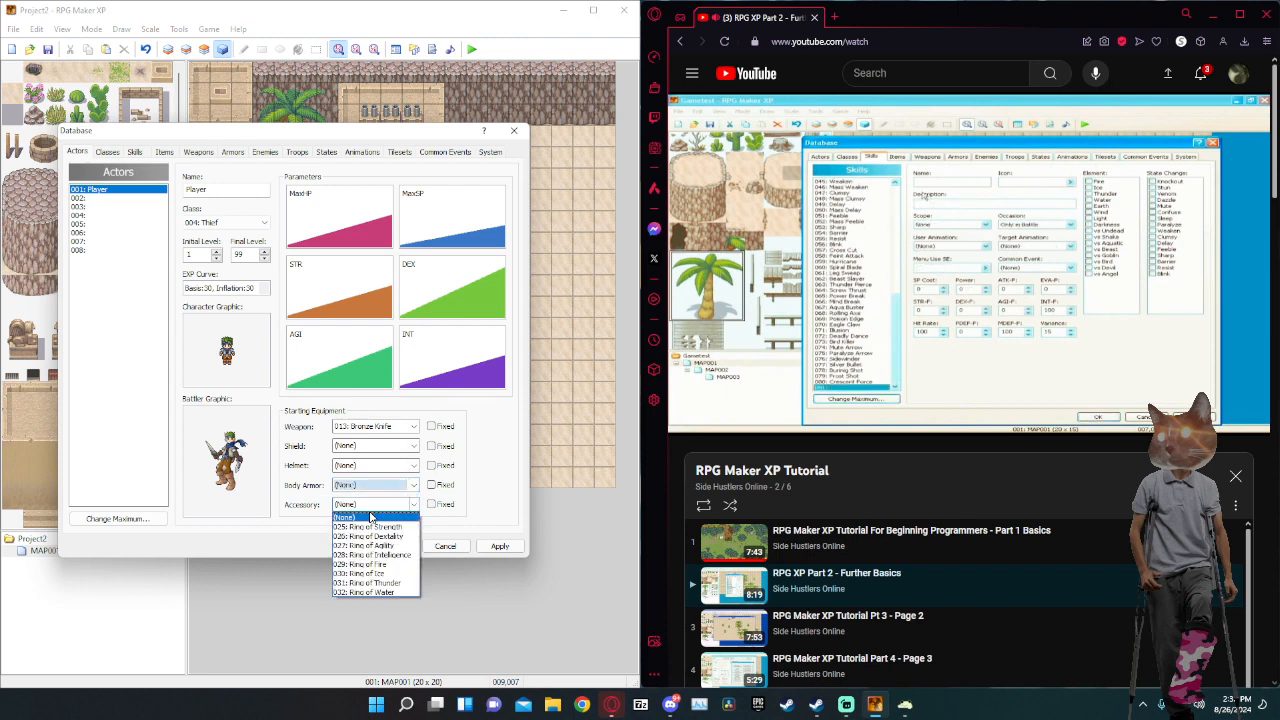
pyautogui.click(477, 529)
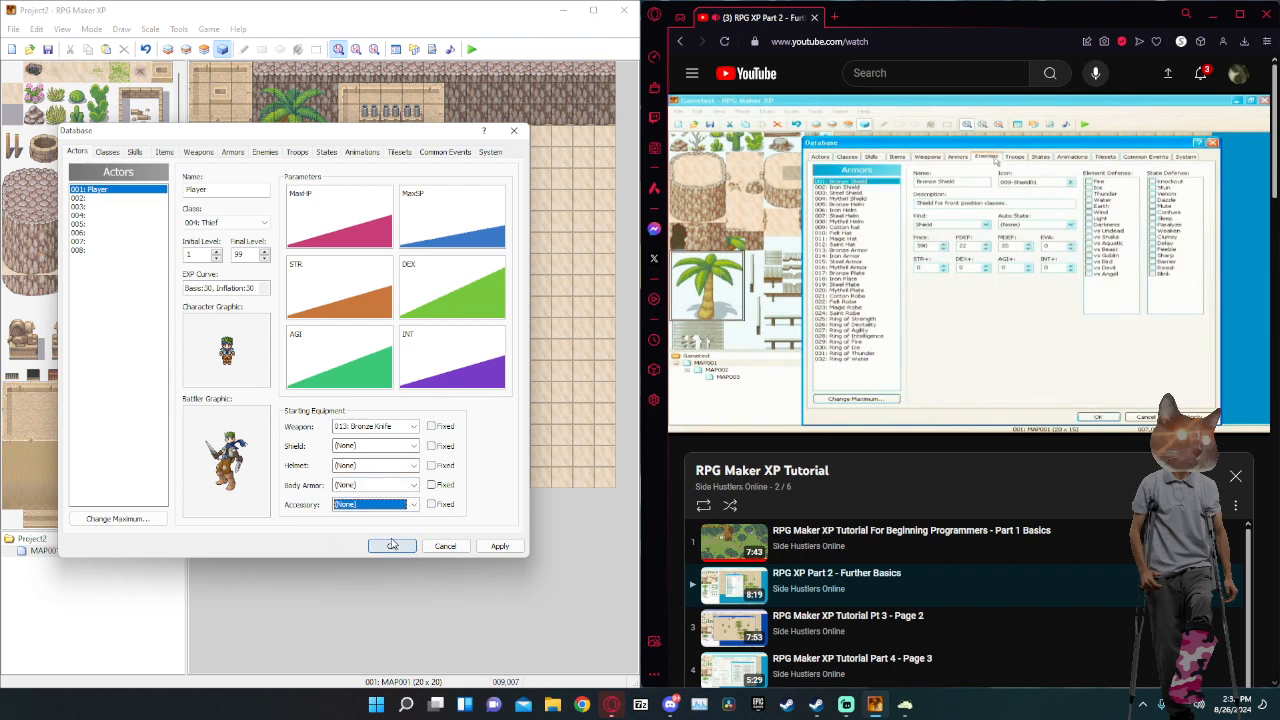
# Check the Player's EXP curve without changing it, and accept the database changes.
pyautogui.click(262, 289)
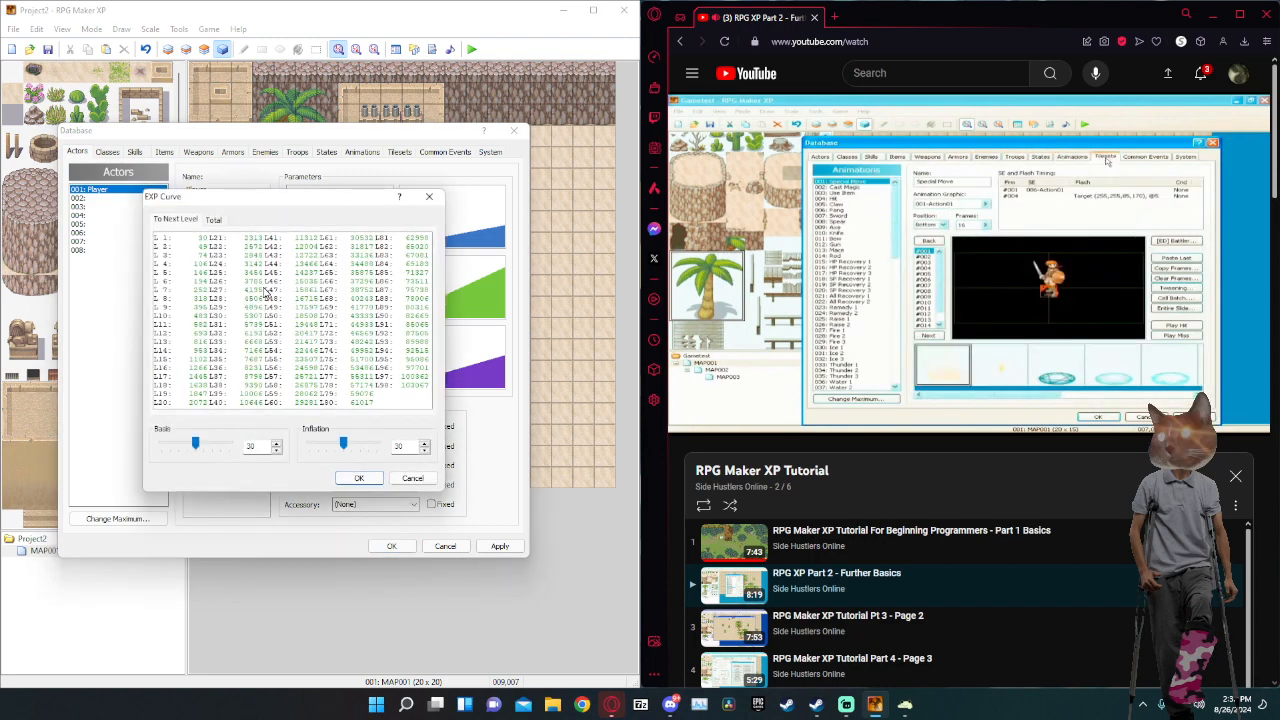
pyautogui.click(429, 196)
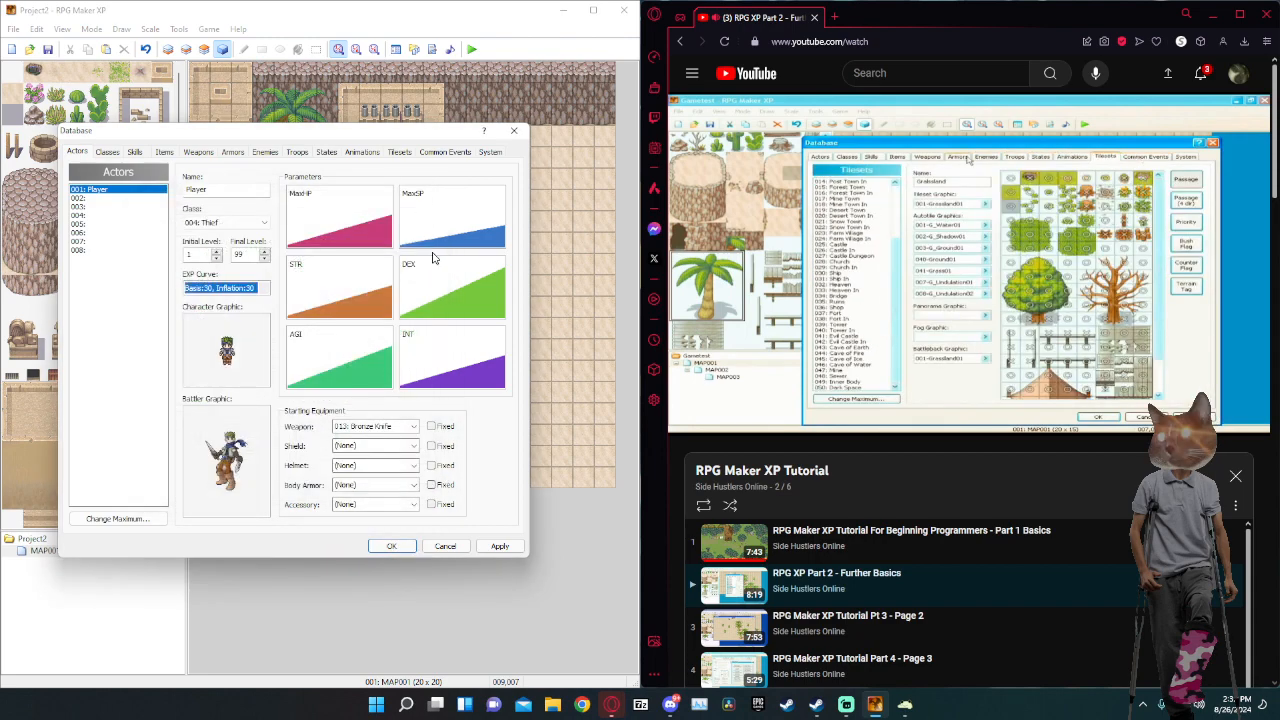
pyautogui.click(391, 545)
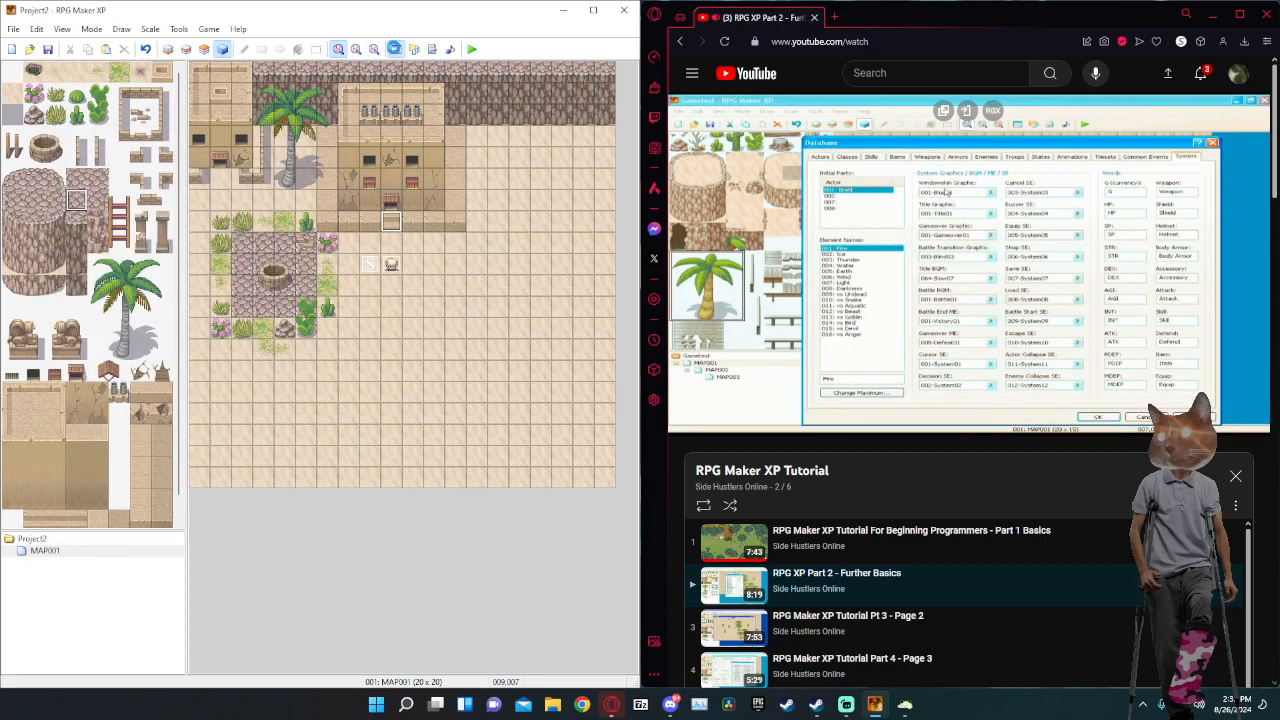
# Allow the Thief class in the database to equip the Bronze, Iron, Steel and Mythril Spears.
pyautogui.click(396, 50)
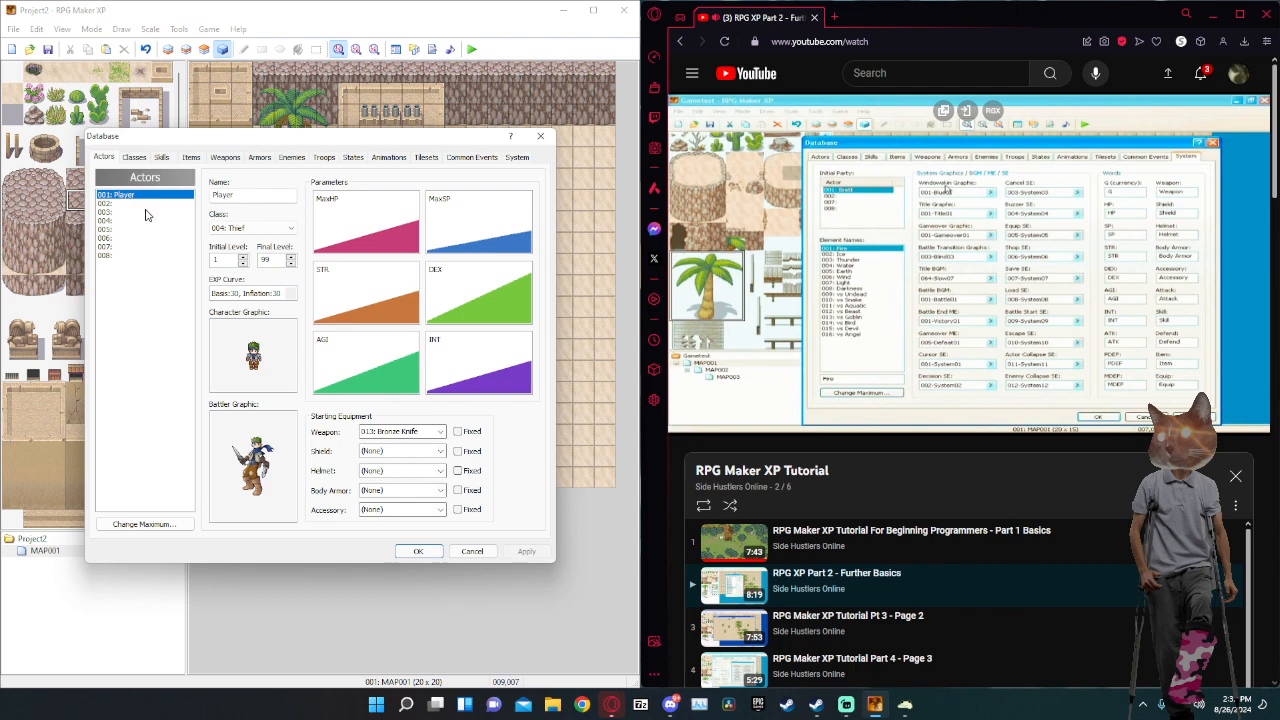
pyautogui.click(138, 158)
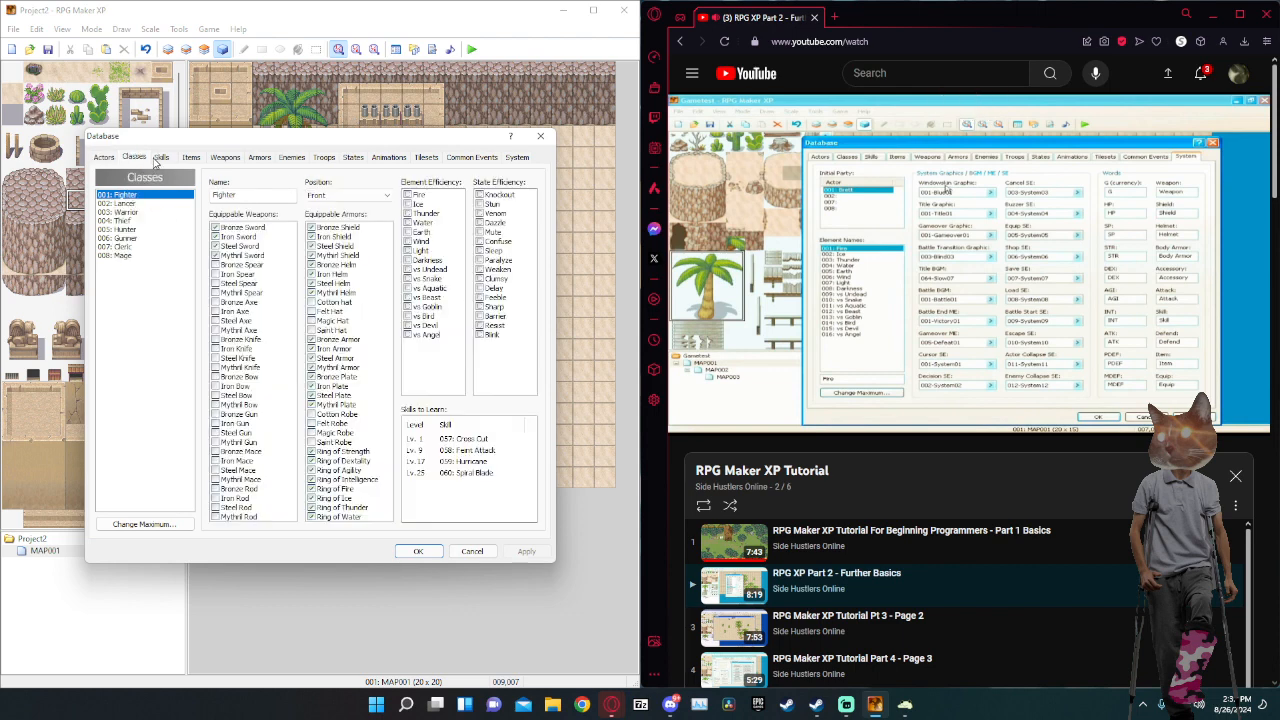
pyautogui.click(137, 222)
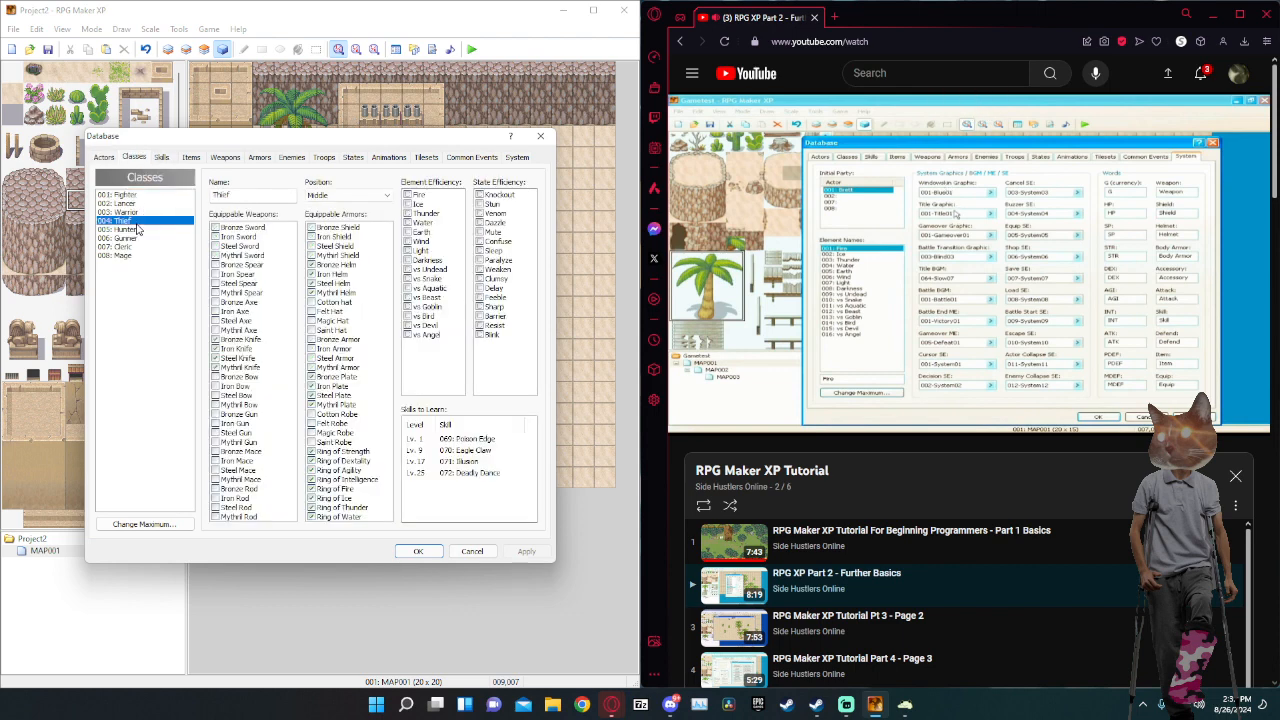
pyautogui.click(215, 265)
pyautogui.click(215, 274)
pyautogui.click(215, 283)
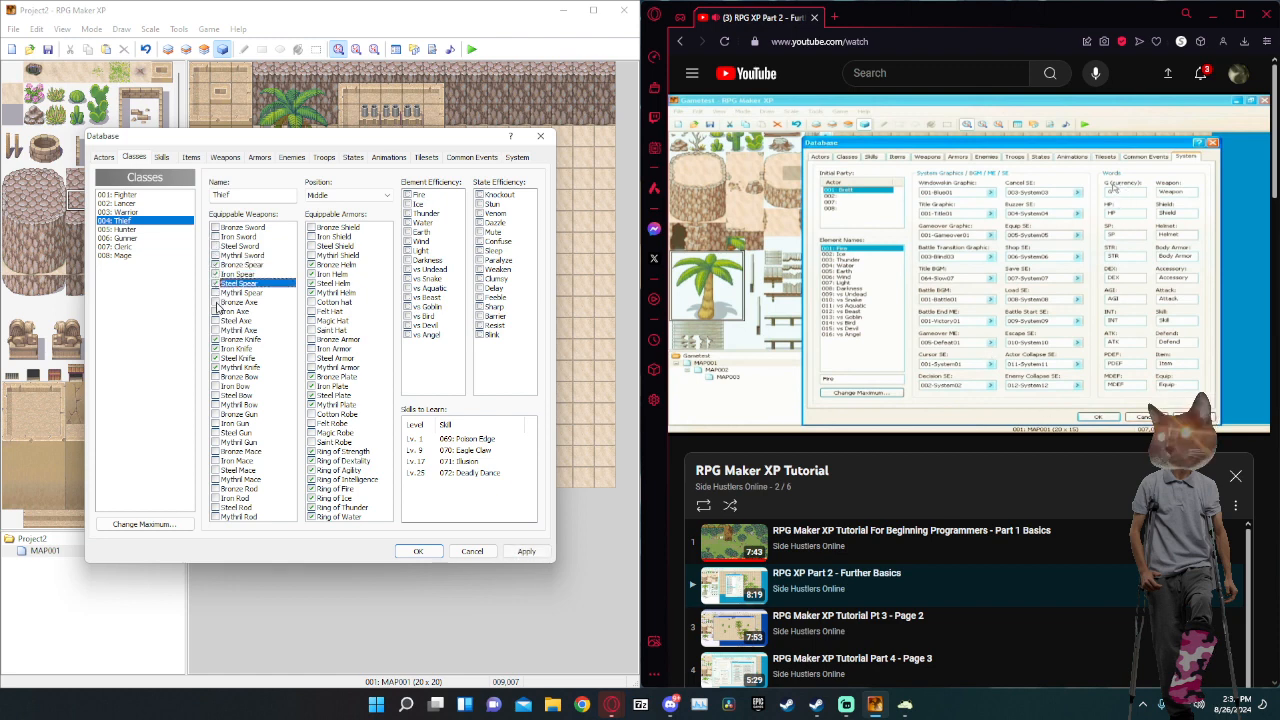
pyautogui.click(215, 292)
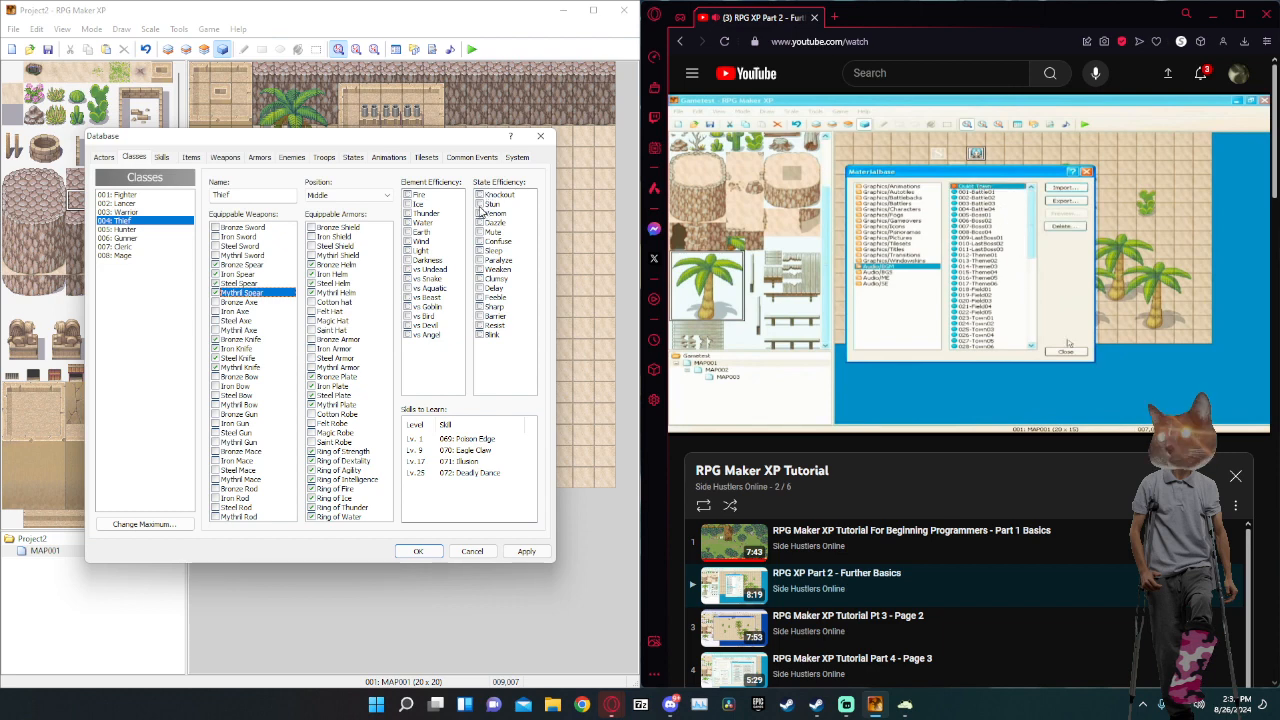
# Change the Thief's state efficiency for Weaken and Paralyze, keep its position as Middle, and apply the class changes.
pyautogui.click(480, 270)
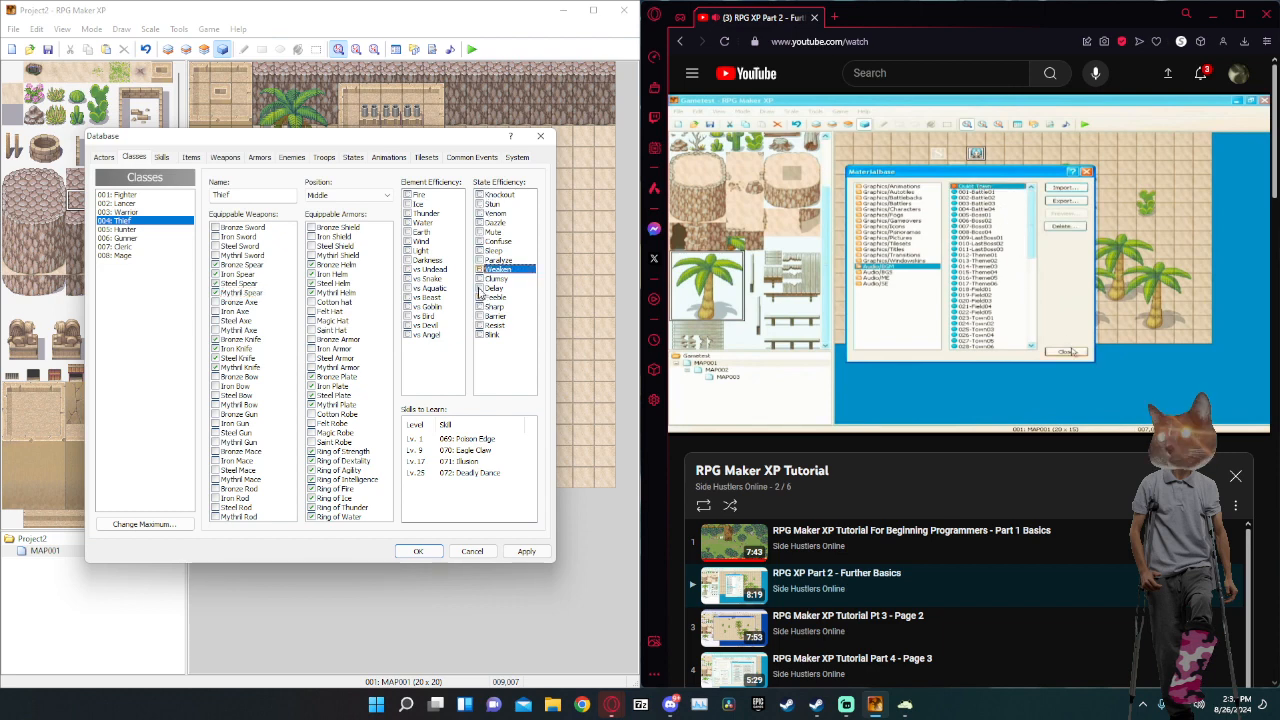
pyautogui.click(481, 260)
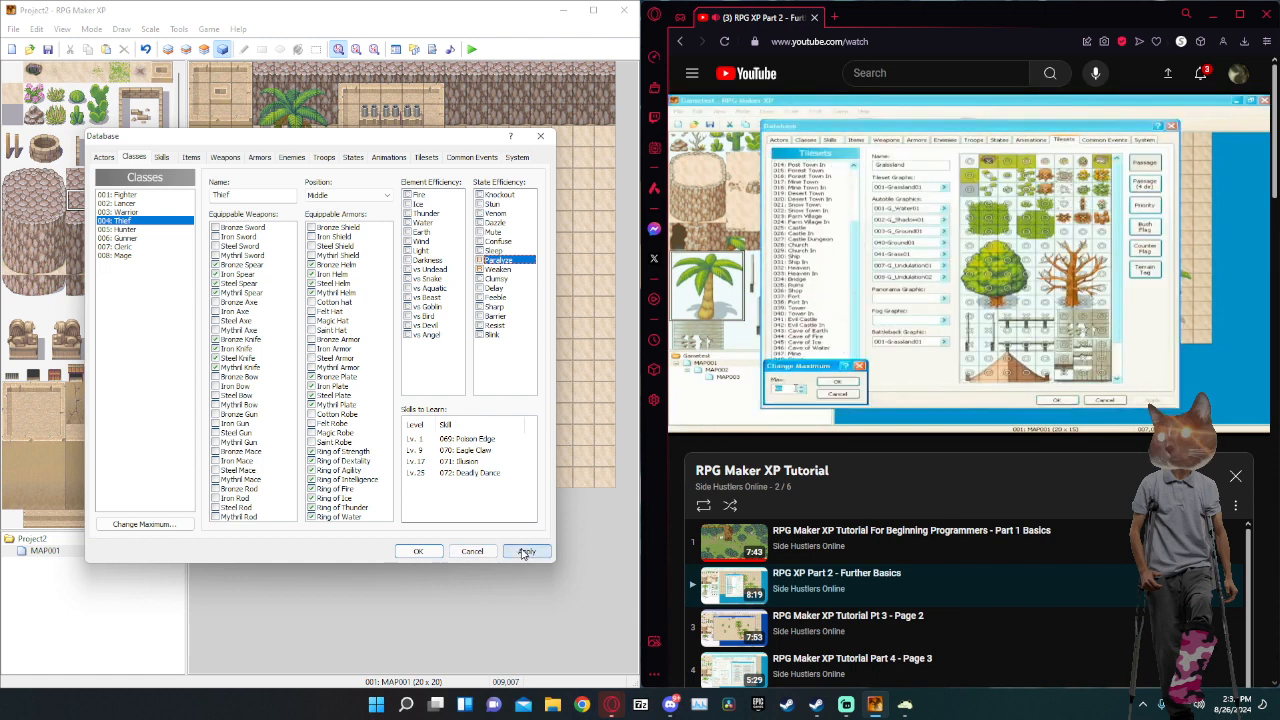
pyautogui.click(333, 195)
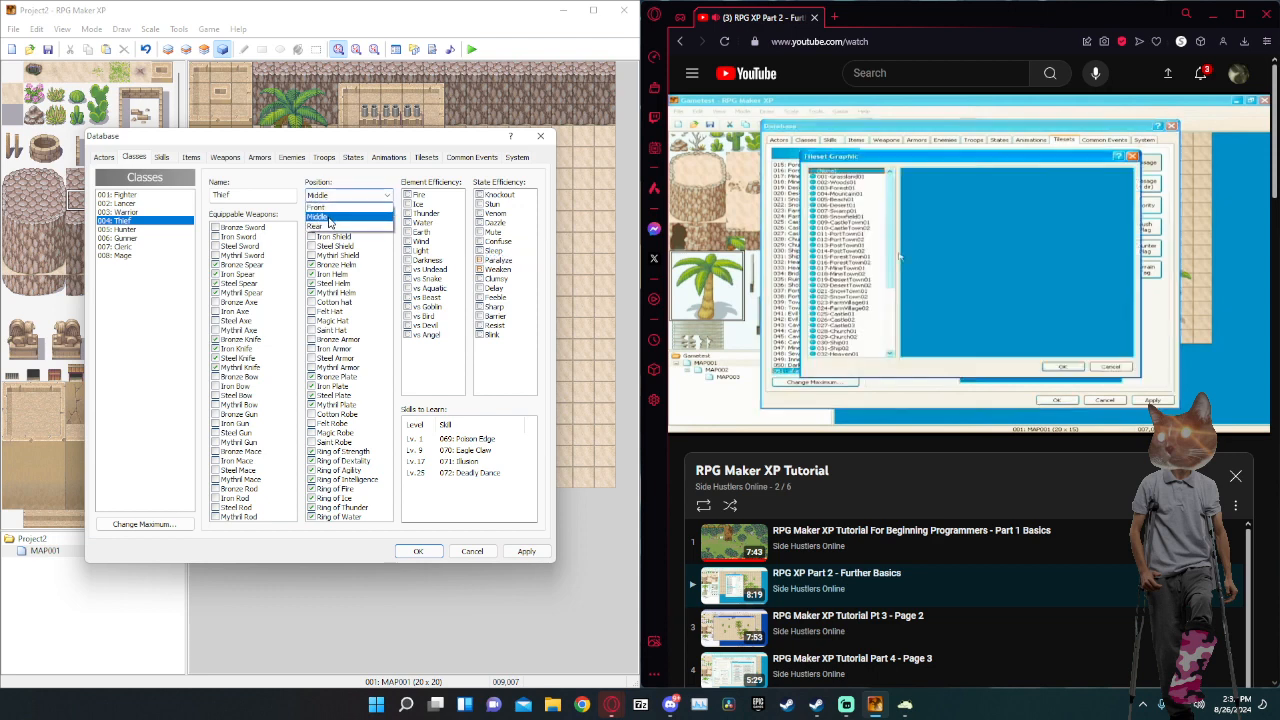
pyautogui.click(330, 216)
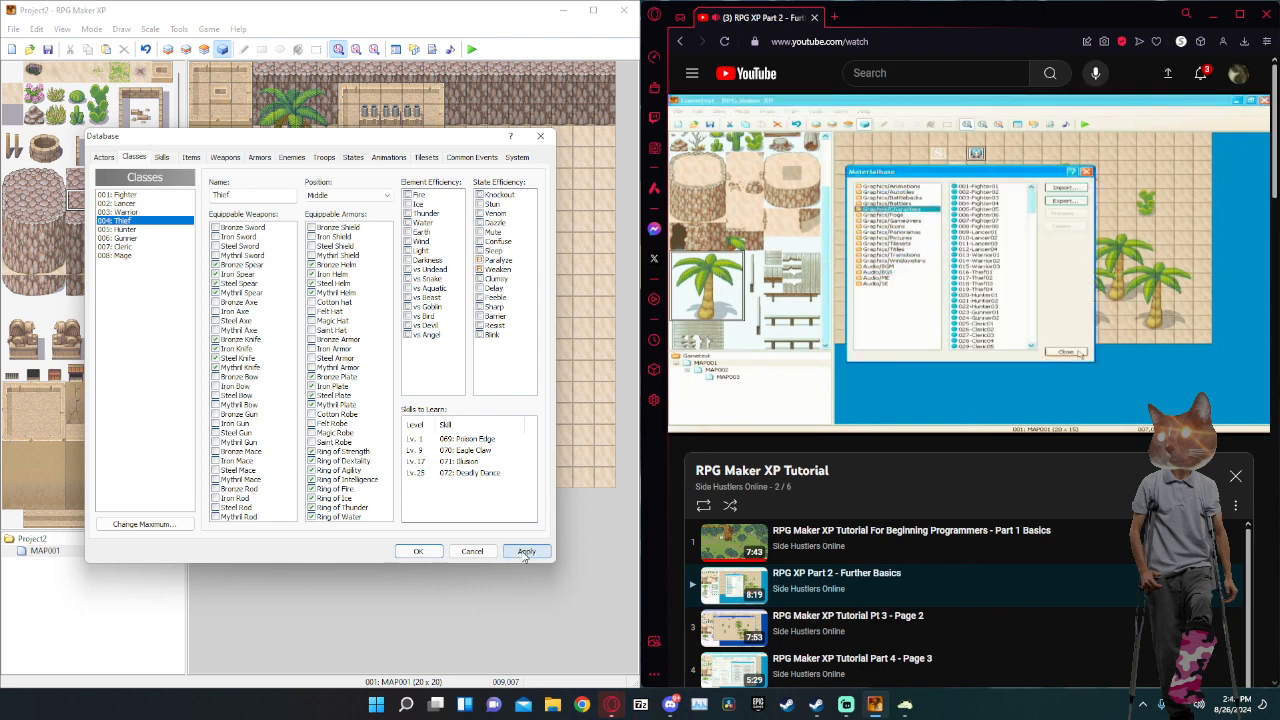
pyautogui.click(524, 554)
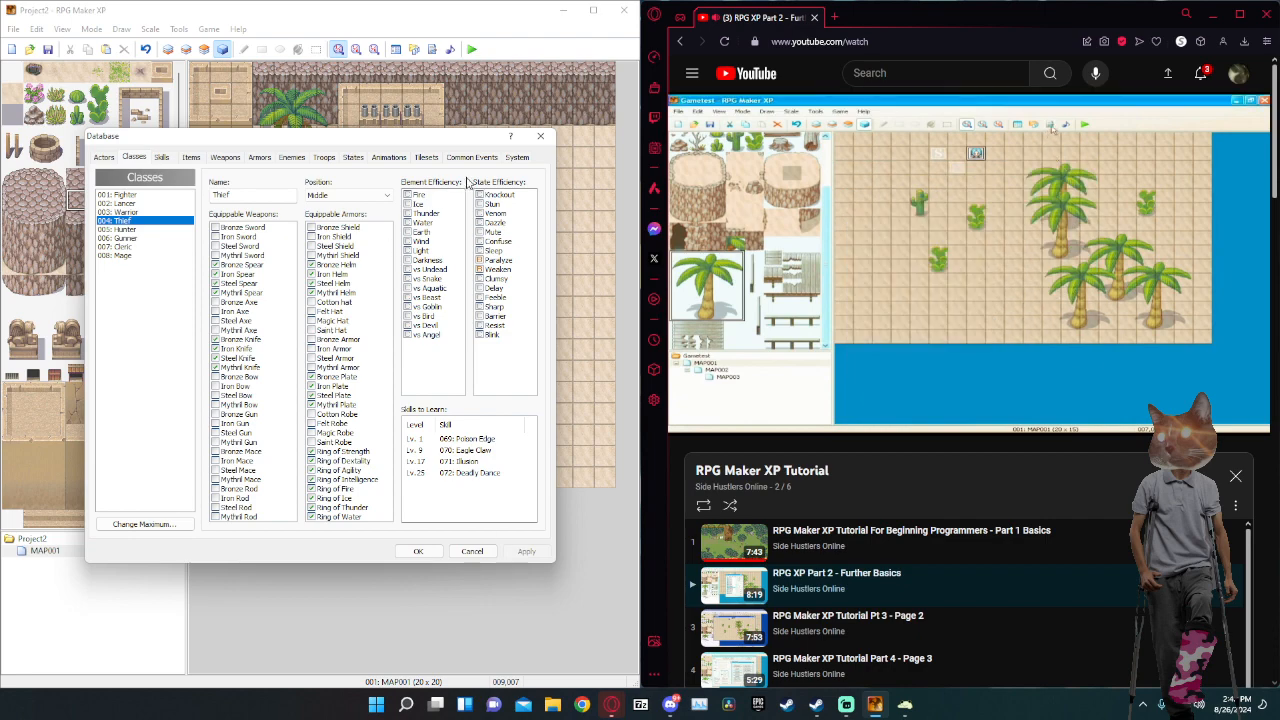
# Look through the database's armor, weapon, animation and troop settings without editing them.
pyautogui.click(292, 157)
pyautogui.click(245, 157)
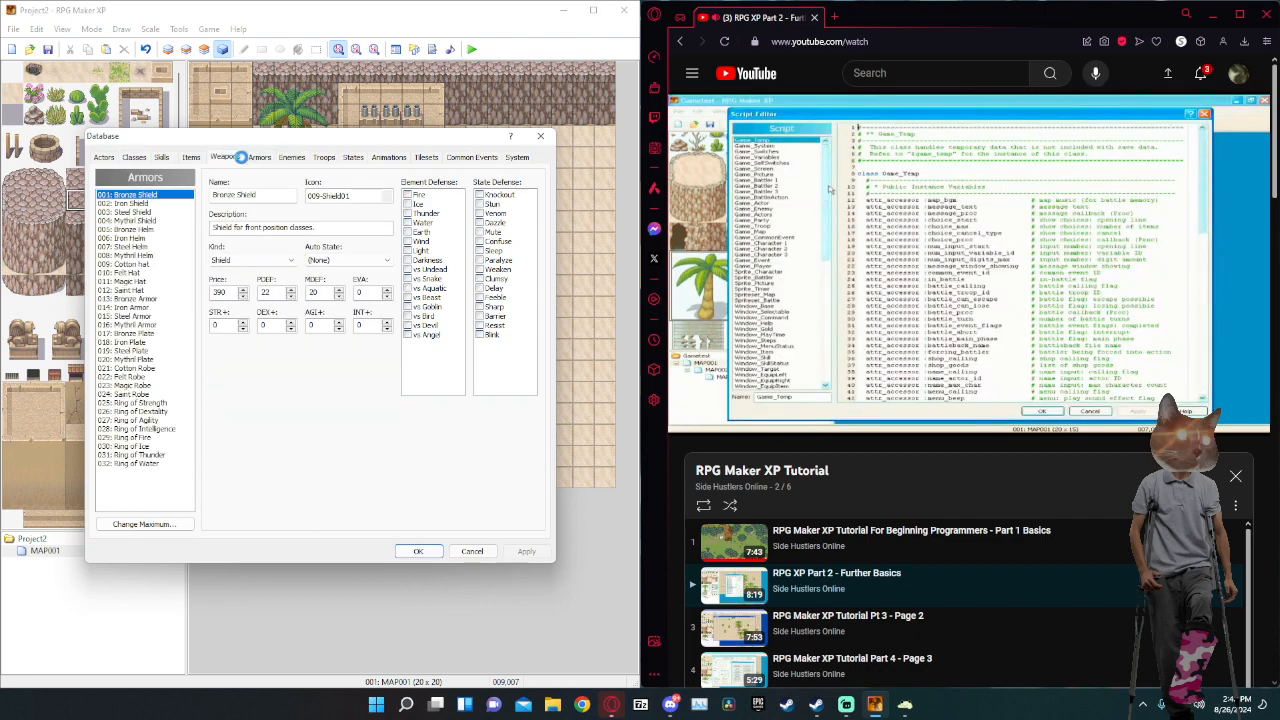
pyautogui.click(125, 203)
pyautogui.click(125, 212)
pyautogui.click(225, 157)
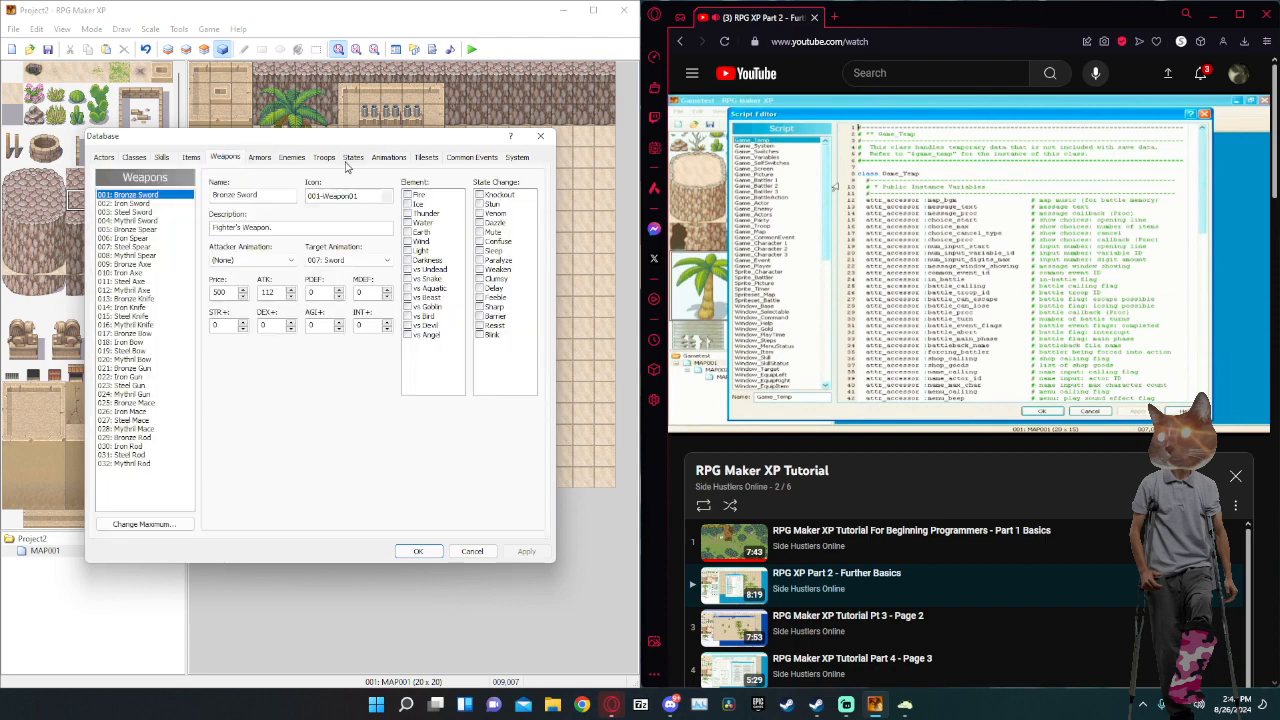
pyautogui.click(515, 157)
pyautogui.click(389, 157)
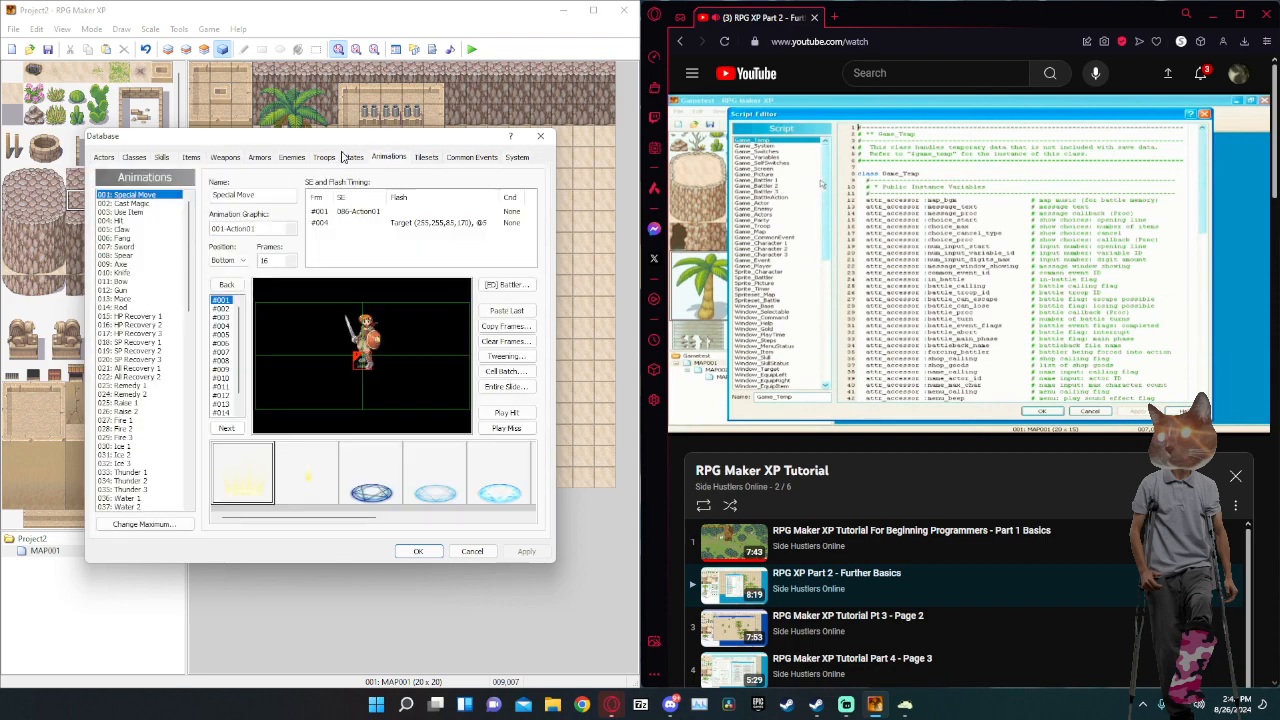
pyautogui.click(290, 157)
pyautogui.click(323, 157)
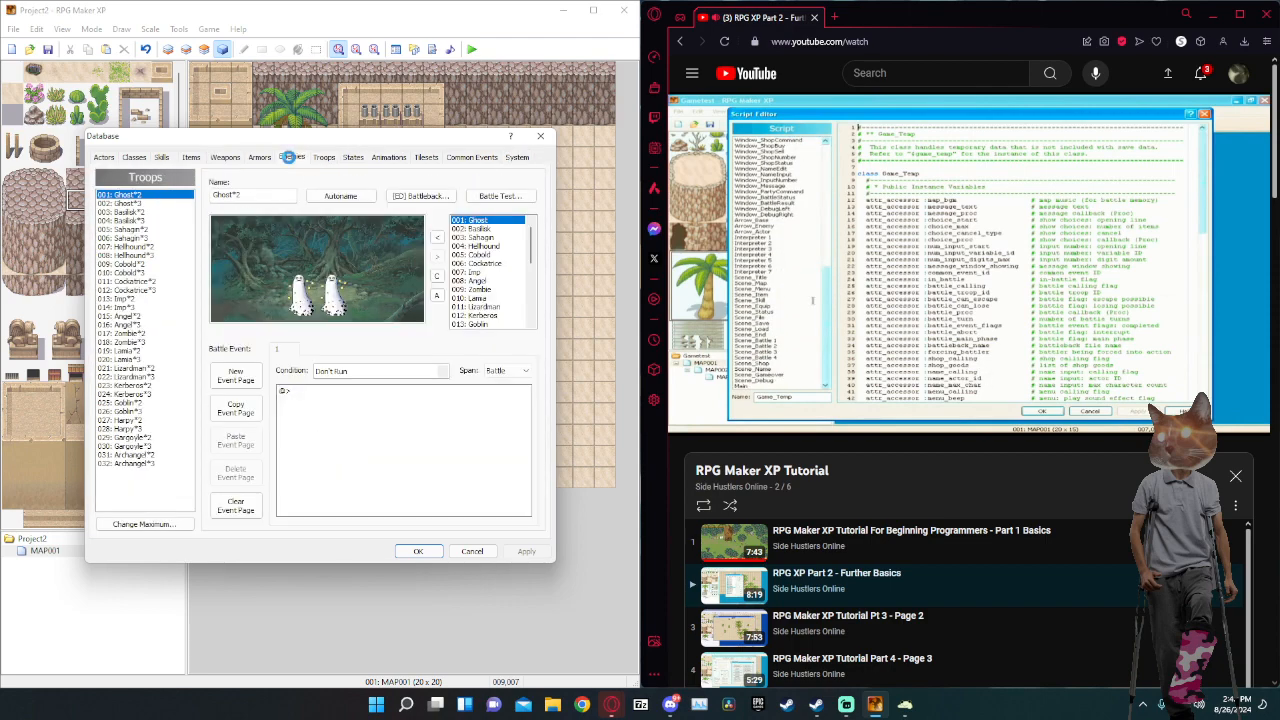
# Browse the enemy entries from Basilisk through Hydra and Garuda to Seraphim and Diabolos, glance at the tilesets, and close the database.
pyautogui.click(290, 158)
pyautogui.click(150, 204)
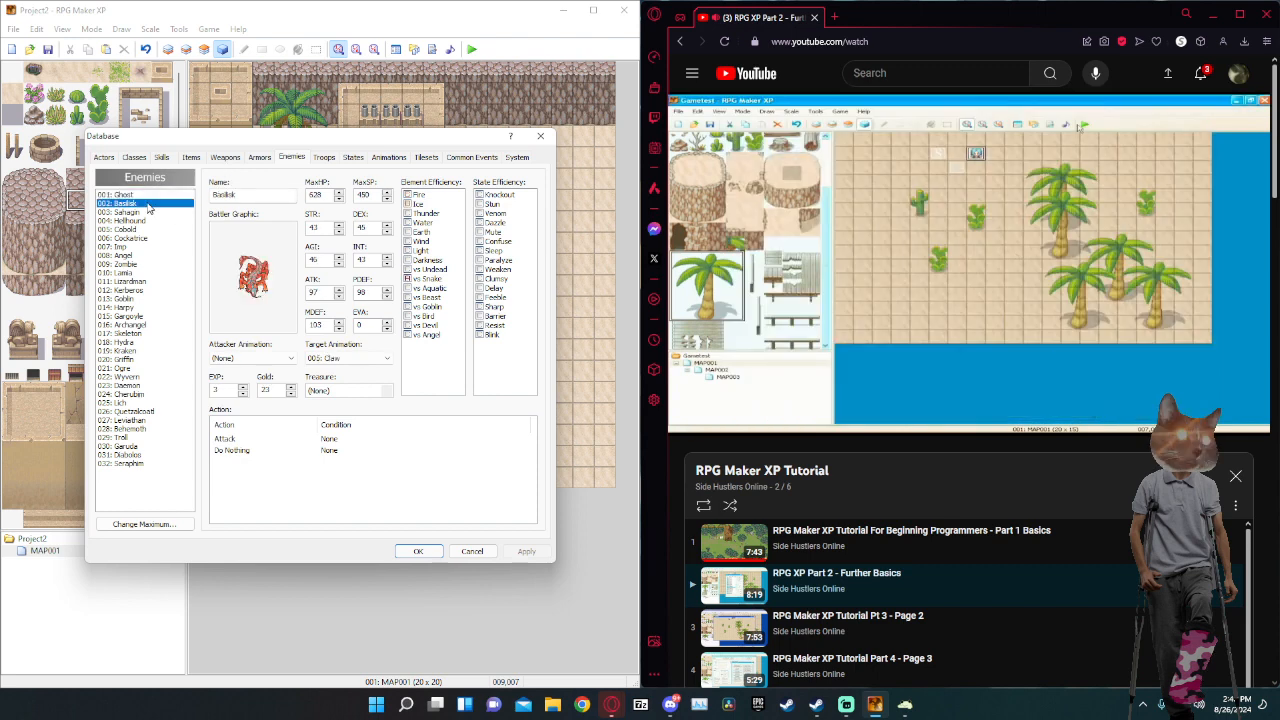
pyautogui.click(141, 212)
pyautogui.click(145, 247)
pyautogui.click(142, 281)
pyautogui.click(135, 342)
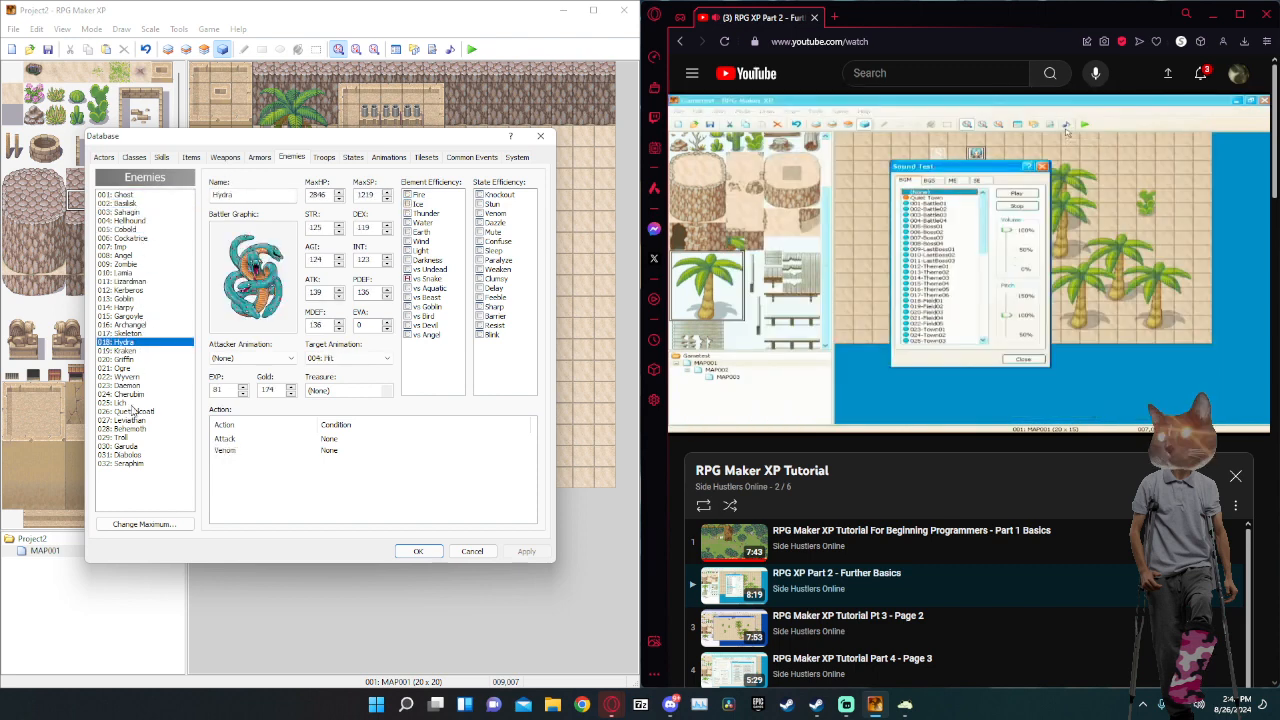
pyautogui.click(133, 428)
pyautogui.click(147, 446)
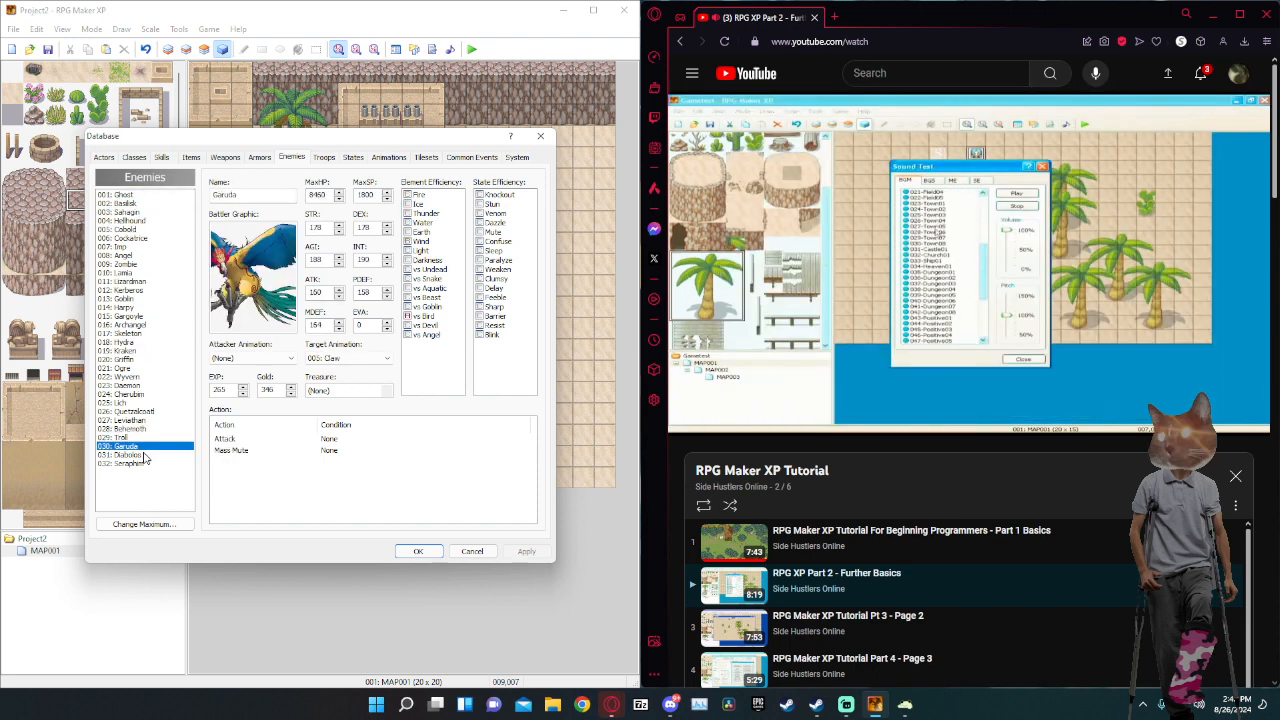
pyautogui.click(143, 455)
pyautogui.click(141, 464)
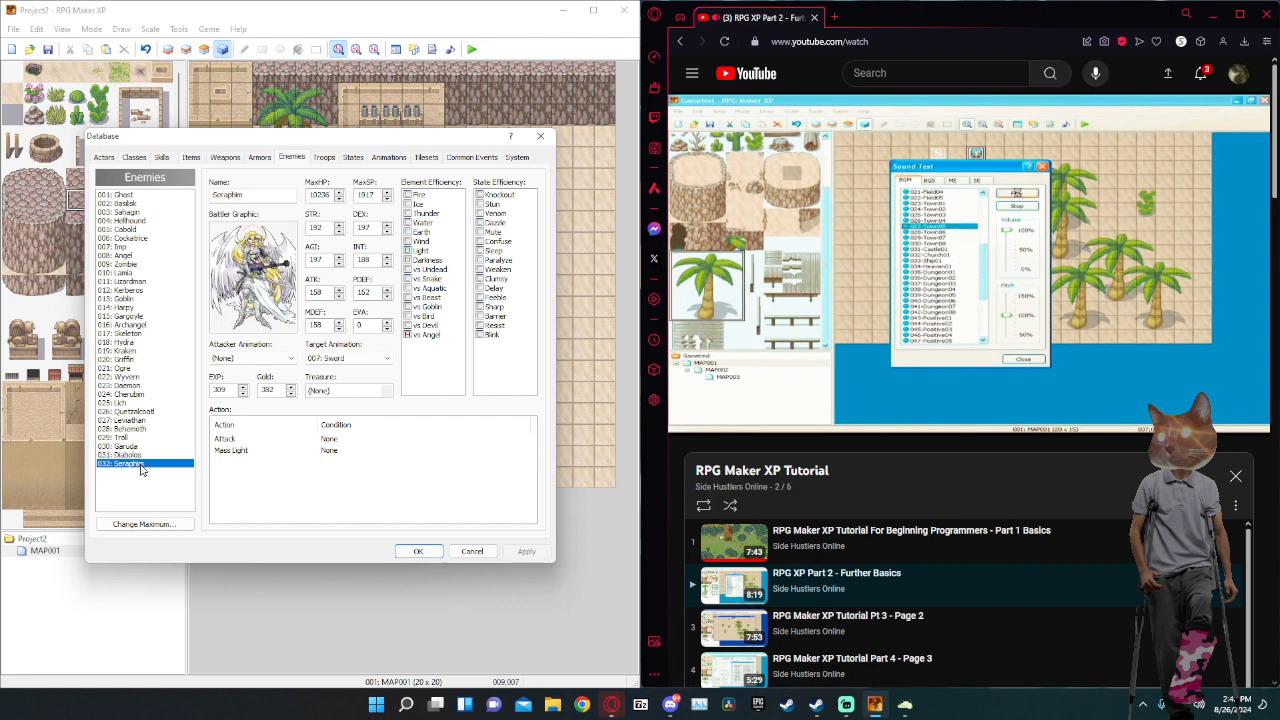
pyautogui.click(148, 454)
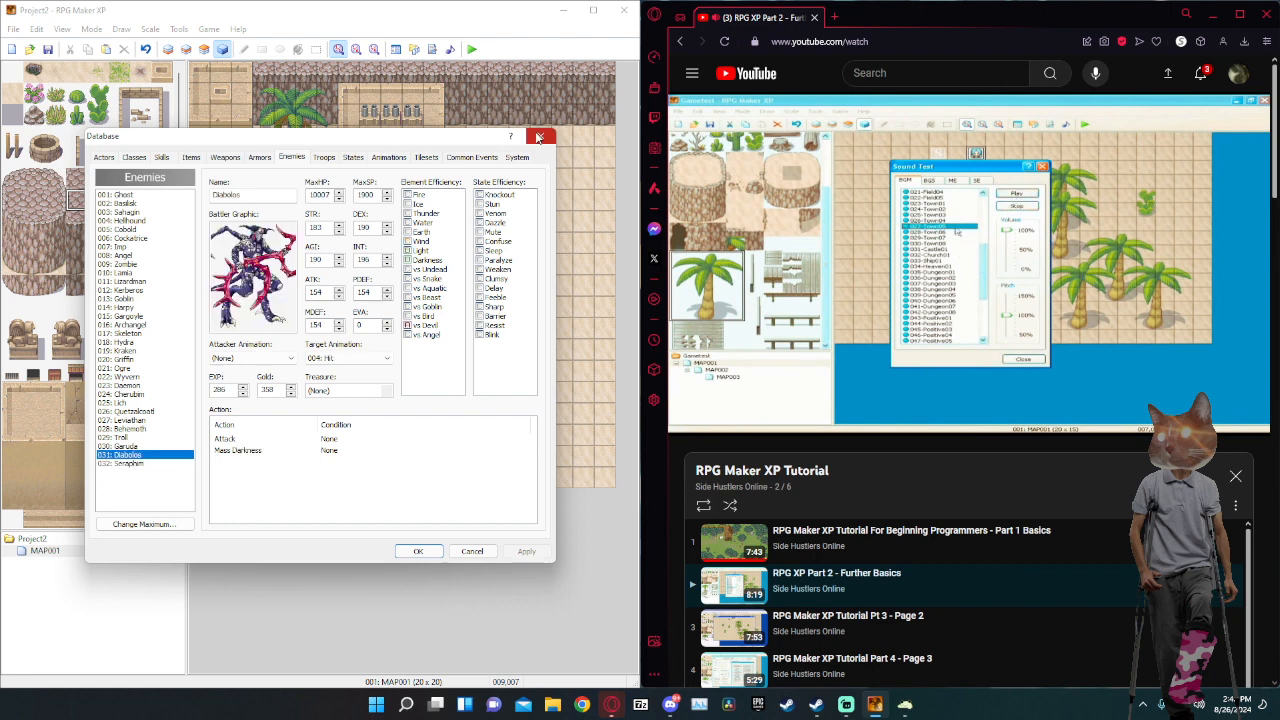
pyautogui.click(430, 158)
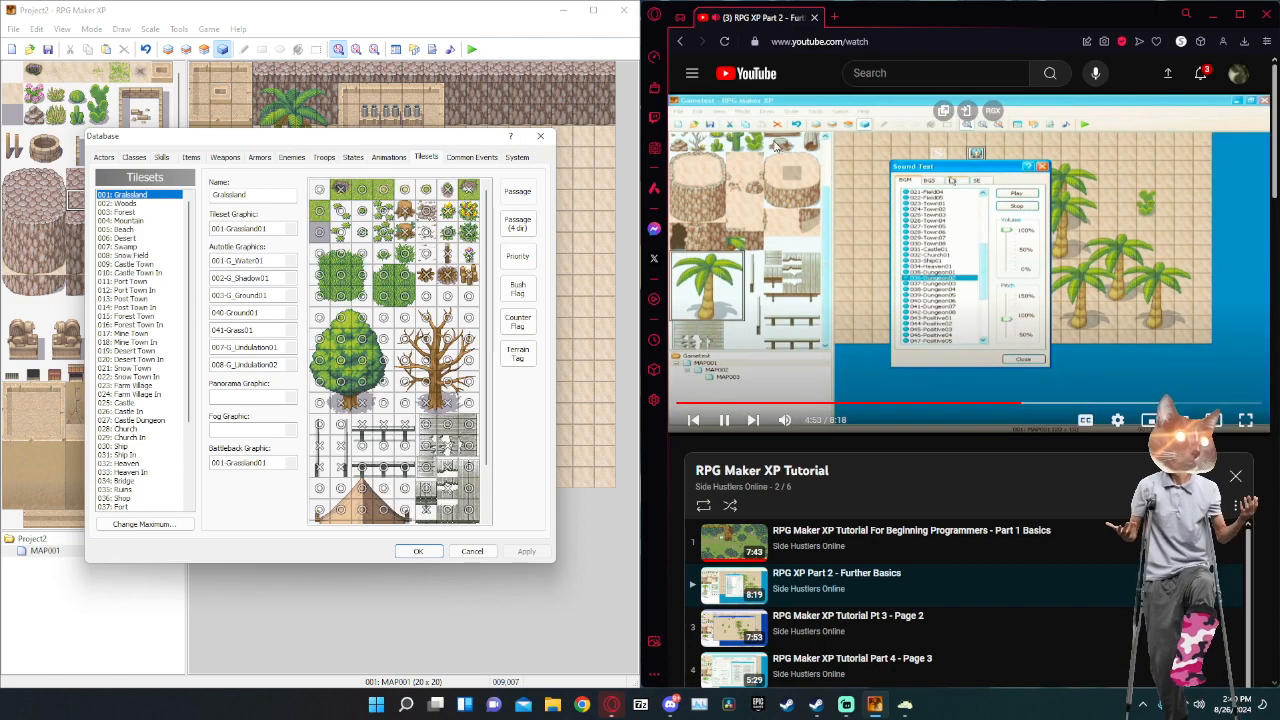
pyautogui.click(540, 136)
# Open the Sound Test and audition the background music tracks 001-Battle01 and 015-Theme04, stopping playback after listening.
pyautogui.click(450, 49)
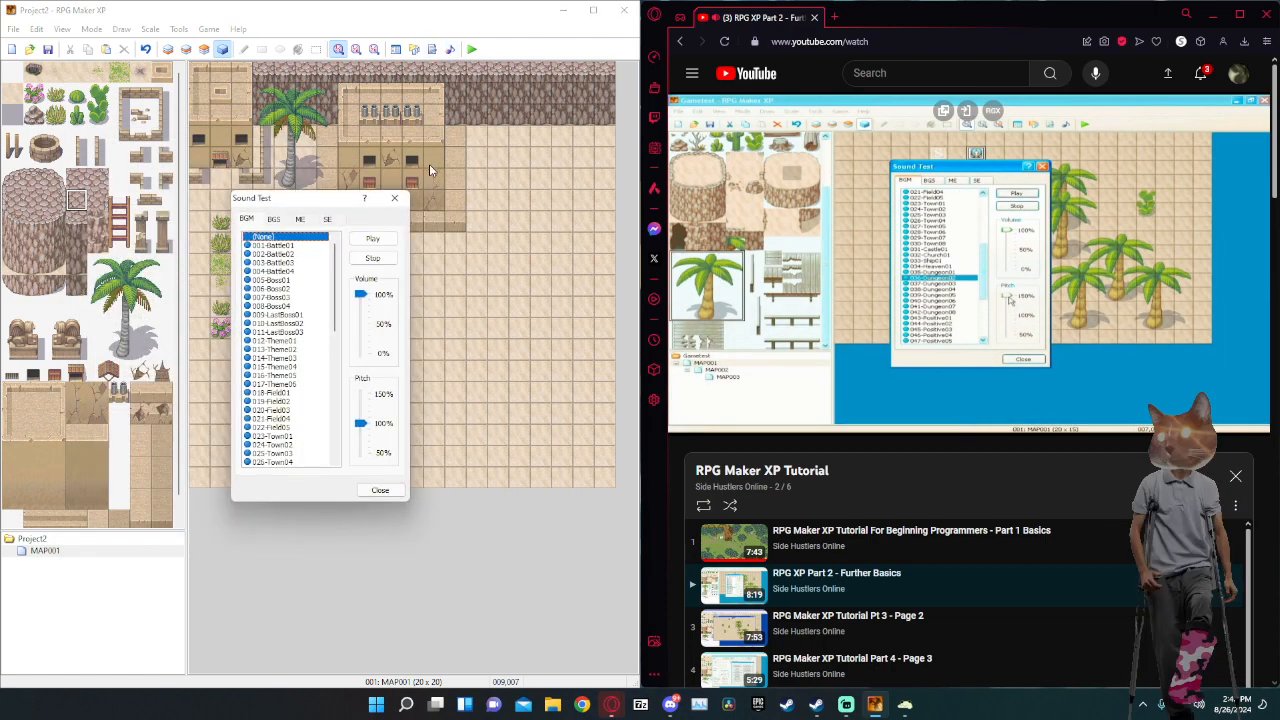
pyautogui.click(272, 245)
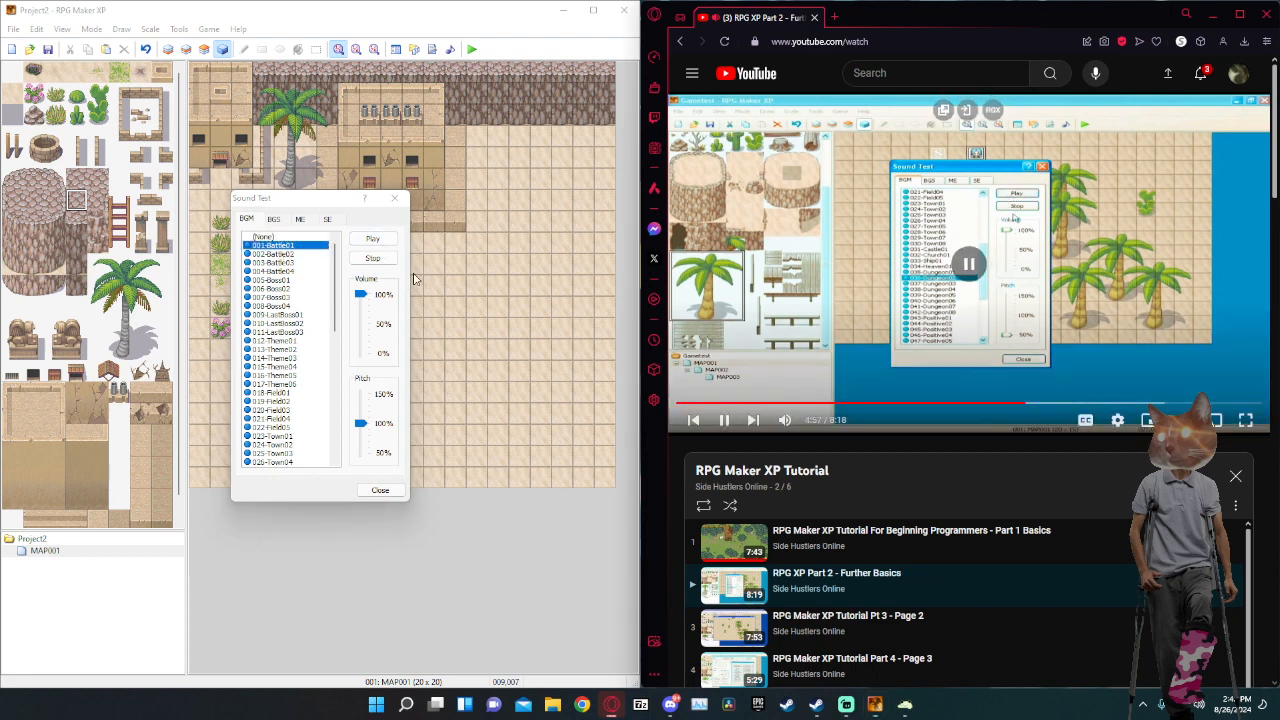
pyautogui.click(368, 241)
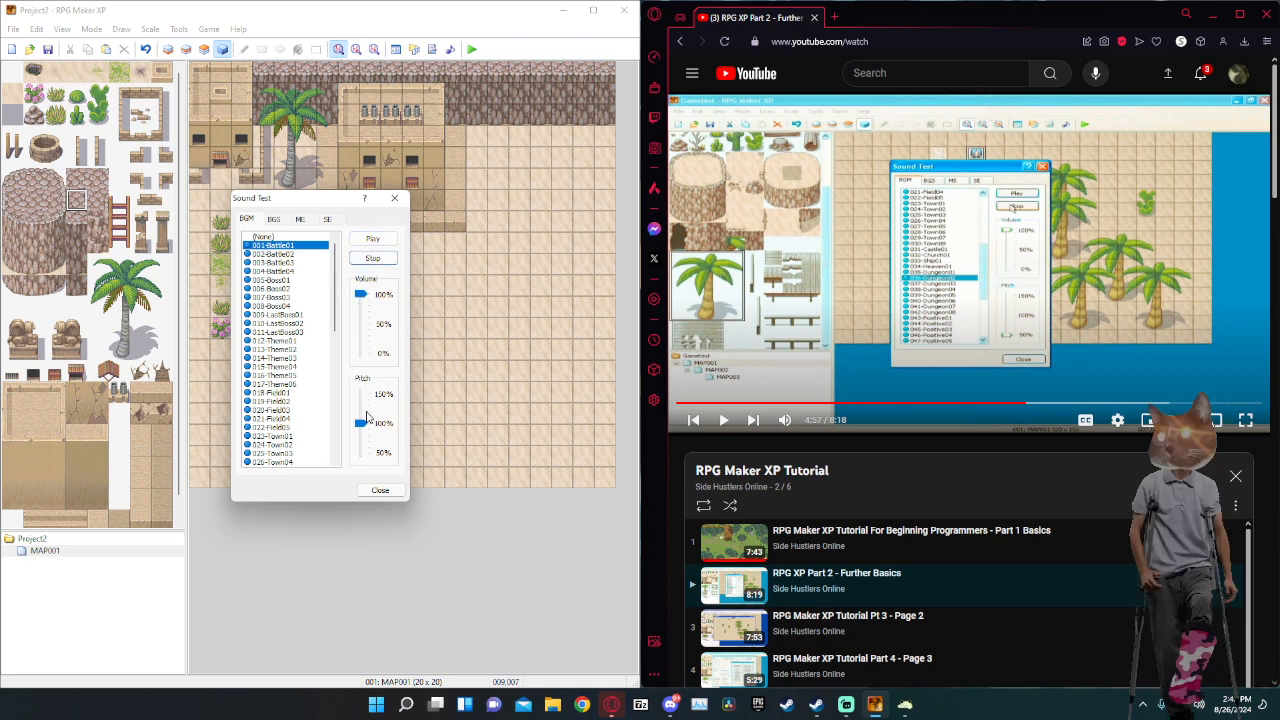
pyautogui.click(290, 367)
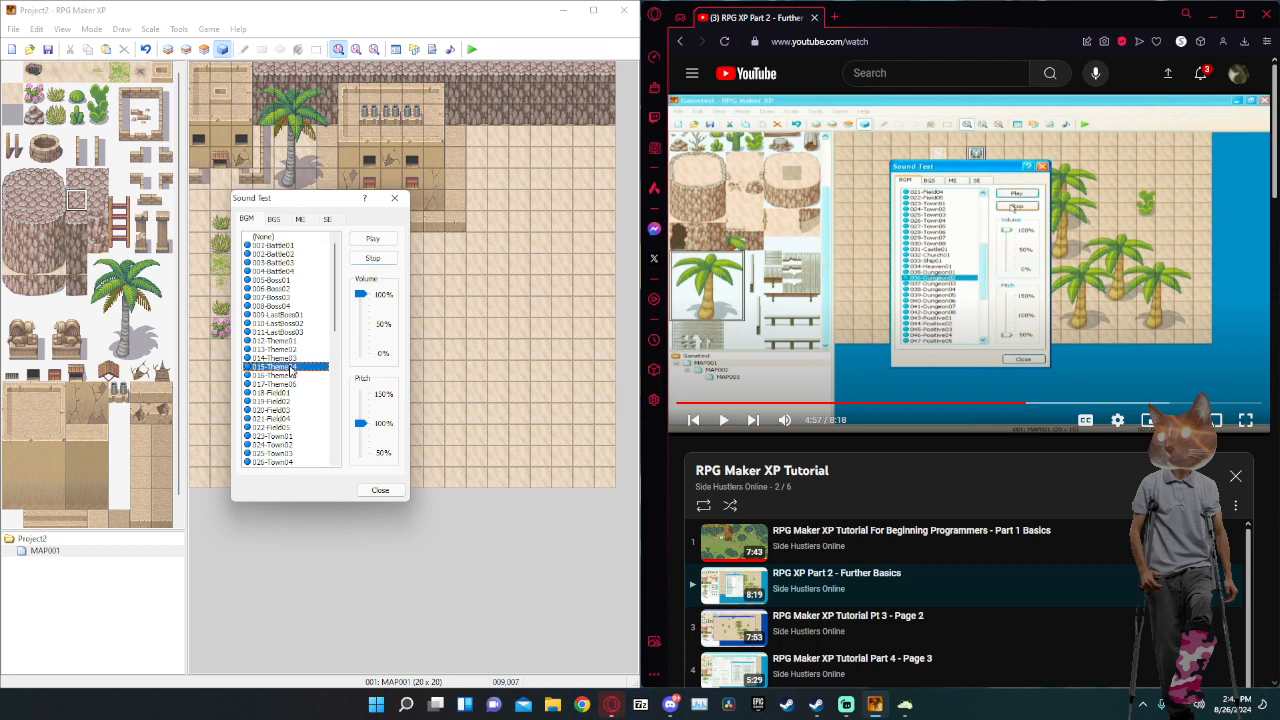
pyautogui.click(360, 242)
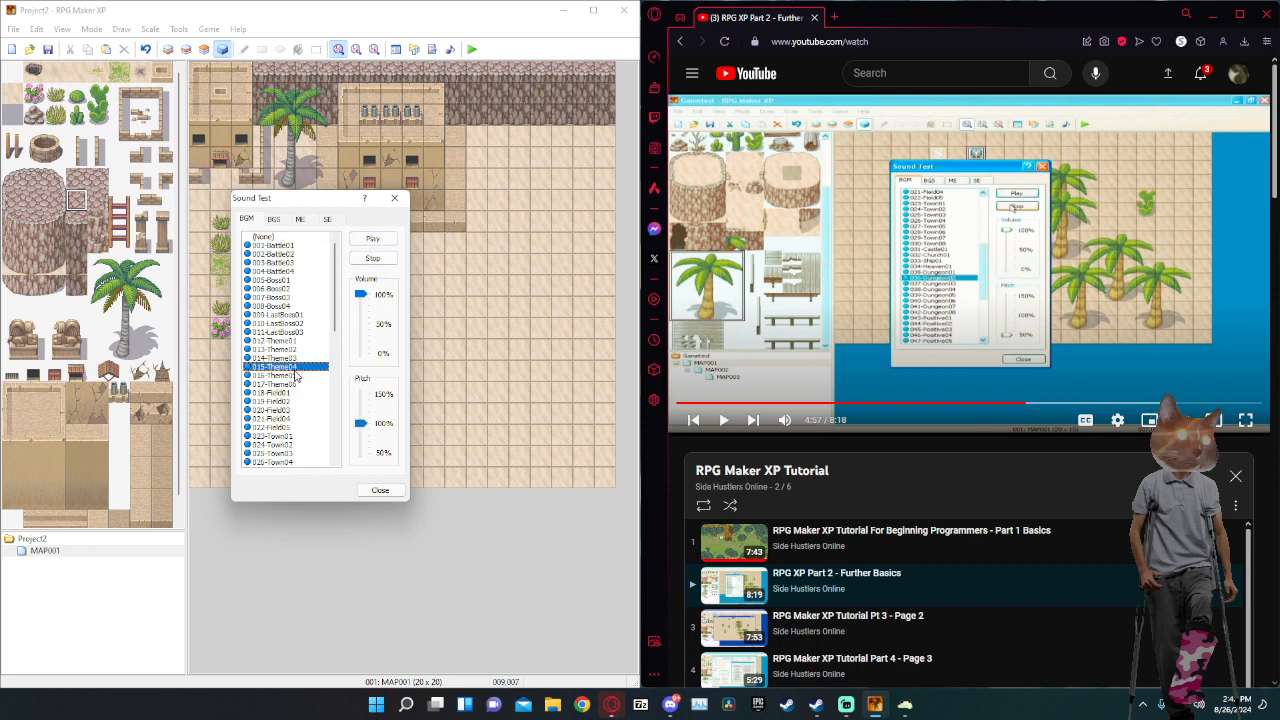
pyautogui.click(372, 258)
# Audition the background music tracks 033-Ship01 and 034-Heaven01, stopping each one after listening.
pyautogui.scroll(-9, 290, 380)
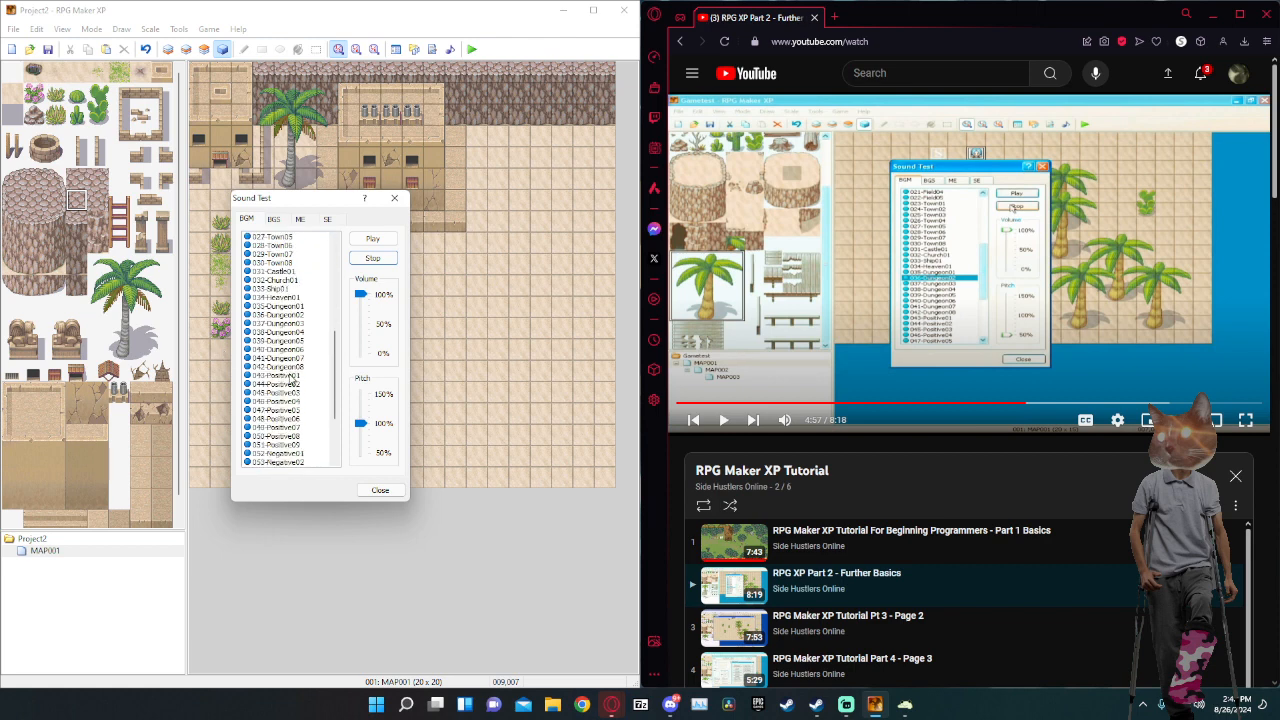
pyautogui.click(286, 289)
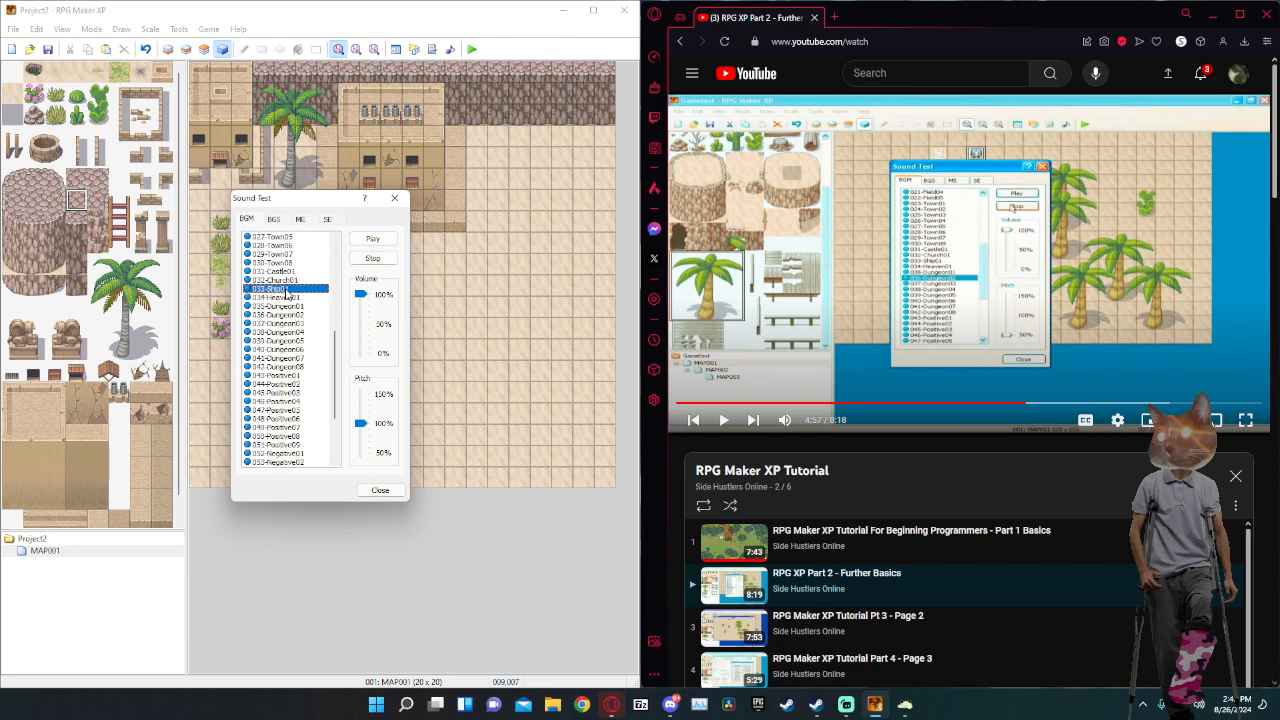
pyautogui.click(371, 259)
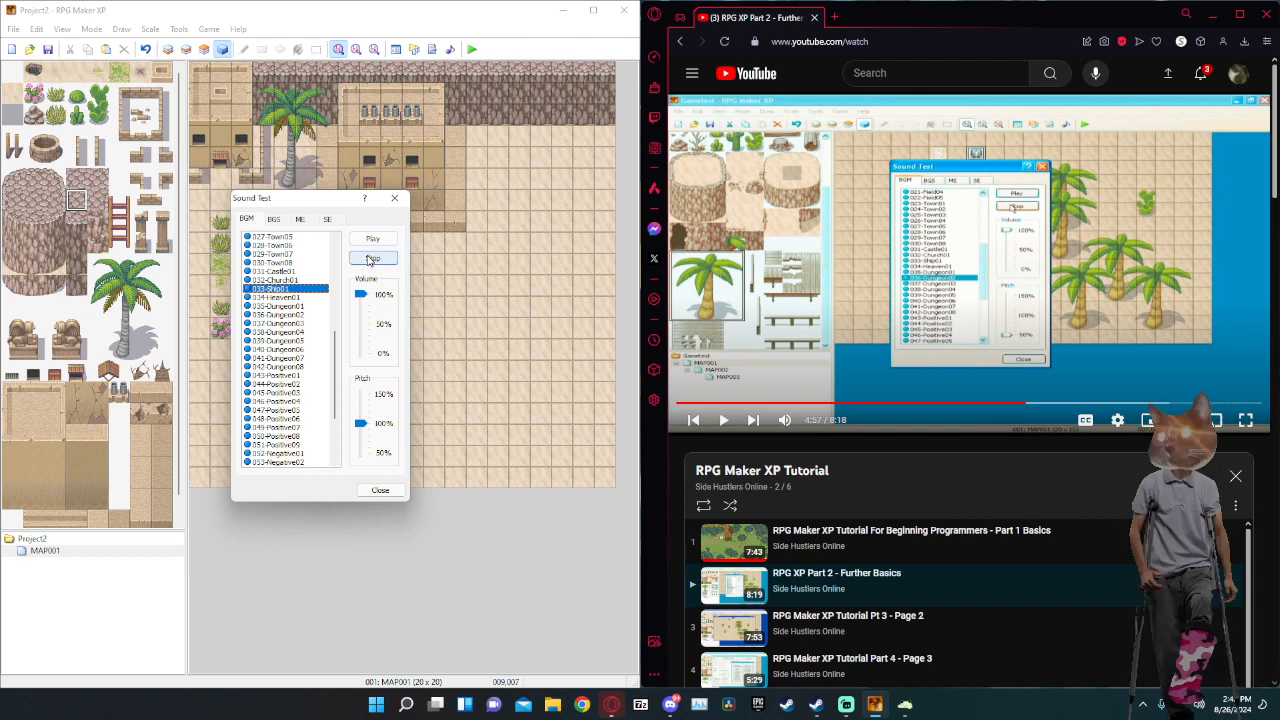
pyautogui.click(296, 298)
pyautogui.click(369, 259)
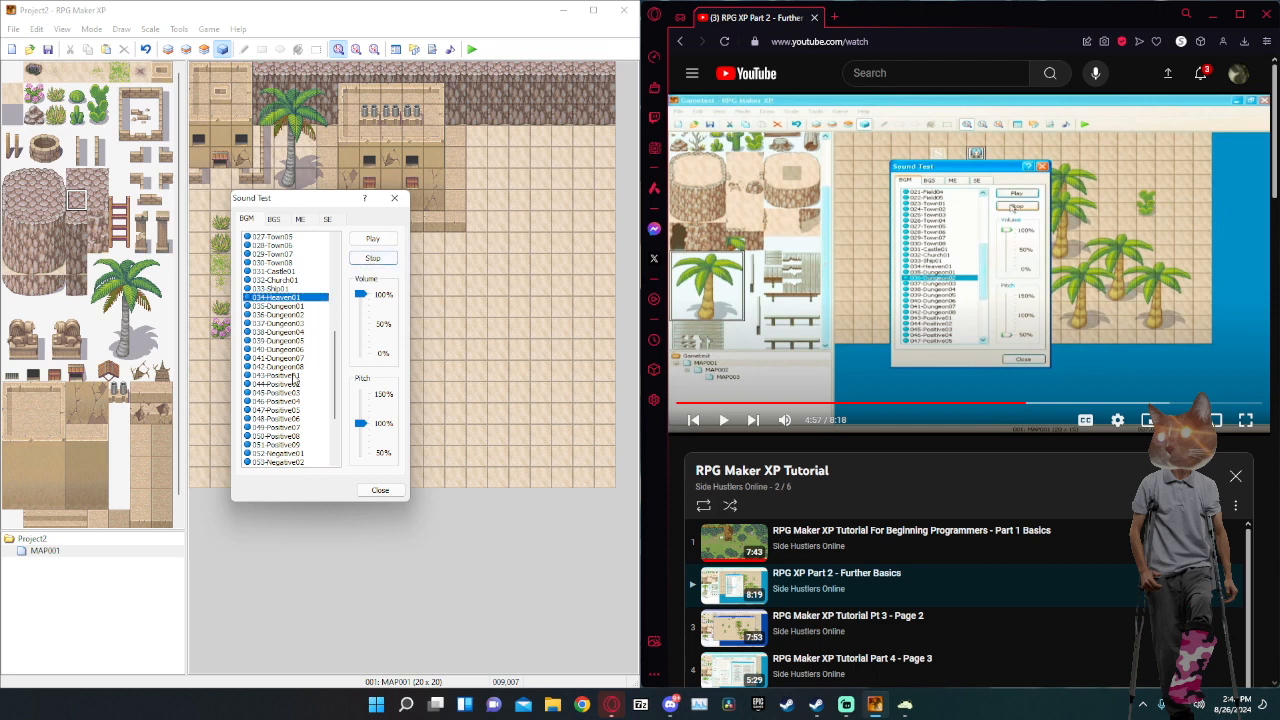
# Audition the background music tracks 051-Positive09 and 052-Negative01, and stop playback.
pyautogui.click(298, 444)
pyautogui.scroll(-1, 319, 400)
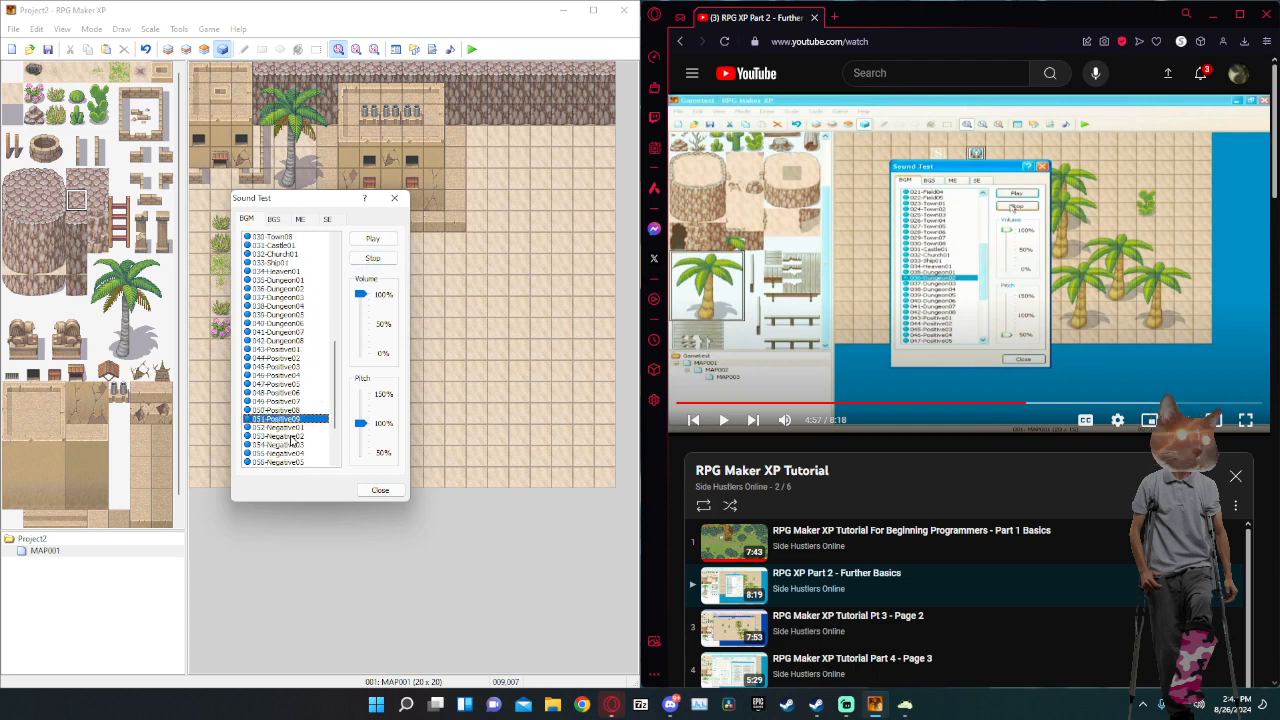
pyautogui.click(295, 429)
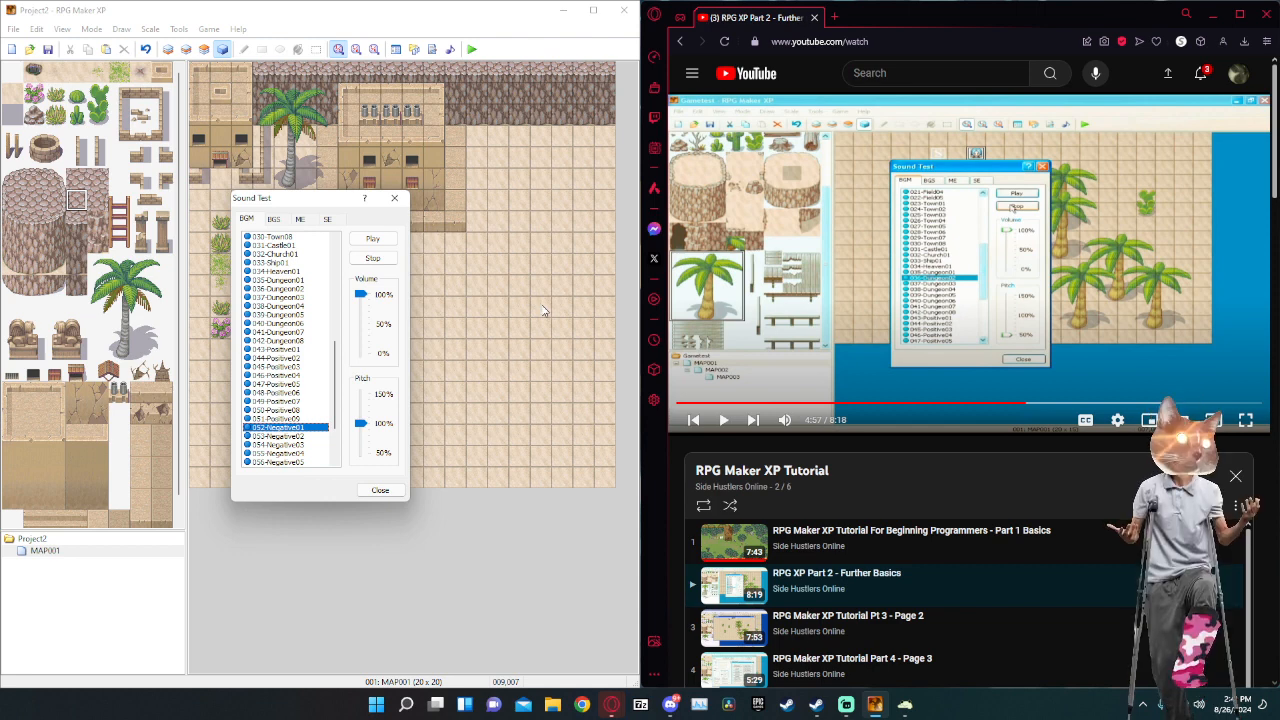
pyautogui.click(373, 259)
# Audition 058-Slow01 and 059-Slow02, trying the latter at 150% and lower pitches, and close the Sound Test.
pyautogui.scroll(-3, 291, 373)
pyautogui.click(300, 410)
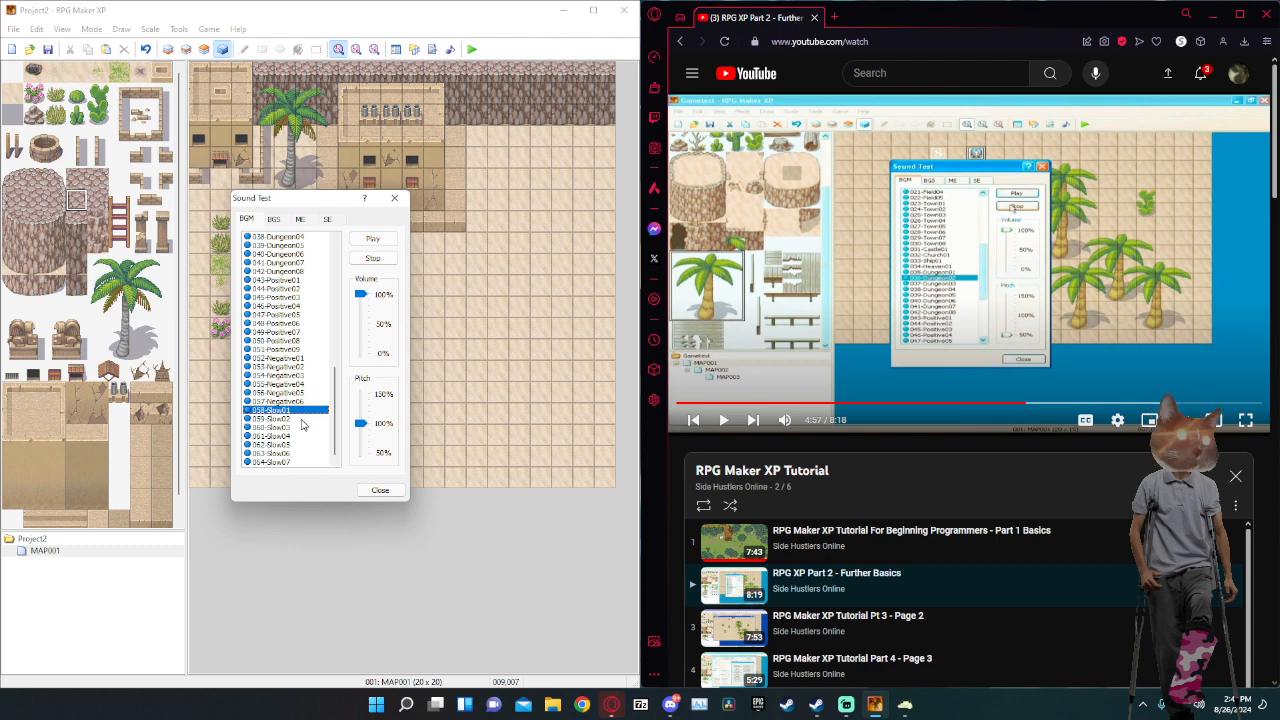
pyautogui.click(301, 419)
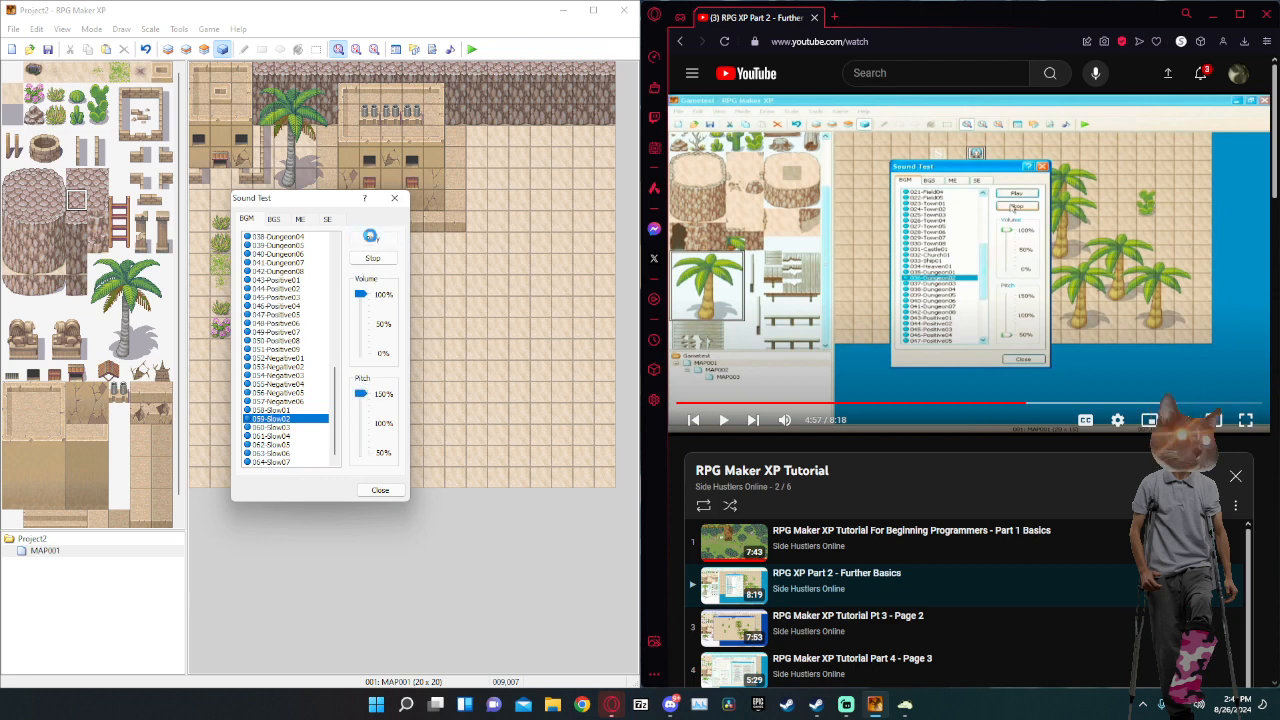
pyautogui.moveTo(361, 398); pyautogui.dragTo(364, 449)
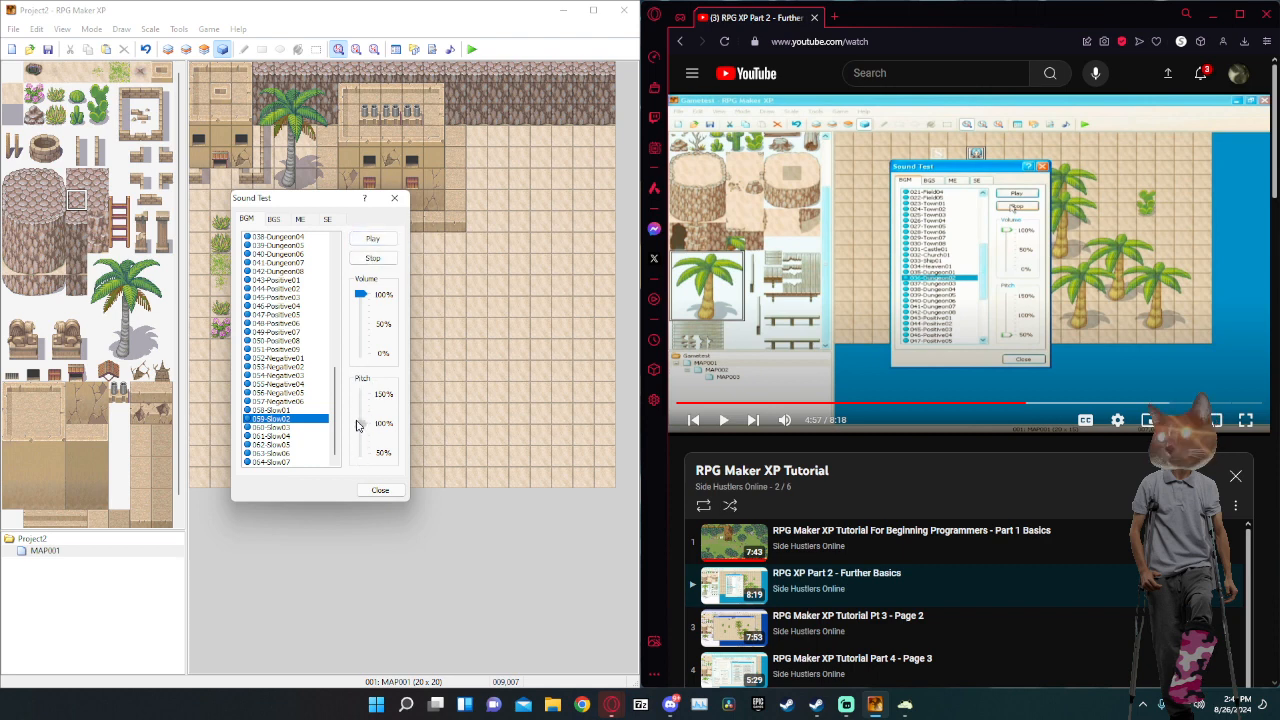
pyautogui.click(380, 490)
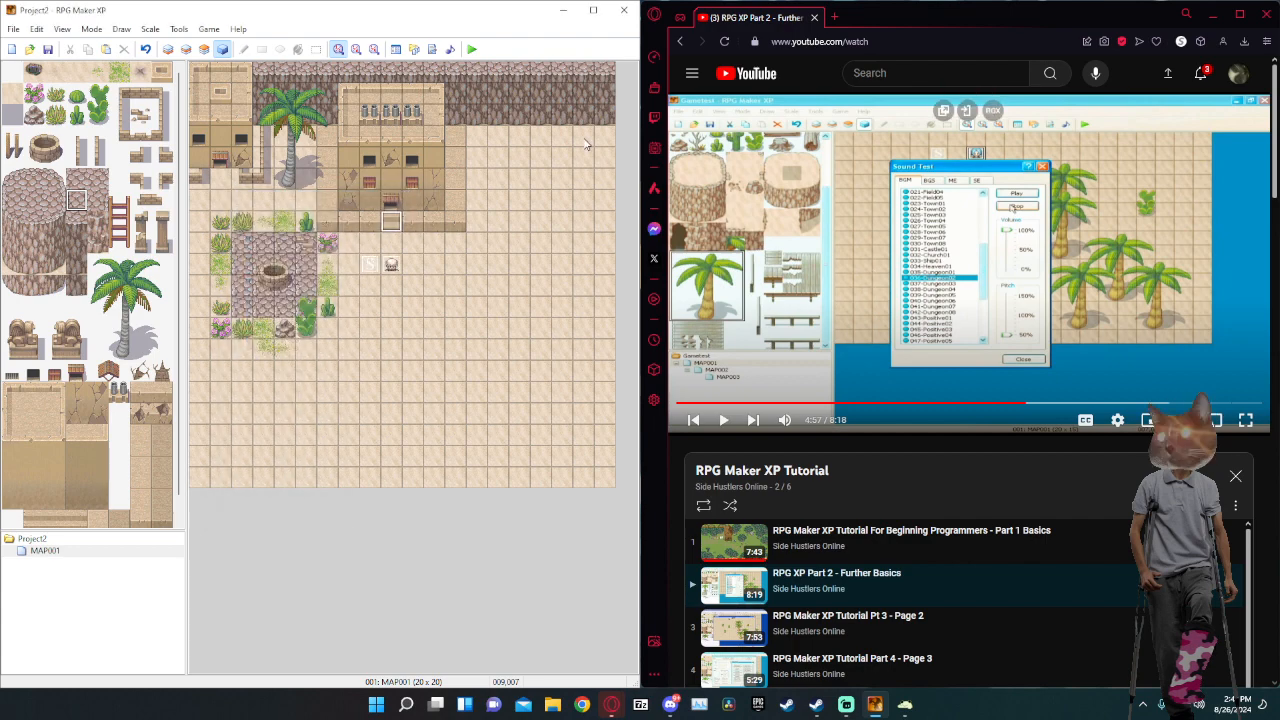
# Reopen the Sound Test briefly, close it and resume playing the tutorial video.
pyautogui.click(452, 50)
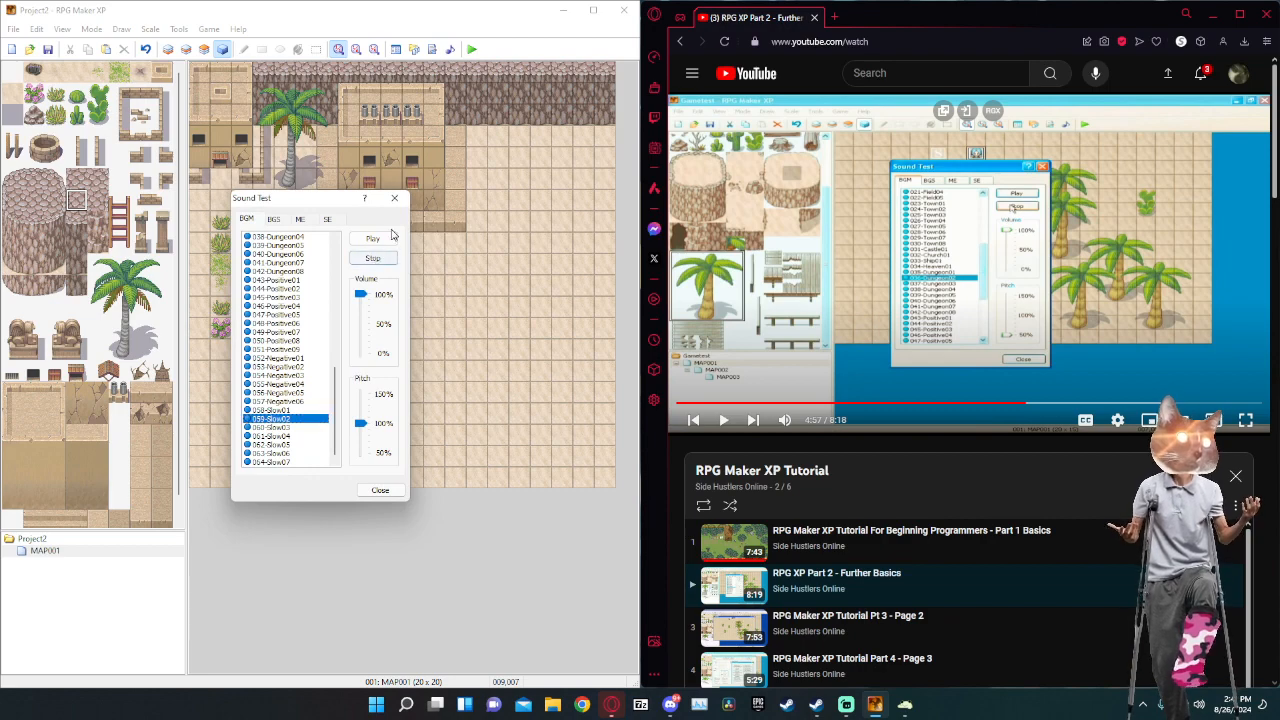
pyautogui.click(396, 199)
pyautogui.click(1000, 225)
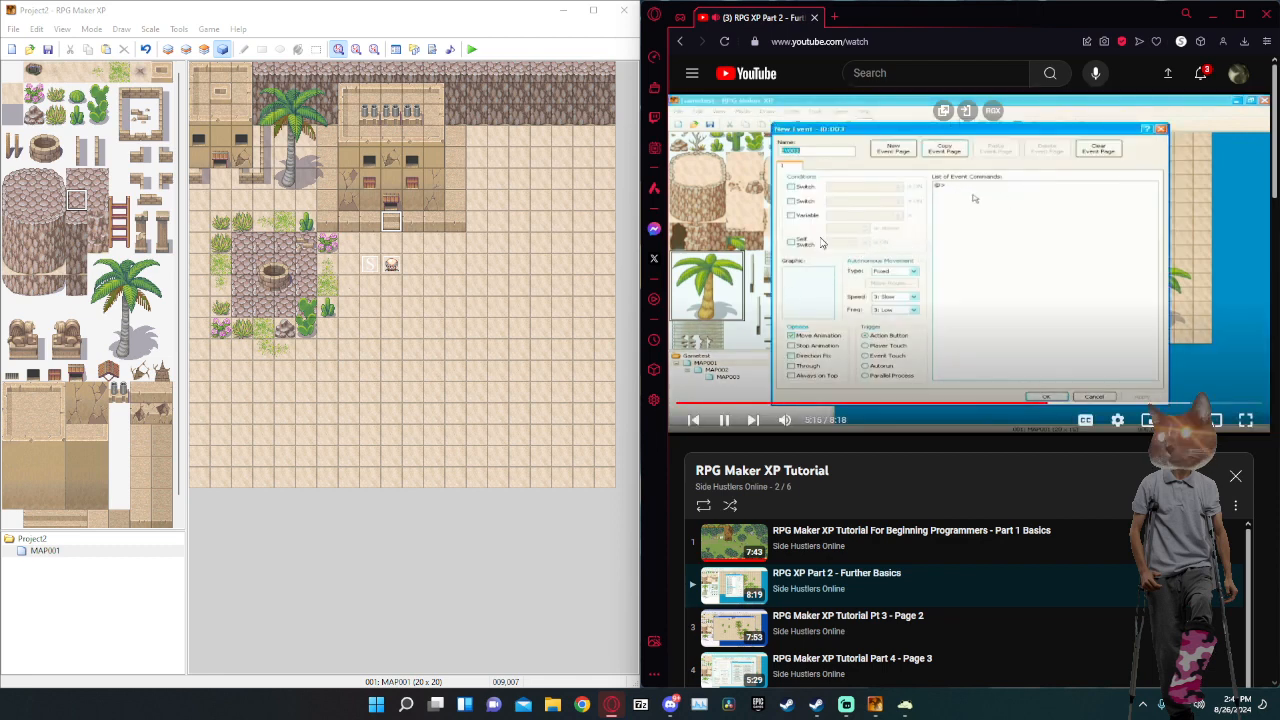
pyautogui.rightClick(397, 141)
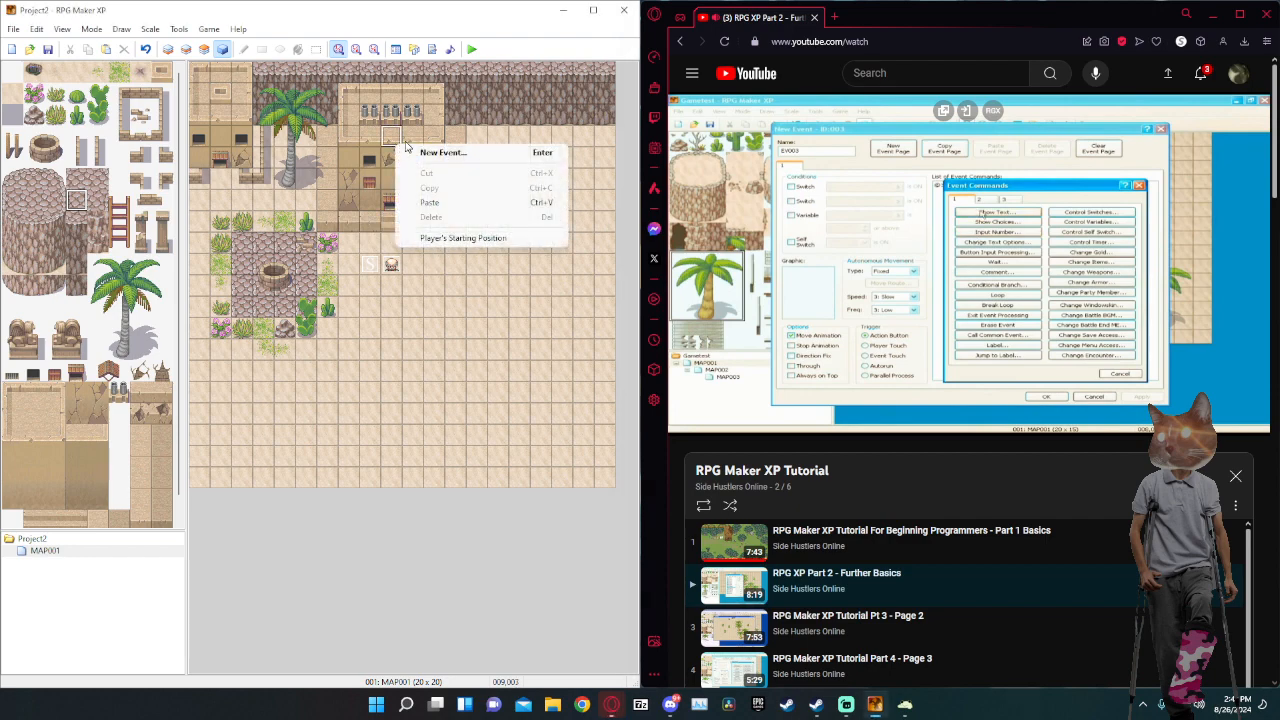
pyautogui.click(452, 155)
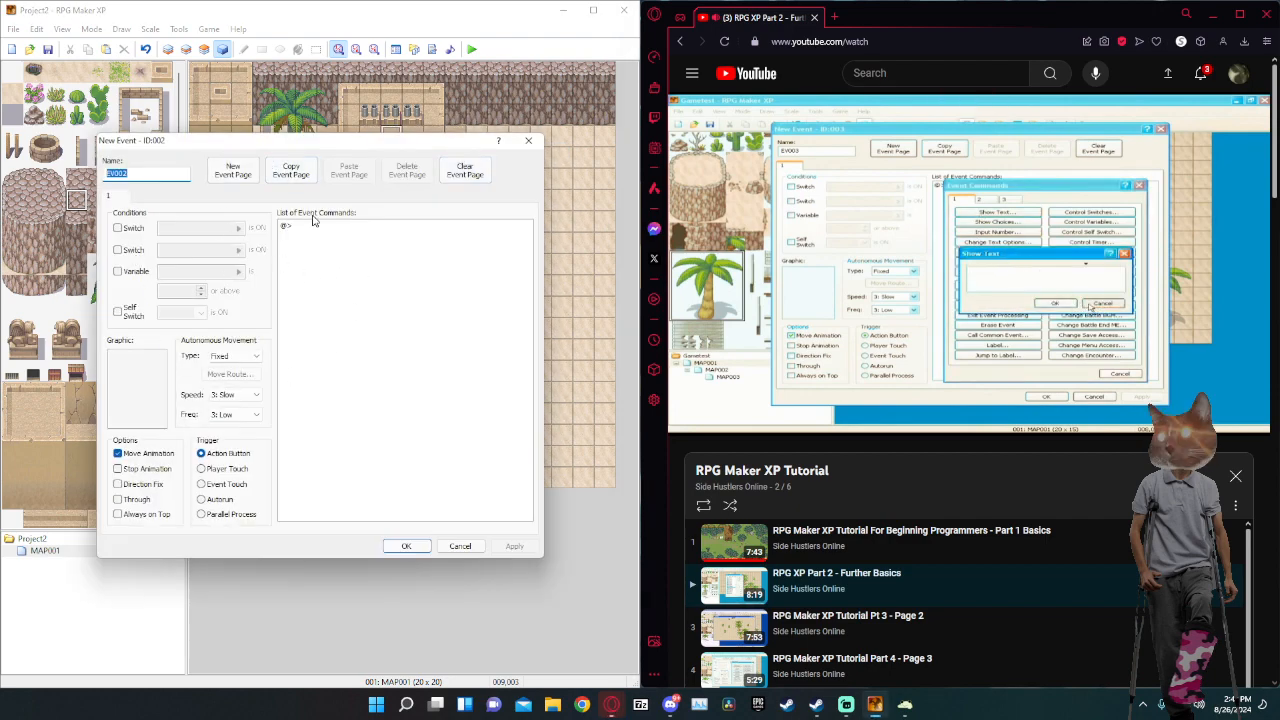
pyautogui.doubleClick(308, 228)
pyautogui.click(335, 266)
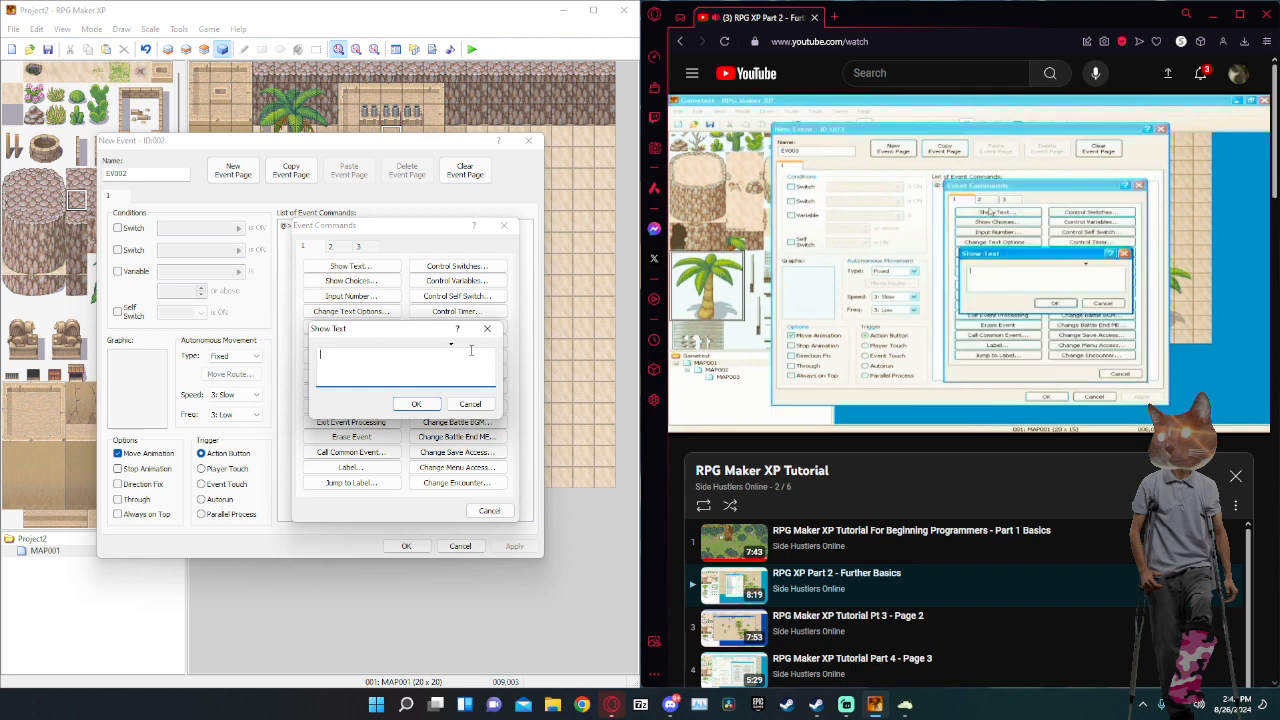
pyautogui.click(468, 404)
pyautogui.click(480, 513)
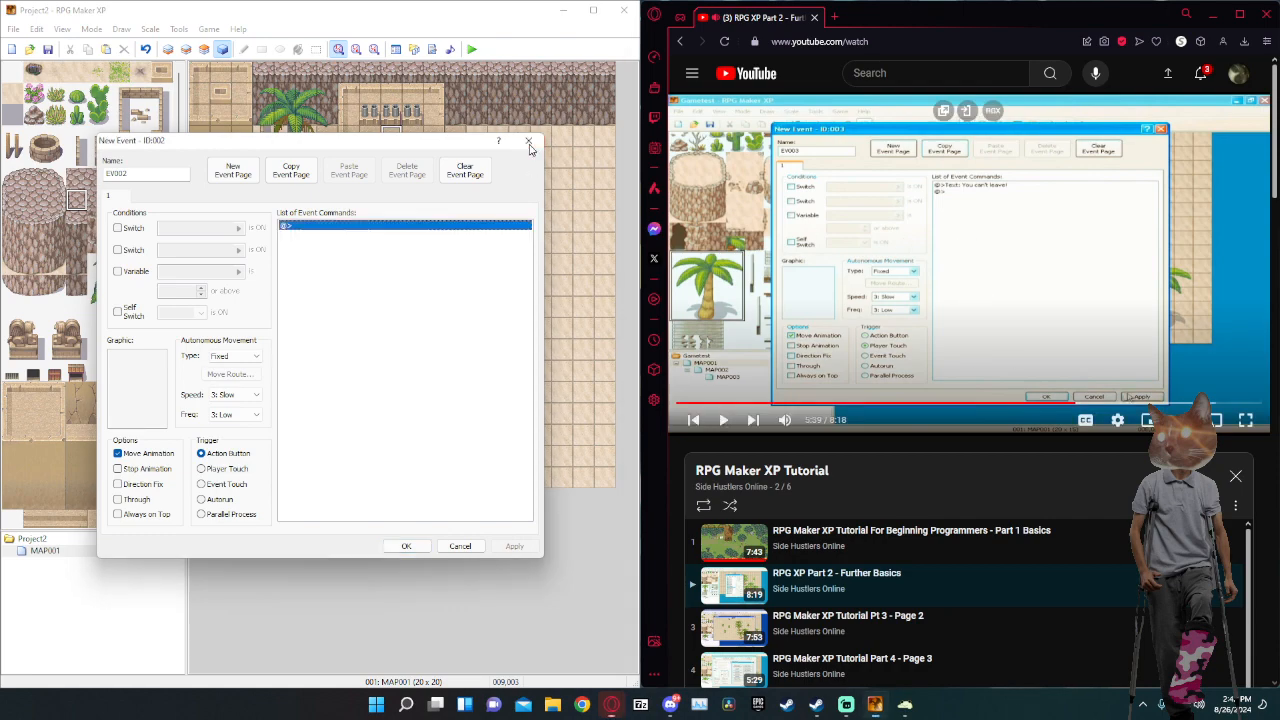
pyautogui.press('Escape')
# Create an event on the larger house's doorway tile with a Show Text command reading "I shouldn't go in there...".
pyautogui.doubleClick(390, 201)
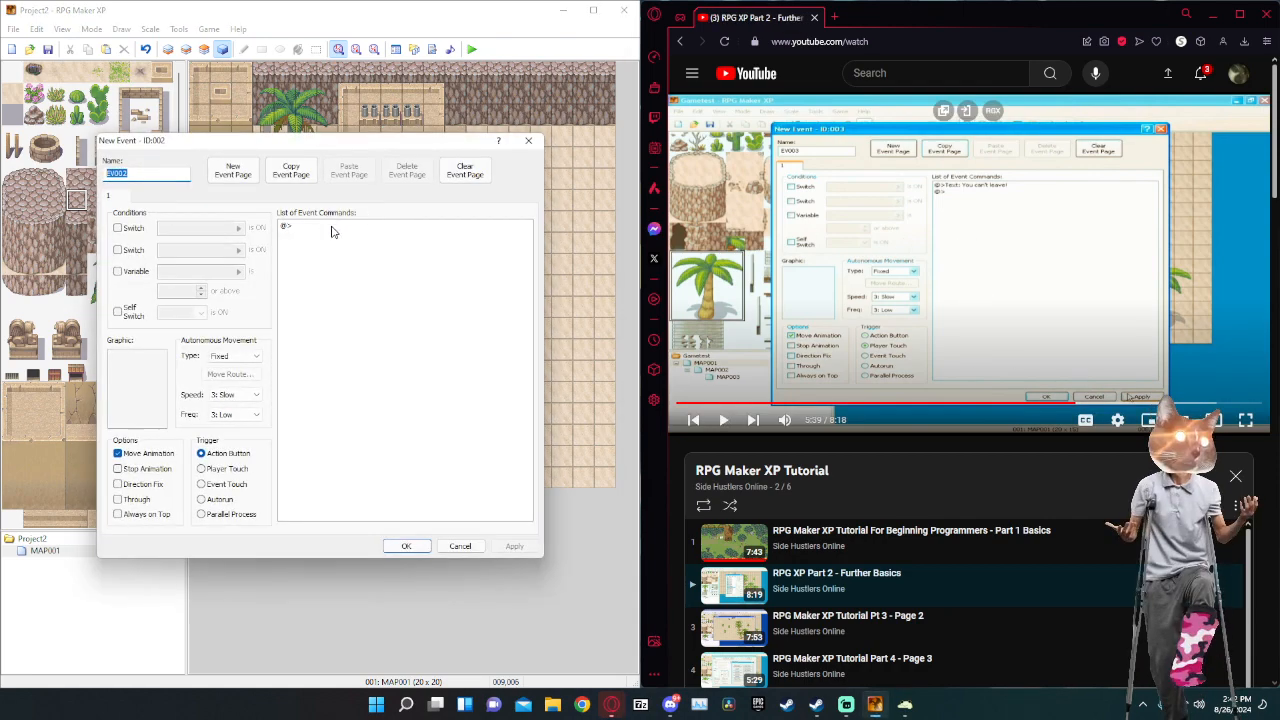
pyautogui.click(330, 228)
pyautogui.doubleClick(331, 229)
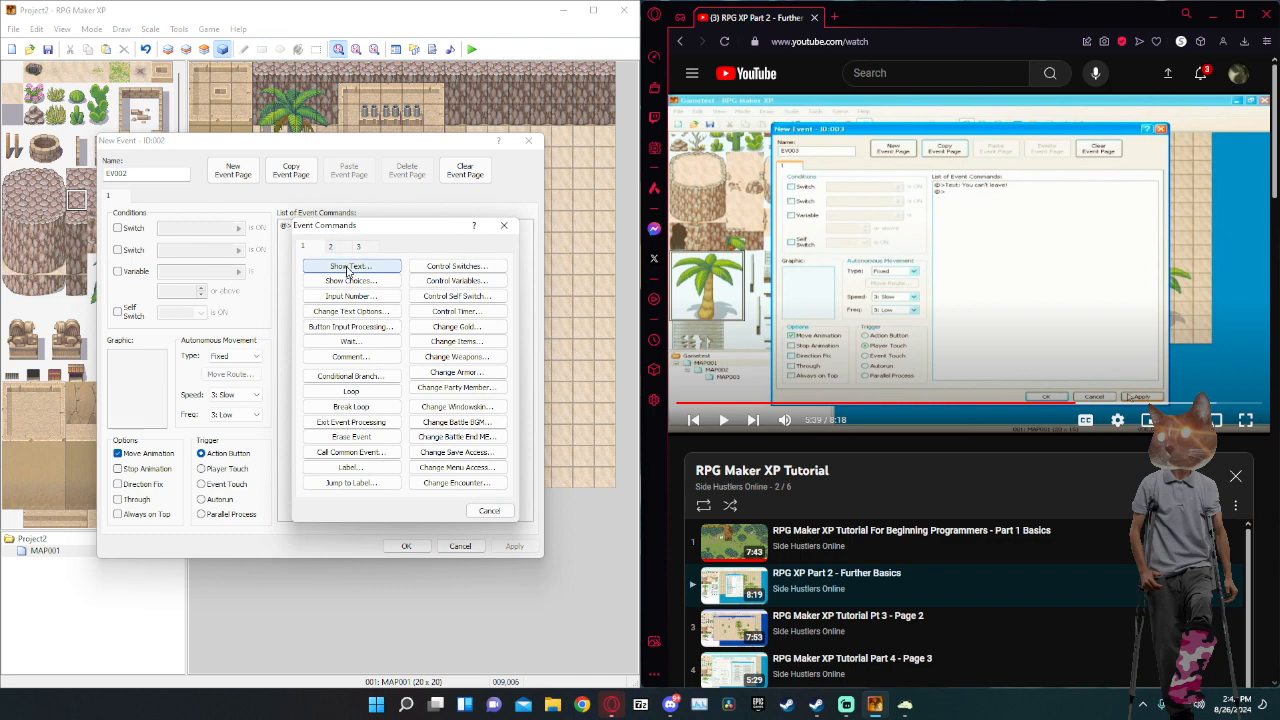
pyautogui.click(350, 268)
pyautogui.write('T')
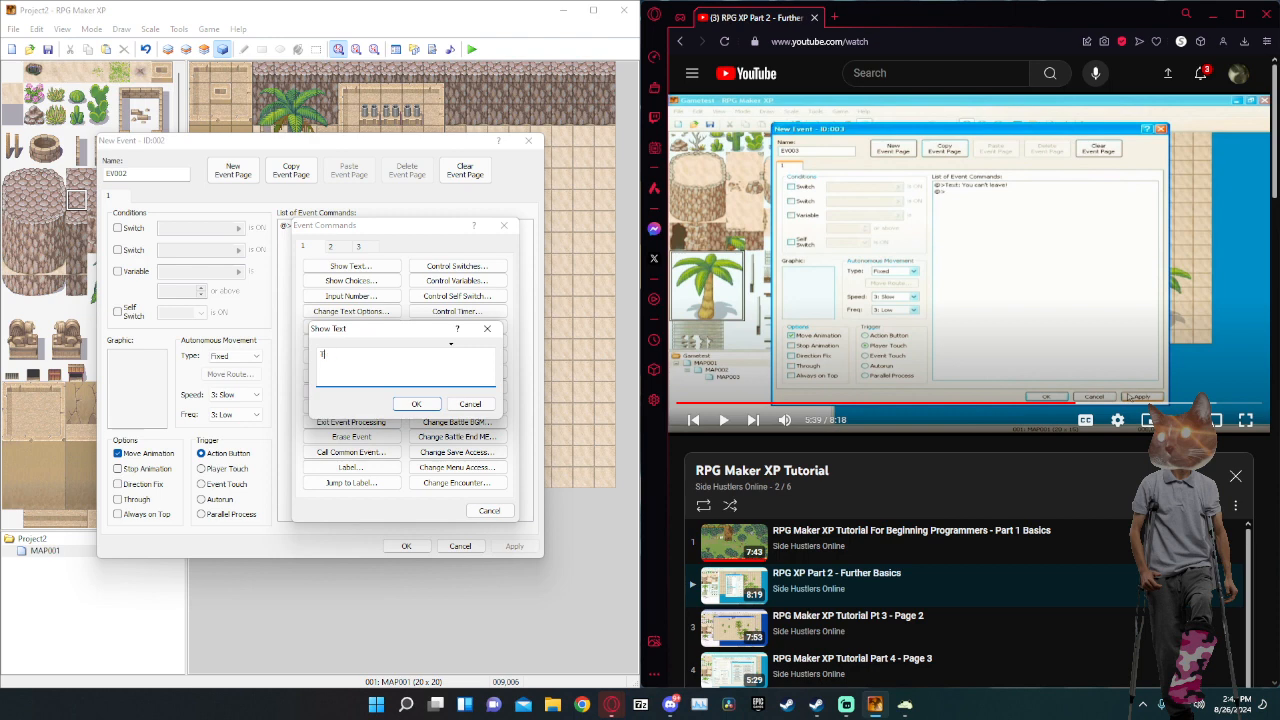
pyautogui.write('shoul')
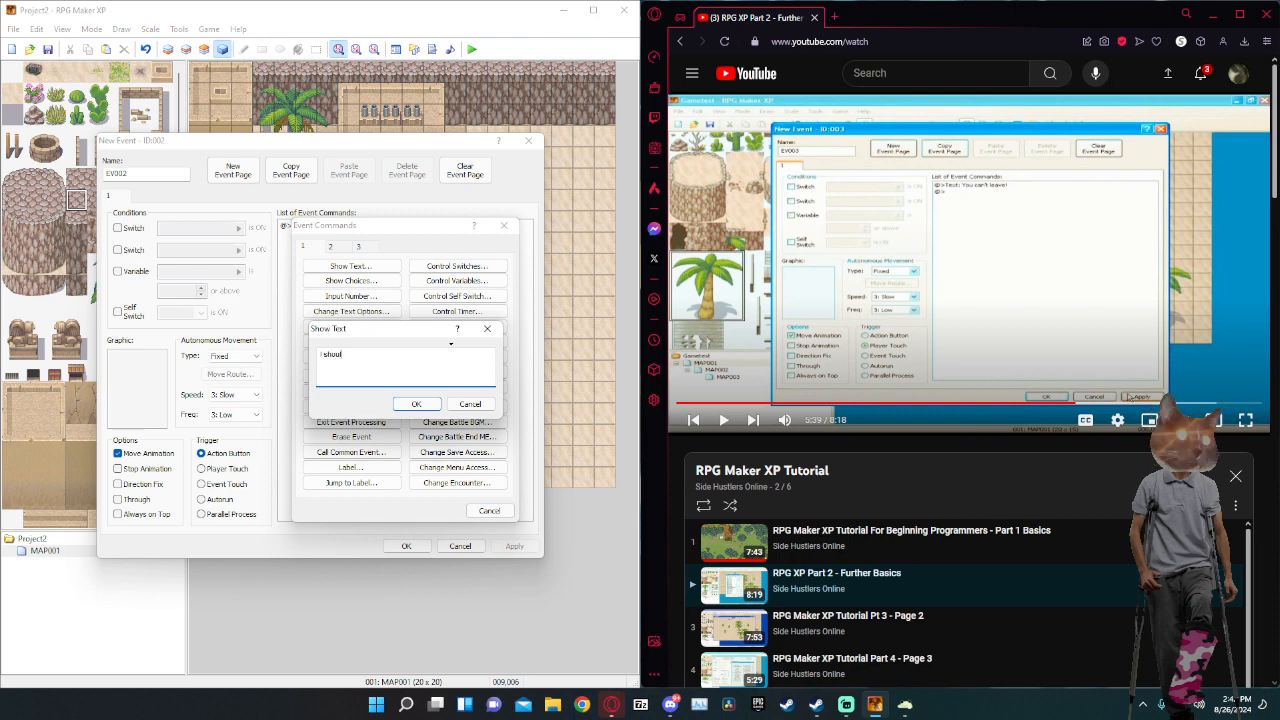
pyautogui.write("dn't go in there...")
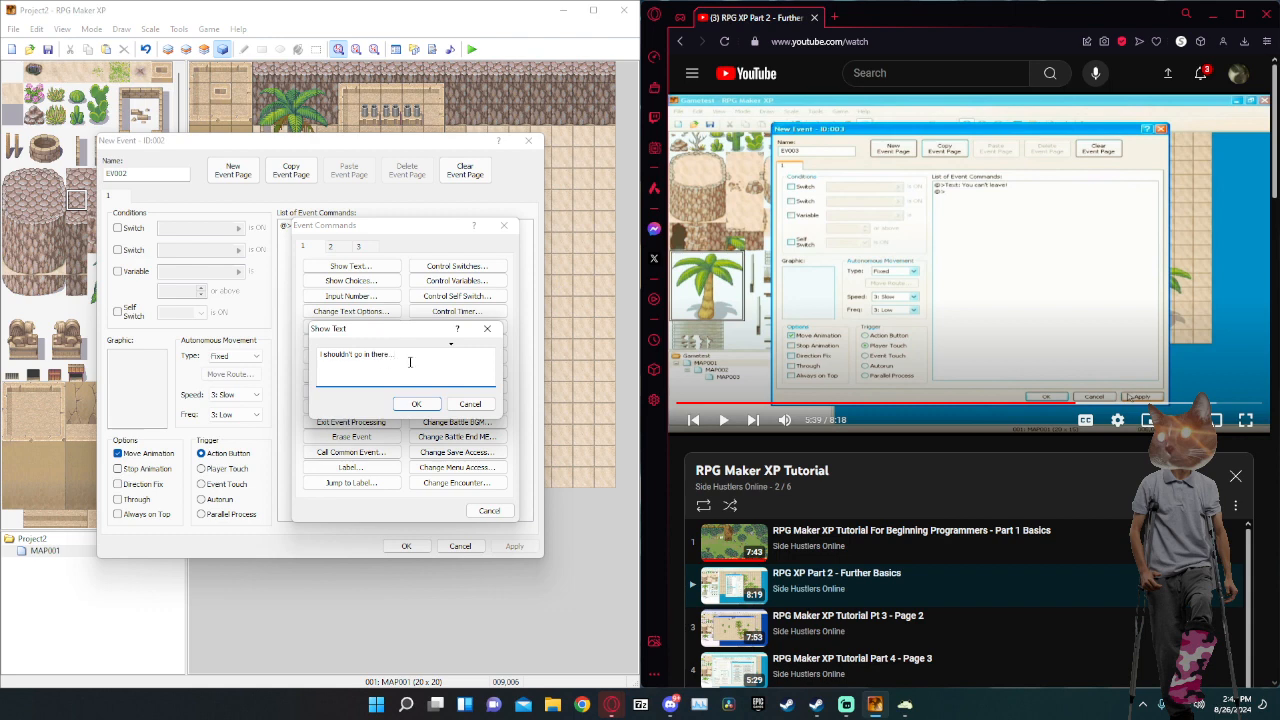
pyautogui.click(416, 404)
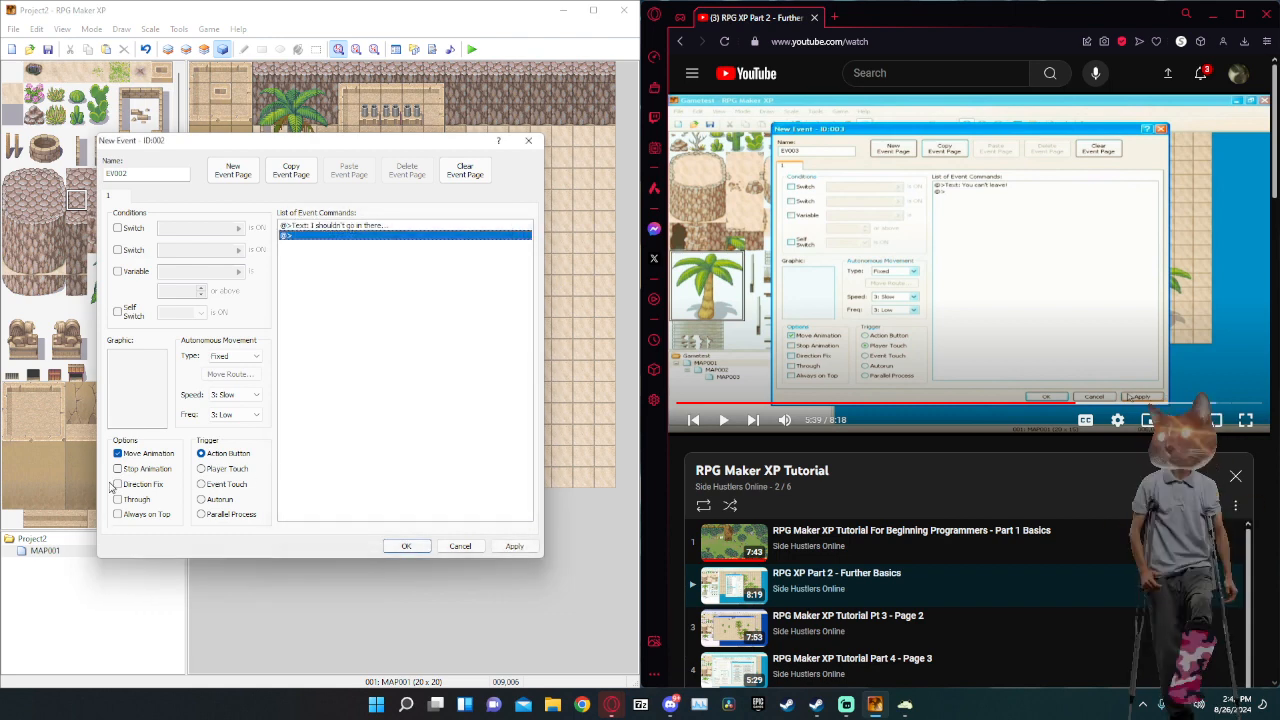
# Set the doorway event's trigger to Player Touch, apply it and finish the event.
pyautogui.click(202, 469)
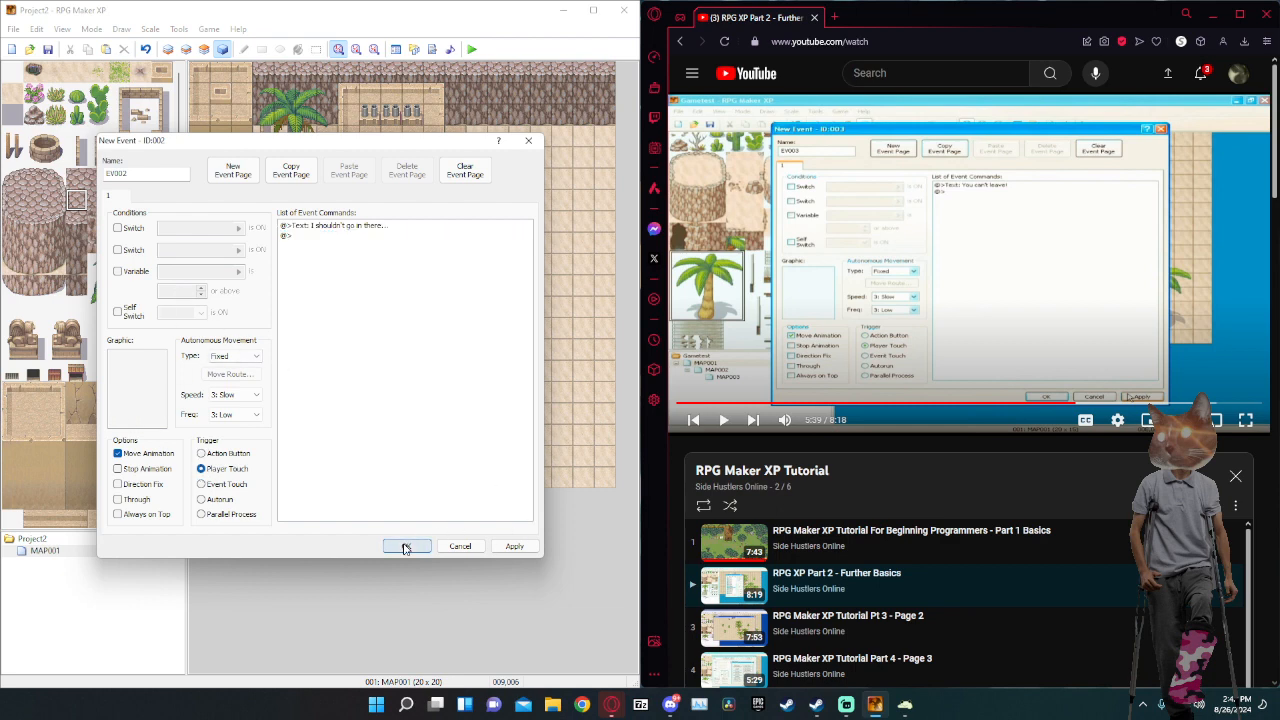
pyautogui.click(514, 546)
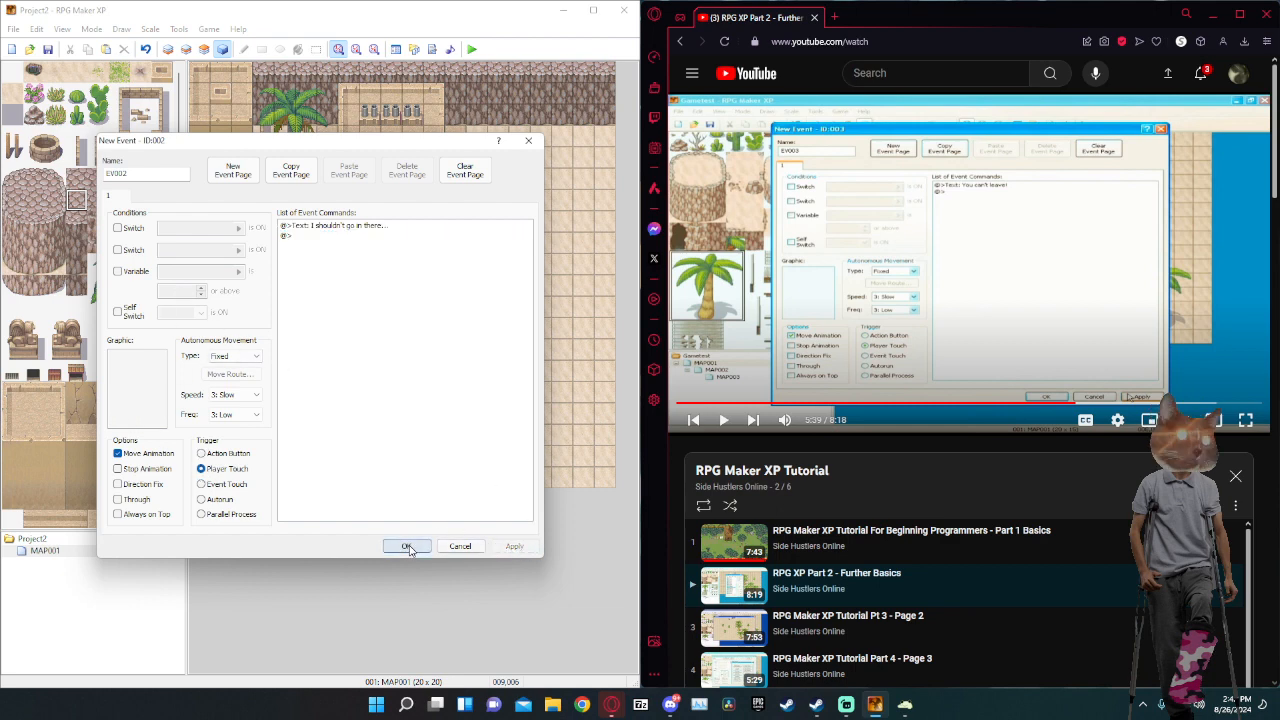
pyautogui.click(406, 546)
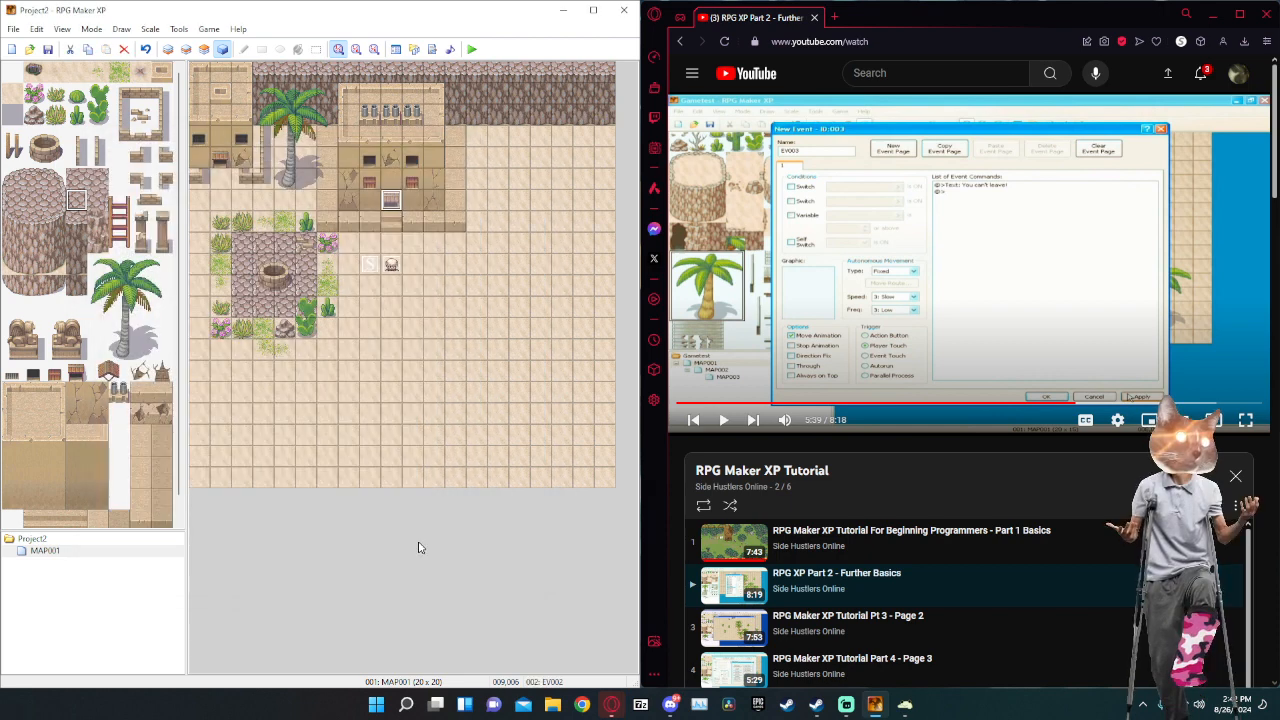
# Save the project, playtest a new game and walk into the house doorway to test its message.
pyautogui.click(476, 50)
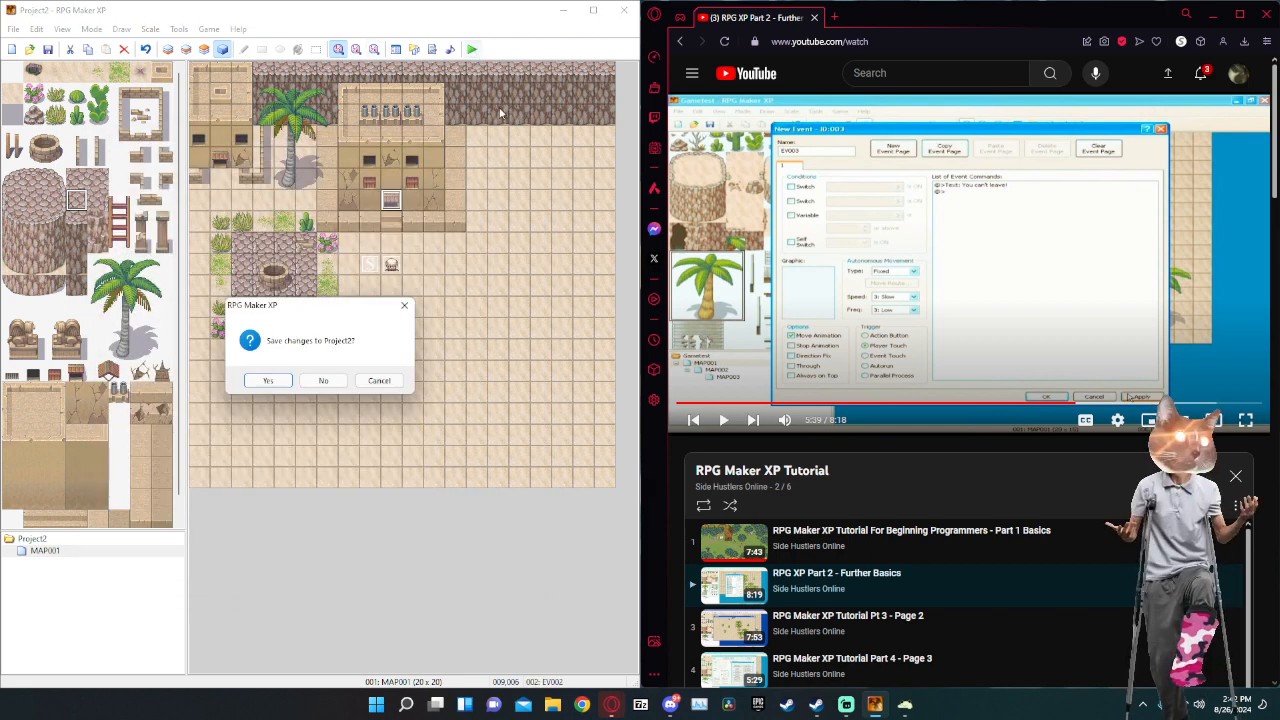
pyautogui.click(280, 381)
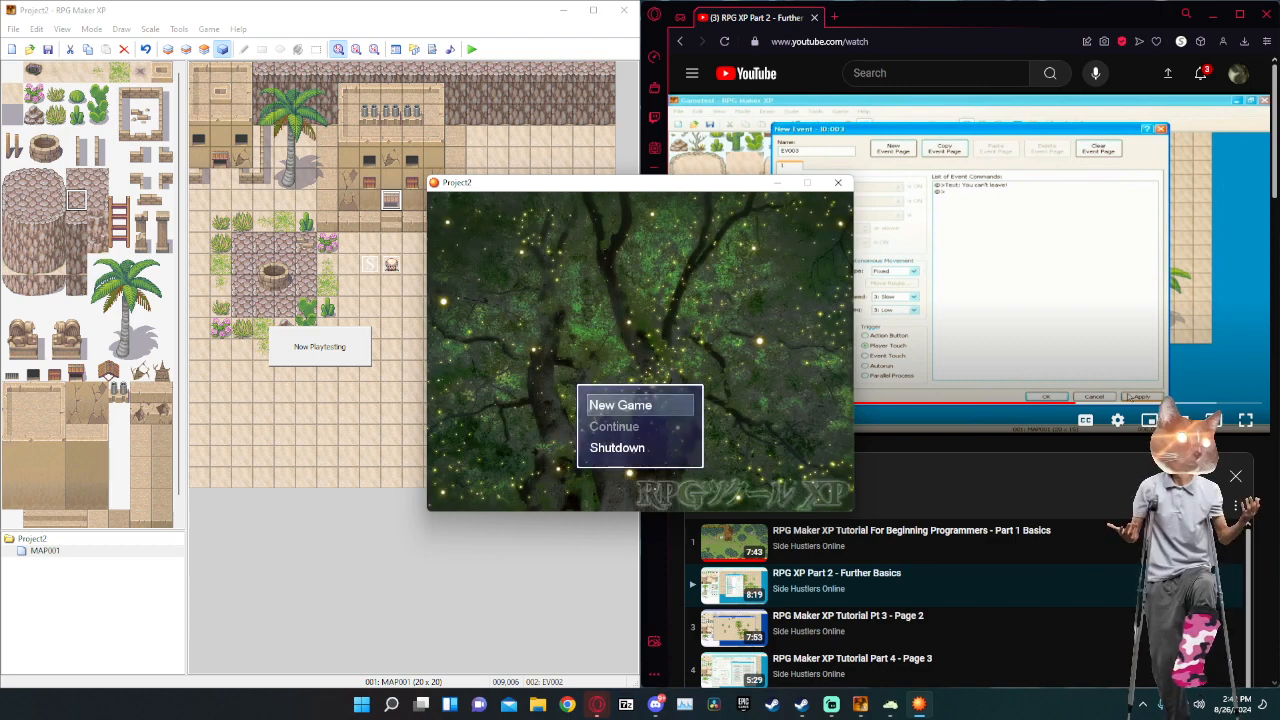
pyautogui.press('Return')
pyautogui.press('Up')
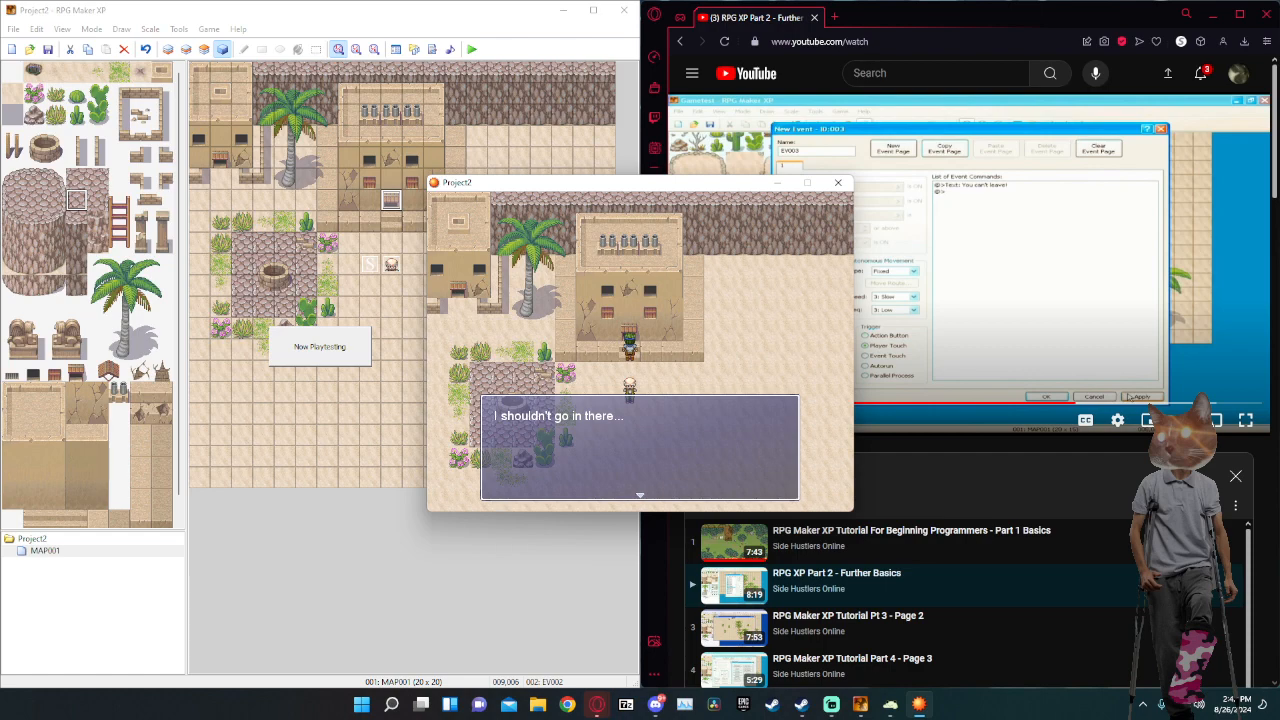
pyautogui.press('Return')
pyautogui.press('Up')
pyautogui.press('Return')
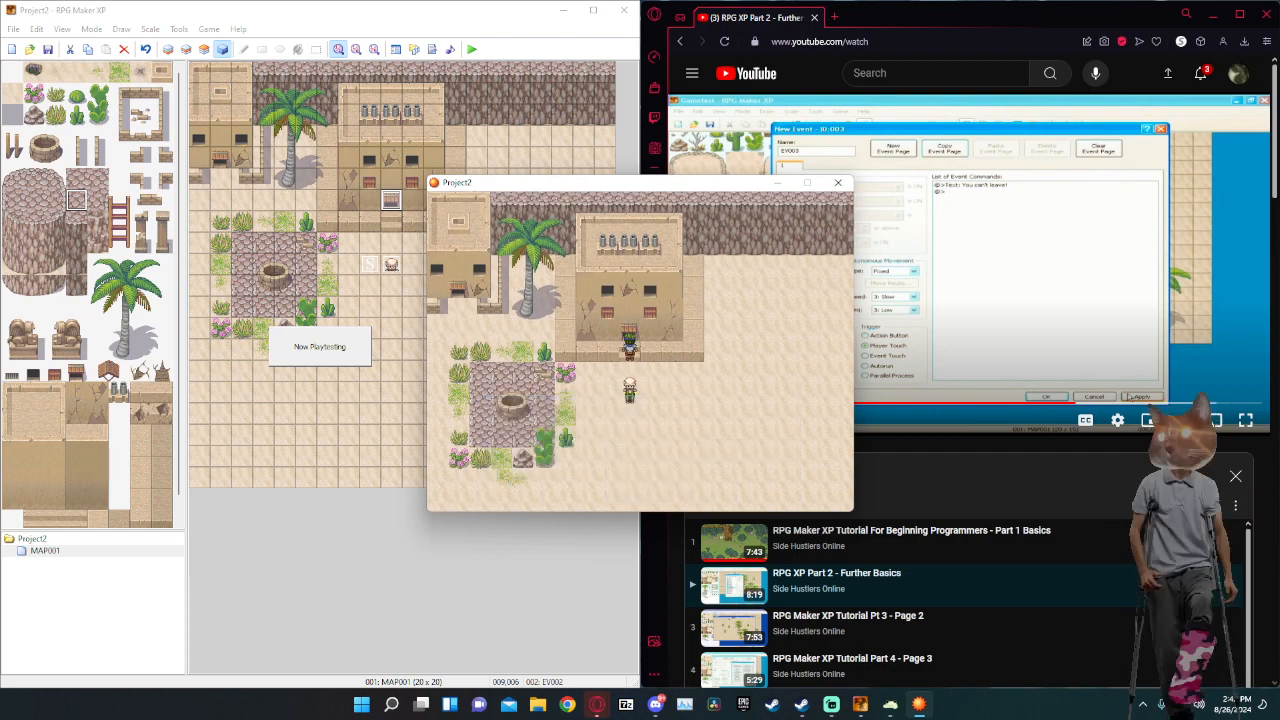
# Walk the character around the well and the old man on the map, and end the playtest.
pyautogui.press('Down')
pyautogui.press('Left')
pyautogui.press('Down')
pyautogui.press('Left')
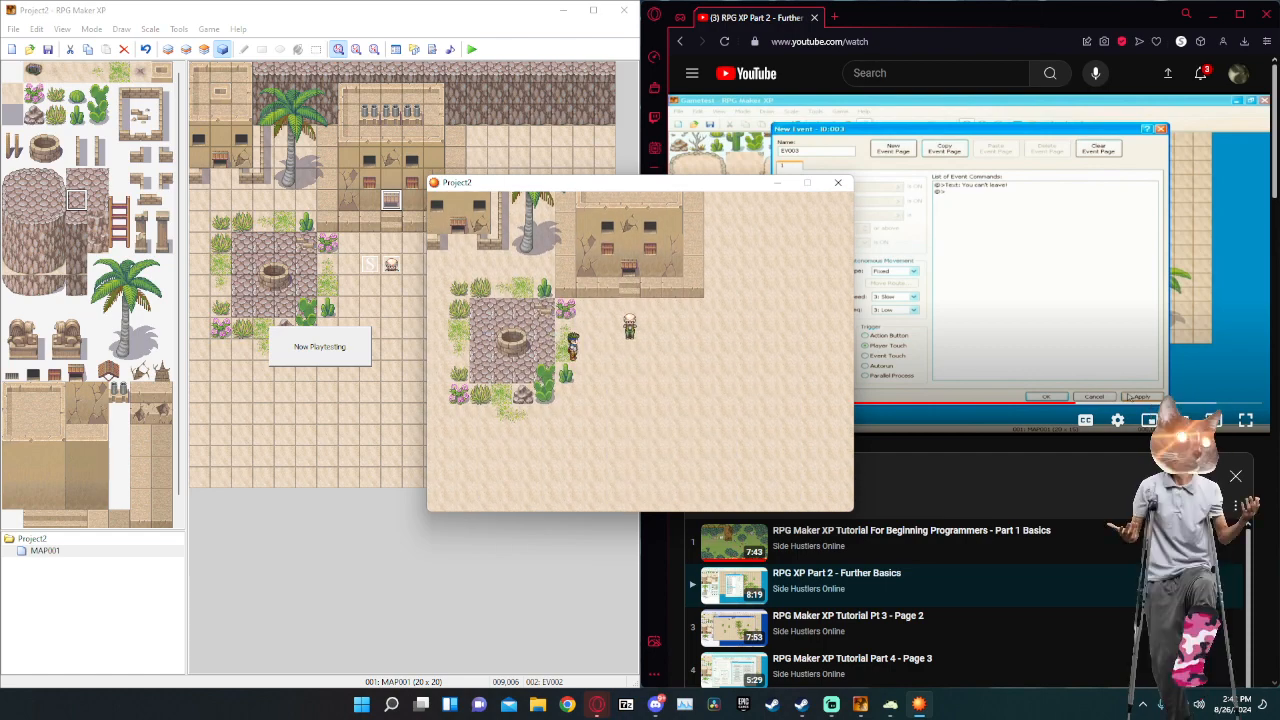
pyautogui.press('Right')
pyautogui.press('Right')
pyautogui.press('Right')
pyautogui.press('Up')
pyautogui.press('Return')
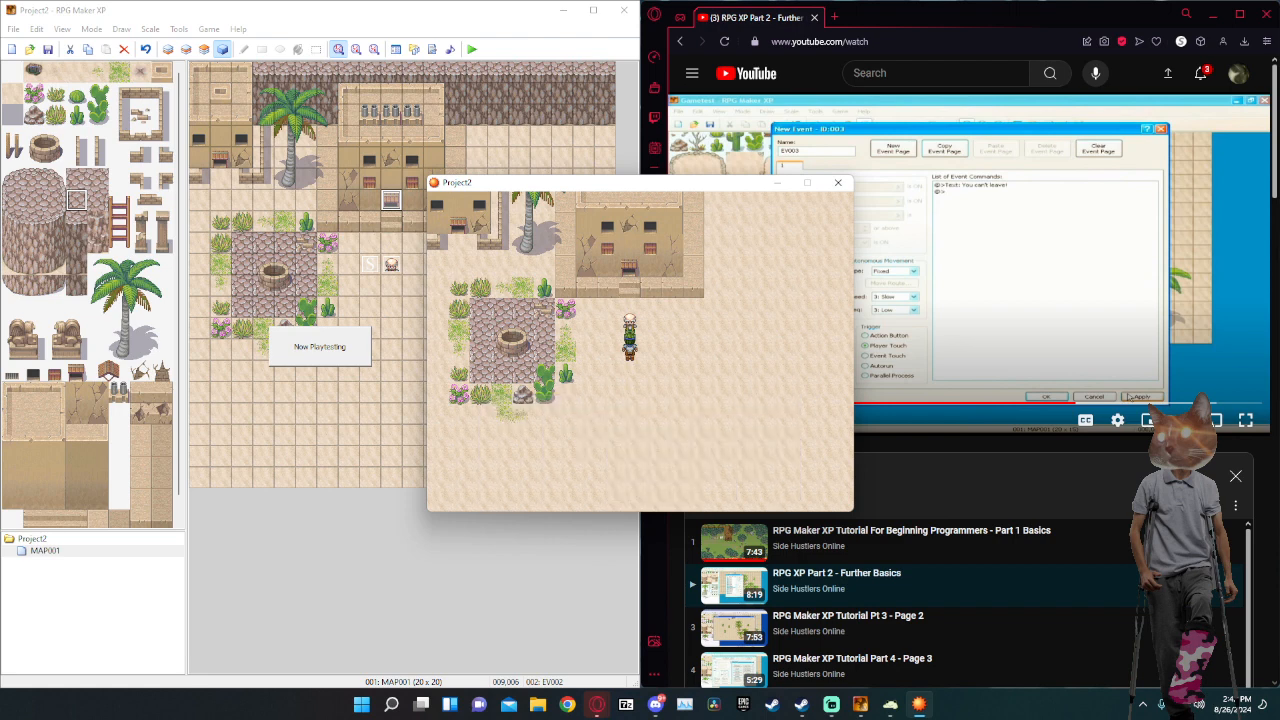
pyautogui.press('Left')
pyautogui.press('Up')
pyautogui.press('Left')
pyautogui.press('Left')
pyautogui.press('Right')
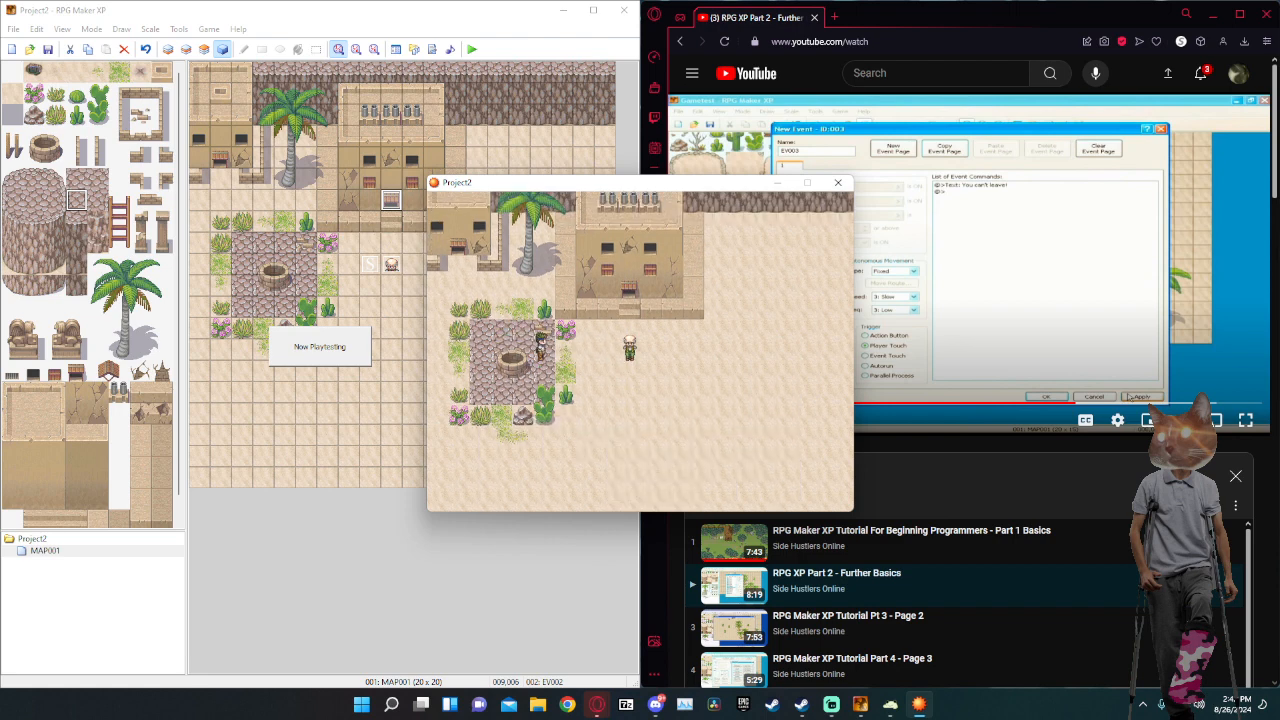
pyautogui.press('Right')
pyautogui.press('Right')
pyautogui.press('Right')
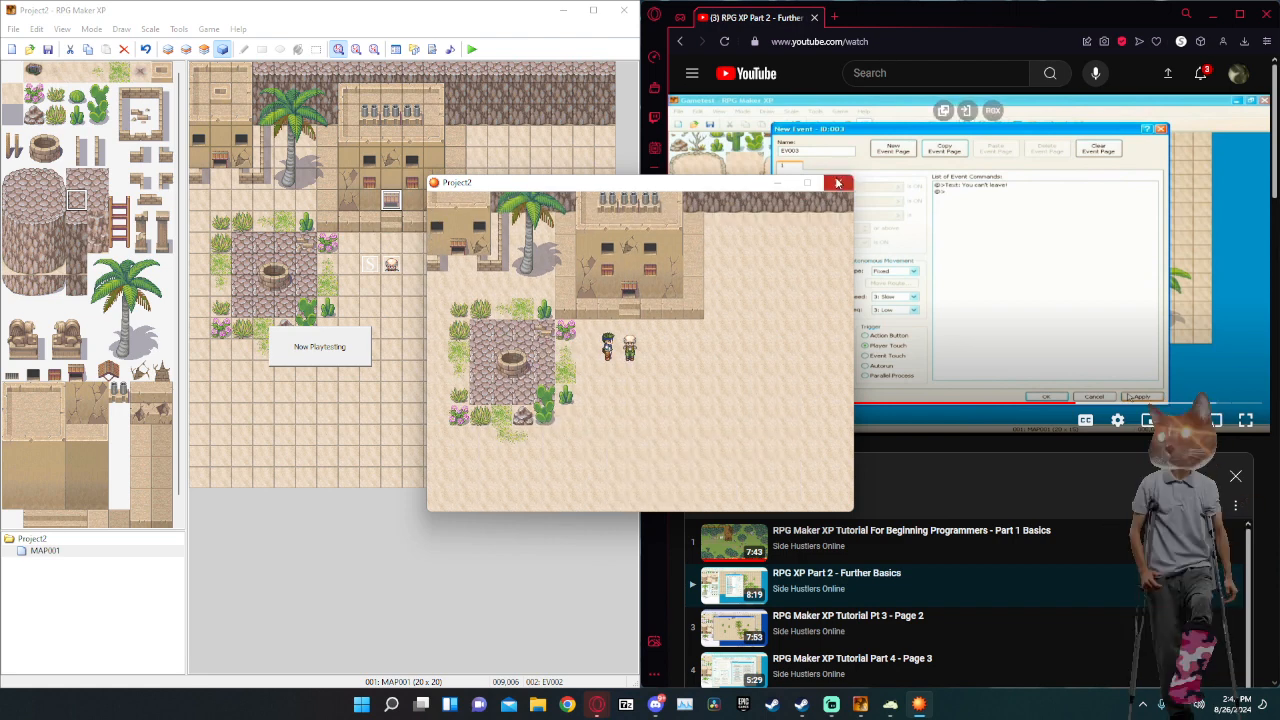
pyautogui.click(838, 183)
# Resume the tutorial and add a Show Choices command to the old man's event with Yes and No, using Choice 2 when cancelled.
pyautogui.click(987, 224)
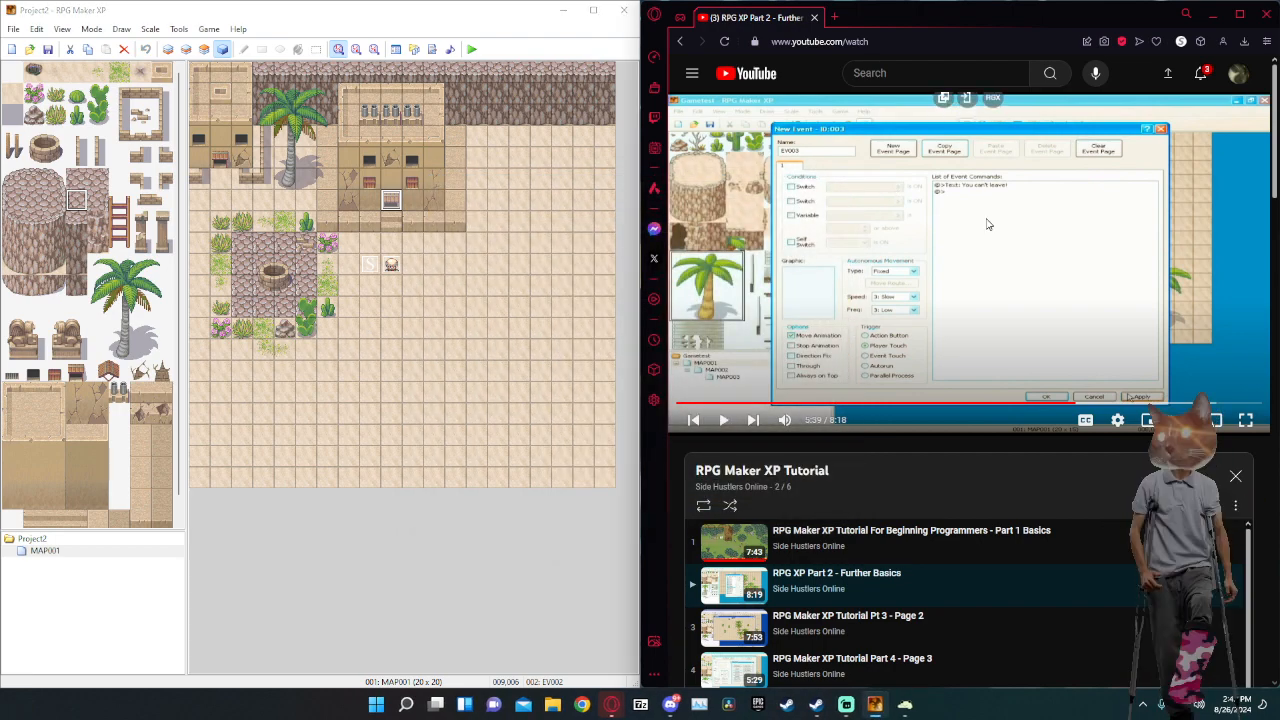
pyautogui.click(987, 224)
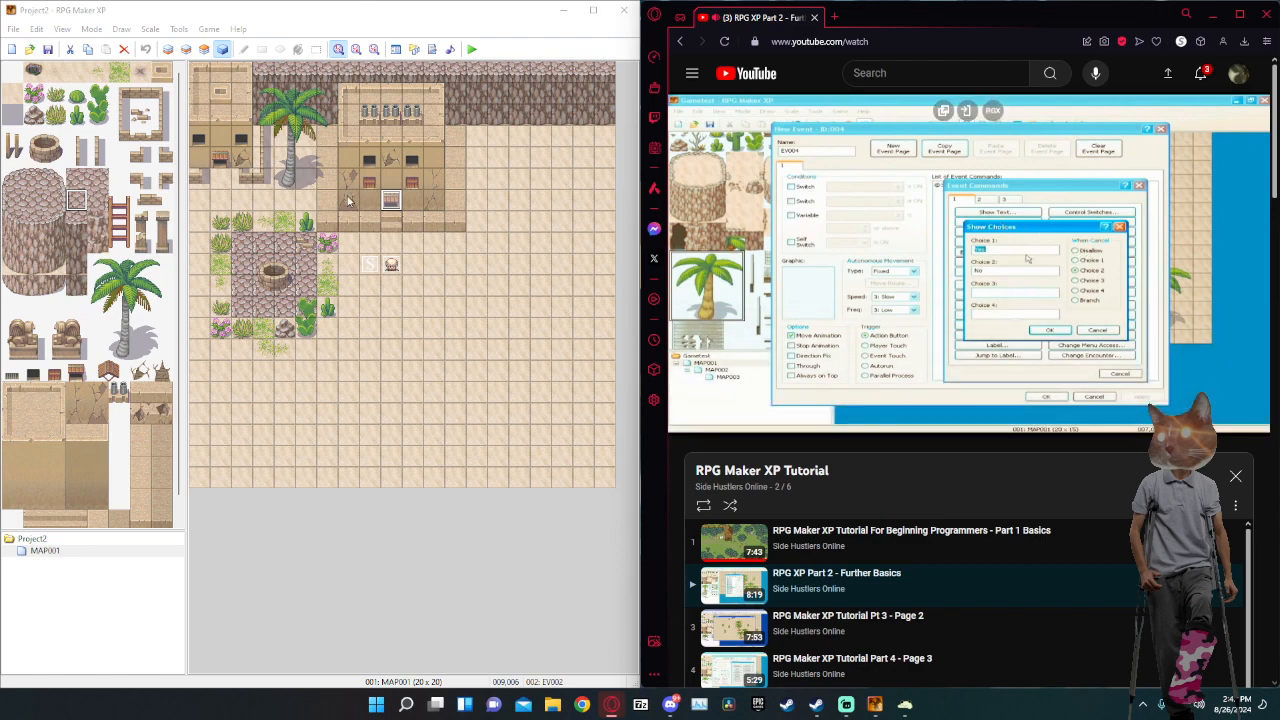
pyautogui.doubleClick(389, 266)
pyautogui.click(300, 237)
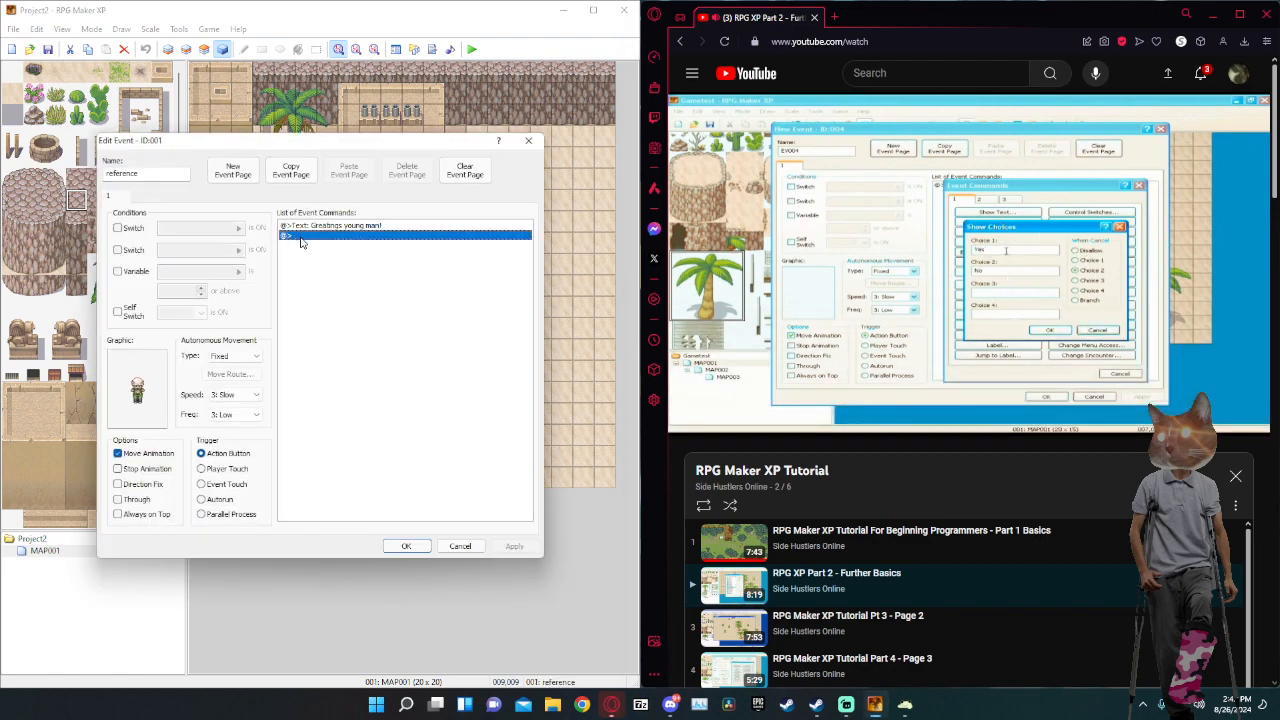
pyautogui.rightClick(301, 239)
pyautogui.click(298, 311)
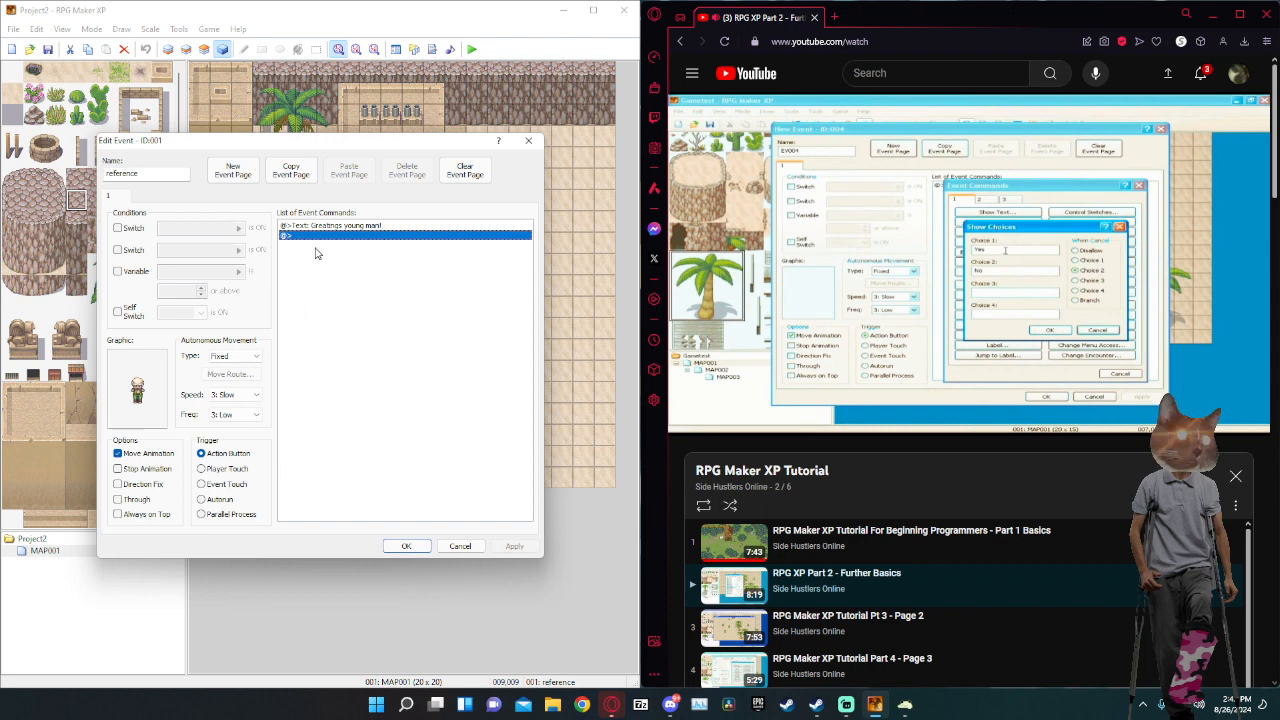
pyautogui.doubleClick(317, 243)
pyautogui.click(373, 281)
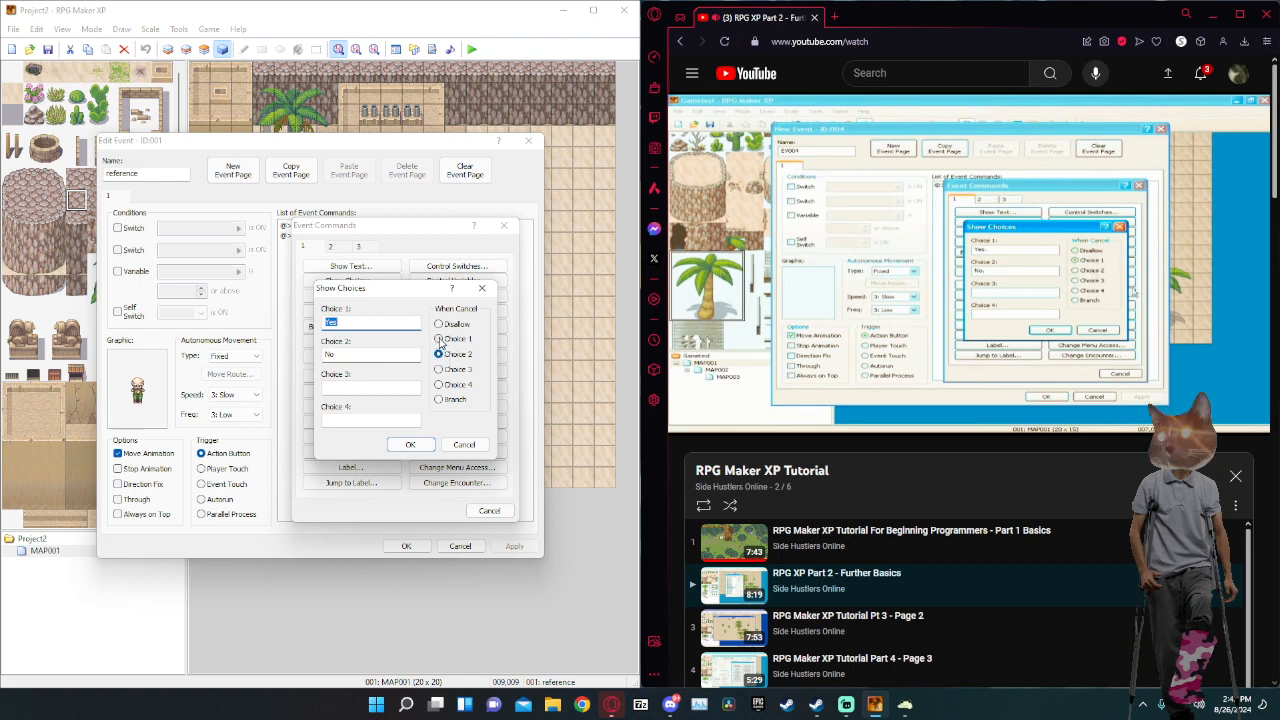
pyautogui.click(440, 341)
pyautogui.click(438, 355)
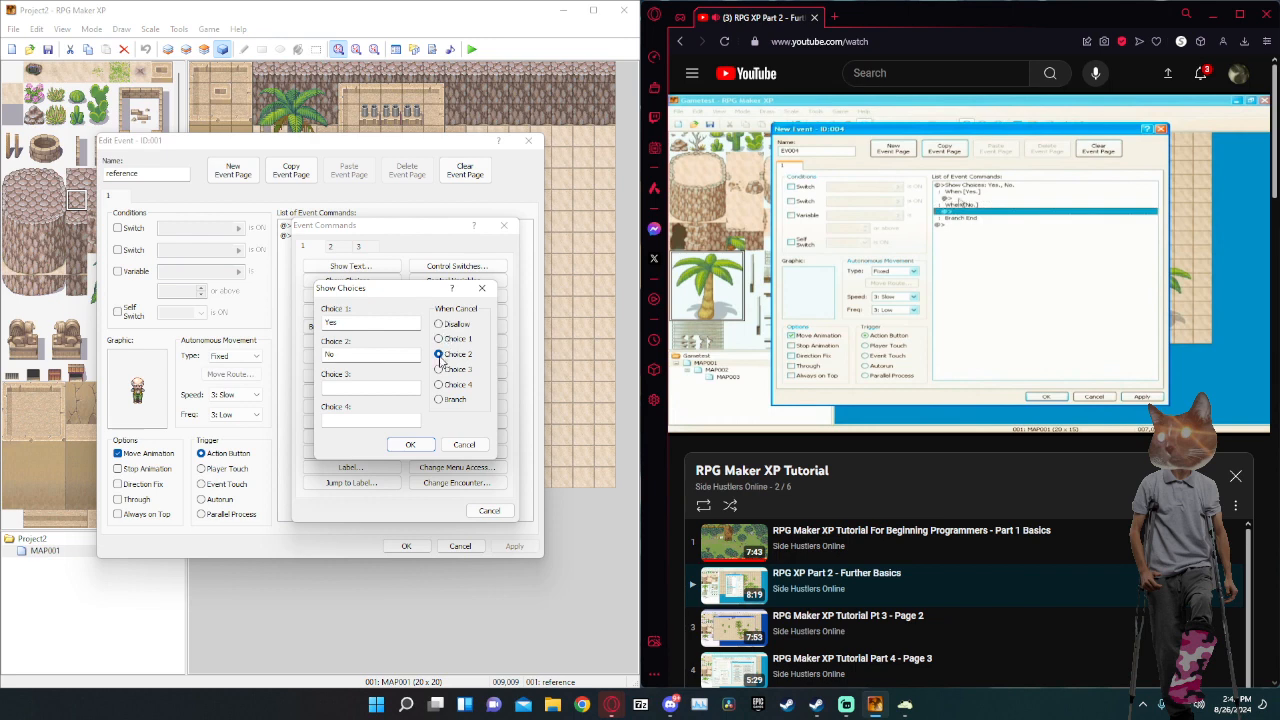
pyautogui.click(411, 445)
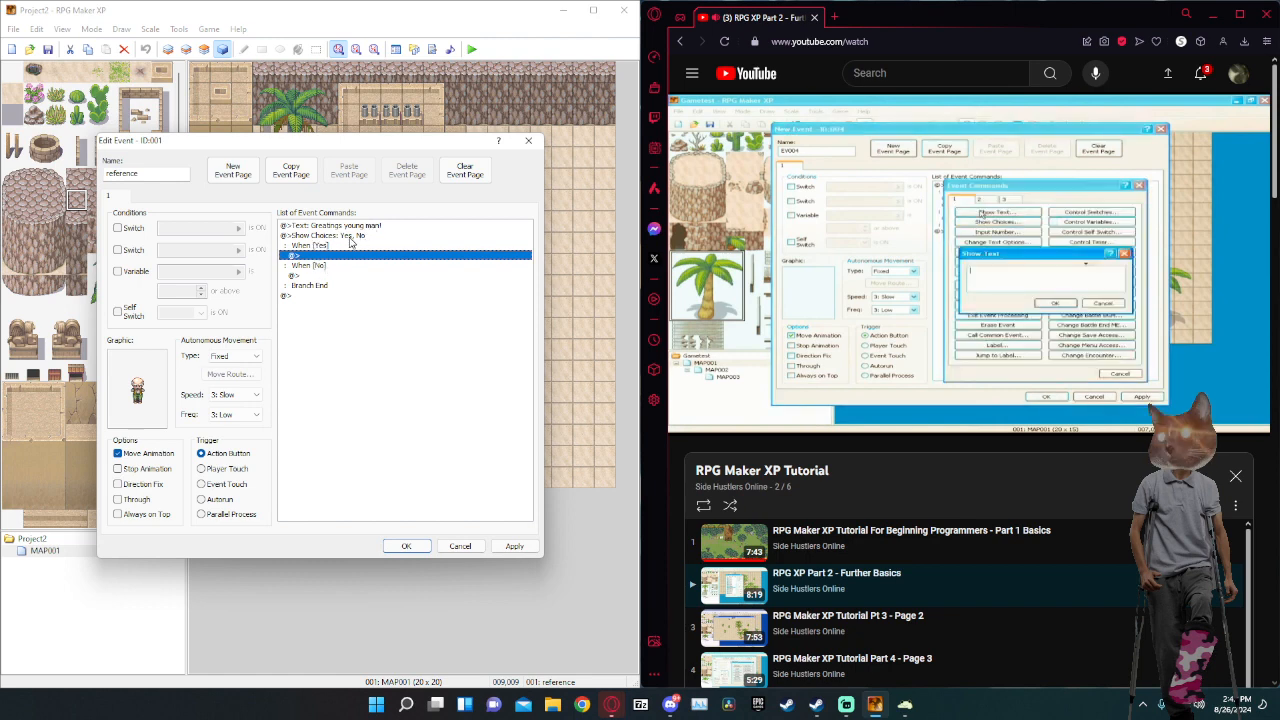
pyautogui.click(351, 228)
pyautogui.press('Insert')
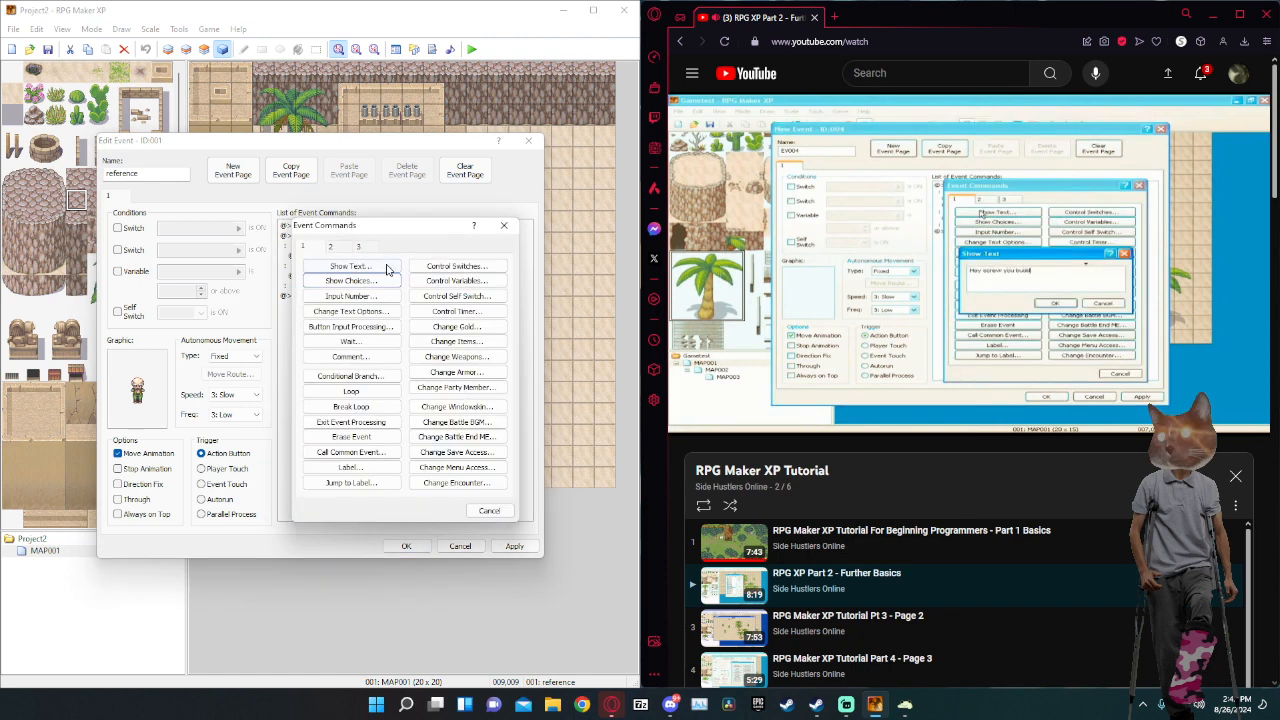
pyautogui.click(504, 225)
# Edit the old man's opening message to read "Greatings young man! Can I ask a favor of you?".
pyautogui.rightClick(329, 228)
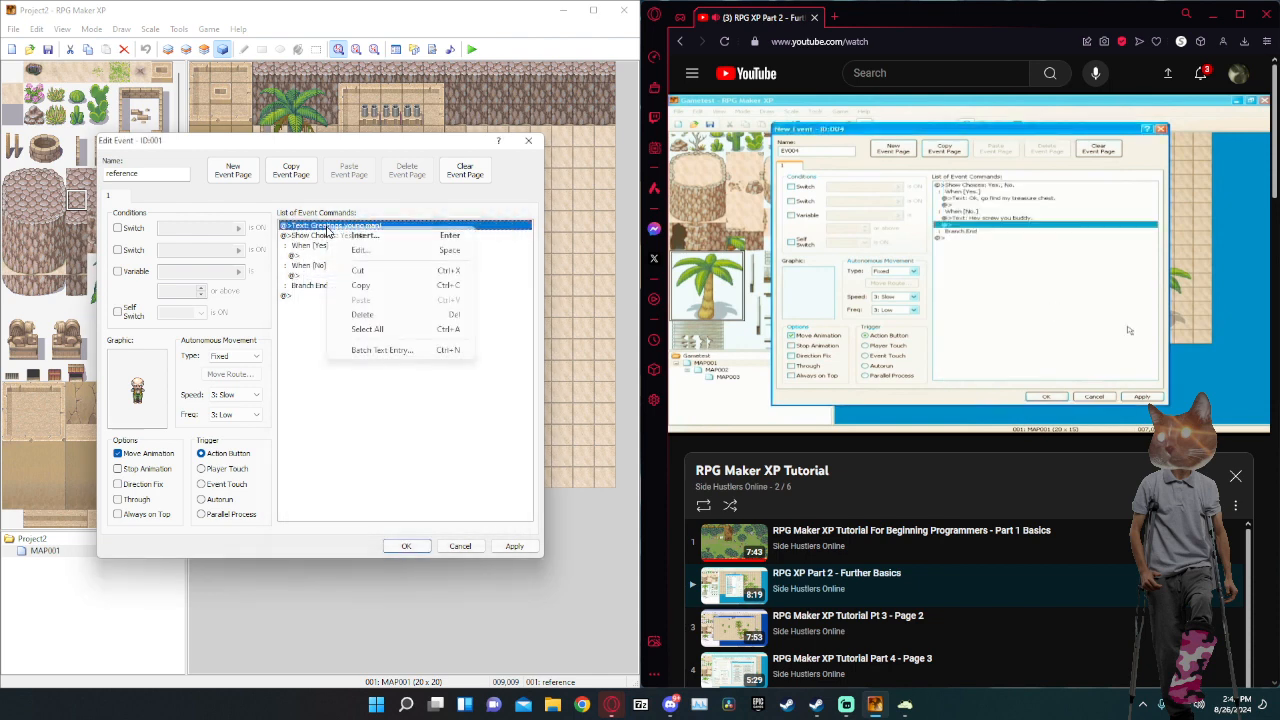
pyautogui.click(383, 250)
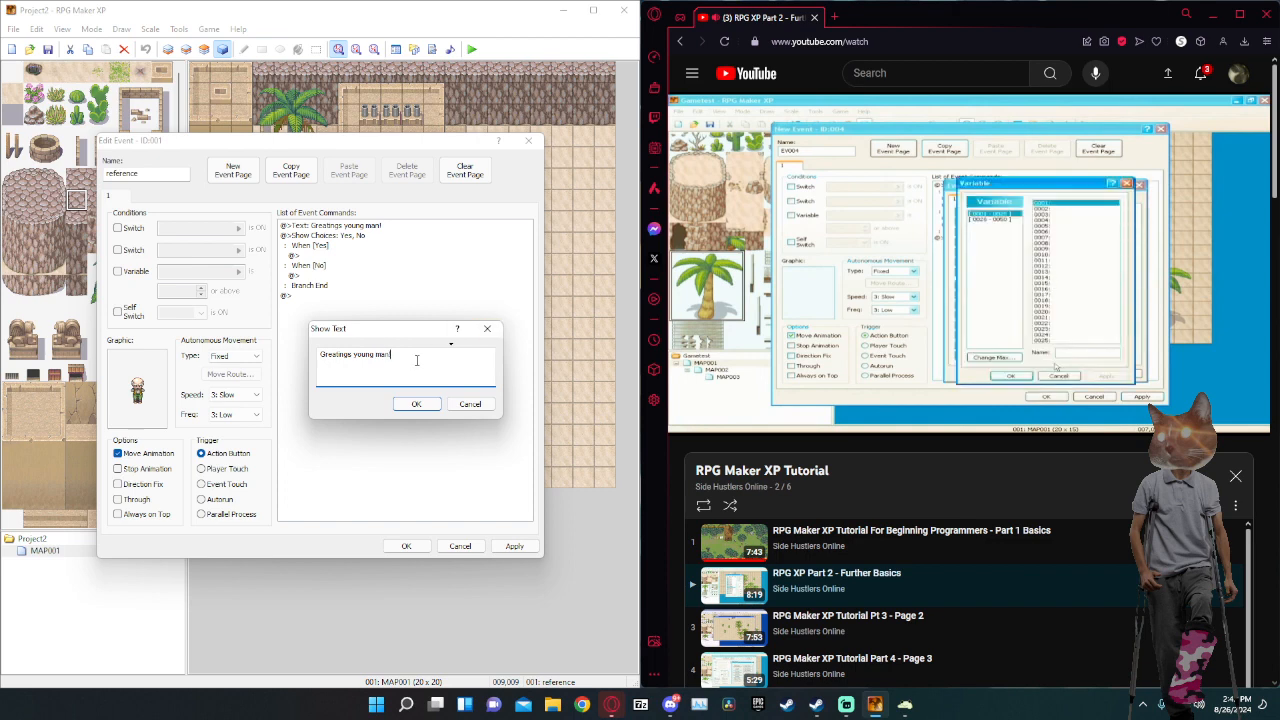
pyautogui.write('Can I a')
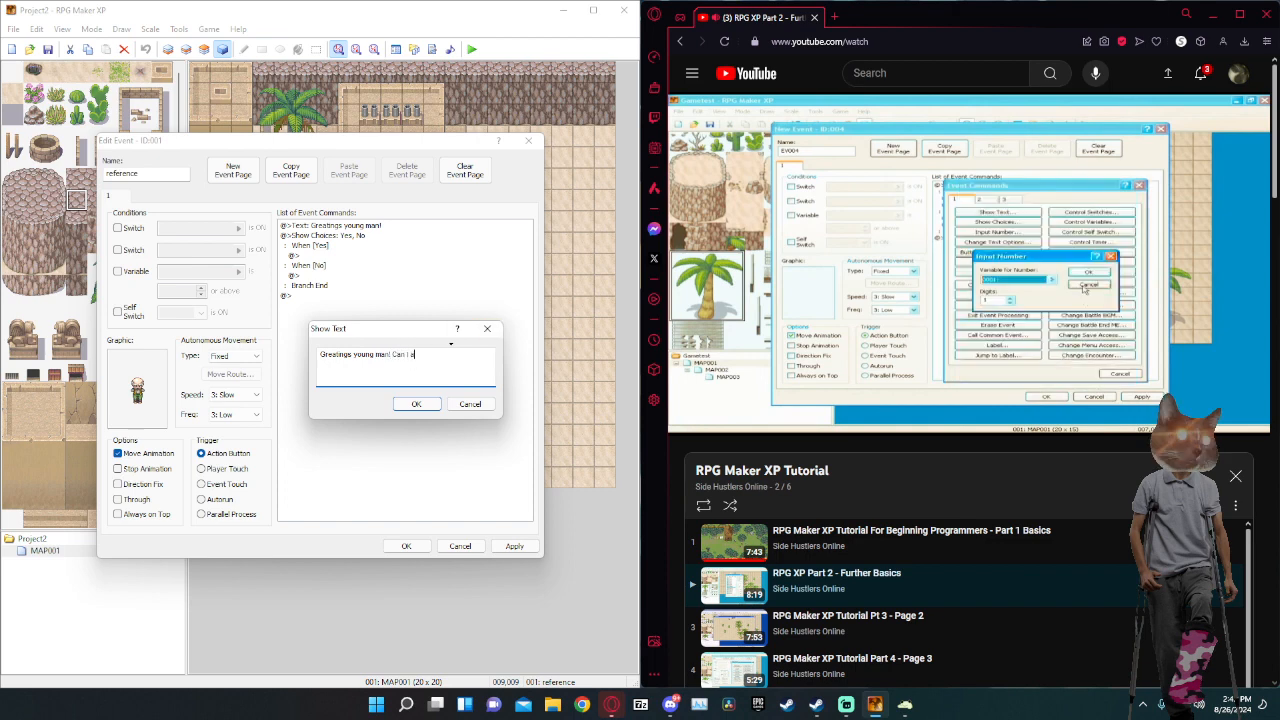
pyautogui.write('sk a ')
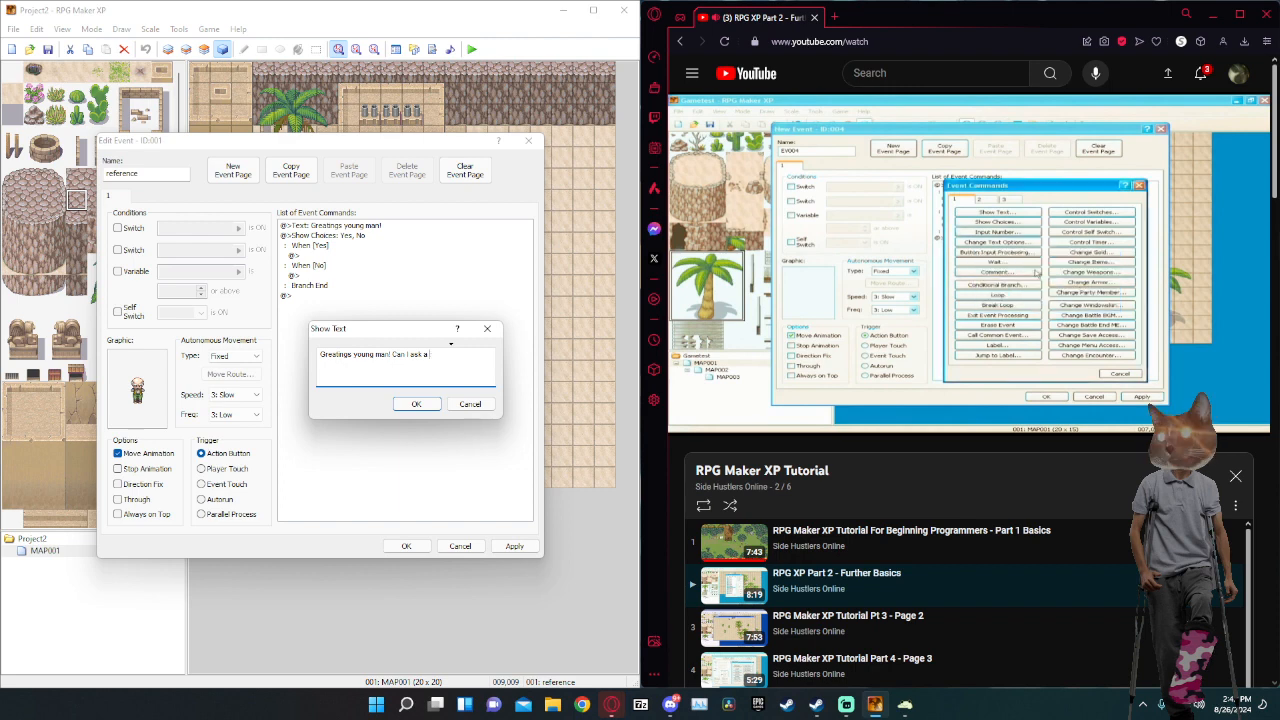
pyautogui.write('favor of you')
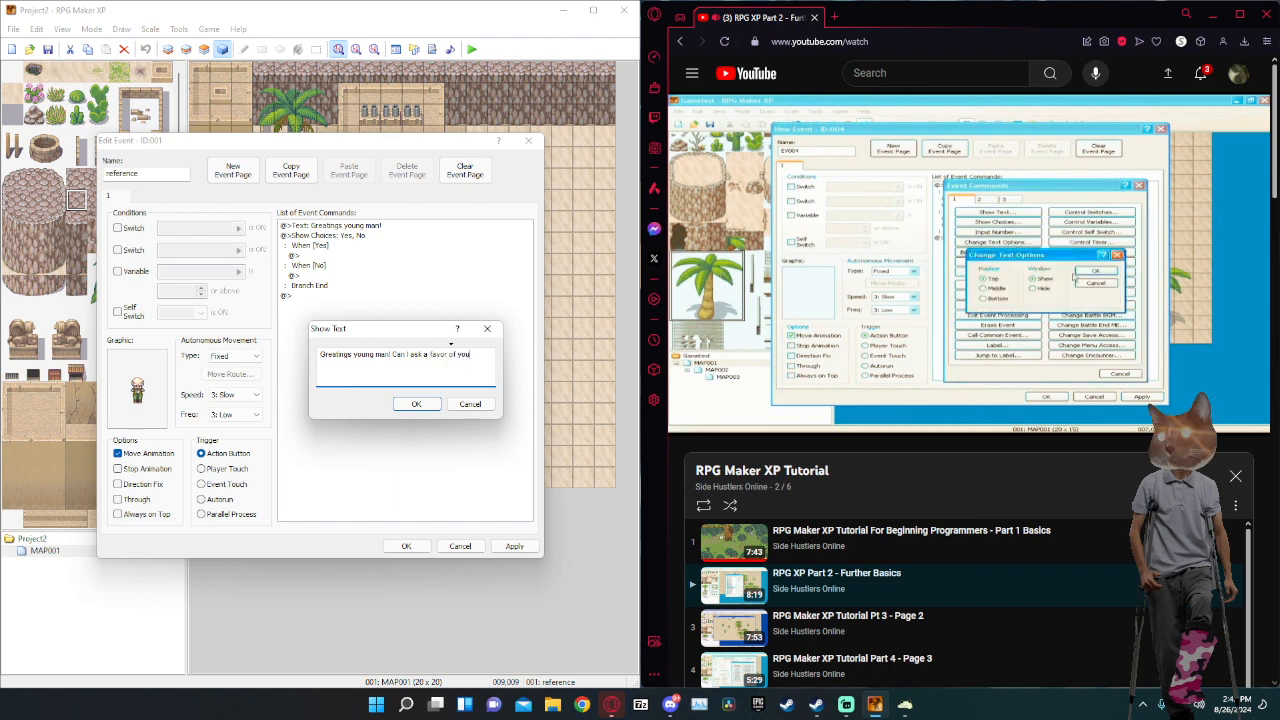
pyautogui.write('?')
pyautogui.click(414, 404)
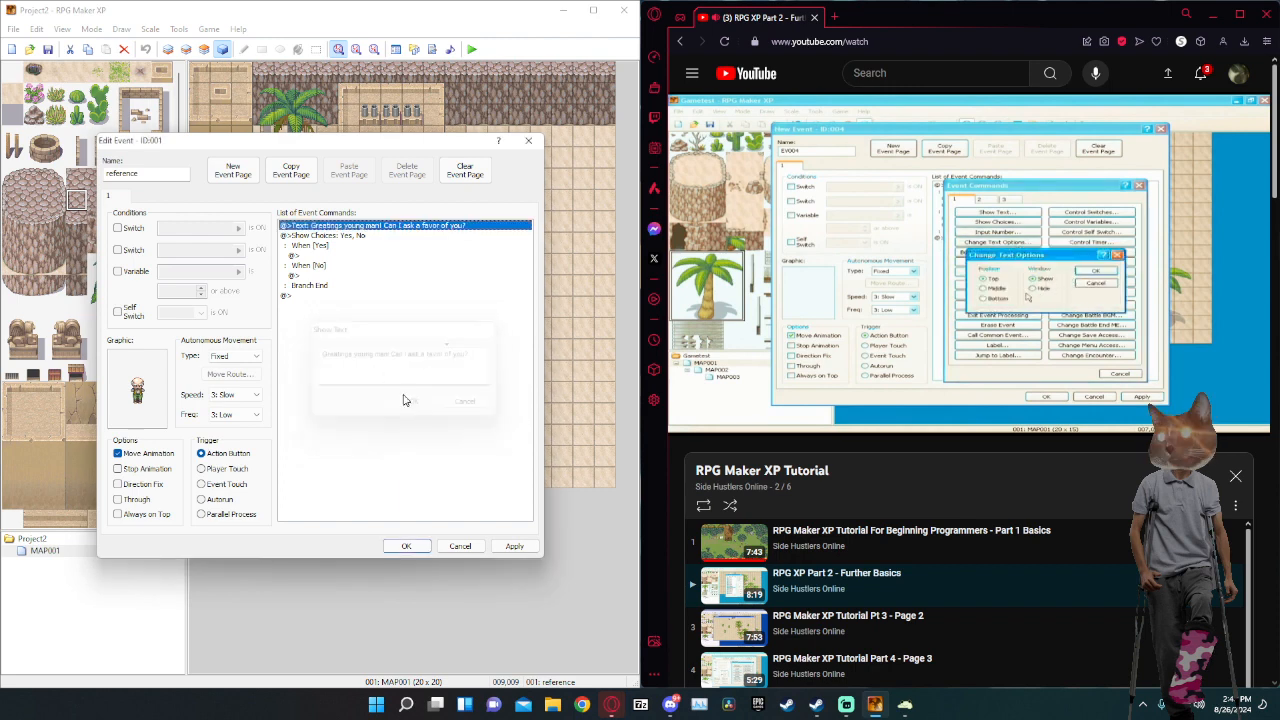
# Add the message "Can you grab me some water from the well?" to the Yes branch of the old man's choices.
pyautogui.doubleClick(308, 255)
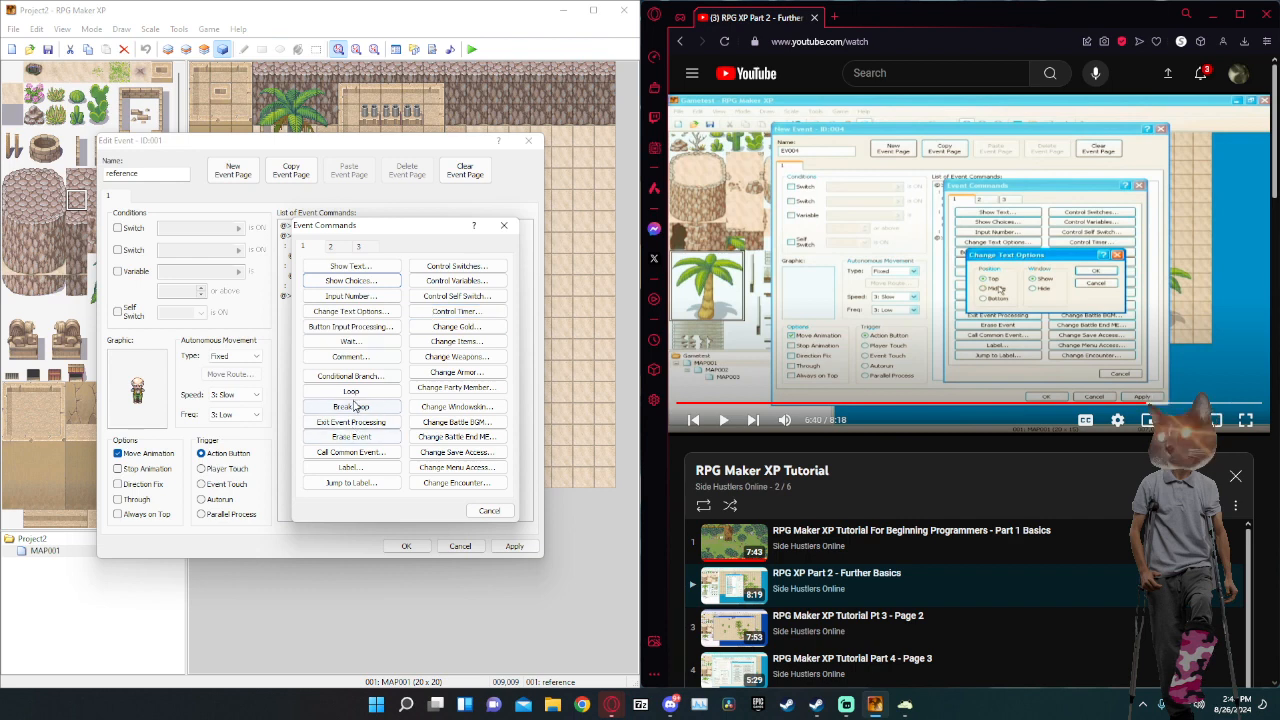
pyautogui.click(350, 266)
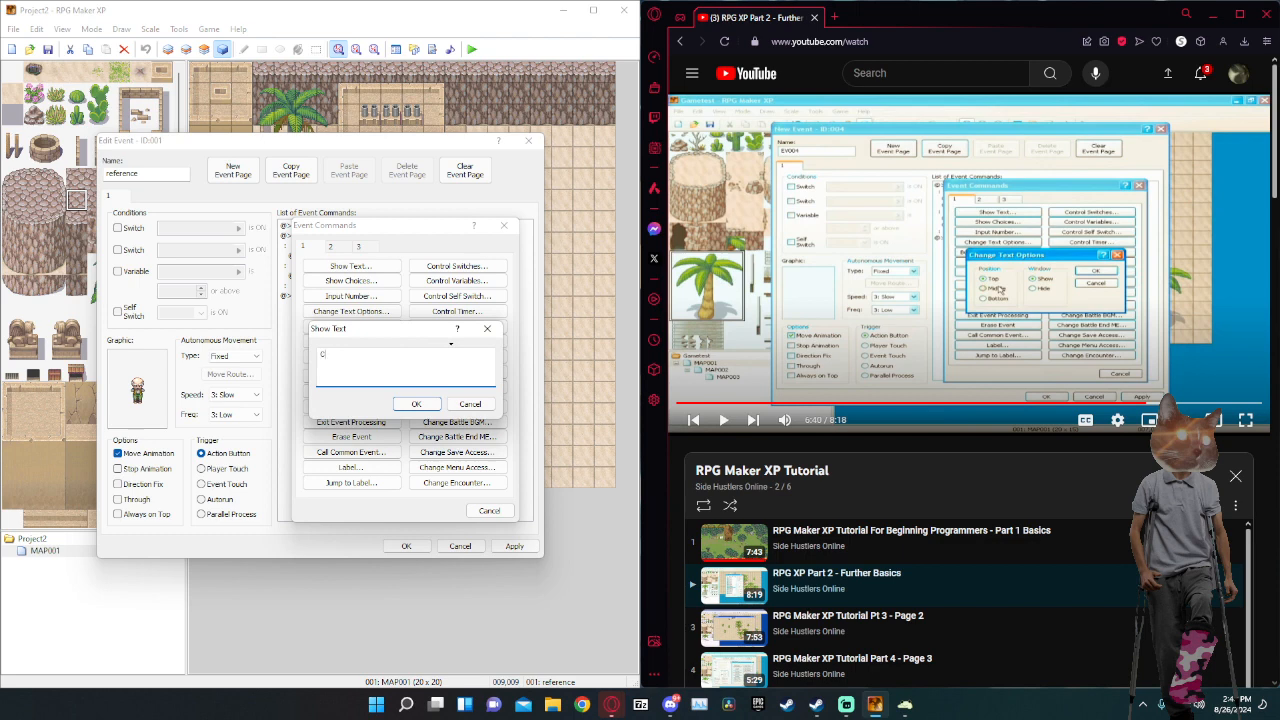
pyautogui.write('Can you grab me some water from')
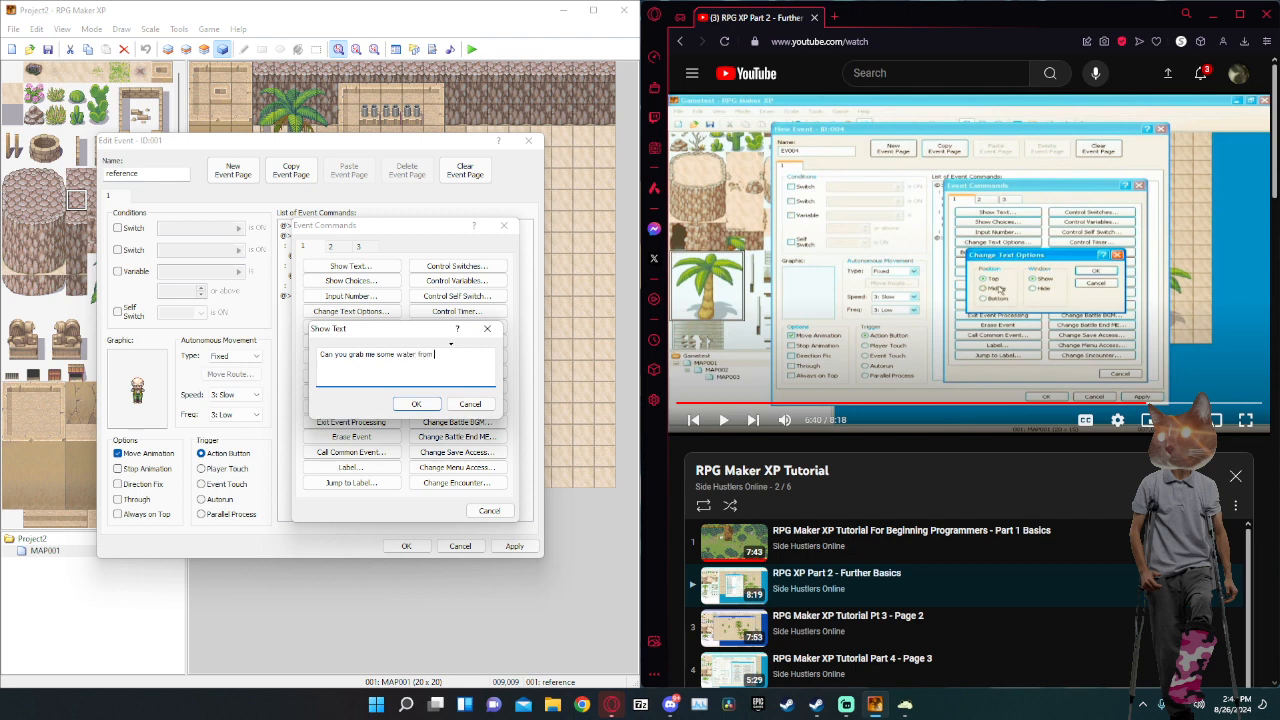
pyautogui.write('ll')
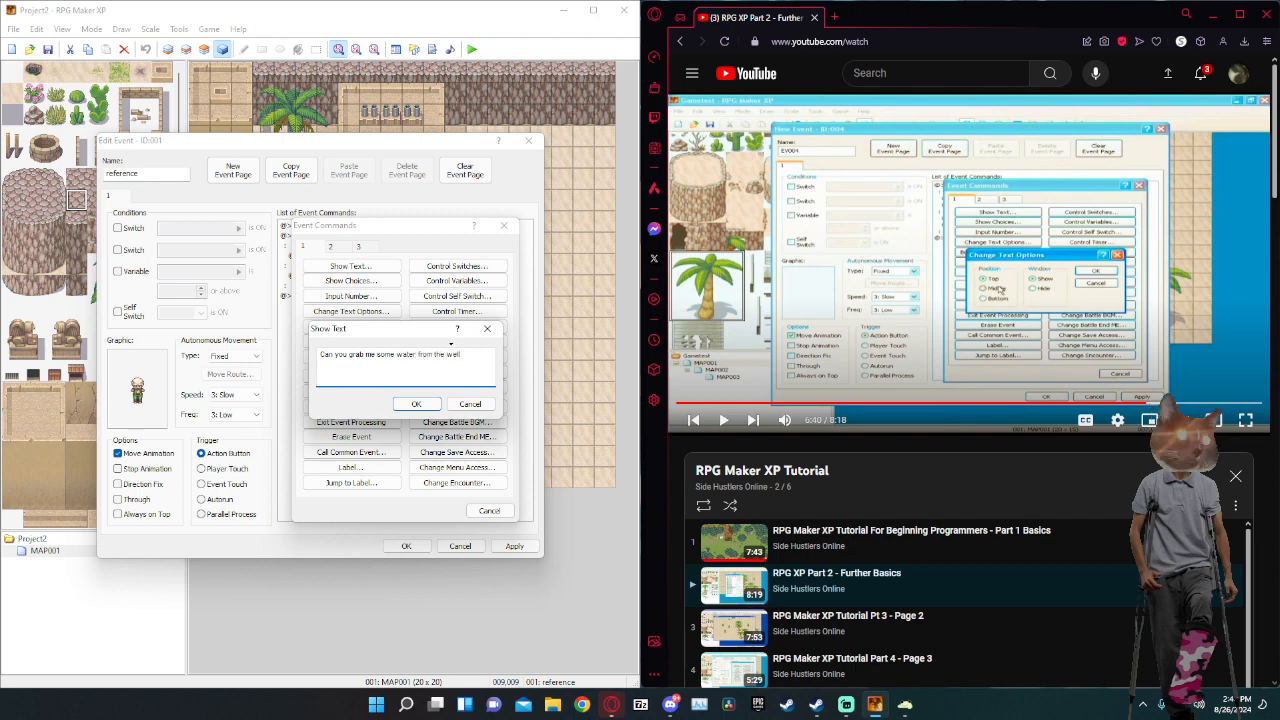
pyautogui.click(417, 404)
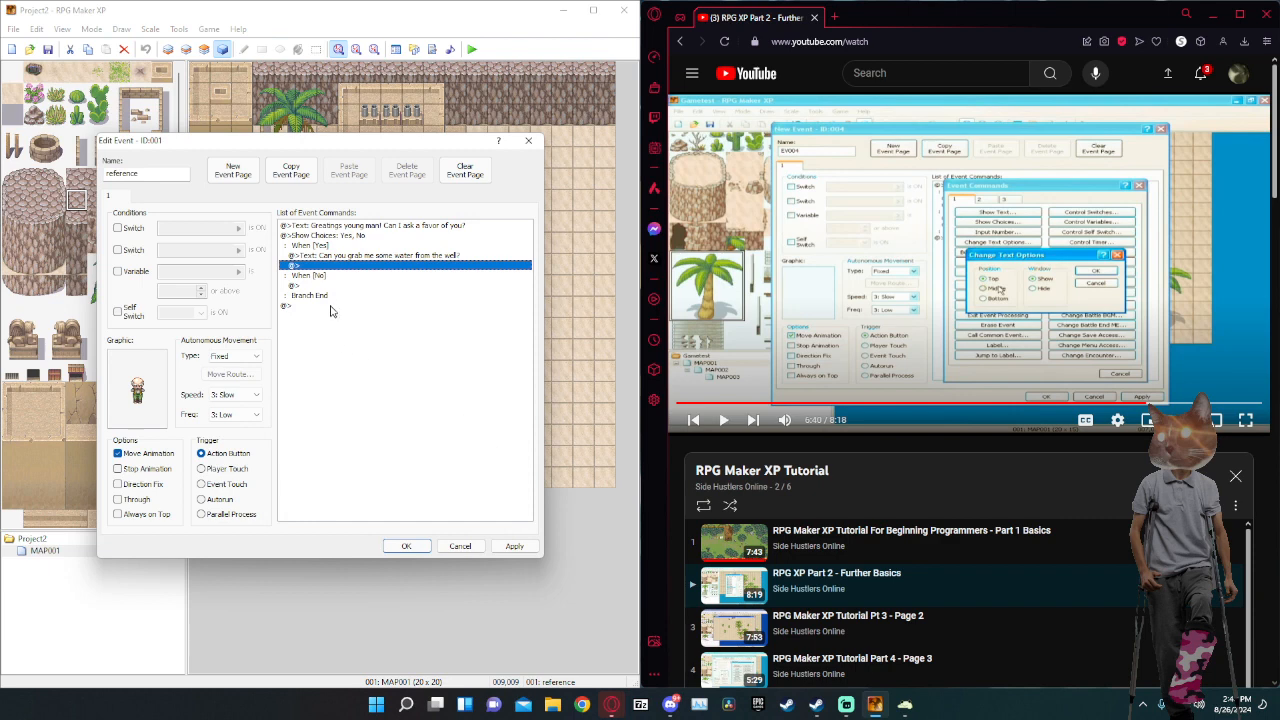
# Add the message "oh.... okay then...." to the No branch and finish editing the old man's event.
pyautogui.press('Return')
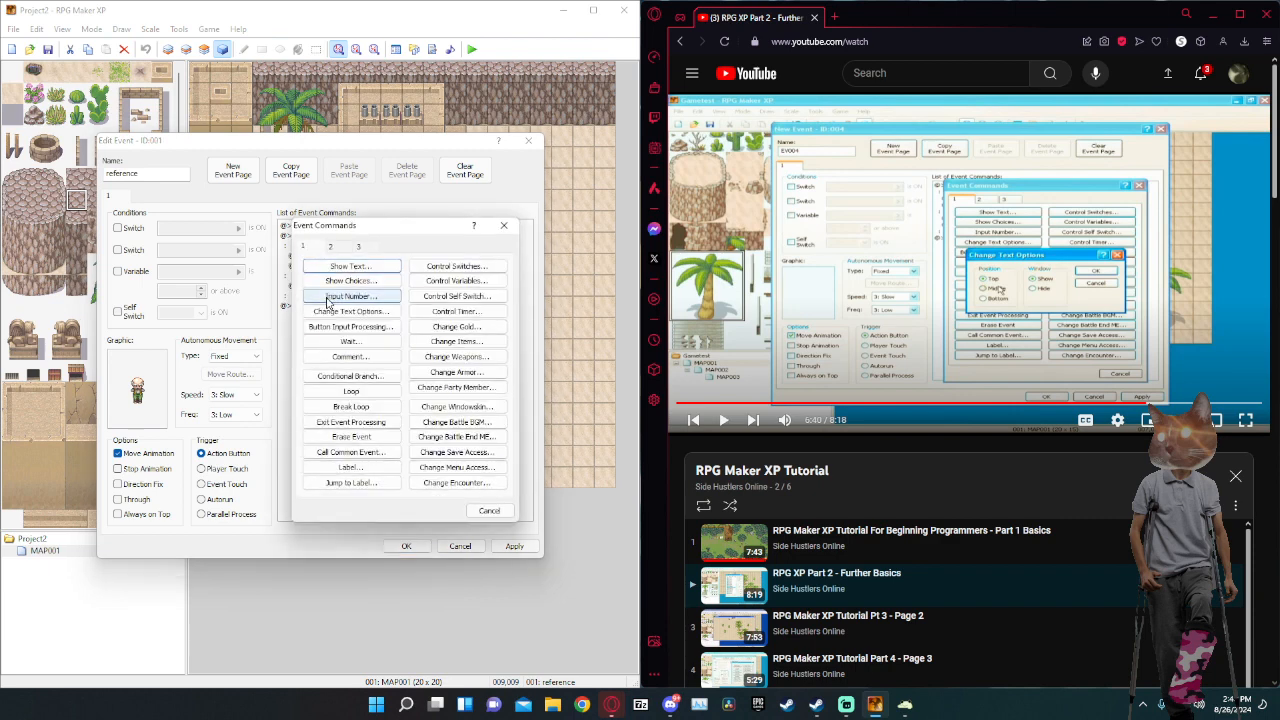
pyautogui.click(382, 266)
pyautogui.write('Oh.')
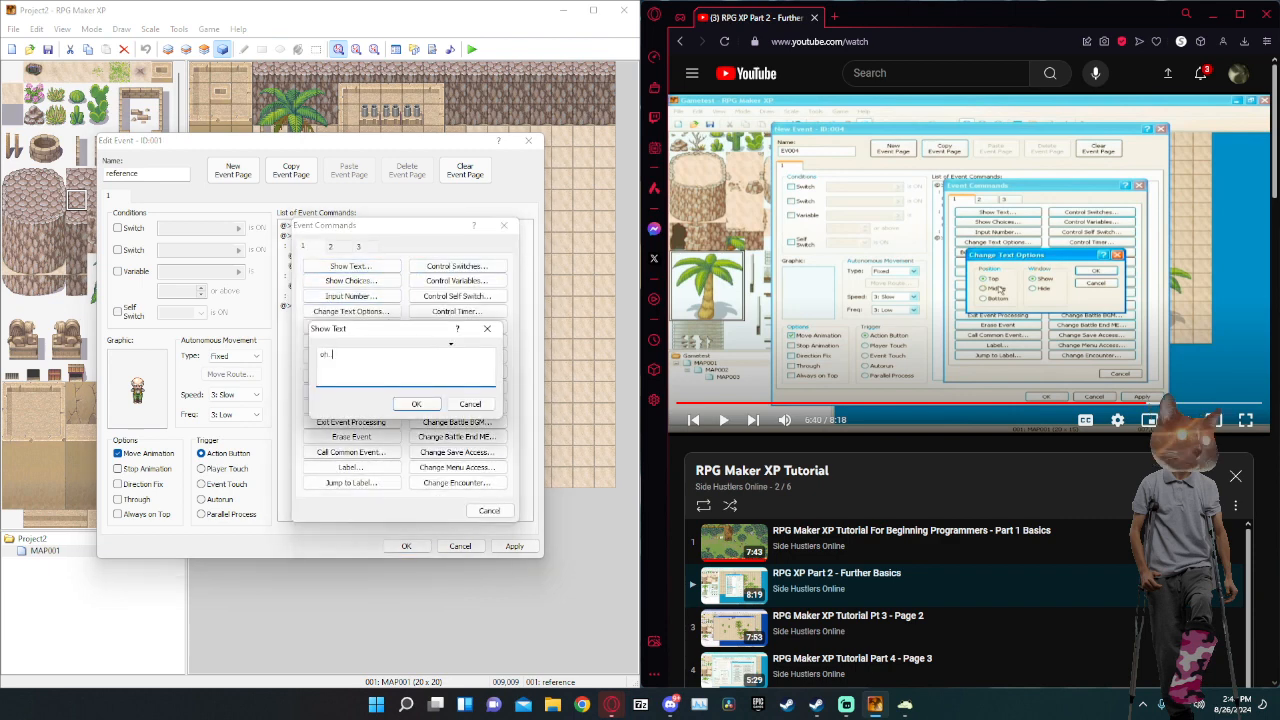
pyautogui.write('.. okay then...')
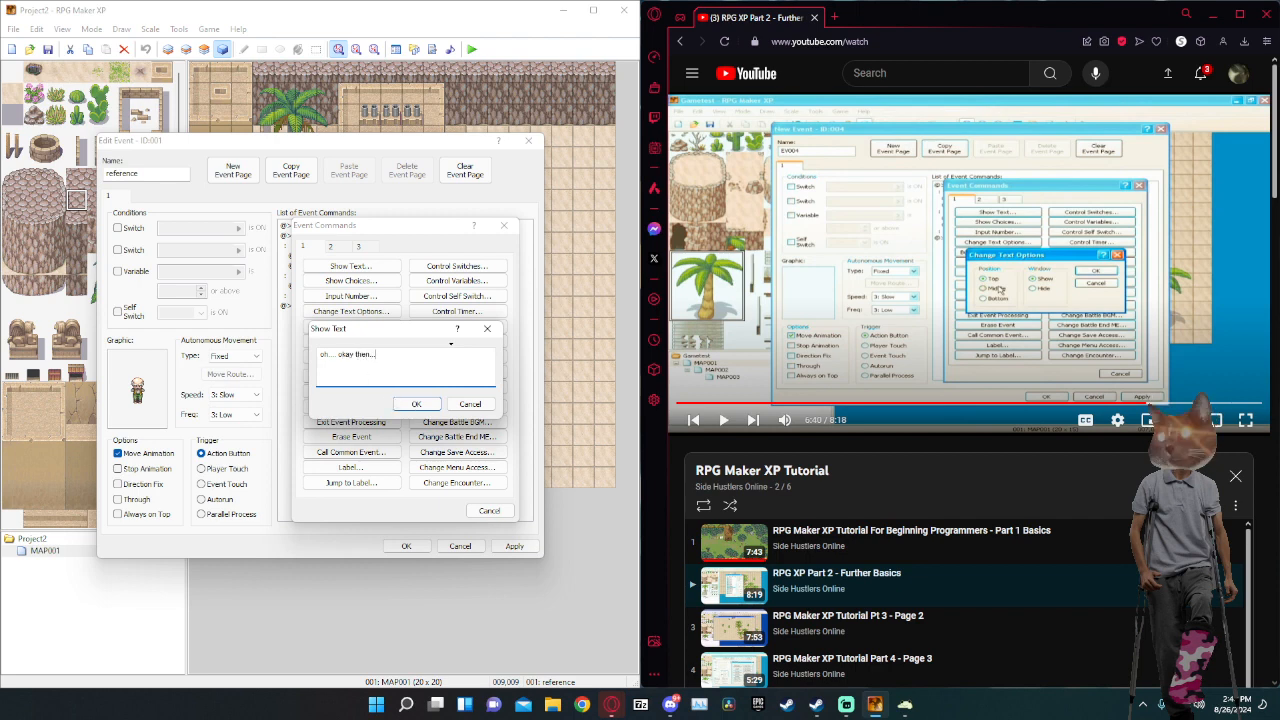
pyautogui.click(416, 404)
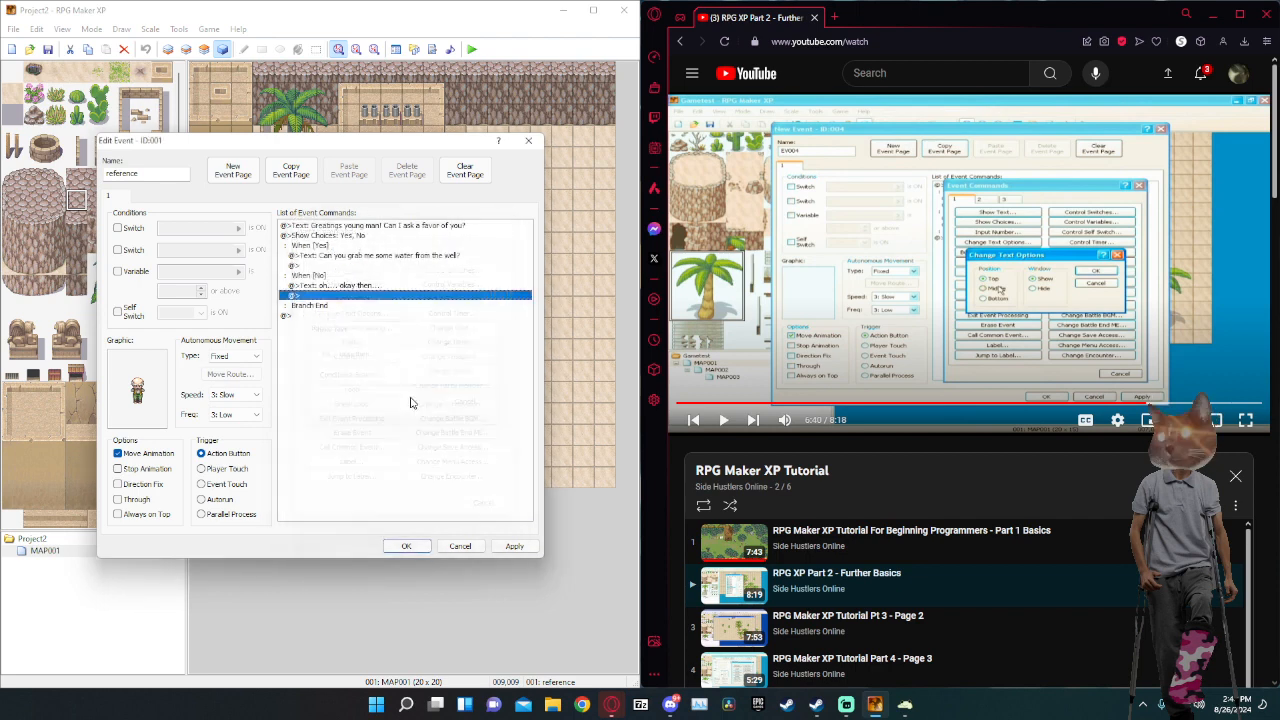
pyautogui.doubleClick(323, 318)
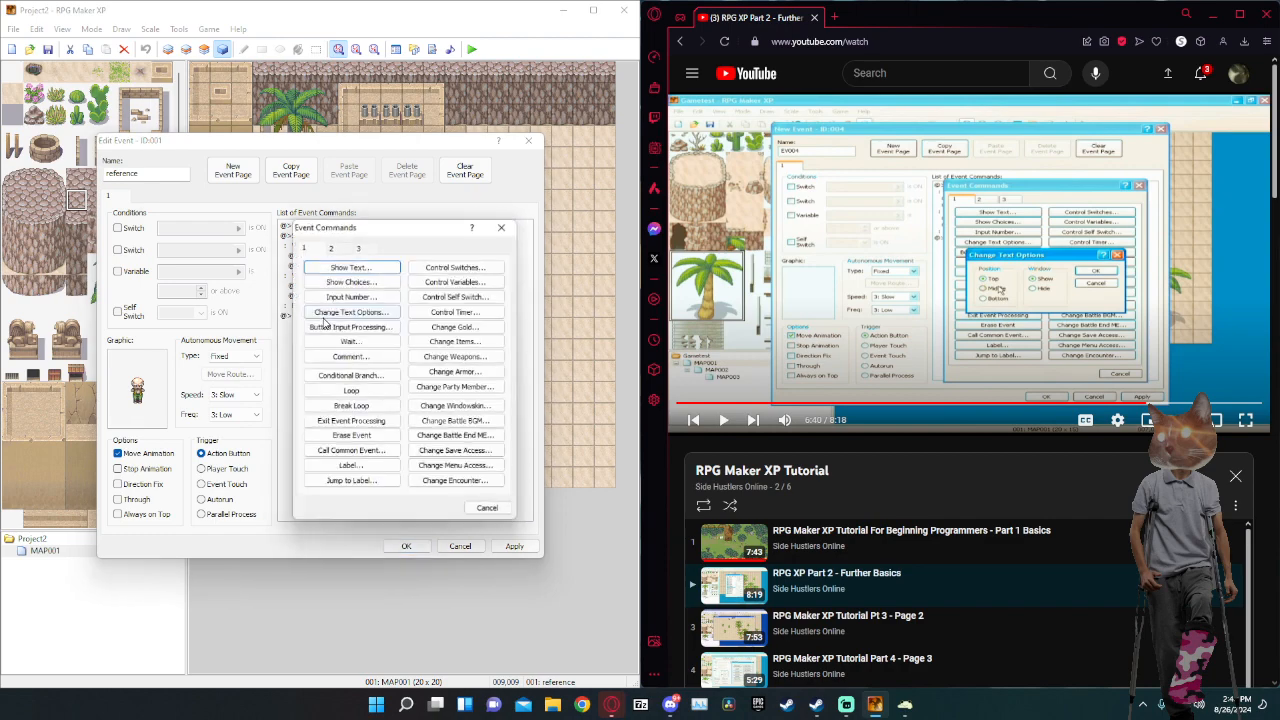
pyautogui.click(487, 508)
pyautogui.click(406, 546)
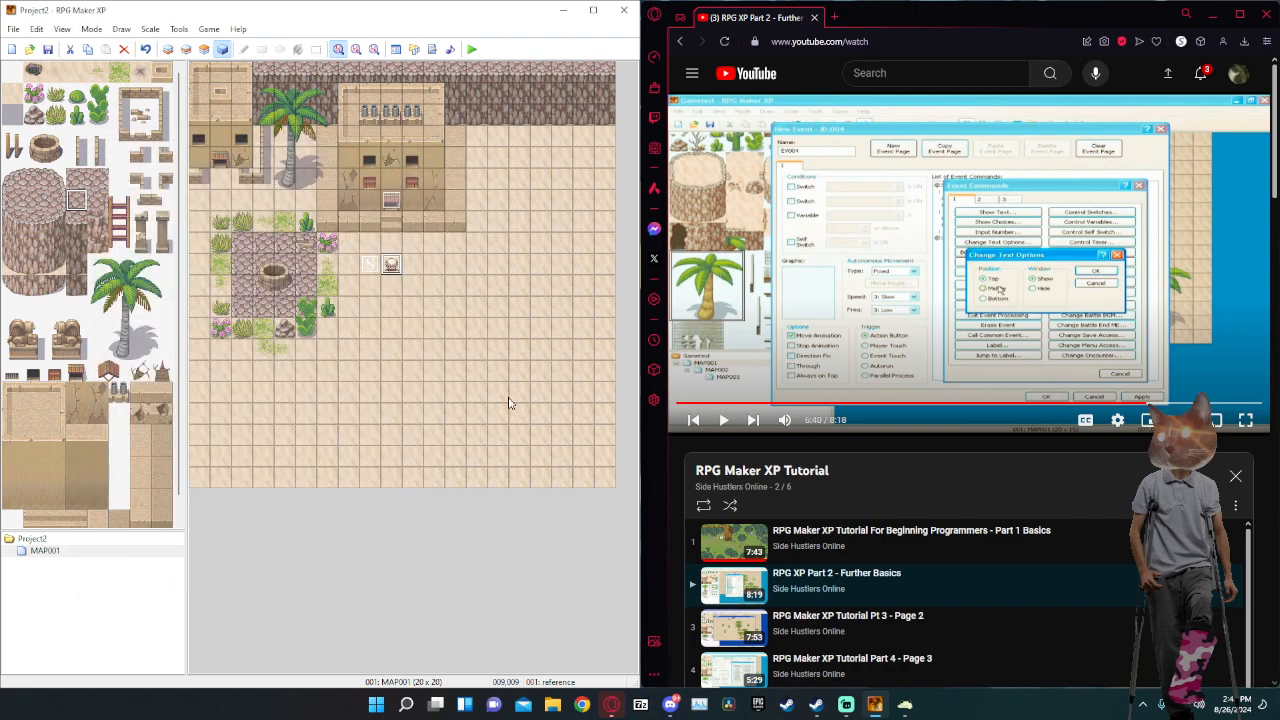
# Save the project, playtest a new game and walk up to the old man to start his dialogue.
pyautogui.click(471, 49)
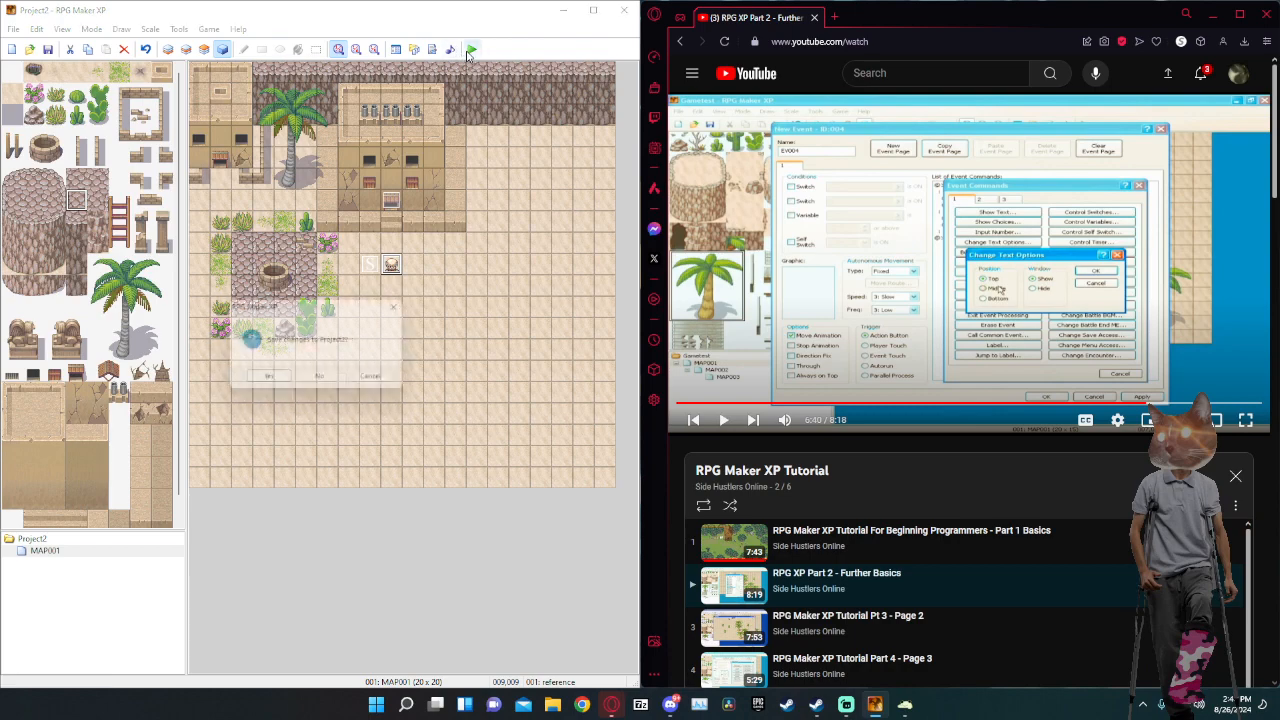
pyautogui.click(268, 380)
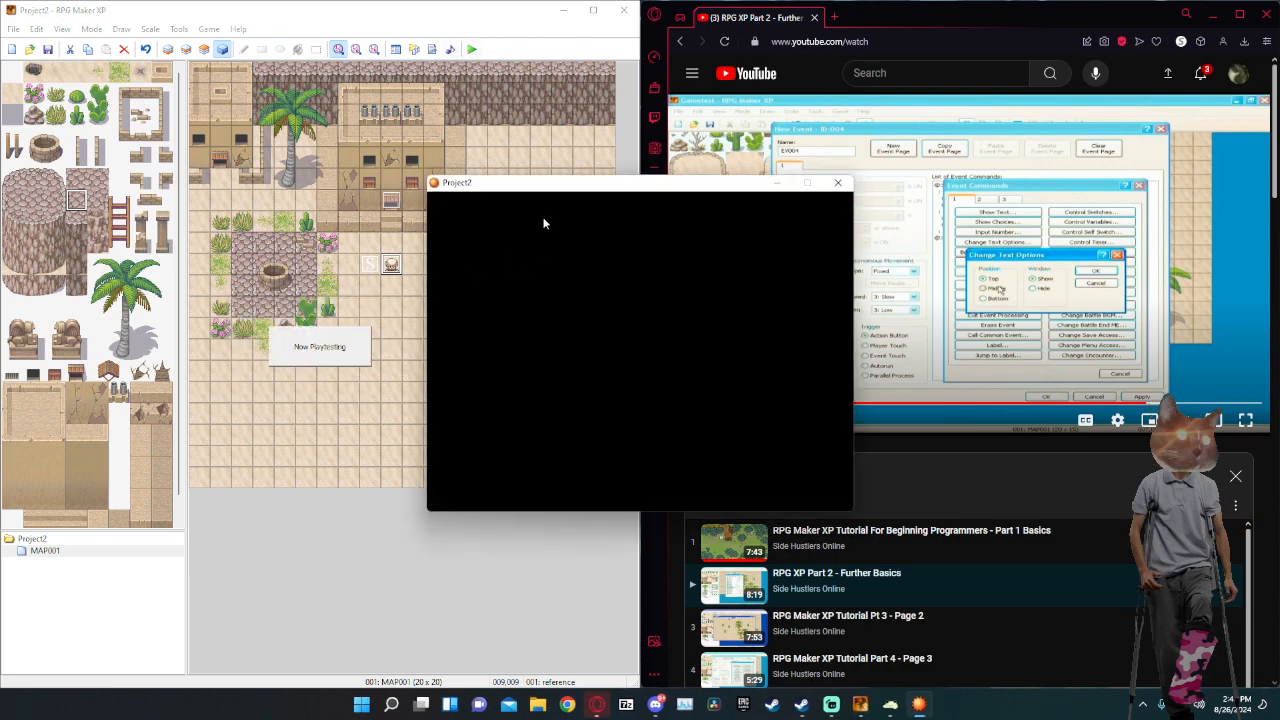
pyautogui.press('Return')
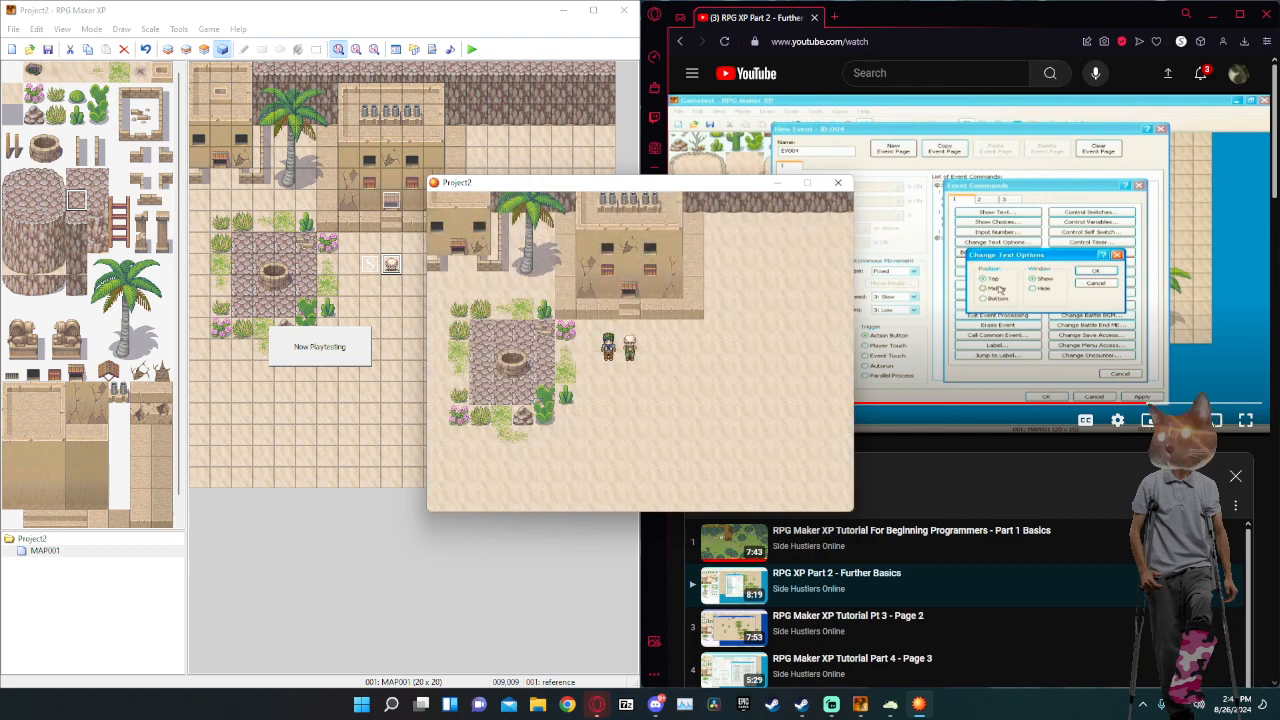
pyautogui.press('Down')
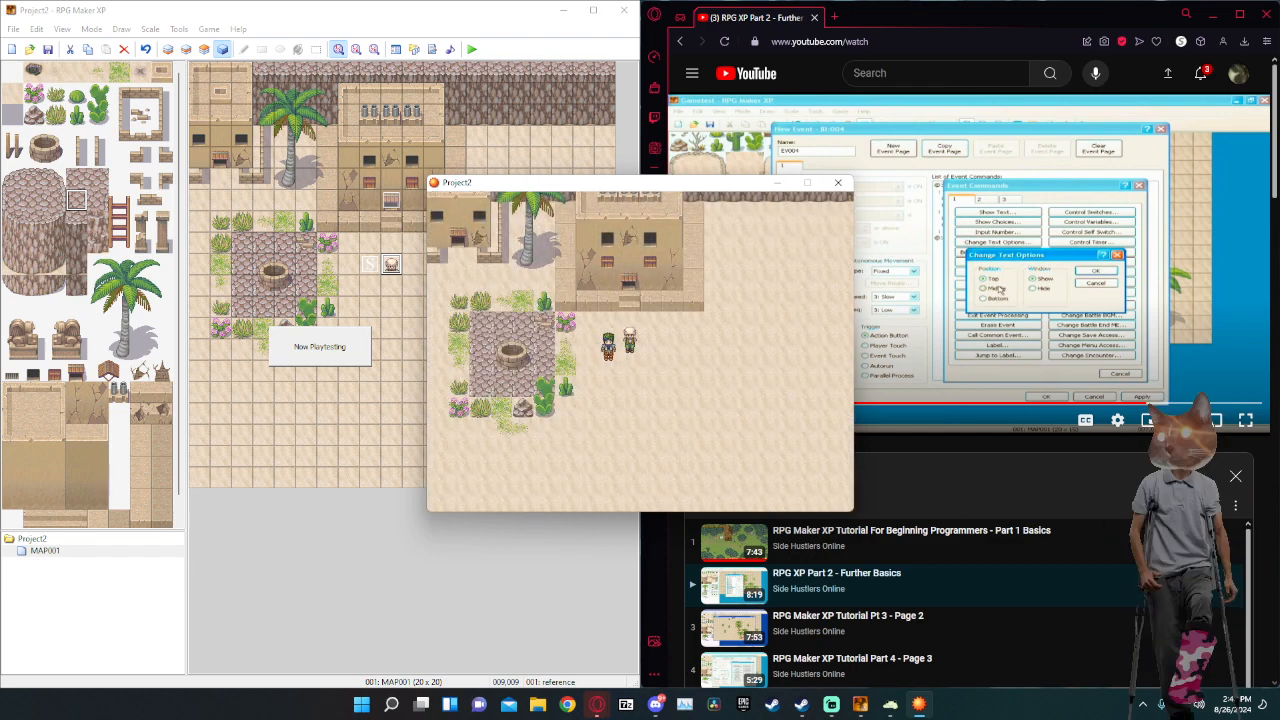
pyautogui.press('Right')
pyautogui.press('Up')
pyautogui.press('Return')
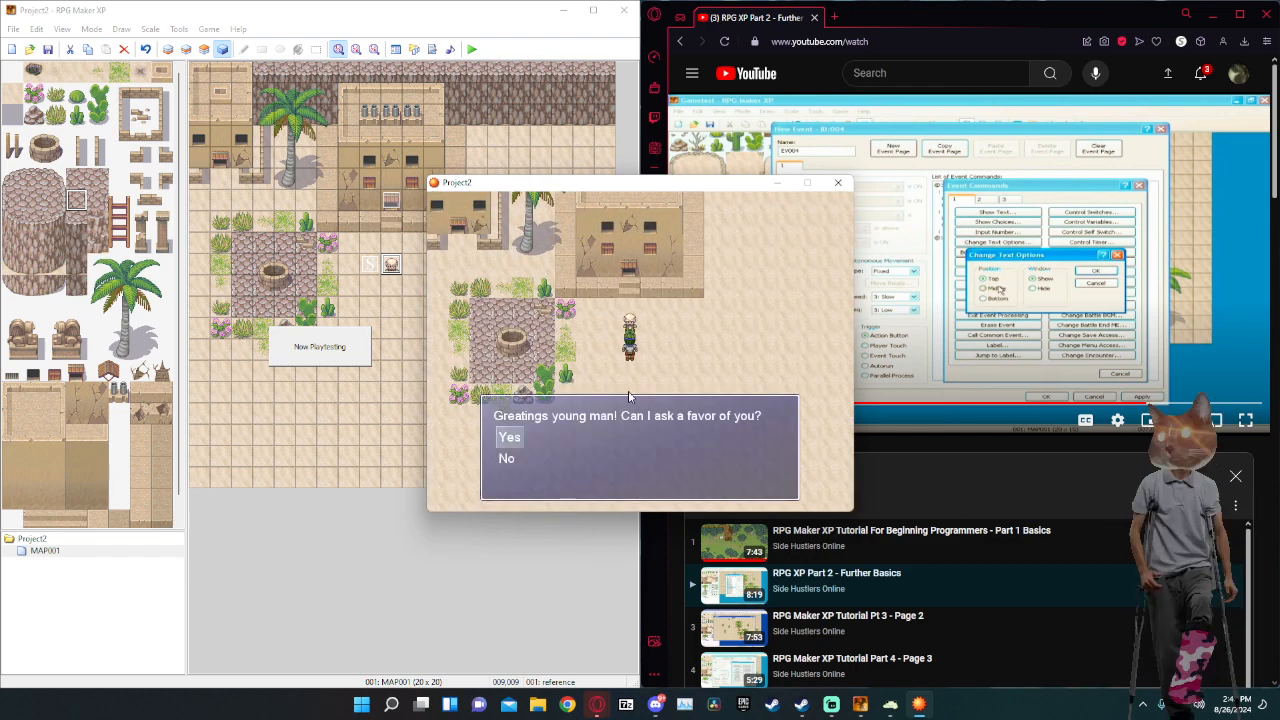
# Test the No answer, talk to the old man again to test Yes, and walk to the well.
pyautogui.press('Down')
pyautogui.press('Return')
pyautogui.press('Return')
pyautogui.press('Return')
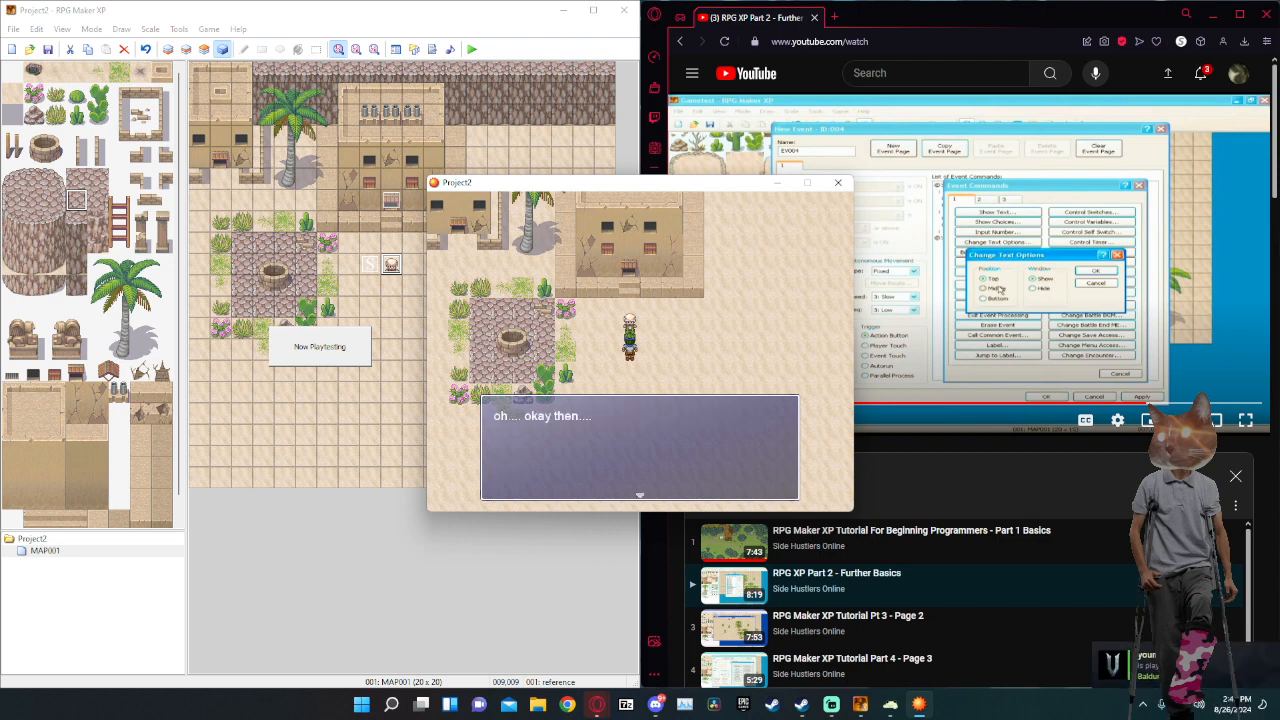
pyautogui.press('Return')
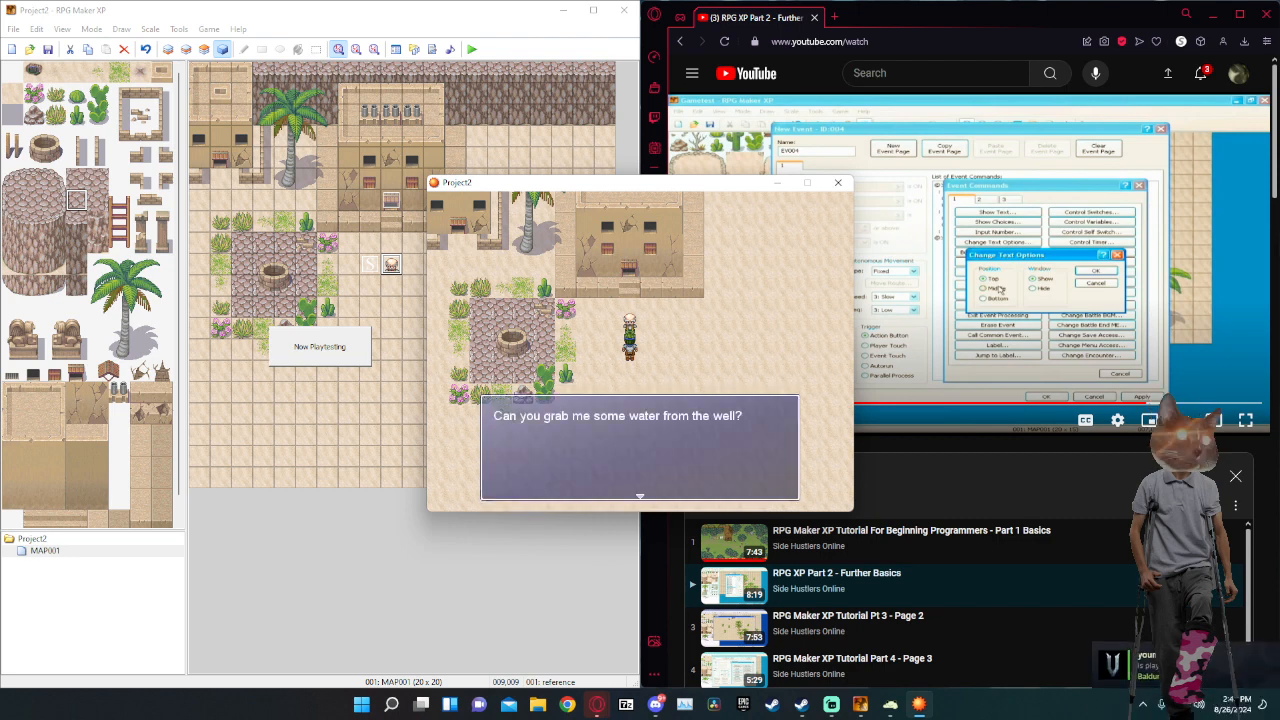
pyautogui.press('Return')
pyautogui.press('Left')
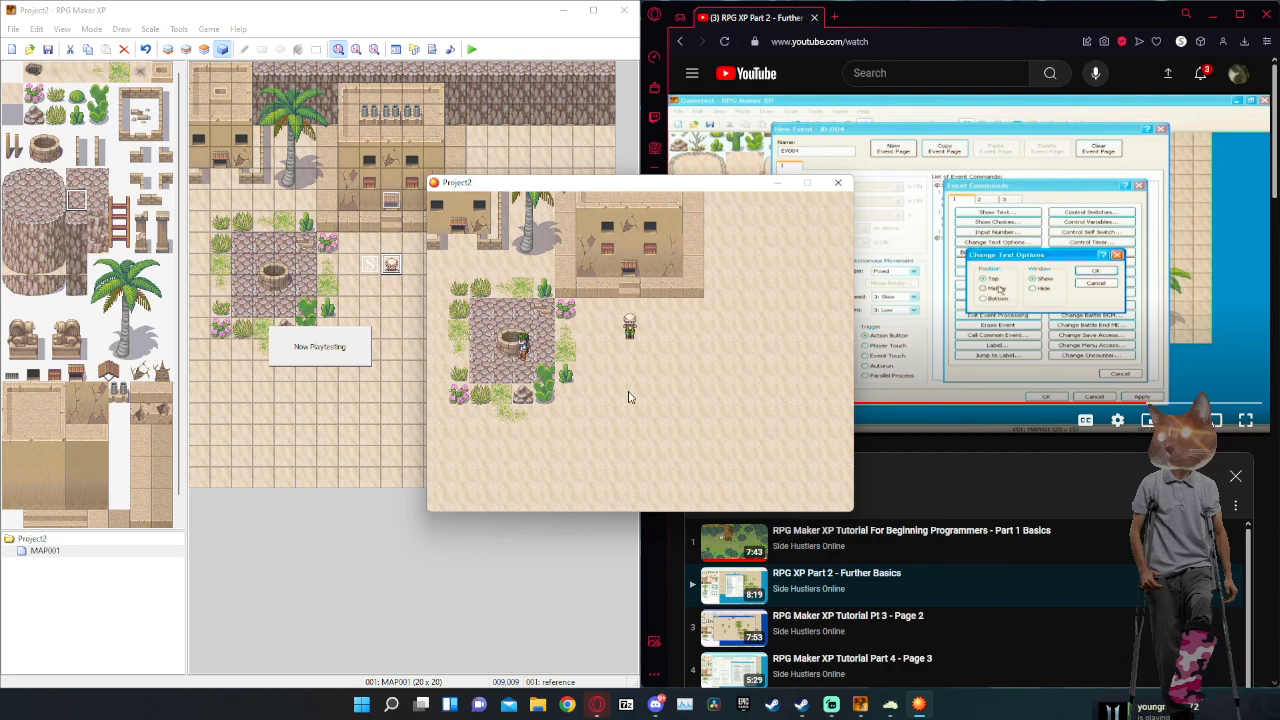
# Open the in-game menu, view the player's skill list and return to the map.
pyautogui.press('Escape')
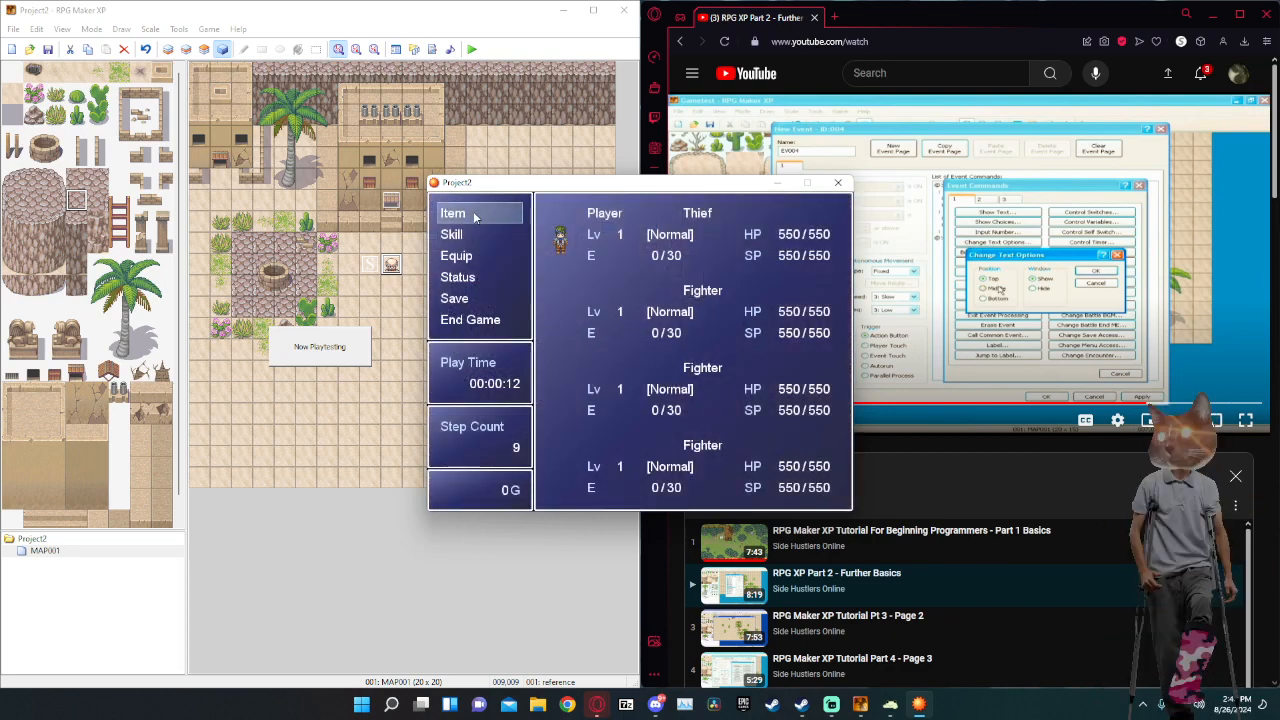
pyautogui.press('Down')
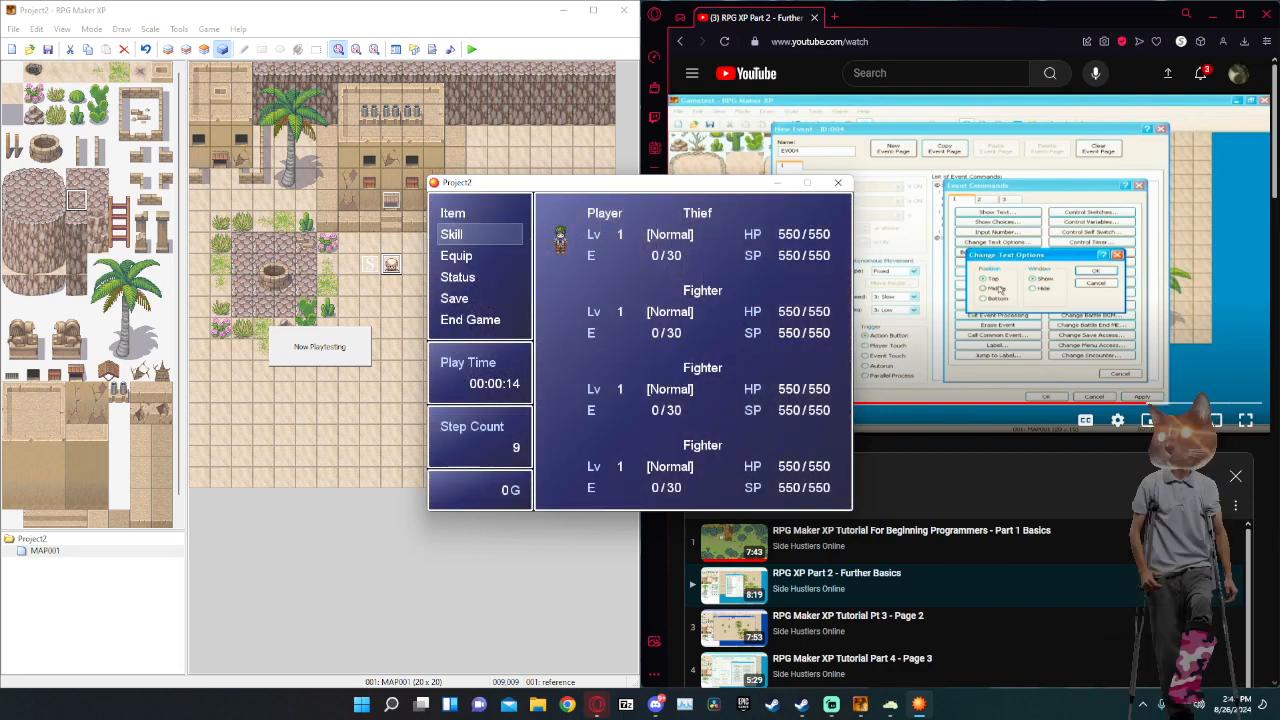
pyautogui.press('Return')
pyautogui.press('Down')
pyautogui.press('Up')
pyautogui.press('Return')
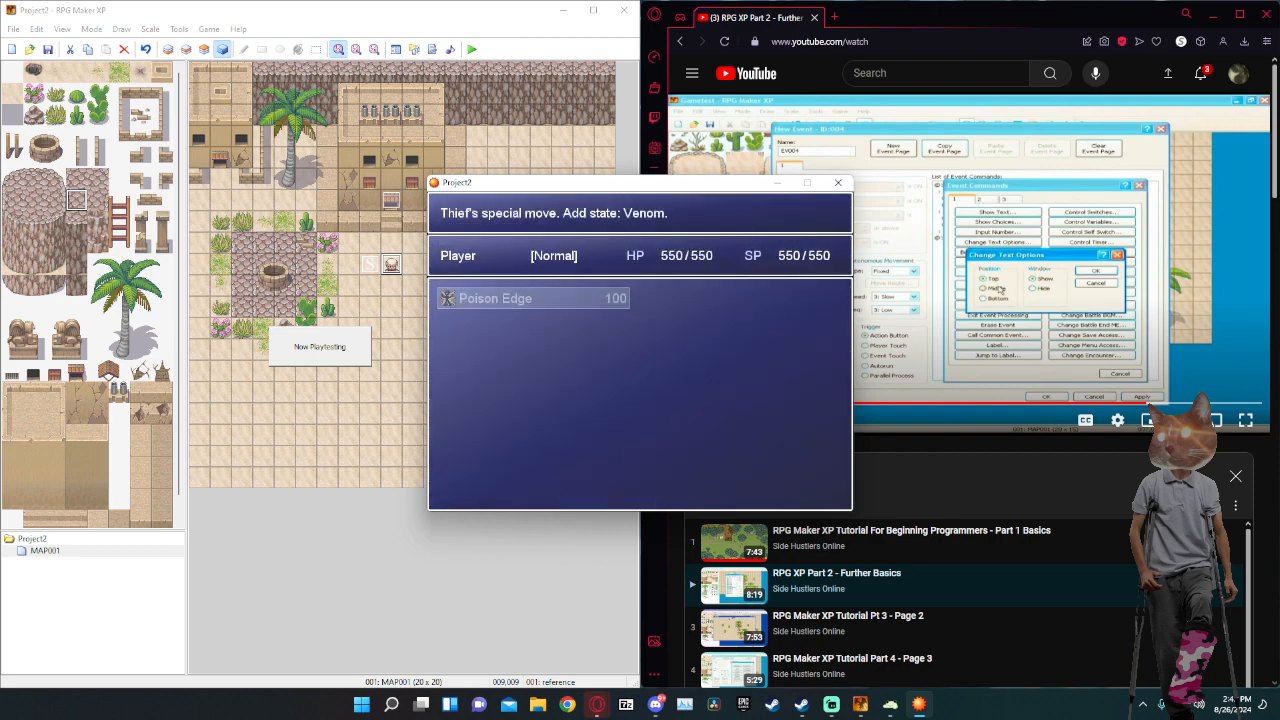
pyautogui.press('Escape')
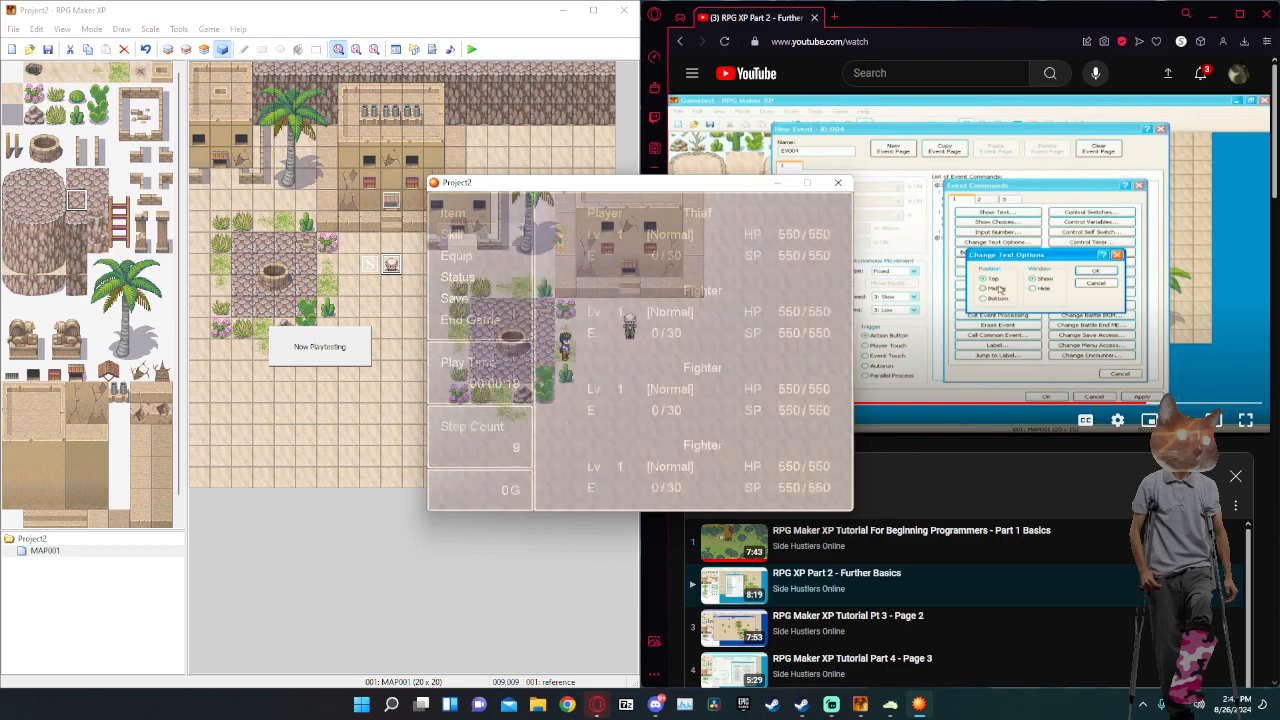
pyautogui.press('Escape')
# Reopen the in-game menu and end the game to shut down the playtest.
pyautogui.press('Escape')
pyautogui.press('Down')
pyautogui.press('Down')
pyautogui.press('Down')
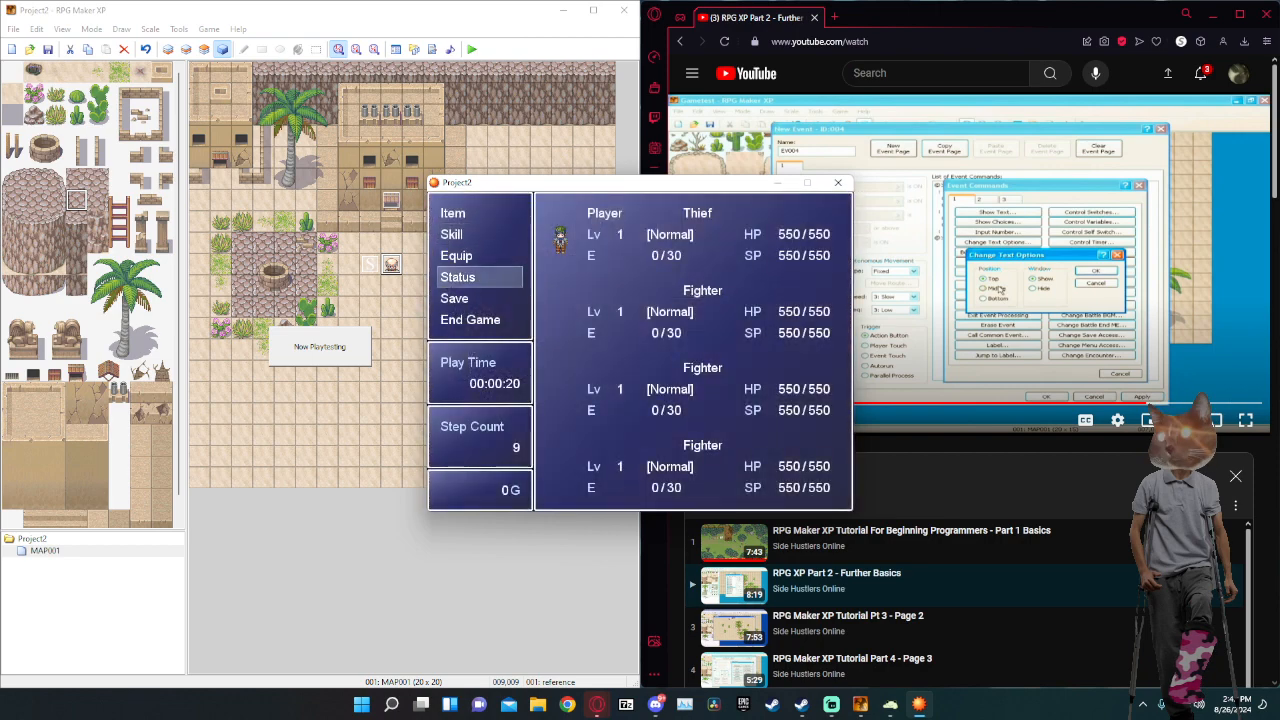
pyautogui.press('Down')
pyautogui.press('Down')
pyautogui.press('Return')
pyautogui.press('Down')
pyautogui.press('Return')
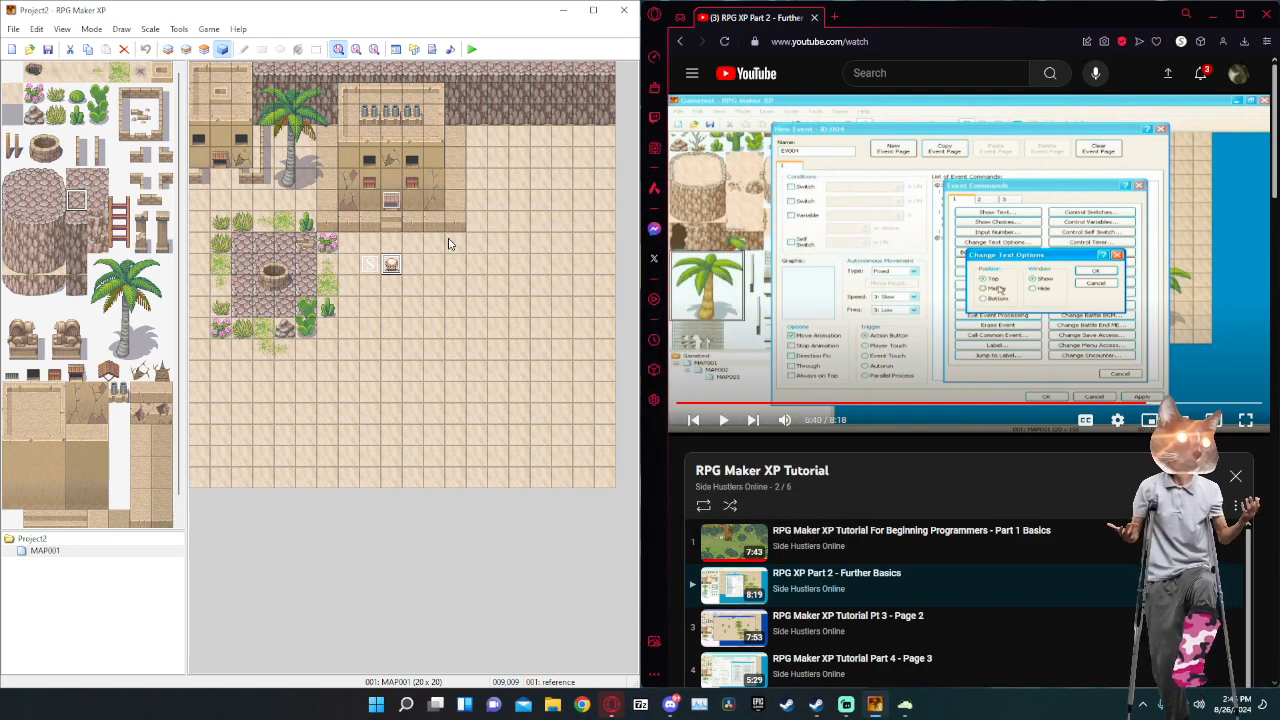
# Resume the tutorial video and rewind it to rewatch how the Show Choices command and its branches are set up.
pyautogui.click(824, 300)
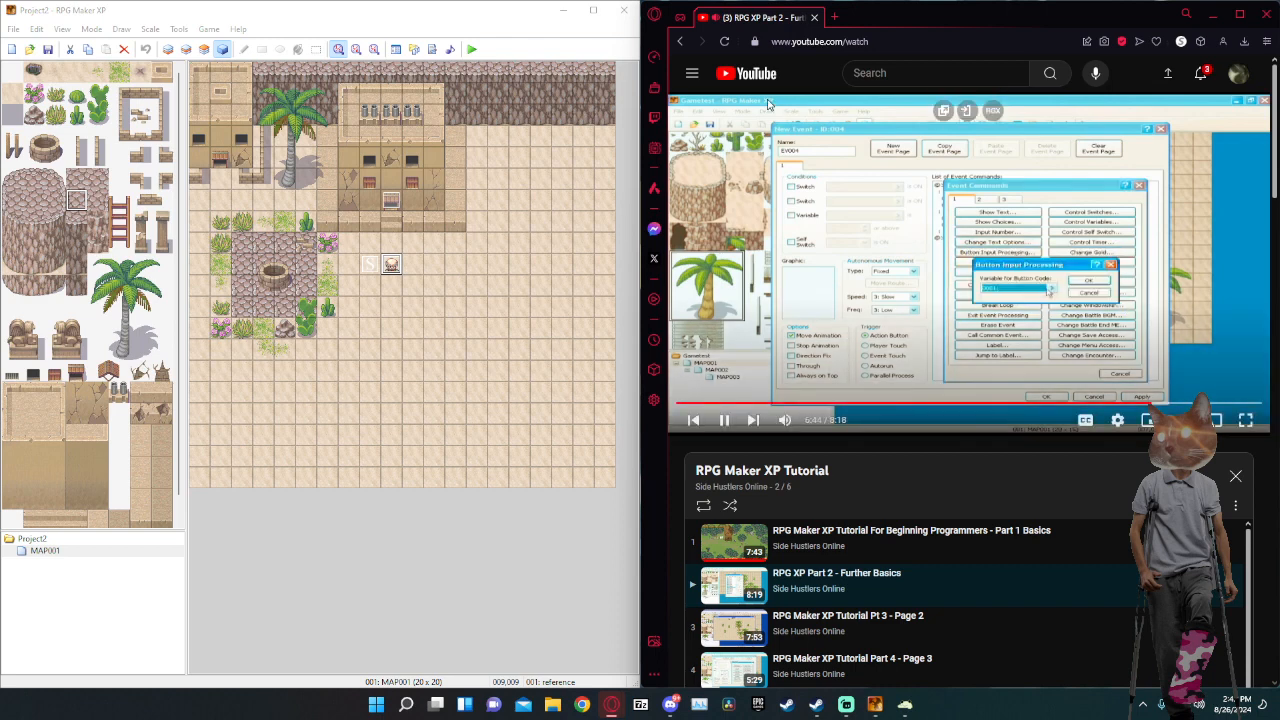
pyautogui.click(879, 233)
pyautogui.press('Left')
pyautogui.press('Left')
pyautogui.press('Left')
pyautogui.press('Left')
pyautogui.press('Left')
pyautogui.press('Left')
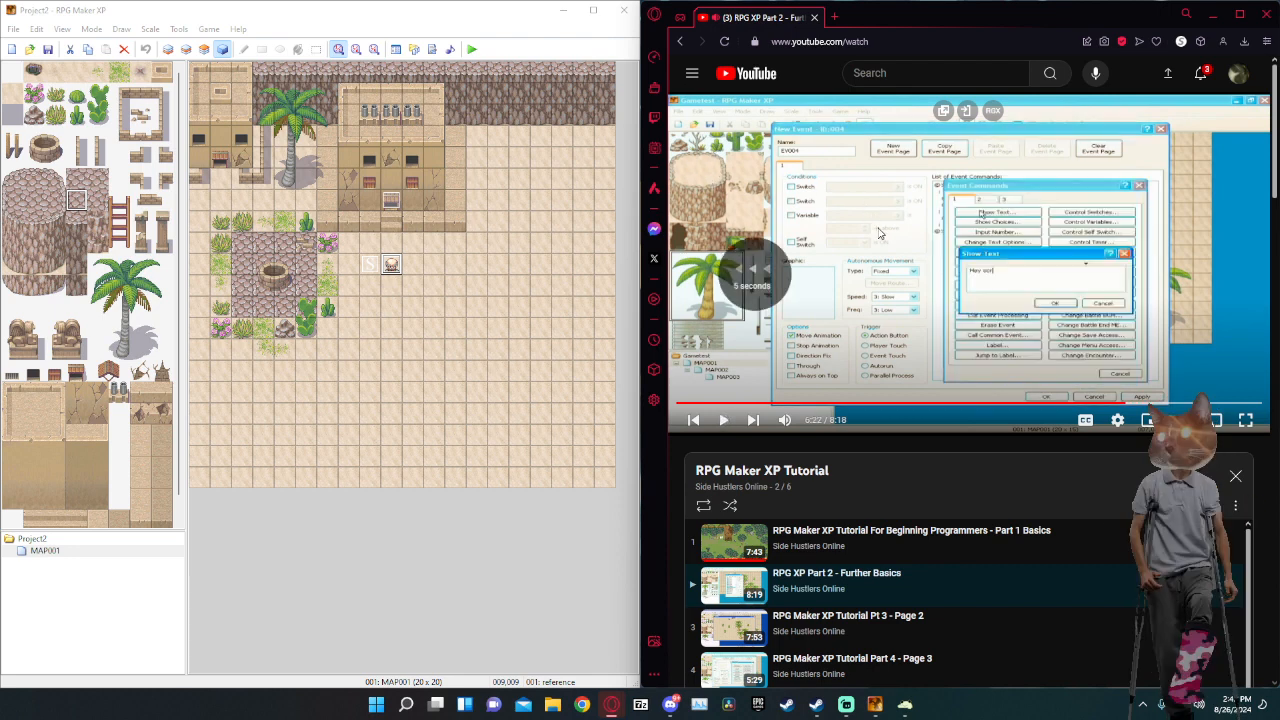
pyautogui.click(879, 233)
pyautogui.press('Left')
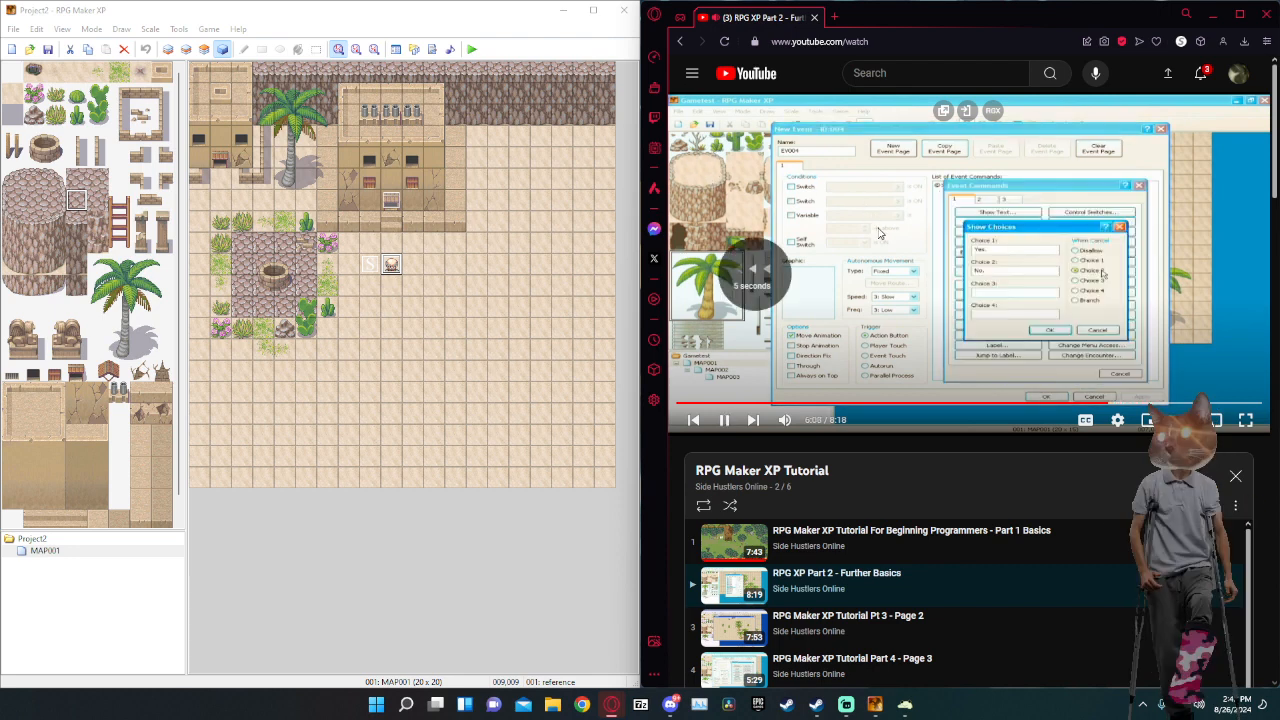
pyautogui.press('Right')
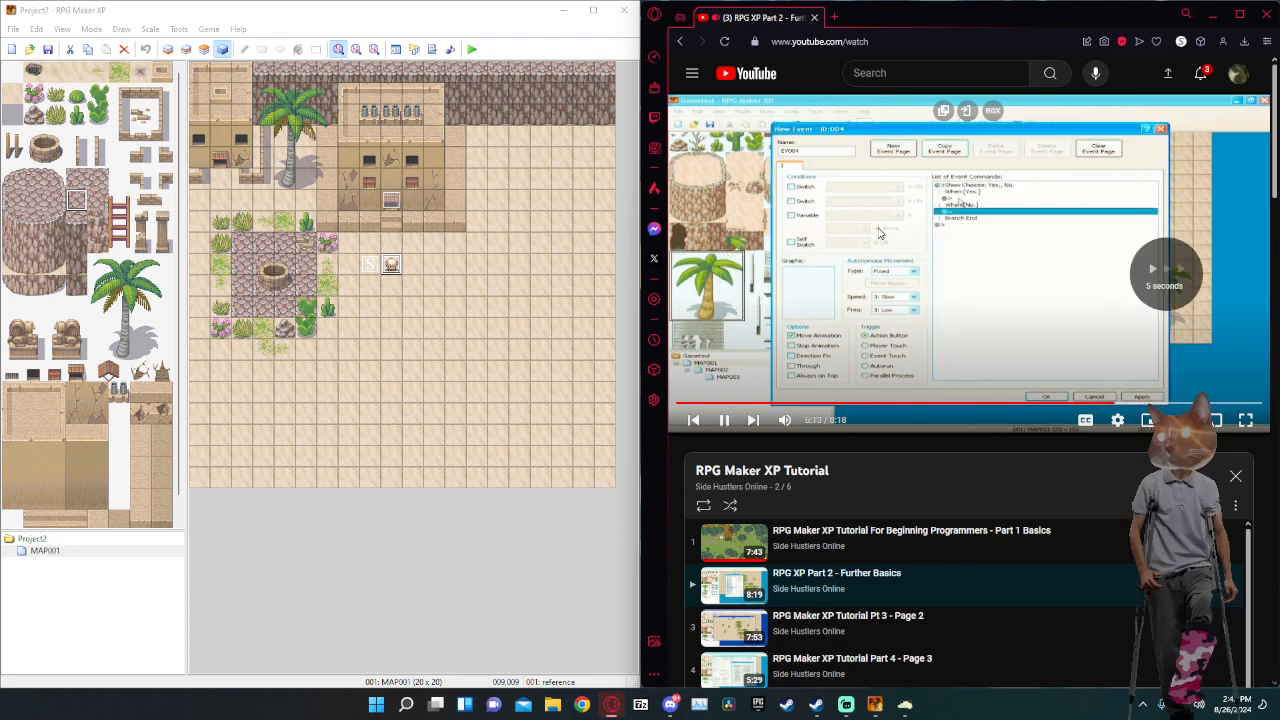
# Pause the tutorial video, switch to RPG Maker XP and open the old man's event for editing.
pyautogui.click(914, 287)
pyautogui.click(876, 705)
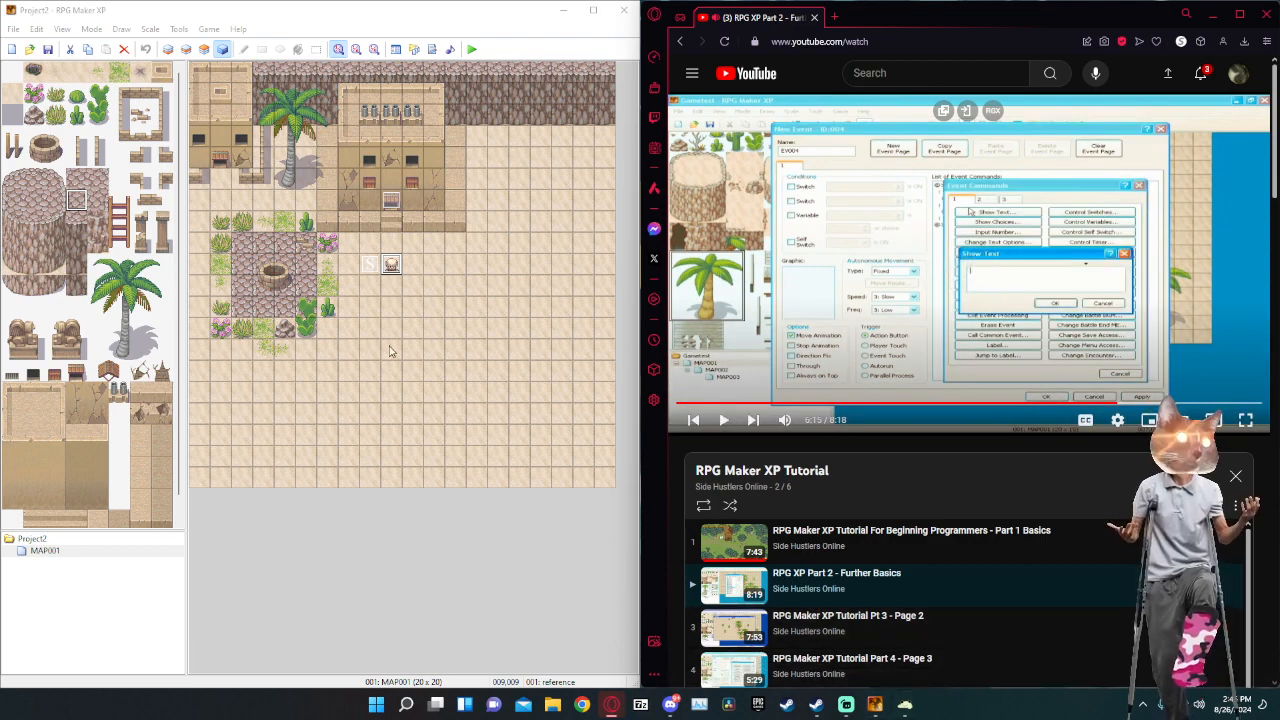
pyautogui.rightClick(391, 265)
pyautogui.click(420, 273)
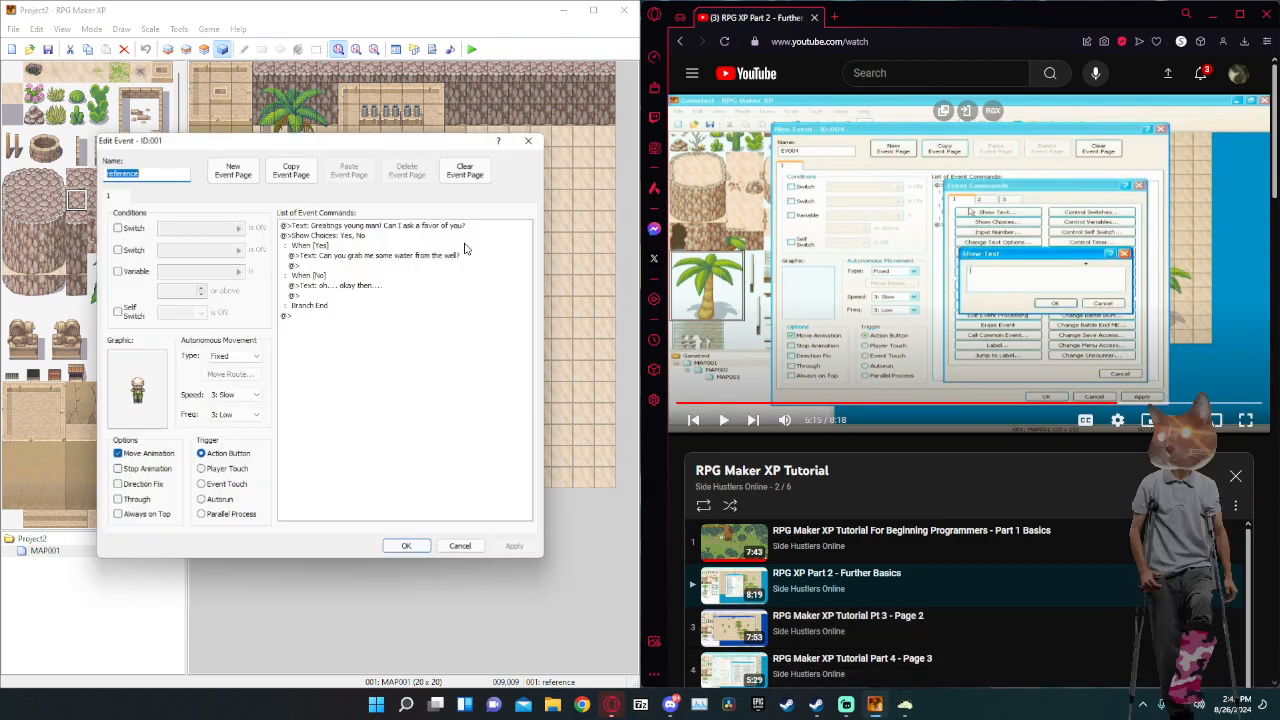
# Add a Change Items command after the water request in the Yes branch, increasing 024: Chest Key by 1.
pyautogui.click(324, 266)
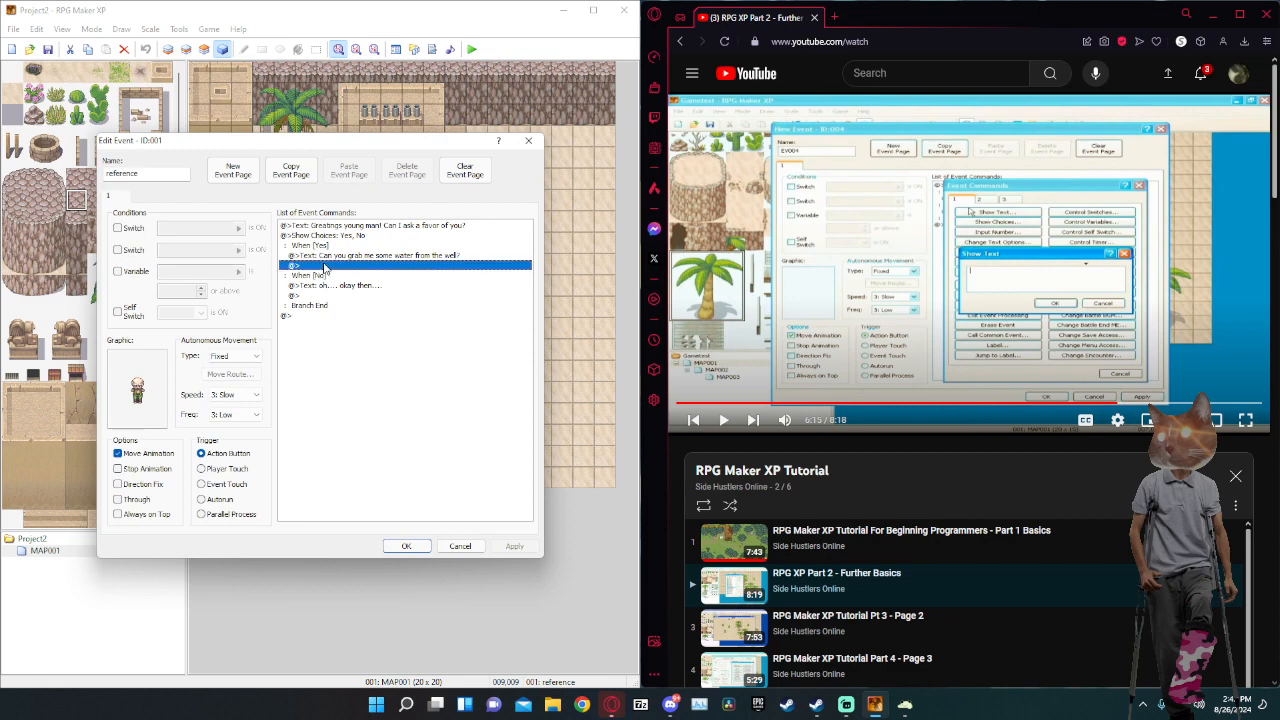
pyautogui.doubleClick(324, 267)
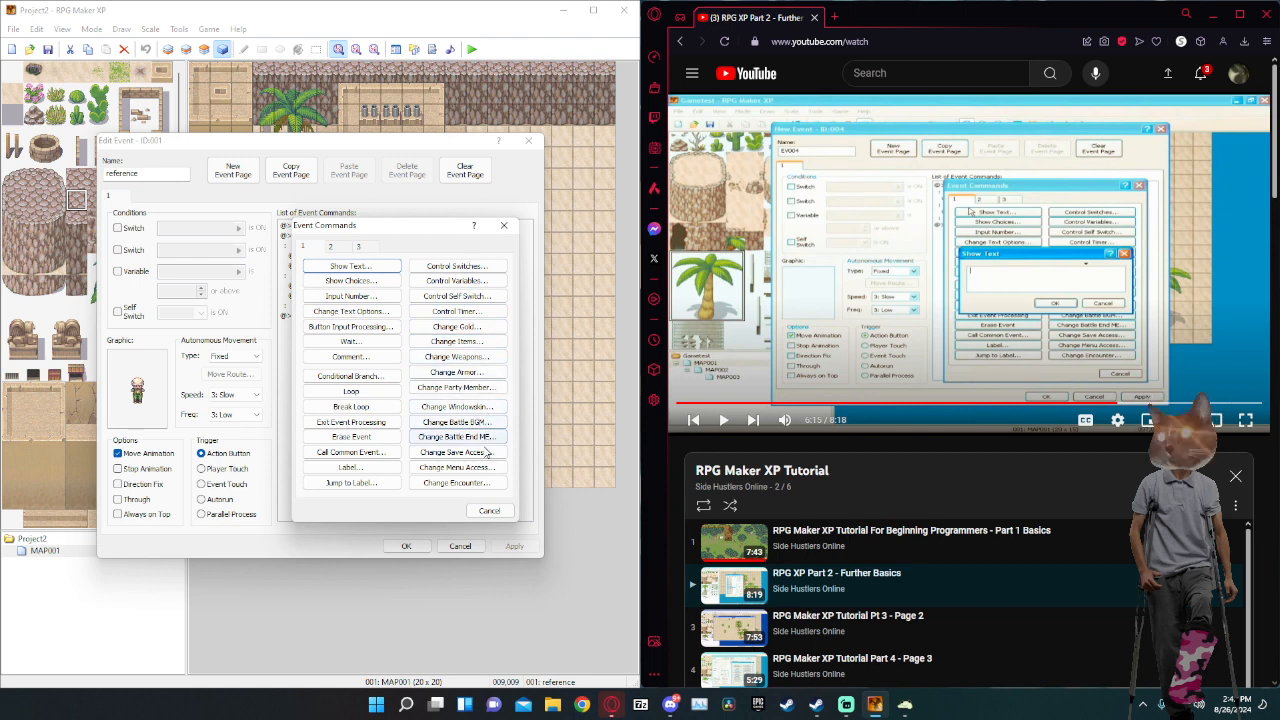
pyautogui.click(470, 341)
pyautogui.click(405, 320)
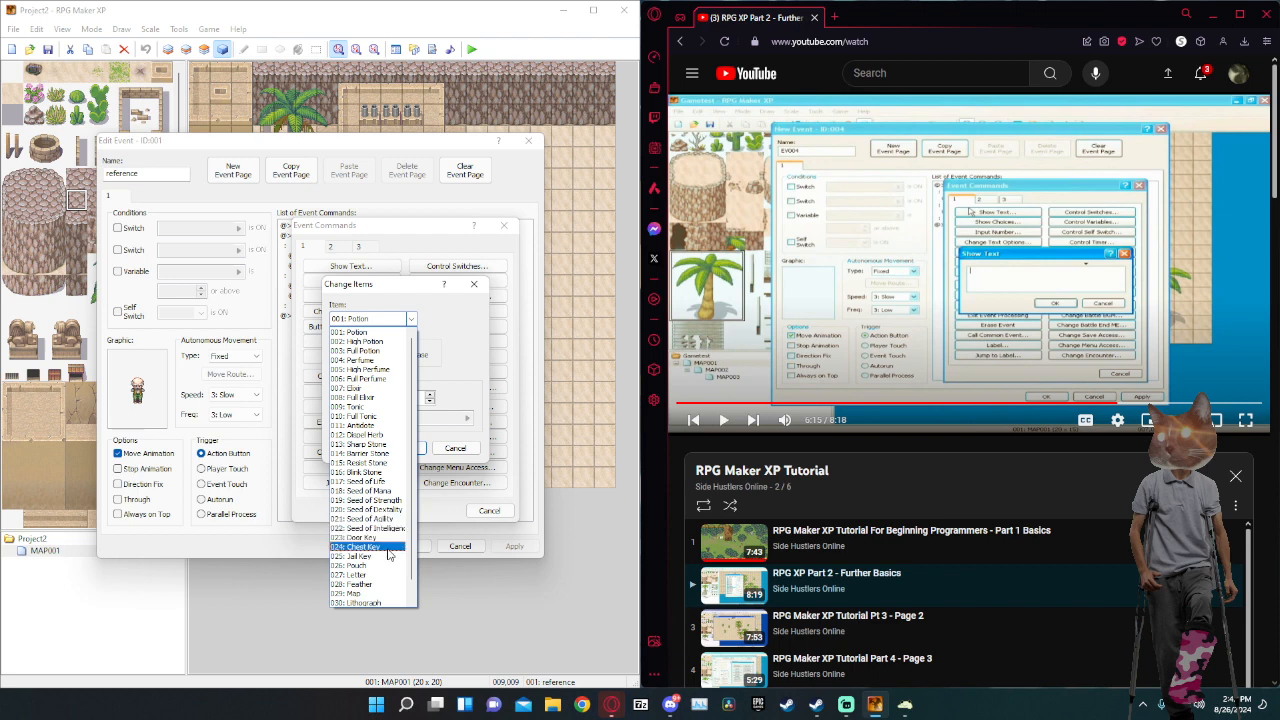
pyautogui.scroll(-1, 390, 572)
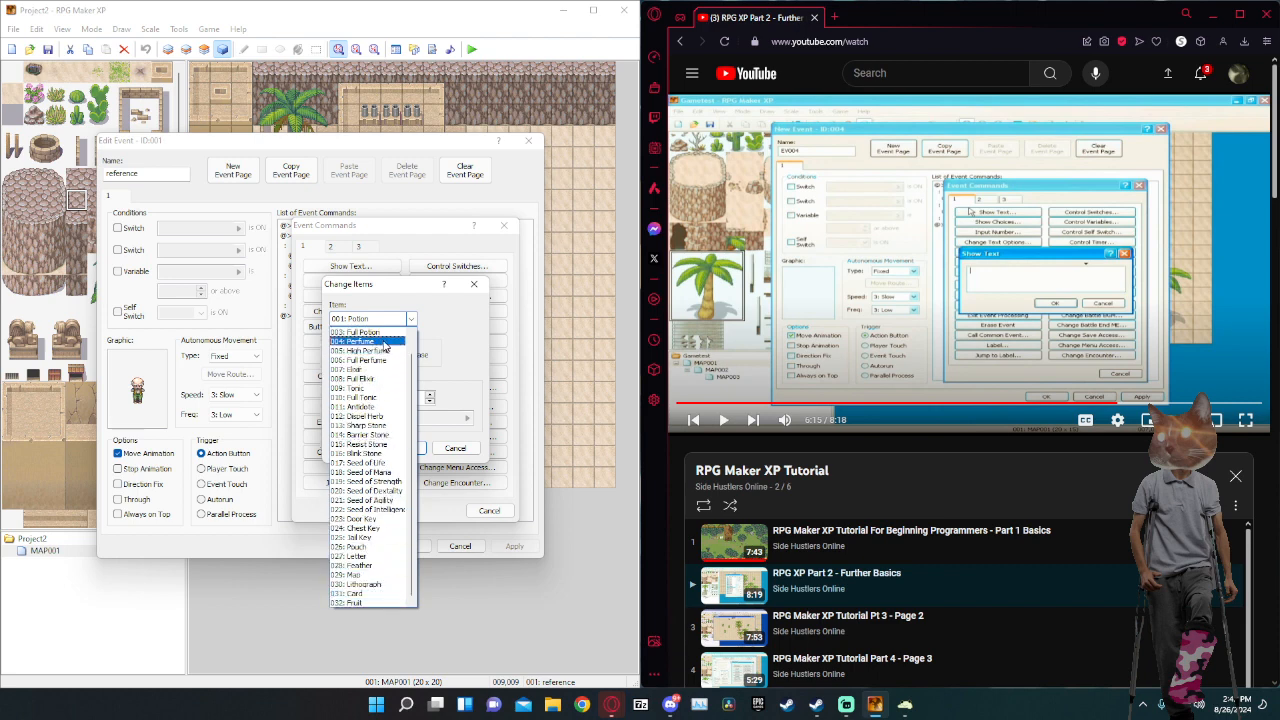
pyautogui.scroll(1, 388, 411)
pyautogui.scroll(1, 388, 411)
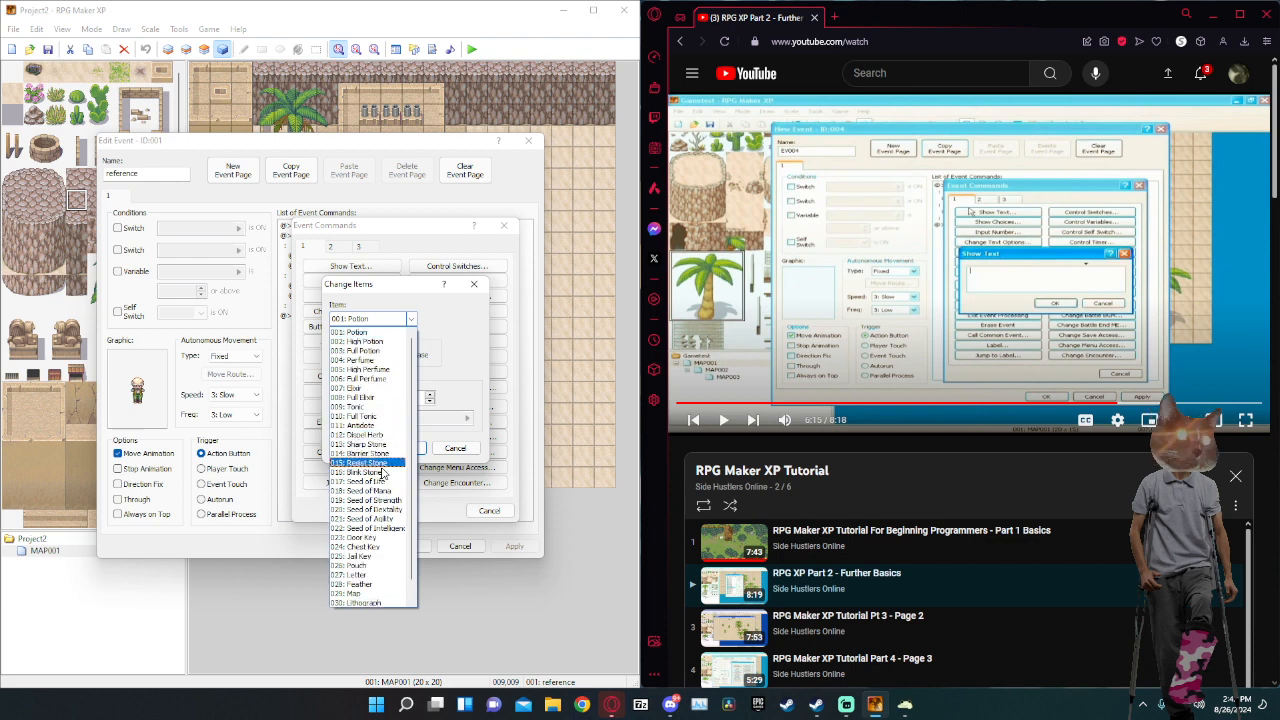
pyautogui.click(377, 548)
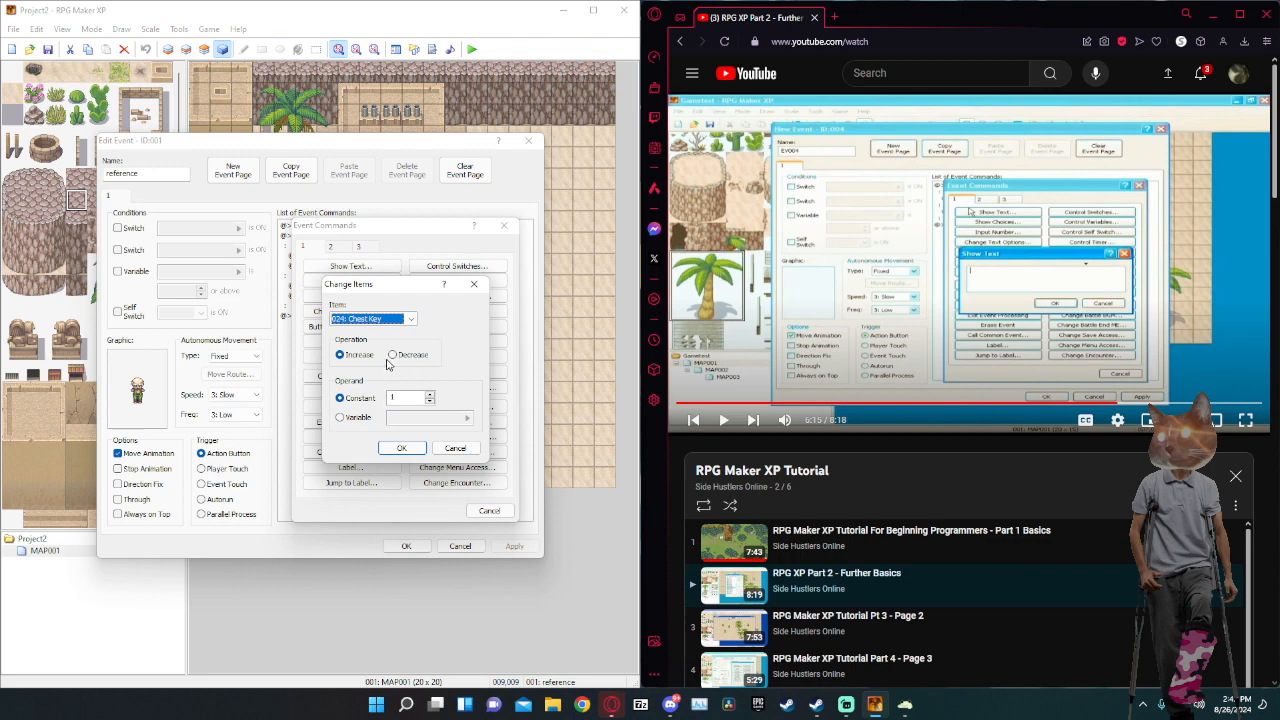
pyautogui.click(403, 447)
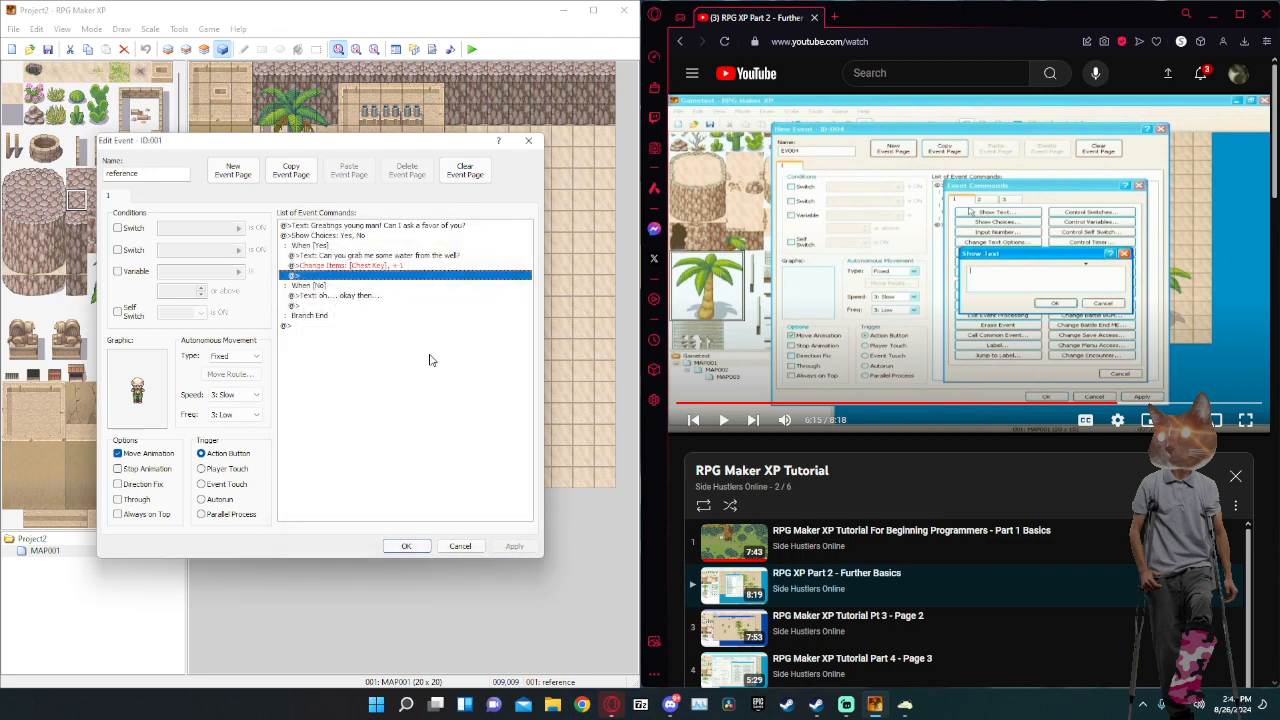
pyautogui.click(335, 267)
pyautogui.rightClick(366, 262)
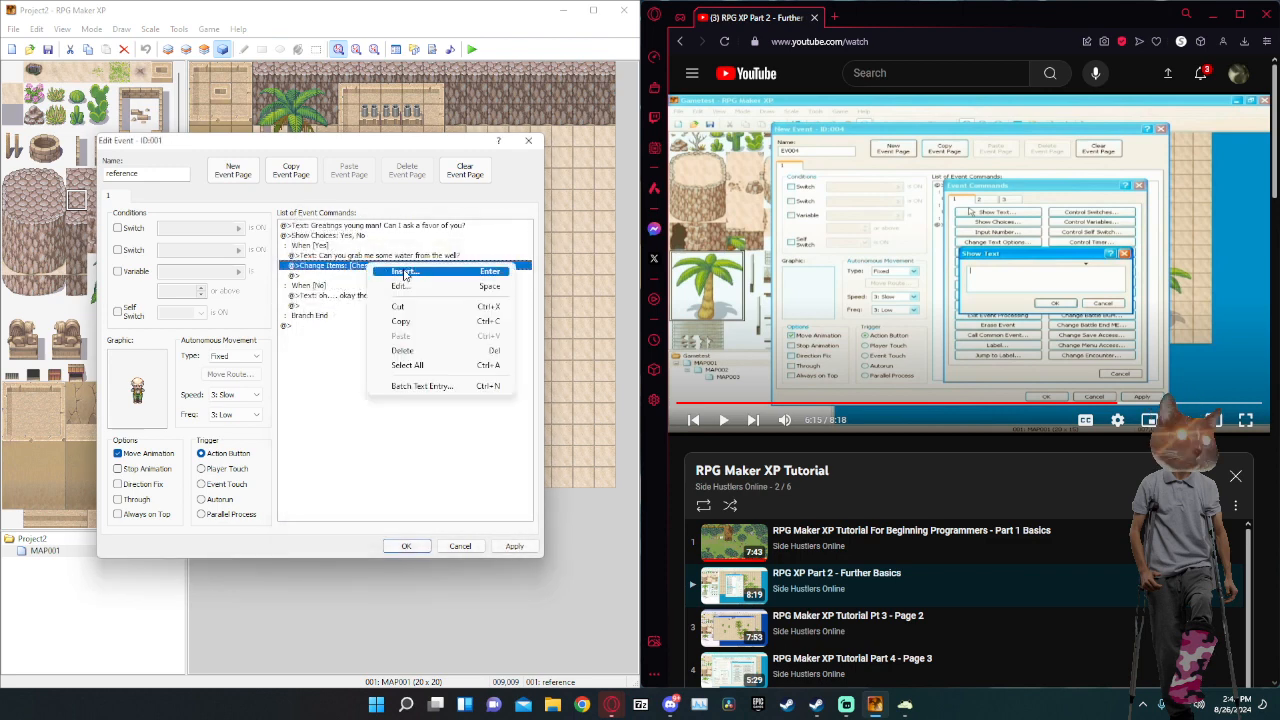
pyautogui.click(400, 287)
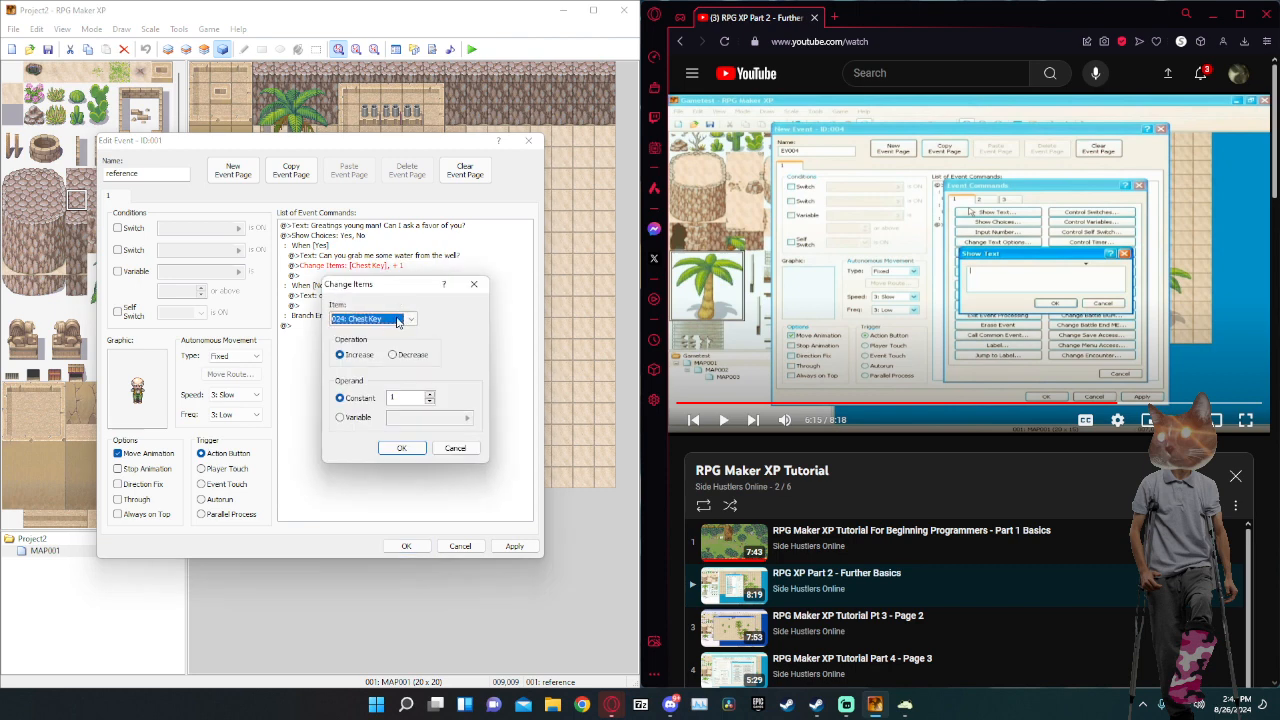
pyautogui.click(474, 284)
pyautogui.rightClick(383, 267)
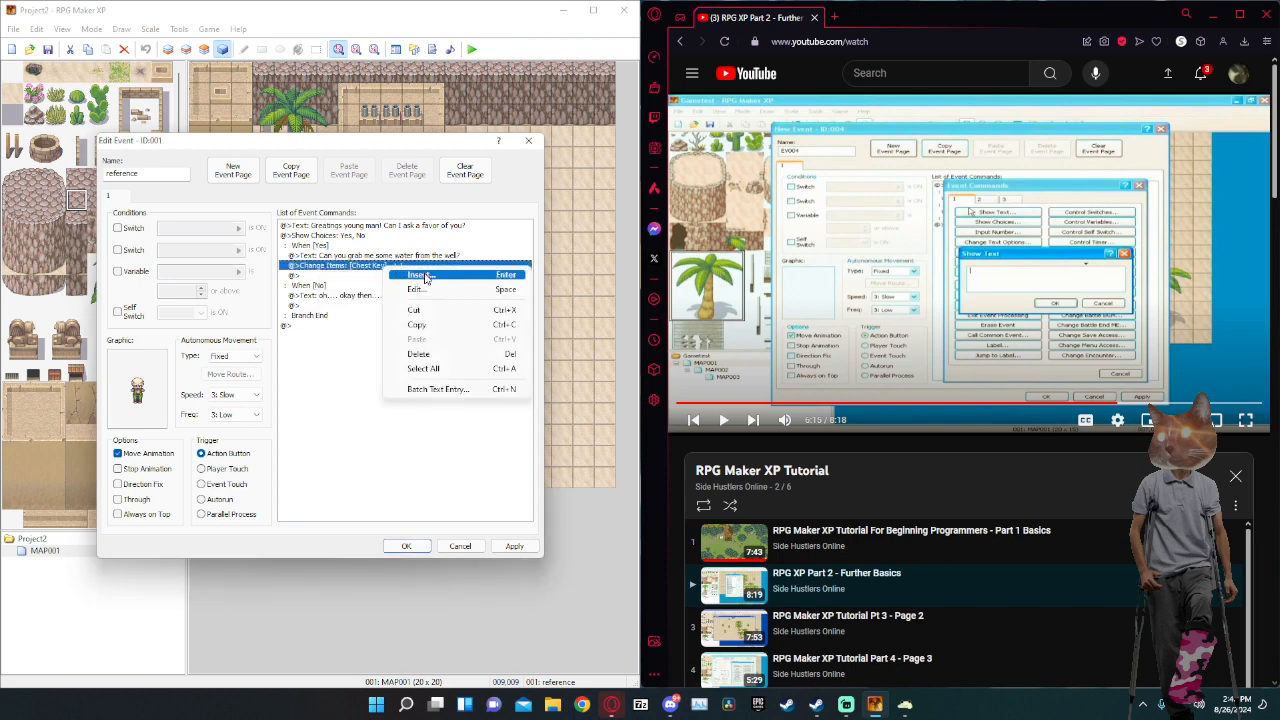
pyautogui.click(410, 275)
pyautogui.click(504, 225)
# Reopen the Yes branch's Chest Key command to check its item list, keep its settings, and save the old man's event.
pyautogui.rightClick(355, 267)
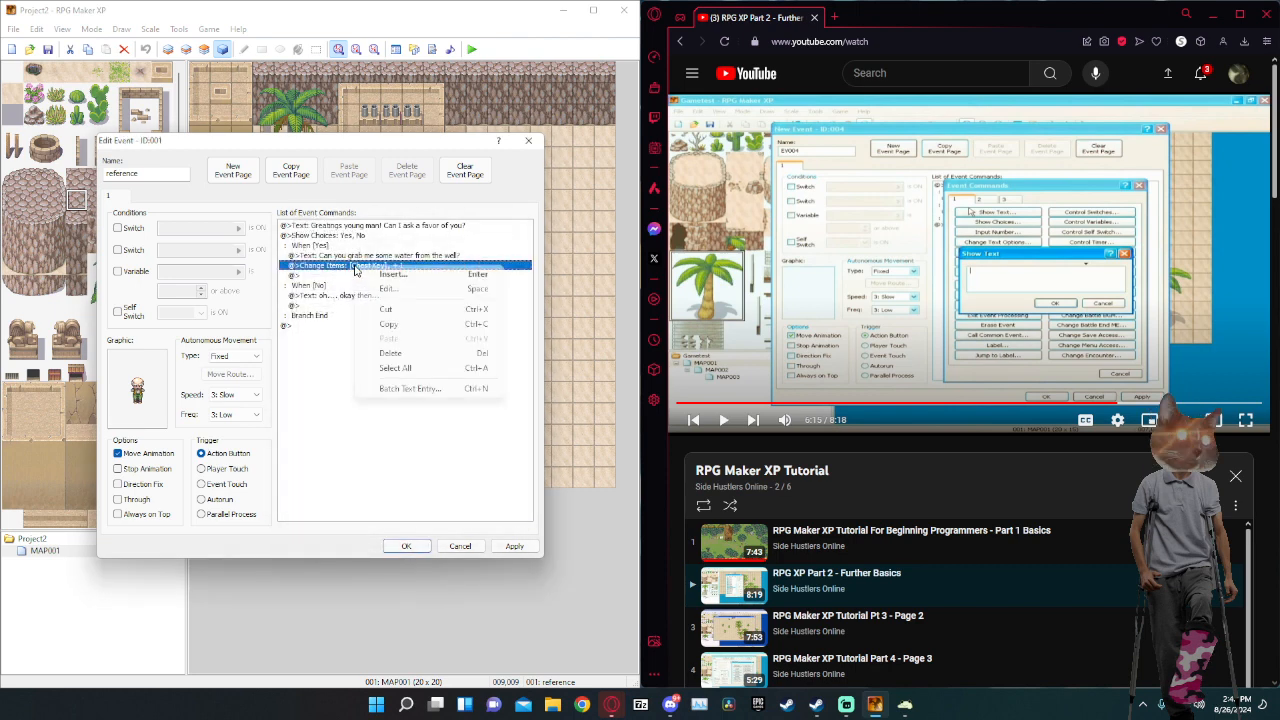
pyautogui.click(405, 288)
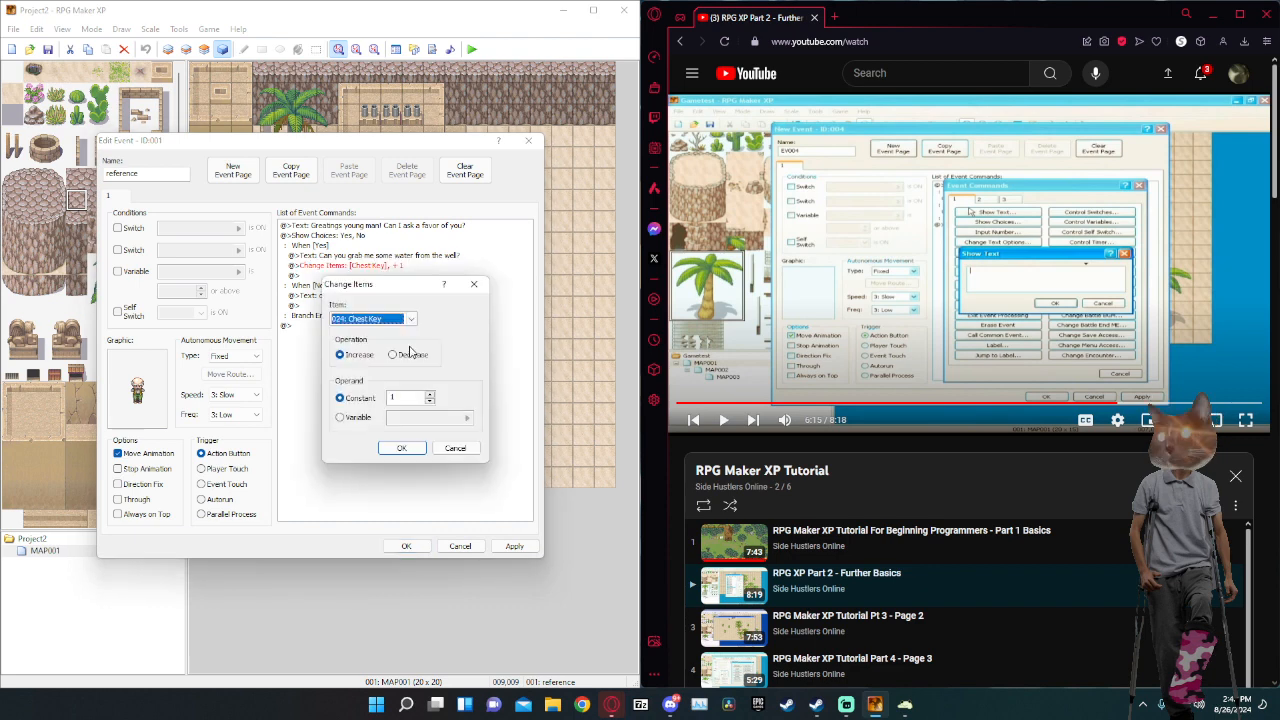
pyautogui.click(386, 320)
pyautogui.click(386, 320)
pyautogui.click(388, 320)
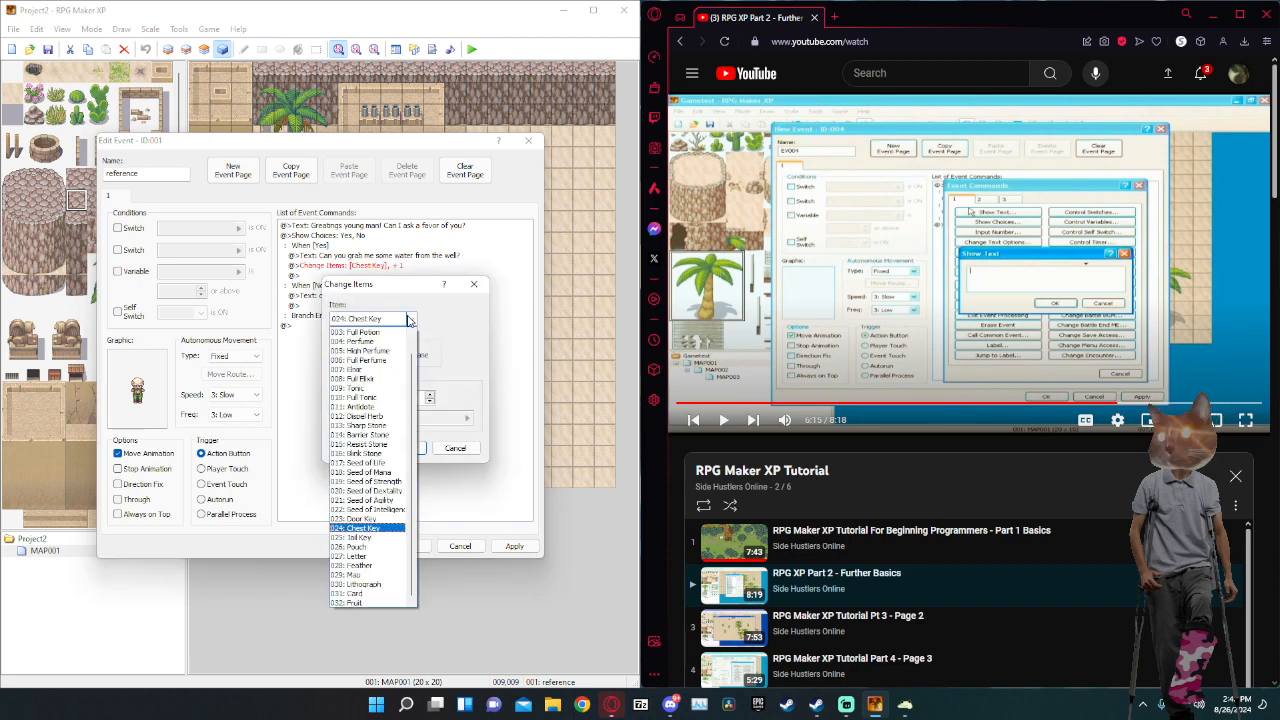
pyautogui.click(428, 327)
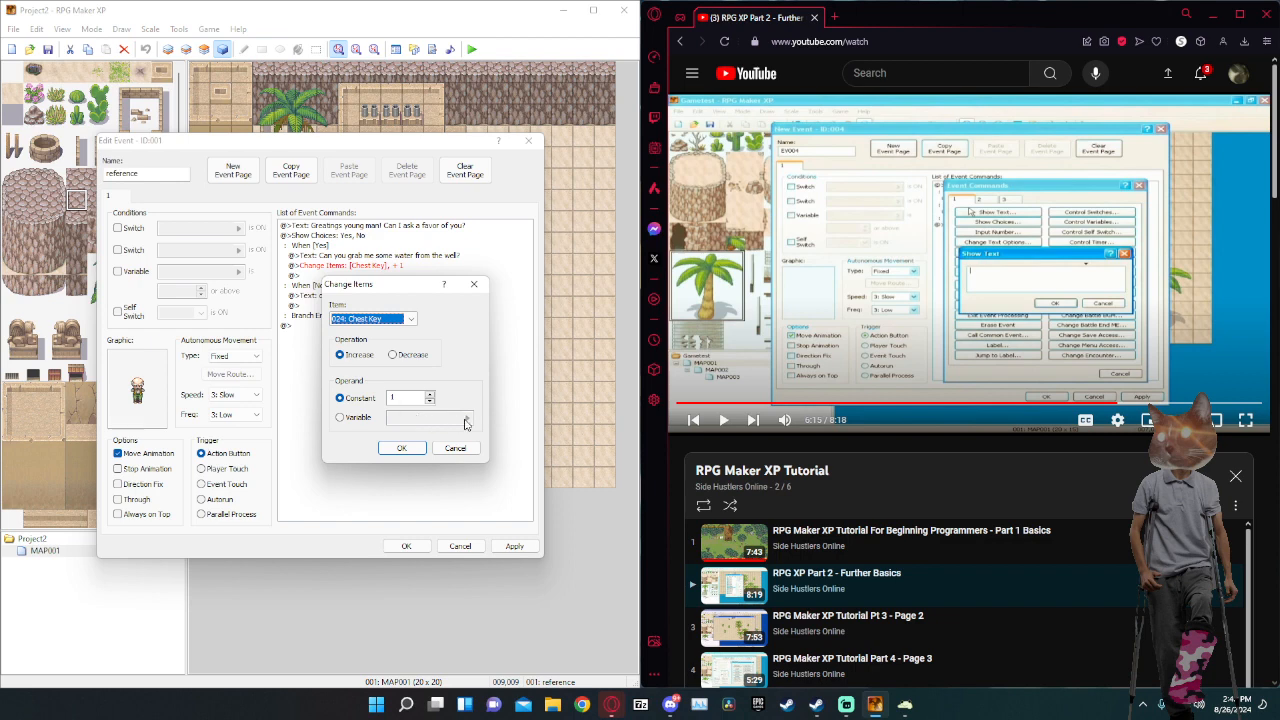
pyautogui.click(386, 319)
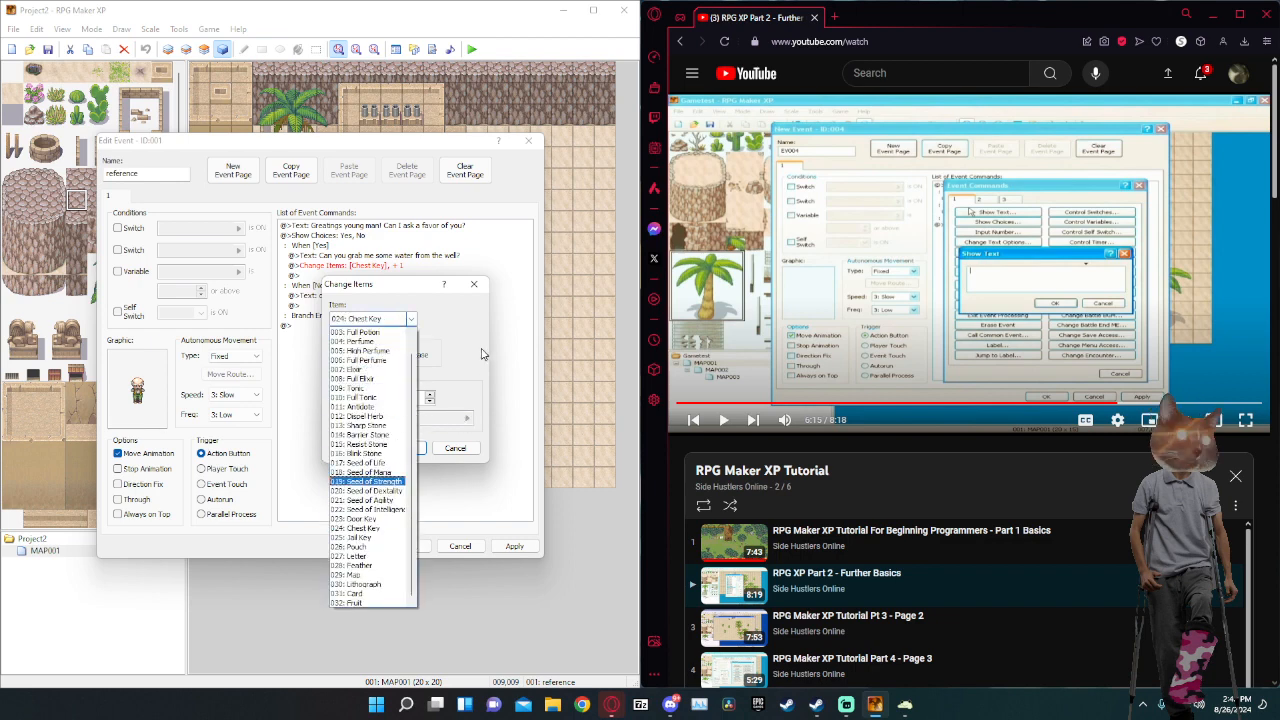
pyautogui.click(469, 408)
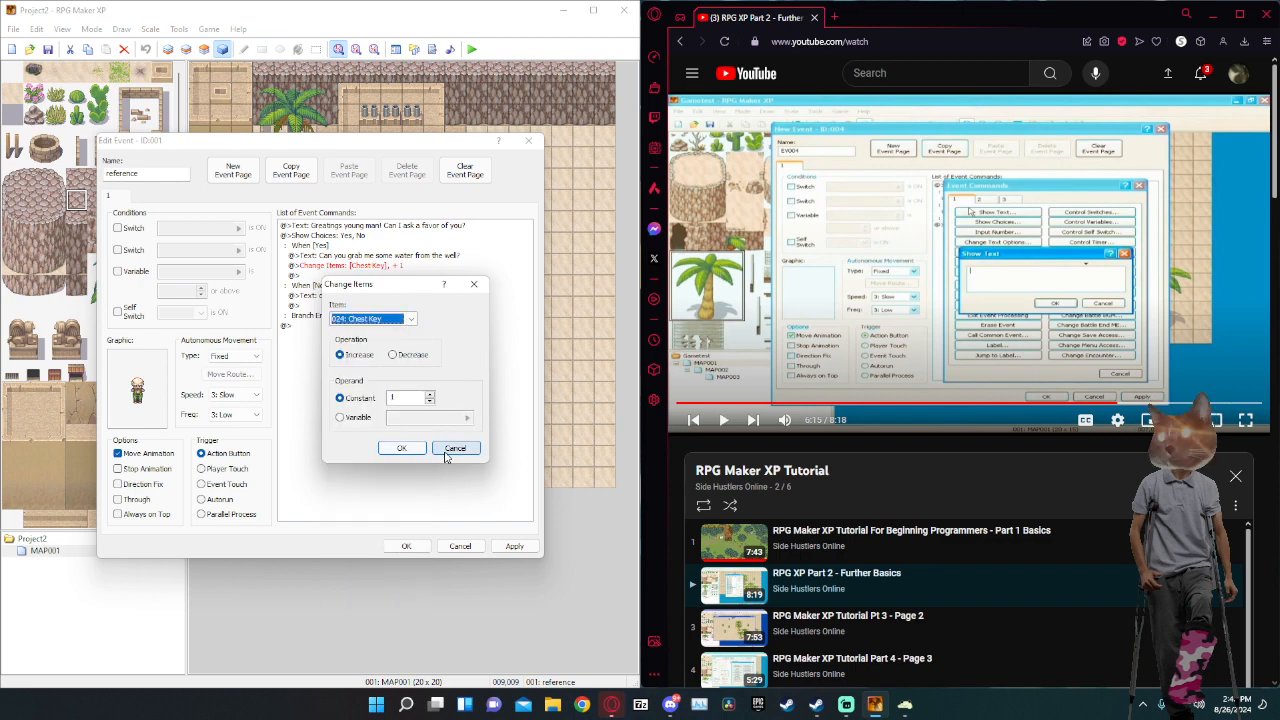
pyautogui.click(408, 449)
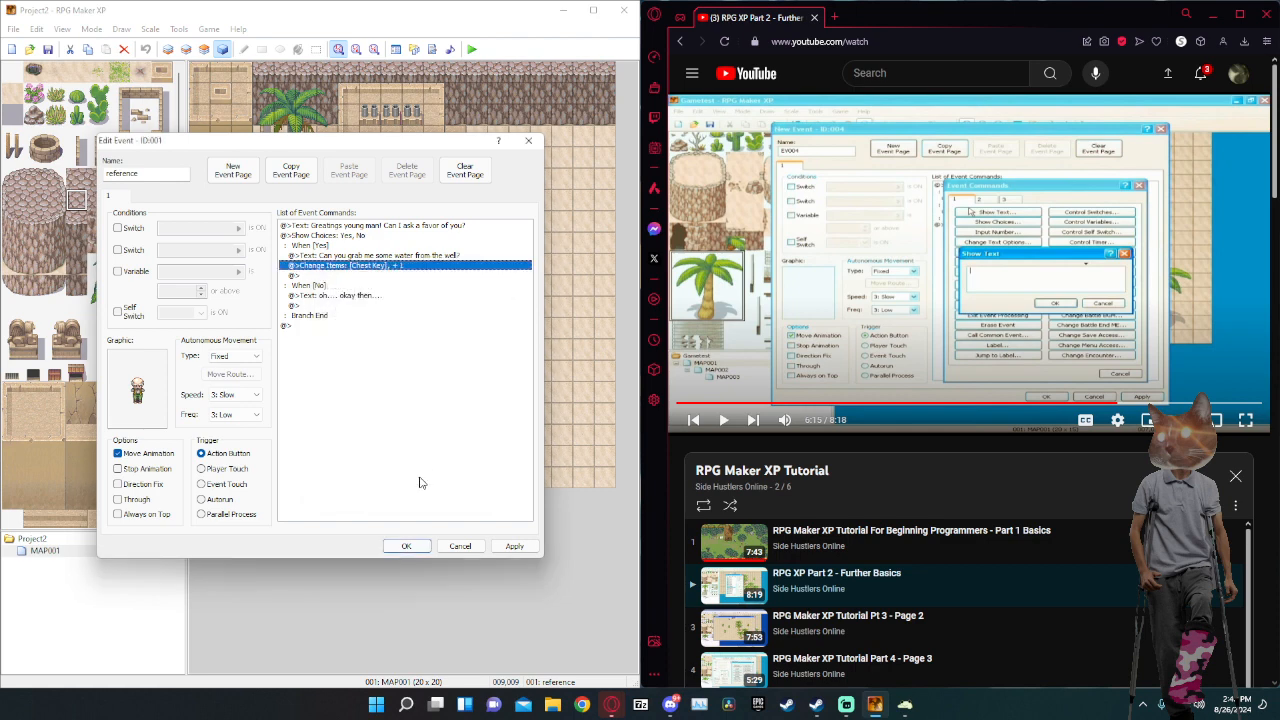
pyautogui.click(512, 547)
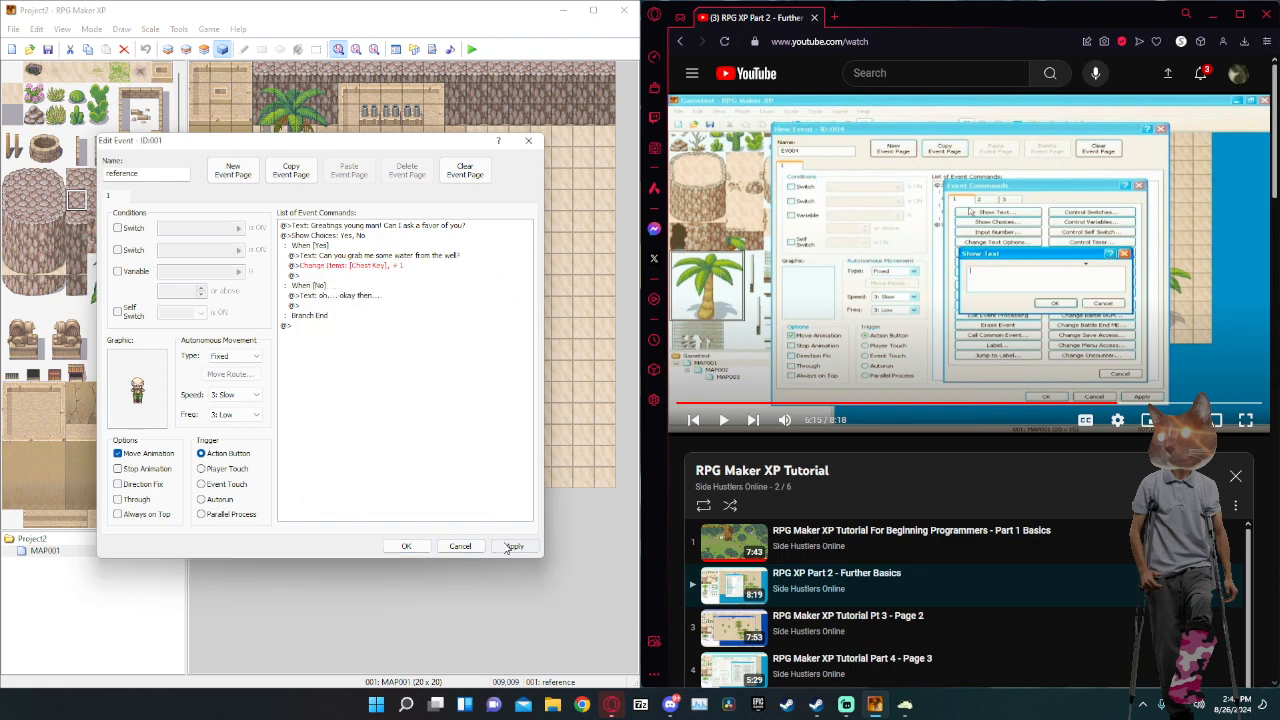
pyautogui.click(406, 546)
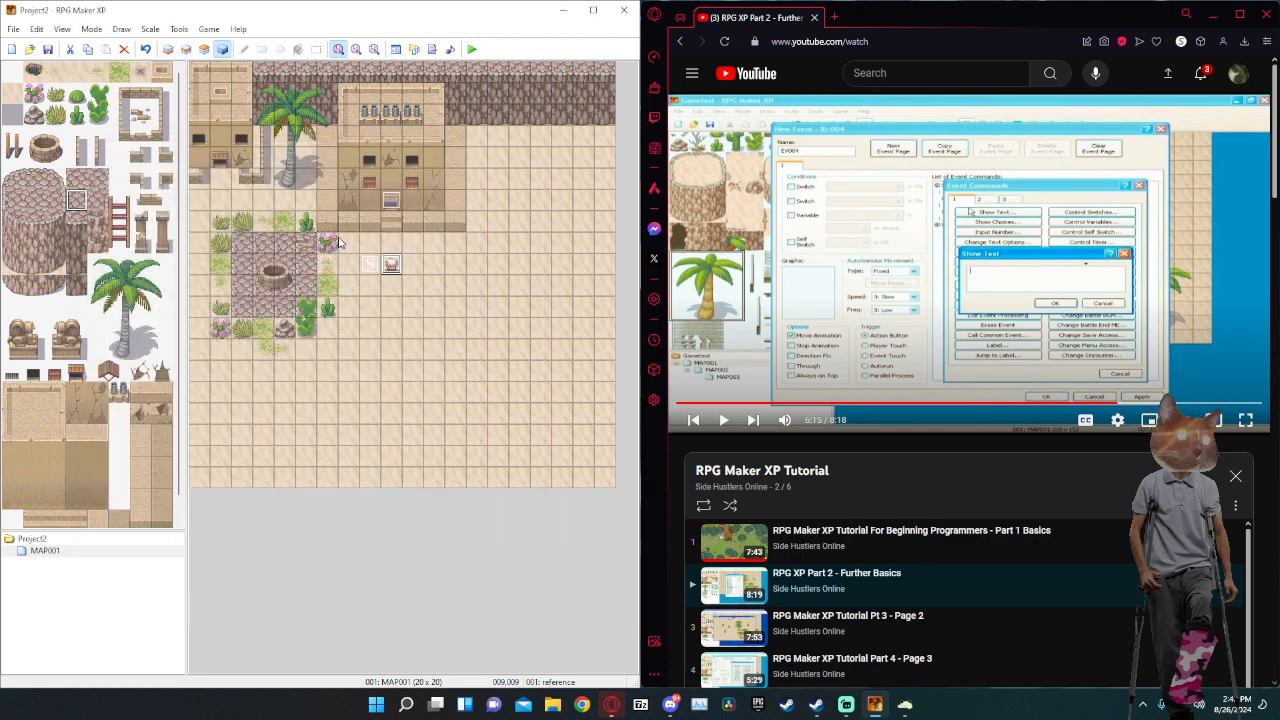
# Create a new event at the well on tile 004,010 with a Change Items command decreasing 024: Chest Key by 1.
pyautogui.click(266, 272)
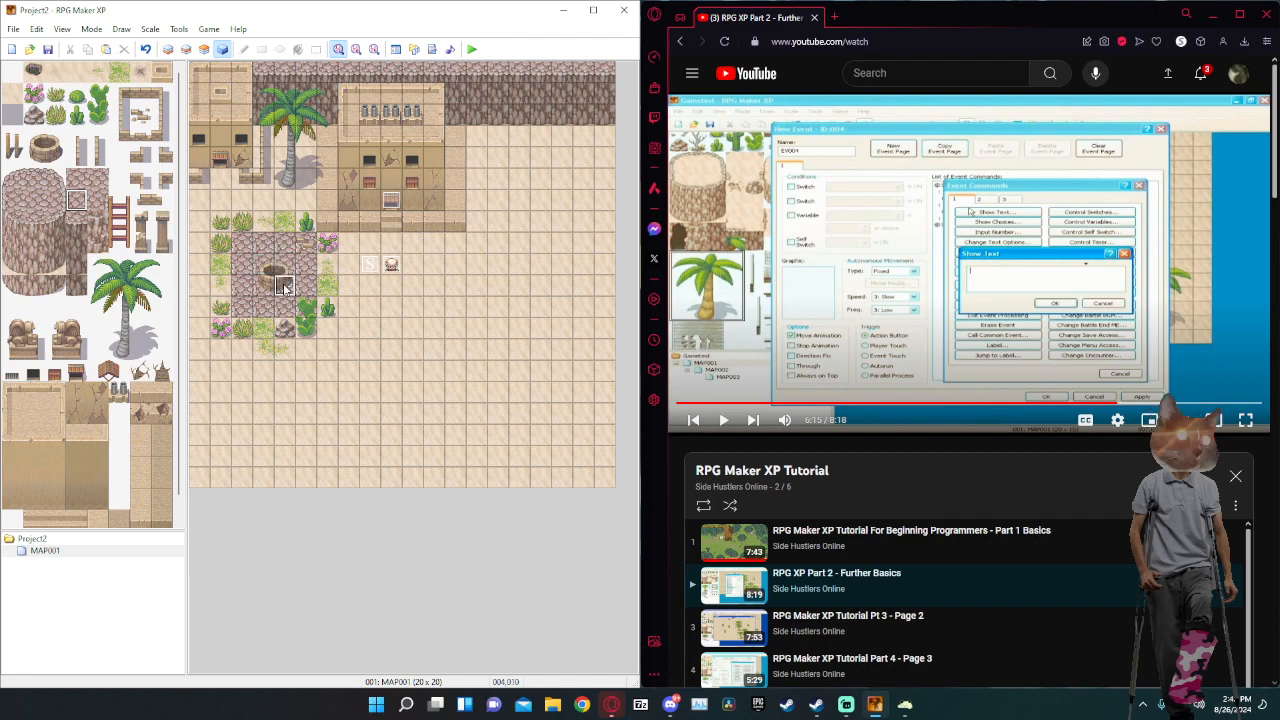
pyautogui.rightClick(284, 287)
pyautogui.click(330, 293)
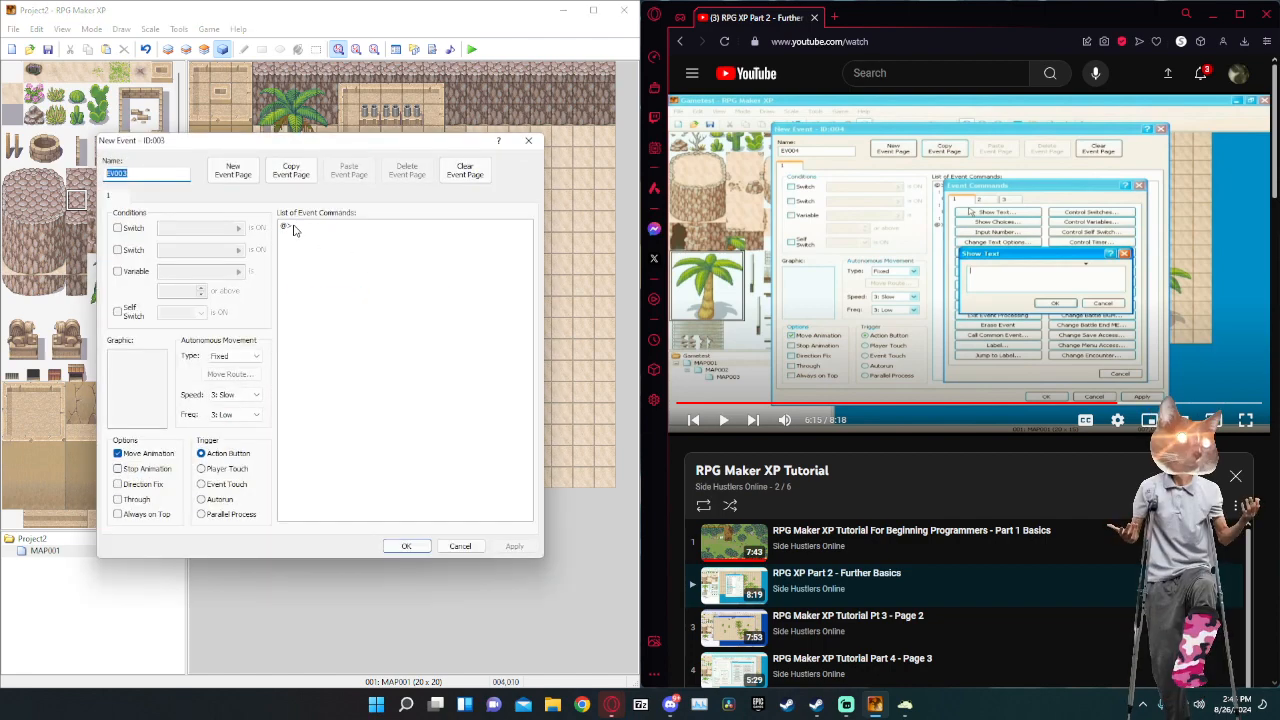
pyautogui.click(293, 228)
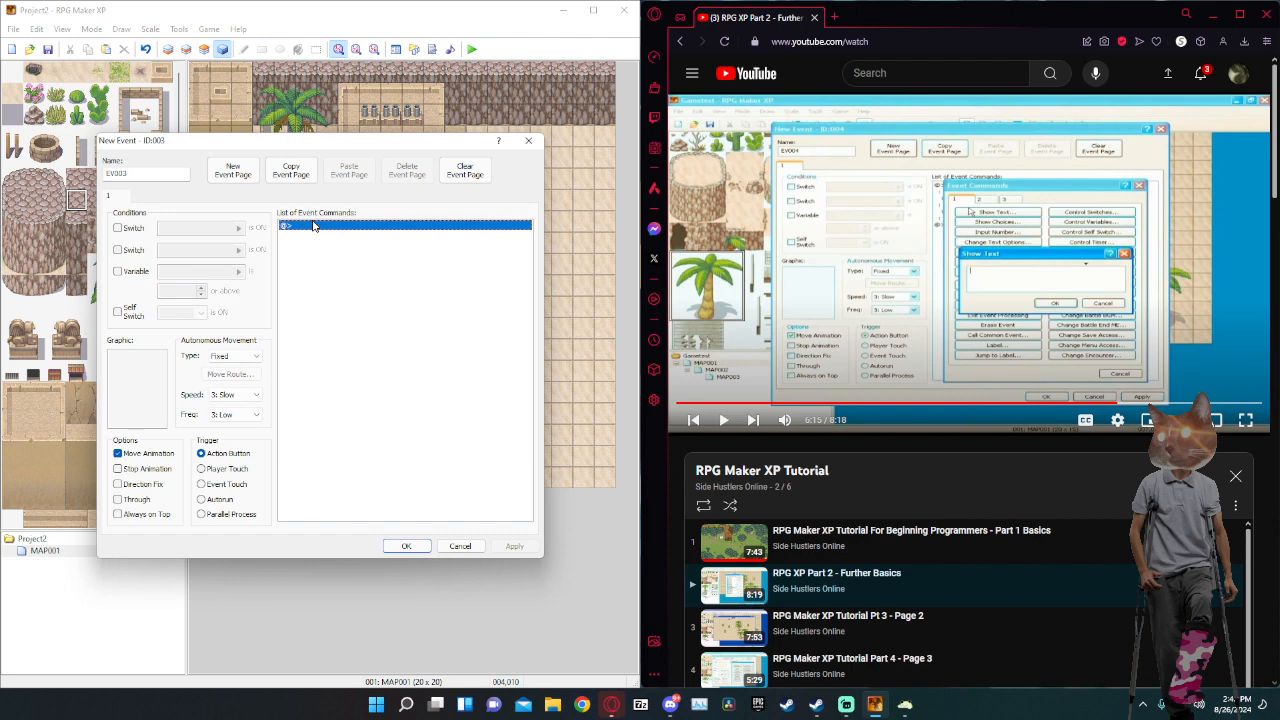
pyautogui.doubleClick(313, 226)
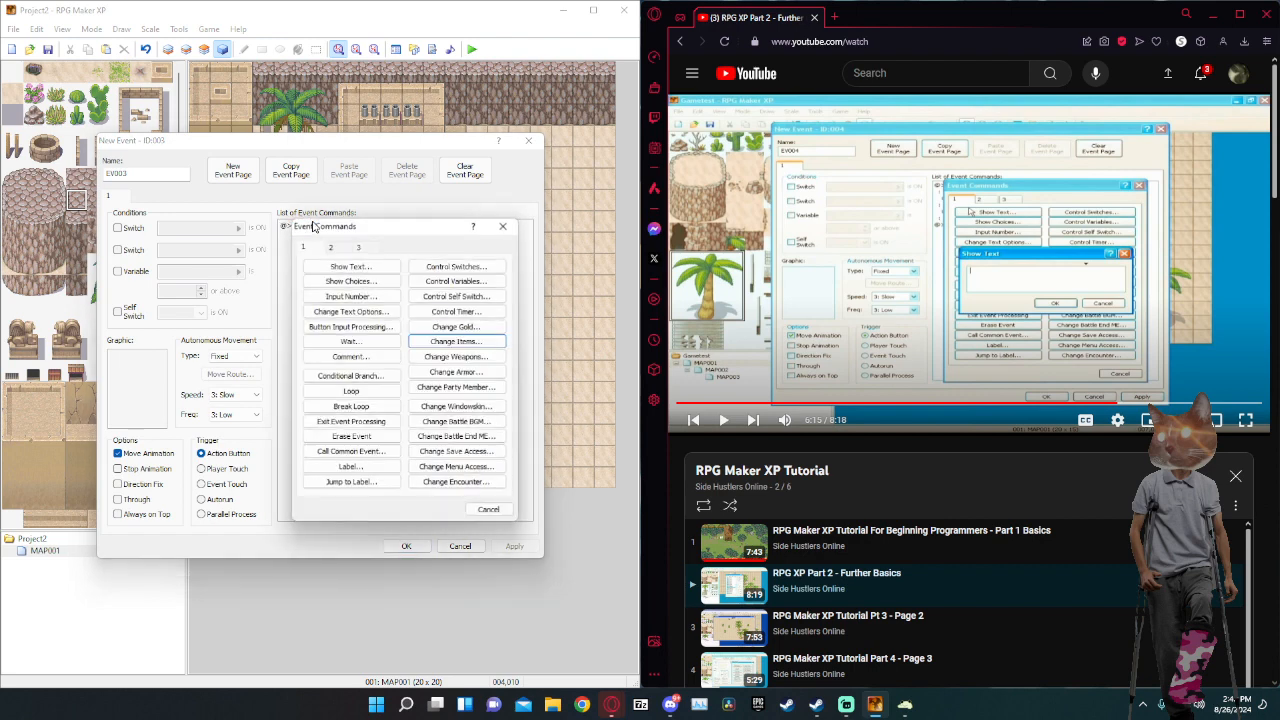
pyautogui.click(470, 342)
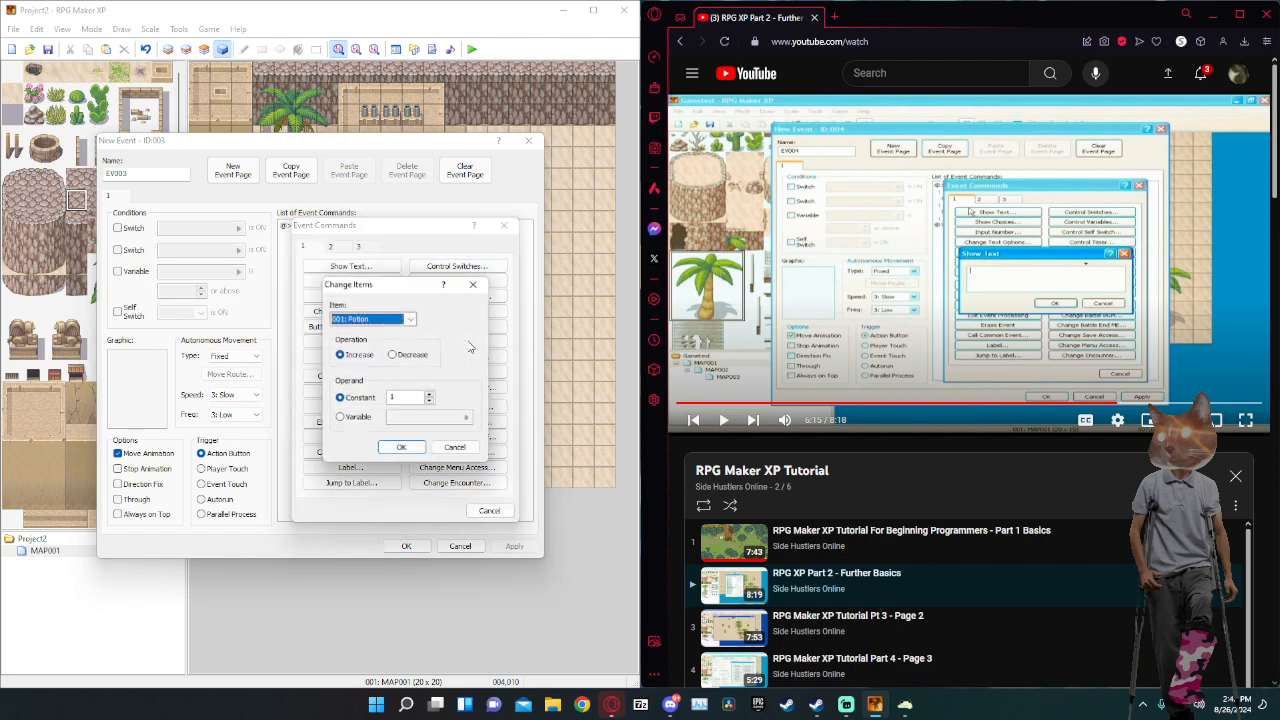
pyautogui.click(391, 320)
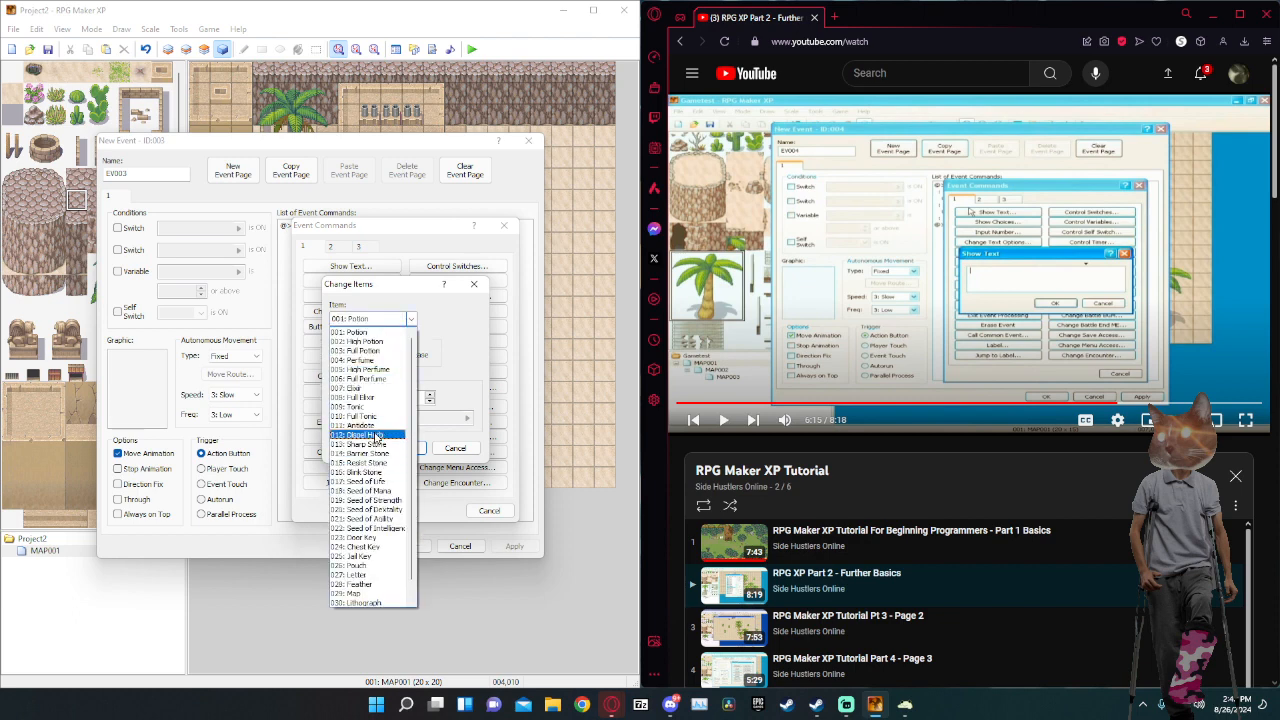
pyautogui.click(389, 547)
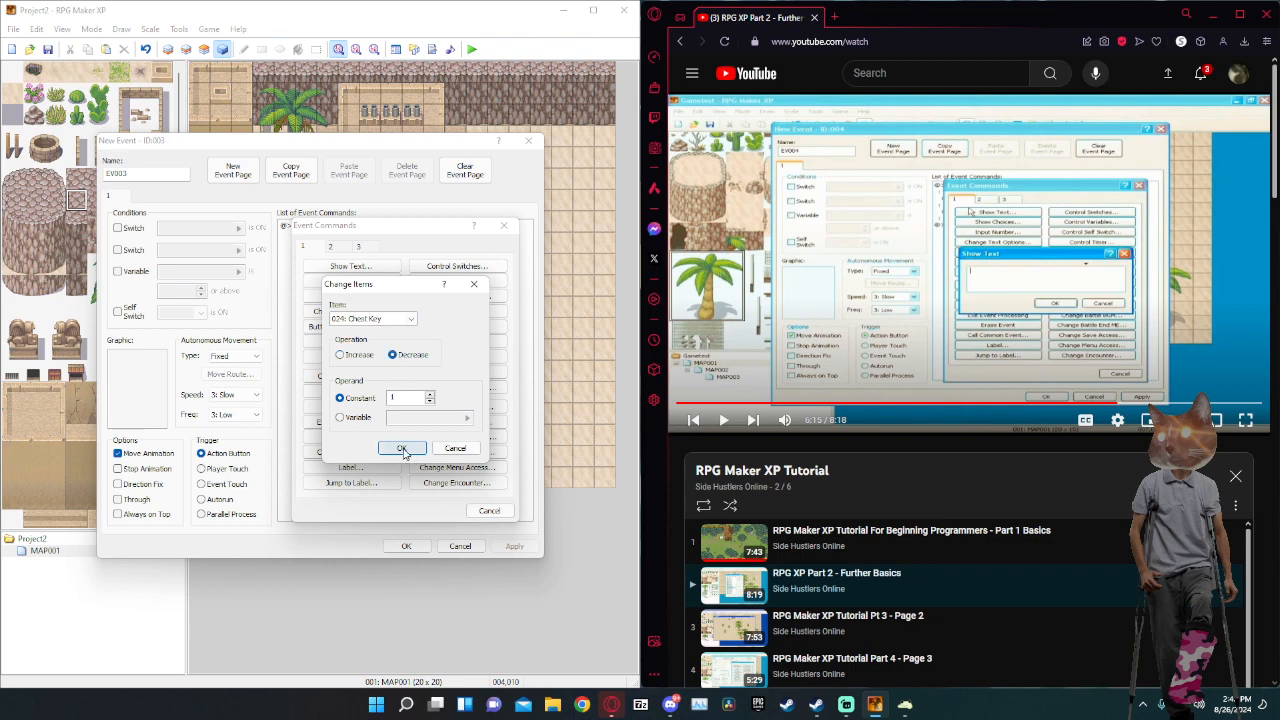
pyautogui.click(401, 448)
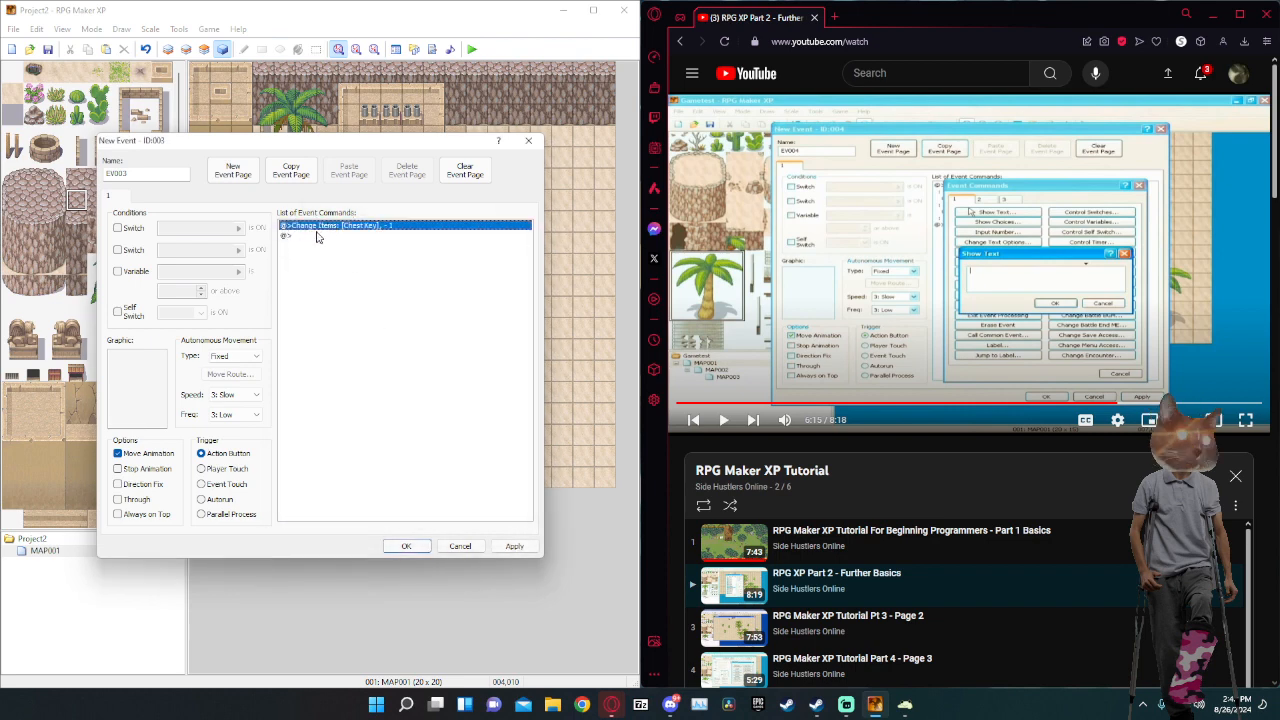
# Add a Show Text command reading "You get Water from the well" after the item change in the well event.
pyautogui.doubleClick(316, 235)
pyautogui.click(351, 267)
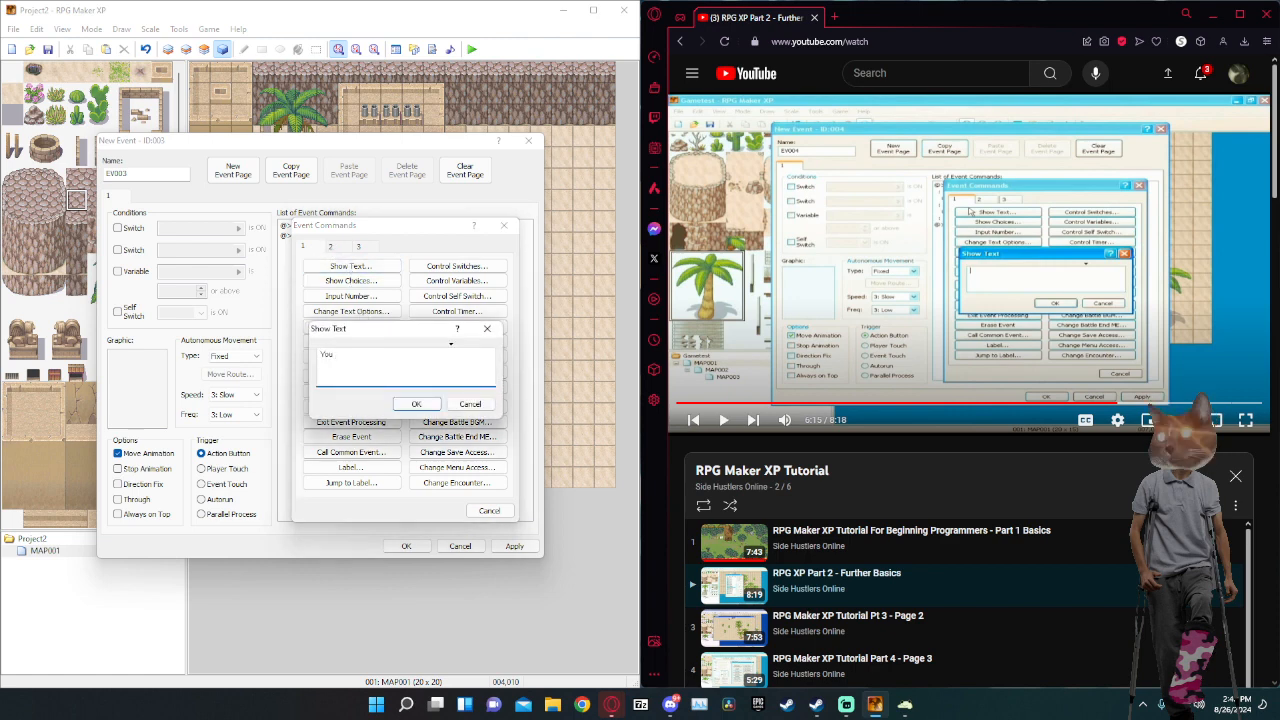
pyautogui.write('You get Water from the')
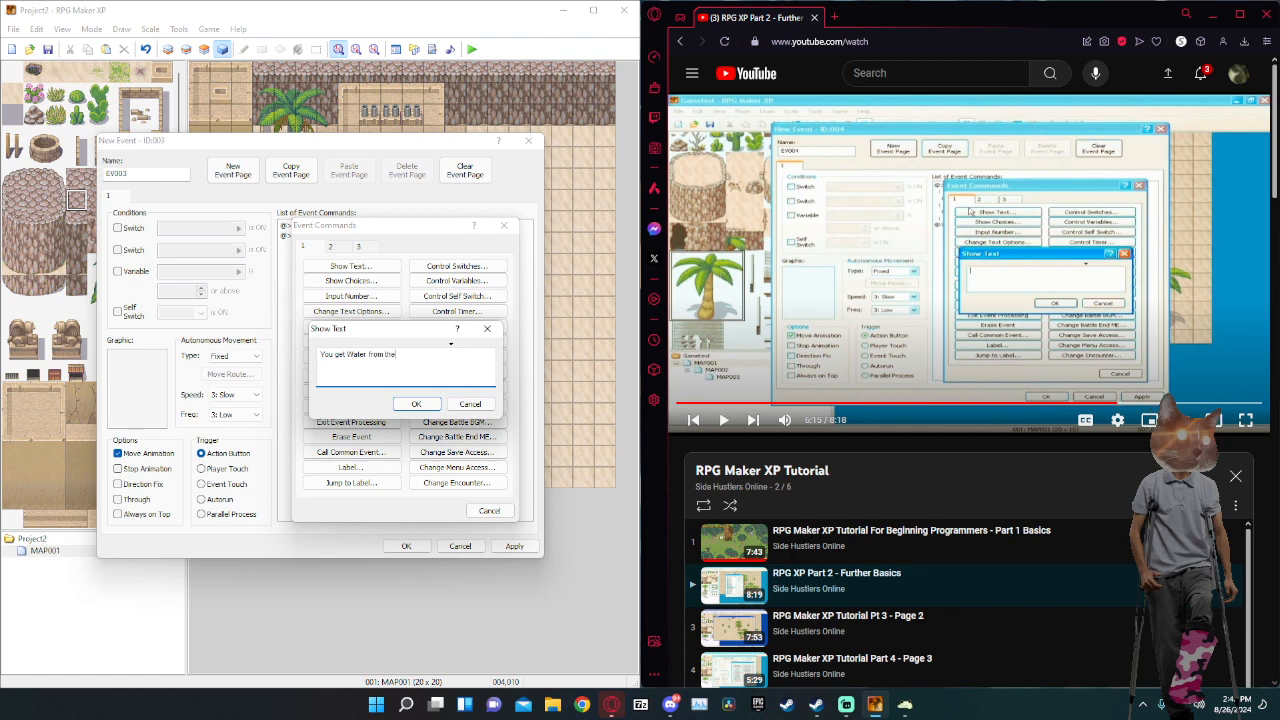
pyautogui.write(' well')
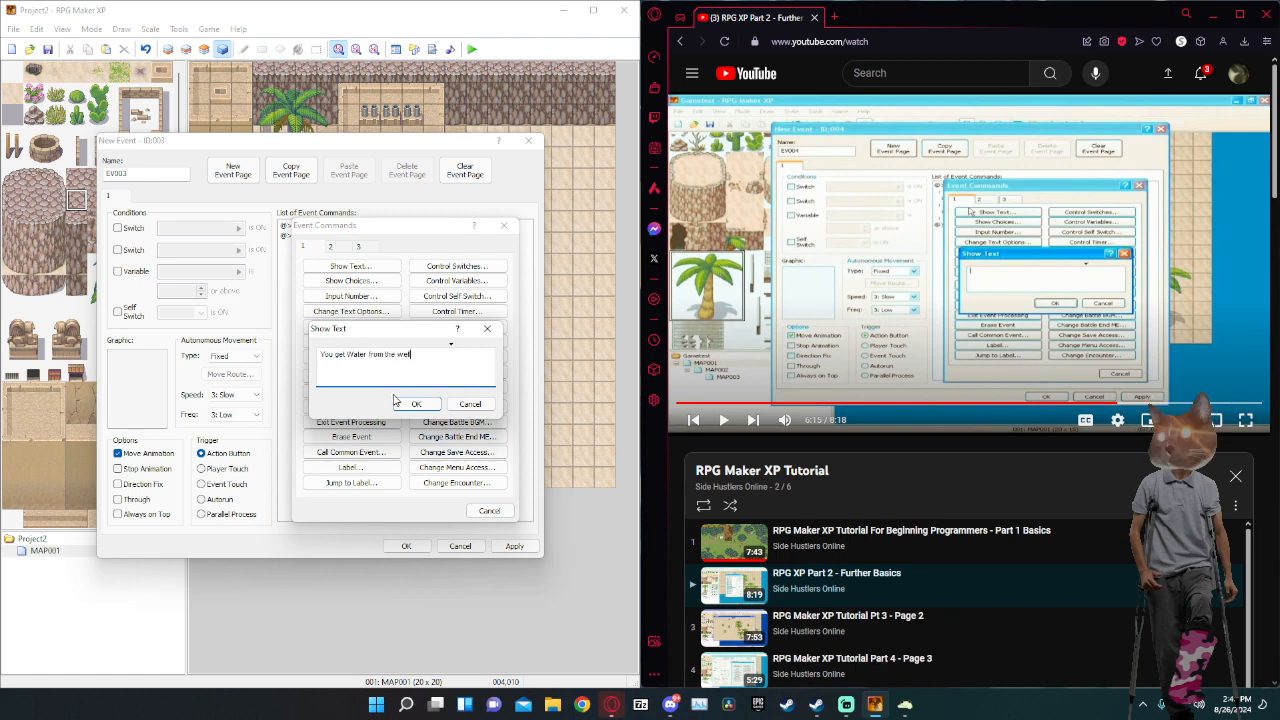
pyautogui.click(410, 404)
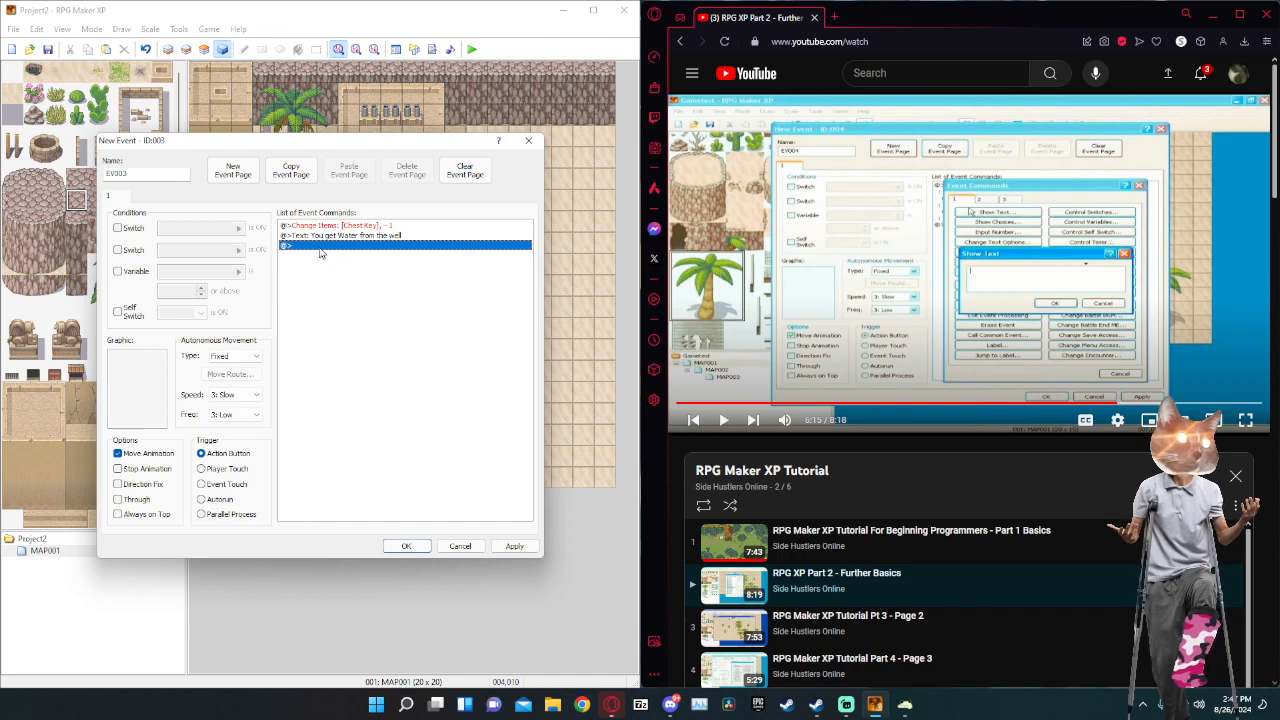
# Insert a Change Items command increasing 001: Potion by 1 above the Chest Key command in the well event.
pyautogui.doubleClick(320, 250)
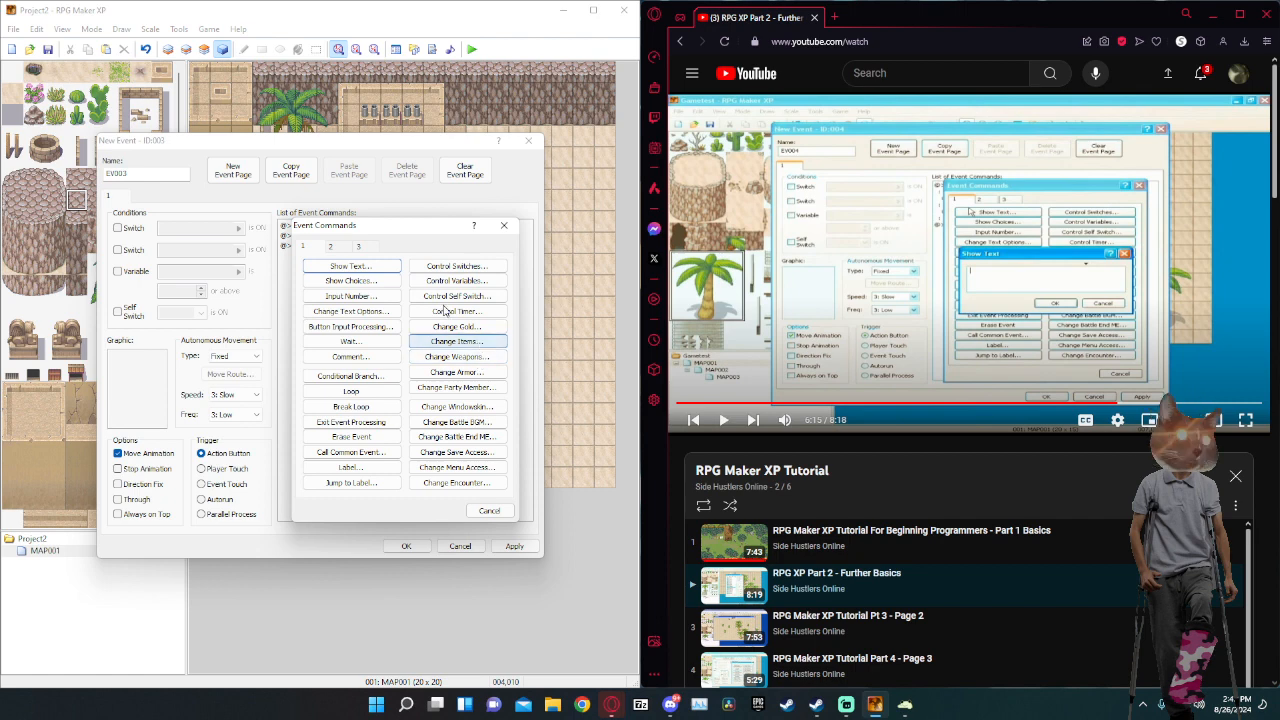
pyautogui.click(504, 225)
pyautogui.rightClick(340, 228)
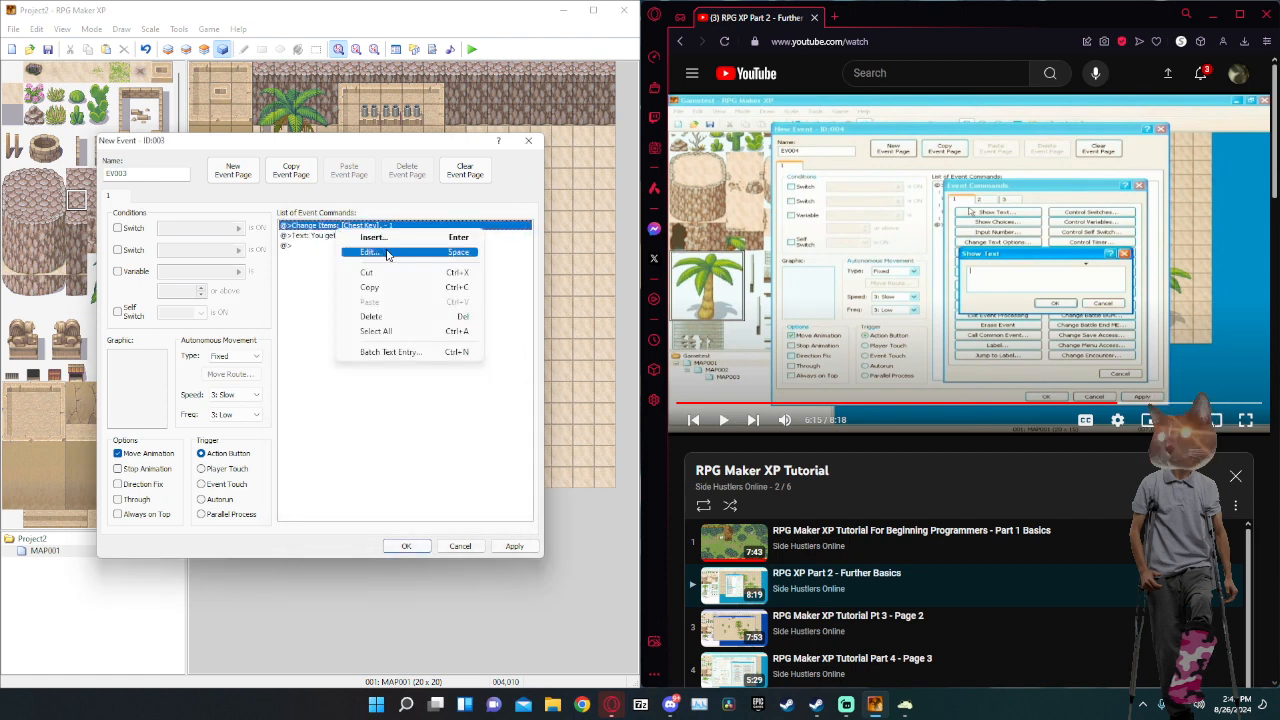
pyautogui.click(372, 237)
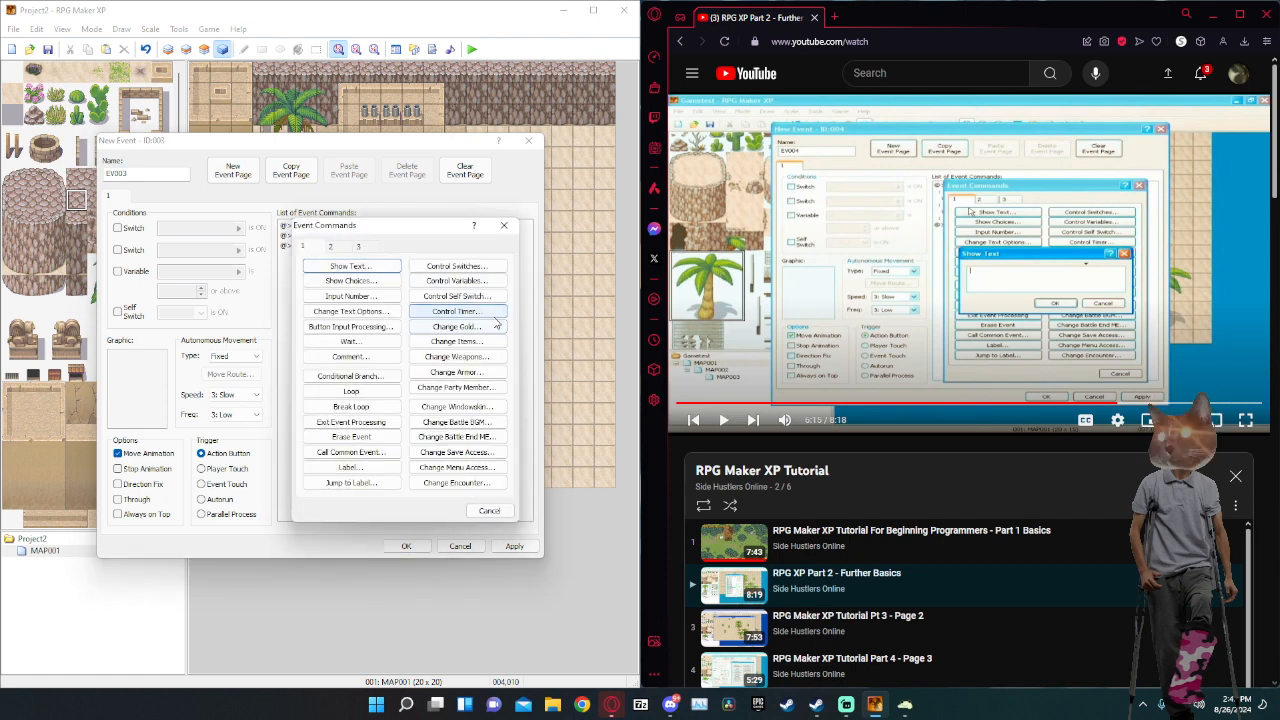
pyautogui.click(474, 342)
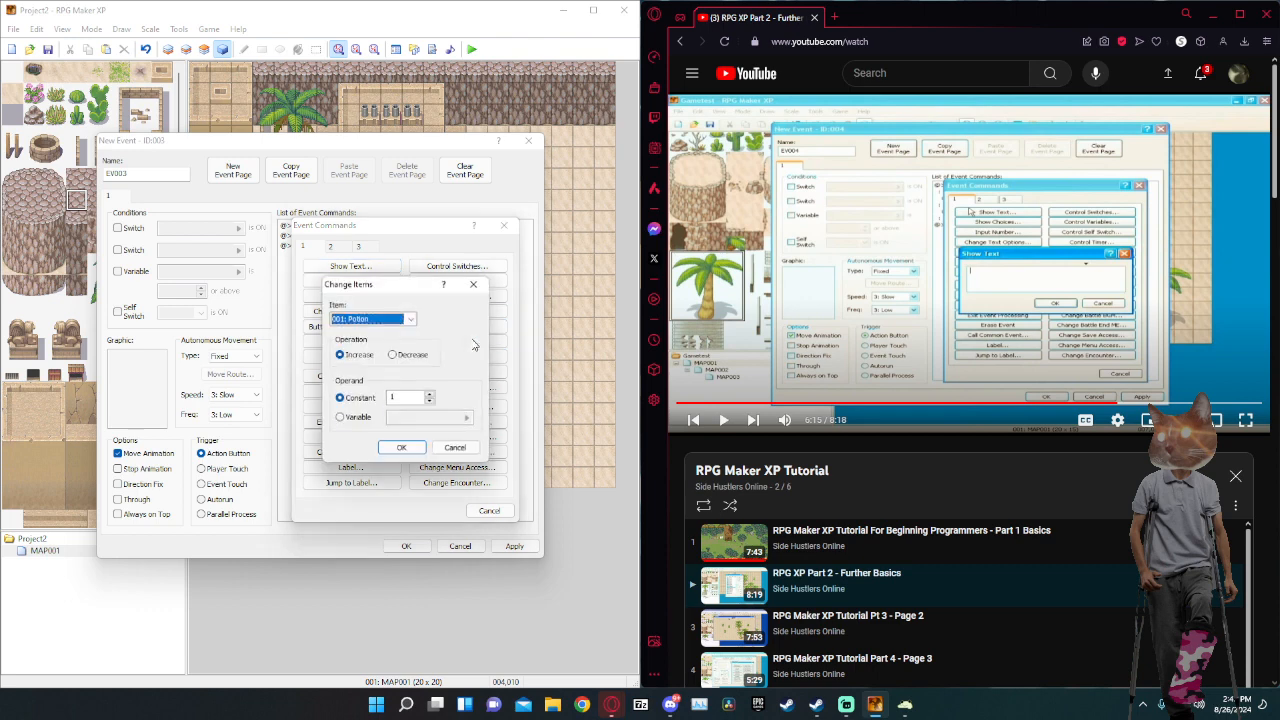
pyautogui.click(388, 322)
pyautogui.click(380, 338)
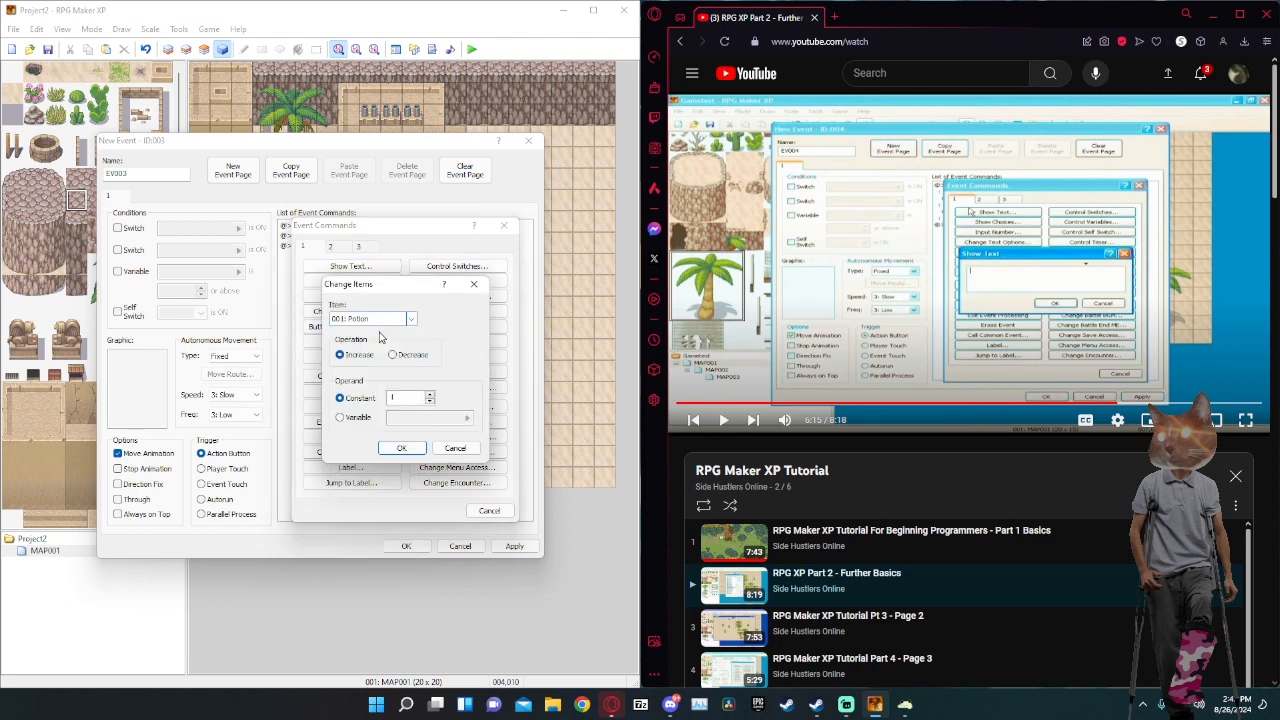
pyautogui.click(401, 447)
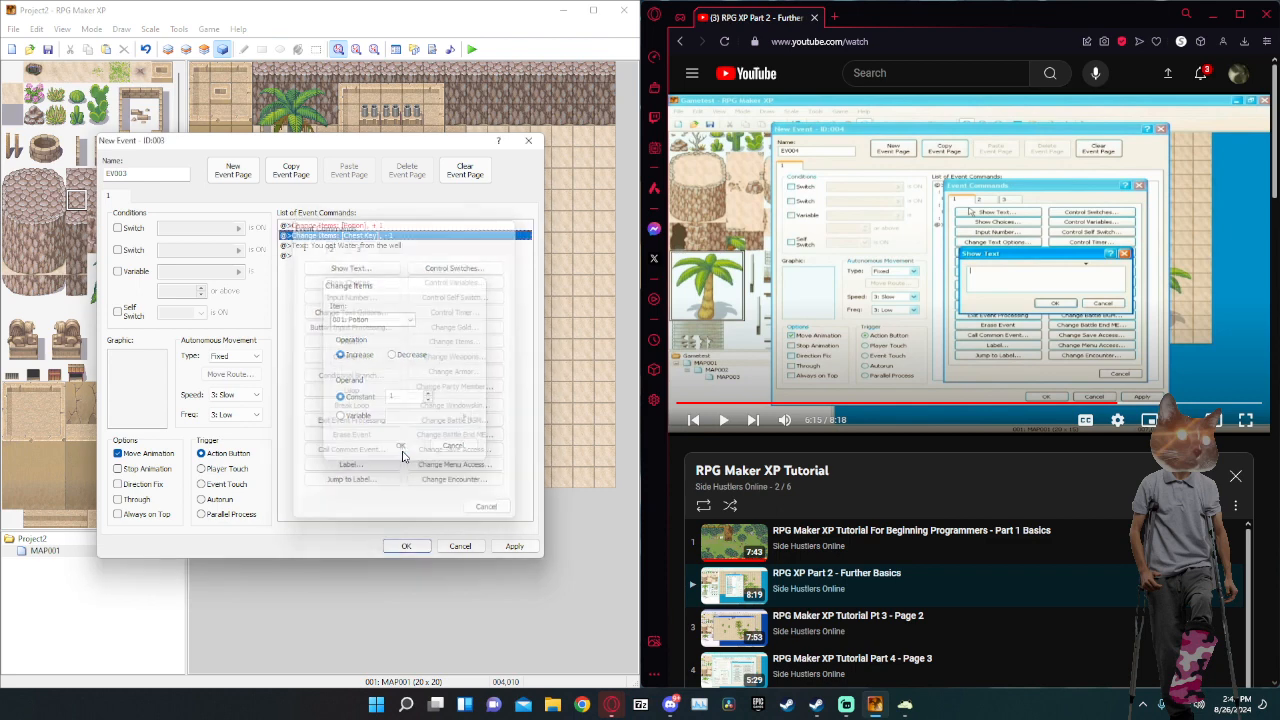
# Try to reorder the Potion command above the Chest Key command, and delete it from the well event.
pyautogui.click(302, 227)
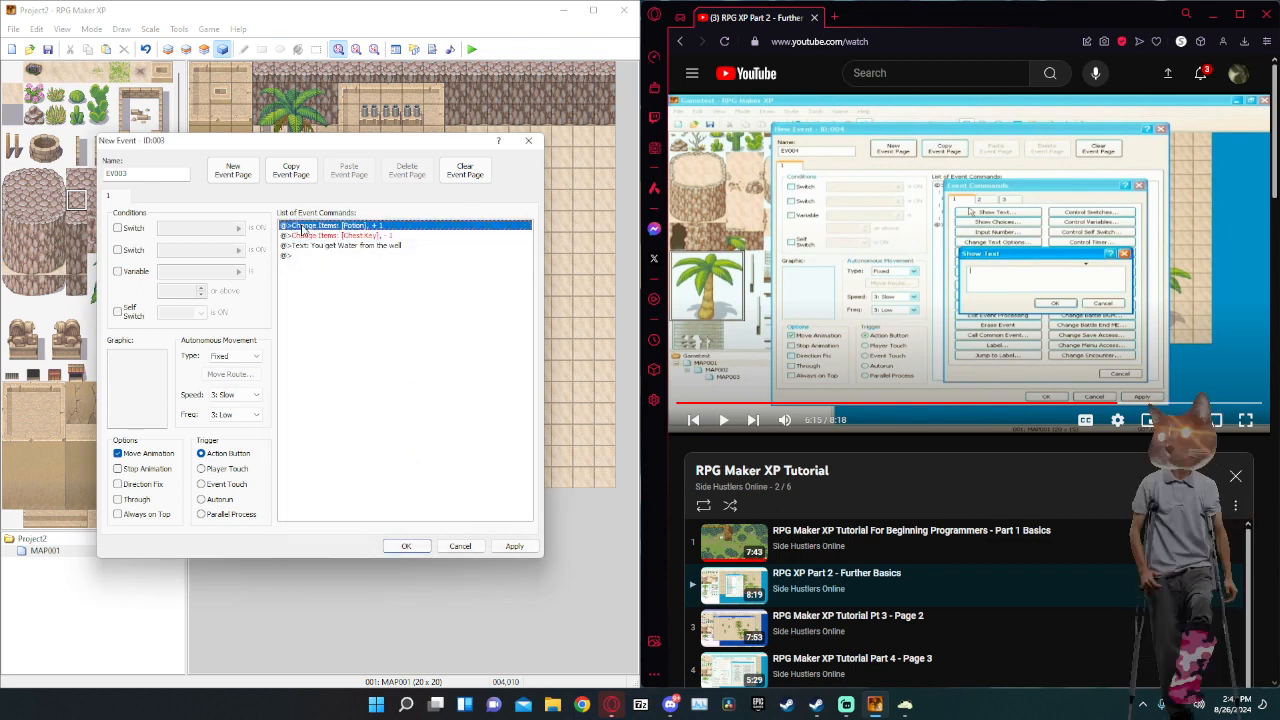
pyautogui.moveTo(380, 227); pyautogui.dragTo(400, 242)
pyautogui.doubleClick(369, 225)
pyautogui.click(503, 229)
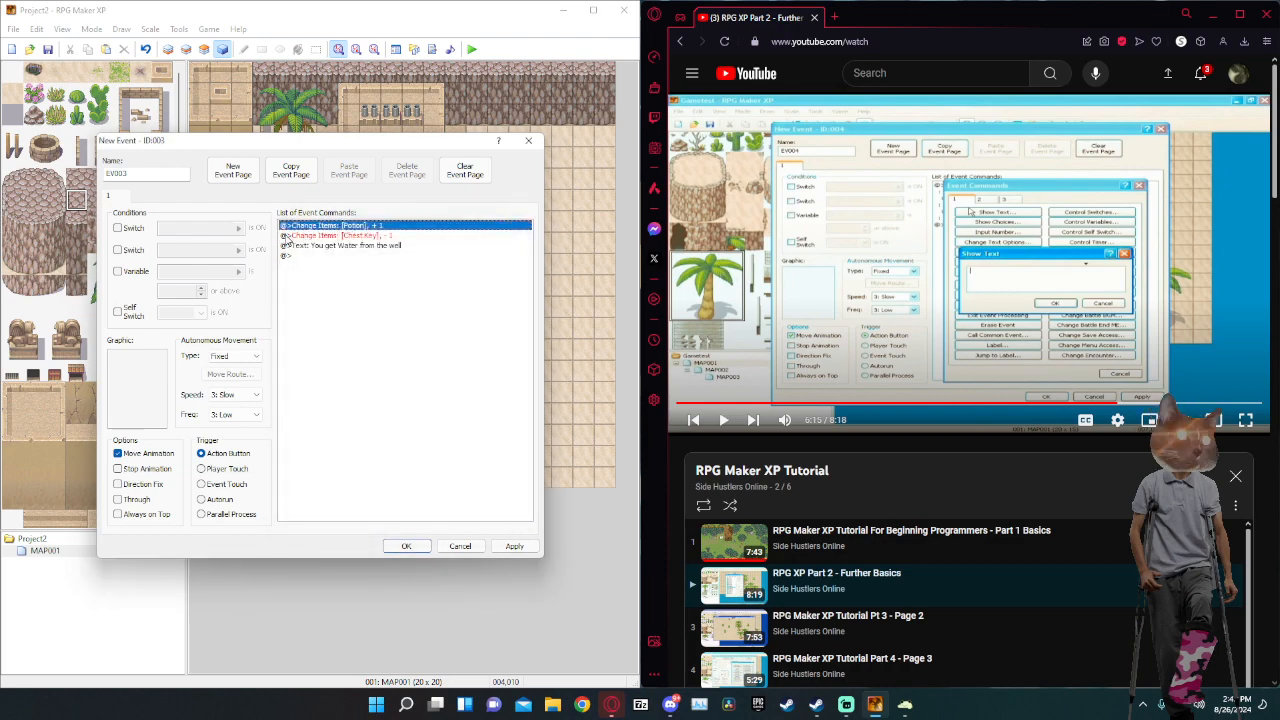
pyautogui.doubleClick(288, 236)
pyautogui.click(500, 223)
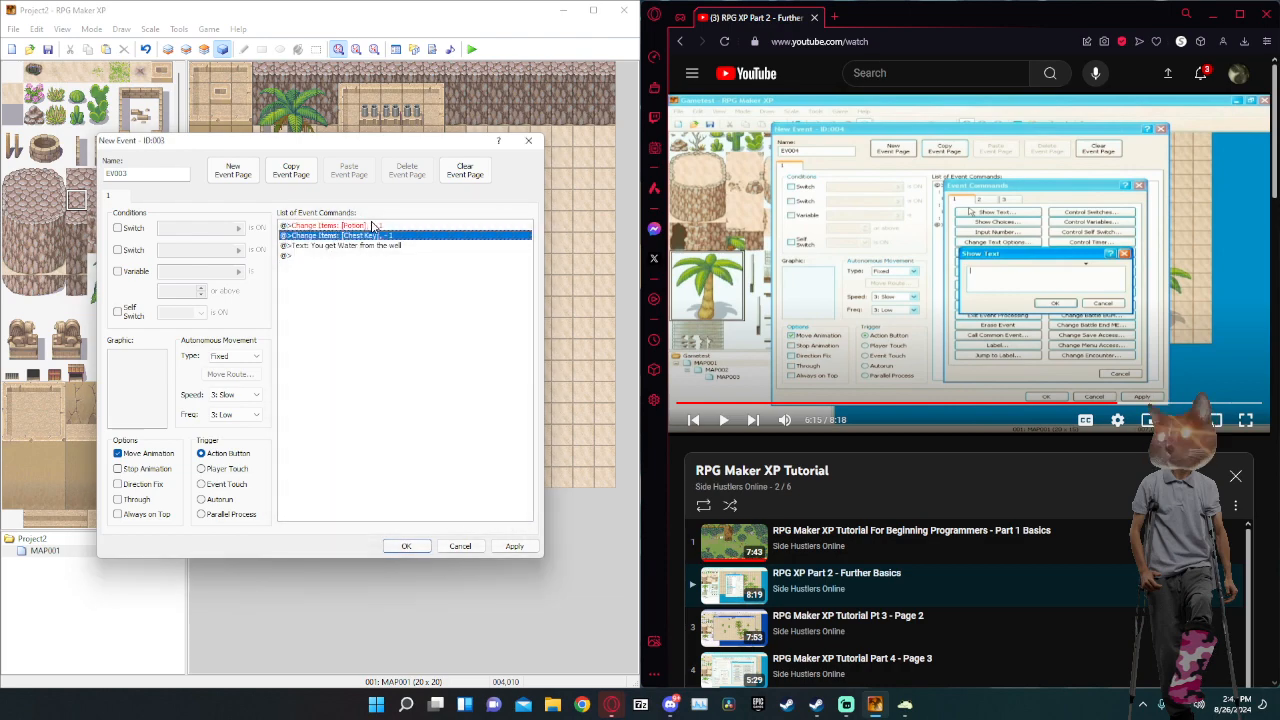
pyautogui.click(372, 227)
pyautogui.press('Delete')
# Insert a Change Items command increasing 001: Potion by 1 between the Chest Key command and the water text, and save the well event.
pyautogui.click(300, 236)
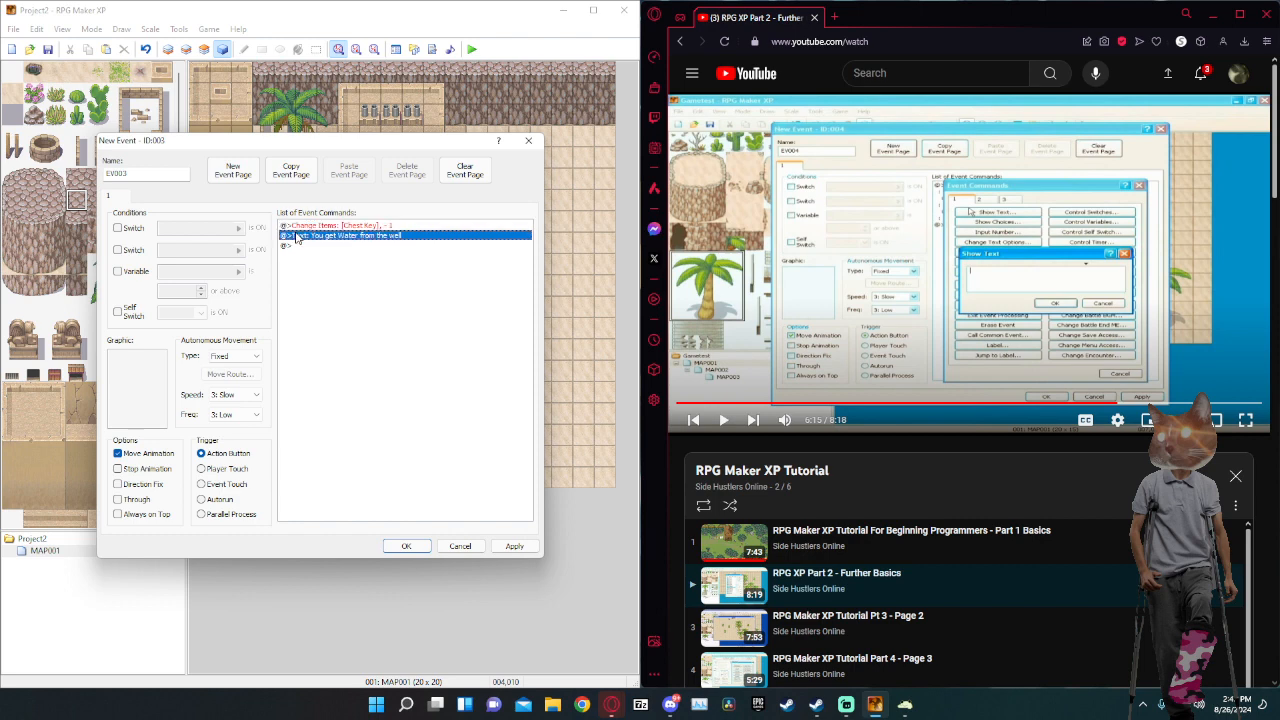
pyautogui.rightClick(299, 237)
pyautogui.click(364, 247)
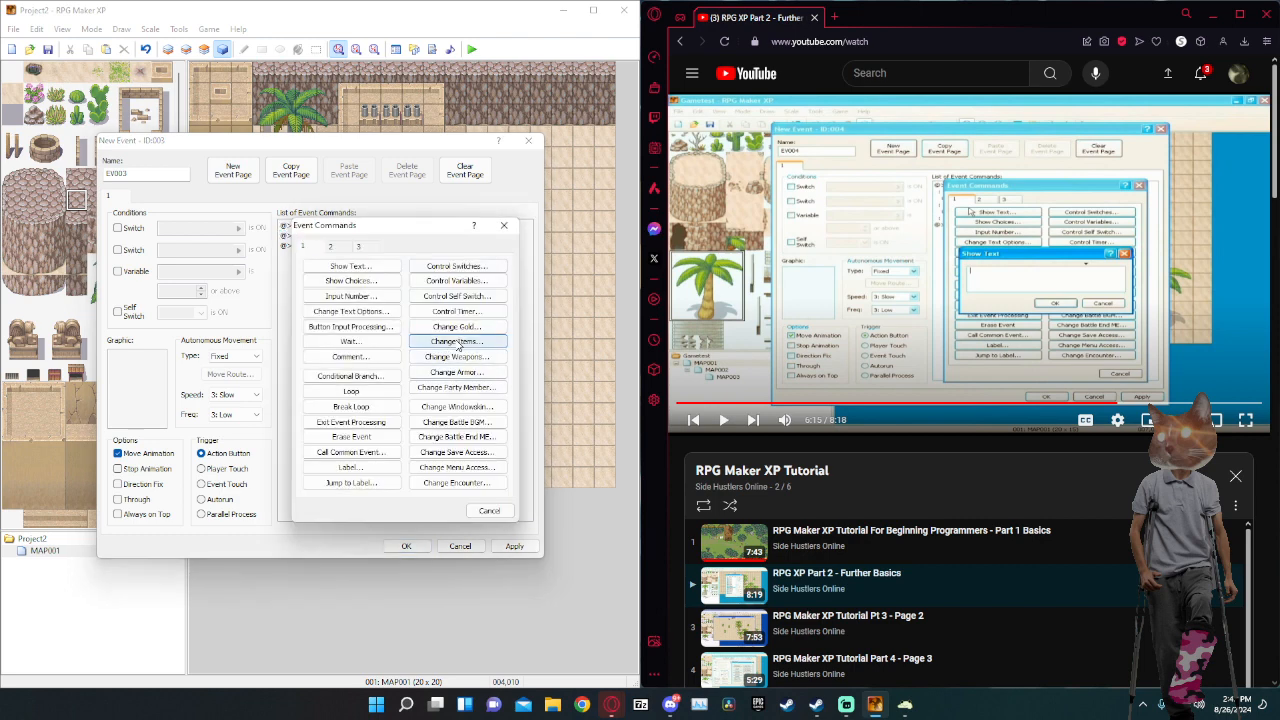
pyautogui.click(456, 340)
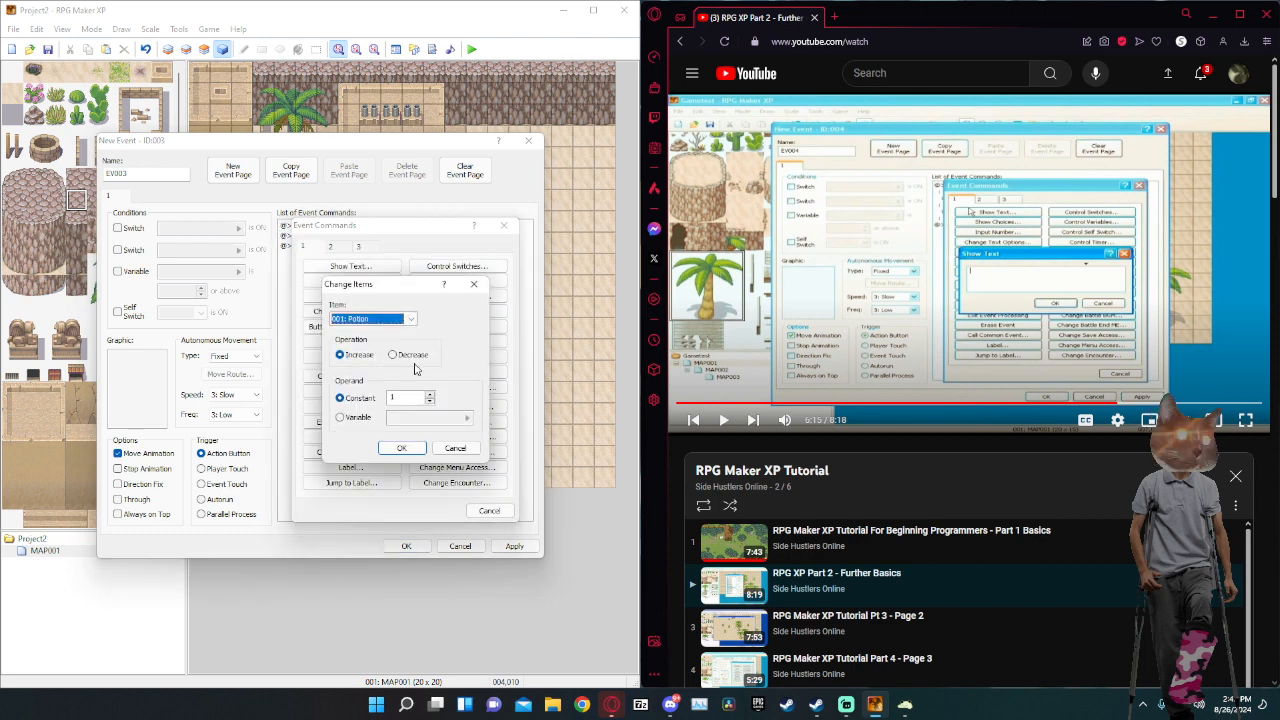
pyautogui.click(401, 449)
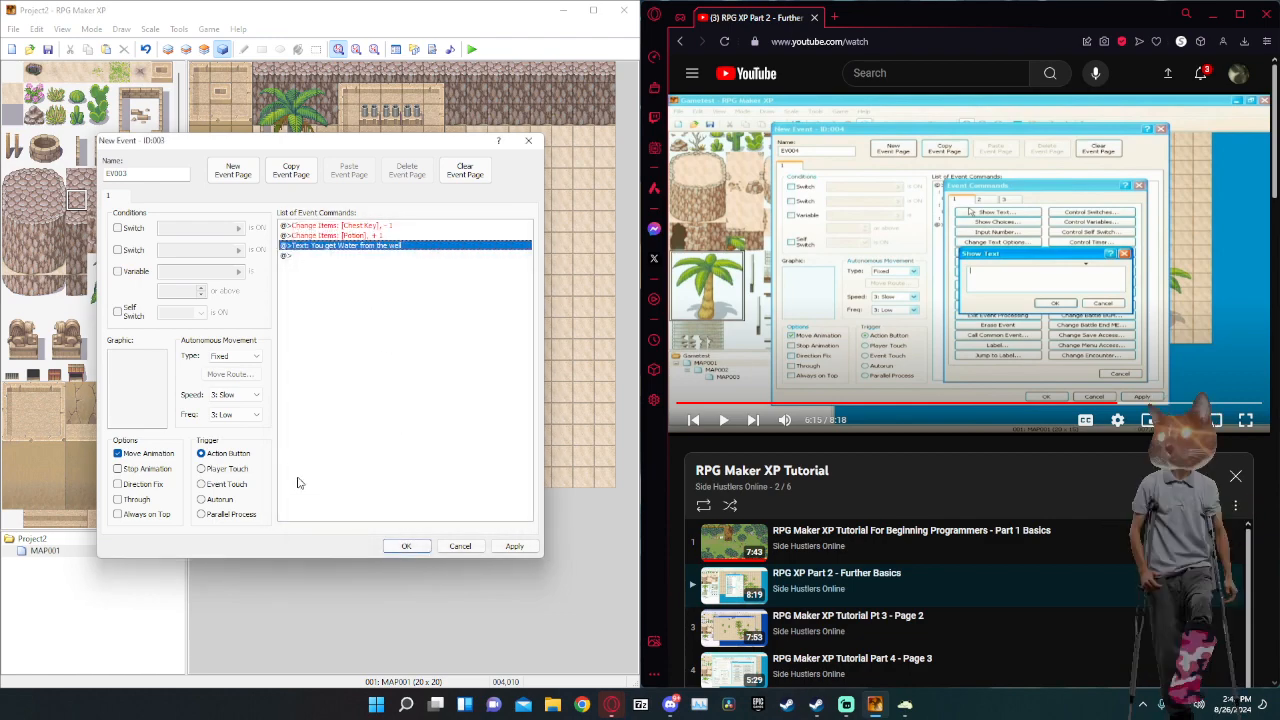
pyautogui.click(405, 545)
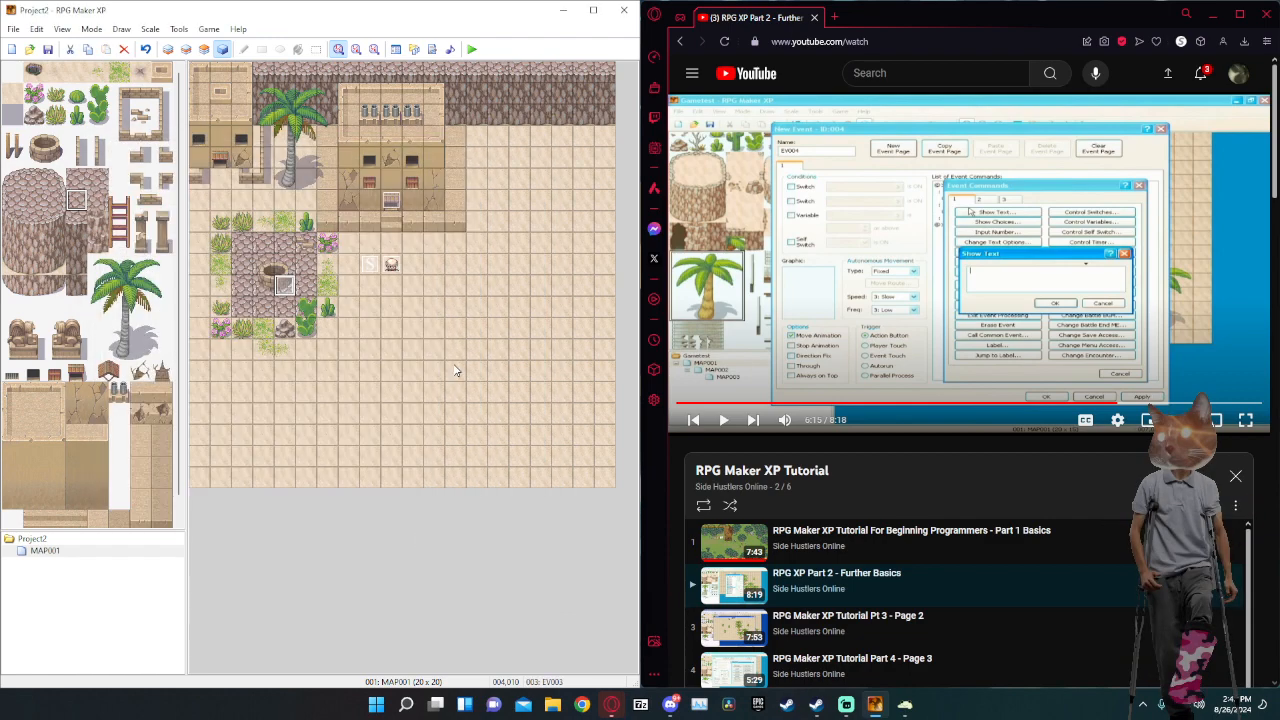
# Launch a playtest, saving the changes to Project2, and start a new game.
pyautogui.click(471, 49)
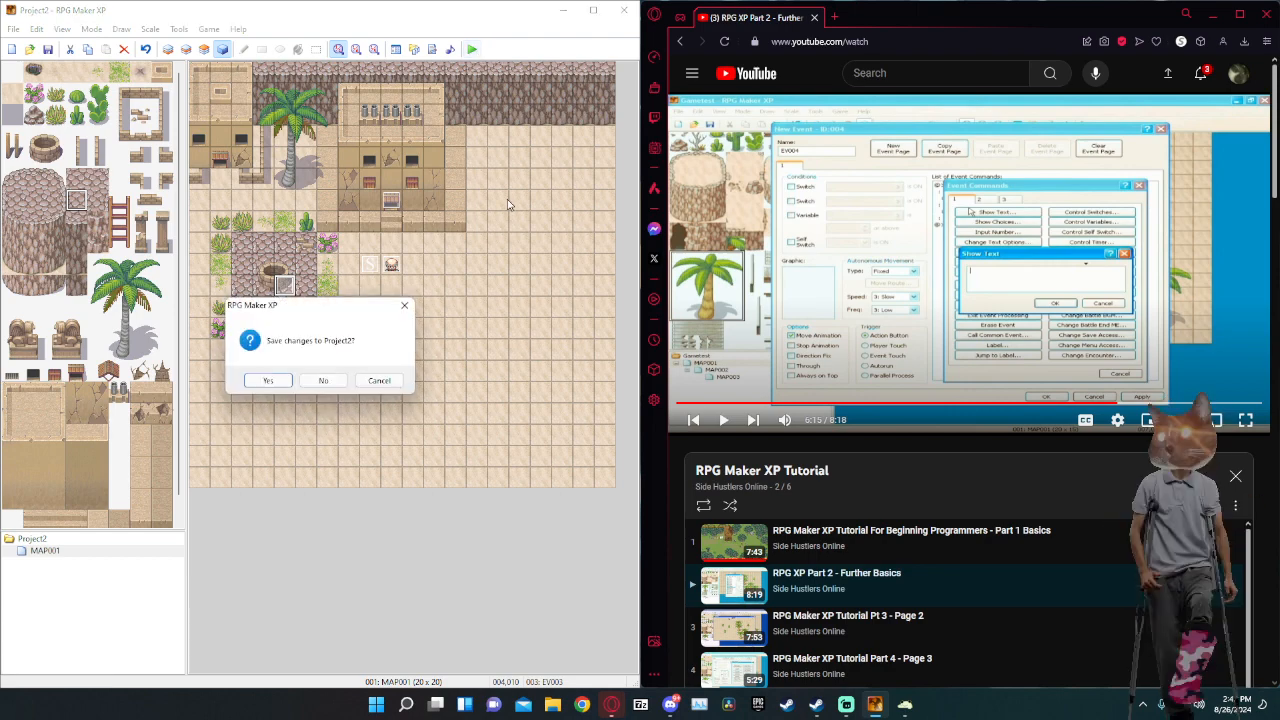
pyautogui.click(267, 379)
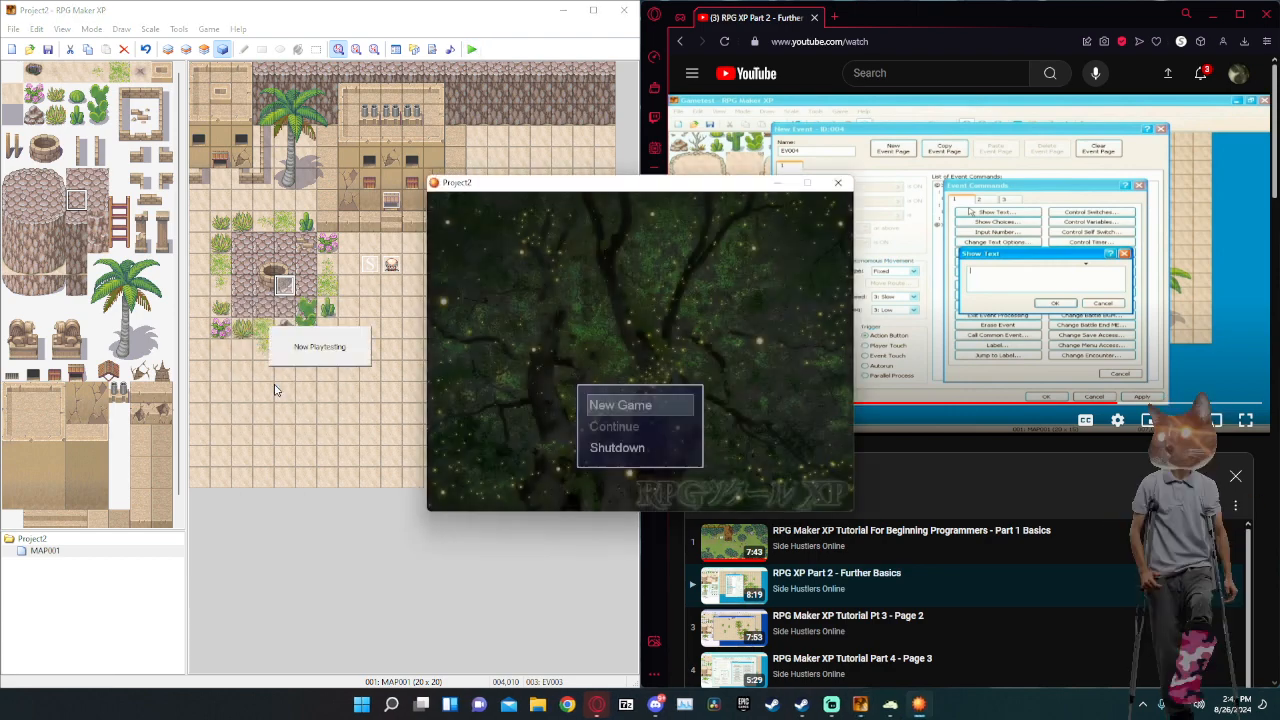
pyautogui.press('Return')
# Test both branches of the old man's dialogue, answering No on the first talk and Yes on the second.
pyautogui.press('Return')
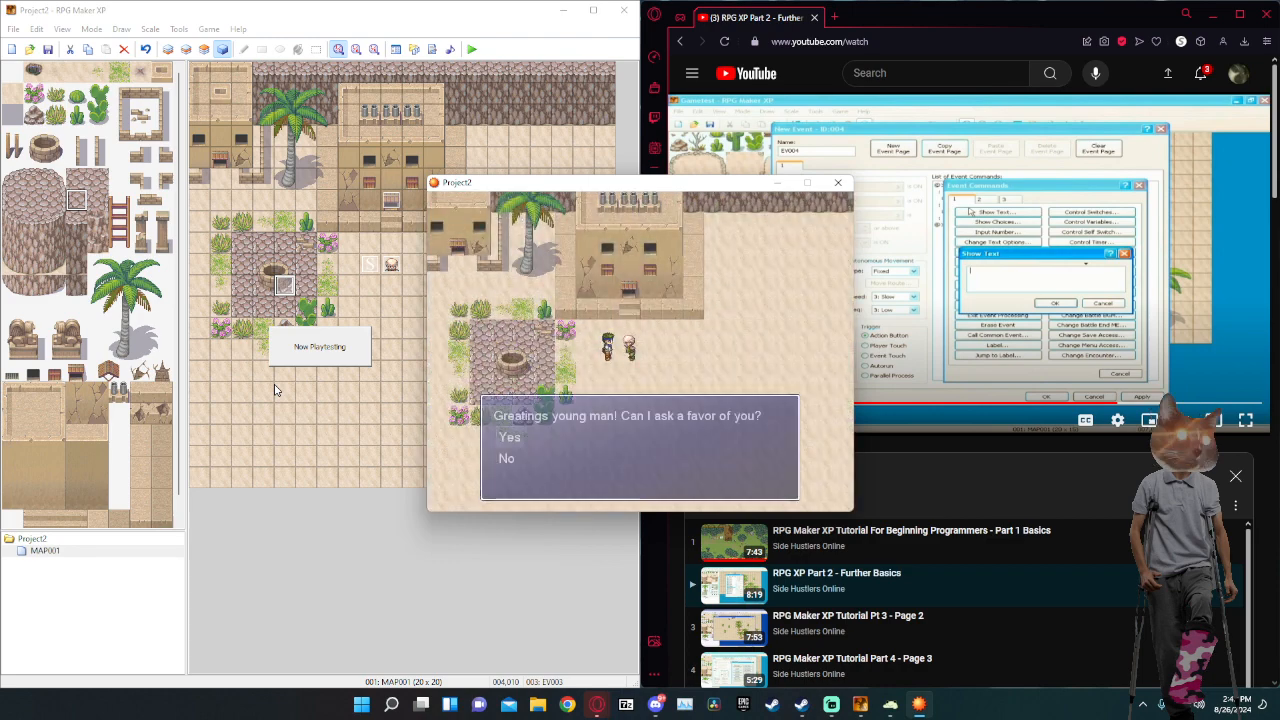
pyautogui.press('Down')
pyautogui.press('Return')
pyautogui.press('Return')
pyautogui.press('Return')
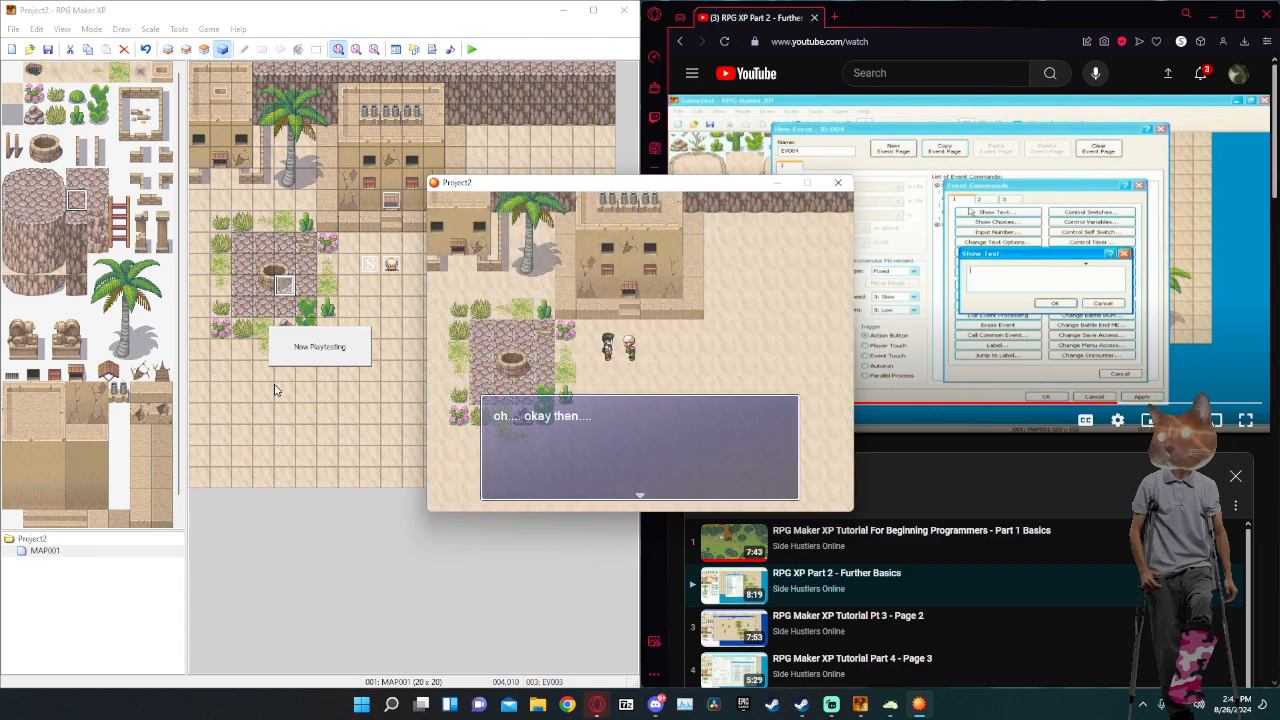
pyautogui.press('Return')
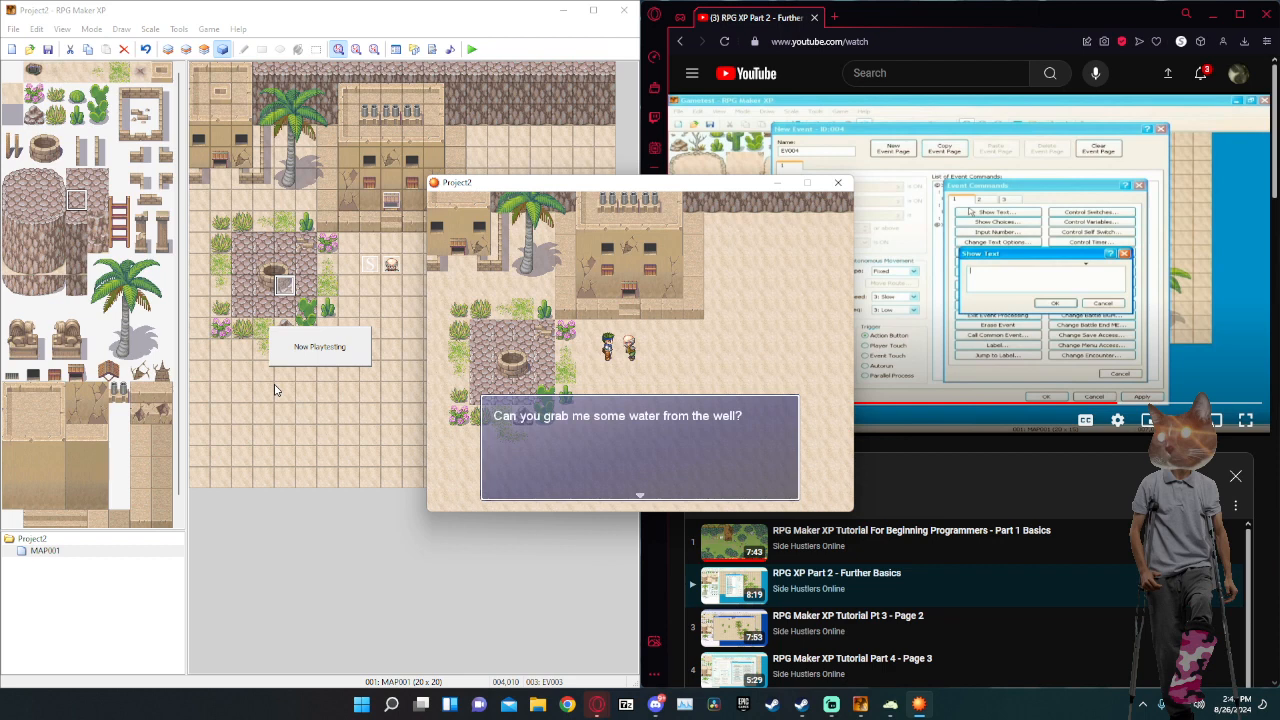
pyautogui.press('Return')
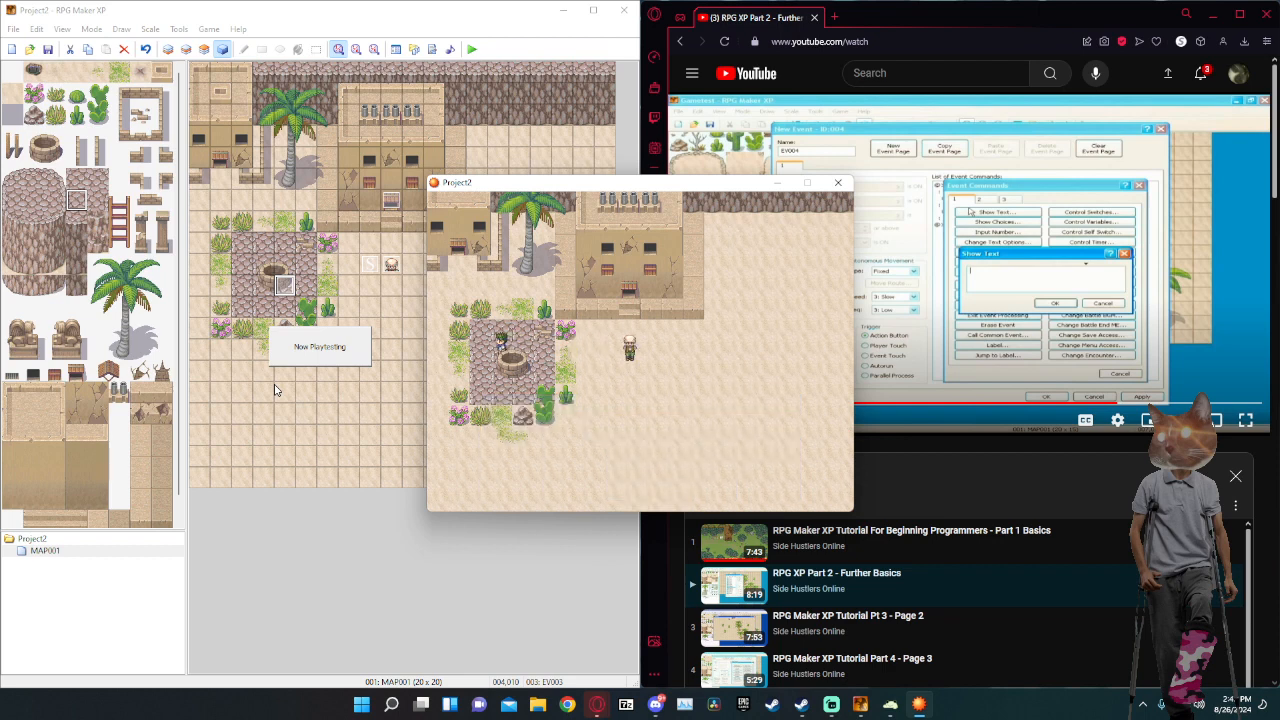
# Test the well event from the tile beside it, dismiss its message, and walk back to the old man.
pyautogui.press('Right')
pyautogui.press('Down')
pyautogui.press('Left')
pyautogui.press('Return')
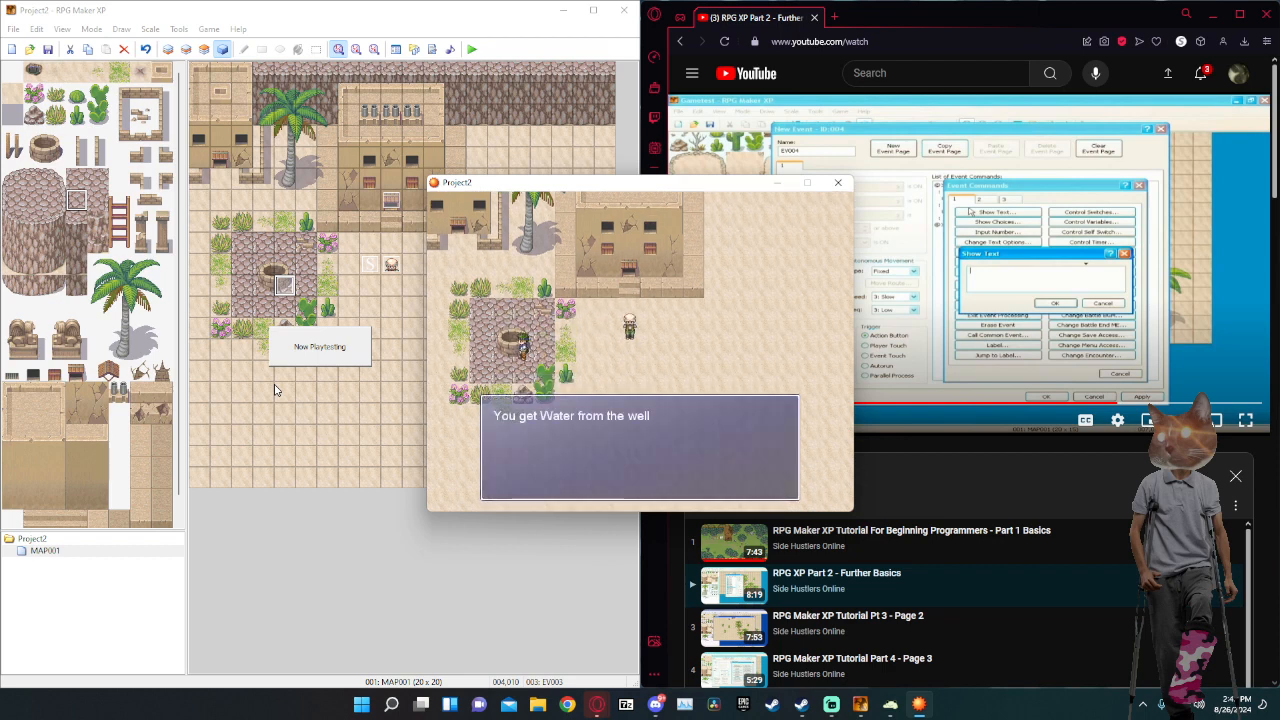
pyautogui.press('Return')
pyautogui.press('Right')
pyautogui.press('Up')
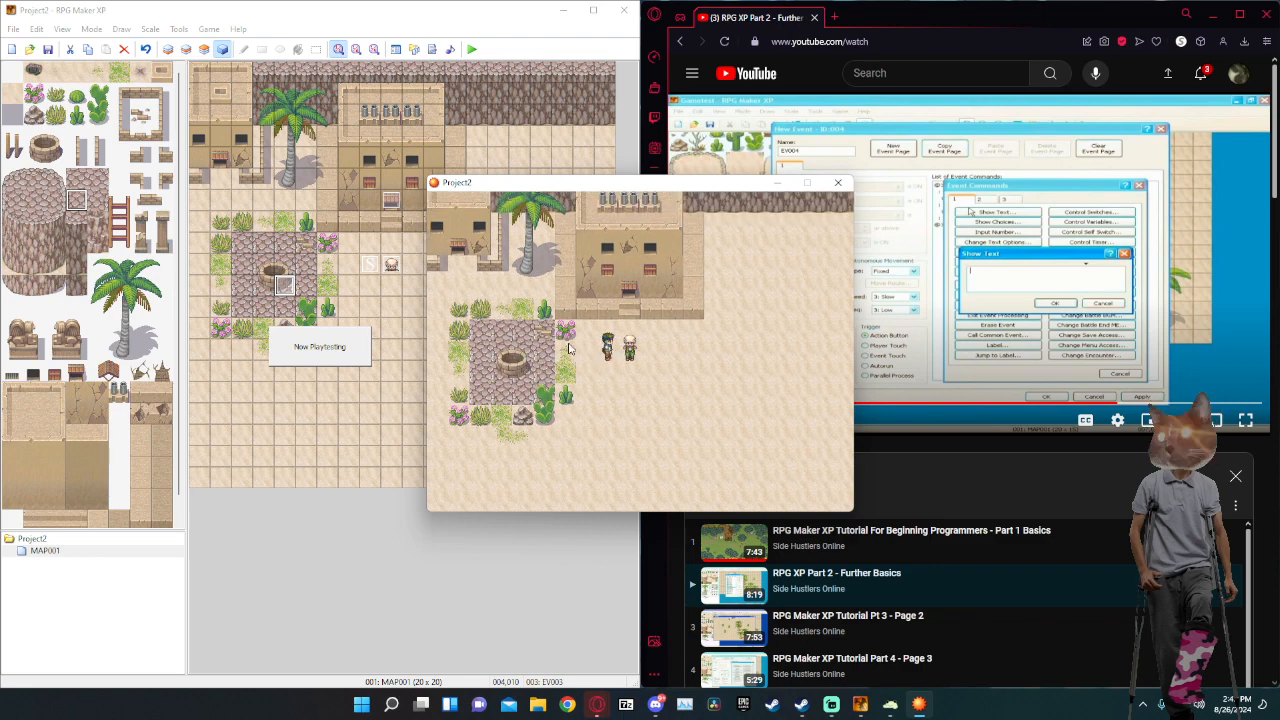
# Check the player's item inventory in the game menu and return to the map.
pyautogui.press('Escape')
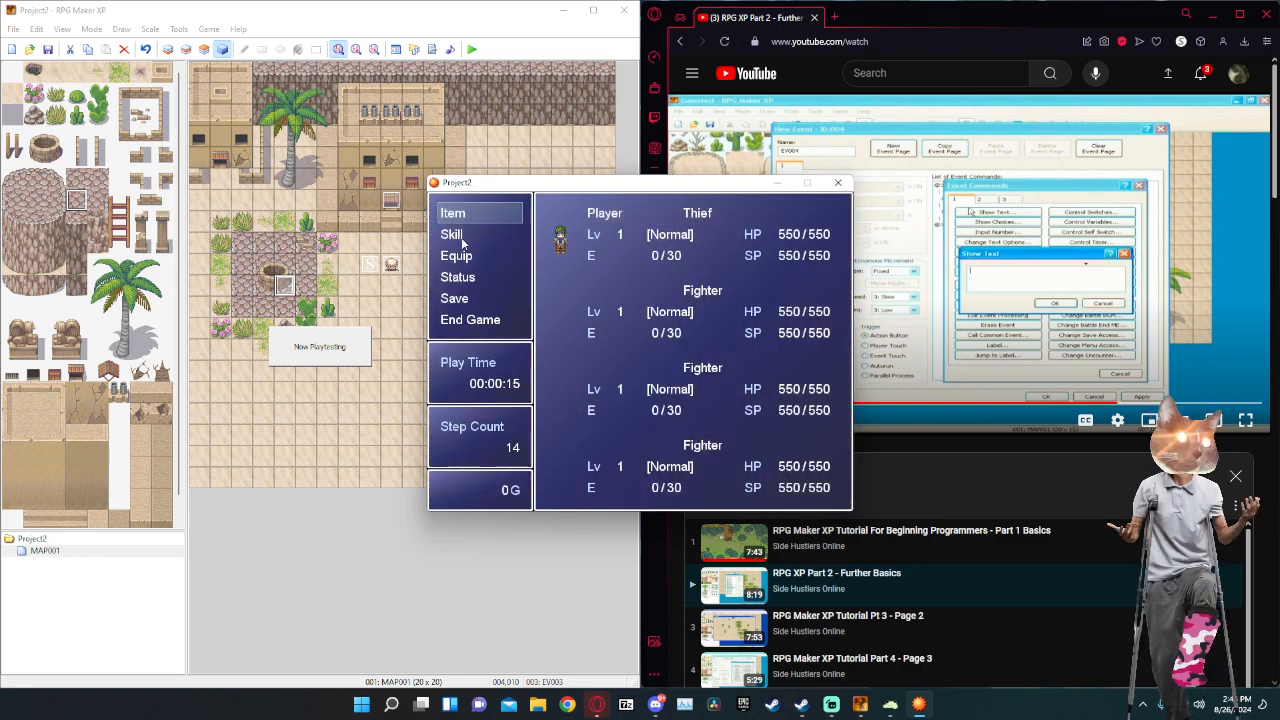
pyautogui.press('Return')
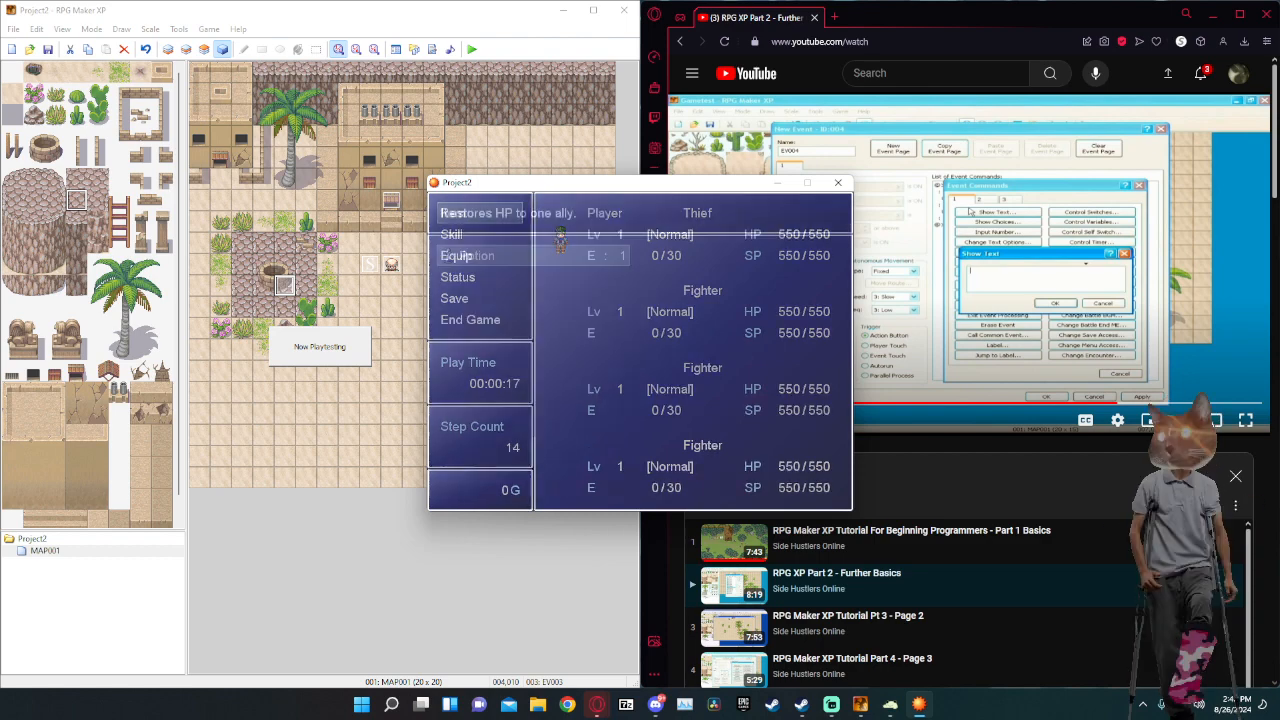
pyautogui.press('Escape')
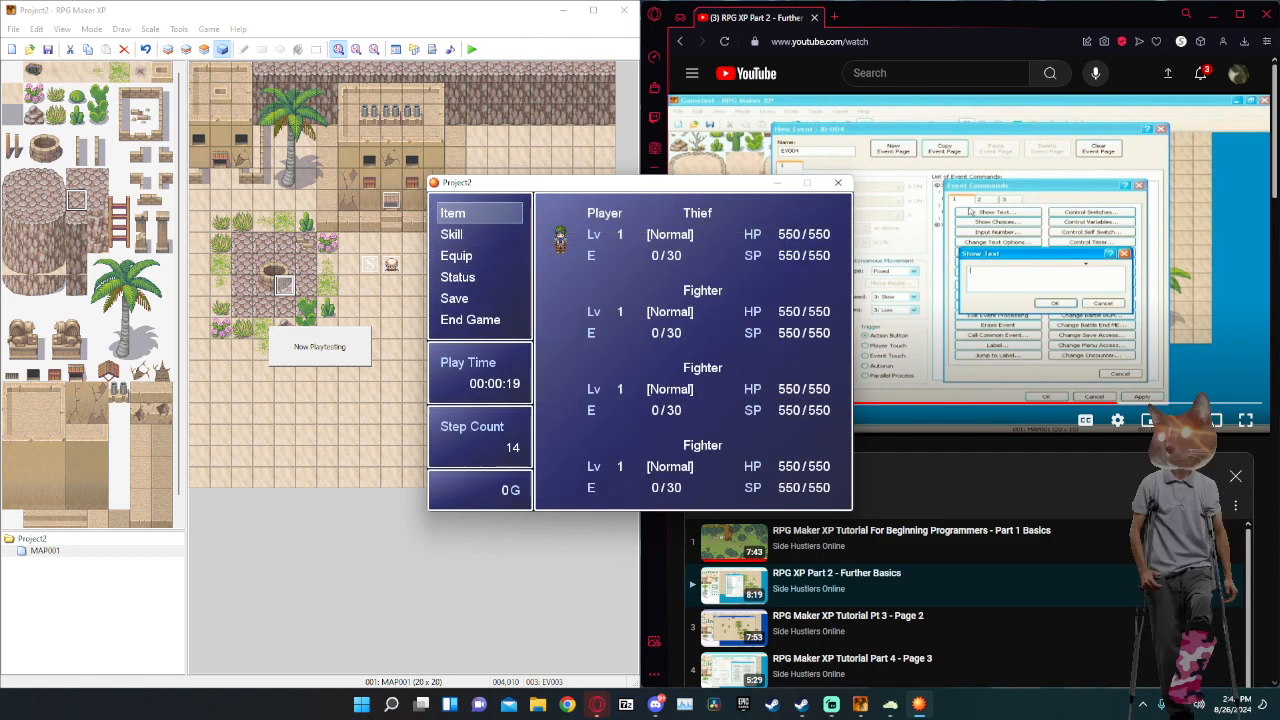
pyautogui.press('Escape')
# Accept the old man's favor again with Yes and check the item inventory before using the well.
pyautogui.press('Return')
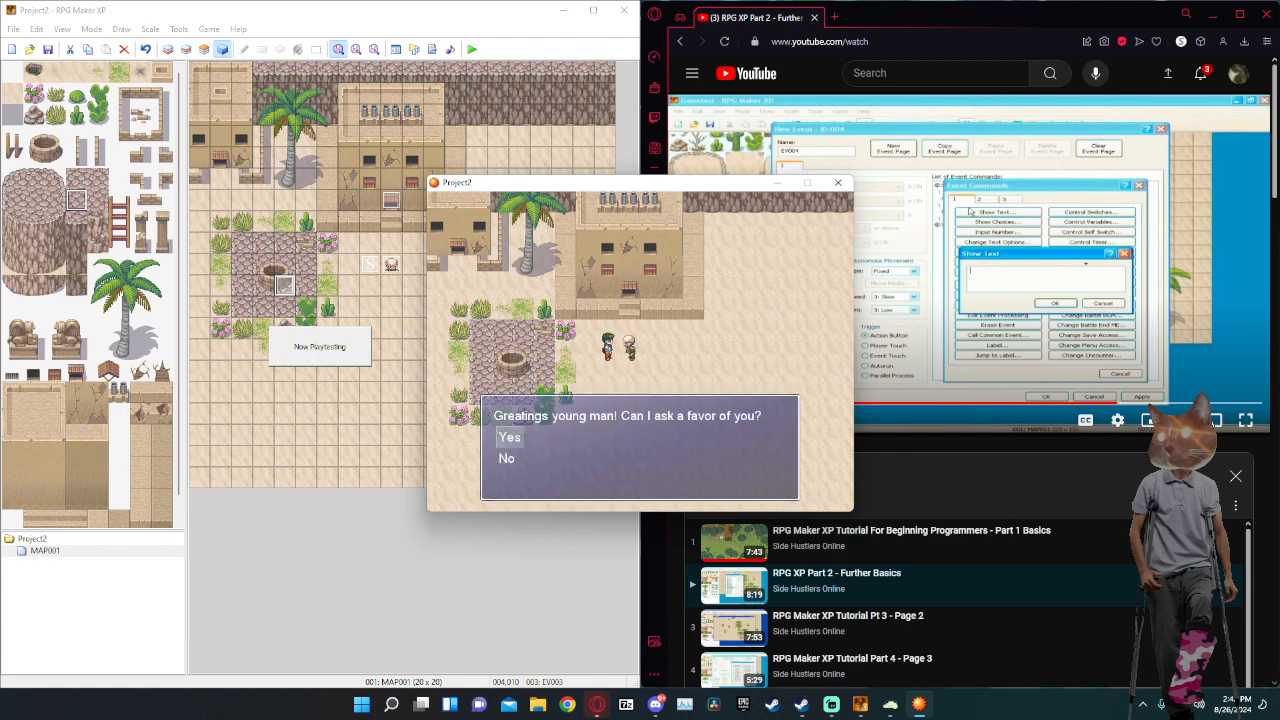
pyautogui.press('Return')
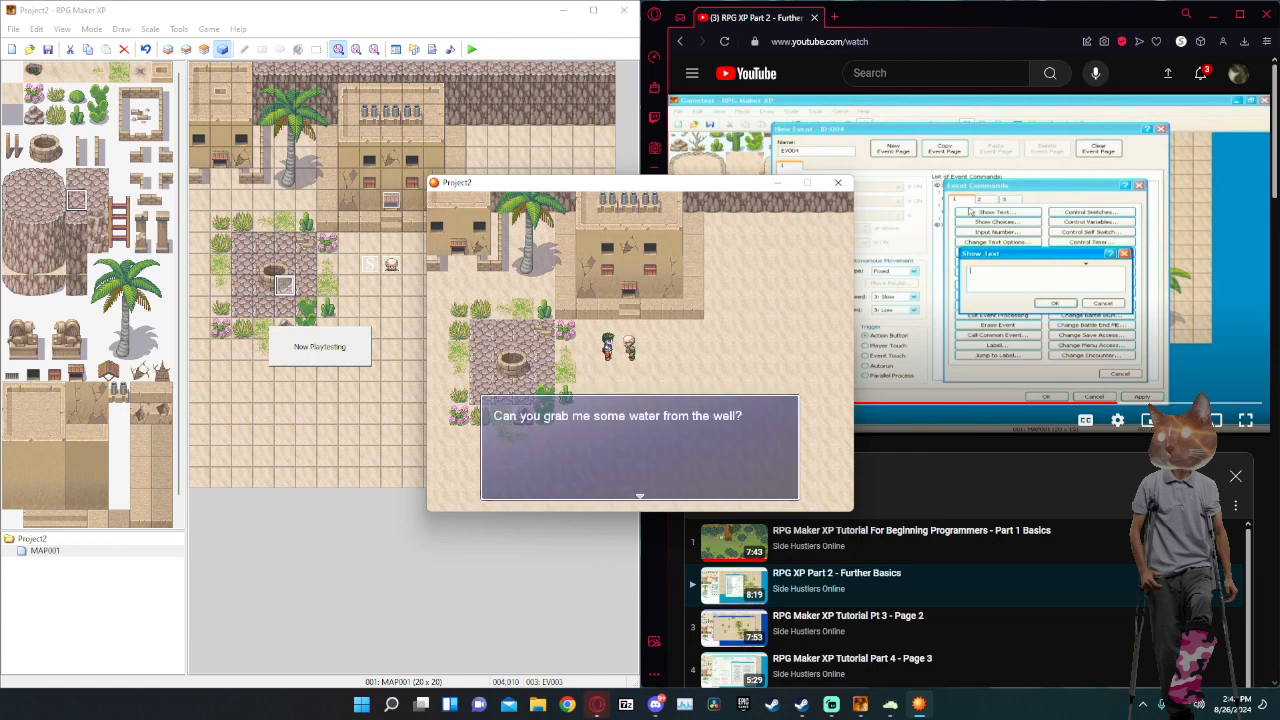
pyautogui.press('Return')
pyautogui.press('Left')
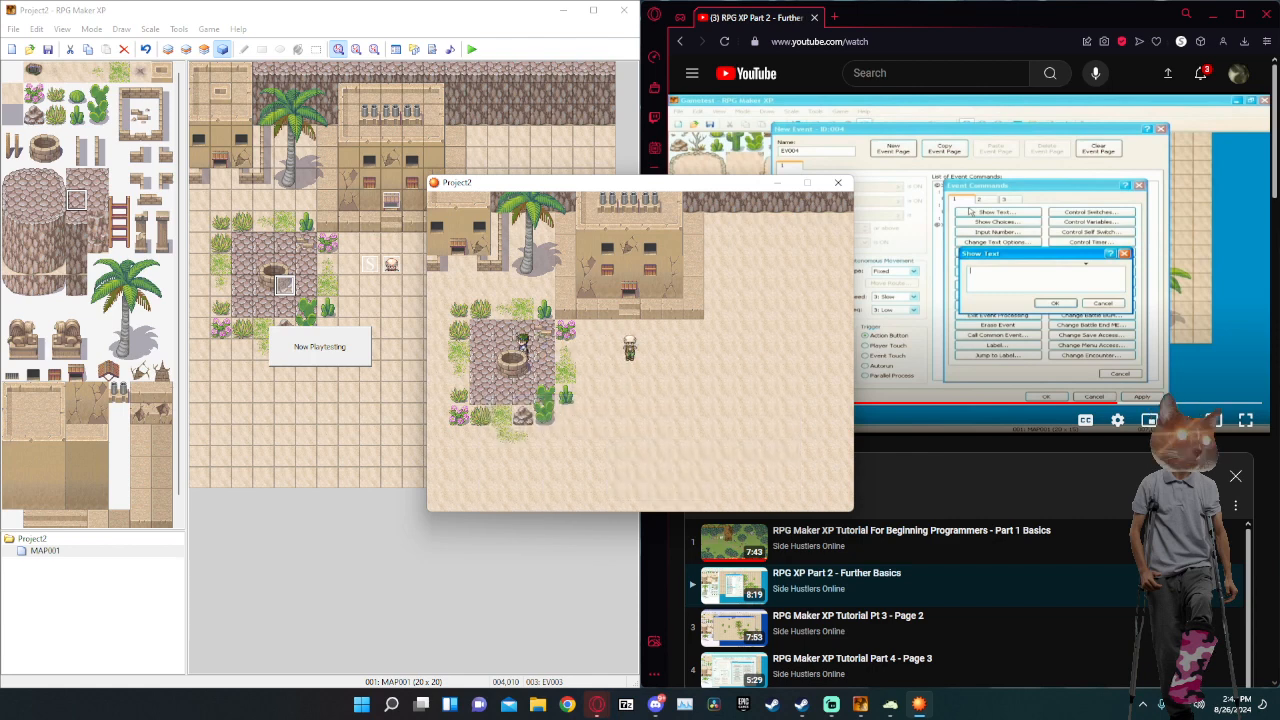
pyautogui.press('Escape')
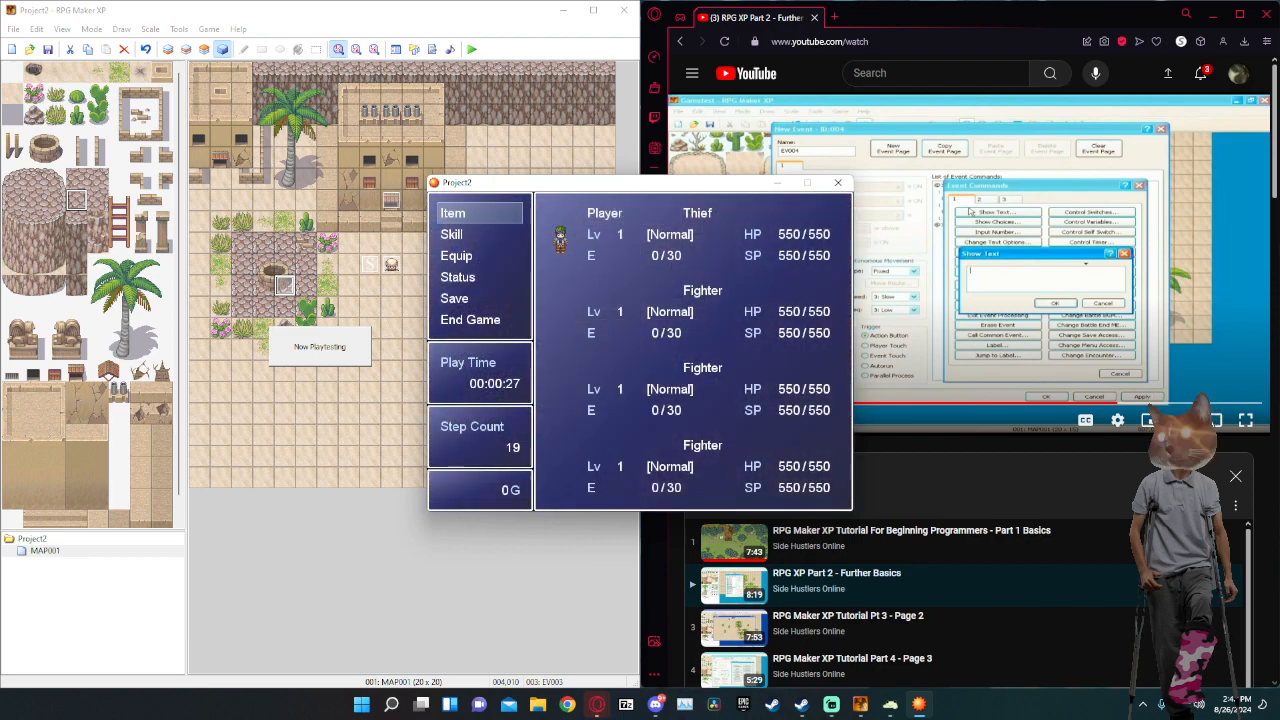
pyautogui.press('Return')
pyautogui.press('Escape')
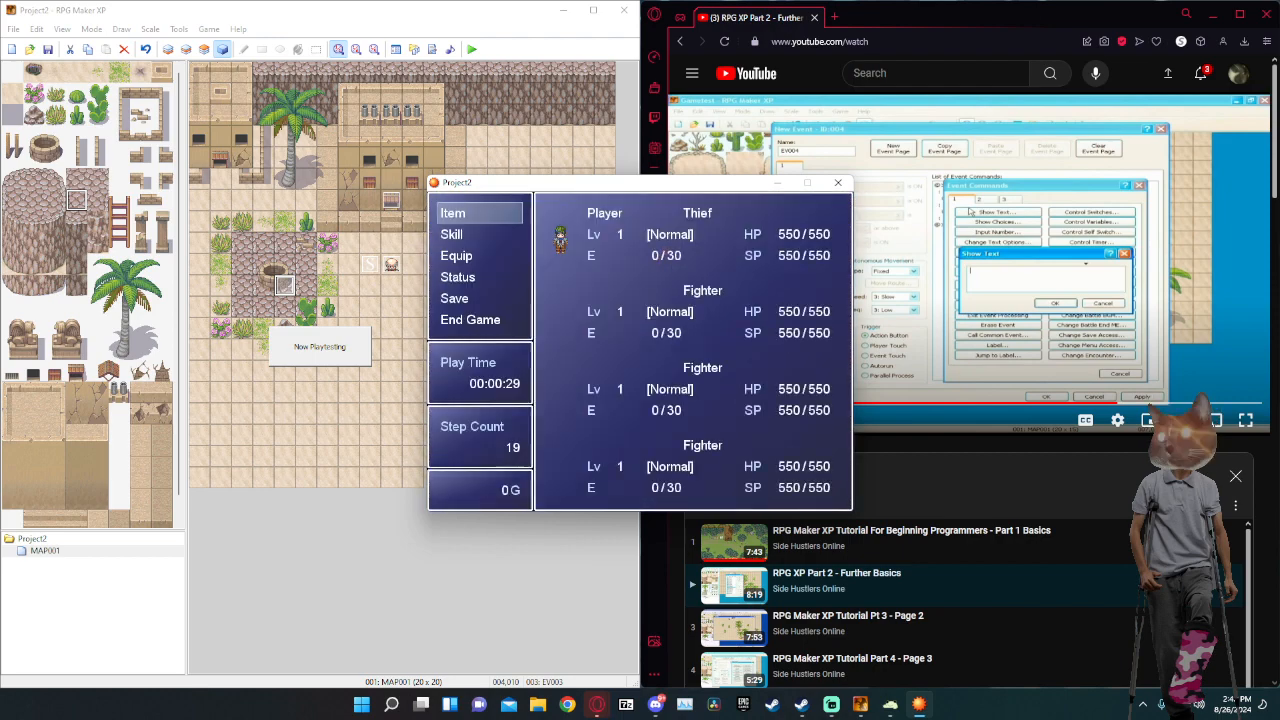
pyautogui.press('Escape')
# Draw water from the well again and recheck the item inventory for the item changes.
pyautogui.press('Down')
pyautogui.press('Return')
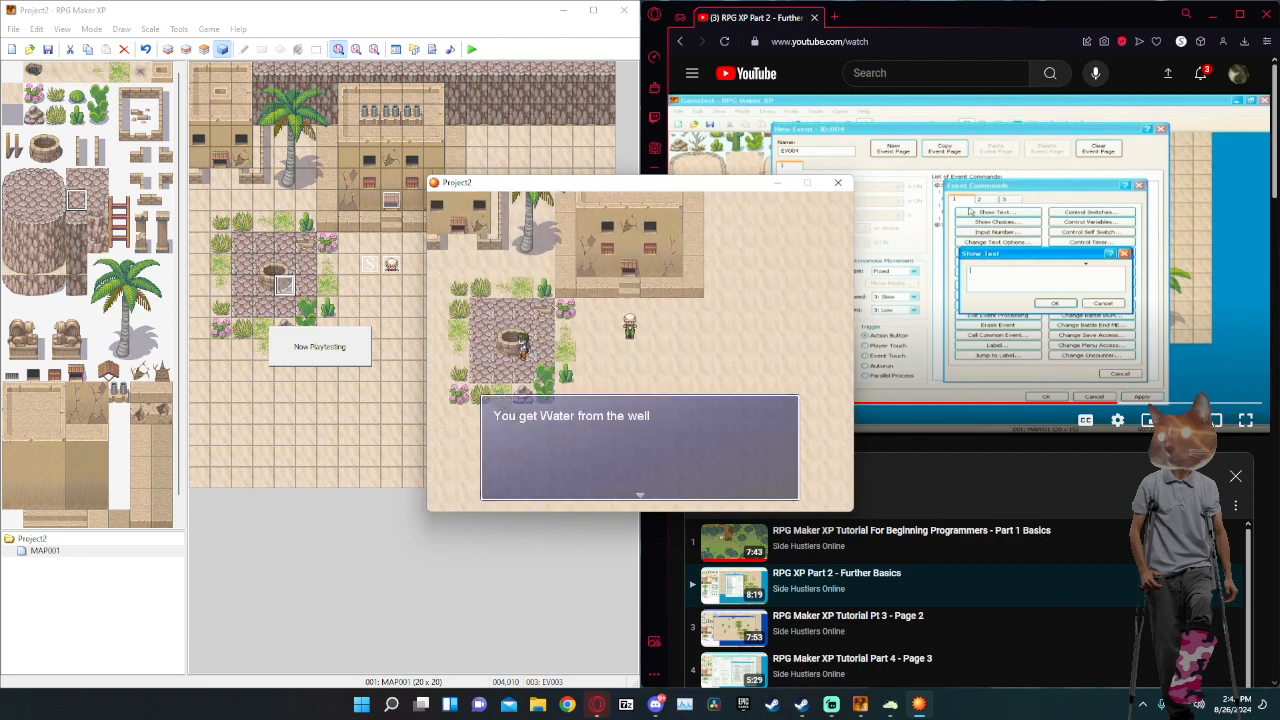
pyautogui.press('Return')
pyautogui.press('Right')
pyautogui.press('Escape')
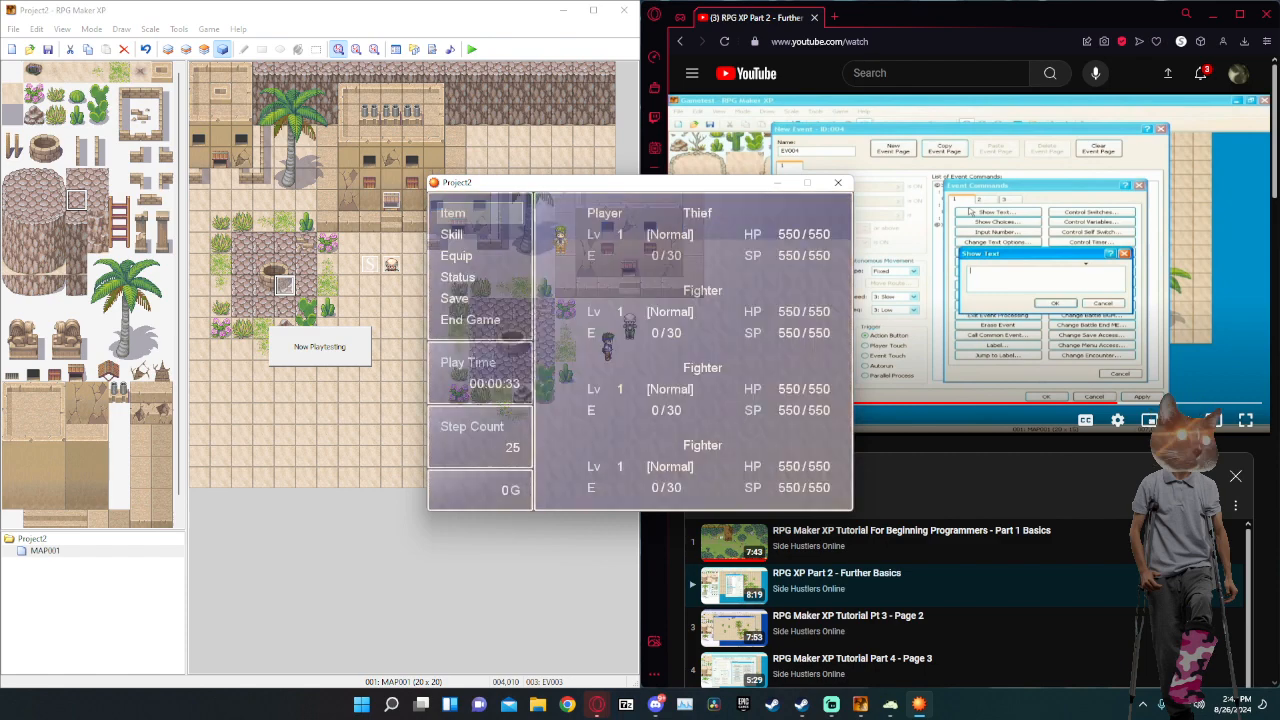
pyautogui.press('Return')
pyautogui.press('Escape')
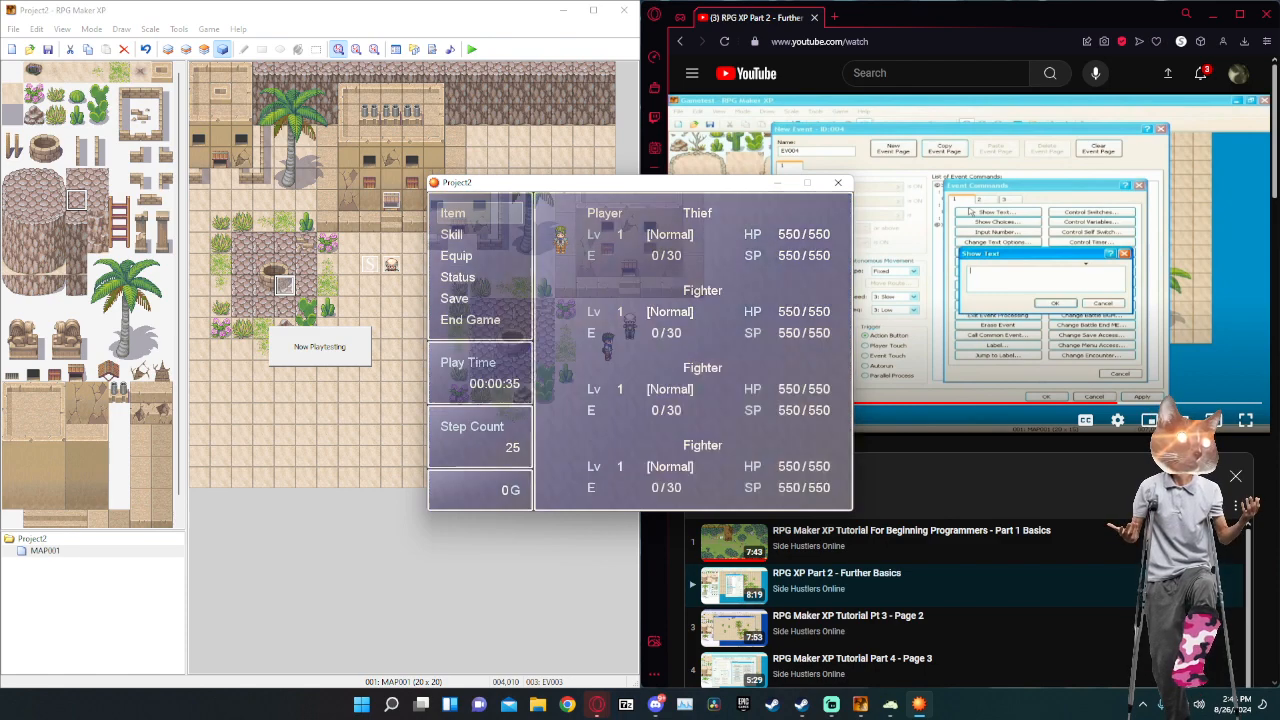
pyautogui.press('Escape')
pyautogui.press('Escape')
pyautogui.press('Escape')
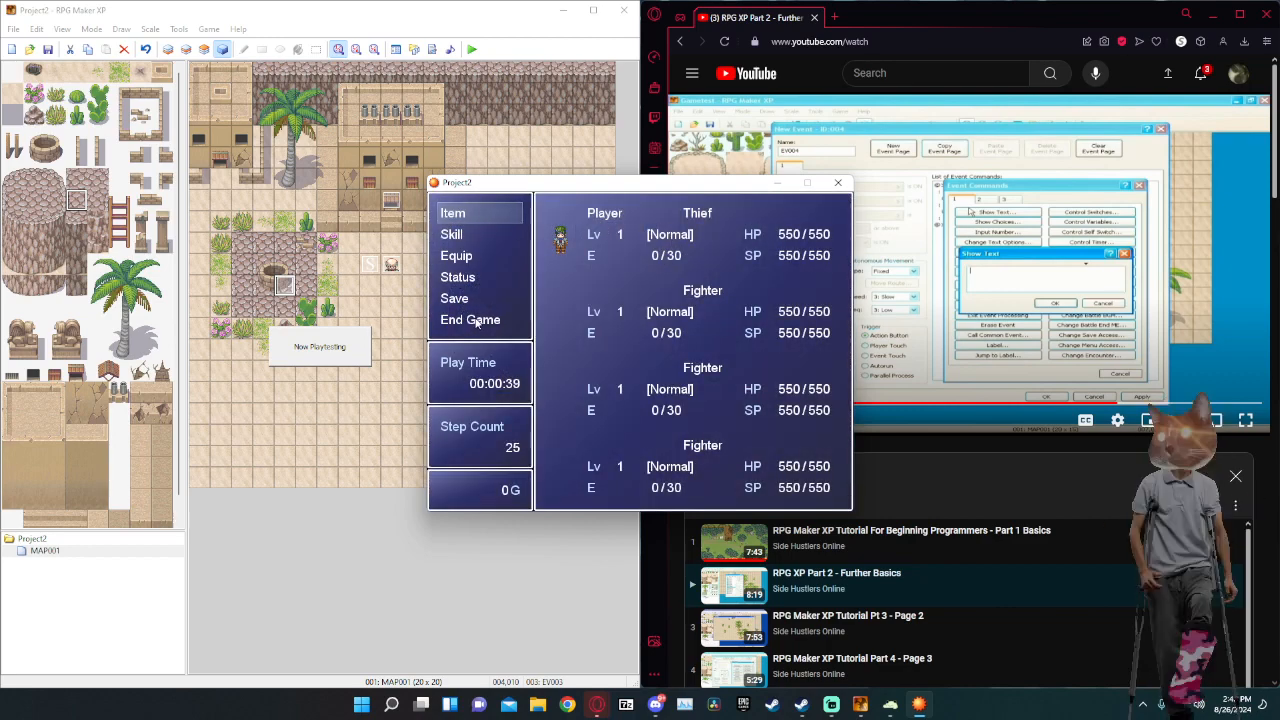
# End the playtest by choosing End Game and Shutdown in the game menu.
pyautogui.press('Down')
pyautogui.press('Down')
pyautogui.press('Down')
pyautogui.press('Down')
pyautogui.press('Down')
pyautogui.press('Return')
pyautogui.press('Down')
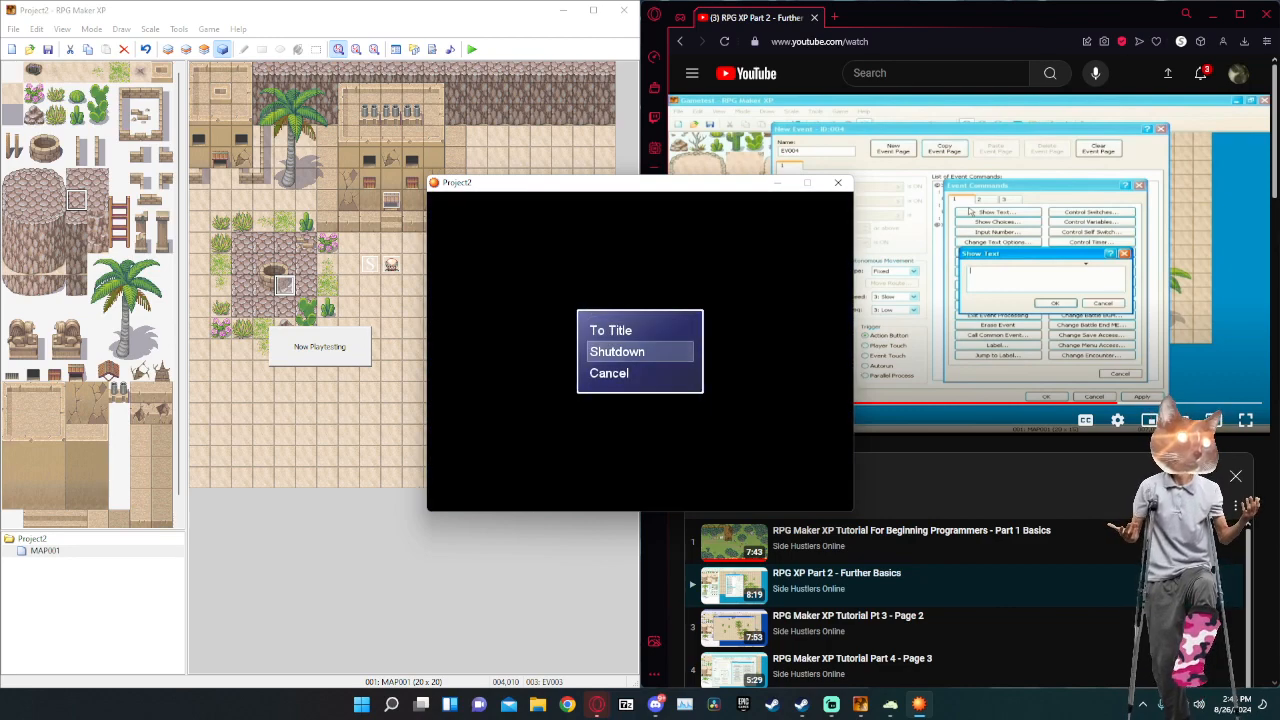
pyautogui.press('Return')
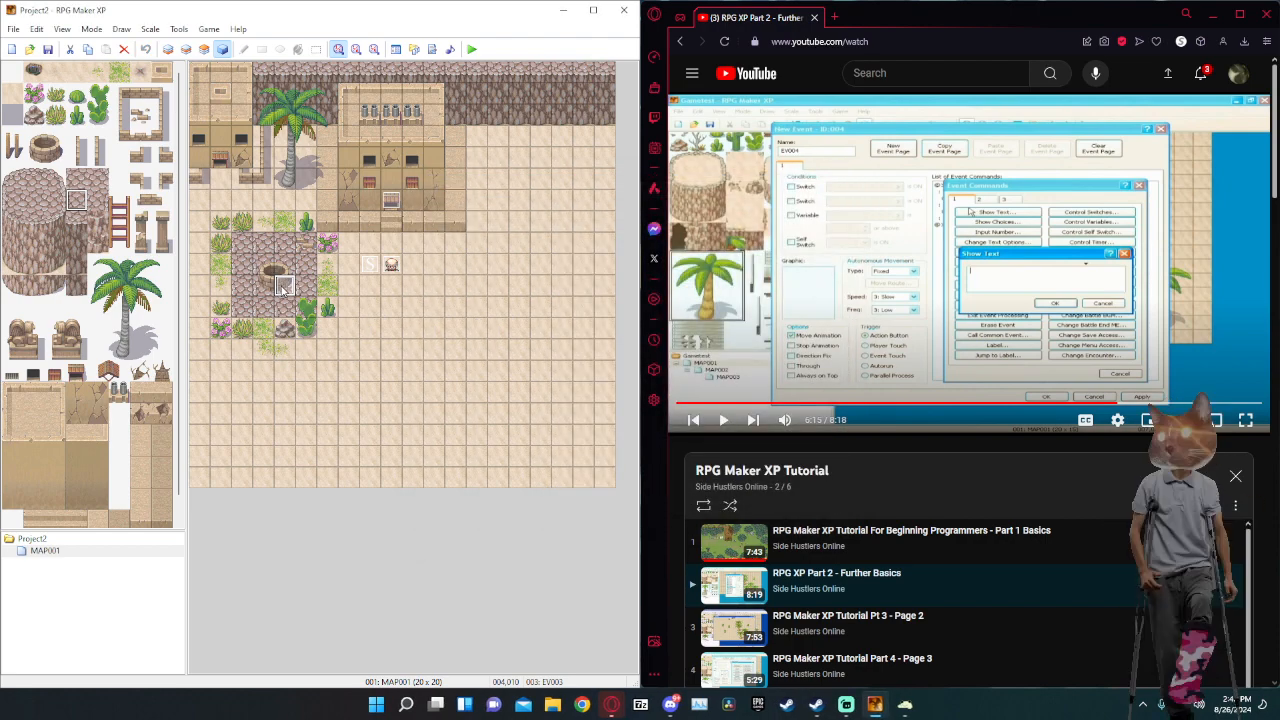
# Review the commands of event EV003 beside the well, close it without changes, and delete the event from the map.
pyautogui.doubleClick(283, 288)
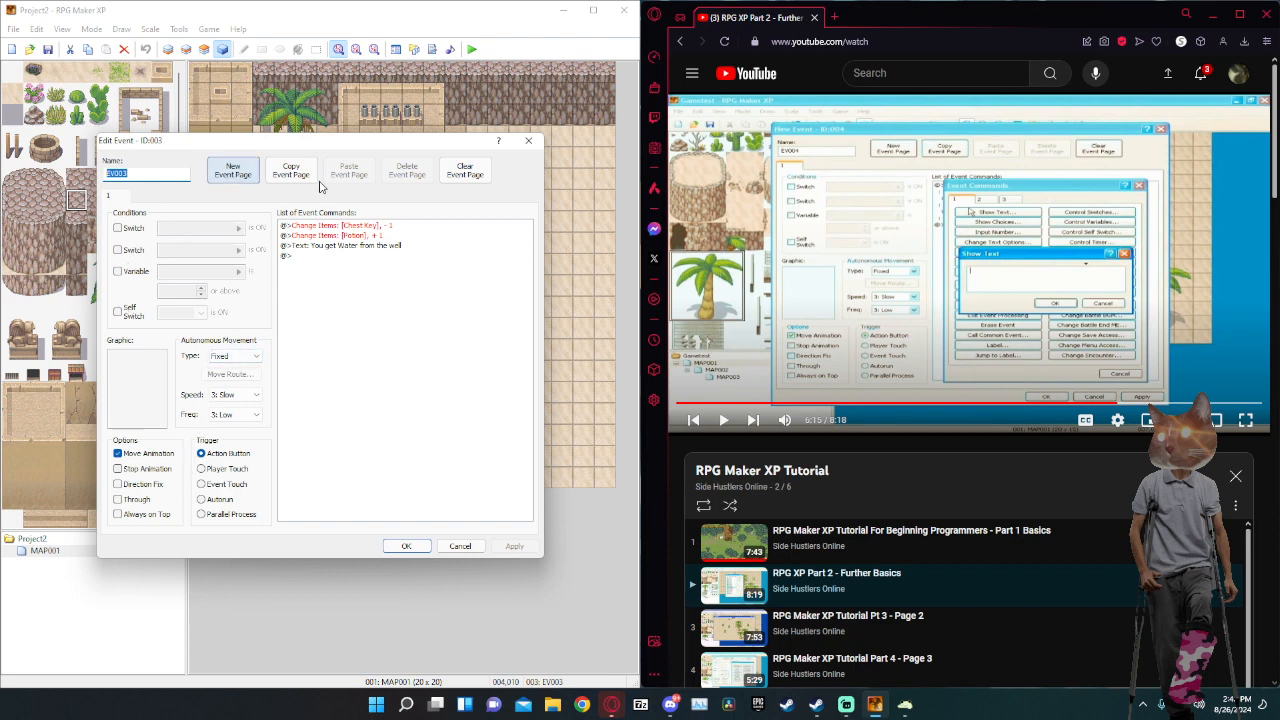
pyautogui.click(305, 256)
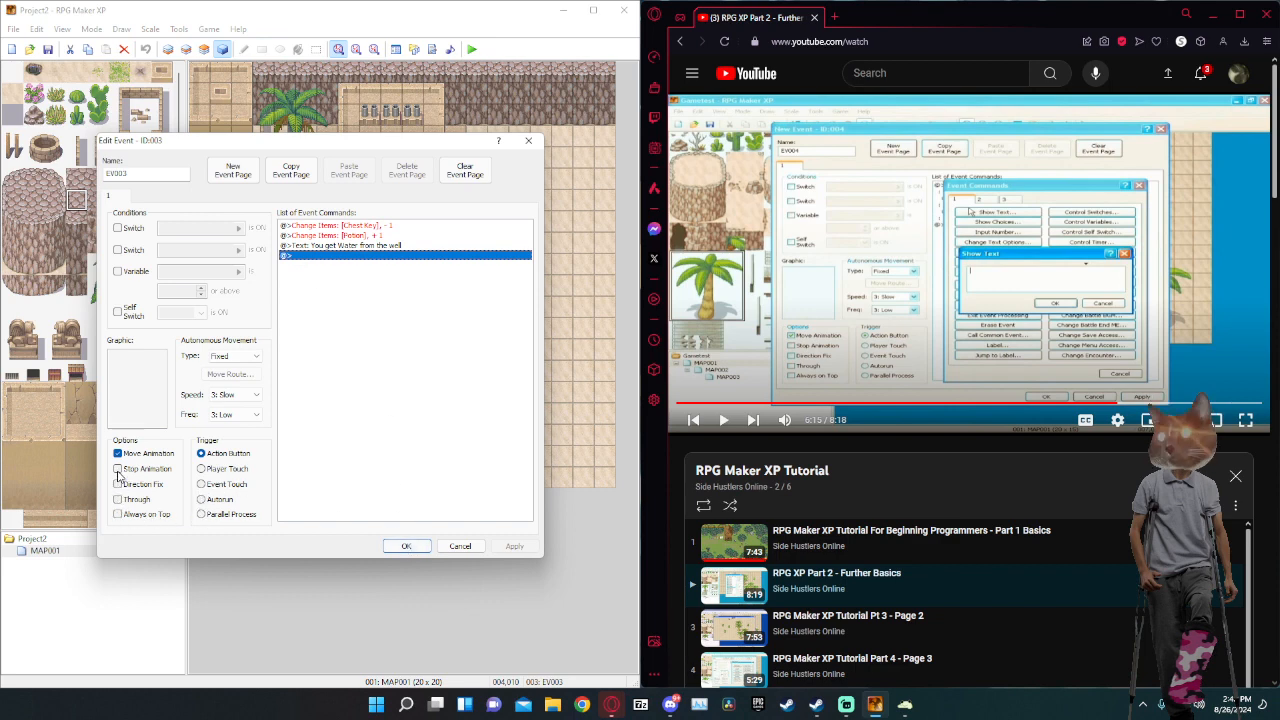
pyautogui.doubleClick(364, 251)
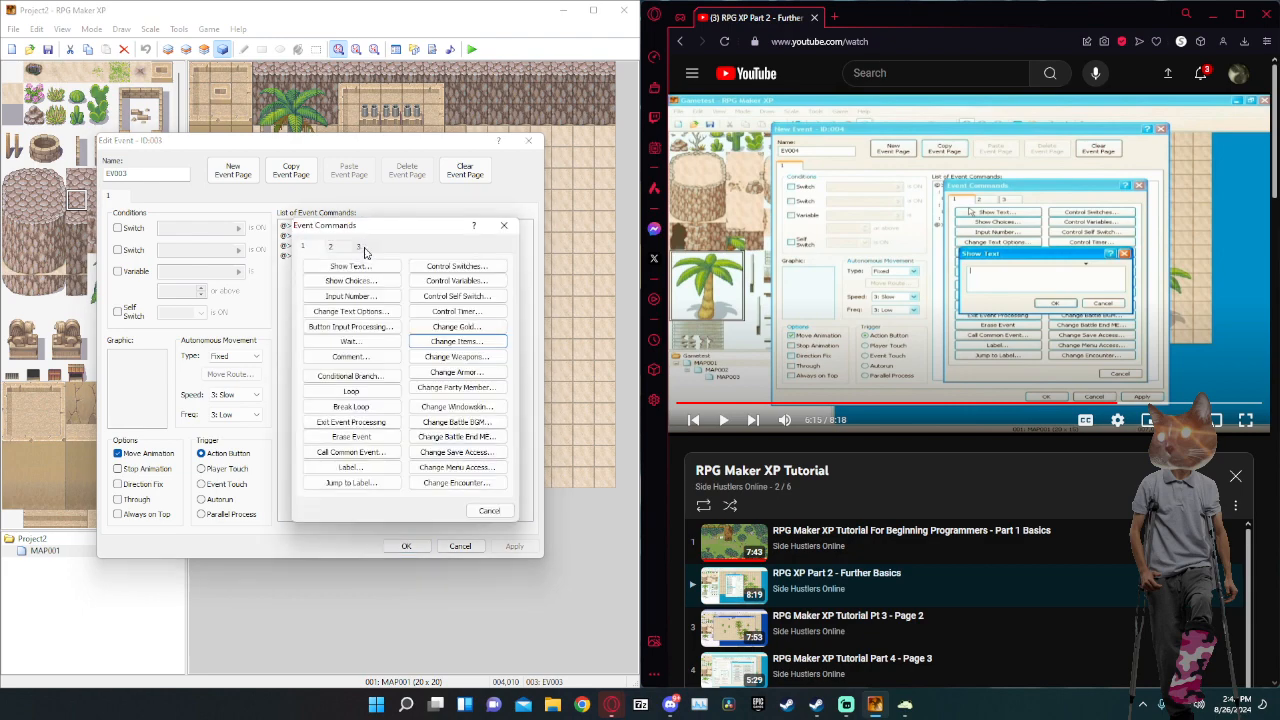
pyautogui.click(504, 225)
pyautogui.press('Escape')
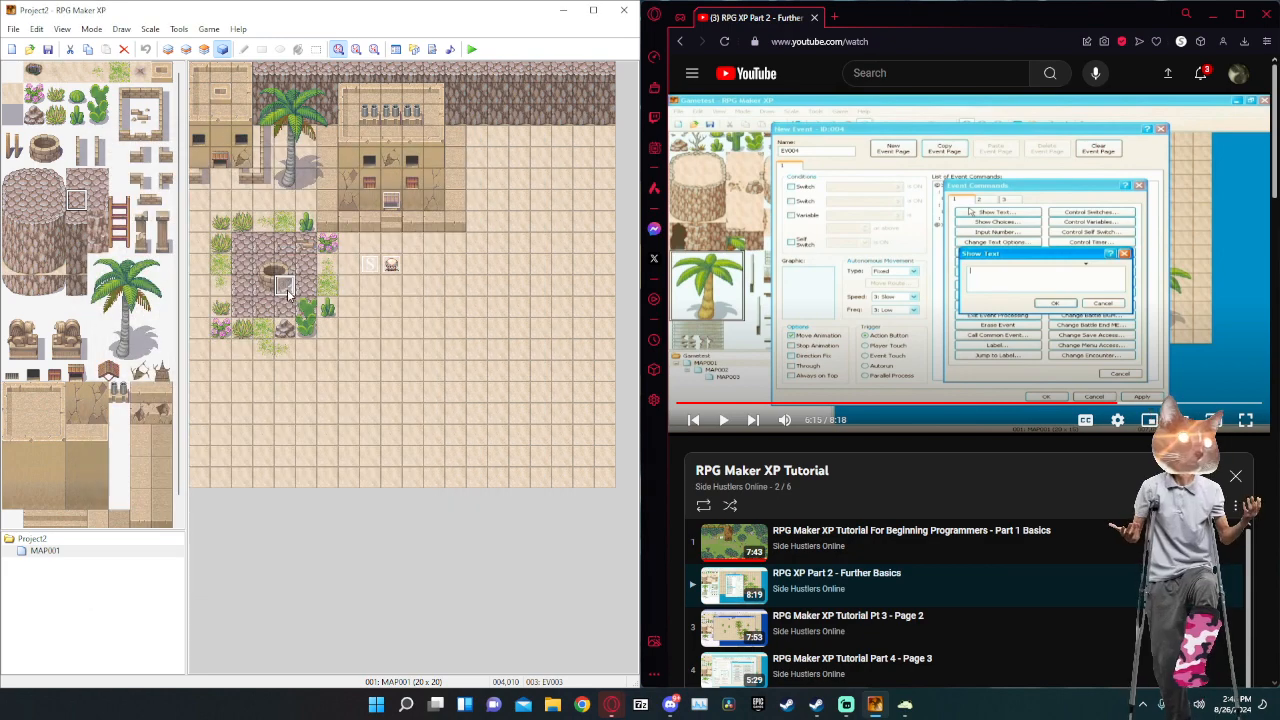
pyautogui.press('Delete')
# Remove the Chest Key item change from the Yes branch of the old man's event.
pyautogui.doubleClick(384, 263)
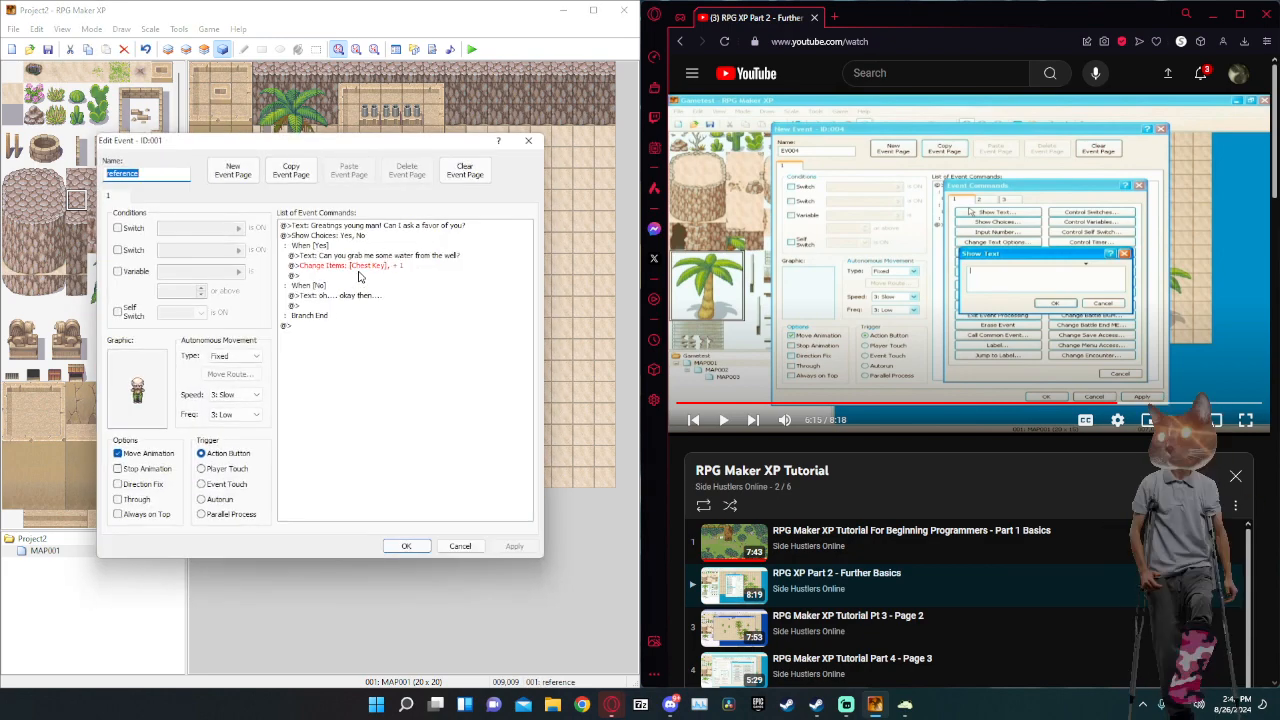
pyautogui.click(363, 266)
pyautogui.press('Delete')
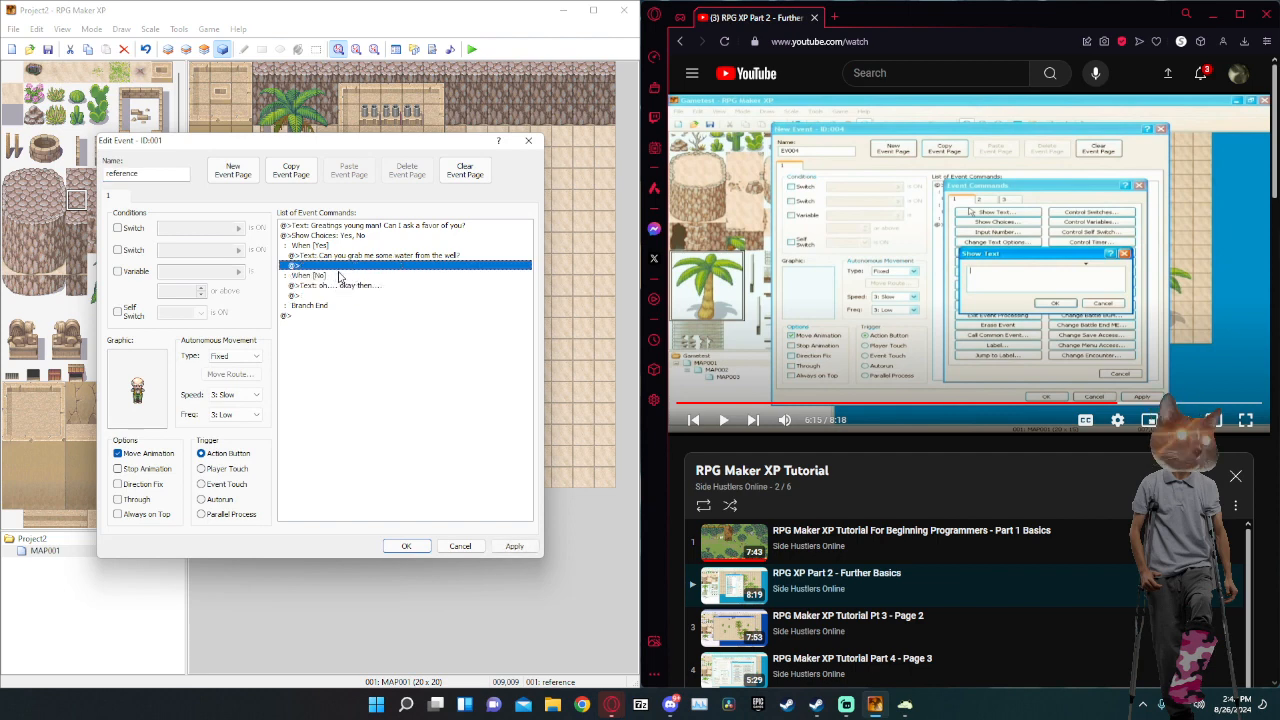
# Add the message "Thank you so Much!" at the end of the Yes branch and apply the event changes.
pyautogui.doubleClick(341, 266)
pyautogui.click(341, 267)
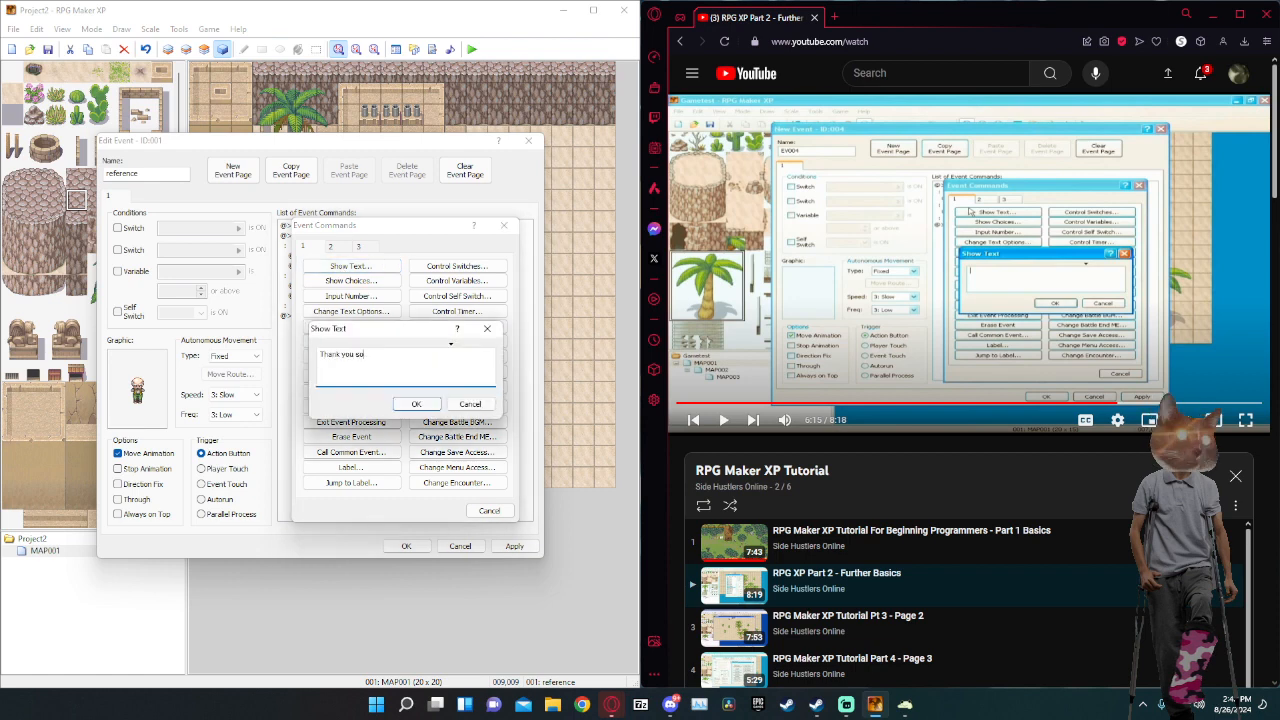
pyautogui.write('Much!')
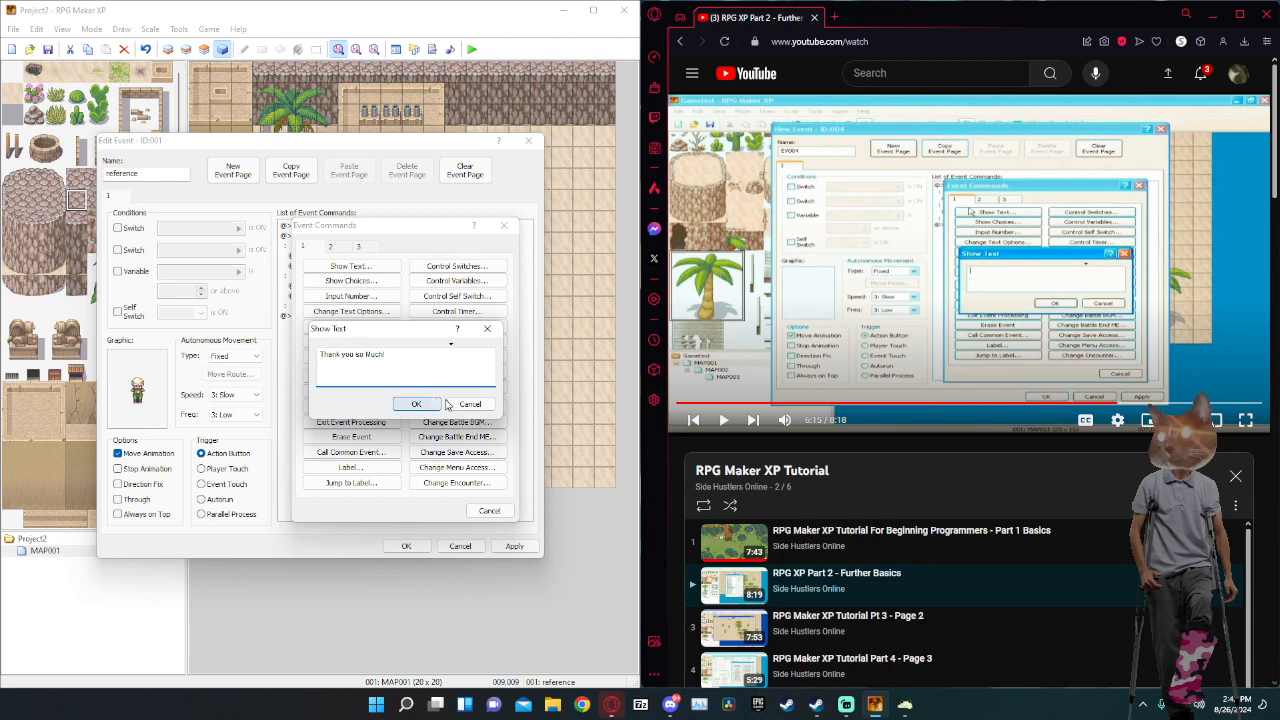
pyautogui.click(427, 406)
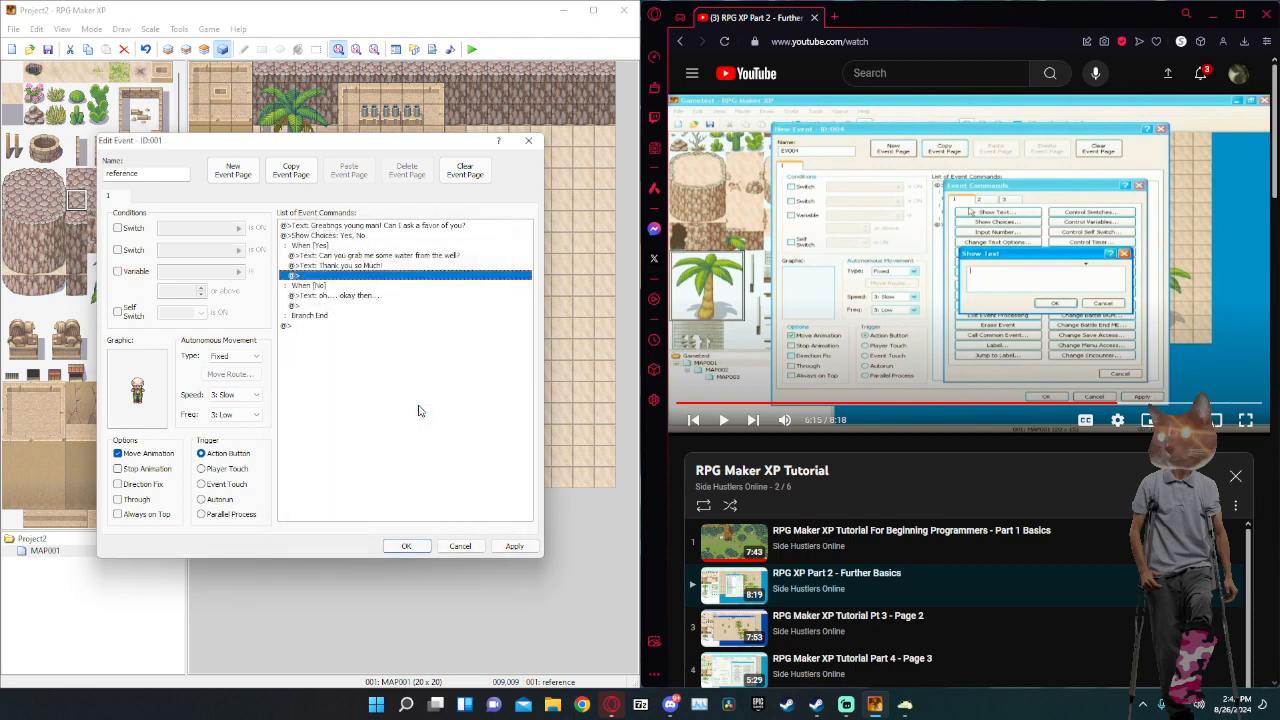
pyautogui.click(515, 547)
# Resume the part 2 tutorial video and watch its explanation of the event commands.
pyautogui.click(912, 316)
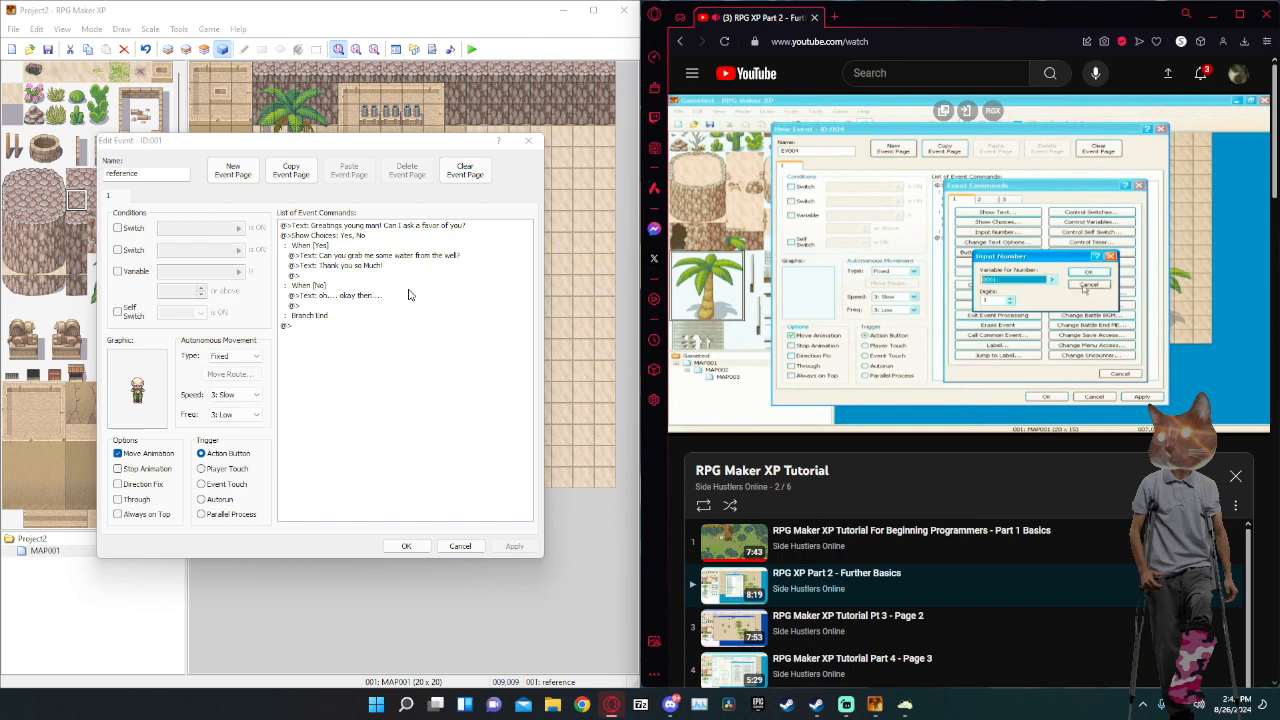
pyautogui.moveTo(846, 152)
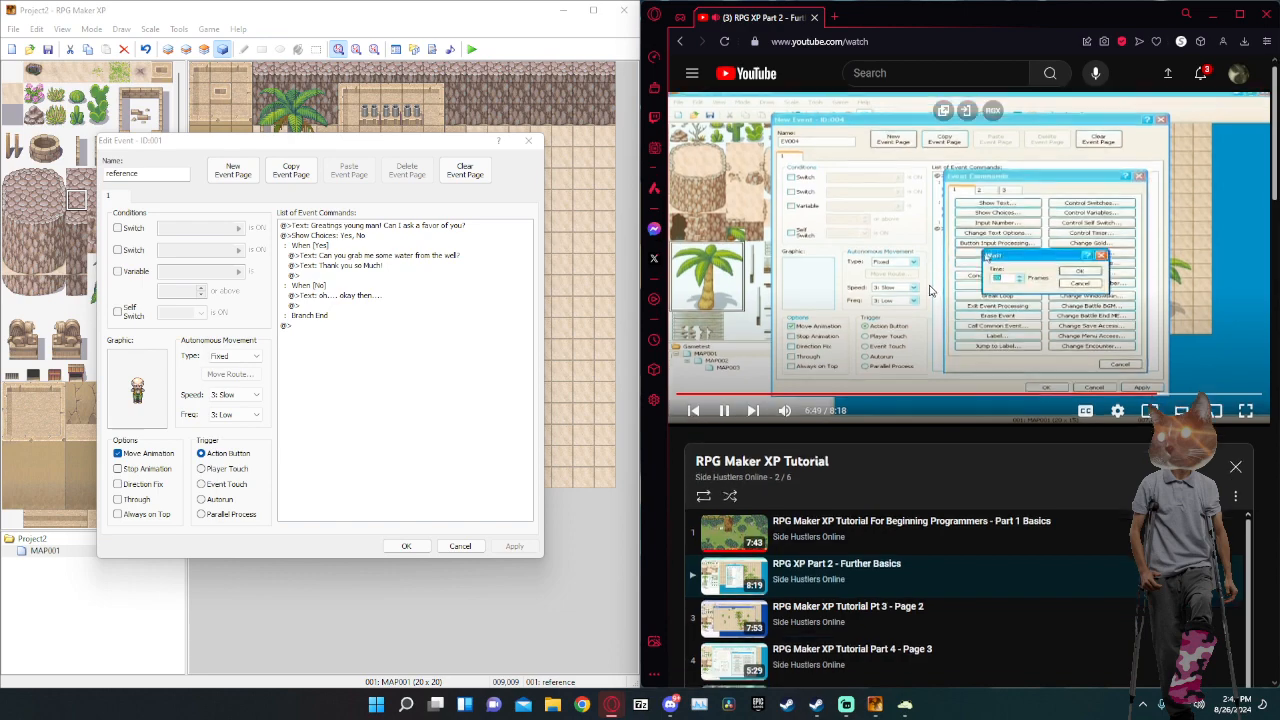
pyautogui.scroll(-3, 913, 268)
pyautogui.scroll(3, 880, 270)
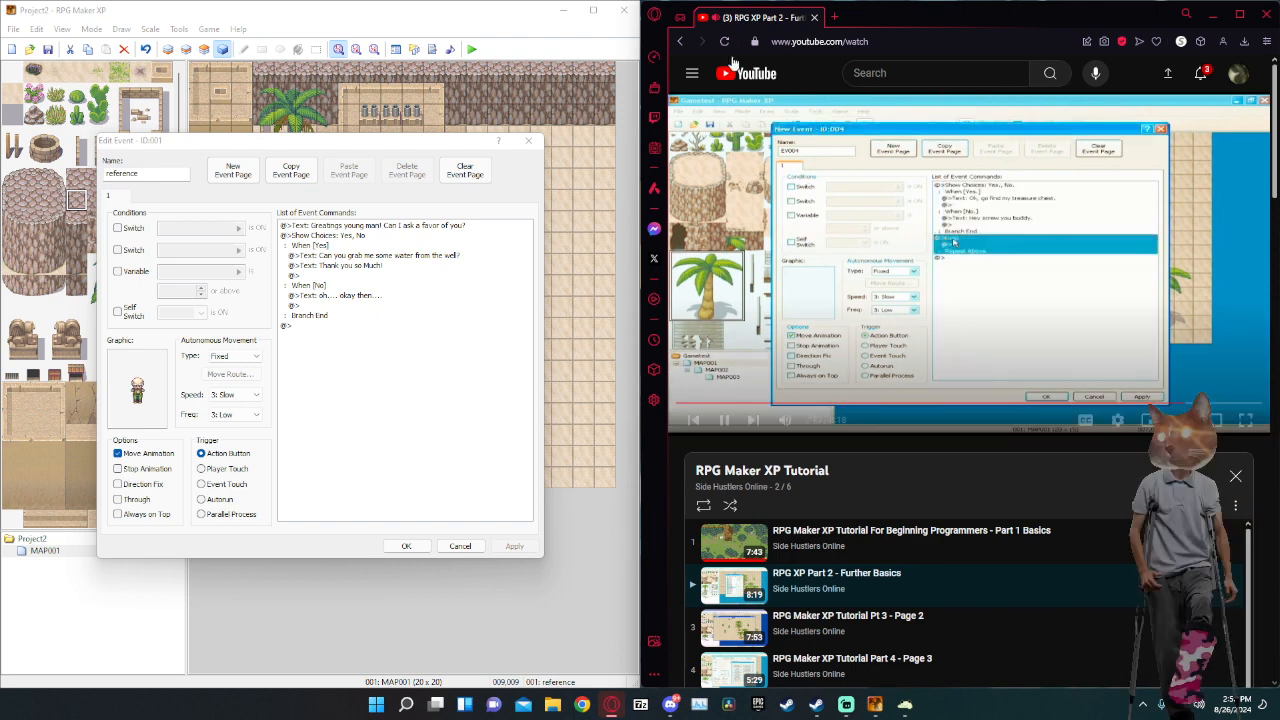
# Add an Erase Event command after the Yes/No branch of the old man's event and save the event.
pyautogui.moveTo(319, 307); pyautogui.dragTo(318, 336)
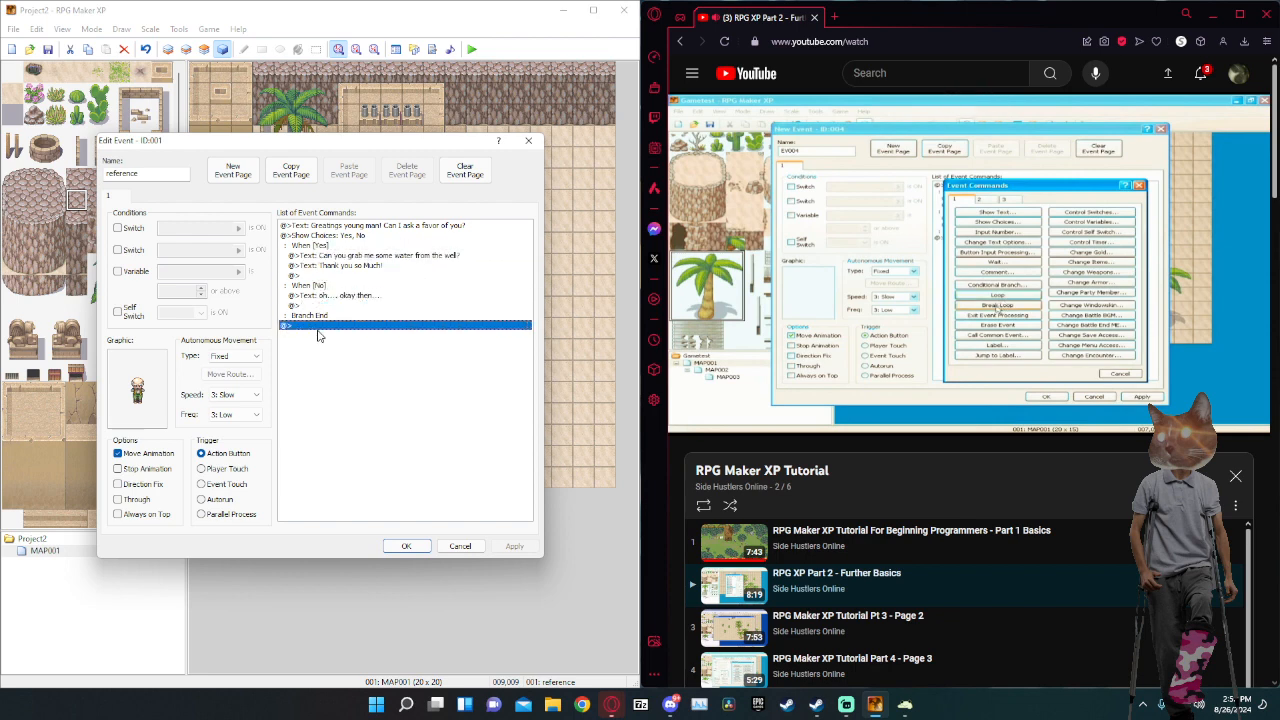
pyautogui.doubleClick(318, 331)
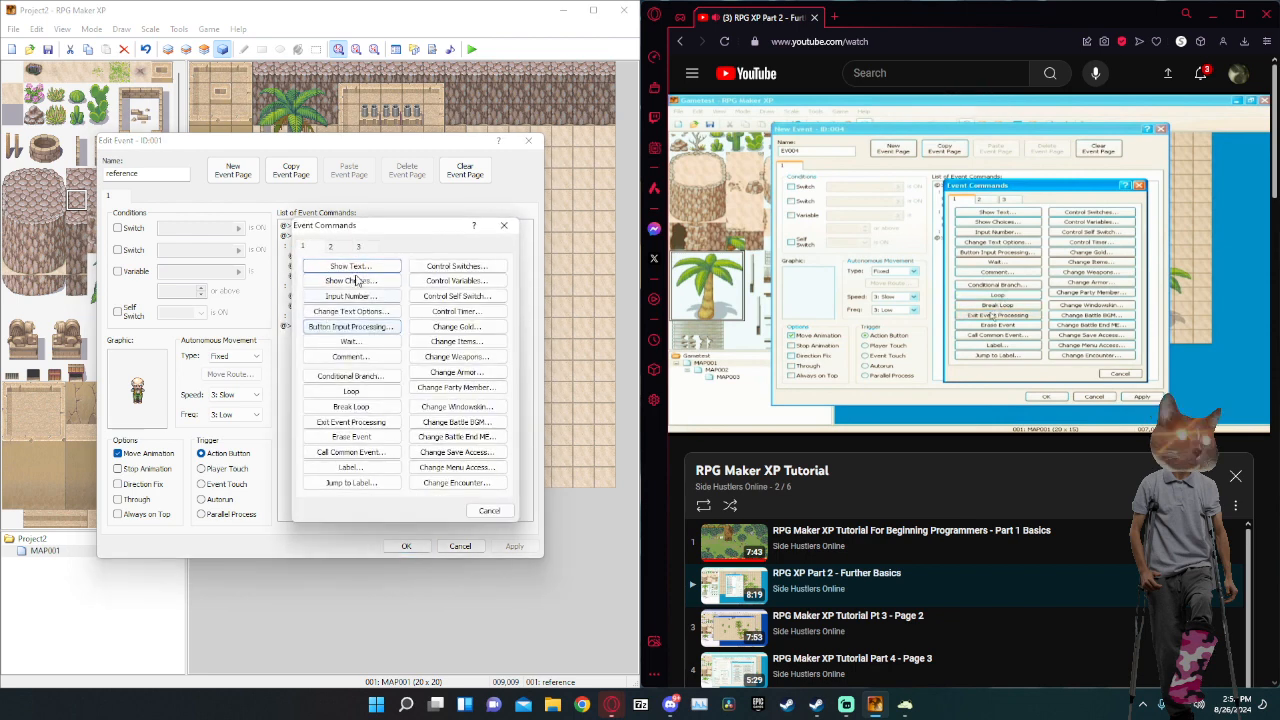
pyautogui.click(504, 222)
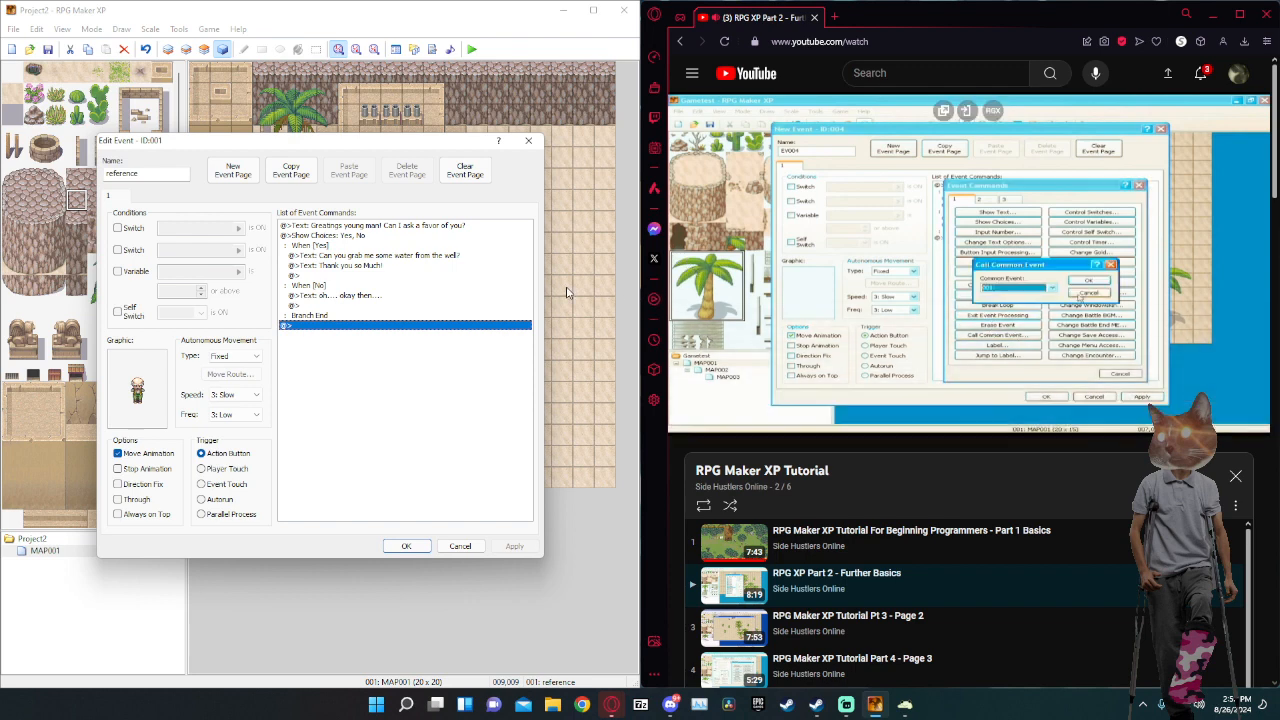
pyautogui.doubleClick(300, 329)
pyautogui.click(351, 437)
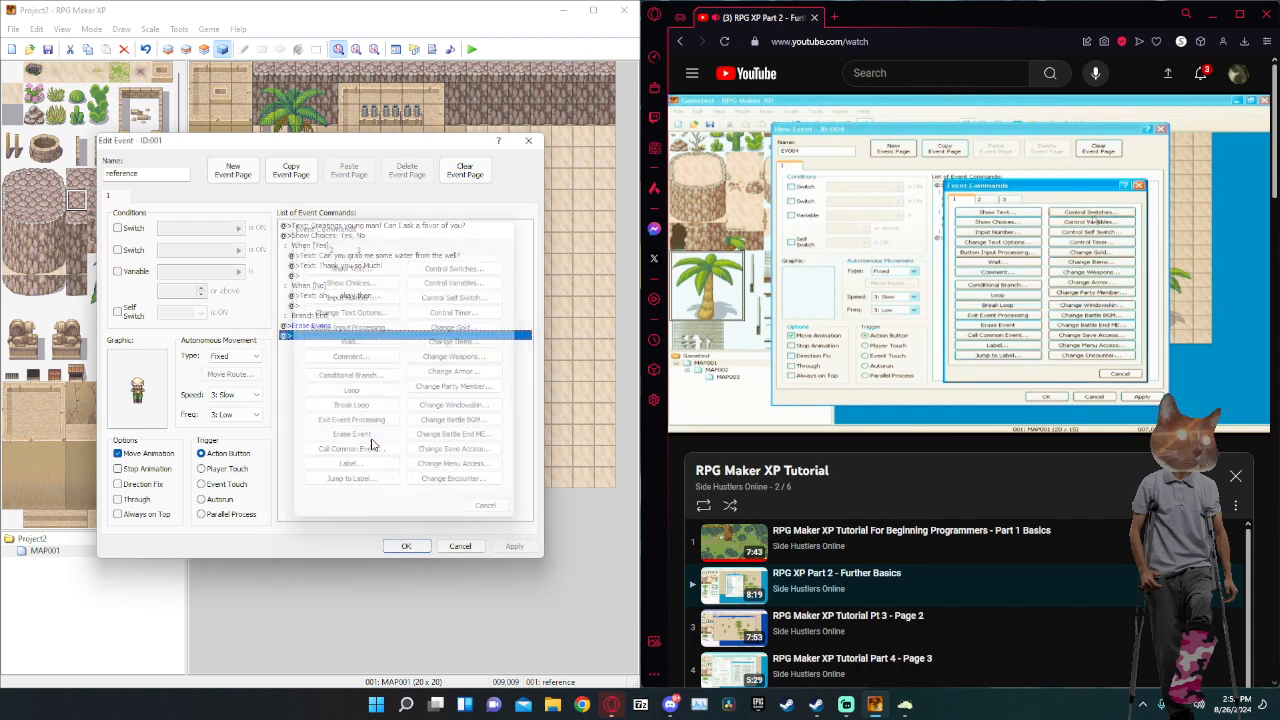
pyautogui.doubleClick(325, 334)
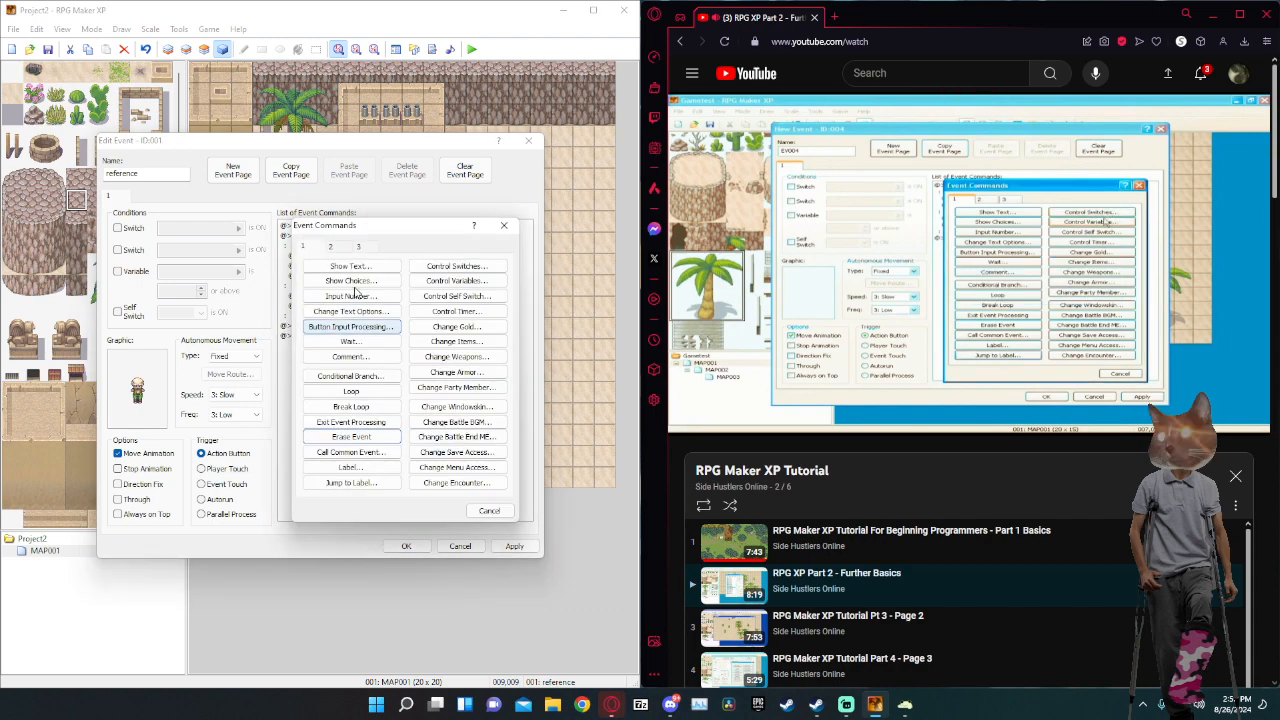
pyautogui.click(503, 222)
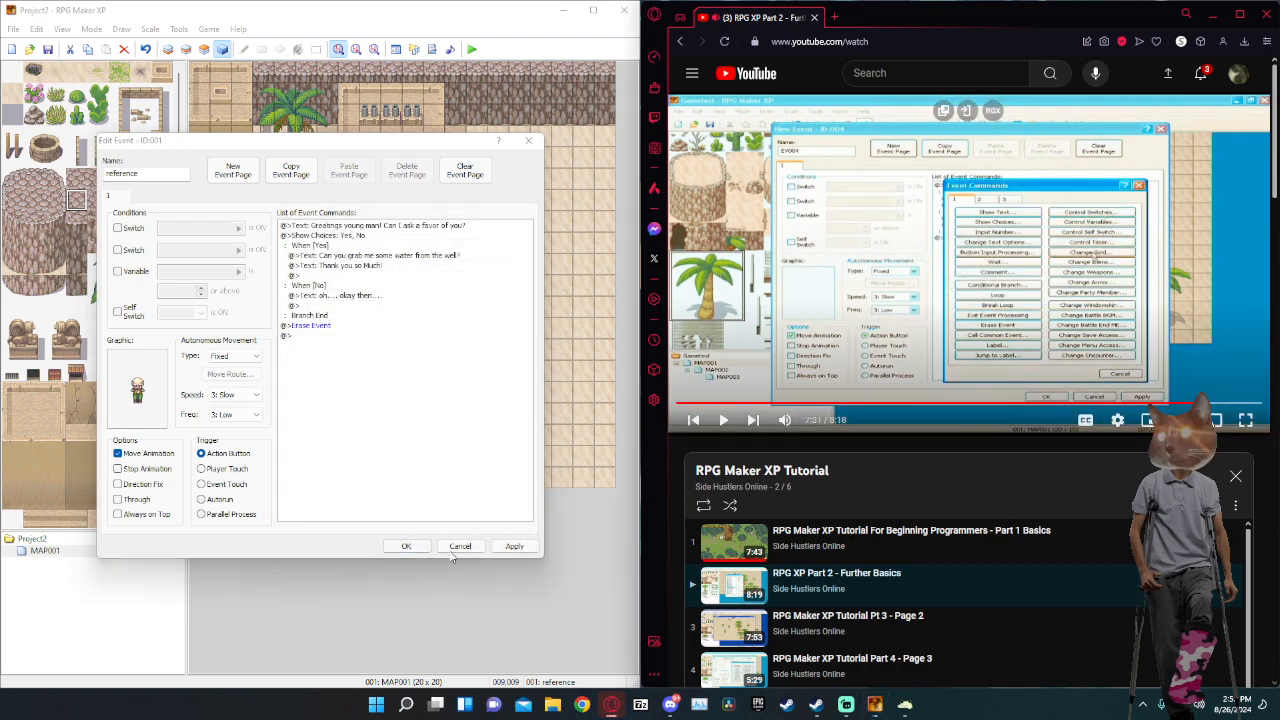
pyautogui.click(505, 546)
pyautogui.click(406, 546)
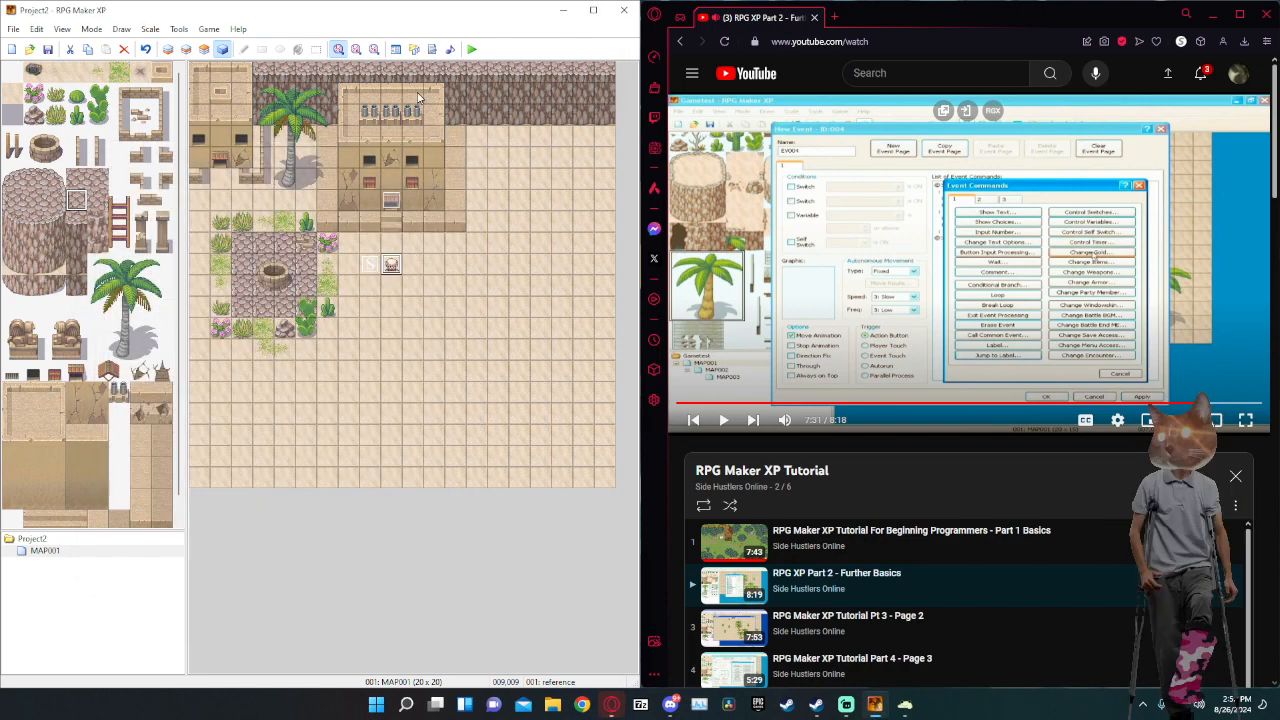
# Playtest a new game, talk to the old man, accept his favor with Yes, and dismiss his messages.
pyautogui.click(471, 49)
pyautogui.click(268, 380)
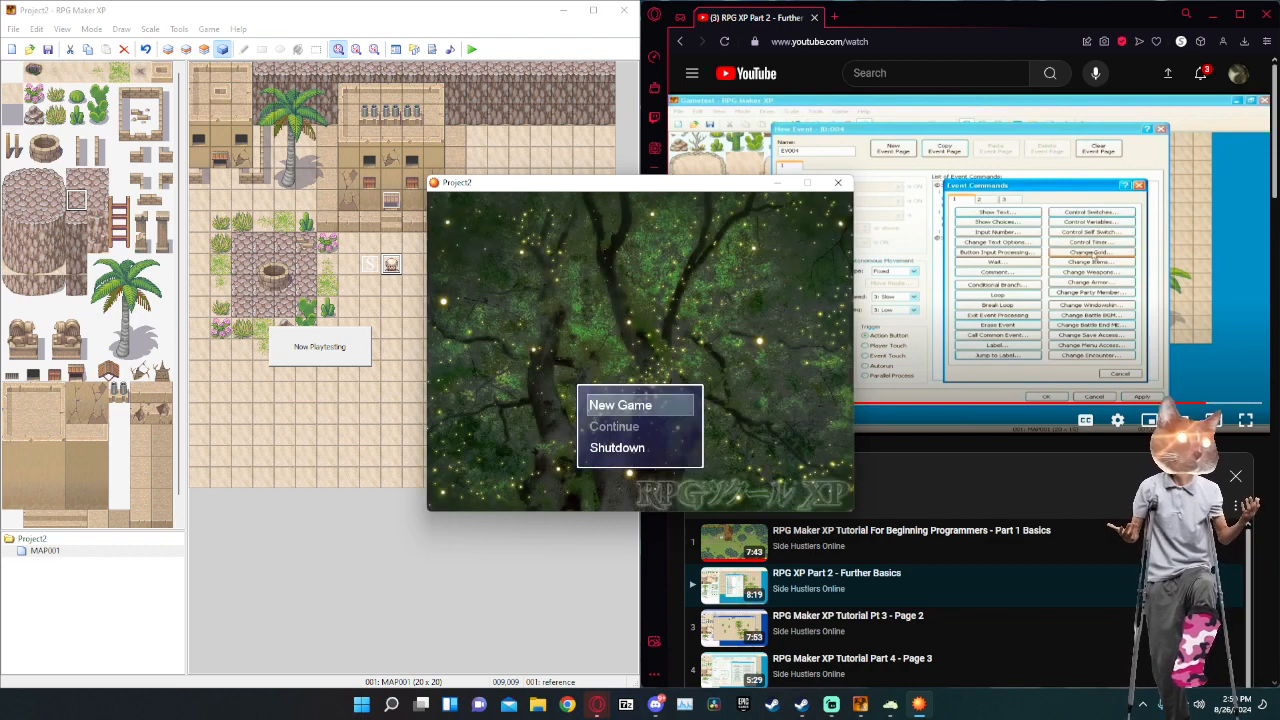
pyautogui.press('Return')
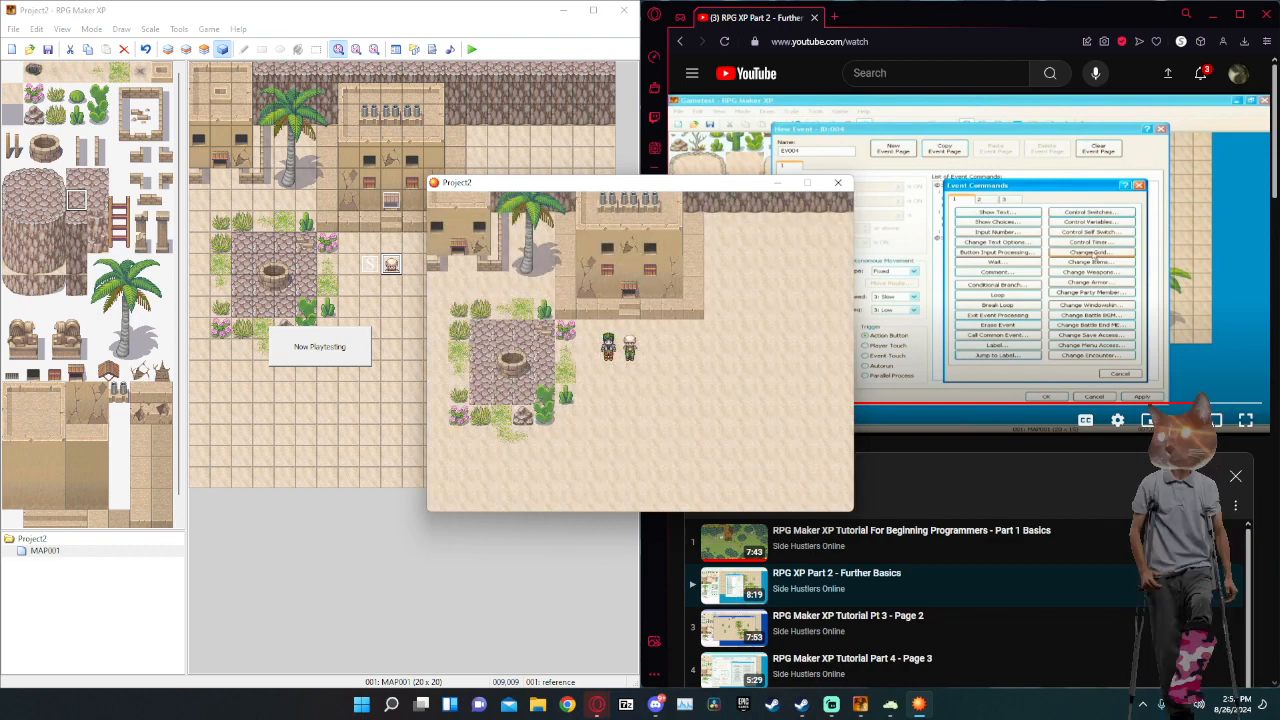
pyautogui.press('Right')
pyautogui.press('Return')
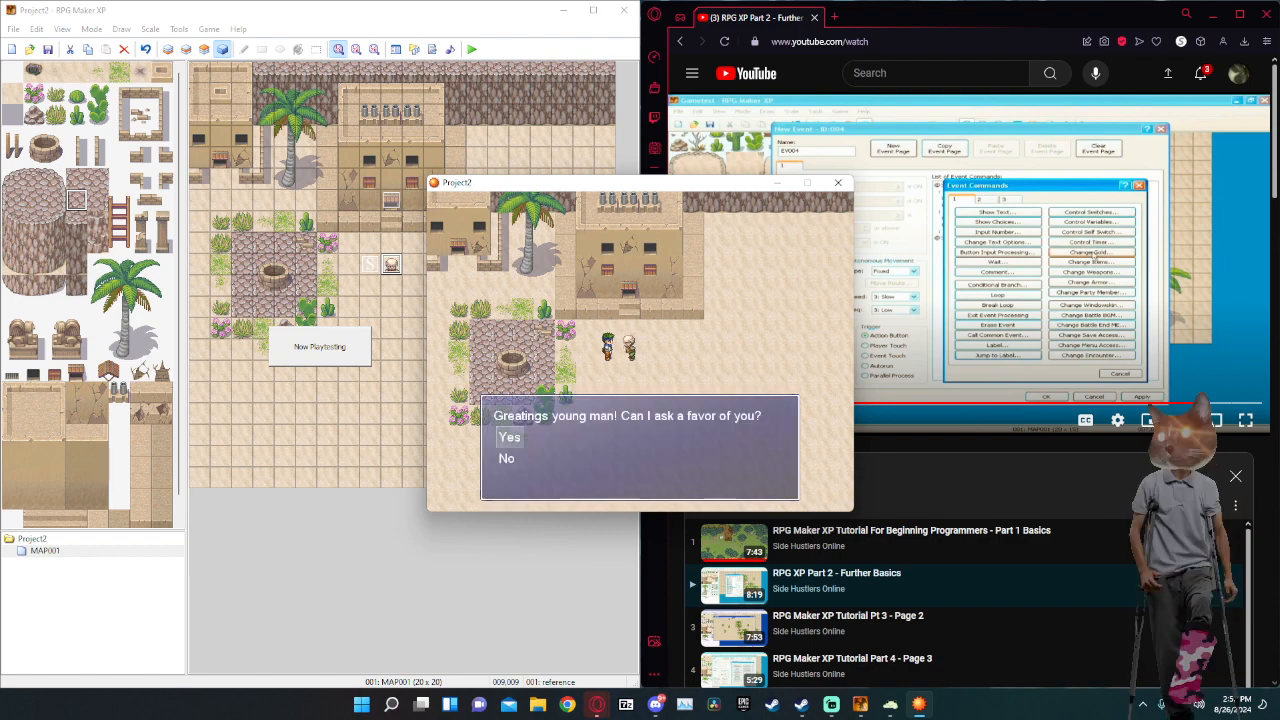
pyautogui.press('Return')
pyautogui.press('Return')
pyautogui.press('Return')
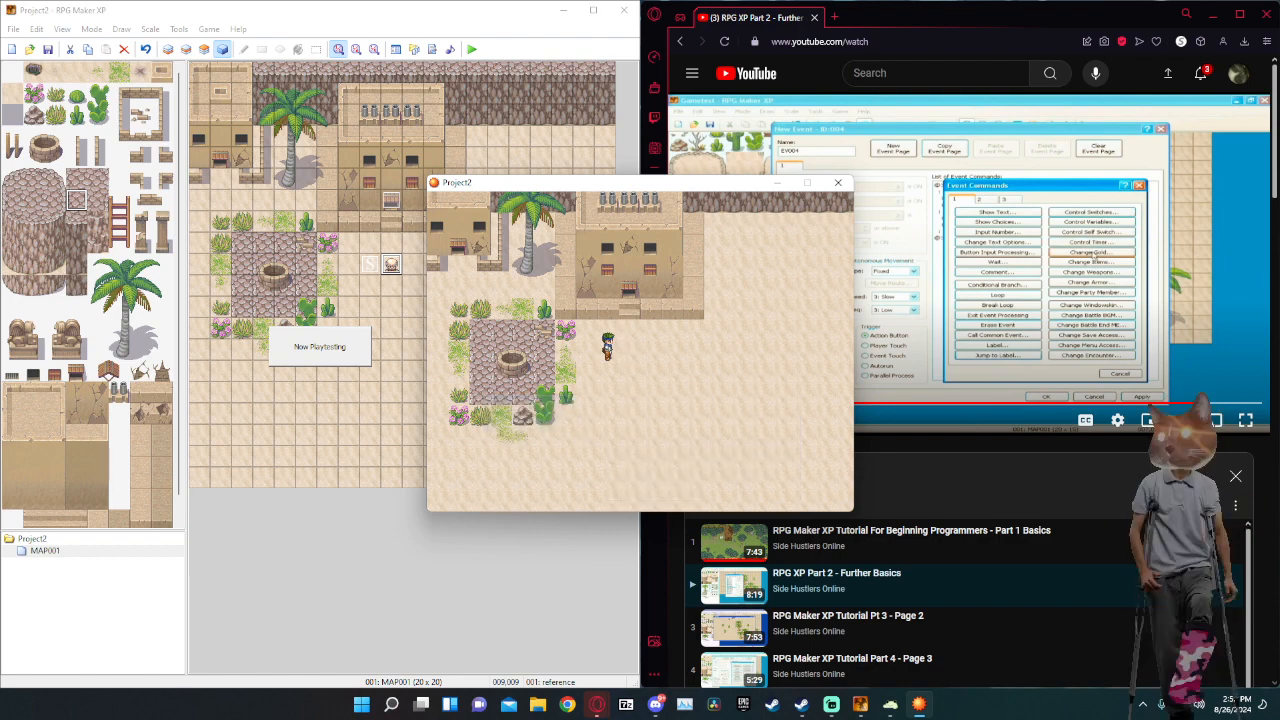
# Walk around where the old man stood, open the game menu, and close the playtest.
pyautogui.press('Left')
pyautogui.press('Right')
pyautogui.press('Escape')
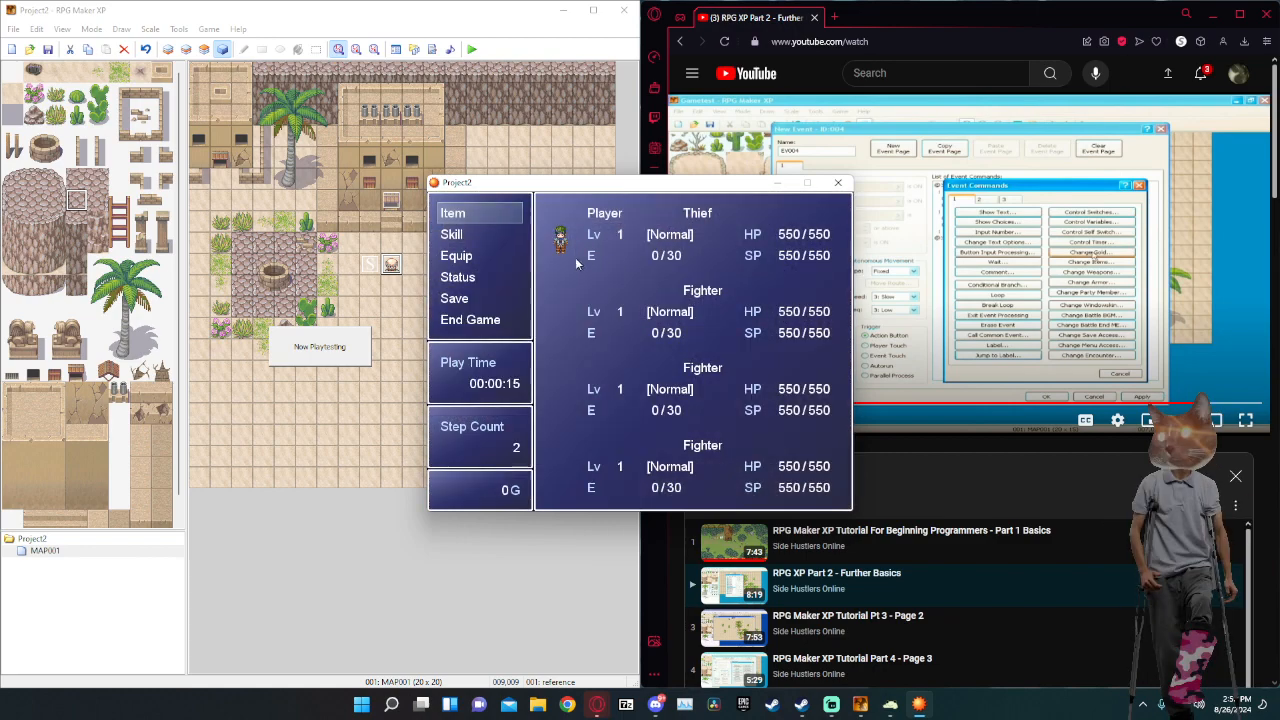
pyautogui.hotkey('alt', 'F4')
# Remove the Erase Event command from the old man's event.
pyautogui.doubleClick(398, 265)
pyautogui.click(350, 332)
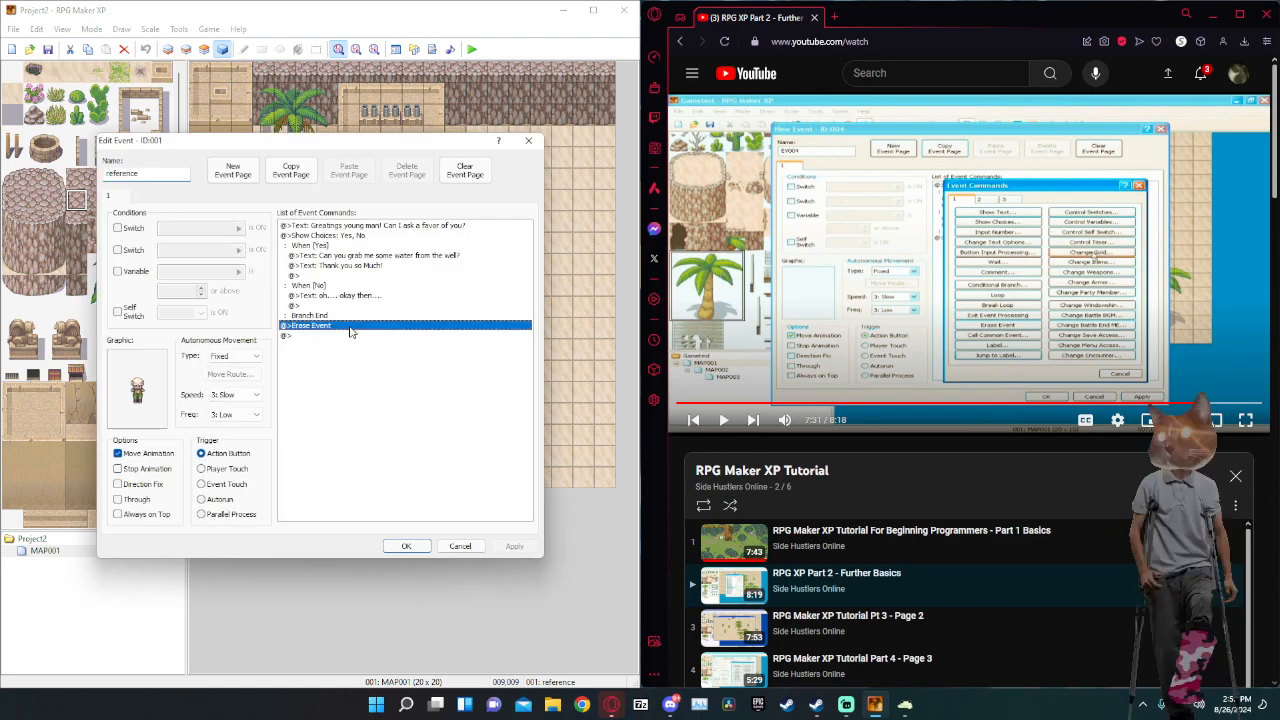
pyautogui.press('Delete')
# Watch the rest of the part 2 video and look through the second page of event commands.
pyautogui.click(880, 282)
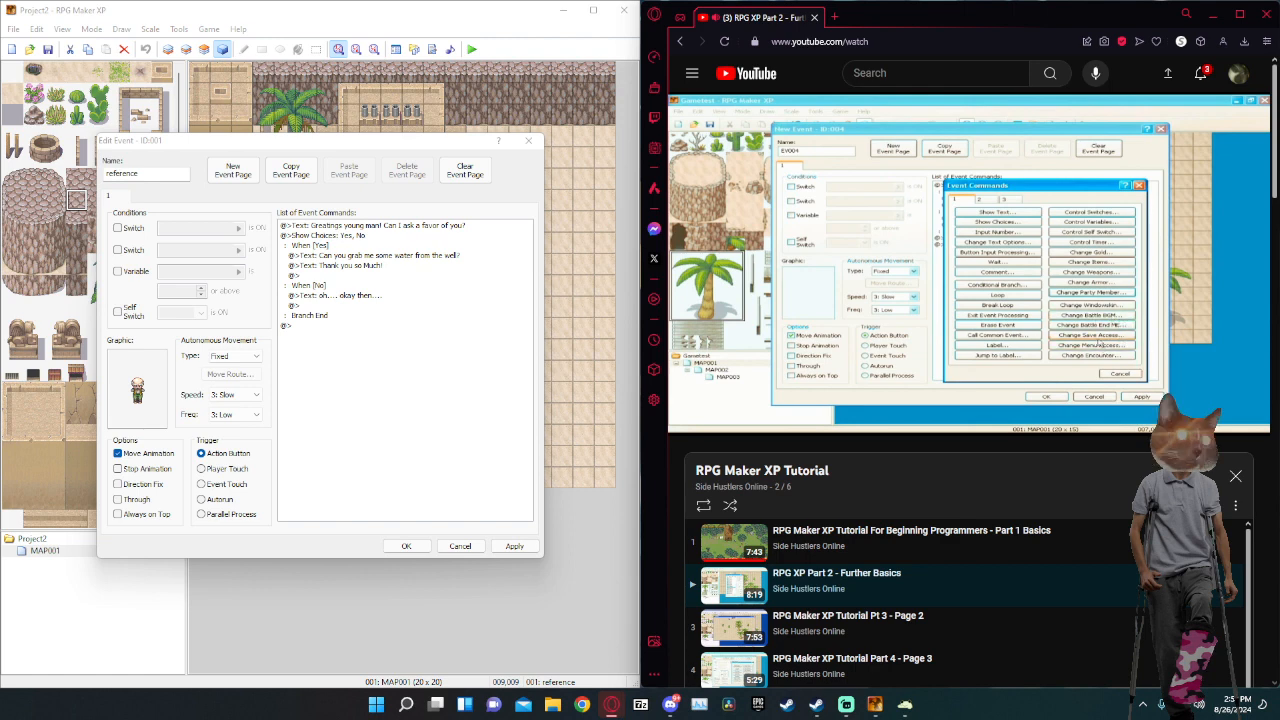
pyautogui.doubleClick(300, 325)
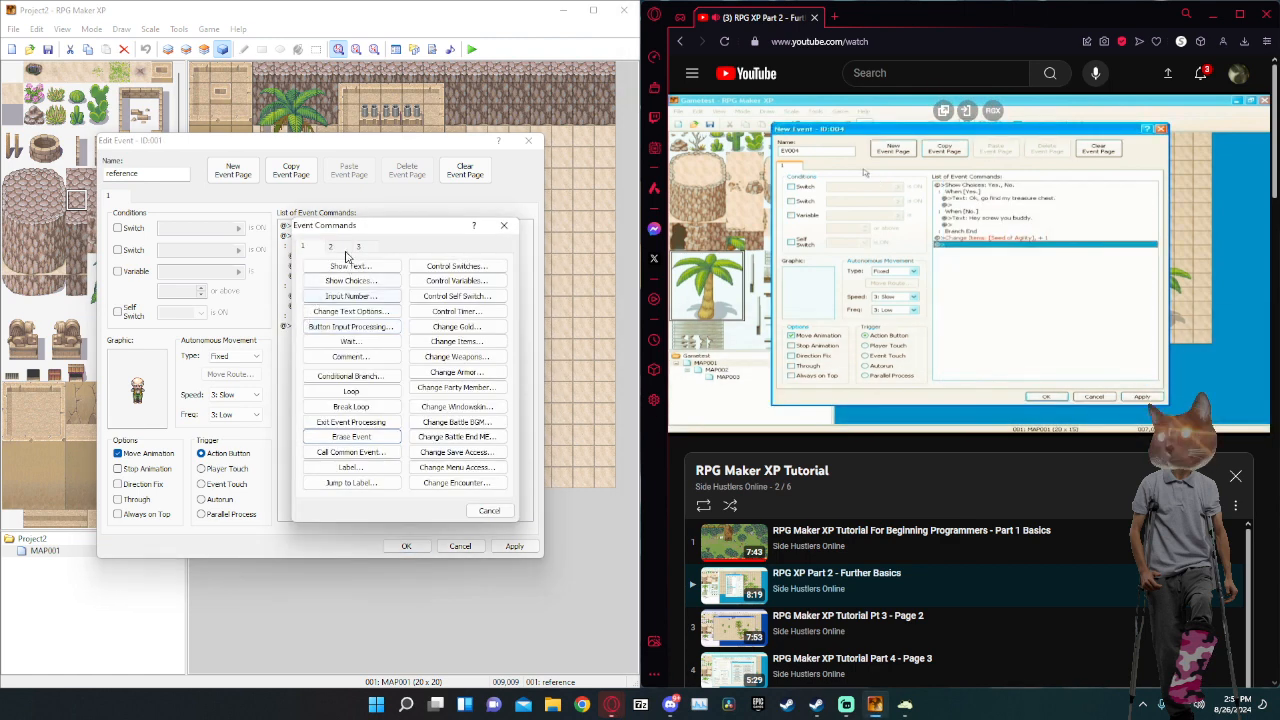
pyautogui.click(332, 247)
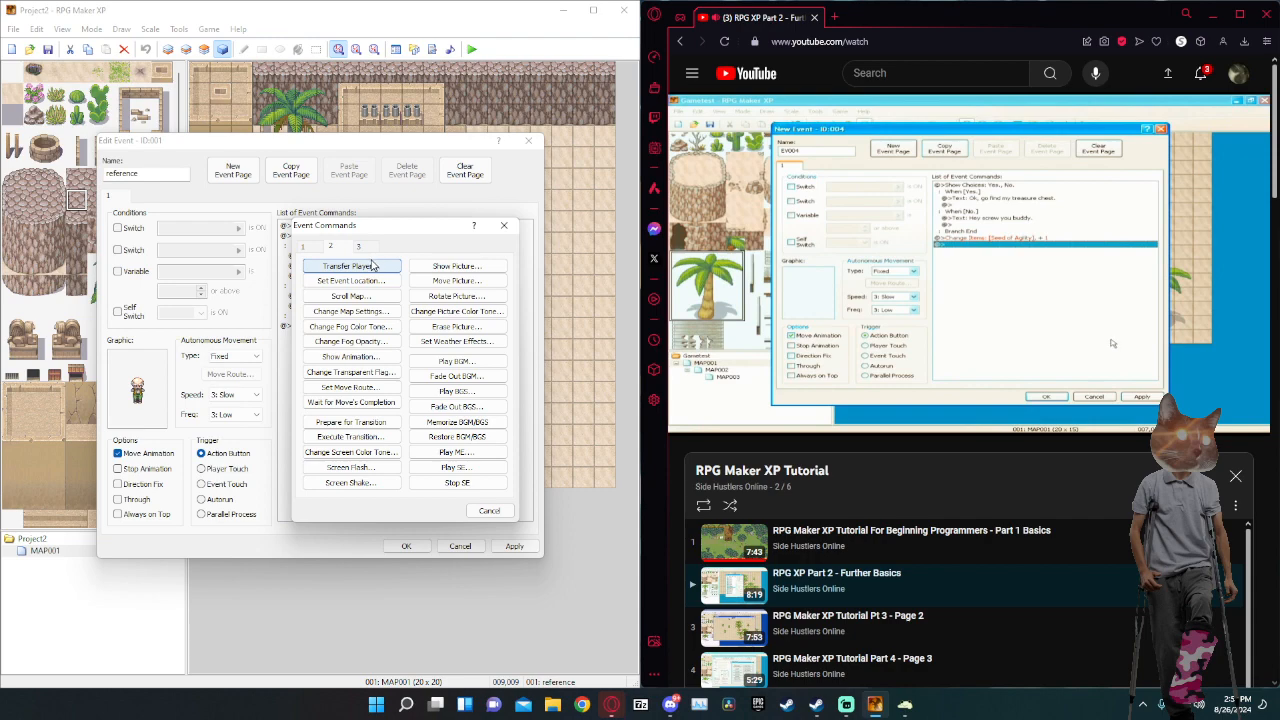
pyautogui.click(787, 245)
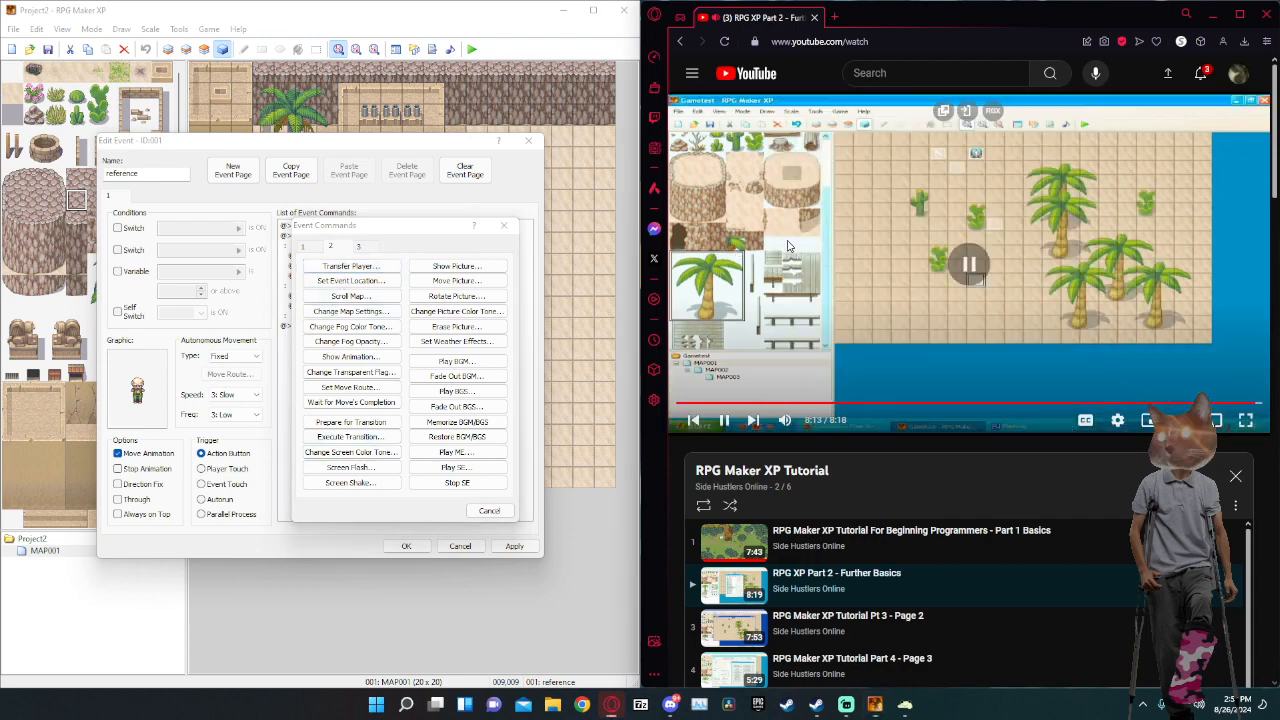
# Open the playlist video "RPG Maker XP Tutorial Pt 3 - Page 2" and start playing it.
pyautogui.scroll(-3, 799, 242)
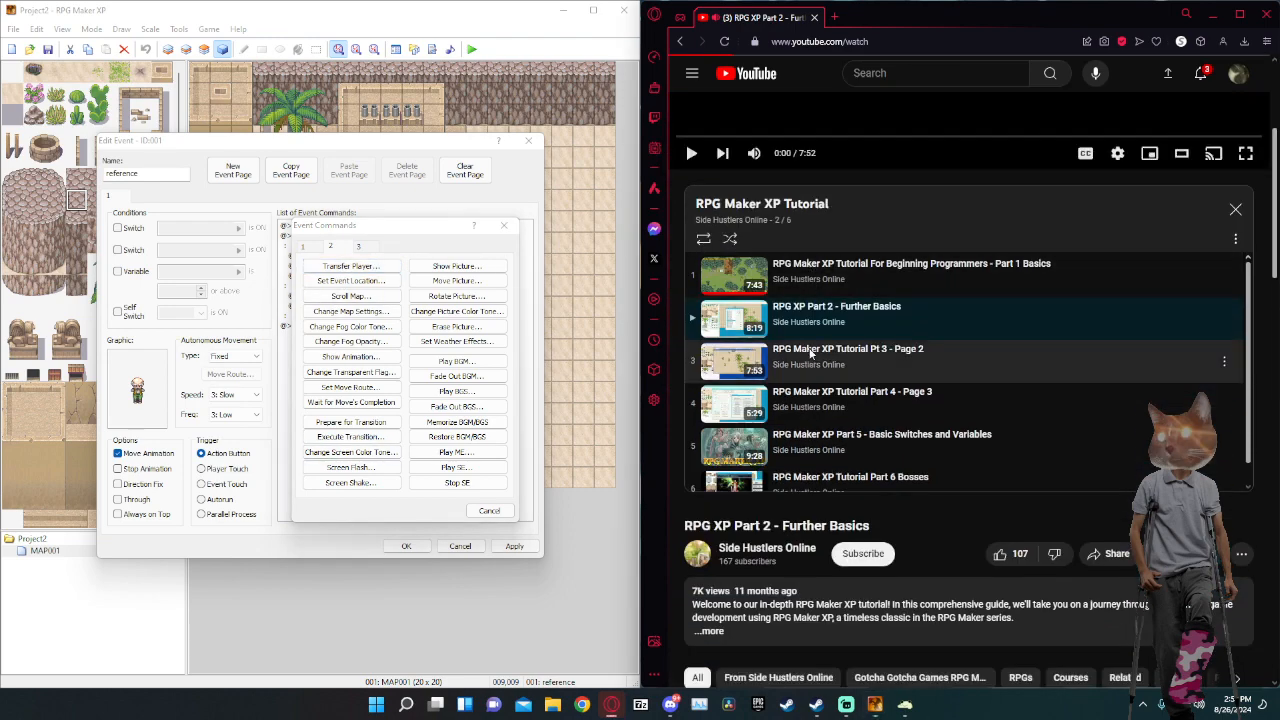
pyautogui.click(810, 353)
pyautogui.click(1005, 212)
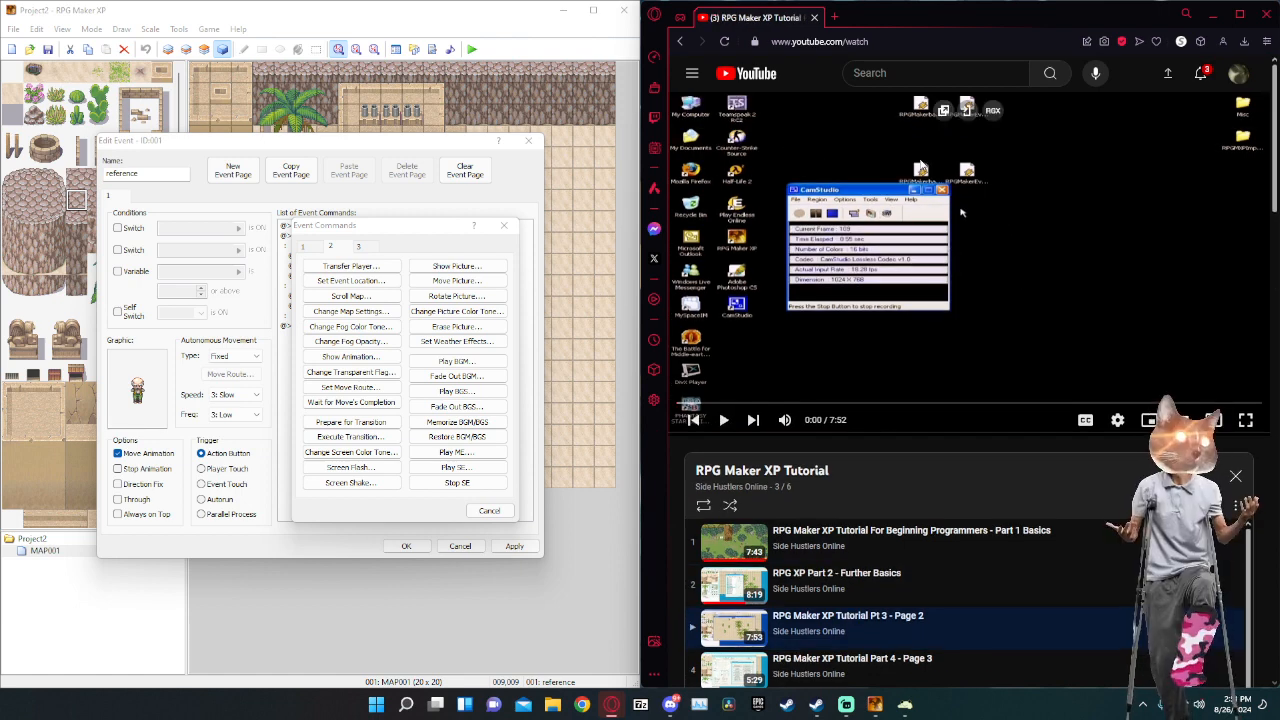
pyautogui.click(960, 171)
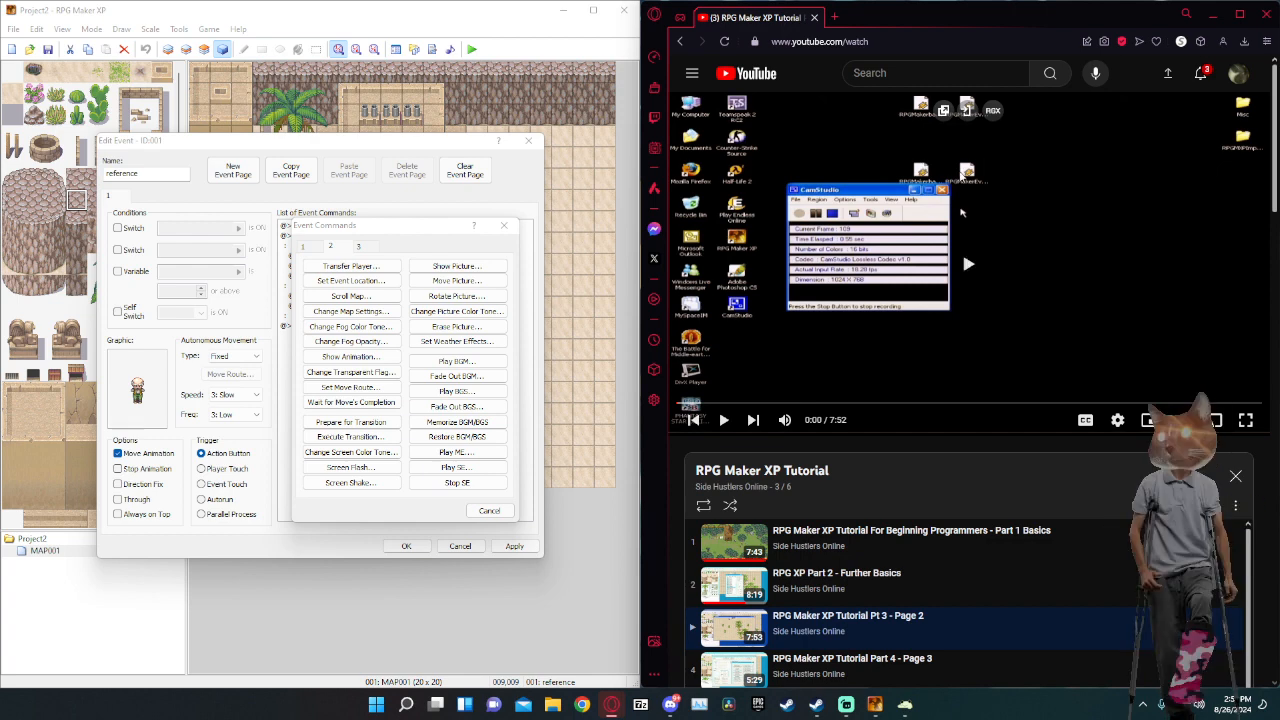
# Close the event command selection without adding anything and apply the changes to the old man's event.
pyautogui.click(504, 225)
pyautogui.click(509, 546)
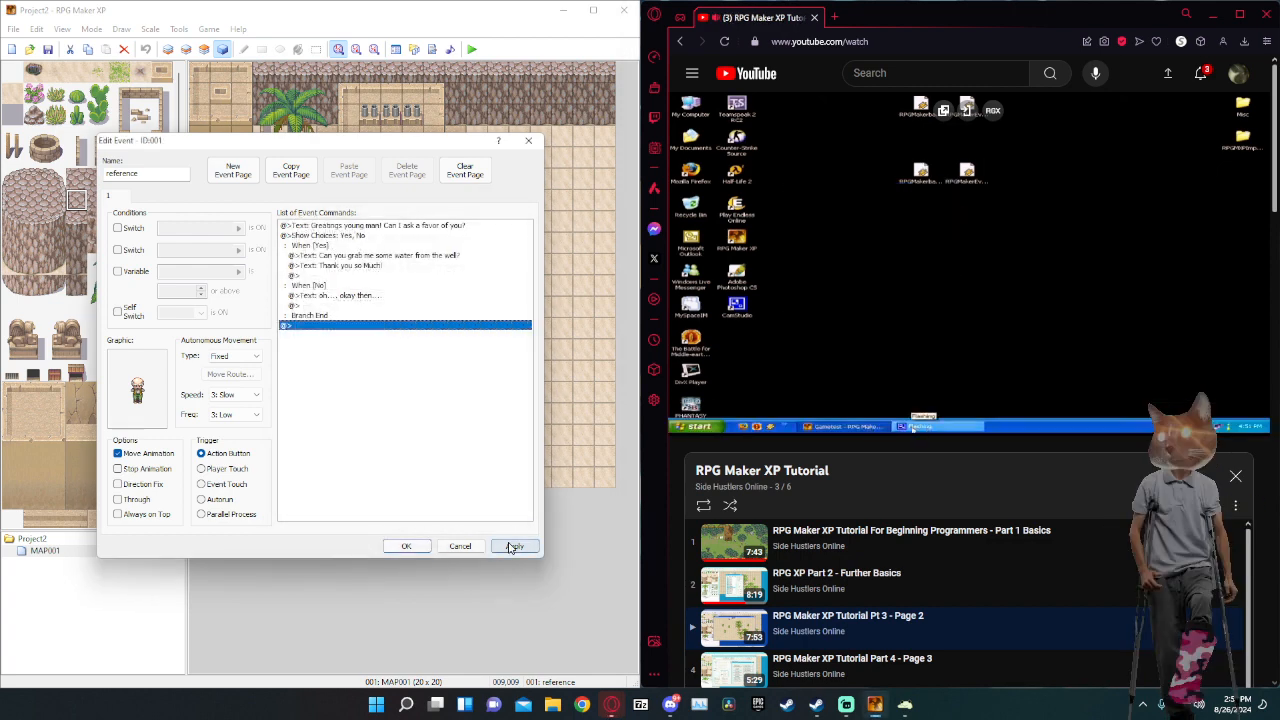
# Reopen the old man's event, delete its remaining Erase Event command, apply the change and close the event.
pyautogui.click(529, 141)
pyautogui.doubleClick(390, 264)
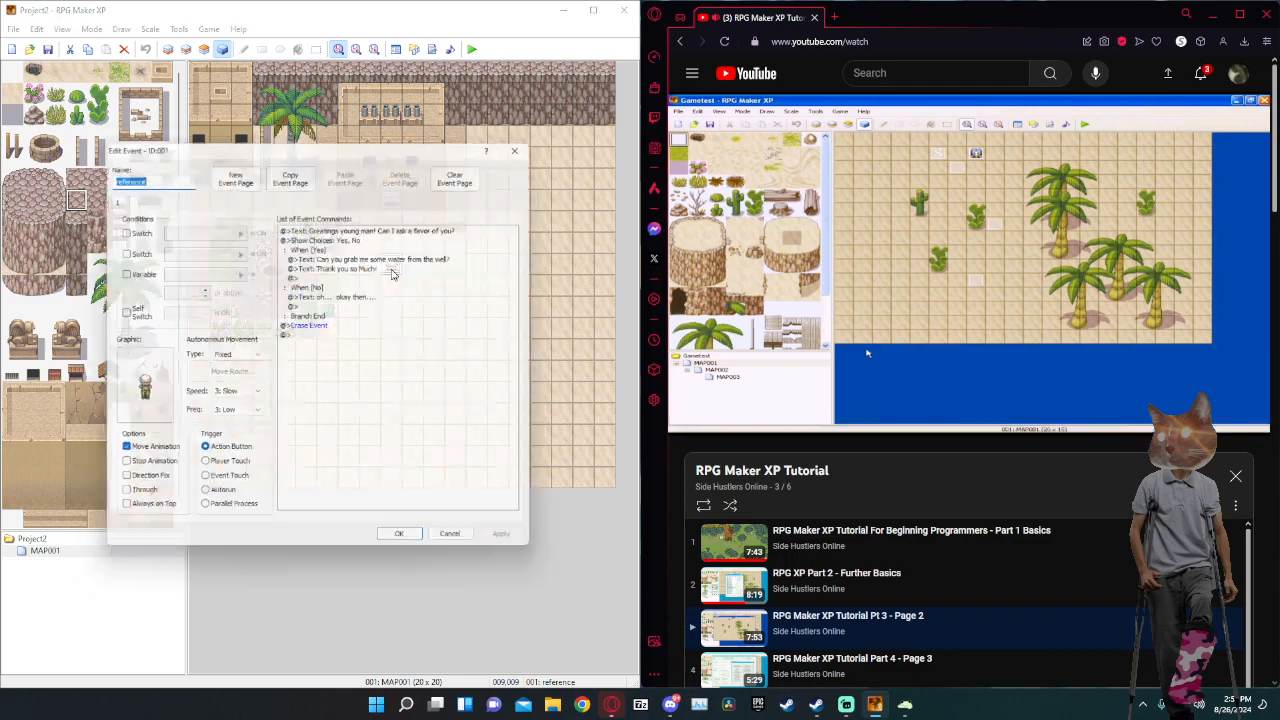
pyautogui.click(317, 327)
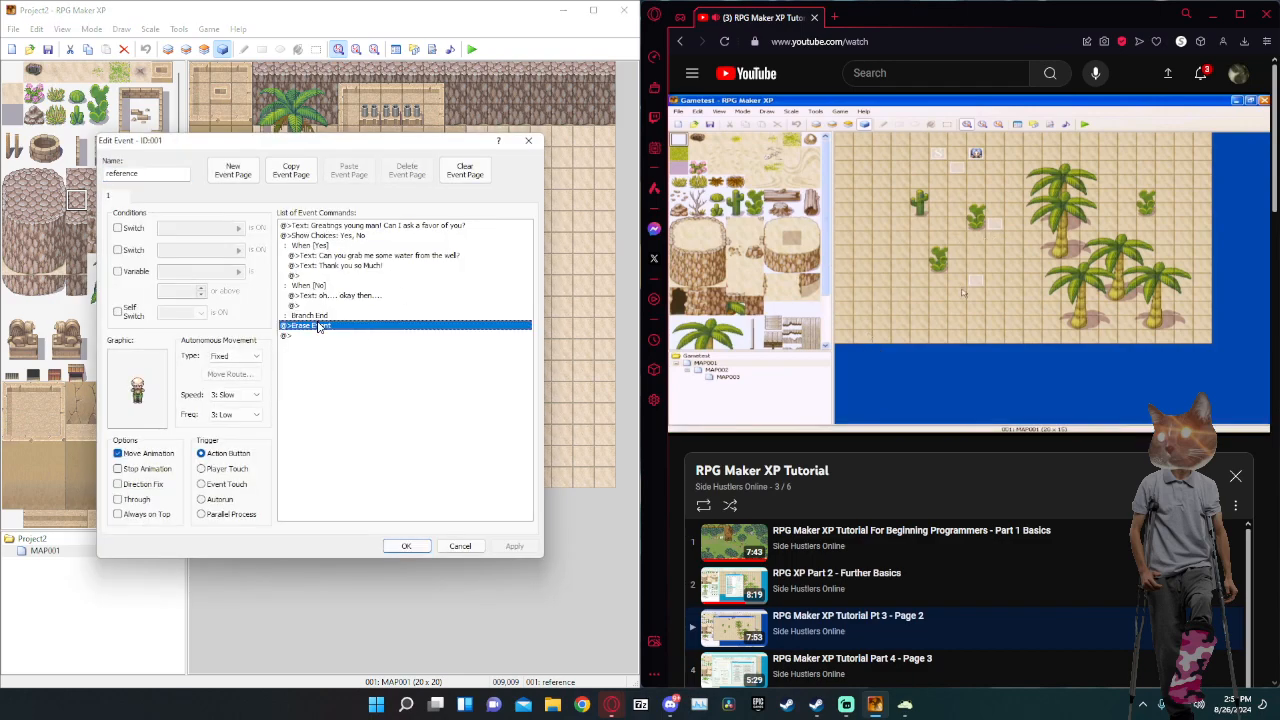
pyautogui.press('Delete')
pyautogui.click(514, 547)
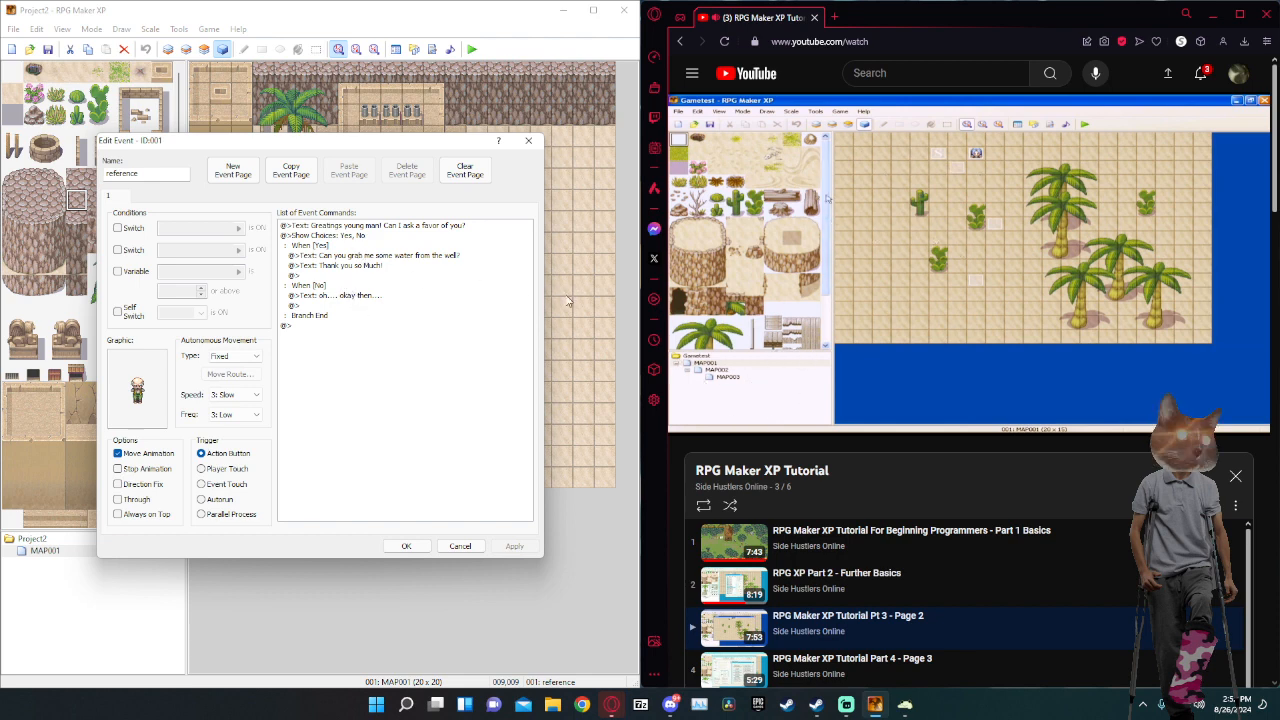
pyautogui.moveTo(316, 145); pyautogui.dragTo(195, 245)
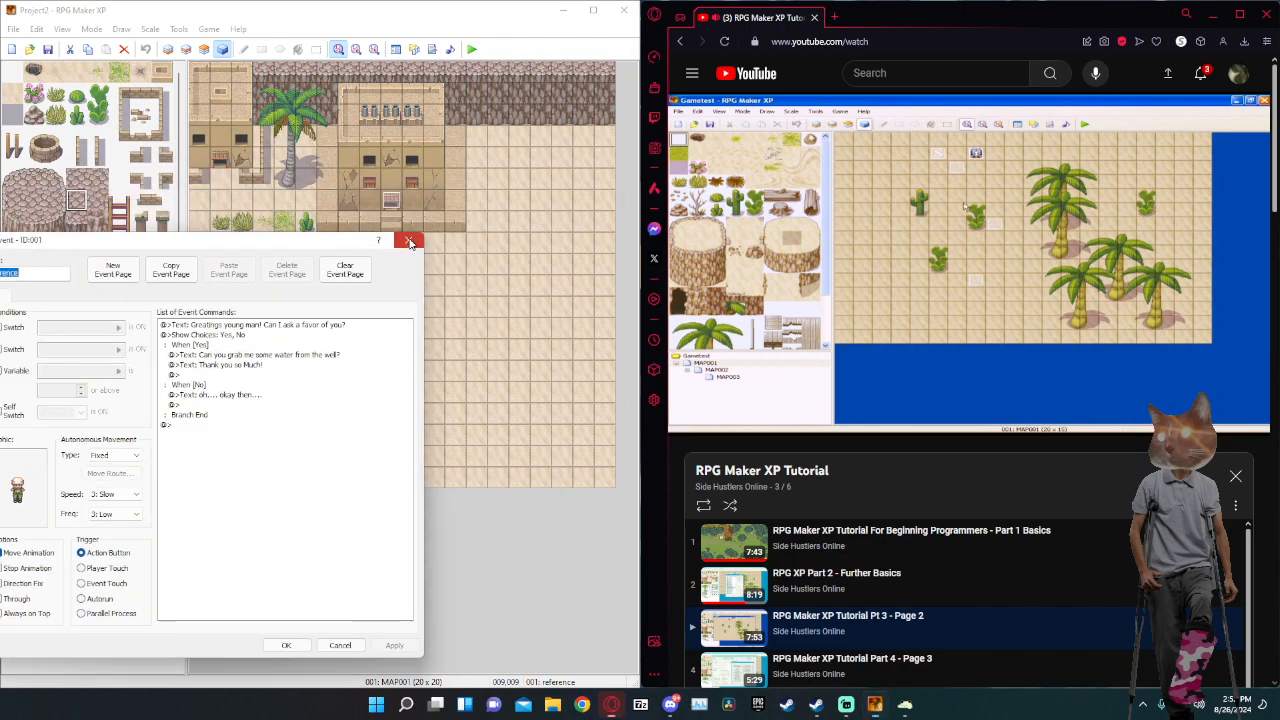
pyautogui.click(409, 243)
# Open the old man's event again and show the available autonomous movement types.
pyautogui.doubleClick(393, 265)
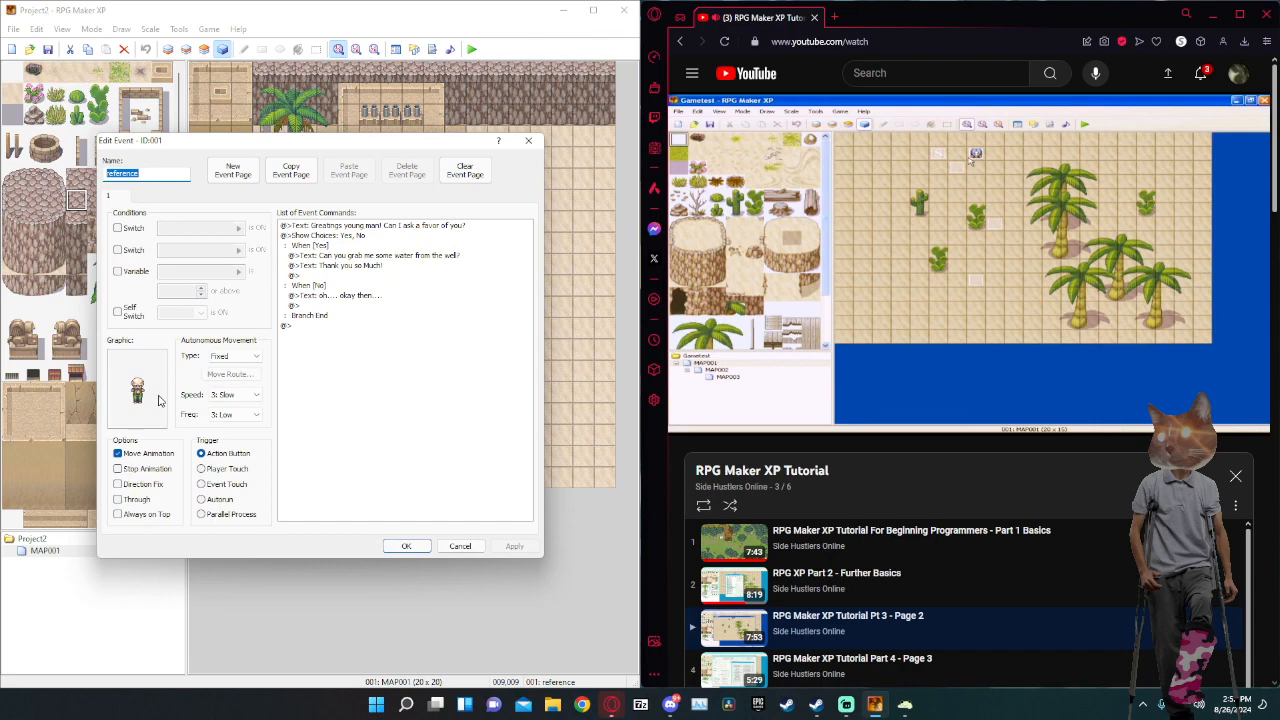
pyautogui.click(238, 357)
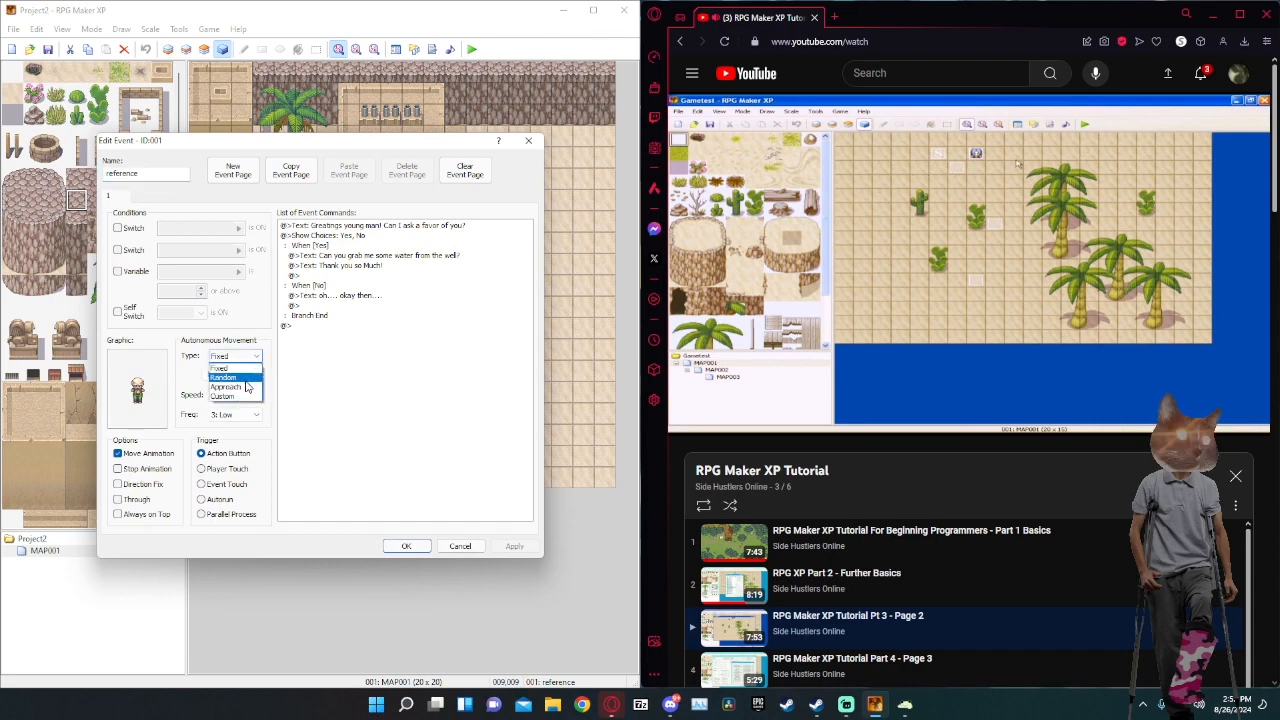
# Set the reference event's autonomous movement type to Random and accept the event changes.
pyautogui.click(248, 377)
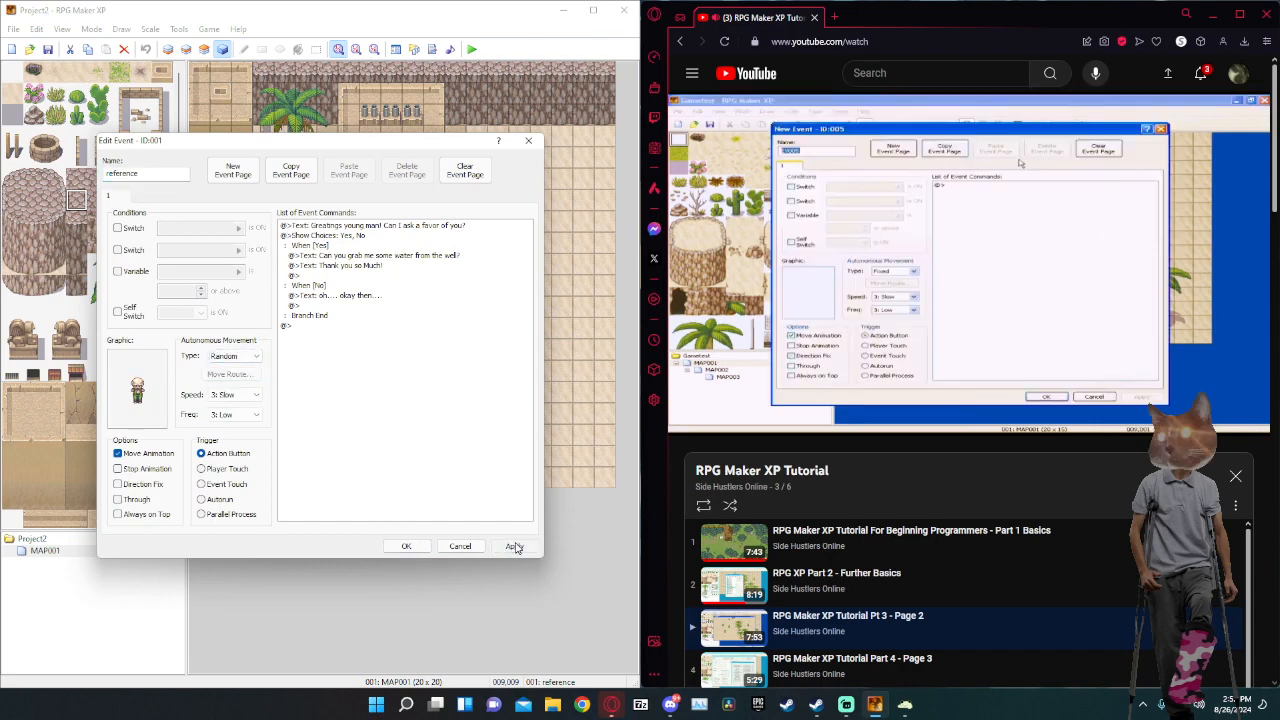
pyautogui.click(406, 546)
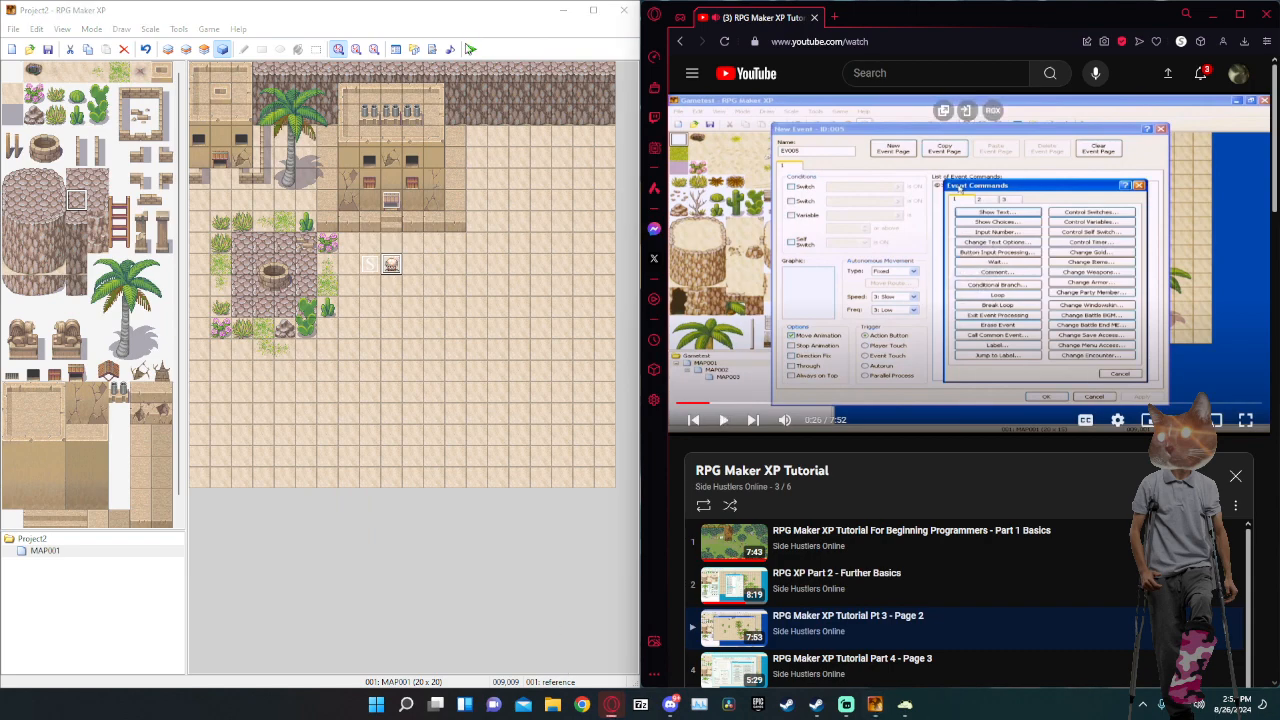
# Start a playtest of the project and begin a new game.
pyautogui.click(471, 49)
pyautogui.click(268, 382)
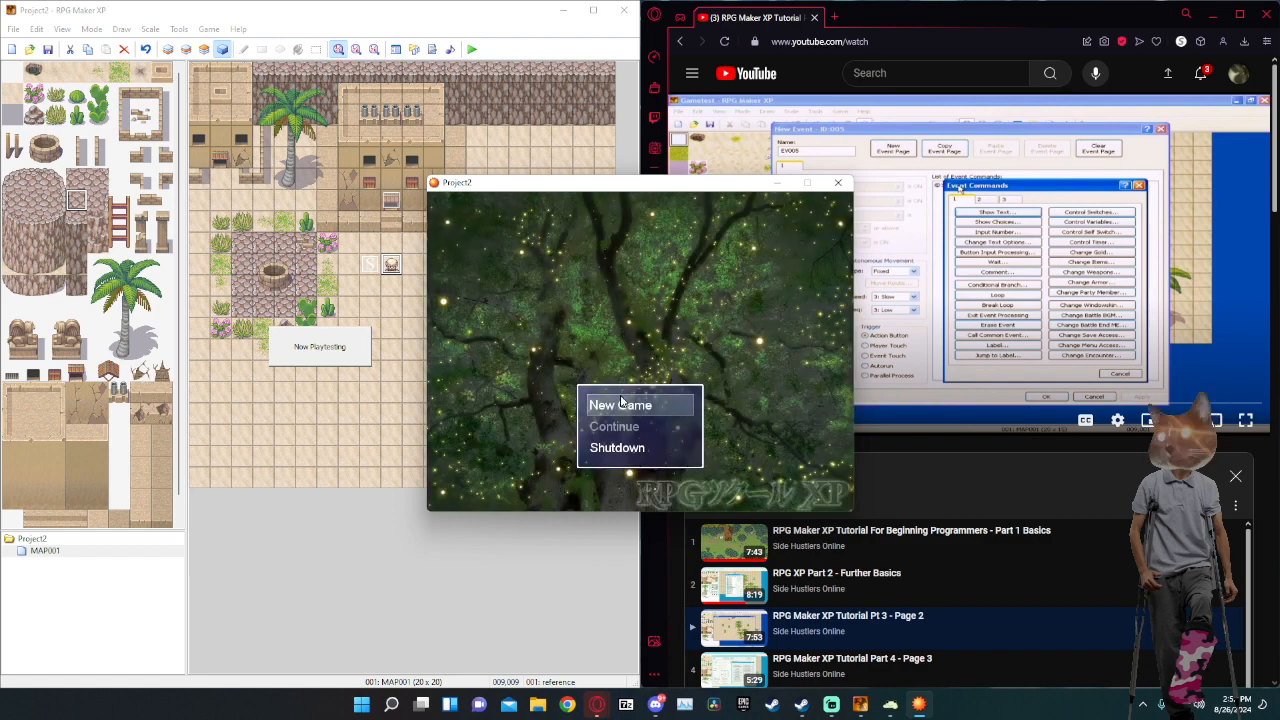
pyautogui.press('Return')
# Walk the player around the old man outside the large house to check his random movement.
pyautogui.press('Left')
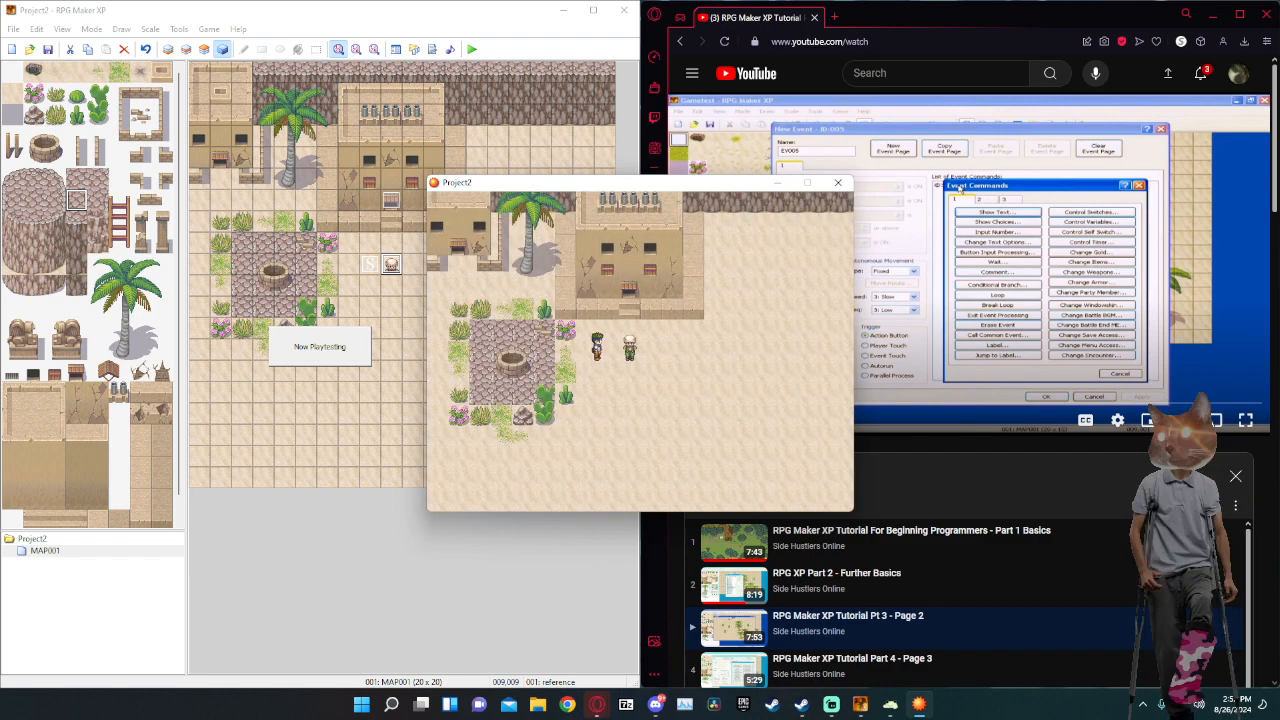
pyautogui.press('Right')
pyautogui.press('Down')
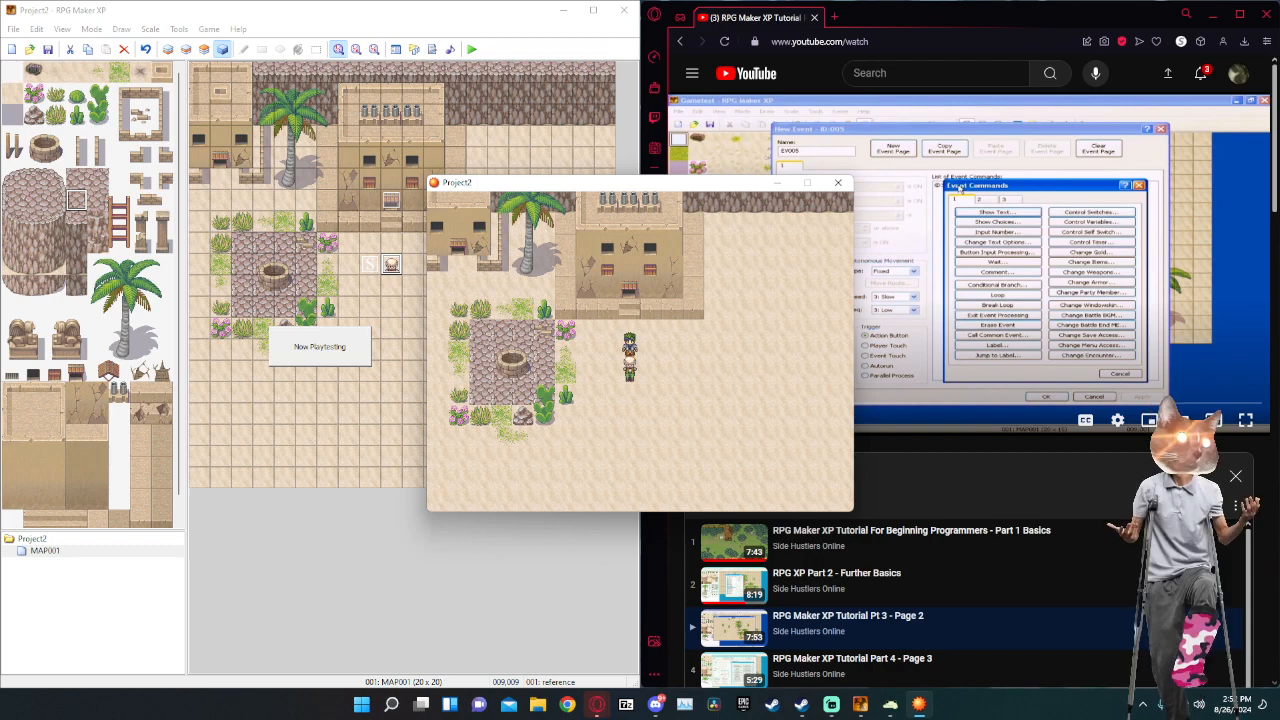
pyautogui.press('Right')
pyautogui.press('Right')
pyautogui.press('Down')
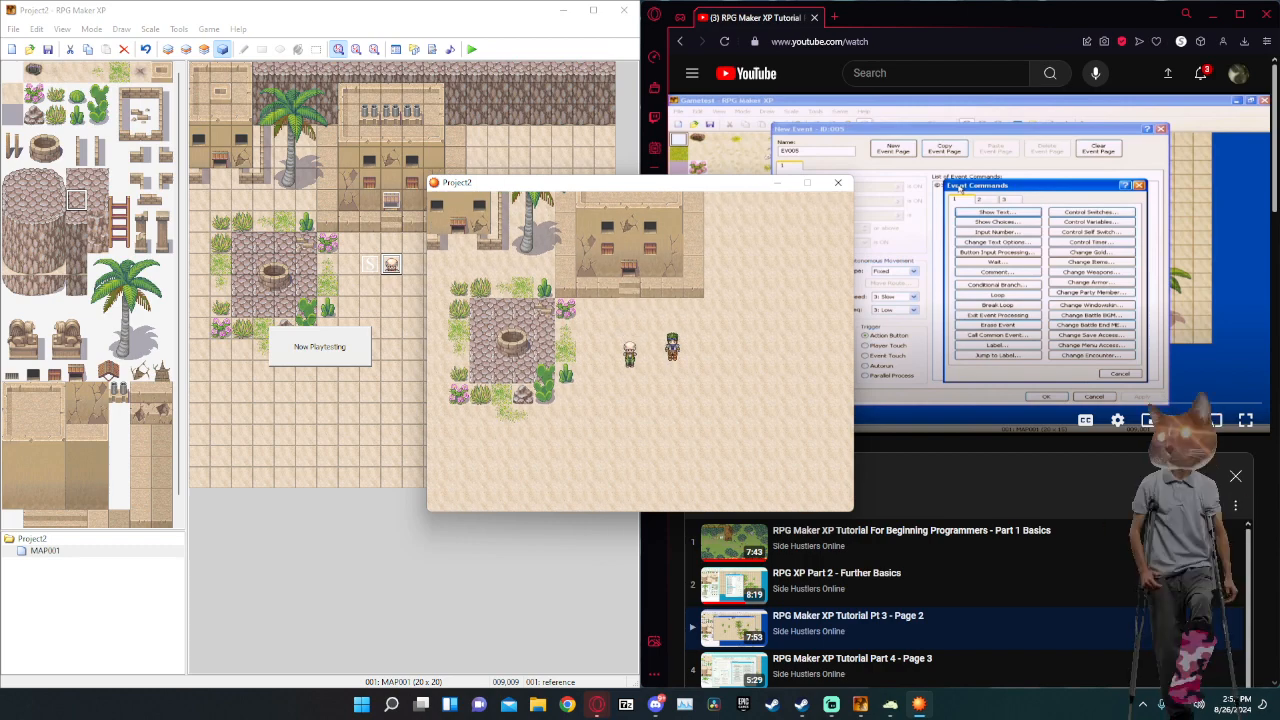
pyautogui.press('Down')
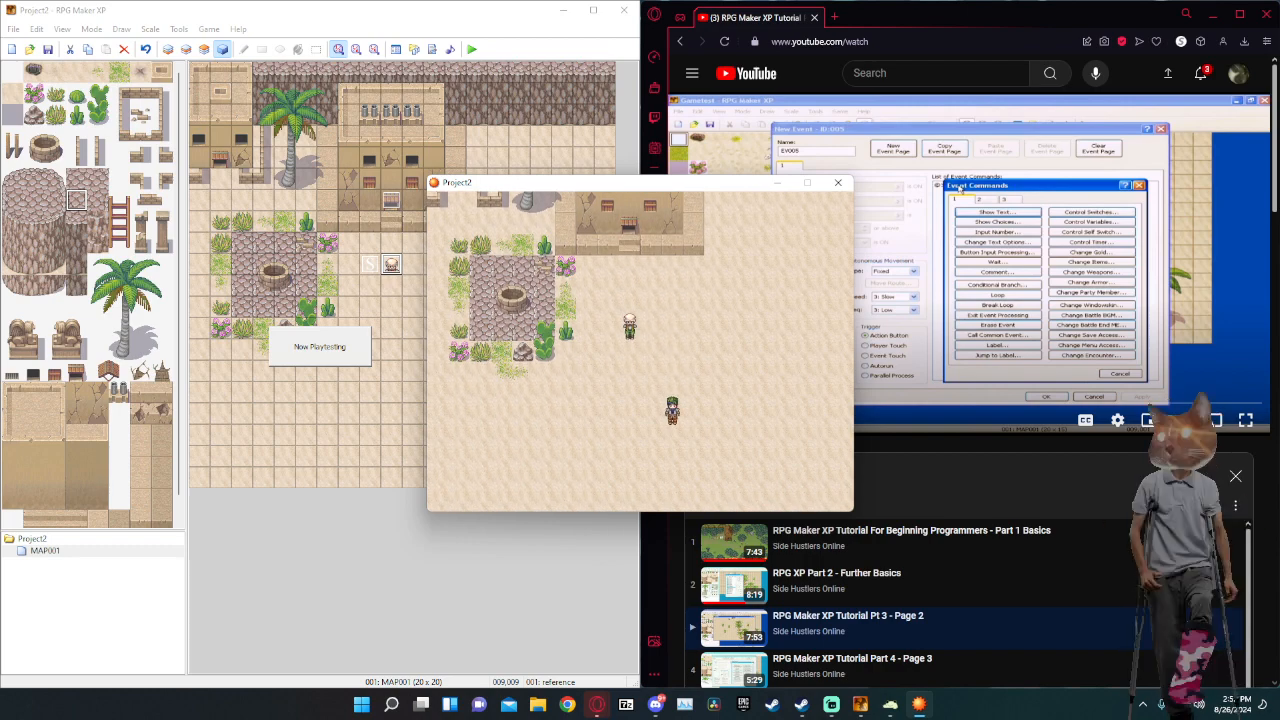
pyautogui.press('Right')
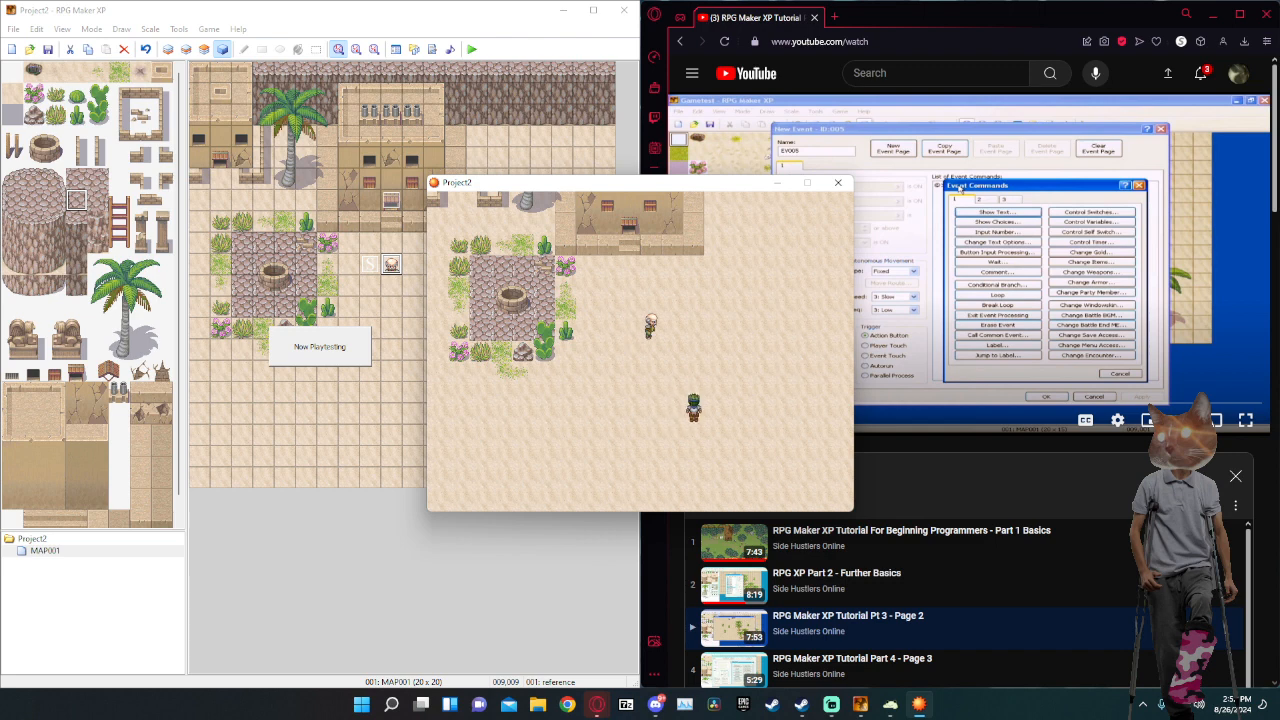
pyautogui.press('Up')
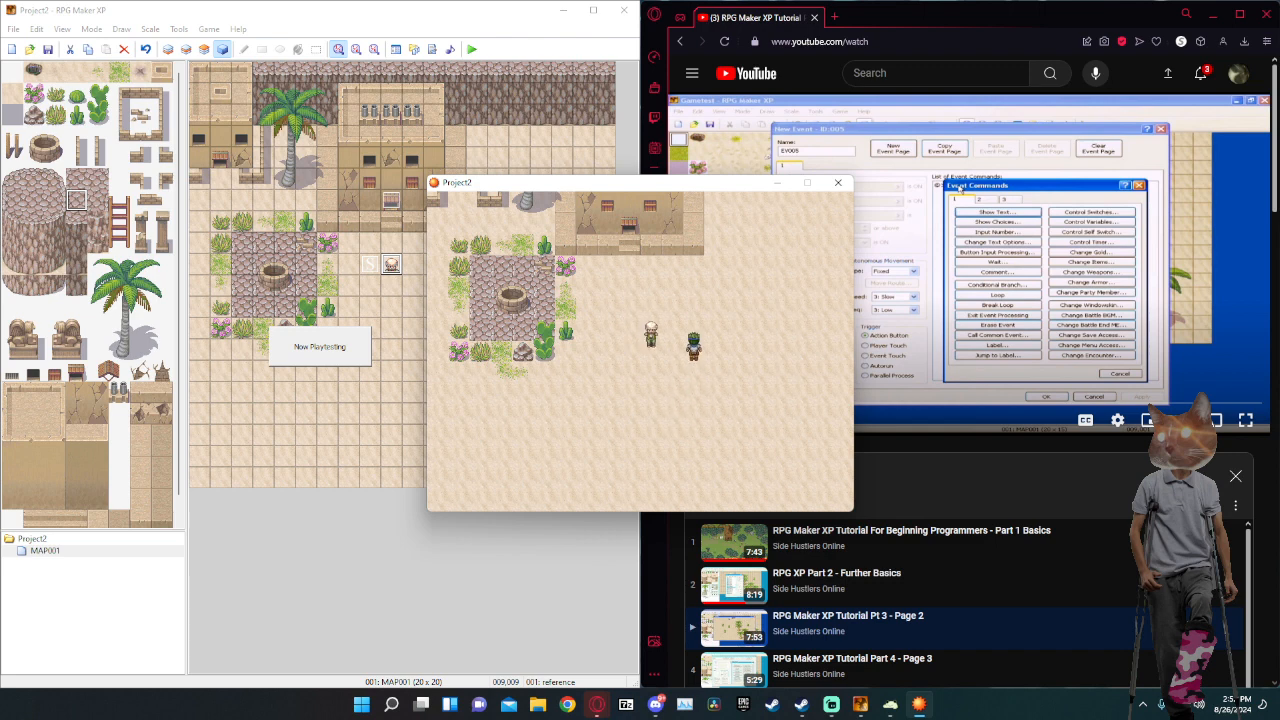
# Walk up to the old man and talk to him twice, answering Yes to his favor request.
pyautogui.press('Left')
pyautogui.press('Up')
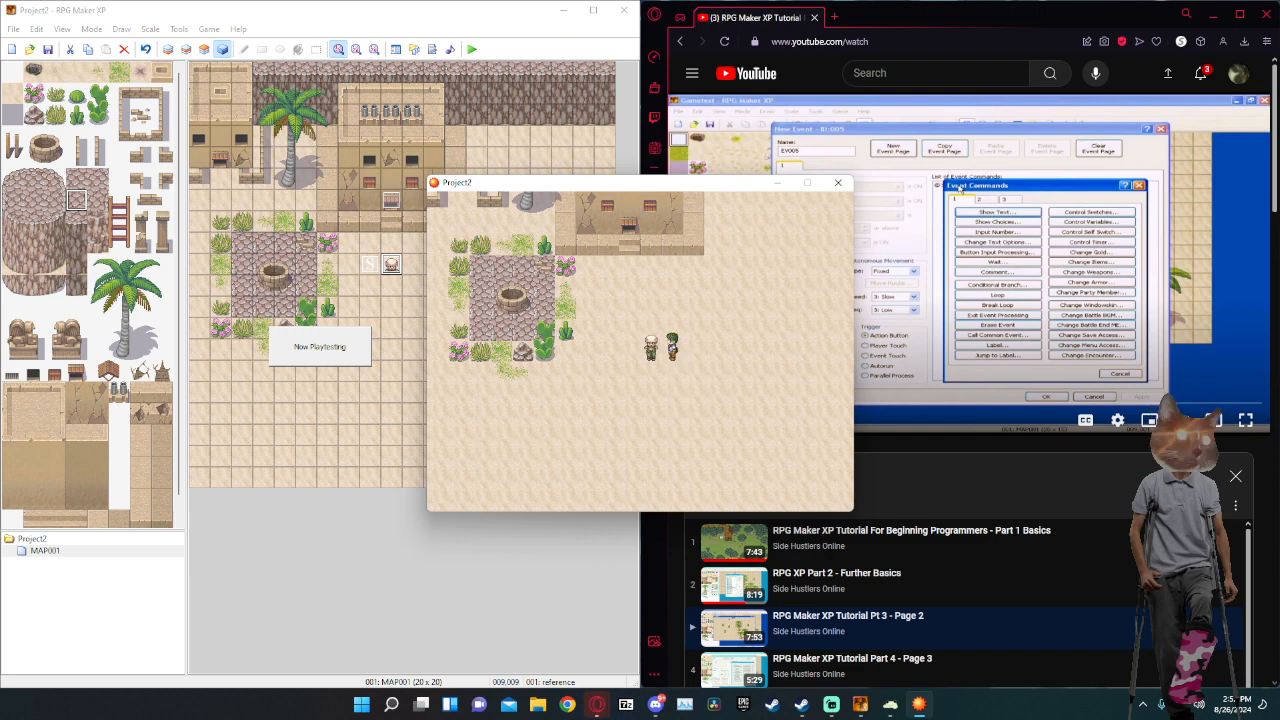
pyautogui.press('space')
pyautogui.press('space')
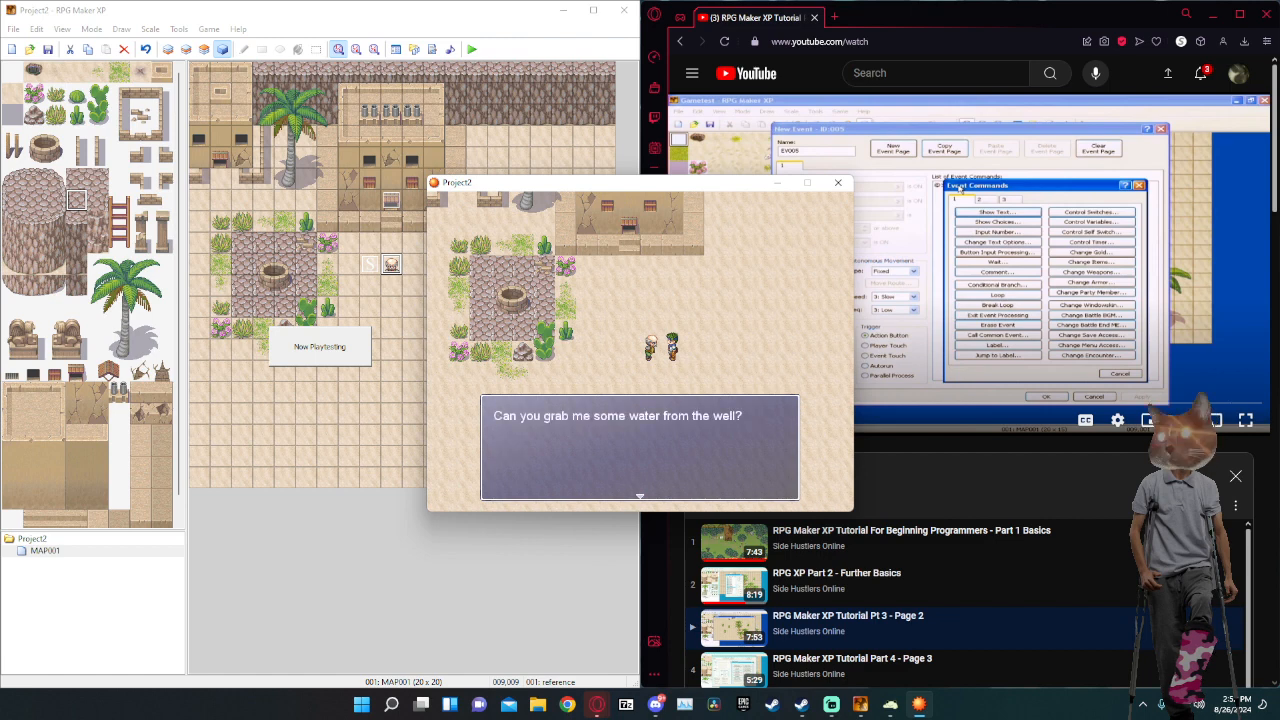
pyautogui.press('space')
pyautogui.press('space')
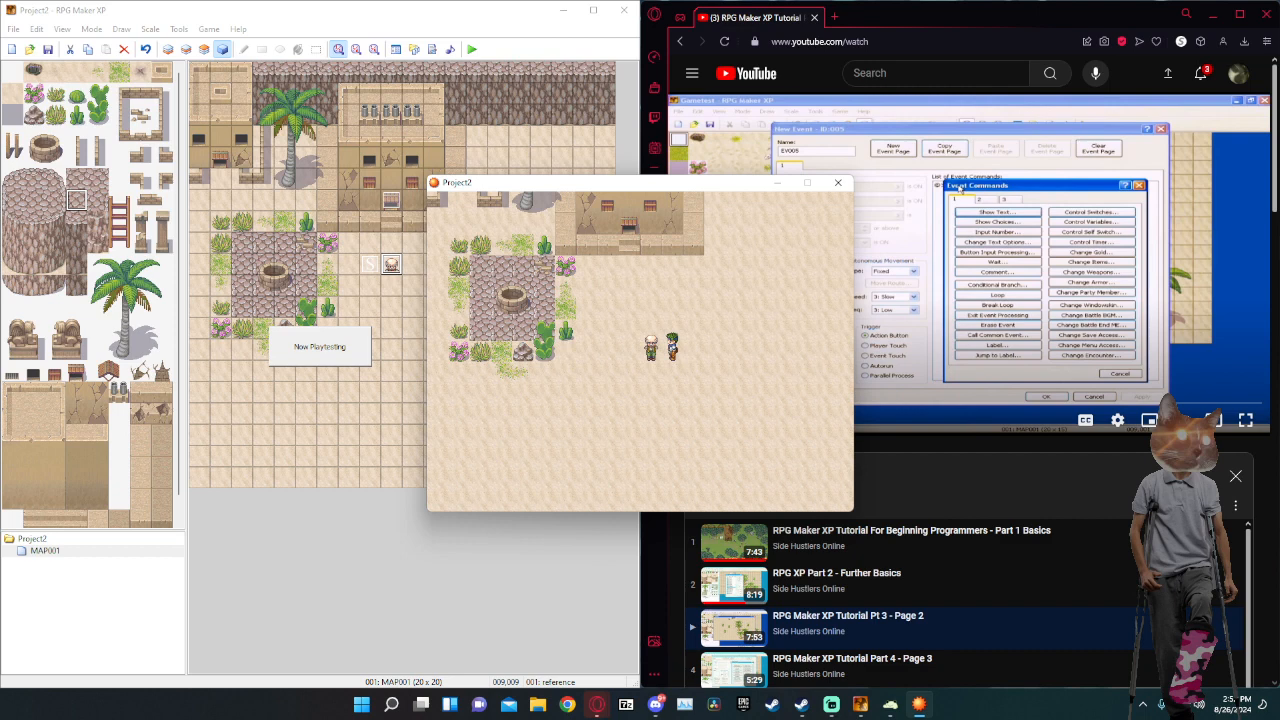
pyautogui.press('space')
pyautogui.press('Down')
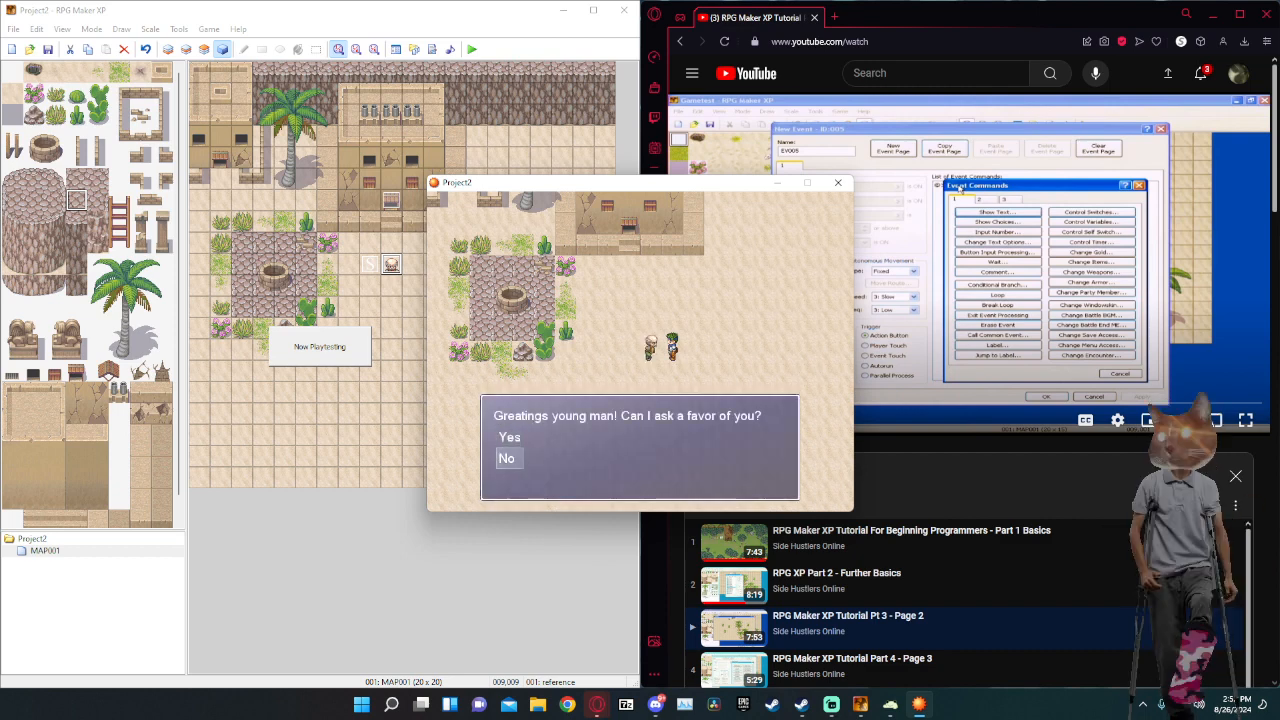
pyautogui.press('Up')
pyautogui.press('space')
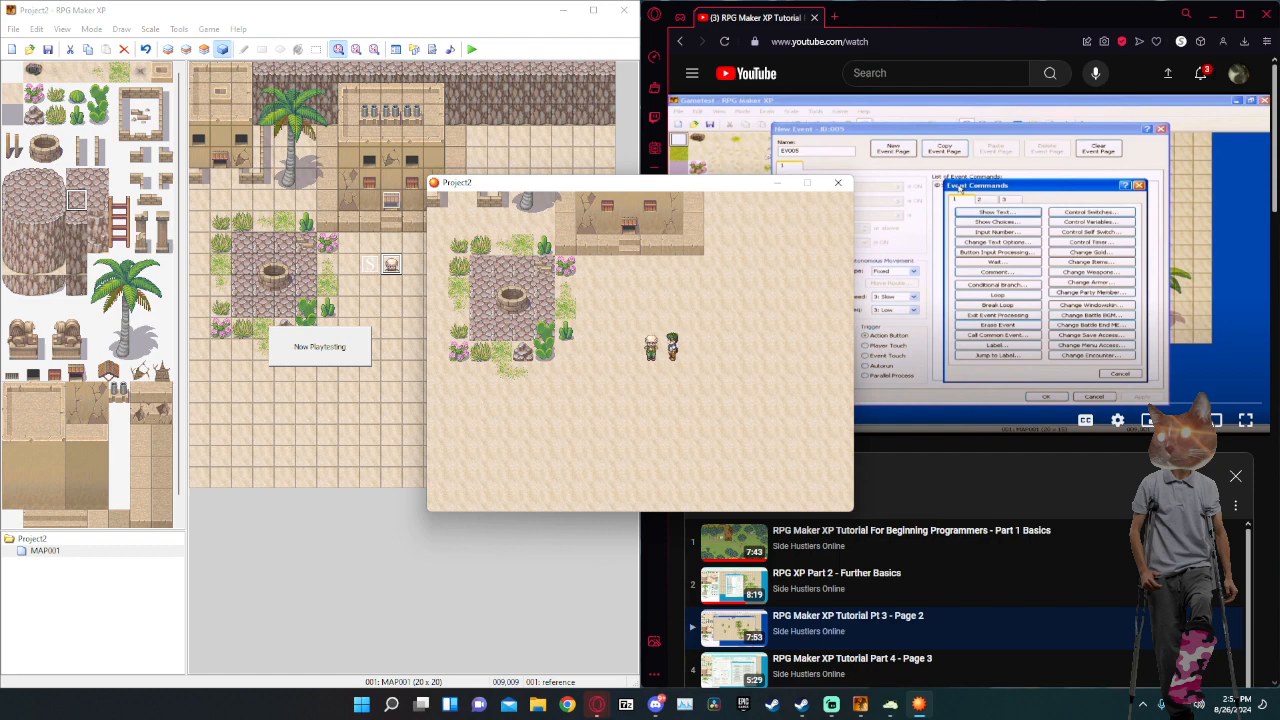
# Close the playtest and resume the tutorial video.
pyautogui.click(838, 182)
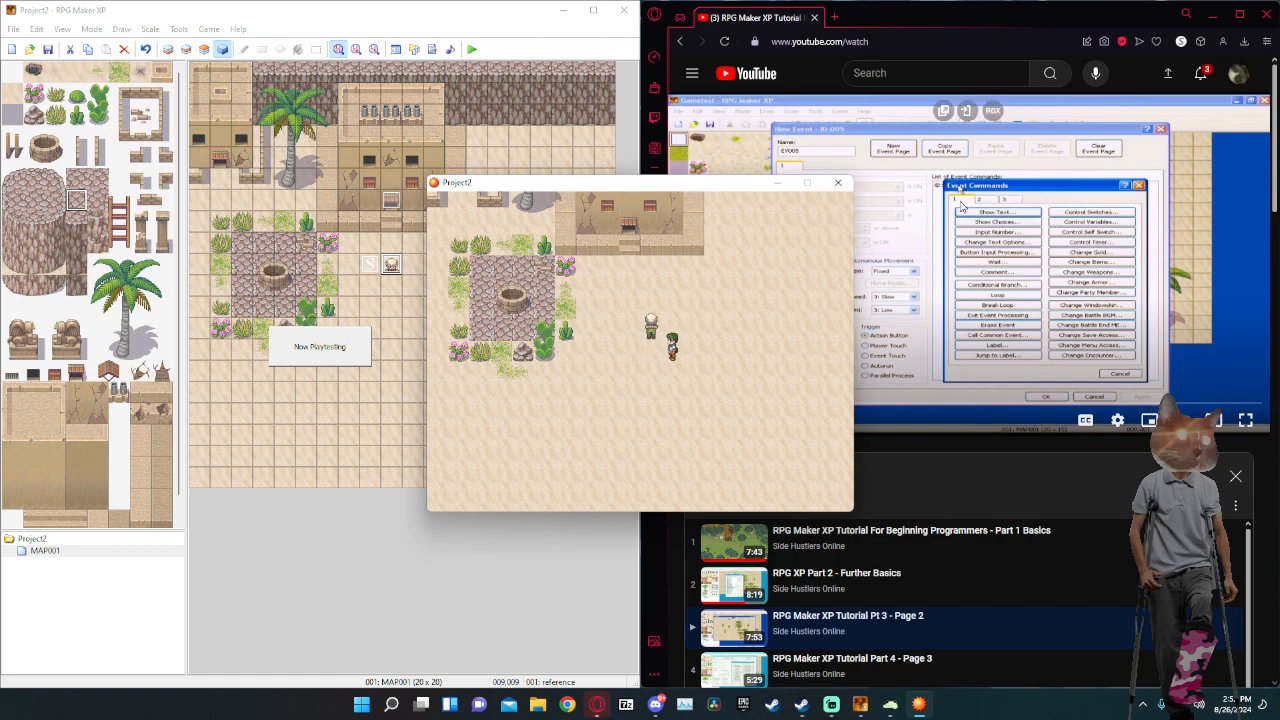
pyautogui.click(875, 210)
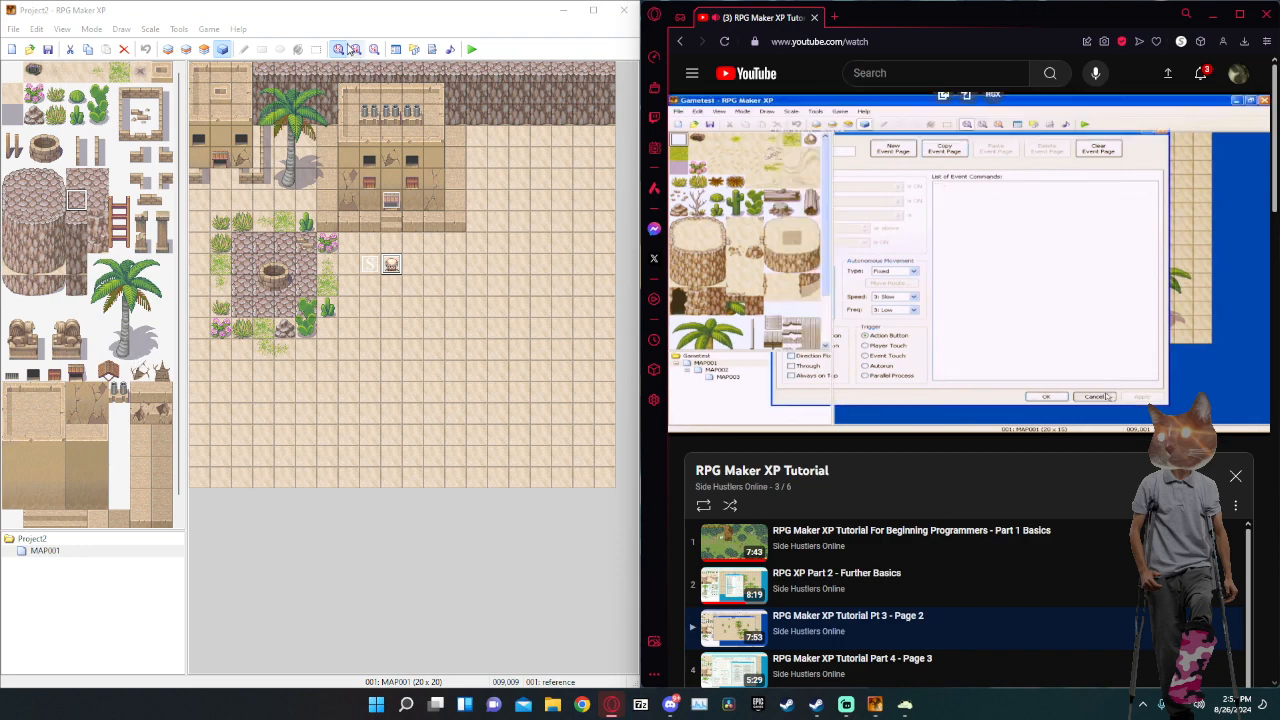
# Place the full palm tree on the second map layer beside the large house's lower right corner.
pyautogui.click(187, 50)
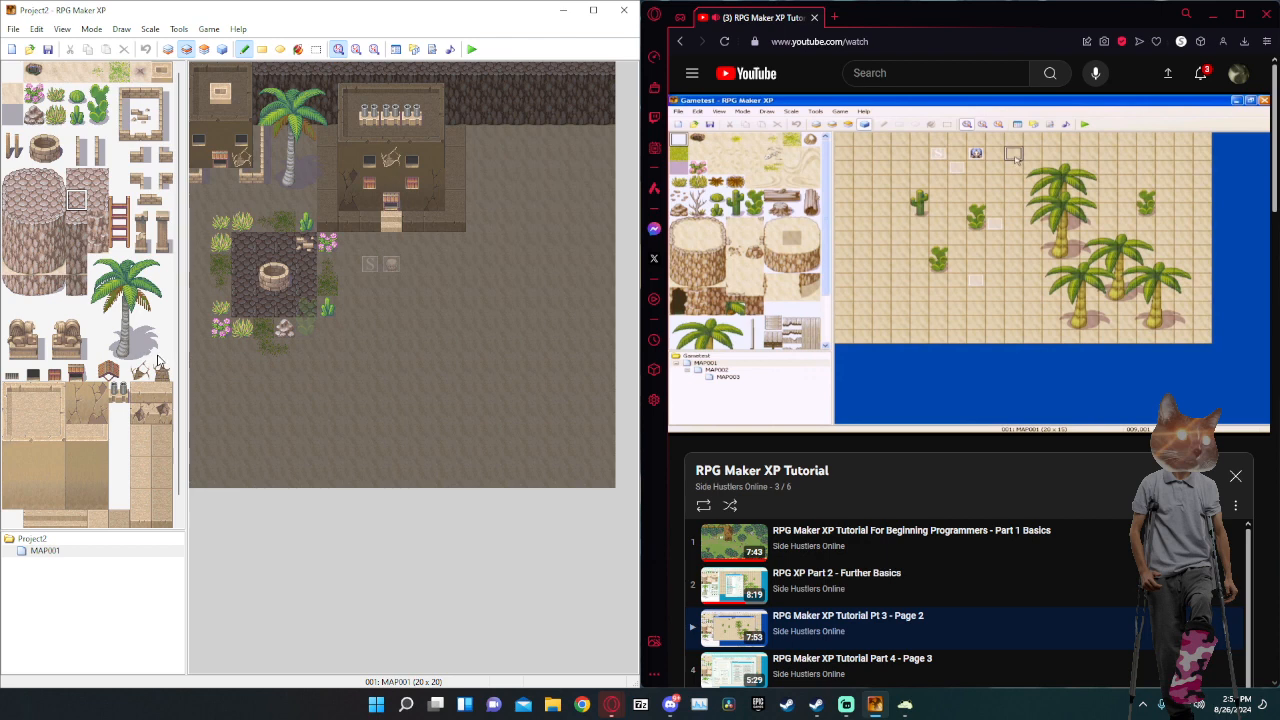
pyautogui.moveTo(157, 362); pyautogui.dragTo(97, 264)
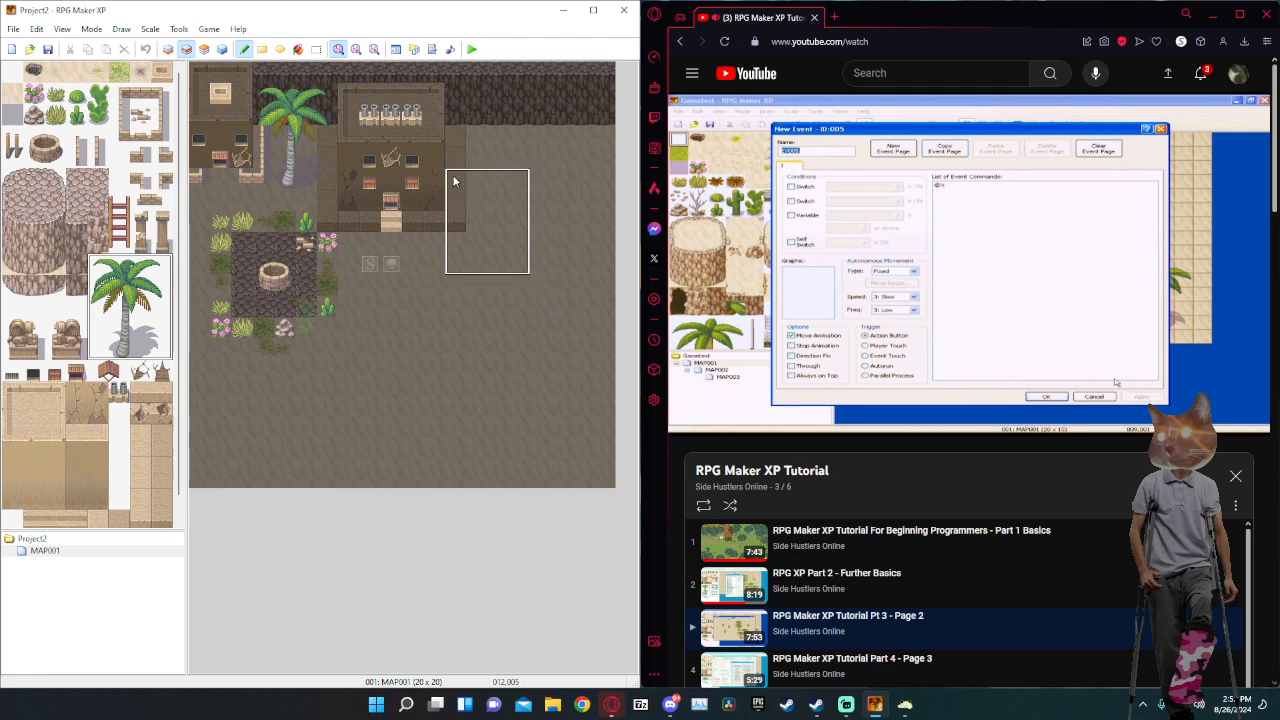
pyautogui.click(430, 180)
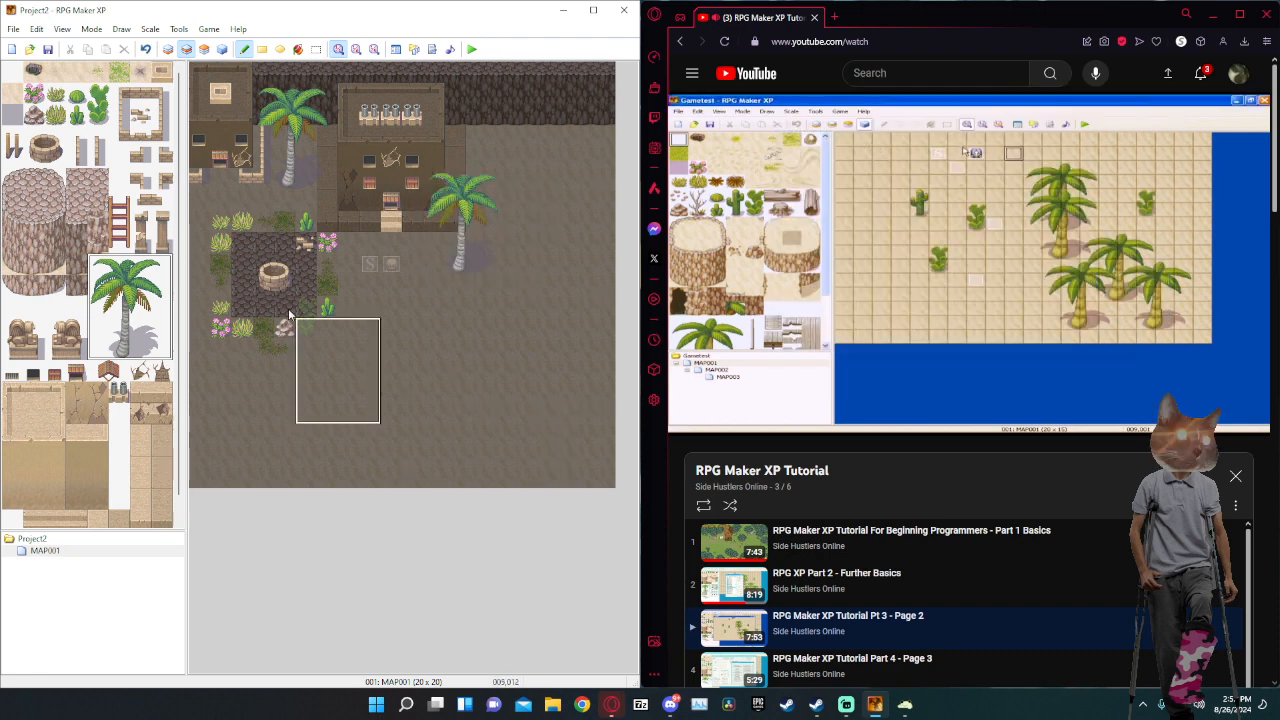
pyautogui.click(72, 374)
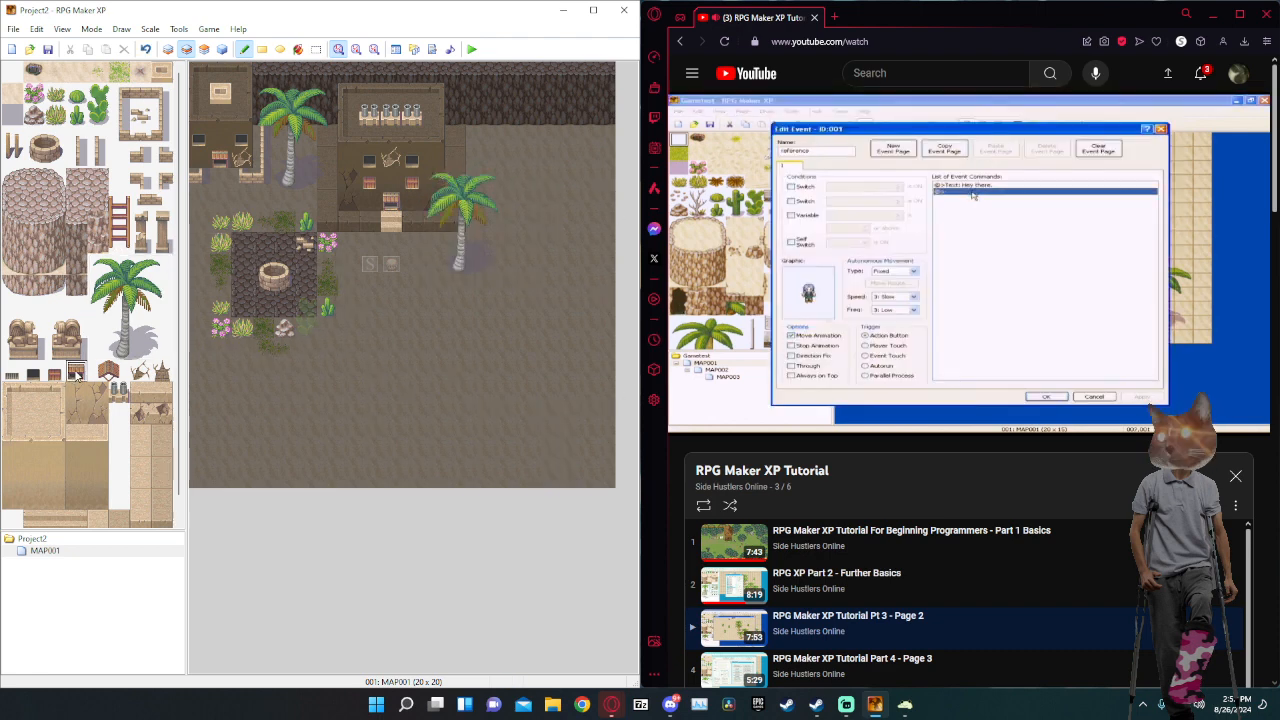
pyautogui.moveTo(5, 395); pyautogui.dragTo(55, 475)
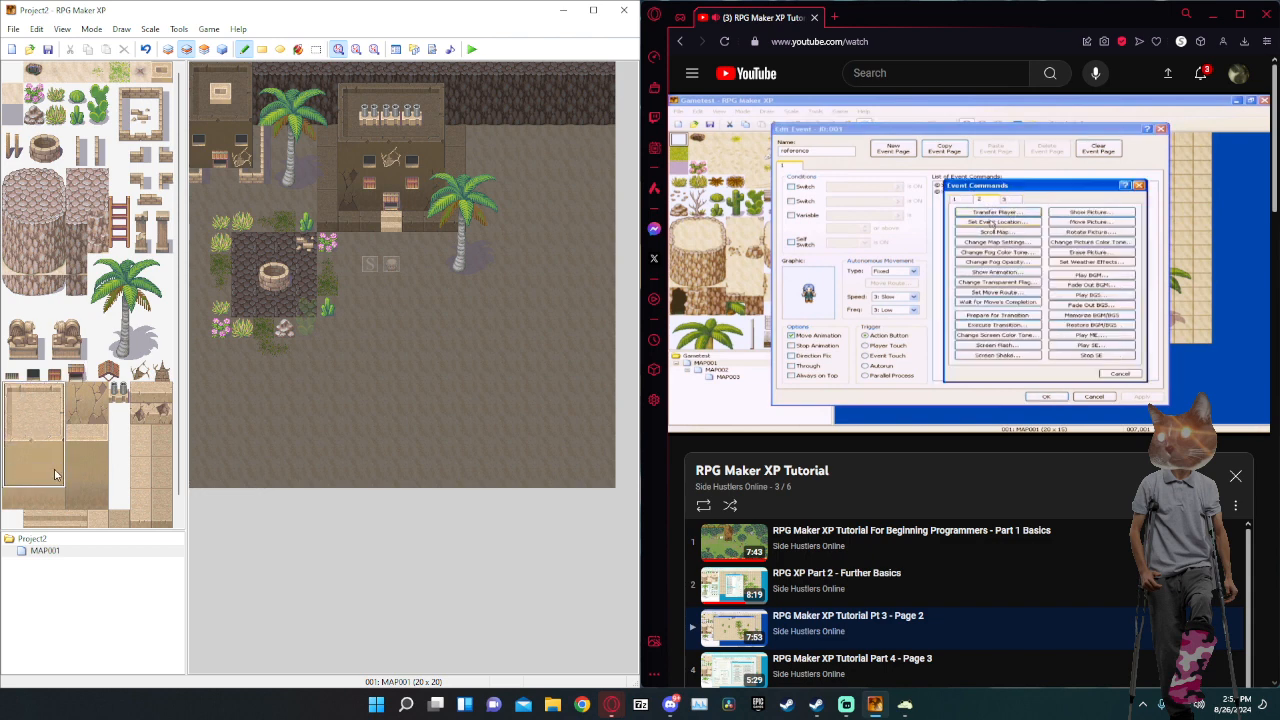
# Pause the tutorial video and paint the sand edge tile along the map's entire bottom row on the first layer.
pyautogui.click(168, 49)
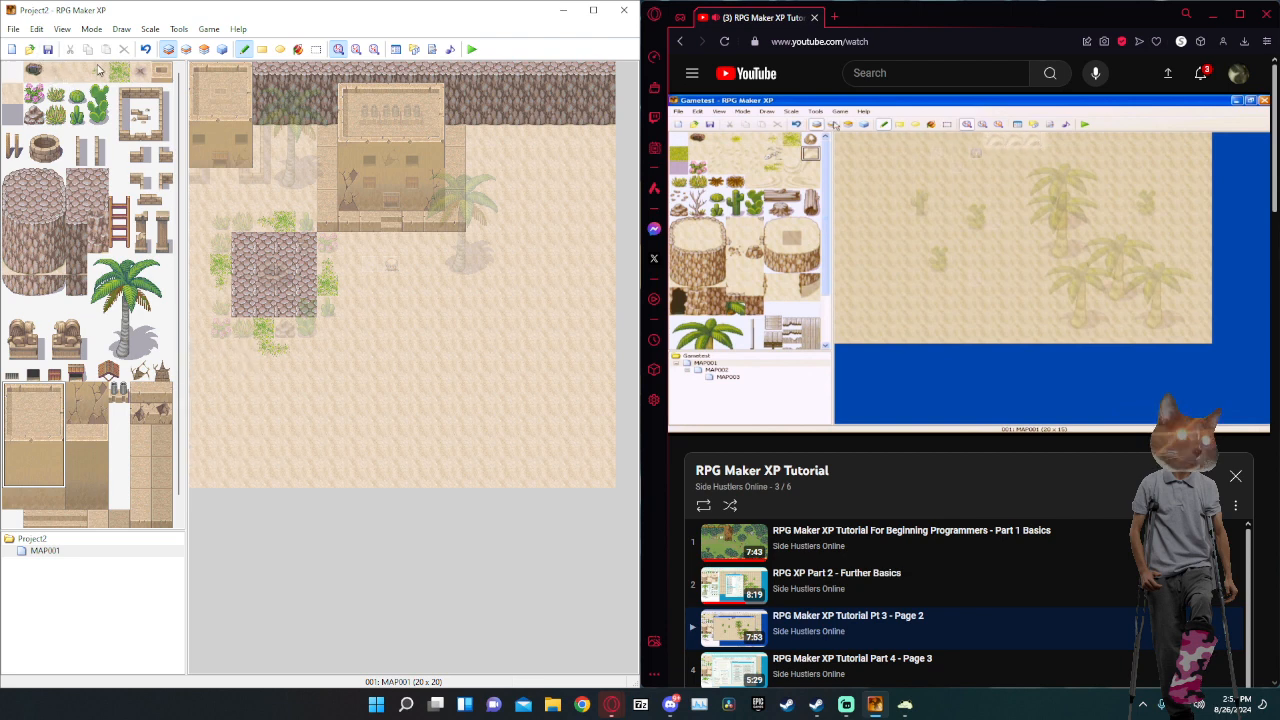
pyautogui.click(55, 72)
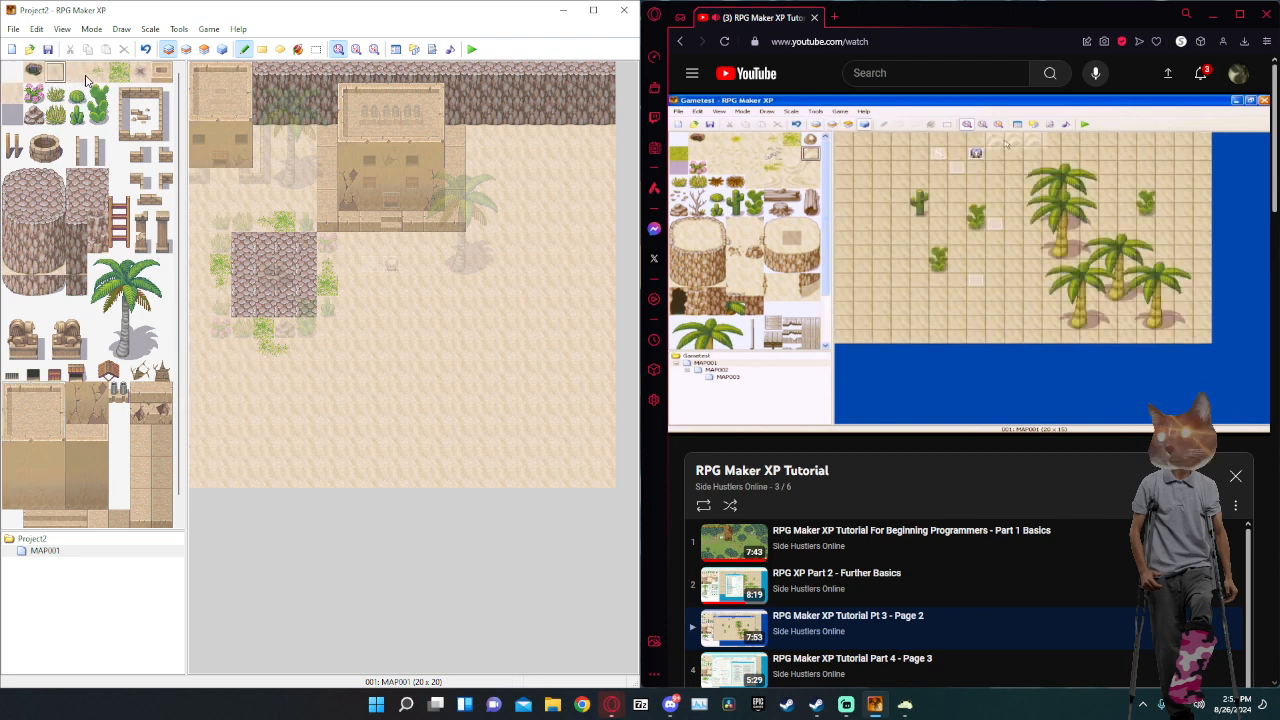
pyautogui.click(76, 72)
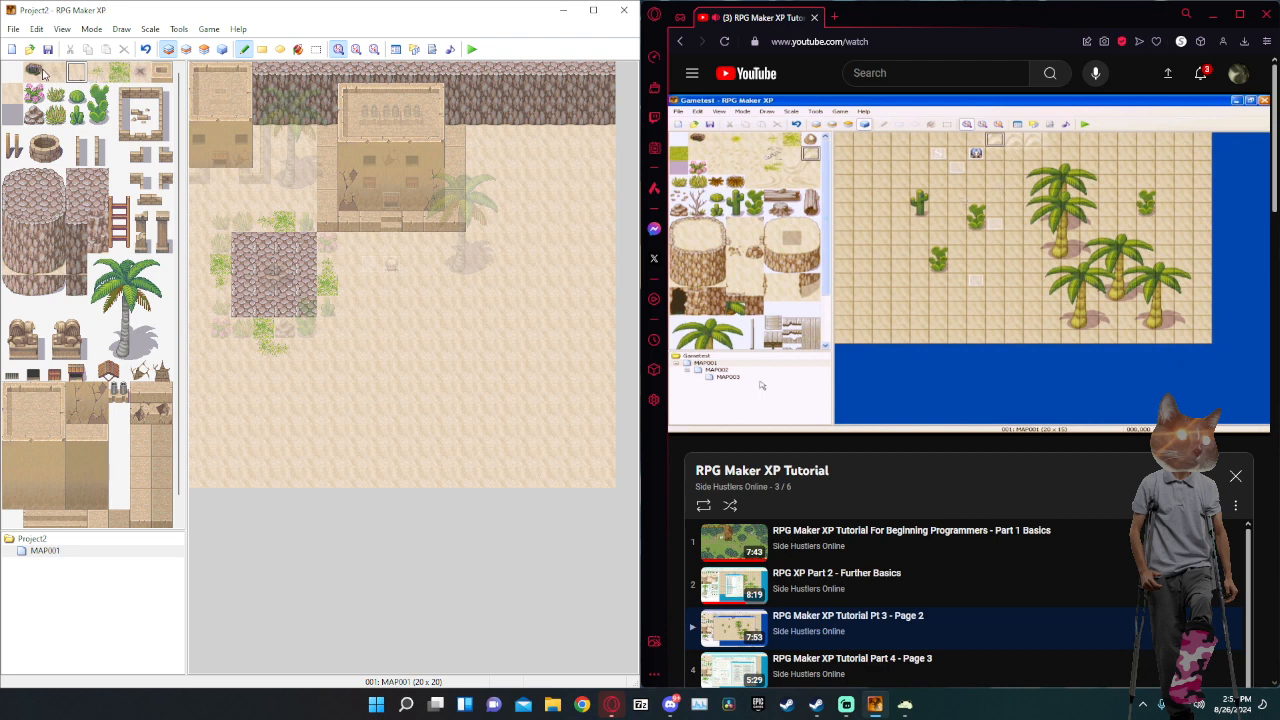
pyautogui.click(12, 115)
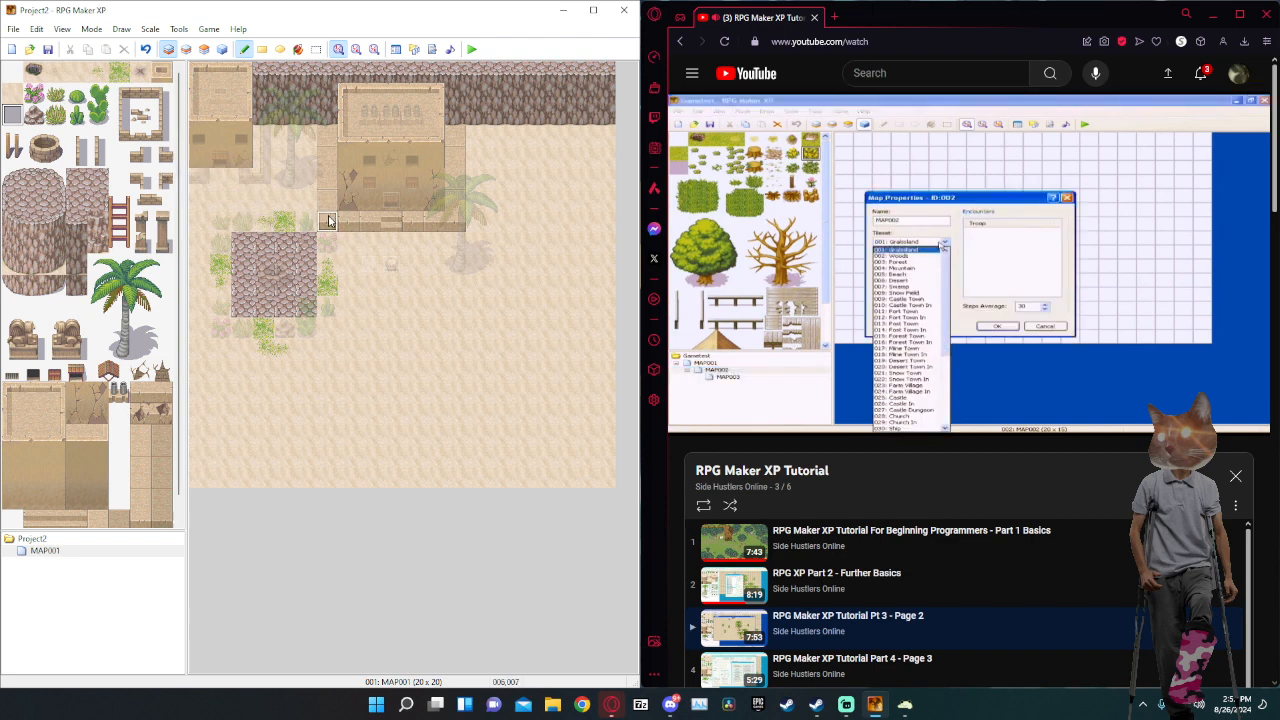
pyautogui.click(760, 175)
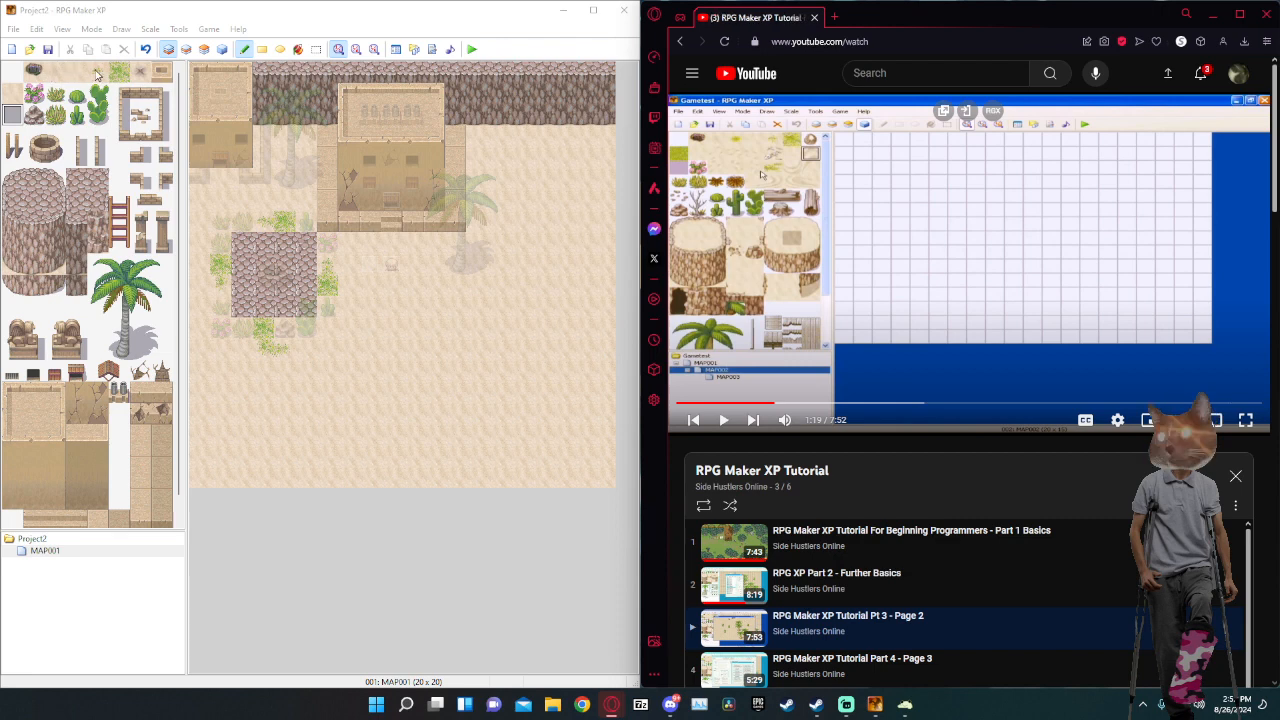
pyautogui.scroll(-1, 86, 118)
pyautogui.scroll(1, 57, 148)
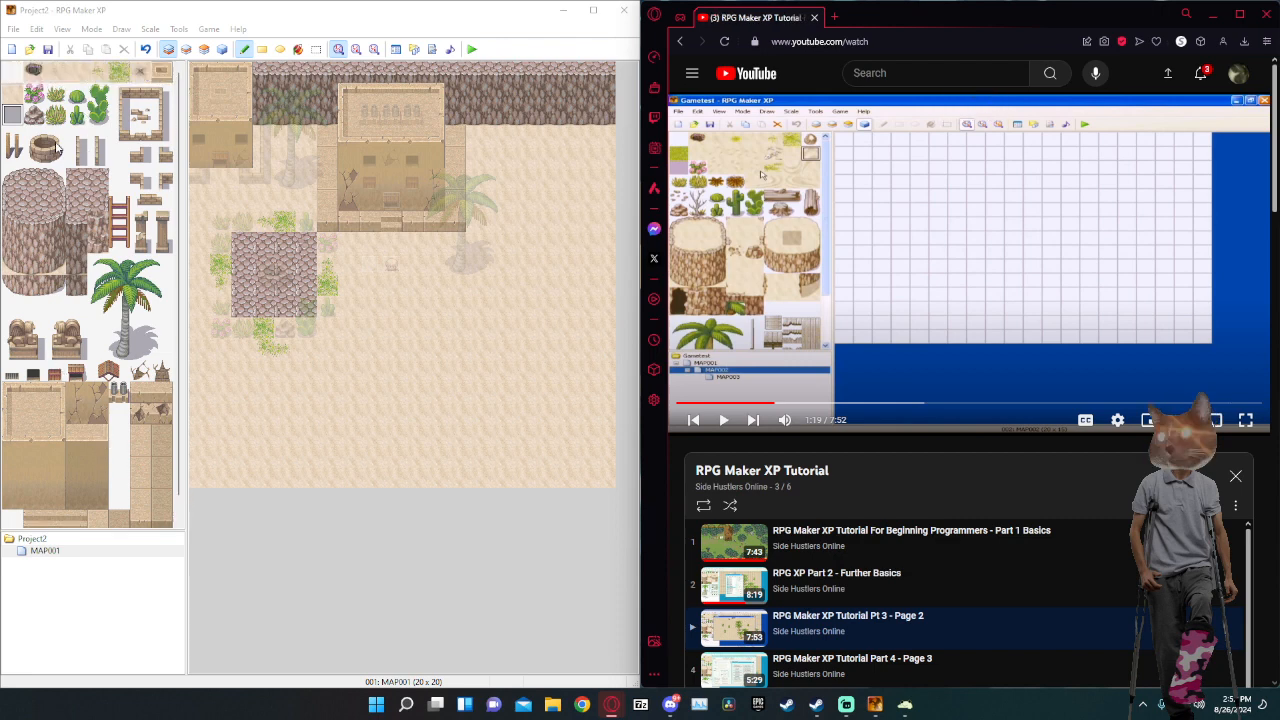
pyautogui.click(56, 73)
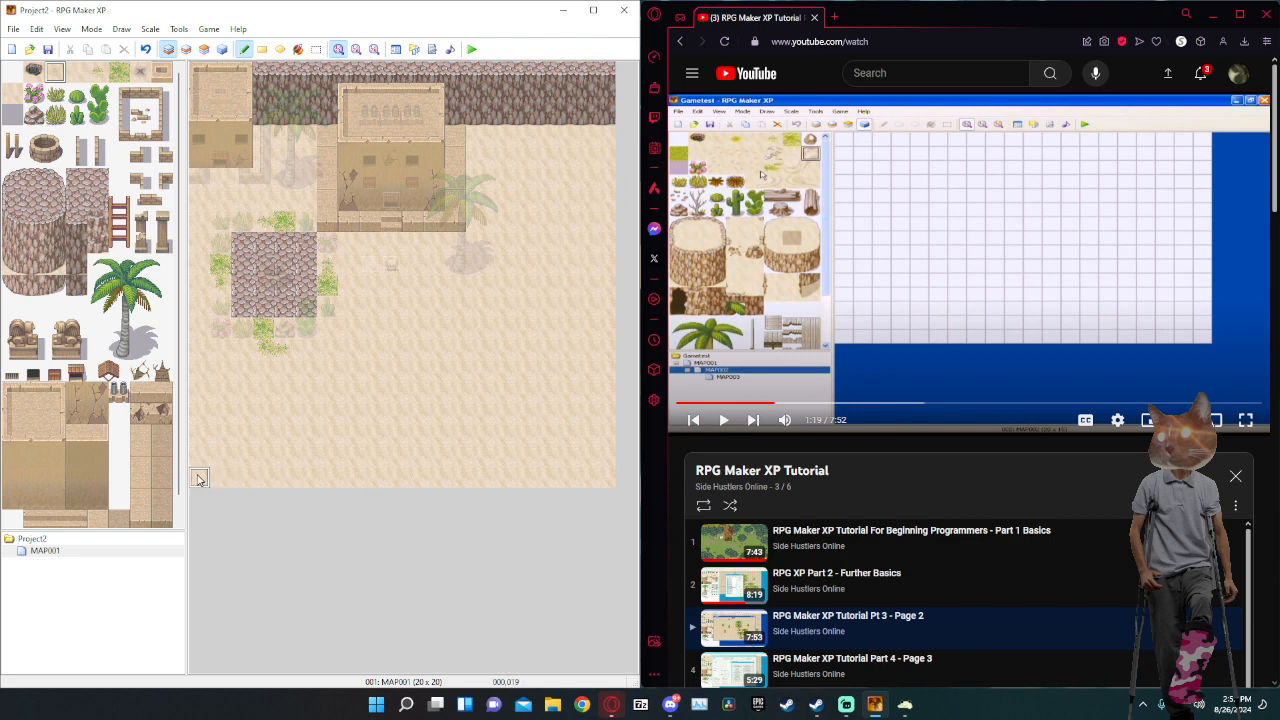
pyautogui.moveTo(198, 479)
pyautogui.mouseDown()
pyautogui.moveTo(405, 497)
pyautogui.moveTo(406, 486)
pyautogui.moveTo(571, 480)
pyautogui.moveTo(659, 518)
pyautogui.mouseUp()
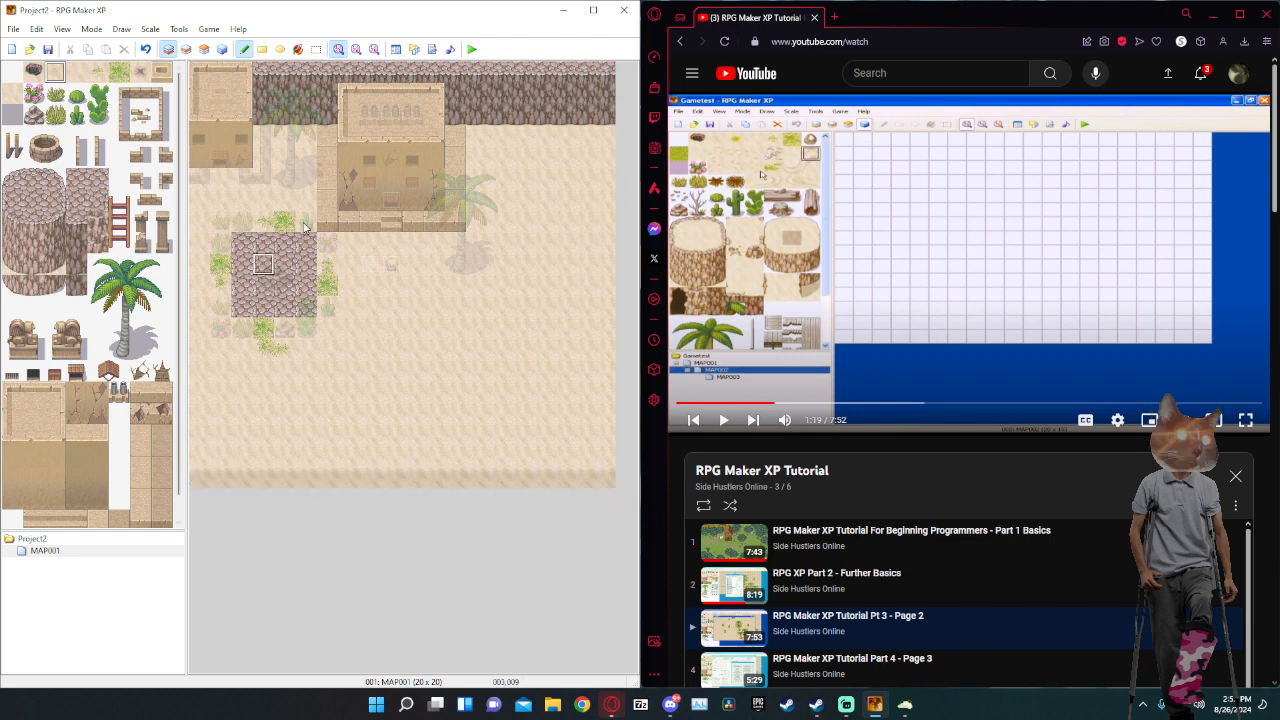
# Skip back about 20 seconds in the tutorial video and pause it at 1:08.
pyautogui.click(911, 277)
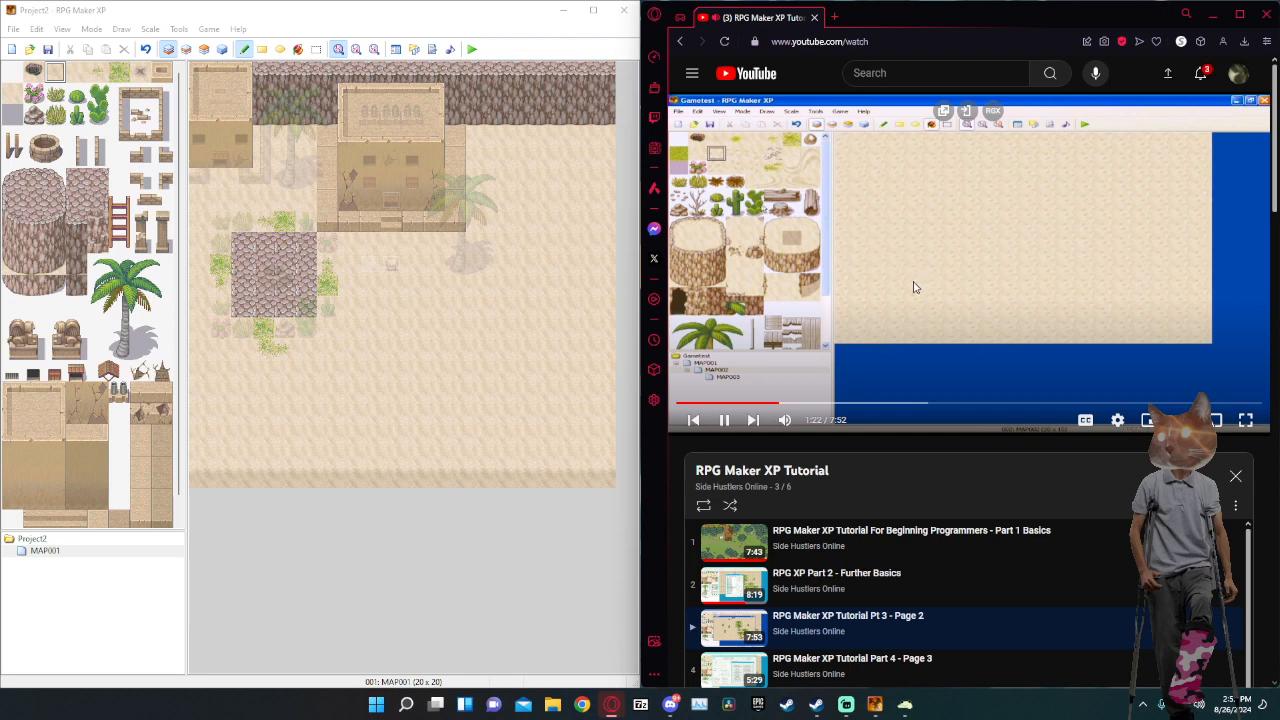
pyautogui.press('Left')
pyautogui.press('Left')
pyautogui.press('Left')
pyautogui.press('Left')
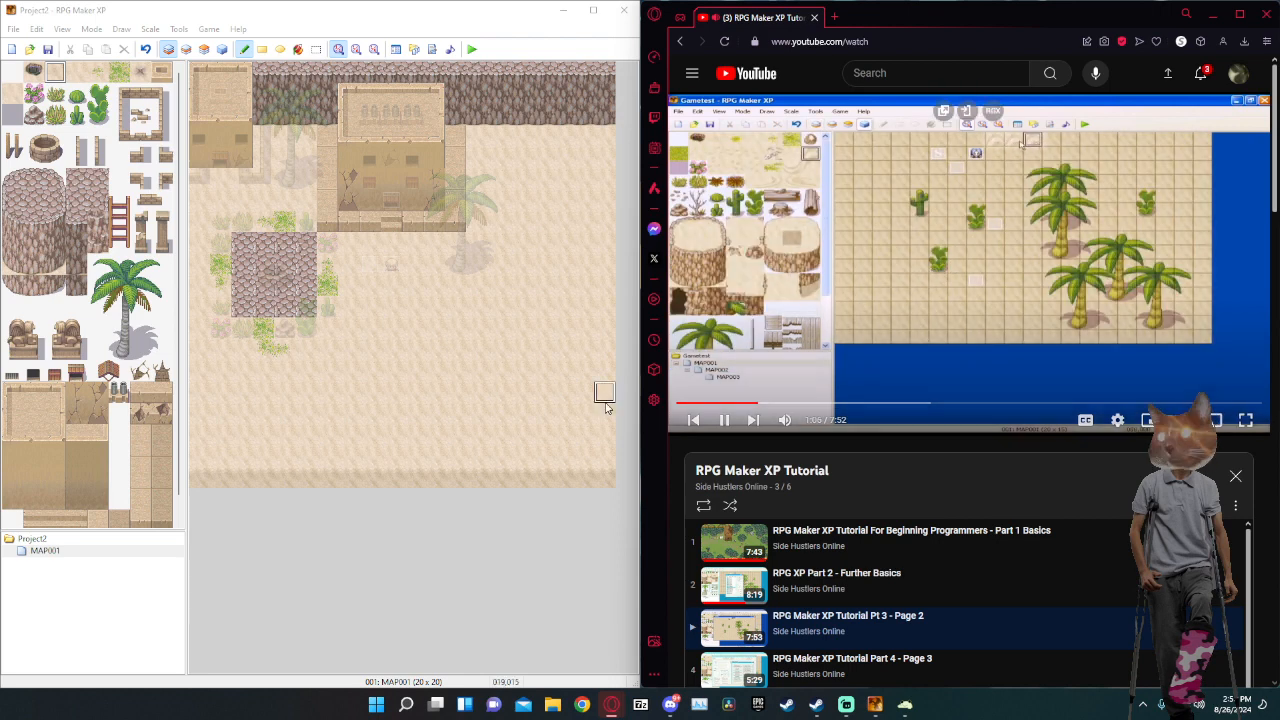
pyautogui.click(808, 309)
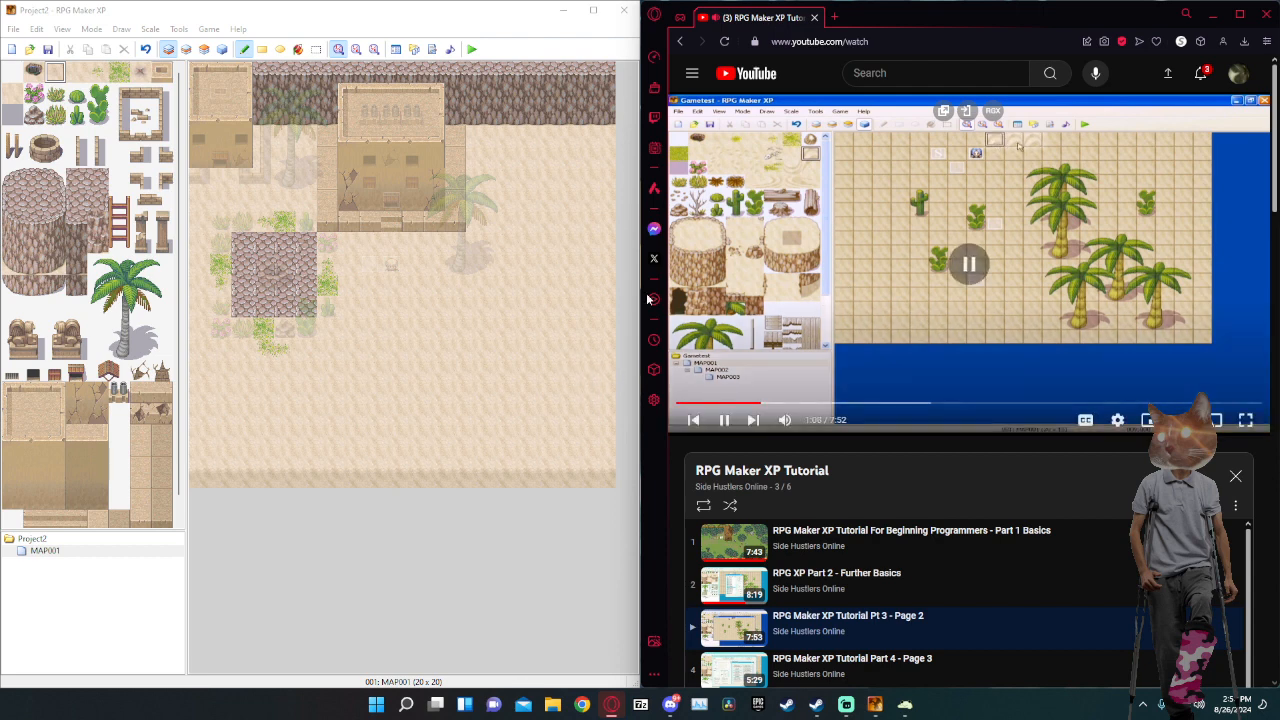
# Place a darker ground tile in the map's bottom row below the large house, and replay the tutorial section on map exits.
pyautogui.click(372, 313)
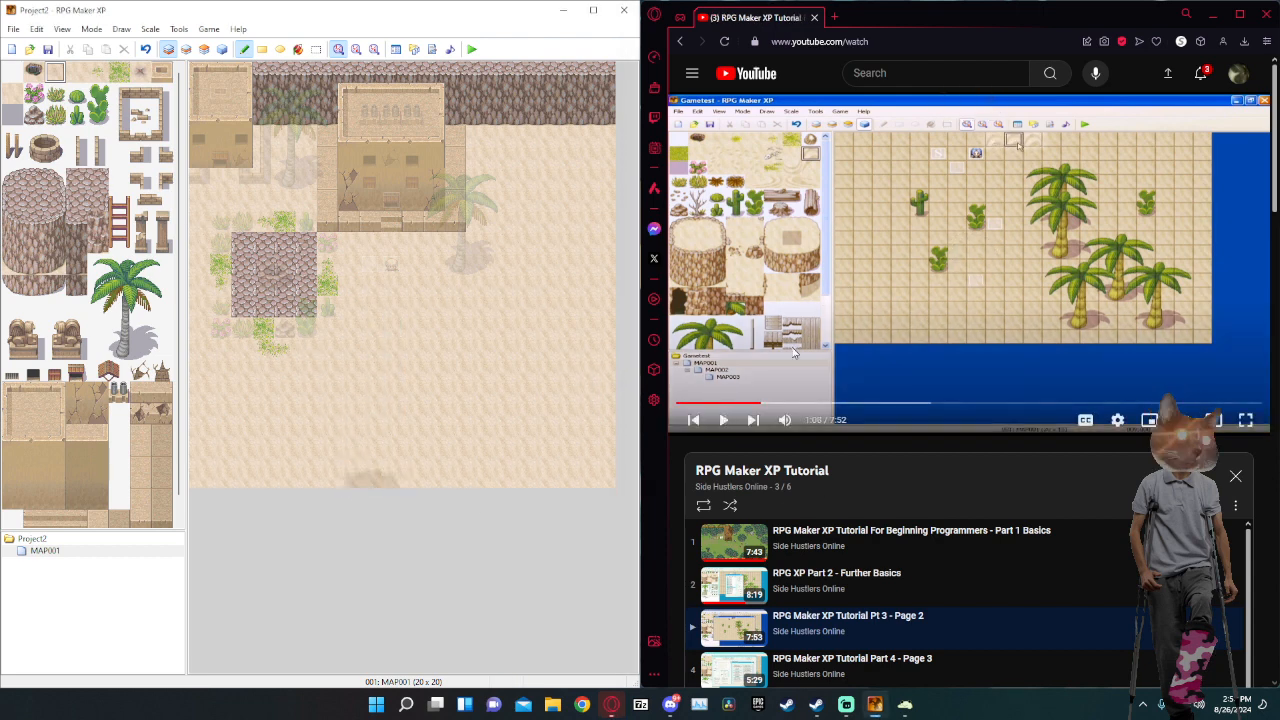
pyautogui.click(826, 212)
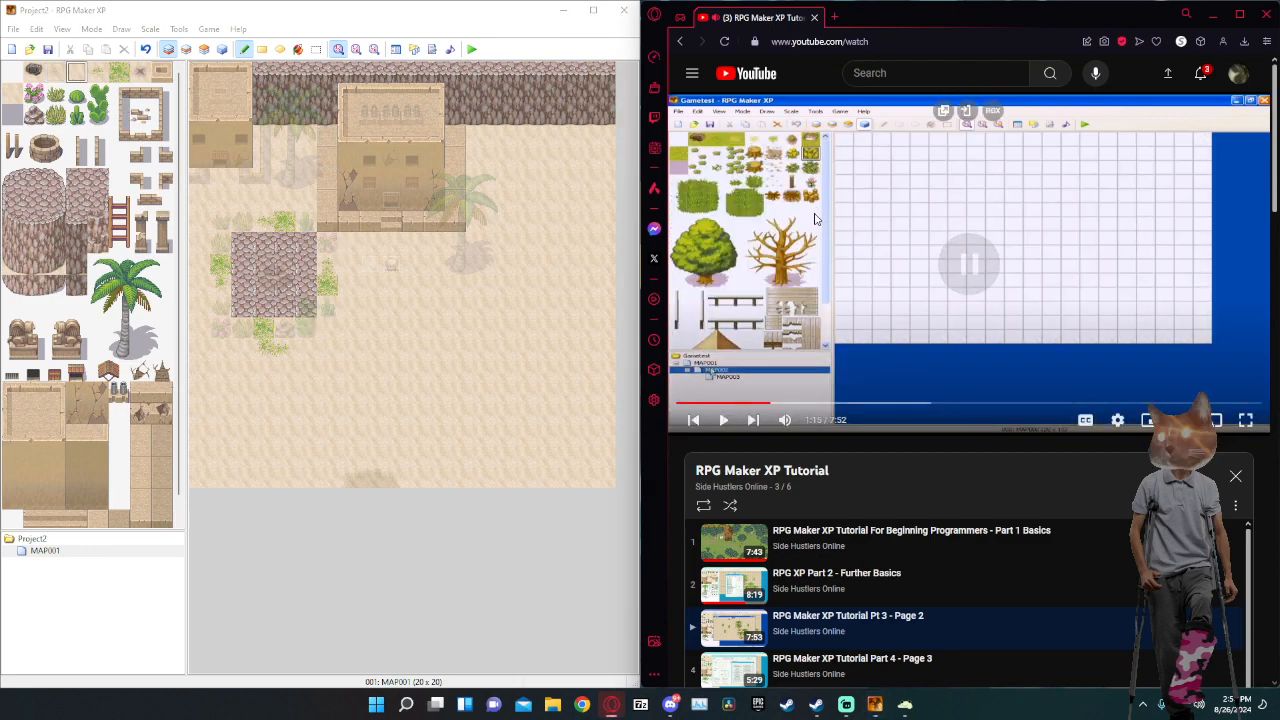
pyautogui.press('Left')
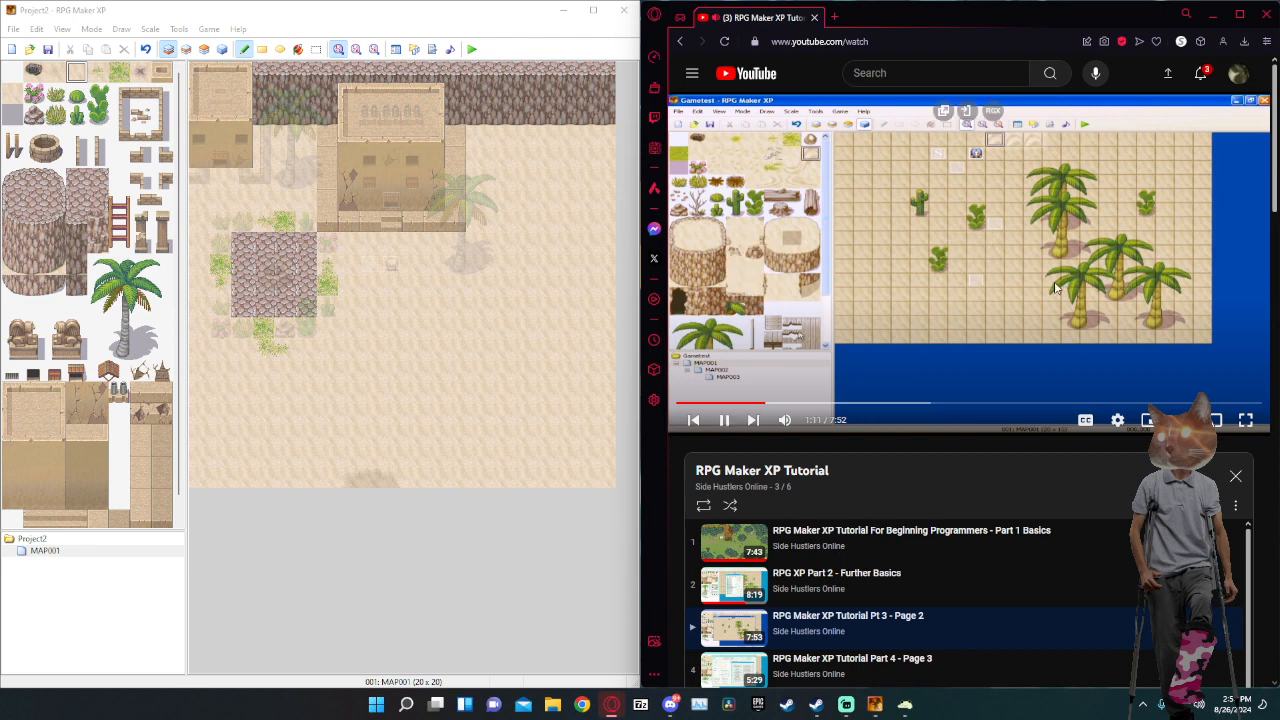
# Pause the tutorial video, add a new 20 x 15 map named MAP002 under MAP001, and resume the video.
pyautogui.click(982, 325)
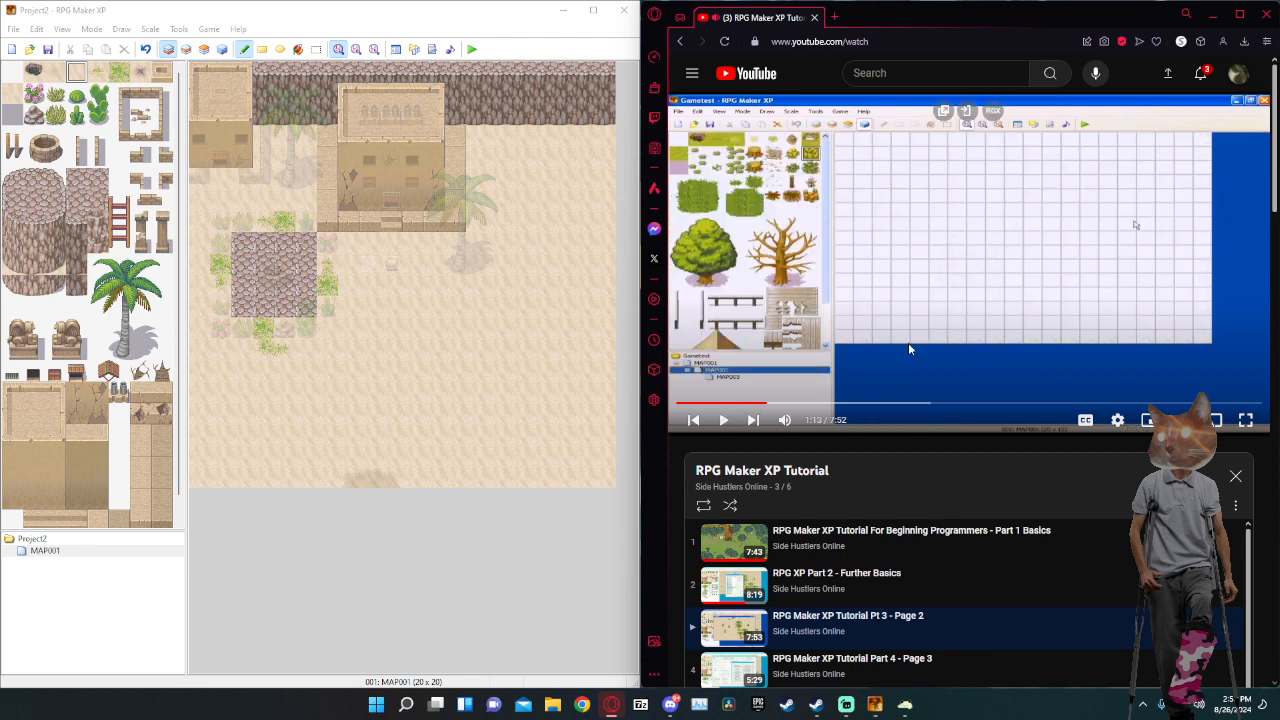
pyautogui.rightClick(33, 555)
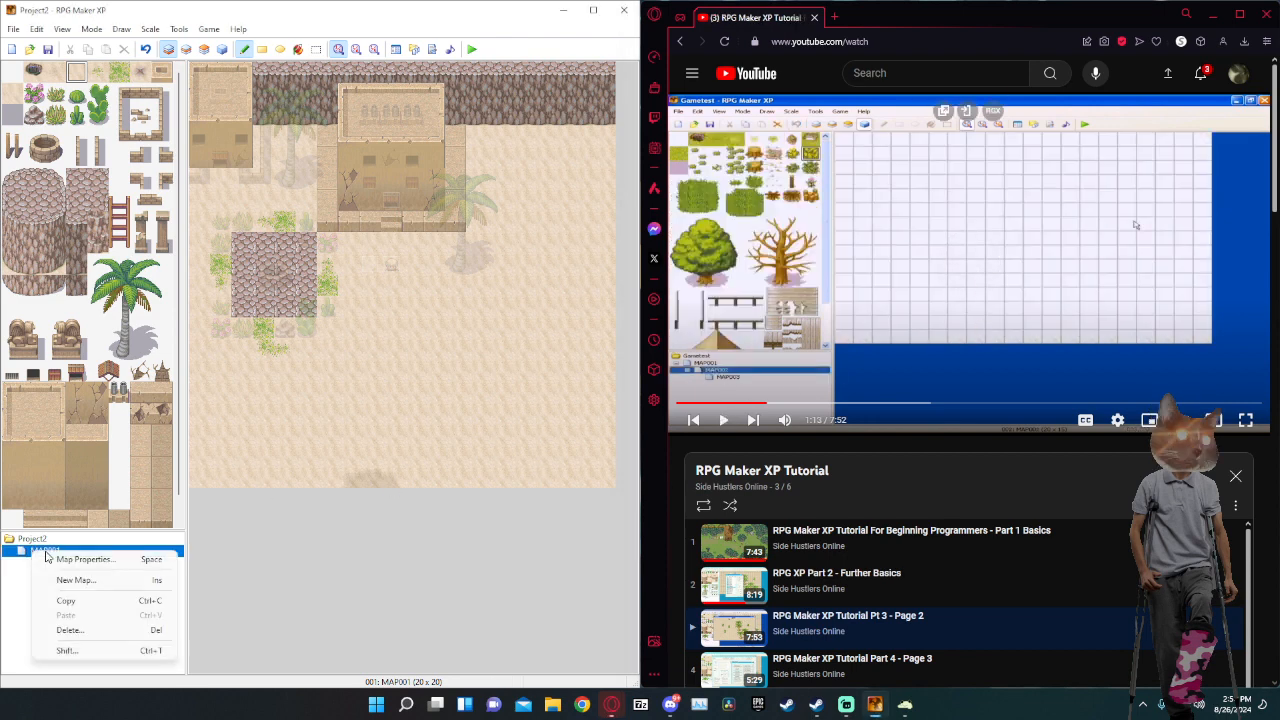
pyautogui.click(60, 572)
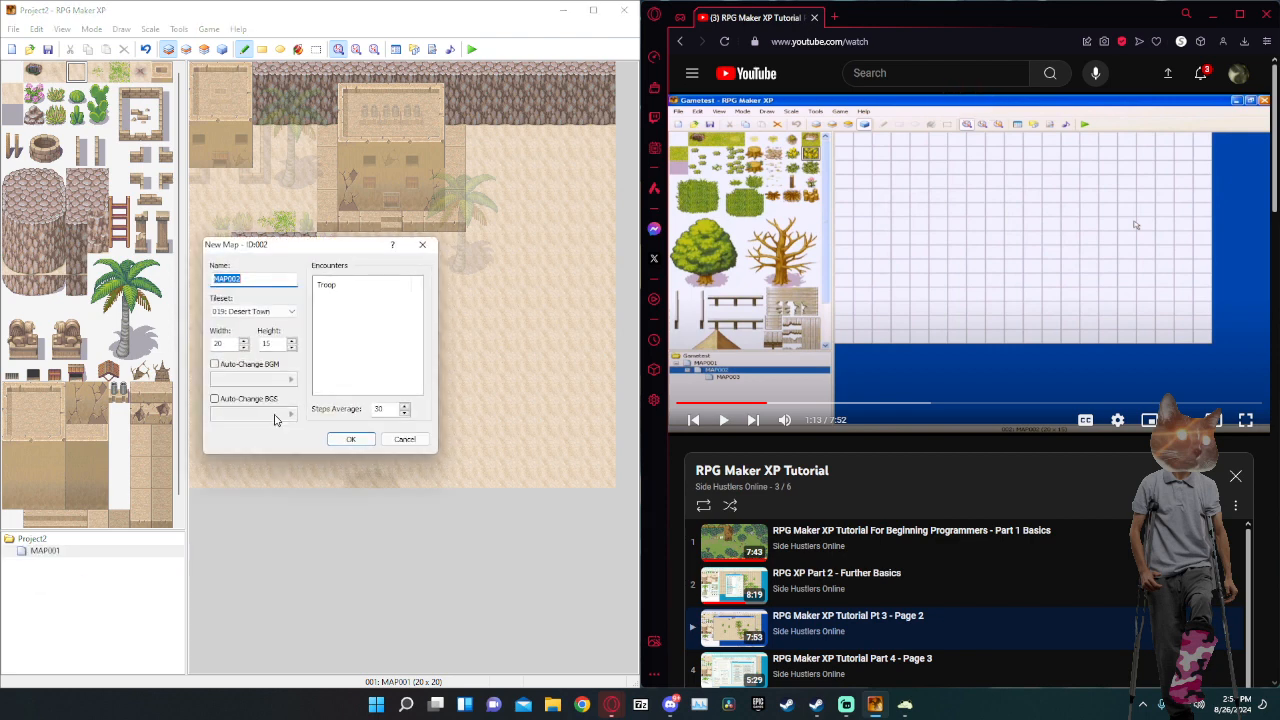
pyautogui.click(350, 440)
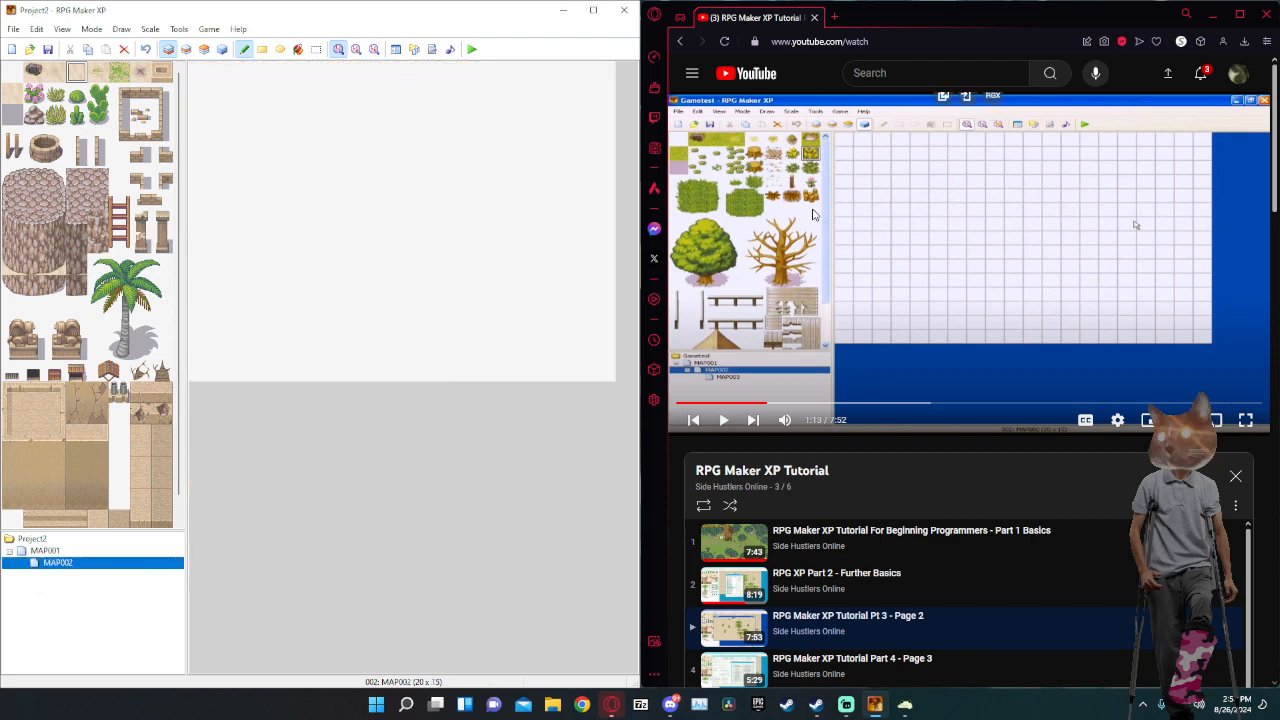
pyautogui.click(812, 215)
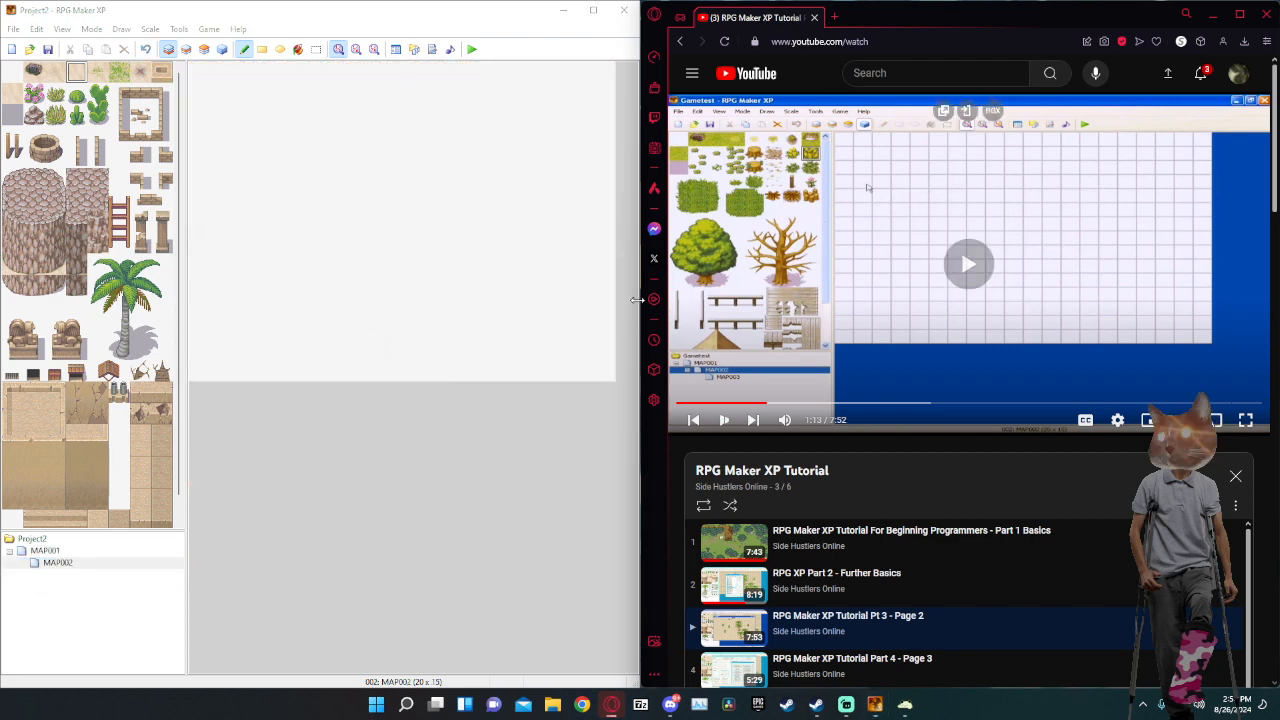
# Change the tileset of MAP002 to Desert in its map properties.
pyautogui.click(58, 563)
pyautogui.rightClick(70, 567)
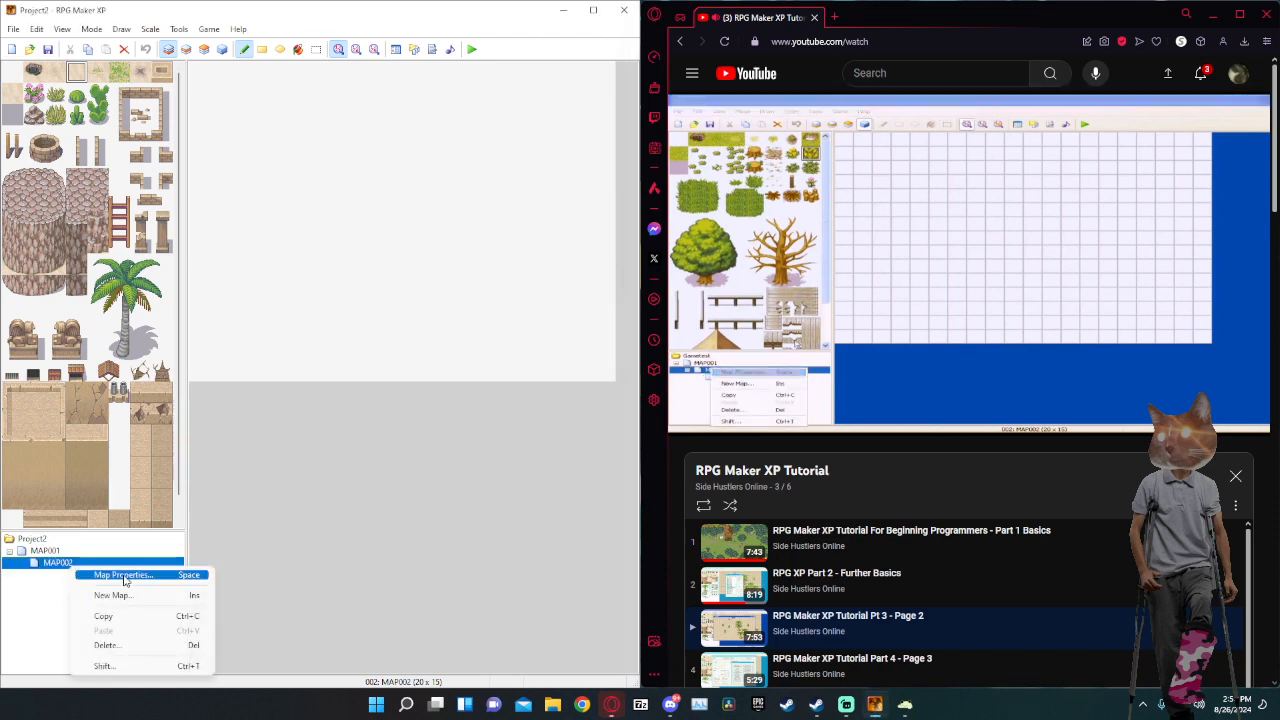
pyautogui.click(112, 574)
pyautogui.click(253, 311)
pyautogui.scroll(-7, 260, 500)
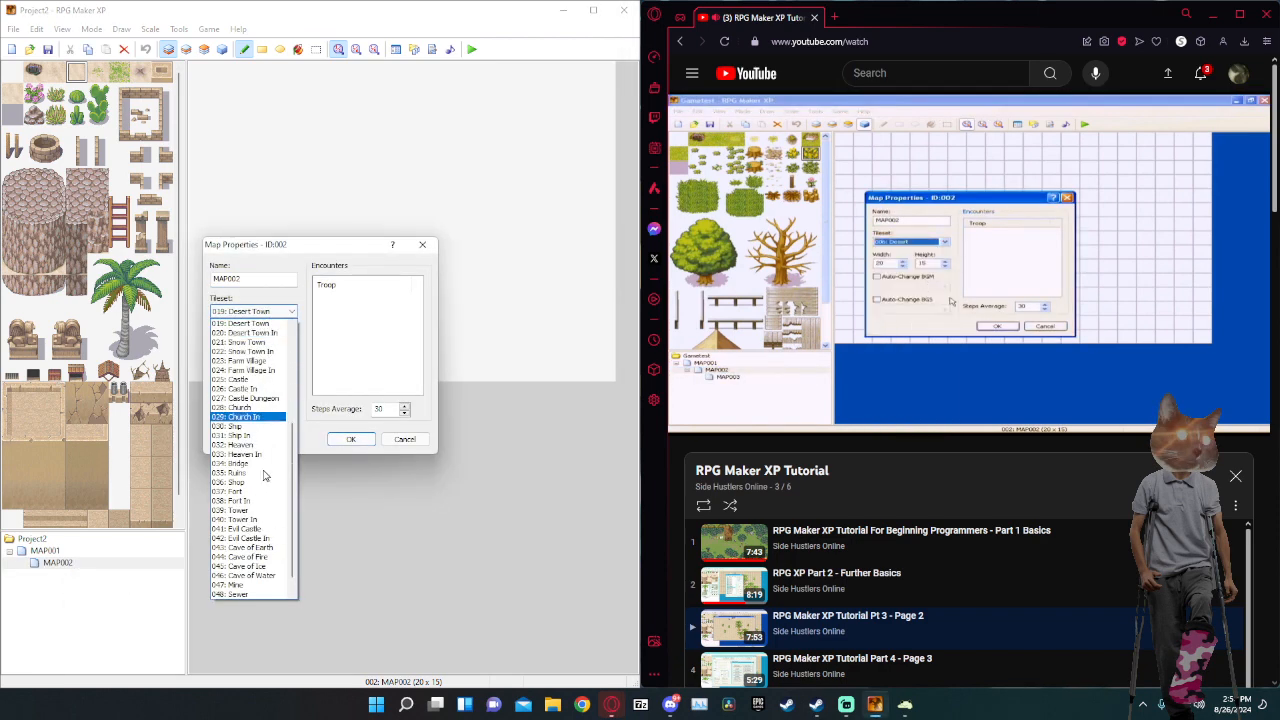
pyautogui.scroll(7, 276, 480)
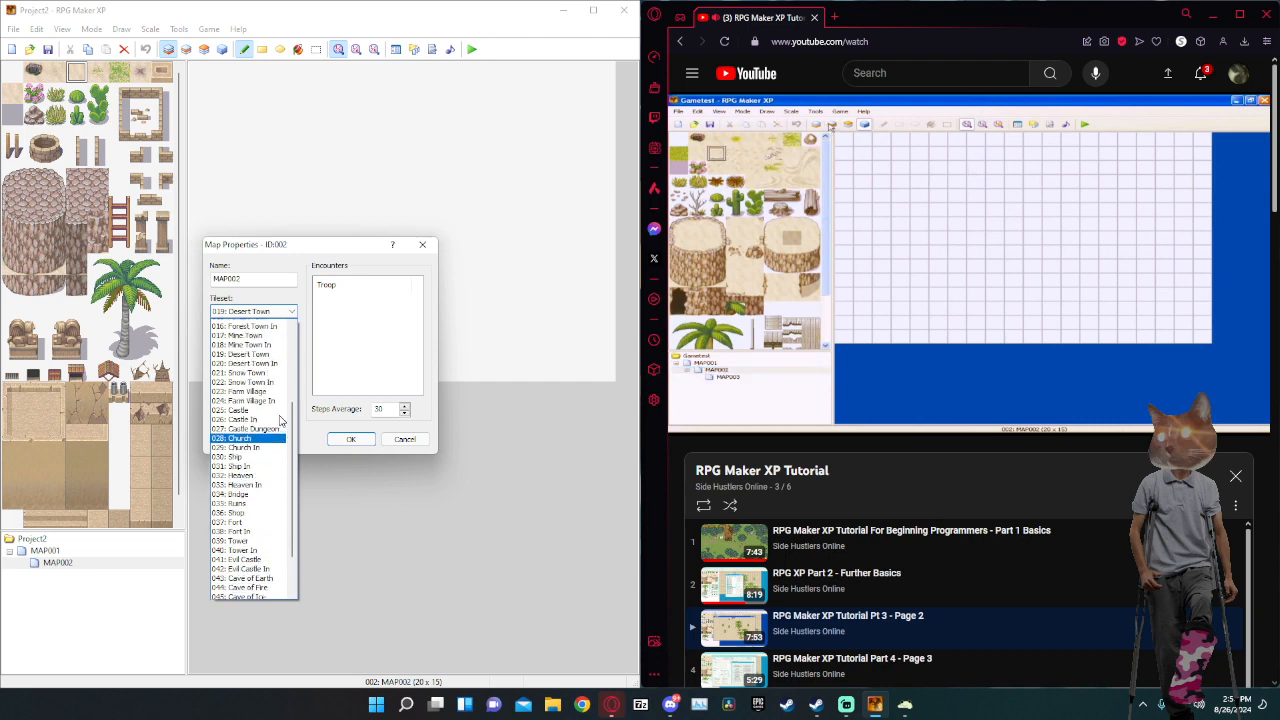
pyautogui.click(279, 362)
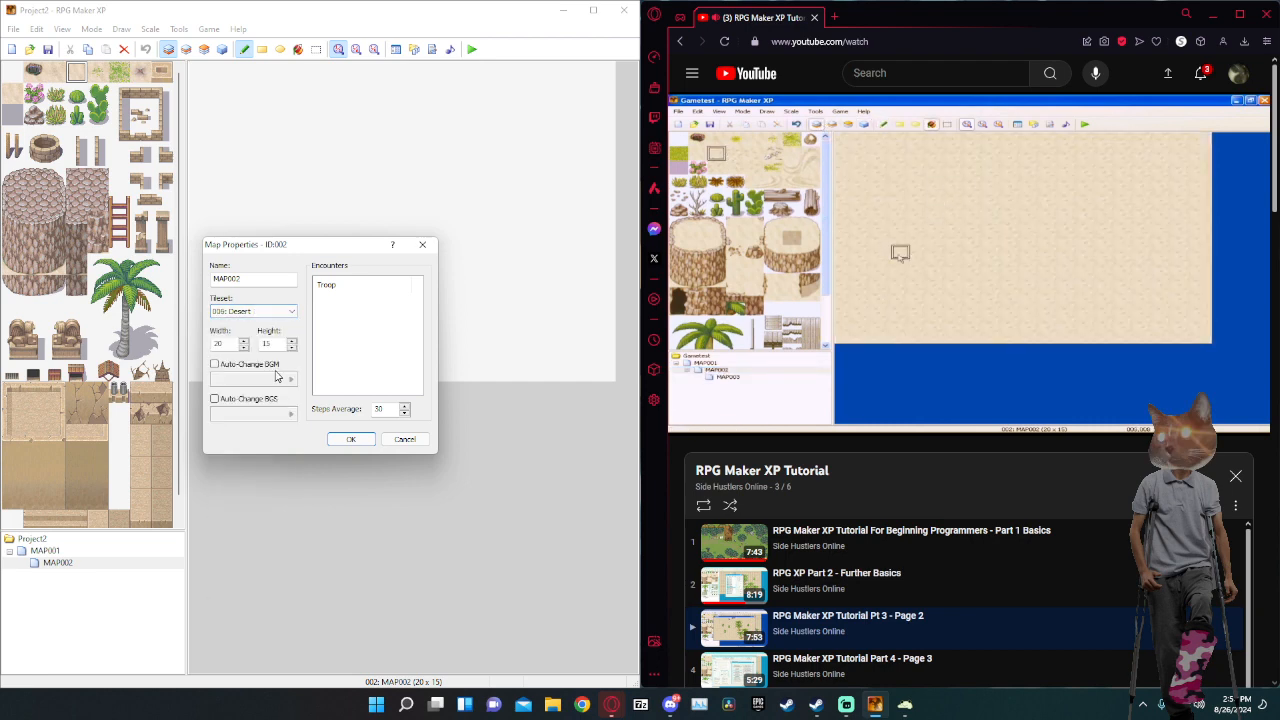
pyautogui.click(358, 442)
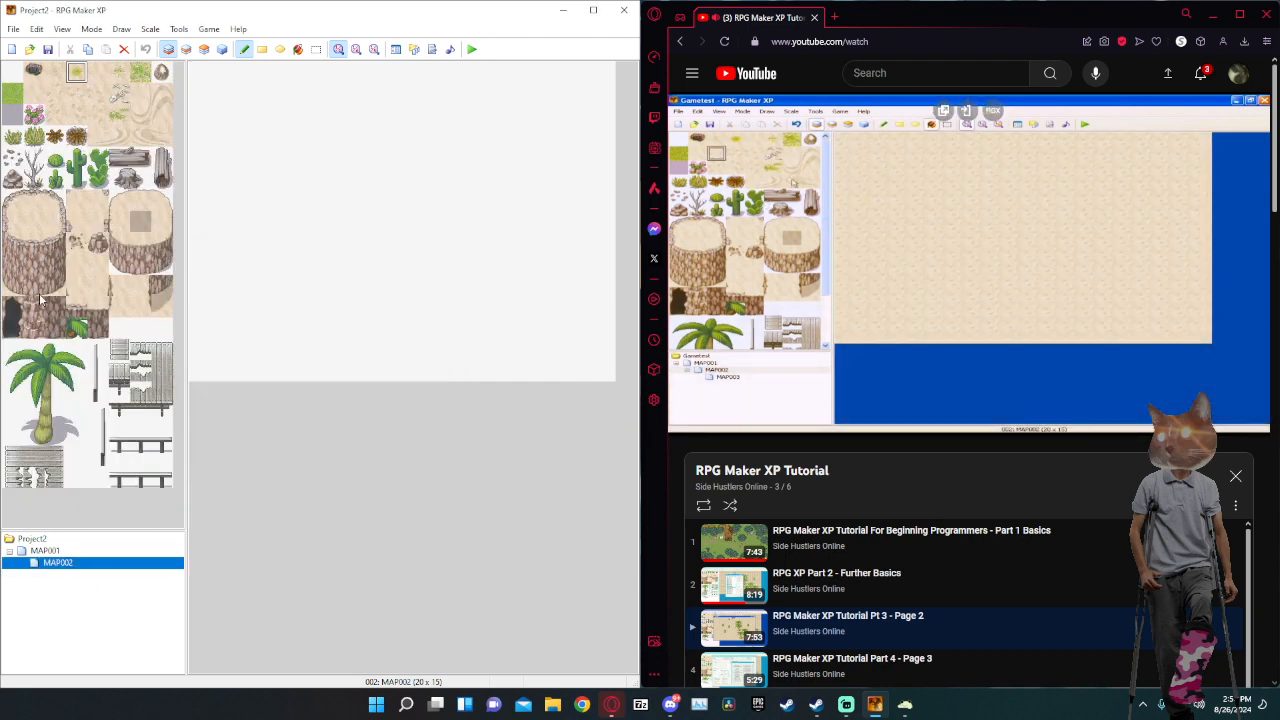
# Fill the whole first layer of MAP002 with the plain sand tile from the tileset's second row.
pyautogui.click(34, 93)
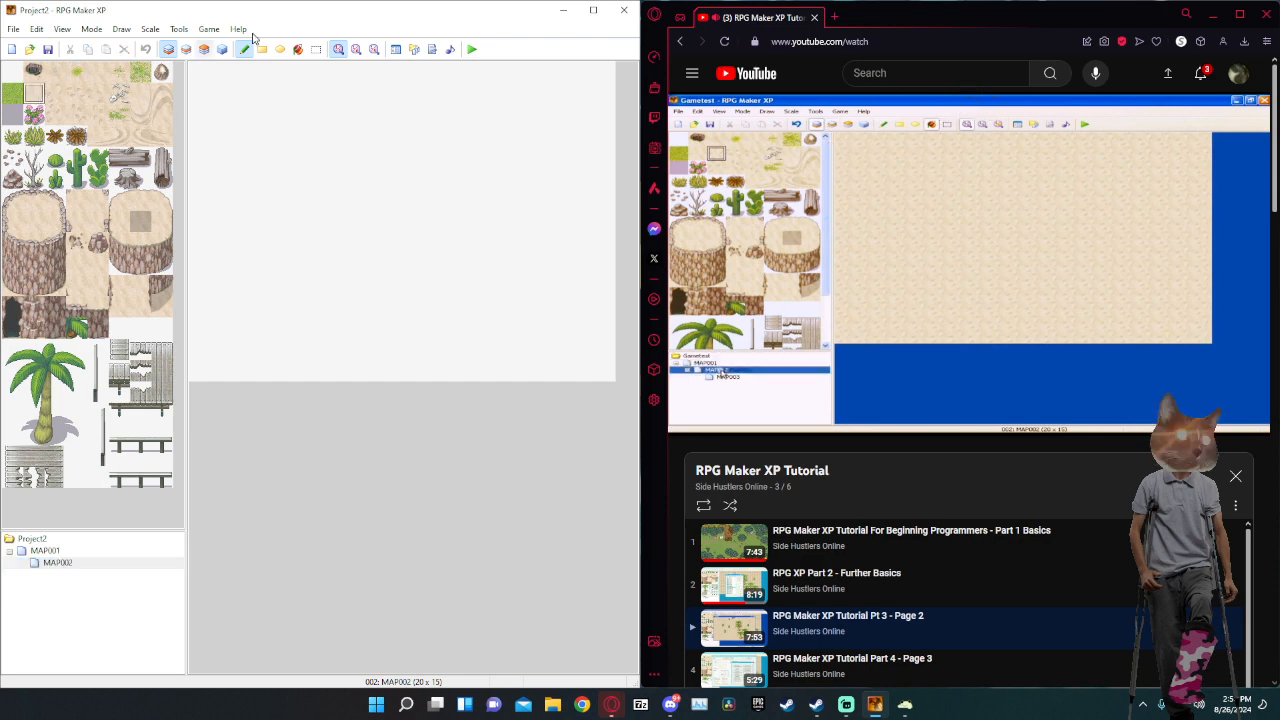
pyautogui.click(298, 49)
pyautogui.click(282, 230)
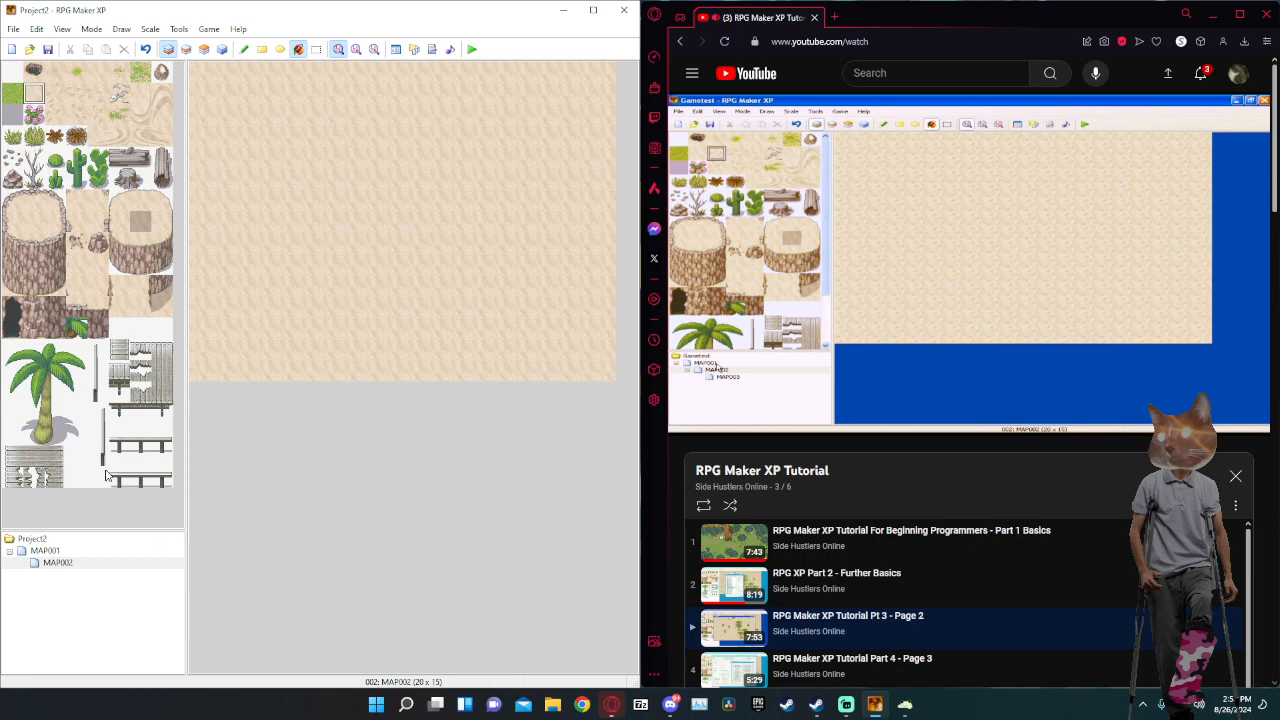
pyautogui.click(97, 72)
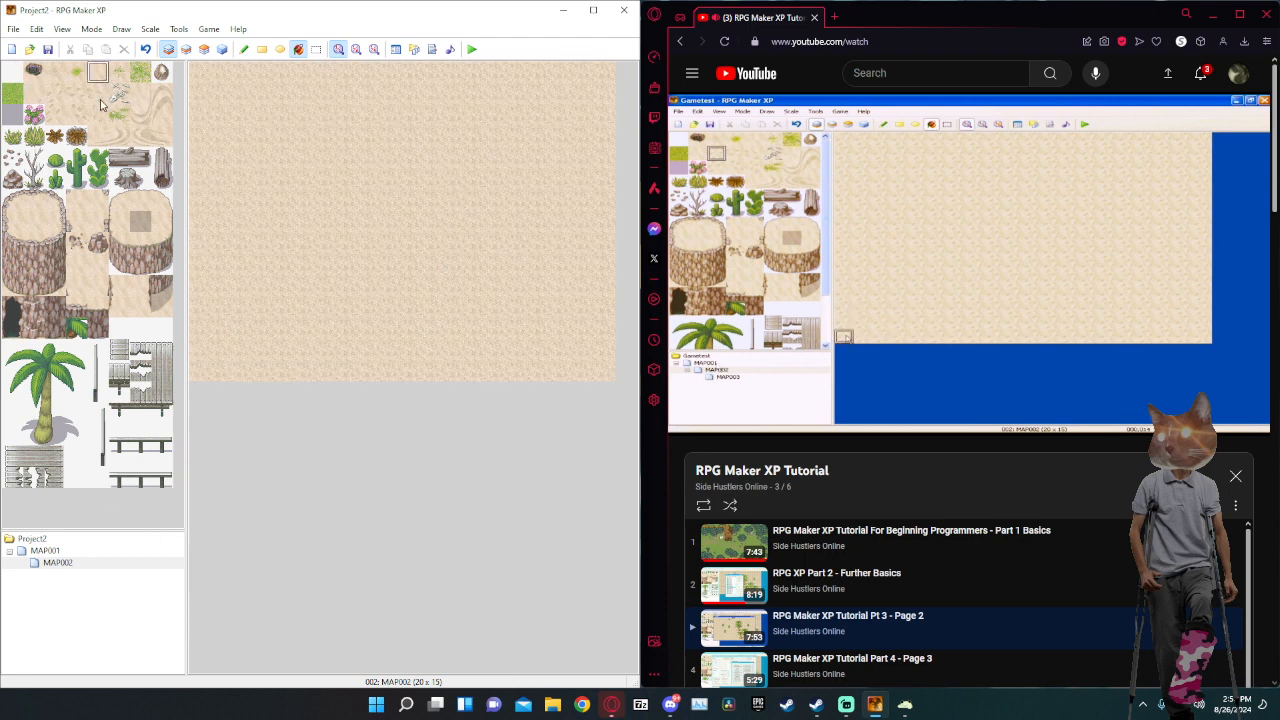
pyautogui.click(34, 93)
pyautogui.click(376, 177)
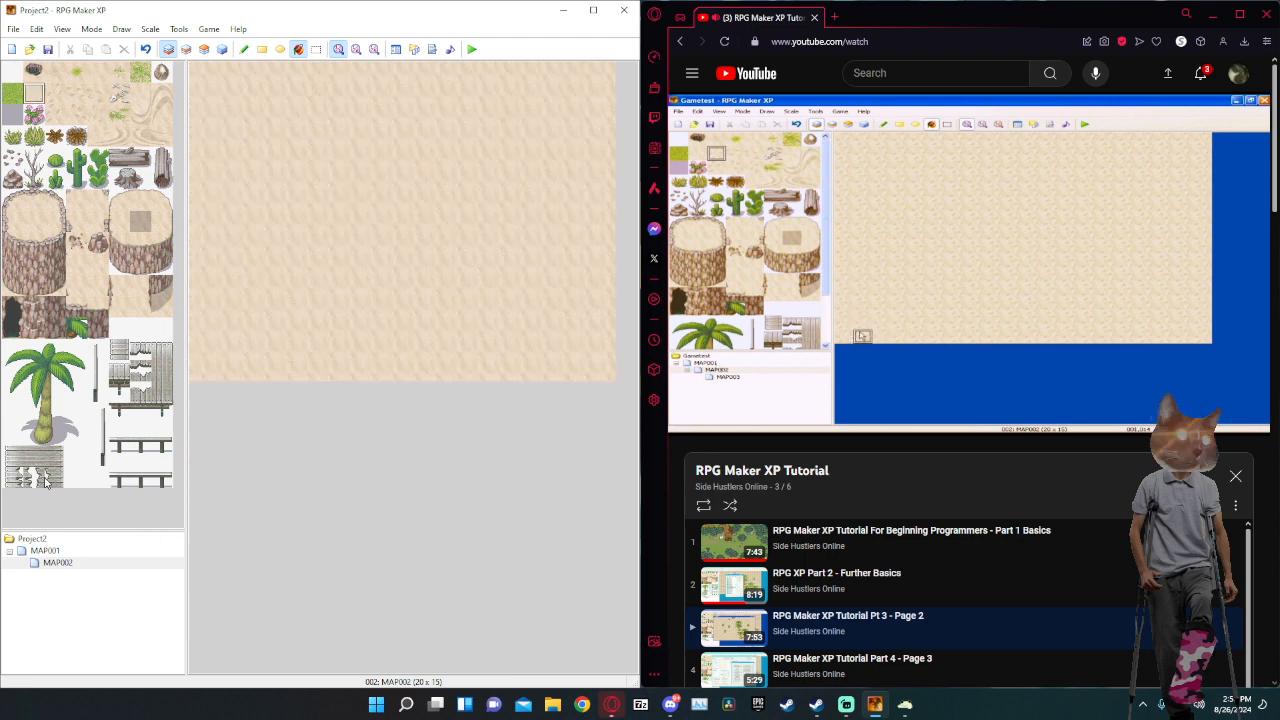
# Skip the tutorial video back about 25 seconds to 1:11 and replay the section on setting up the second map.
pyautogui.click(908, 305)
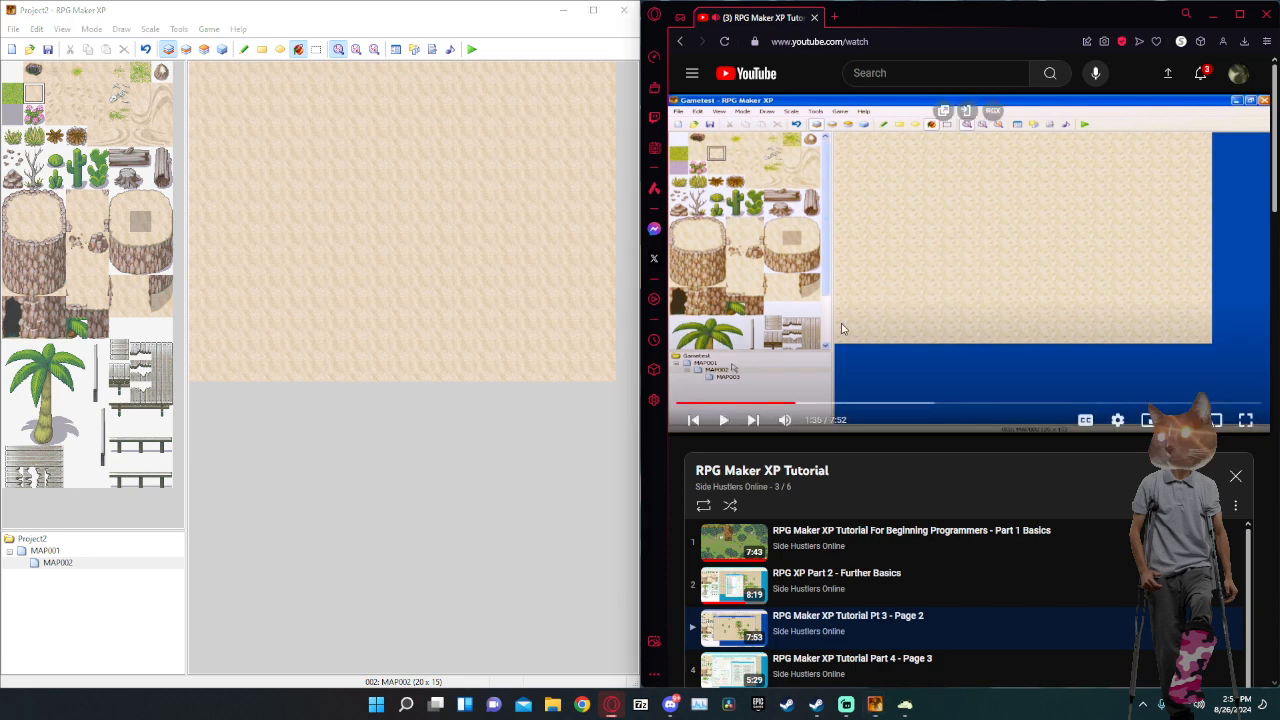
pyautogui.press('Left')
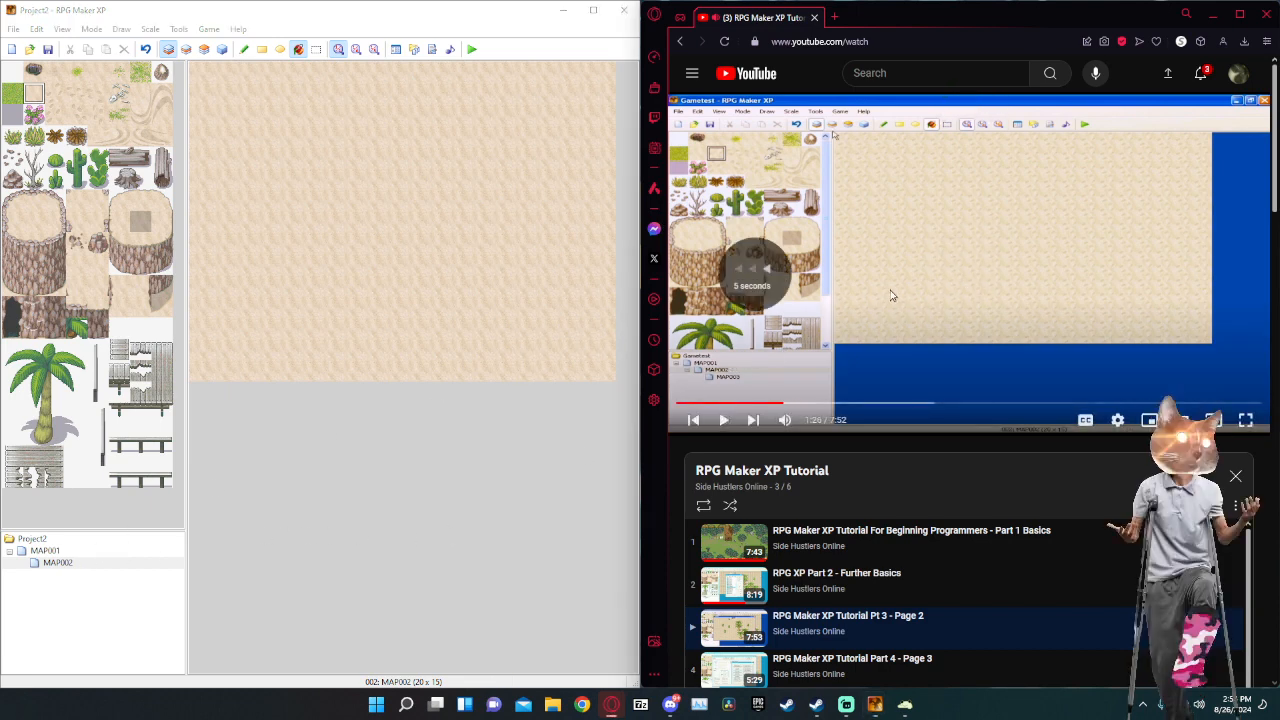
pyautogui.press('Left')
pyautogui.press('Left')
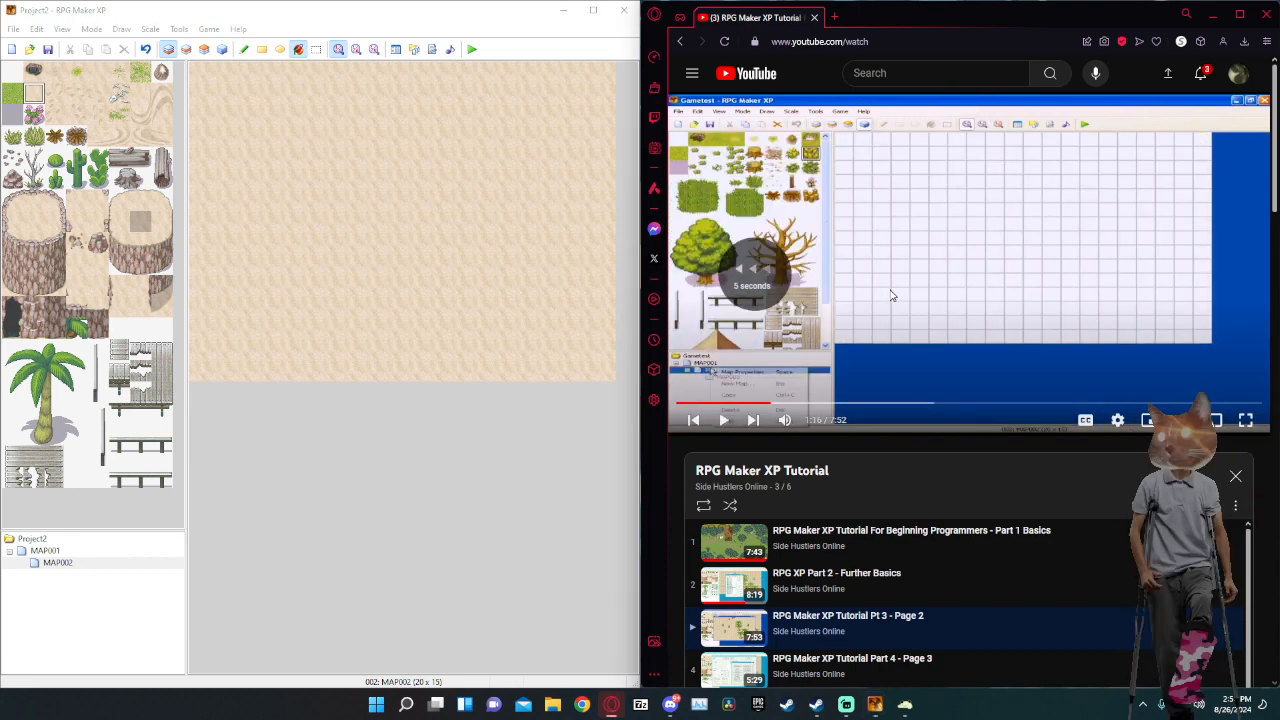
pyautogui.press('Left')
pyautogui.press('Left')
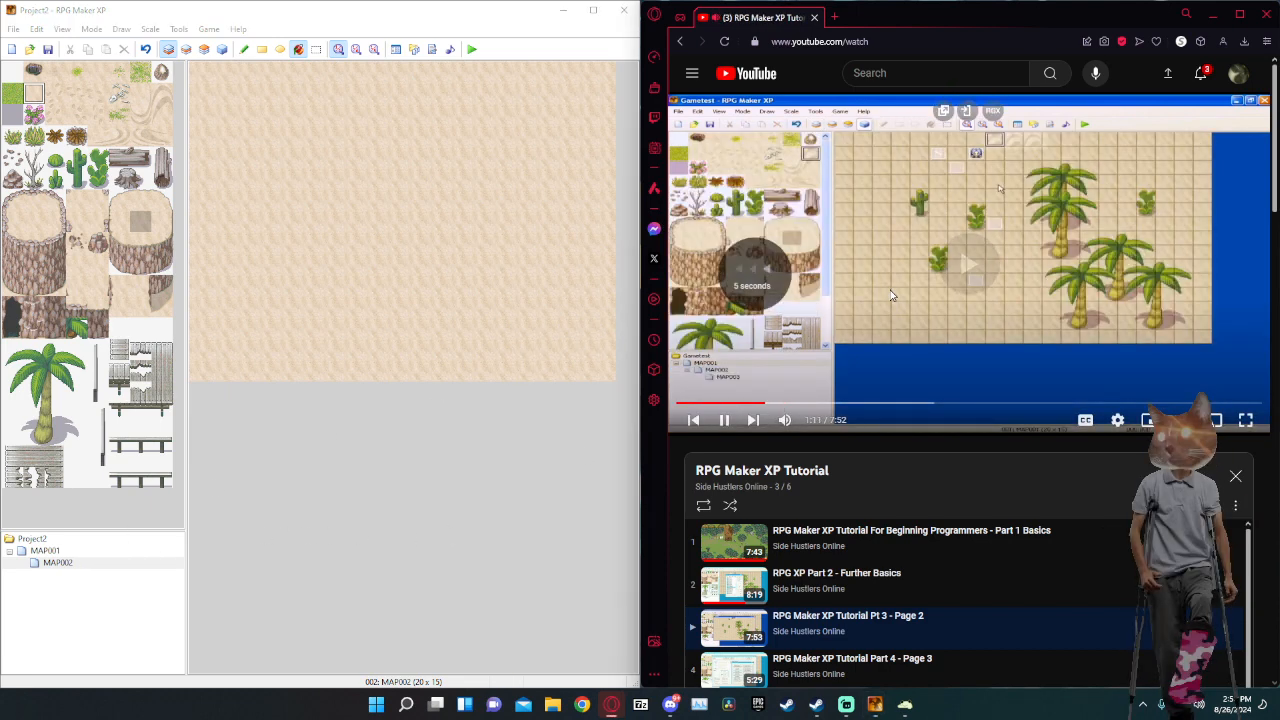
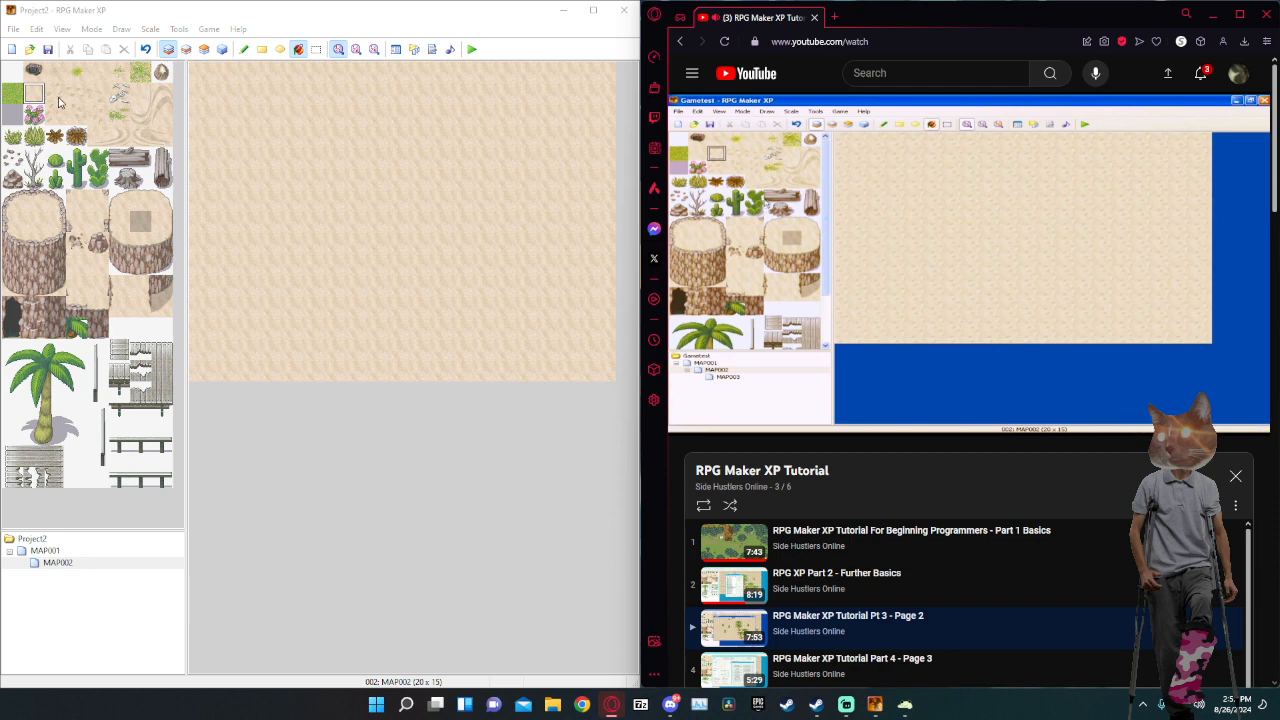
# Paint a small patch of pebbly sand tiles at the upper edge of MAP002 to mark the entrance.
pyautogui.click(76, 114)
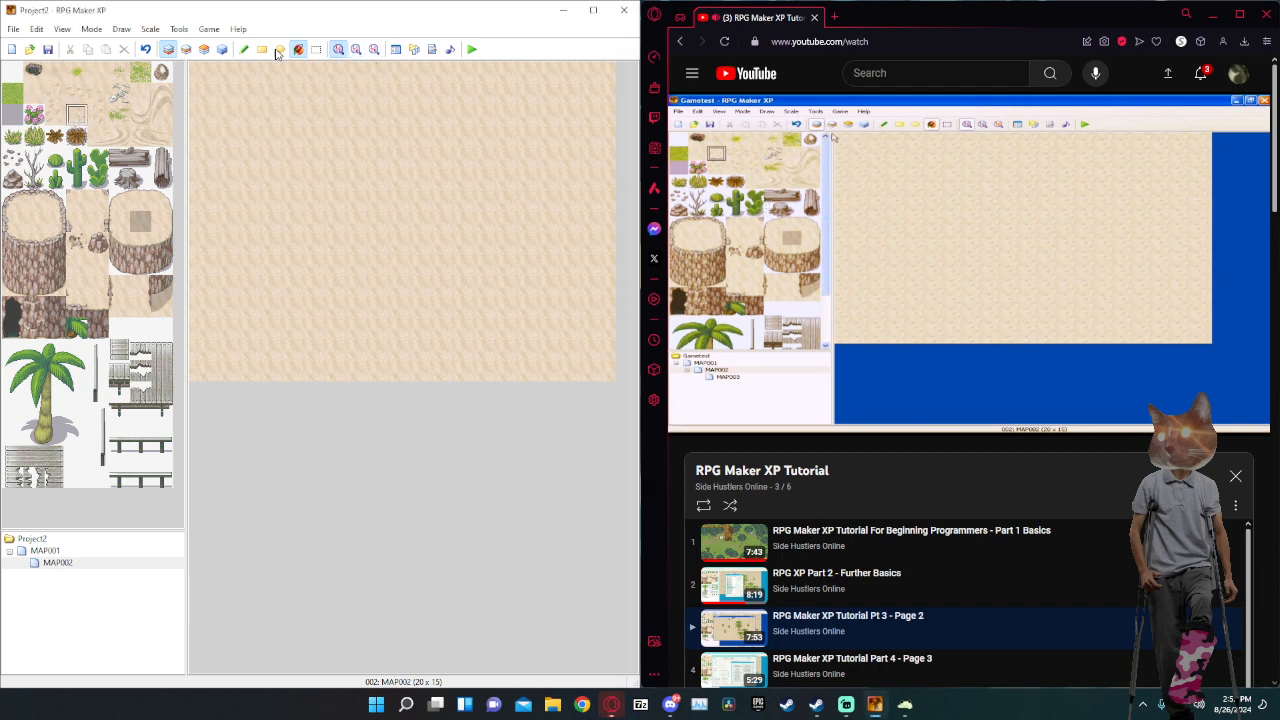
pyautogui.click(244, 49)
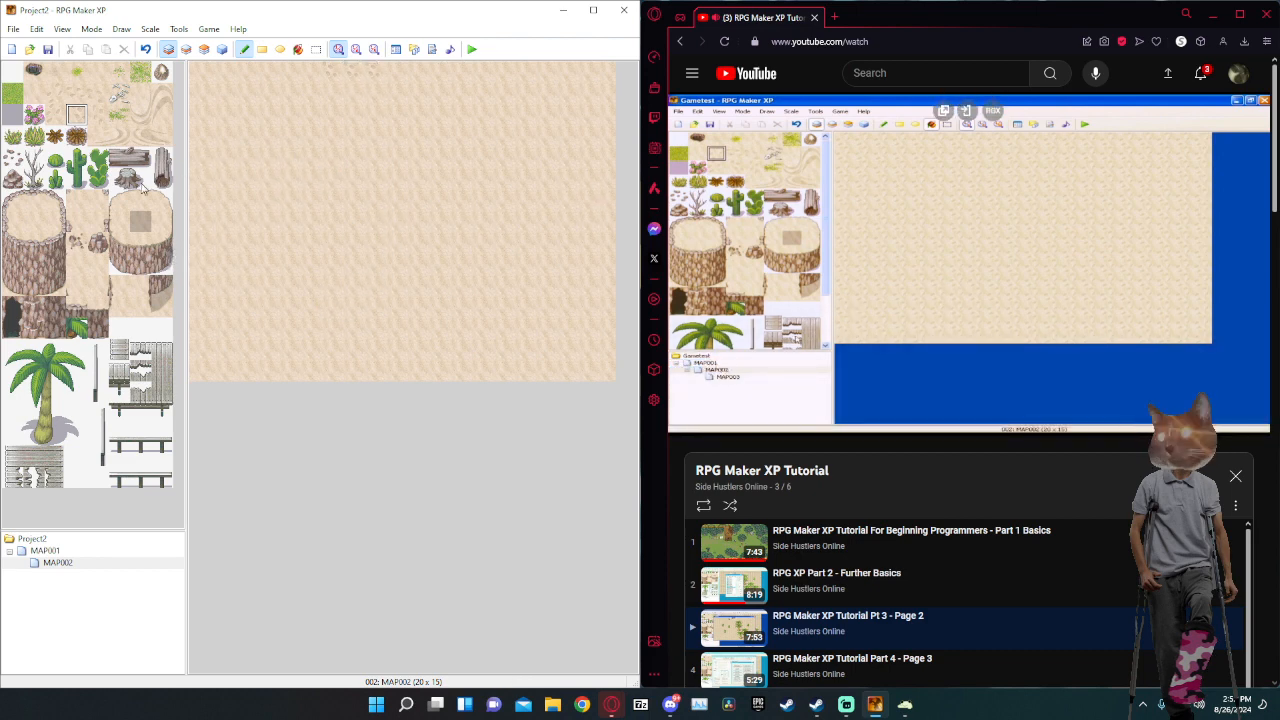
pyautogui.click(97, 114)
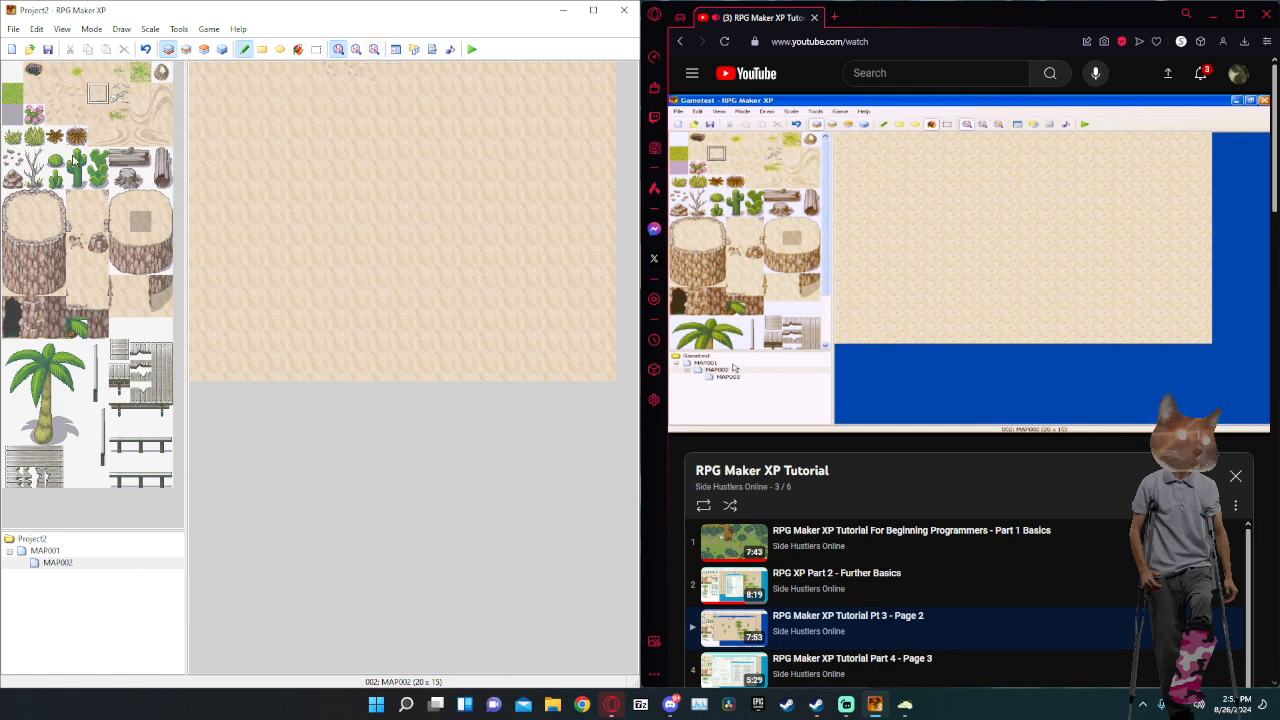
pyautogui.click(56, 121)
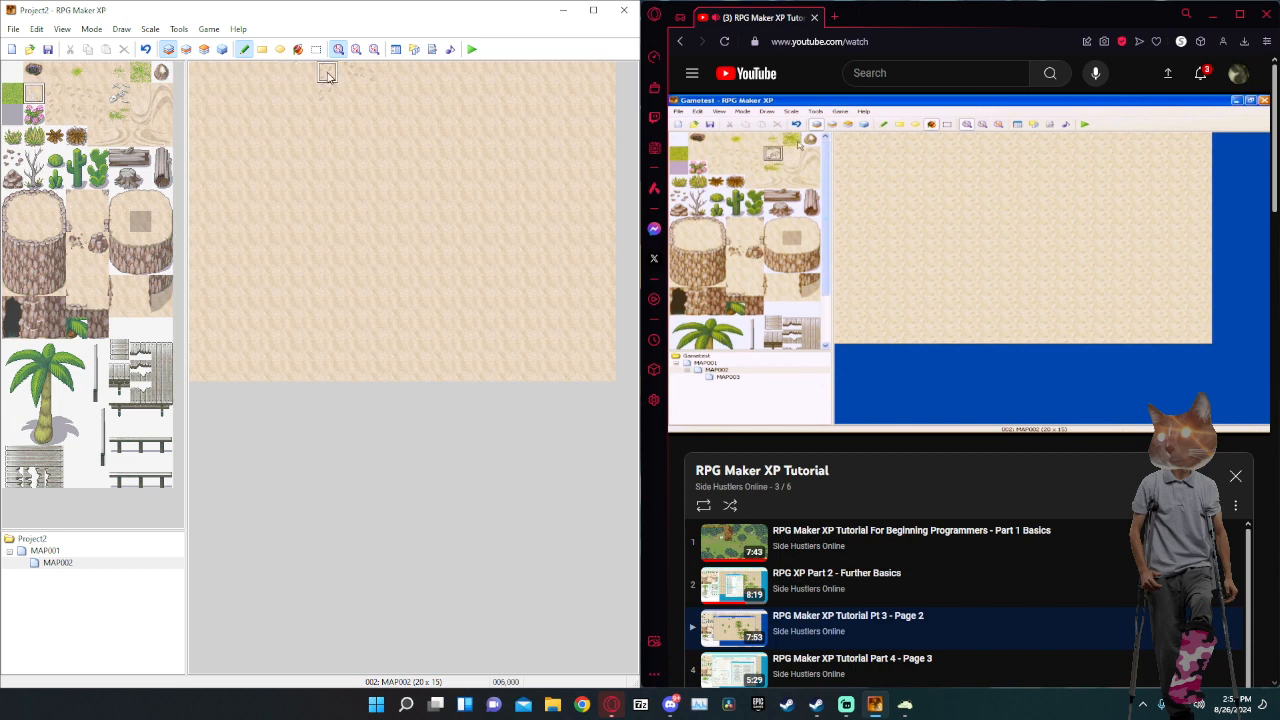
pyautogui.click(58, 97)
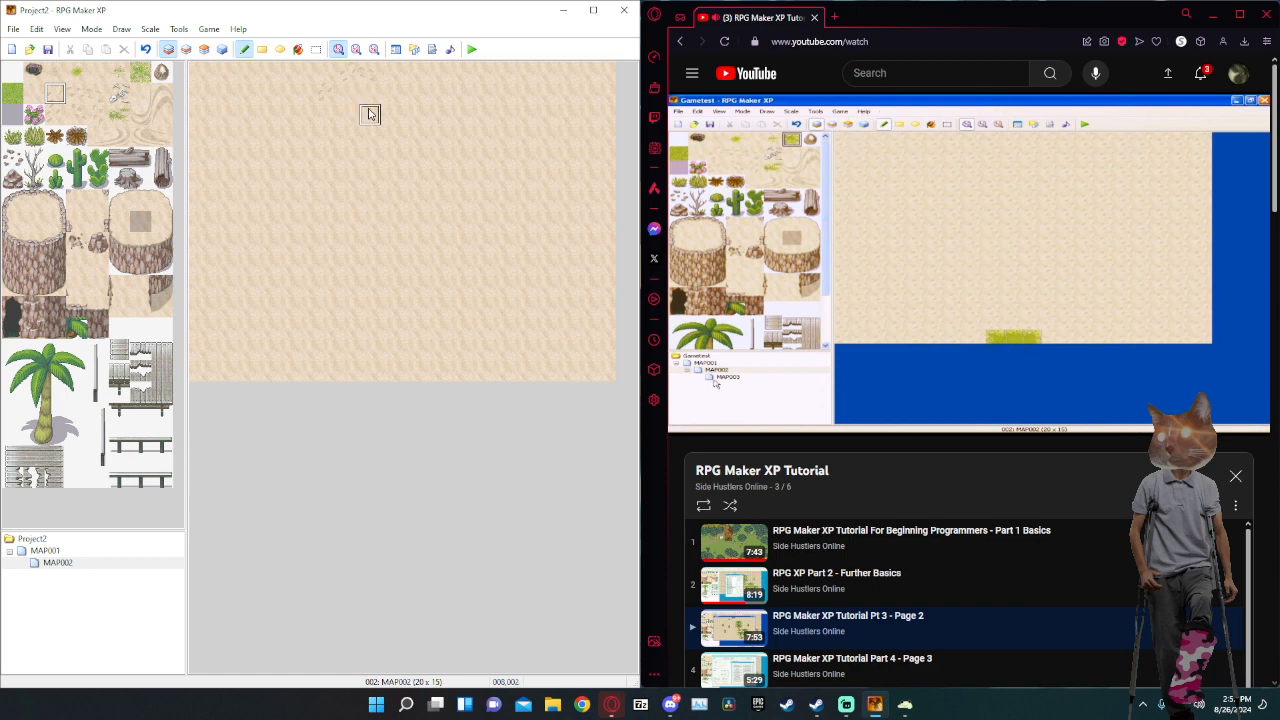
# Create a new event on MAP001's dark exit tile in the bottom row, open its command selection, and pause the tutorial video.
pyautogui.doubleClick(60, 550)
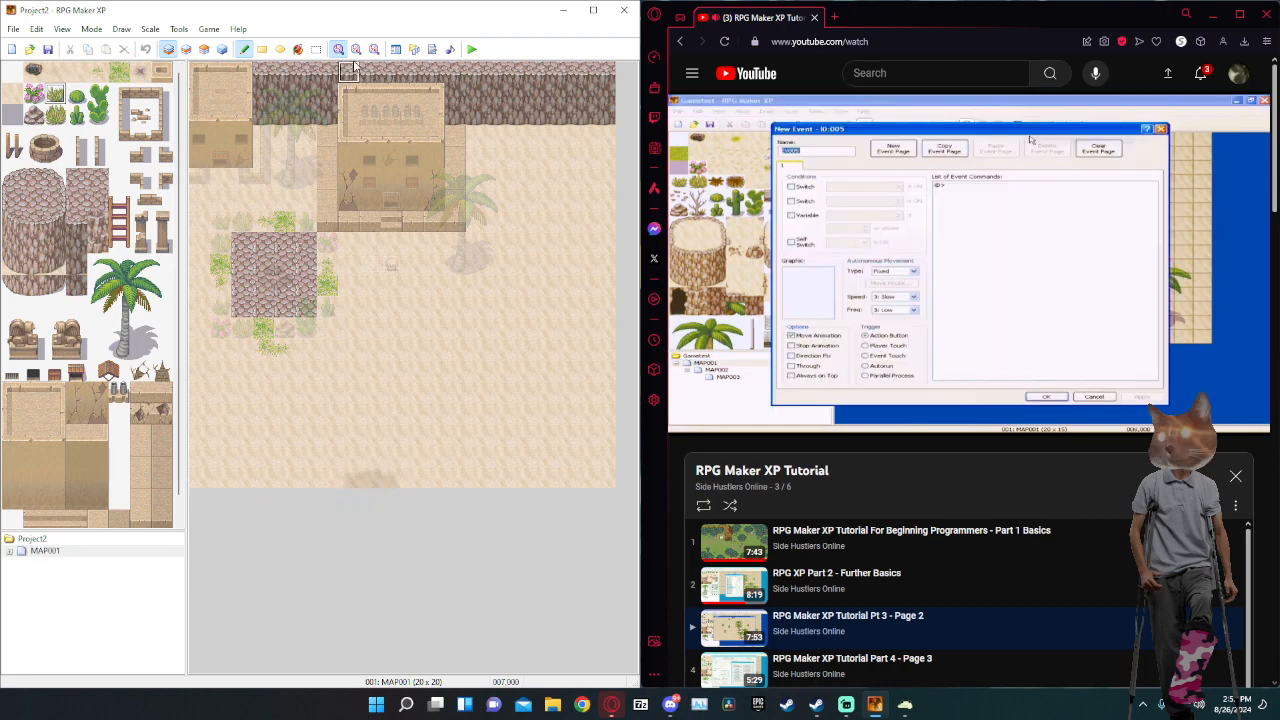
pyautogui.click(222, 49)
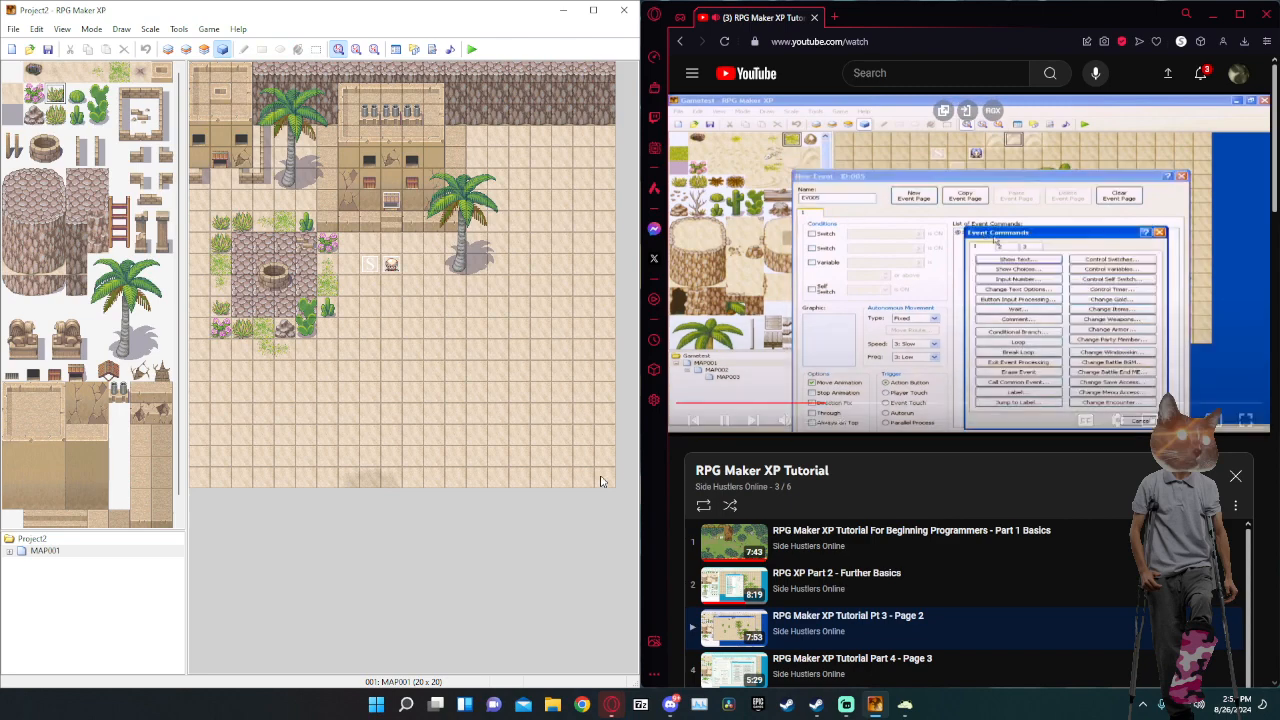
pyautogui.doubleClick(370, 476)
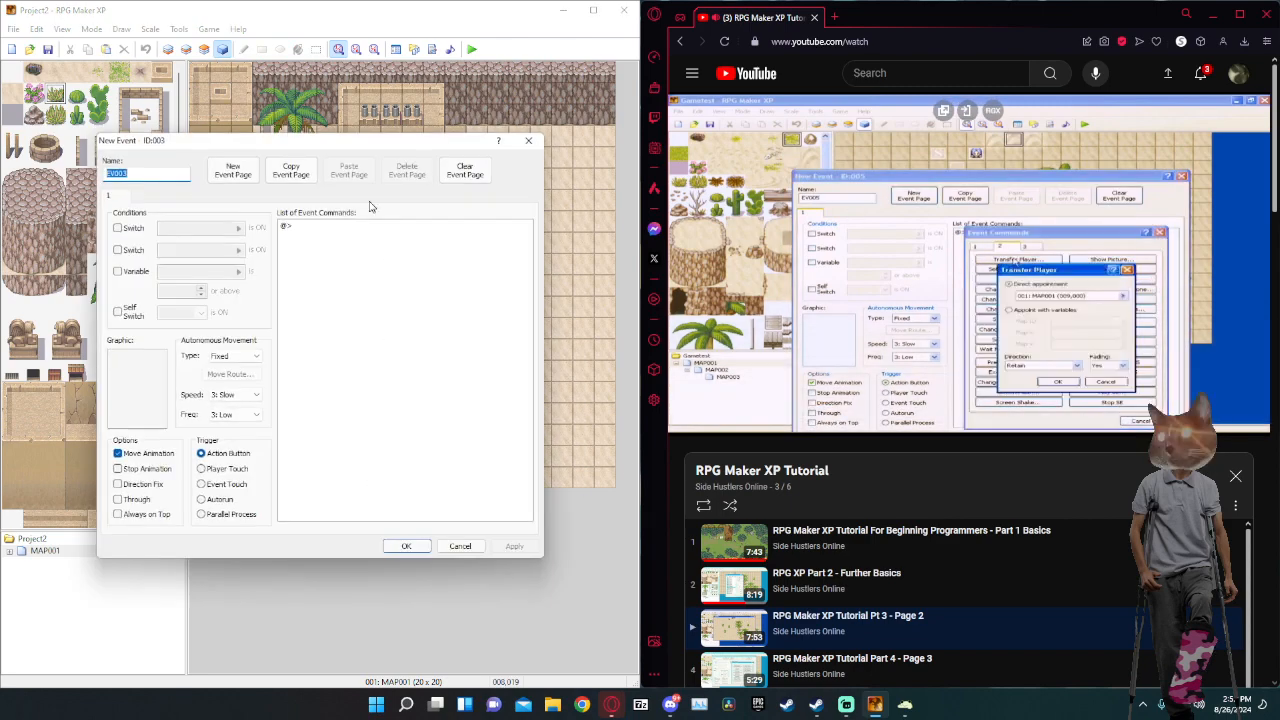
pyautogui.click(300, 227)
pyautogui.doubleClick(323, 229)
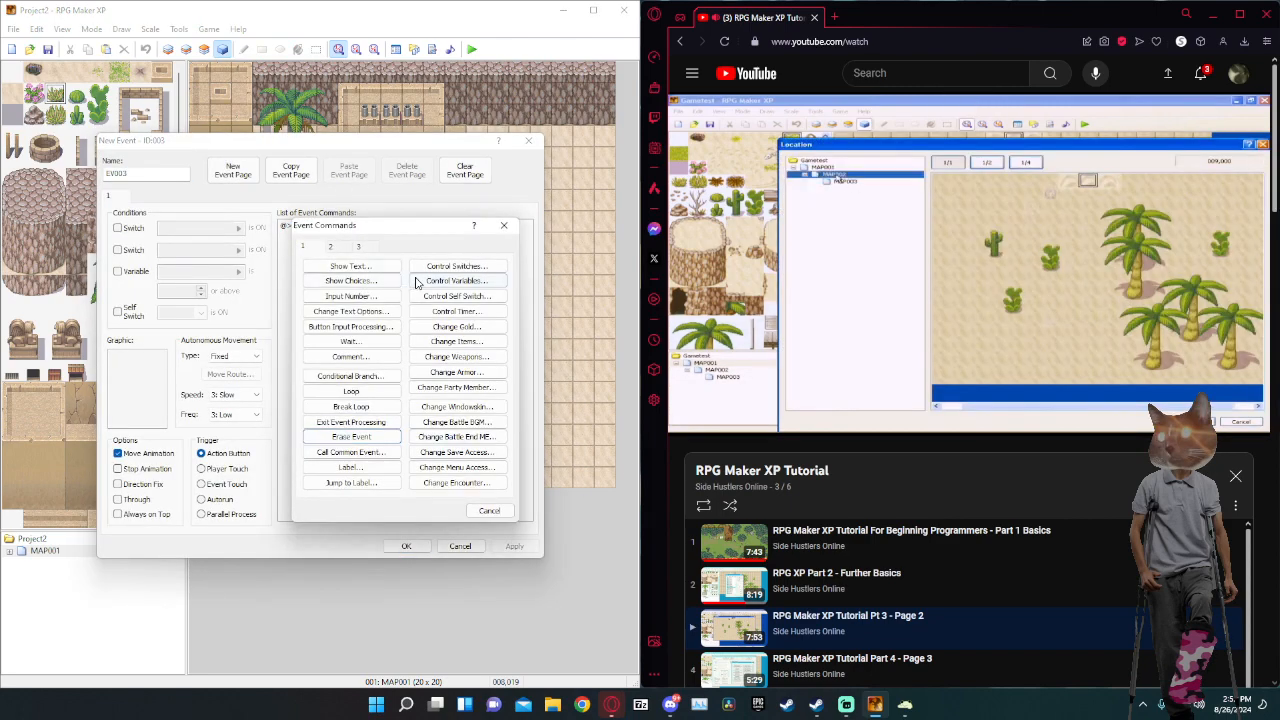
pyautogui.click(778, 287)
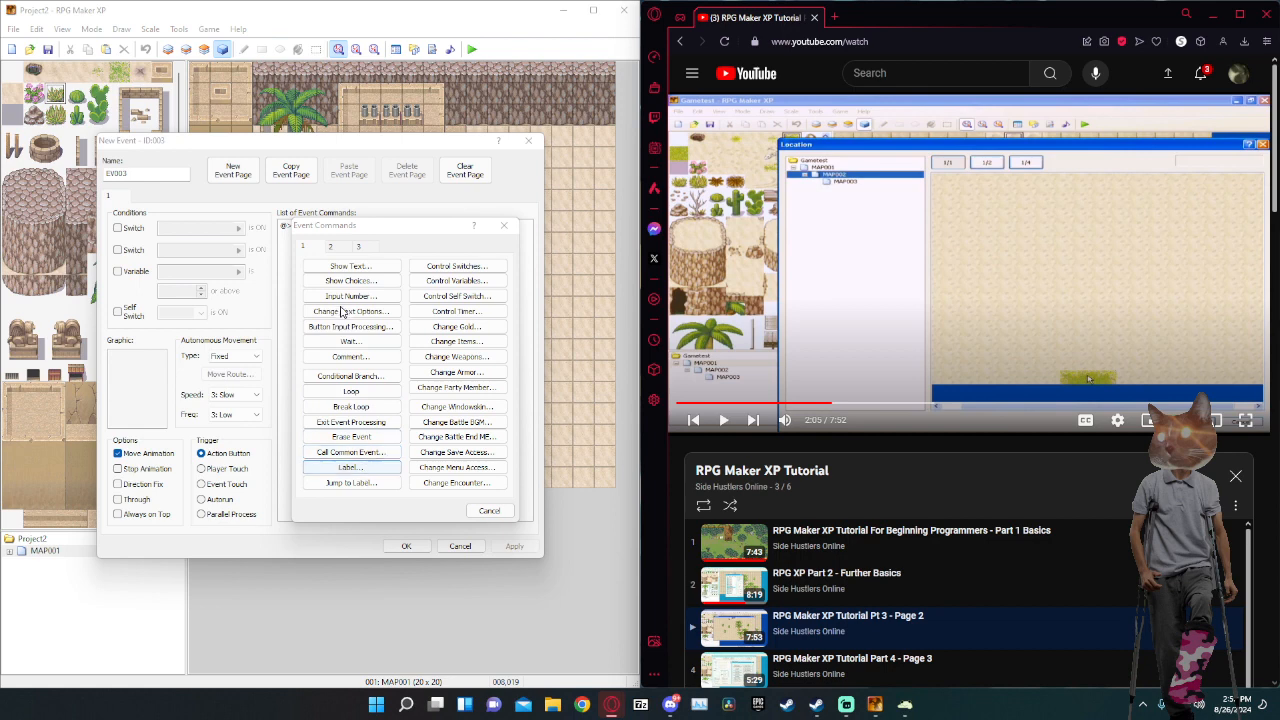
# Add a Transfer Player command to the exit event that sends the player to MAP002 at (007,000).
pyautogui.click(331, 247)
pyautogui.click(367, 266)
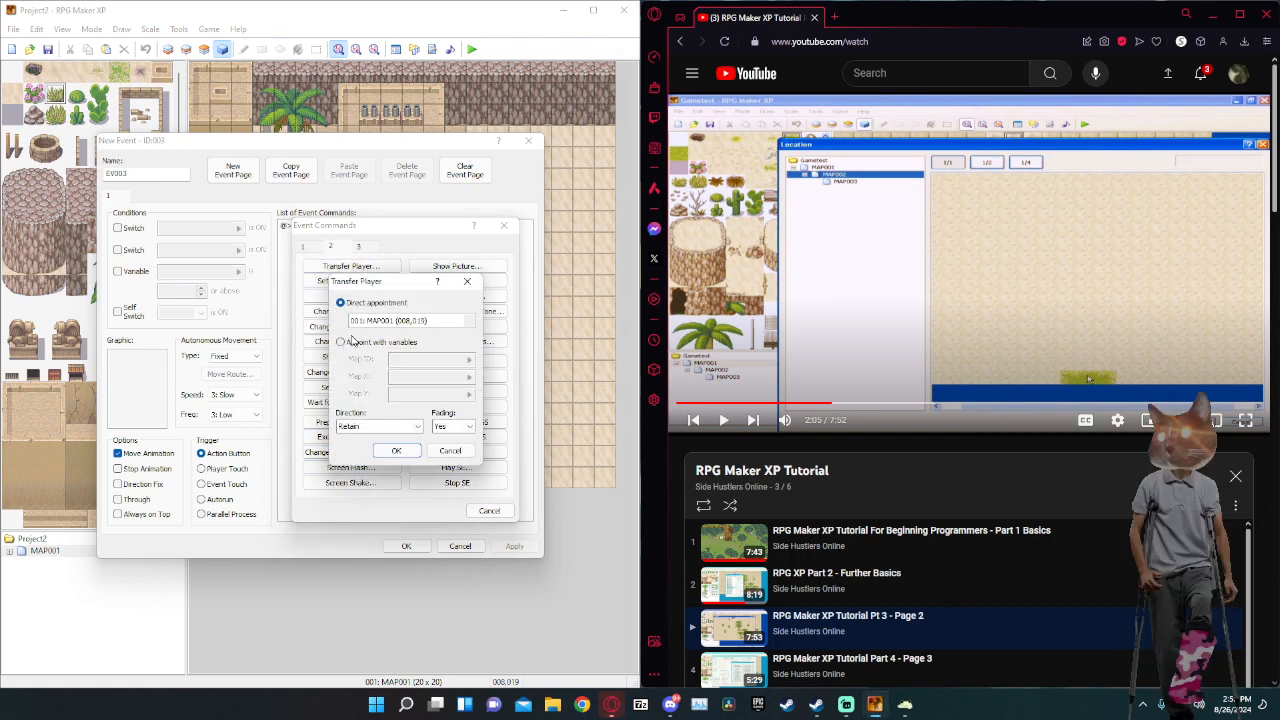
pyautogui.click(453, 321)
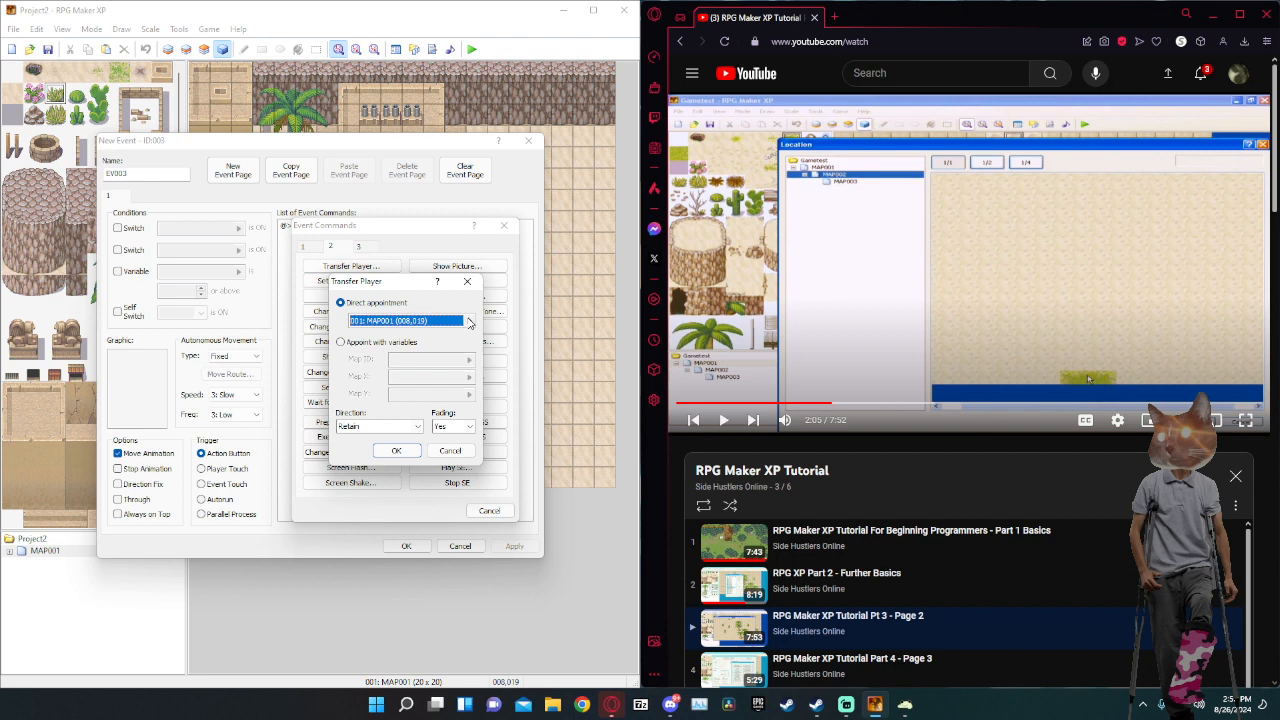
pyautogui.click(469, 321)
pyautogui.click(213, 206)
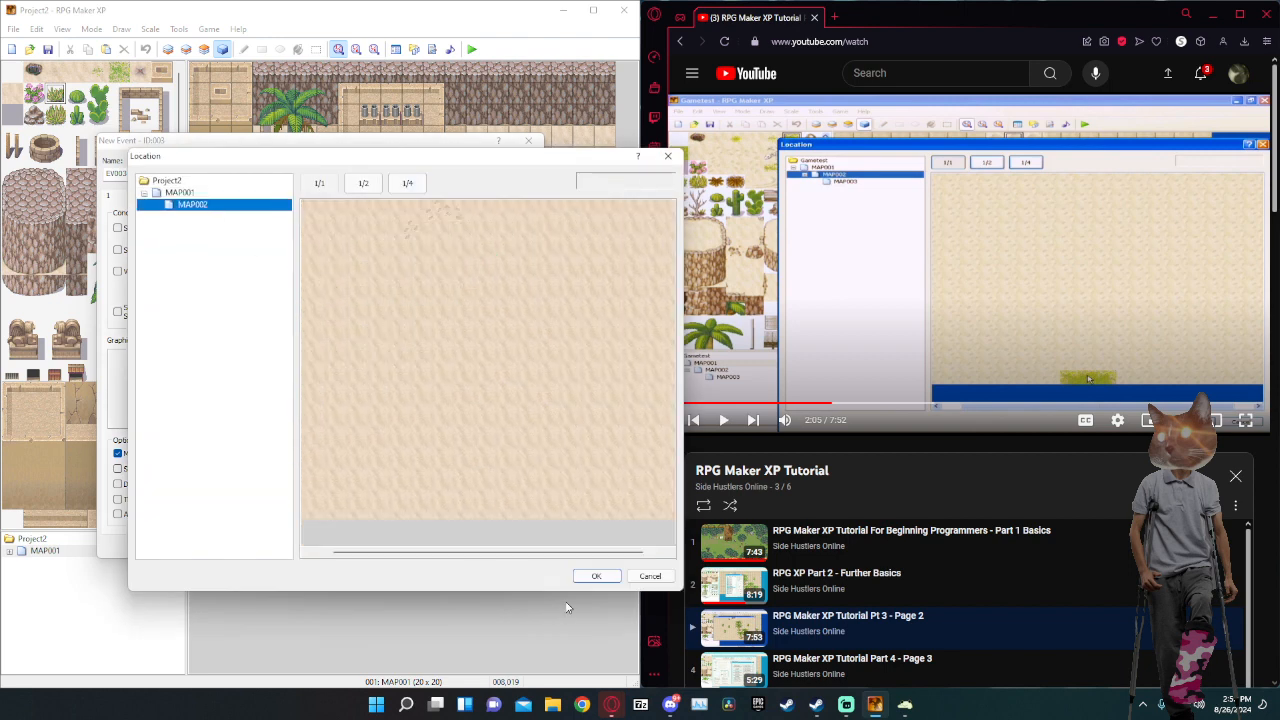
pyautogui.click(596, 576)
pyautogui.click(449, 405)
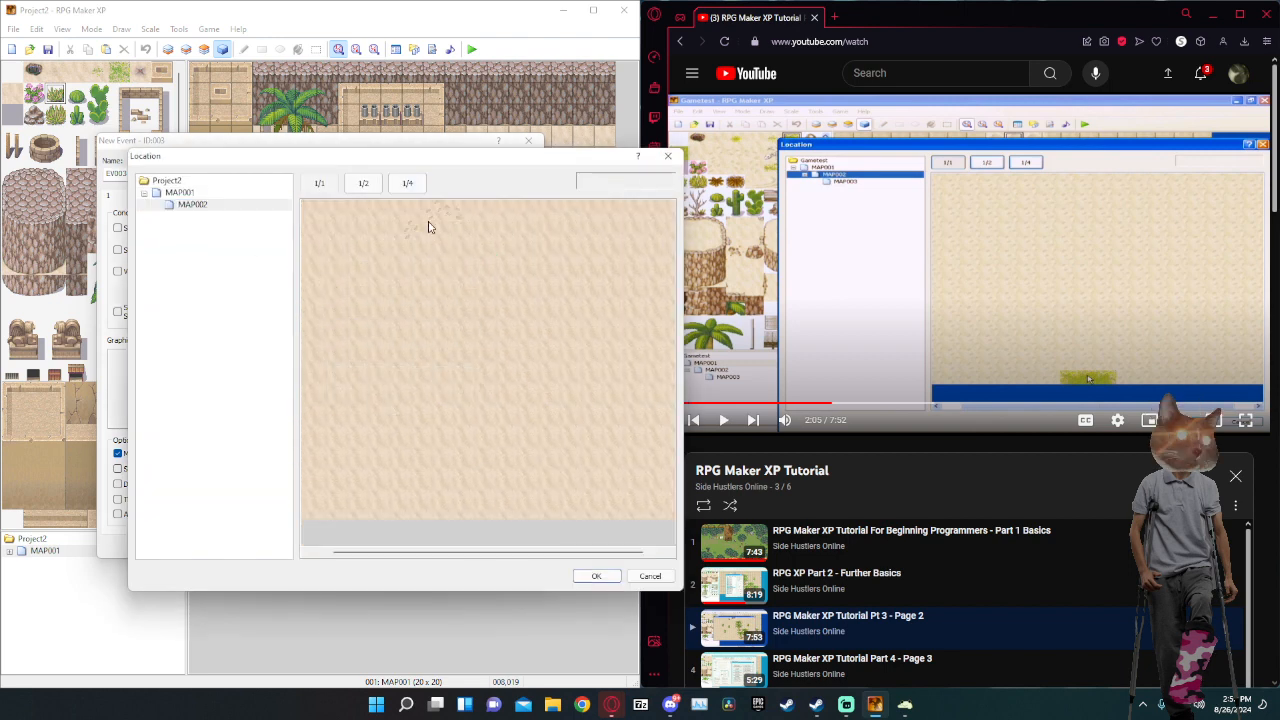
pyautogui.click(436, 210)
pyautogui.click(603, 576)
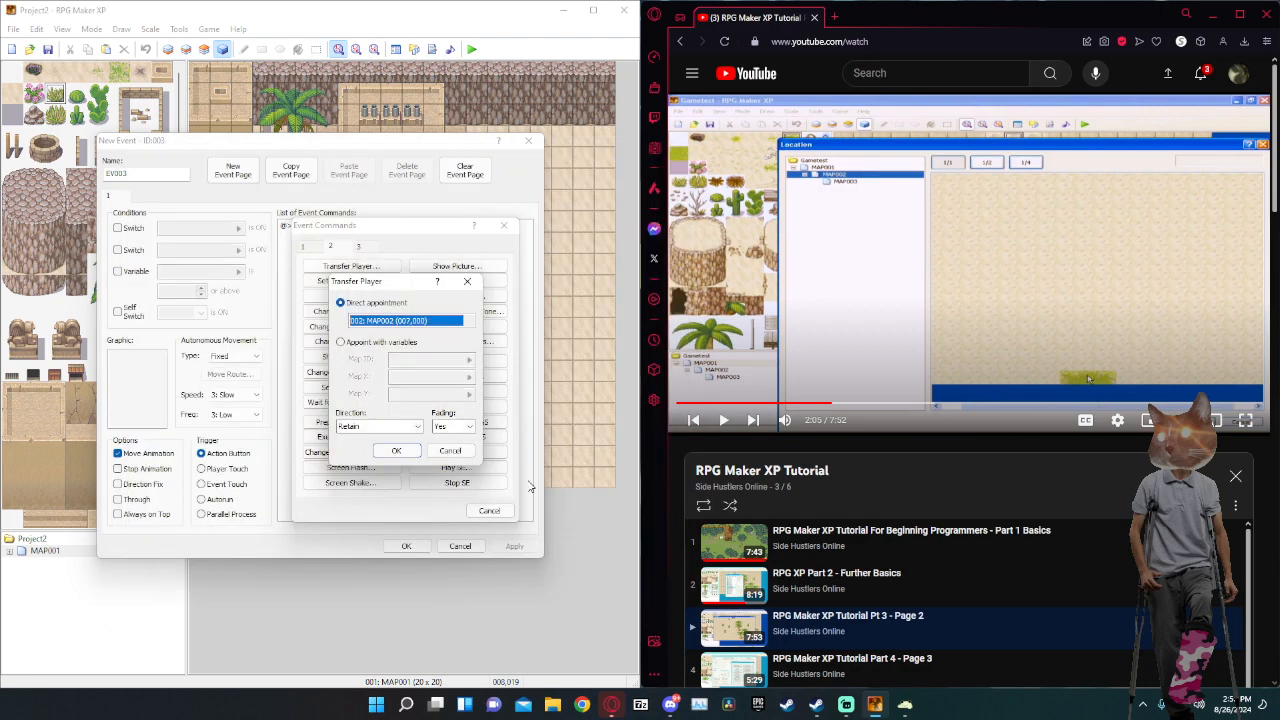
pyautogui.click(396, 451)
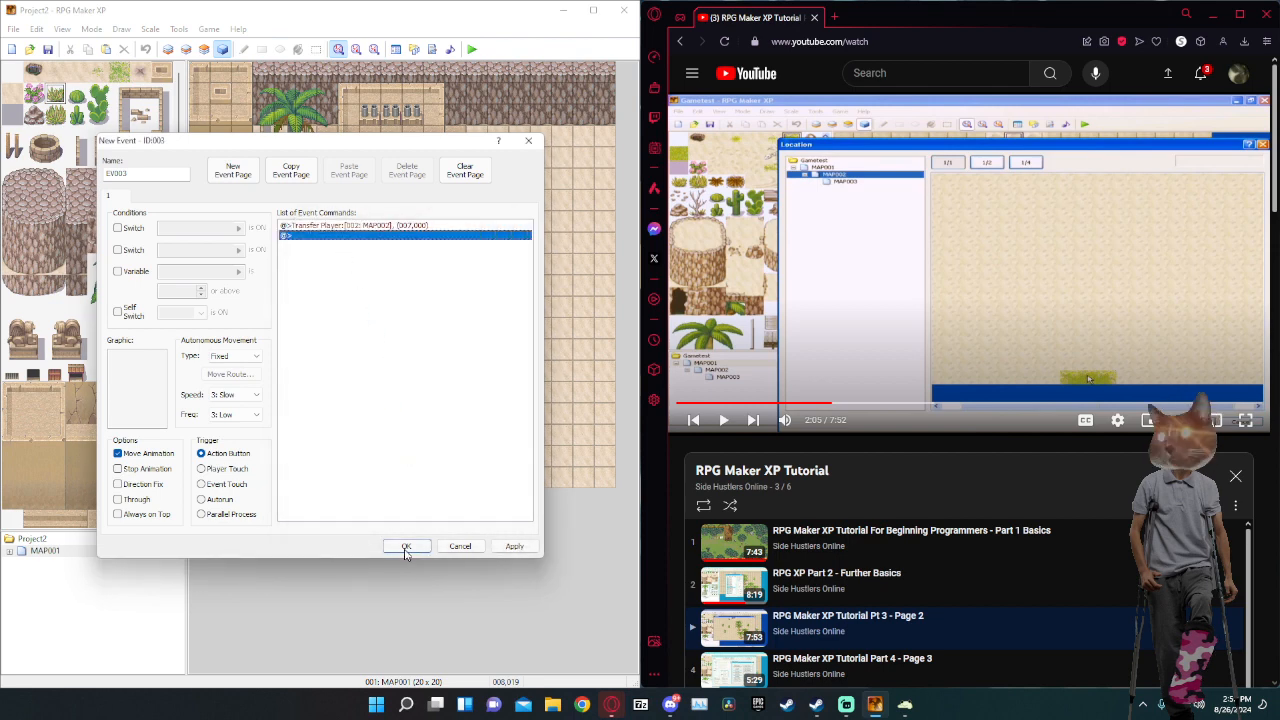
pyautogui.doubleClick(311, 240)
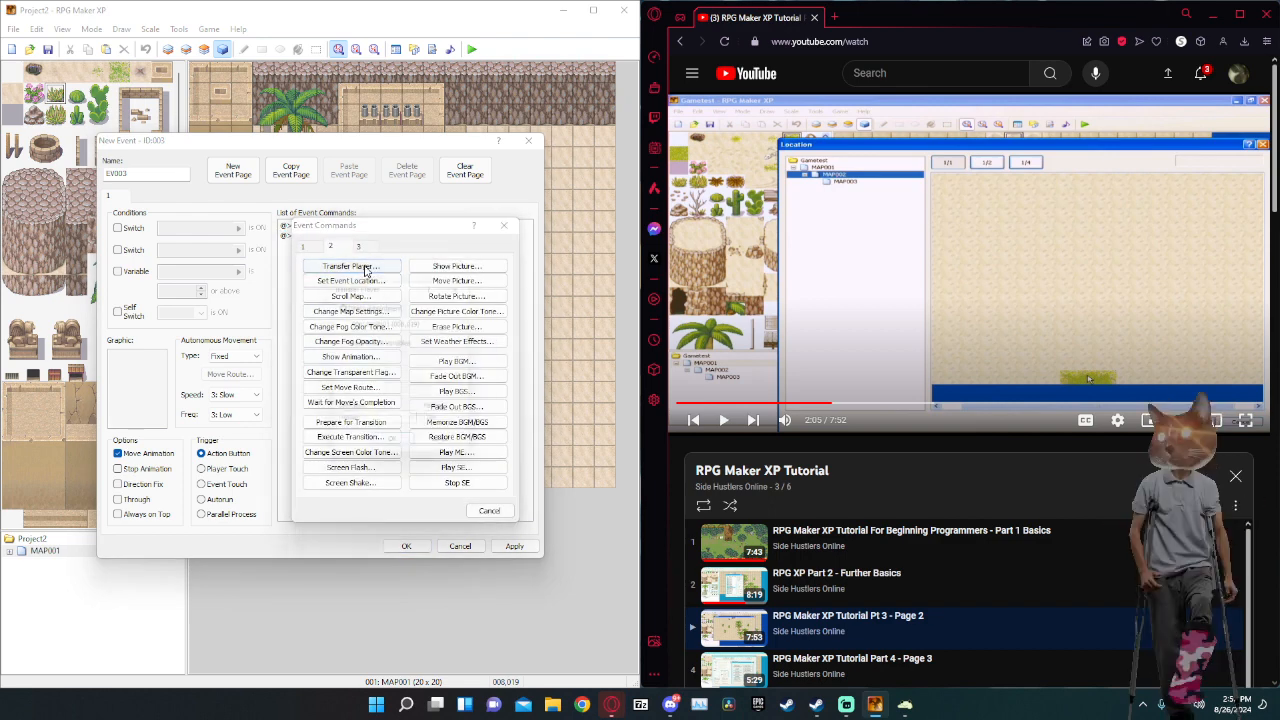
pyautogui.click(366, 268)
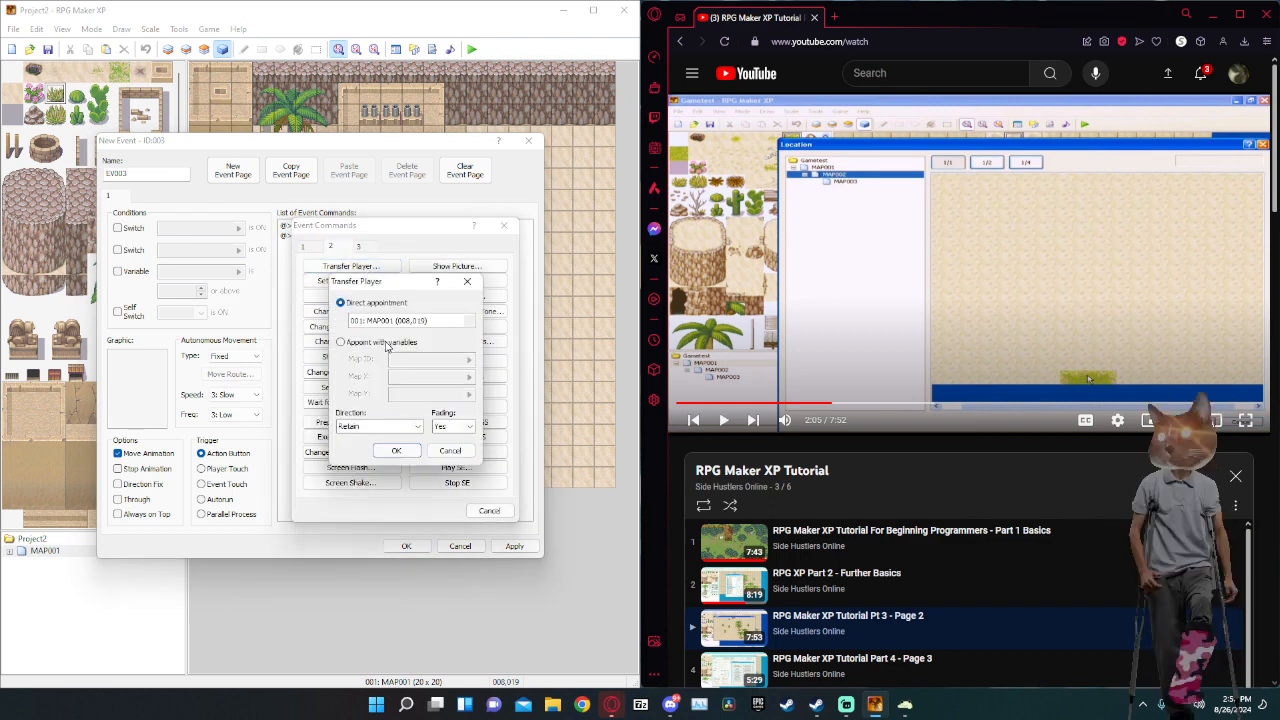
pyautogui.click(397, 451)
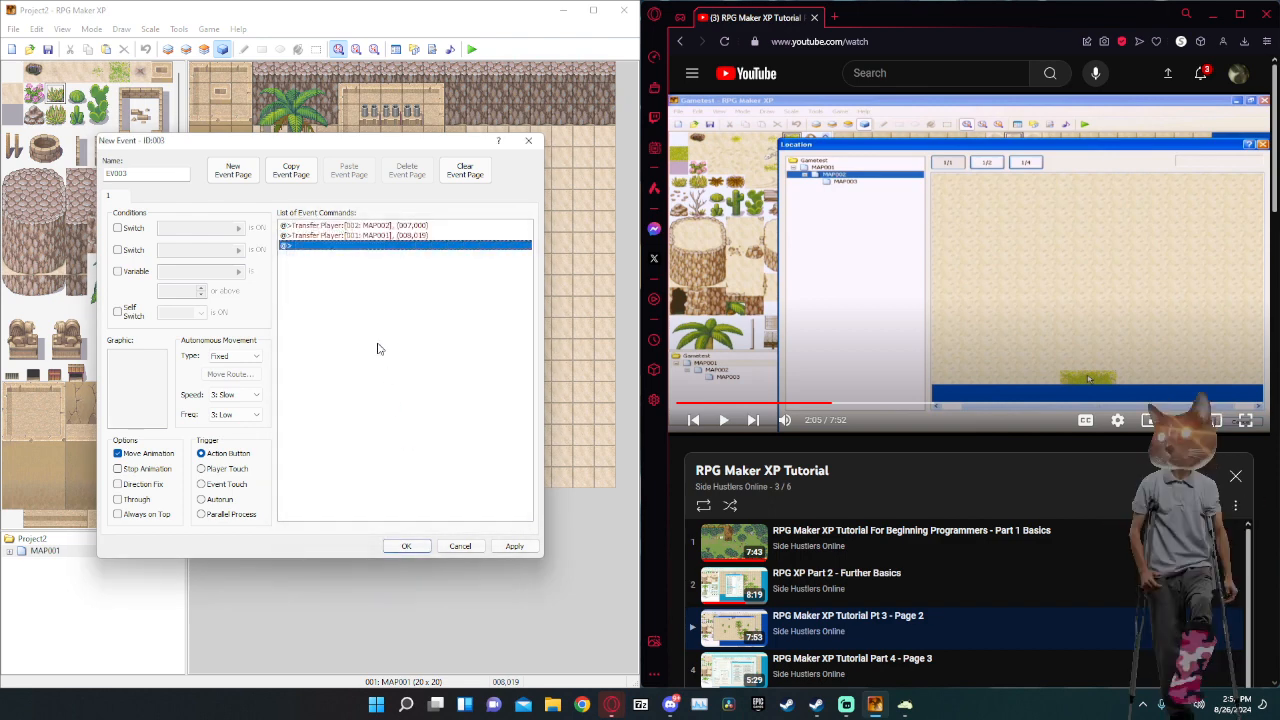
pyautogui.doubleClick(366, 245)
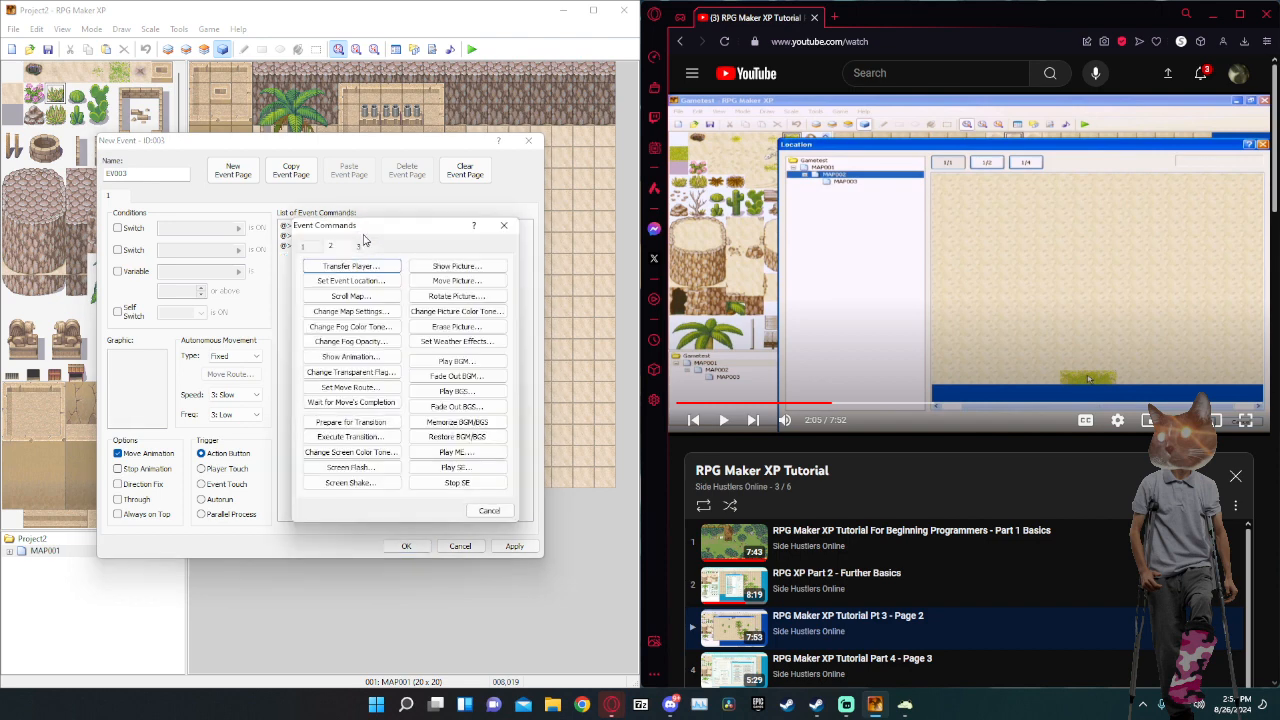
pyautogui.click(486, 510)
pyautogui.rightClick(323, 238)
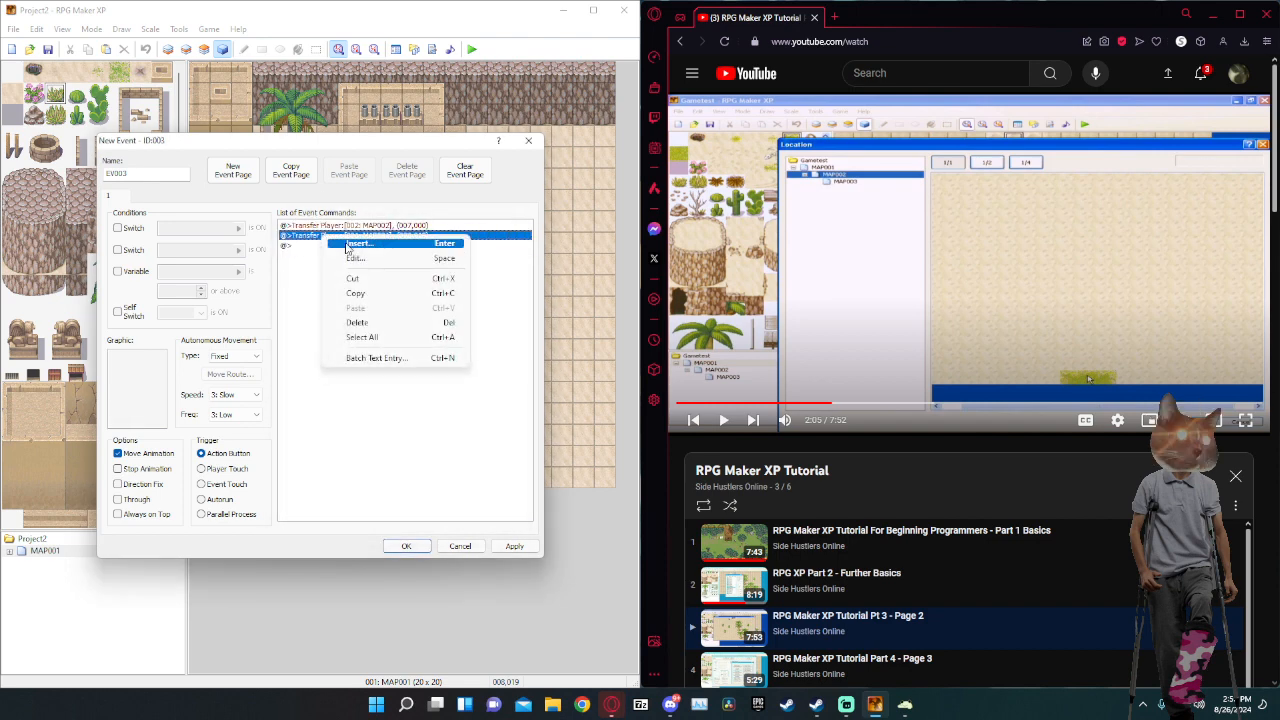
pyautogui.click(358, 259)
pyautogui.click(467, 282)
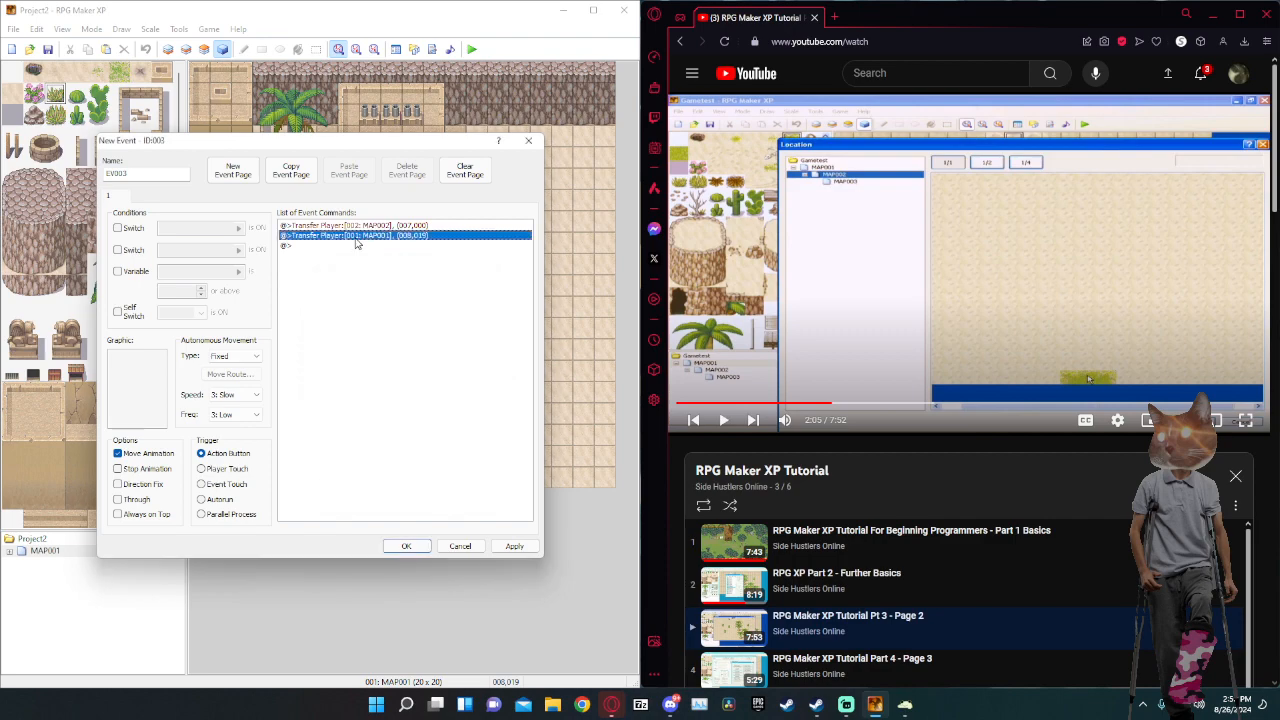
pyautogui.press('Delete')
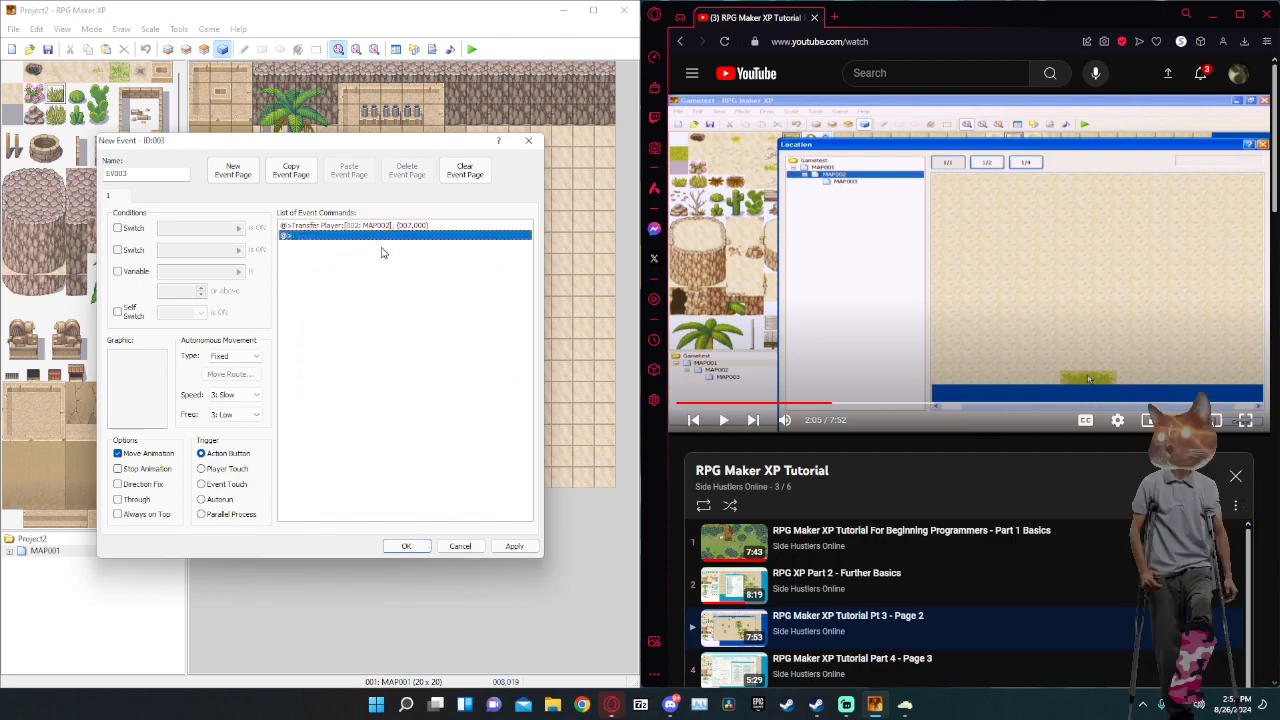
# Save the exit event and playtest a new game, walking the character down onto MAP001's exit tile before closing the playtest.
pyautogui.click(407, 547)
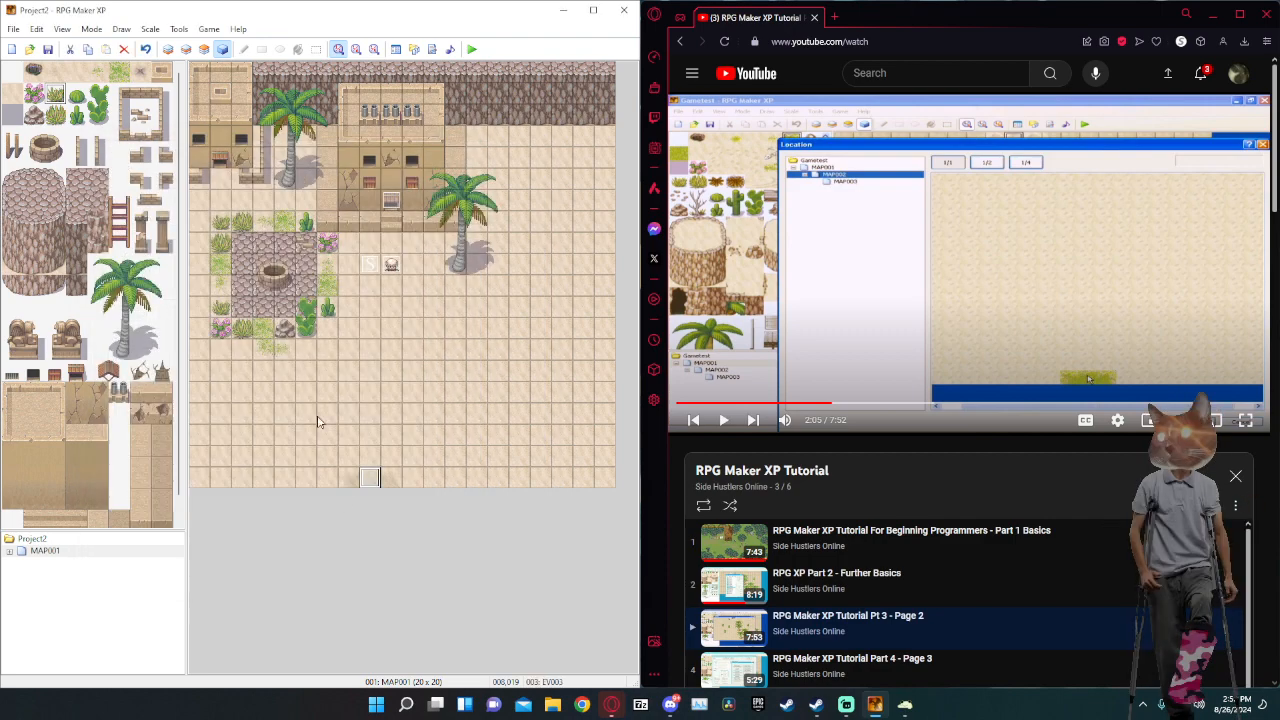
pyautogui.click(472, 49)
pyautogui.click(273, 380)
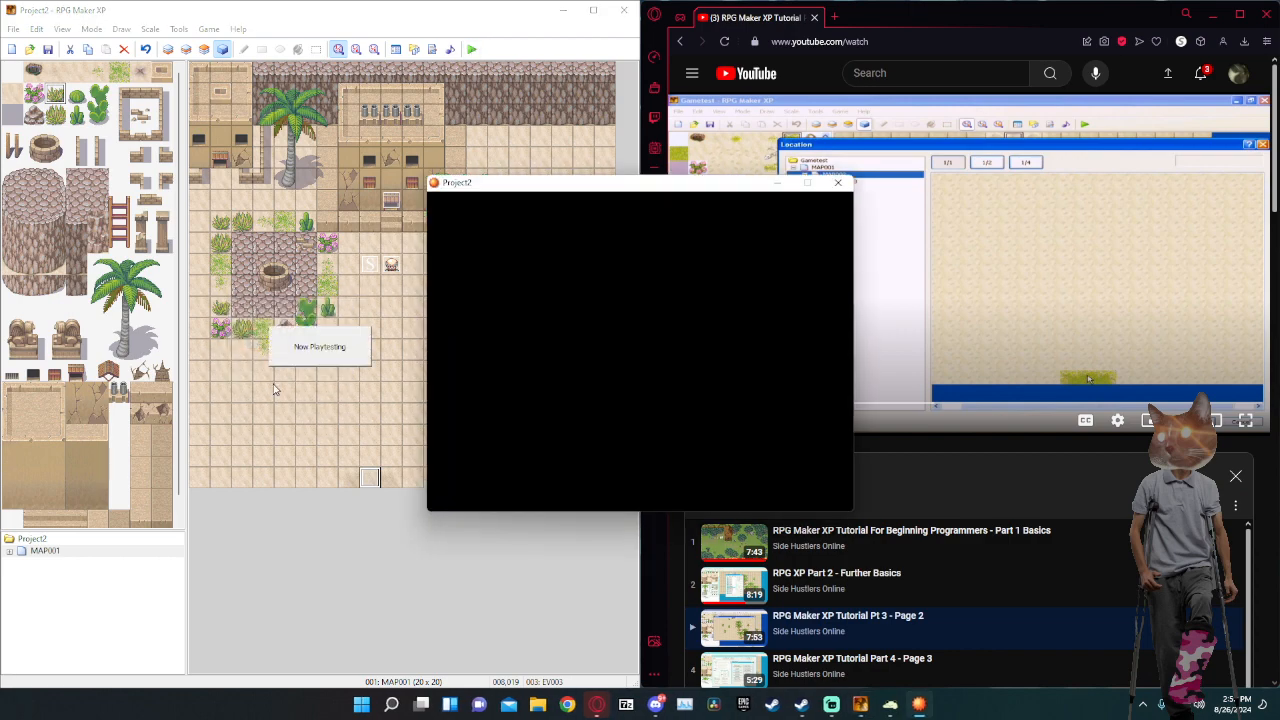
pyautogui.press('Return')
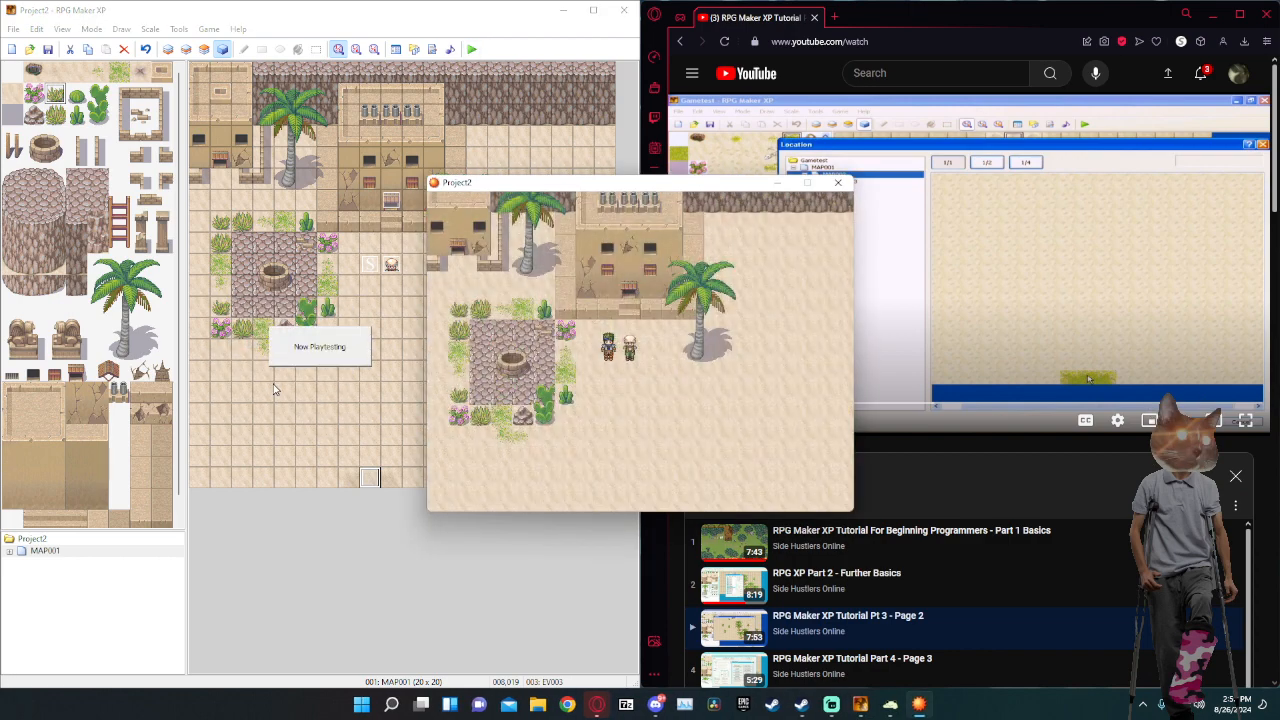
pyautogui.press('Down')
pyautogui.press('Down')
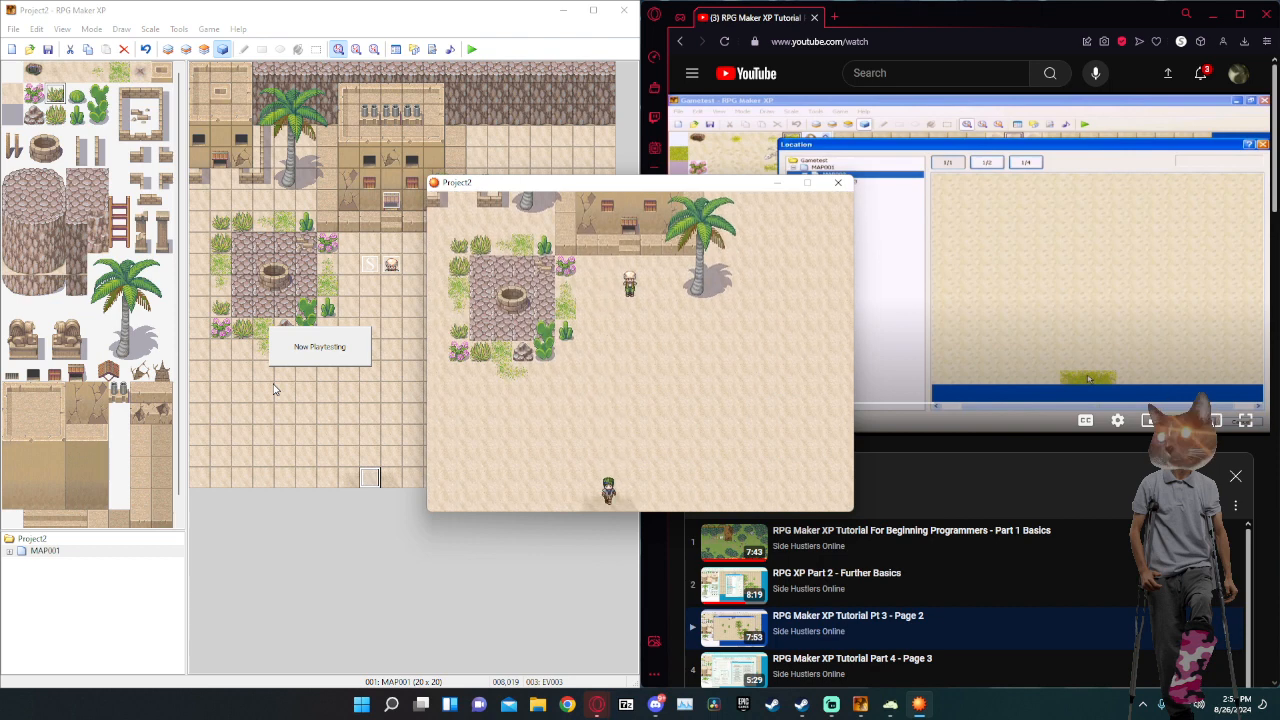
pyautogui.press('Left')
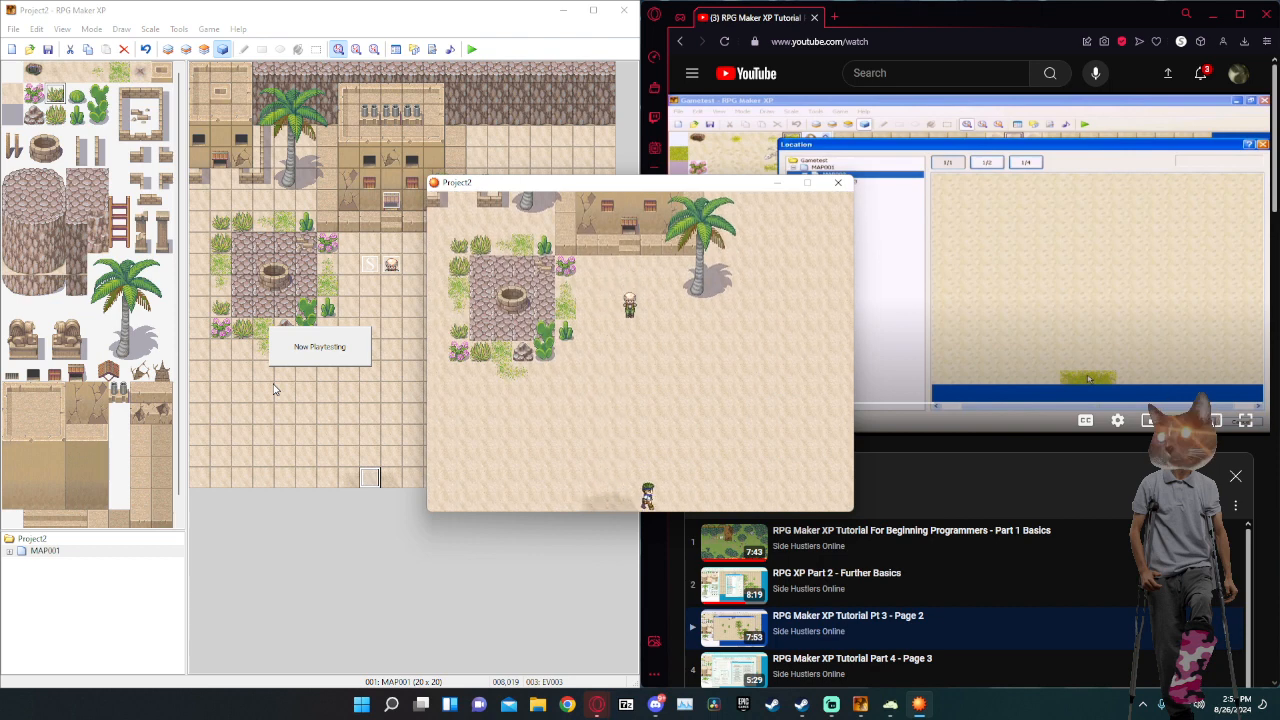
pyautogui.press('Down')
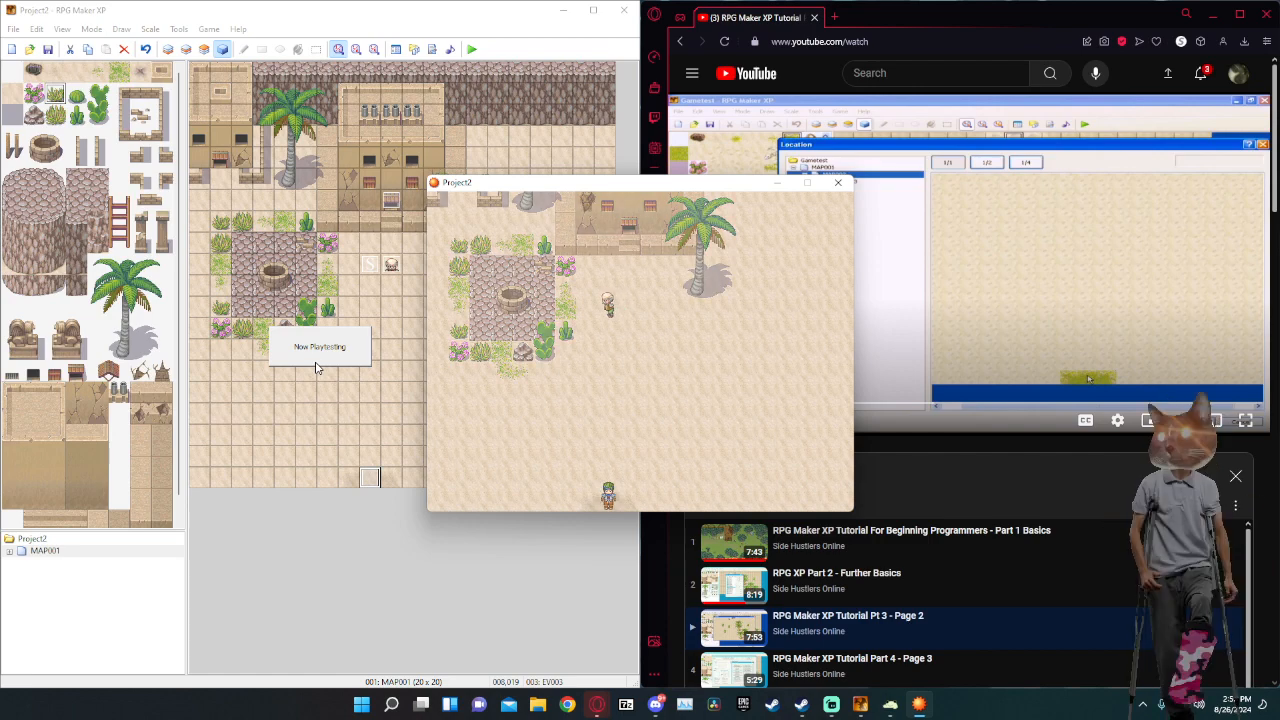
pyautogui.press('Down')
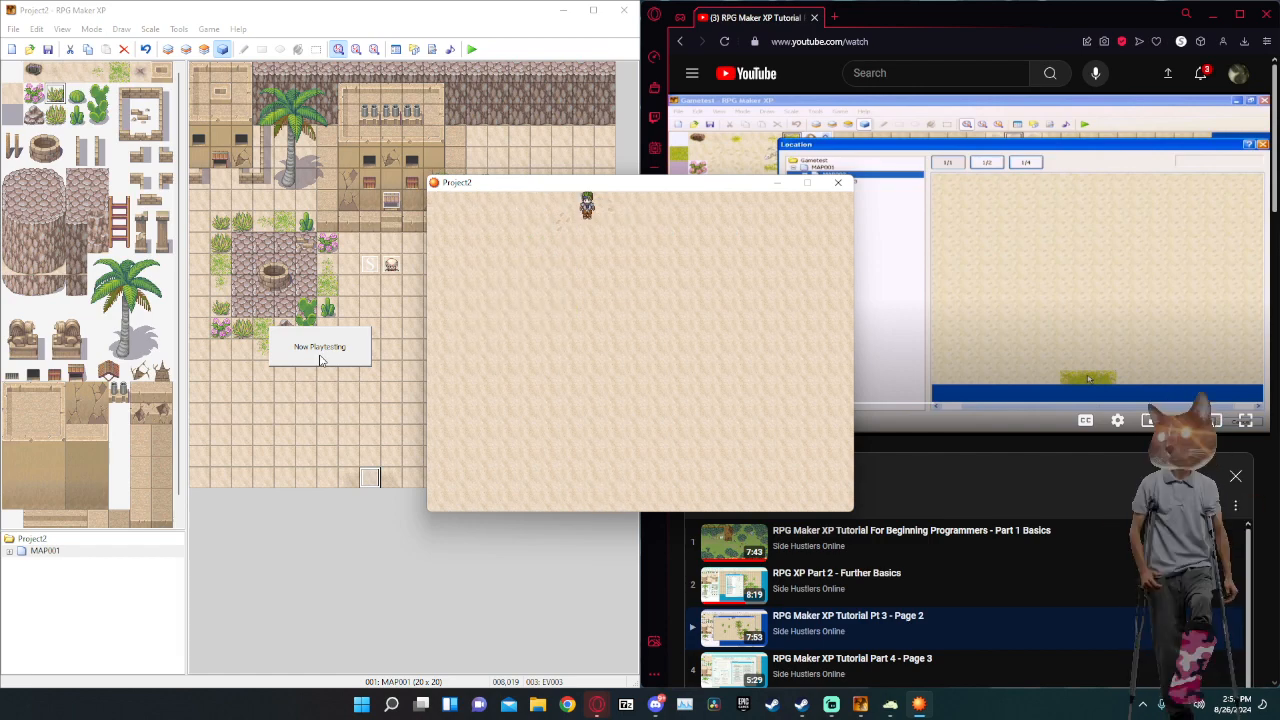
pyautogui.click(838, 182)
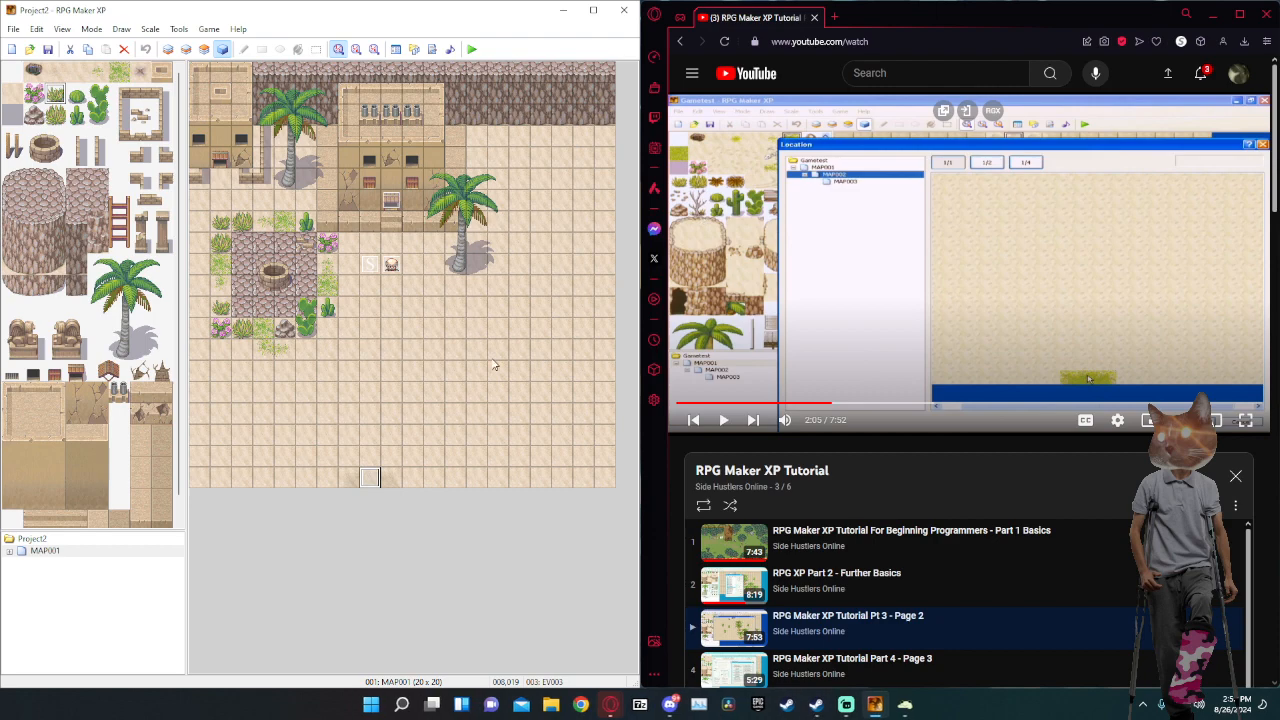
# Set the trigger of MAP001's exit event to Player Touch.
pyautogui.doubleClick(369, 479)
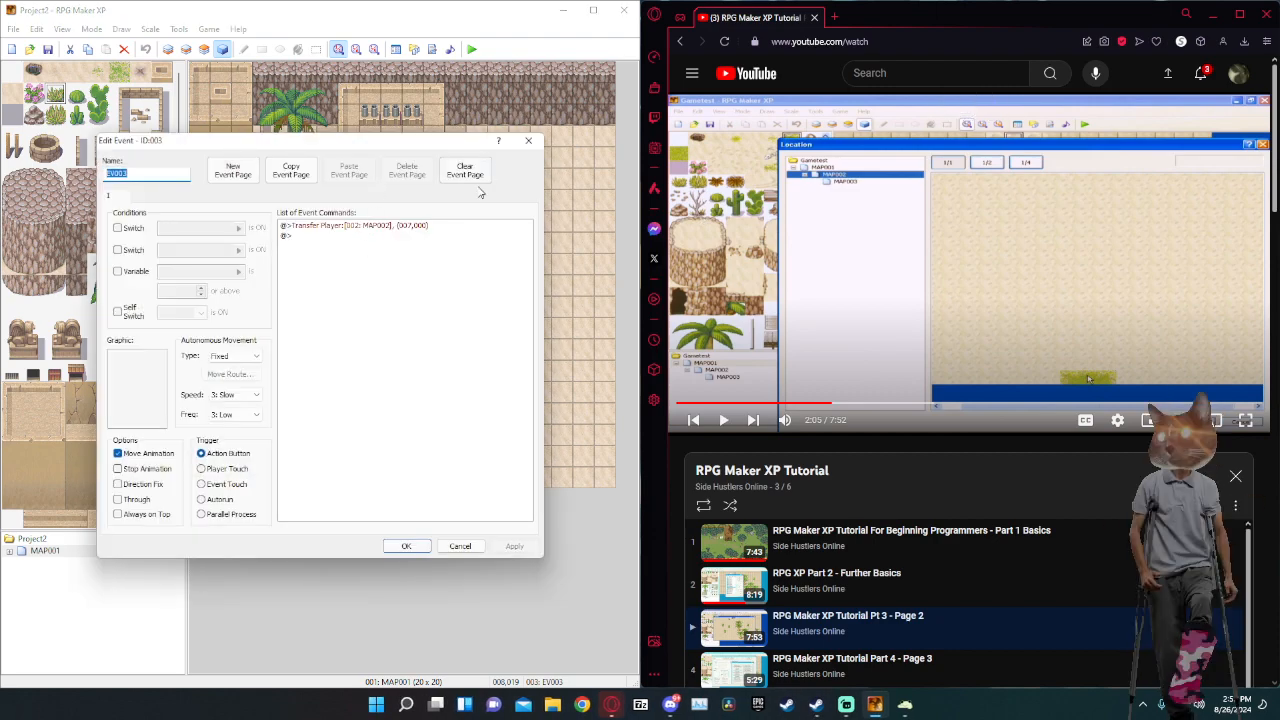
pyautogui.doubleClick(378, 230)
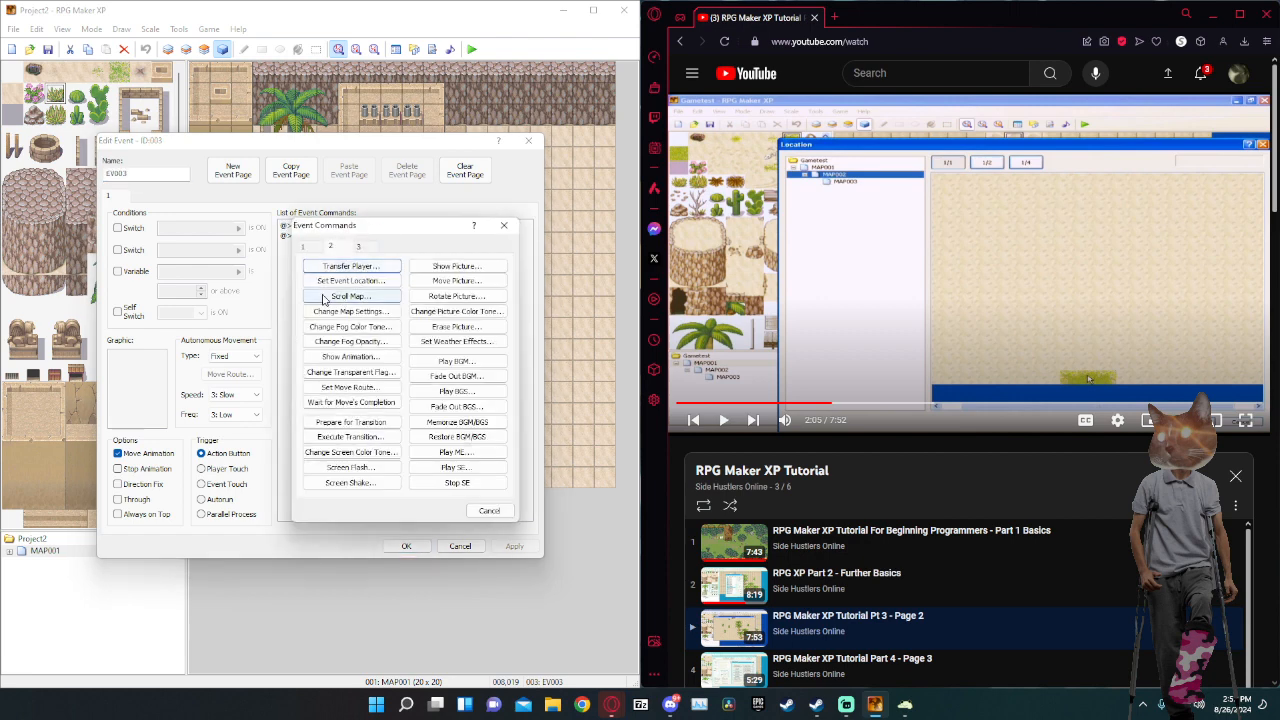
pyautogui.click(504, 225)
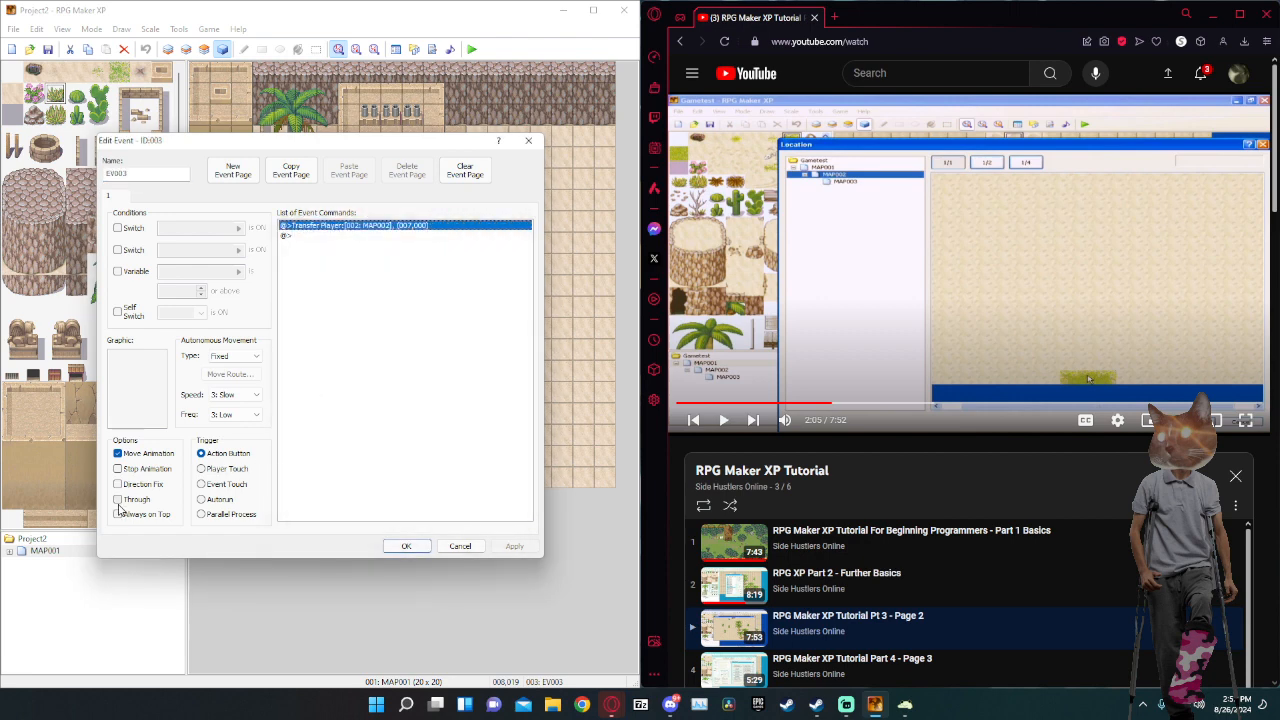
pyautogui.click(202, 470)
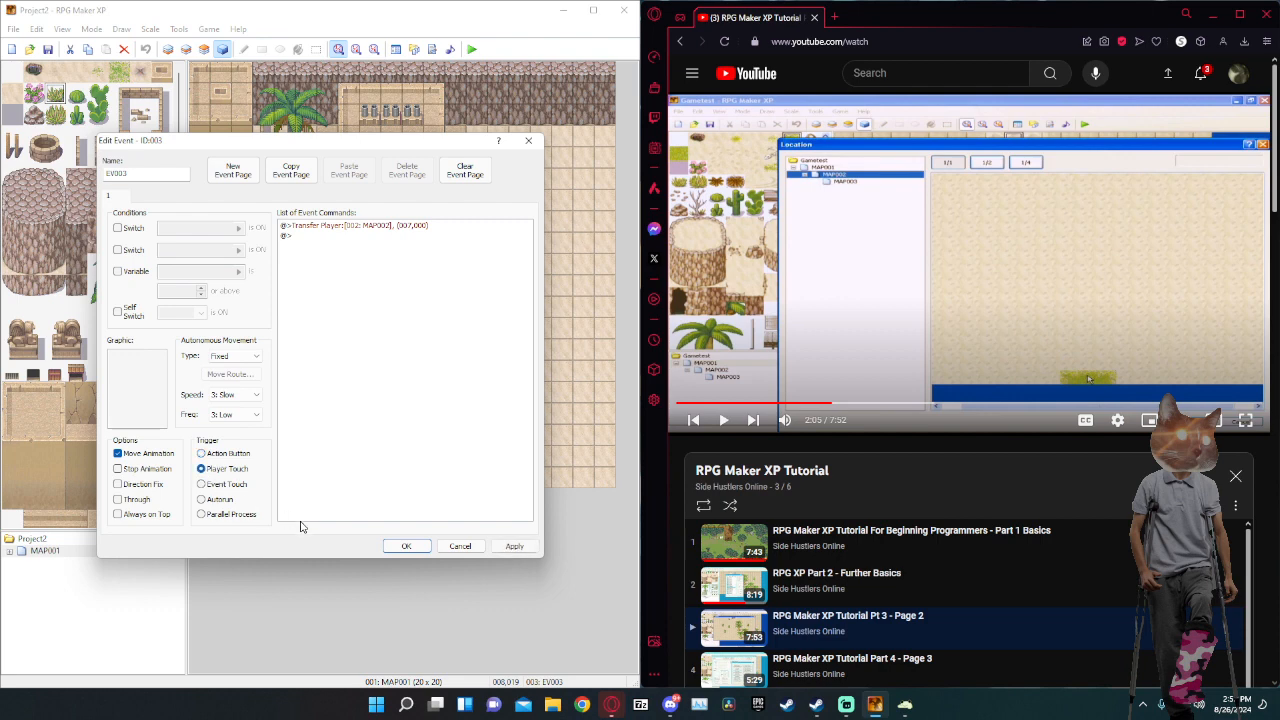
pyautogui.click(406, 546)
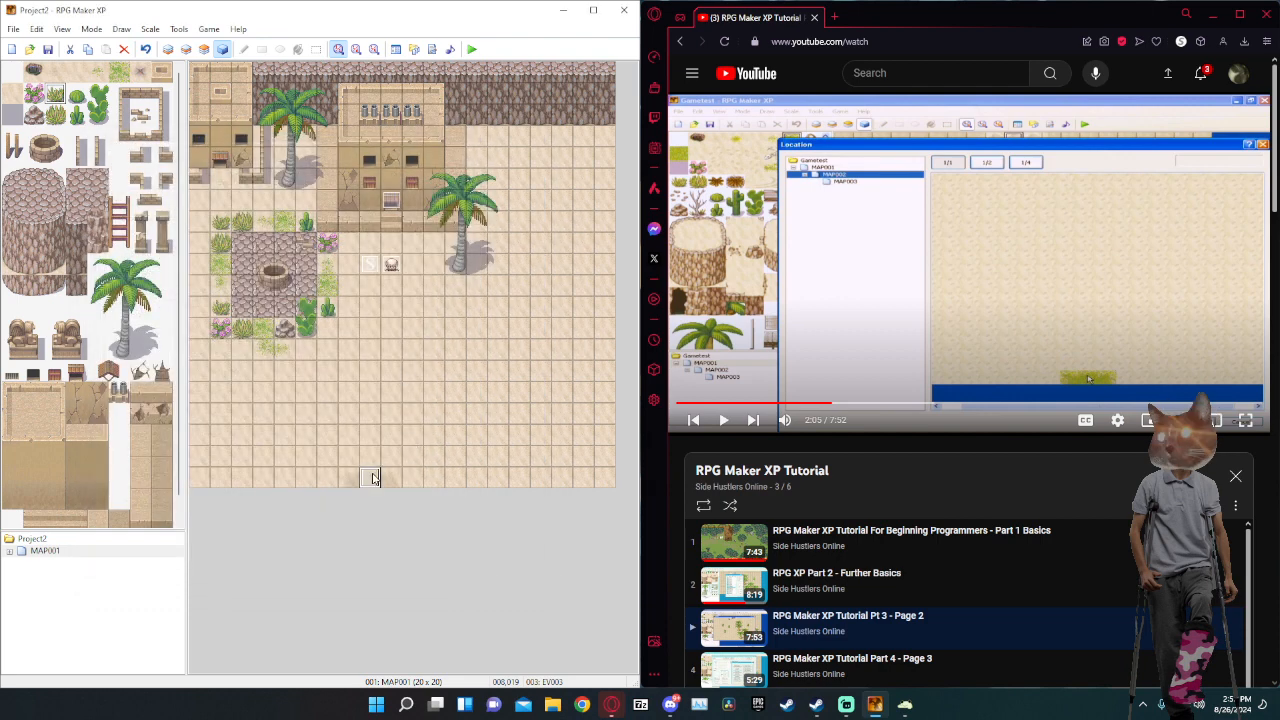
# Copy the exit event onto the two adjacent bottom-row tiles of MAP001, at (007,019) and (009,019).
pyautogui.rightClick(372, 479)
pyautogui.click(390, 516)
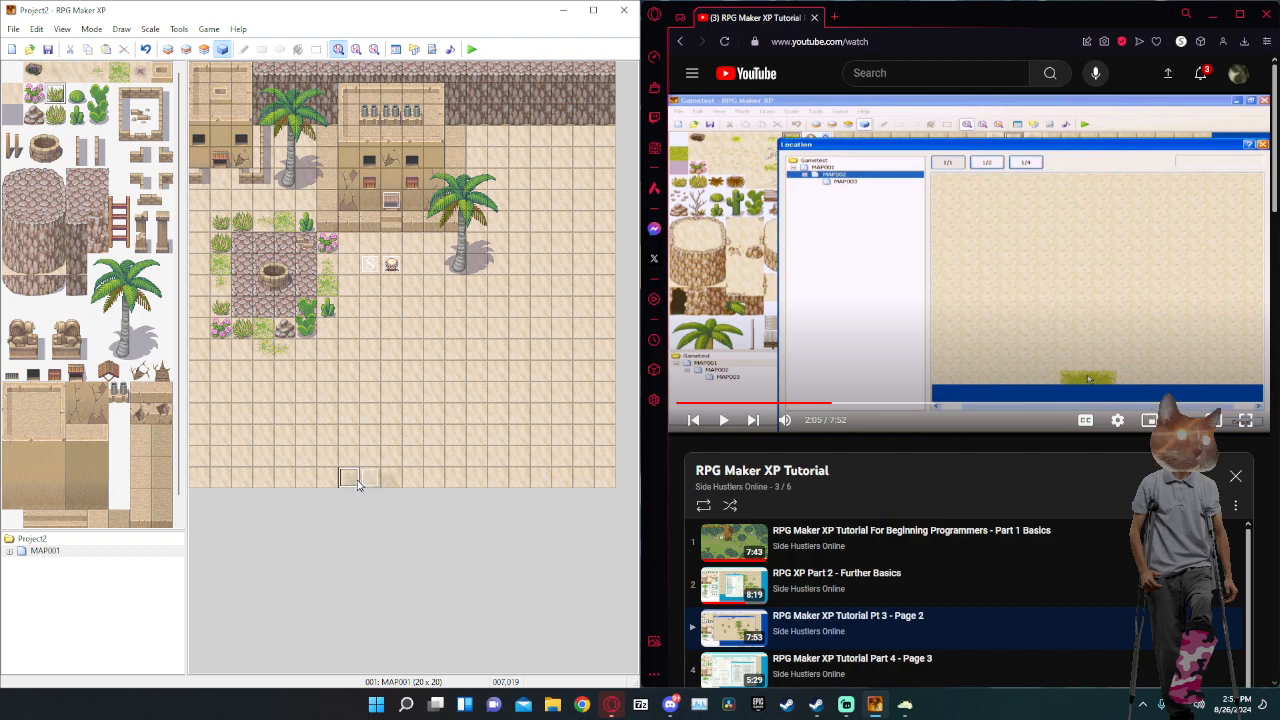
pyautogui.doubleClick(357, 484)
pyautogui.click(459, 546)
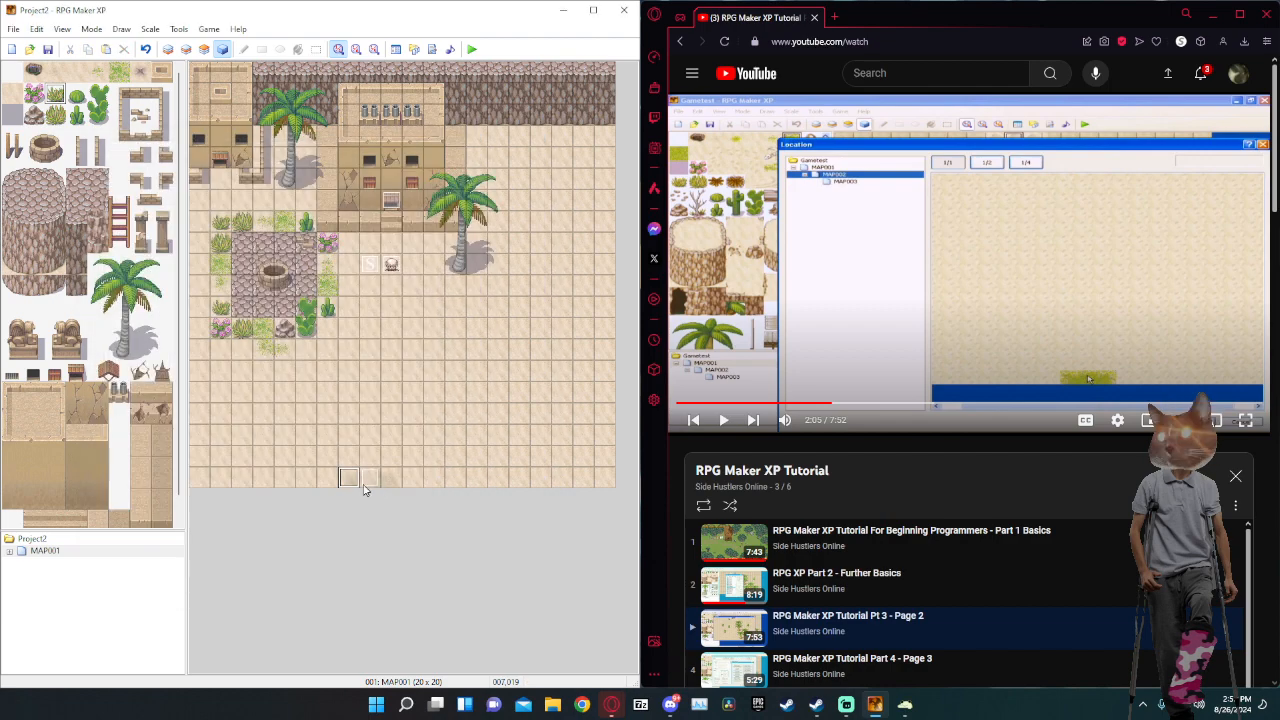
pyautogui.click(395, 540)
pyautogui.rightClick(390, 484)
pyautogui.click(422, 538)
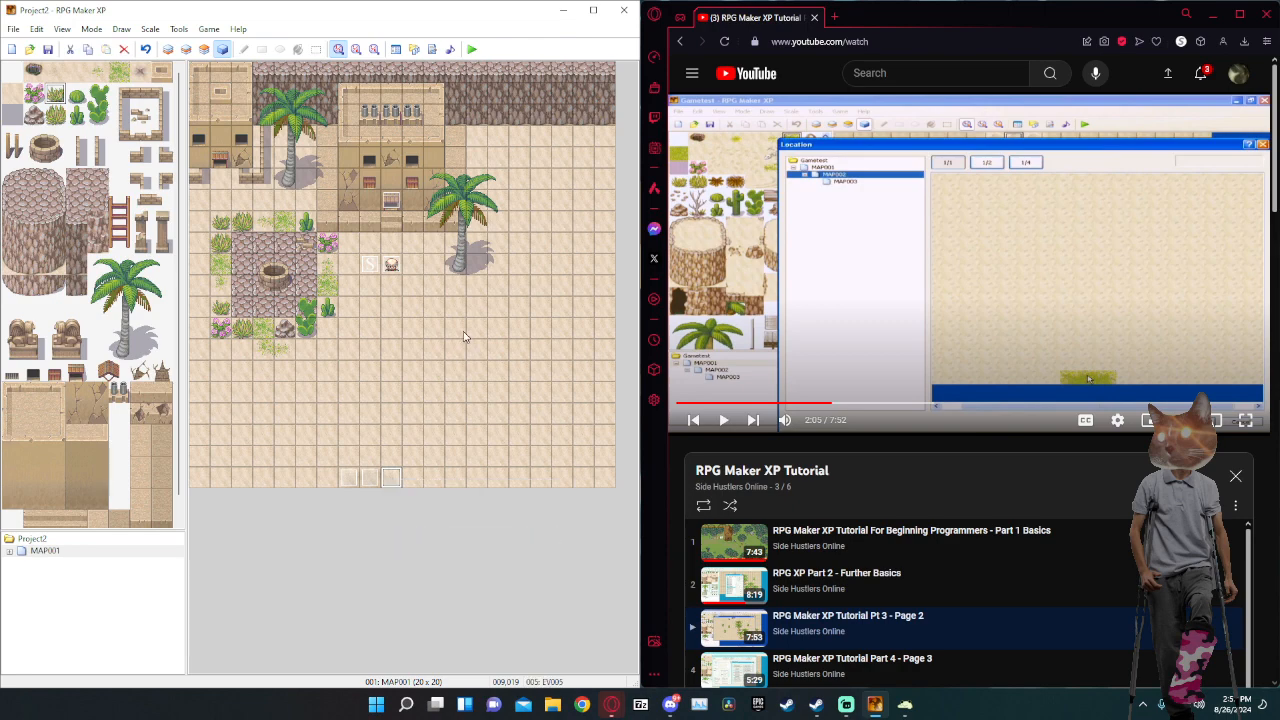
# Playtest a new game, walking the character down through MAP001's exit to check the transfer on touch.
pyautogui.click(473, 50)
pyautogui.click(283, 380)
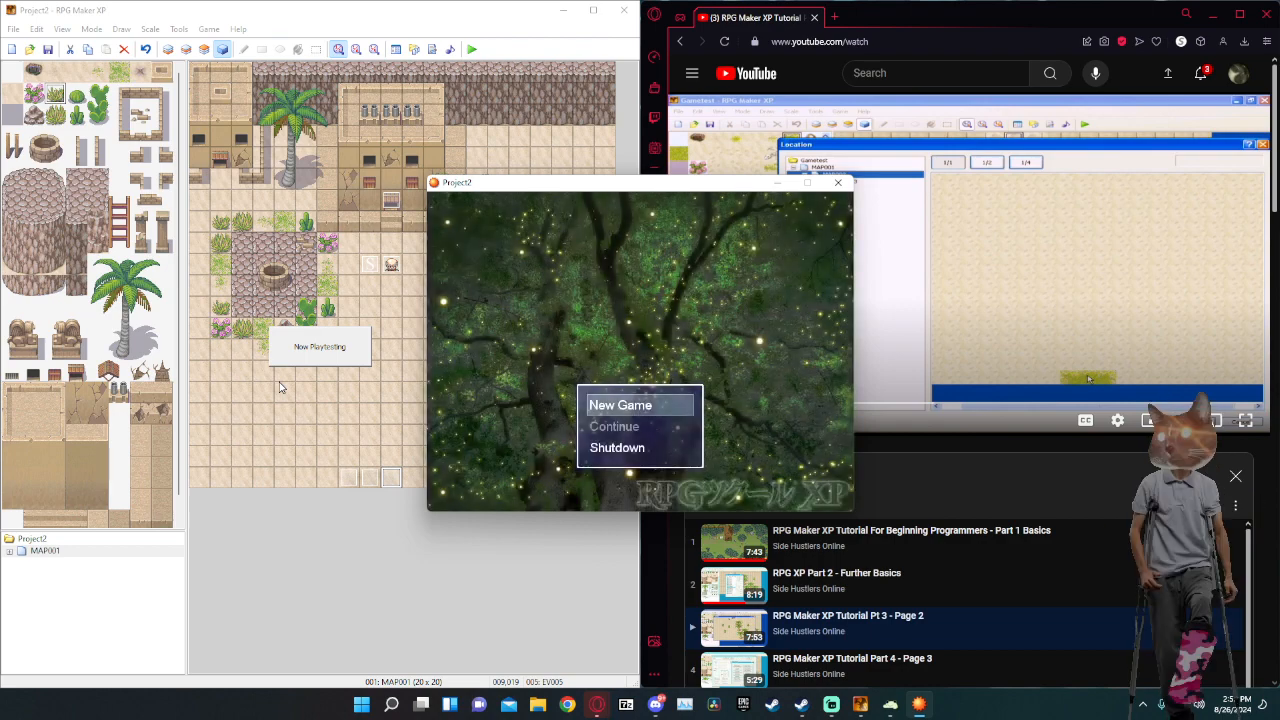
pyautogui.press('Return')
pyautogui.press('Down')
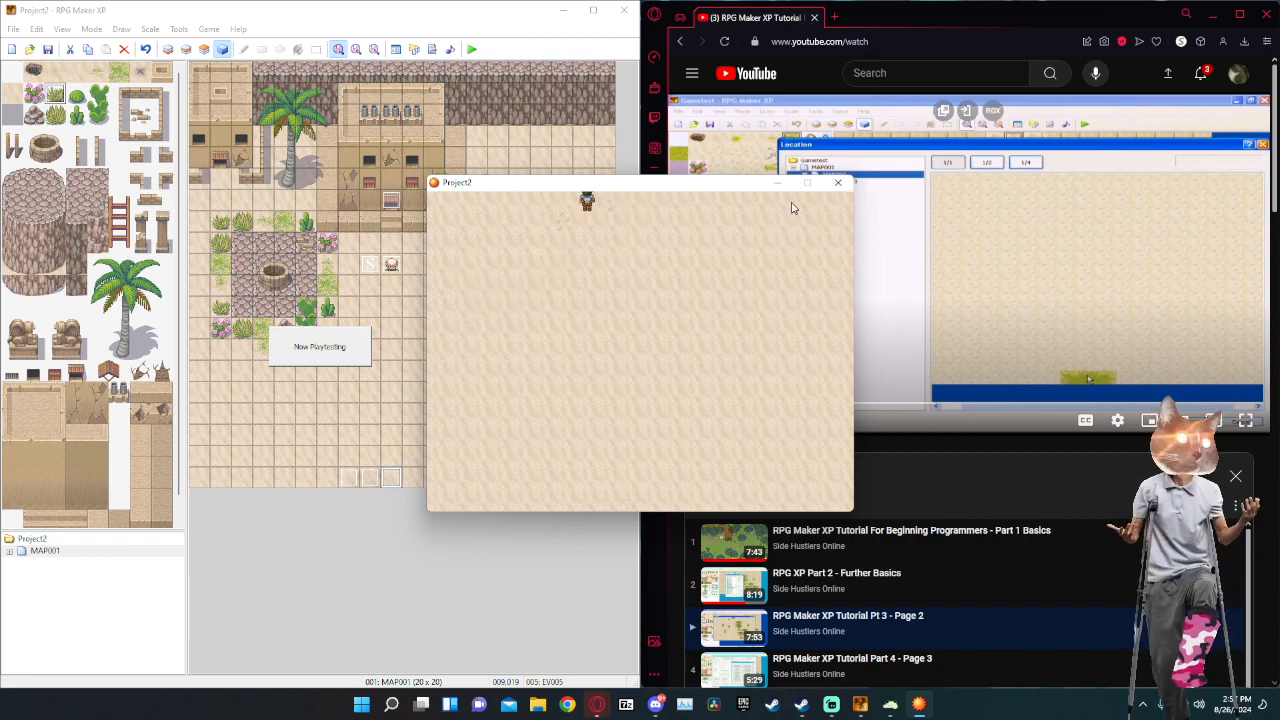
pyautogui.click(838, 182)
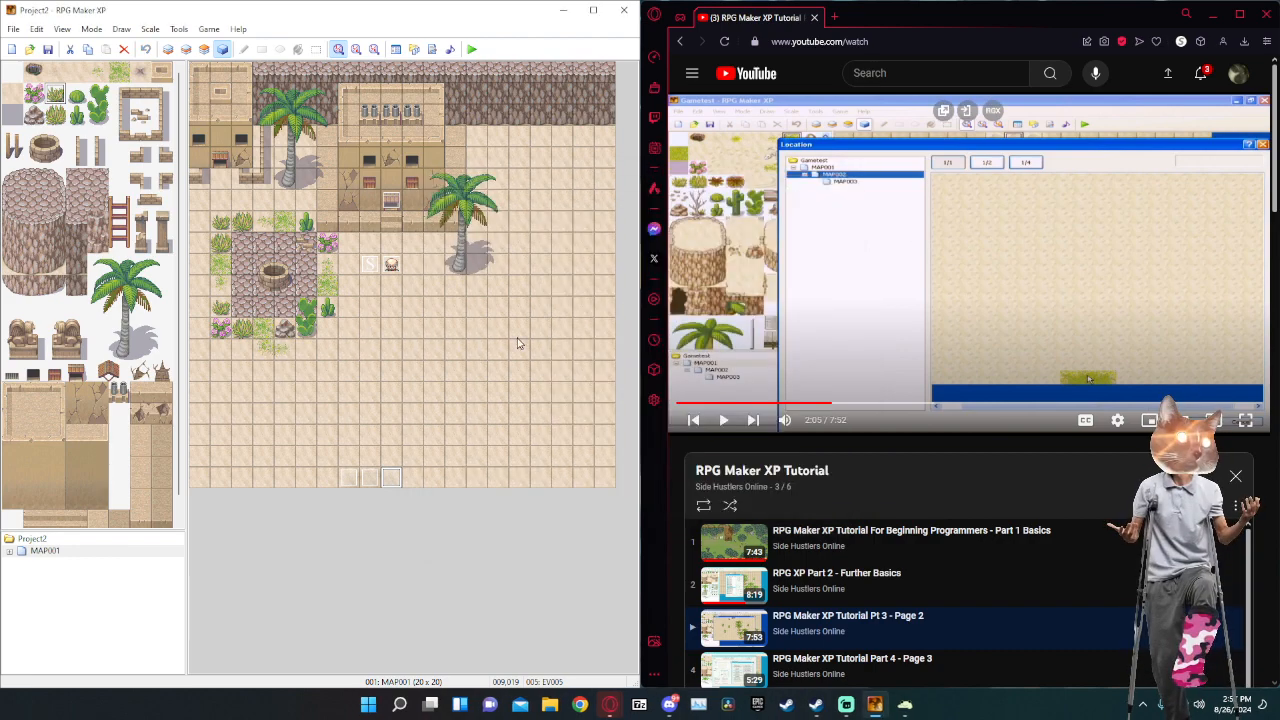
# Edit the middle exit event's Transfer Player command so its direction is Down and its fading is No.
pyautogui.doubleClick(369, 478)
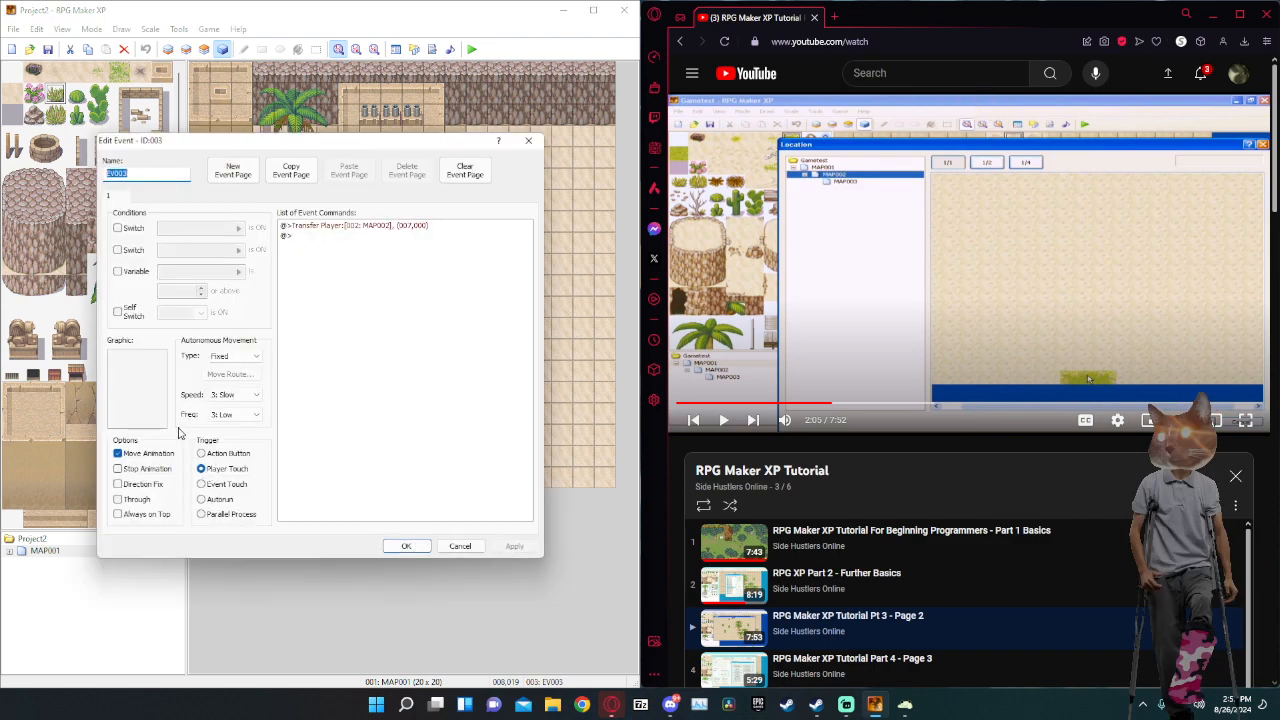
pyautogui.doubleClick(348, 235)
pyautogui.click(493, 227)
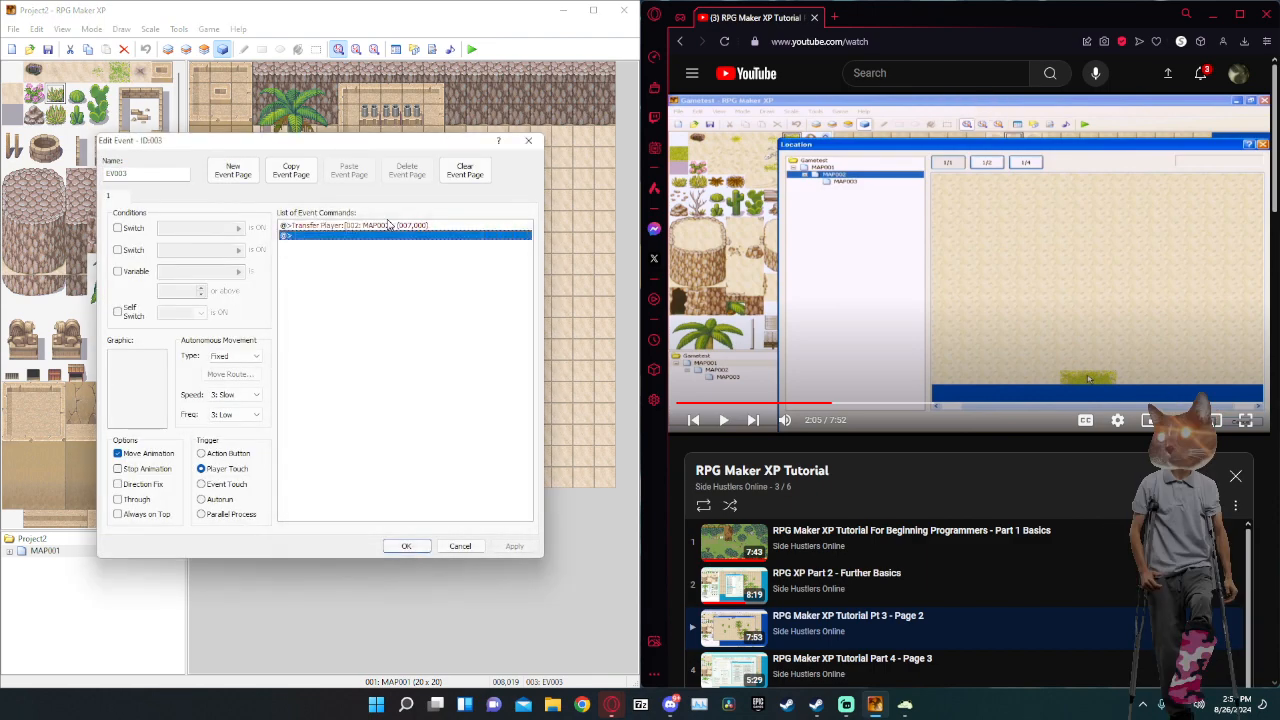
pyautogui.doubleClick(385, 232)
pyautogui.click(352, 268)
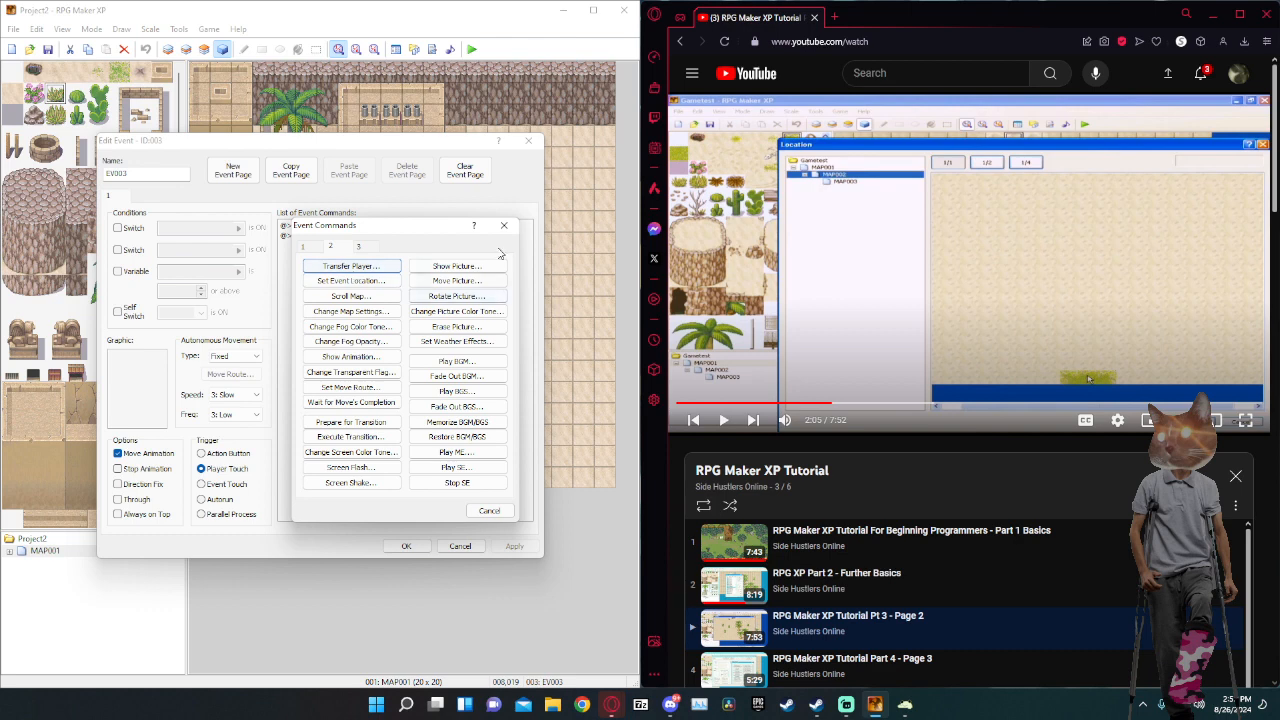
pyautogui.rightClick(386, 227)
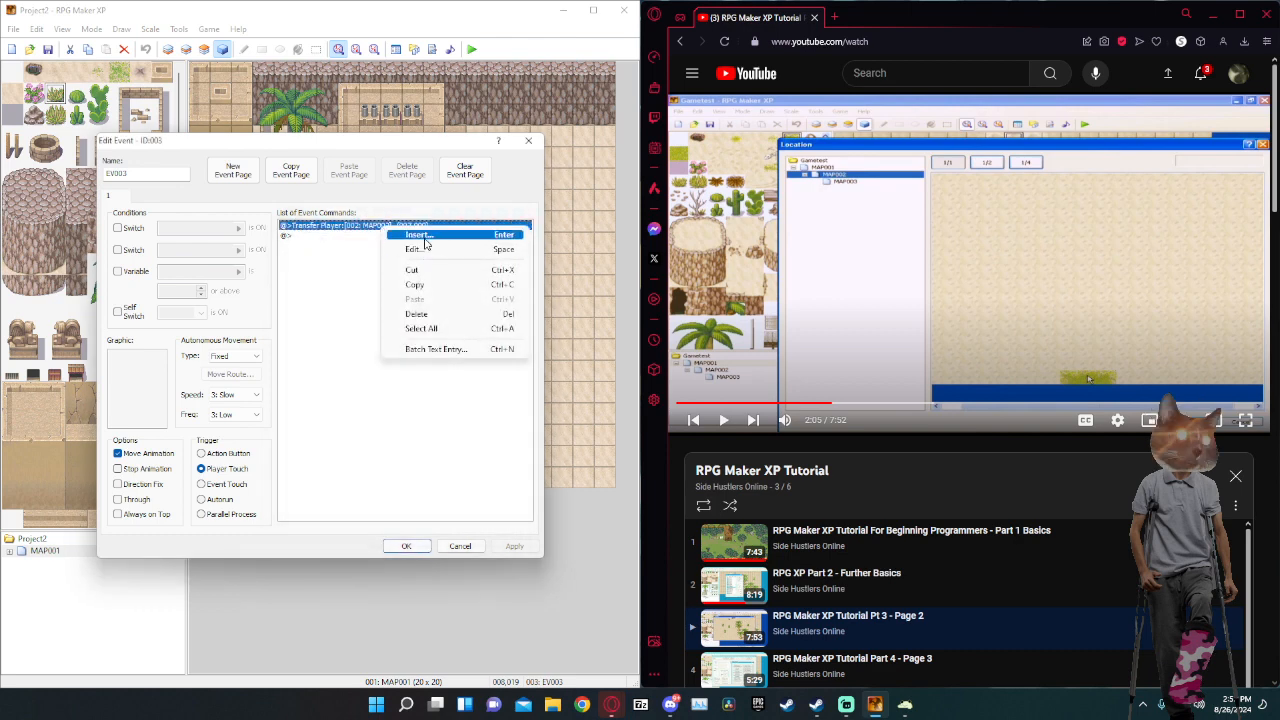
pyautogui.click(424, 249)
pyautogui.click(447, 427)
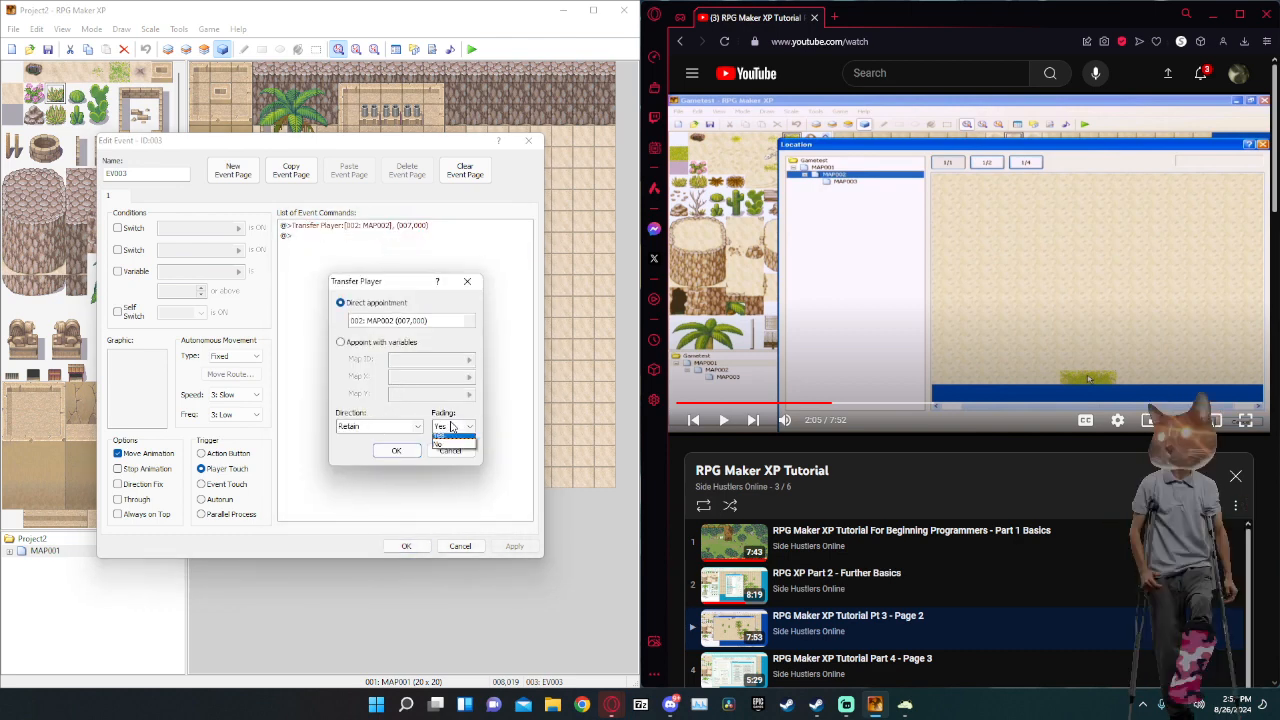
pyautogui.click(445, 448)
pyautogui.click(390, 427)
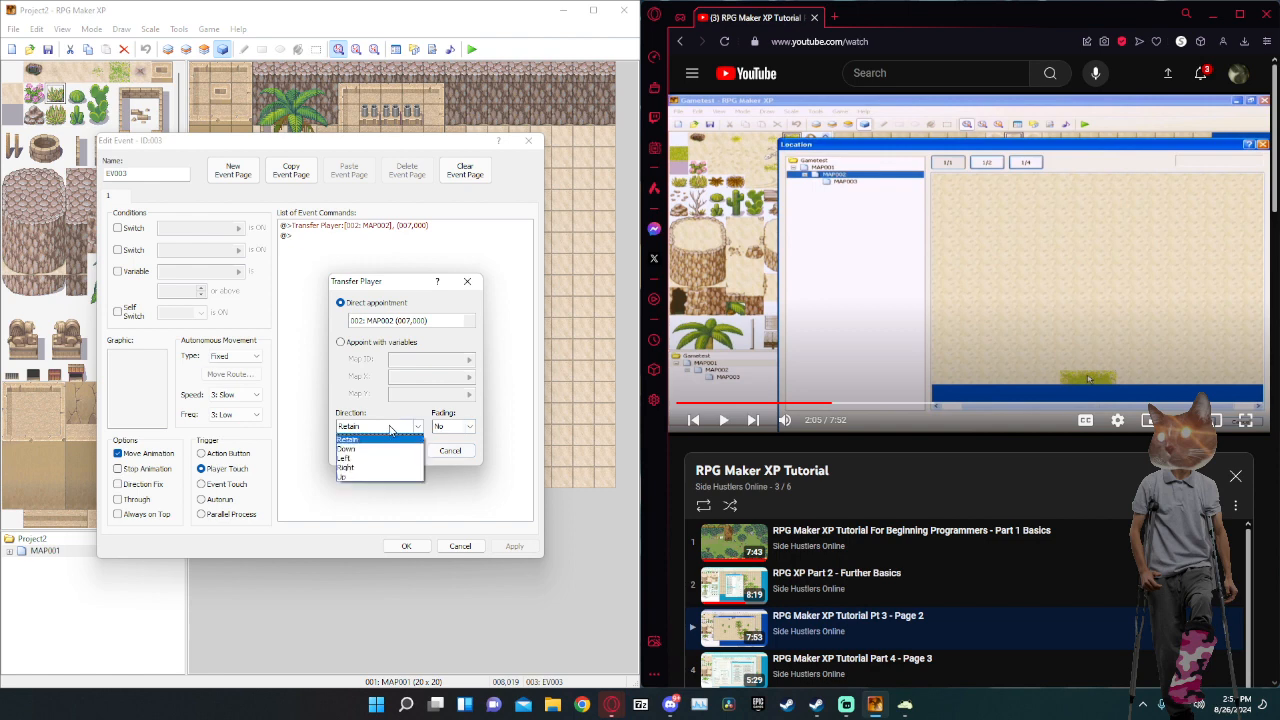
pyautogui.click(363, 450)
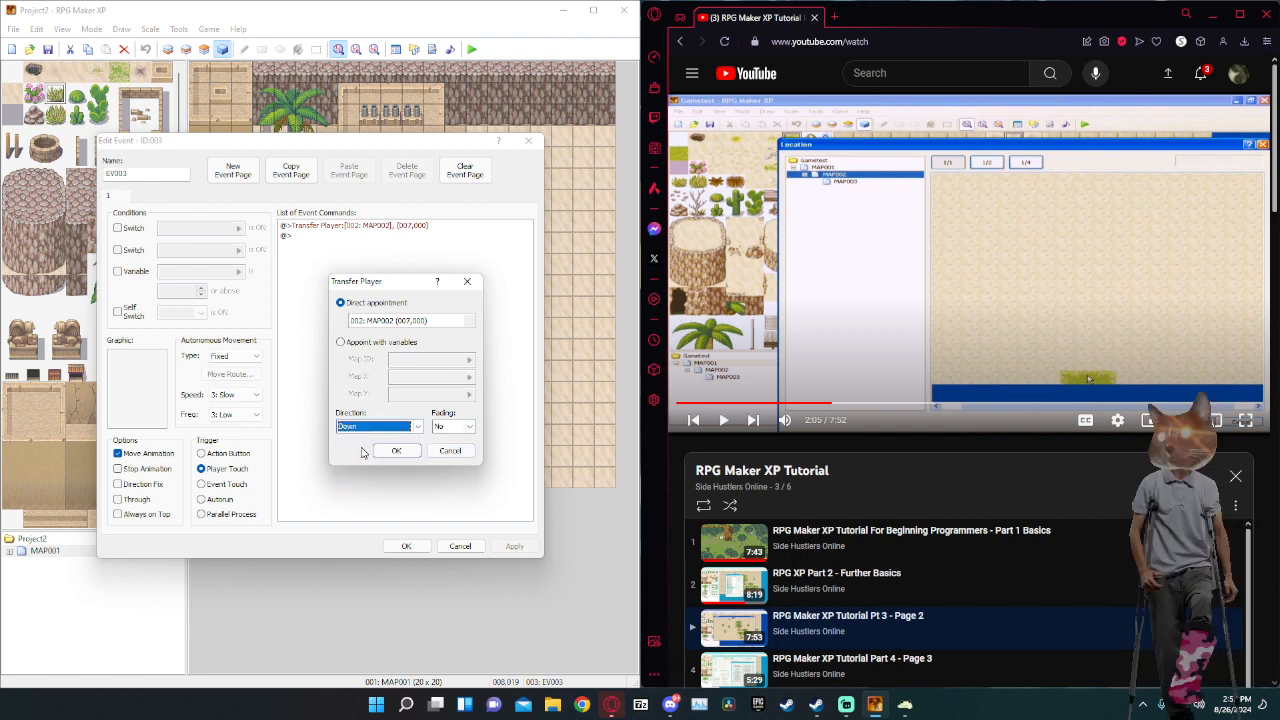
pyautogui.click(395, 452)
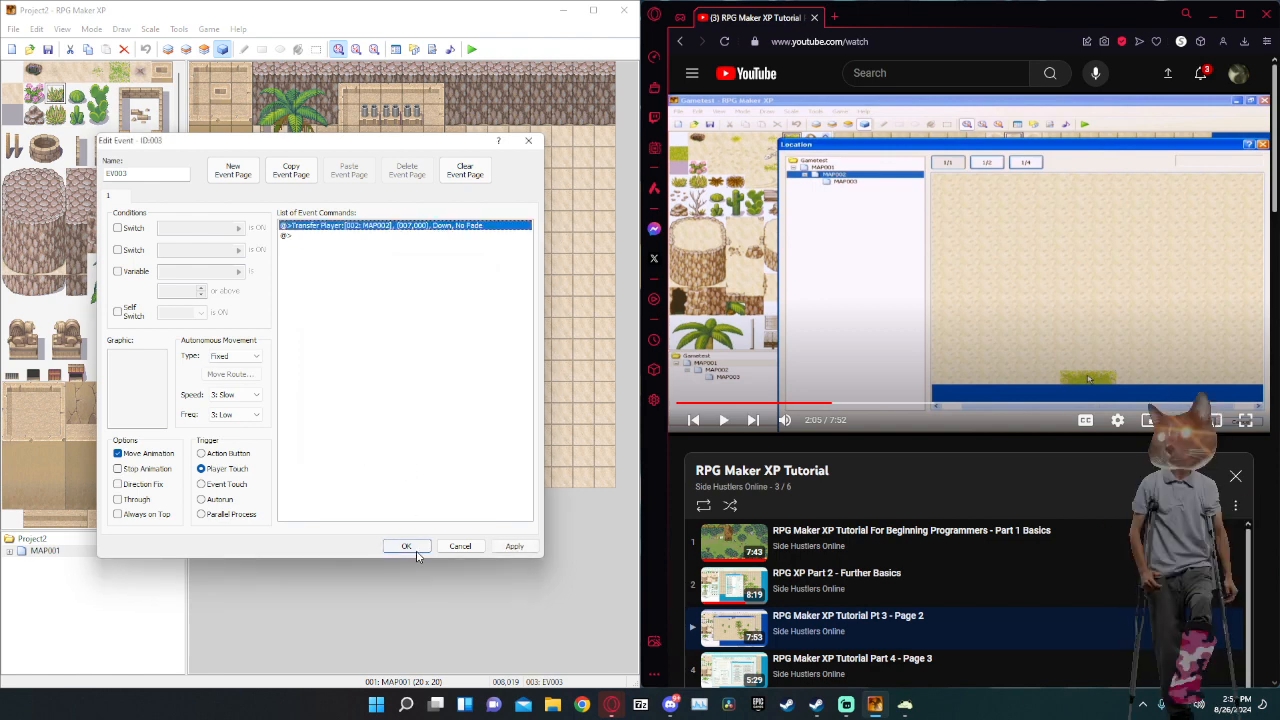
pyautogui.click(513, 546)
pyautogui.click(406, 546)
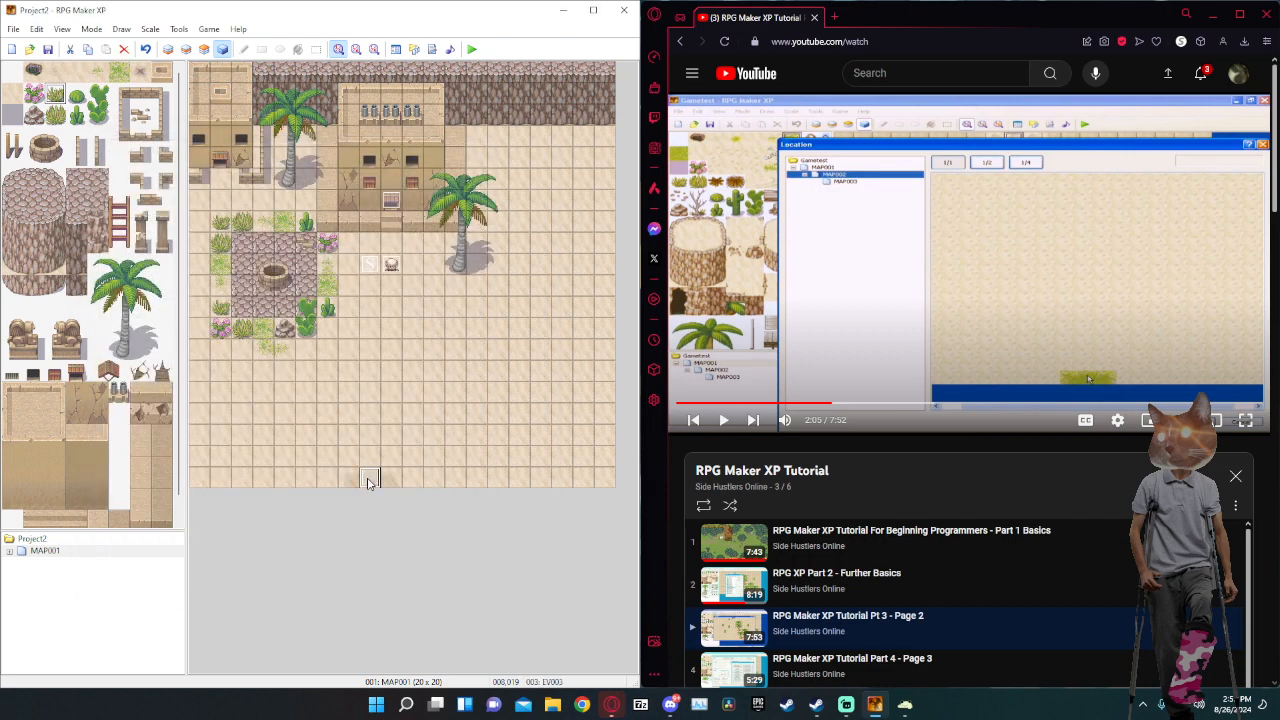
# Copy the edited middle exit event over the neighbouring bottom-row tiles of MAP001, at (009,019) and (007,019).
pyautogui.rightClick(368, 478)
pyautogui.click(401, 522)
pyautogui.rightClick(391, 477)
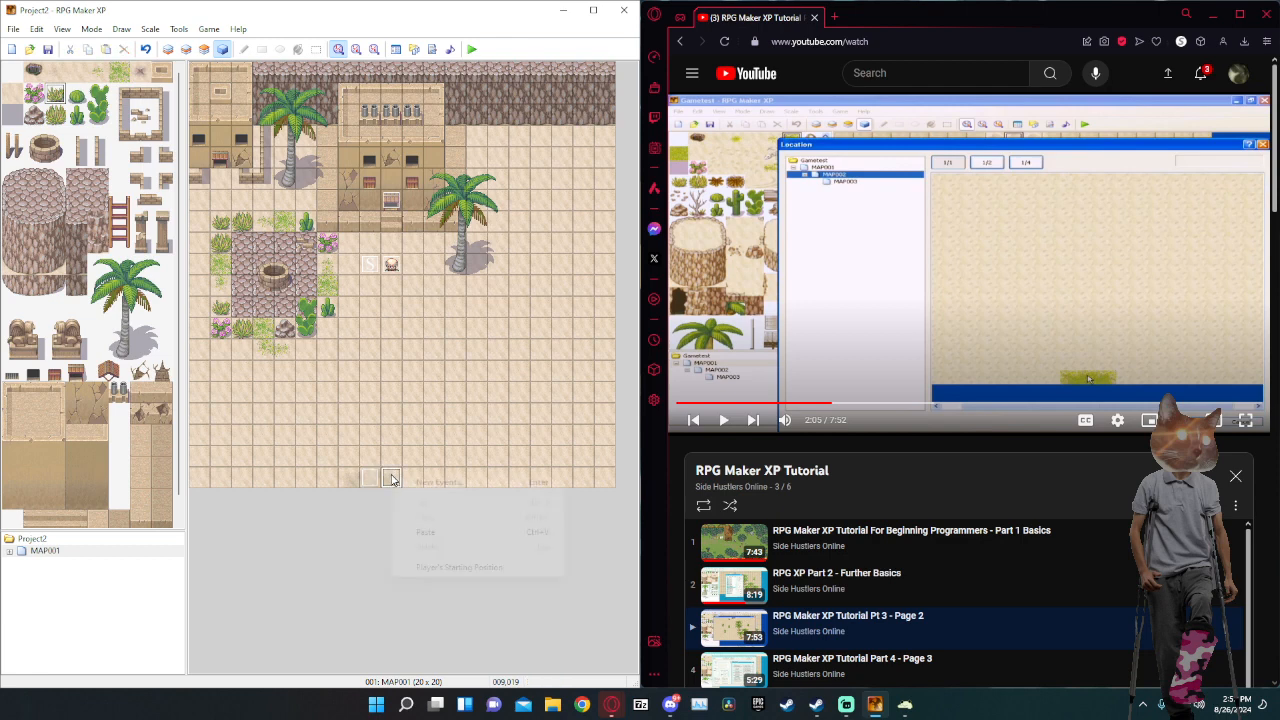
pyautogui.click(425, 532)
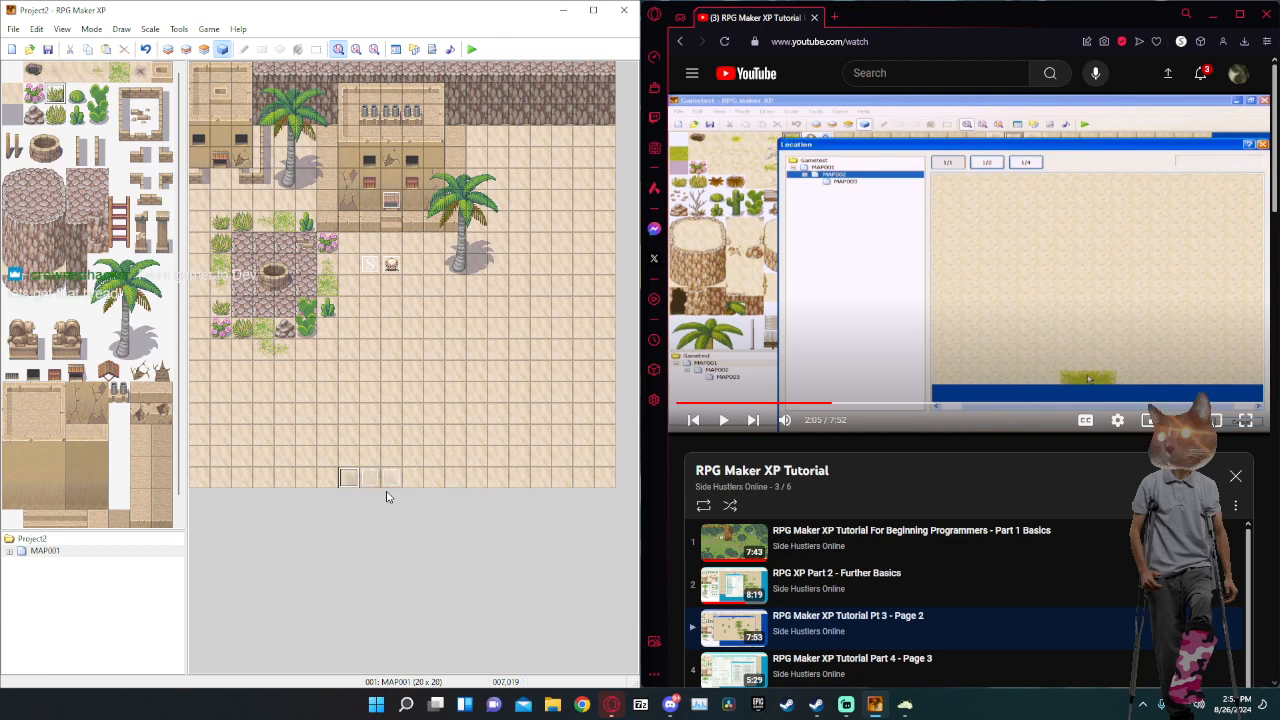
pyautogui.hotkey('ctrl', 'v')
# Save the project and playtest a new game, walking the character down through the exit into MAP002 to check the revised transfer.
pyautogui.click(471, 49)
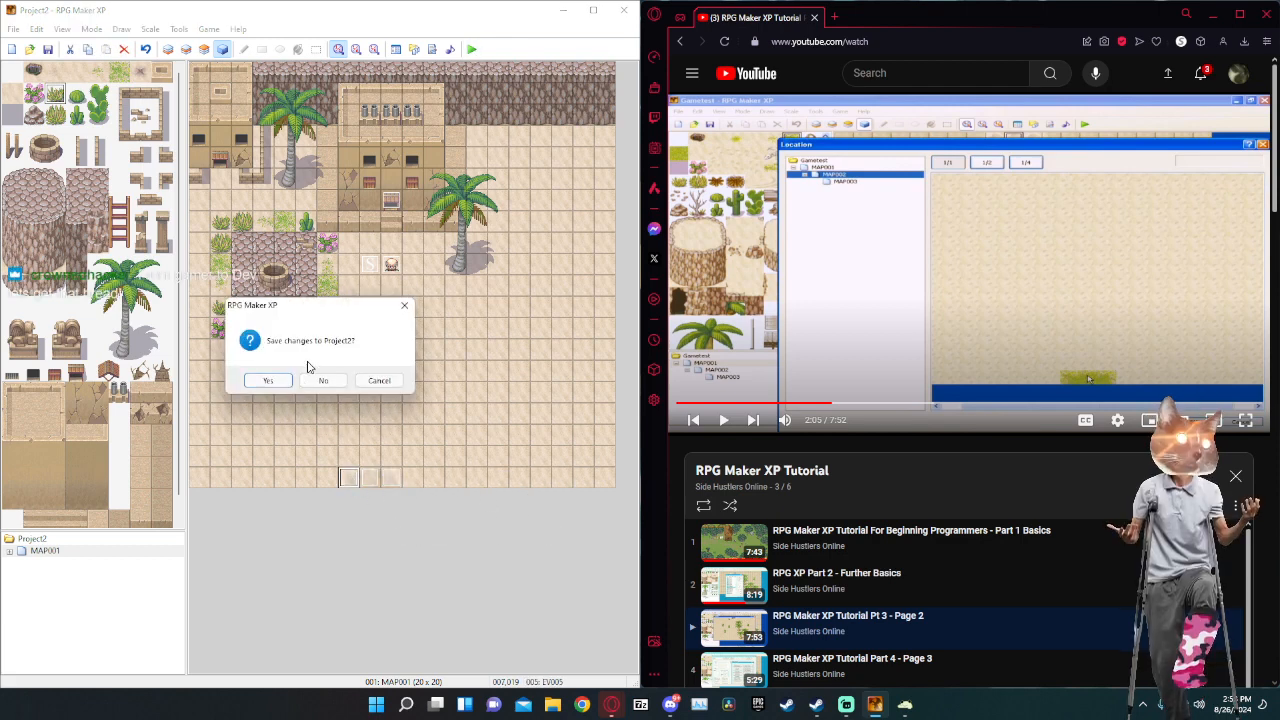
pyautogui.click(274, 382)
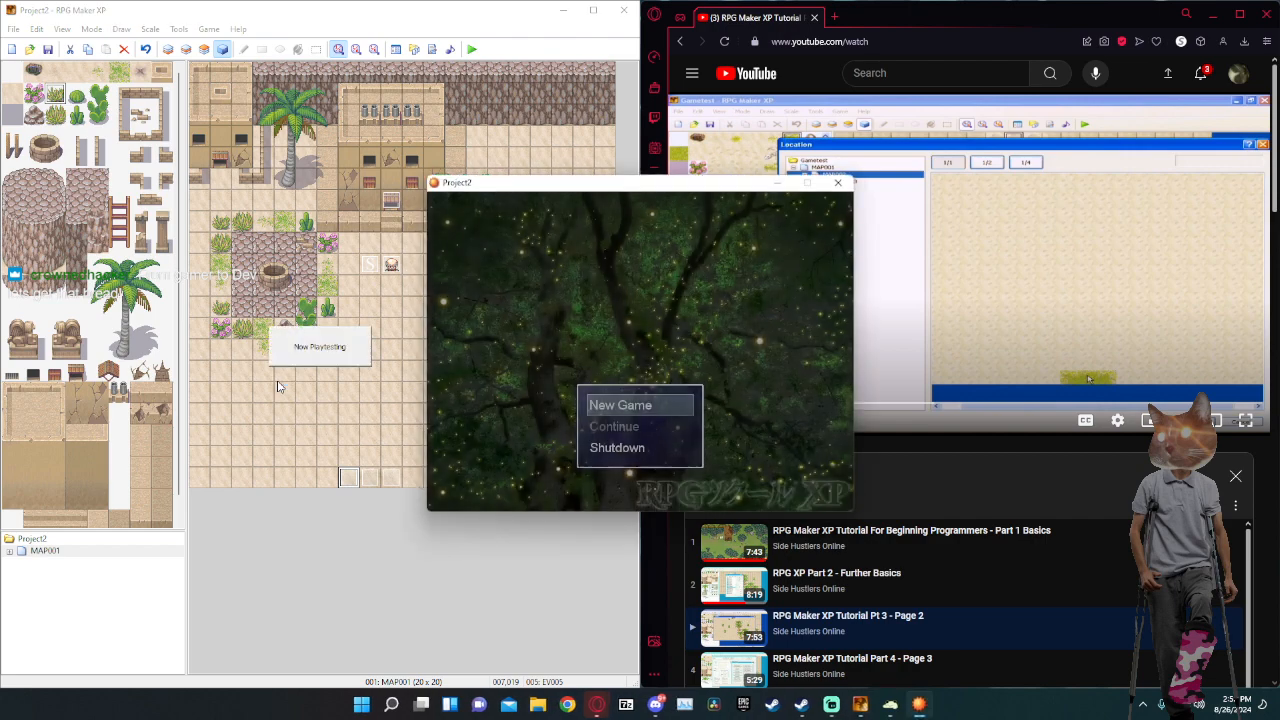
pyautogui.press('Return')
pyautogui.press('Down')
pyautogui.press('Down')
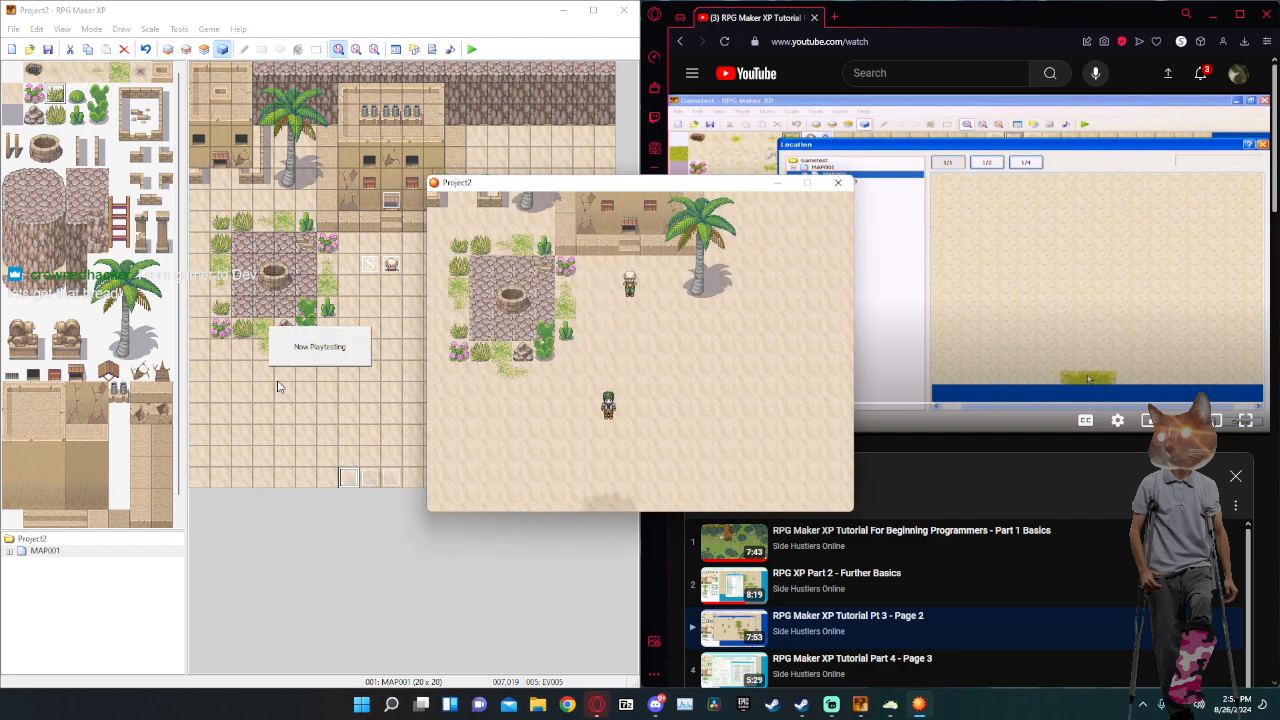
pyautogui.press('Down')
pyautogui.press('Up')
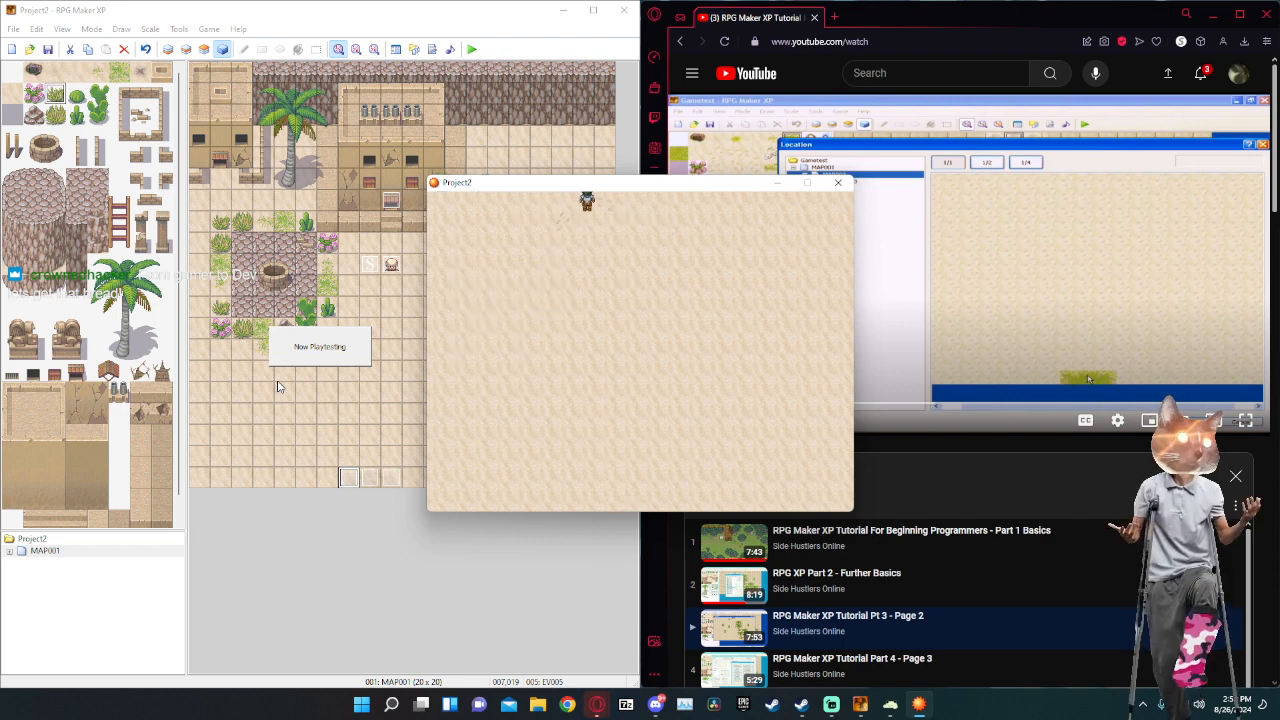
pyautogui.click(836, 183)
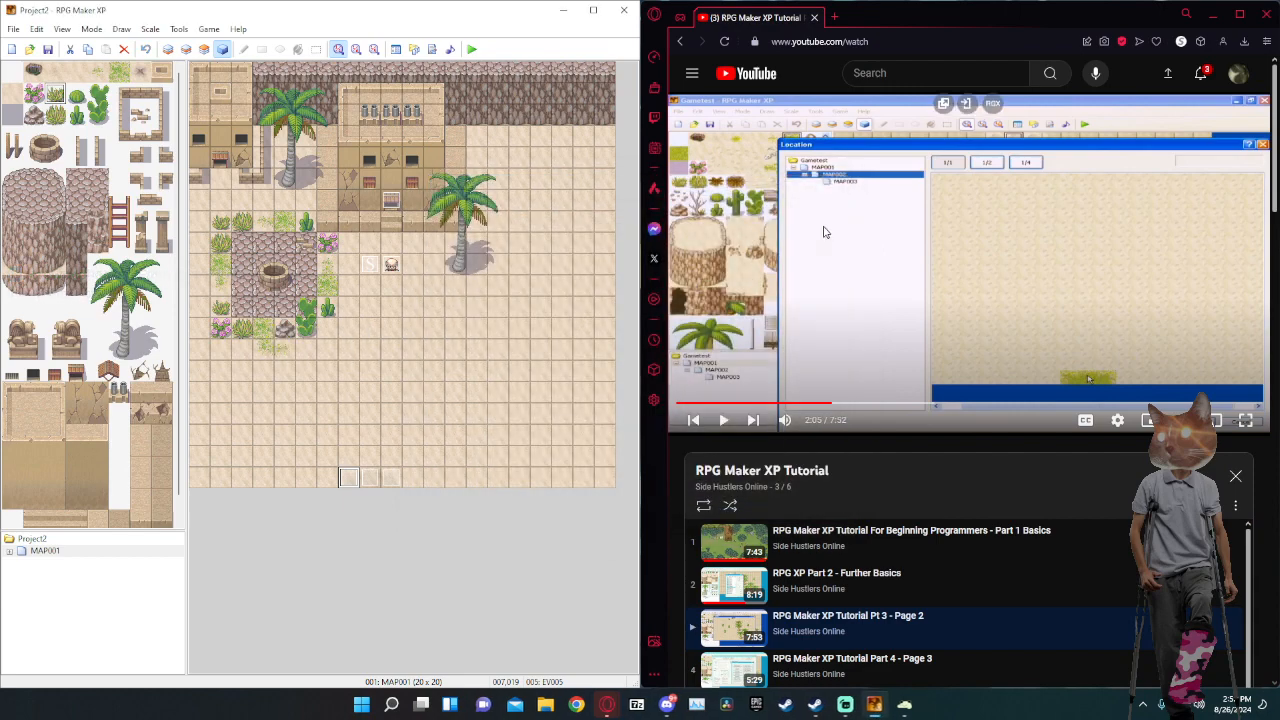
# Paint a small patch of wavy sand-ripple tiles in the upper-left area of MAP002 on the first layer.
pyautogui.click(45, 553)
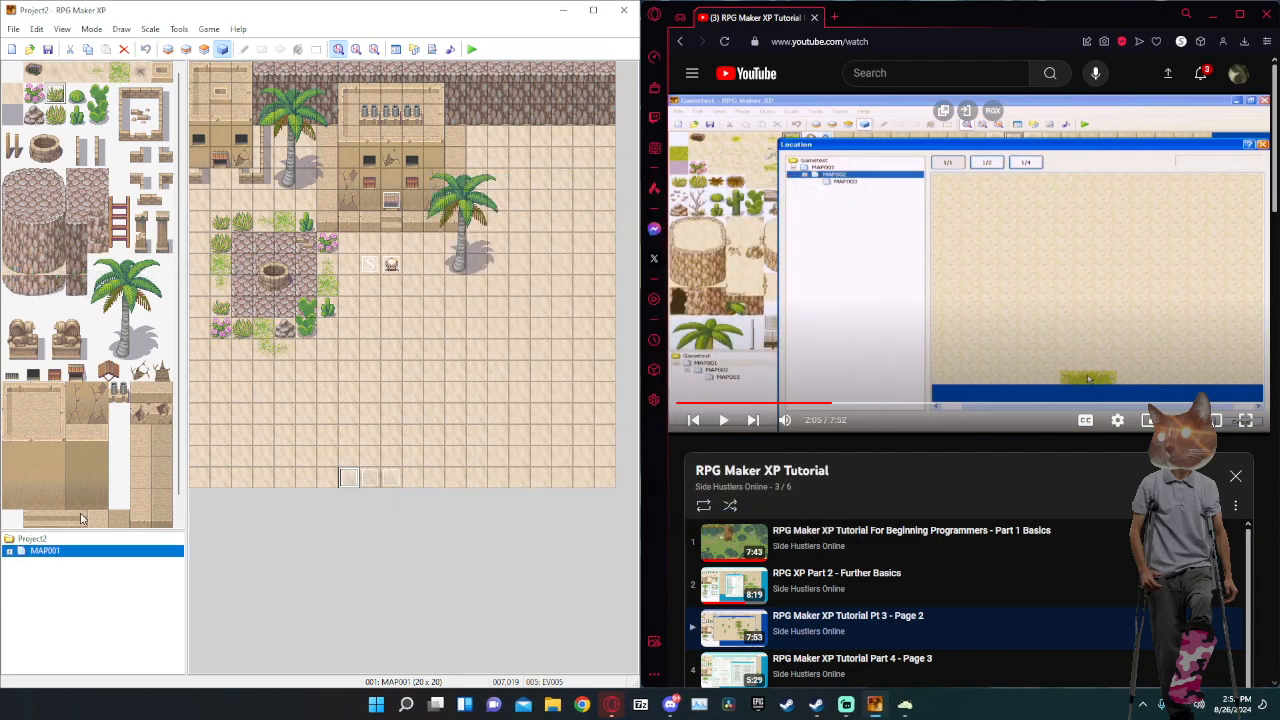
pyautogui.click(55, 563)
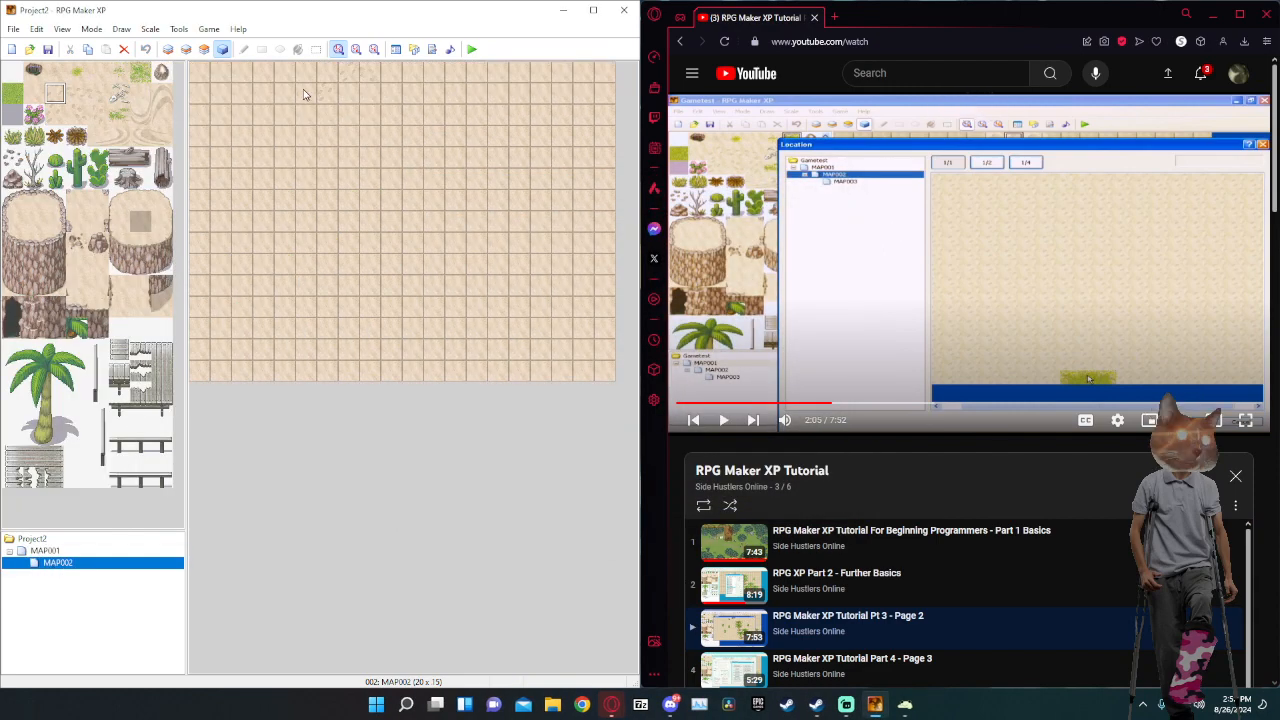
pyautogui.click(143, 115)
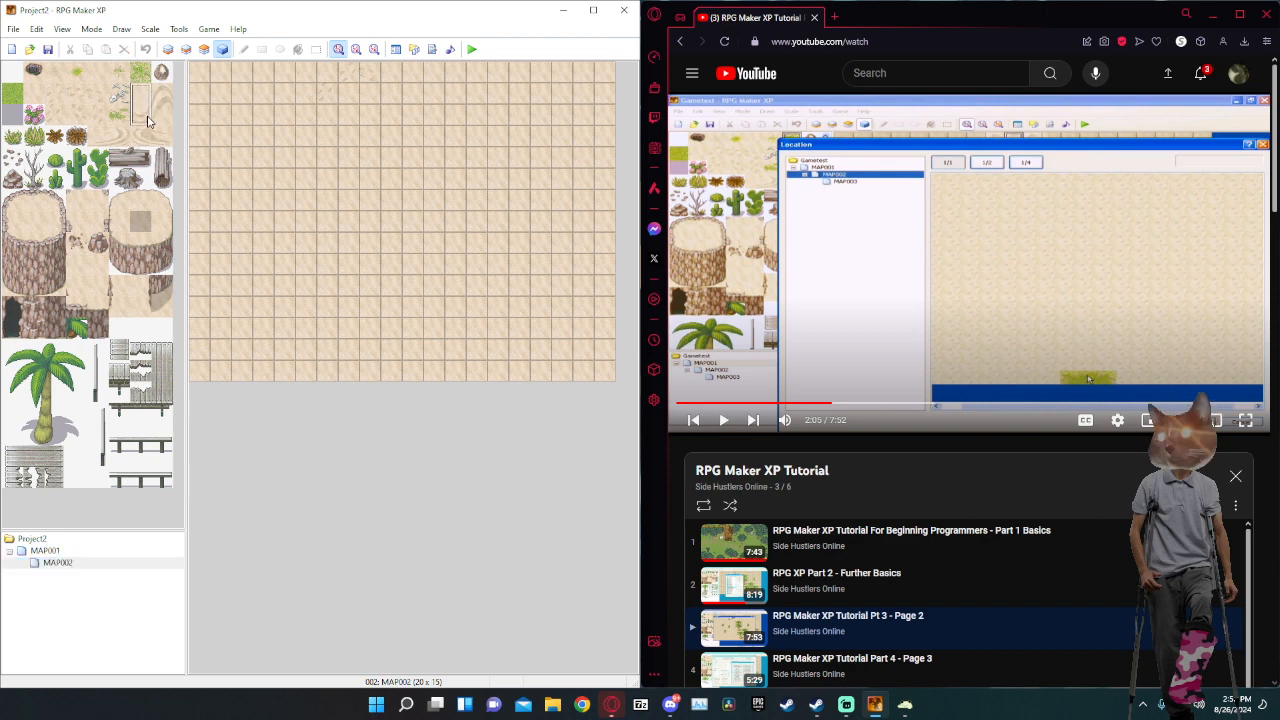
pyautogui.click(168, 49)
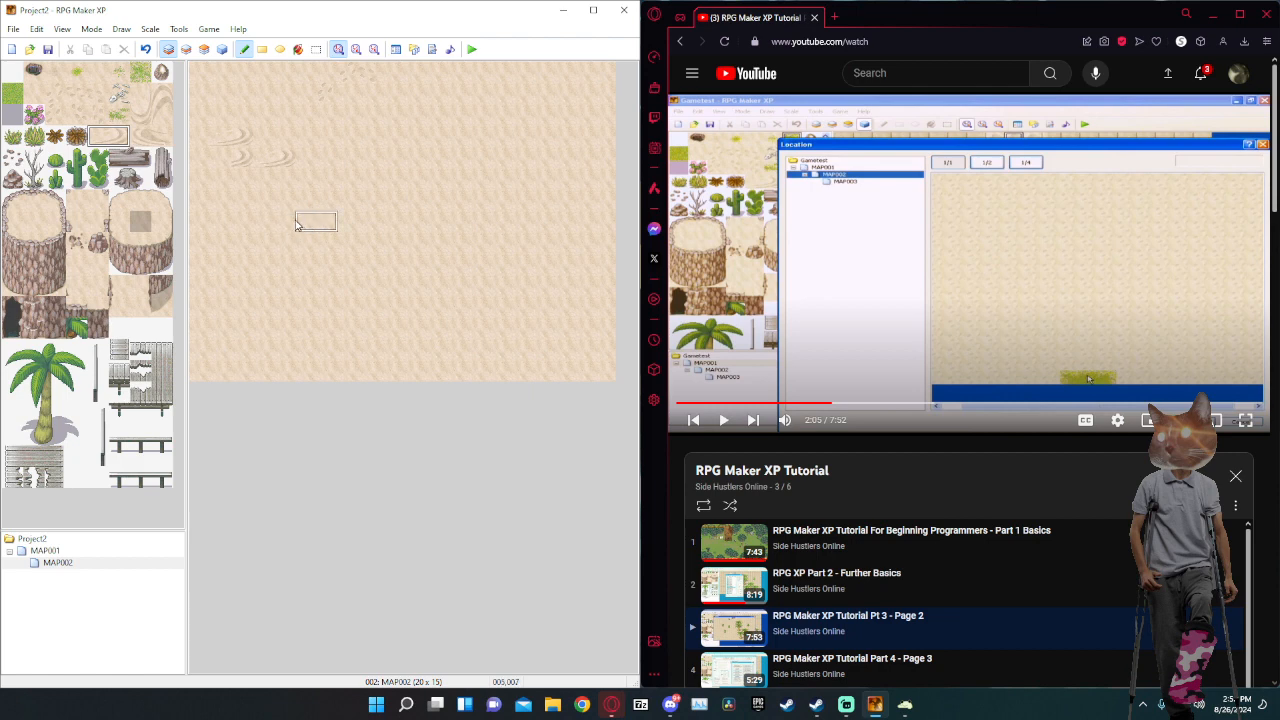
pyautogui.moveTo(141, 140)
pyautogui.mouseDown()
pyautogui.moveTo(160, 142)
pyautogui.moveTo(118, 137)
pyautogui.mouseUp()
pyautogui.click(305, 137)
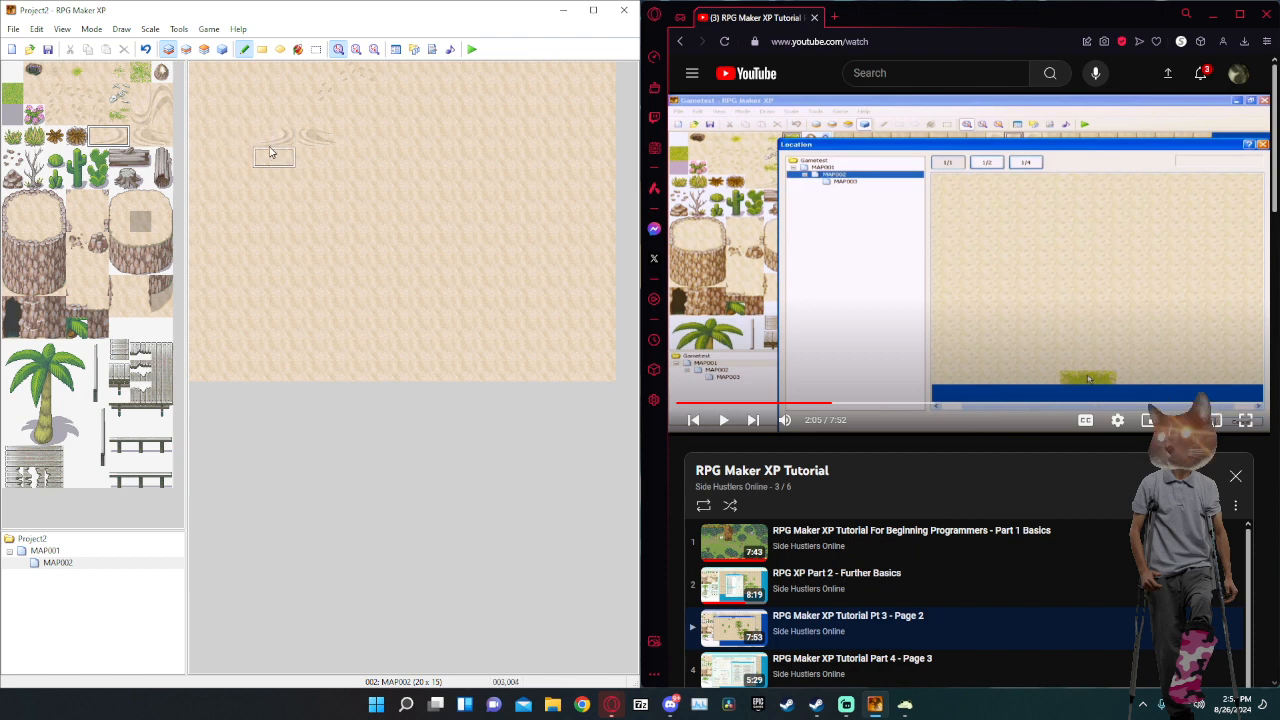
pyautogui.click(264, 185)
pyautogui.click(145, 113)
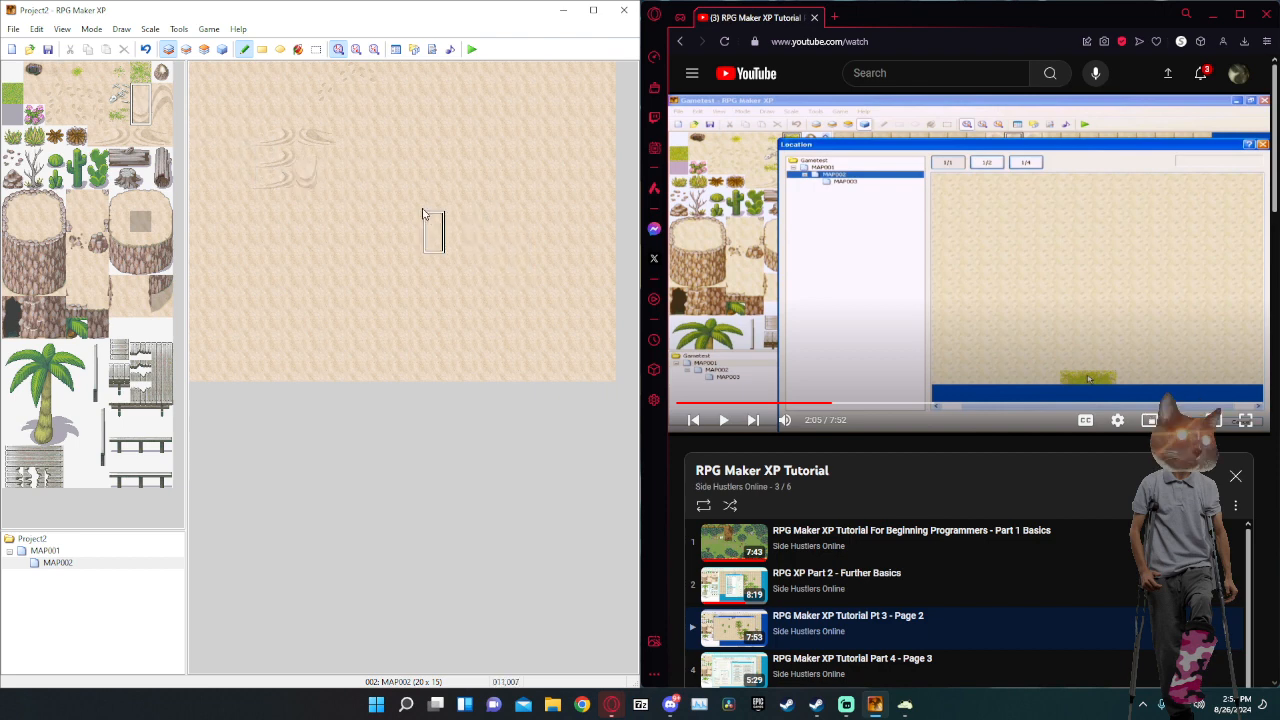
pyautogui.click(304, 158)
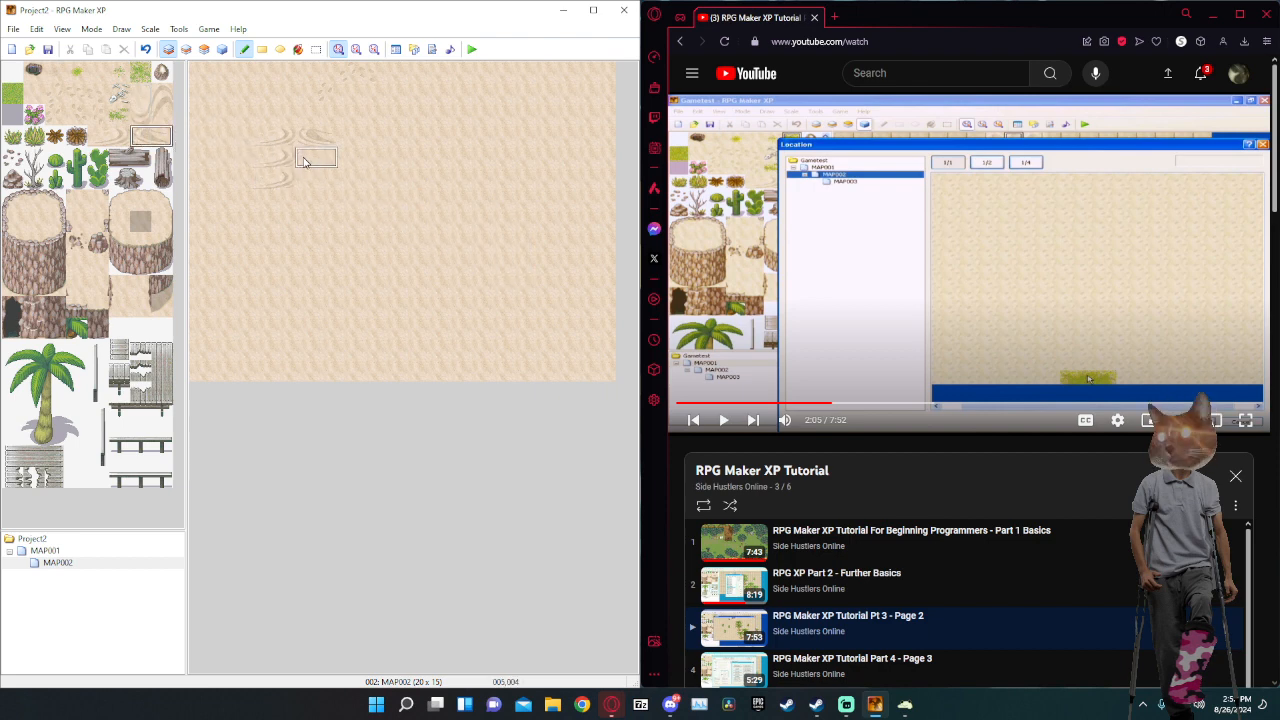
pyautogui.click(314, 178)
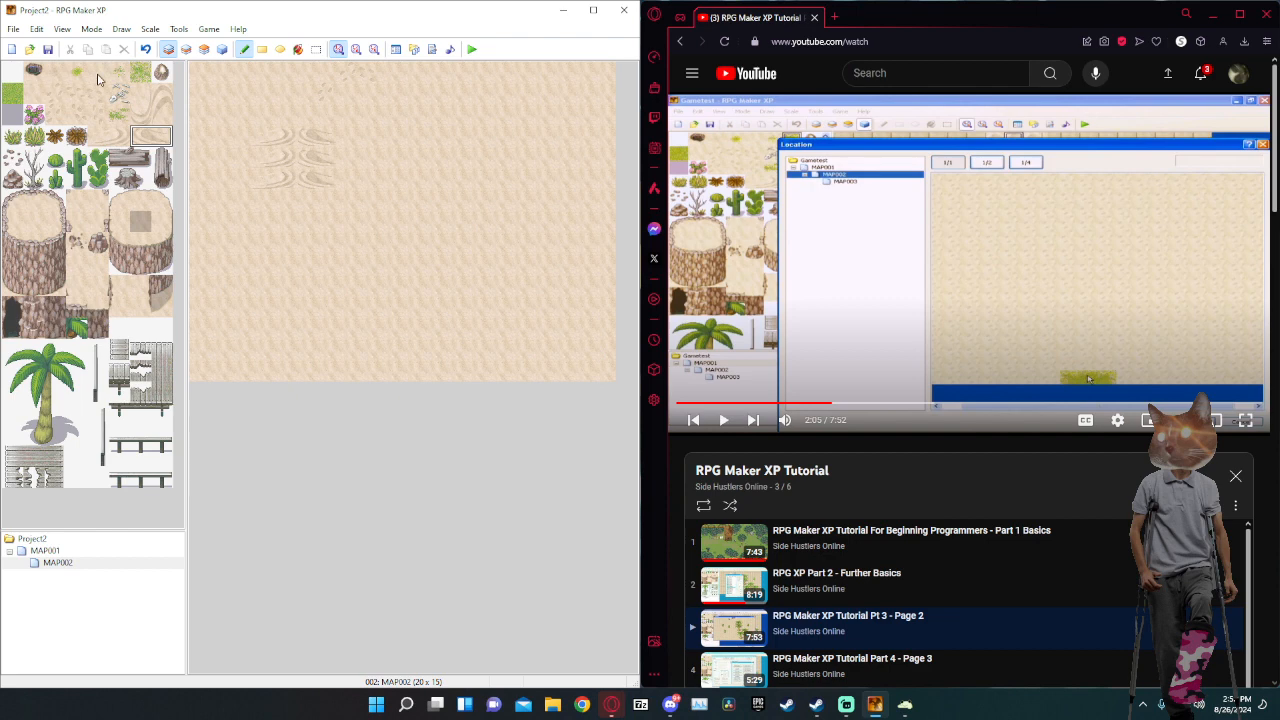
pyautogui.click(33, 72)
pyautogui.click(263, 263)
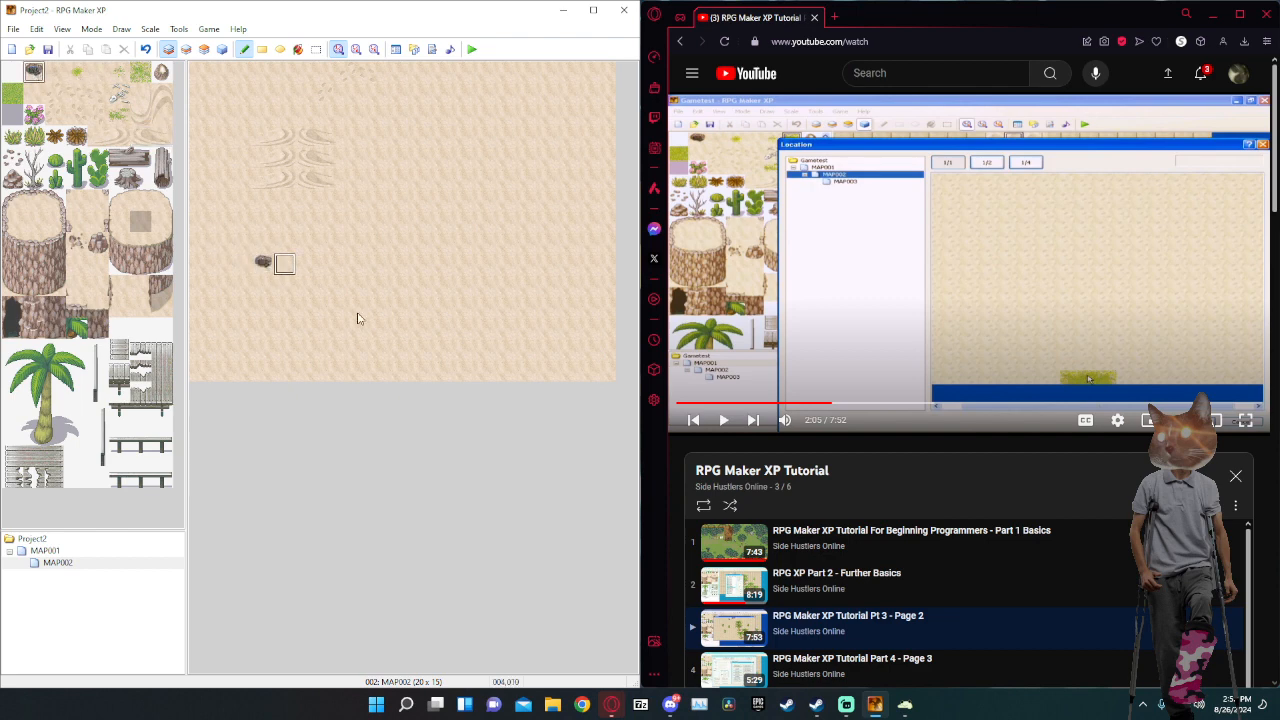
pyautogui.hotkey('ctrl', 'z')
# Try placing broken wooden planks with a beam on posts beneath them on MAP002's second layer, and undo the placement.
pyautogui.moveTo(15, 456); pyautogui.dragTo(63, 481)
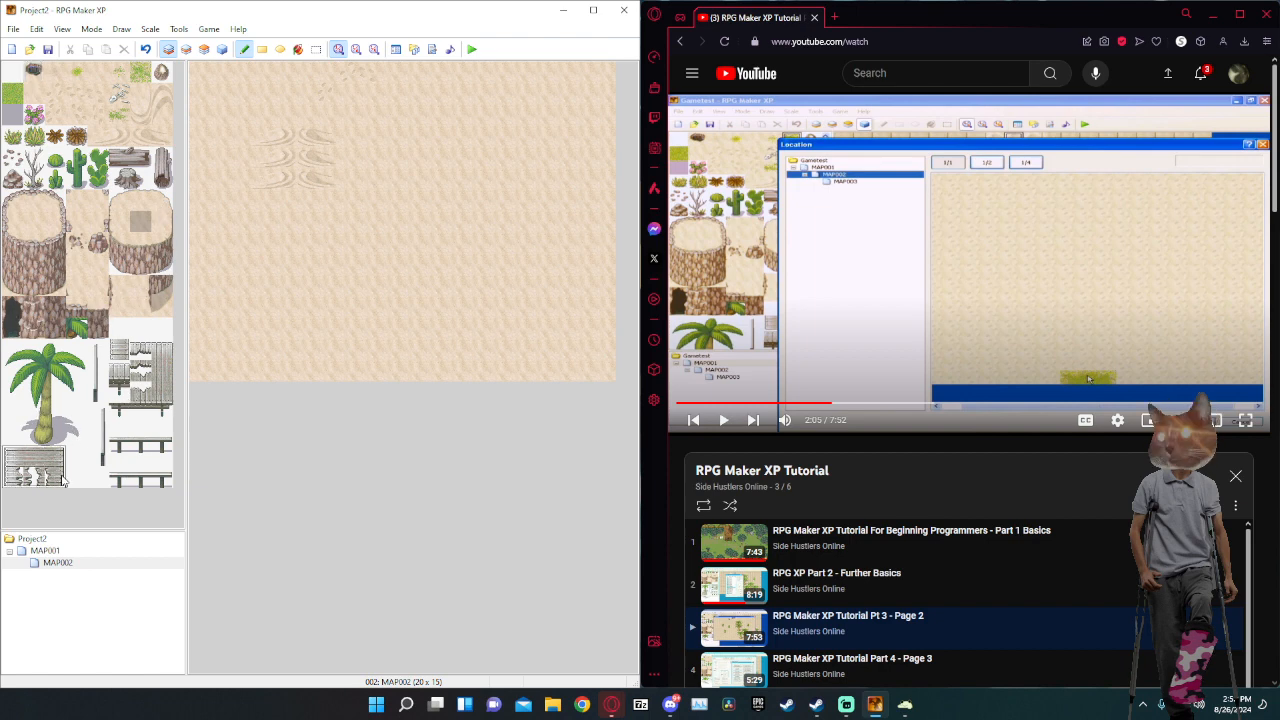
pyautogui.click(186, 49)
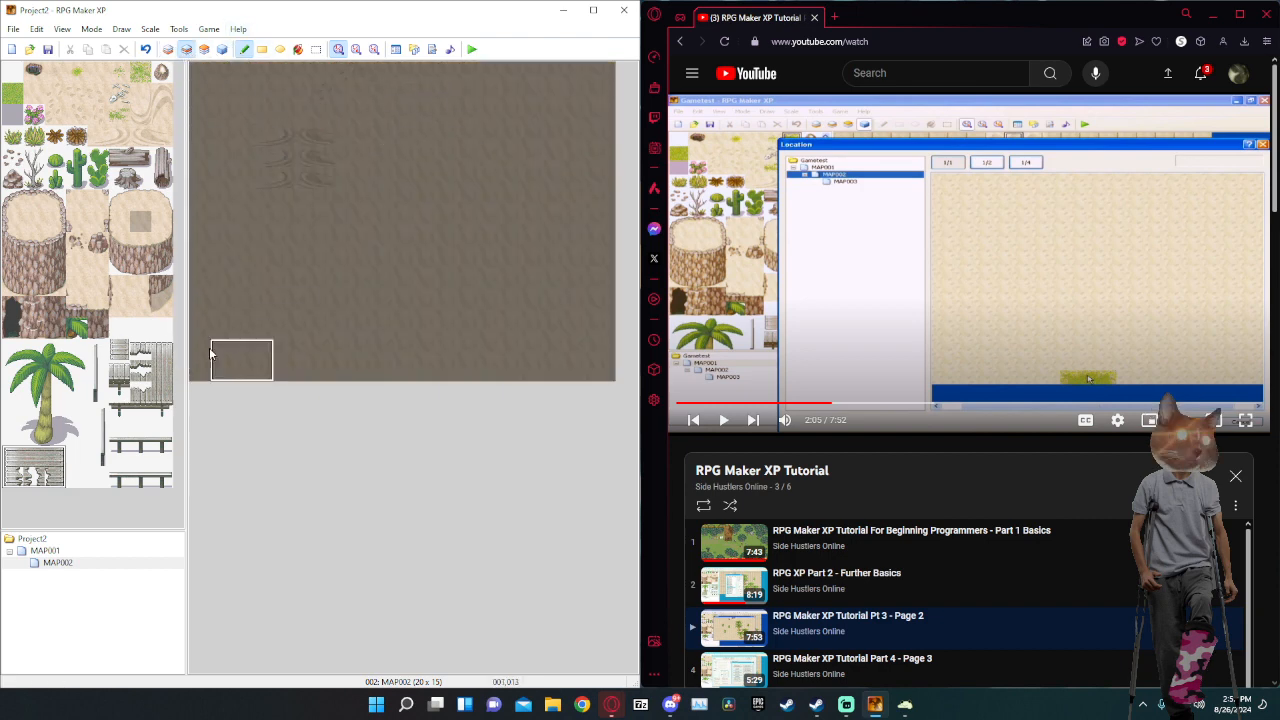
pyautogui.click(402, 110)
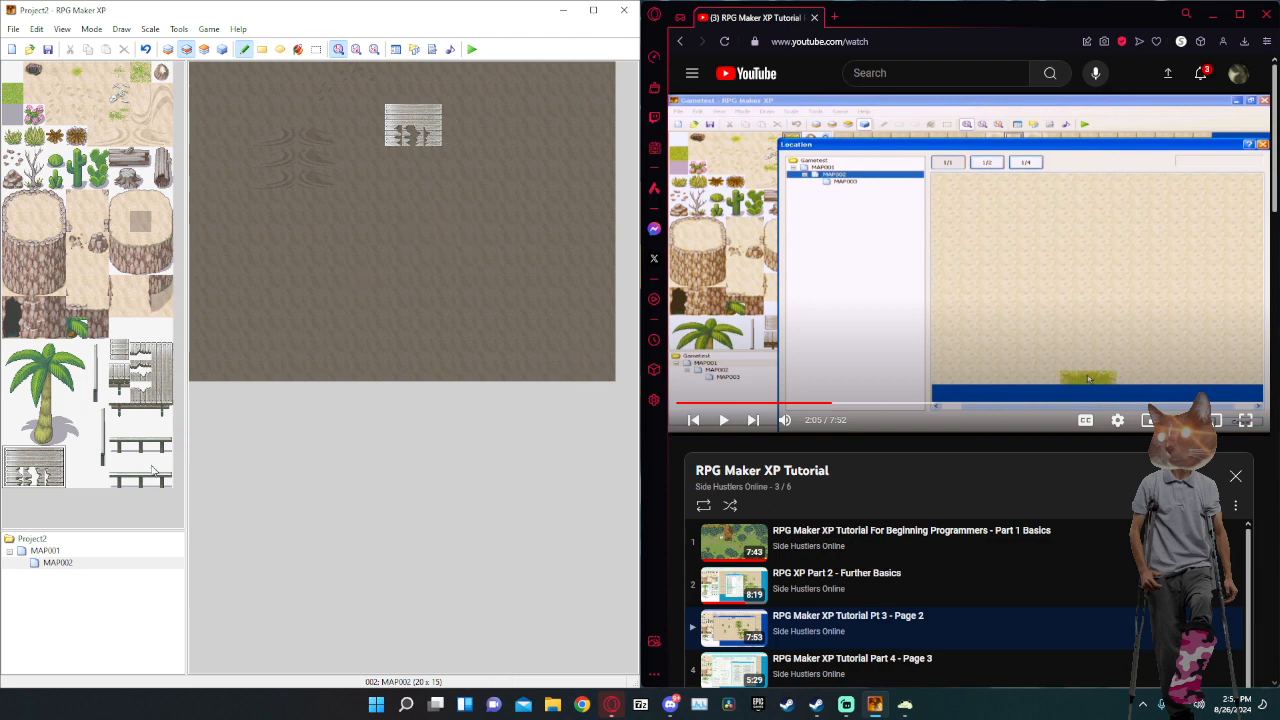
pyautogui.moveTo(124, 436); pyautogui.dragTo(158, 452)
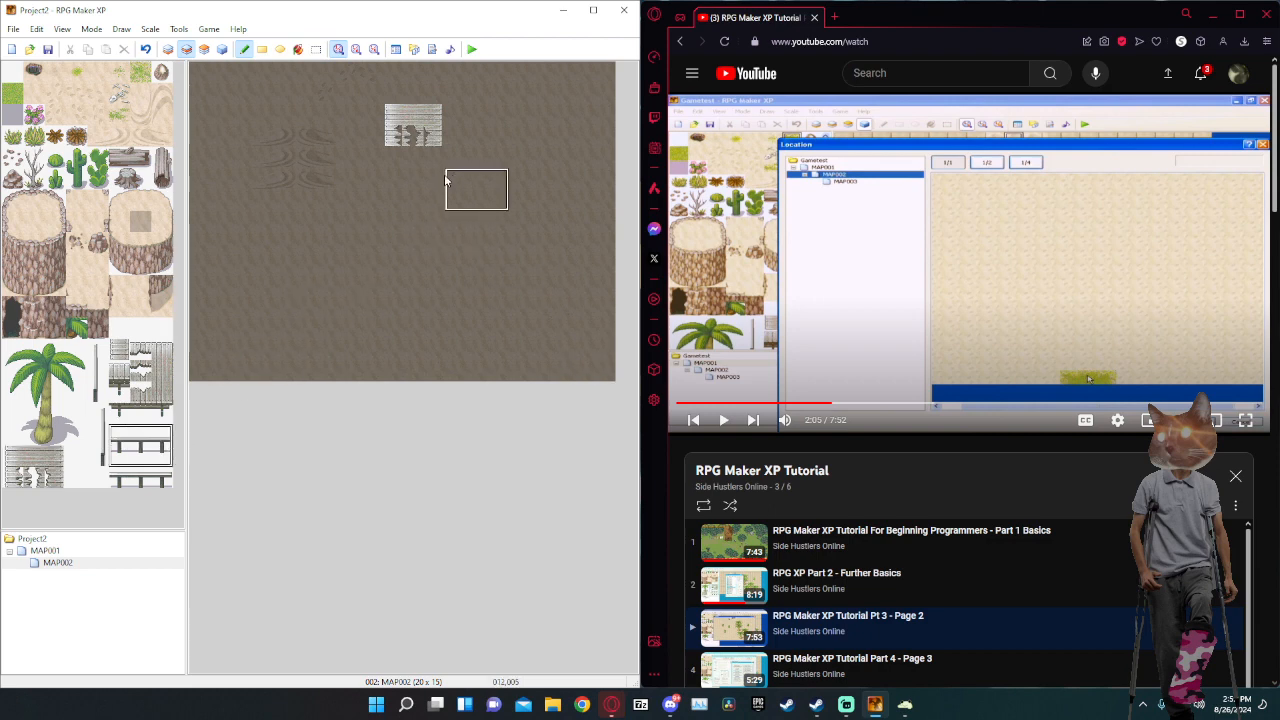
pyautogui.click(392, 134)
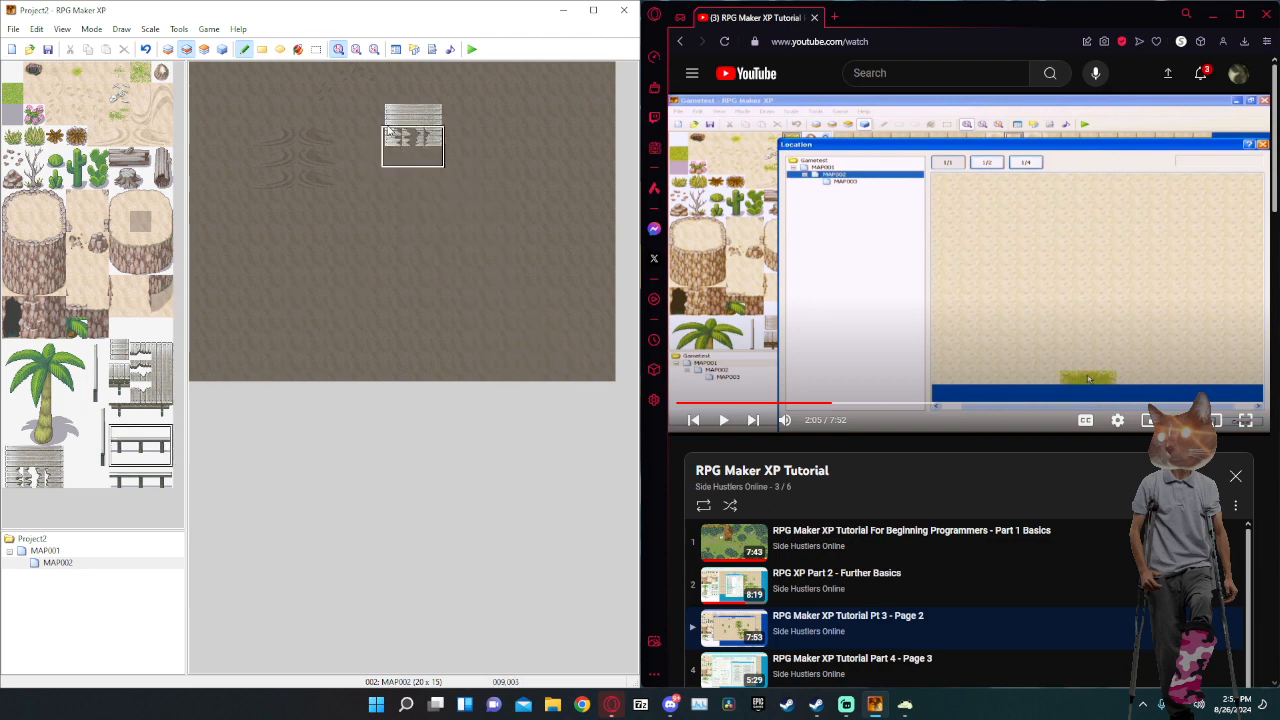
pyautogui.click(205, 49)
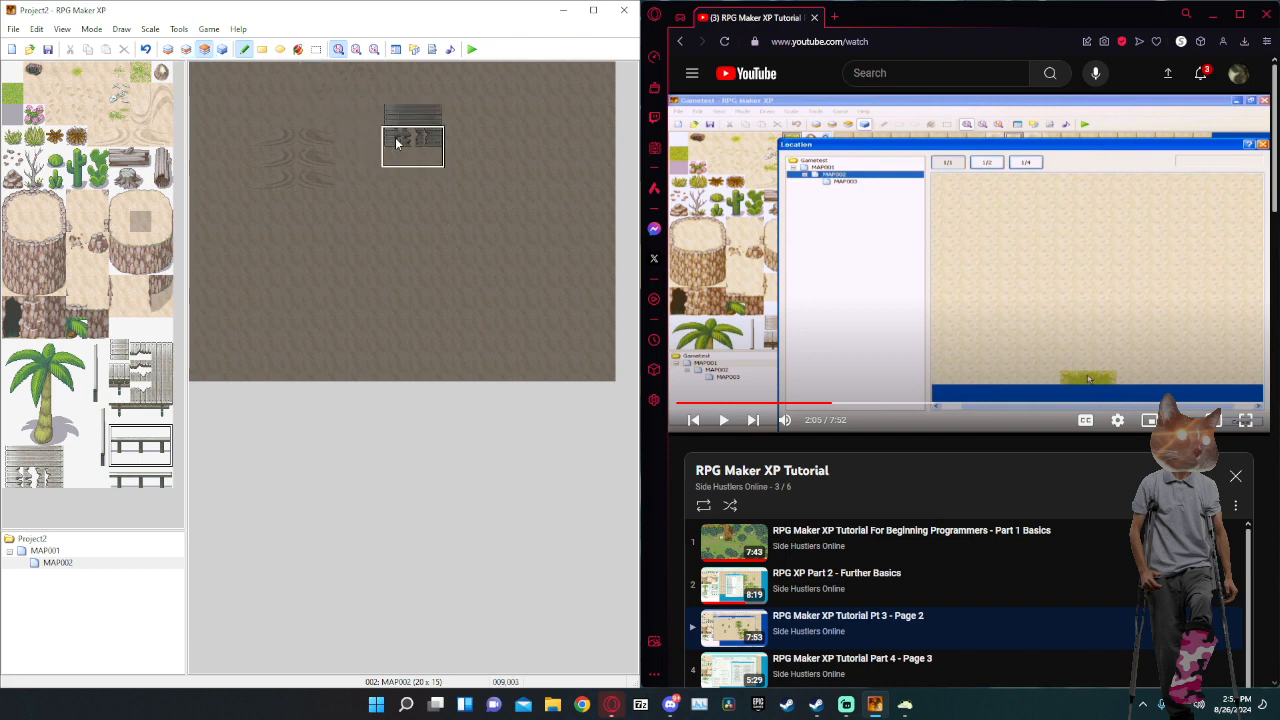
pyautogui.hotkey('ctrl', 'z')
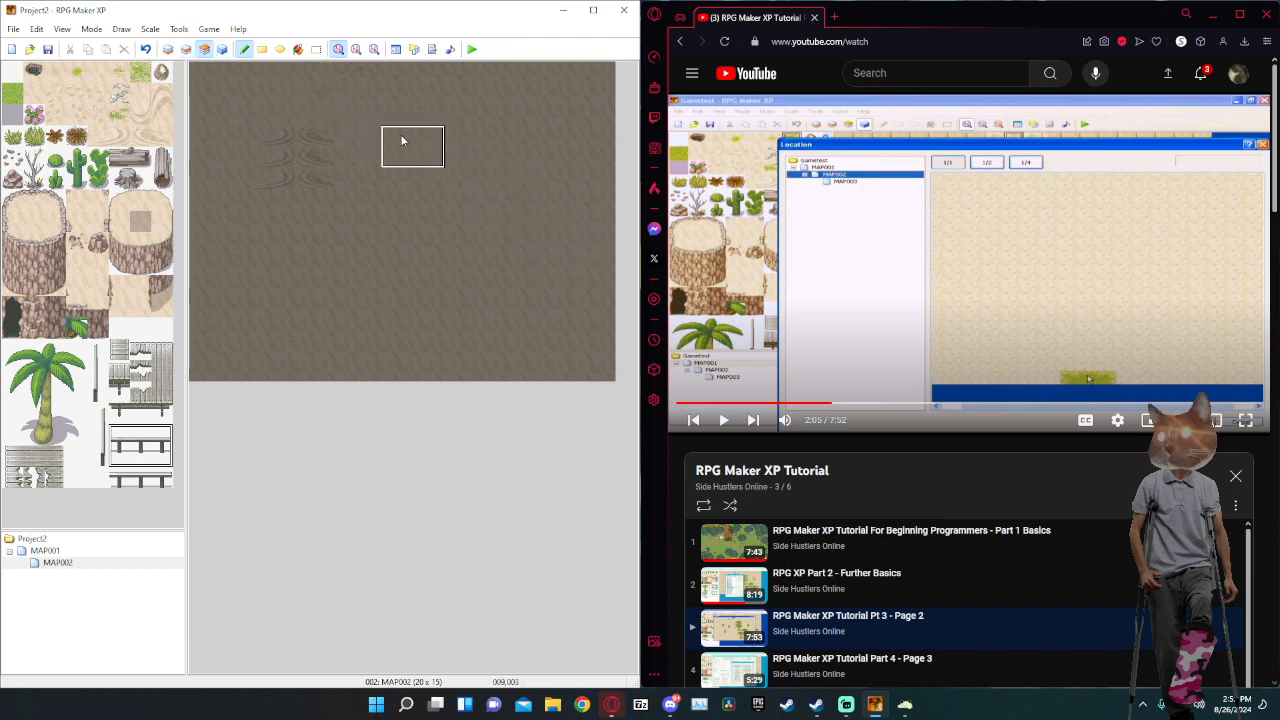
# Try building a platform at (009,003) on MAP002 from a three-post beam on the second layer and horizontal planks on the third.
pyautogui.click(186, 49)
pyautogui.click(395, 142)
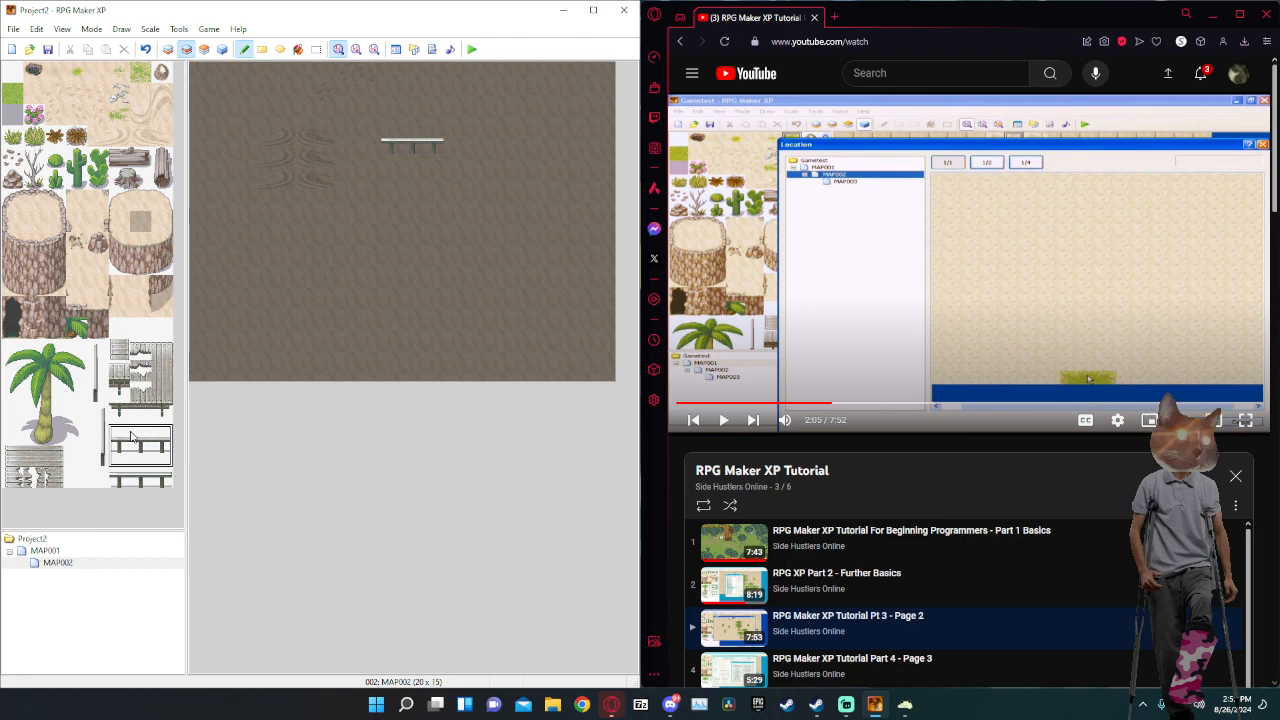
pyautogui.moveTo(8, 458); pyautogui.dragTo(50, 460)
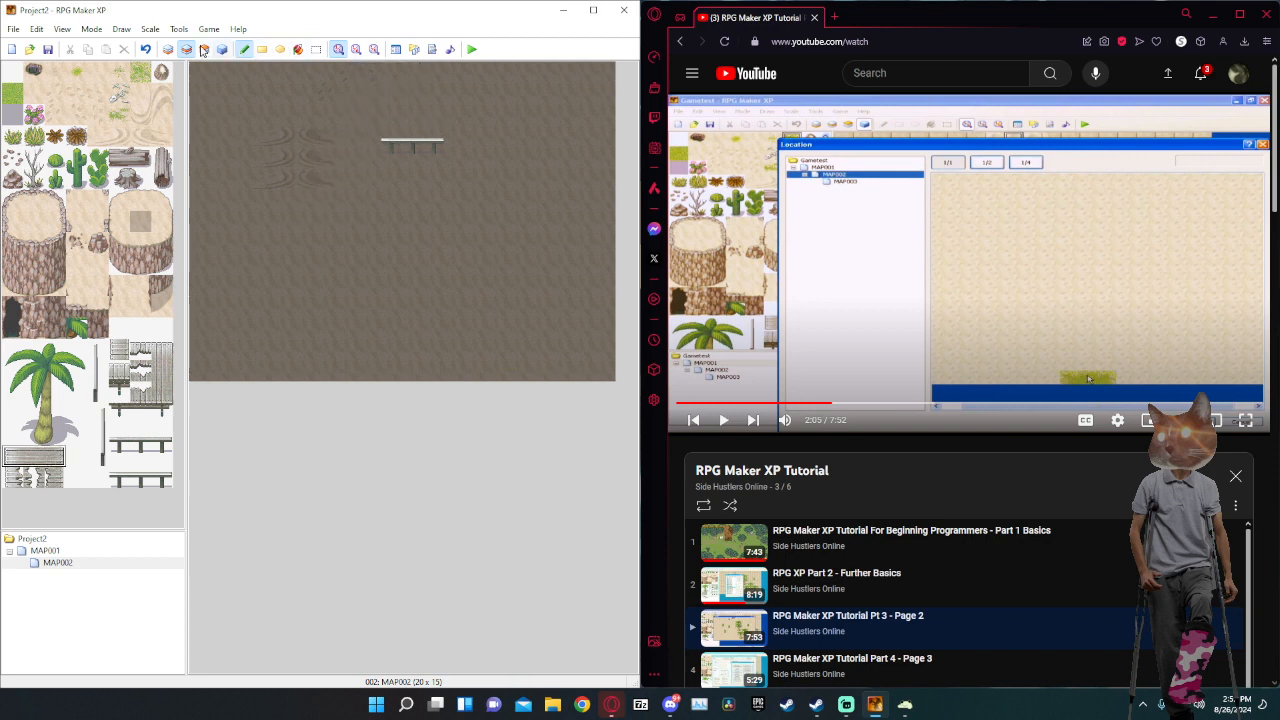
pyautogui.click(204, 49)
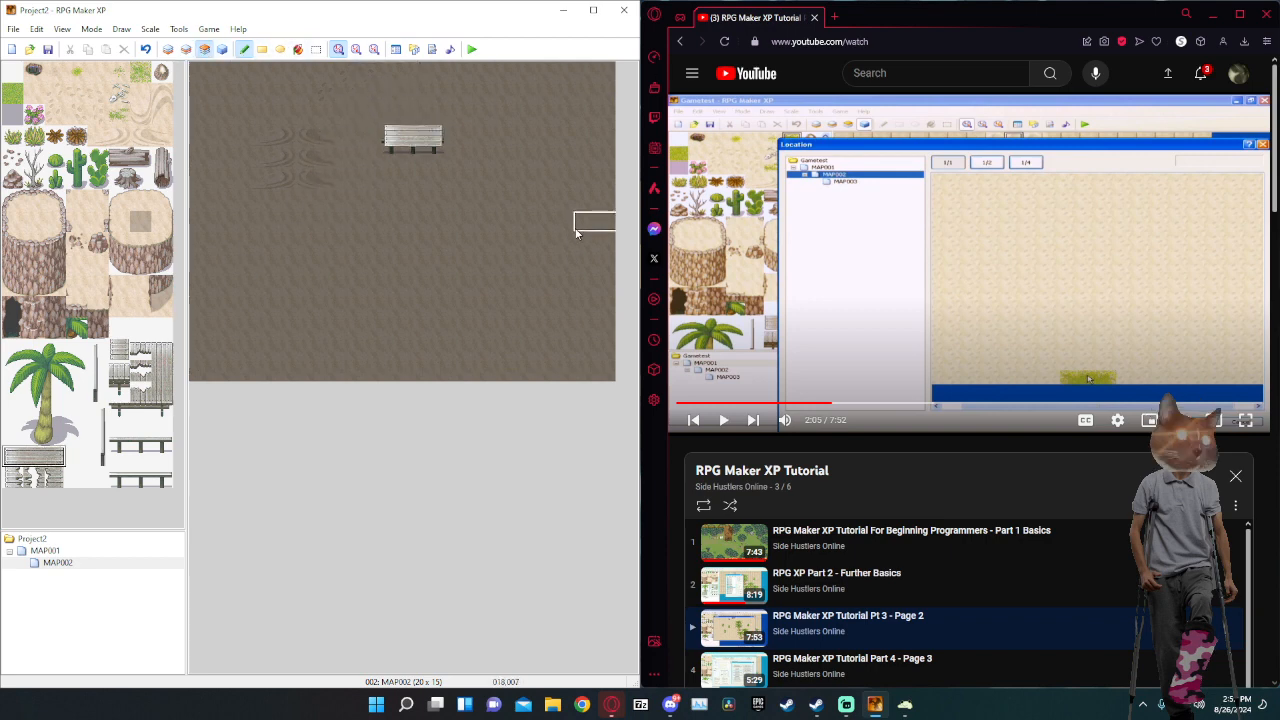
pyautogui.click(400, 126)
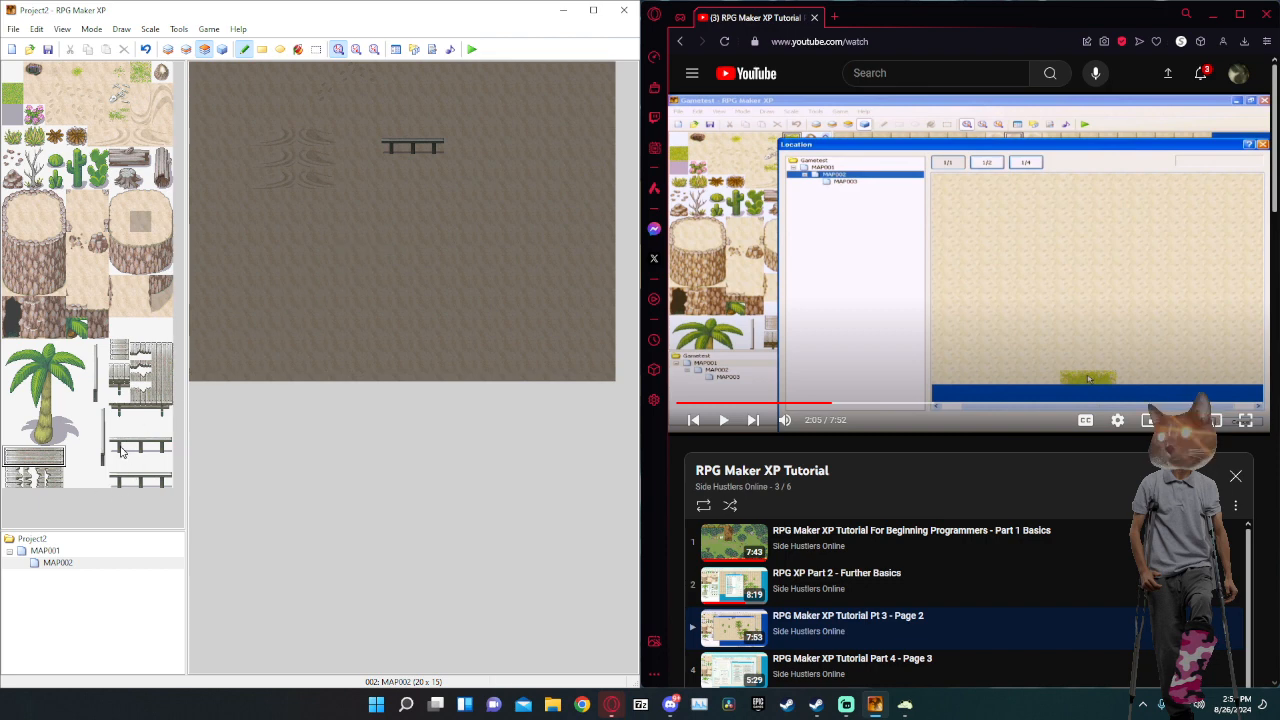
# Replace the three-post beam on MAP002's second layer with the three-tile-wide, two-post platform edge at (009,004).
pyautogui.moveTo(113, 403); pyautogui.dragTo(157, 418)
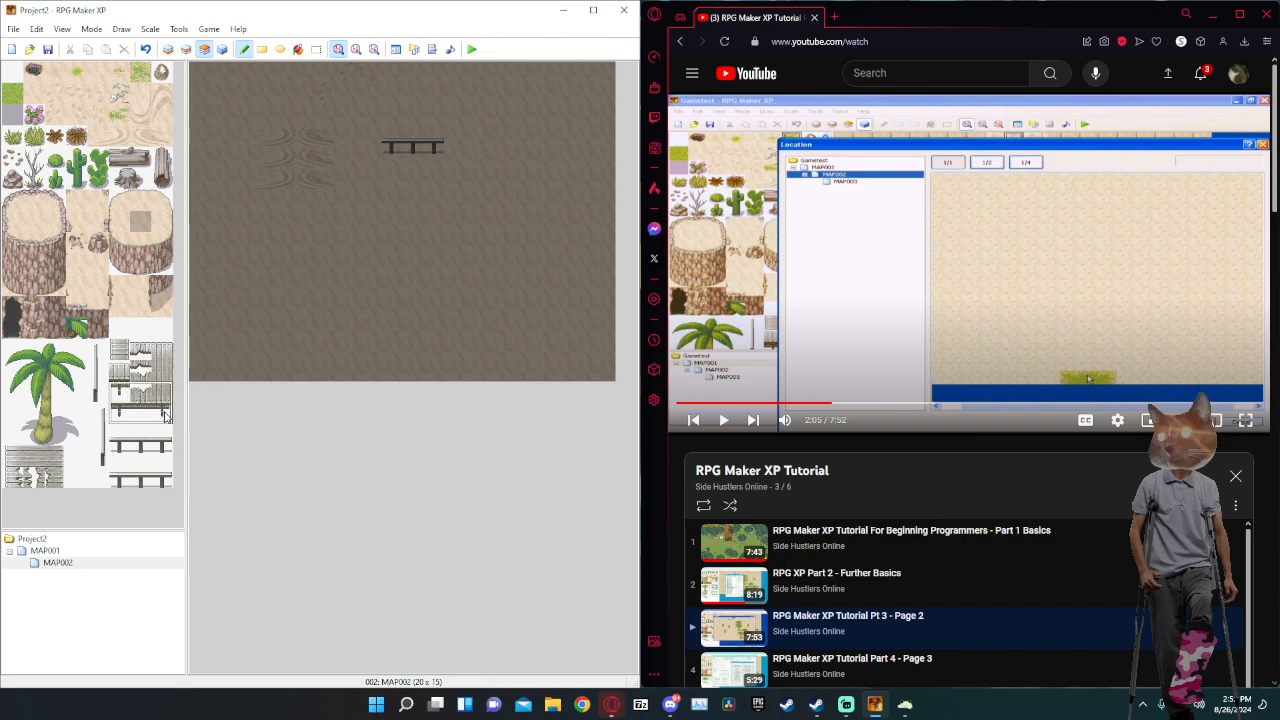
pyautogui.click(132, 412)
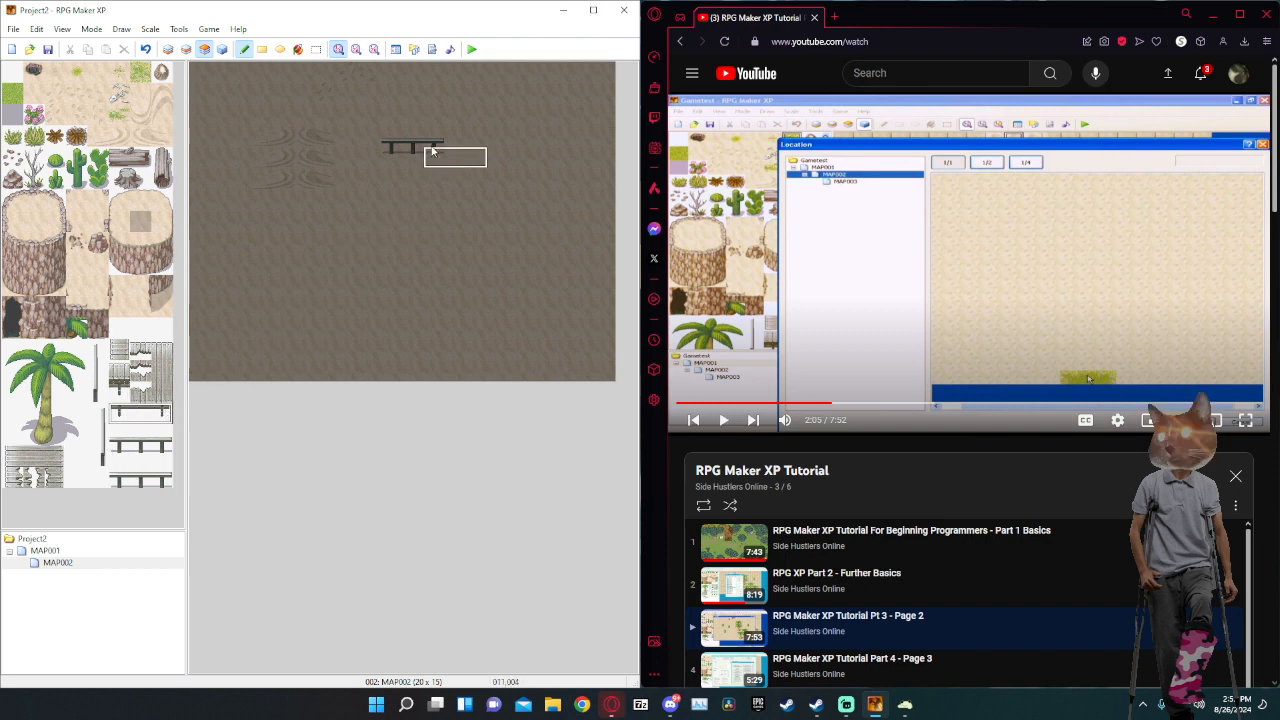
pyautogui.click(186, 49)
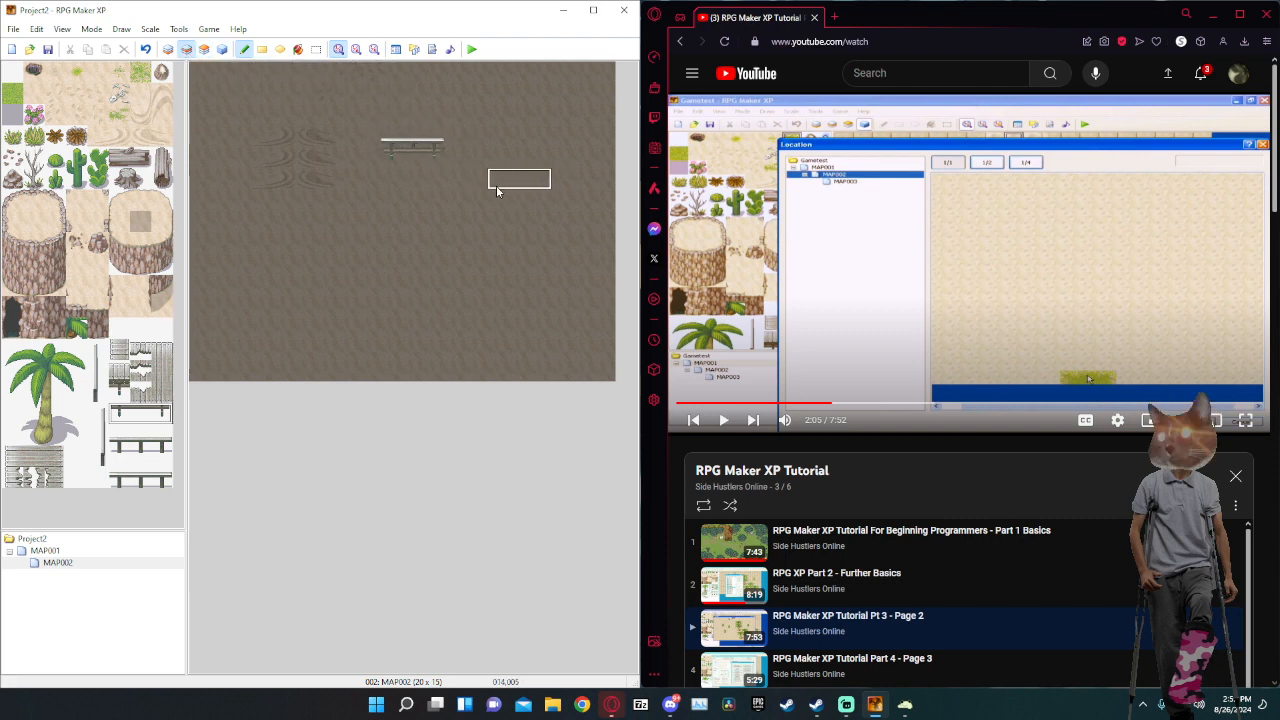
pyautogui.click(412, 157)
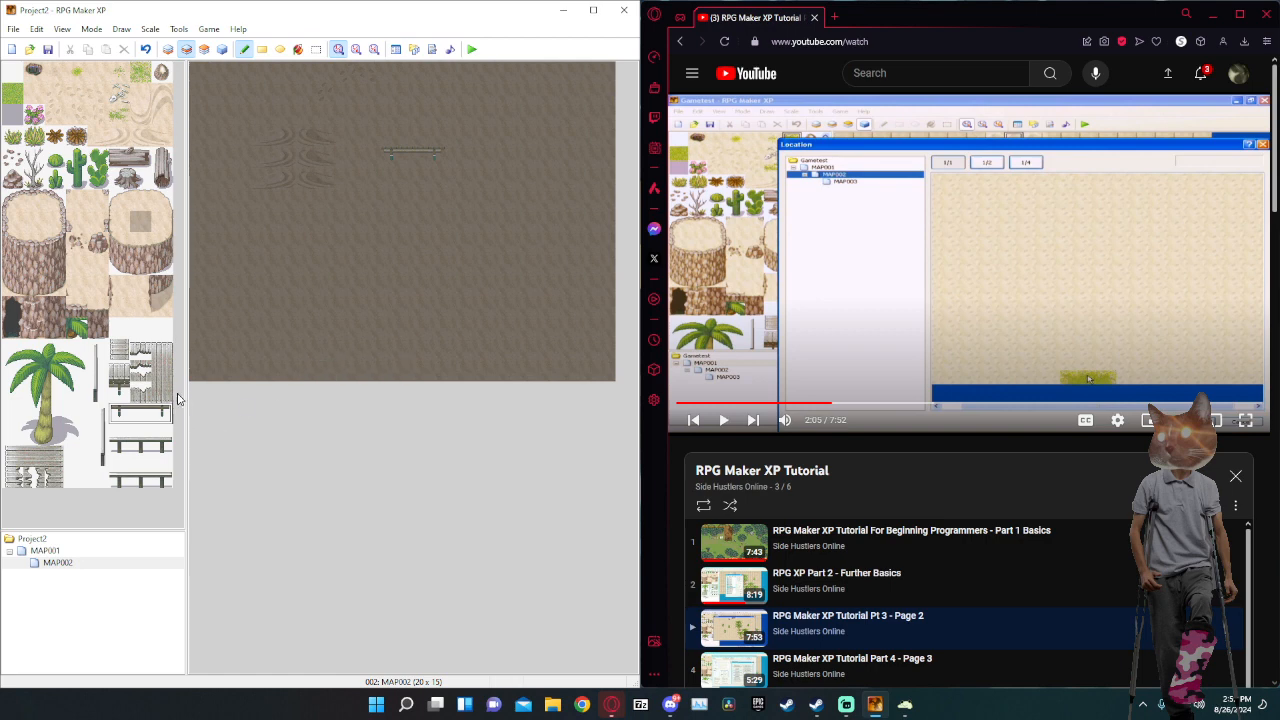
# Lay three columns of vertical wooden planks directly above the platform edge and place a broken plank tile at their lower middle.
pyautogui.moveTo(162, 398); pyautogui.dragTo(162, 348)
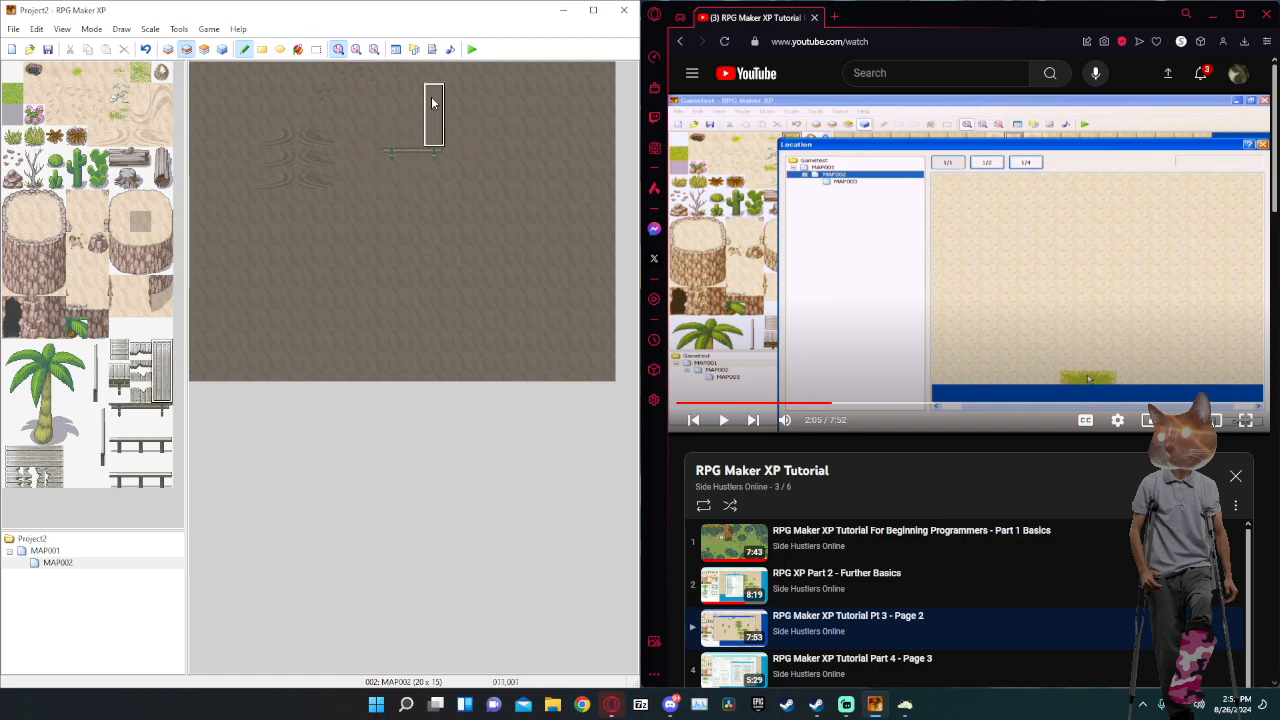
pyautogui.moveTo(432, 103); pyautogui.dragTo(413, 103)
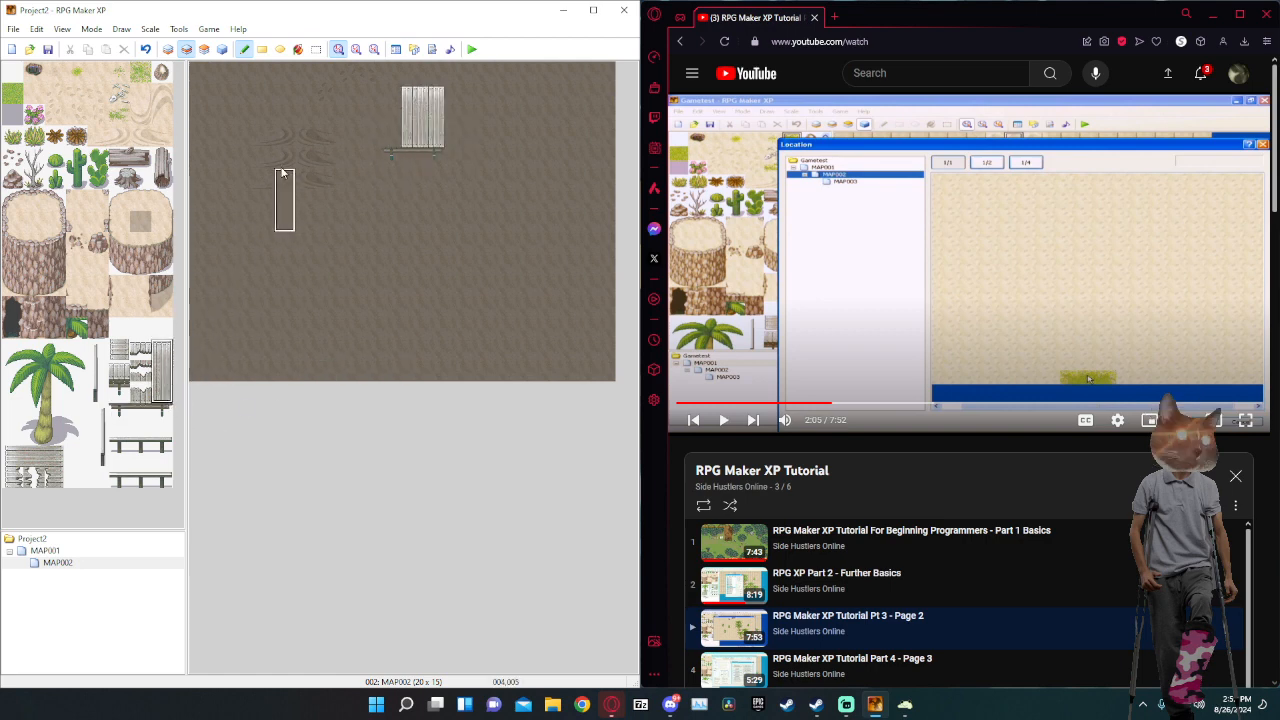
pyautogui.click(389, 88)
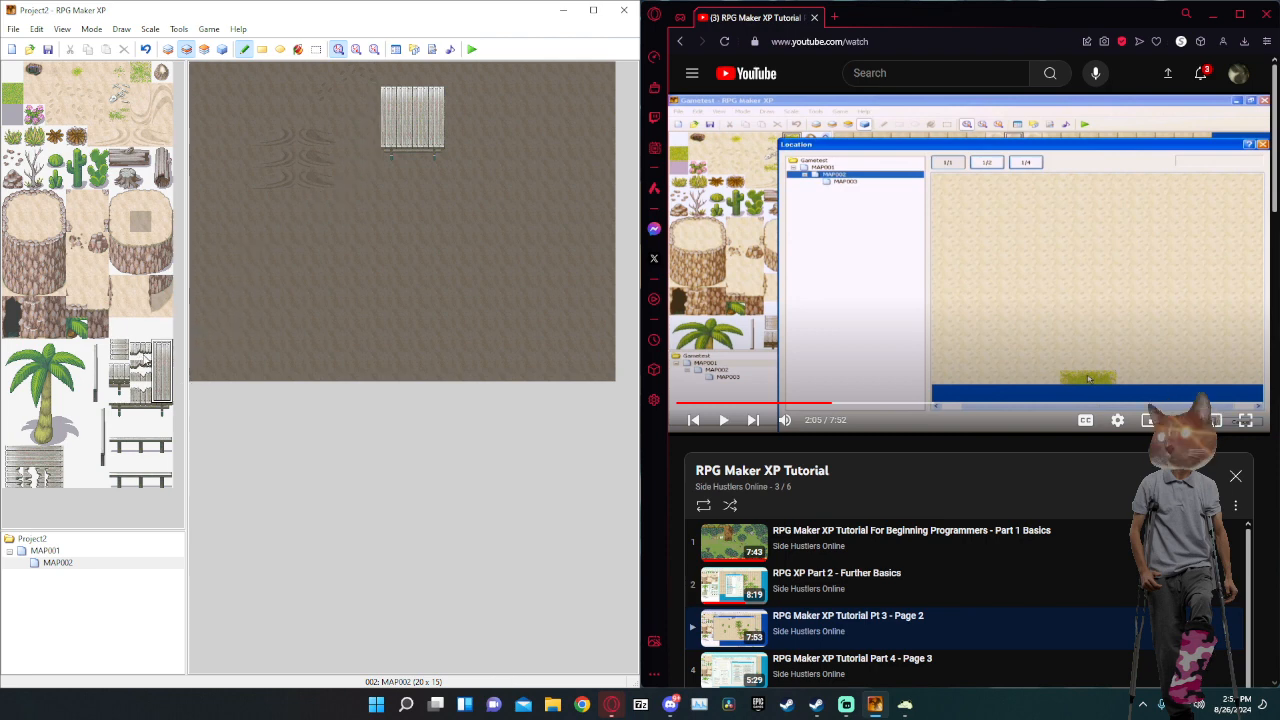
pyautogui.click(141, 362)
pyautogui.click(413, 136)
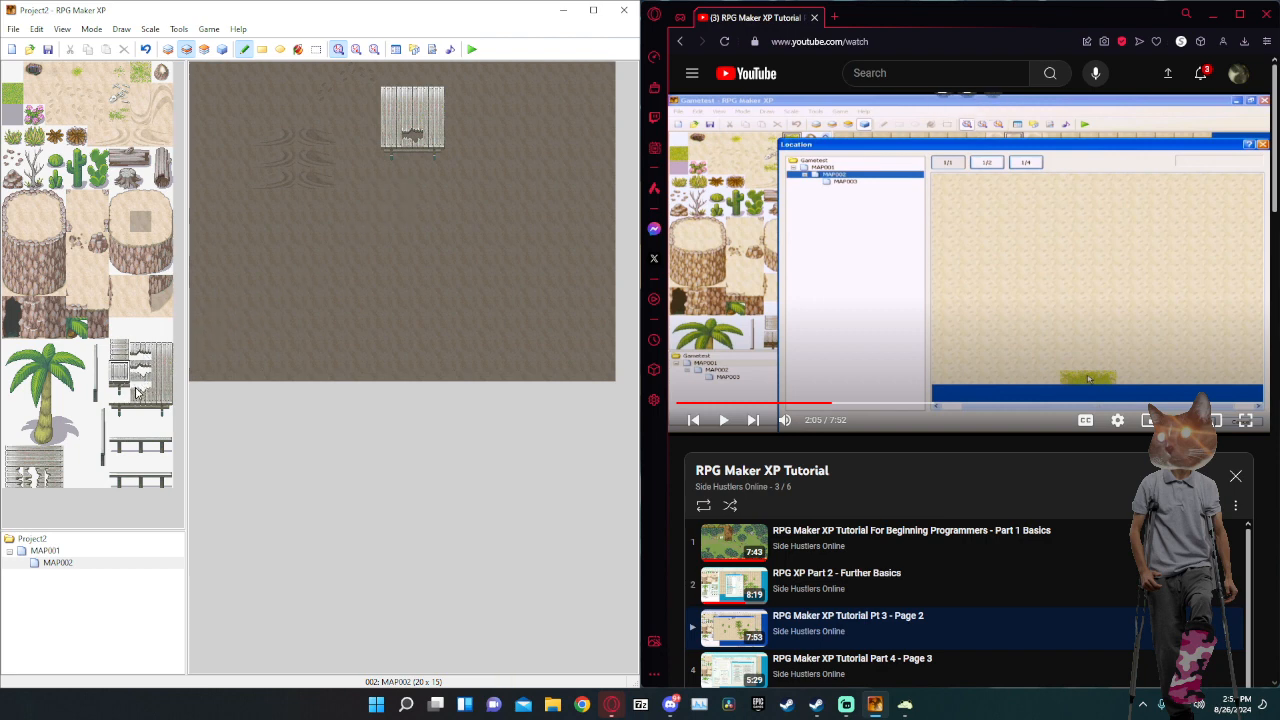
# Try placing broken plank tiles at the platform's lower-right and upper-left corners and a wooden pole along its left side.
pyautogui.click(433, 137)
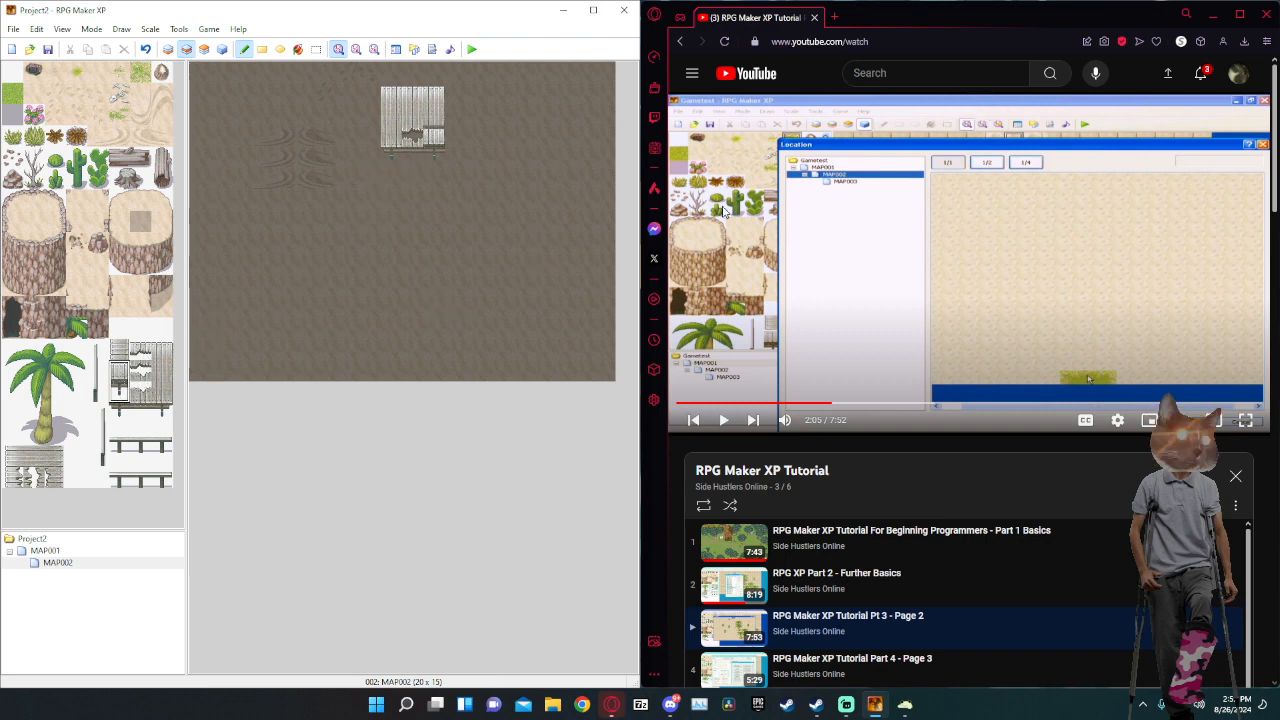
pyautogui.click(140, 352)
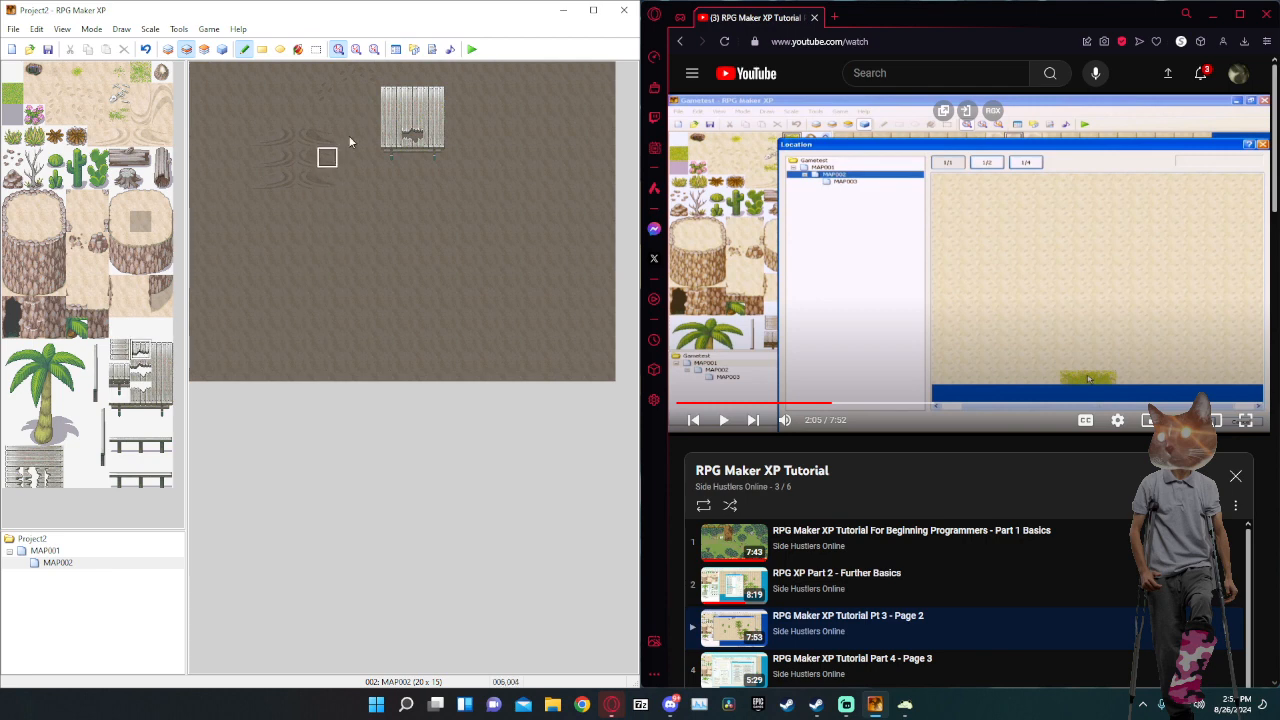
pyautogui.click(391, 102)
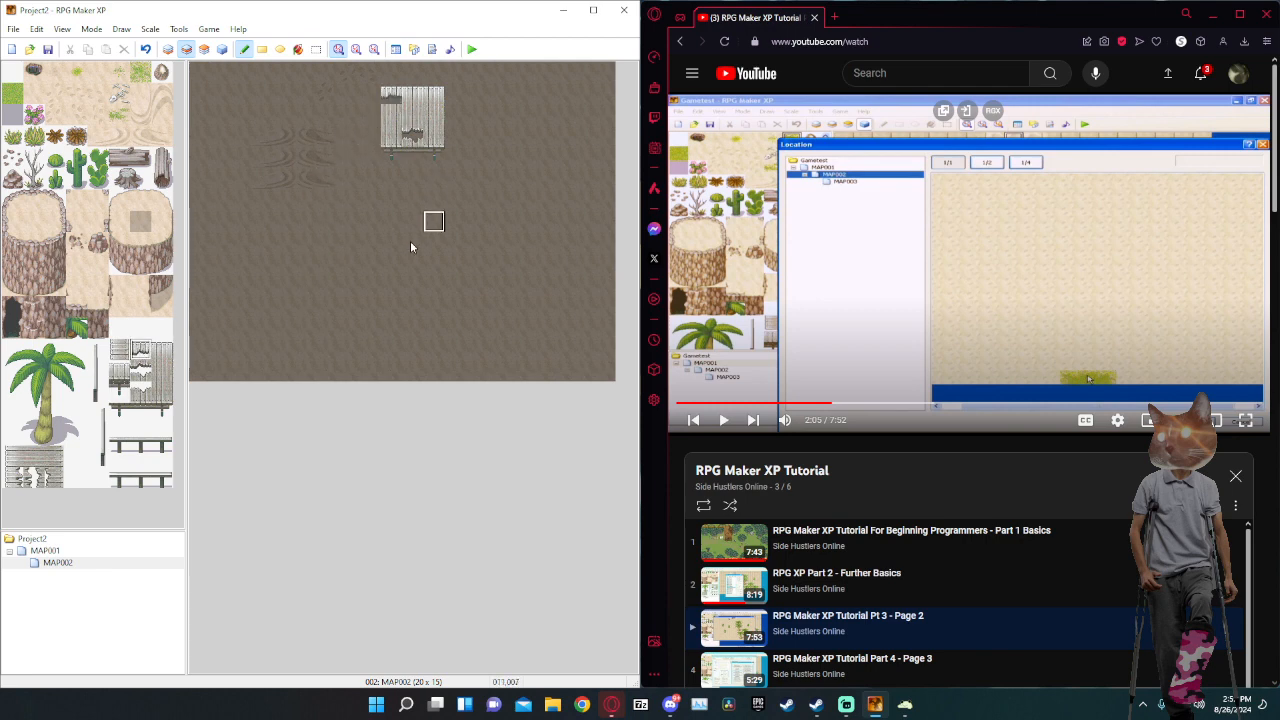
pyautogui.click(140, 393)
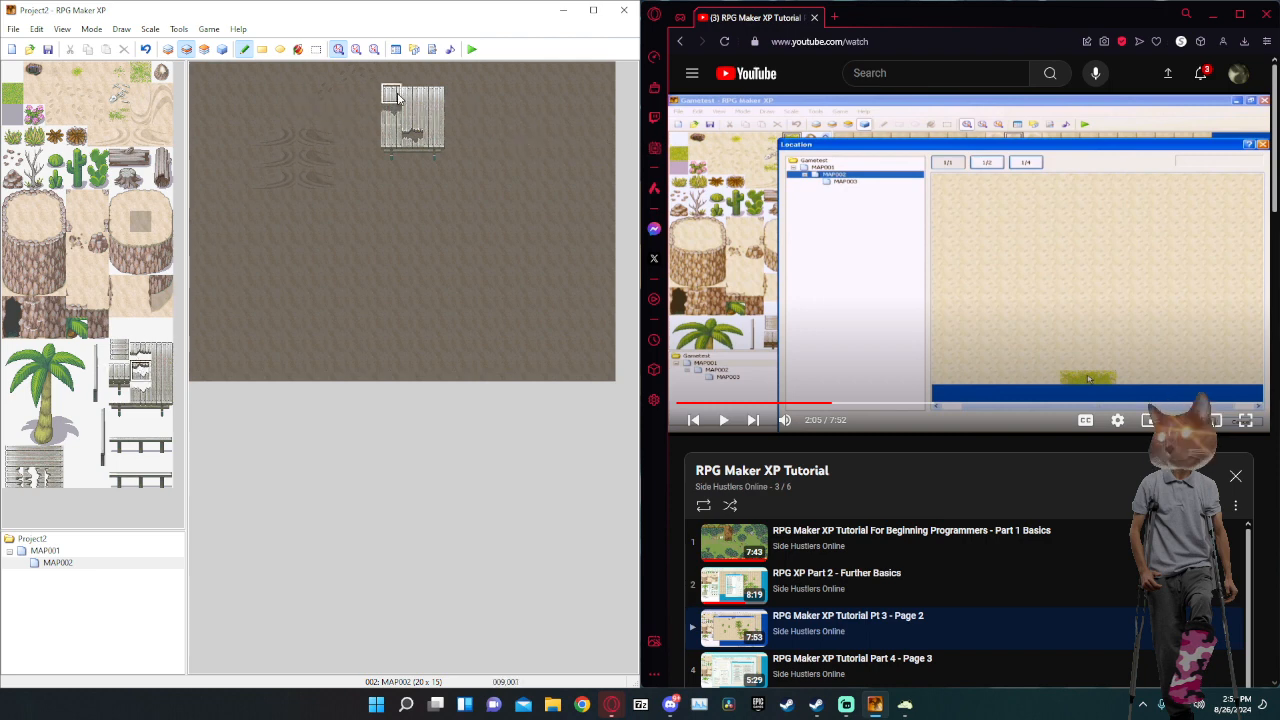
pyautogui.click(146, 346)
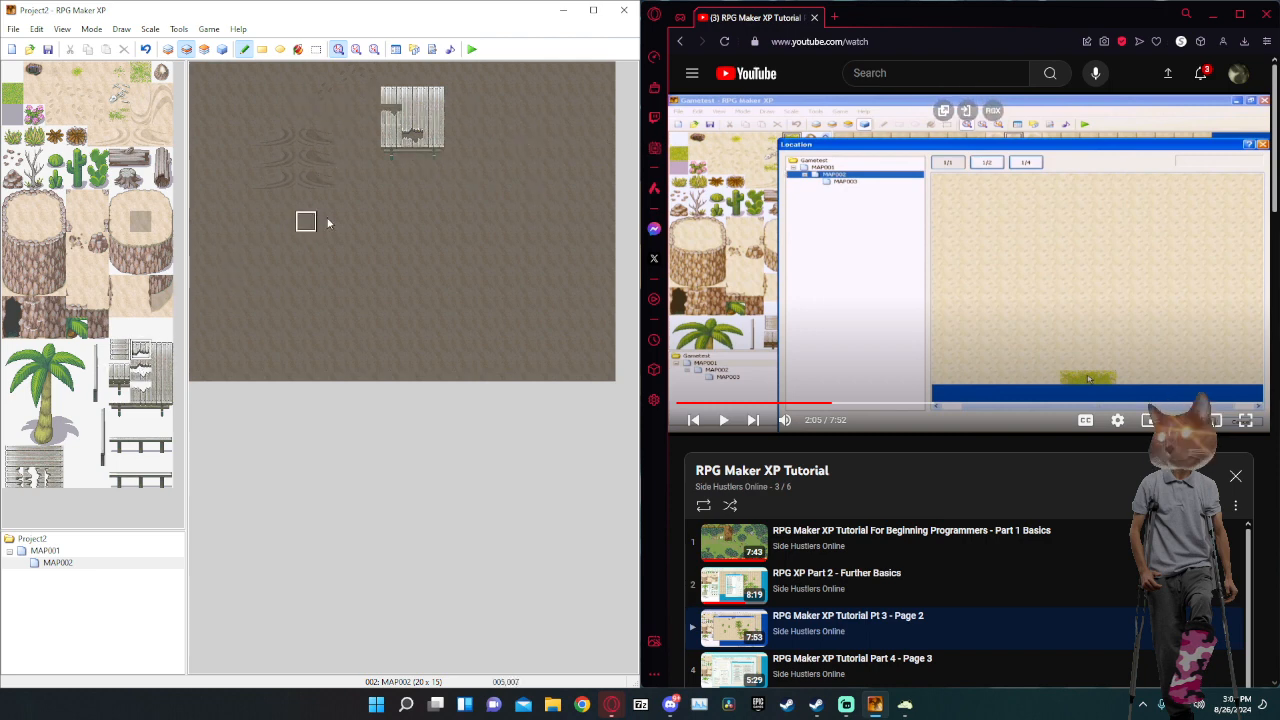
pyautogui.click(391, 98)
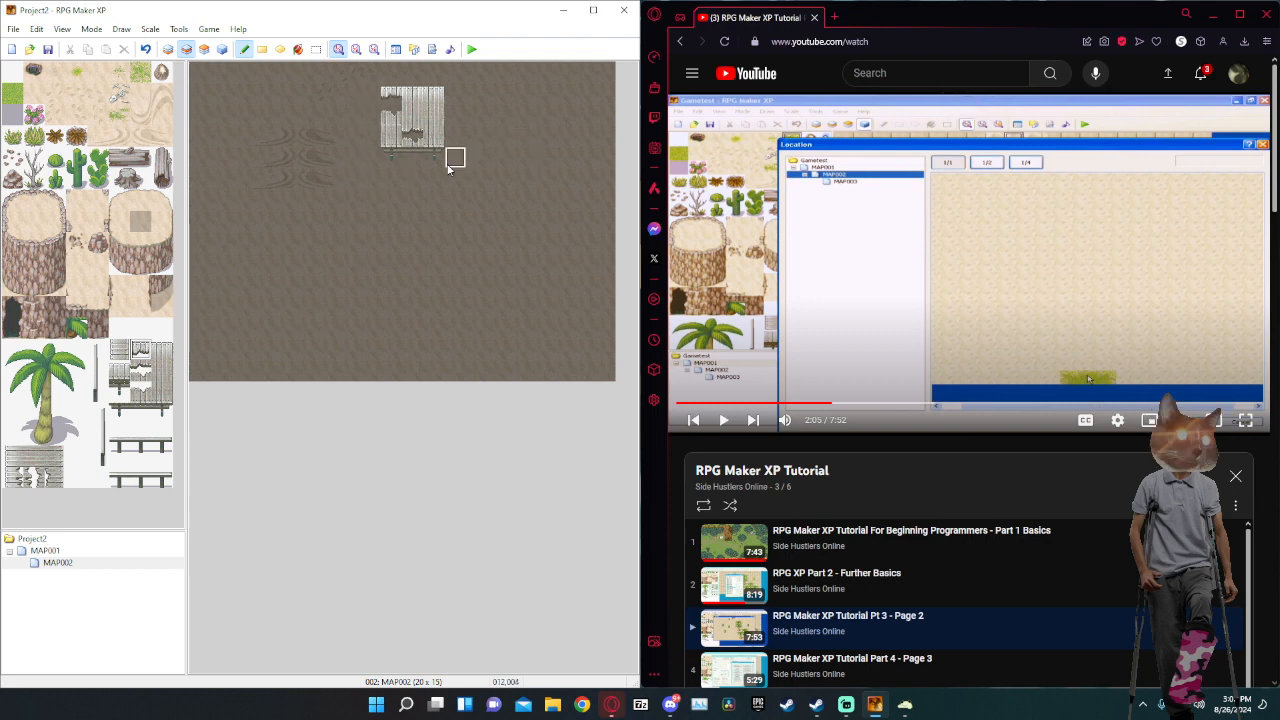
pyautogui.moveTo(98, 396); pyautogui.dragTo(97, 350)
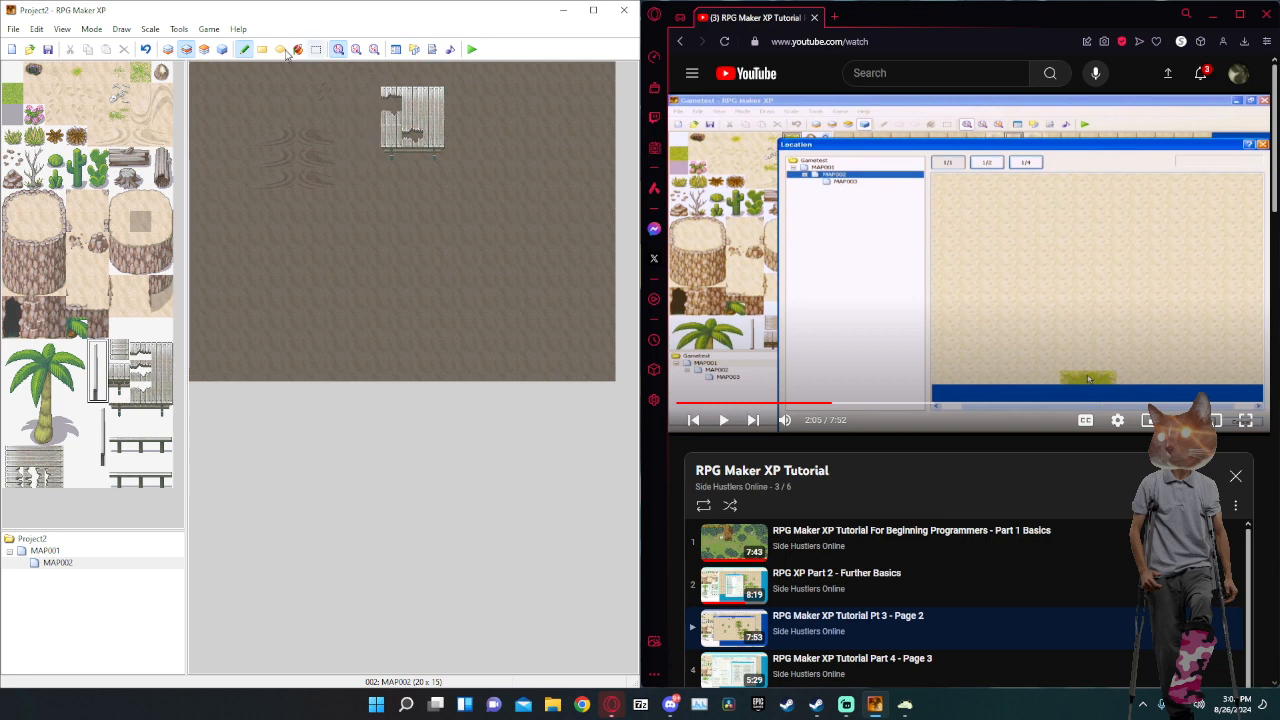
pyautogui.click(371, 114)
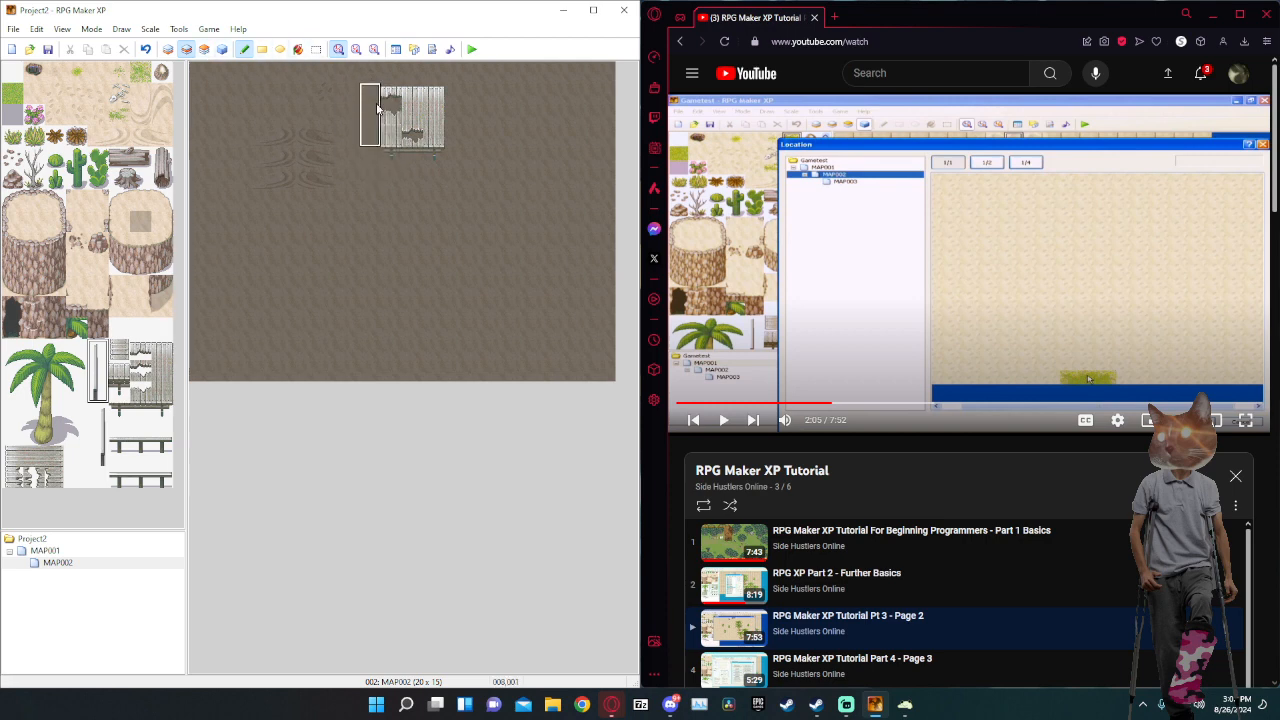
# Undo the placed planks and platform edge until the whole wooden platform is removed from MAP002.
pyautogui.hotkey('ctrl', 'z')
pyautogui.hotkey('ctrl', 'z')
pyautogui.hotkey('ctrl', 'z')
pyautogui.hotkey('ctrl', 'z')
pyautogui.hotkey('ctrl', 'z')
pyautogui.hotkey('ctrl', 'z')
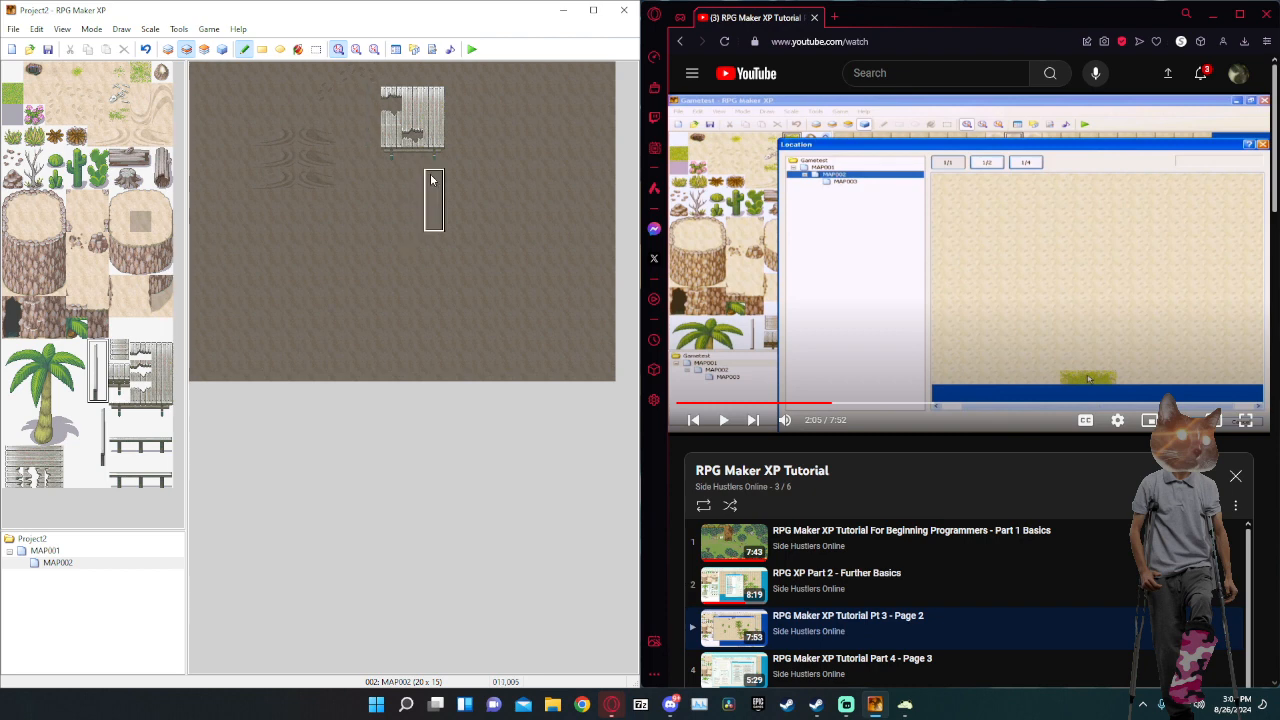
pyautogui.hotkey('ctrl', 'z')
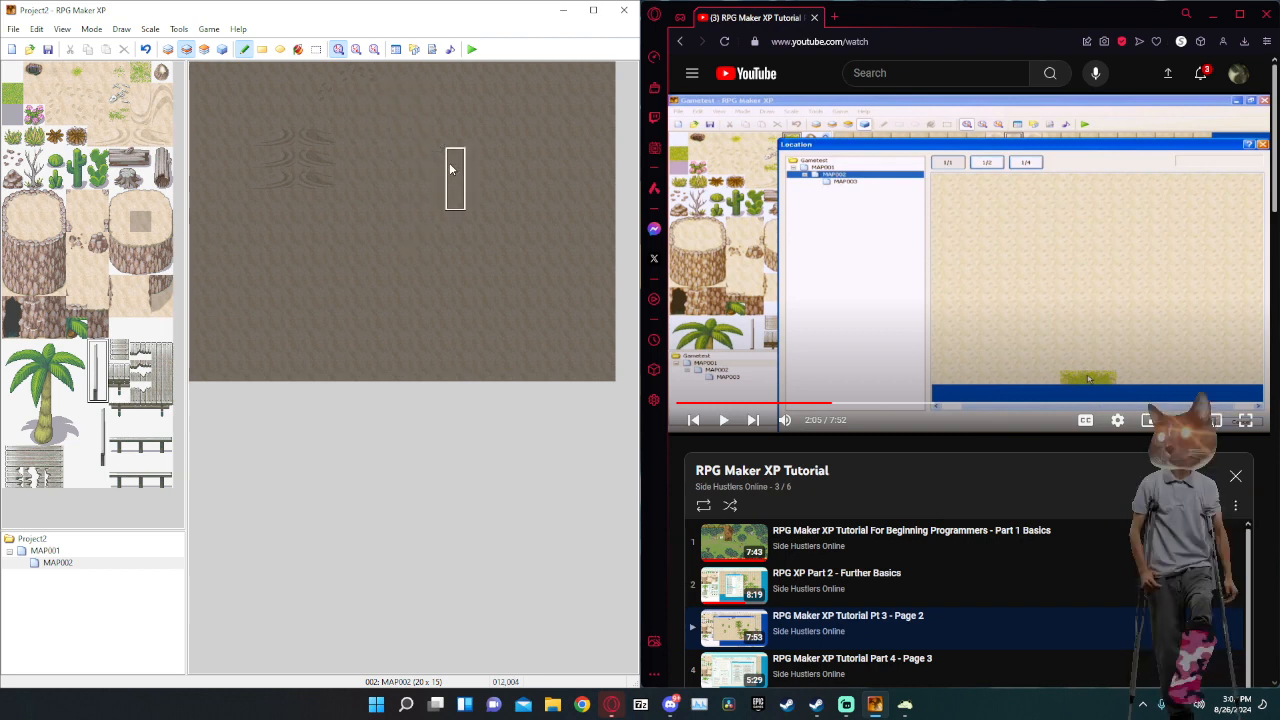
# Place the three-by-four-tile stump at (008,005) on the second layer and cracked sand tiles at (006,002) and (002,003).
pyautogui.click(142, 222)
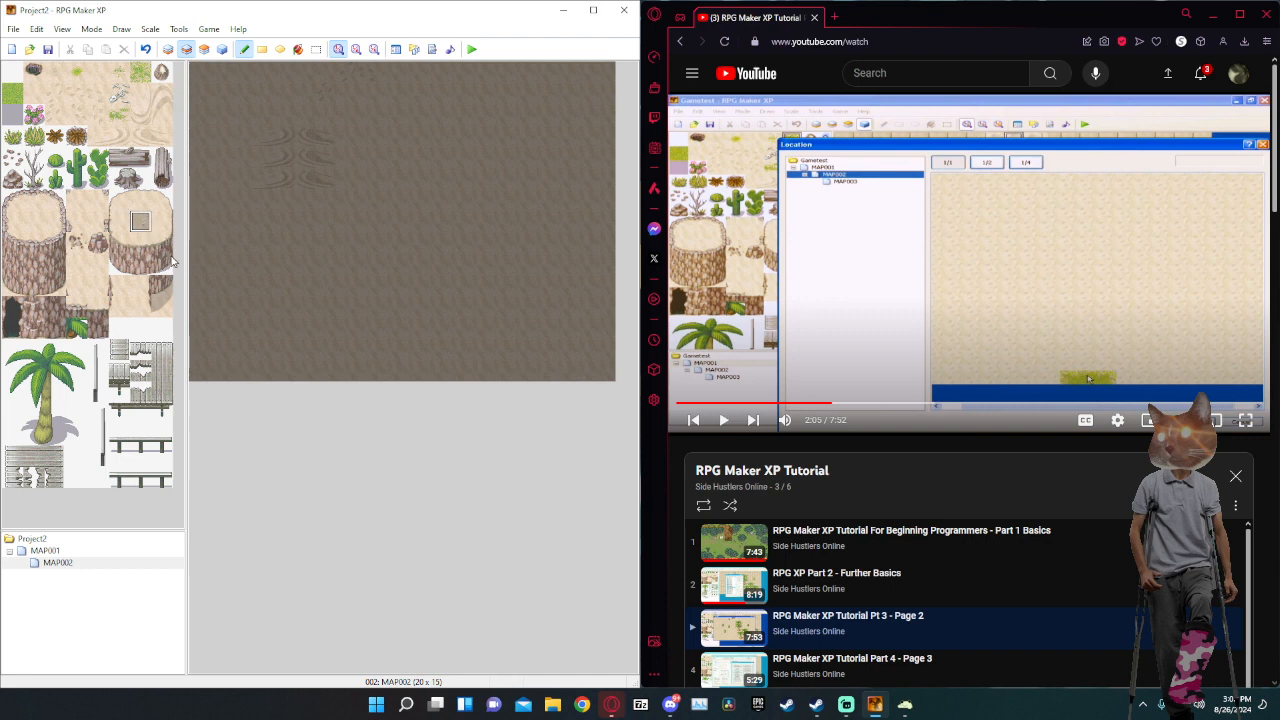
pyautogui.moveTo(168, 266); pyautogui.dragTo(118, 200)
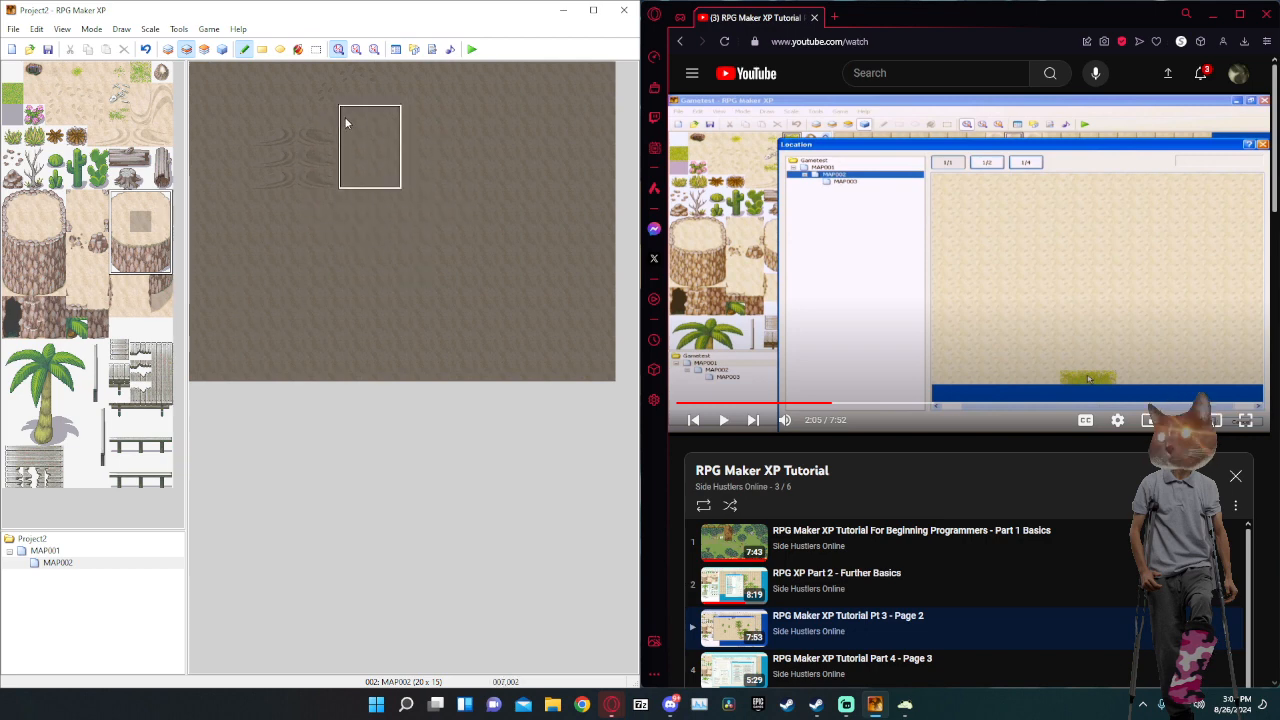
pyautogui.click(370, 228)
pyautogui.click(120, 96)
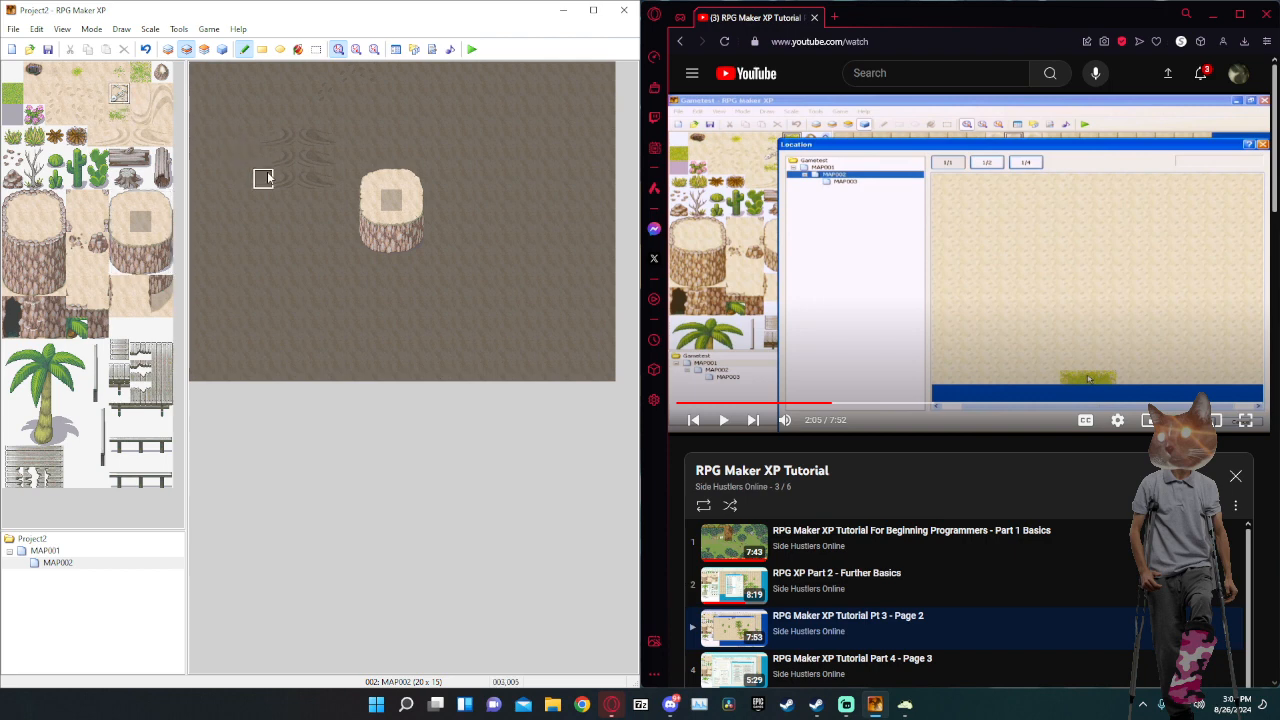
pyautogui.click(327, 118)
pyautogui.click(242, 138)
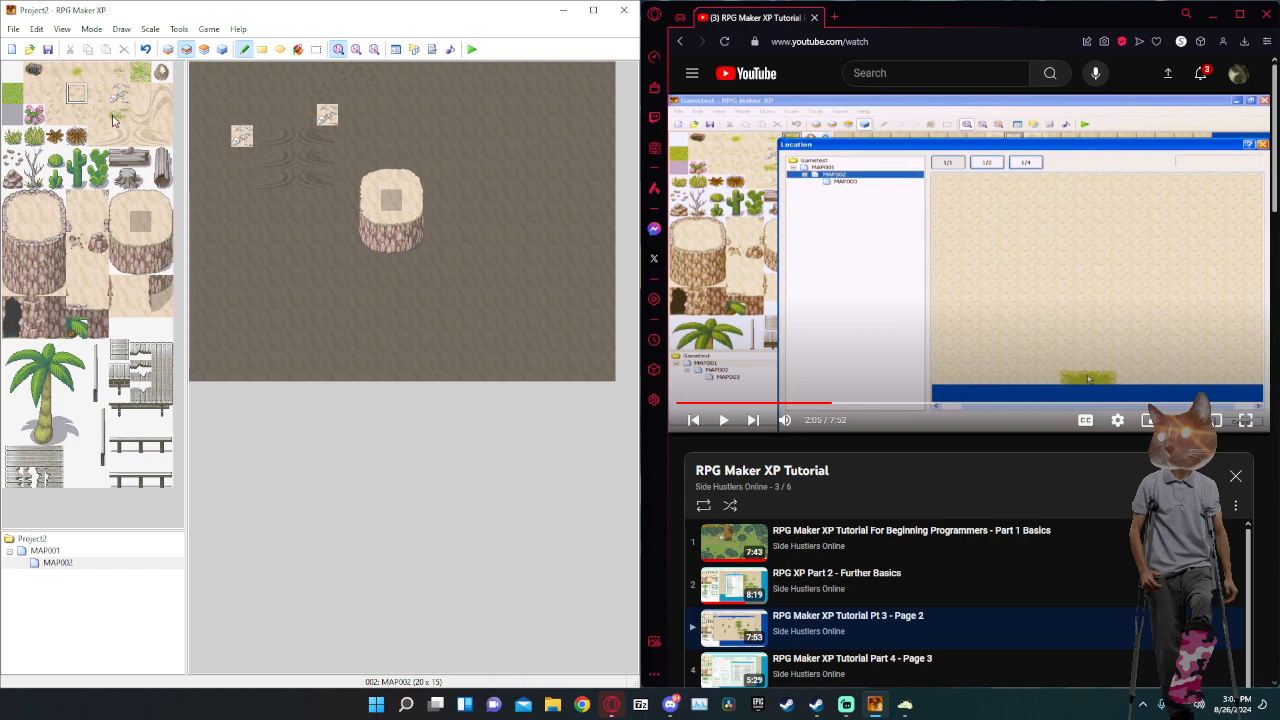
pyautogui.click(98, 97)
pyautogui.click(391, 93)
pyautogui.press('F5')
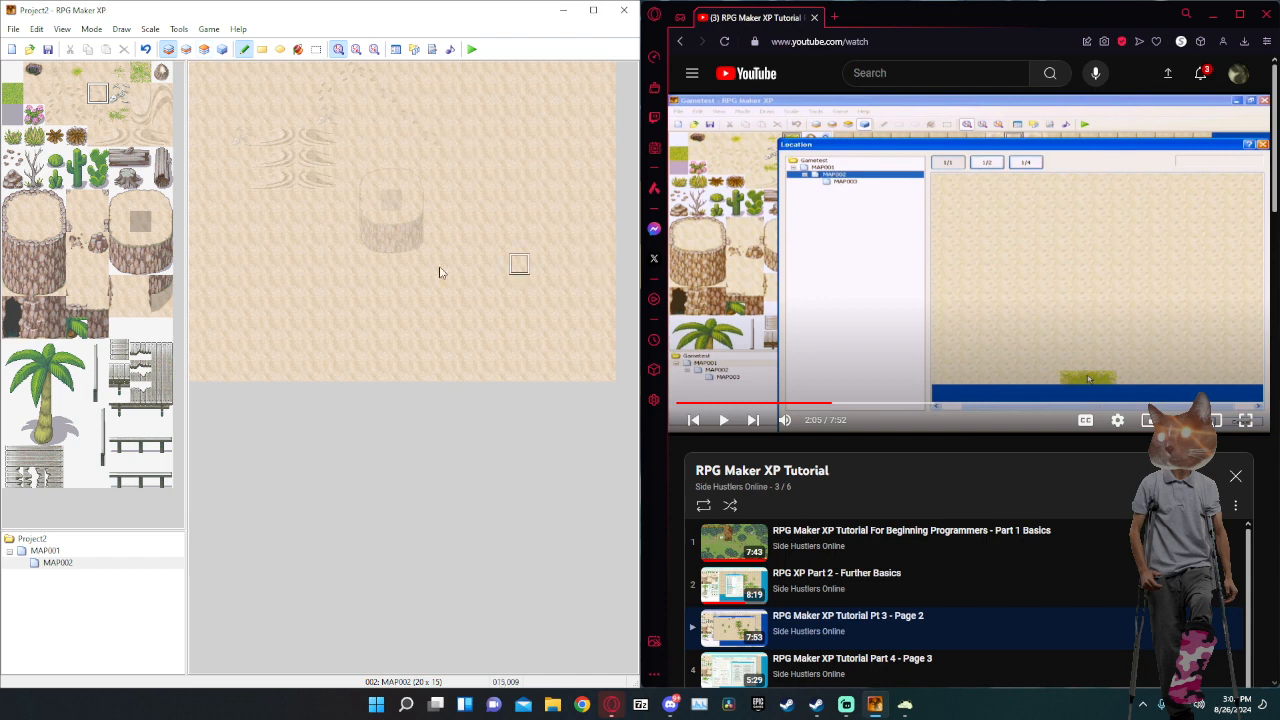
# Place the round brown dried bush at (013,002) on MAP002's second layer.
pyautogui.click(58, 158)
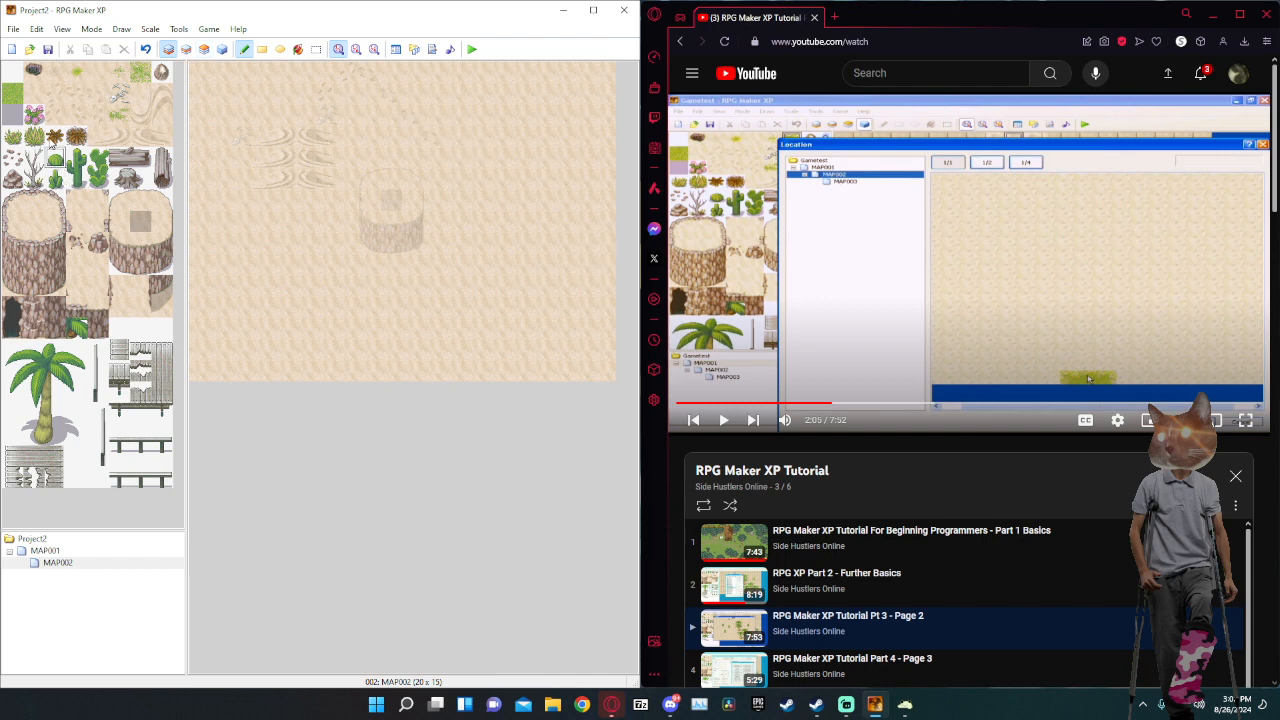
pyautogui.click(68, 140)
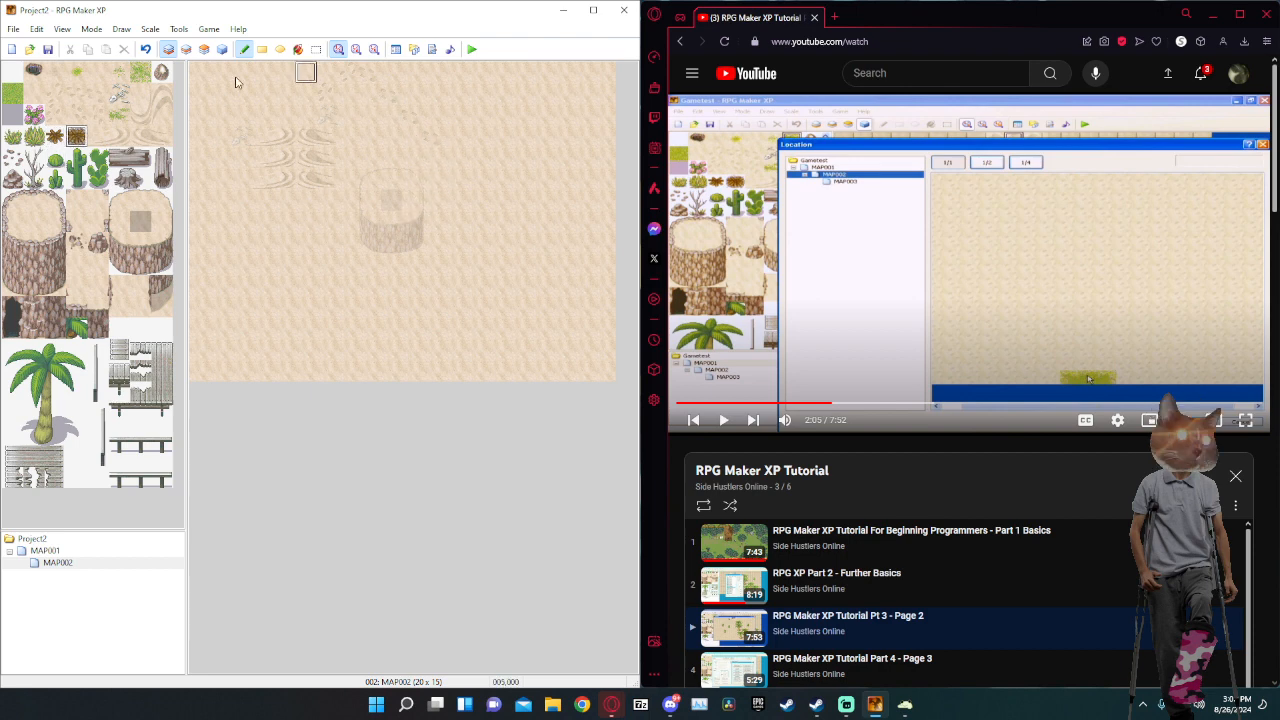
pyautogui.click(187, 50)
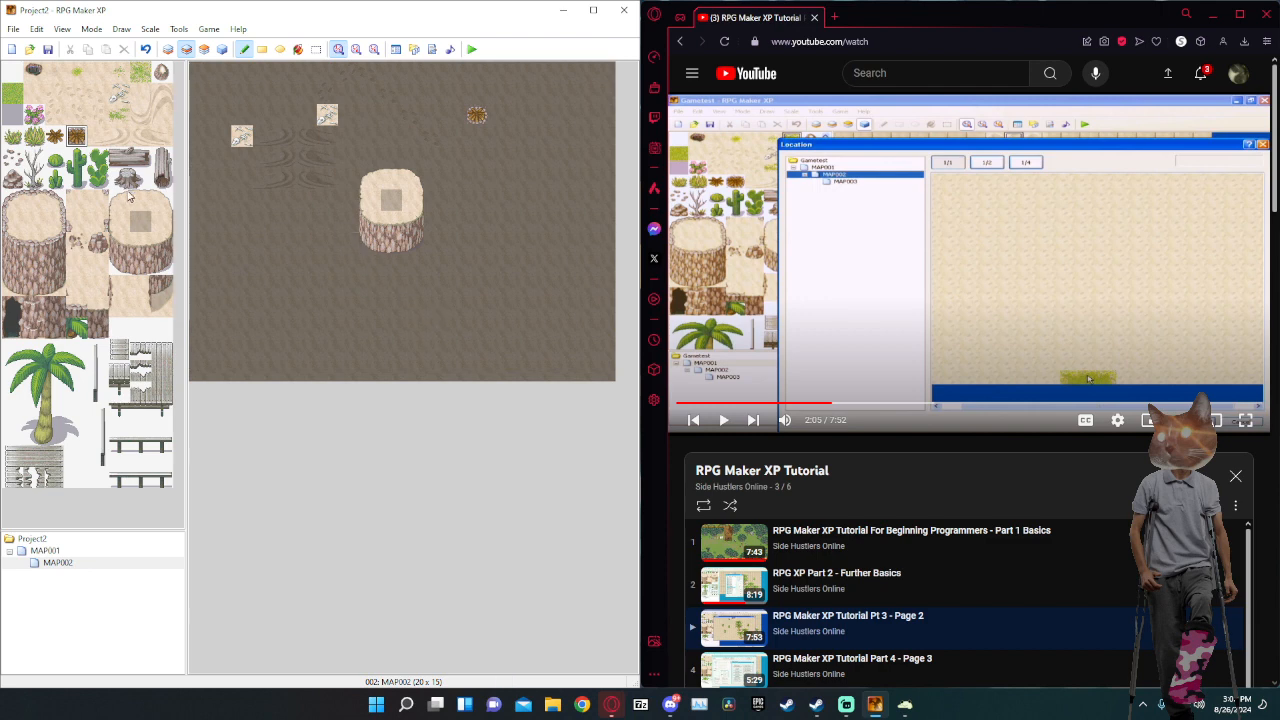
# Try placing a vertical log at (015,002) and a horizontal log above the dried bush, and undo both placements.
pyautogui.click(161, 175)
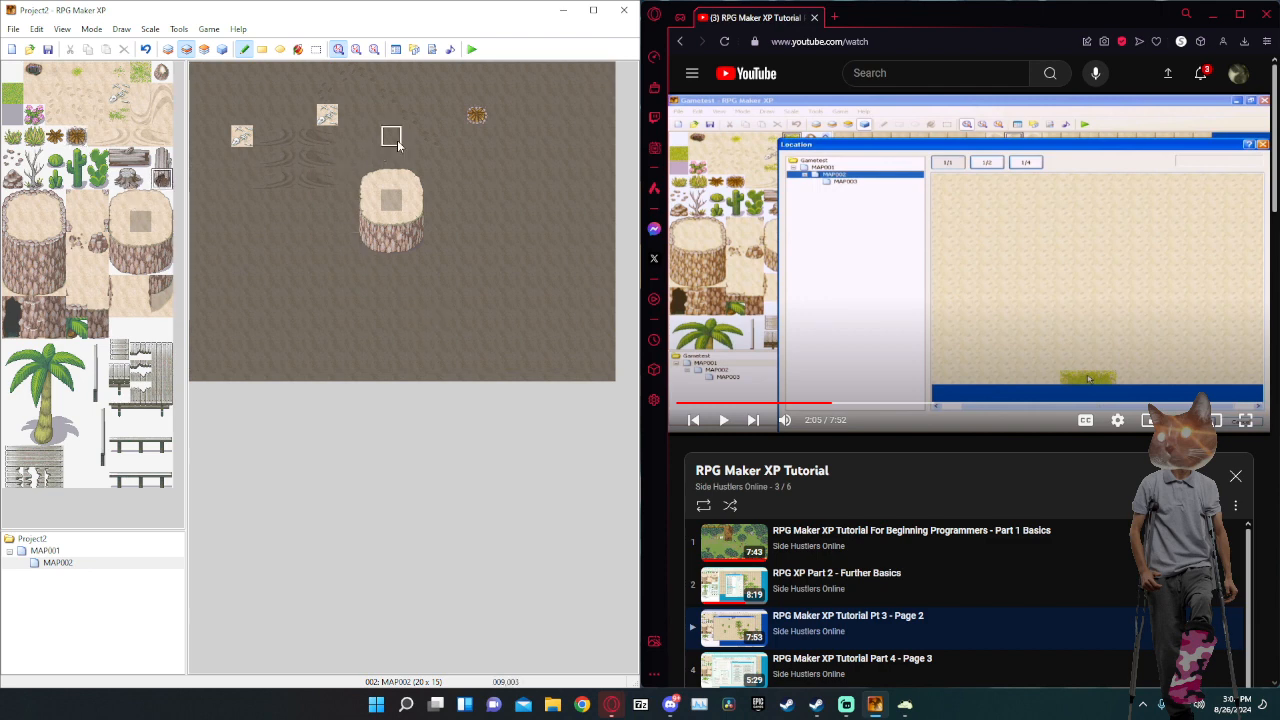
pyautogui.click(515, 120)
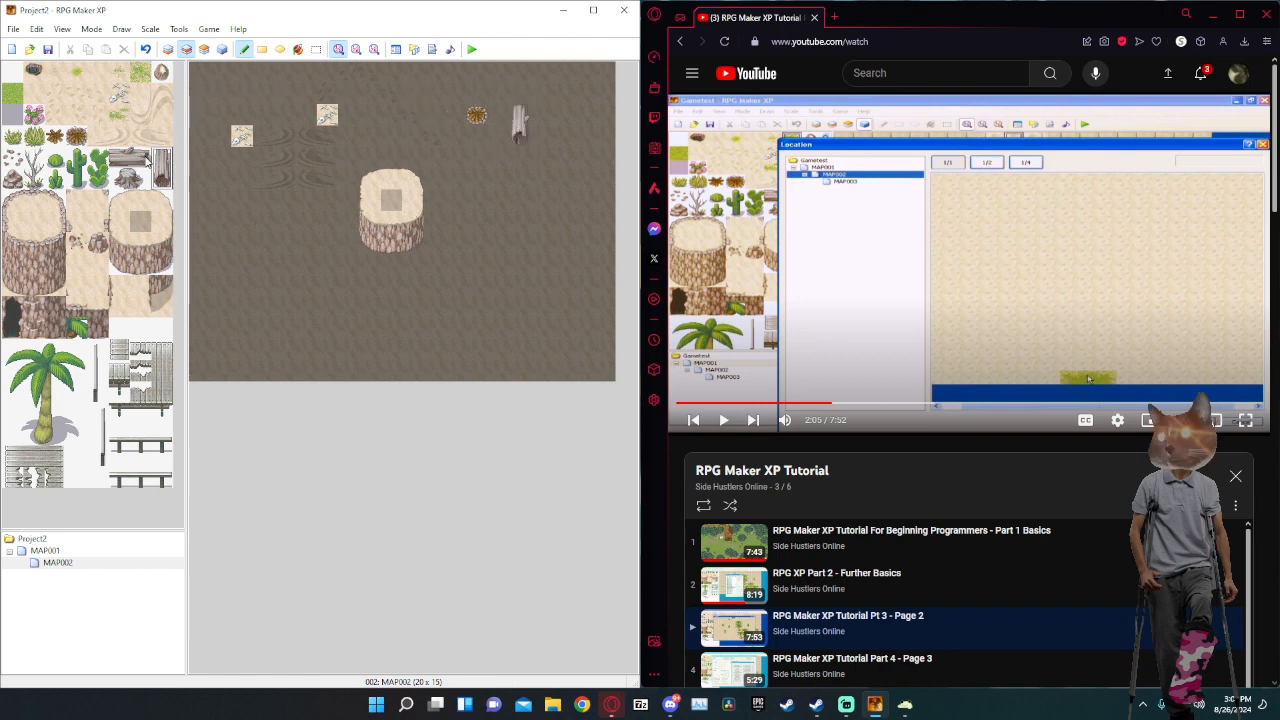
pyautogui.moveTo(148, 163); pyautogui.dragTo(120, 160)
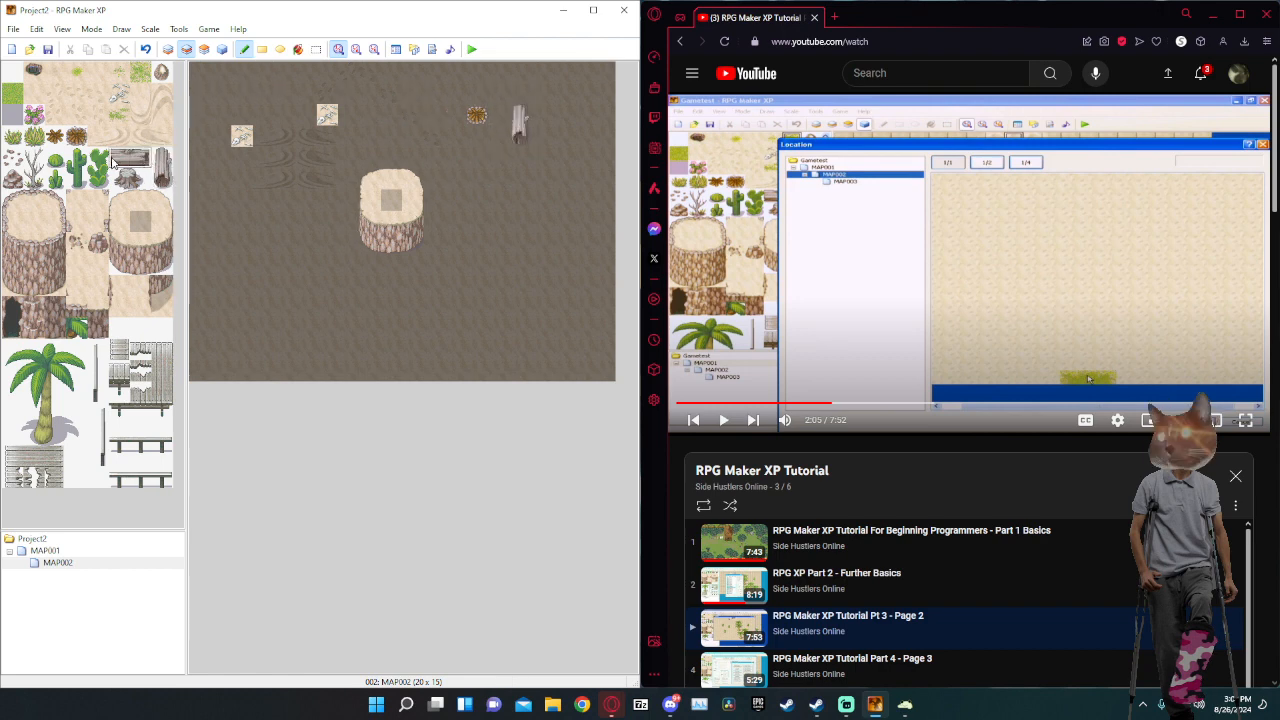
pyautogui.click(464, 89)
pyautogui.hotkey('ctrl', 'z')
pyautogui.hotkey('ctrl', 'z')
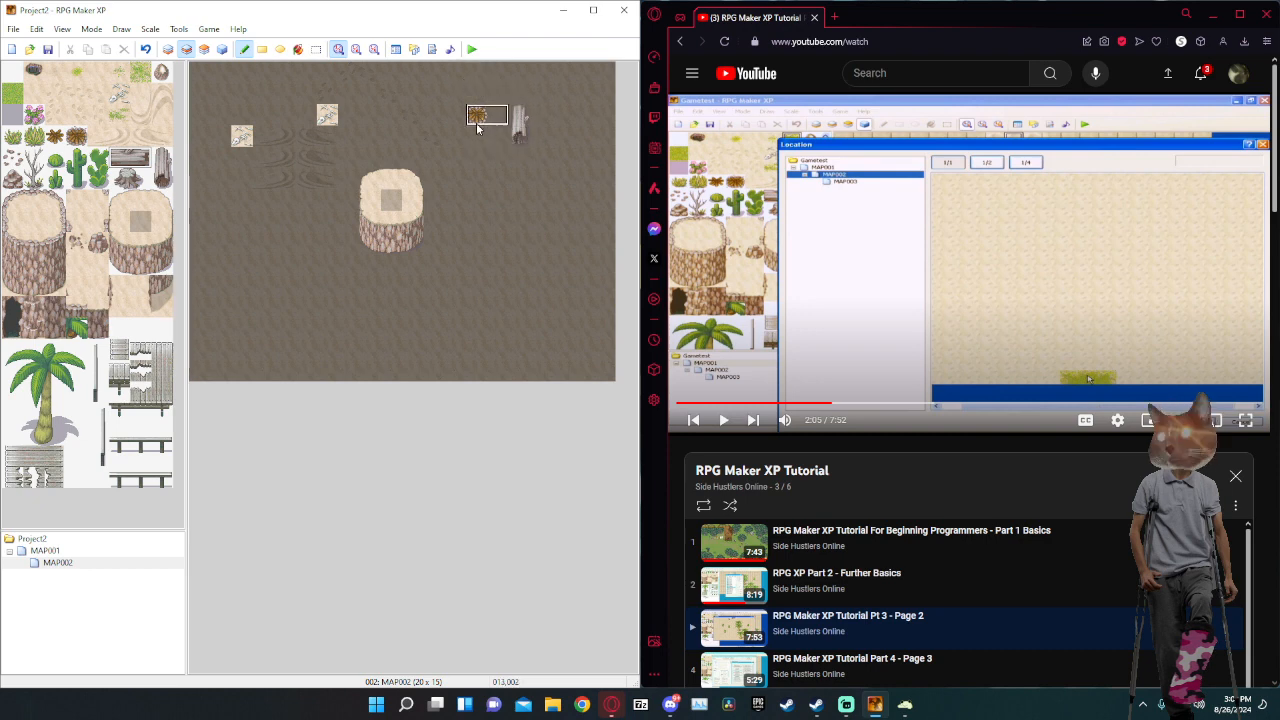
# Place a horizontal log at (012,001) above the dried bush and a vertical log at (014,002) beside it.
pyautogui.click(455, 92)
pyautogui.moveTo(160, 158); pyautogui.dragTo(160, 178)
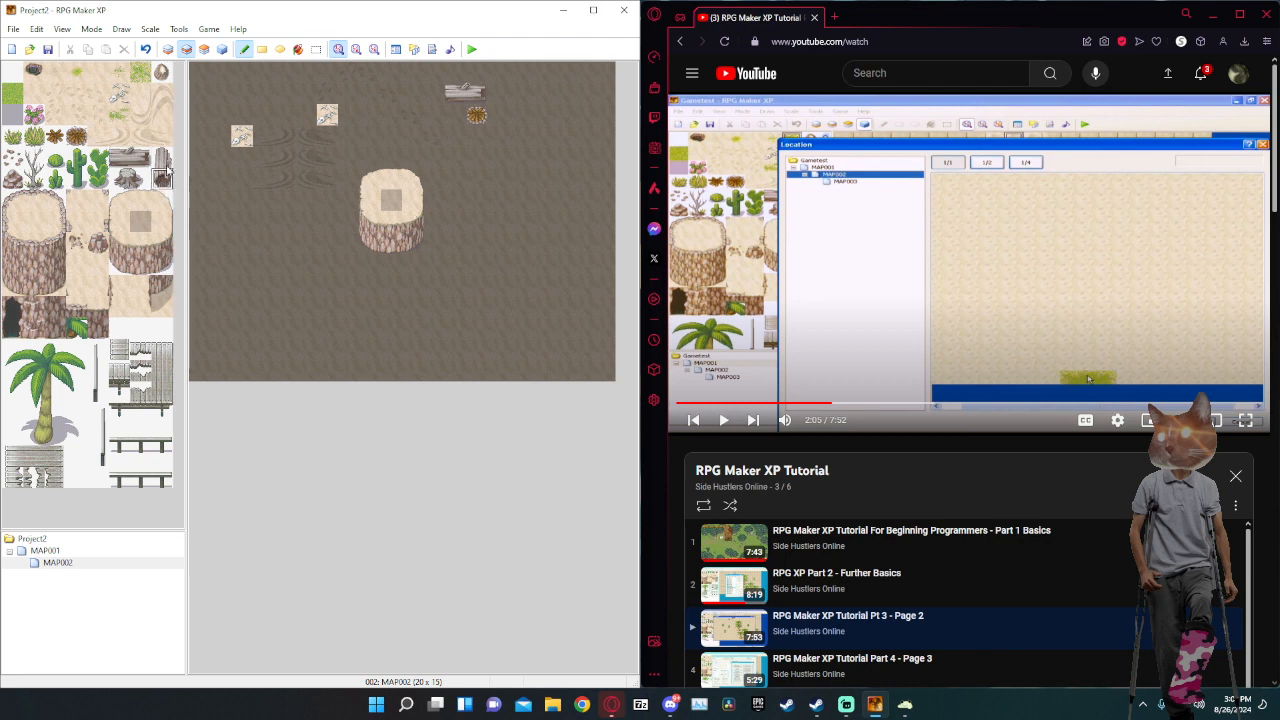
pyautogui.click(506, 122)
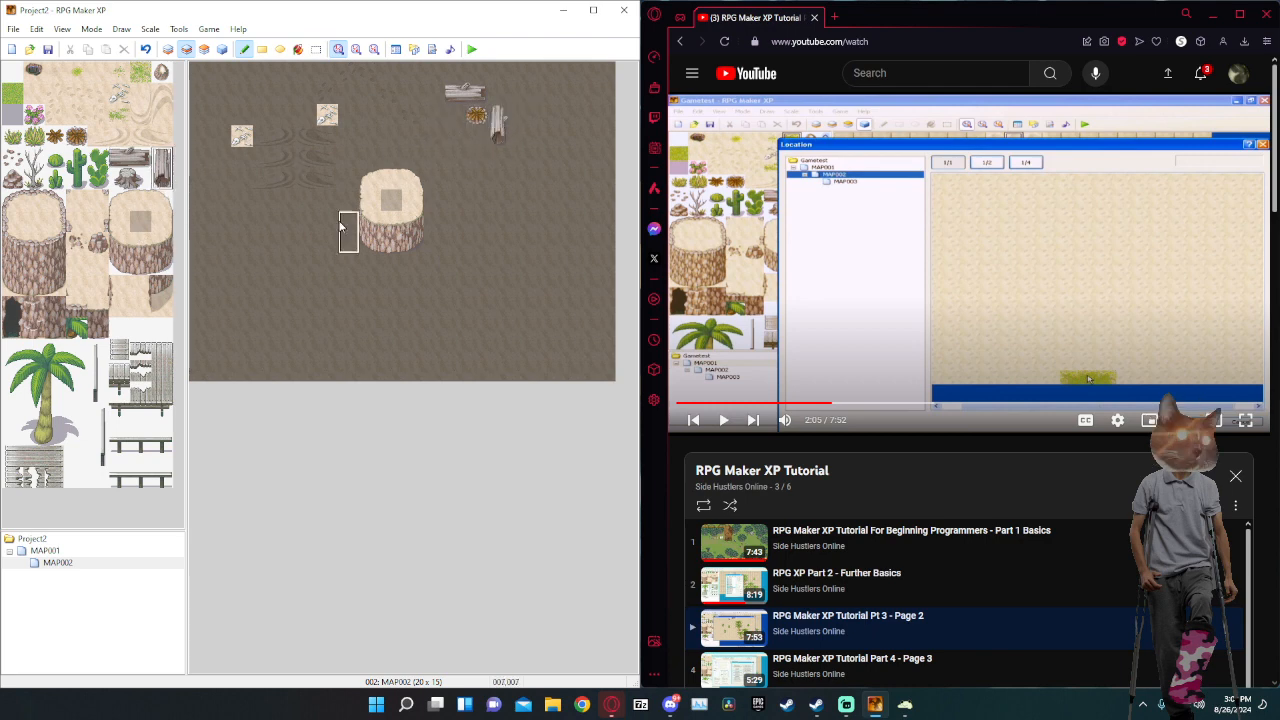
# Scatter the small pebbles tile at (011,000) and (015,004) around the two logs.
pyautogui.click(12, 157)
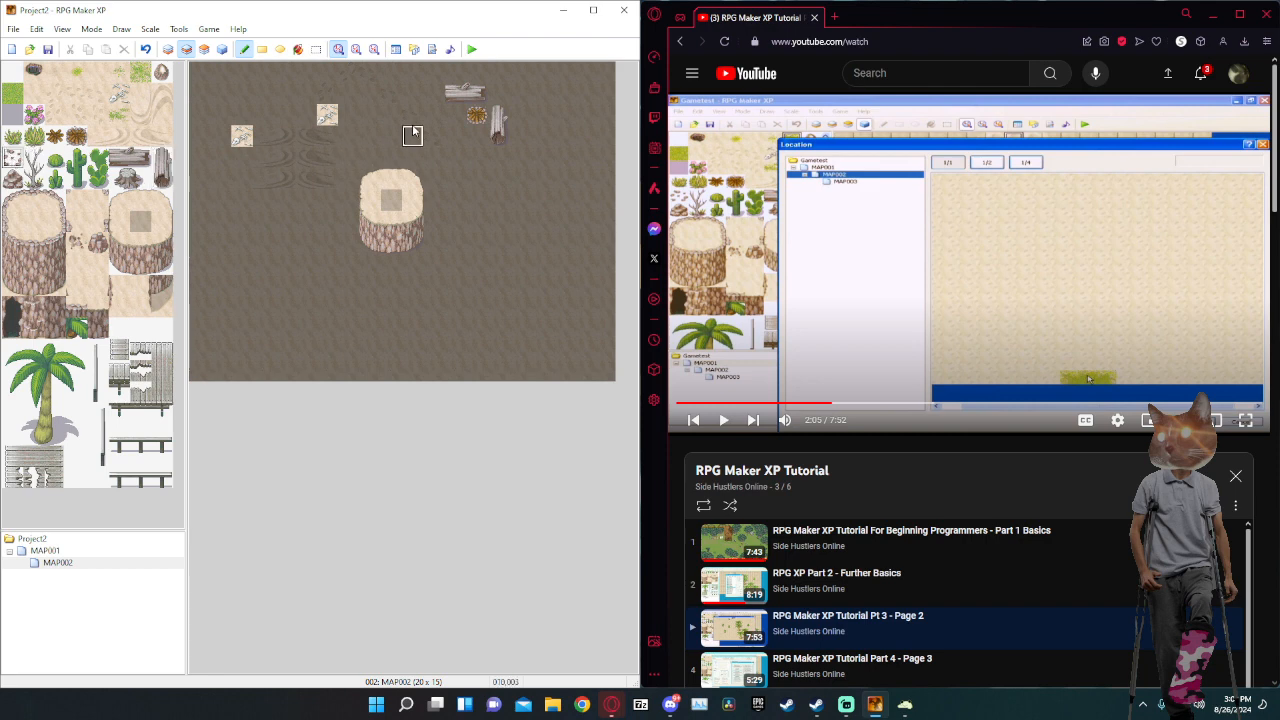
pyautogui.click(443, 80)
pyautogui.click(524, 152)
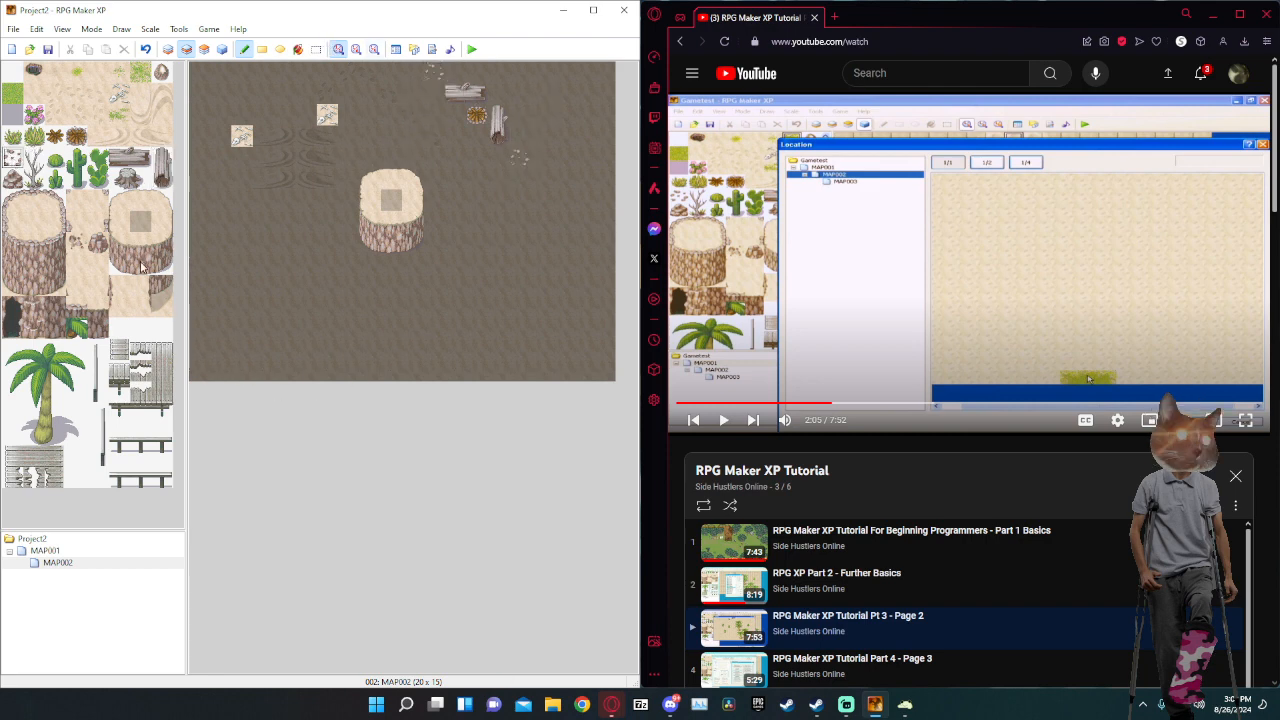
# Place a brown rock at (012,005) on the first layer and a tall cactus directly above the stump on the second layer.
pyautogui.click(98, 246)
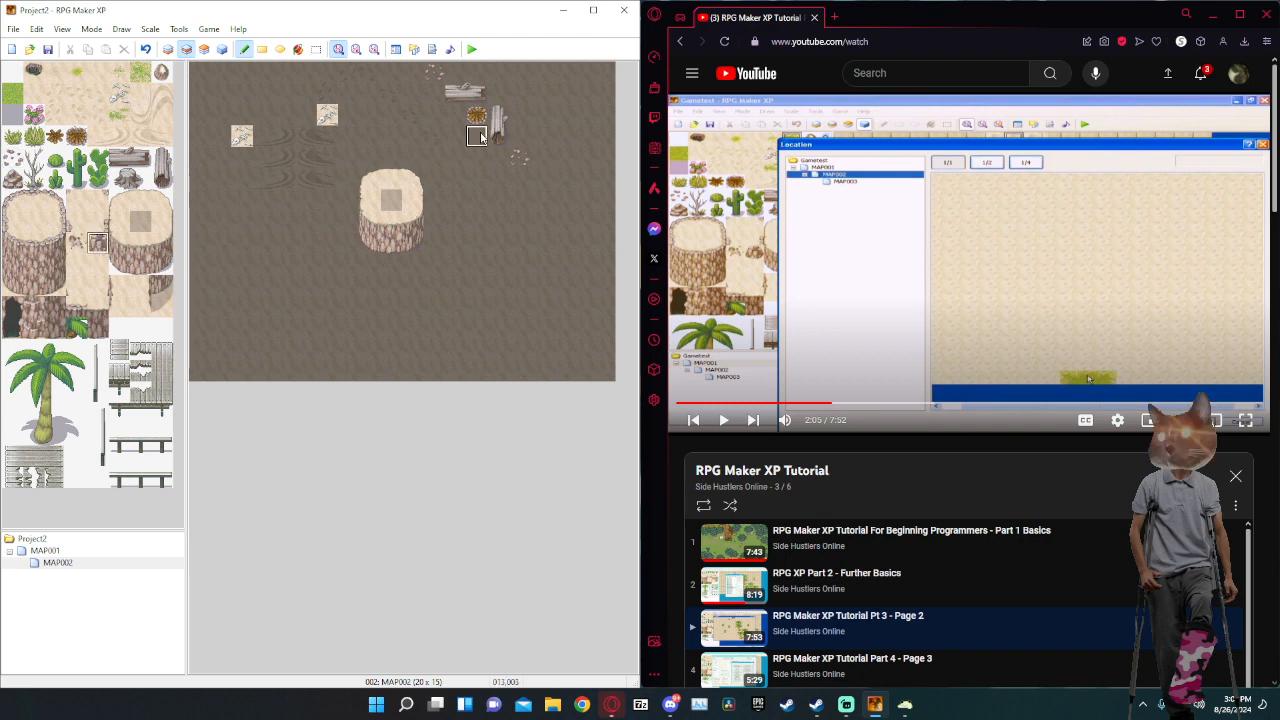
pyautogui.click(168, 49)
pyautogui.click(455, 182)
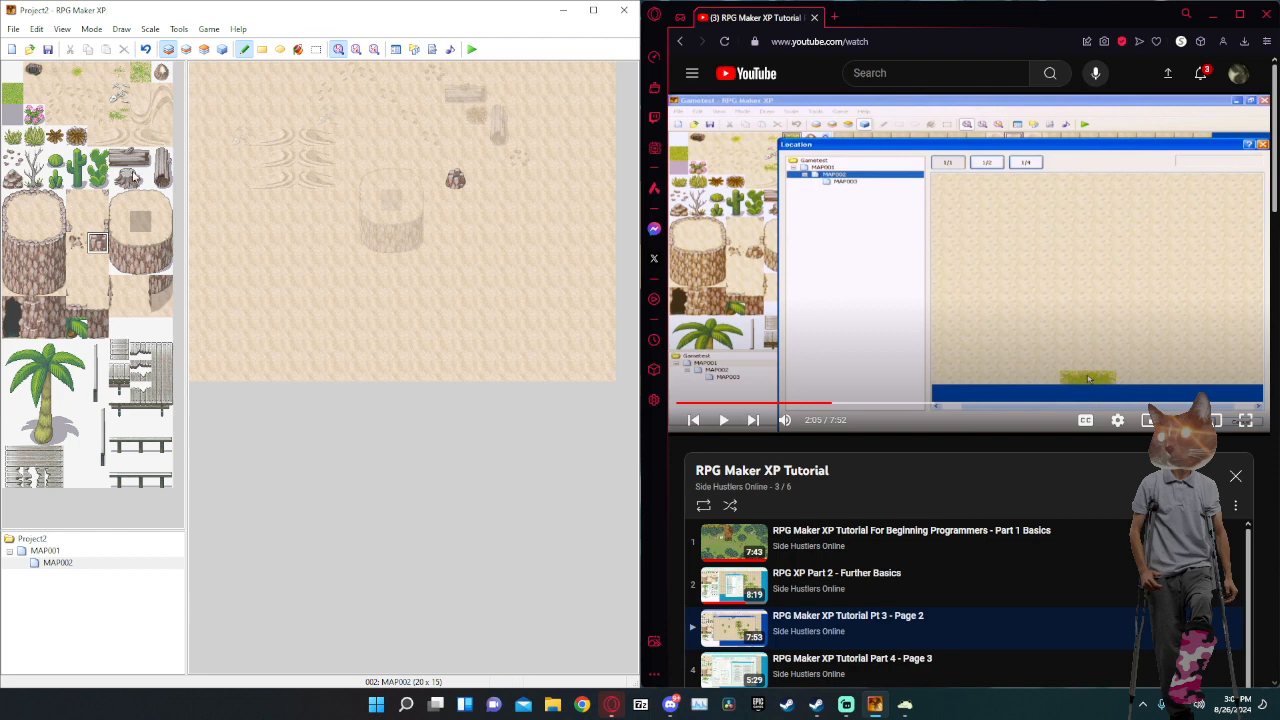
pyautogui.click(78, 181)
pyautogui.click(186, 49)
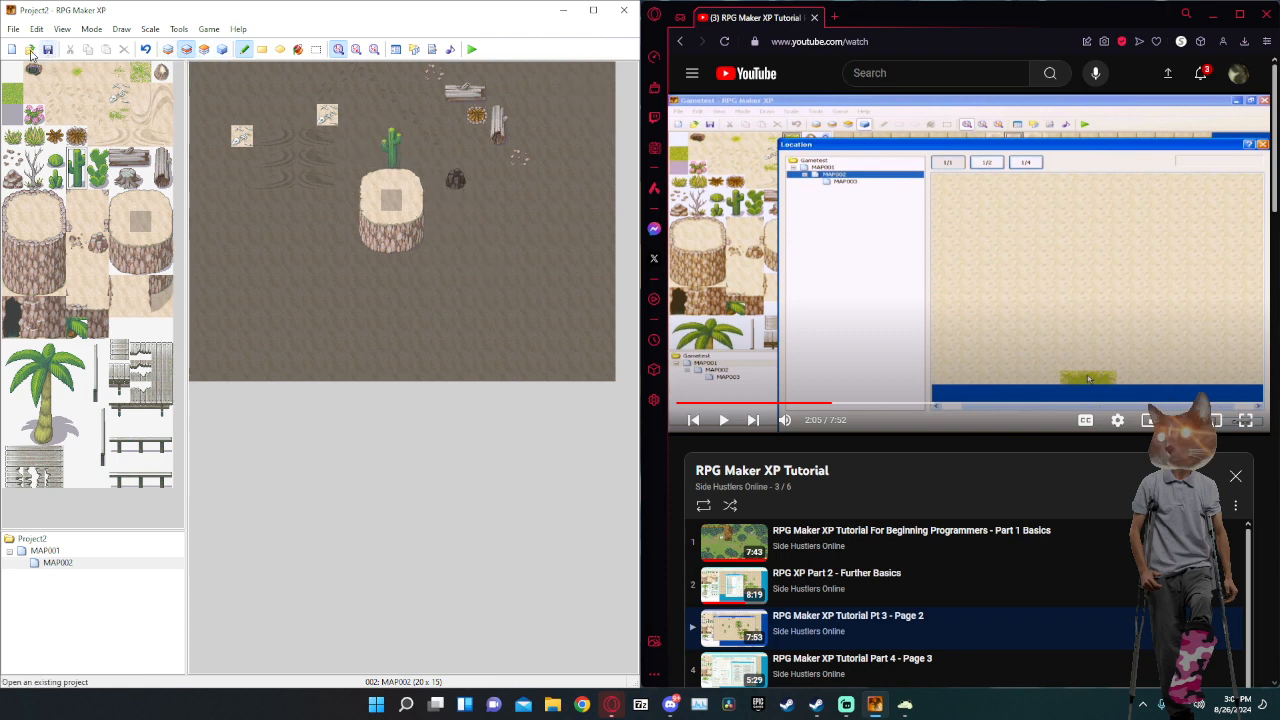
# Try adding the two-tile-high dark hollow opening to the front of the stump, and undo the placement.
pyautogui.click(33, 114)
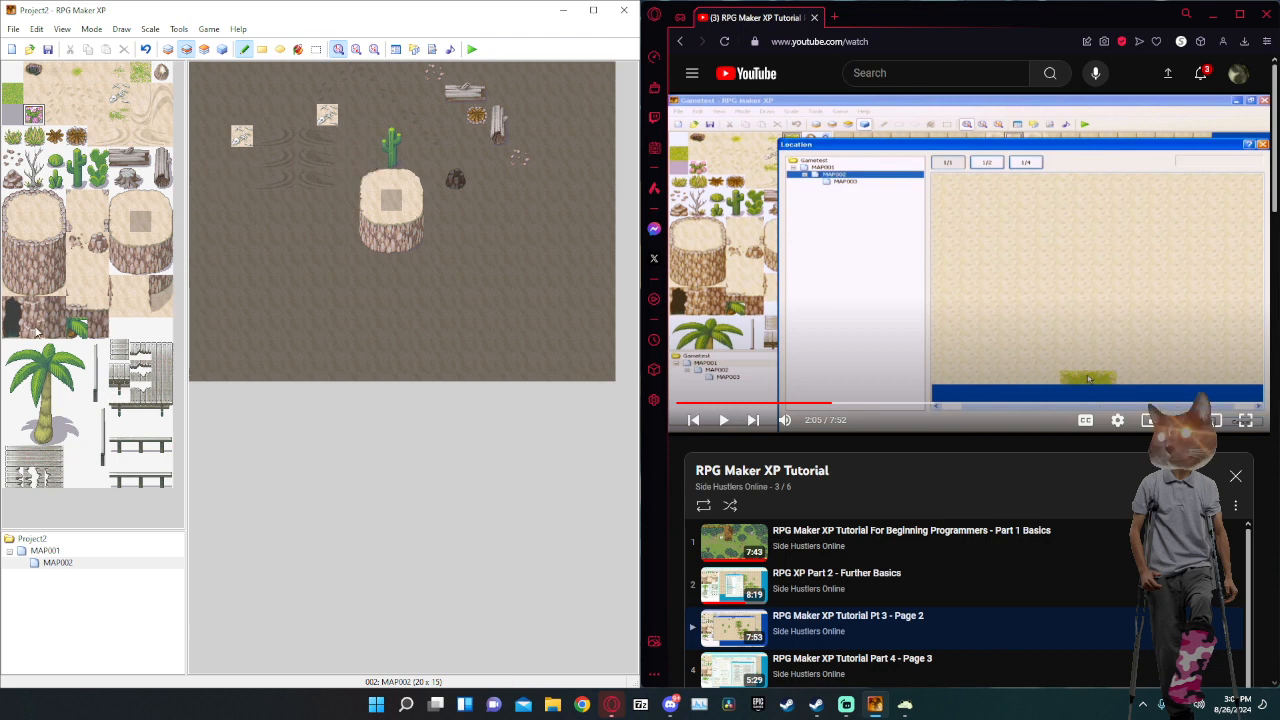
pyautogui.moveTo(14, 338); pyautogui.dragTo(8, 308)
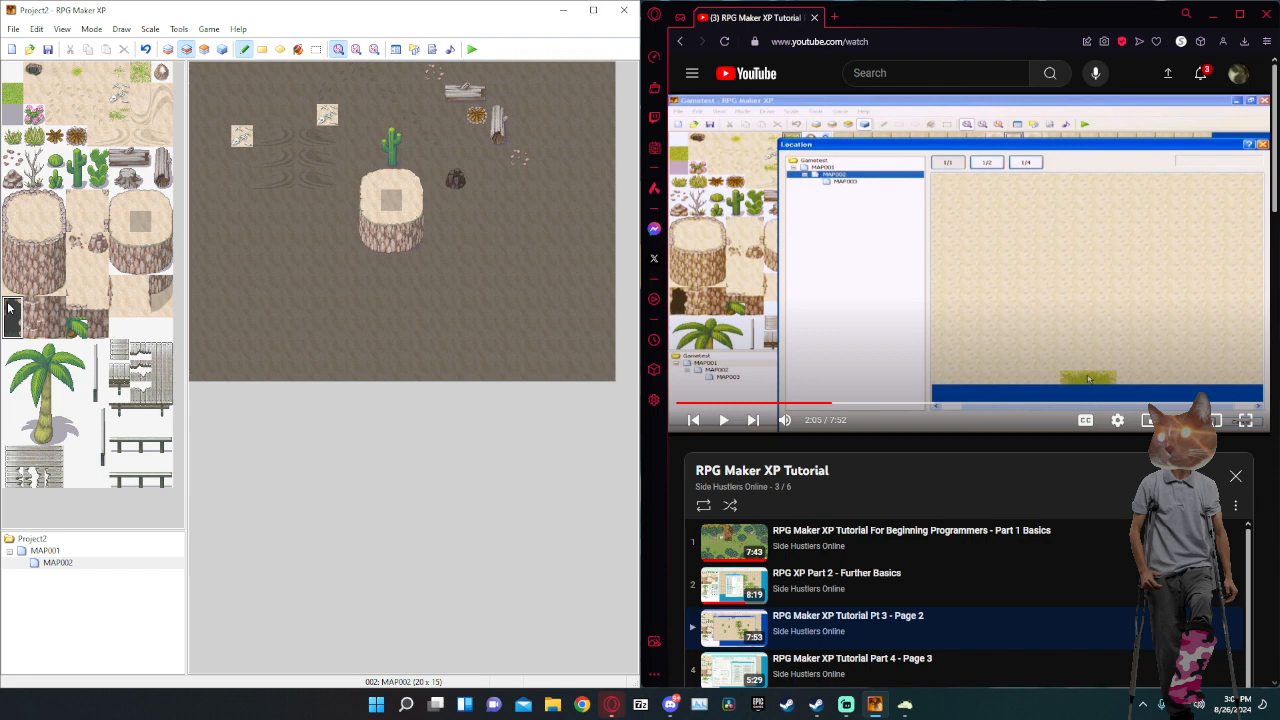
pyautogui.click(392, 232)
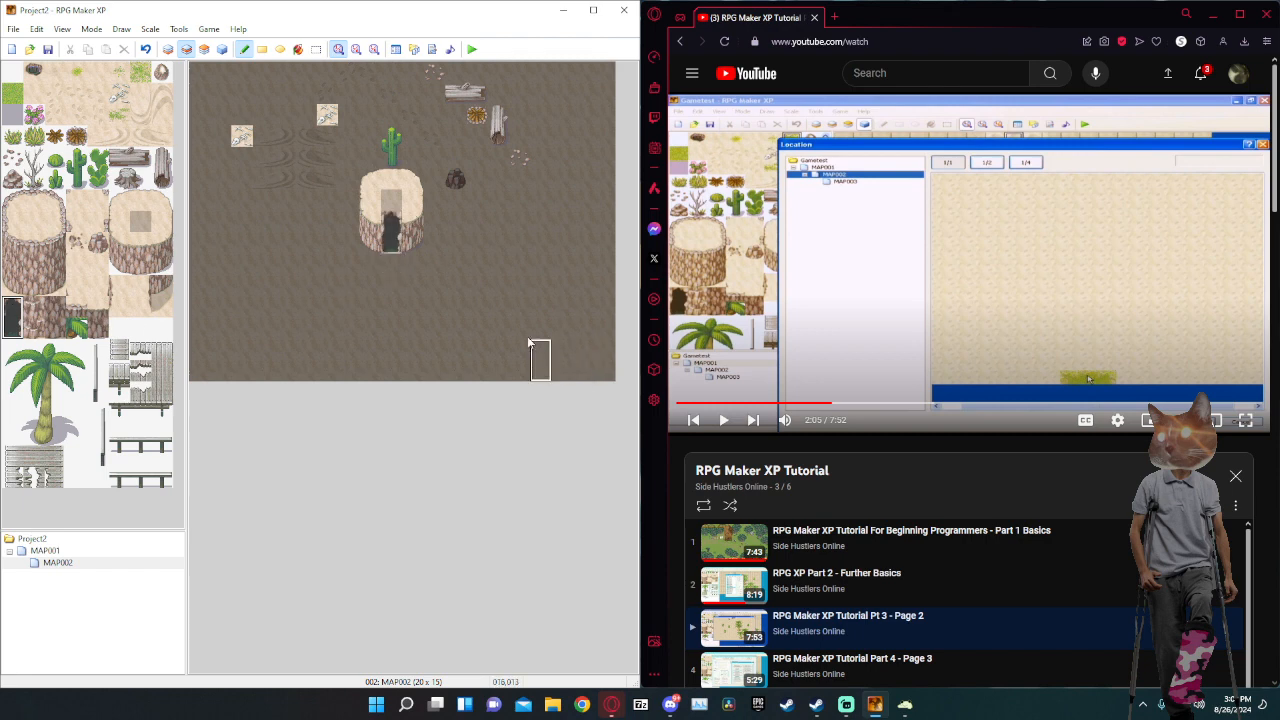
pyautogui.hotkey('ctrl', 'z')
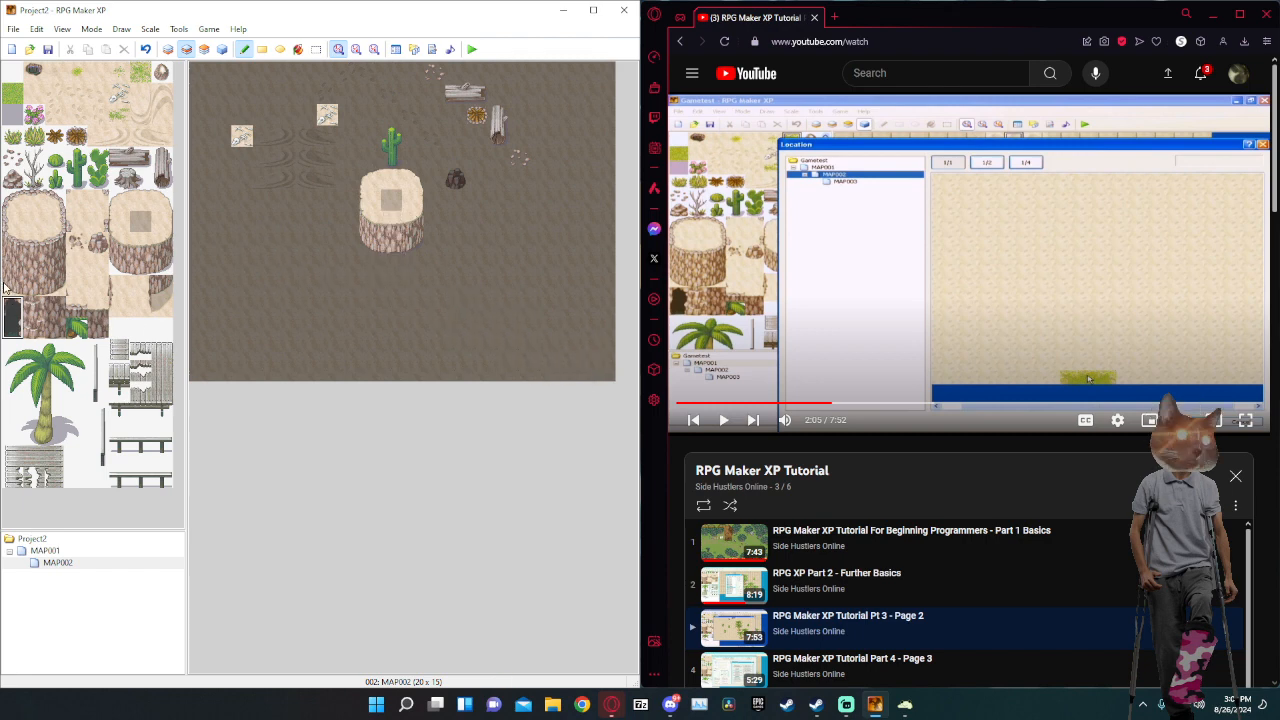
# Add a three-tile-wide row of bark directly beneath the stump at (008,009).
pyautogui.moveTo(6, 286); pyautogui.dragTo(60, 287)
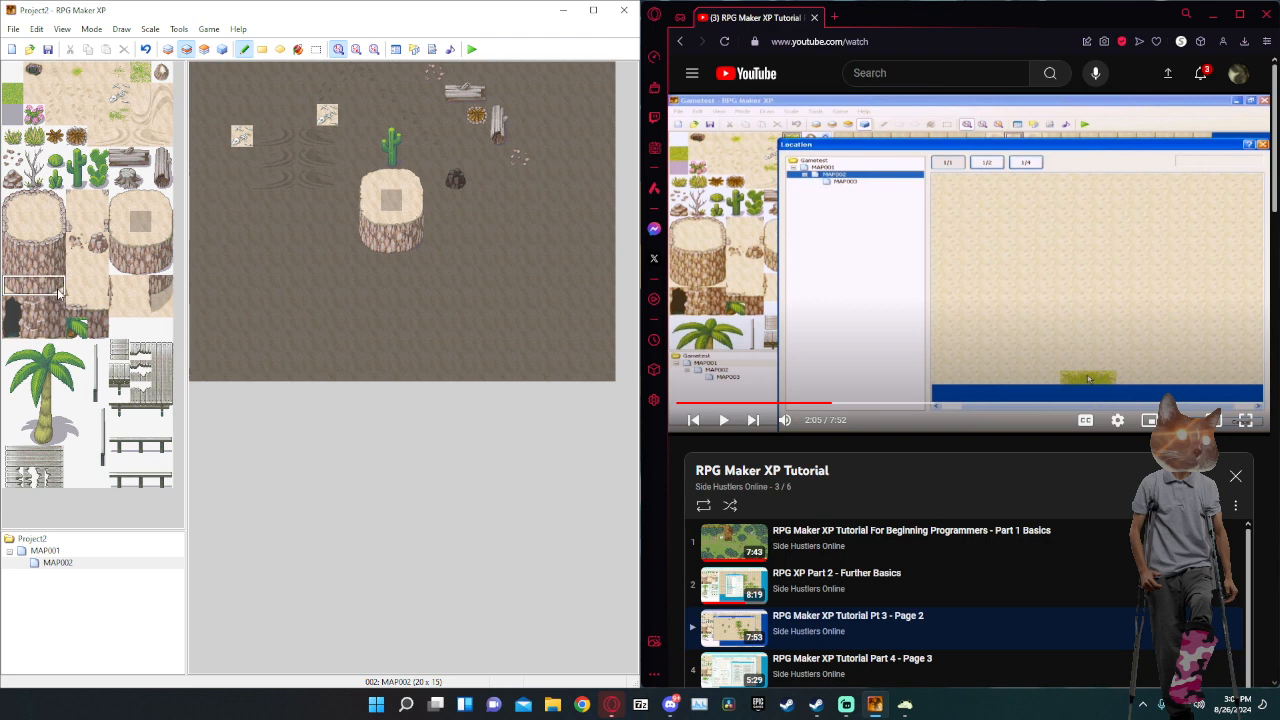
pyautogui.click(367, 261)
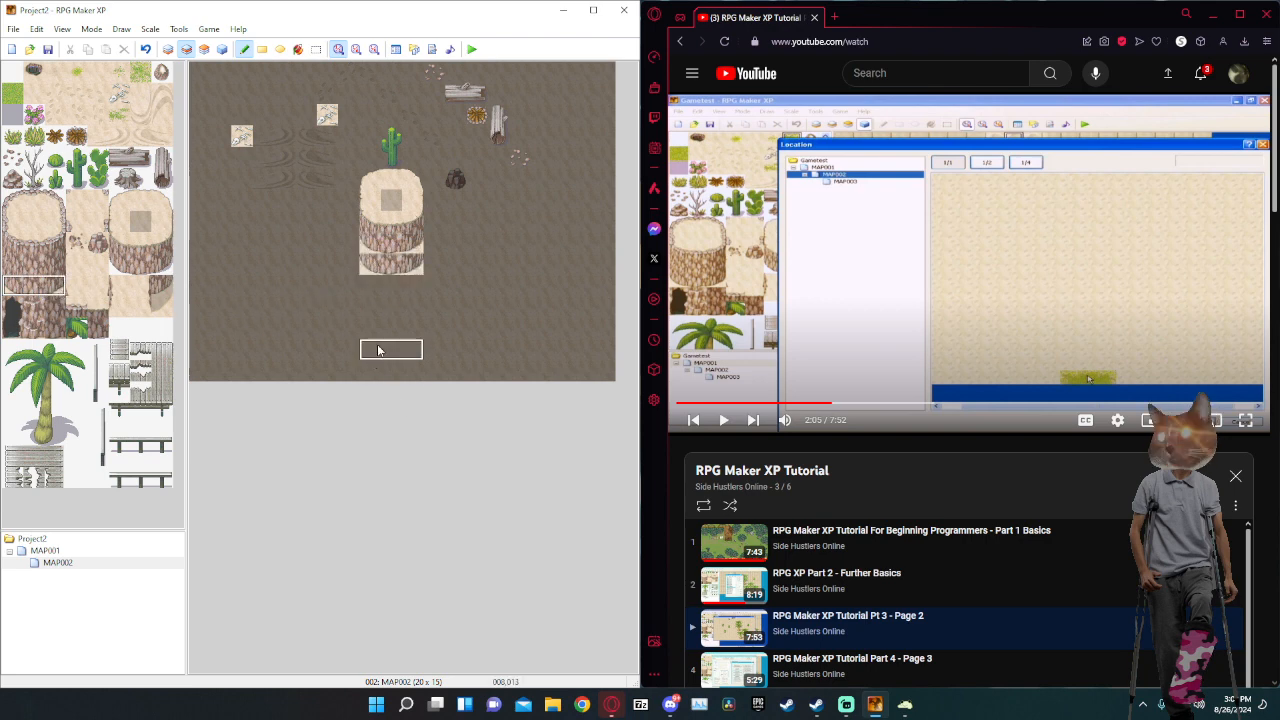
# Rebuild the stump's trunk with three-tile bark rows at (008,008) and (008,009), and add the two-tile-high dark hollow to its front centre.
pyautogui.hotkey('ctrl', 'z')
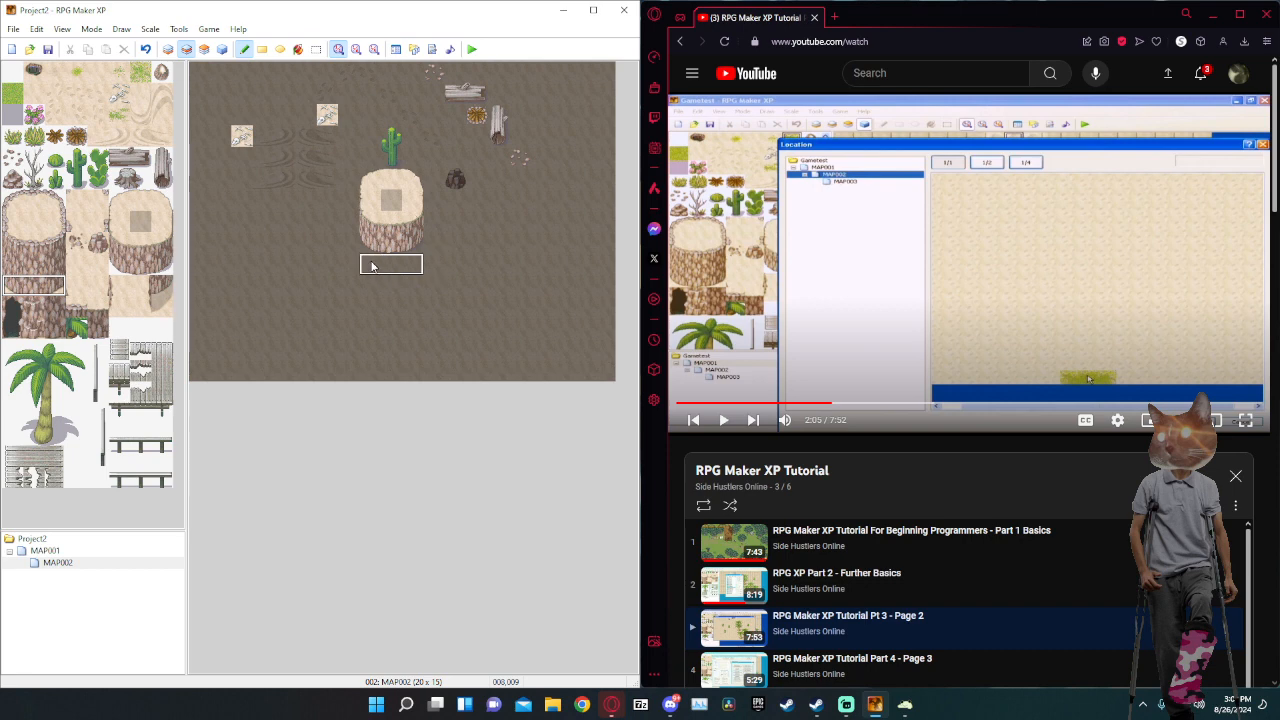
pyautogui.click(371, 266)
pyautogui.moveTo(6, 267); pyautogui.dragTo(63, 264)
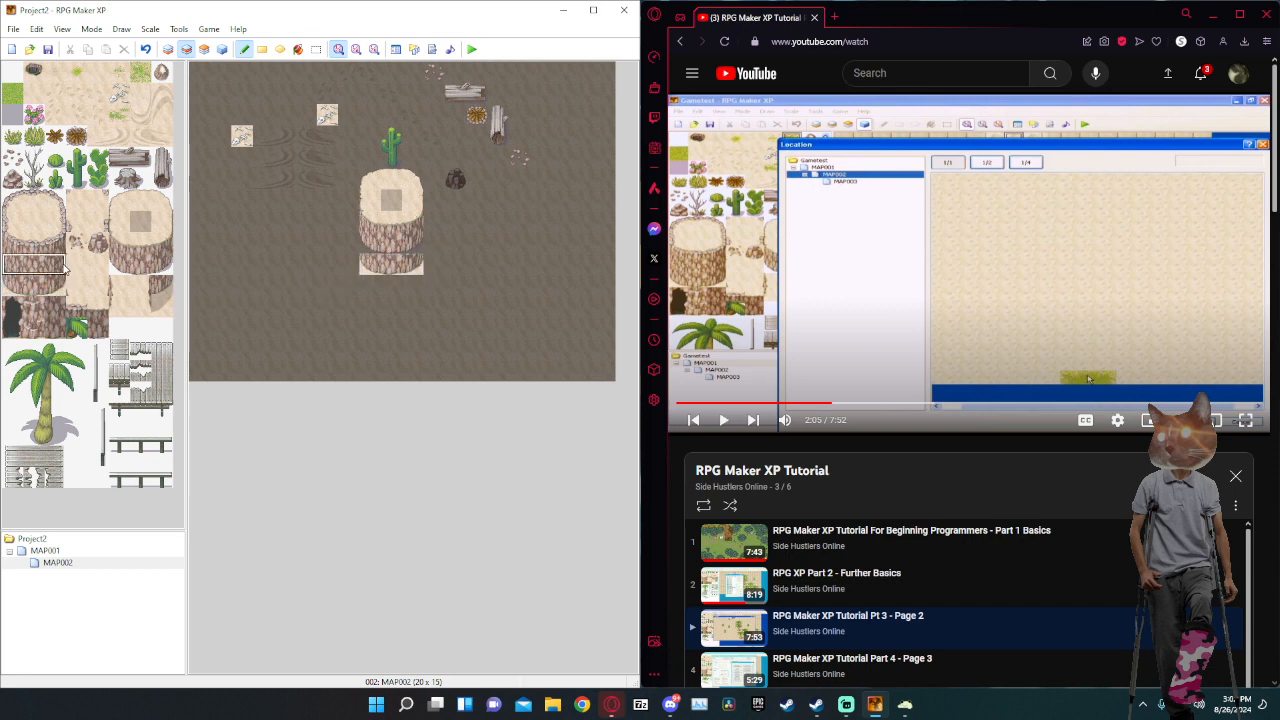
pyautogui.click(377, 244)
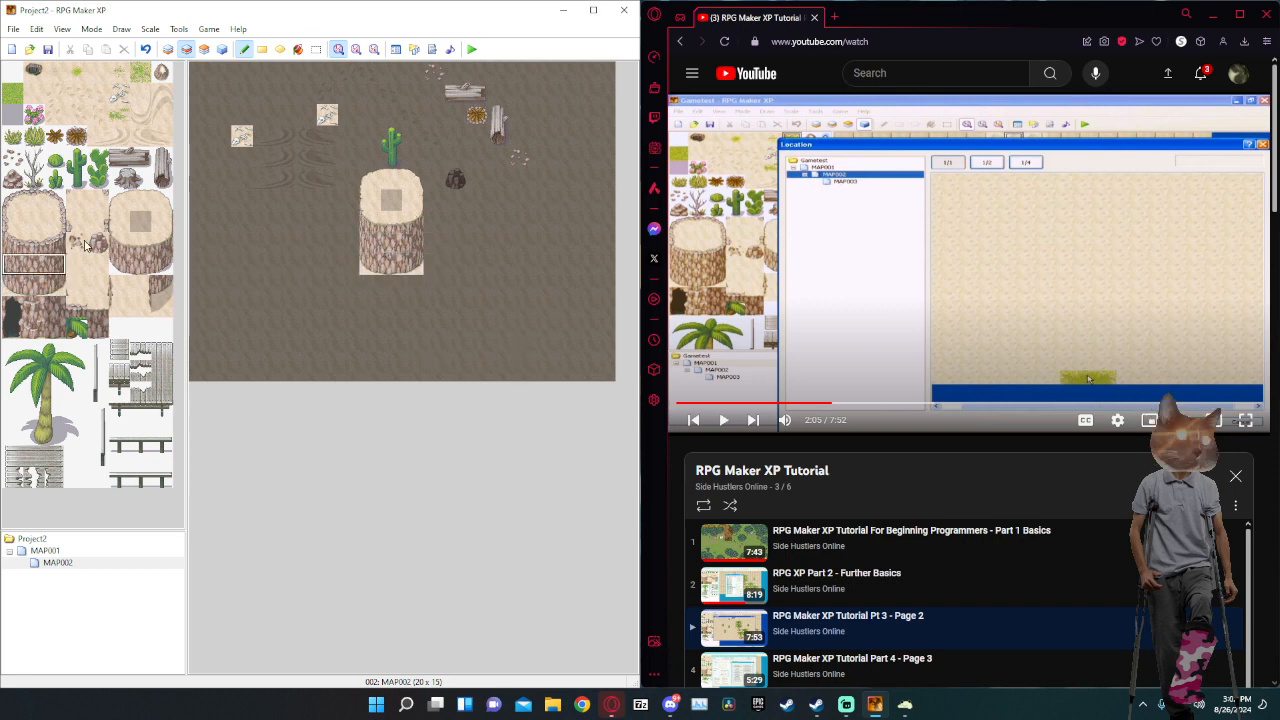
pyautogui.moveTo(12, 333); pyautogui.dragTo(12, 306)
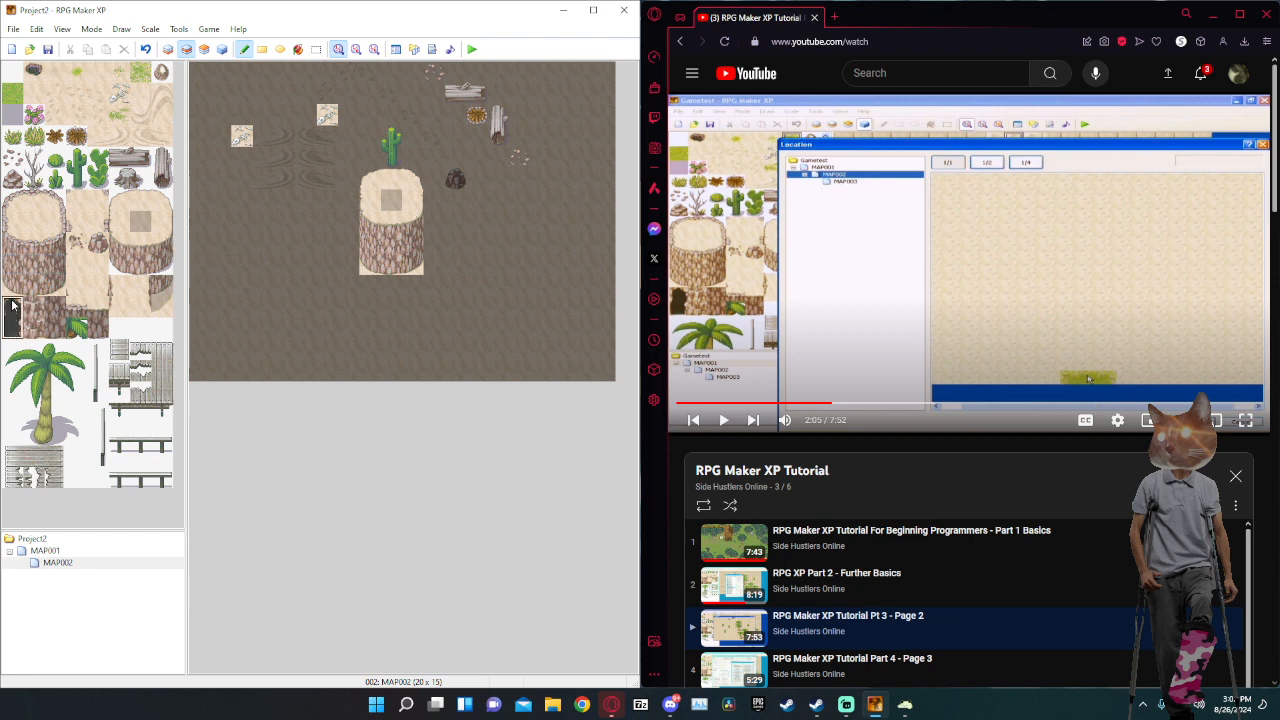
pyautogui.click(391, 262)
# Place the dry twigs tile at (010,010) and (008,010) on the second layer, flanking the ground before the hollow.
pyautogui.click(112, 102)
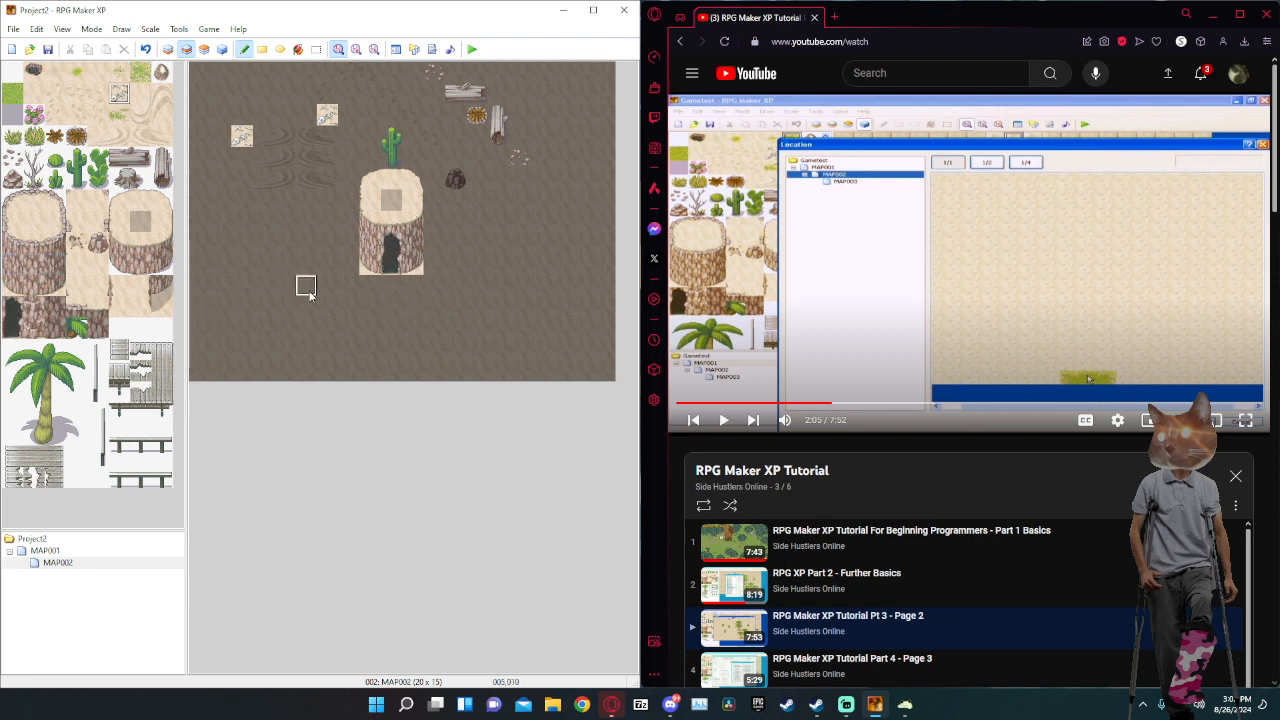
pyautogui.click(412, 287)
pyautogui.click(370, 286)
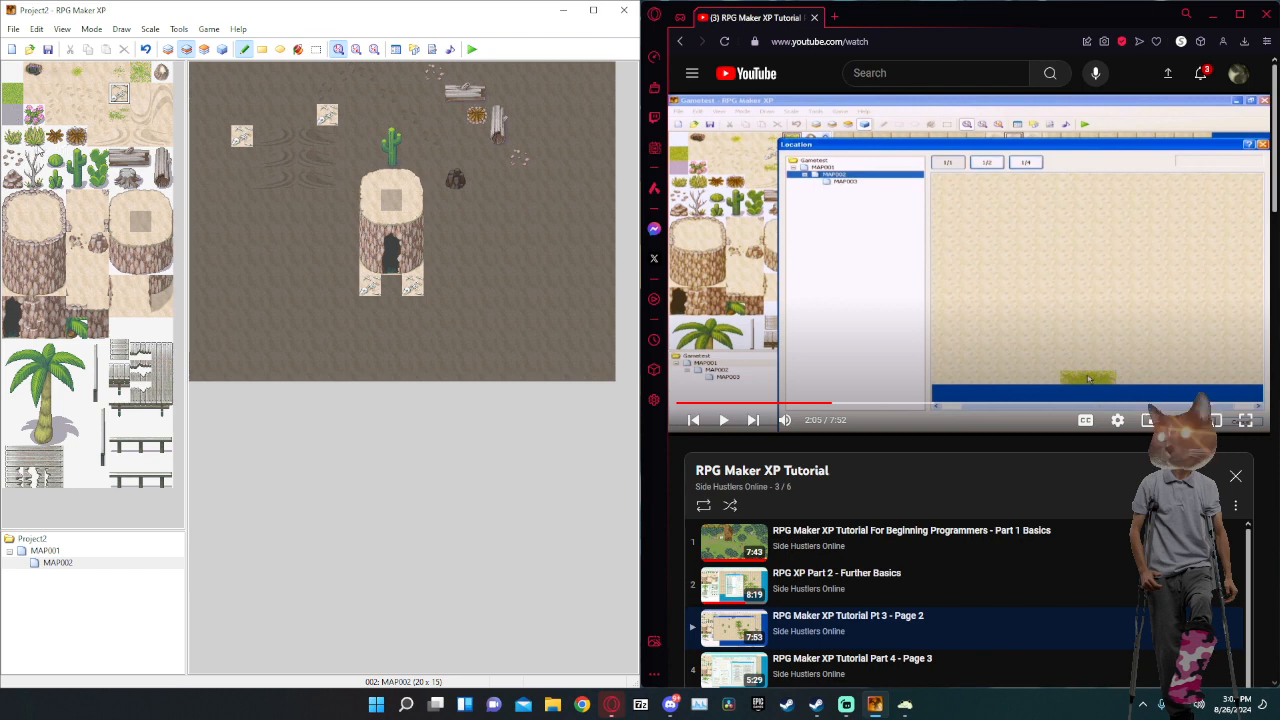
# Place two-tile-high bare bushes on the third layer over the twigs at (008,010) and (010,010).
pyautogui.click(30, 178)
pyautogui.click(204, 49)
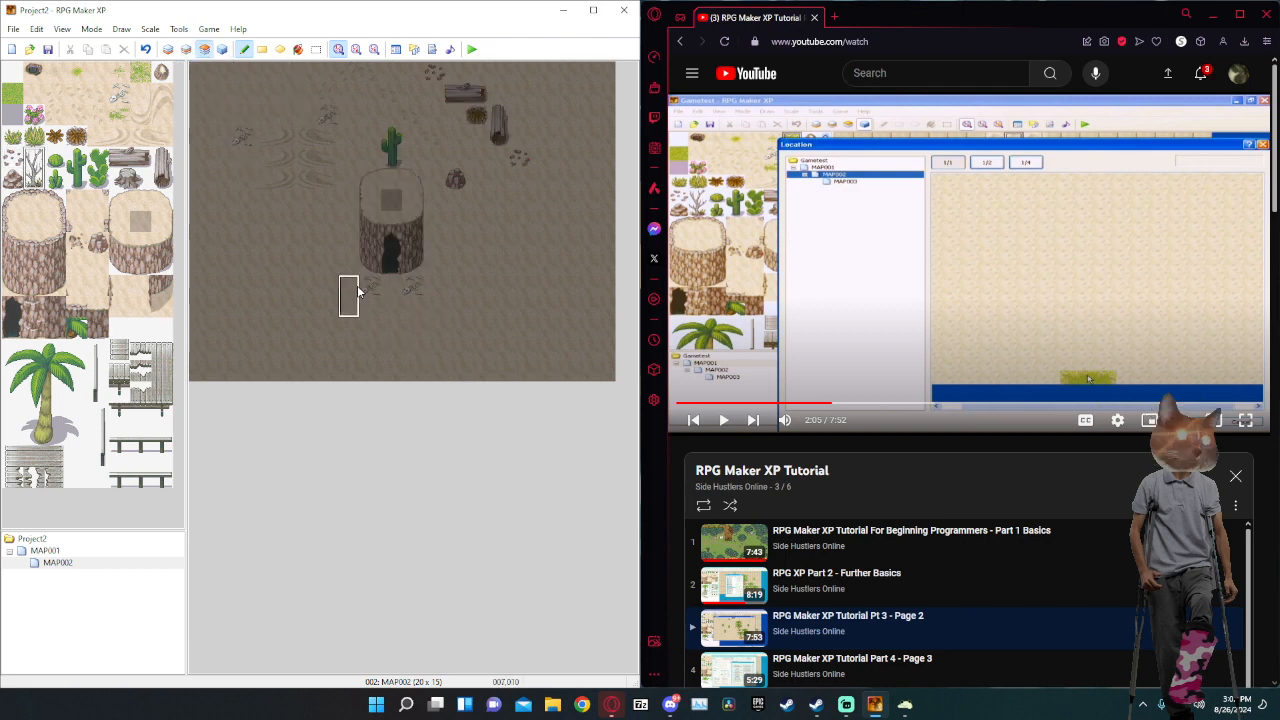
pyautogui.click(369, 298)
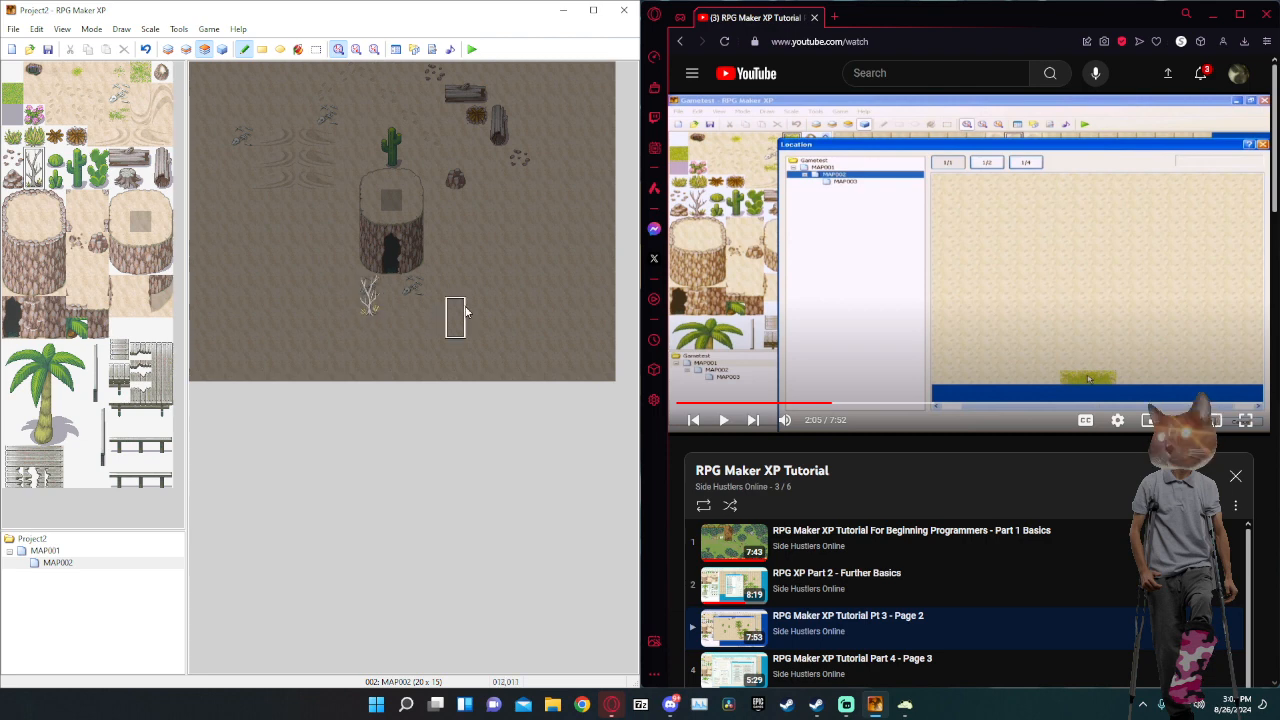
pyautogui.click(414, 298)
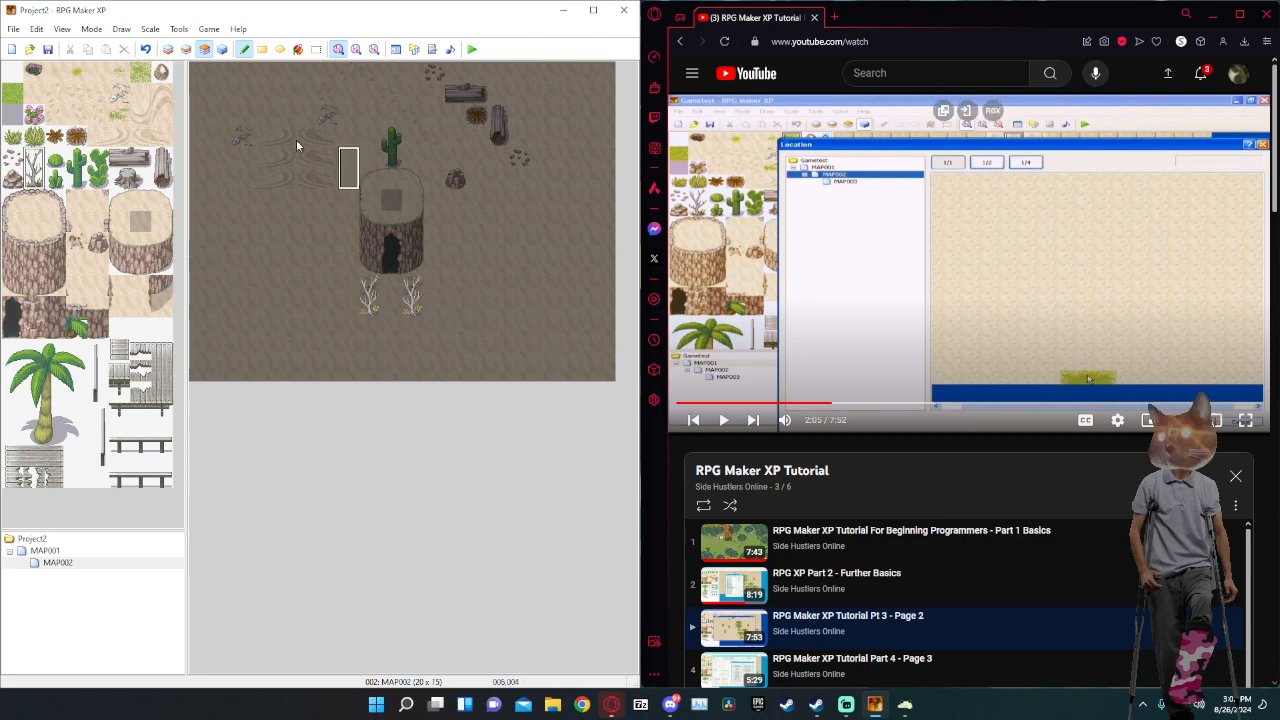
# Add the dry twigs tile on the second layer at (007,010) and (011,010), outside the two bare bushes.
pyautogui.click(117, 95)
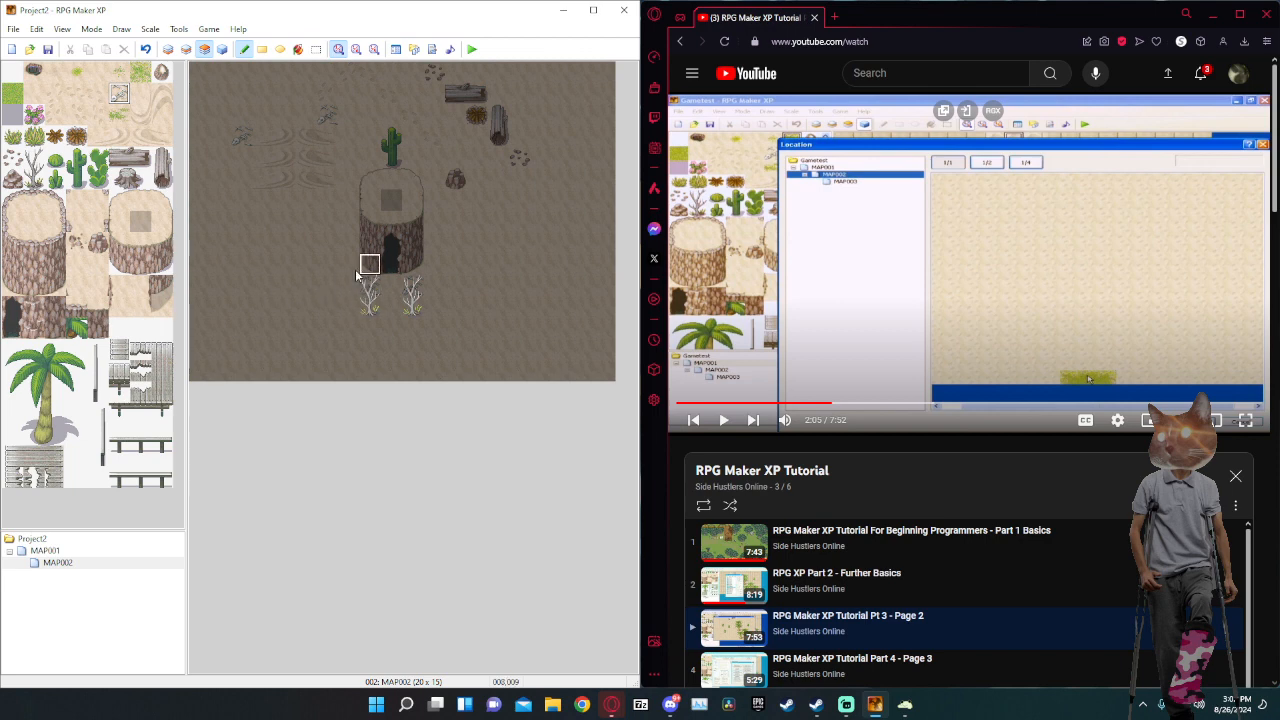
pyautogui.click(186, 49)
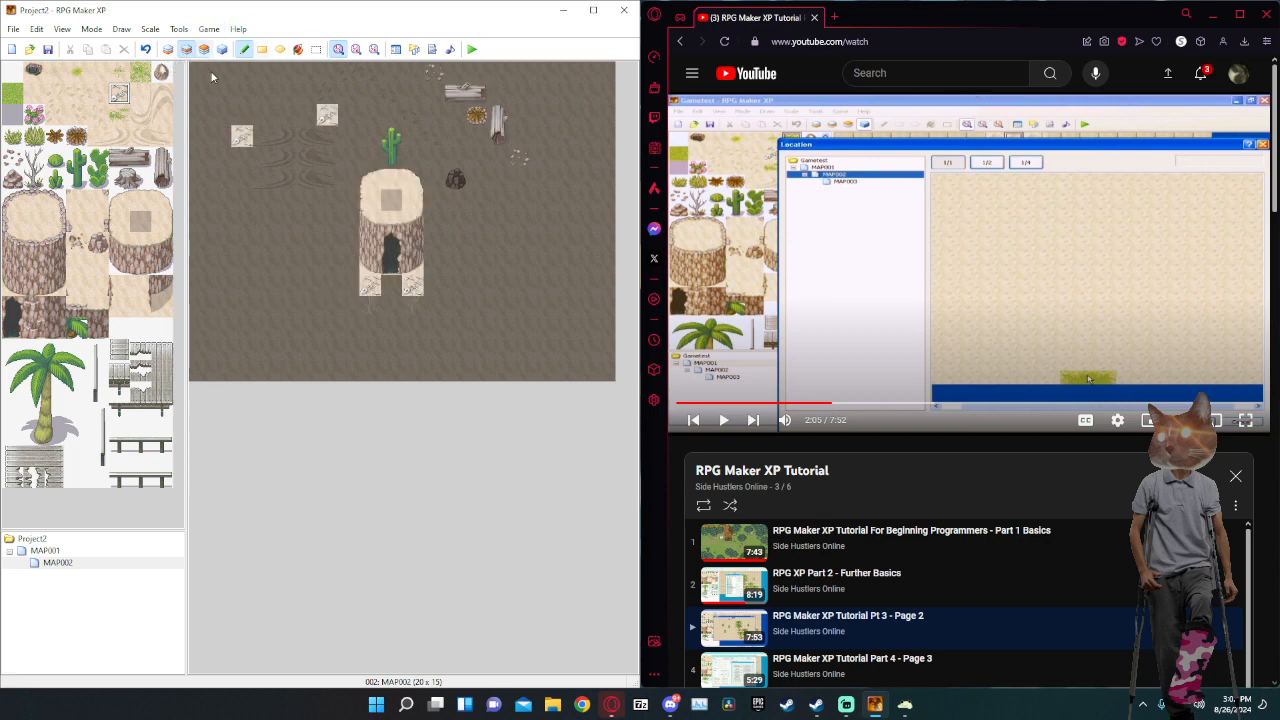
pyautogui.click(348, 287)
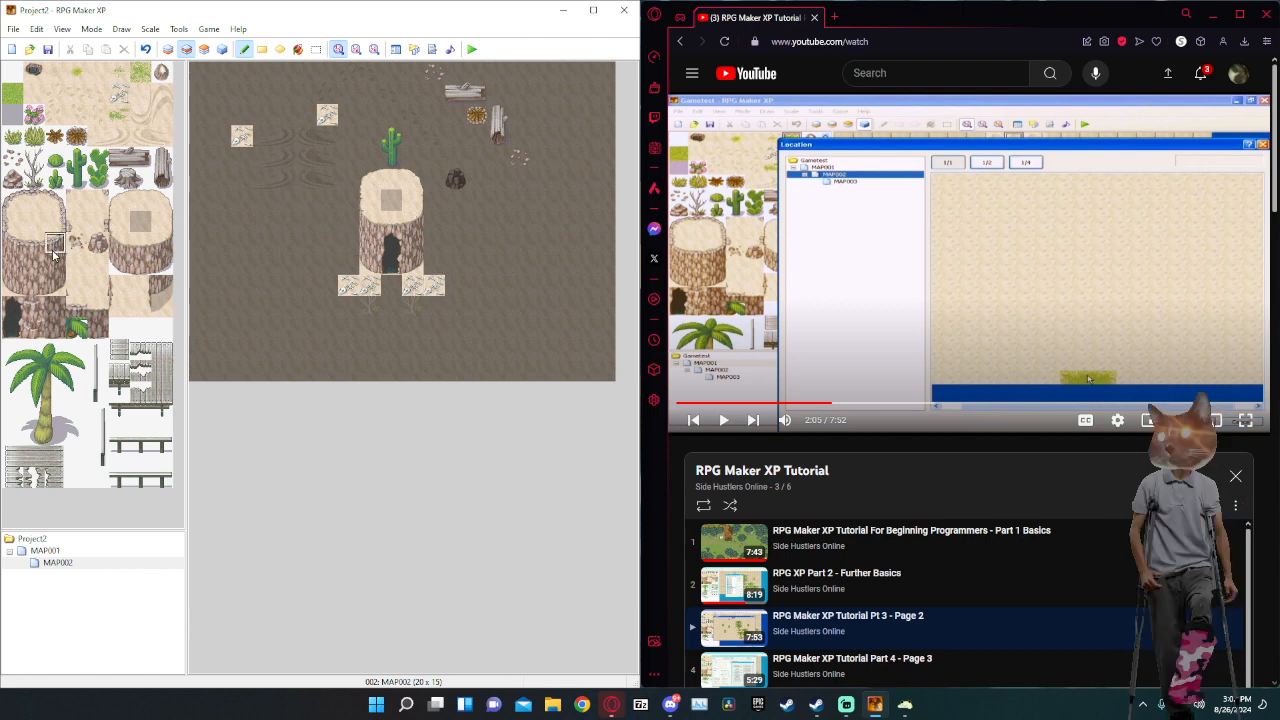
# Place the 3x3 rimmed stump top on the third layer at (008,005), over the existing stump top.
pyautogui.moveTo(54, 250); pyautogui.dragTo(4, 200)
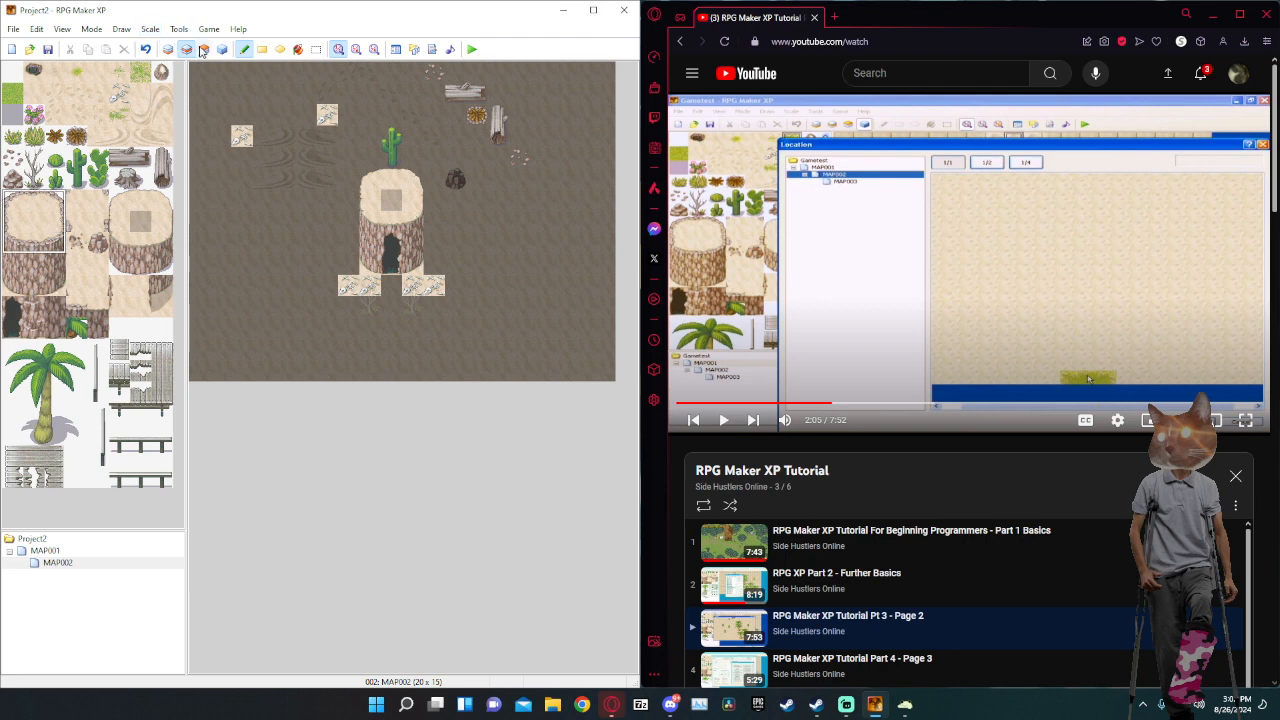
pyautogui.click(203, 50)
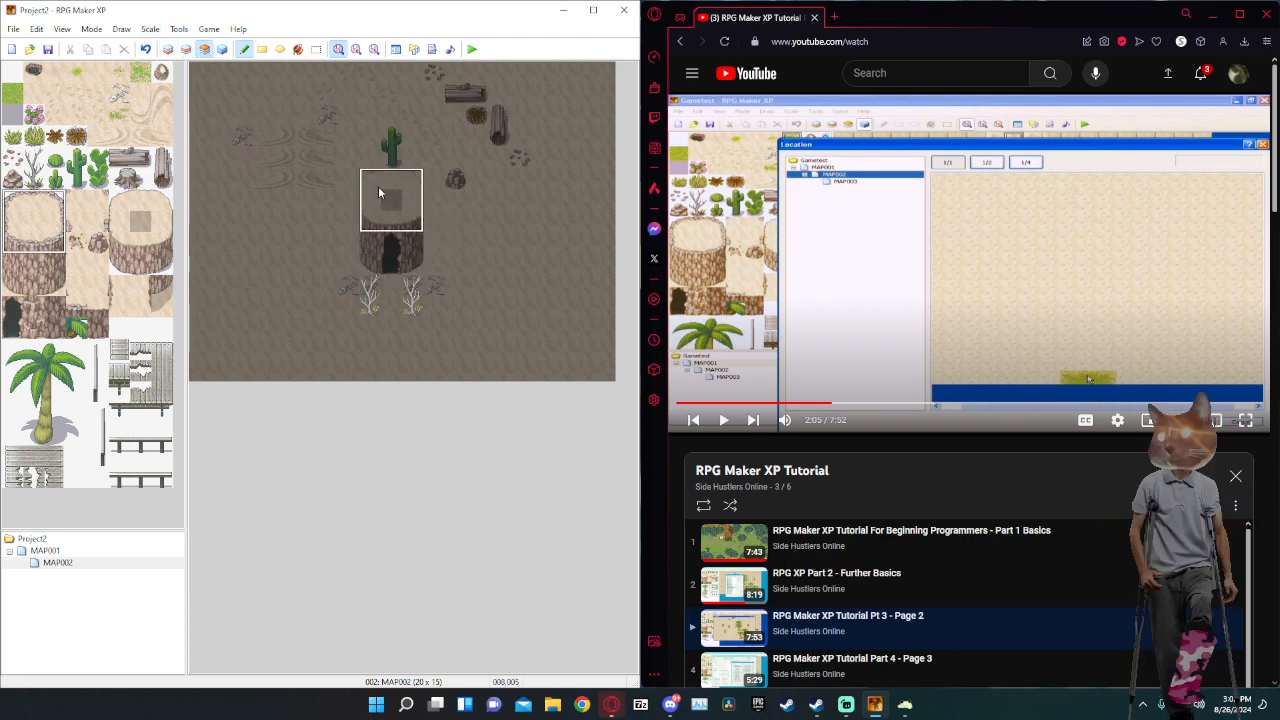
pyautogui.click(379, 193)
pyautogui.click(12, 308)
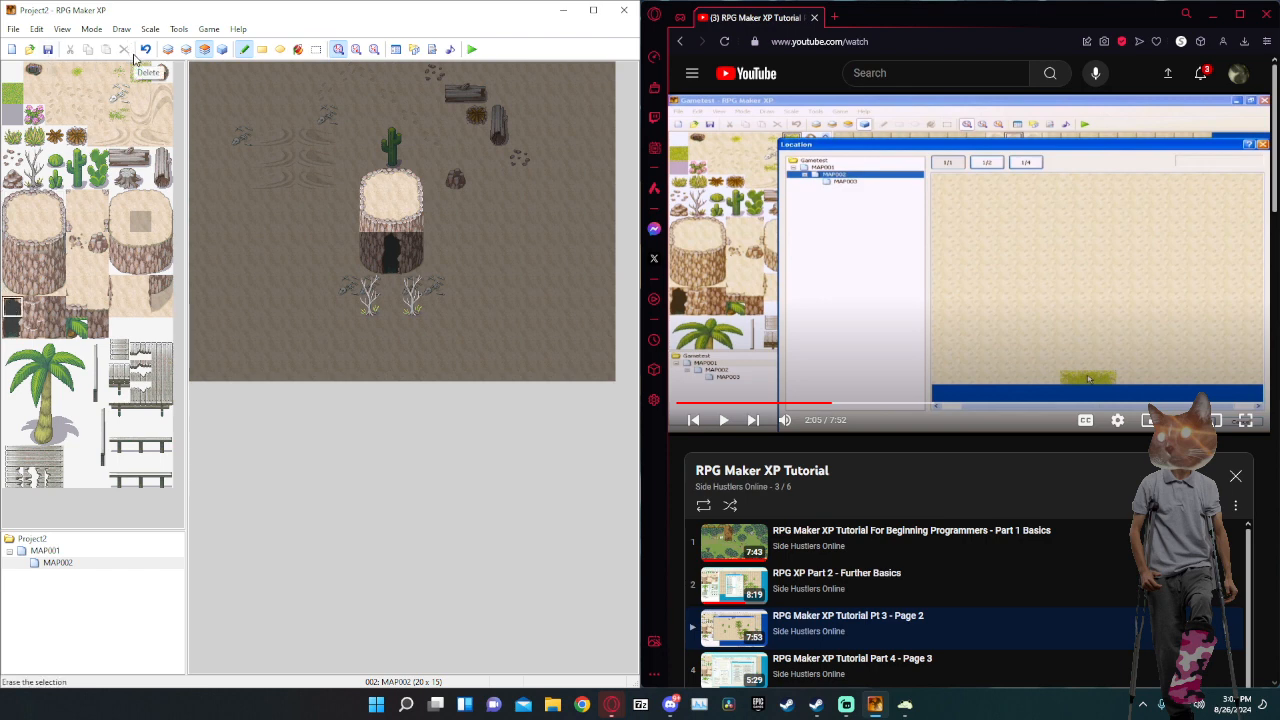
# Save the changes to Project2 and start a playtest with a new game.
pyautogui.click(473, 51)
pyautogui.click(267, 381)
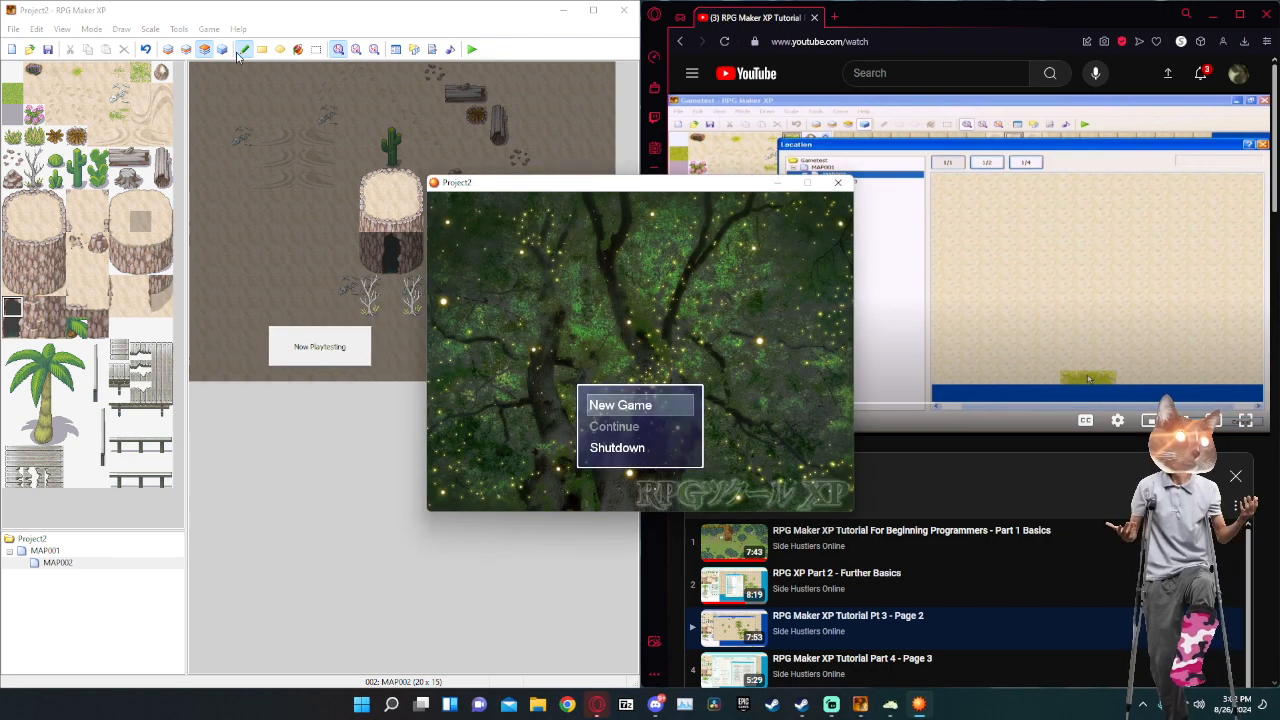
pyautogui.press('Return')
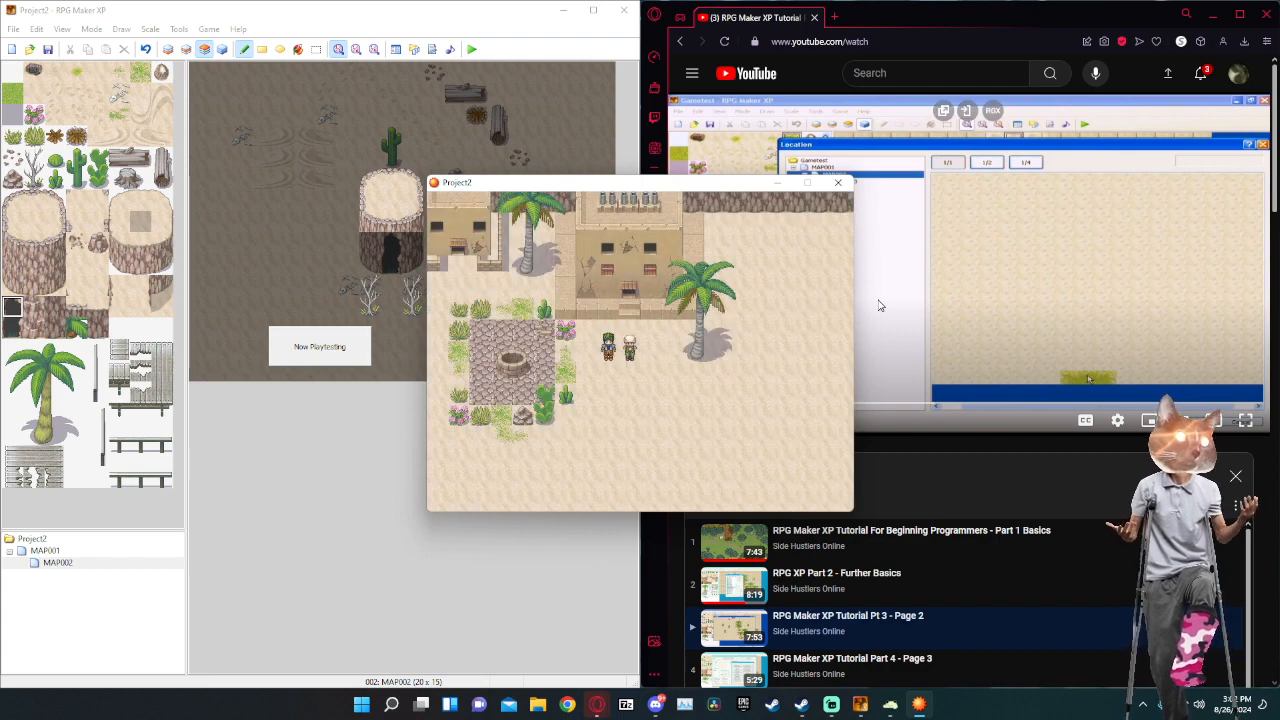
# Walk south out of the village into MAP002 and test passability over the stump top and around the cactus.
pyautogui.press('Down')
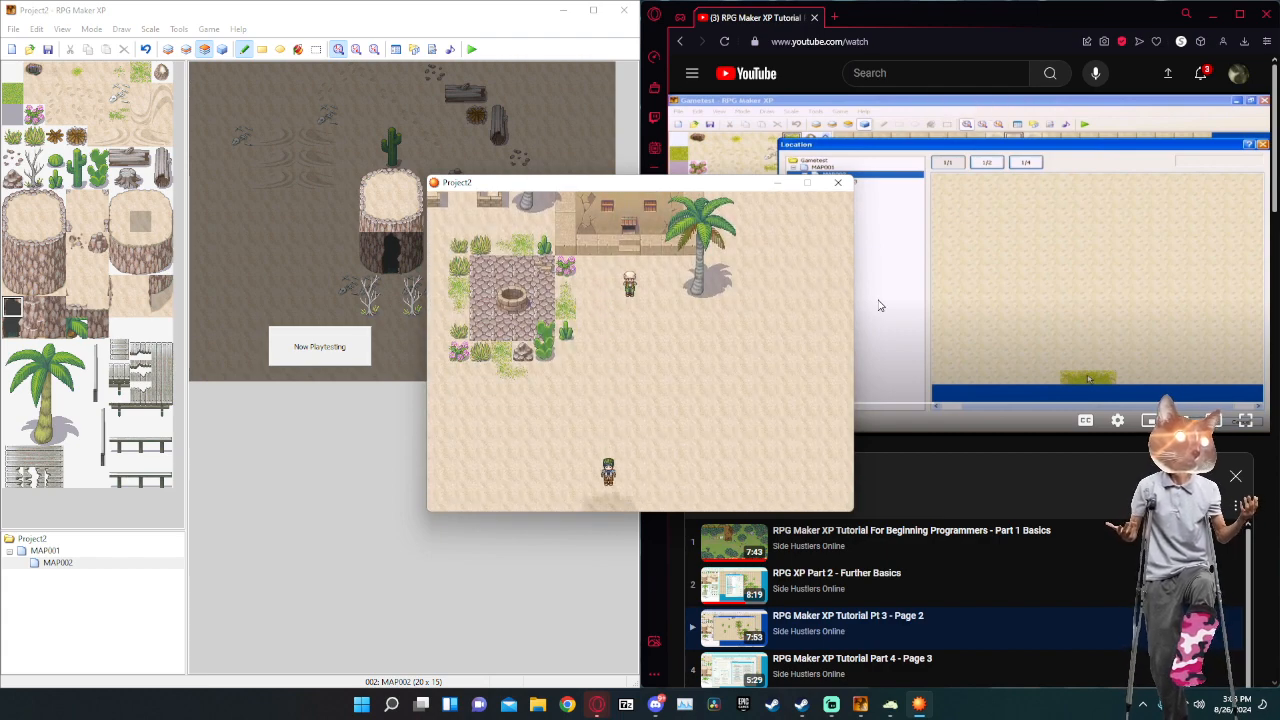
pyautogui.press('Down')
pyautogui.press('Down')
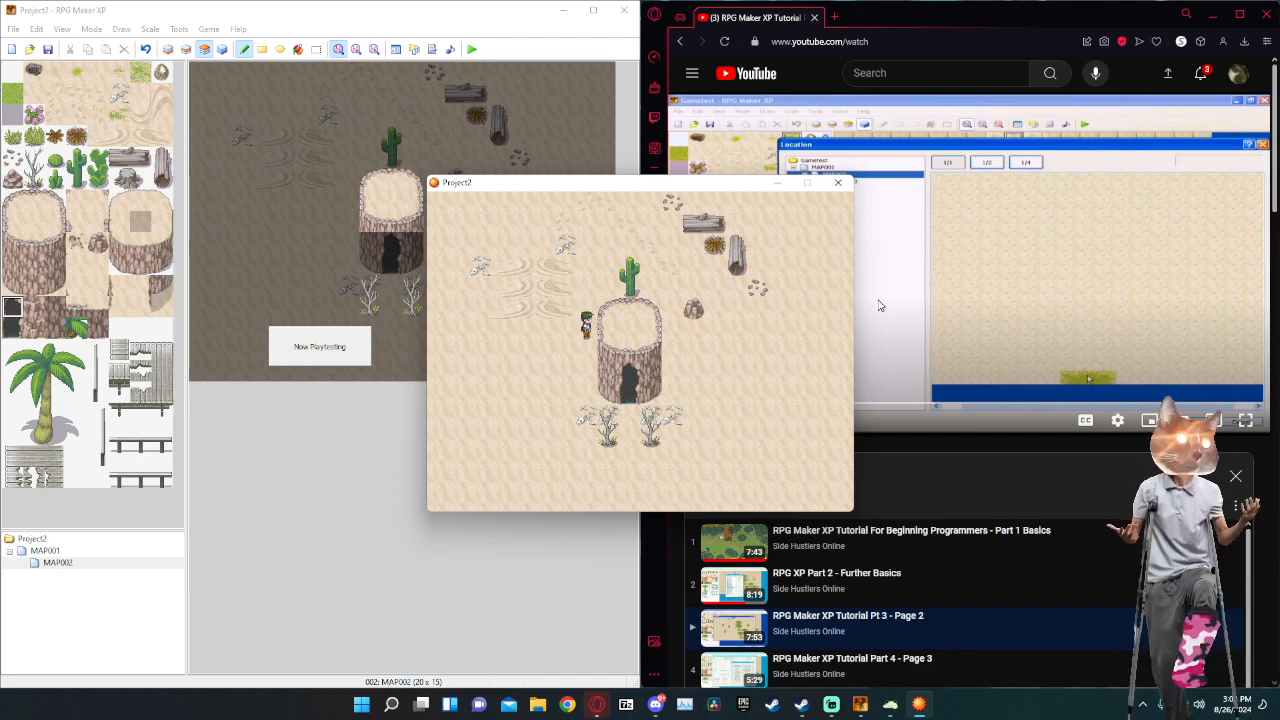
pyautogui.press('Right')
pyautogui.press('Up')
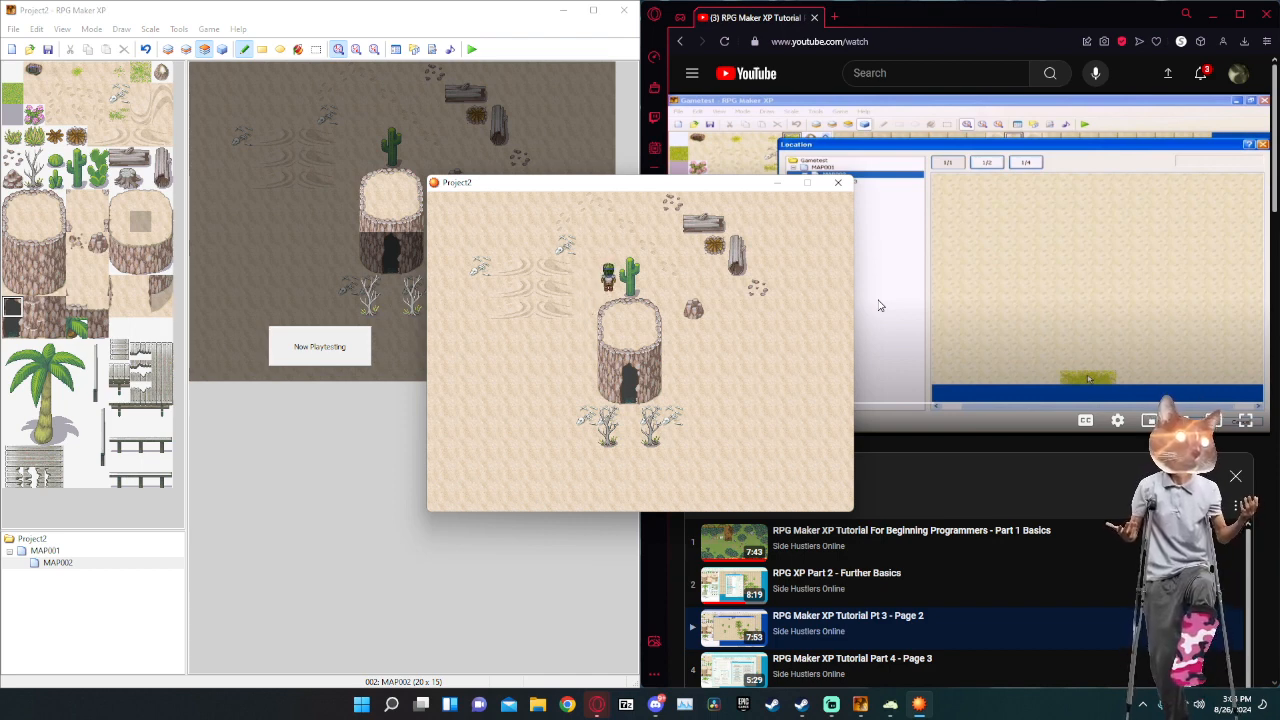
pyautogui.press('Right')
pyautogui.press('Right')
pyautogui.press('Down')
pyautogui.press('Left')
pyautogui.press('Up')
pyautogui.press('Left')
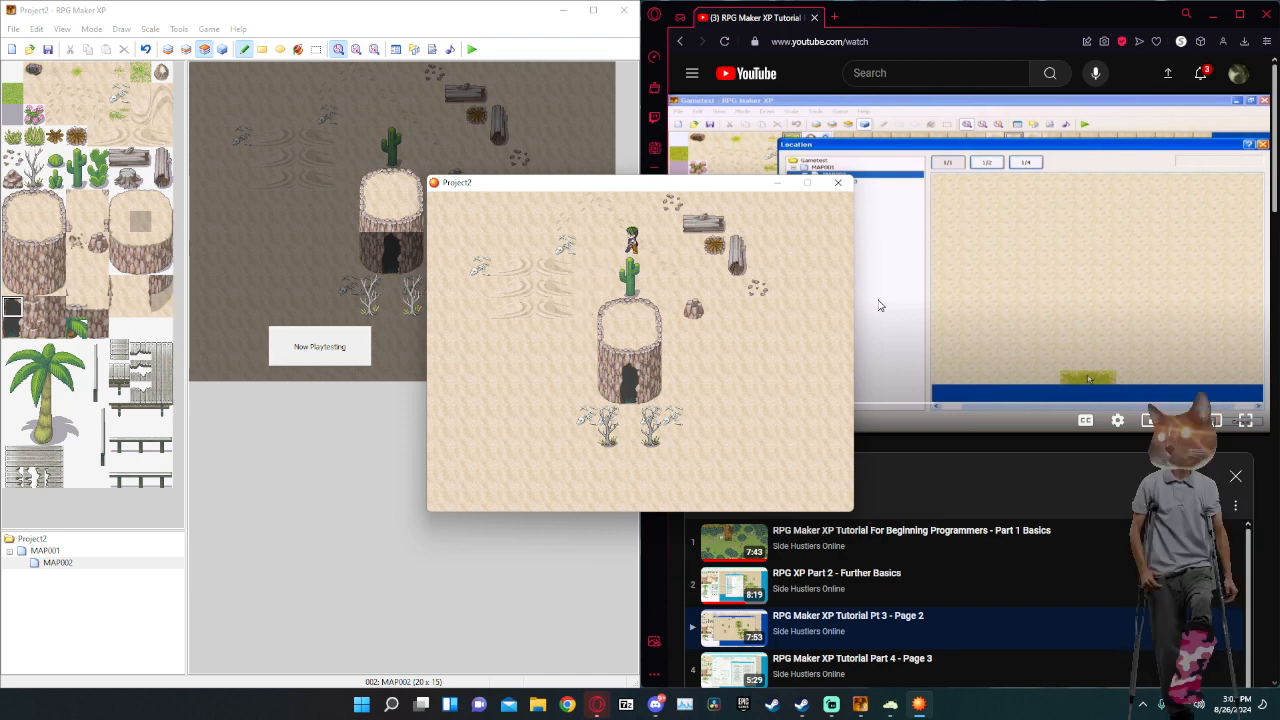
pyautogui.press('Left')
pyautogui.press('Right')
pyautogui.press('Down')
pyautogui.press('Down')
pyautogui.press('Down')
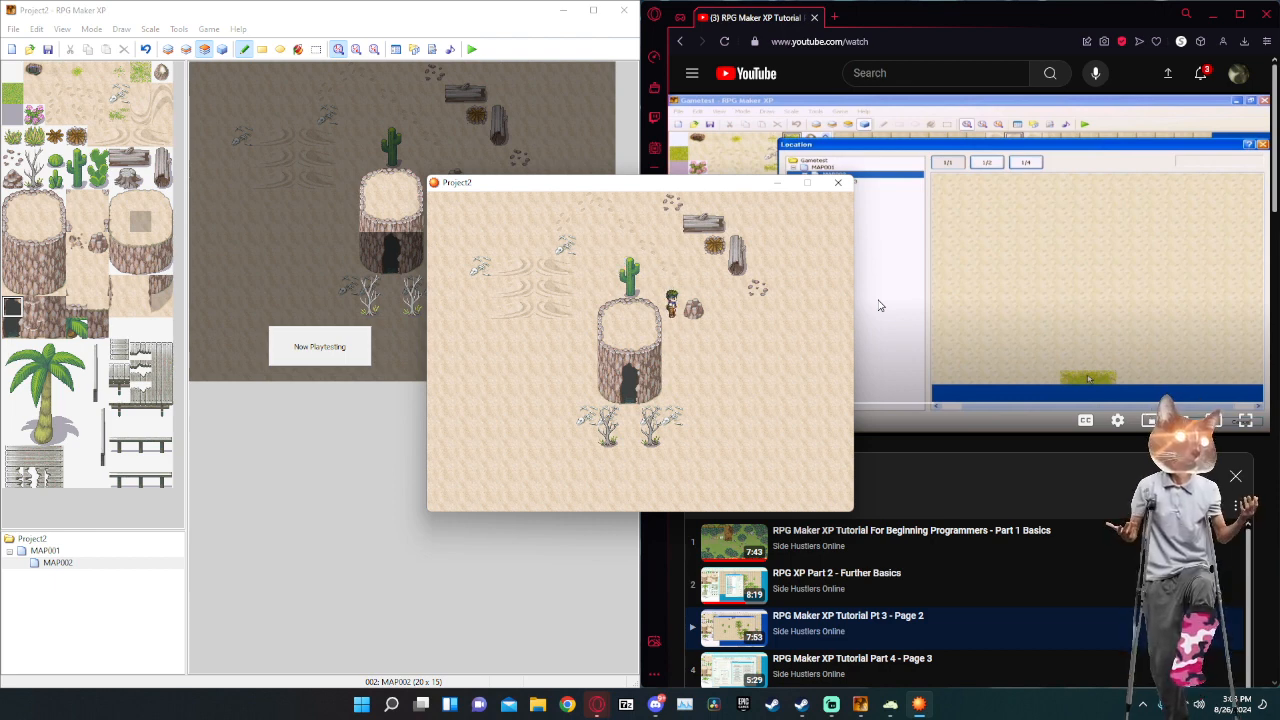
# Walk around the rock and stump to test the hollow's entrance between the bare bushes, and close the playtest.
pyautogui.press('Up')
pyautogui.press('Right')
pyautogui.press('Down')
pyautogui.press('Down')
pyautogui.press('Down')
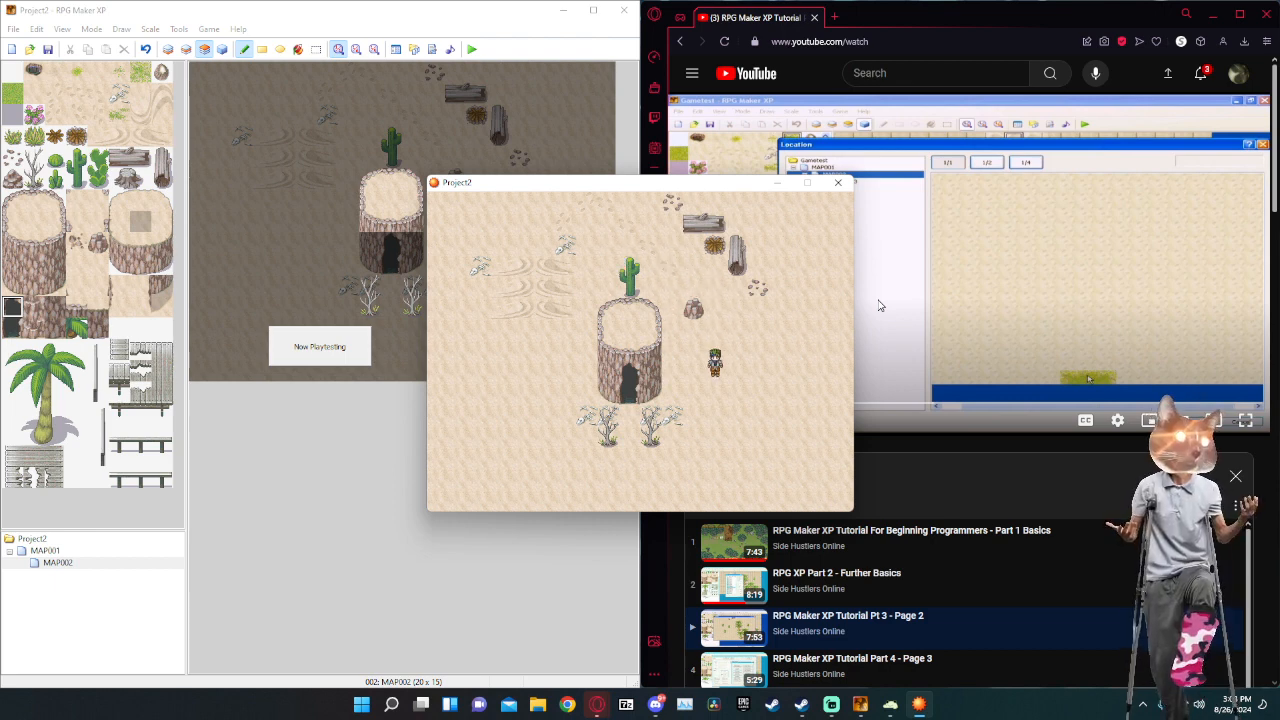
pyautogui.press('Down')
pyautogui.press('Down')
pyautogui.press('Left')
pyautogui.press('Down')
pyautogui.press('Down')
pyautogui.press('Left')
pyautogui.press('Left')
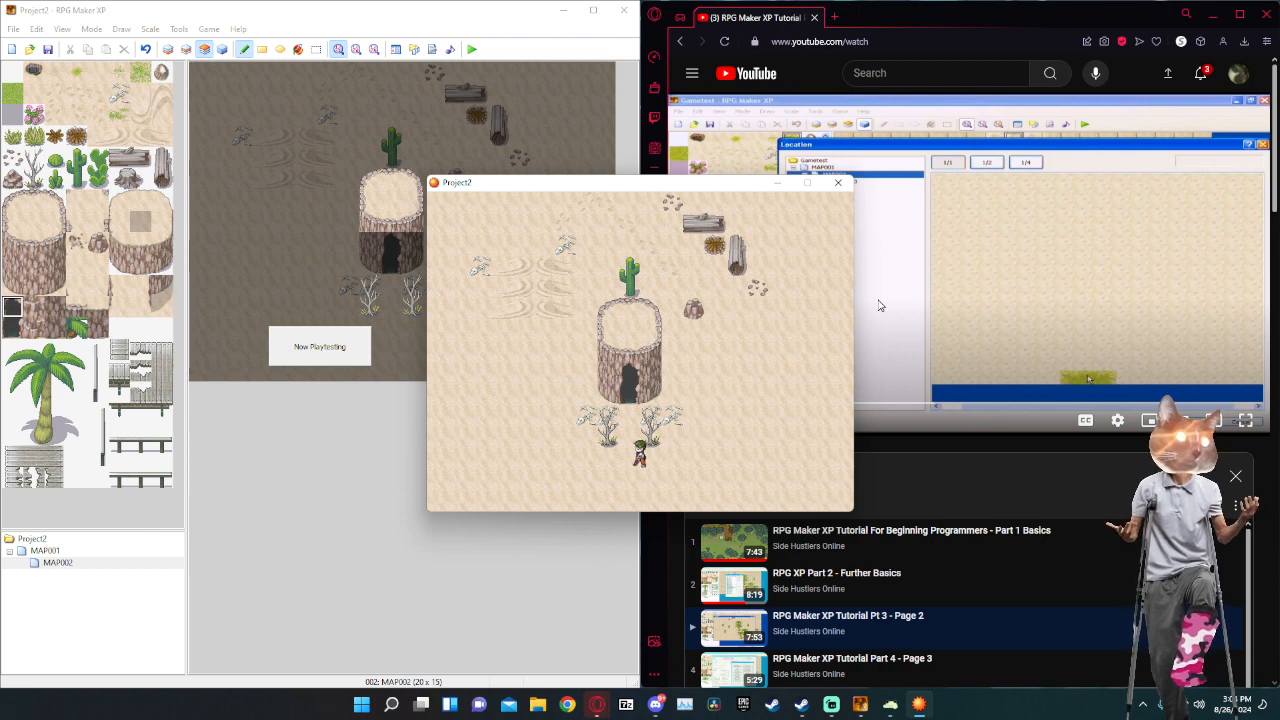
pyautogui.press('Up')
pyautogui.press('Up')
pyautogui.press('Down')
pyautogui.press('Down')
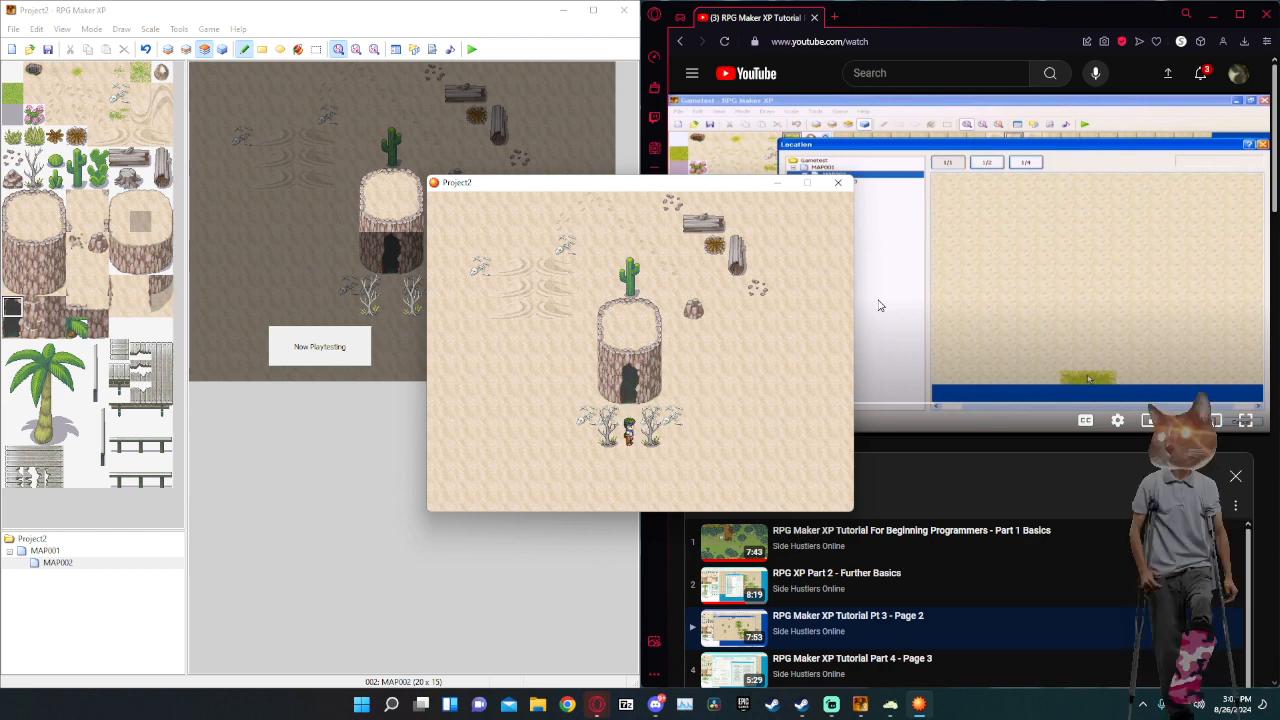
pyautogui.click(839, 188)
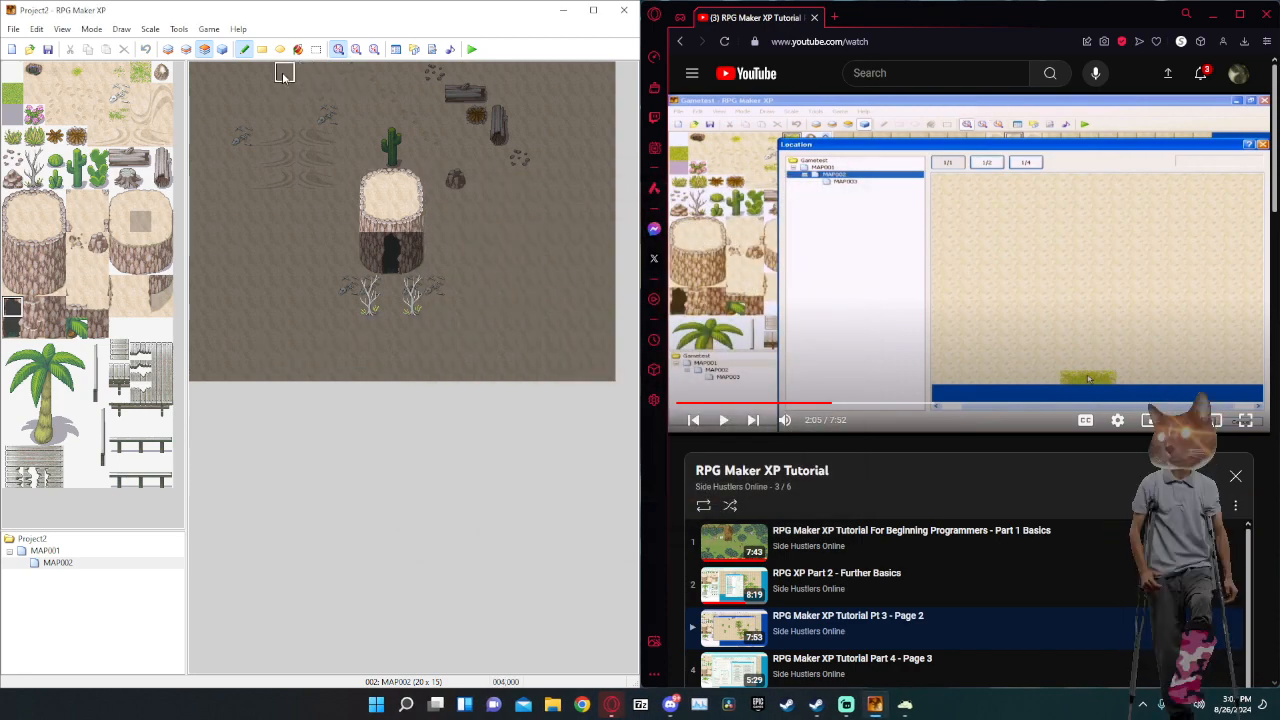
# Erase the 3x3 stump top from the second layer at (008,005) using the blank tile.
pyautogui.click(186, 49)
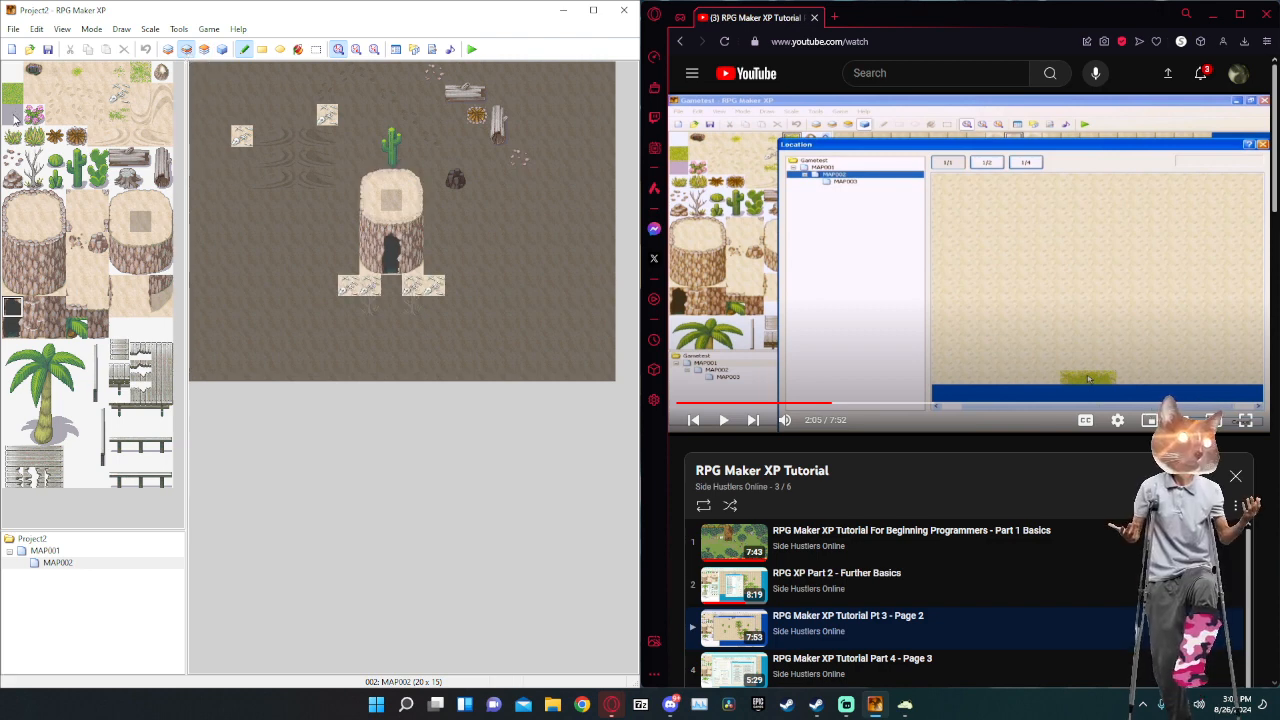
pyautogui.click(12, 72)
pyautogui.moveTo(349, 178)
pyautogui.mouseDown()
pyautogui.moveTo(371, 180)
pyautogui.moveTo(402, 224)
pyautogui.moveTo(413, 182)
pyautogui.moveTo(369, 200)
pyautogui.moveTo(390, 178)
pyautogui.mouseUp()
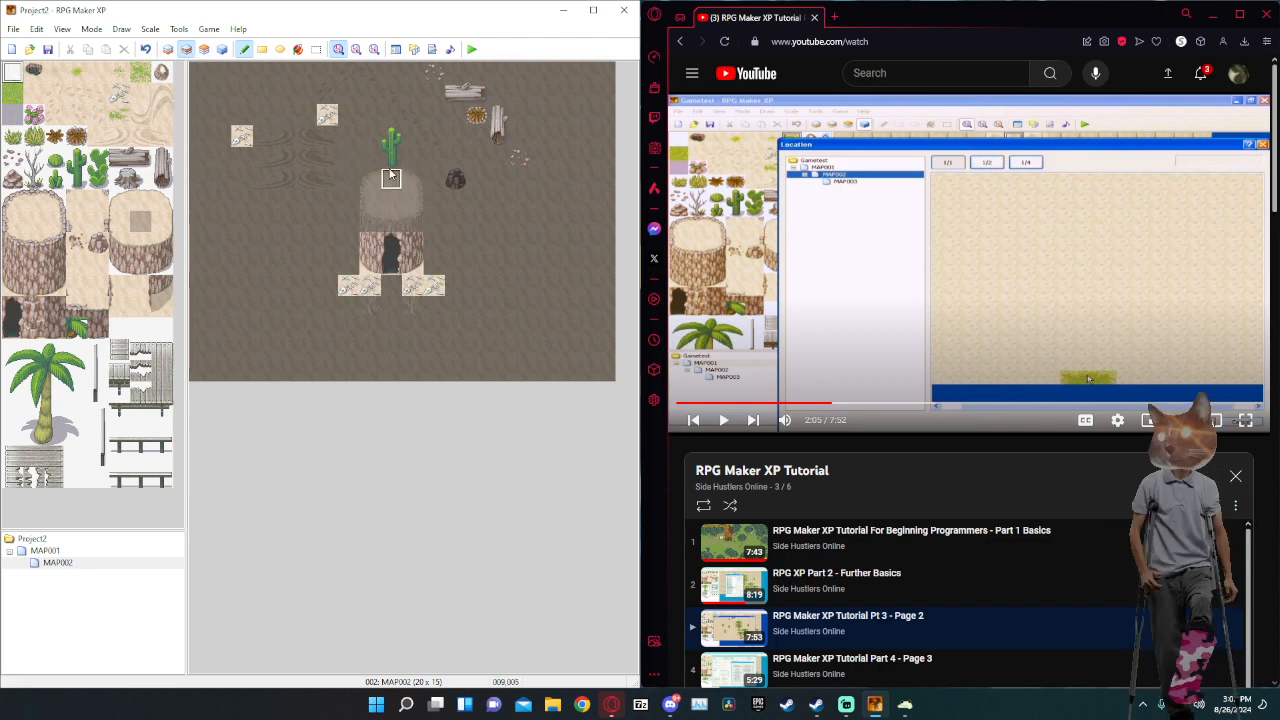
# Save the edited map to Project2 and launch another playtest with a new game.
pyautogui.click(474, 54)
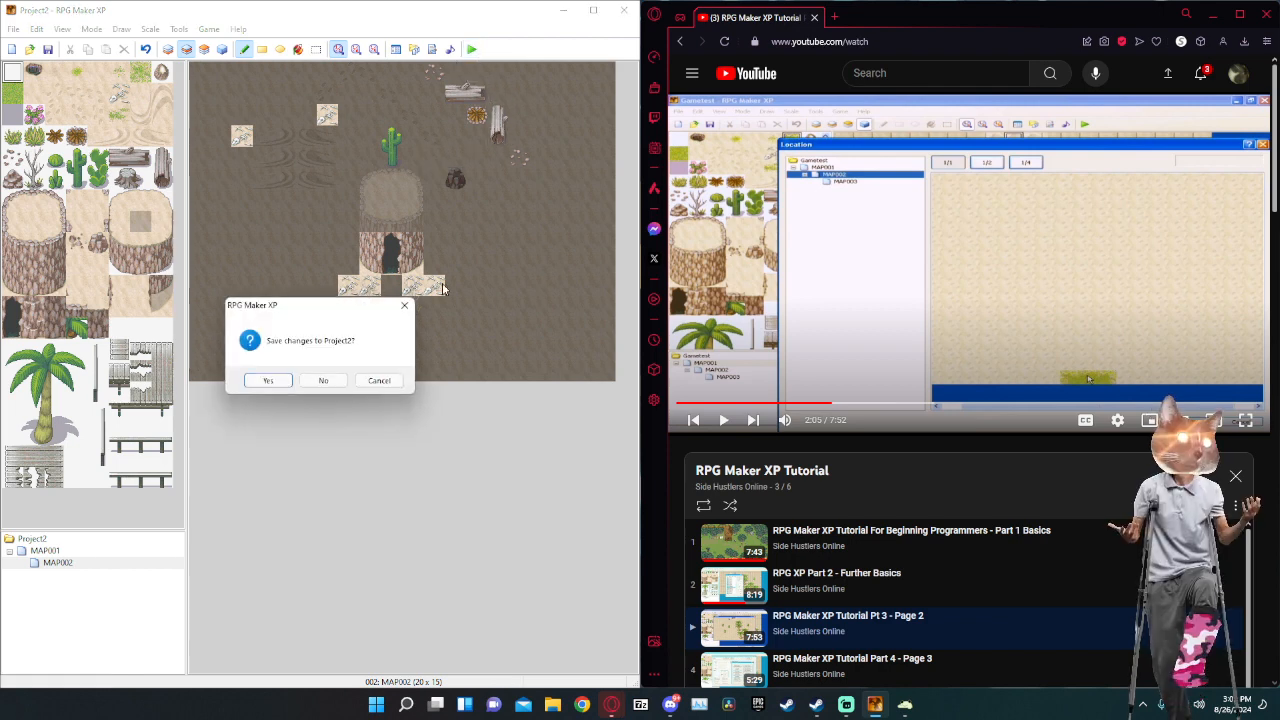
pyautogui.click(267, 381)
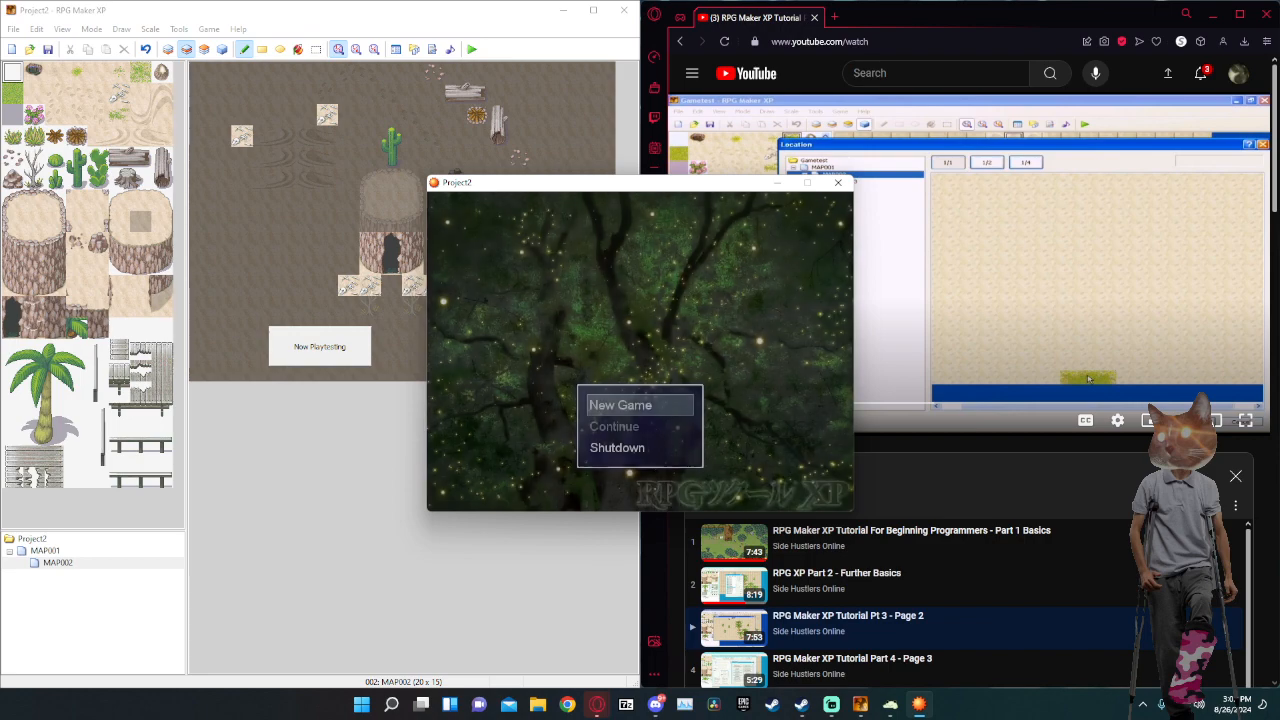
pyautogui.press('Return')
# Talk to the villager in front of the house and walk through the village's southern exit to MAP002.
pyautogui.press('Down')
pyautogui.press('Right')
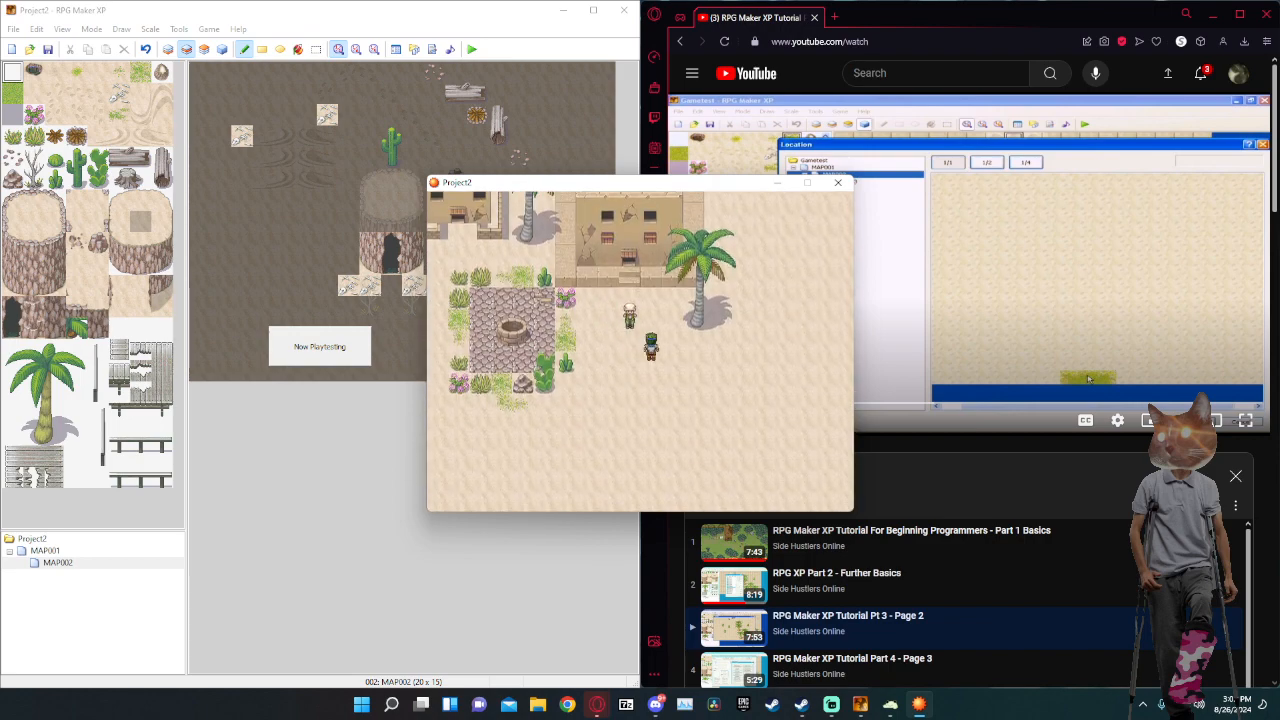
pyautogui.press('Up')
pyautogui.press('Up')
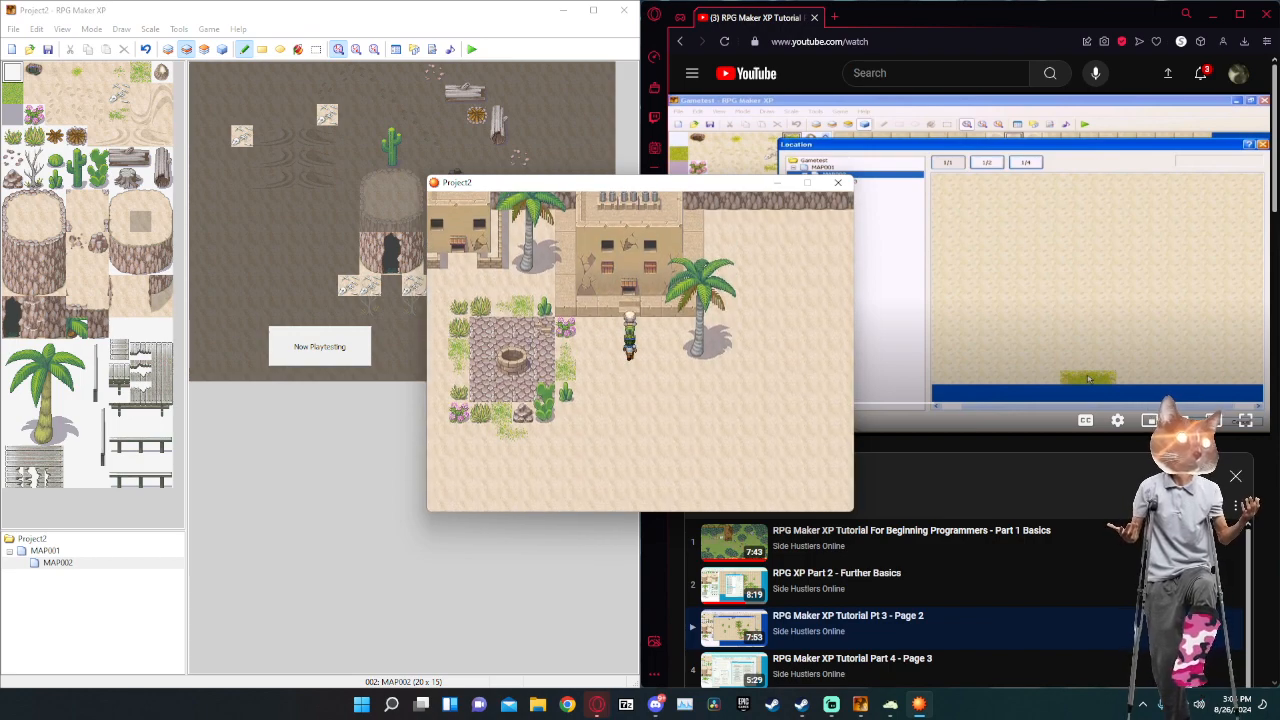
pyautogui.press('Return')
pyautogui.press('Return')
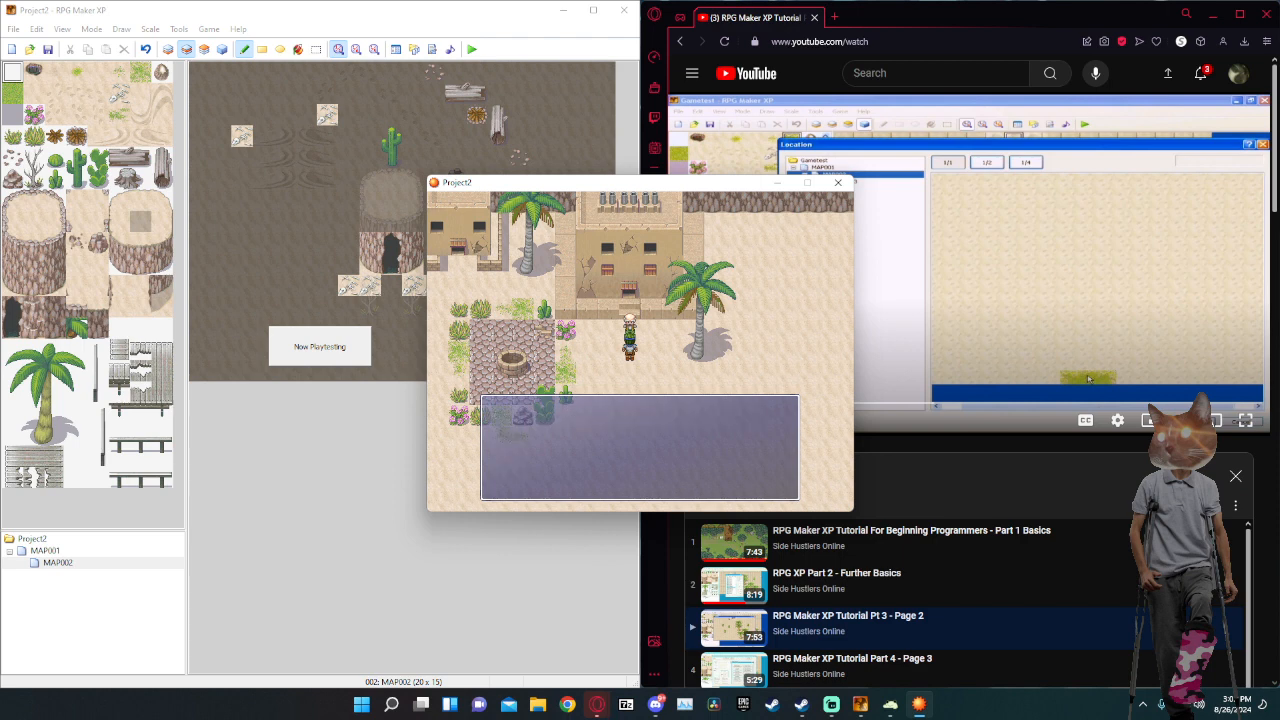
pyautogui.press('Return')
pyautogui.press('Down')
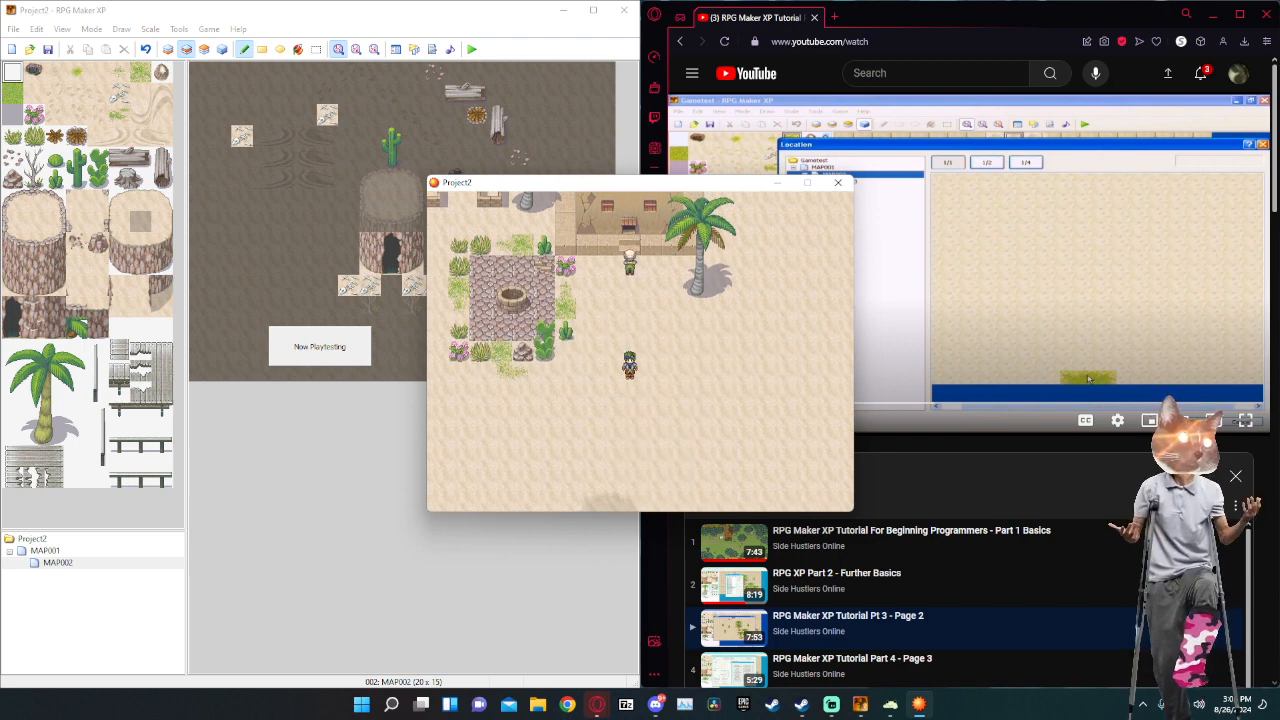
pyautogui.press('Down')
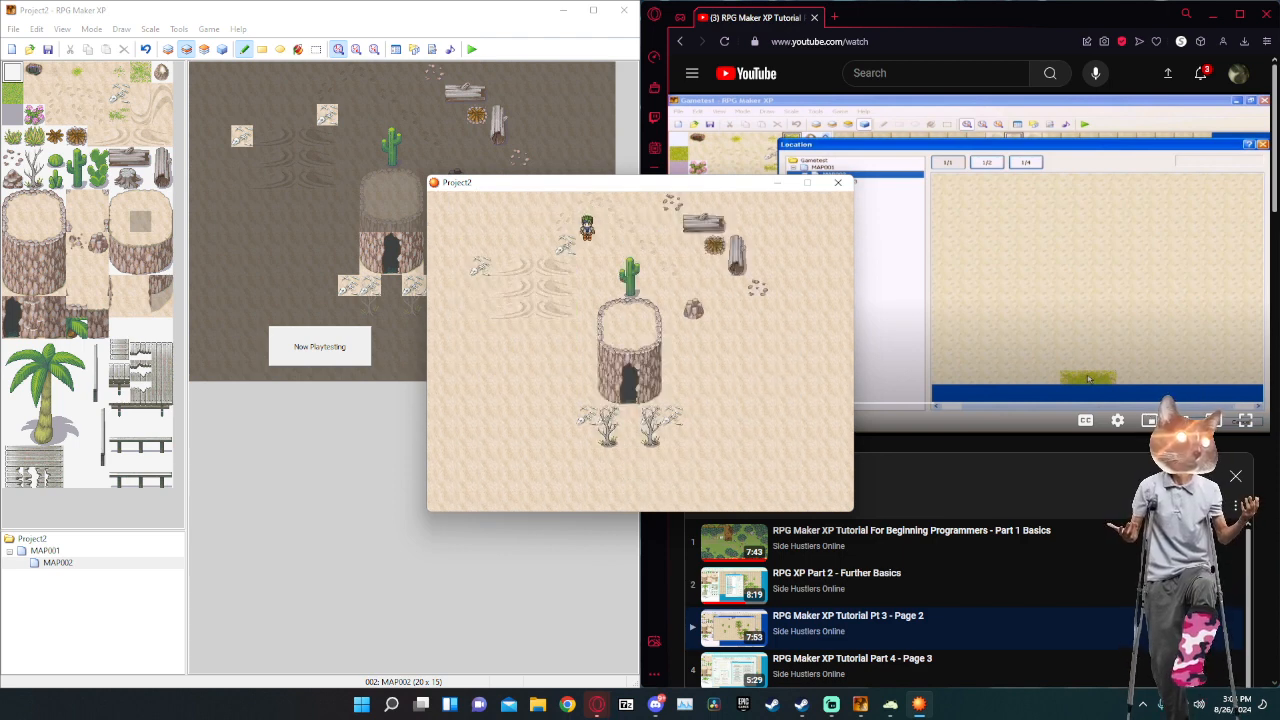
# Walk the character down to the cactus and move back and forth behind it at the stump's top.
pyautogui.press('Down')
pyautogui.press('Right')
pyautogui.press('Right')
pyautogui.press('Down')
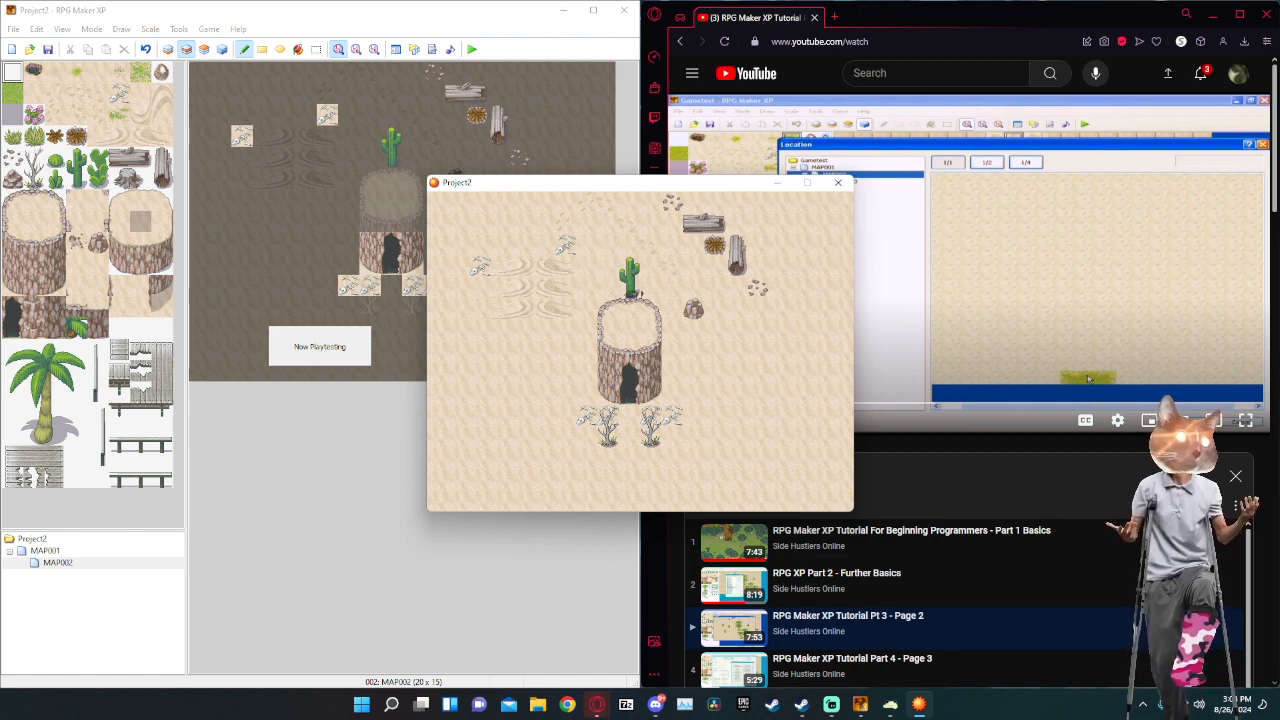
pyautogui.press('Right')
pyautogui.press('Left')
pyautogui.press('Right')
pyautogui.press('Left')
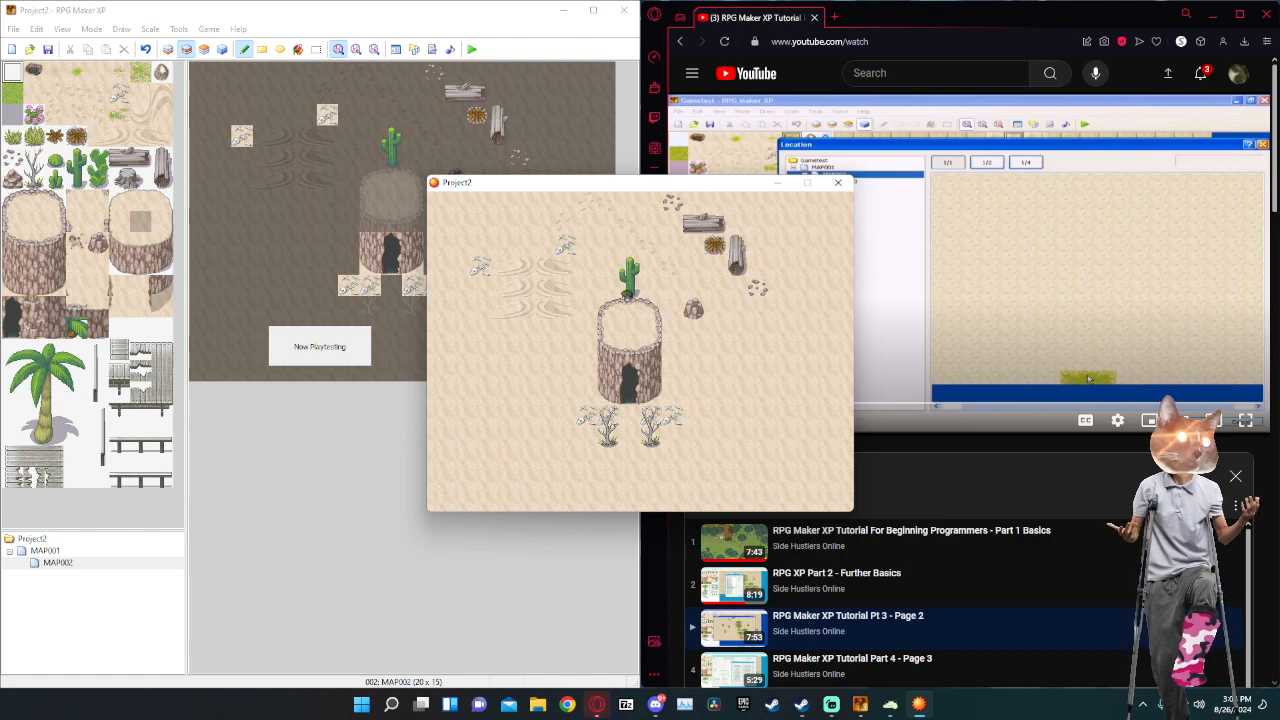
# Walk around the stump's east side to the bare bushes to test their passability, and close the playtest.
pyautogui.press('Right')
pyautogui.press('Down')
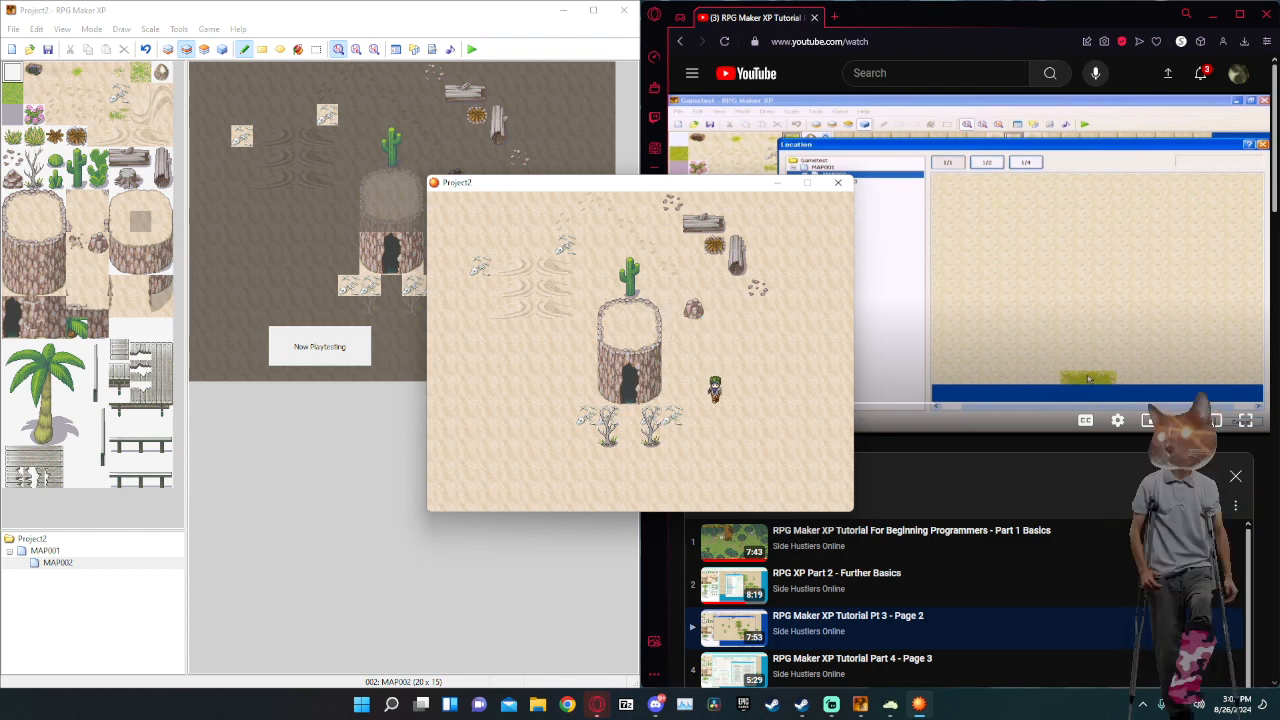
pyautogui.press('Down')
pyautogui.press('Left')
pyautogui.press('Right')
pyautogui.press('Up')
pyautogui.click(838, 182)
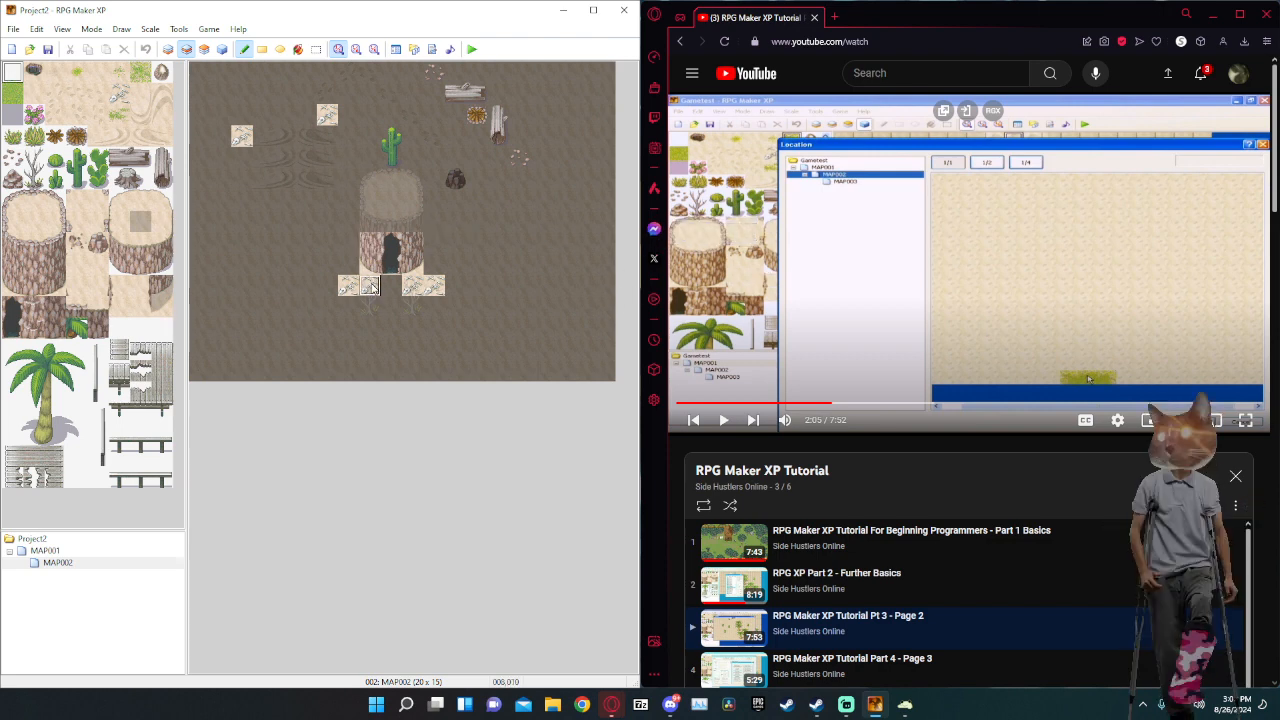
# Erase the second-layer twig tiles at (008,010) and (010,010), and place small debris beside the stump at (007,009) and (011,009).
pyautogui.click(370, 286)
pyautogui.click(413, 286)
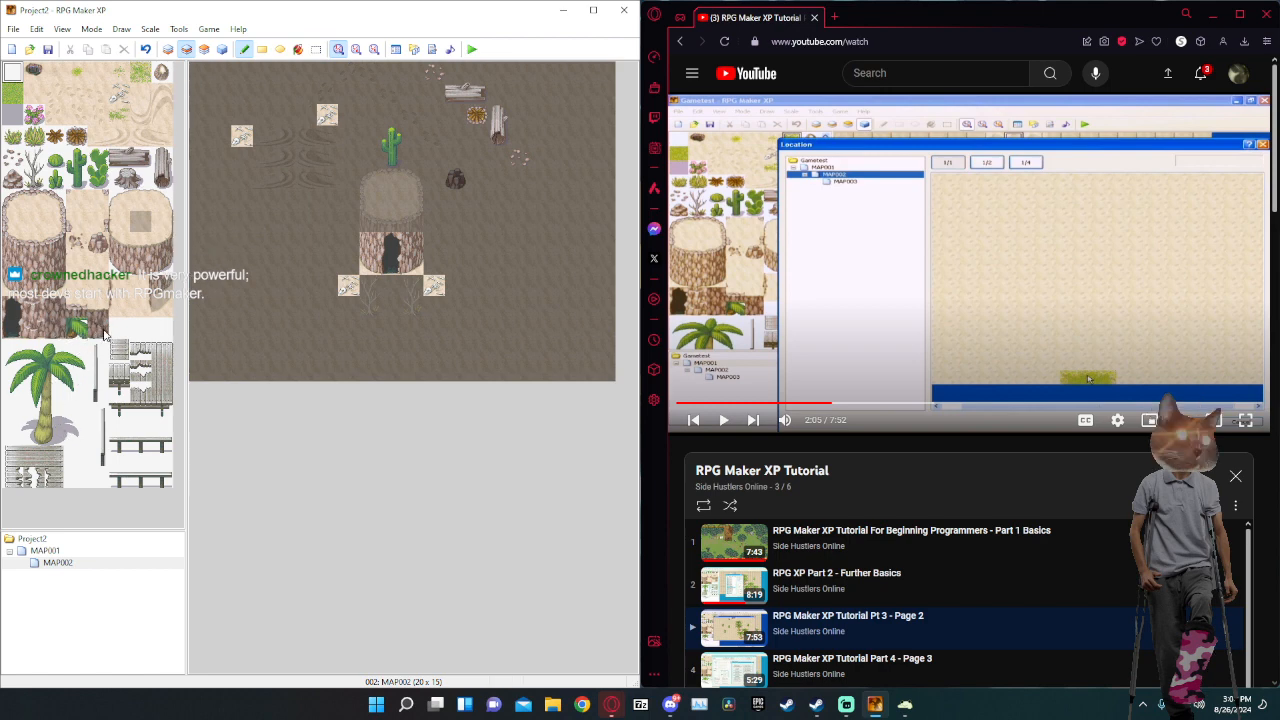
pyautogui.click(76, 244)
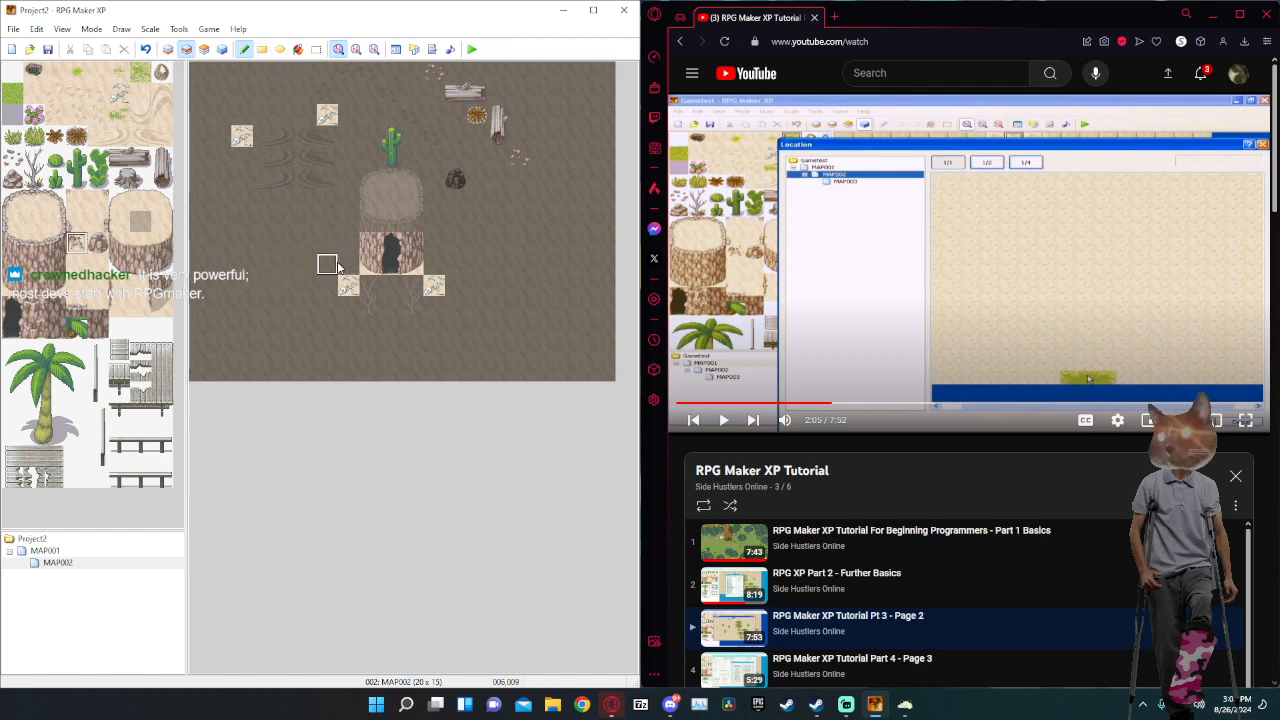
pyautogui.click(348, 264)
pyautogui.click(433, 264)
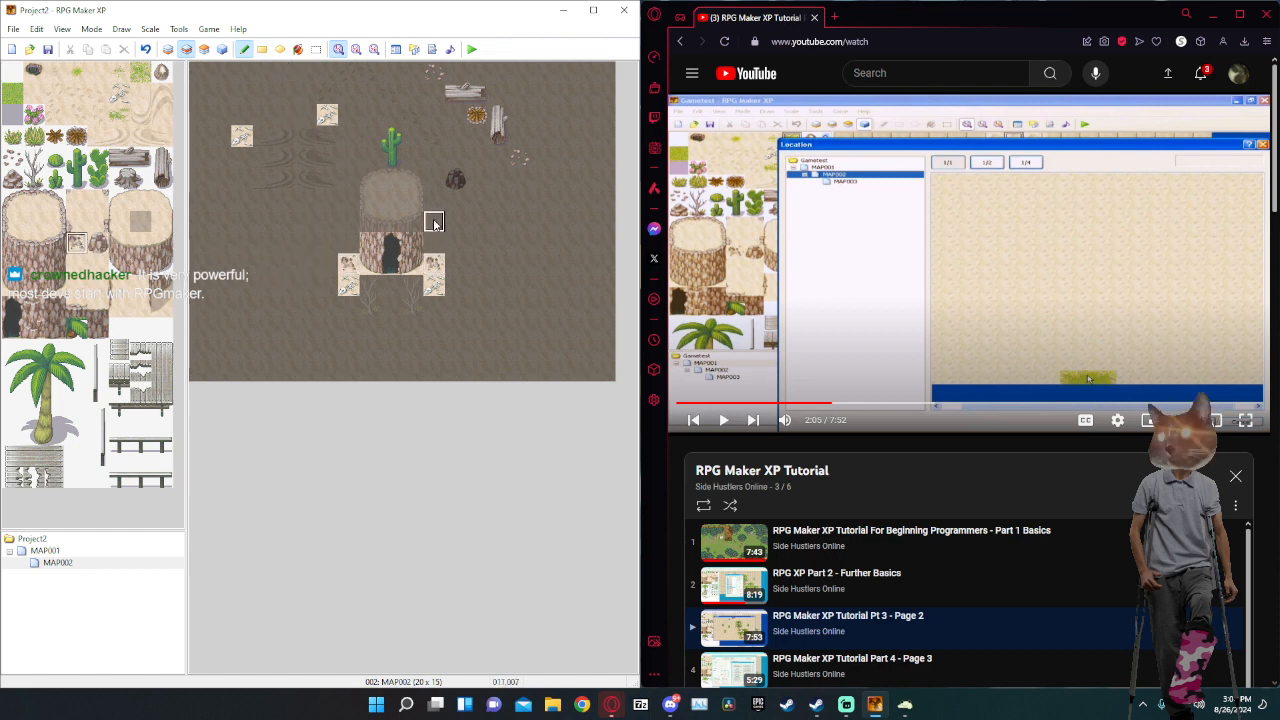
pyautogui.moveTo(146, 310)
pyautogui.mouseDown()
pyautogui.moveTo(111, 292)
pyautogui.moveTo(156, 303)
pyautogui.mouseUp()
pyautogui.click(162, 307)
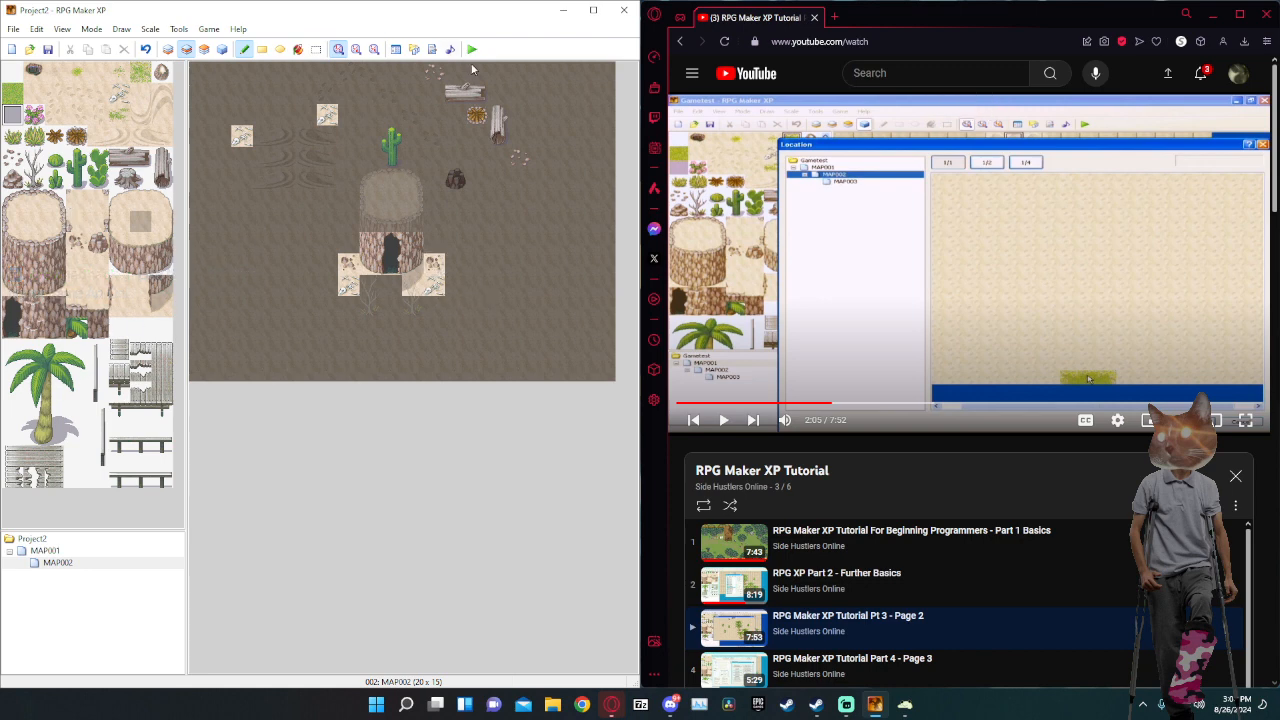
pyautogui.click(222, 49)
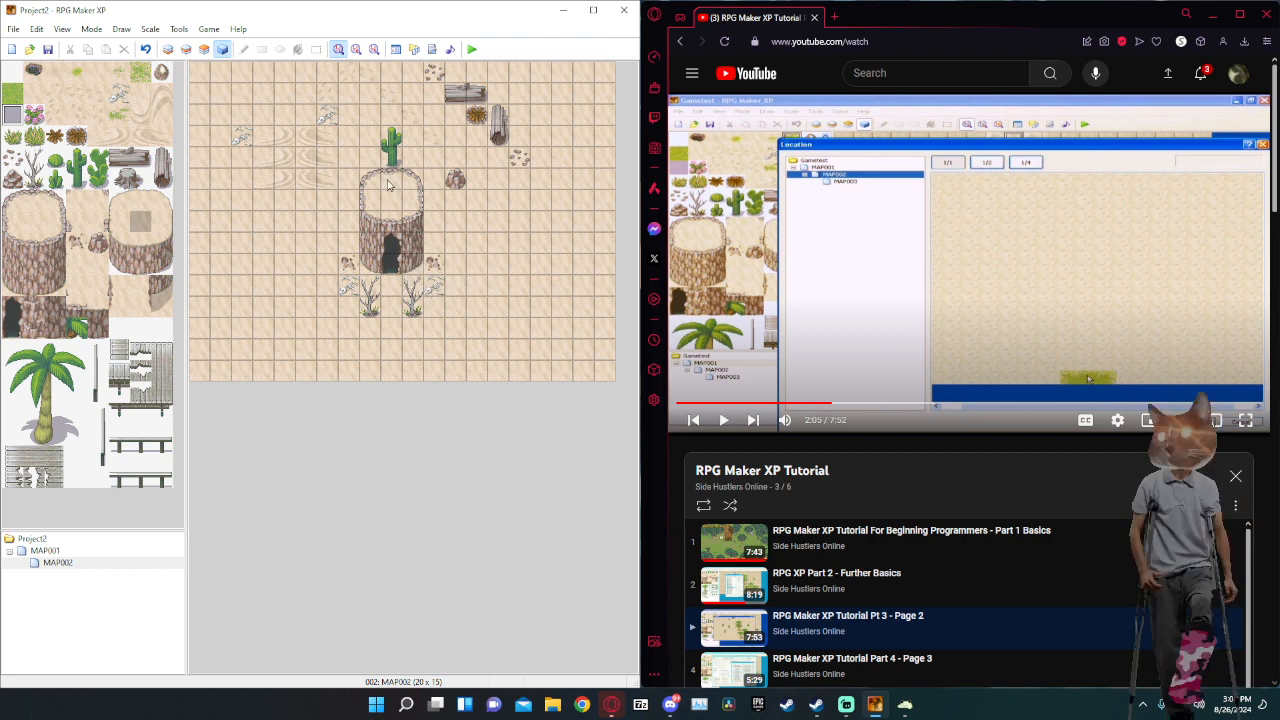
pyautogui.click(167, 287)
pyautogui.click(415, 263)
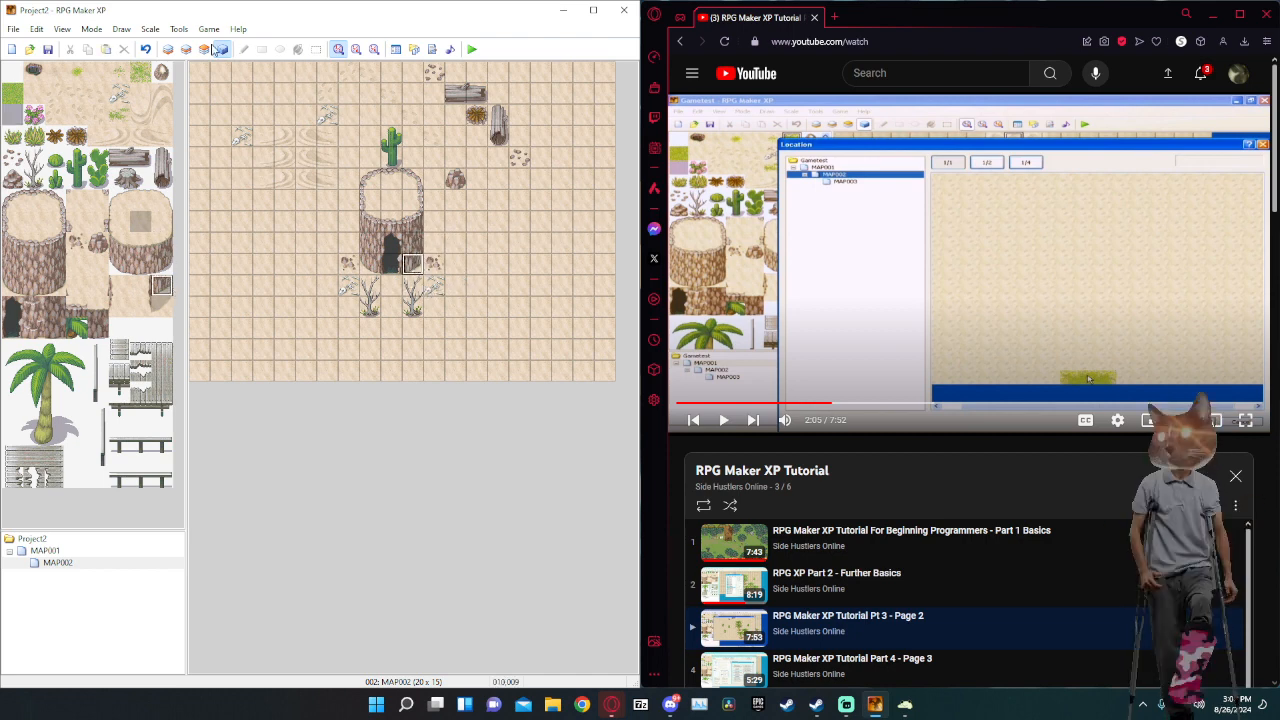
pyautogui.click(186, 49)
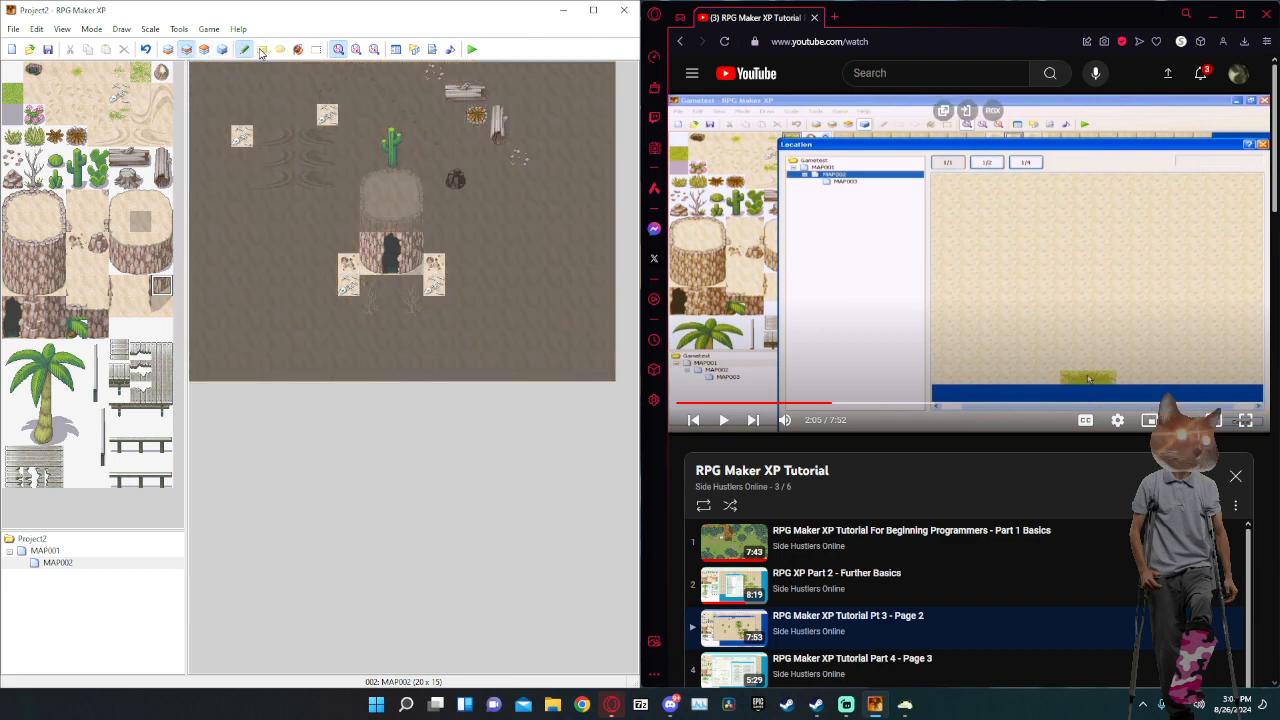
pyautogui.click(221, 51)
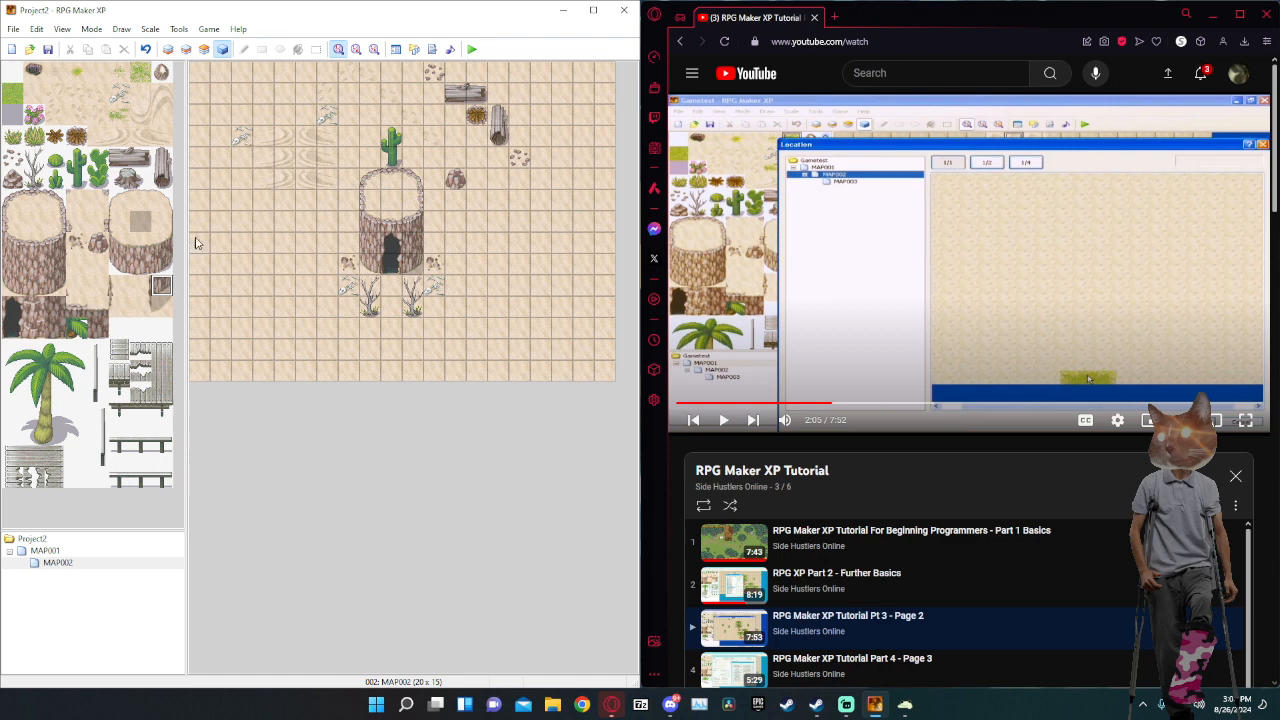
pyautogui.click(34, 114)
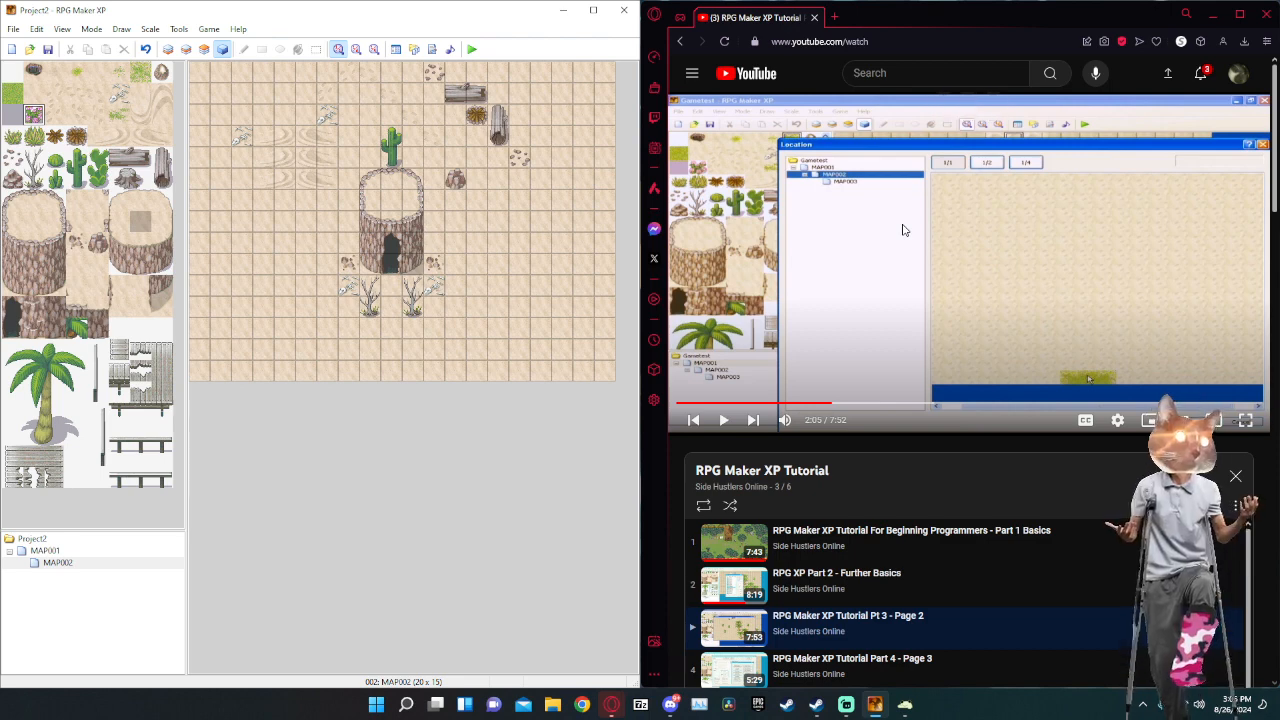
# Resume the YouTube tutorial, review its Transfer Player setup and playtest, skipping forward, and pause it at 3:15.
pyautogui.click(850, 240)
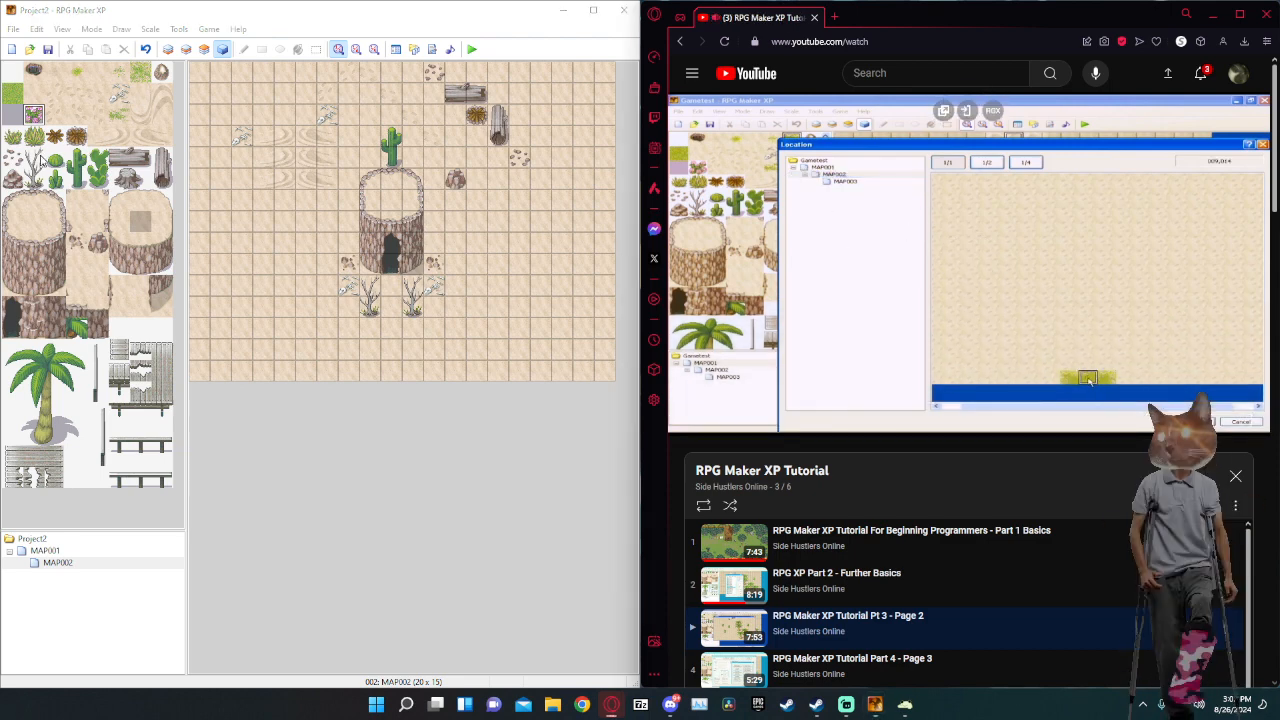
pyautogui.click(66, 565)
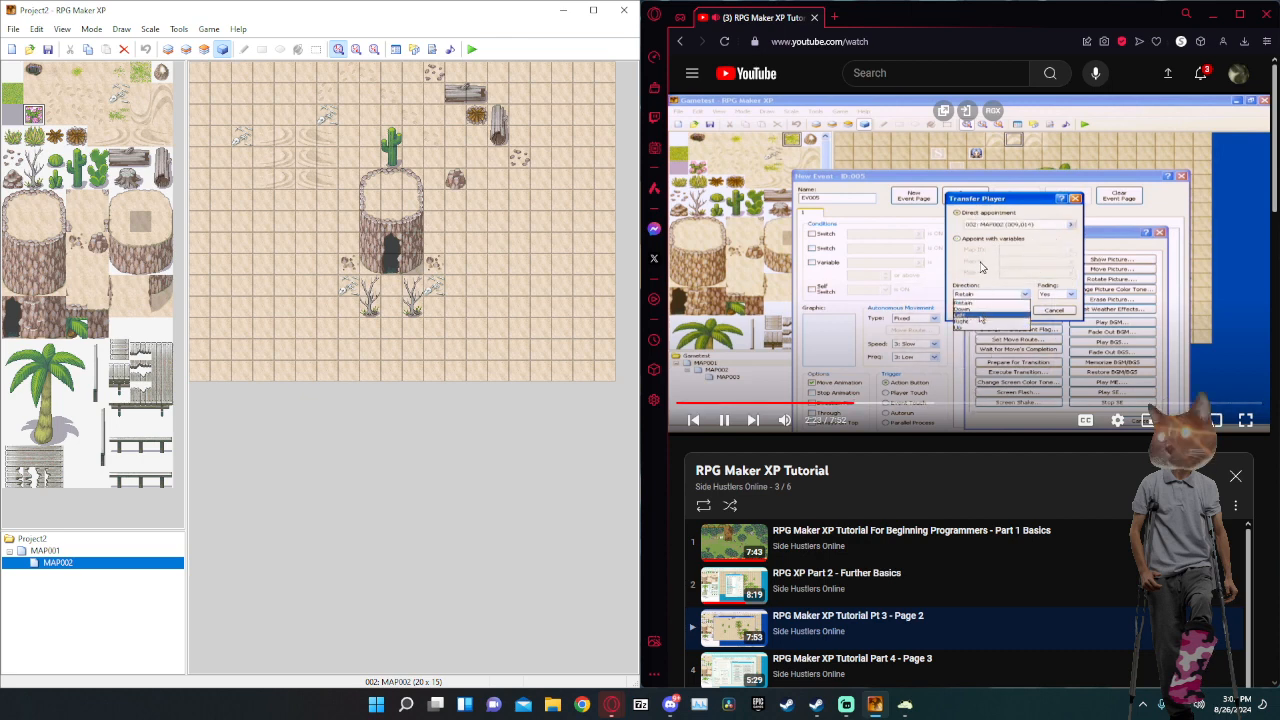
pyautogui.click(990, 250)
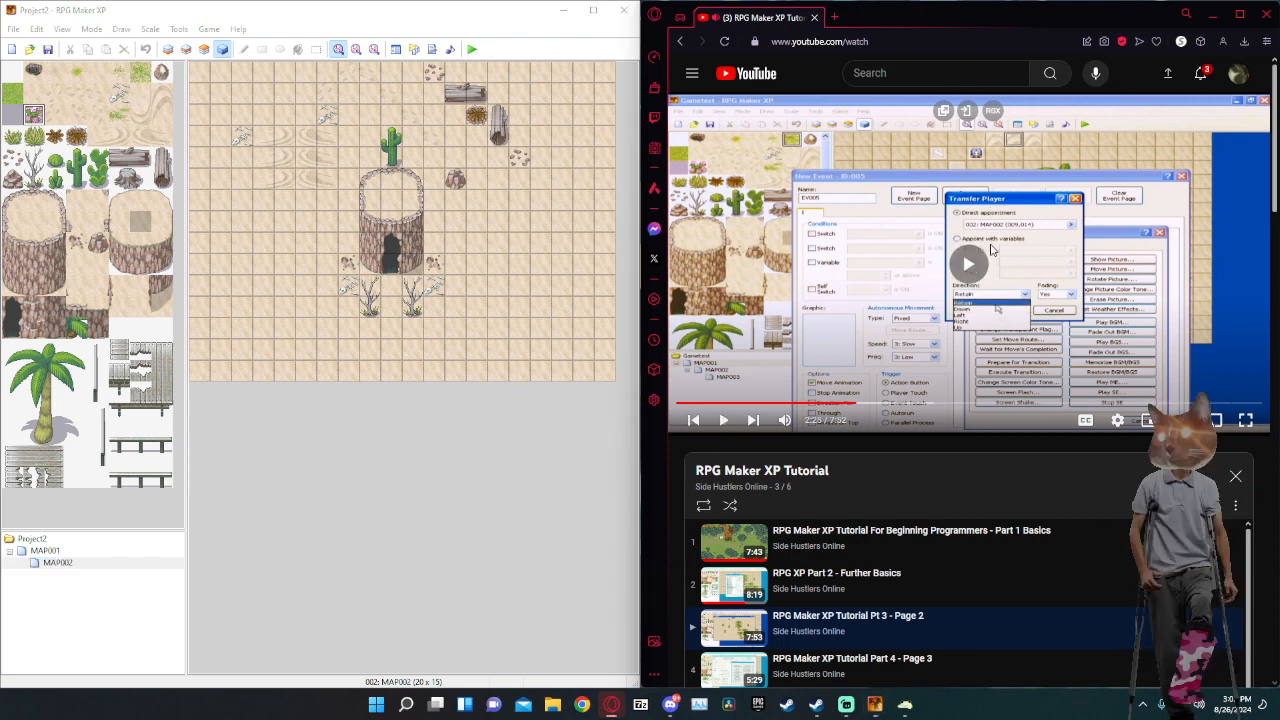
pyautogui.press('Right')
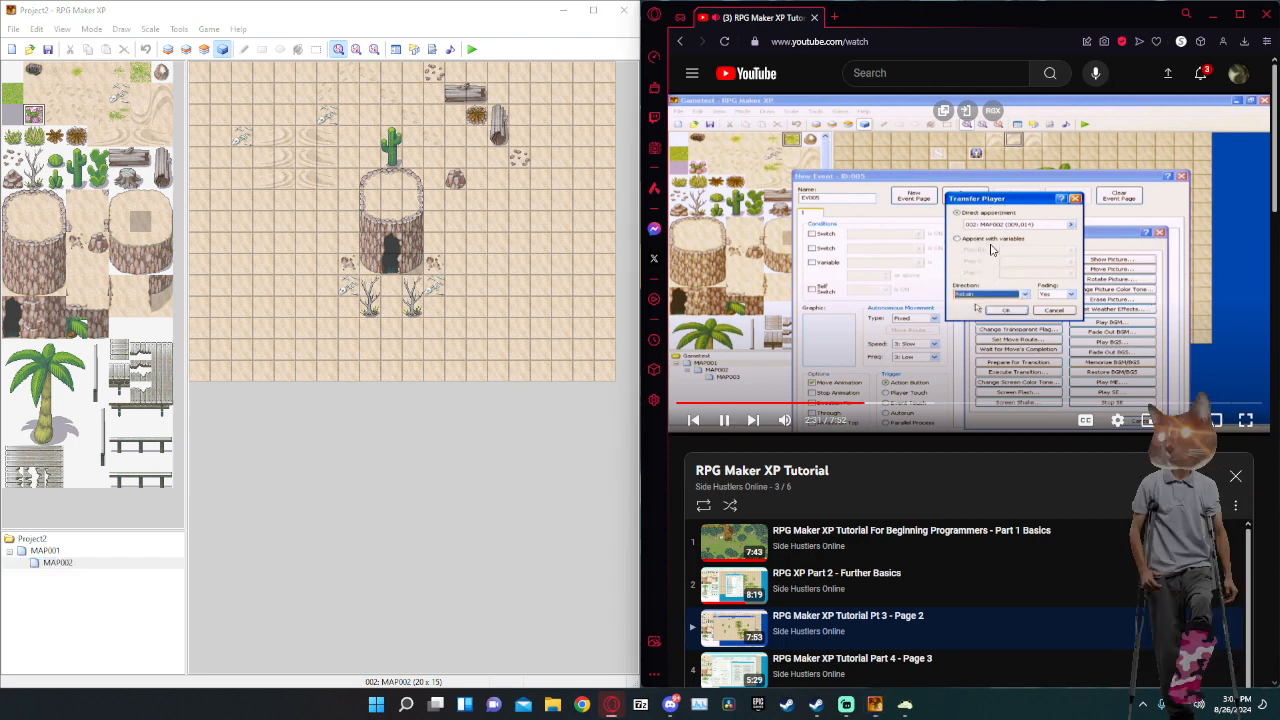
pyautogui.press('Right')
pyautogui.press('Right')
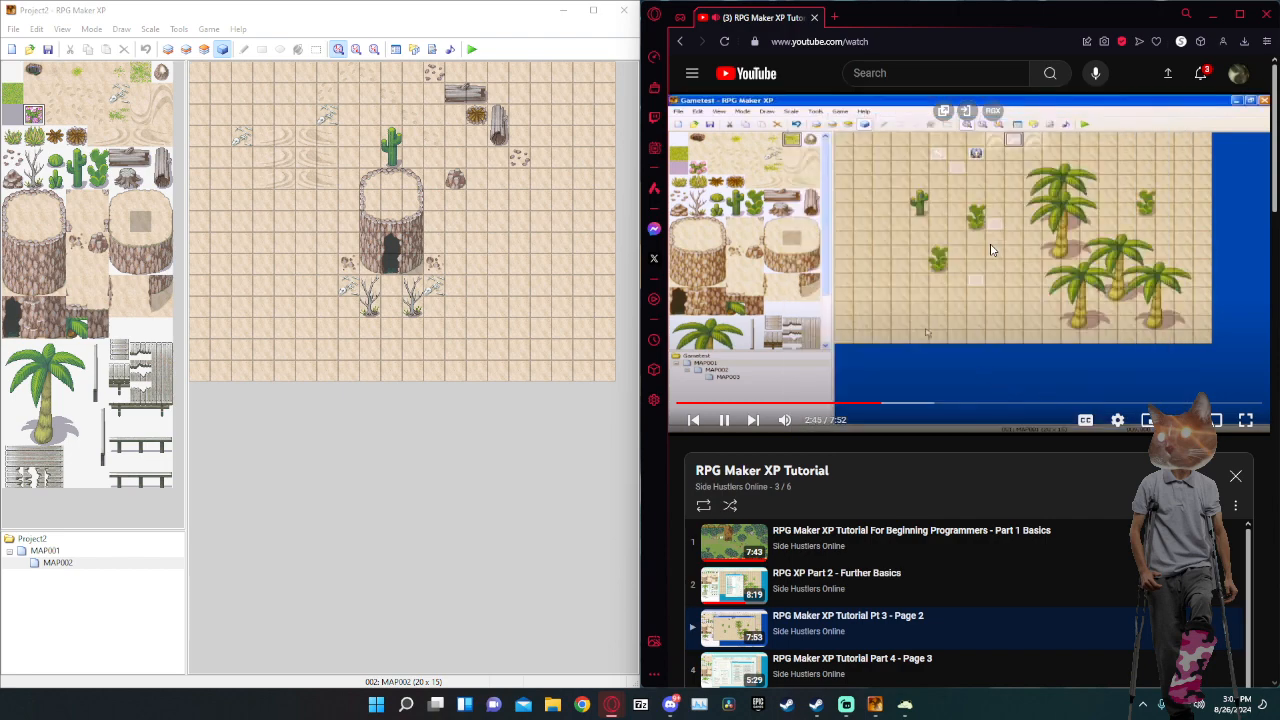
pyautogui.press('Right')
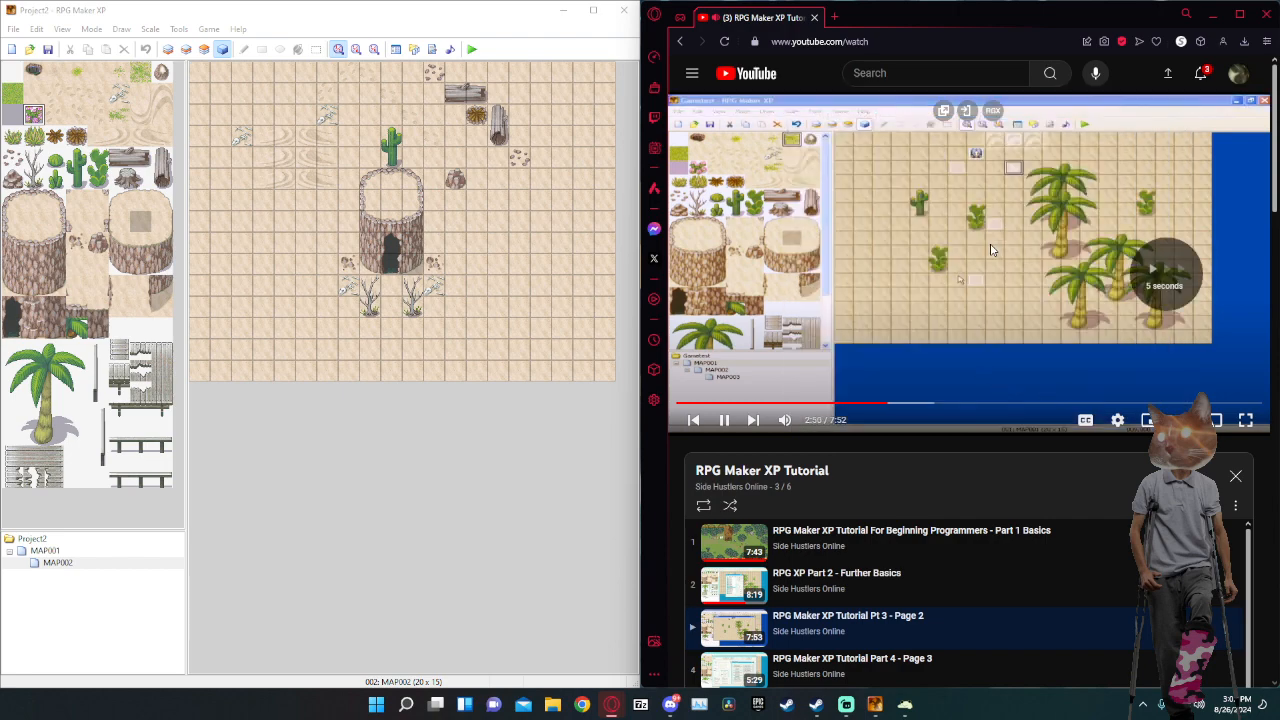
pyautogui.press('Right')
pyautogui.press('Right')
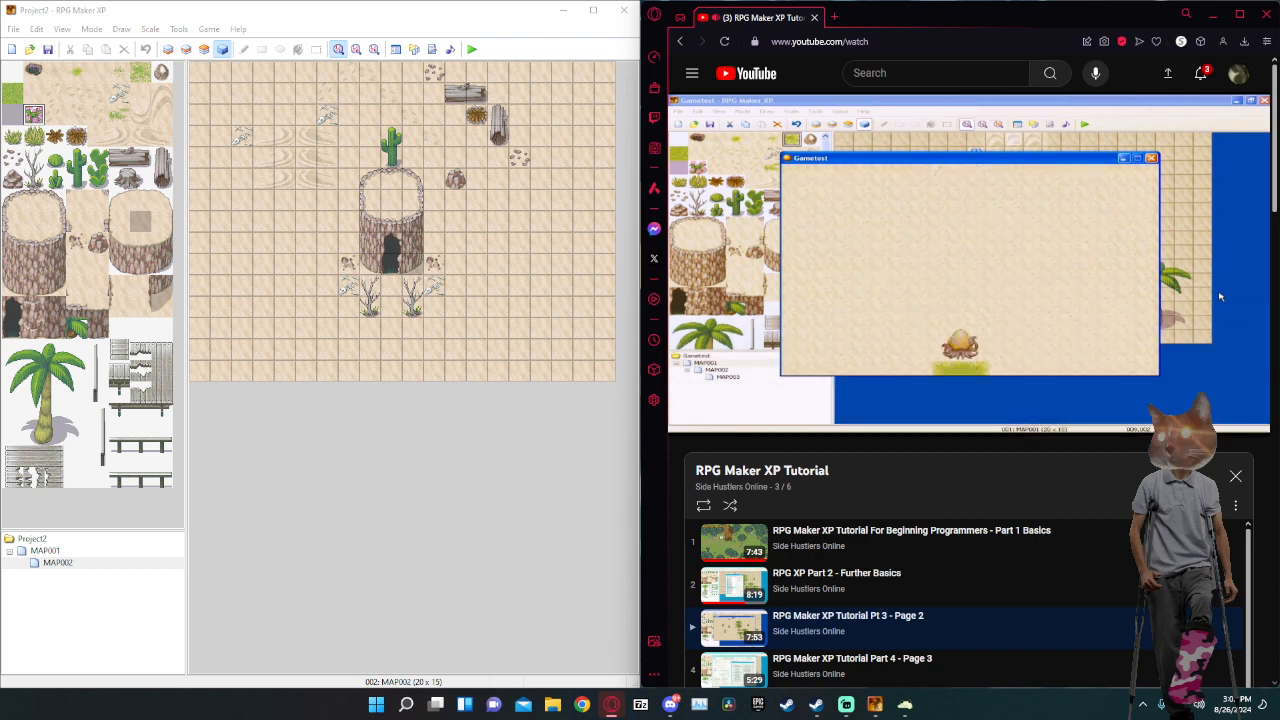
pyautogui.click(958, 286)
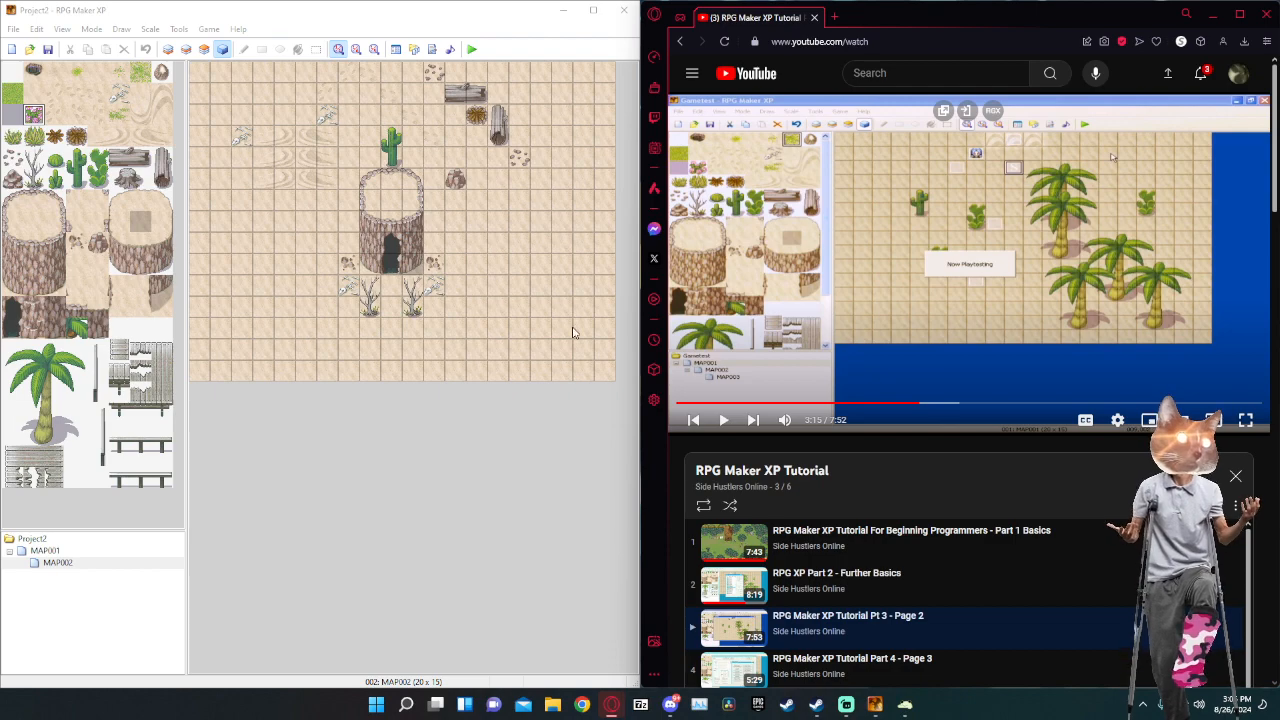
# Create an event at (007,000) on MAP002 with a Transfer Player command targeting MAP001 (008,019).
pyautogui.doubleClick(350, 72)
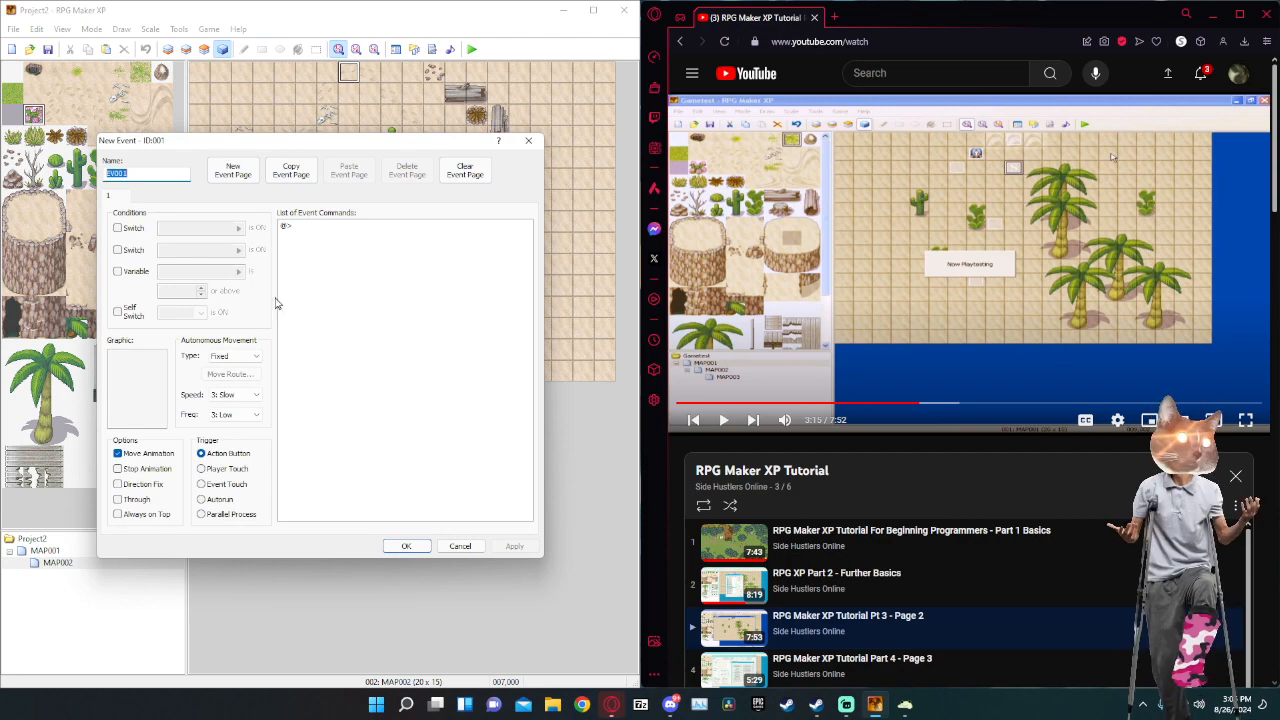
pyautogui.doubleClick(360, 226)
pyautogui.click(351, 266)
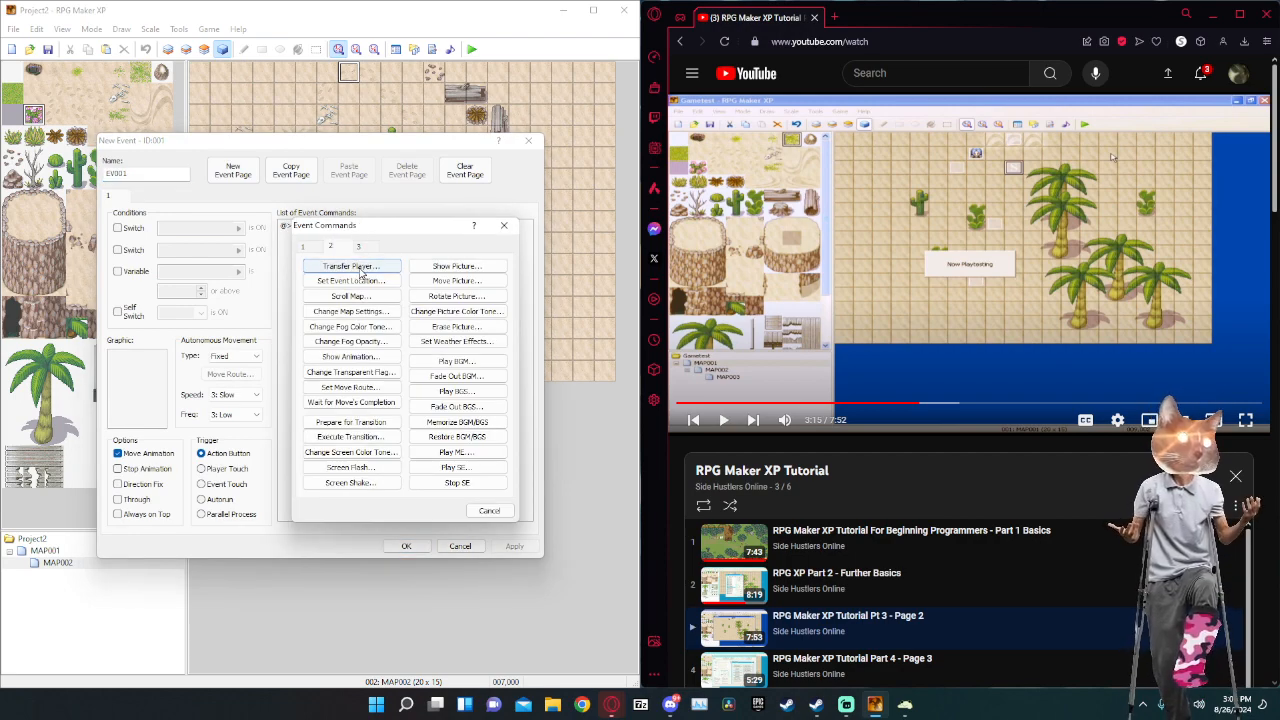
pyautogui.click(410, 322)
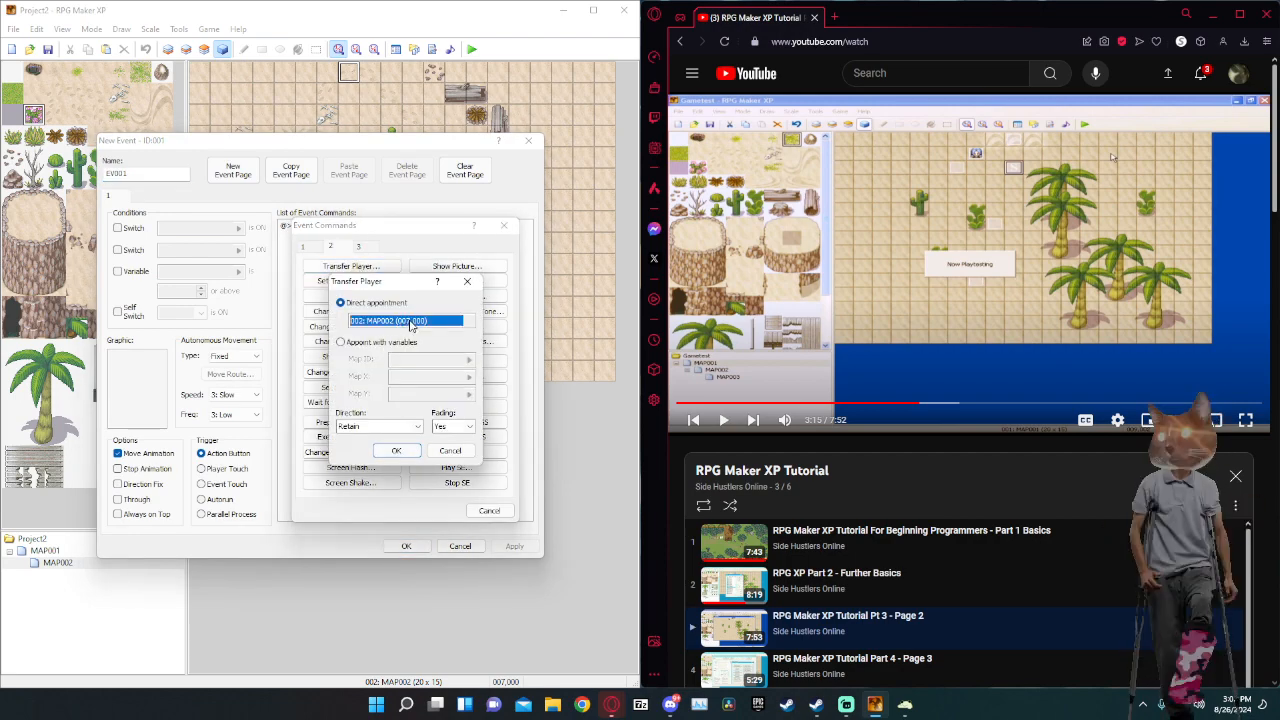
pyautogui.click(451, 322)
pyautogui.click(180, 181)
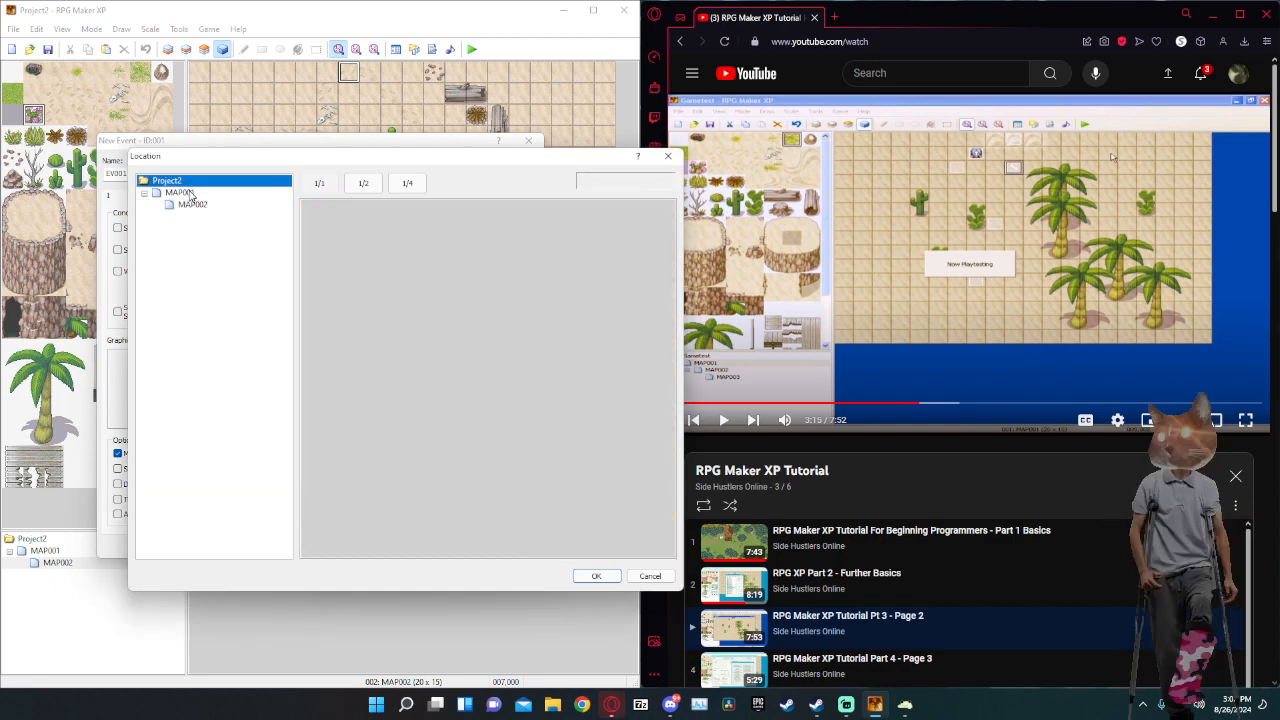
pyautogui.click(196, 193)
pyautogui.click(596, 576)
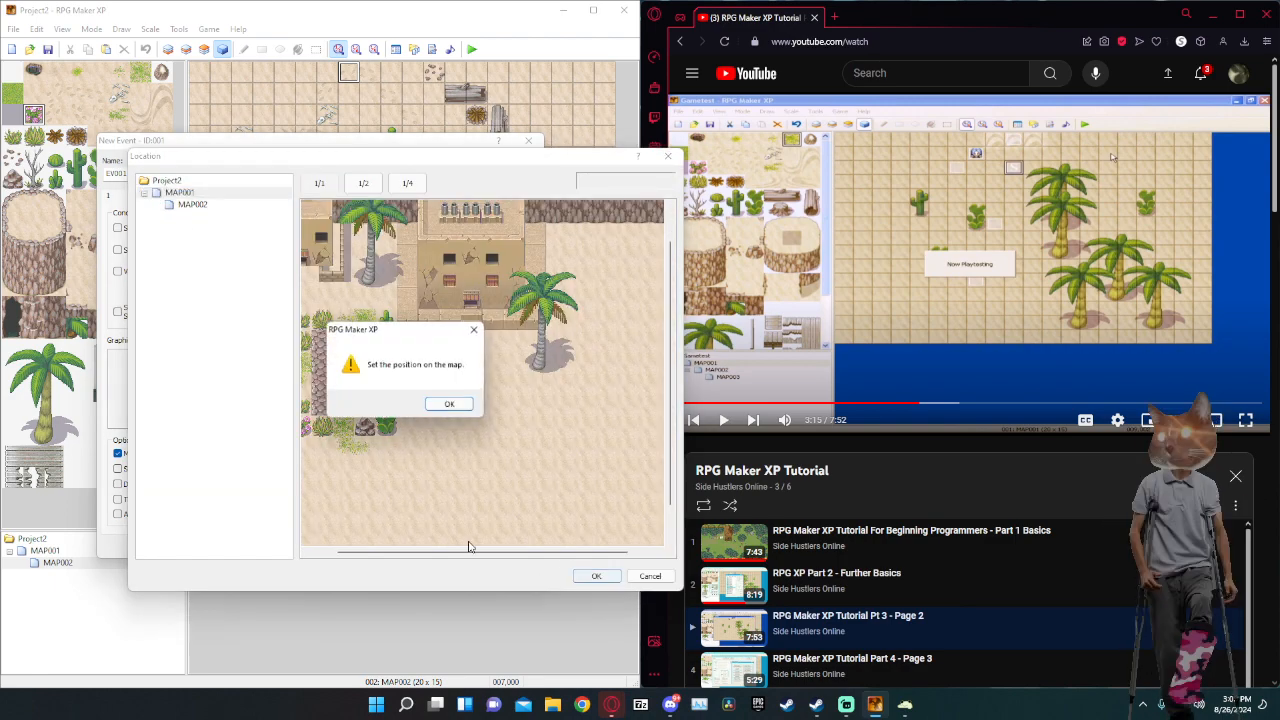
pyautogui.click(447, 405)
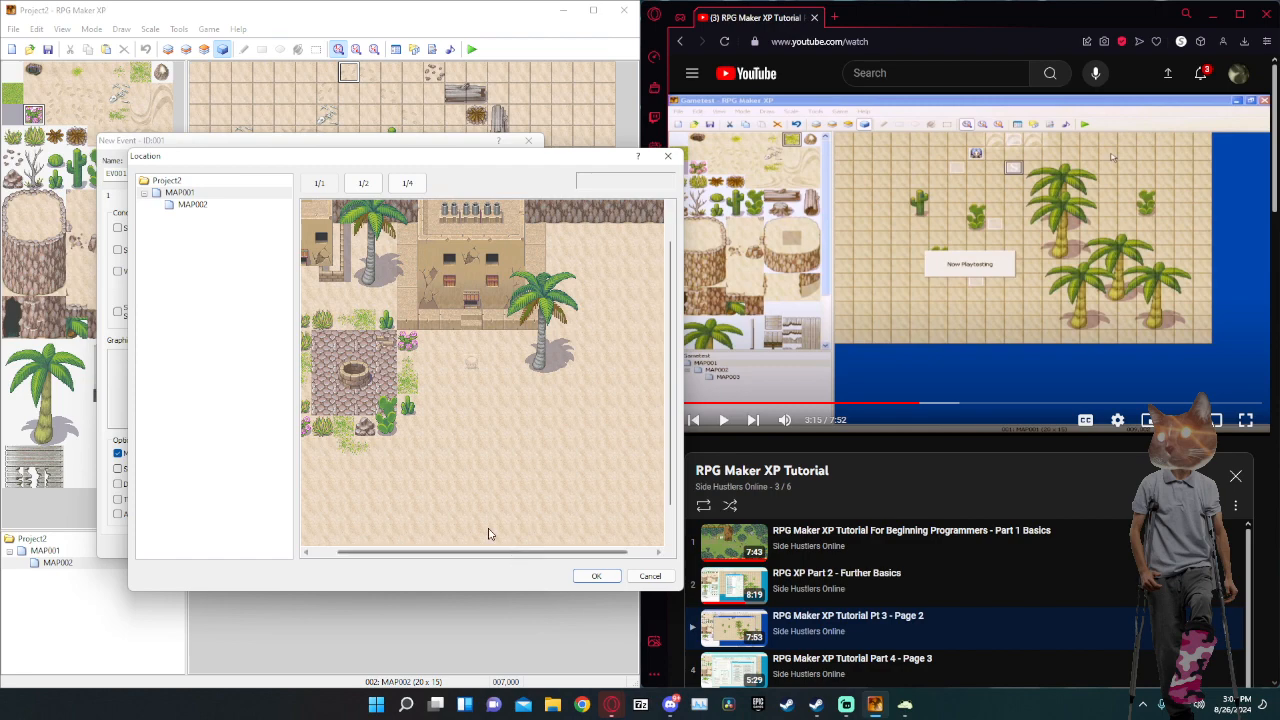
pyautogui.moveTo(673, 474); pyautogui.dragTo(673, 514)
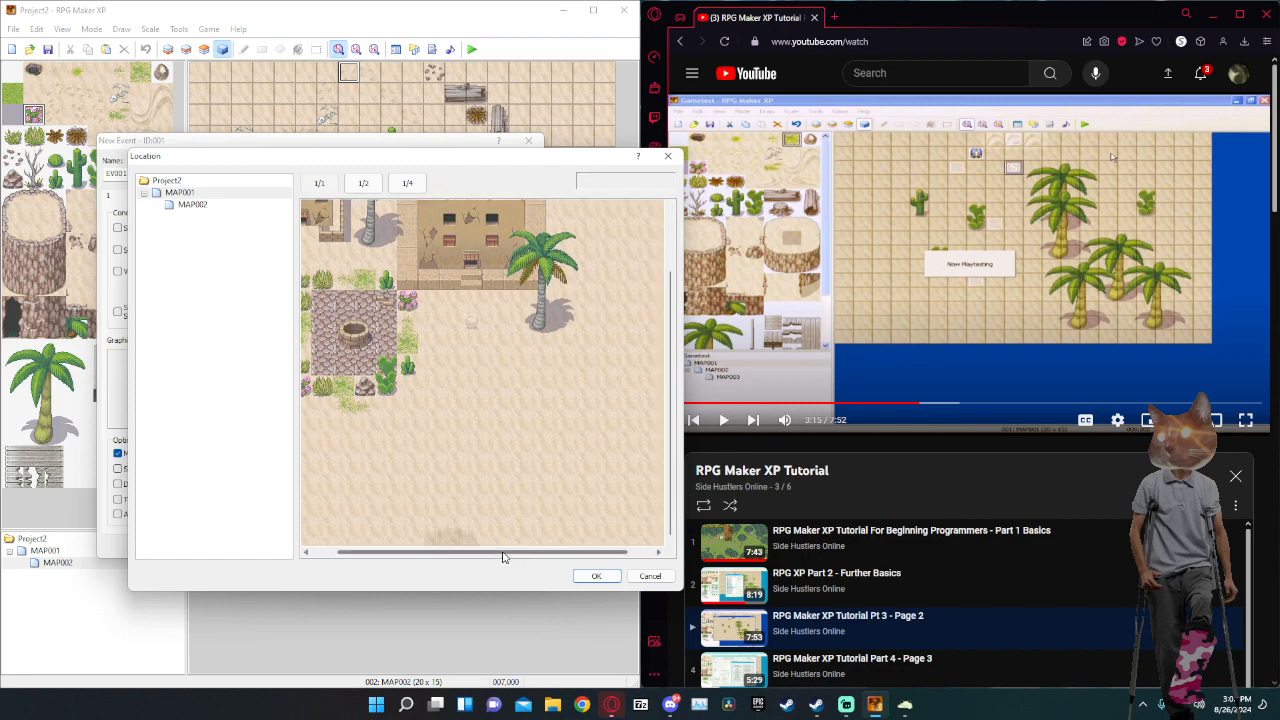
pyautogui.doubleClick(452, 535)
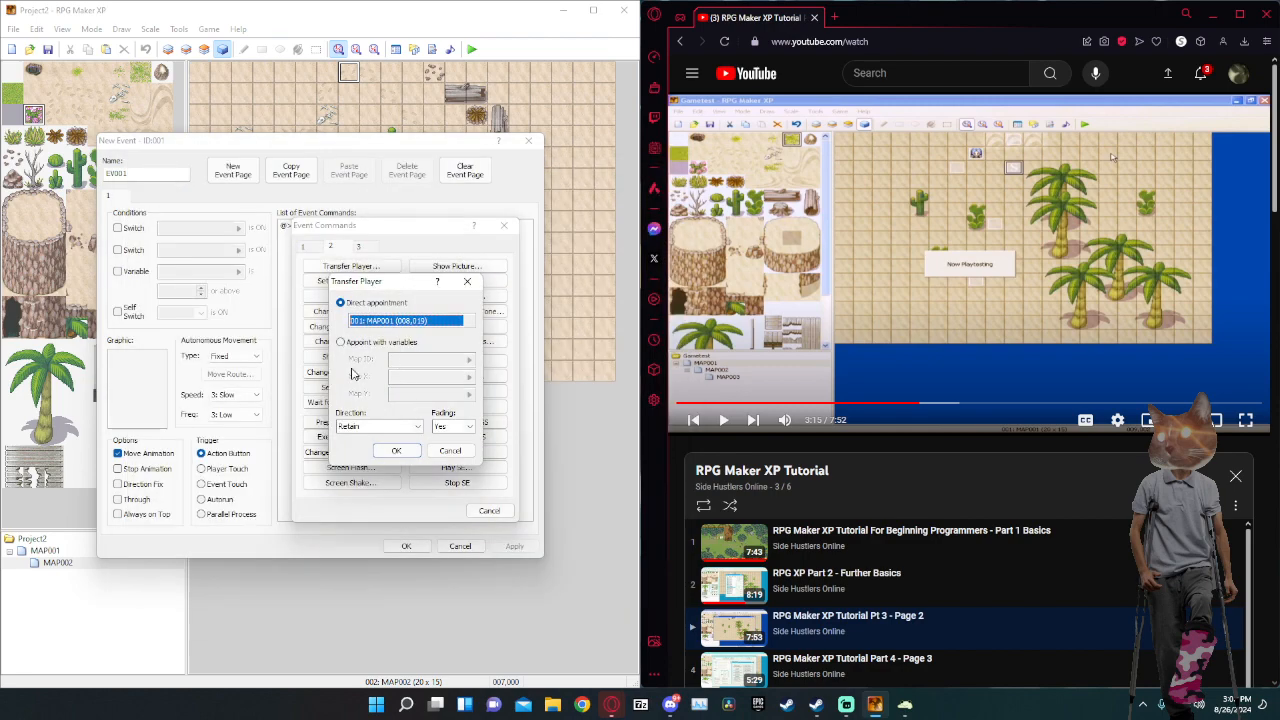
# Set the Transfer Player command's direction to Up with no fading, and confirm the command.
pyautogui.click(458, 427)
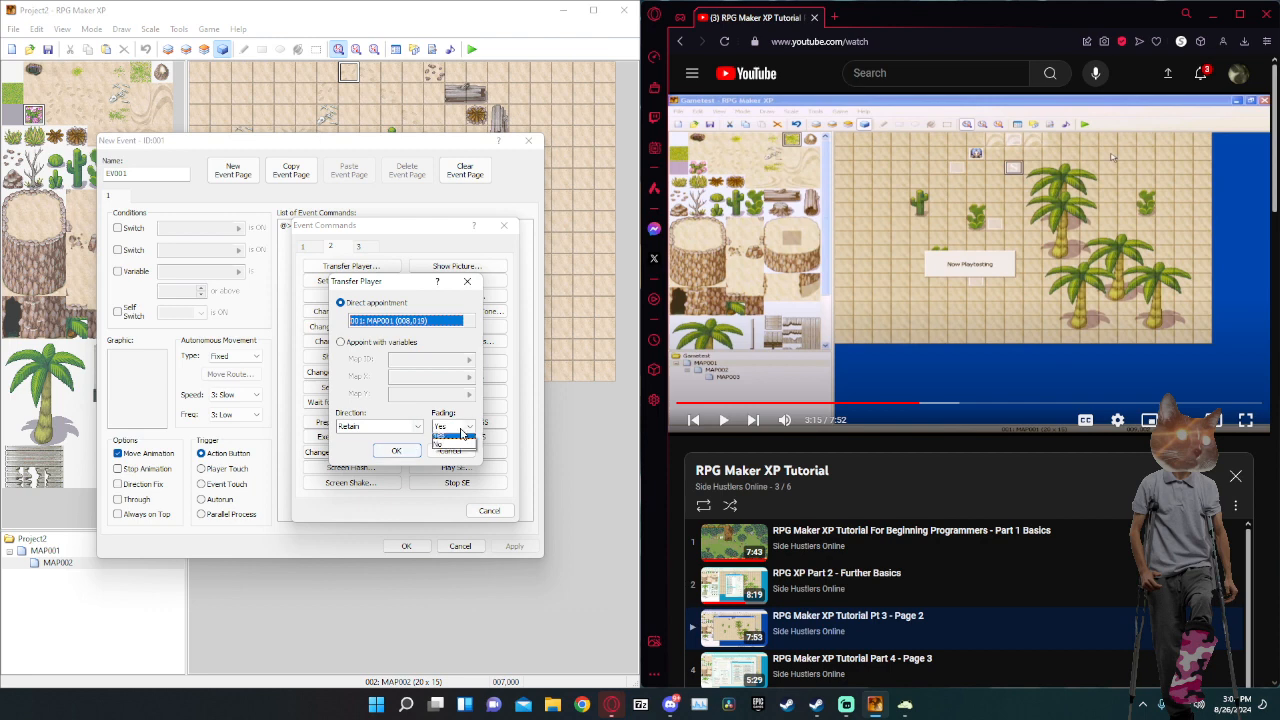
pyautogui.click(452, 445)
pyautogui.click(380, 427)
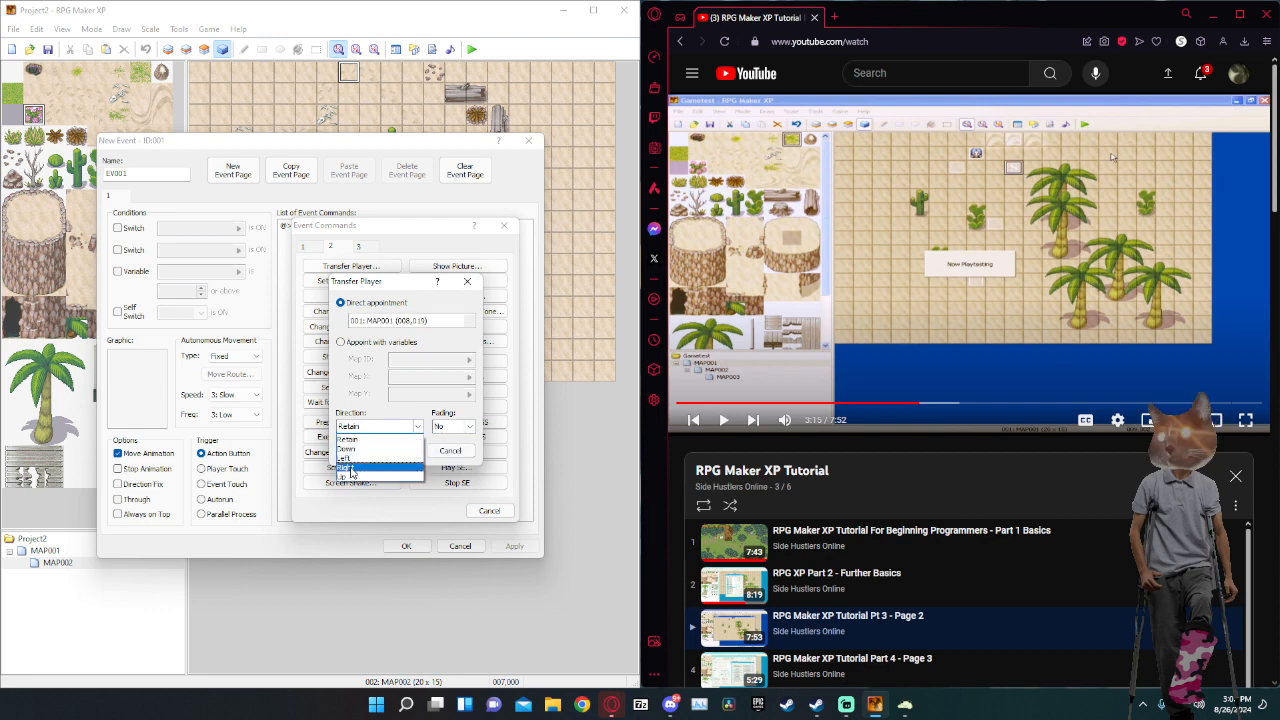
pyautogui.click(351, 467)
pyautogui.click(380, 427)
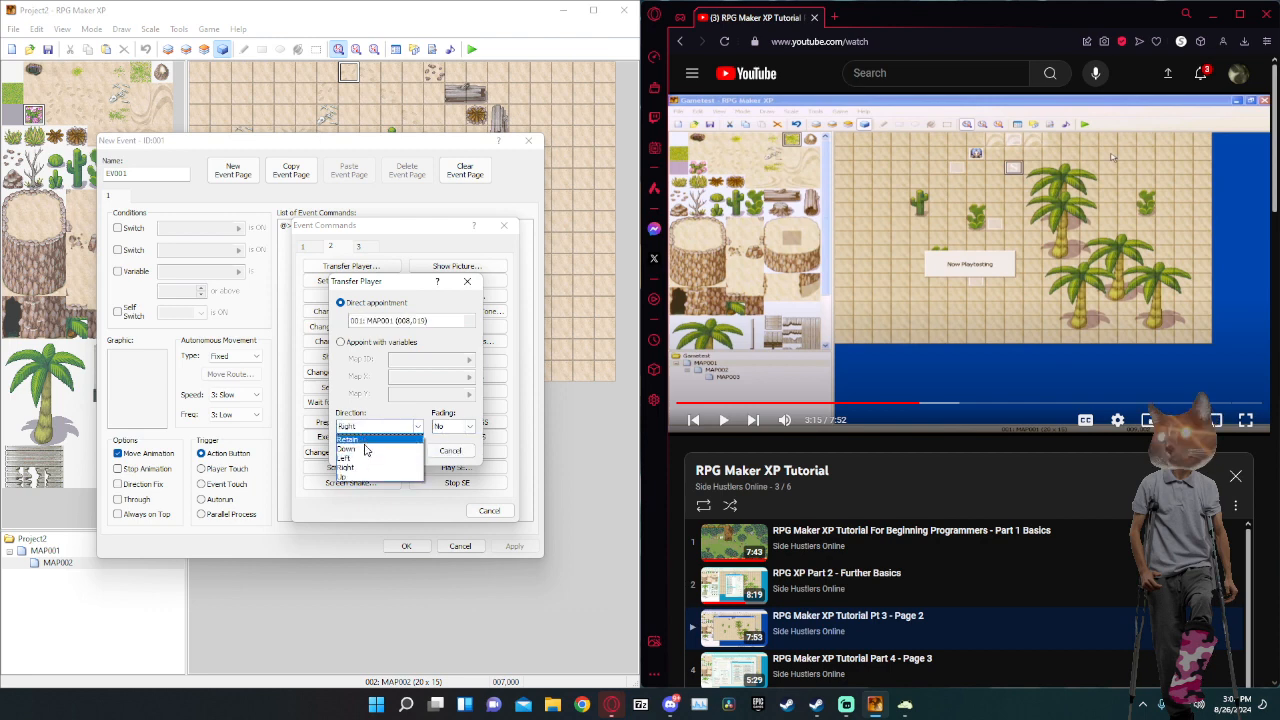
pyautogui.click(345, 476)
pyautogui.click(404, 451)
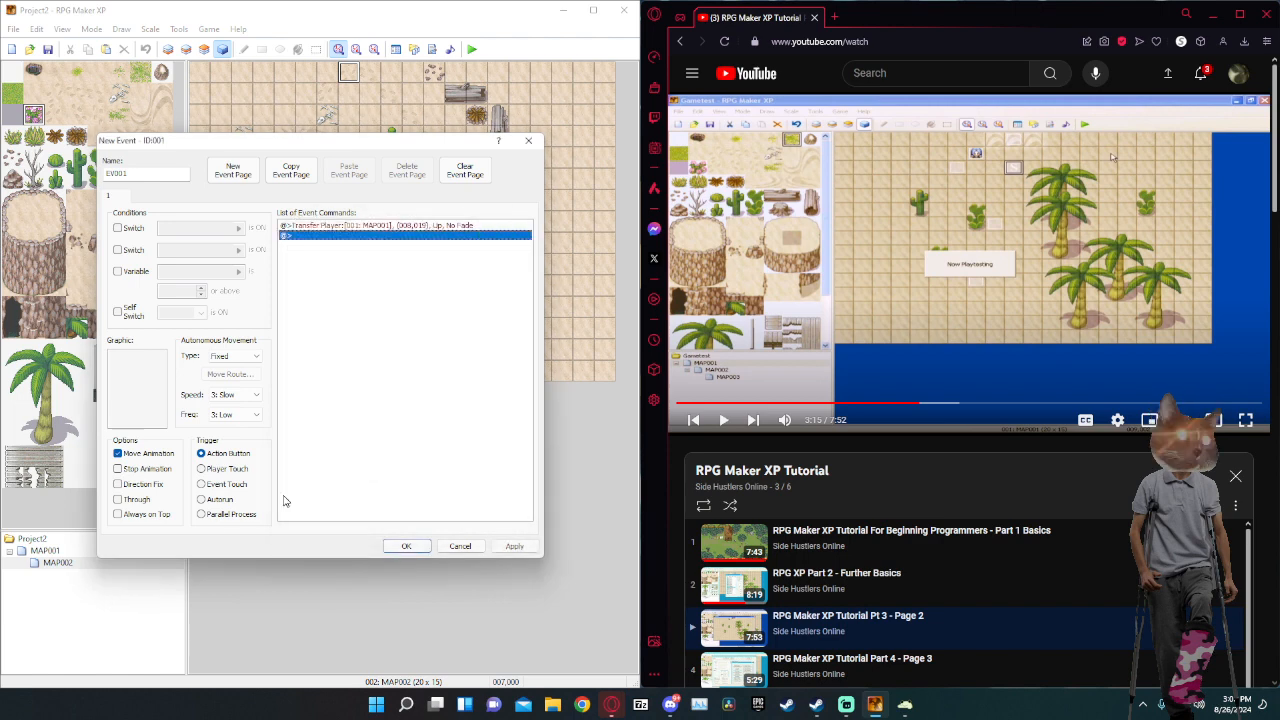
# Set the event's trigger to Player Touch and save the event on MAP002.
pyautogui.click(203, 485)
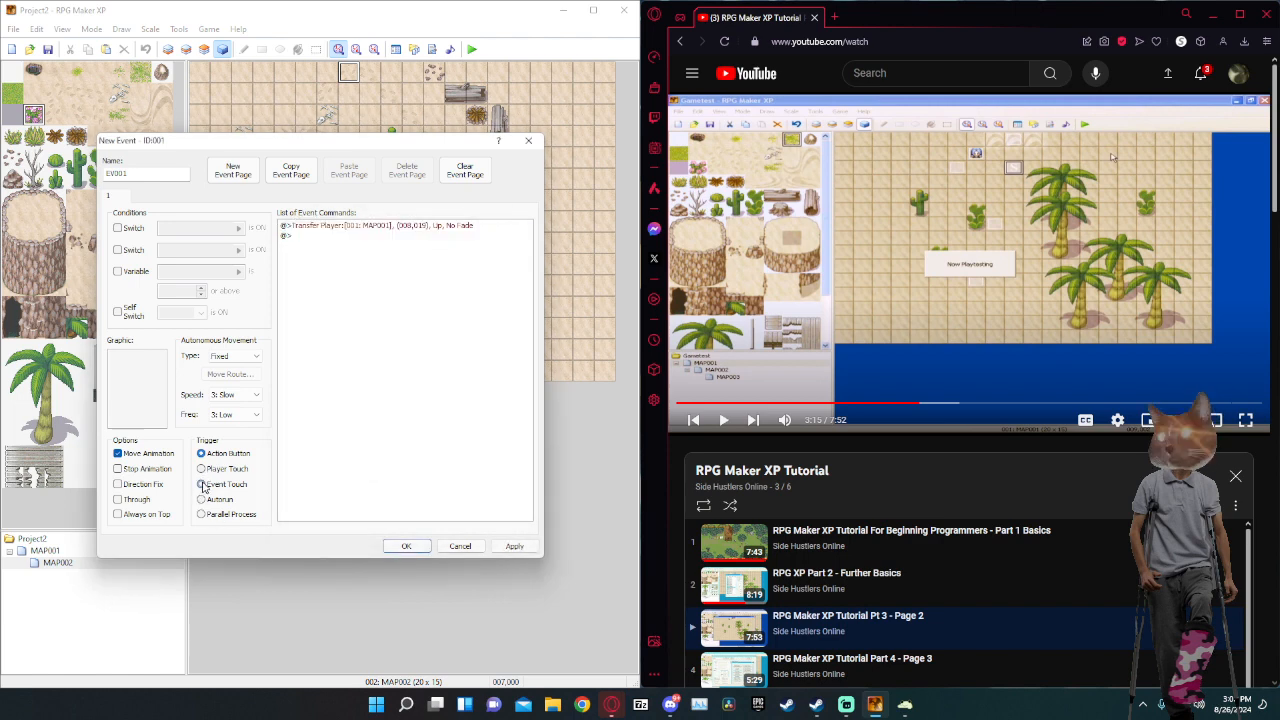
pyautogui.click(202, 469)
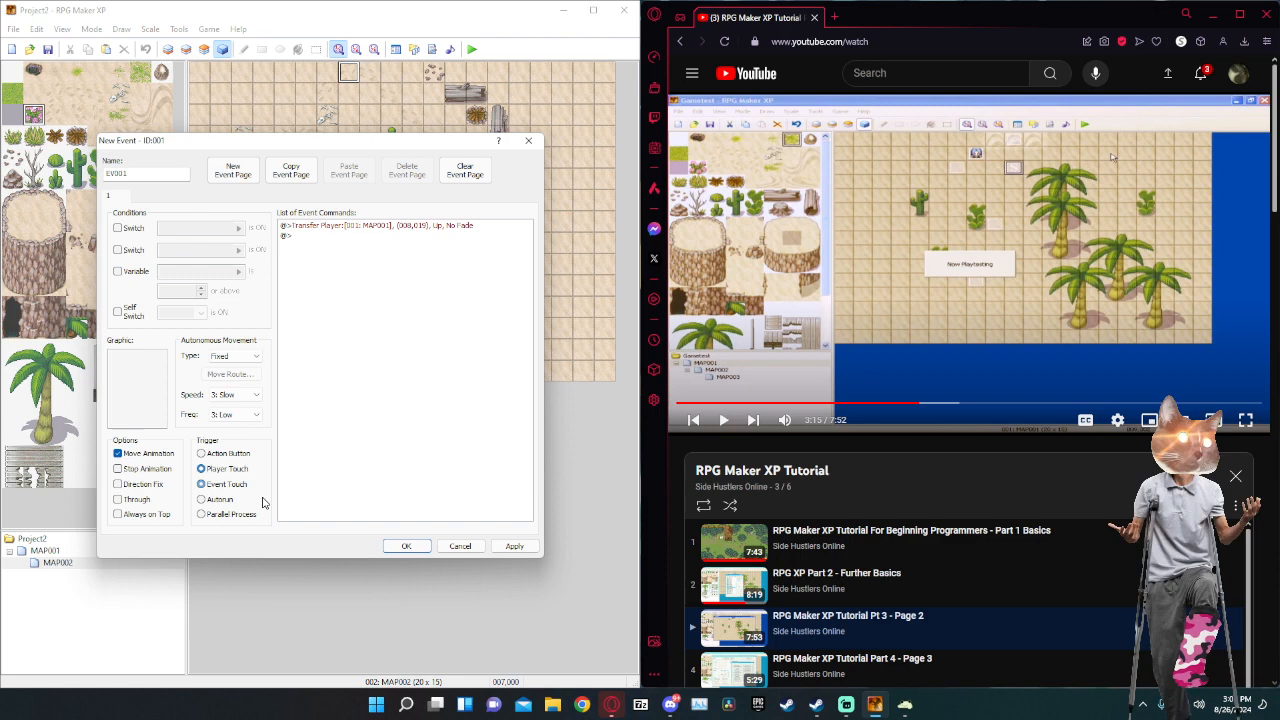
pyautogui.click(403, 547)
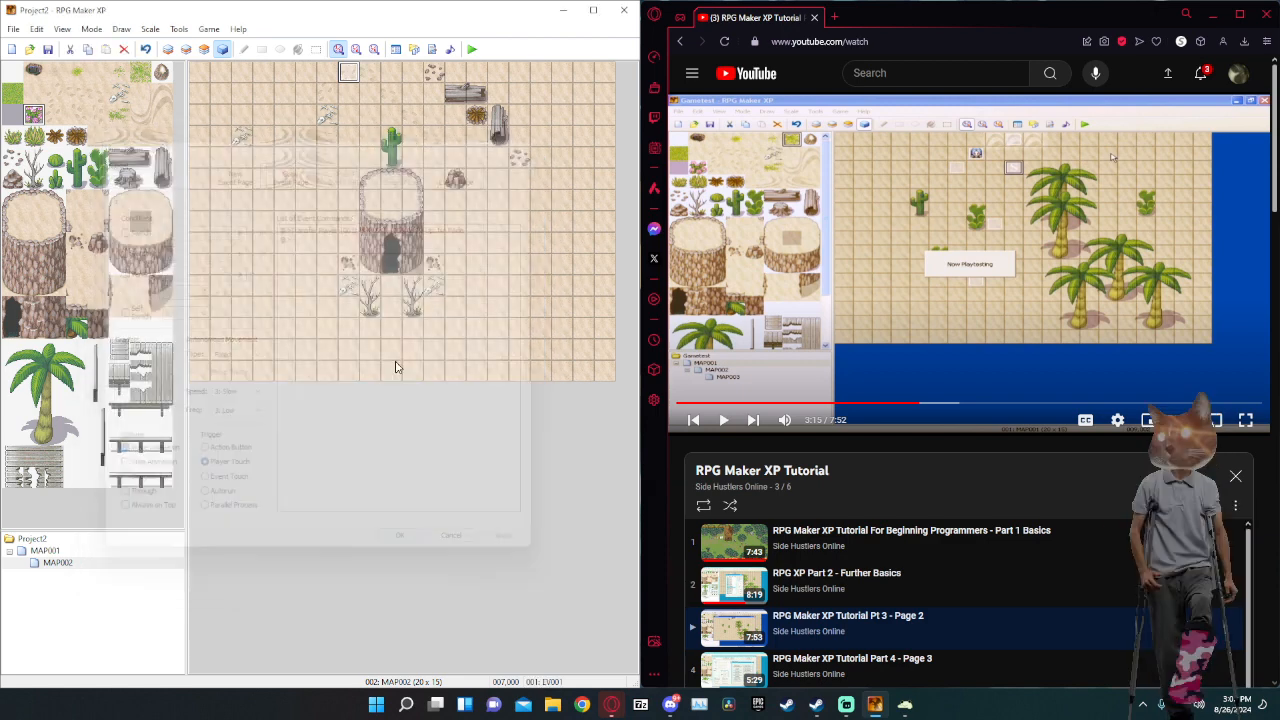
# Save the changes to Project2 and start a new game in a playtest.
pyautogui.click(472, 50)
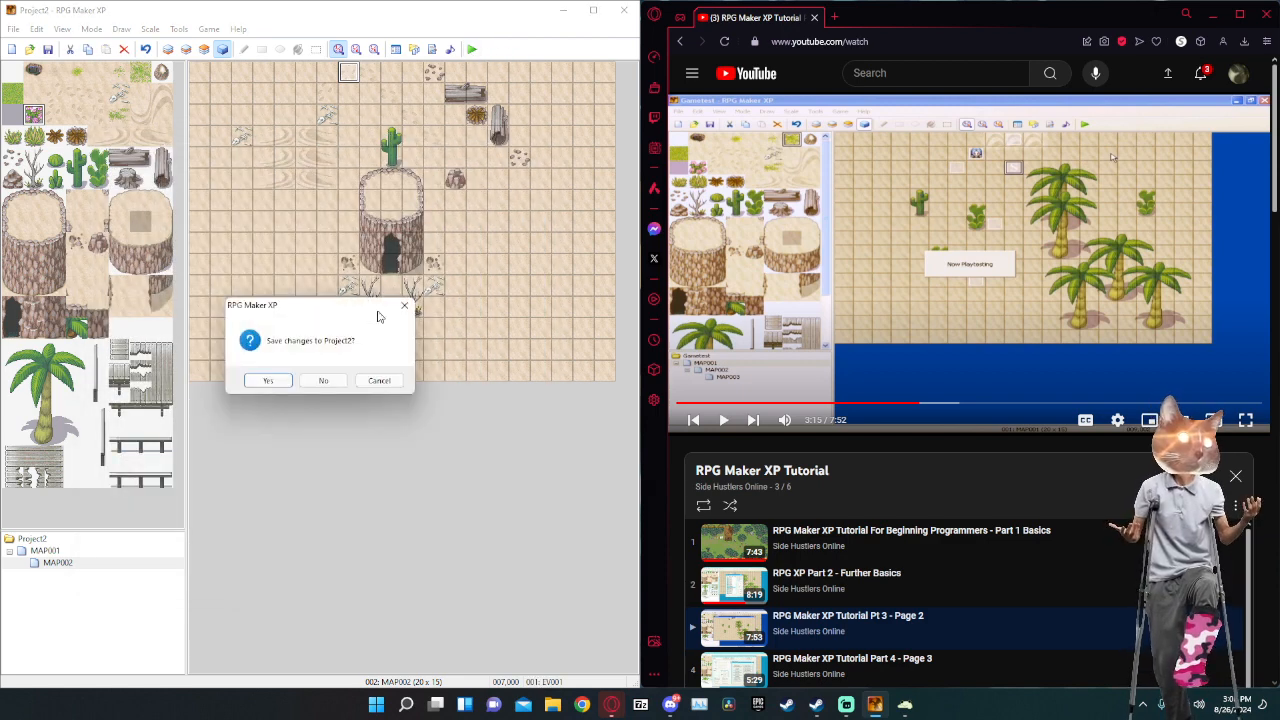
pyautogui.click(286, 379)
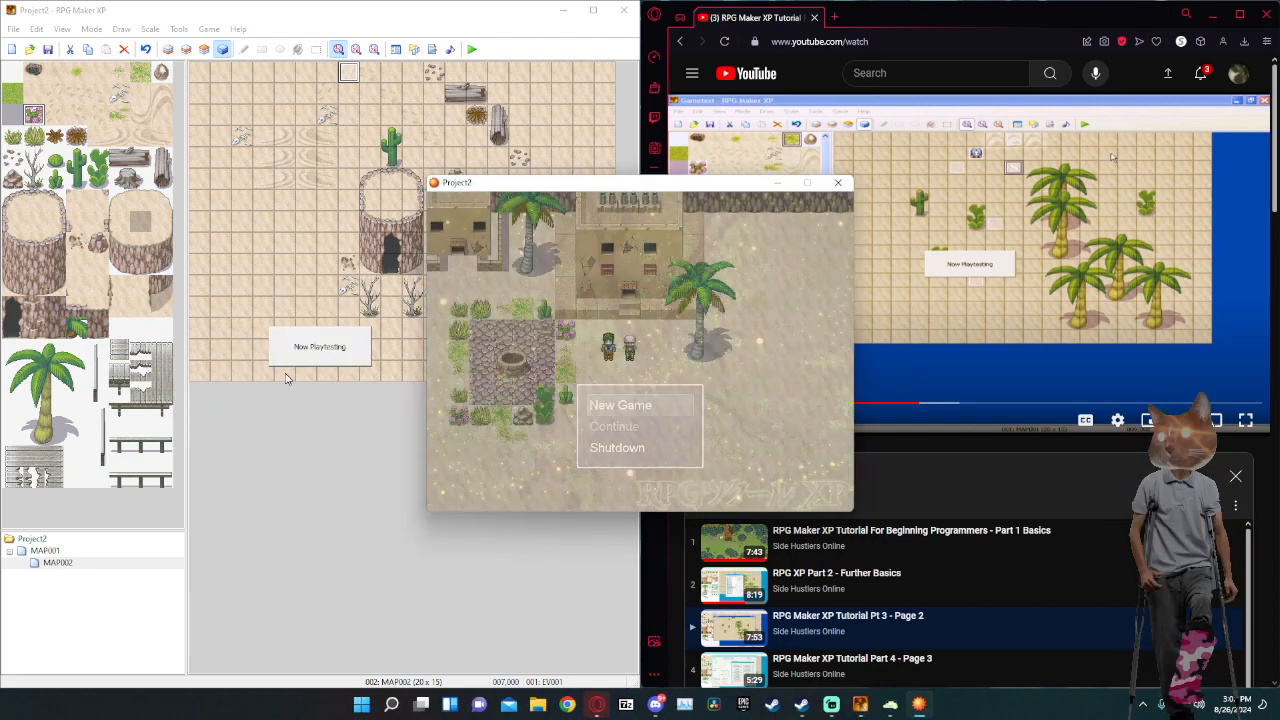
pyautogui.press('Return')
# Talk to the villager next to the player's start and advance through the well-water dialogue.
pyautogui.press('Down')
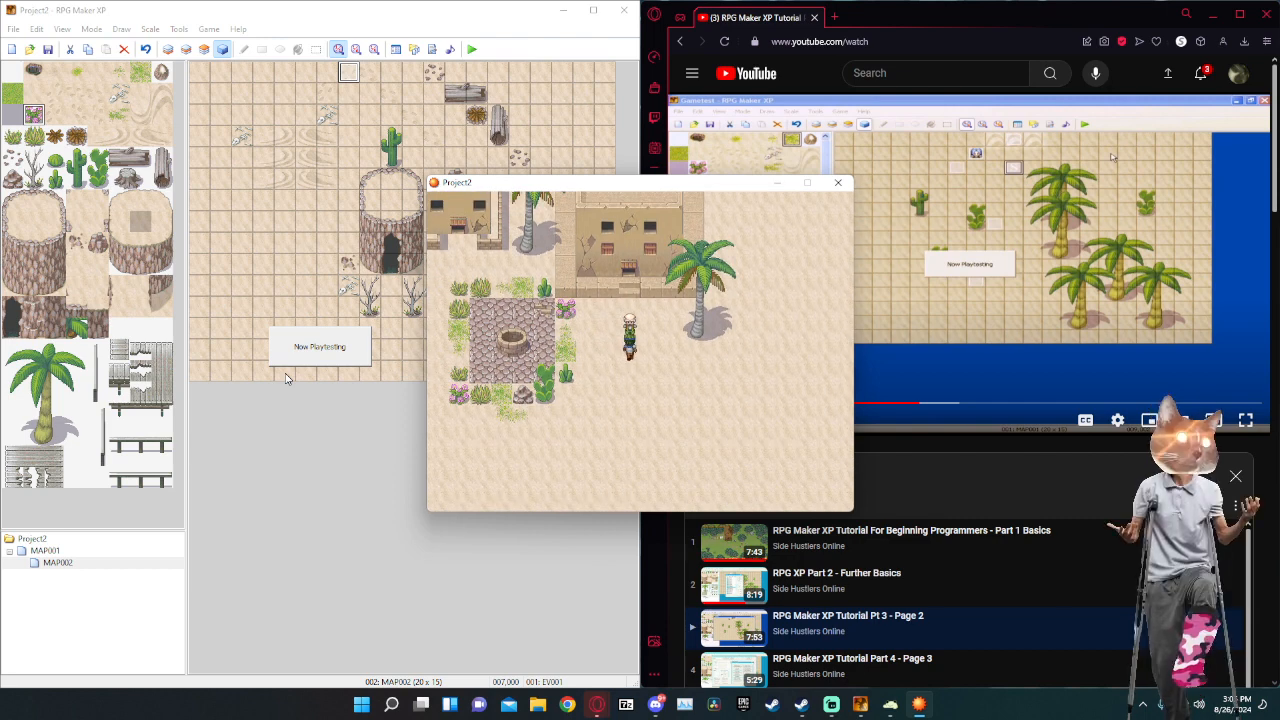
pyautogui.press('Up')
pyautogui.press('Return')
pyautogui.press('Return')
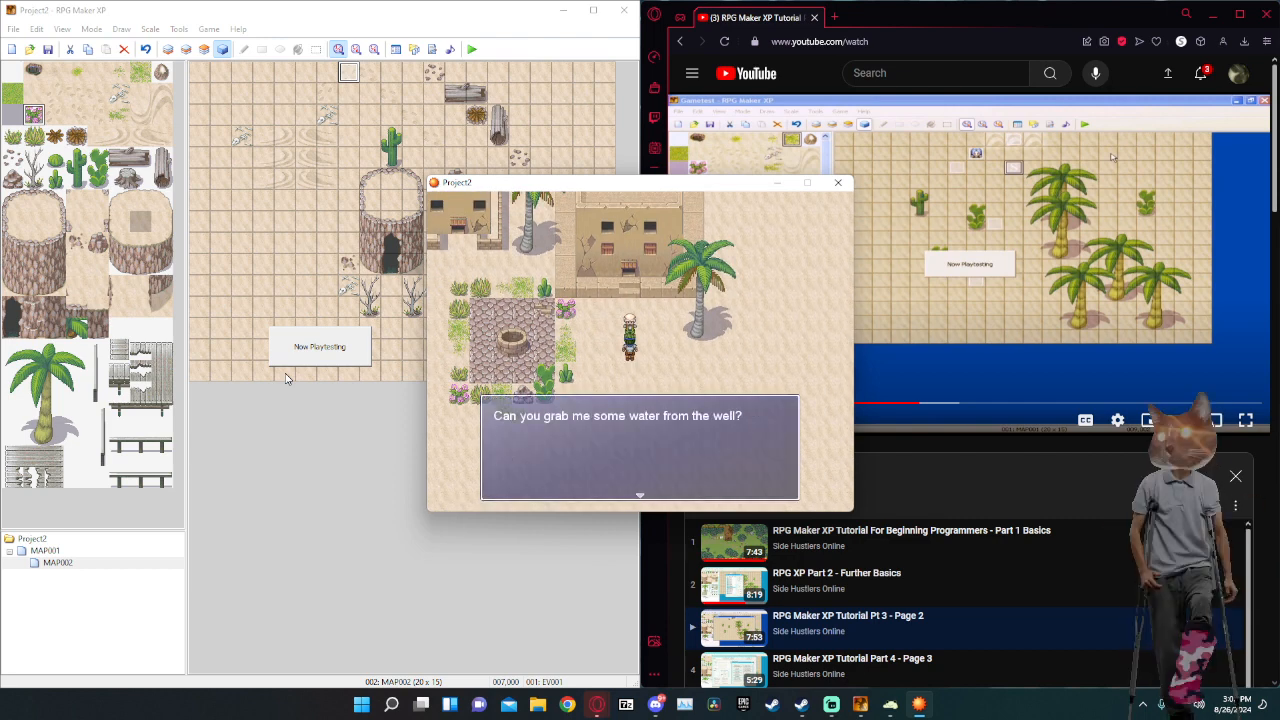
pyautogui.press('Return')
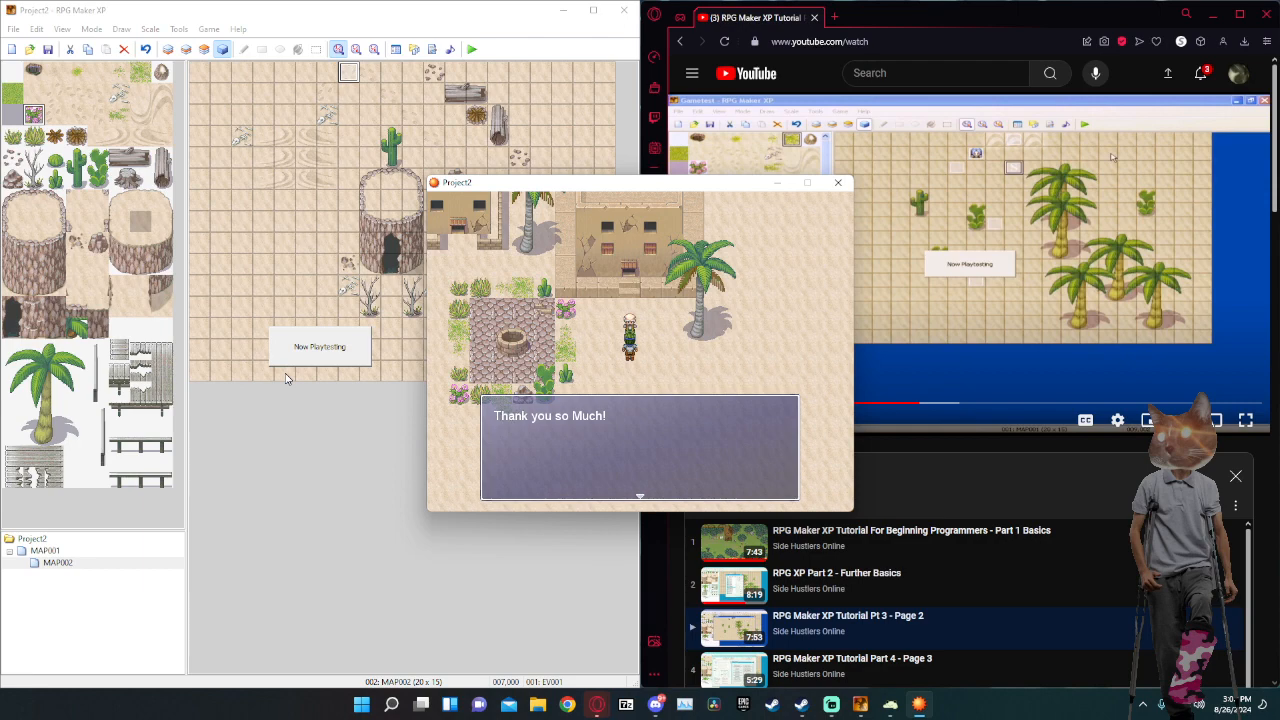
pyautogui.press('Return')
# Walk to the village's south exit and cross repeatedly between MAP001 and MAP002 to test both transfers.
pyautogui.press('Down')
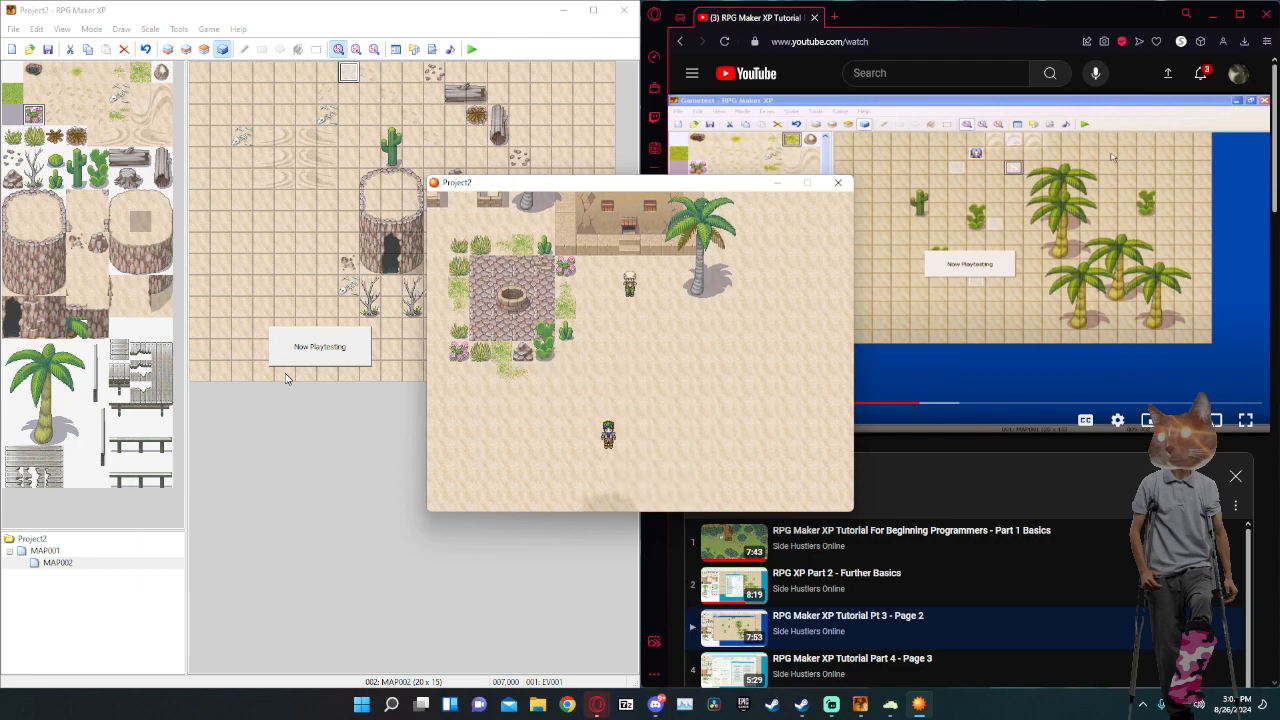
pyautogui.press('Down')
pyautogui.press('Up')
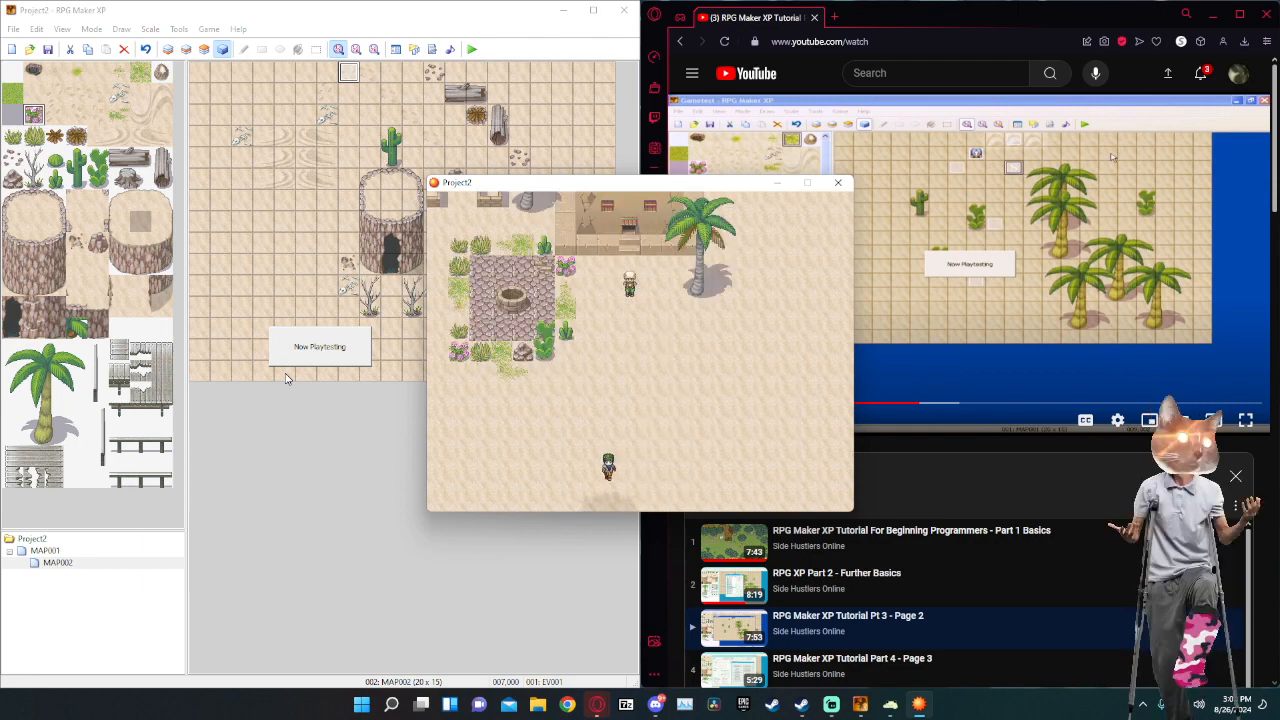
pyautogui.press('Down')
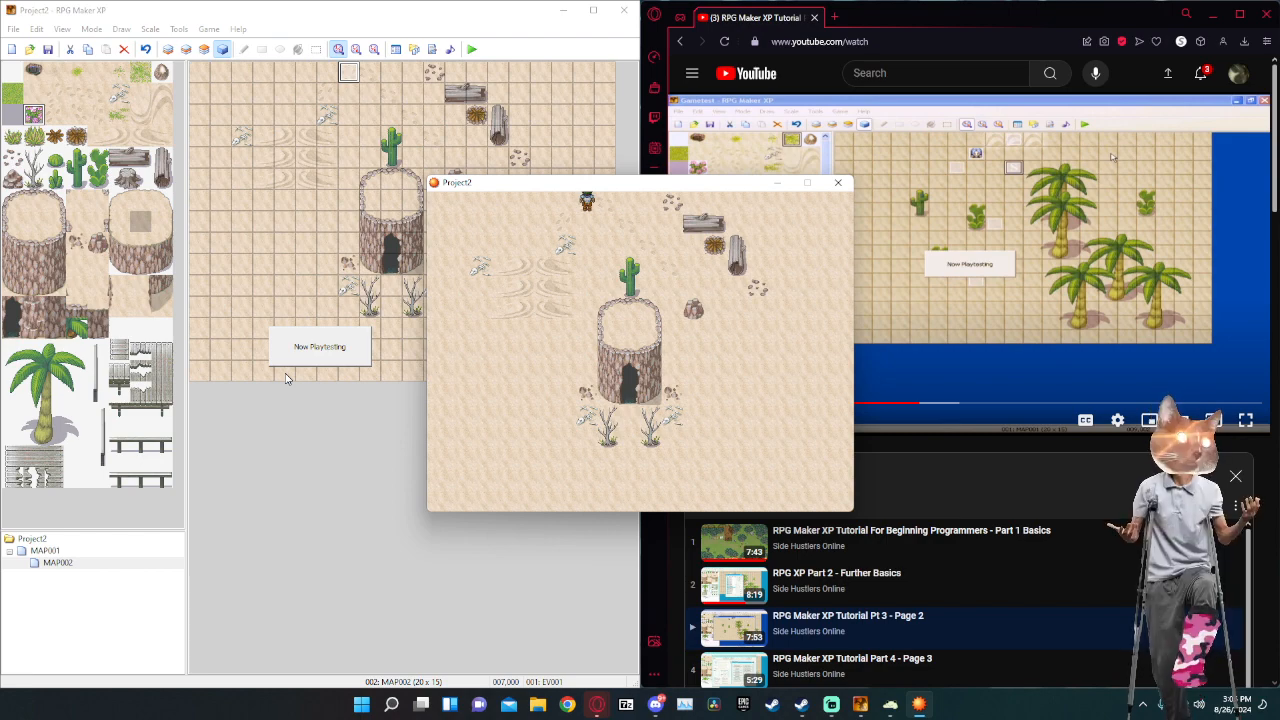
pyautogui.press('Up')
pyautogui.press('Down')
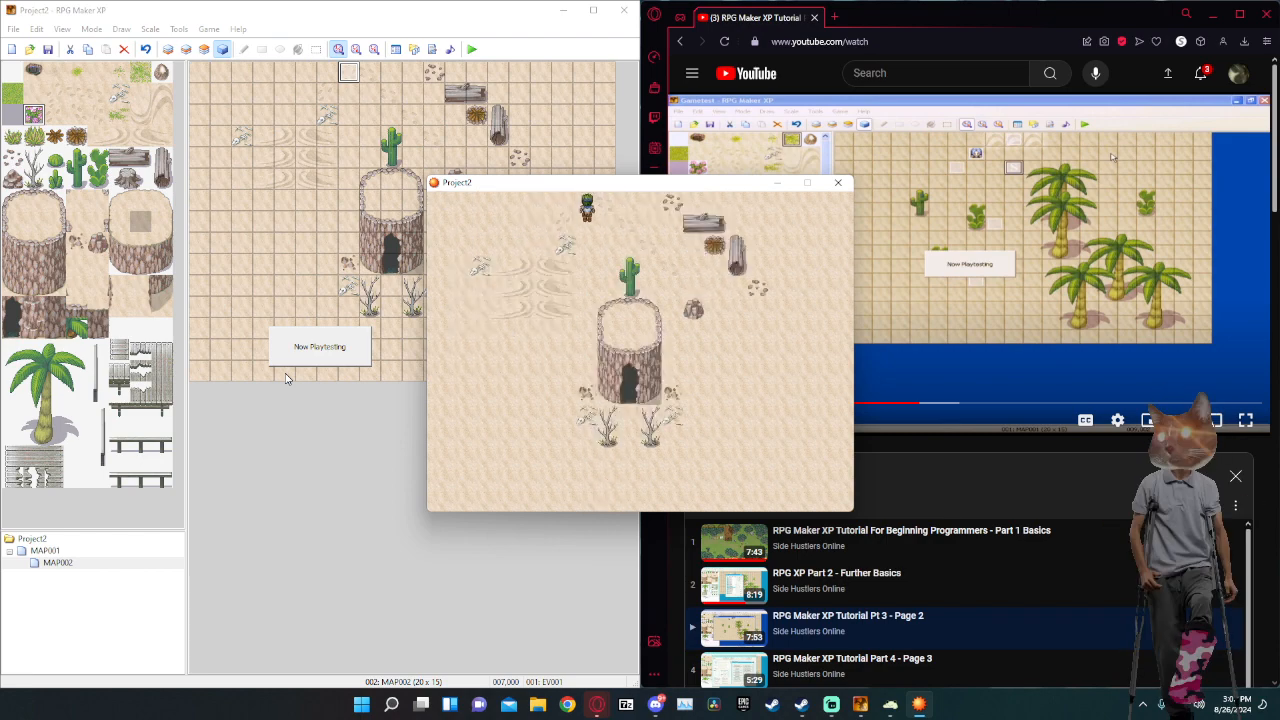
pyautogui.press('Up')
pyautogui.press('Down')
pyautogui.press('Up')
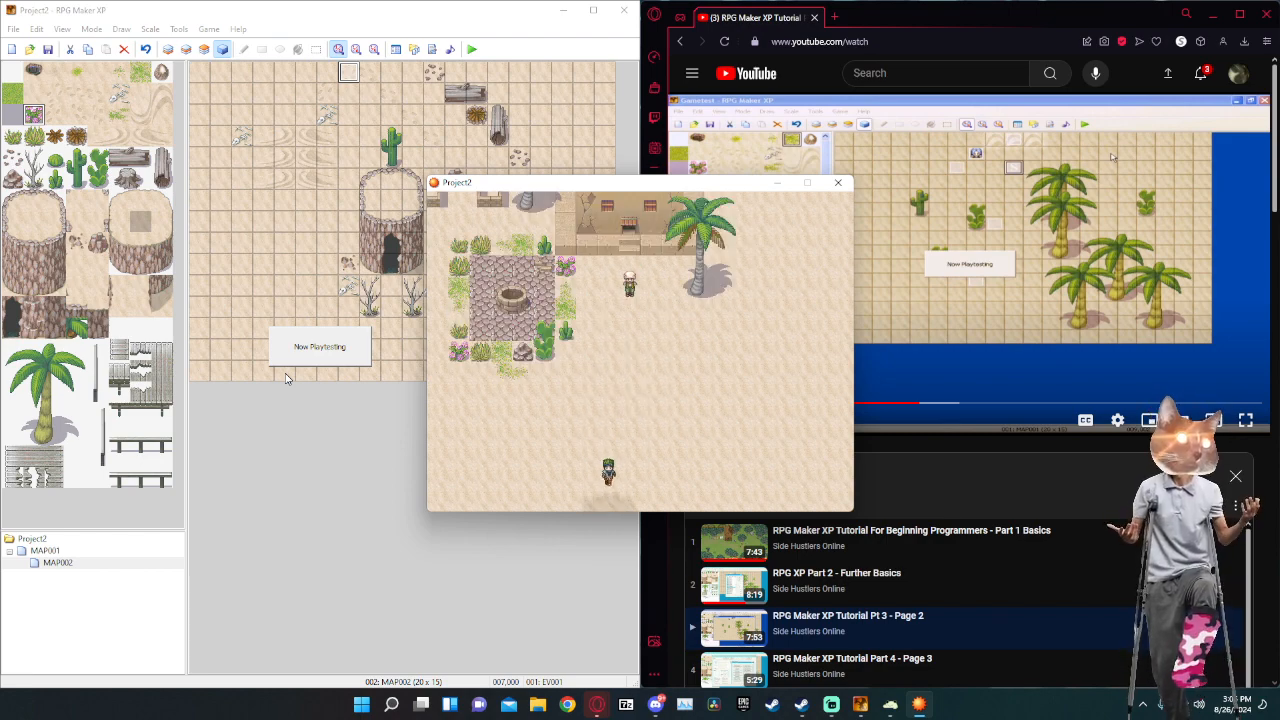
pyautogui.press('Down')
pyautogui.press('Up')
# Walk past the well to the northwest house's doorway to test access, and close the playtest.
pyautogui.press('Left')
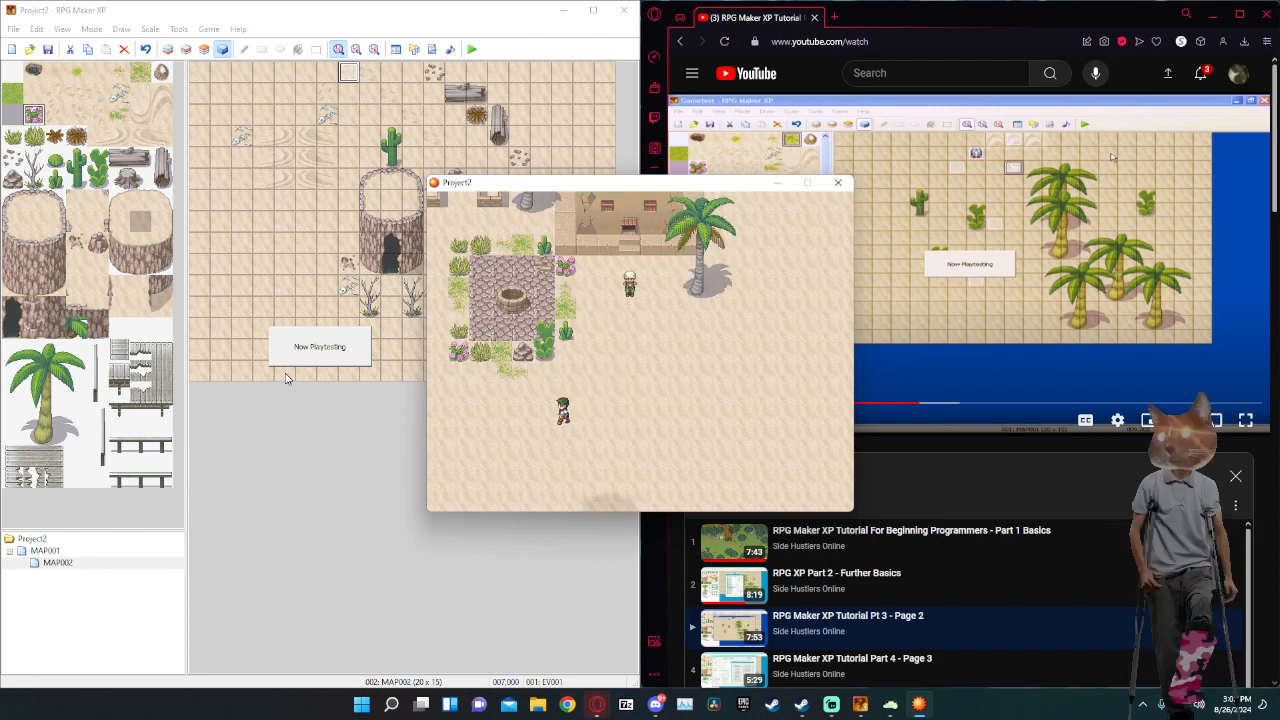
pyautogui.press('Up')
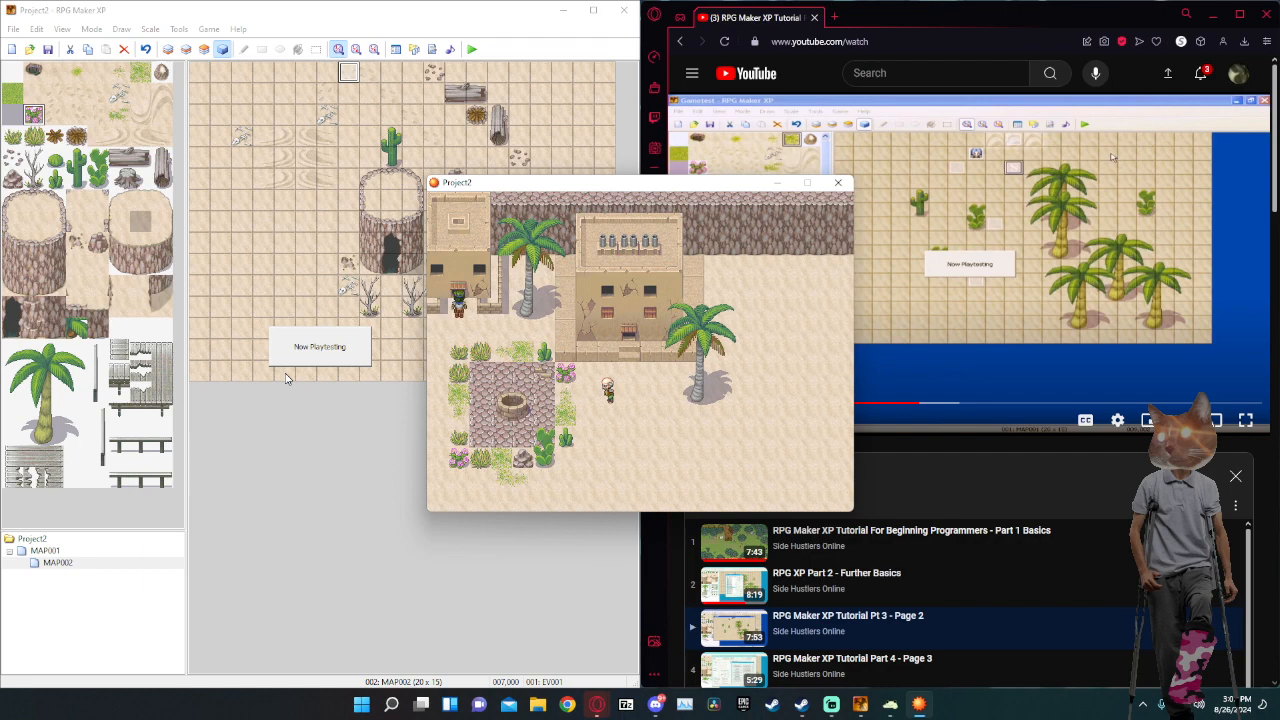
pyautogui.press('Down')
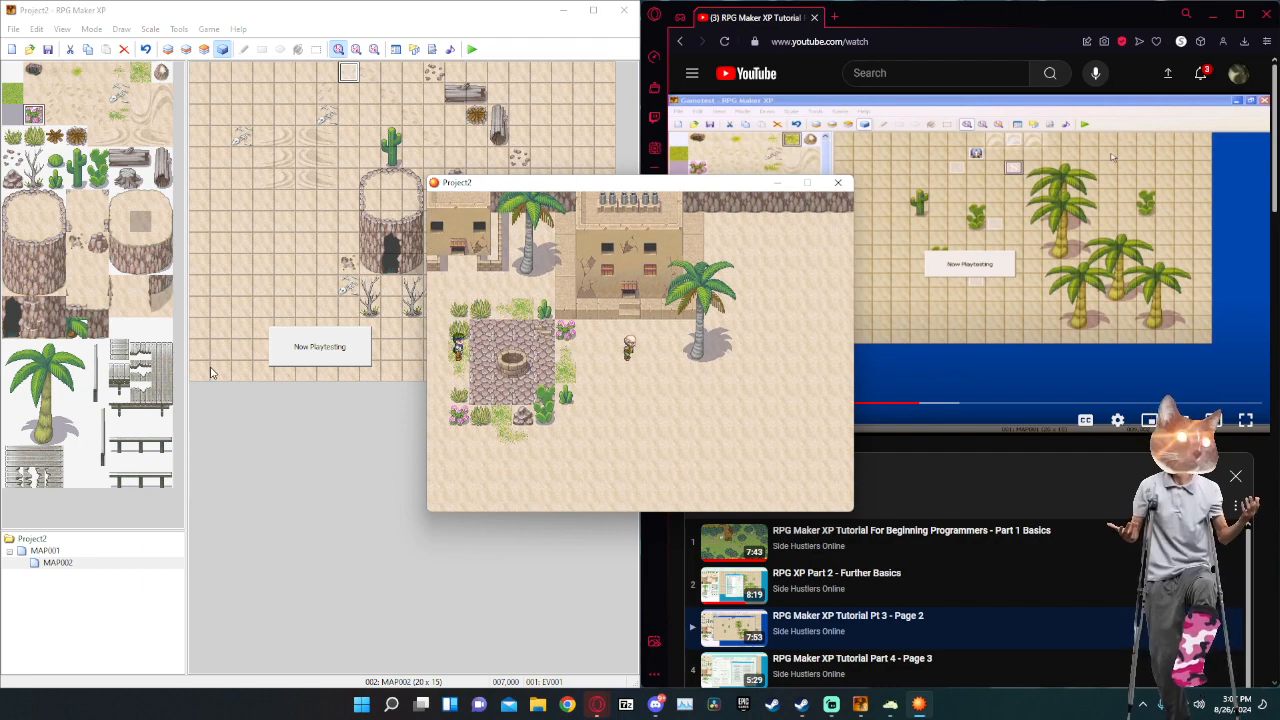
pyautogui.click(838, 182)
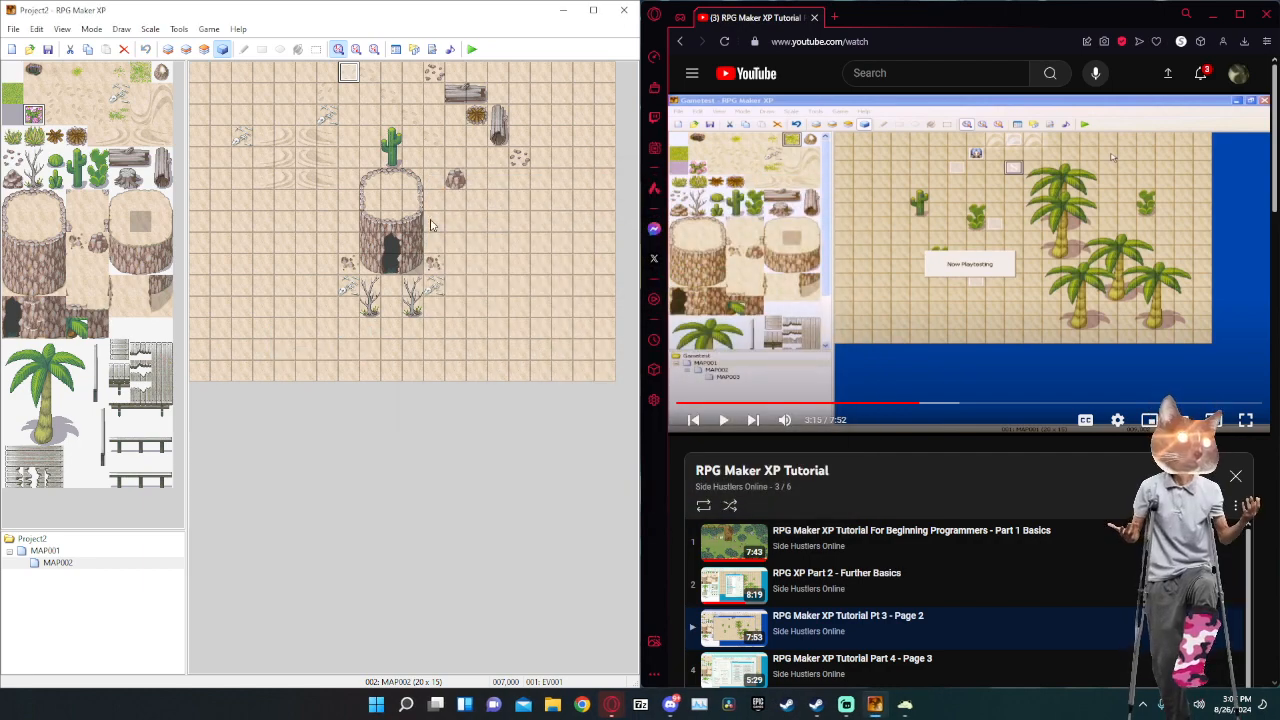
# Move the player's starting position on MAP001 from (008,009) to (001,005), in front of the northwest house.
pyautogui.click(50, 551)
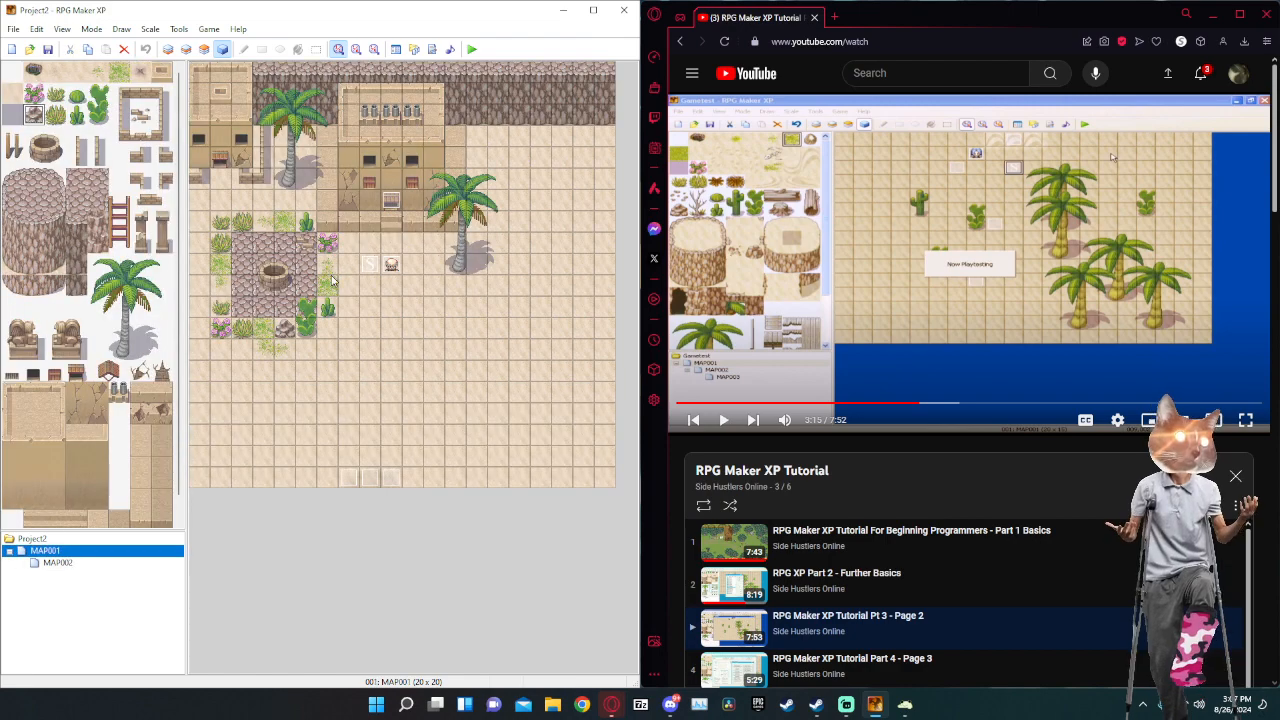
pyautogui.rightClick(369, 264)
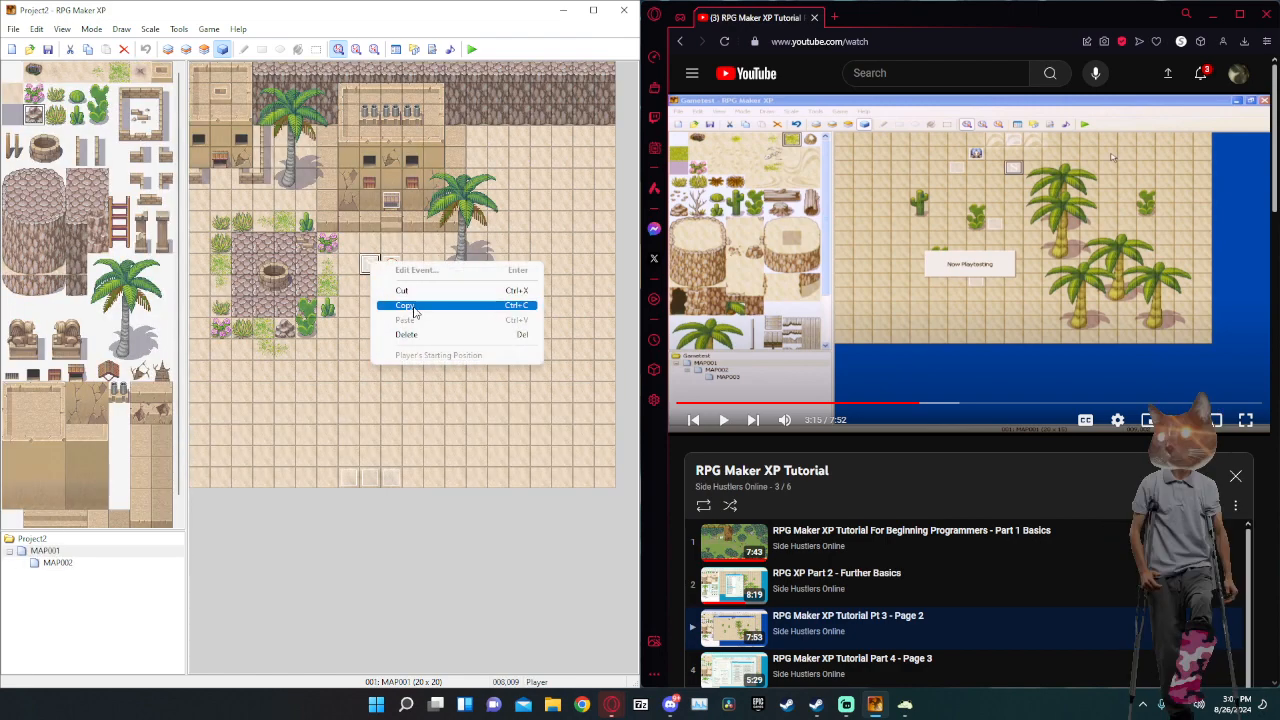
pyautogui.click(412, 306)
pyautogui.rightClick(220, 183)
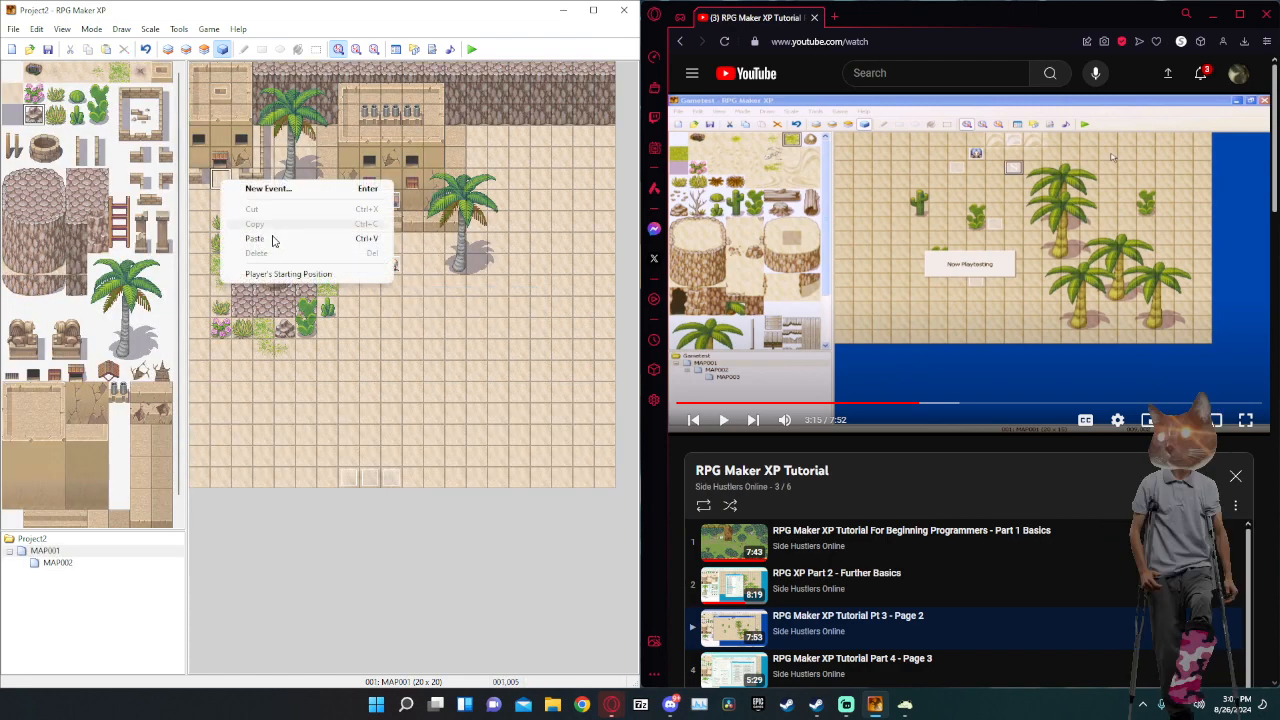
pyautogui.click(290, 241)
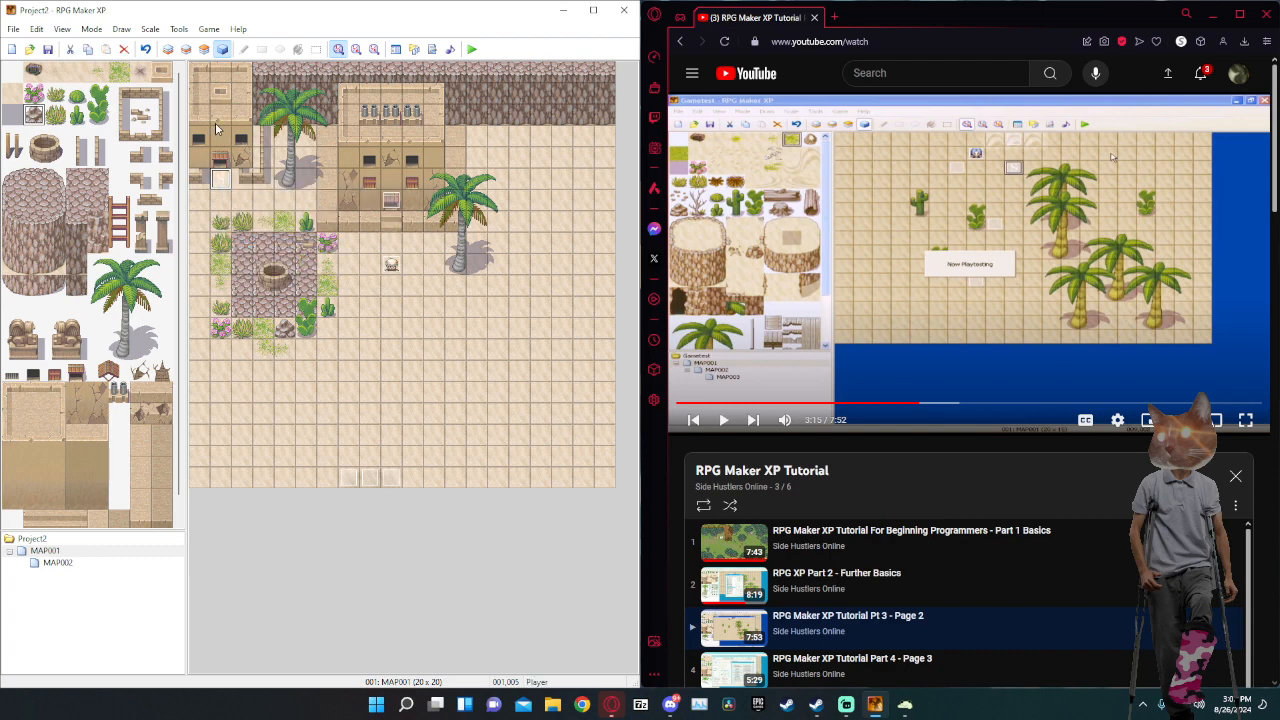
pyautogui.doubleClick(222, 157)
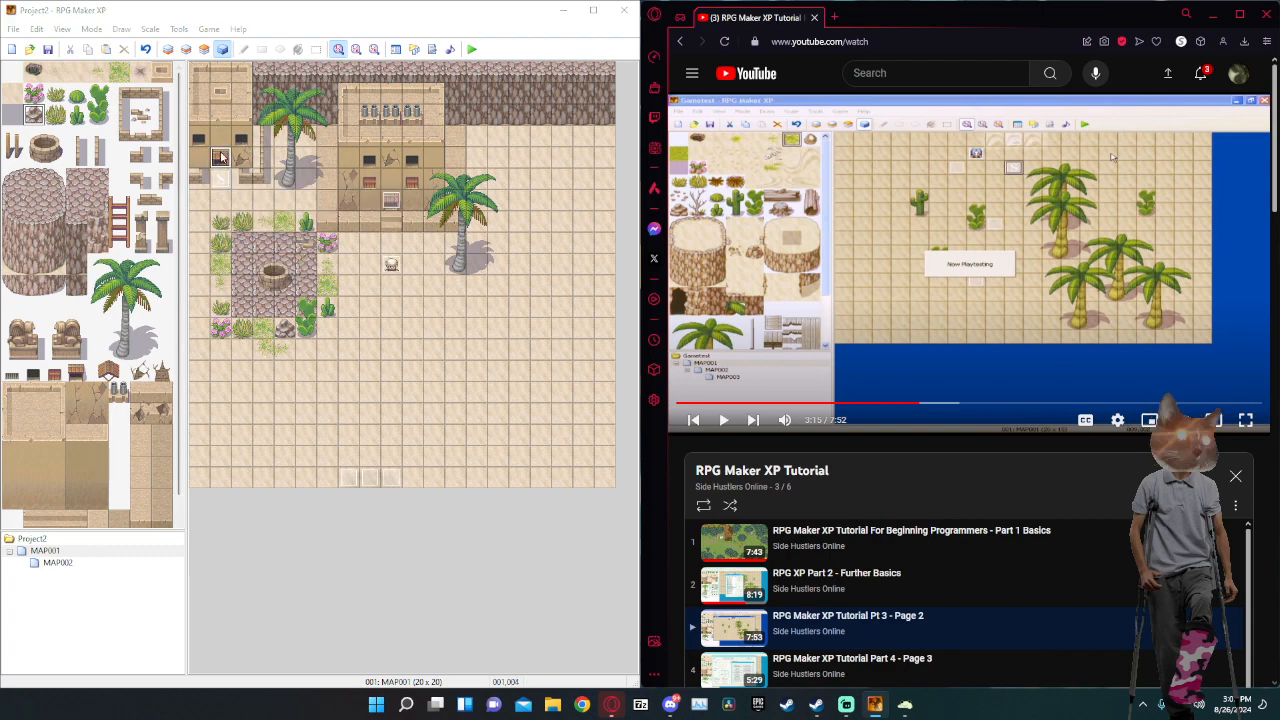
pyautogui.click(301, 227)
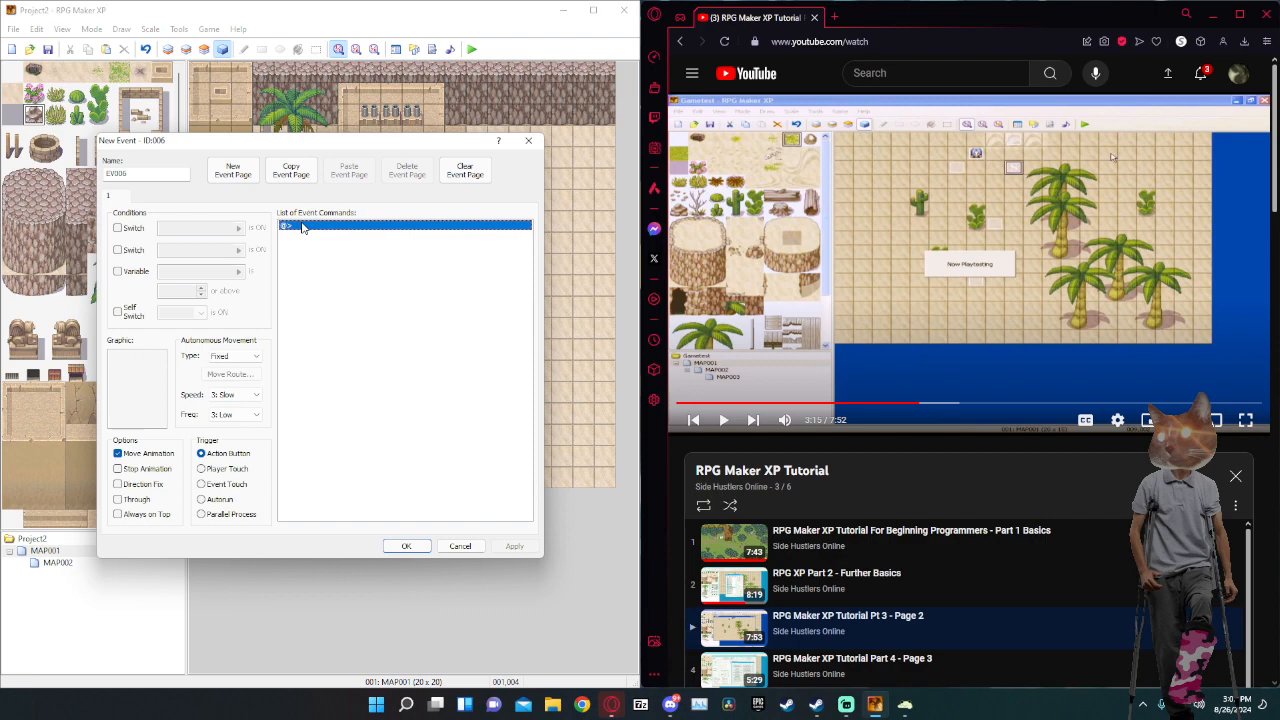
pyautogui.doubleClick(302, 227)
pyautogui.click(359, 267)
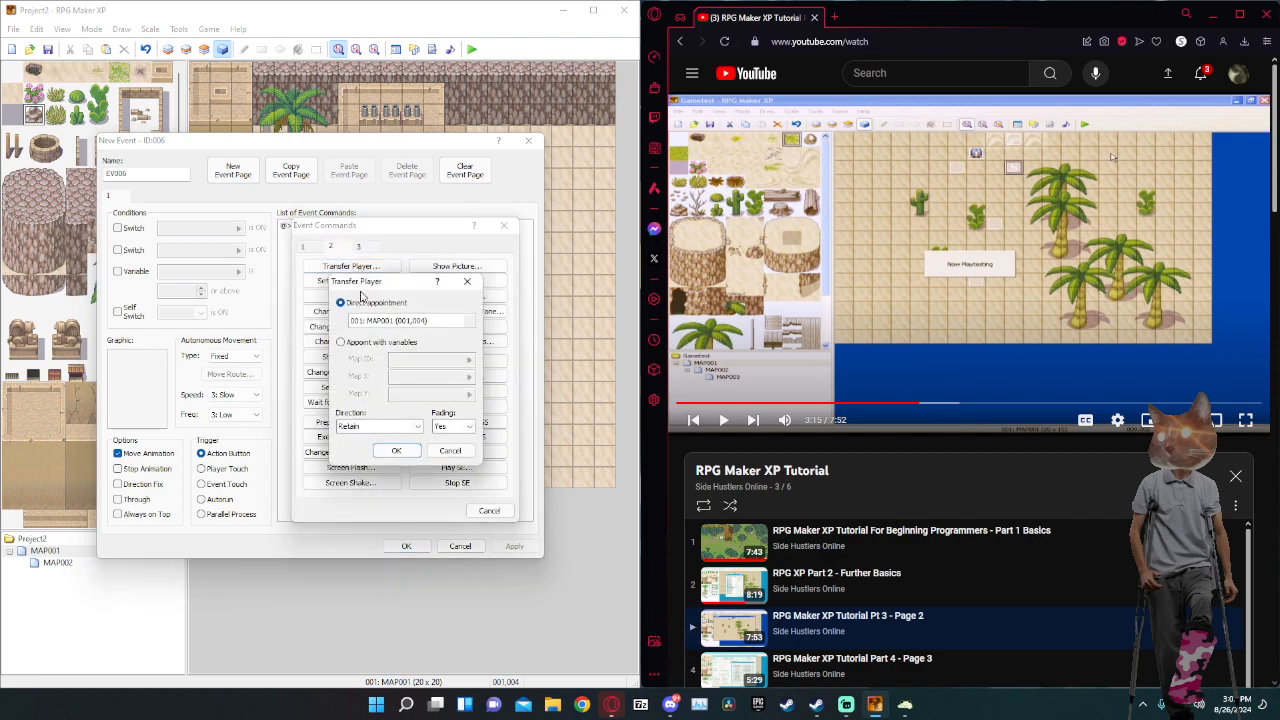
pyautogui.click(437, 450)
pyautogui.click(504, 511)
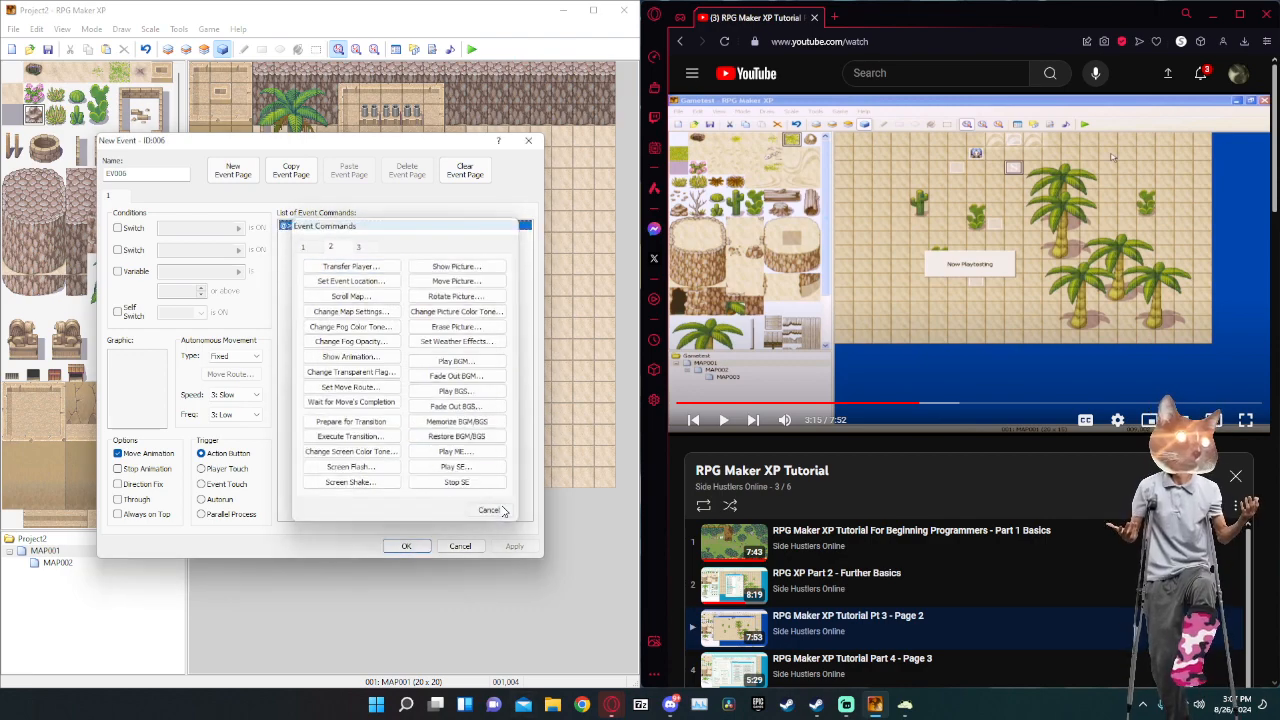
pyautogui.click(428, 546)
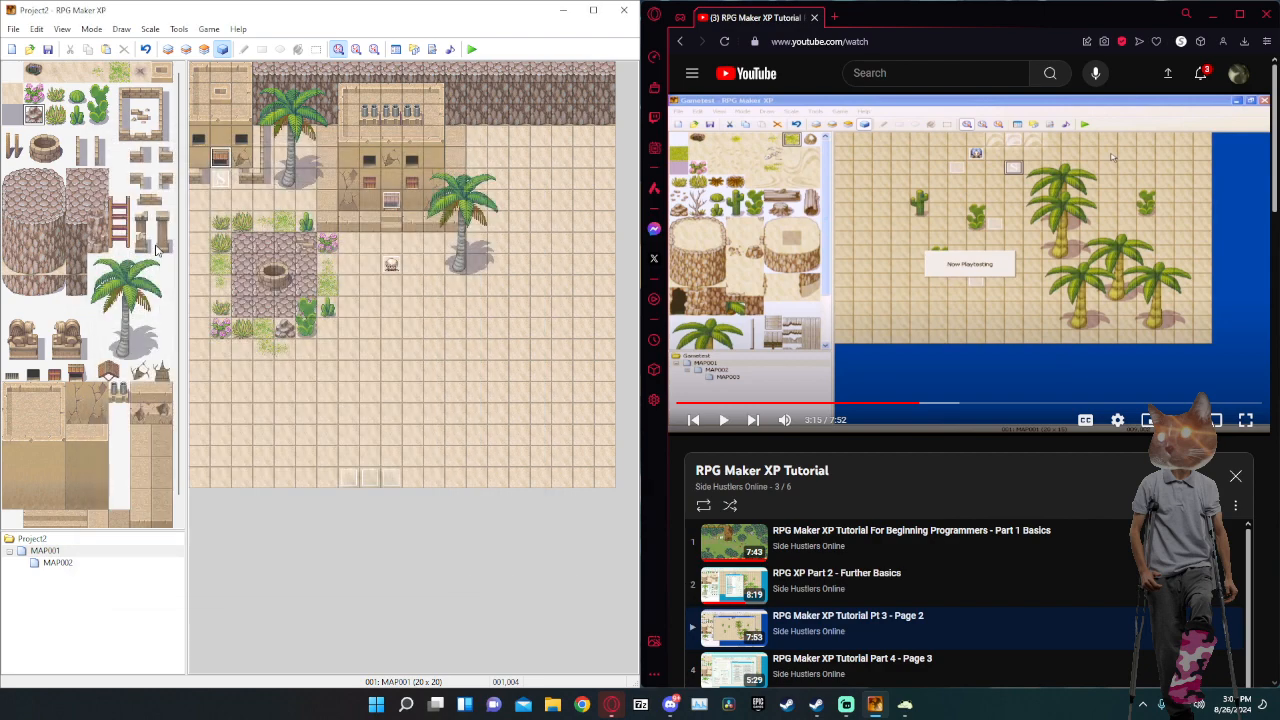
# Begin a new child map MAP003 under MAP001 and choose the tileset 049: Inner Body.
pyautogui.rightClick(45, 550)
pyautogui.click(52, 562)
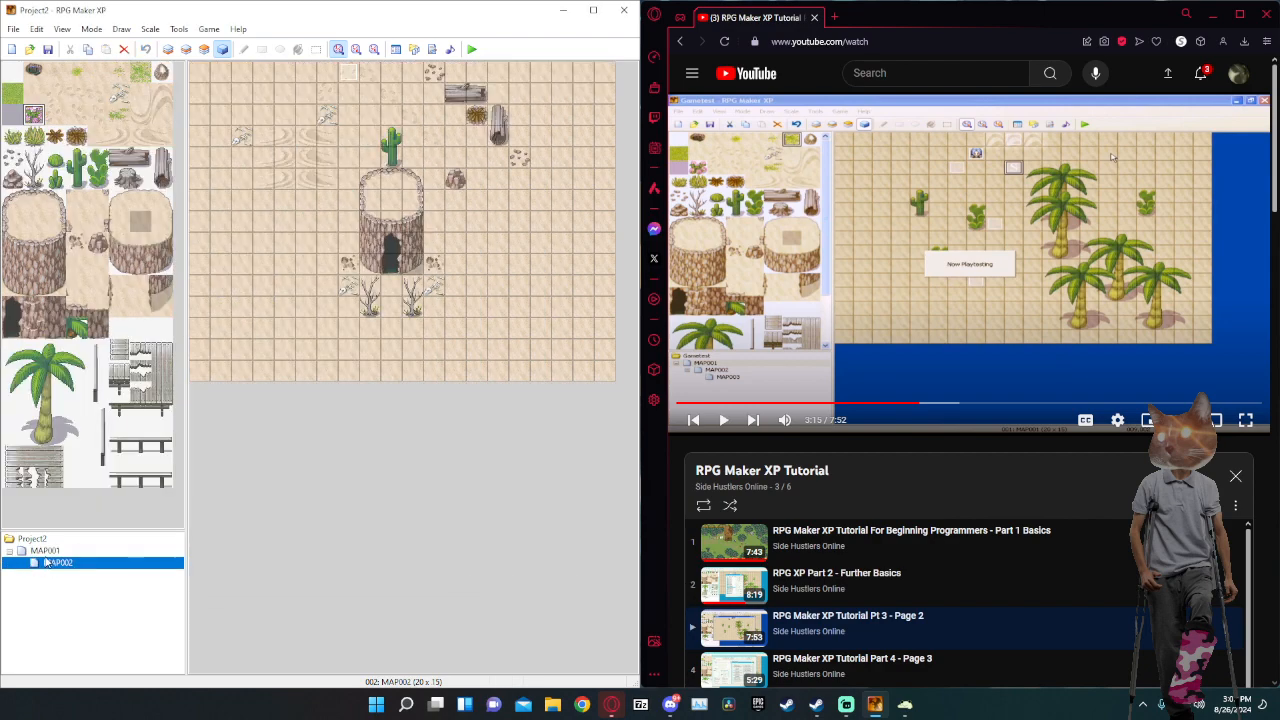
pyautogui.click(44, 553)
pyautogui.rightClick(44, 553)
pyautogui.click(95, 584)
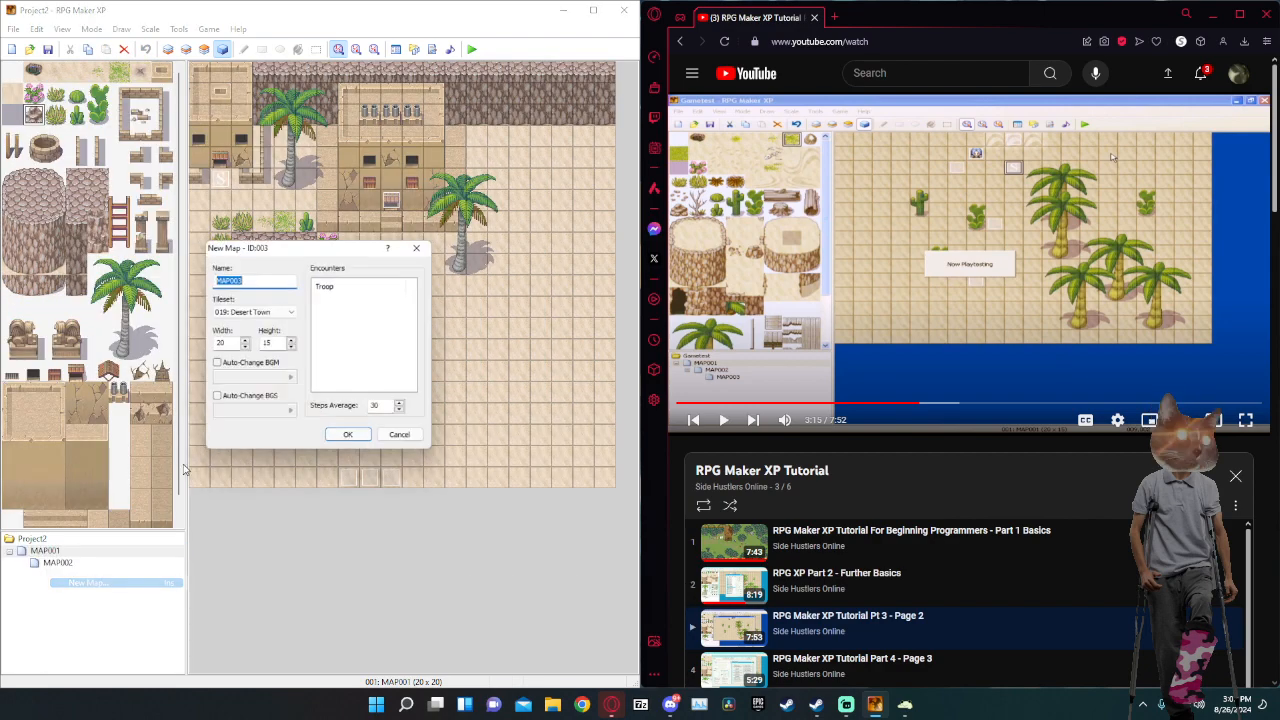
pyautogui.click(267, 312)
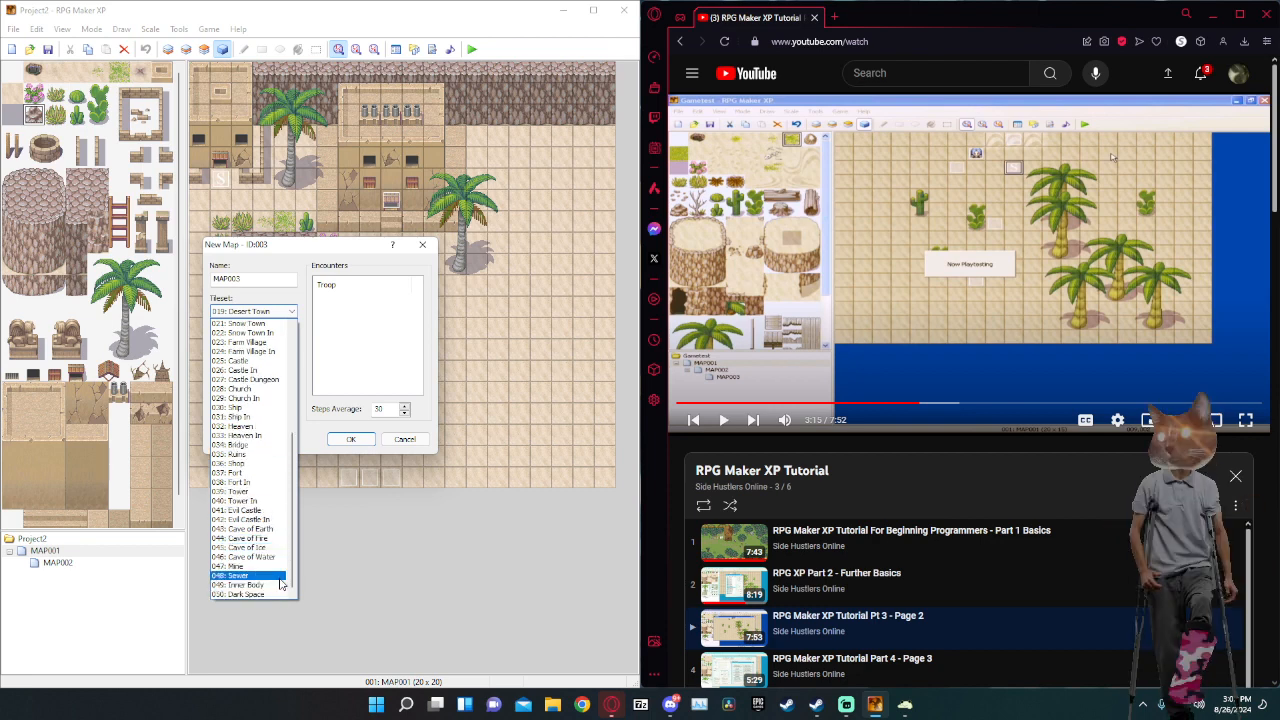
pyautogui.click(269, 587)
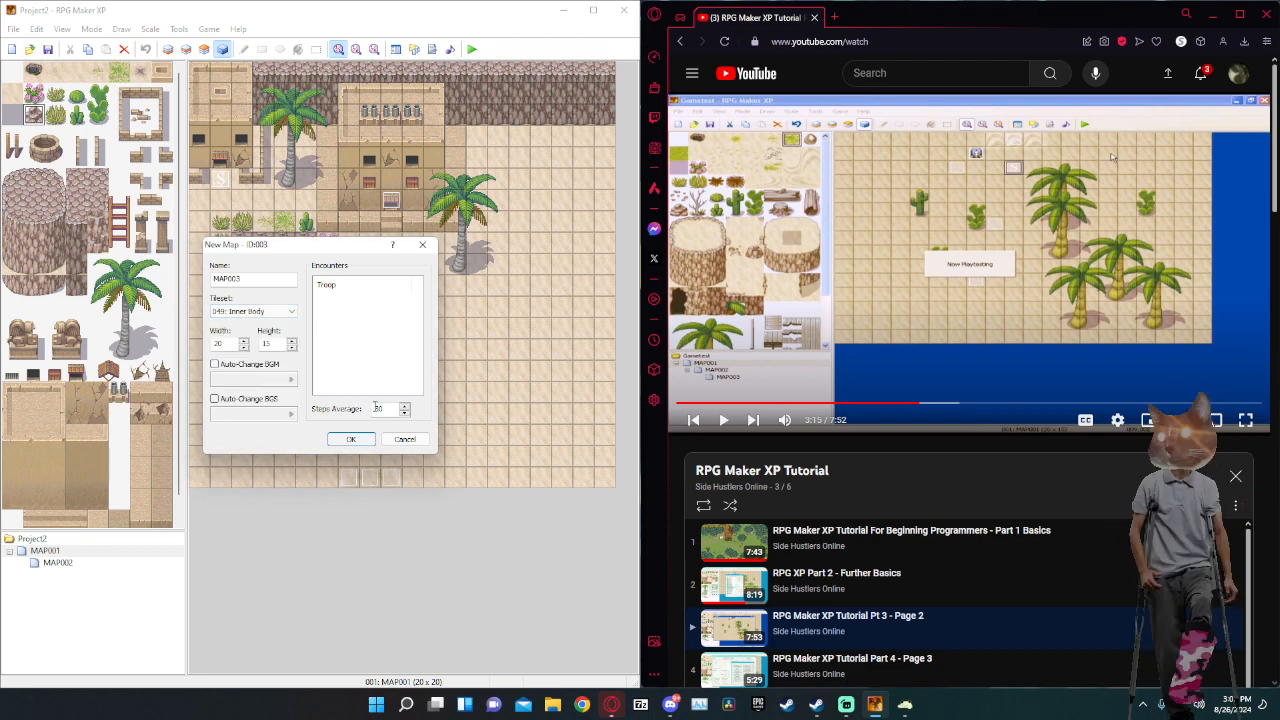
# Try to create MAP003 with a width of 10 and a height of 10.
pyautogui.doubleClick(229, 343)
pyautogui.doubleClick(281, 344)
pyautogui.click(348, 439)
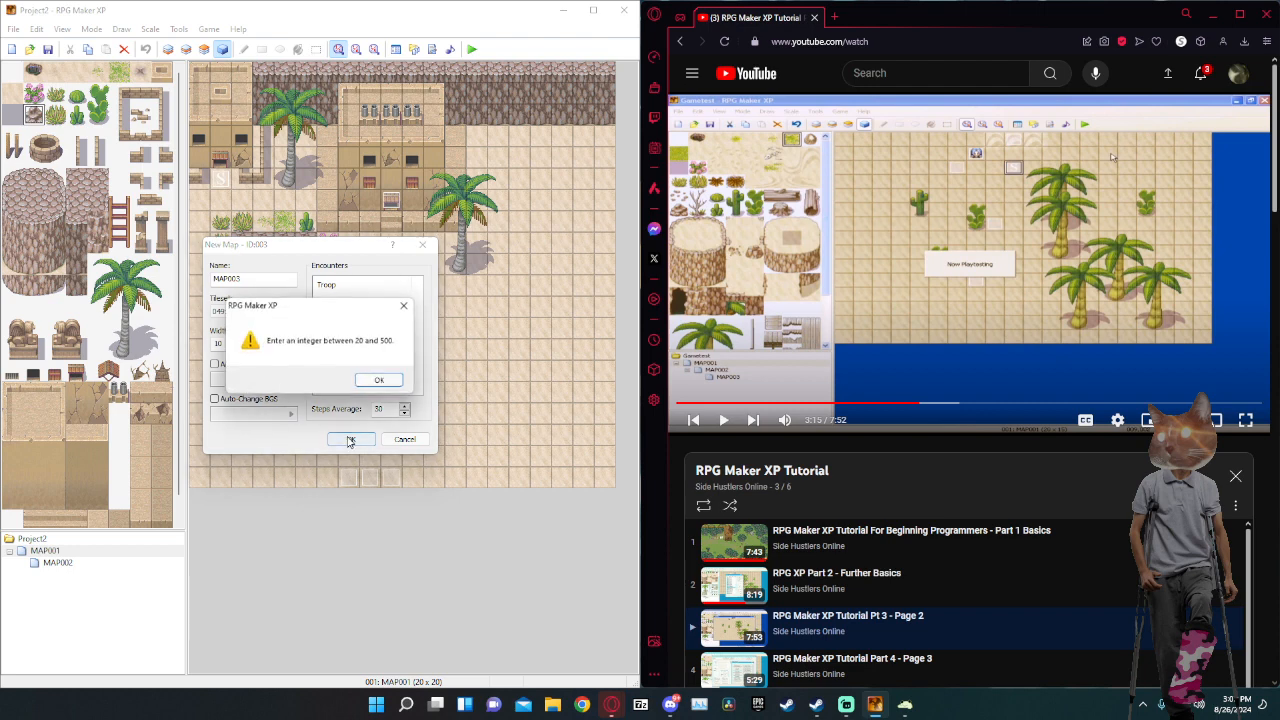
pyautogui.click(368, 379)
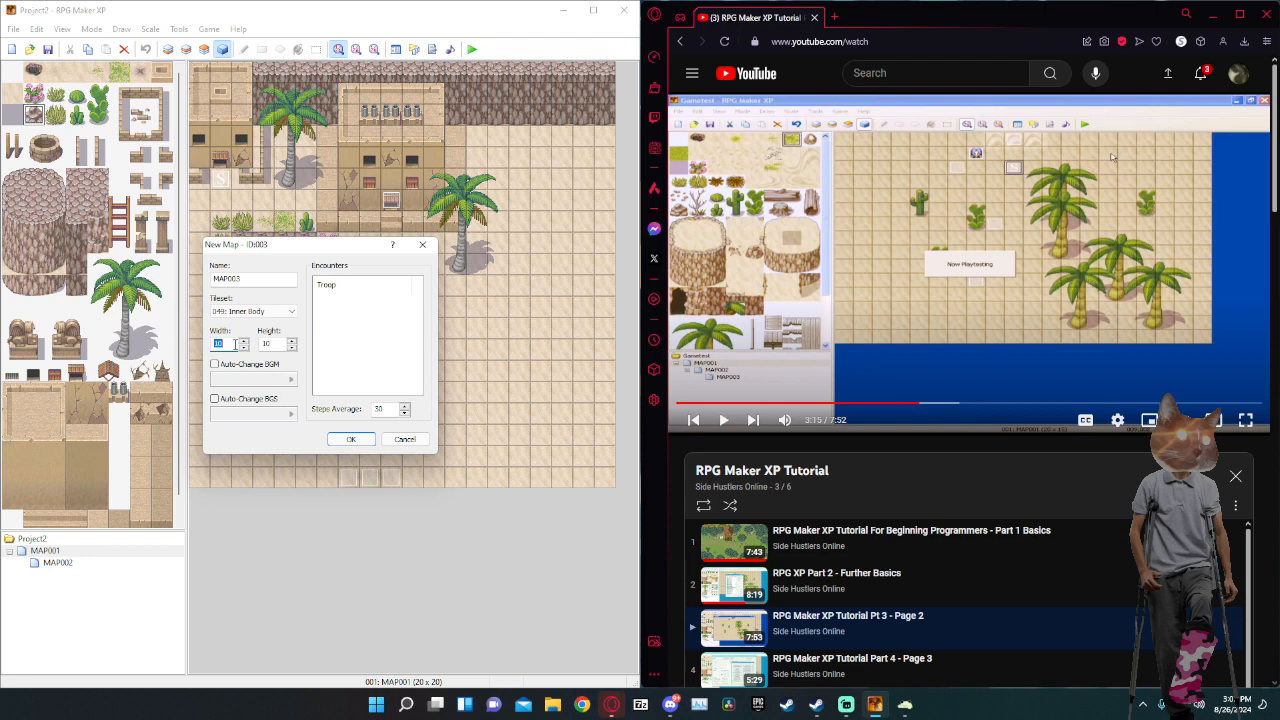
# Set MAP003's width to 20 and height to 15, and create the map.
pyautogui.write('20')
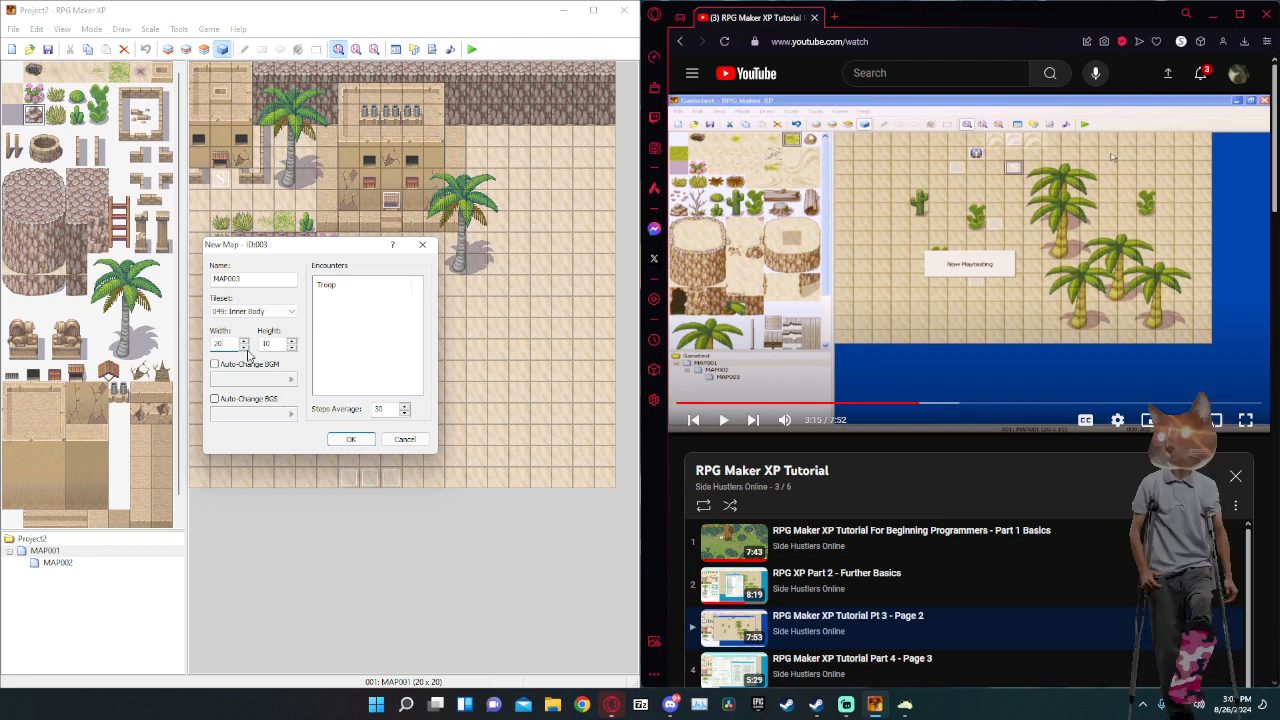
pyautogui.press('BackSpace')
pyautogui.press('BackSpace')
pyautogui.click(348, 437)
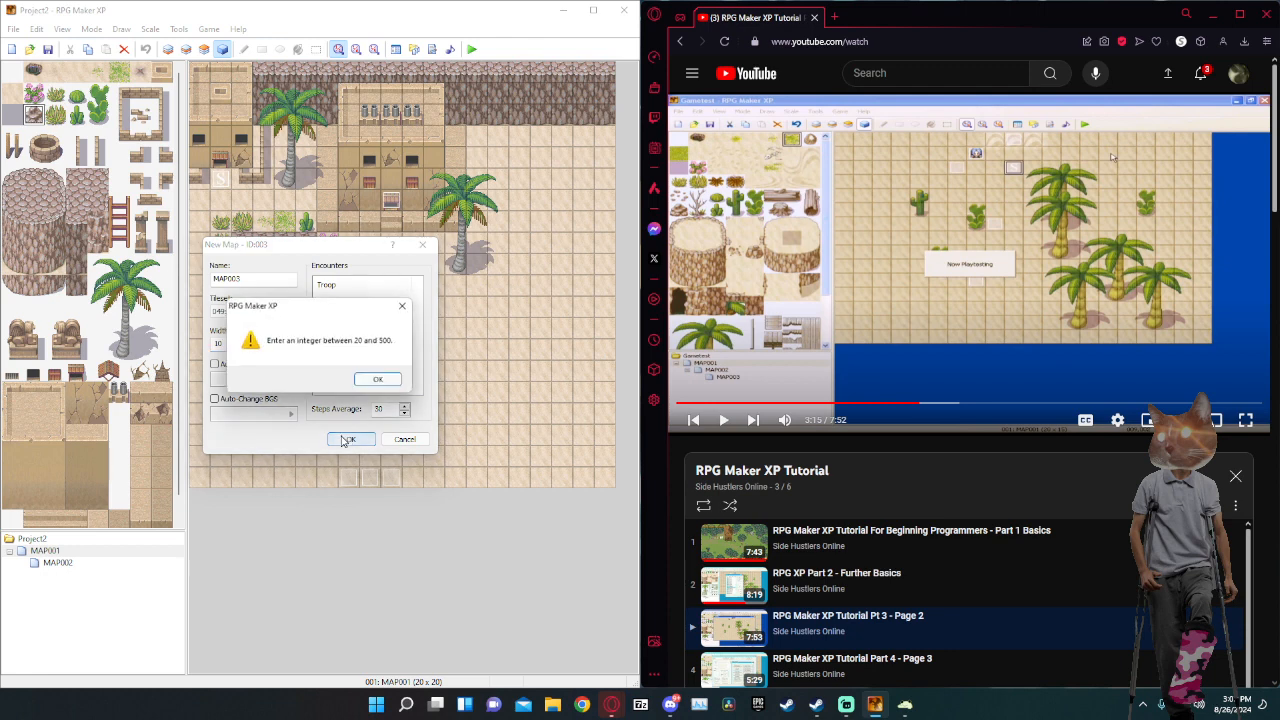
pyautogui.click(380, 380)
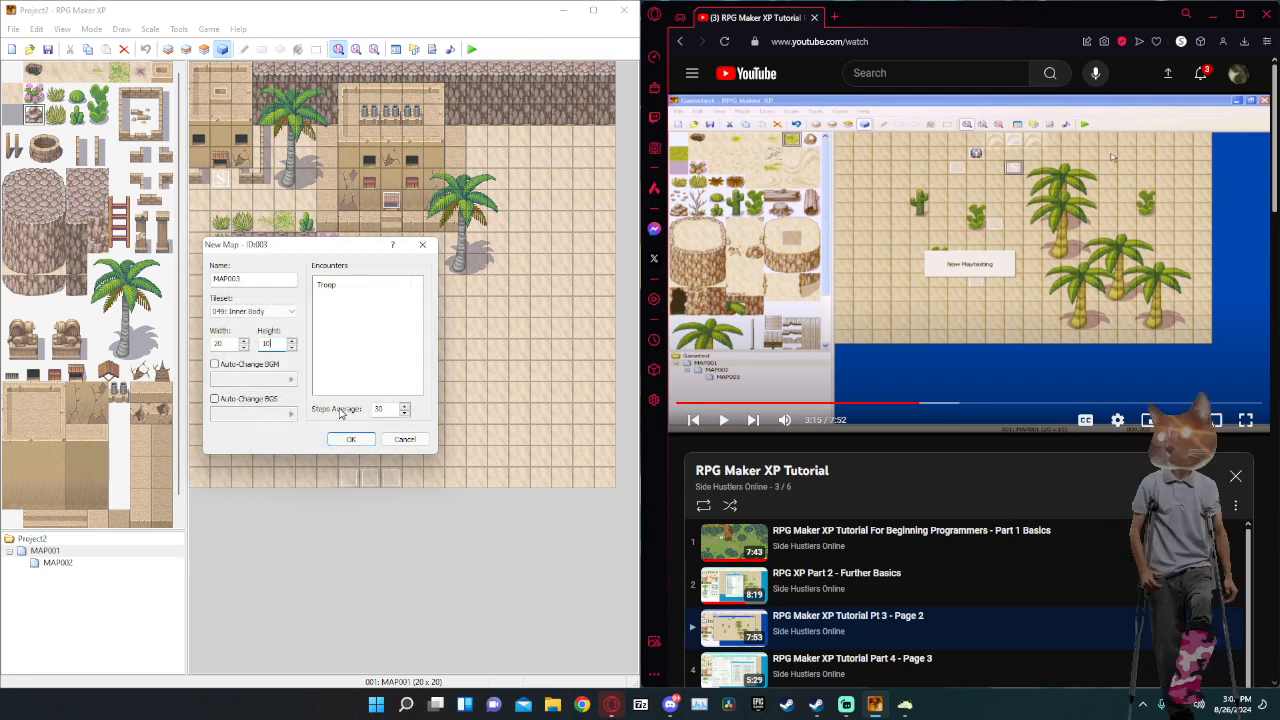
pyautogui.click(349, 441)
pyautogui.click(367, 380)
pyautogui.click(349, 438)
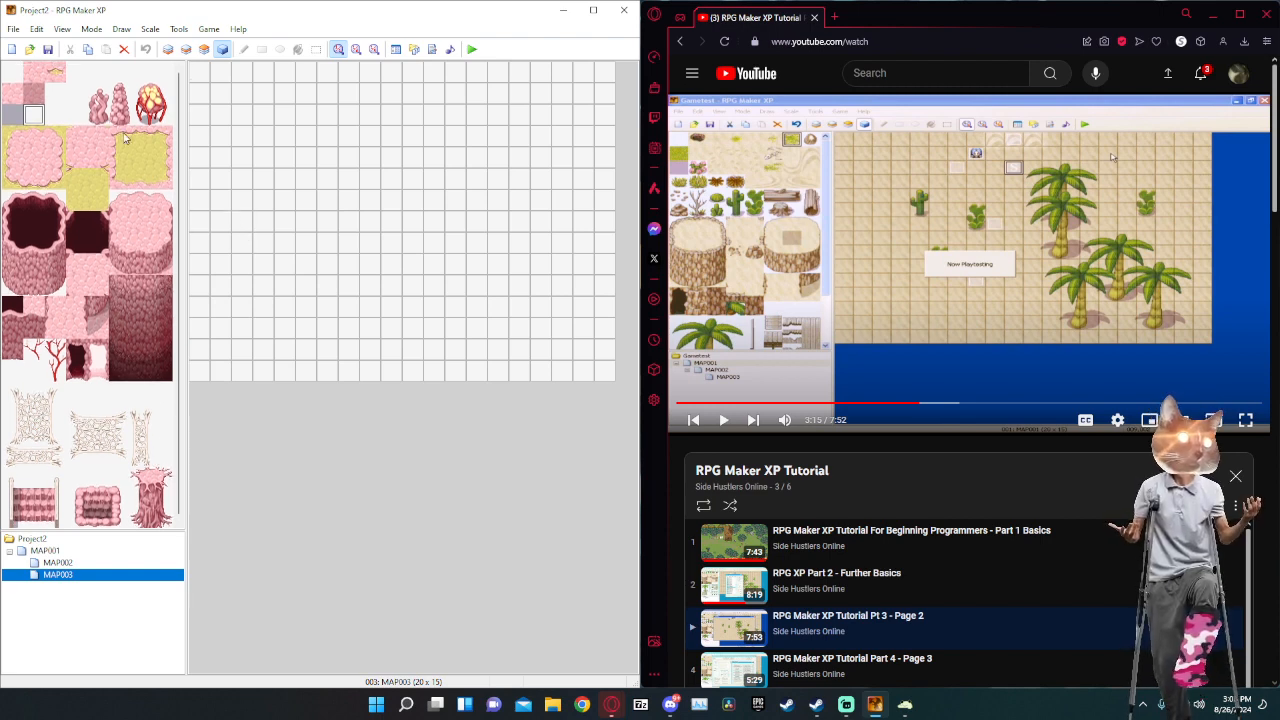
# Change MAP003's tileset to 024: Farm Village In in its map properties.
pyautogui.scroll(-1, 140, 127)
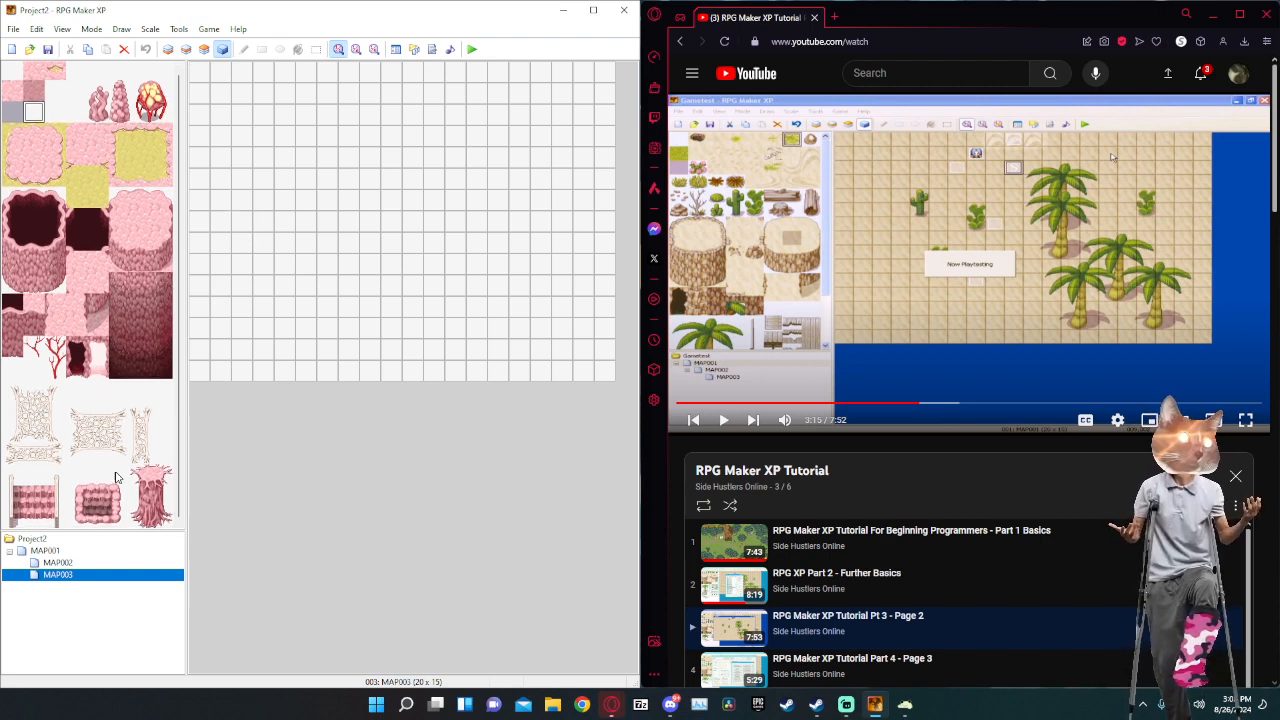
pyautogui.rightClick(79, 578)
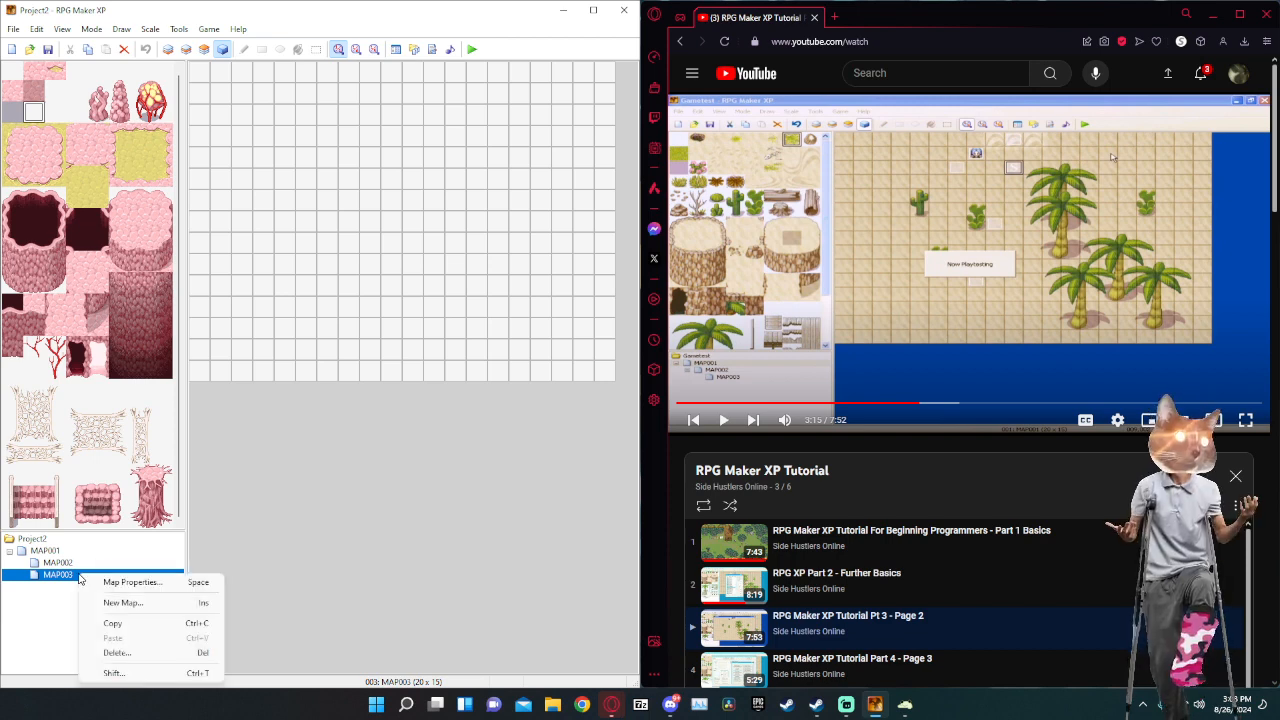
pyautogui.click(134, 584)
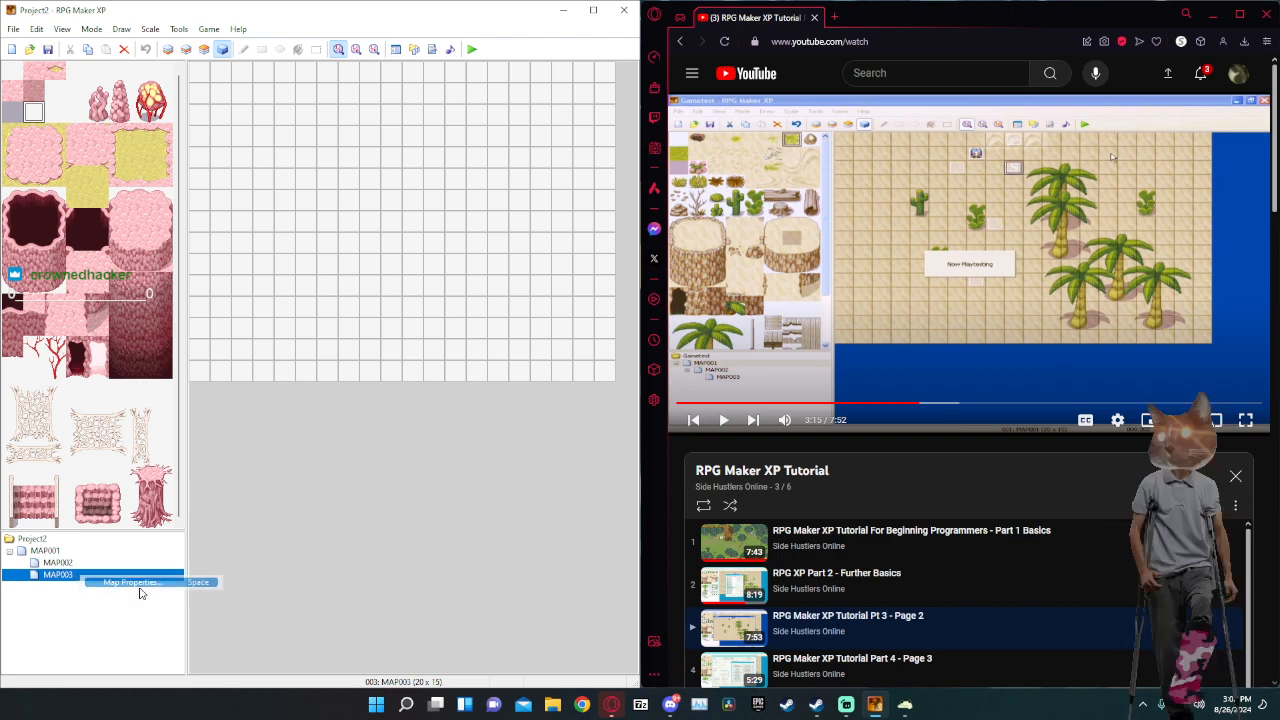
pyautogui.click(265, 311)
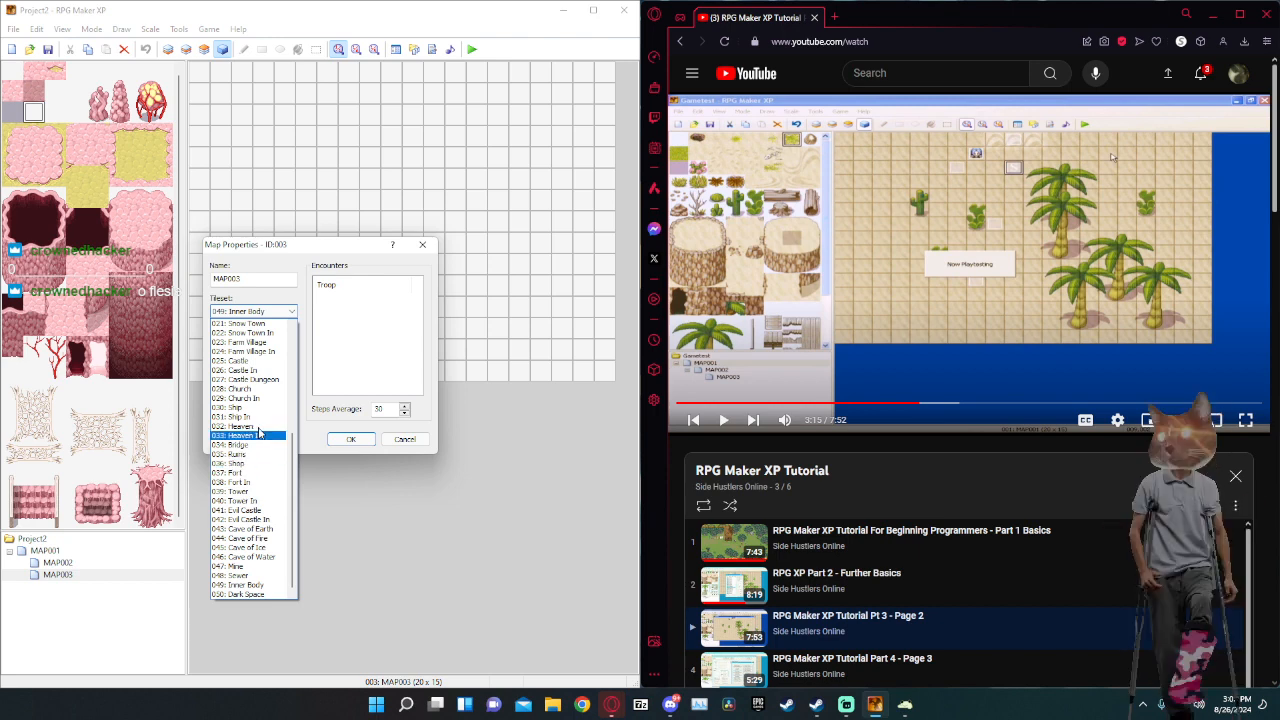
pyautogui.click(277, 353)
pyautogui.click(351, 439)
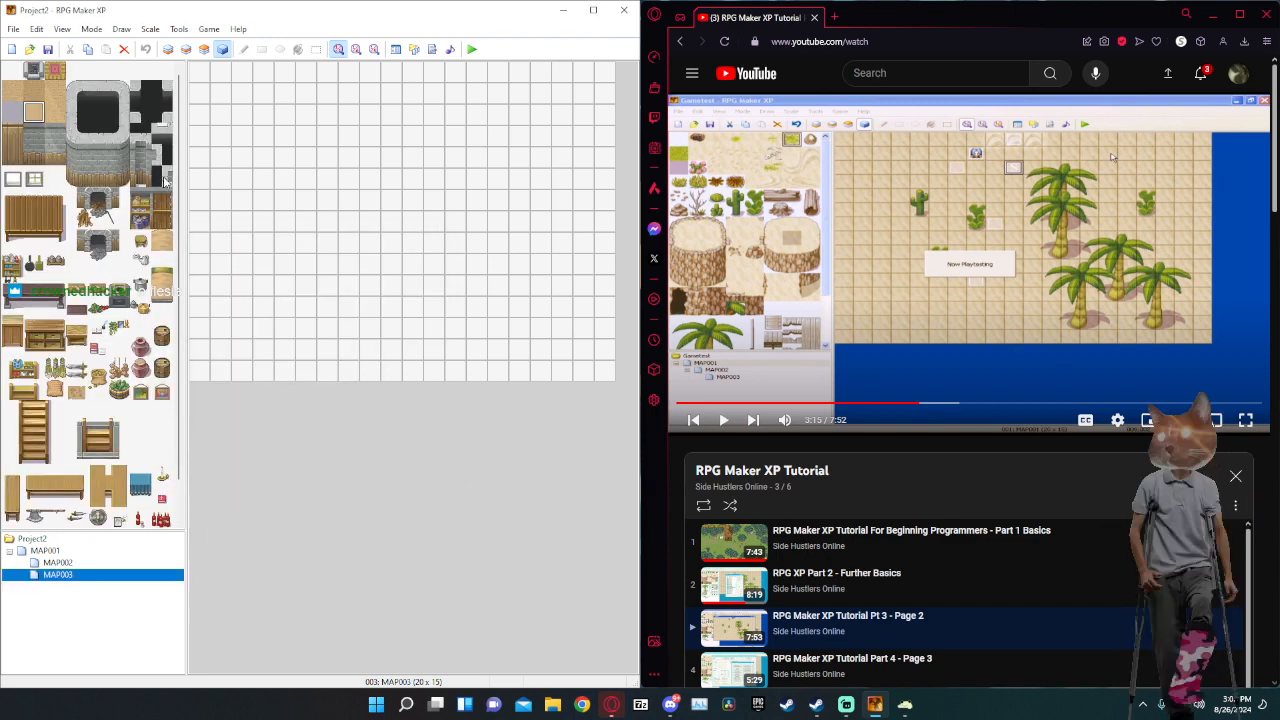
# Change MAP003's tileset to 020: Desert Town In in its map properties.
pyautogui.rightClick(58, 577)
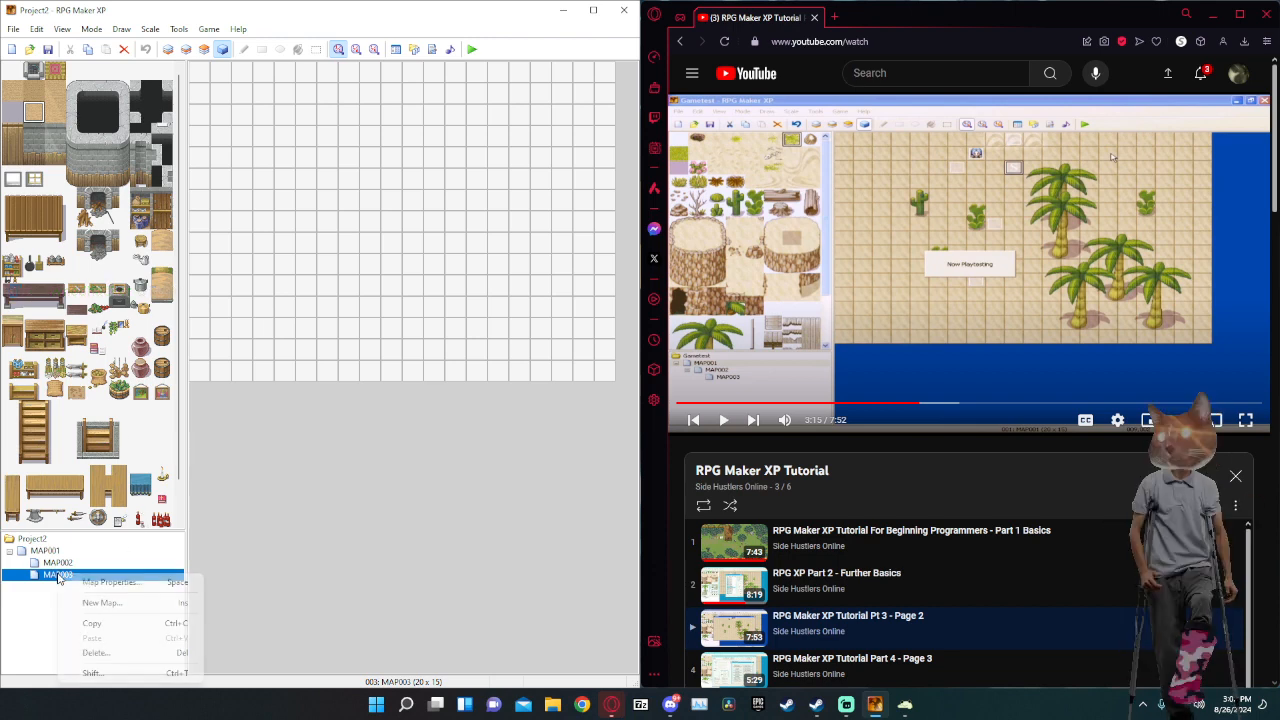
pyautogui.click(116, 585)
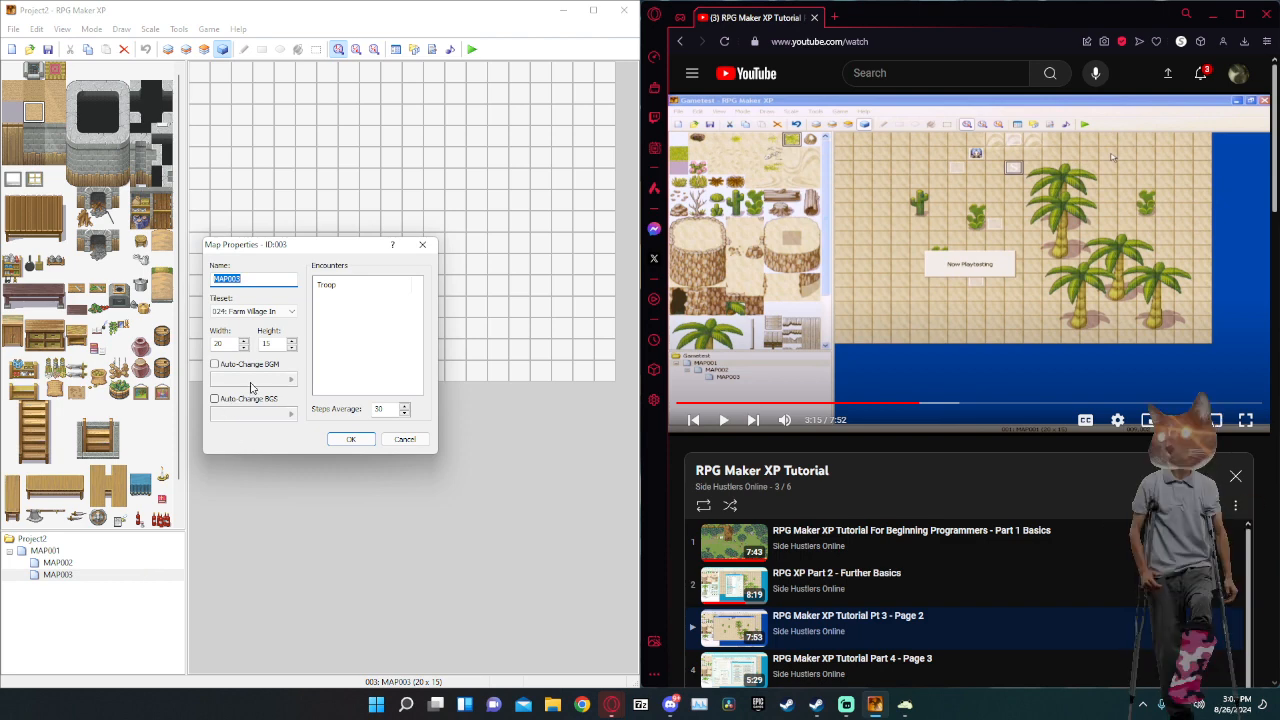
pyautogui.click(252, 311)
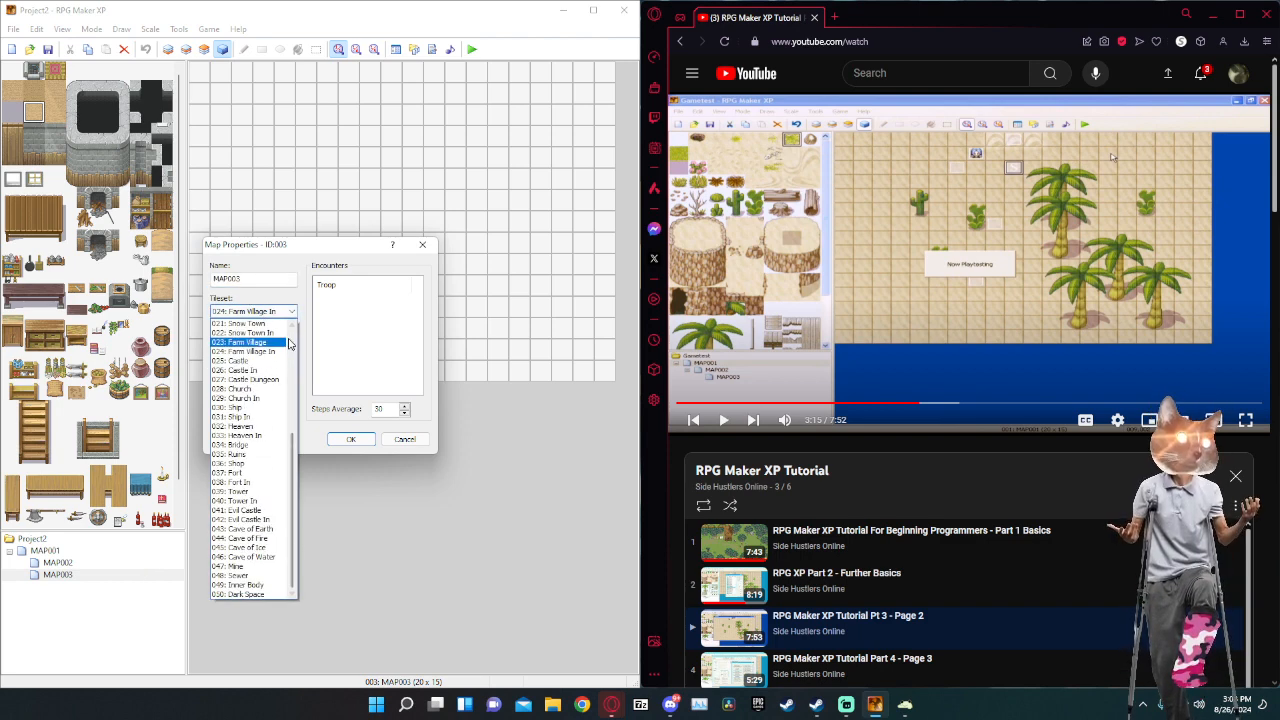
pyautogui.scroll(6, 281, 337)
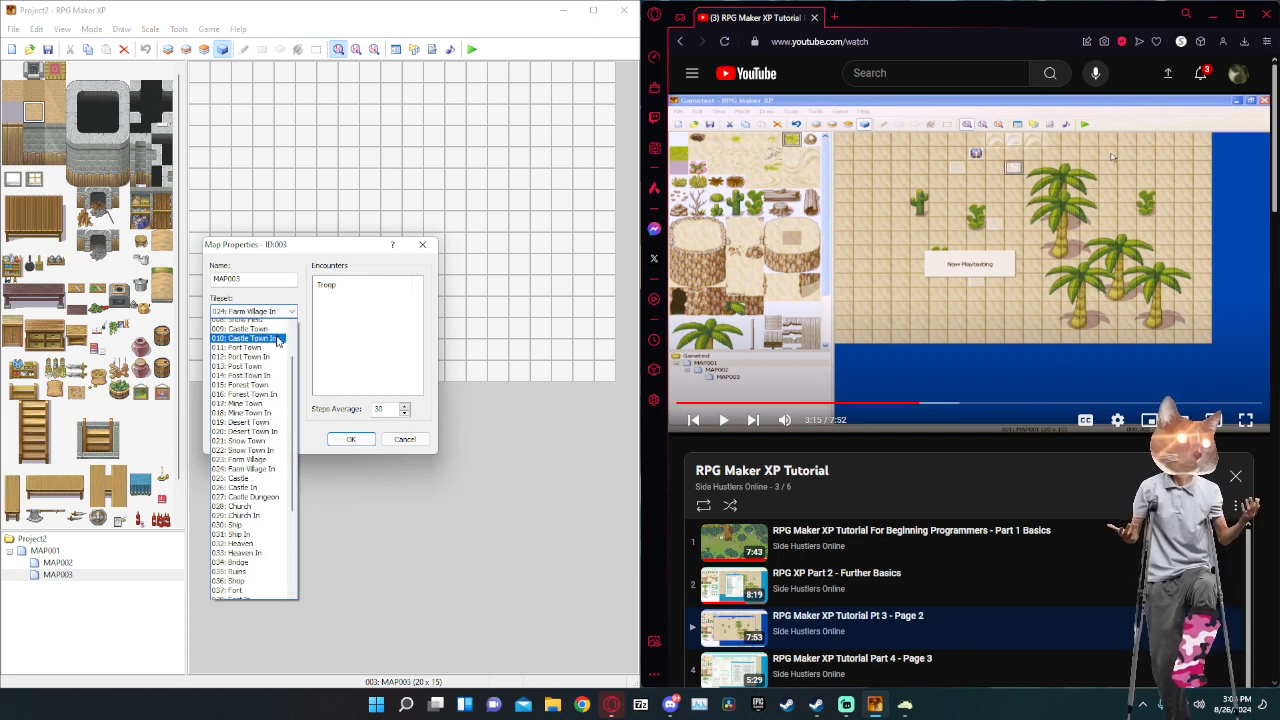
pyautogui.scroll(1, 271, 344)
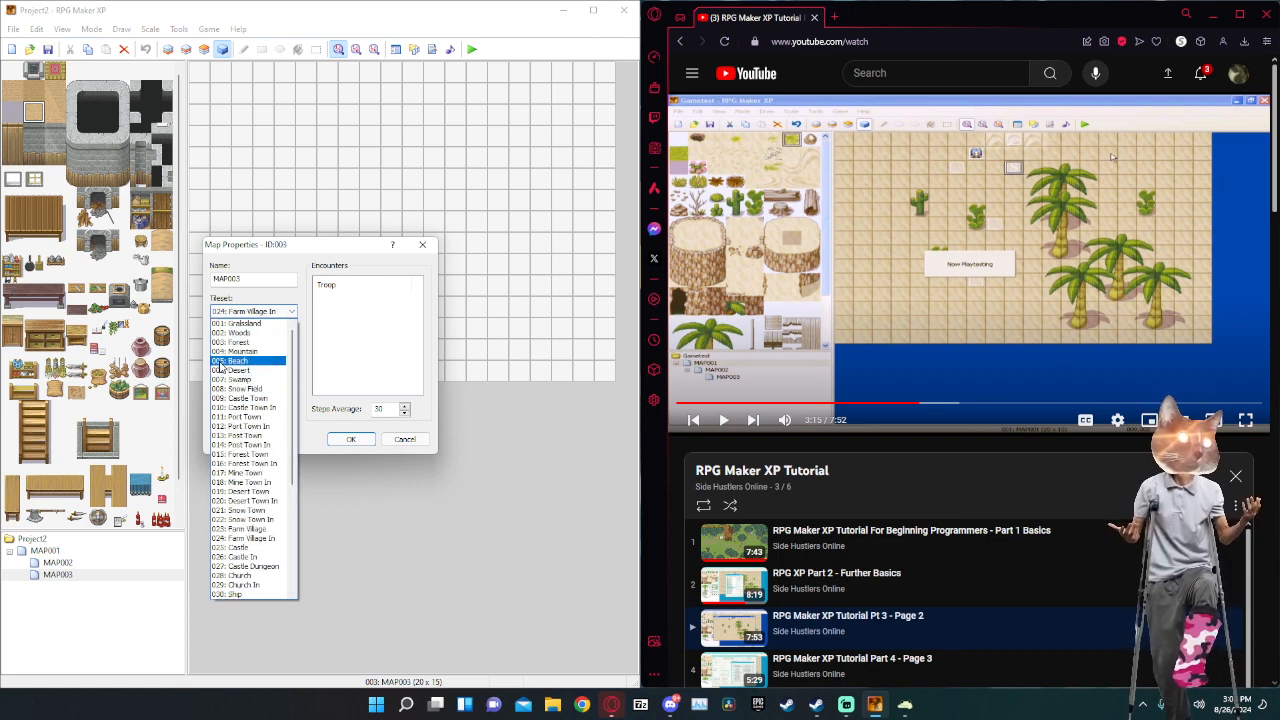
pyautogui.click(250, 500)
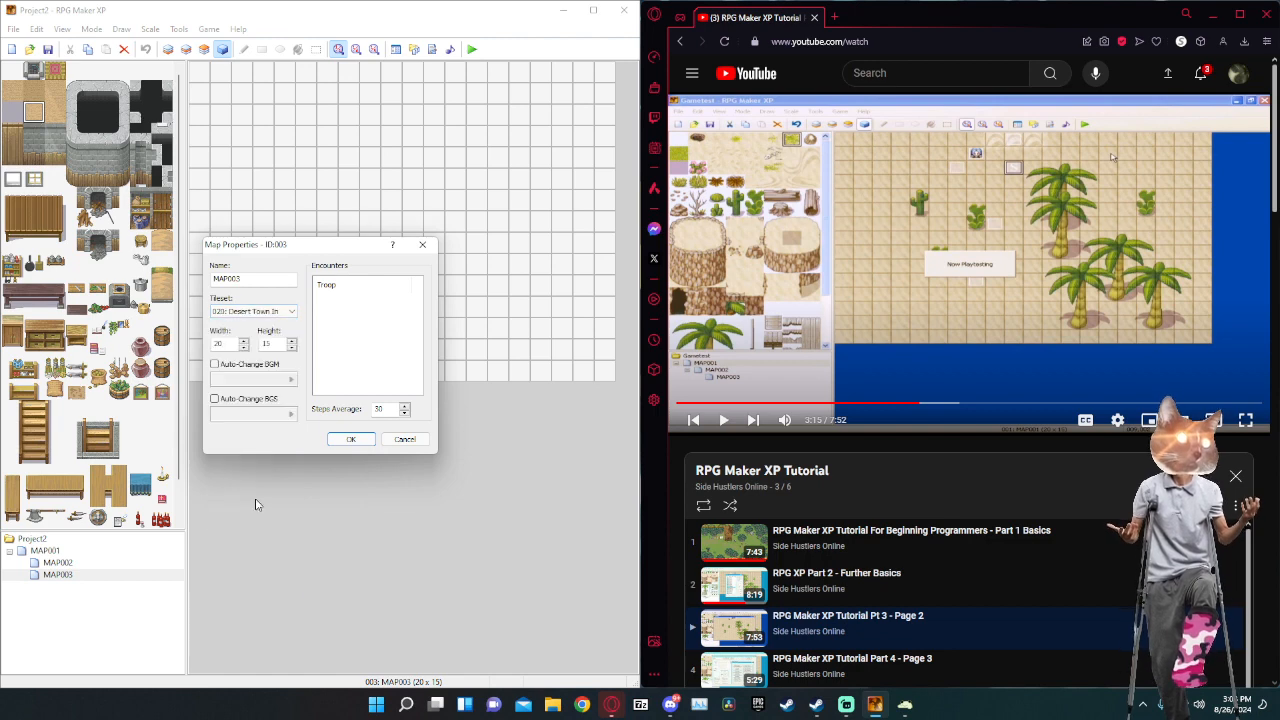
pyautogui.click(356, 439)
# Create a child map MAP004 under MAP003, sized 20 by 15, with the tileset 020: Desert Town In.
pyautogui.press('Return')
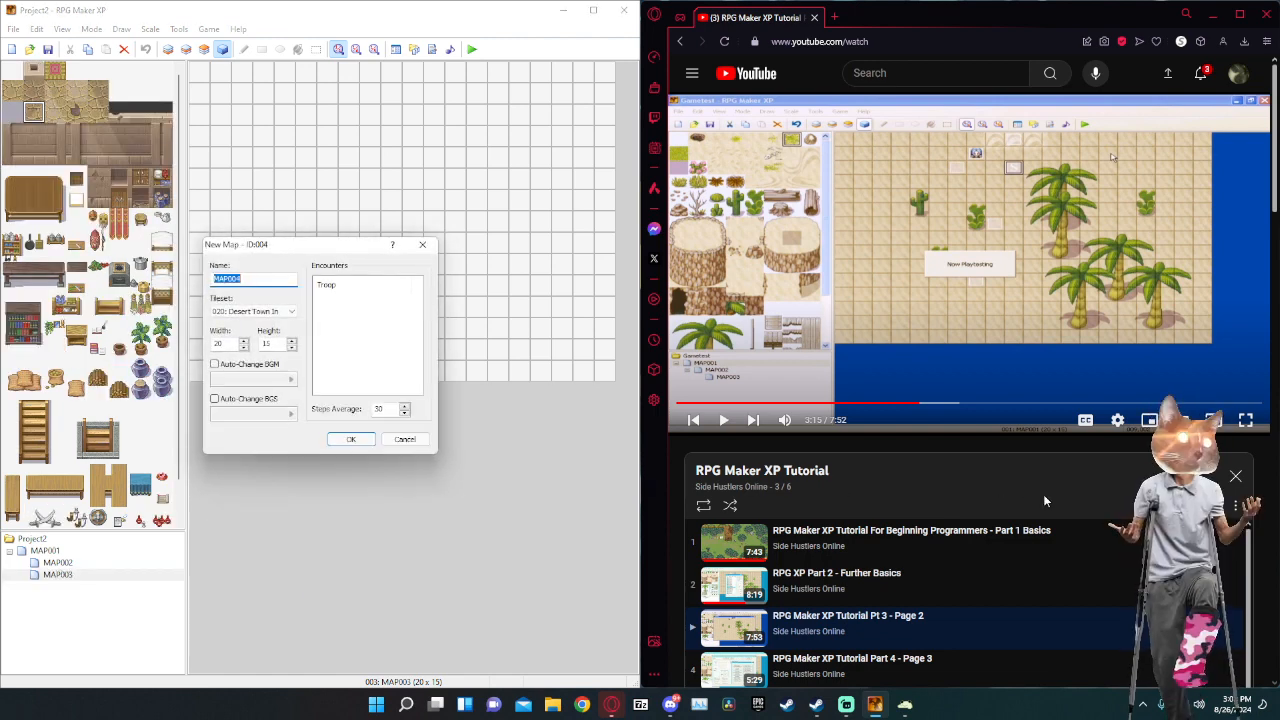
pyautogui.scroll(-1, 1043, 494)
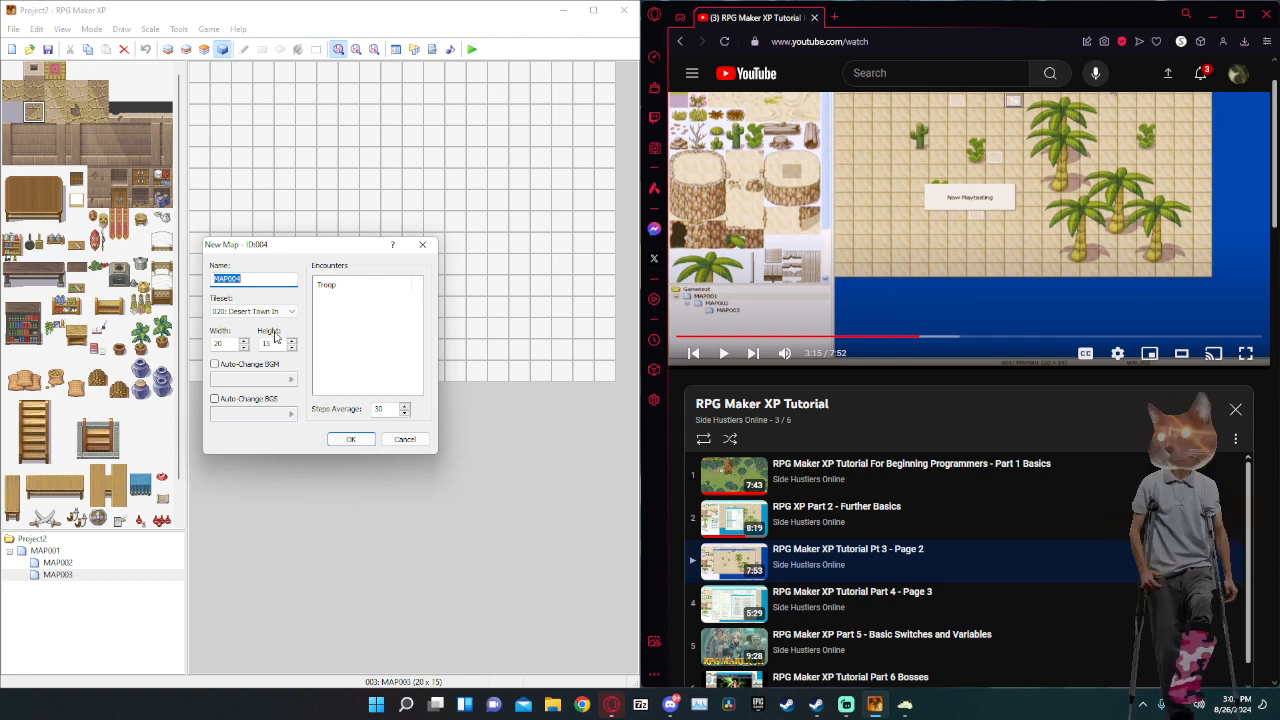
pyautogui.click(350, 439)
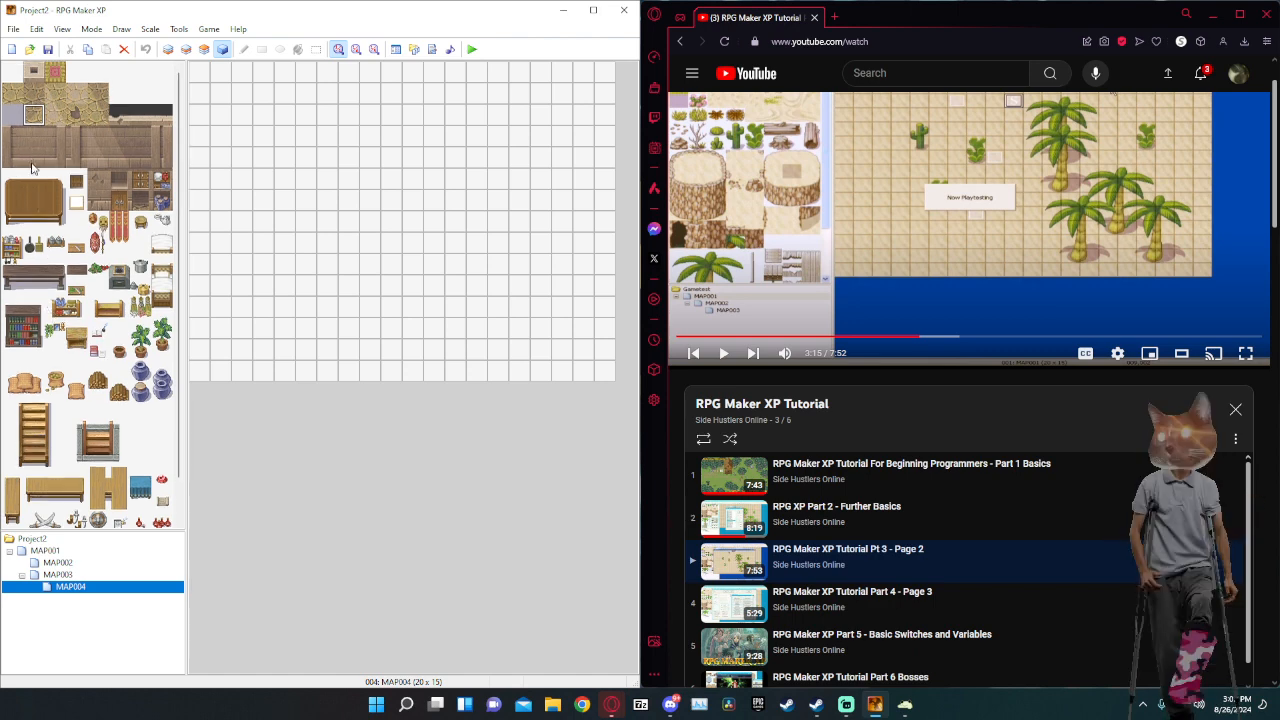
# Fill the first layer of MAP004 with a cobblestone floor tile.
pyautogui.click(55, 93)
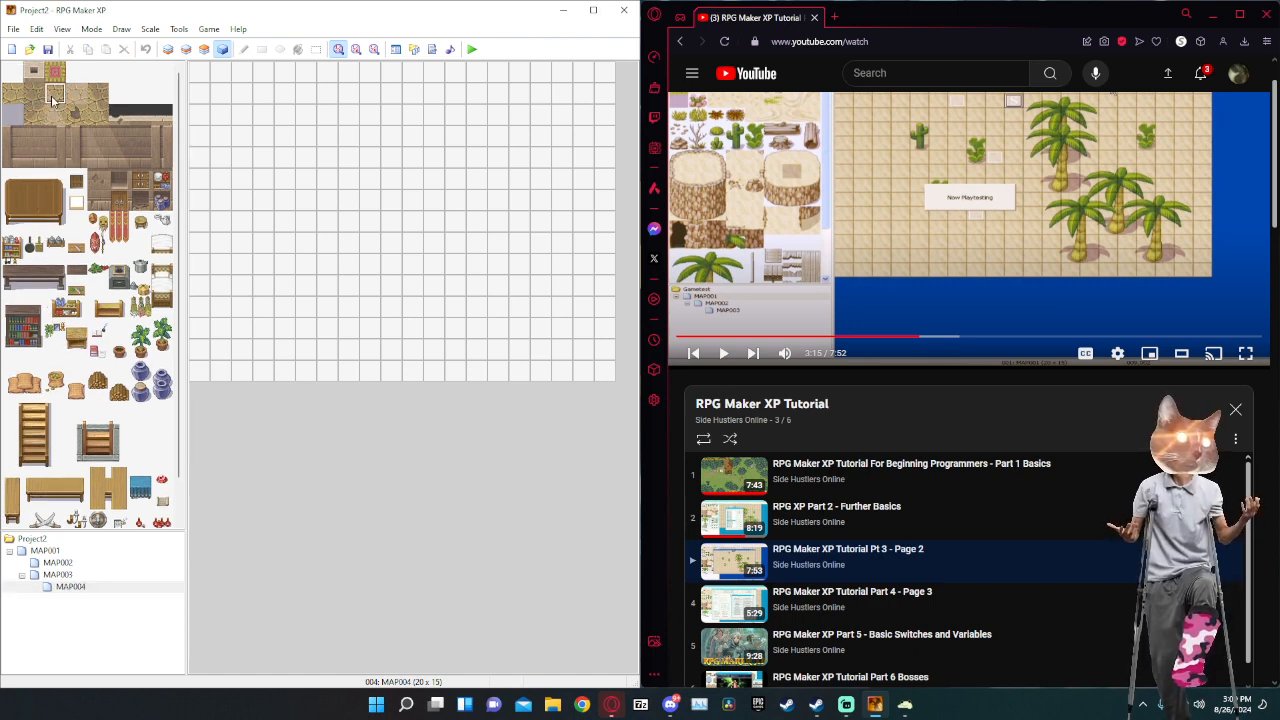
pyautogui.click(168, 49)
pyautogui.click(327, 114)
pyautogui.click(298, 49)
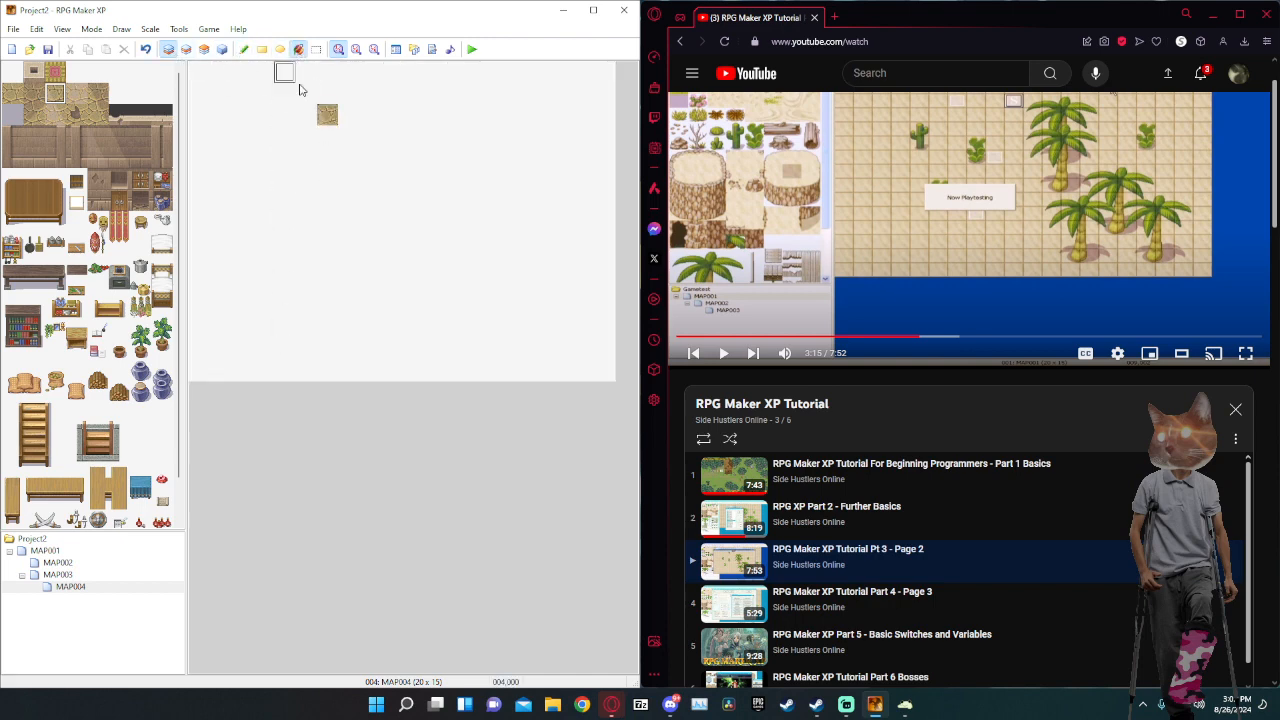
pyautogui.click(345, 290)
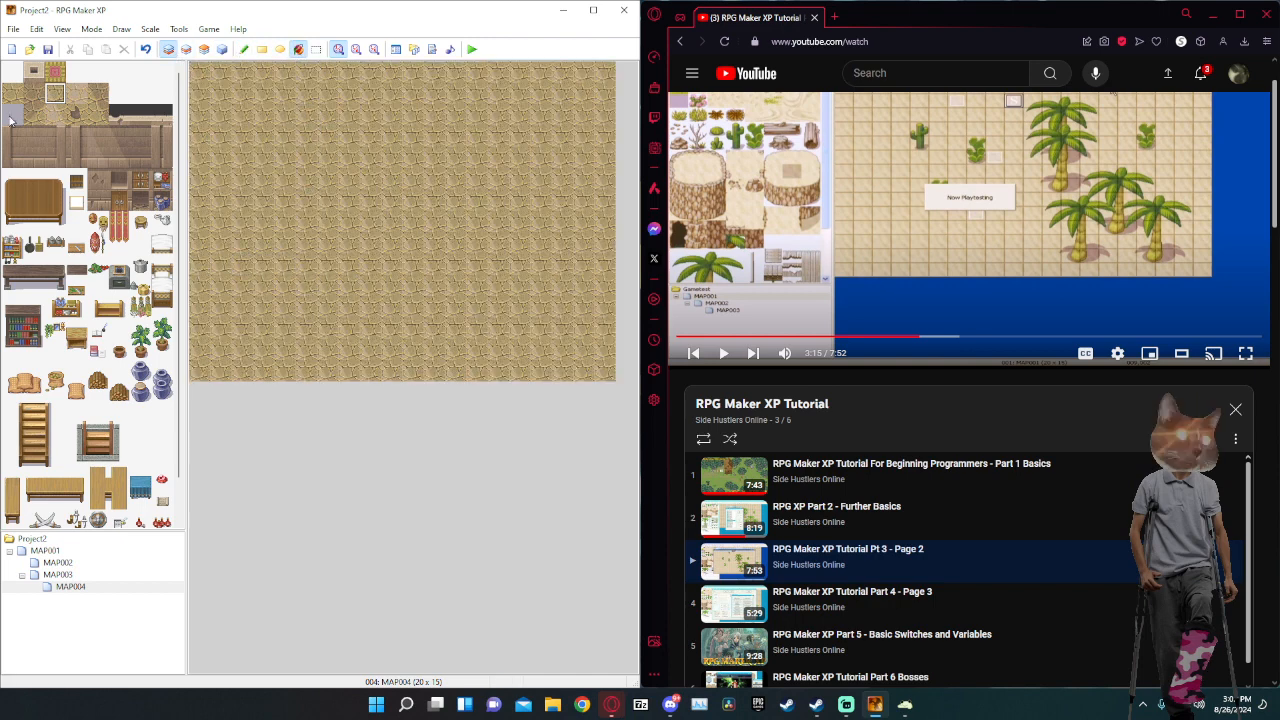
# Try out other floor fills across MAP004, including more cobblestone variants and the red carpet.
pyautogui.click(12, 95)
pyautogui.click(306, 158)
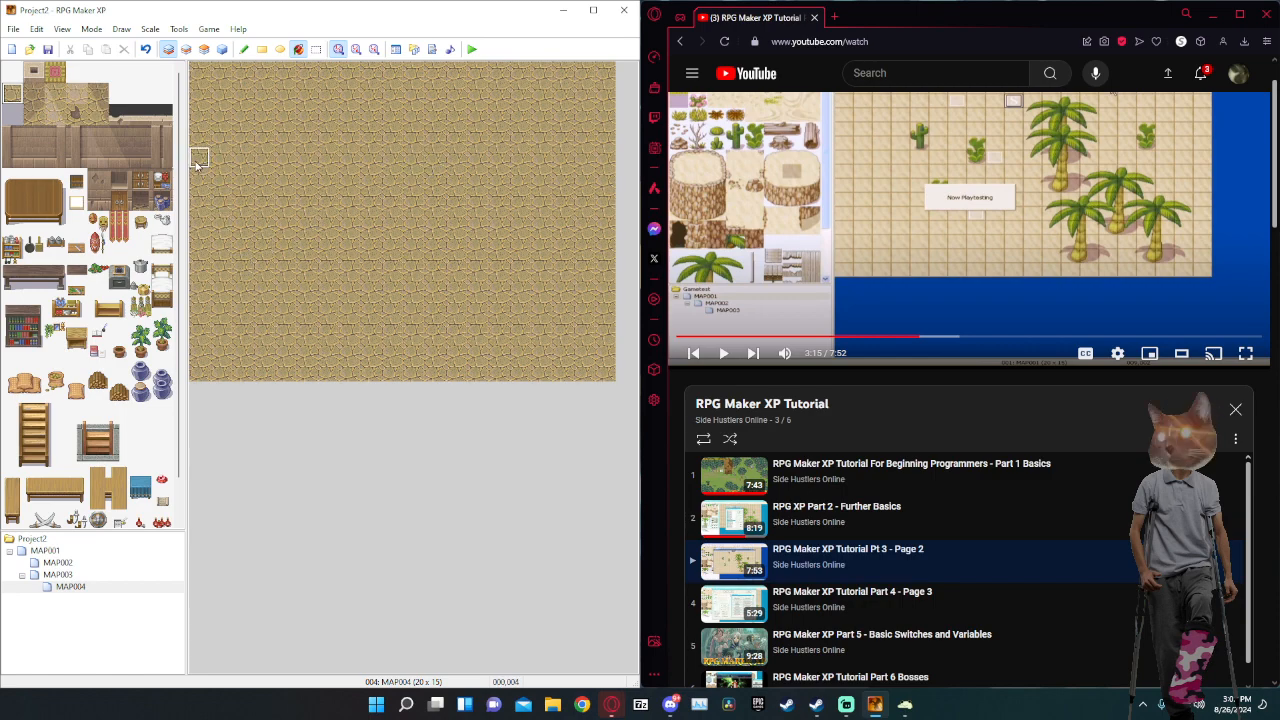
pyautogui.click(54, 117)
pyautogui.click(331, 141)
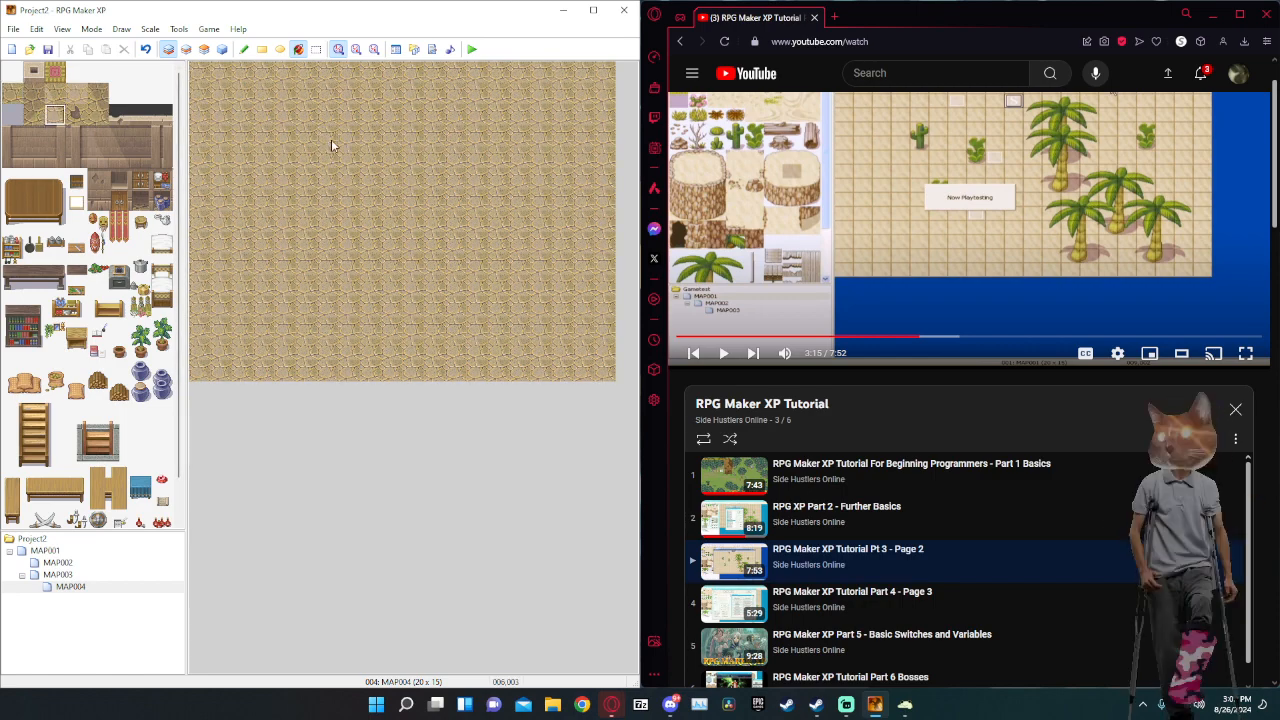
pyautogui.click(77, 95)
pyautogui.click(55, 72)
pyautogui.click(370, 200)
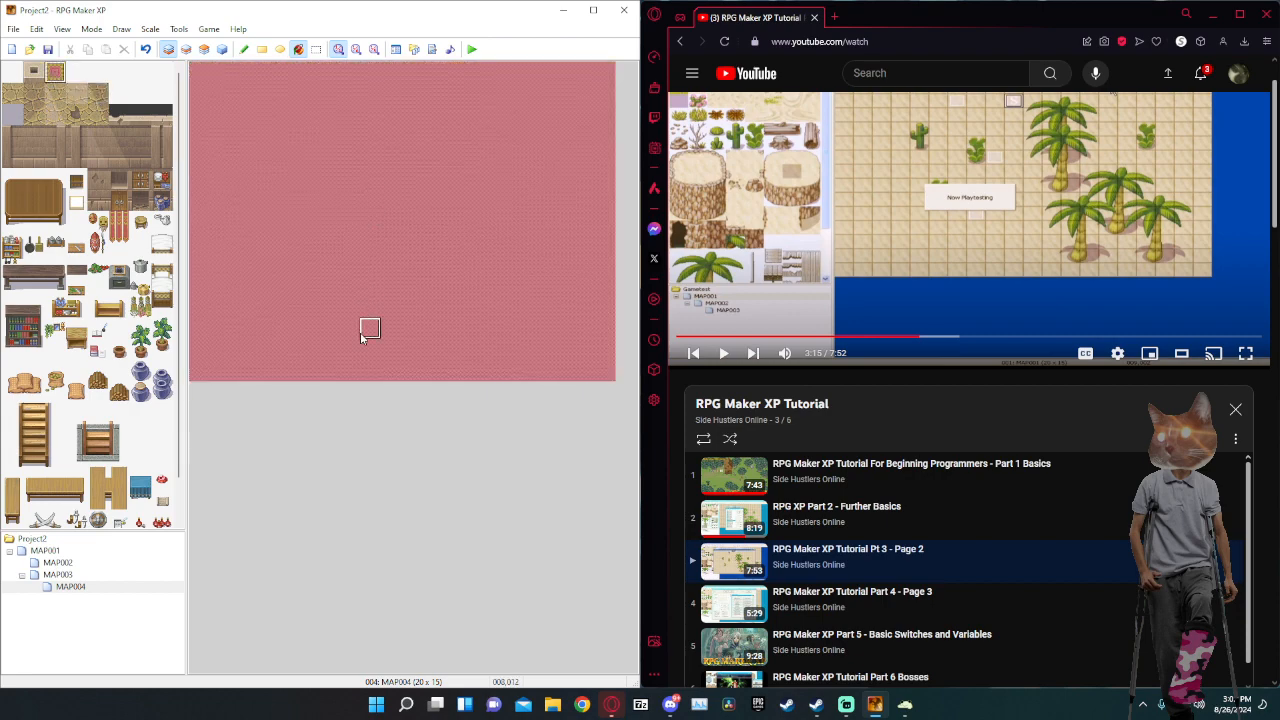
# Fill the whole of MAP004's first layer with the light tan cobblestone floor tile.
pyautogui.click(77, 95)
pyautogui.click(222, 106)
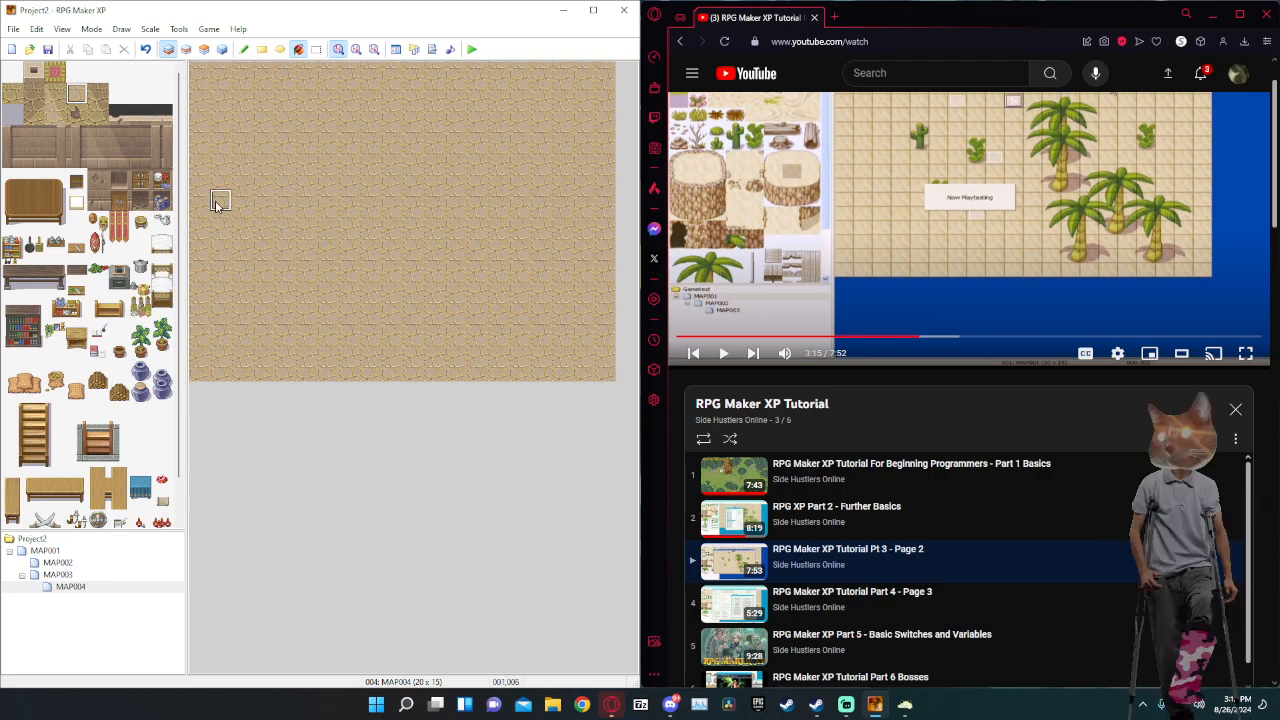
# Try to fill MAP004 with the five-tile-wide wooden wall section, and undo the fill.
pyautogui.click(20, 208)
pyautogui.moveTo(12, 181); pyautogui.dragTo(57, 215)
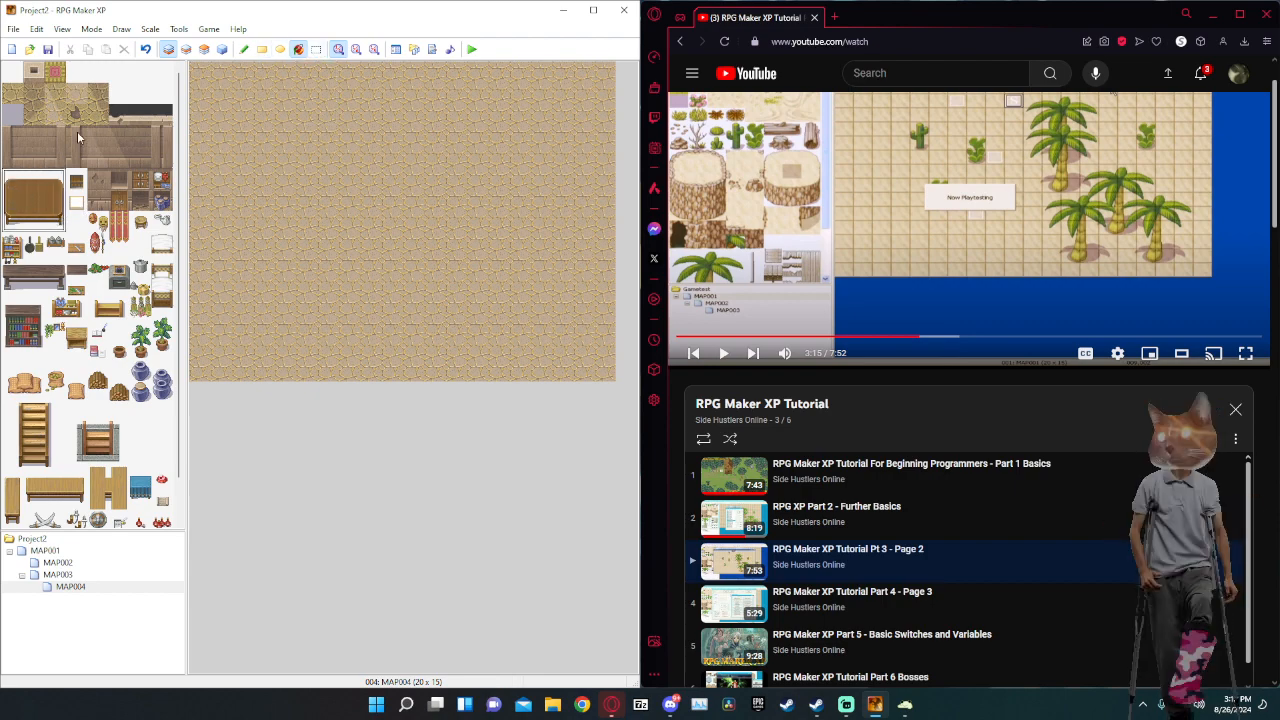
pyautogui.moveTo(78, 137); pyautogui.dragTo(165, 158)
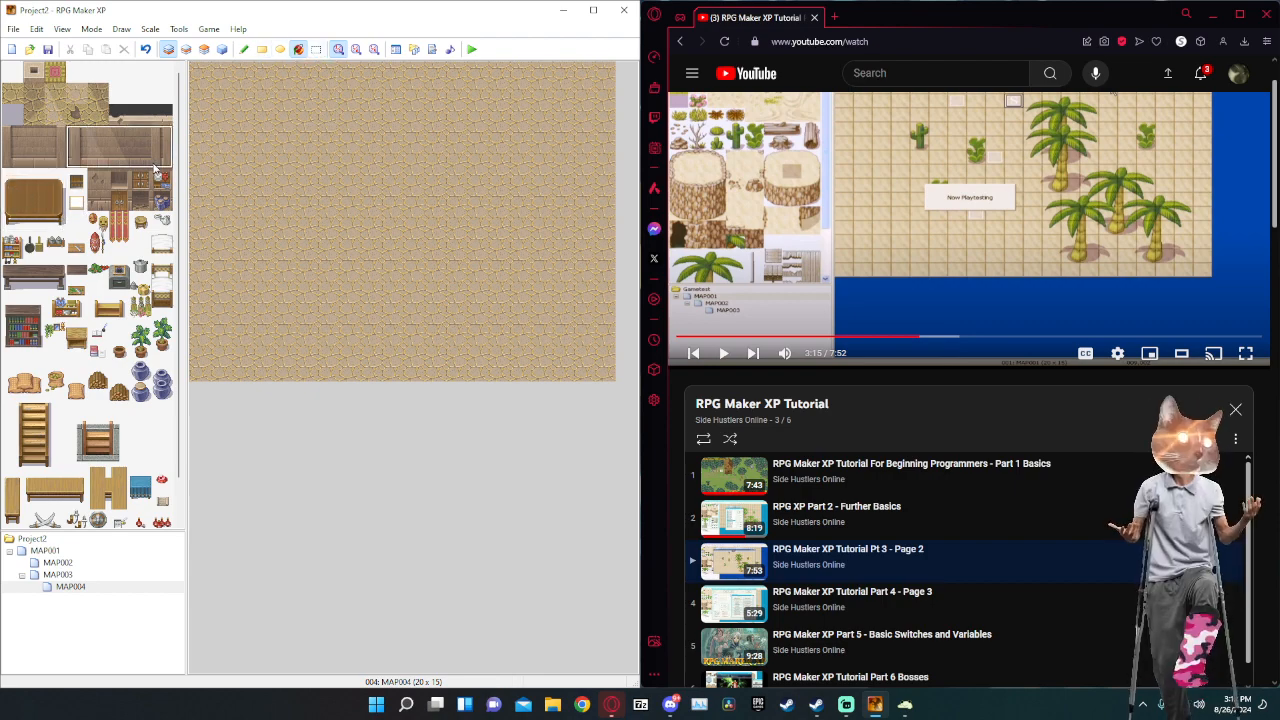
pyautogui.click(216, 77)
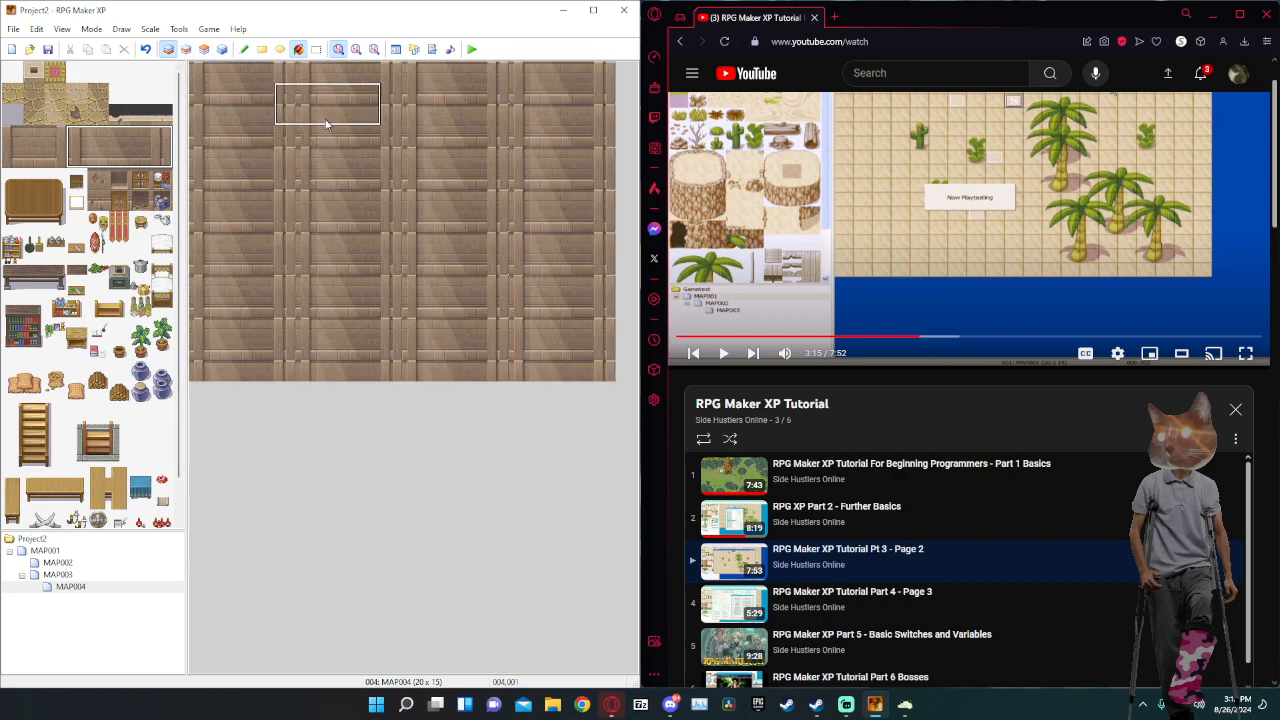
pyautogui.hotkey('ctrl', 'z')
# Draw a two-tile-high wooden wall along MAP004's whole north edge with the Pencil, repeating the five-tile-wide wall section.
pyautogui.click(242, 50)
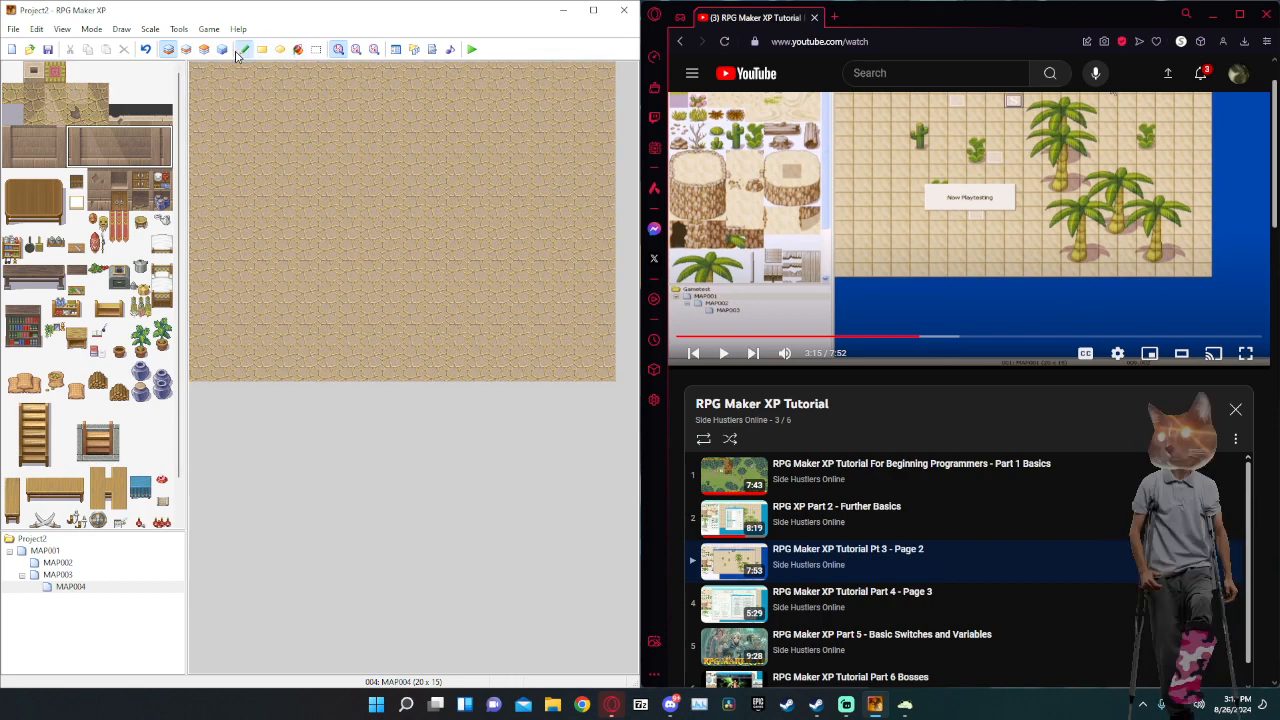
pyautogui.click(205, 80)
pyautogui.click(305, 80)
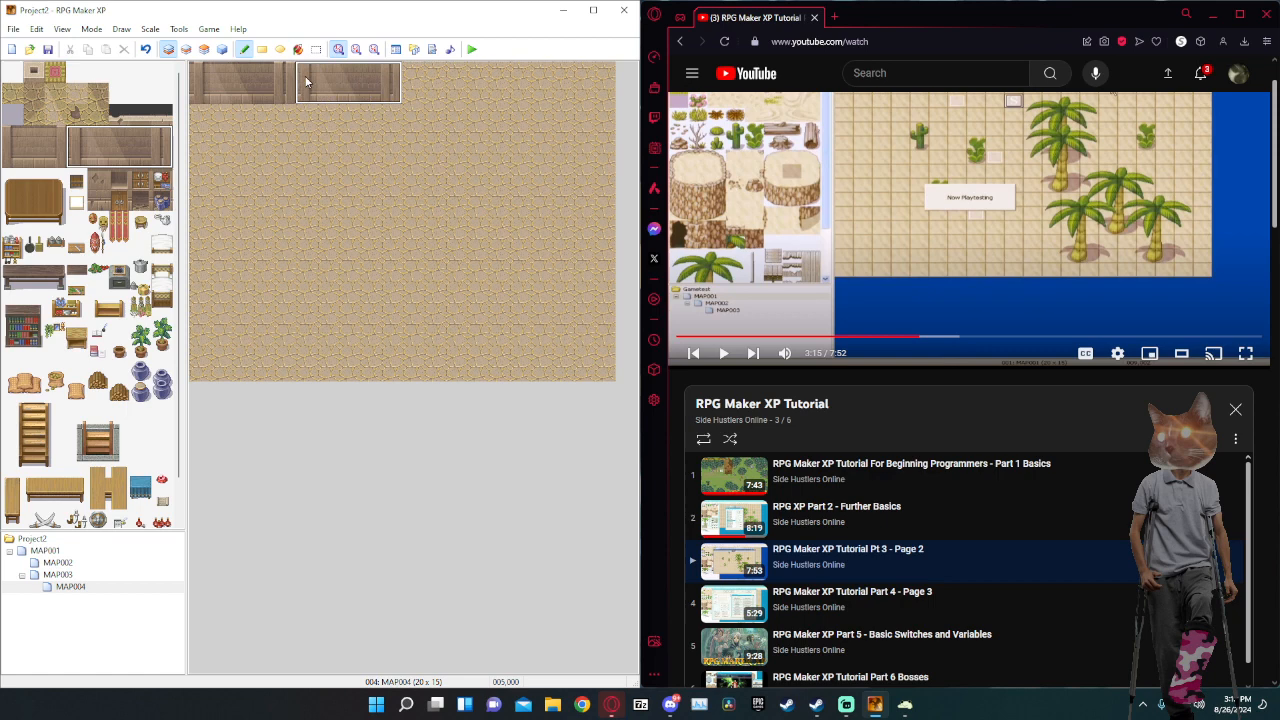
pyautogui.click(425, 80)
pyautogui.click(513, 82)
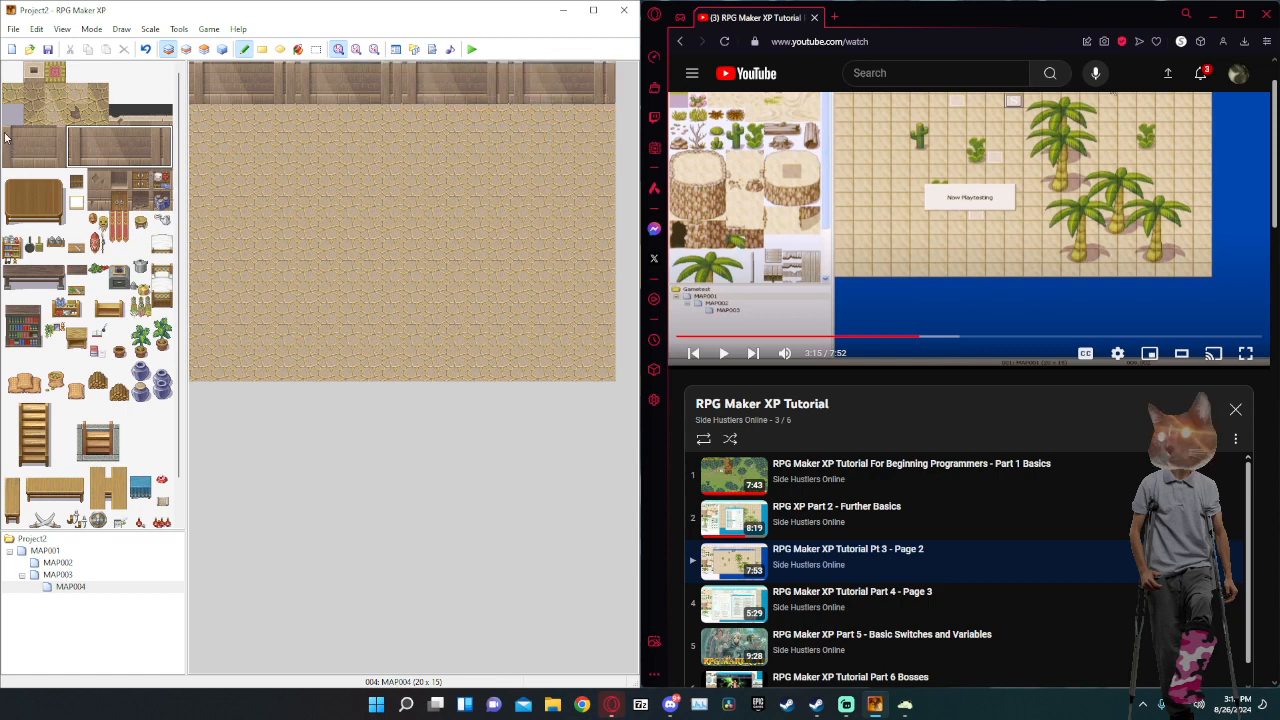
# Try to place the narrow end section of the wooden wall at MAP004's west edge below the north wall, and undo it.
pyautogui.moveTo(9, 140); pyautogui.dragTo(11, 160)
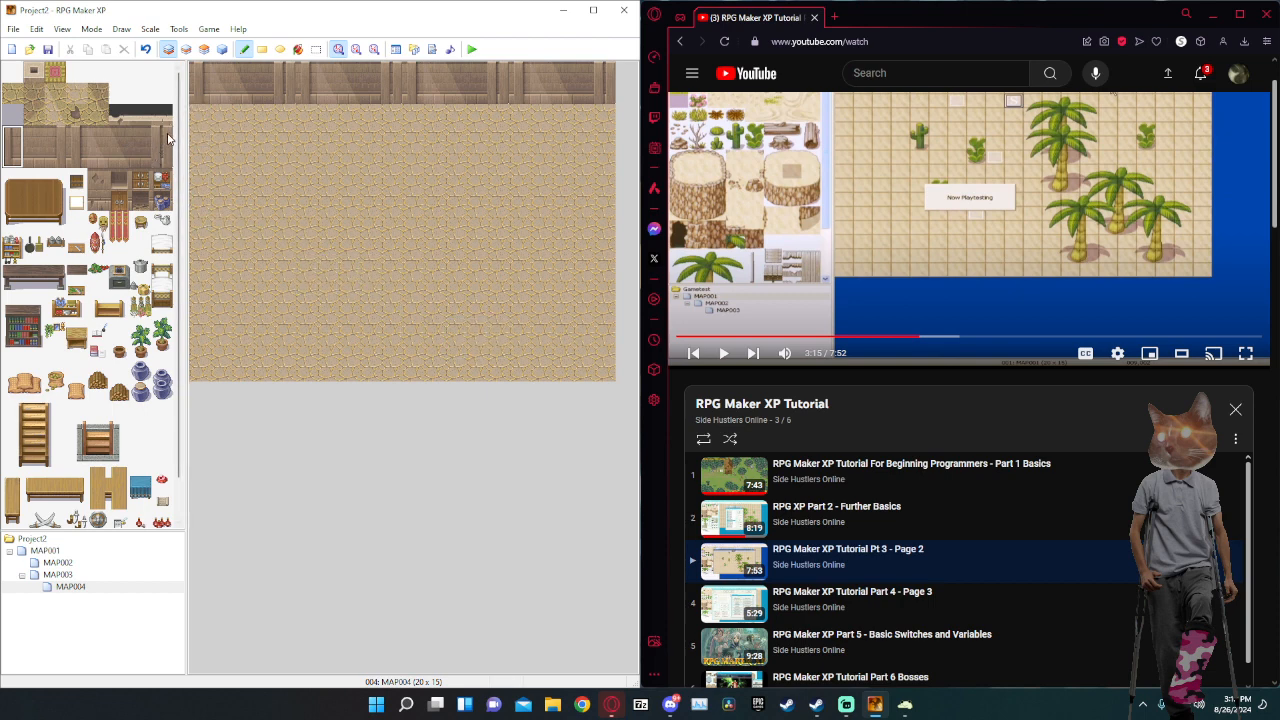
pyautogui.click(163, 156)
pyautogui.moveTo(165, 136); pyautogui.dragTo(163, 153)
pyautogui.click(197, 118)
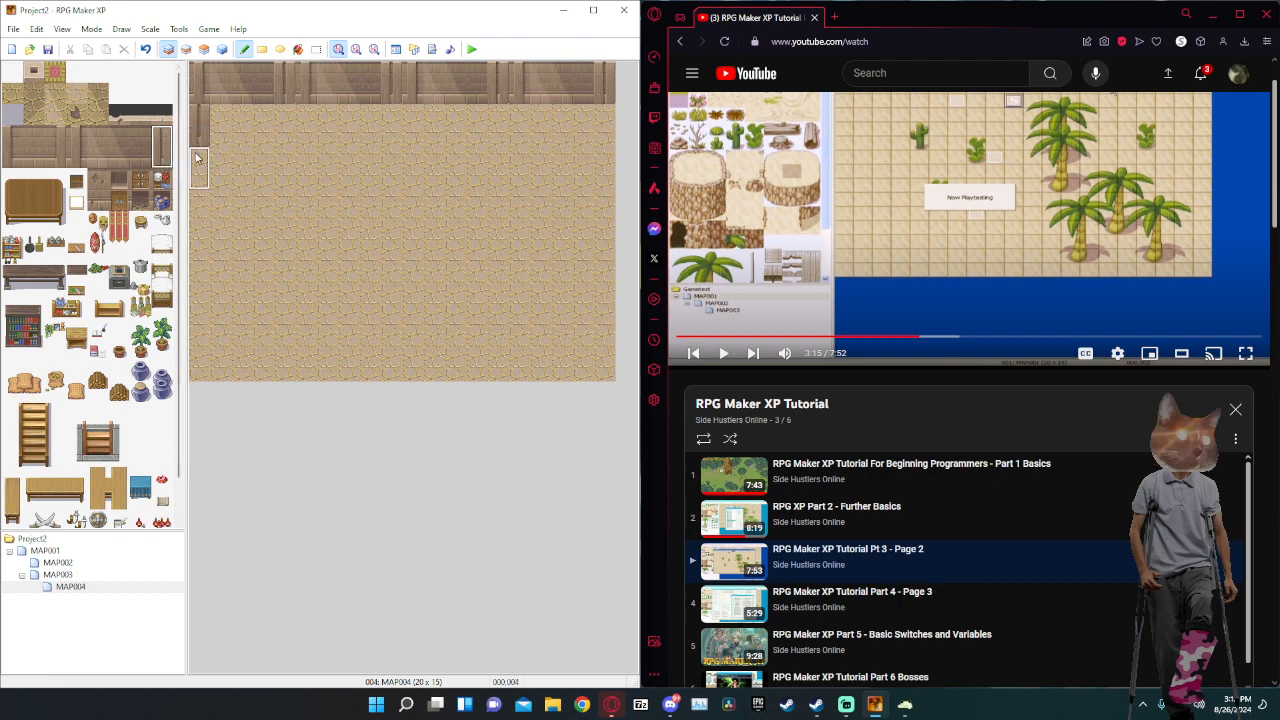
pyautogui.hotkey('ctrl', 'z')
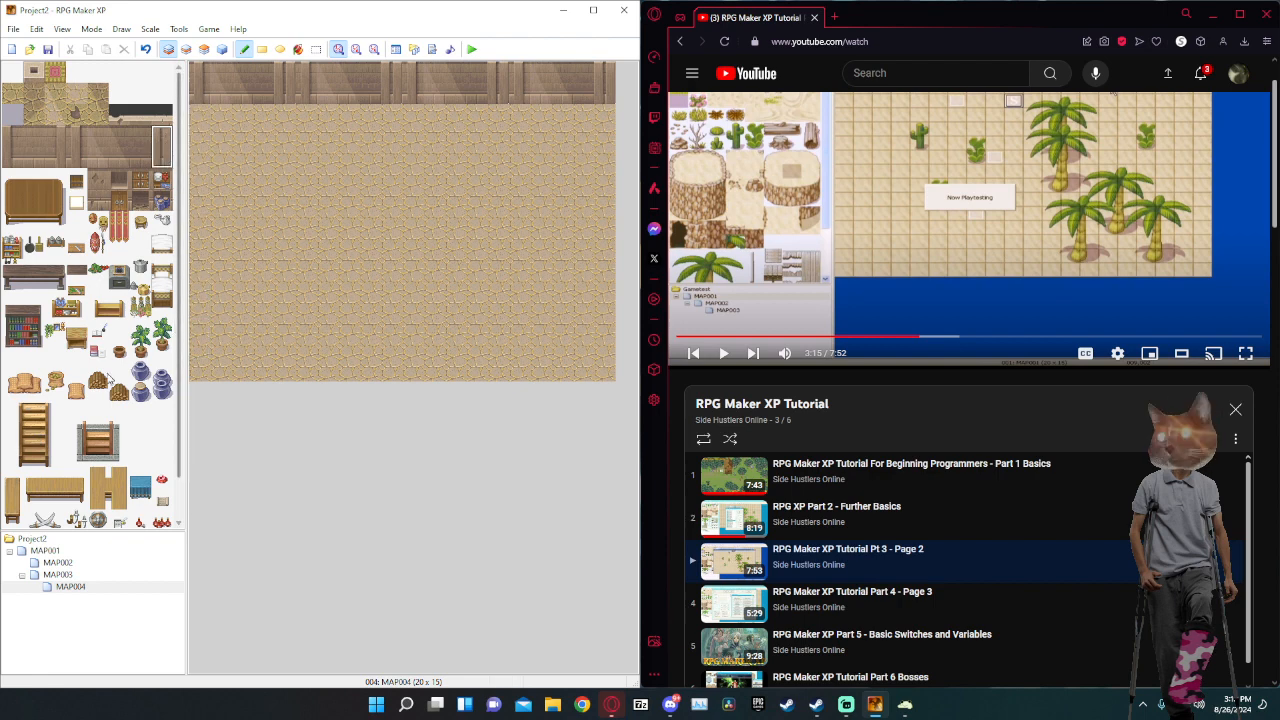
# Build a wooden table five tiles wide and three tiles high near MAP004's centre on the second layer, repeating the table's middle section.
pyautogui.scroll(-1, 41, 501)
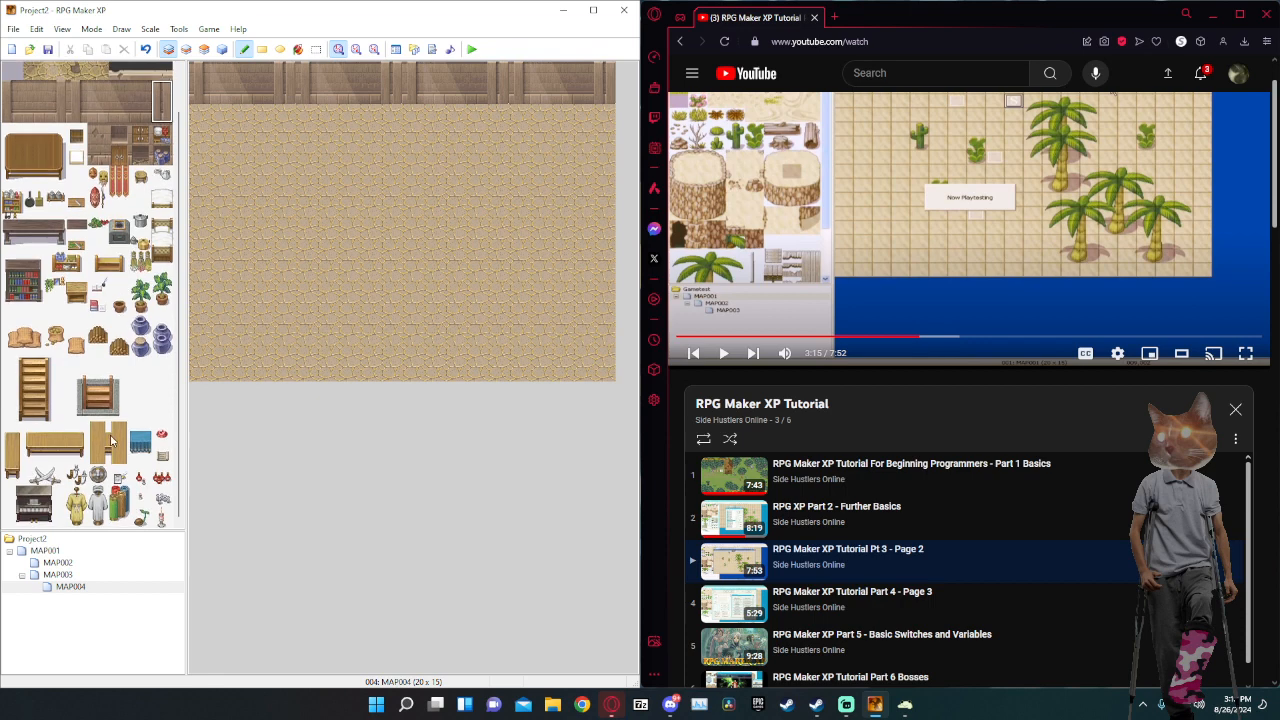
pyautogui.scroll(1, 94, 402)
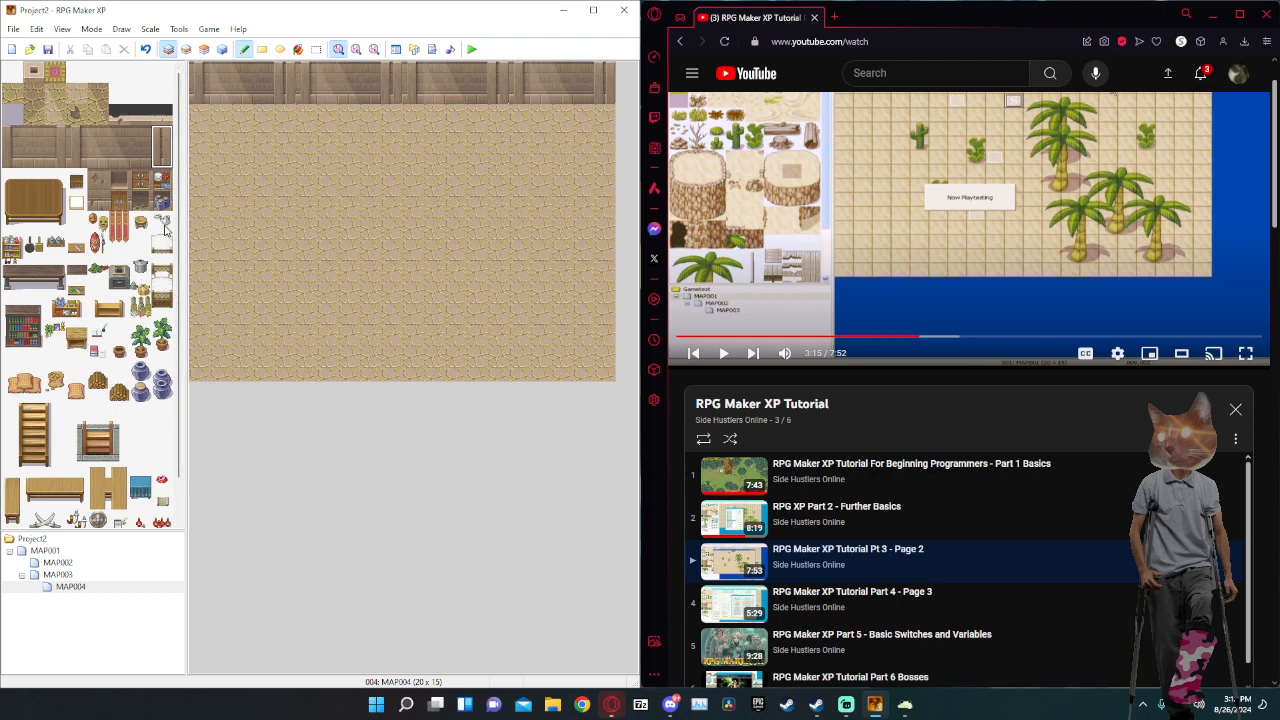
pyautogui.moveTo(10, 190); pyautogui.dragTo(60, 228)
pyautogui.click(186, 50)
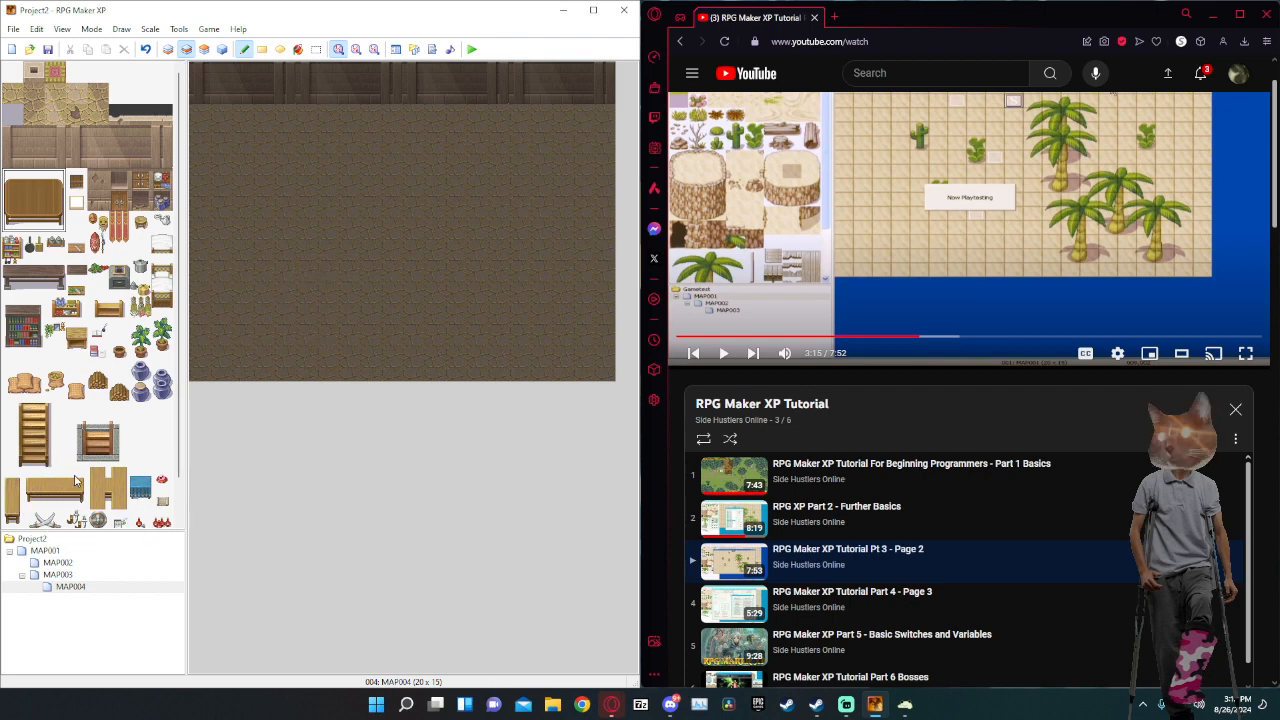
pyautogui.scroll(-1, 76, 481)
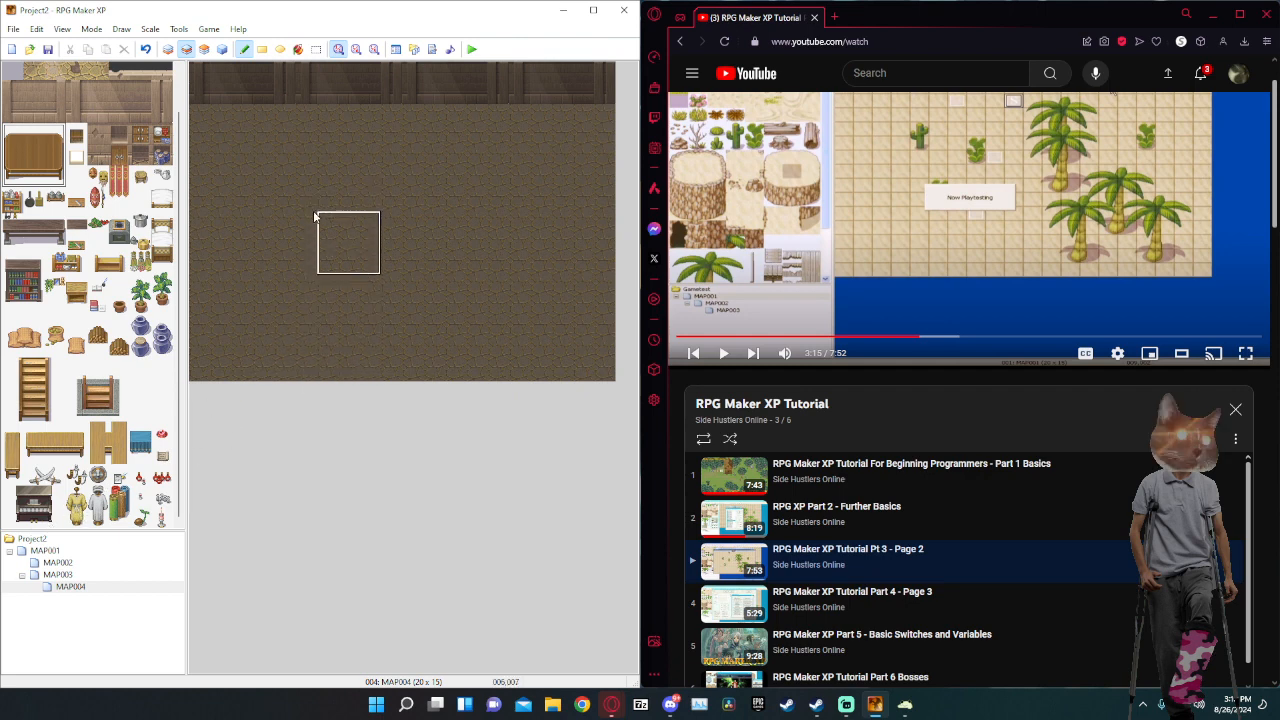
pyautogui.moveTo(6, 141); pyautogui.dragTo(31, 168)
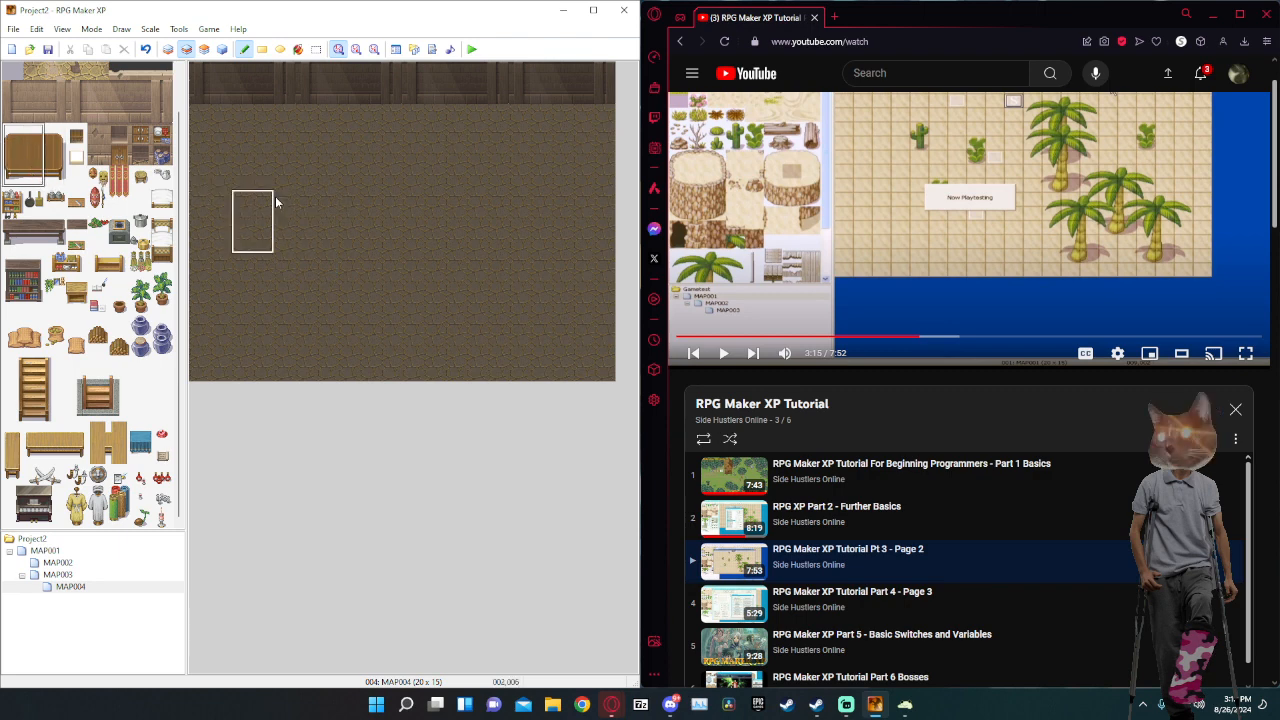
pyautogui.click(300, 225)
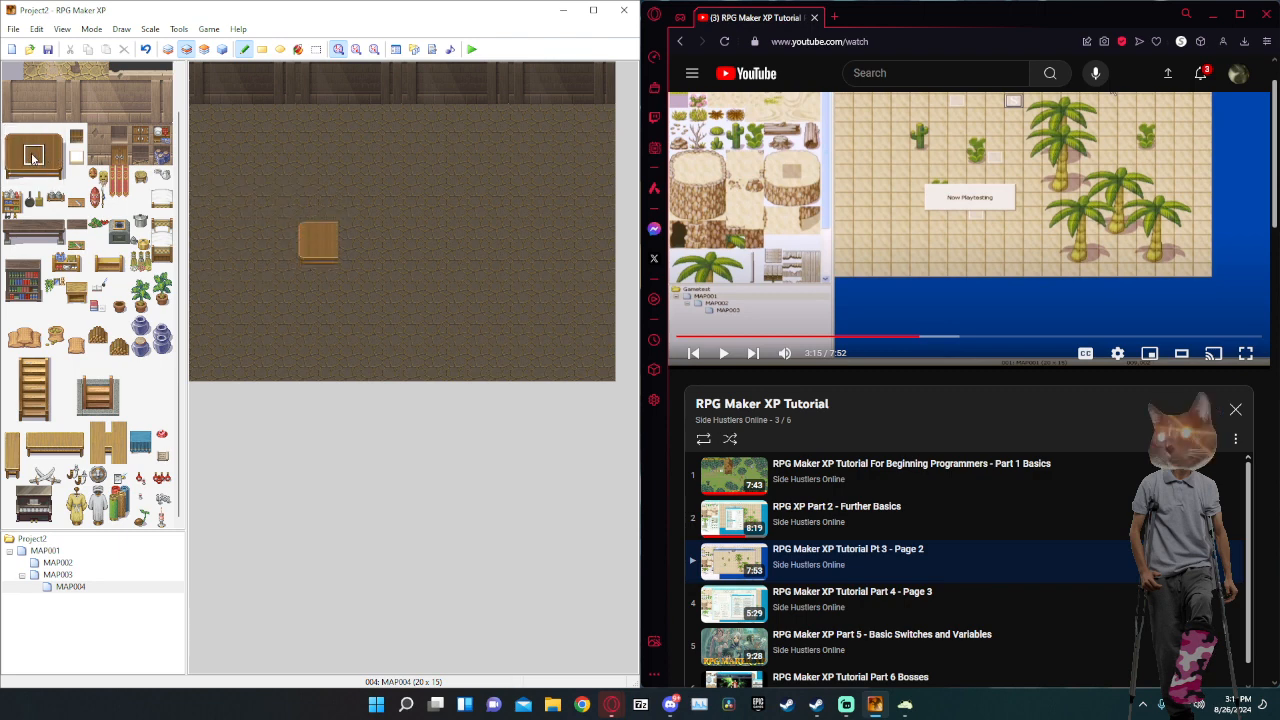
pyautogui.moveTo(36, 176); pyautogui.dragTo(33, 145)
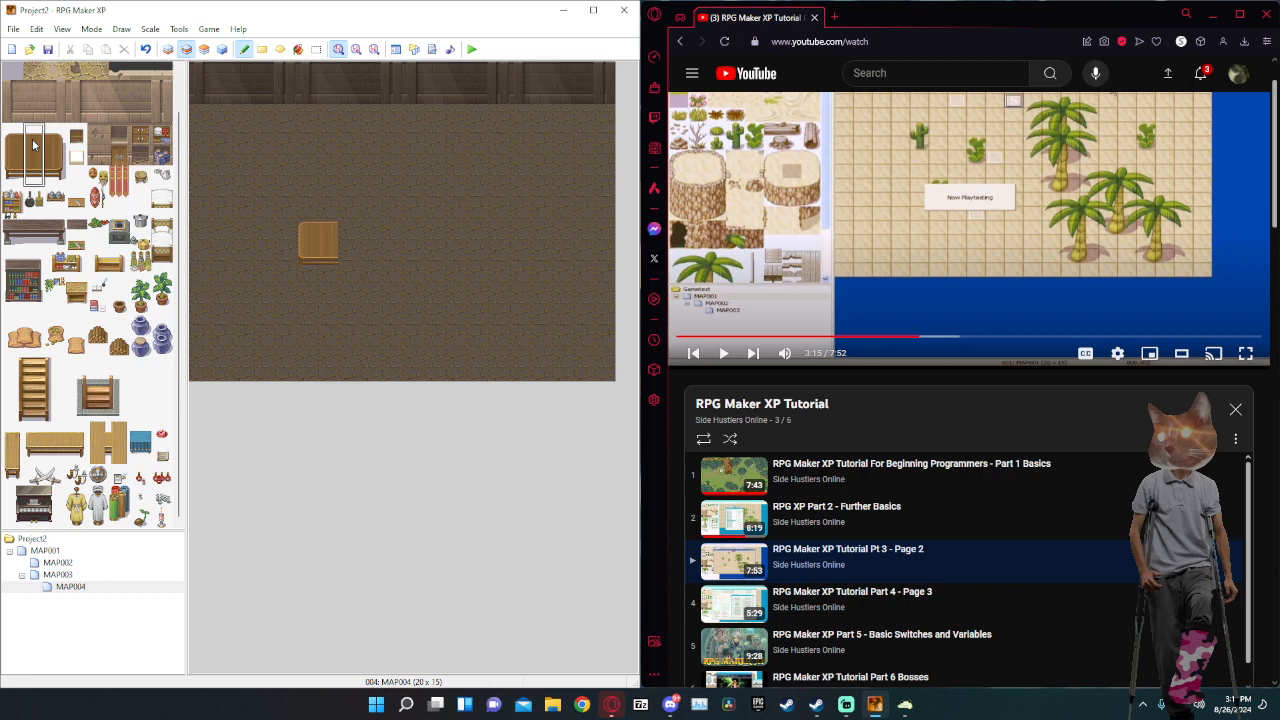
pyautogui.click(354, 223)
pyautogui.click(369, 222)
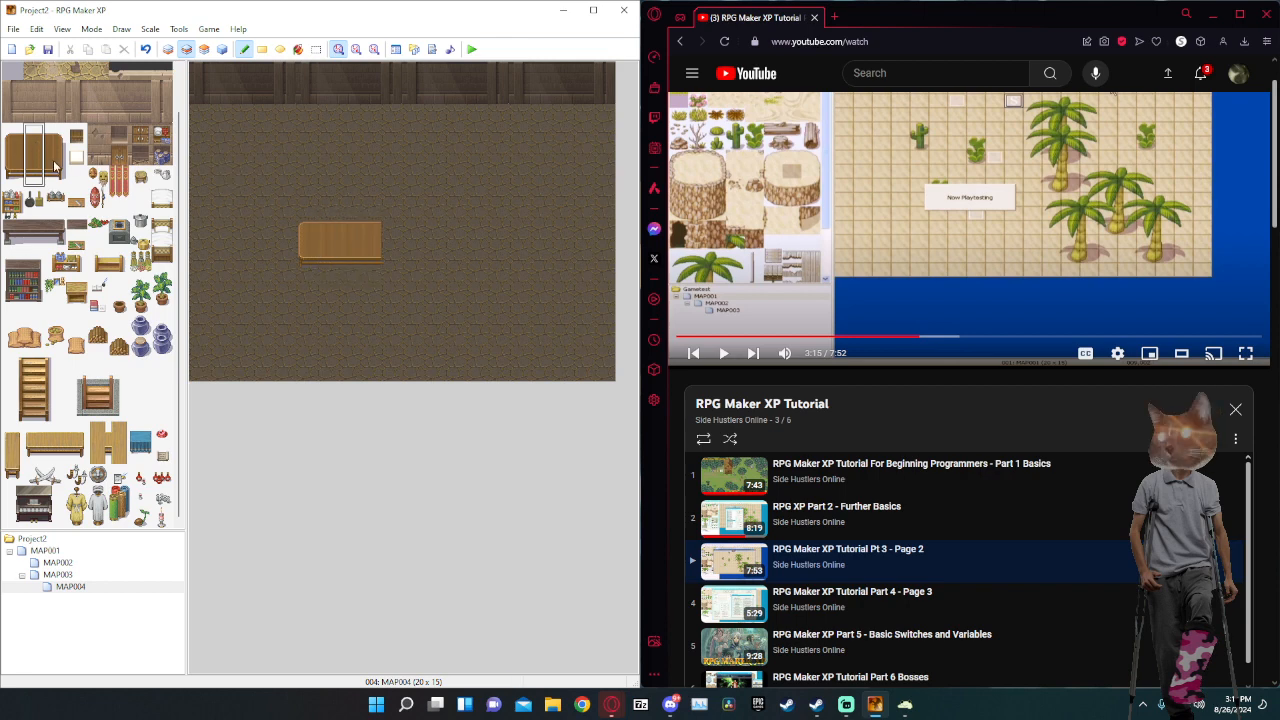
pyautogui.moveTo(58, 180); pyautogui.dragTo(55, 135)
pyautogui.click(390, 218)
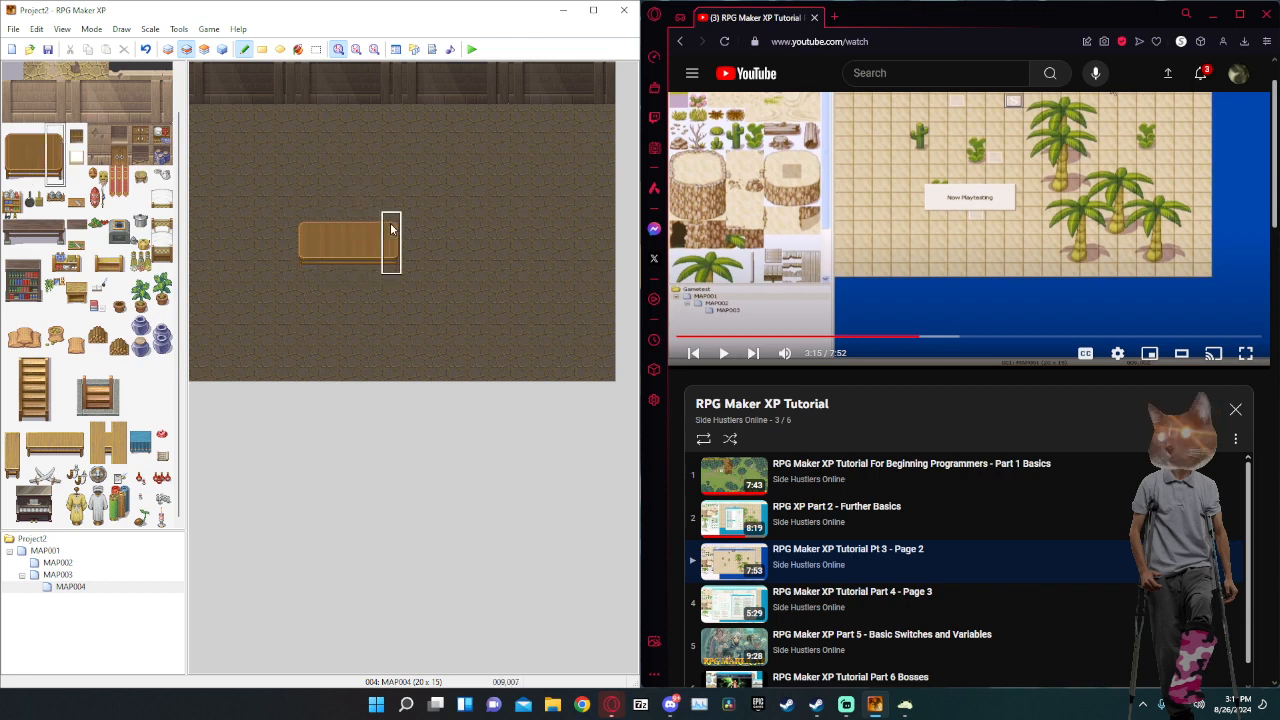
# Try to hang the red banner at the west end of the north wall, and undo it.
pyautogui.click(117, 176)
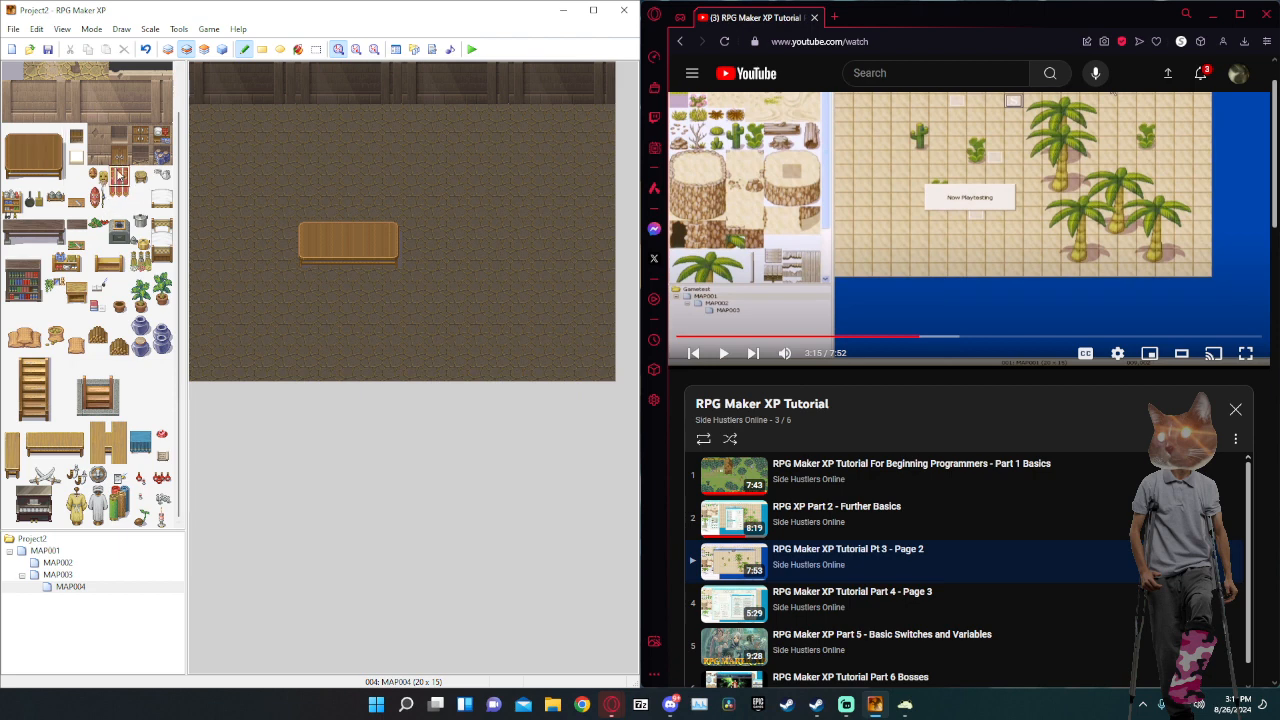
pyautogui.click(199, 83)
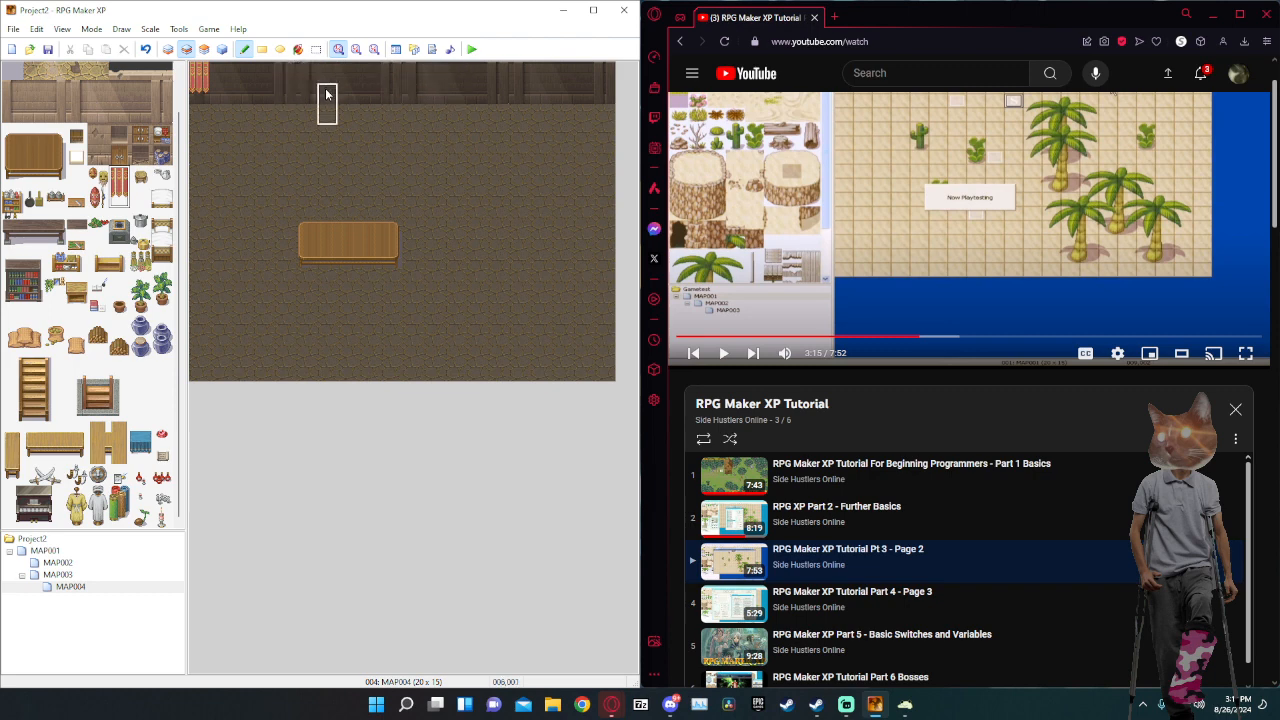
pyautogui.hotkey('ctrl', 'z')
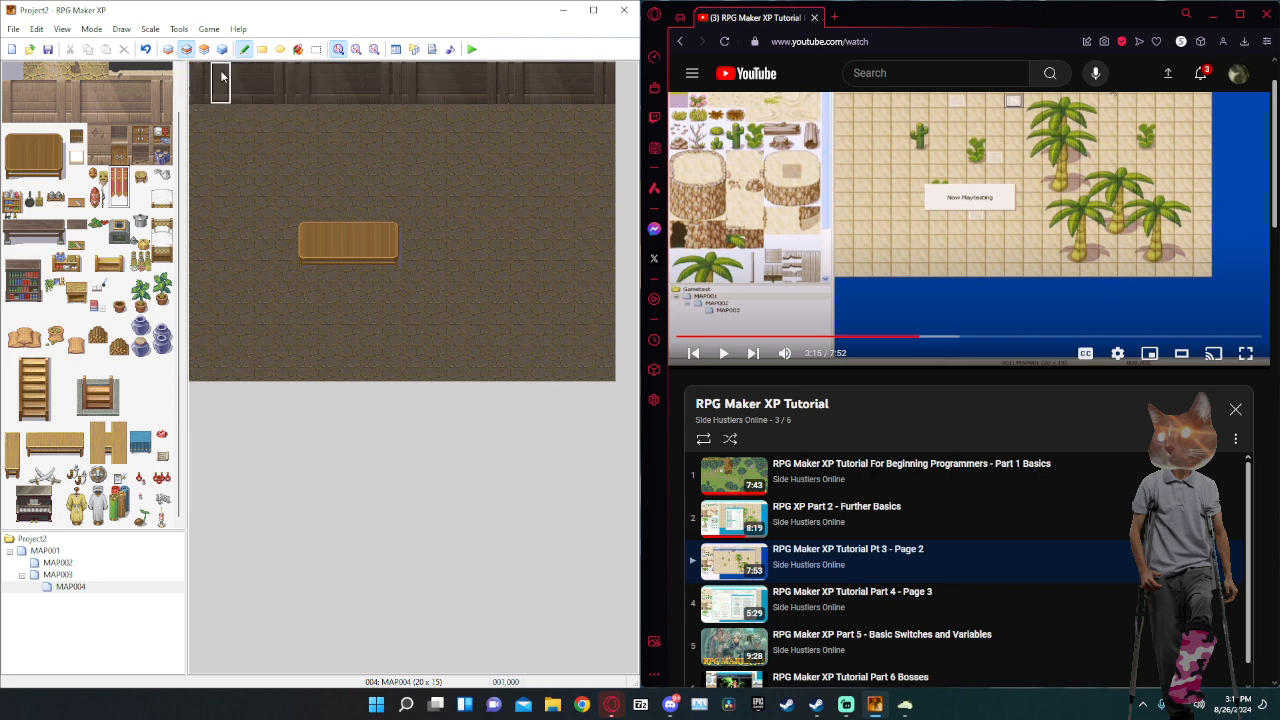
pyautogui.click(118, 134)
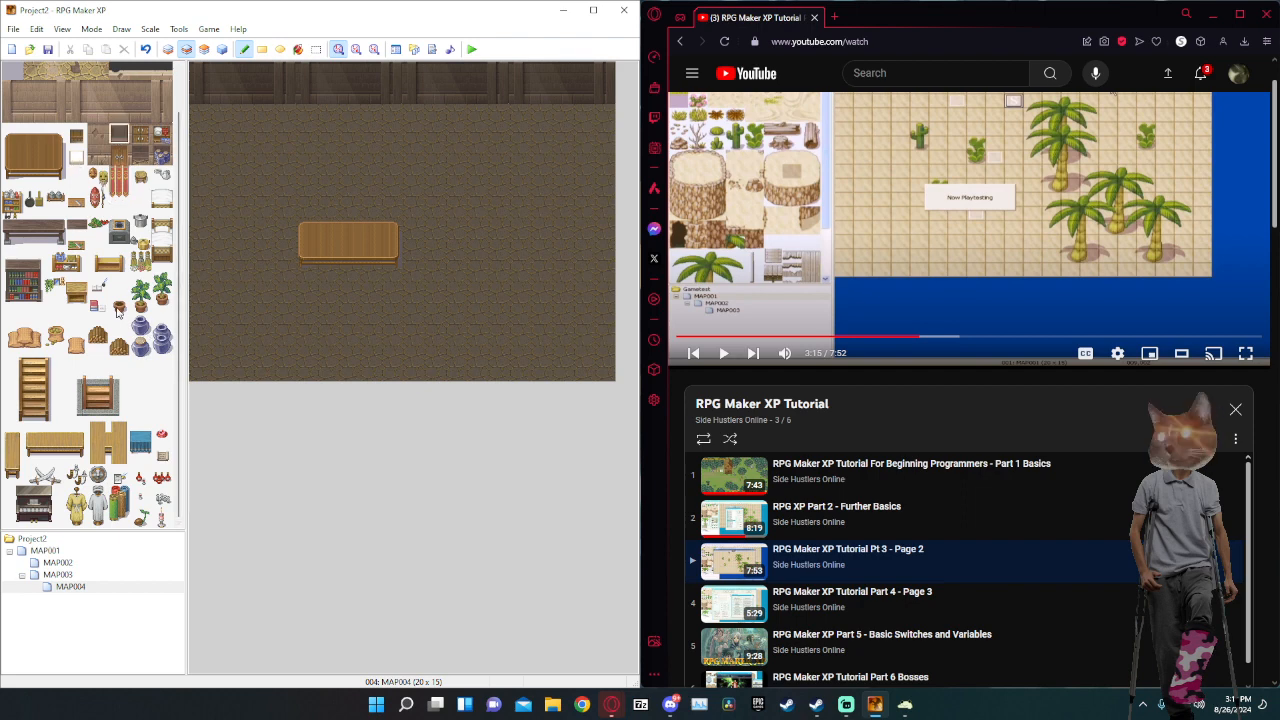
# Place the stove against the north wall in the second column, and line up small wooden desks on both sides of it.
pyautogui.moveTo(122, 243); pyautogui.dragTo(120, 220)
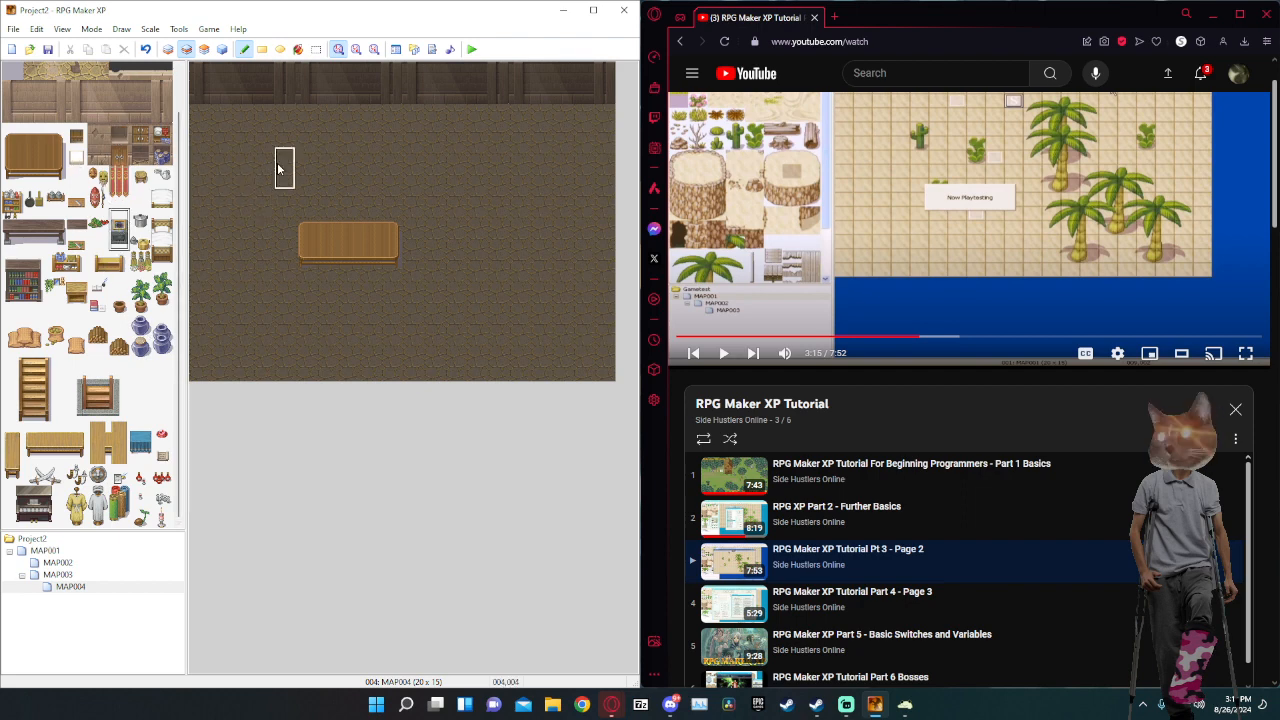
pyautogui.click(221, 127)
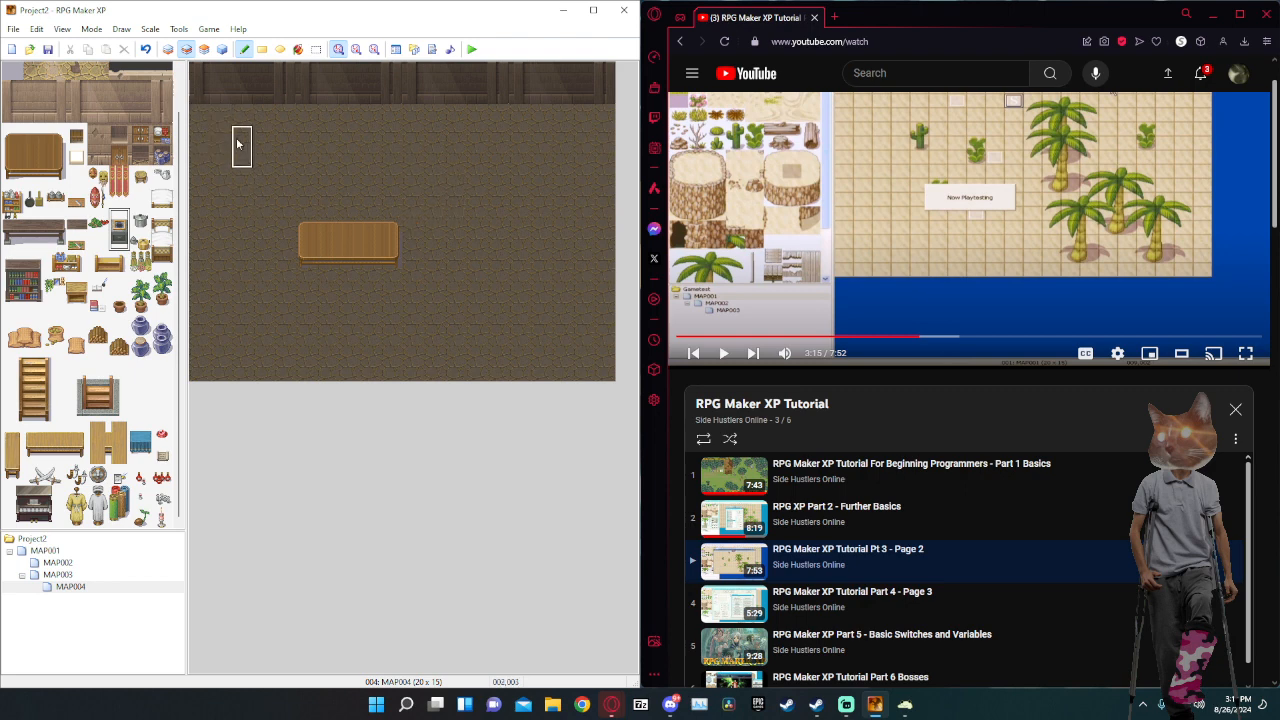
pyautogui.click(221, 105)
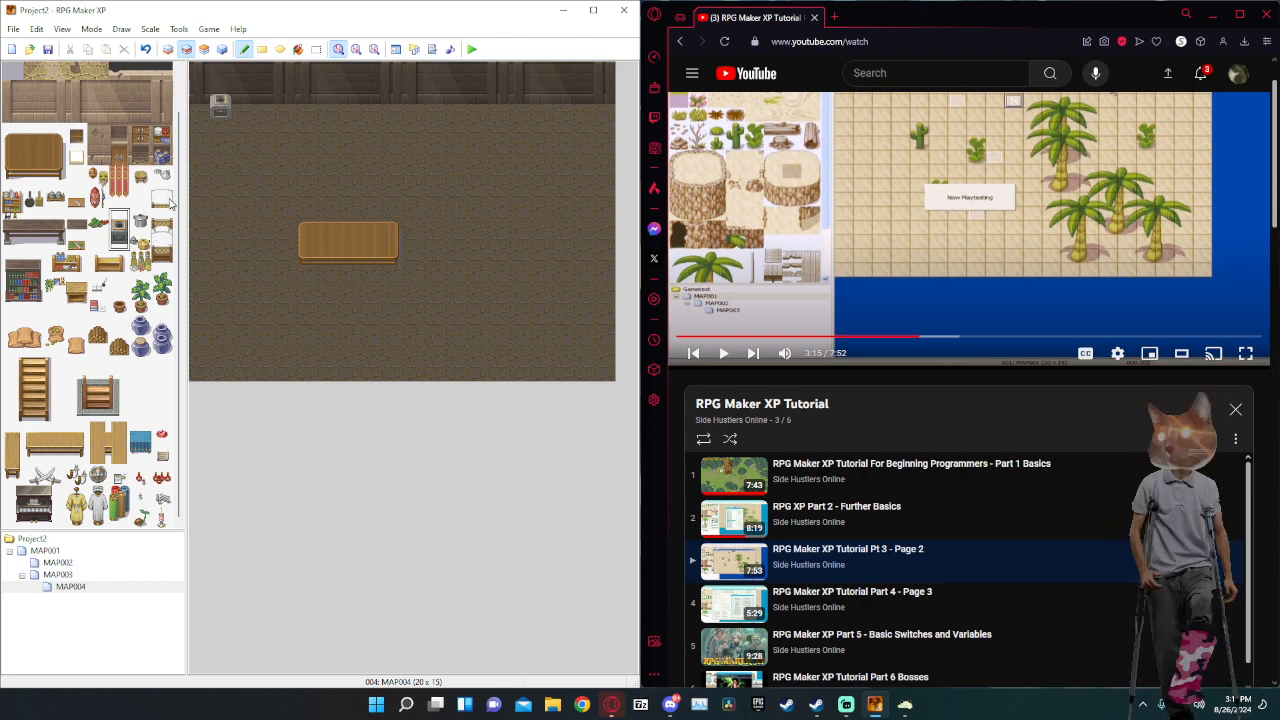
pyautogui.click(78, 293)
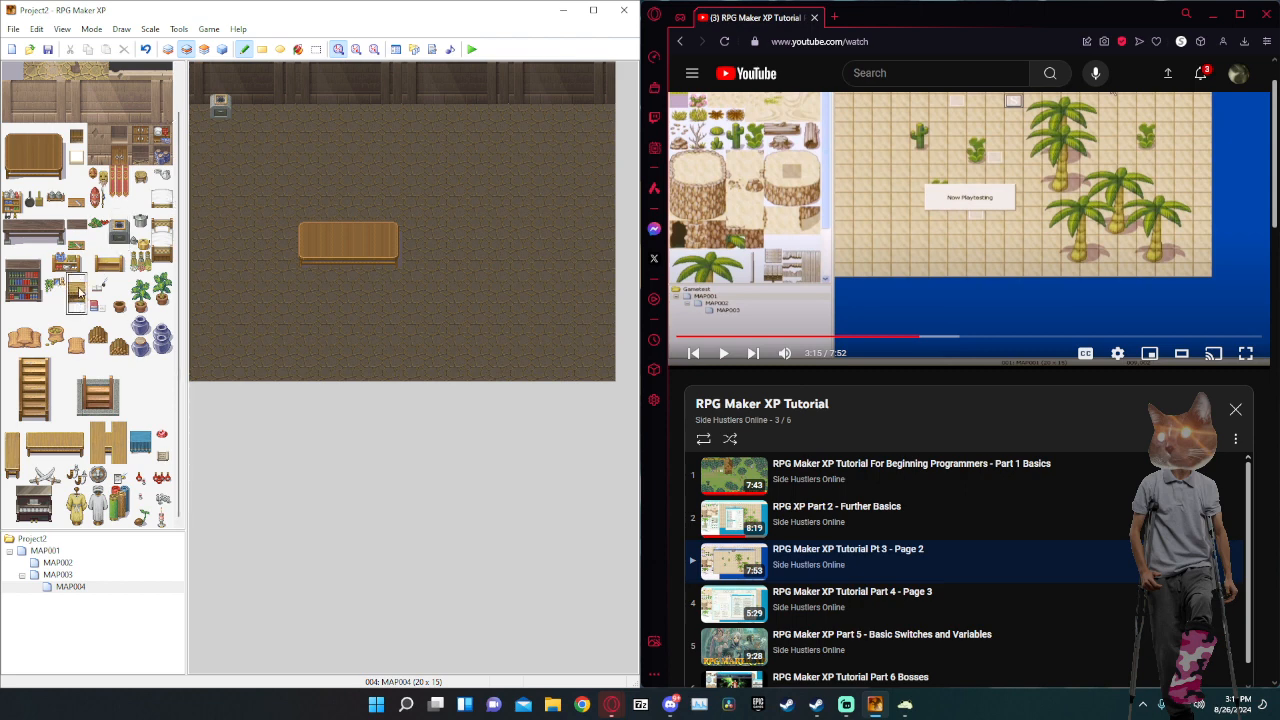
pyautogui.click(248, 106)
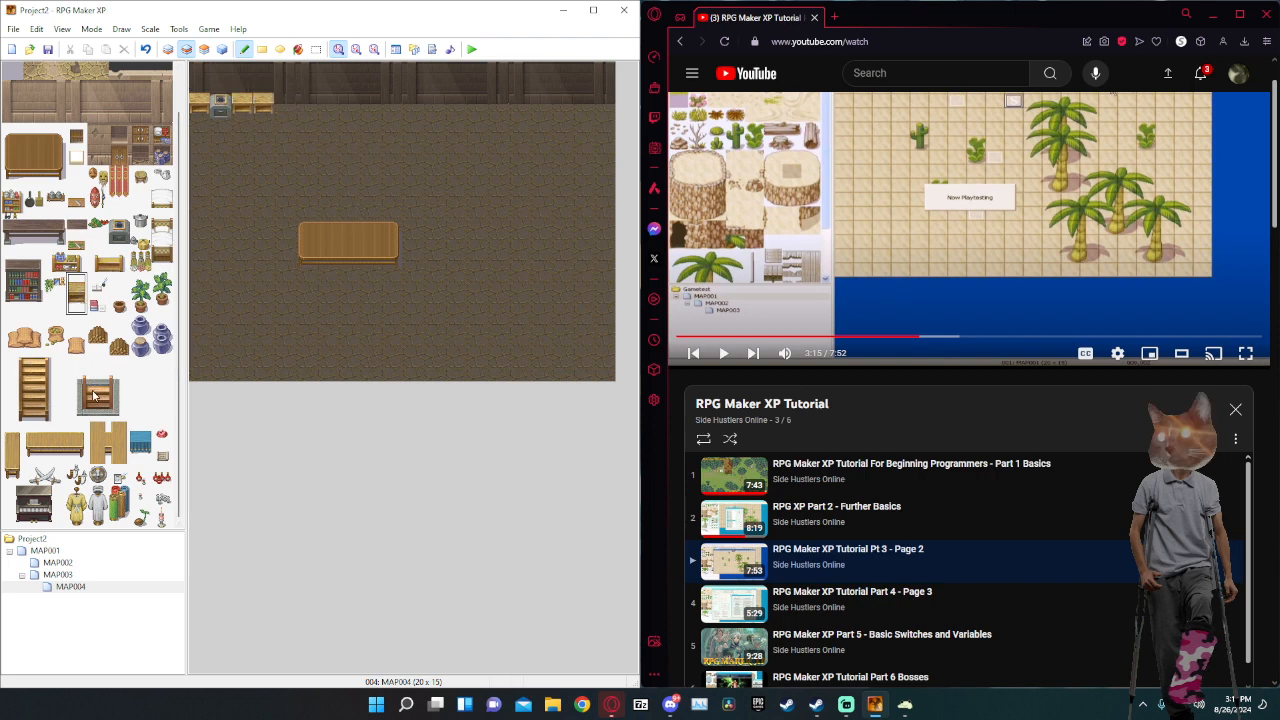
# Add the firewood pile and the two-tile-wide sacks along the north wall, east of the small desks.
pyautogui.moveTo(99, 342); pyautogui.dragTo(98, 329)
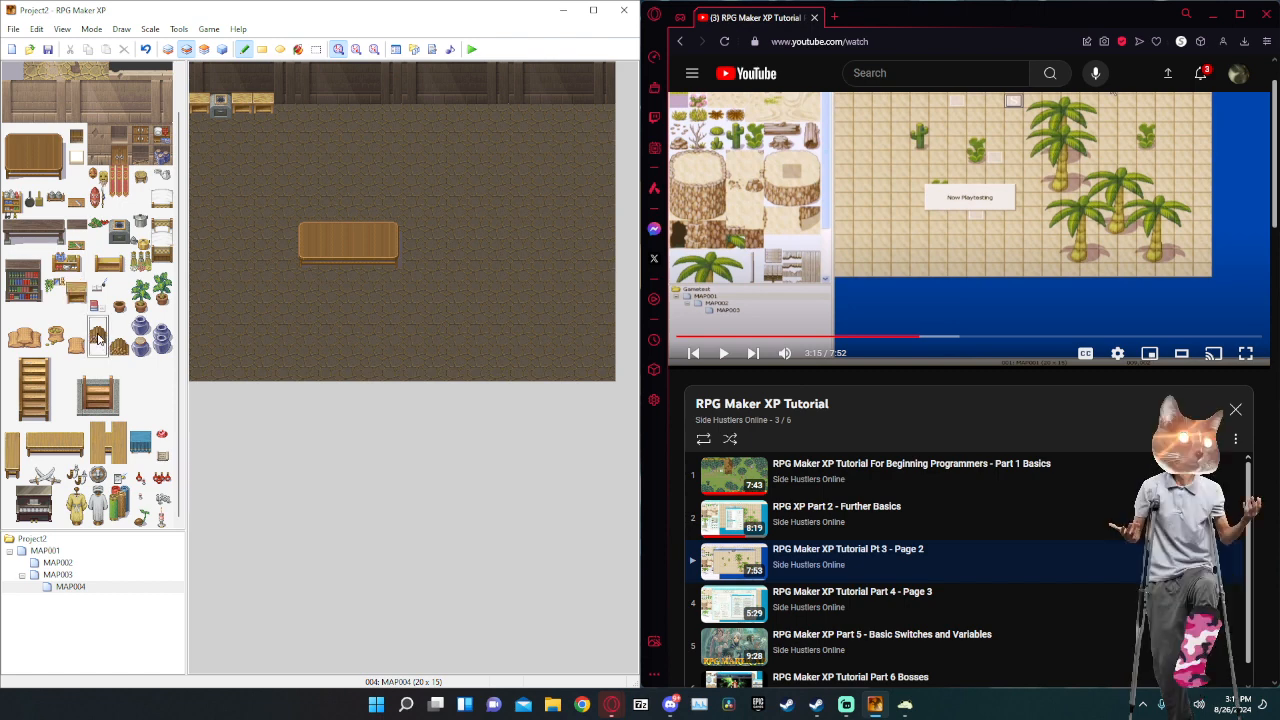
pyautogui.click(287, 108)
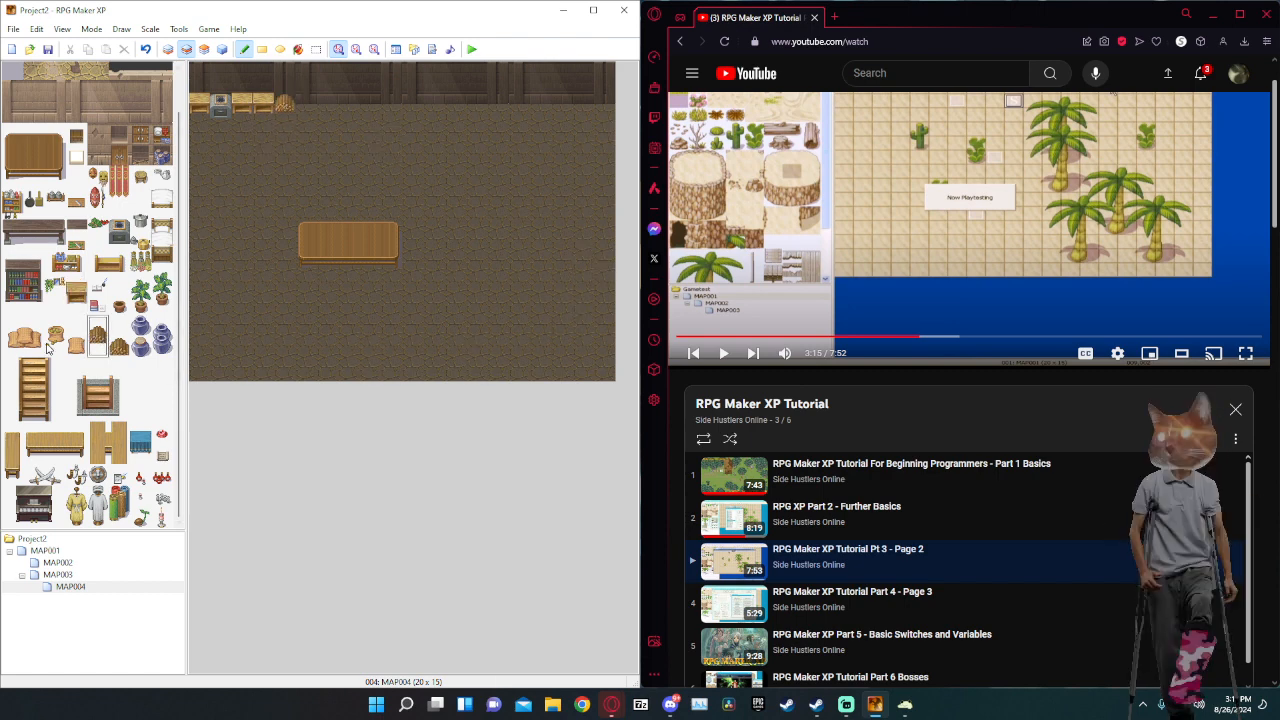
pyautogui.moveTo(37, 346); pyautogui.dragTo(17, 346)
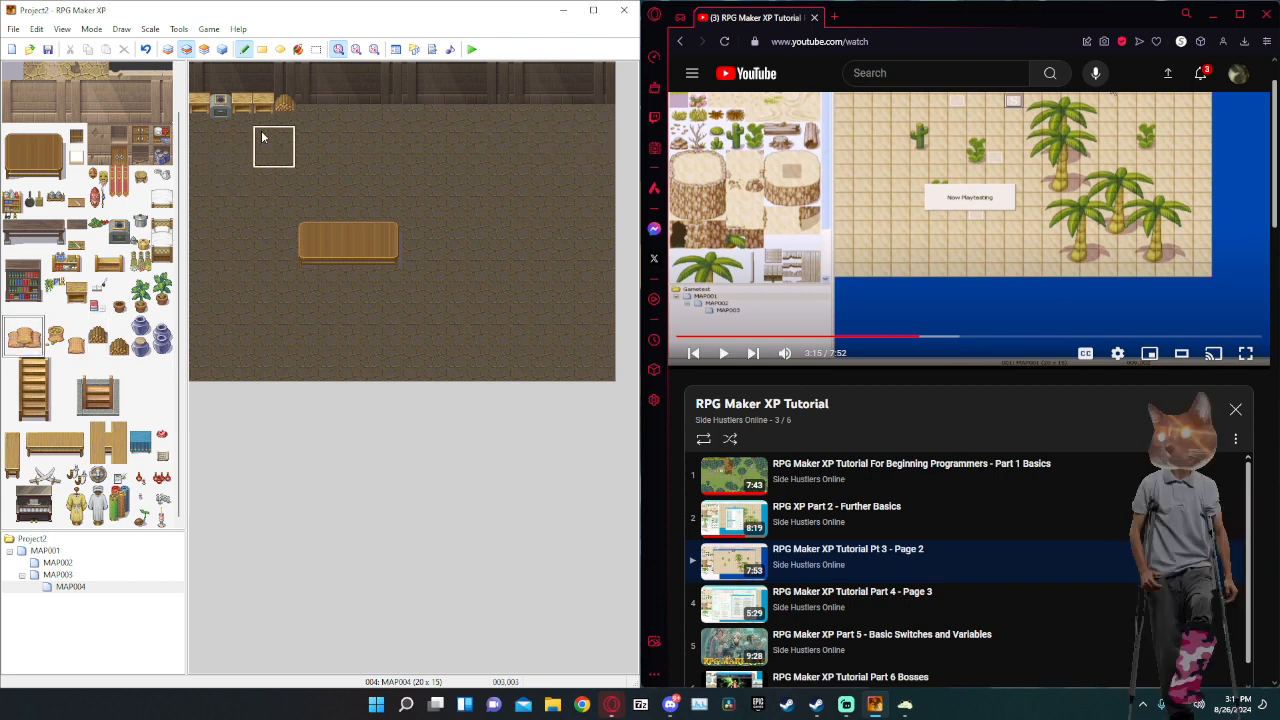
pyautogui.click(306, 108)
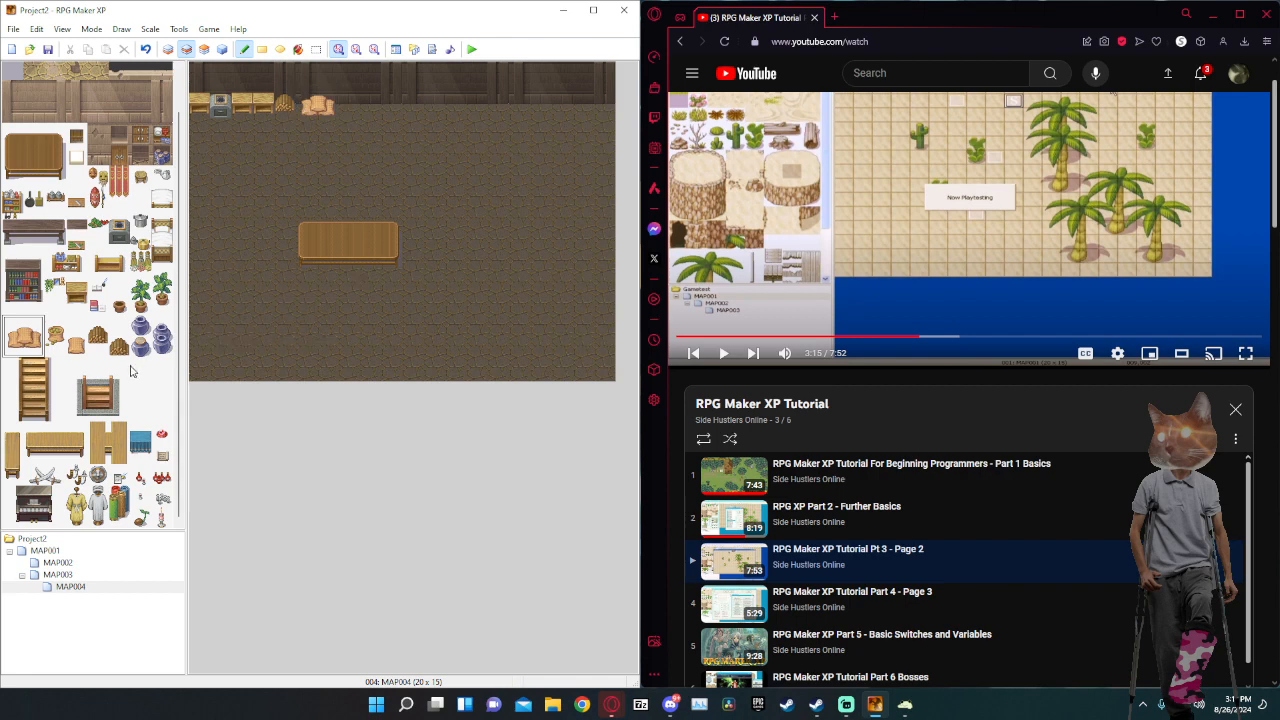
# Place the open sack on the third layer directly below the northwest corner desk, undoing its second-layer placement in the corner.
pyautogui.click(57, 347)
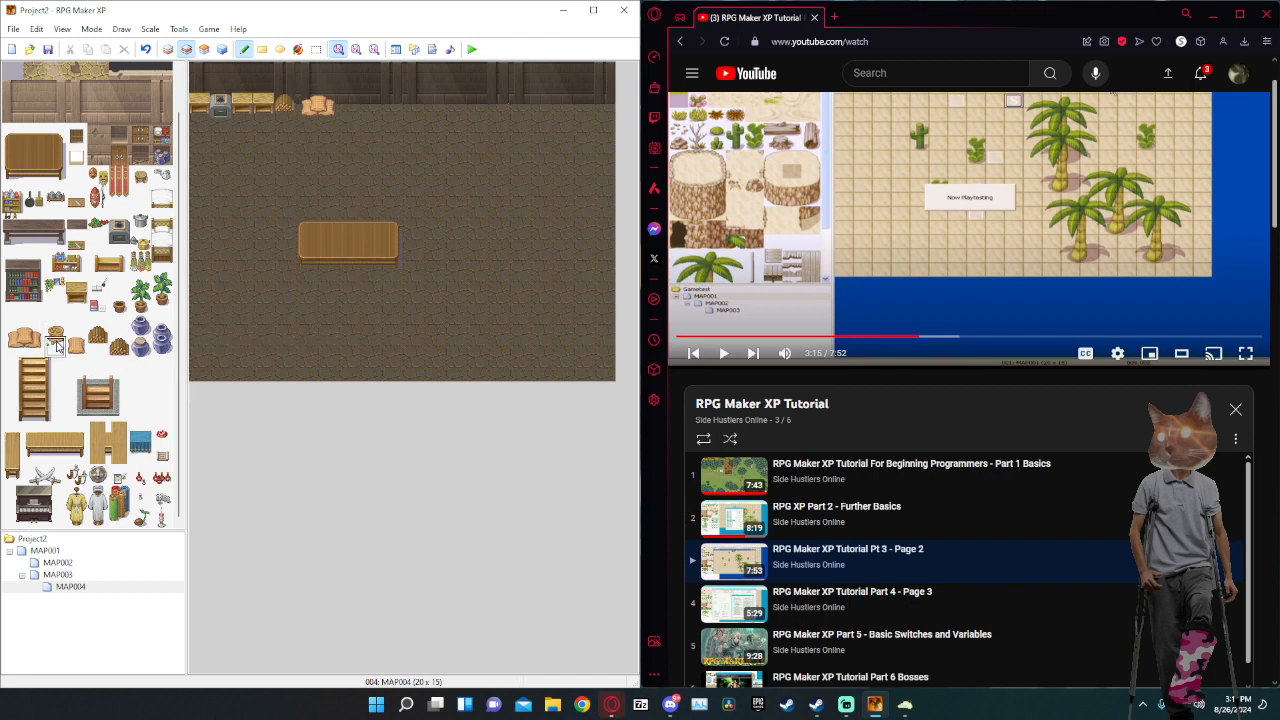
pyautogui.click(197, 79)
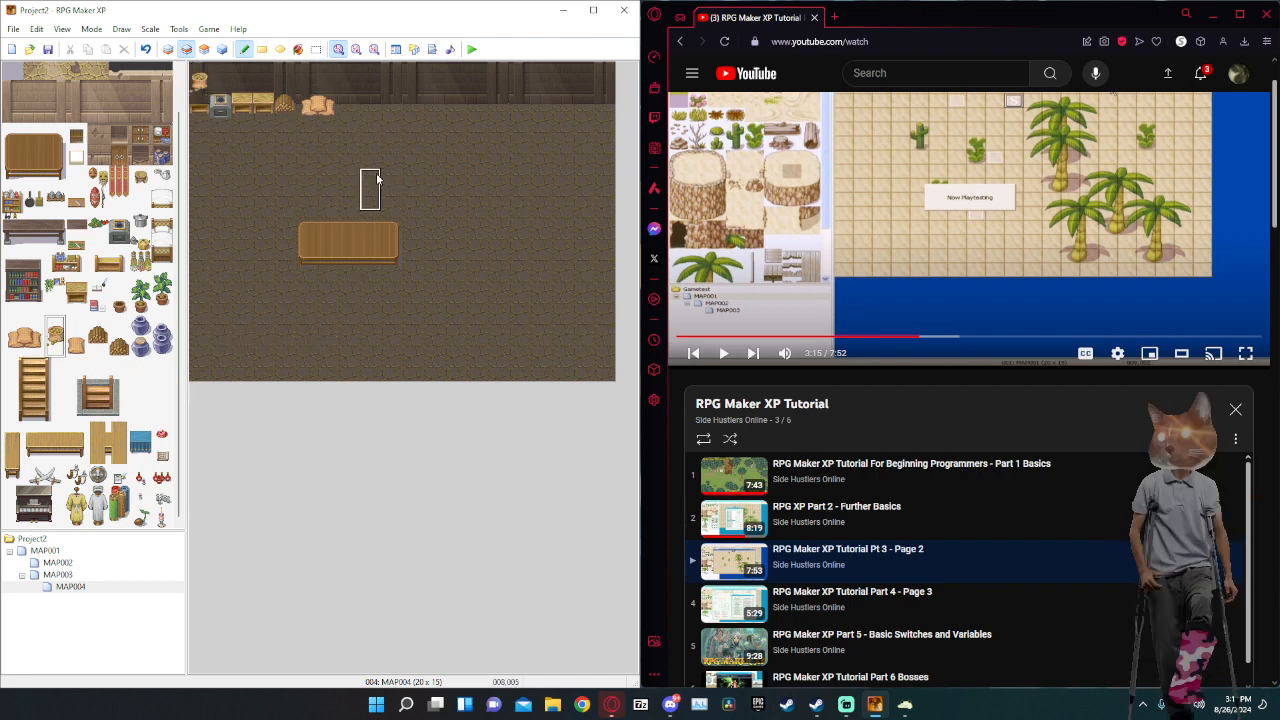
pyautogui.hotkey('ctrl', 'z')
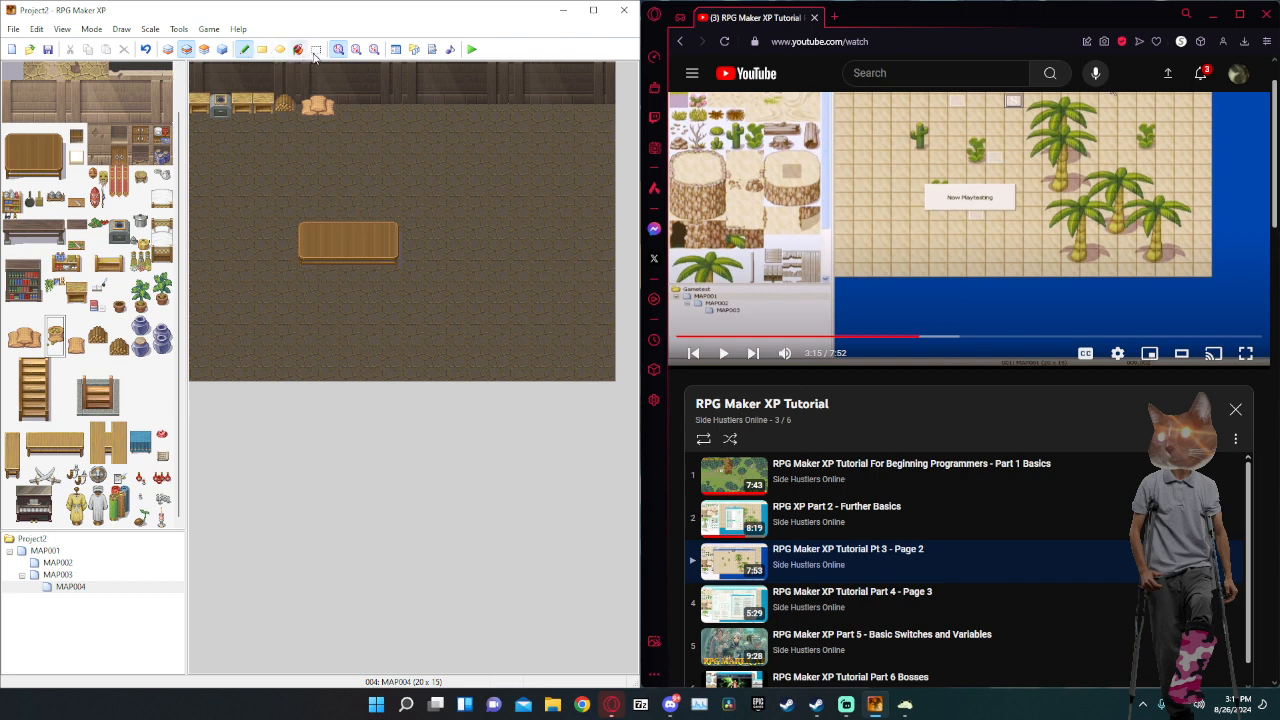
pyautogui.click(204, 49)
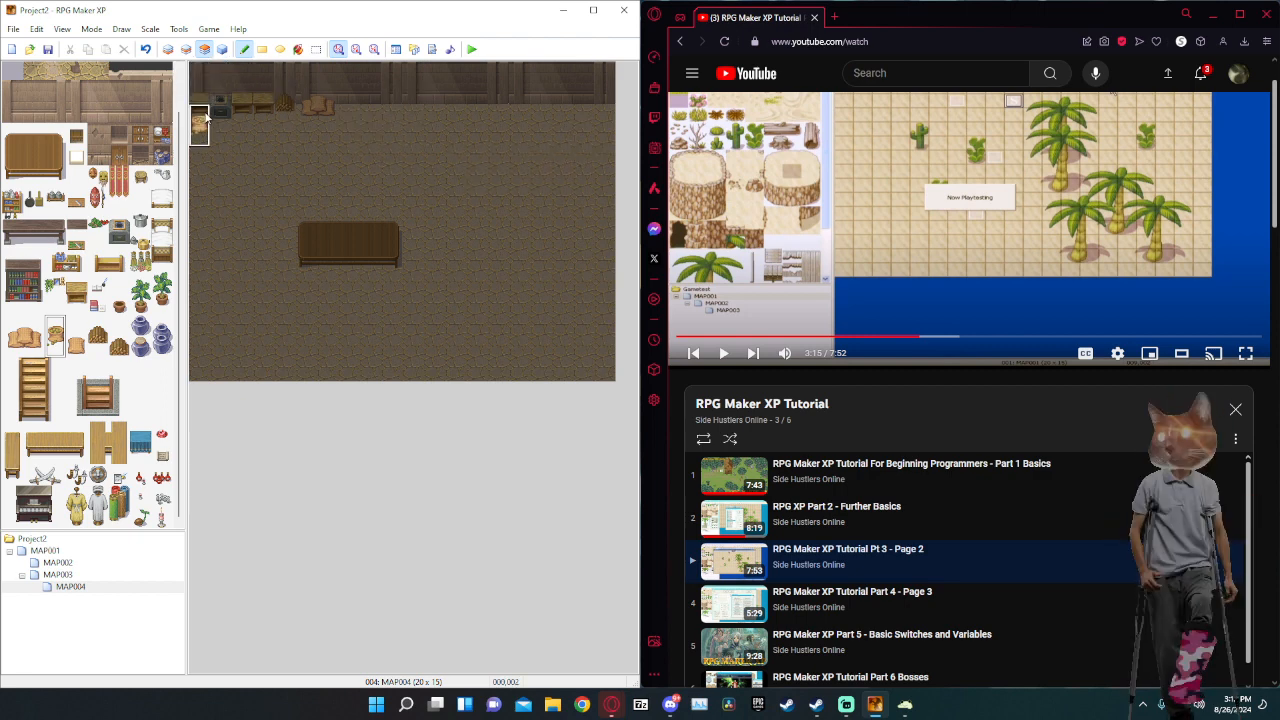
# Try the blue pot on the desk east of the stove, on the second and third layers, and undo it.
pyautogui.click(184, 51)
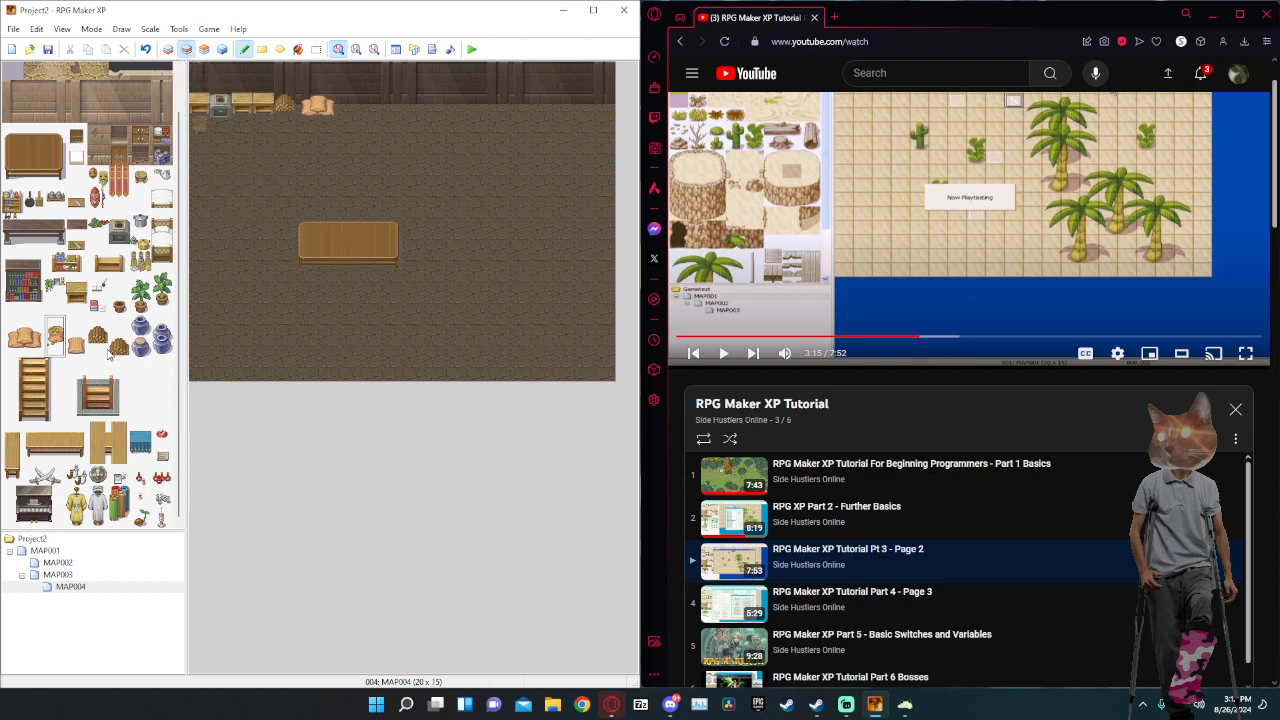
pyautogui.click(99, 290)
pyautogui.click(140, 306)
pyautogui.moveTo(140, 303); pyautogui.dragTo(141, 286)
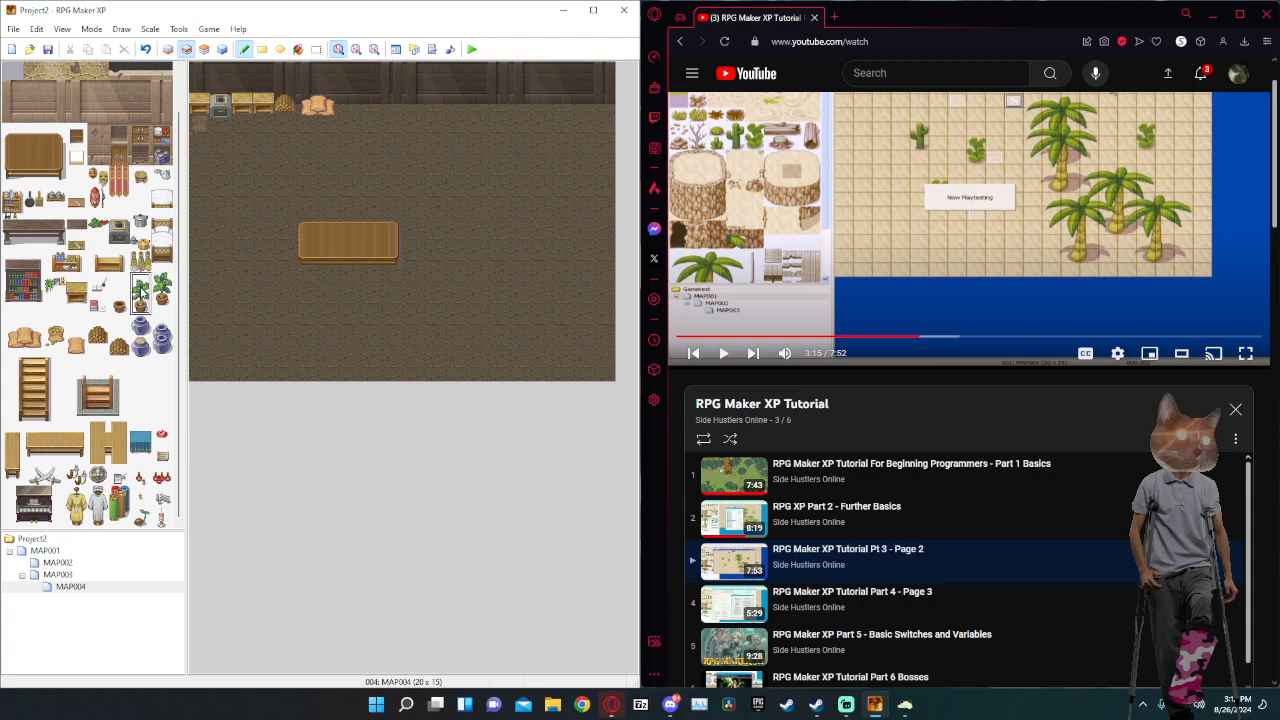
pyautogui.click(140, 345)
pyautogui.click(241, 95)
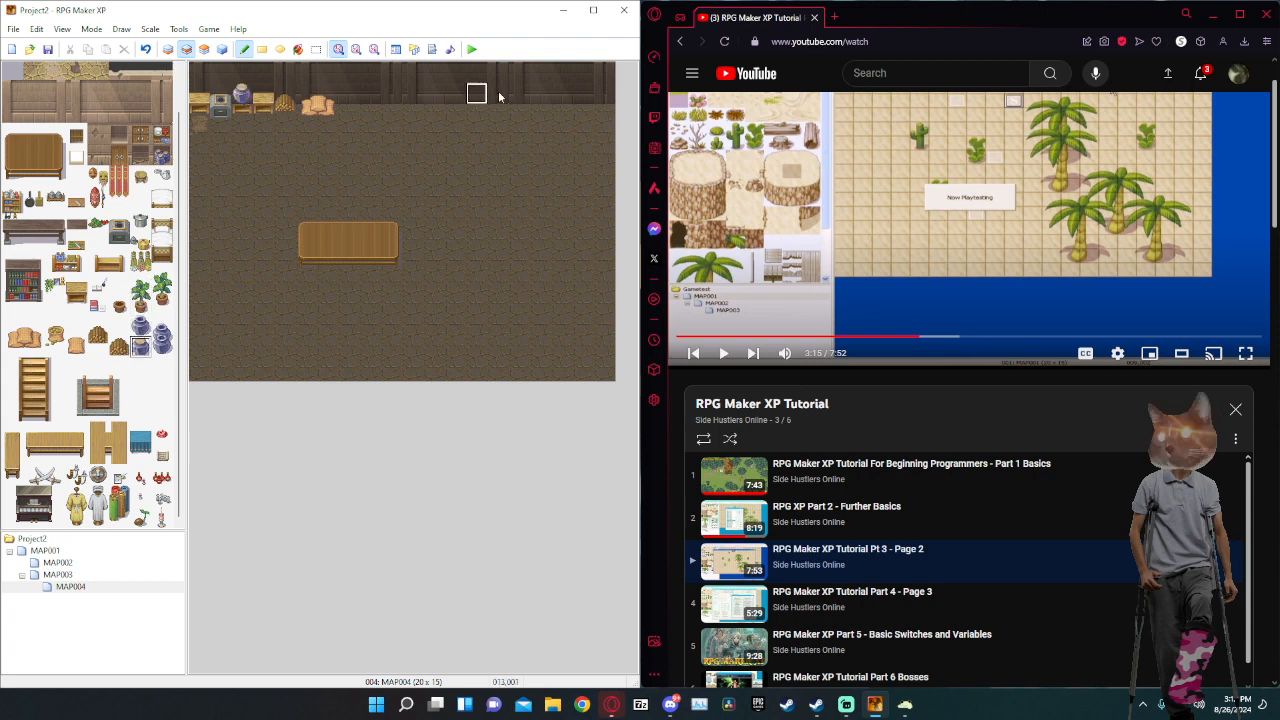
pyautogui.click(204, 49)
pyautogui.click(263, 95)
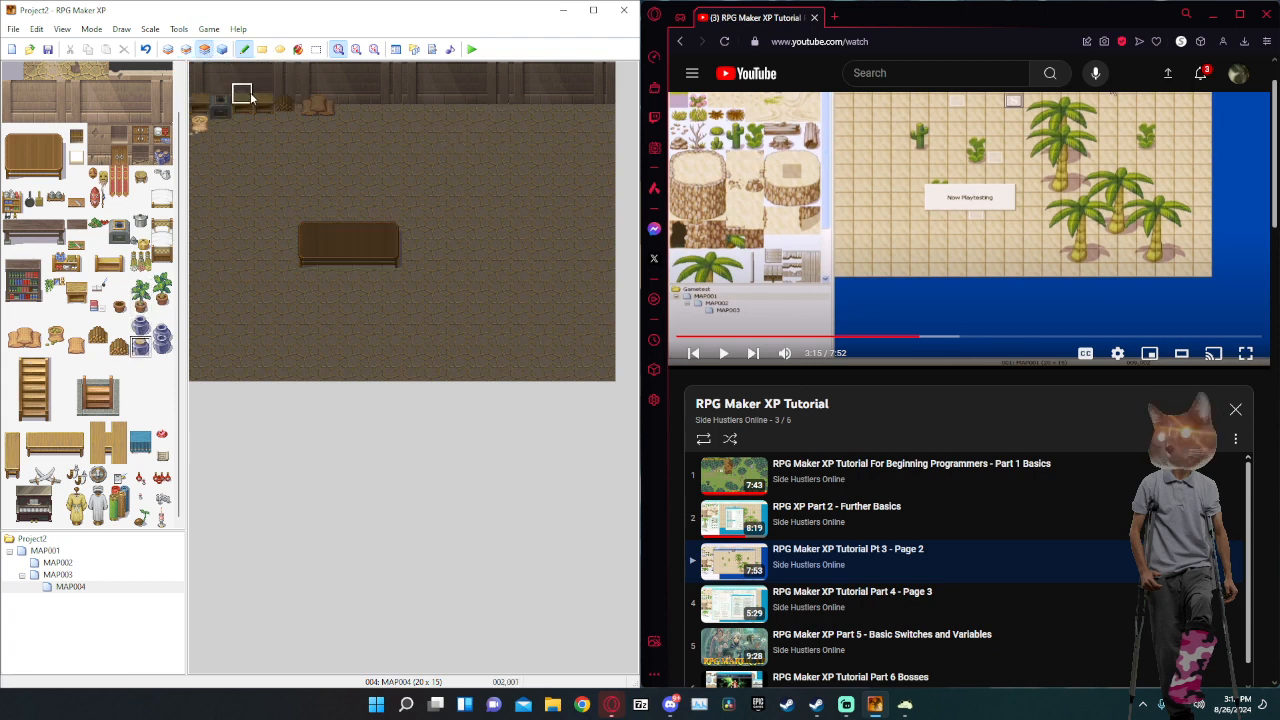
pyautogui.hotkey('ctrl', 'z')
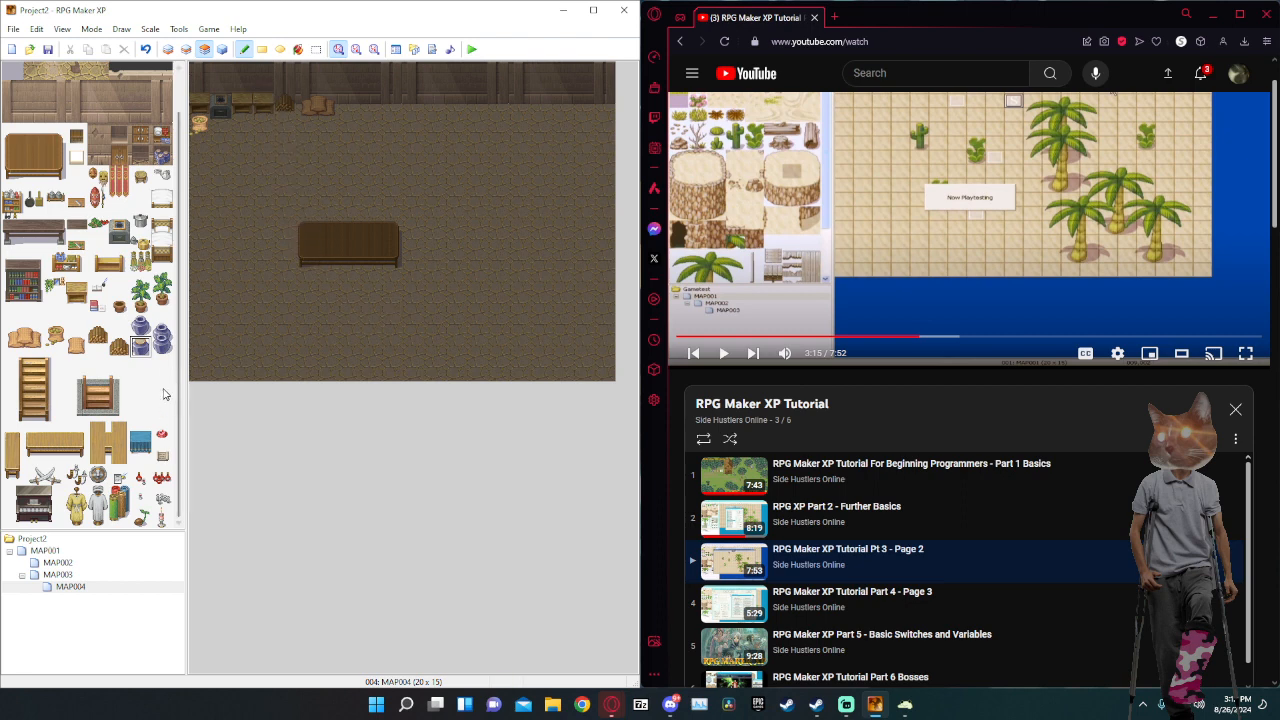
# Place the two-tile-high blue vases in the southwest corner of the room on the third layer.
pyautogui.click(163, 346)
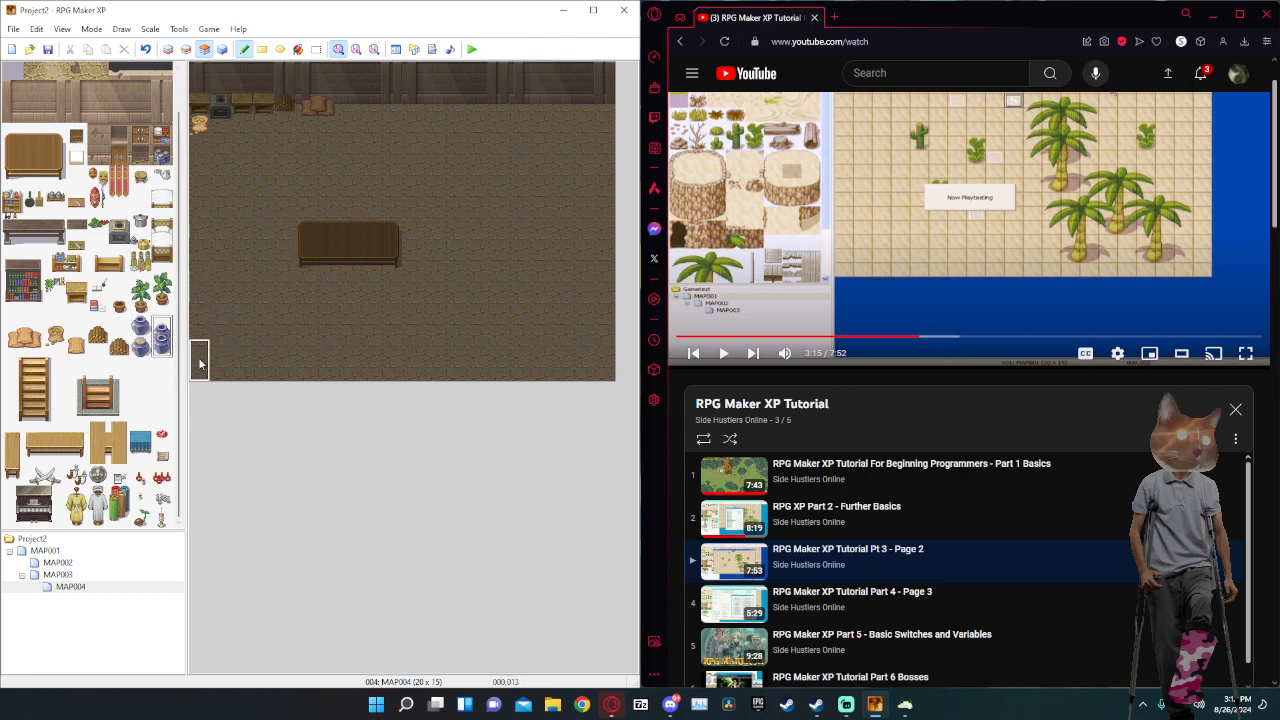
pyautogui.click(200, 357)
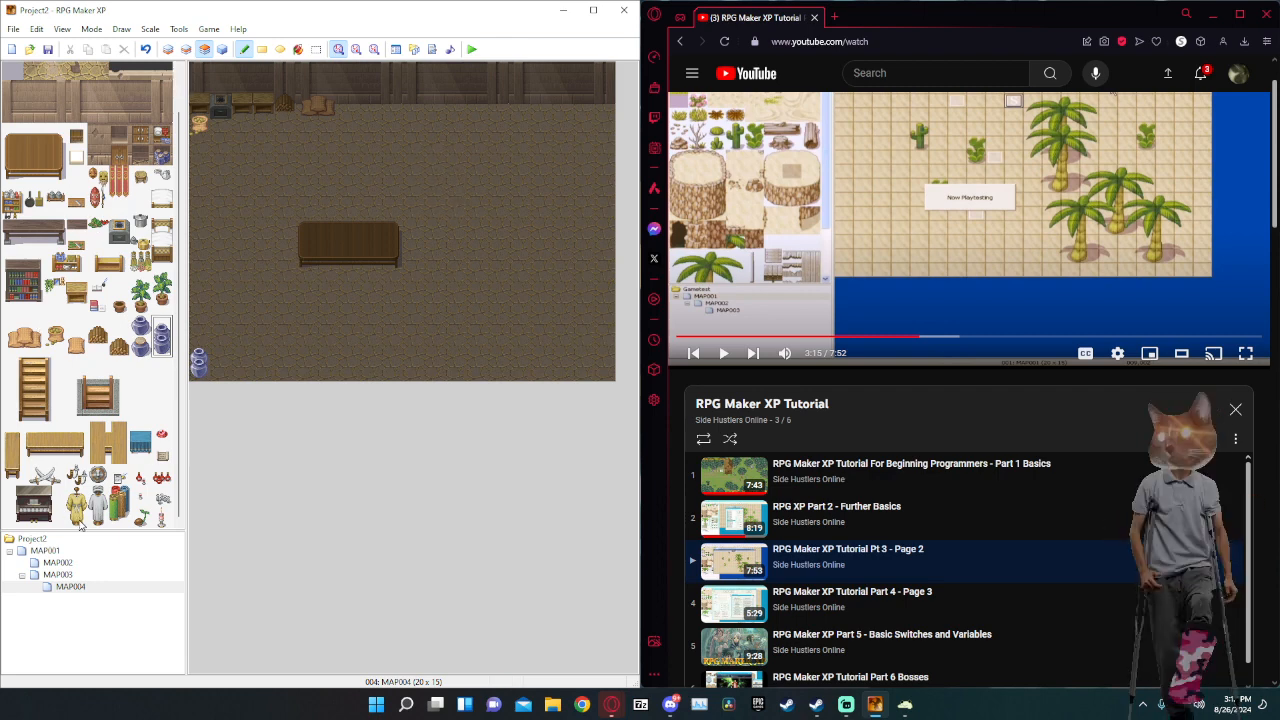
pyautogui.moveTo(80, 524); pyautogui.dragTo(78, 497)
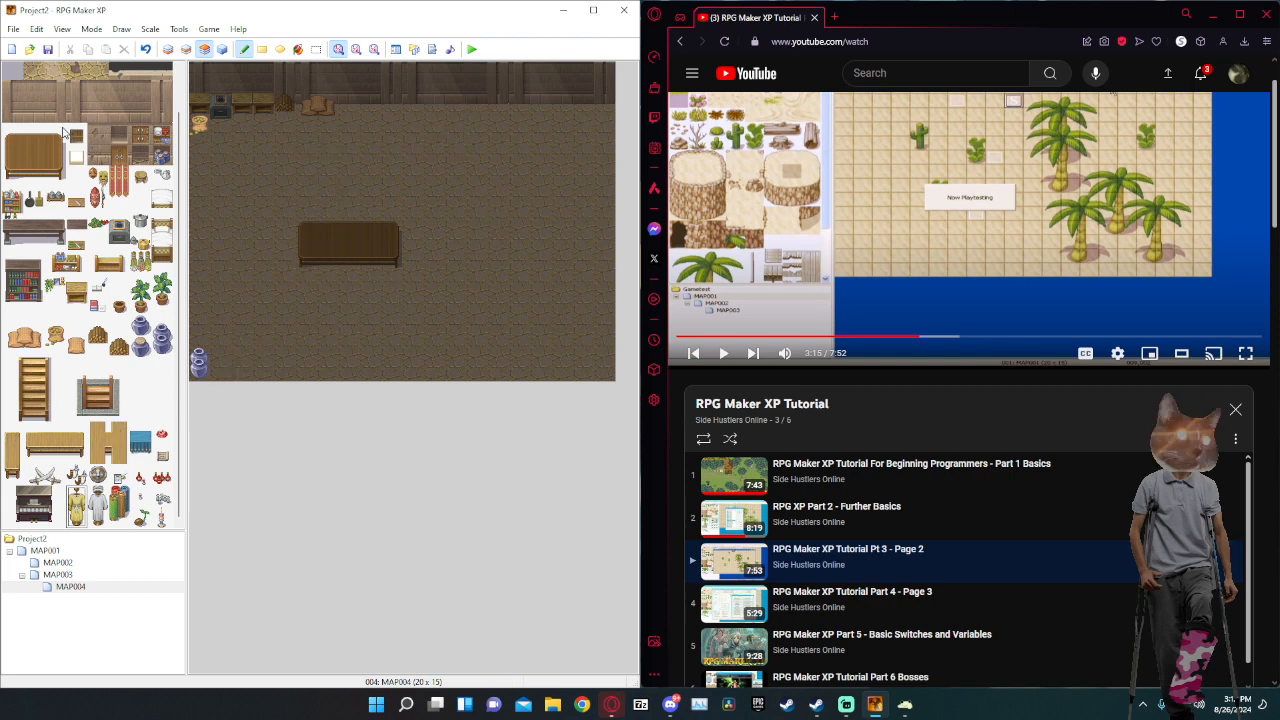
# Try a vertical partition of two-tile-high wall end pieces down column 14 on the first layer, and undo it.
pyautogui.click(163, 76)
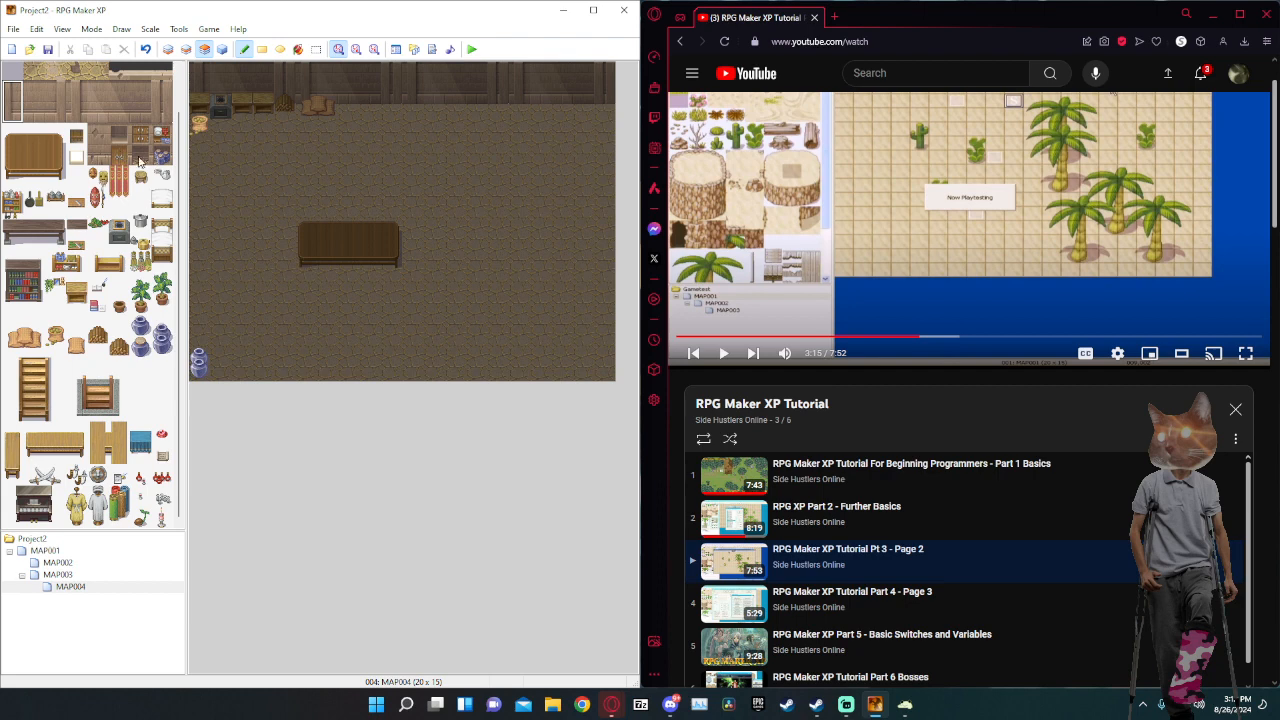
pyautogui.moveTo(163, 115); pyautogui.dragTo(157, 93)
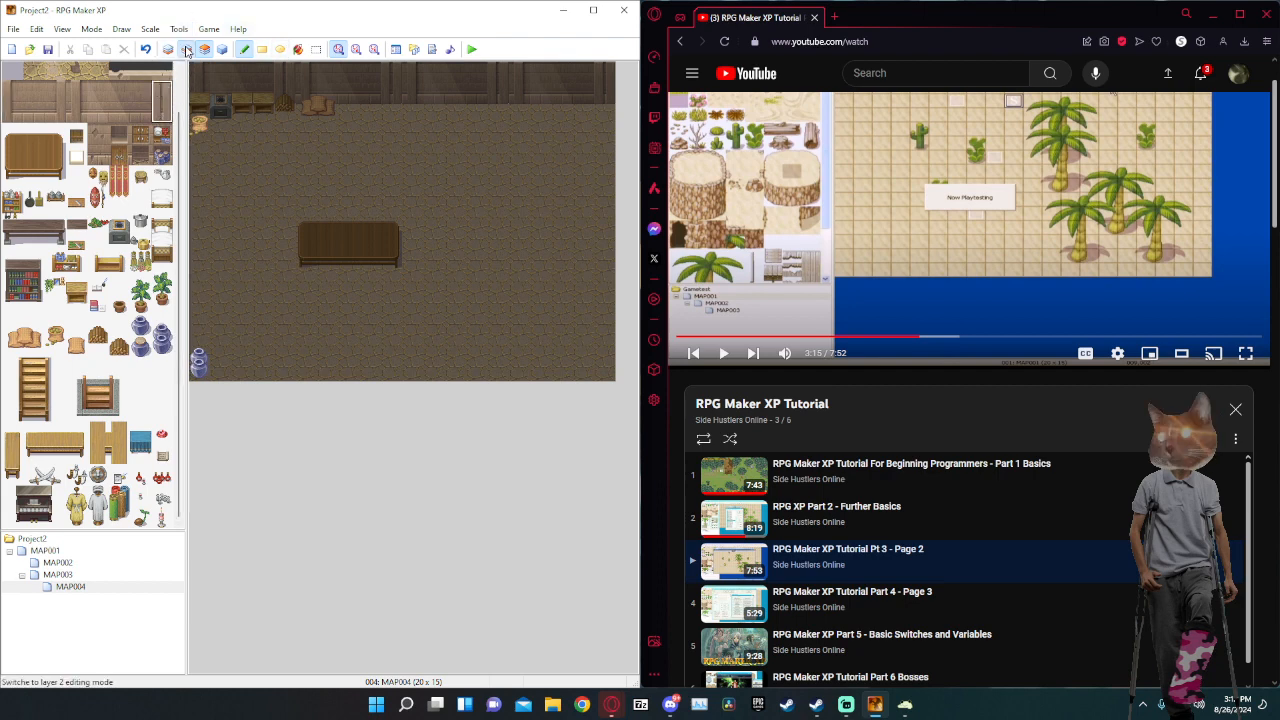
pyautogui.click(186, 49)
pyautogui.click(168, 49)
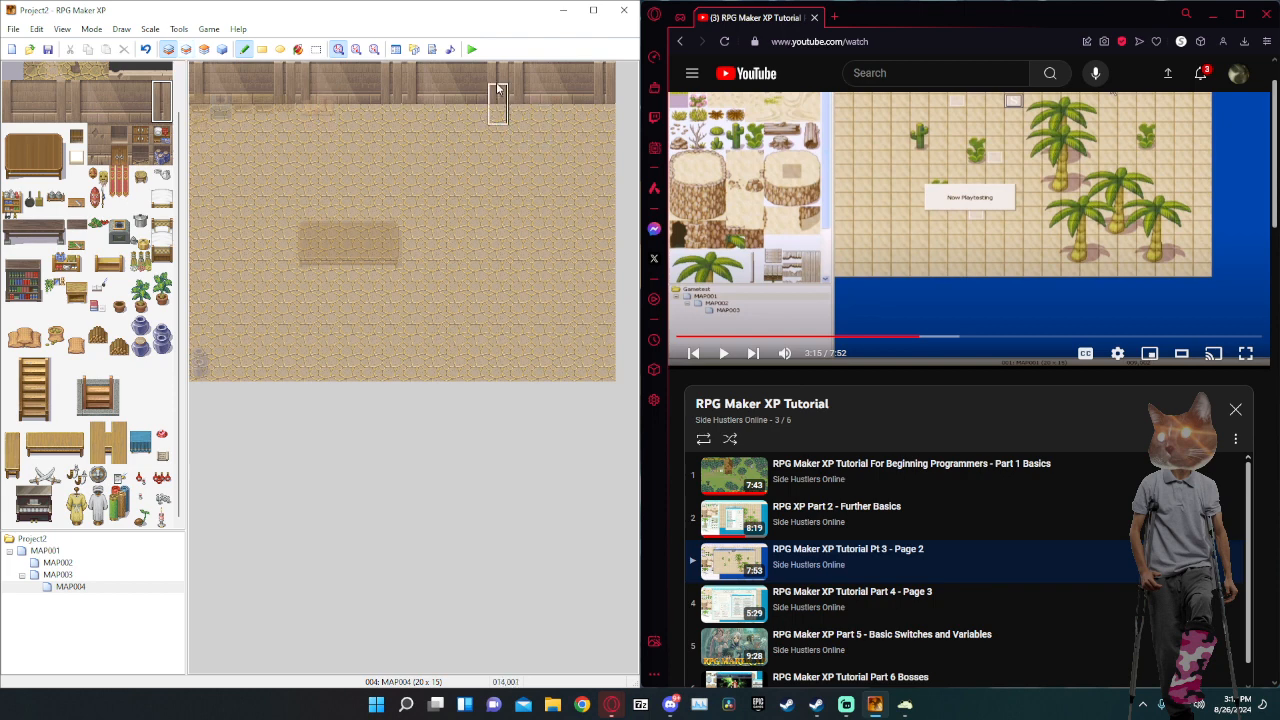
pyautogui.moveTo(497, 89); pyautogui.dragTo(490, 205)
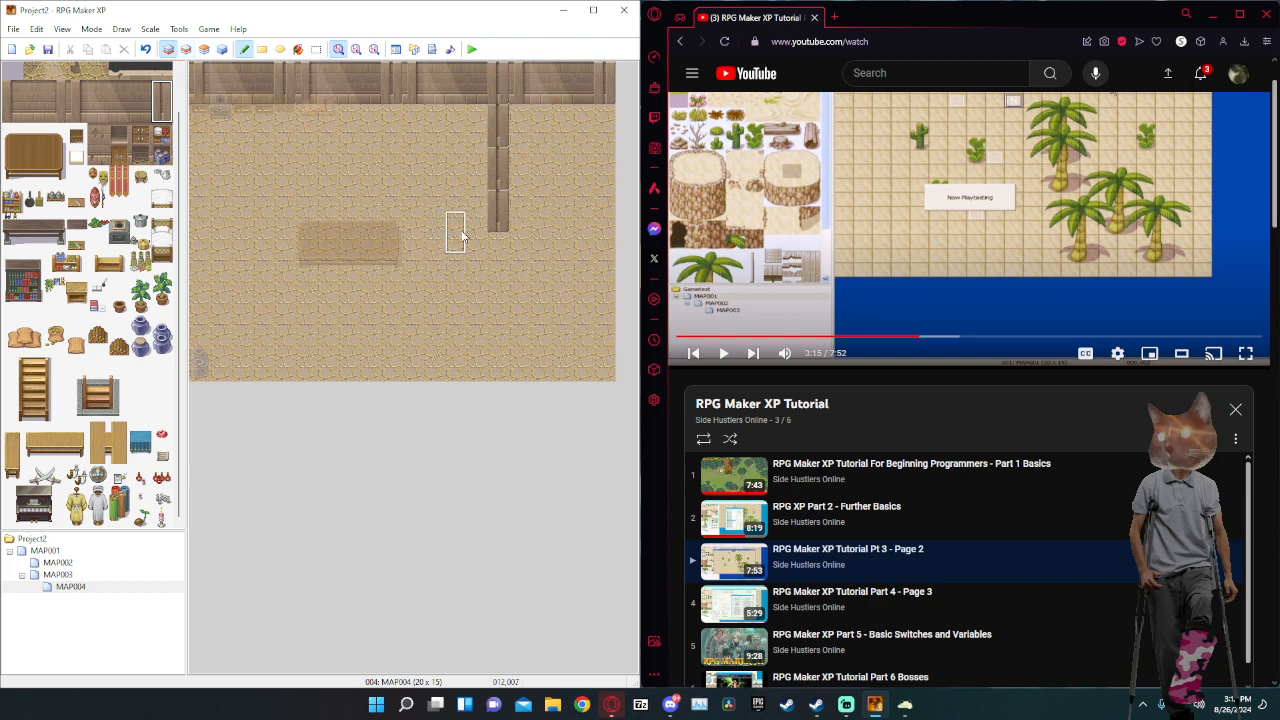
pyautogui.hotkey('ctrl', 'z')
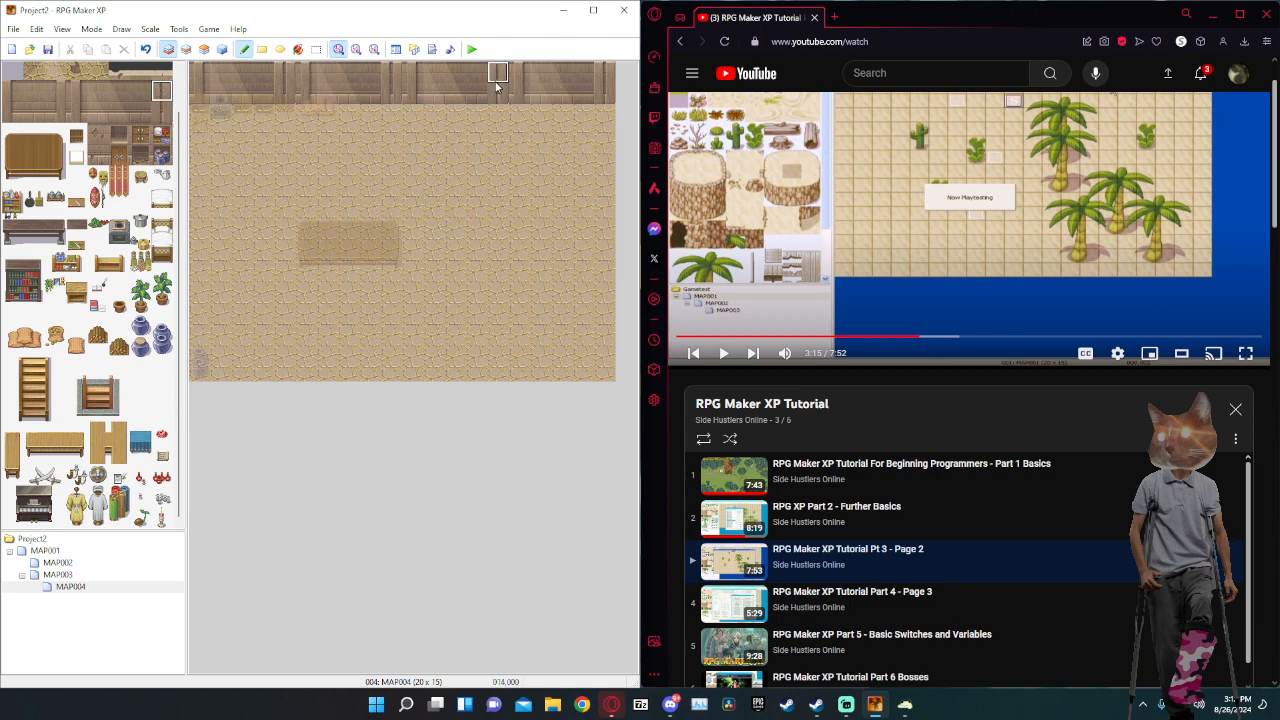
# Try the partition in column 14 with a single upper wall tile down to row 7, and undo it.
pyautogui.click(157, 113)
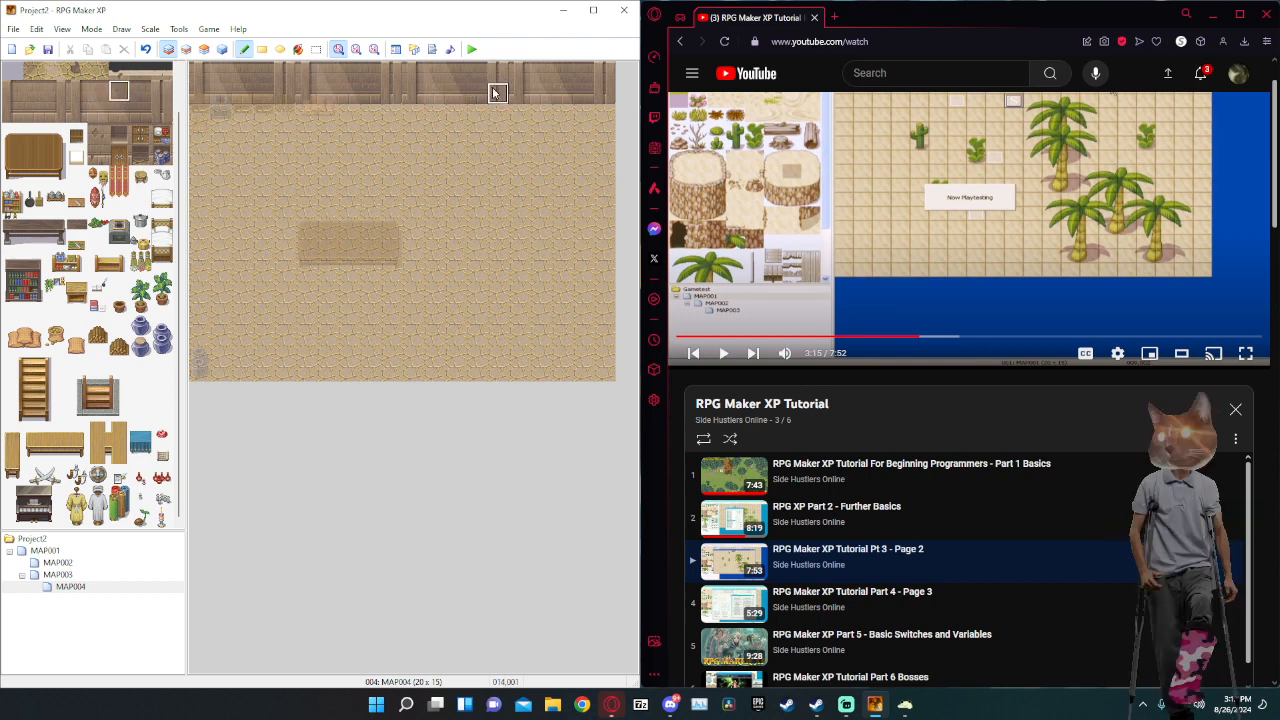
pyautogui.moveTo(494, 86); pyautogui.dragTo(495, 224)
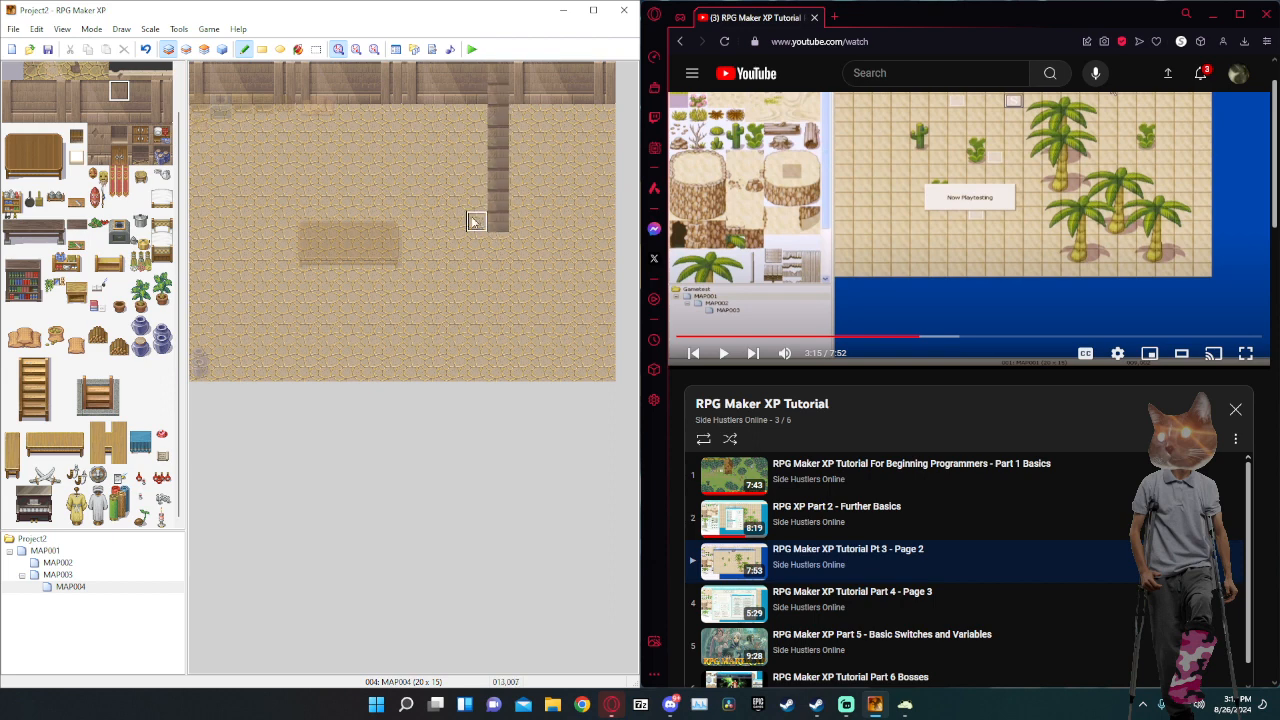
pyautogui.hotkey('ctrl', 'z')
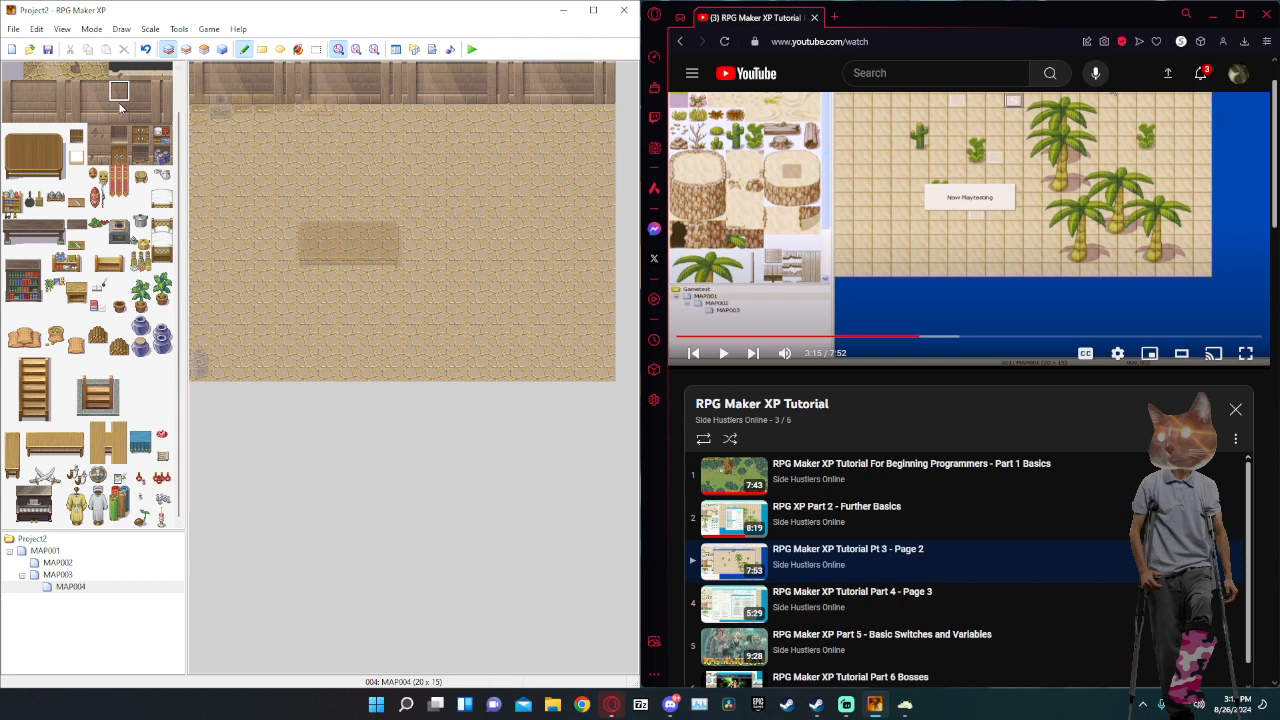
# Try another single wall tile for a longer partition south from the north wall, undo it, and look for other wall tiles.
pyautogui.click(119, 107)
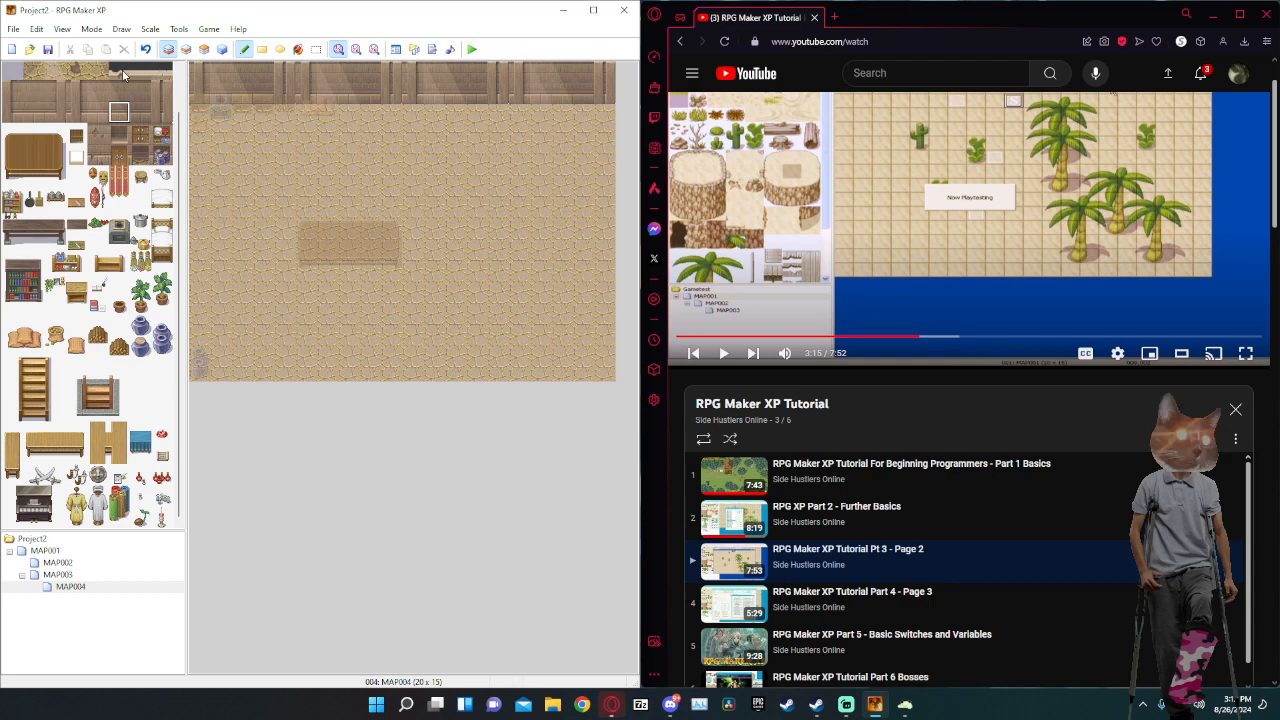
pyautogui.scroll(2, 141, 407)
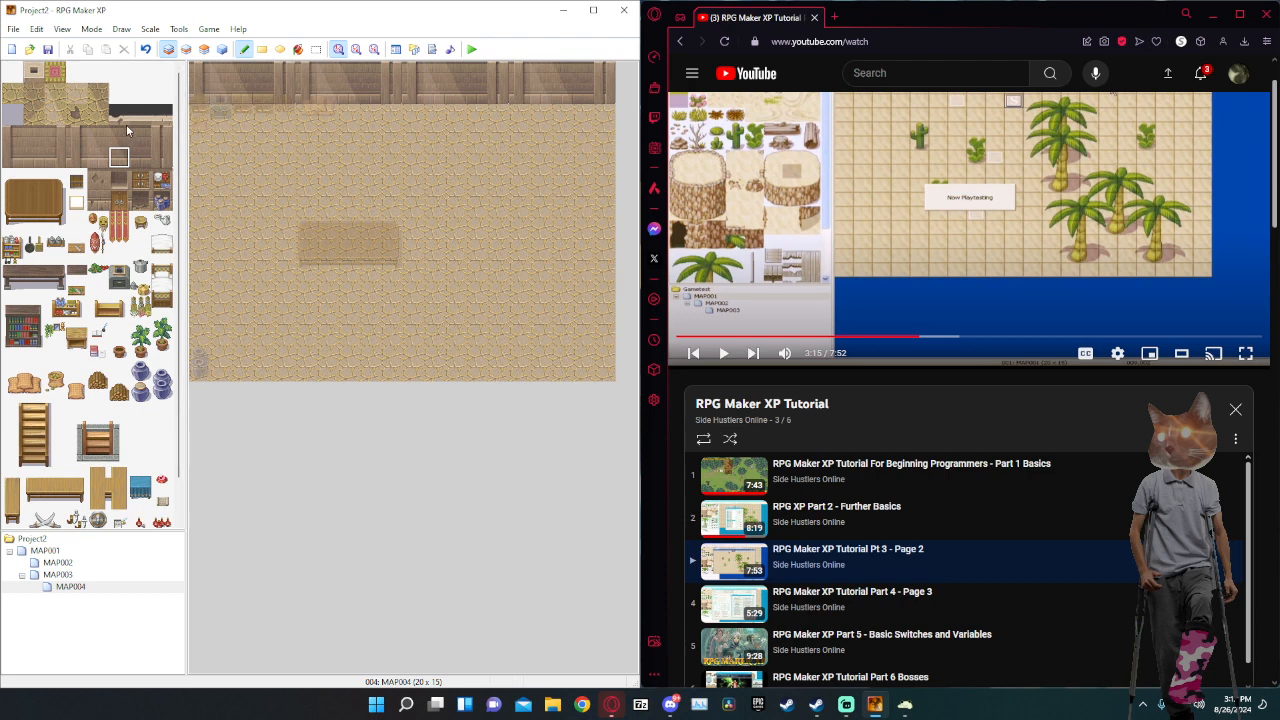
pyautogui.click(147, 70)
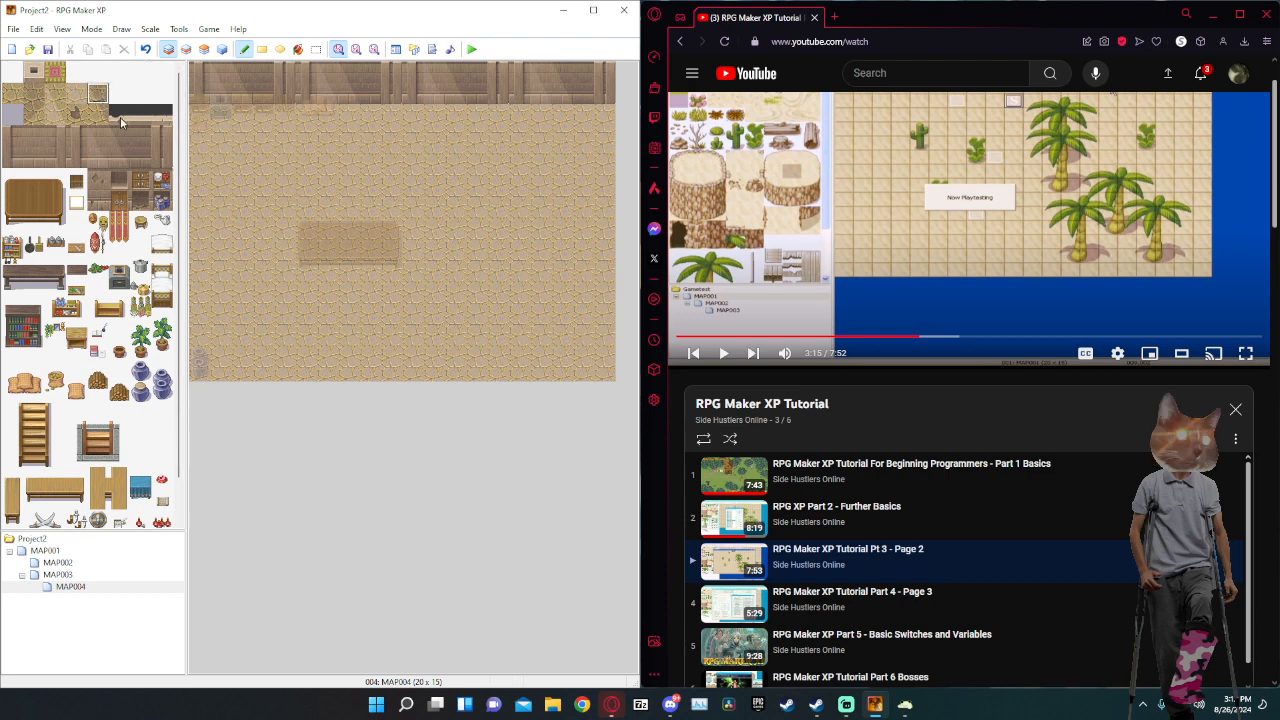
pyautogui.click(136, 143)
pyautogui.click(89, 146)
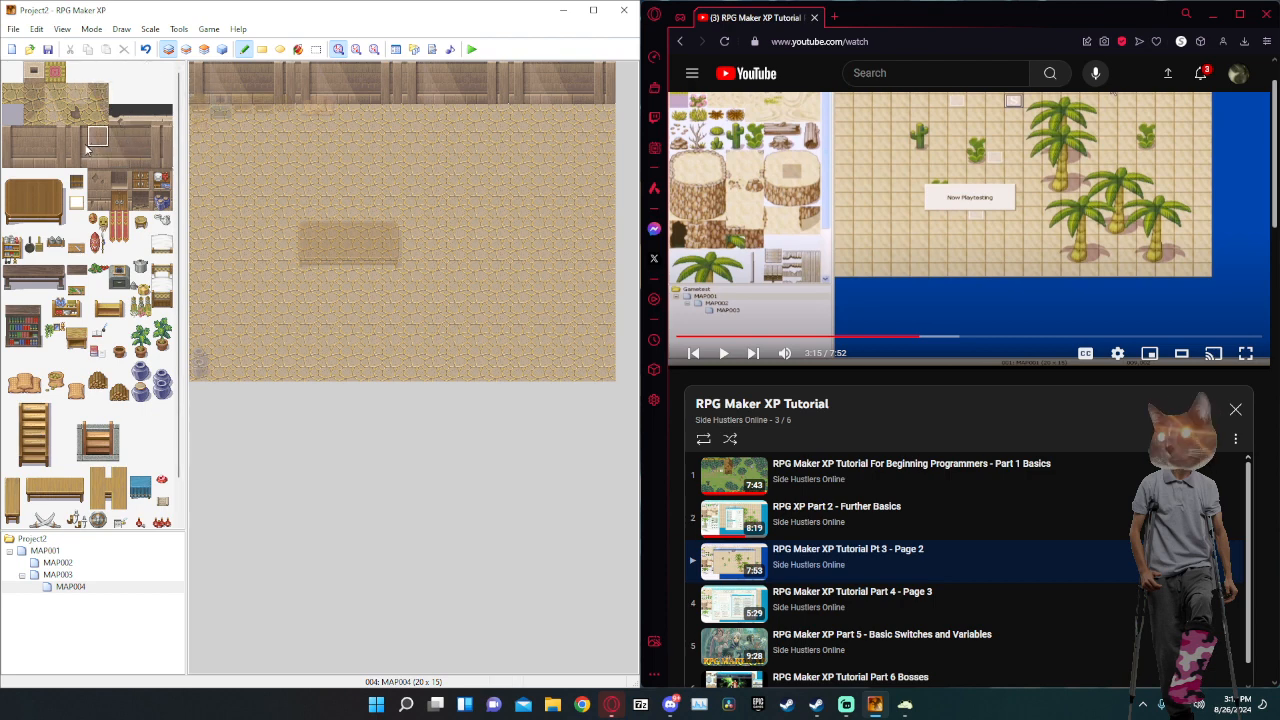
pyautogui.moveTo(497, 84); pyautogui.dragTo(477, 328)
pyautogui.hotkey('ctrl', 'z')
pyautogui.click(14, 157)
pyautogui.scroll(-2, 115, 464)
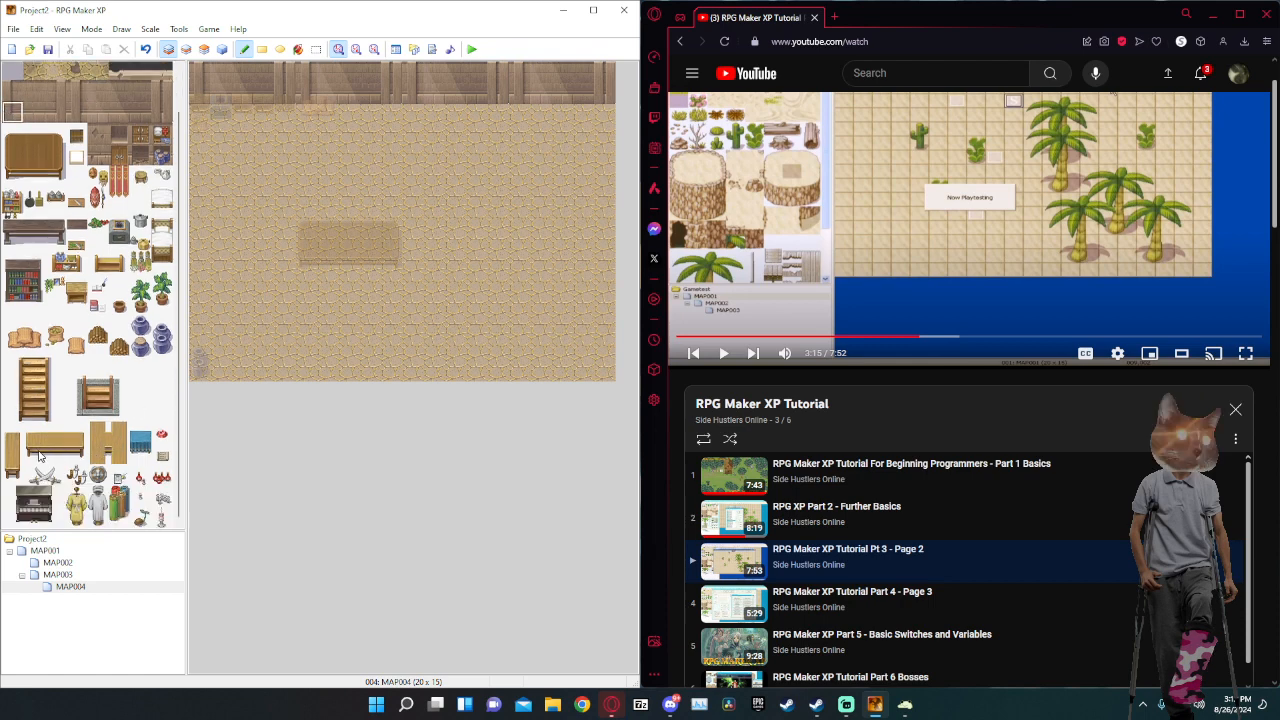
pyautogui.scroll(2, 26, 432)
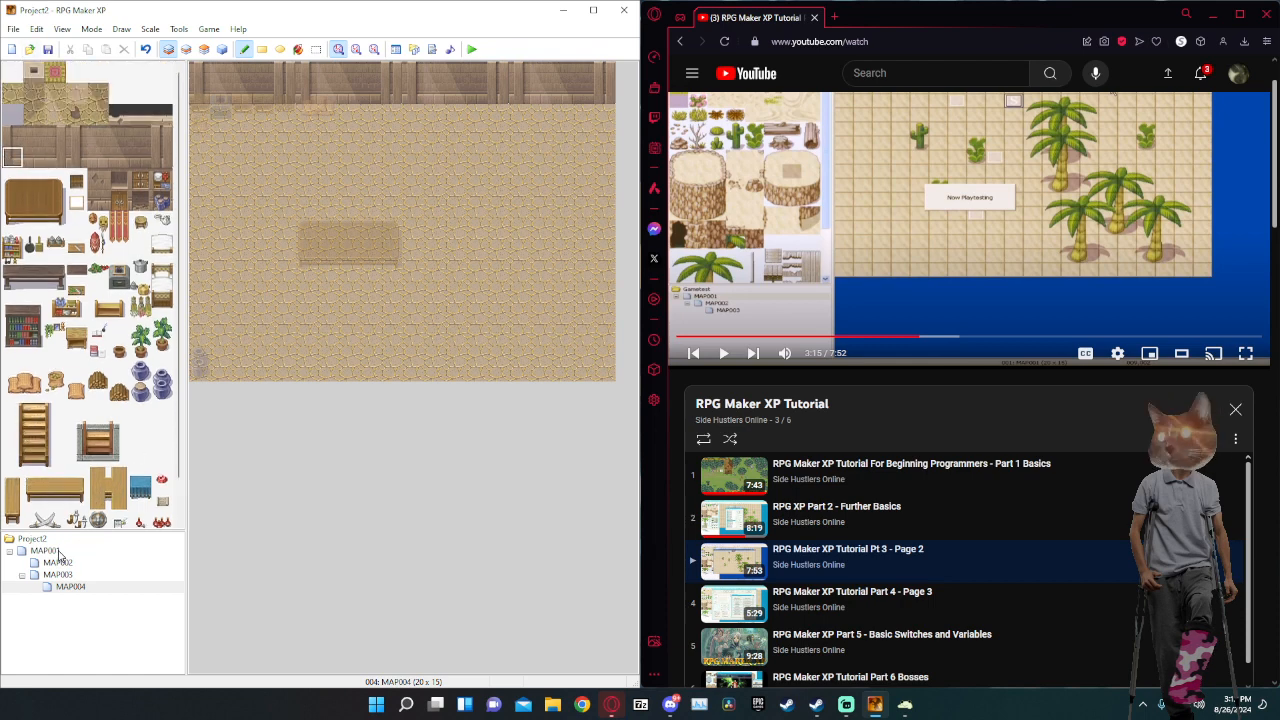
# Try the Ship tileset on MAP004, discarding the new map opened by mistake.
pyautogui.rightClick(71, 592)
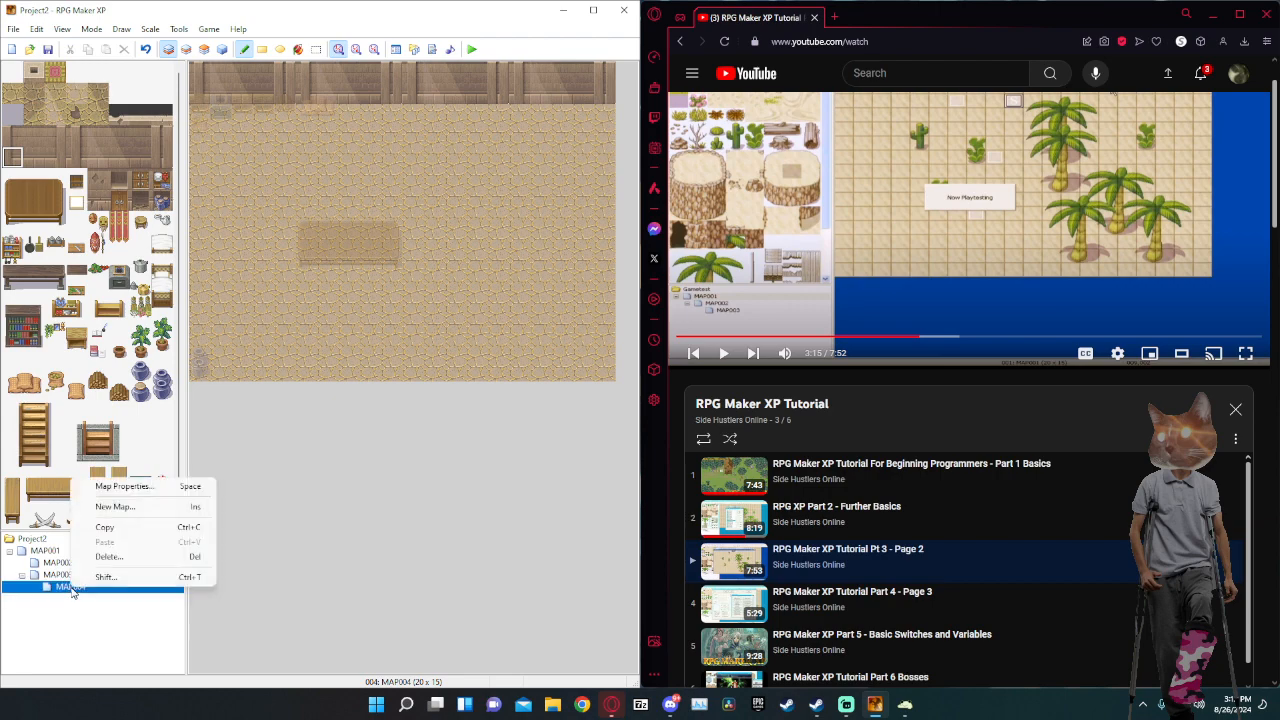
pyautogui.click(112, 512)
pyautogui.click(404, 440)
pyautogui.rightClick(88, 590)
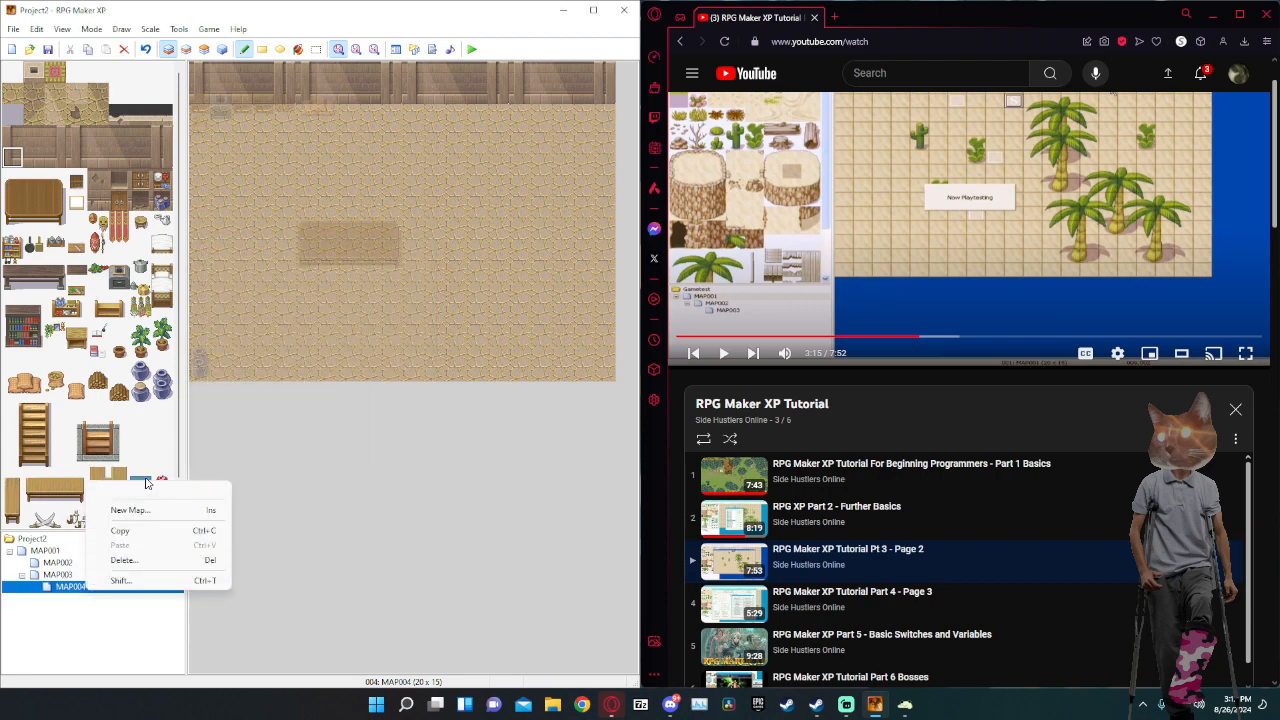
pyautogui.click(130, 488)
pyautogui.click(260, 311)
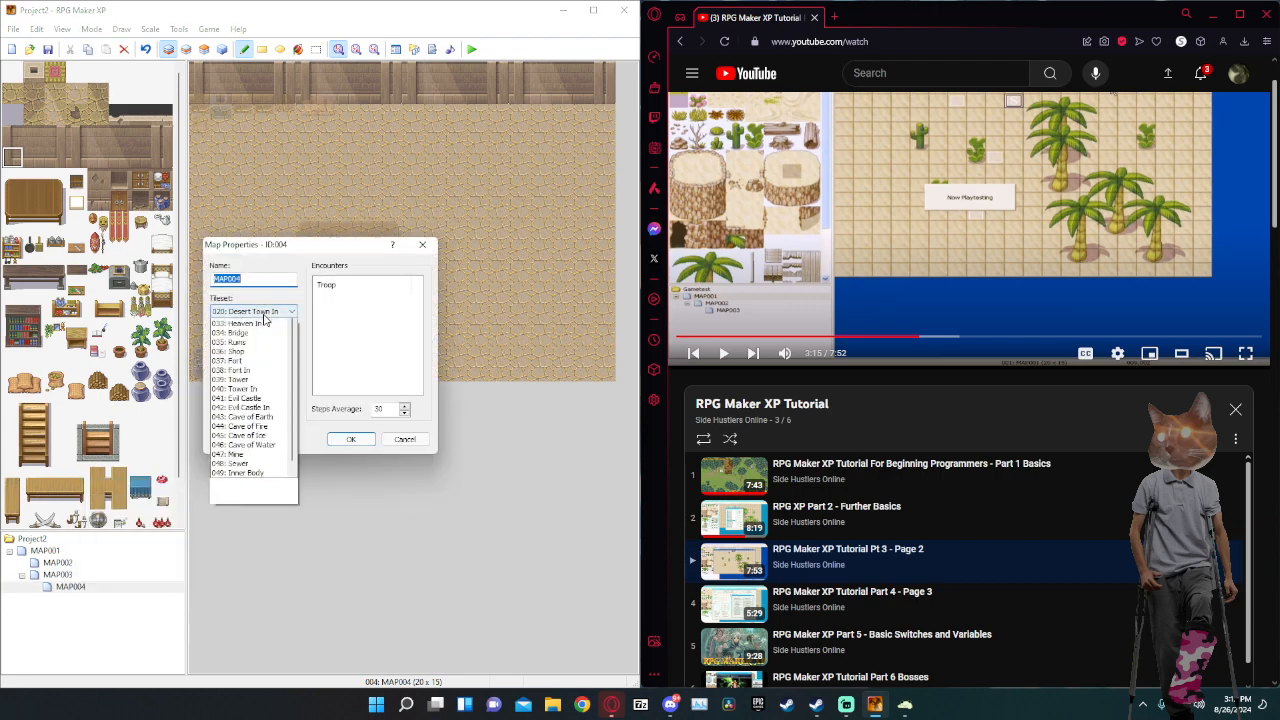
pyautogui.click(251, 426)
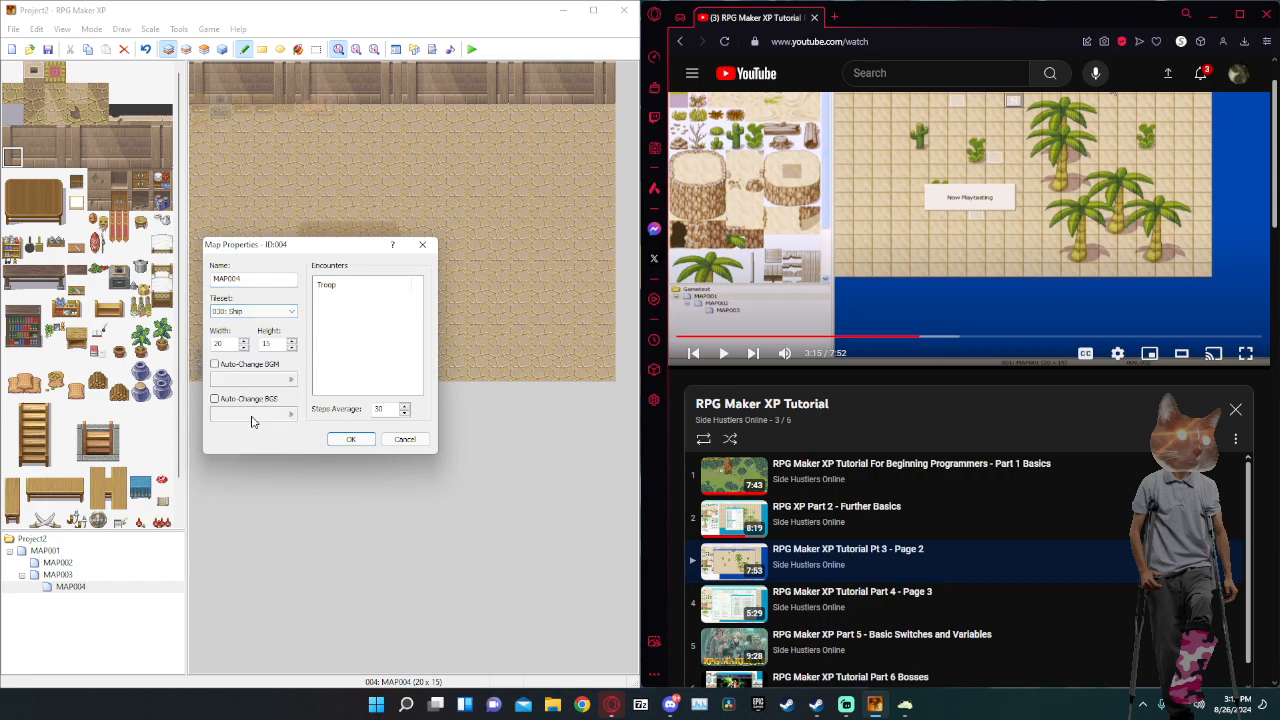
pyautogui.click(350, 439)
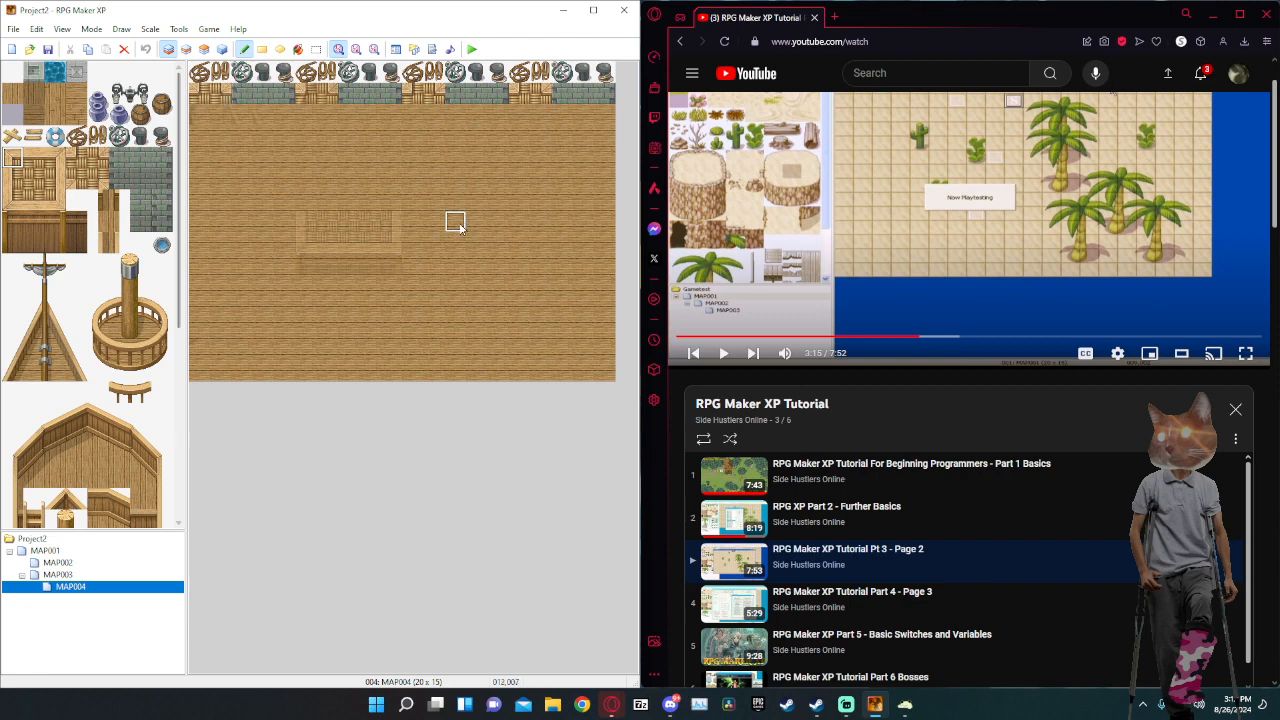
# Try the 021: Snow Town tileset on MAP004.
pyautogui.rightClick(50, 589)
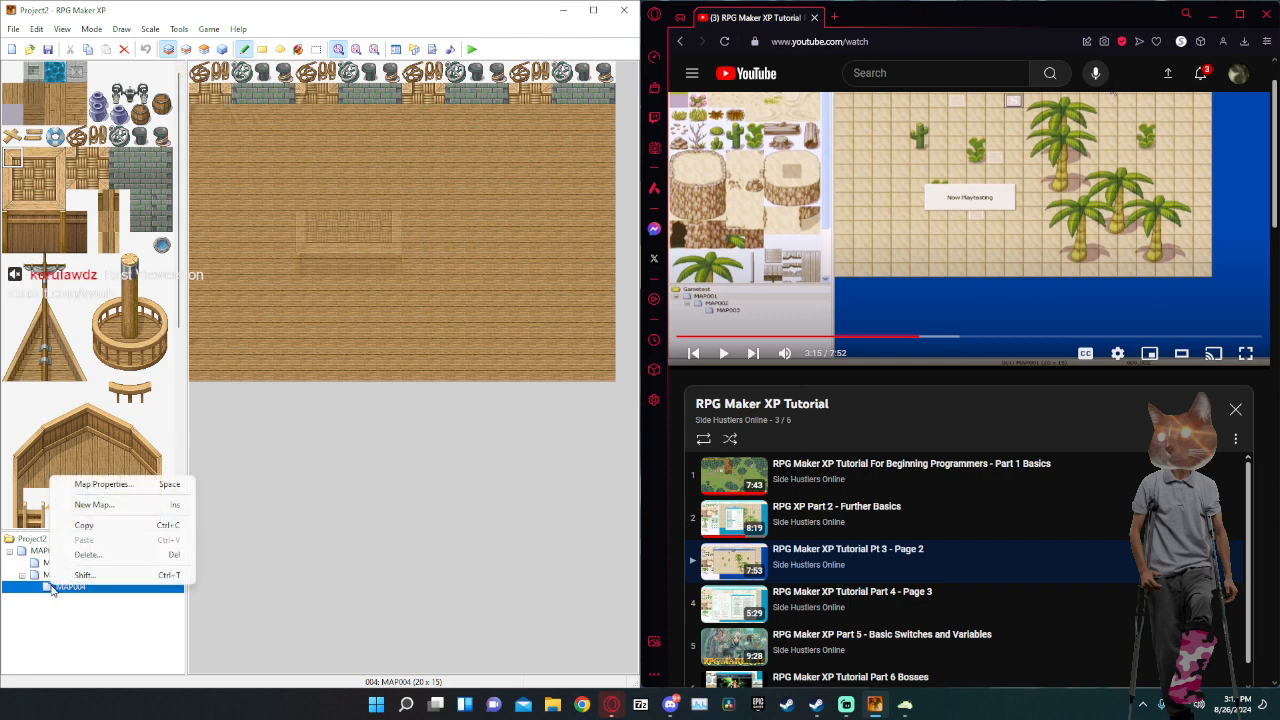
pyautogui.click(103, 484)
pyautogui.click(253, 311)
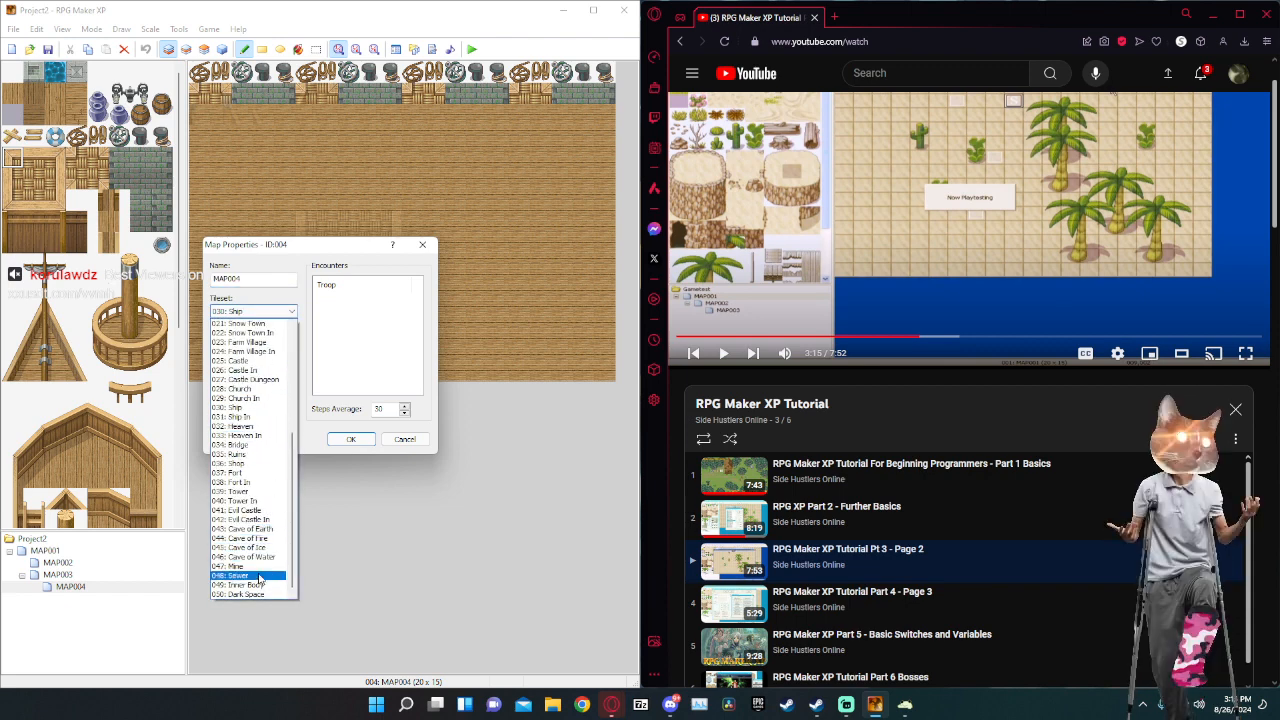
pyautogui.click(245, 366)
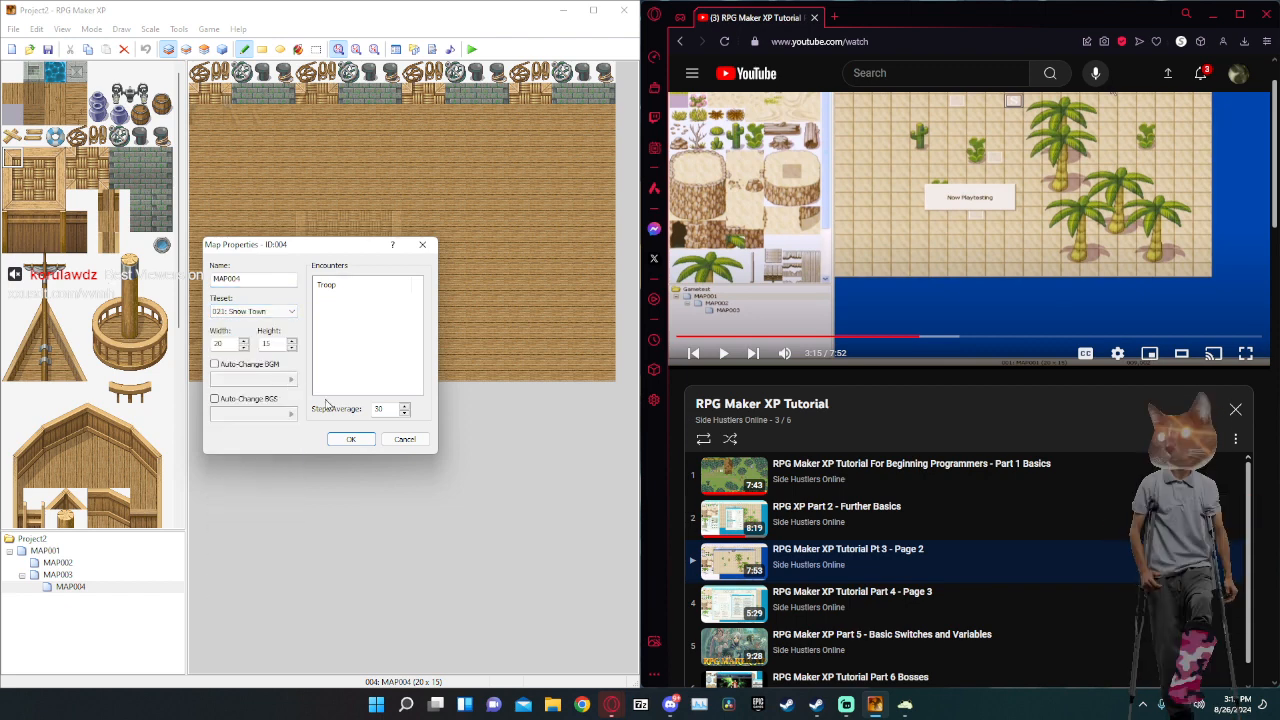
pyautogui.click(355, 442)
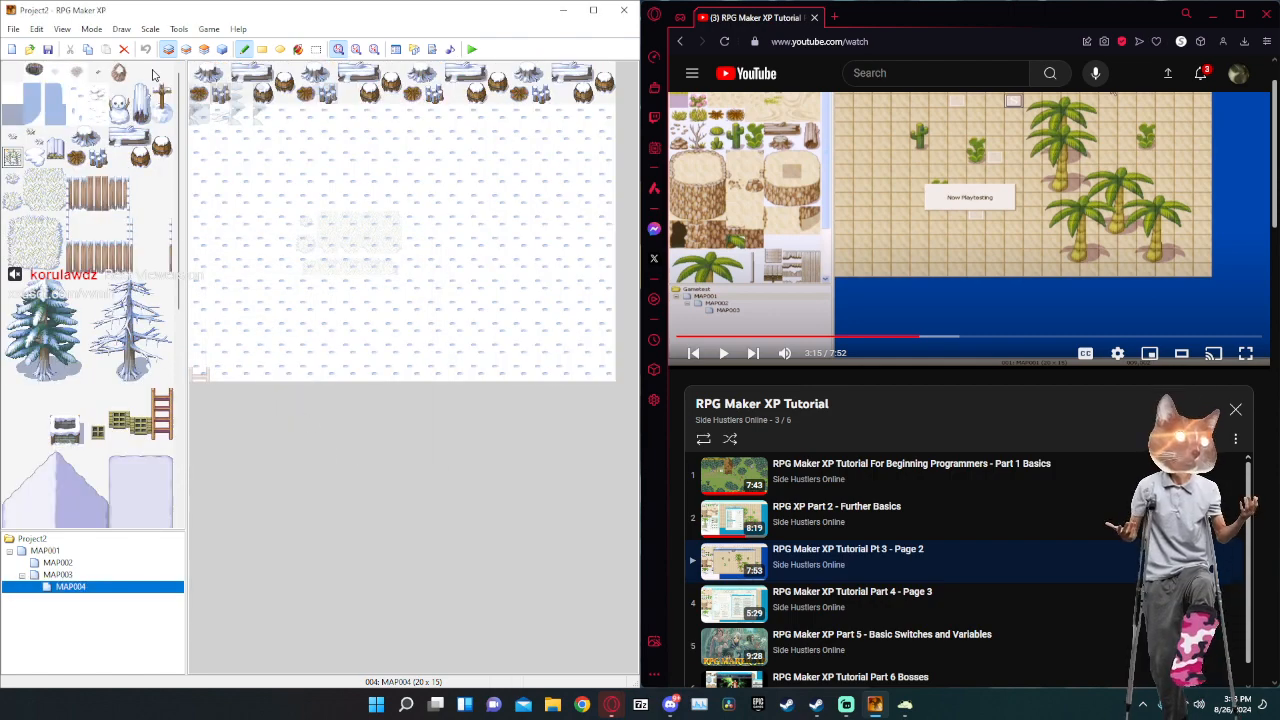
# Set the MAP004 tileset back to 020: Desert Town In.
pyautogui.rightClick(62, 587)
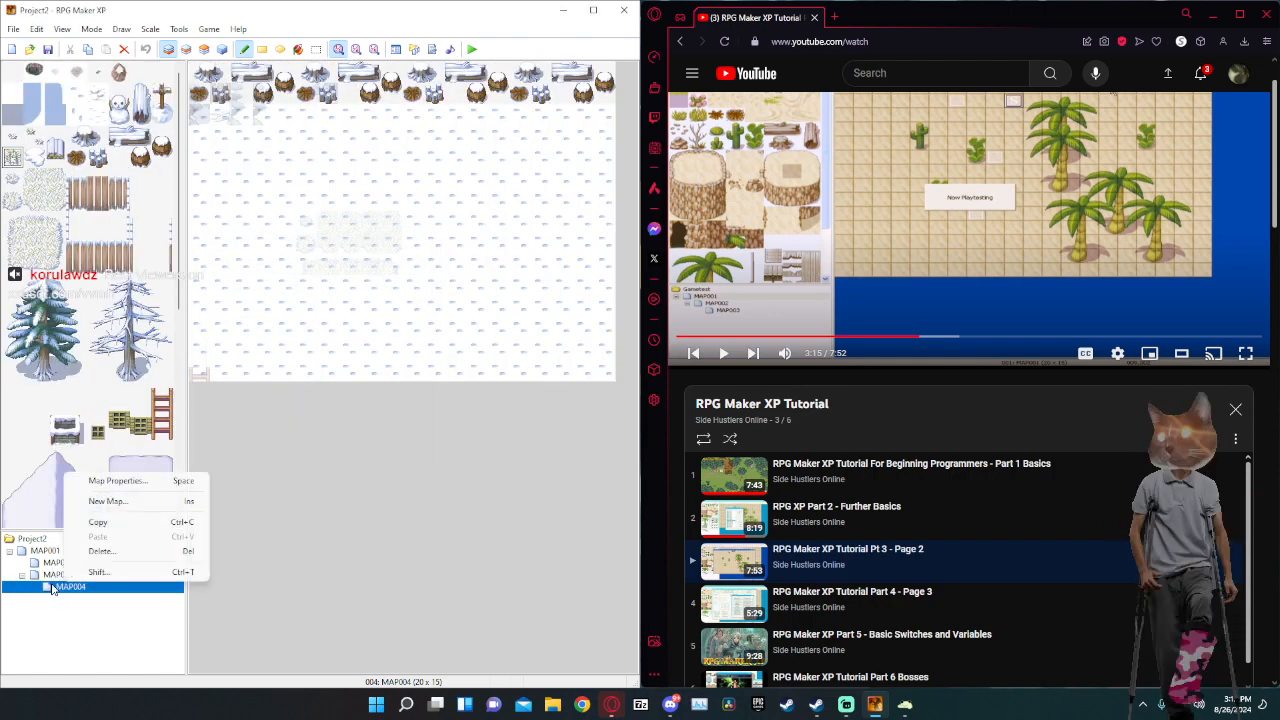
pyautogui.click(57, 564)
pyautogui.click(57, 575)
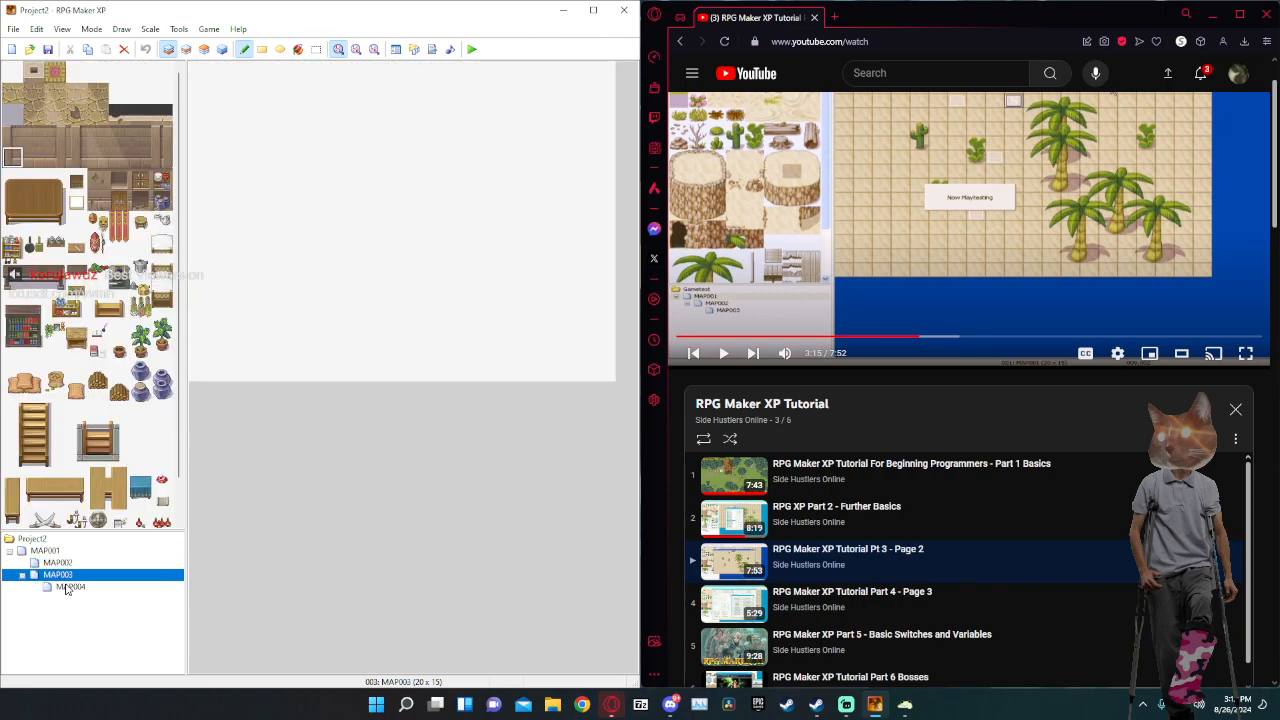
pyautogui.click(65, 586)
pyautogui.rightClick(66, 584)
pyautogui.click(118, 482)
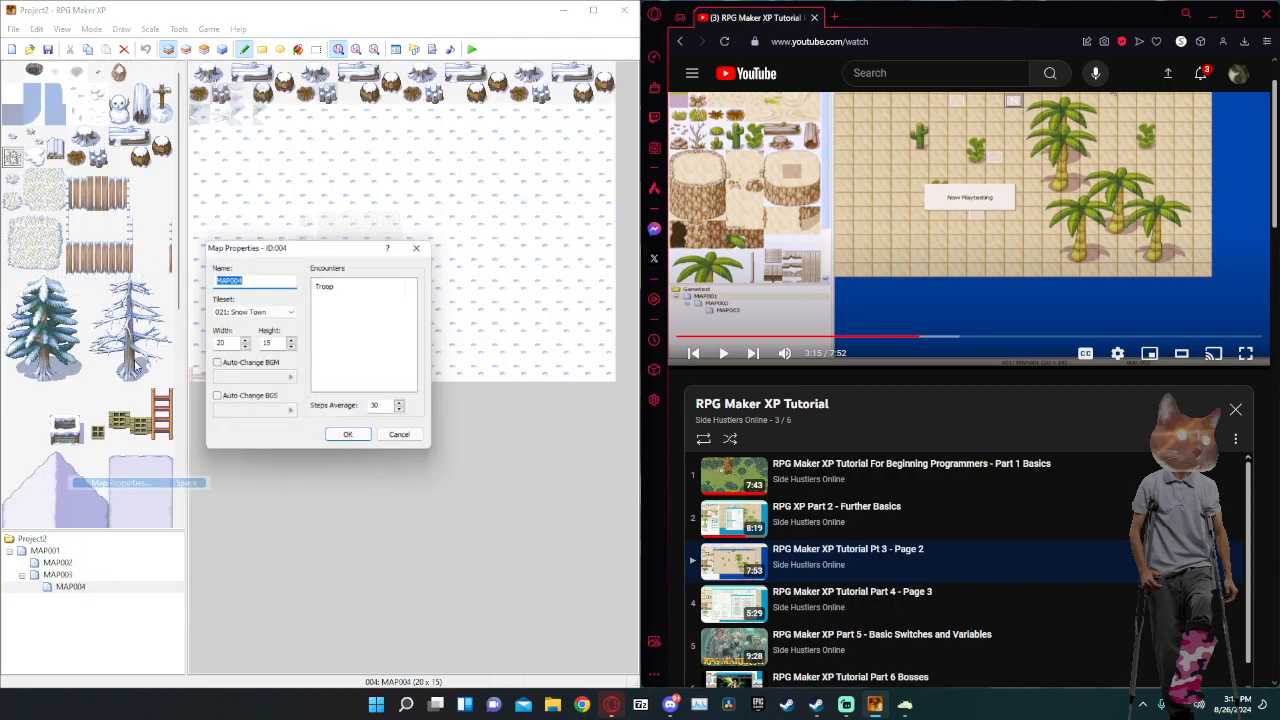
pyautogui.click(264, 312)
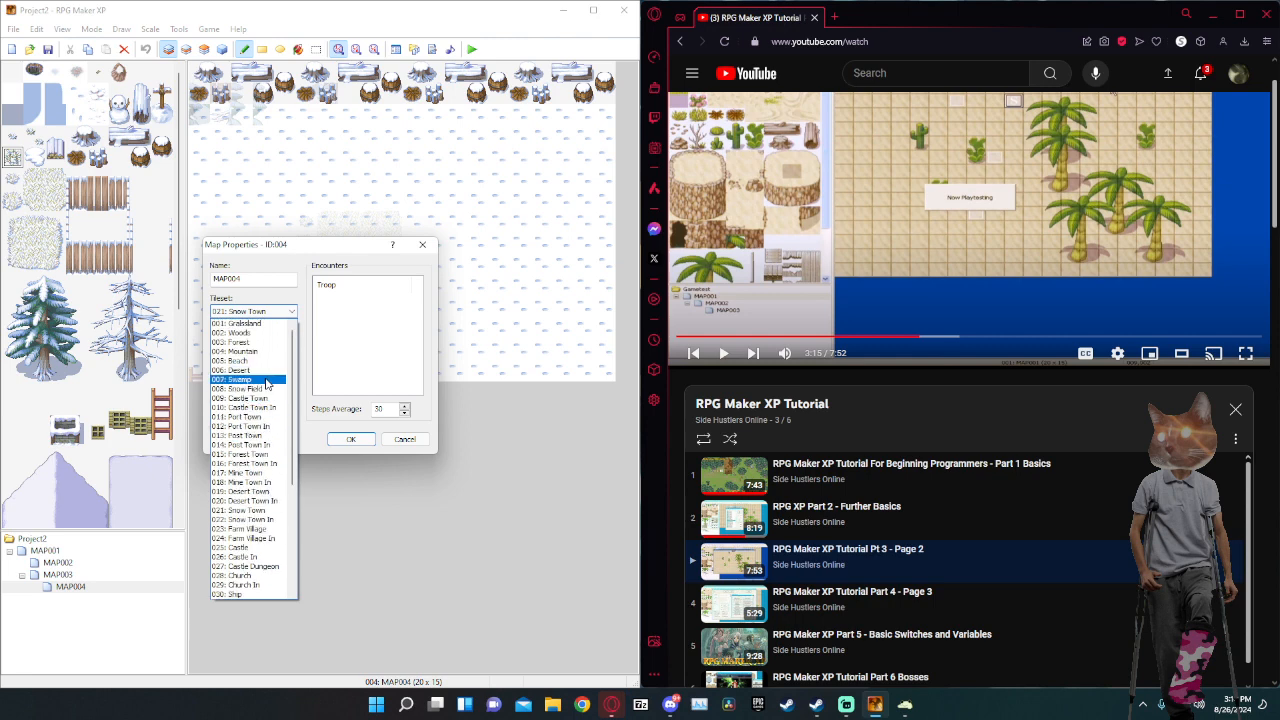
pyautogui.click(268, 501)
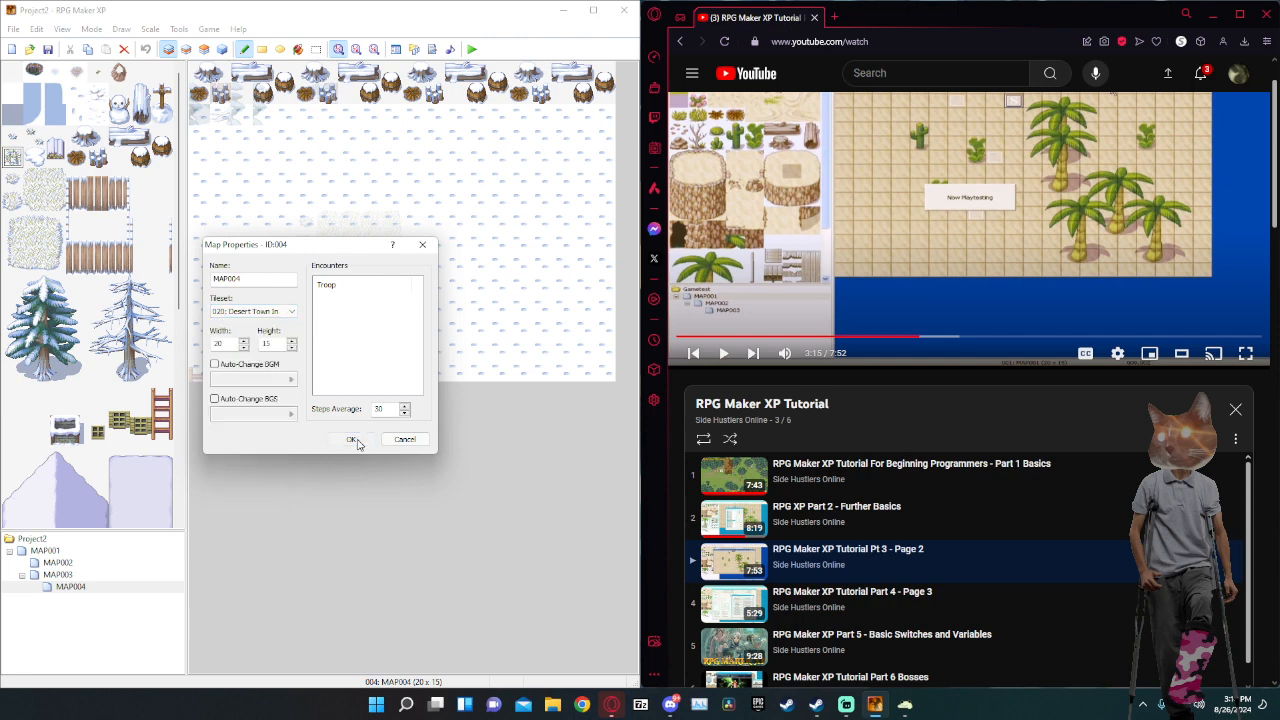
pyautogui.click(352, 440)
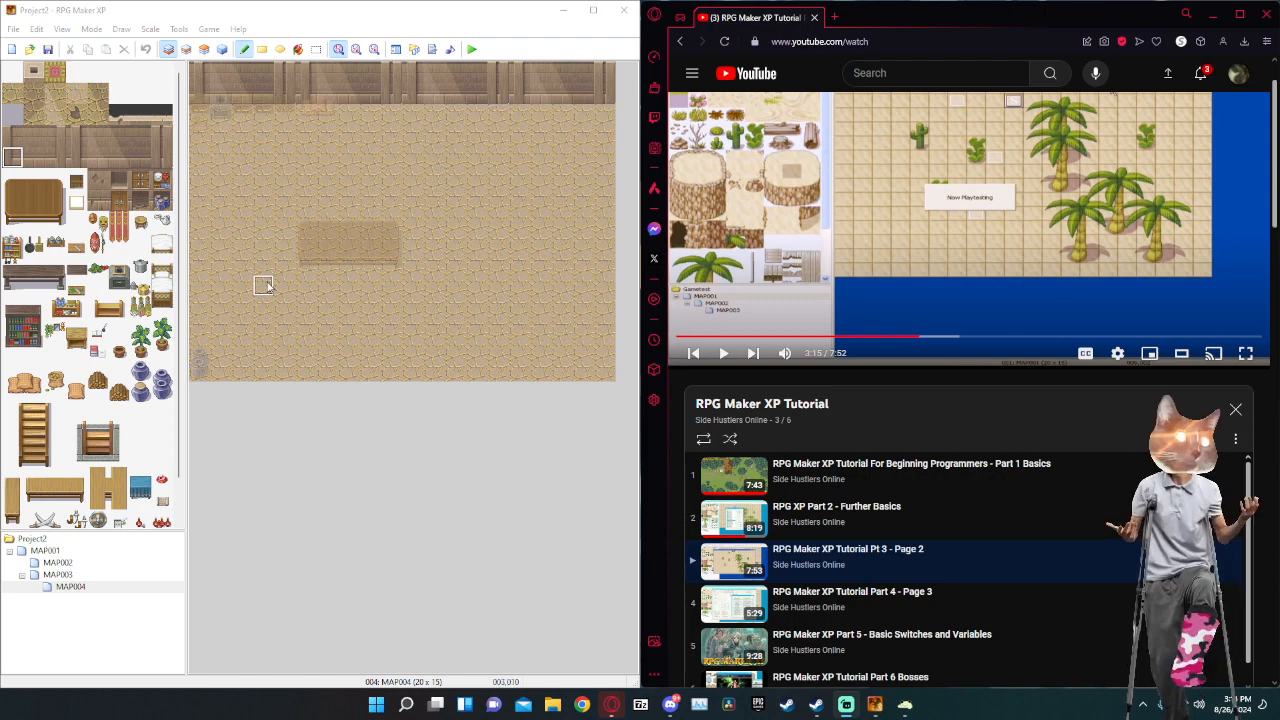
# Place the kitchen bottles and utensils tile on the second layer, directly above the desk in the northwest corner.
pyautogui.click(101, 276)
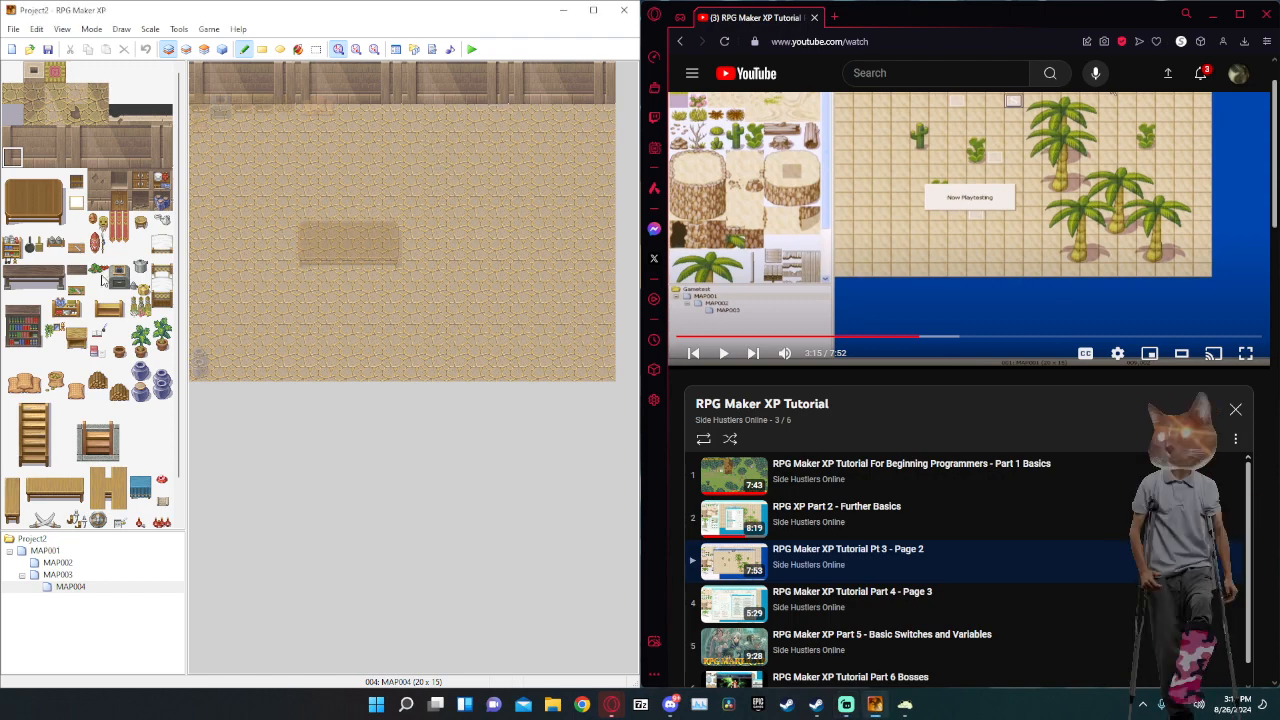
pyautogui.click(46, 245)
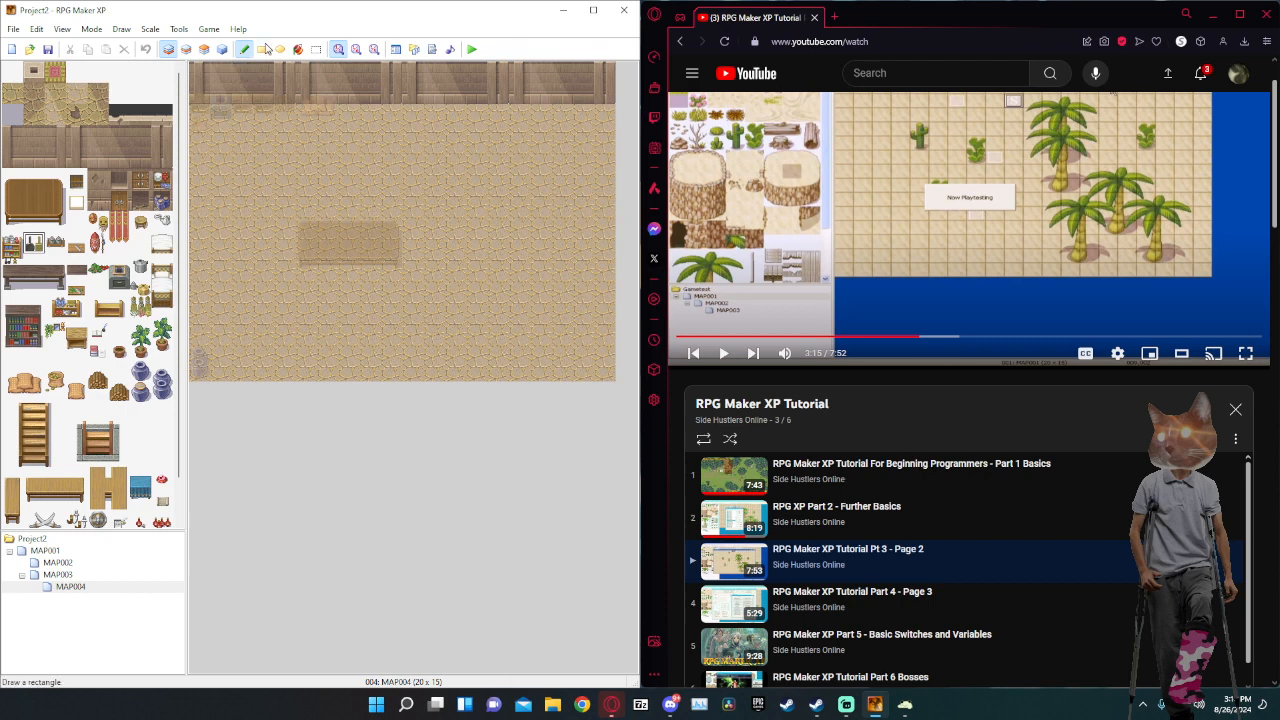
pyautogui.click(186, 49)
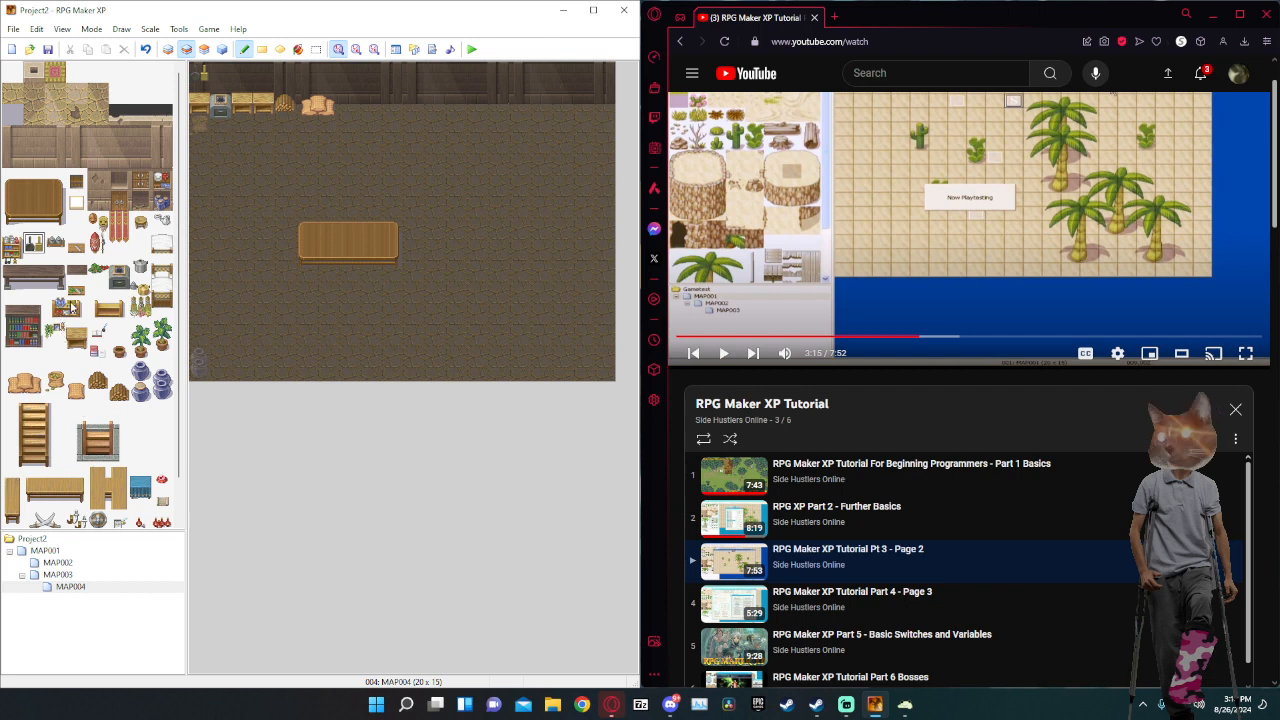
# Place the hanging green herbs tile on the second layer, on the north wall directly above the stove.
pyautogui.click(63, 310)
pyautogui.moveTo(71, 312); pyautogui.dragTo(76, 312)
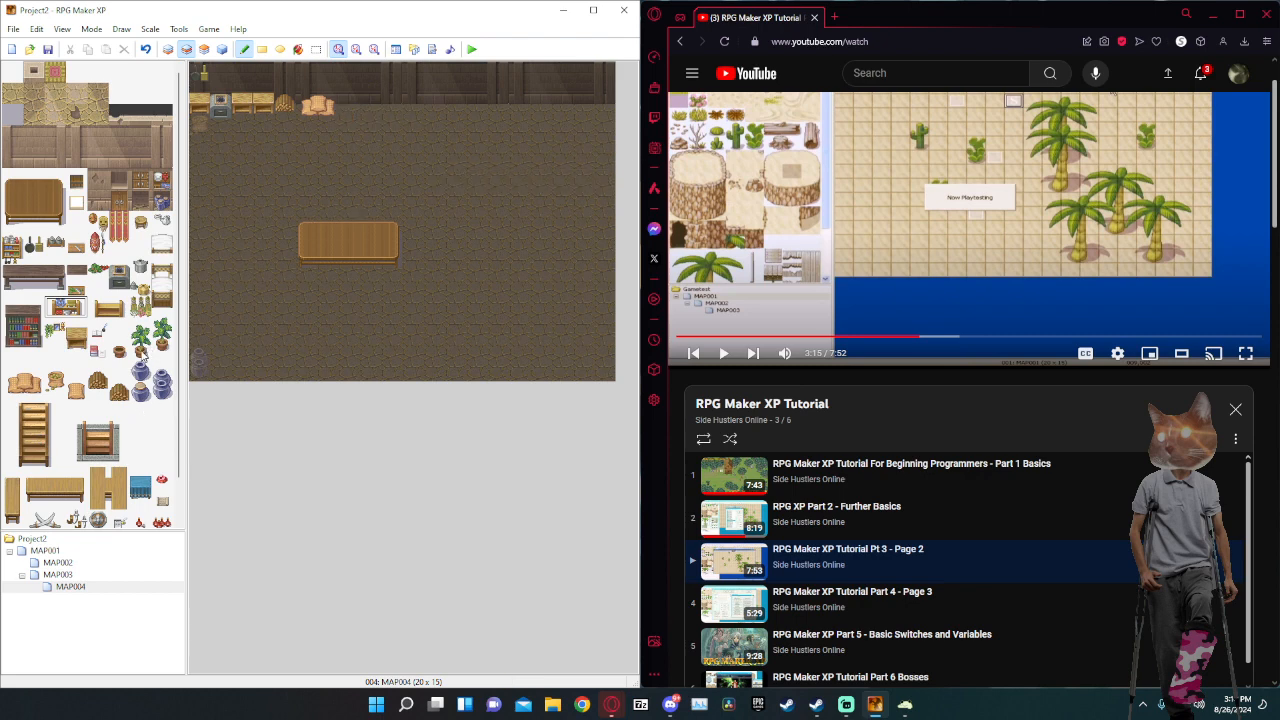
pyautogui.click(140, 308)
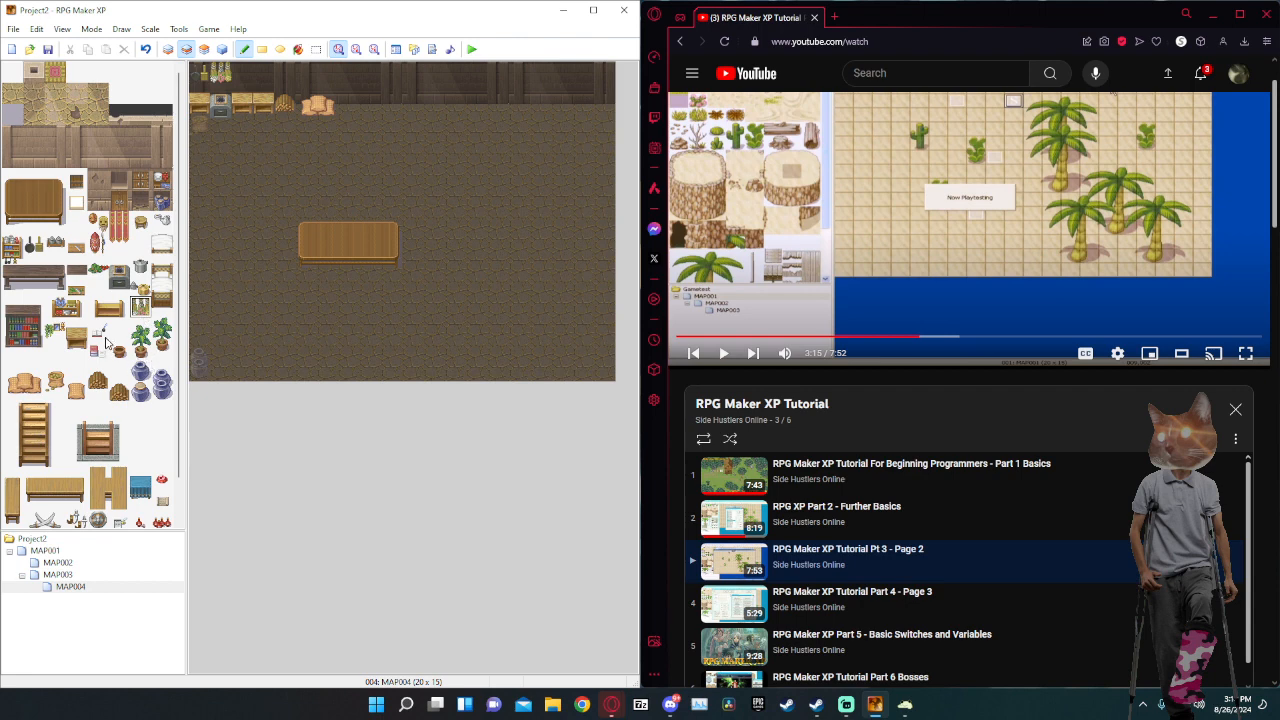
# Try the green vegetables tile on the third layer above the counters along the north wall.
pyautogui.click(99, 268)
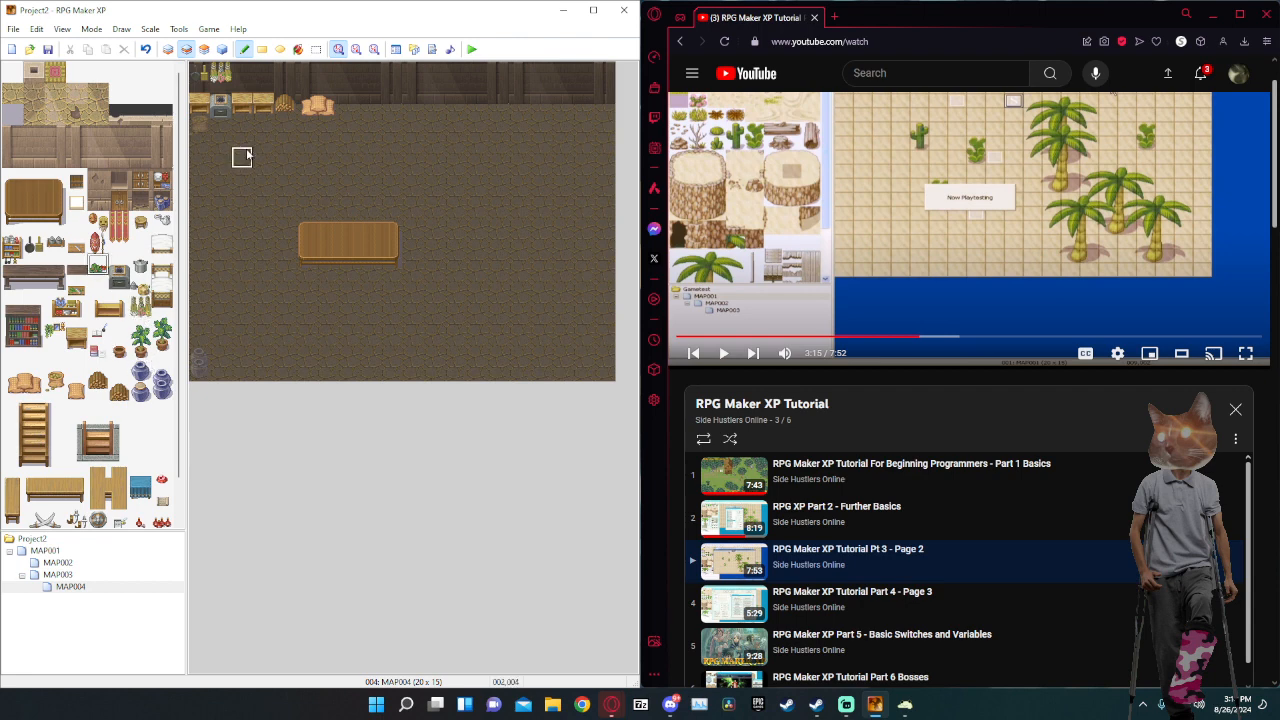
pyautogui.click(206, 50)
pyautogui.click(262, 97)
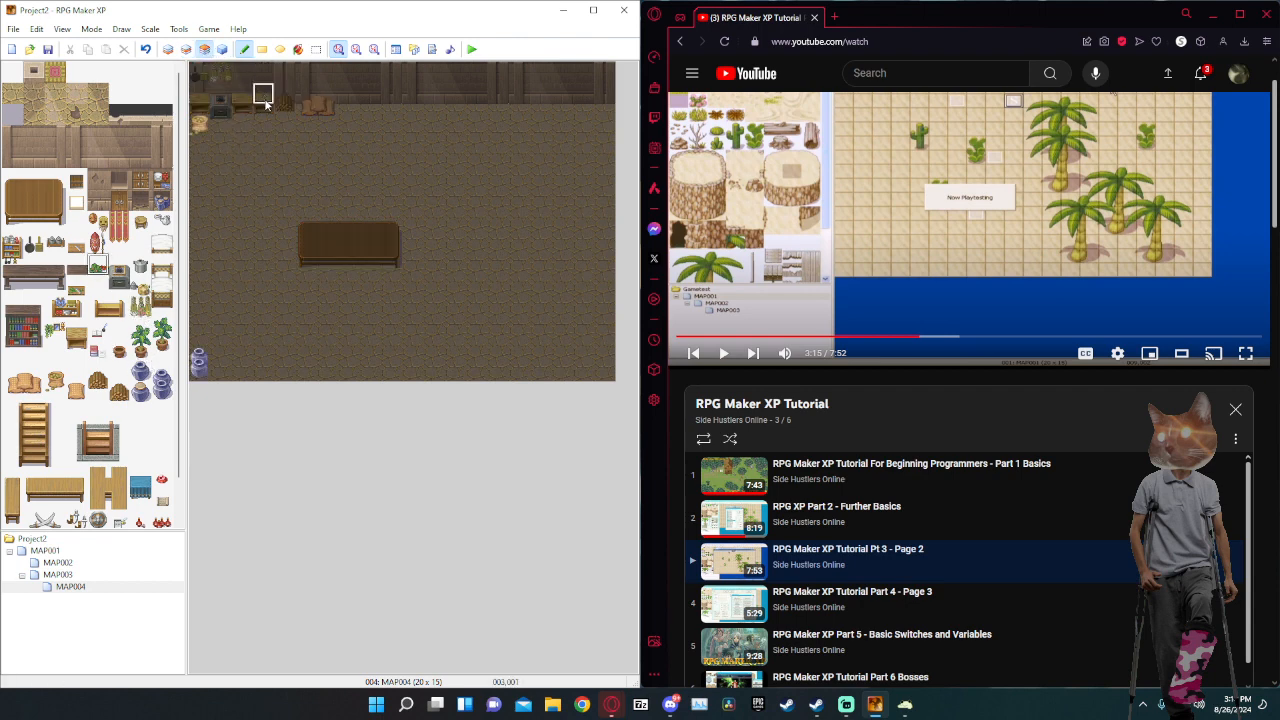
pyautogui.click(186, 50)
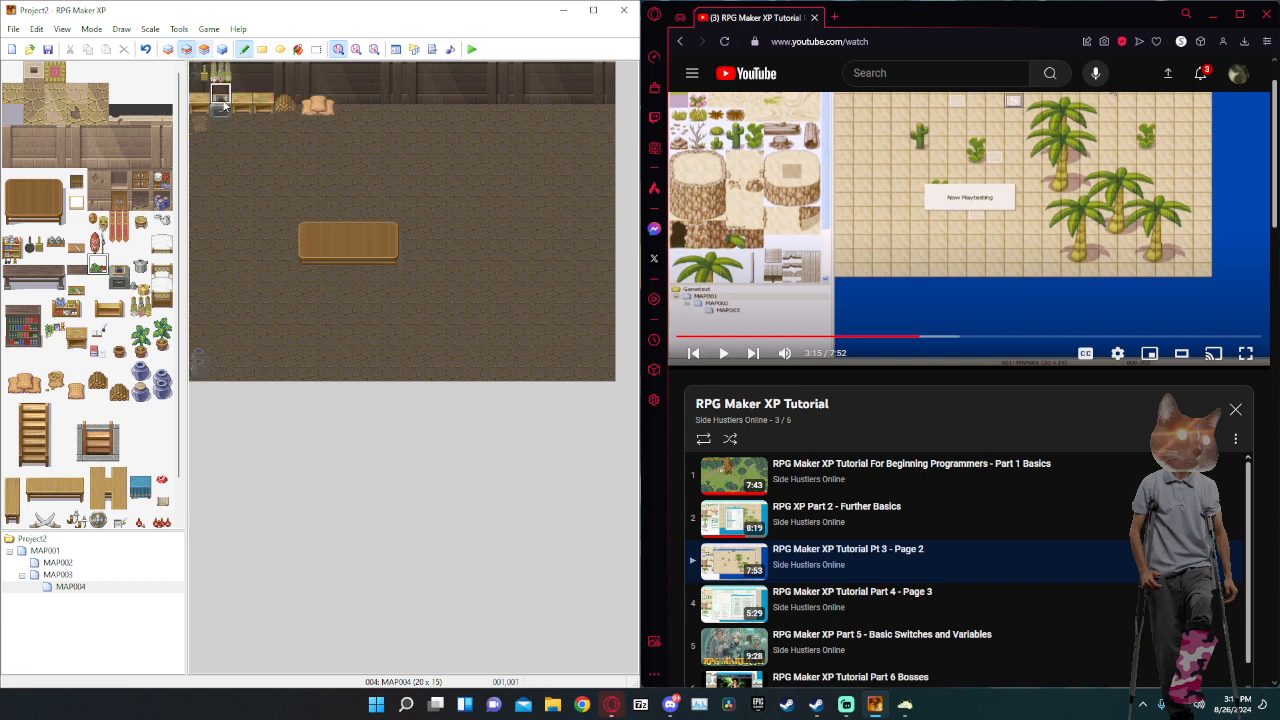
# Pick the bed tiles from the Desert Town In tileset for the second layer of MAP004.
pyautogui.click(42, 524)
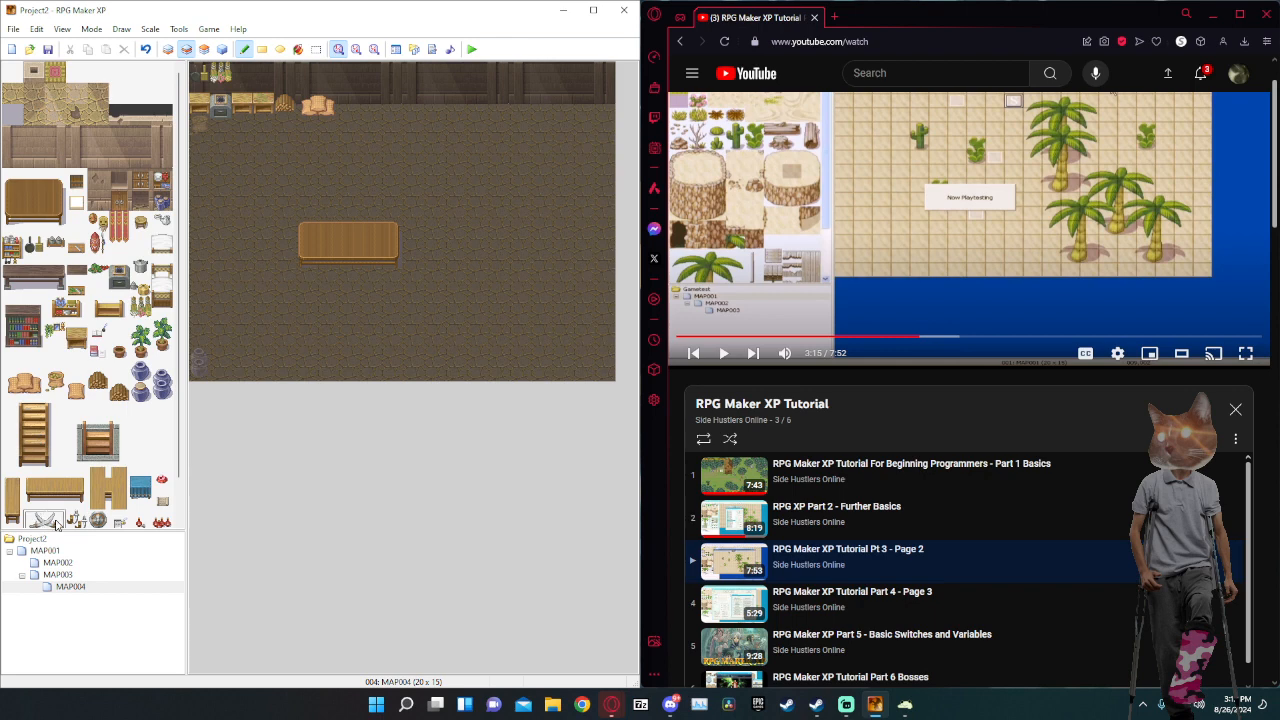
pyautogui.moveTo(165, 303); pyautogui.dragTo(162, 262)
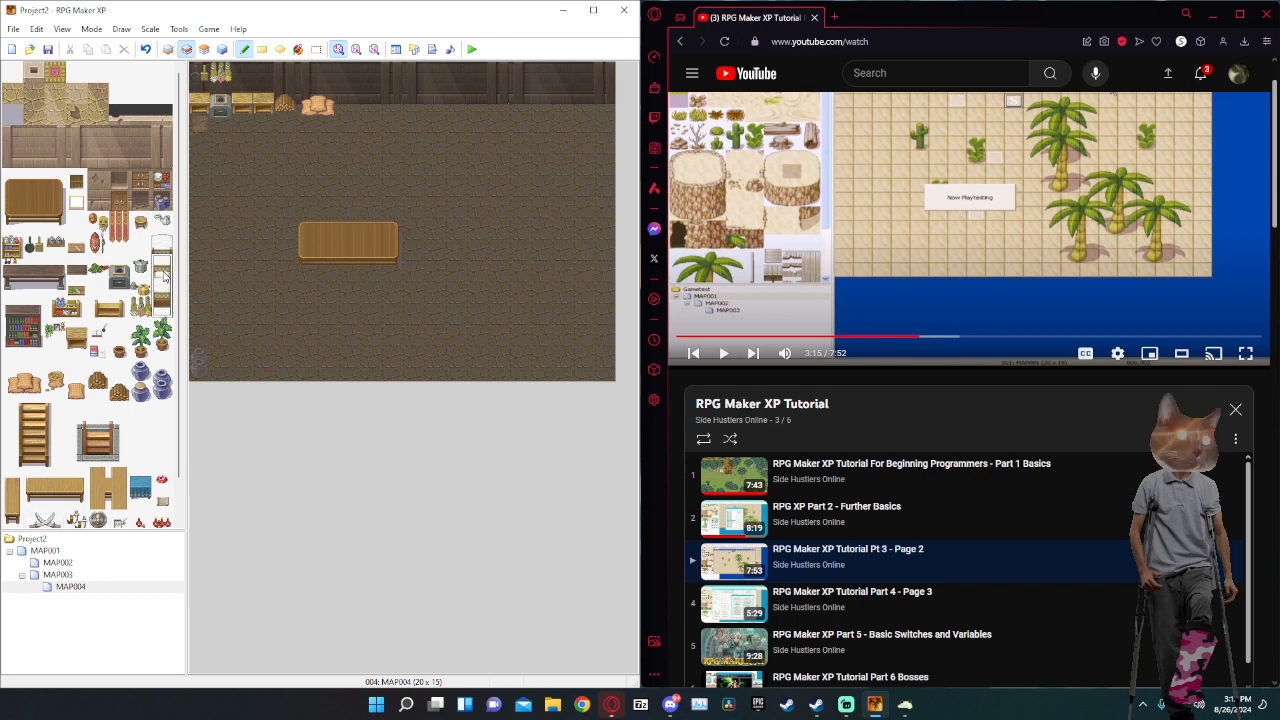
# Place two beds side by side against the back wall near the room's right corner on layer 2, undoing the first, lower placement.
pyautogui.click(542, 116)
pyautogui.hotkey('ctrl', 'z')
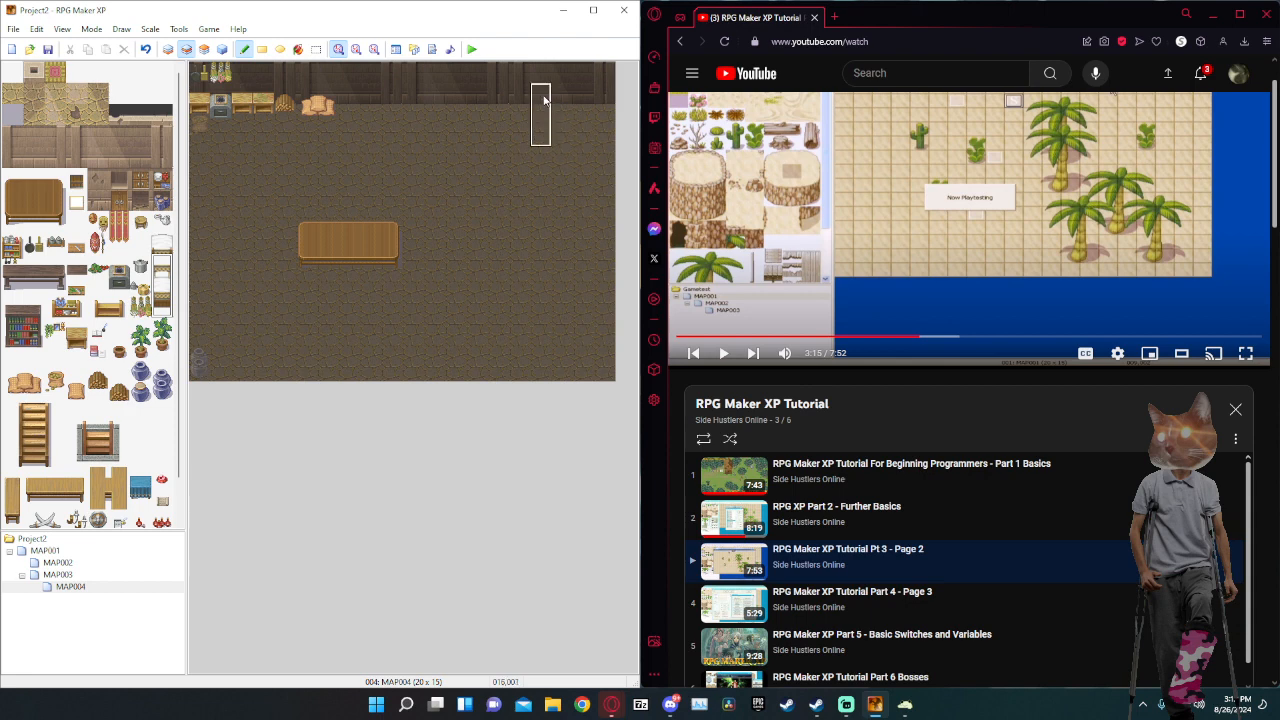
pyautogui.click(543, 100)
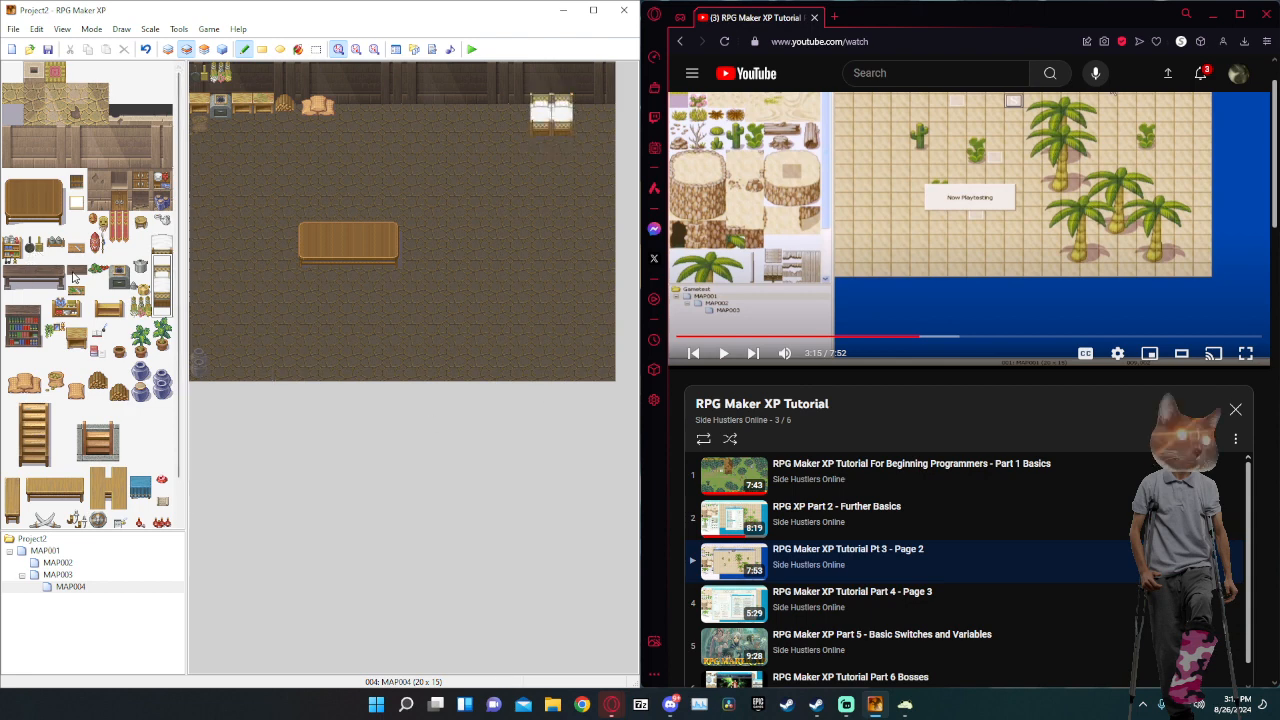
pyautogui.scroll(-1, 131, 344)
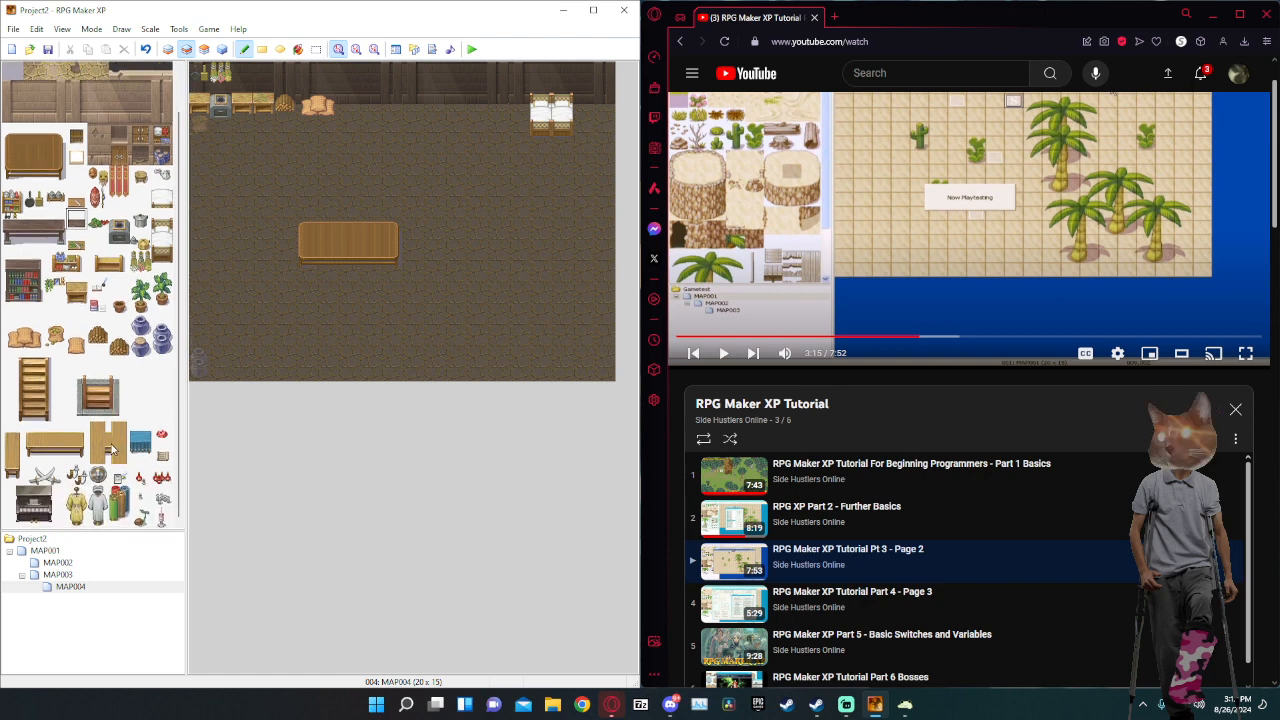
pyautogui.click(117, 440)
pyautogui.scroll(1, 60, 217)
pyautogui.click(31, 143)
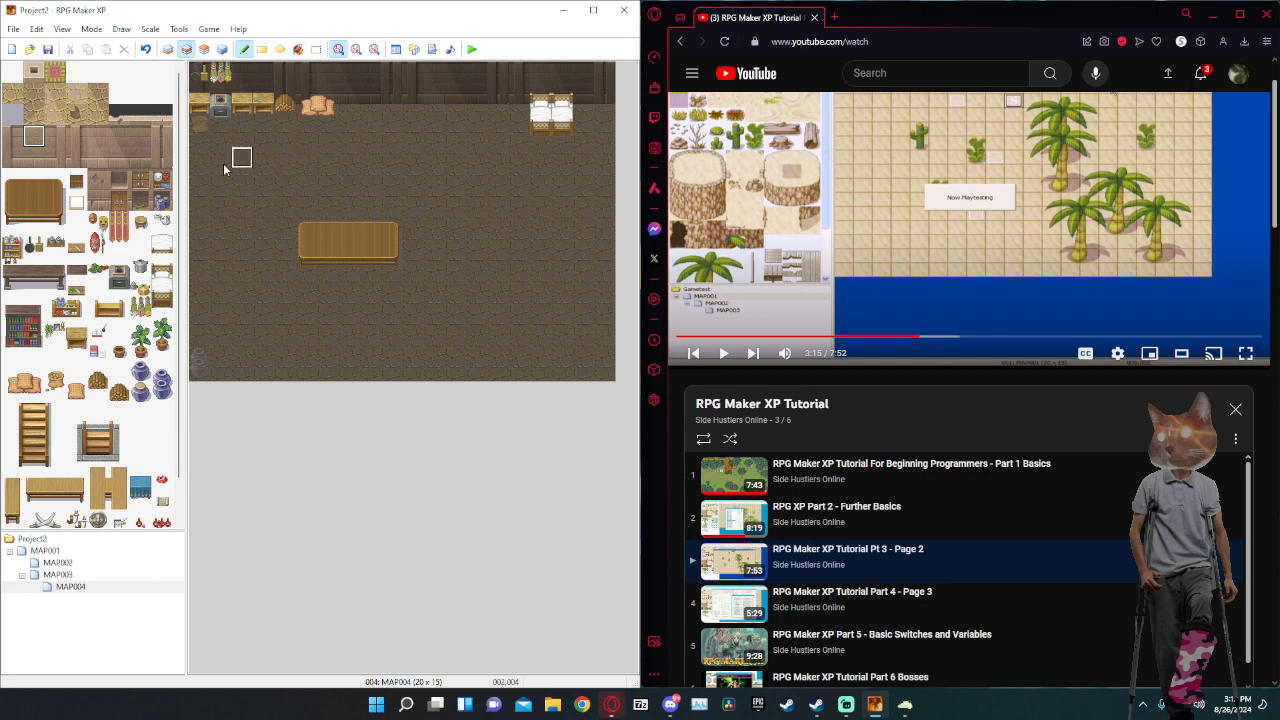
pyautogui.click(34, 157)
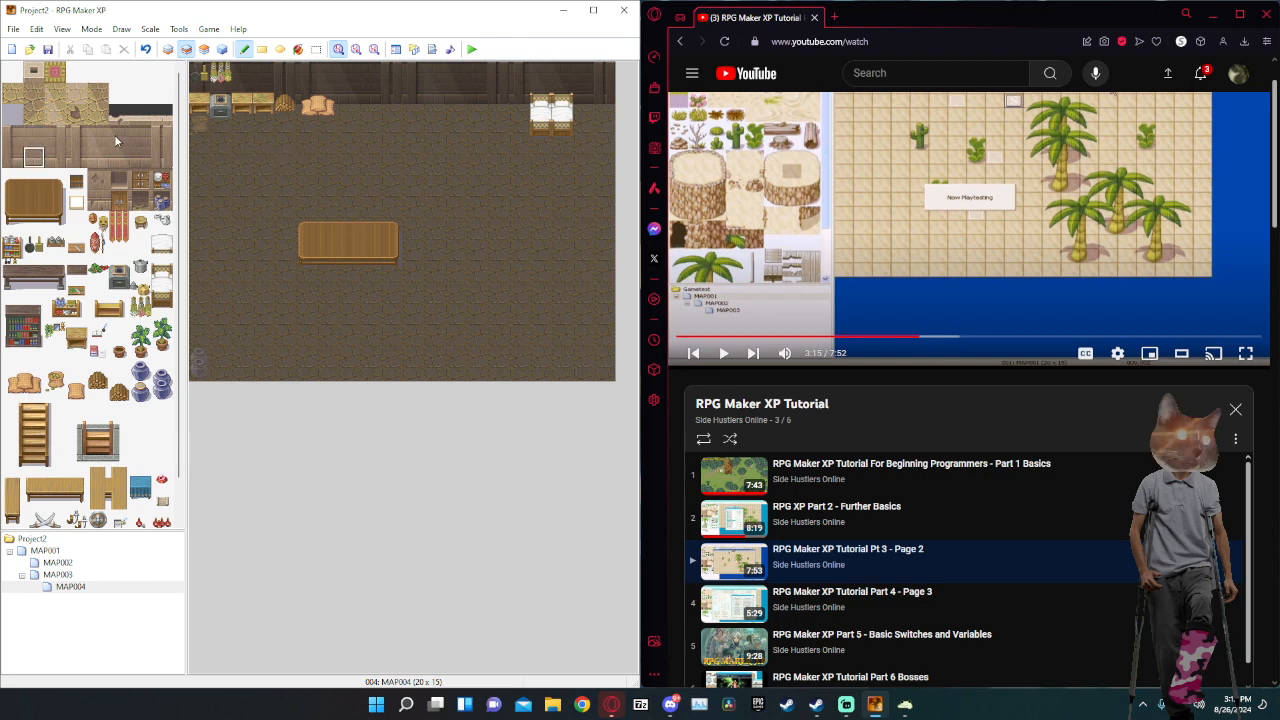
pyautogui.click(121, 116)
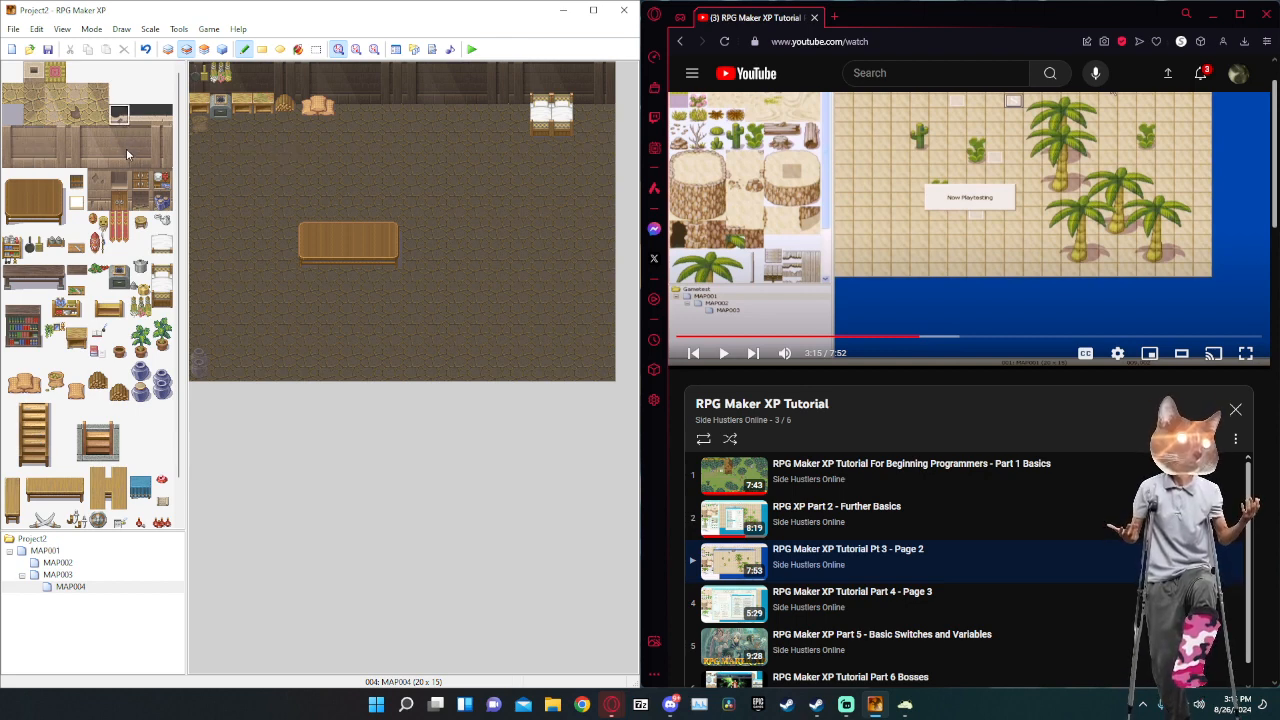
pyautogui.click(126, 153)
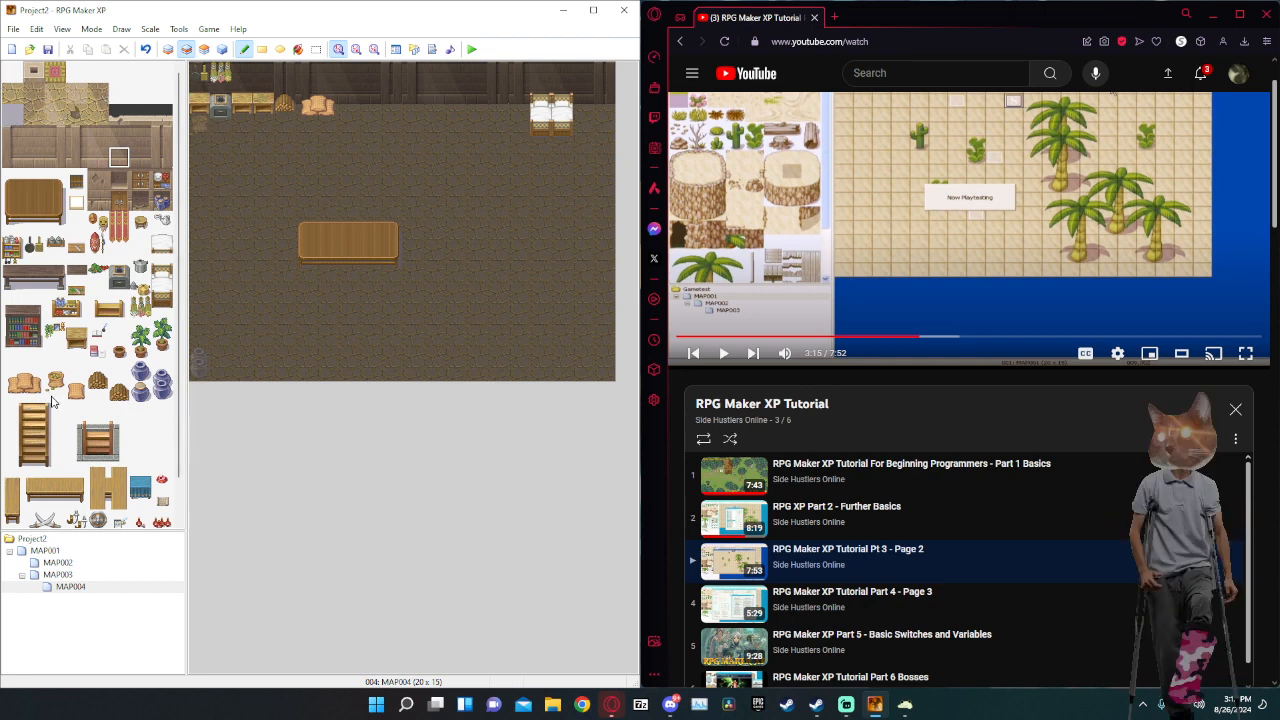
# Try to paint a vertical strip of the tabletop tile down the room's right side on layer 1, and undo it.
pyautogui.click(32, 208)
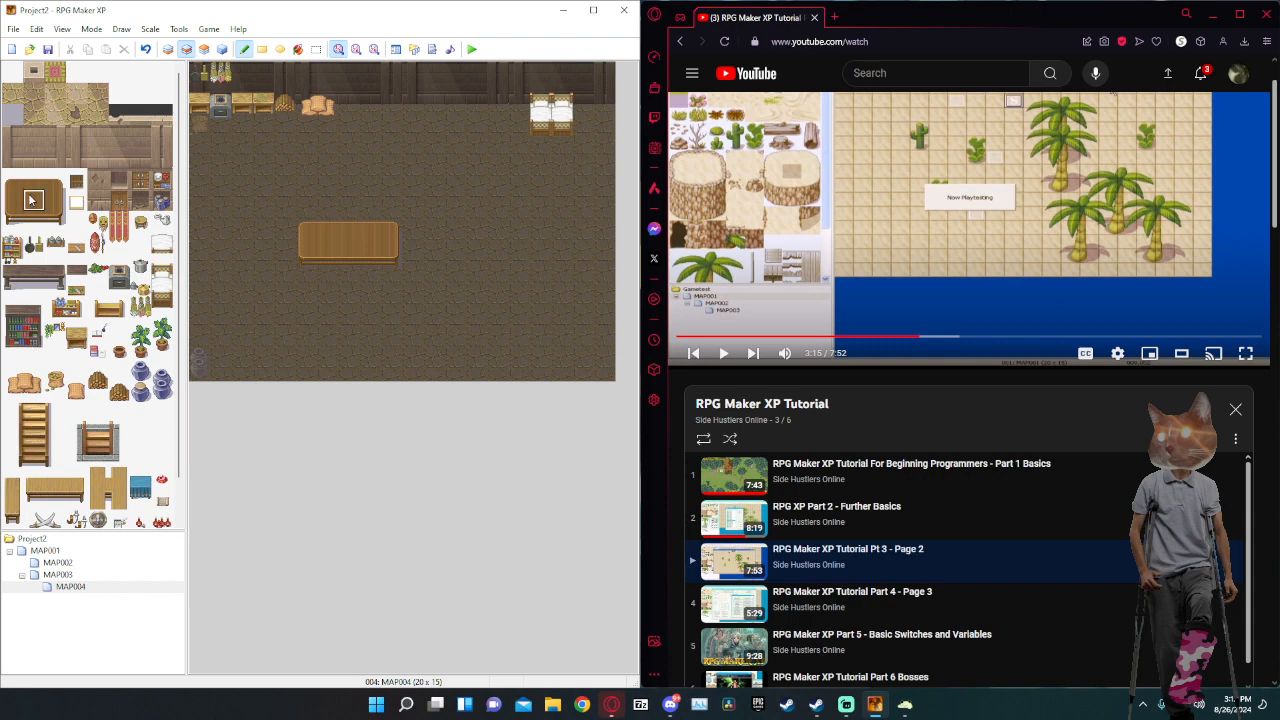
pyautogui.click(168, 49)
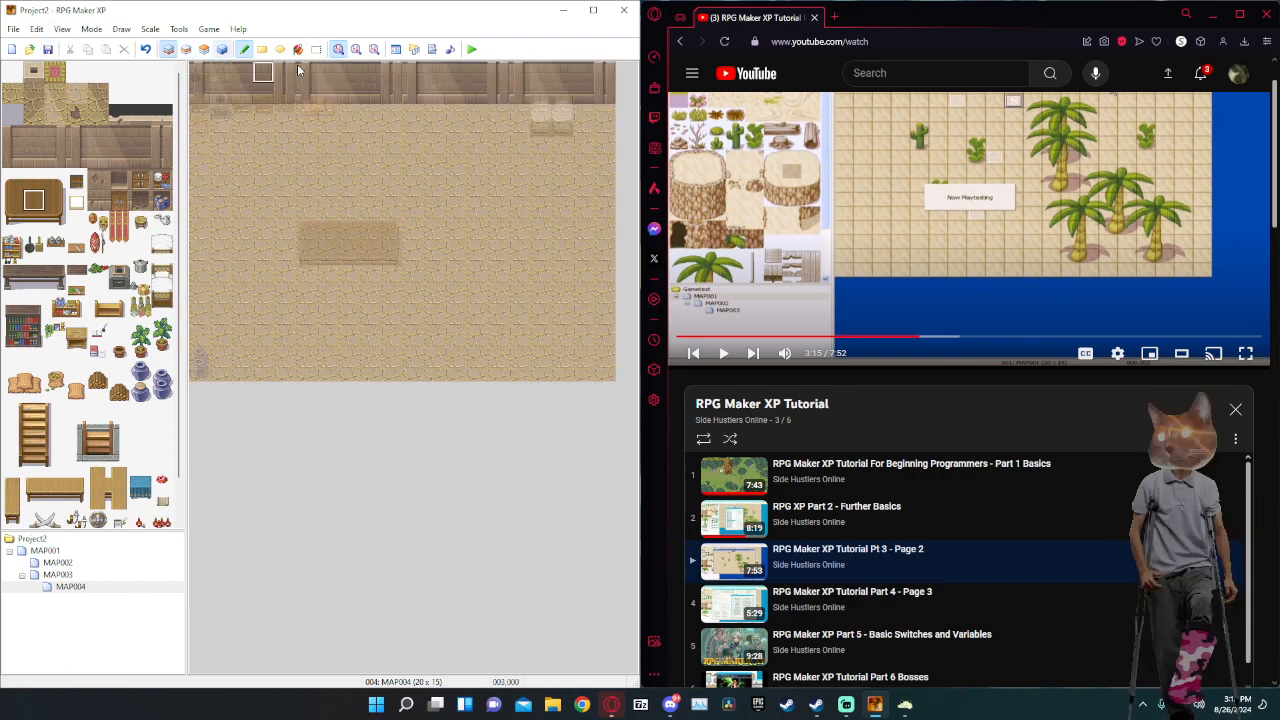
pyautogui.moveTo(504, 78); pyautogui.dragTo(500, 245)
pyautogui.hotkey('ctrl', 'z')
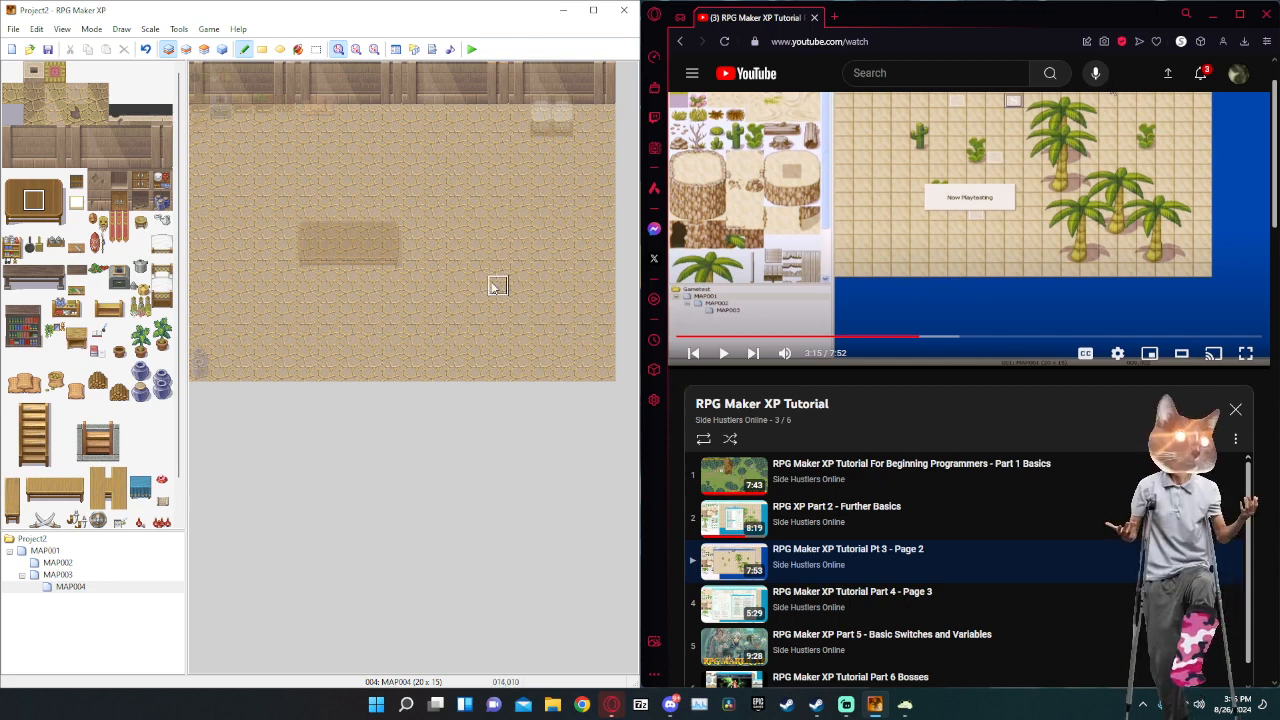
pyautogui.click(97, 179)
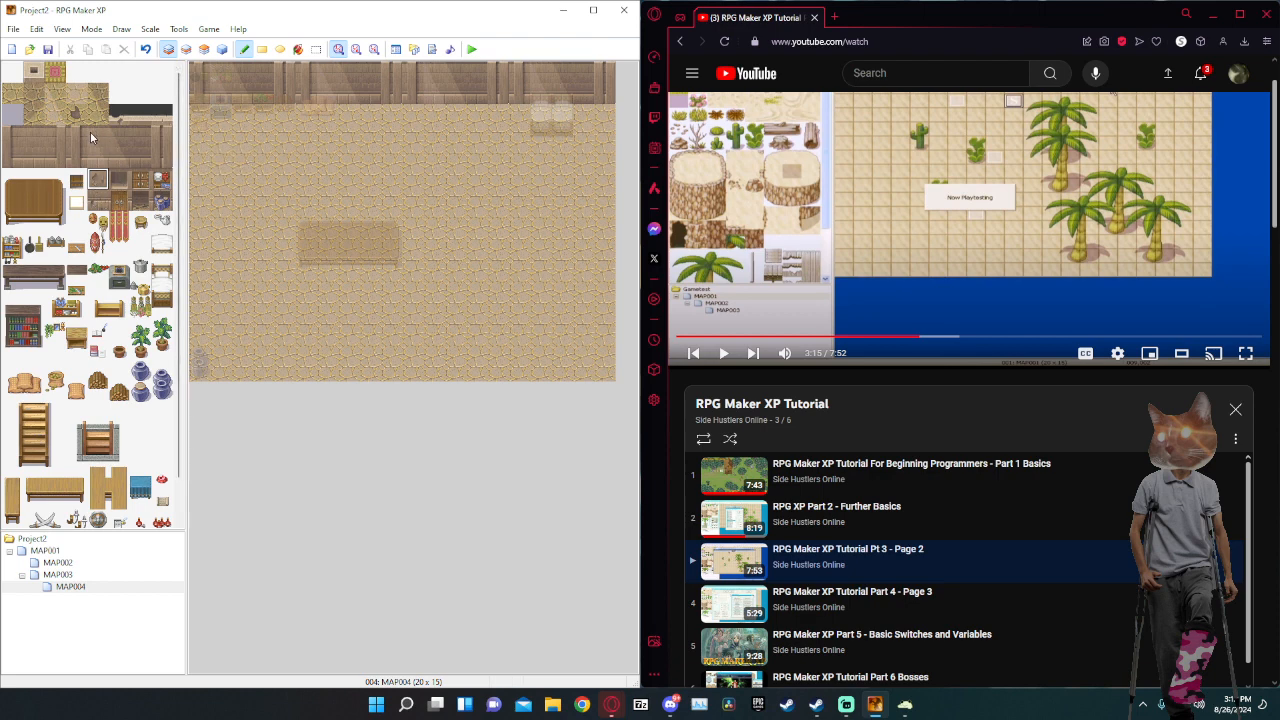
pyautogui.moveTo(148, 163); pyautogui.dragTo(113, 145)
pyautogui.moveTo(92, 179); pyautogui.dragTo(124, 206)
pyautogui.click(122, 201)
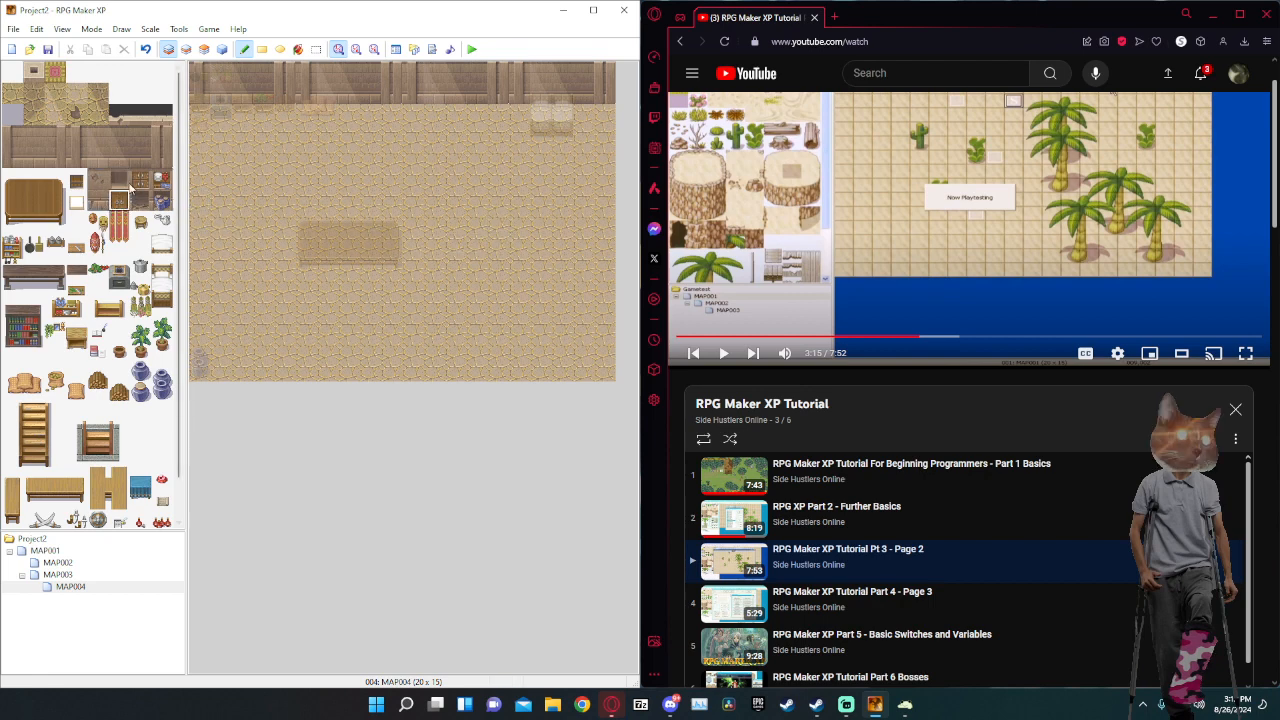
pyautogui.moveTo(147, 159); pyautogui.dragTo(97, 138)
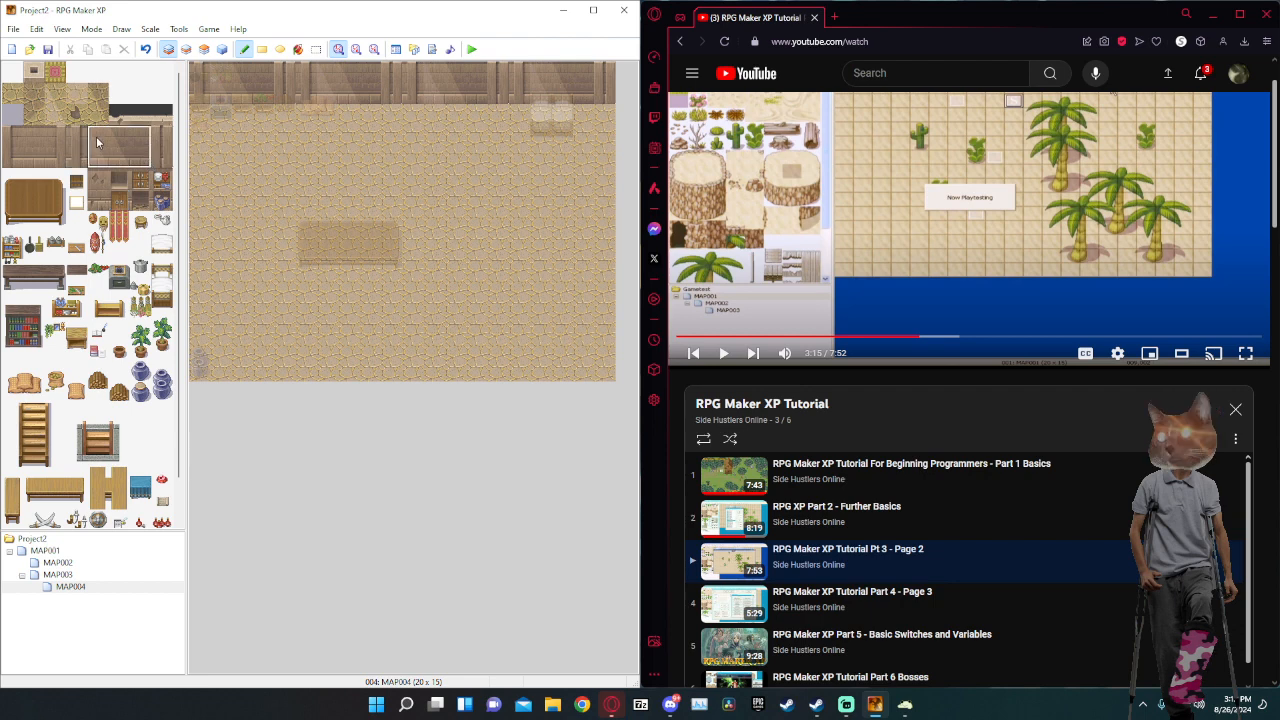
pyautogui.scroll(-1, 100, 285)
pyautogui.scroll(1, 55, 512)
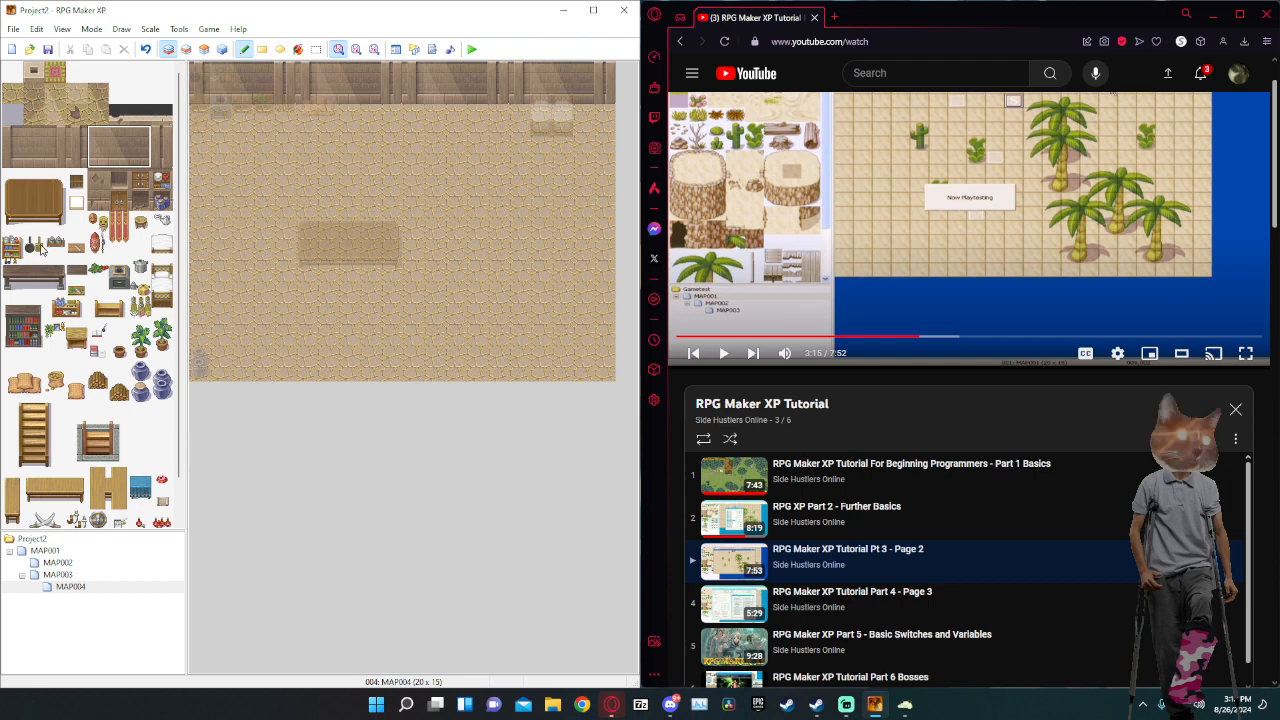
# Add the jar shelf tile and the dish cupboard tile beside each other on the back wall above the kitchen counters on layer 2.
pyautogui.click(186, 49)
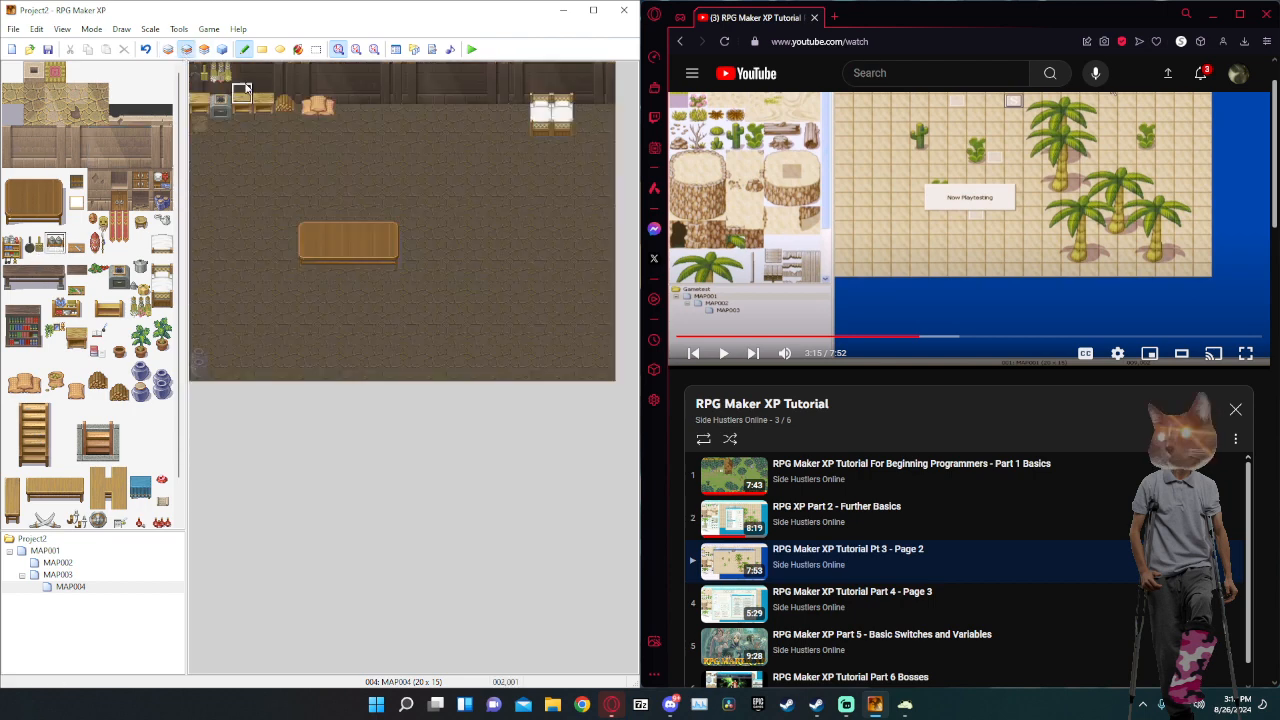
pyautogui.click(243, 73)
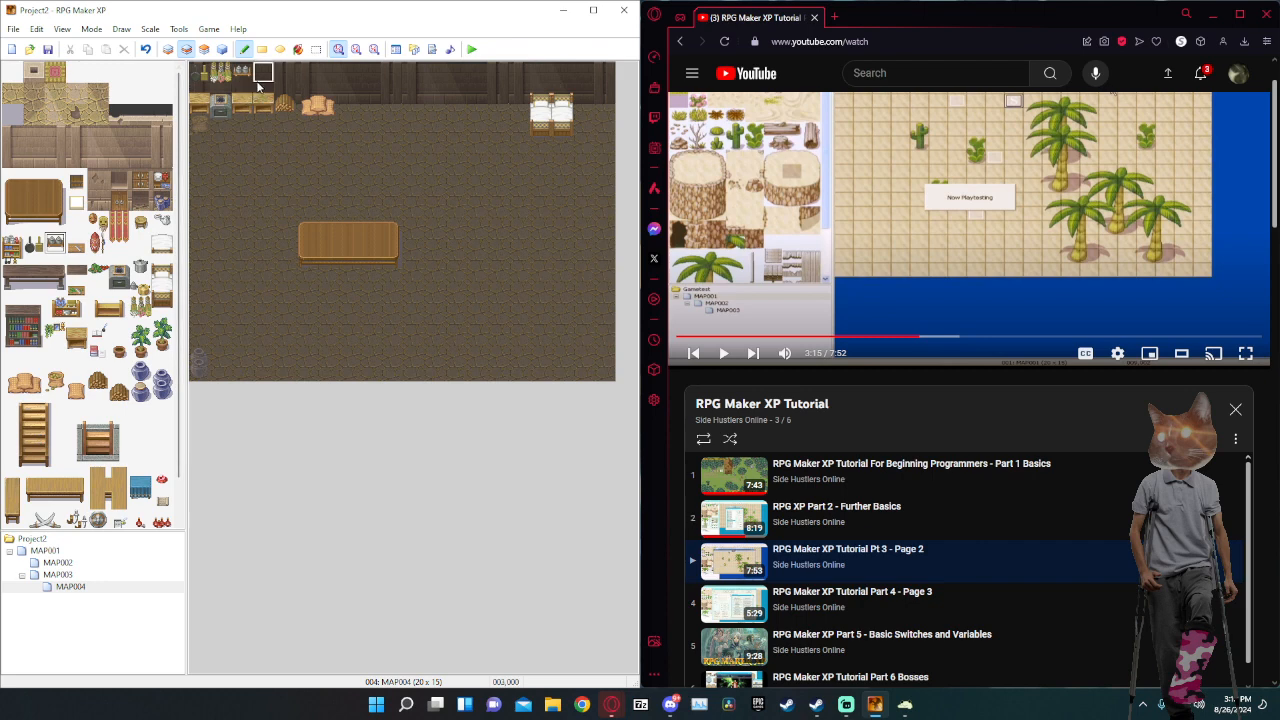
pyautogui.click(162, 180)
pyautogui.click(263, 73)
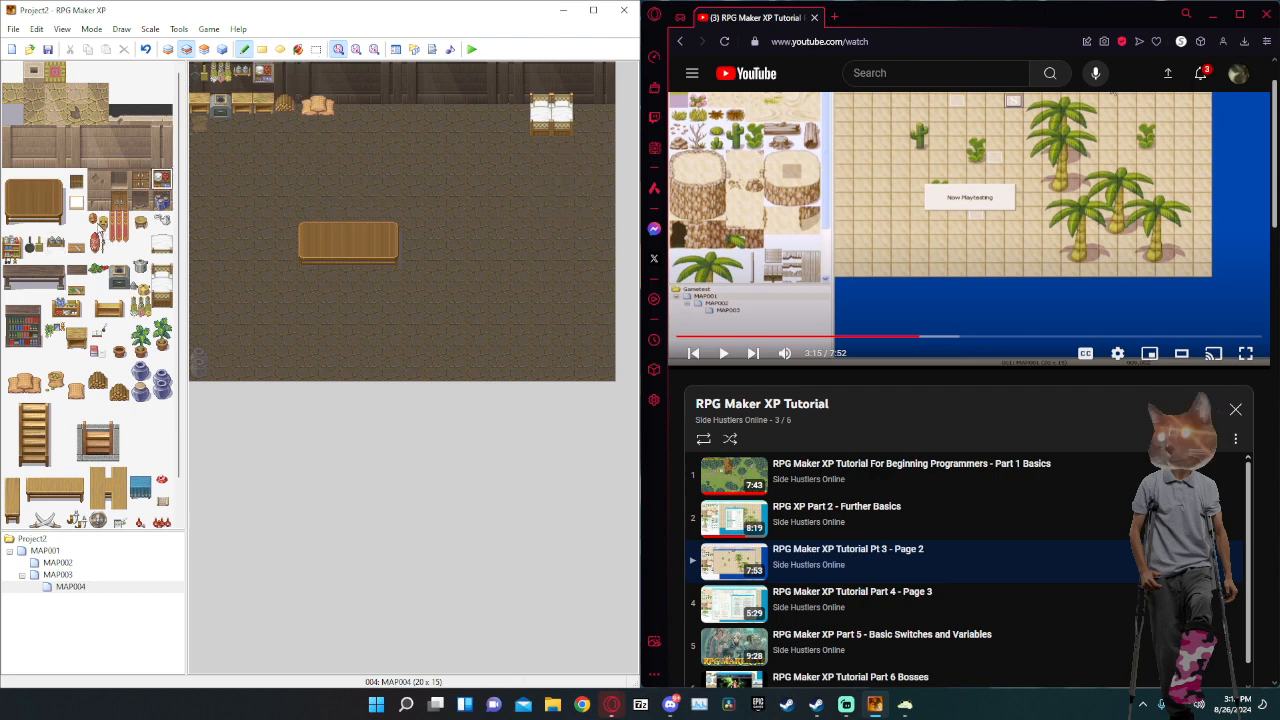
pyautogui.click(98, 222)
pyautogui.moveTo(98, 245); pyautogui.dragTo(97, 226)
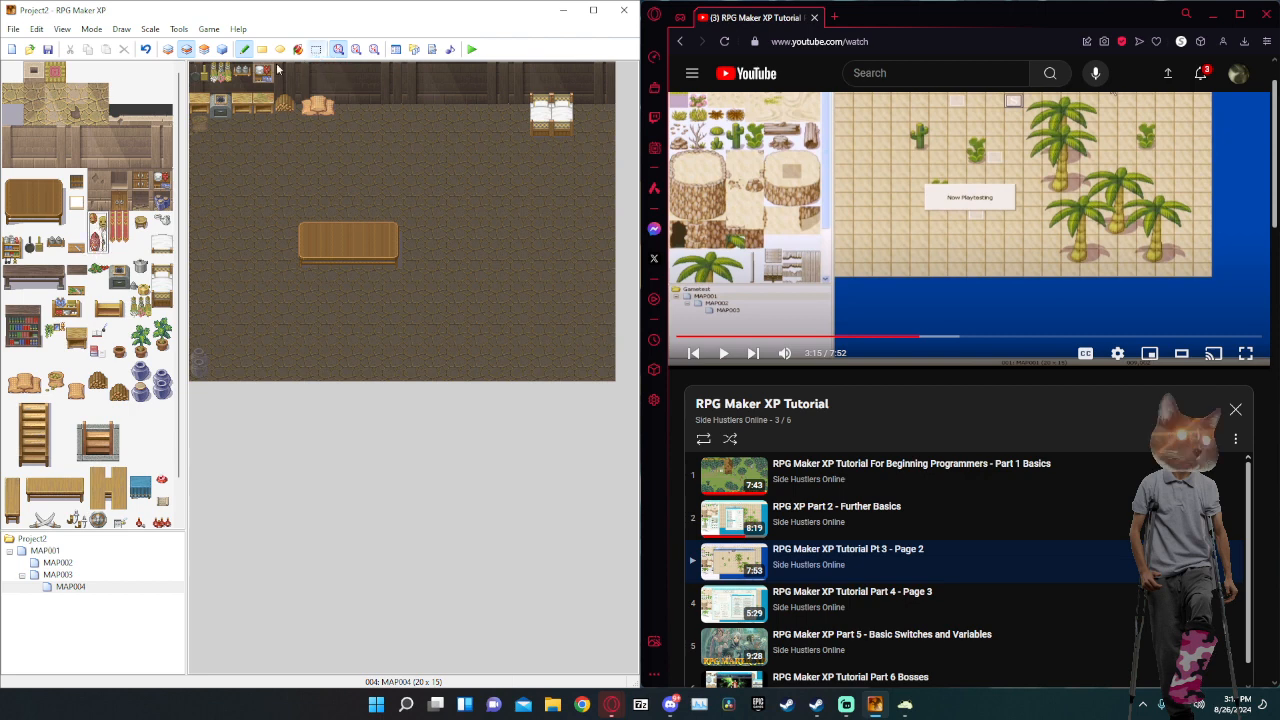
pyautogui.click(204, 49)
pyautogui.click(186, 49)
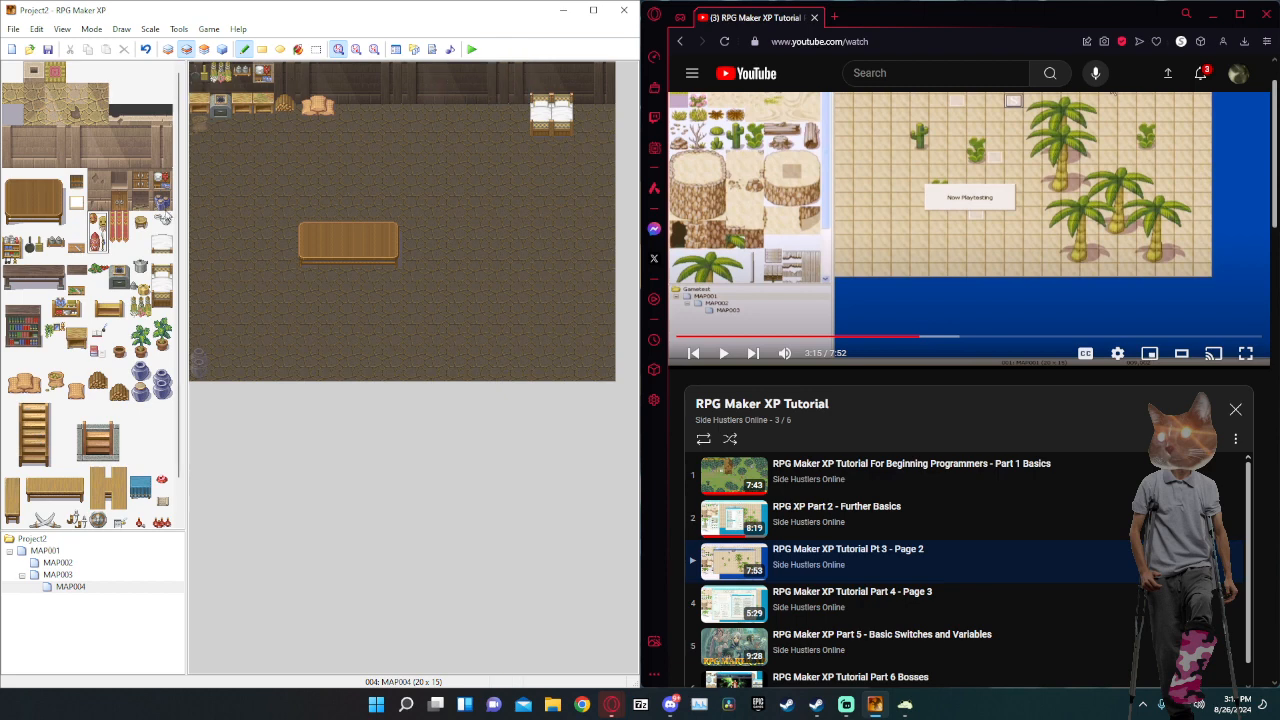
pyautogui.moveTo(140, 354); pyautogui.dragTo(147, 340)
pyautogui.scroll(-1, 83, 349)
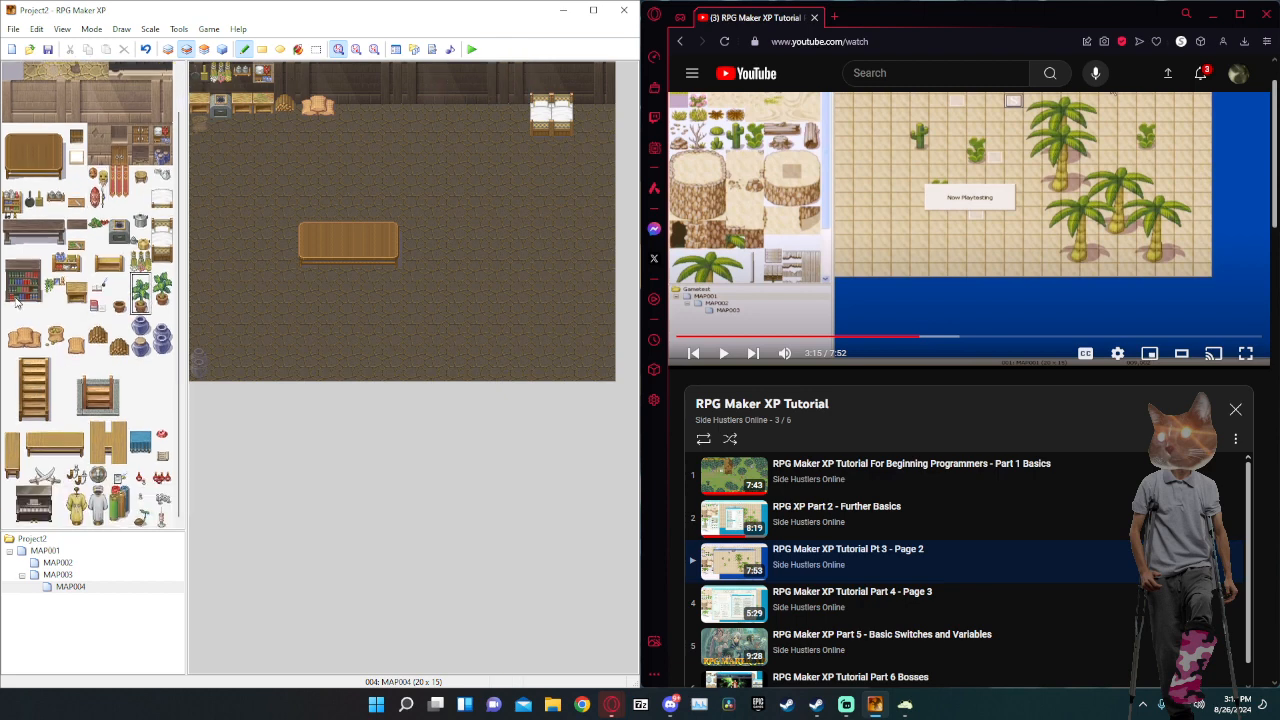
pyautogui.scroll(1, 83, 263)
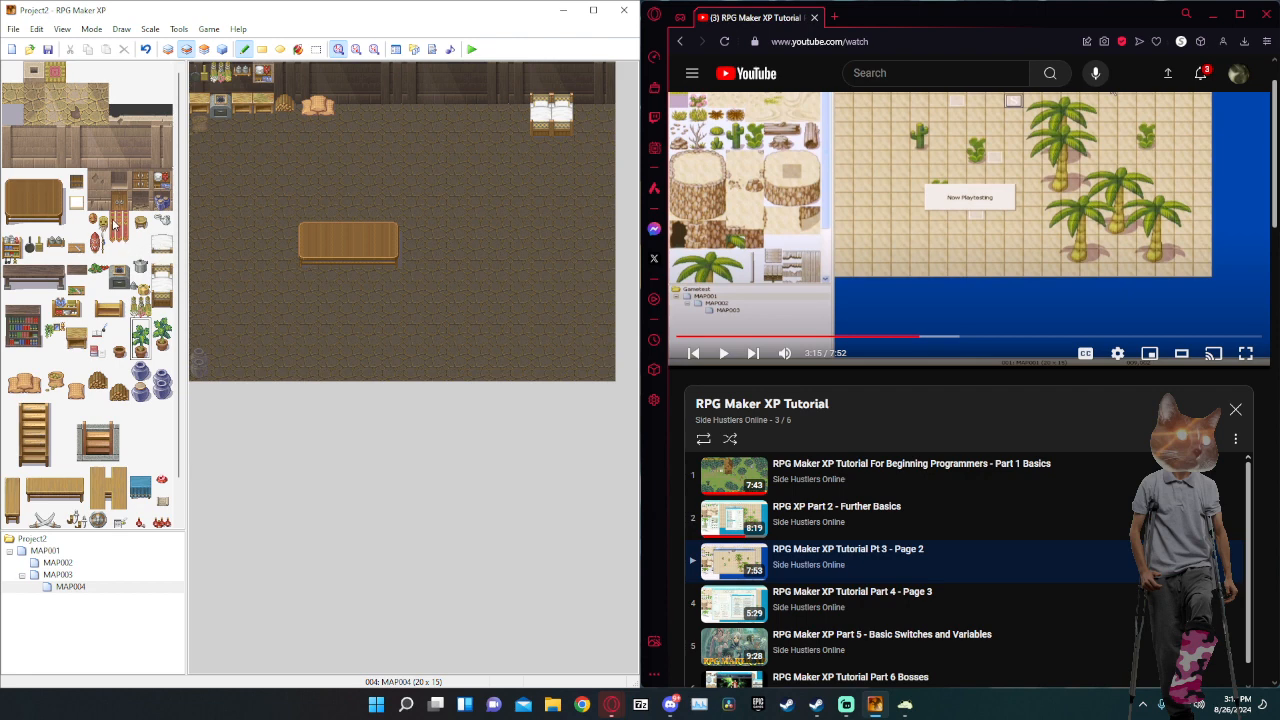
pyautogui.moveTo(115, 222); pyautogui.dragTo(125, 234)
# Place a round wooden stool at the left end of the long table on layer 2.
pyautogui.click(140, 222)
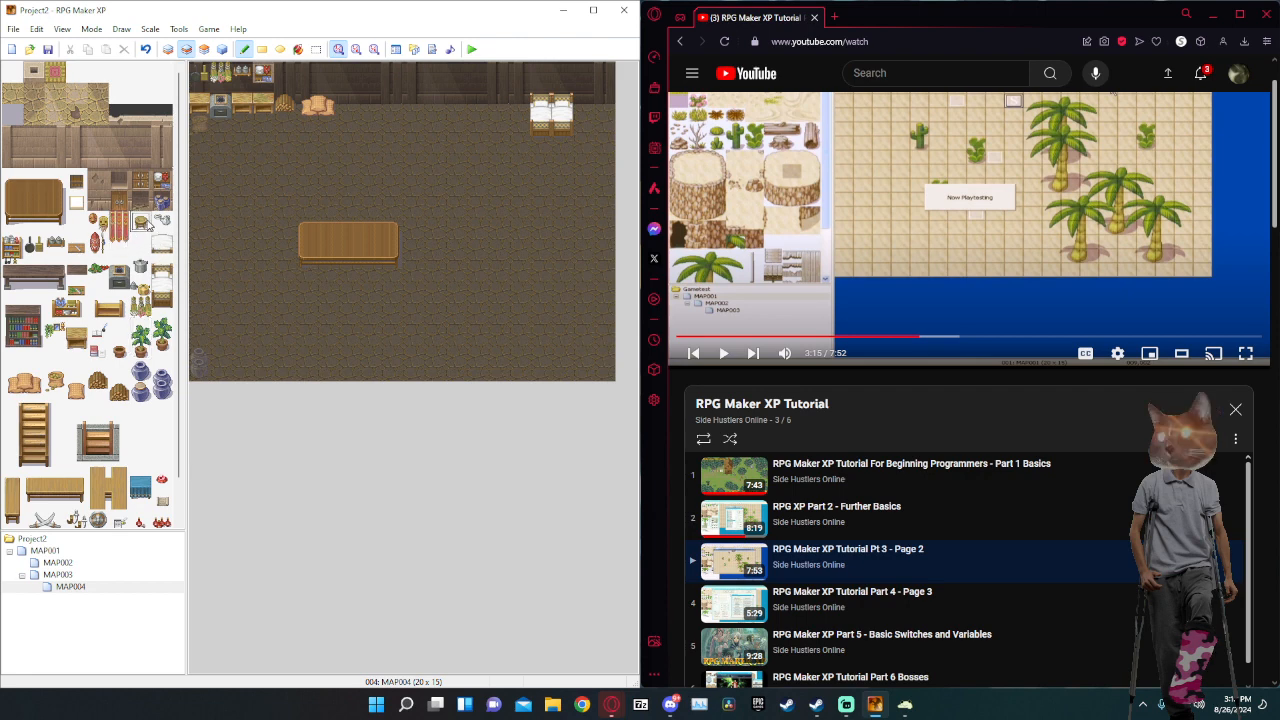
pyautogui.scroll(-1, 100, 287)
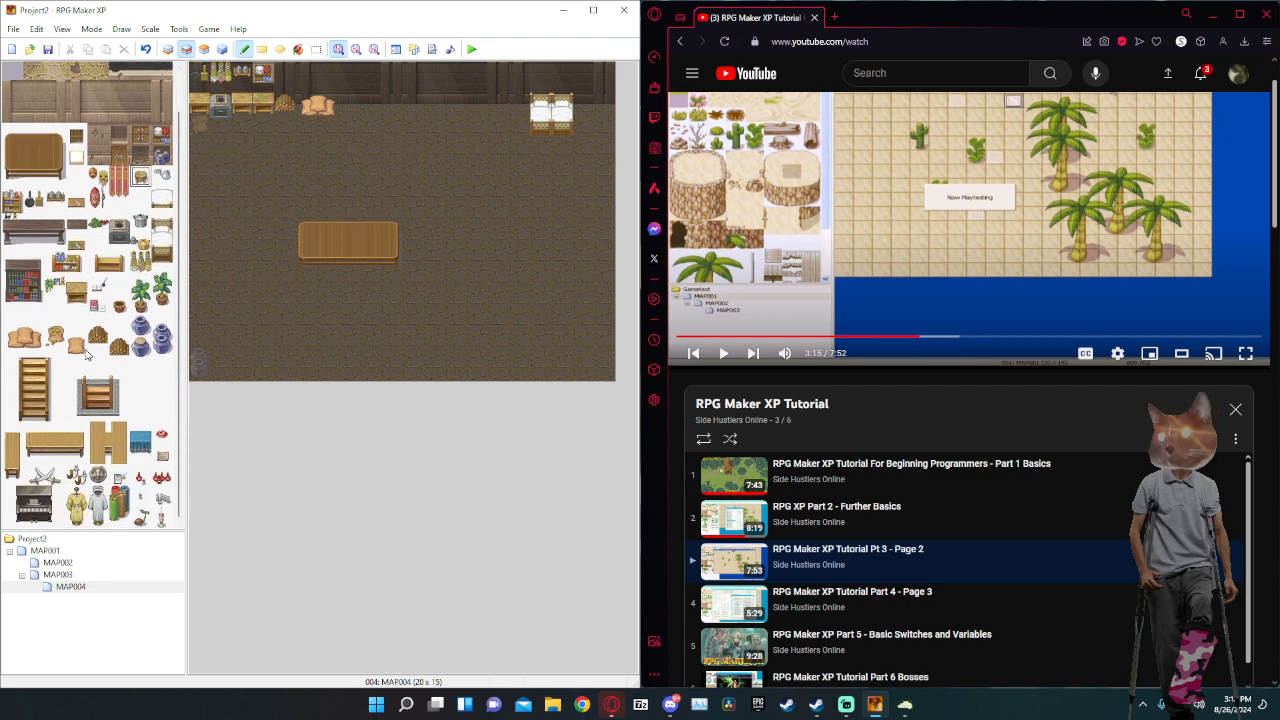
pyautogui.click(285, 246)
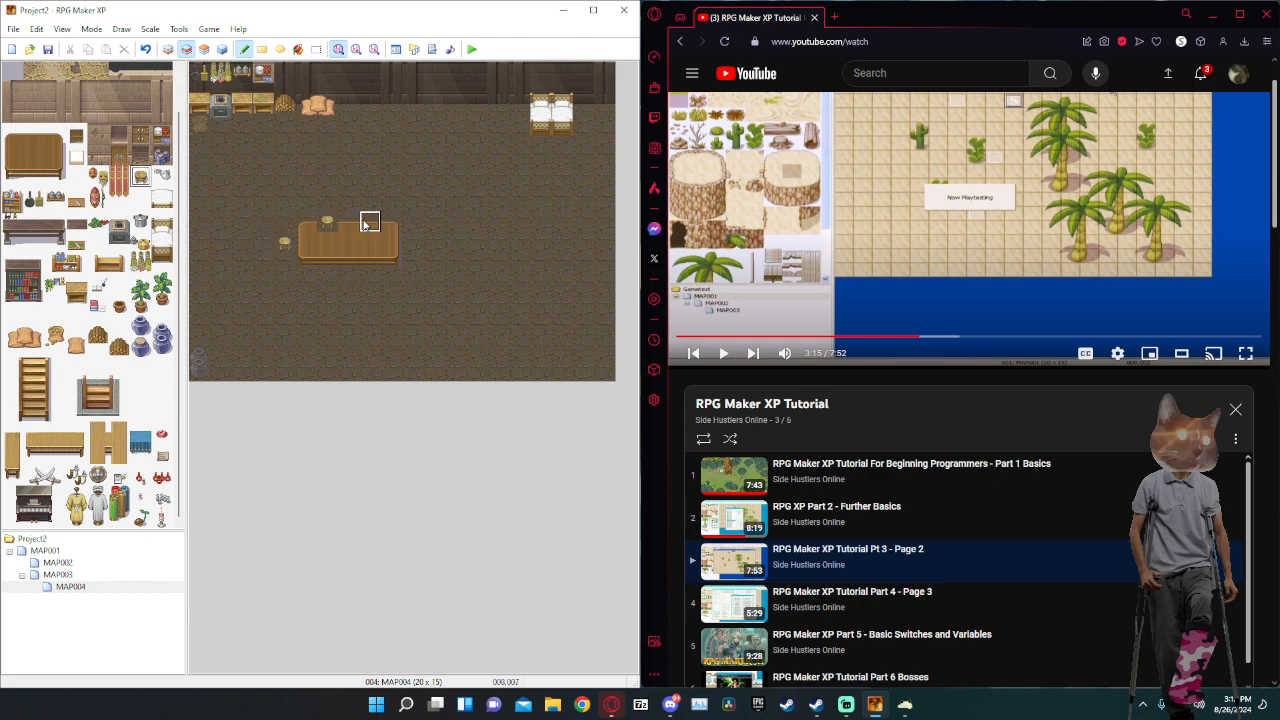
# Undo the stool placed over the table's back edge, and place three stools along its front edge and one at its right end on layer 3.
pyautogui.click(204, 49)
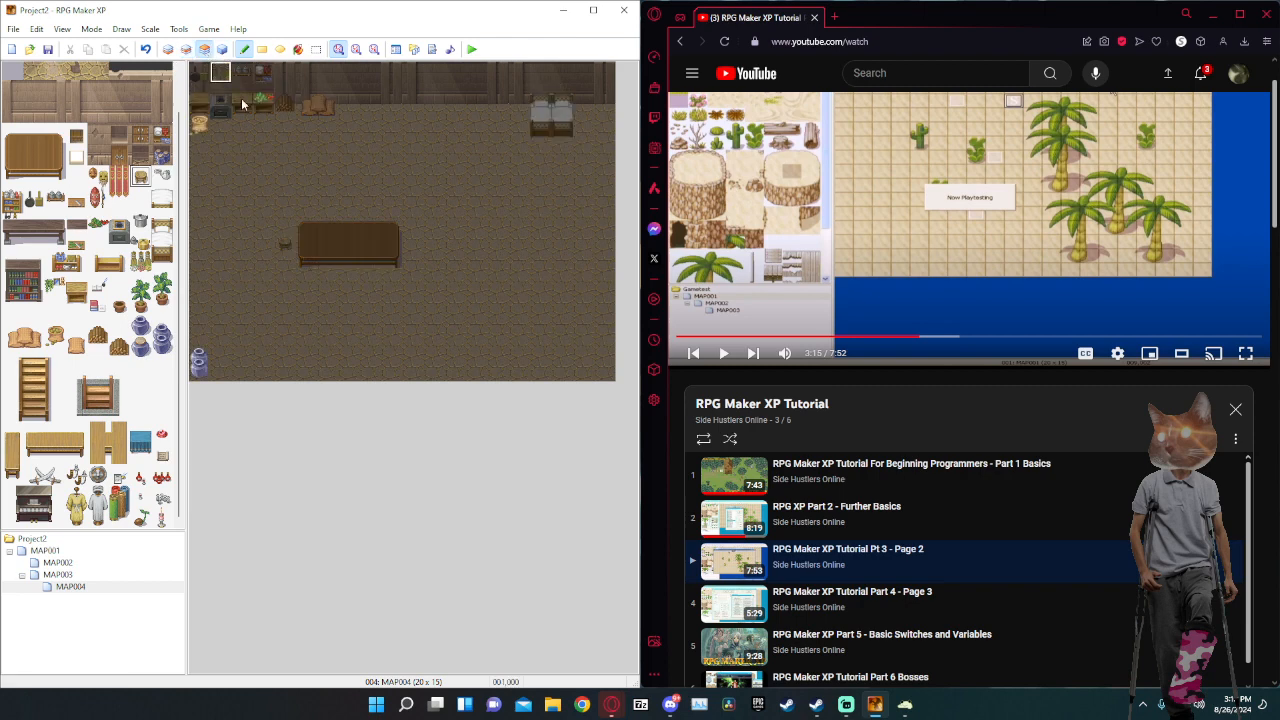
pyautogui.click(327, 221)
pyautogui.hotkey('ctrl', 'z')
pyautogui.click(306, 264)
pyautogui.click(348, 264)
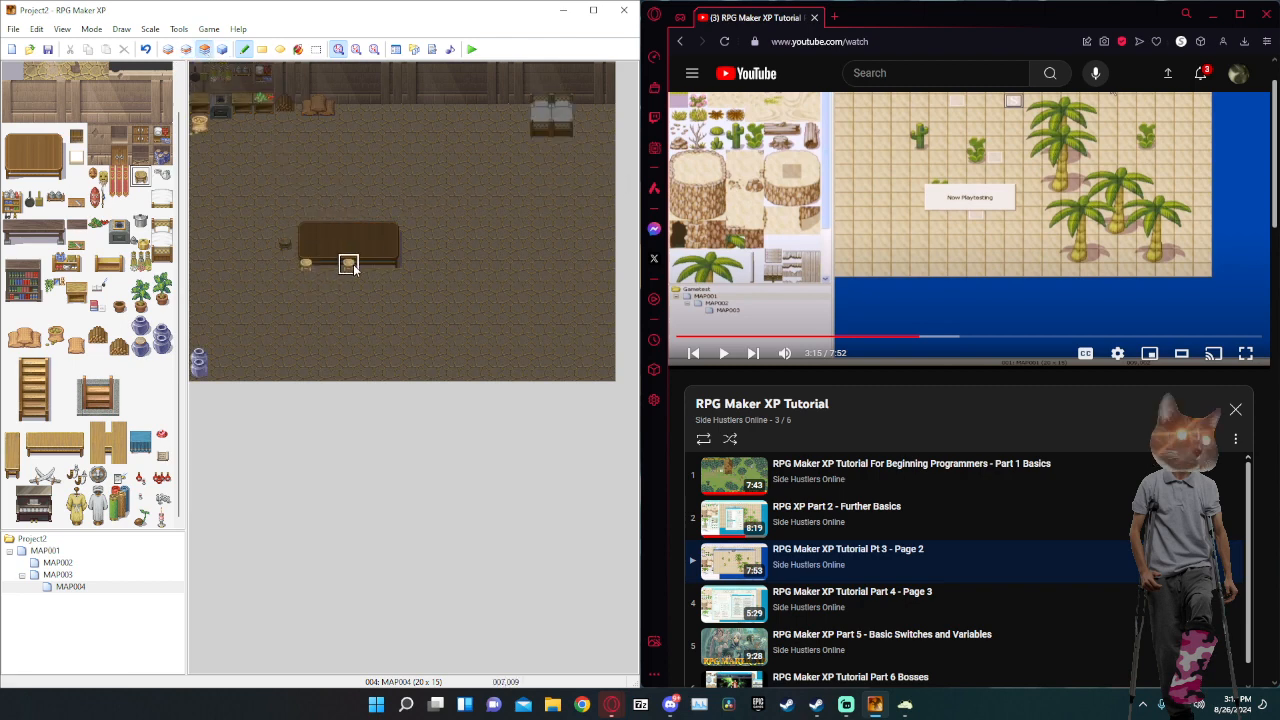
pyautogui.click(391, 264)
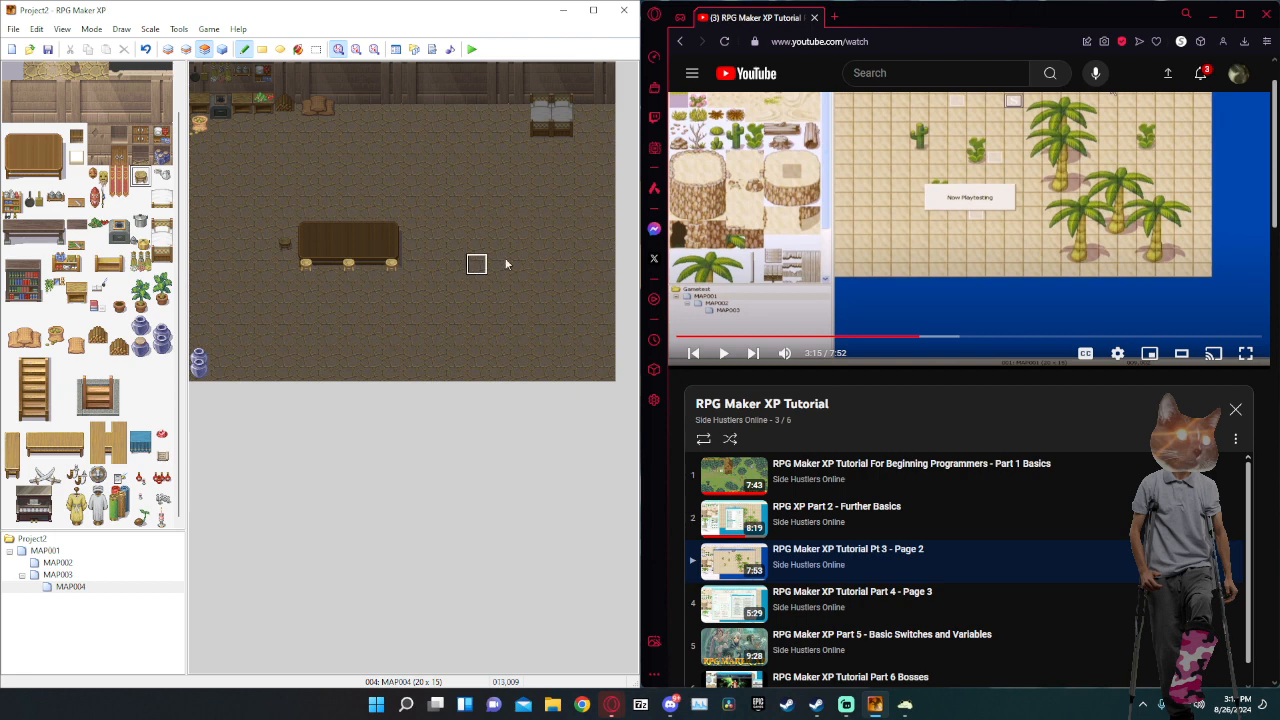
pyautogui.click(412, 243)
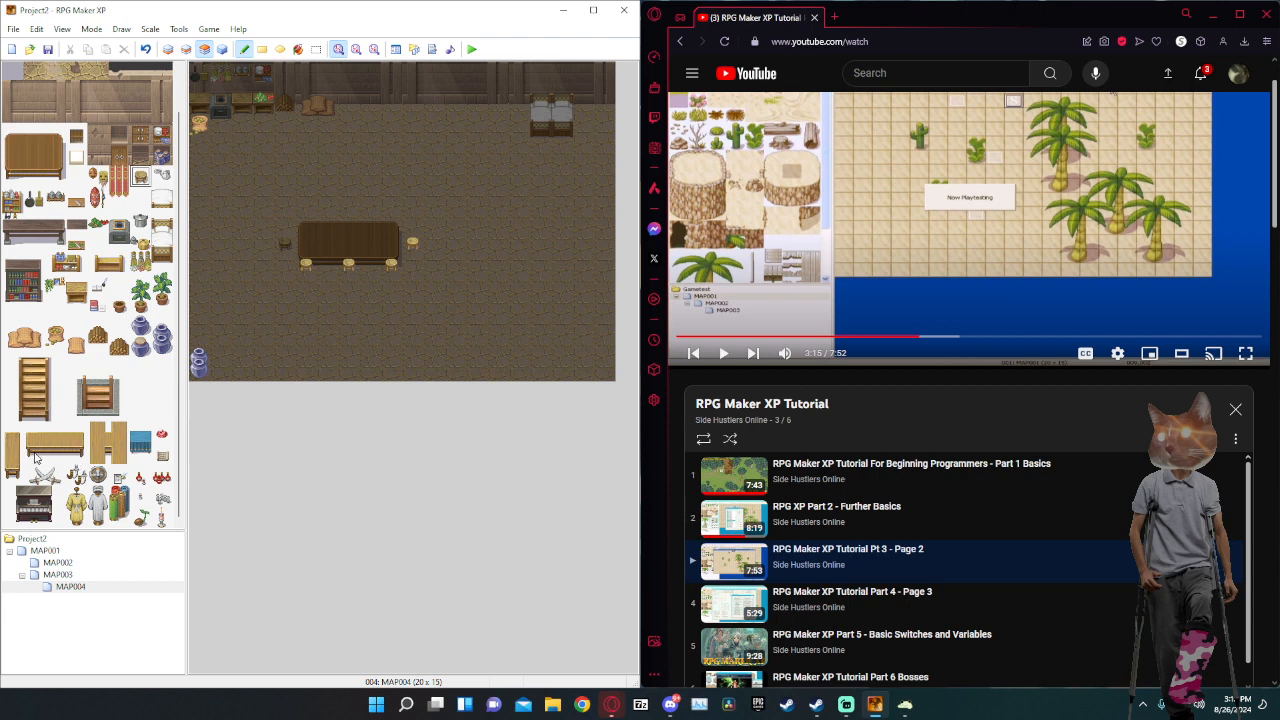
# Paint the tabletop's back-edge tiles across the long table's back row on layer 3.
pyautogui.scroll(1, 46, 444)
pyautogui.moveTo(6, 180); pyautogui.dragTo(36, 189)
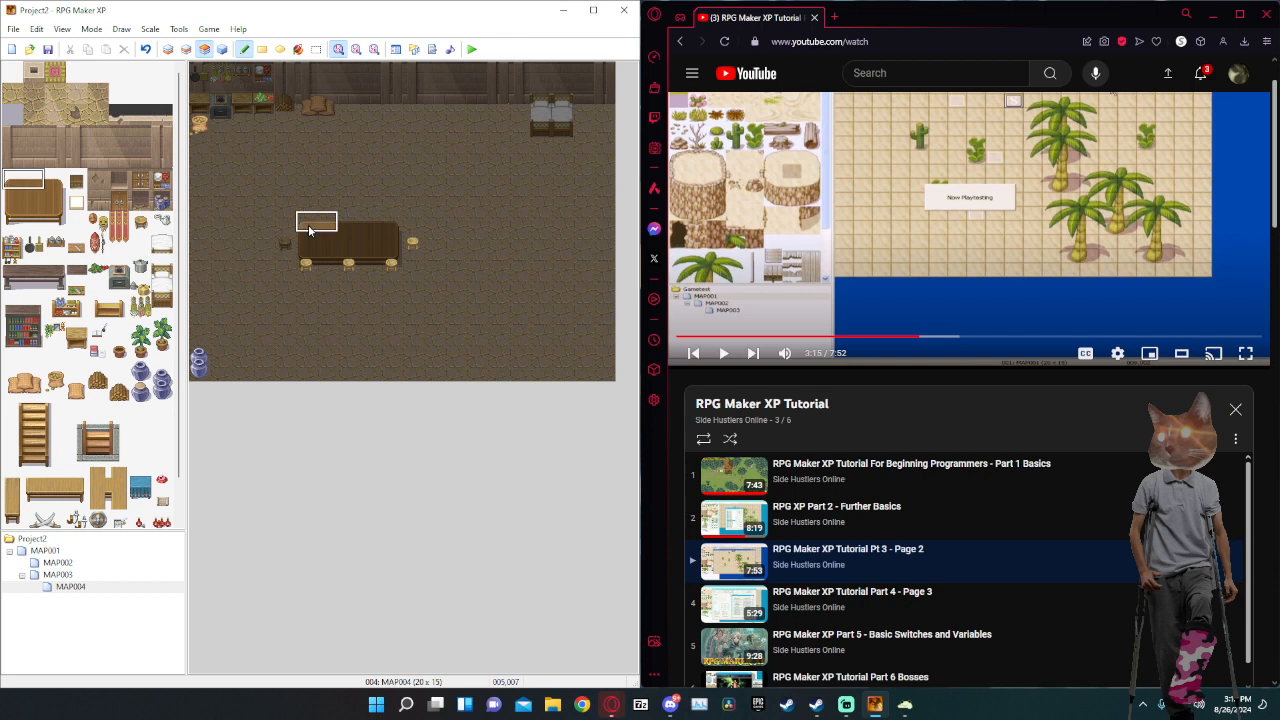
pyautogui.rightClick(350, 221)
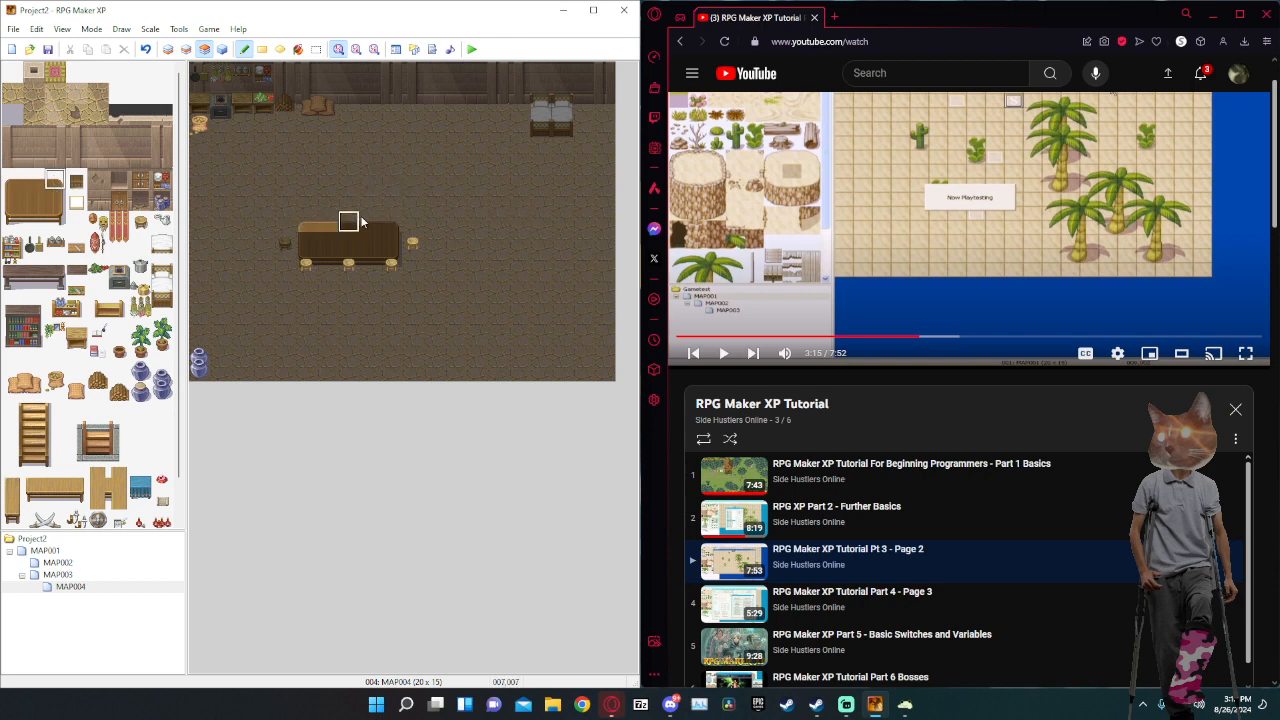
pyautogui.click(391, 221)
pyautogui.click(35, 187)
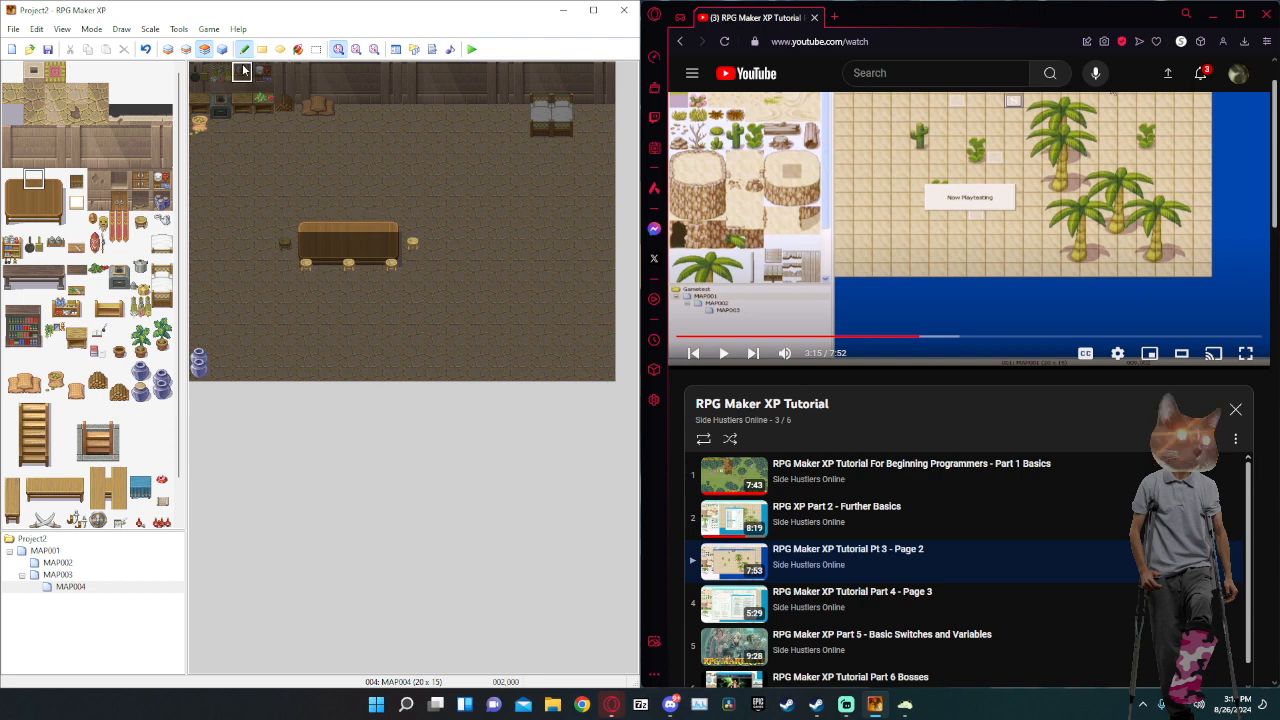
# Clear the long table's back row on layer 2 with the blank tile.
pyautogui.click(186, 49)
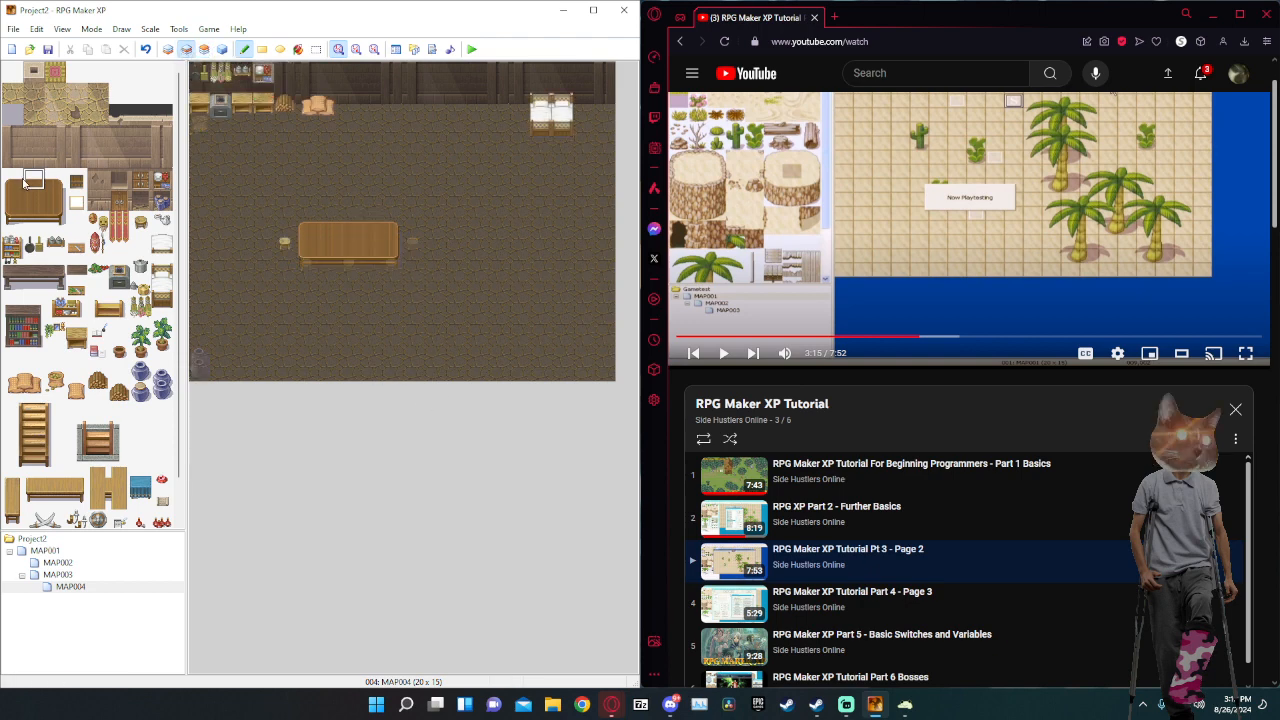
pyautogui.click(78, 72)
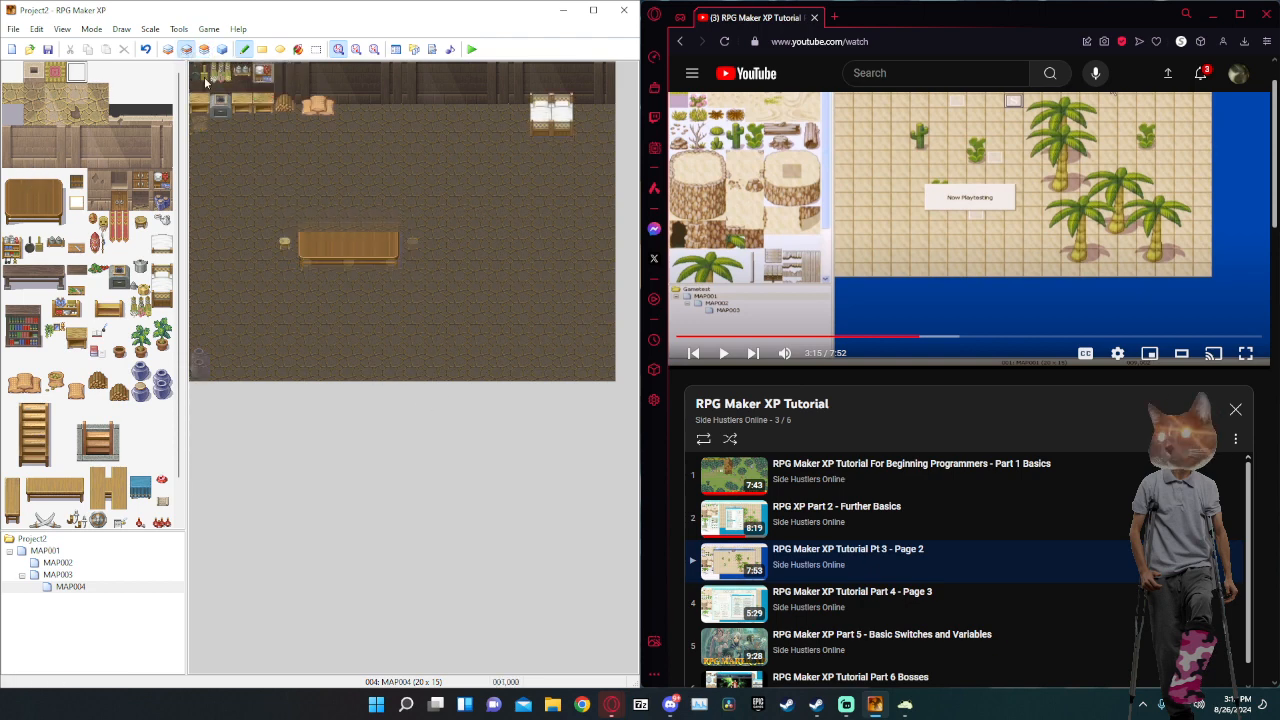
pyautogui.scroll(-1, 106, 349)
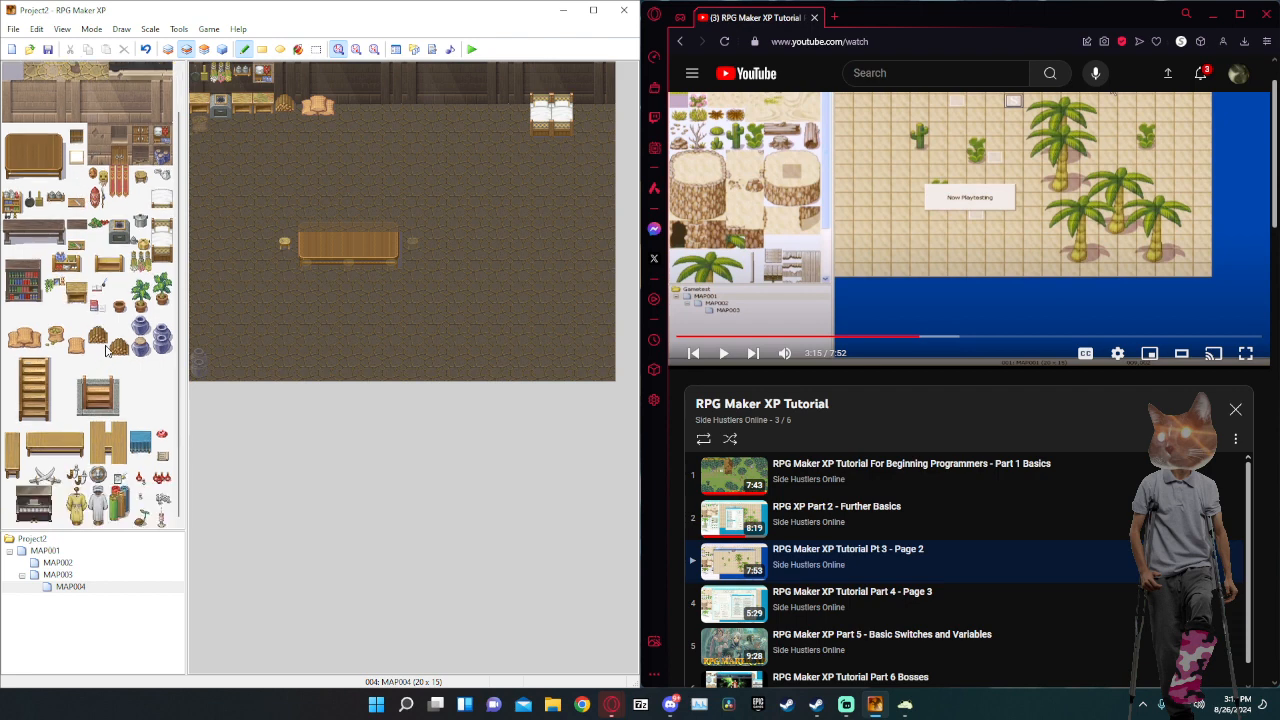
pyautogui.scroll(1, 102, 330)
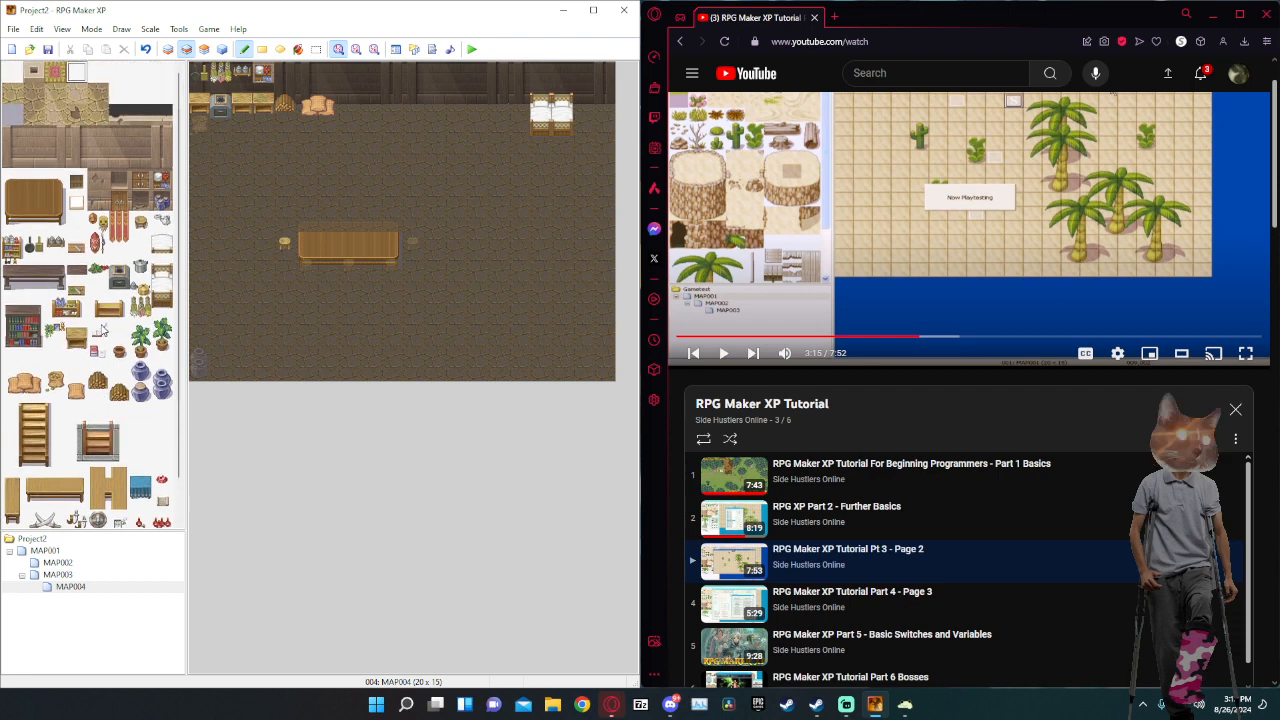
# Place two round wooden stools behind the long table's back edge on layer 2 and view the map in the event layer.
pyautogui.click(143, 223)
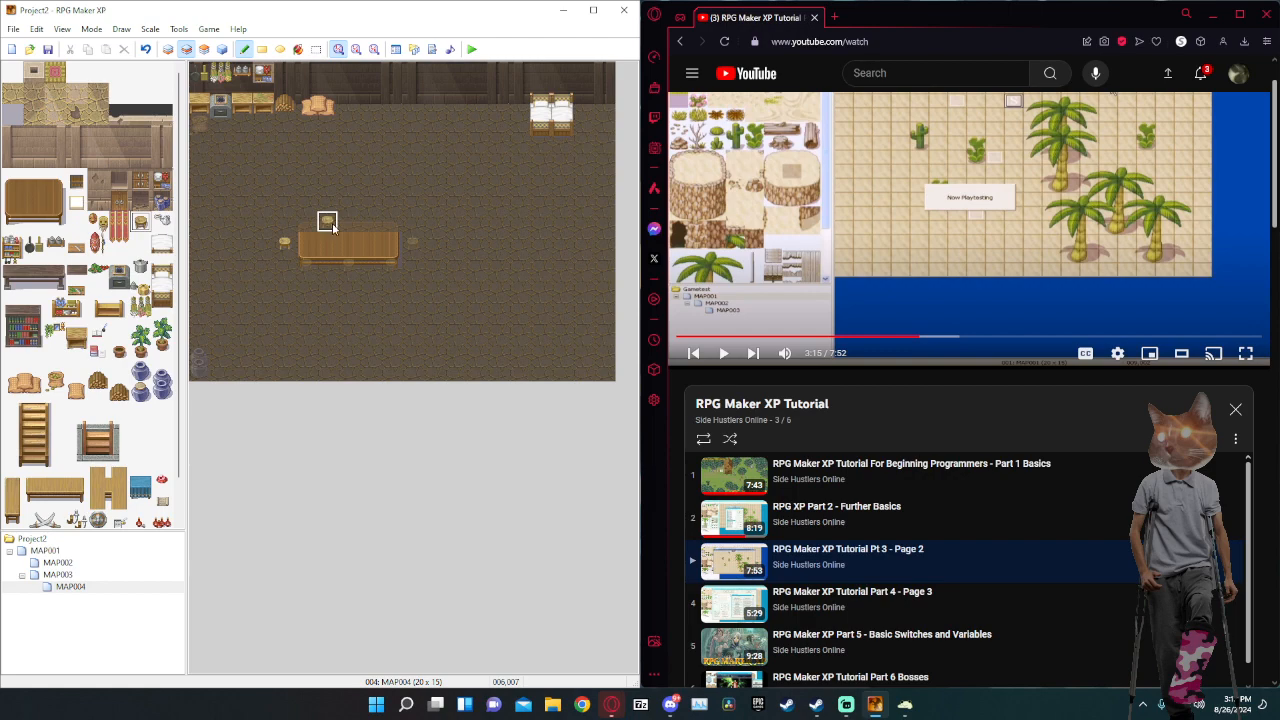
pyautogui.click(370, 222)
pyautogui.click(205, 49)
pyautogui.click(222, 49)
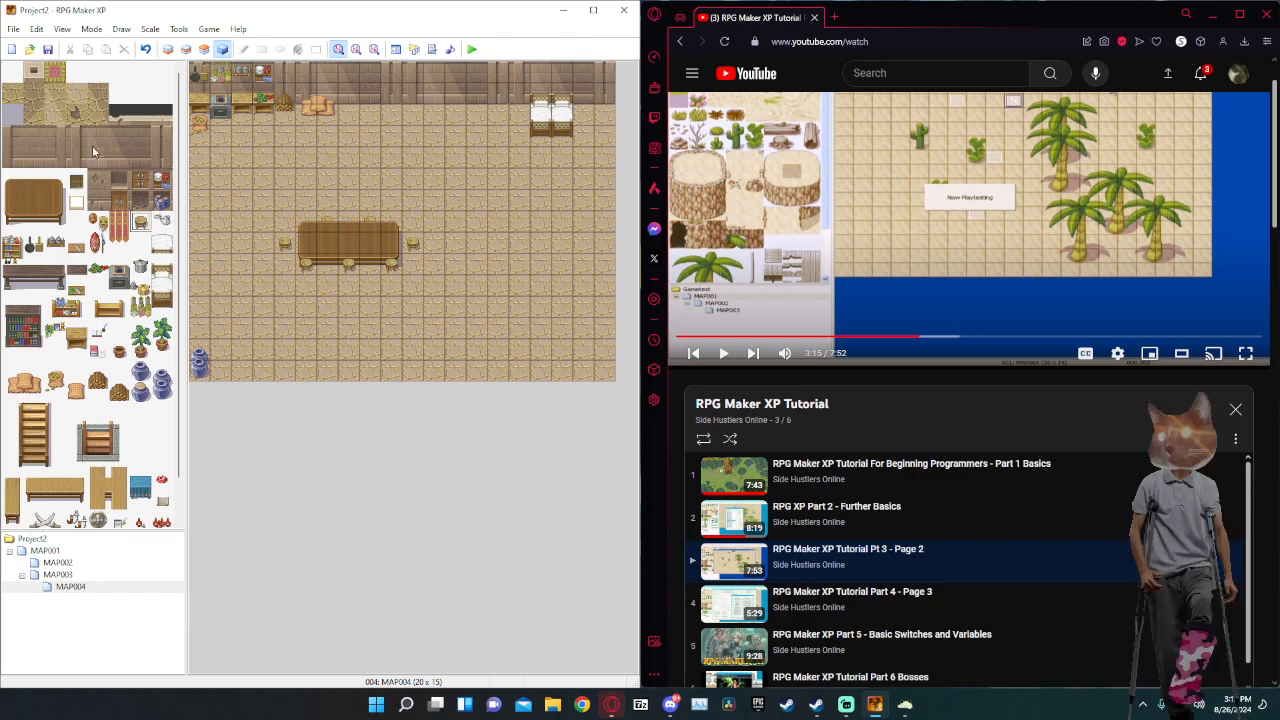
# Undo the trial pink rug strip beside the beds and lay a two-tile-wide rug at the house's bottom edge on layer 2.
pyautogui.click(32, 70)
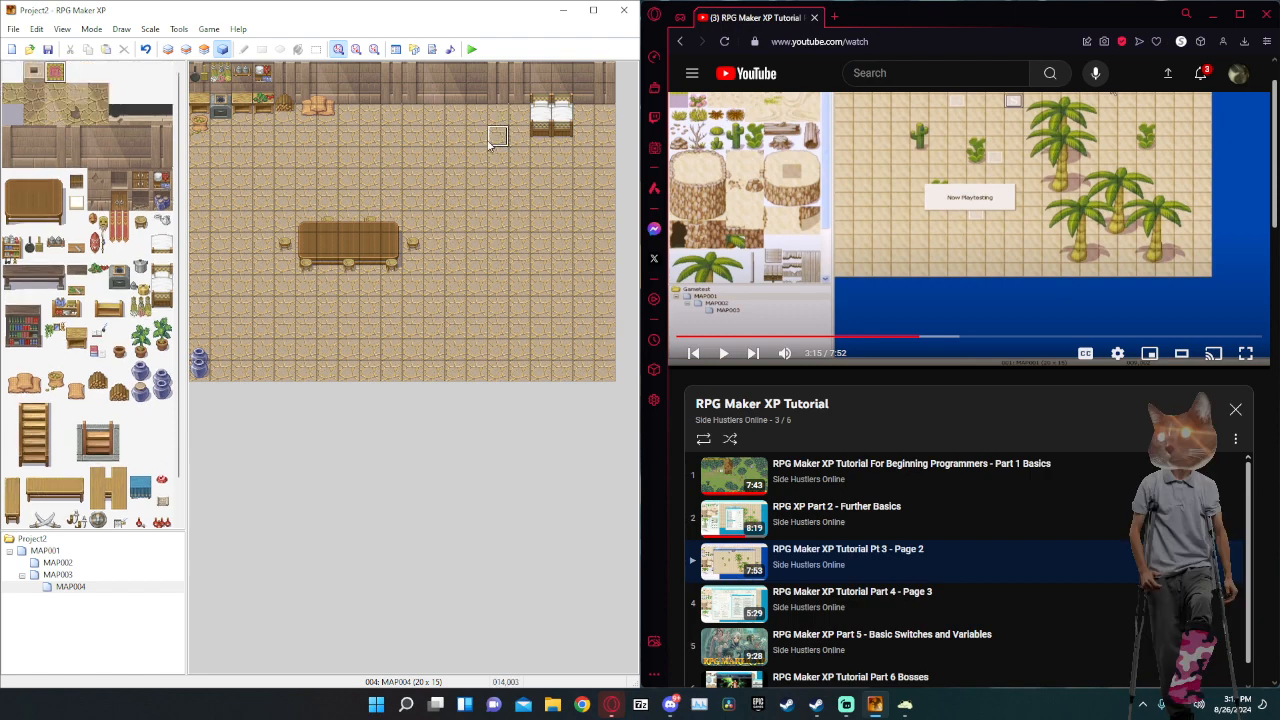
pyautogui.click(185, 52)
pyautogui.moveTo(498, 114); pyautogui.dragTo(498, 180)
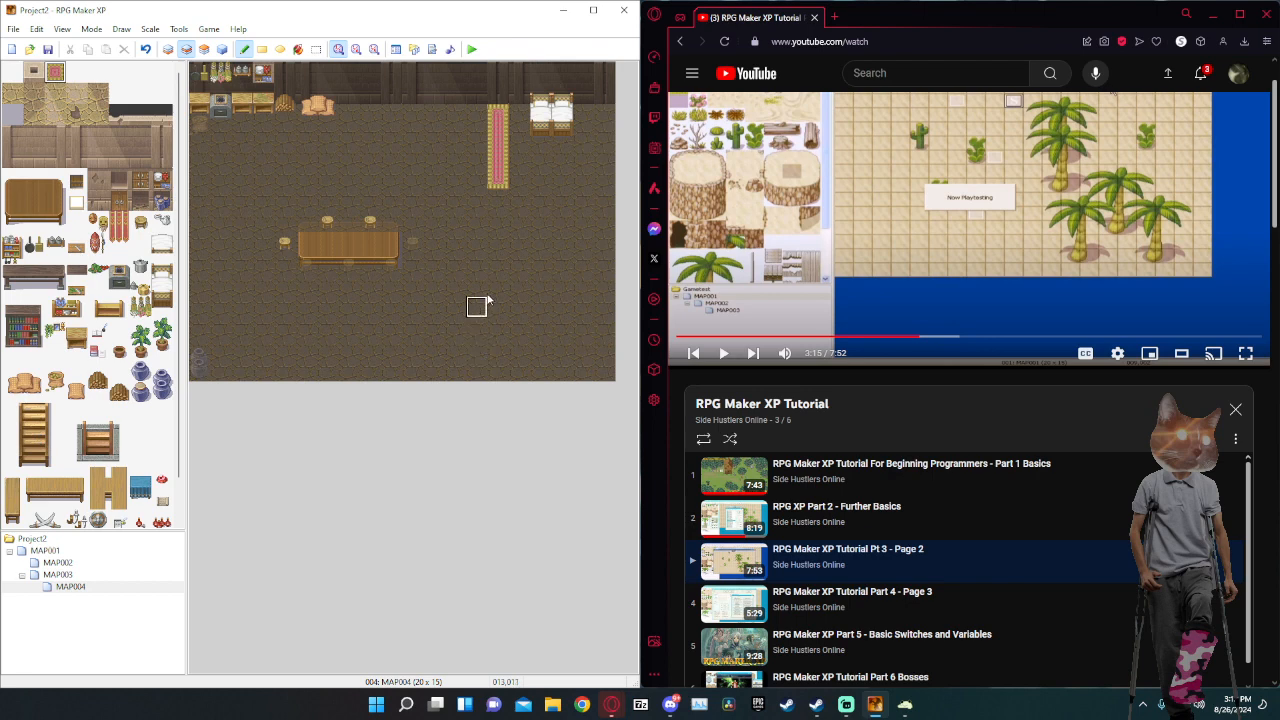
pyautogui.hotkey('ctrl', 'z')
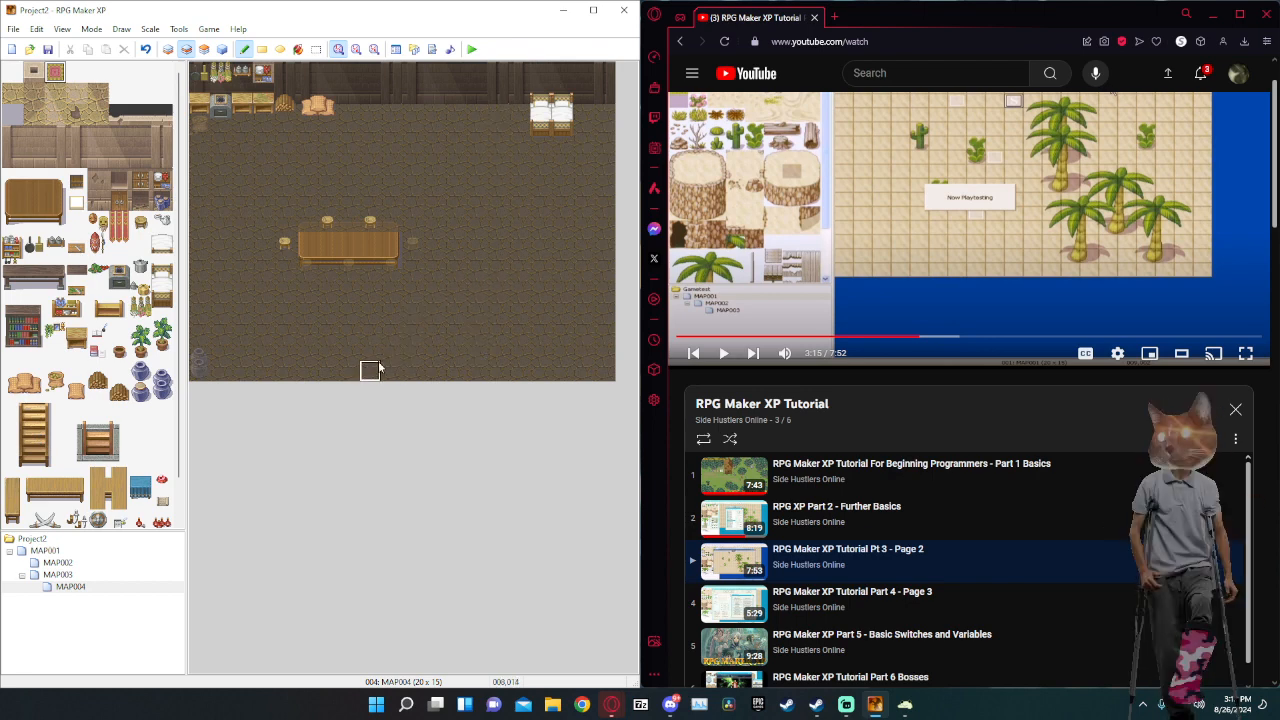
pyautogui.click(358, 372)
pyautogui.click(81, 340)
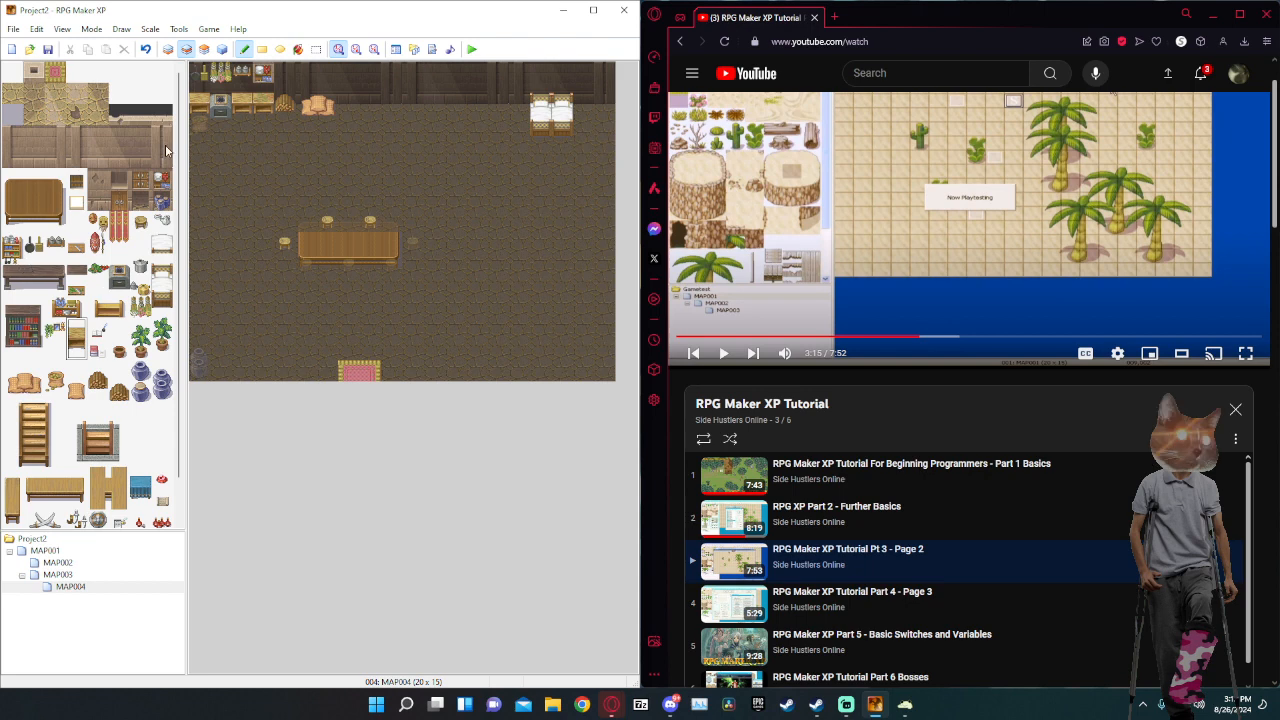
# Build a vertical dividing wall beside the beds from the back wall down, using the narrow wall-end tiles on layer 2.
pyautogui.moveTo(163, 158); pyautogui.dragTo(163, 136)
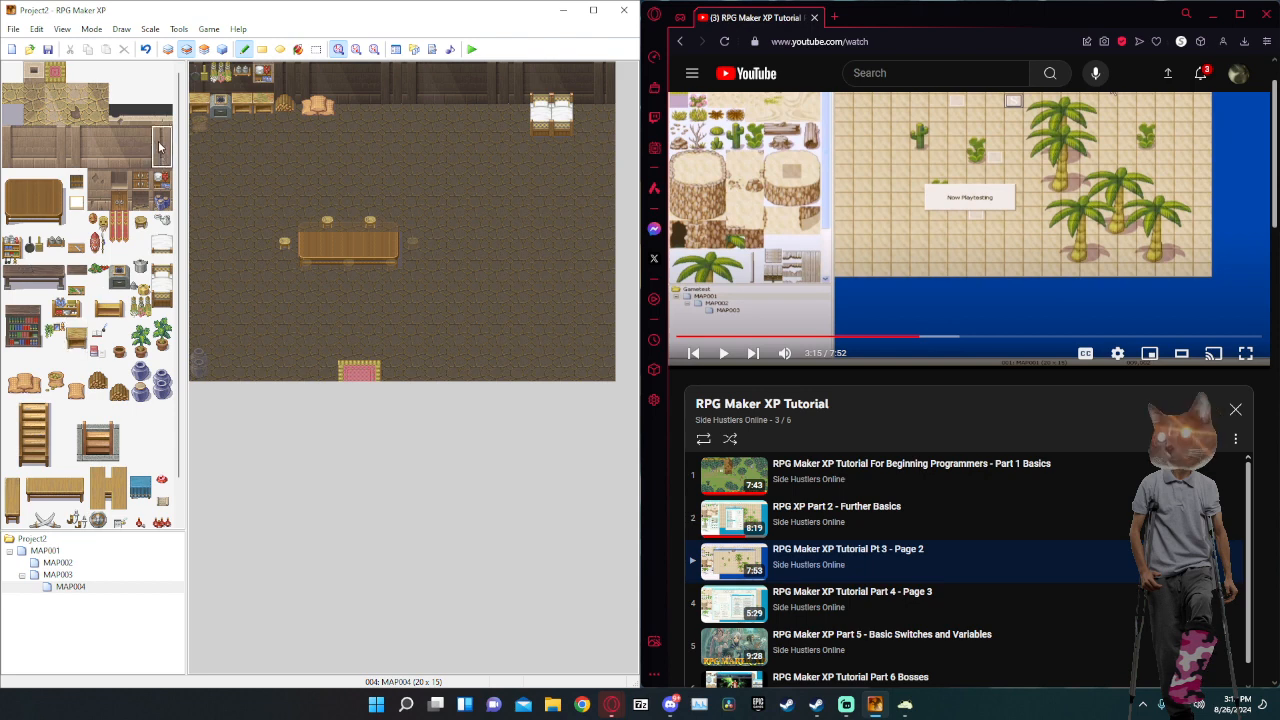
pyautogui.click(498, 74)
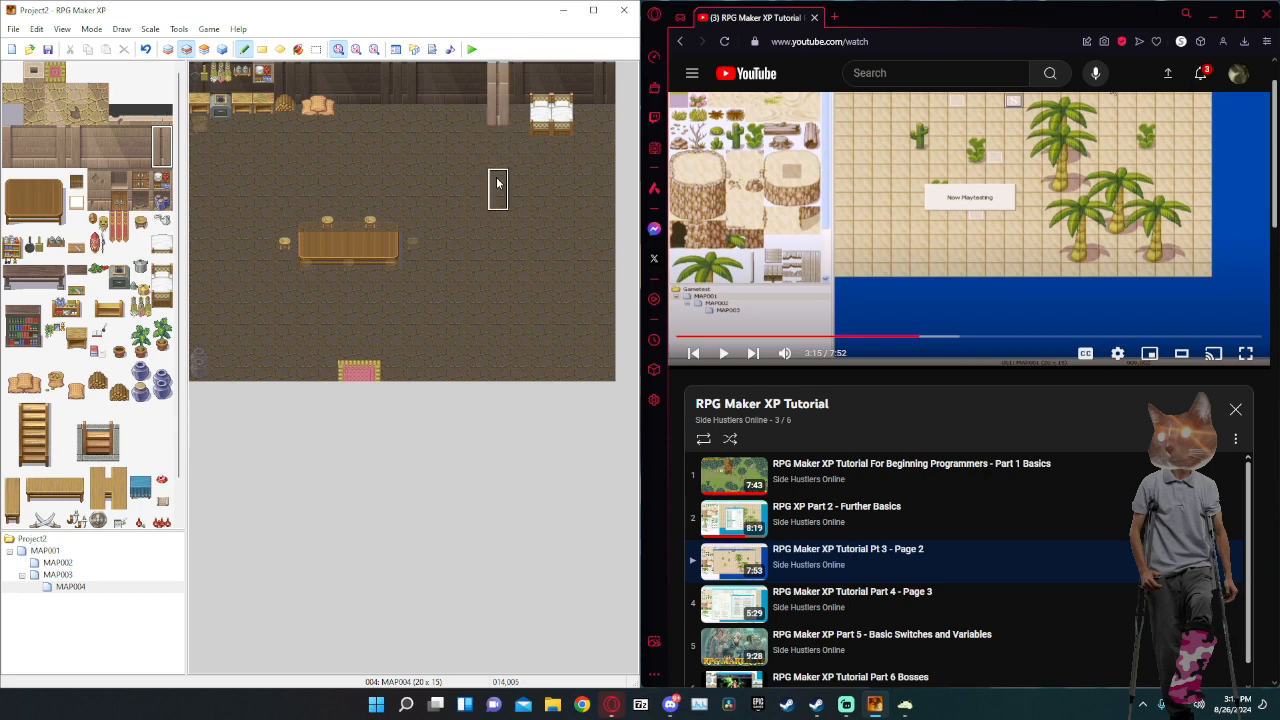
pyautogui.click(496, 119)
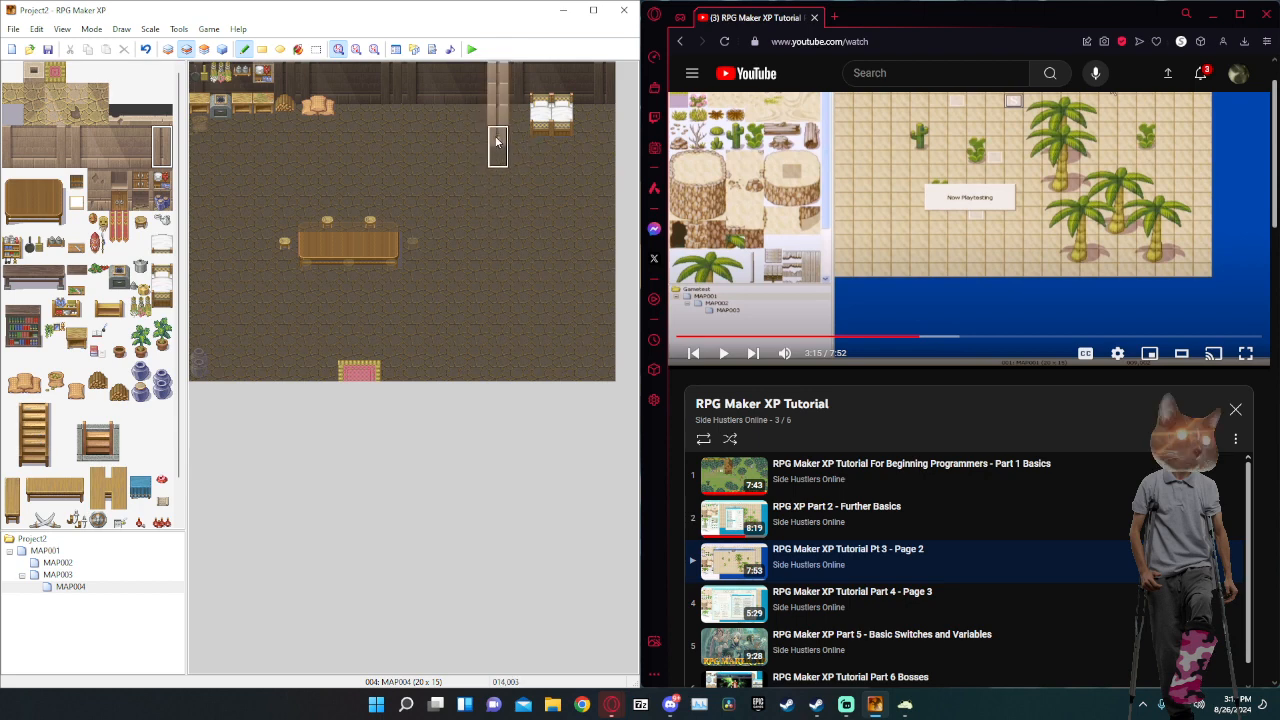
pyautogui.click(496, 136)
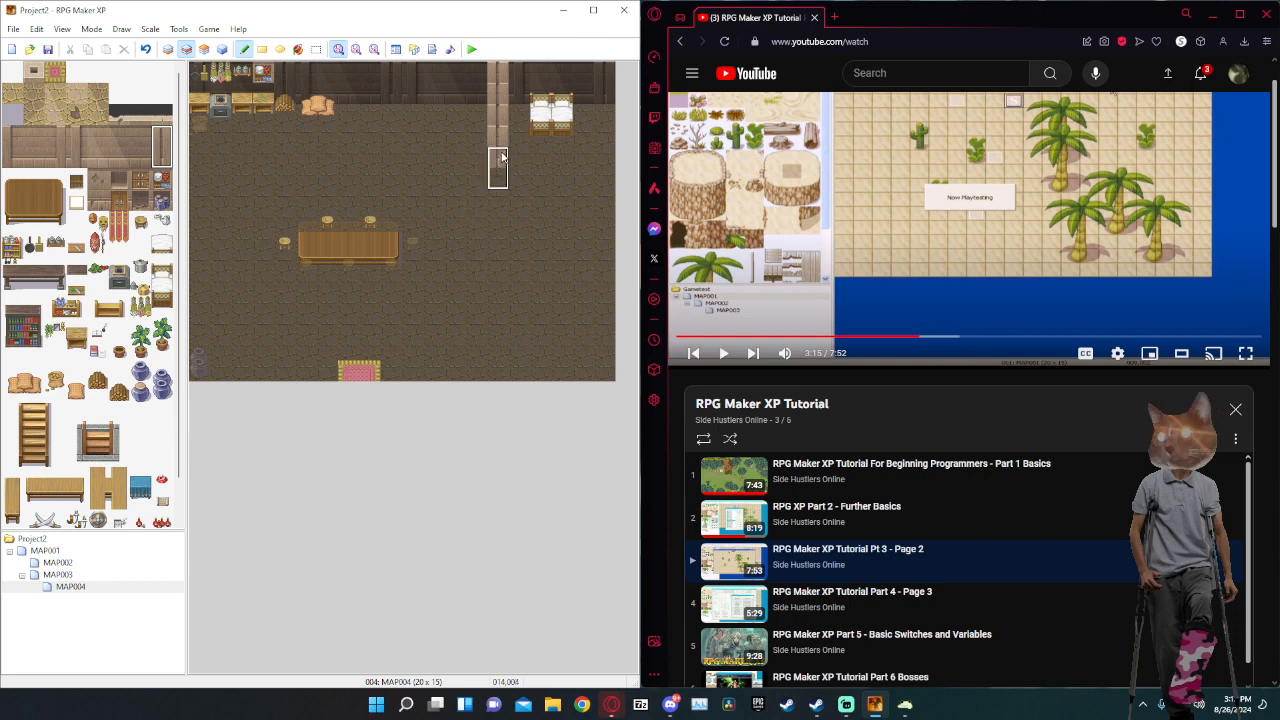
pyautogui.click(500, 155)
pyautogui.click(499, 184)
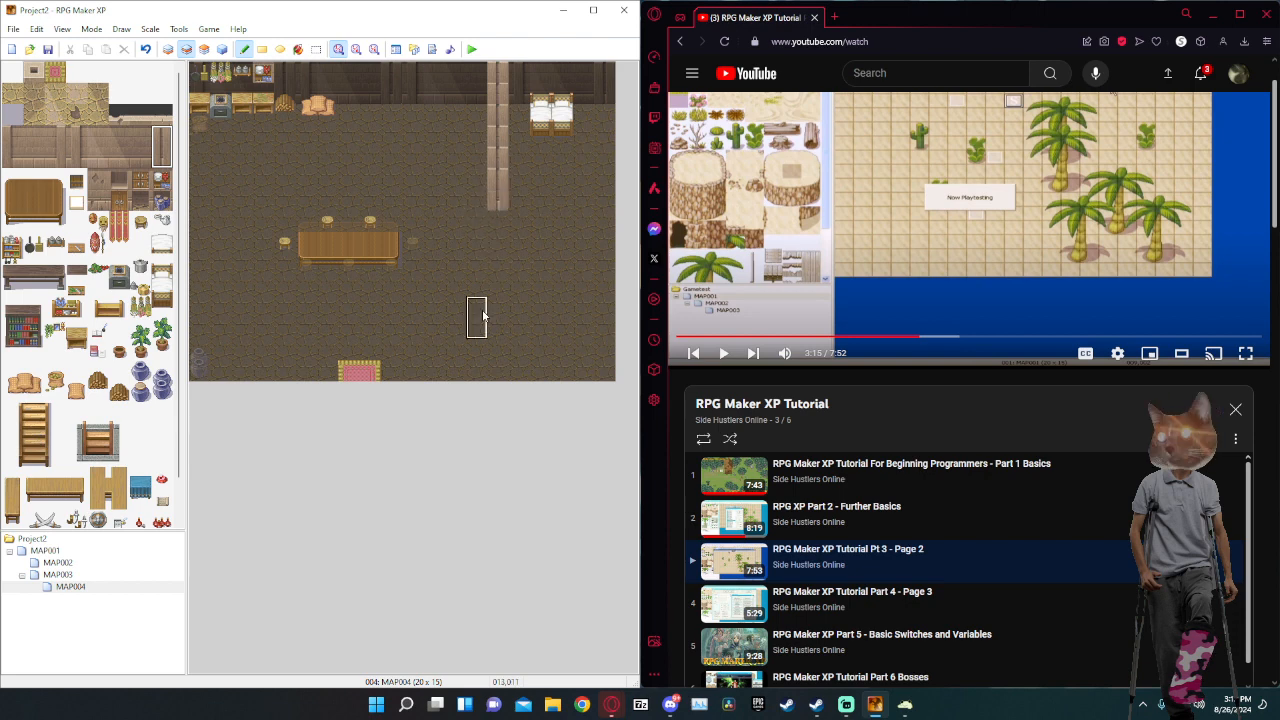
# Build the bedroom's front wall from narrow wall-end pieces at both ends and a three-tile-wide wall panel between them.
pyautogui.click(522, 188)
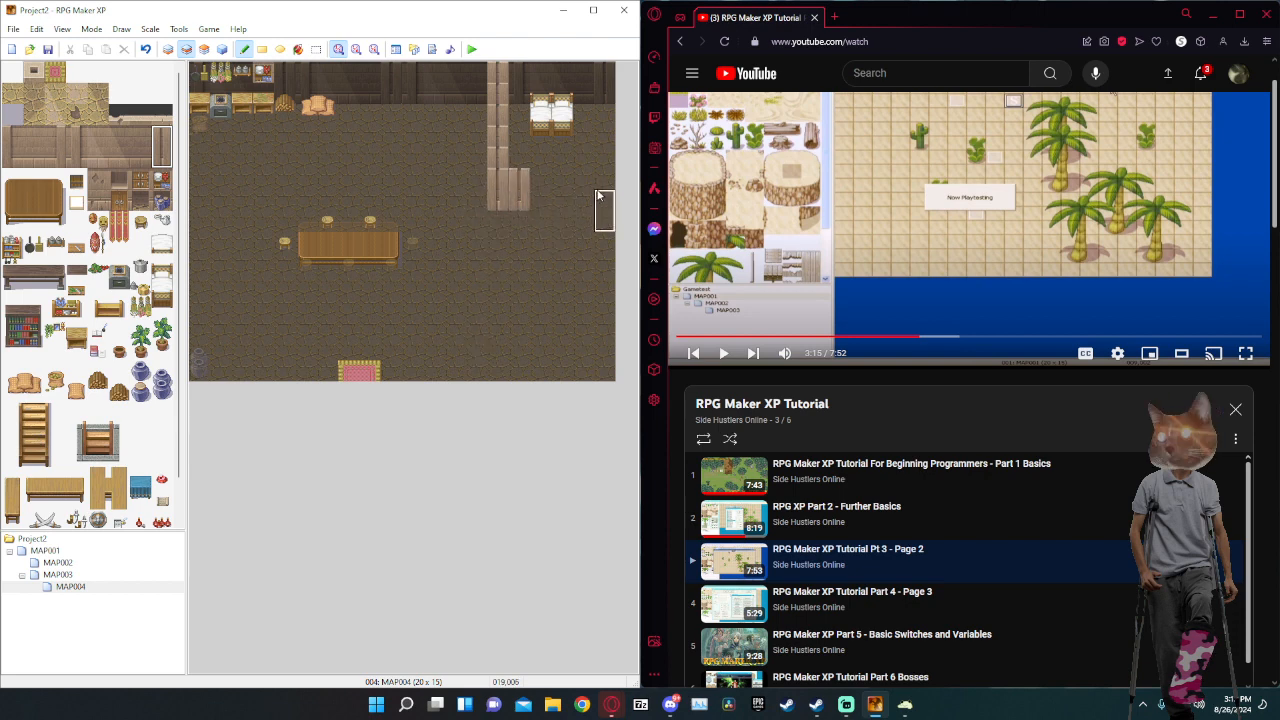
pyautogui.click(597, 185)
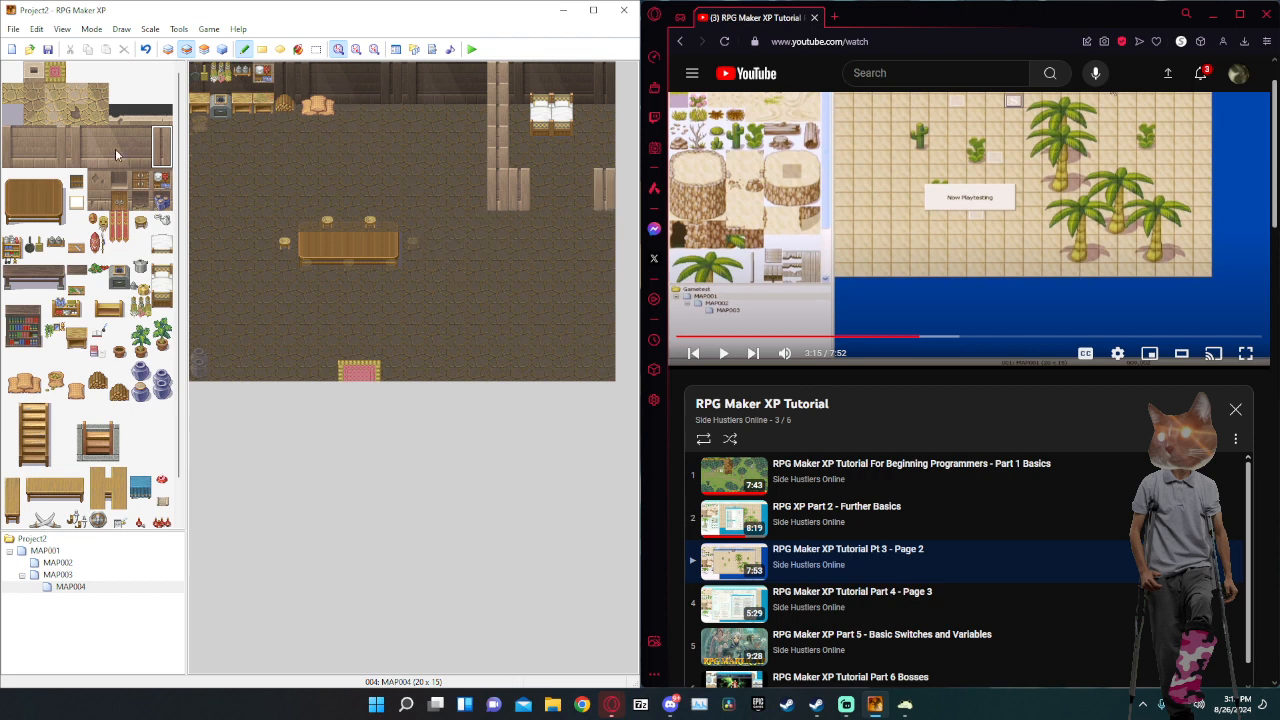
pyautogui.moveTo(91, 134); pyautogui.dragTo(141, 156)
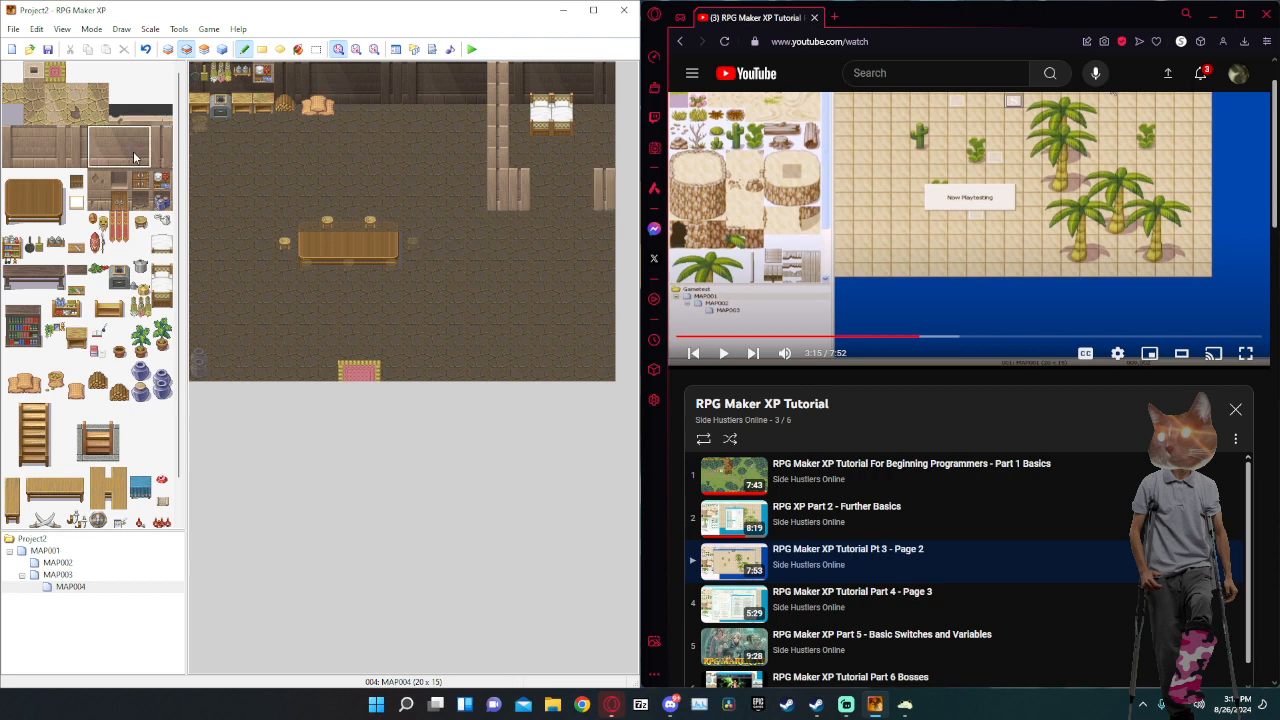
pyautogui.click(545, 185)
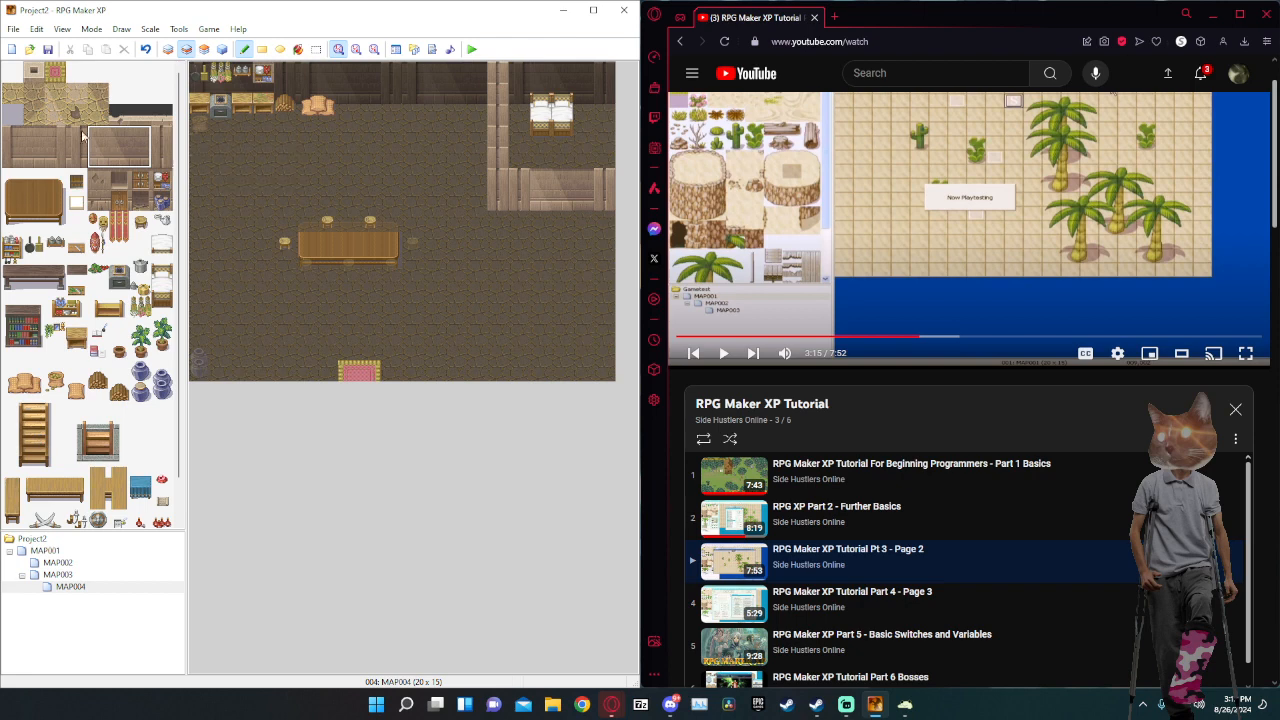
# Try to place the three-tile-wide dark wall-top piece just above the bedroom's front wall on layer 2.
pyautogui.moveTo(113, 120); pyautogui.dragTo(163, 120)
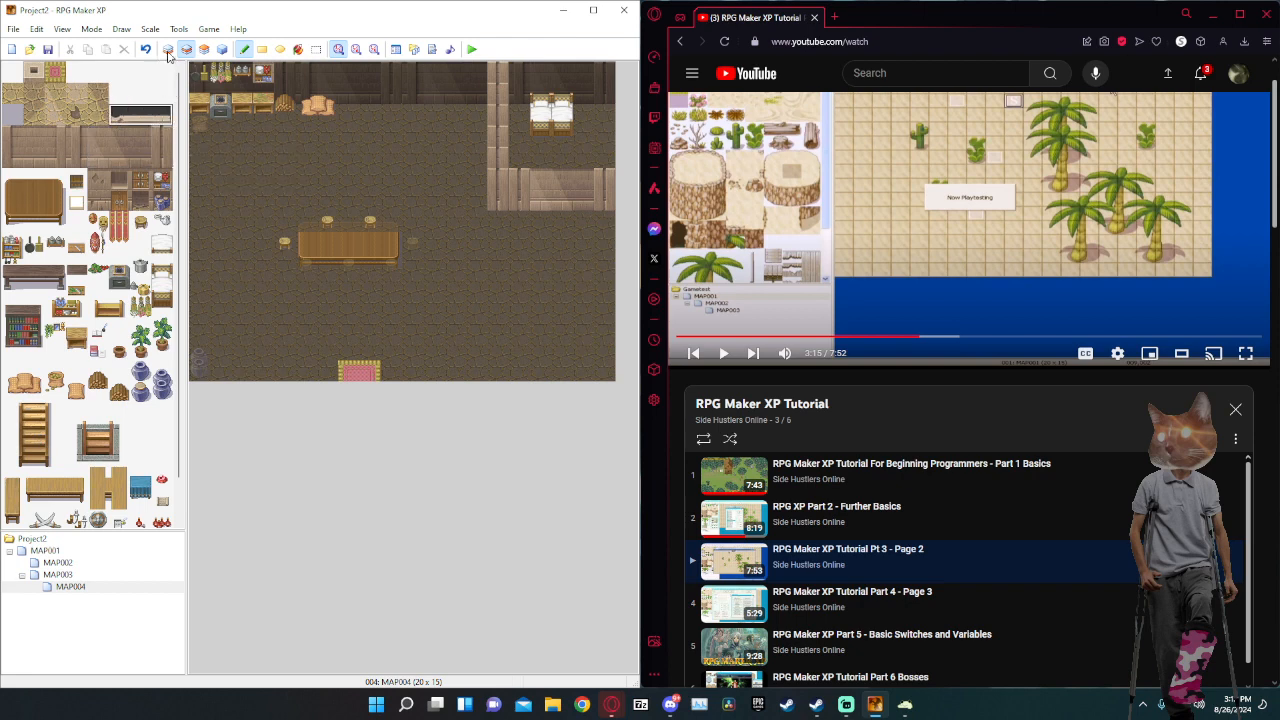
pyautogui.click(518, 156)
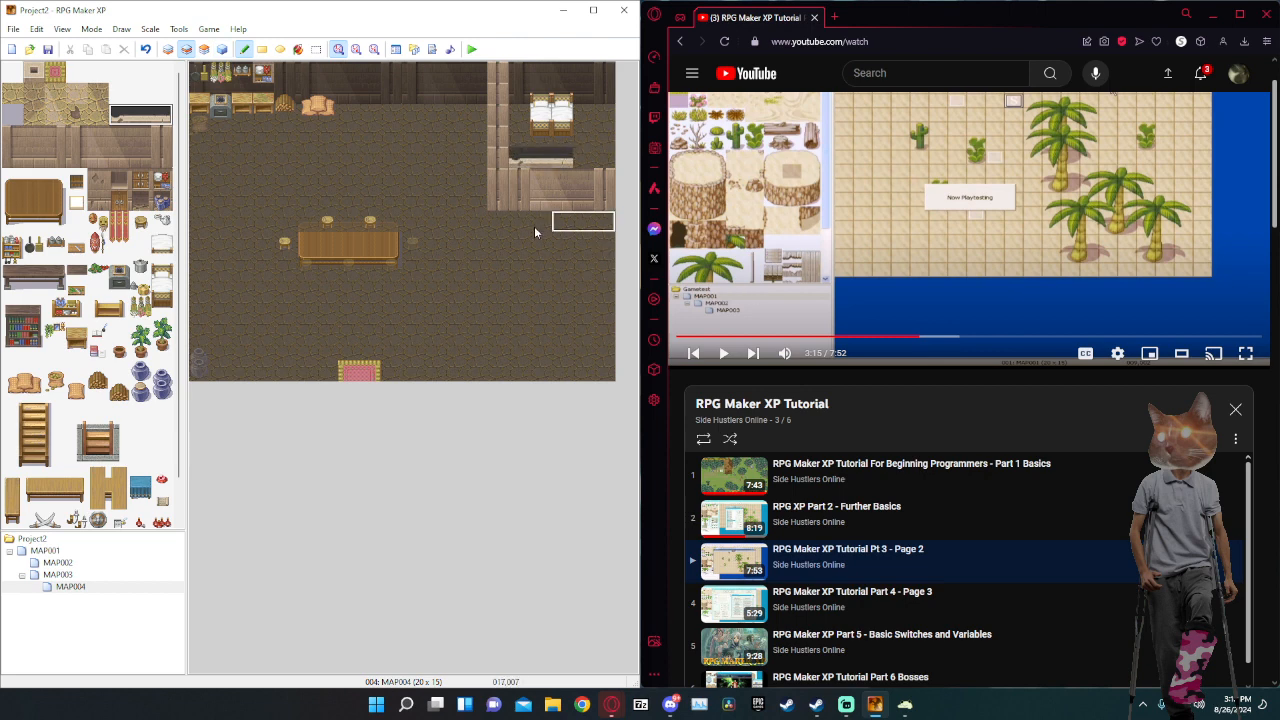
pyautogui.hotkey('ctrl', 'z')
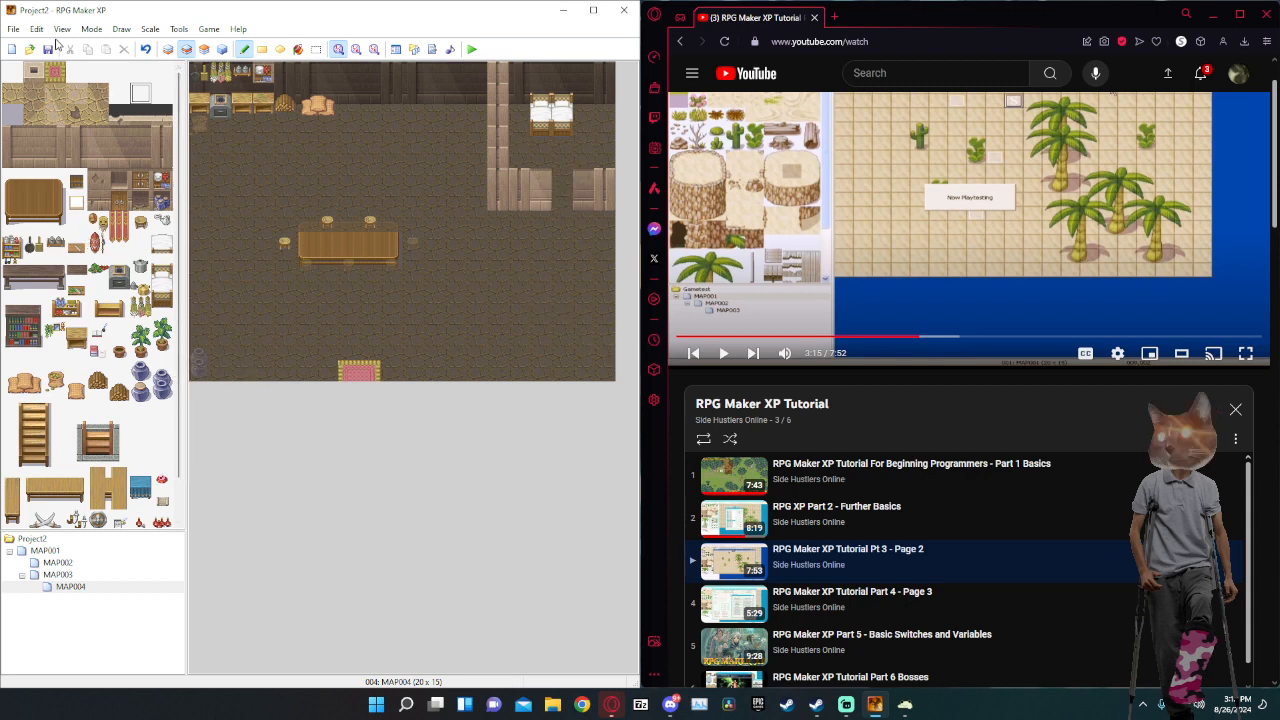
# Undo the rug tile placed in the bedroom wall's doorway gap on layer 2, and place it there on layer 1.
pyautogui.click(55, 72)
pyautogui.click(562, 192)
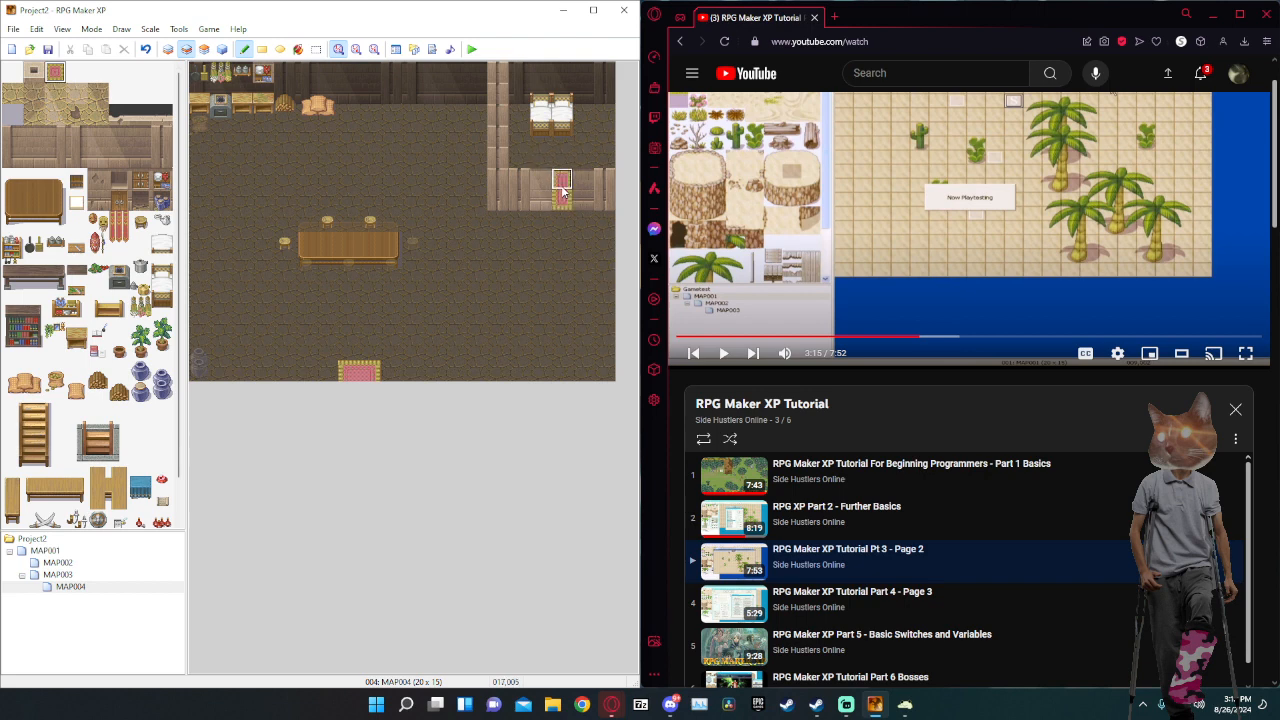
pyautogui.hotkey('ctrl', 'z')
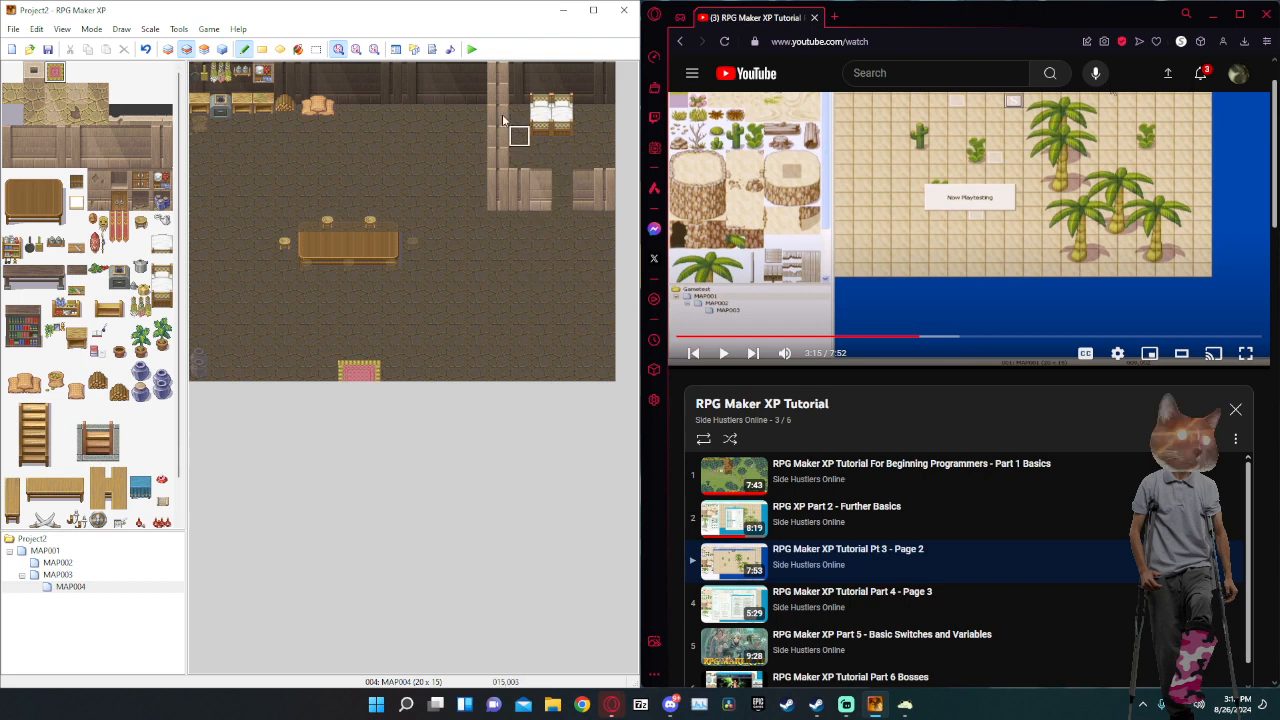
pyautogui.click(170, 52)
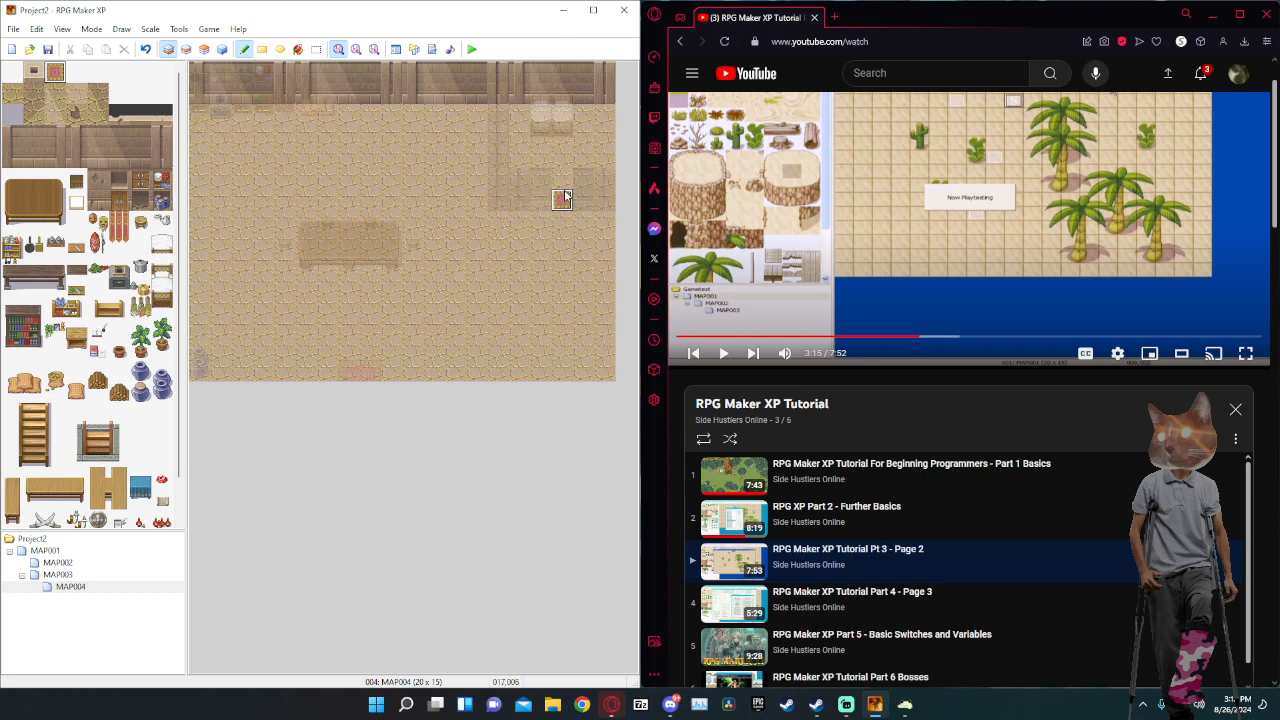
pyautogui.click(565, 195)
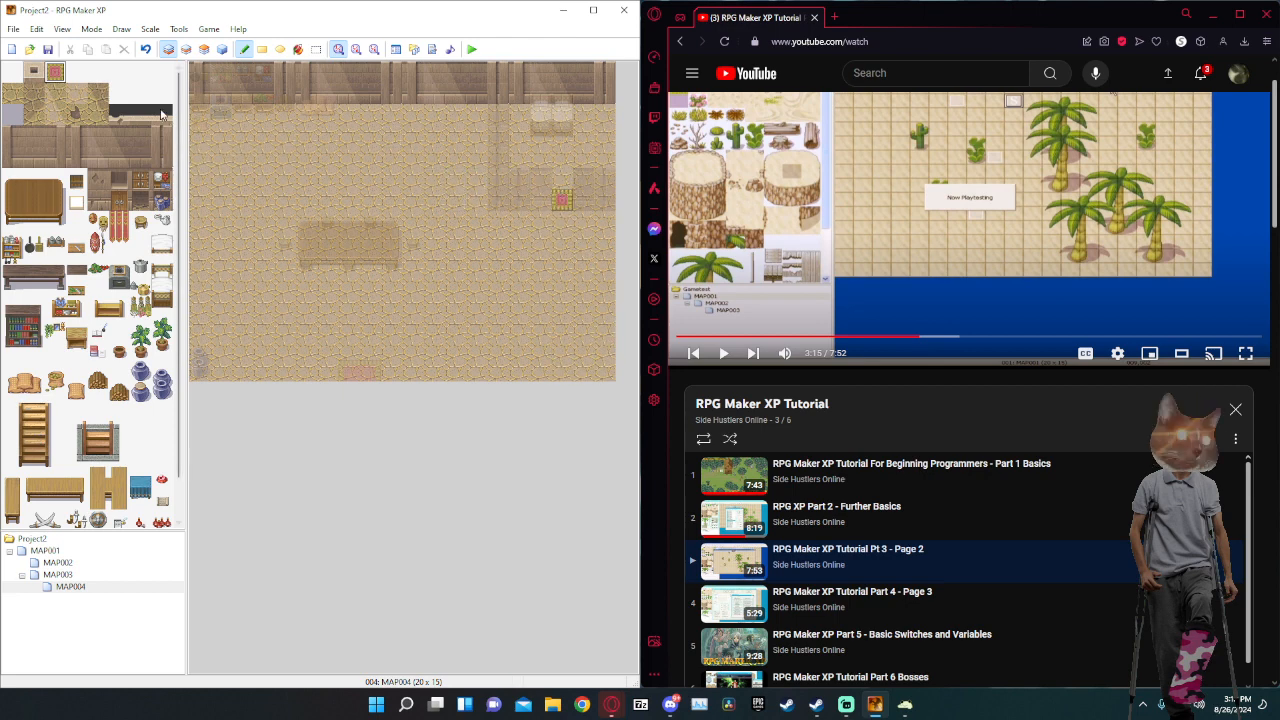
# Place the white bedding tile on both beds on layer 3 and clear the tiles beneath it on layer 2.
pyautogui.click(188, 50)
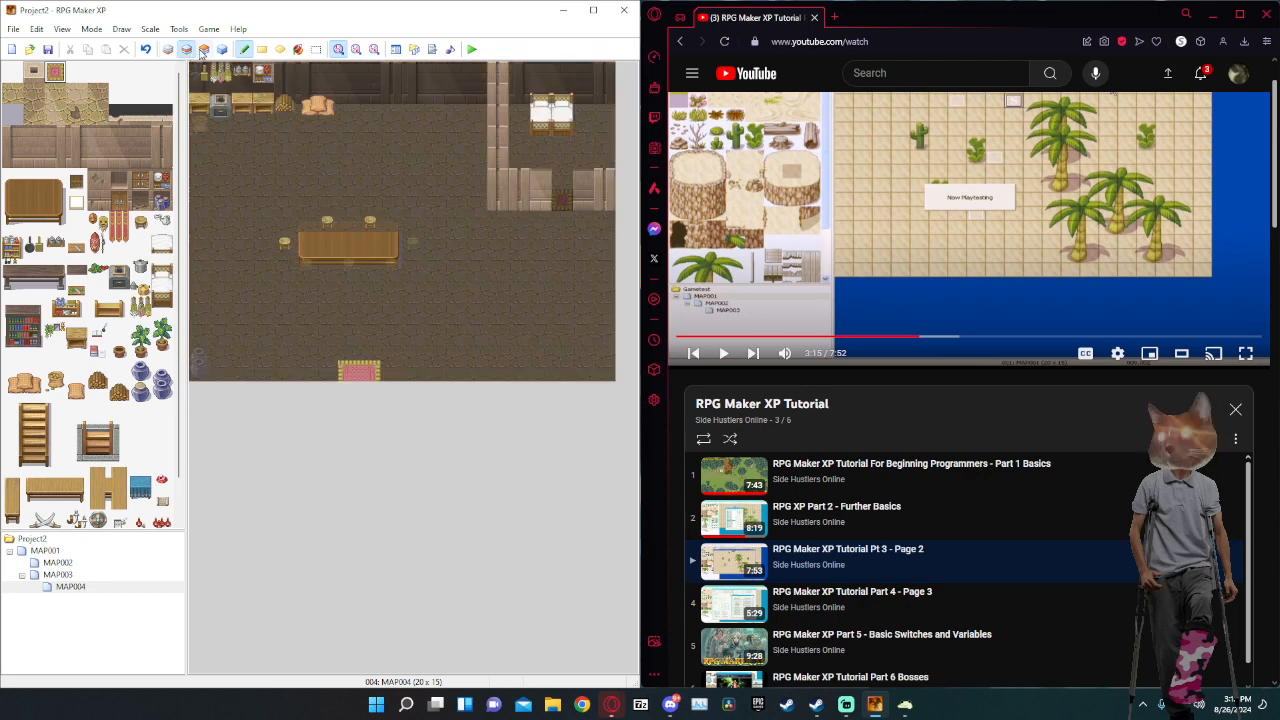
pyautogui.click(162, 245)
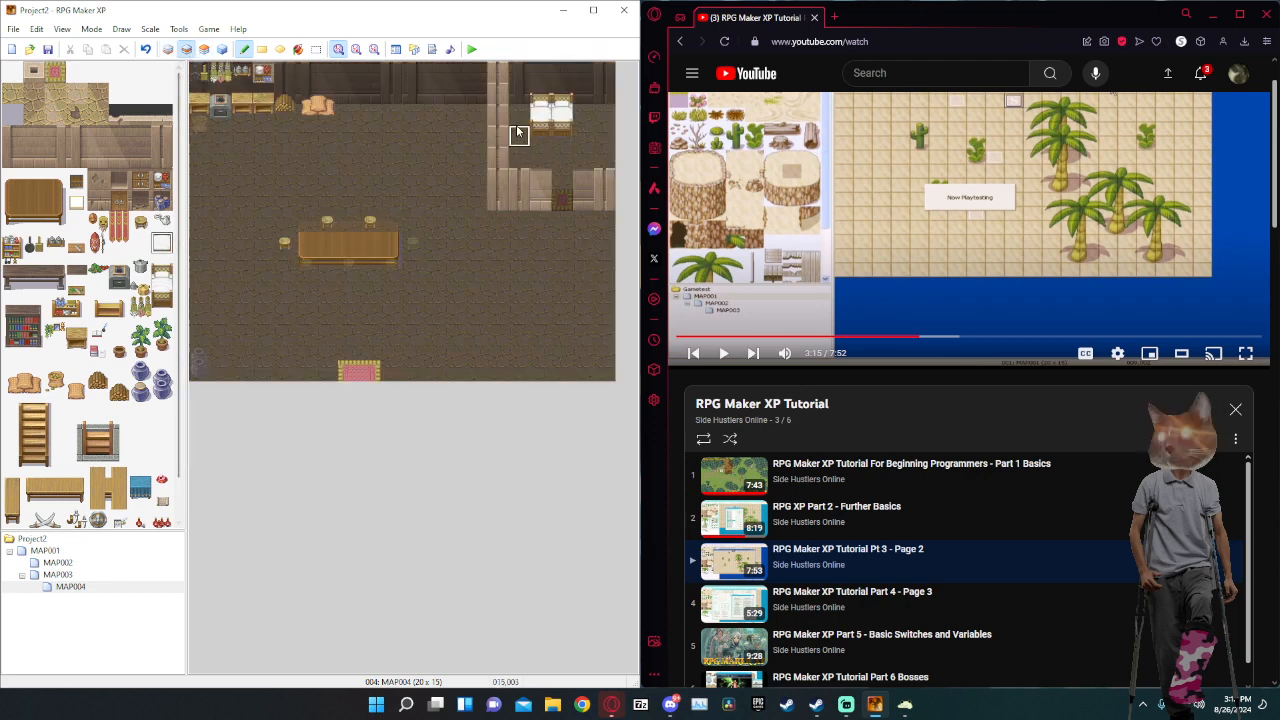
pyautogui.click(202, 50)
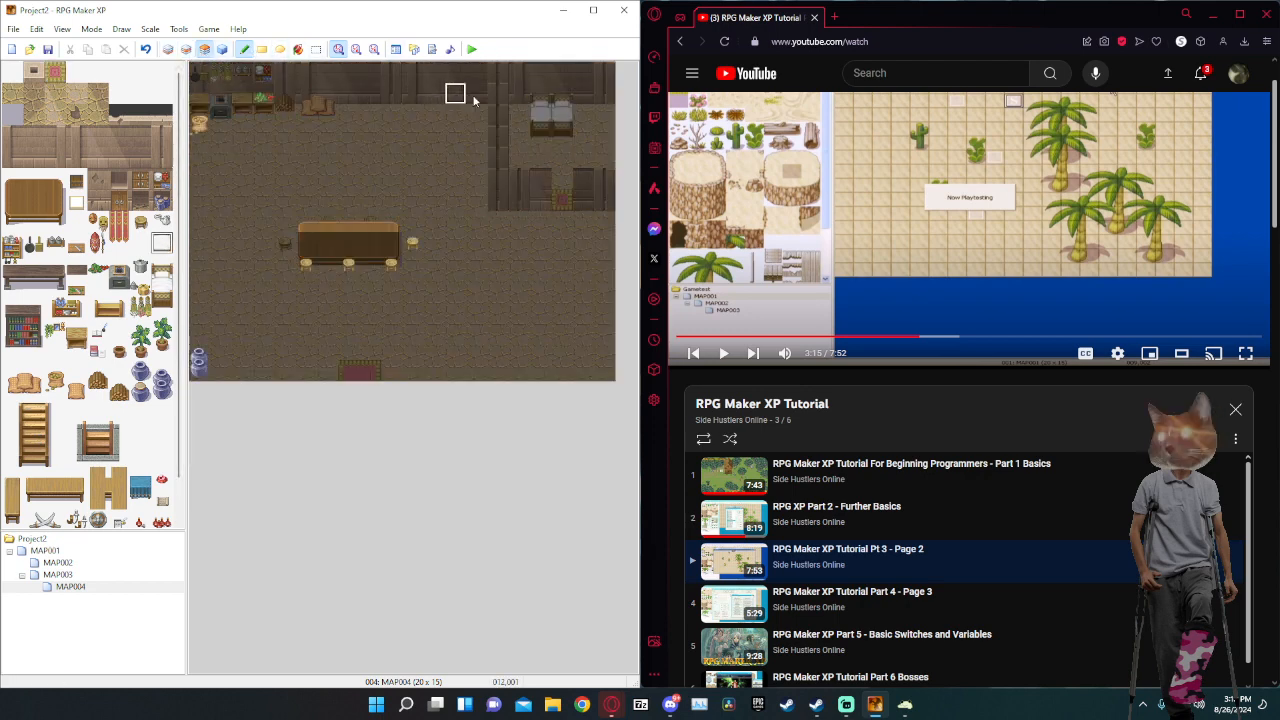
pyautogui.click(537, 120)
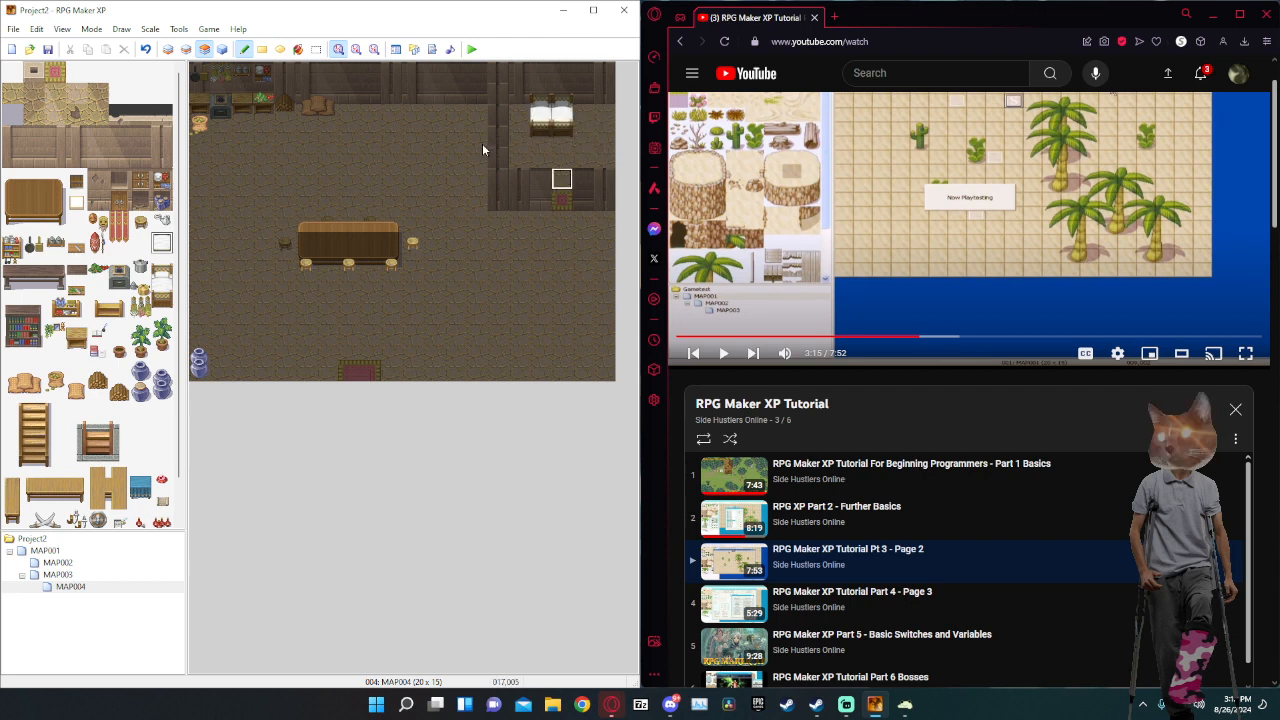
pyautogui.click(195, 52)
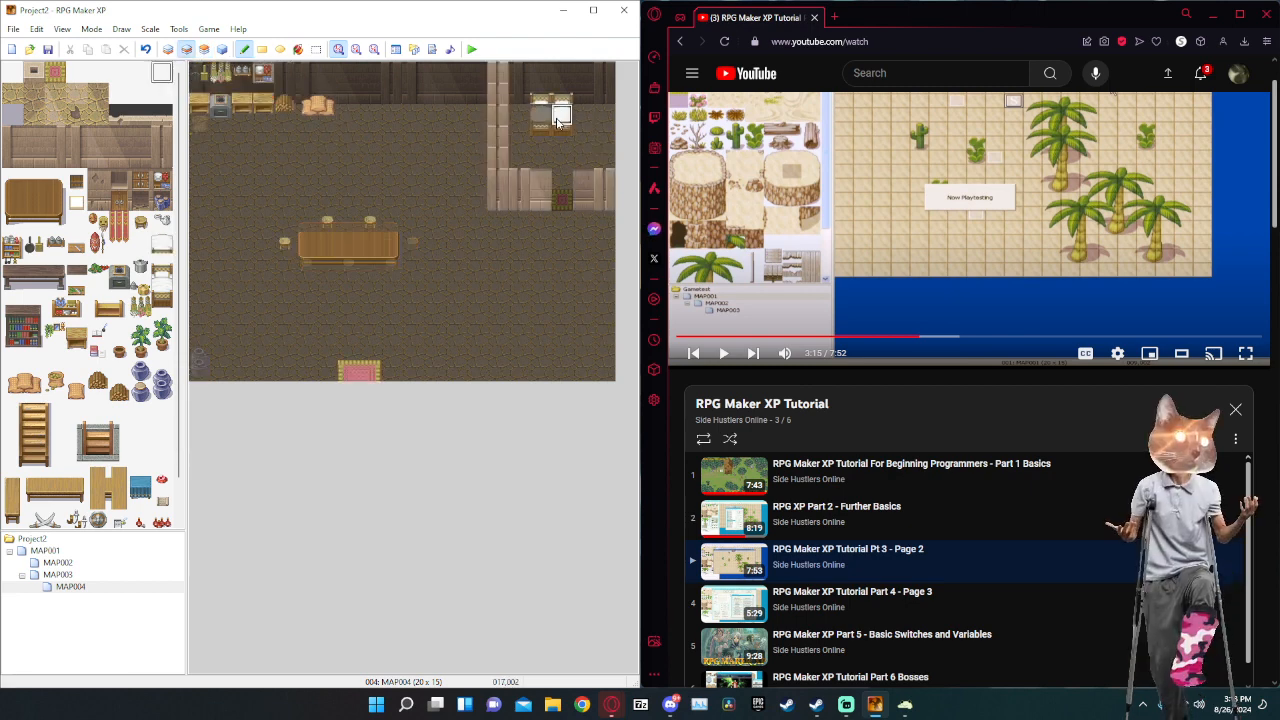
# Place the three-by-three-tile stone-framed stairwell near the house's bottom-right corner on layer 2.
pyautogui.scroll(-1, 100, 505)
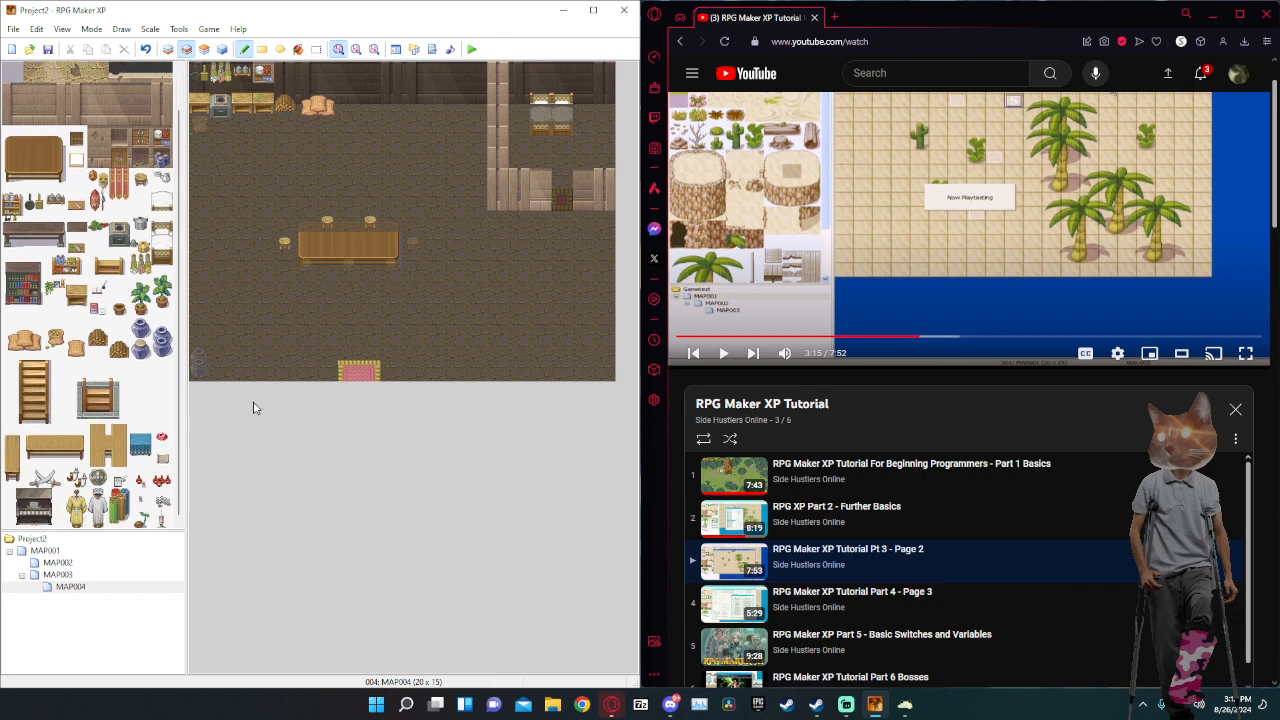
pyautogui.scroll(1, 127, 424)
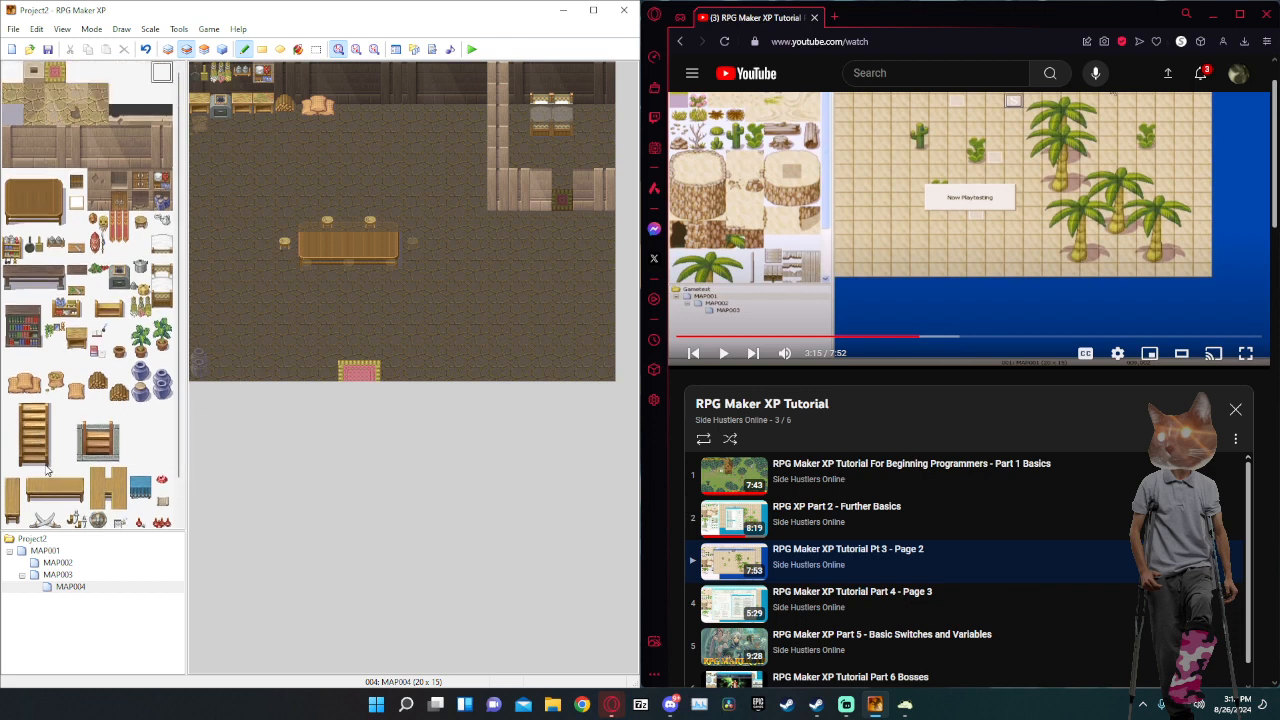
pyautogui.moveTo(81, 432); pyautogui.dragTo(111, 458)
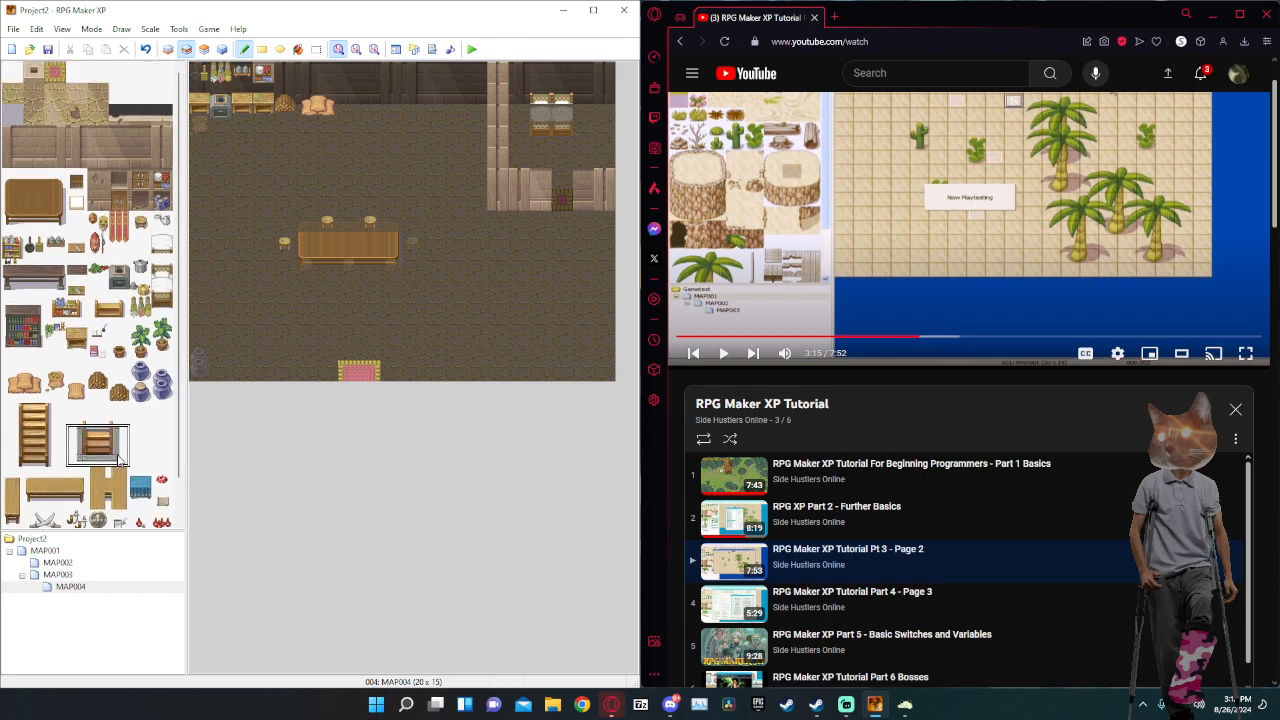
pyautogui.moveTo(71, 418); pyautogui.dragTo(117, 459)
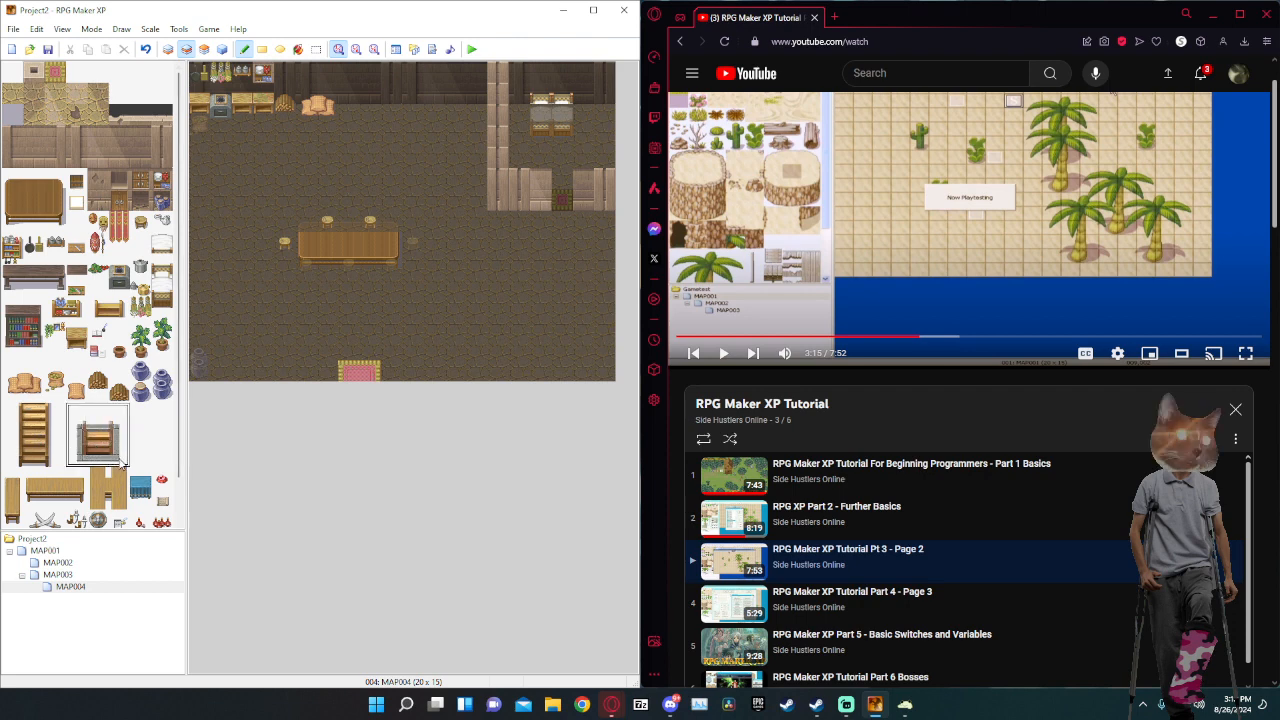
pyautogui.click(185, 51)
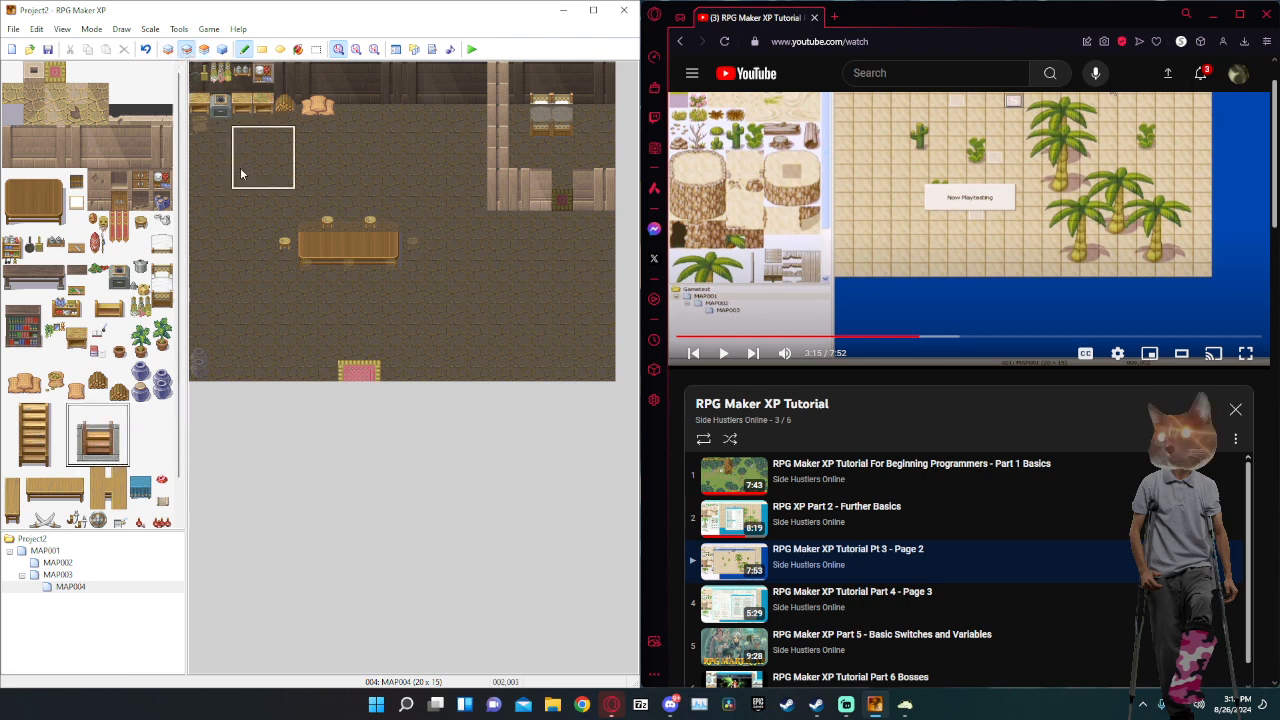
pyautogui.click(545, 317)
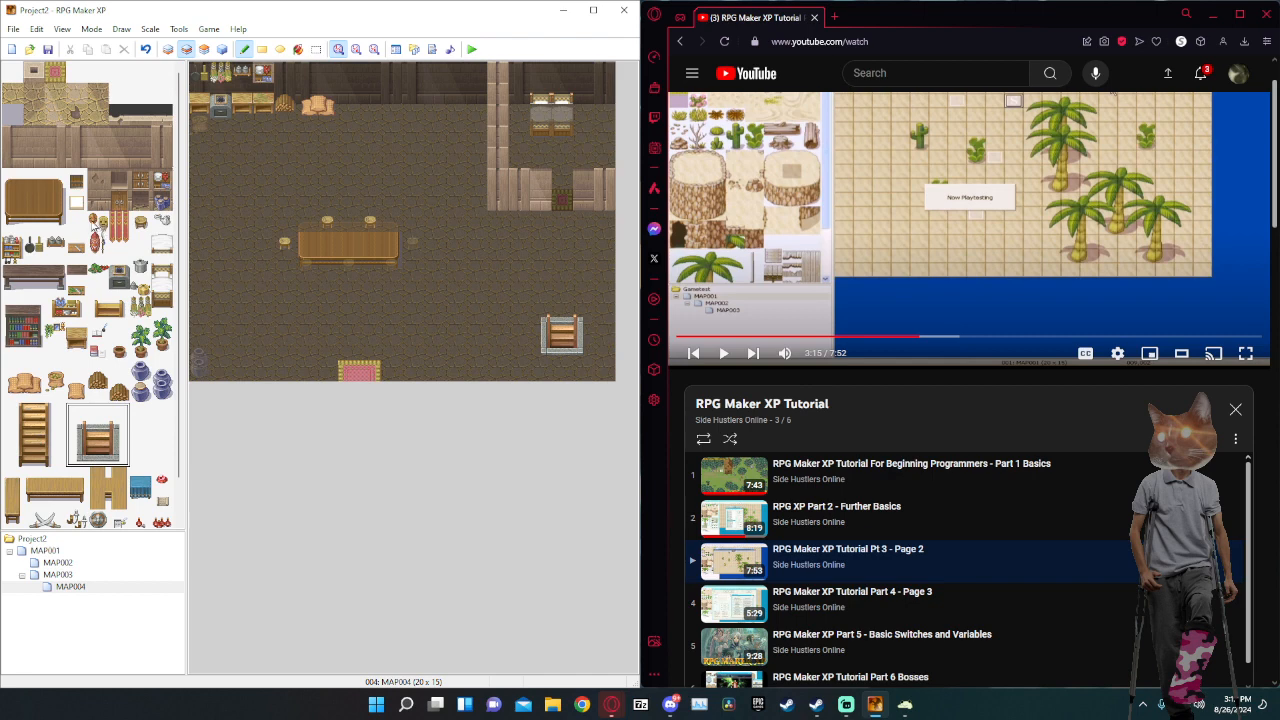
# Hang the one-by-two-tile food decoration on the bedroom's back wall beside the beds on layer 3, and return to layer 2.
pyautogui.moveTo(95, 229); pyautogui.dragTo(103, 243)
pyautogui.click(204, 49)
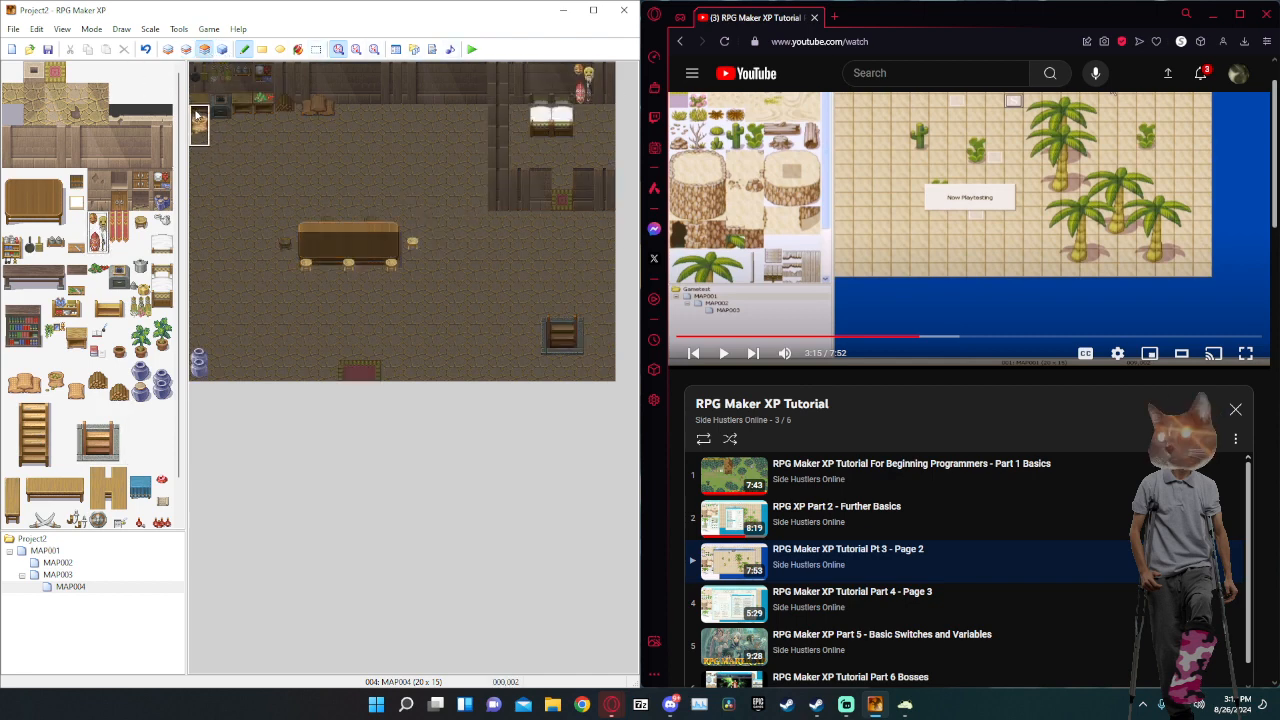
pyautogui.click(186, 49)
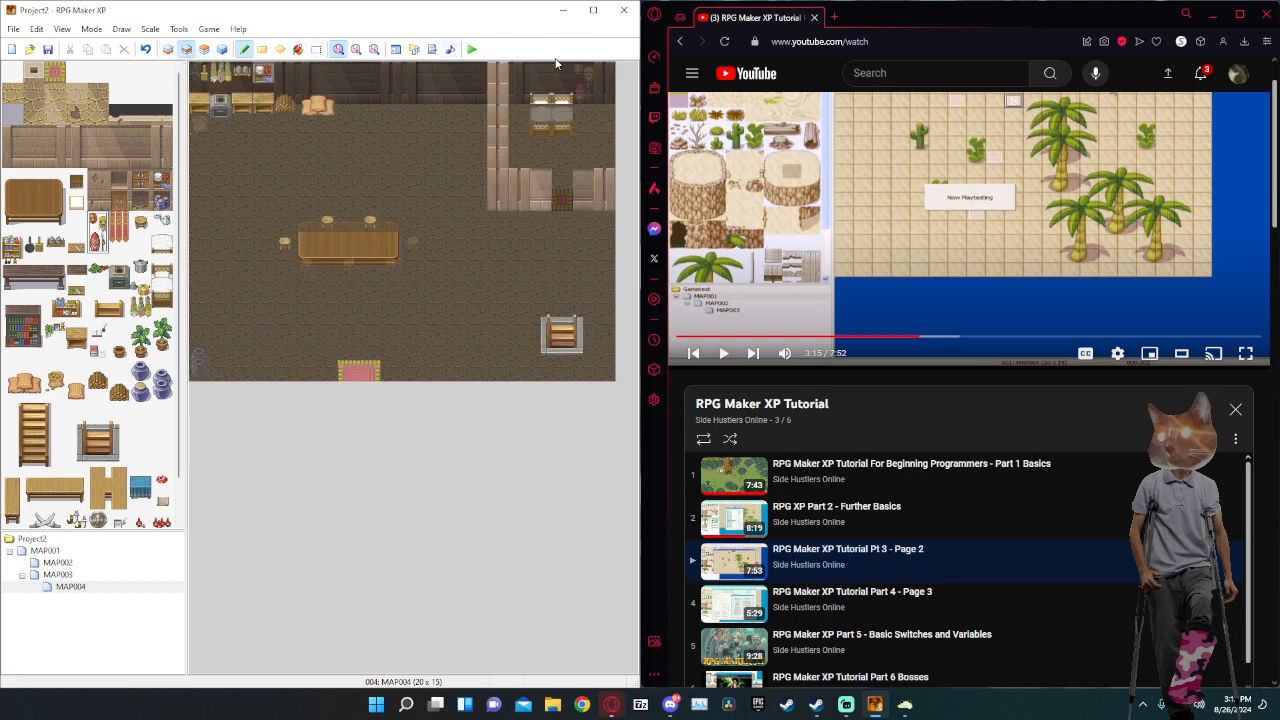
# Place the one-by-two-tile mask and food decoration at the far right end of the bedroom's back wall on layer 2.
pyautogui.click(204, 49)
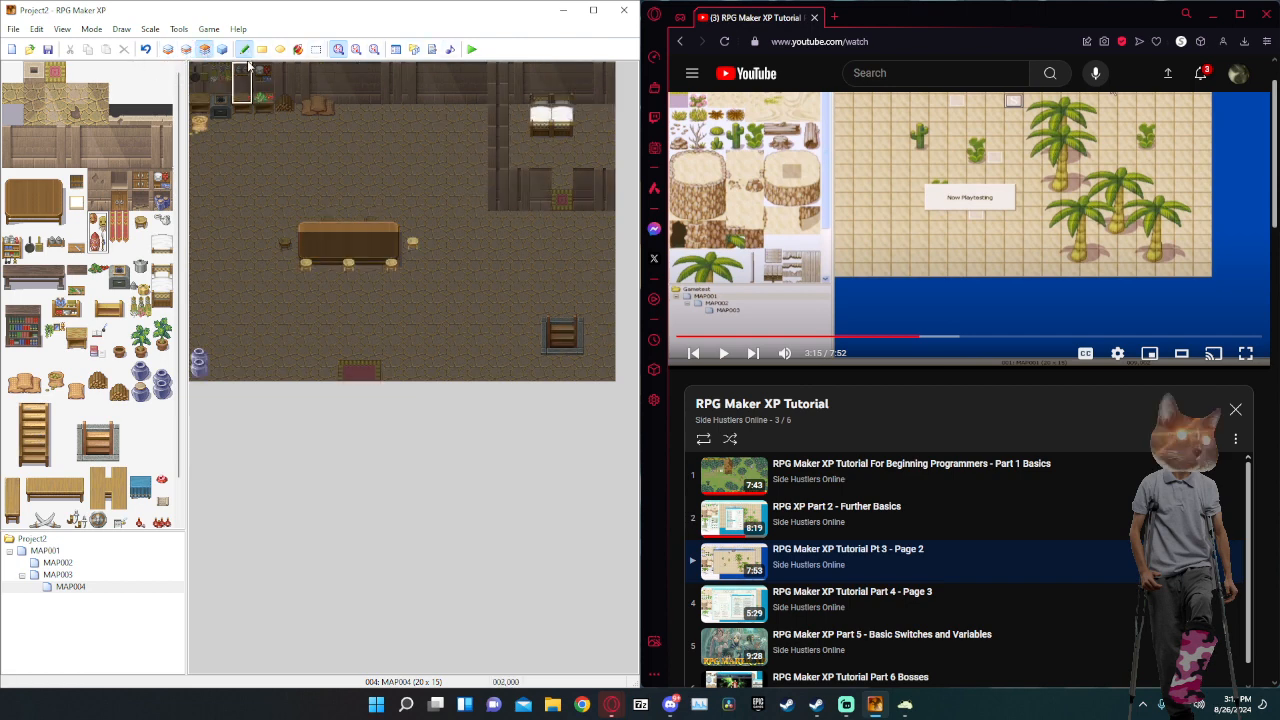
pyautogui.click(186, 49)
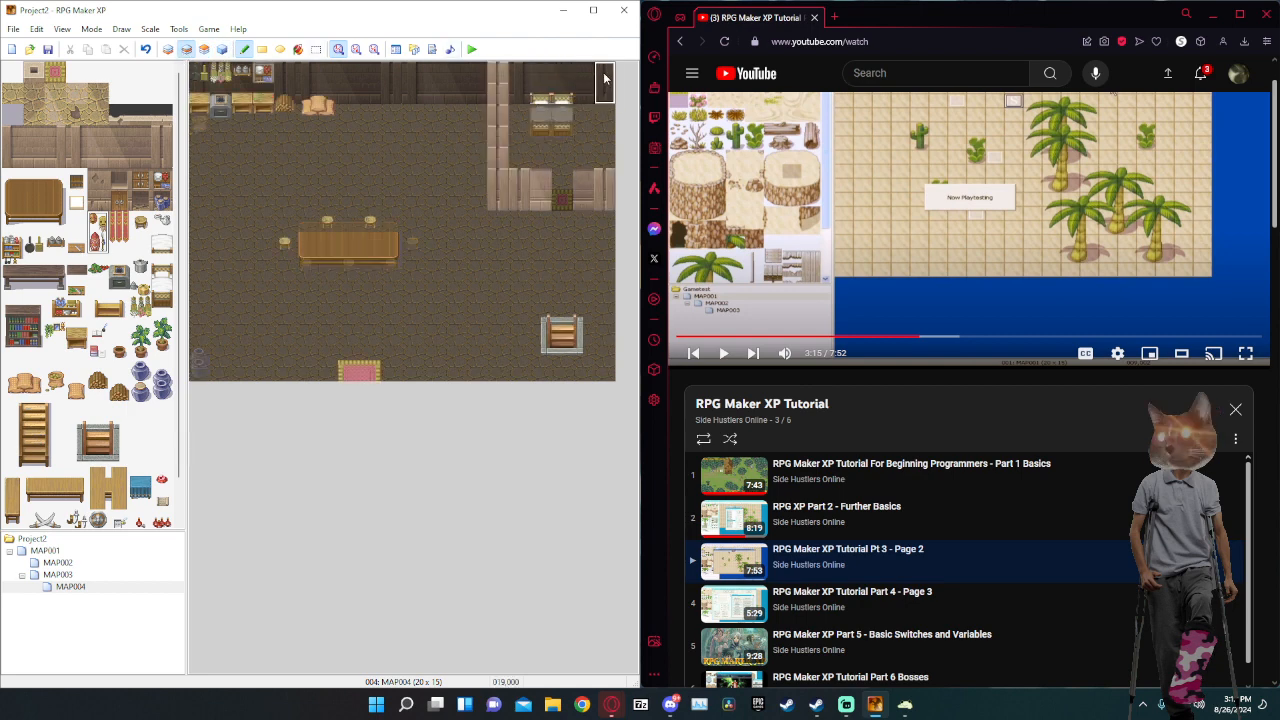
pyautogui.click(204, 49)
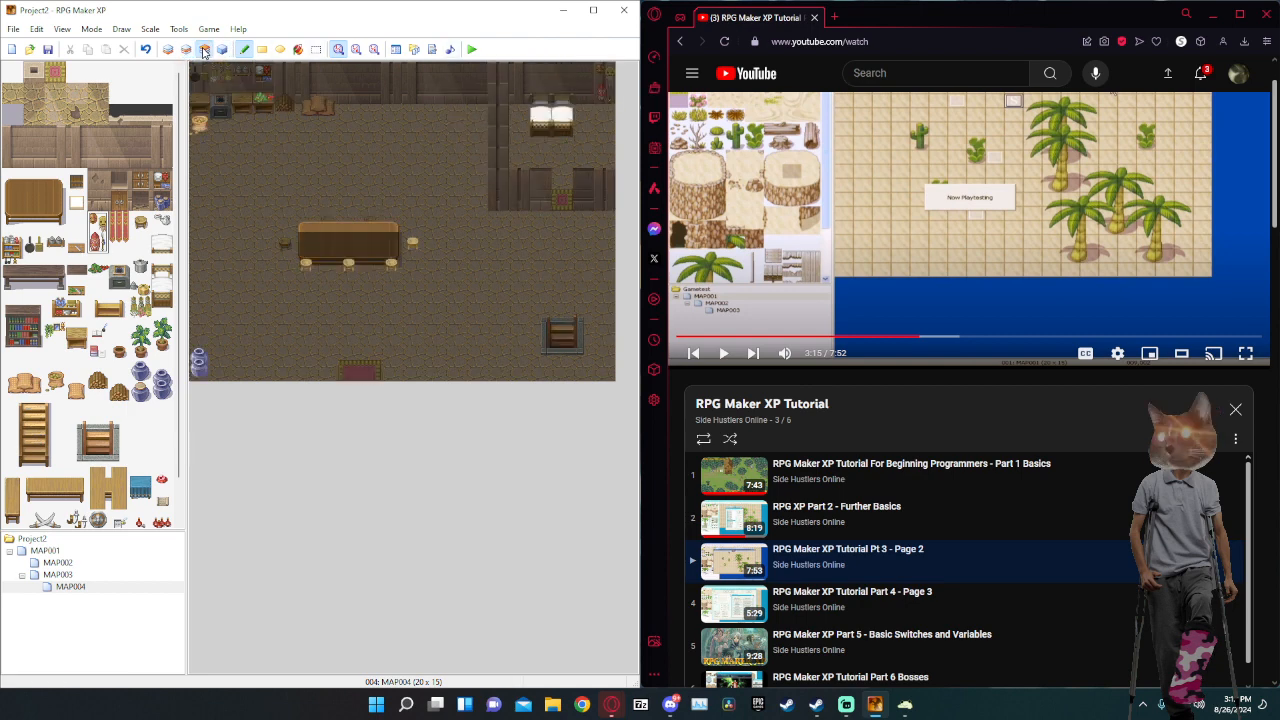
pyautogui.click(185, 50)
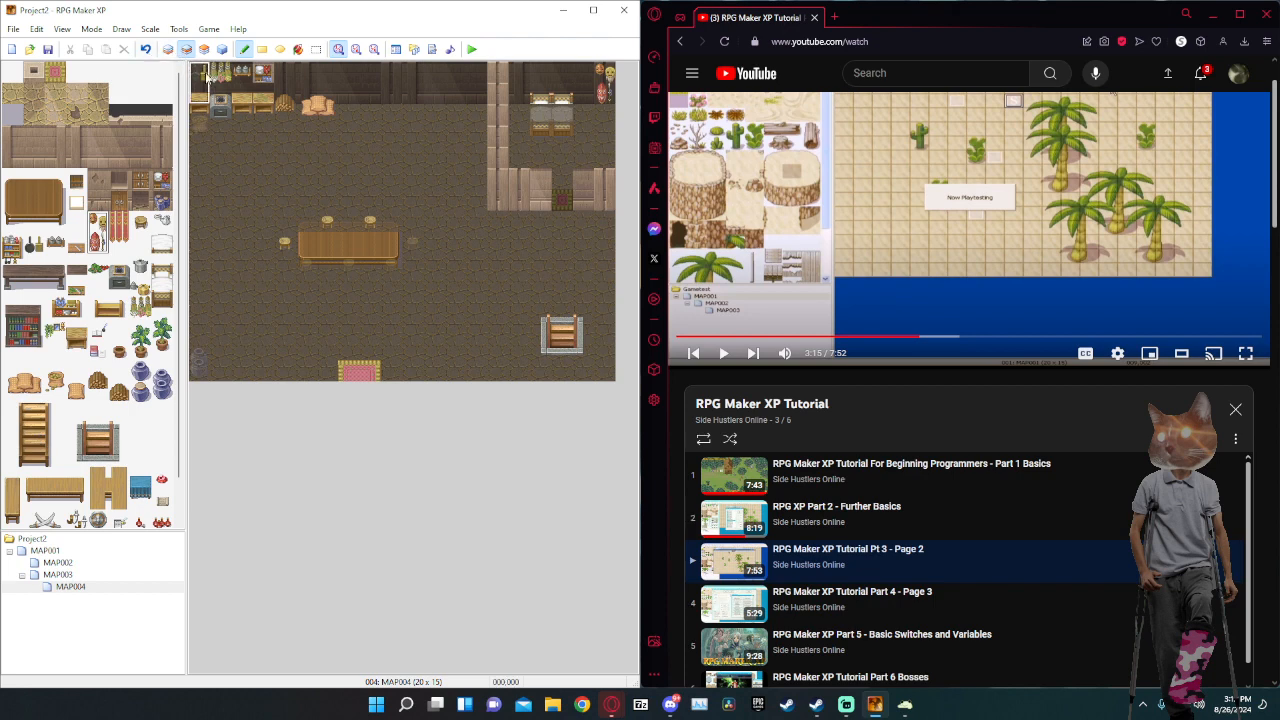
# Place the stairwell's centre stair tile on layer 1 and clear the matching tile on layer 2.
pyautogui.click(100, 440)
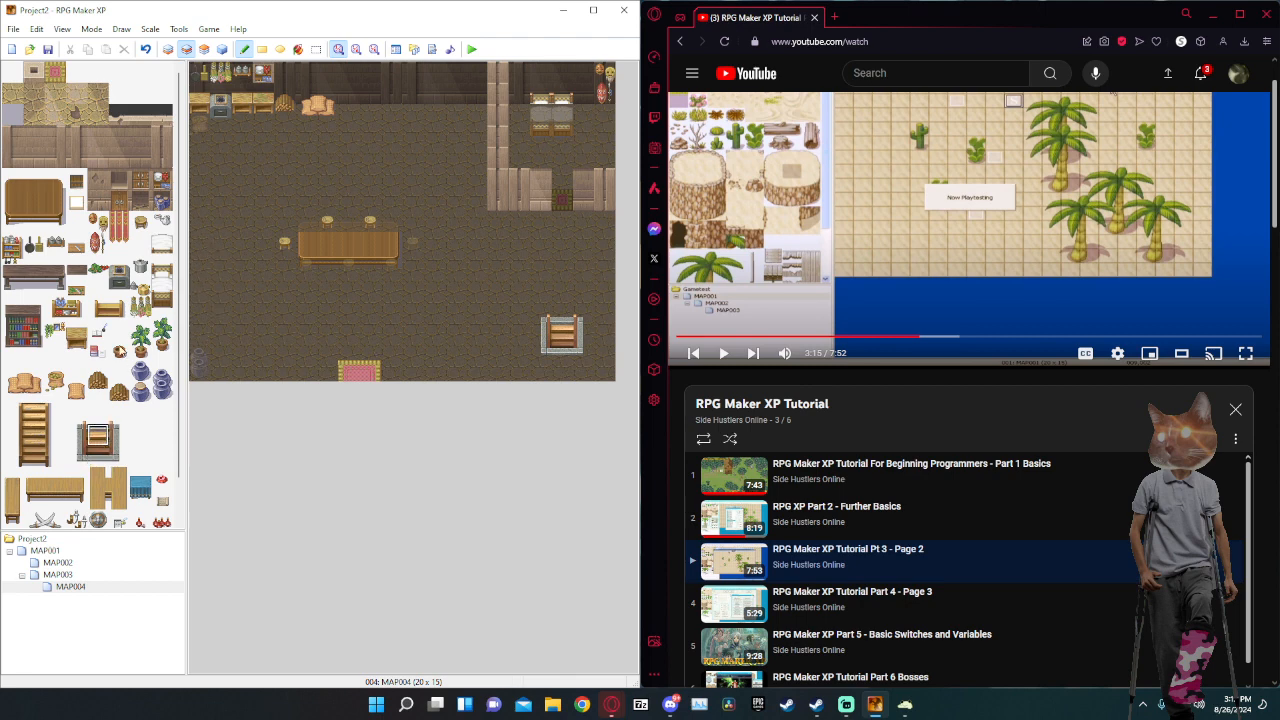
pyautogui.click(168, 49)
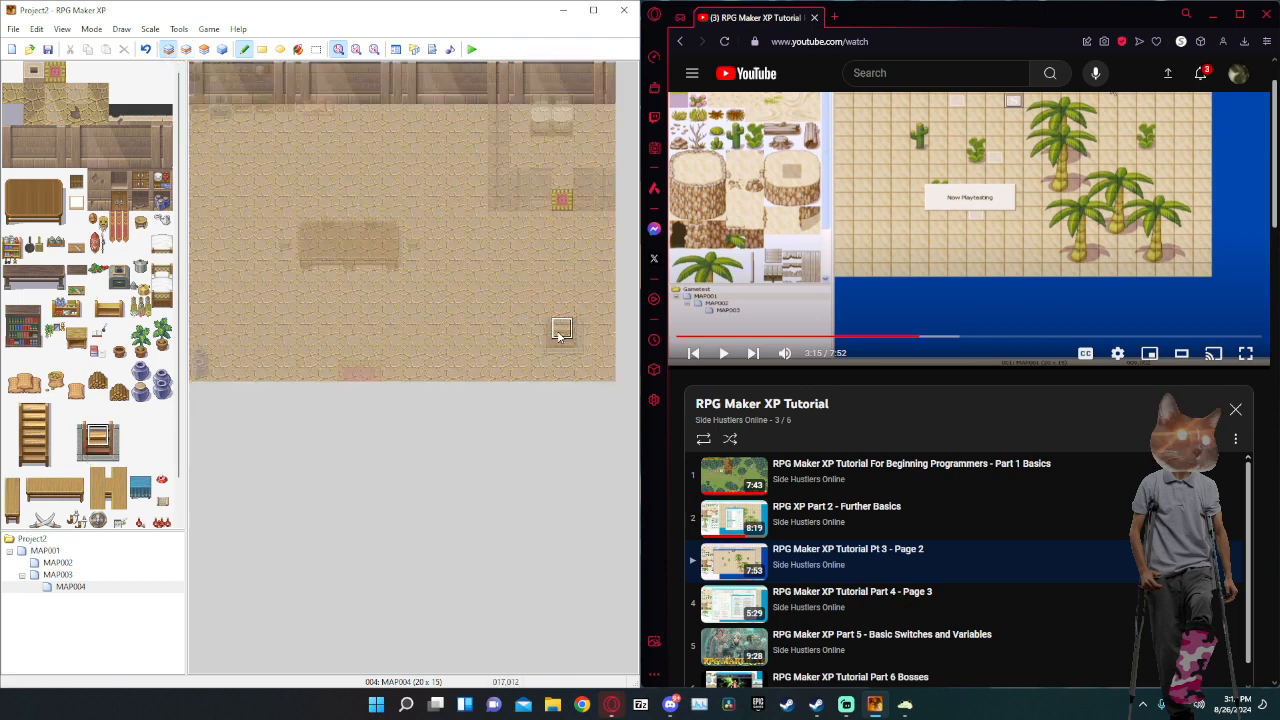
pyautogui.click(186, 49)
pyautogui.click(121, 95)
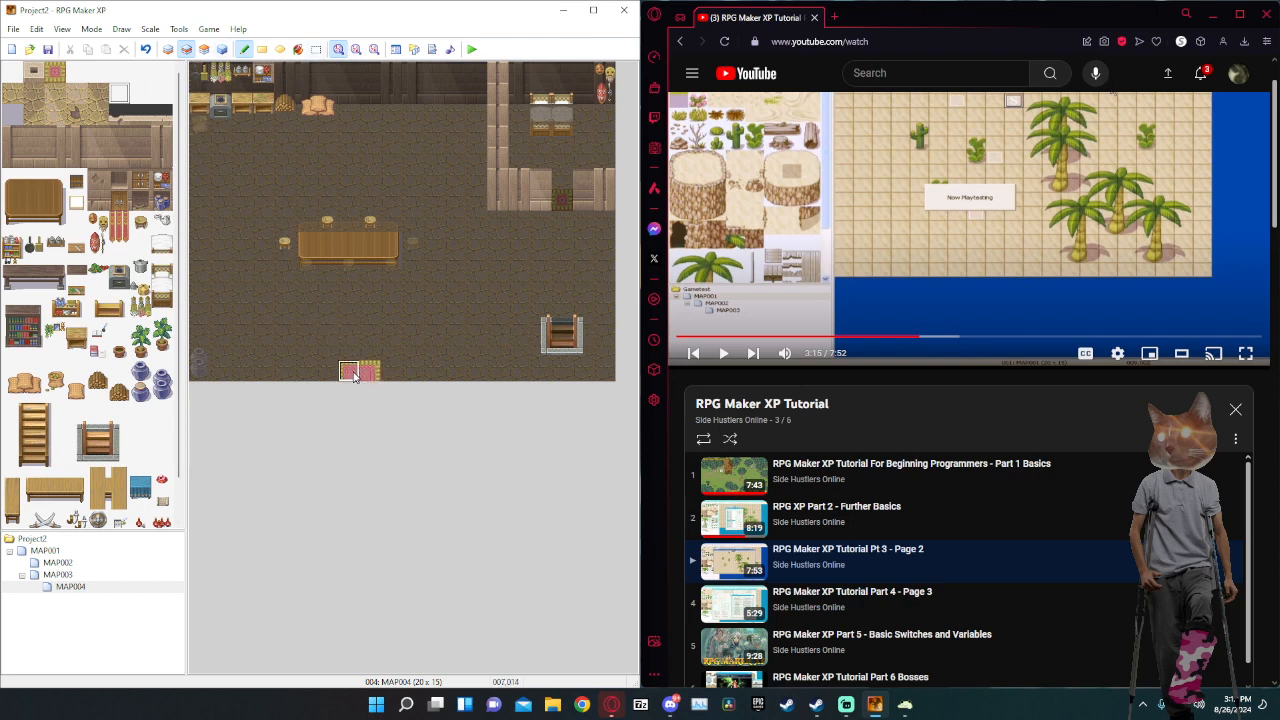
# Lay a three-tile-wide rug at the middle of the house's bottom edge on layer 1 and clear the old rug tiles on layer 2.
pyautogui.click(62, 74)
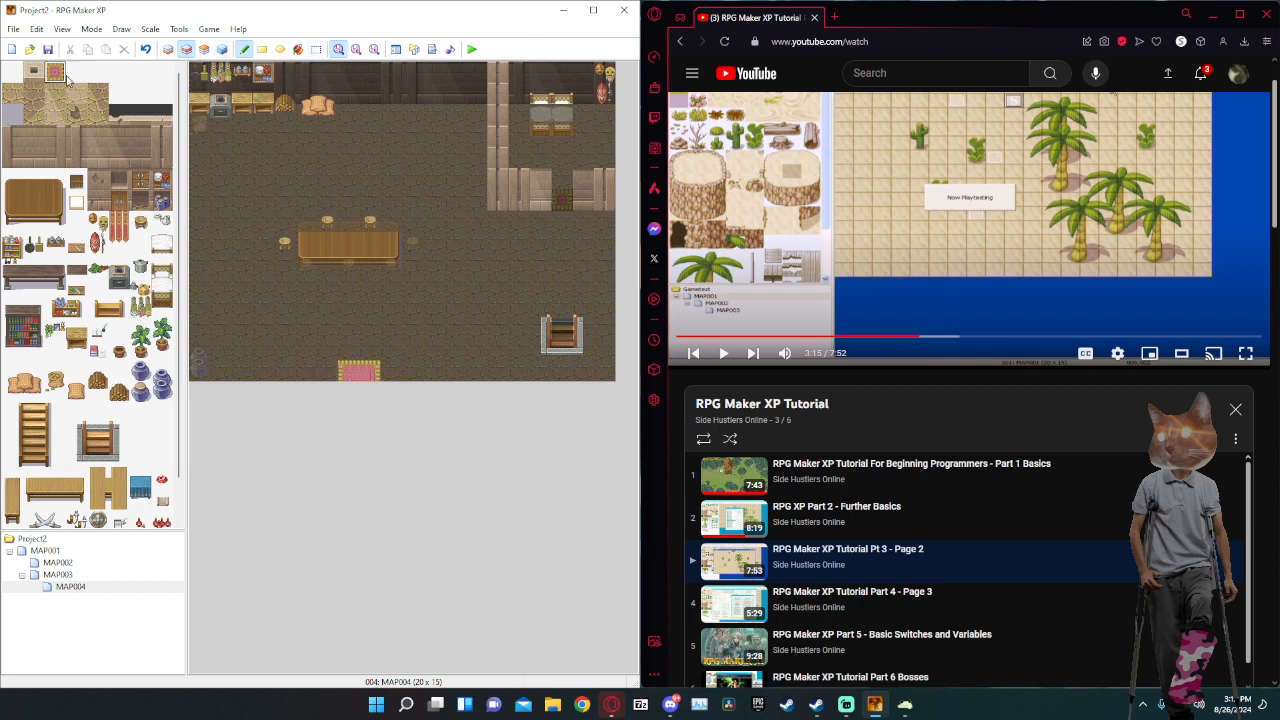
pyautogui.click(168, 49)
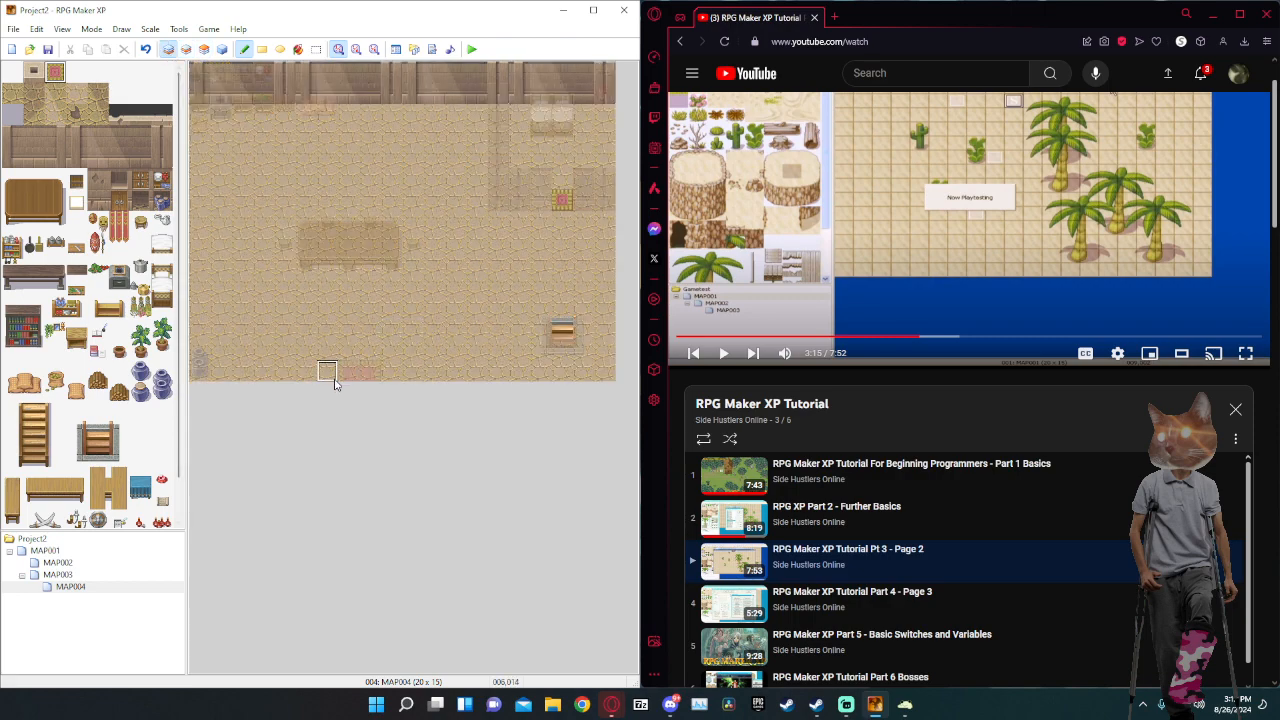
pyautogui.moveTo(328, 372); pyautogui.dragTo(371, 372)
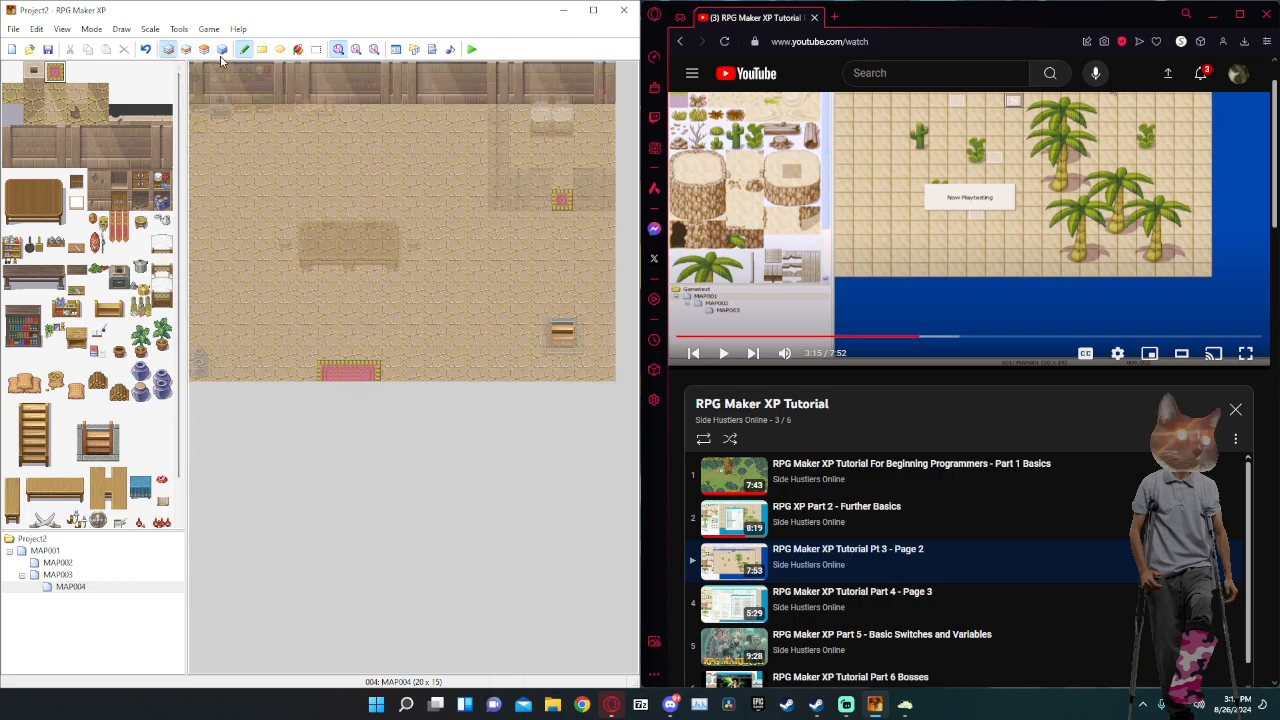
pyautogui.click(186, 49)
pyautogui.click(140, 72)
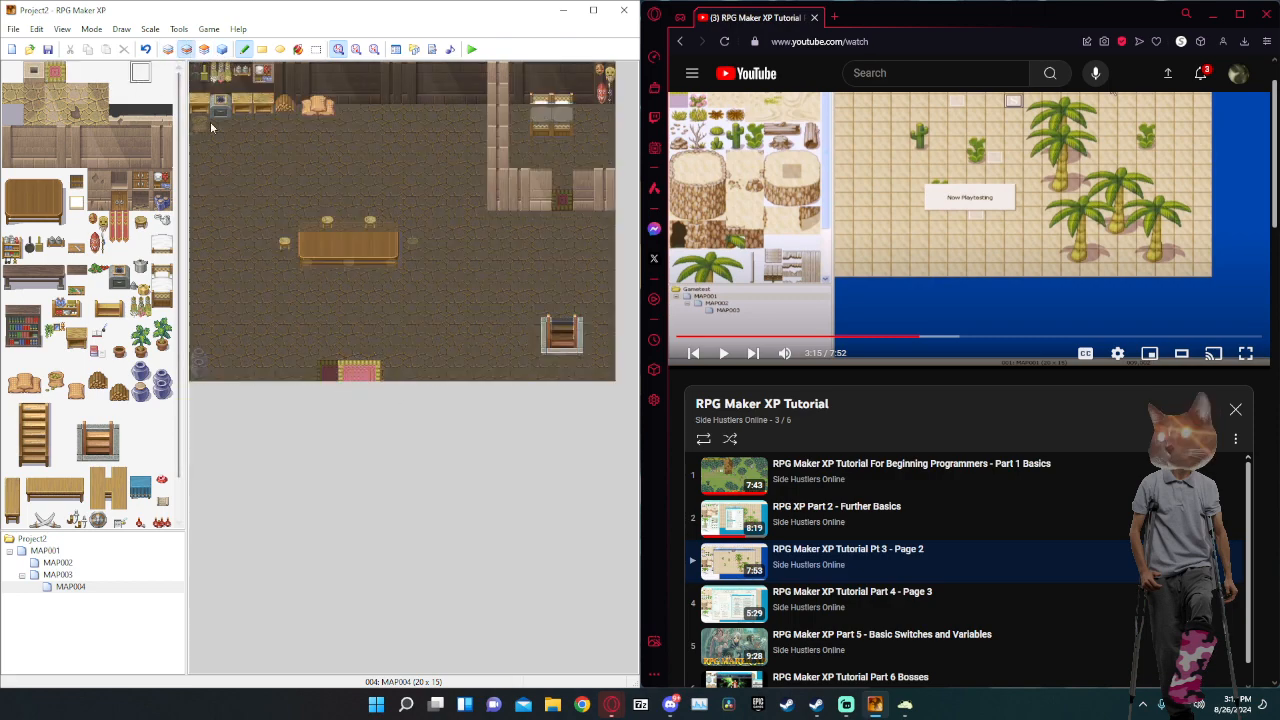
pyautogui.moveTo(378, 372); pyautogui.dragTo(357, 372)
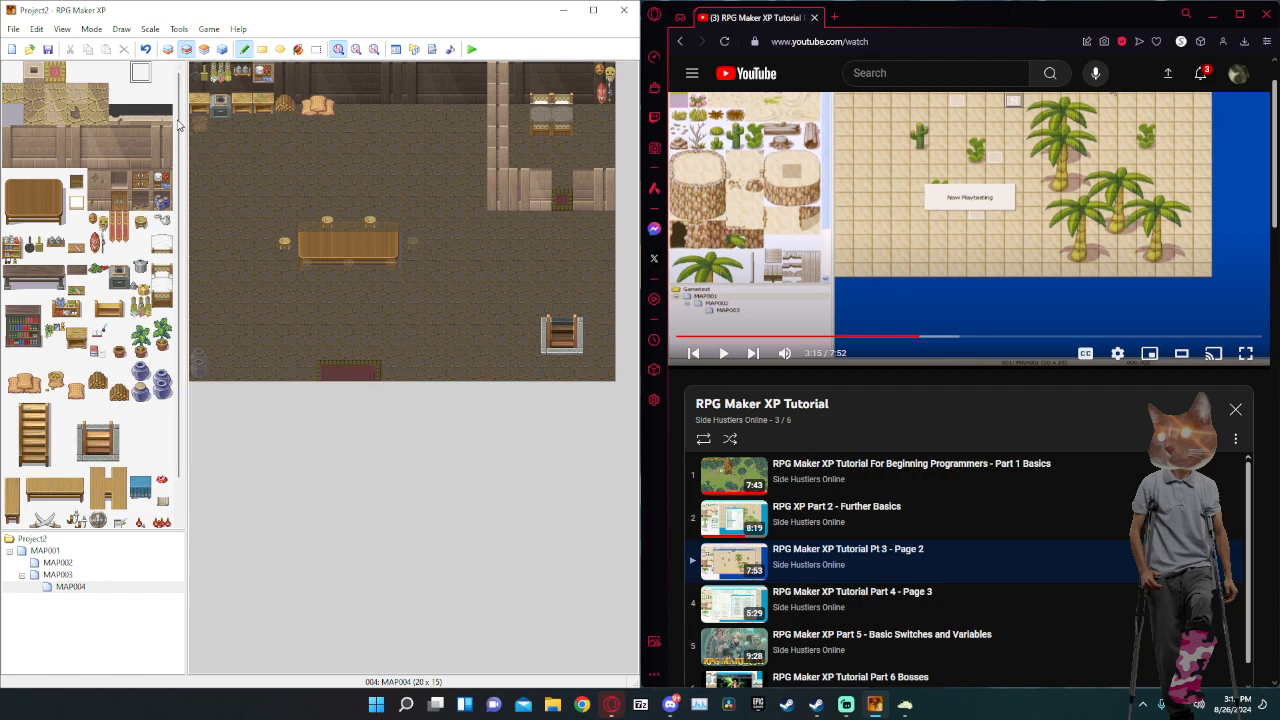
# Add an event on the rug's middle tile with a Transfer Player command to MAP001 (001,005), just below the left house's door.
pyautogui.click(222, 49)
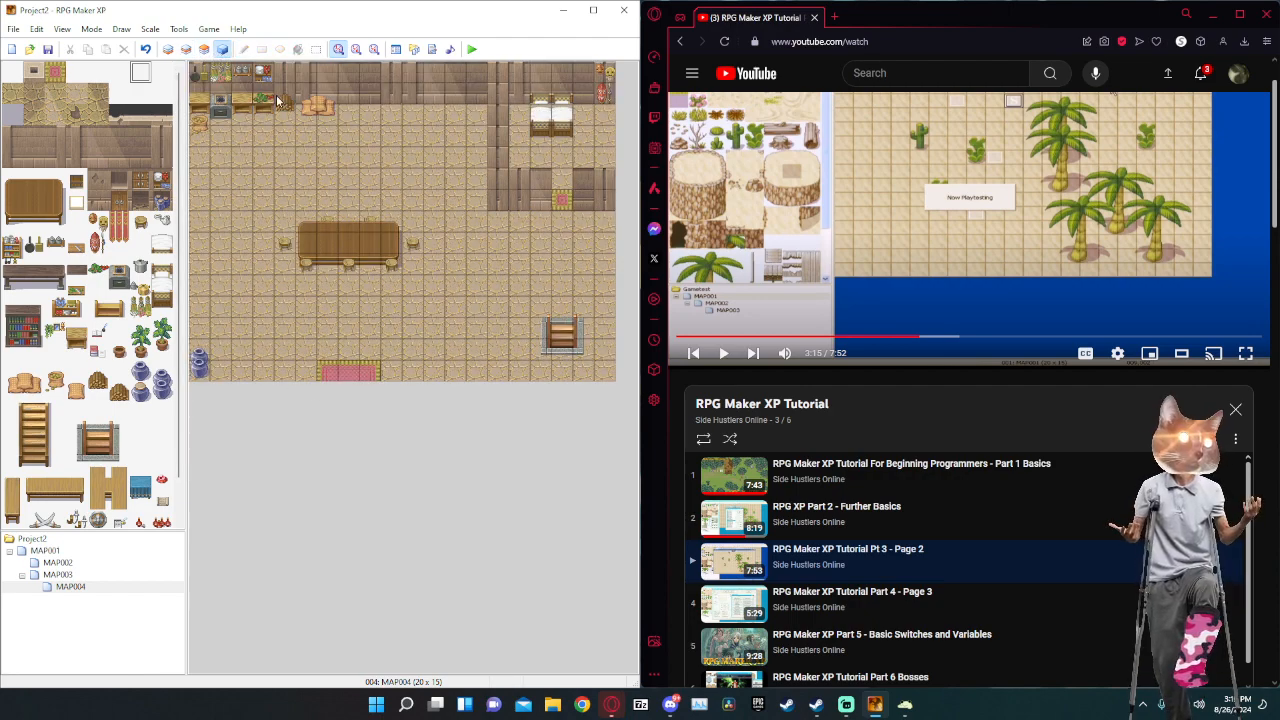
pyautogui.click(352, 372)
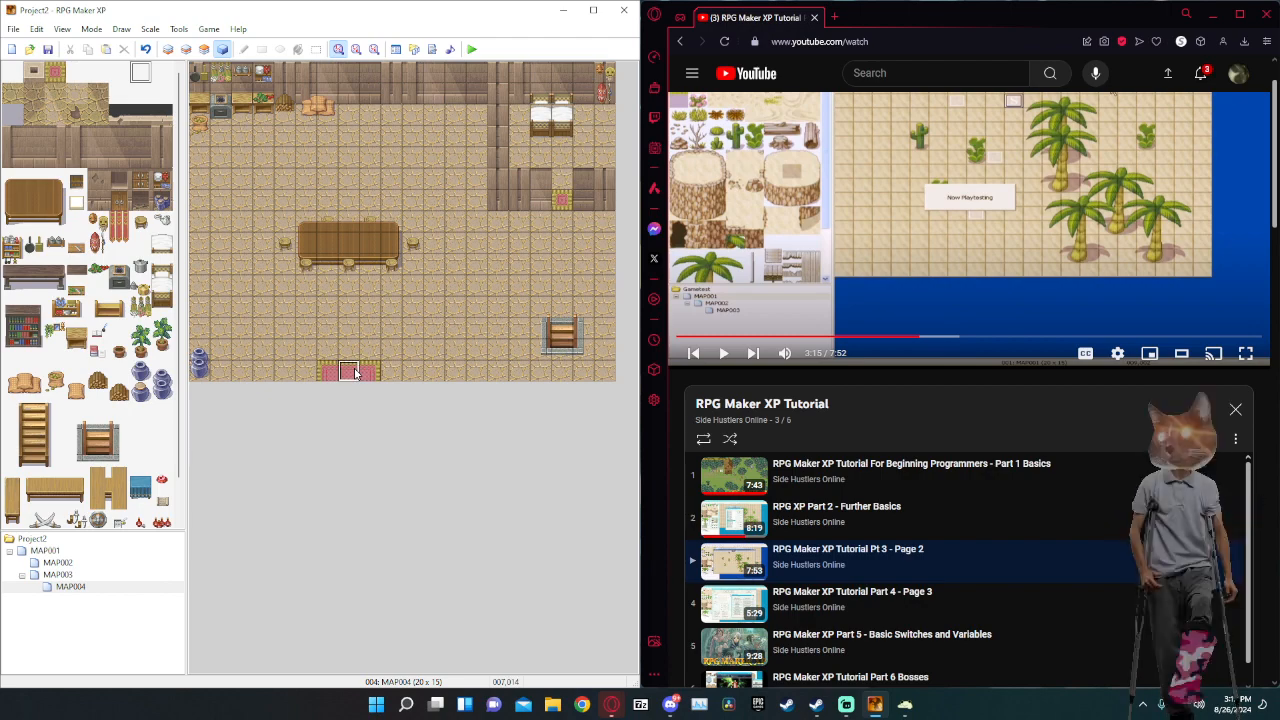
pyautogui.doubleClick(353, 372)
pyautogui.doubleClick(318, 230)
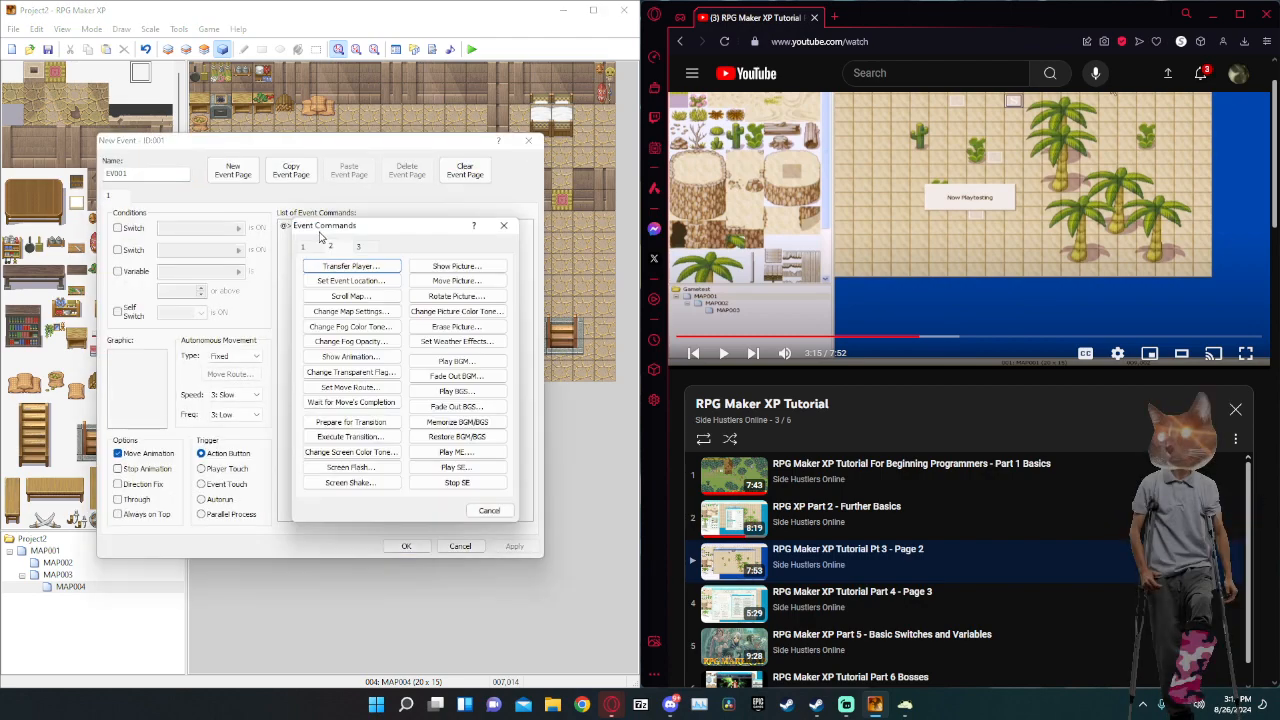
pyautogui.click(341, 267)
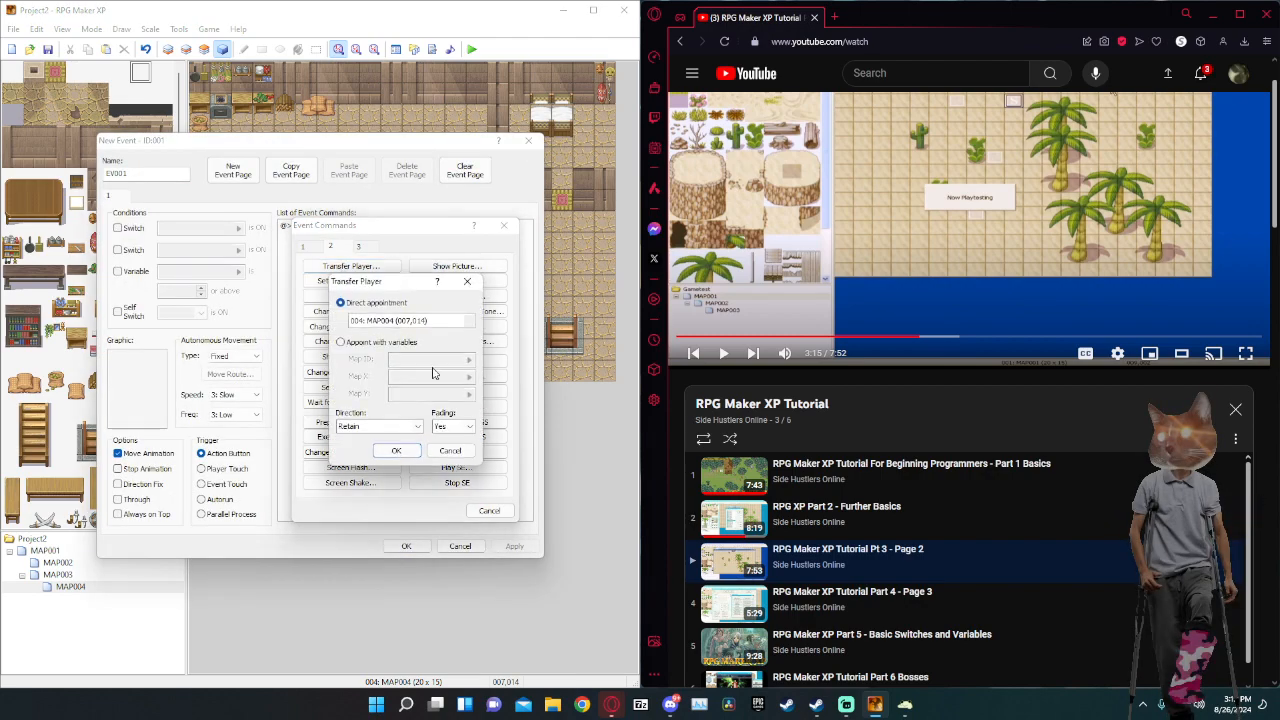
pyautogui.doubleClick(398, 321)
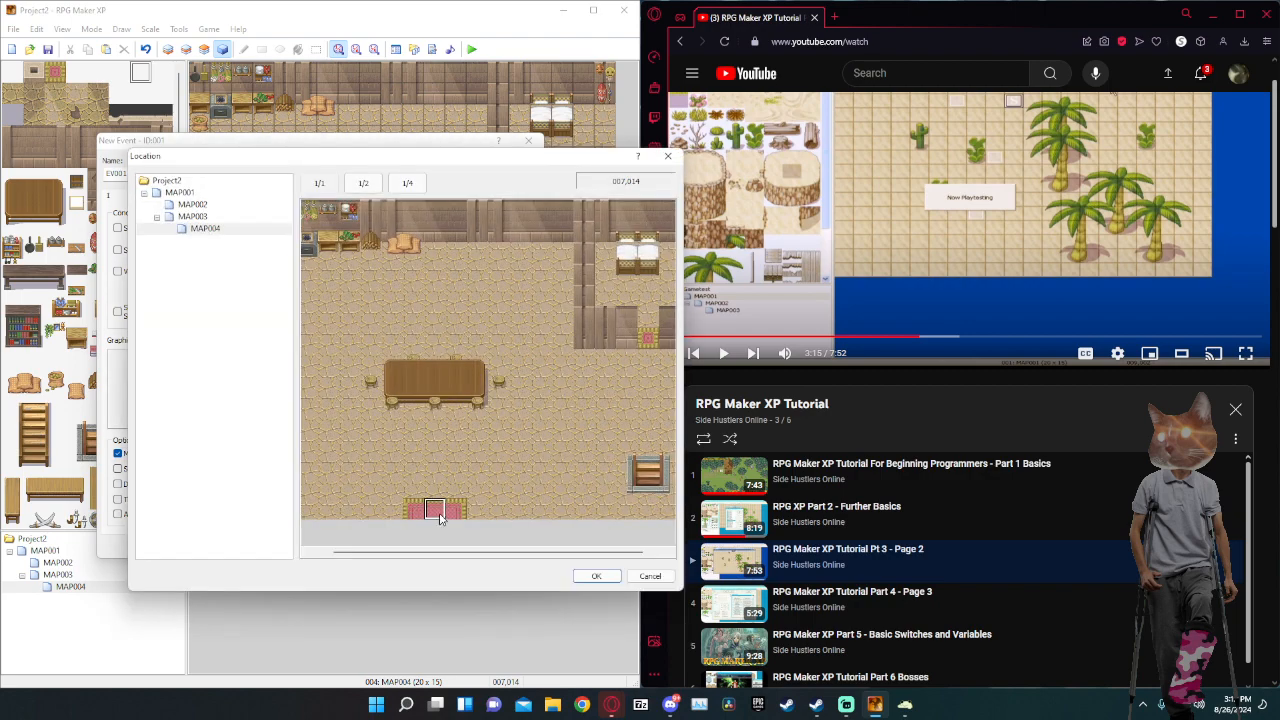
pyautogui.click(190, 193)
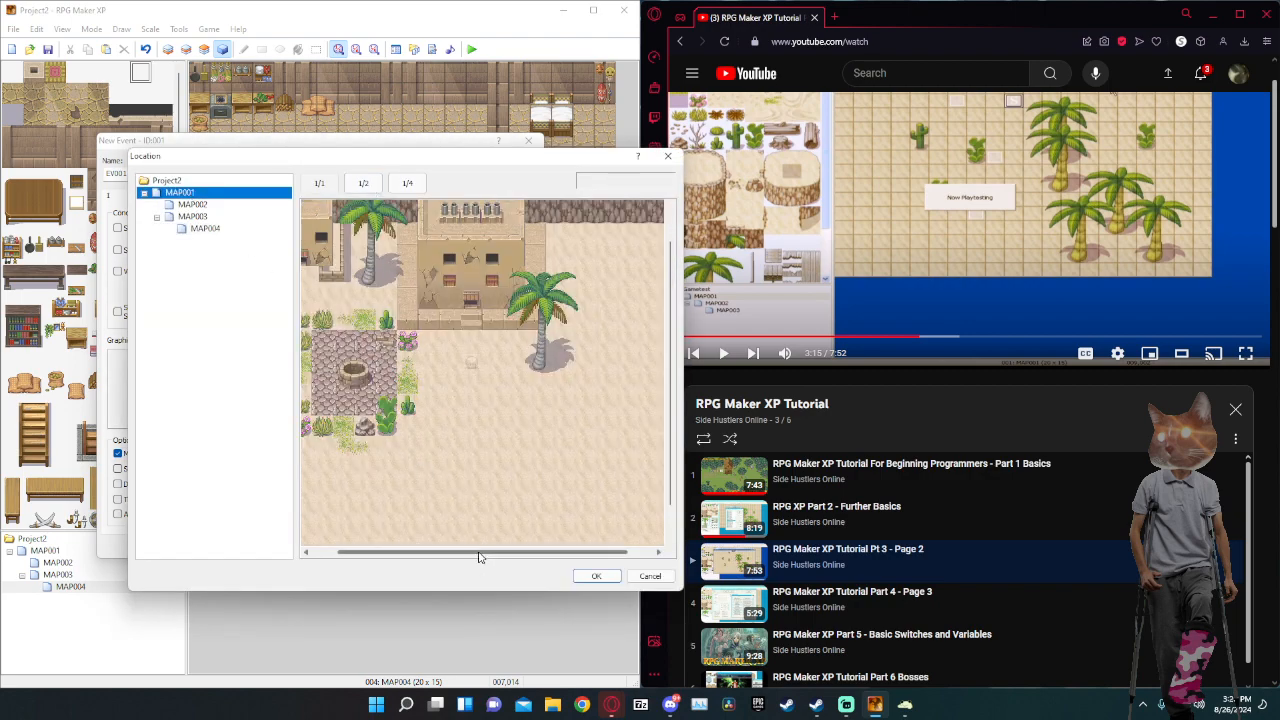
pyautogui.moveTo(479, 553); pyautogui.dragTo(440, 553)
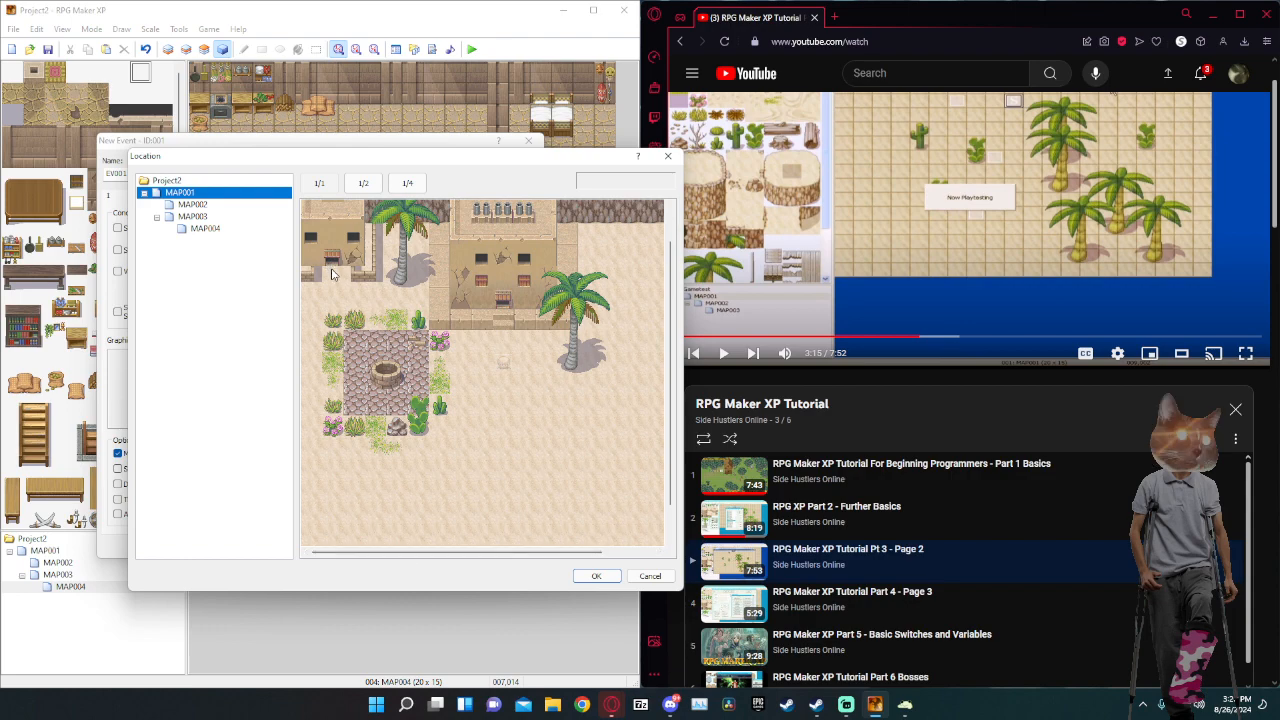
pyautogui.doubleClick(333, 274)
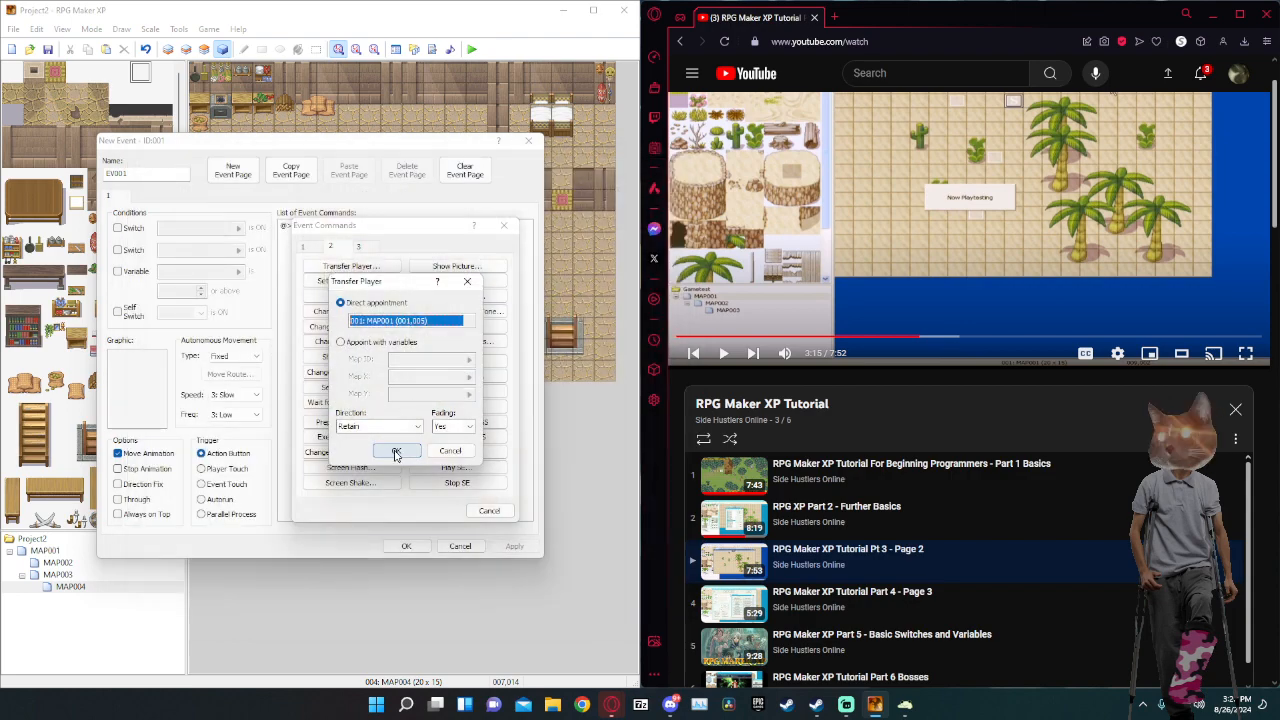
# Set the transfer's fading to No and save the rug event.
pyautogui.click(445, 427)
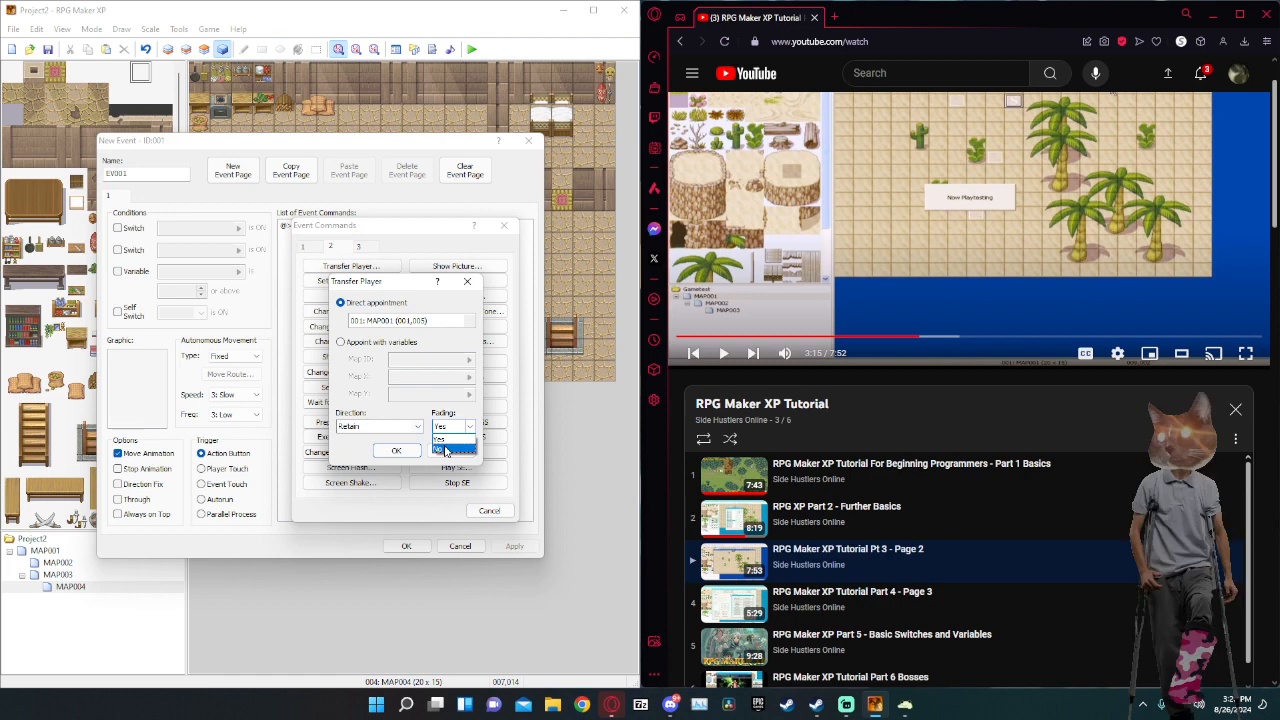
pyautogui.click(446, 450)
pyautogui.click(396, 452)
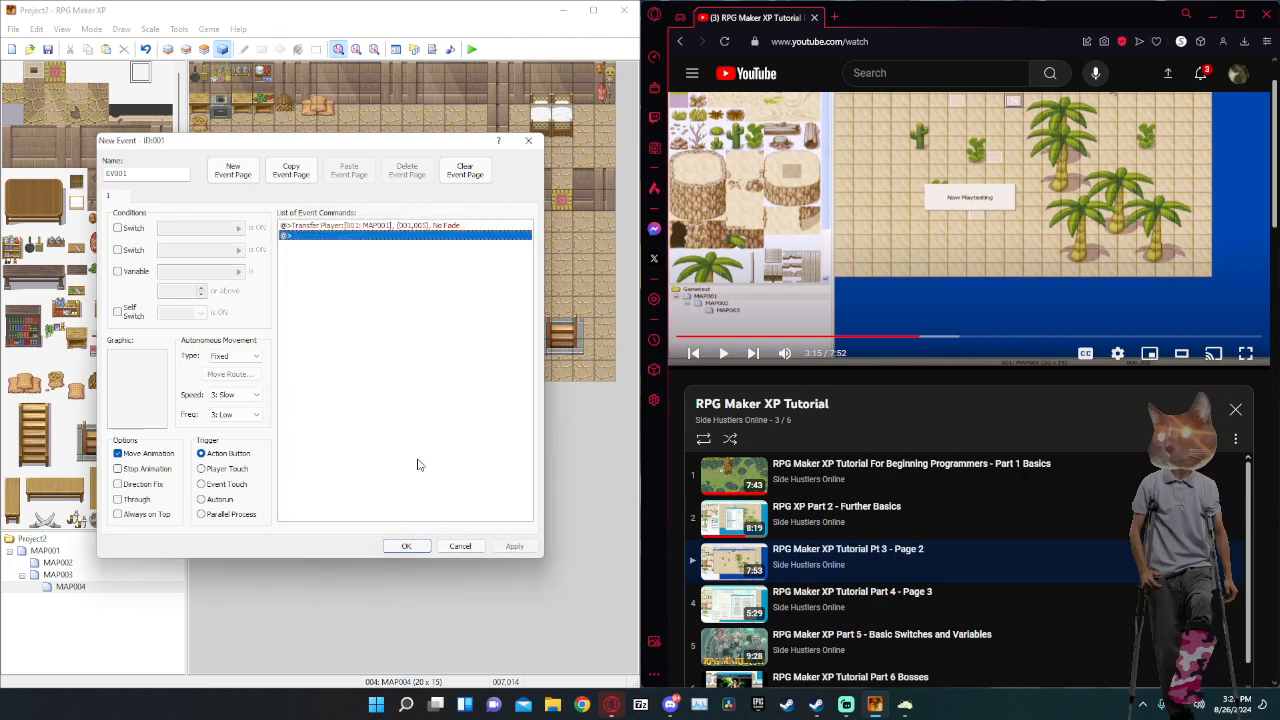
pyautogui.click(511, 546)
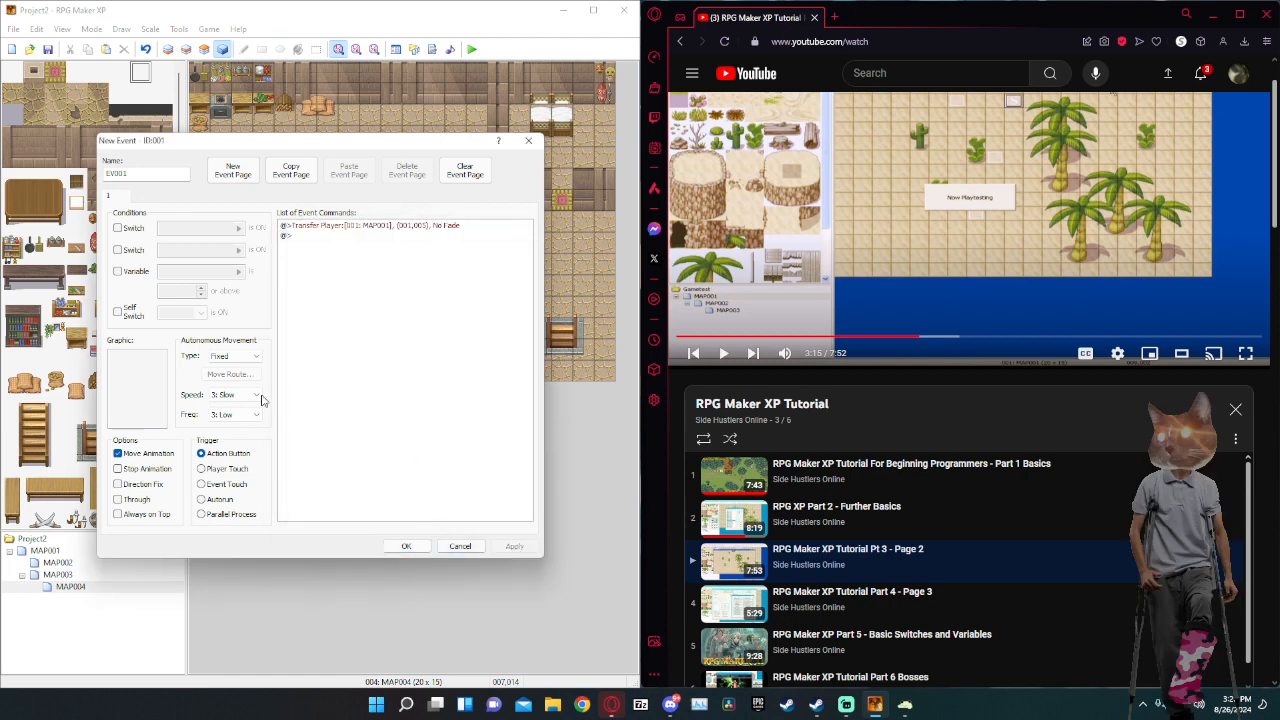
pyautogui.click(407, 547)
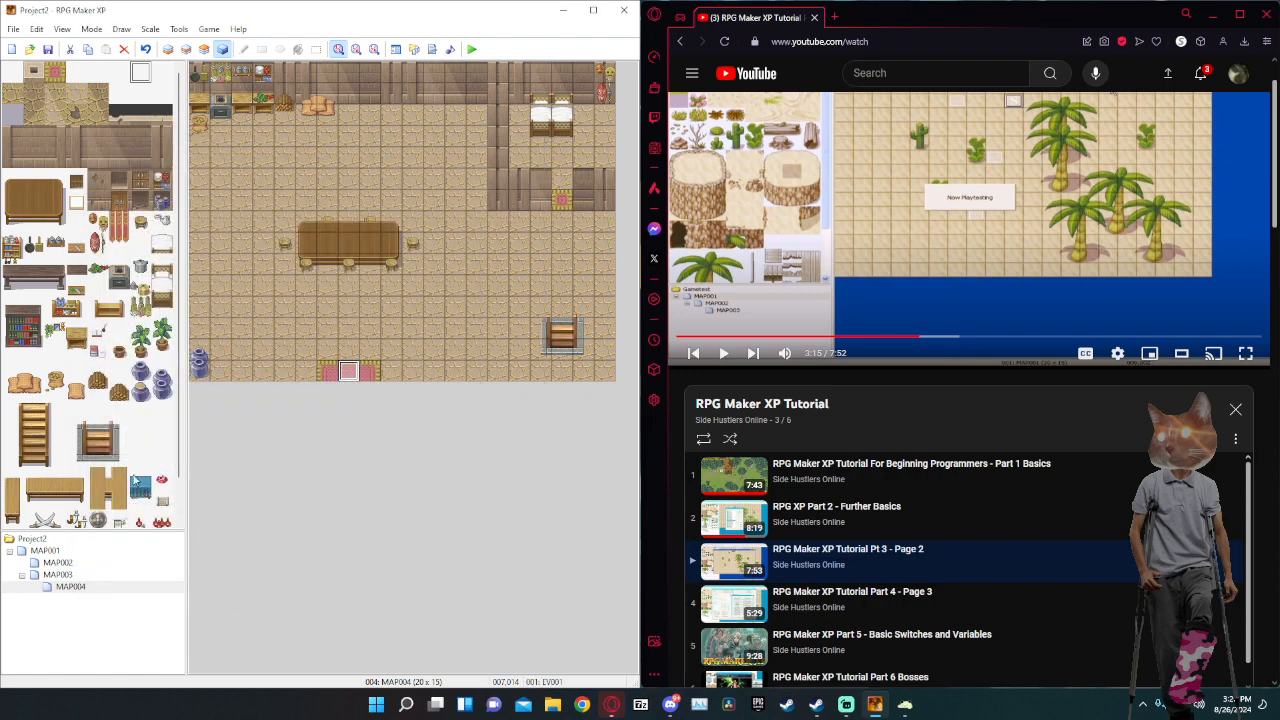
# In MAP001, add an event on the left house's door with a Transfer Player command to the rug's middle tile in MAP004 (007,014).
pyautogui.doubleClick(55, 551)
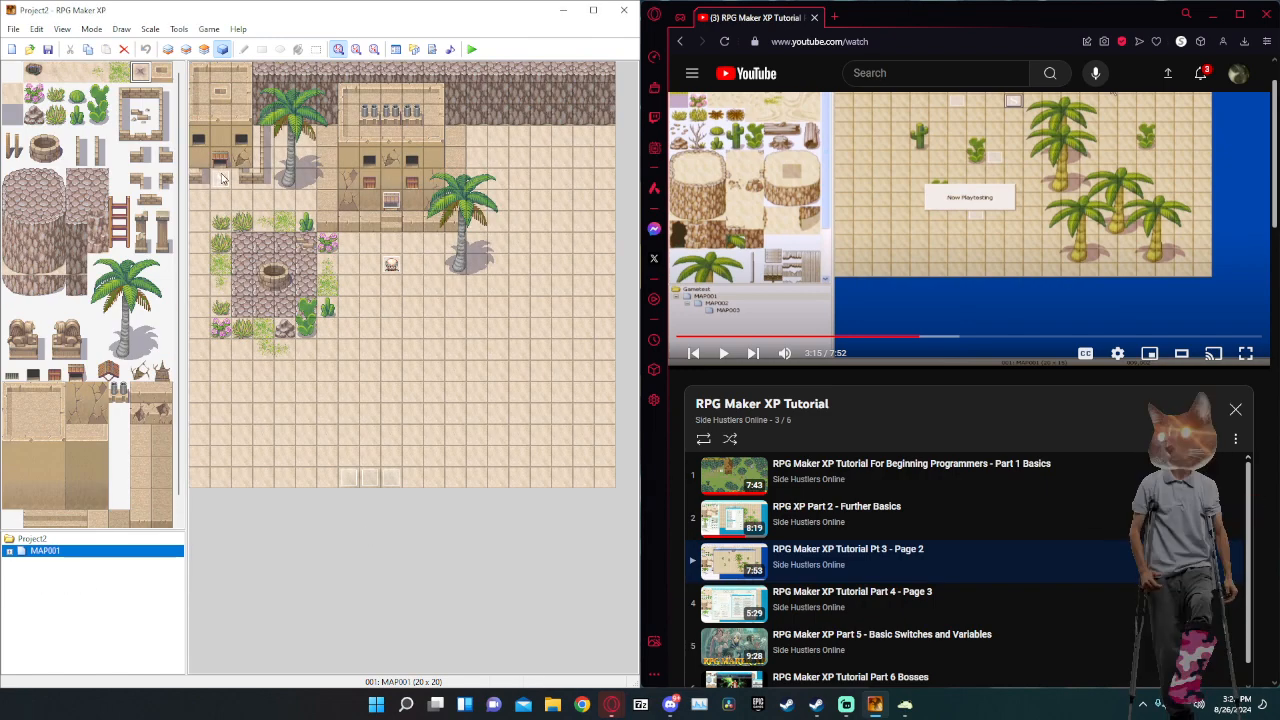
pyautogui.doubleClick(220, 160)
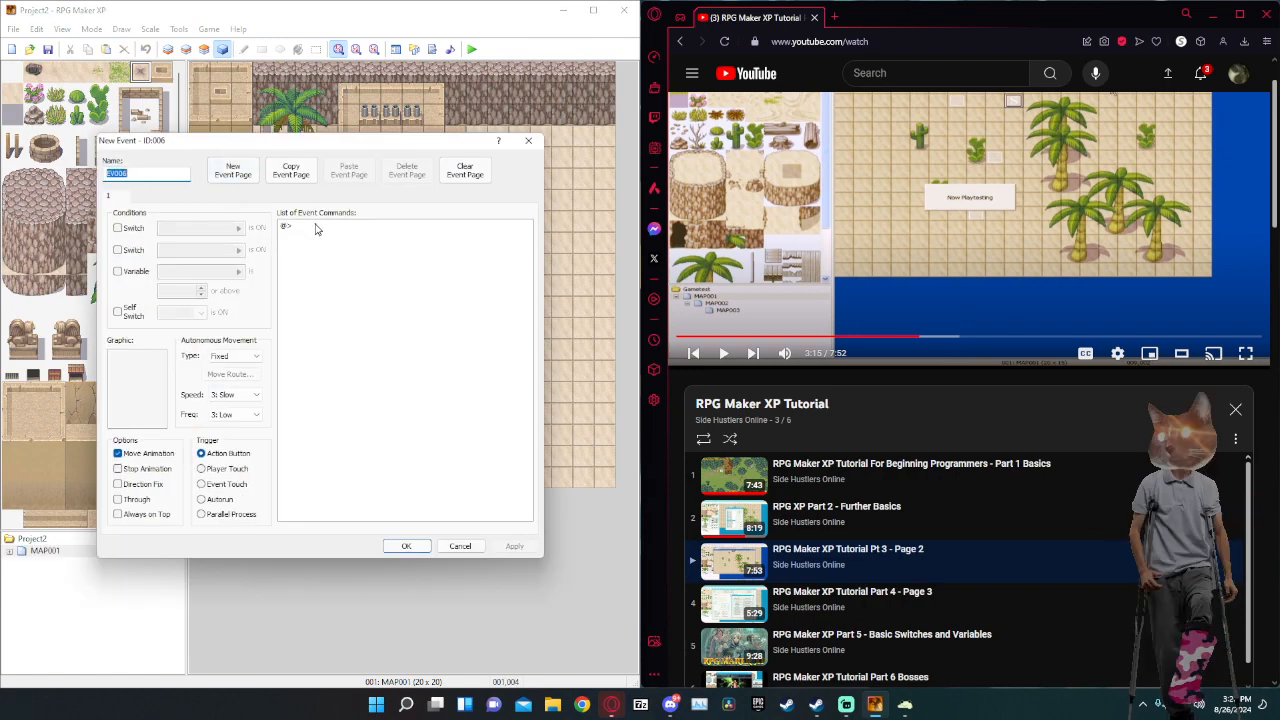
pyautogui.doubleClick(315, 229)
pyautogui.click(330, 246)
pyautogui.click(350, 266)
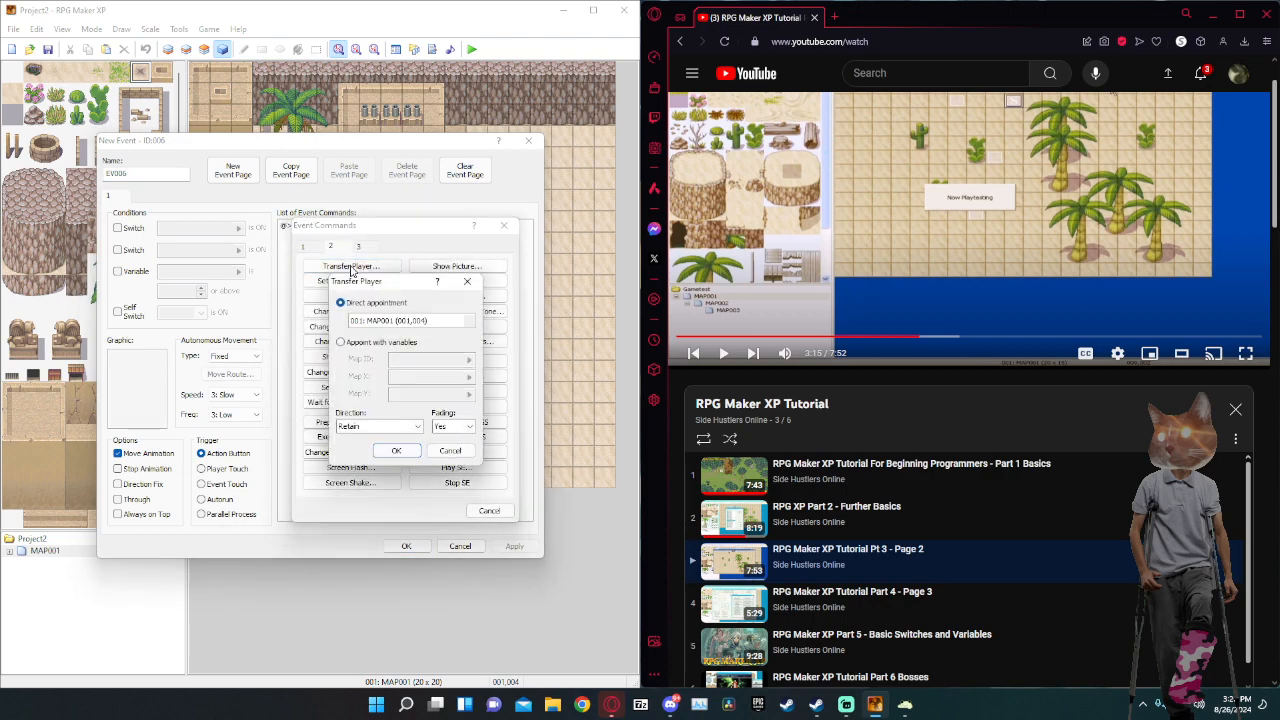
pyautogui.click(397, 323)
pyautogui.click(397, 323)
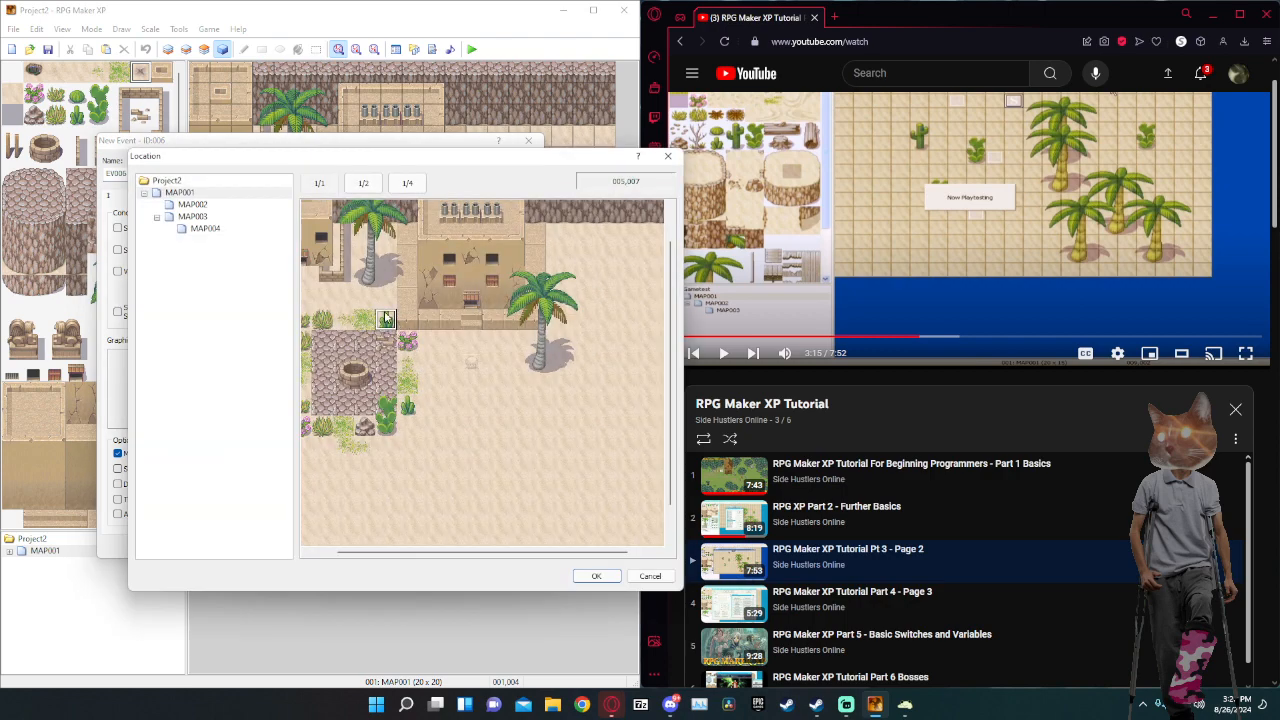
pyautogui.click(201, 204)
pyautogui.click(201, 217)
pyautogui.click(206, 229)
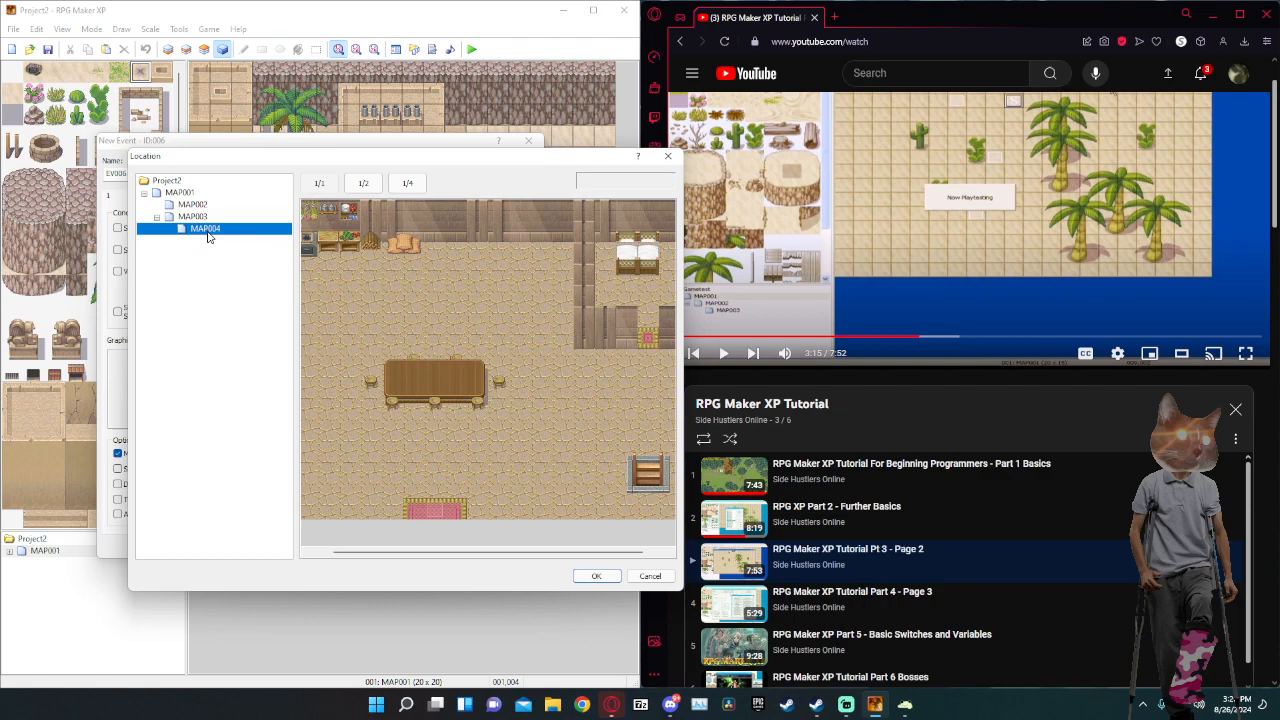
pyautogui.doubleClick(432, 514)
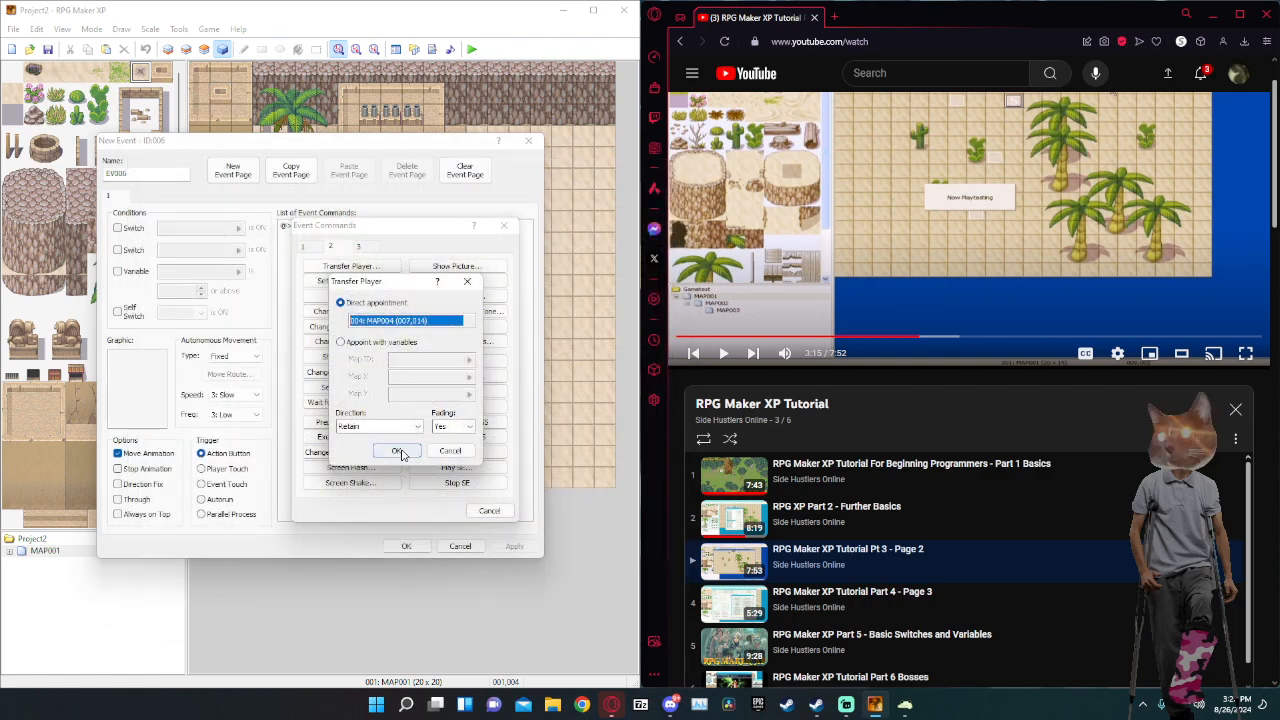
# Set the door transfer's fading to No, choose the Event Touch trigger, and save the event.
pyautogui.click(455, 426)
pyautogui.click(450, 449)
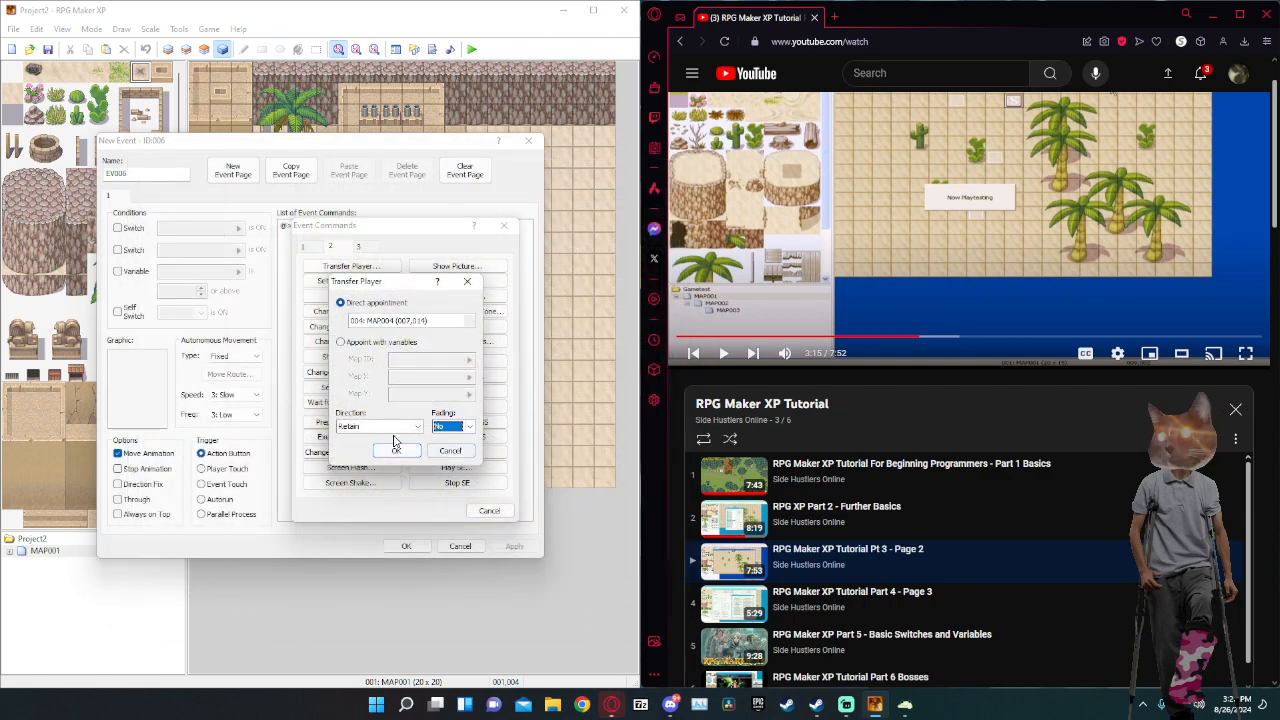
pyautogui.click(396, 450)
pyautogui.click(201, 484)
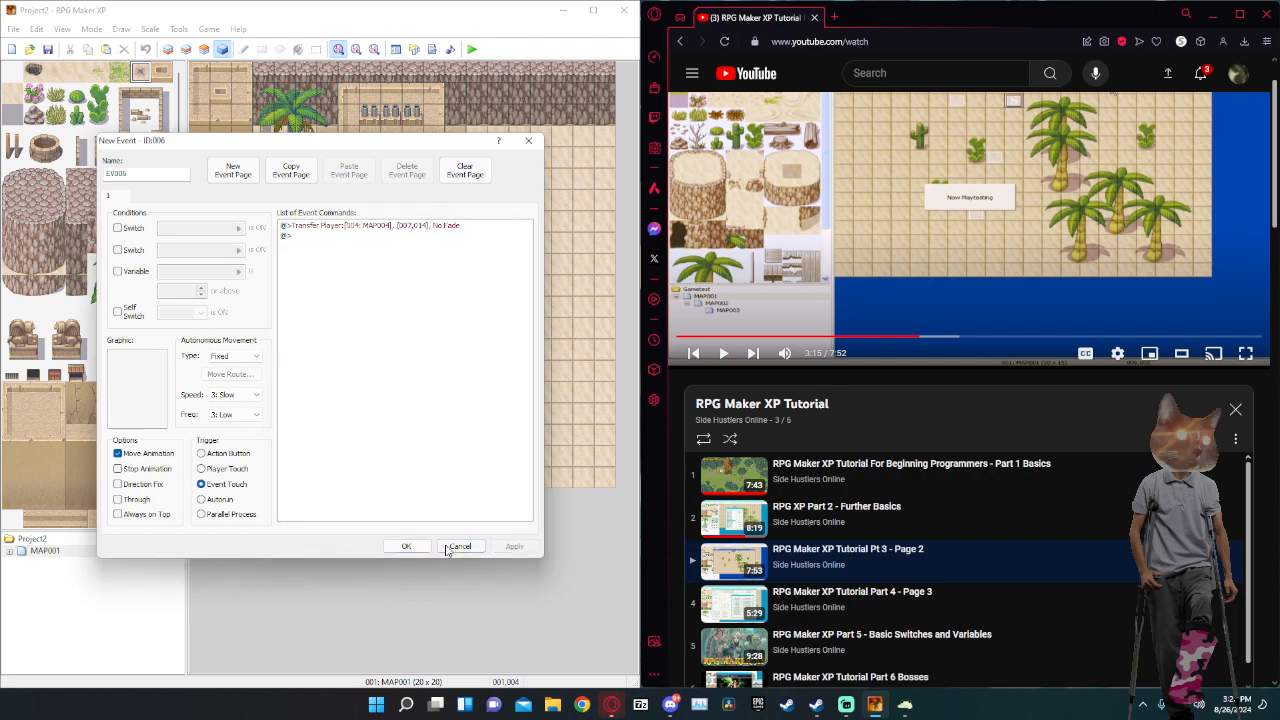
pyautogui.click(405, 546)
# In MAP004, set the rug event's trigger to Event Touch and save the event.
pyautogui.click(45, 552)
pyautogui.click(9, 551)
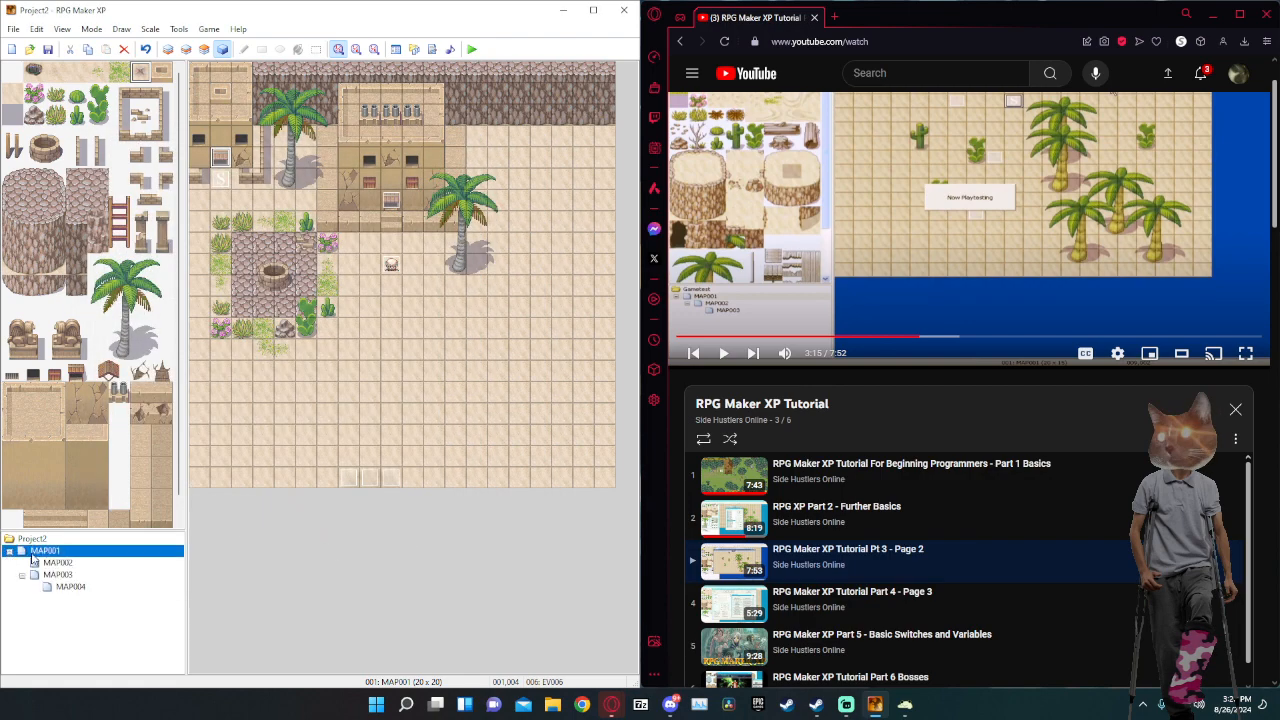
pyautogui.click(72, 587)
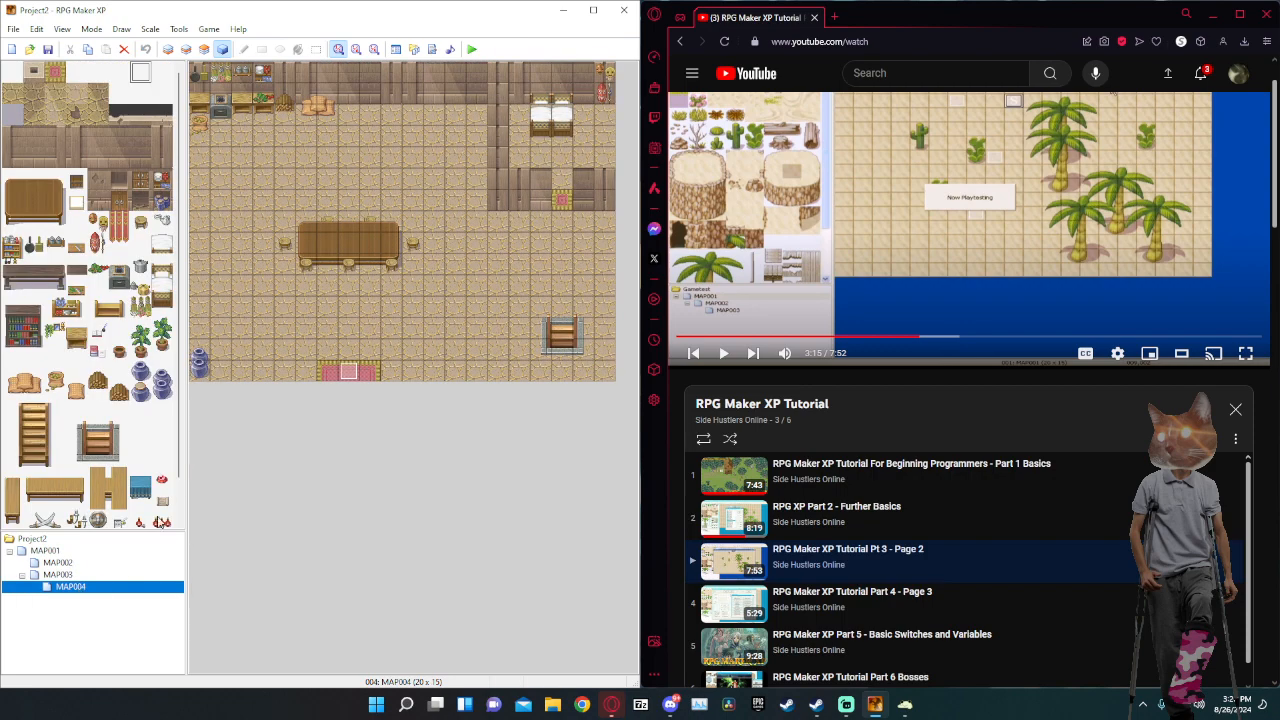
pyautogui.doubleClick(341, 376)
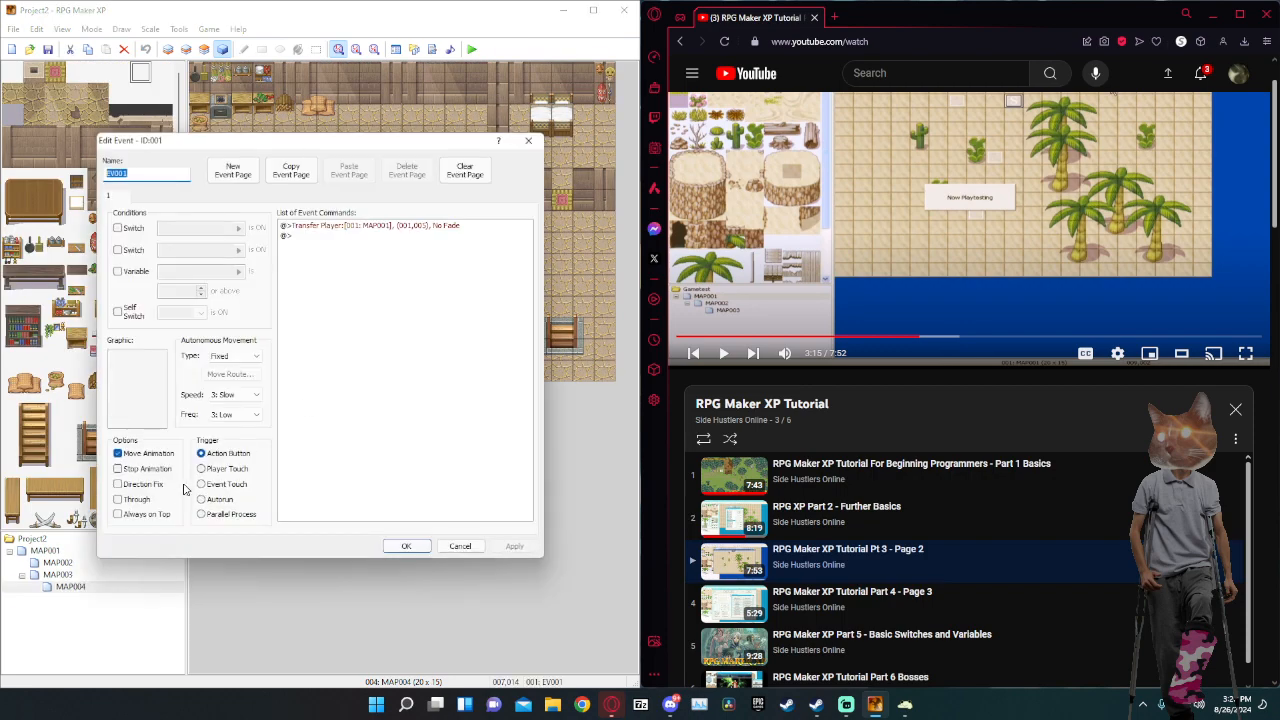
pyautogui.click(201, 484)
pyautogui.click(510, 548)
pyautogui.click(404, 547)
# Save the project and playtest a new game, walking the player around the left house's door to test the transfer, and end the playtest.
pyautogui.click(472, 49)
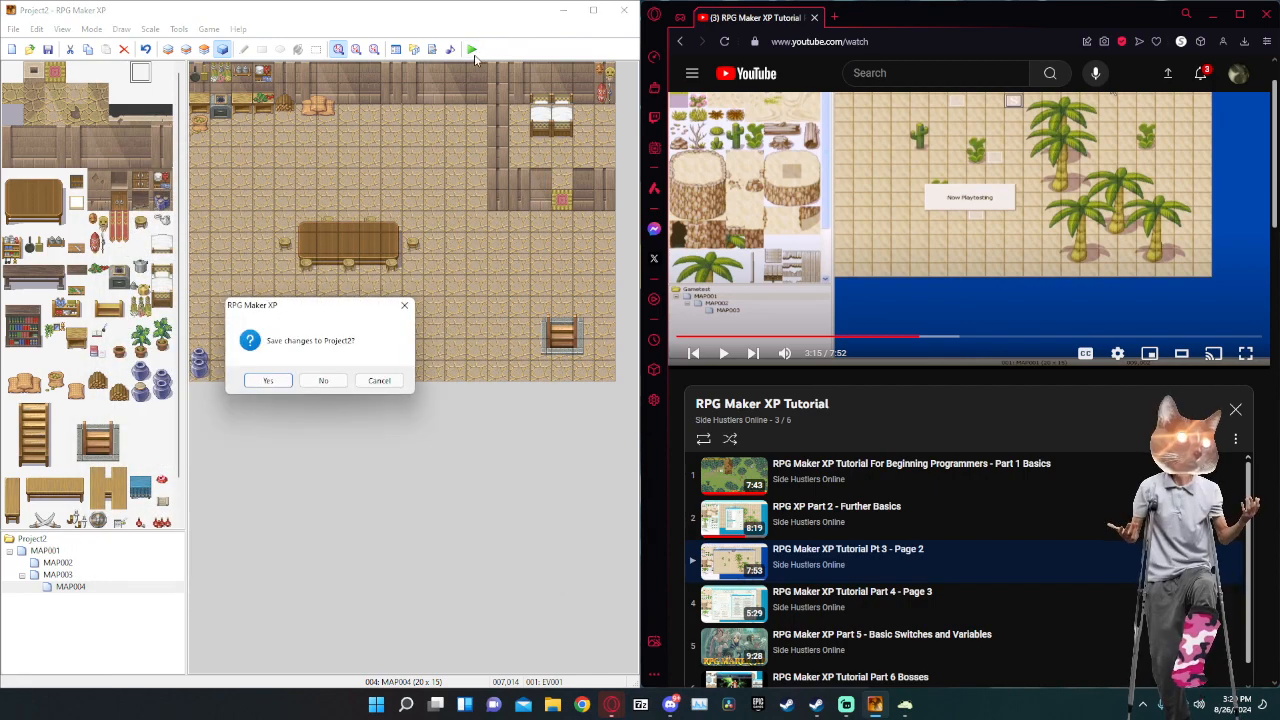
pyautogui.click(276, 382)
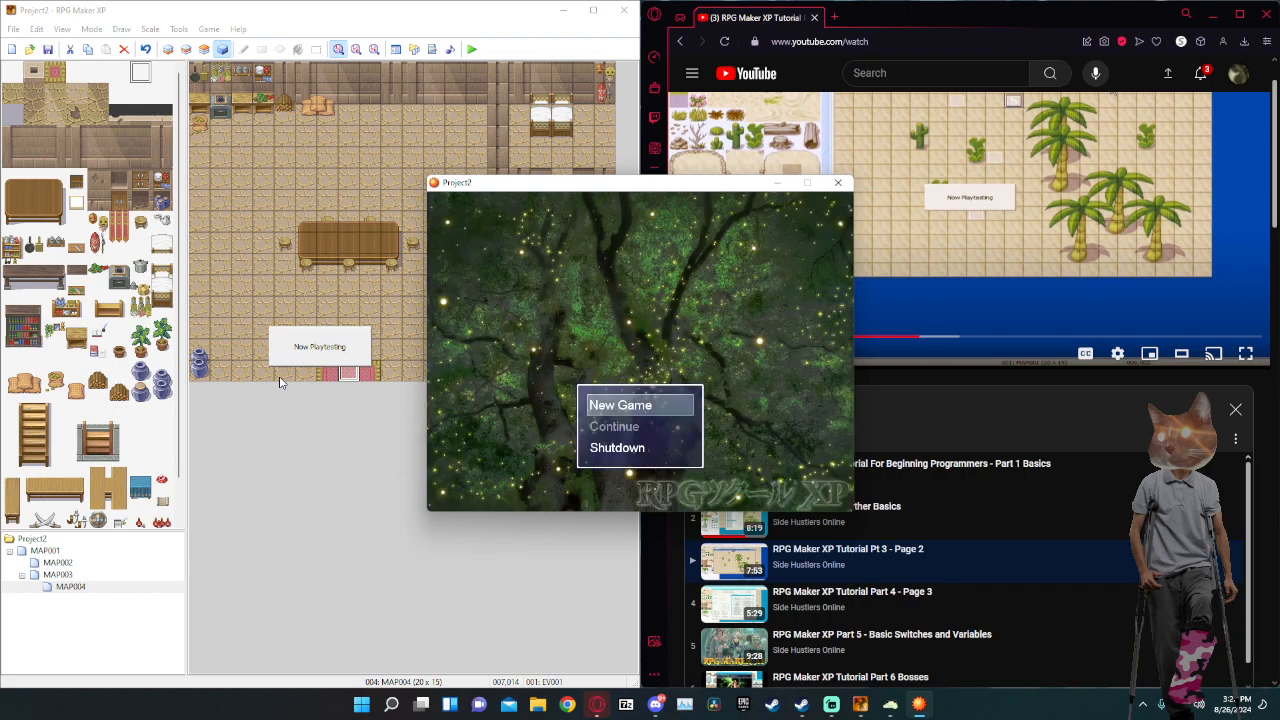
pyautogui.press('Return')
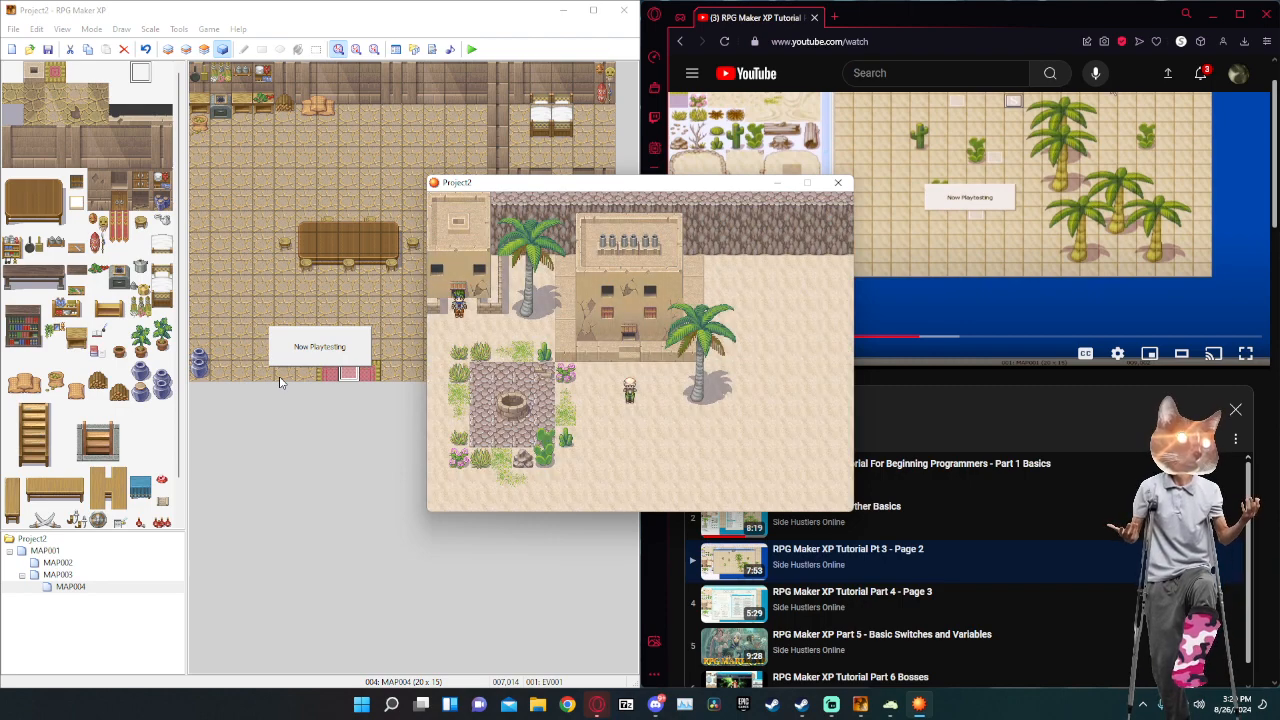
pyautogui.press('Left')
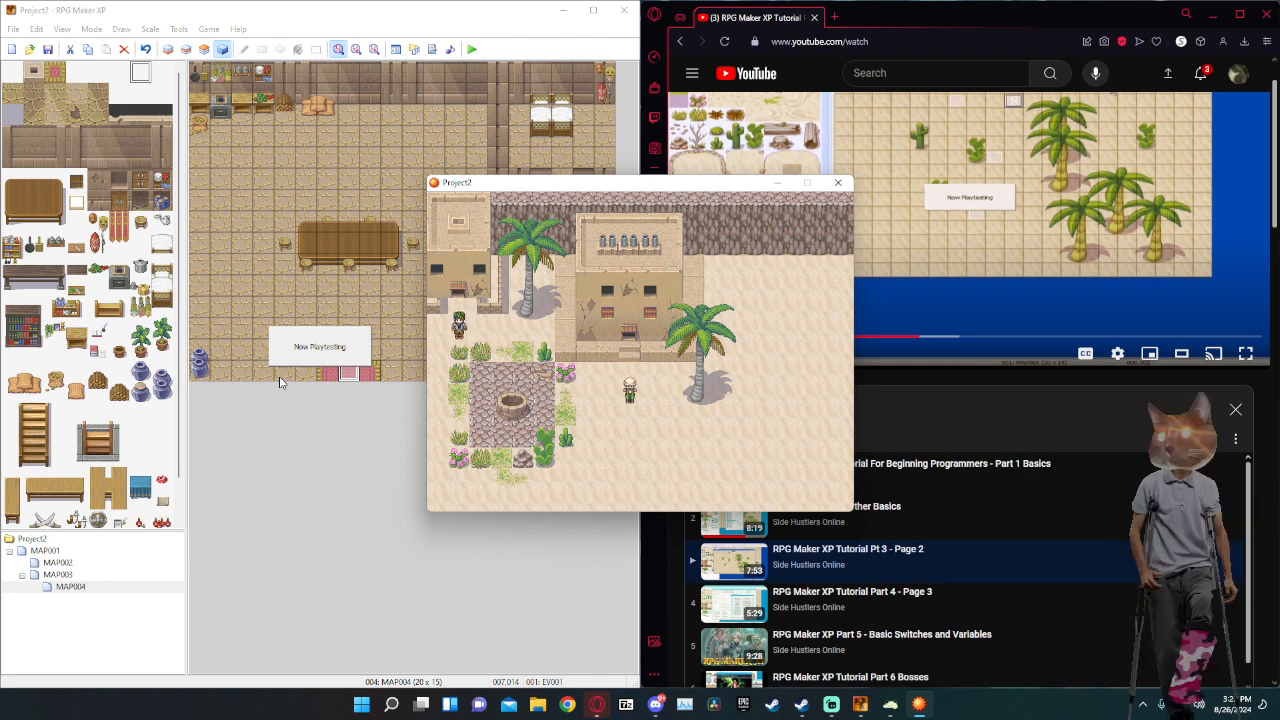
pyautogui.press('Down')
pyautogui.press('Down')
pyautogui.press('Up')
pyautogui.press('Up')
pyautogui.click(840, 184)
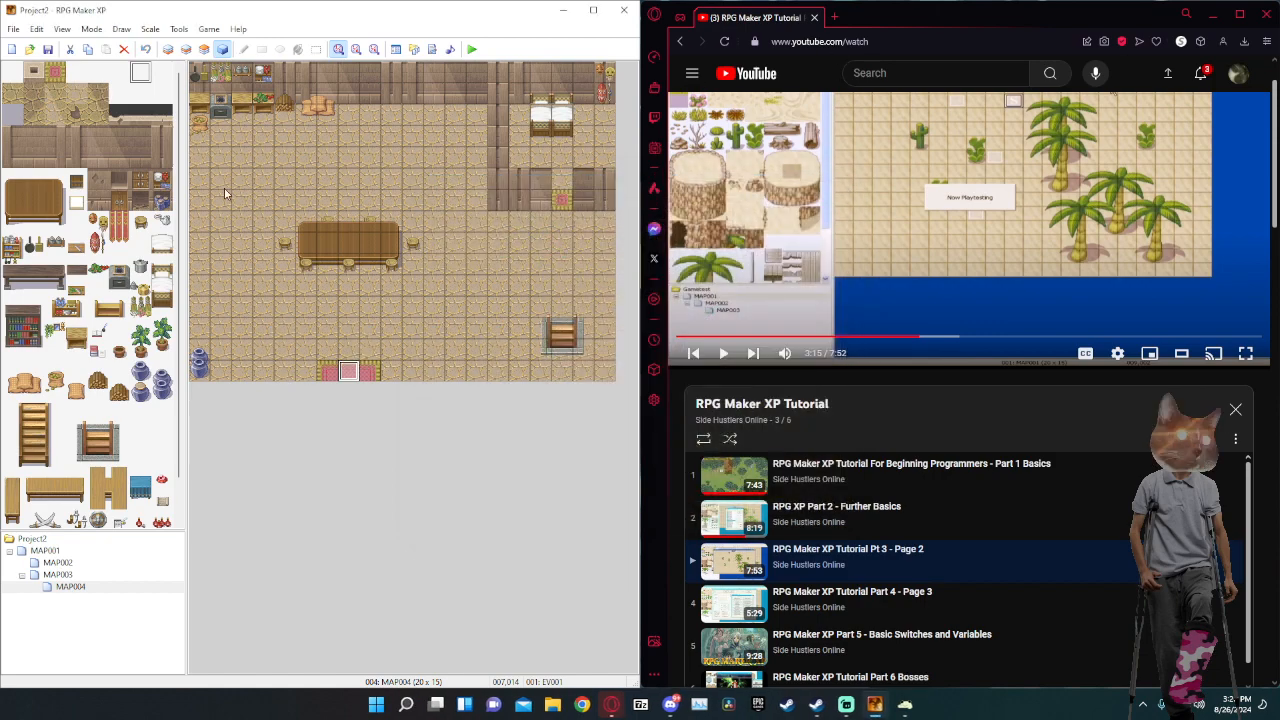
# In MAP001, erase the two layer 2 plants below the left house's door, at the upper-left corner of the well's plant border.
pyautogui.click(57, 562)
pyautogui.click(45, 550)
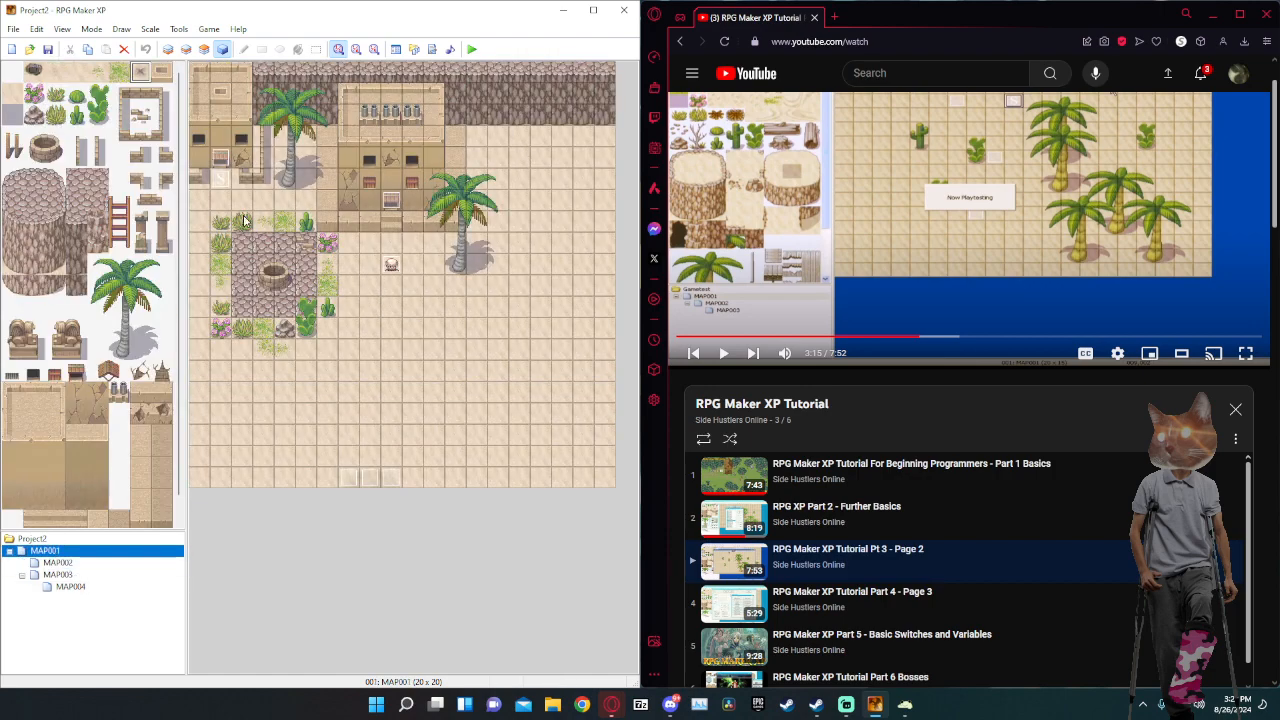
pyautogui.click(204, 49)
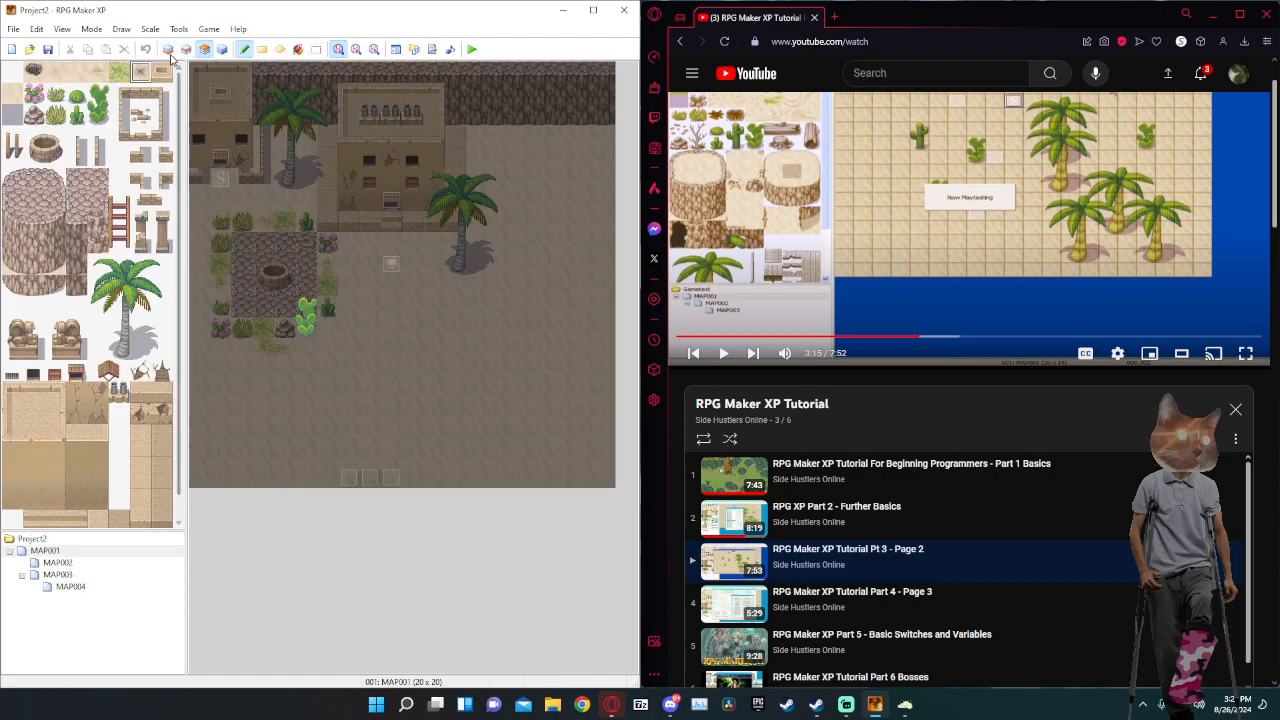
pyautogui.click(186, 50)
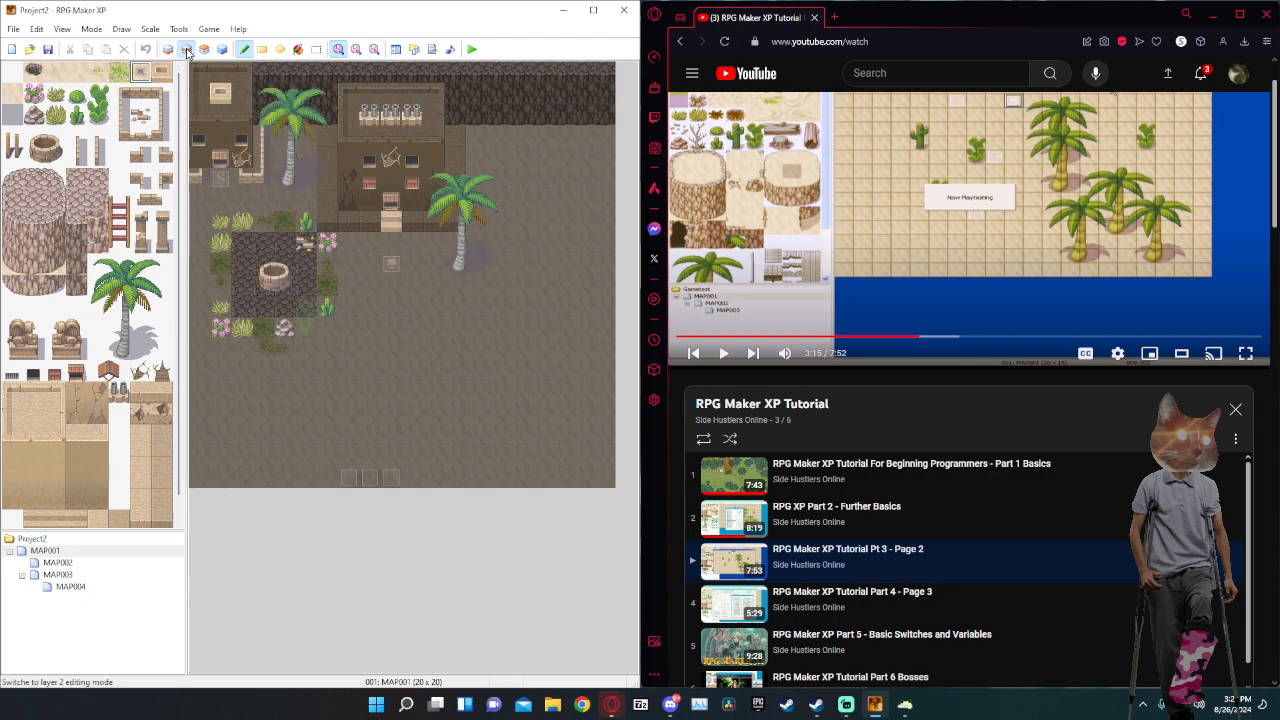
pyautogui.click(225, 222)
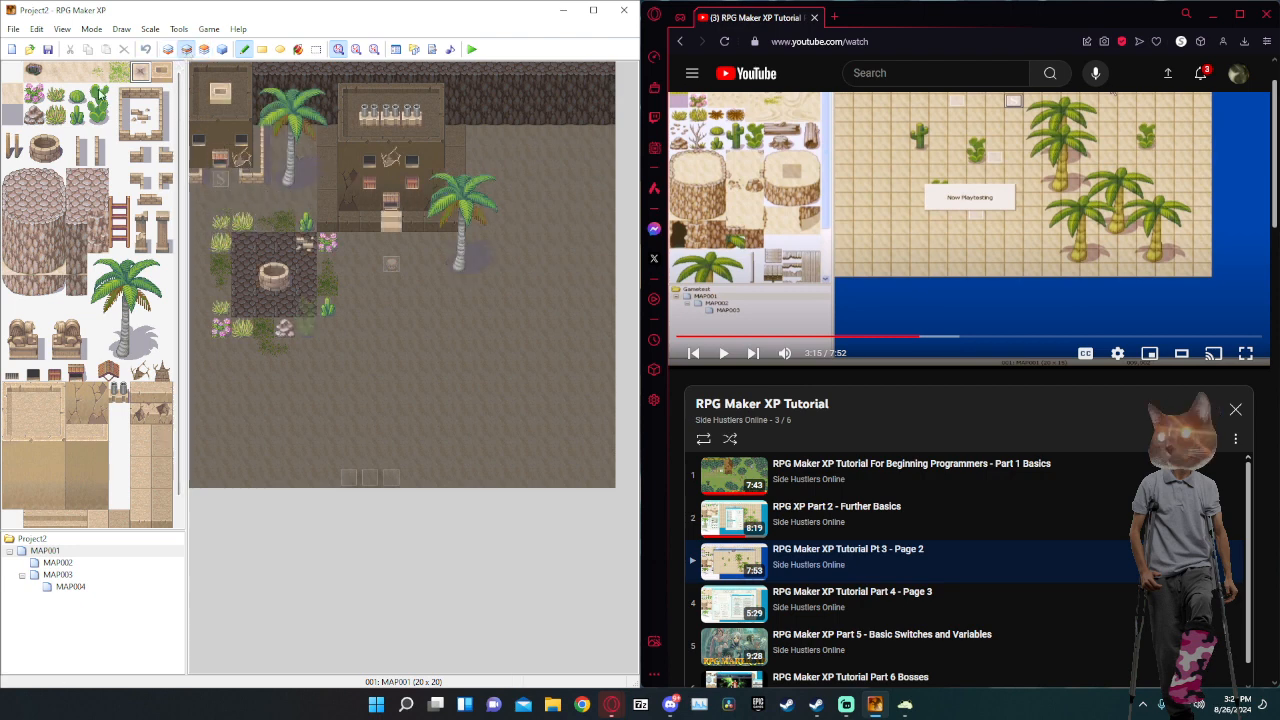
pyautogui.click(225, 225)
pyautogui.click(222, 243)
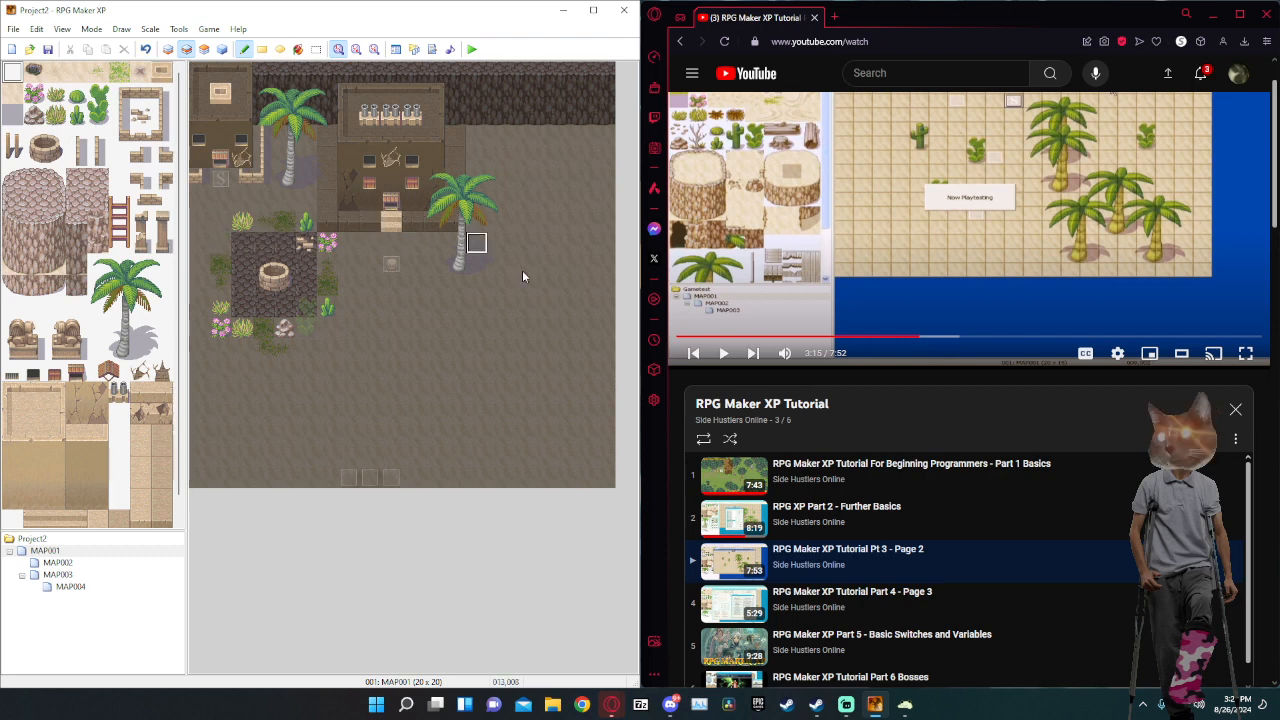
pyautogui.click(95, 73)
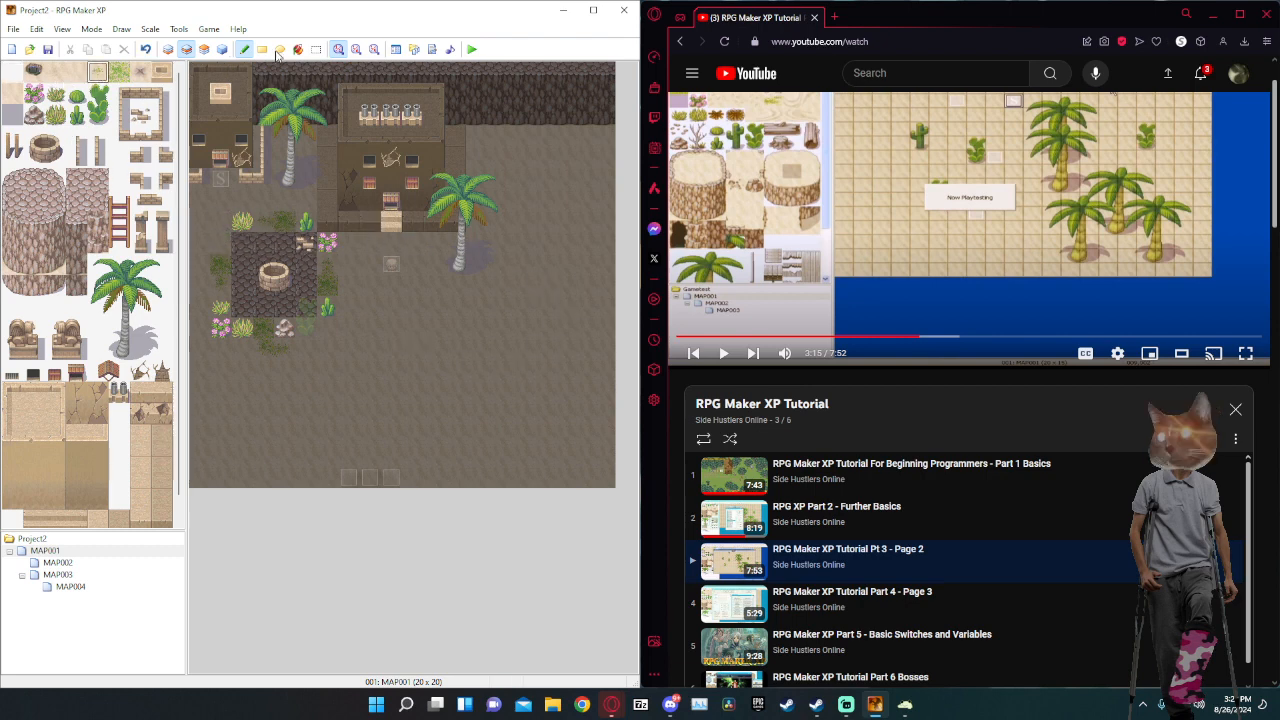
pyautogui.click(168, 49)
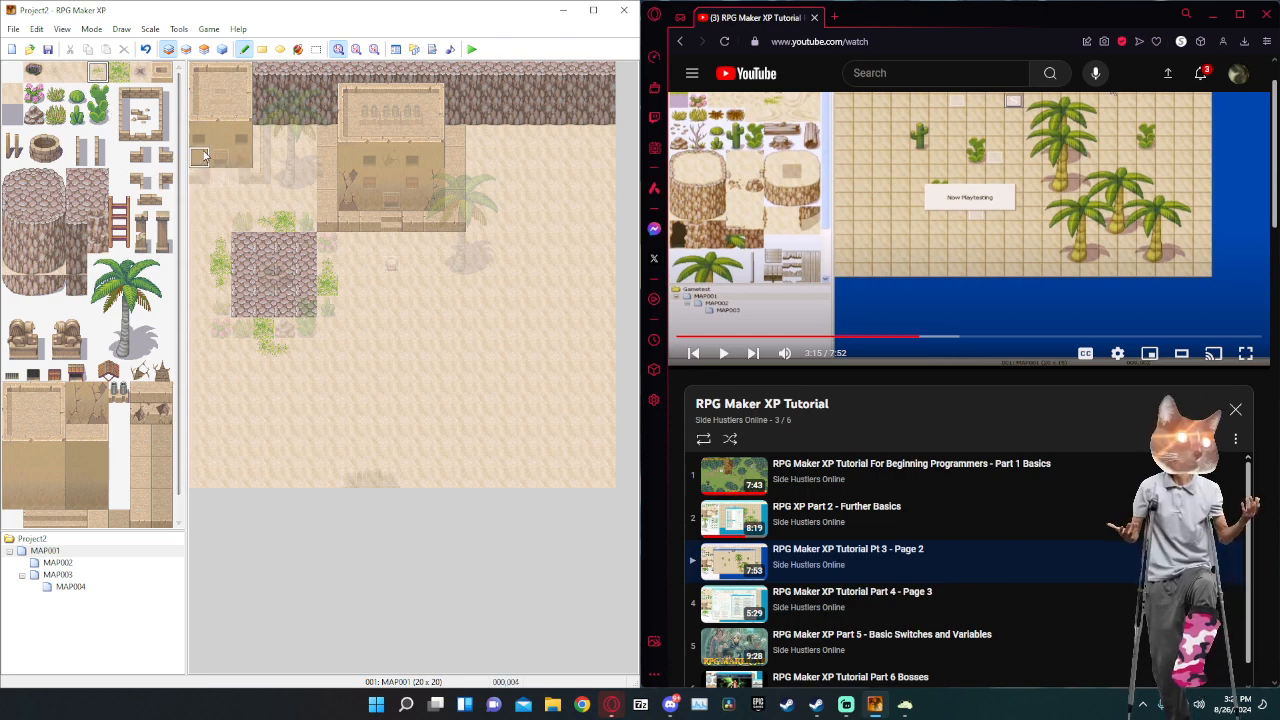
# Move the MAP004 transfer event from the left house's door to tile (001,006) of MAP001.
pyautogui.click(222, 49)
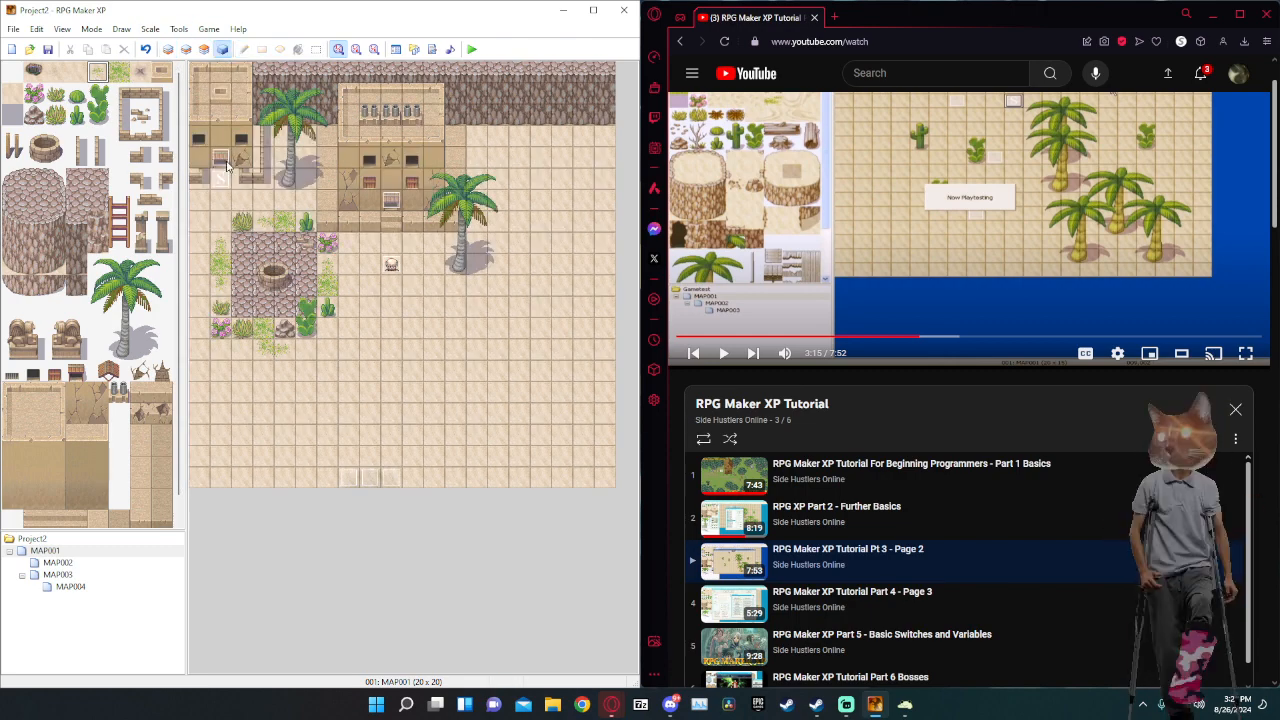
pyautogui.rightClick(229, 161)
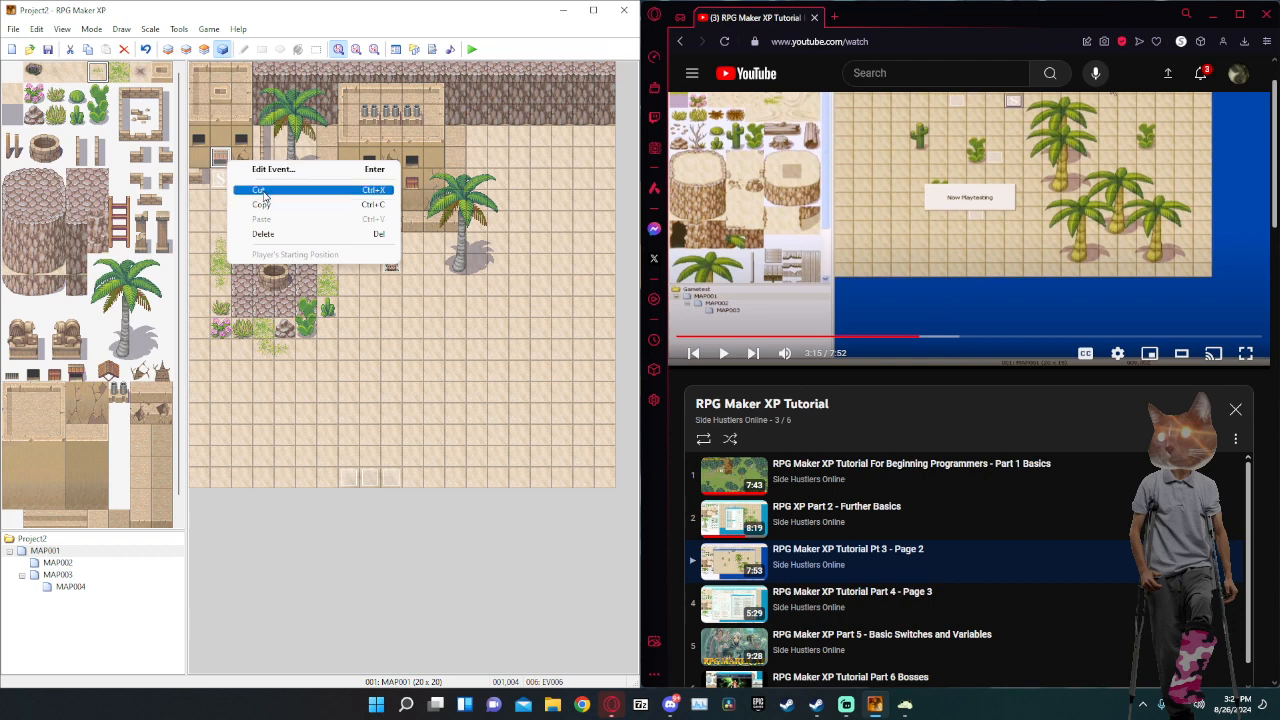
pyautogui.click(260, 191)
pyautogui.rightClick(218, 177)
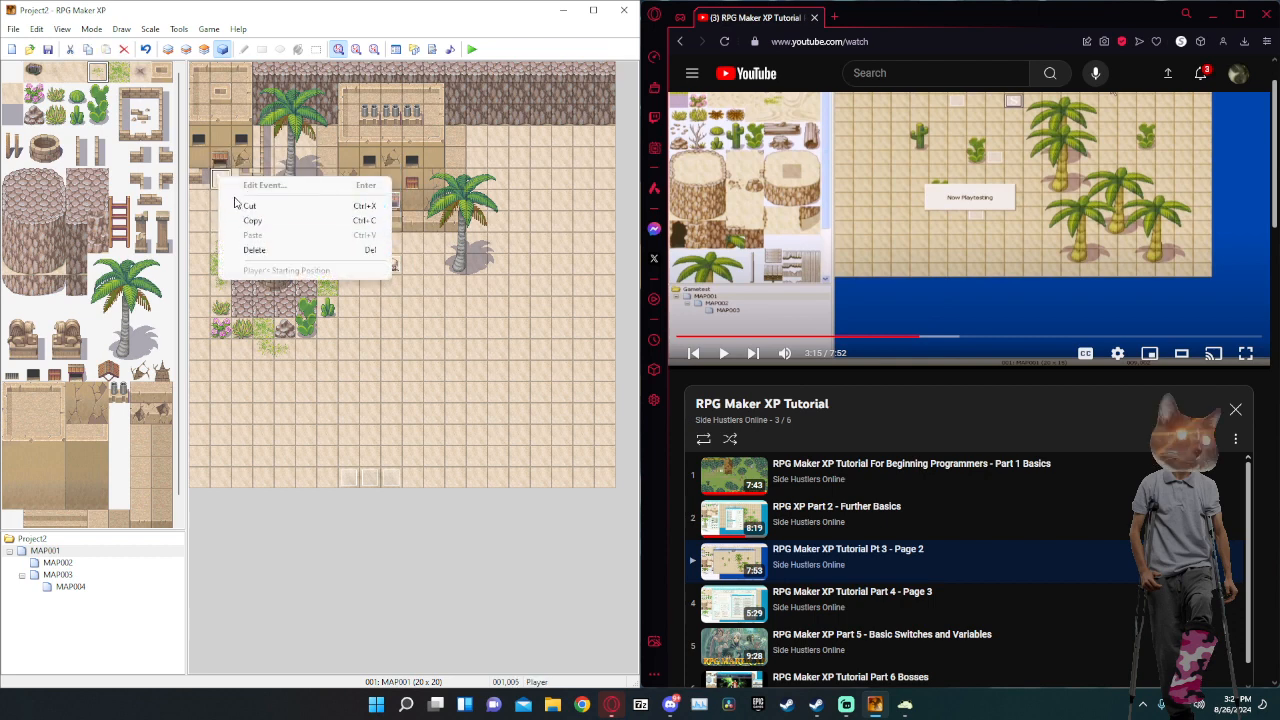
pyautogui.click(208, 207)
pyautogui.rightClick(225, 200)
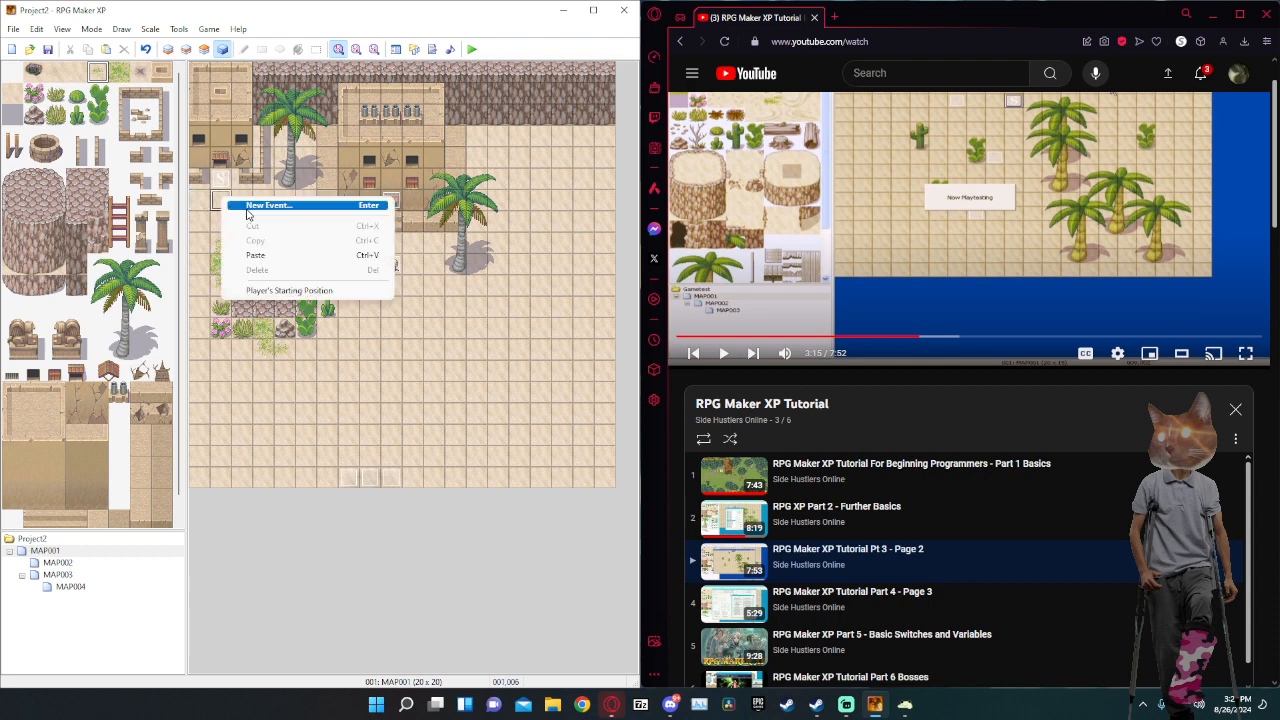
pyautogui.click(251, 248)
# Move the player's starting position from the tile below the left house's door to tile (002,006).
pyautogui.rightClick(221, 182)
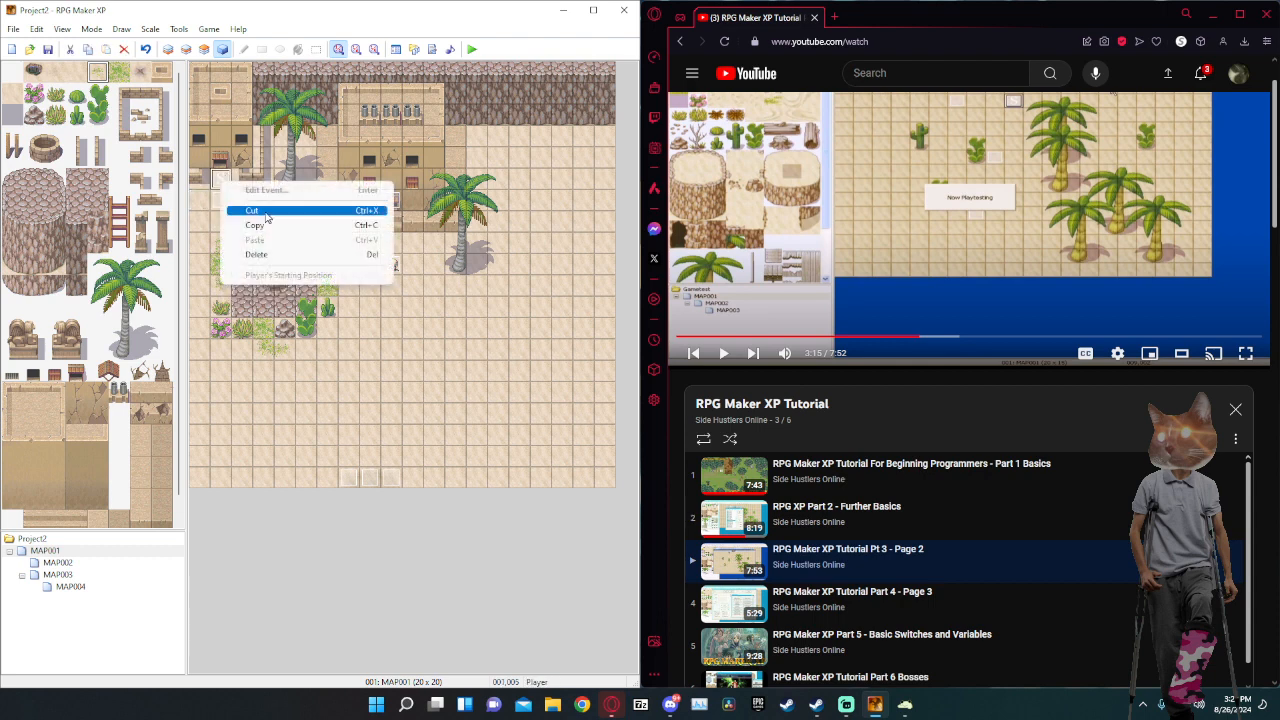
pyautogui.click(262, 225)
pyautogui.rightClick(236, 198)
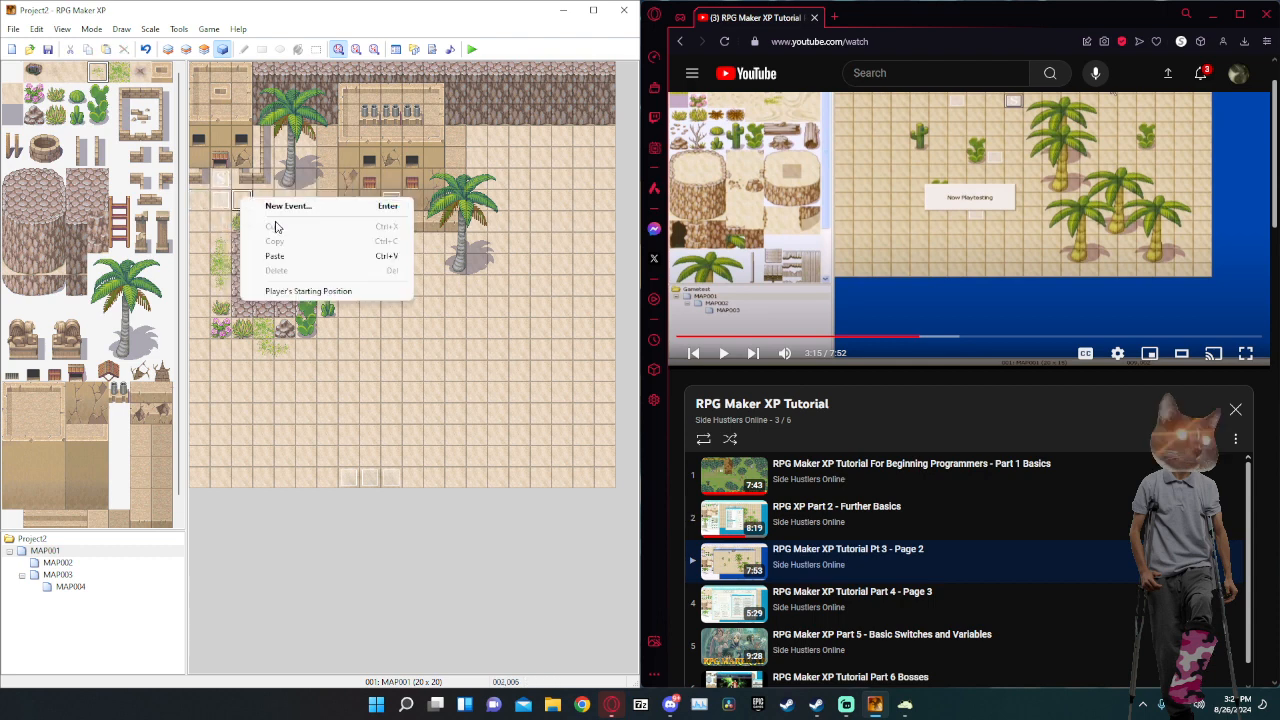
pyautogui.click(265, 252)
# Check the transfer event's contents and move the event from tile (001,006) to (001,005), directly below the left house's door.
pyautogui.doubleClick(221, 208)
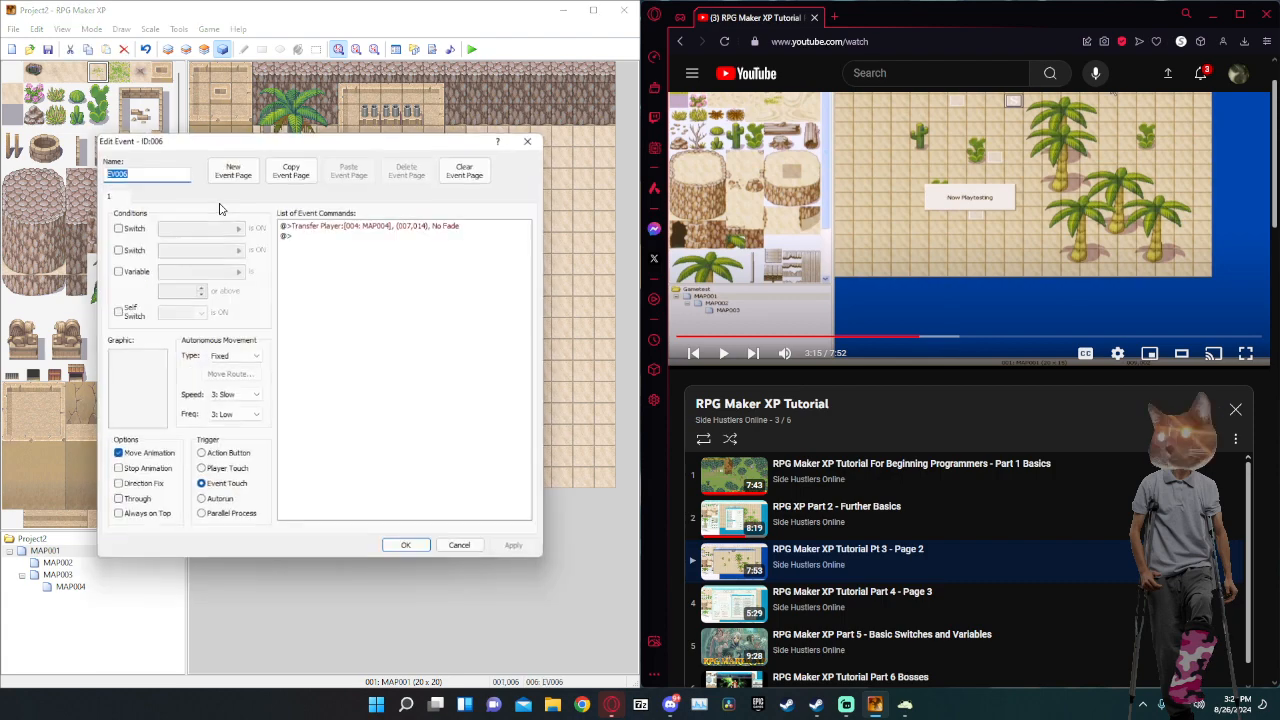
pyautogui.click(528, 141)
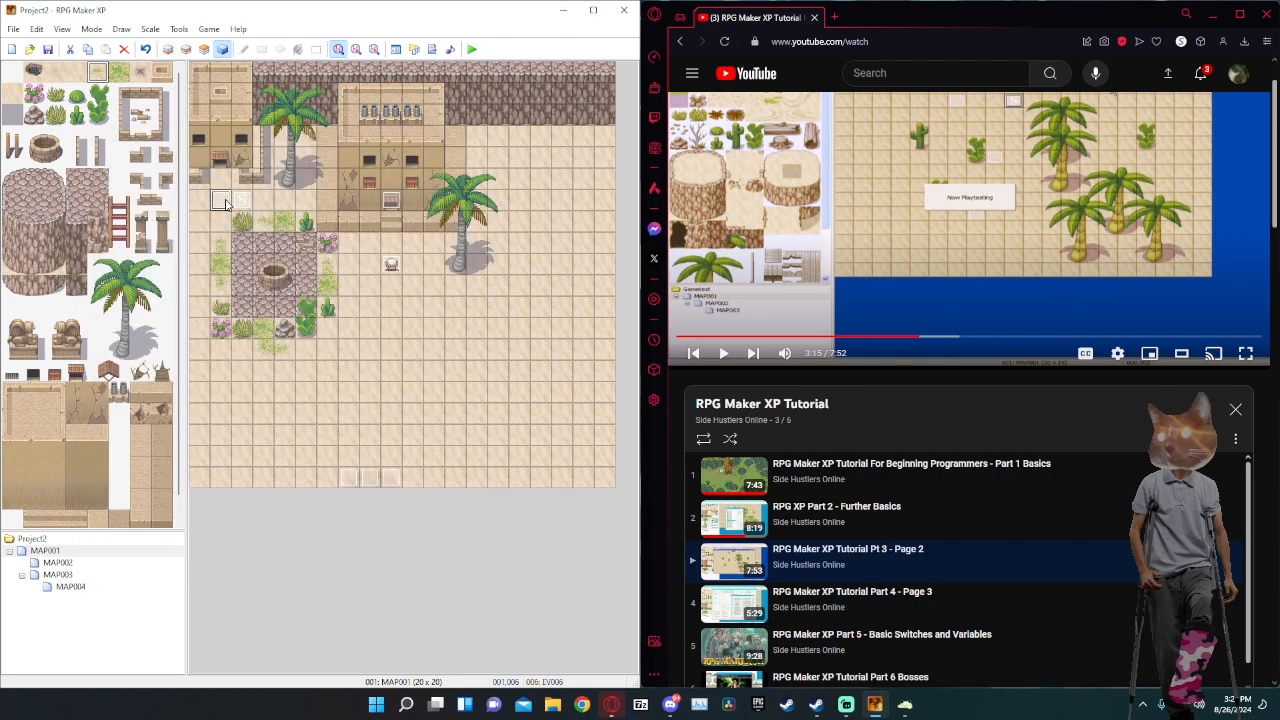
pyautogui.rightClick(226, 204)
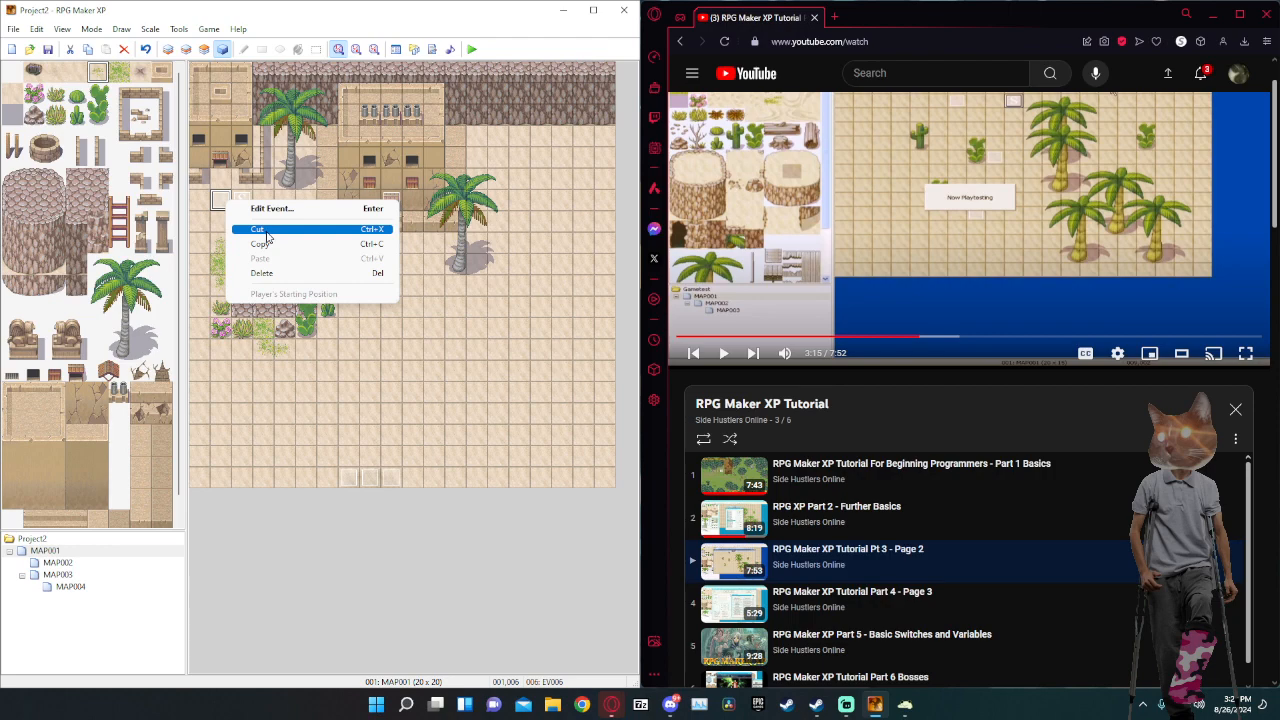
pyautogui.click(265, 233)
pyautogui.doubleClick(221, 196)
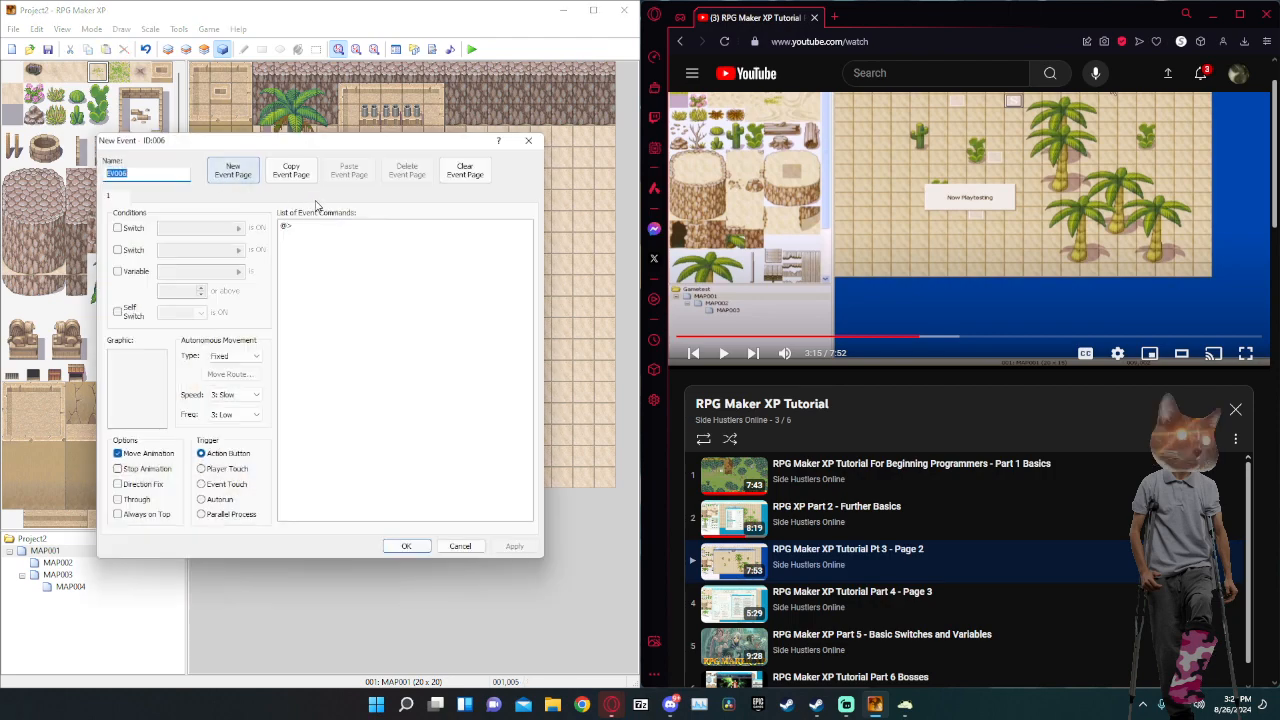
pyautogui.click(528, 141)
pyautogui.rightClick(222, 184)
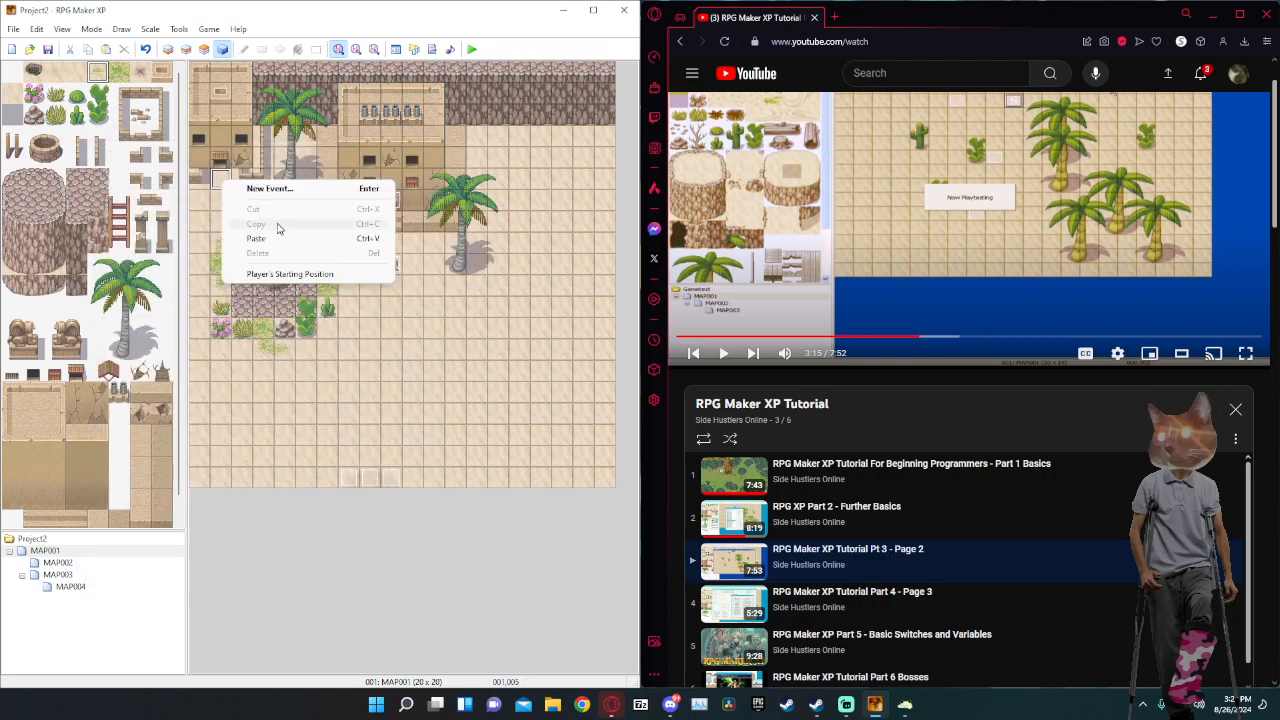
pyautogui.click(258, 238)
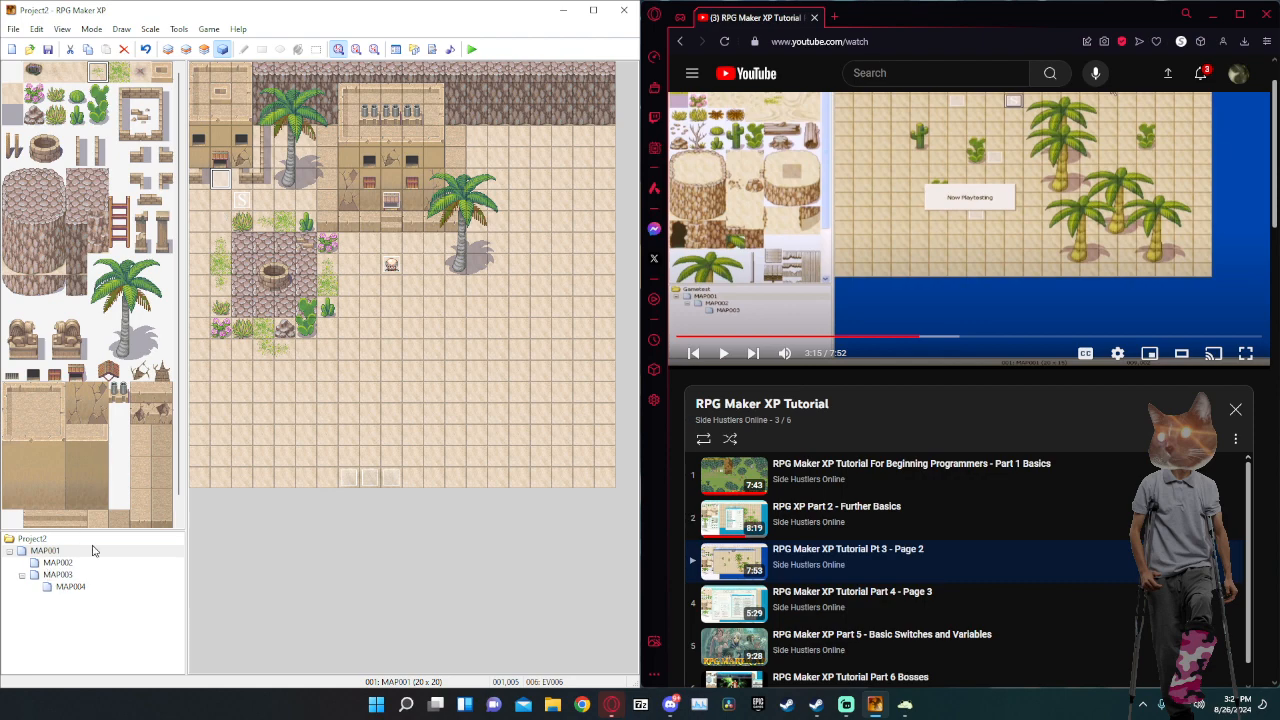
# Move the player's starting position from MAP001 to the left bed in MAP004, tile (016,002).
pyautogui.rightClick(244, 207)
pyautogui.click(290, 230)
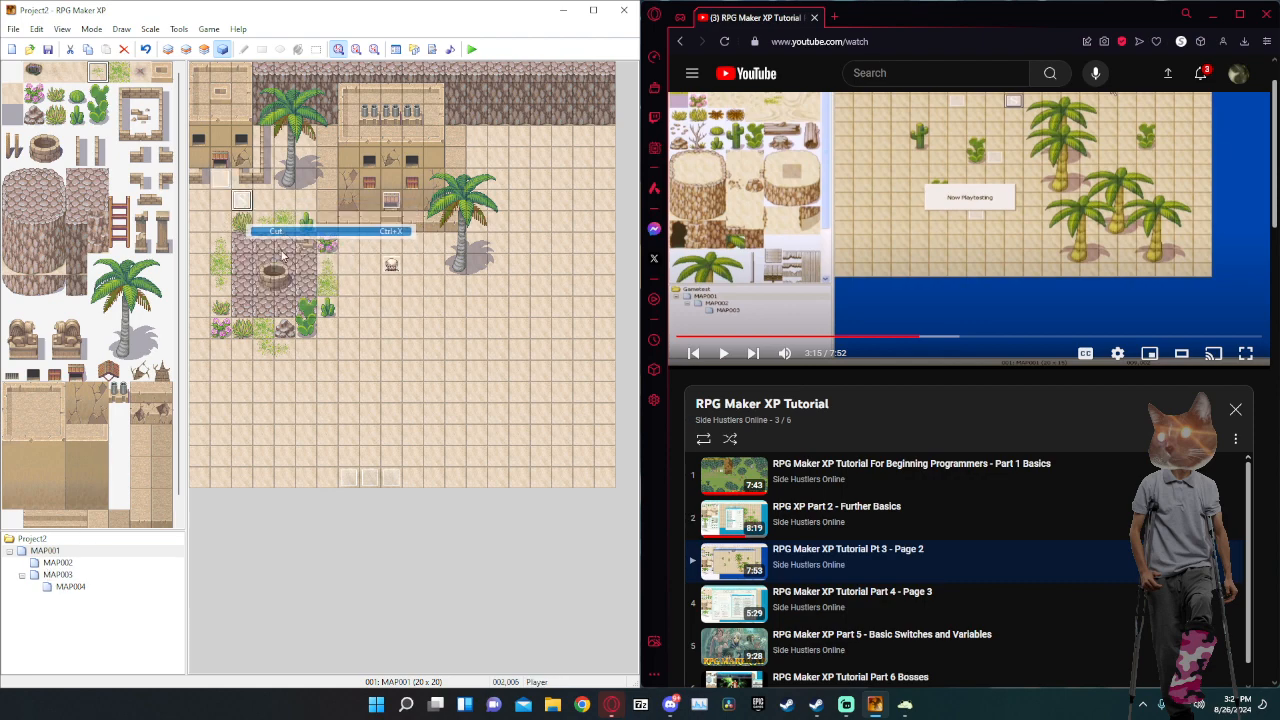
pyautogui.click(70, 587)
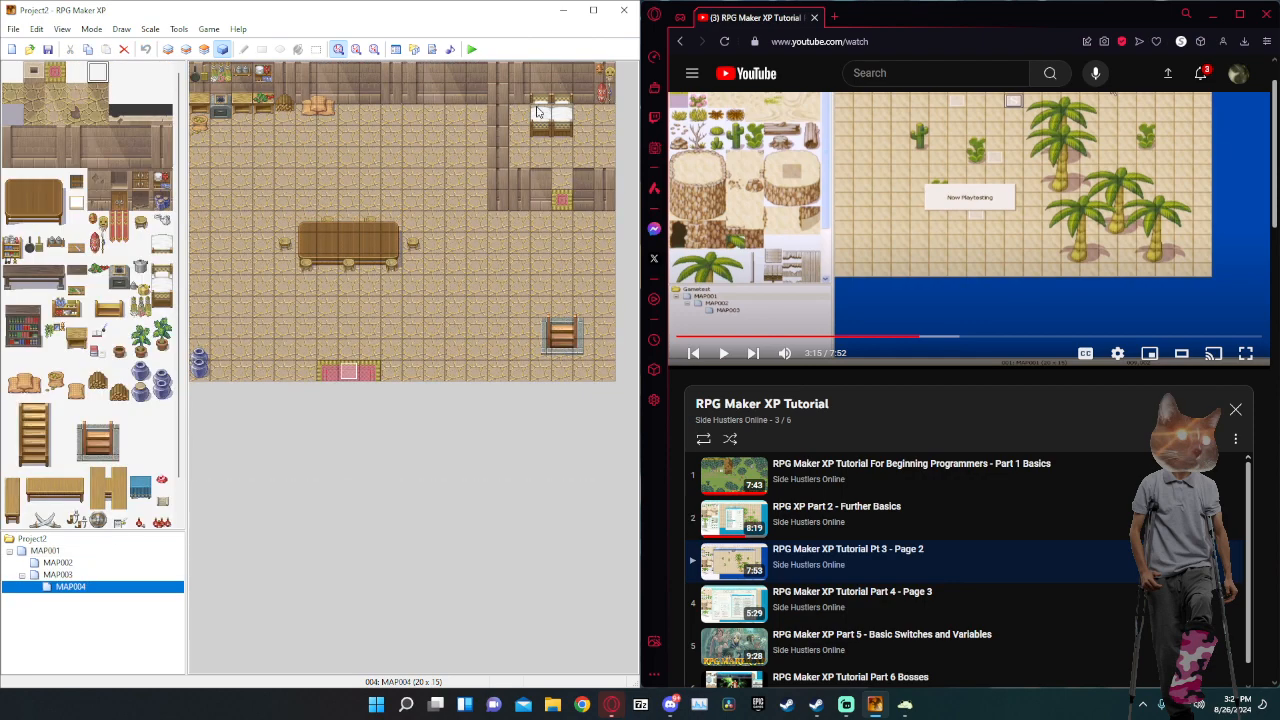
pyautogui.rightClick(537, 111)
pyautogui.click(600, 166)
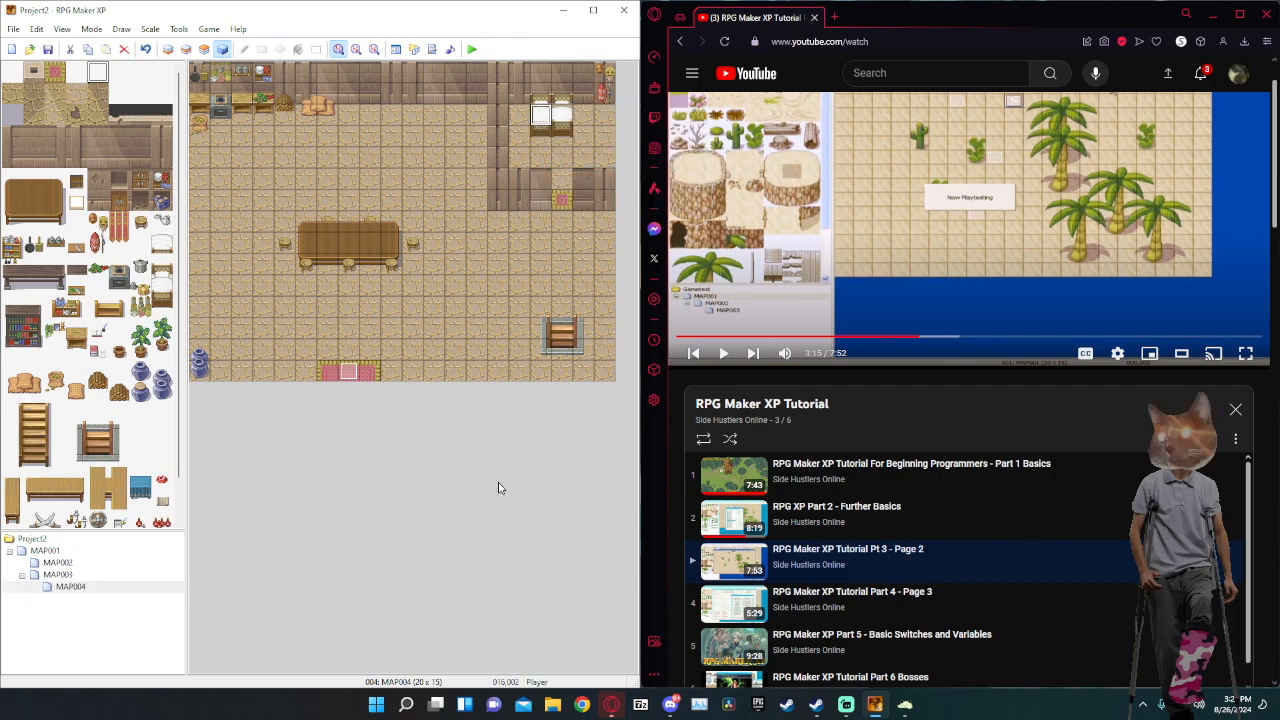
# Save the project, start a new game in a playtest, and walk the player from the bed out of MAP004's bedroom.
pyautogui.click(471, 49)
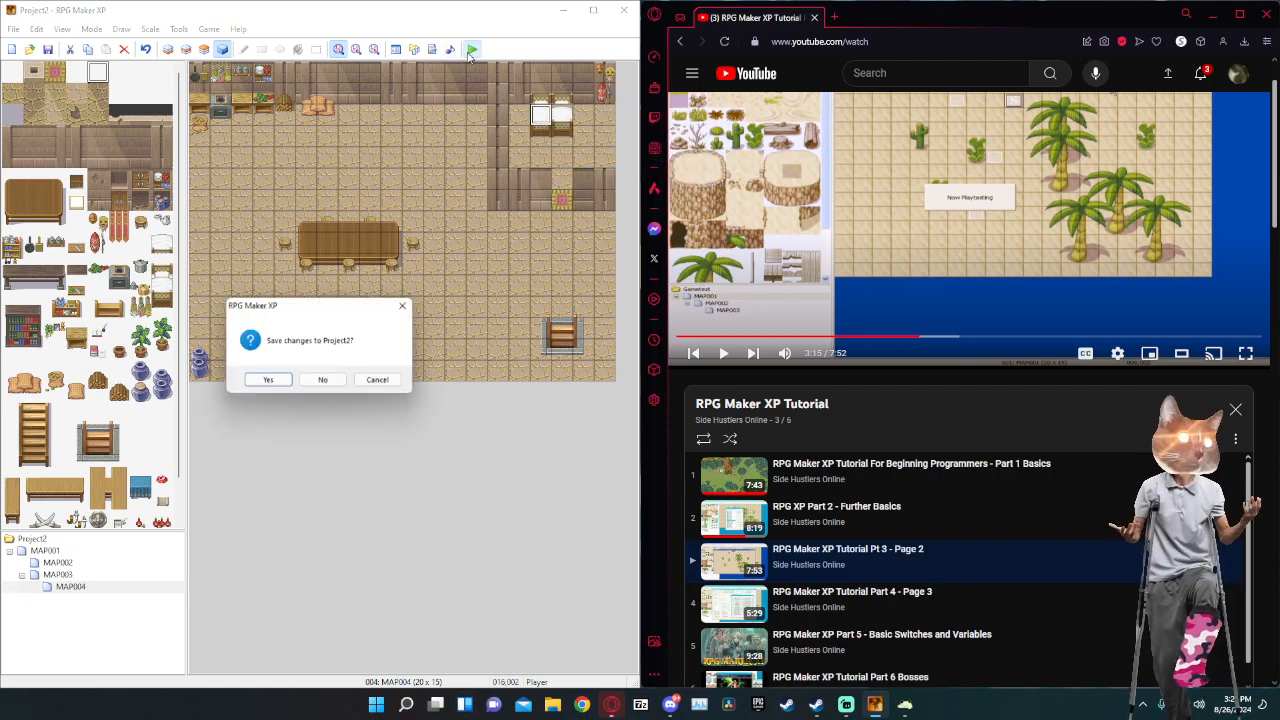
pyautogui.click(265, 384)
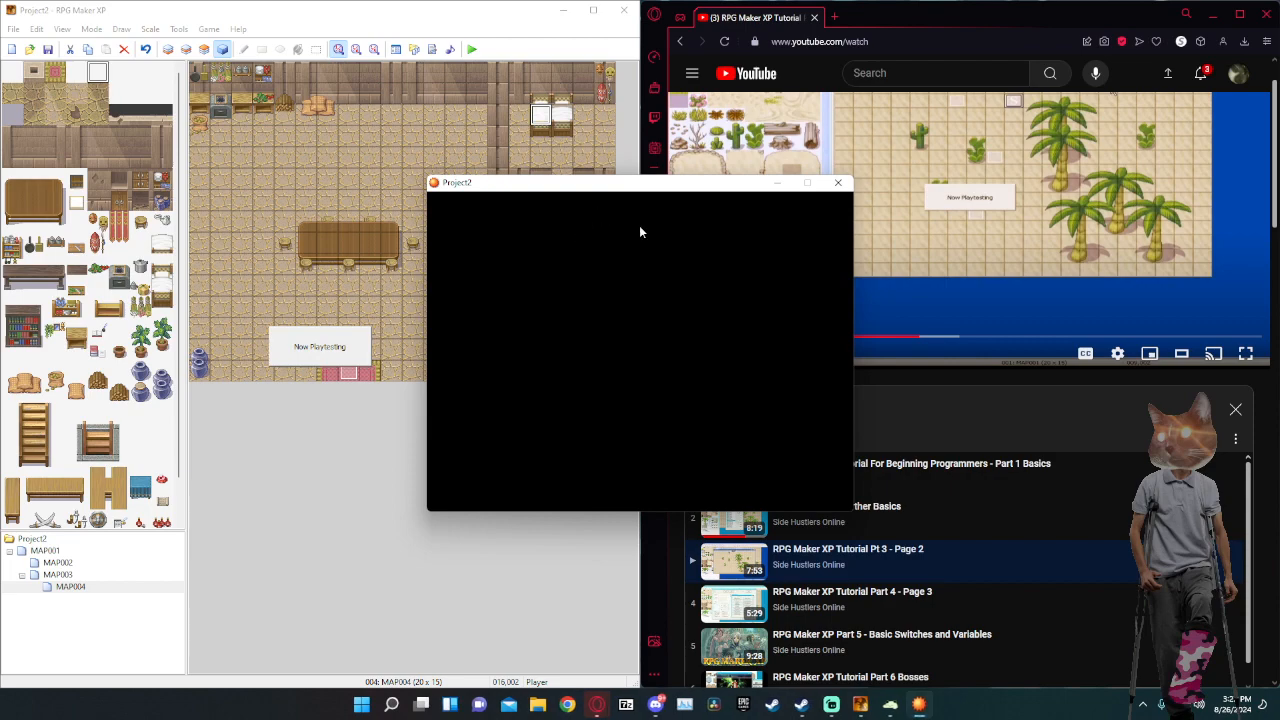
pyautogui.press('Return')
pyautogui.press('Left')
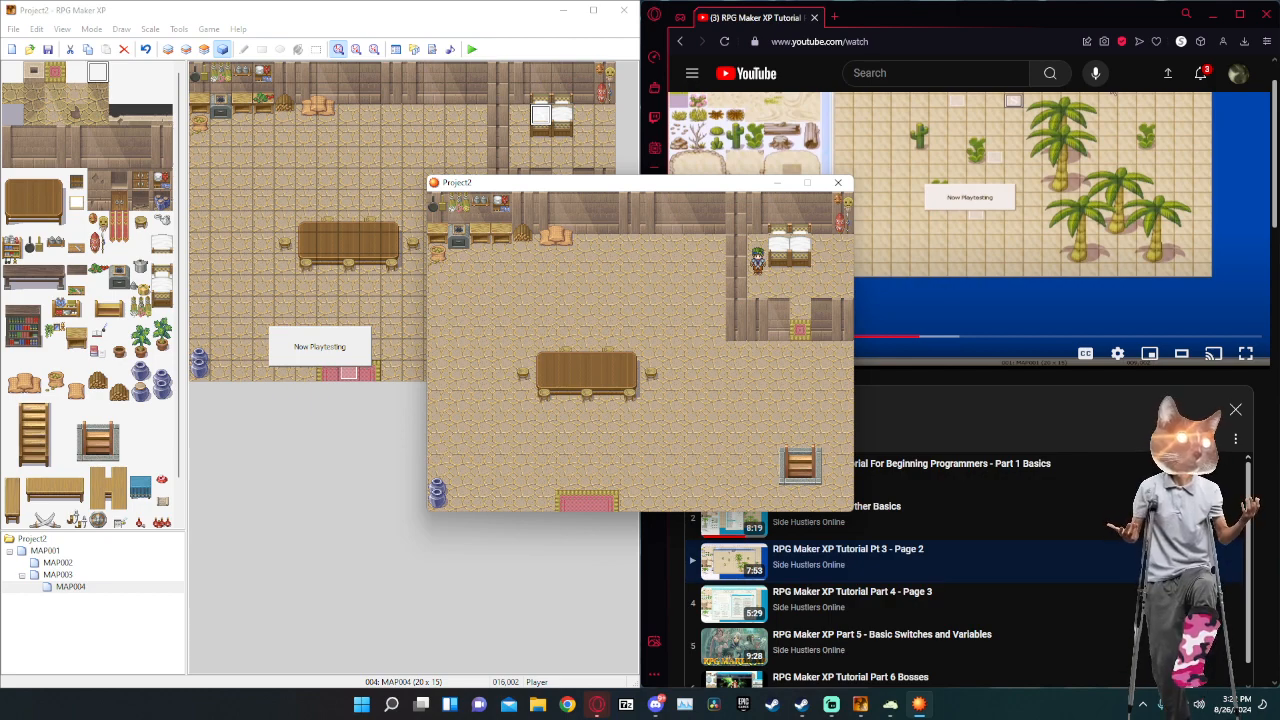
pyautogui.press('Right')
pyautogui.press('Down')
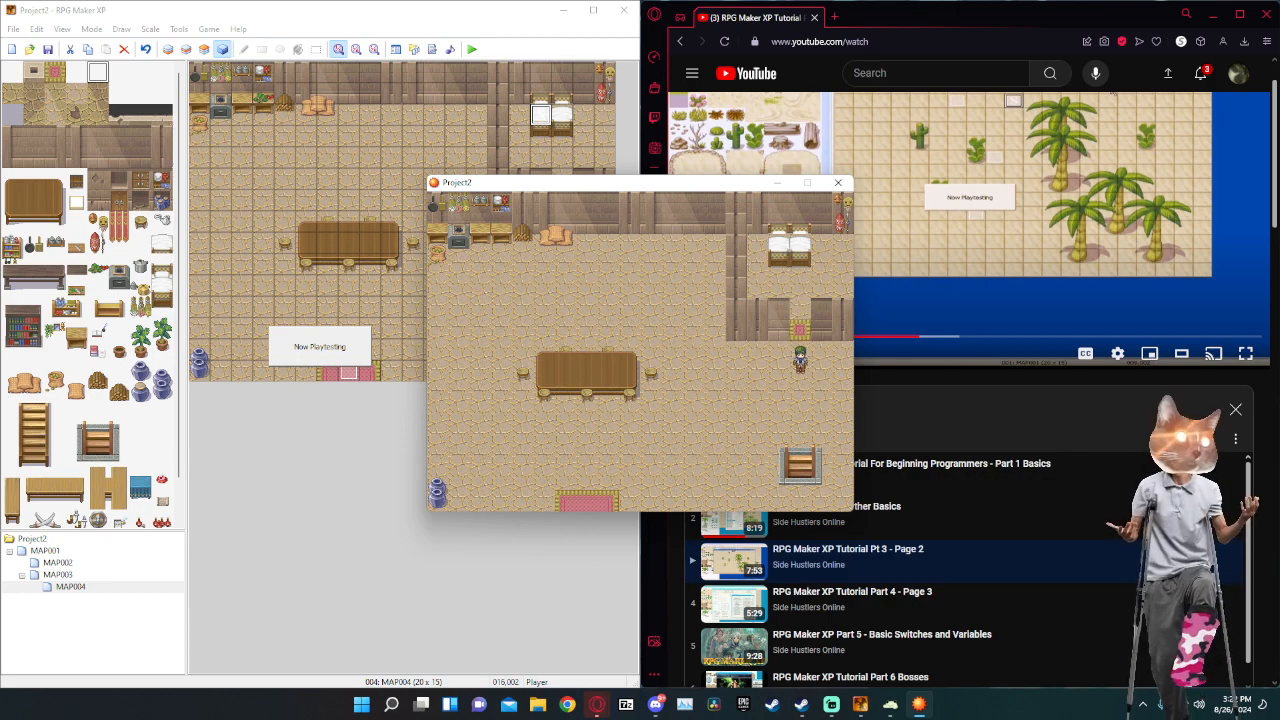
# Walk the player past the dining table and kitchen area to the pink entrance rug, then close the playtest.
pyautogui.press('Left')
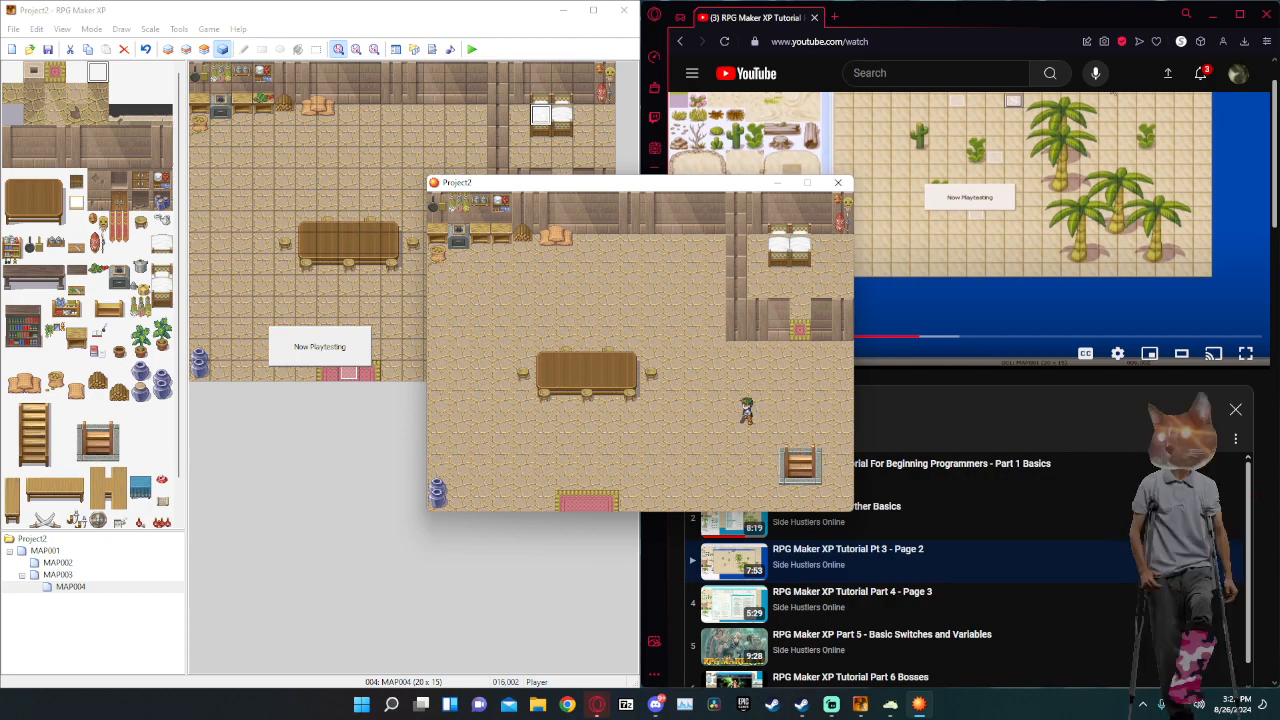
pyautogui.press('Left')
pyautogui.press('Up')
pyautogui.press('Down')
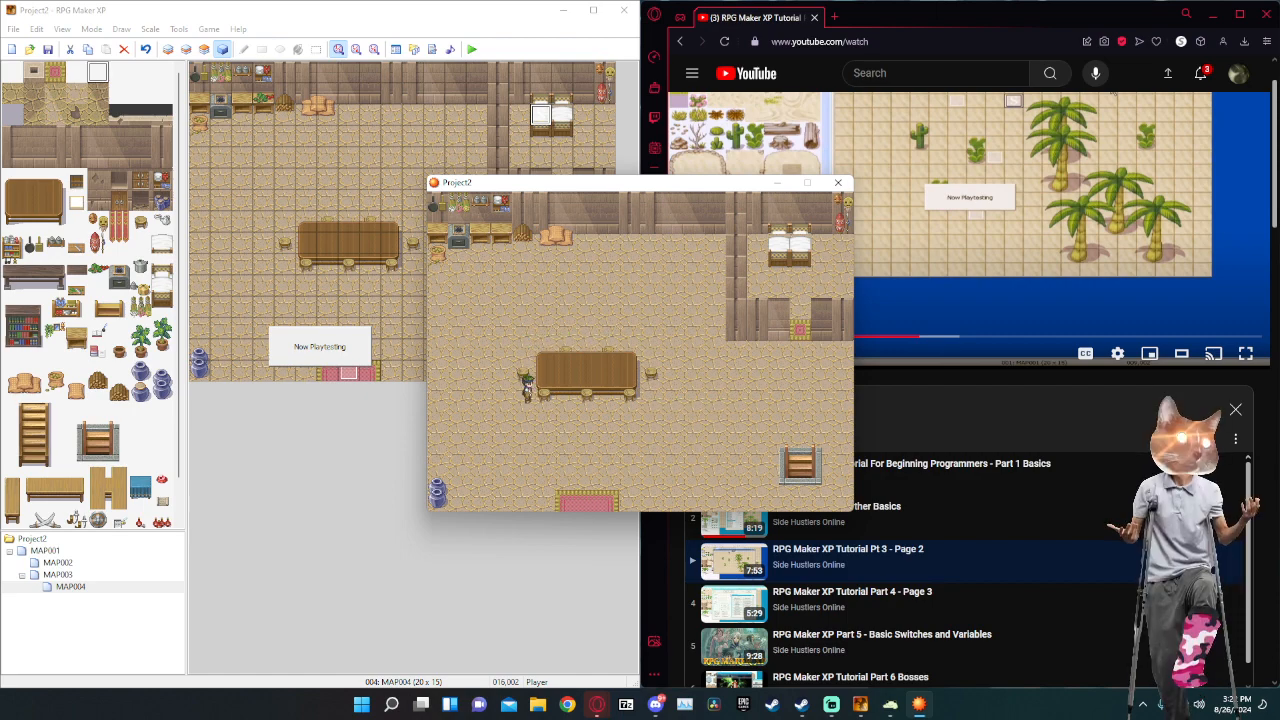
pyautogui.press('Left')
pyautogui.press('Up')
pyautogui.press('Up')
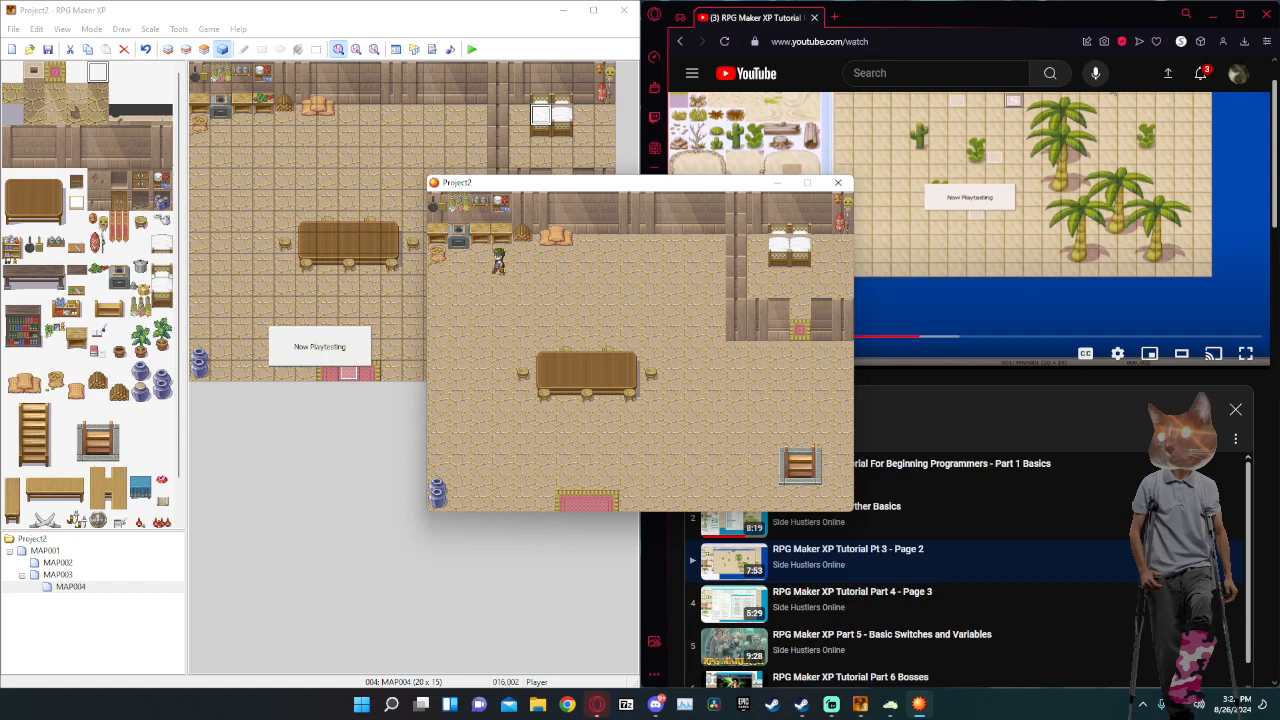
pyautogui.press('Down')
pyautogui.press('Down')
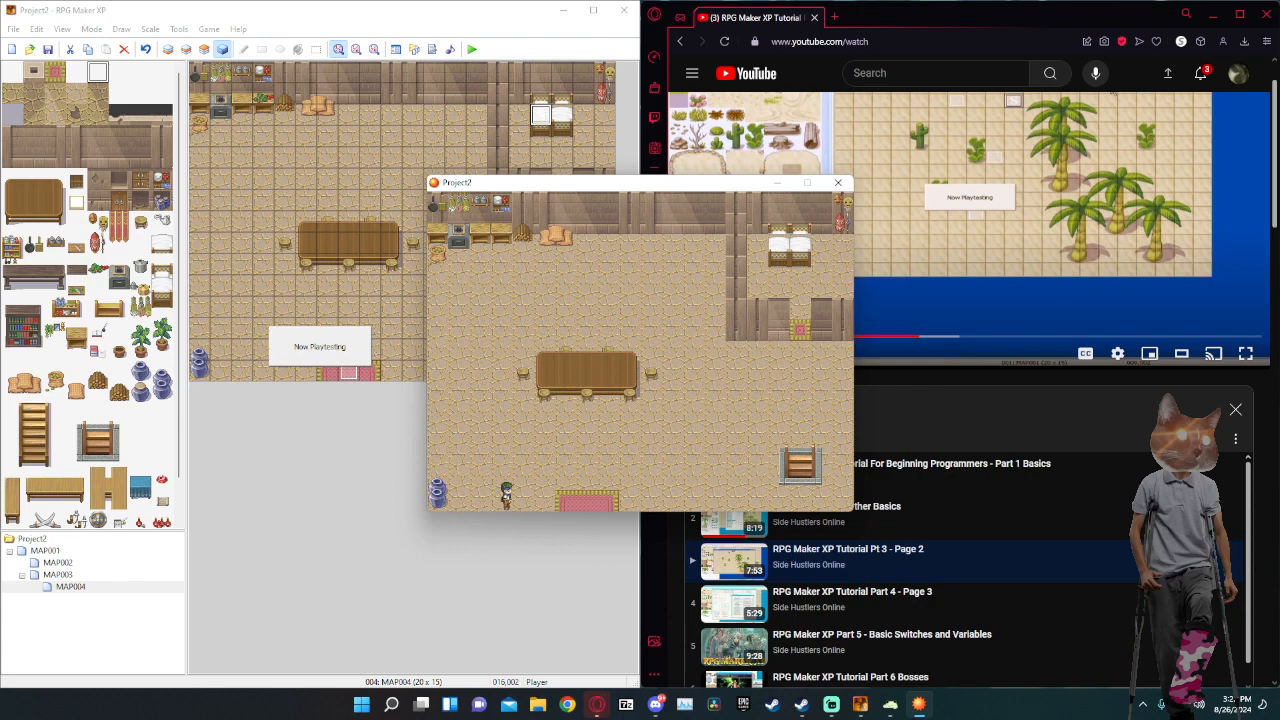
pyautogui.press('Right')
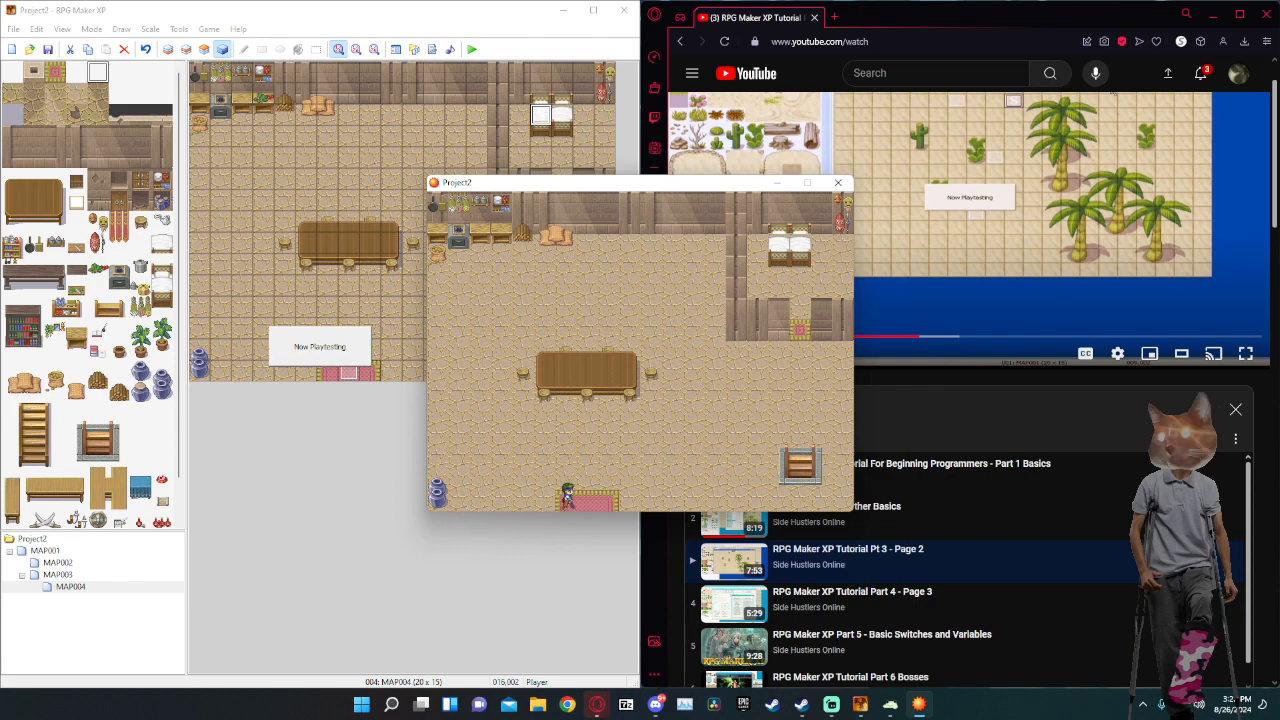
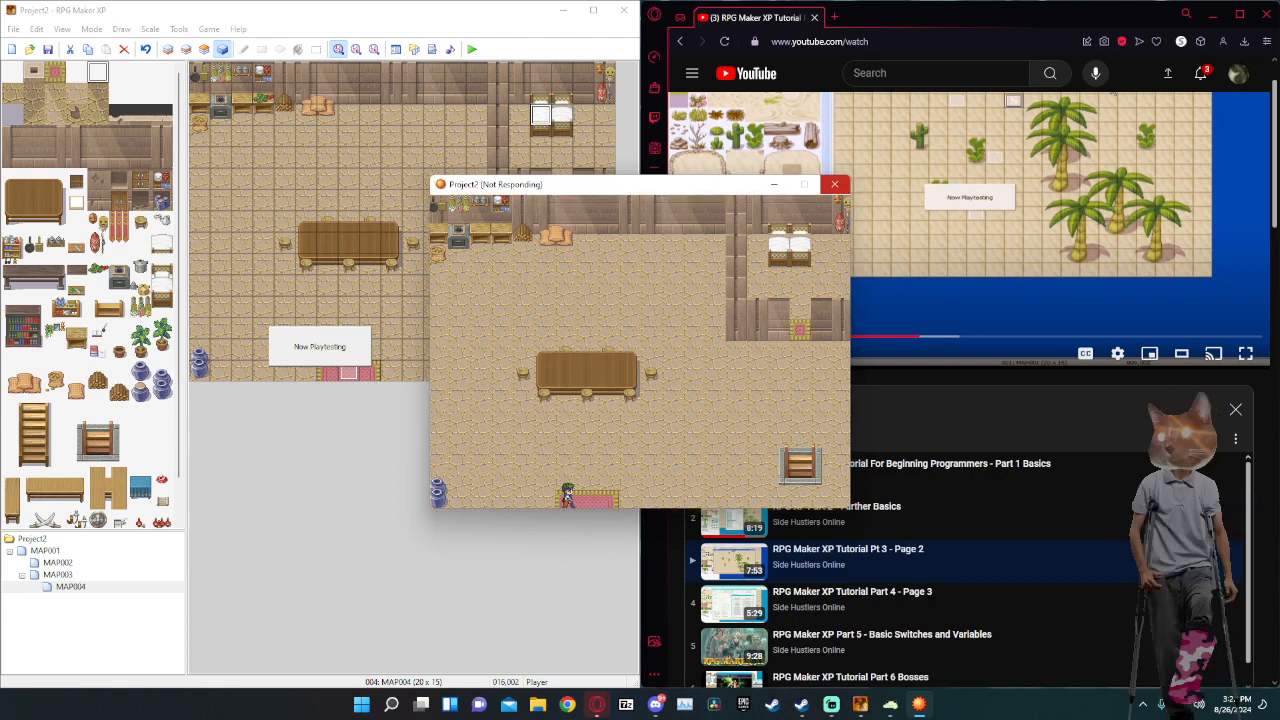
pyautogui.click(837, 185)
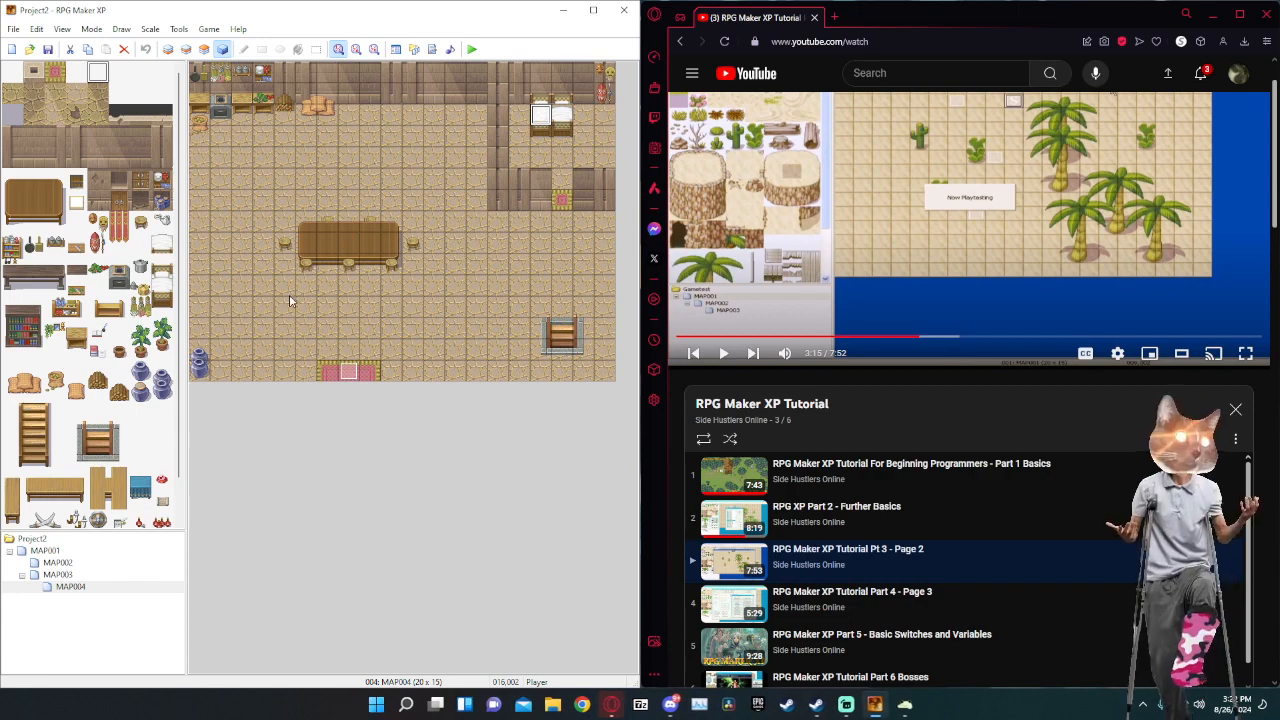
# Check the Transfer Player command of the event below the left house's door in MAP001, leaving it unedited.
pyautogui.click(56, 553)
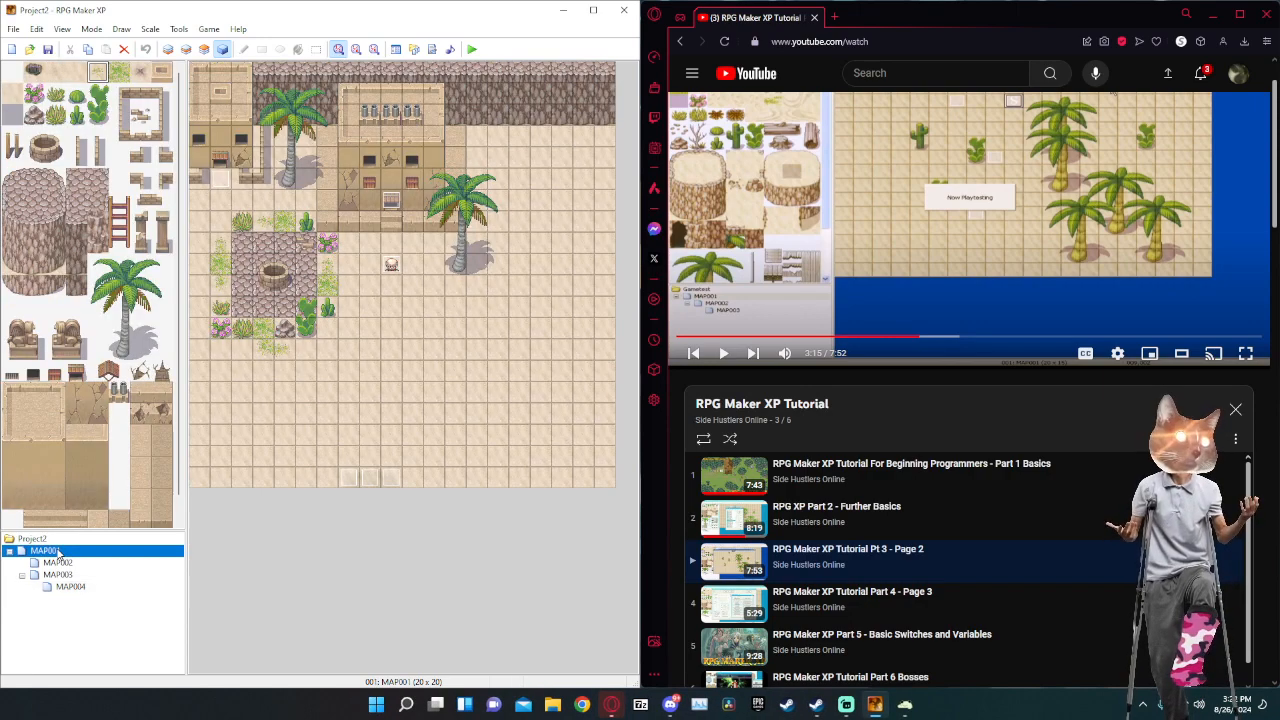
pyautogui.doubleClick(224, 179)
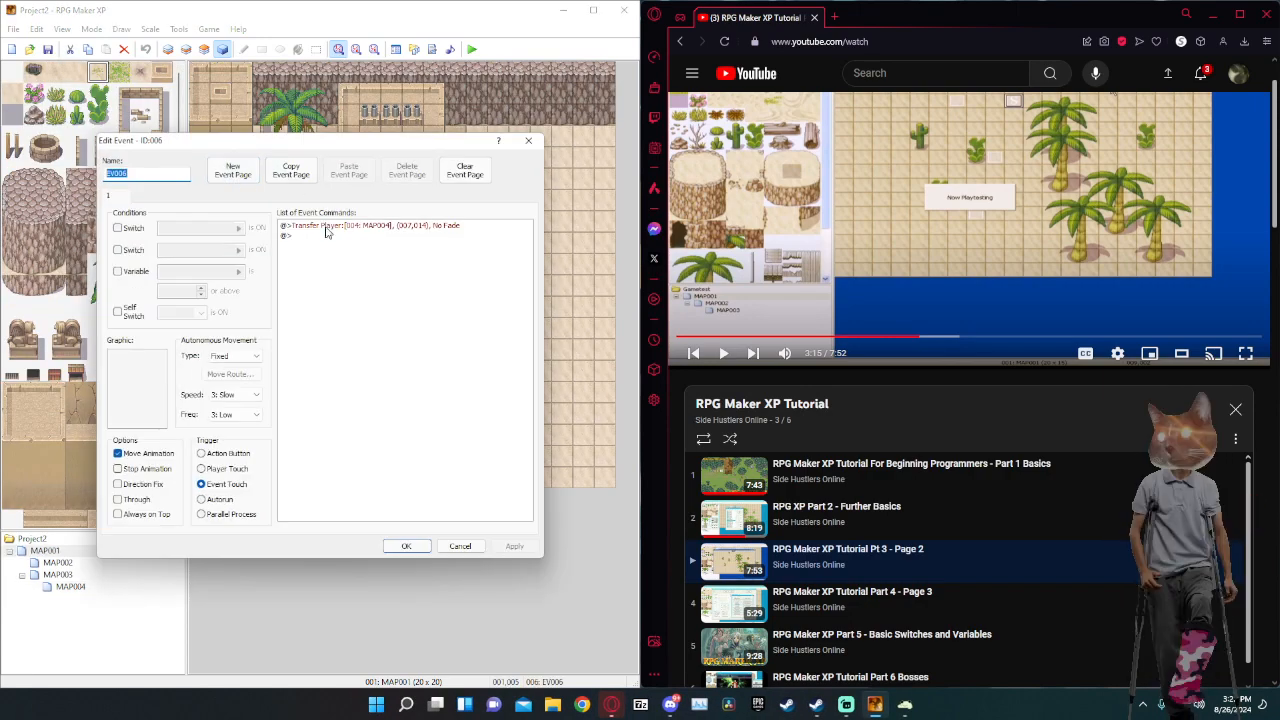
pyautogui.click(407, 227)
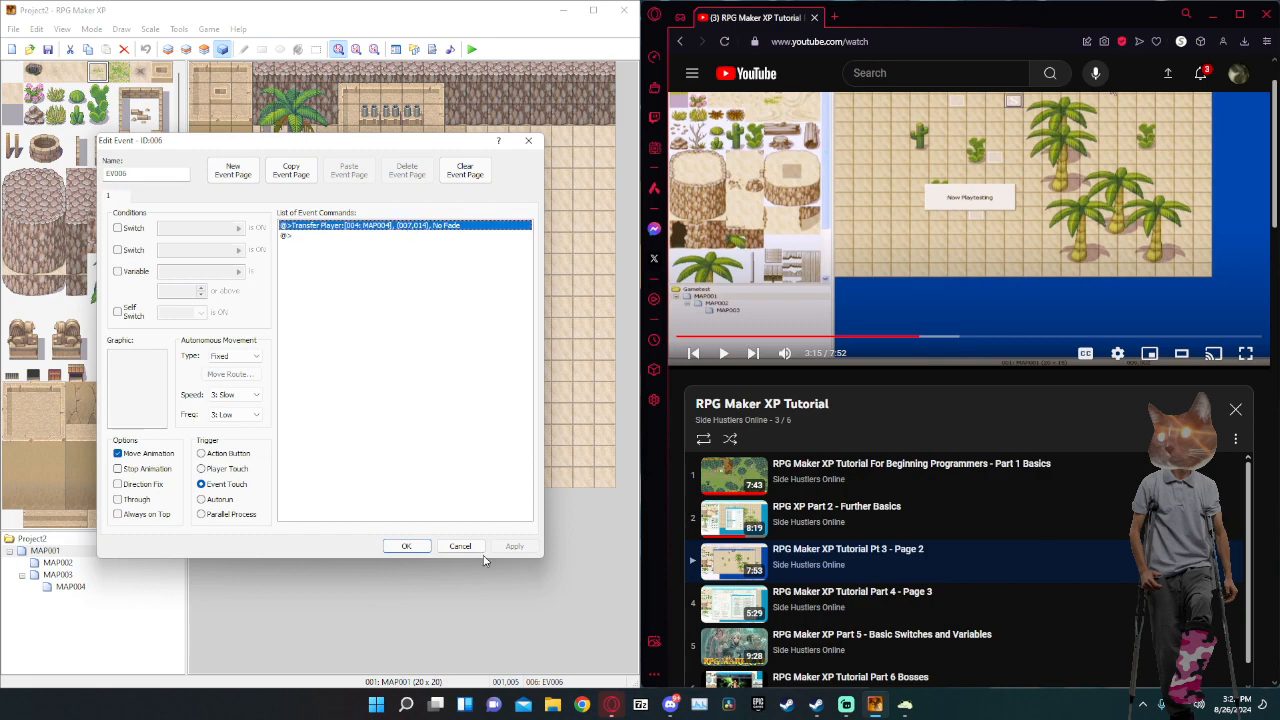
pyautogui.click(459, 546)
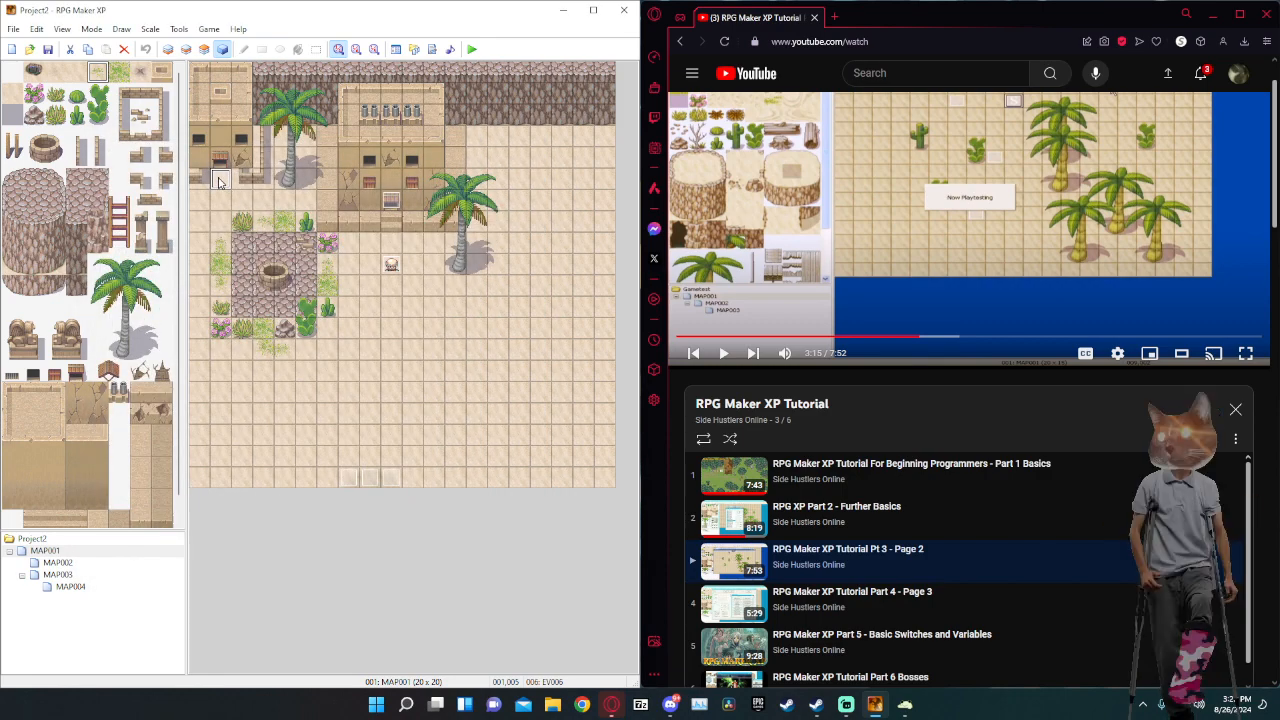
# Reselect tile (001,005) of MAP001 as the Transfer Player destination in the event on MAP004's pink entrance rug.
pyautogui.click(70, 586)
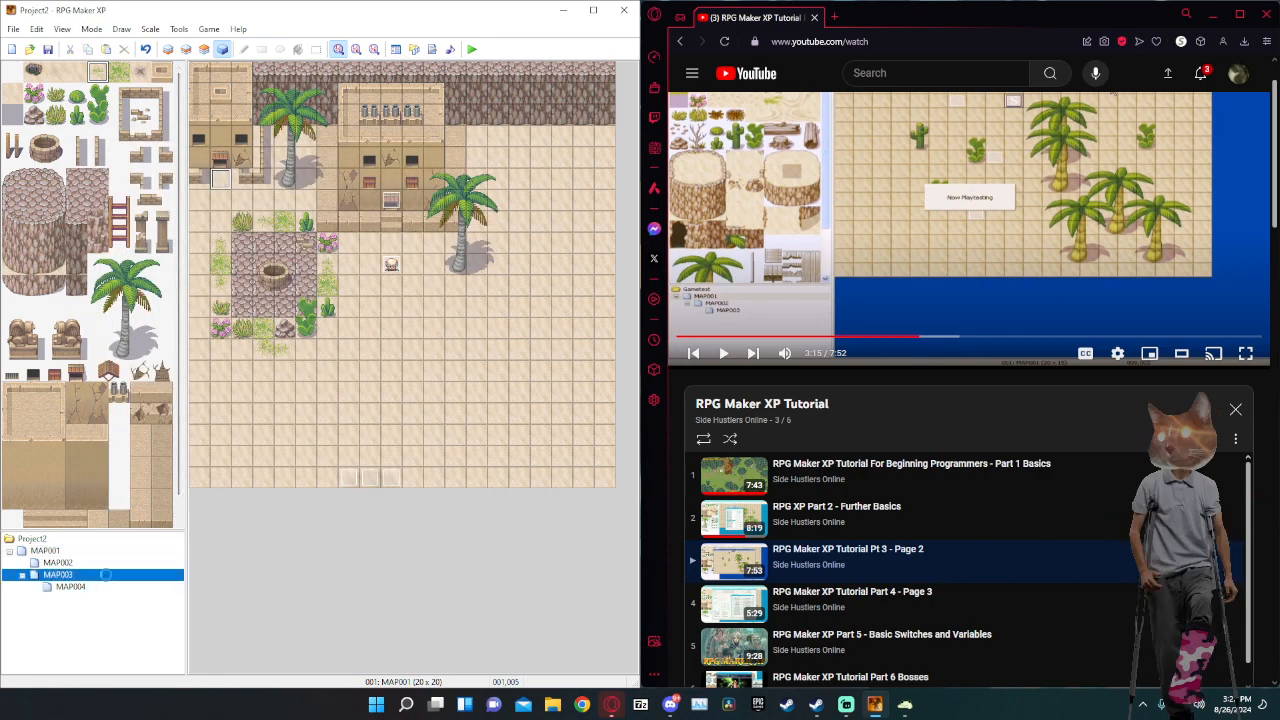
pyautogui.doubleClick(348, 371)
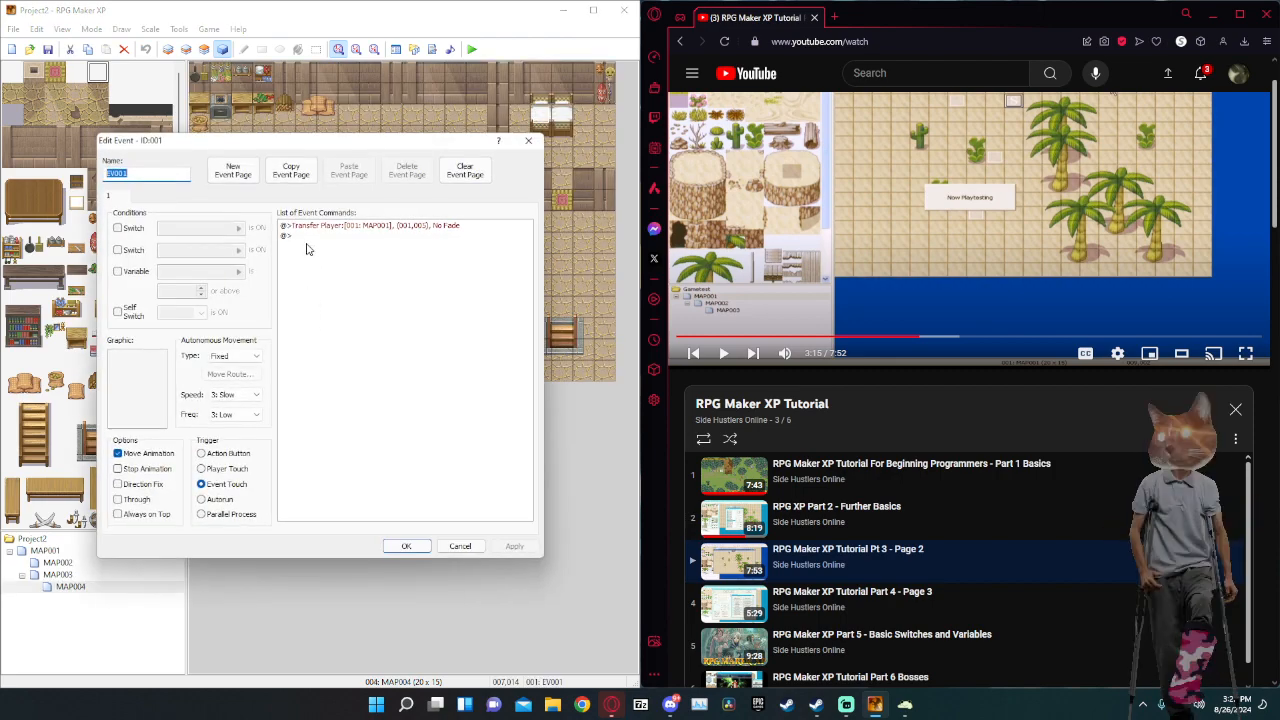
pyautogui.click(331, 230)
pyautogui.doubleClick(331, 230)
pyautogui.click(504, 225)
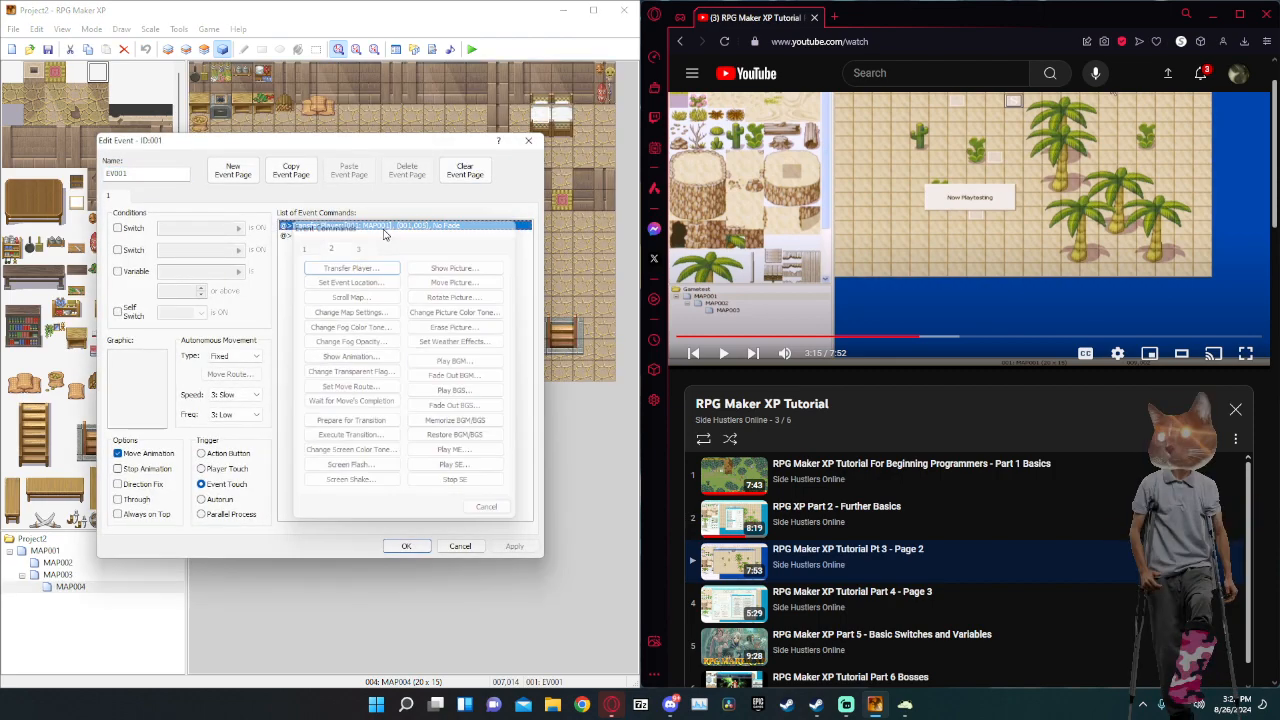
pyautogui.rightClick(310, 228)
pyautogui.click(354, 247)
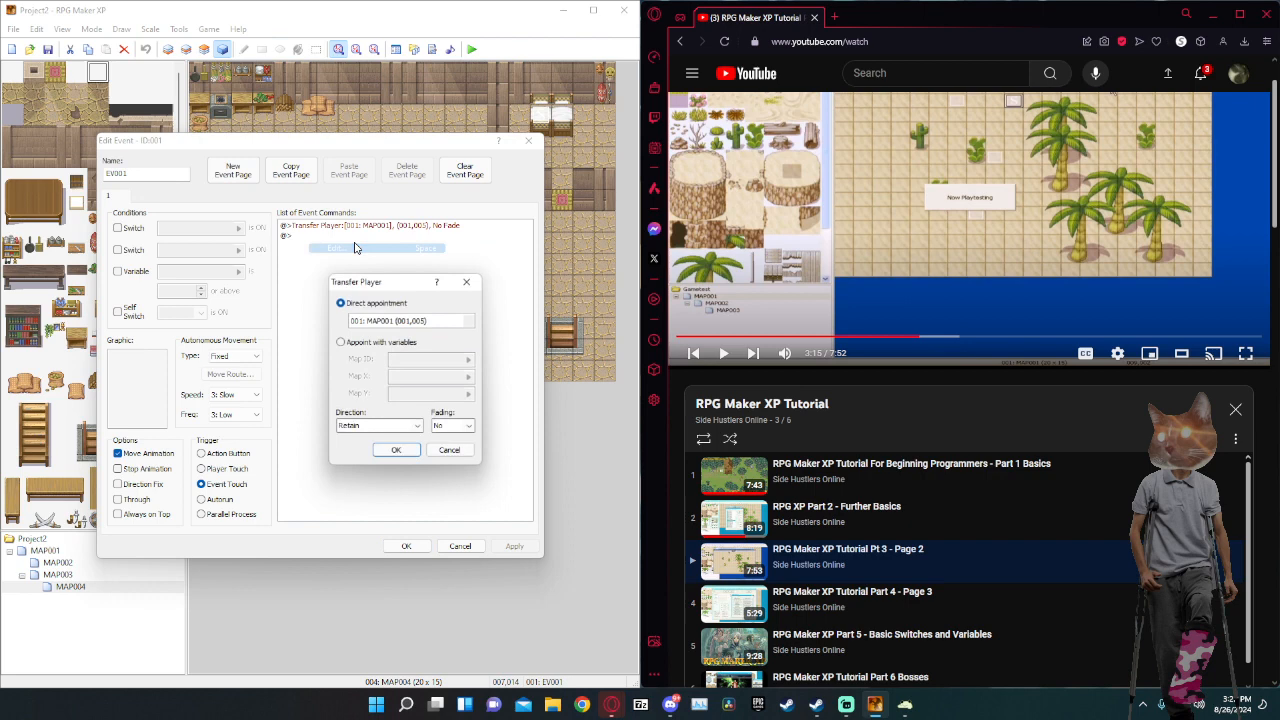
pyautogui.click(395, 321)
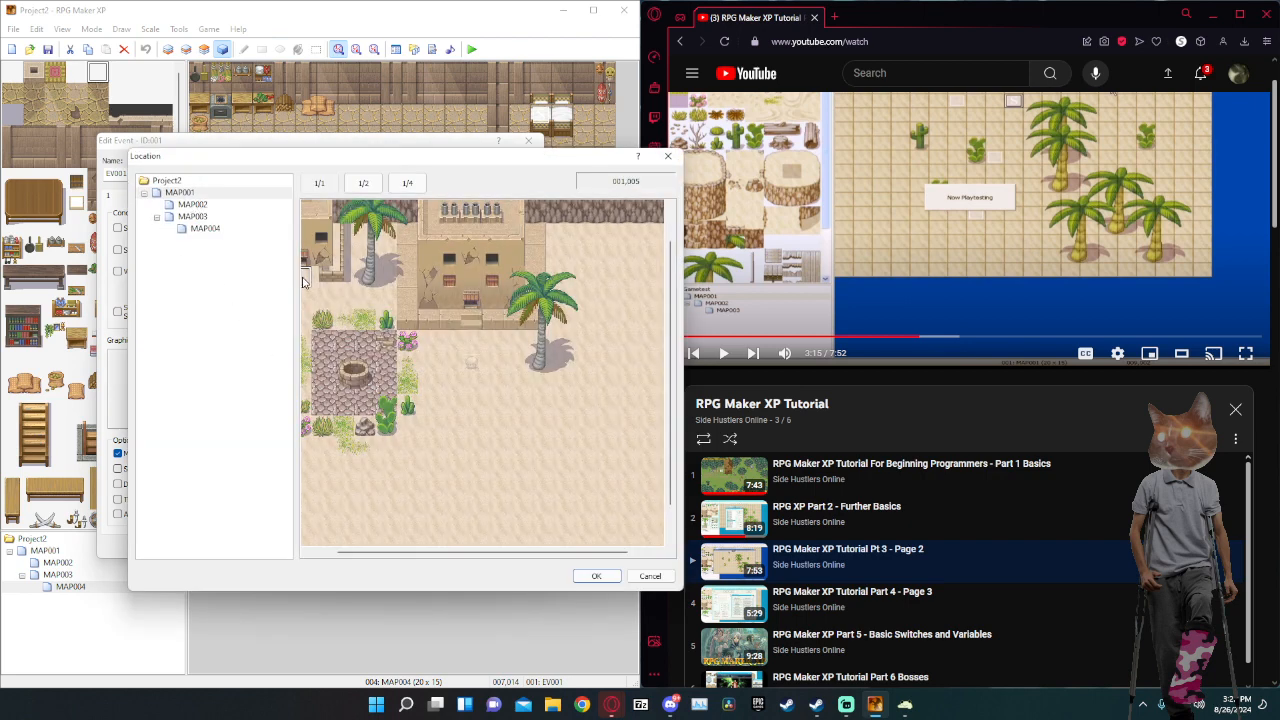
pyautogui.hscroll(-1, 470, 552)
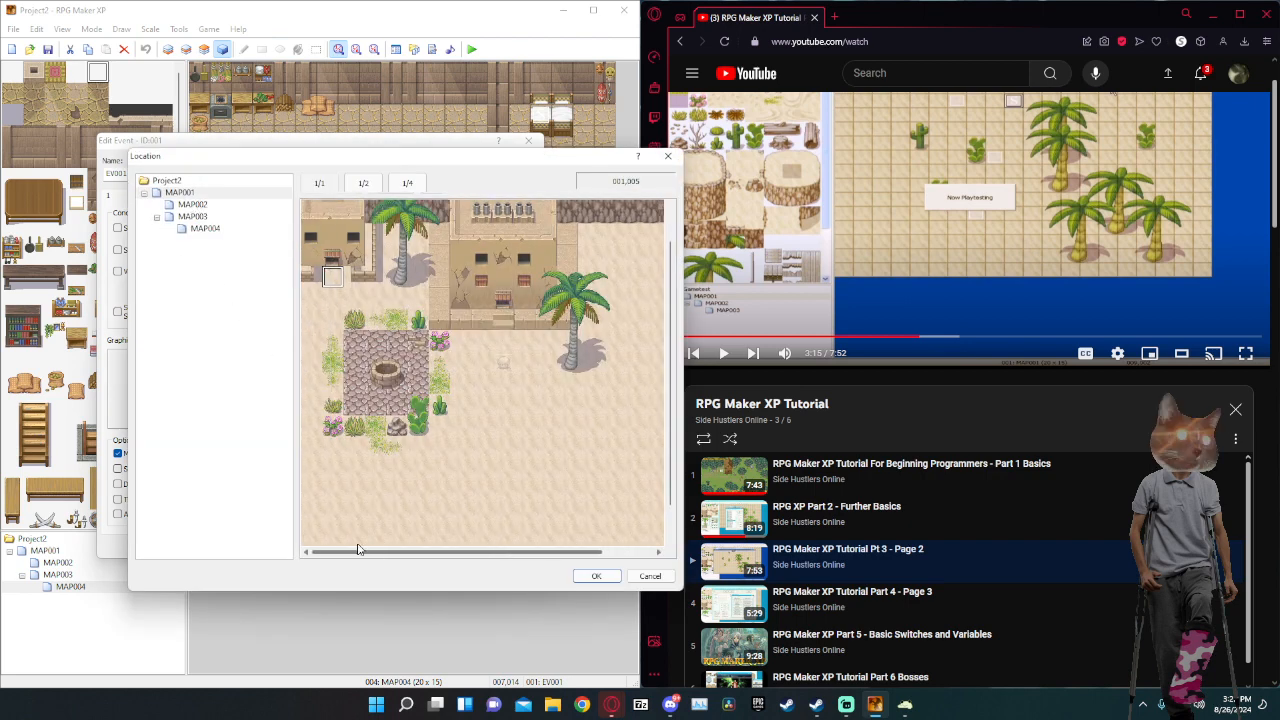
pyautogui.doubleClick(333, 283)
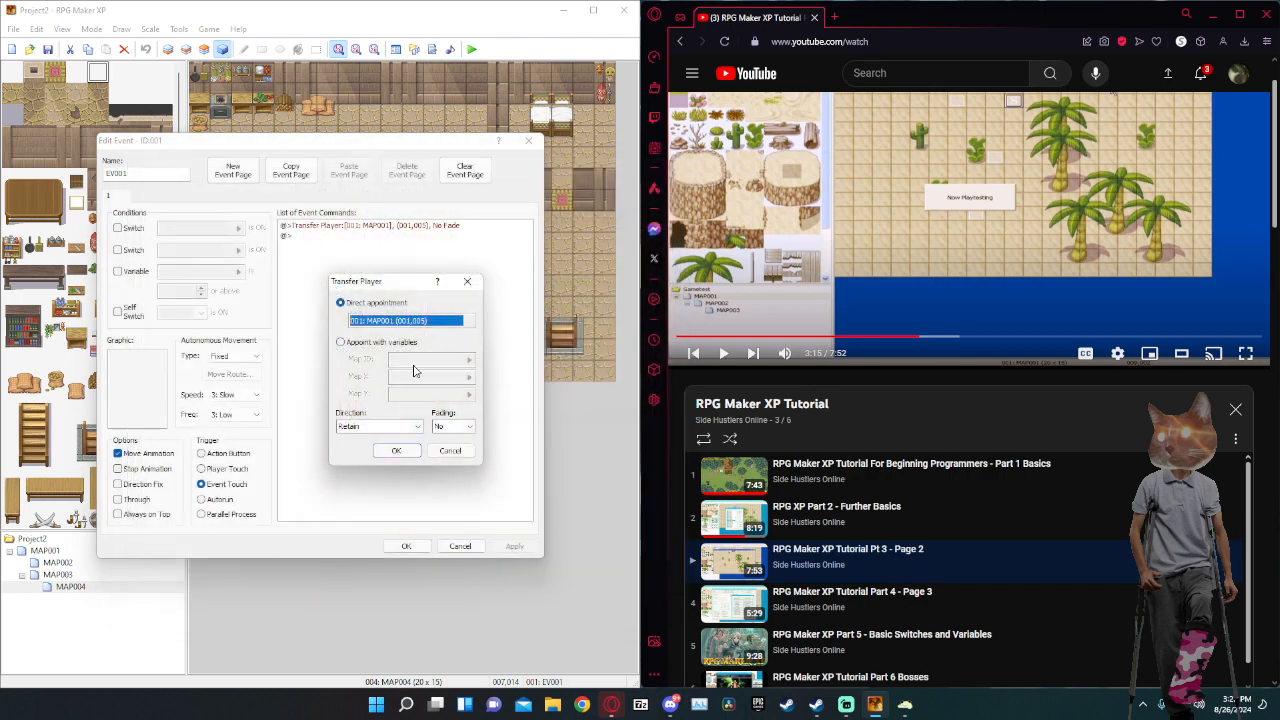
pyautogui.click(400, 449)
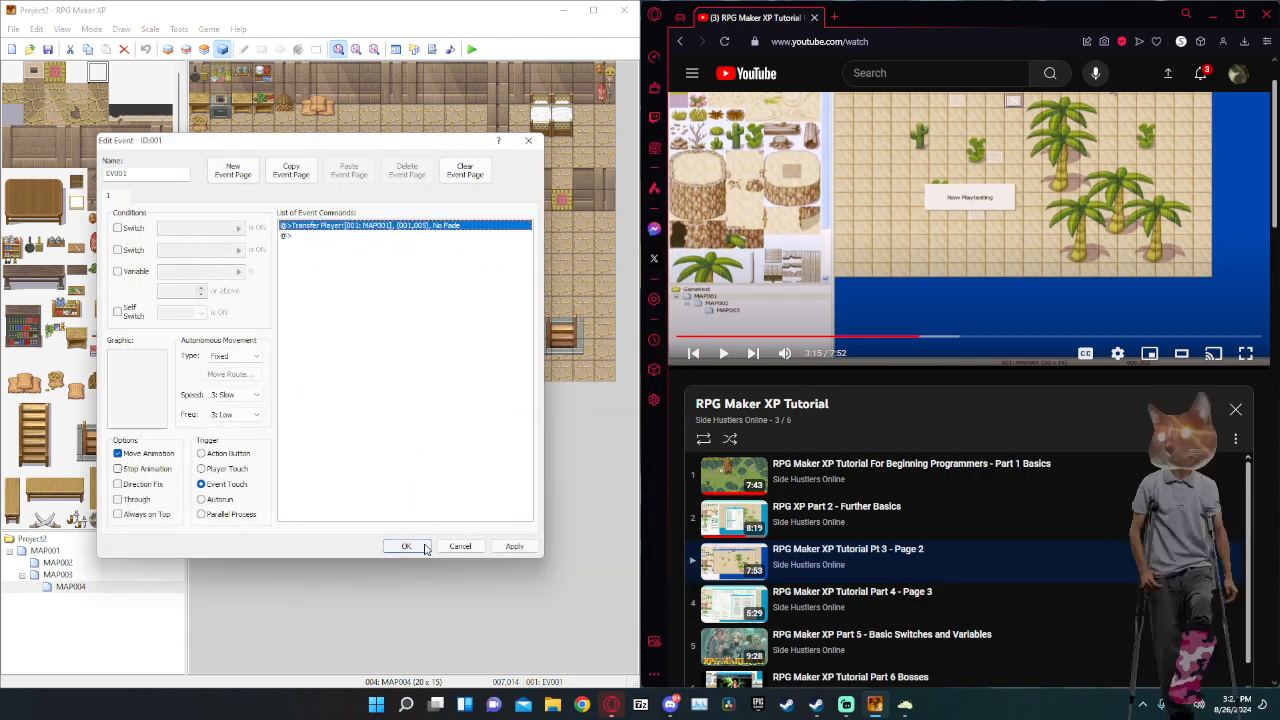
pyautogui.doubleClick(330, 235)
pyautogui.moveTo(485, 221); pyautogui.dragTo(483, 225)
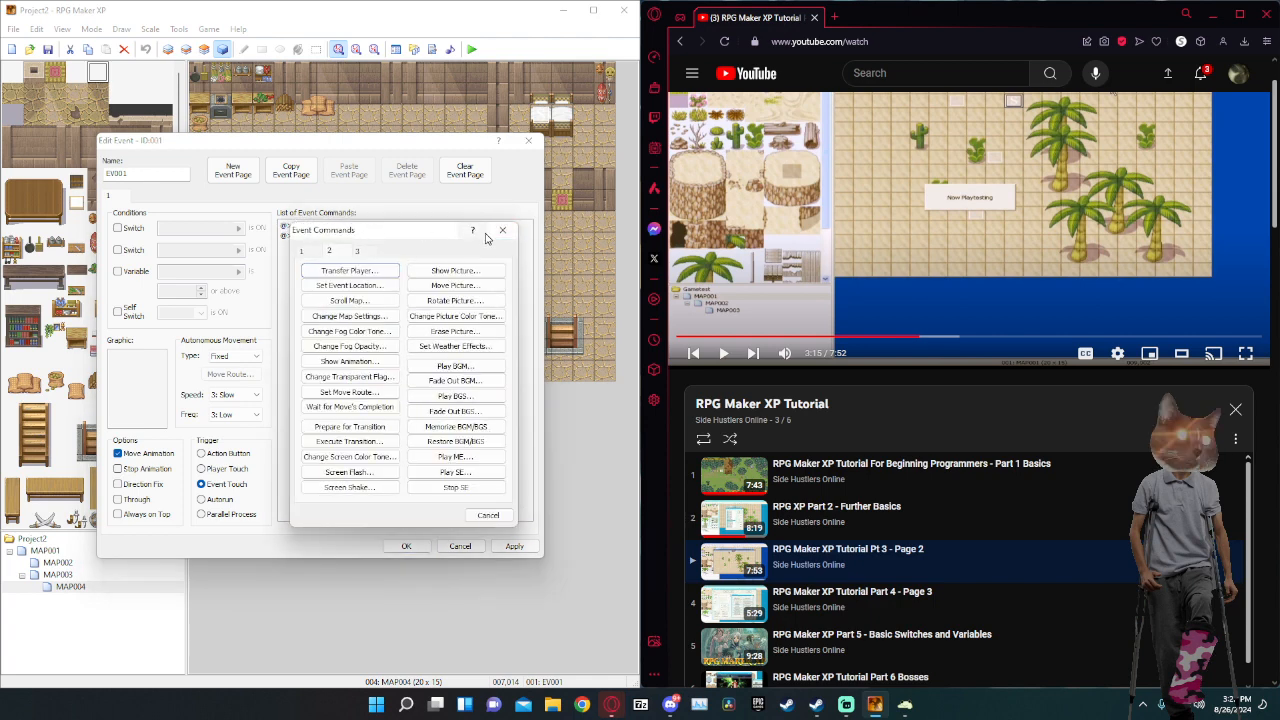
pyautogui.click(502, 230)
# Set the direction of the entrance rug event's Transfer Player command to Down, apply the change and close the event.
pyautogui.rightClick(340, 225)
pyautogui.click(370, 249)
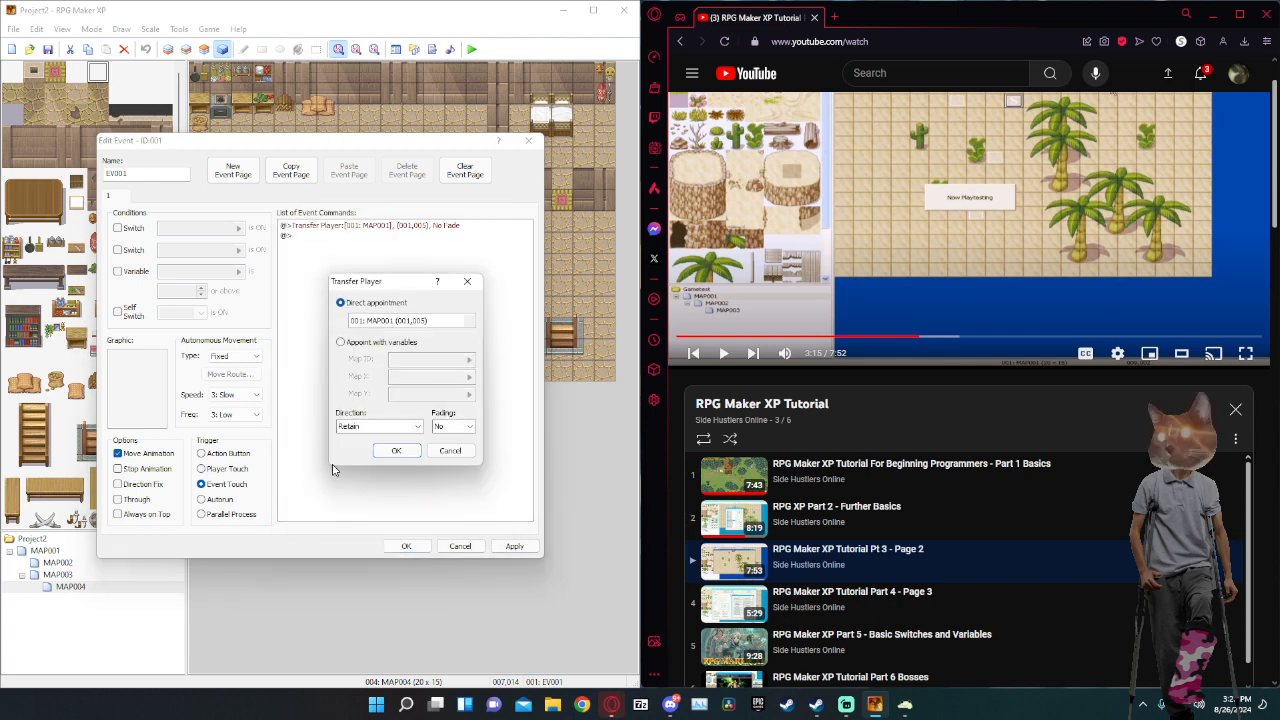
pyautogui.click(380, 427)
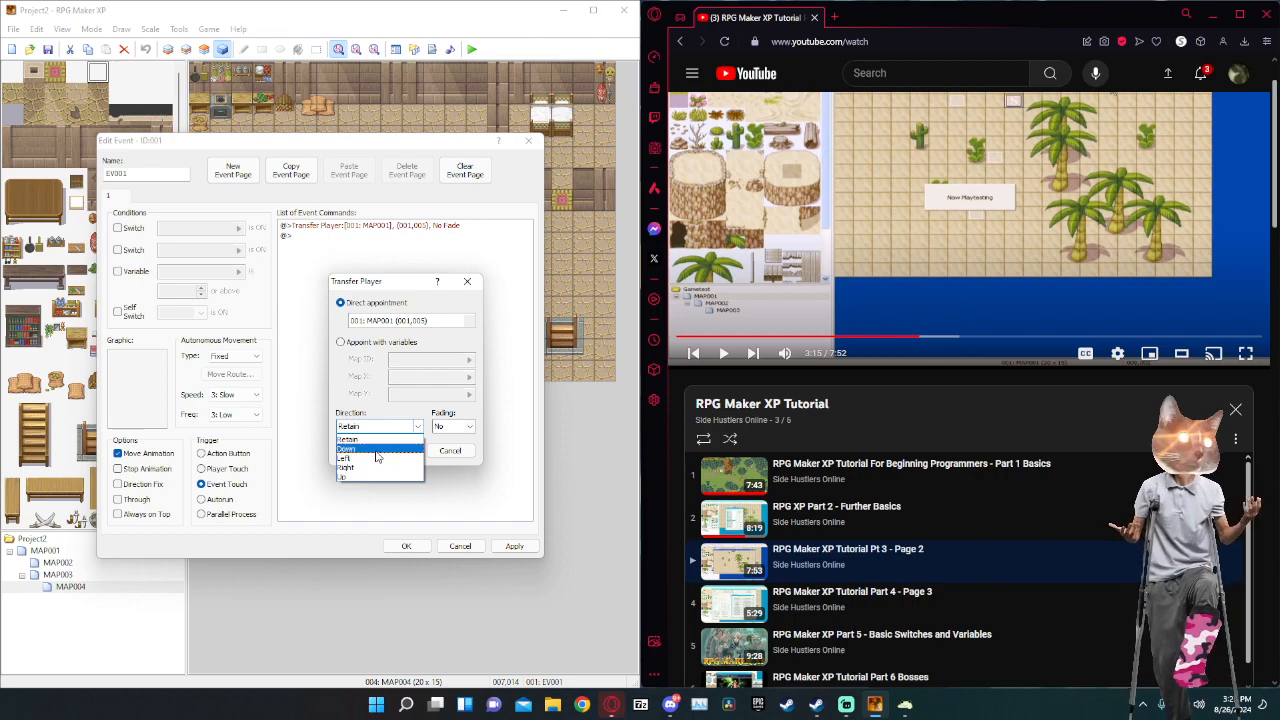
pyautogui.click(376, 450)
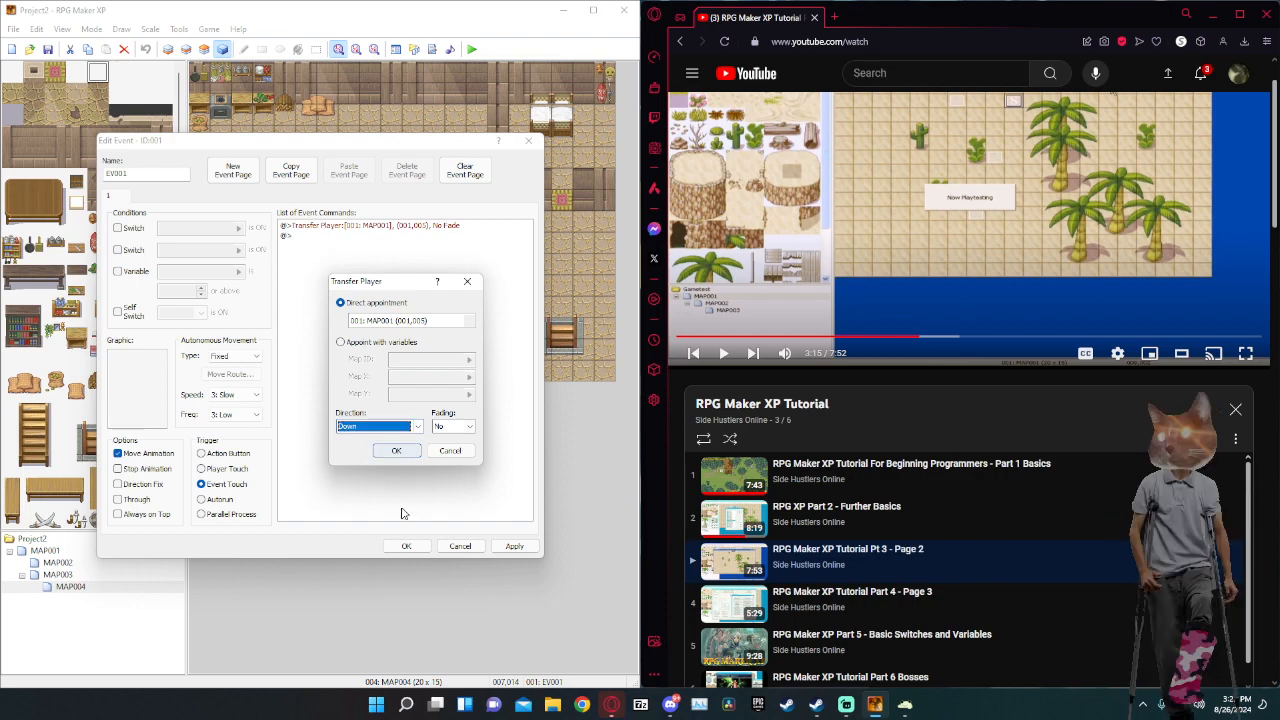
pyautogui.click(400, 450)
pyautogui.click(512, 546)
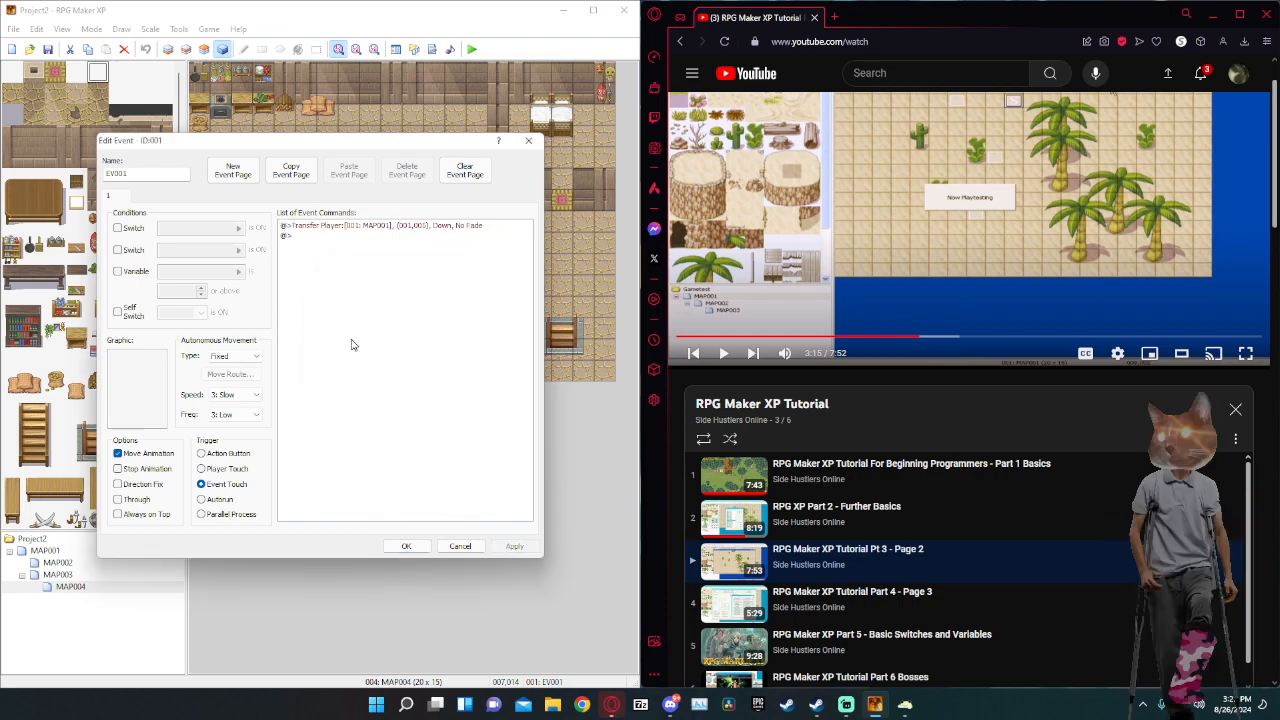
pyautogui.click(528, 140)
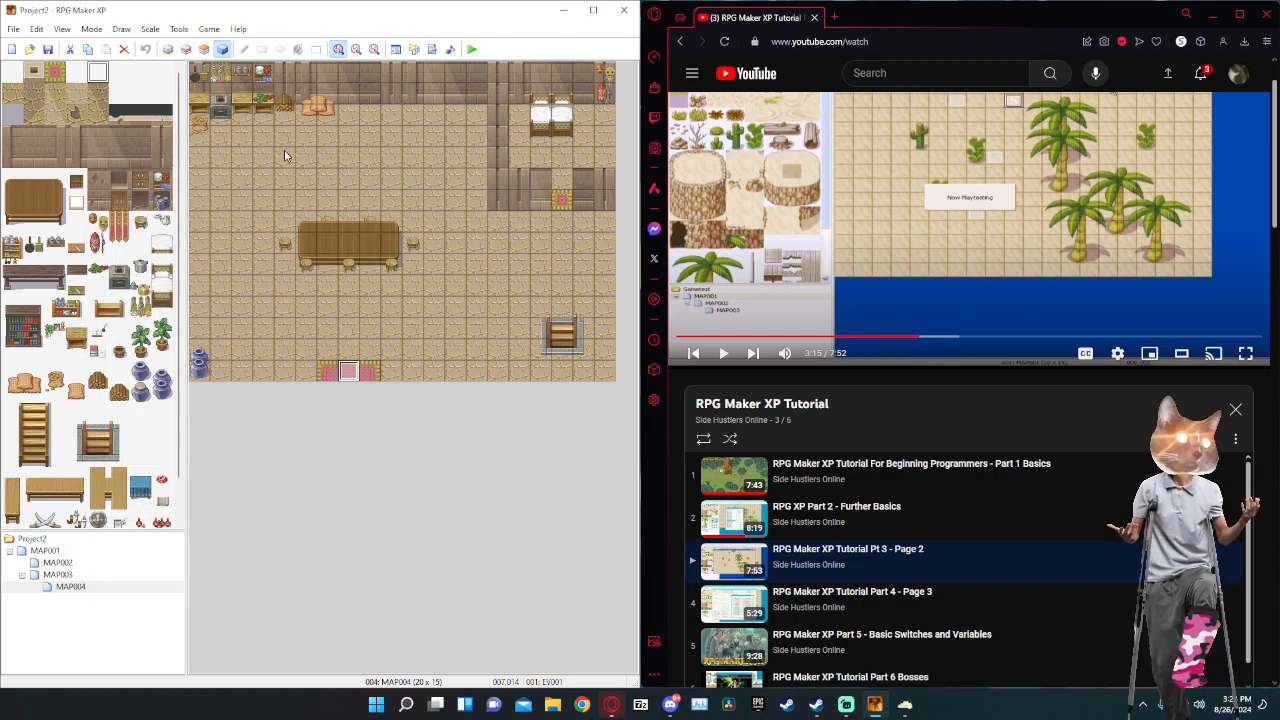
# Save the project and playtest a new game, walking the player from the bed over the entrance rug and out into MAP001.
pyautogui.click(474, 49)
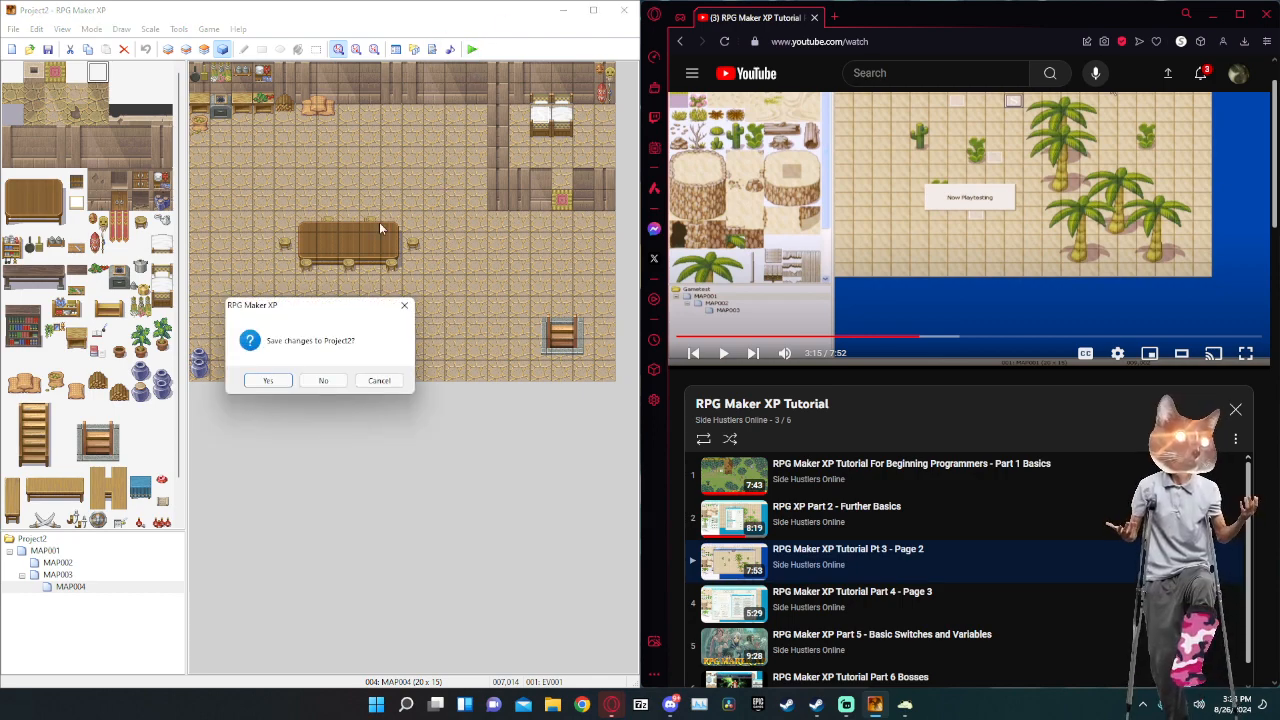
pyautogui.click(270, 380)
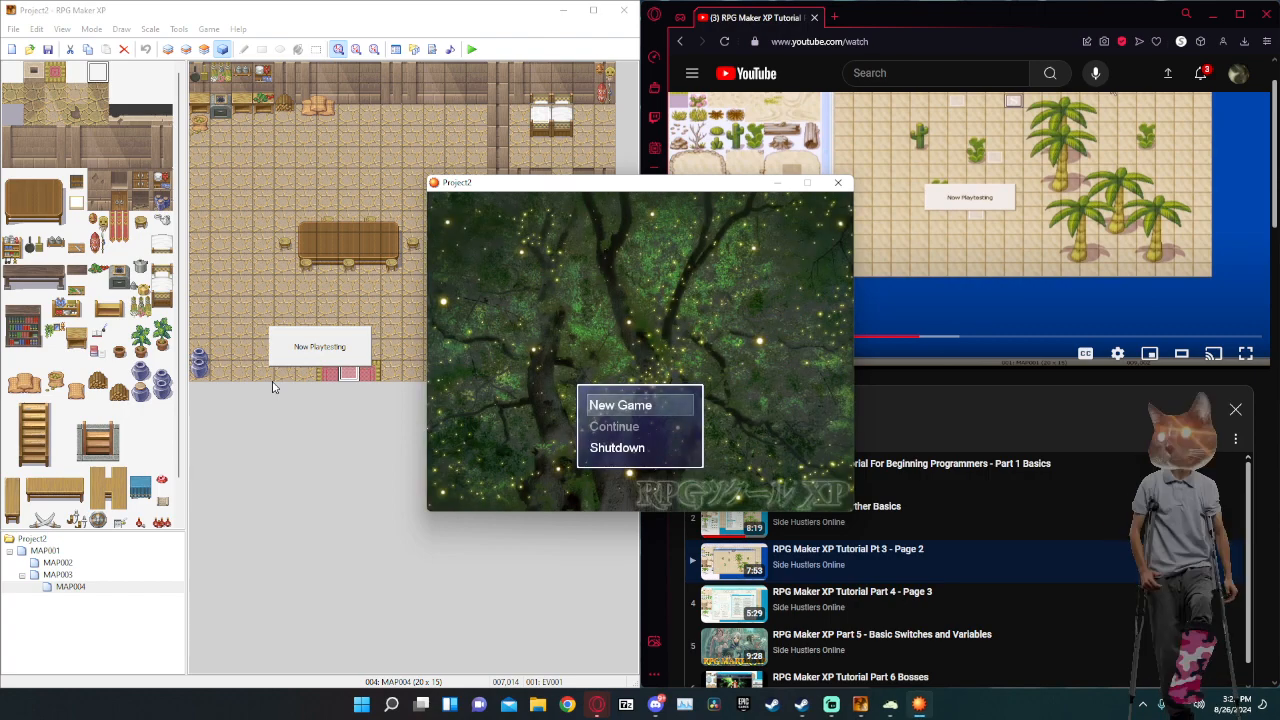
pyautogui.press('Return')
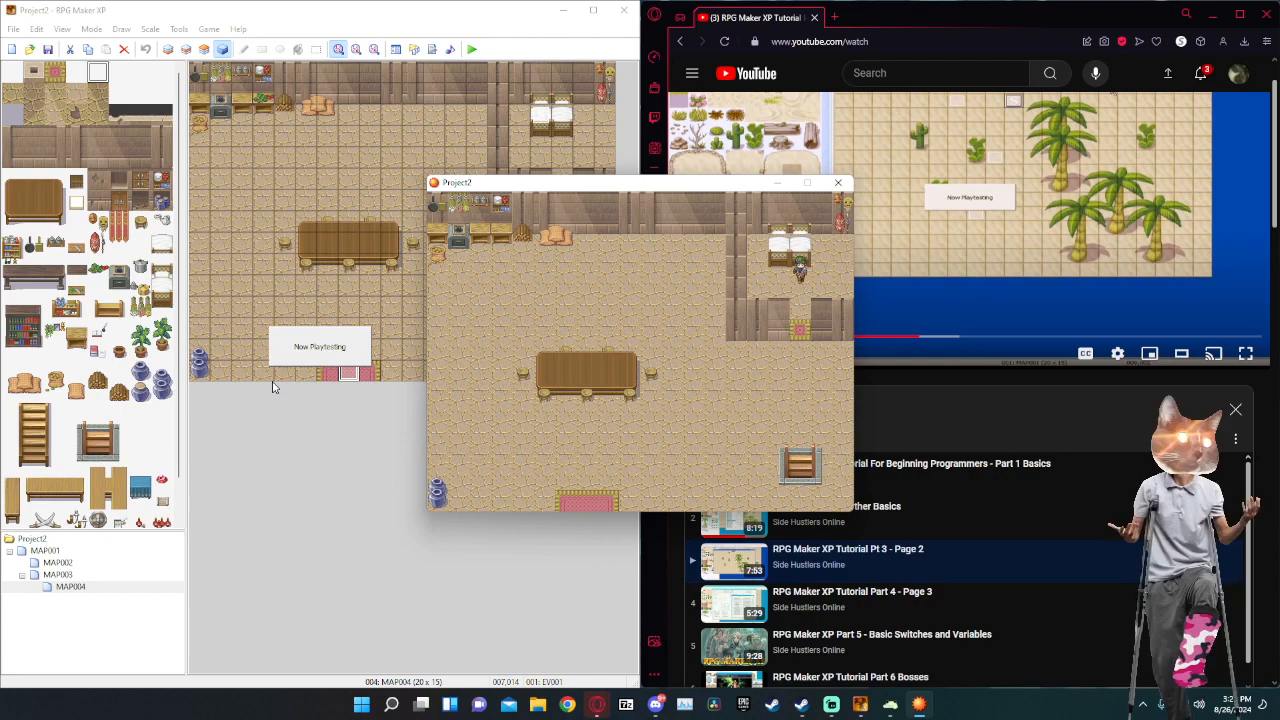
pyautogui.press('Down')
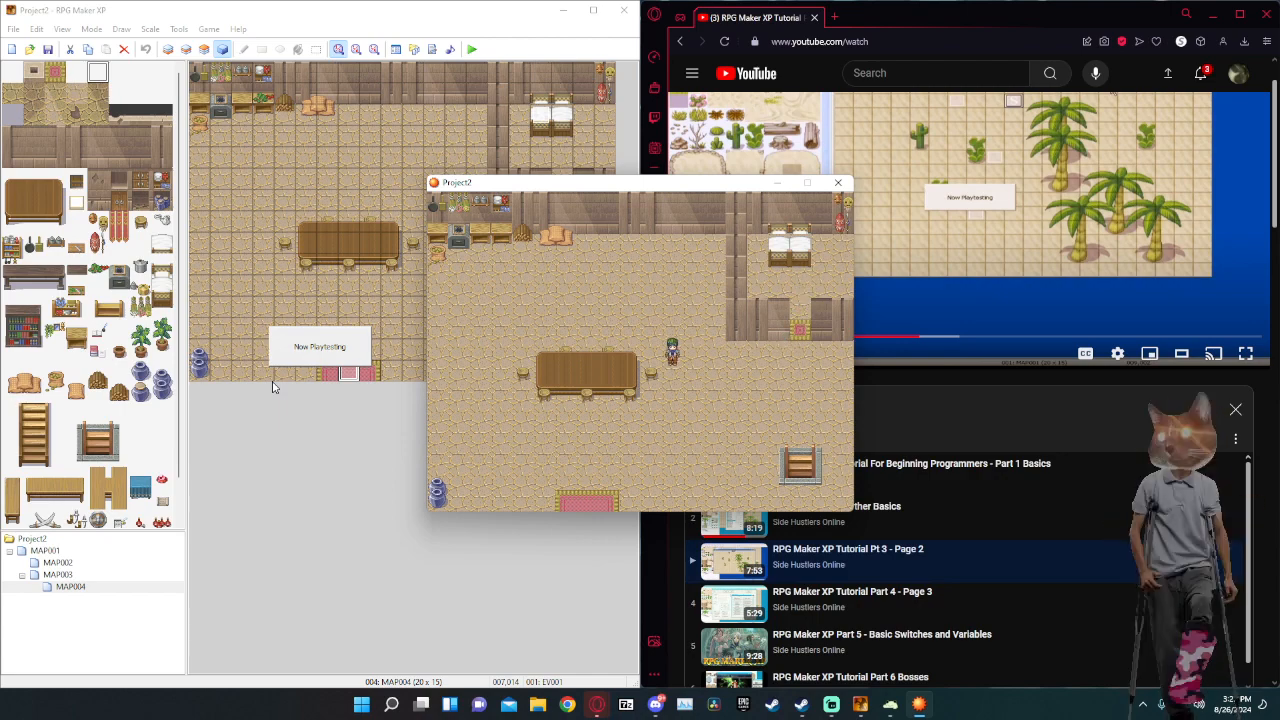
pyautogui.press('Down')
pyautogui.press('Down')
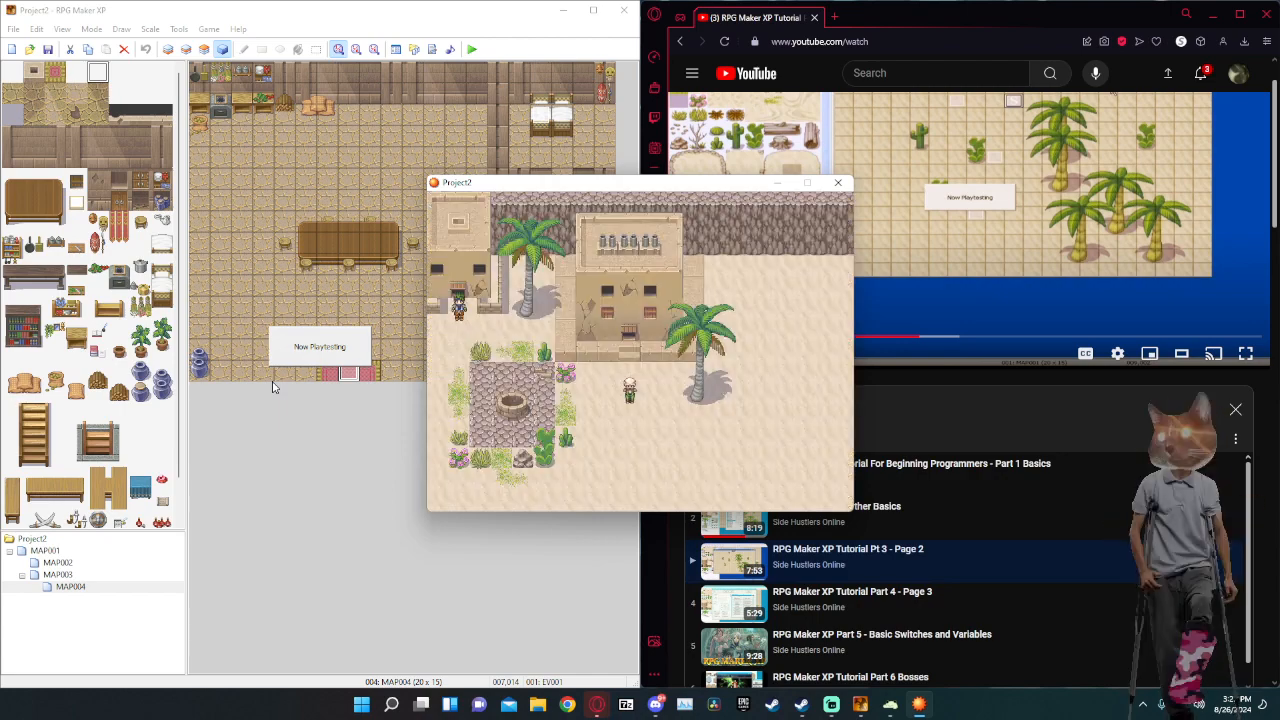
pyautogui.press('Down')
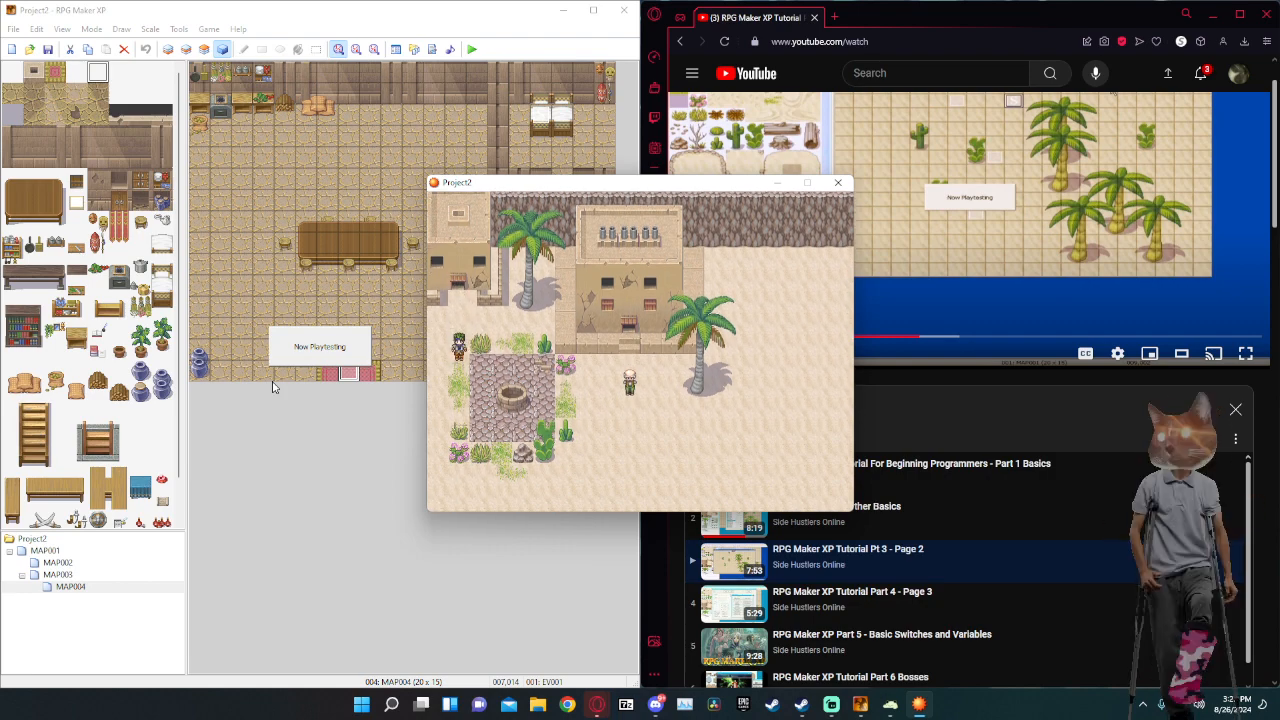
# Walk the player past the well to the white-haired villager in MAP001 and talk through his dialogue using the second choice.
pyautogui.press('Right')
pyautogui.press('Right')
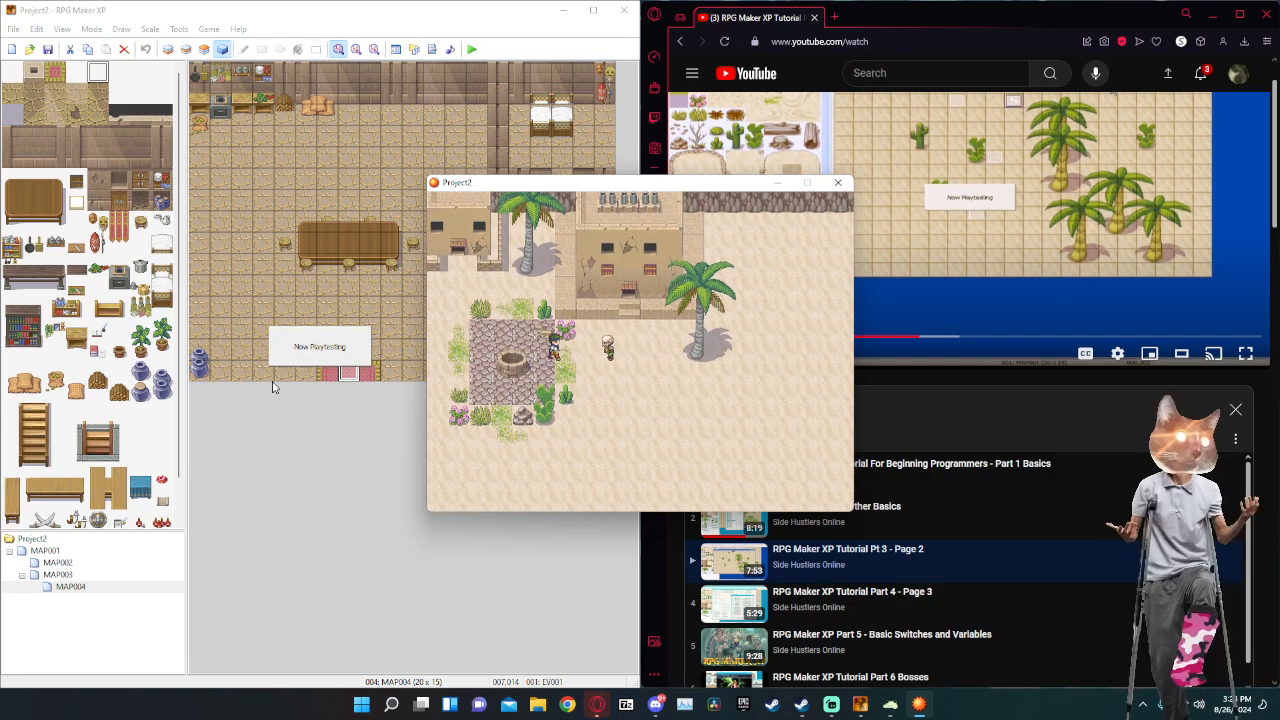
pyautogui.press('Return')
pyautogui.press('Down')
pyautogui.press('Return')
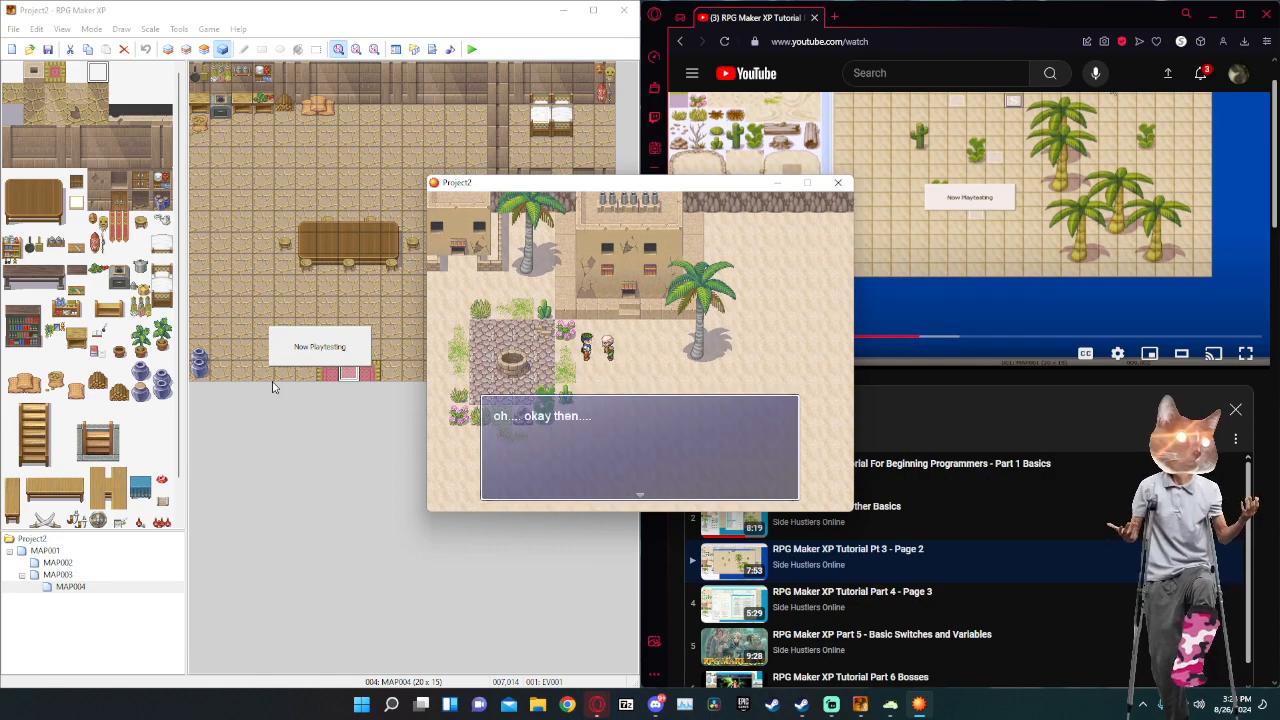
pyautogui.press('Return')
# Walk the player through MAP001's south exit into the desert map with the hollow rock, and end the playtest.
pyautogui.press('Down')
pyautogui.press('Down')
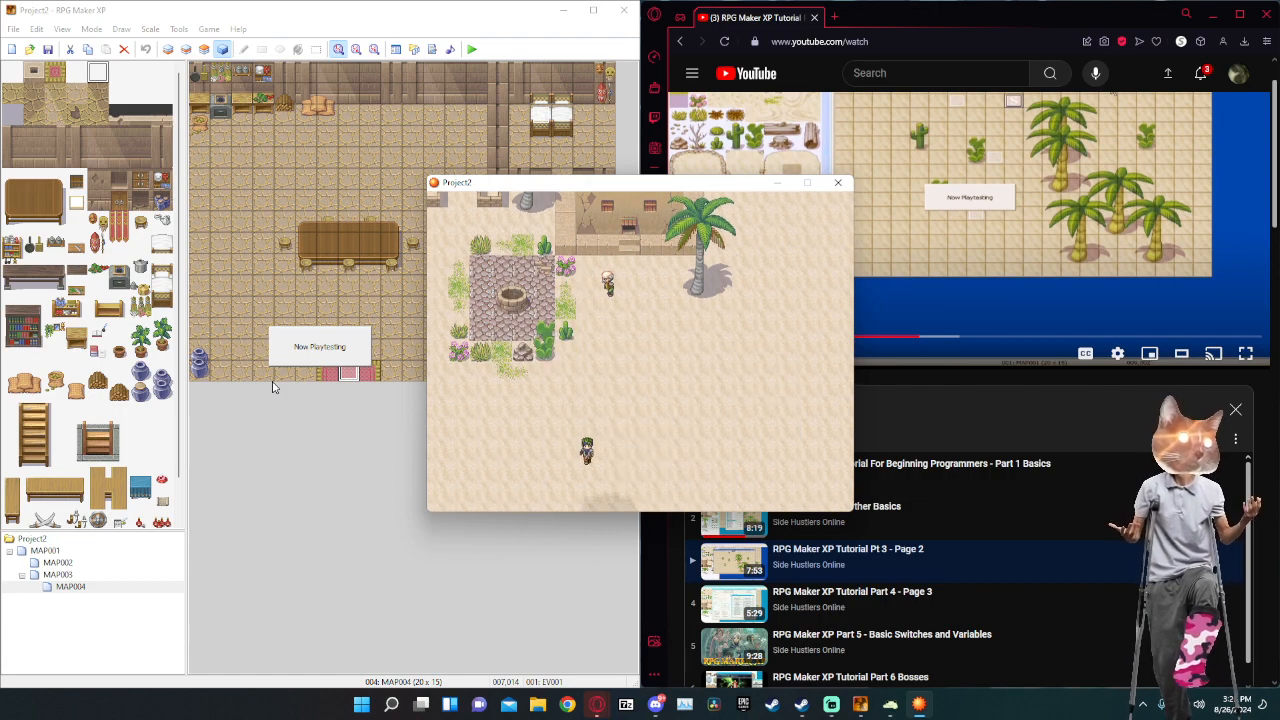
pyautogui.press('Right')
pyautogui.press('Down')
pyautogui.press('Down')
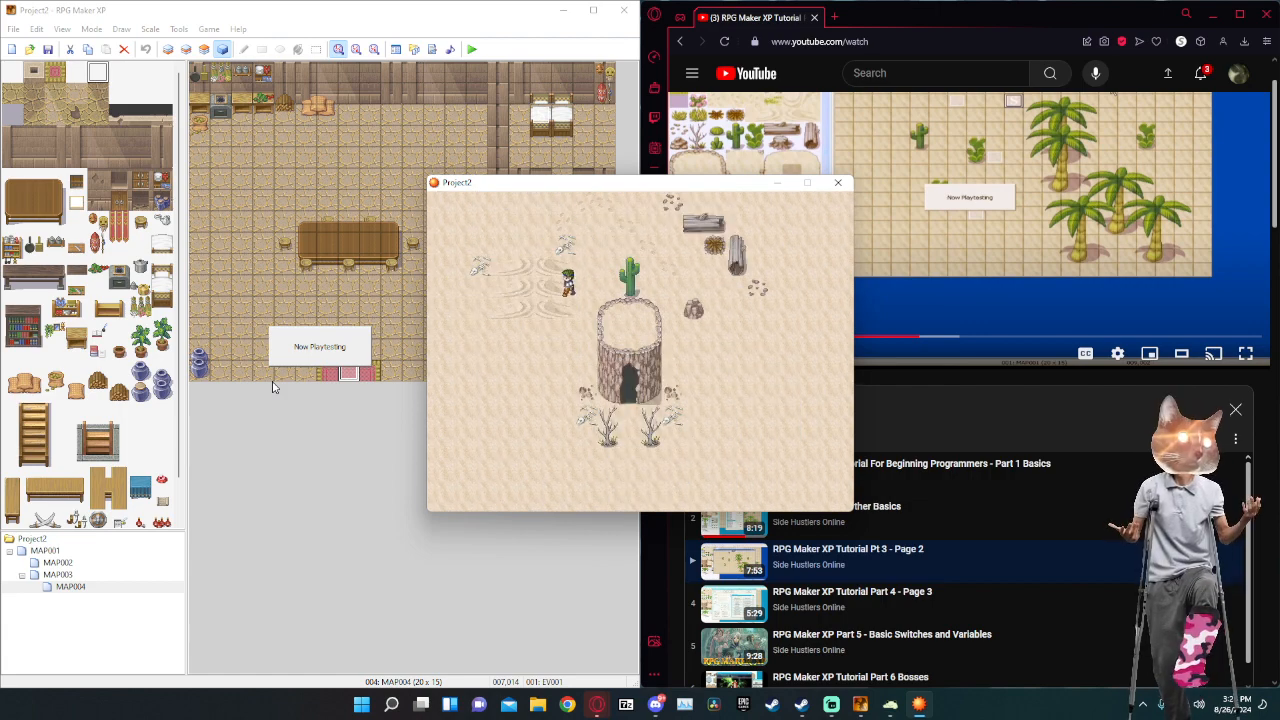
pyautogui.press('Left')
pyautogui.press('Escape')
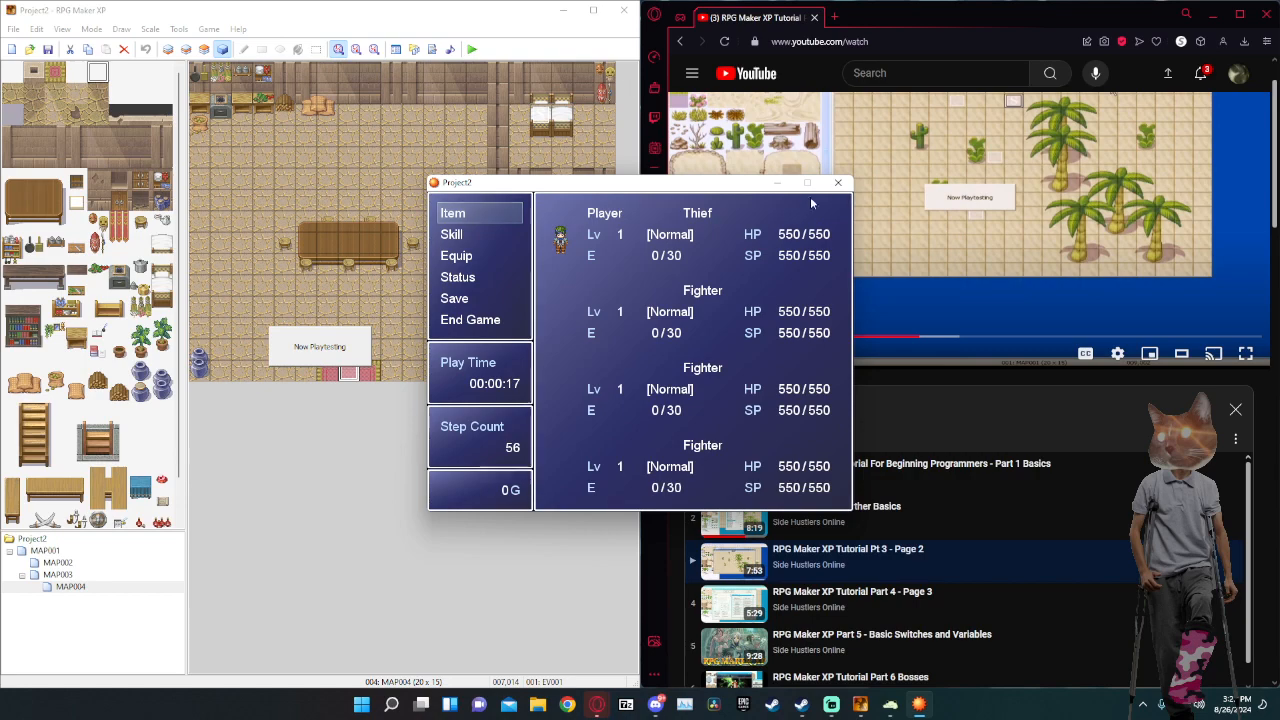
pyautogui.click(838, 183)
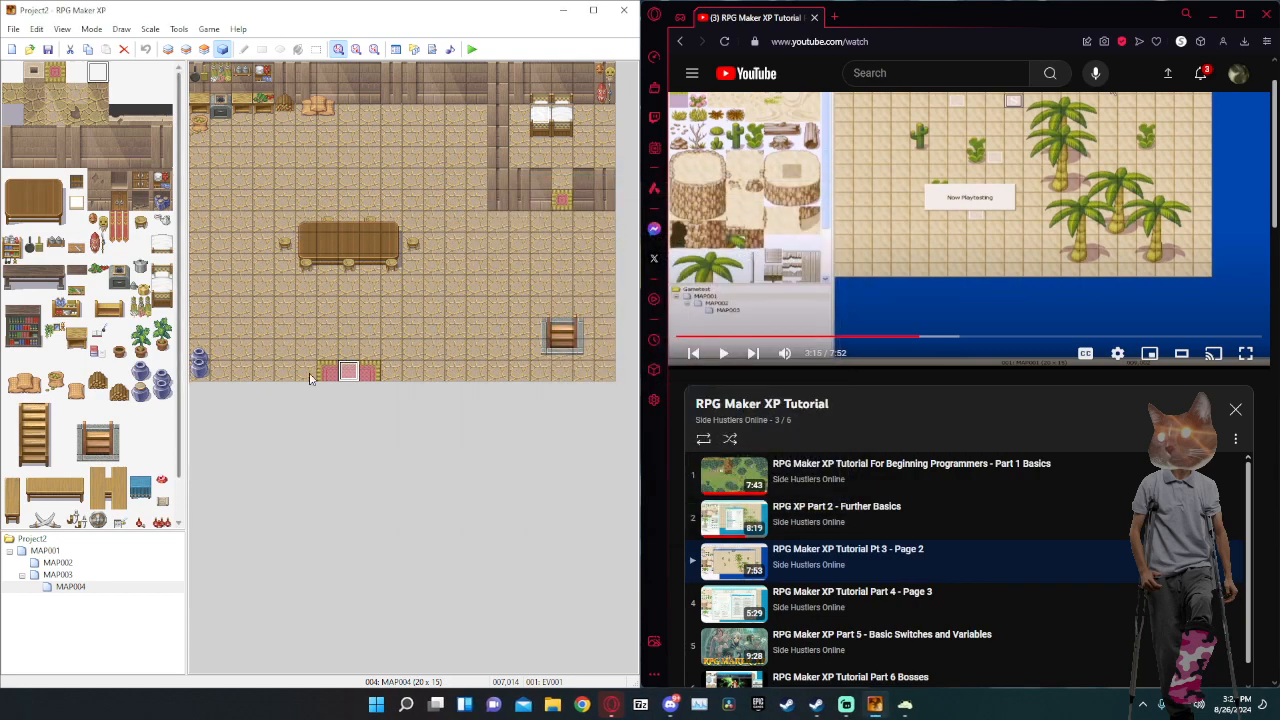
# Create an event on MAP001 tile (001,005) below the left house's door with a Transfer Player command targeting MAP004 (007,014).
pyautogui.click(45, 550)
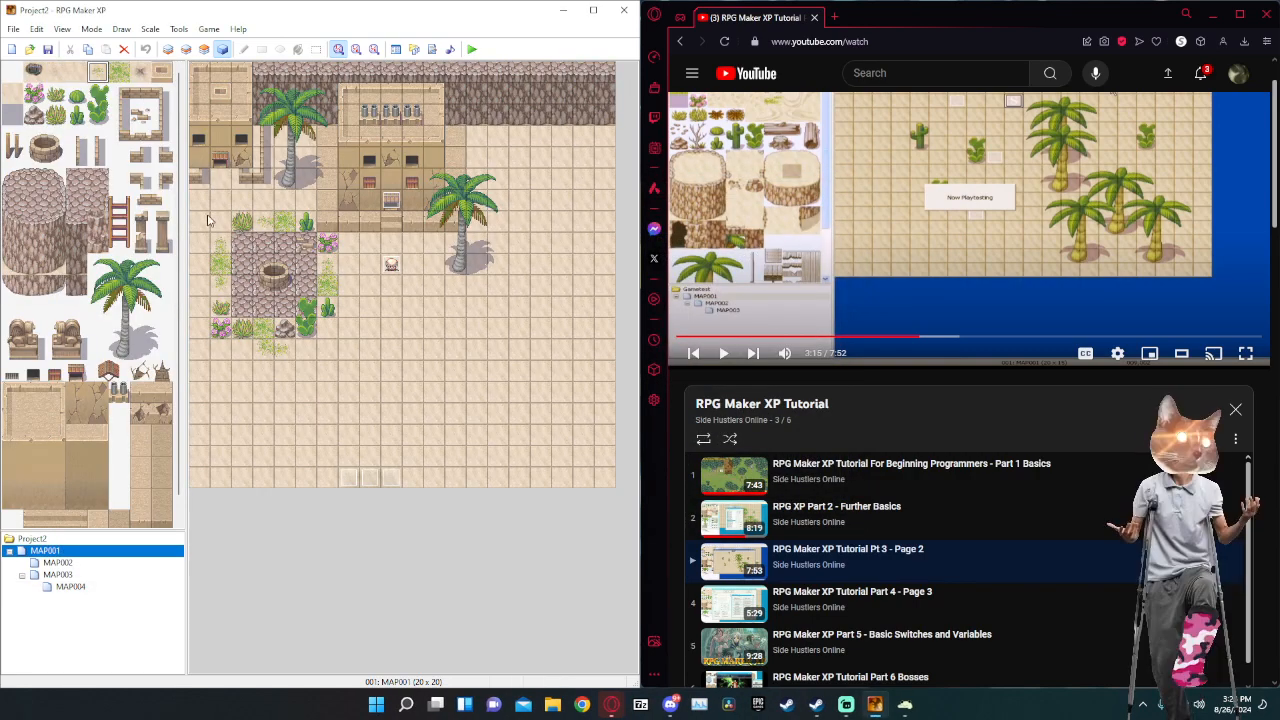
pyautogui.rightClick(226, 183)
pyautogui.click(245, 187)
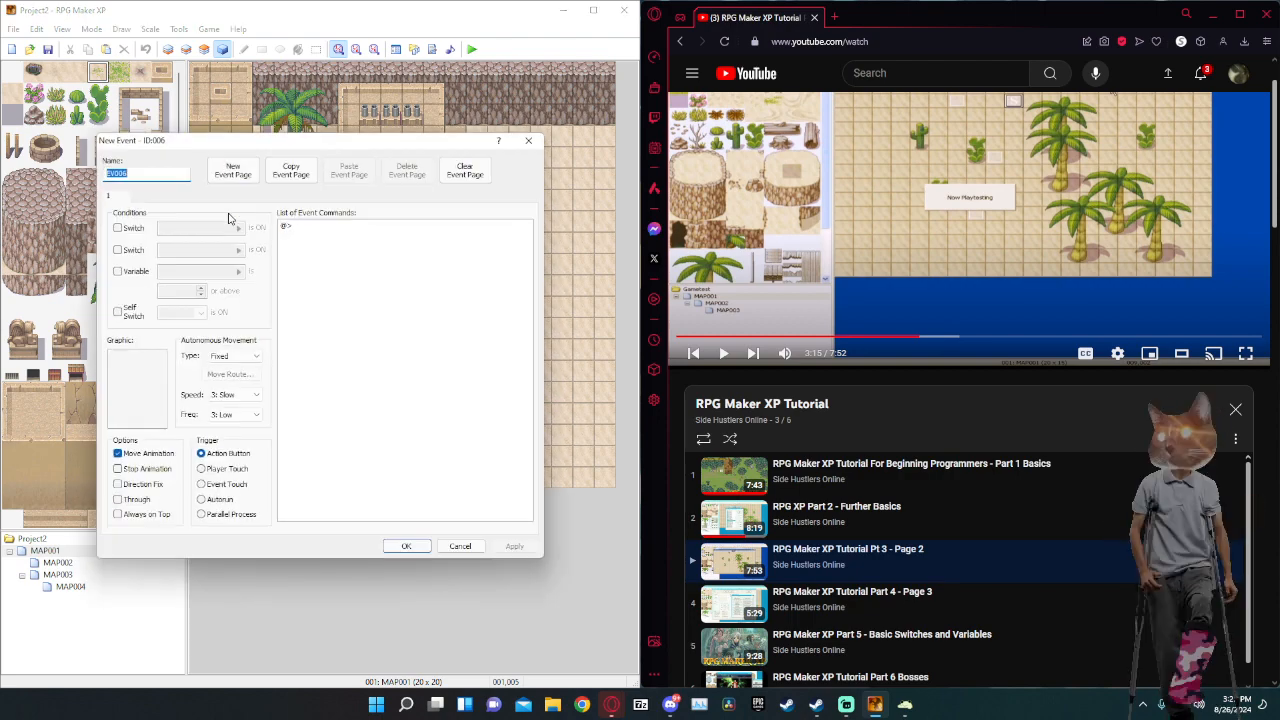
pyautogui.doubleClick(320, 233)
pyautogui.click(350, 266)
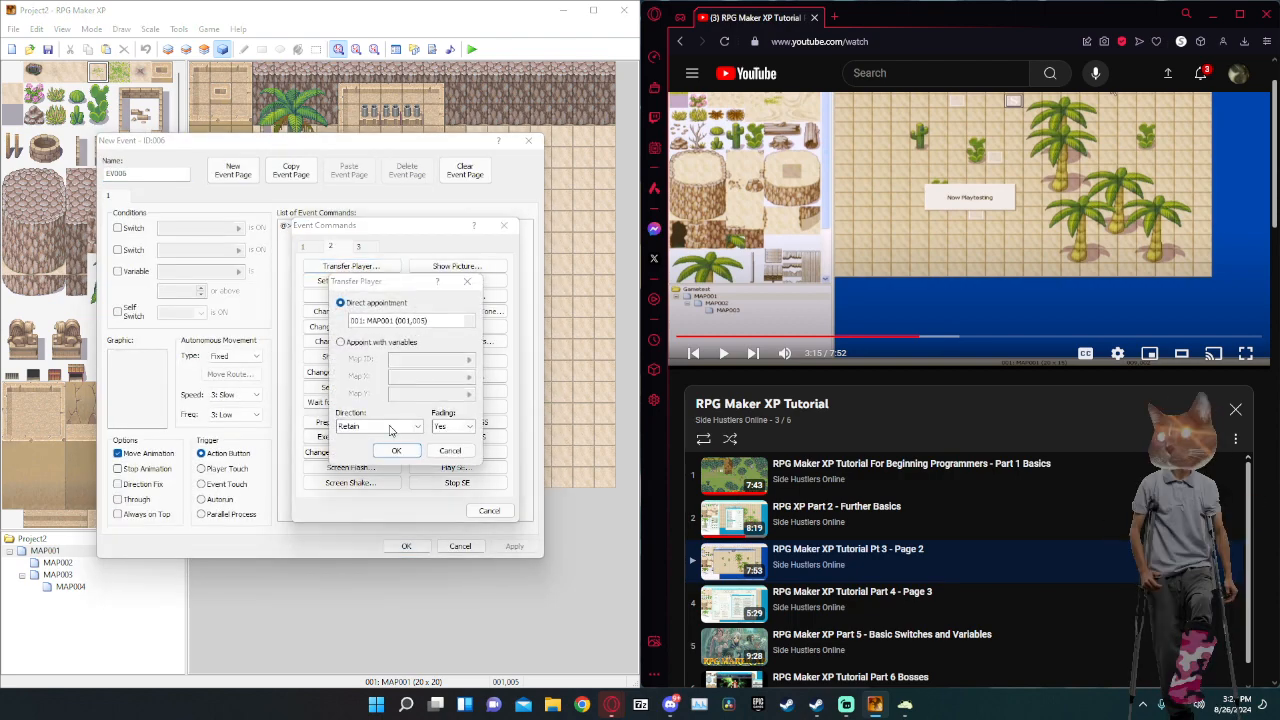
pyautogui.click(405, 321)
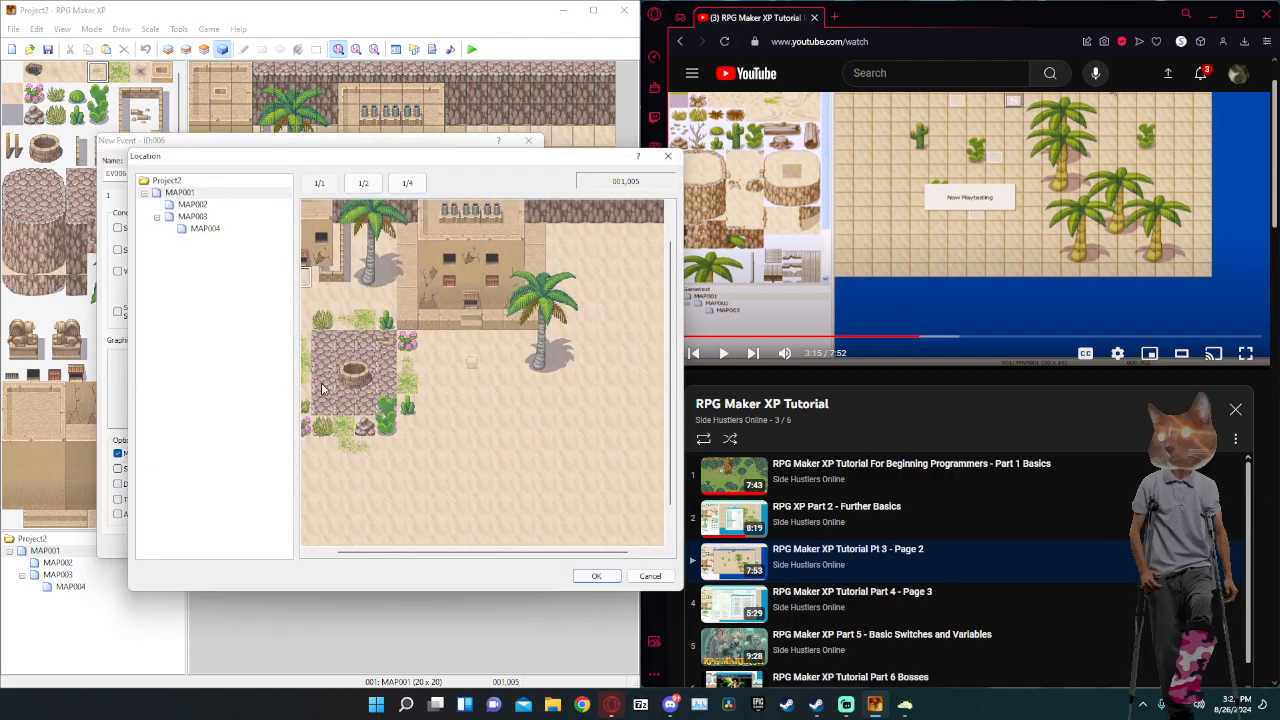
pyautogui.click(205, 229)
pyautogui.doubleClick(432, 511)
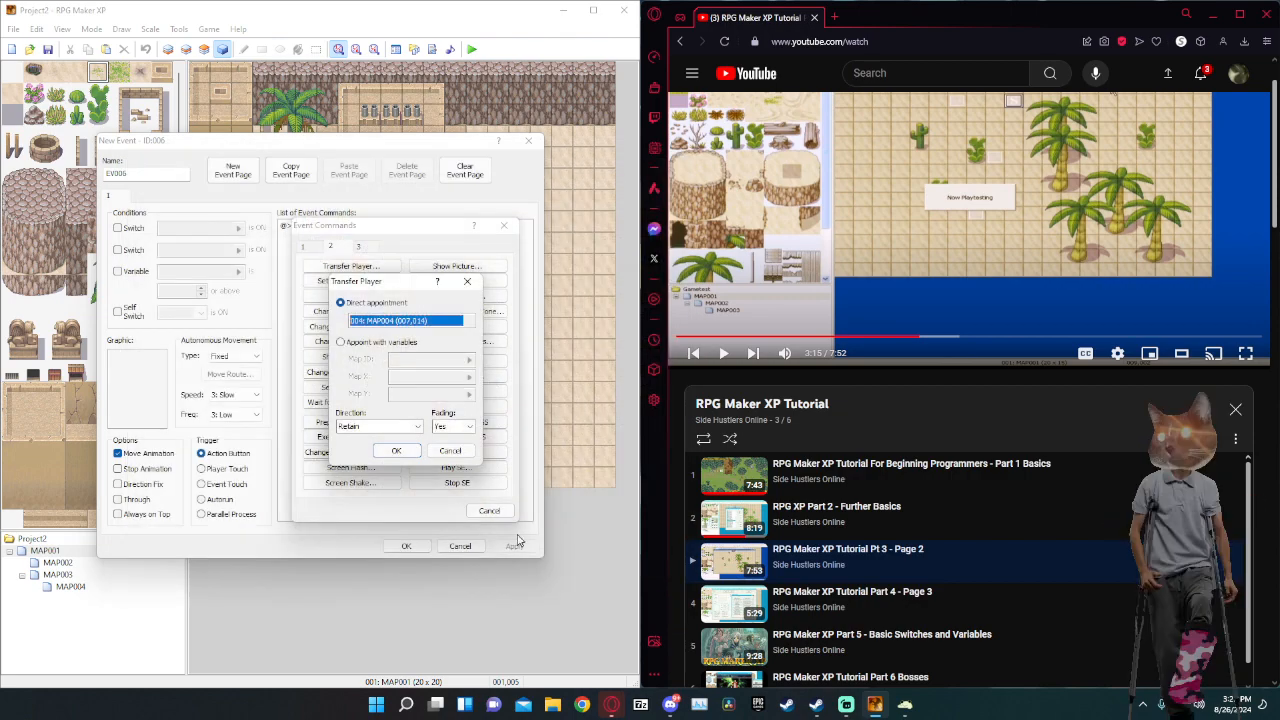
# Set the transfer's fading to No and the event's trigger to Event Touch, and confirm the new event.
pyautogui.click(404, 428)
pyautogui.click(404, 430)
pyautogui.click(468, 427)
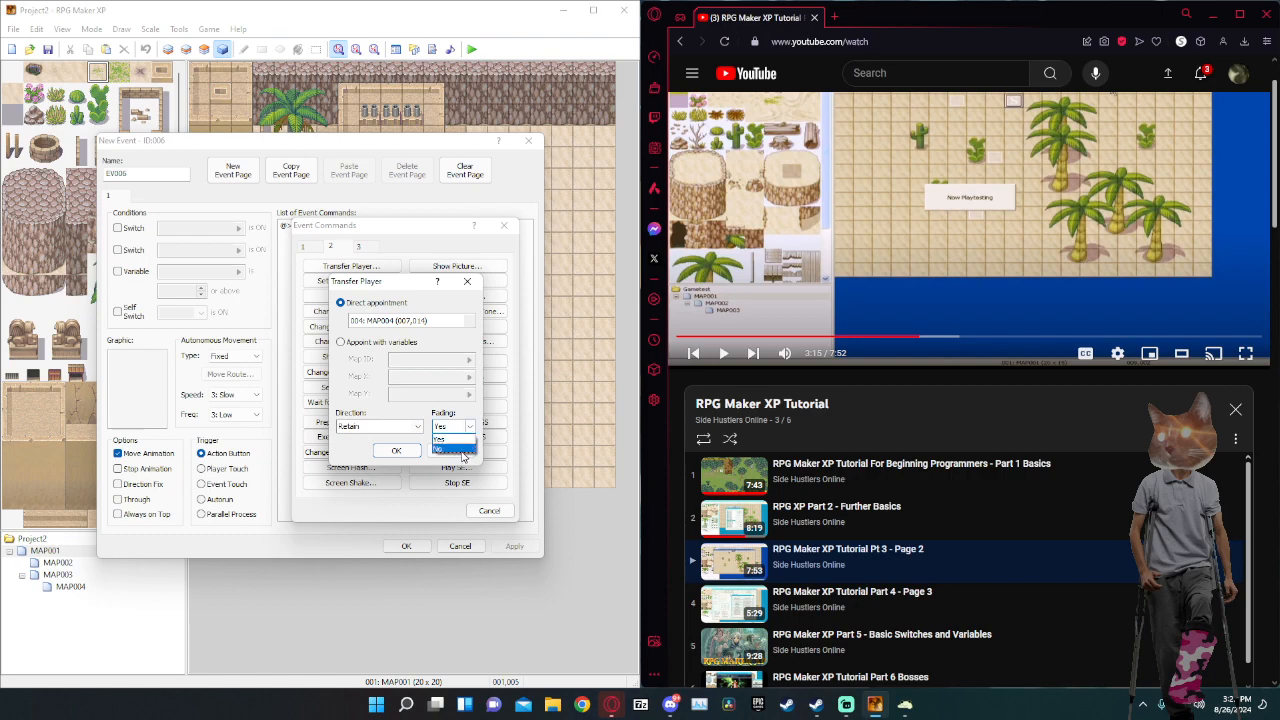
pyautogui.click(447, 447)
pyautogui.click(396, 451)
pyautogui.click(201, 484)
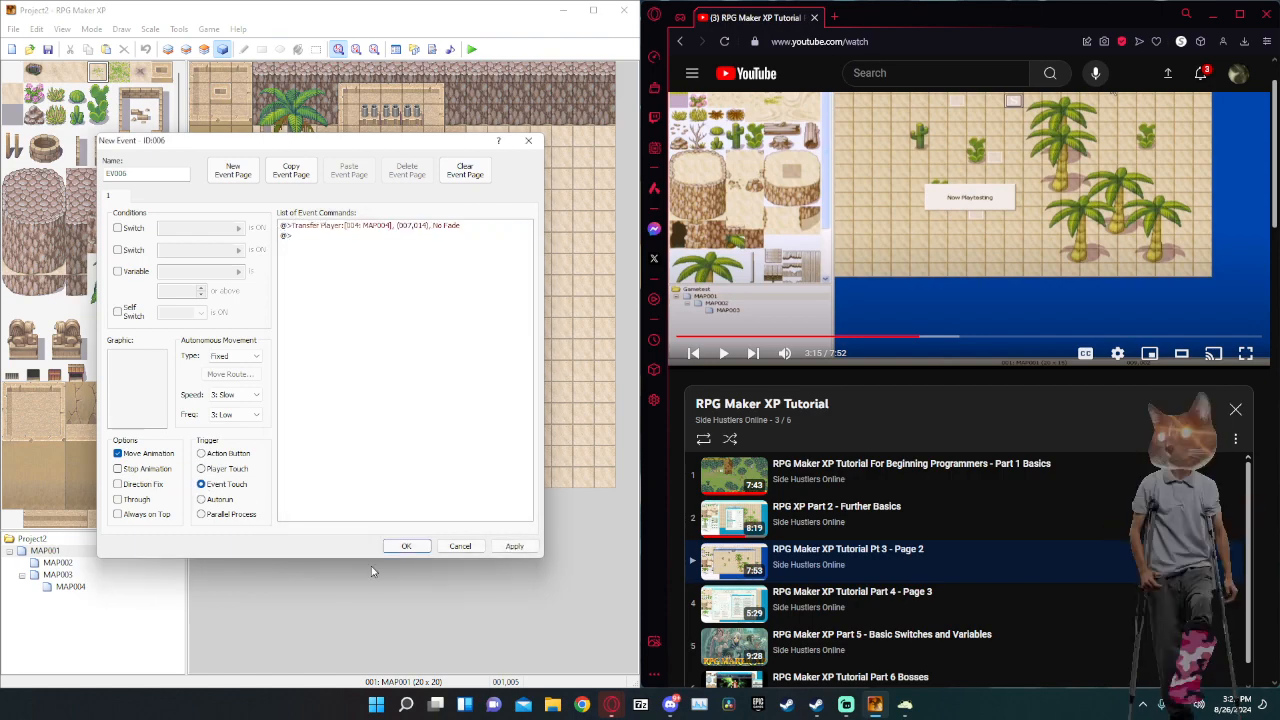
pyautogui.click(406, 546)
# Save the project and playtest a new game, walking the player onto the beds to check their passability, and end the playtest.
pyautogui.click(476, 50)
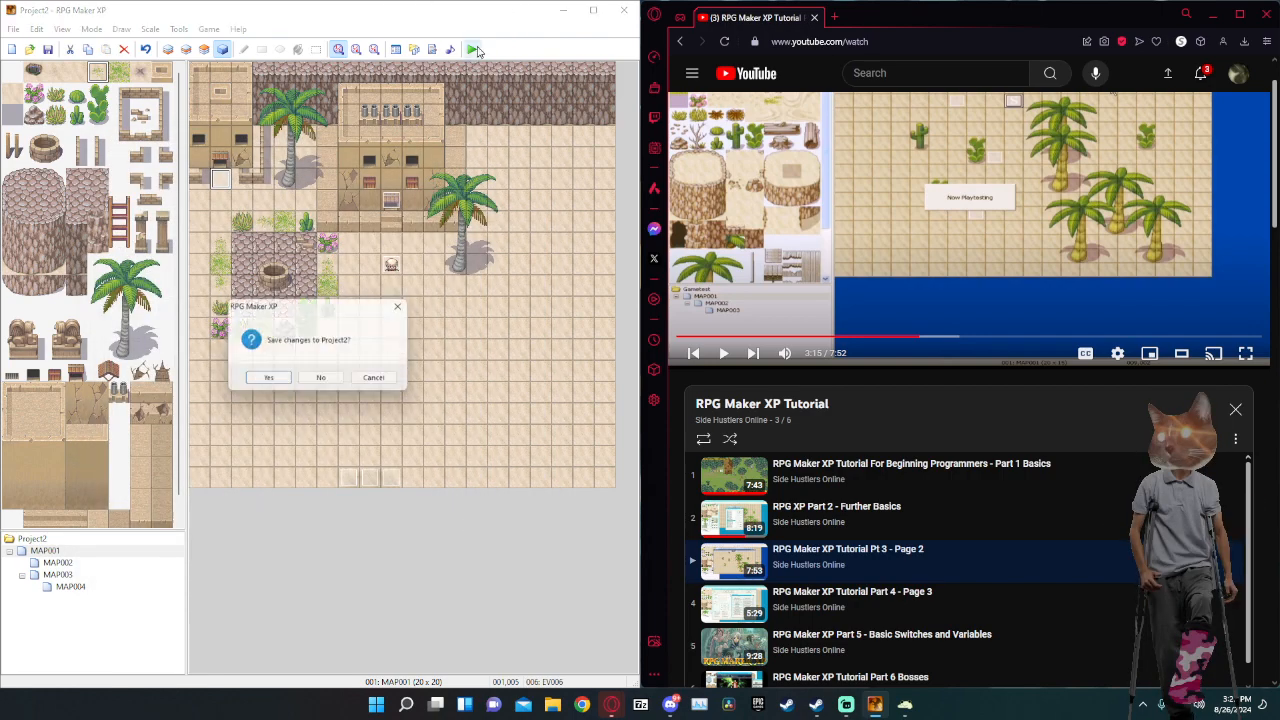
pyautogui.click(270, 384)
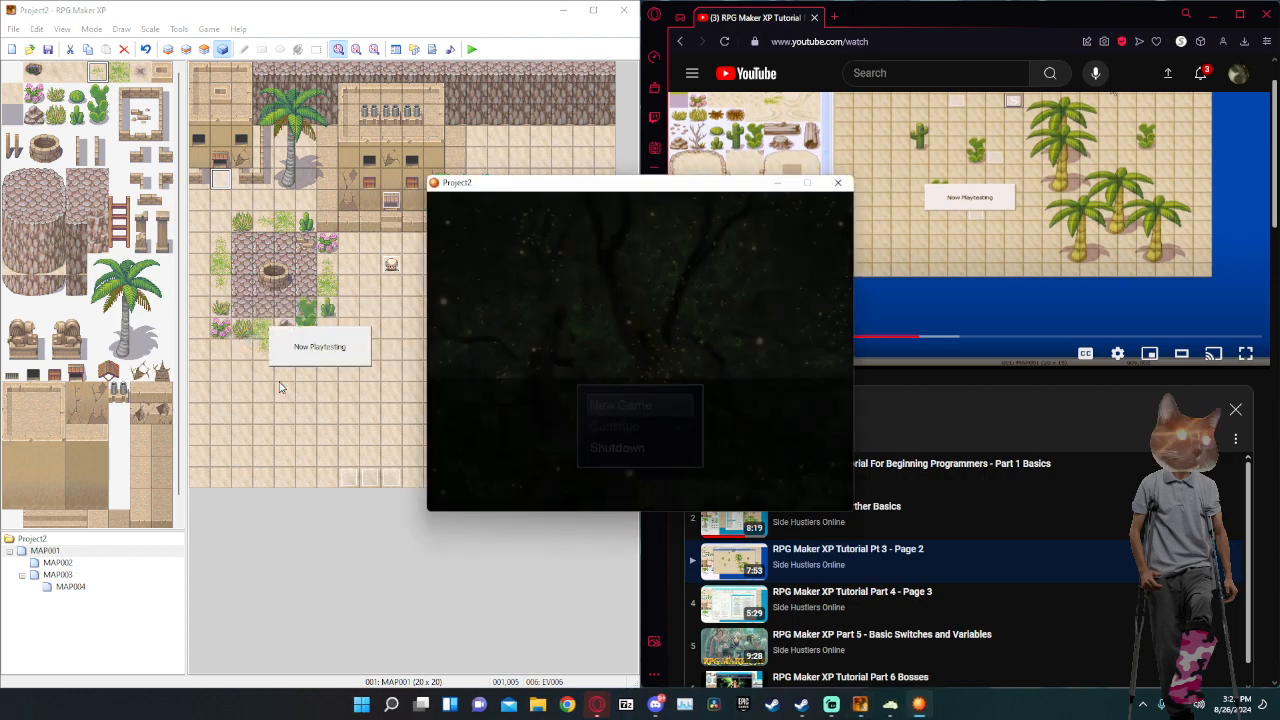
pyautogui.press('Return')
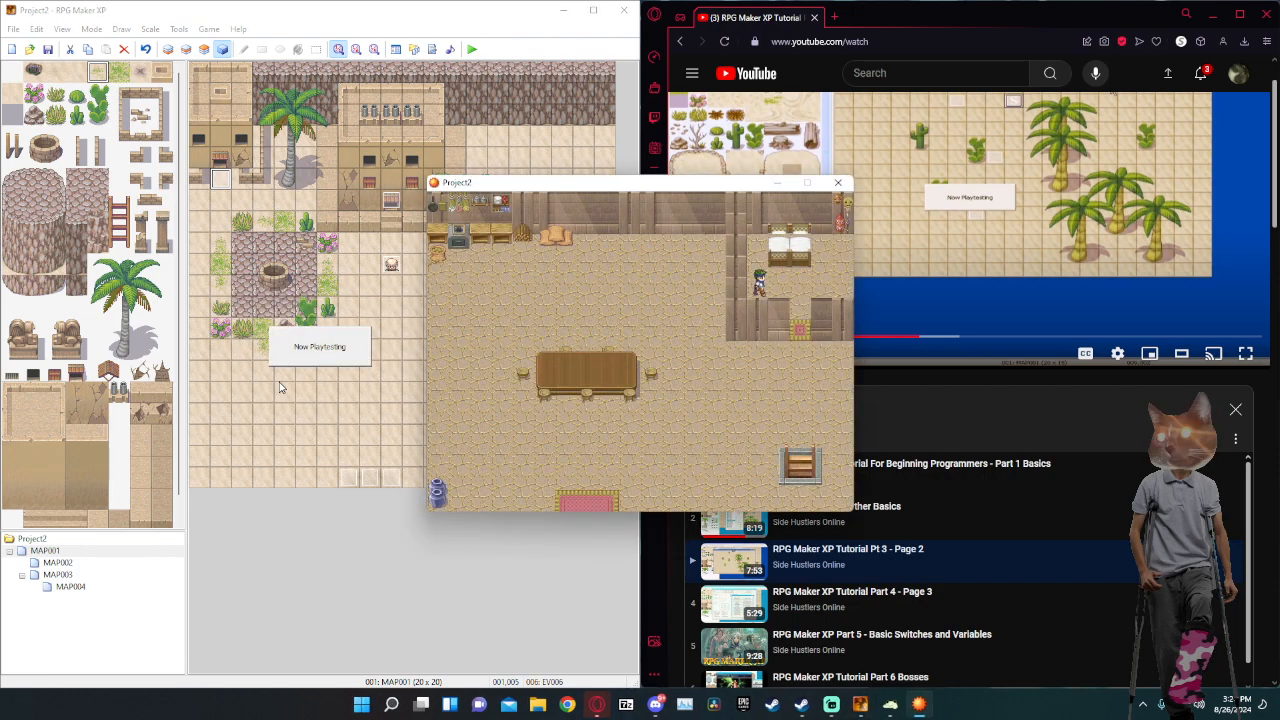
pyautogui.press('Right')
pyautogui.press('Right')
pyautogui.press('Right')
pyautogui.press('Up')
pyautogui.press('Up')
pyautogui.press('Left')
pyautogui.press('Right')
pyautogui.press('Left')
pyautogui.press('Left')
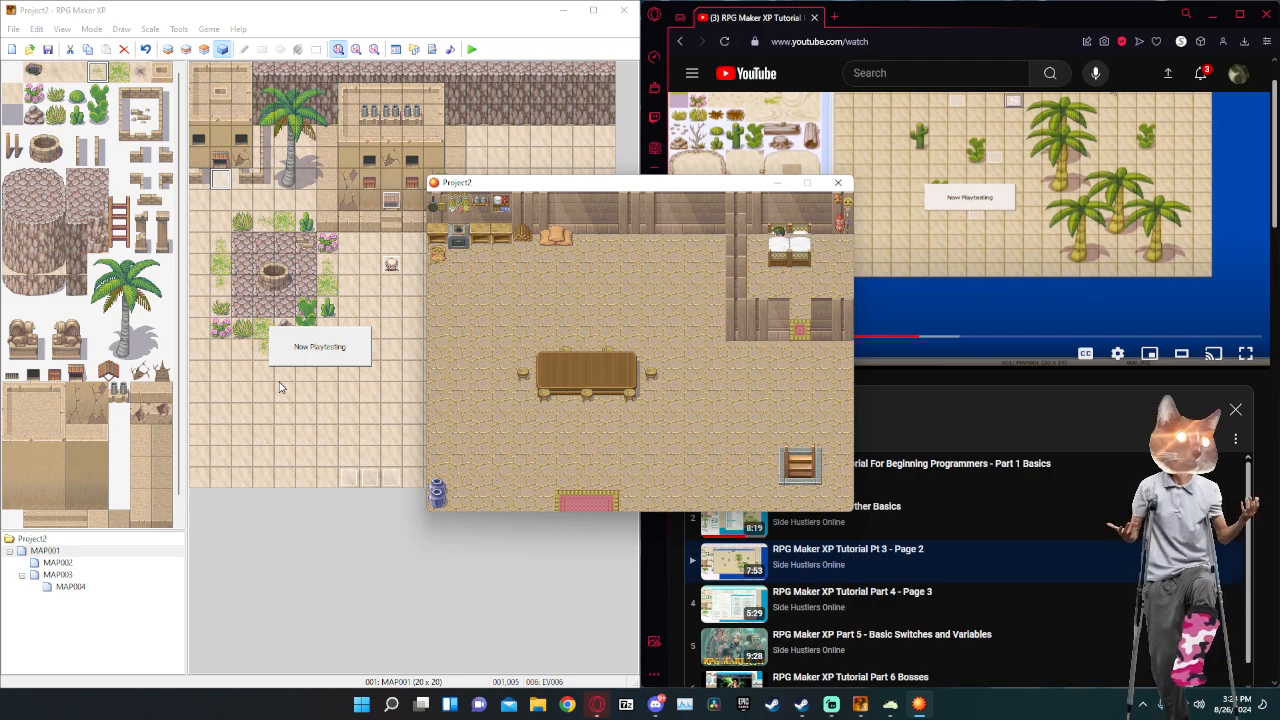
pyautogui.press('Right')
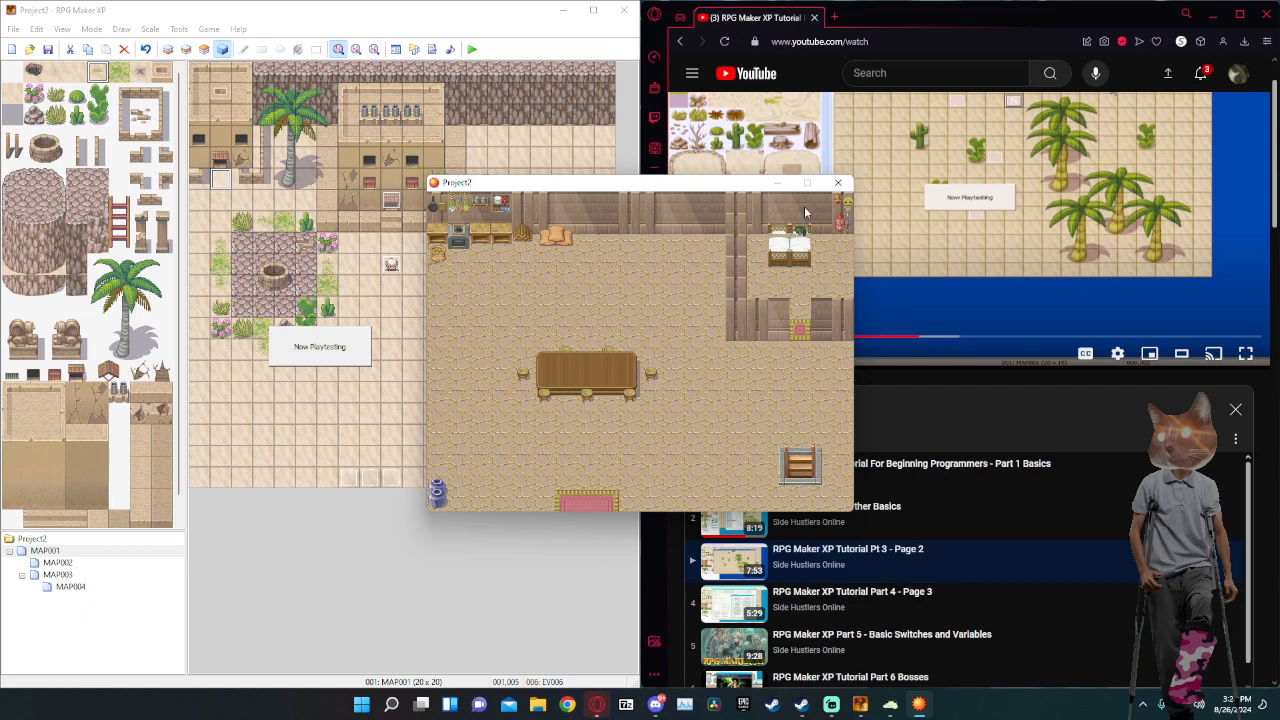
pyautogui.click(838, 183)
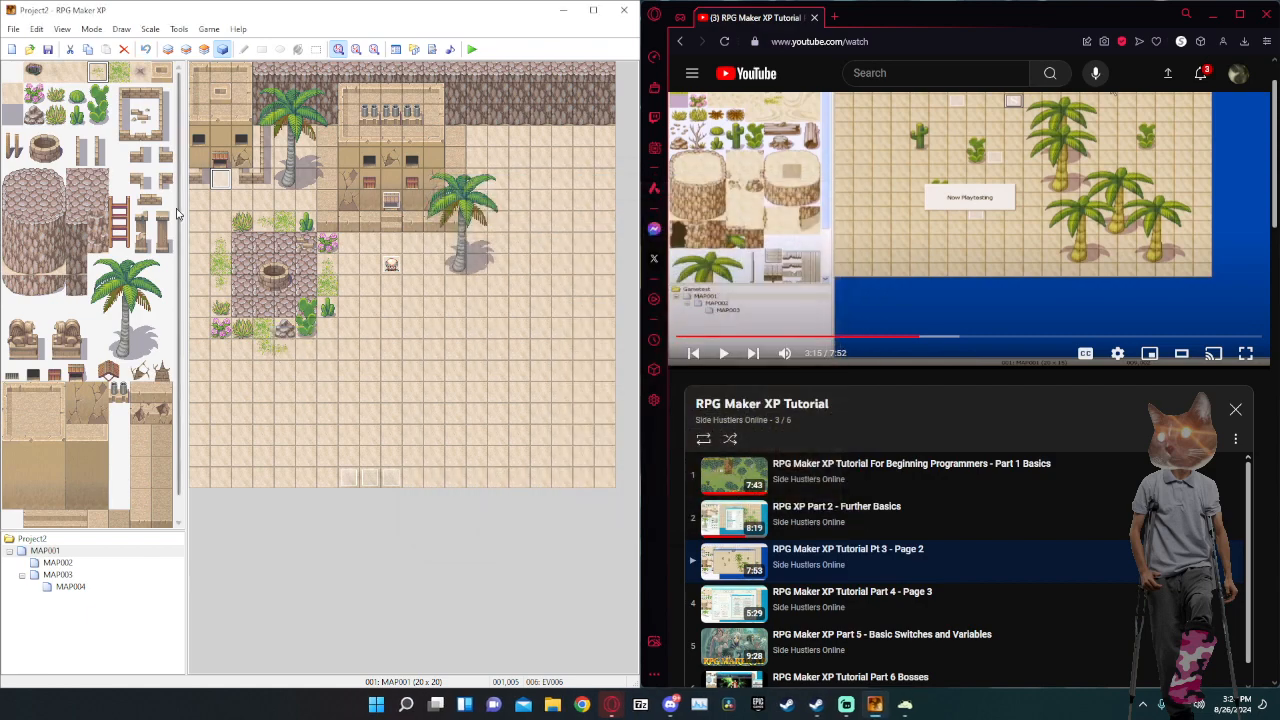
# Paint the lower bed tile on layer 2 across the lower halves of both beds in MAP004.
pyautogui.click(47, 588)
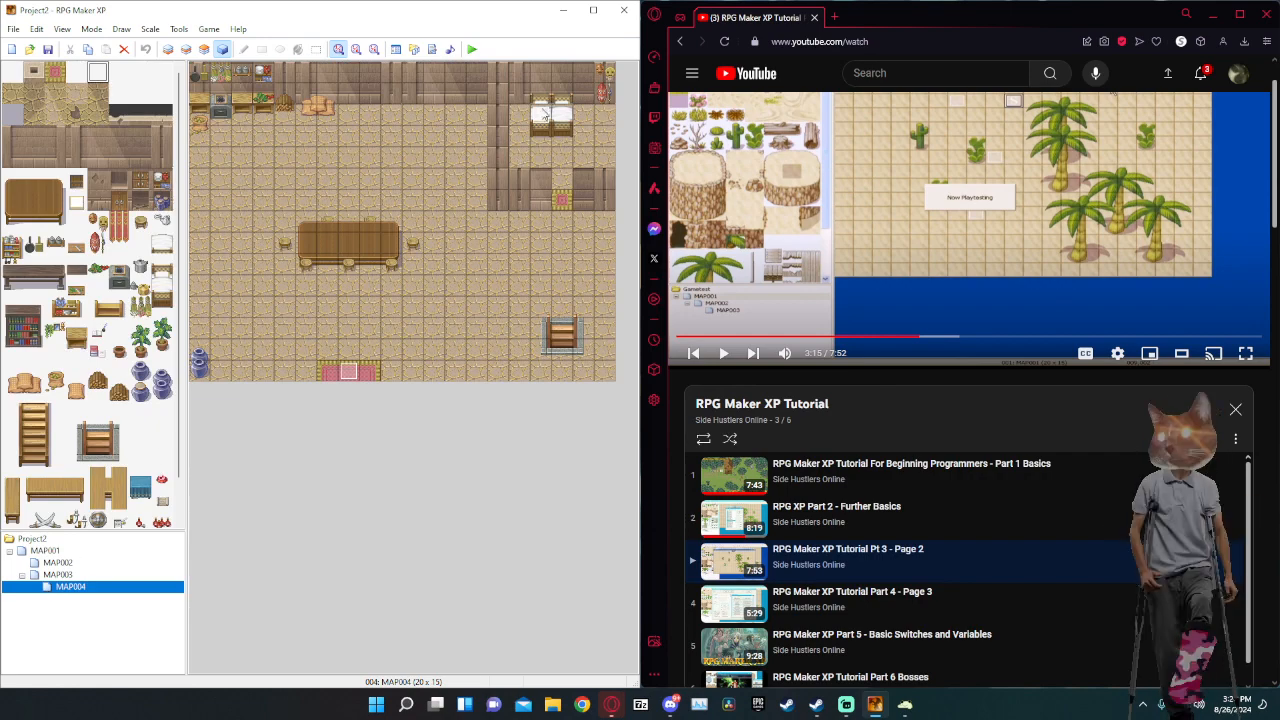
pyautogui.click(186, 49)
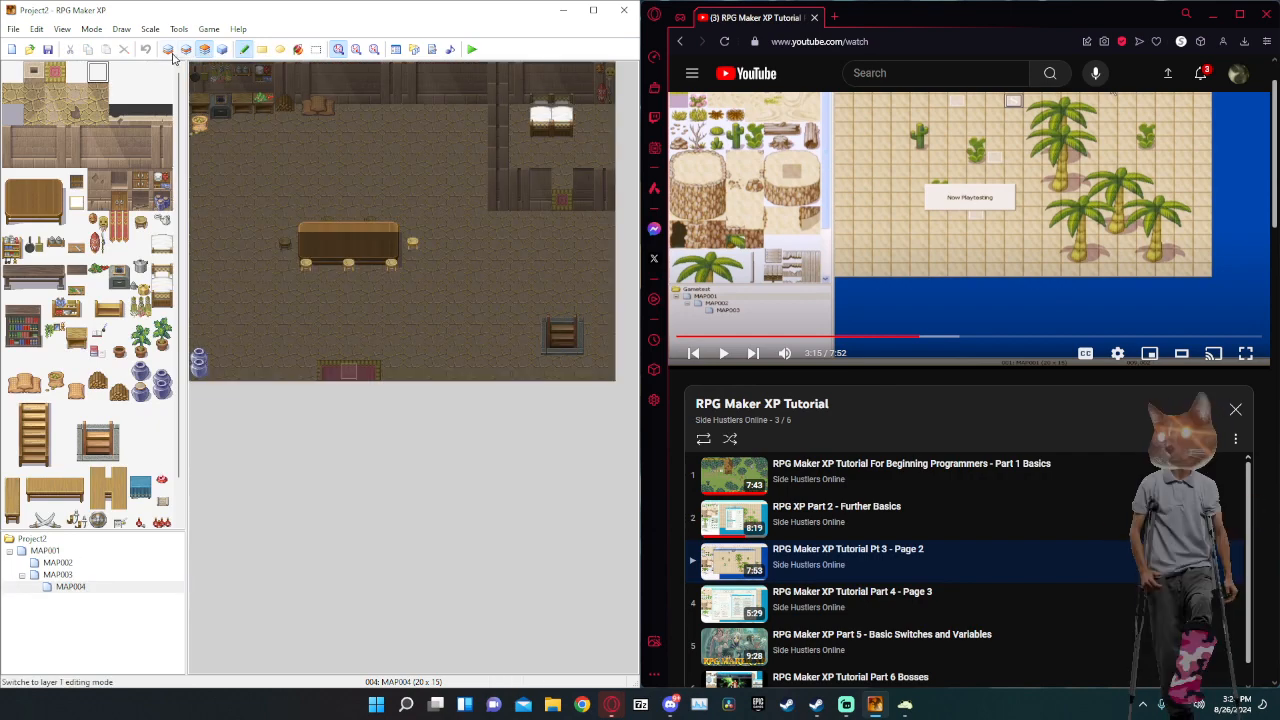
pyautogui.click(168, 49)
pyautogui.click(186, 49)
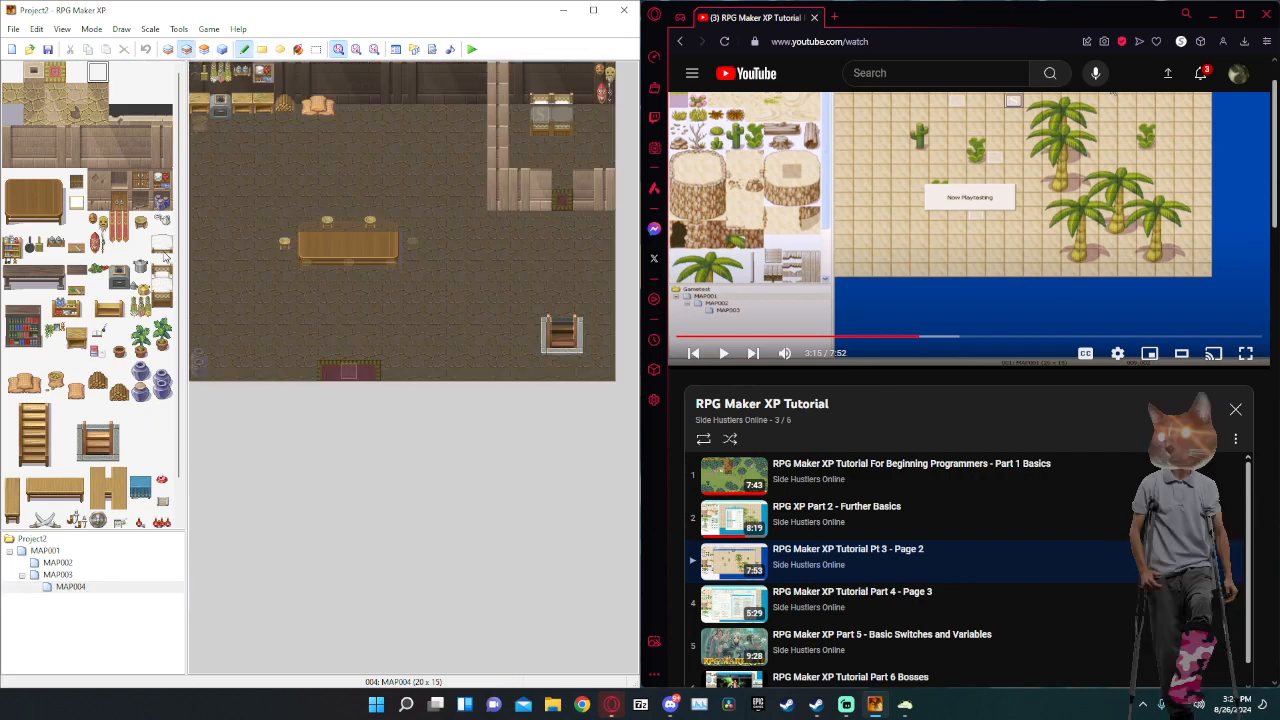
pyautogui.click(163, 288)
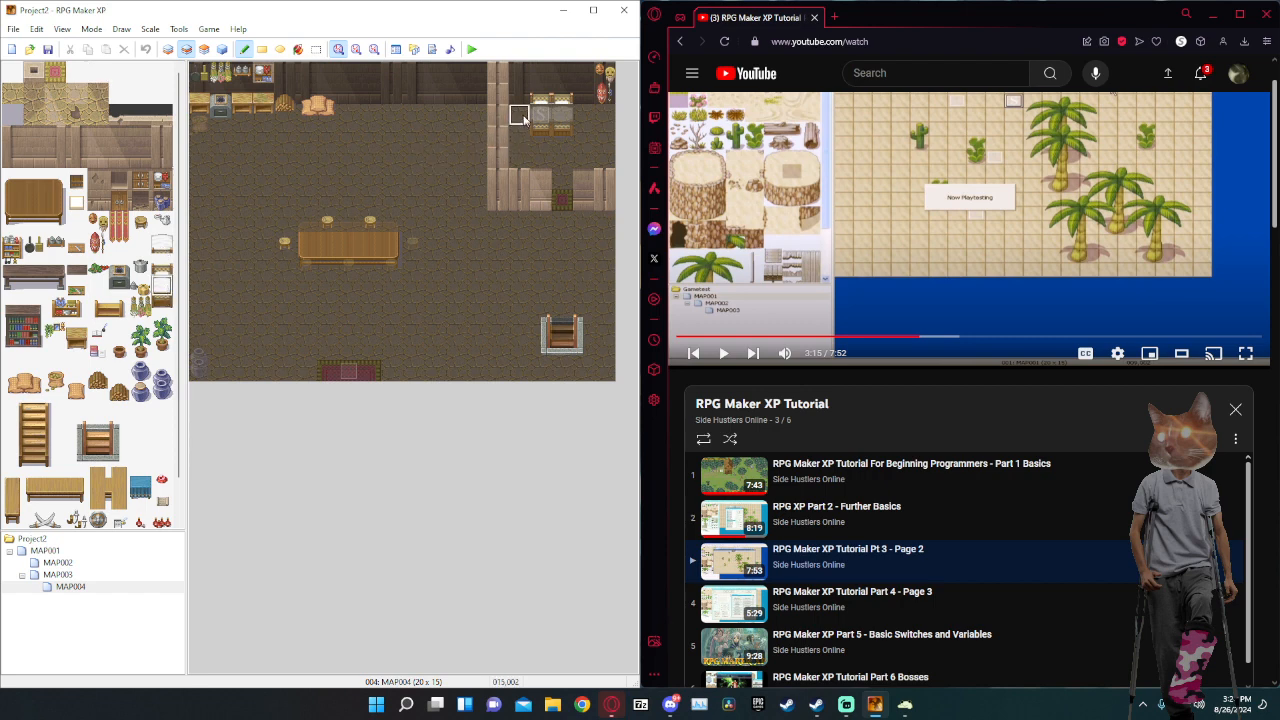
pyautogui.moveTo(537, 116); pyautogui.dragTo(562, 117)
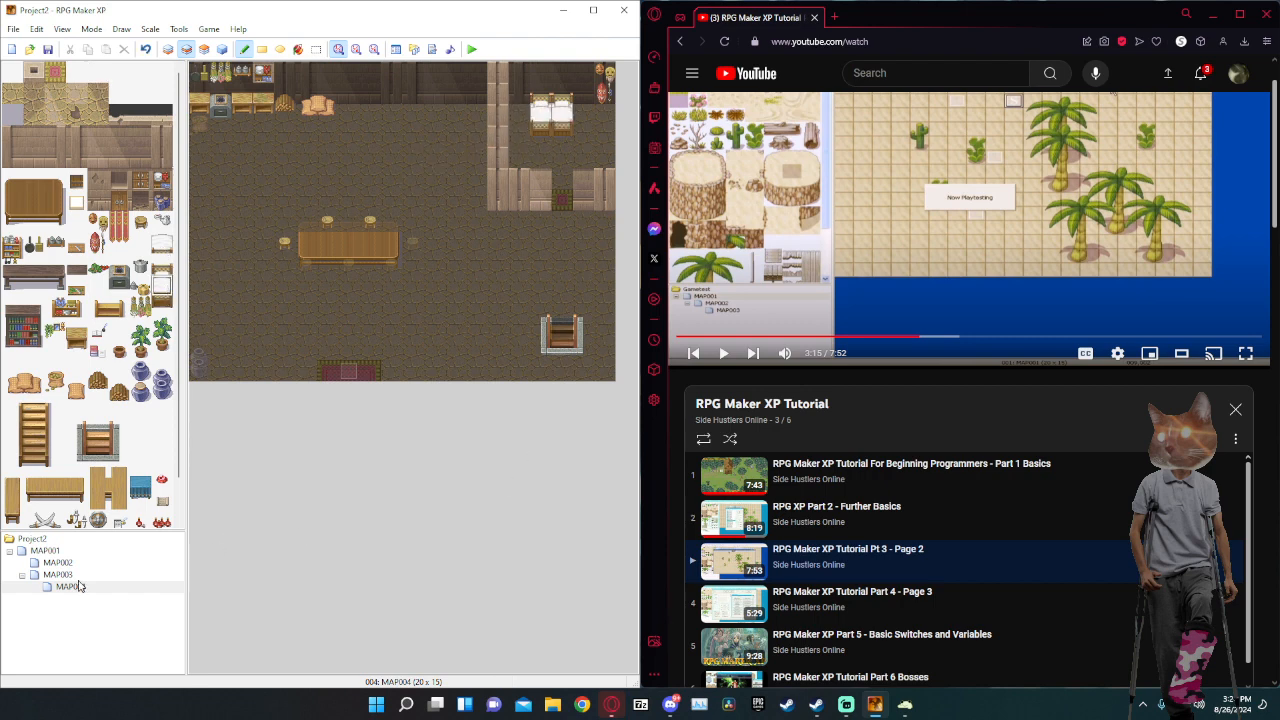
# Save the project and playtest a new game, moving the player back and forth around the beds.
pyautogui.click(474, 51)
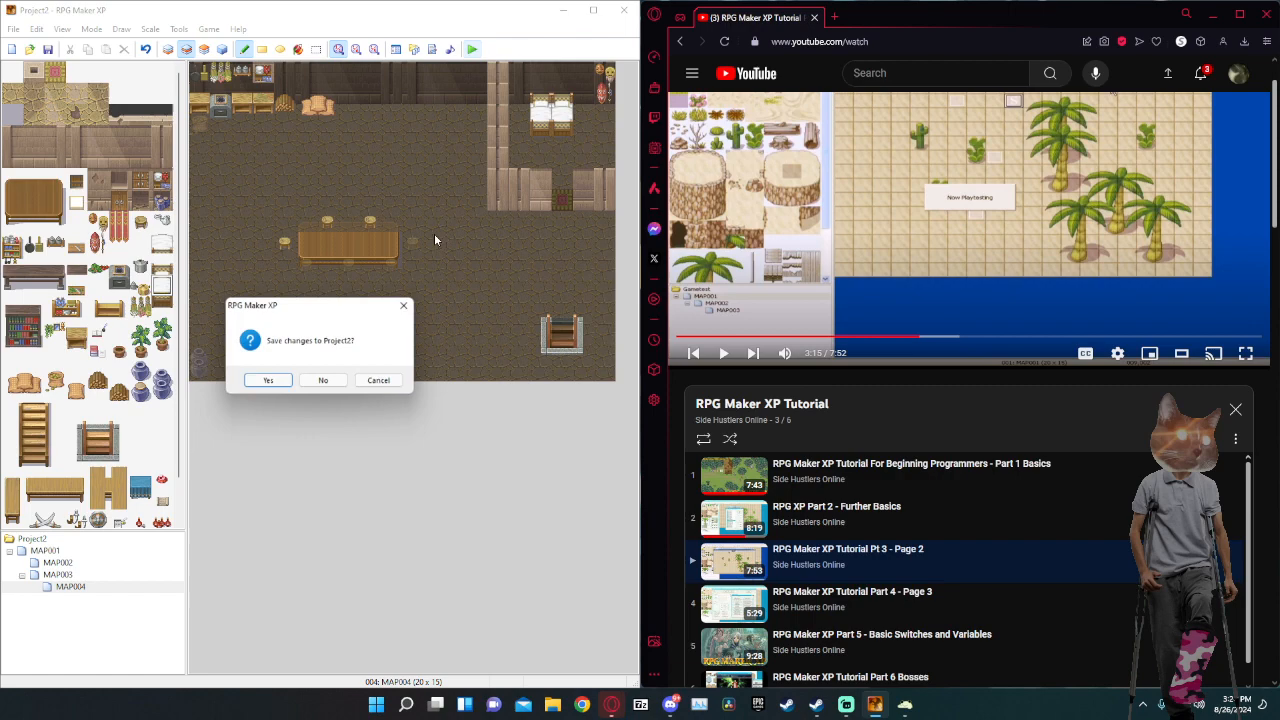
pyautogui.click(268, 384)
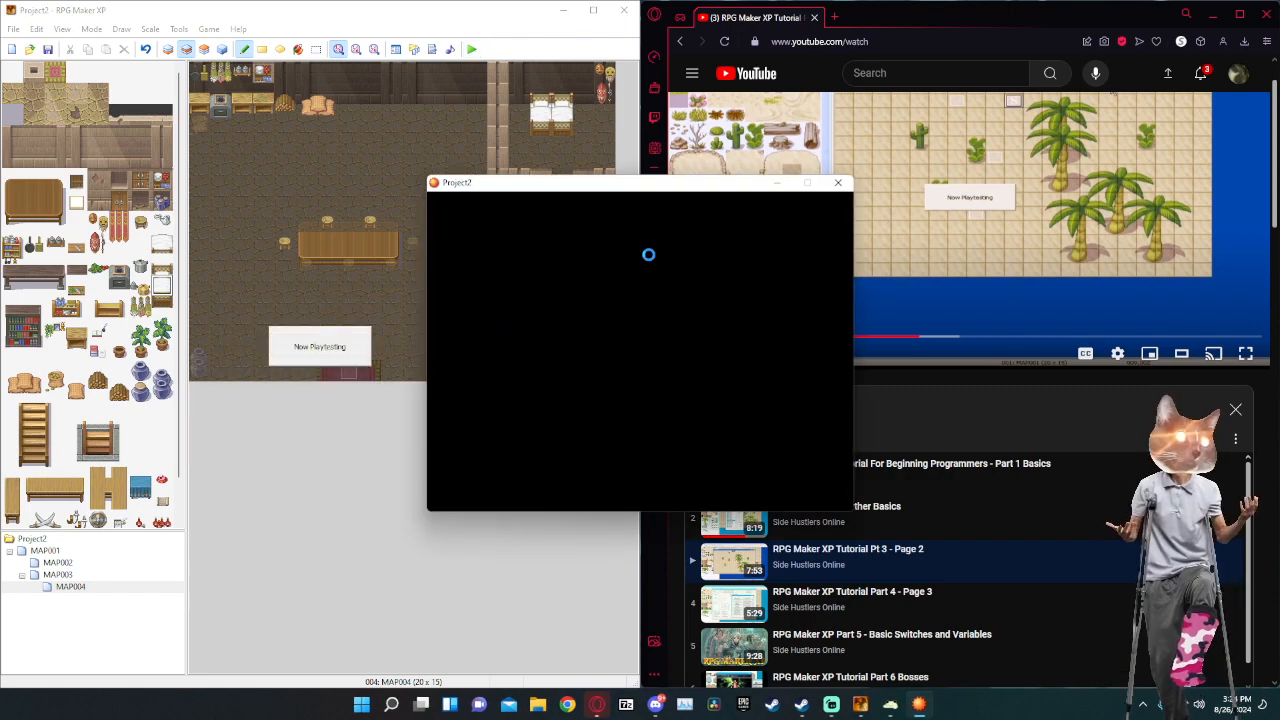
pyautogui.press('Return')
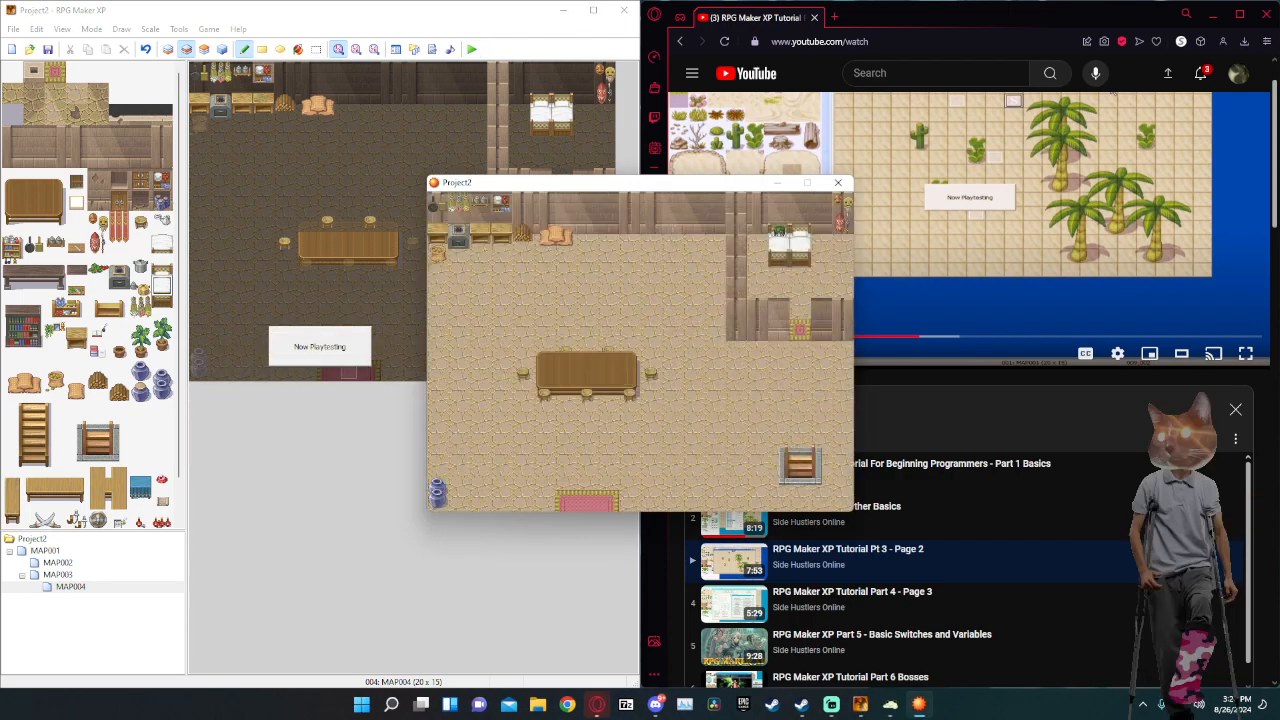
pyautogui.press('Left')
pyautogui.press('Right')
pyautogui.press('Right')
pyautogui.press('Right')
pyautogui.press('Left')
pyautogui.press('Left')
pyautogui.press('Left')
pyautogui.press('Right')
pyautogui.press('Right')
# Walk the player out of the bedroom to the pink entrance rug to test the two-way transfer, and force the playtest closed.
pyautogui.press('Down')
pyautogui.press('Down')
pyautogui.press('Down')
pyautogui.press('Left')
pyautogui.press('Left')
pyautogui.press('Left')
pyautogui.press('Left')
pyautogui.press('Left')
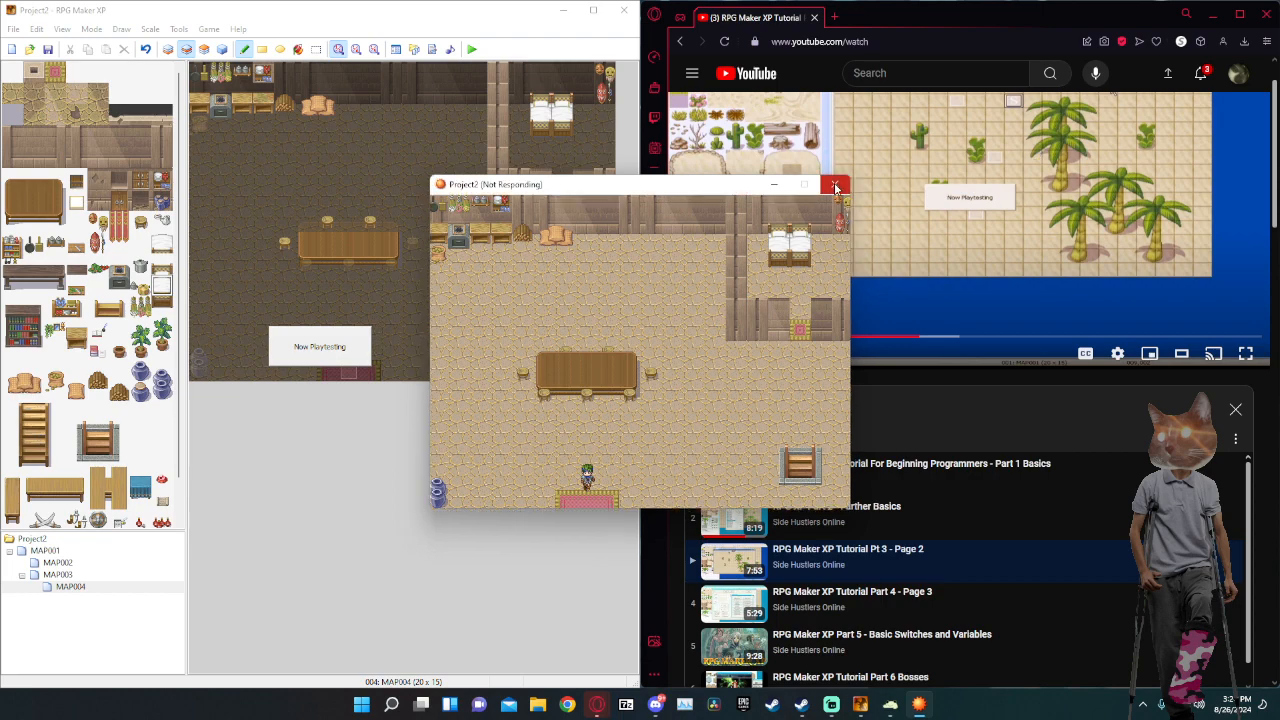
pyautogui.click(662, 395)
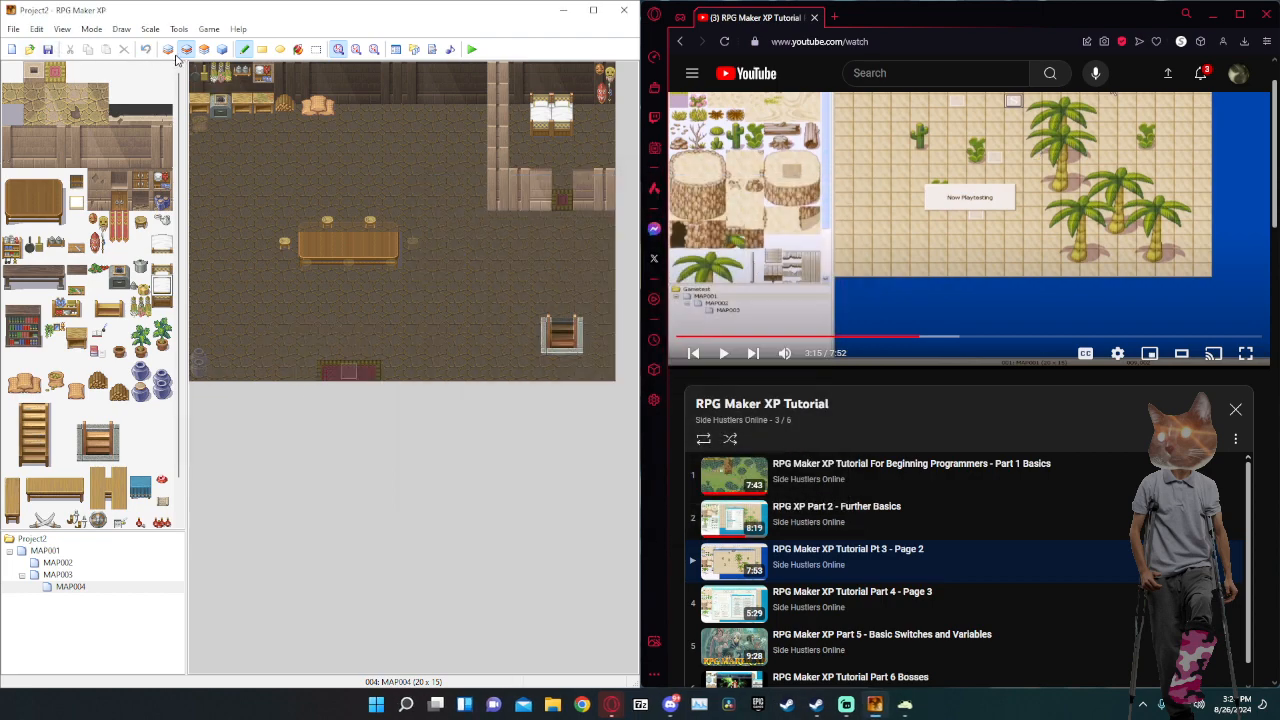
# Open the pink entrance rug's transfer event in MAP004 and look through all project maps in its Transfer Player destination picker.
pyautogui.click(222, 49)
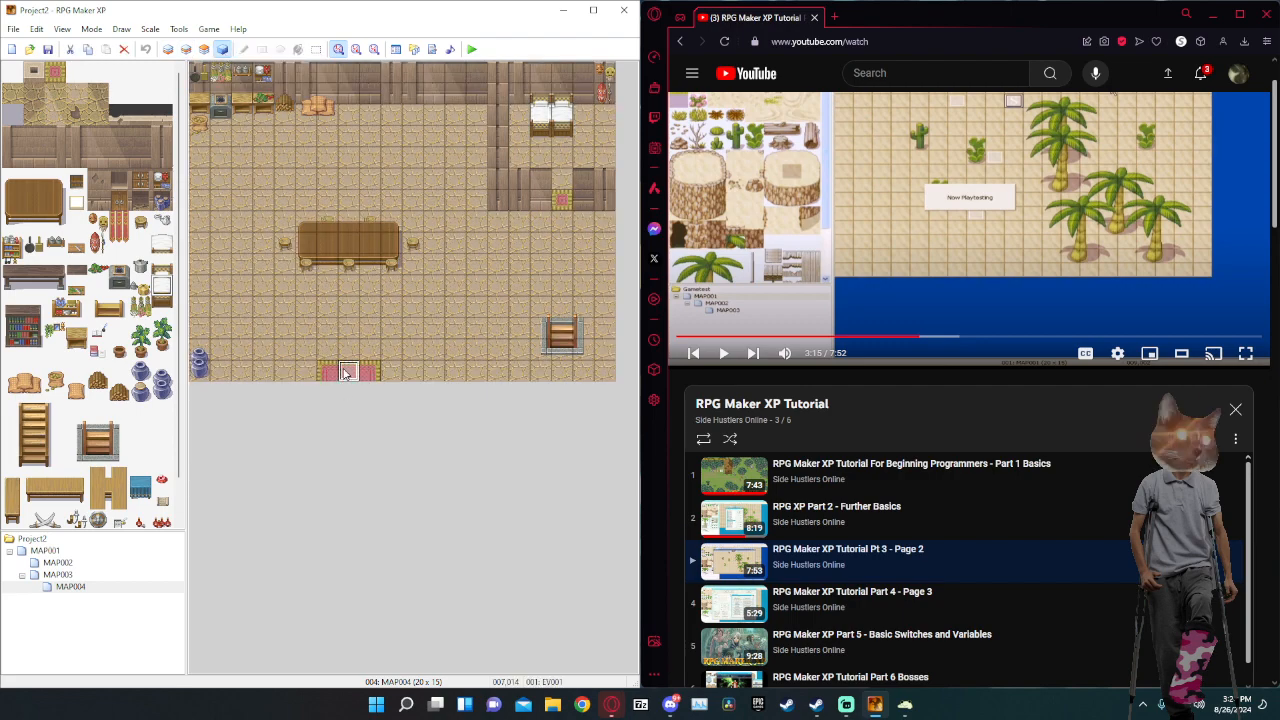
pyautogui.doubleClick(347, 372)
pyautogui.doubleClick(365, 229)
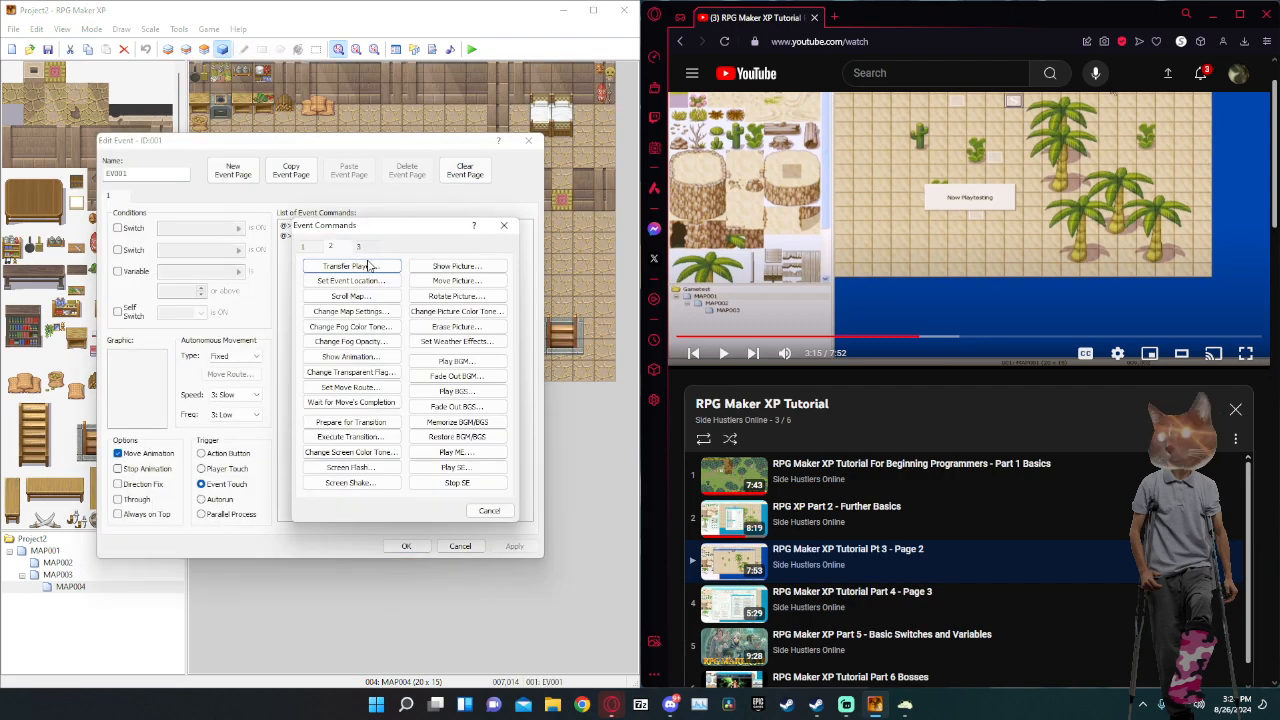
pyautogui.click(501, 227)
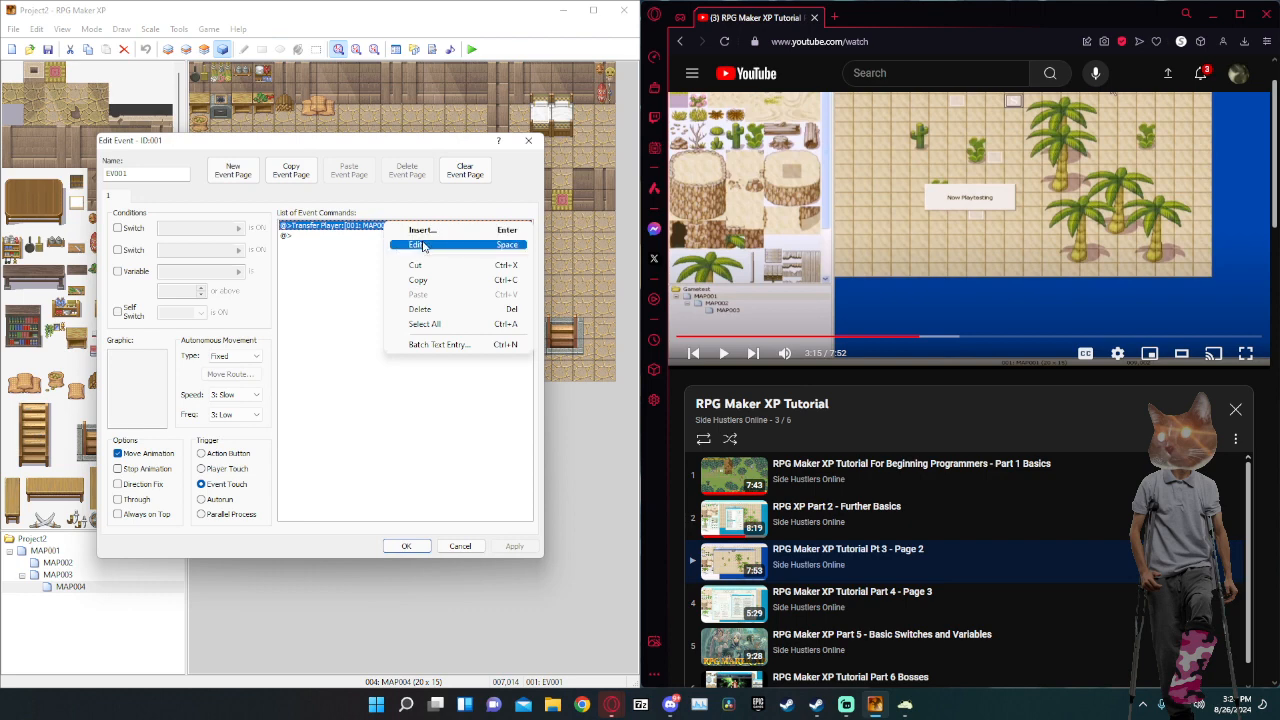
pyautogui.click(416, 244)
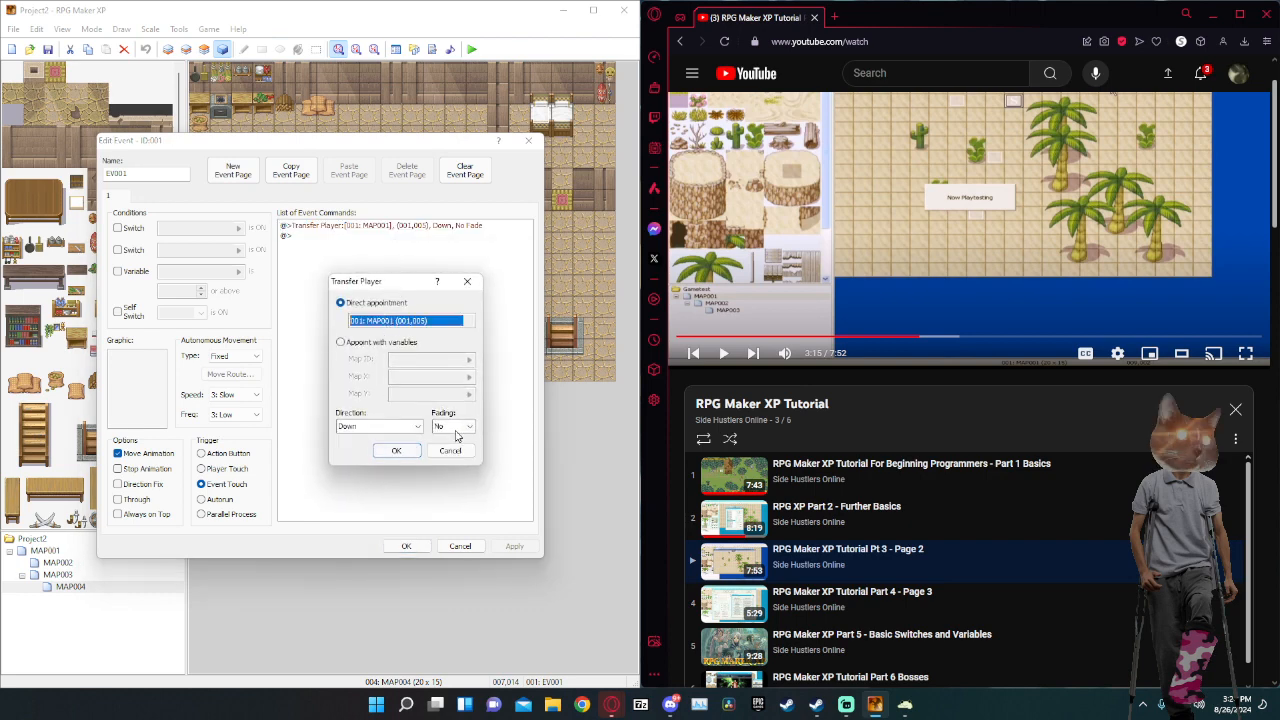
pyautogui.click(409, 324)
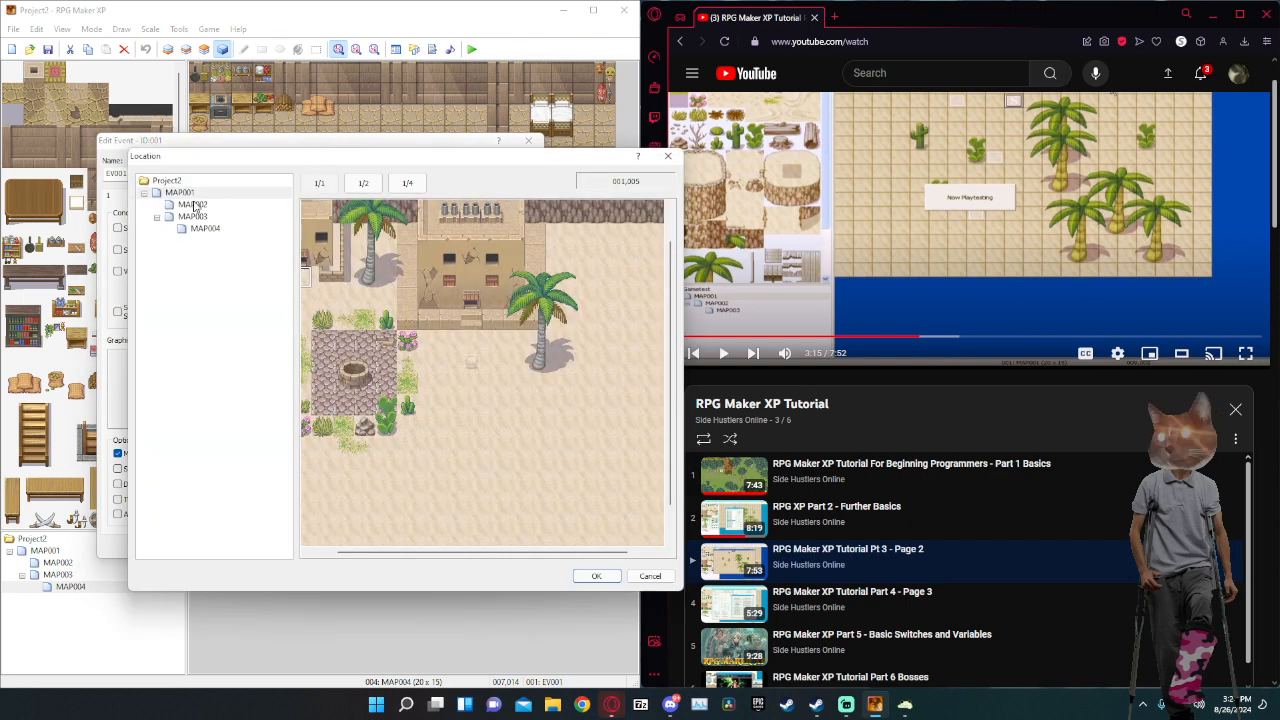
pyautogui.moveTo(445, 552); pyautogui.dragTo(361, 553)
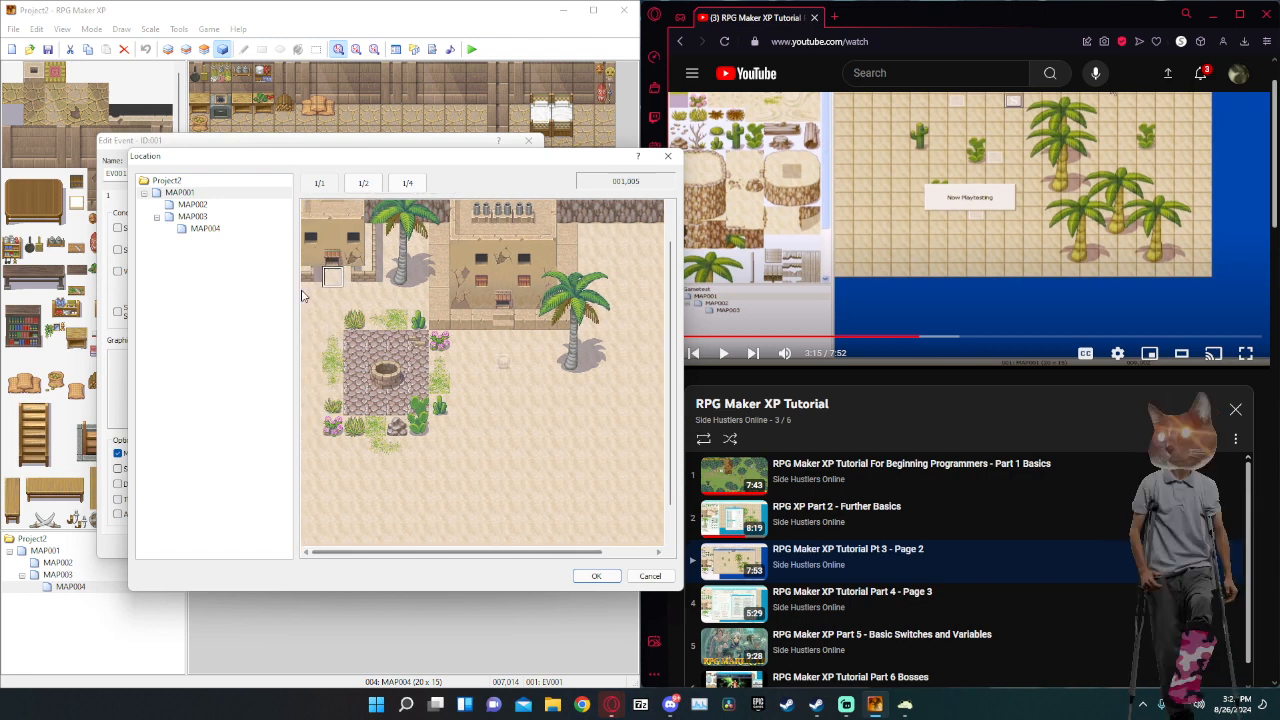
pyautogui.click(205, 206)
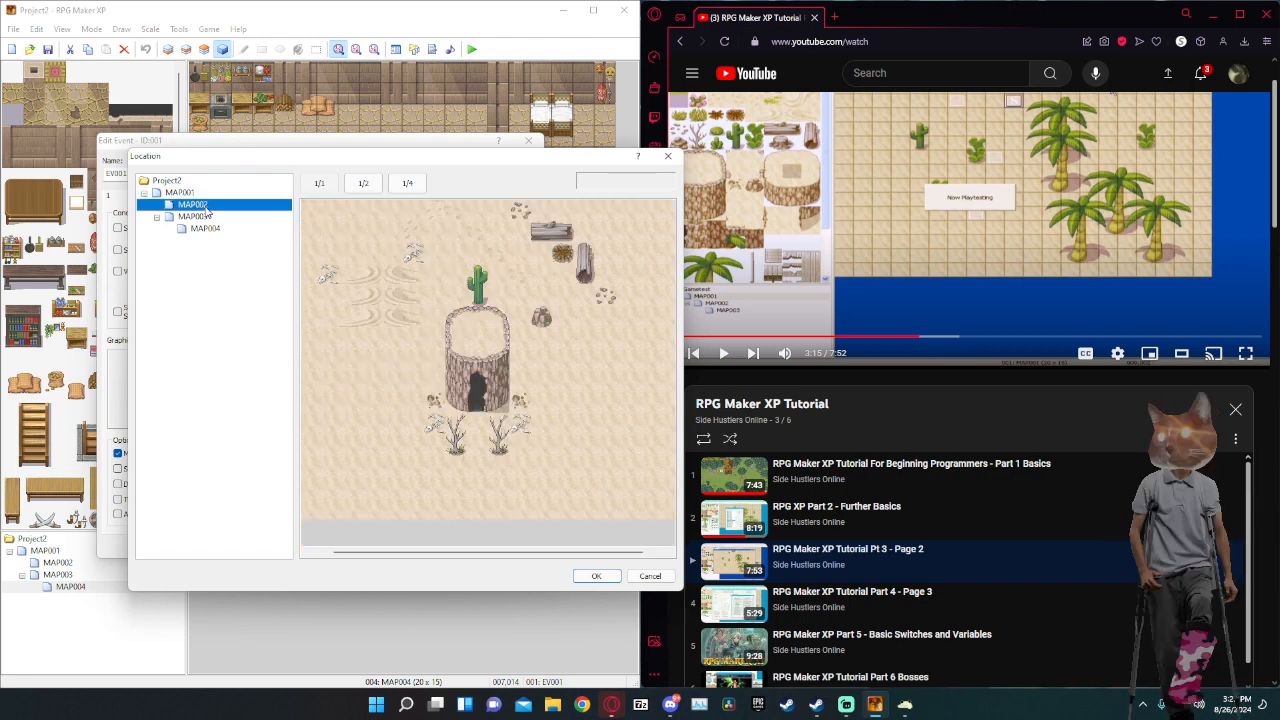
pyautogui.click(198, 217)
pyautogui.click(202, 230)
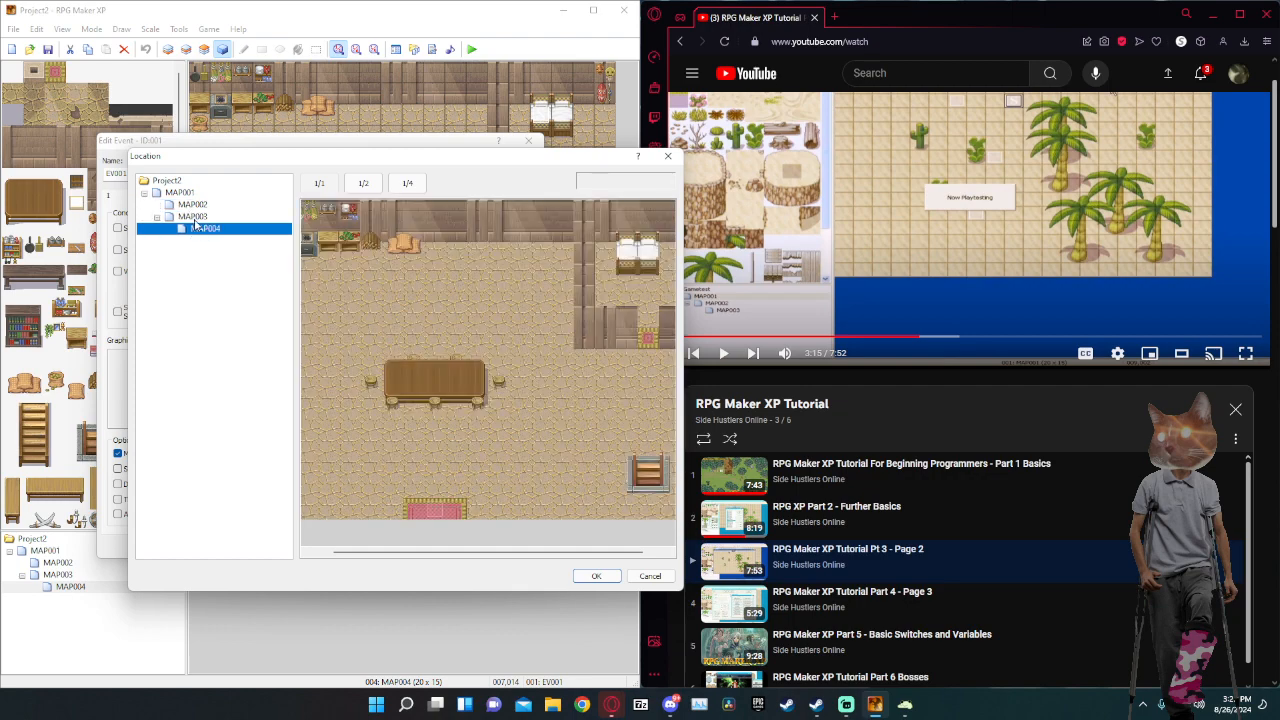
pyautogui.click(189, 216)
pyautogui.click(178, 192)
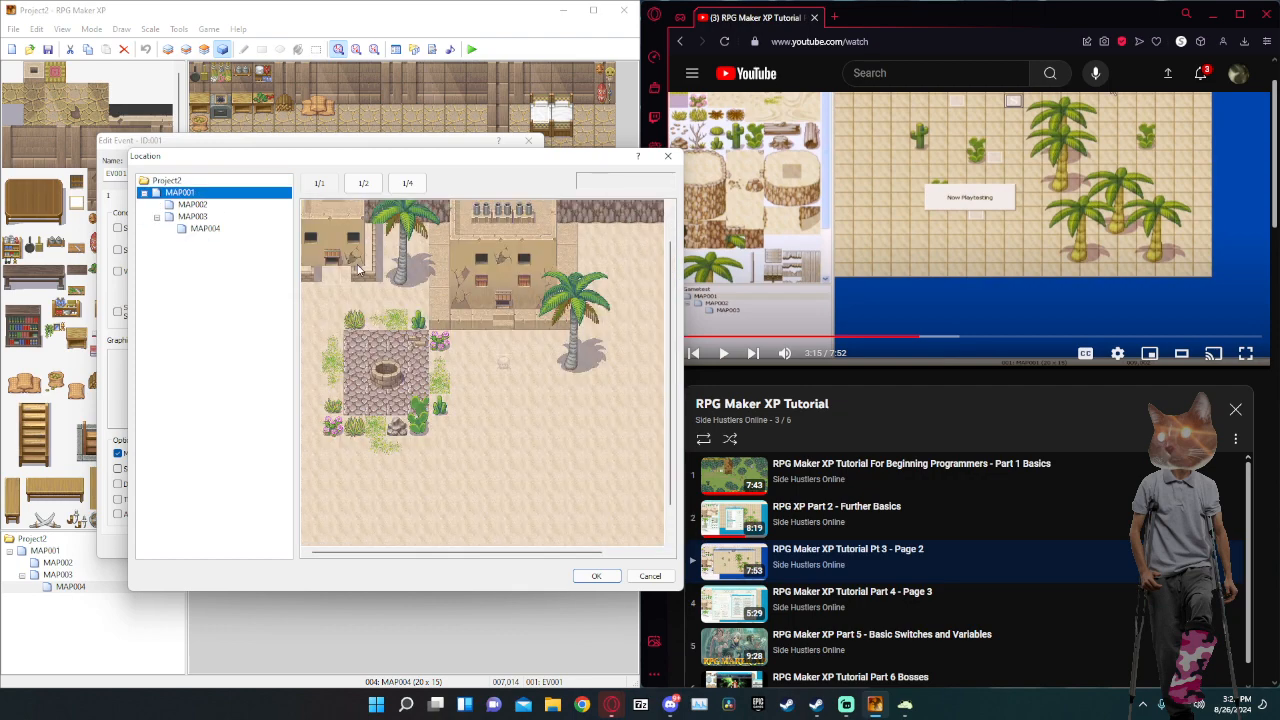
# Reselect the doorstep tile 001,005 on MAP001 as the rug event's transfer destination and apply the event.
pyautogui.click(333, 276)
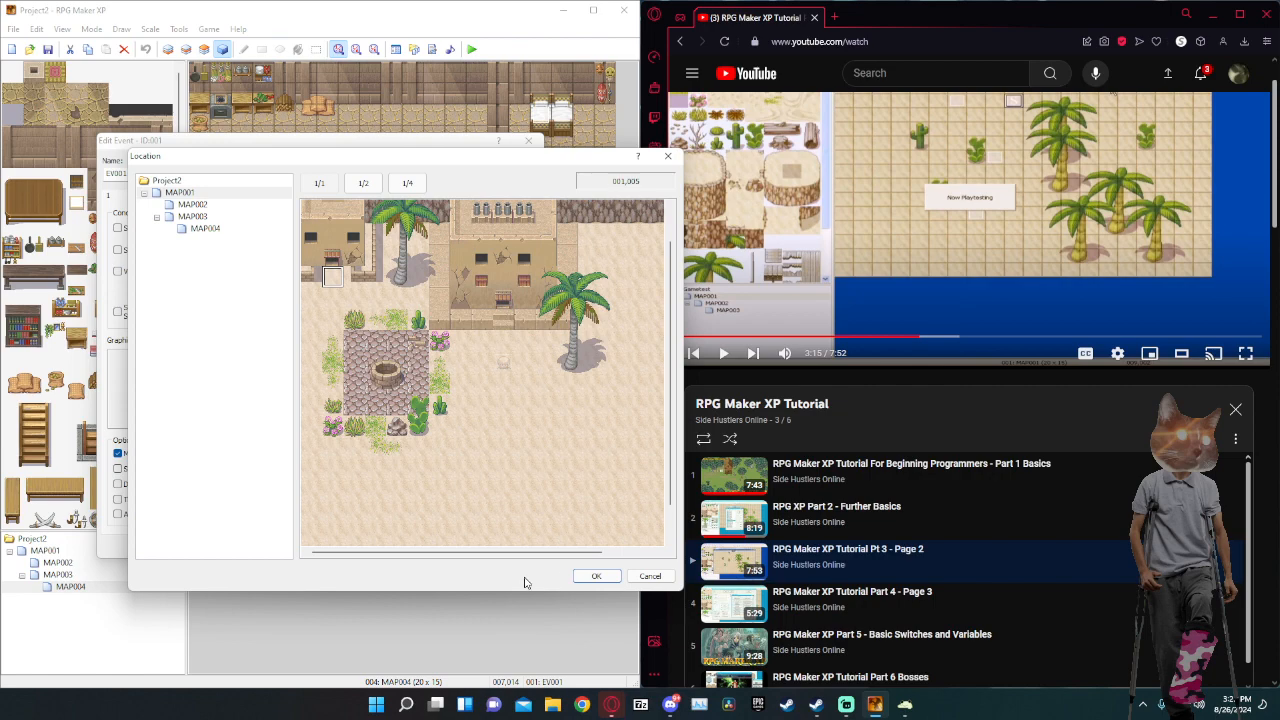
pyautogui.click(595, 577)
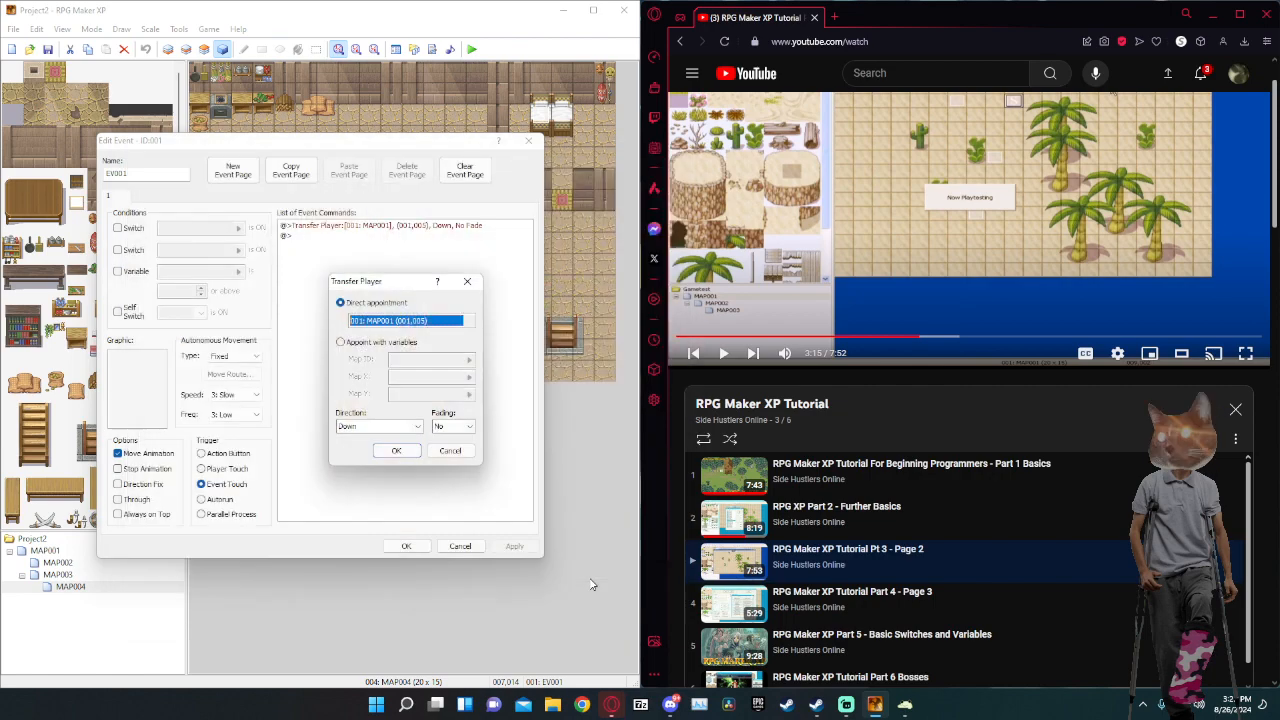
pyautogui.click(396, 452)
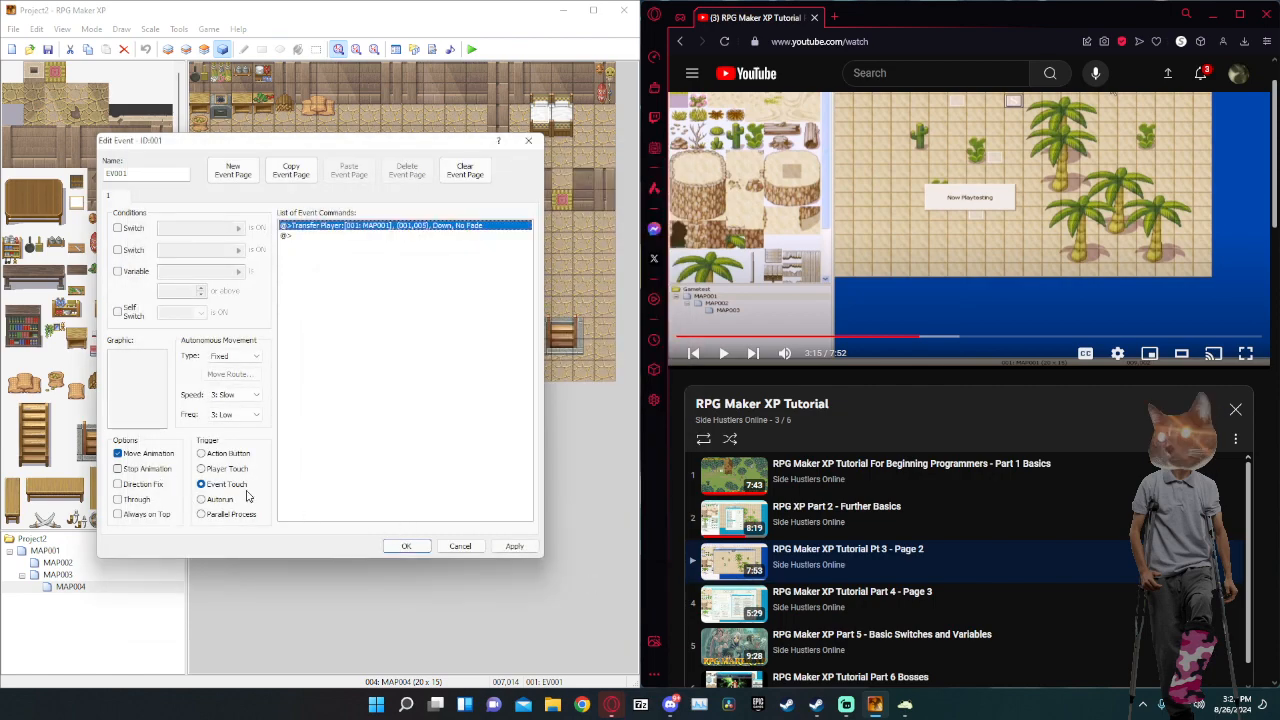
pyautogui.click(512, 546)
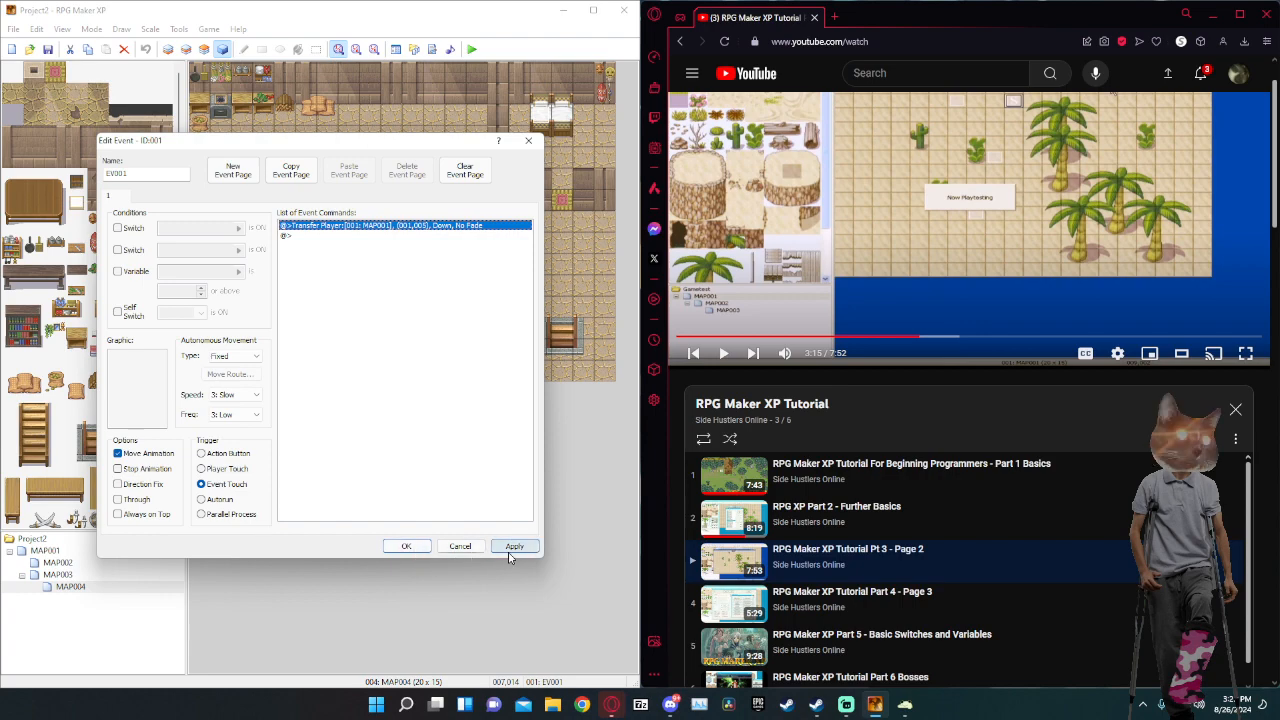
pyautogui.click(403, 546)
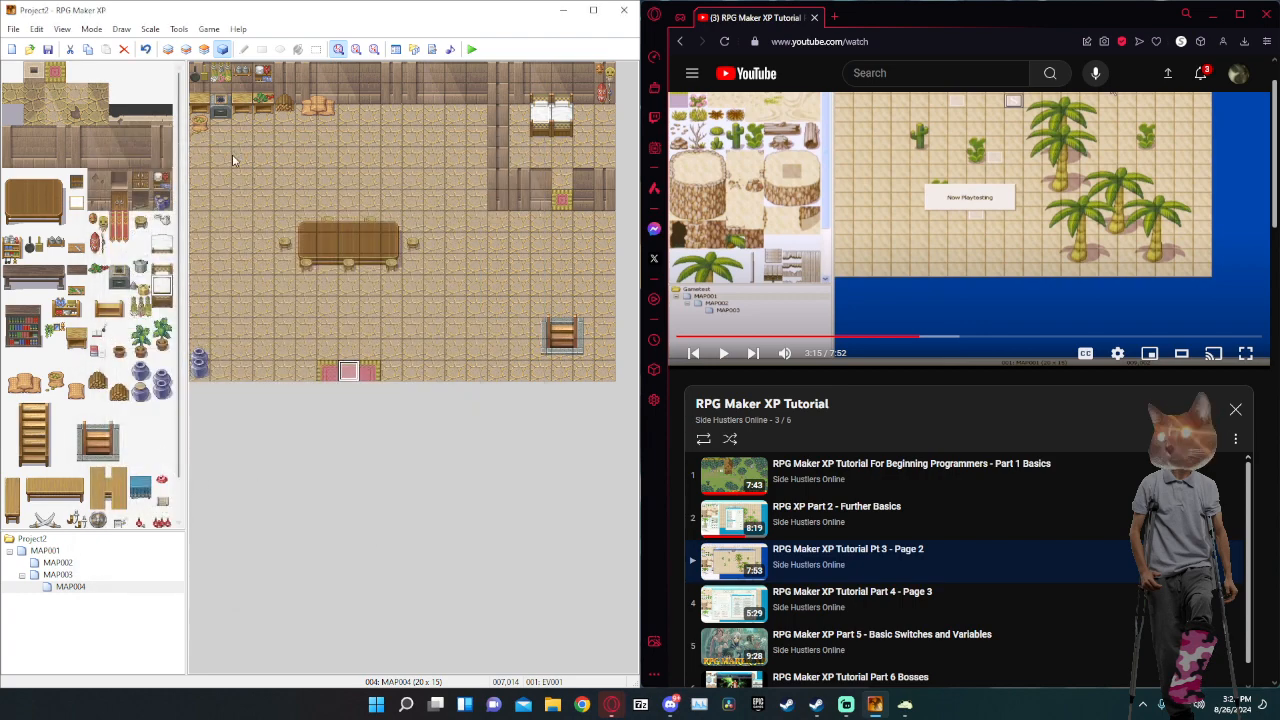
# Check the Transfer Player command and trigger of the house door event on MAP001, and leave the event without changes.
pyautogui.click(73, 552)
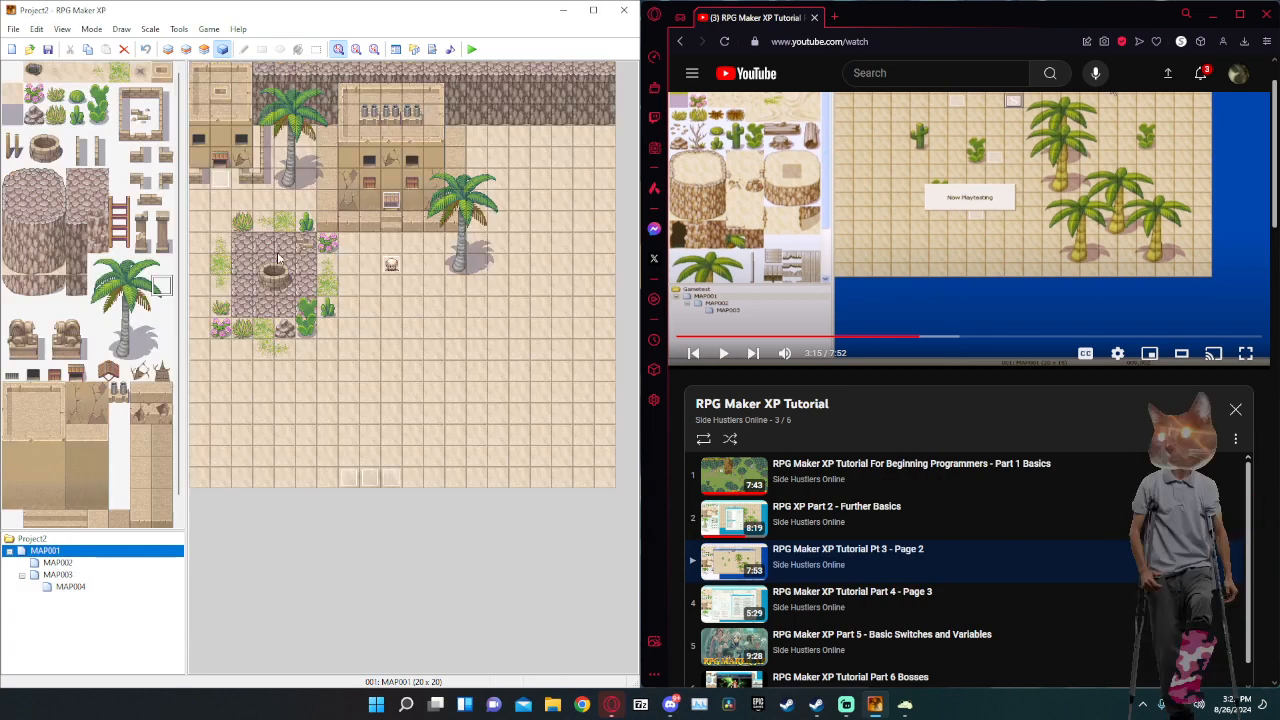
pyautogui.doubleClick(227, 175)
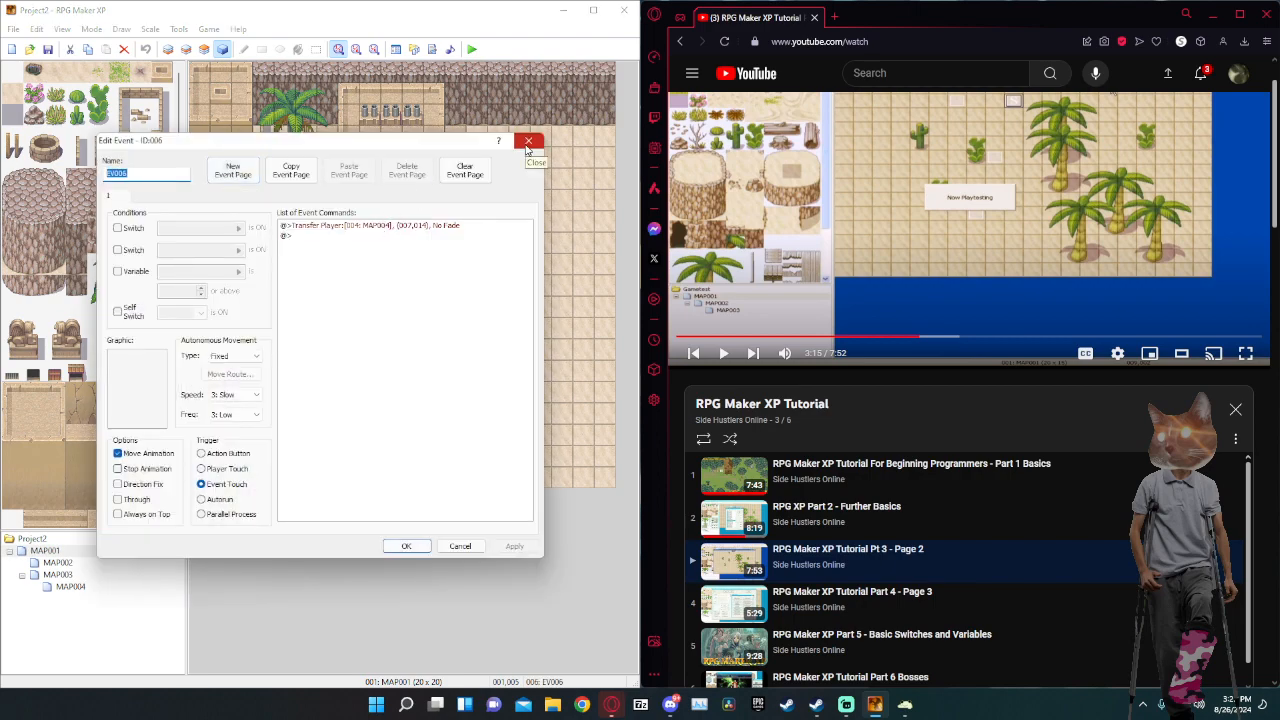
pyautogui.click(399, 228)
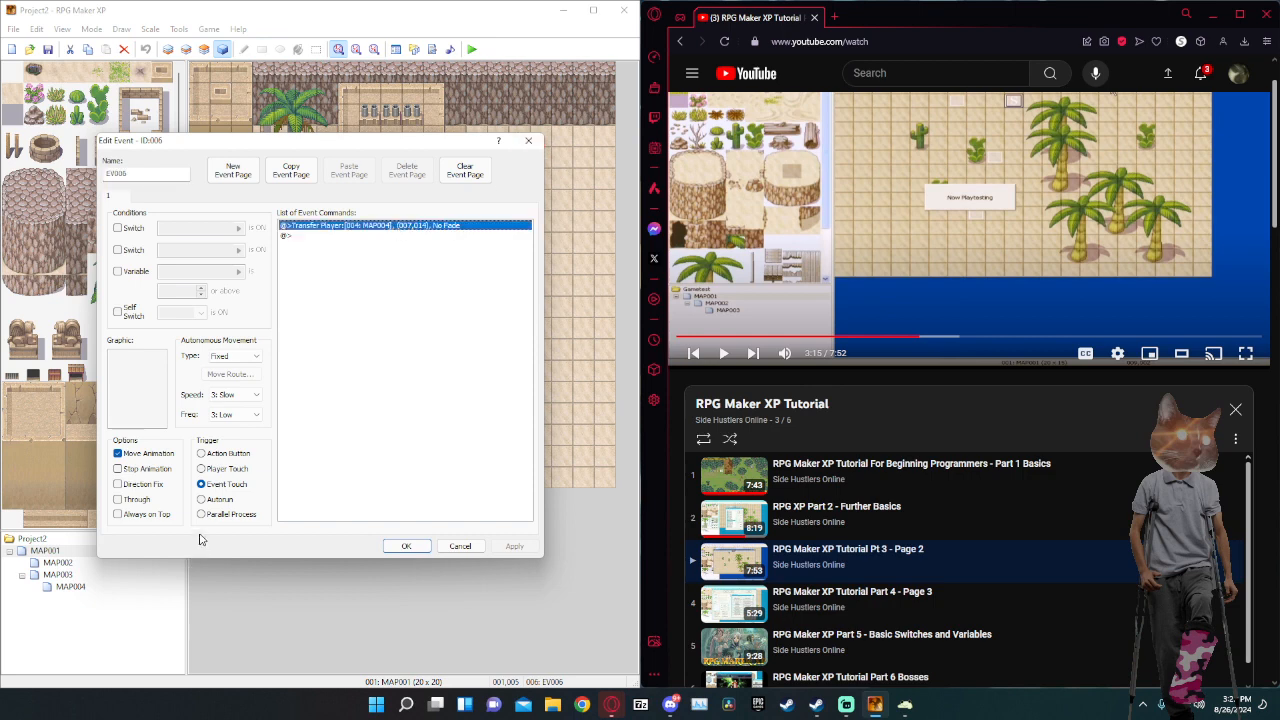
pyautogui.click(459, 547)
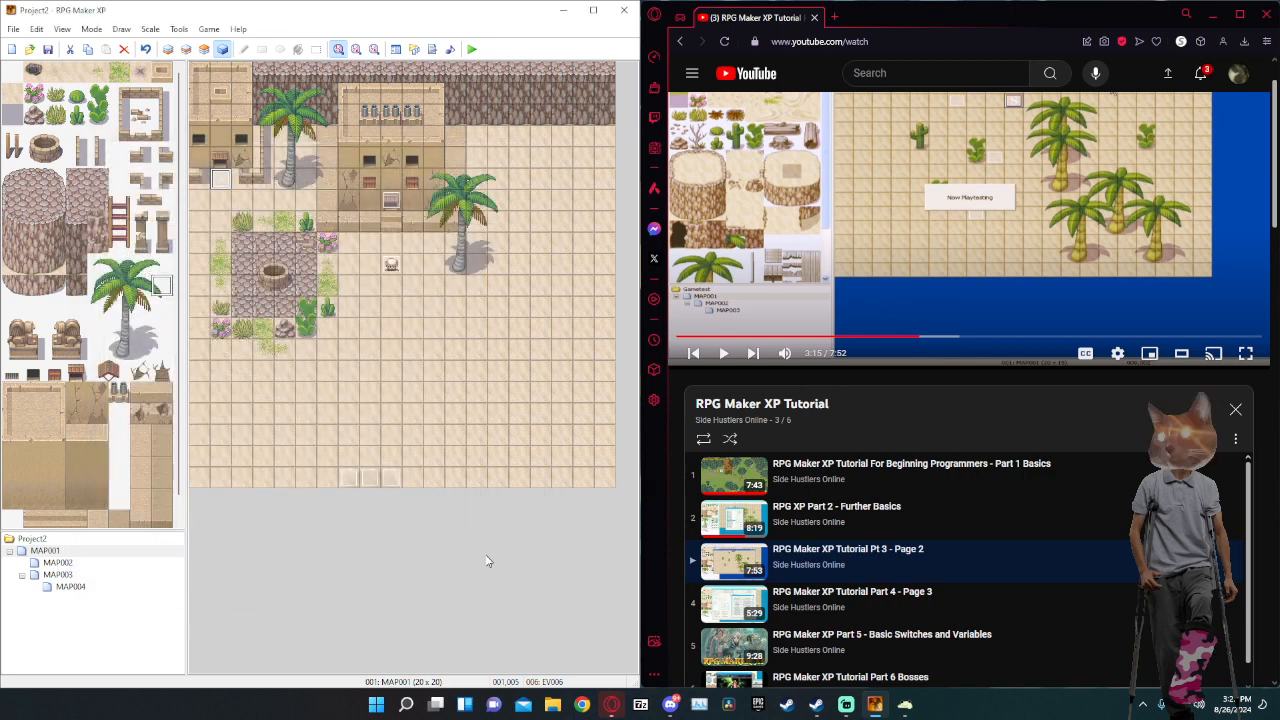
# Save the project and start a new game in a playtest.
pyautogui.click(473, 50)
pyautogui.click(269, 380)
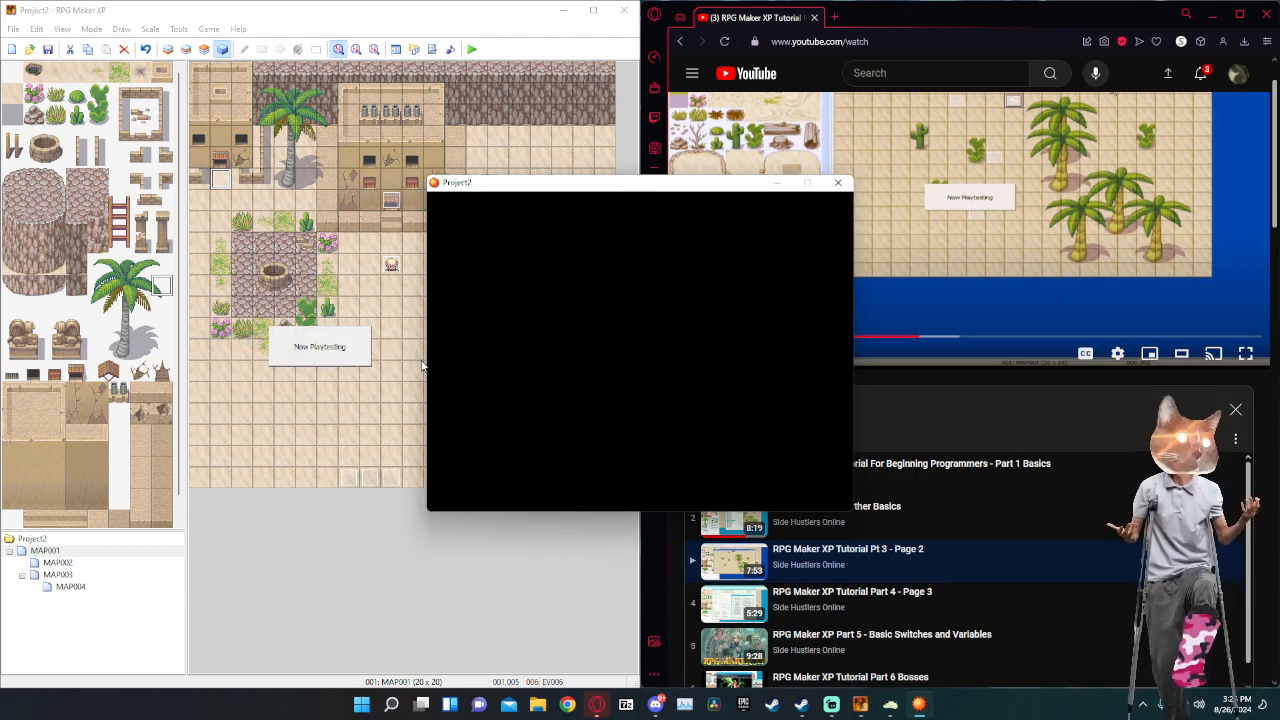
pyautogui.press('Return')
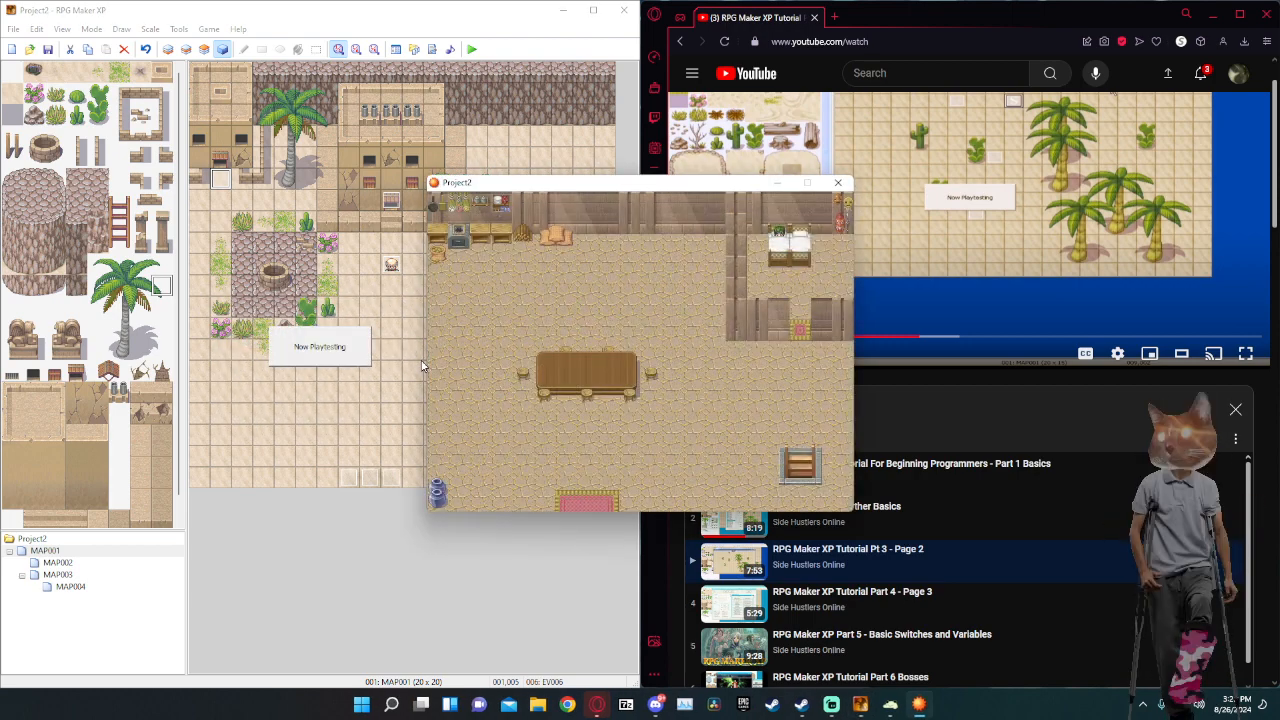
# Walk the player out of the bedroom and down to the pink entrance rug to retest the transfer, and force the playtest closed.
pyautogui.press('Left')
pyautogui.press('Down')
pyautogui.press('Down')
pyautogui.press('Left')
pyautogui.press('Down')
pyautogui.press('Left')
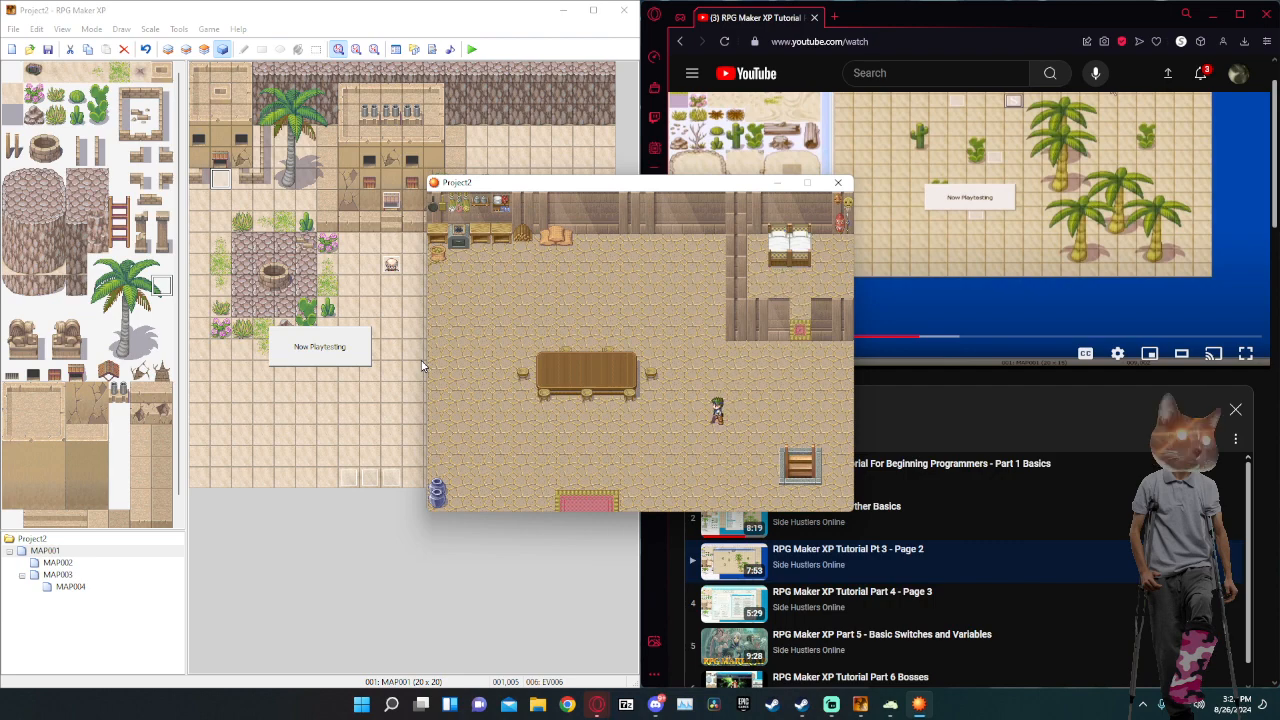
pyautogui.press('Left')
pyautogui.press('Down')
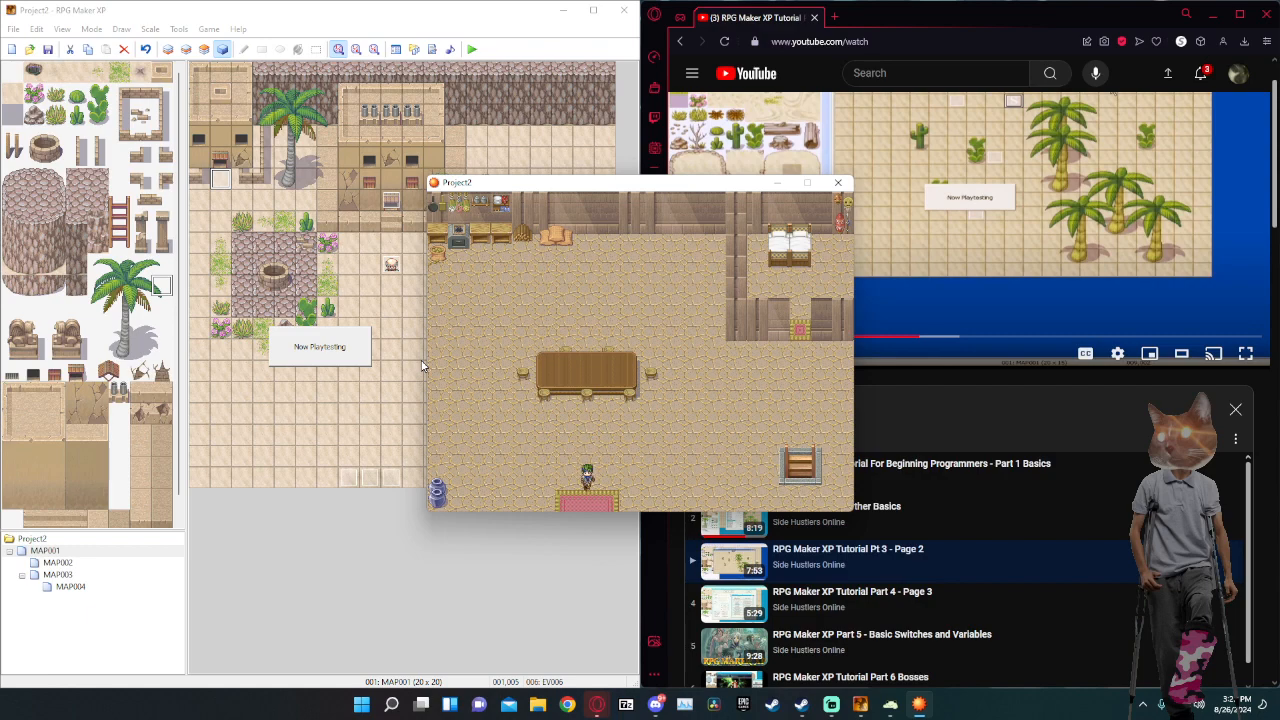
pyautogui.click(838, 186)
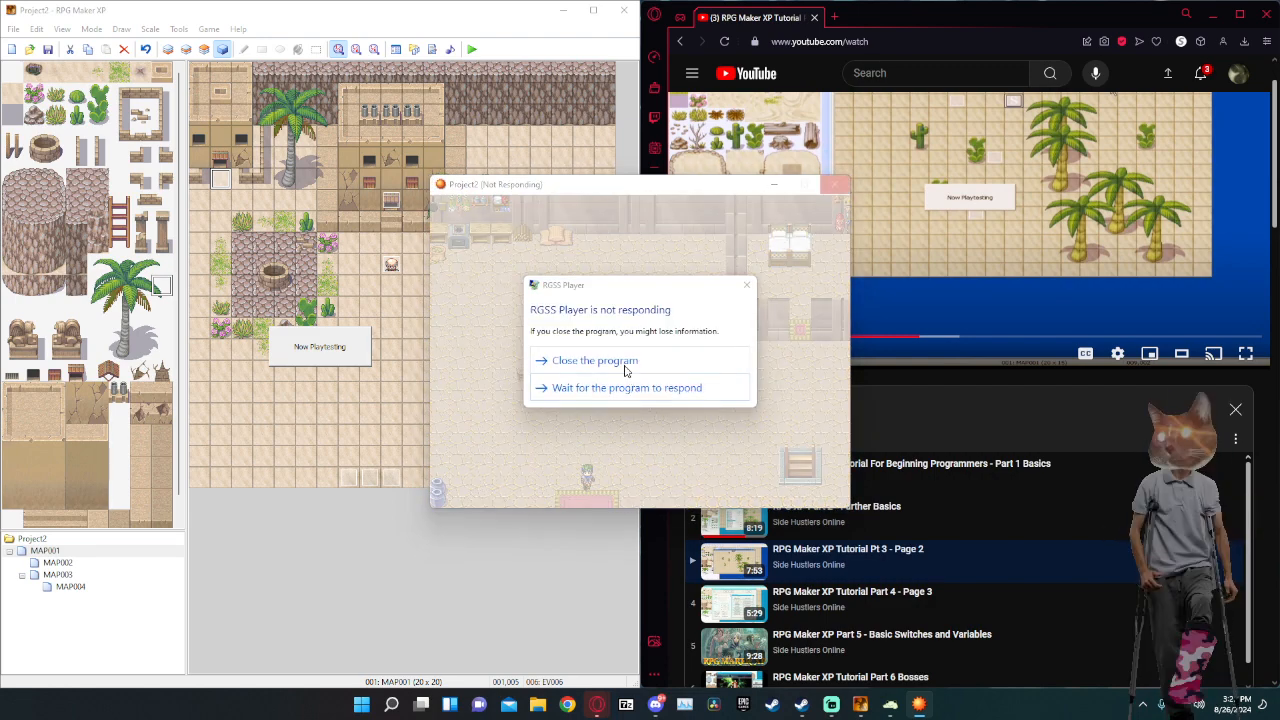
pyautogui.click(625, 370)
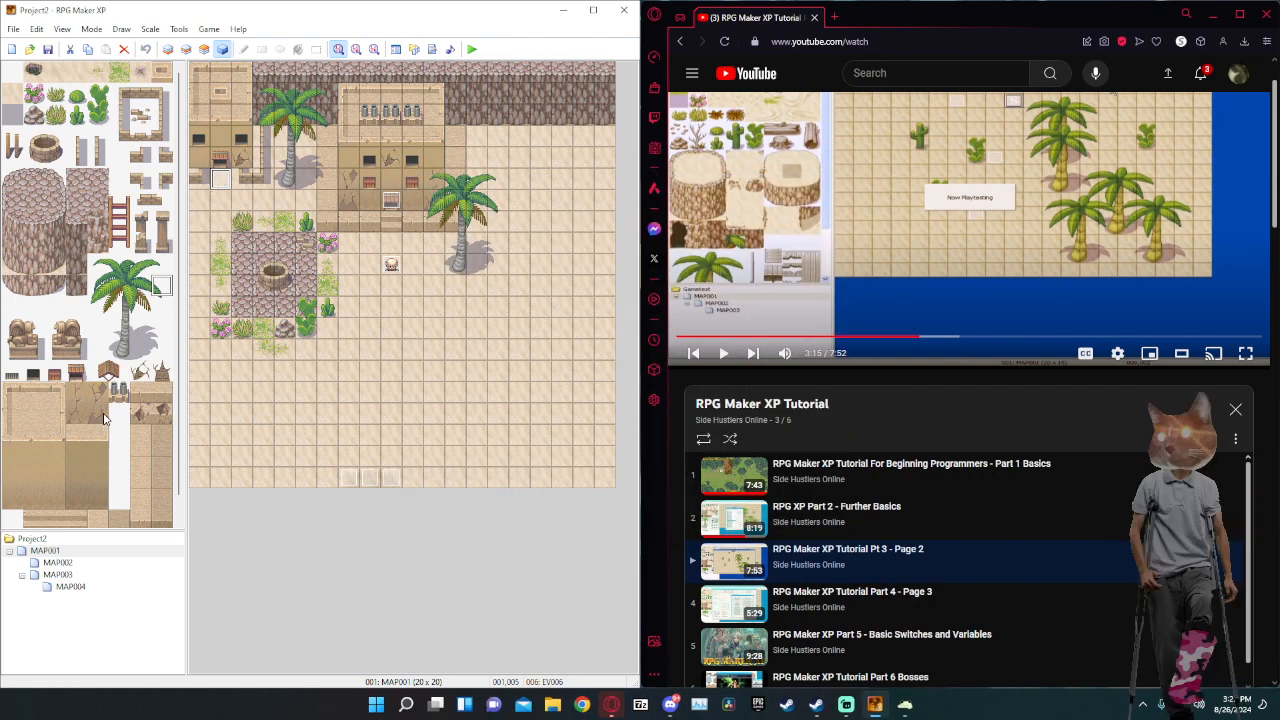
# Change the MAP004 rug event's Transfer Player destination to tile 001,006 on MAP001, one tile below the house doorstep.
pyautogui.click(62, 587)
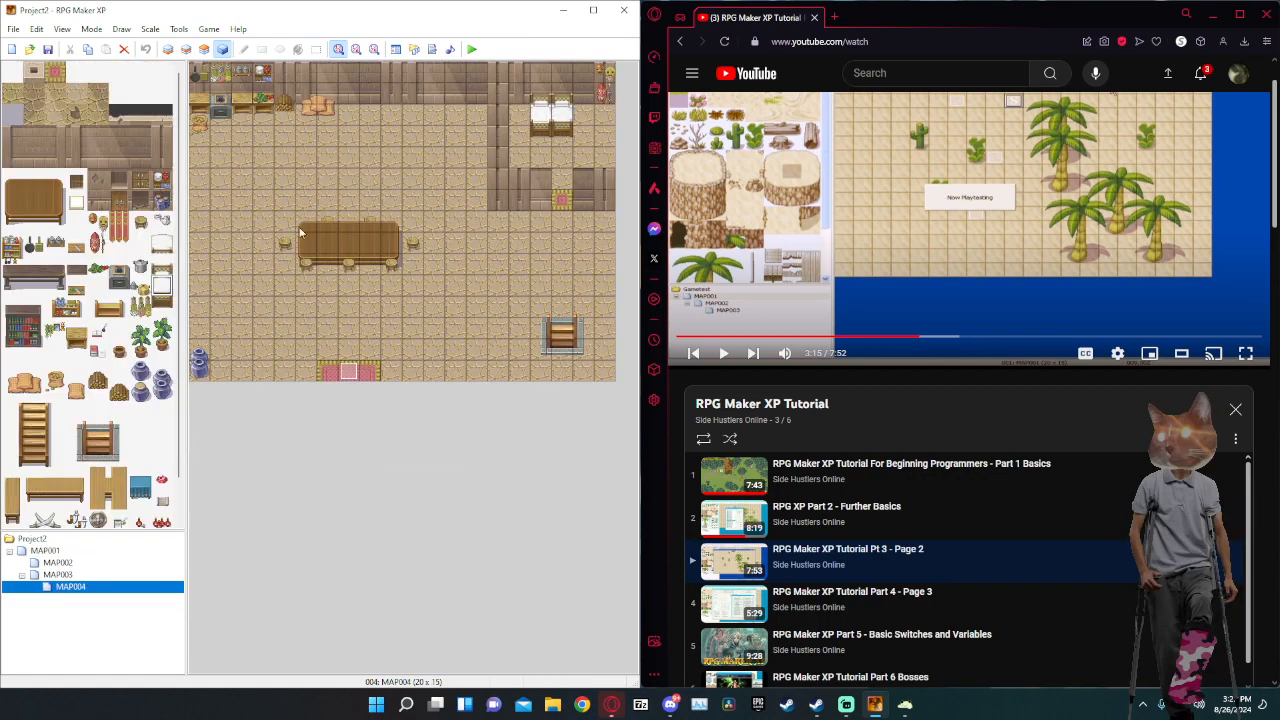
pyautogui.doubleClick(348, 372)
pyautogui.doubleClick(368, 226)
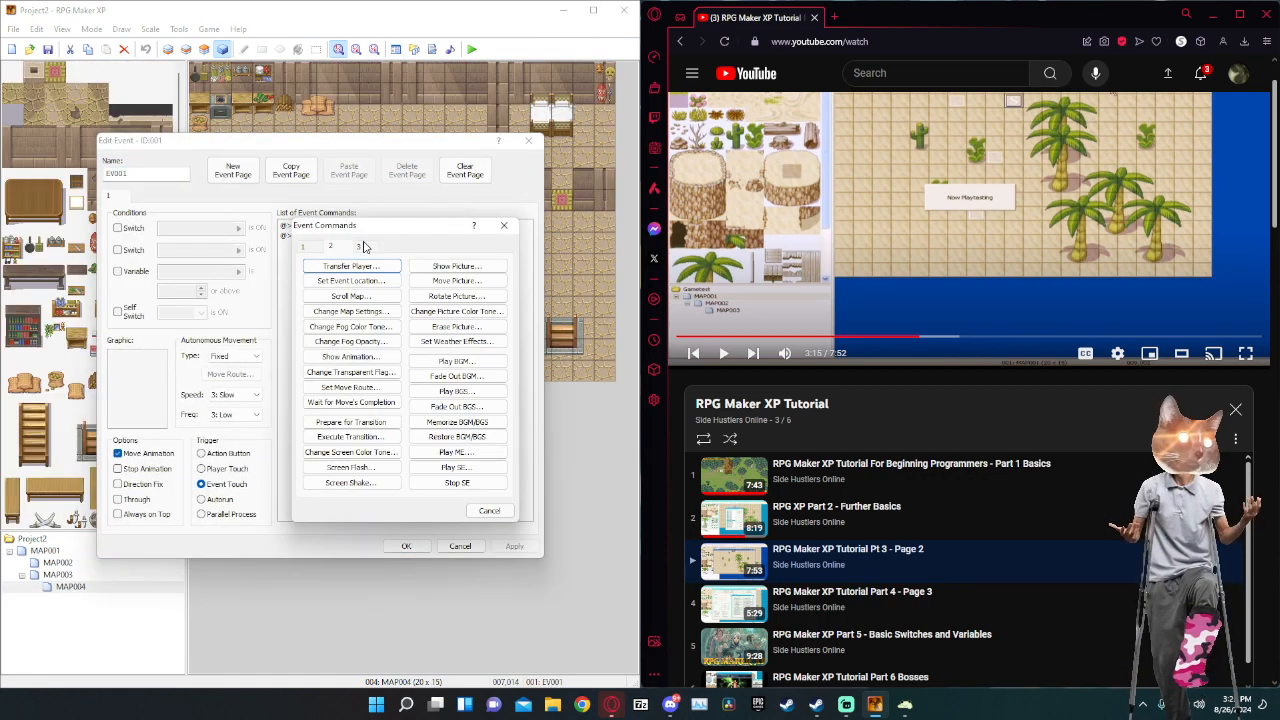
pyautogui.click(504, 226)
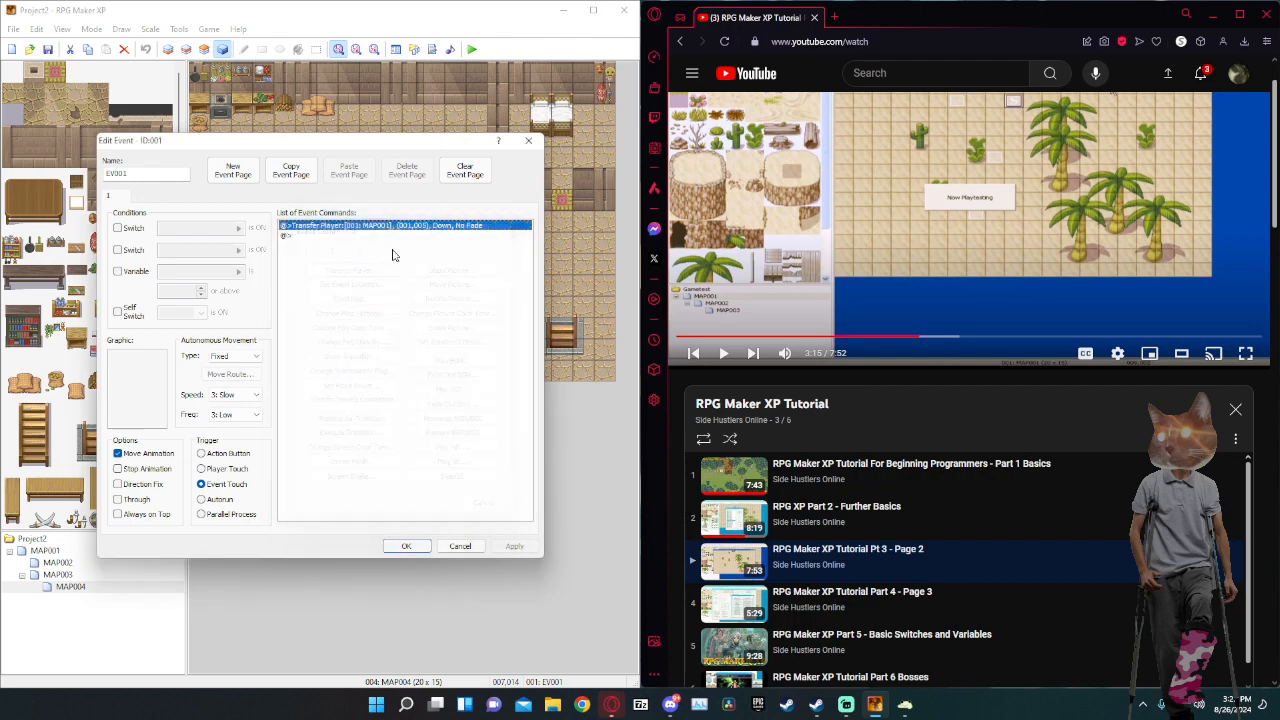
pyautogui.rightClick(345, 240)
pyautogui.click(374, 254)
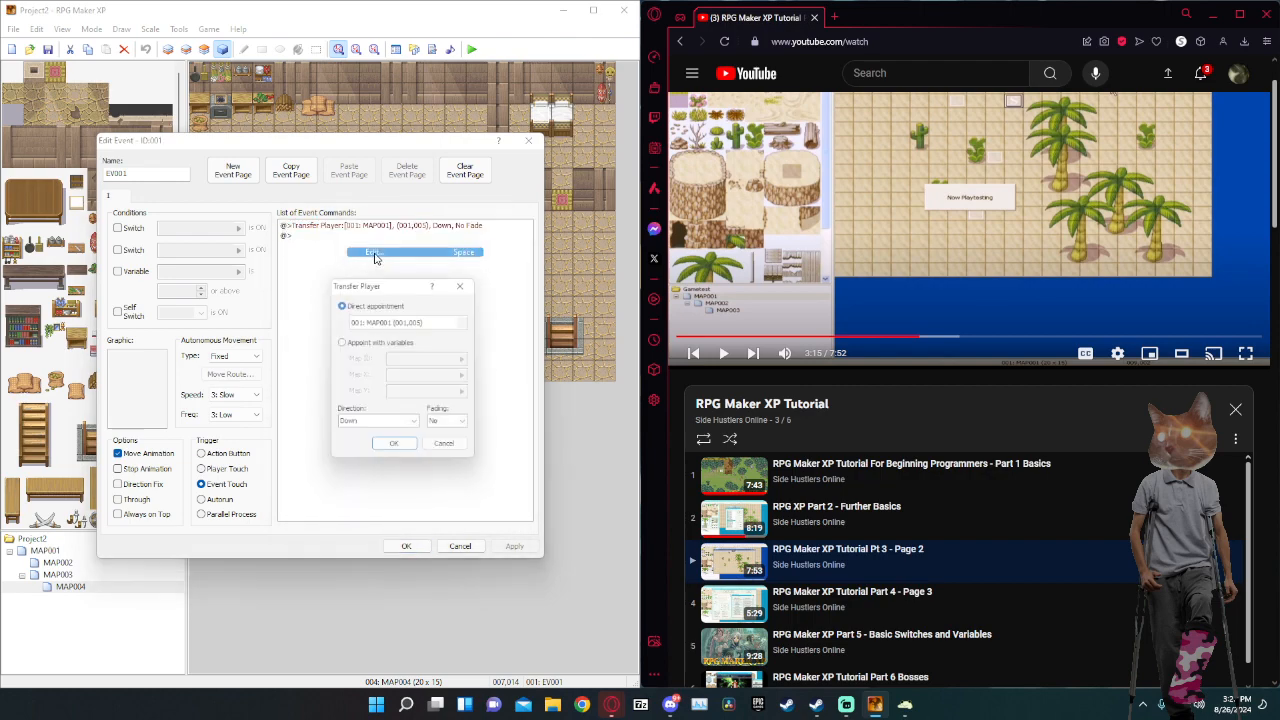
pyautogui.click(400, 321)
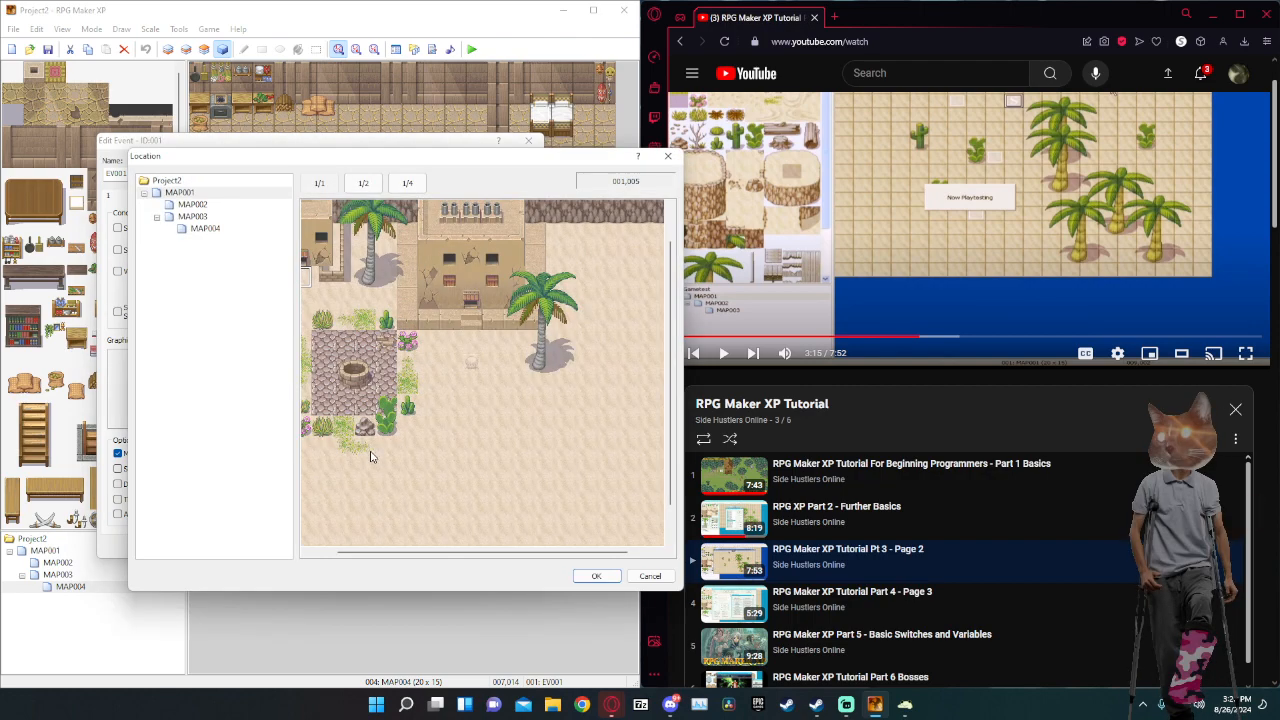
pyautogui.moveTo(409, 555); pyautogui.dragTo(384, 556)
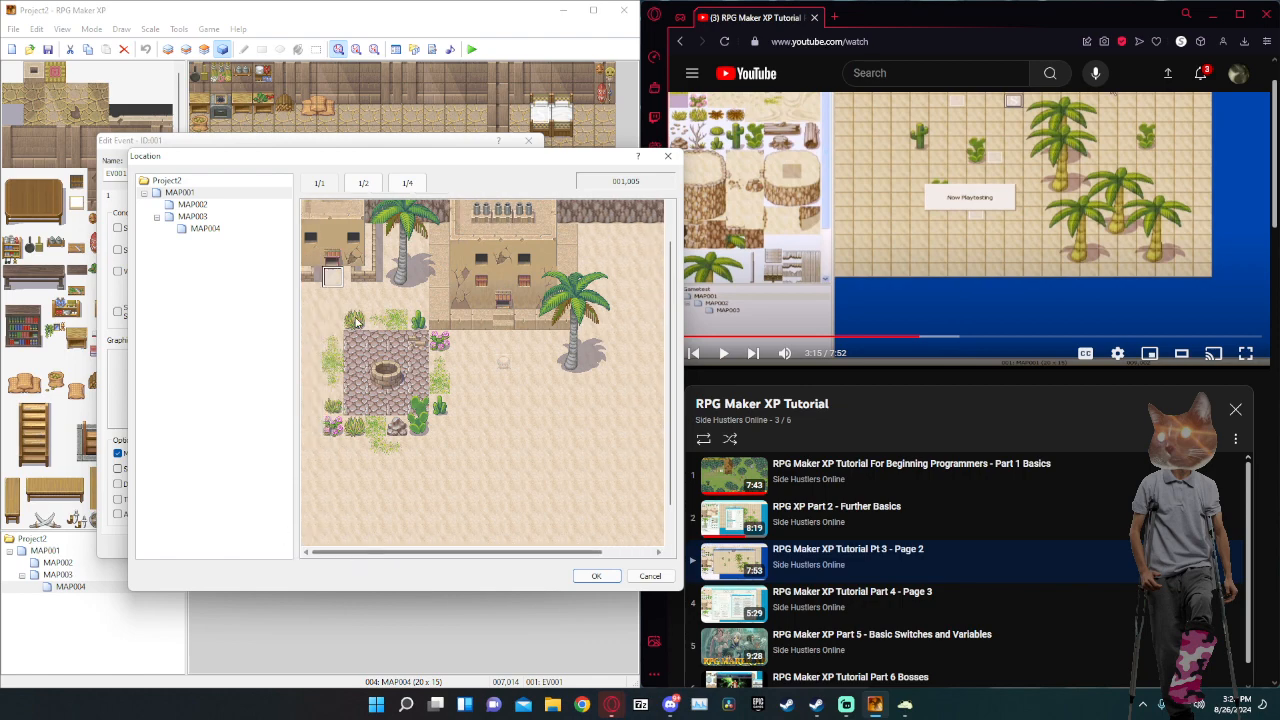
pyautogui.click(331, 297)
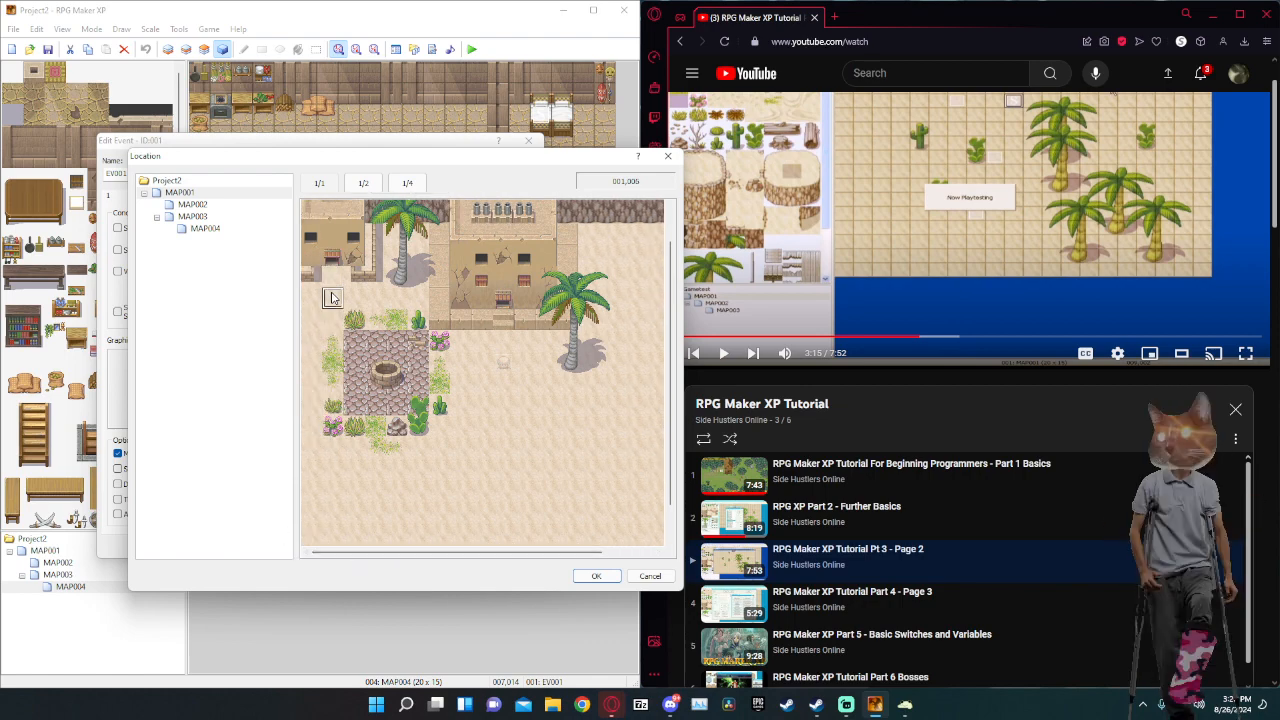
pyautogui.click(596, 576)
pyautogui.click(409, 454)
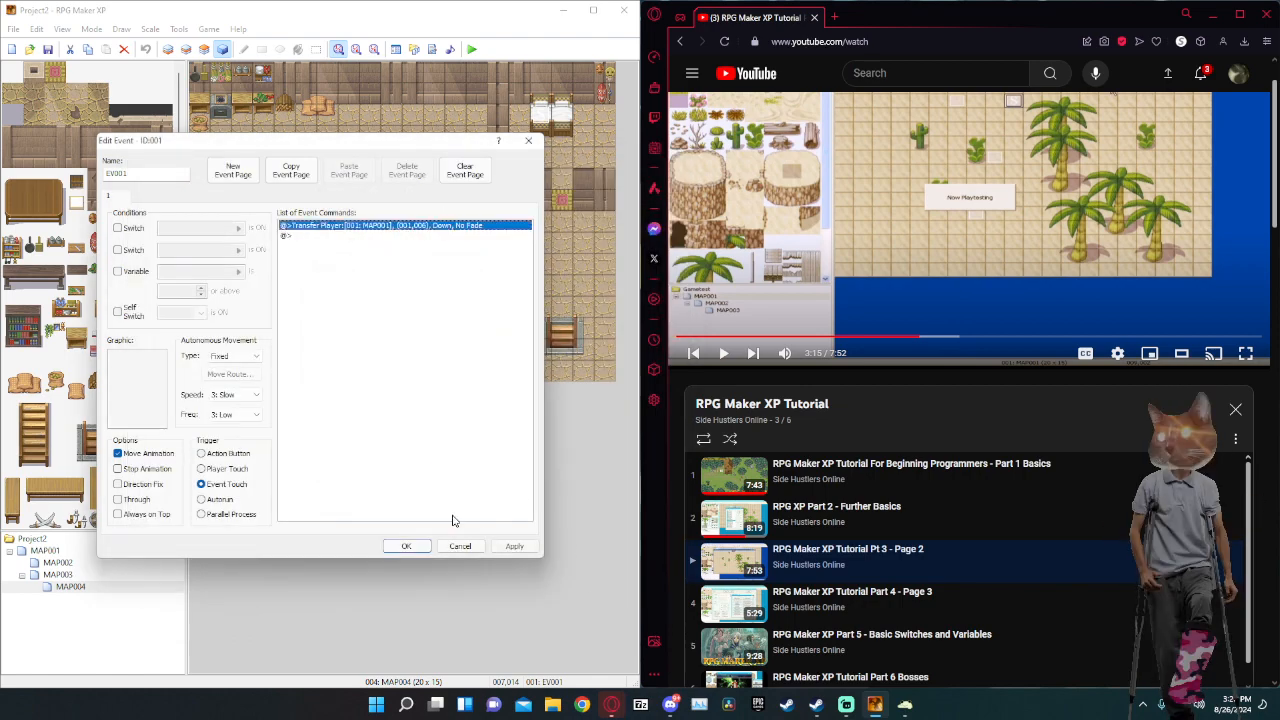
pyautogui.click(406, 546)
# Save the project with the changed rug destination and start a new game in a playtest.
pyautogui.click(471, 50)
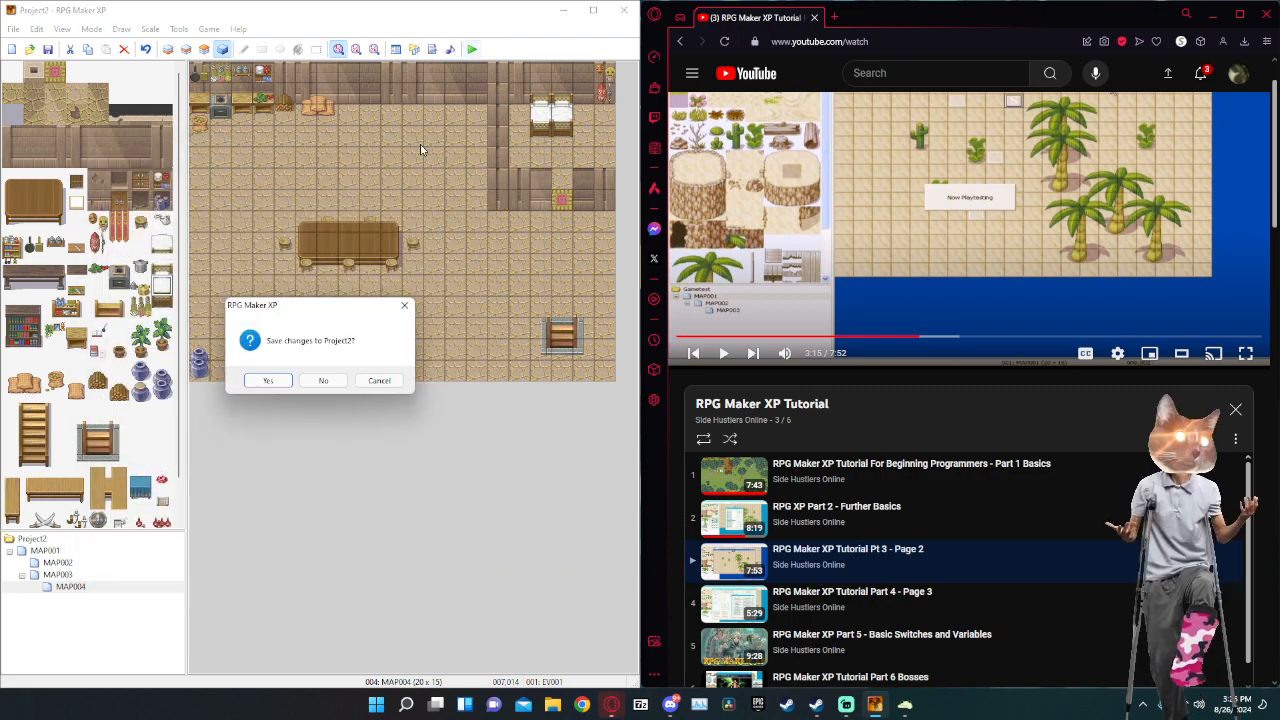
pyautogui.click(267, 382)
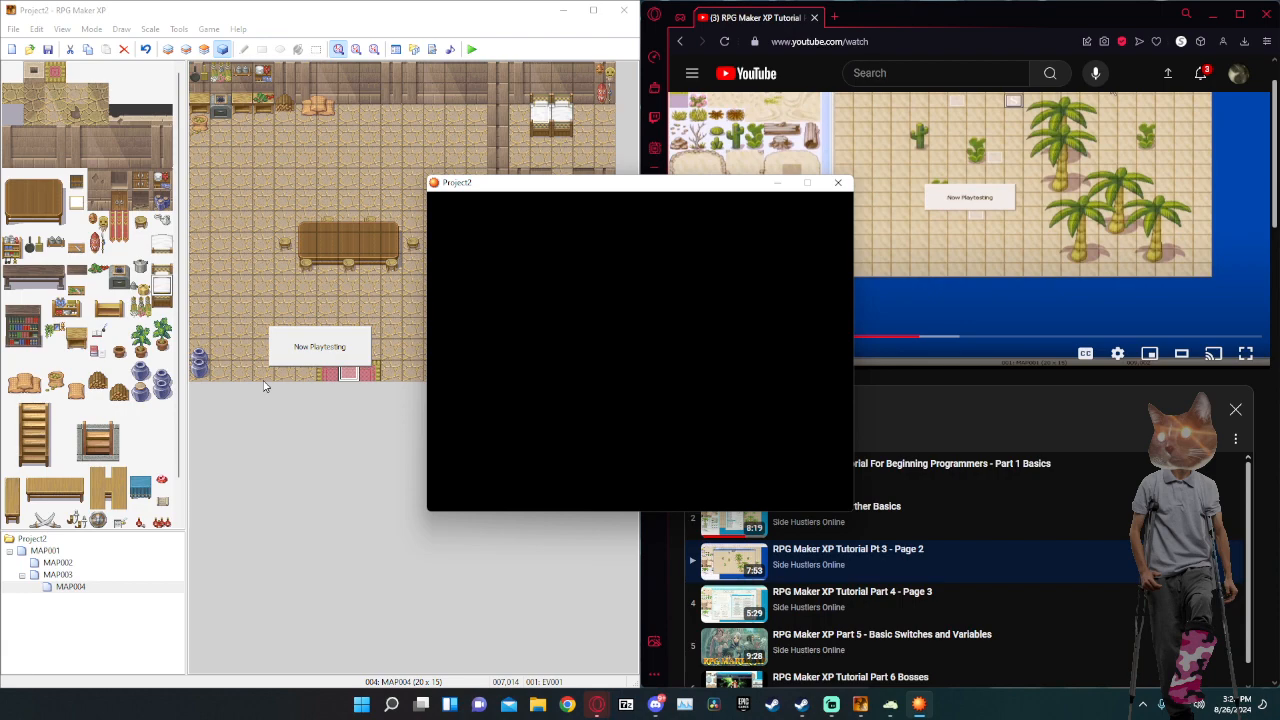
pyautogui.press('Return')
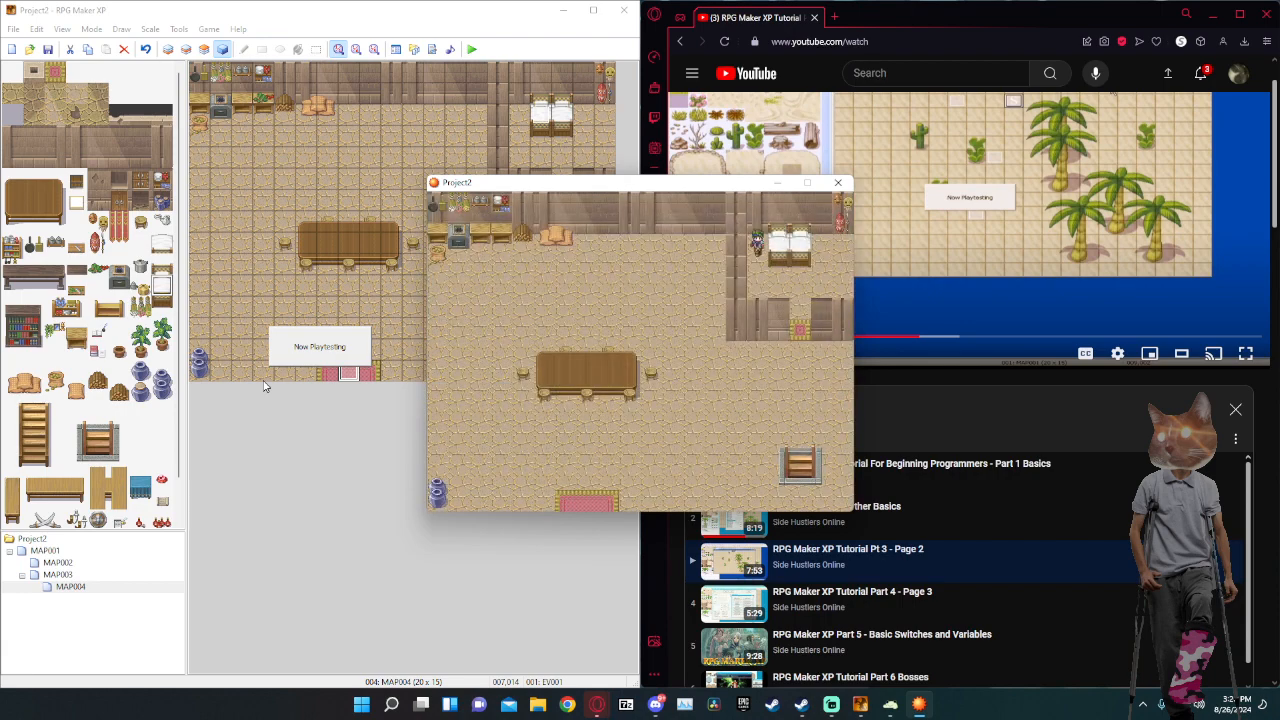
# Walk the player from the bedroom onto the pink entrance rug, test re-entering the house from MAP001, and close the playtest.
pyautogui.press('Right')
pyautogui.press('Down')
pyautogui.press('Left')
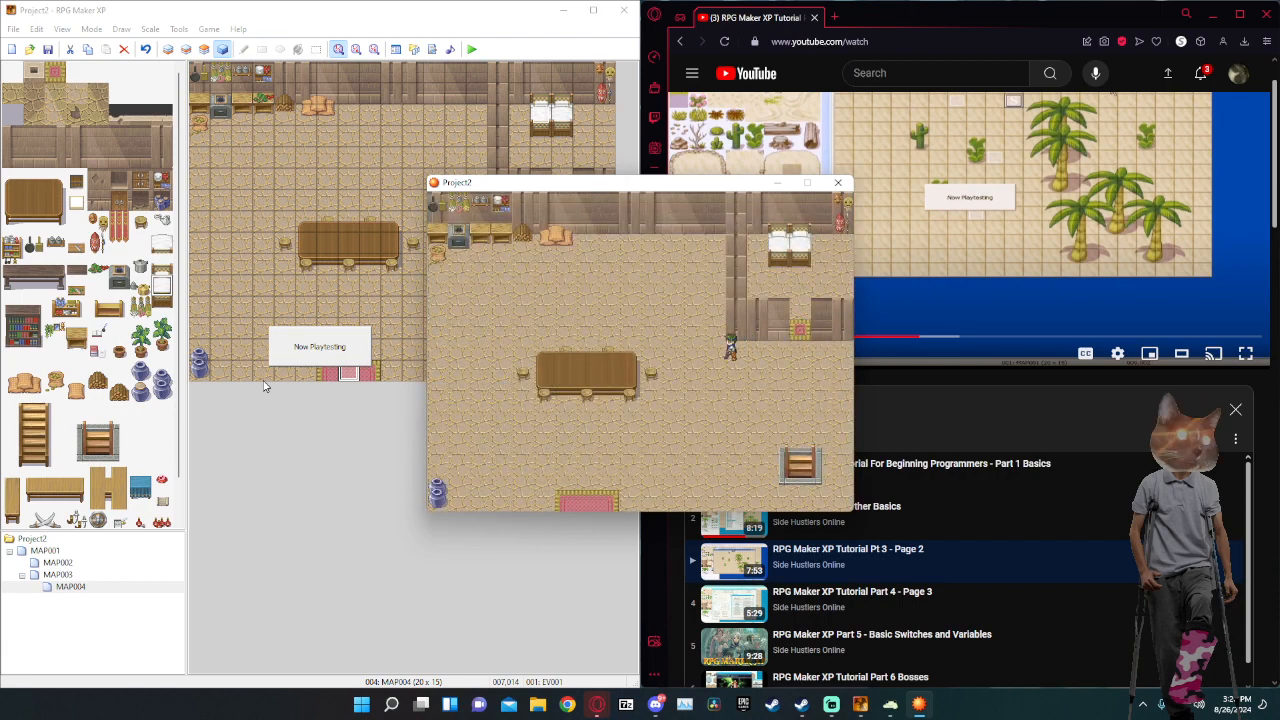
pyautogui.press('Left')
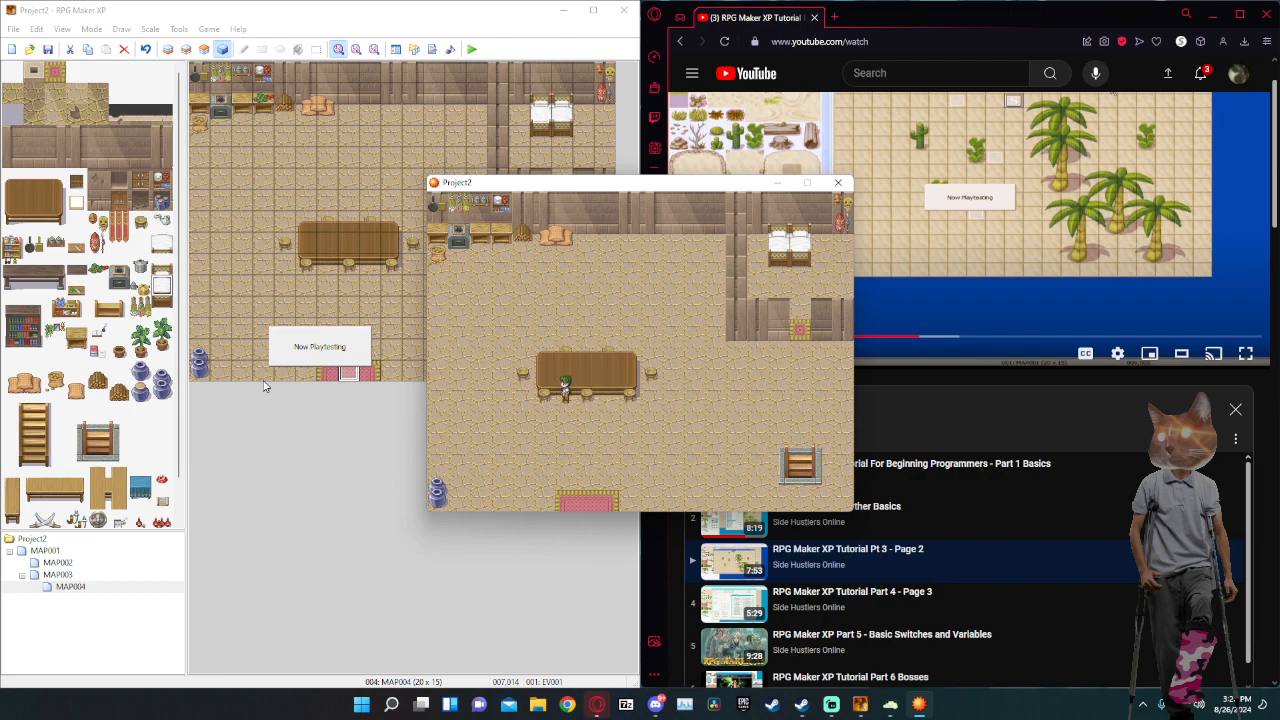
pyautogui.press('Down')
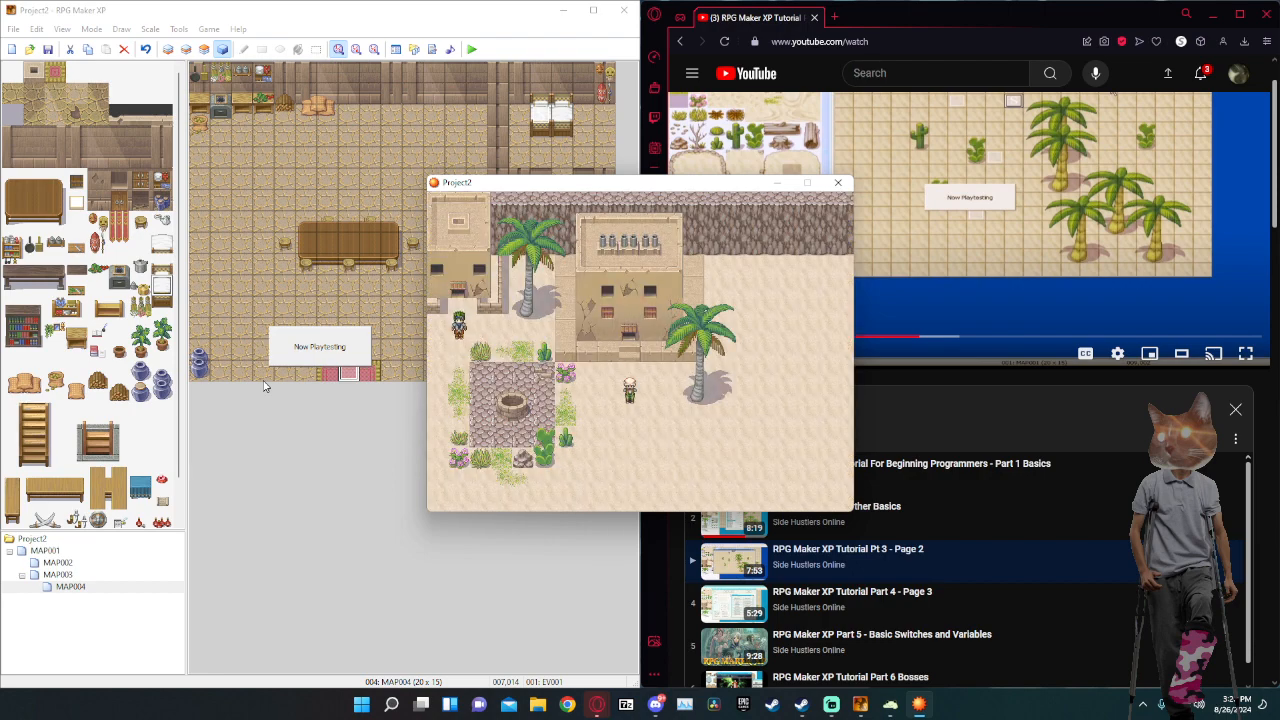
pyautogui.press('Up')
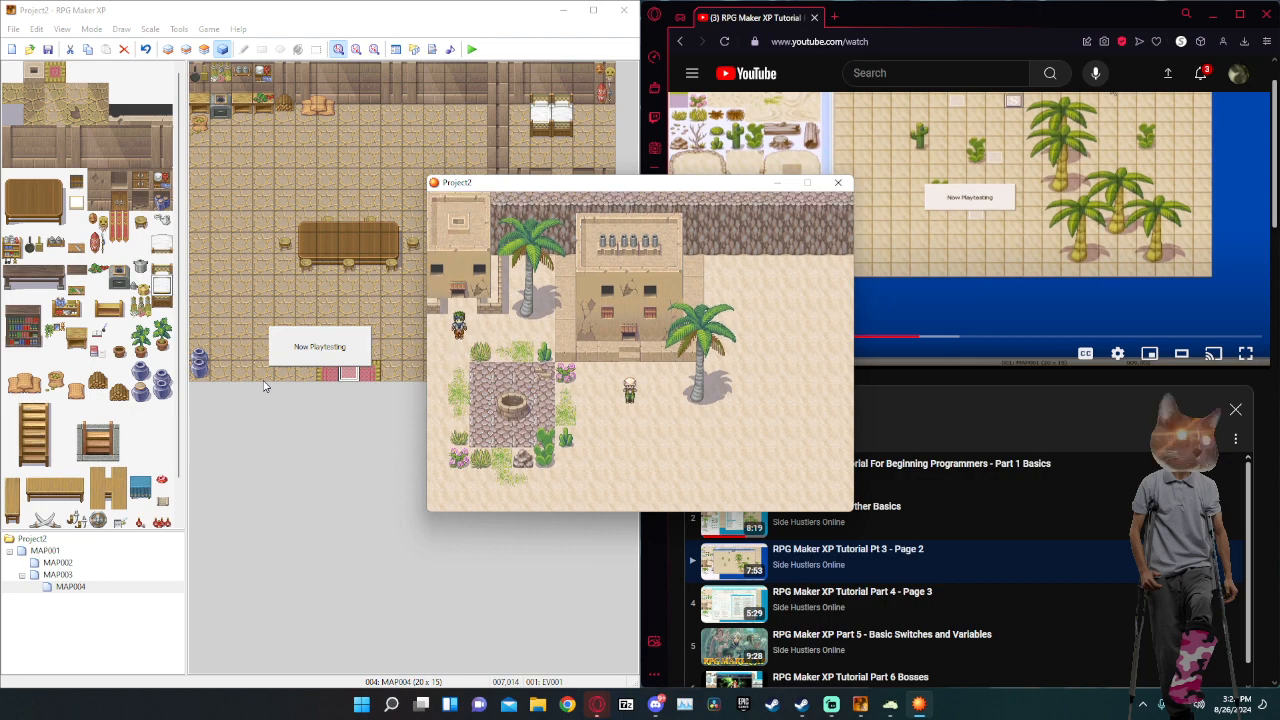
pyautogui.press('Left')
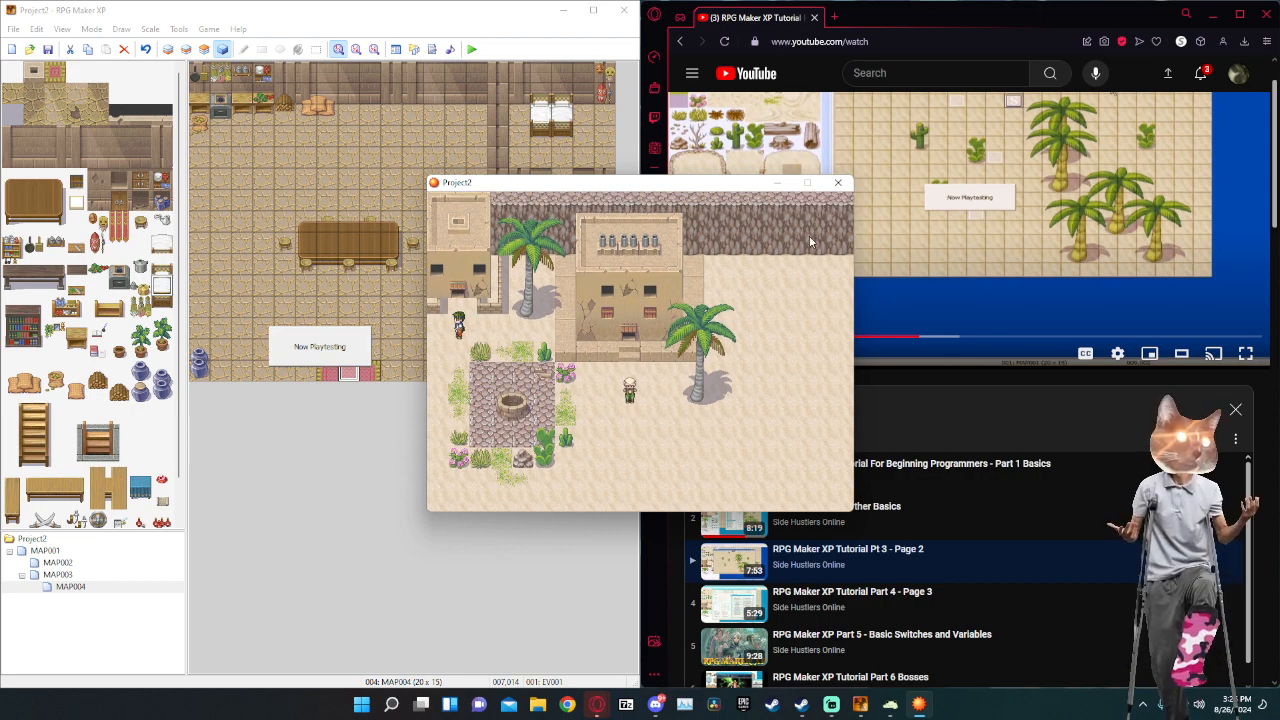
pyautogui.click(838, 183)
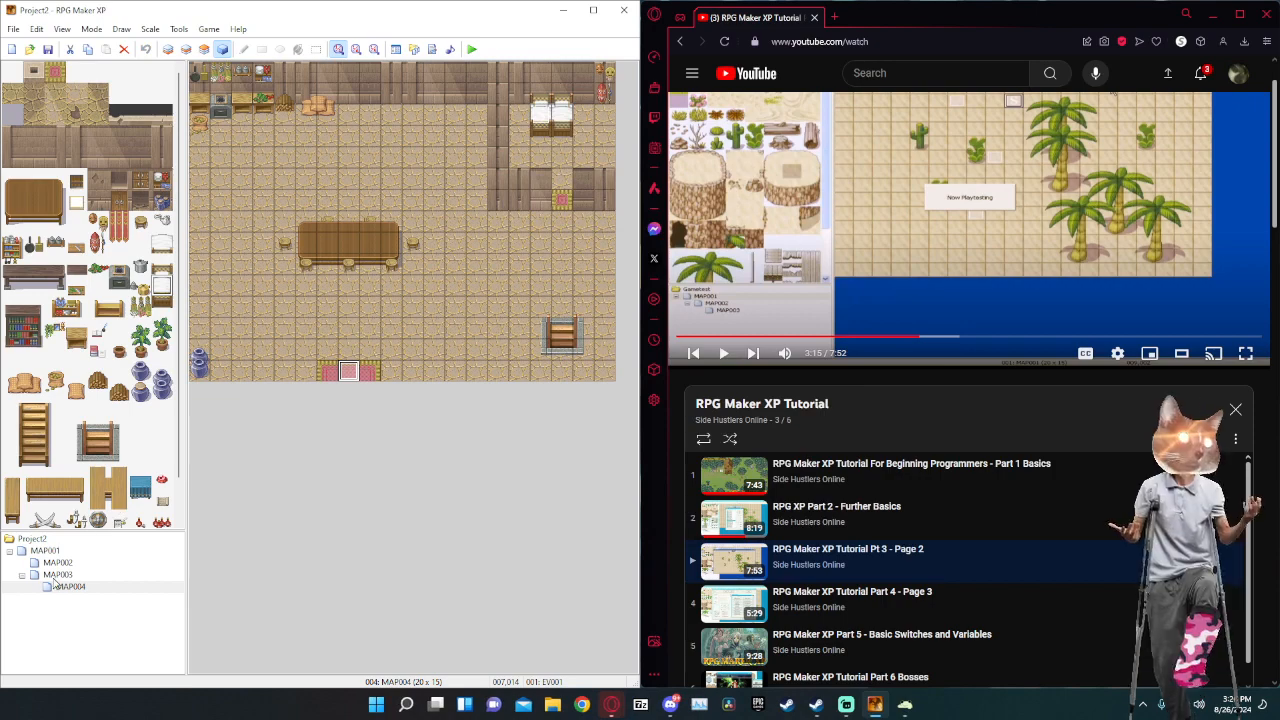
# Change the Transfer Player destination of the MAP001 house entrance event to tile 007,013 on MAP004, one tile above the rug.
pyautogui.click(44, 551)
pyautogui.doubleClick(223, 186)
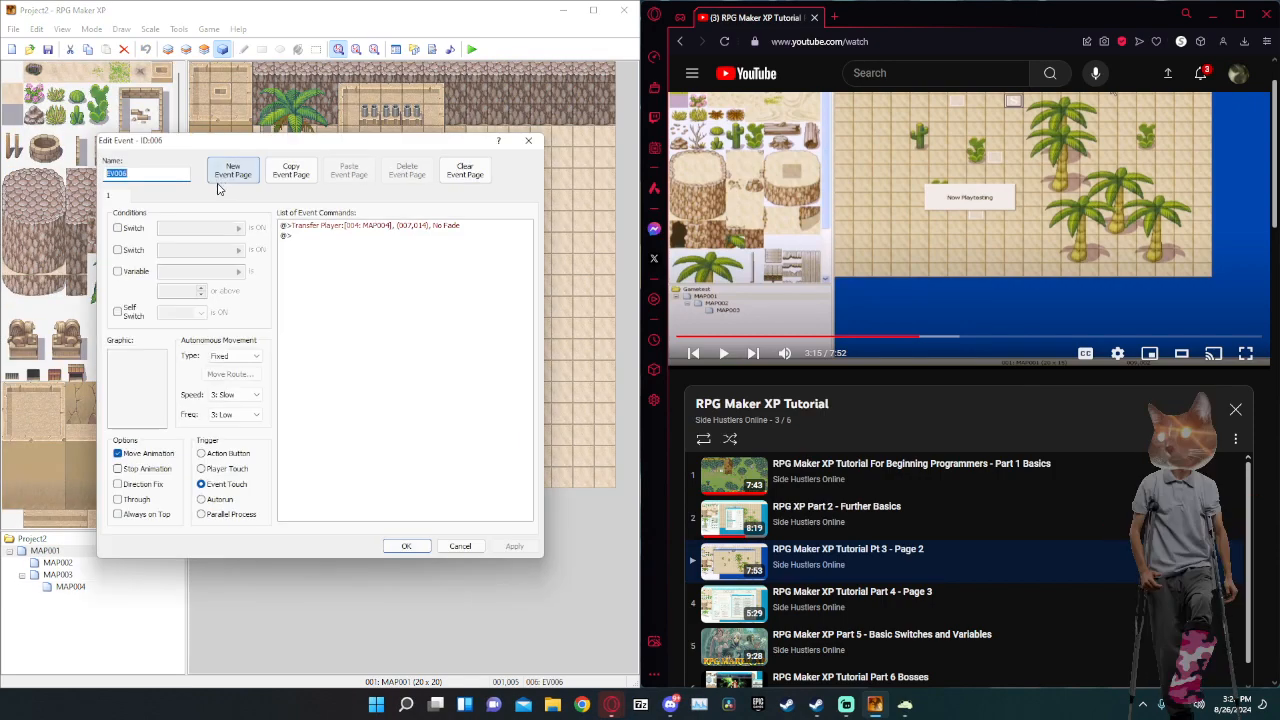
pyautogui.doubleClick(336, 234)
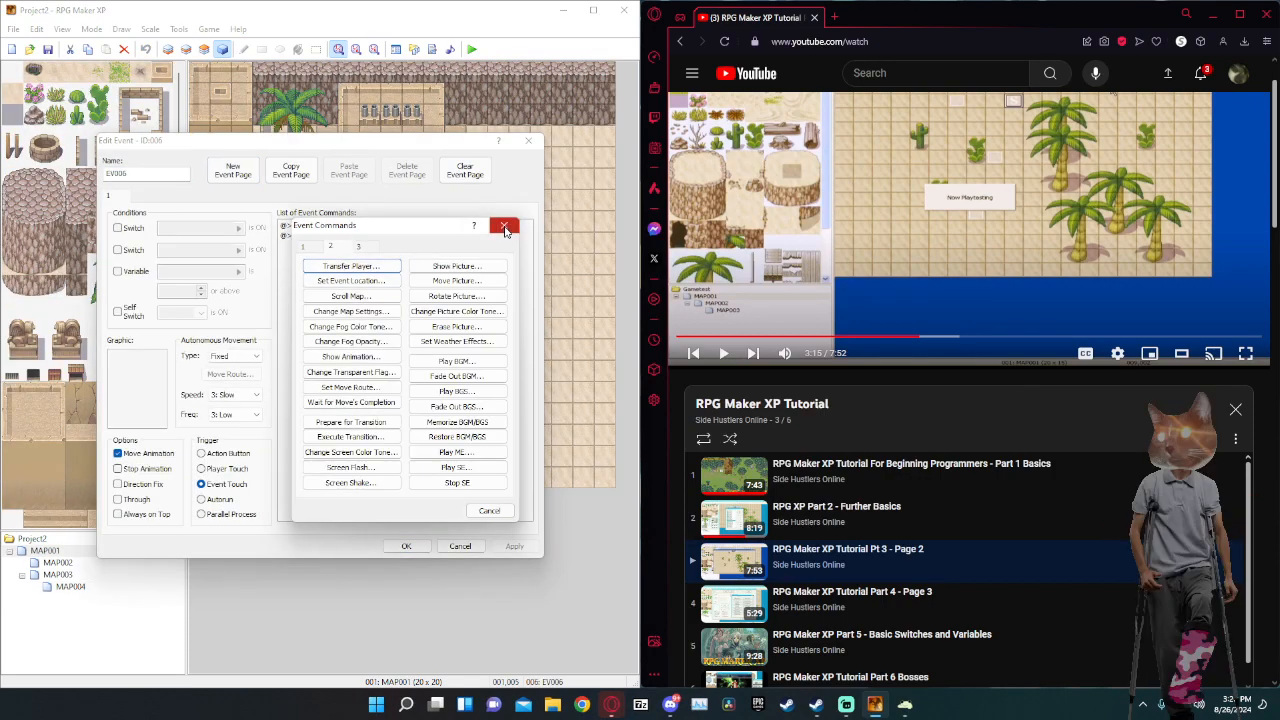
pyautogui.click(503, 225)
pyautogui.click(389, 225)
pyautogui.rightClick(386, 228)
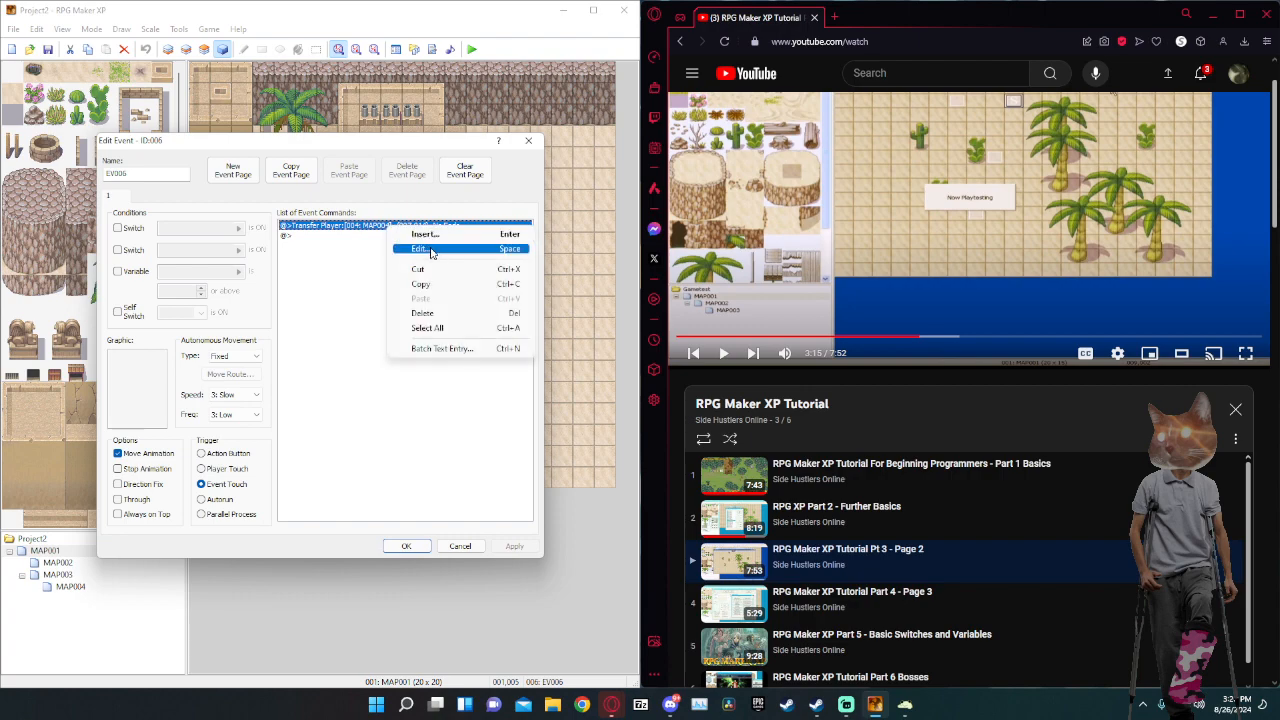
pyautogui.click(419, 248)
pyautogui.click(392, 322)
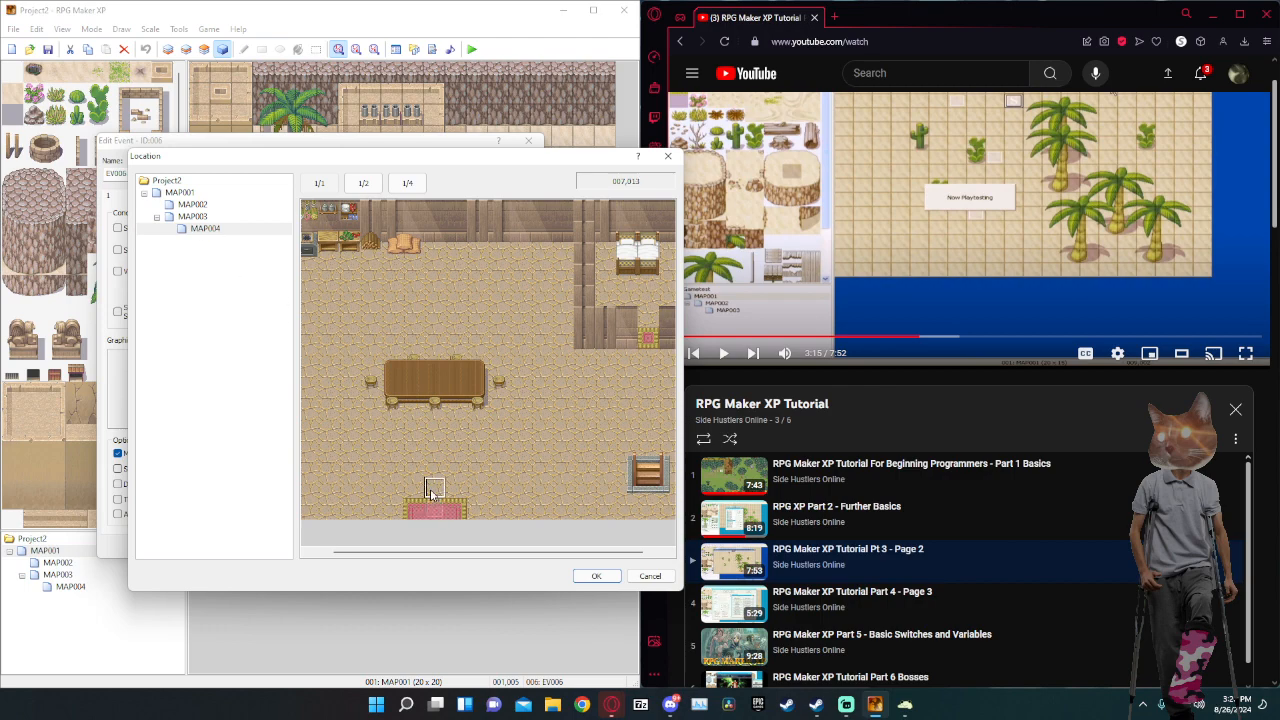
pyautogui.doubleClick(432, 489)
pyautogui.click(397, 449)
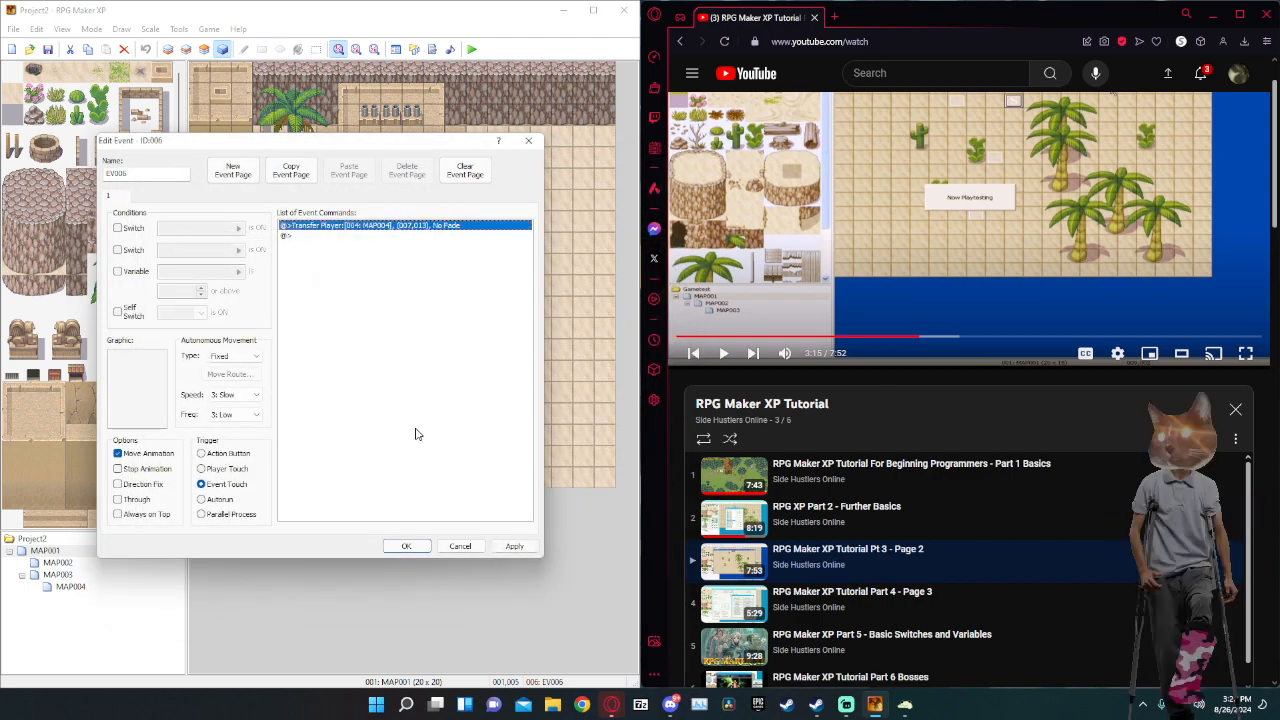
pyautogui.click(407, 547)
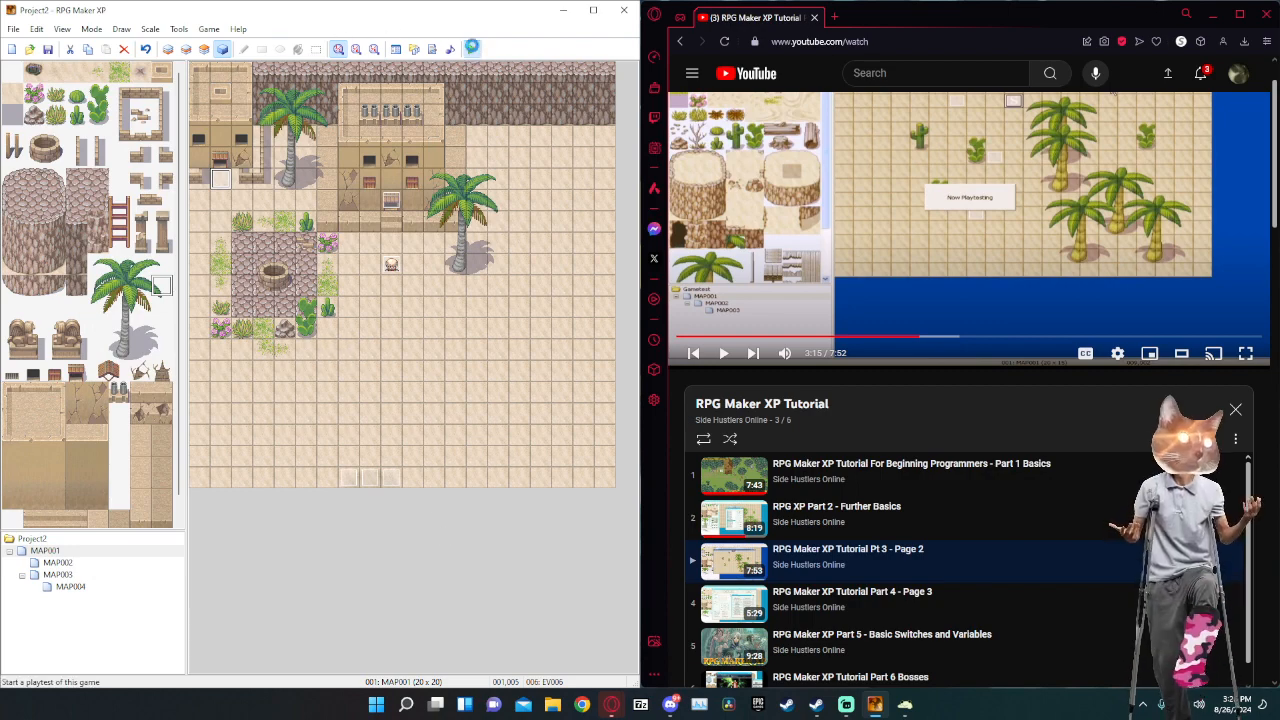
# Save the project with the changed house entrance destination and start a new game in a playtest.
pyautogui.click(471, 49)
pyautogui.click(268, 380)
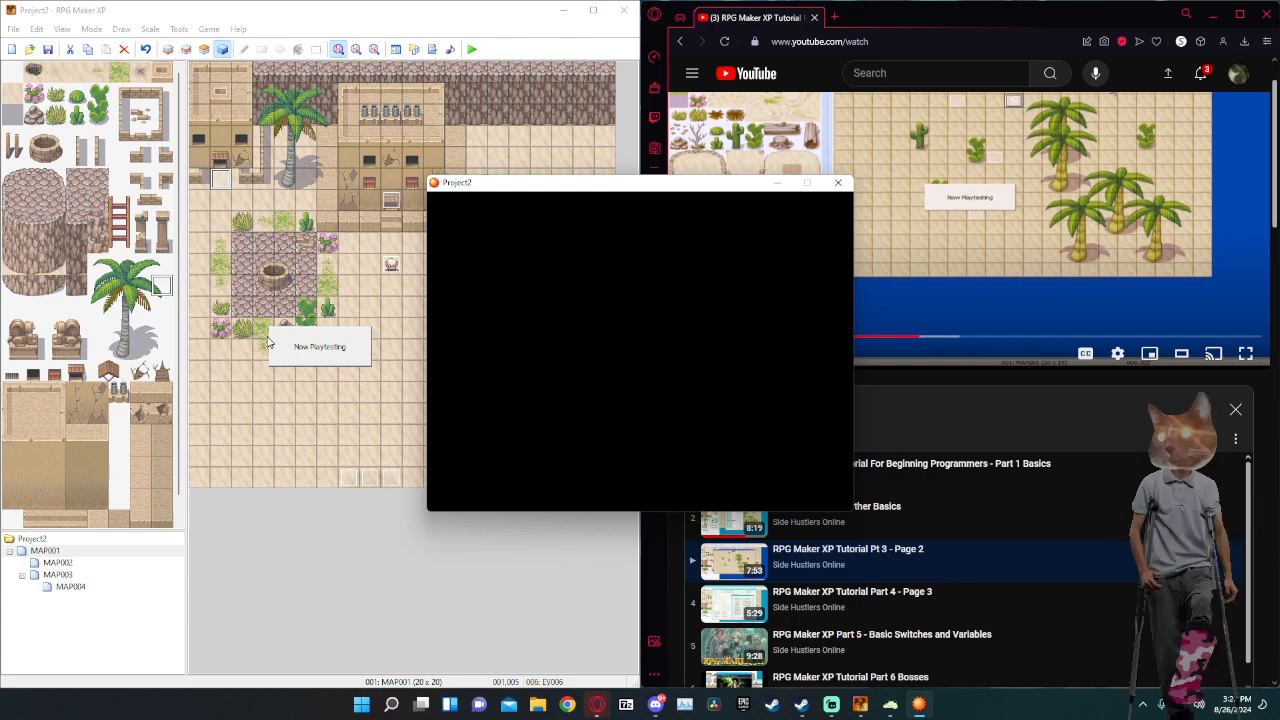
pyautogui.press('Return')
# Walk the player out of the bedroom and around the table to the floor above the pink rug.
pyautogui.press('Left')
pyautogui.press('Down')
pyautogui.press('Right')
pyautogui.press('Right')
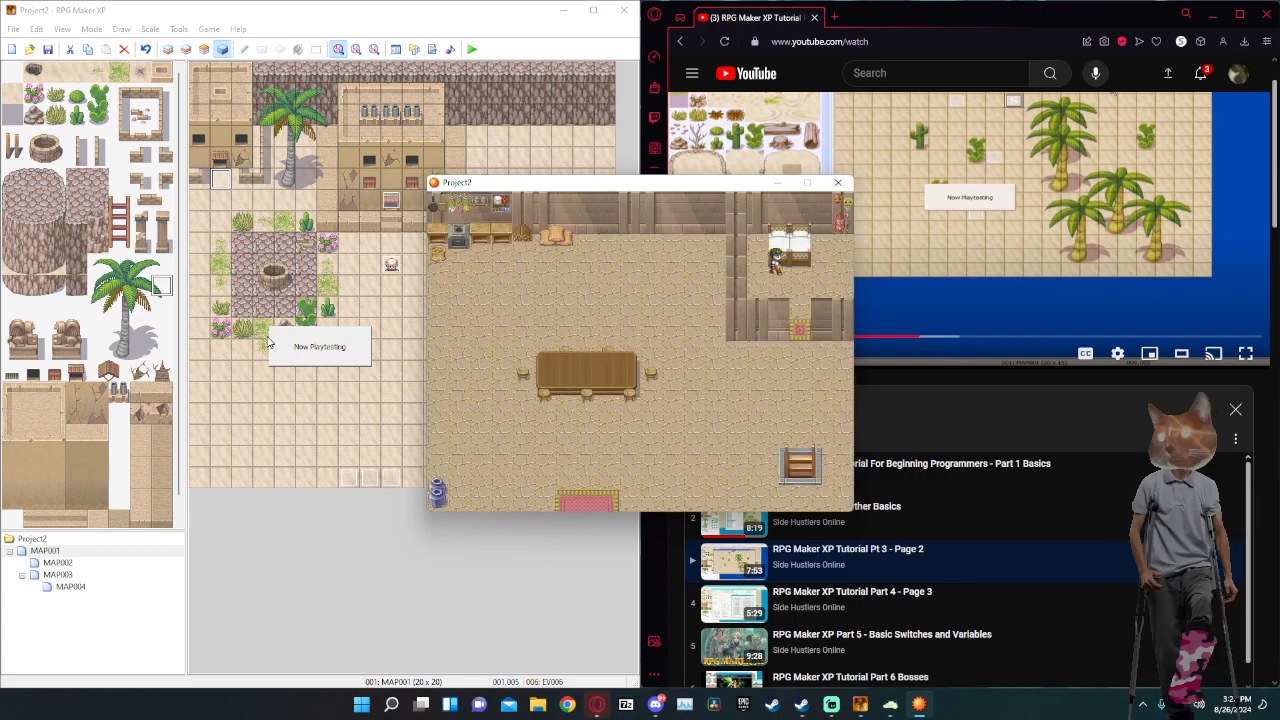
pyautogui.press('Down')
pyautogui.press('Down')
pyautogui.press('Down')
pyautogui.press('Down')
pyautogui.press('Down')
pyautogui.press('Left')
pyautogui.press('Left')
pyautogui.press('Left')
pyautogui.press('Left')
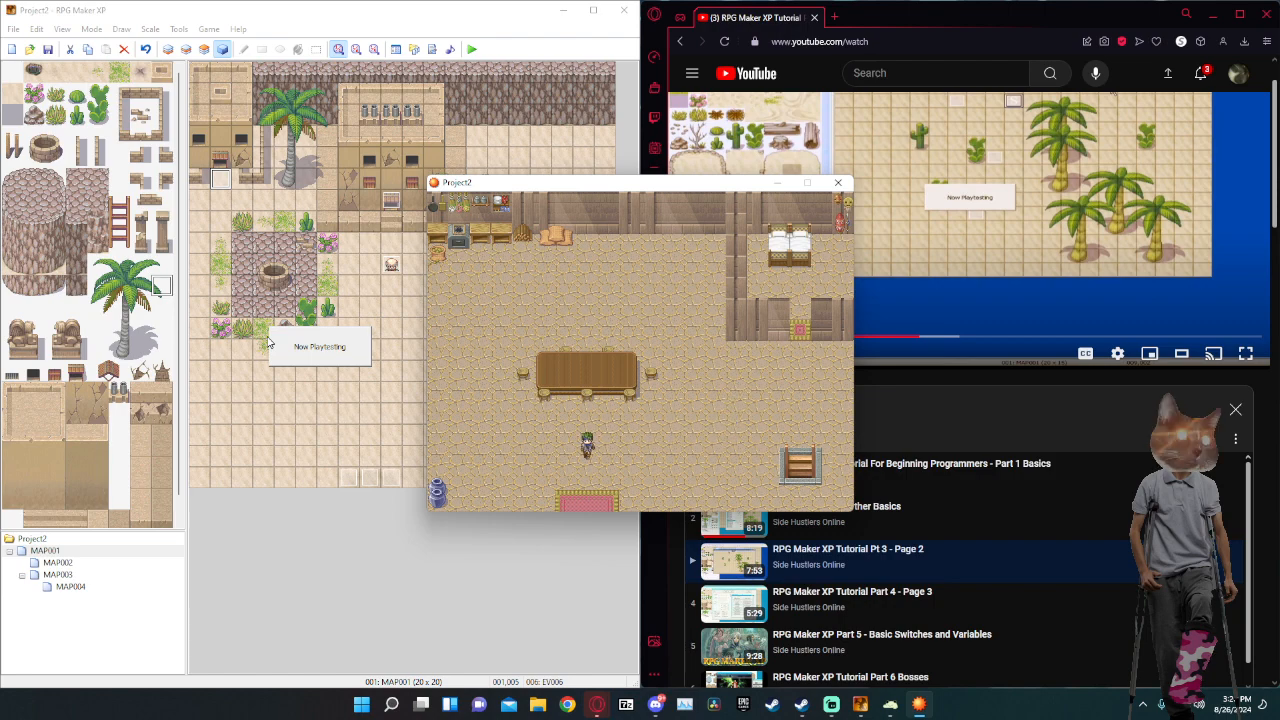
# Pass back and forth repeatedly between the rug and the outdoor doorstep to test both transfers, and close the playtest.
pyautogui.press('Down')
pyautogui.press('Down')
pyautogui.press('Down')
pyautogui.press('Up')
pyautogui.press('Down')
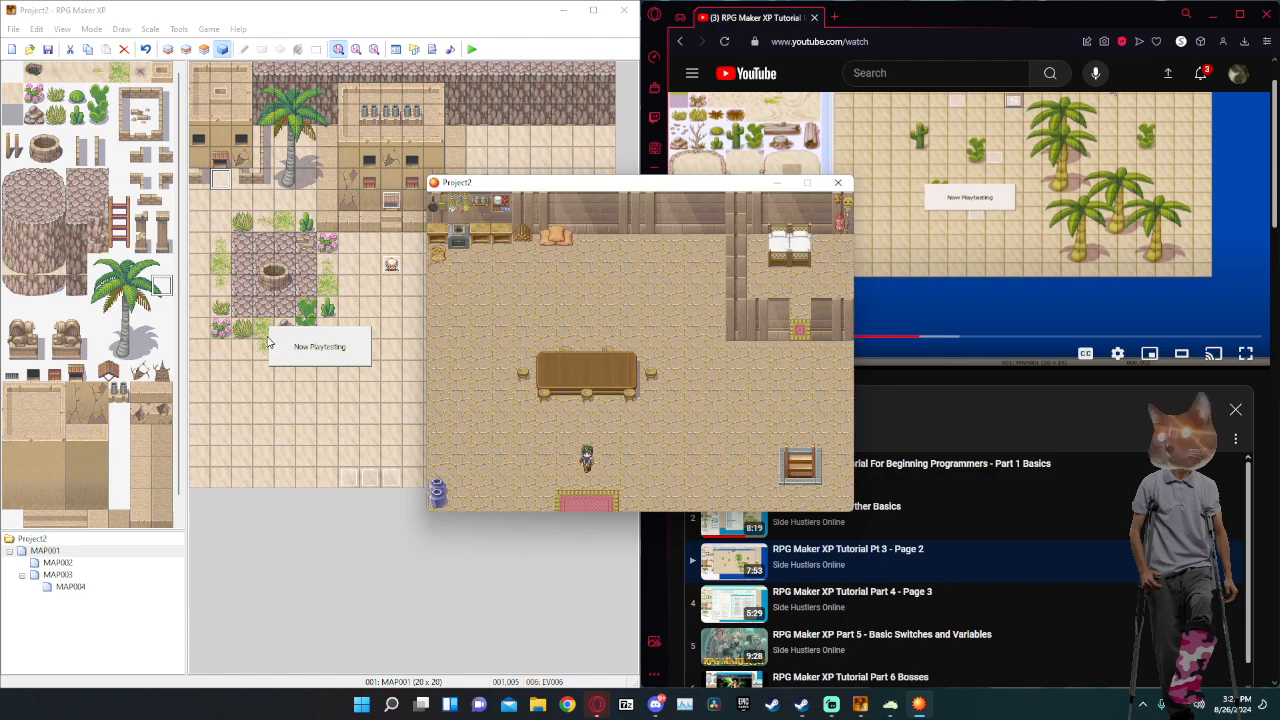
pyautogui.press('Up')
pyautogui.press('Down')
pyautogui.press('Up')
pyautogui.press('Down')
pyautogui.press('Up')
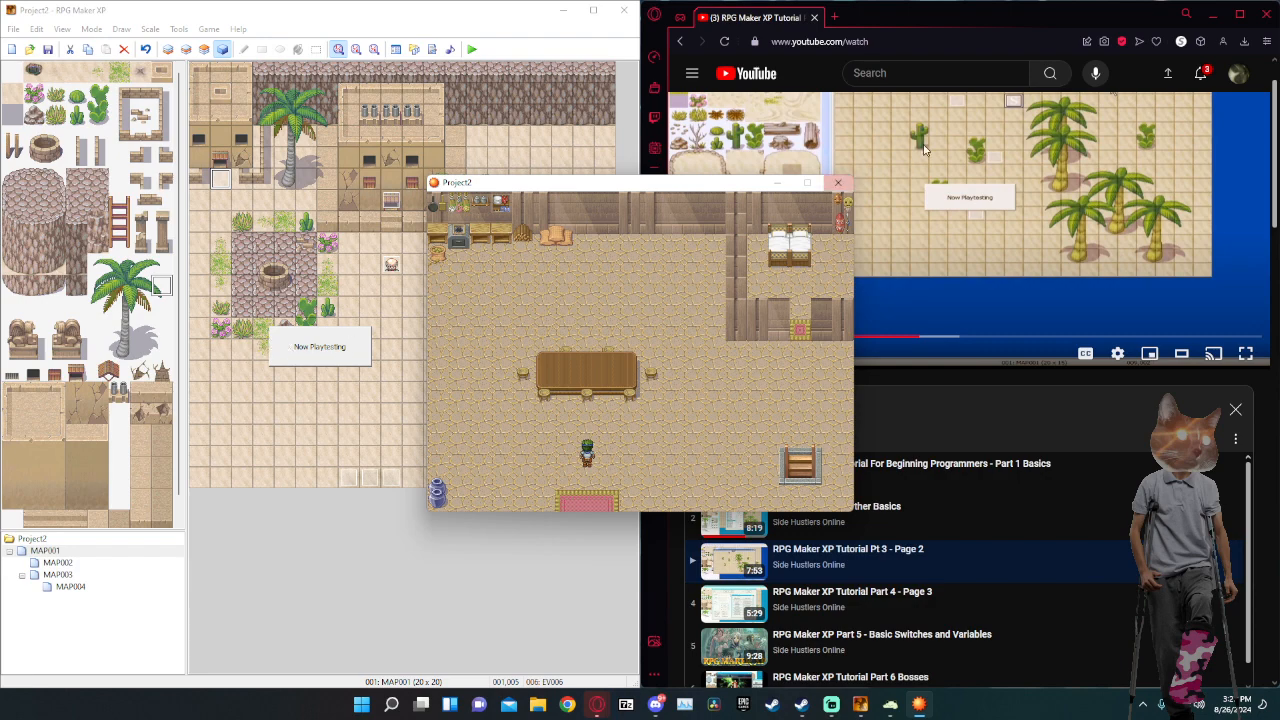
pyautogui.click(838, 184)
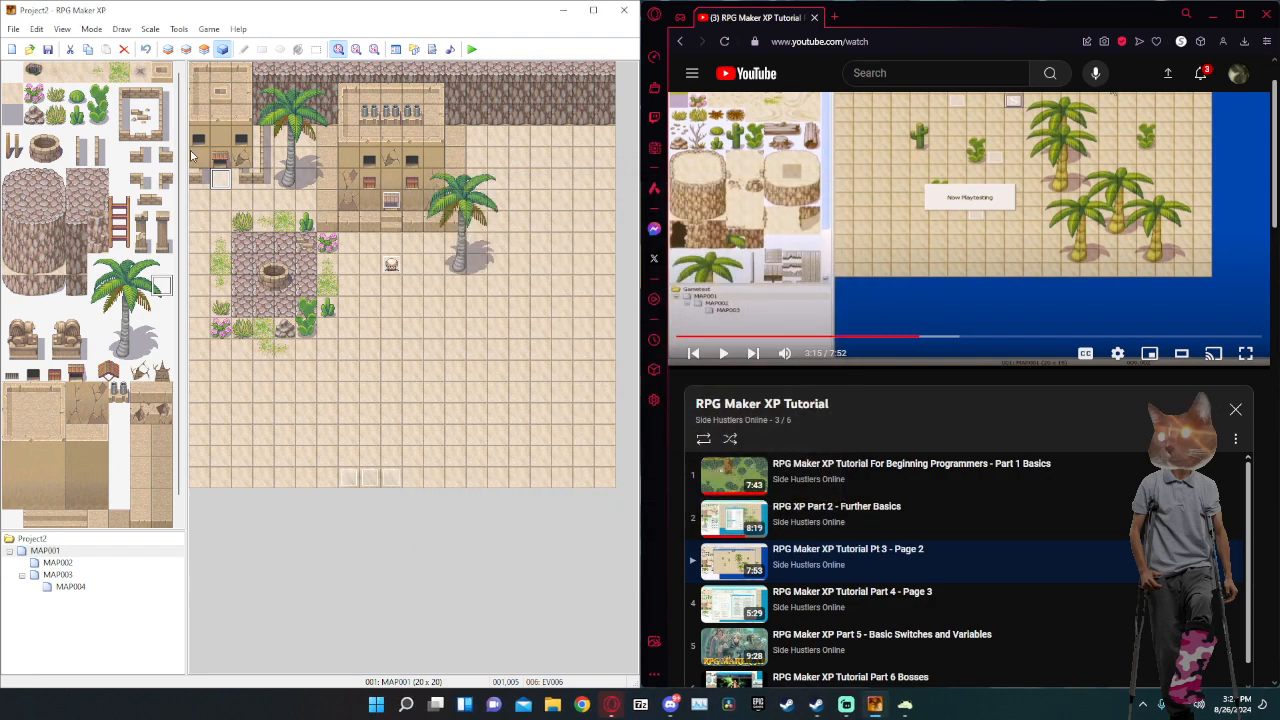
# Move the MAP001 house transfer event from the doorstep up onto the door at tile 001,004.
pyautogui.rightClick(222, 183)
pyautogui.click(252, 211)
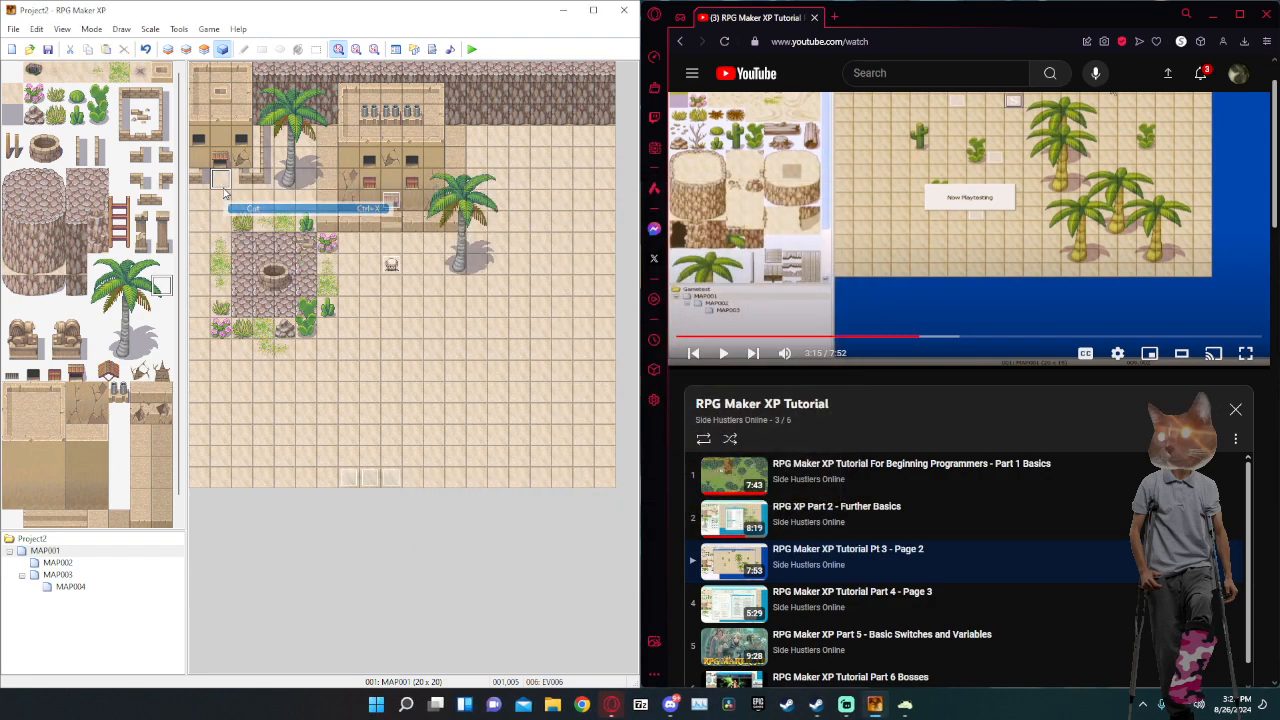
pyautogui.rightClick(220, 158)
pyautogui.click(258, 212)
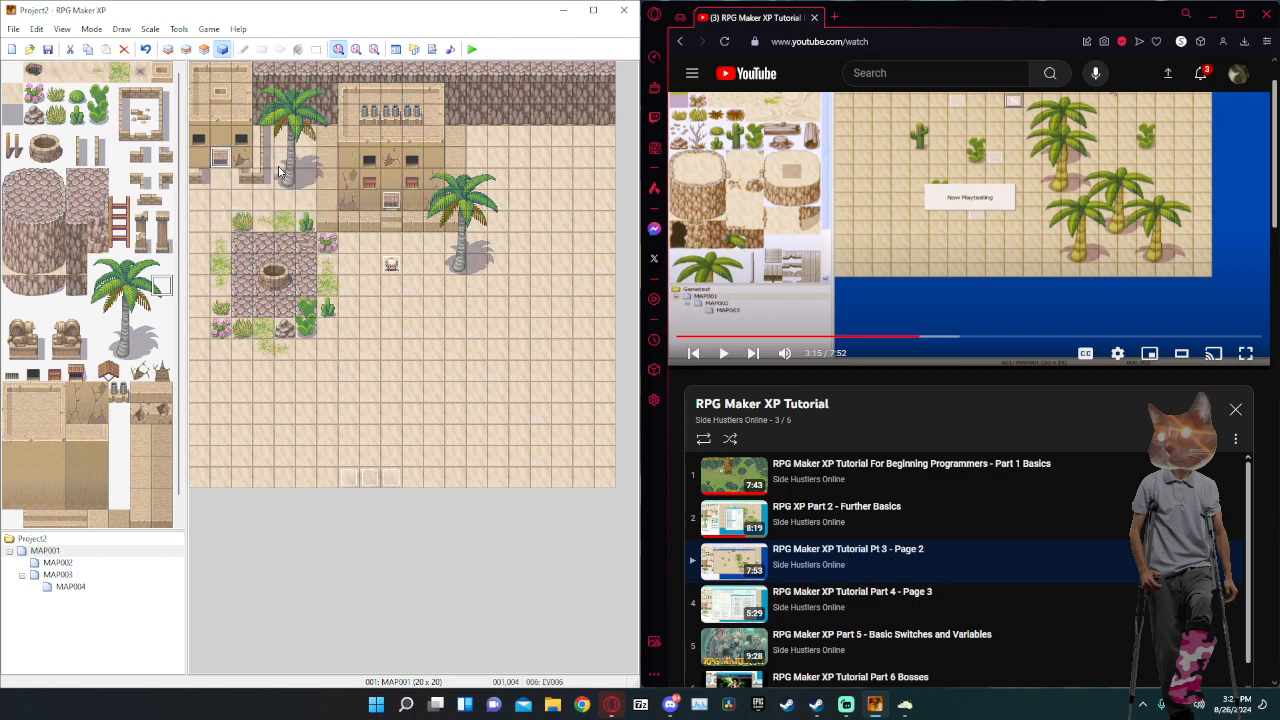
# Save the project with the moved door event and start a new game in a playtest.
pyautogui.click(472, 49)
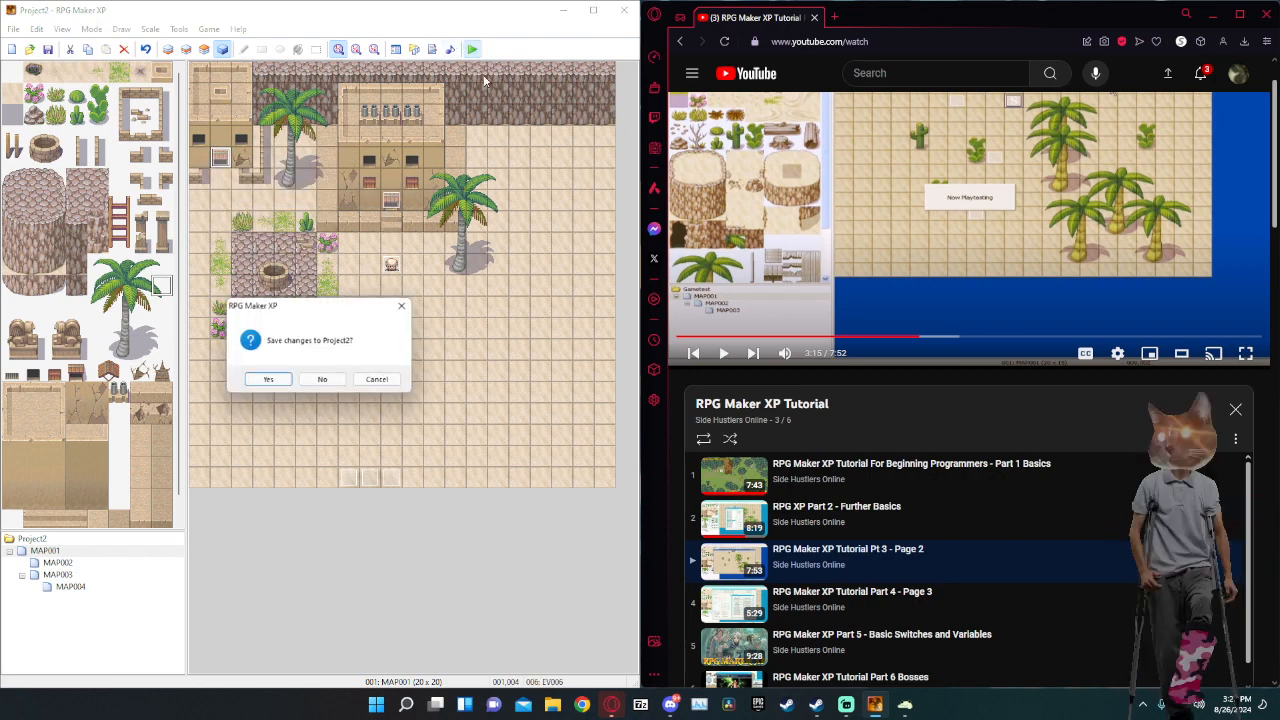
pyautogui.click(289, 381)
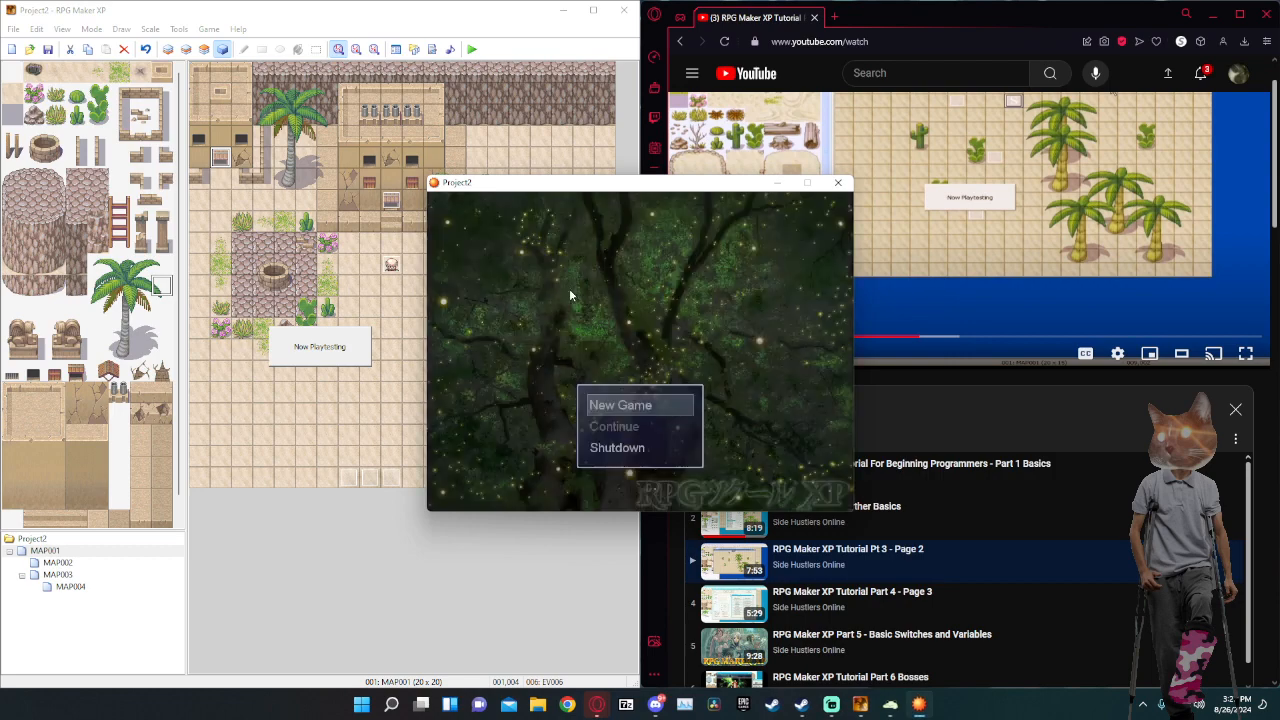
pyautogui.press('Return')
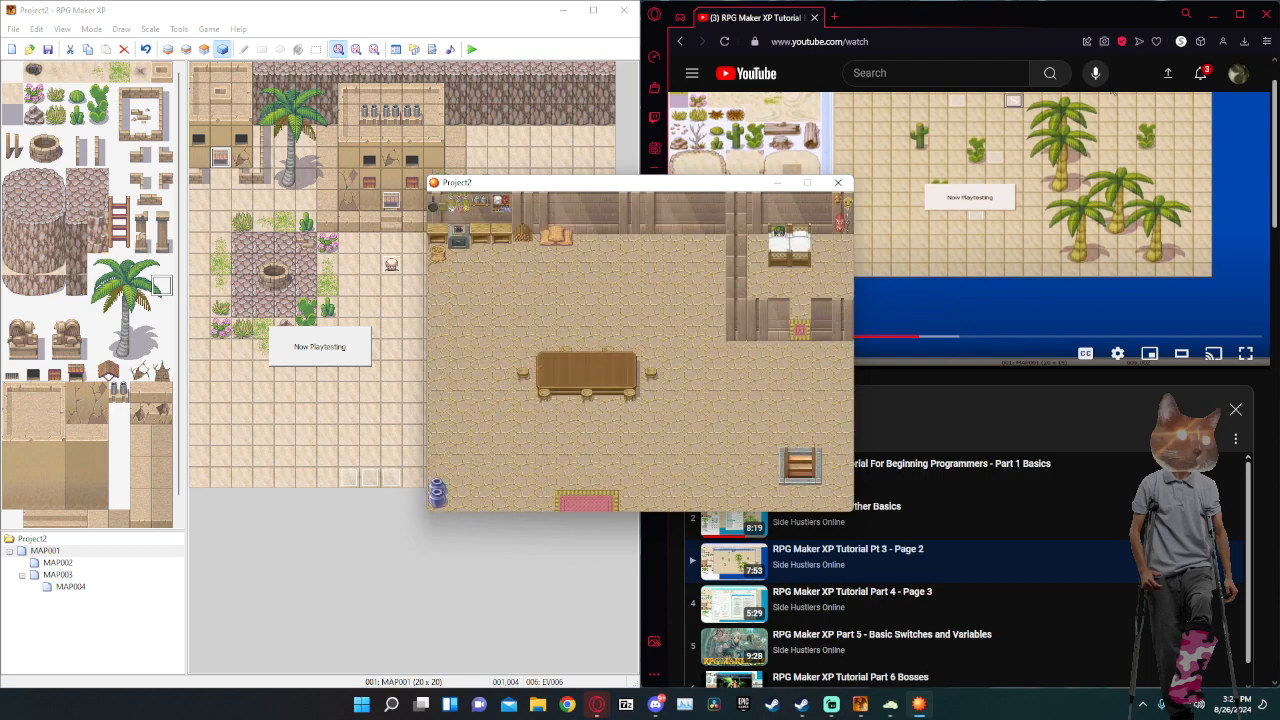
# Walk the player out of the bedroom and over the pink rug to leave the house onto MAP001.
pyautogui.press('Left')
pyautogui.press('Down')
pyautogui.press('Down')
pyautogui.press('Right')
pyautogui.press('Right')
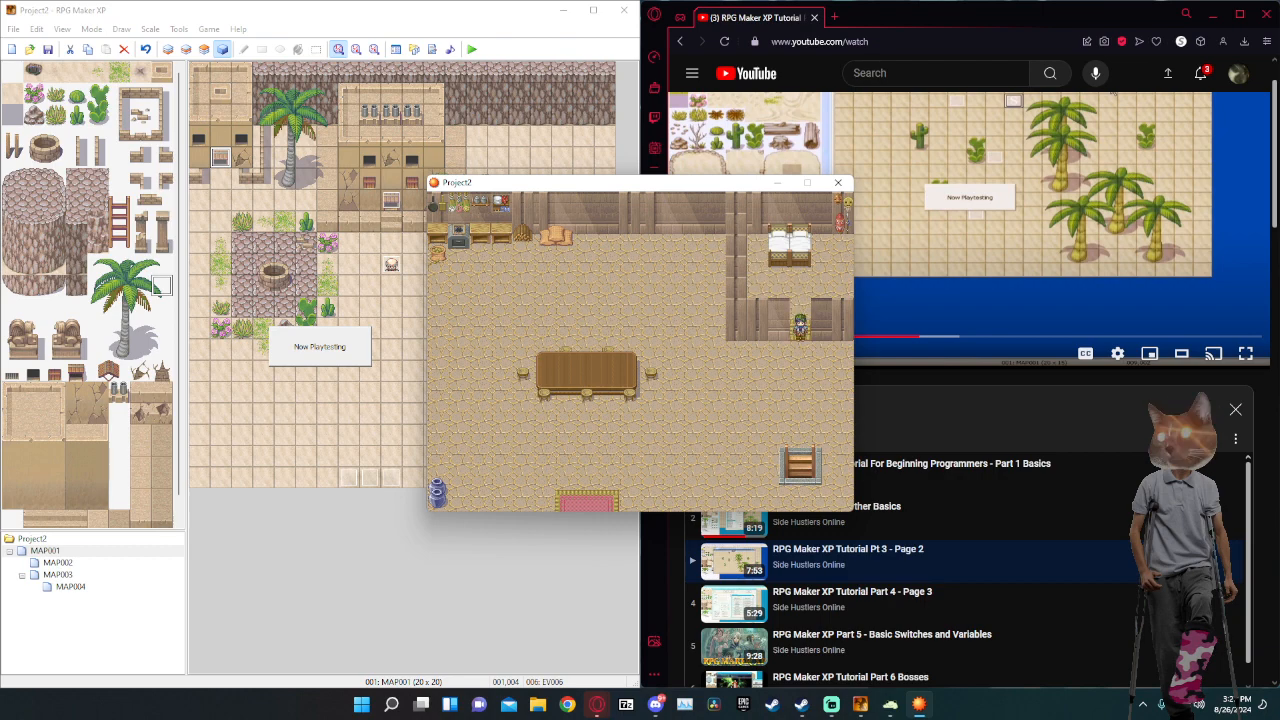
pyautogui.press('Down')
pyautogui.press('Down')
pyautogui.press('Left')
pyautogui.press('Down')
pyautogui.press('Down')
pyautogui.press('Left')
pyautogui.press('Left')
pyautogui.press('Left')
pyautogui.press('Left')
pyautogui.press('Left')
pyautogui.press('Down')
pyautogui.press('Down')
pyautogui.press('Left')
pyautogui.press('Down')
pyautogui.press('Down')
pyautogui.press('Down')
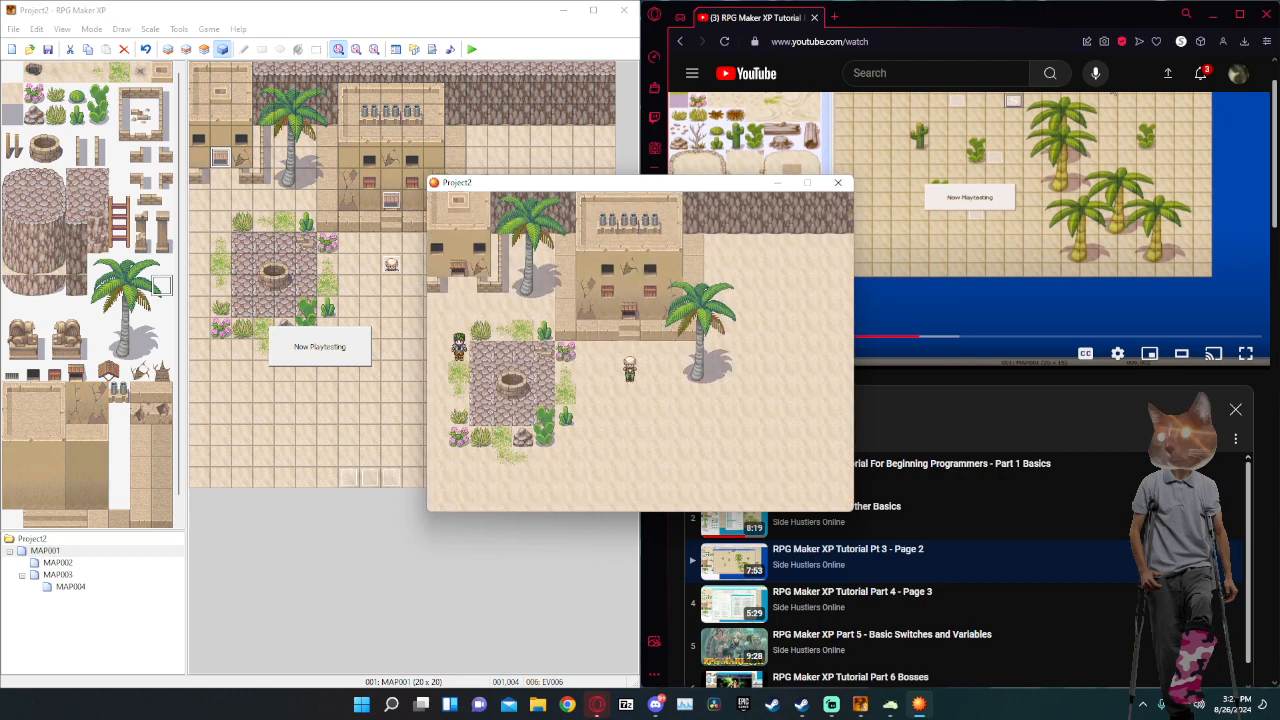
# Enter the house through its door and leave over the rug several times to test the two-way transfer.
pyautogui.press('Up')
pyautogui.press('Up')
pyautogui.press('Up')
pyautogui.press('Up')
pyautogui.press('Down')
pyautogui.press('Down')
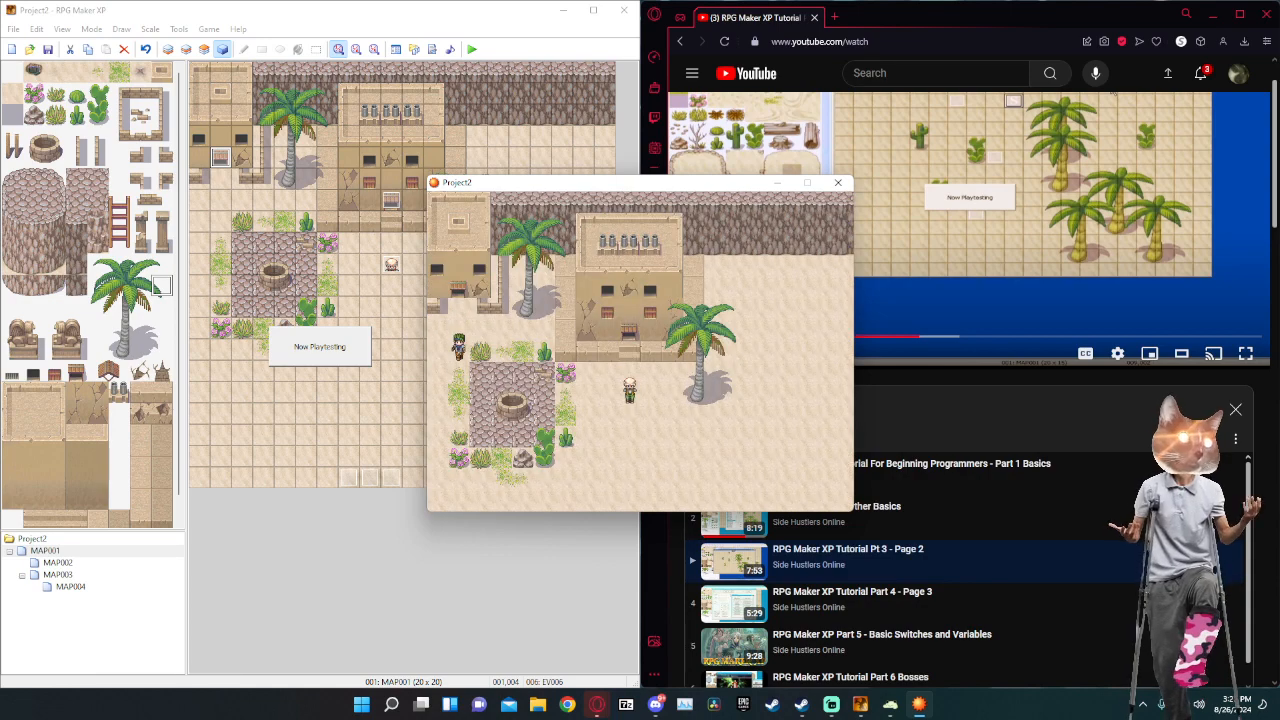
pyautogui.press('Up')
pyautogui.press('Up')
pyautogui.press('Down')
pyautogui.press('Down')
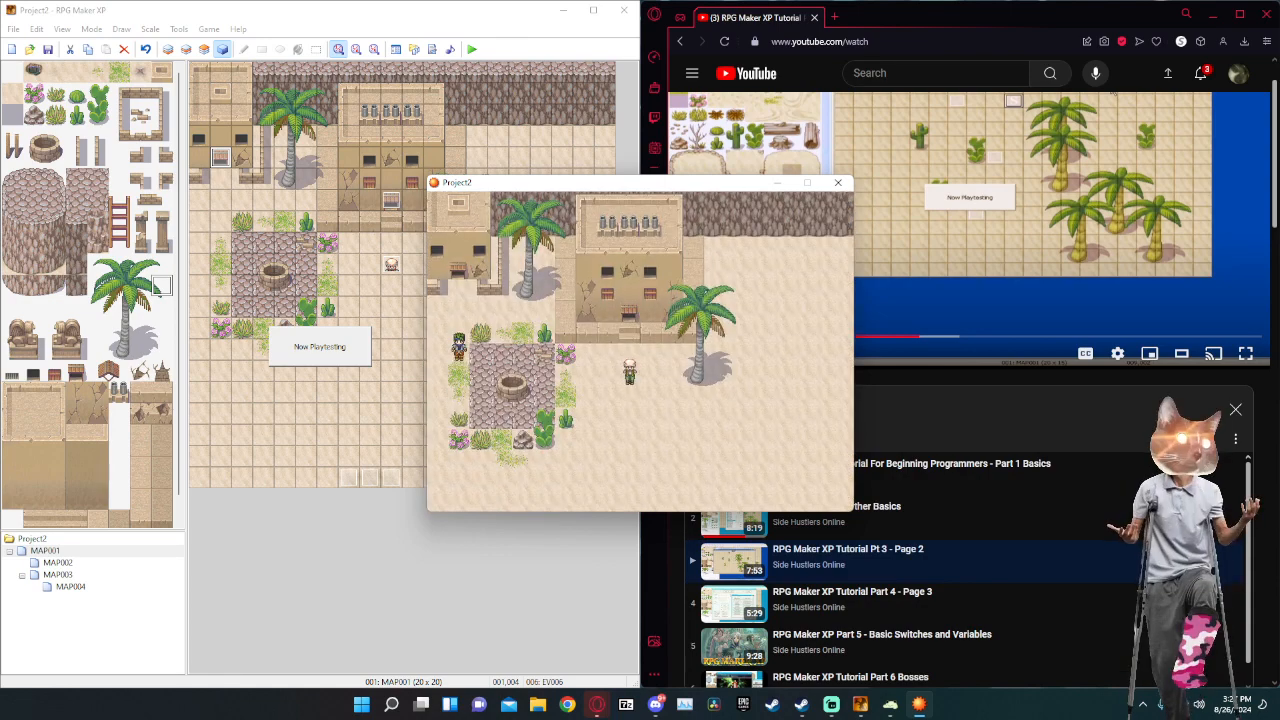
pyautogui.press('Up')
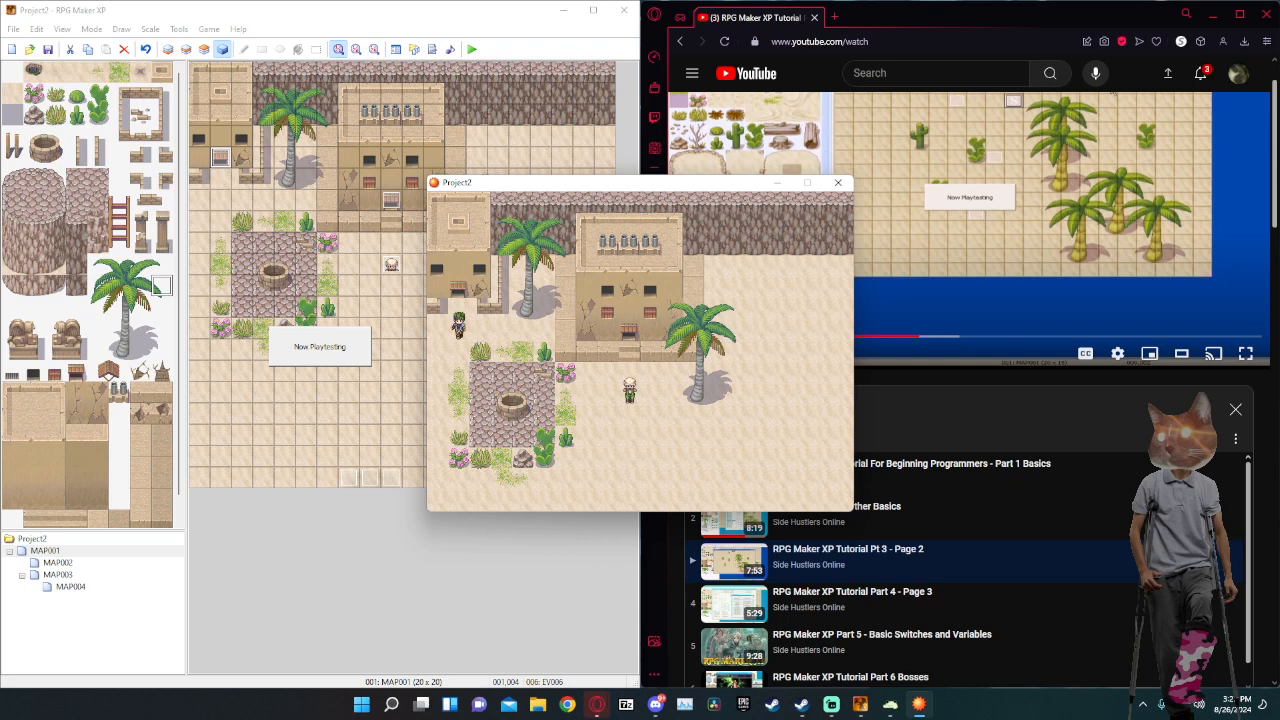
# Walk the player past the well to the white-haired villager and go through the villager's dialogue.
pyautogui.press('Down')
pyautogui.press('Down')
pyautogui.press('Right')
pyautogui.press('Right')
pyautogui.press('Down')
pyautogui.press('Right')
pyautogui.press('Right')
pyautogui.press('Right')
pyautogui.press('Down')
pyautogui.press('Right')
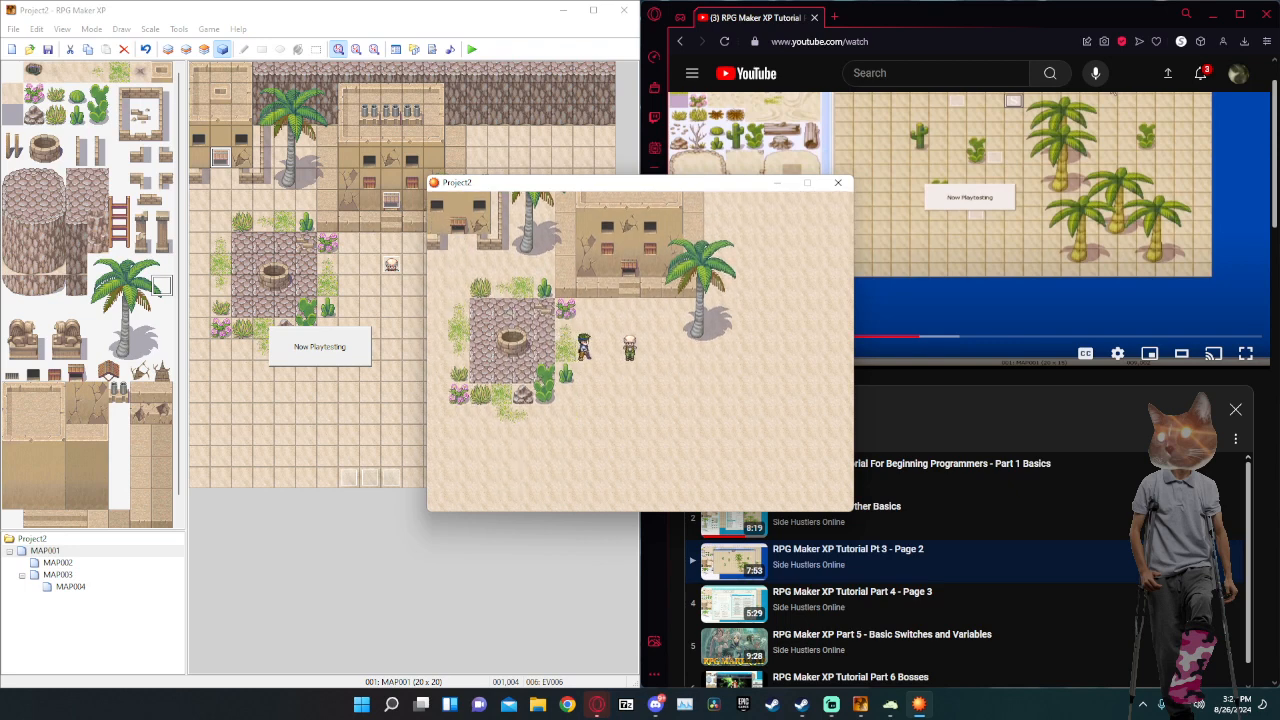
pyautogui.press('Right')
pyautogui.press('Return')
pyautogui.press('Return')
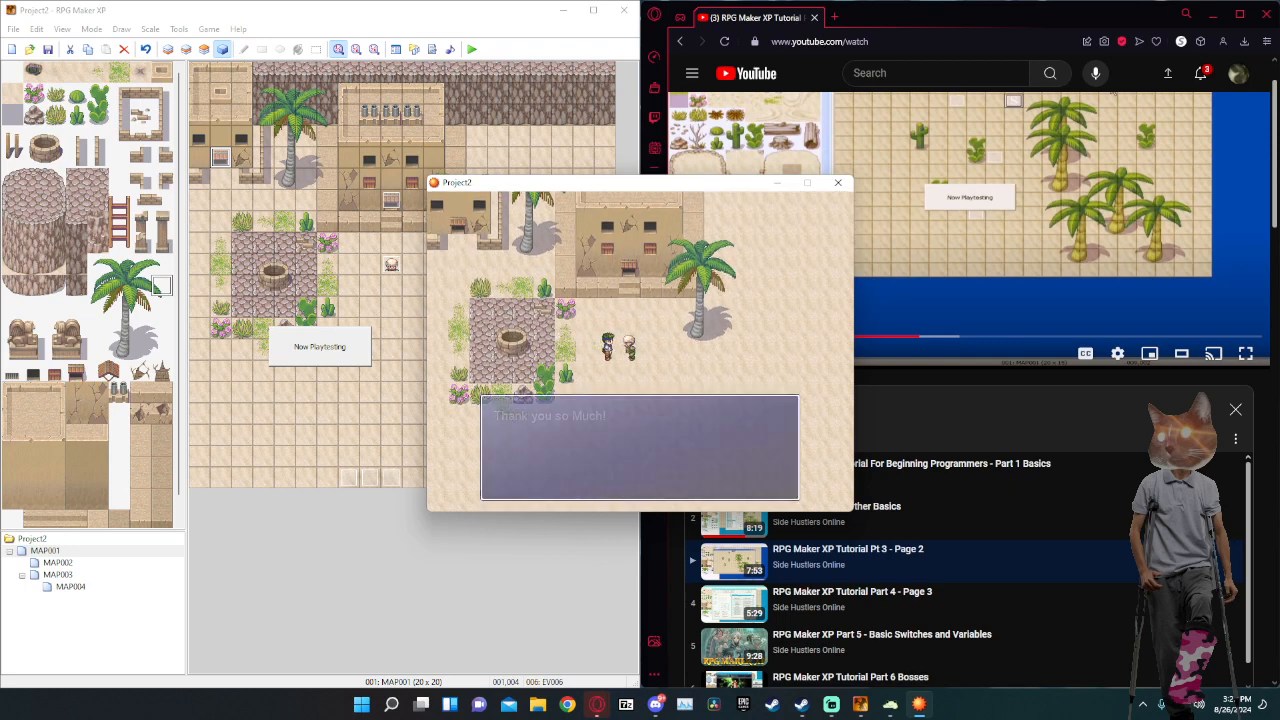
pyautogui.press('Return')
# Walk the player across the well paving and back to the villager to test passability, and close the playtest.
pyautogui.press('Left')
pyautogui.press('Left')
pyautogui.press('Left')
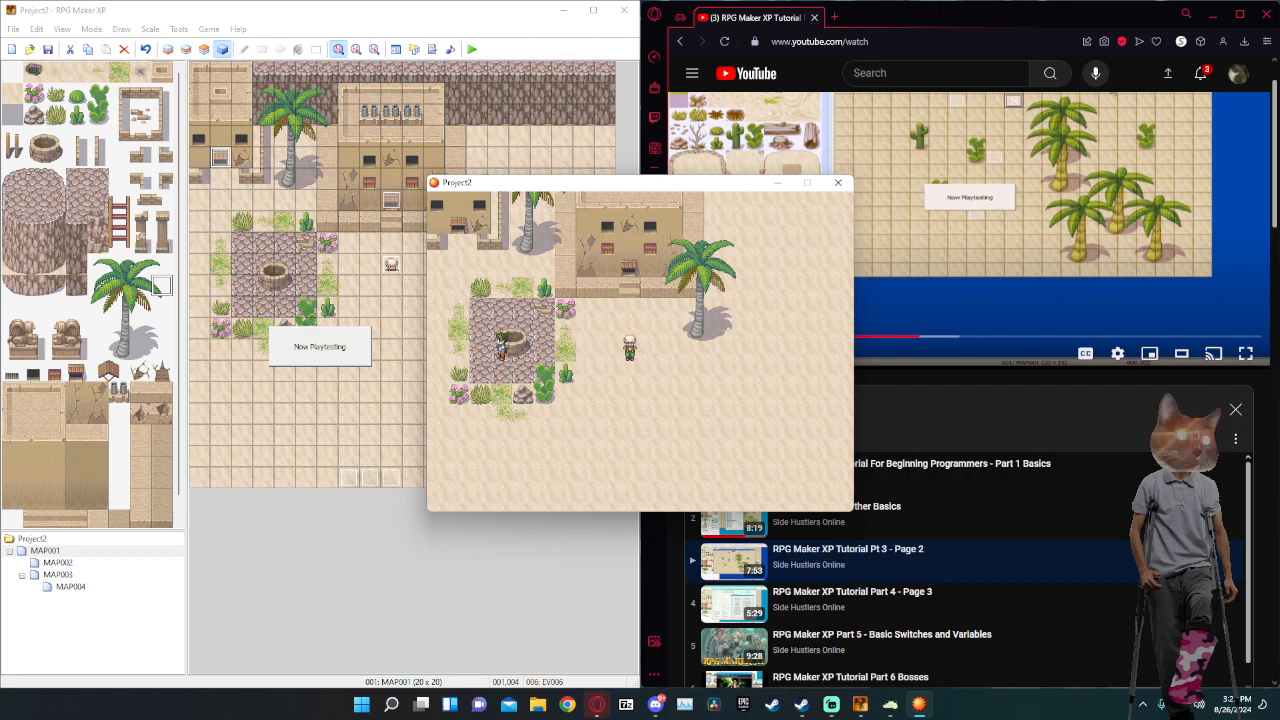
pyautogui.press('Right')
pyautogui.press('Right')
pyautogui.press('Right')
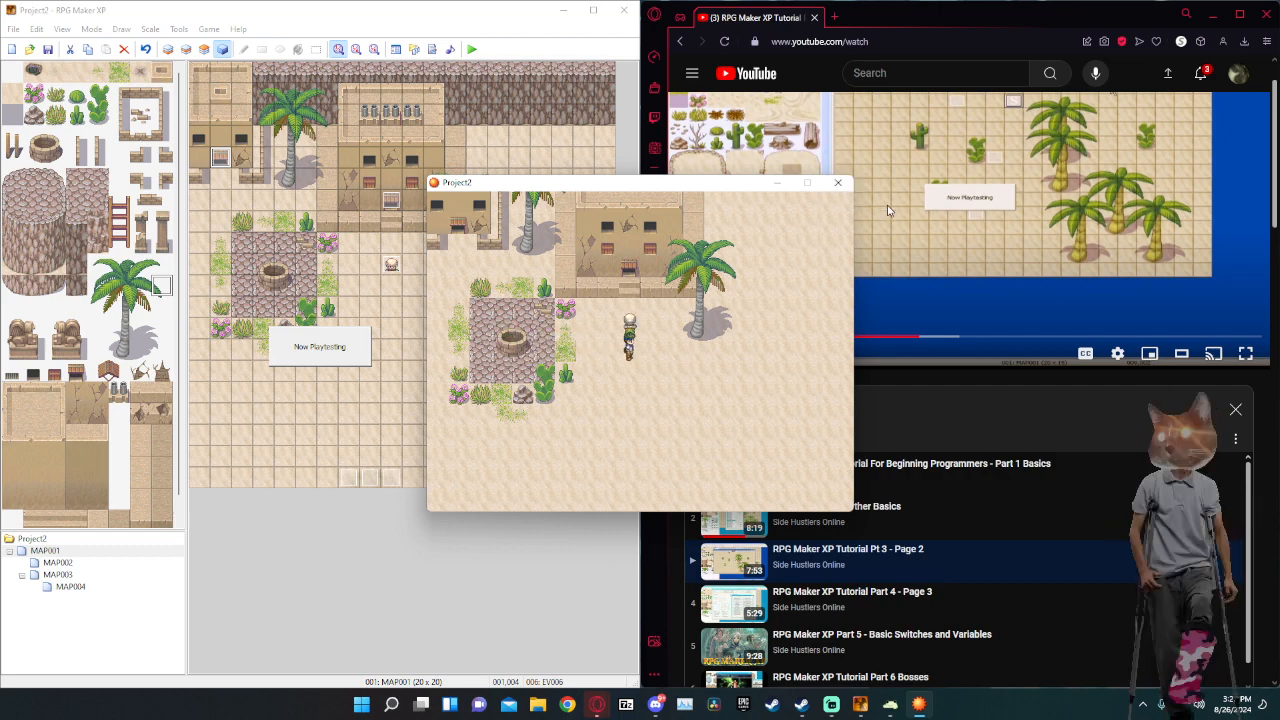
pyautogui.click(838, 182)
# Switch to YouTube, resume the RPG Maker XP Tutorial Pt 3 video, and skip ahead to the next event instructions.
pyautogui.scroll(1, 1063, 411)
pyautogui.click(1014, 300)
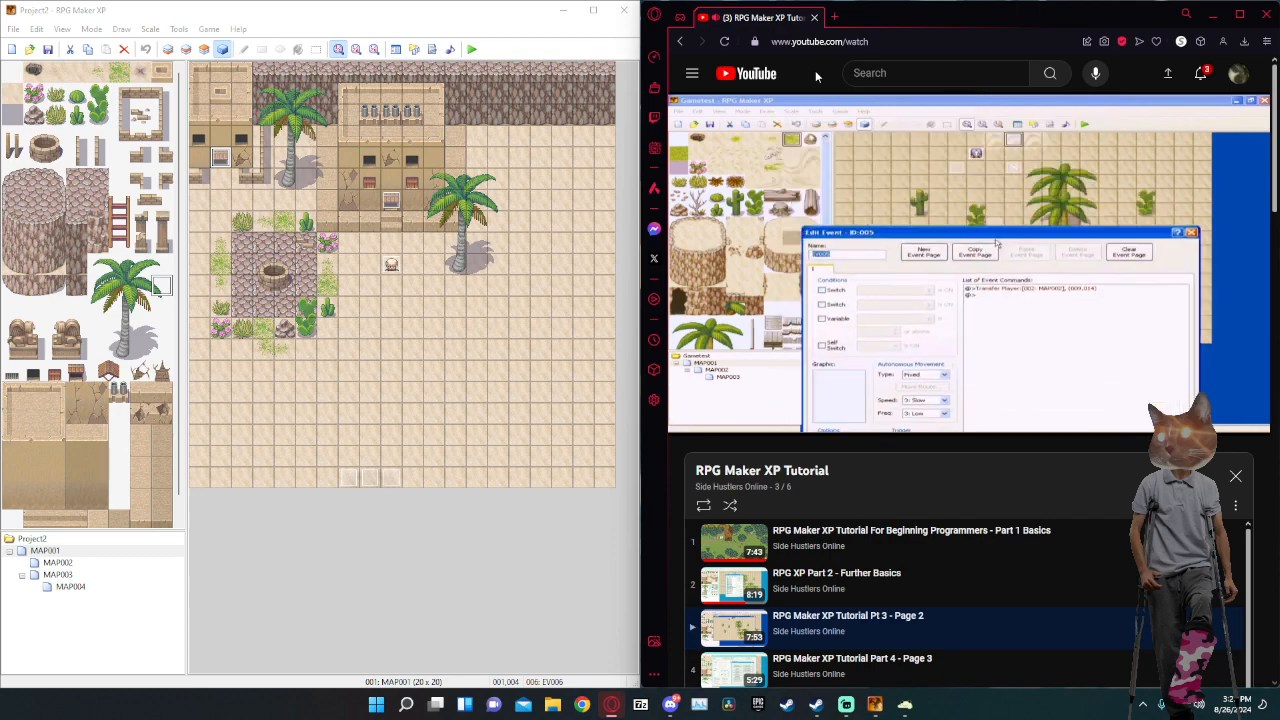
pyautogui.press('Right')
pyautogui.press('Right')
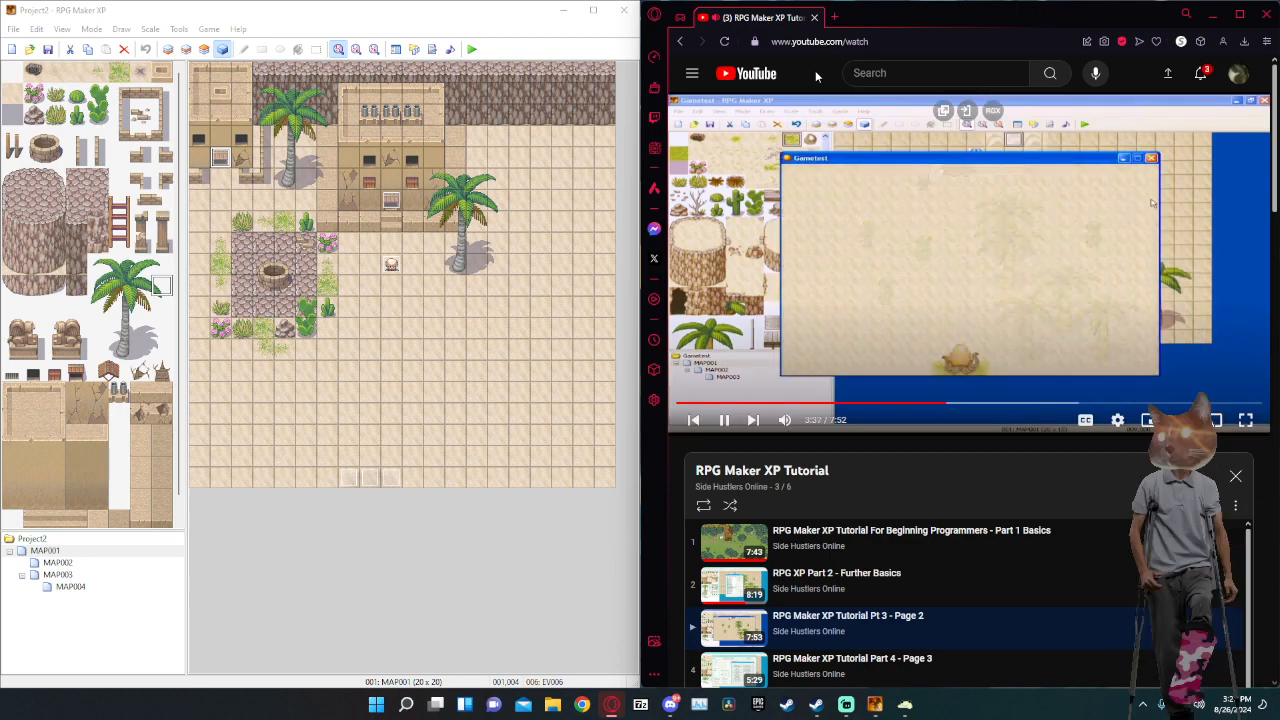
pyautogui.press('Right')
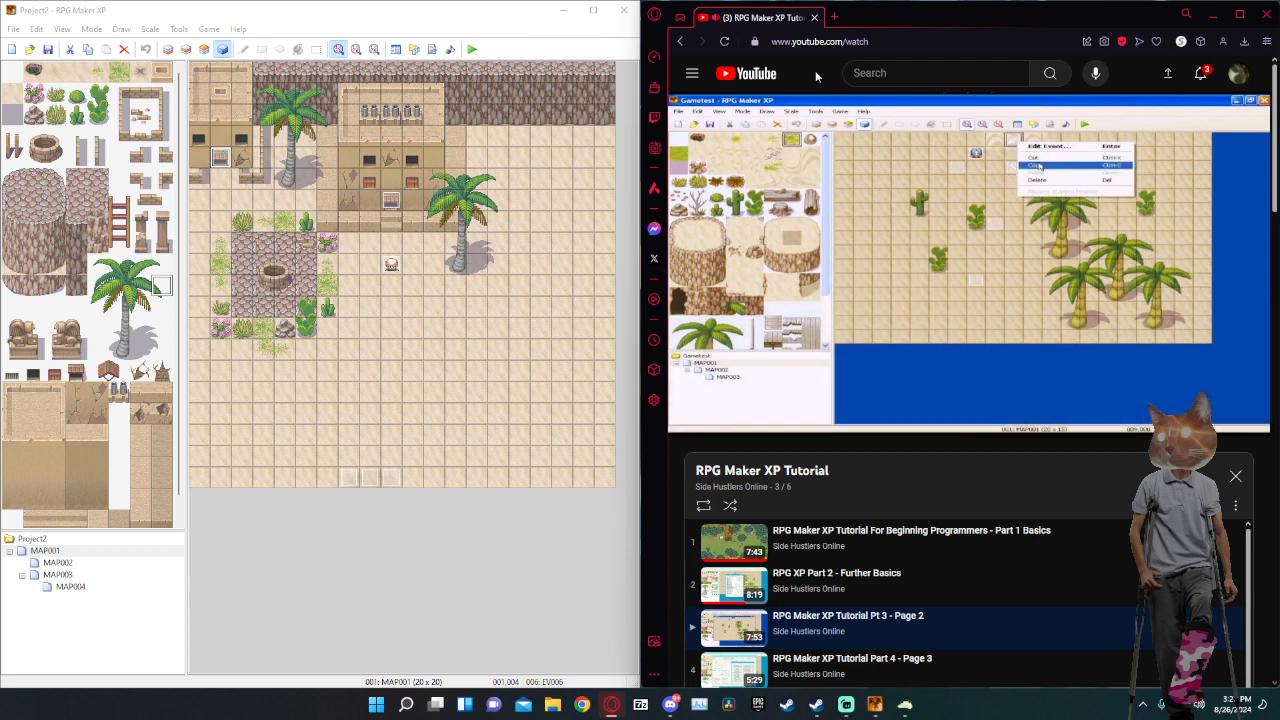
# Play the tutorial up to the part showing the Move Route dialog and pause it there.
pyautogui.press('Right')
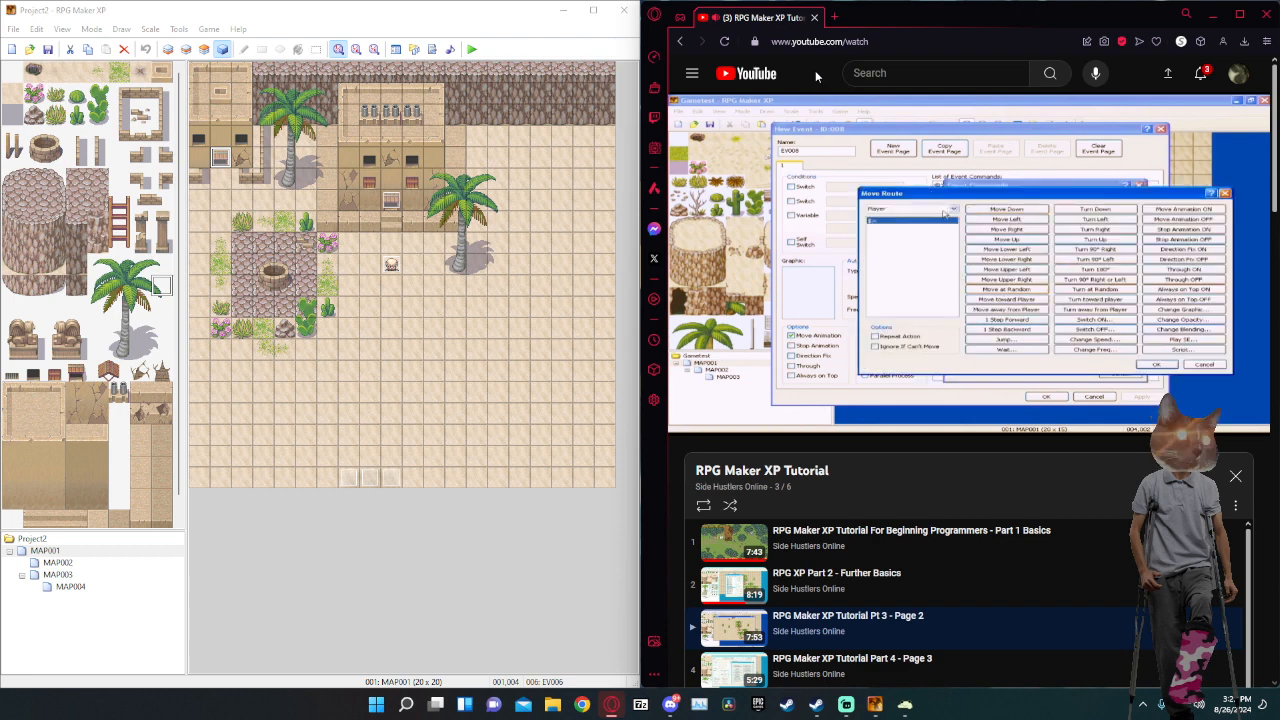
pyautogui.click(917, 180)
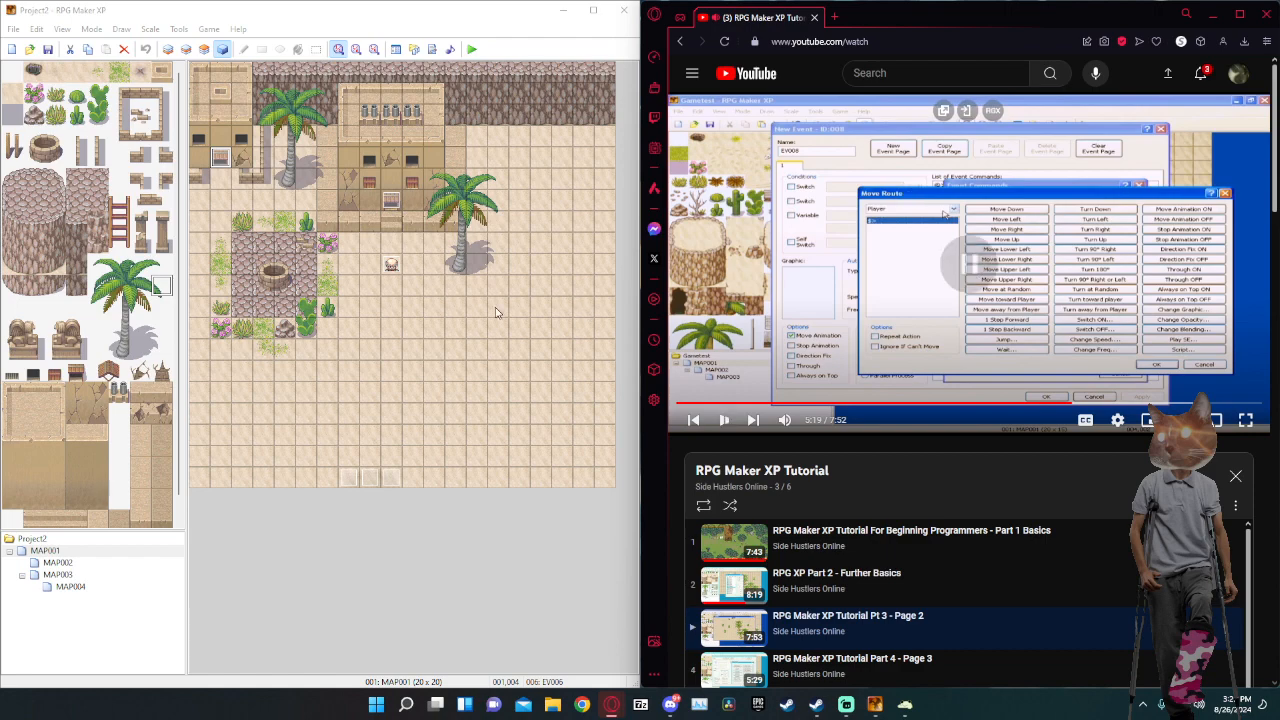
# Set the autonomous movement type of the white-haired villager's event to Fixed.
pyautogui.doubleClick(390, 268)
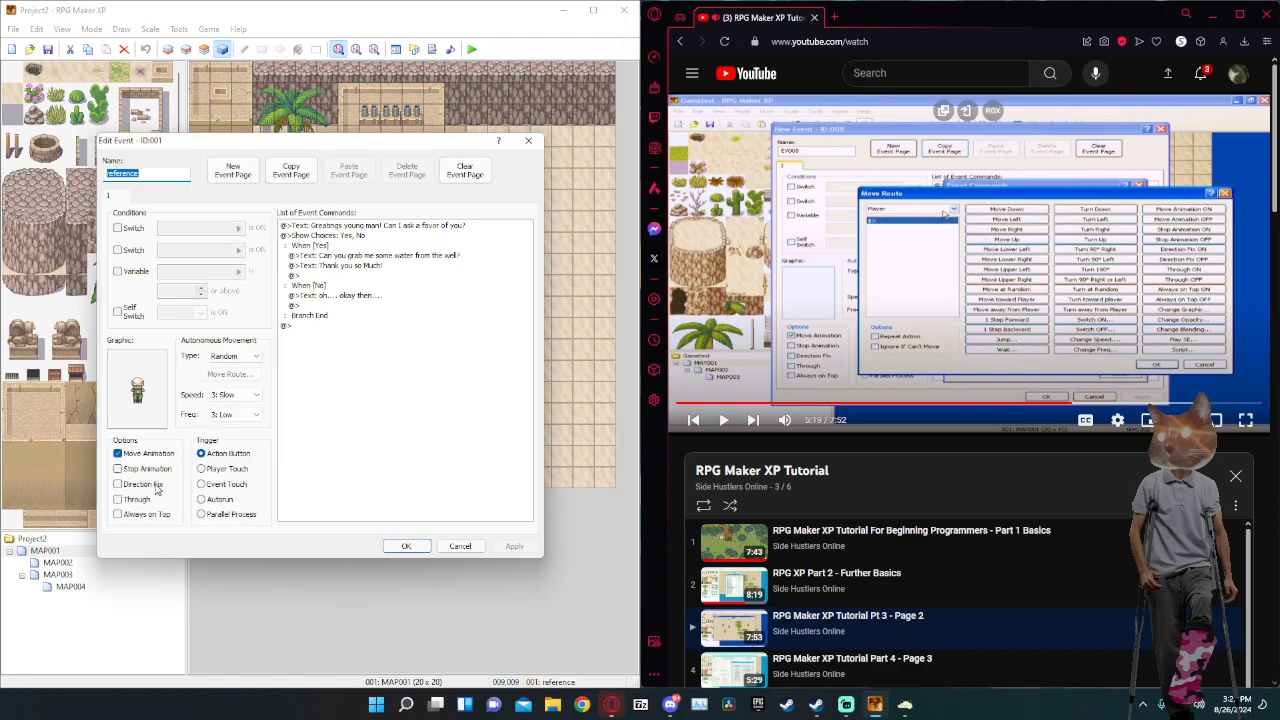
pyautogui.click(404, 547)
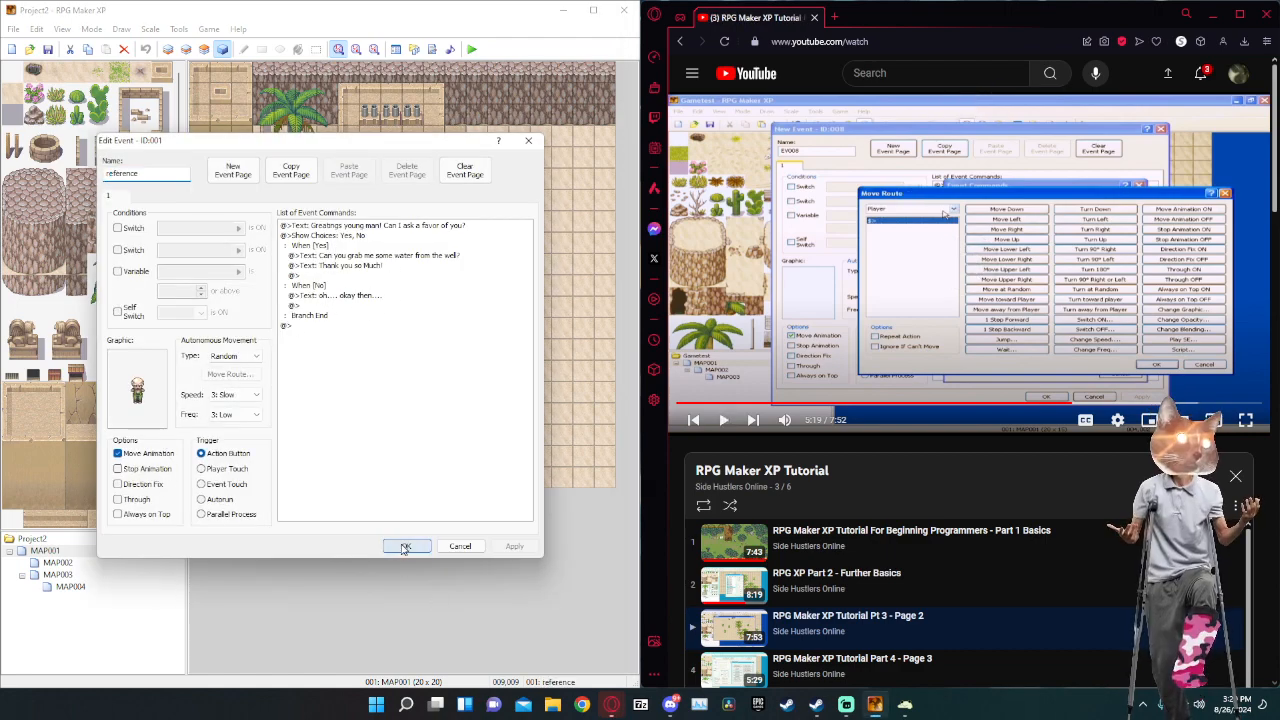
pyautogui.doubleClick(390, 268)
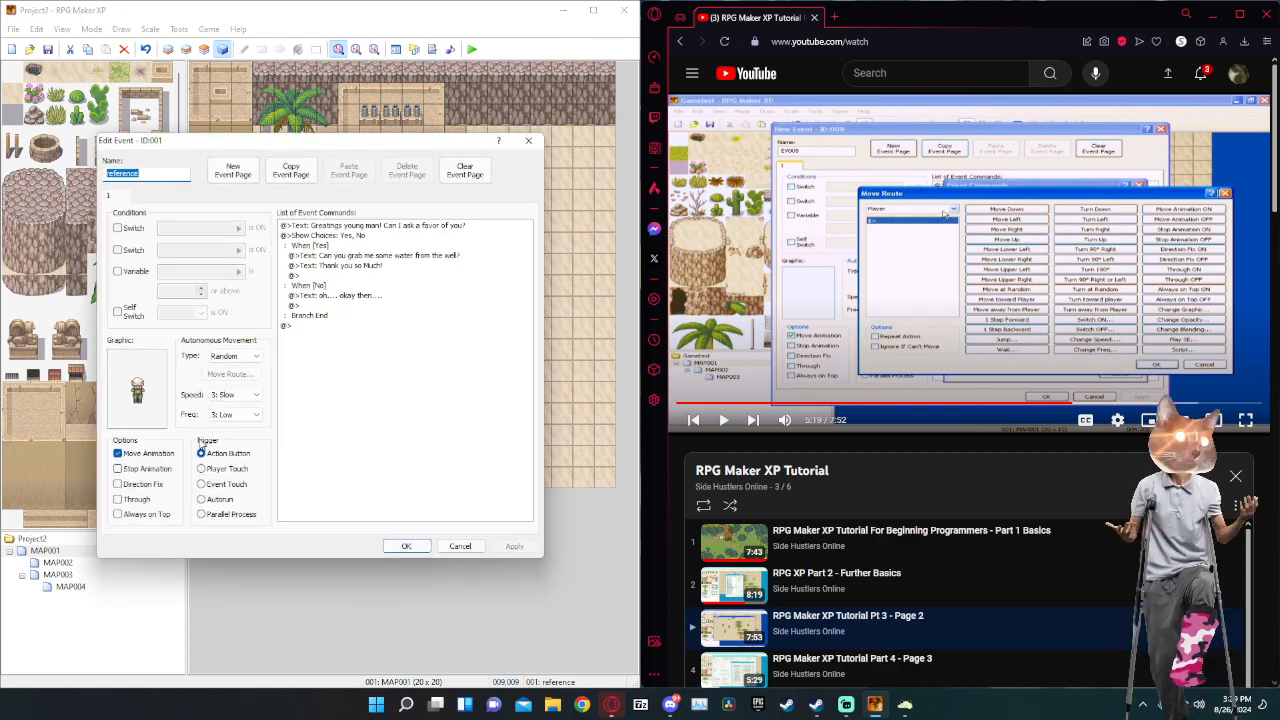
pyautogui.click(236, 357)
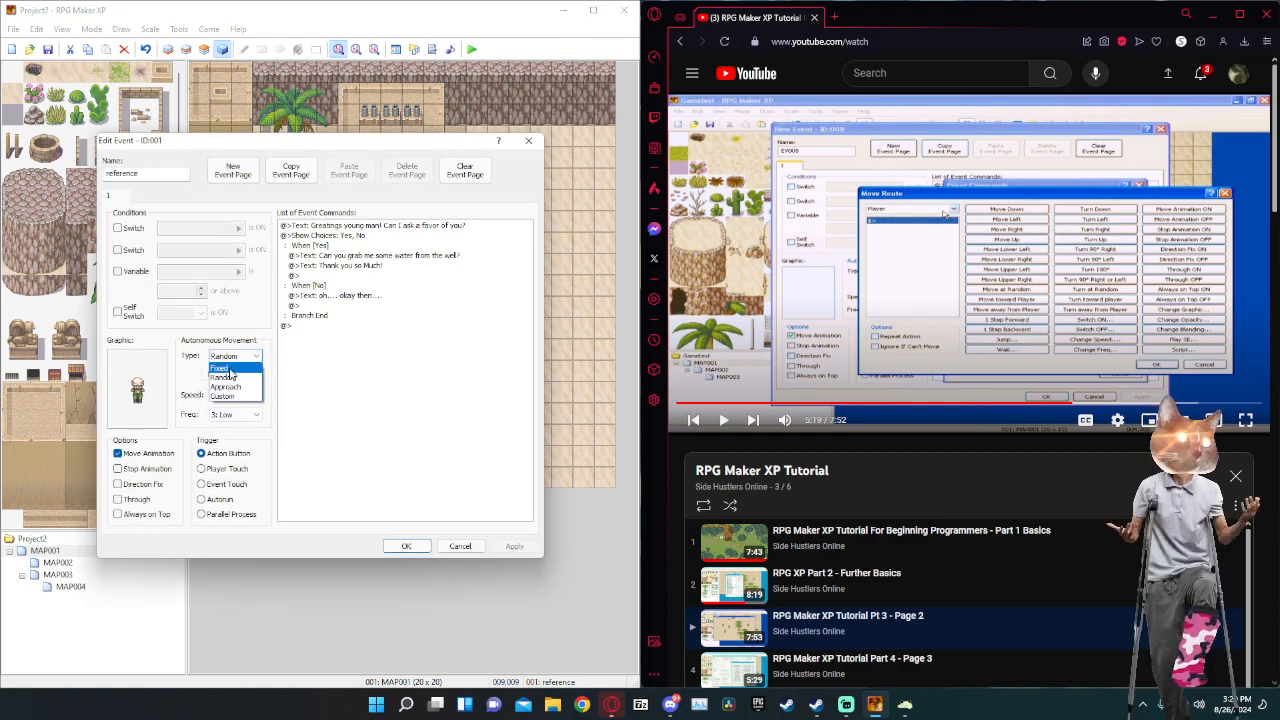
pyautogui.click(224, 368)
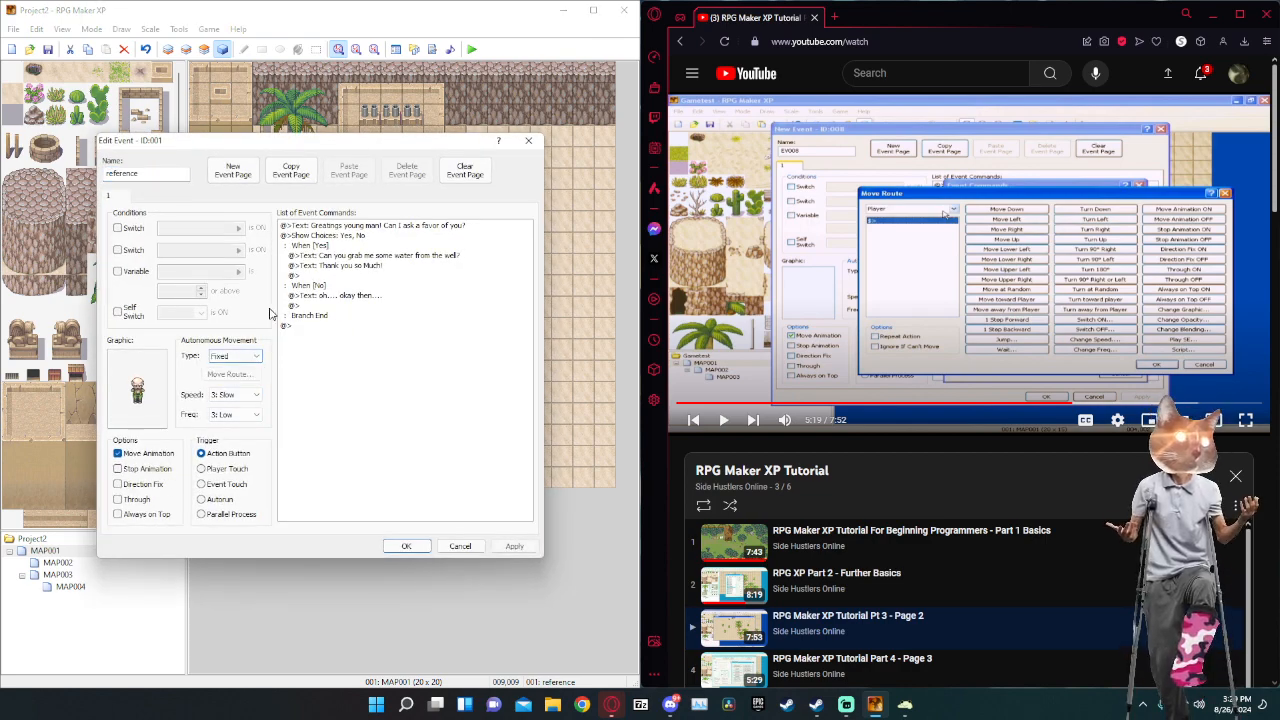
# Add a Set Move Route command for the player after the villager's choices, with Move Down and Move Right, removing the mistaken Turn Right.
pyautogui.doubleClick(322, 326)
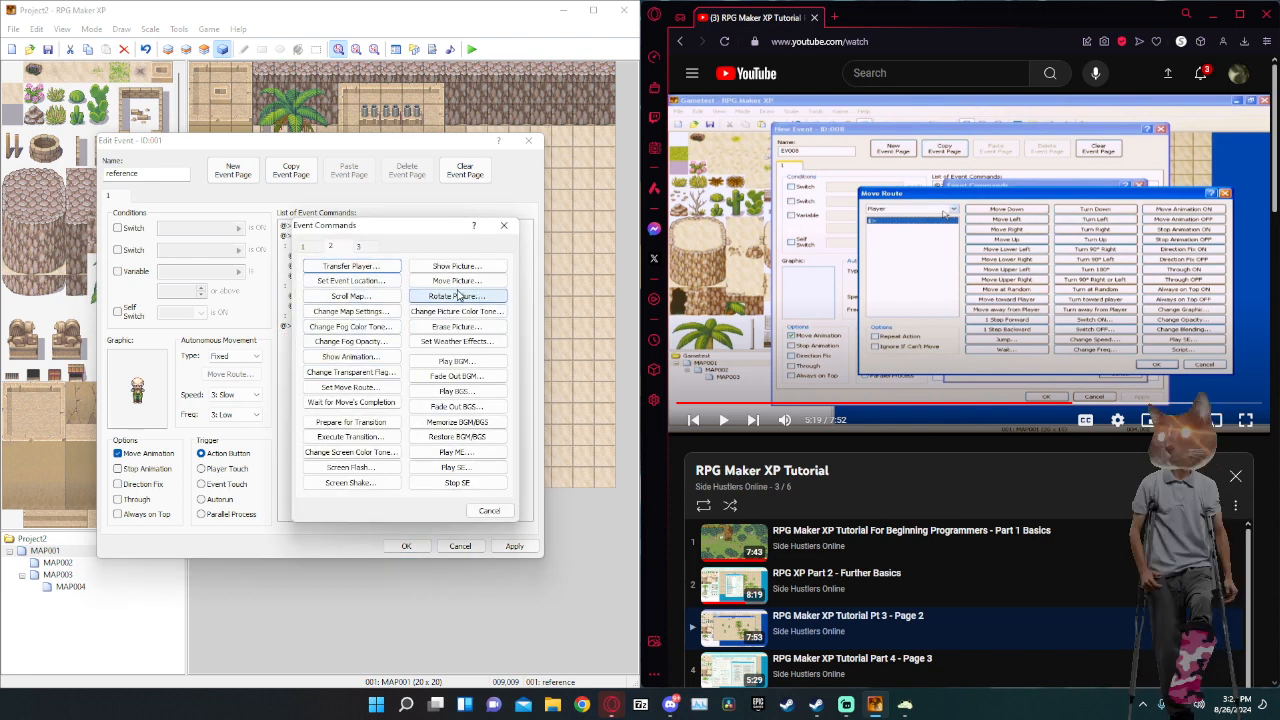
pyautogui.click(350, 387)
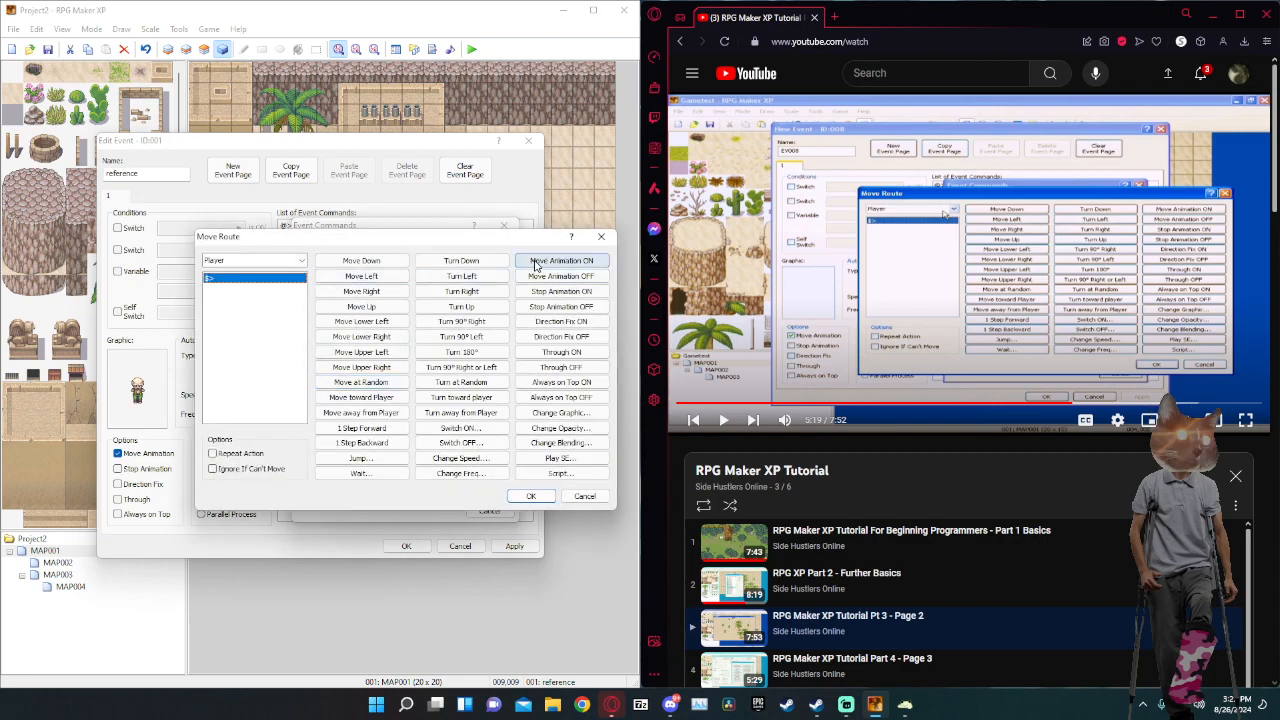
pyautogui.click(379, 263)
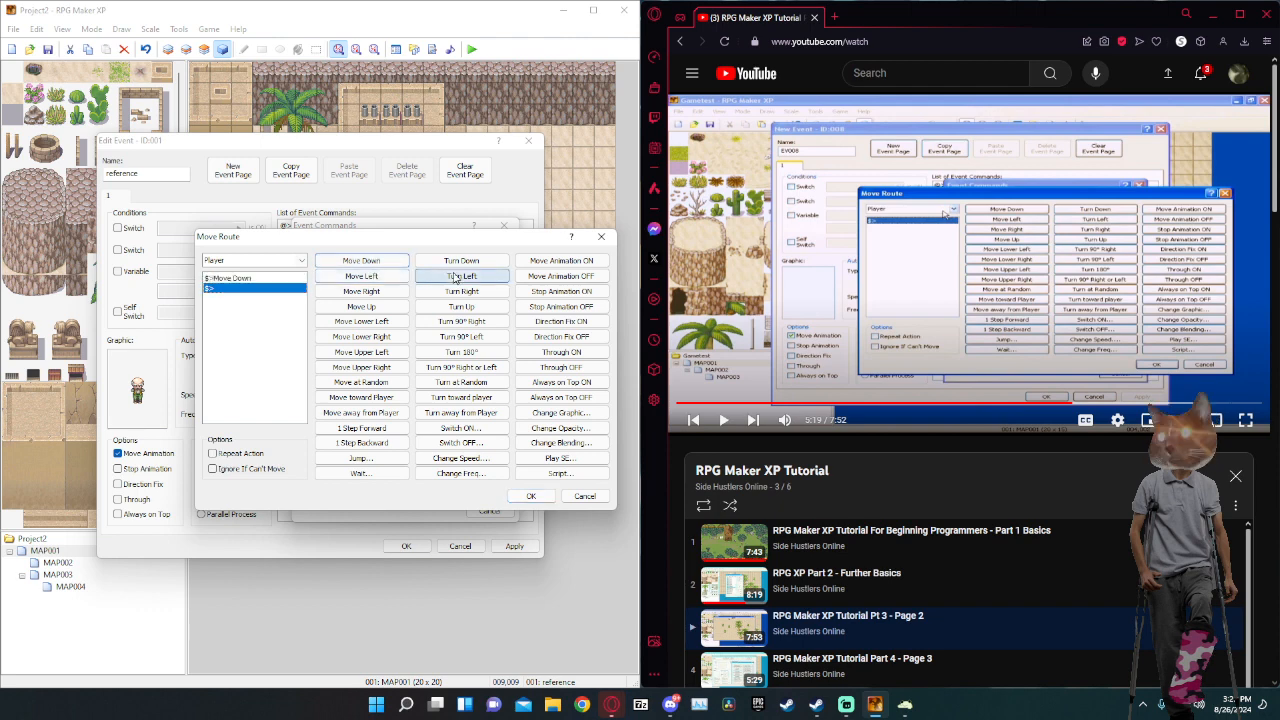
pyautogui.click(452, 291)
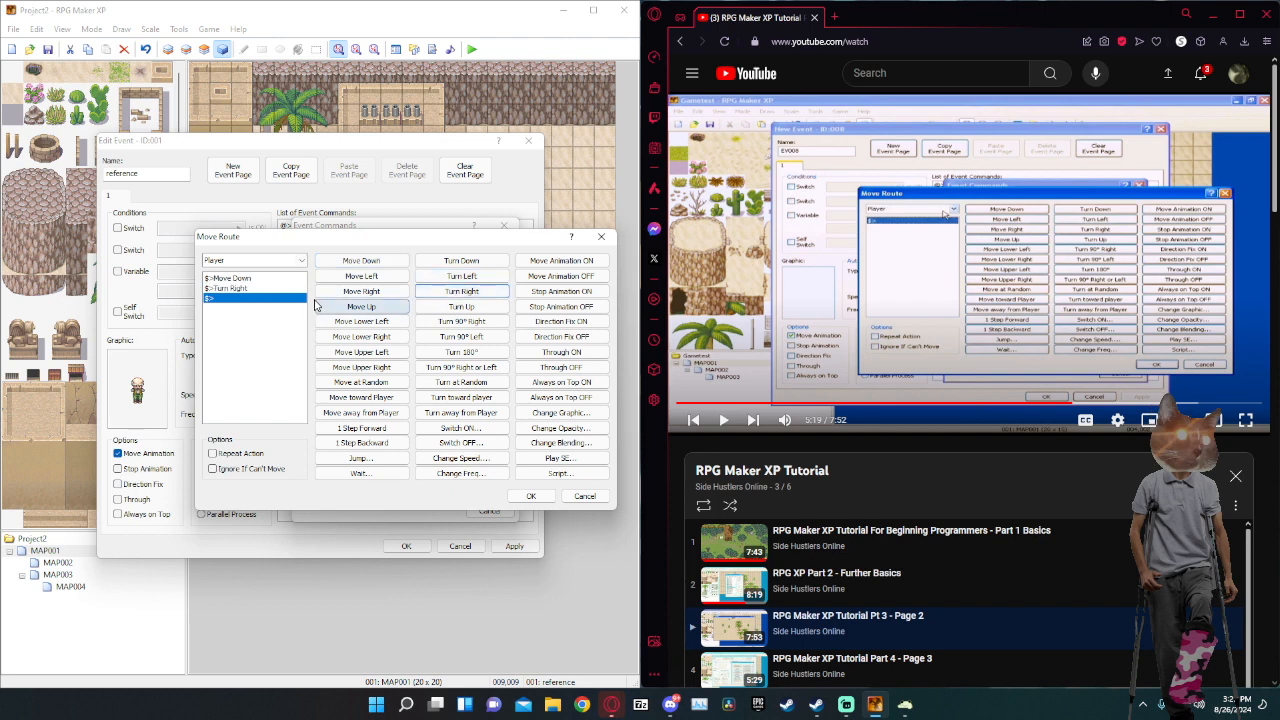
pyautogui.click(390, 293)
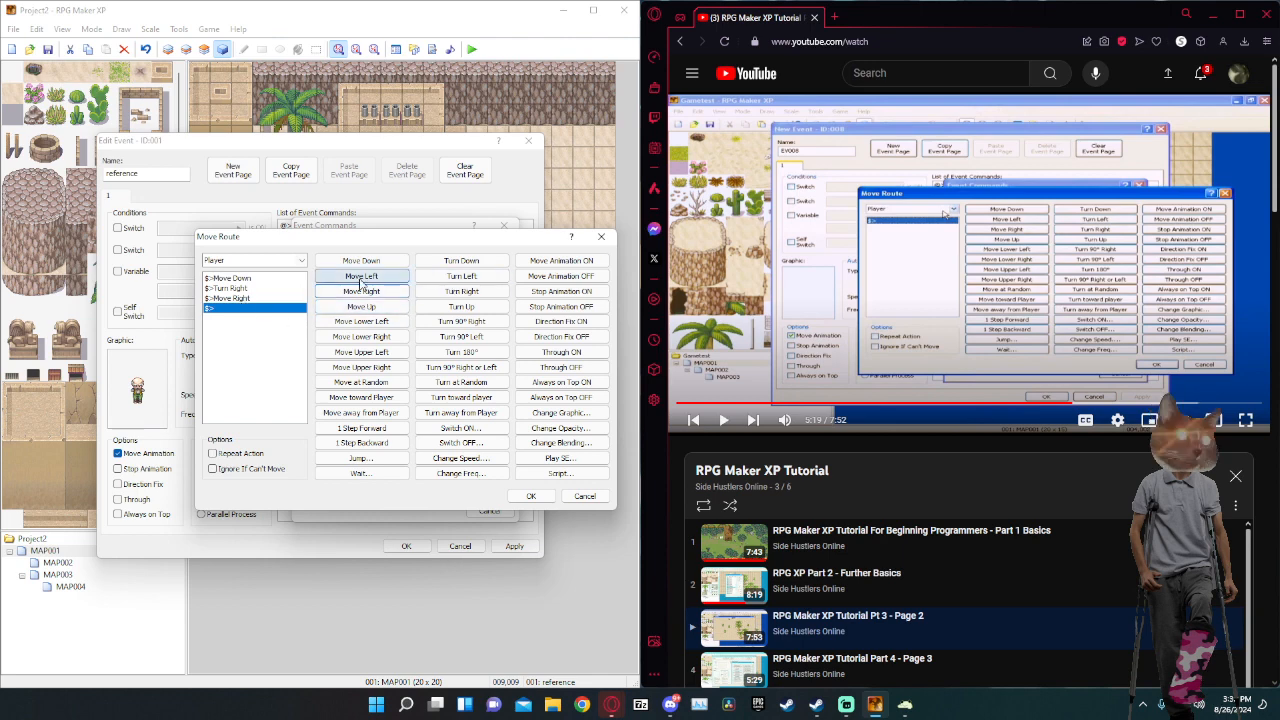
pyautogui.click(230, 288)
pyautogui.rightClick(258, 291)
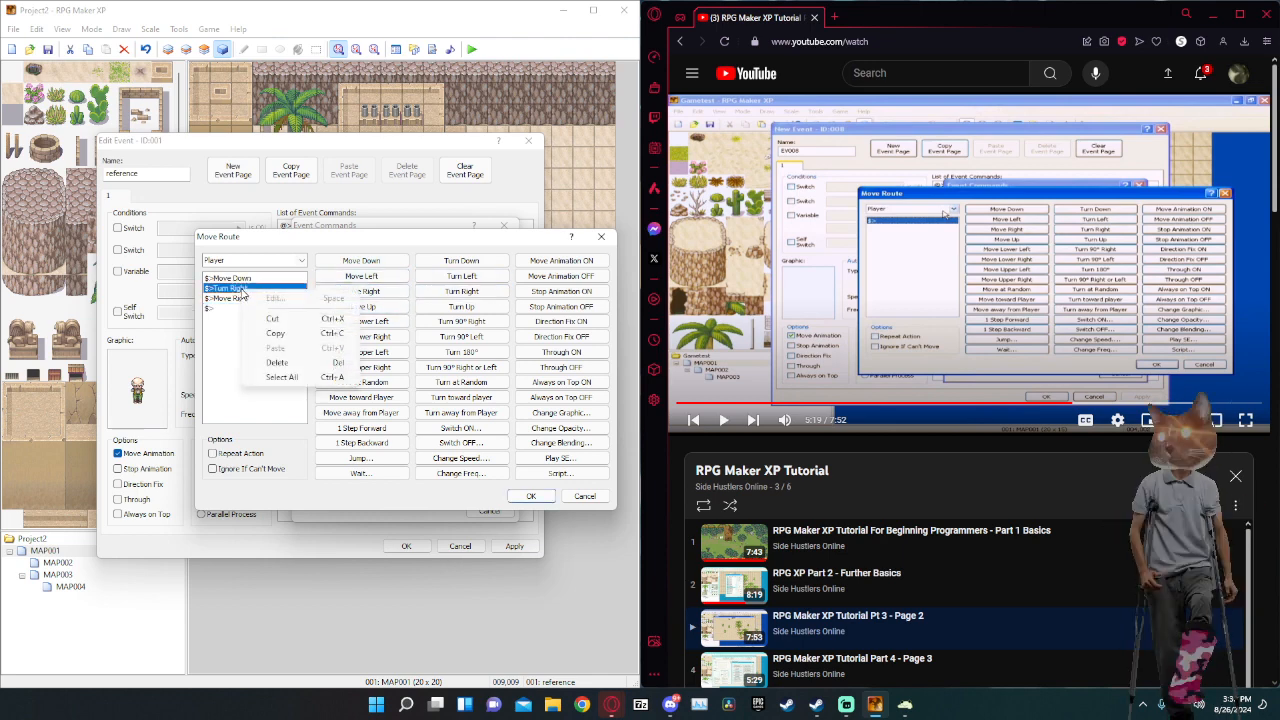
pyautogui.click(277, 362)
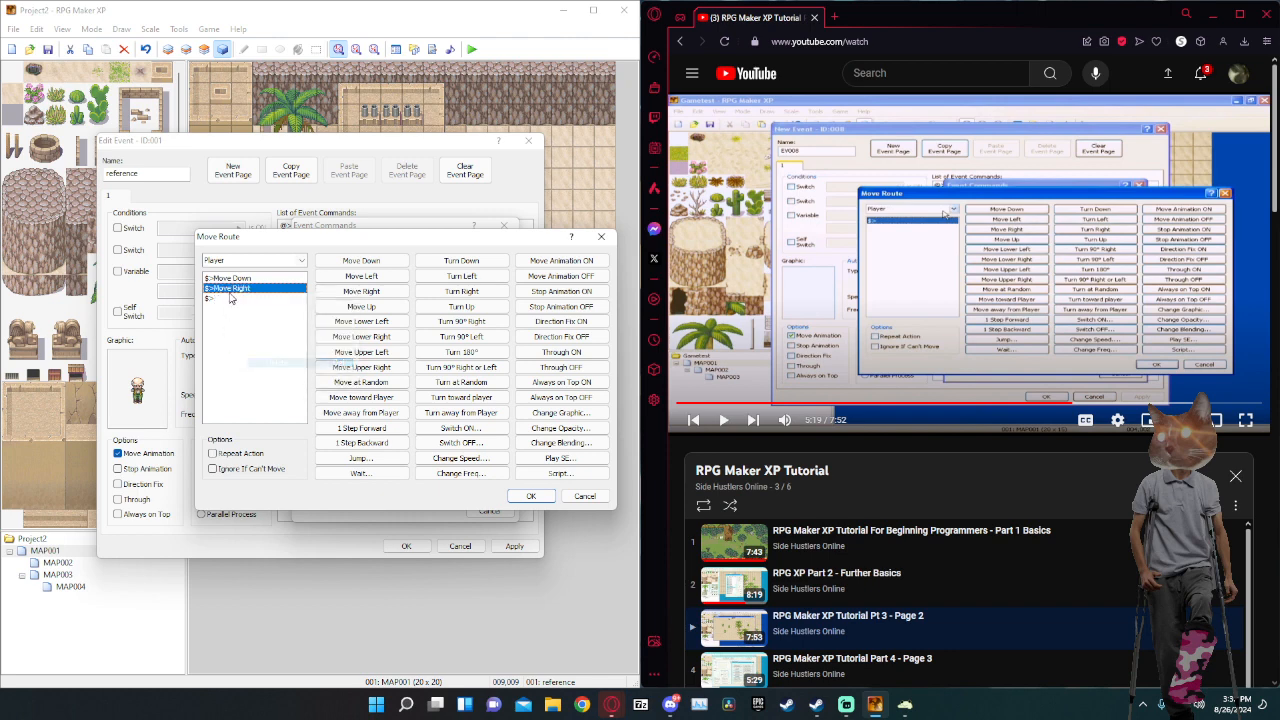
# Insert two Move Up commands and a Move Left before Move Right, enable Repeat Action, and apply the route to the villager's event.
pyautogui.doubleClick(365, 307)
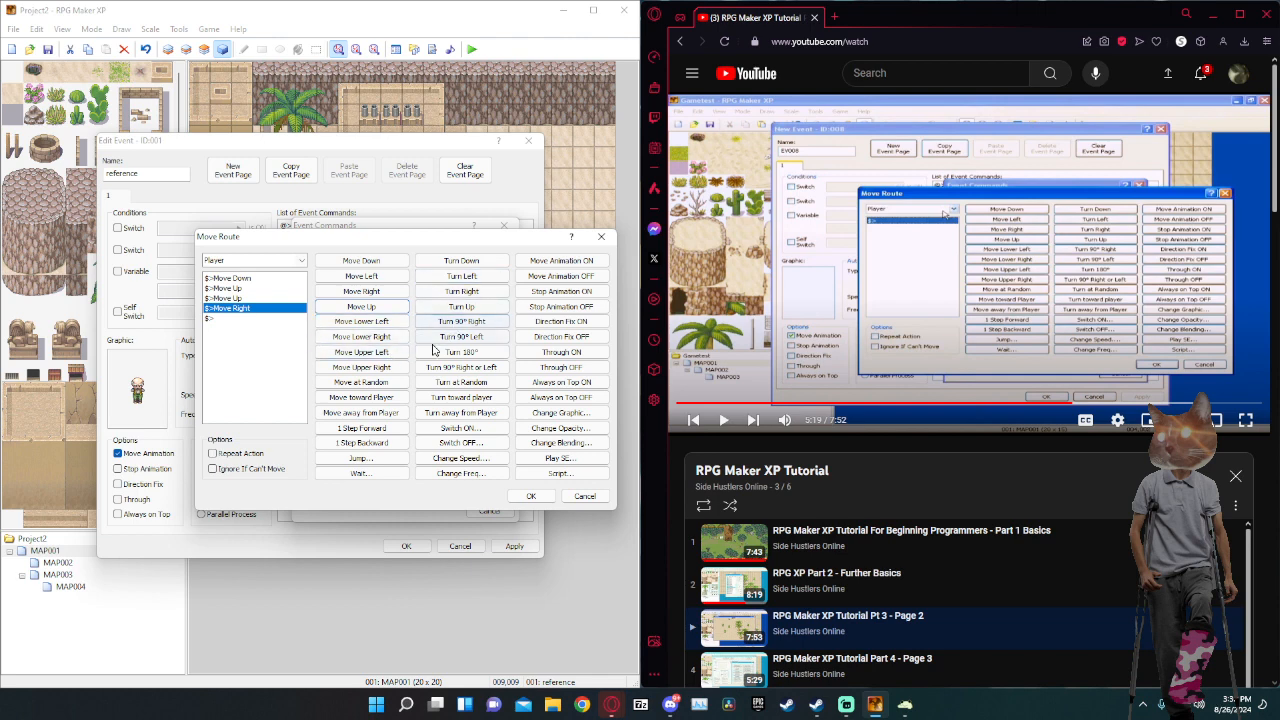
pyautogui.click(376, 275)
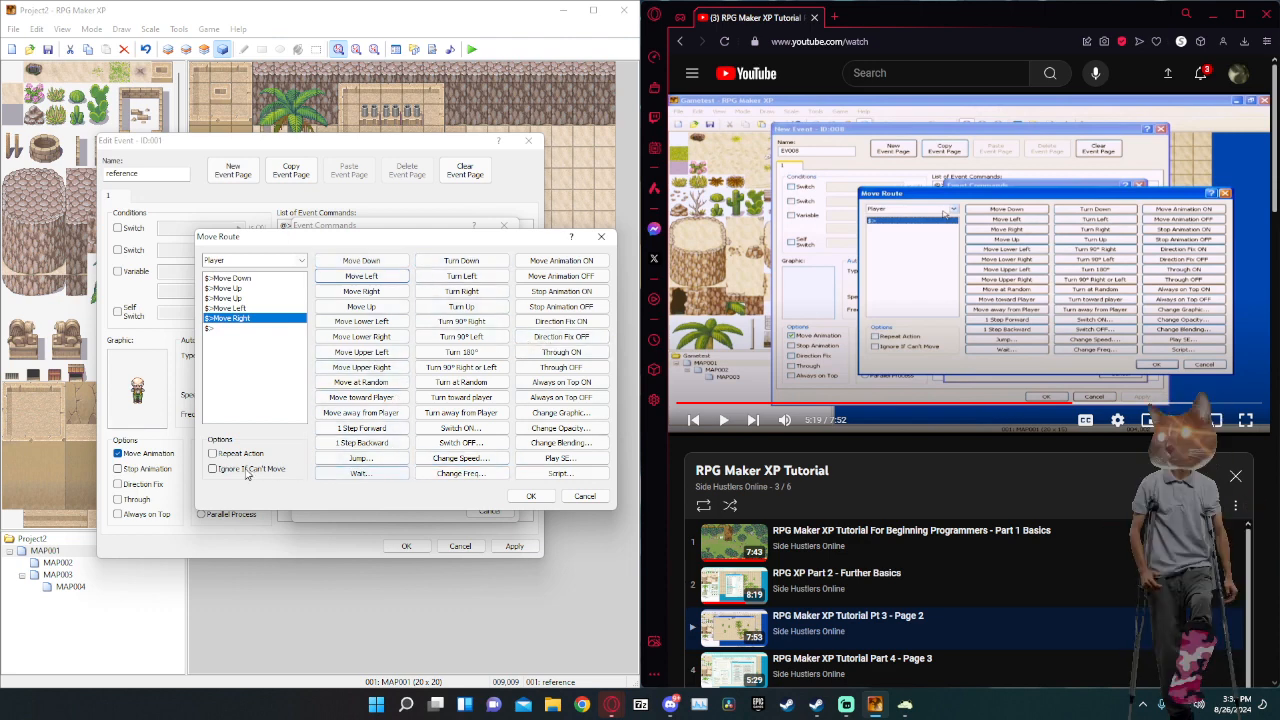
pyautogui.click(216, 456)
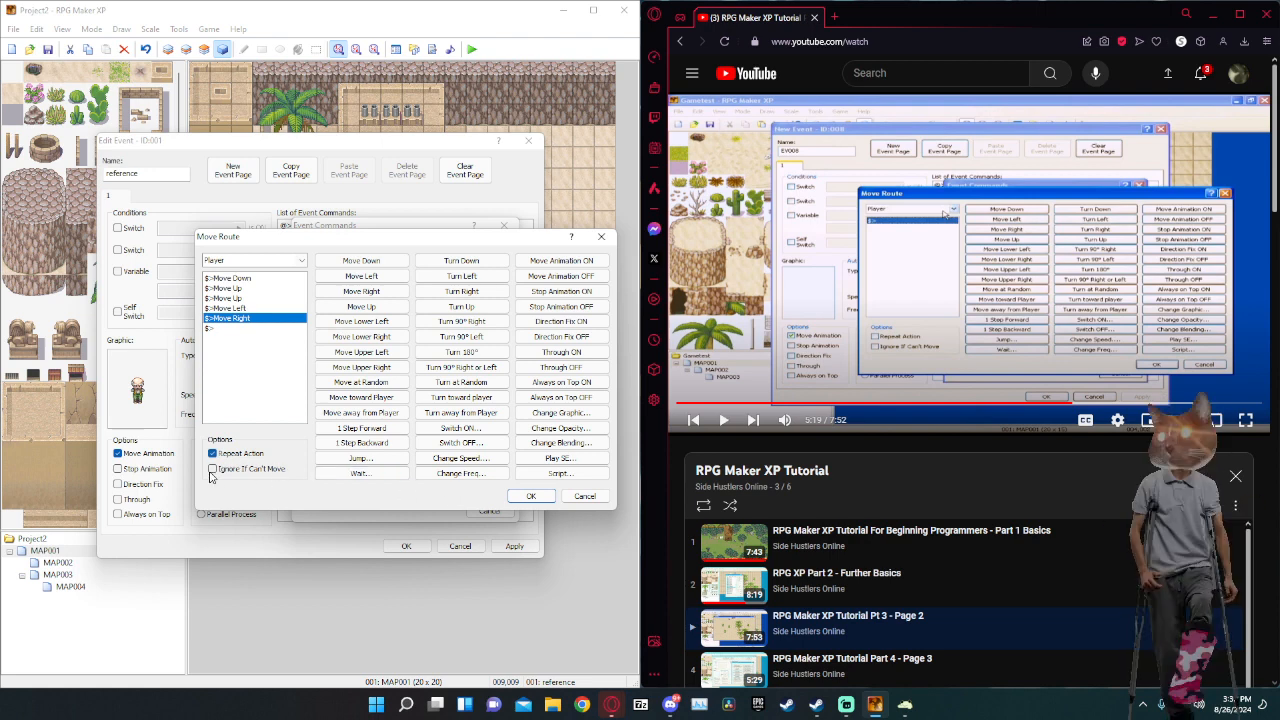
pyautogui.click(530, 497)
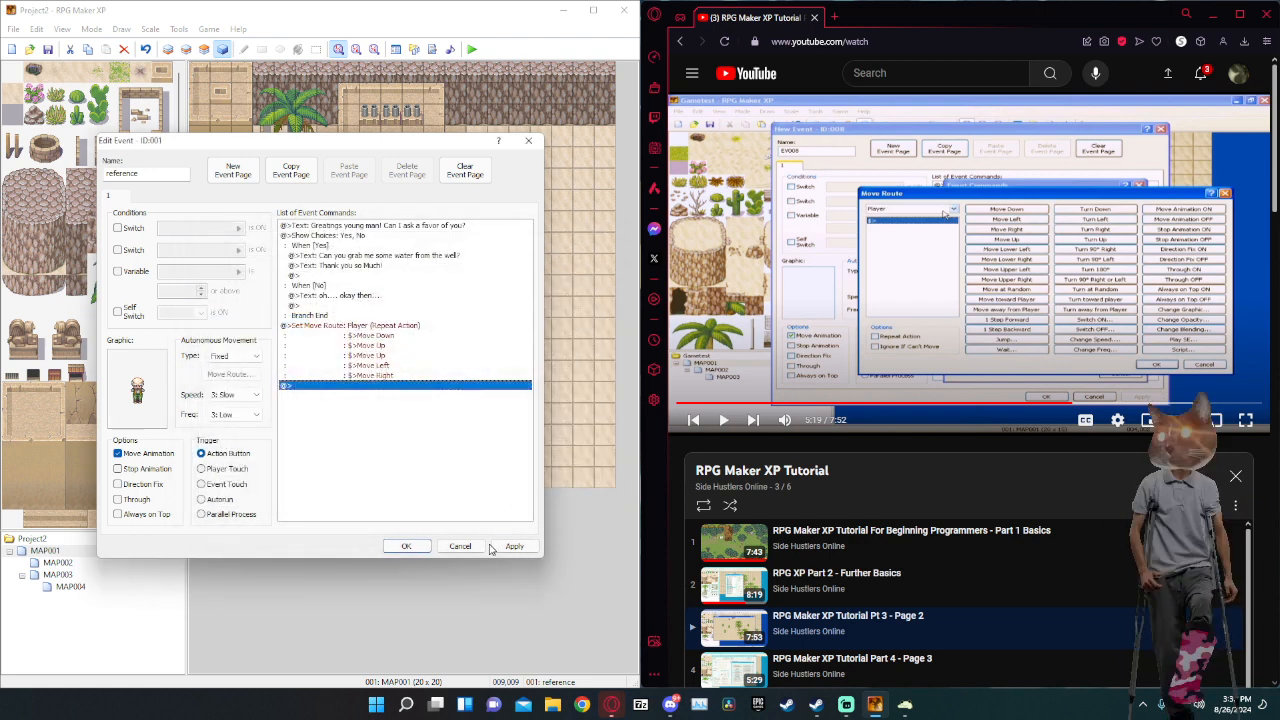
pyautogui.click(512, 547)
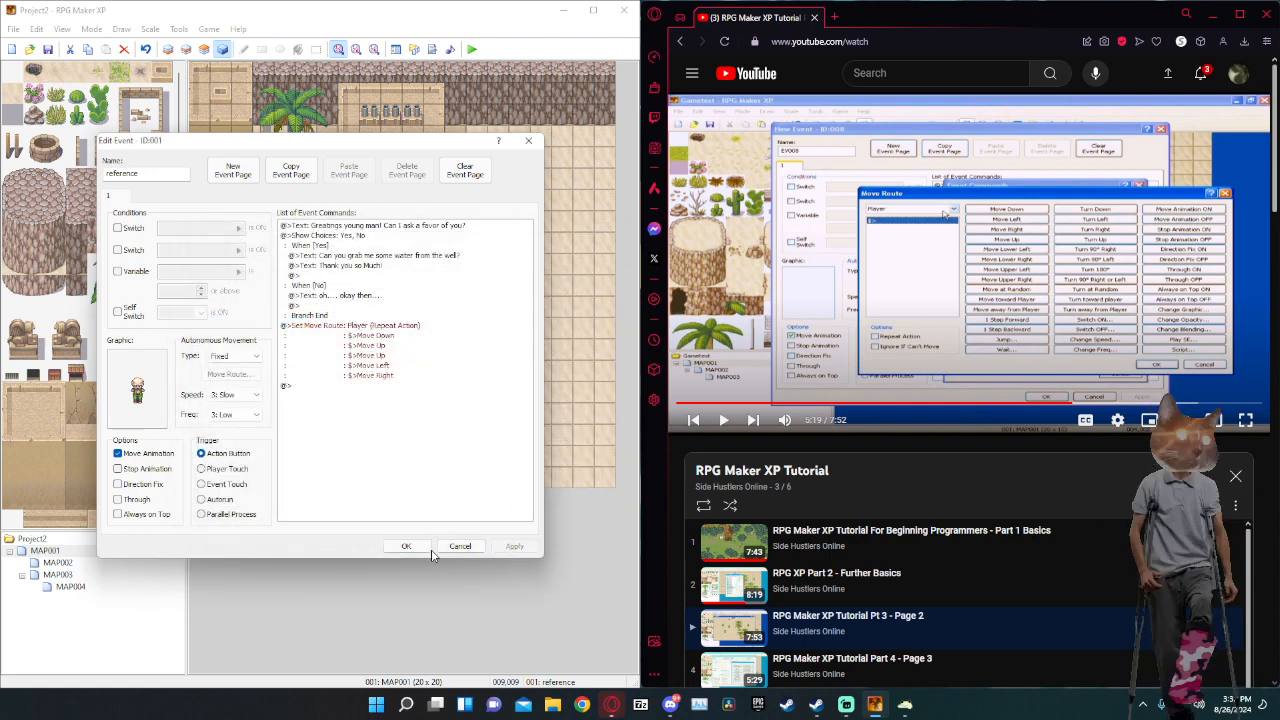
pyautogui.click(406, 546)
# Start a playtest, saving the changes to Project2, and begin a new game.
pyautogui.click(472, 50)
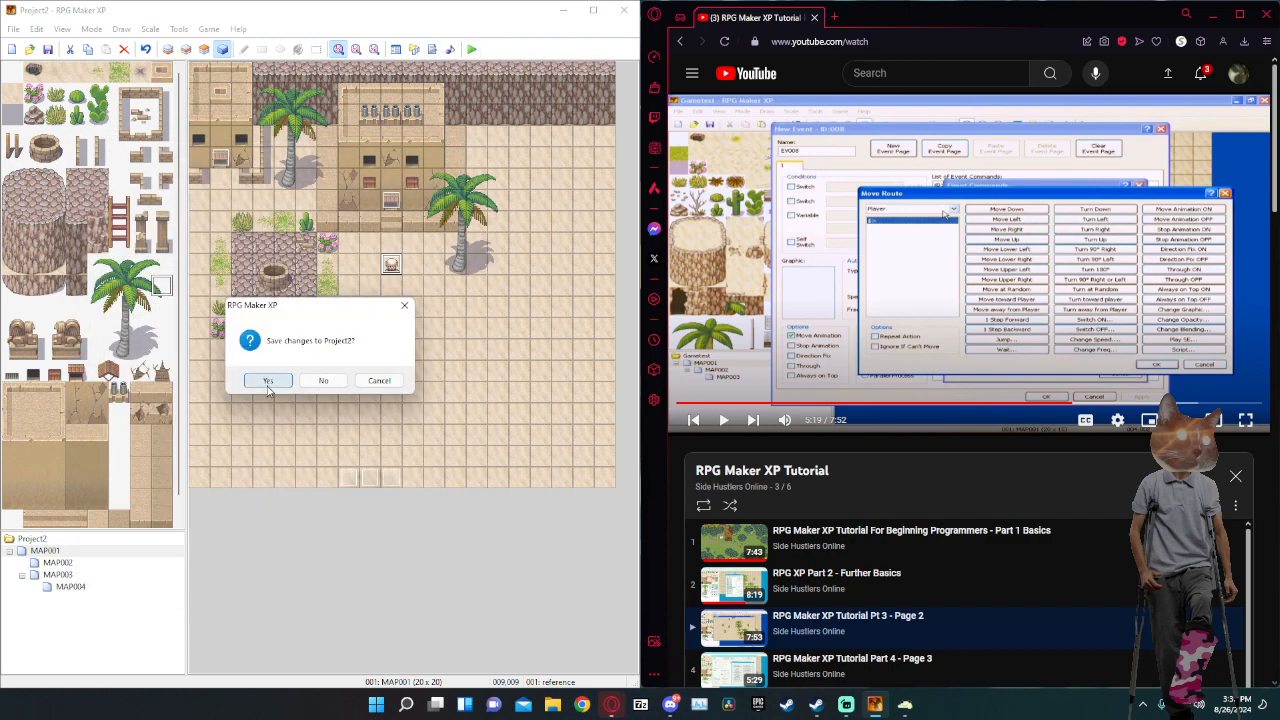
pyautogui.press('Return')
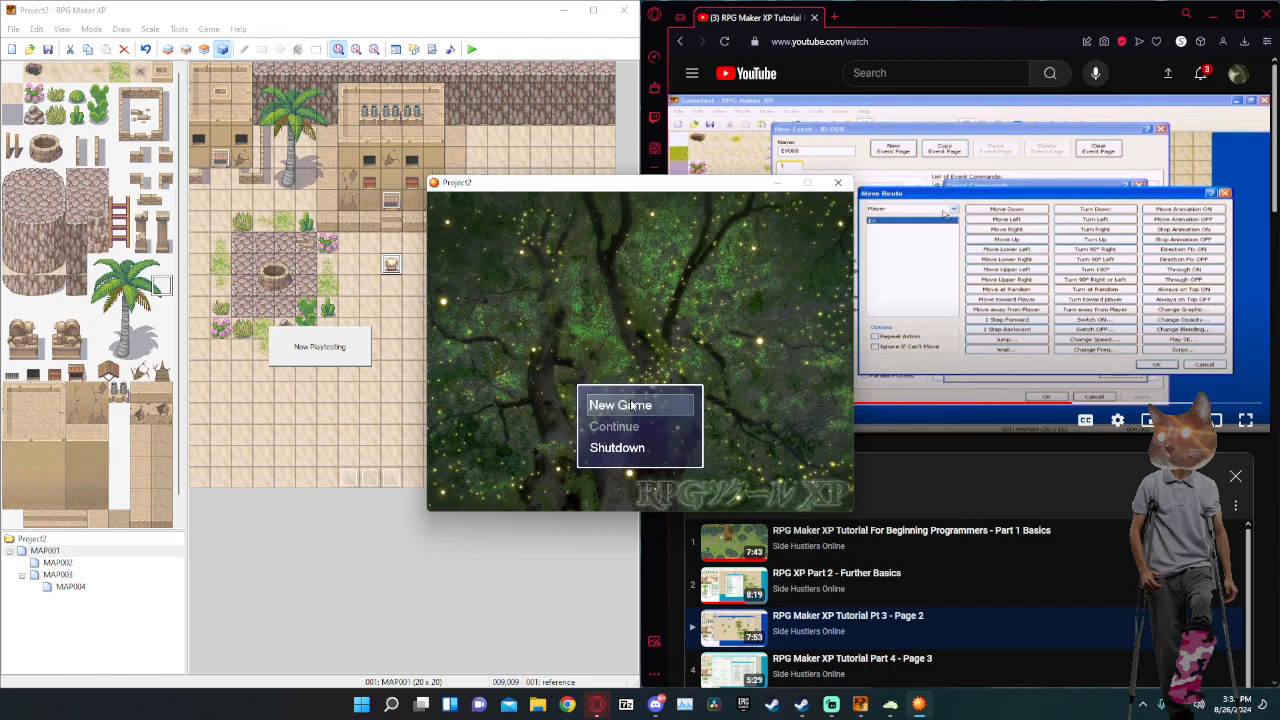
pyautogui.press('Return')
# Walk the player from the bedroom through the house and out over the rug to the outdoor map.
pyautogui.press('Left')
pyautogui.press('Down')
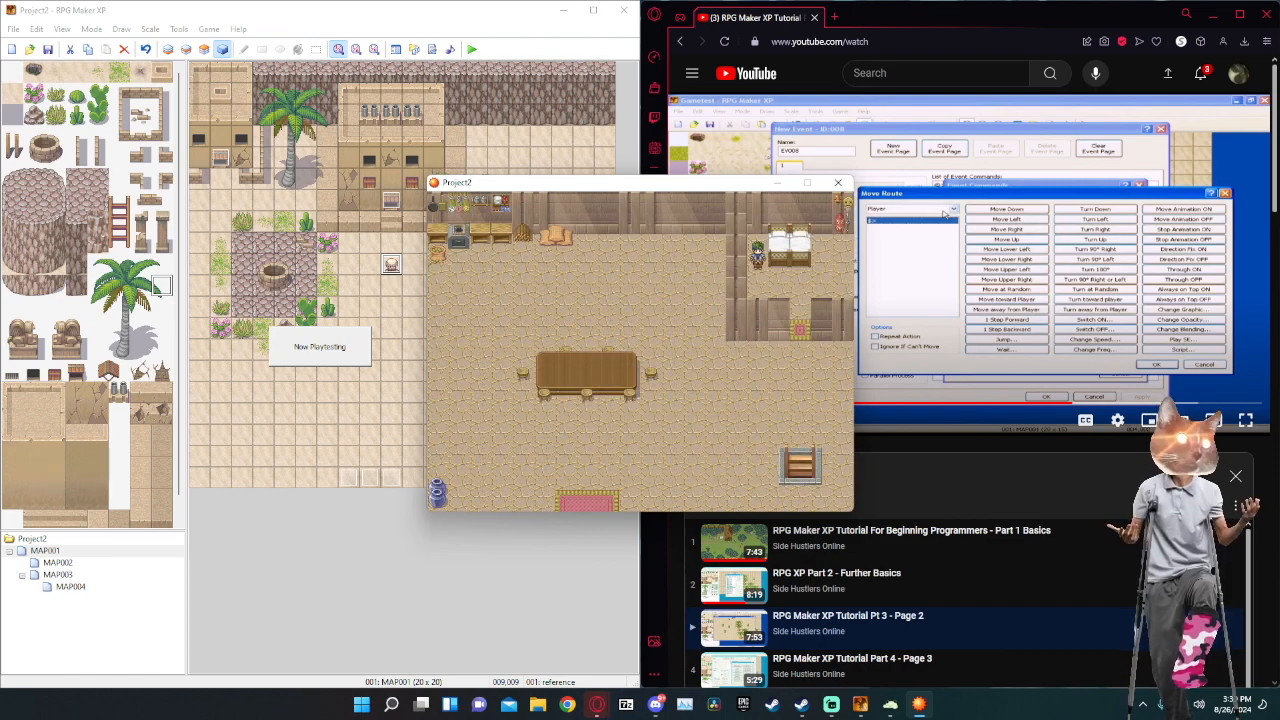
pyautogui.press('Right')
pyautogui.press('Down')
pyautogui.press('Left')
pyautogui.press('Left')
pyautogui.press('Down')
pyautogui.press('Left')
pyautogui.press('Down')
pyautogui.press('Left')
pyautogui.press('Down')
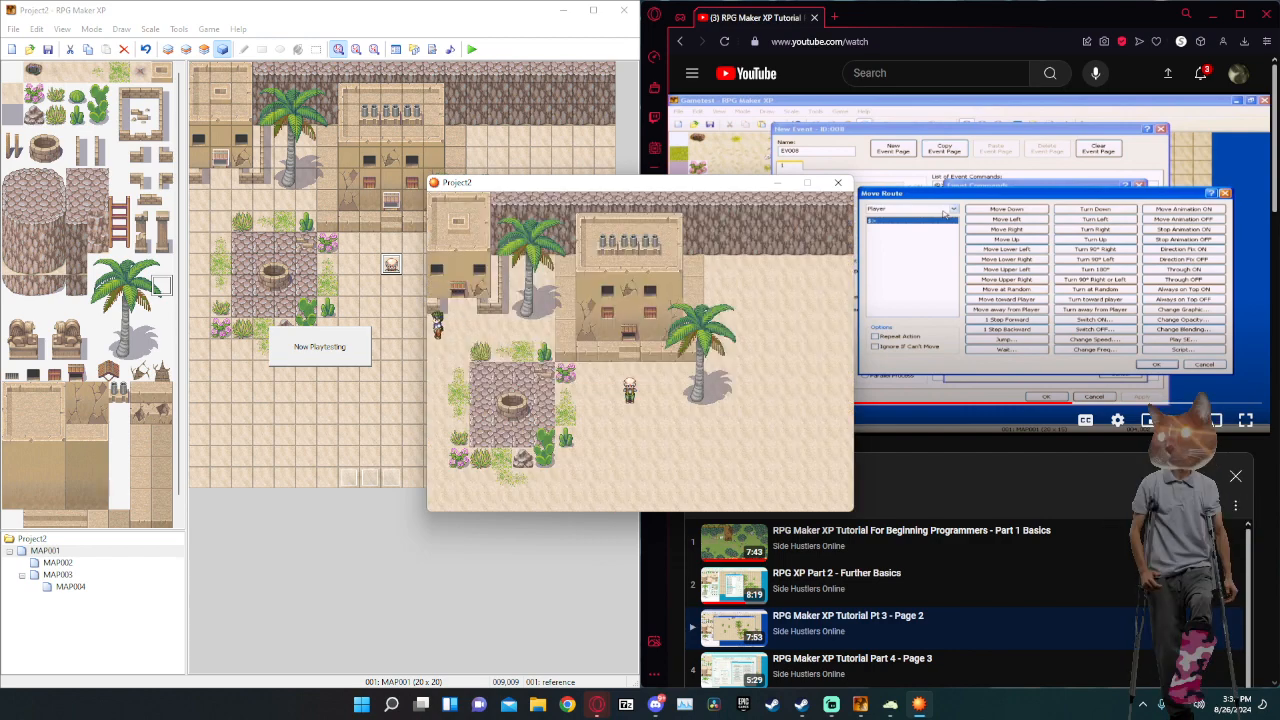
# Walk the player across the well paving to the white-haired villager and complete the dialogue, answering Yes to the favor.
pyautogui.press('Down')
pyautogui.press('Right')
pyautogui.press('Down')
pyautogui.press('Right')
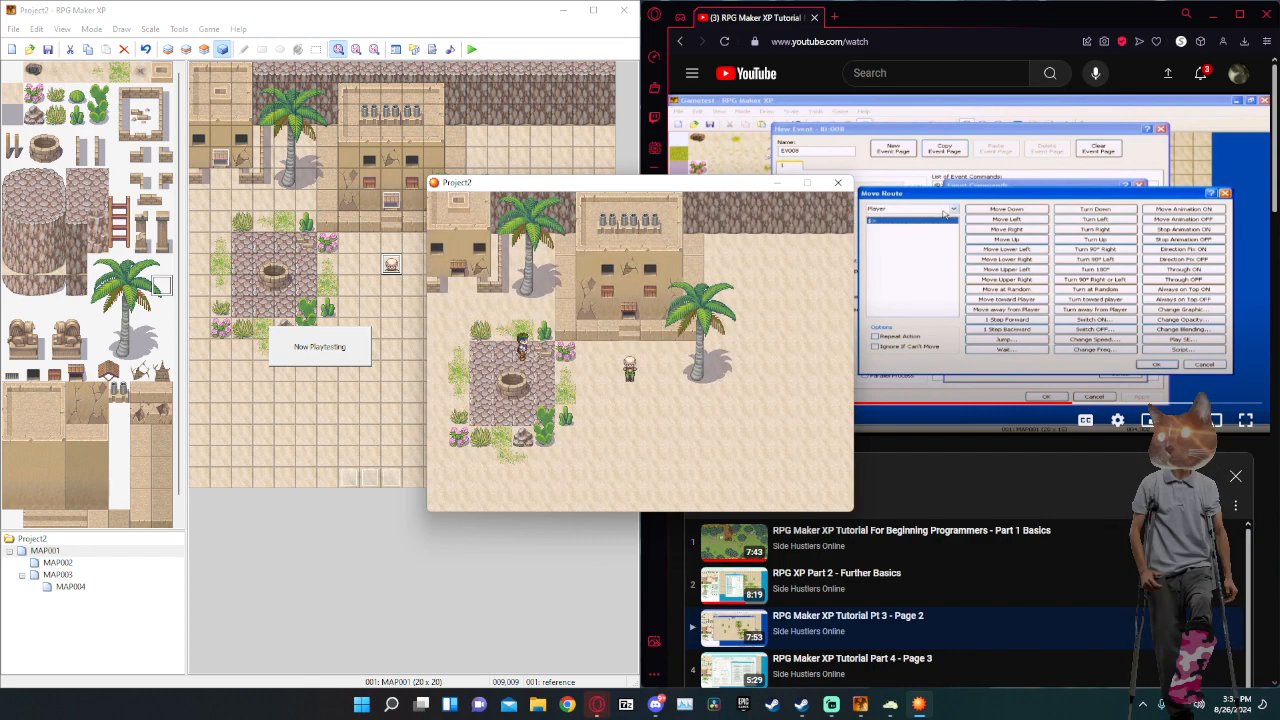
pyautogui.press('Down')
pyautogui.press('Right')
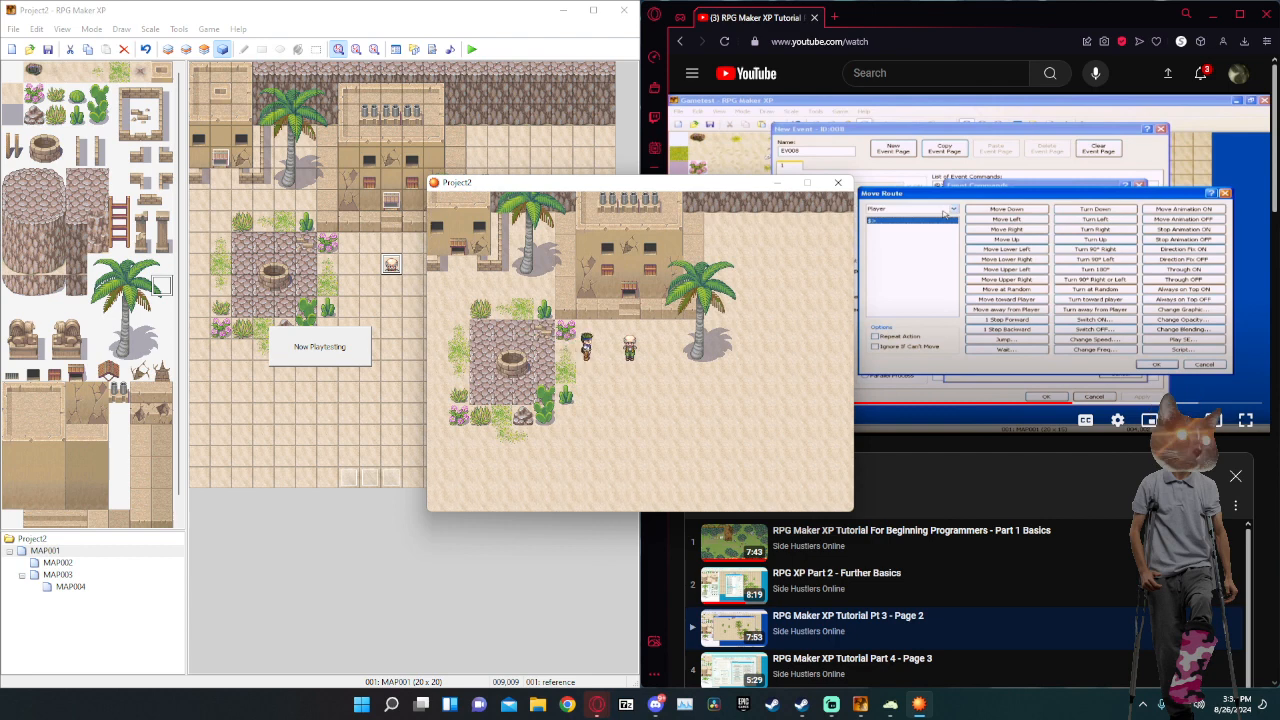
pyautogui.press('Right')
pyautogui.press('Return')
pyautogui.press('Return')
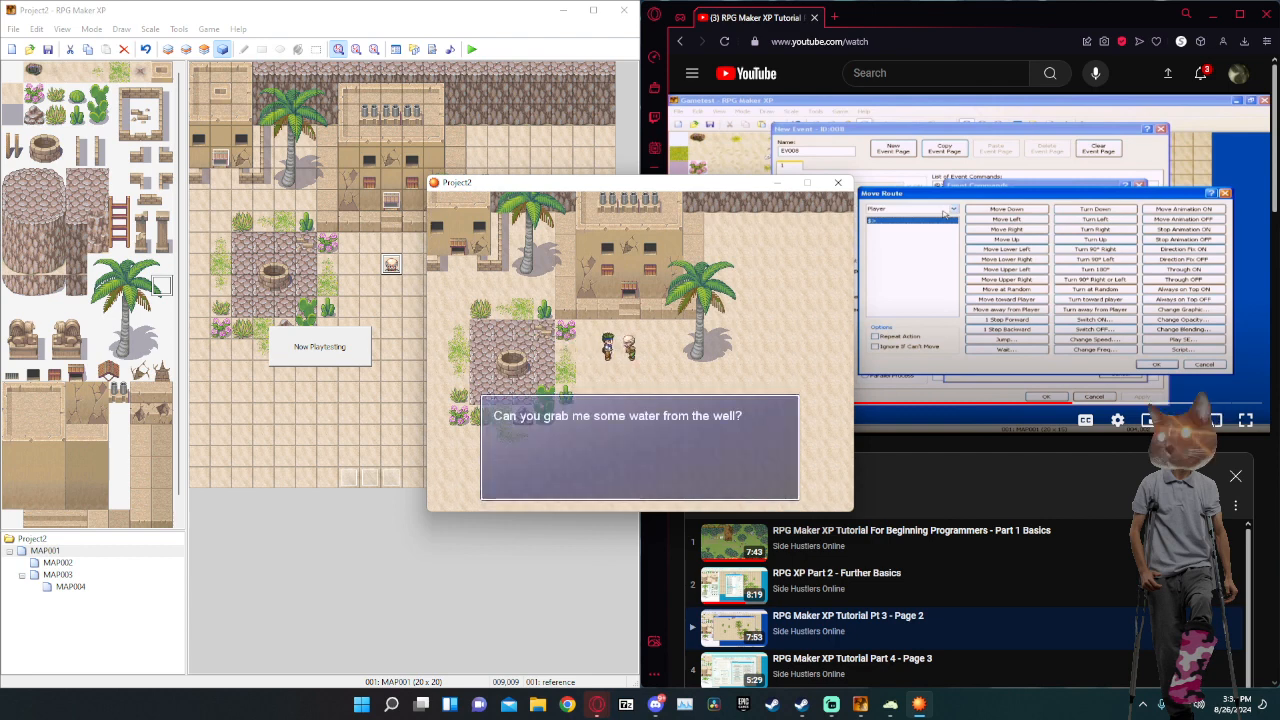
pyautogui.press('Return')
pyautogui.press('Return')
# Try to move the player in all directions beside the villager to test the move route, and close the playtest.
pyautogui.press('Down')
pyautogui.press('Up')
pyautogui.press('Left')
pyautogui.press('Right')
pyautogui.press('Down')
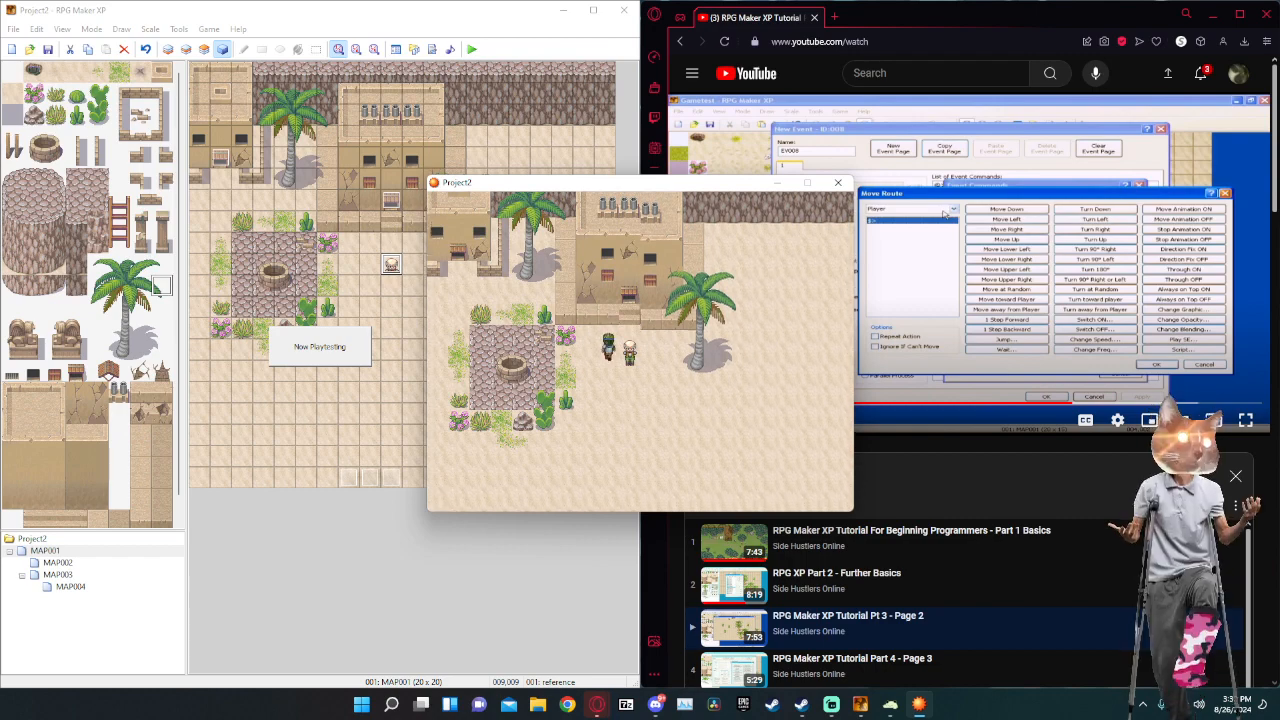
pyautogui.press('Up')
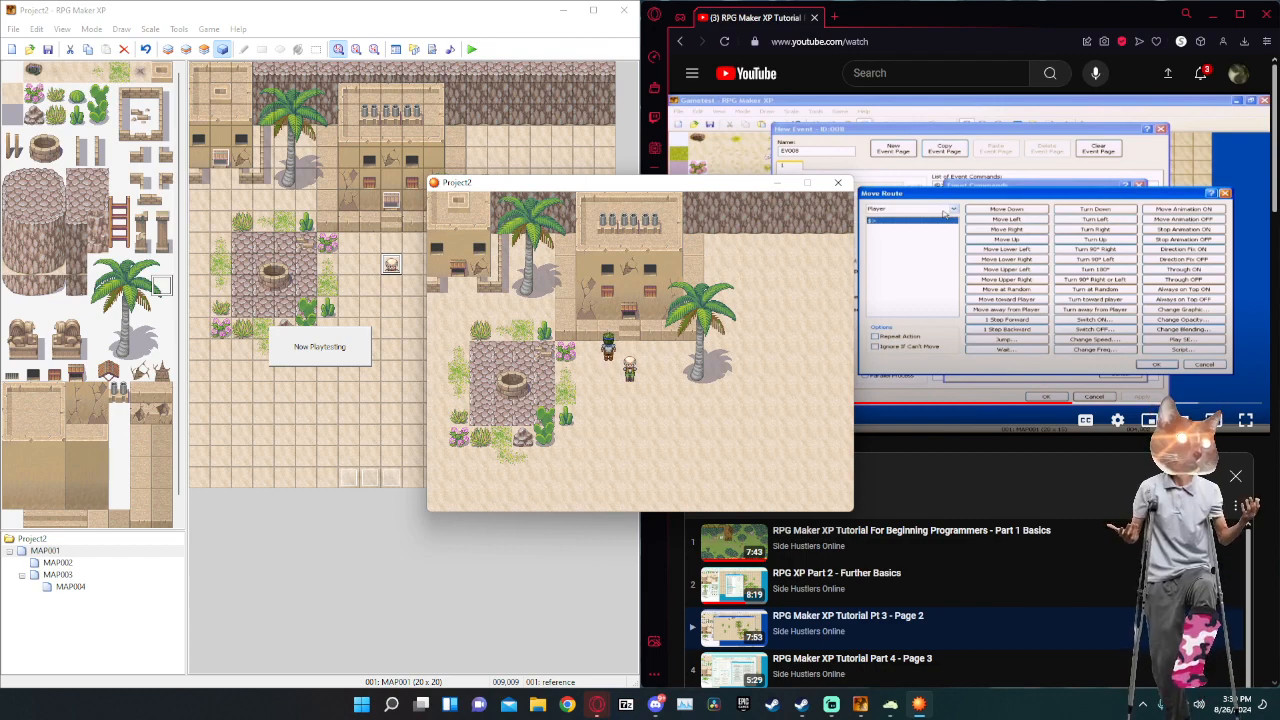
pyautogui.click(838, 186)
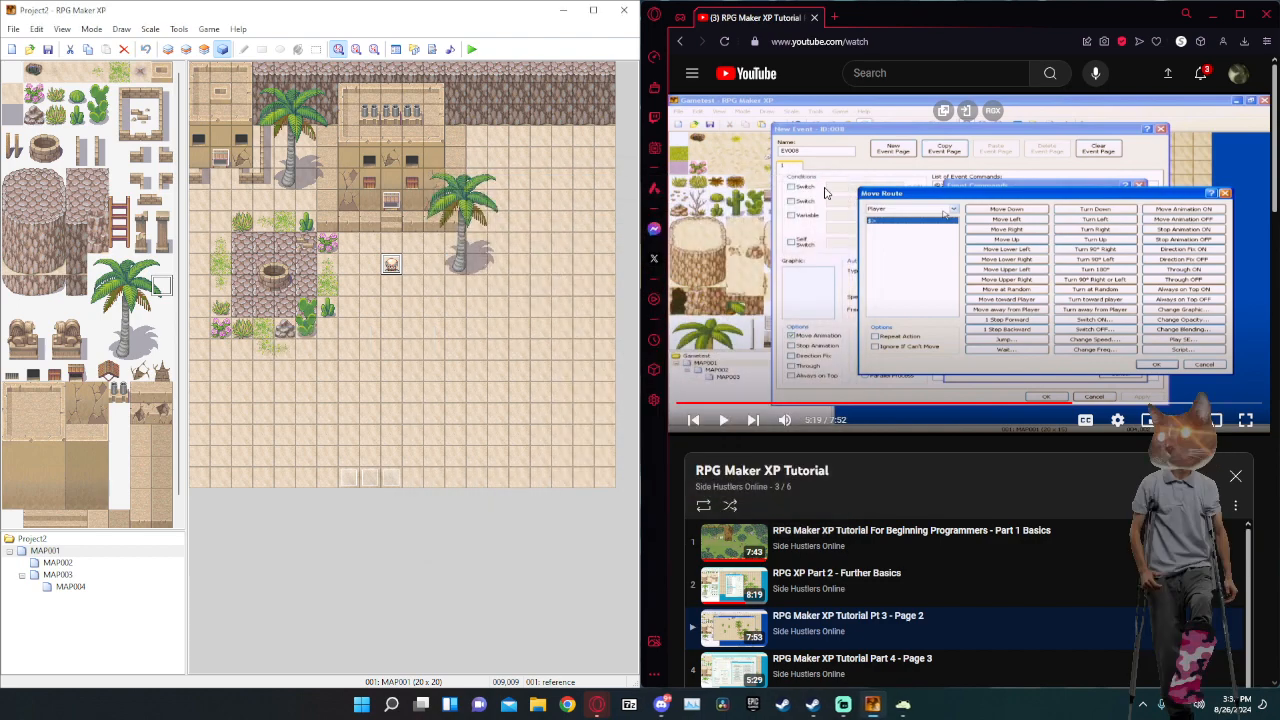
# Delete the player's Set Move Route command from the villager's event.
pyautogui.doubleClick(391, 266)
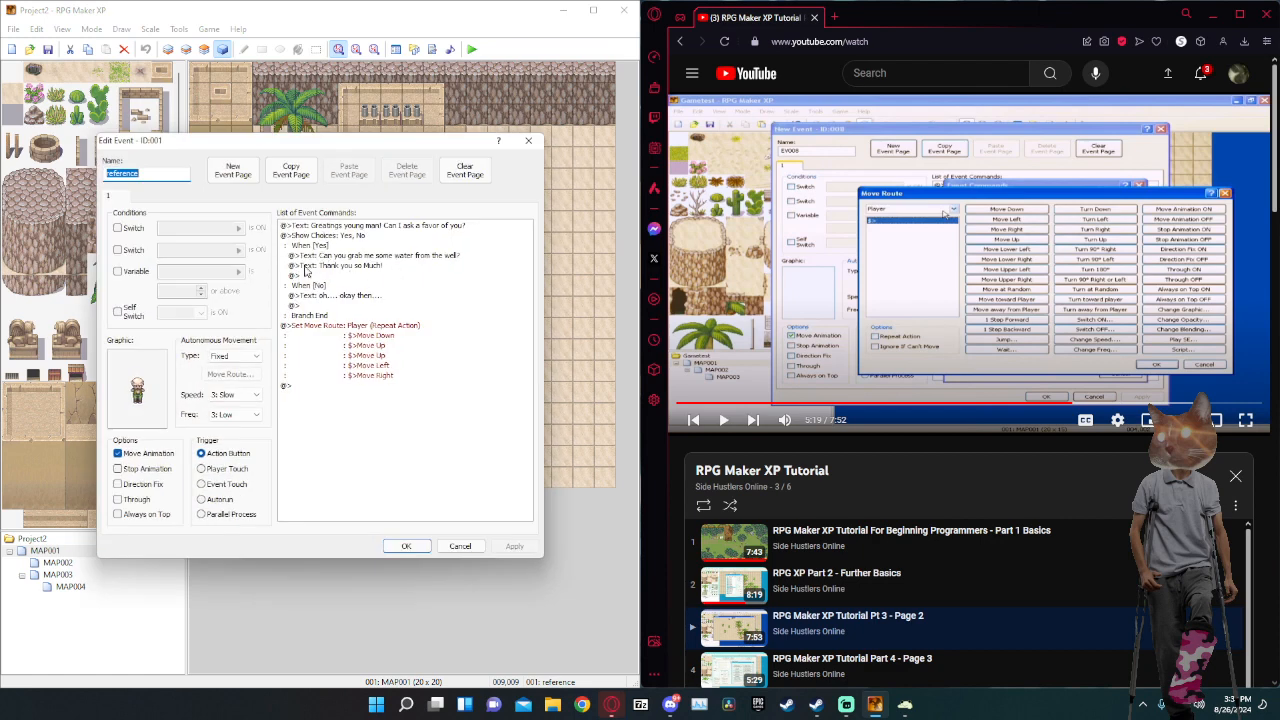
pyautogui.click(330, 330)
pyautogui.press('Delete')
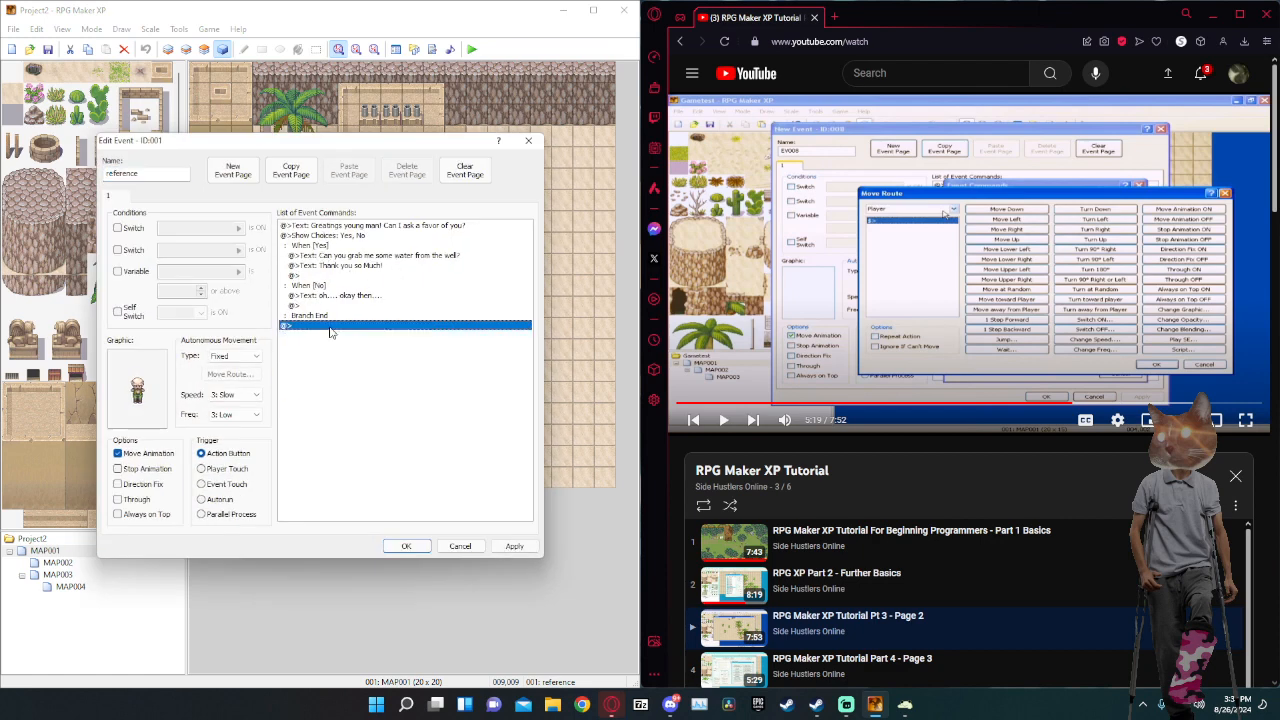
# Set the villager's autonomous movement type to Custom and open its move route for editing.
pyautogui.click(238, 357)
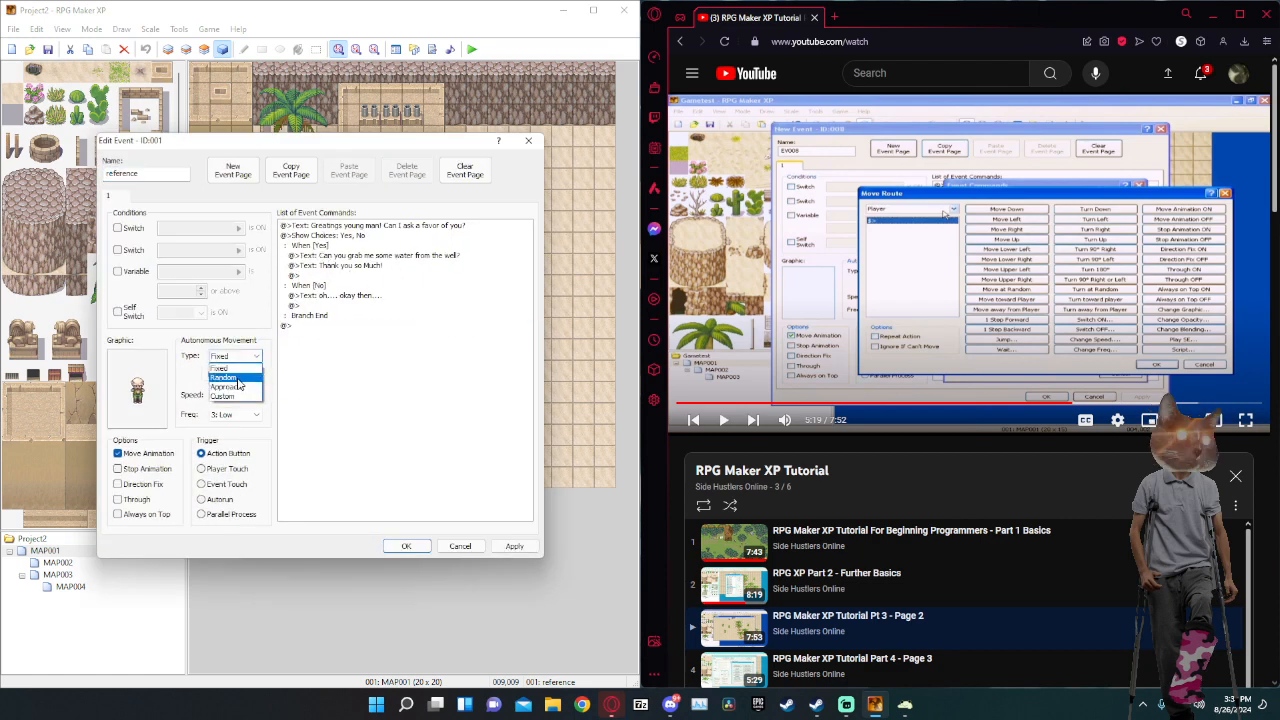
pyautogui.click(241, 396)
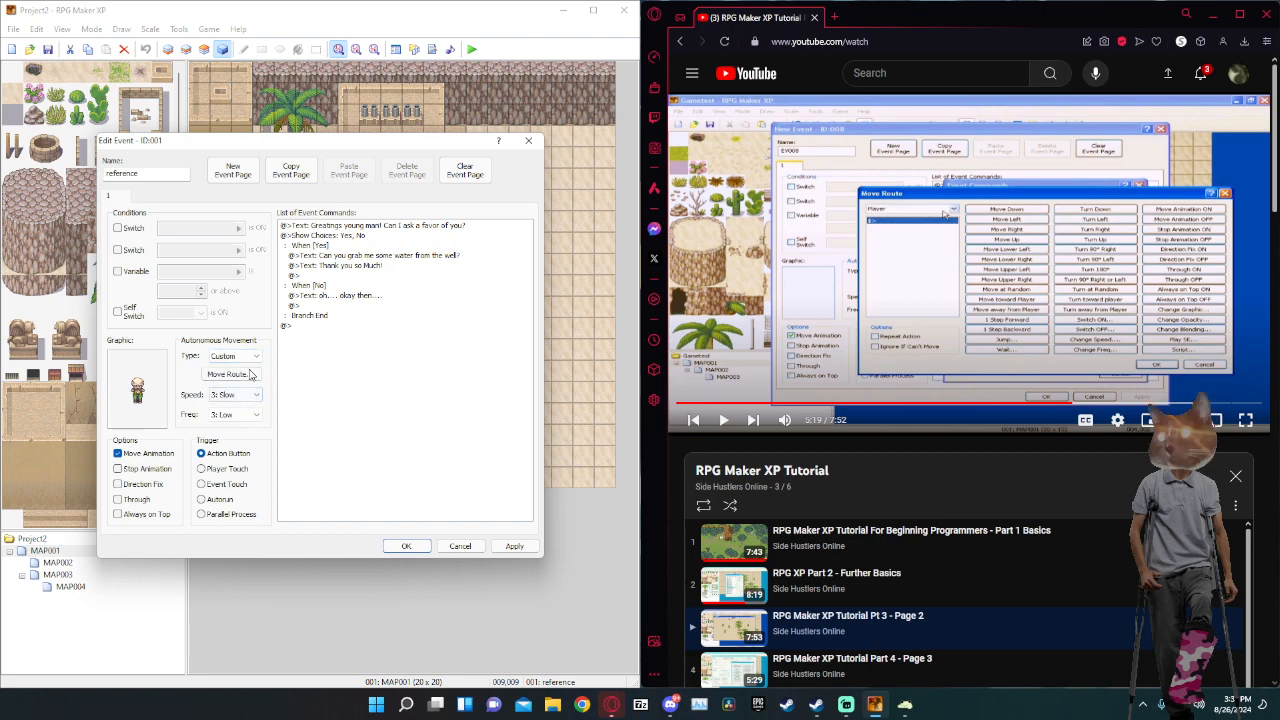
pyautogui.click(228, 374)
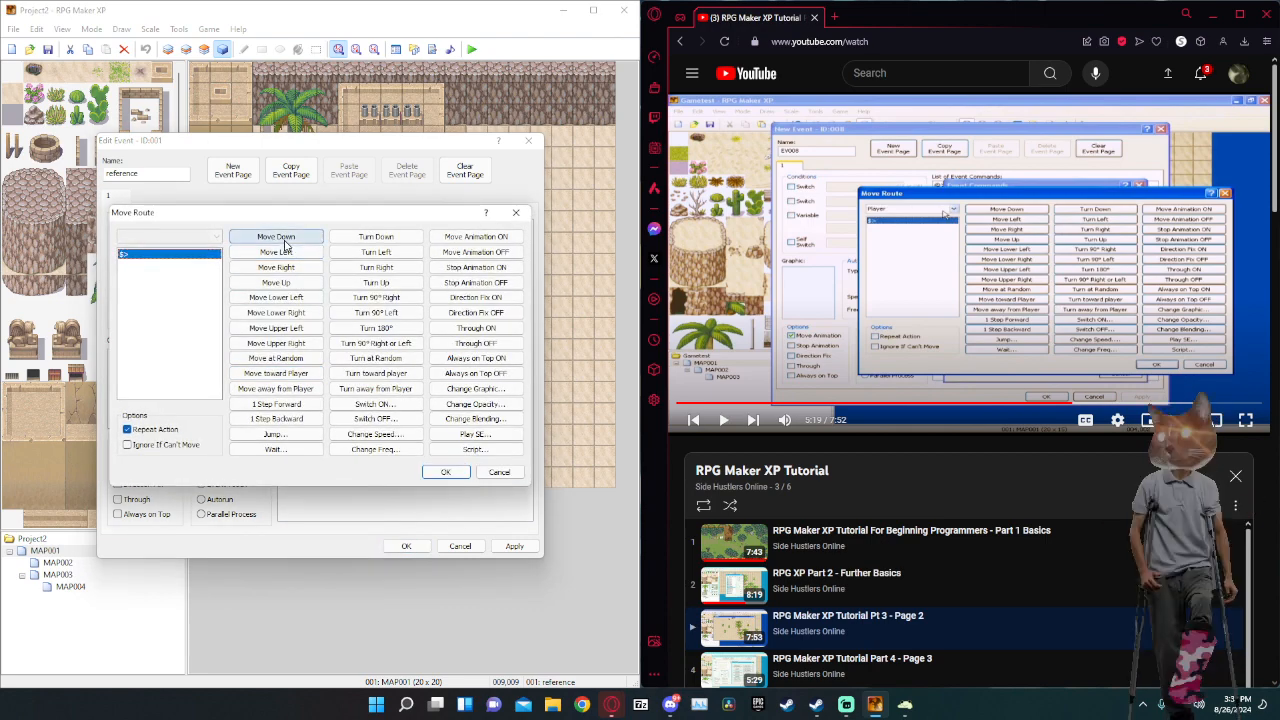
# Build a square move route with three moves each Down, Right, Up and Left plus a Turn Down, and save the villager's event.
pyautogui.click(285, 240)
pyautogui.click(285, 240)
pyautogui.click(285, 240)
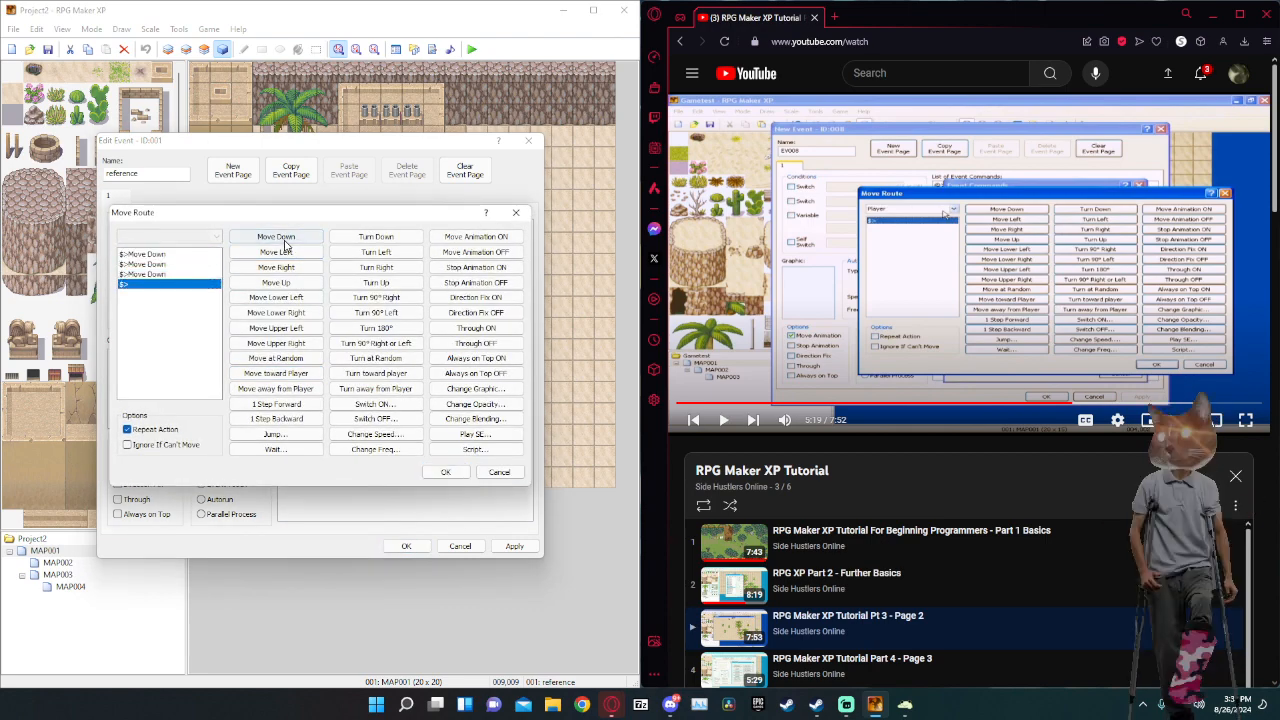
pyautogui.click(283, 267)
pyautogui.click(283, 267)
pyautogui.click(283, 267)
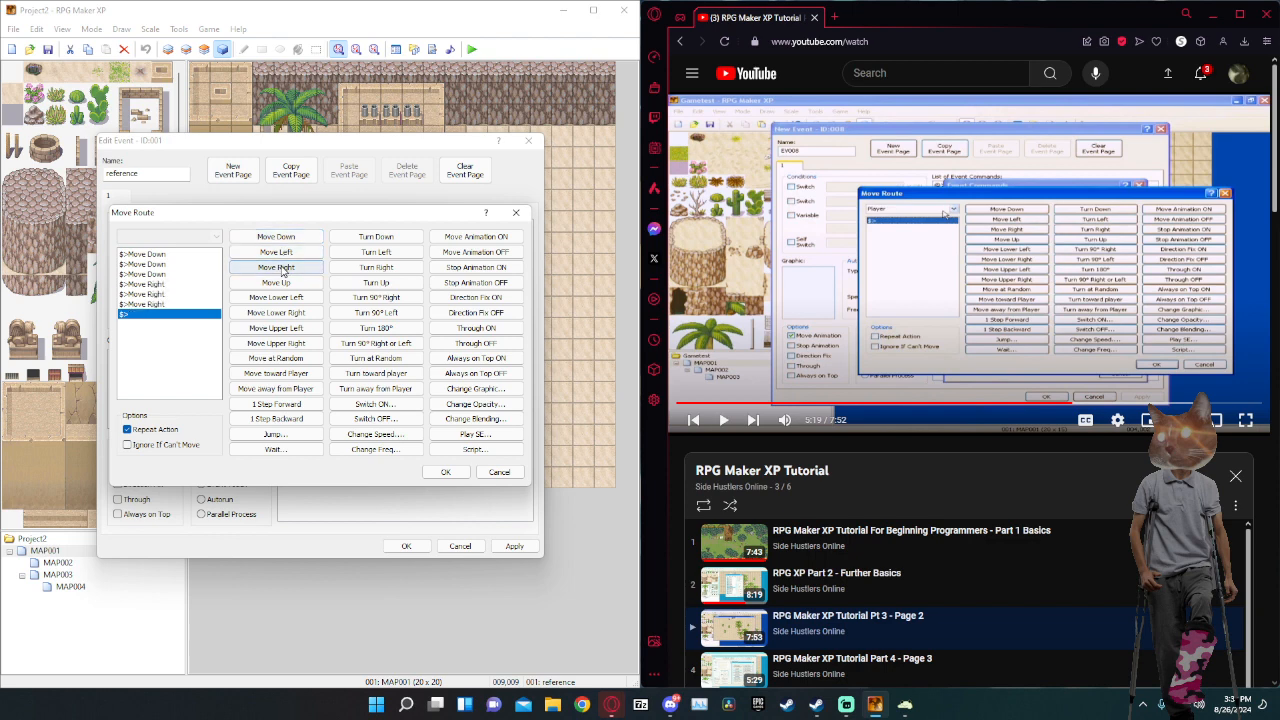
pyautogui.click(279, 283)
pyautogui.click(279, 283)
pyautogui.click(279, 283)
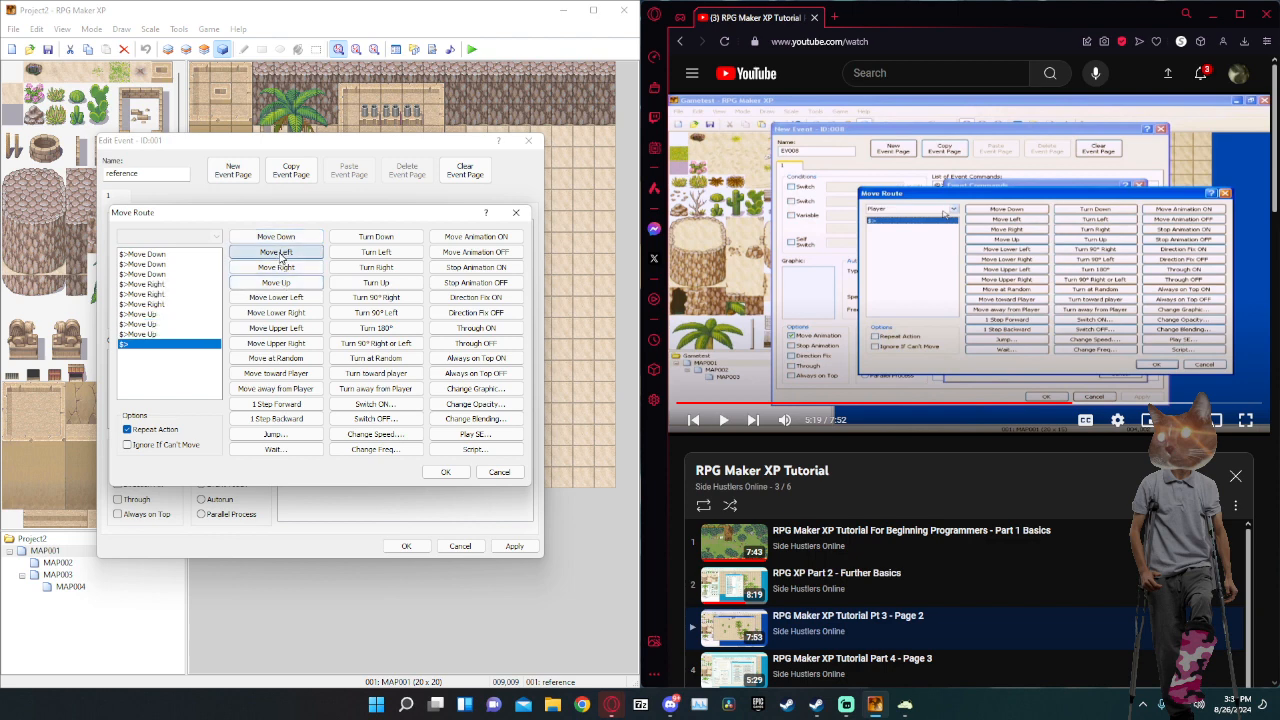
pyautogui.click(279, 254)
pyautogui.click(276, 253)
pyautogui.click(276, 253)
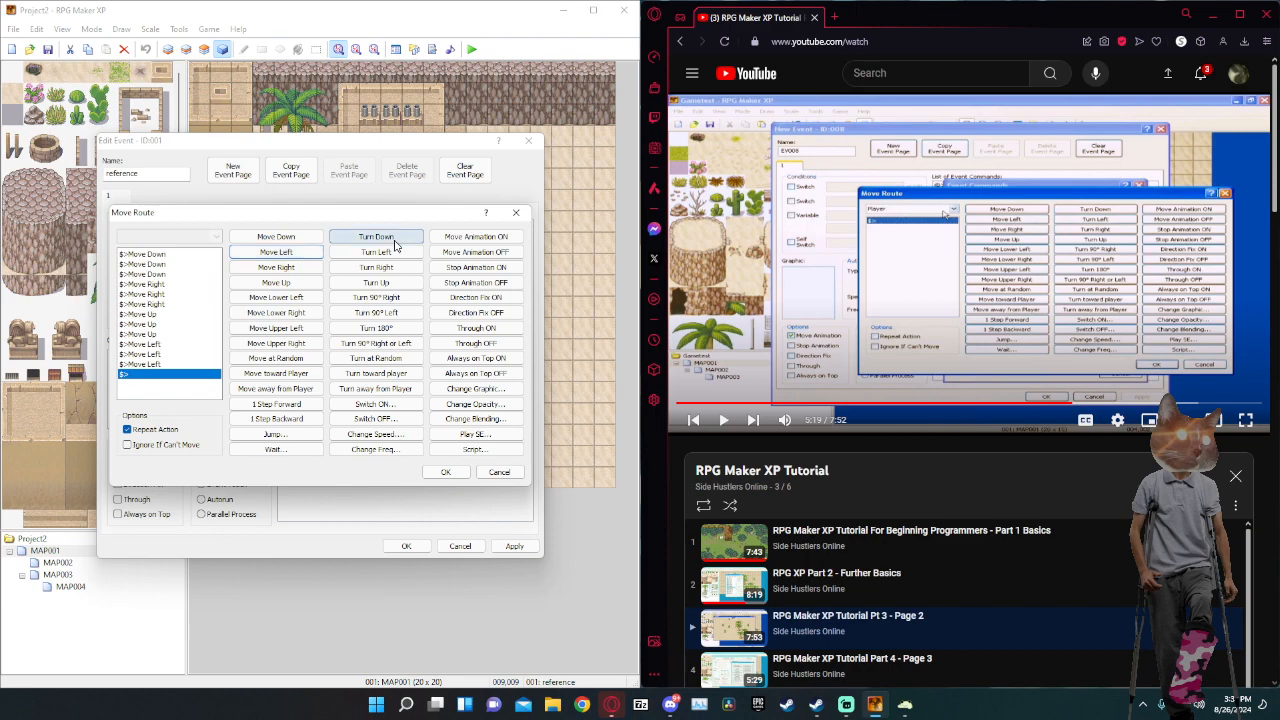
pyautogui.click(378, 238)
pyautogui.click(445, 472)
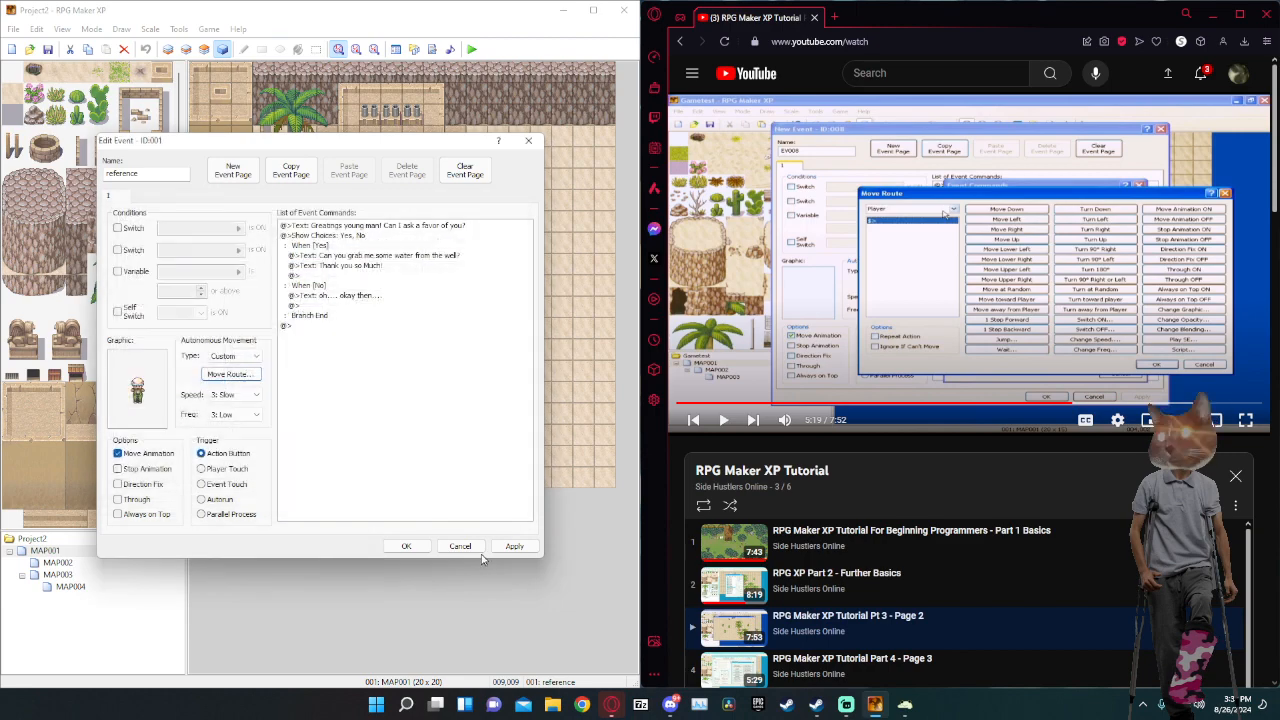
pyautogui.click(406, 546)
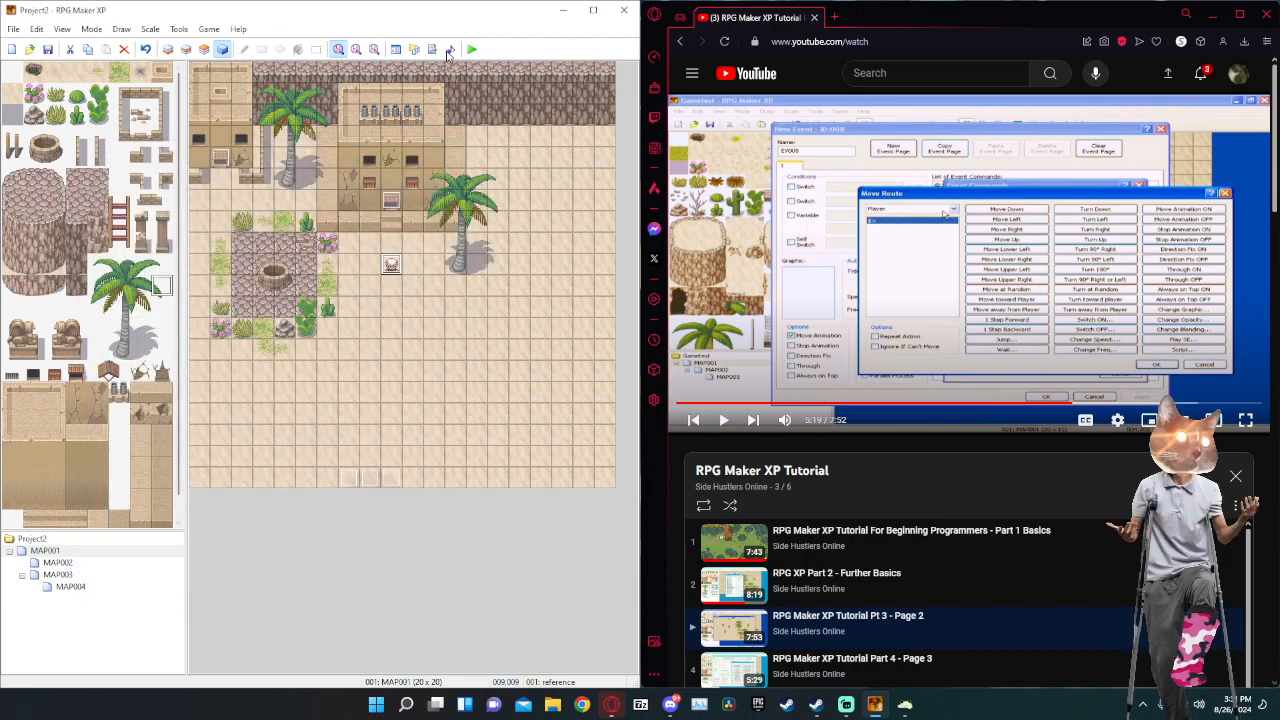
# Playtest the project and start a new game.
pyautogui.click(471, 49)
pyautogui.click(267, 379)
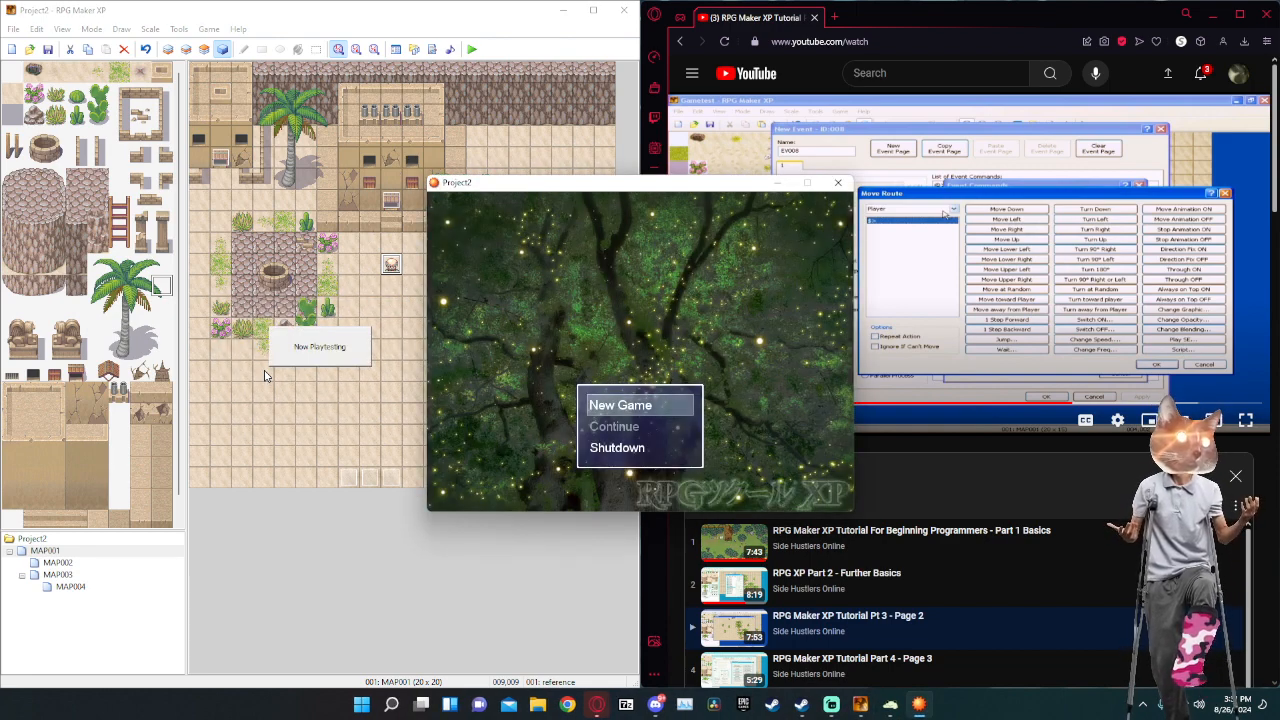
pyautogui.press('Return')
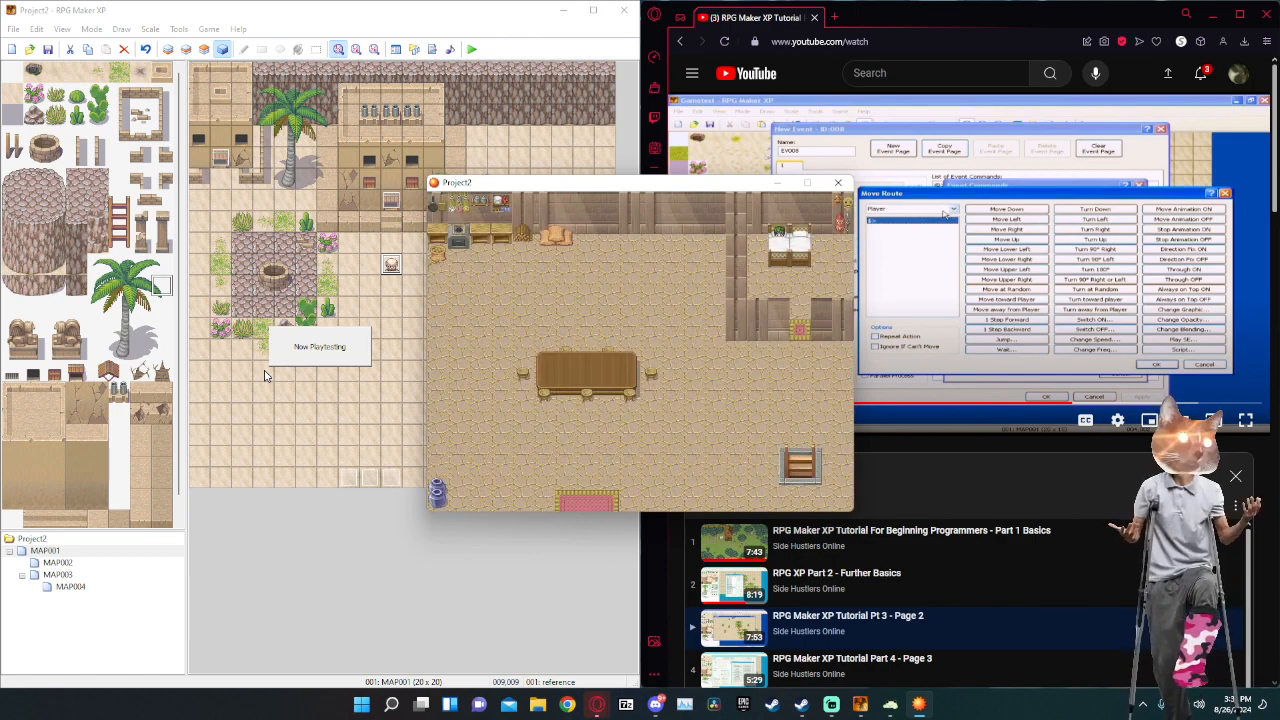
# Walk the player from the bedroom down through the house and out to the outdoor map.
pyautogui.press('Right')
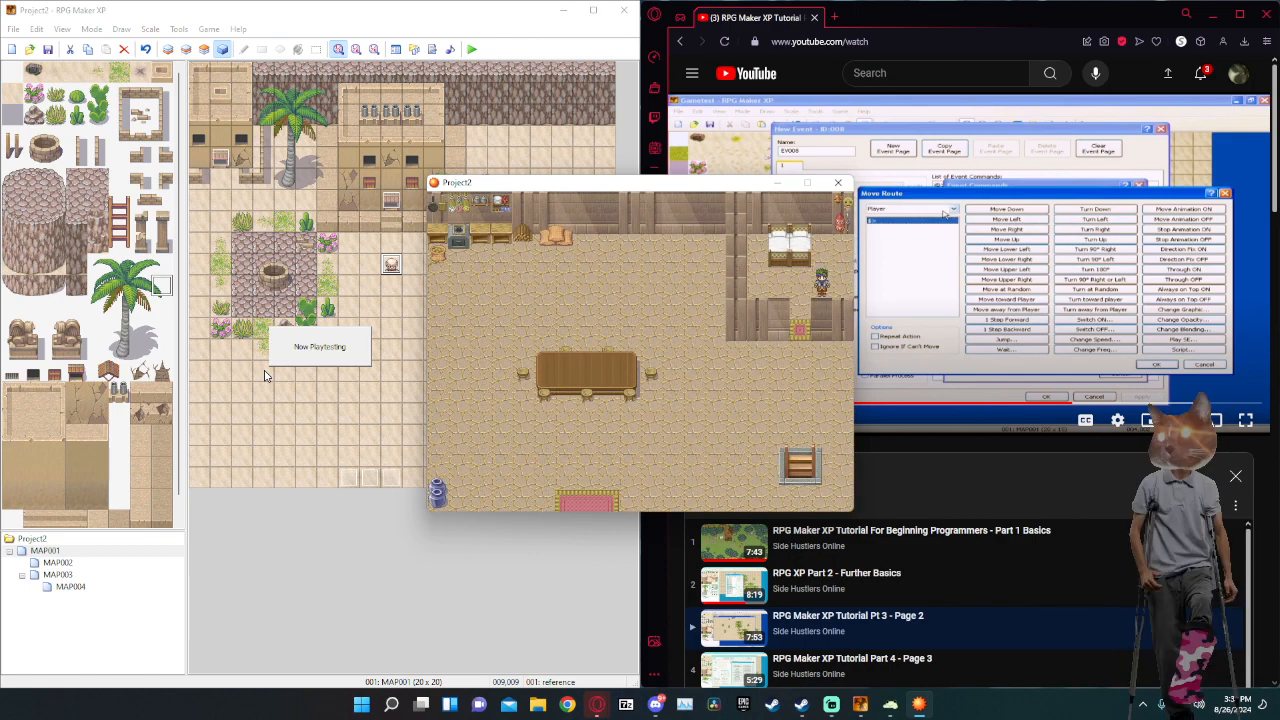
pyautogui.press('Down')
pyautogui.press('Down')
pyautogui.press('Down')
pyautogui.press('Down')
pyautogui.press('Left')
pyautogui.press('Down')
pyautogui.press('Down')
pyautogui.press('Down')
pyautogui.press('Left')
pyautogui.press('Right')
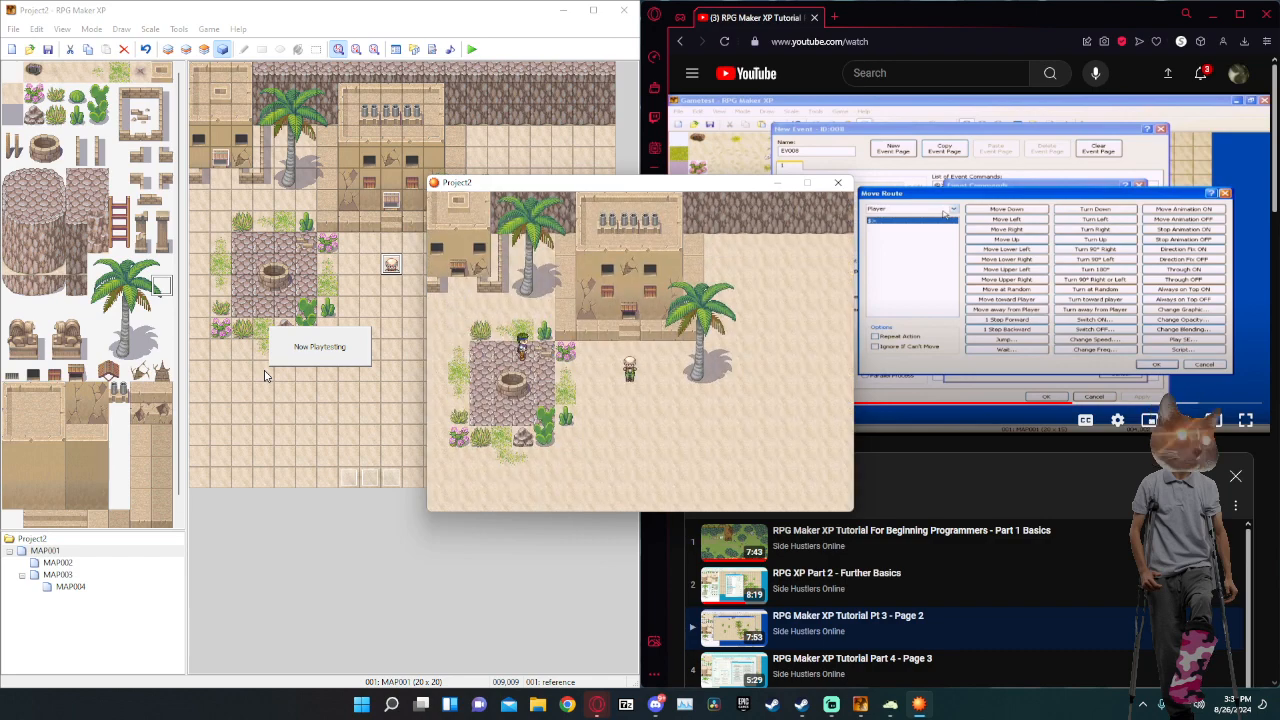
# Walk the player off the well paving and alongside the white-haired villager as he follows his route downward.
pyautogui.press('Down')
pyautogui.press('Right')
pyautogui.press('Right')
pyautogui.press('Right')
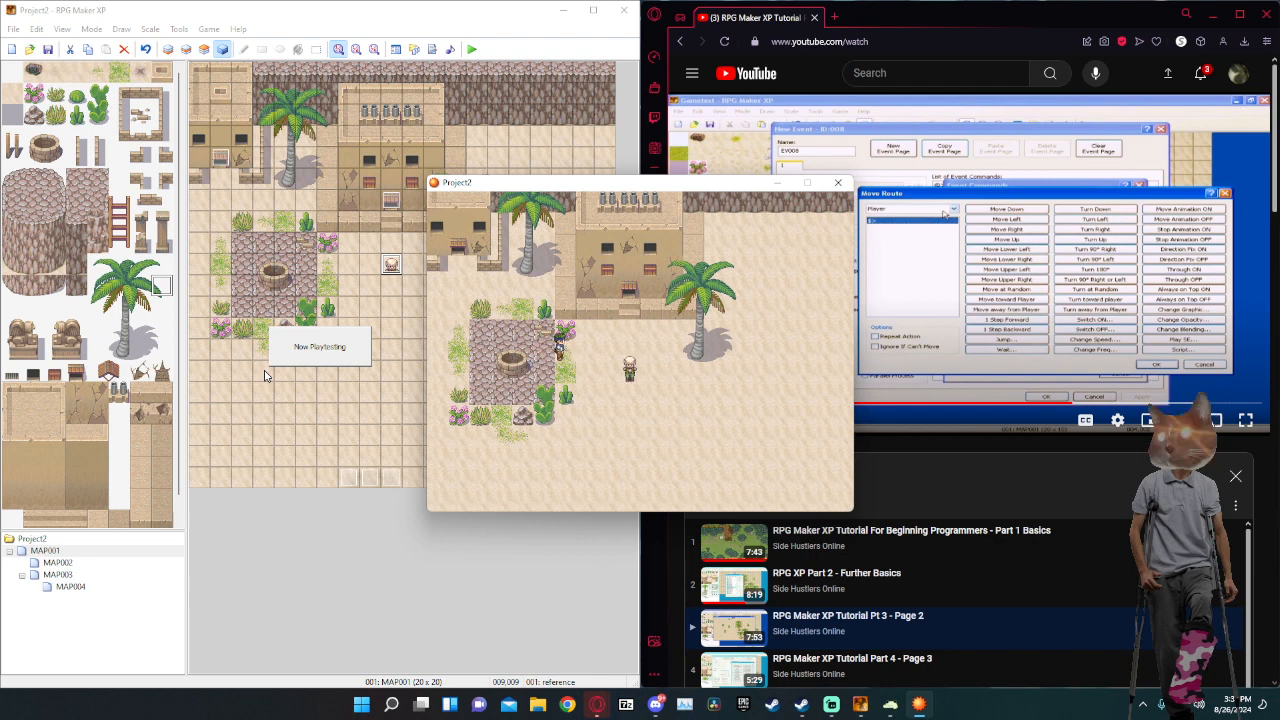
pyautogui.press('Down')
pyautogui.press('Right')
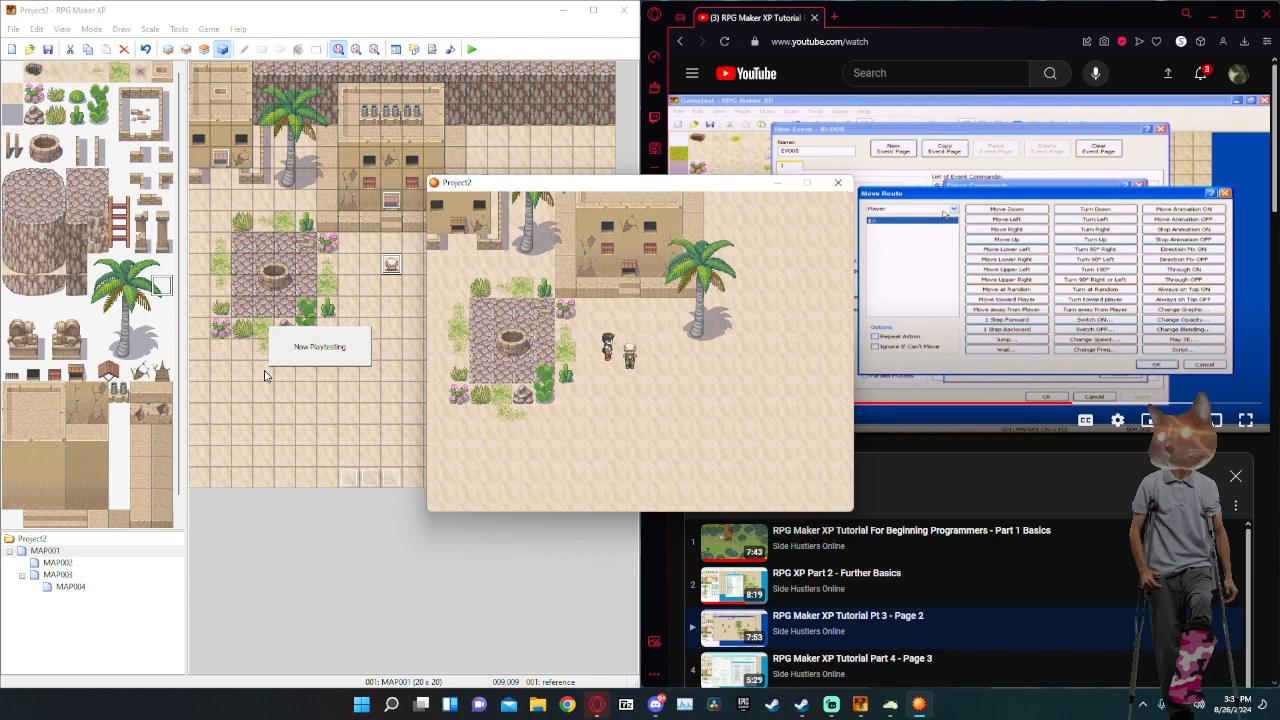
pyautogui.press('Down')
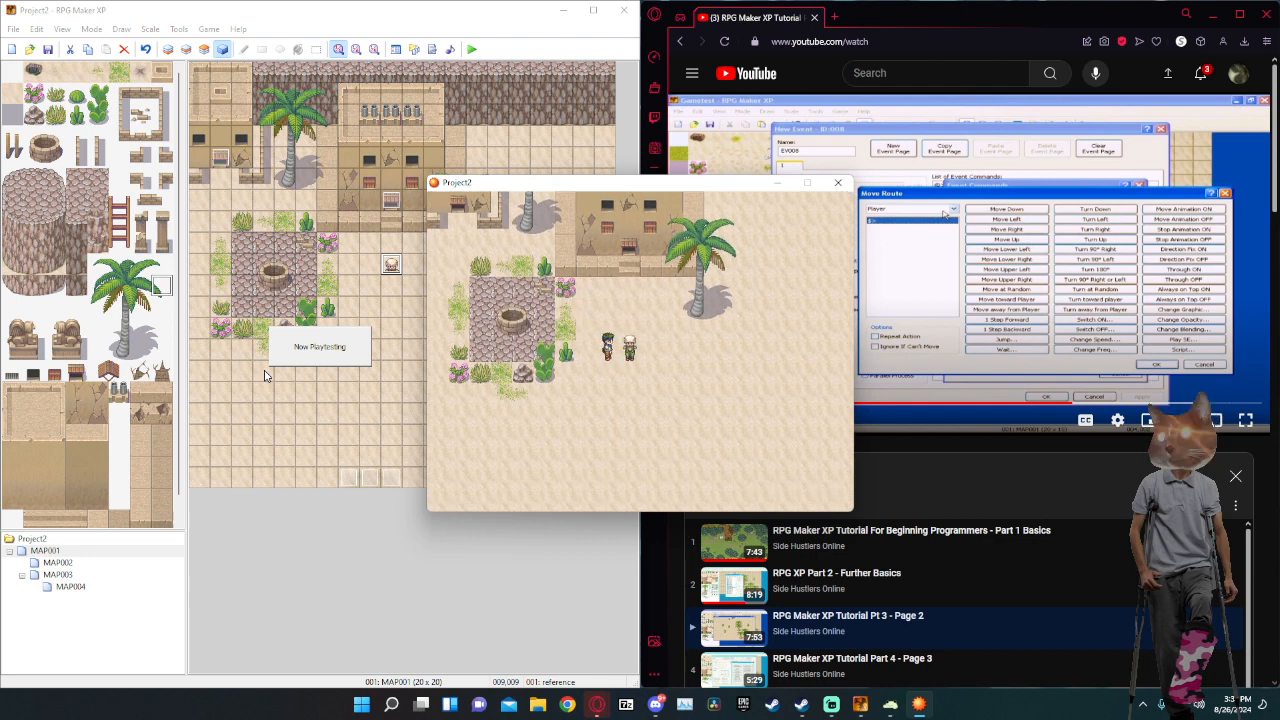
pyautogui.press('Down')
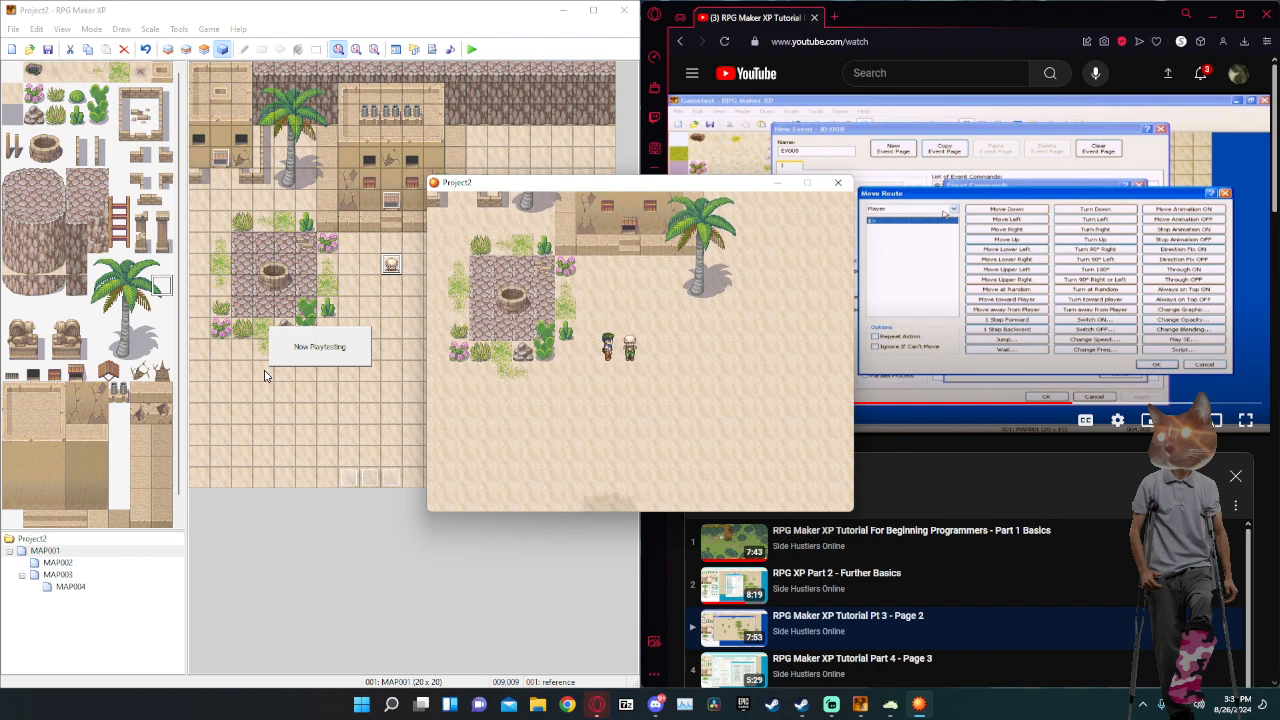
# Talk to the moving villager, answer Yes to the favor, and close the playtest.
pyautogui.press('space')
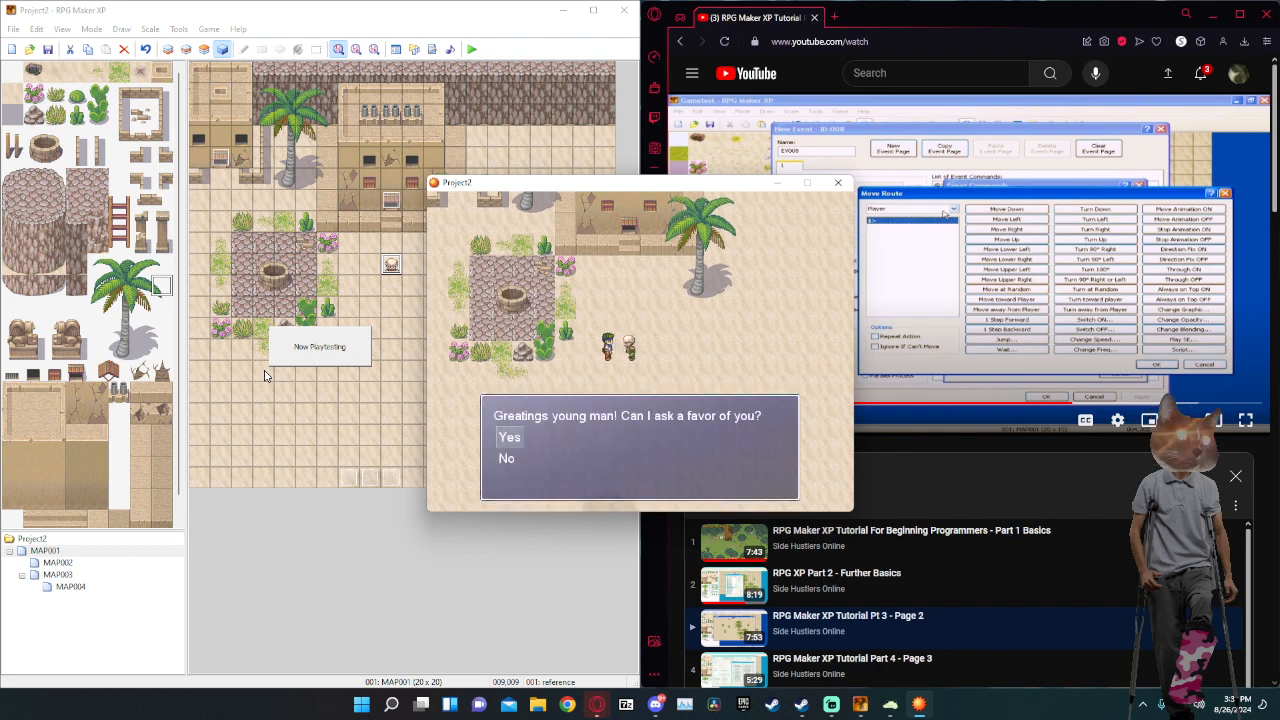
pyautogui.press('space')
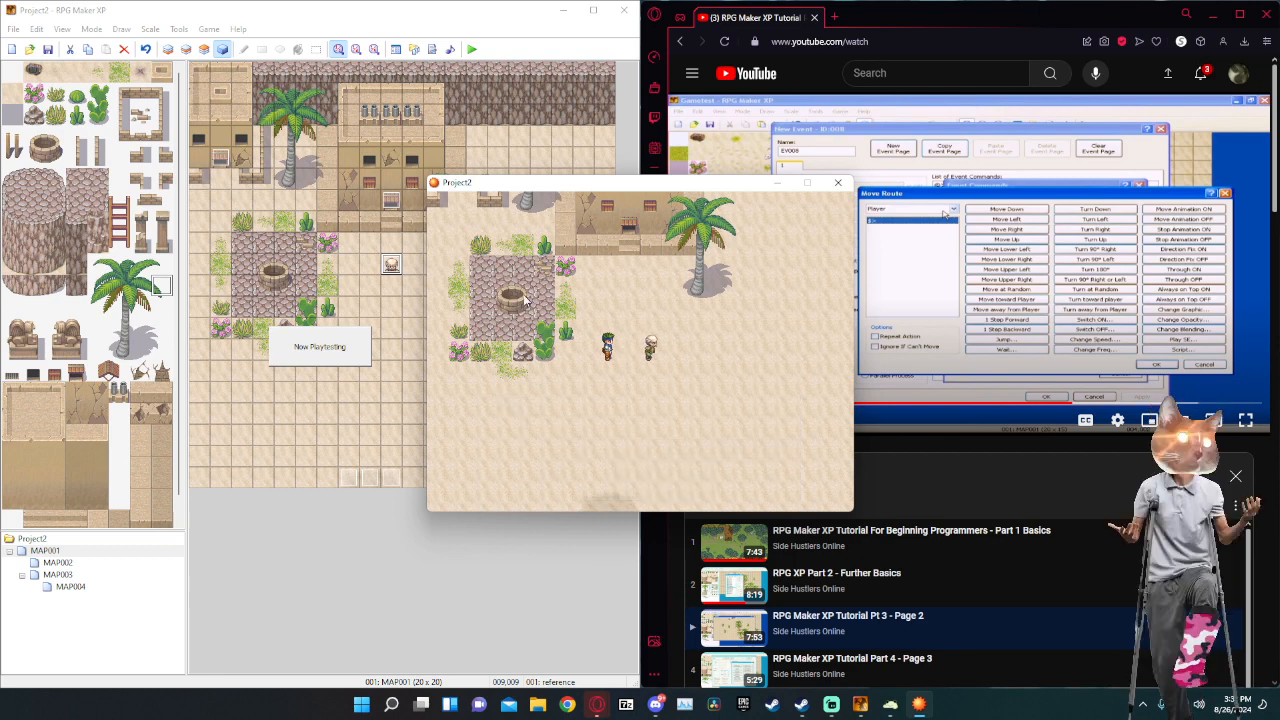
pyautogui.click(838, 182)
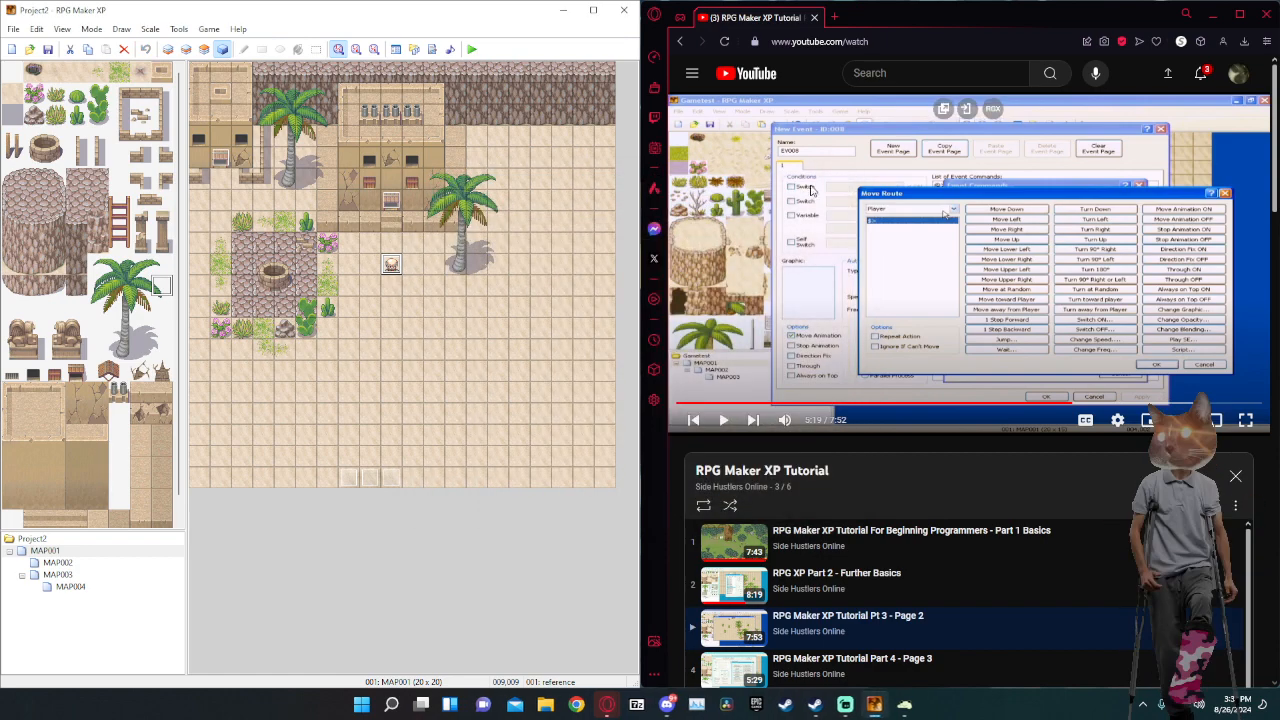
# Reopen the villager's custom move route and delete all of its commands.
pyautogui.doubleClick(391, 265)
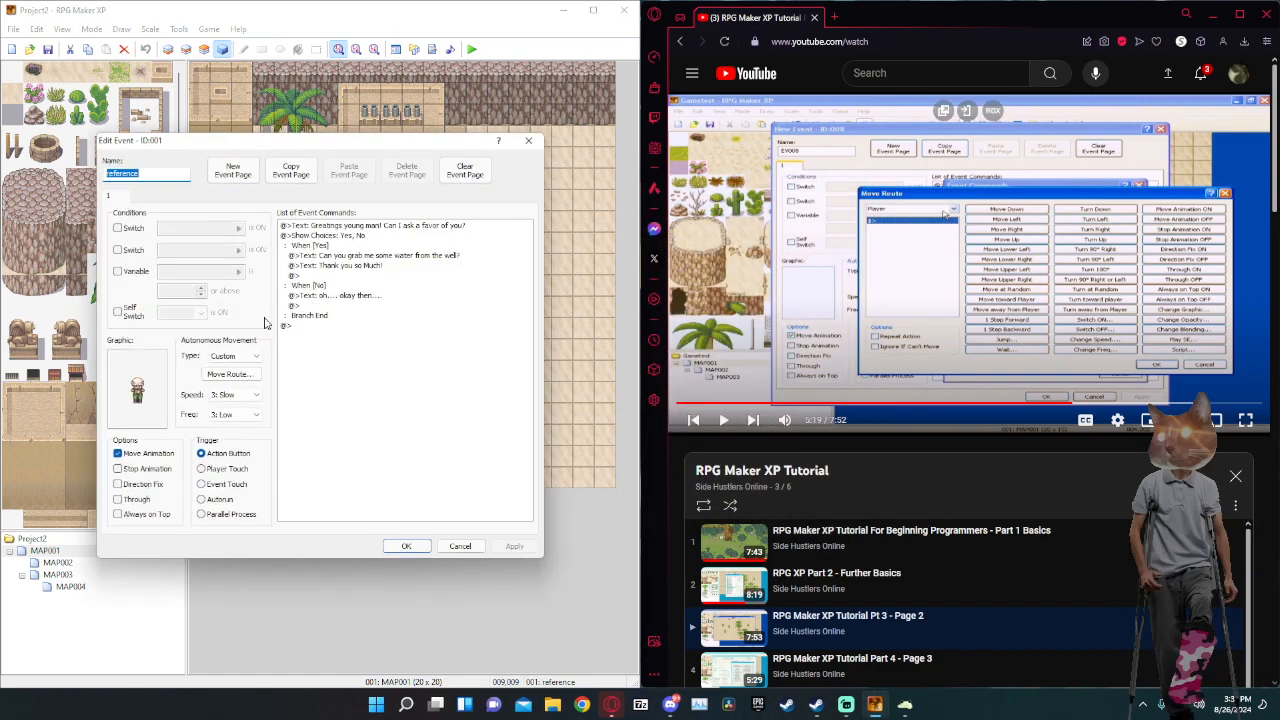
pyautogui.click(229, 373)
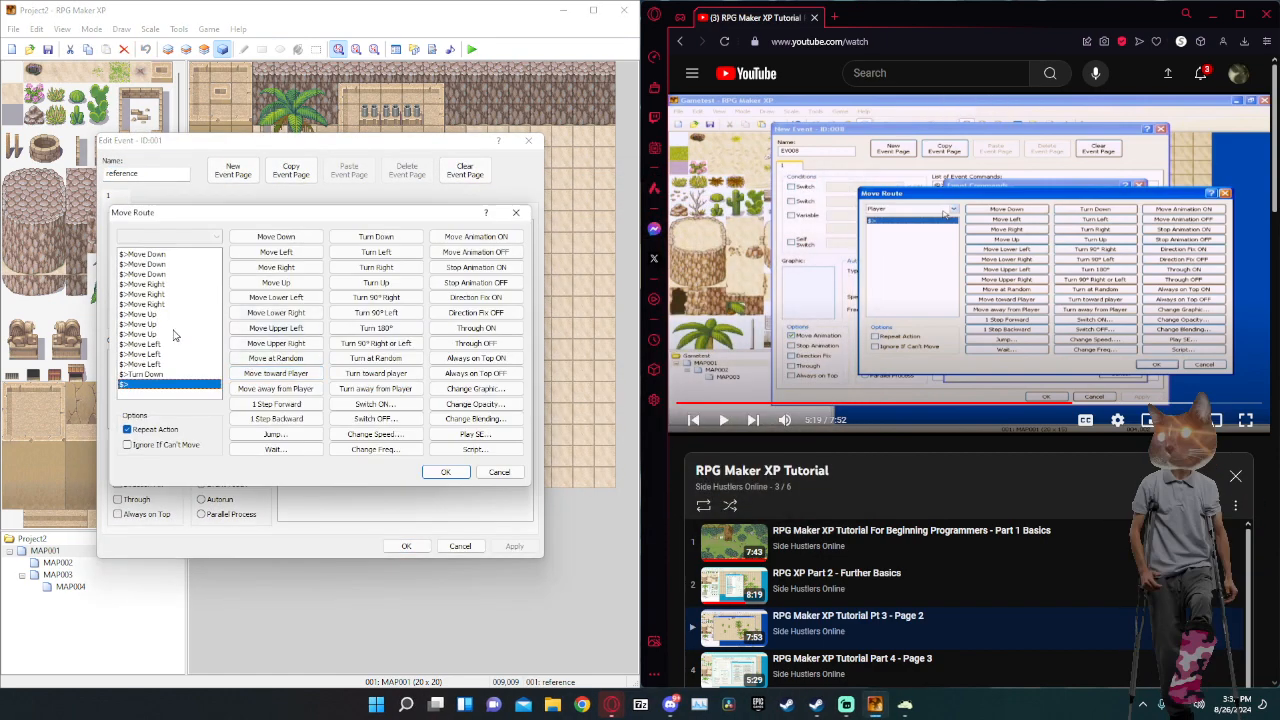
pyautogui.click(174, 264)
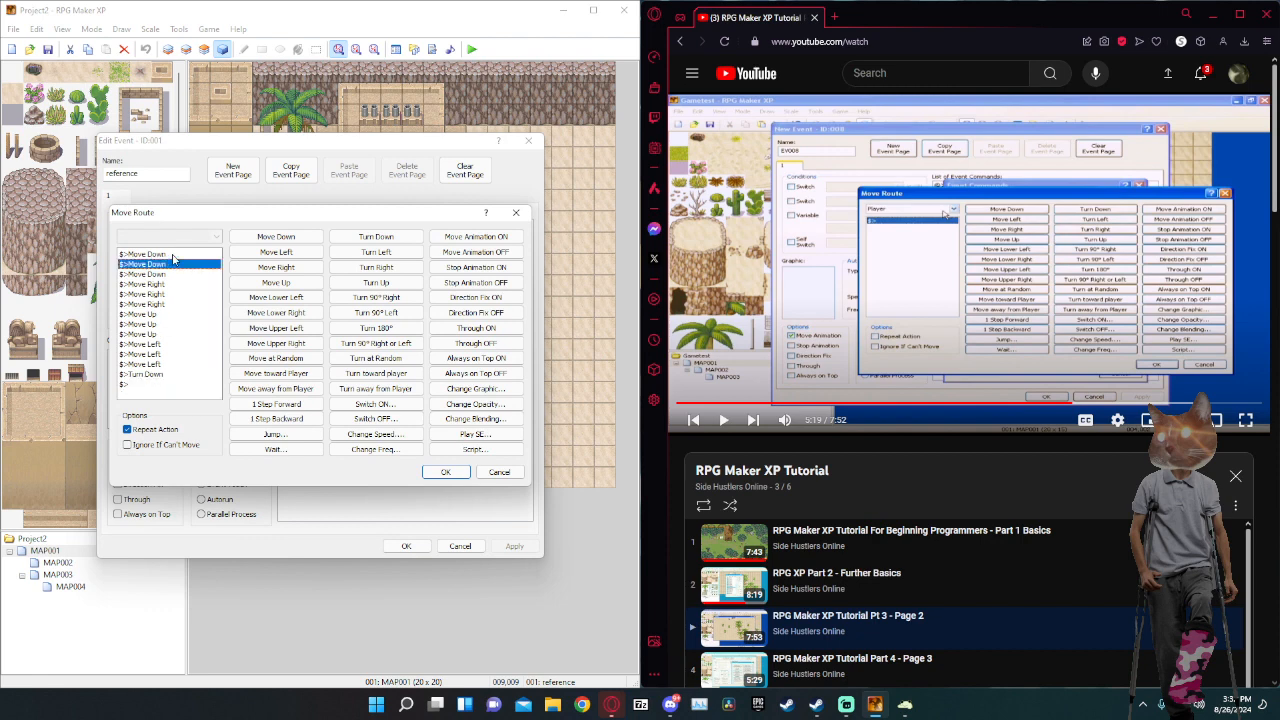
pyautogui.click(174, 257)
pyautogui.press('Delete')
pyautogui.press('Delete')
pyautogui.press('Delete')
pyautogui.press('Delete')
pyautogui.press('Delete')
pyautogui.press('Delete')
pyautogui.press('Delete')
pyautogui.press('Delete')
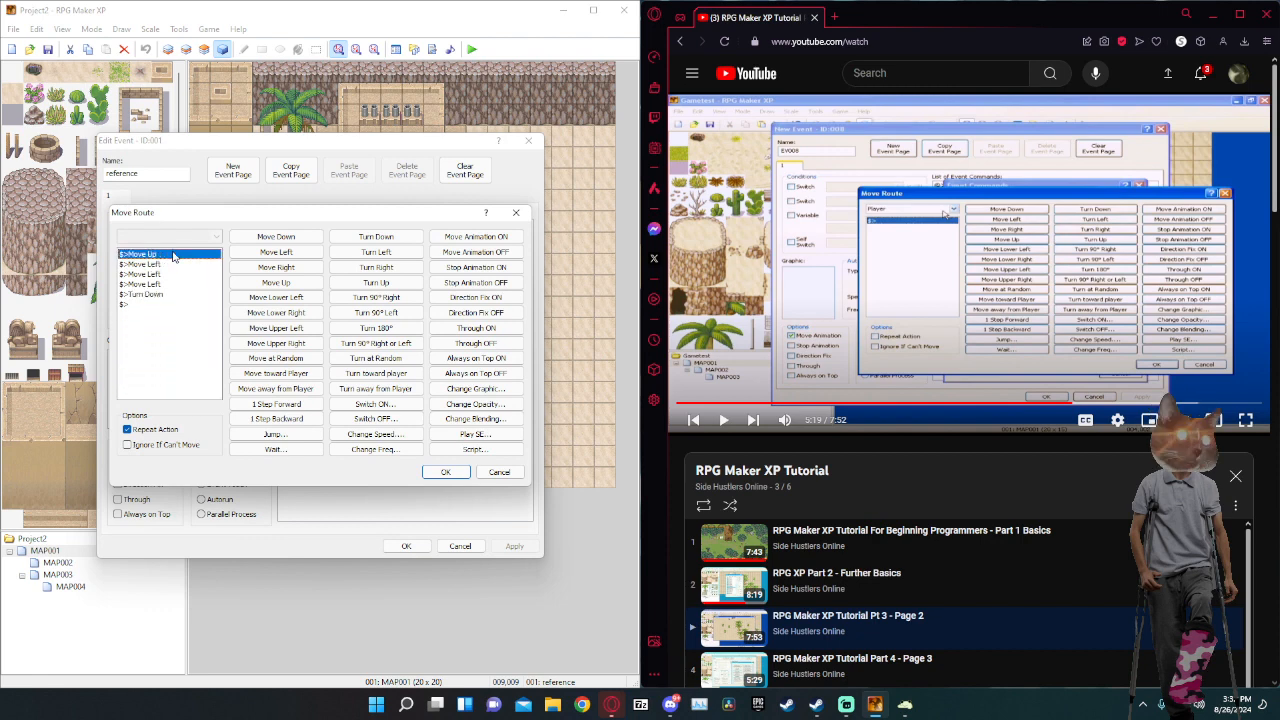
pyautogui.press('Delete')
pyautogui.press('Delete')
pyautogui.press('Delete')
pyautogui.press('Delete')
pyautogui.press('Delete')
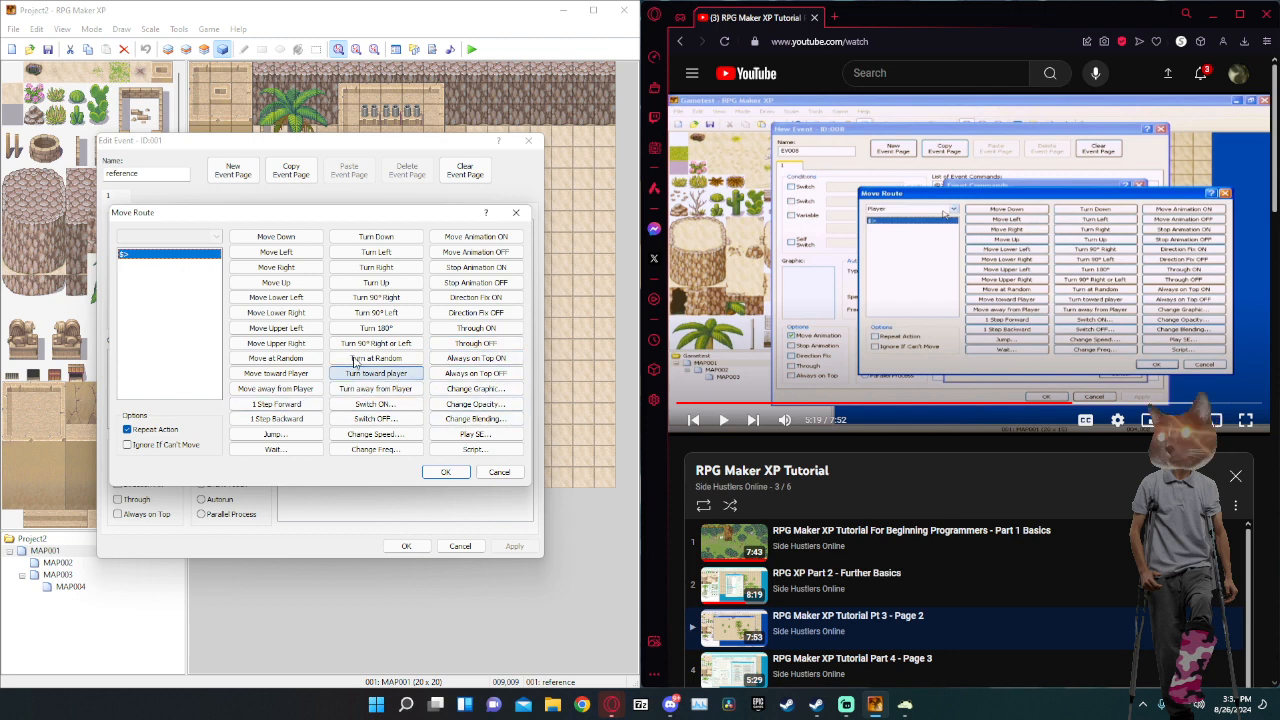
# Fill the emptied route with three Move Down, three Move Right, three Move Up and three Move Left commands, followed by Turn Down.
pyautogui.click(276, 237)
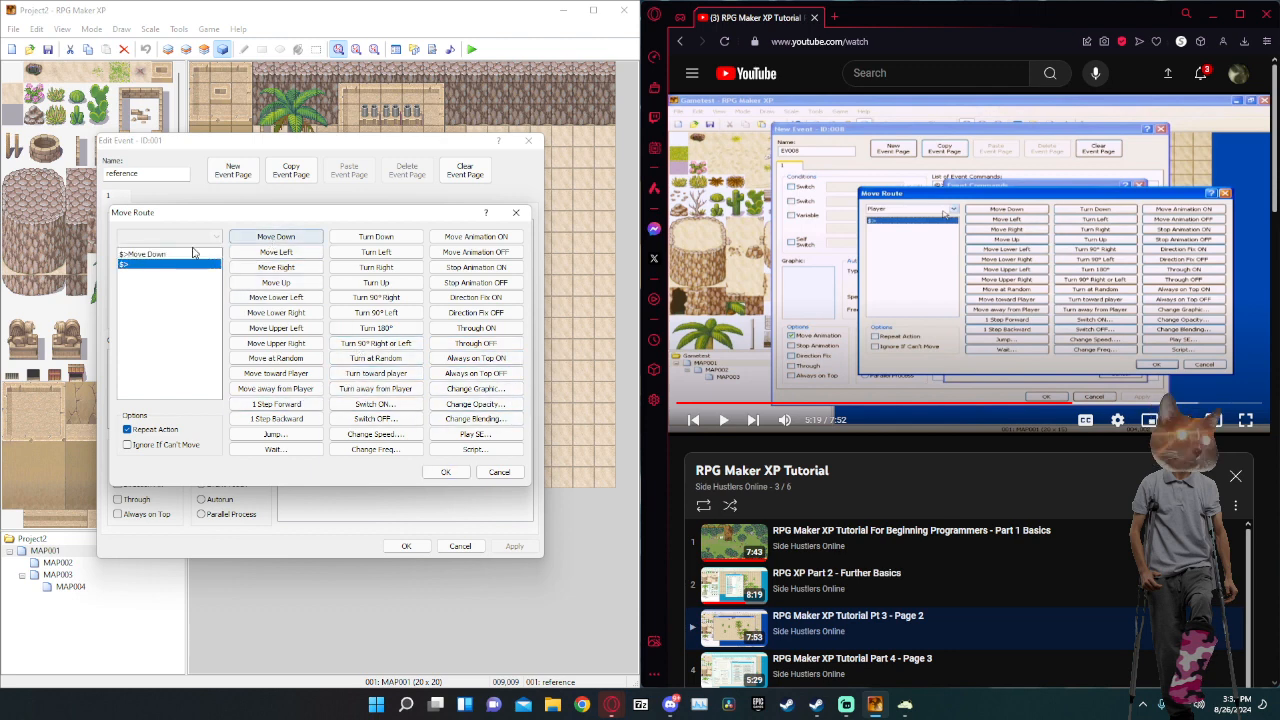
pyautogui.rightClick(165, 262)
pyautogui.click(124, 311)
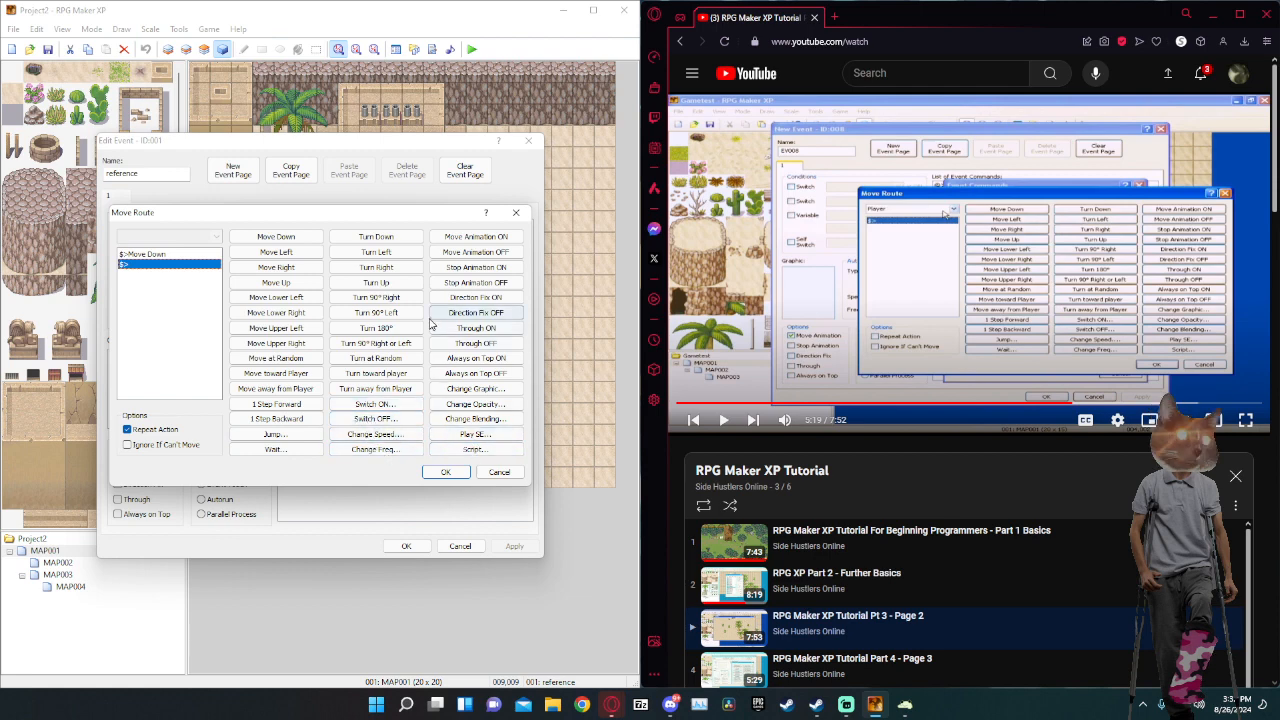
pyautogui.click(281, 240)
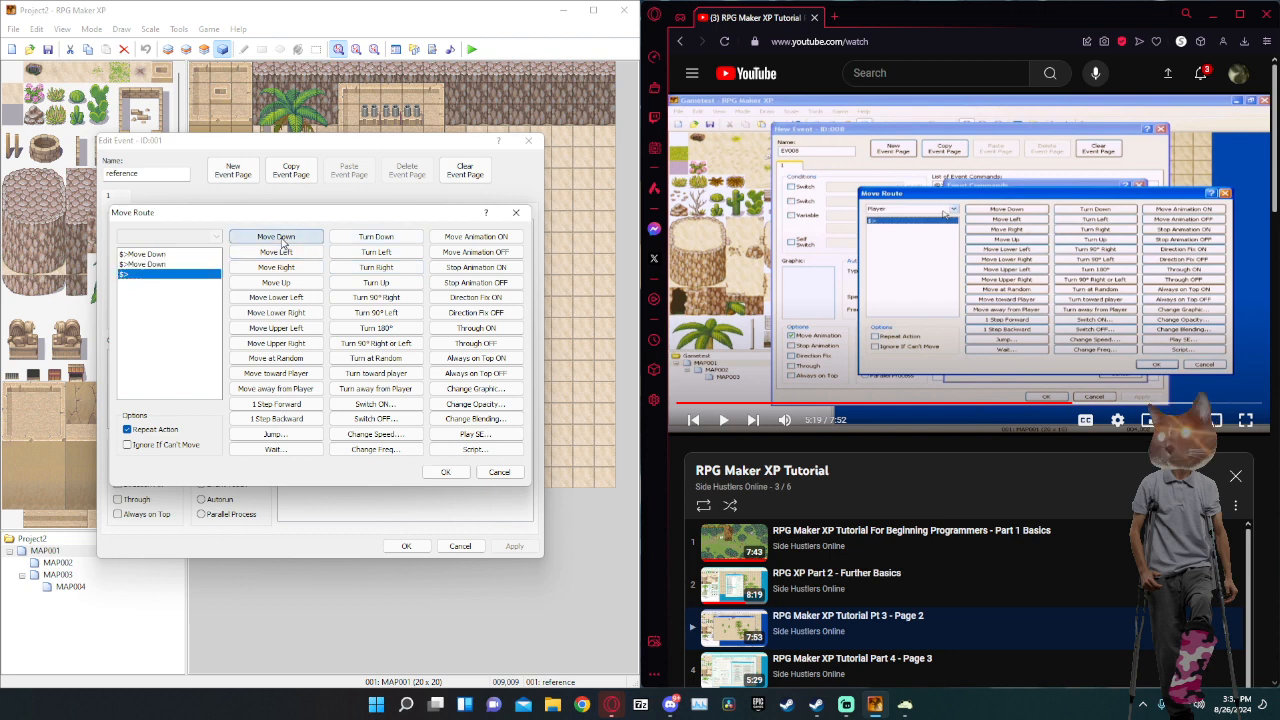
pyautogui.click(281, 240)
pyautogui.click(280, 267)
pyautogui.click(280, 267)
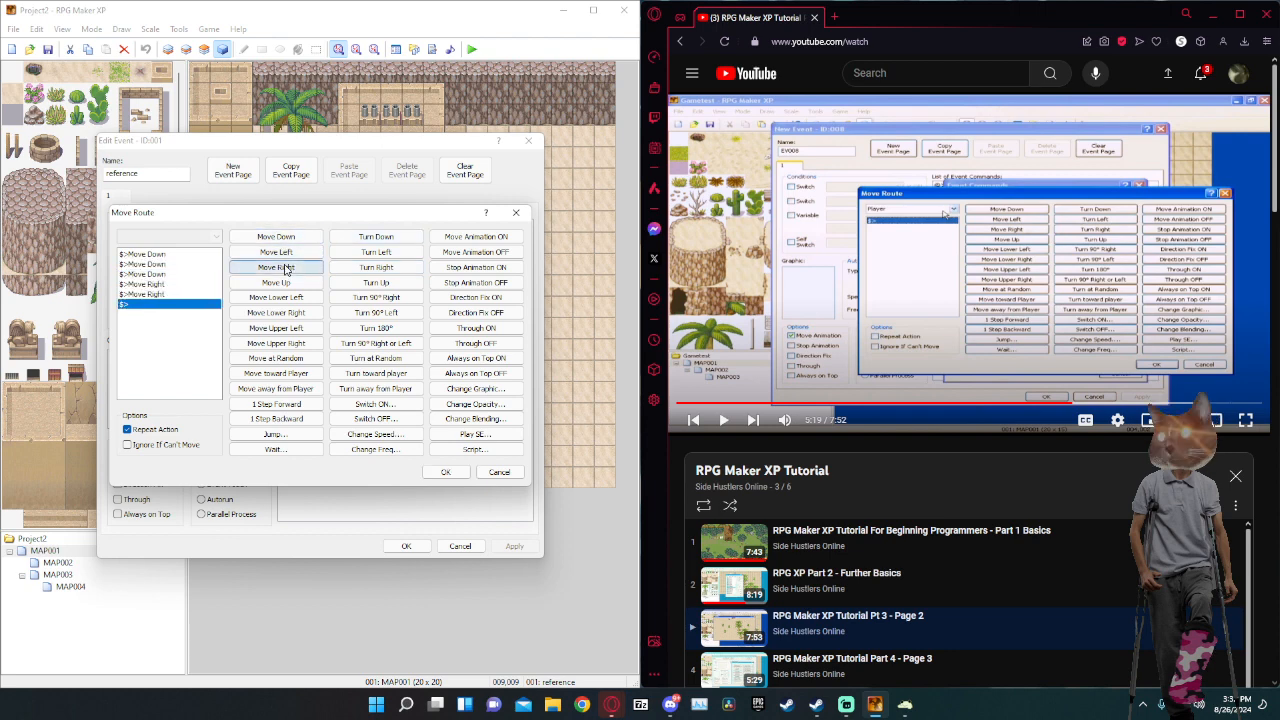
pyautogui.click(280, 267)
pyautogui.click(280, 282)
pyautogui.click(280, 282)
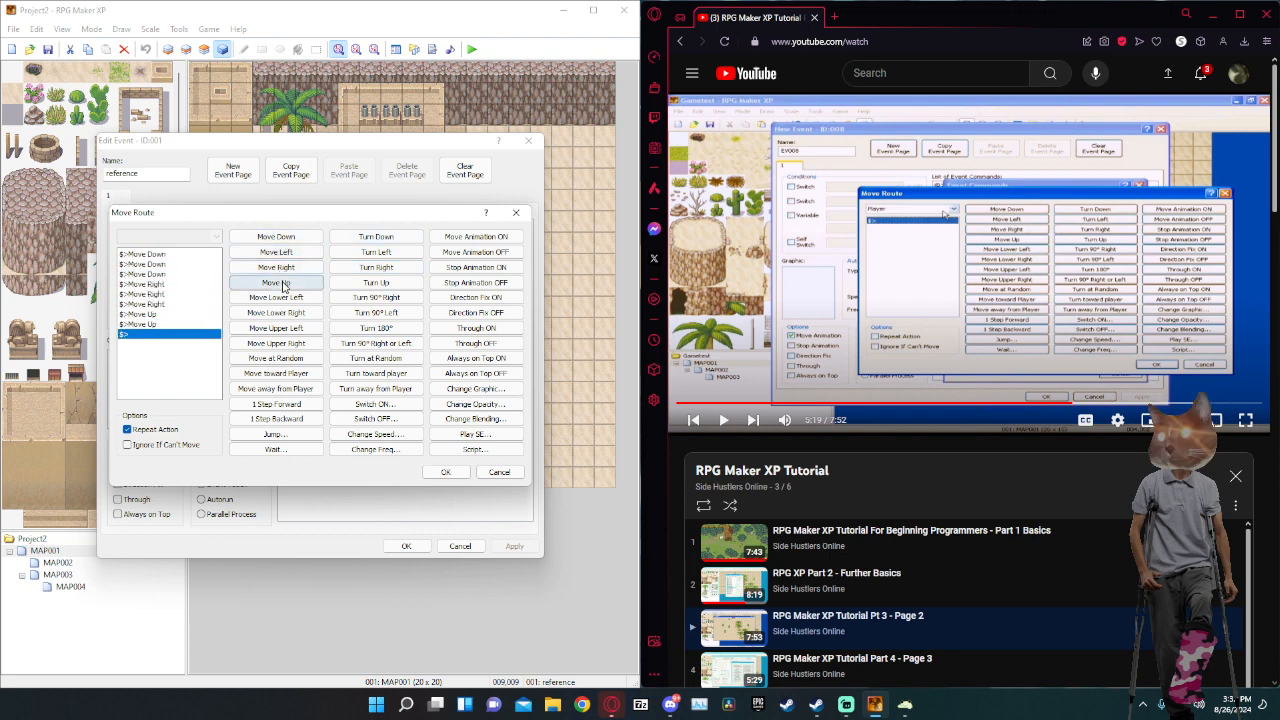
pyautogui.click(280, 282)
pyautogui.click(276, 252)
pyautogui.click(276, 252)
pyautogui.click(276, 252)
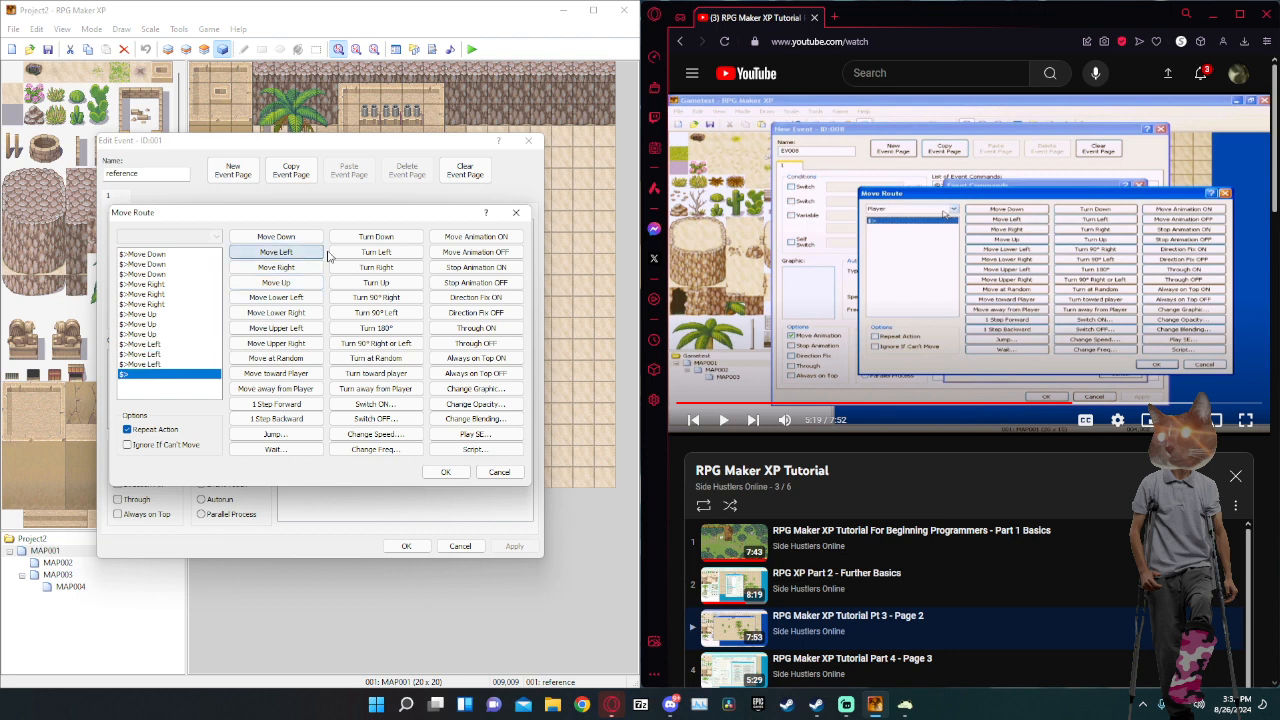
pyautogui.click(376, 237)
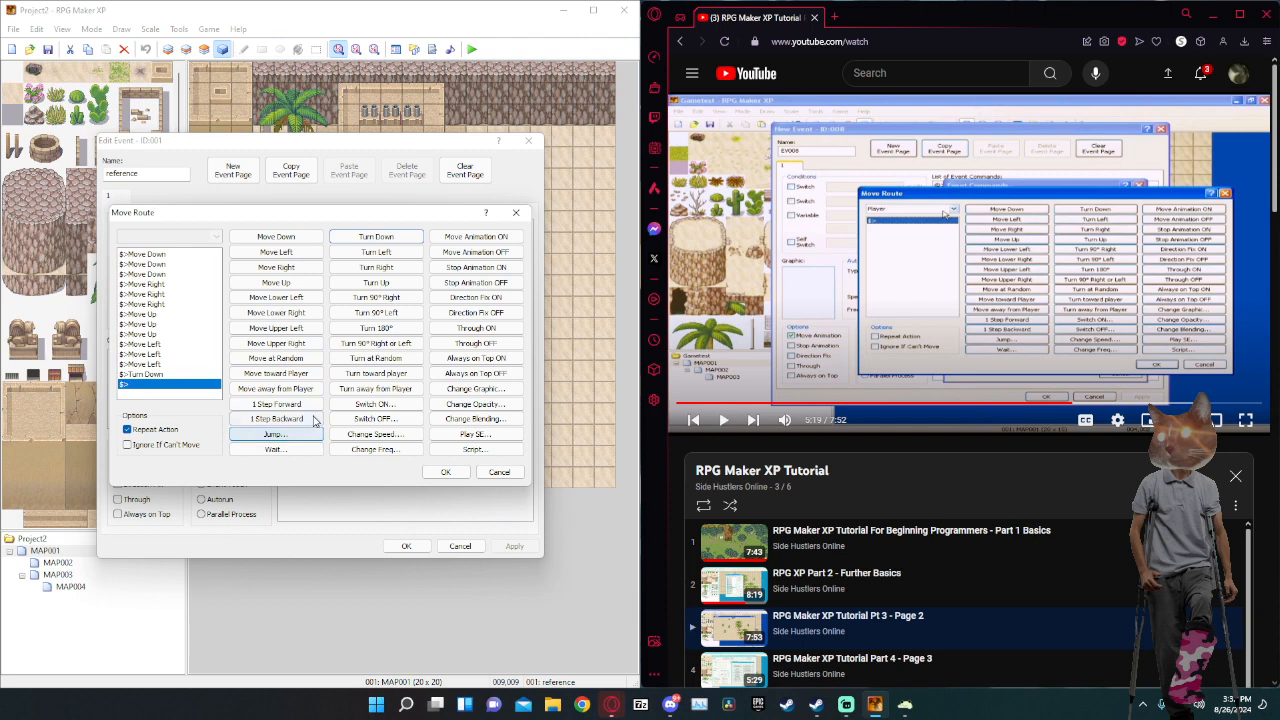
# Add a Change Speed command with speed 4 to the end of the route and save the villager's event.
pyautogui.click(375, 437)
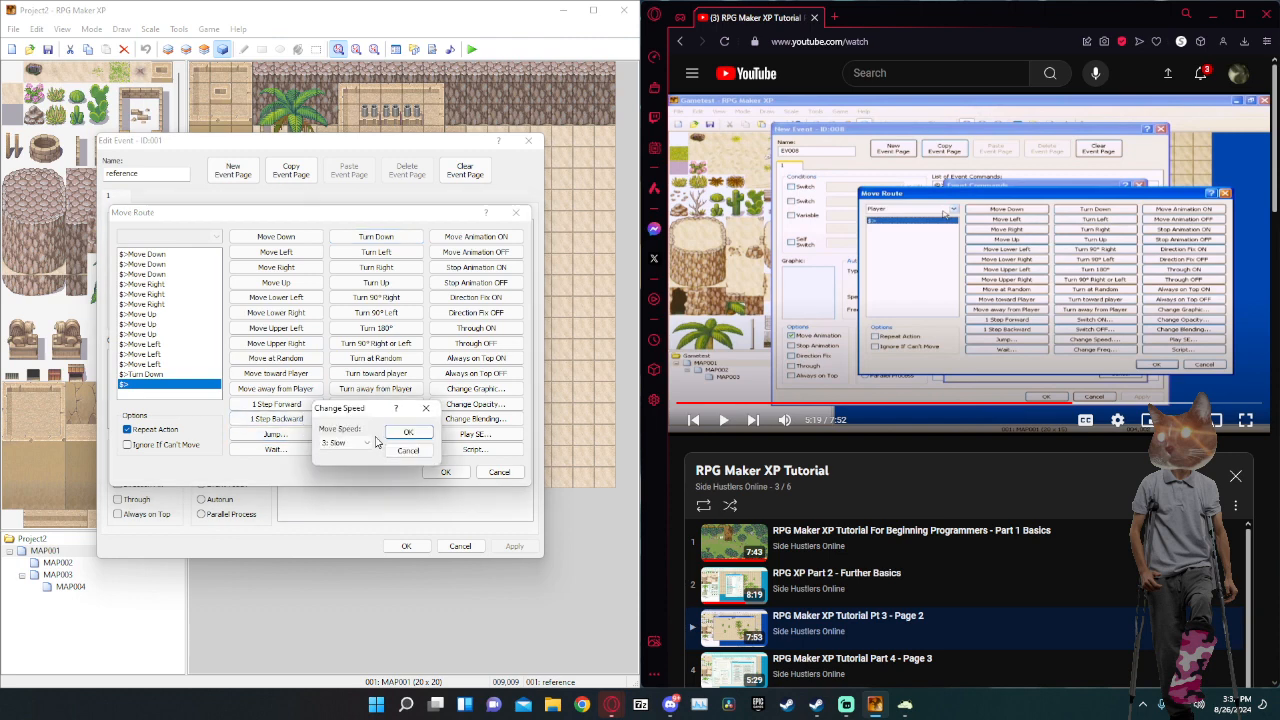
pyautogui.click(366, 443)
pyautogui.click(358, 481)
pyautogui.click(408, 432)
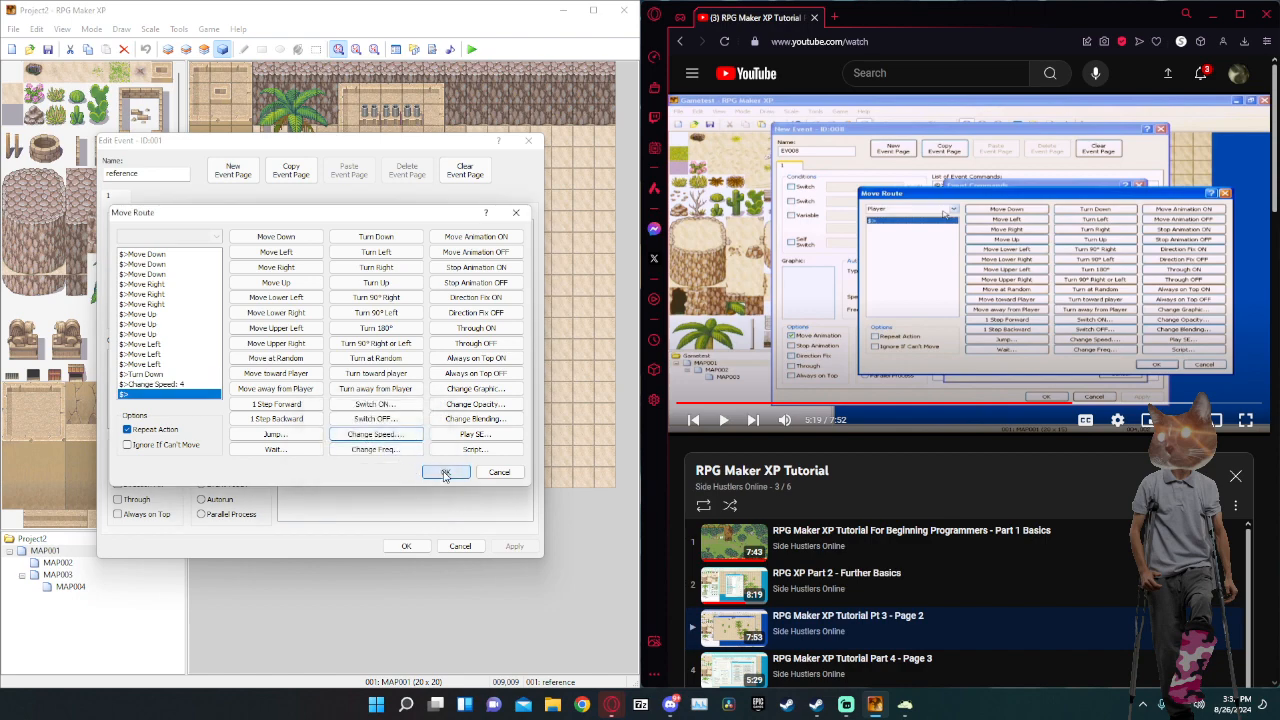
pyautogui.click(445, 472)
pyautogui.click(407, 546)
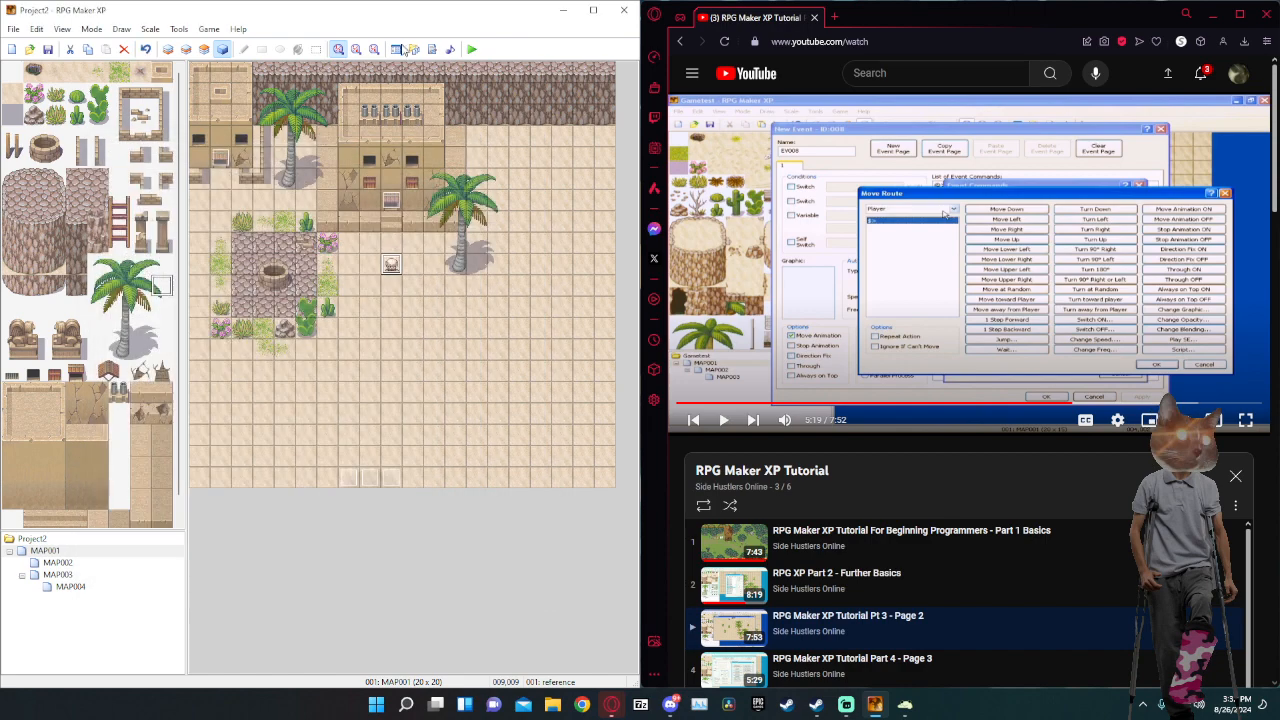
# Open MAP004 and preview the 012-Theme01 background track in the sound test.
pyautogui.click(66, 587)
pyautogui.click(450, 50)
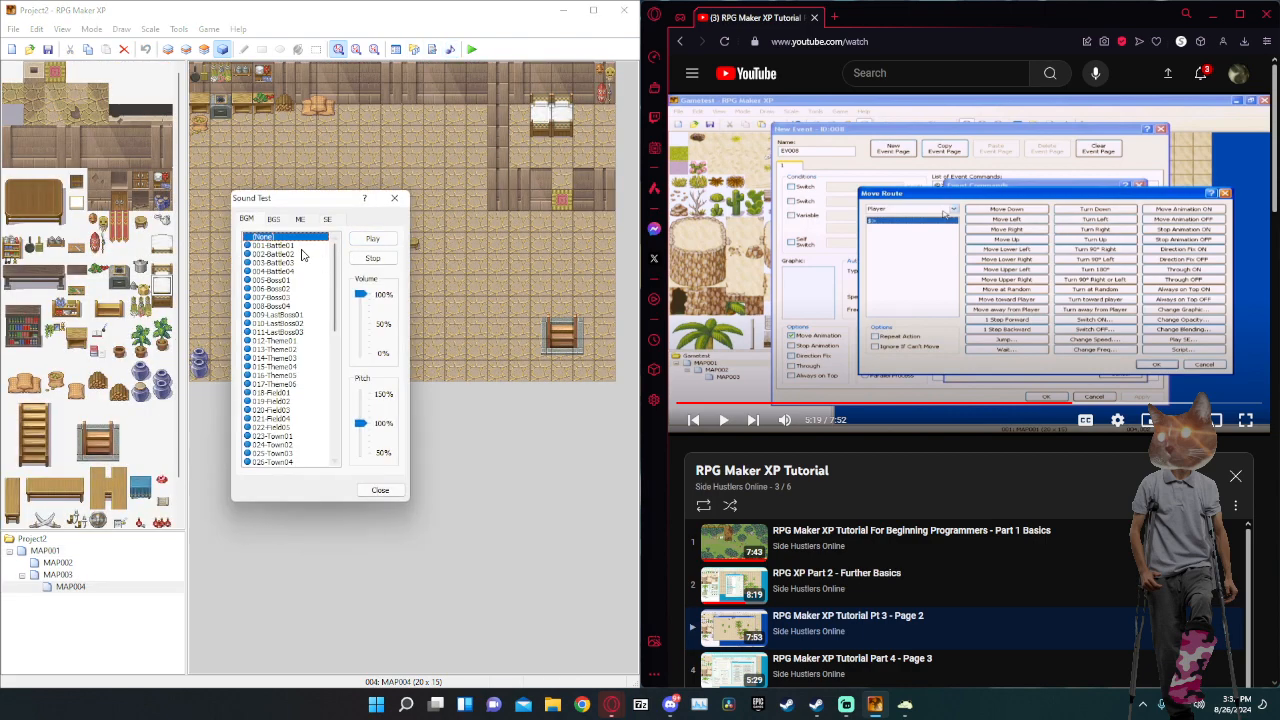
pyautogui.click(270, 341)
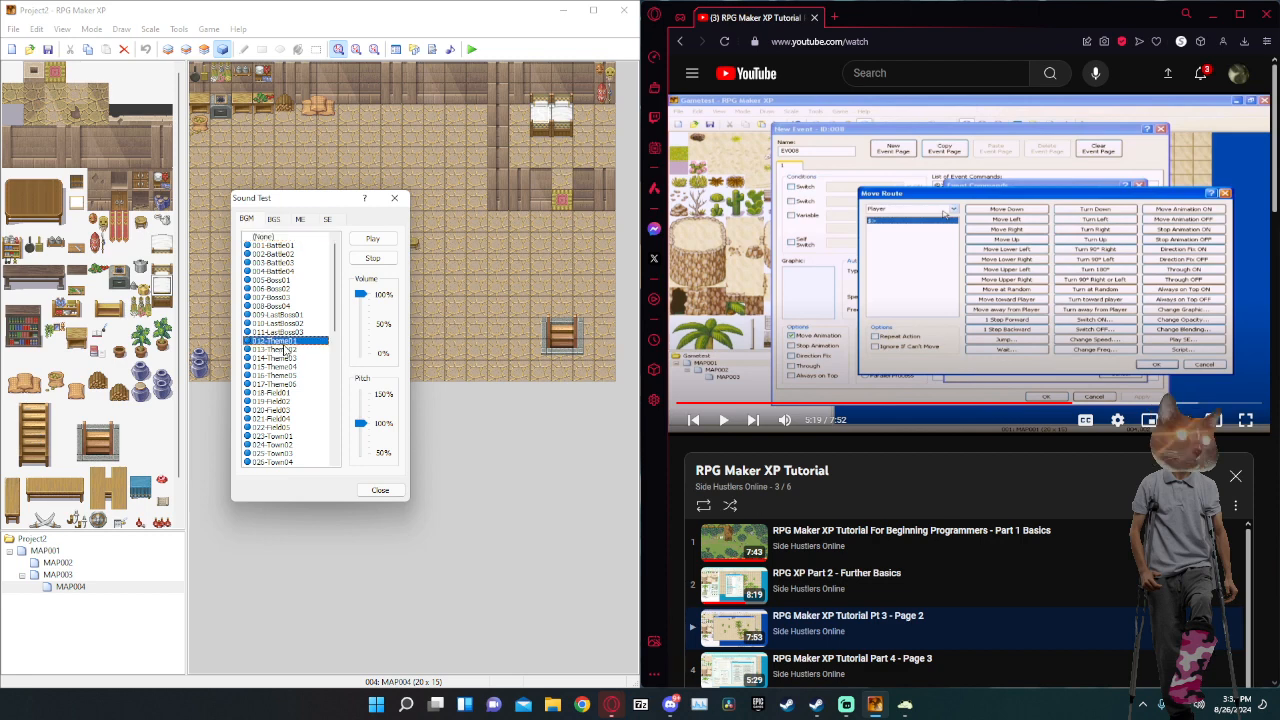
pyautogui.scroll(-1, 285, 345)
pyautogui.scroll(-2, 300, 360)
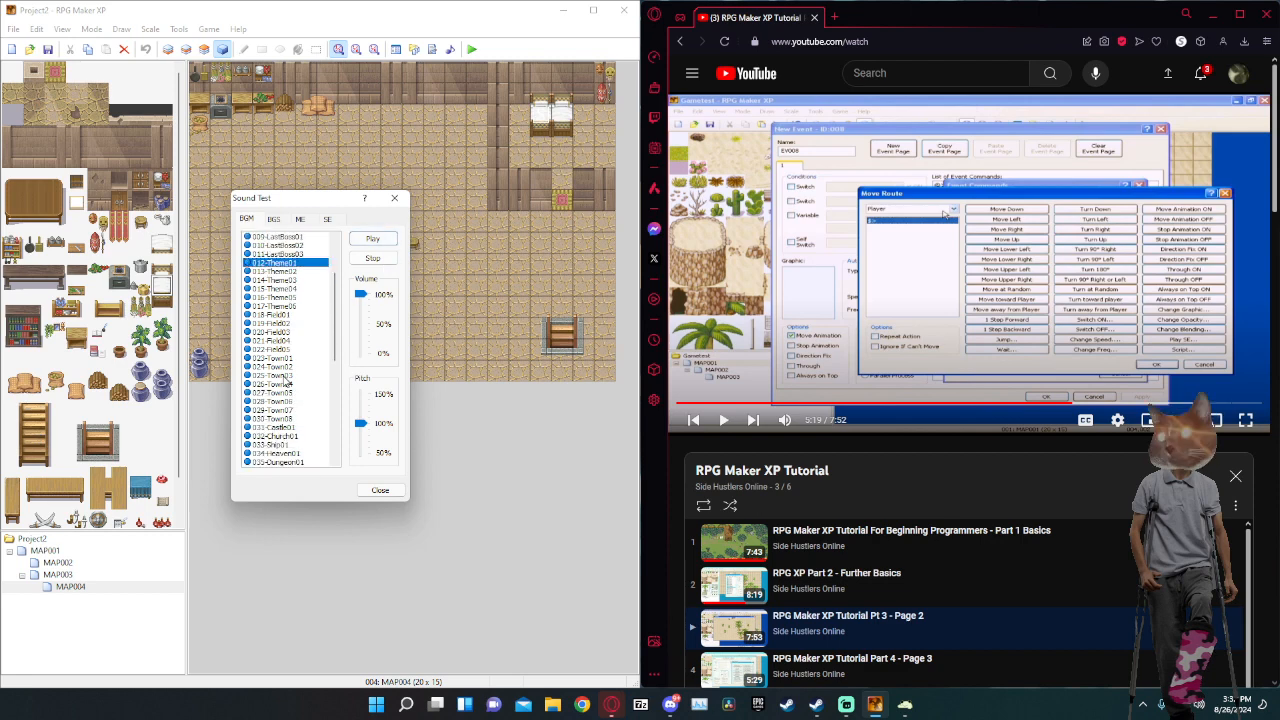
pyautogui.click(372, 259)
pyautogui.scroll(-4, 291, 330)
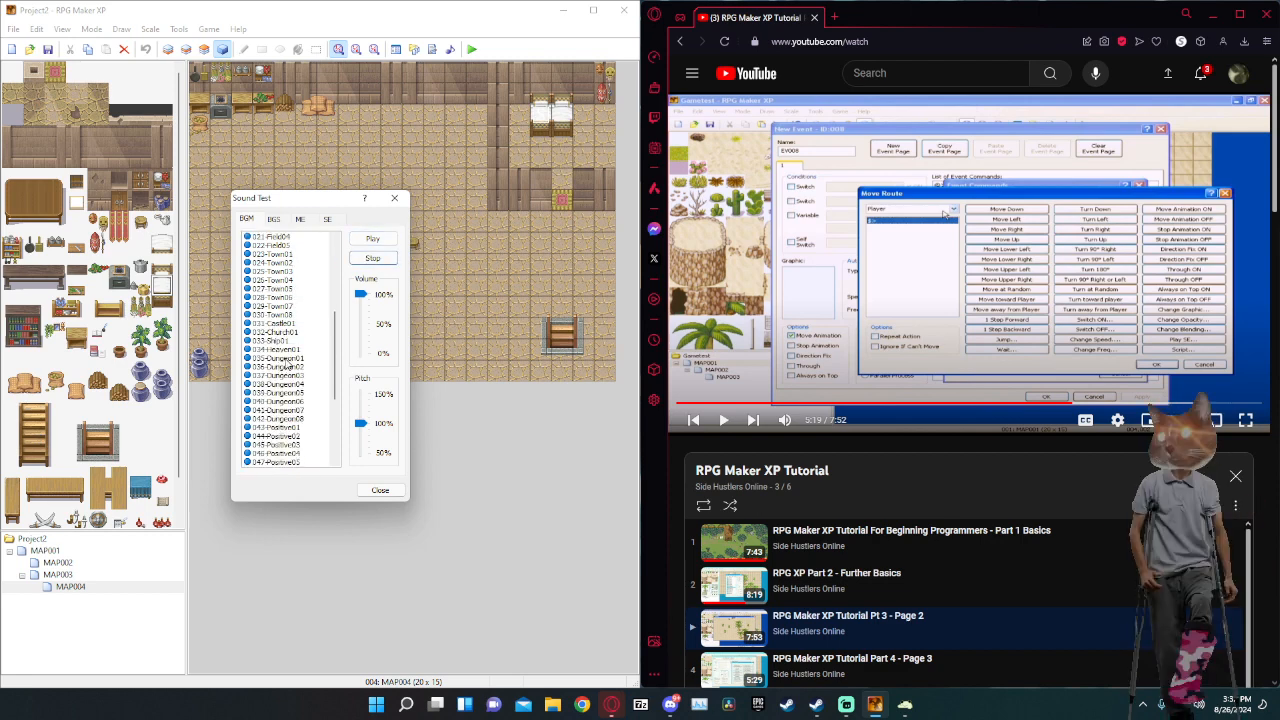
# Preview the town background tracks from 023-Town01 to 025-Town03 in the sound test.
pyautogui.scroll(2, 295, 322)
pyautogui.click(290, 306)
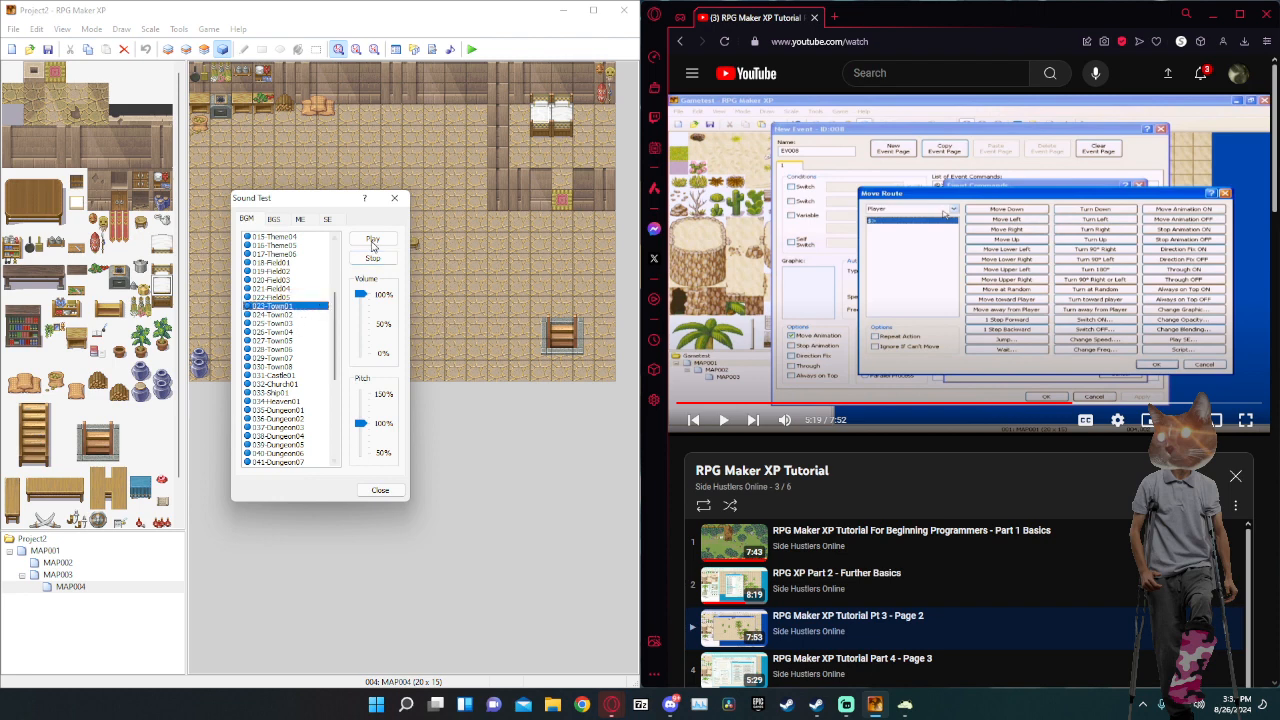
pyautogui.click(372, 239)
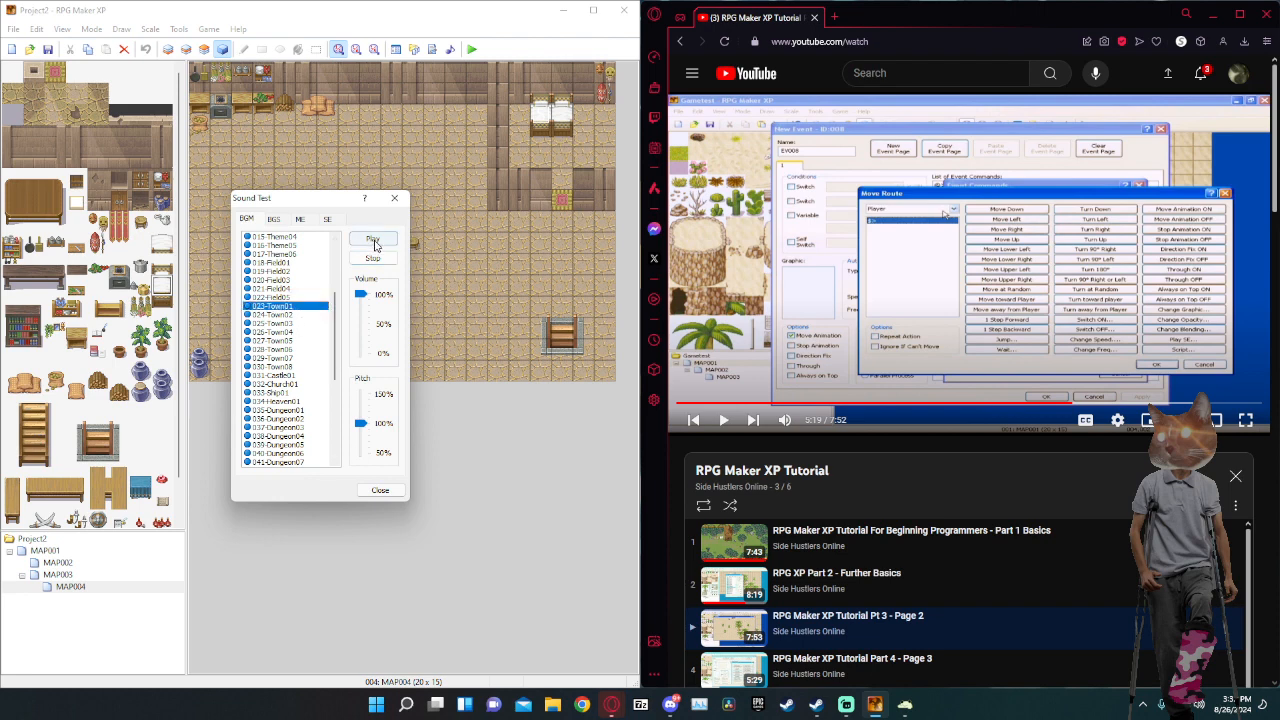
pyautogui.click(297, 316)
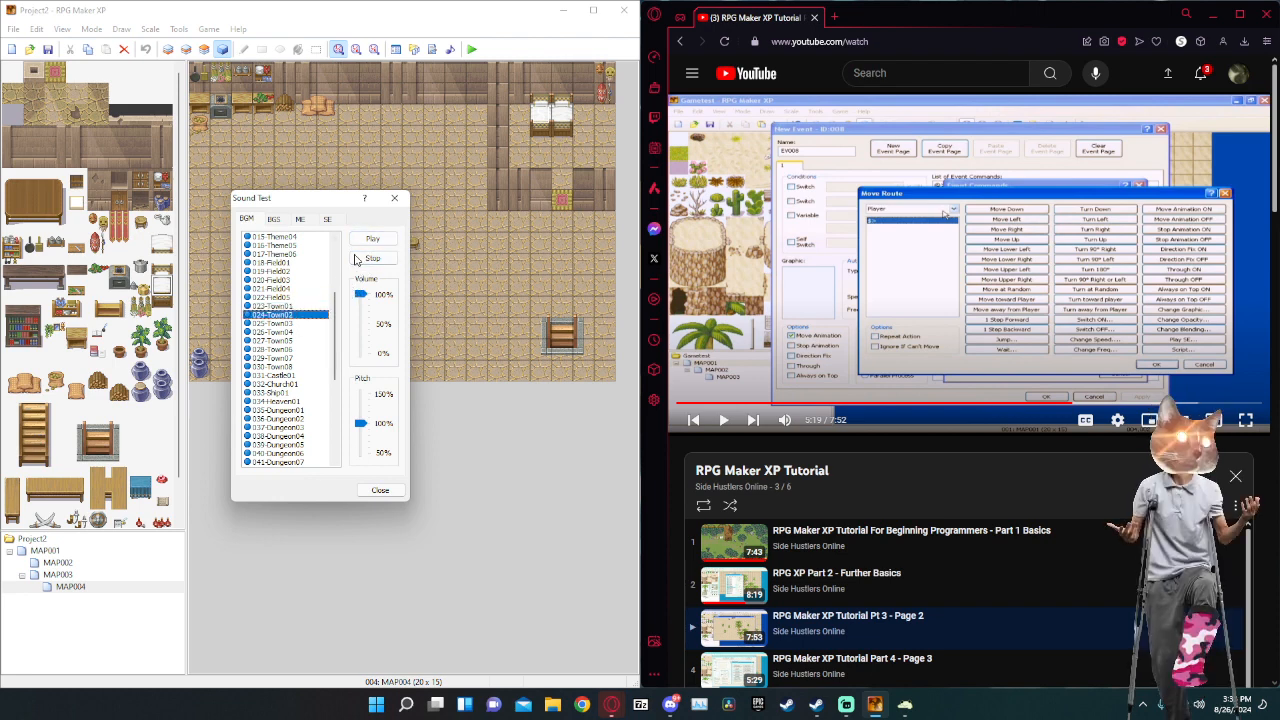
pyautogui.click(296, 324)
pyautogui.click(373, 240)
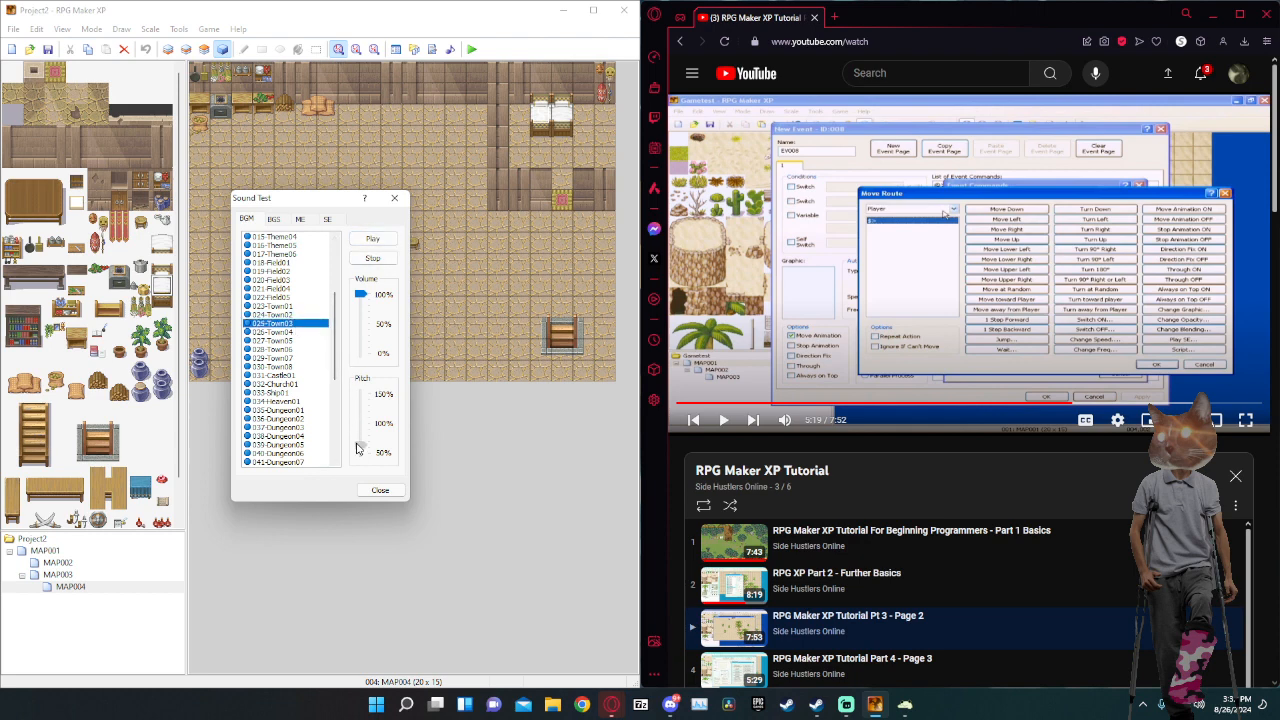
# Preview the background music with volume and pitch at 50%, browse the theme and town tracks, and close the sound test.
pyautogui.moveTo(361, 296); pyautogui.dragTo(361, 330)
pyautogui.click(372, 240)
pyautogui.scroll(5, 276, 331)
pyautogui.click(275, 375)
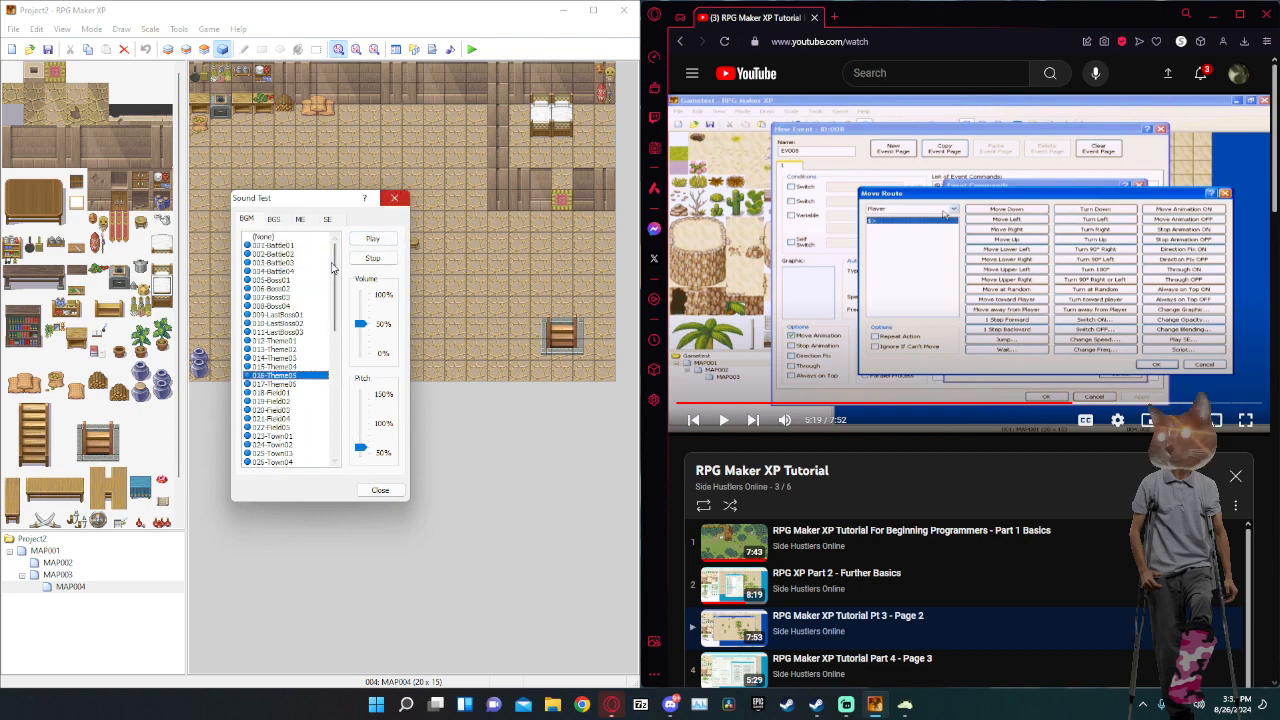
pyautogui.scroll(-2, 296, 386)
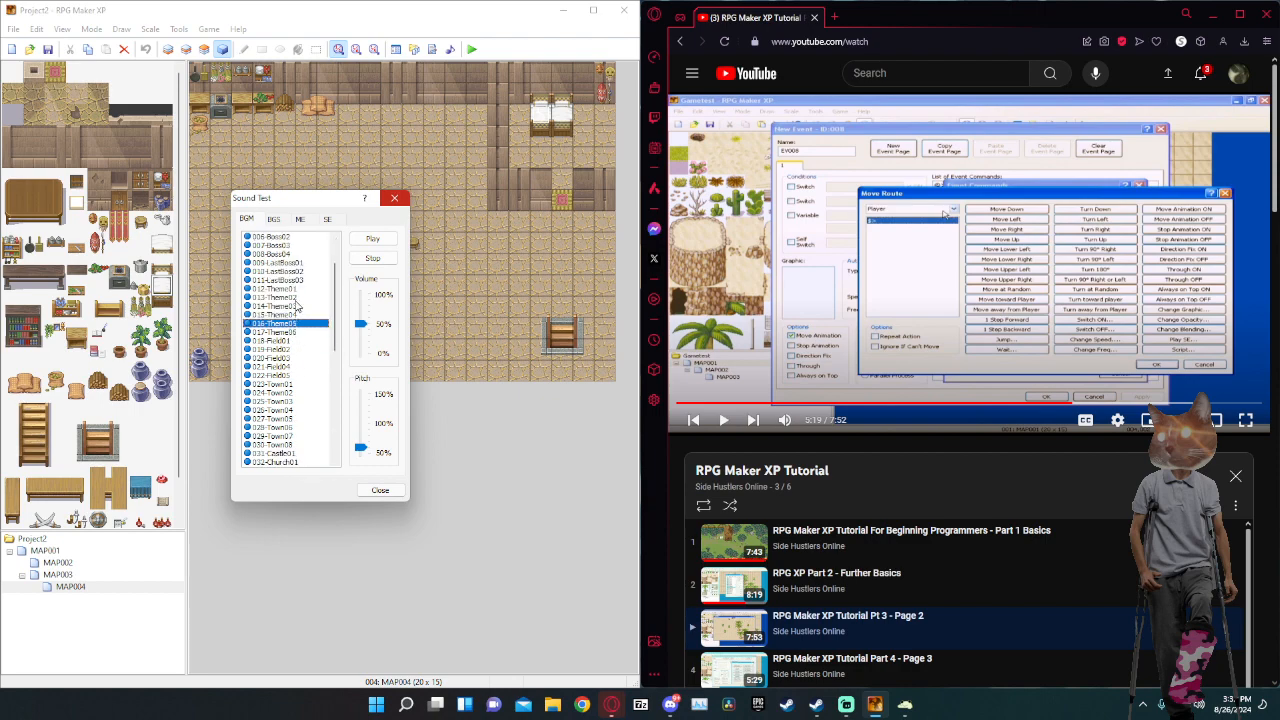
pyautogui.scroll(-3, 296, 306)
pyautogui.scroll(2, 294, 283)
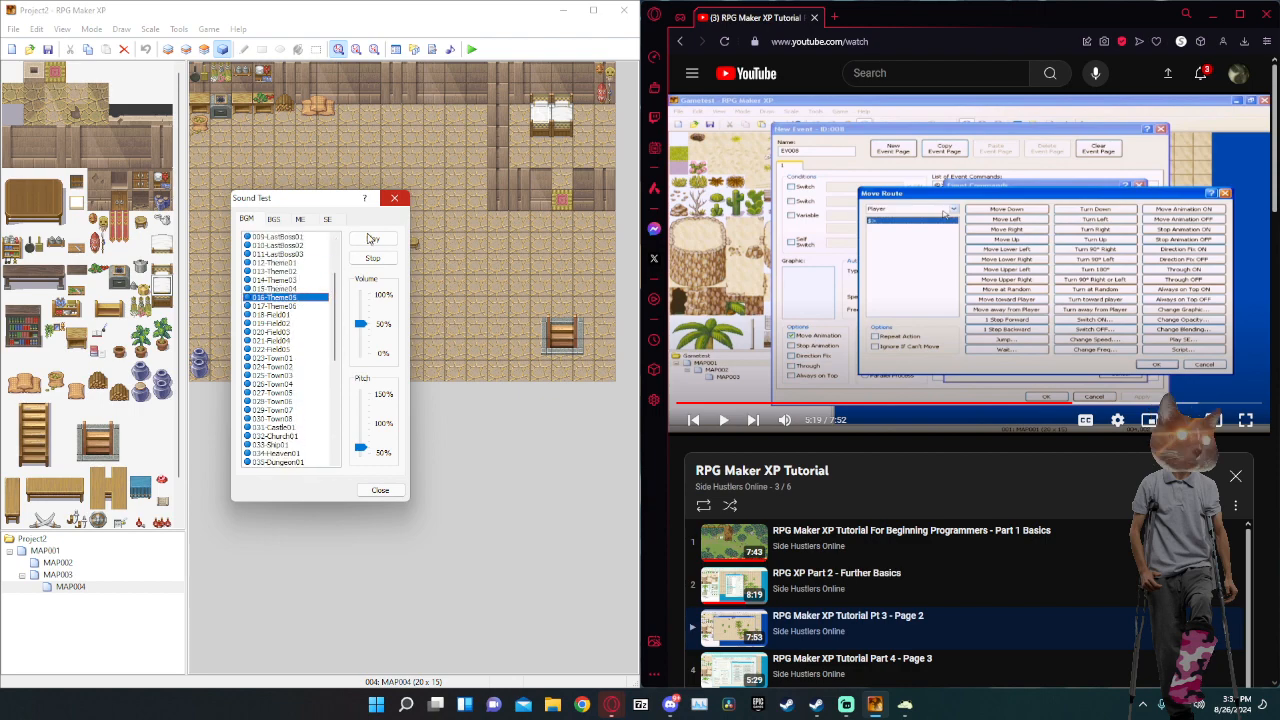
pyautogui.click(396, 200)
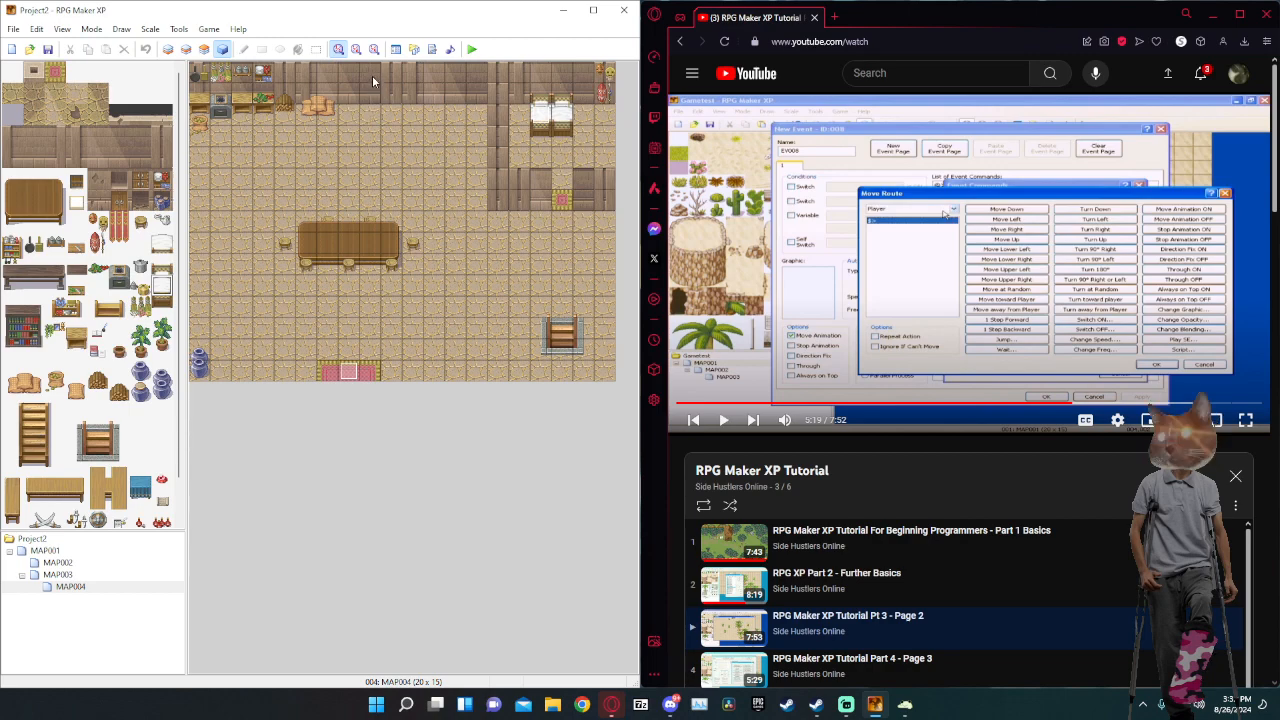
pyautogui.rightClick(373, 71)
pyautogui.click(415, 79)
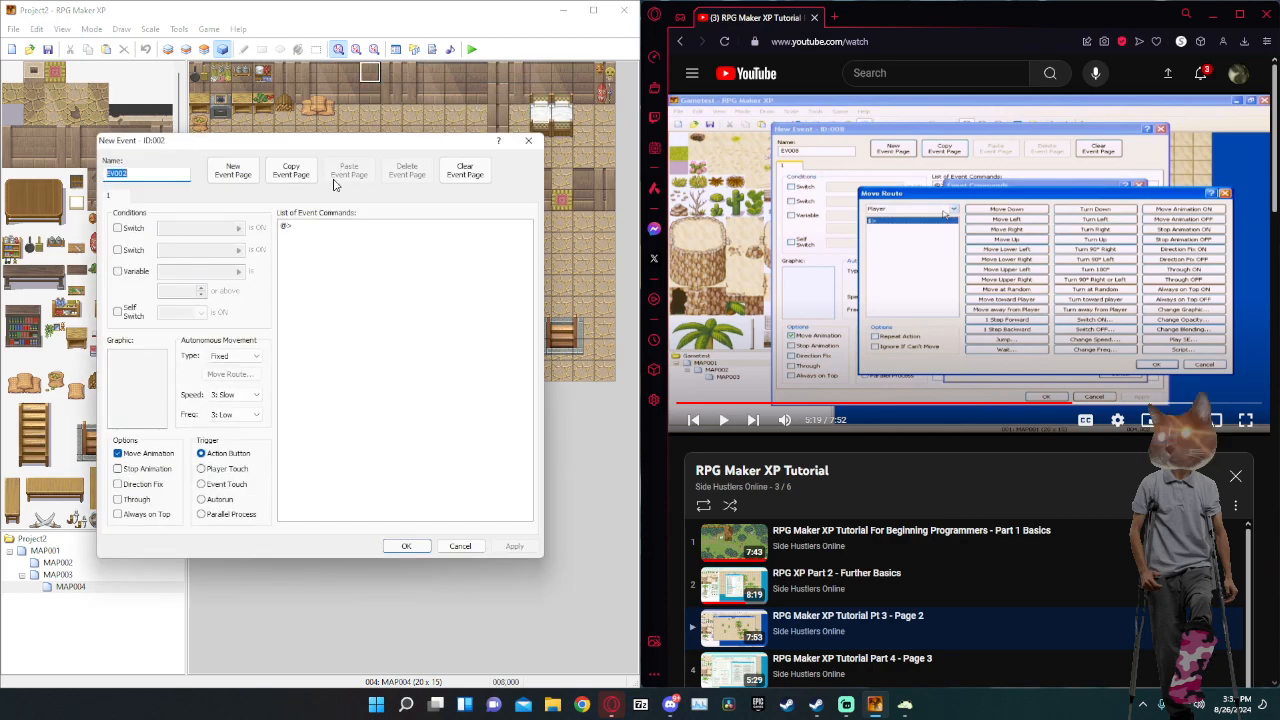
pyautogui.click(528, 140)
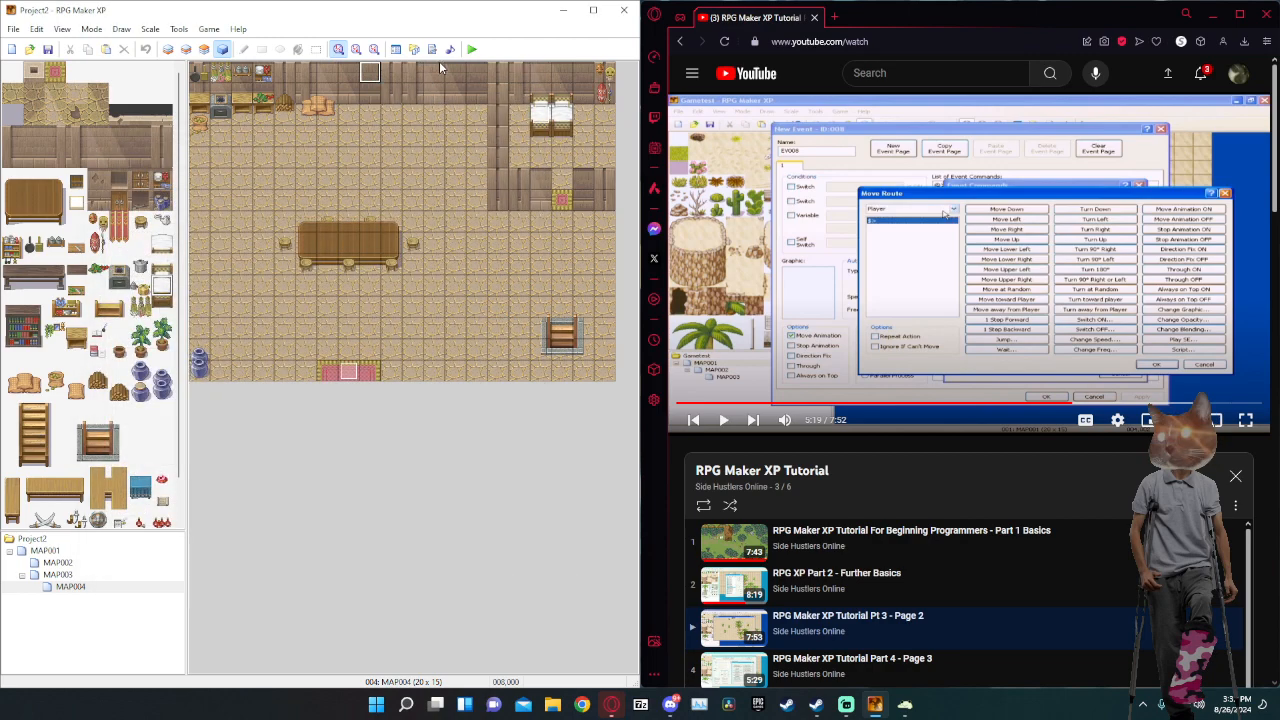
# Replay 025-Town03 in the sound test, stop it and close the test.
pyautogui.click(450, 49)
pyautogui.click(372, 241)
pyautogui.click(371, 256)
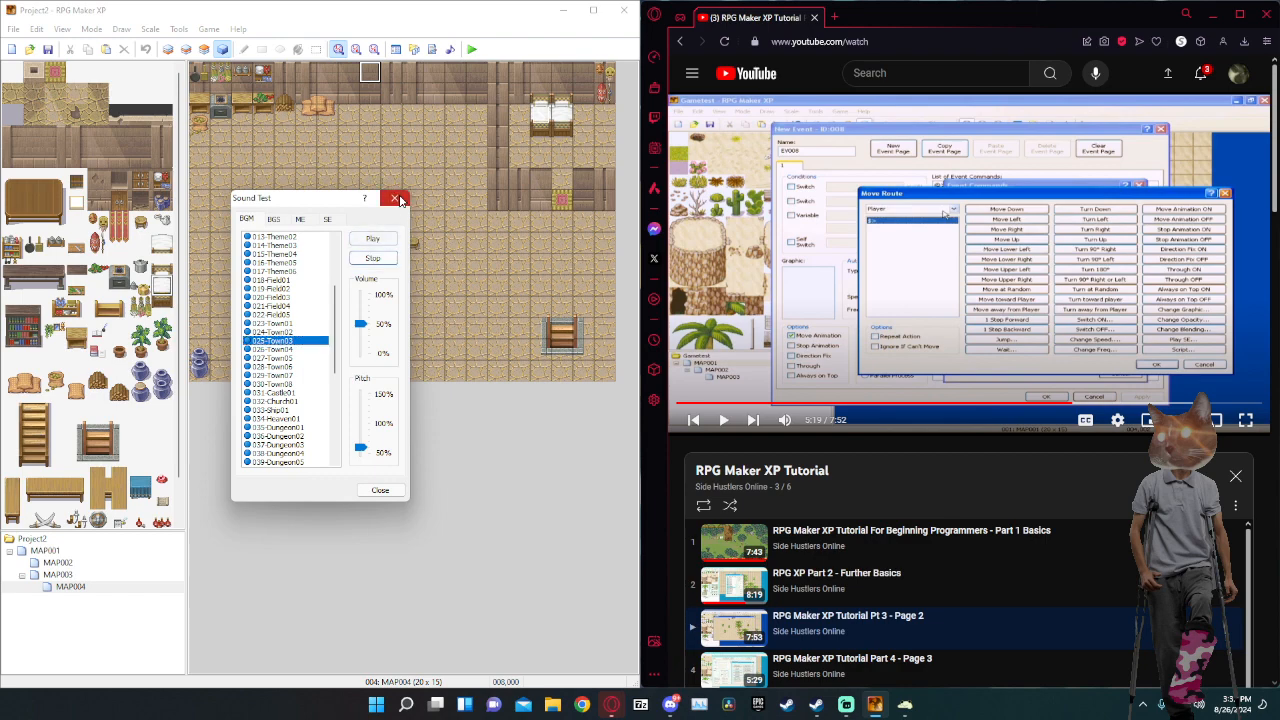
pyautogui.click(397, 200)
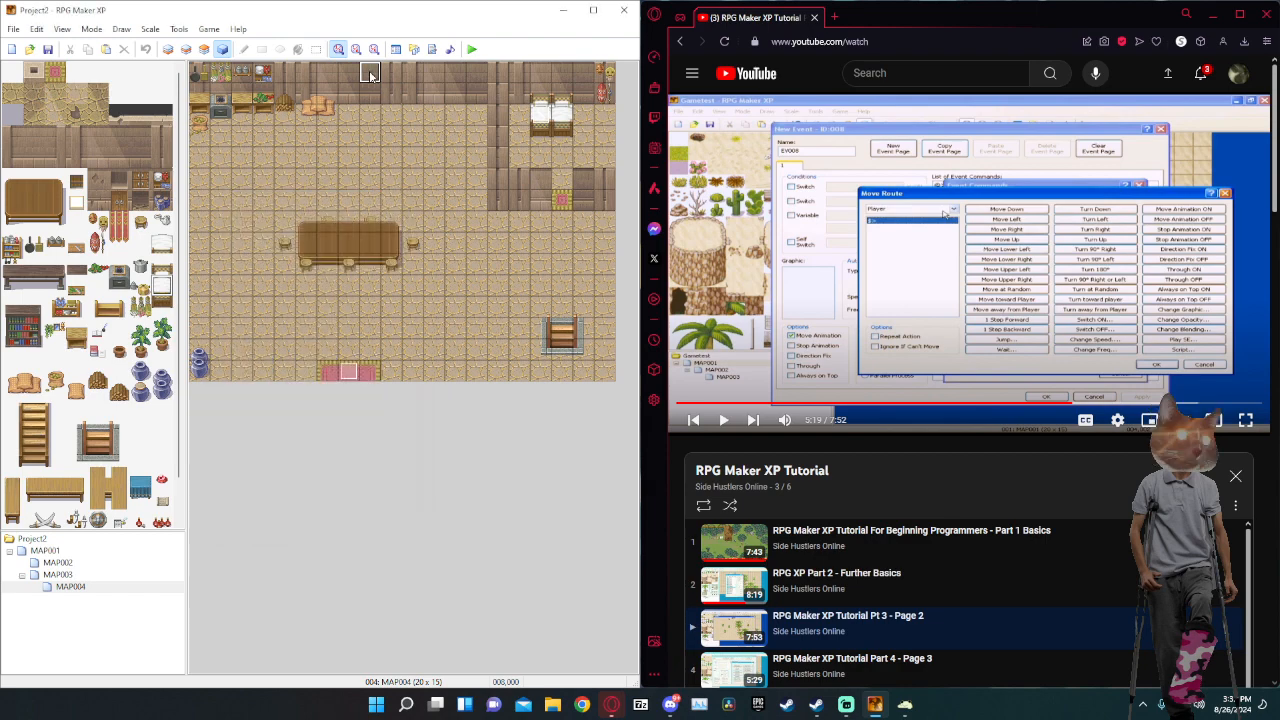
# Create an event on MAP004's upper wall at 008,000 that plays the BGM 025-Town03 at 50% volume and 50% pitch.
pyautogui.rightClick(373, 73)
pyautogui.click(397, 86)
pyautogui.doubleClick(305, 233)
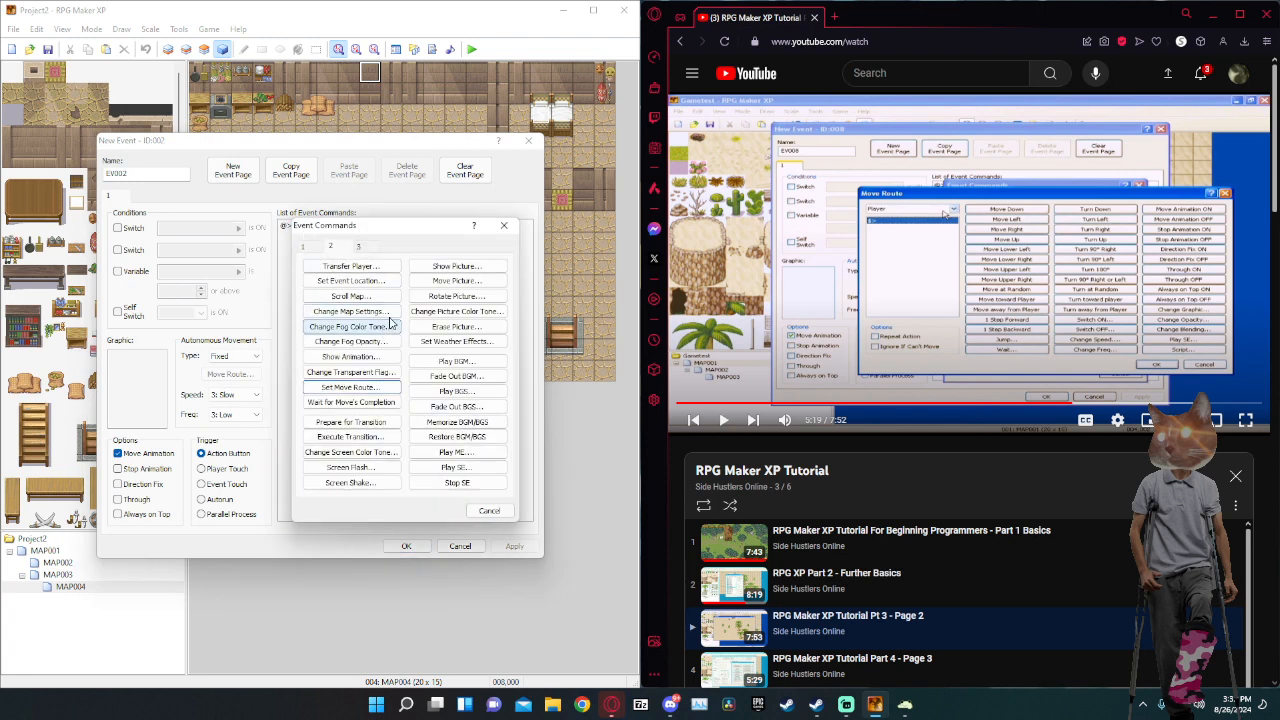
pyautogui.click(478, 363)
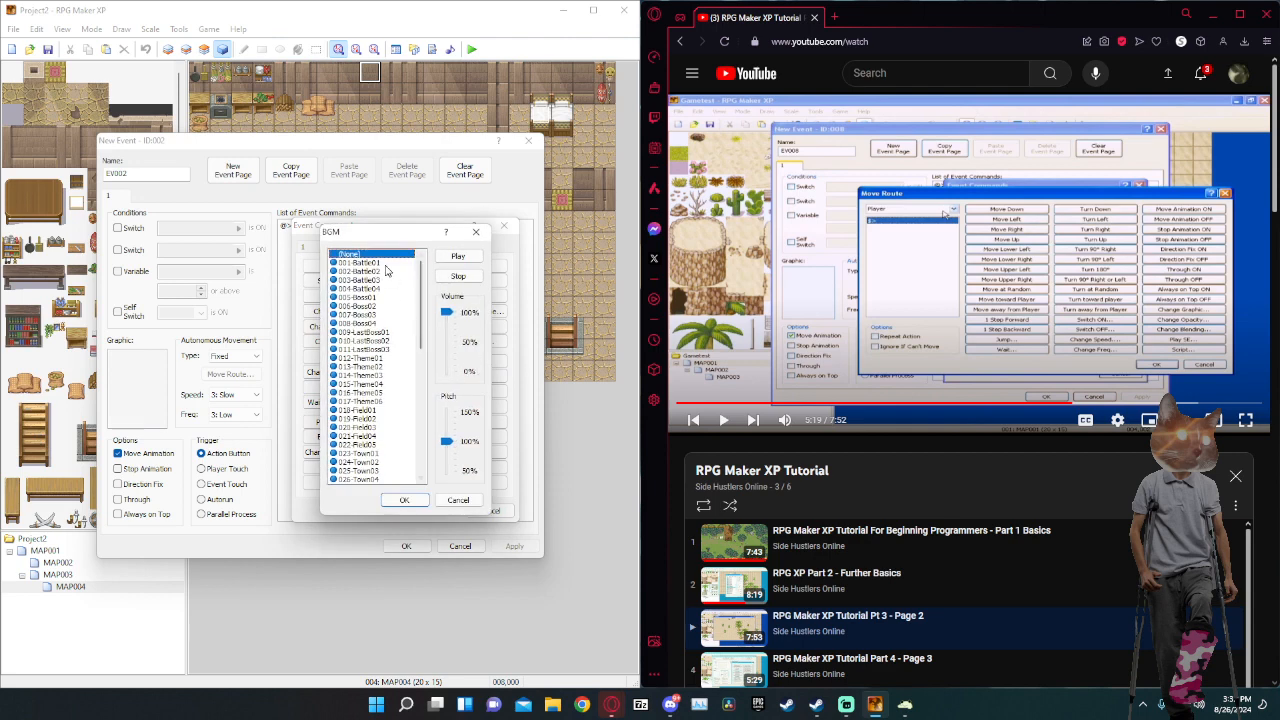
pyautogui.scroll(-3, 378, 413)
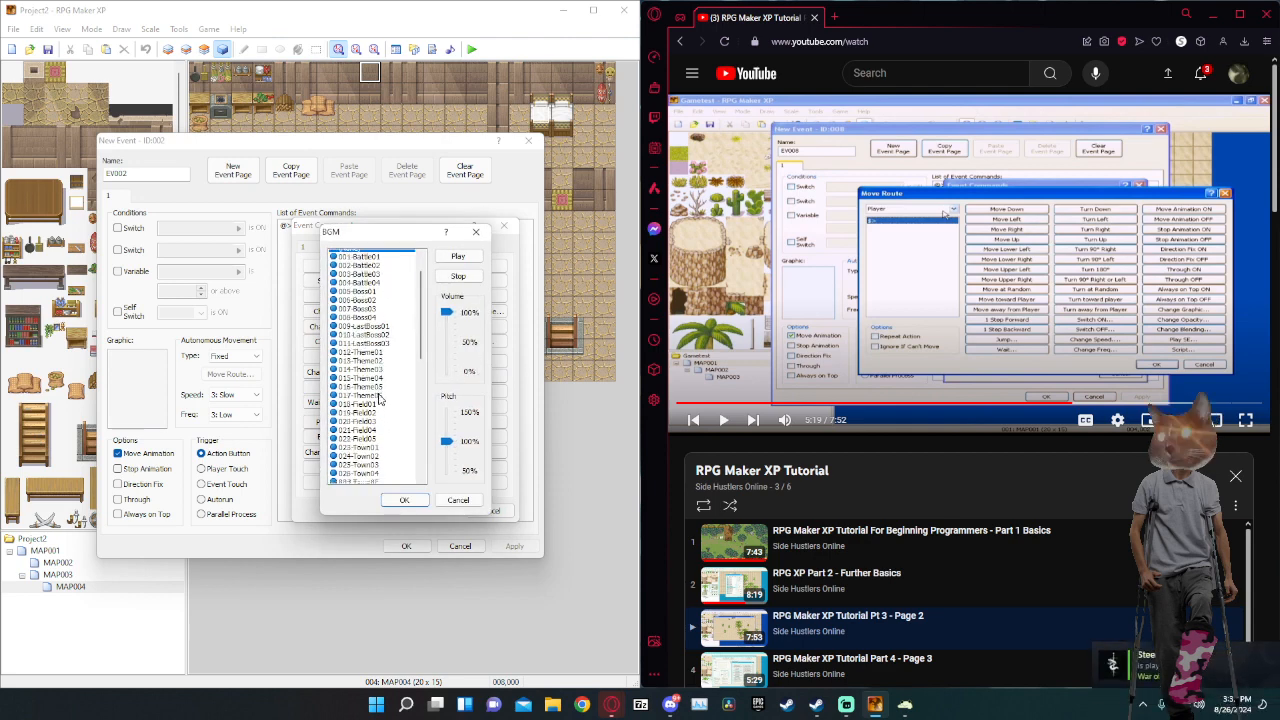
pyautogui.click(381, 350)
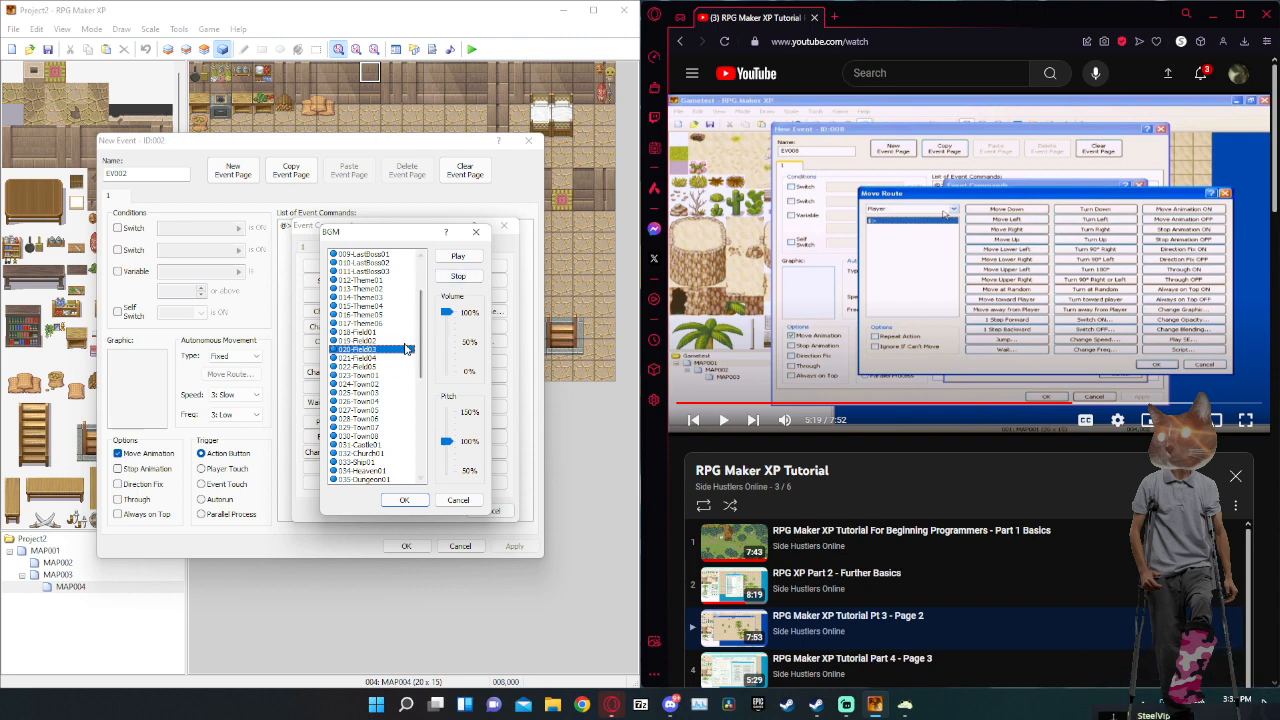
pyautogui.click(384, 395)
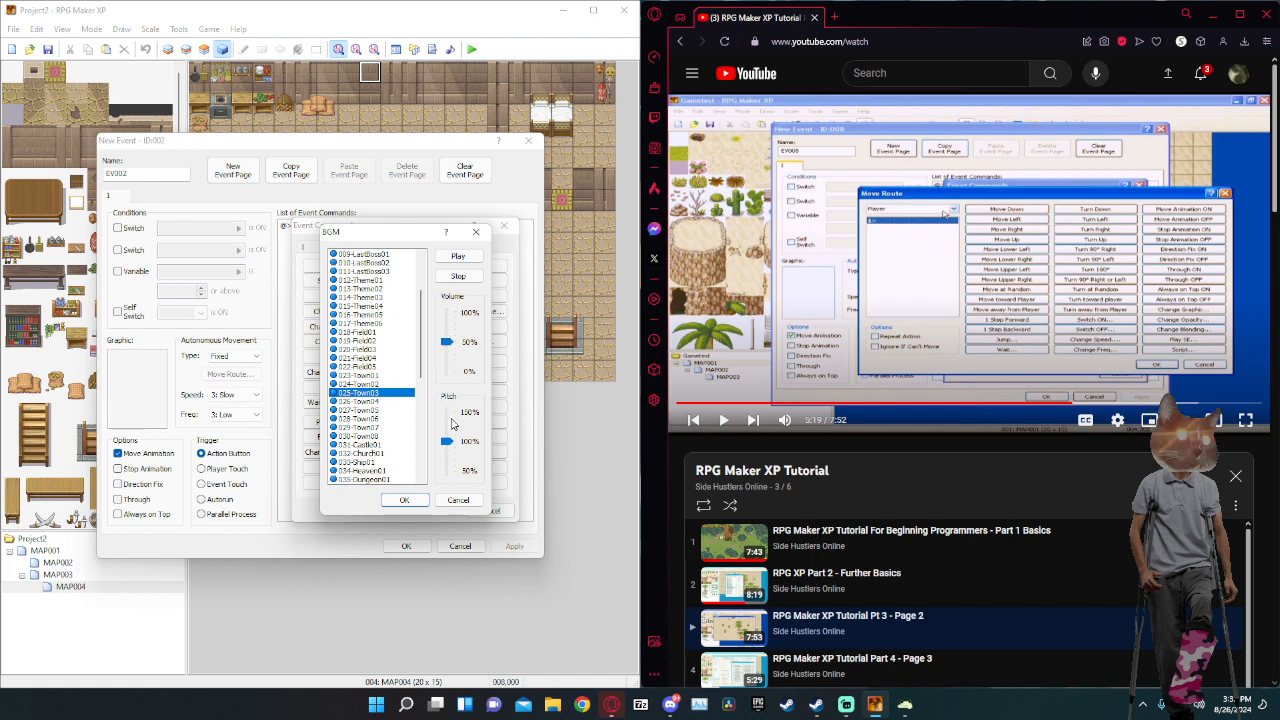
pyautogui.click(459, 262)
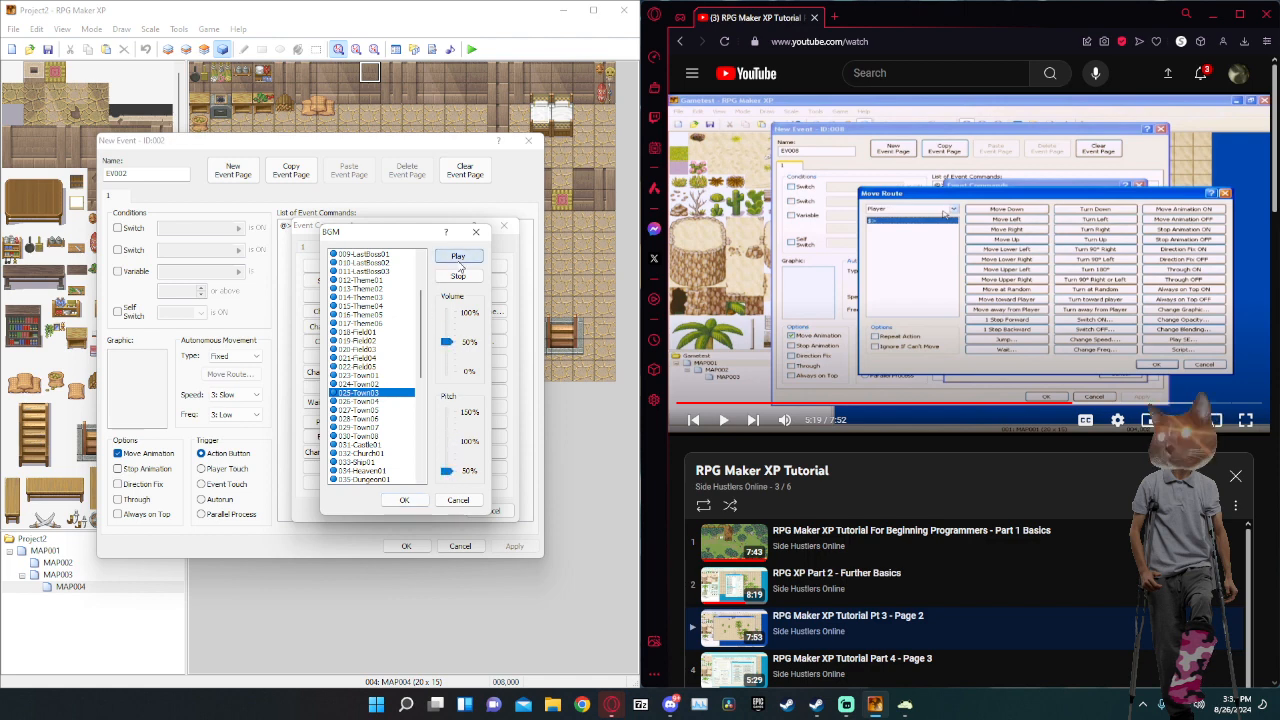
pyautogui.click(404, 500)
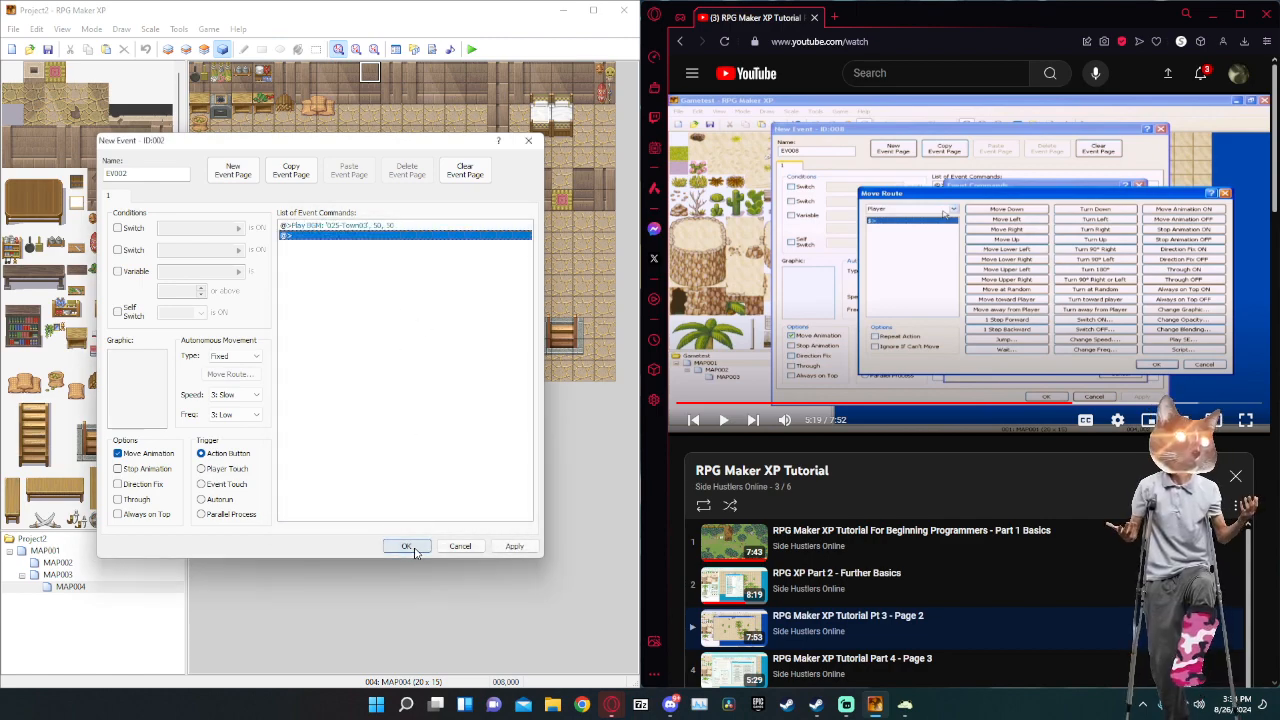
pyautogui.click(406, 546)
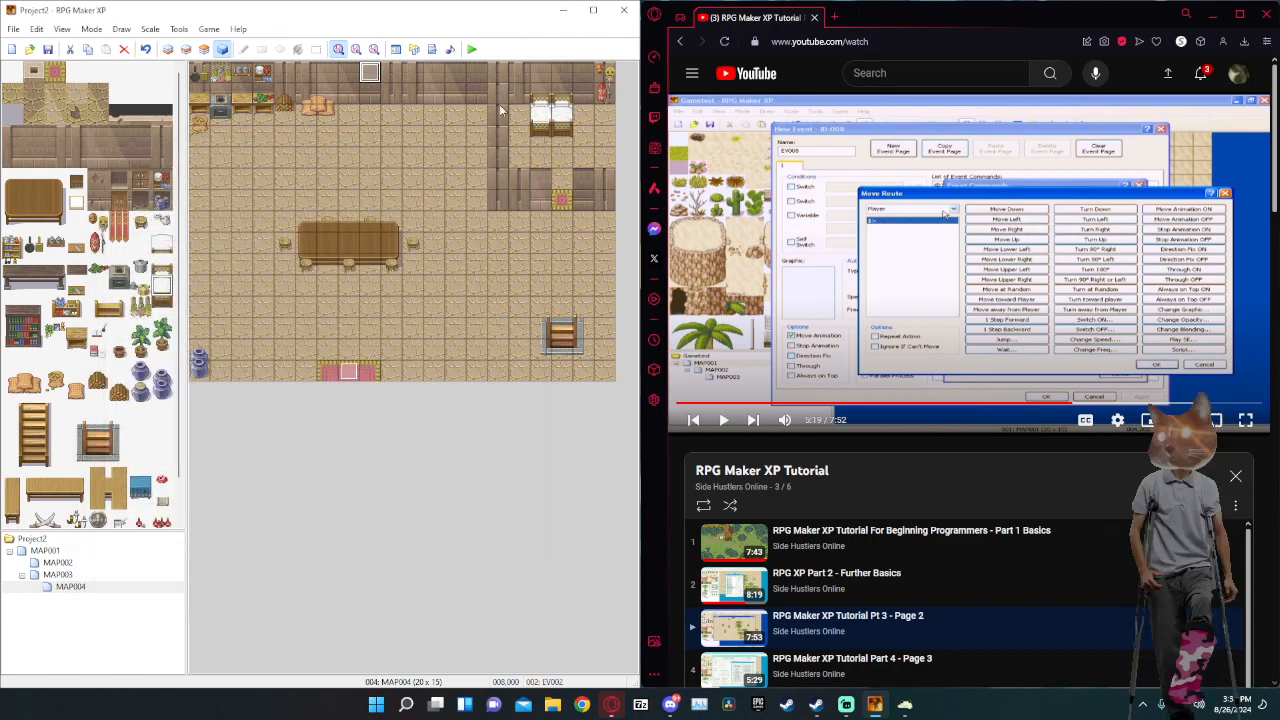
# Save the project, playtest a new game in the house to check the music, and close the playtest.
pyautogui.click(471, 51)
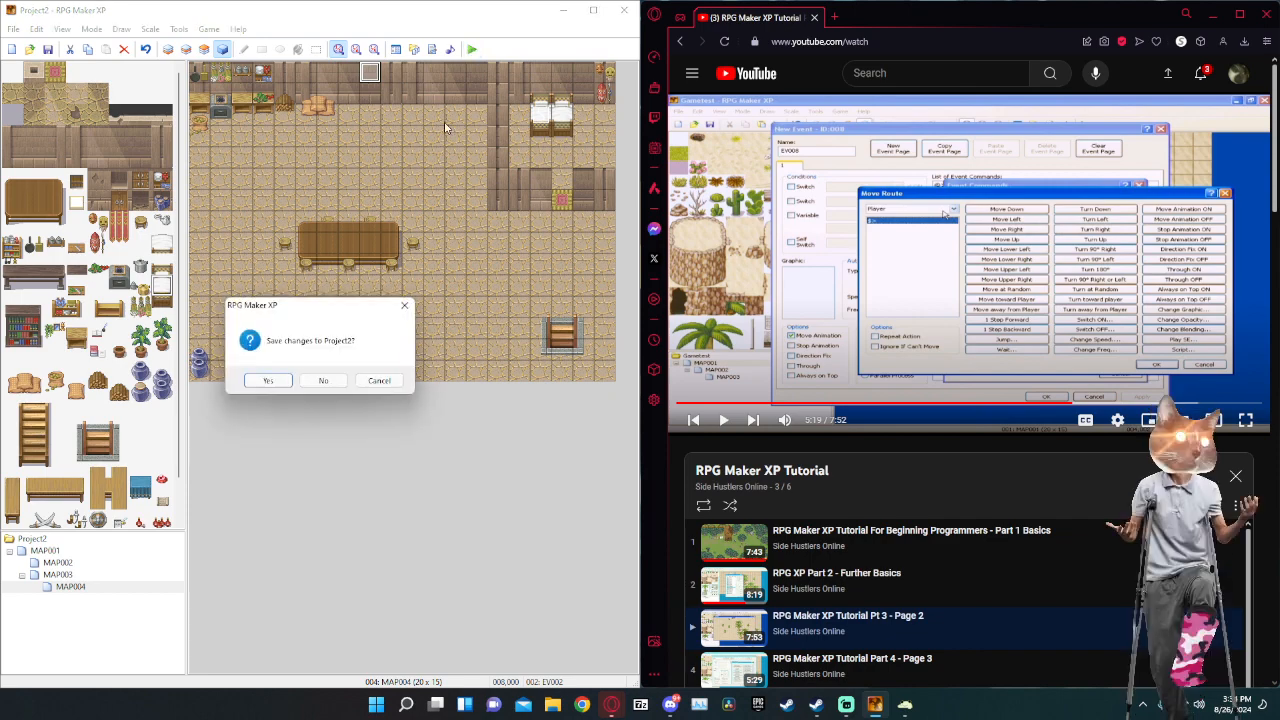
pyautogui.click(265, 377)
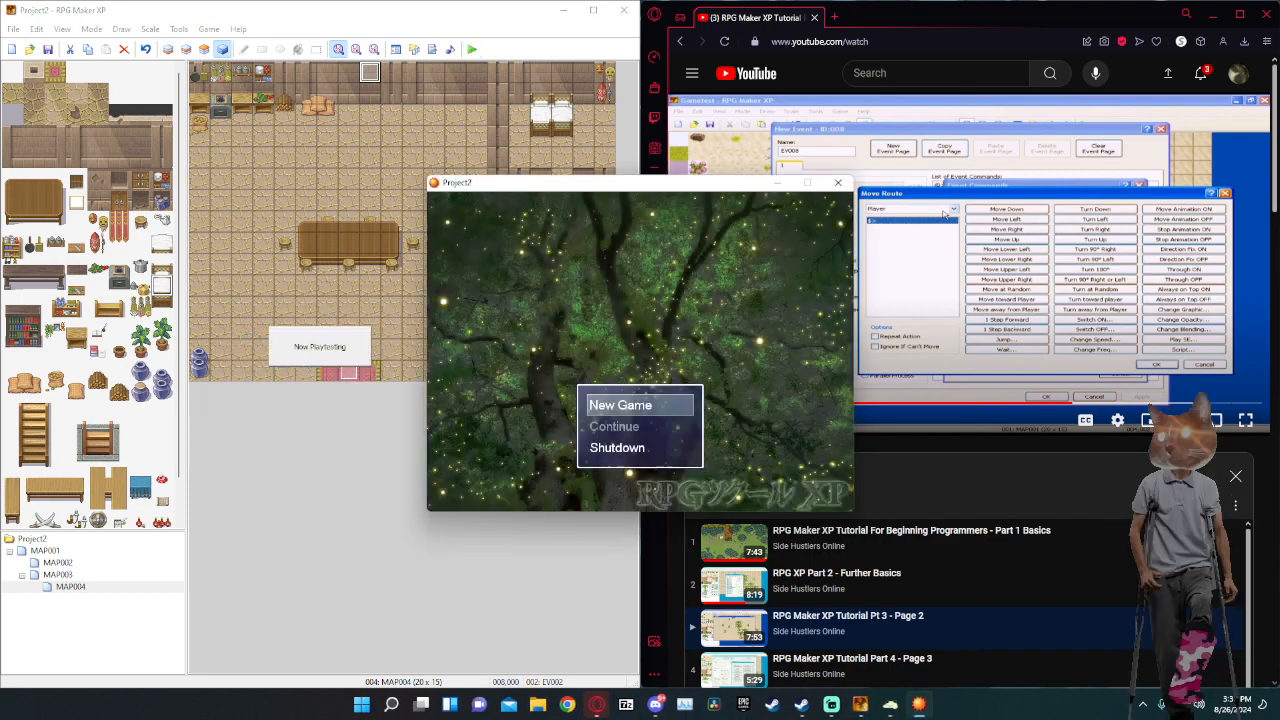
pyautogui.press('Return')
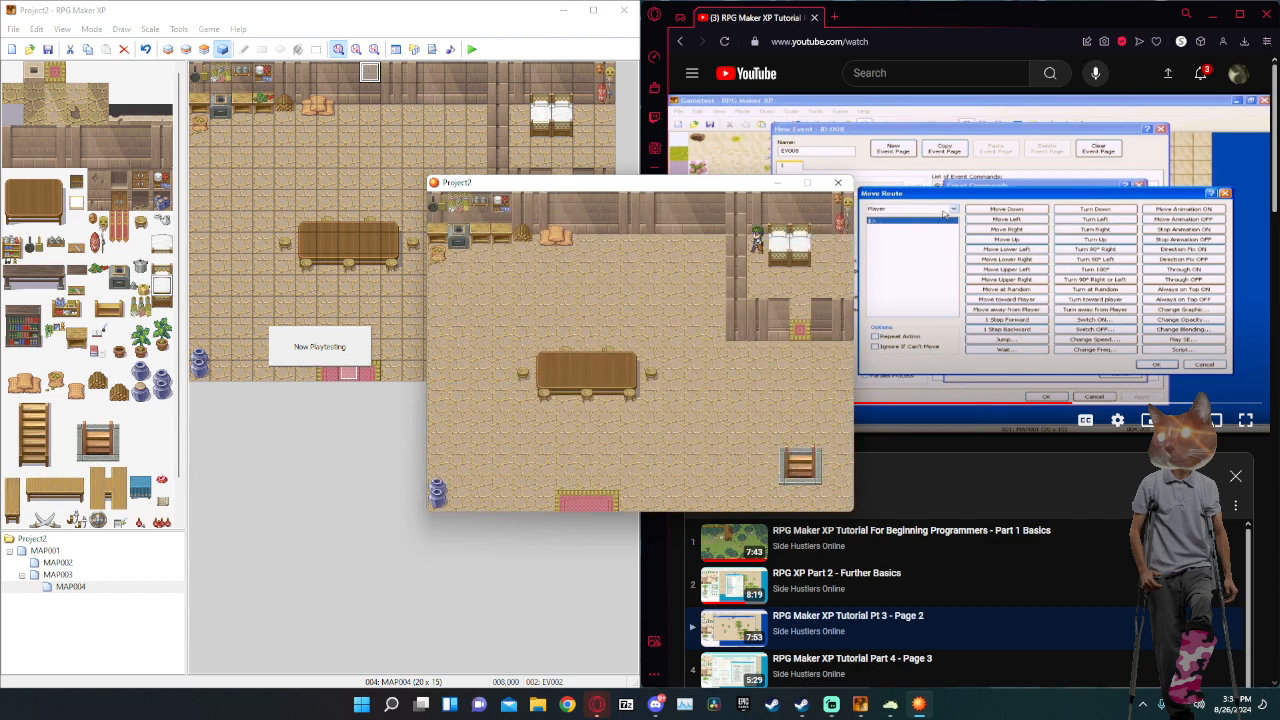
pyautogui.press('Down')
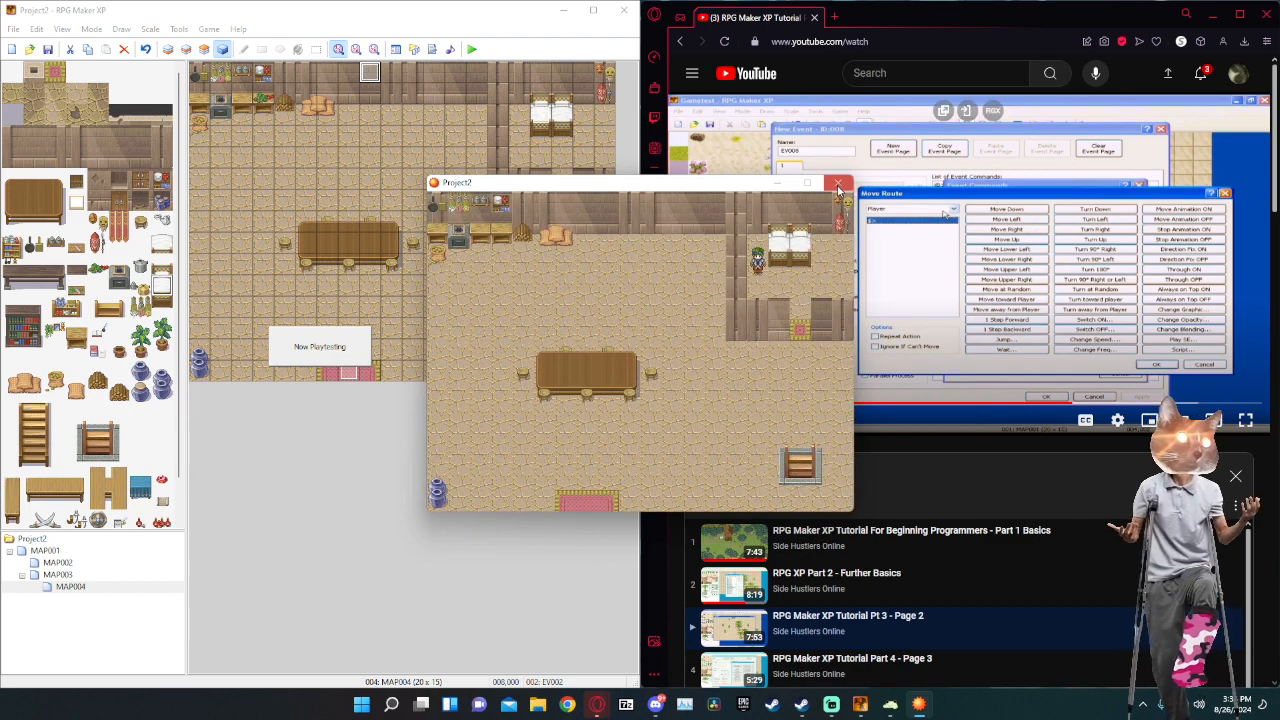
pyautogui.click(838, 189)
# Set the music event's trigger to Autorun and save the event.
pyautogui.doubleClick(341, 361)
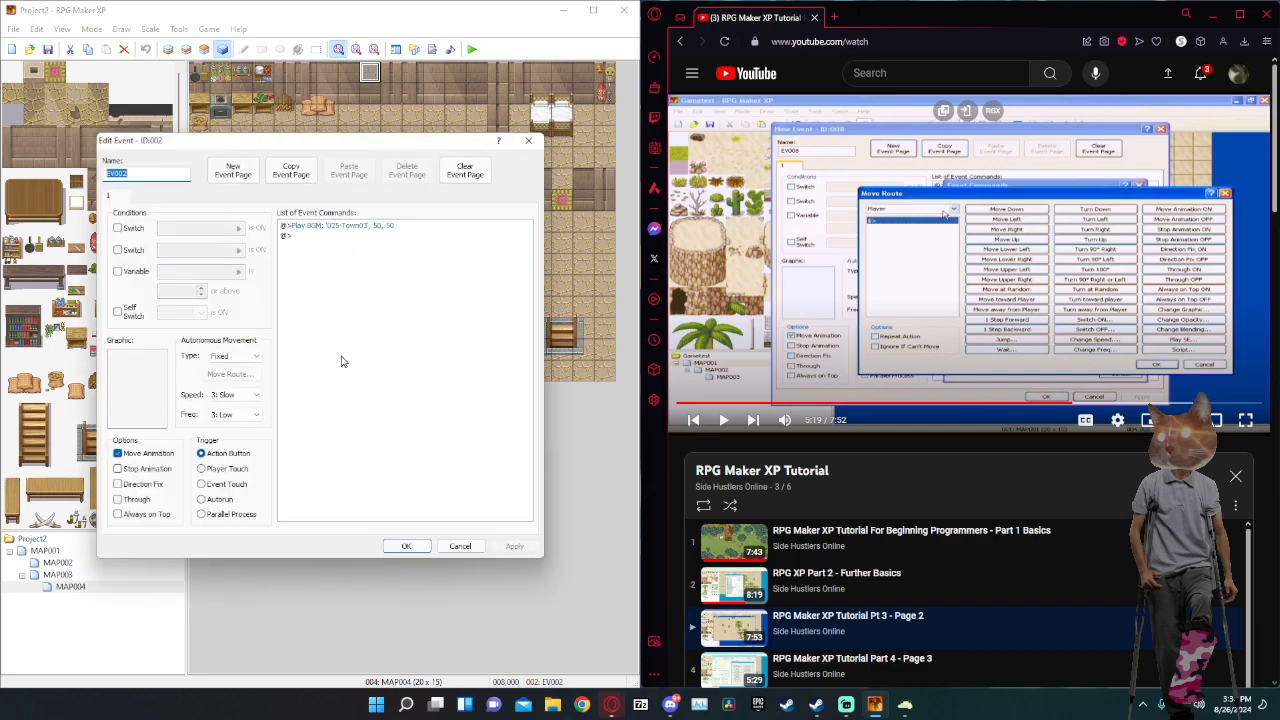
pyautogui.click(210, 500)
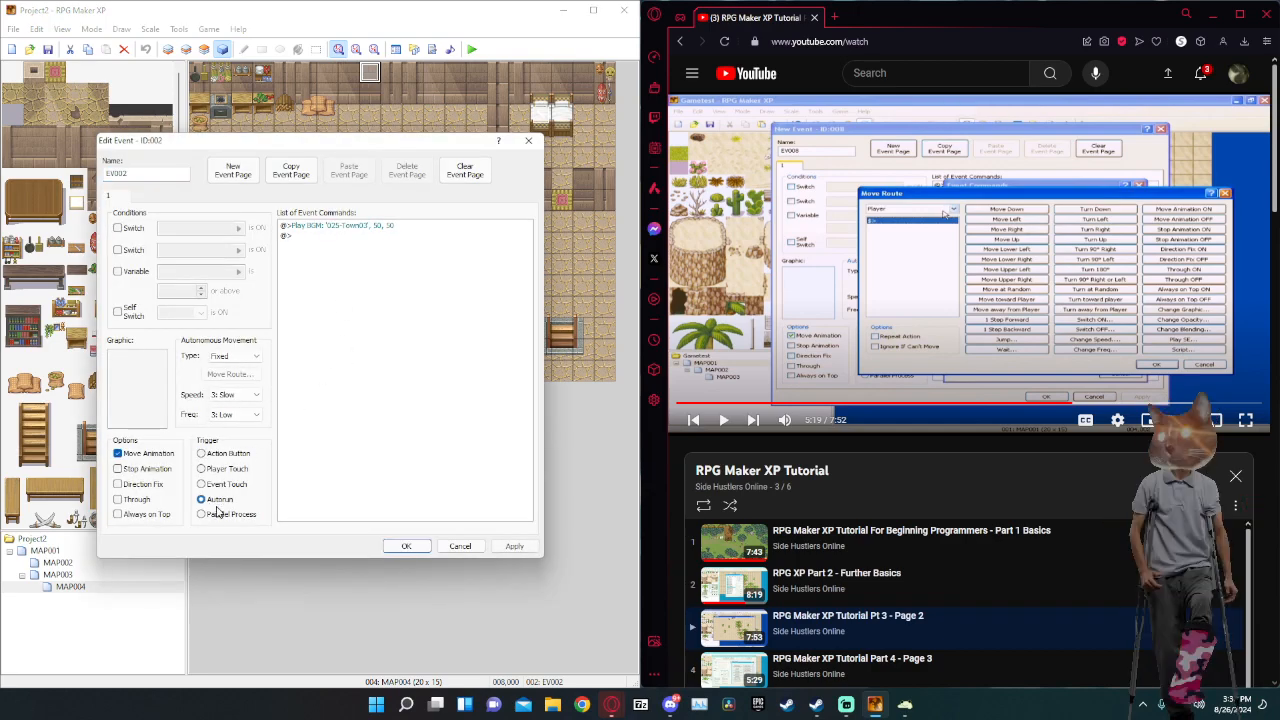
pyautogui.click(408, 549)
# Save the project, playtest a new game with the autorun music event, and close the playtest.
pyautogui.click(472, 50)
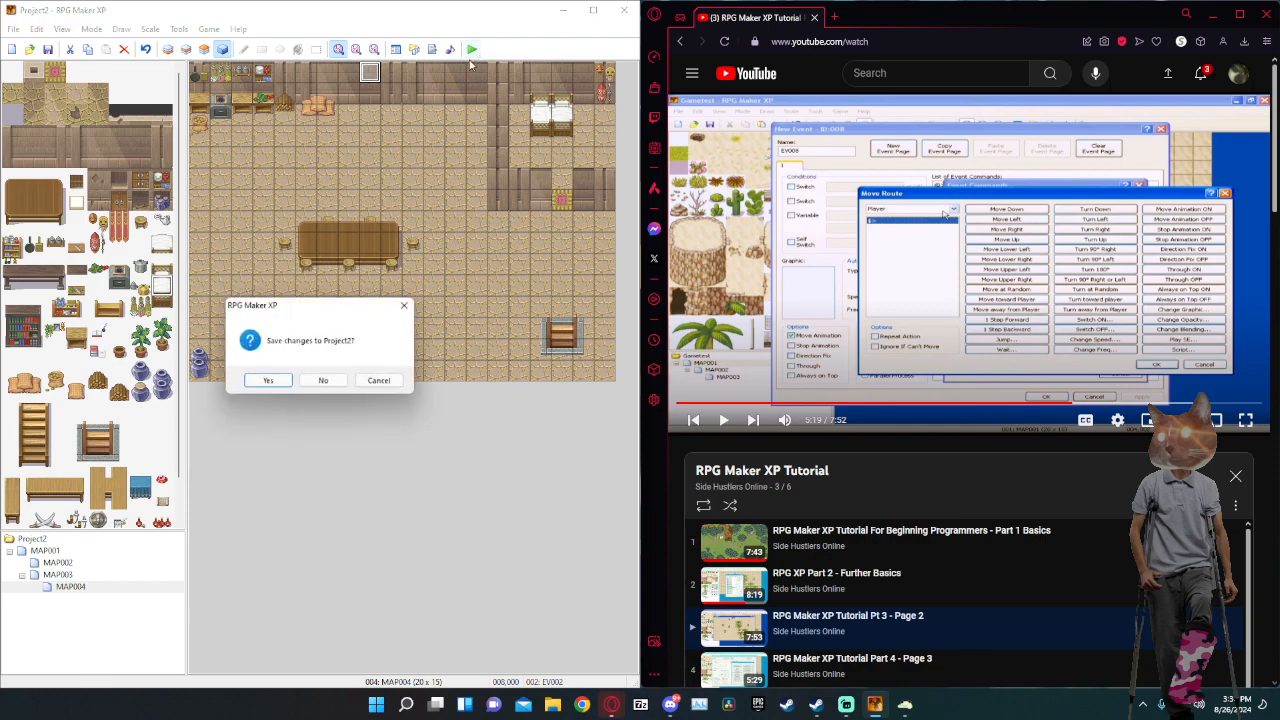
pyautogui.click(266, 378)
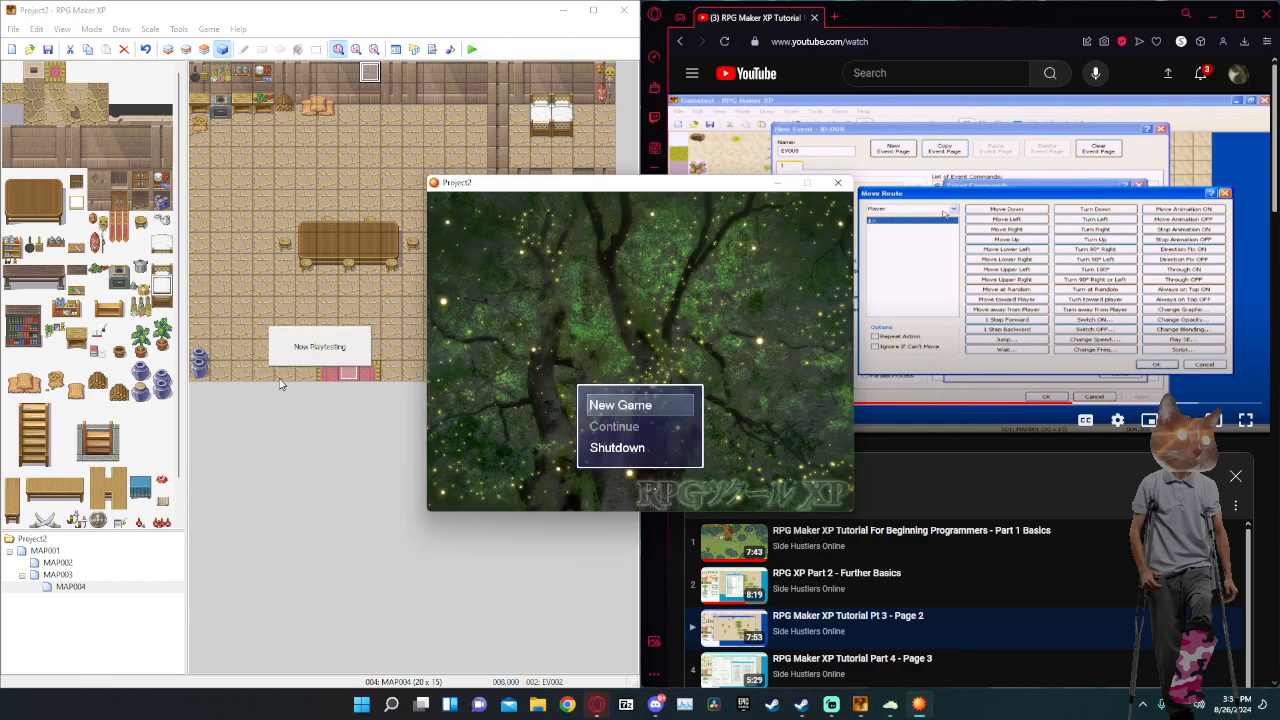
pyautogui.press('Return')
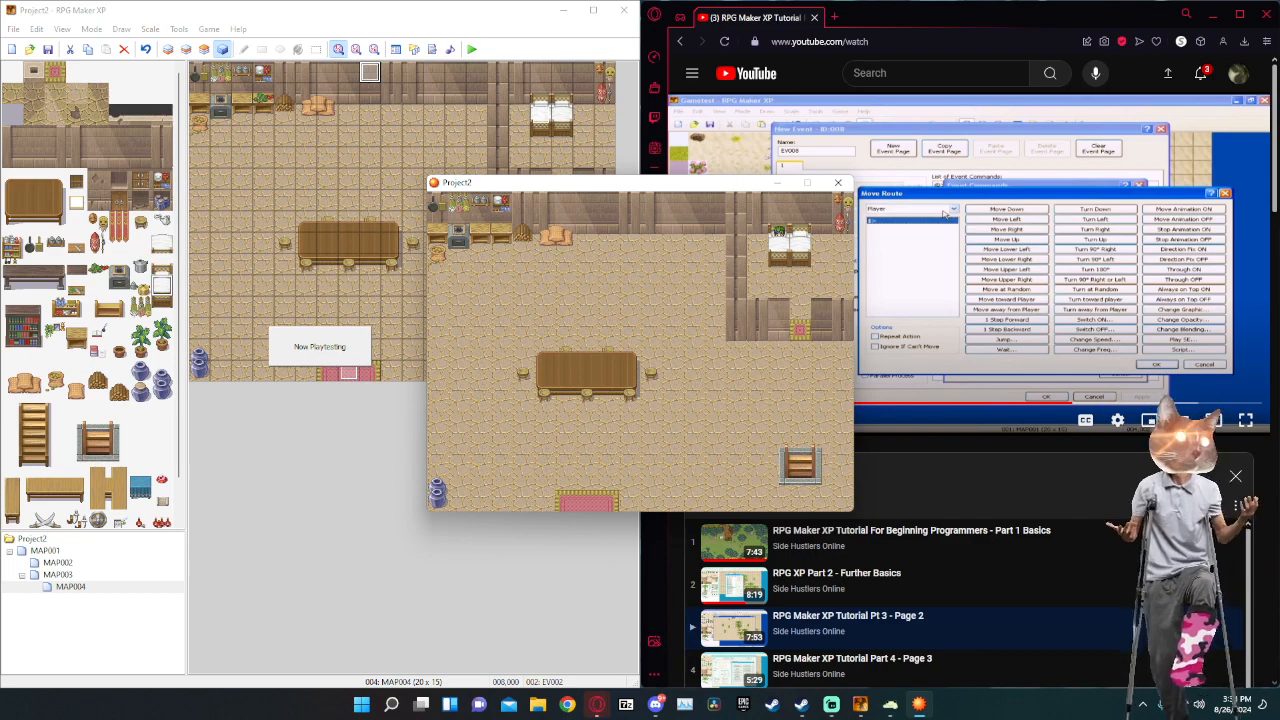
pyautogui.moveTo(715, 190); pyautogui.dragTo(578, 190)
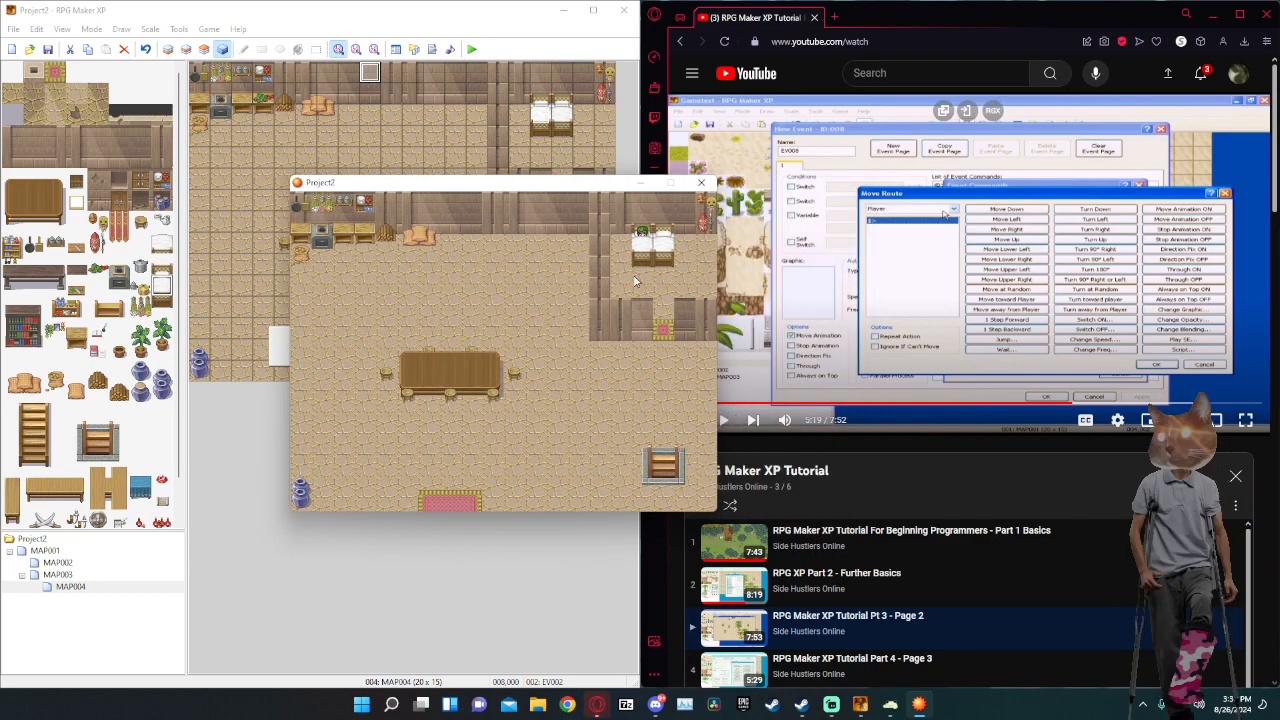
pyautogui.click(701, 182)
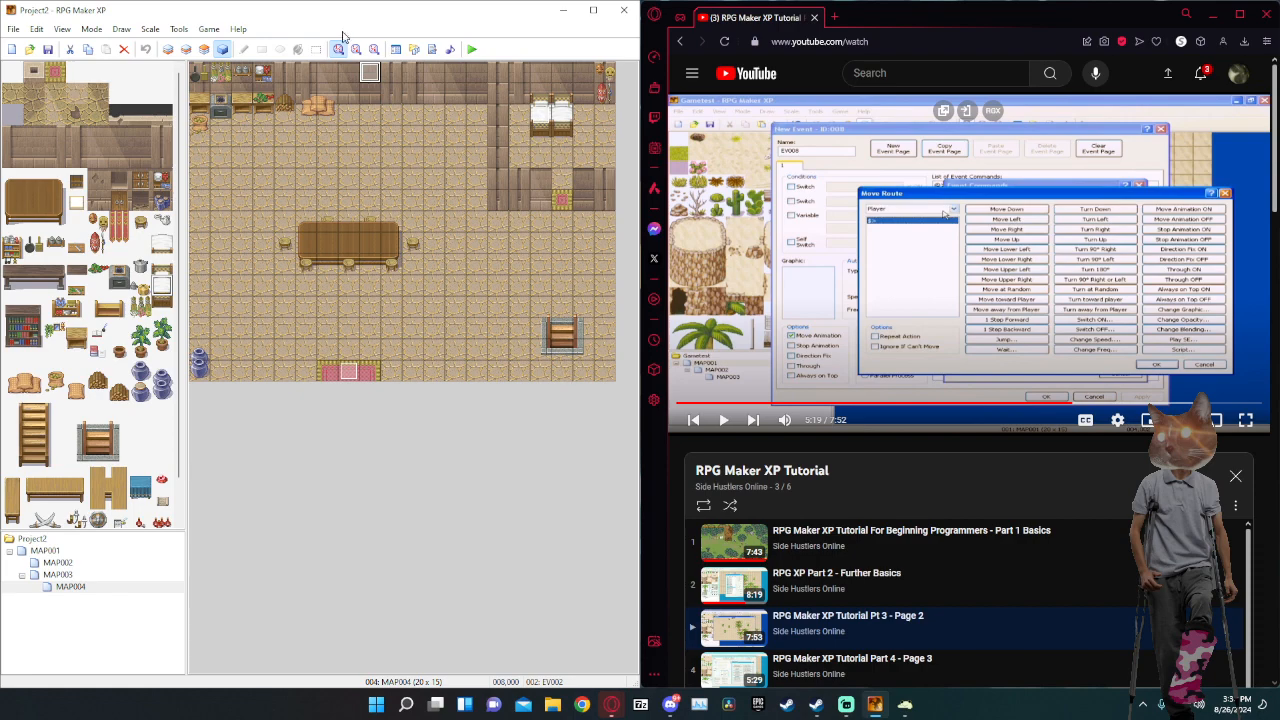
# Set the trigger of the music event at 008,000 to Parallel Process and save the event.
pyautogui.doubleClick(366, 76)
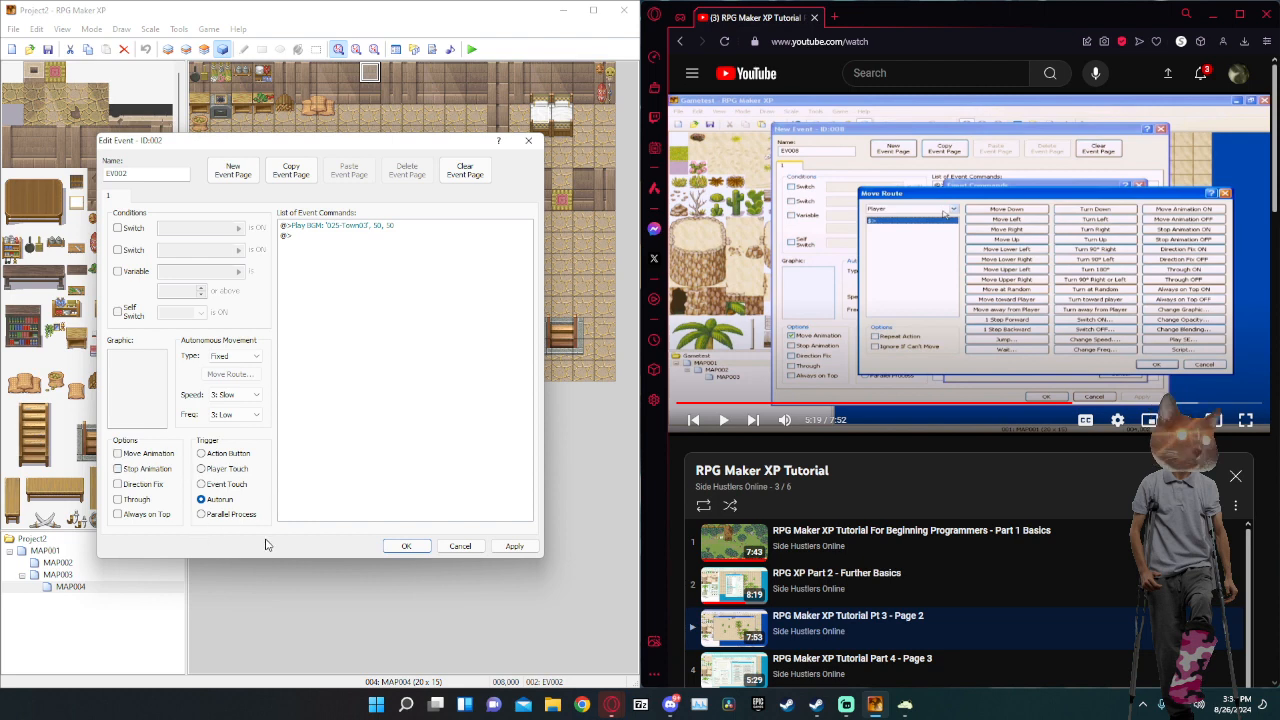
pyautogui.click(201, 514)
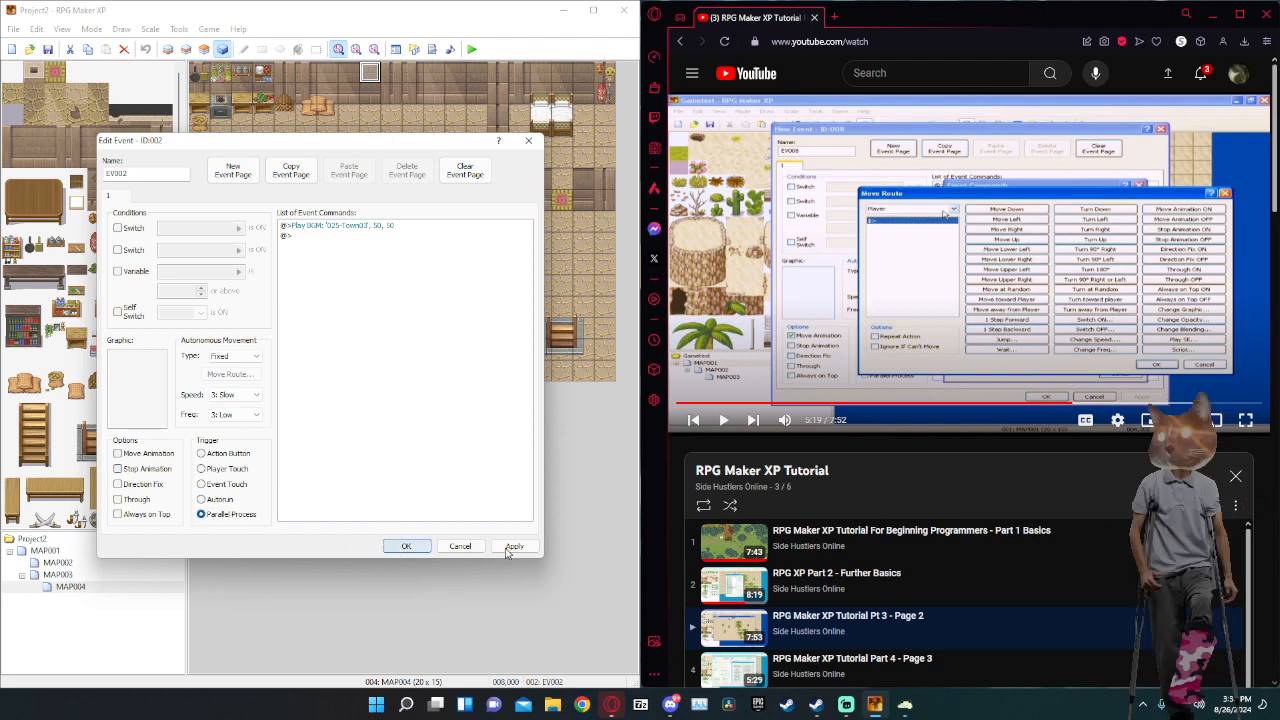
pyautogui.click(408, 546)
# Save the project and playtest a new game, walking the hero from the bedroom out through the house's front exit.
pyautogui.click(480, 51)
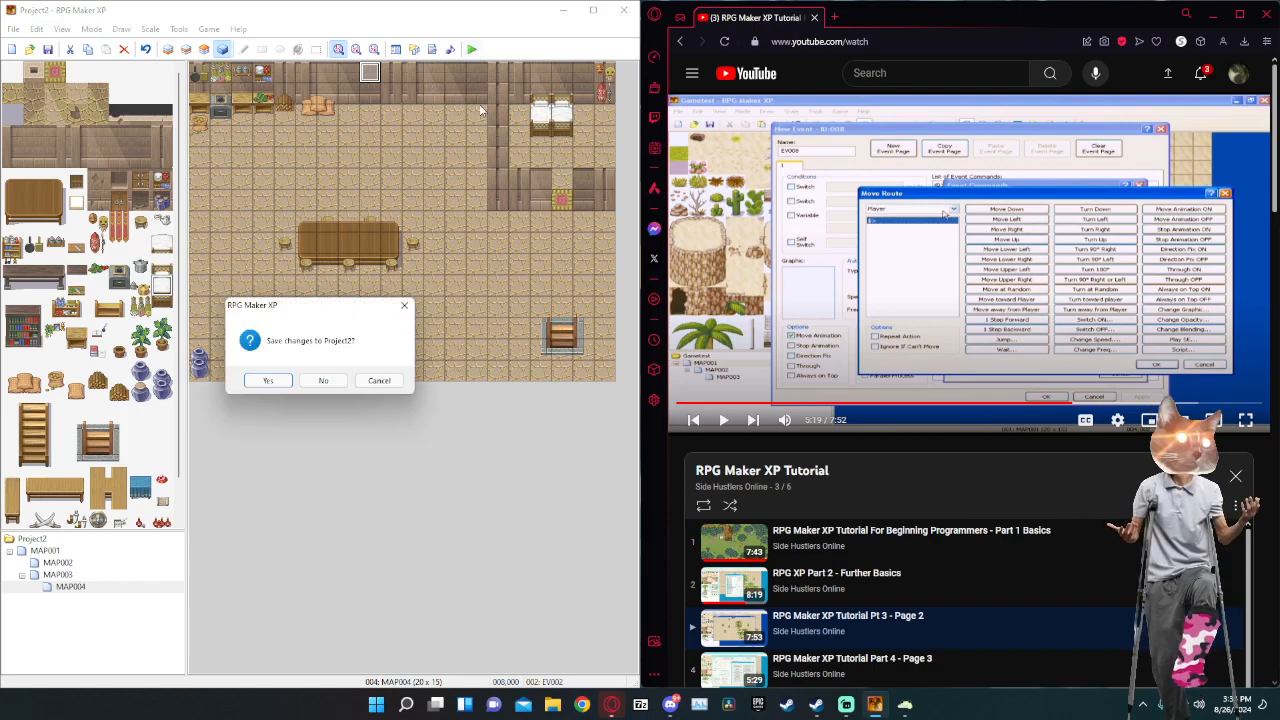
pyautogui.click(283, 383)
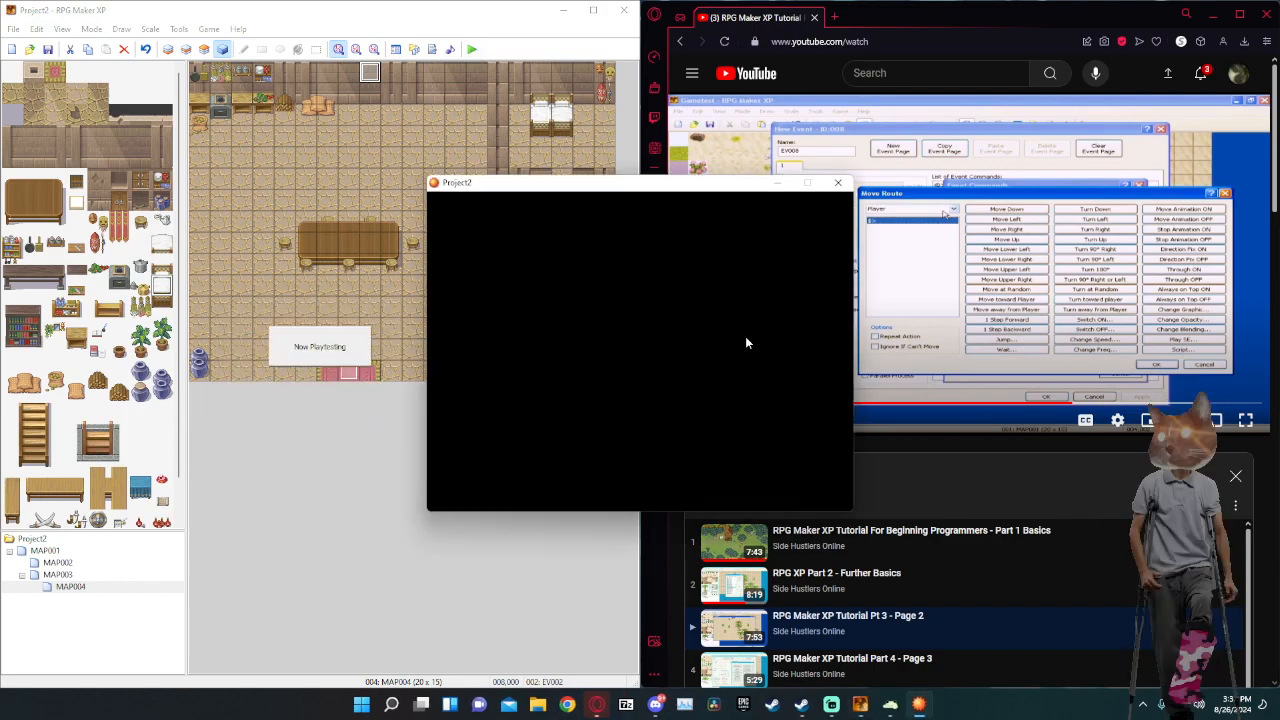
pyautogui.press('Return')
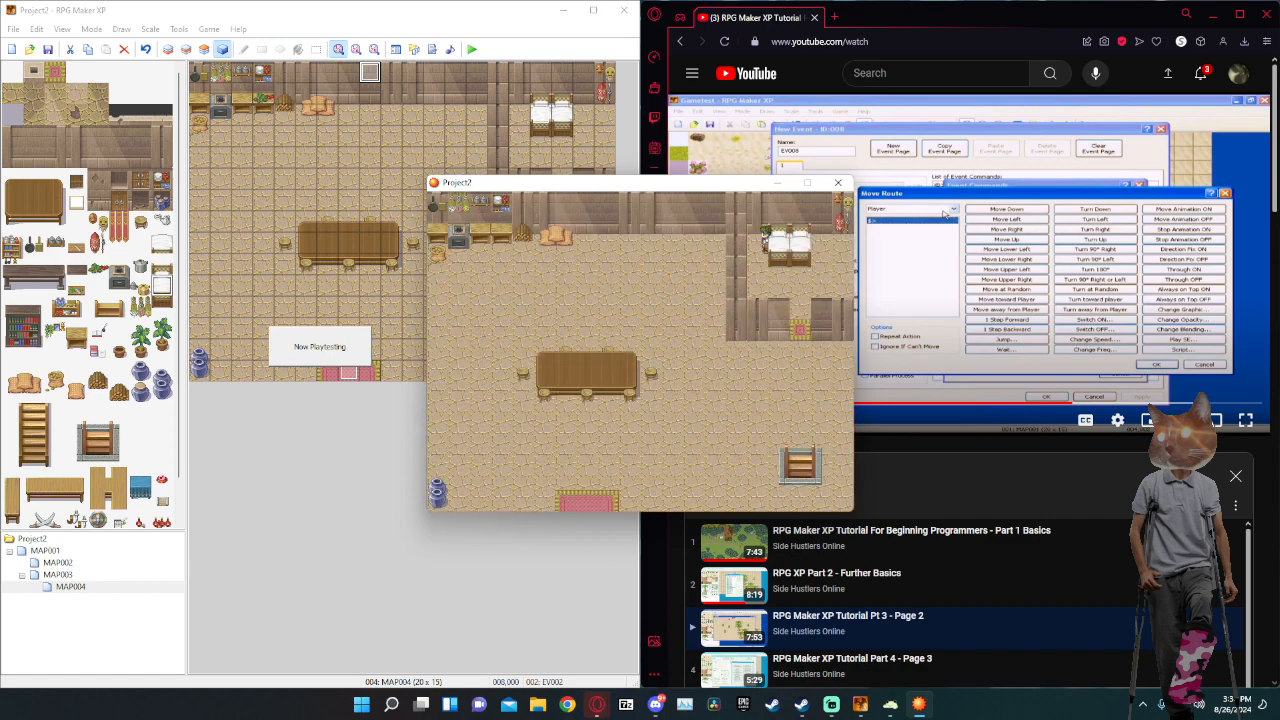
pyautogui.press('Right')
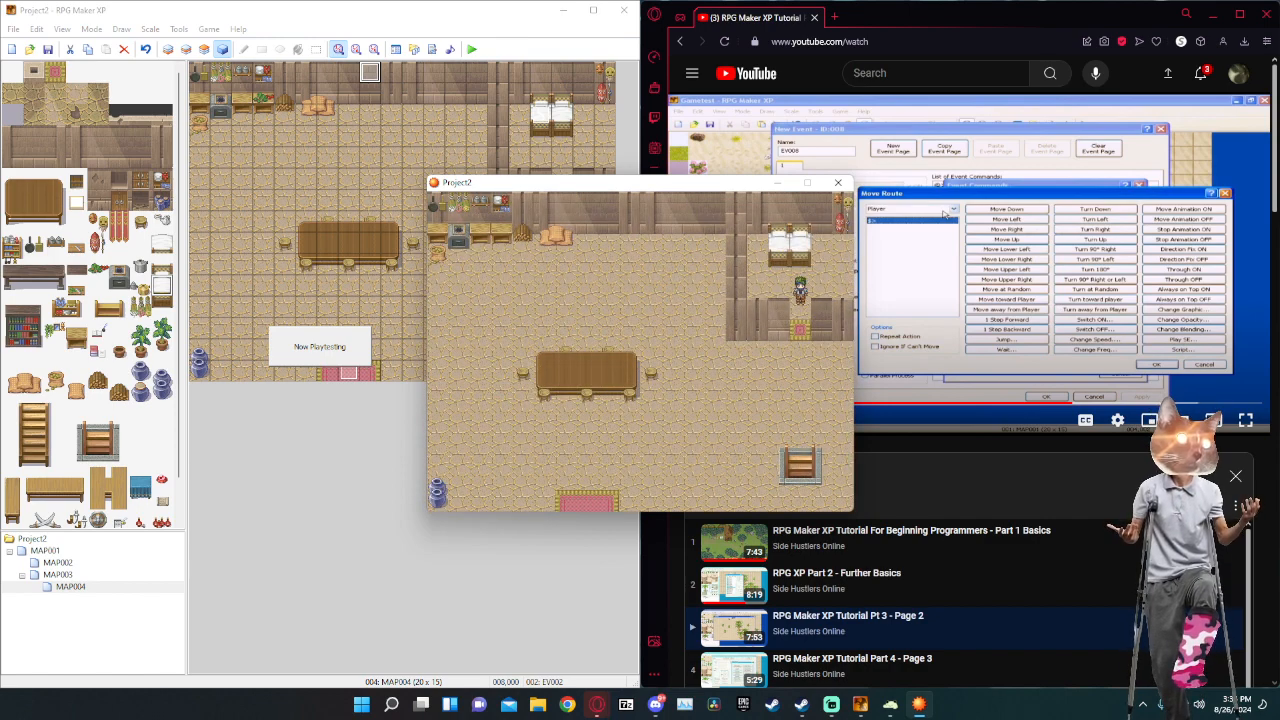
pyautogui.press('Down')
pyautogui.press('Down')
pyautogui.press('Down')
pyautogui.press('Left')
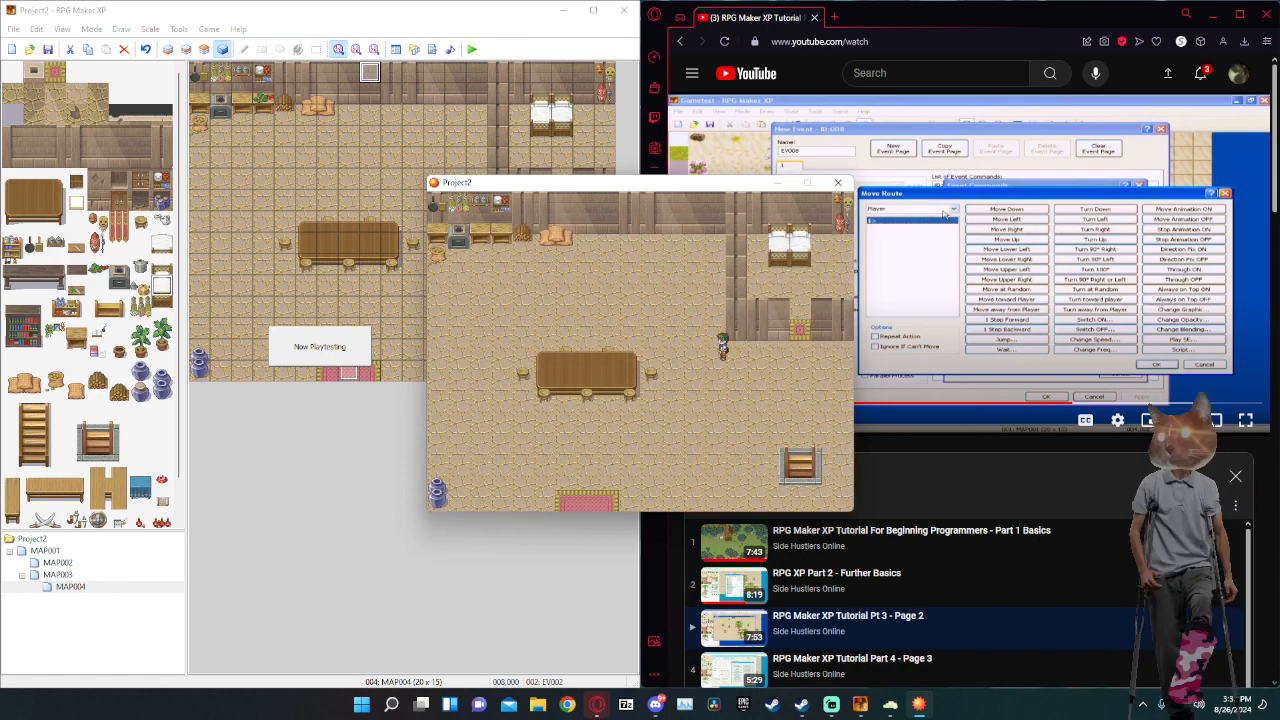
pyautogui.press('Down')
pyautogui.press('Left')
pyautogui.press('Down')
pyautogui.press('Left')
pyautogui.press('Down')
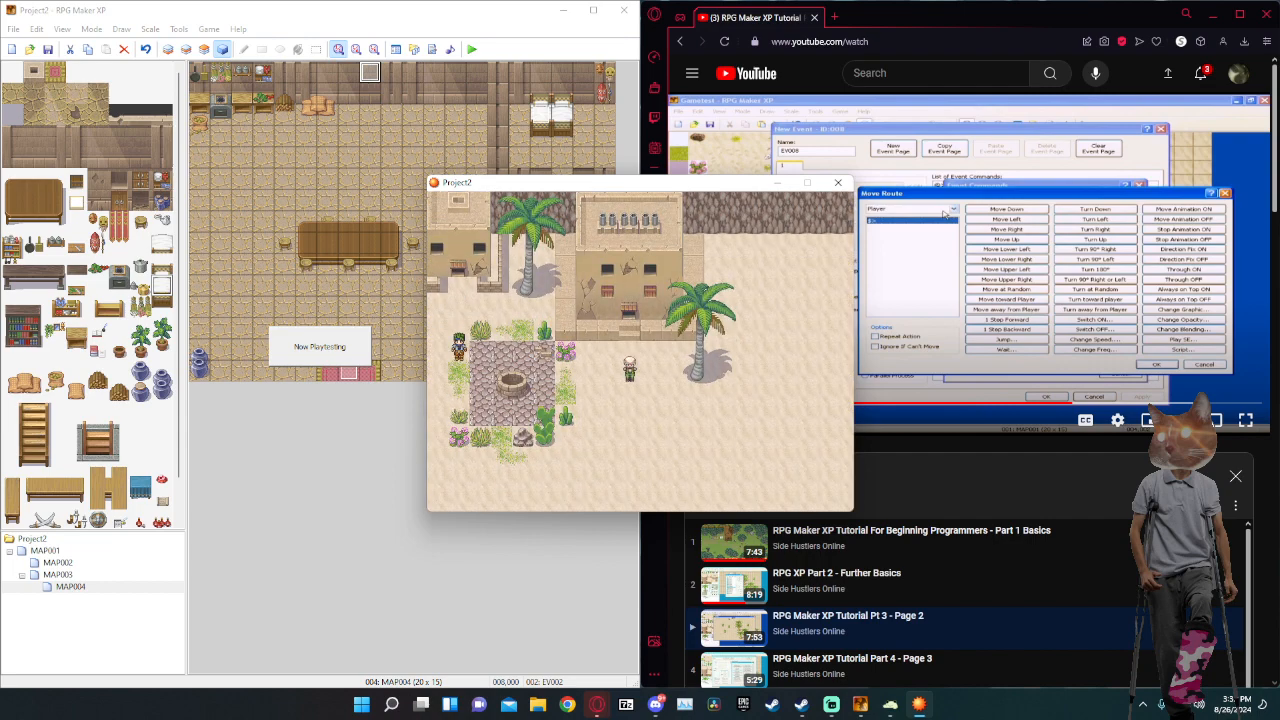
# Re-enter the house, leave it again to walk past the well towards the villager, and close the playtest.
pyautogui.press('Up')
pyautogui.press('Down')
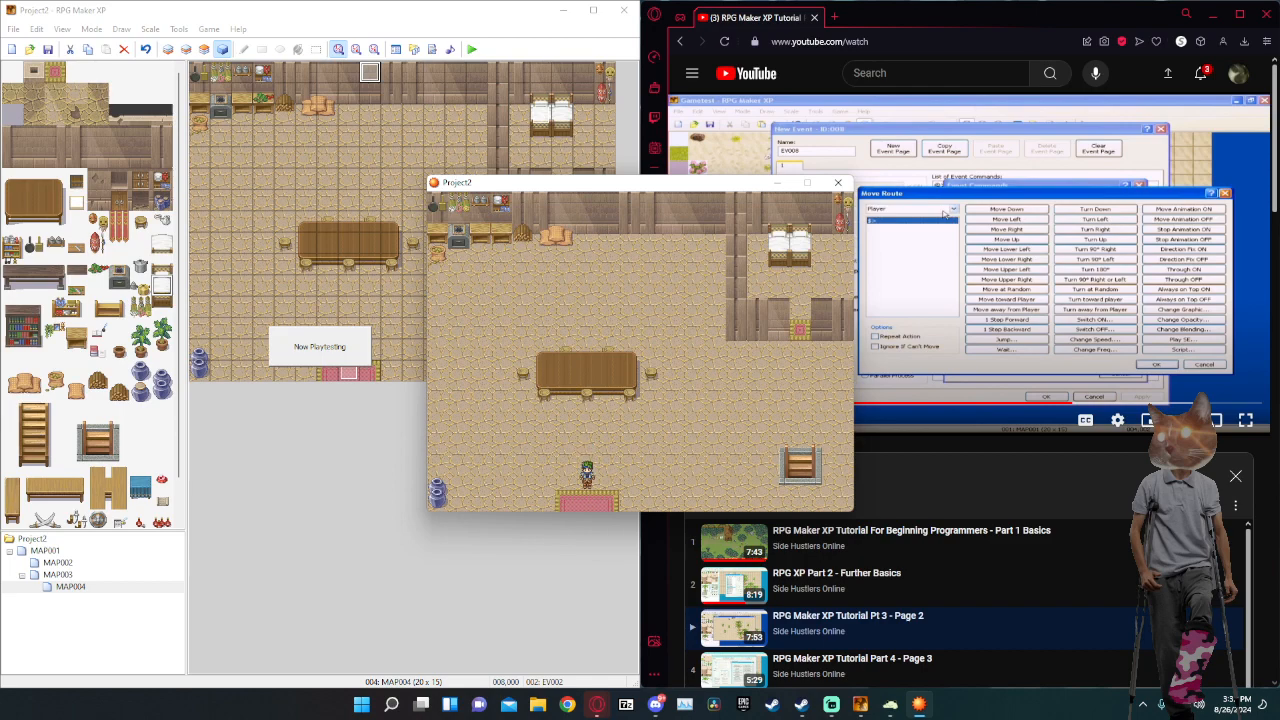
pyautogui.press('Down')
pyautogui.press('Right')
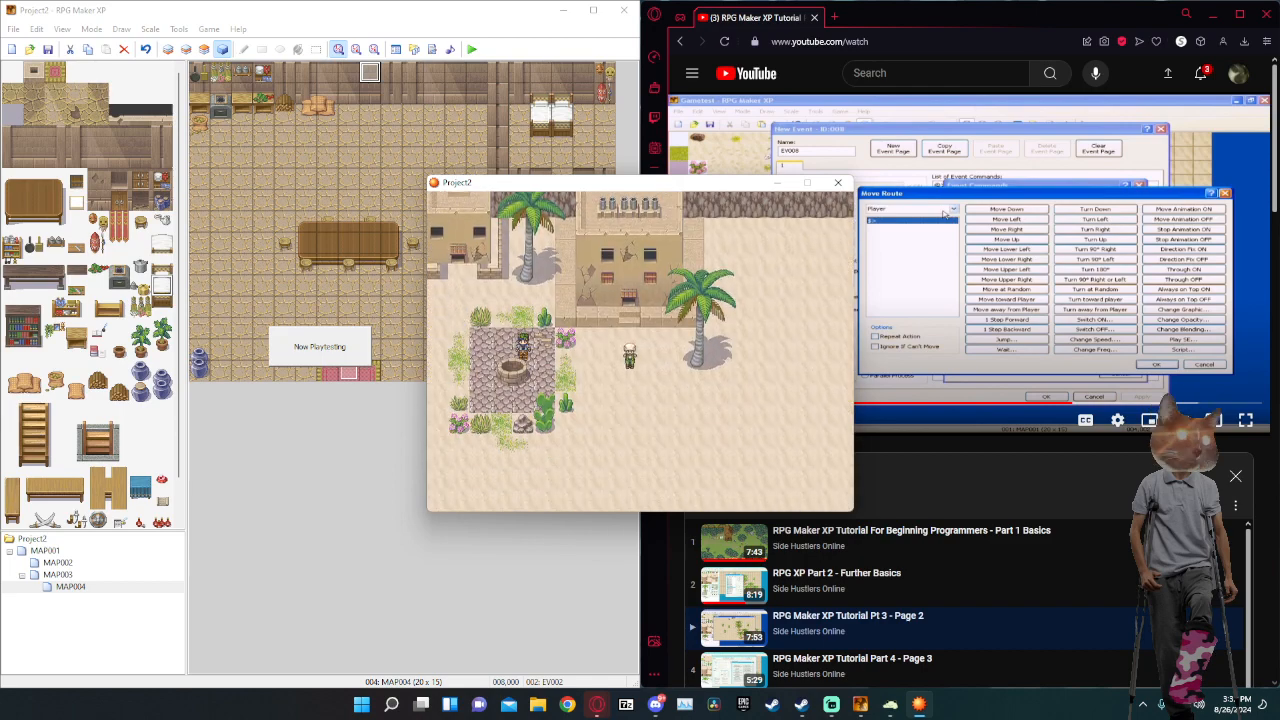
pyautogui.press('Right')
pyautogui.press('Right')
pyautogui.press('Right')
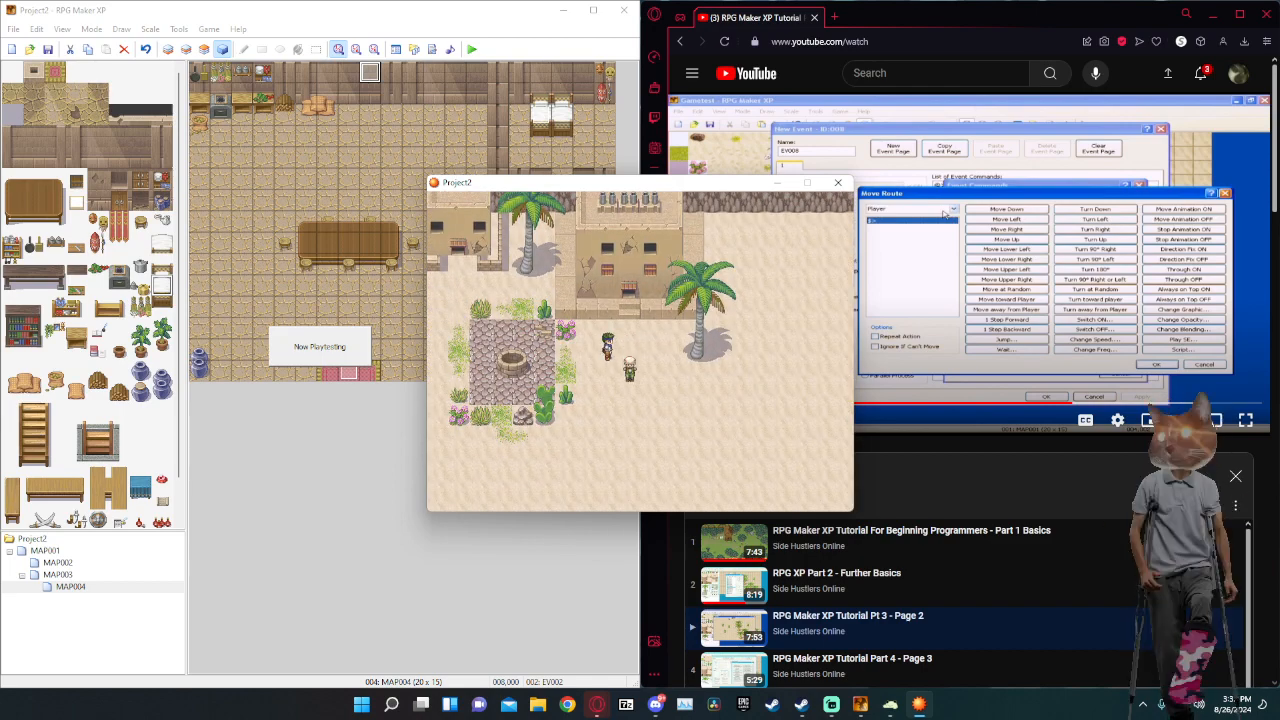
pyautogui.press('Down')
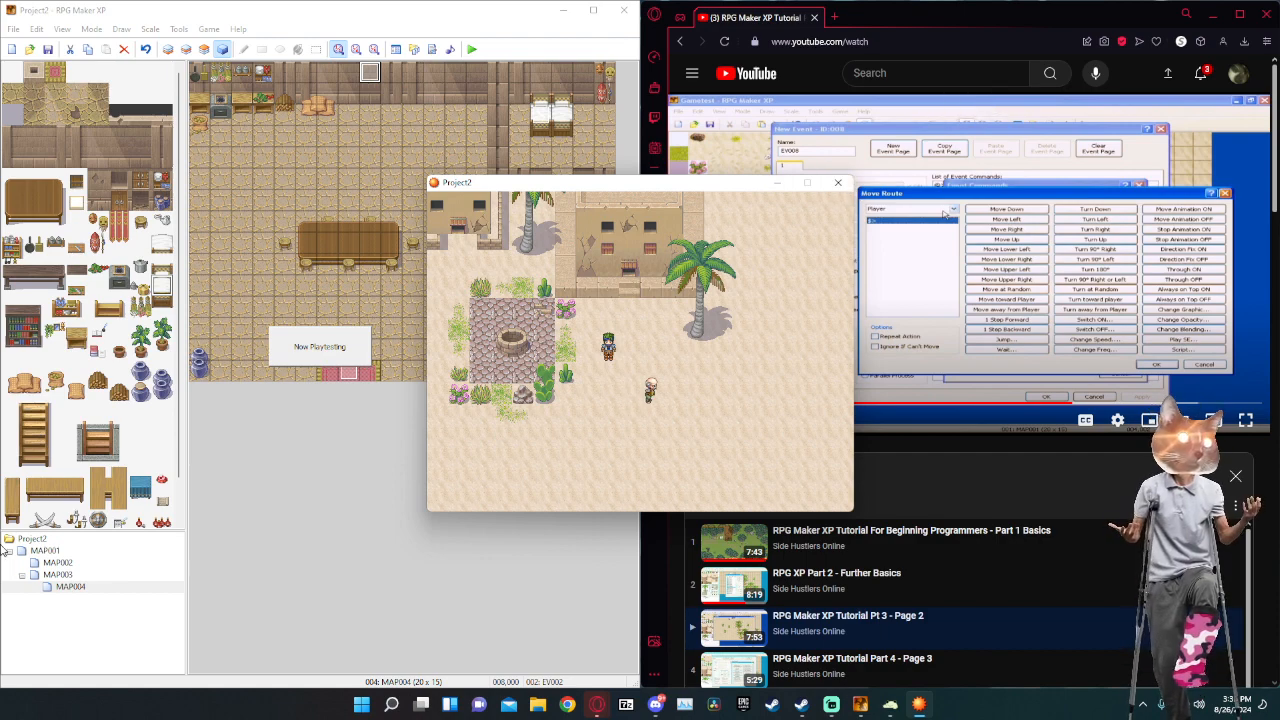
pyautogui.click(838, 183)
# Reopen the music event and bring up the second page of event commands for the empty line after Play BGM.
pyautogui.doubleClick(370, 73)
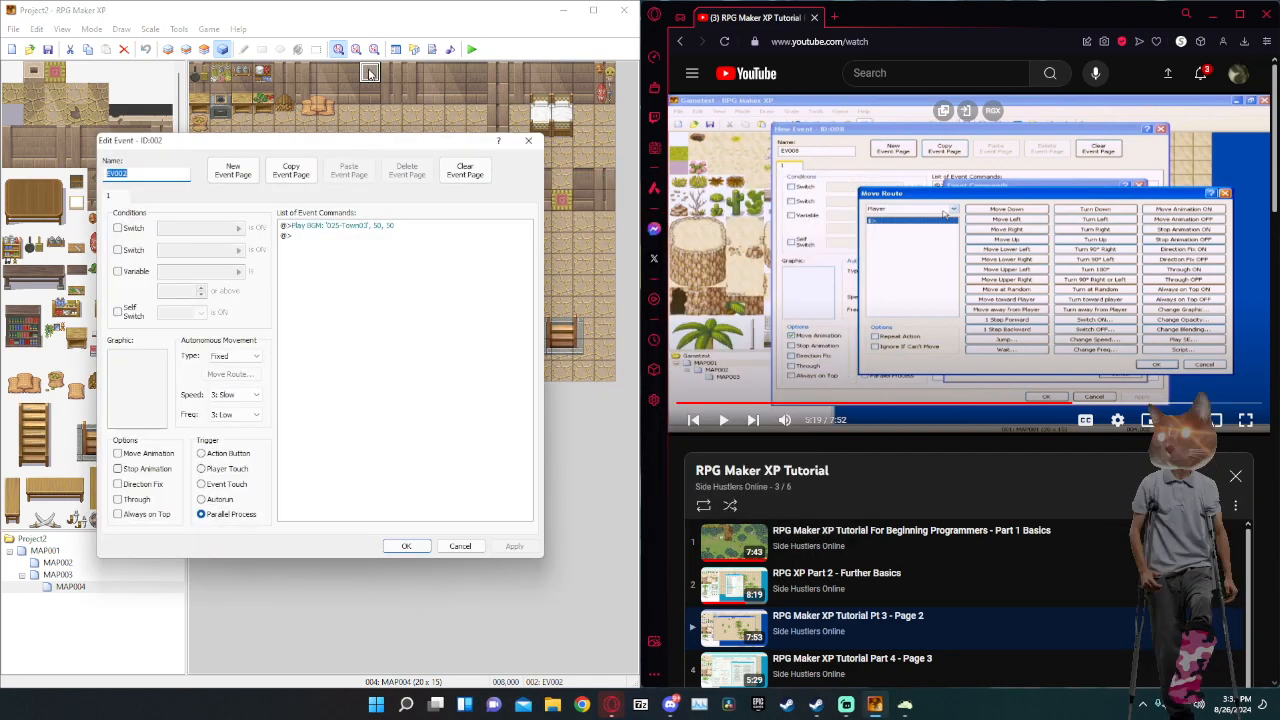
pyautogui.doubleClick(331, 238)
pyautogui.click(331, 246)
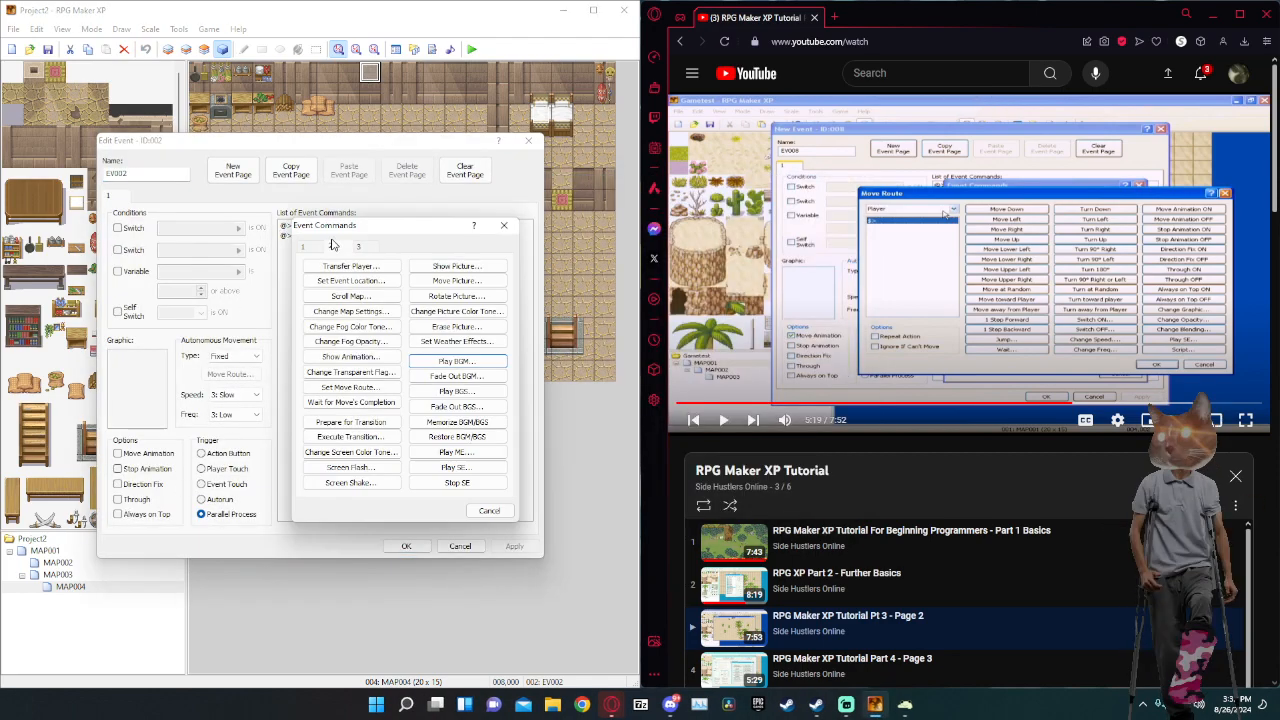
# Check the Fade Out BGM and Play BGM settings in the house event, close the event, and resume the tutorial video.
pyautogui.click(456, 376)
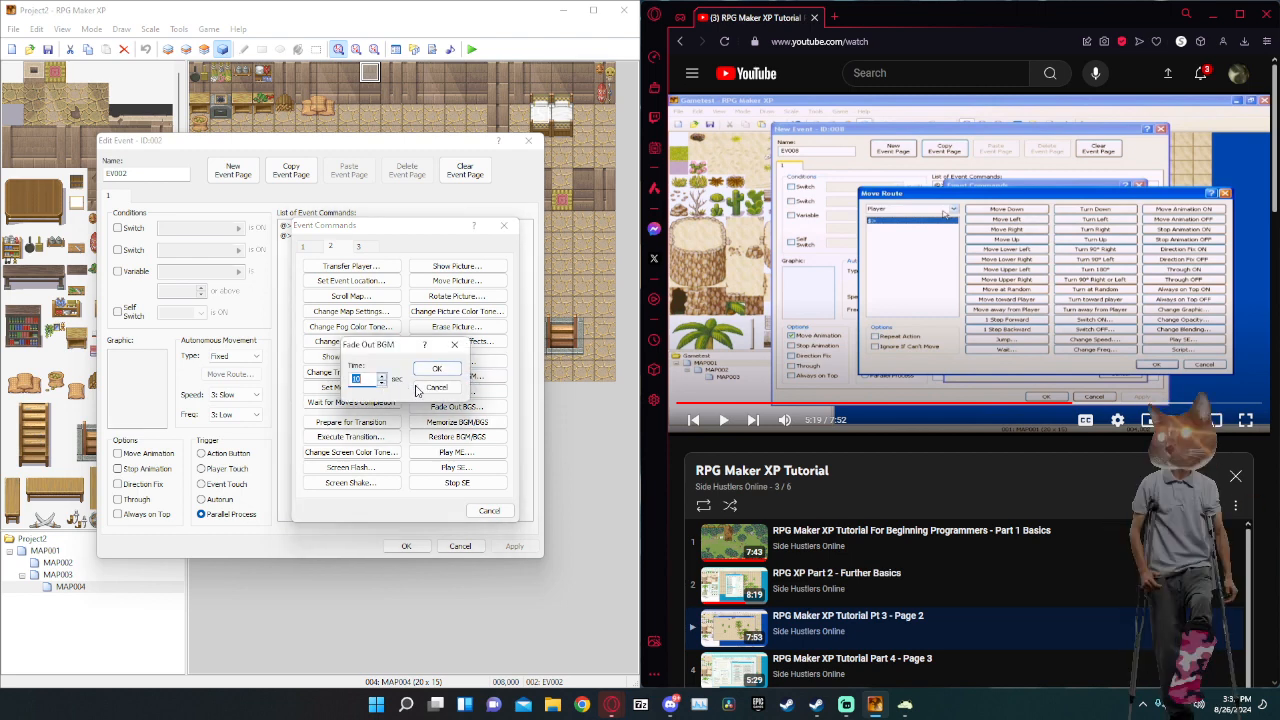
pyautogui.click(454, 345)
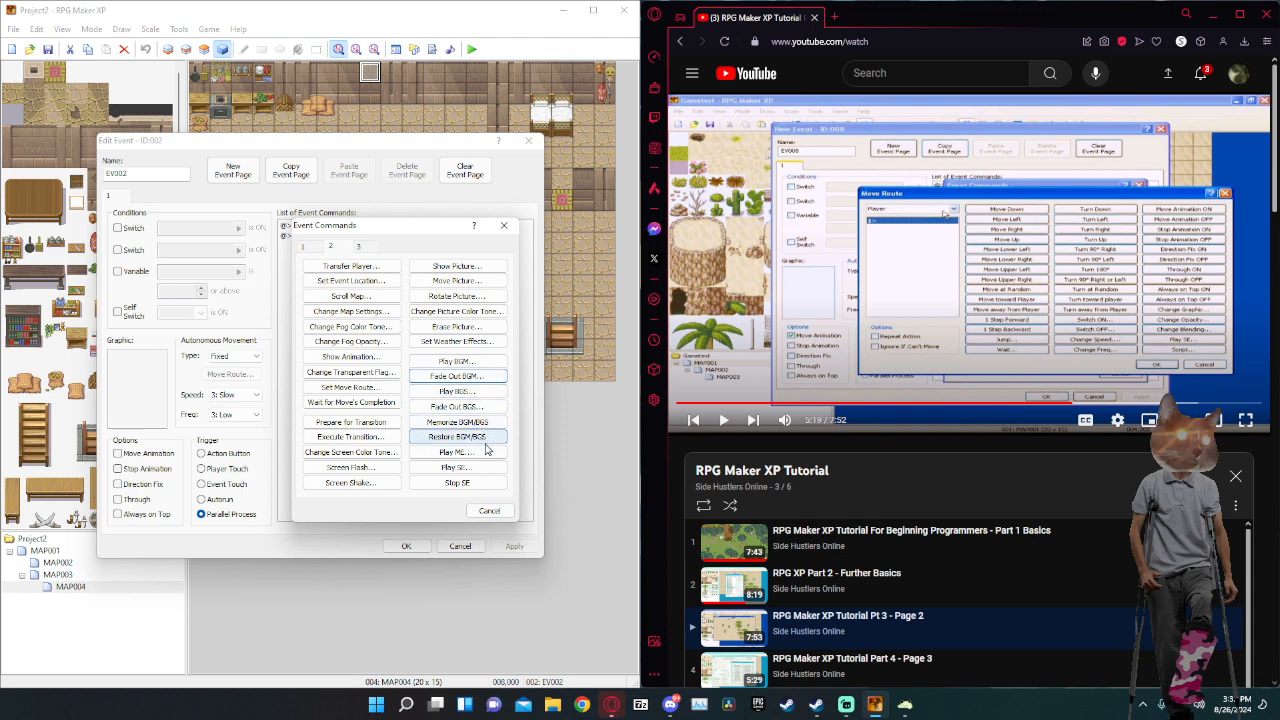
pyautogui.click(469, 370)
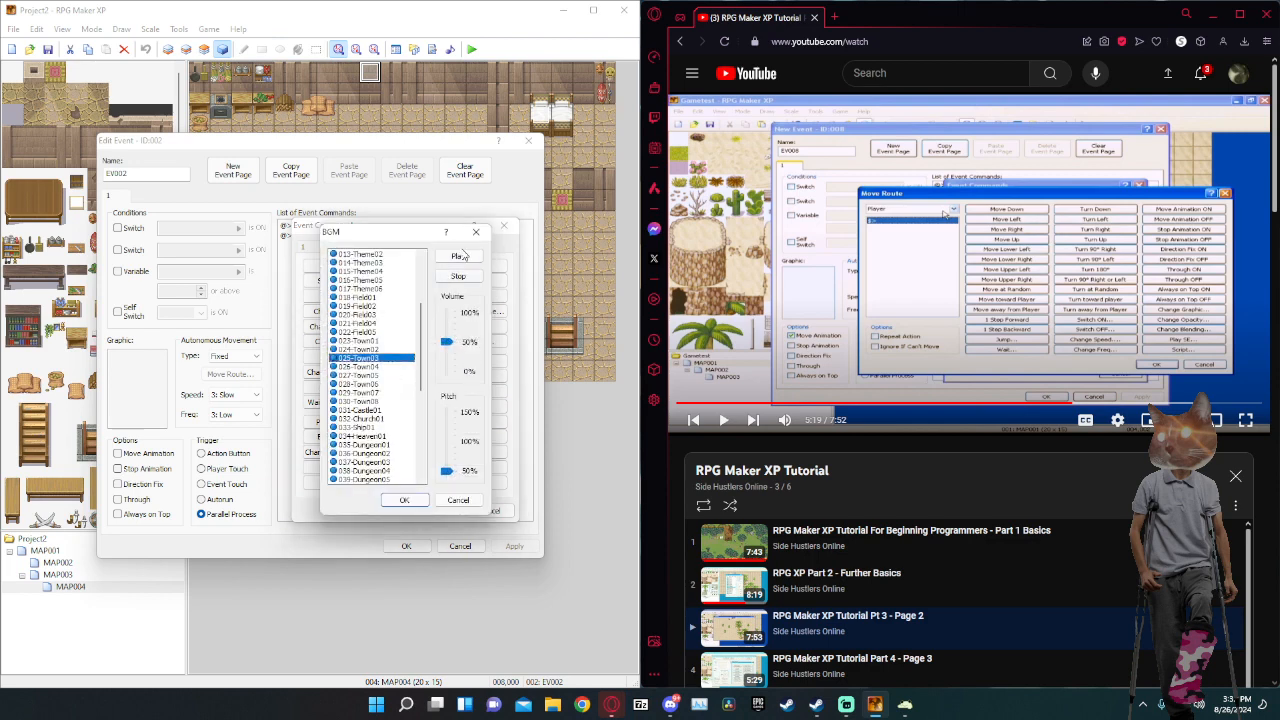
pyautogui.click(404, 500)
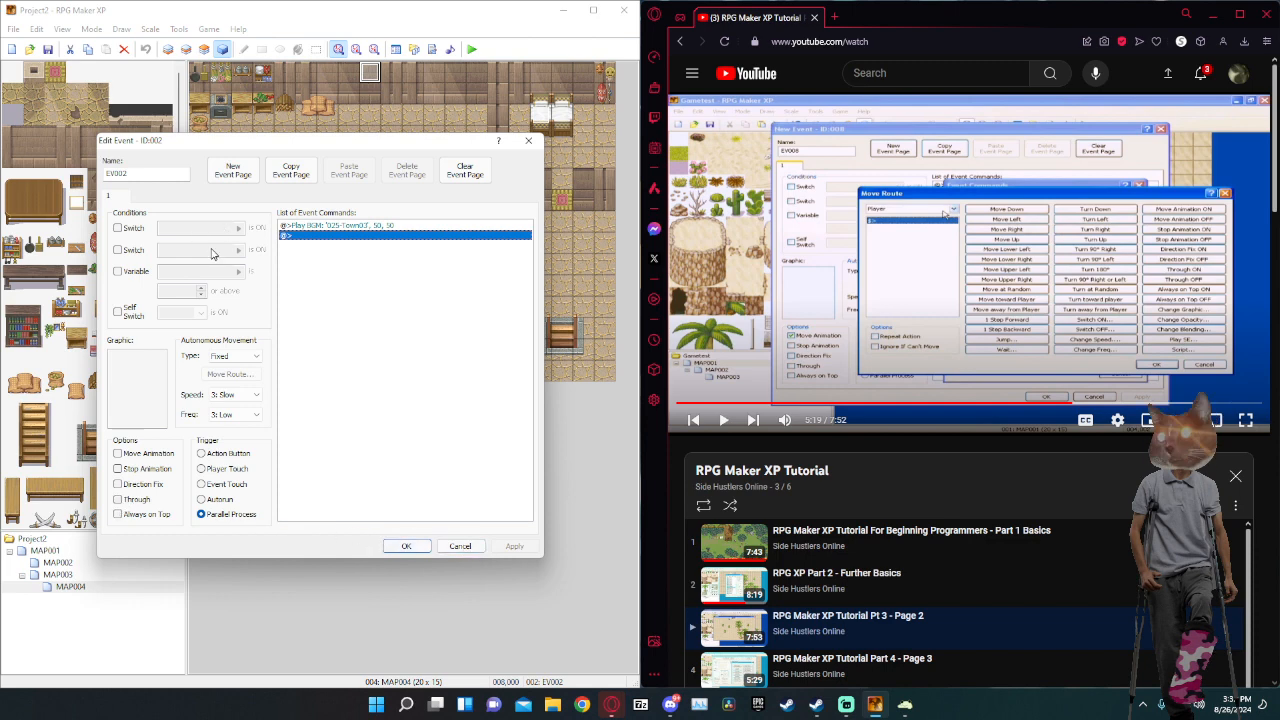
pyautogui.click(528, 140)
pyautogui.click(955, 265)
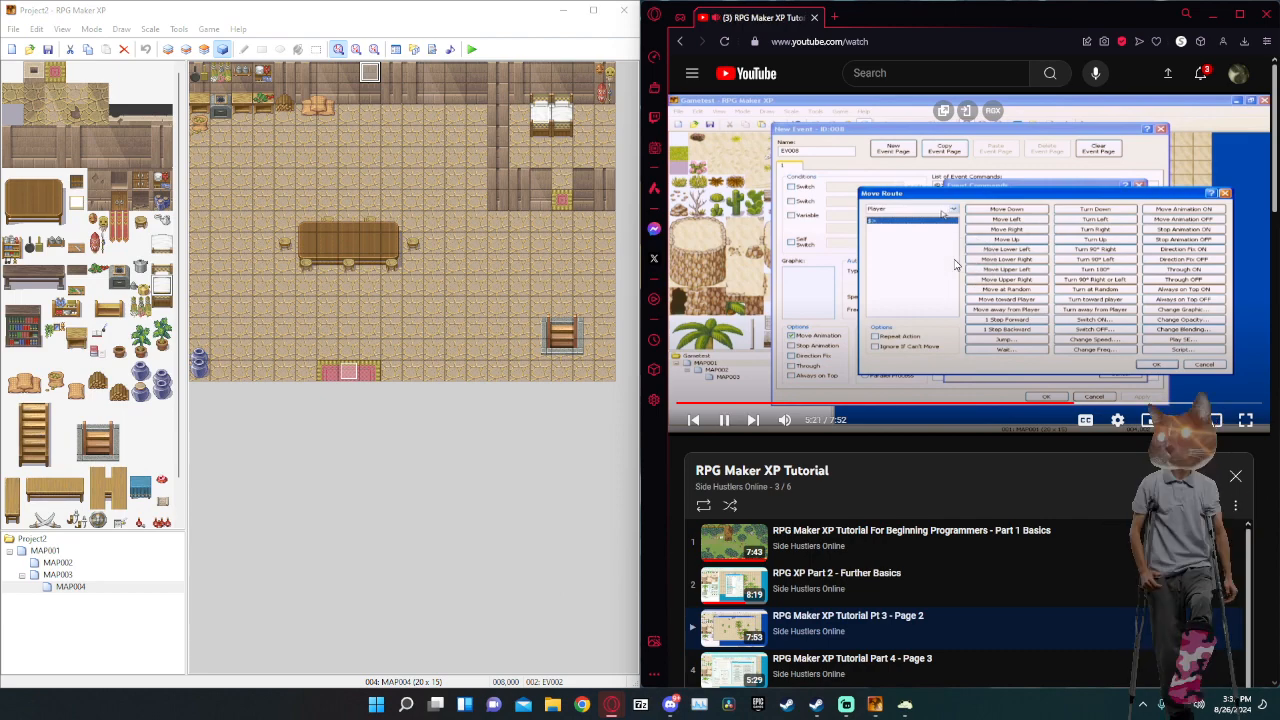
# Rename the map MAP001 as Town in its map properties.
pyautogui.click(45, 551)
pyautogui.rightClick(55, 553)
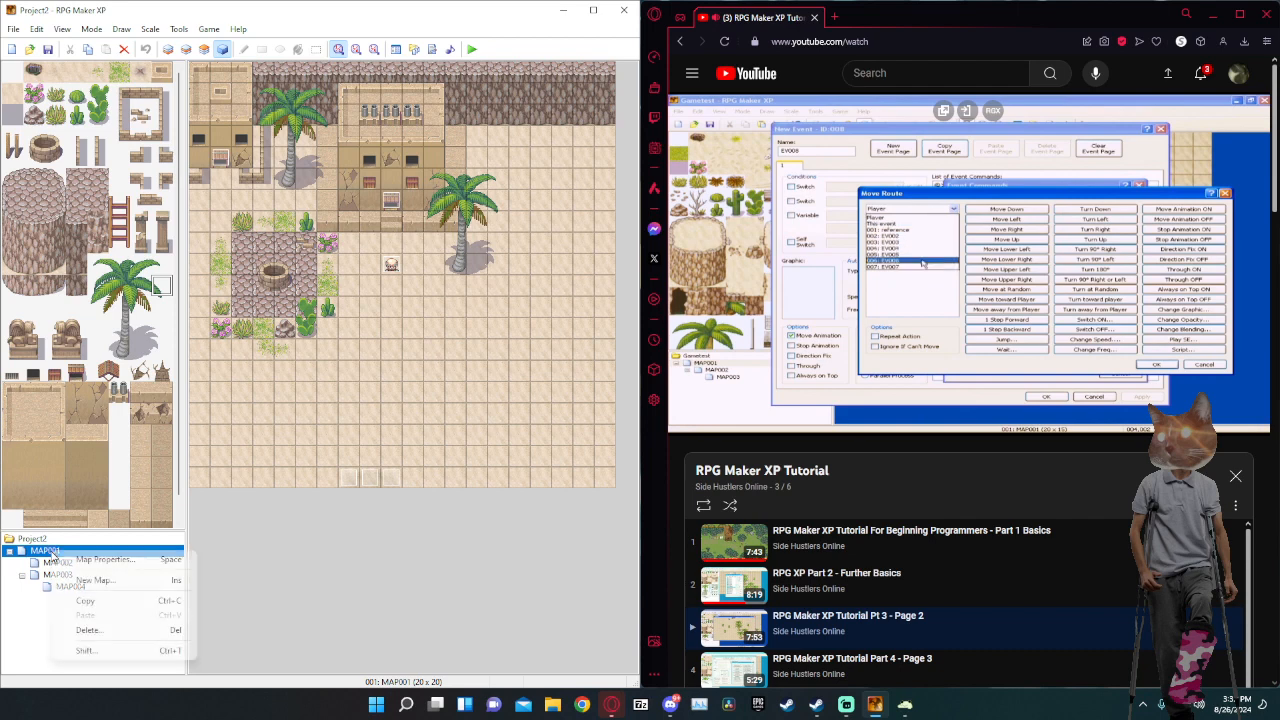
pyautogui.click(105, 560)
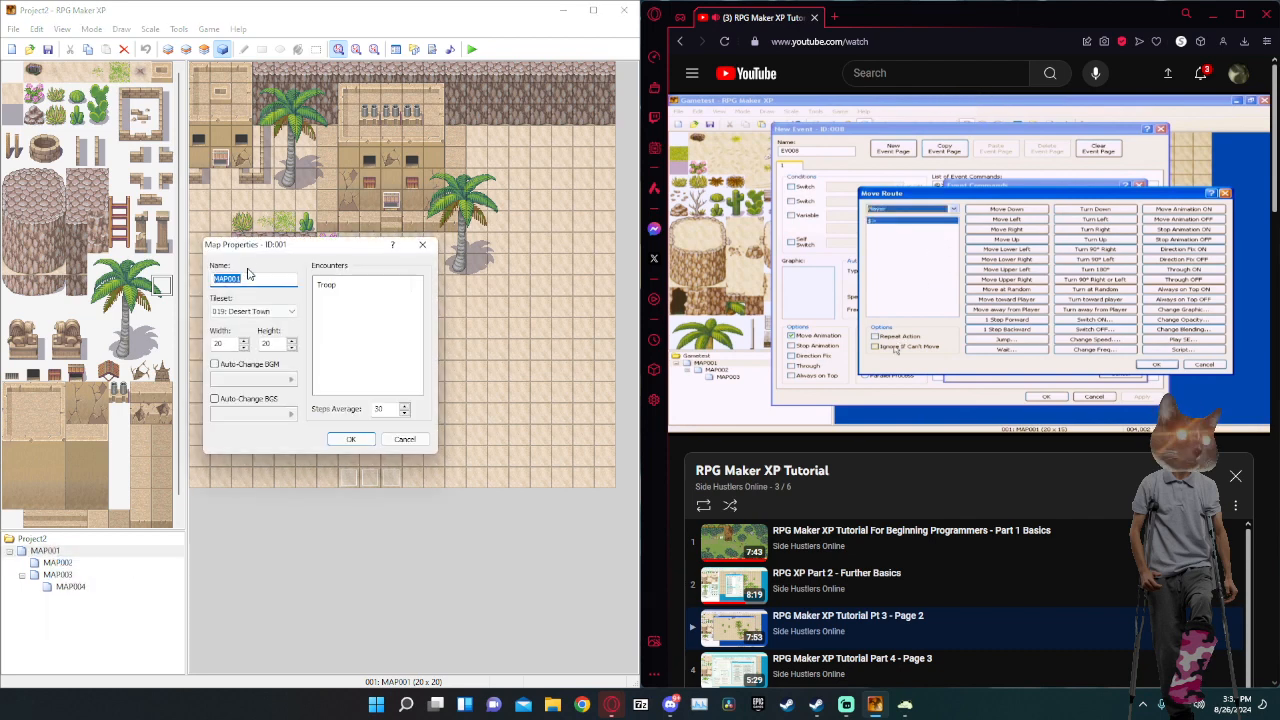
pyautogui.write('T')
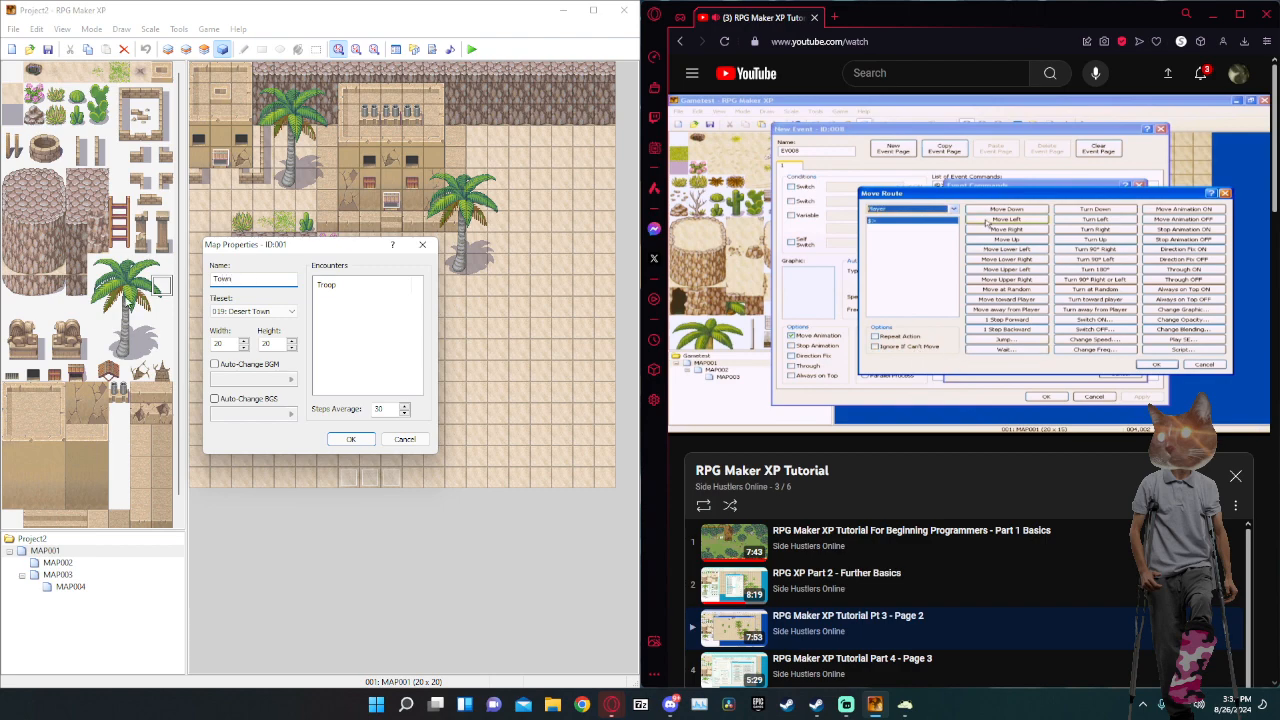
pyautogui.write('own')
pyautogui.click(350, 439)
# Rename the map MAP004 as House in its map properties.
pyautogui.click(76, 565)
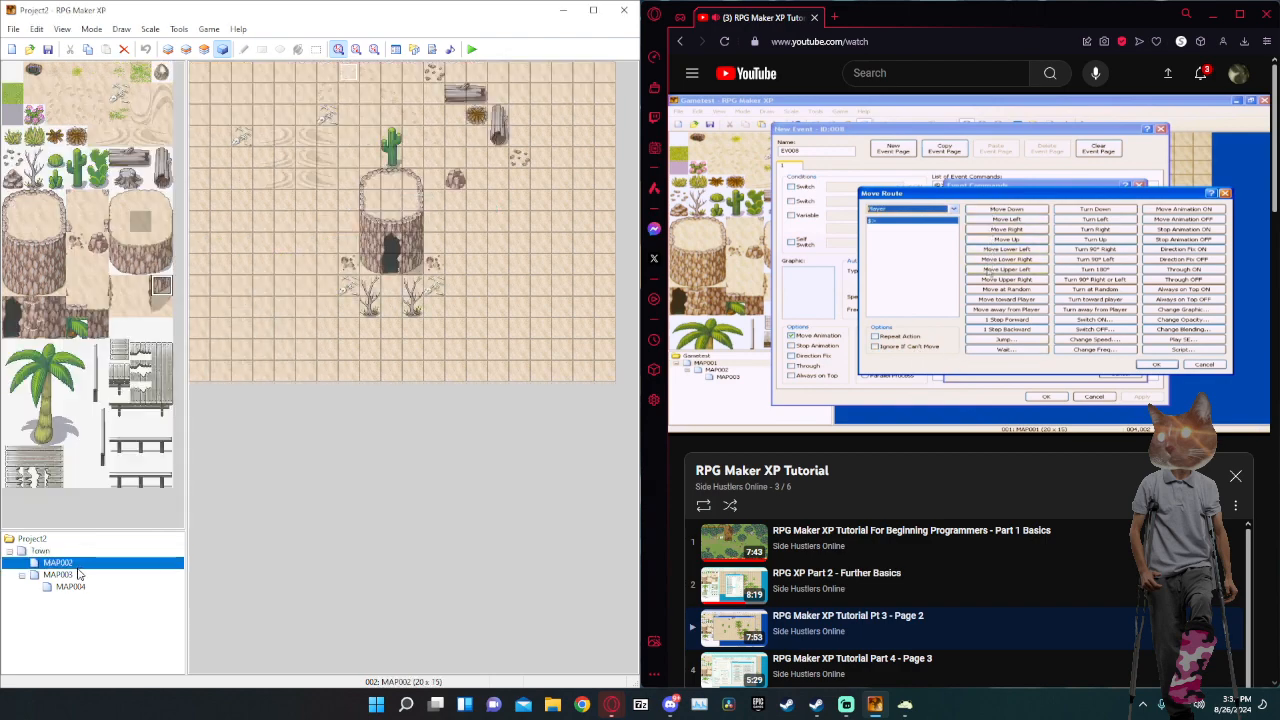
pyautogui.click(64, 575)
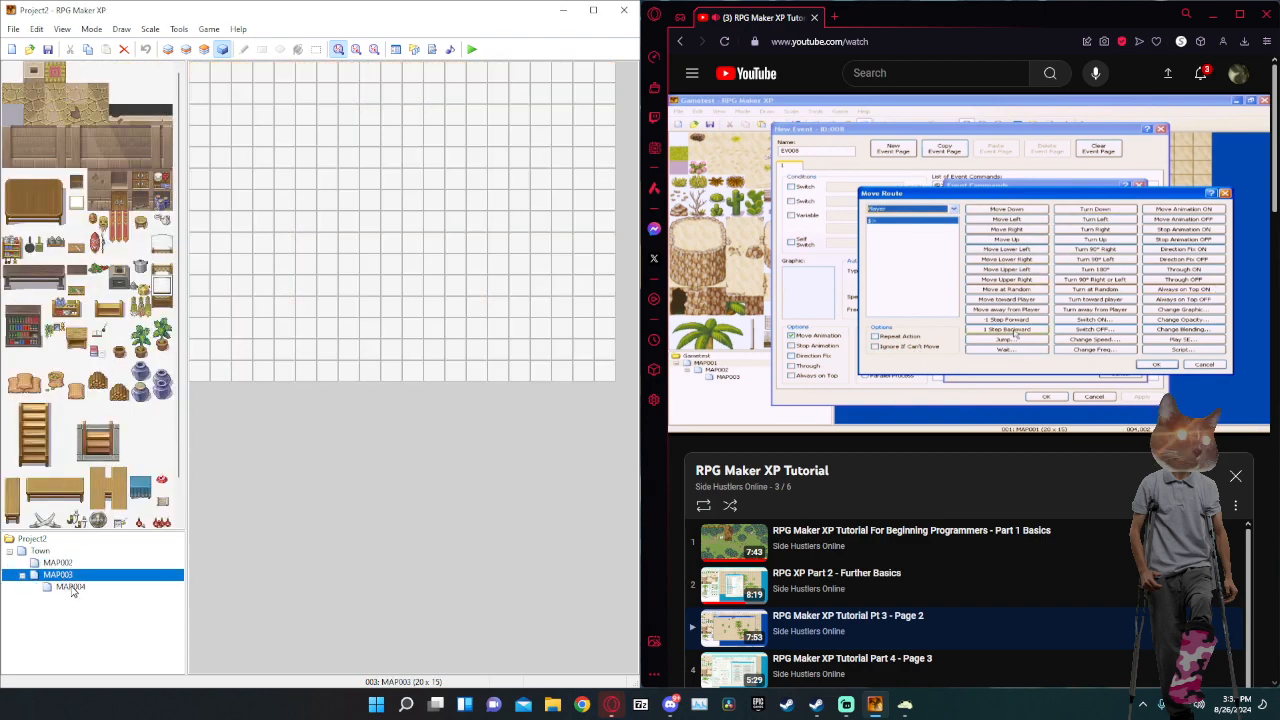
pyautogui.click(70, 587)
pyautogui.rightClick(70, 590)
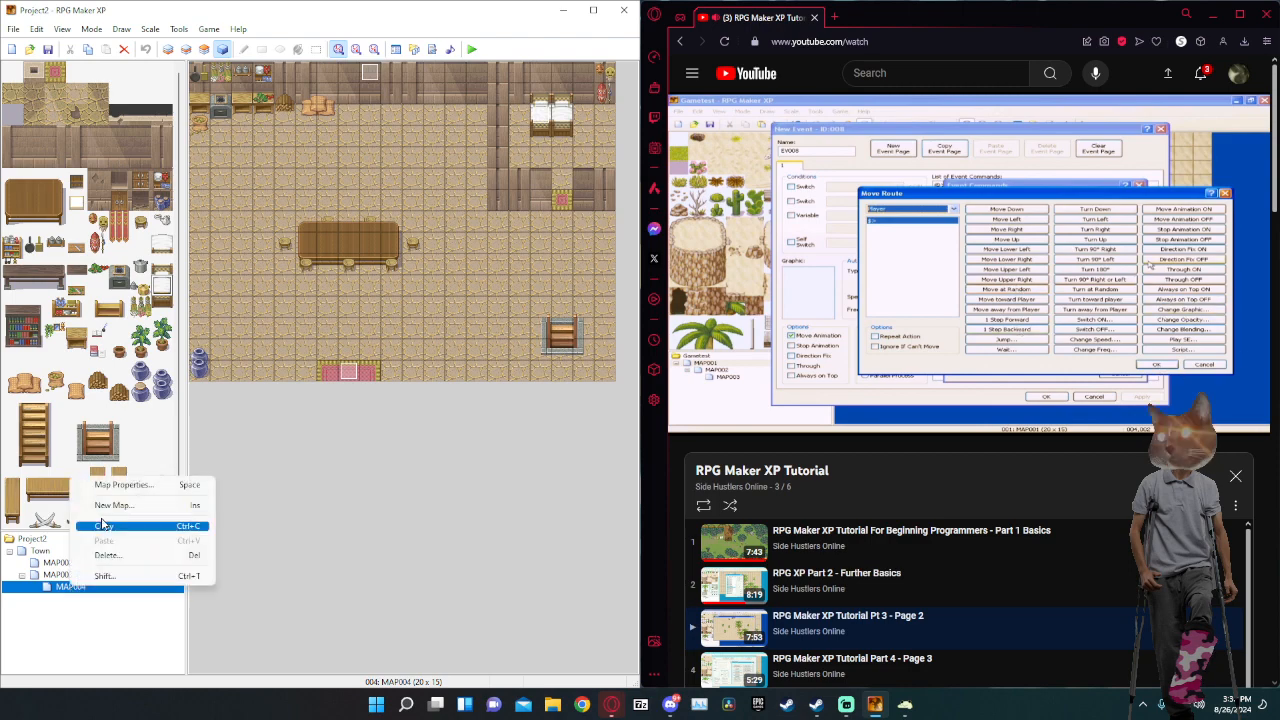
pyautogui.click(118, 486)
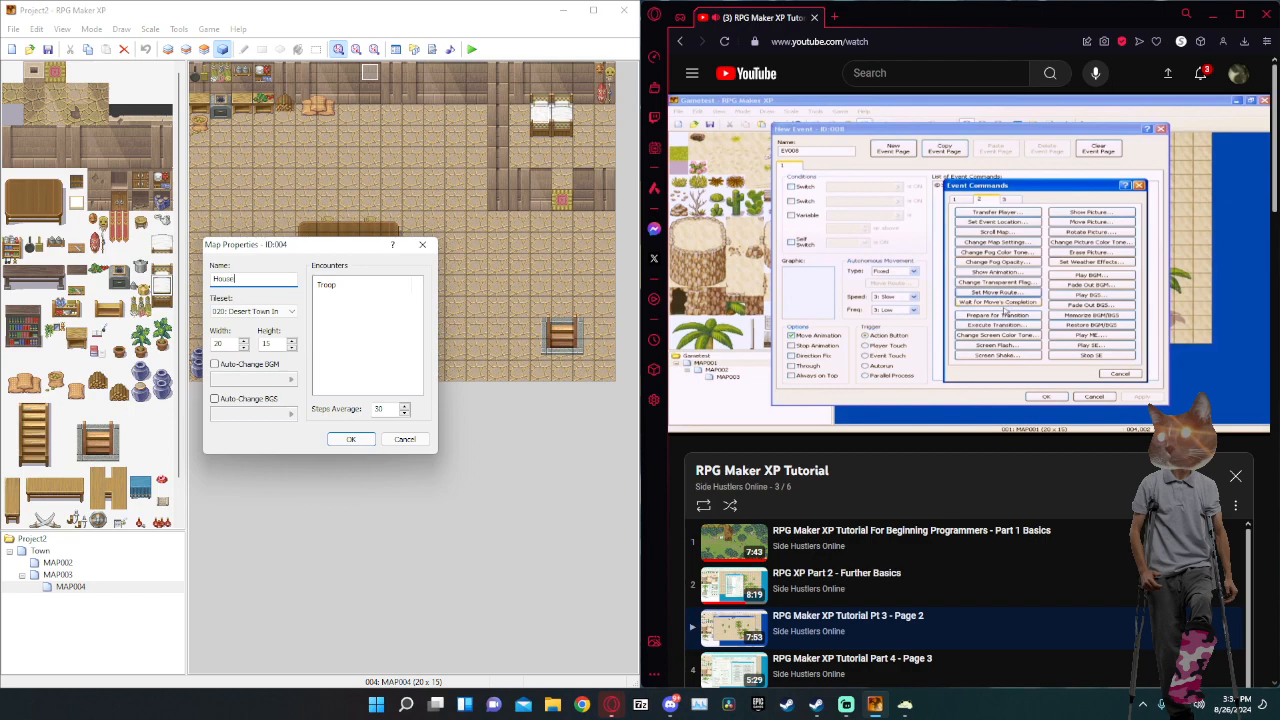
pyautogui.click(340, 439)
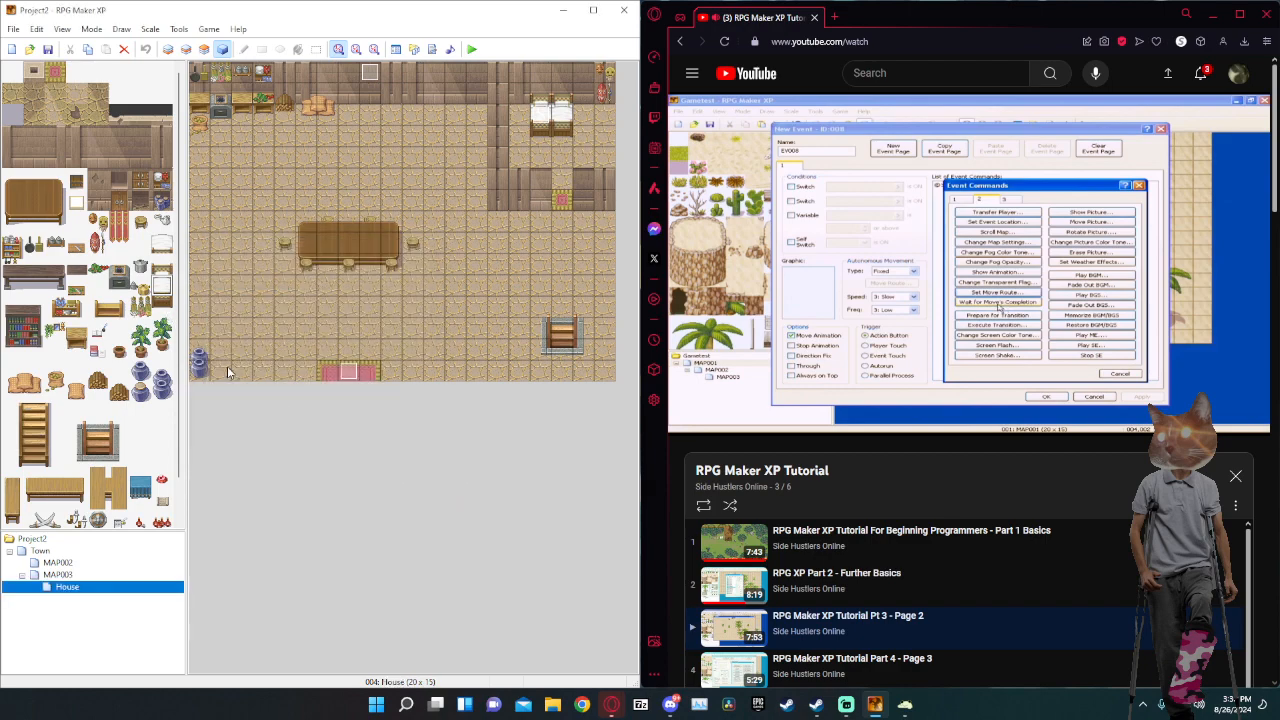
# Review the reference villager's custom move route and the leftmost house's door event on the Town map.
pyautogui.click(58, 562)
pyautogui.click(62, 551)
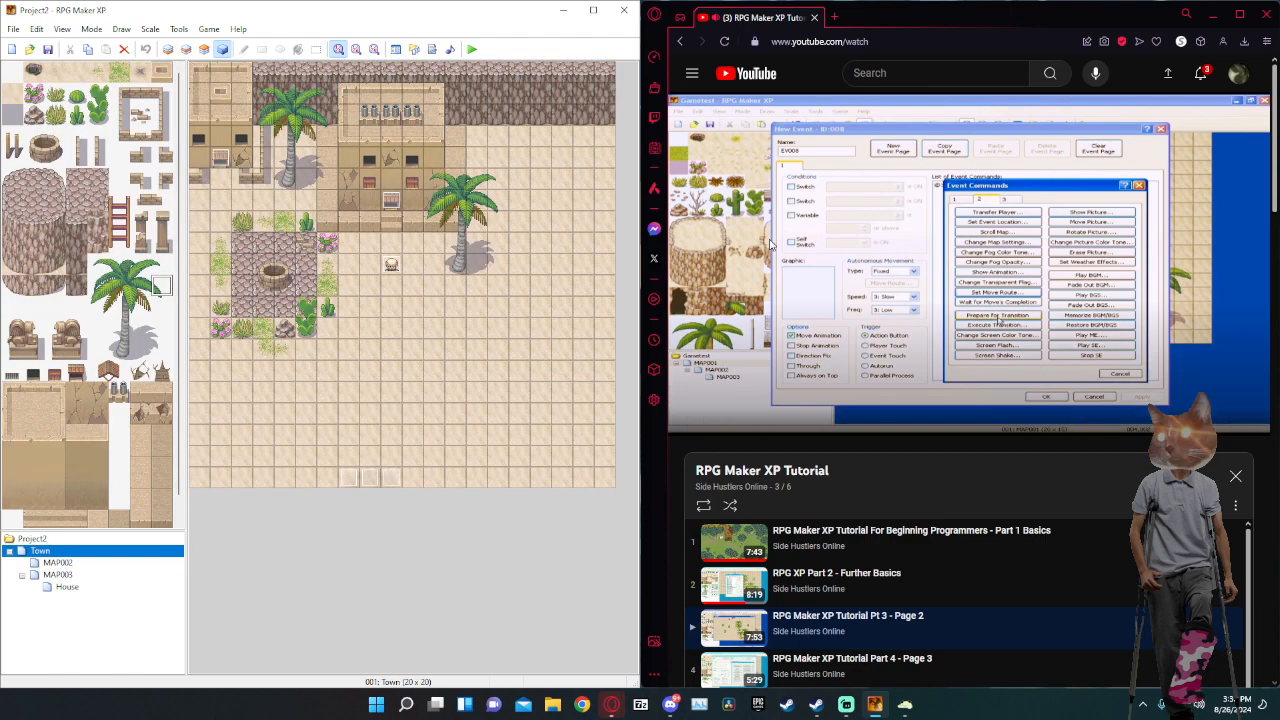
pyautogui.doubleClick(390, 266)
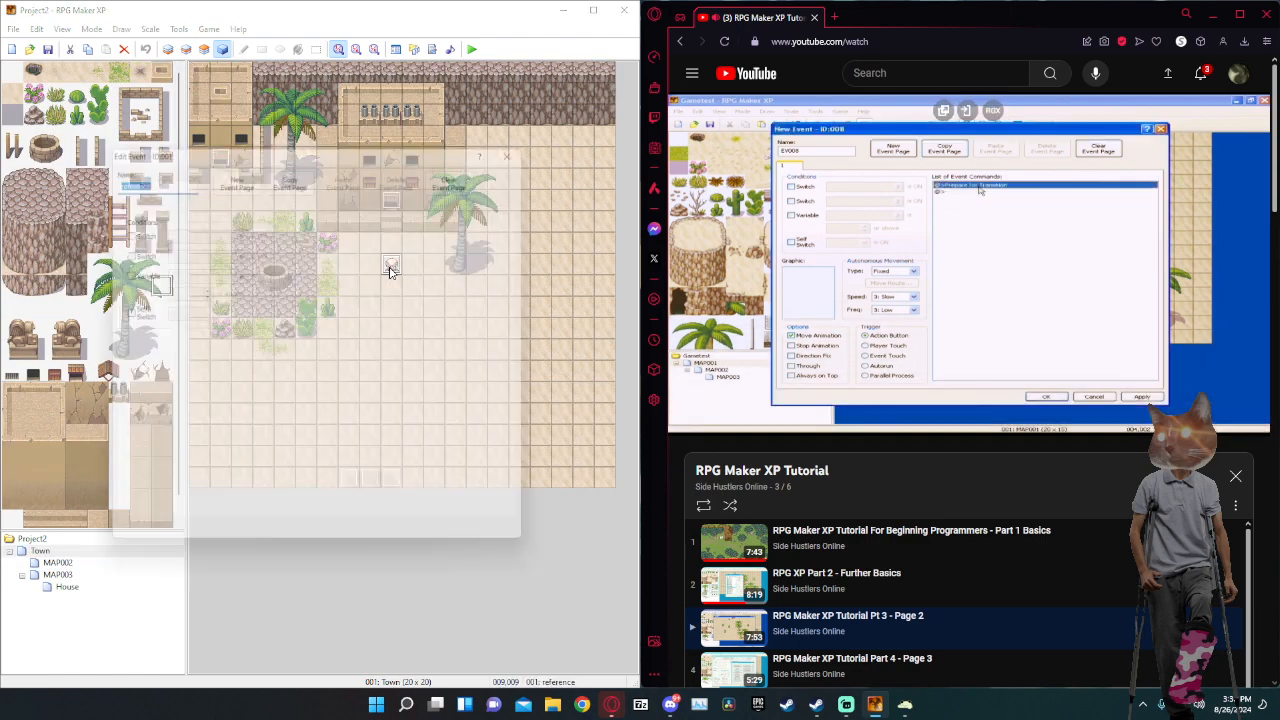
pyautogui.moveTo(378, 148); pyautogui.dragTo(348, 155)
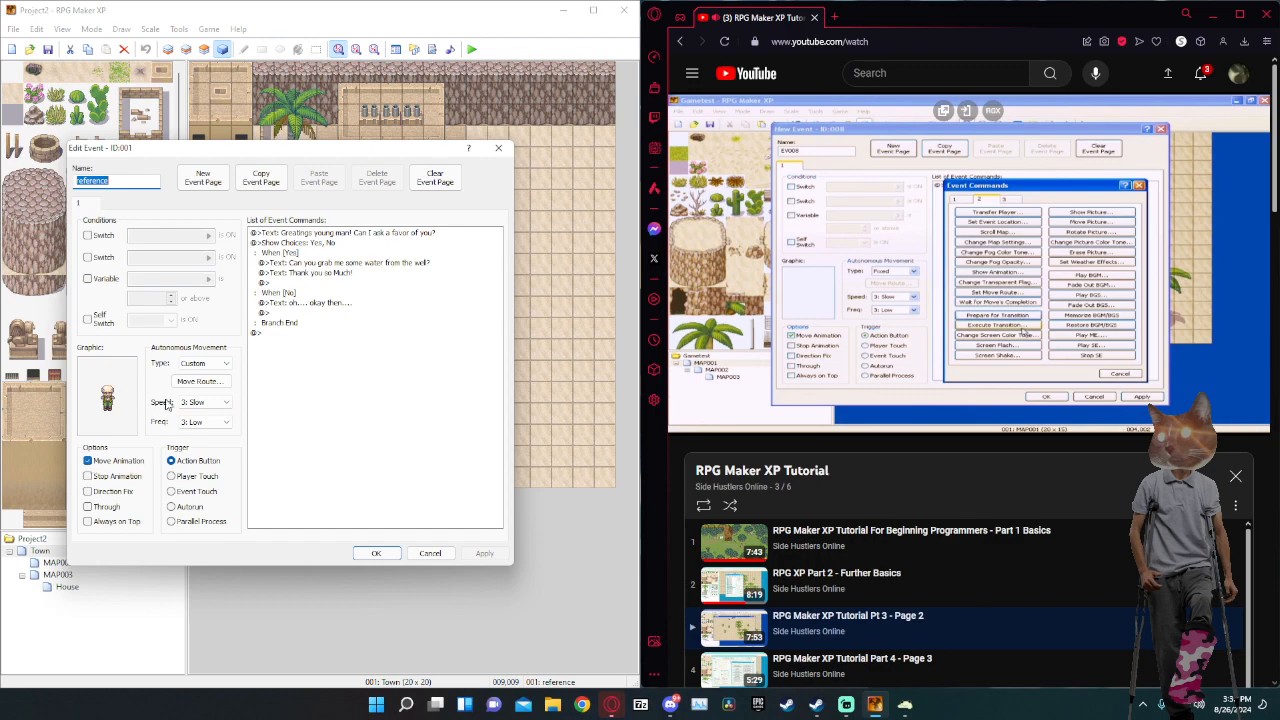
pyautogui.click(200, 381)
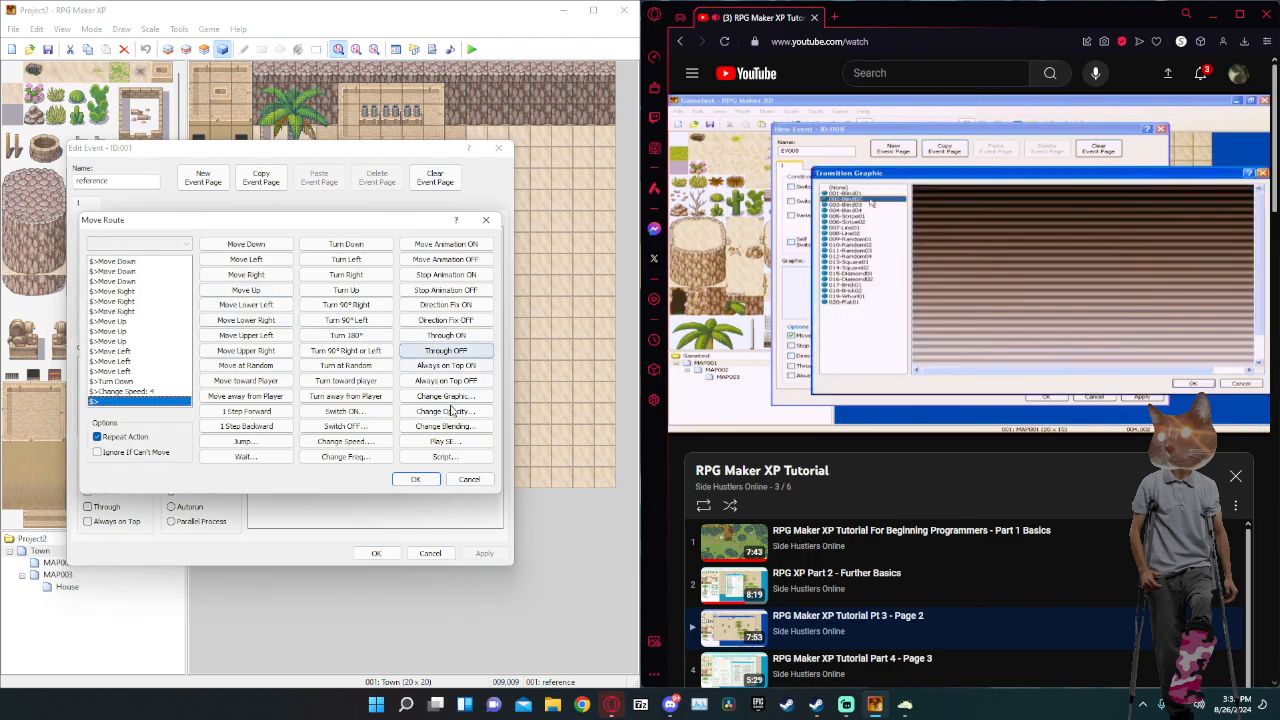
pyautogui.click(486, 219)
pyautogui.click(498, 147)
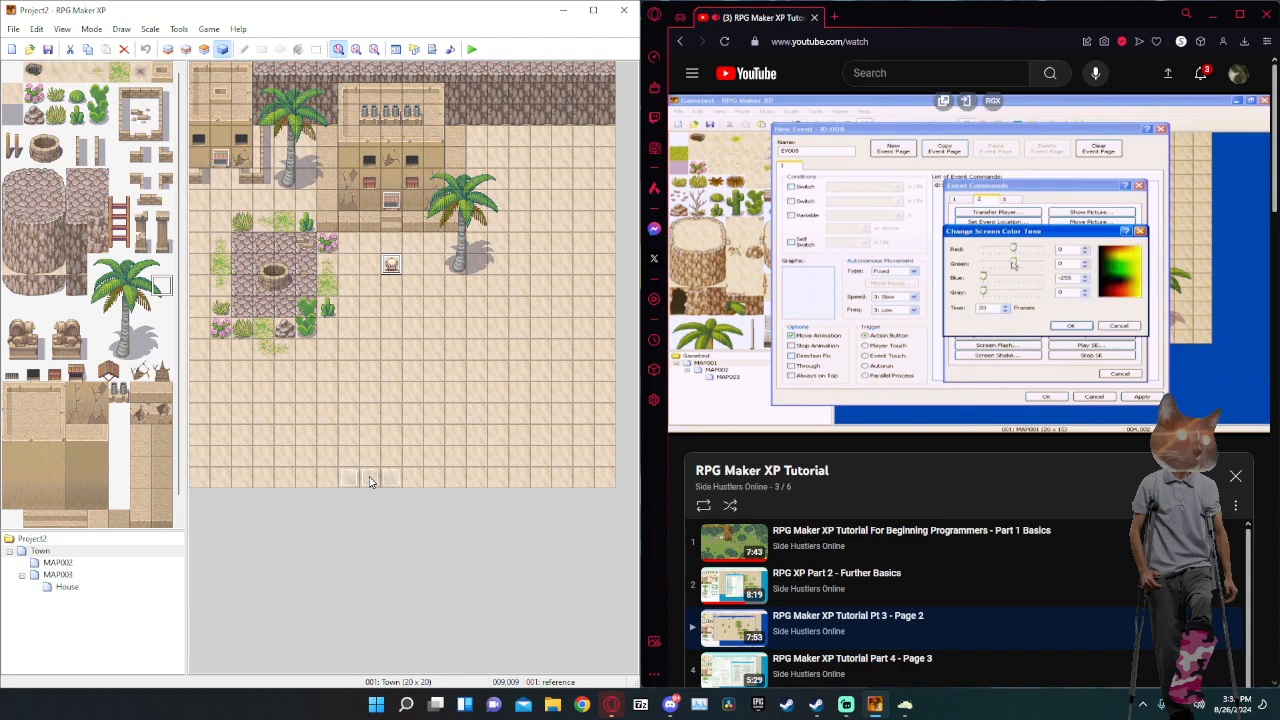
pyautogui.doubleClick(219, 162)
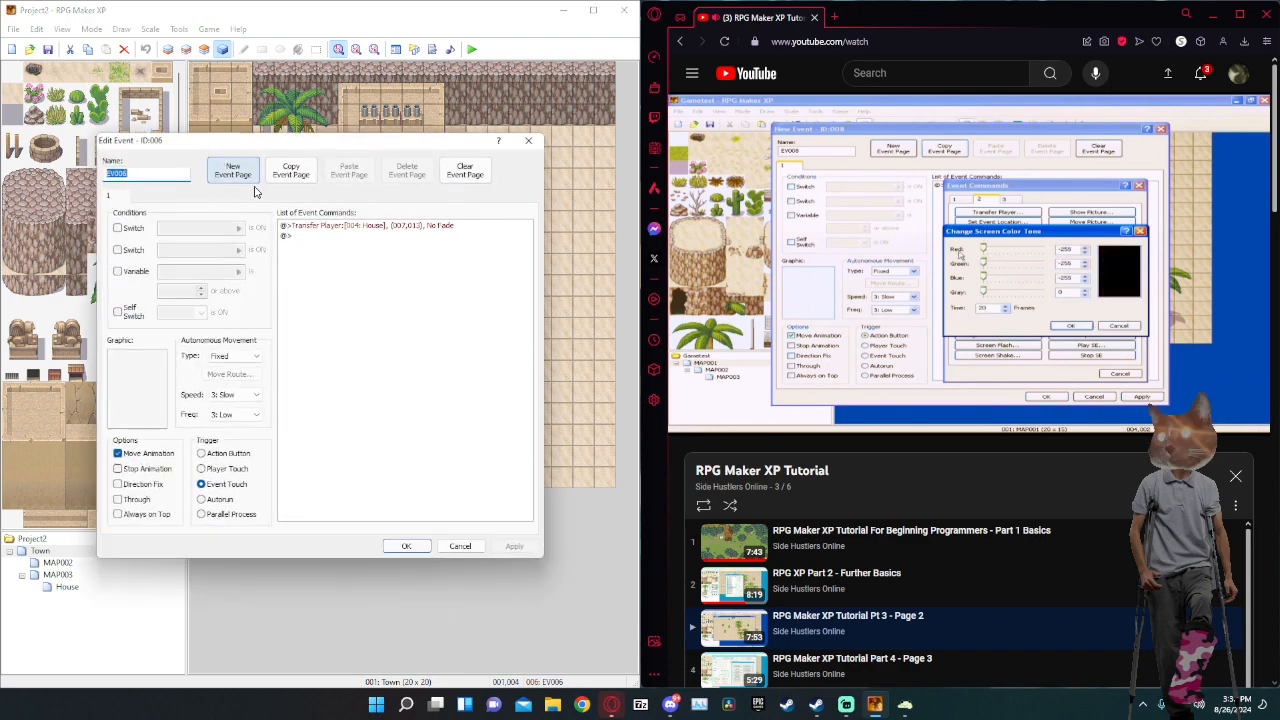
pyautogui.click(528, 140)
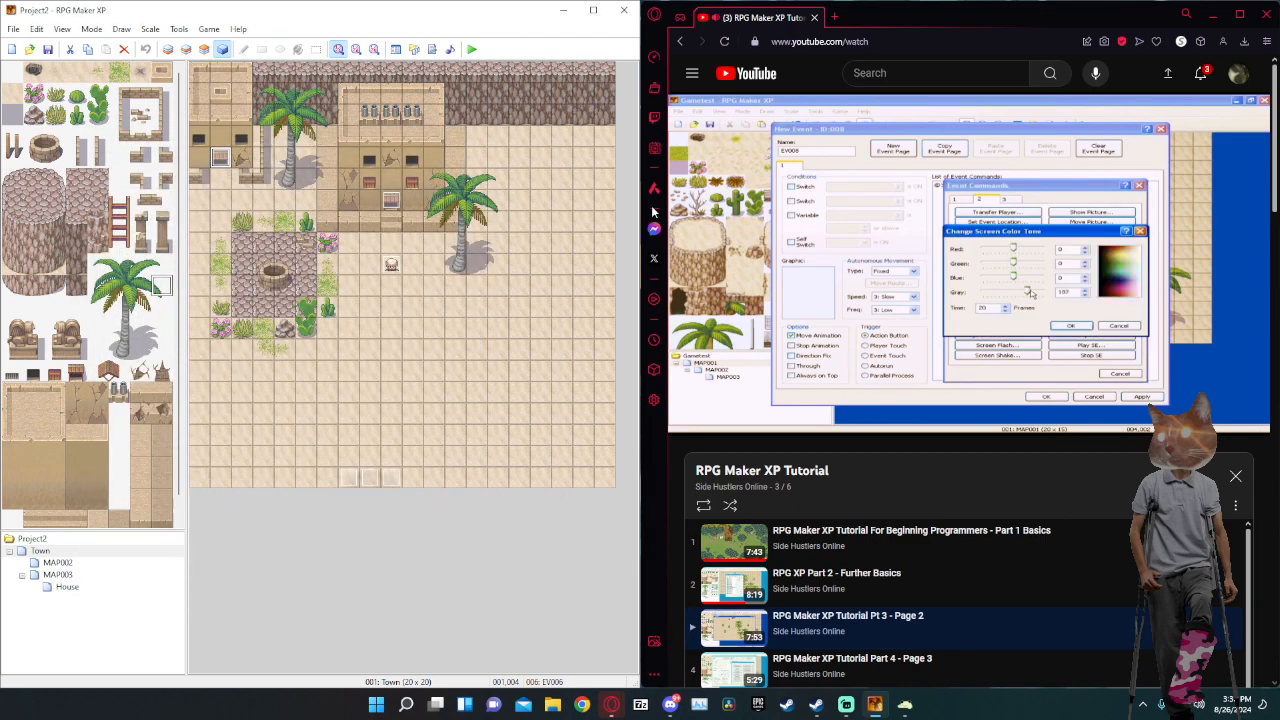
# Rewind the tutorial video by 15 seconds to rewatch the transition commands section.
pyautogui.click(1008, 277)
pyautogui.press('Left')
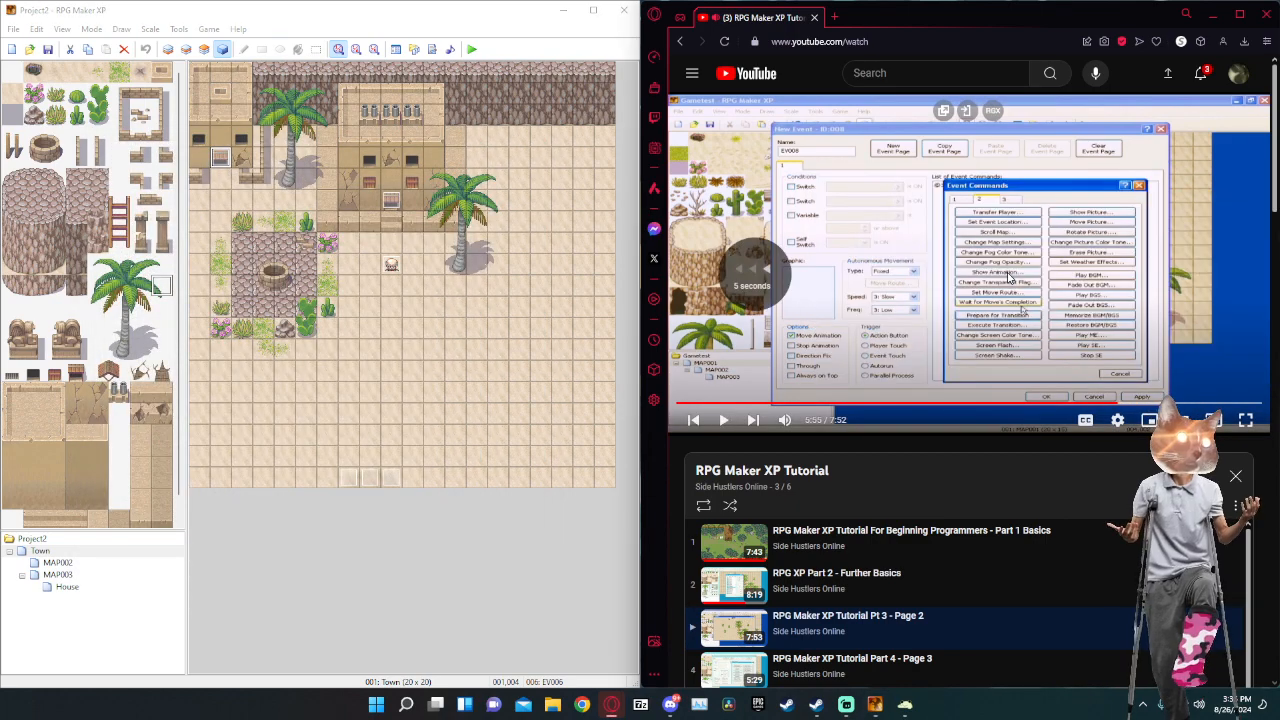
pyautogui.click(1008, 277)
pyautogui.press('Left')
pyautogui.press('Left')
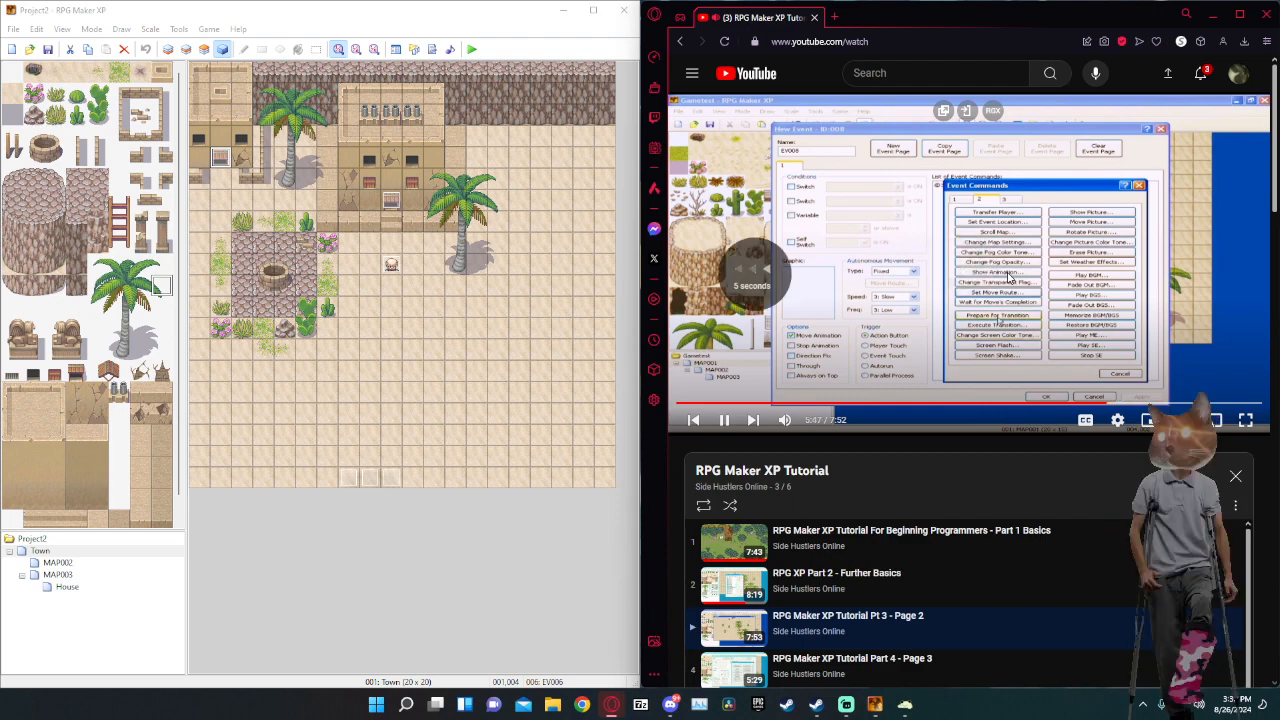
pyautogui.rightClick(871, 198)
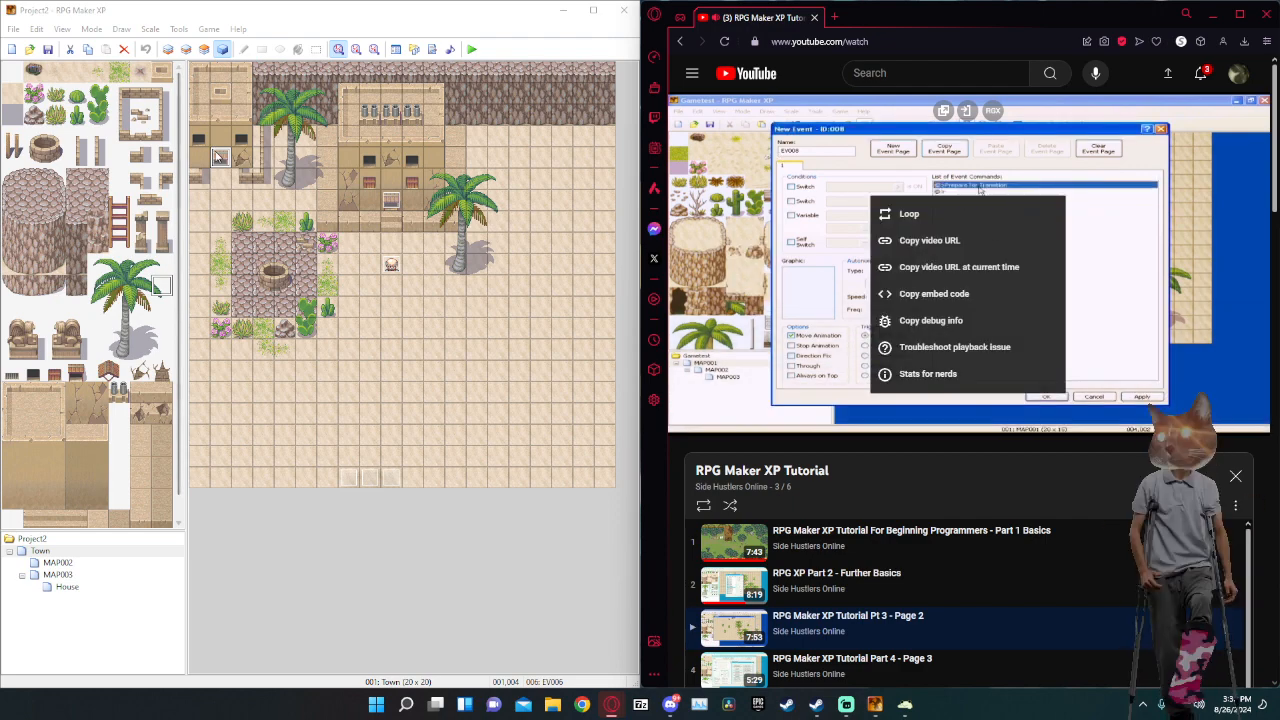
# Preview the transition graphics and add an Execute Transition command using 017-Brick01 after Transfer Player in the leftmost Town house's door event.
pyautogui.doubleClick(218, 157)
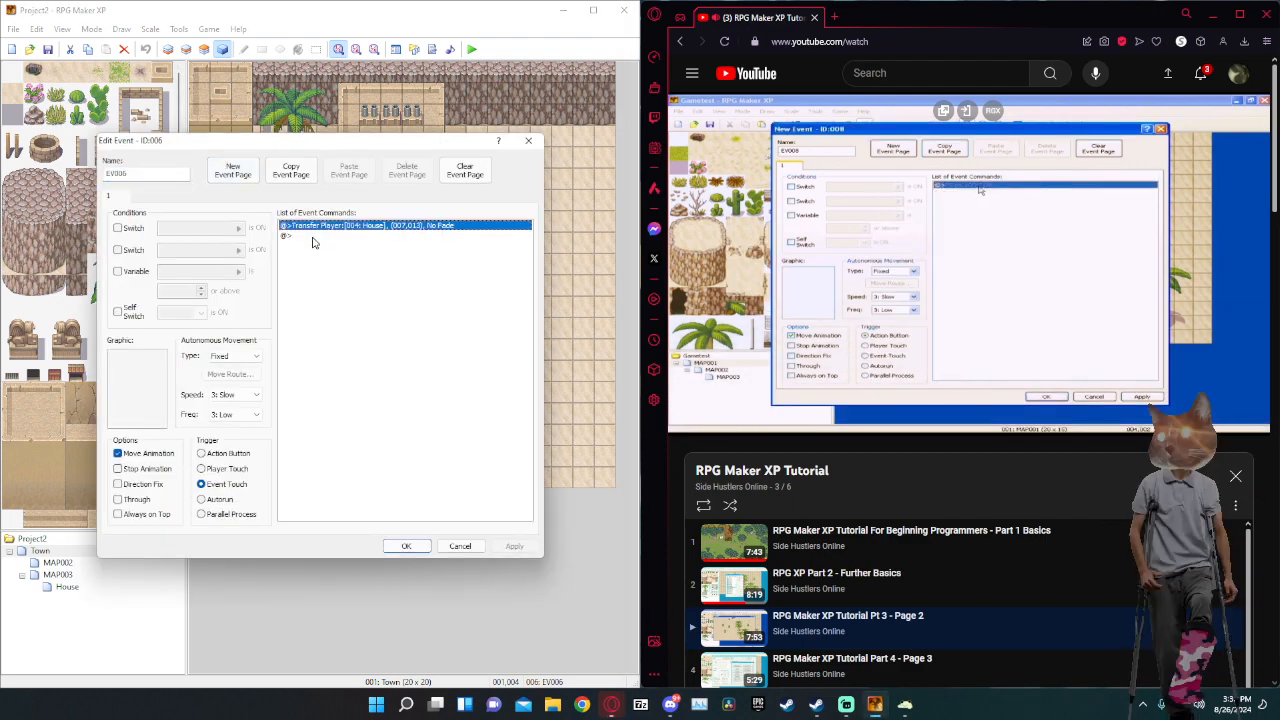
pyautogui.doubleClick(312, 238)
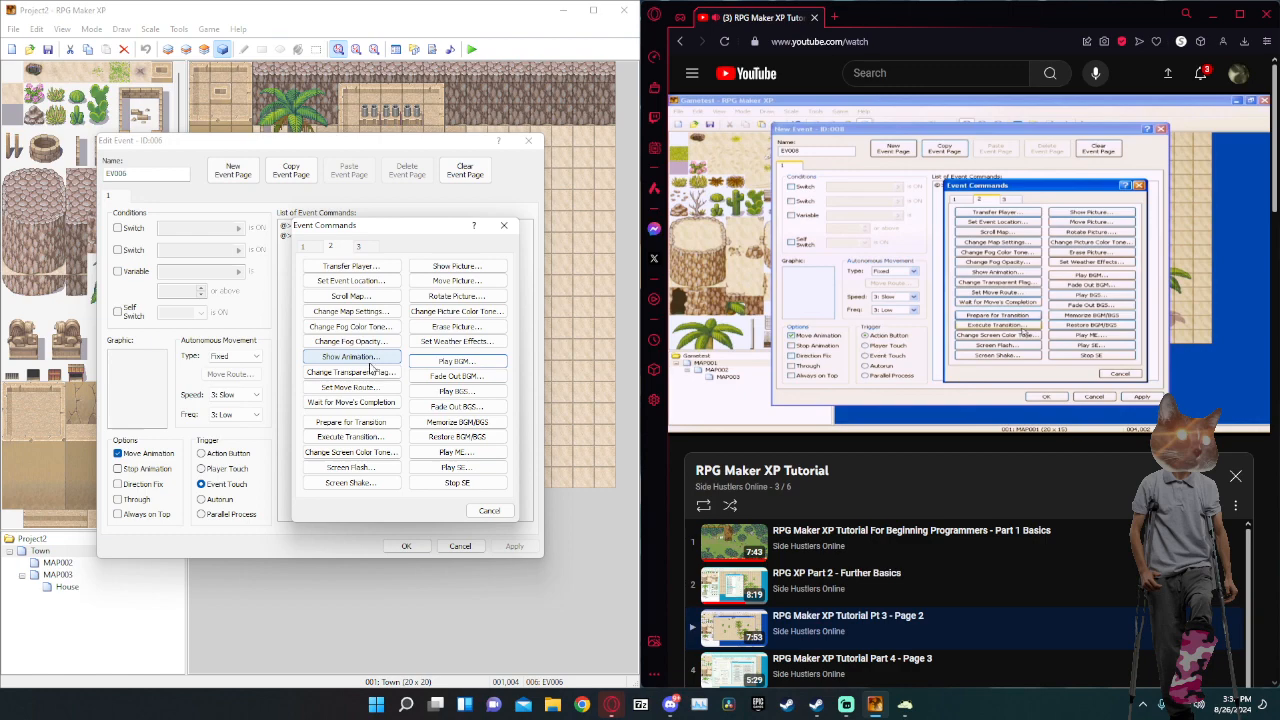
pyautogui.click(352, 437)
pyautogui.click(212, 246)
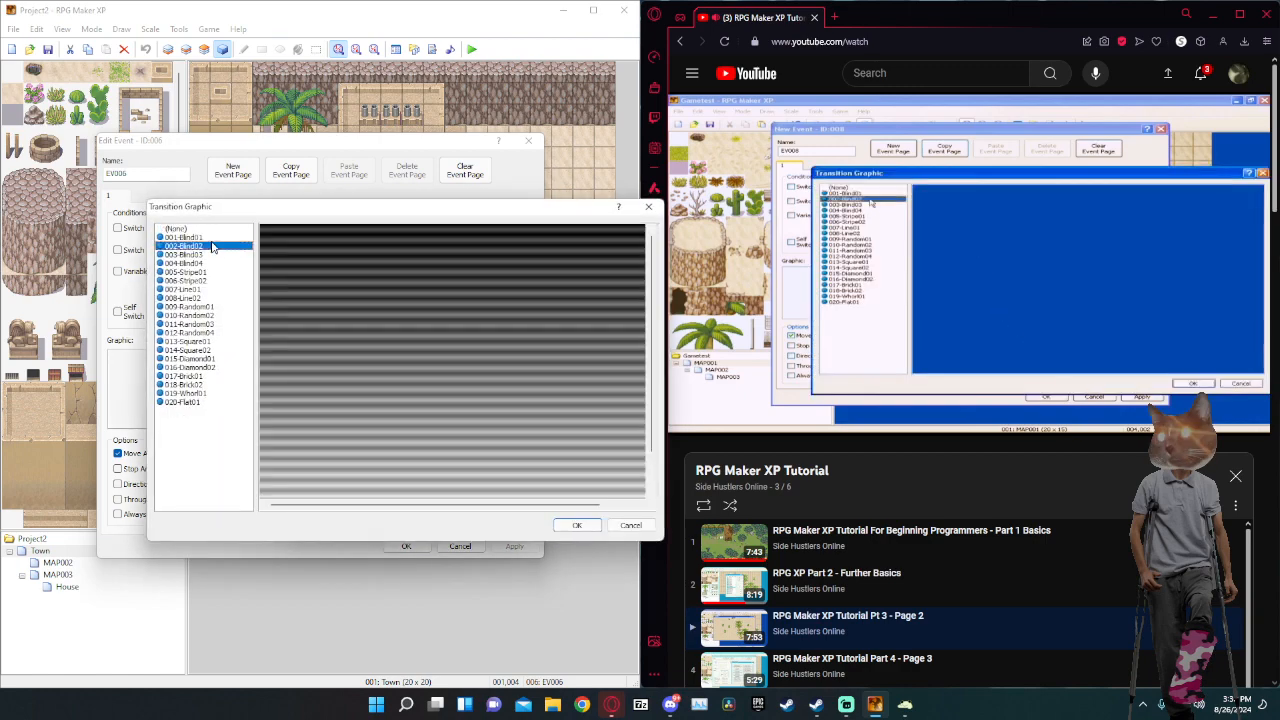
pyautogui.click(210, 254)
pyautogui.click(208, 263)
pyautogui.click(205, 281)
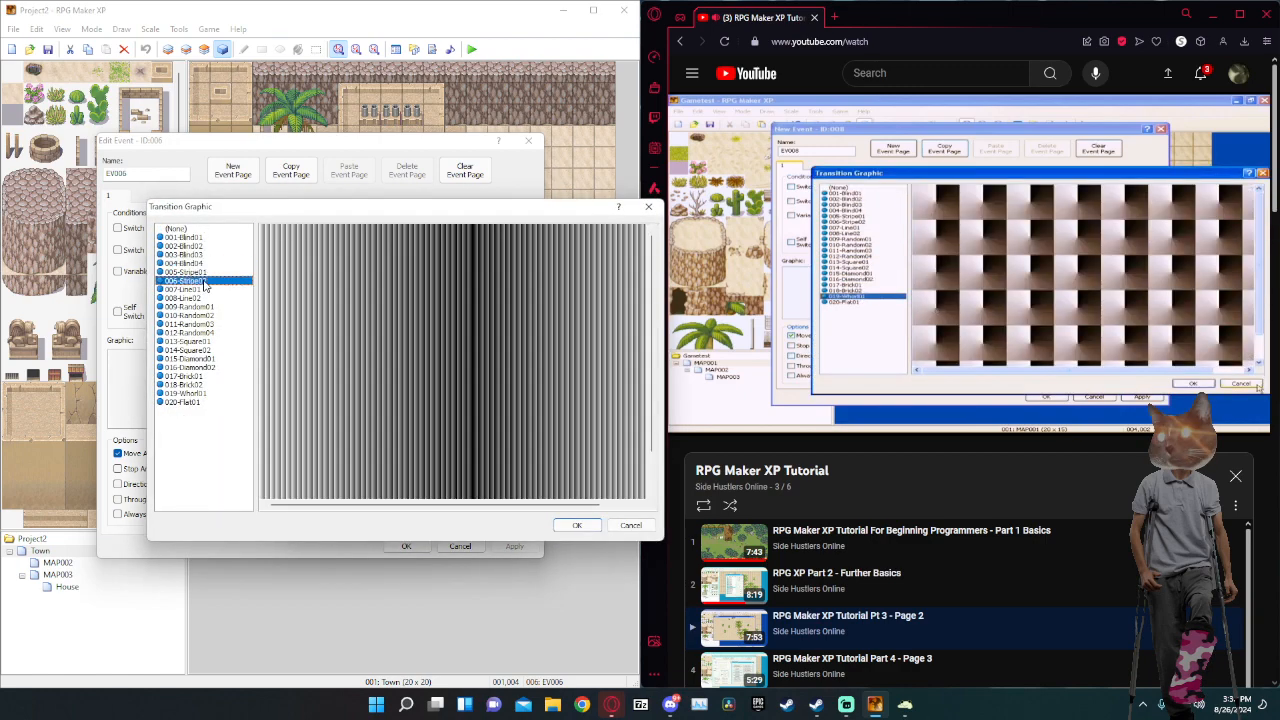
pyautogui.click(205, 289)
pyautogui.click(204, 298)
pyautogui.click(204, 315)
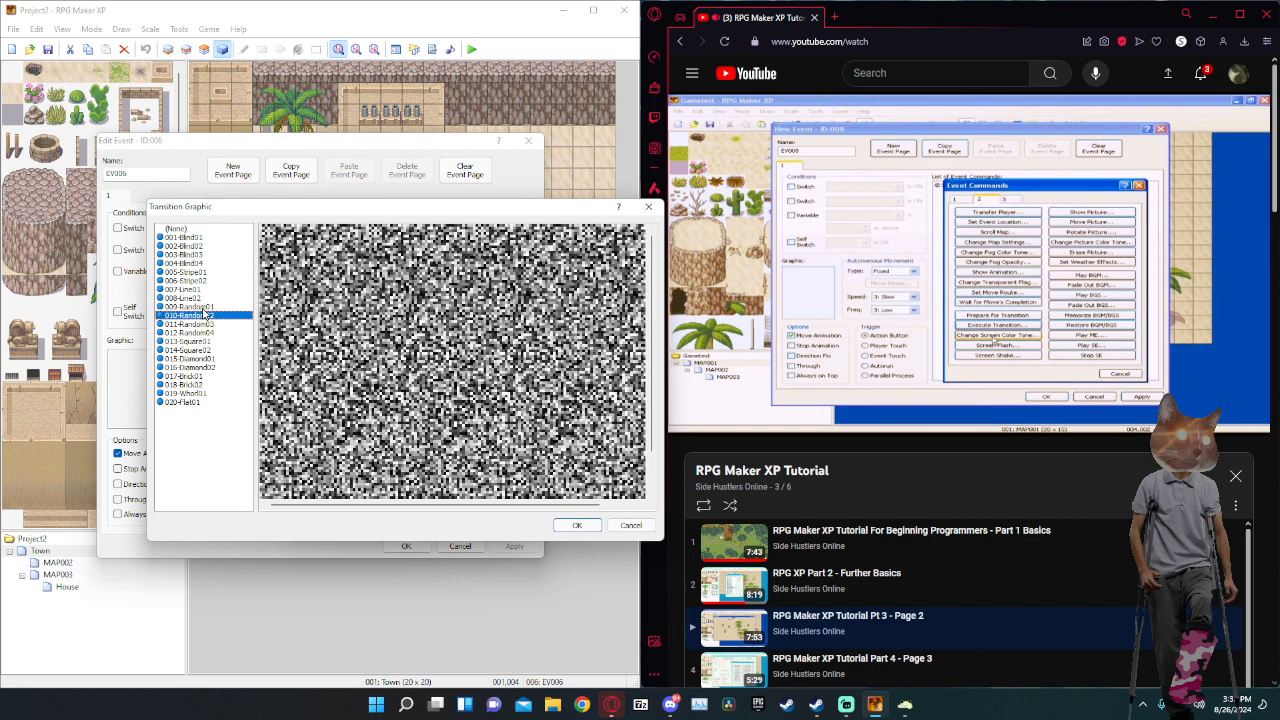
pyautogui.press('Up')
pyautogui.click(205, 359)
pyautogui.click(204, 367)
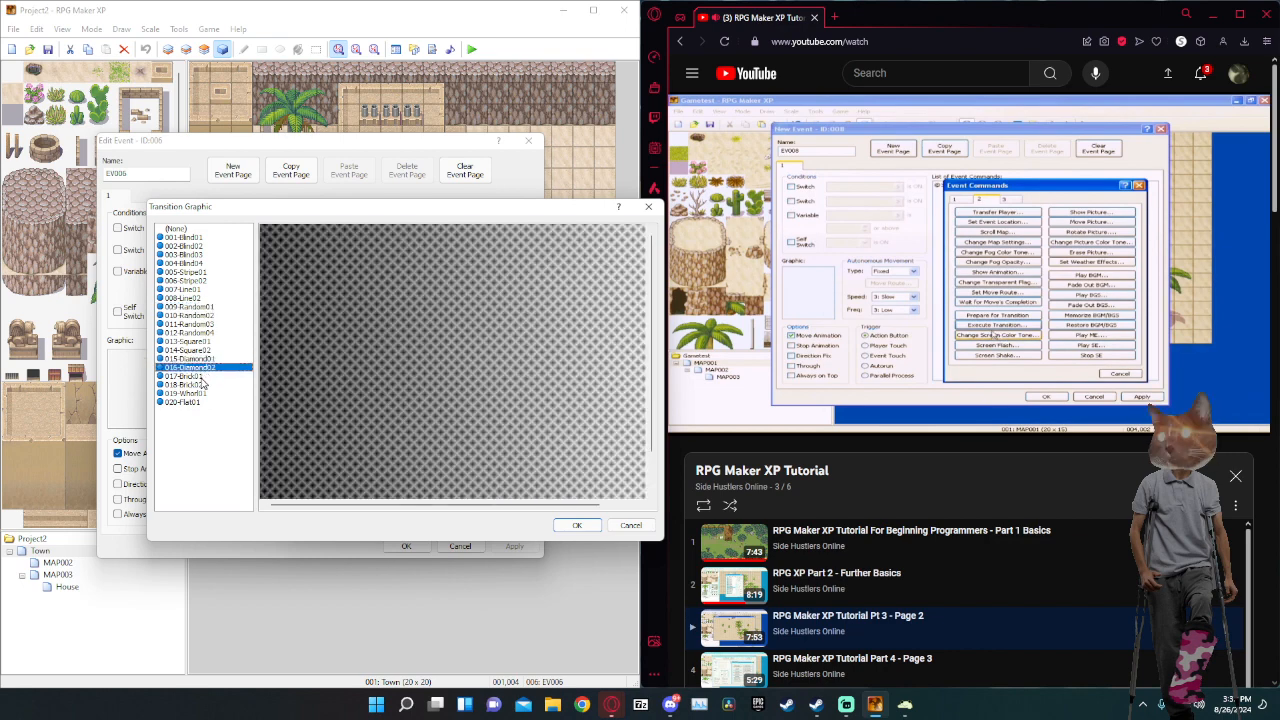
pyautogui.click(198, 377)
pyautogui.click(200, 385)
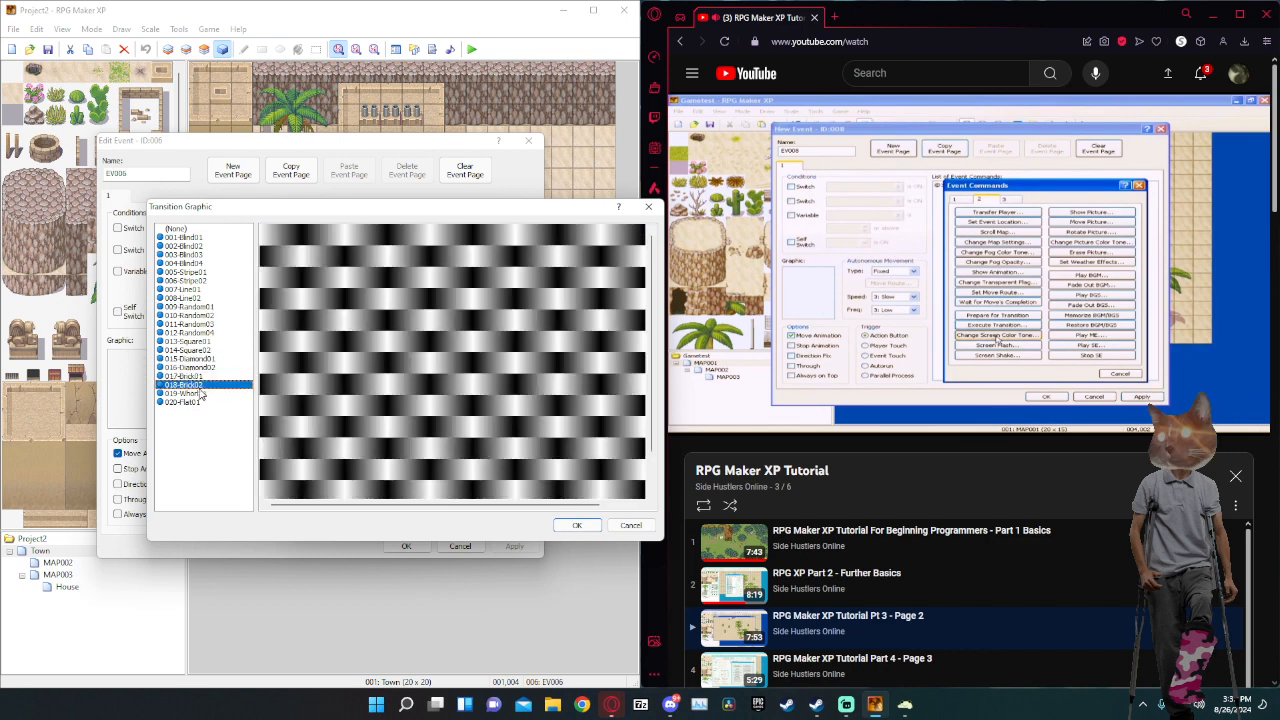
pyautogui.click(199, 394)
pyautogui.click(198, 402)
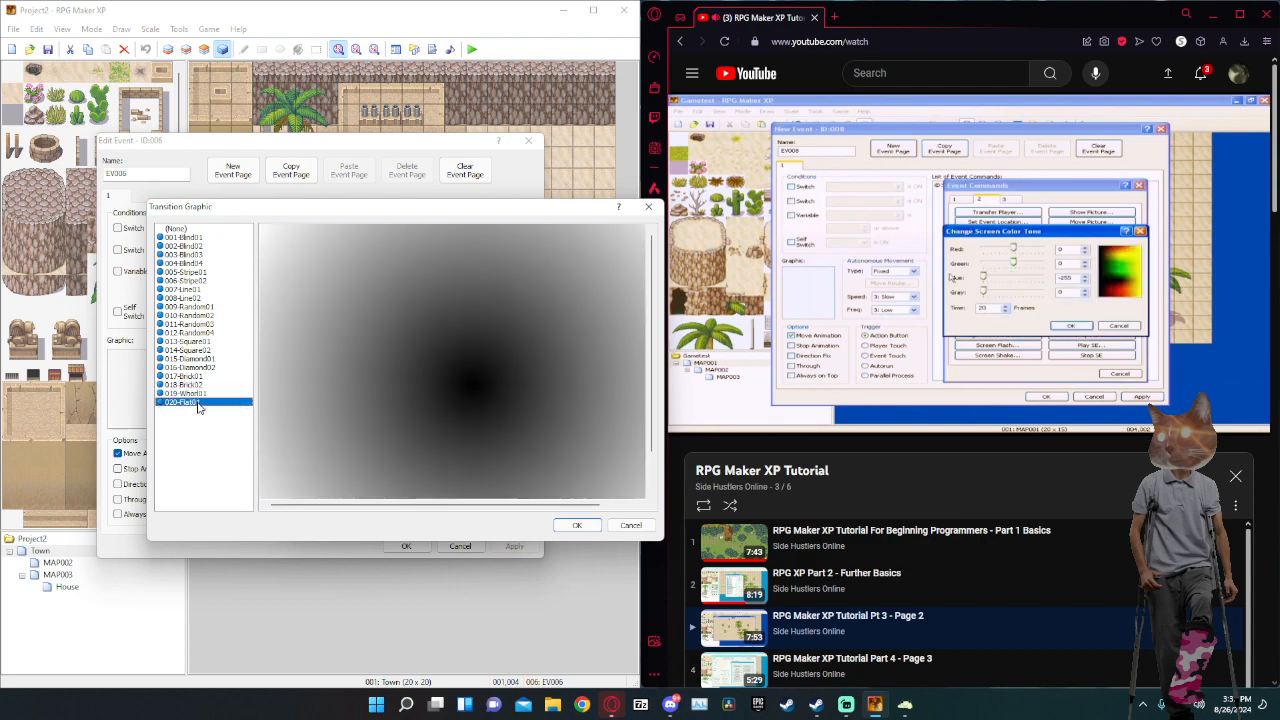
pyautogui.click(186, 376)
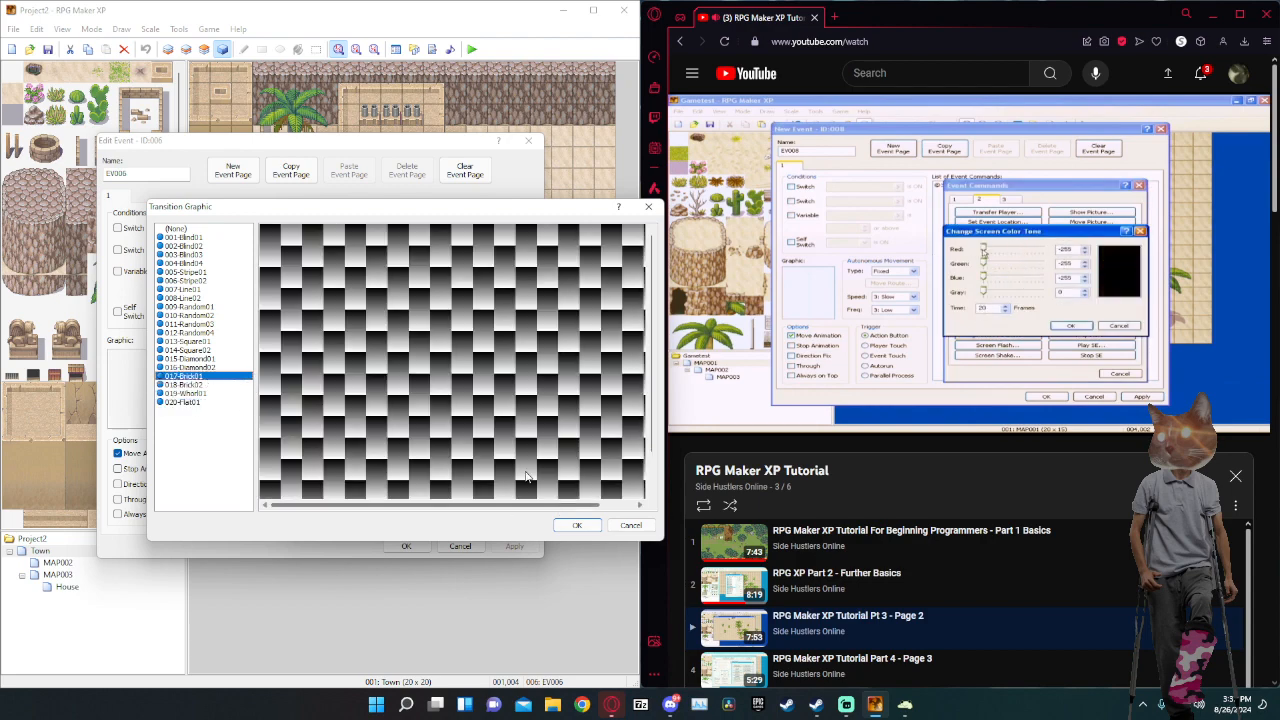
pyautogui.click(578, 528)
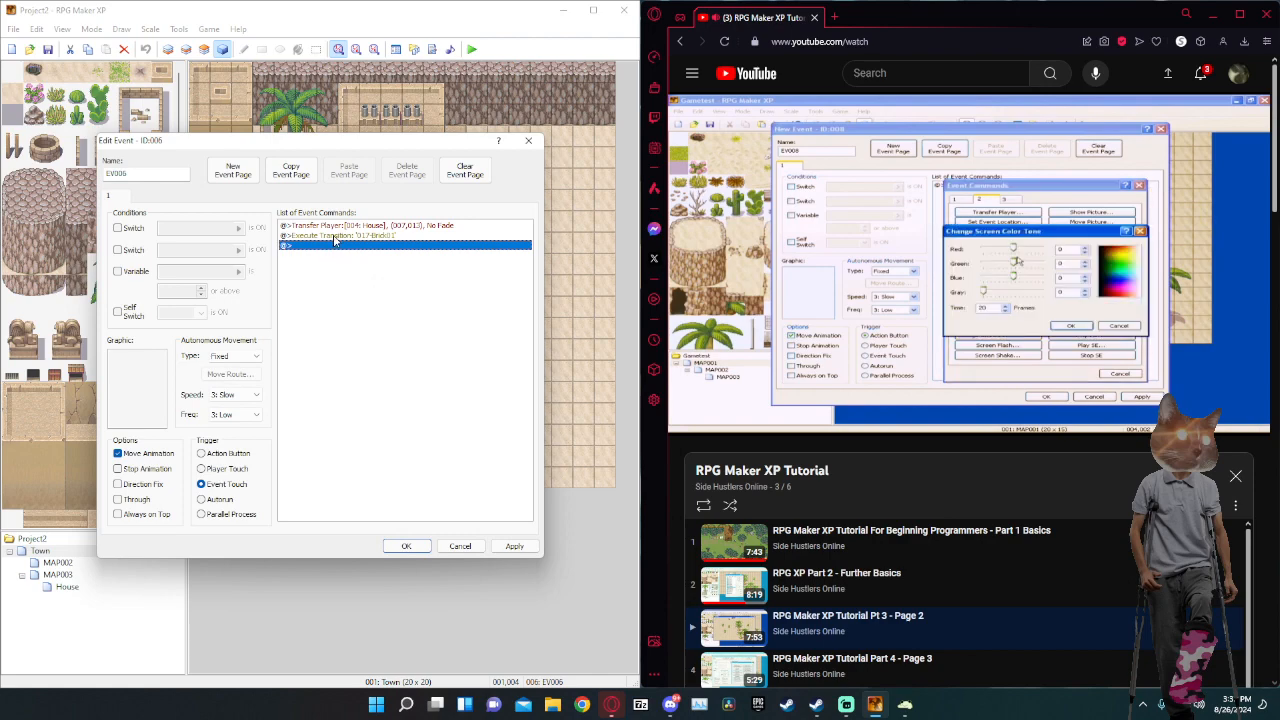
# Review the Execute Transition command's graphic in the leftmost Town house's door event, leaving 017-Brick01 selected, and close the event.
pyautogui.click(335, 237)
pyautogui.press('Return')
pyautogui.click(504, 230)
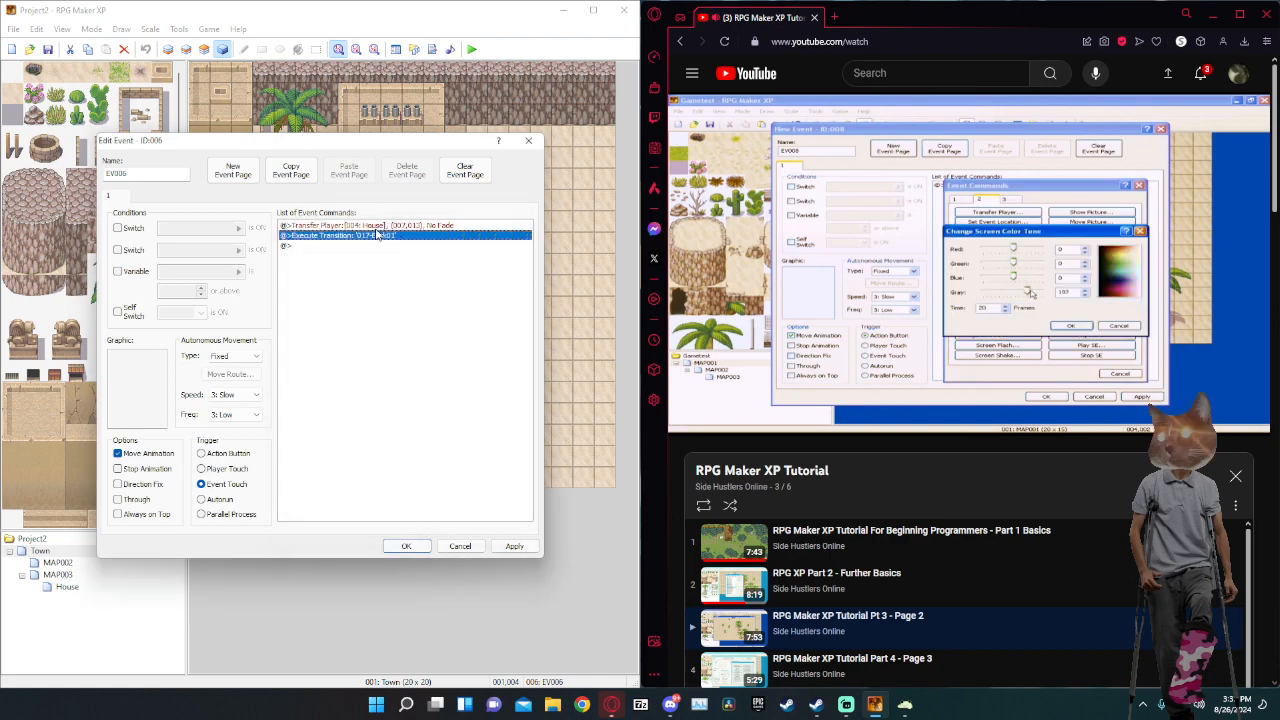
pyautogui.rightClick(357, 240)
pyautogui.click(392, 259)
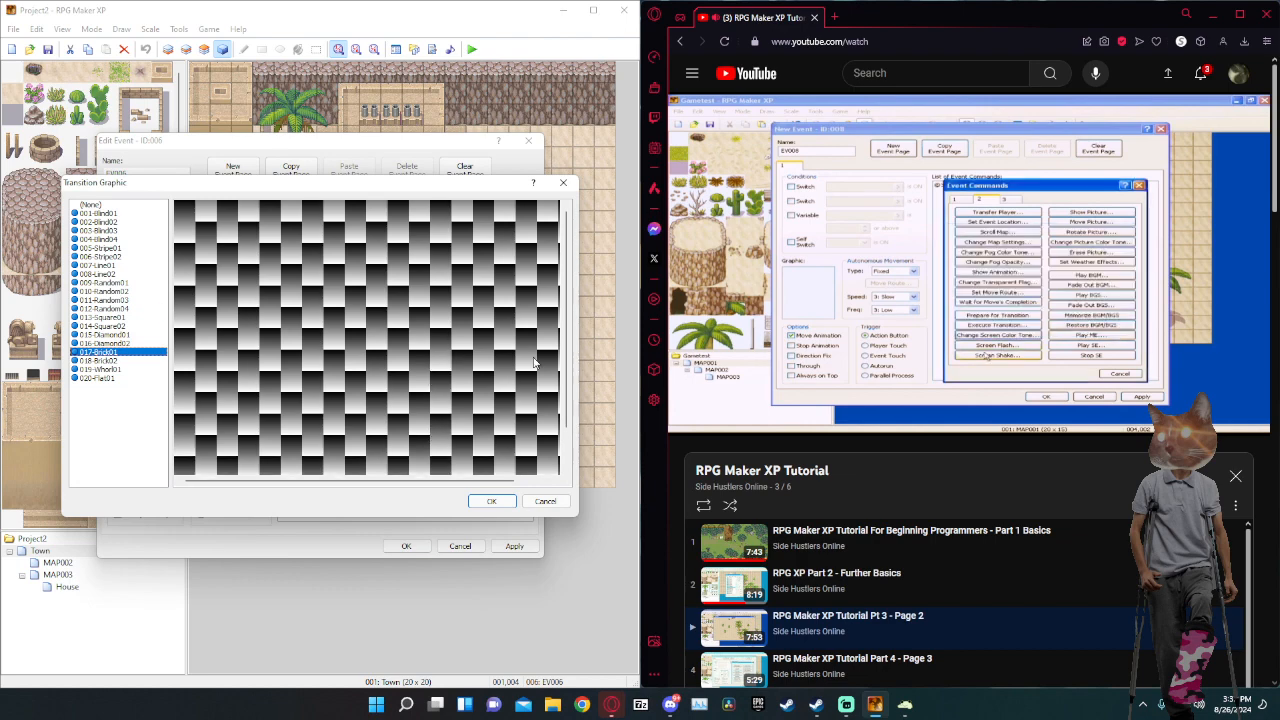
pyautogui.click(563, 182)
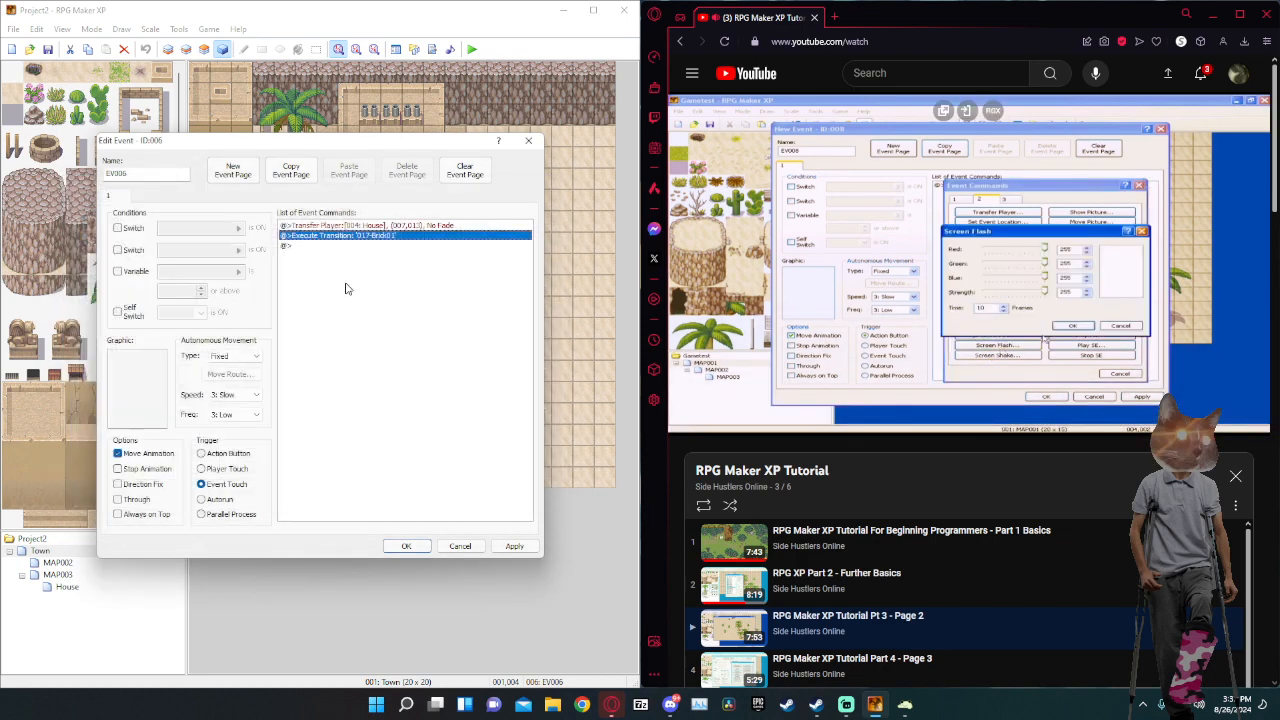
pyautogui.click(405, 546)
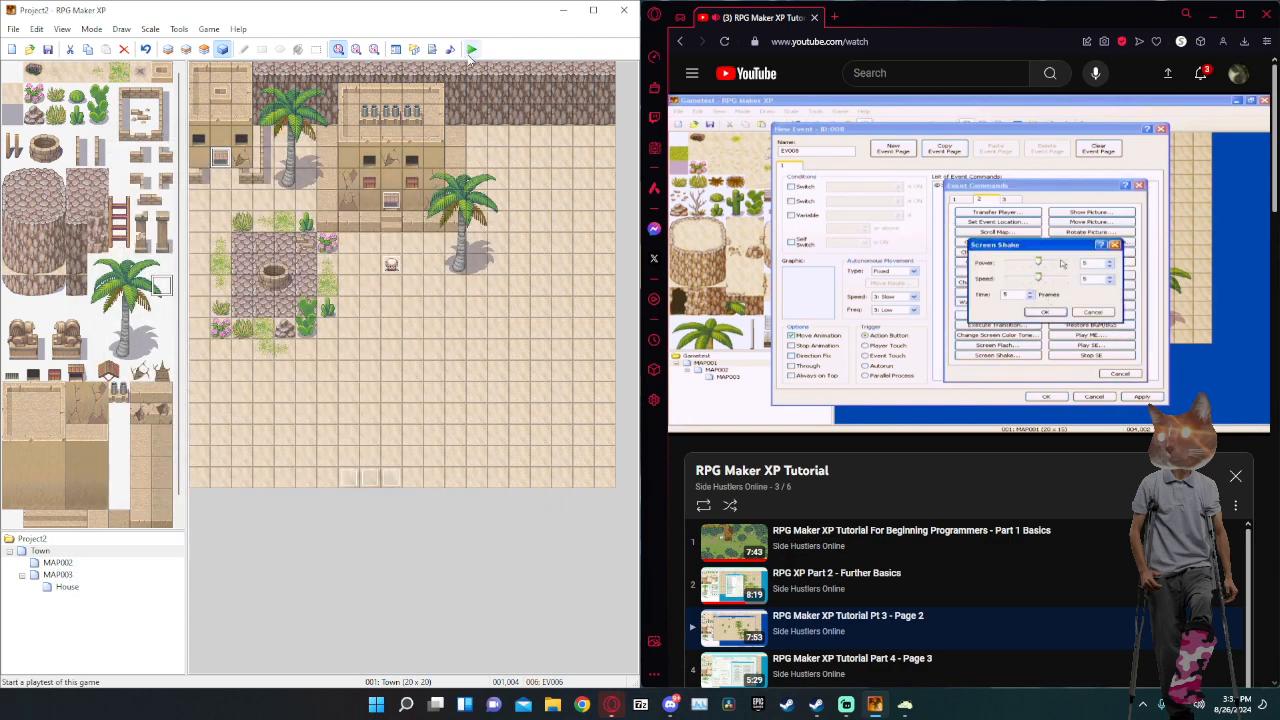
# Delete the Execute Transition command from the leftmost Town house's door event, leaving only Transfer Player, and save the event.
pyautogui.doubleClick(214, 160)
pyautogui.click(328, 236)
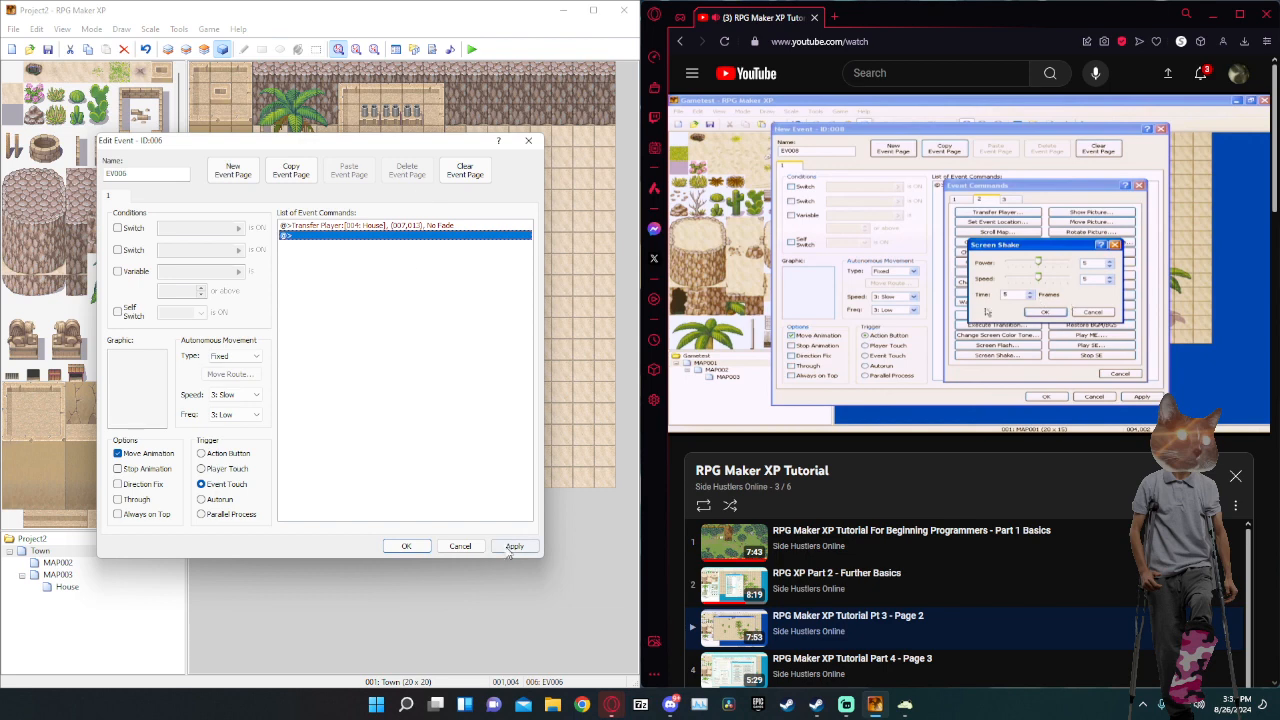
pyautogui.press('Delete')
pyautogui.click(406, 546)
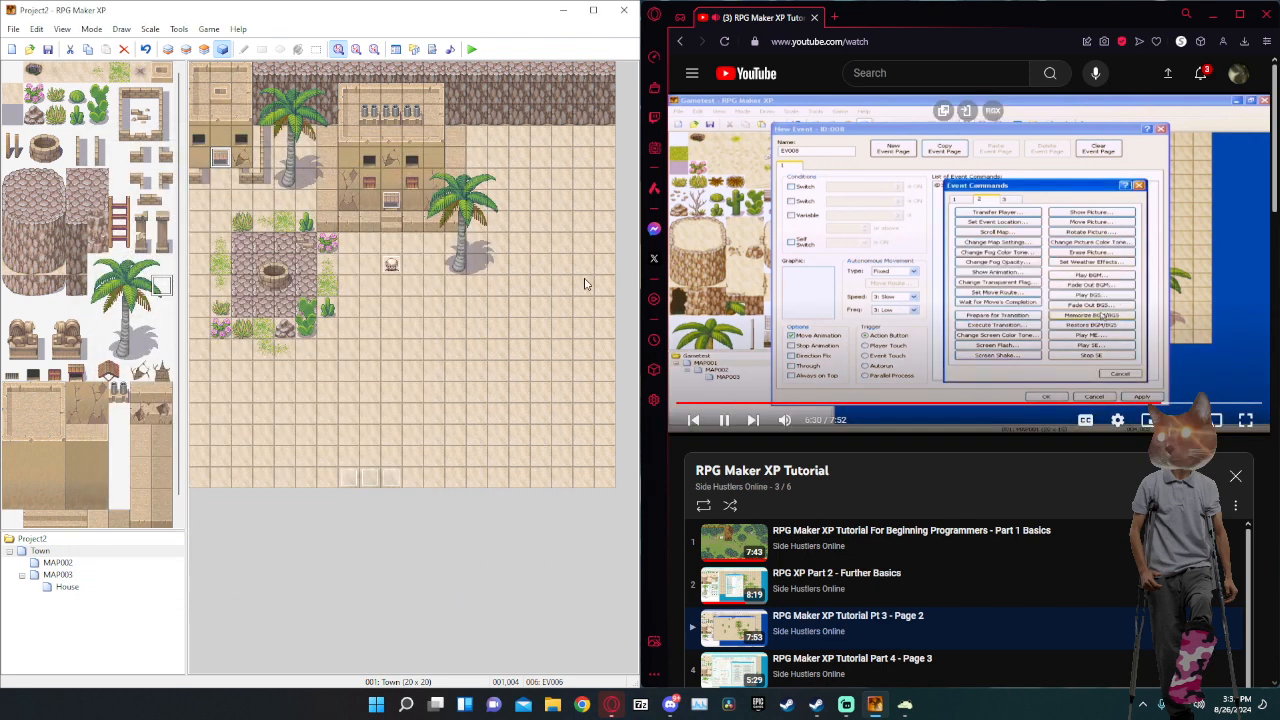
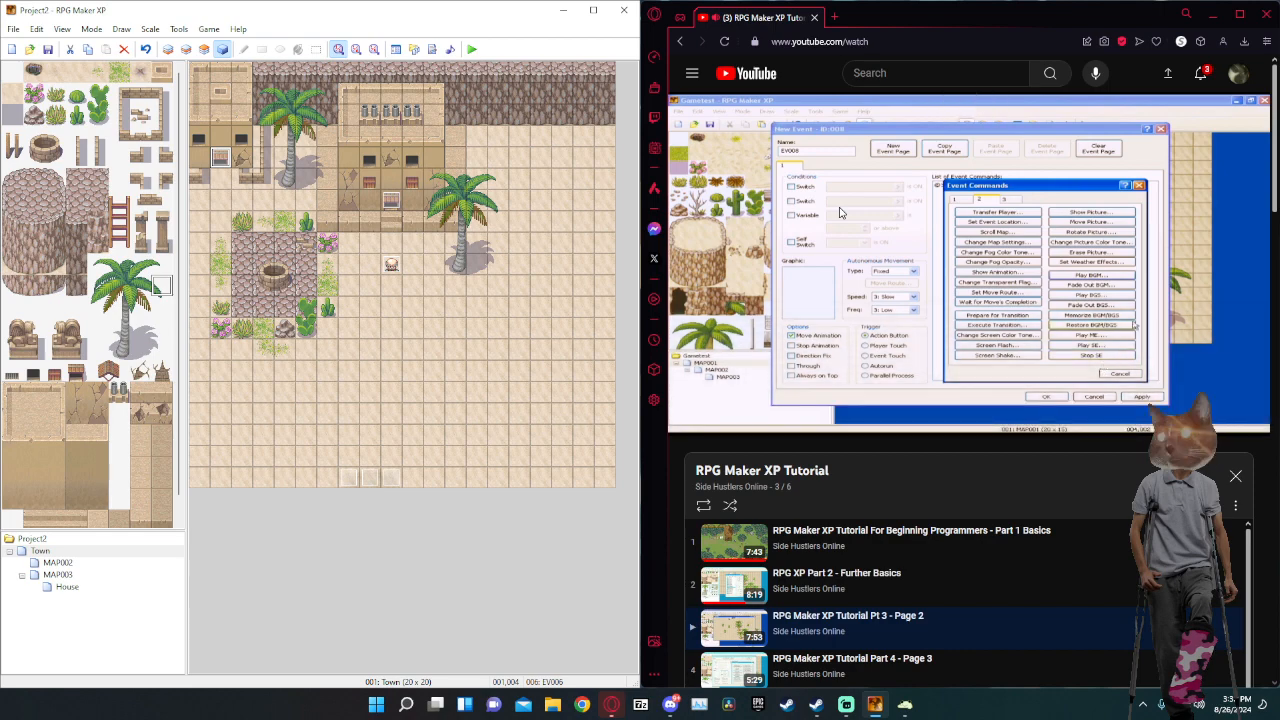
# Play RPG Maker XP Tutorial Part 4 - Page 3 from the playlist and look over the playlist and video details.
pyautogui.scroll(-3, 896, 412)
pyautogui.click(896, 412)
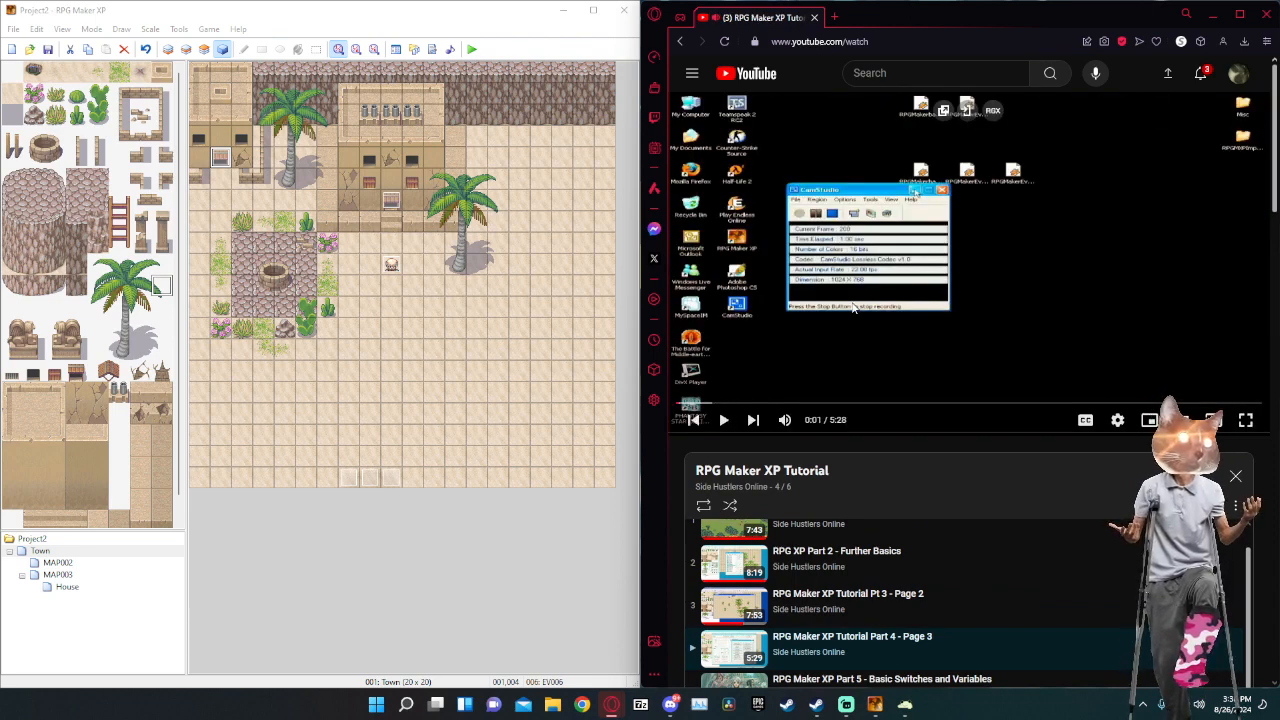
pyautogui.click(774, 328)
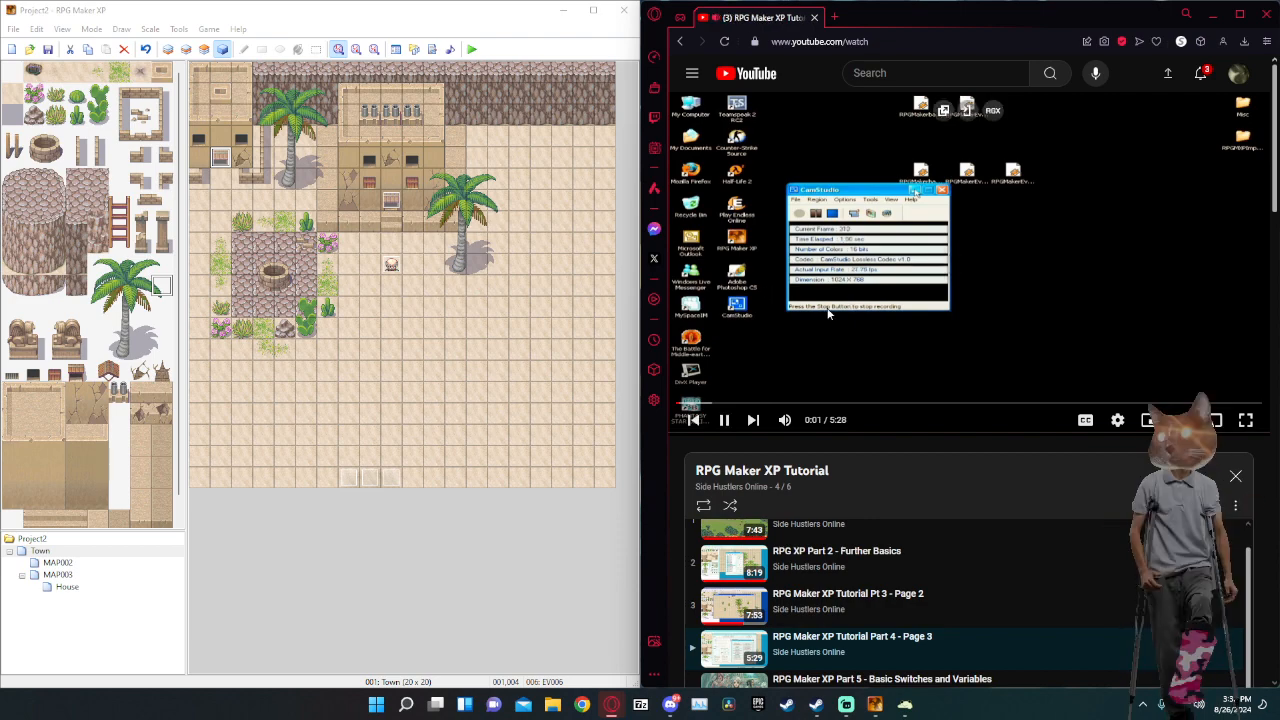
pyautogui.scroll(-2, 1083, 383)
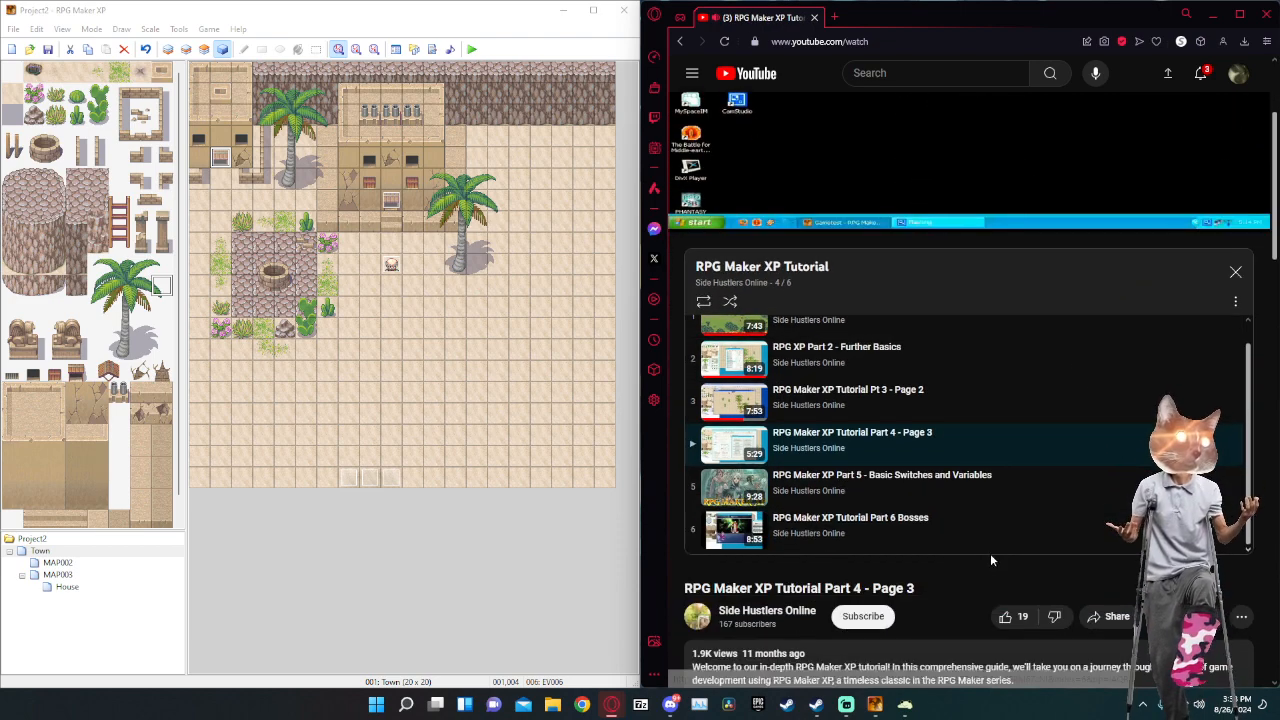
pyautogui.scroll(-1, 991, 560)
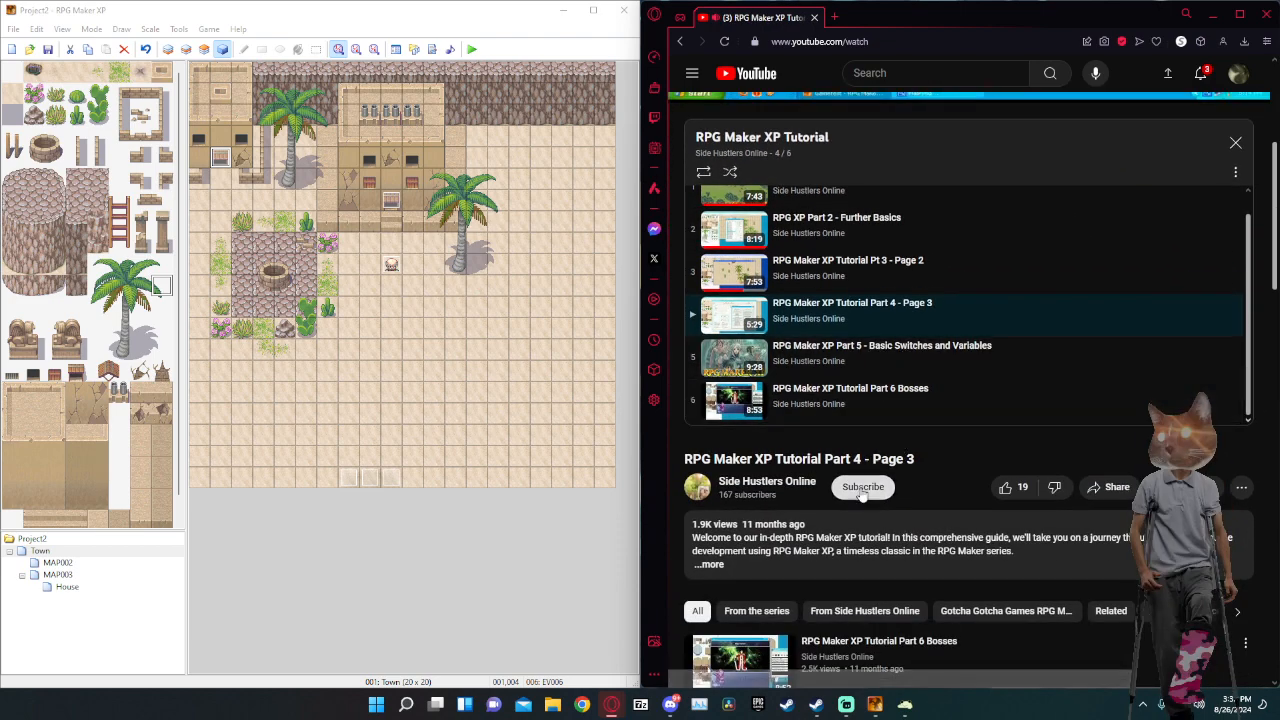
pyautogui.scroll(3, 860, 492)
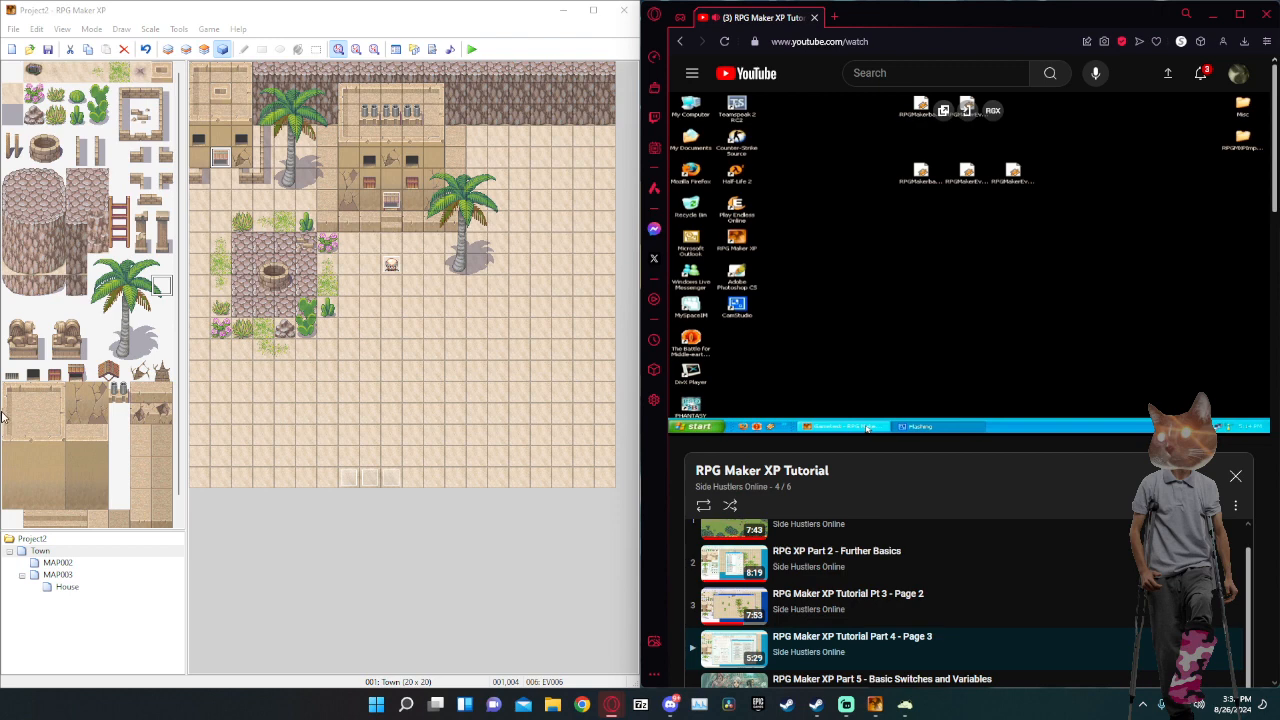
# Paint a flat-roofed sandstone house four tiles wide and five tall in the Town map's lower-left corner on layer 1.
pyautogui.moveTo(8, 400); pyautogui.dragTo(50, 473)
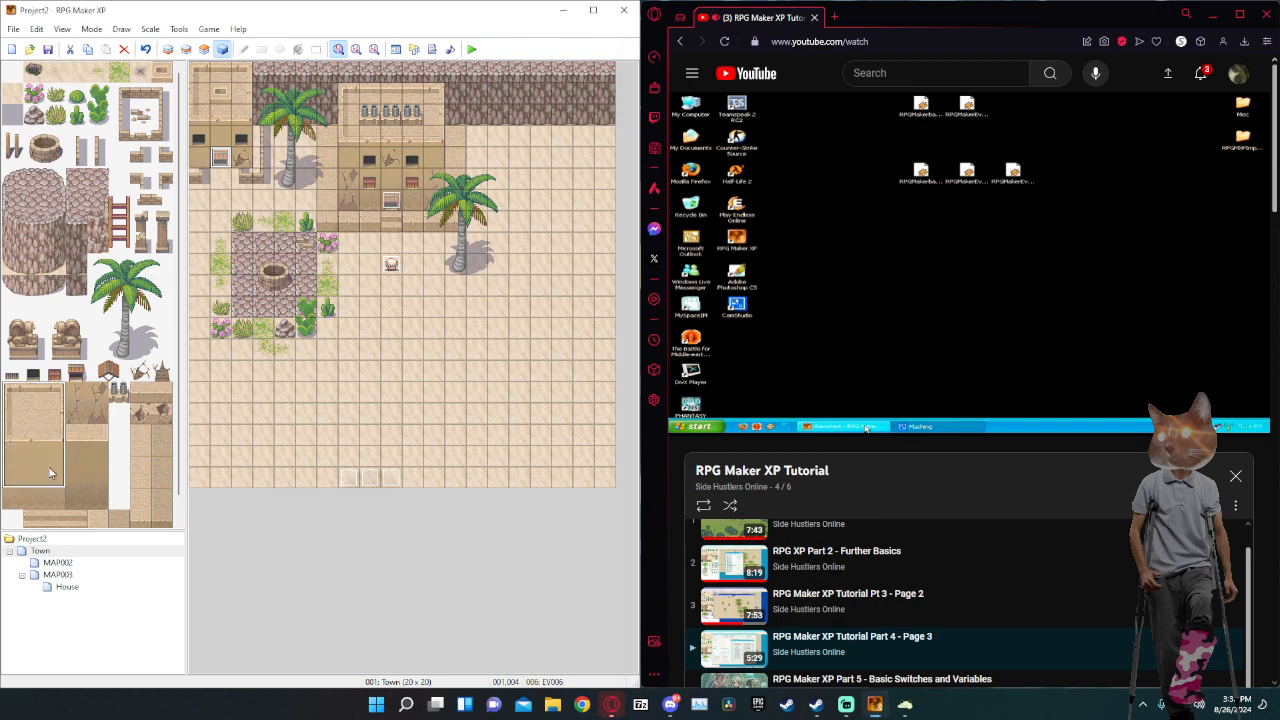
pyautogui.click(168, 49)
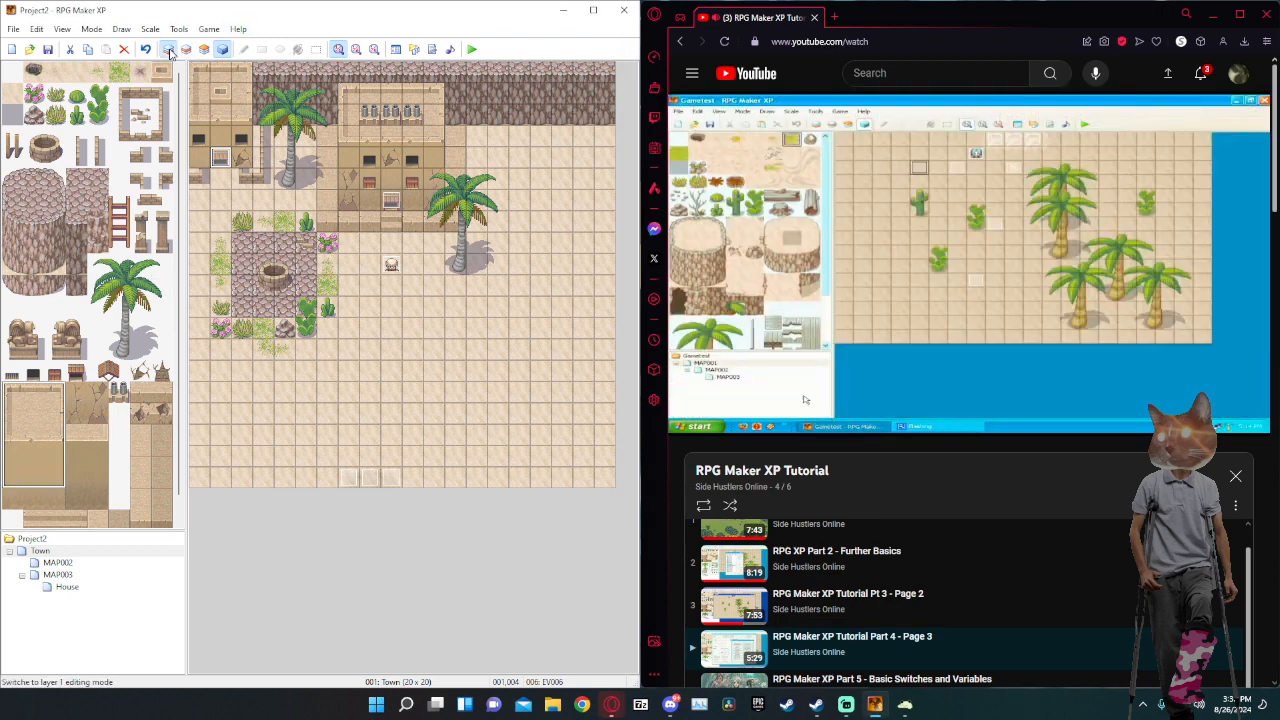
pyautogui.click(206, 398)
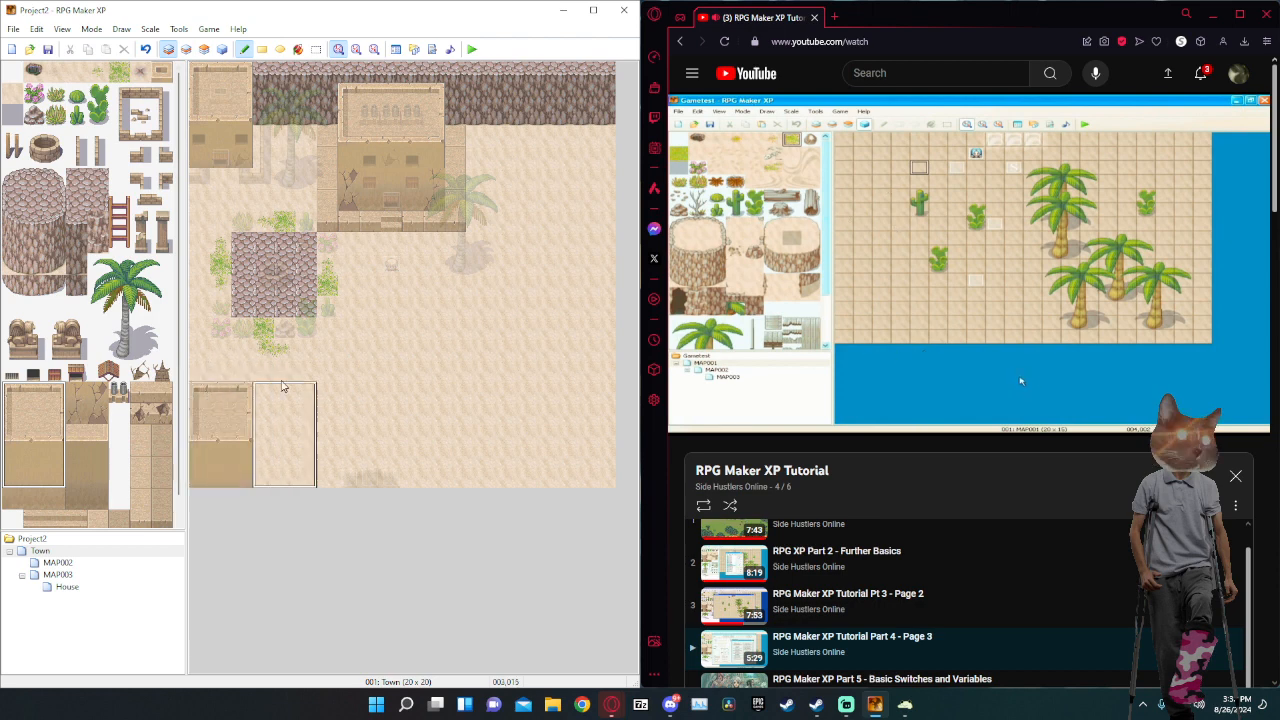
pyautogui.click(55, 468)
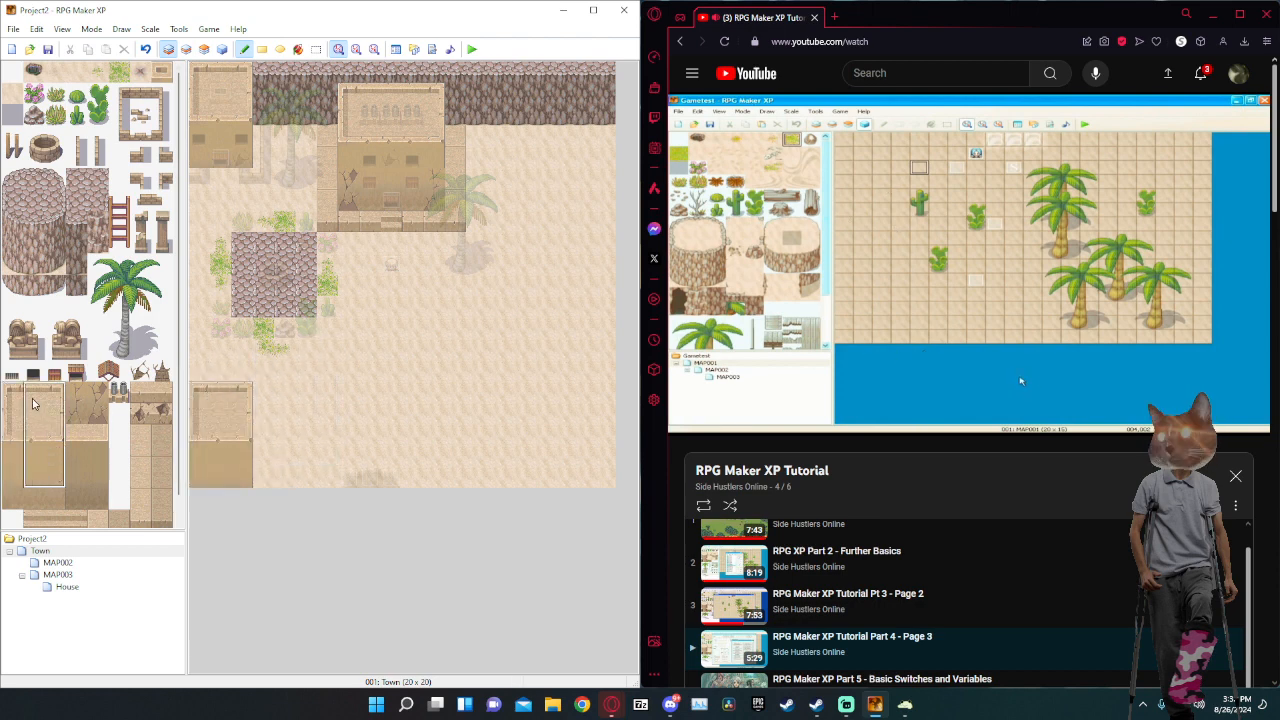
pyautogui.click(248, 398)
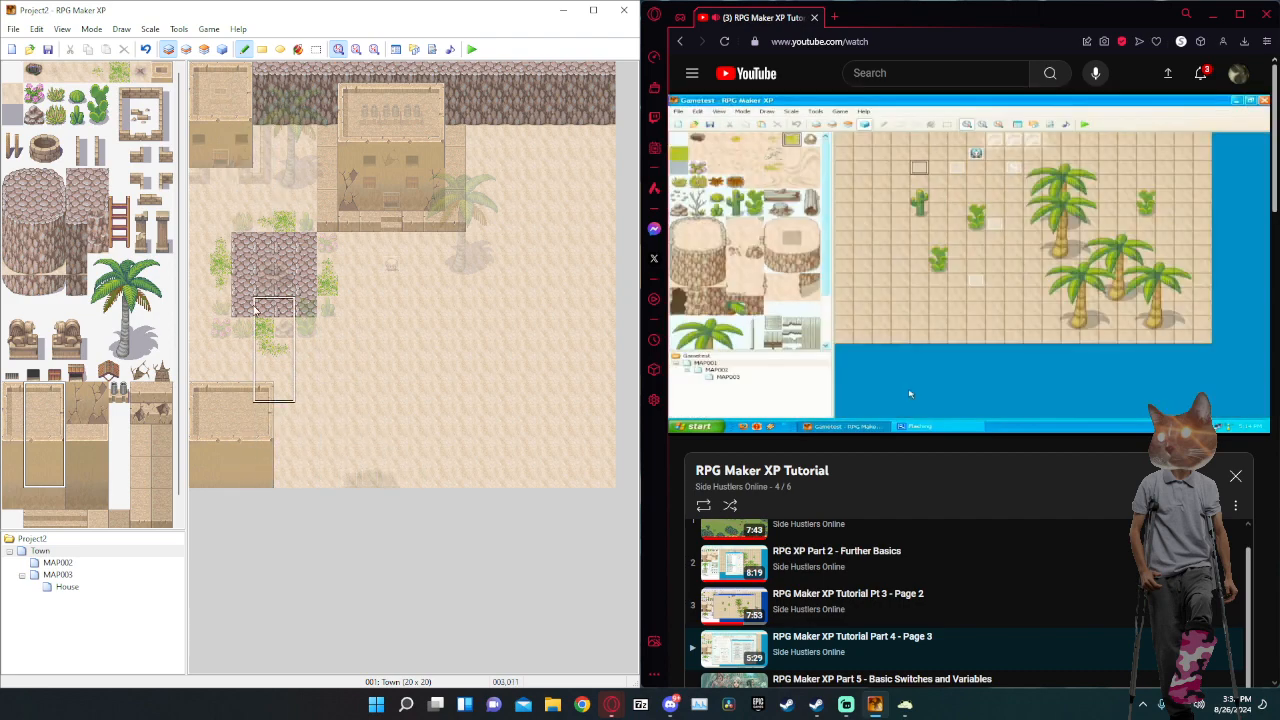
# Add one red-shuttered window and two dark windows to the front wall of the lower-left house on layer 2.
pyautogui.click(55, 372)
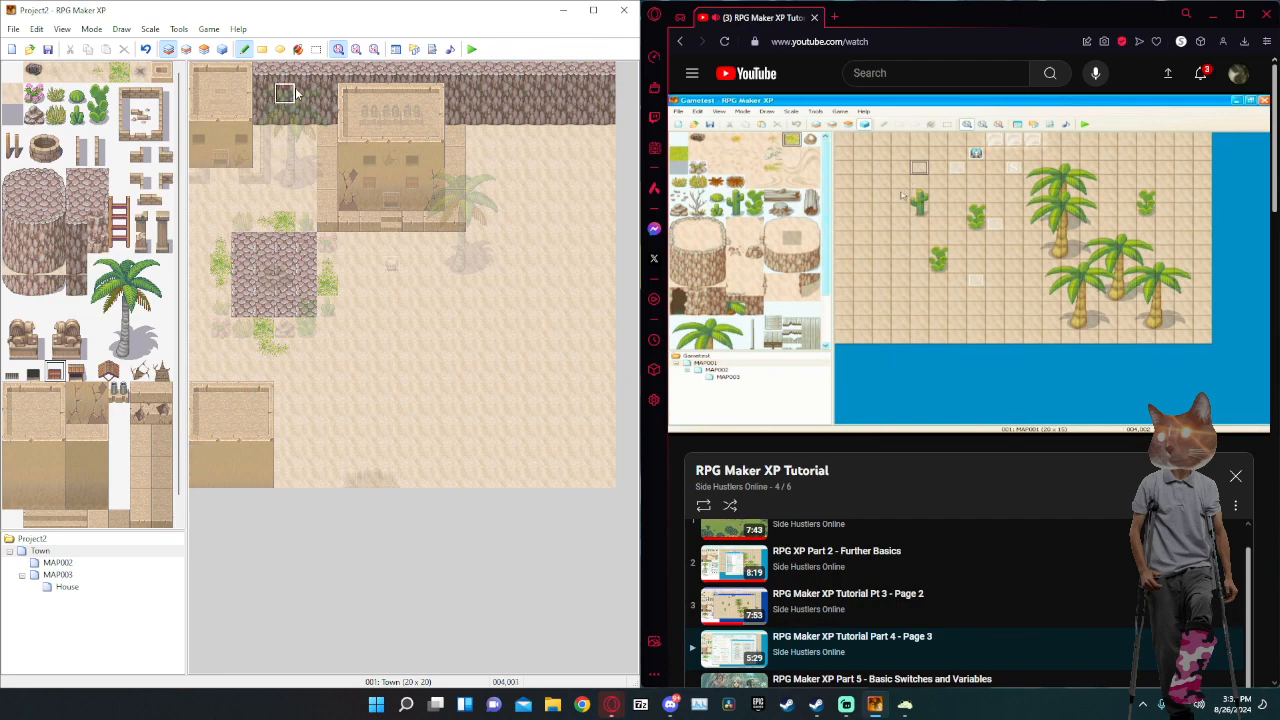
pyautogui.click(186, 49)
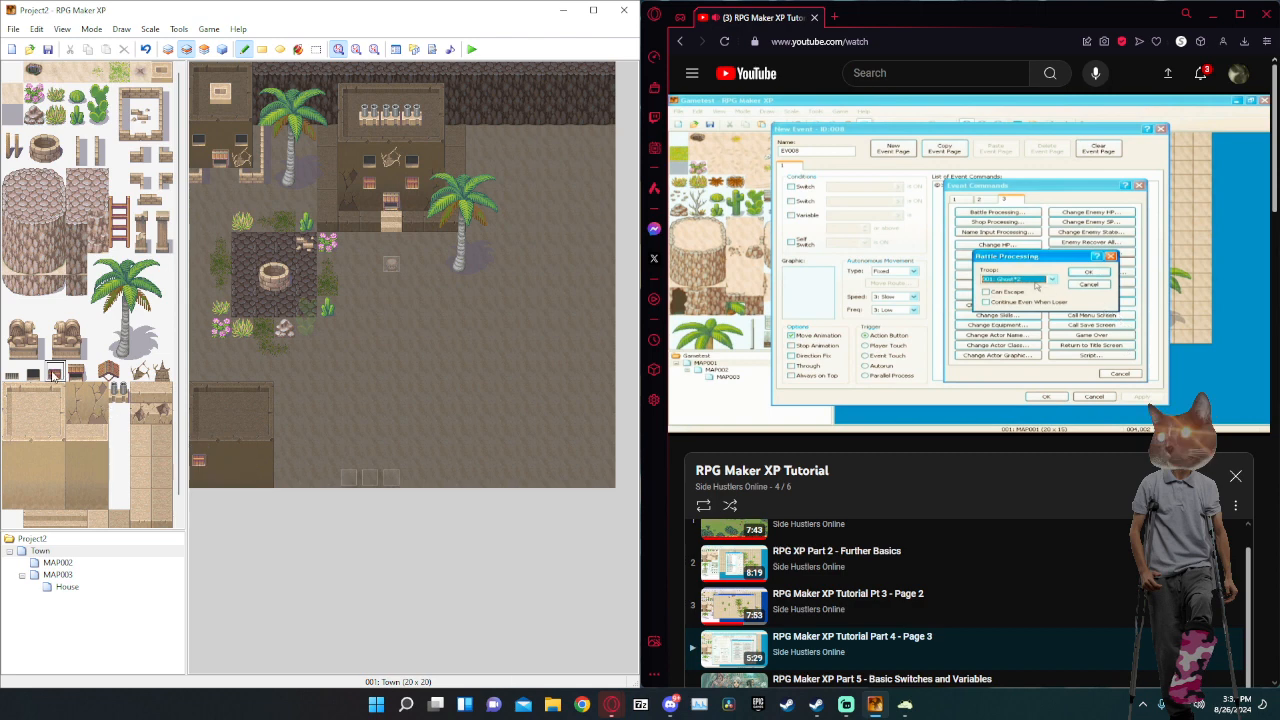
pyautogui.click(33, 373)
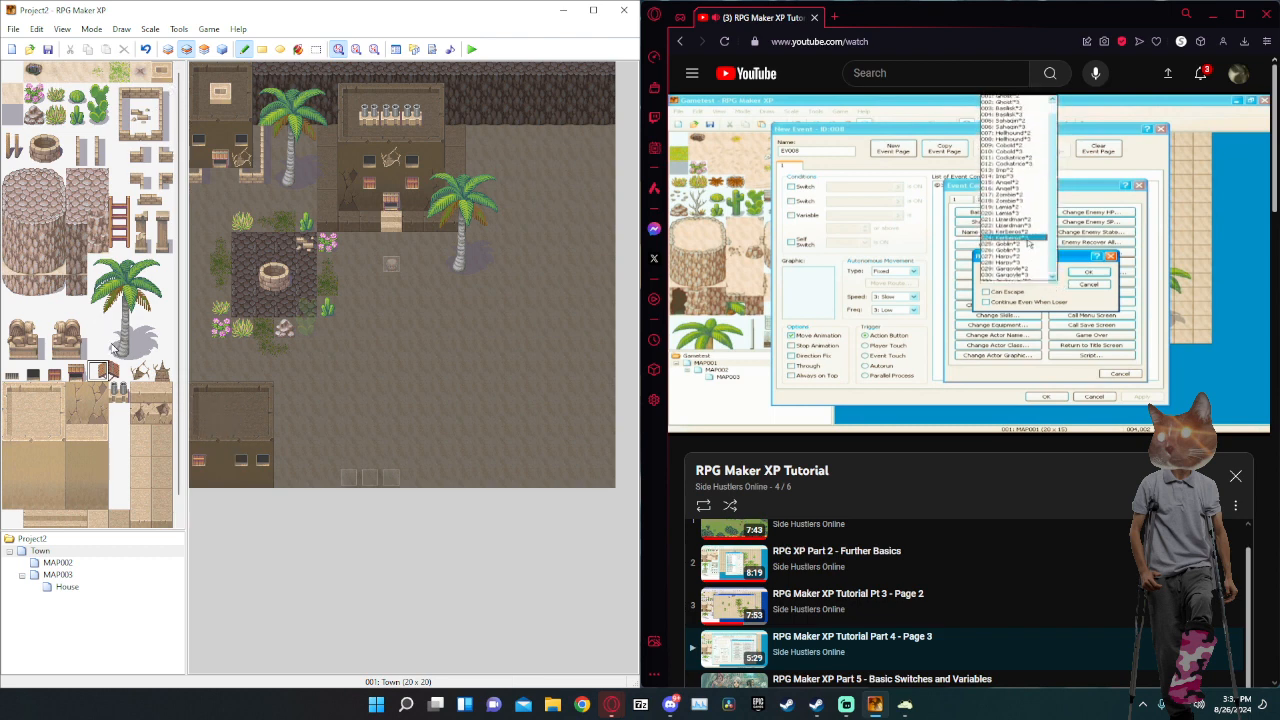
# Add awning pieces beside the lower-left house's right wall on layer 3 and a debris tile at its front on layer 2.
pyautogui.moveTo(99, 372); pyautogui.dragTo(118, 372)
pyautogui.click(204, 49)
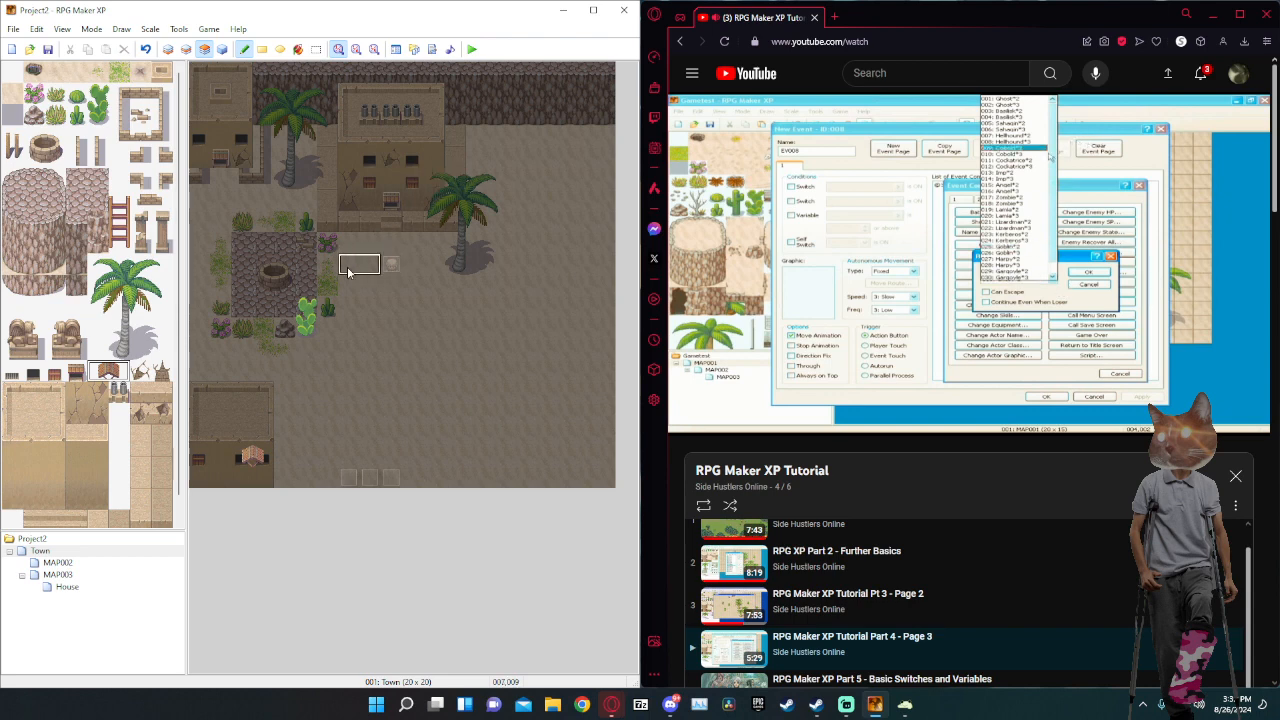
pyautogui.click(237, 456)
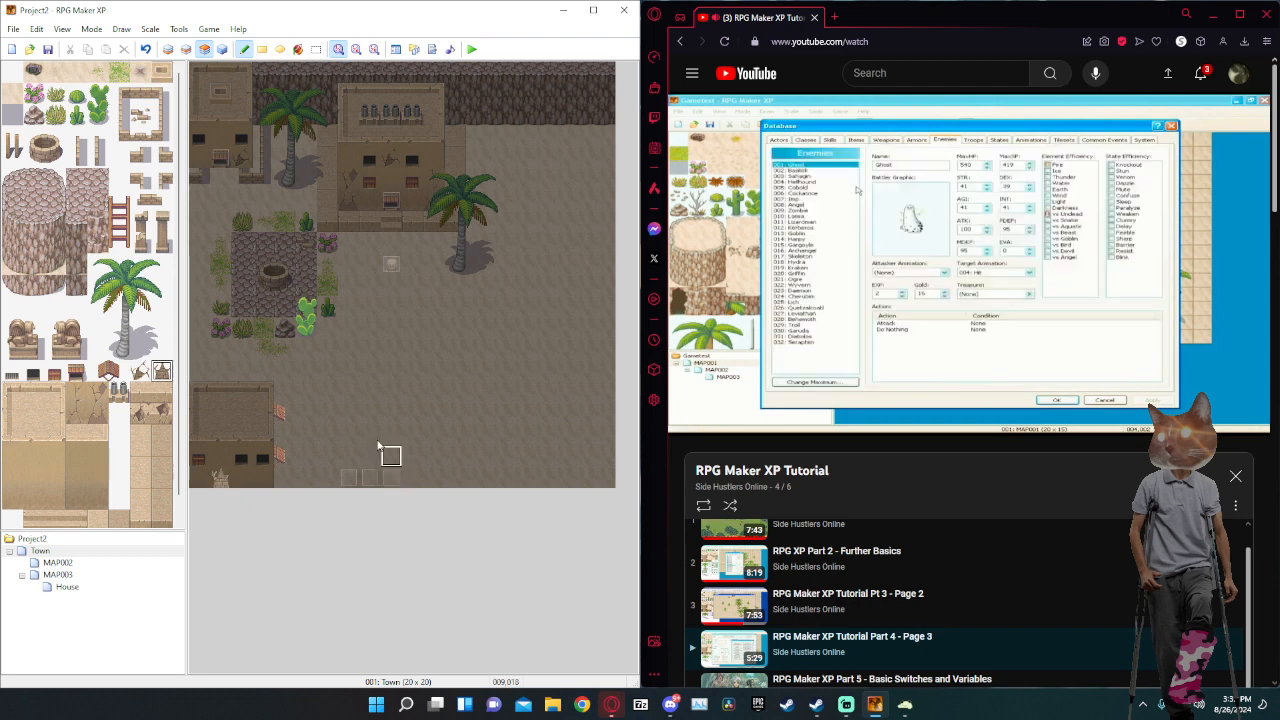
pyautogui.click(186, 49)
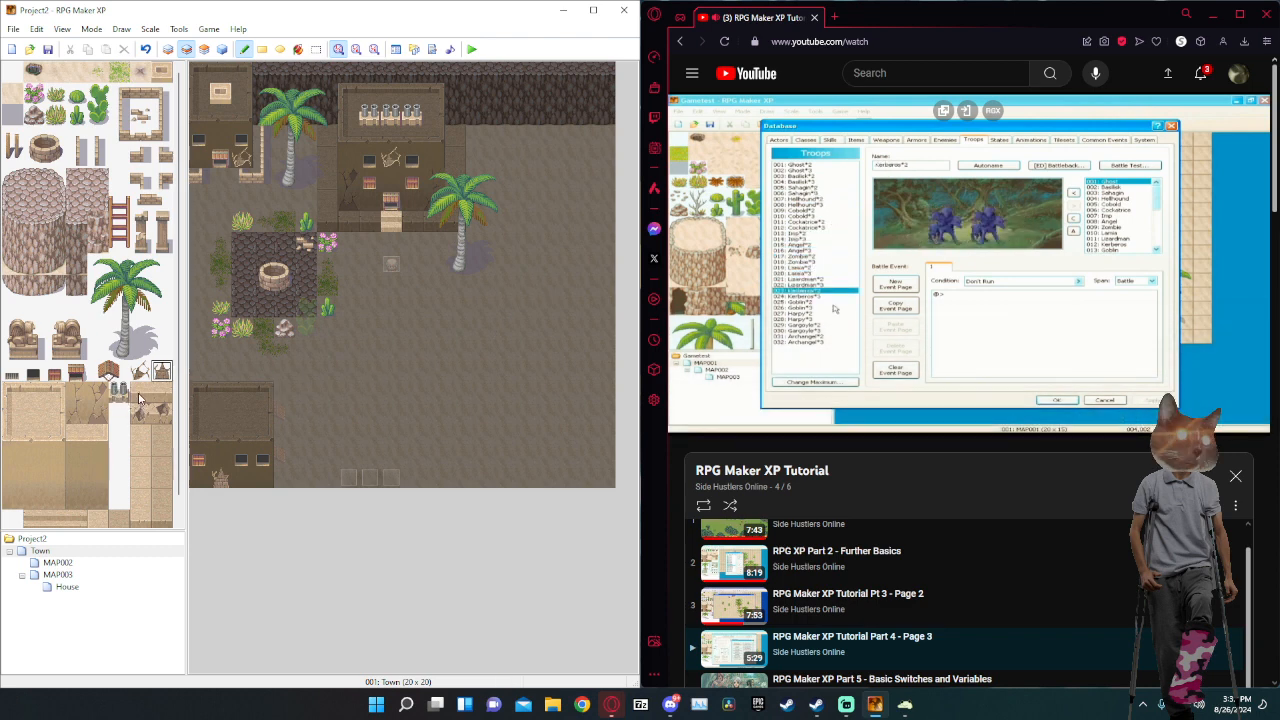
# Place a stone pillar on each side of the three entrance tiles at the Town map's bottom edge on layer 2.
pyautogui.moveTo(139, 399); pyautogui.dragTo(159, 401)
pyautogui.click(221, 436)
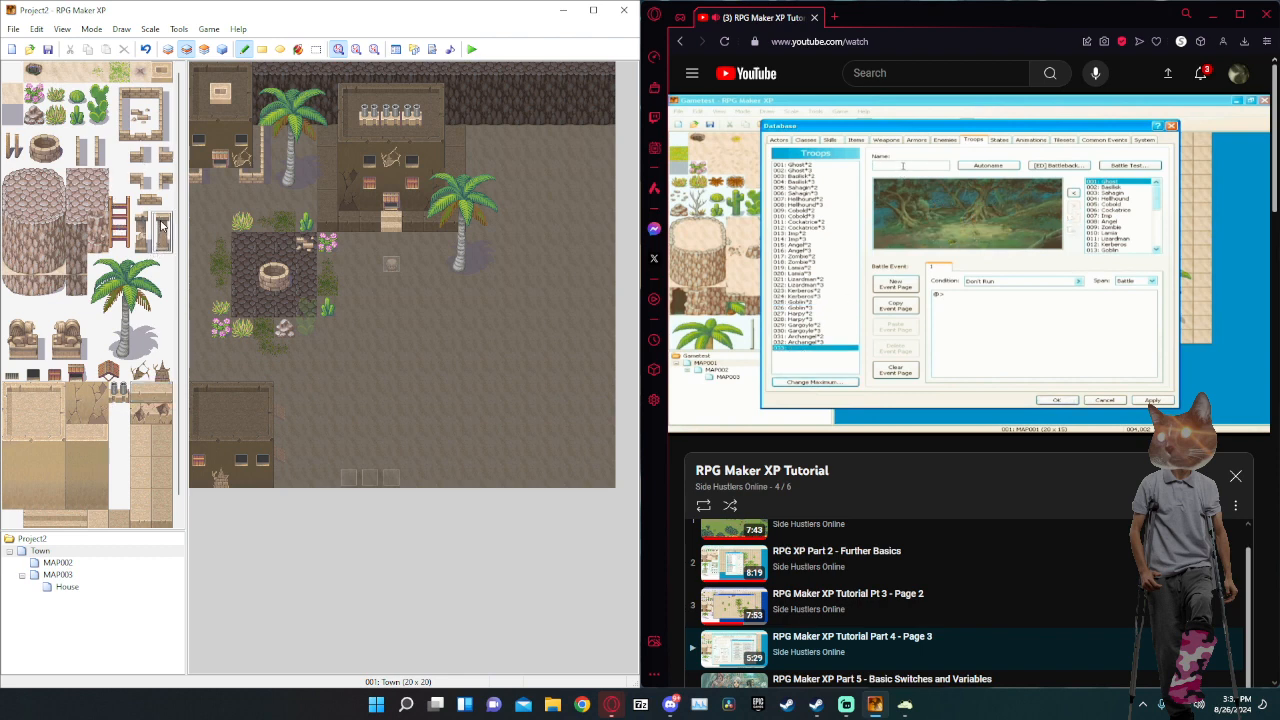
pyautogui.click(413, 466)
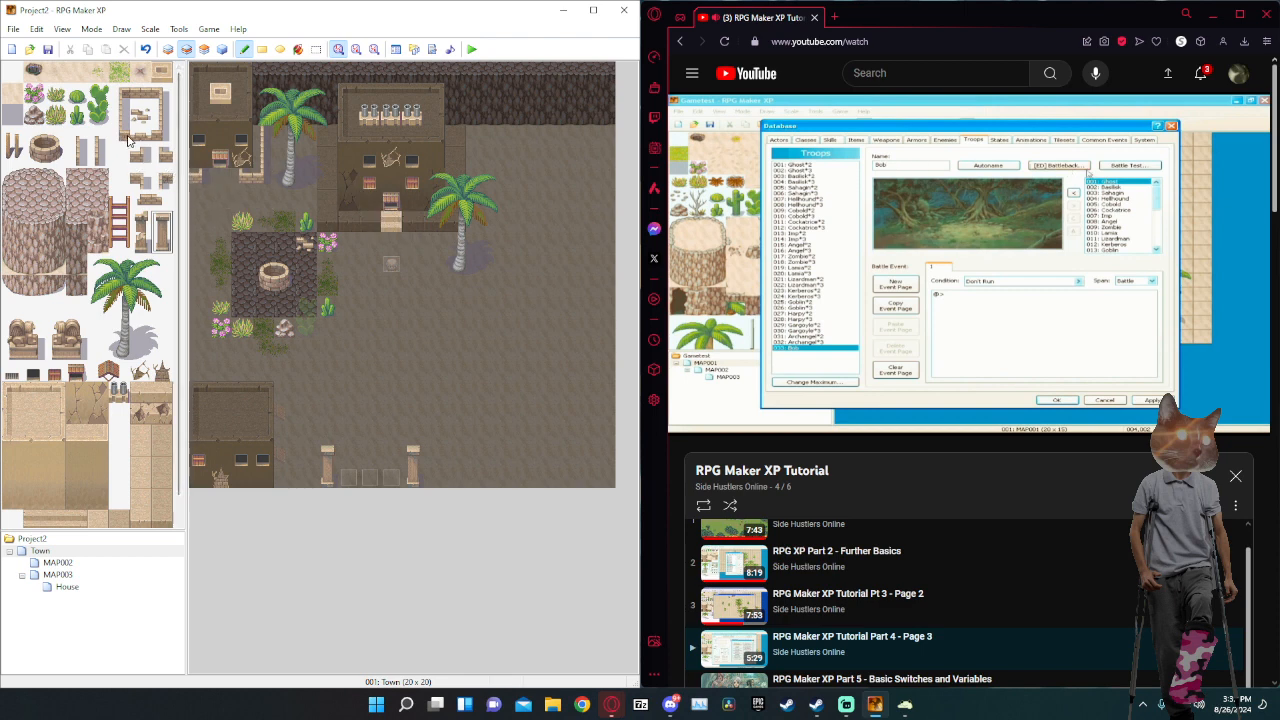
# Place the pair of slim posts at the upper-left corner of the stone well plaza on layer 3.
pyautogui.click(96, 147)
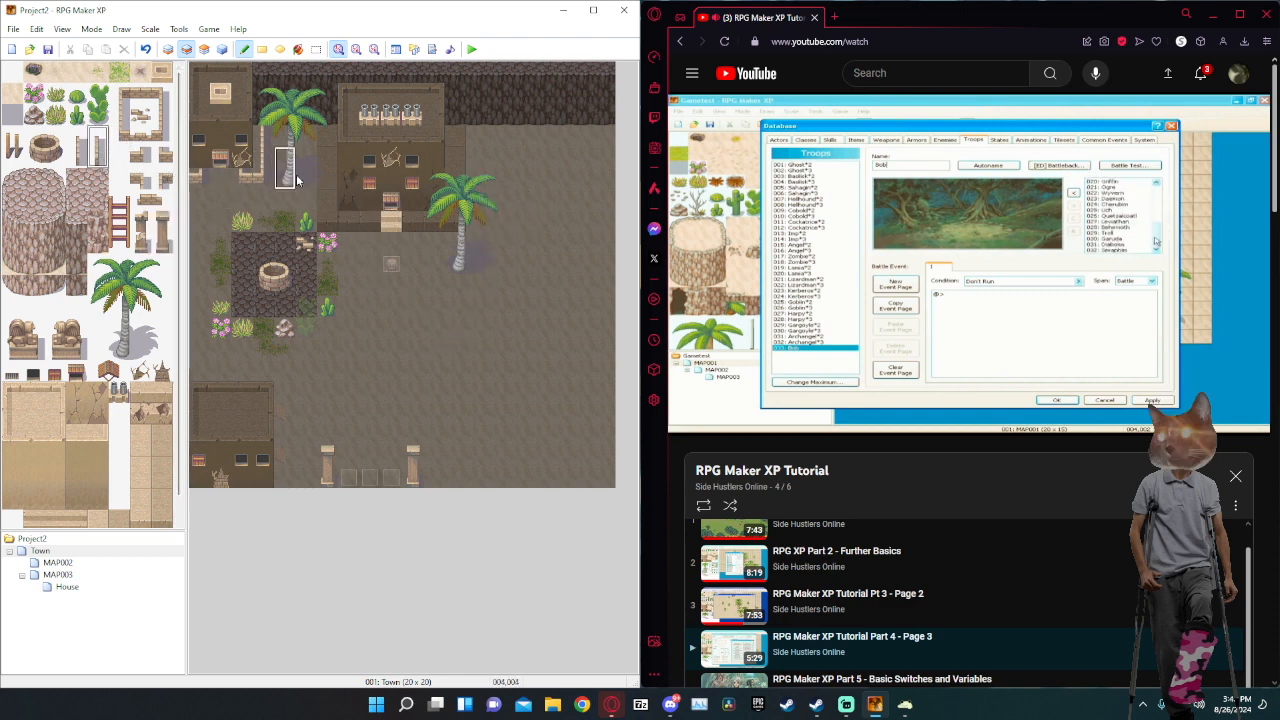
pyautogui.click(10, 145)
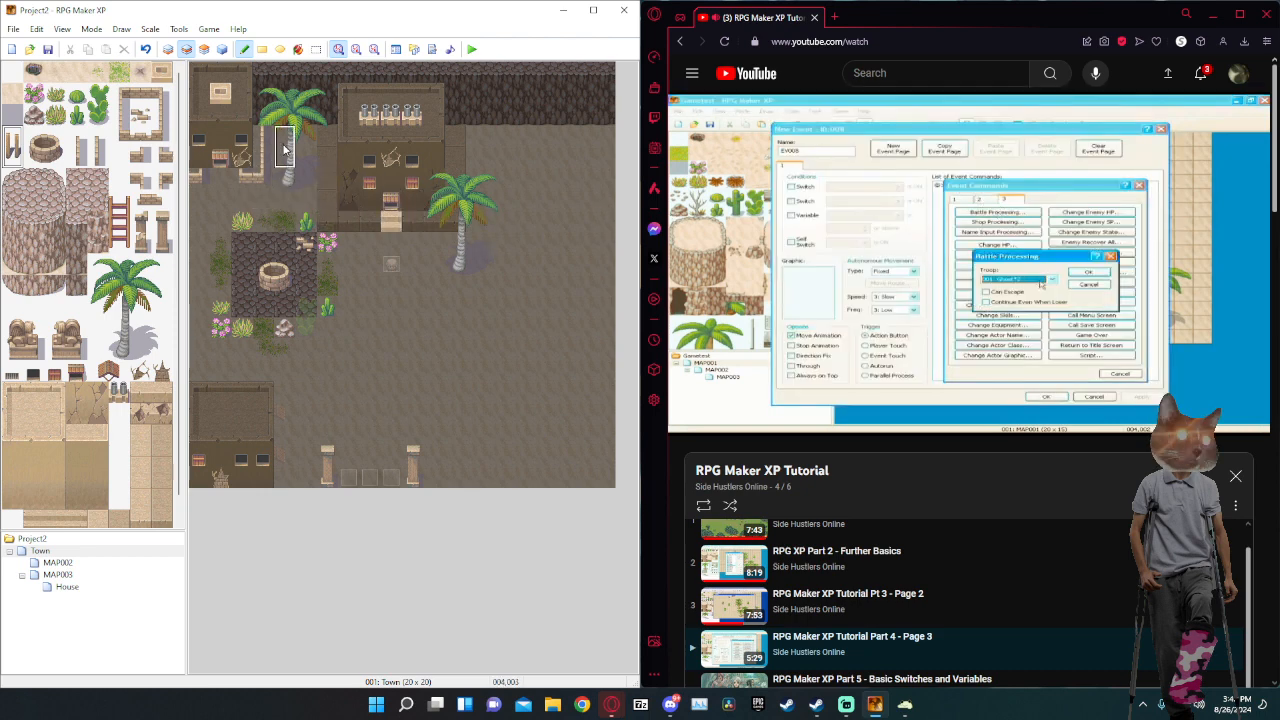
pyautogui.click(210, 52)
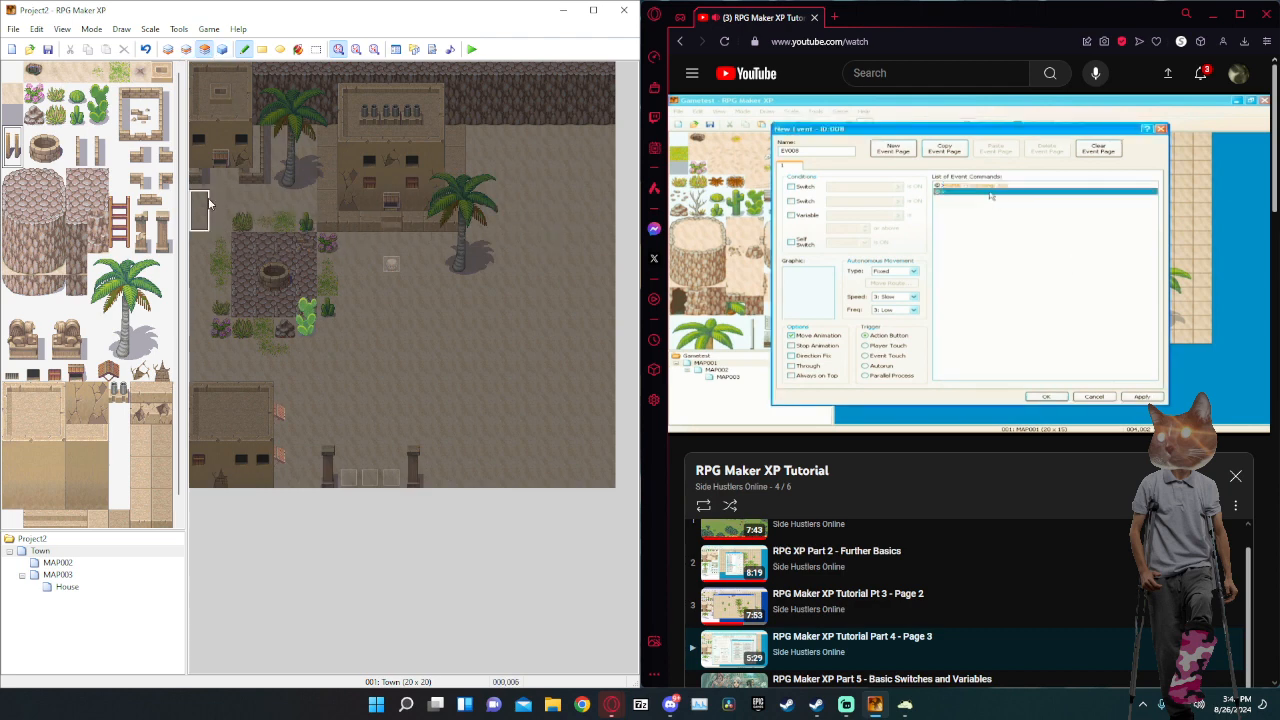
pyautogui.click(243, 228)
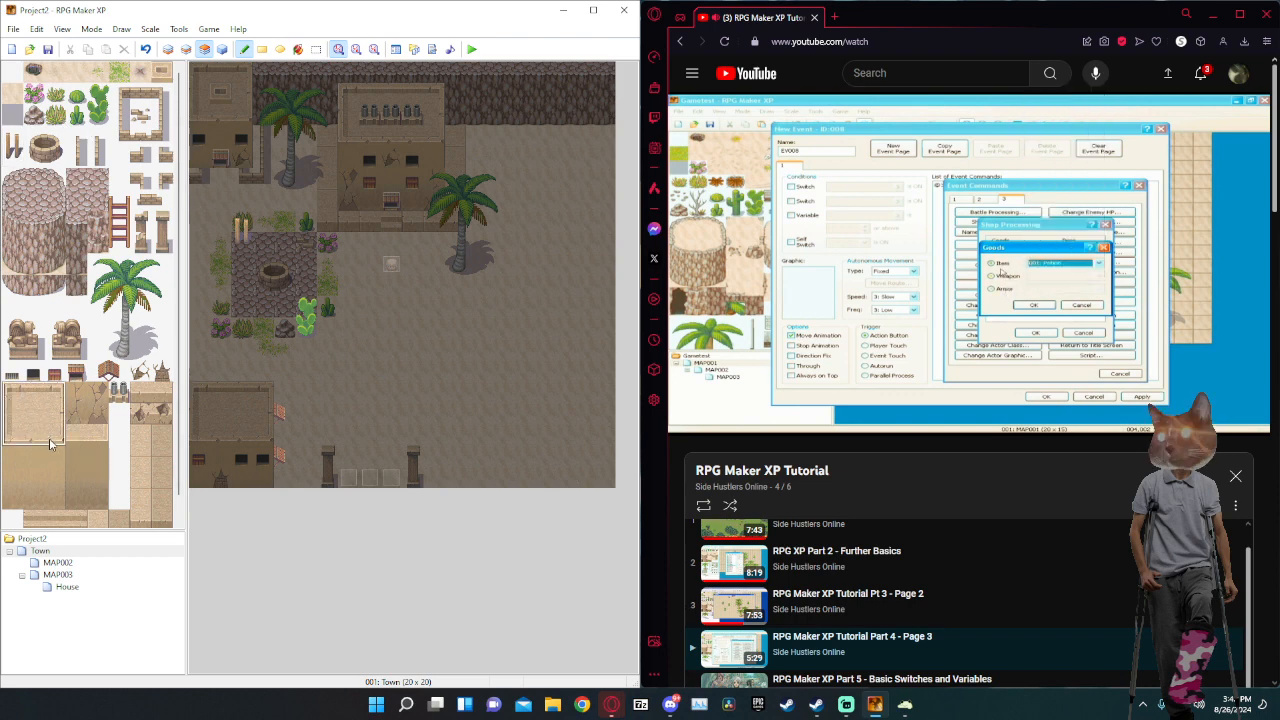
pyautogui.click(557, 375)
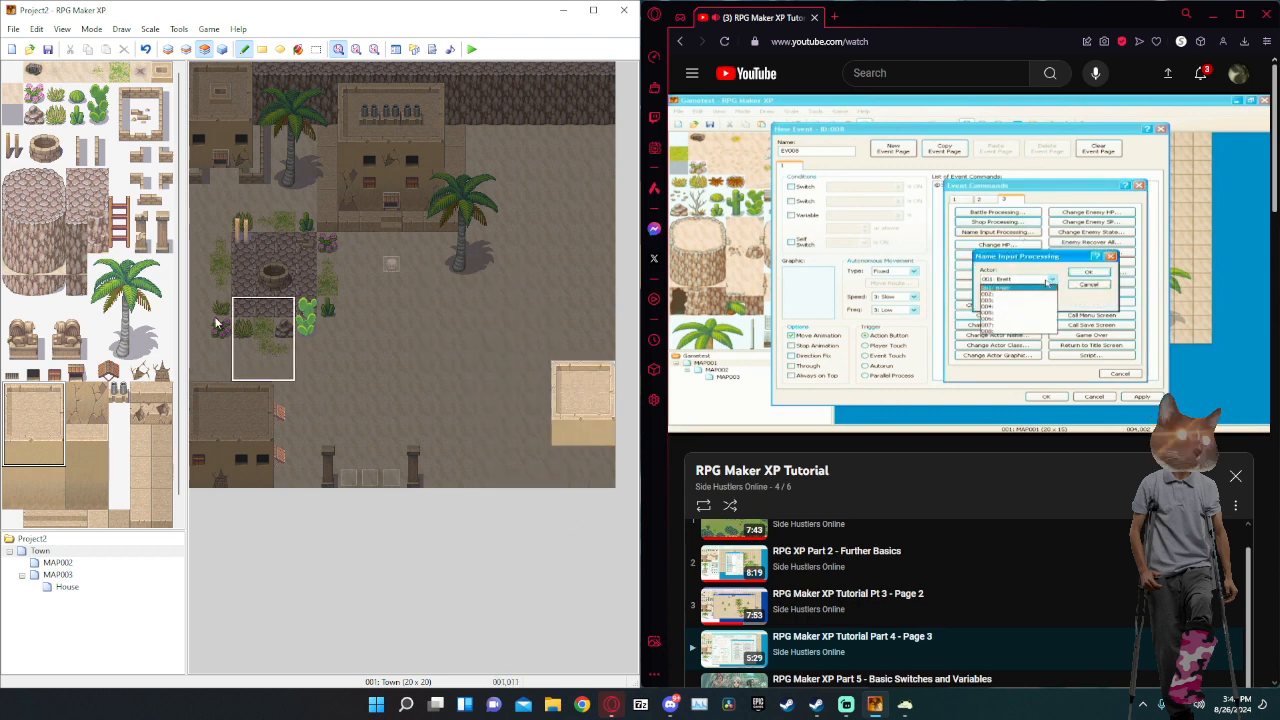
pyautogui.hotkey('ctrl', 'z')
pyautogui.click(30, 350)
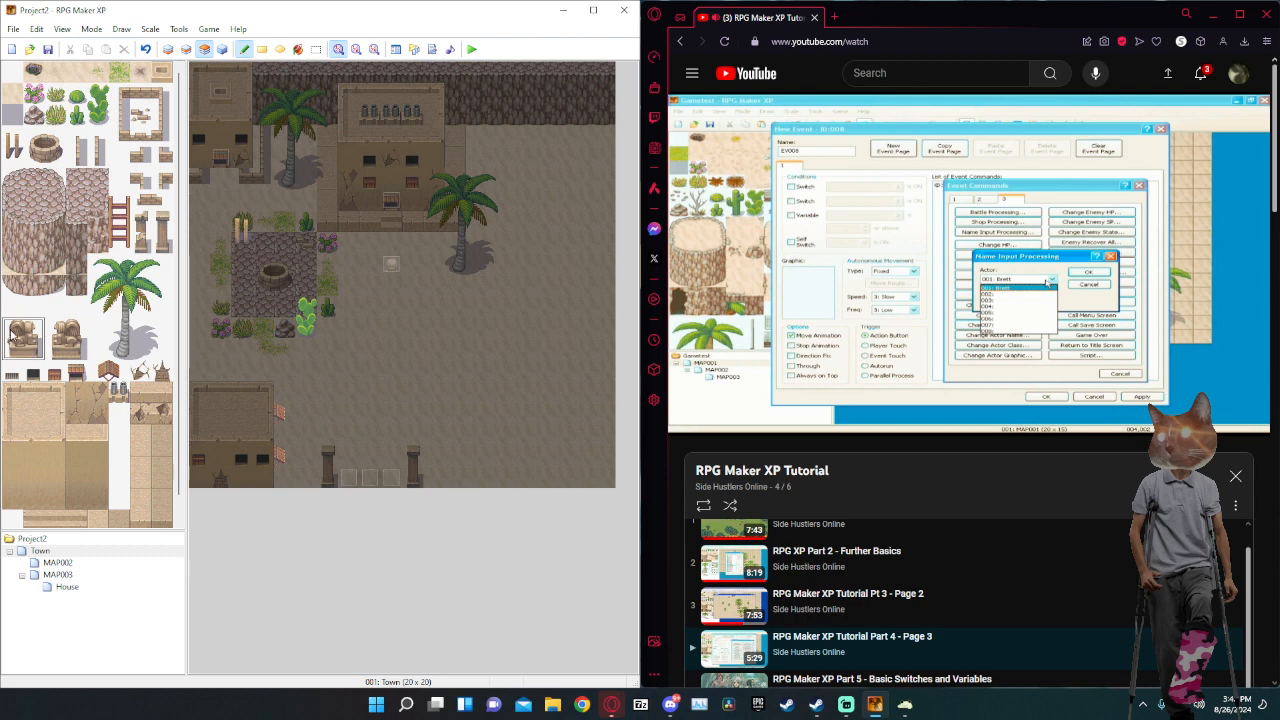
# Place the right-hand seated statue beside the right entrance pillar at the bottom of the Town map on layer 2.
pyautogui.click(185, 50)
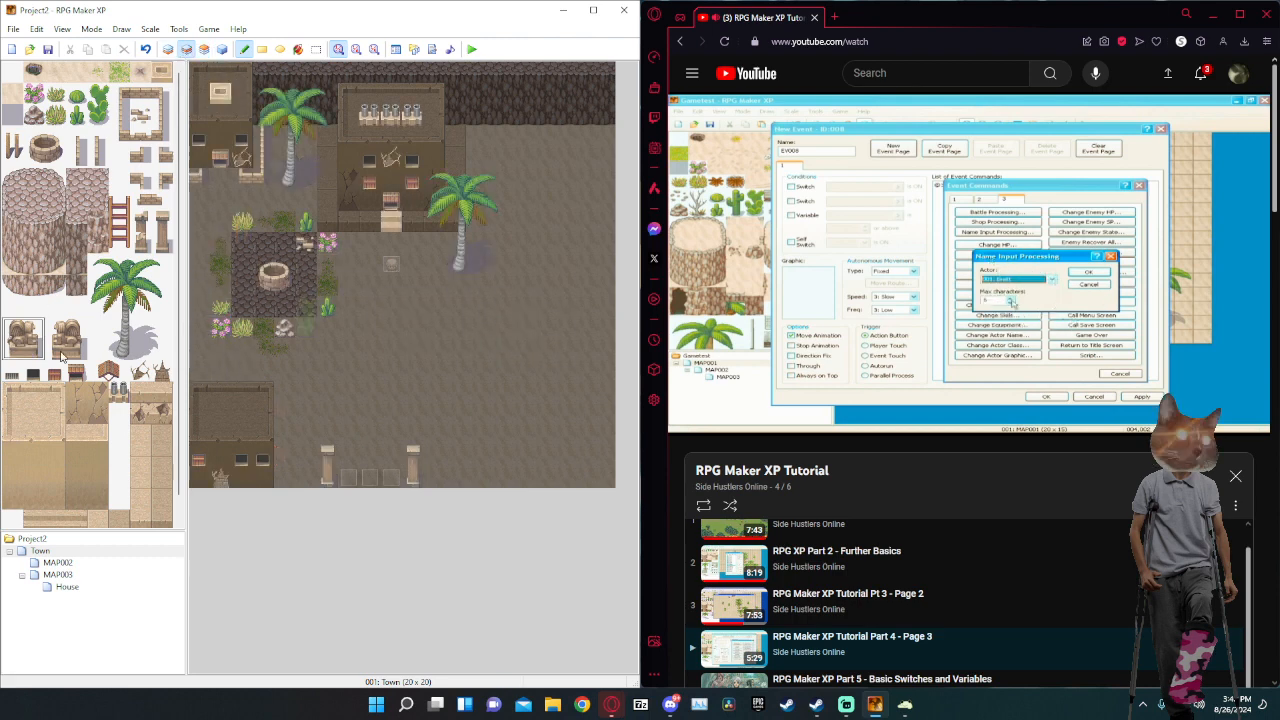
pyautogui.click(62, 340)
pyautogui.click(442, 440)
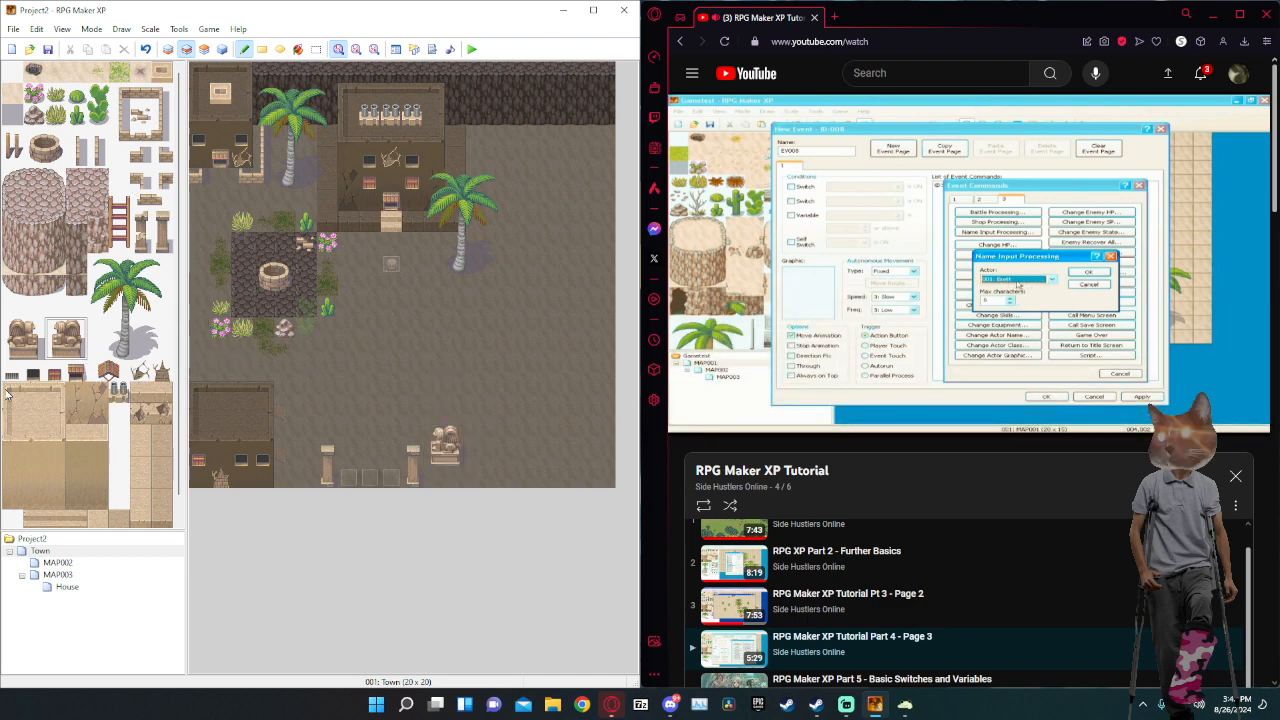
# Paint a flat-roofed house block three tiles wide and five tall near the Town map's lower-right corner on layer 2.
pyautogui.moveTo(5, 392); pyautogui.dragTo(42, 454)
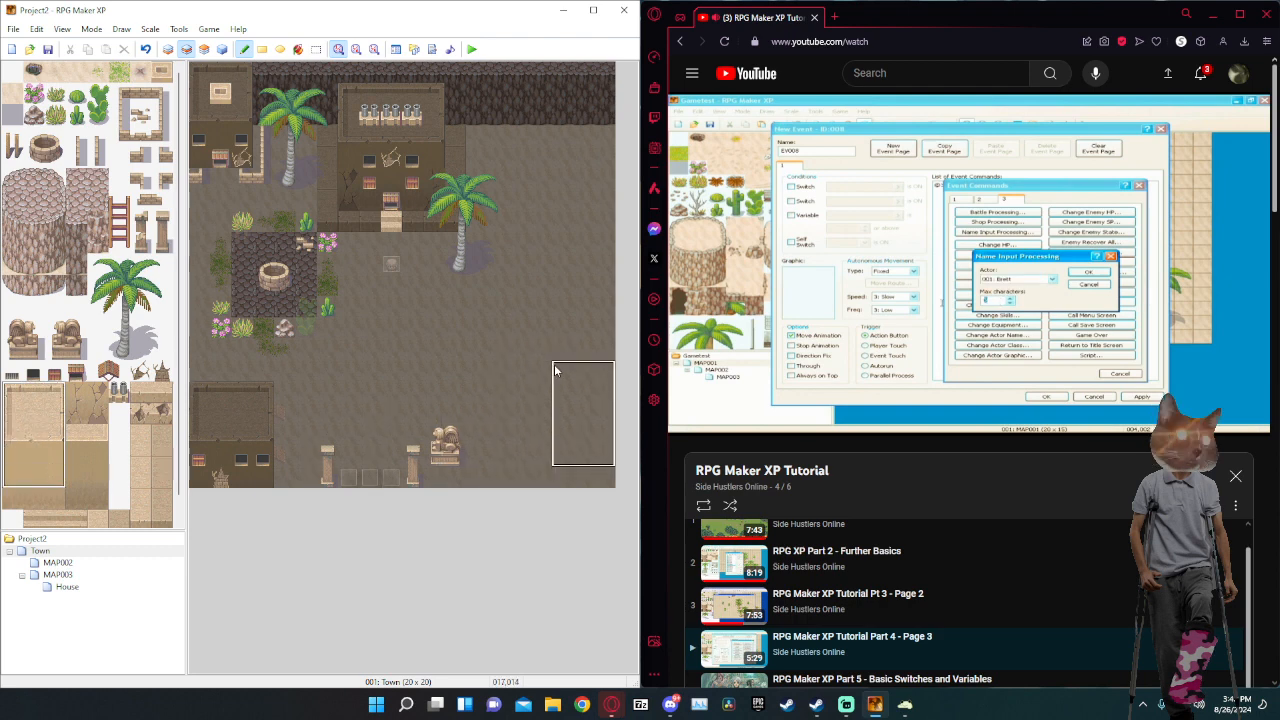
pyautogui.click(555, 371)
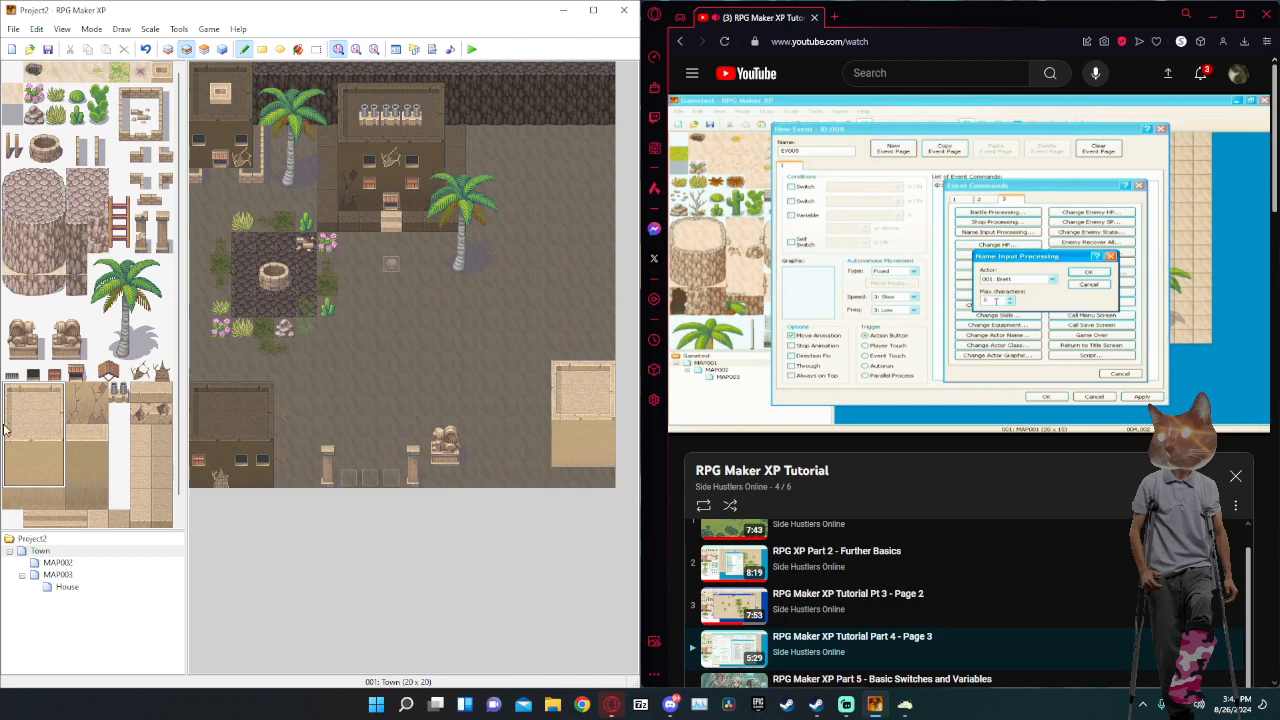
# Widen the flat-roofed house block near the Town map's lower-right corner by extra columns toward the west on layer 2.
pyautogui.moveTo(22, 482); pyautogui.dragTo(12, 420)
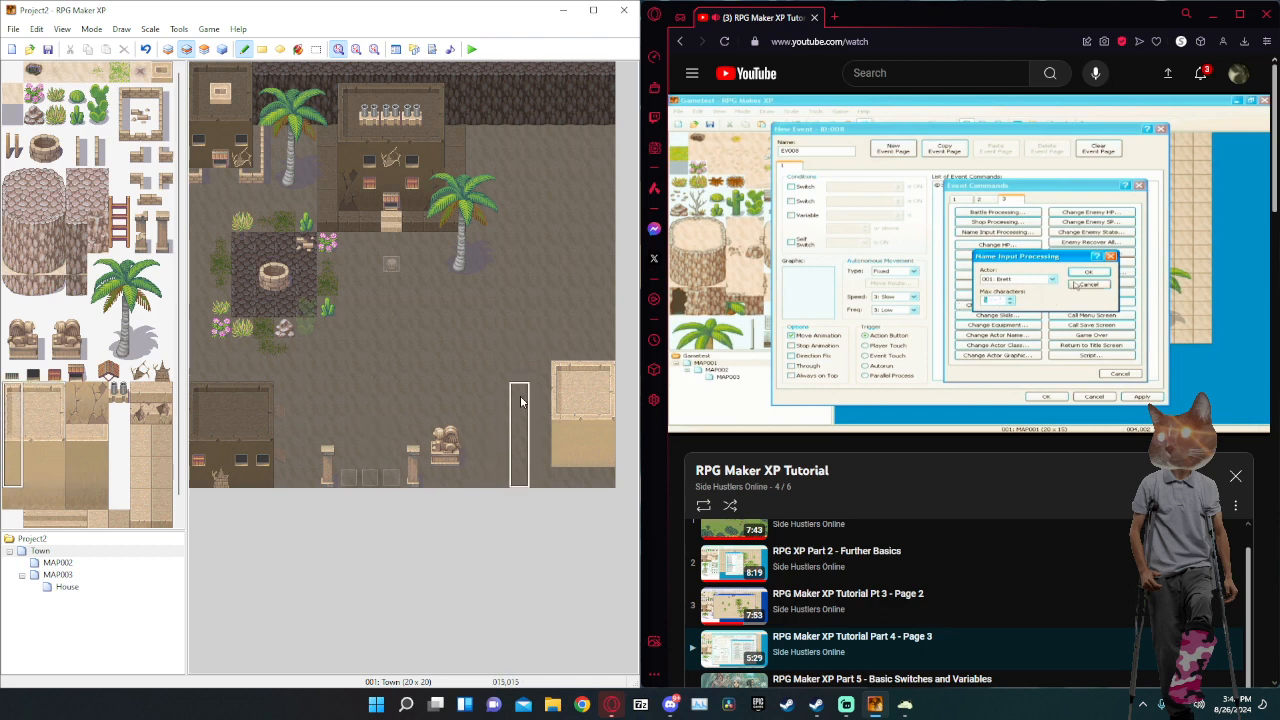
pyautogui.click(544, 377)
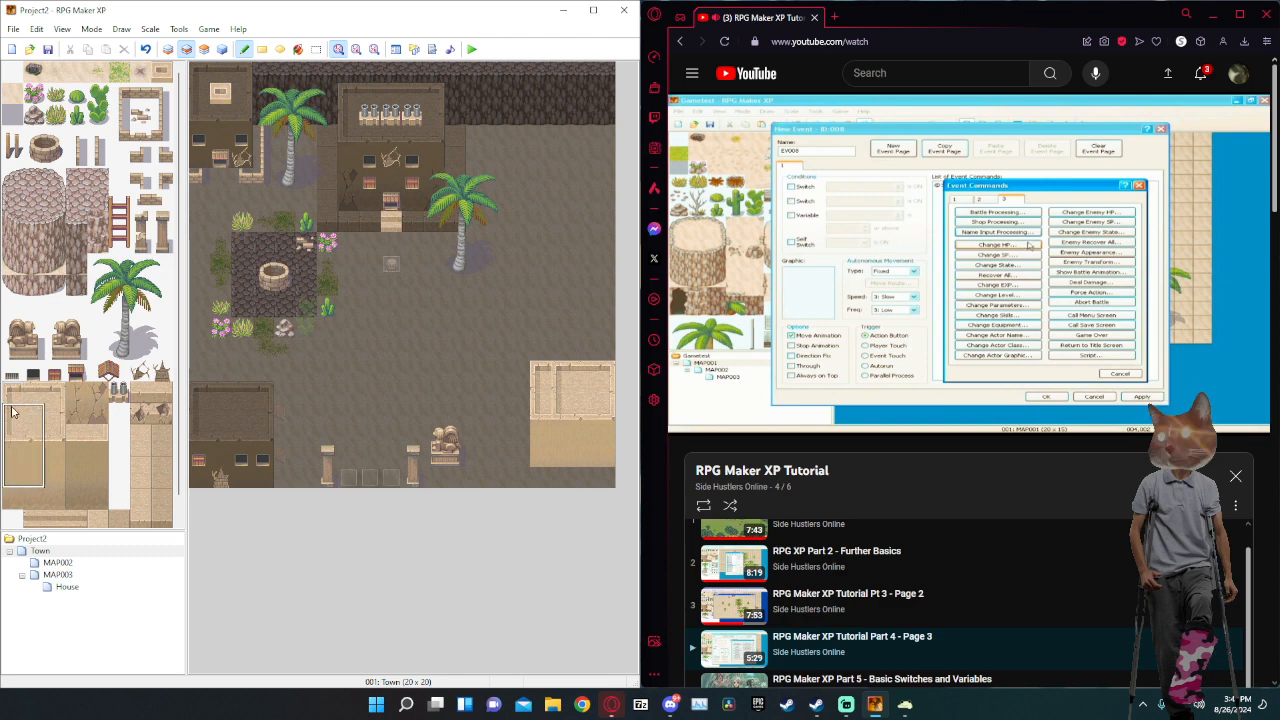
pyautogui.moveTo(12, 410); pyautogui.dragTo(58, 484)
pyautogui.click(58, 484)
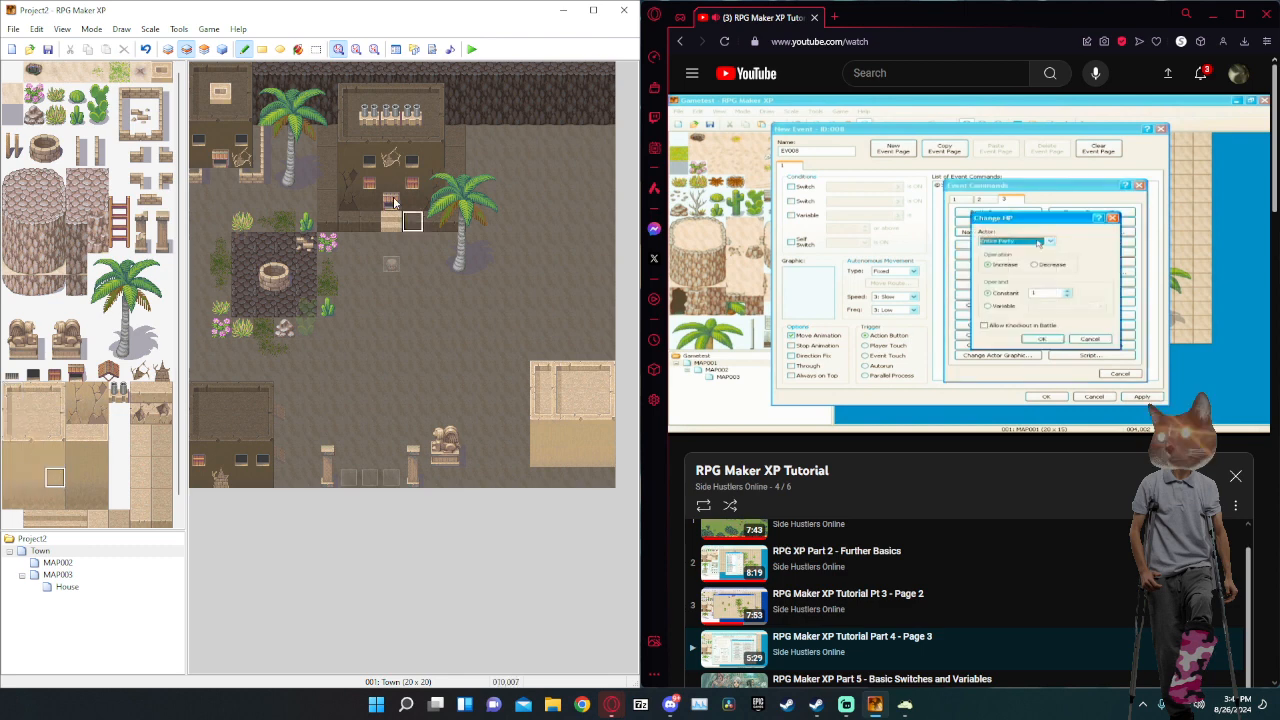
pyautogui.moveTo(534, 365)
pyautogui.mouseDown()
pyautogui.moveTo(602, 454)
pyautogui.moveTo(583, 391)
pyautogui.mouseUp()
# Erase the whole flat-roofed house block near the Town map's lower-right corner from layer 2.
pyautogui.click(169, 50)
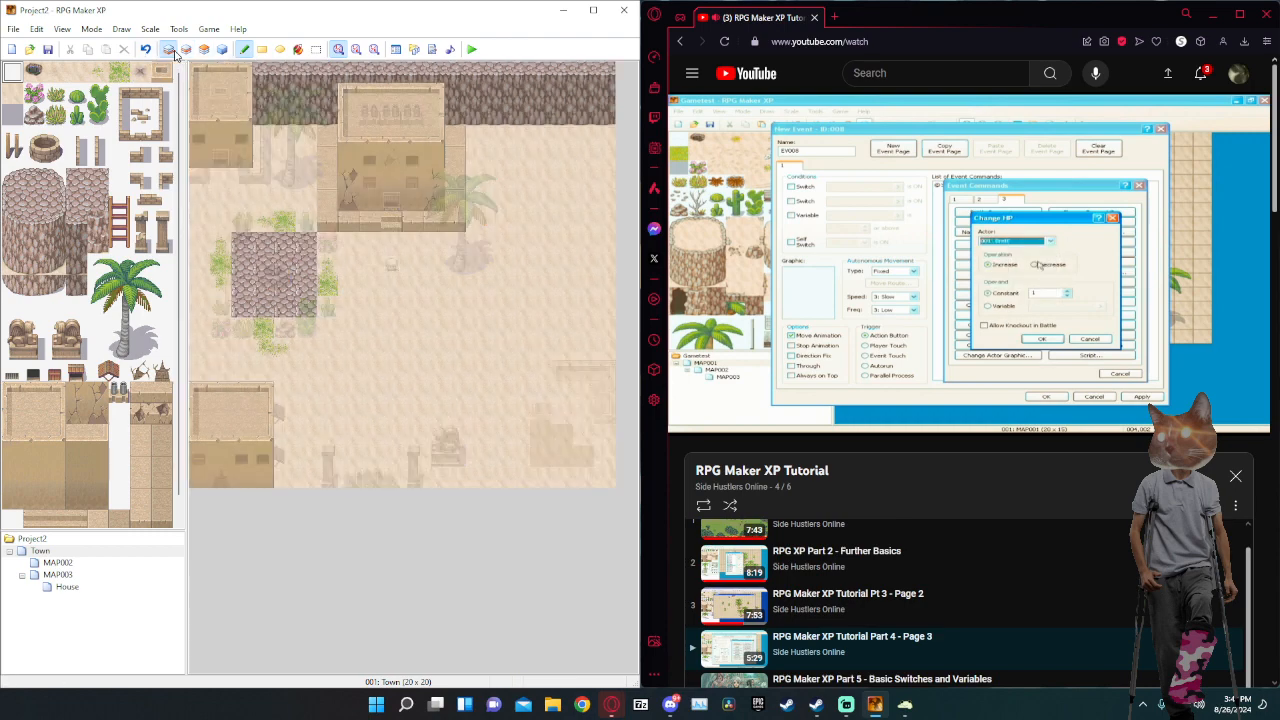
pyautogui.click(186, 50)
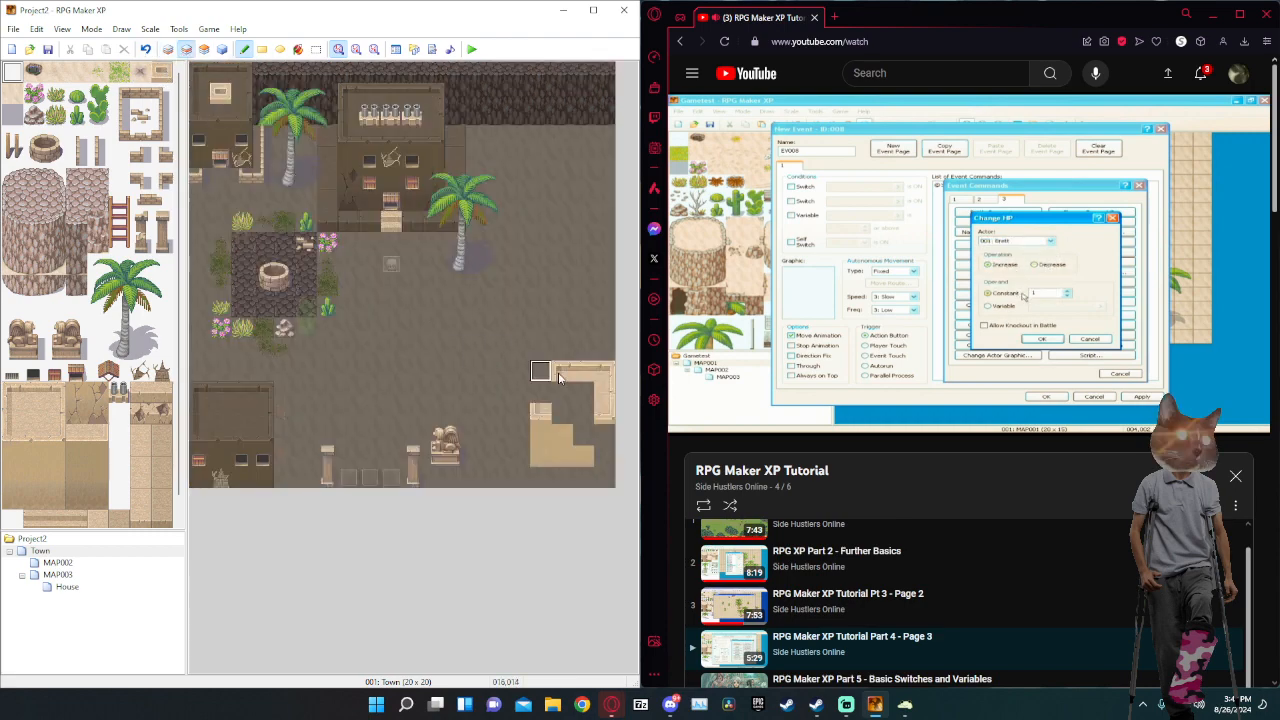
pyautogui.moveTo(604, 393)
pyautogui.mouseDown()
pyautogui.moveTo(557, 449)
pyautogui.moveTo(536, 425)
pyautogui.mouseUp()
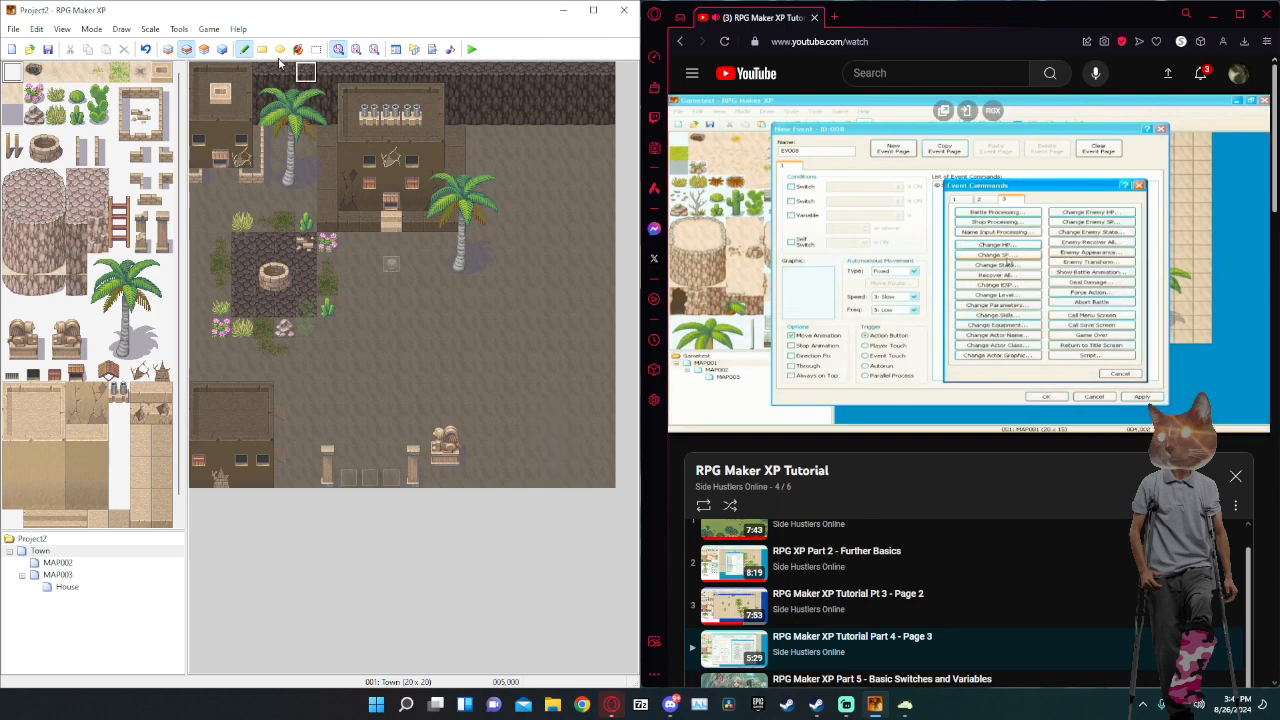
# Paint a flat-roofed house five tiles wide and five tall near the Town map's lower-right corner on layer 1.
pyautogui.click(167, 50)
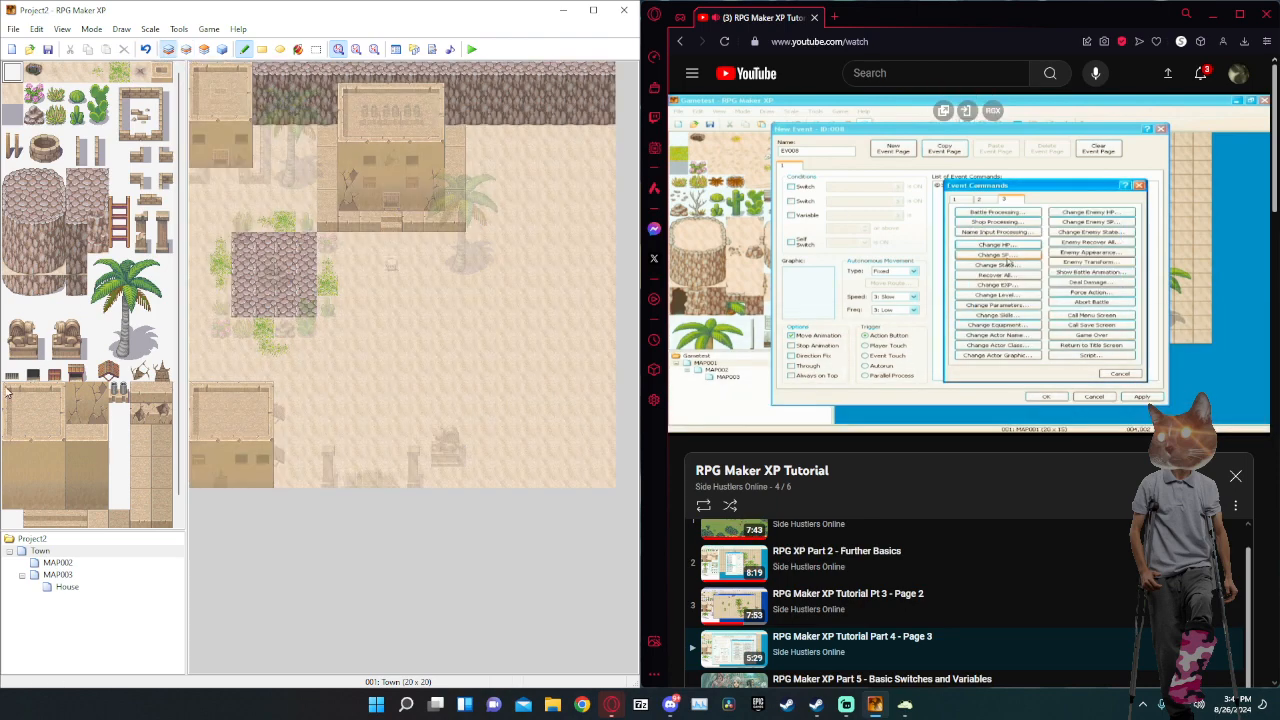
pyautogui.moveTo(3, 398); pyautogui.dragTo(31, 457)
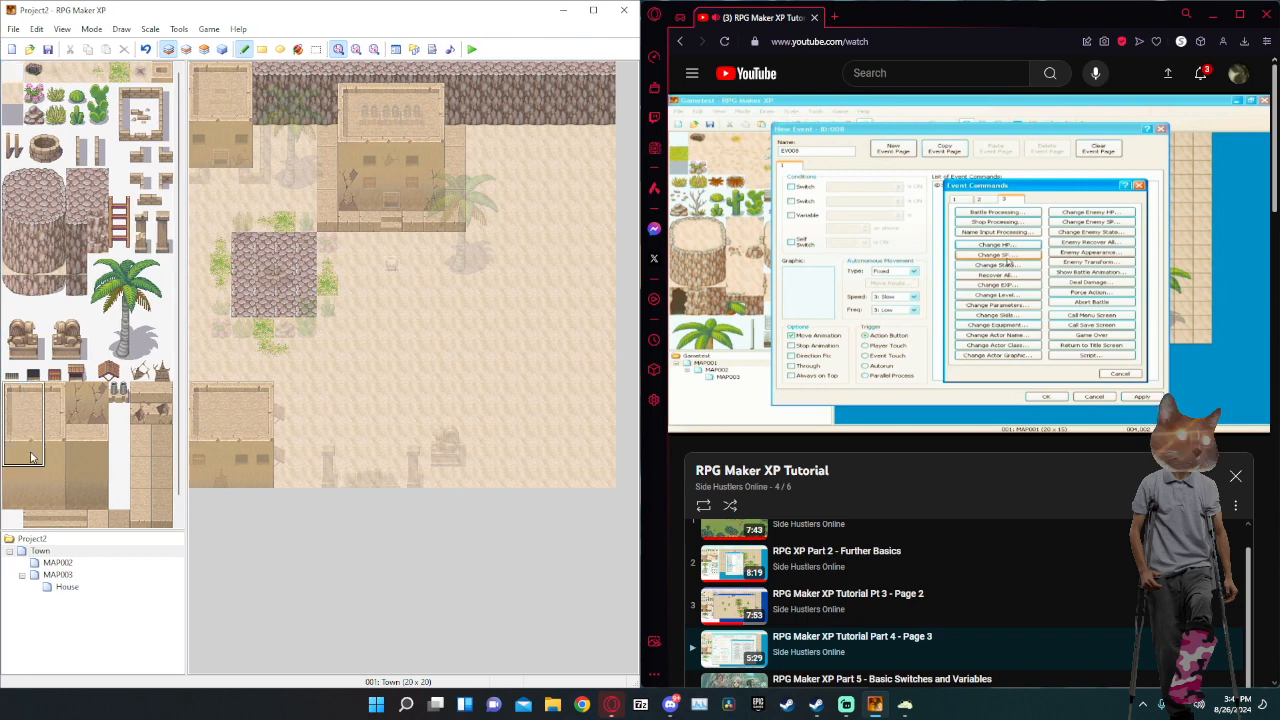
pyautogui.click(562, 407)
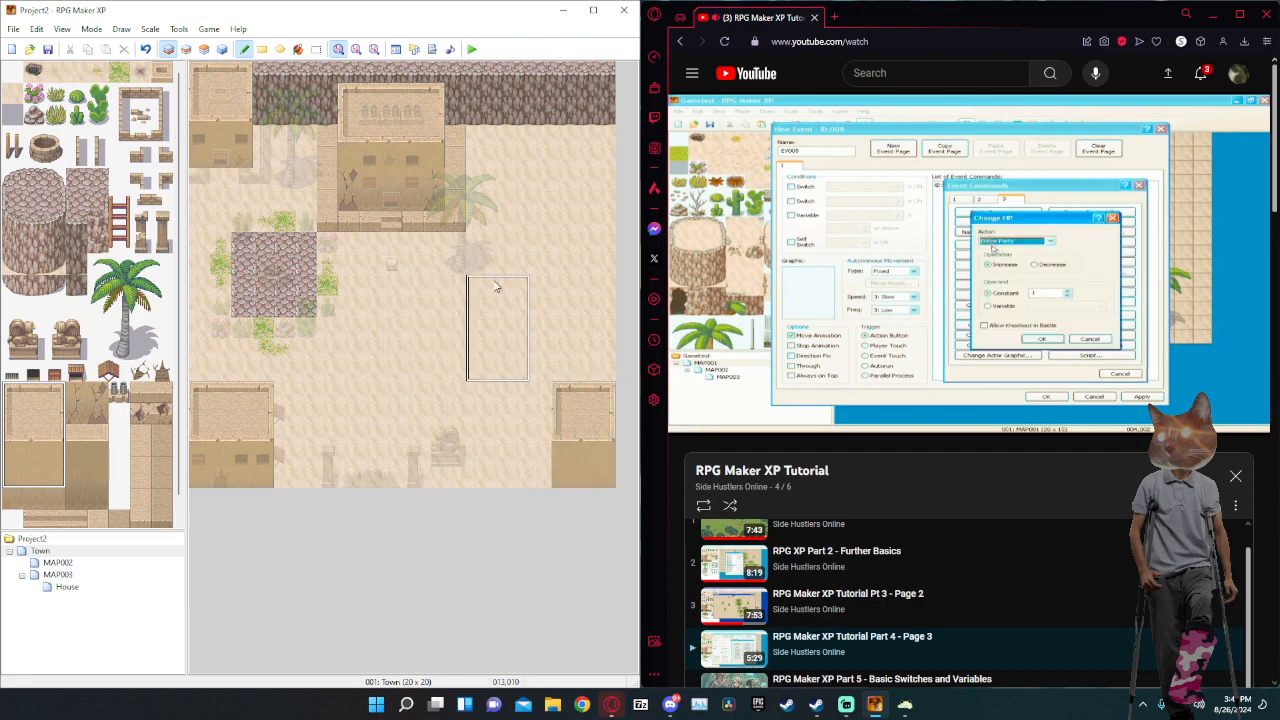
pyautogui.hotkey('ctrl', 'z')
pyautogui.click(569, 367)
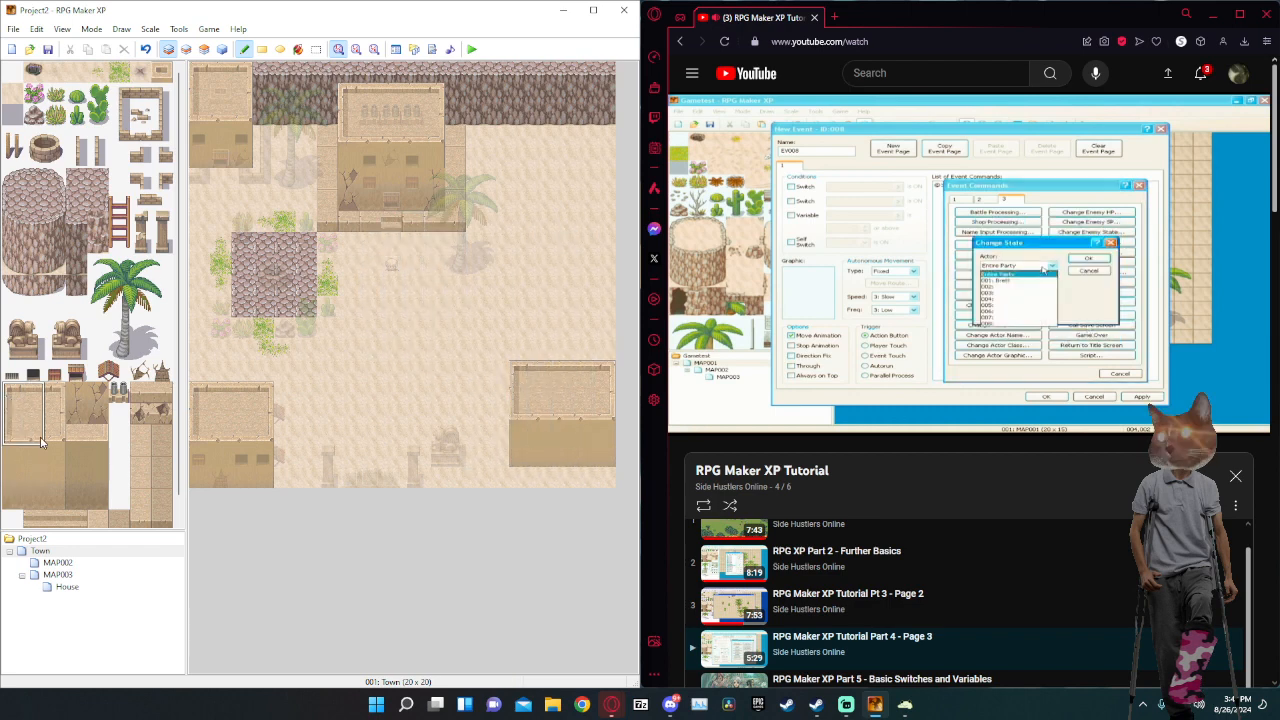
# Paint a smaller flat-roofed house three tiles wide and four tall north of the lower-right house on layer 1.
pyautogui.moveTo(10, 432); pyautogui.dragTo(55, 436)
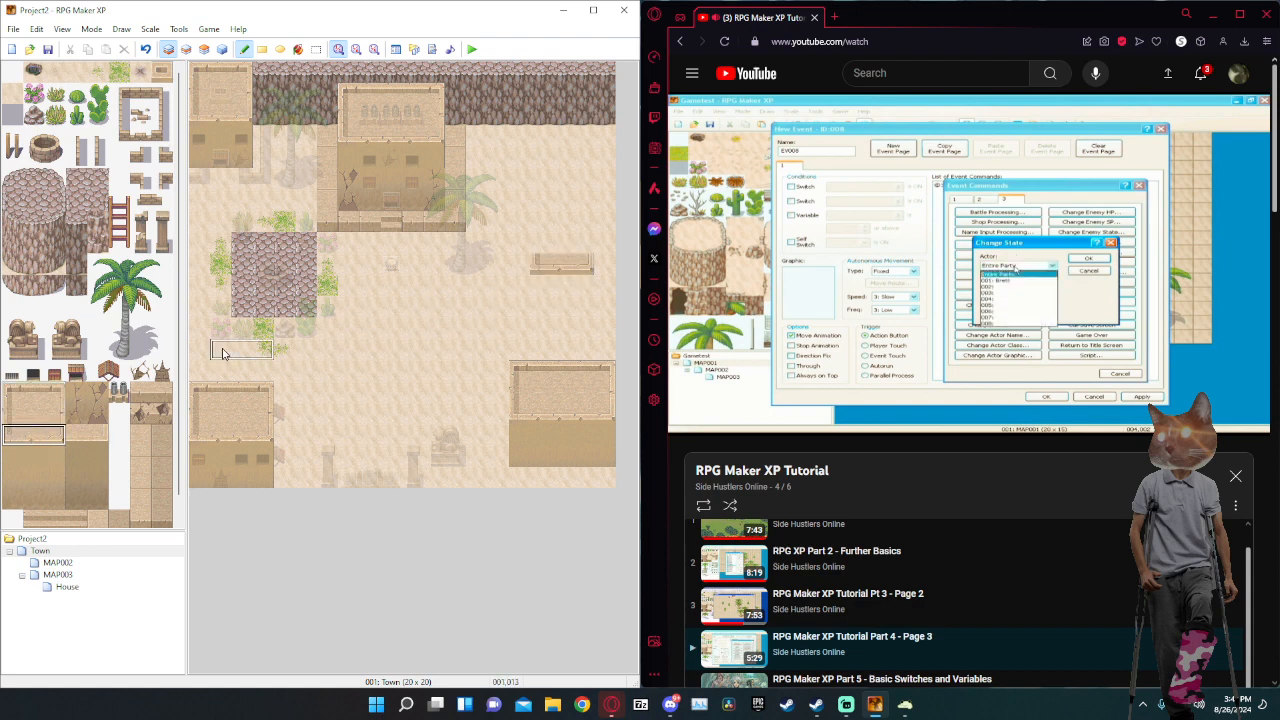
pyautogui.click(28, 392)
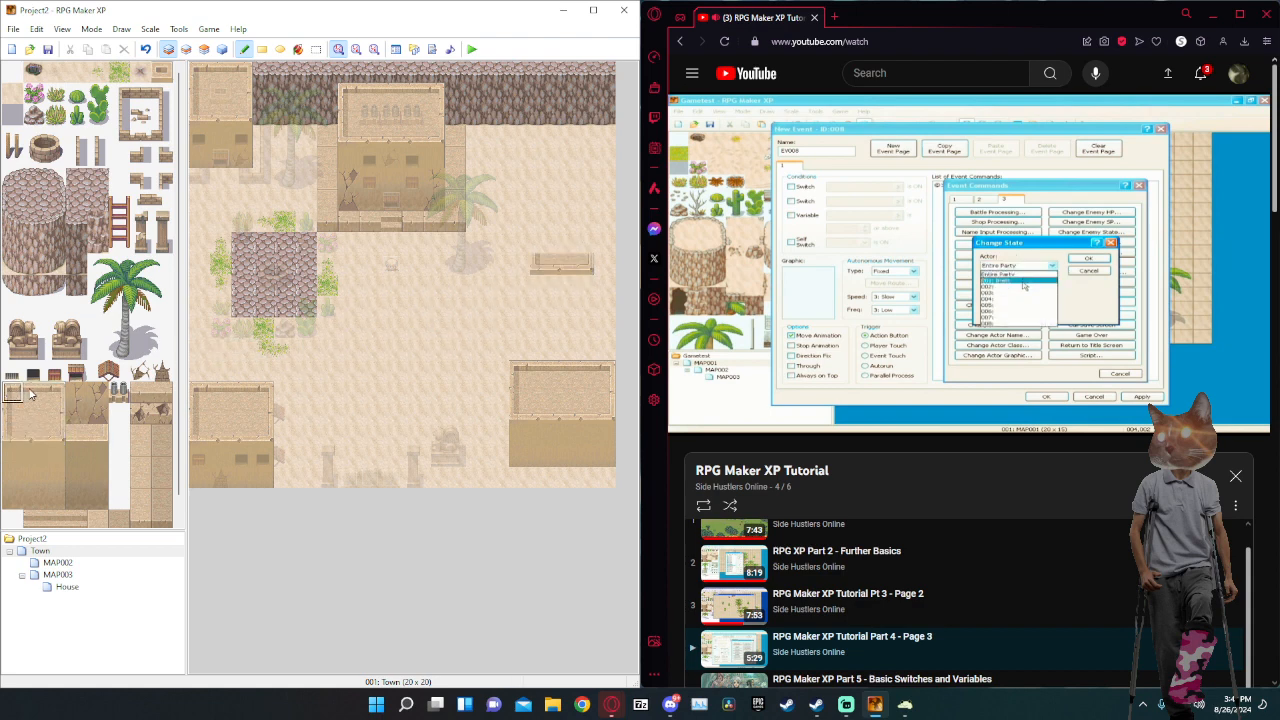
pyautogui.click(546, 245)
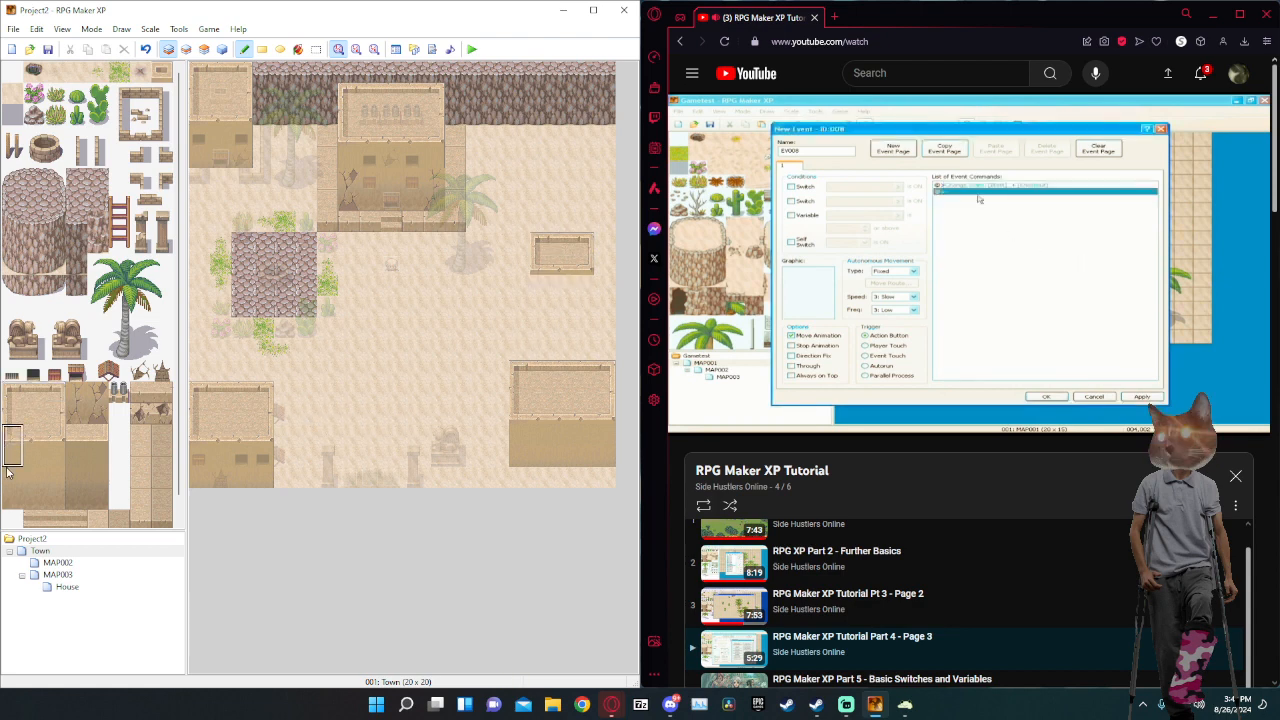
pyautogui.moveTo(10, 452); pyautogui.dragTo(53, 467)
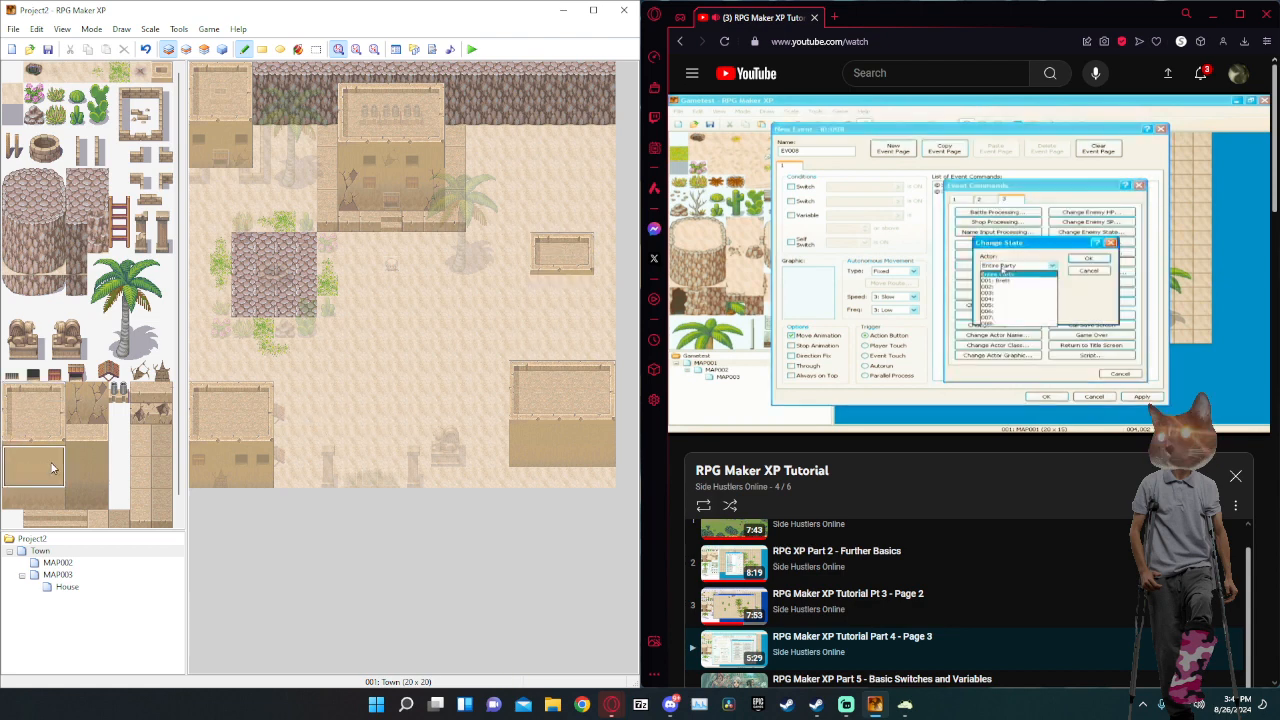
pyautogui.click(540, 290)
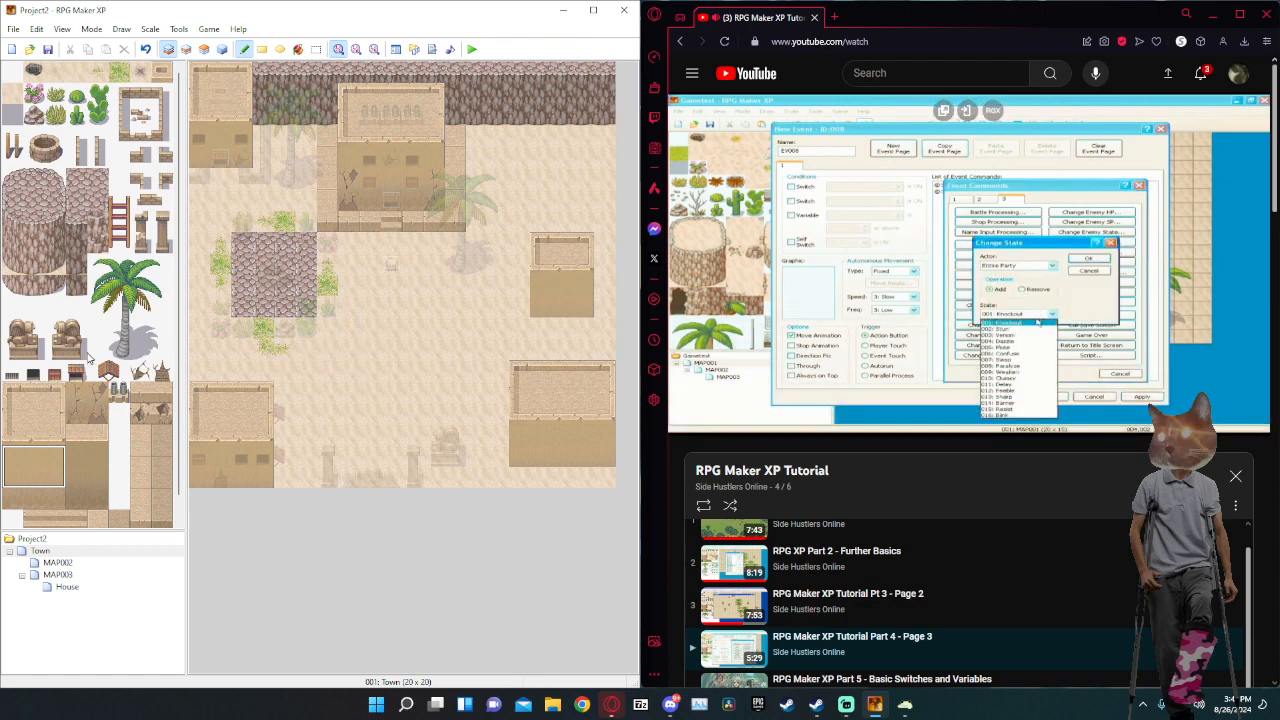
# Place a doorway at the bottom centre of the small eastern house and a window on each side above it on layer 2.
pyautogui.click(55, 375)
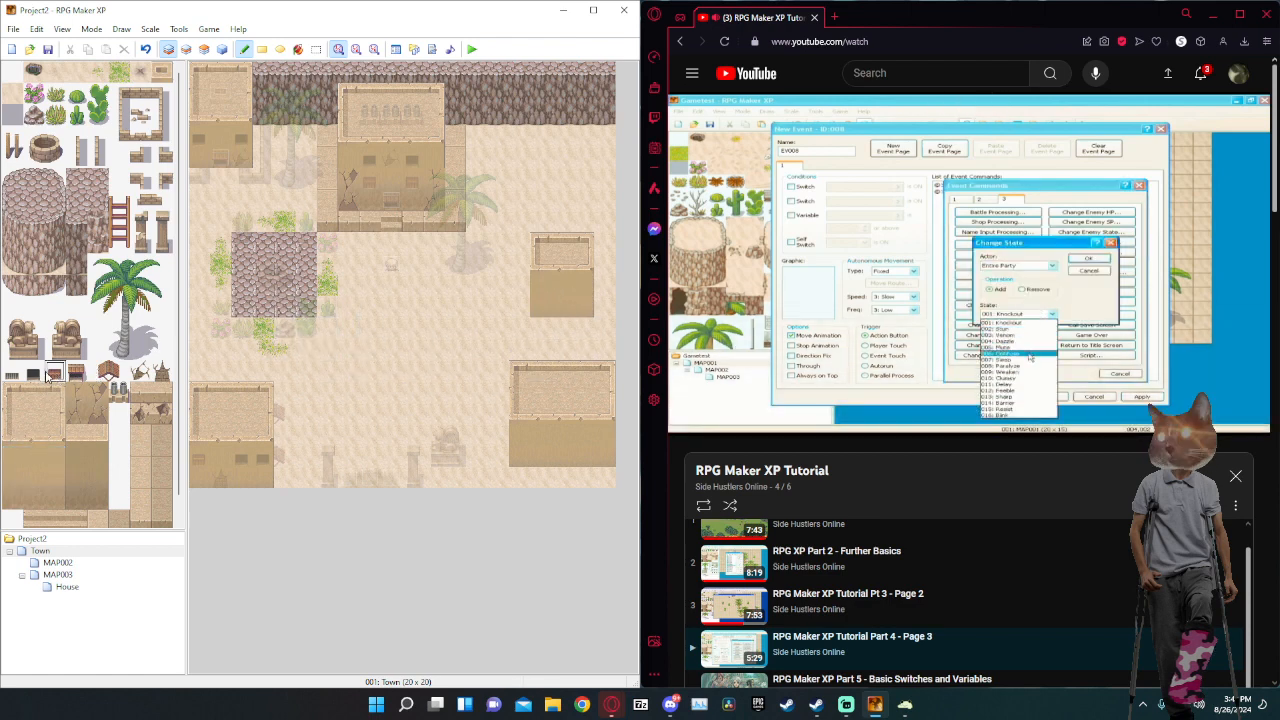
pyautogui.click(561, 309)
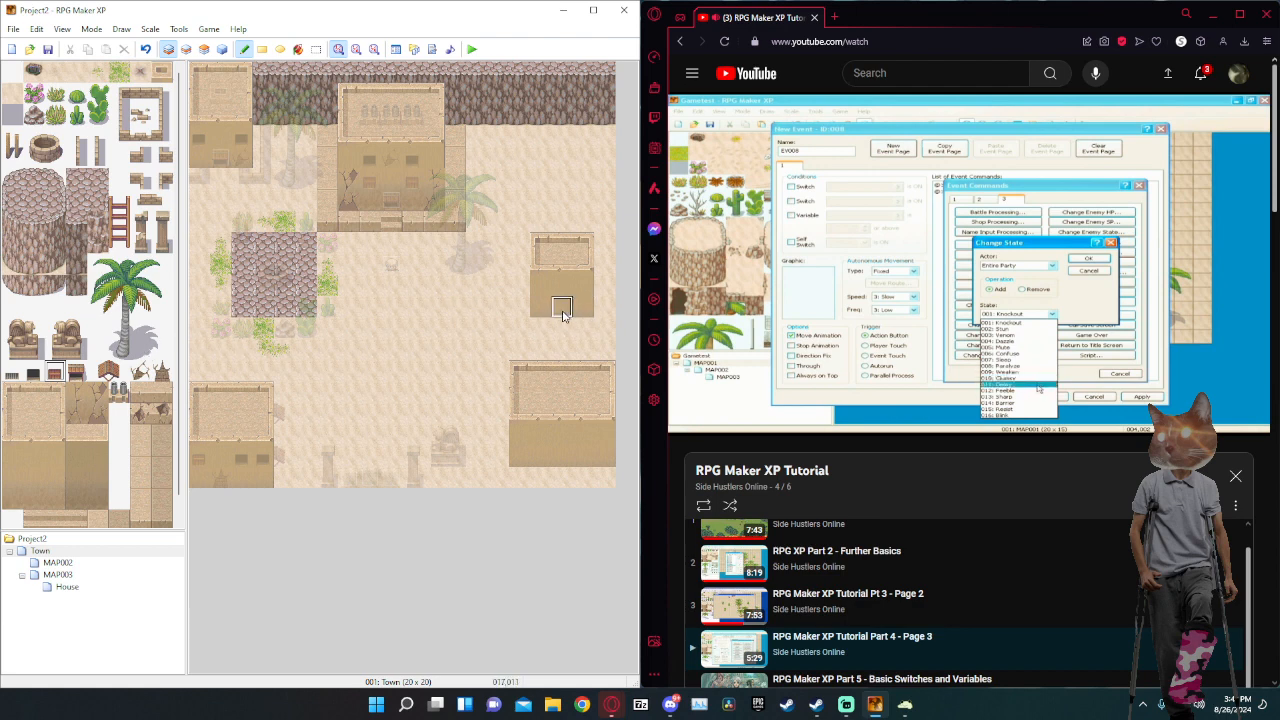
pyautogui.hotkey('ctrl', 'z')
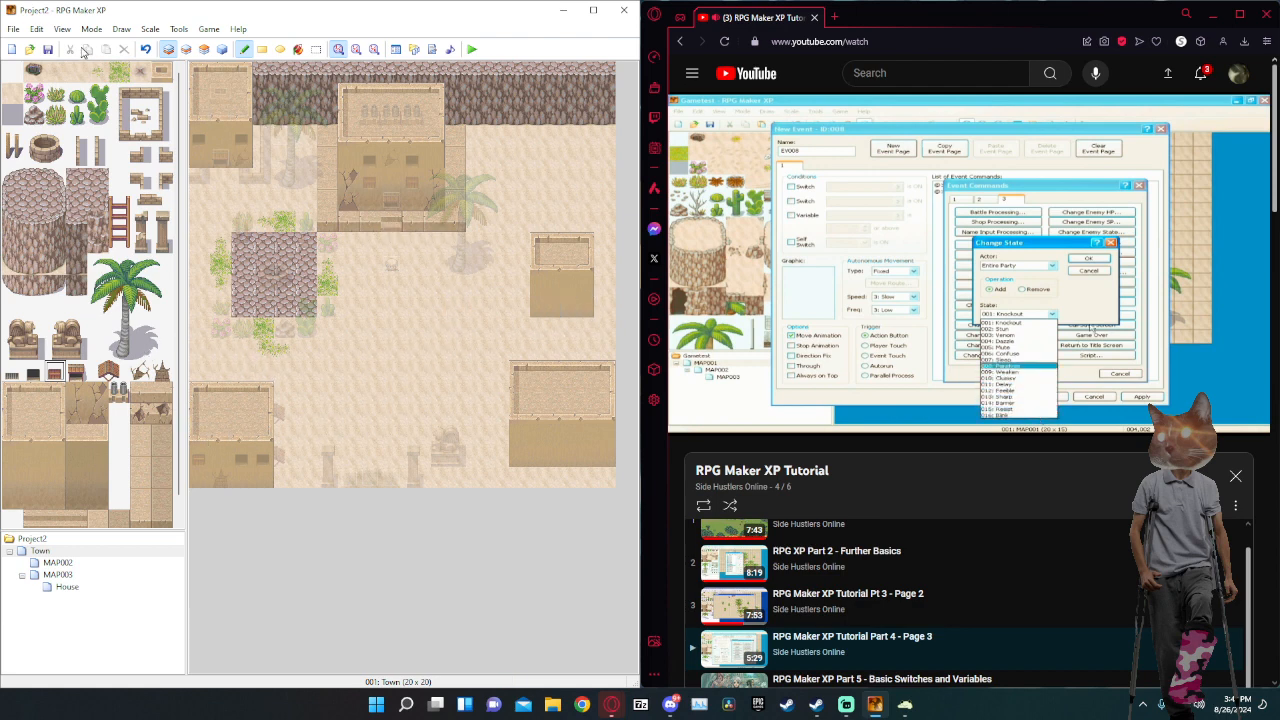
pyautogui.click(185, 50)
pyautogui.click(561, 310)
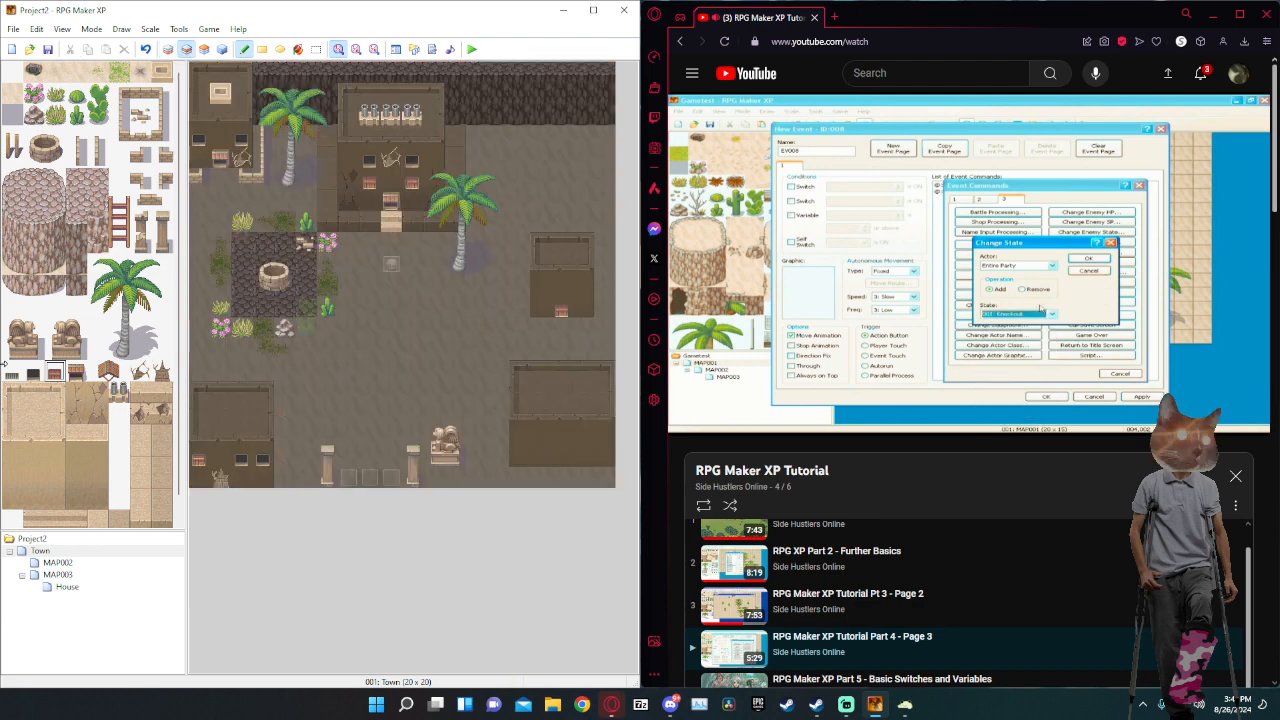
pyautogui.click(12, 373)
pyautogui.click(540, 292)
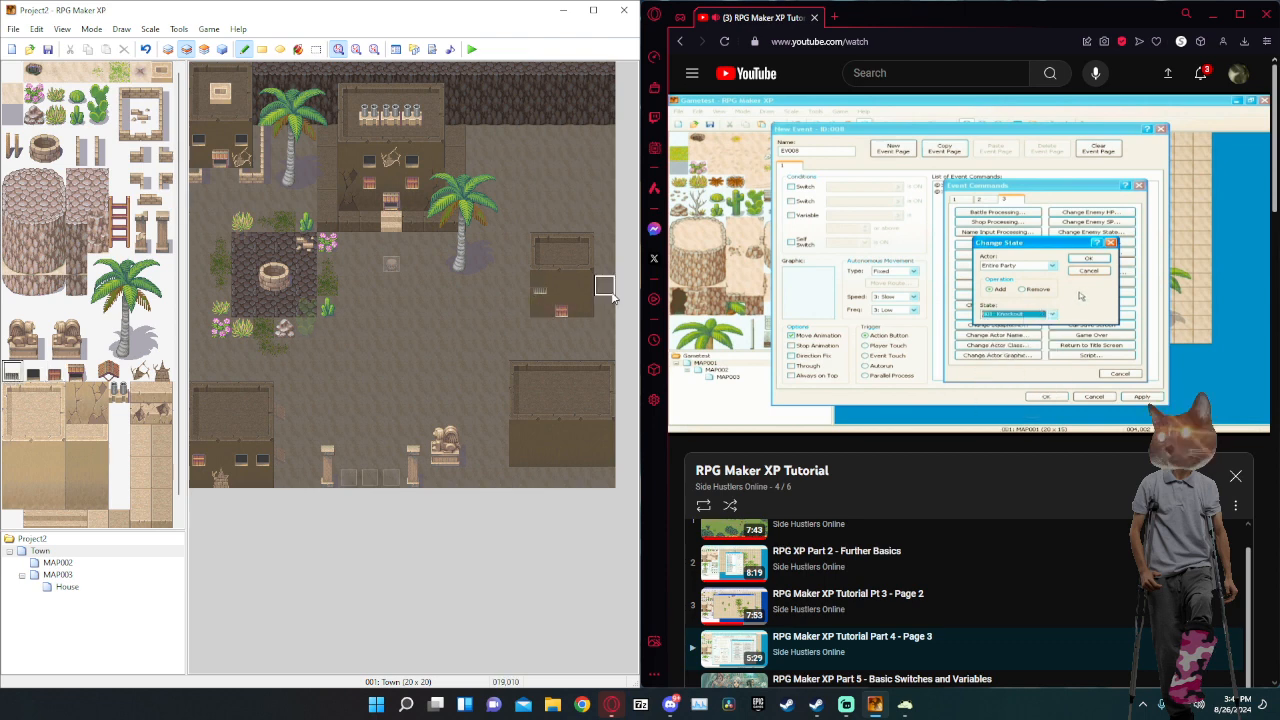
pyautogui.click(581, 292)
# Add a step below the small house's doorway on layer 2 and a three-tile stone row along its front on layer 1.
pyautogui.moveTo(99, 375); pyautogui.dragTo(118, 375)
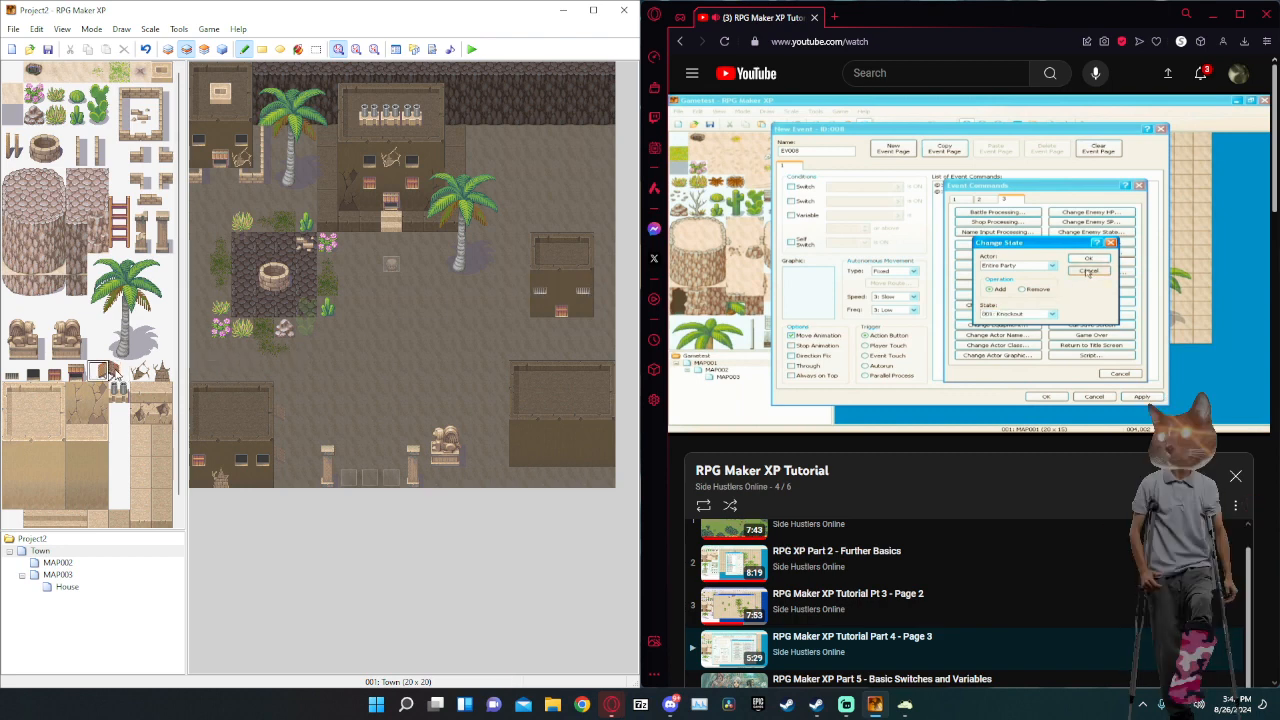
pyautogui.click(102, 373)
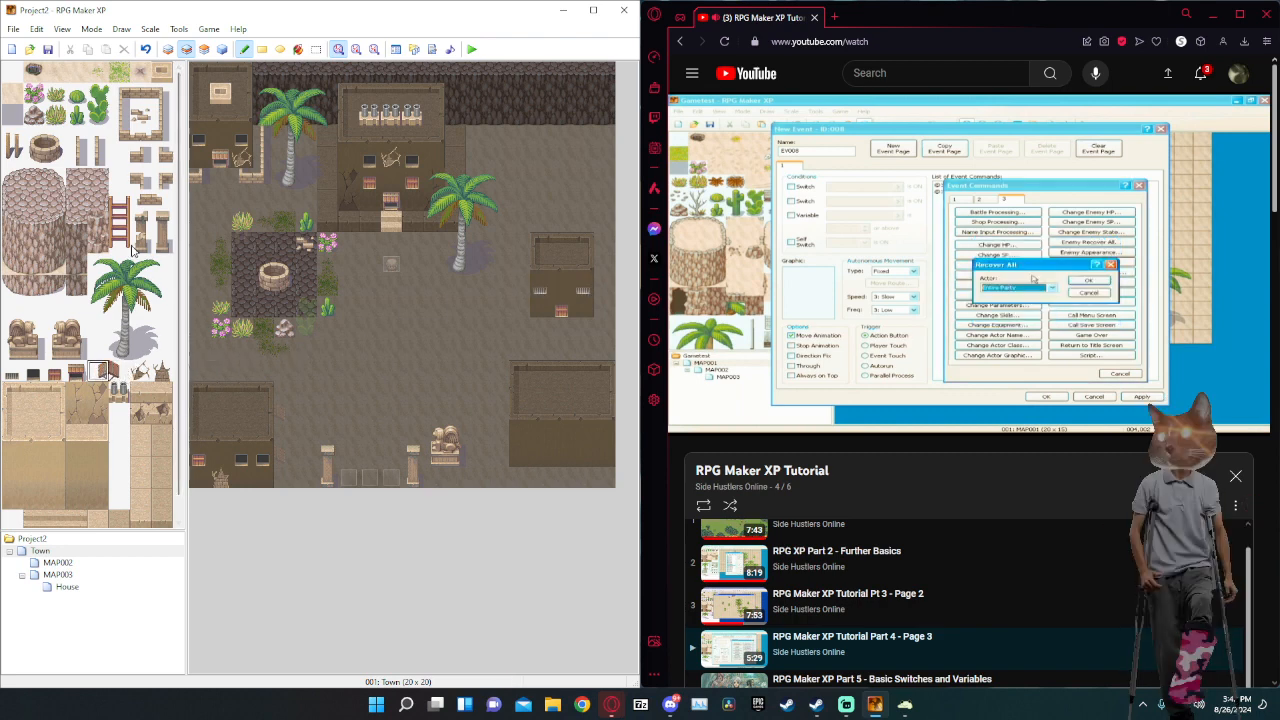
pyautogui.scroll(-1, 70, 480)
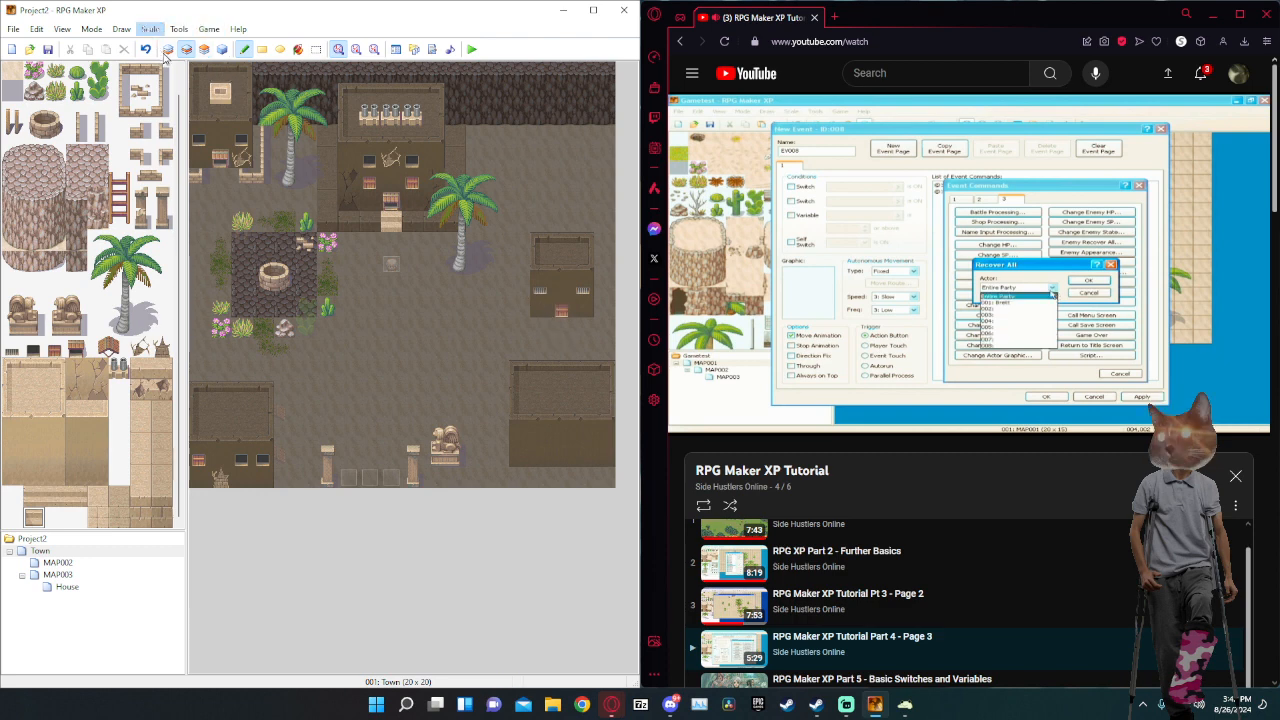
pyautogui.press('F5')
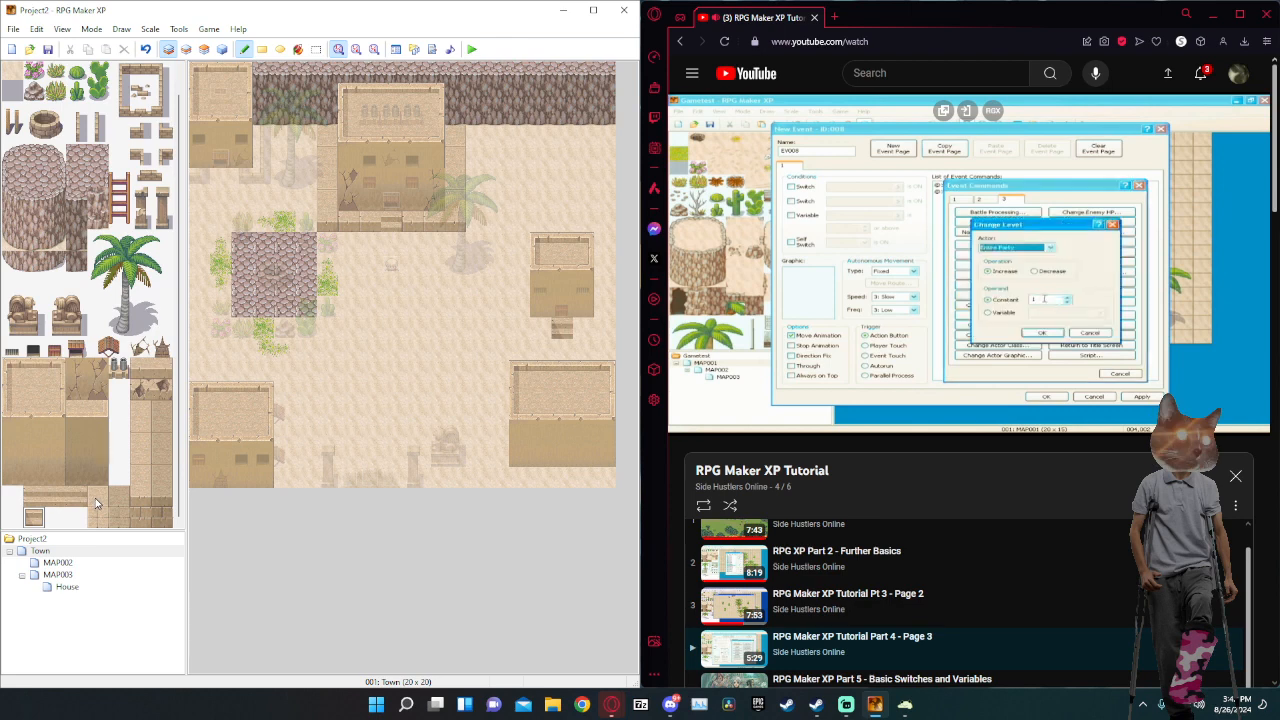
pyautogui.click(140, 496)
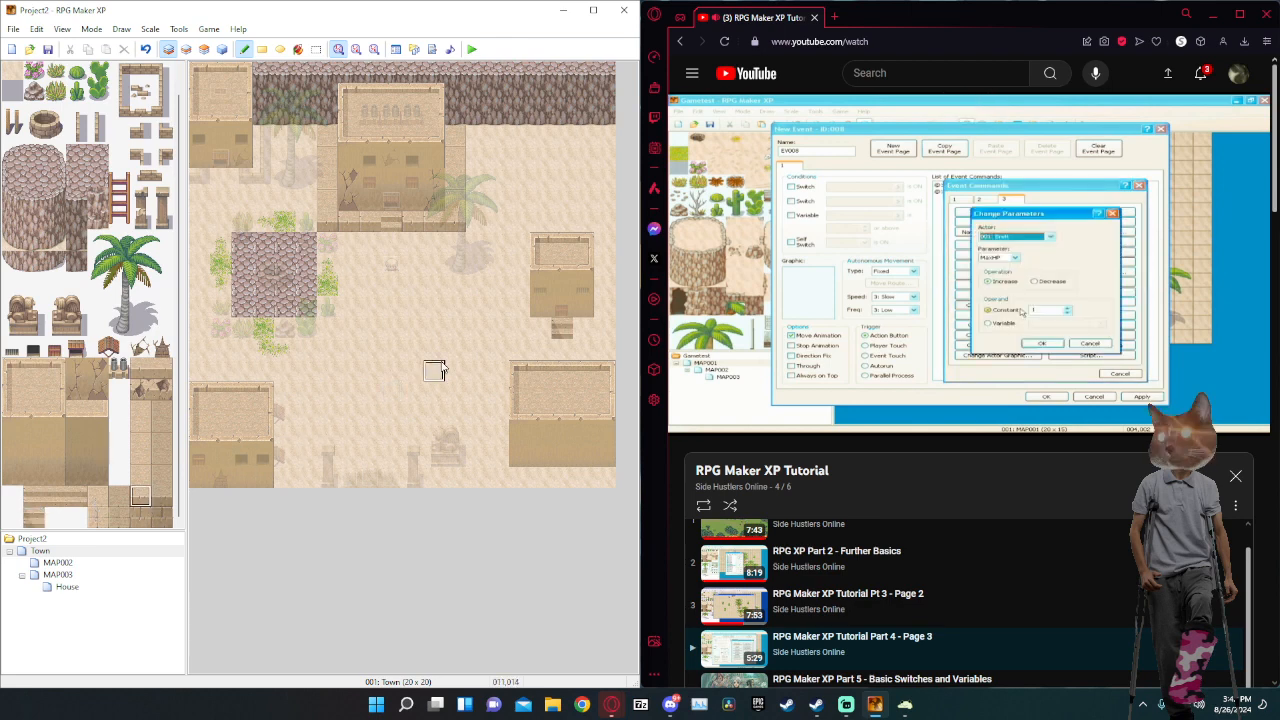
pyautogui.moveTo(540, 330); pyautogui.dragTo(586, 326)
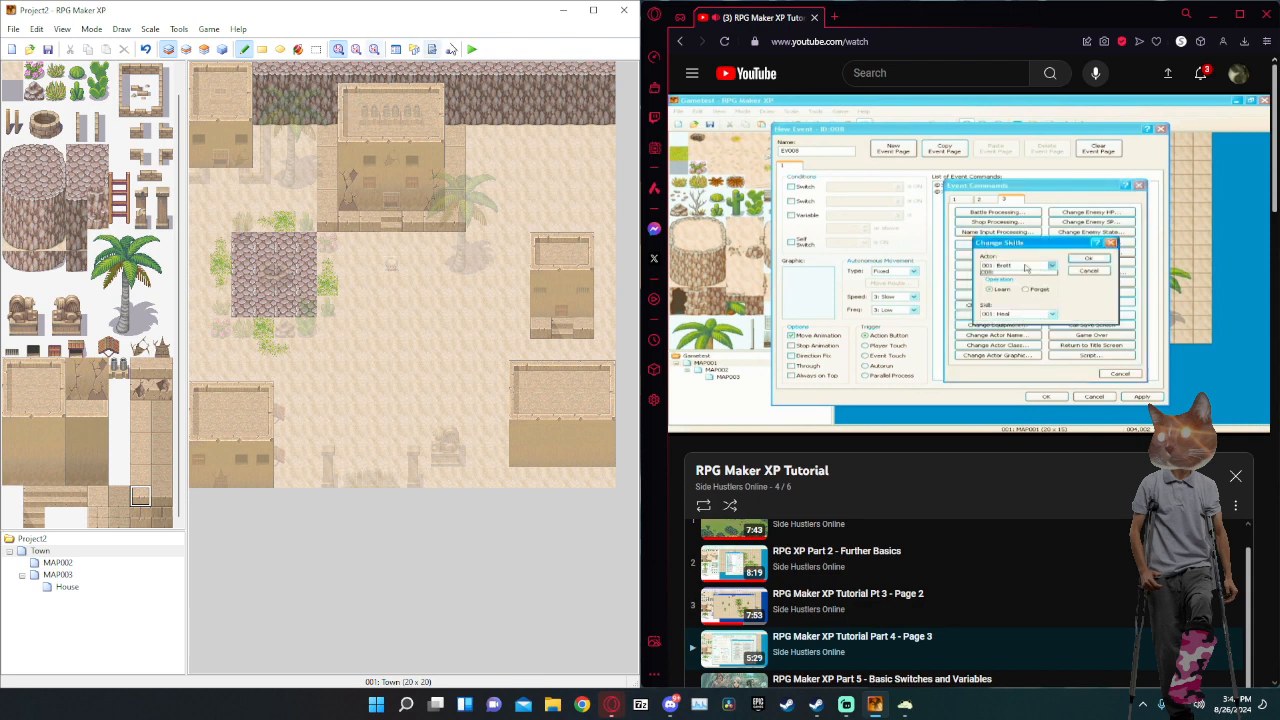
# Place a pair of slim posts on both sides of the small eastern house on layer 2.
pyautogui.click(186, 48)
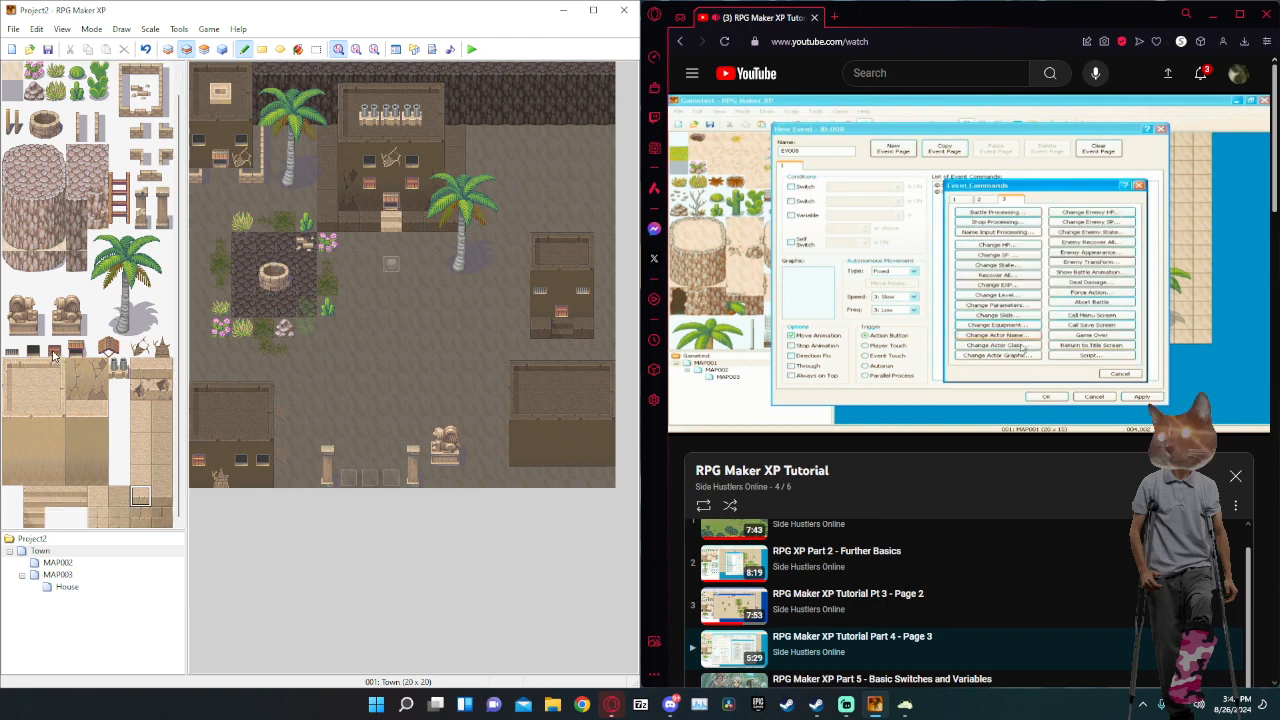
pyautogui.scroll(1, 37, 313)
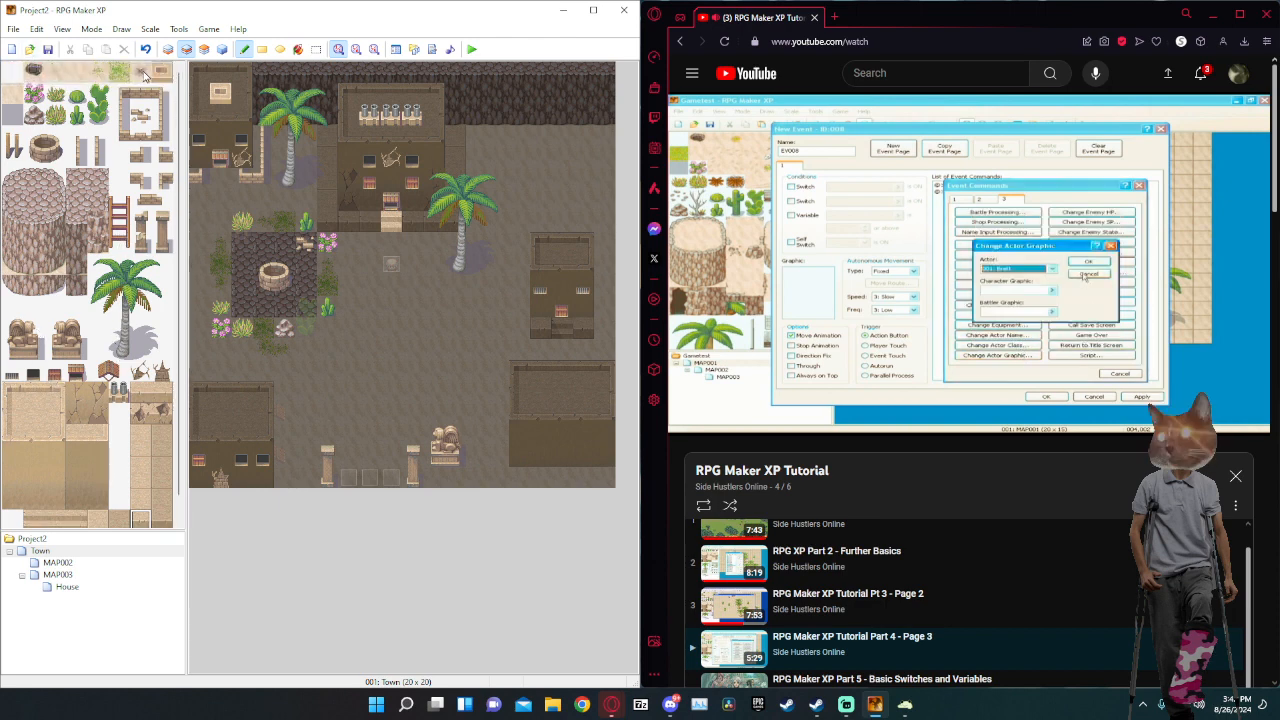
pyautogui.click(14, 146)
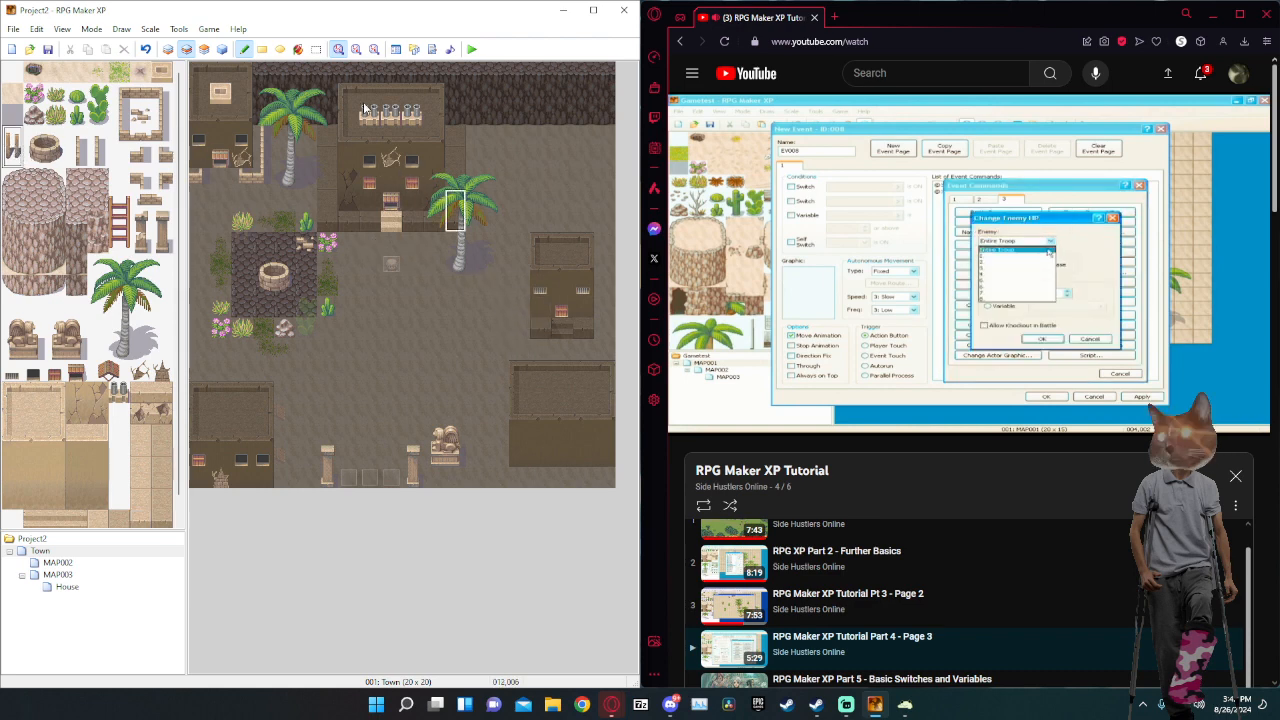
pyautogui.click(522, 318)
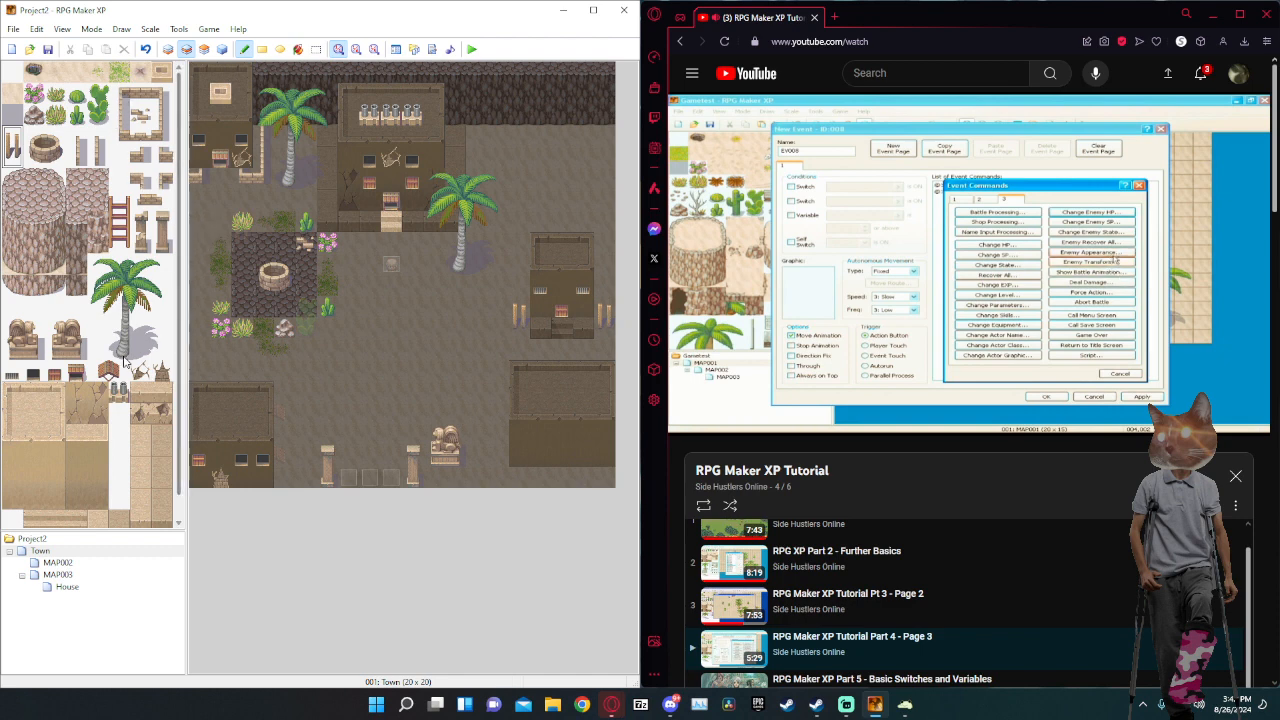
# Try a two-by-two cracked wall patch on the front of the small eastern house on layers 2 and 1.
pyautogui.scroll(-1, 126, 354)
pyautogui.scroll(1, 126, 356)
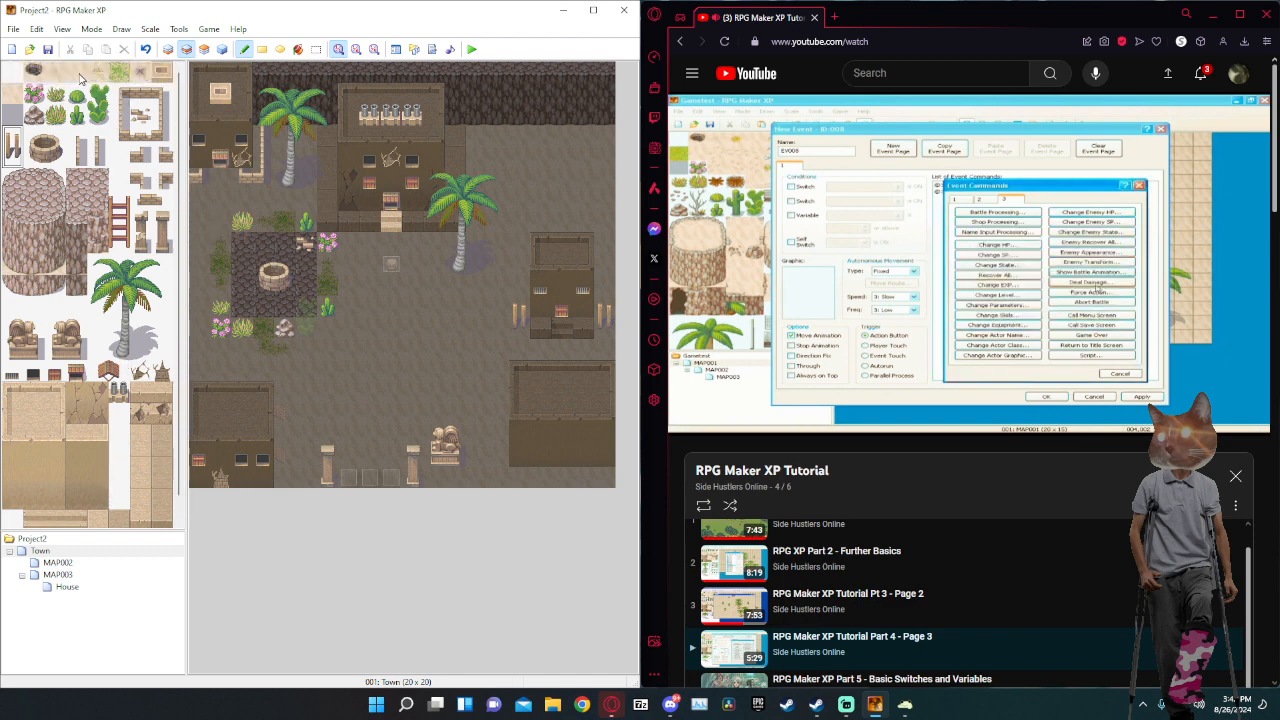
pyautogui.scroll(-1, 113, 191)
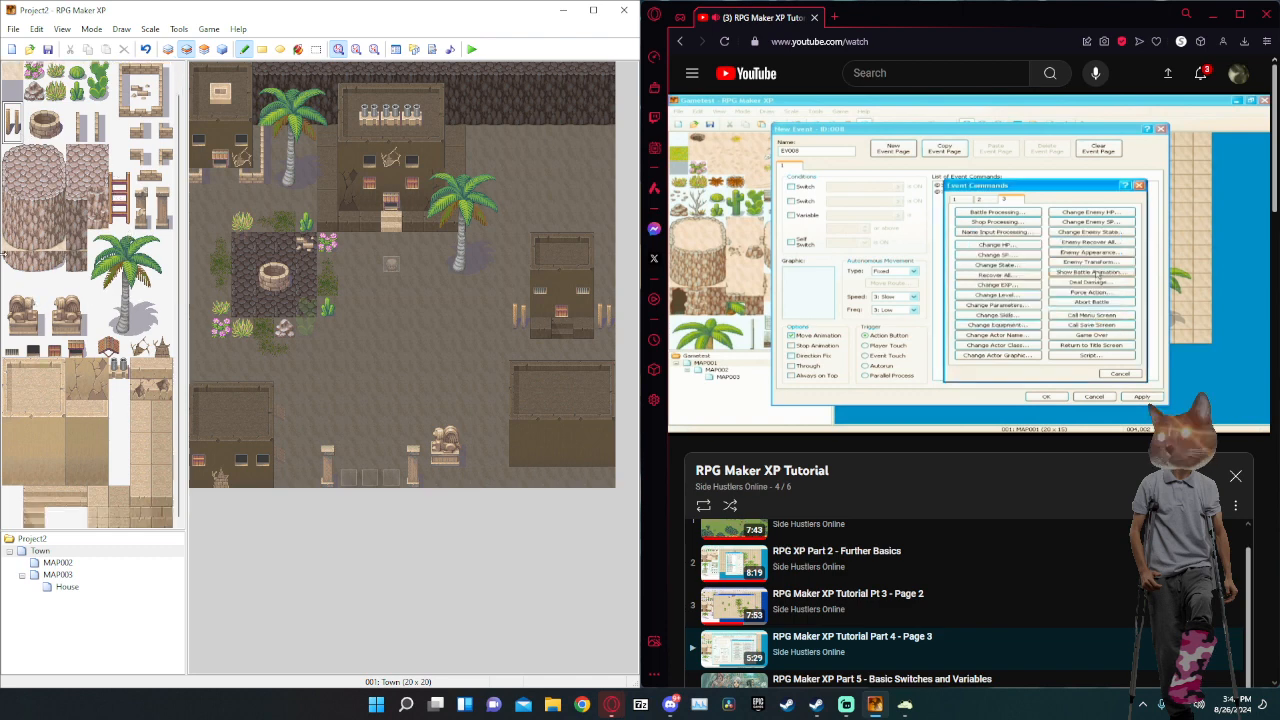
pyautogui.scroll(1, 68, 68)
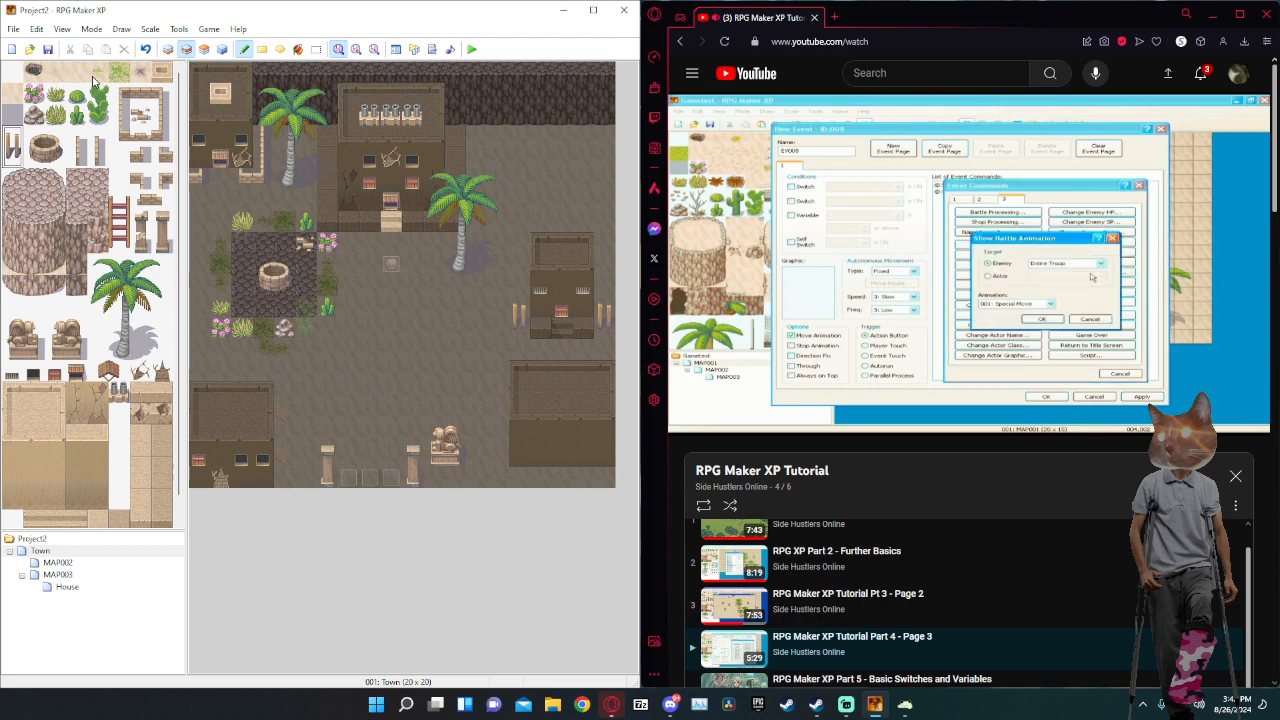
pyautogui.scroll(-1, 145, 250)
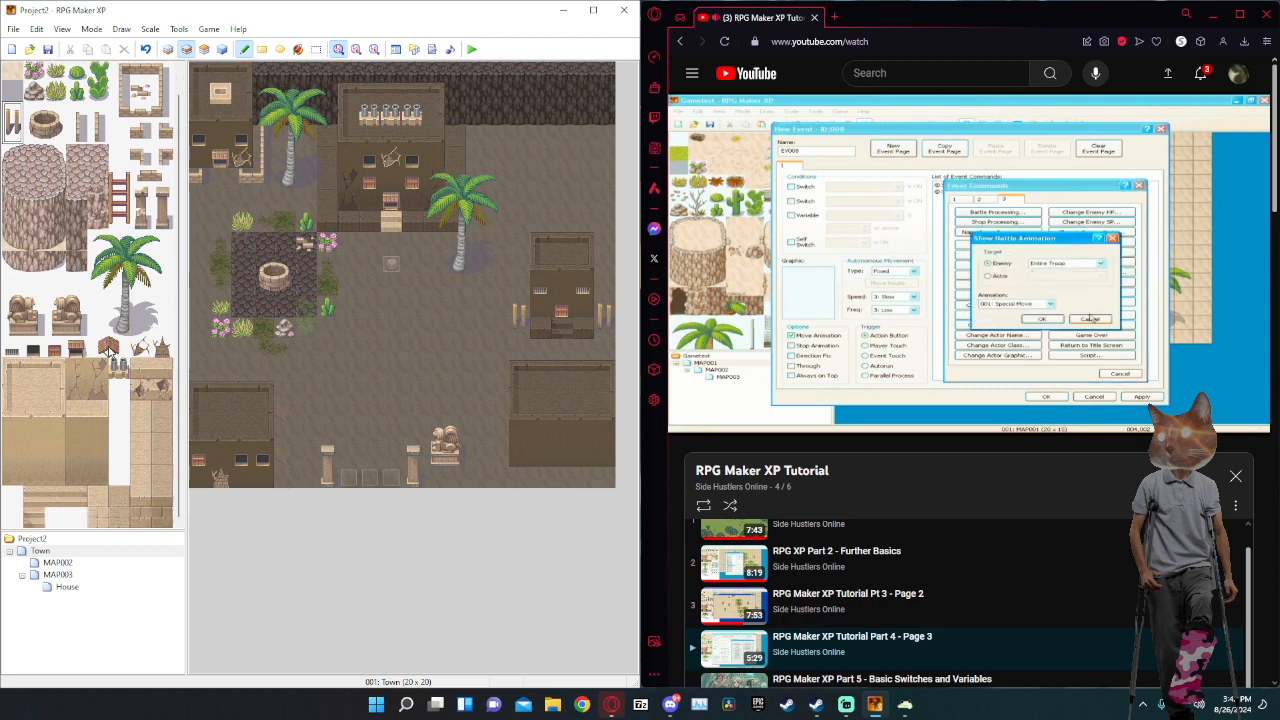
pyautogui.click(162, 352)
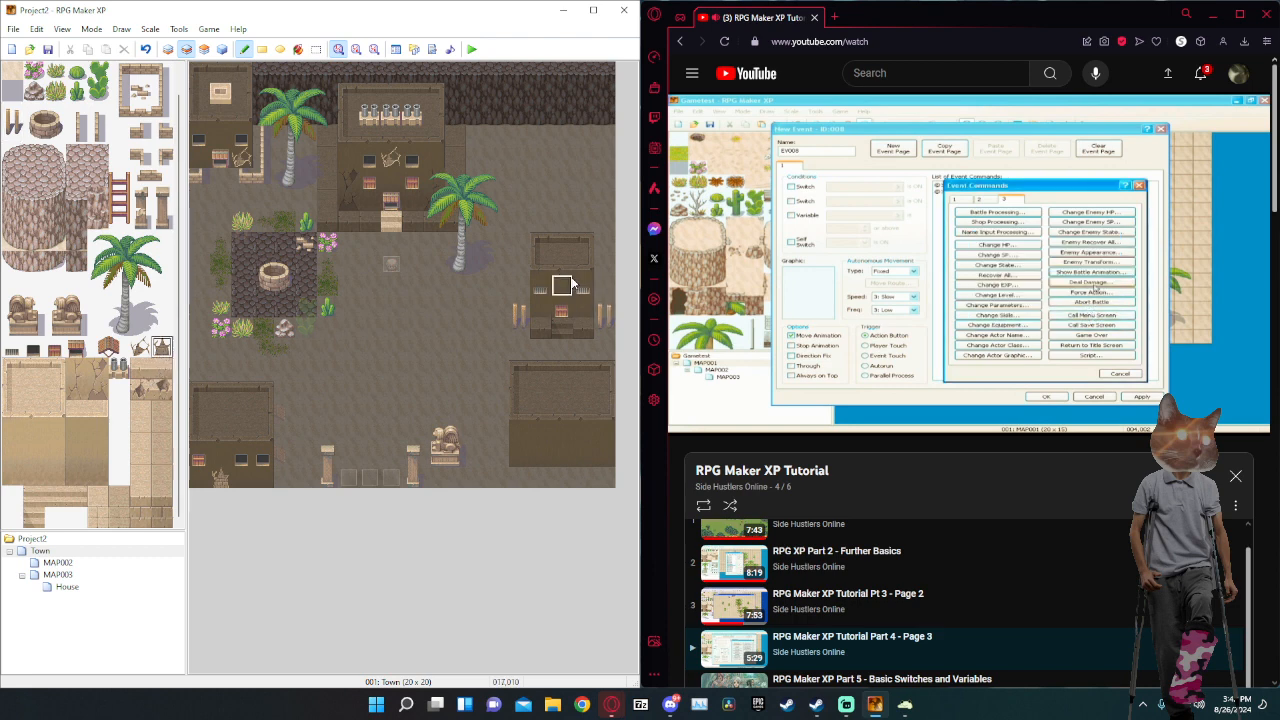
pyautogui.click(145, 349)
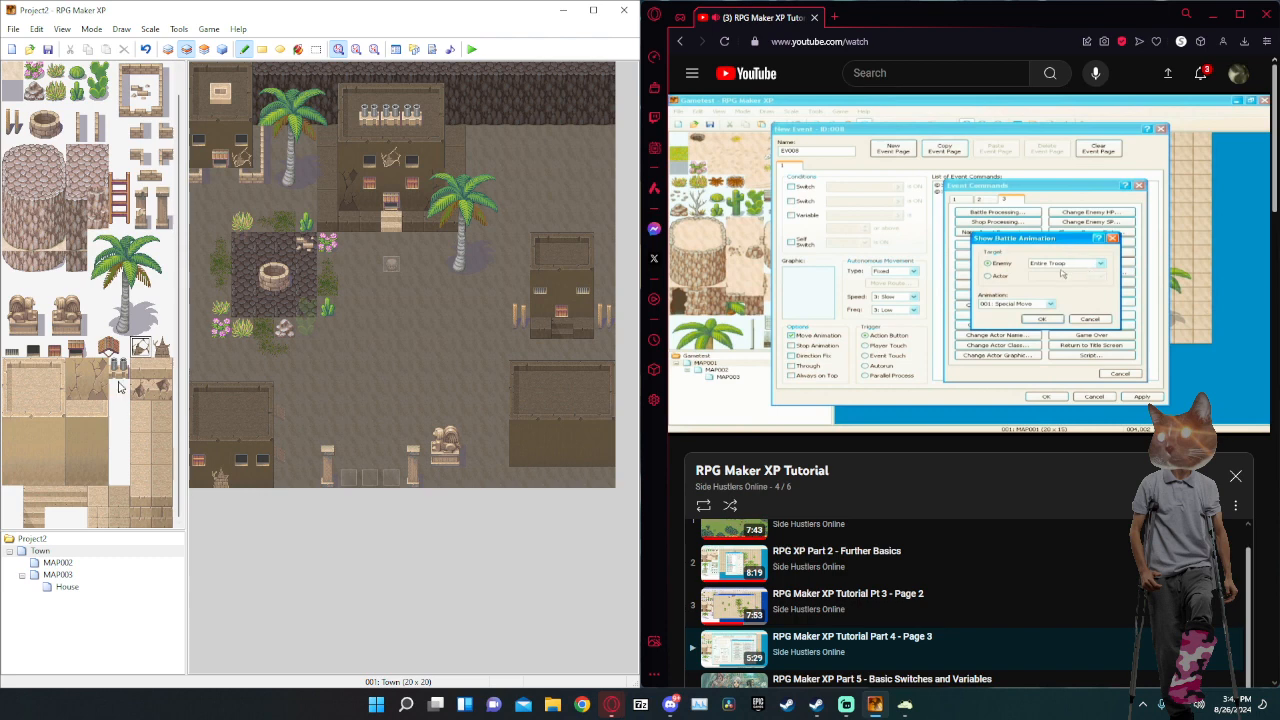
pyautogui.moveTo(73, 378); pyautogui.dragTo(89, 397)
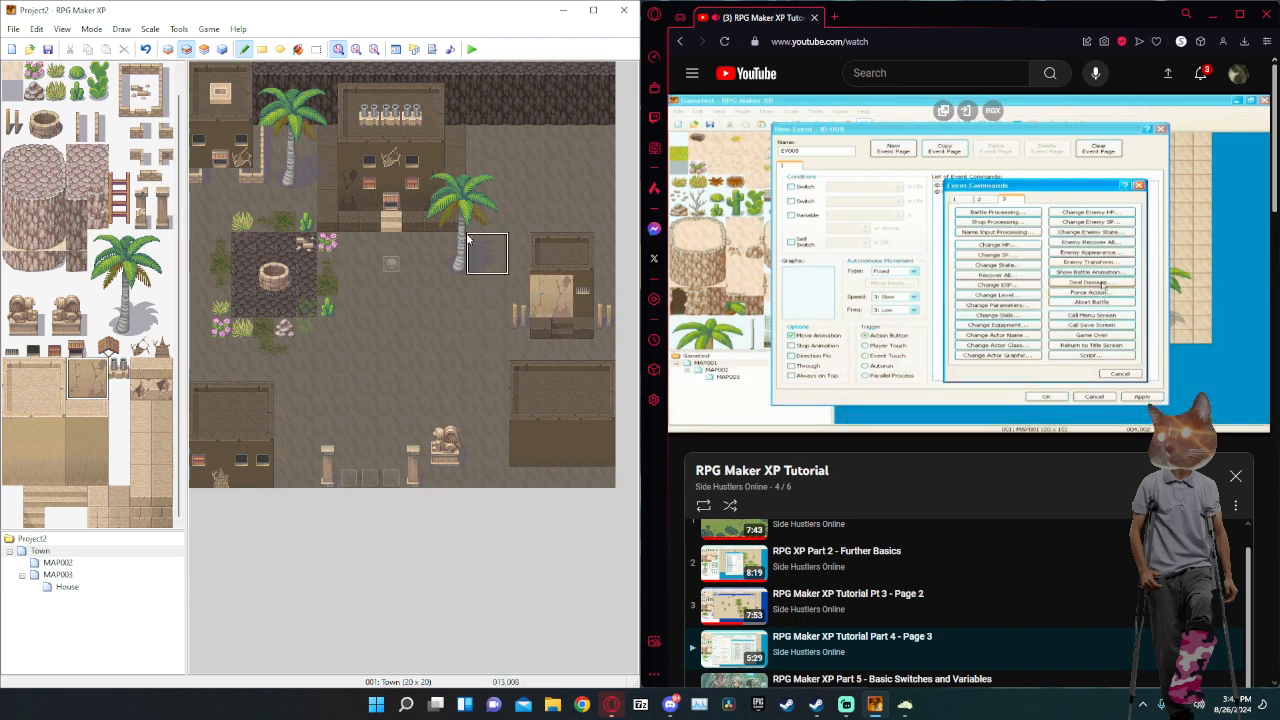
pyautogui.click(167, 50)
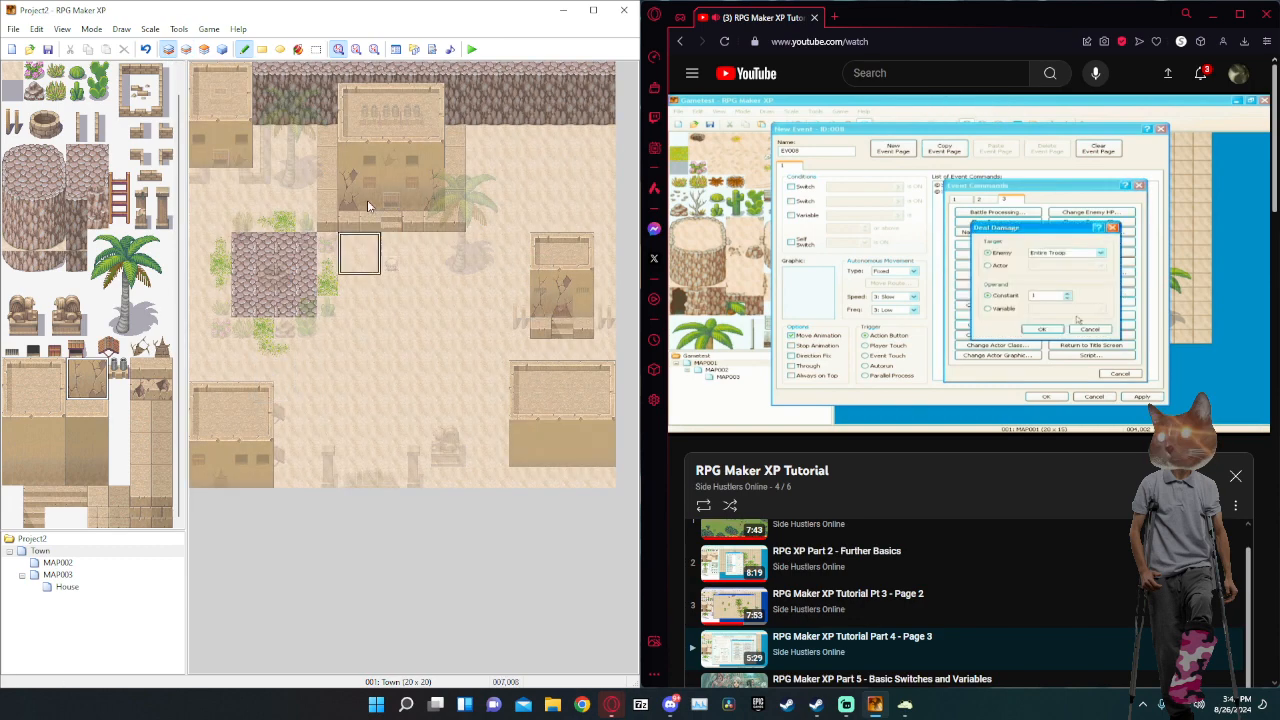
# Place a cracked wall strip one tile wide and two tall on the west side of the small eastern house's front on layer 3.
pyautogui.click(205, 50)
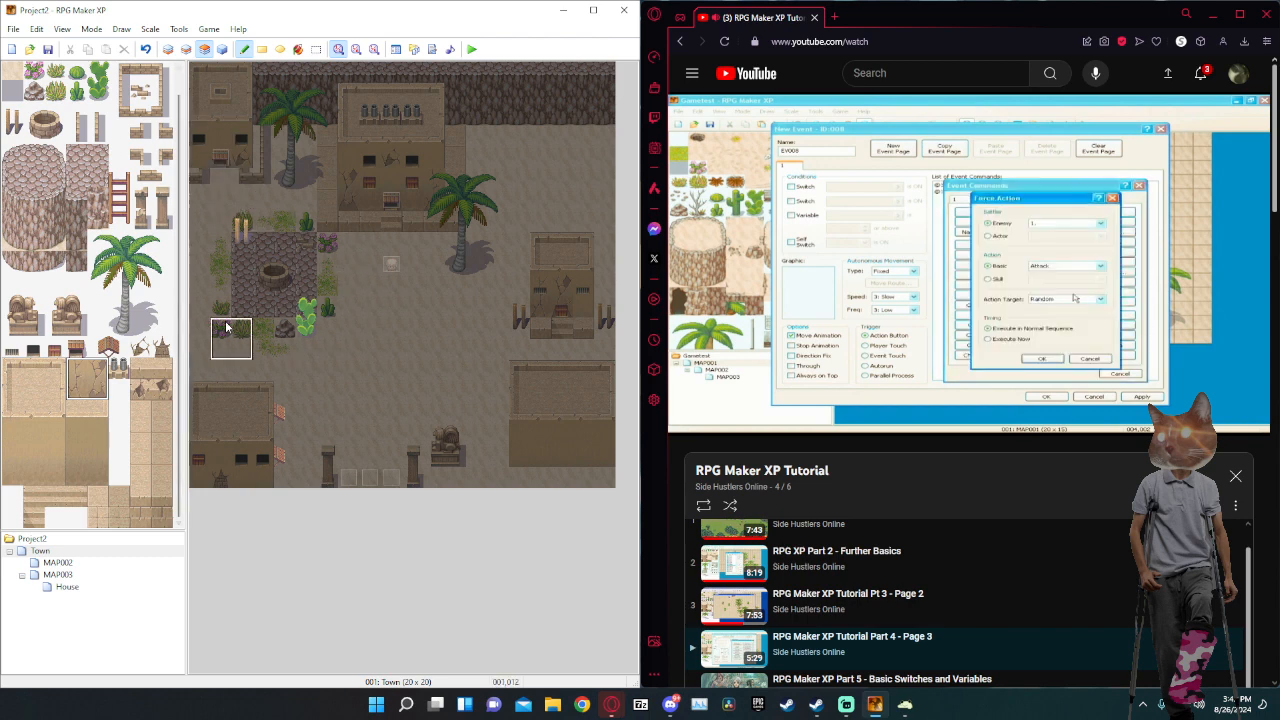
pyautogui.click(78, 390)
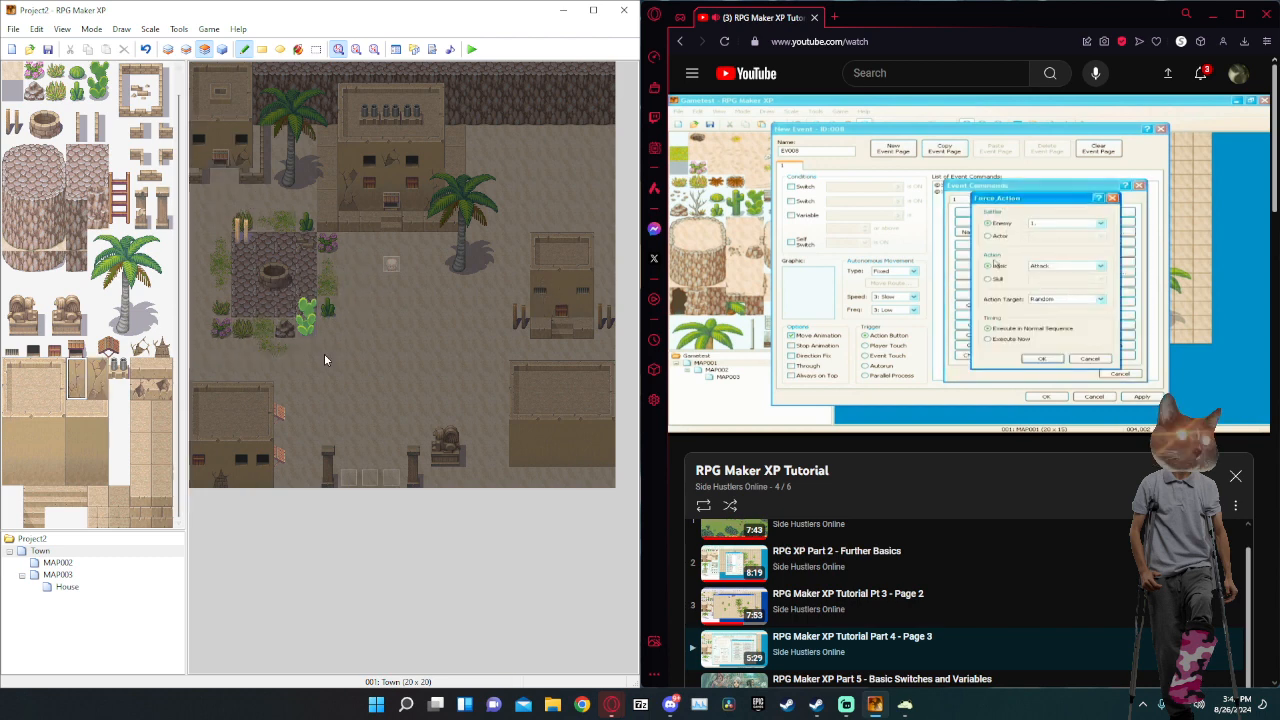
pyautogui.click(540, 296)
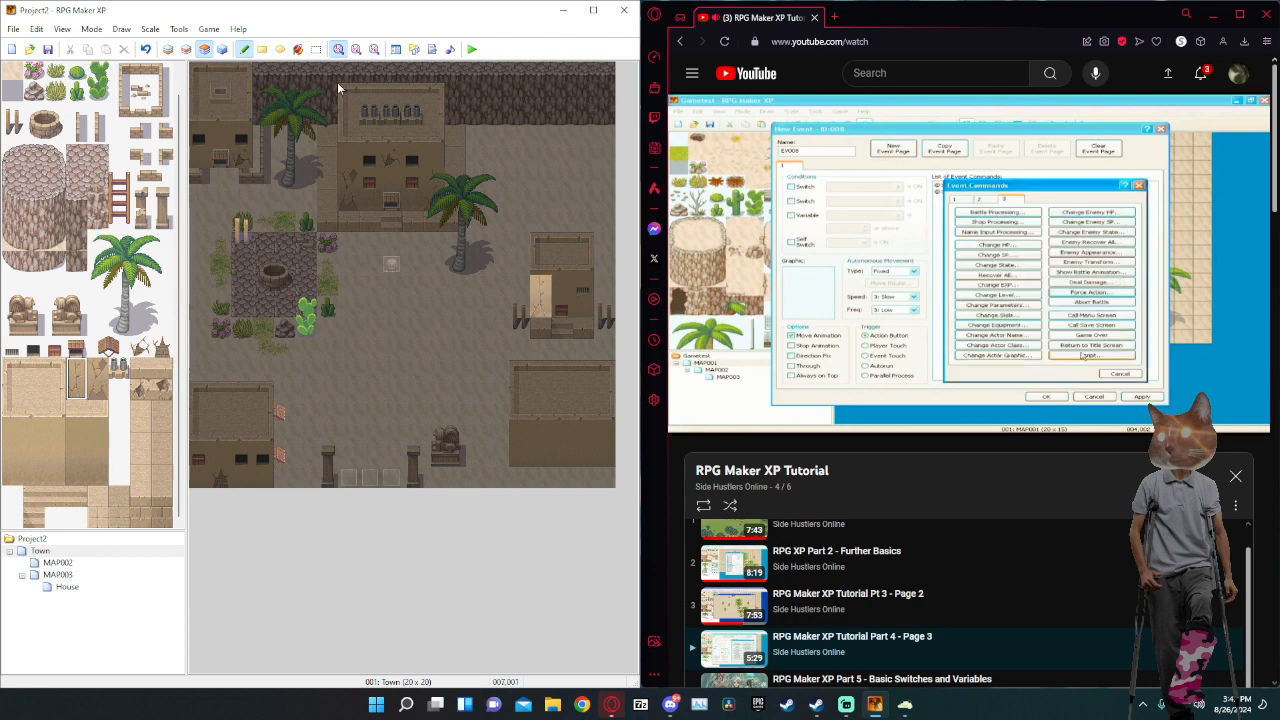
# Paint a flat-roofed house four tiles wide and five tall in the map's northeast on layer 1, and pause the tutorial video.
pyautogui.press('F5')
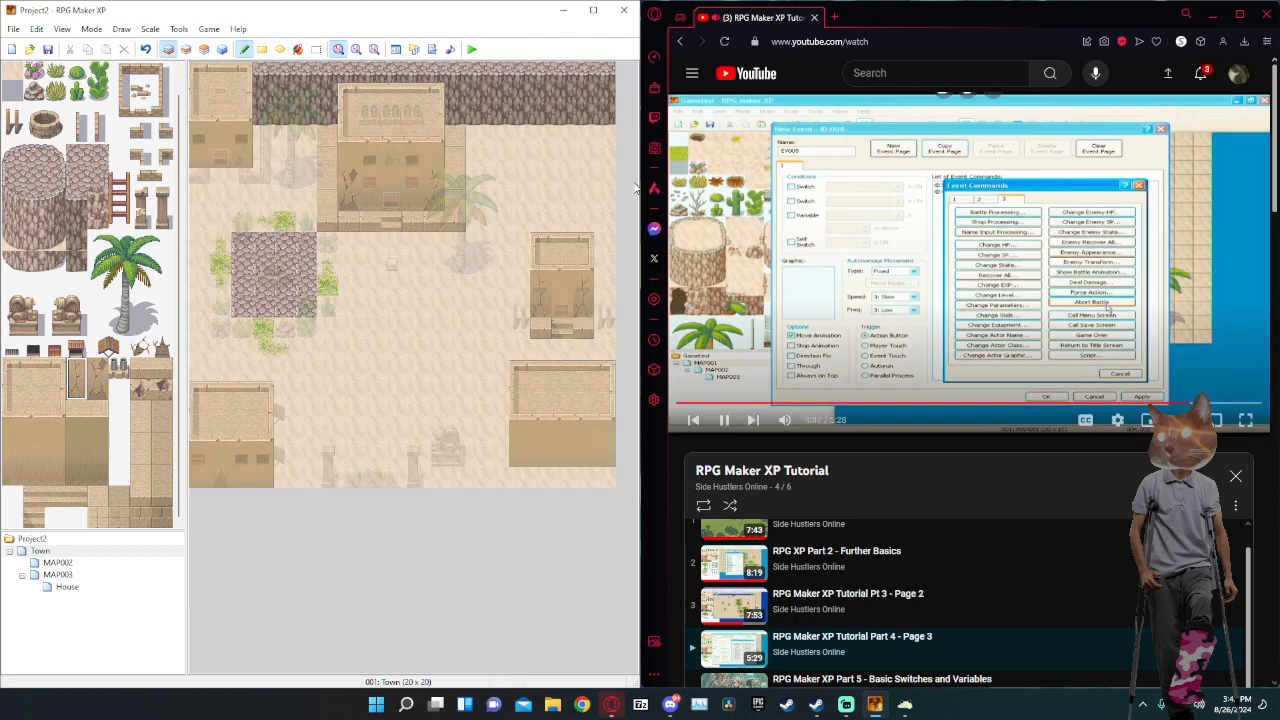
pyautogui.click(139, 220)
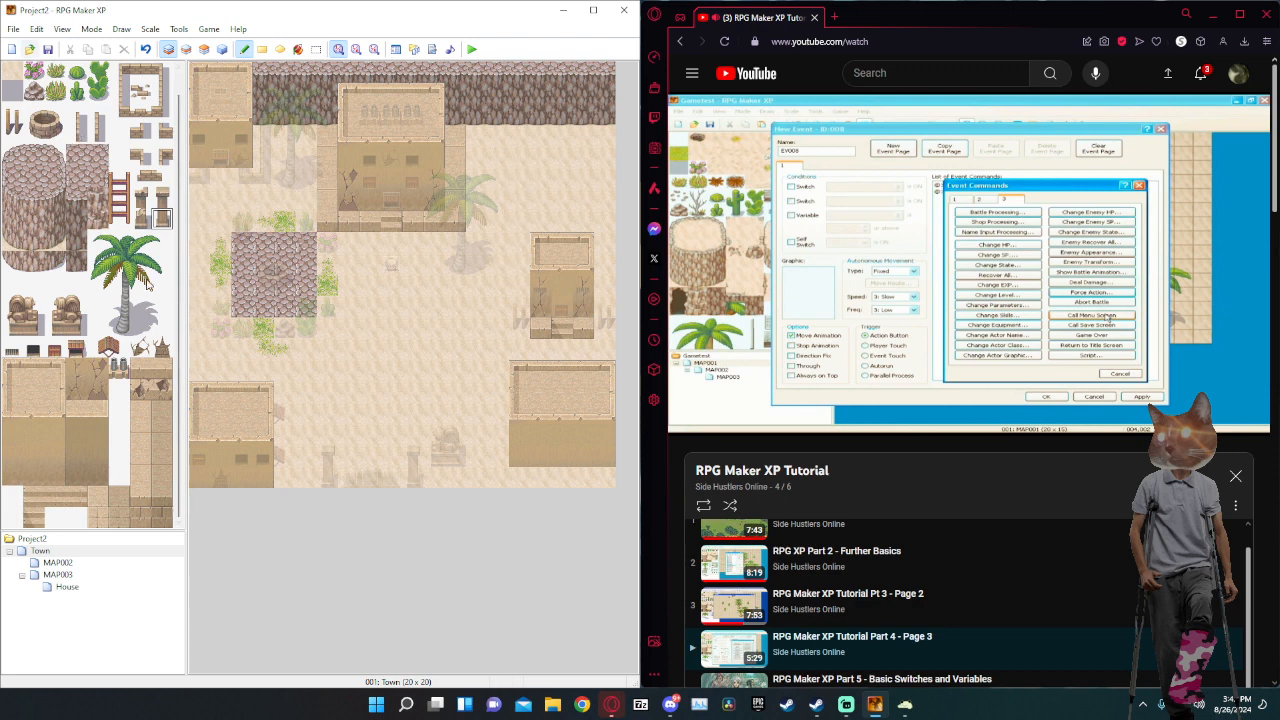
pyautogui.moveTo(36, 424)
pyautogui.mouseDown()
pyautogui.moveTo(46, 450)
pyautogui.moveTo(54, 436)
pyautogui.mouseUp()
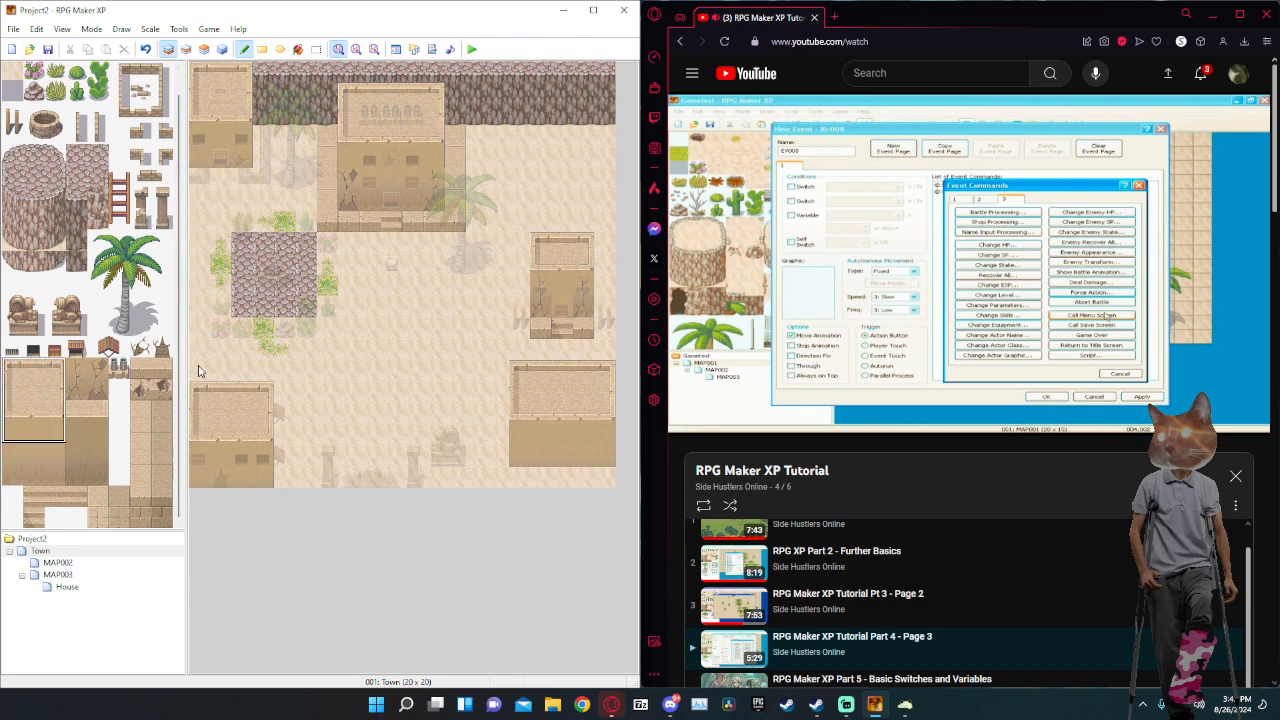
pyautogui.click(512, 104)
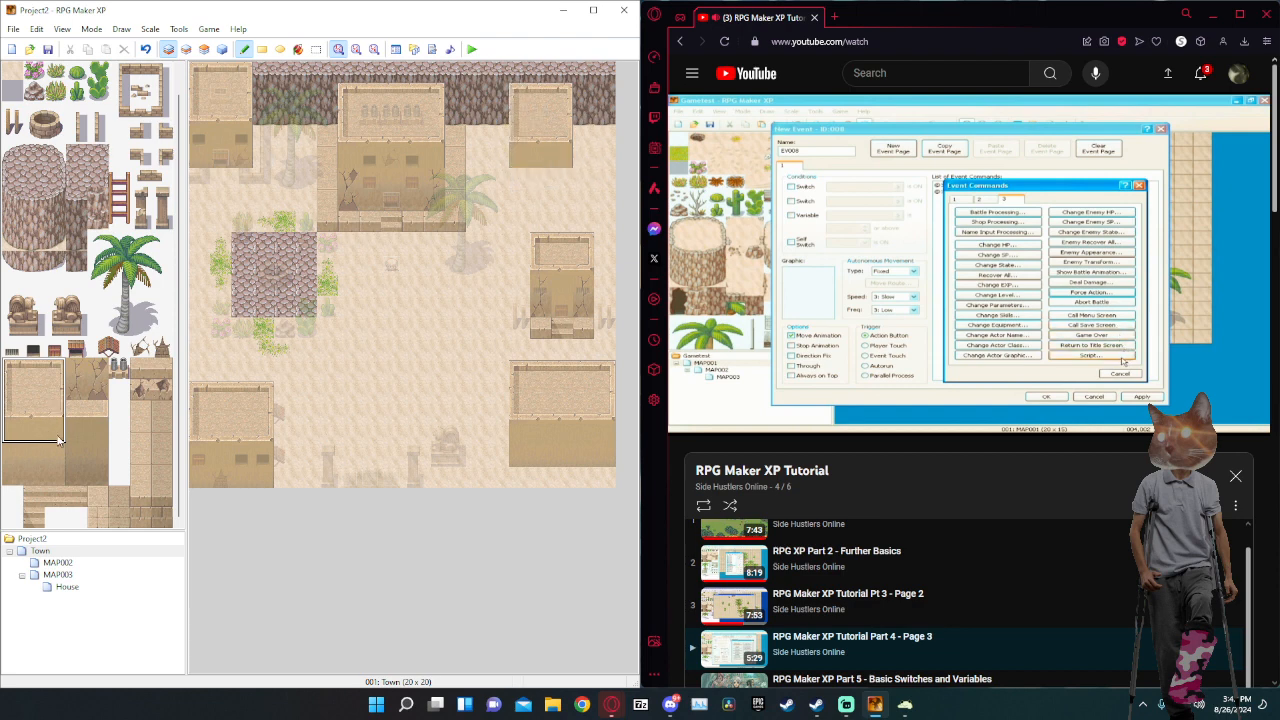
pyautogui.moveTo(58, 438); pyautogui.dragTo(44, 376)
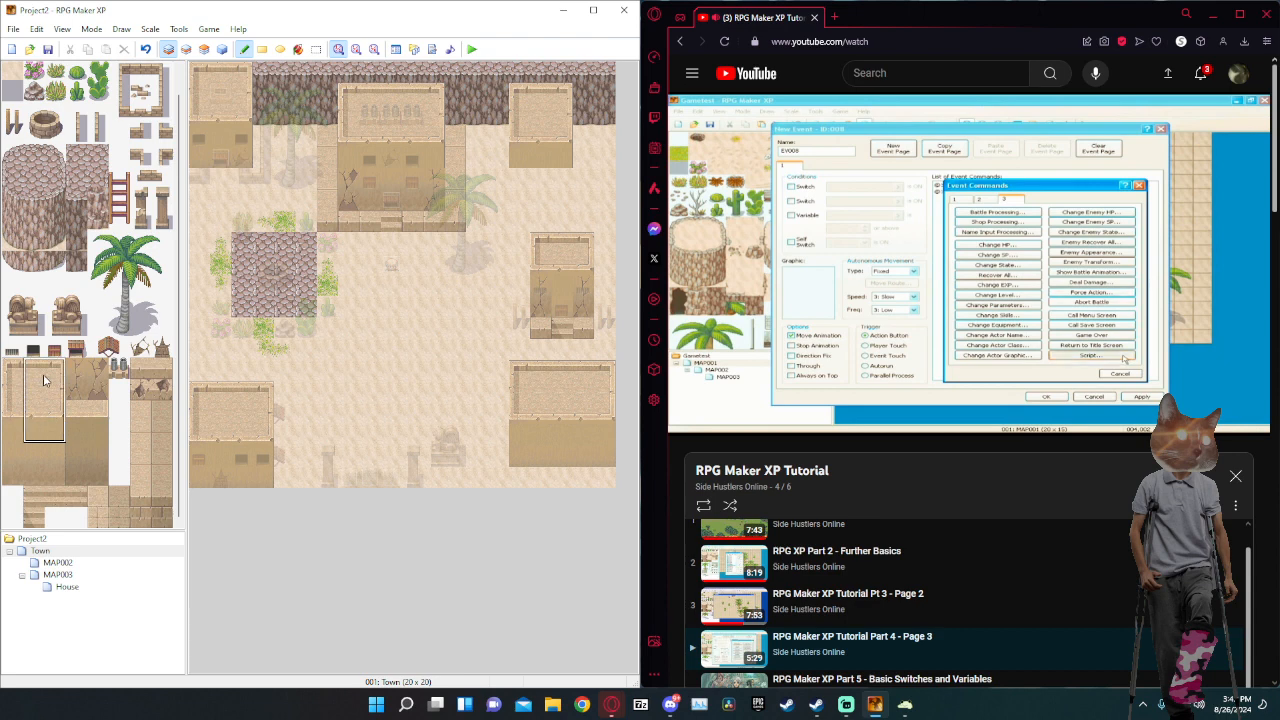
pyautogui.click(562, 100)
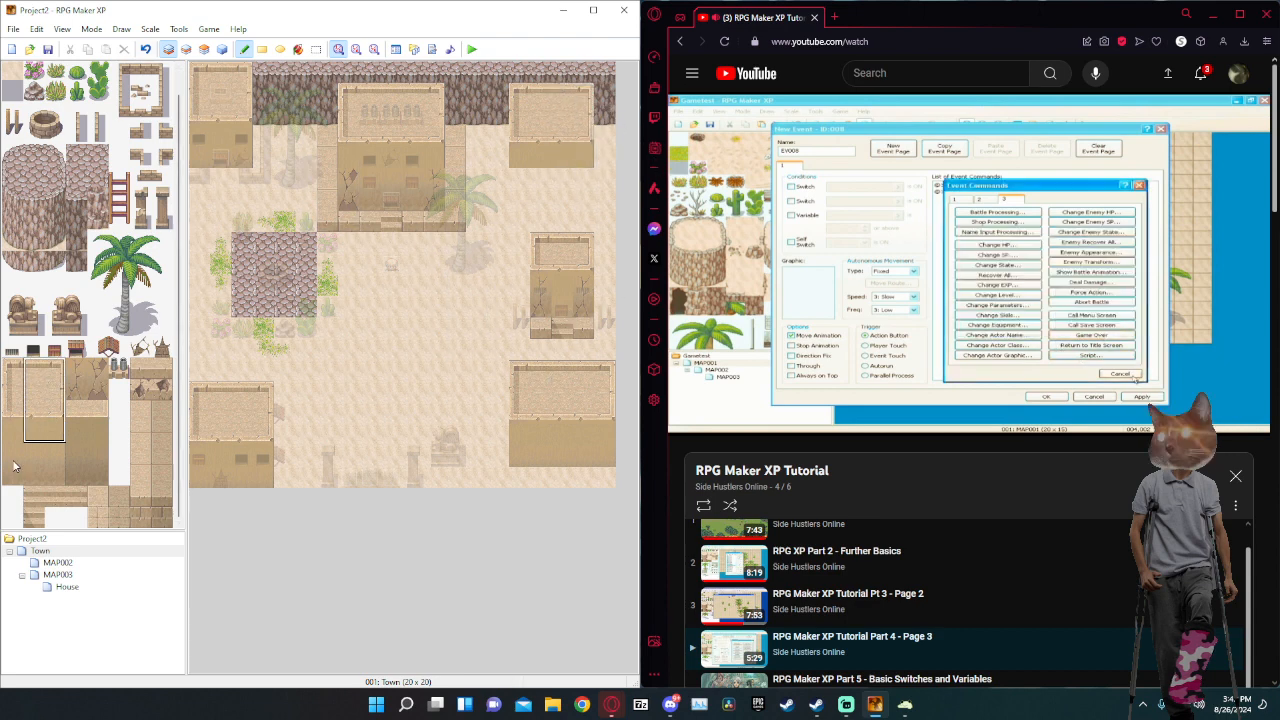
pyautogui.moveTo(14, 458); pyautogui.dragTo(56, 458)
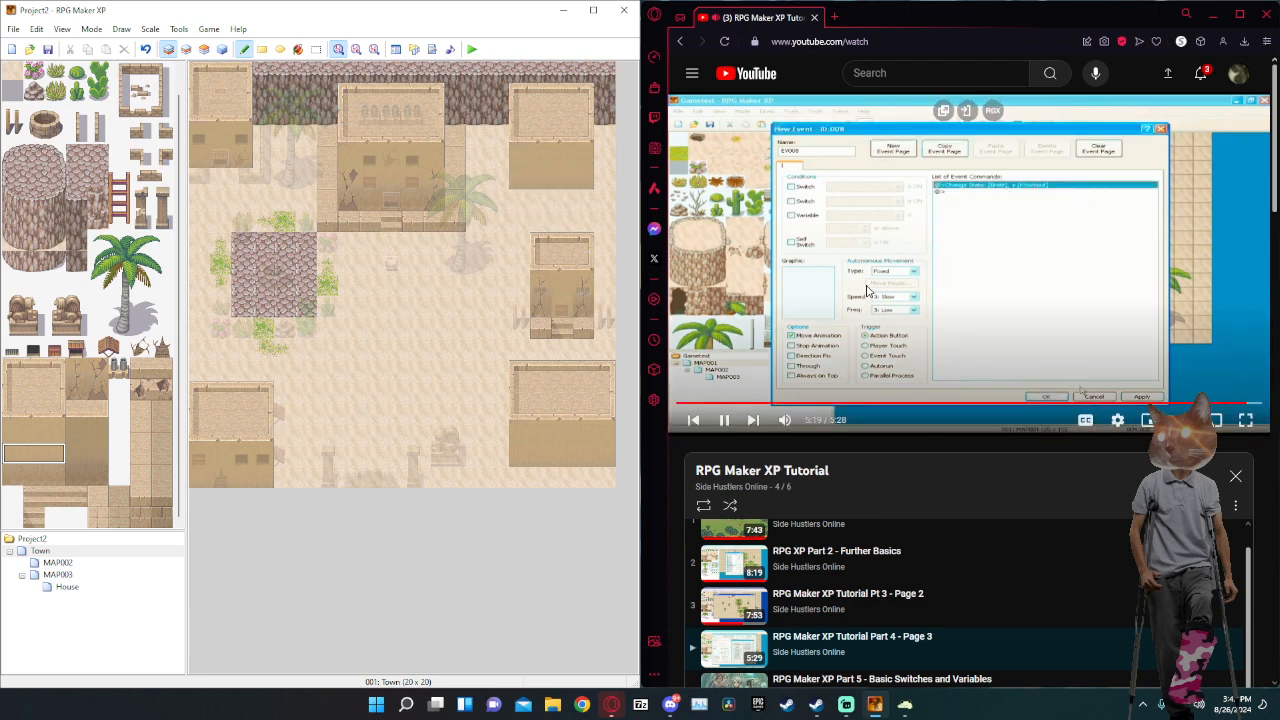
pyautogui.click(867, 290)
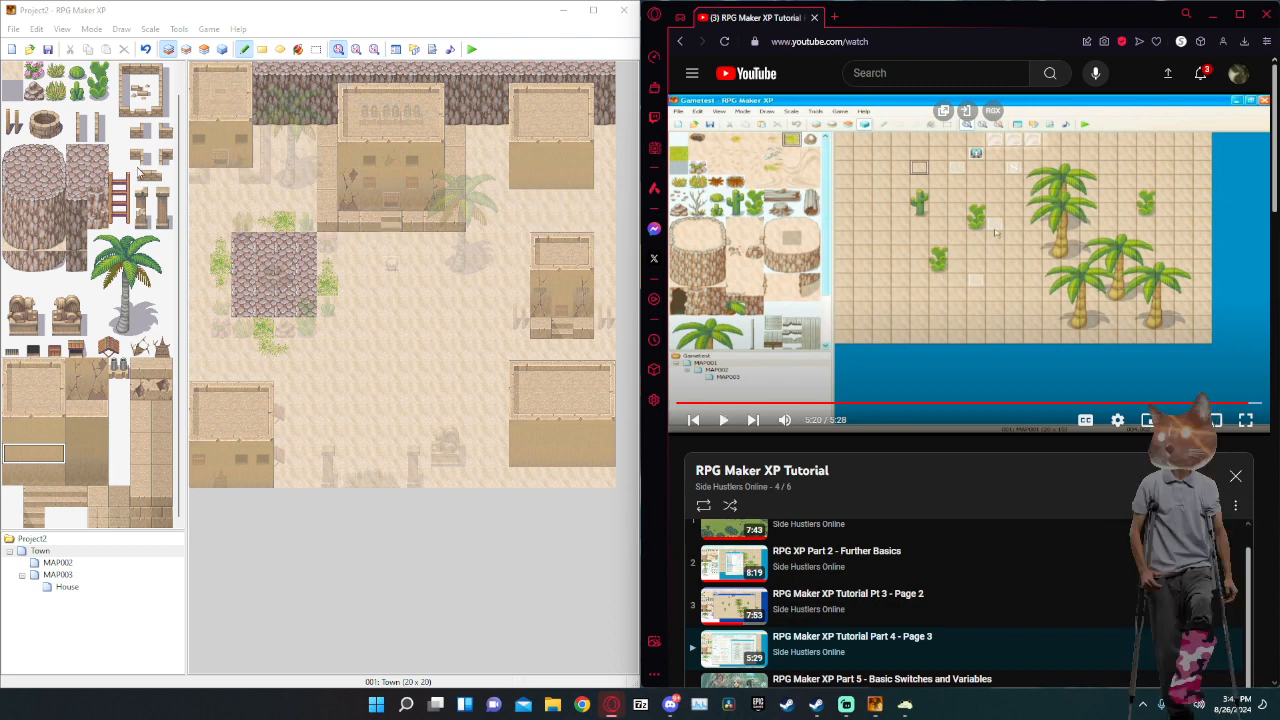
# Place a window at each end of the northeastern house's upper wall row on layer 2.
pyautogui.click(33, 349)
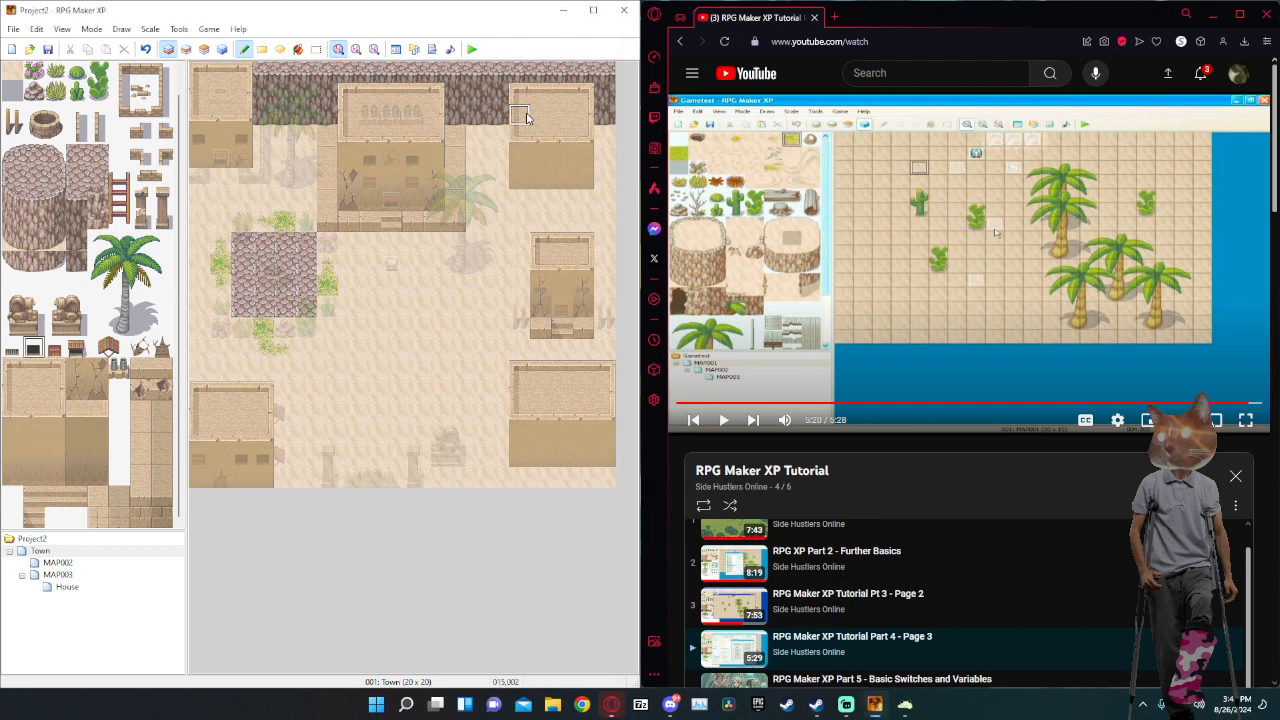
pyautogui.click(527, 163)
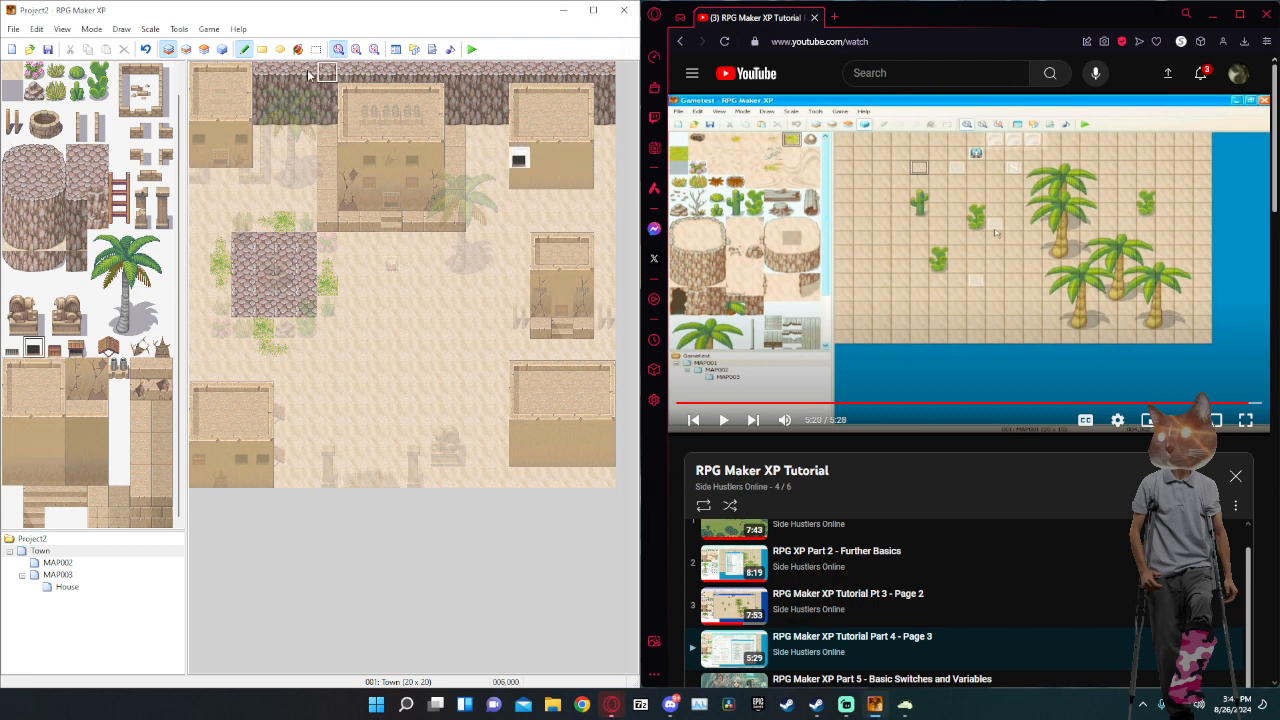
pyautogui.click(186, 49)
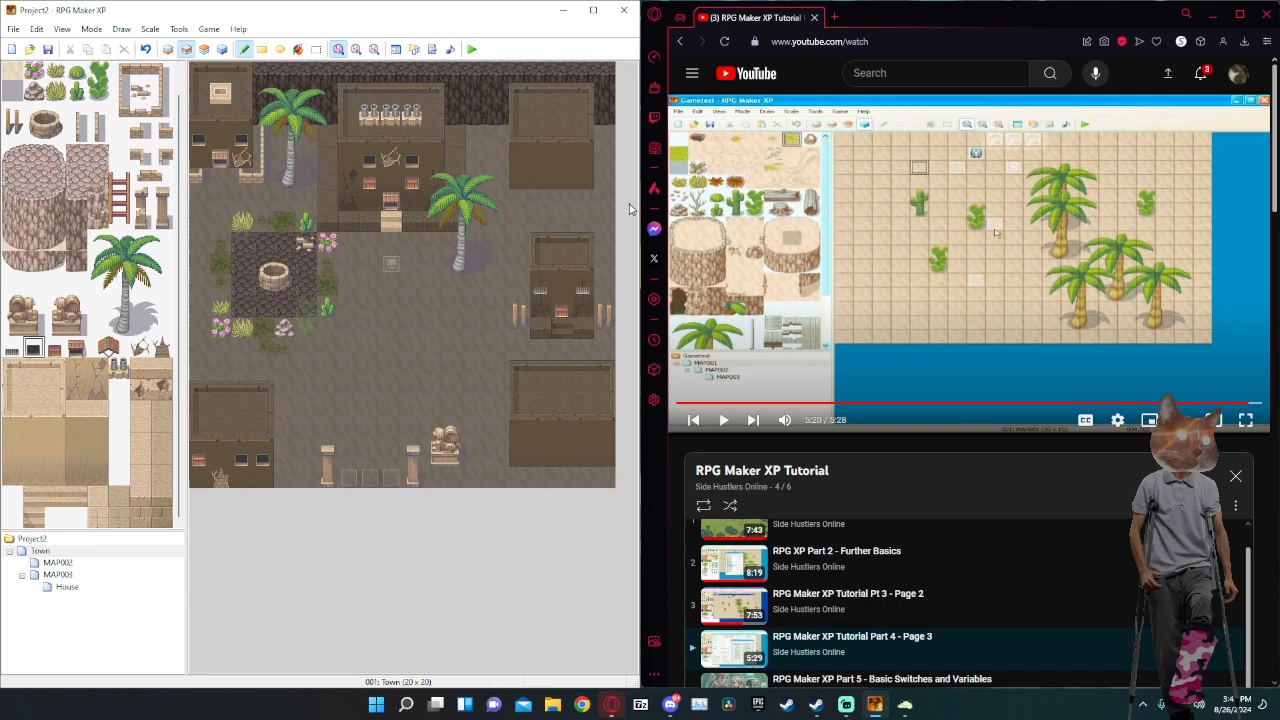
pyautogui.click(519, 160)
pyautogui.click(583, 160)
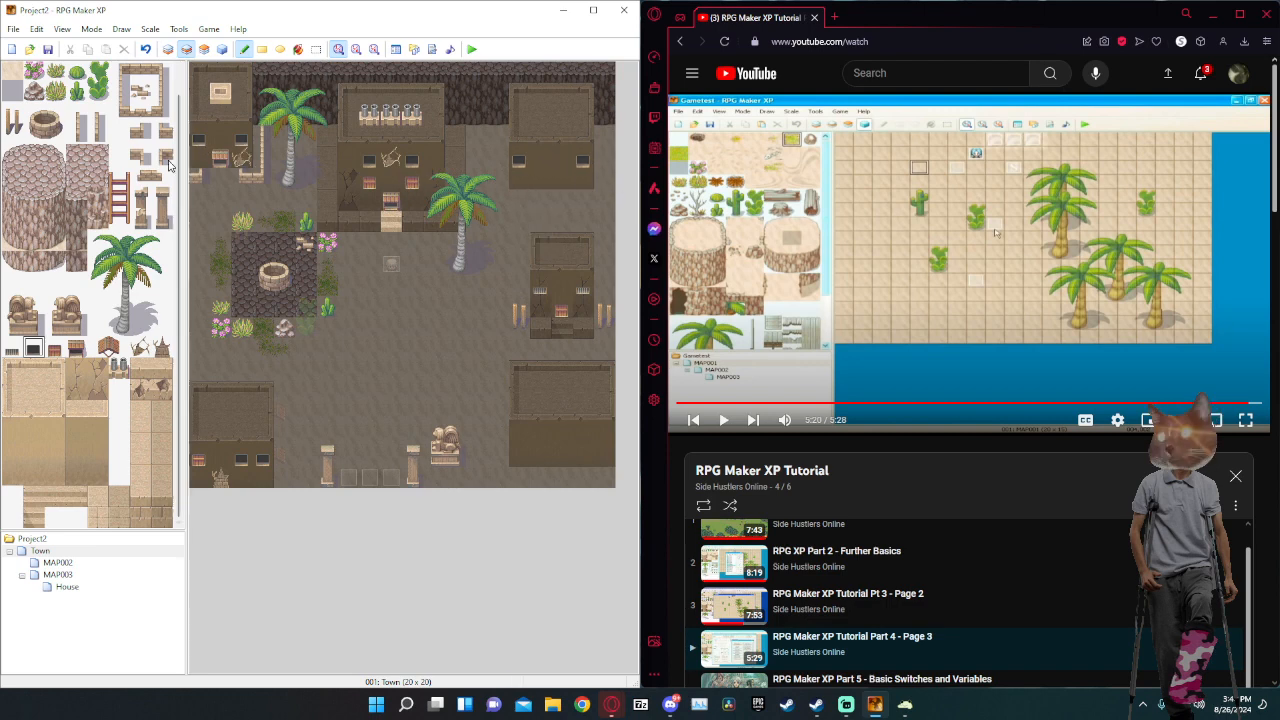
# Place a doorway in the bottom wall row of the northeastern house, on its second tile from the west, on layer 2.
pyautogui.click(54, 350)
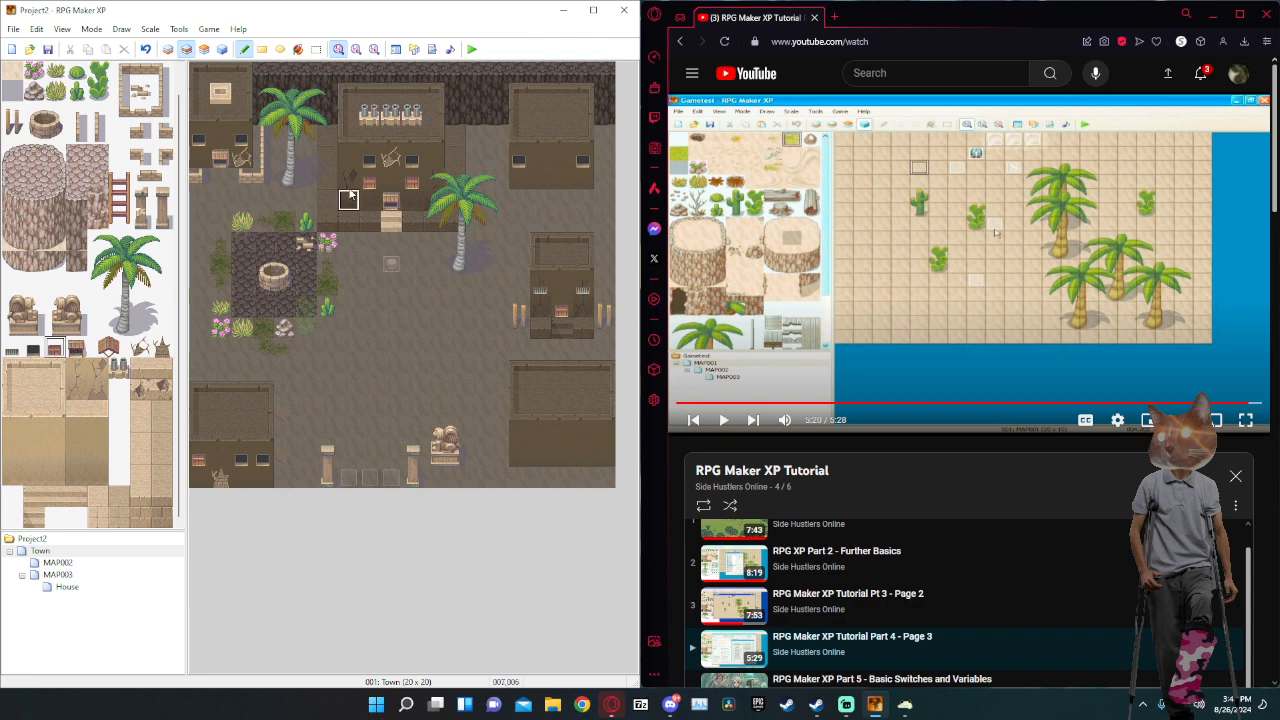
pyautogui.click(78, 348)
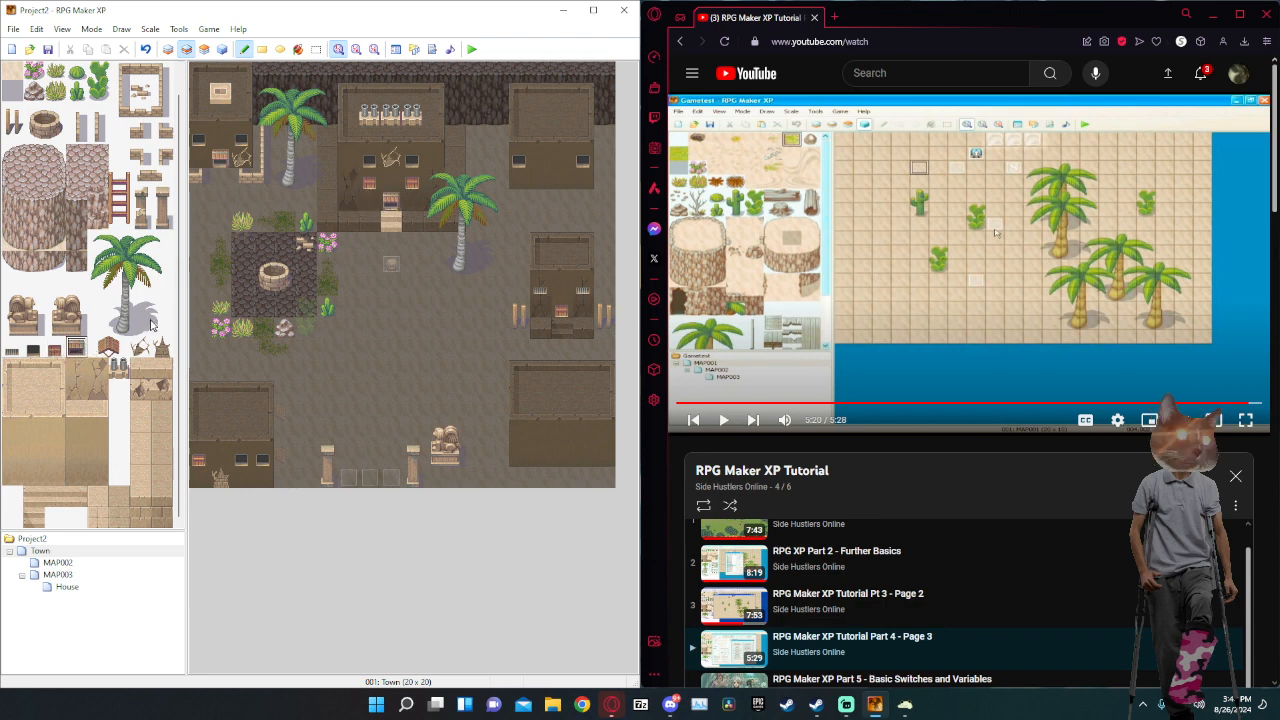
pyautogui.click(539, 178)
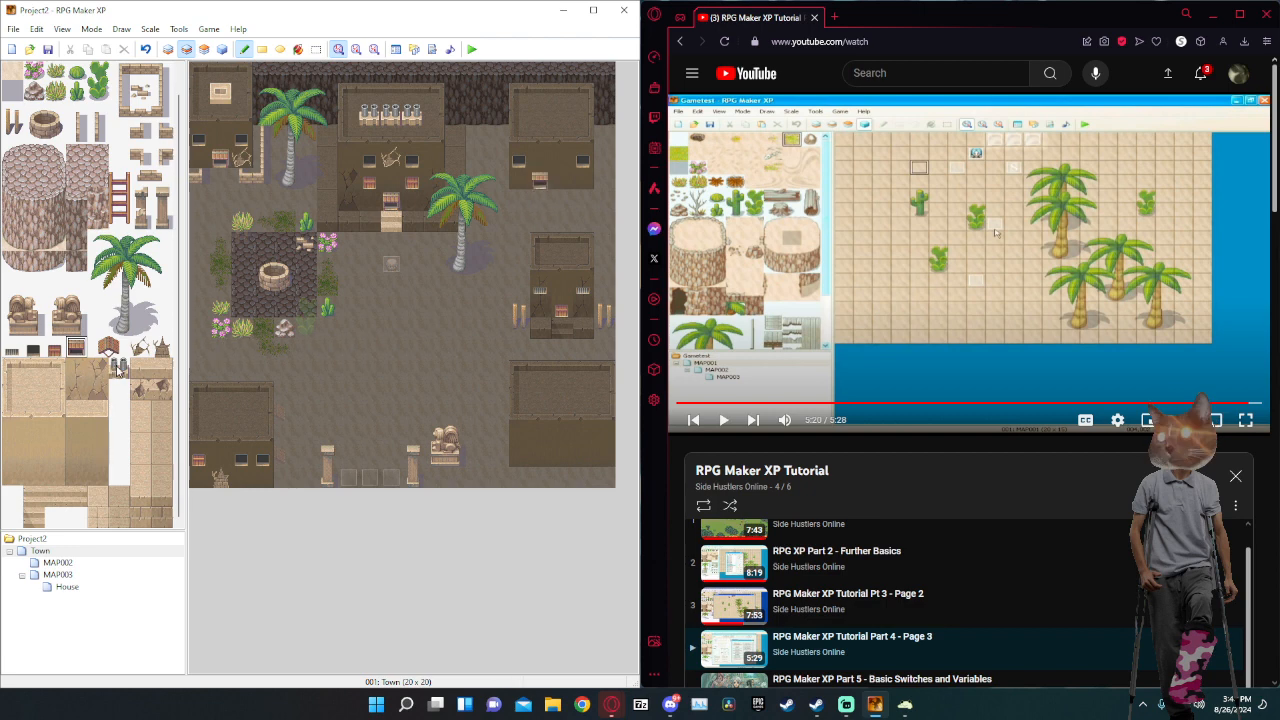
# Place a square roof hatch on the roofs of the northeastern, southwestern and southeastern houses on layer 2.
pyautogui.scroll(1, 42, 103)
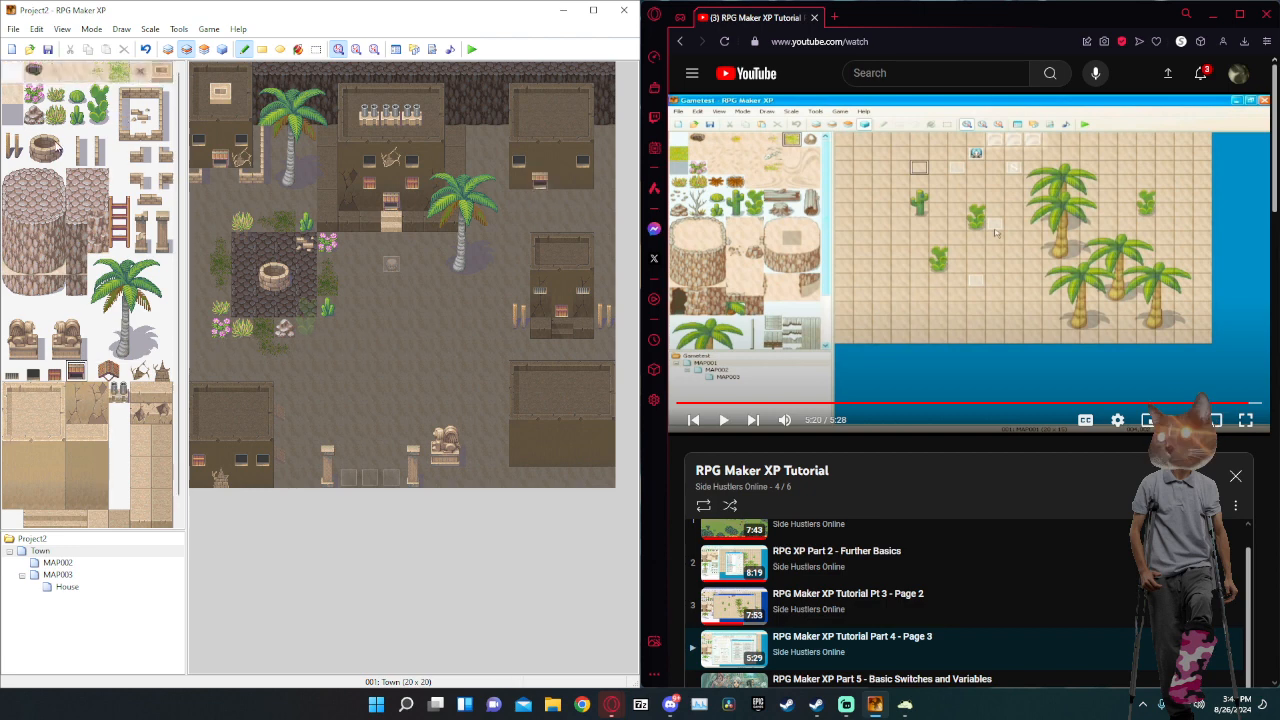
pyautogui.click(160, 71)
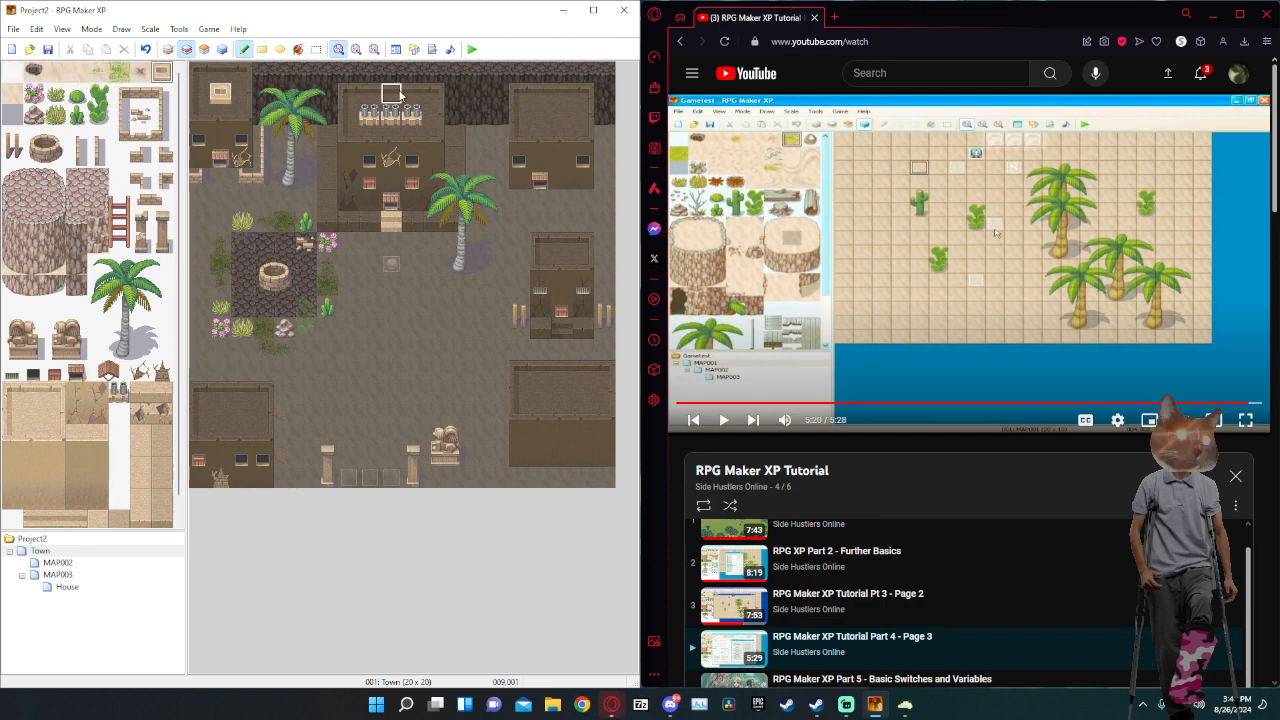
pyautogui.click(530, 106)
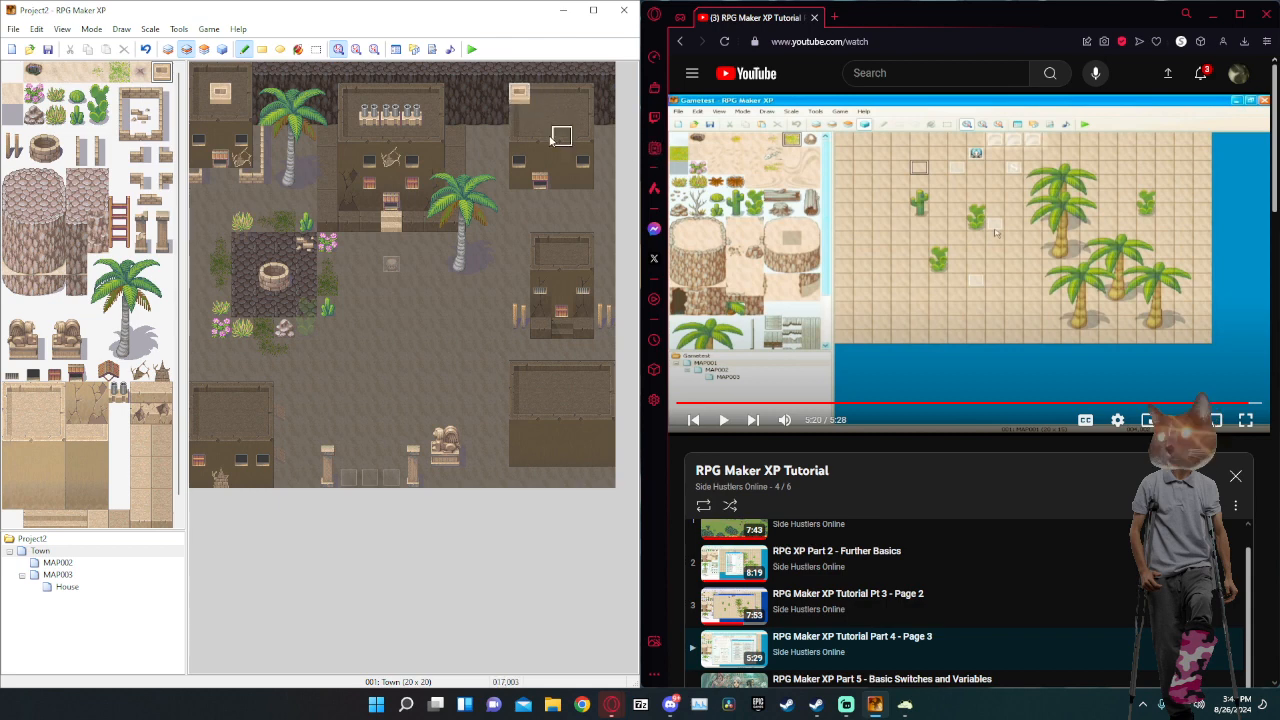
pyautogui.hotkey('ctrl', 'z')
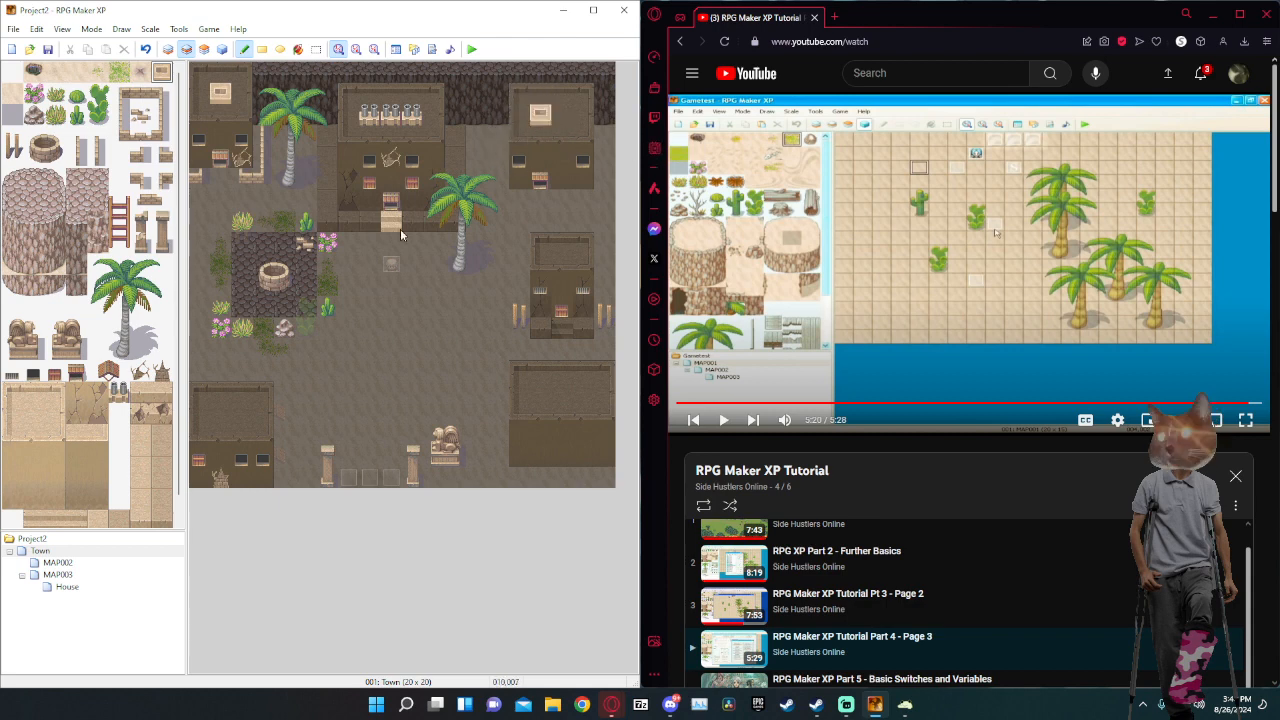
pyautogui.click(241, 413)
pyautogui.click(540, 391)
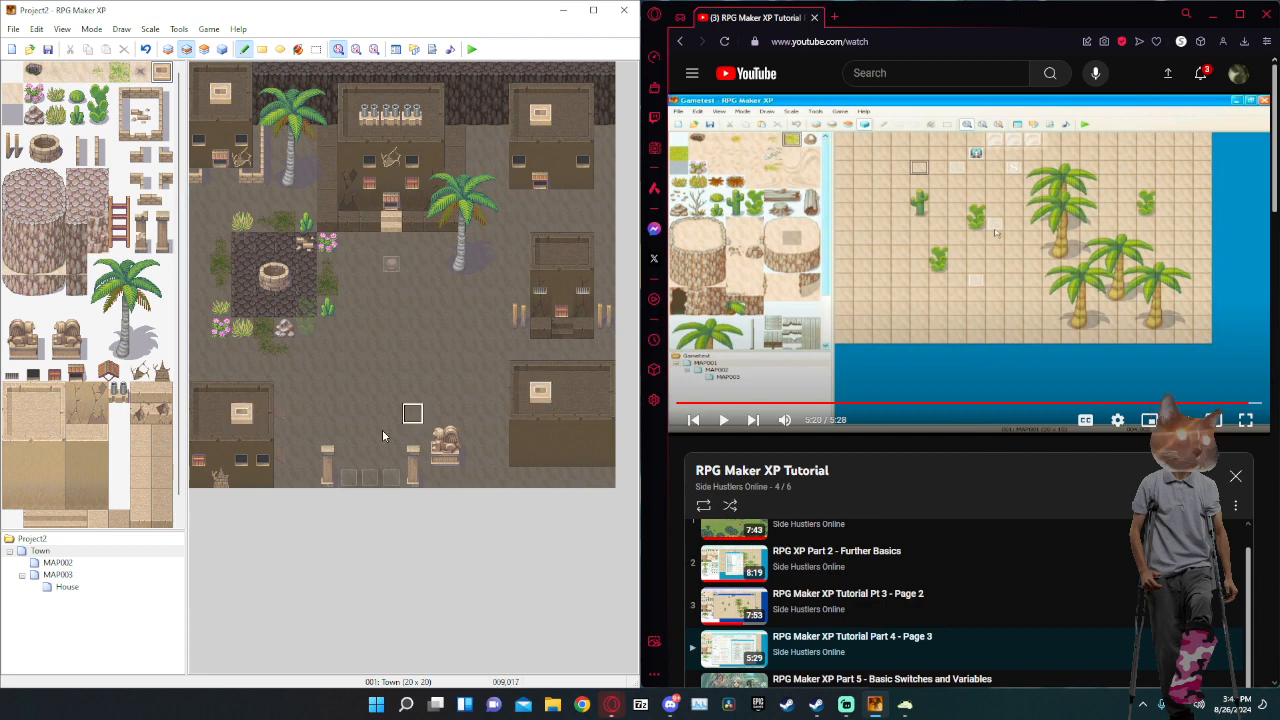
# Place a doorway at the bottom centre of the southeastern house and a window on each side above it on layer 2.
pyautogui.click(76, 372)
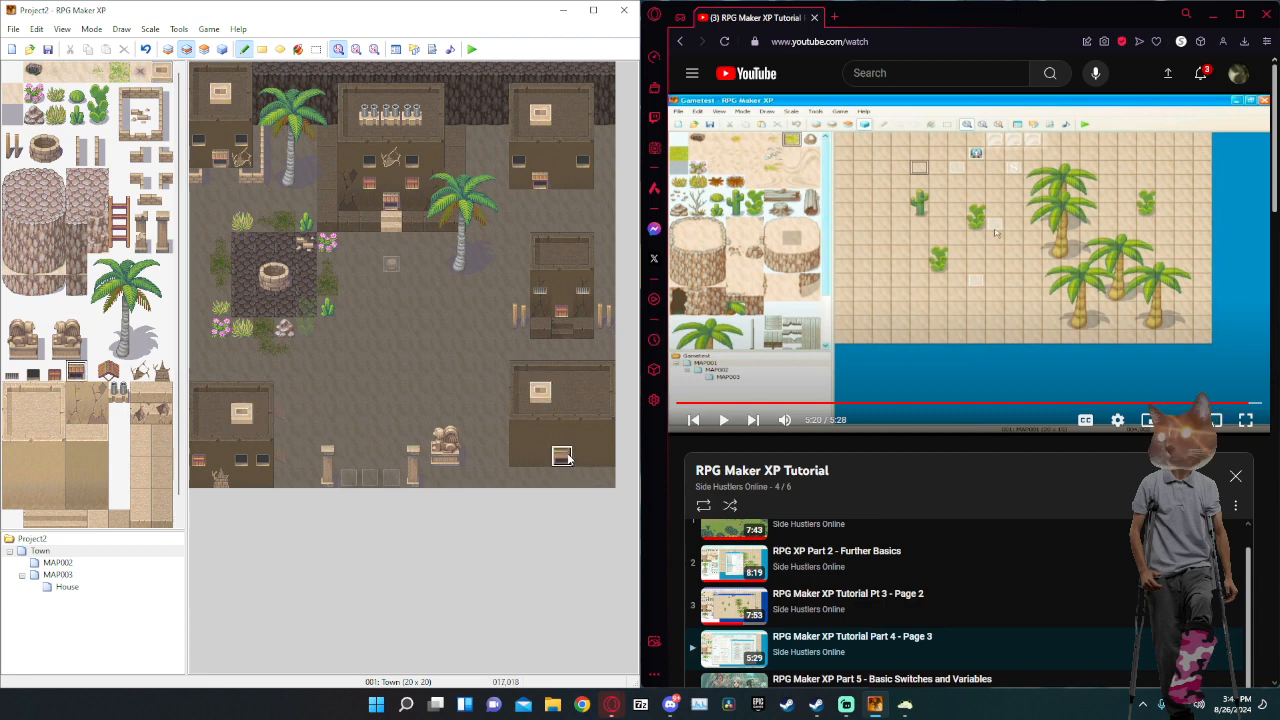
pyautogui.scroll(-1, 108, 183)
pyautogui.scroll(1, 144, 212)
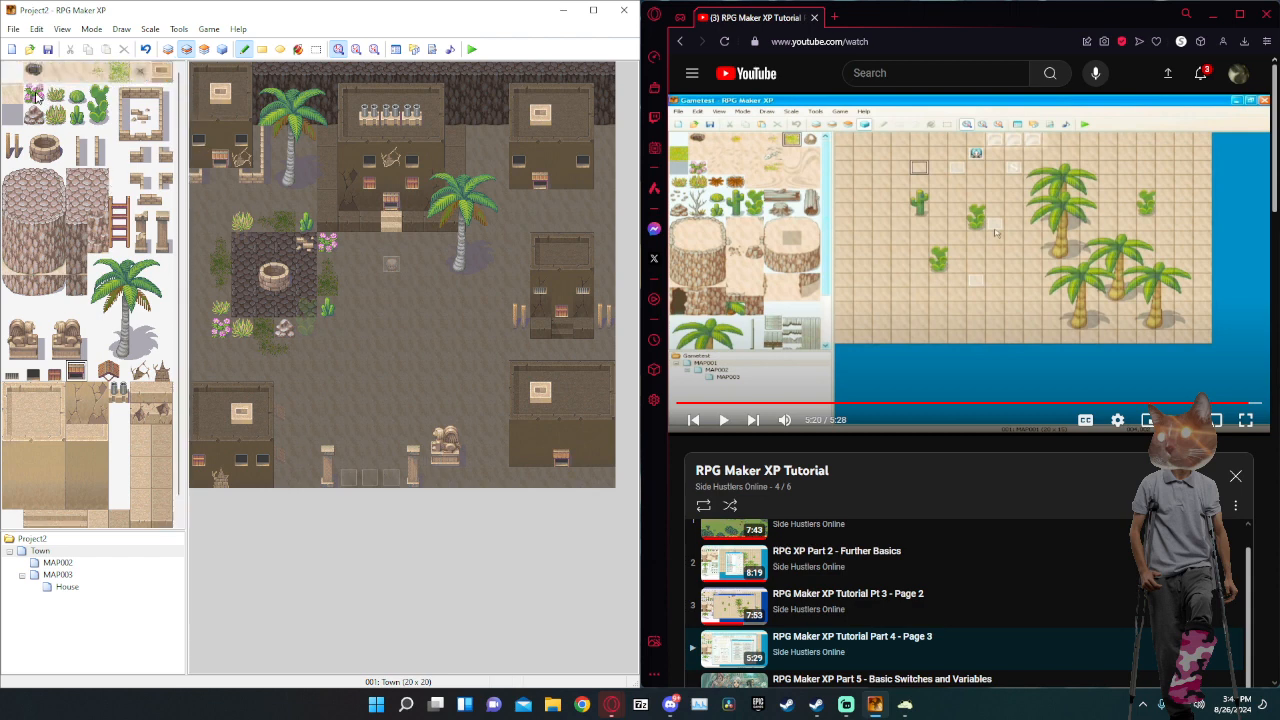
pyautogui.click(35, 94)
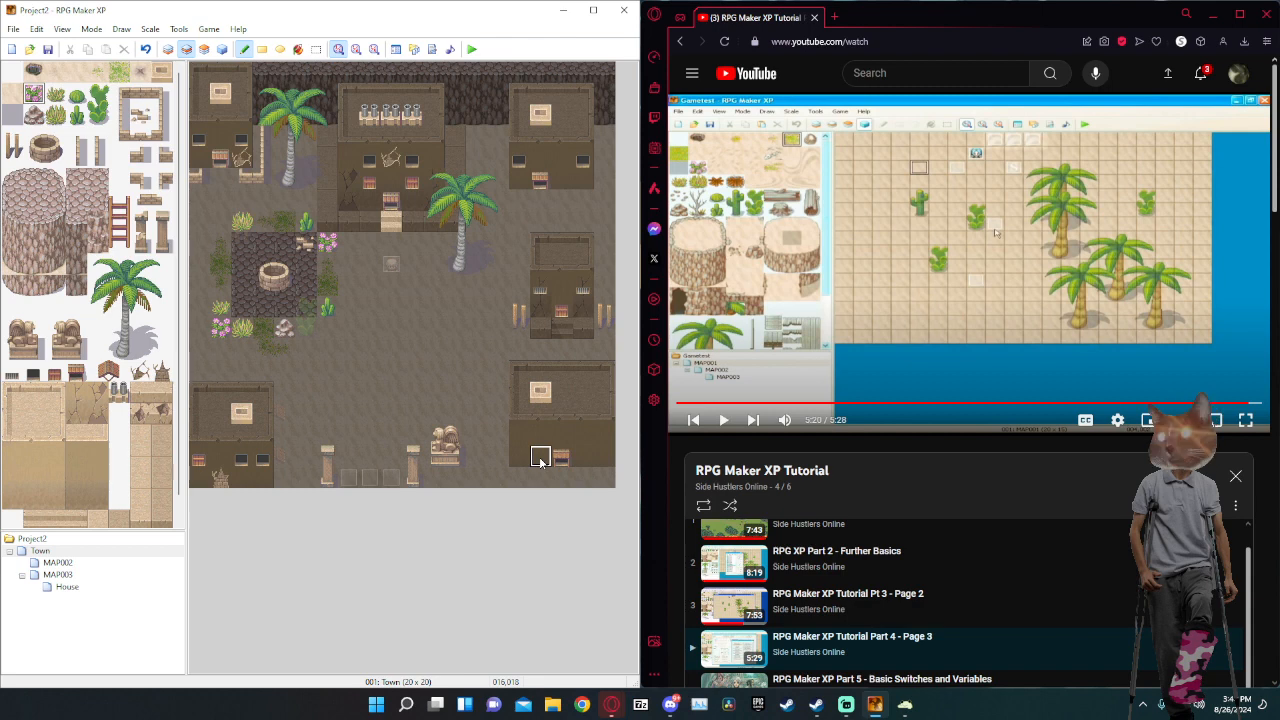
pyautogui.scroll(-1, 155, 293)
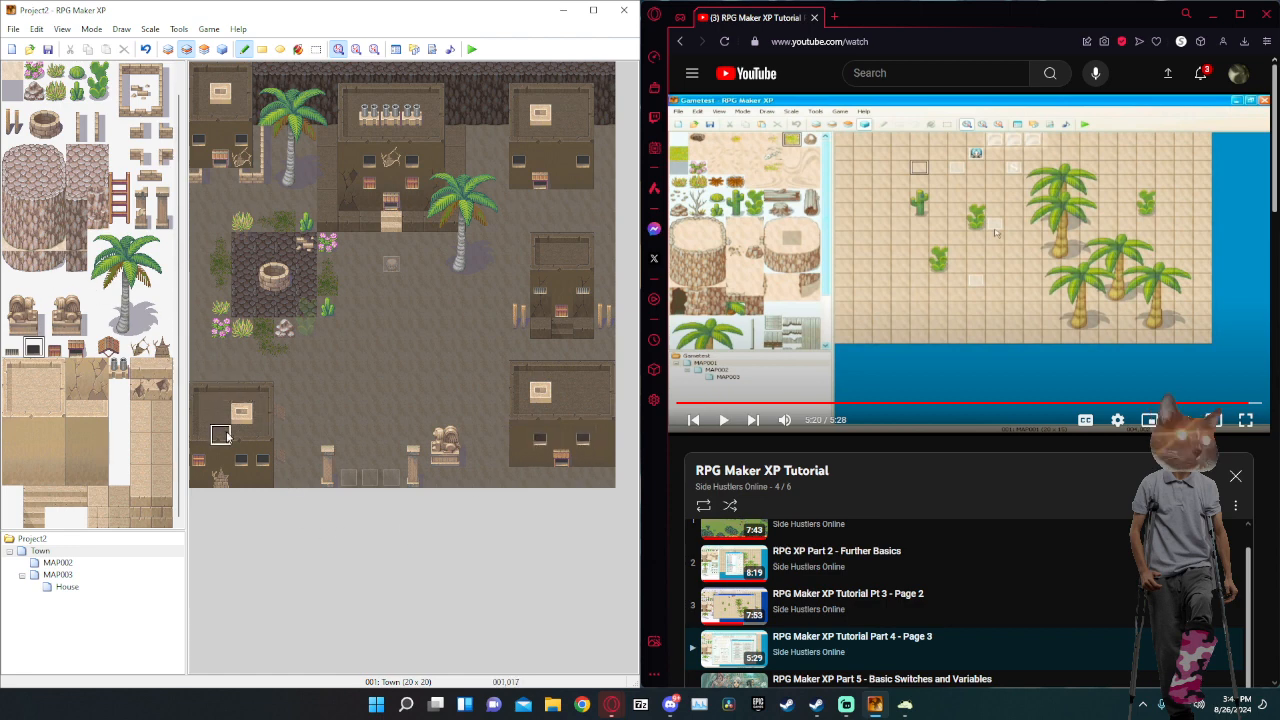
# Place a tall green cactus in the southeastern corner of the Town map on layer 2.
pyautogui.scroll(1, 124, 315)
pyautogui.scroll(-1, 124, 315)
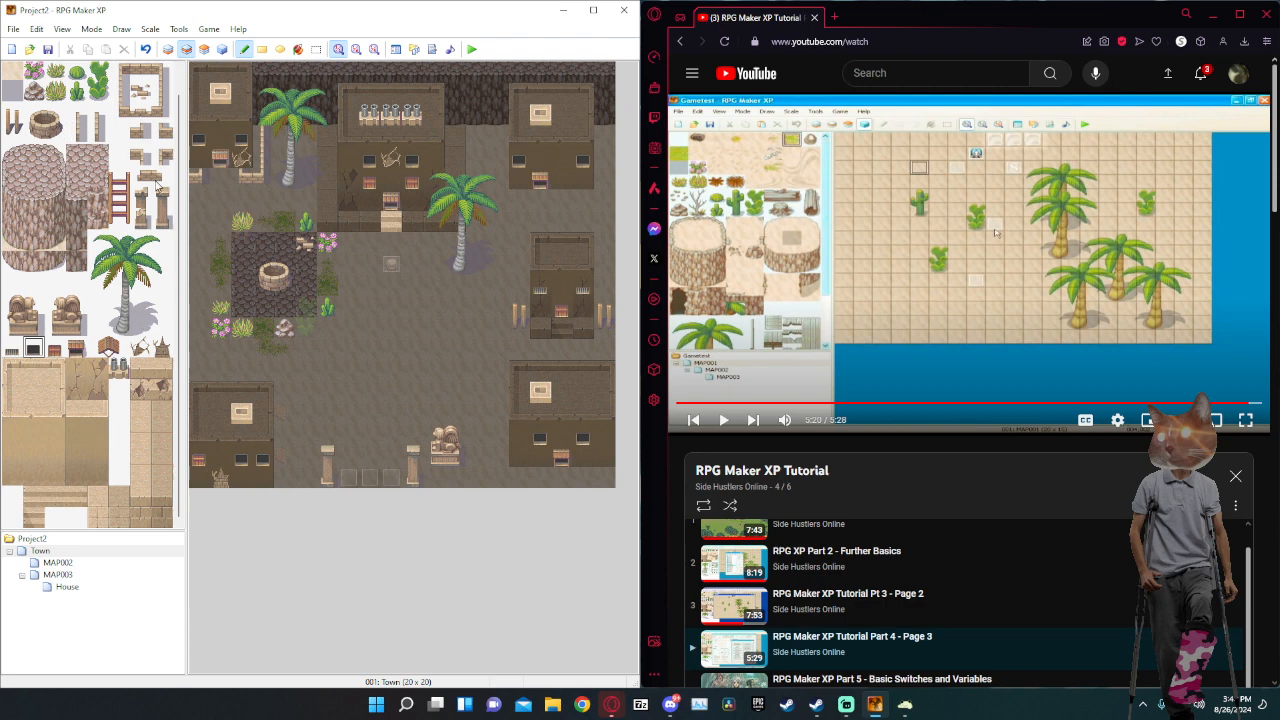
pyautogui.click(56, 75)
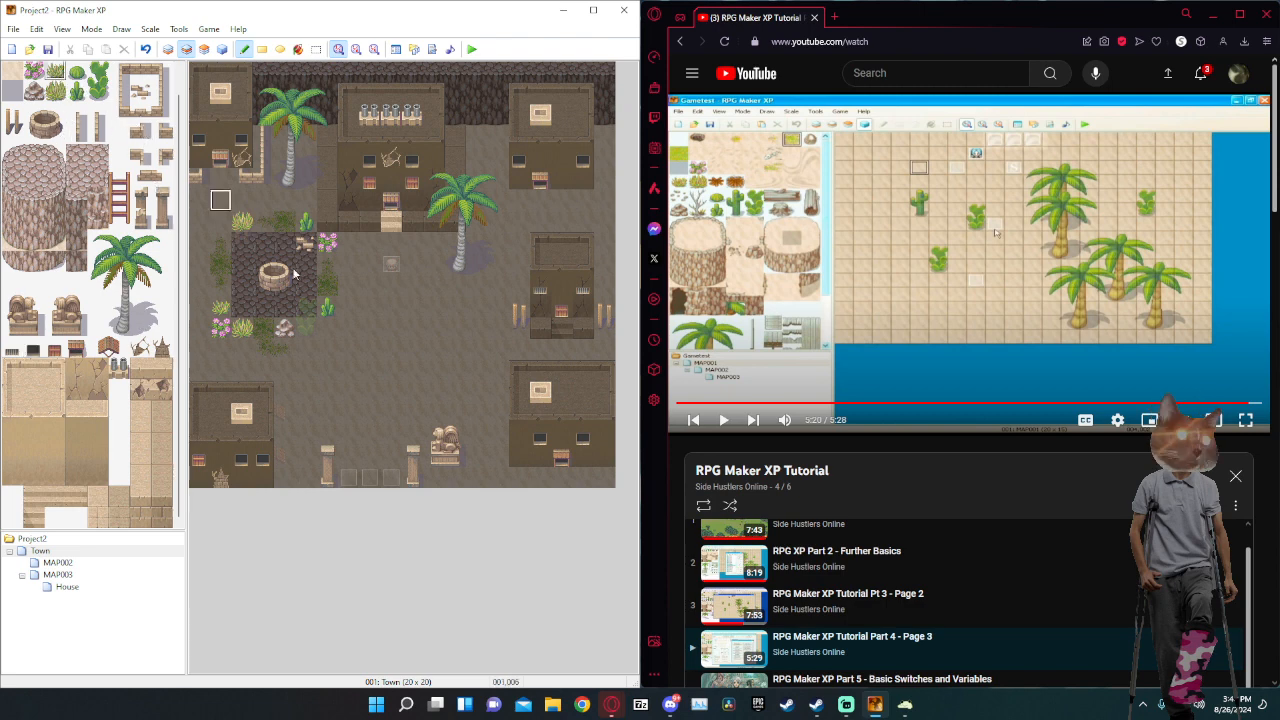
pyautogui.click(604, 477)
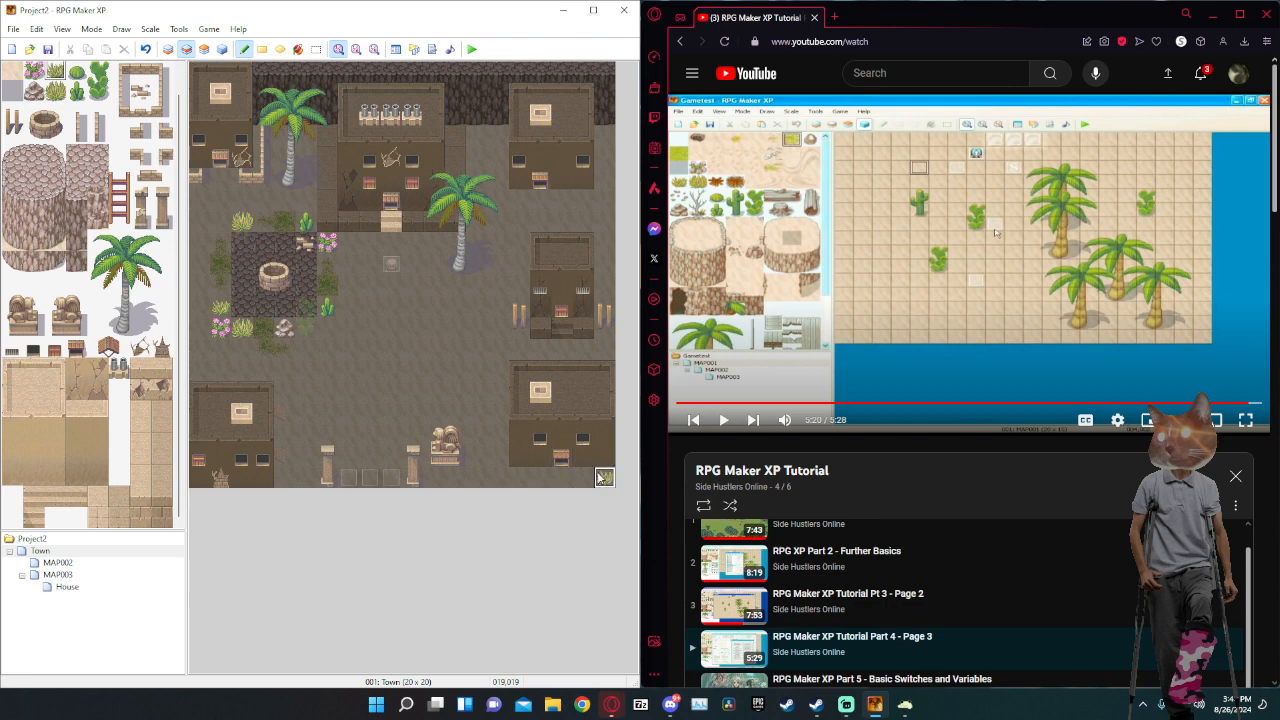
pyautogui.click(97, 92)
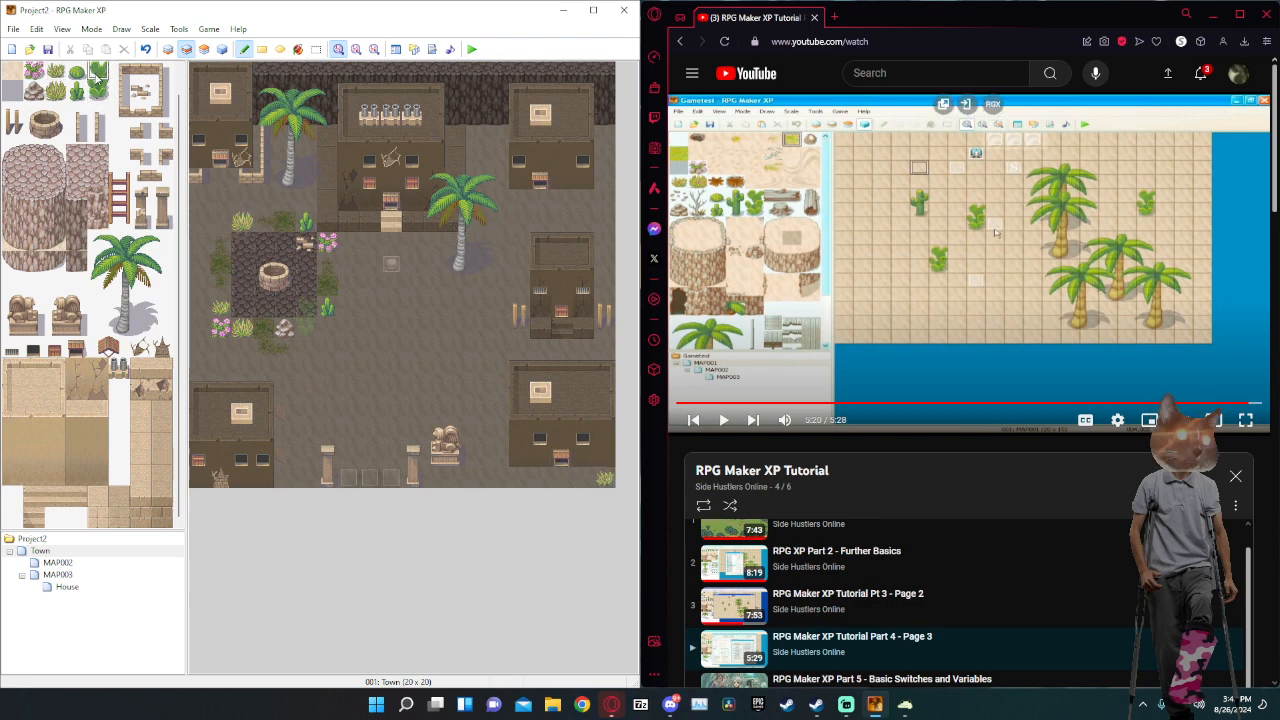
pyautogui.click(605, 462)
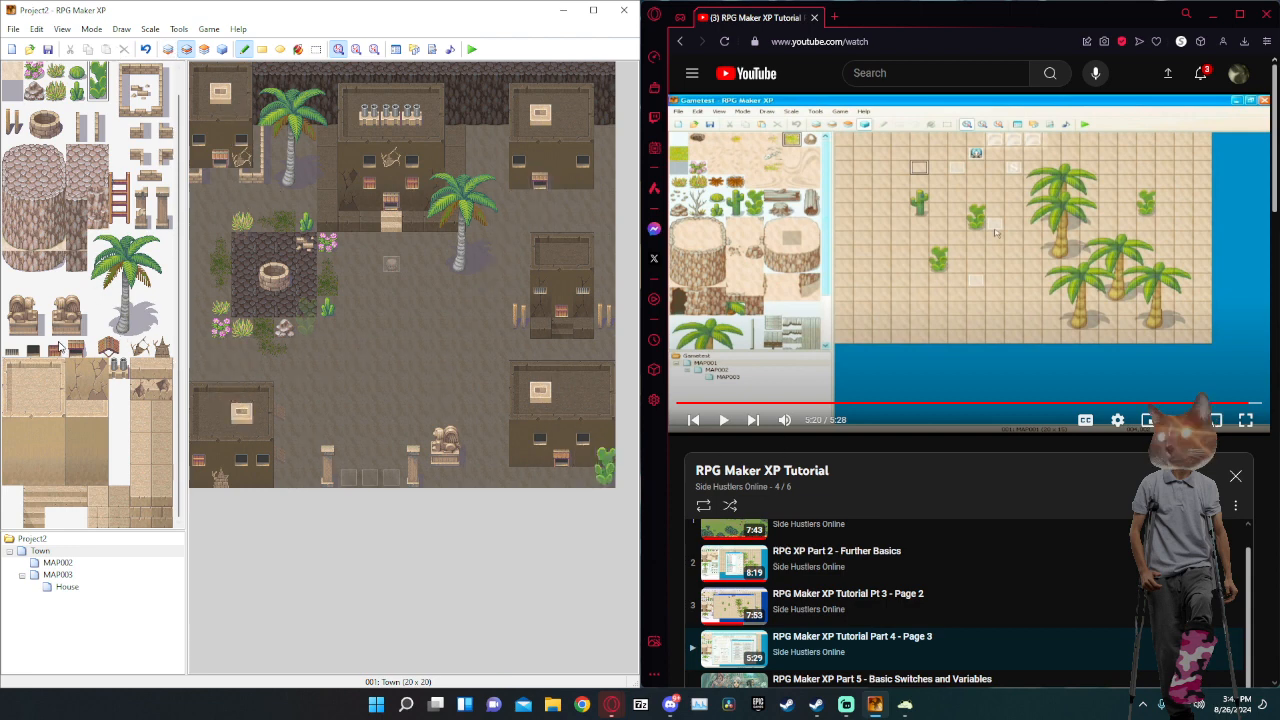
# Place a pile of broken debris beside the doorway in the northeastern house's bottom wall row on layer 2.
pyautogui.click(59, 348)
pyautogui.click(141, 348)
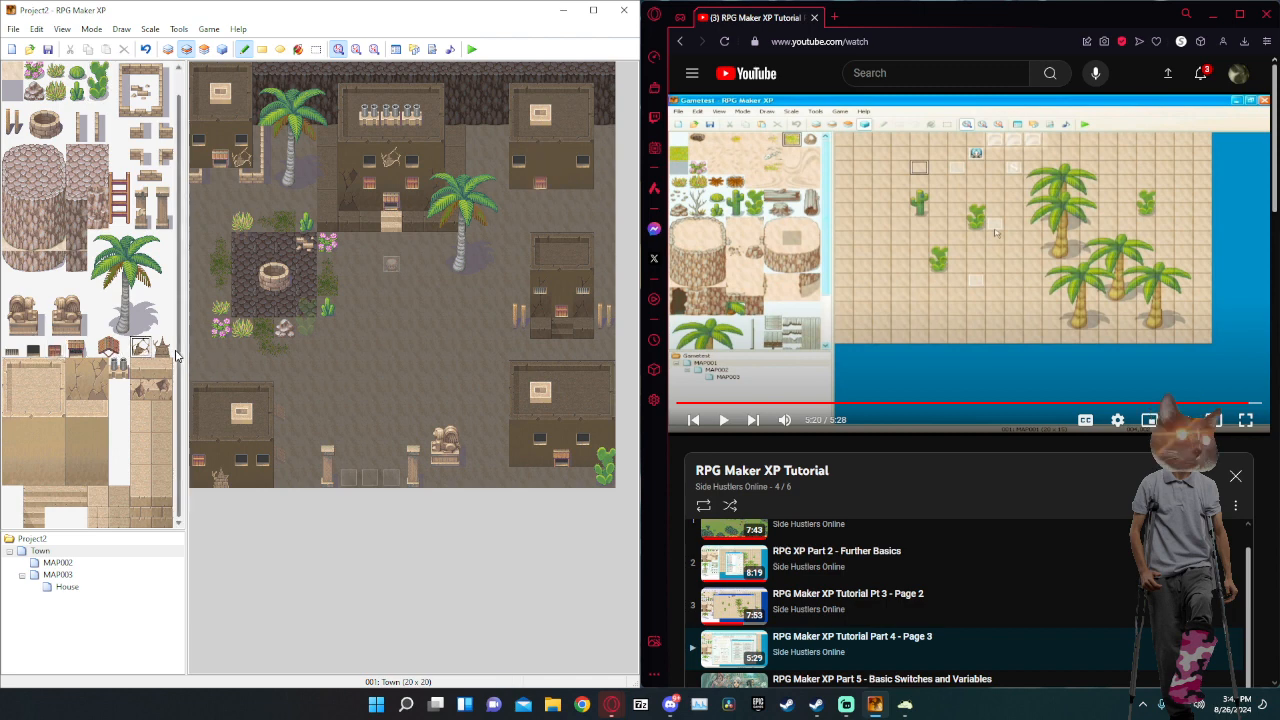
pyautogui.click(162, 348)
pyautogui.click(562, 179)
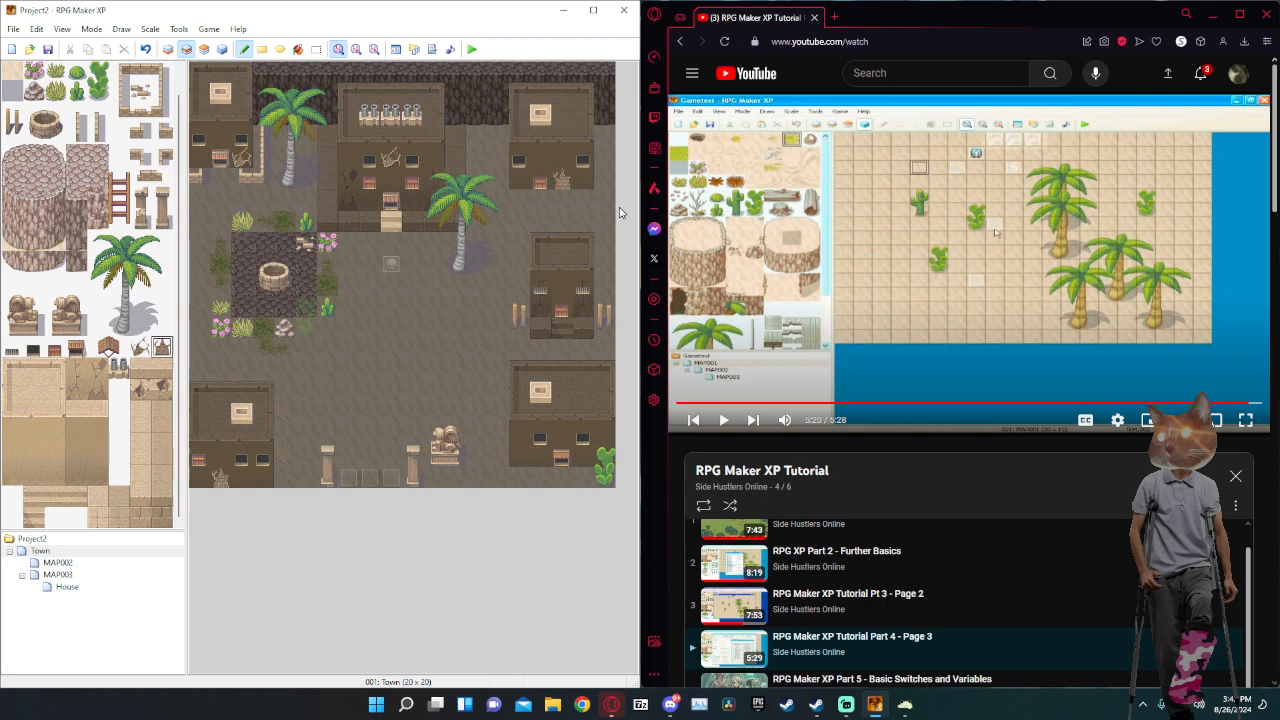
# Try out a roof tile between the two windows of the northeastern house on layer 2.
pyautogui.click(77, 369)
pyautogui.click(541, 158)
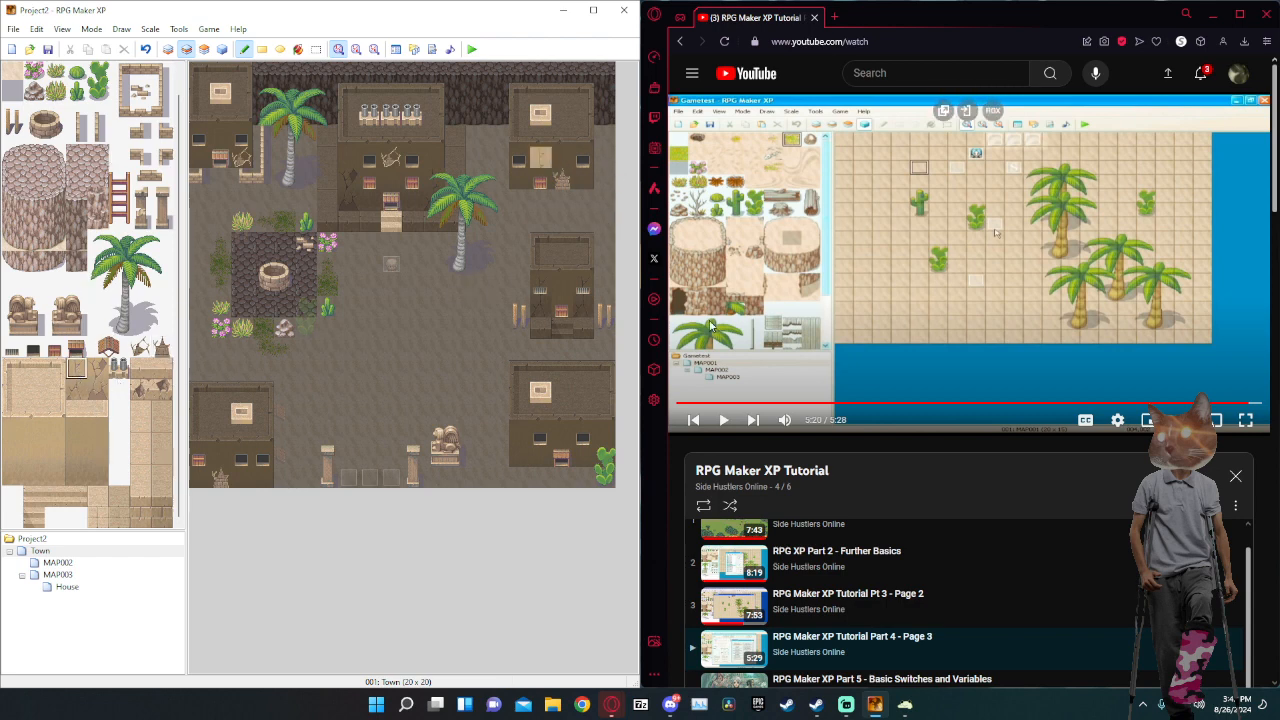
pyautogui.click(167, 50)
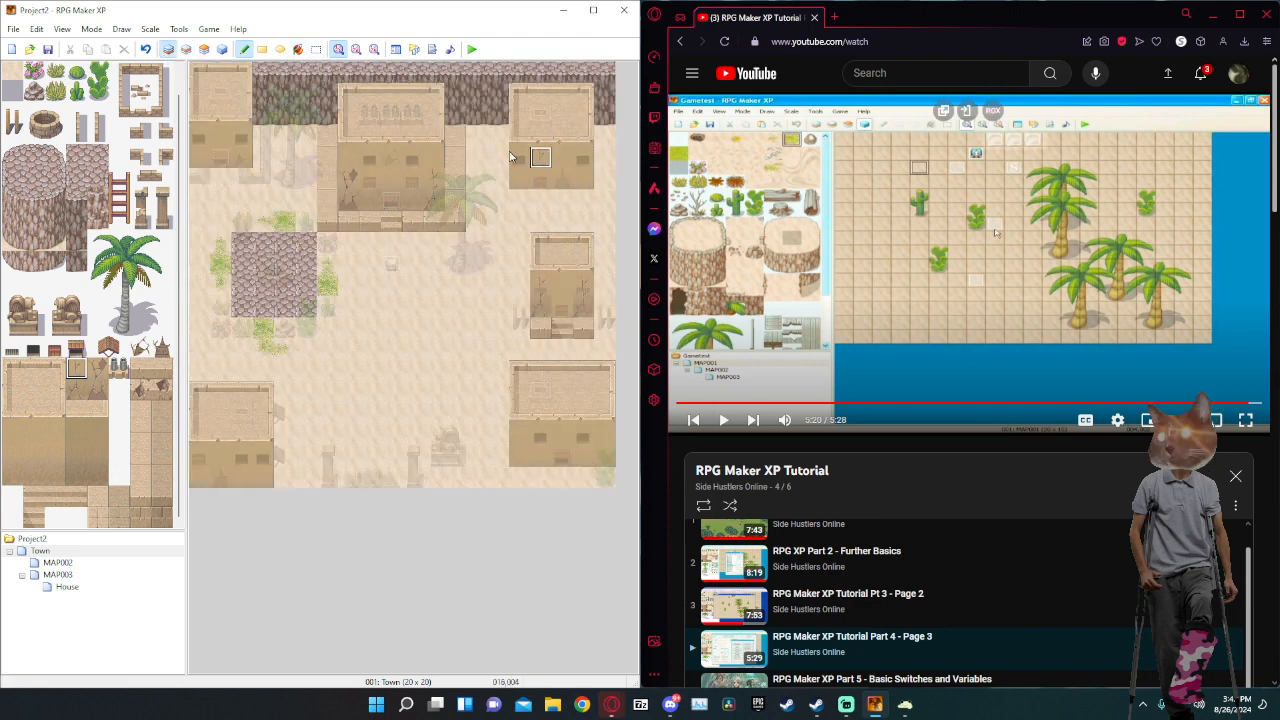
pyautogui.click(186, 50)
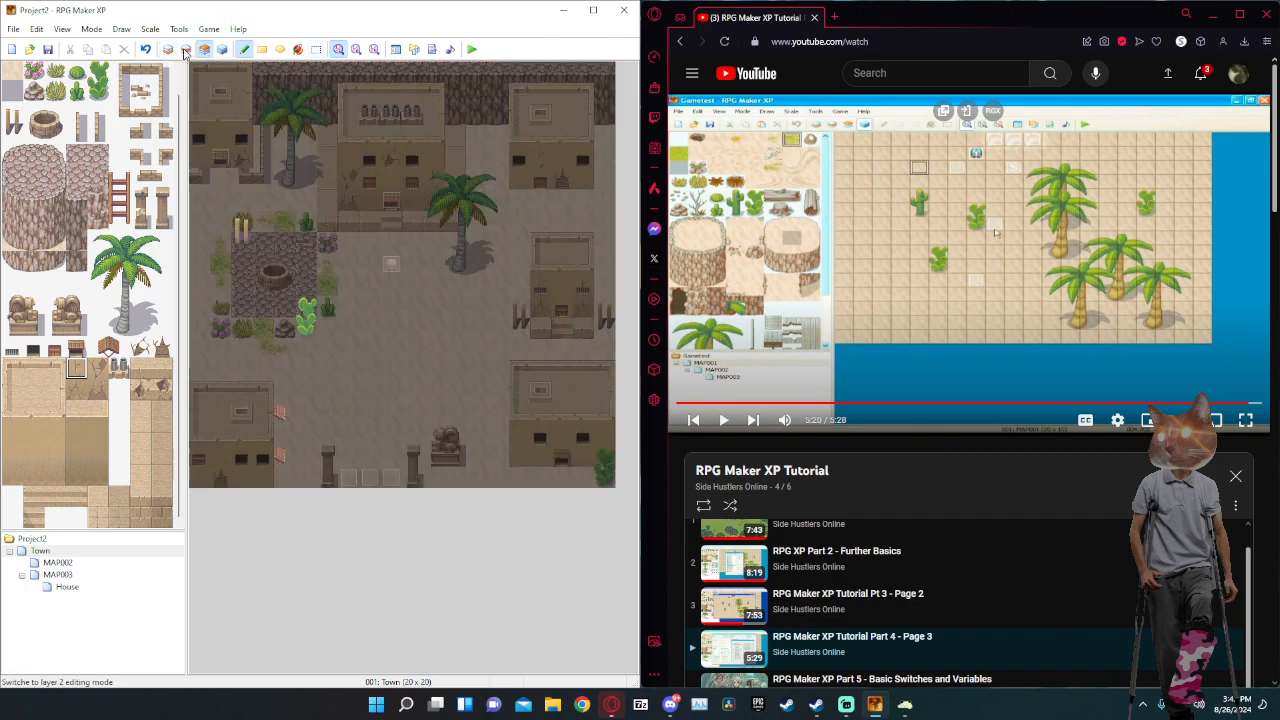
pyautogui.click(185, 51)
# Add cracks to the walls of the northeastern and eastern houses on layer 1.
pyautogui.click(98, 368)
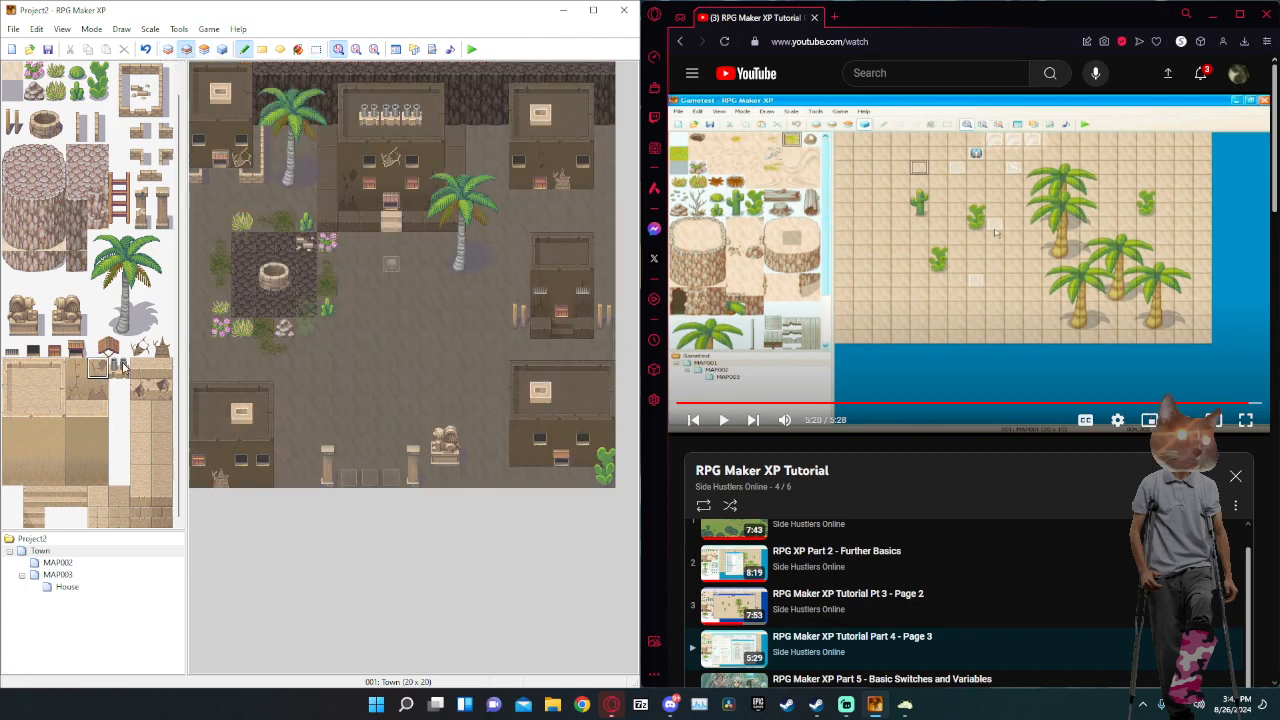
pyautogui.press('F5')
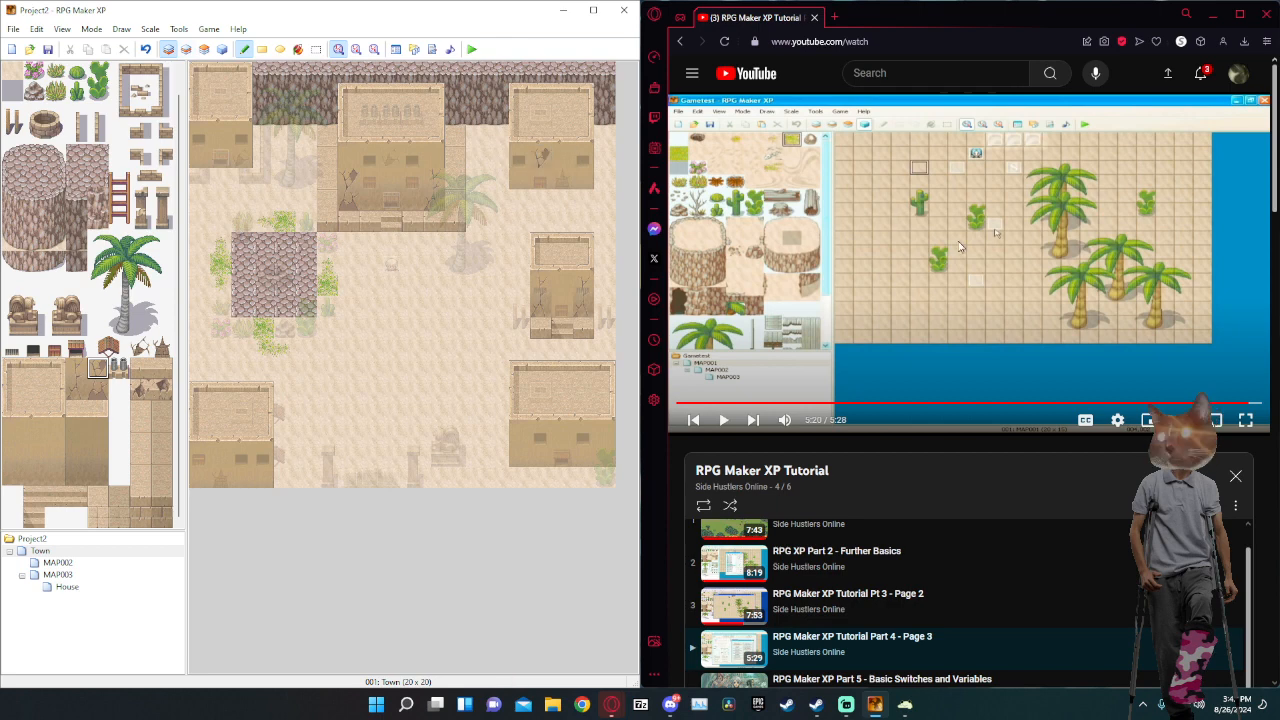
pyautogui.click(77, 390)
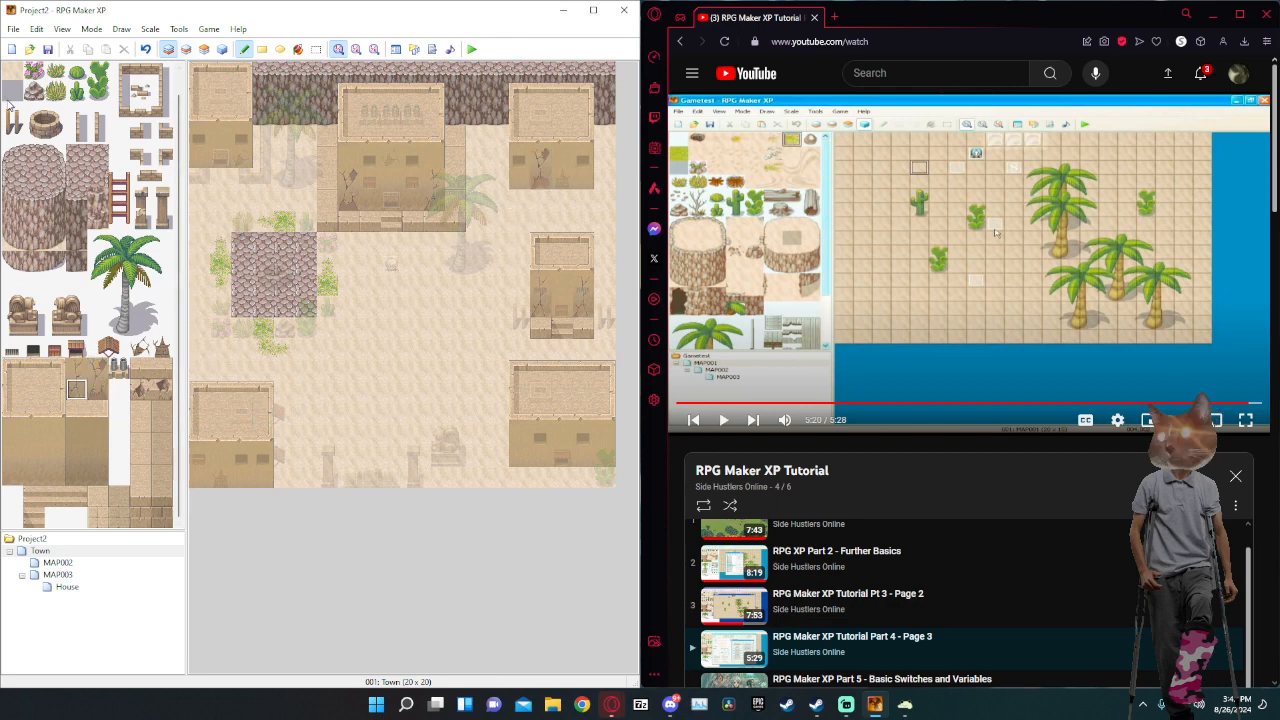
# Create an event on the open sand at tile 012,014 of the Town map and give it the 107-Civilian07 graphic.
pyautogui.click(222, 49)
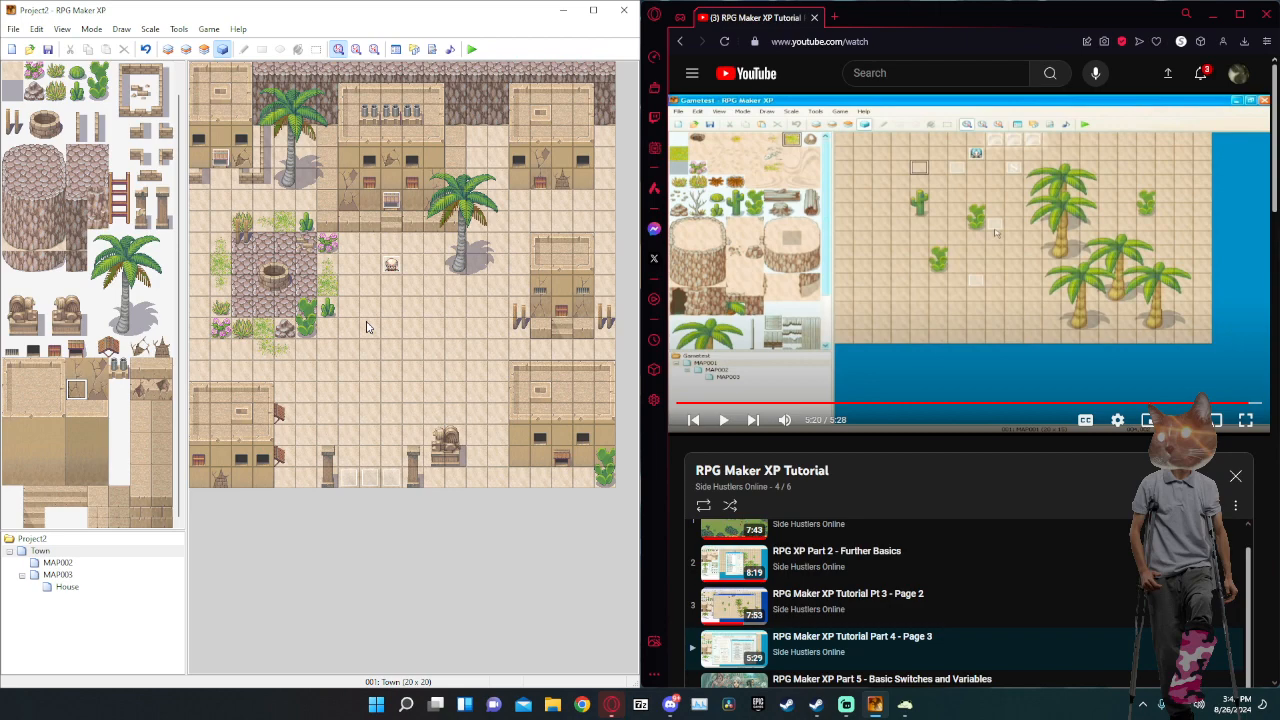
pyautogui.doubleClick(457, 374)
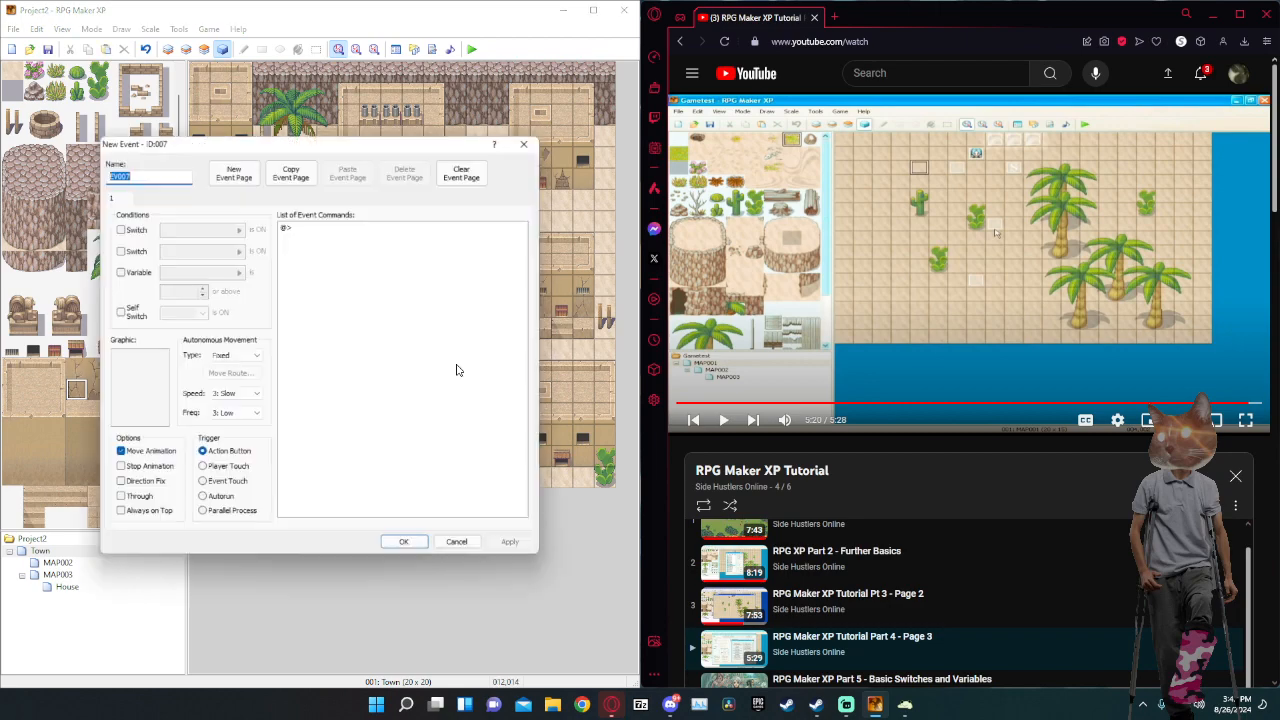
pyautogui.click(119, 379)
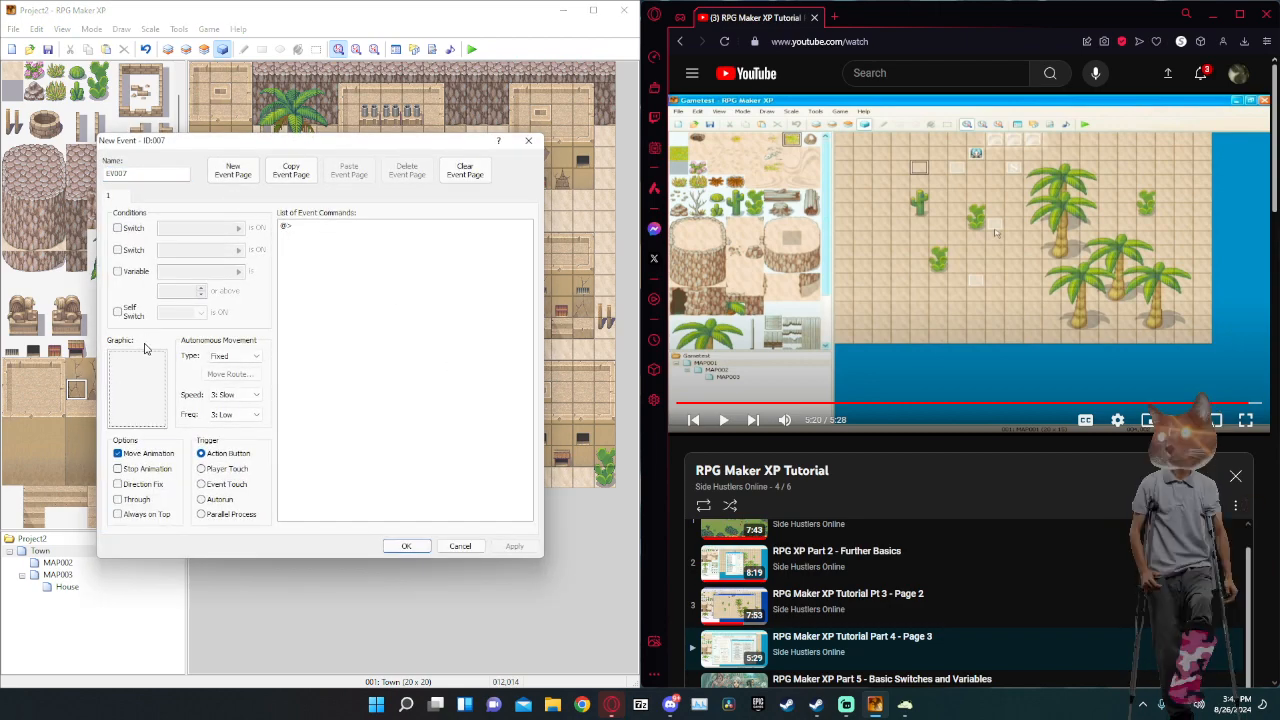
pyautogui.click(349, 228)
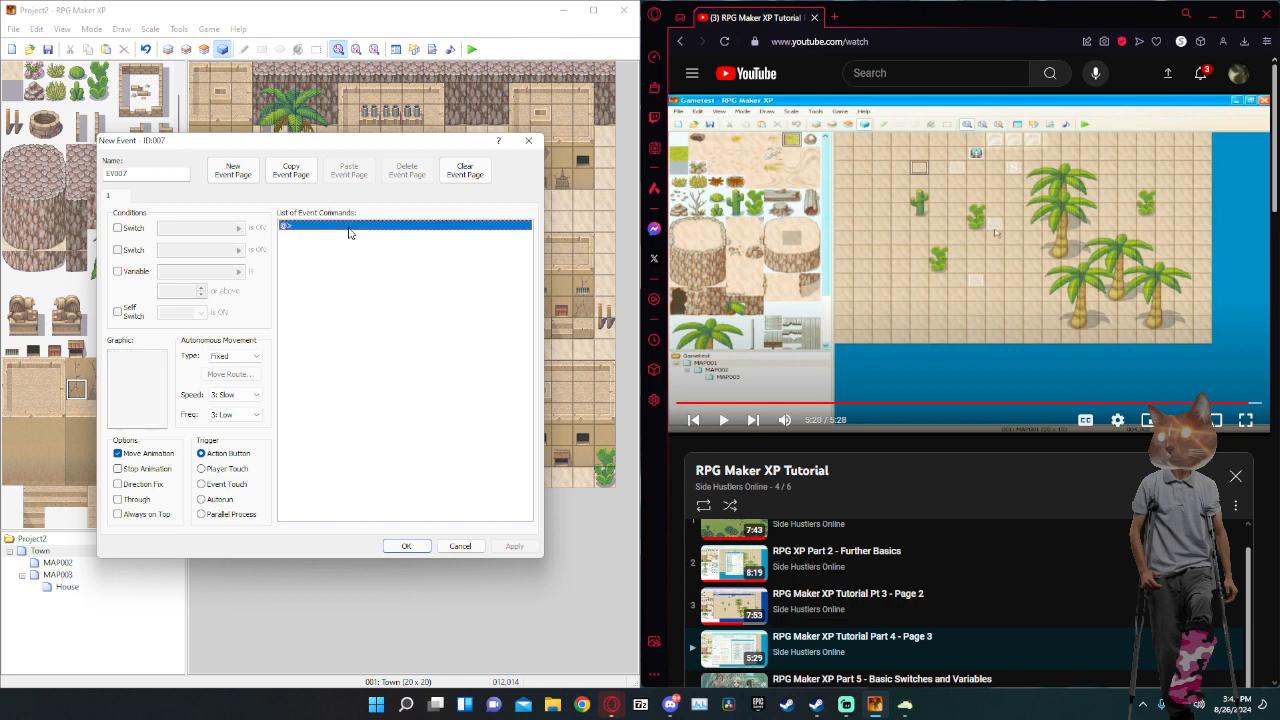
pyautogui.doubleClick(163, 370)
pyautogui.scroll(-14, 196, 350)
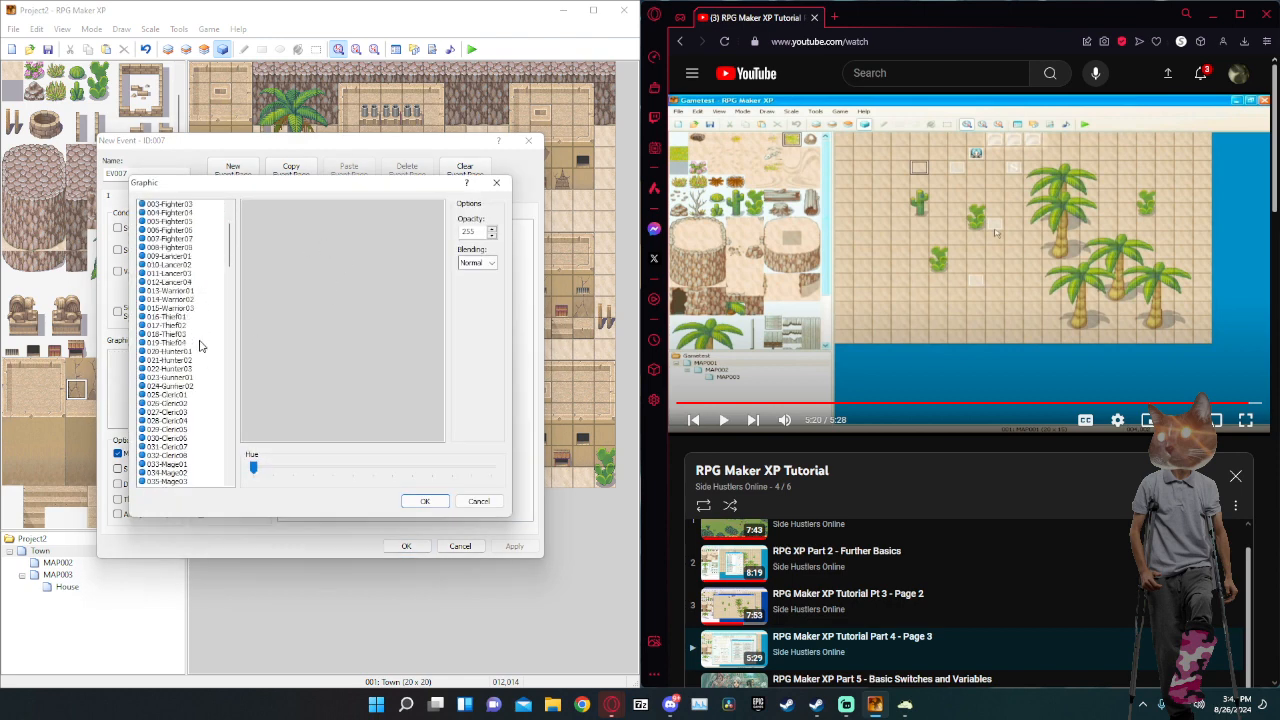
pyautogui.scroll(-14, 193, 376)
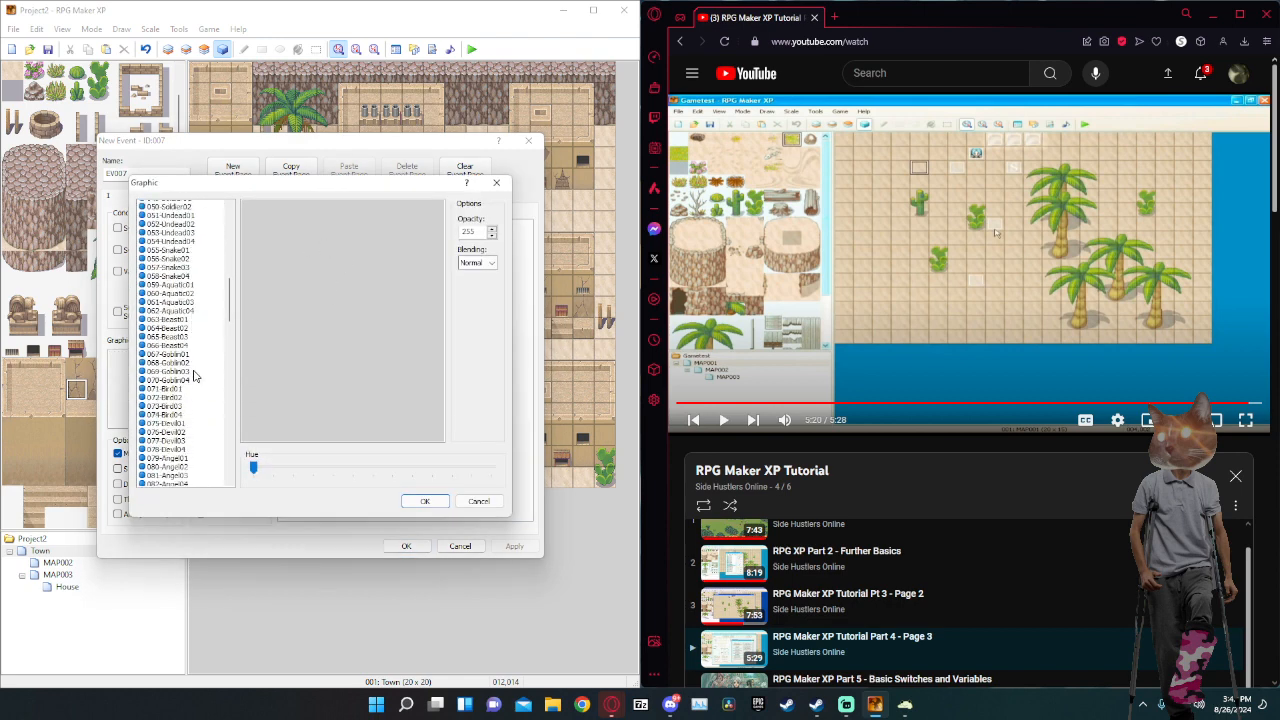
pyautogui.scroll(-3, 195, 400)
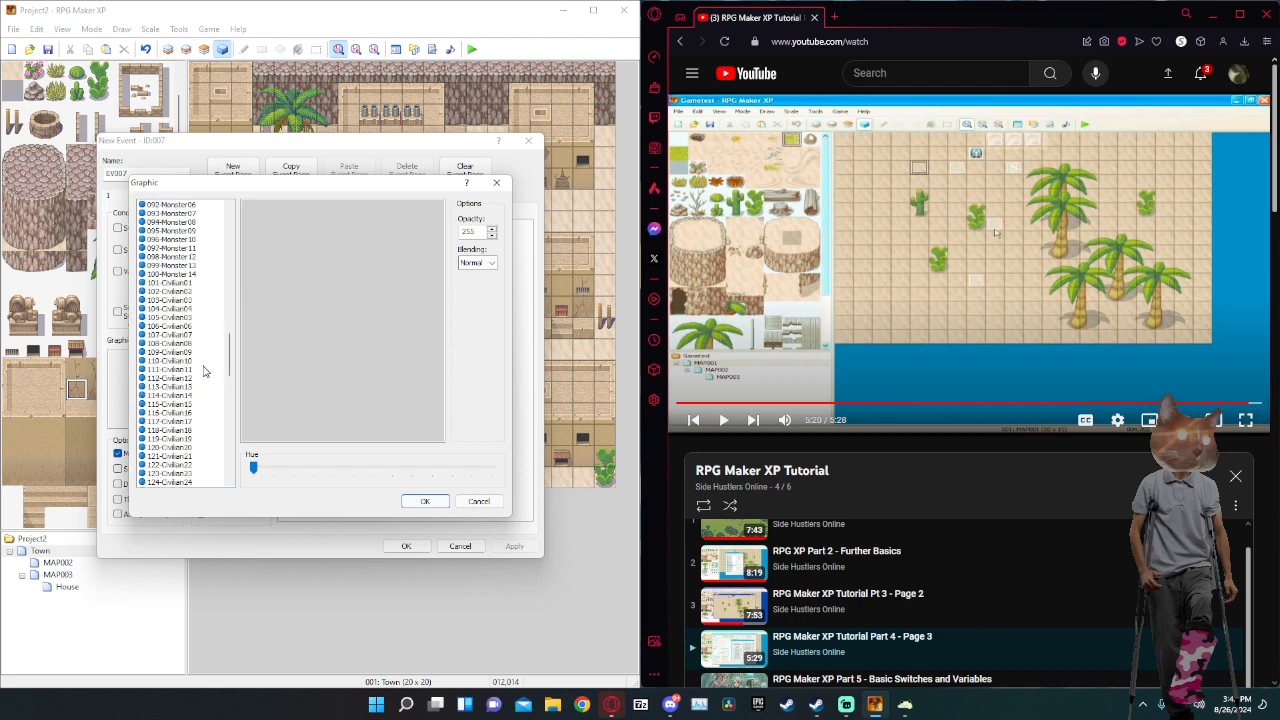
pyautogui.click(200, 362)
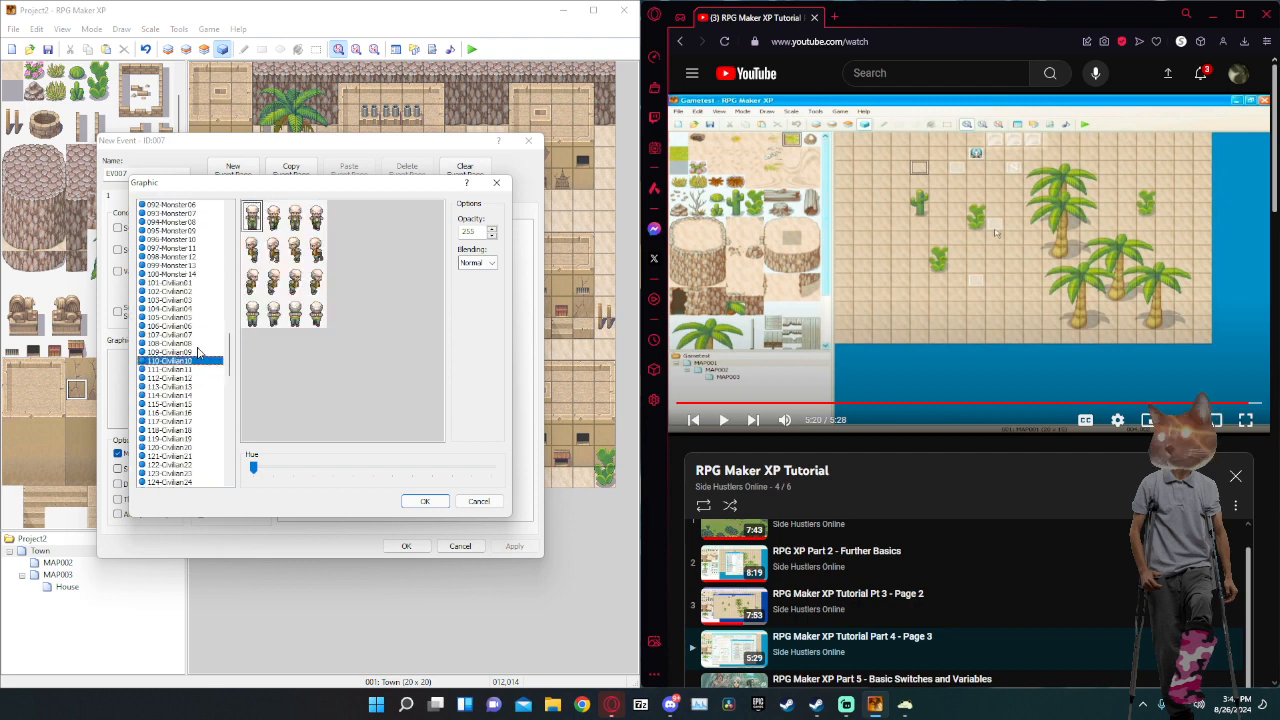
pyautogui.click(197, 352)
pyautogui.click(197, 343)
pyautogui.click(196, 334)
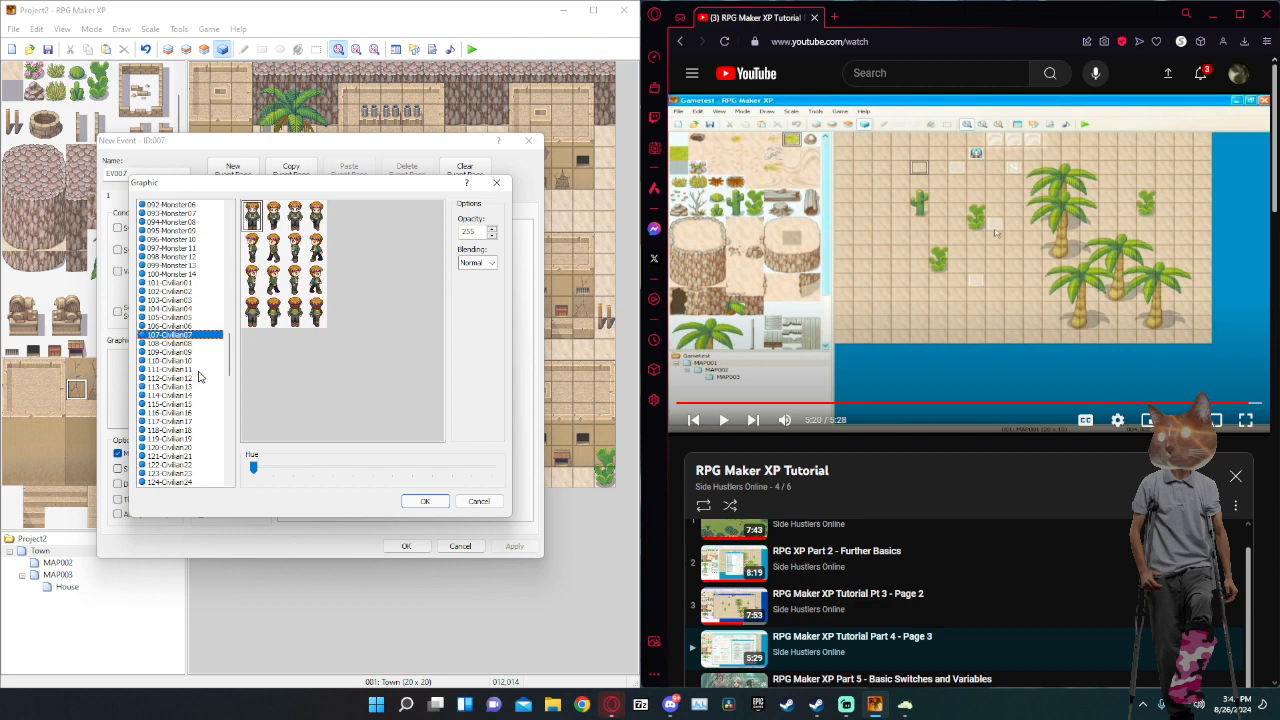
pyautogui.click(427, 503)
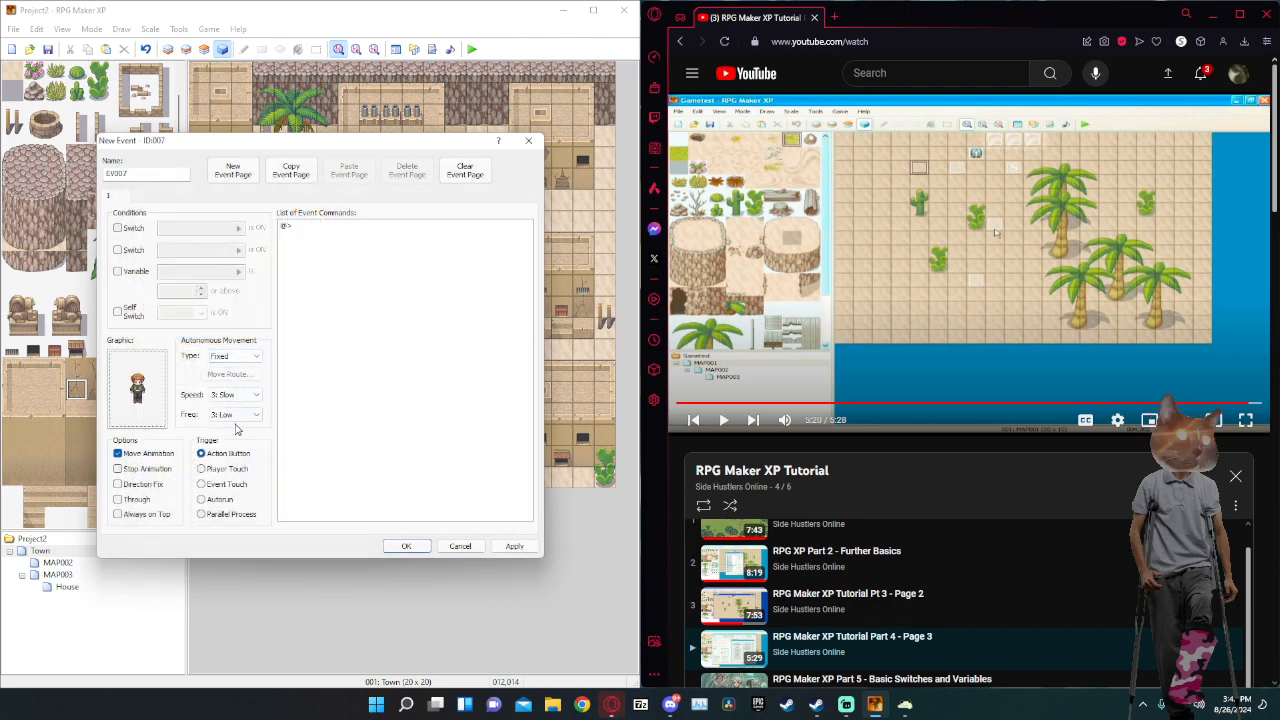
# Set the event's autonomous movement to speed 4: Fast and type Random.
pyautogui.click(235, 394)
pyautogui.click(238, 436)
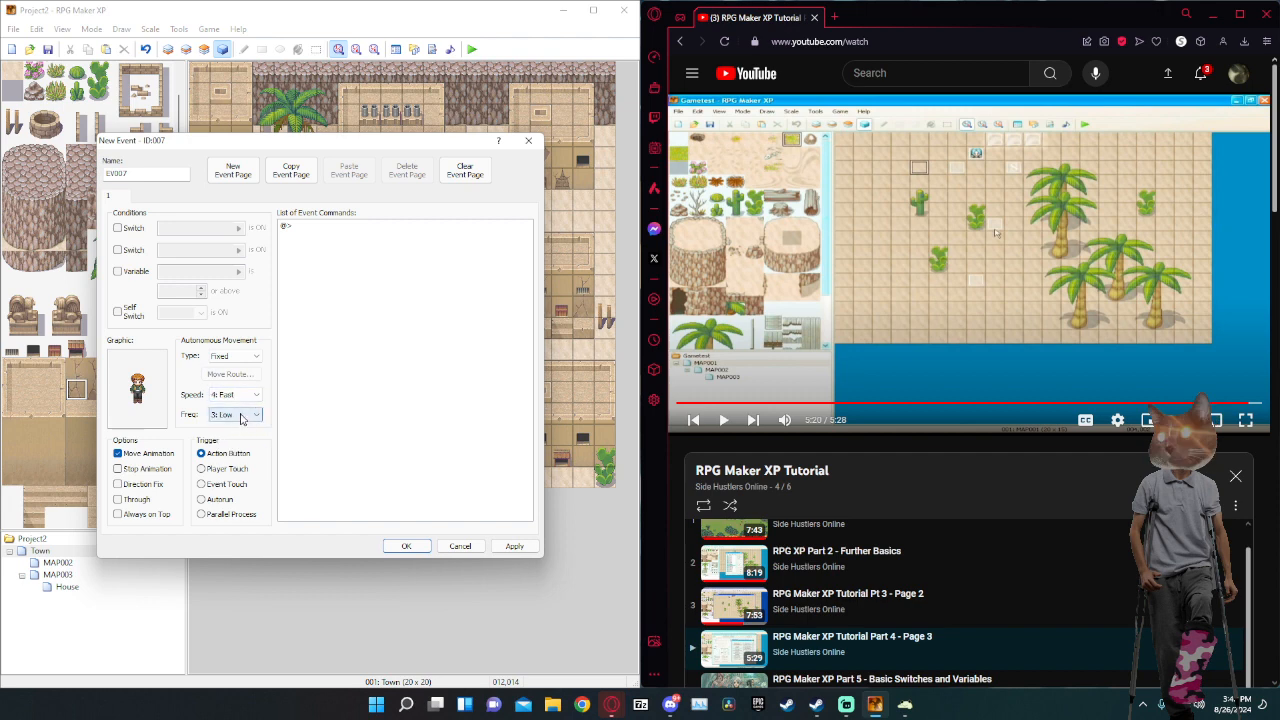
pyautogui.click(236, 356)
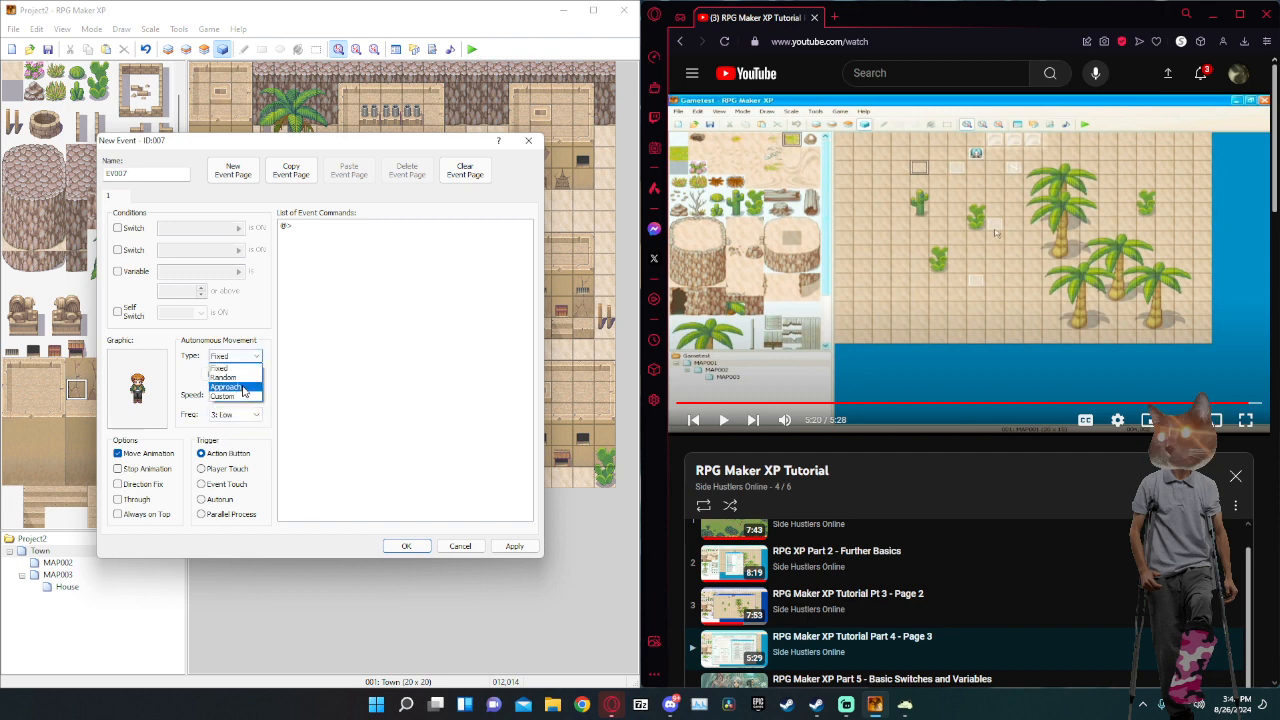
pyautogui.click(238, 377)
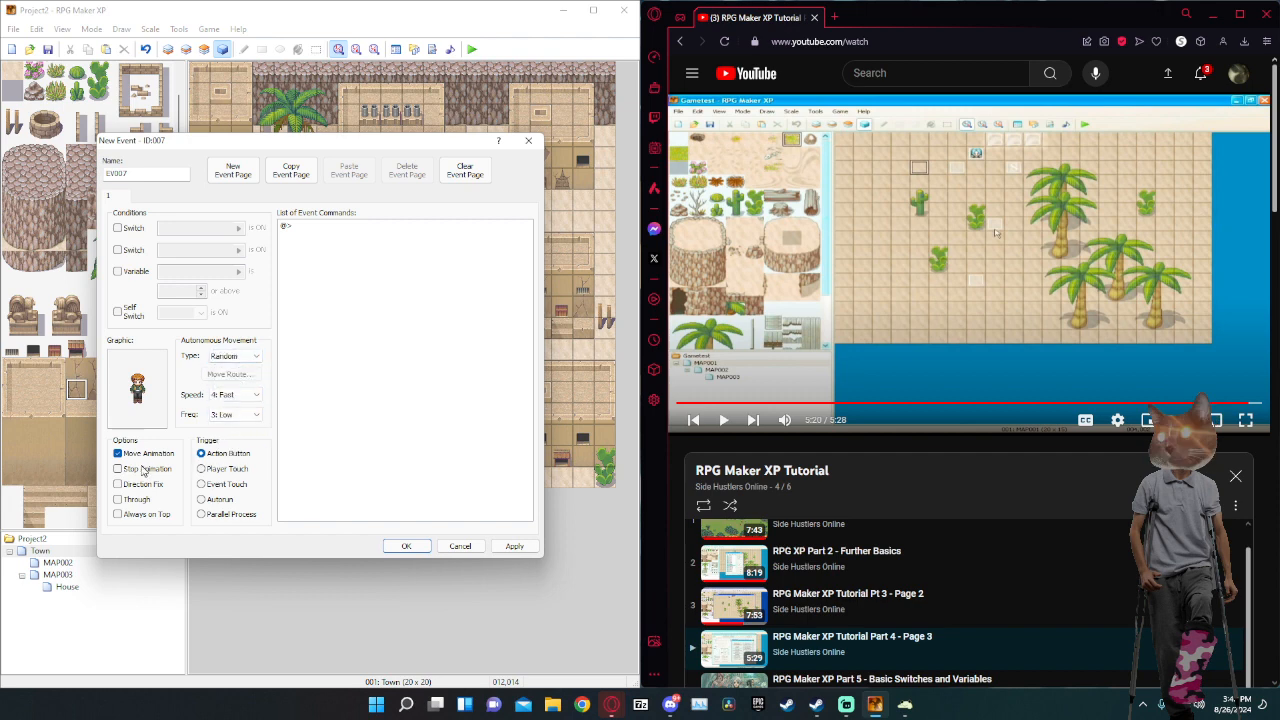
# Add a Show Text command reading "Good Day" to the civilian event and save the event.
pyautogui.doubleClick(397, 229)
pyautogui.click(350, 266)
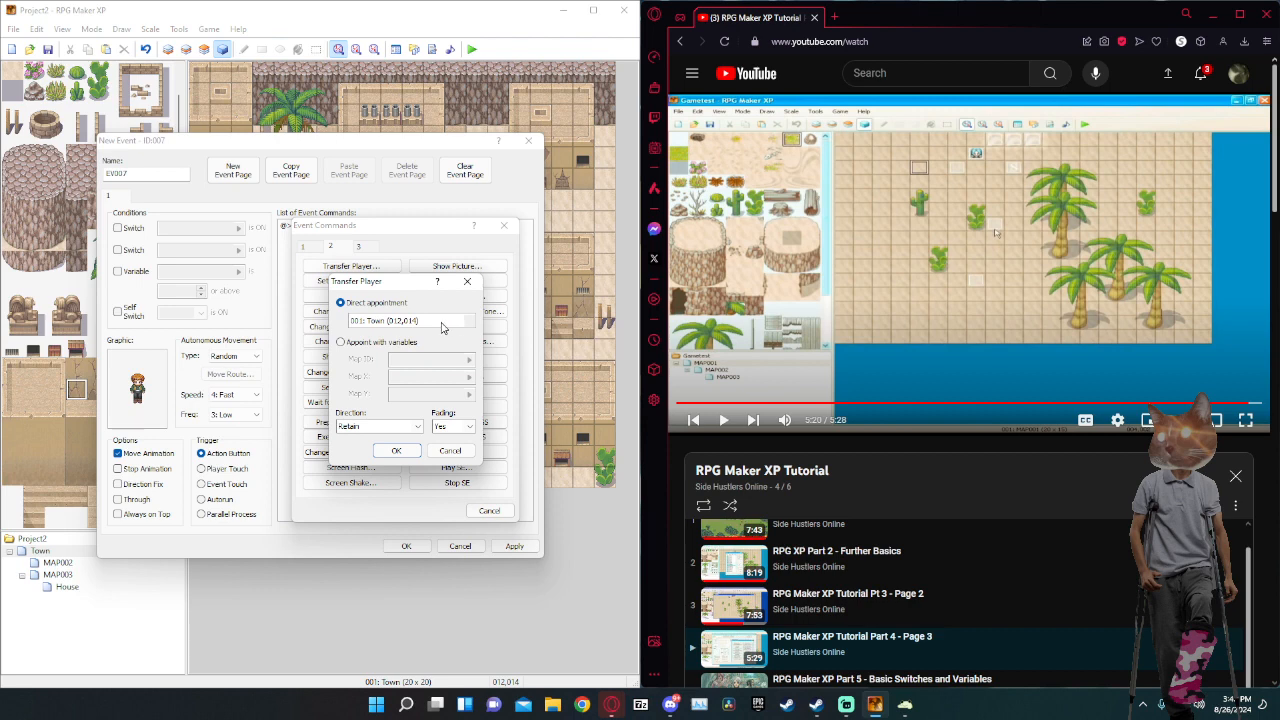
pyautogui.click(467, 281)
pyautogui.click(303, 246)
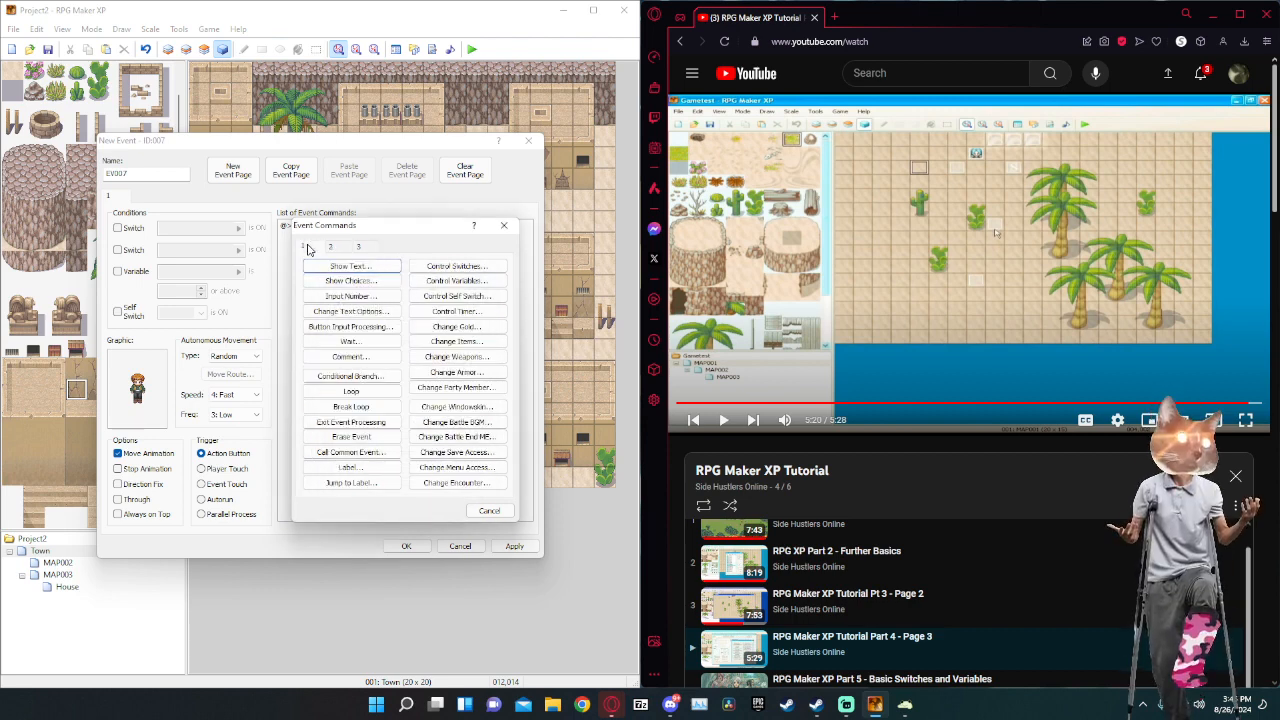
pyautogui.click(365, 269)
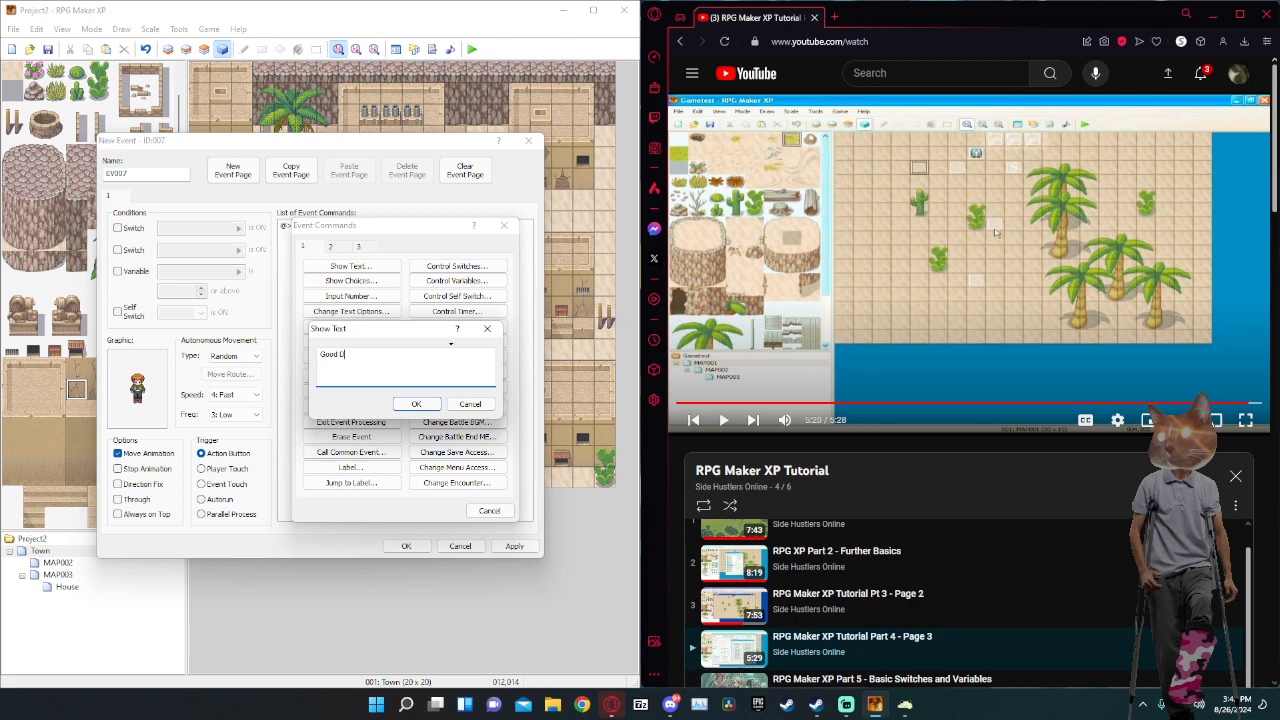
pyautogui.click(414, 404)
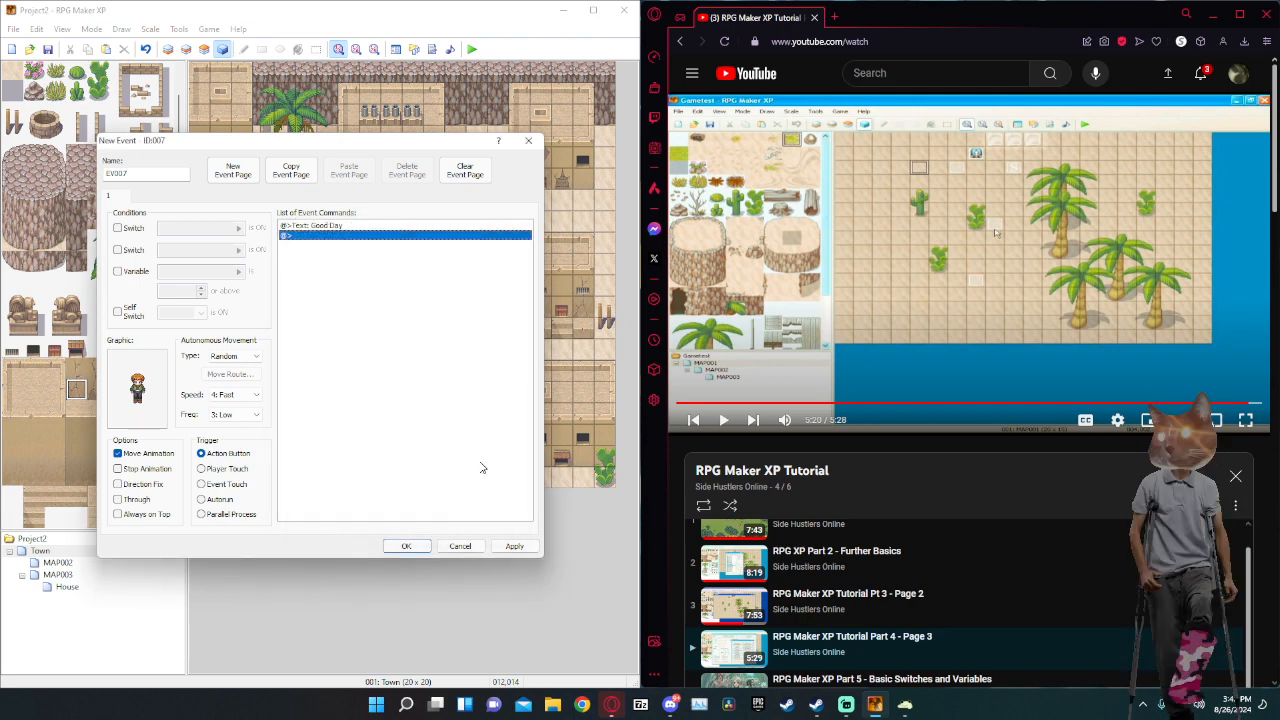
pyautogui.click(514, 547)
pyautogui.click(406, 546)
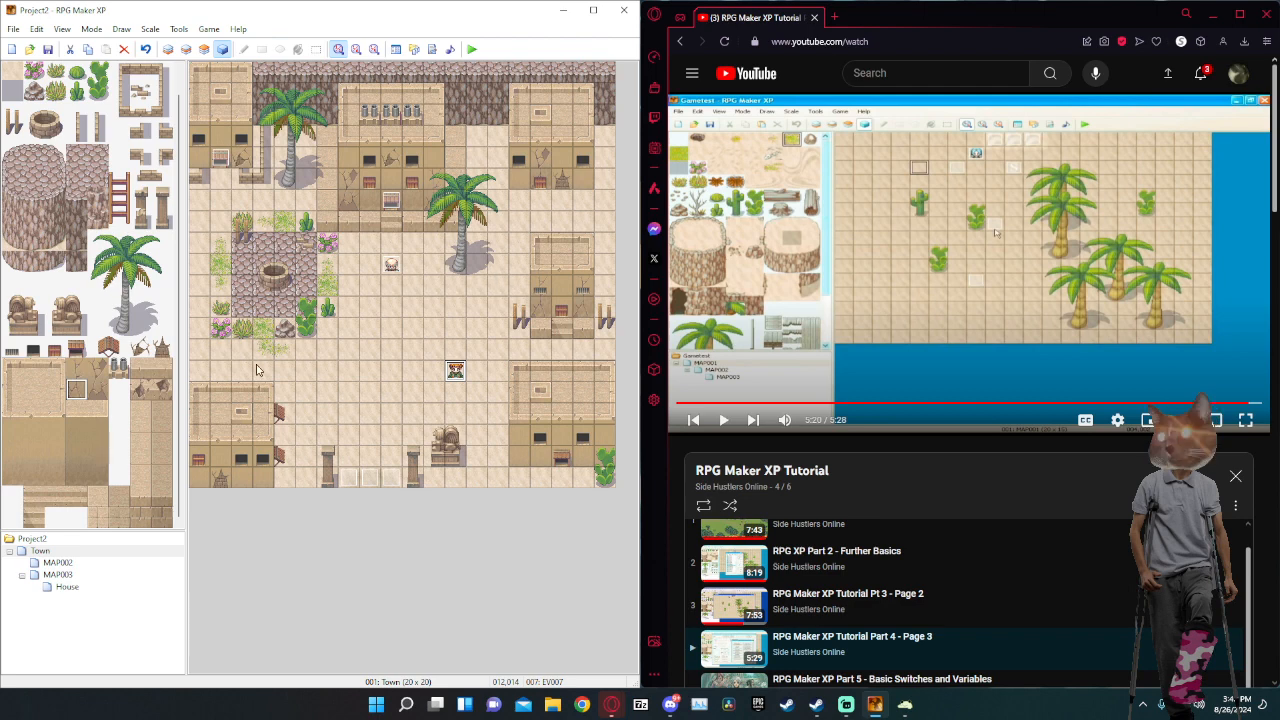
# Copy the civilian event to tile 005,017, just east of the southwestern house.
pyautogui.rightClick(456, 370)
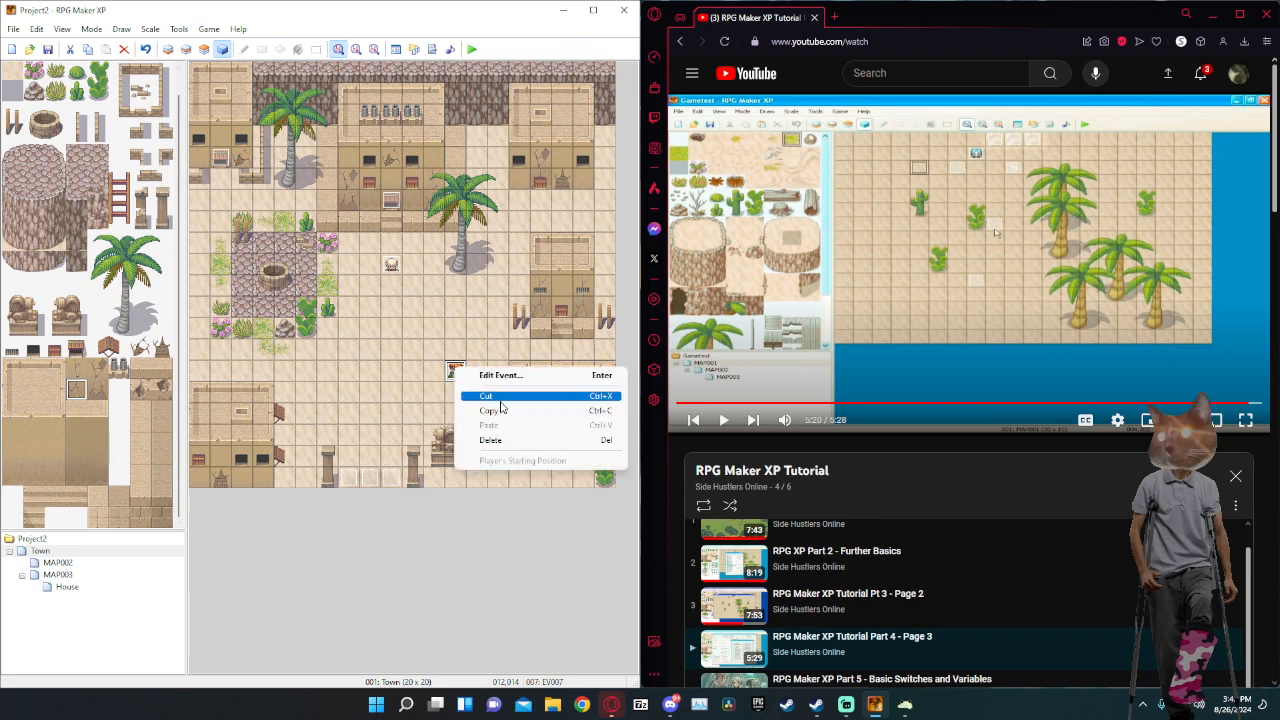
pyautogui.click(495, 414)
pyautogui.click(306, 373)
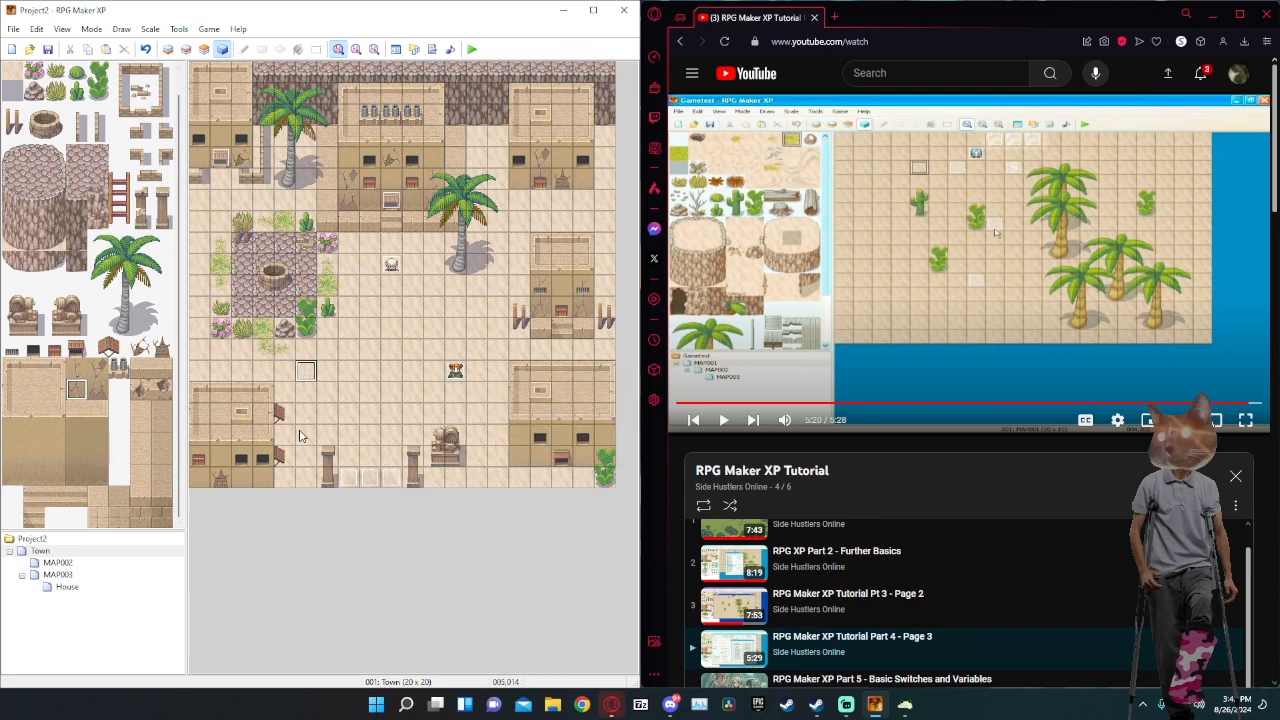
pyautogui.click(300, 436)
pyautogui.rightClick(300, 436)
pyautogui.click(330, 488)
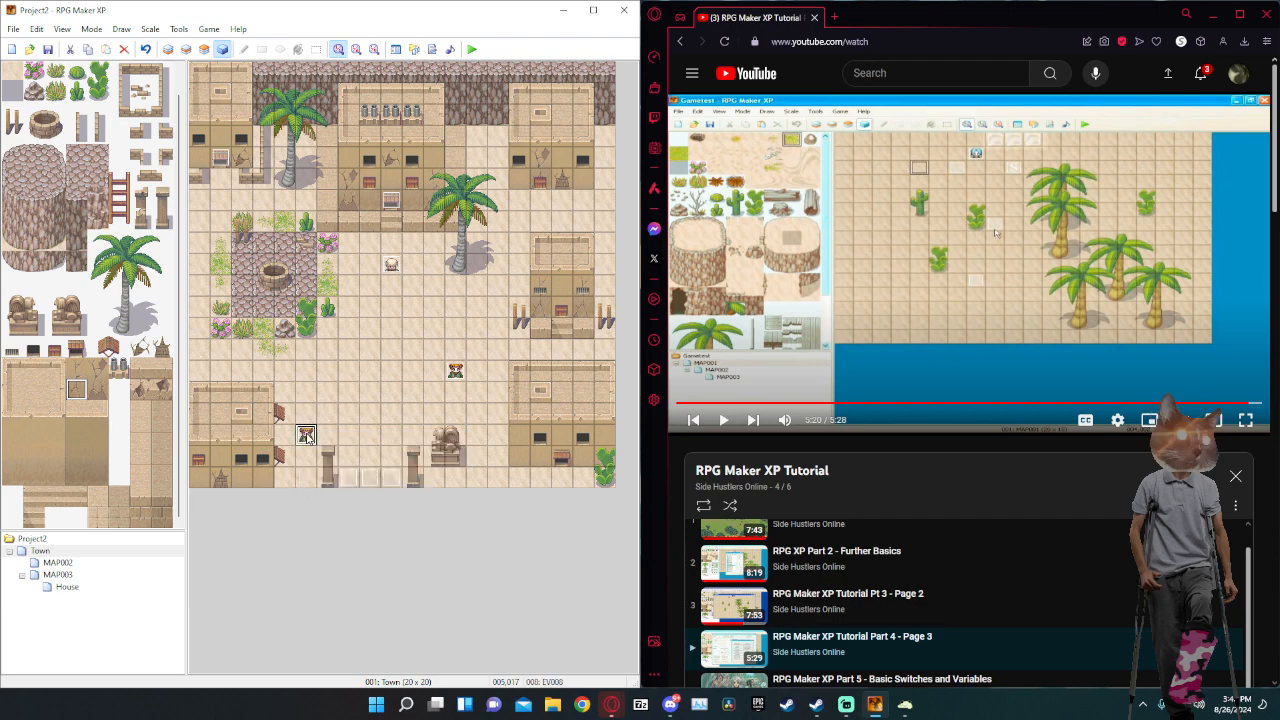
# Change the graphic of the copied civilian event at tile 005,017 to 119-Civilian19.
pyautogui.doubleClick(306, 437)
pyautogui.doubleClick(140, 388)
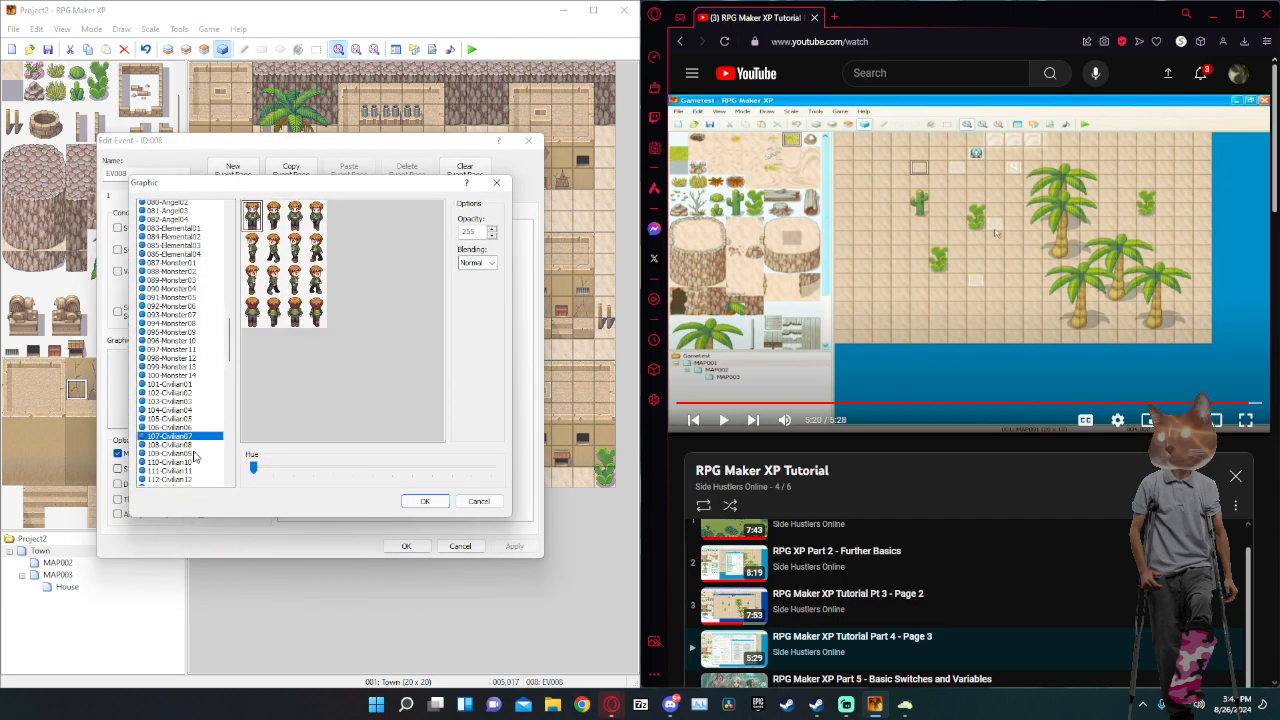
pyautogui.scroll(-4, 195, 455)
pyautogui.click(190, 440)
pyautogui.click(190, 414)
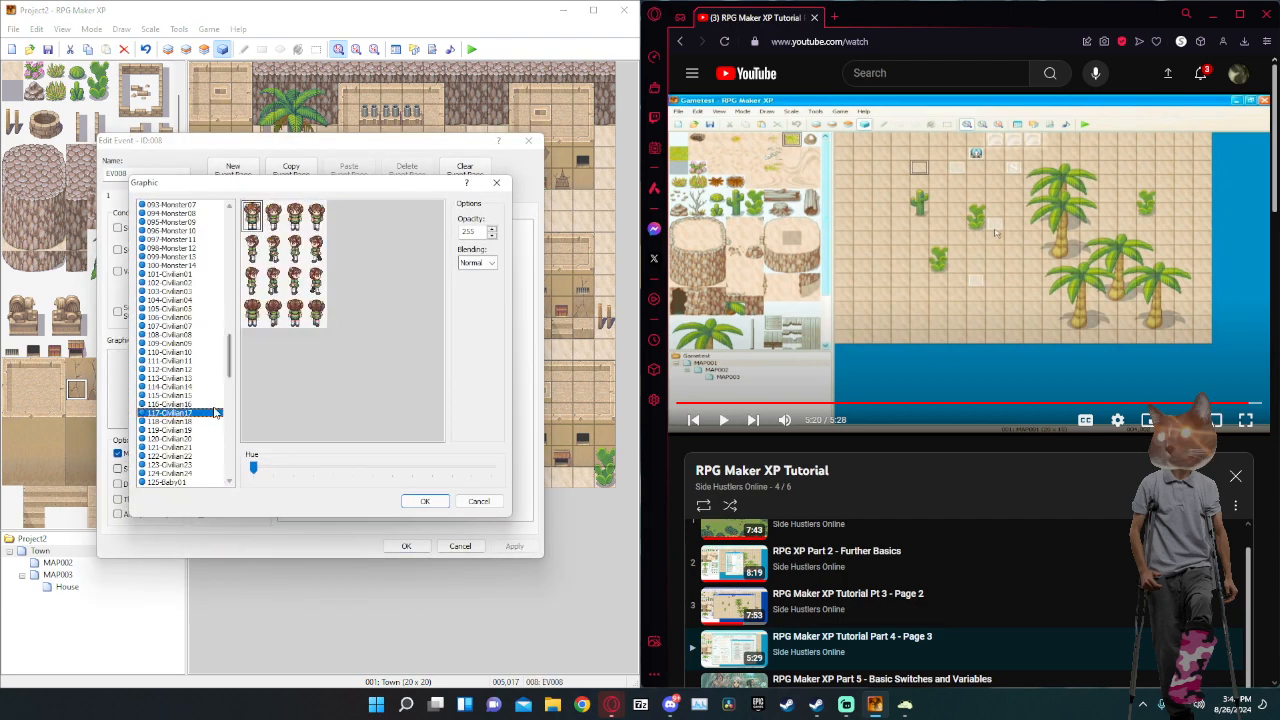
pyautogui.click(175, 402)
pyautogui.click(175, 395)
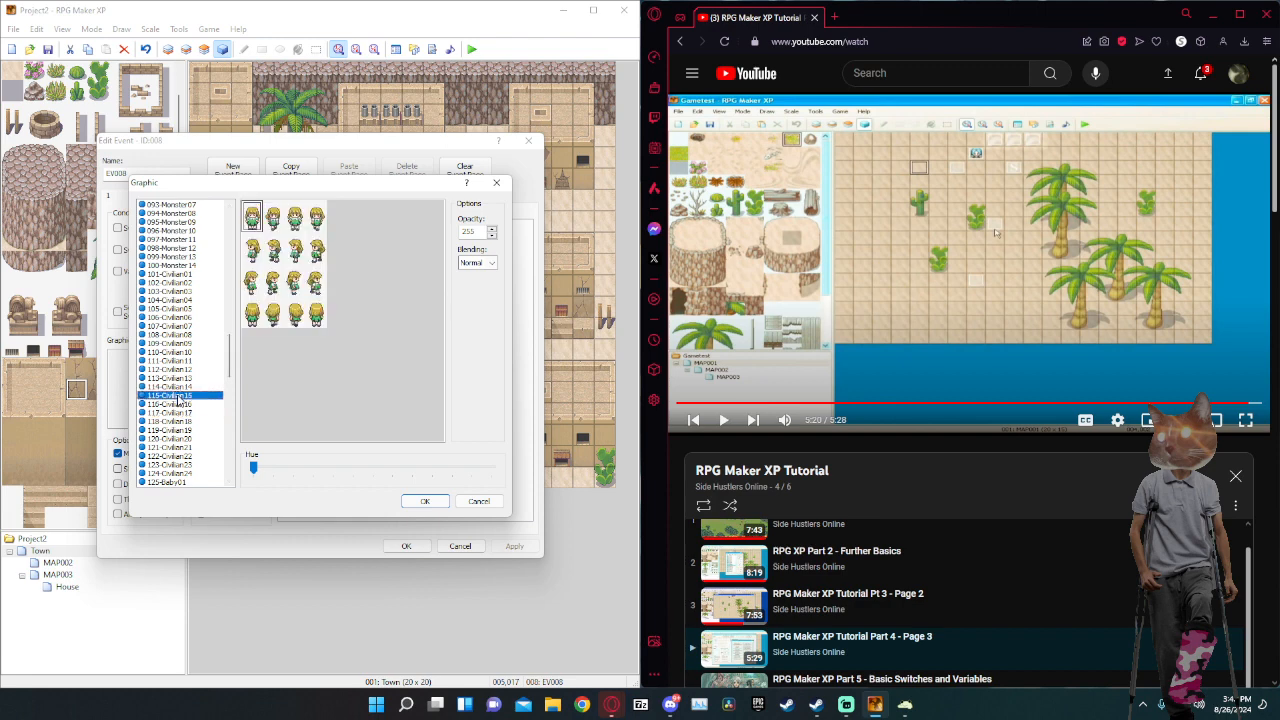
pyautogui.click(178, 403)
pyautogui.scroll(-2, 212, 432)
pyautogui.click(170, 412)
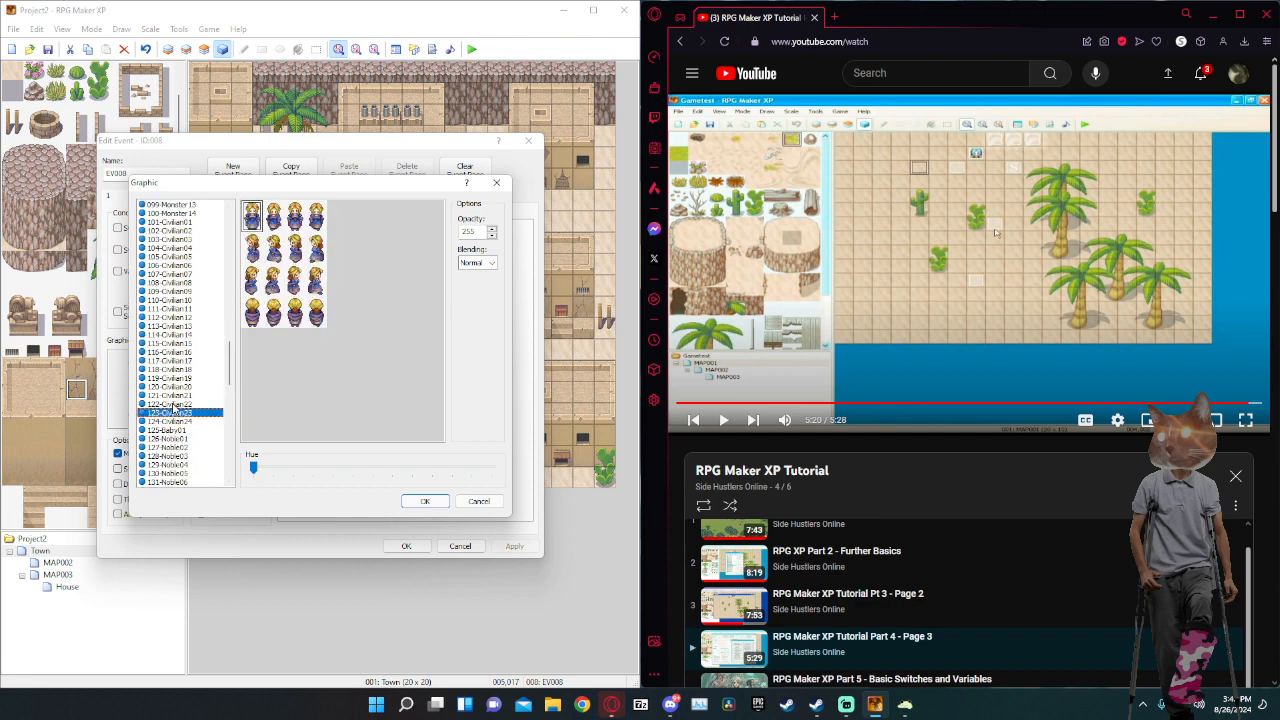
pyautogui.click(172, 404)
pyautogui.click(169, 387)
pyautogui.click(166, 378)
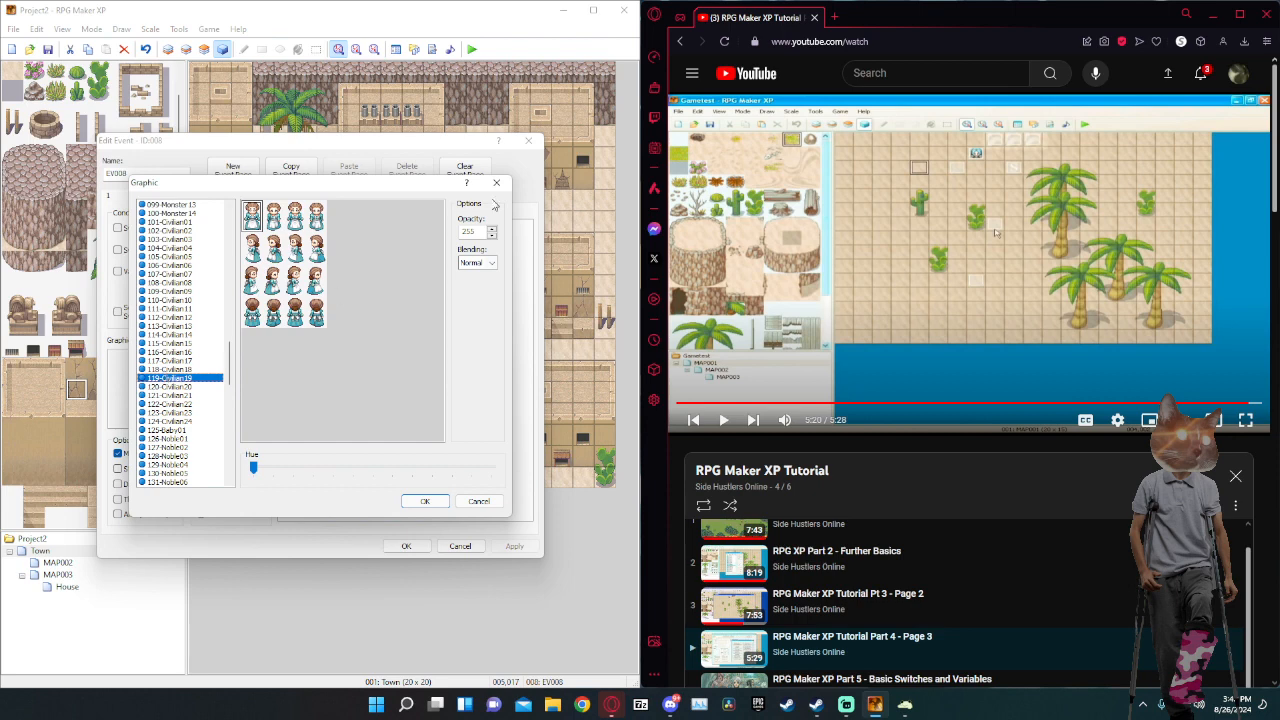
# Shift the Civilian19 graphic's hue almost to its maximum, keeping Normal blending and 255 opacity, and save the event.
pyautogui.click(476, 263)
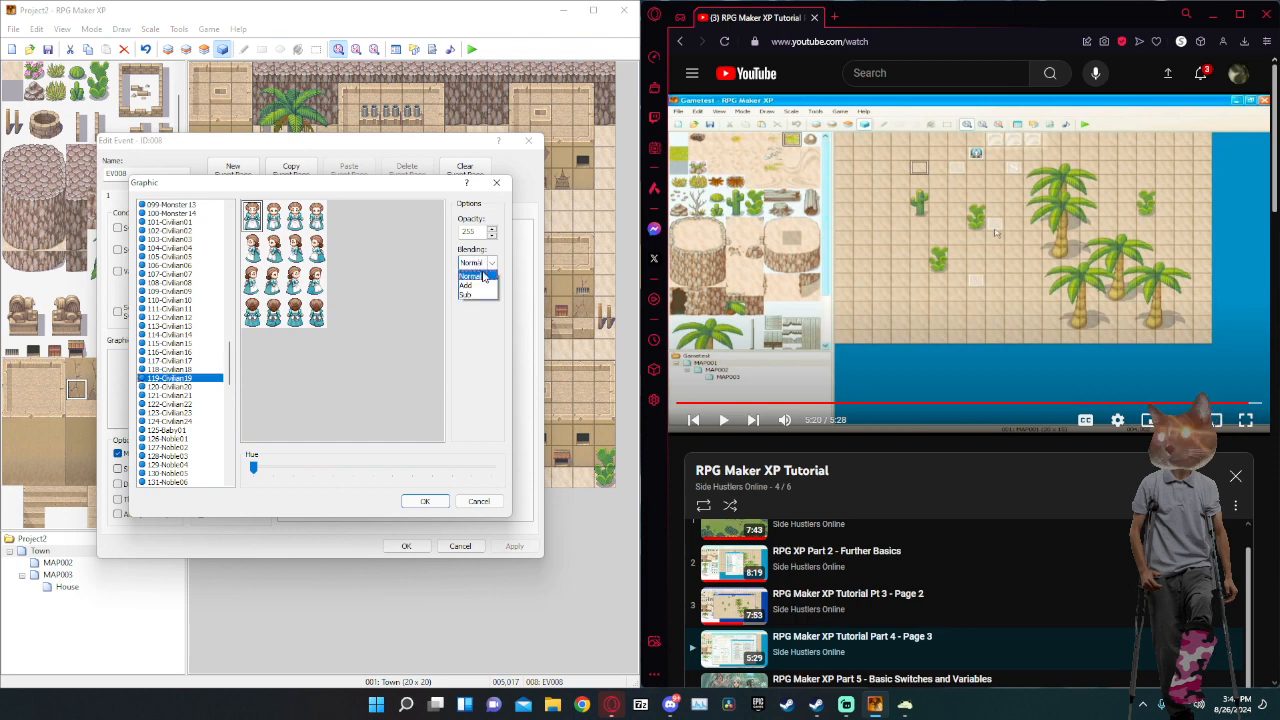
pyautogui.click(474, 232)
pyautogui.click(403, 262)
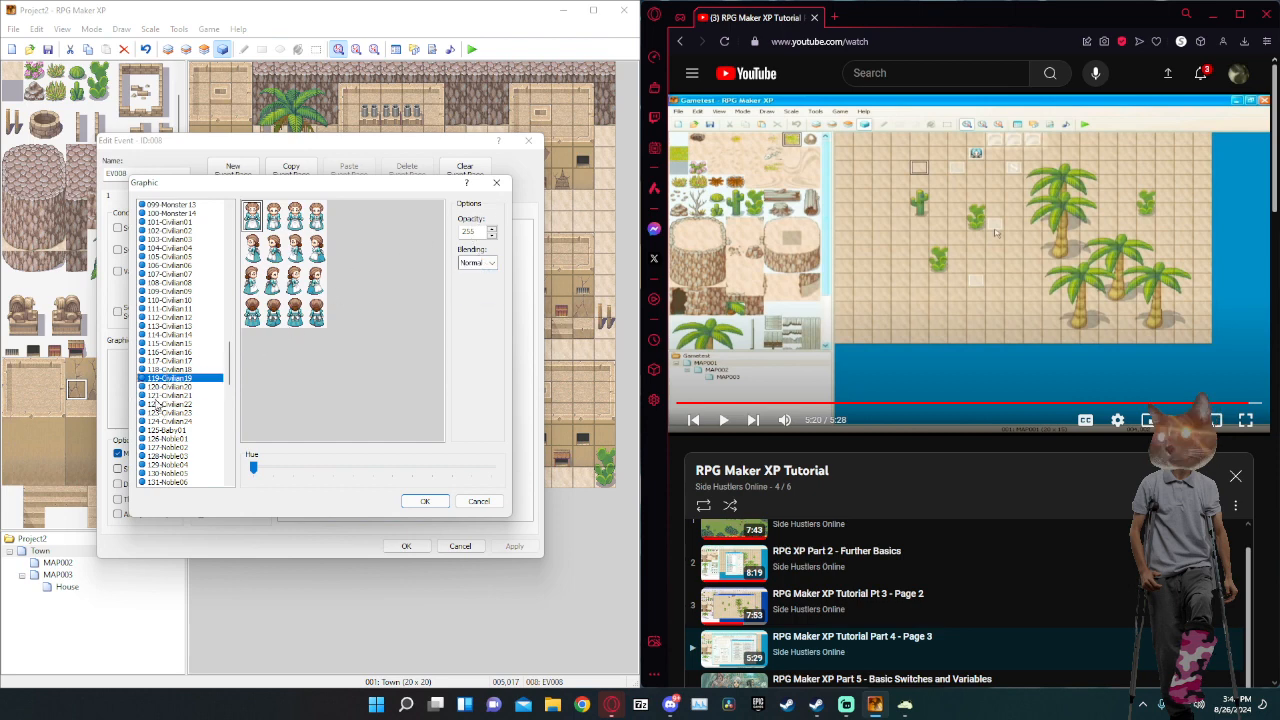
pyautogui.moveTo(253, 467); pyautogui.dragTo(483, 460)
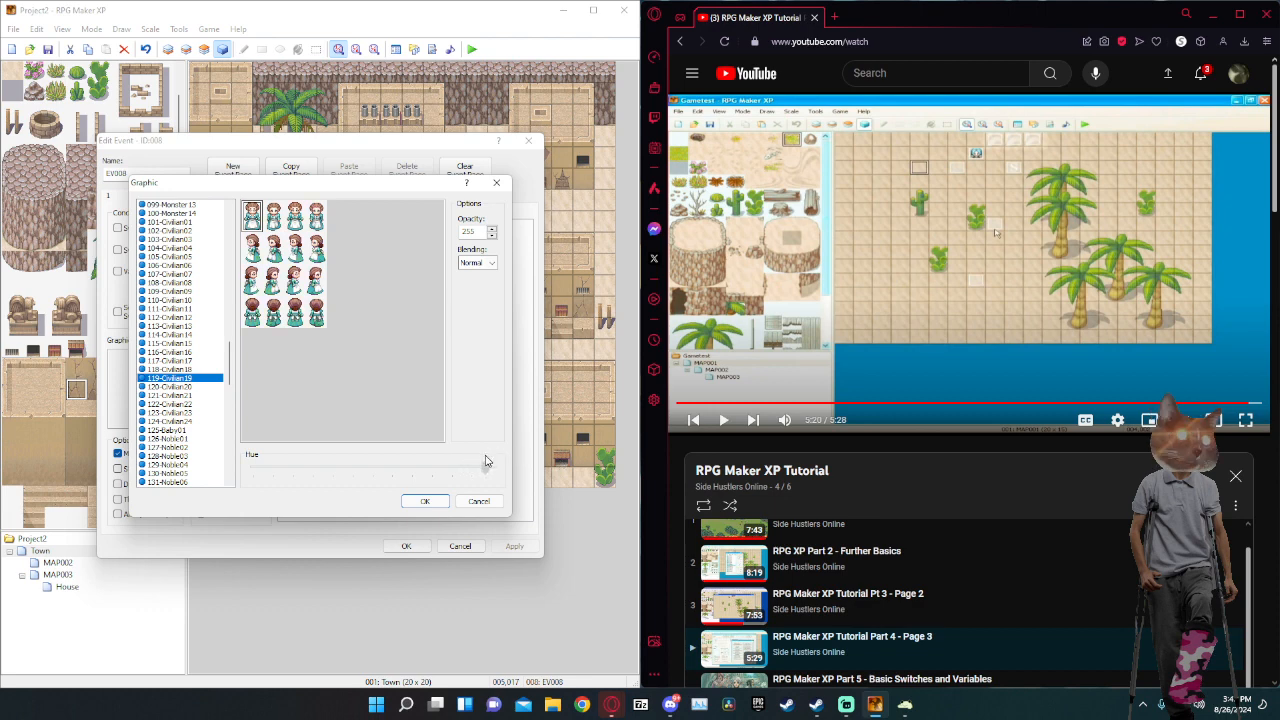
pyautogui.click(425, 502)
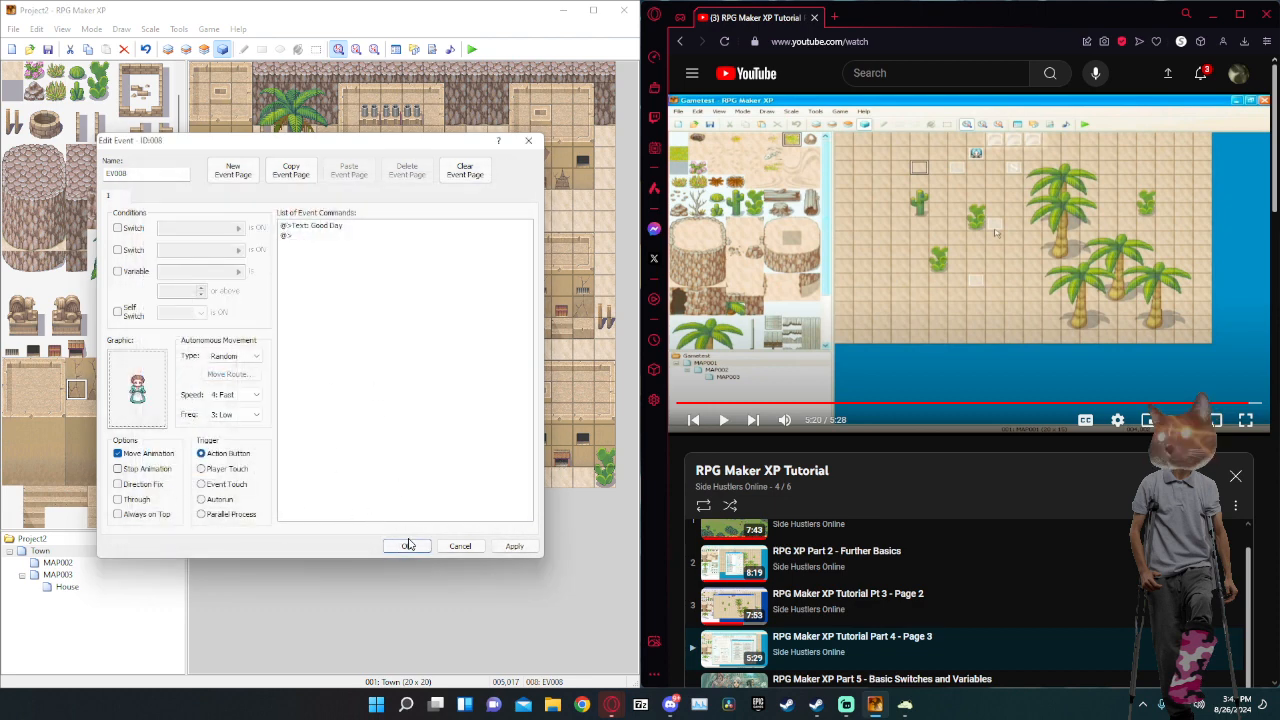
pyautogui.click(510, 546)
pyautogui.click(414, 546)
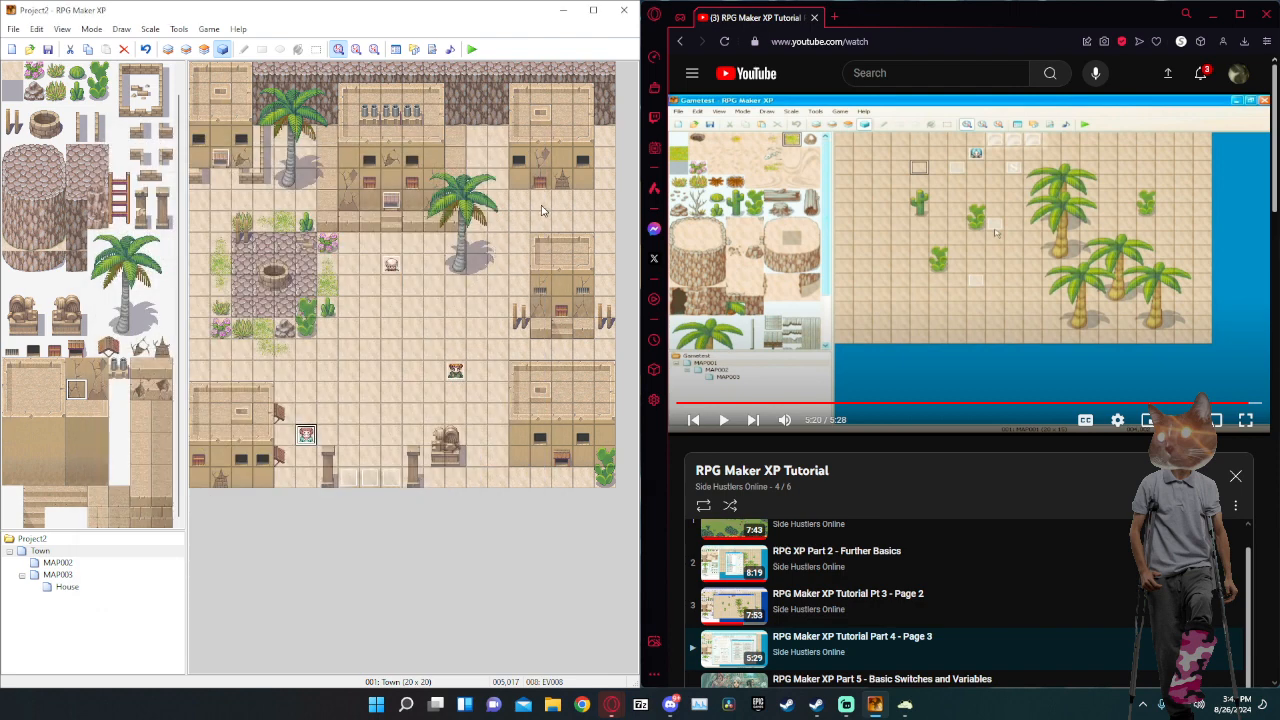
# Create a new event at tile 017,012, in front of the small eastern house's door on the Town map.
pyautogui.rightClick(541, 210)
pyautogui.click(561, 328)
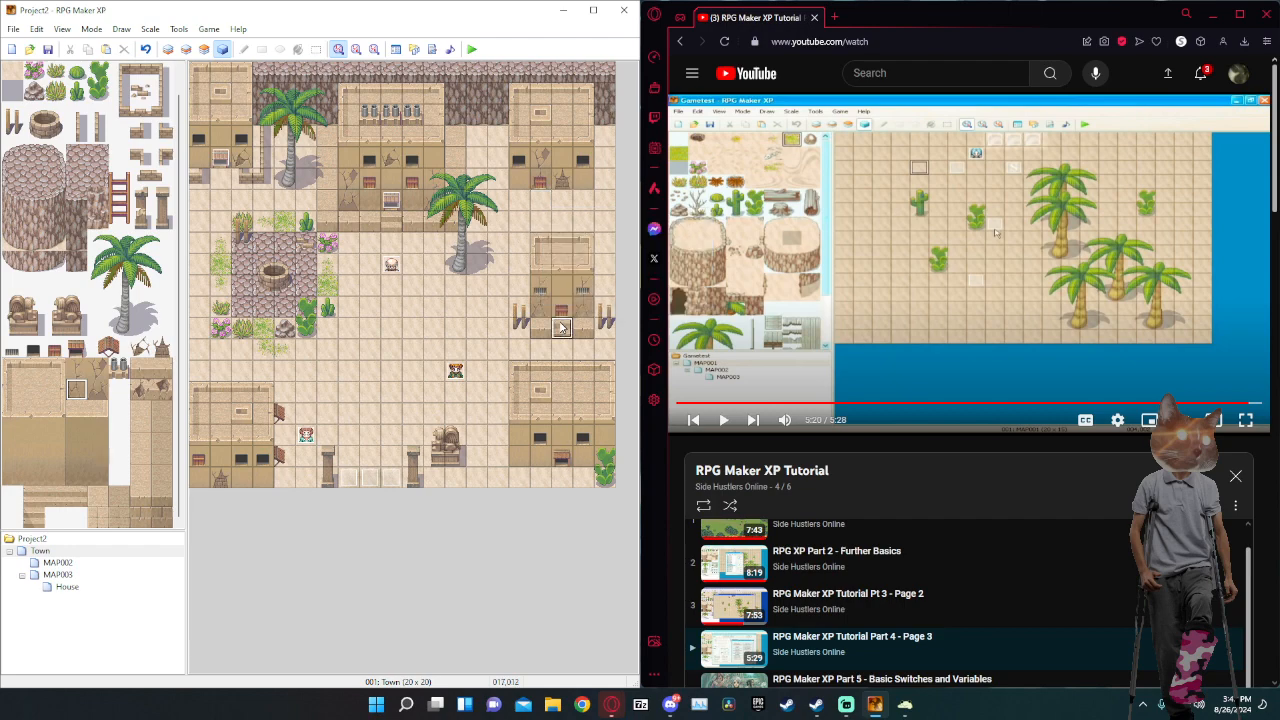
pyautogui.rightClick(561, 328)
pyautogui.click(592, 331)
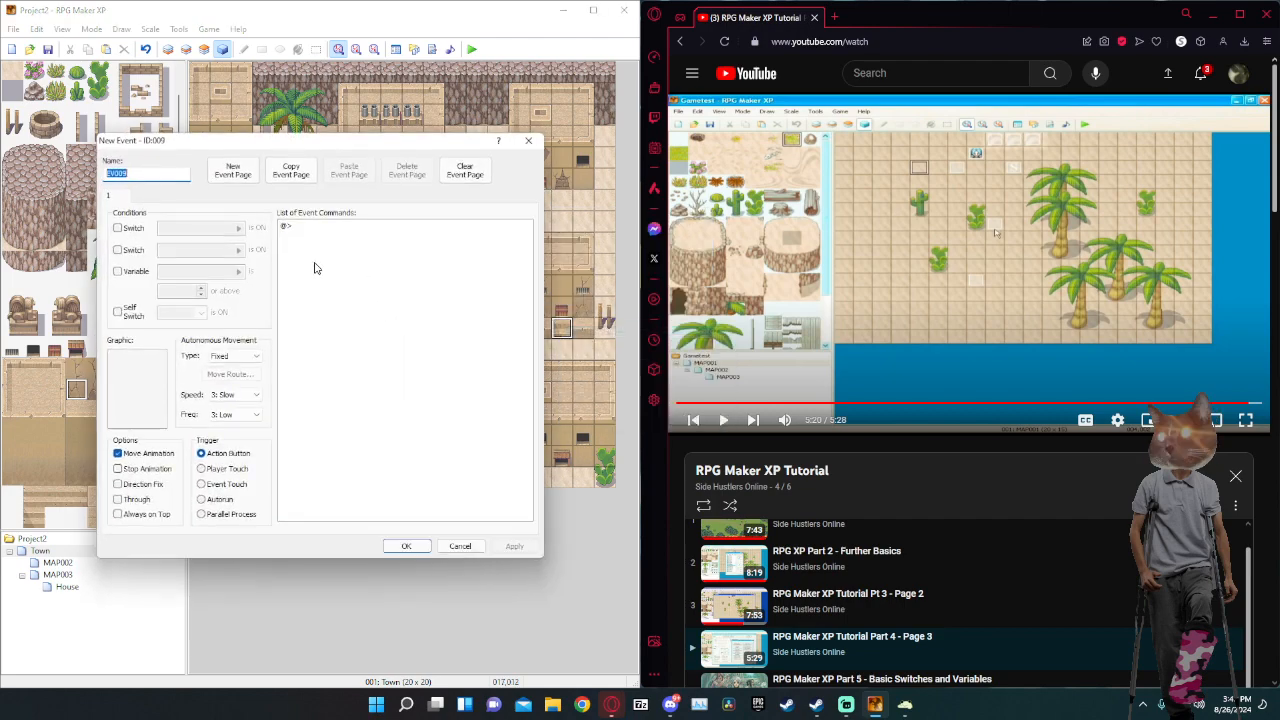
# Give the new event the 049-Soldier01 graphic.
pyautogui.click(150, 397)
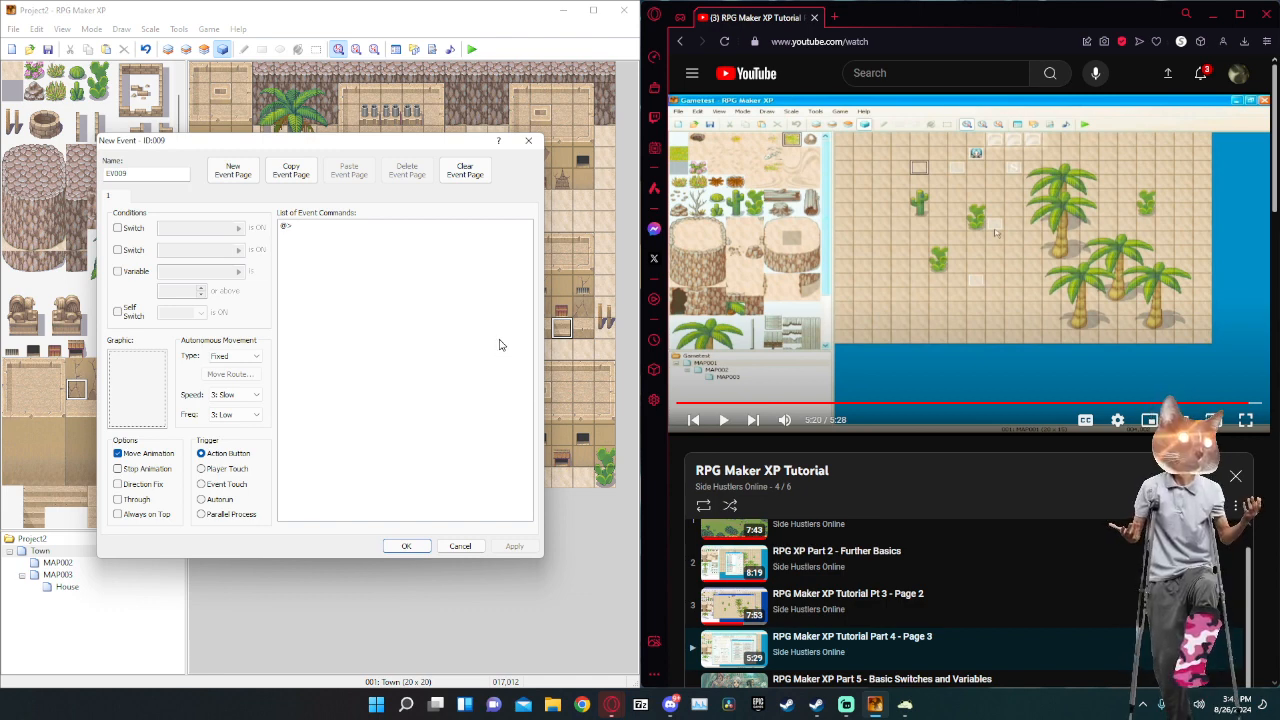
pyautogui.doubleClick(155, 382)
pyautogui.scroll(-7, 183, 385)
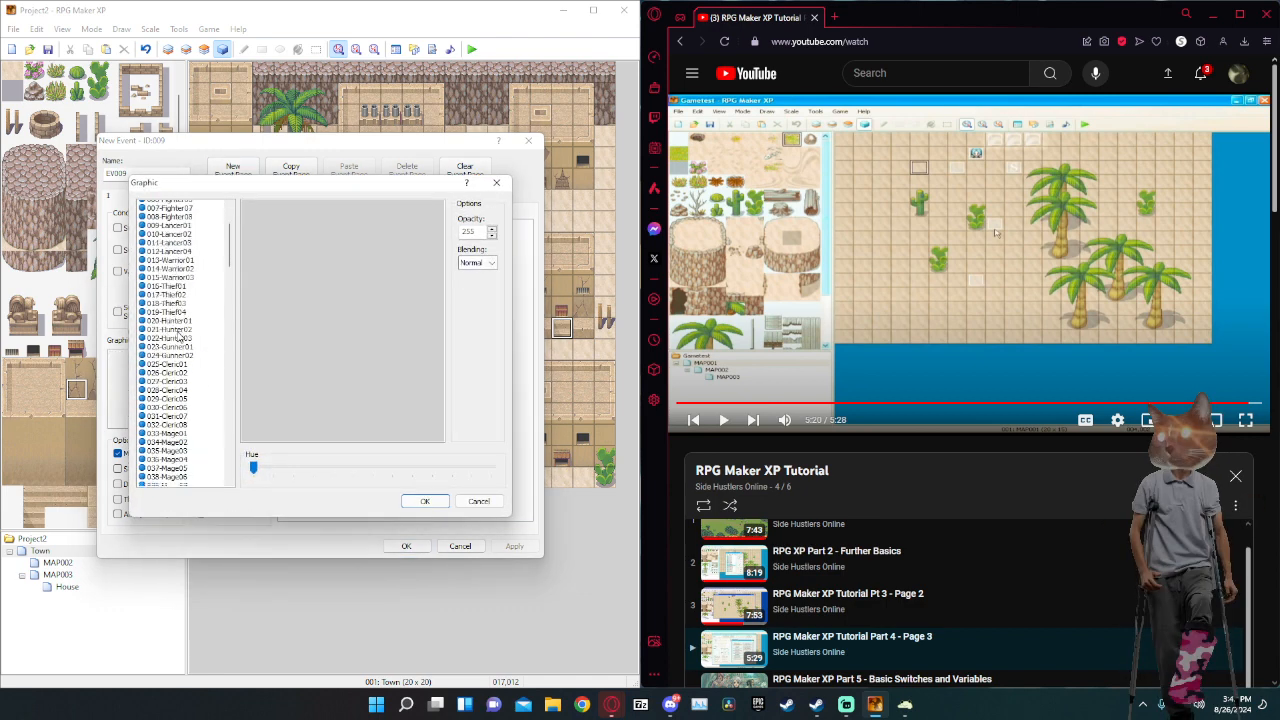
pyautogui.scroll(-1, 185, 392)
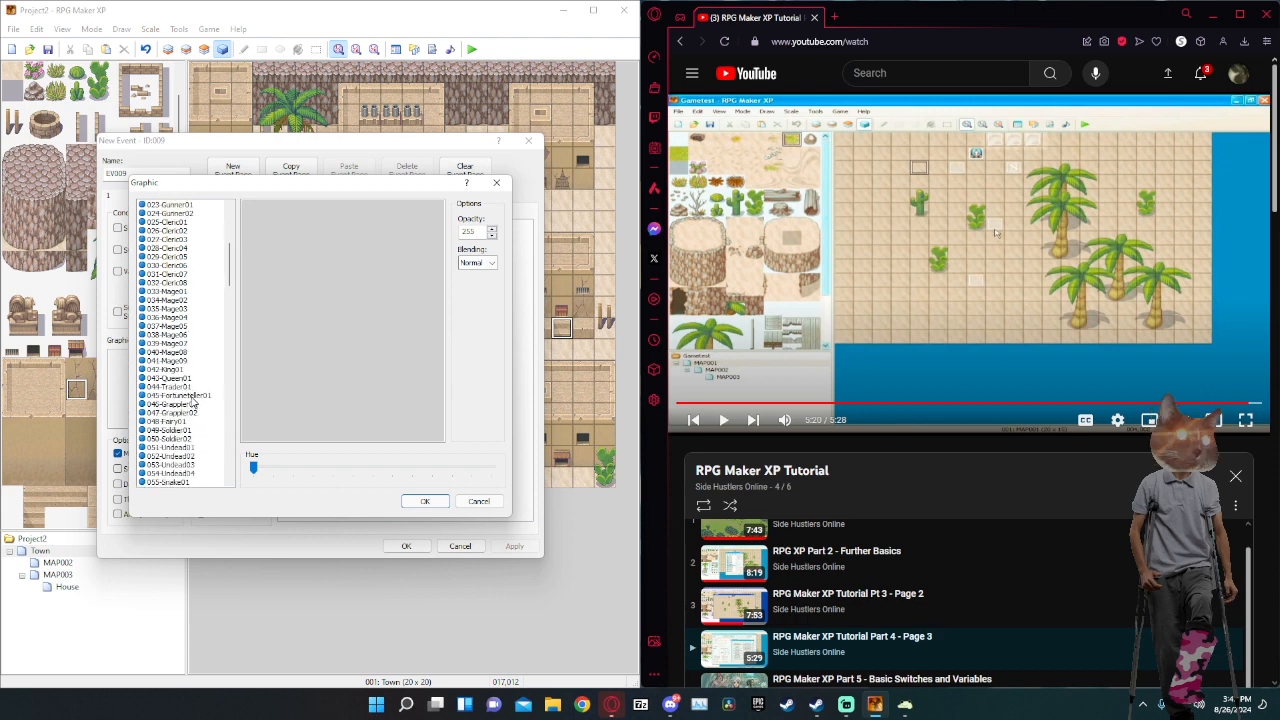
pyautogui.click(191, 404)
pyautogui.click(190, 412)
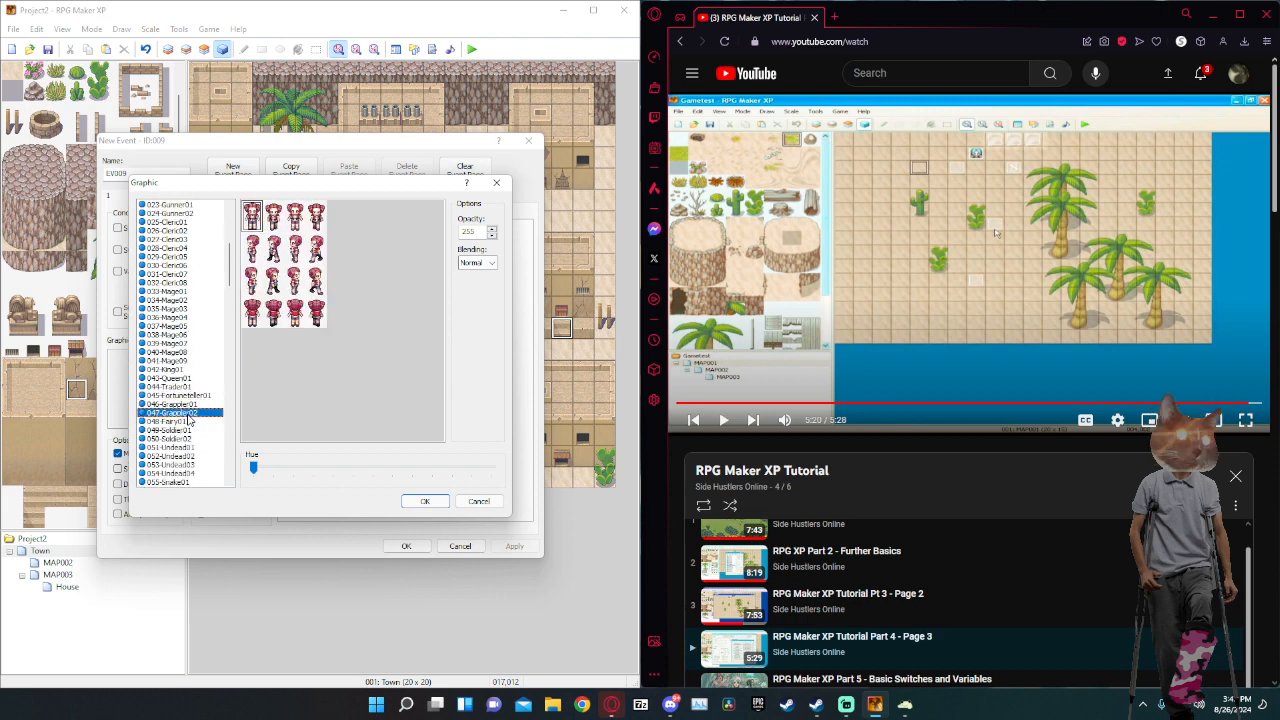
pyautogui.scroll(-3, 187, 408)
pyautogui.click(176, 352)
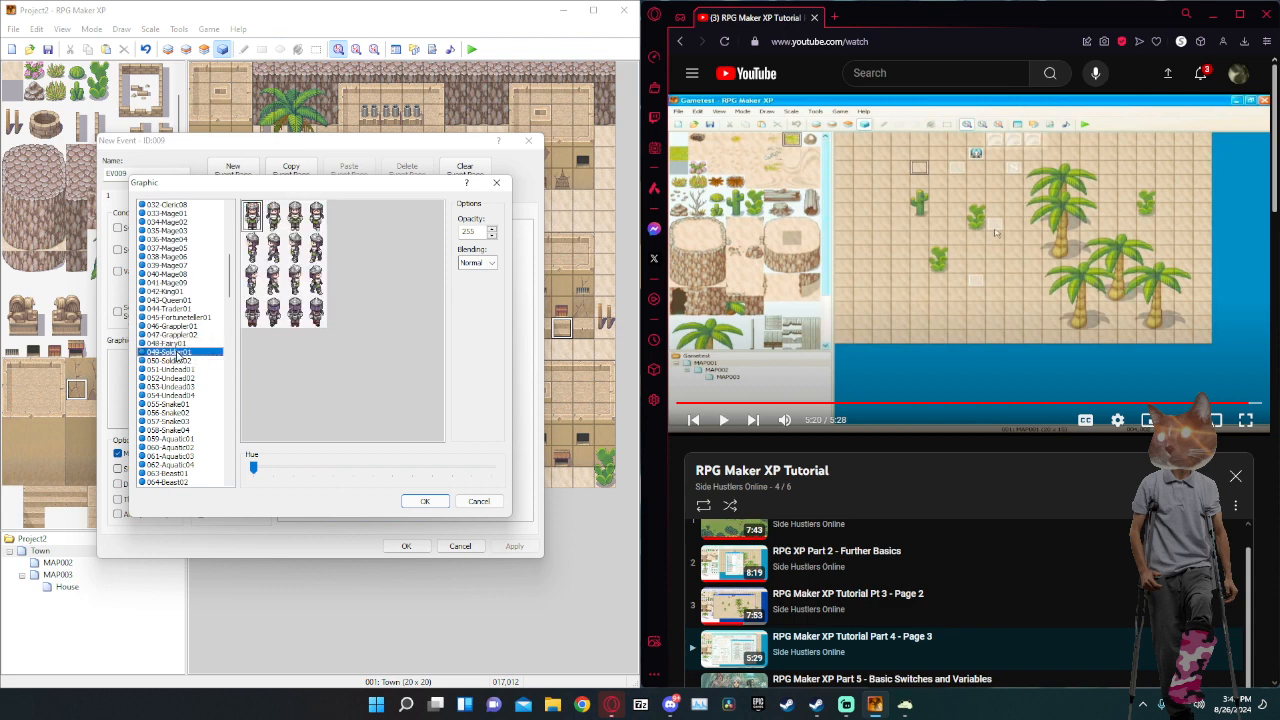
pyautogui.click(184, 360)
pyautogui.click(183, 369)
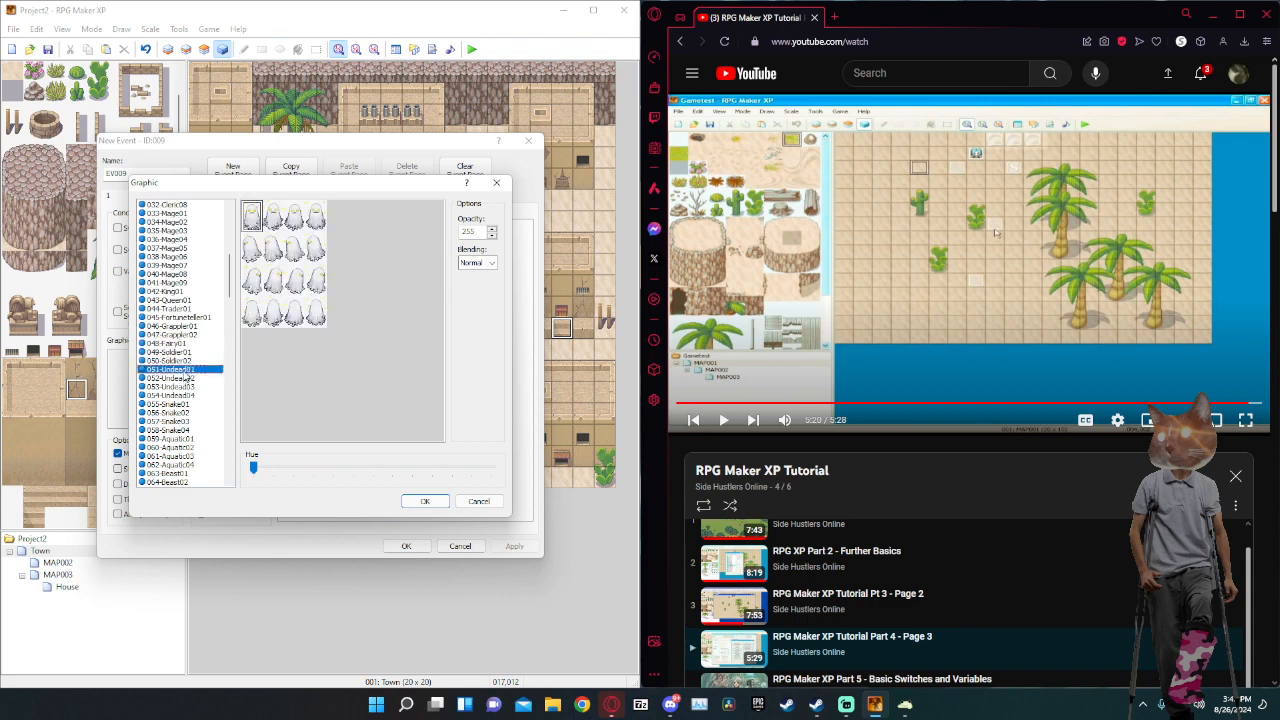
pyautogui.click(182, 354)
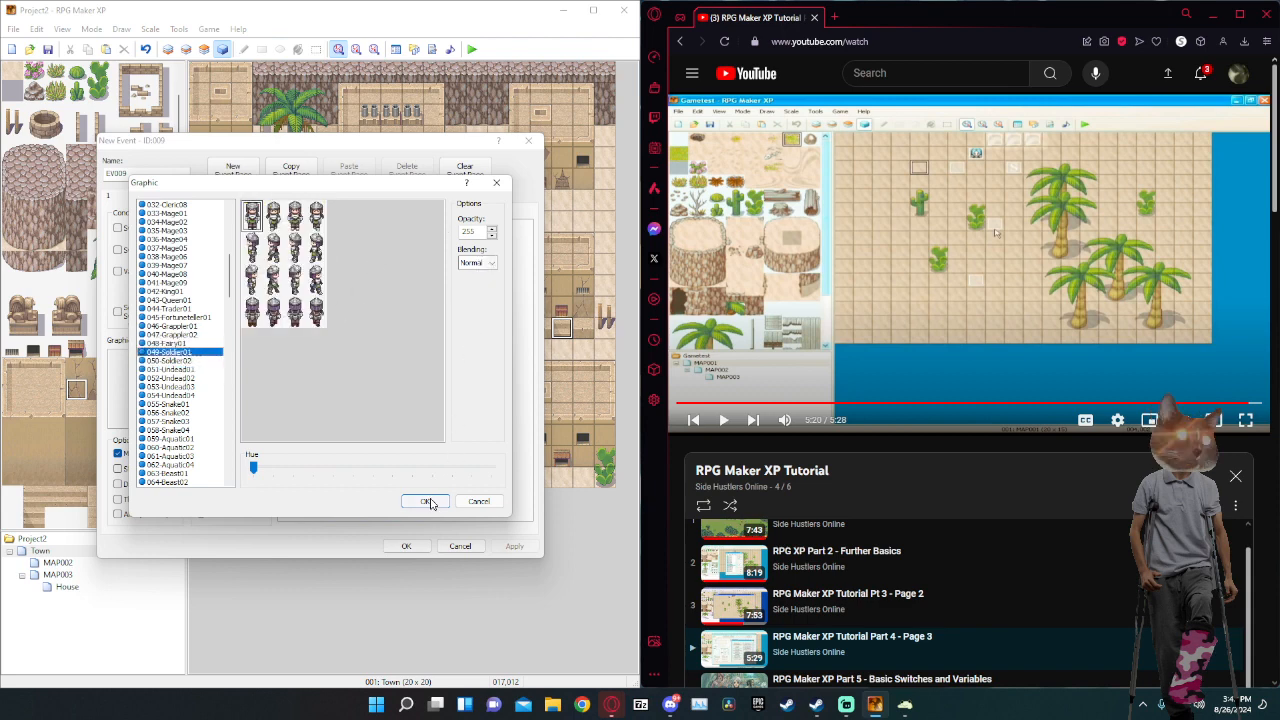
pyautogui.click(428, 502)
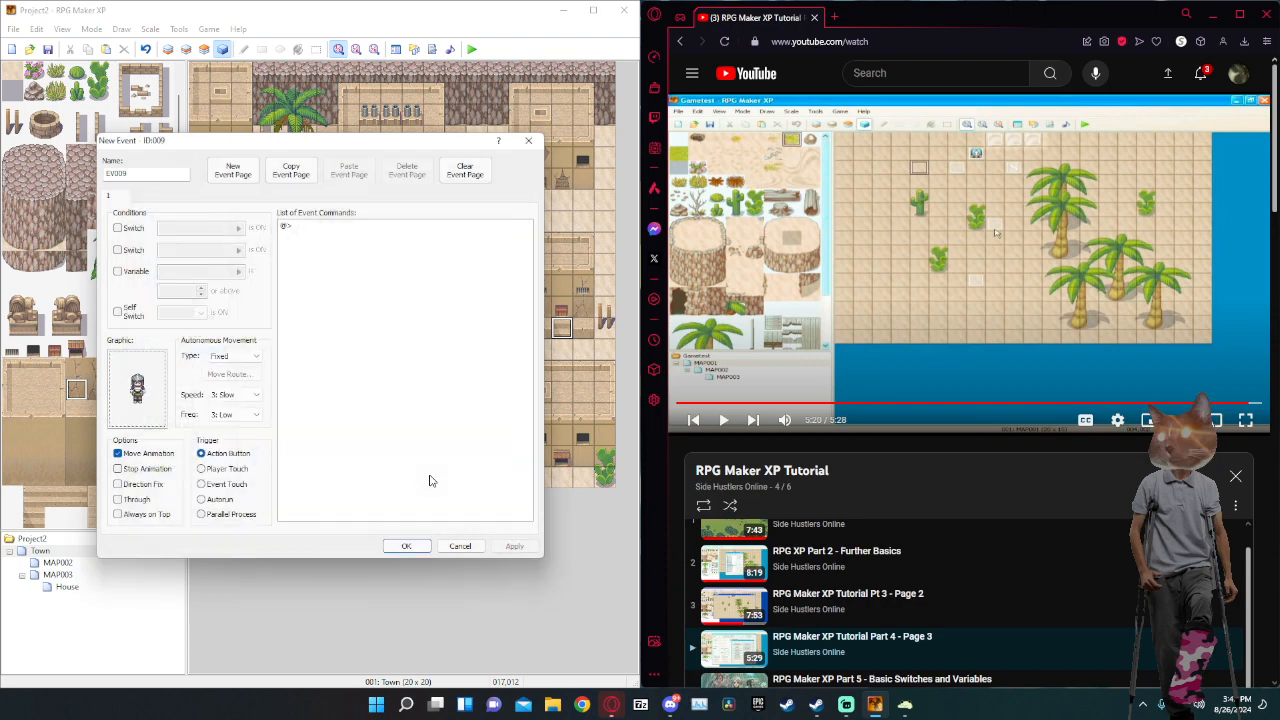
# Add a Show Text command reading "Do you need something?" to the soldier event and save the event.
pyautogui.doubleClick(310, 229)
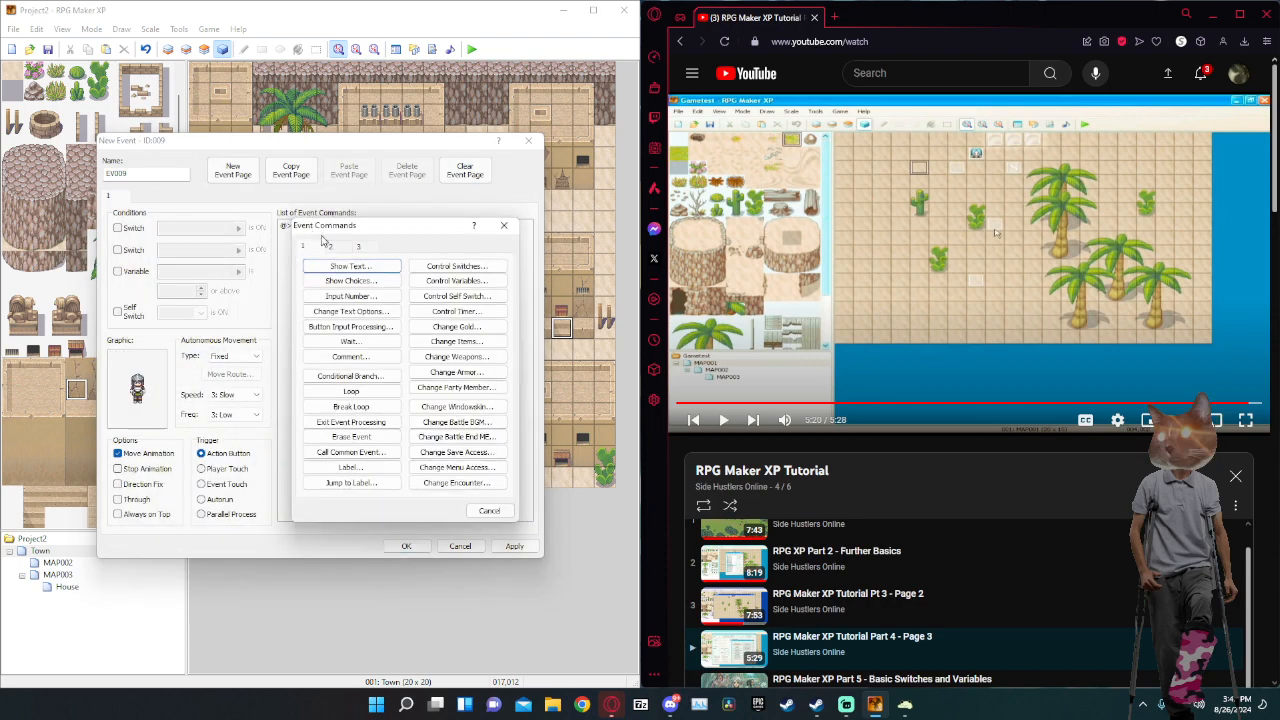
pyautogui.click(367, 268)
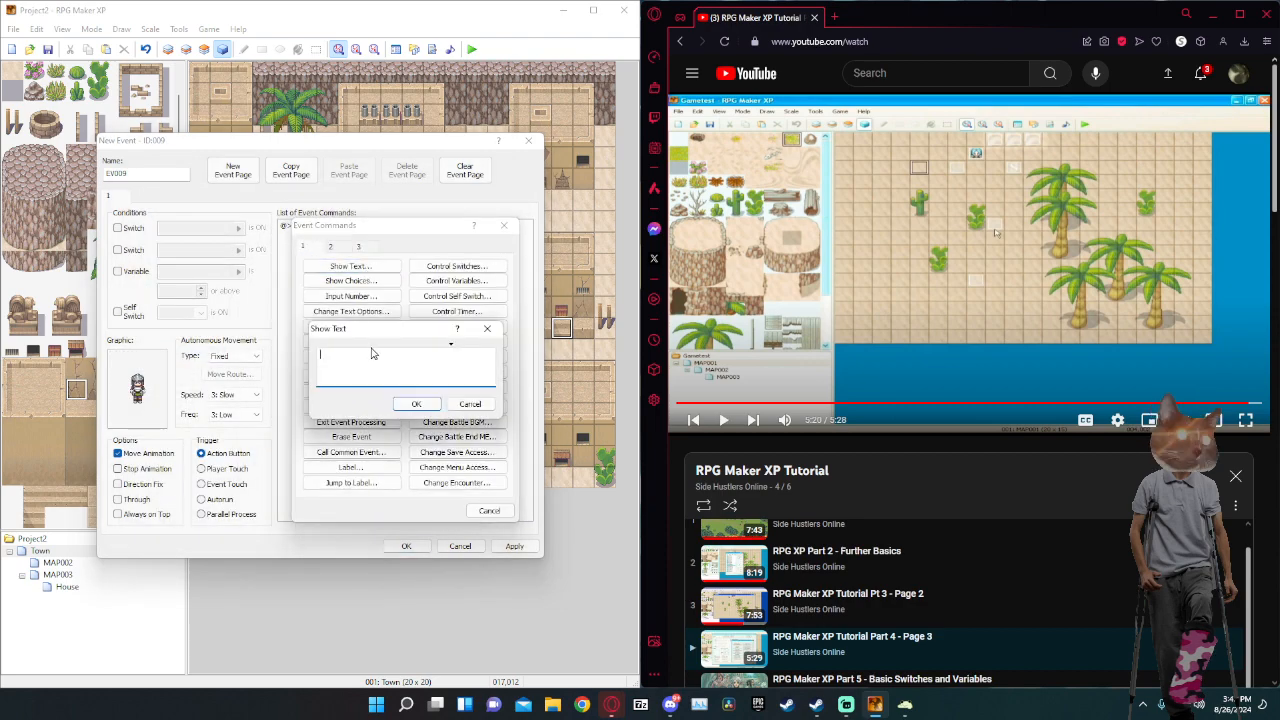
pyautogui.write('What')
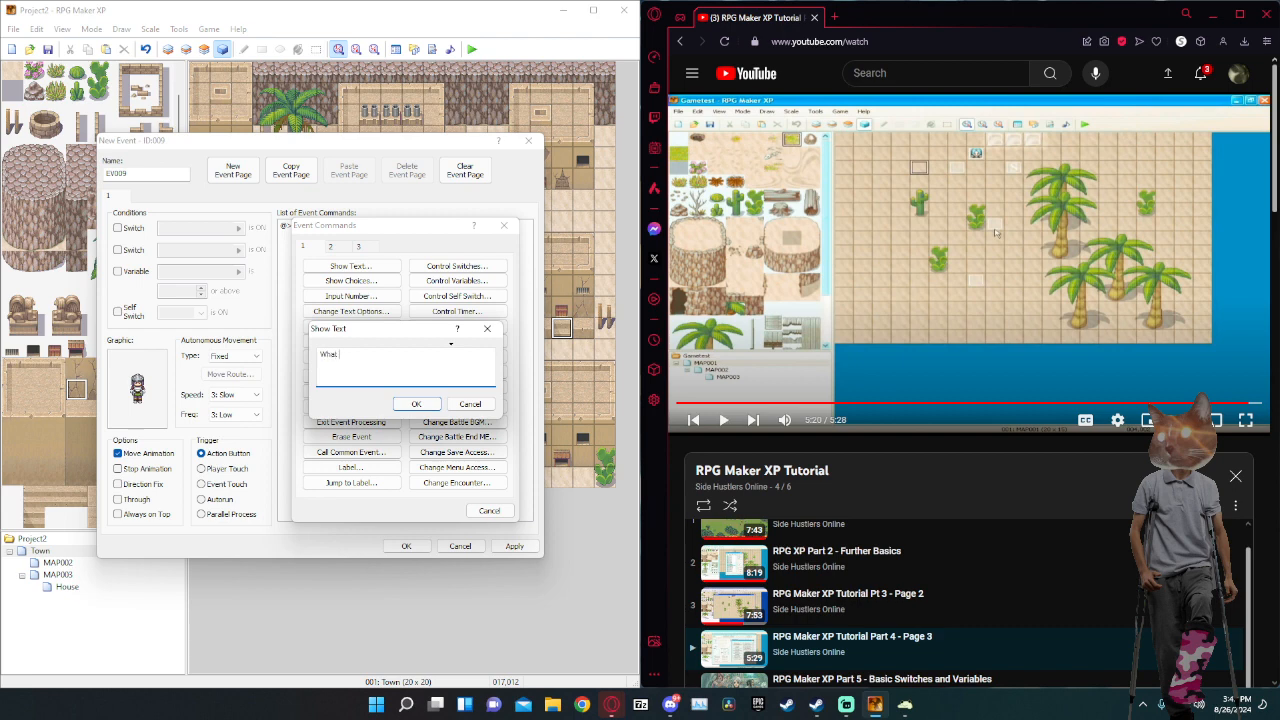
pyautogui.press('BackSpace')
pyautogui.press('BackSpace')
pyautogui.write('D')
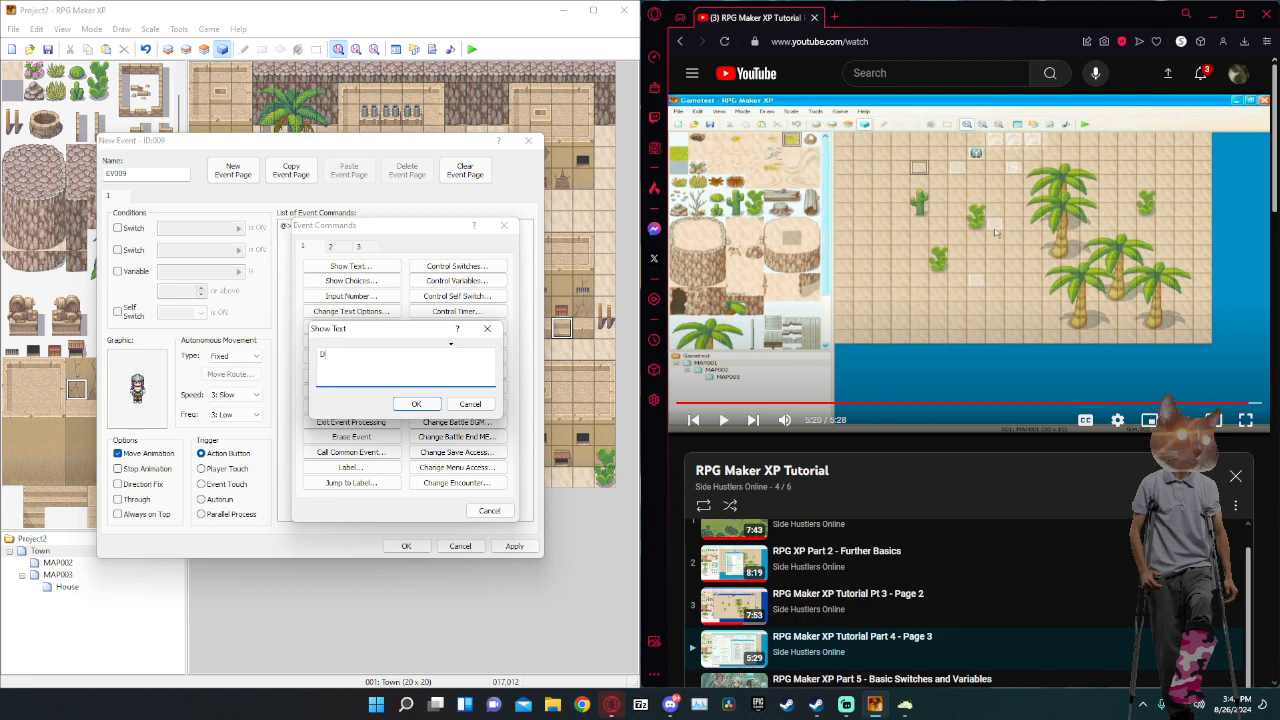
pyautogui.write('o you need Something?')
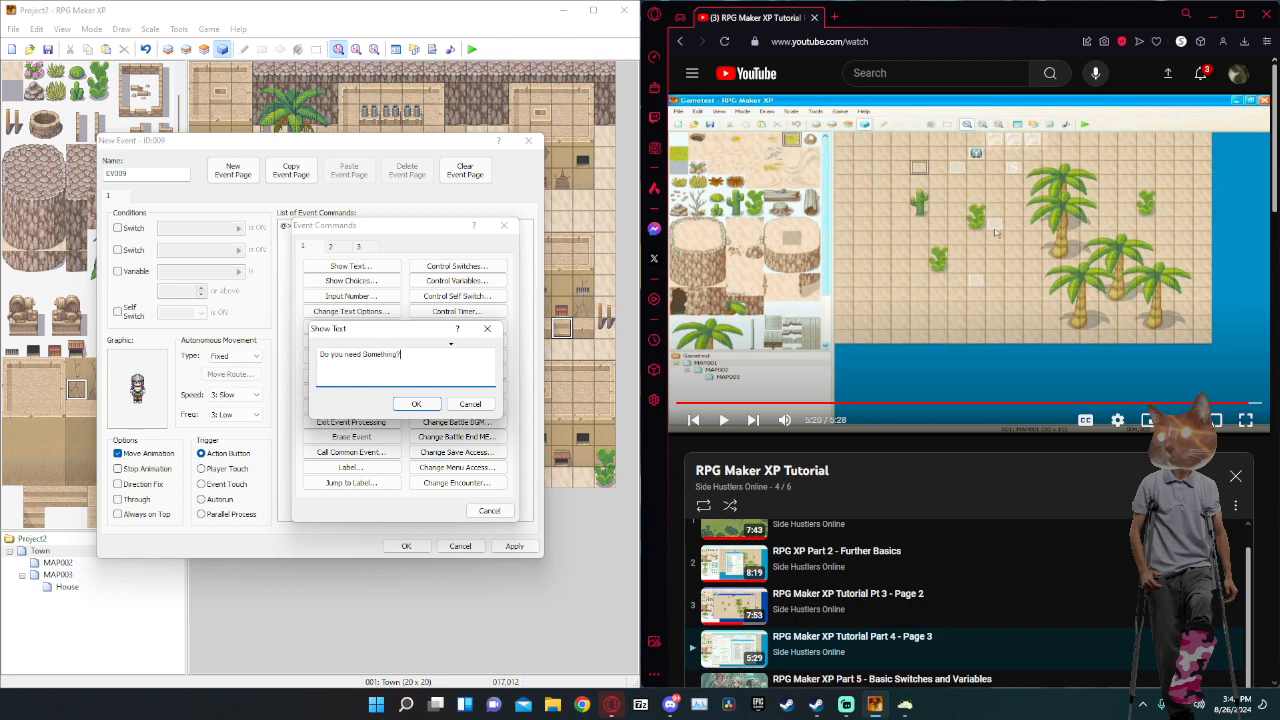
pyautogui.press('BackSpace')
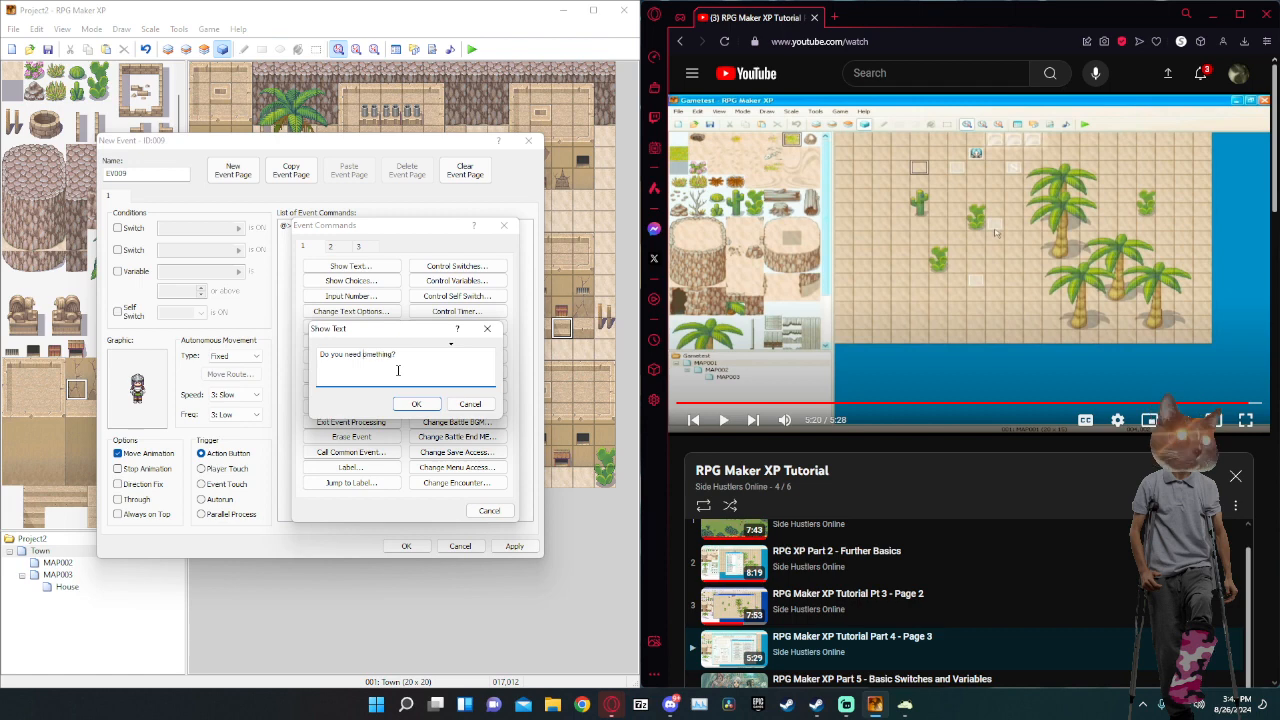
pyautogui.write('so')
pyautogui.click(414, 405)
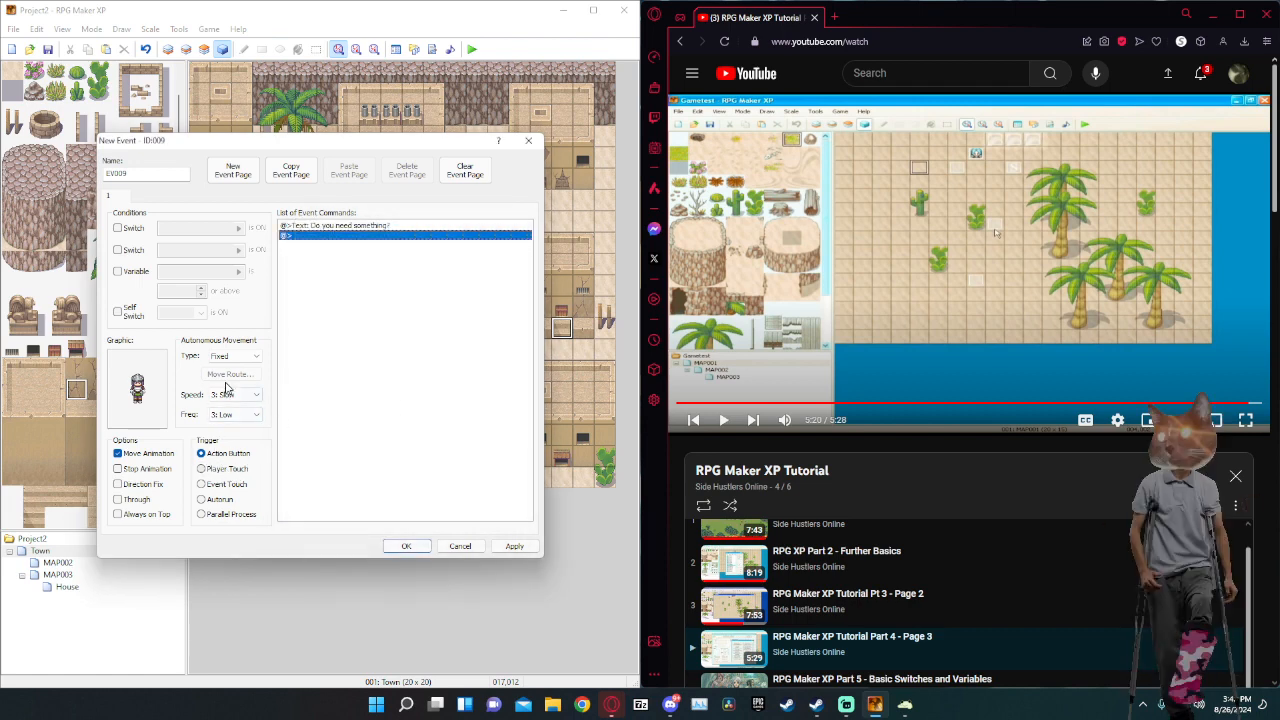
pyautogui.click(452, 546)
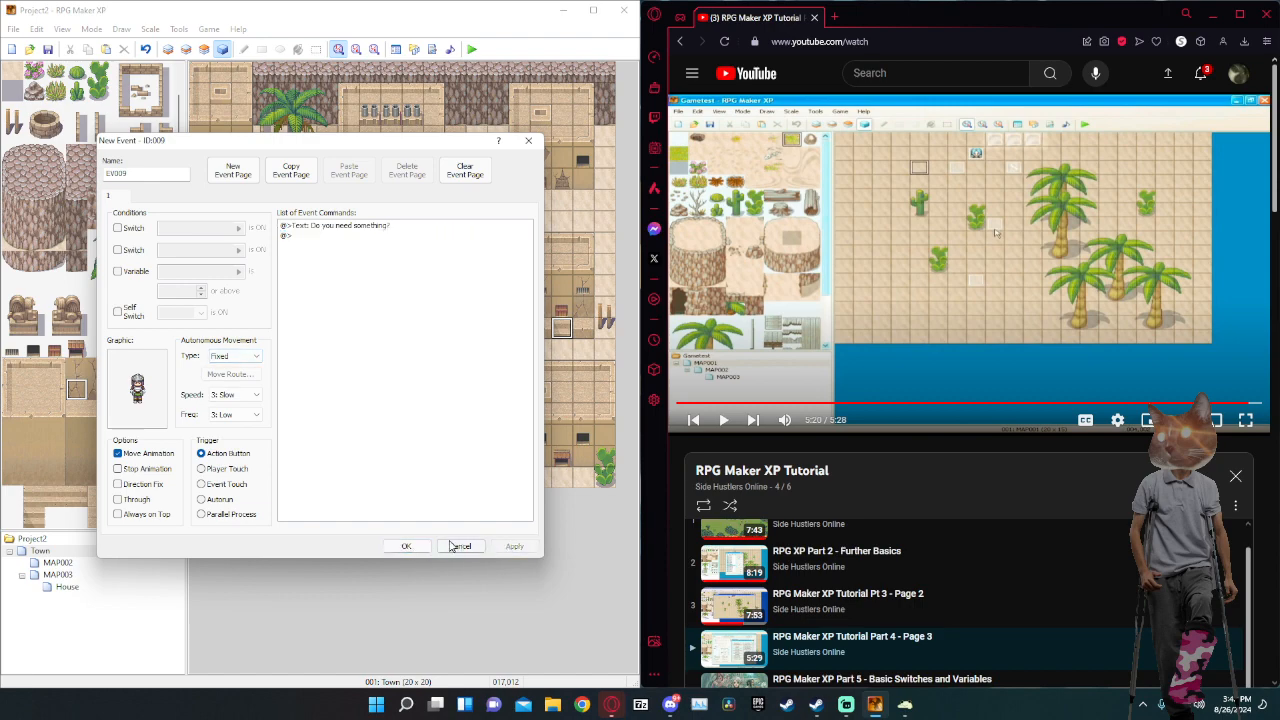
pyautogui.click(412, 547)
# Start a playtest of the project and begin a new game.
pyautogui.click(471, 49)
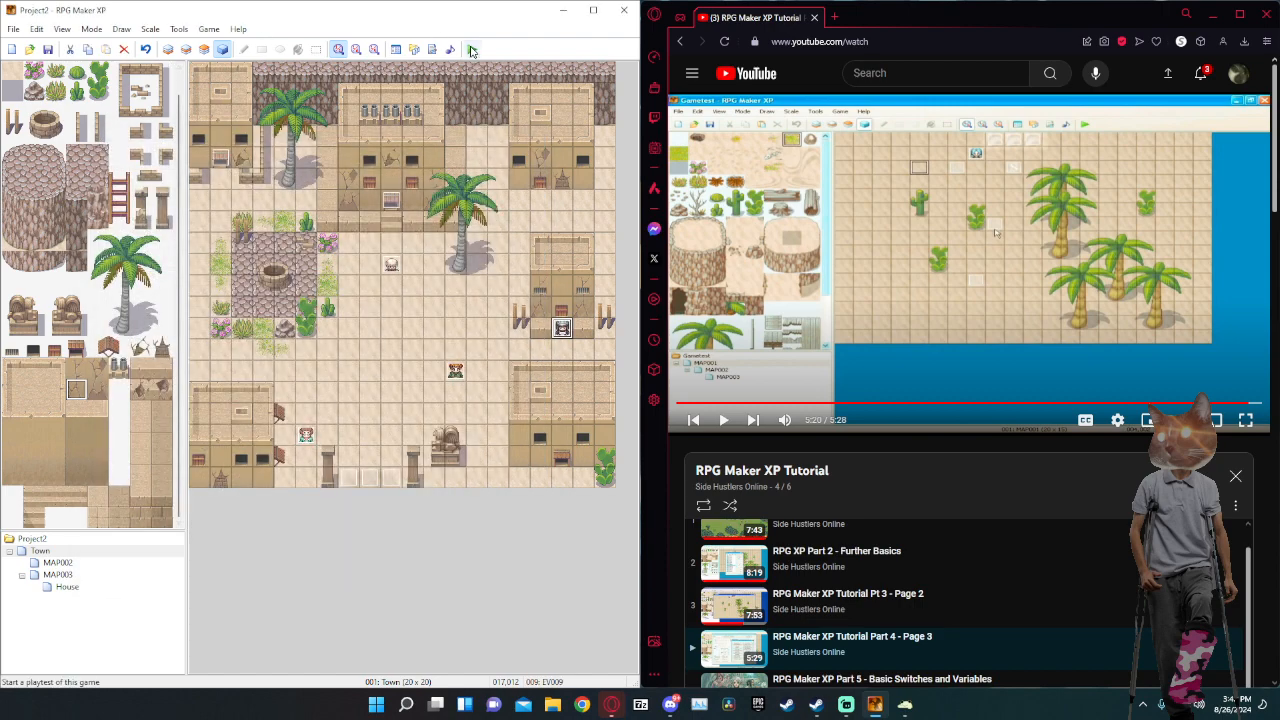
pyautogui.click(268, 383)
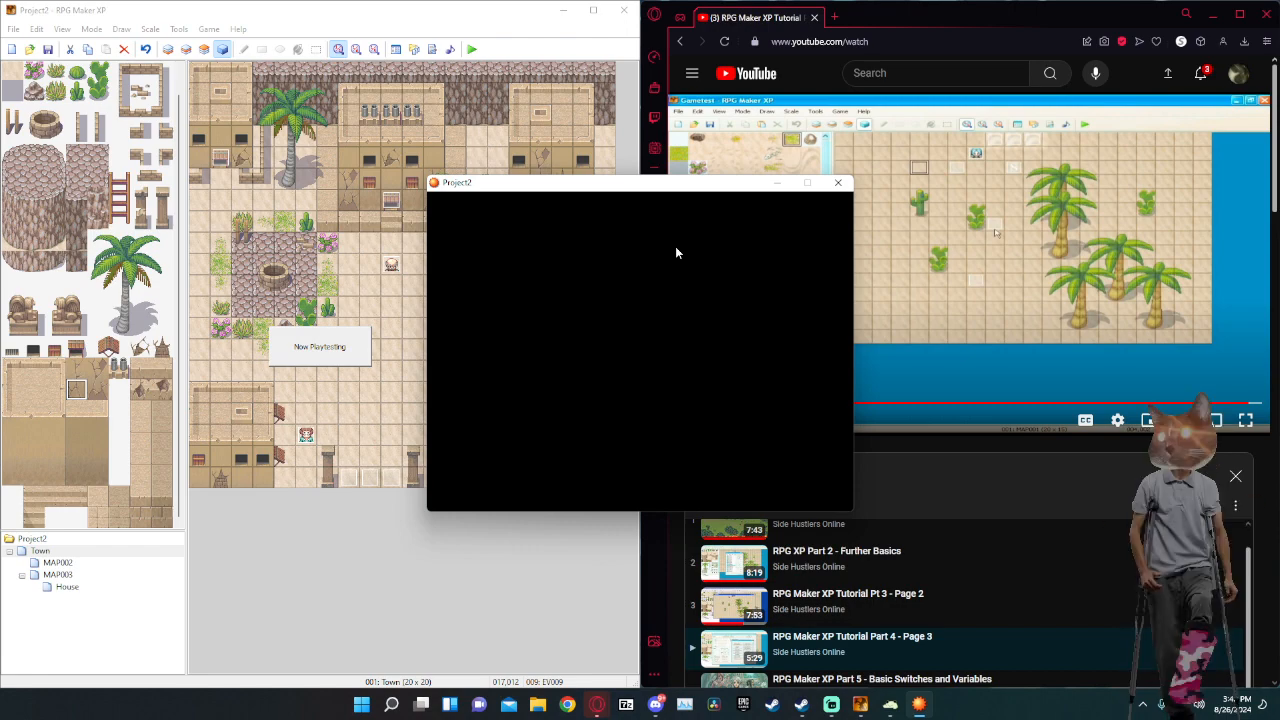
pyautogui.press('Return')
# Walk the character from the bedroom through the house and out into the town to check the townspeople events.
pyautogui.press('Down')
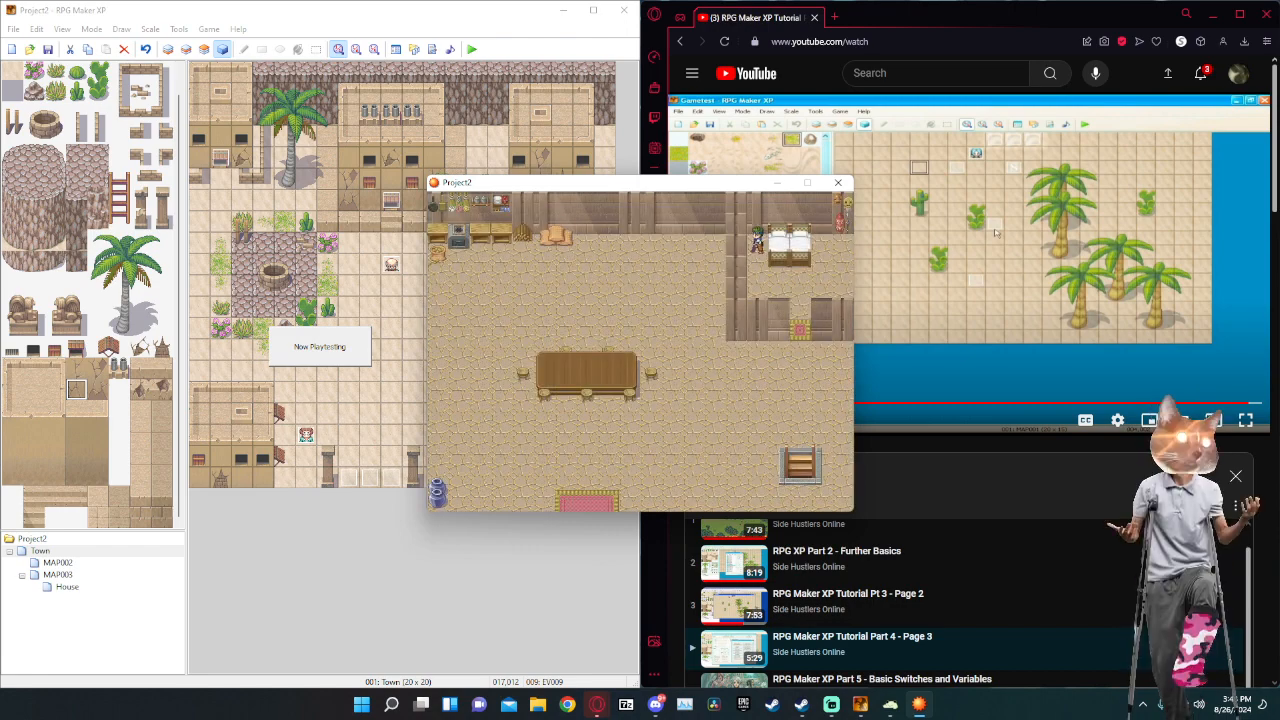
pyautogui.press('Right')
pyautogui.press('Down')
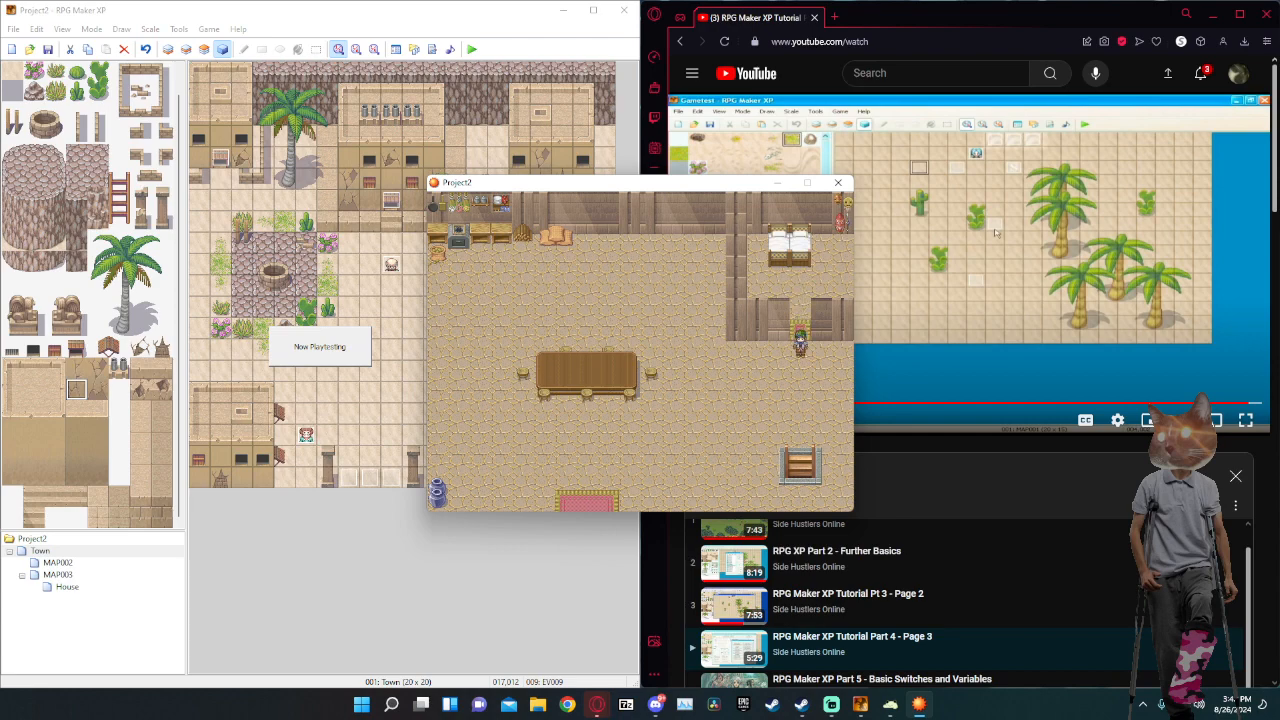
pyautogui.press('Left')
pyautogui.press('Up')
pyautogui.press('Right')
pyautogui.press('Up')
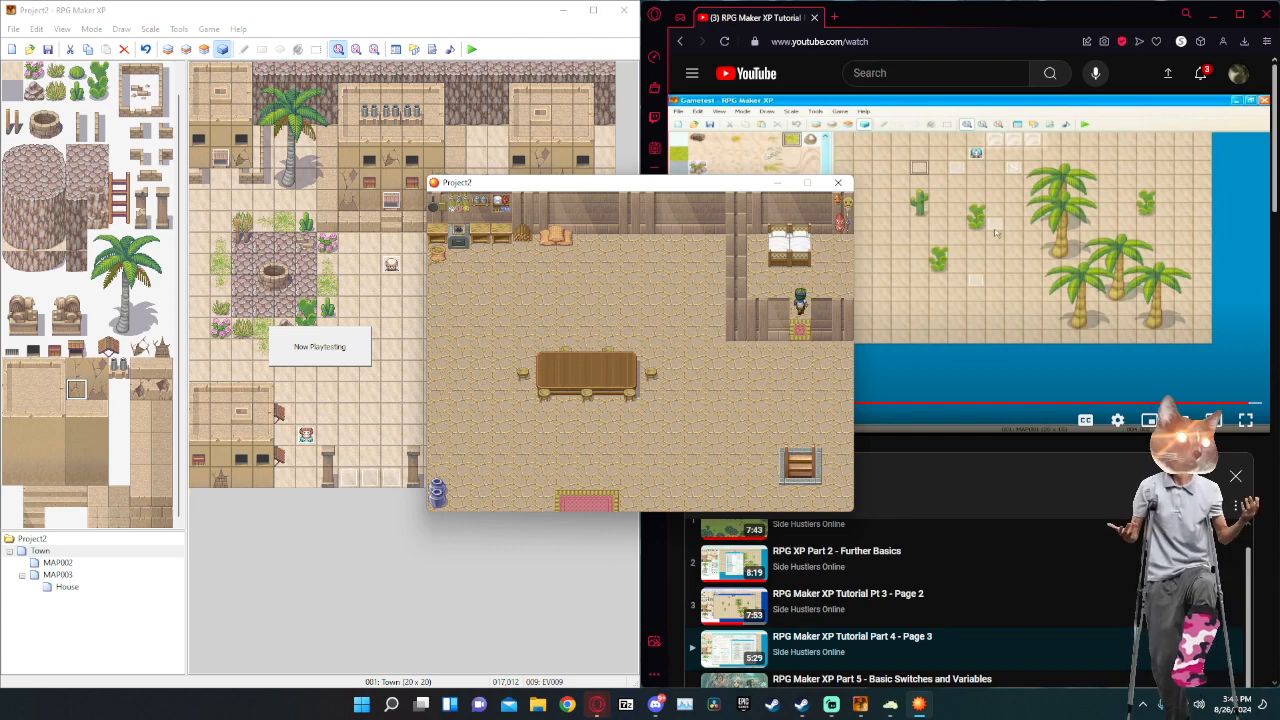
pyautogui.press('Left')
pyautogui.press('Right')
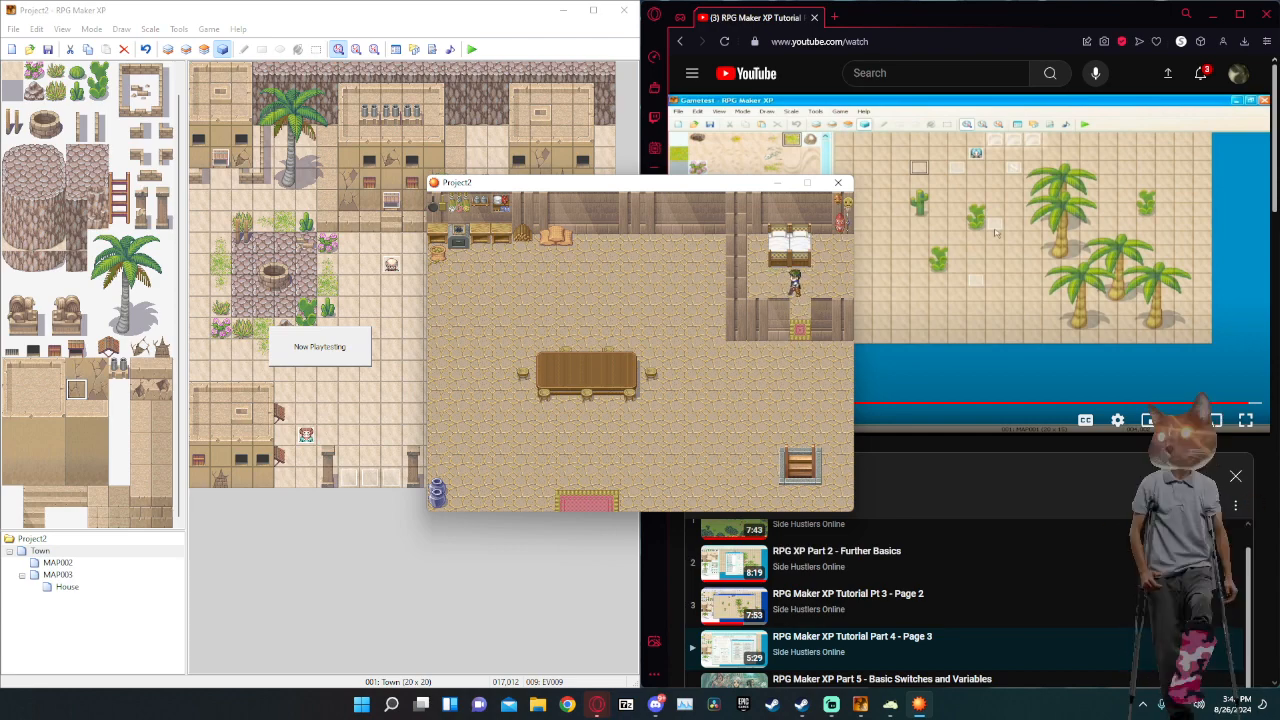
pyautogui.press('Right')
pyautogui.press('Down')
pyautogui.press('Left')
pyautogui.press('Down')
pyautogui.press('Down')
pyautogui.press('Down')
pyautogui.press('Left')
pyautogui.press('Down')
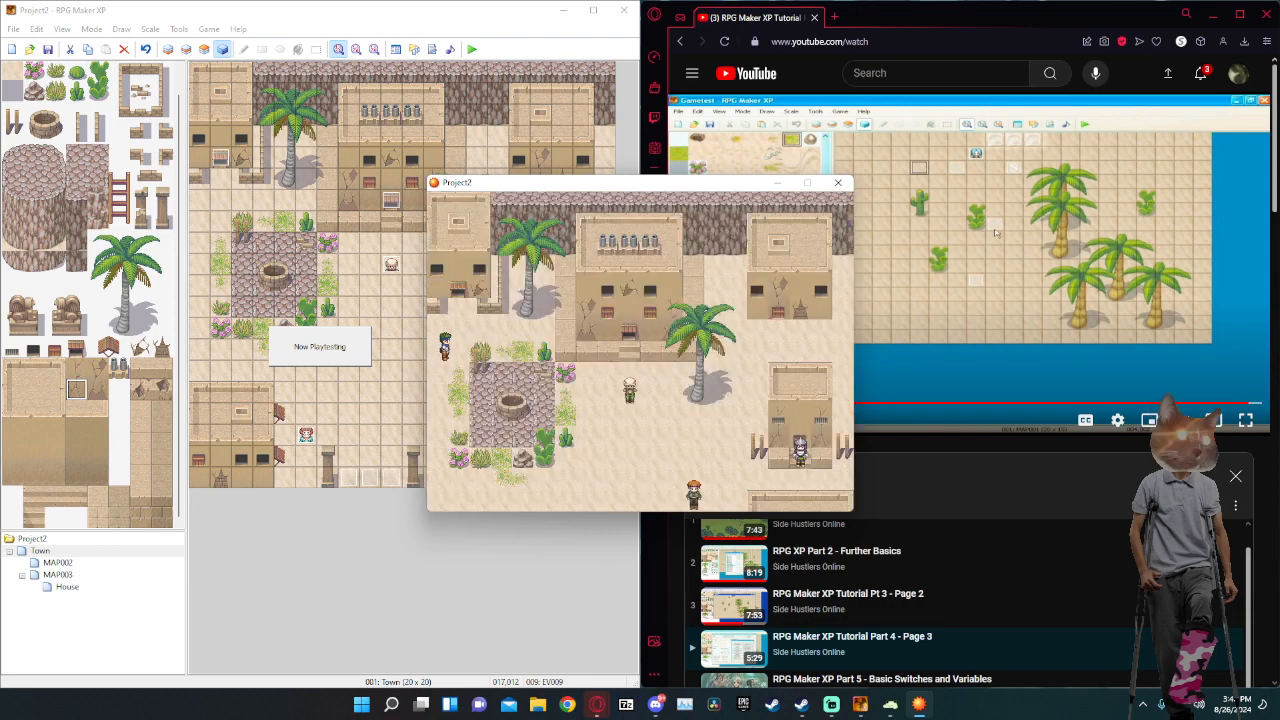
# Walk the character past the well to the guard in front of the eastern house and talk to him.
pyautogui.press('Down')
pyautogui.press('Down')
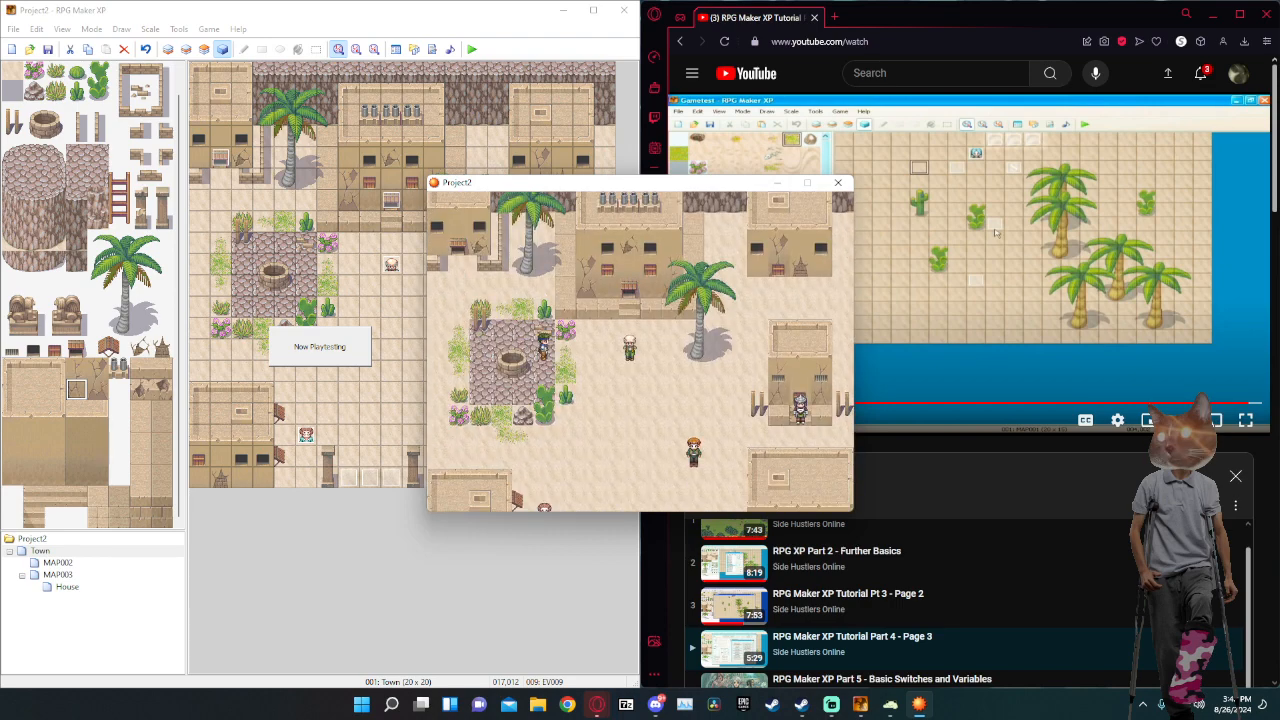
pyautogui.press('Right')
pyautogui.press('Down')
pyautogui.press('Right')
pyautogui.press('Down')
pyautogui.press('Down')
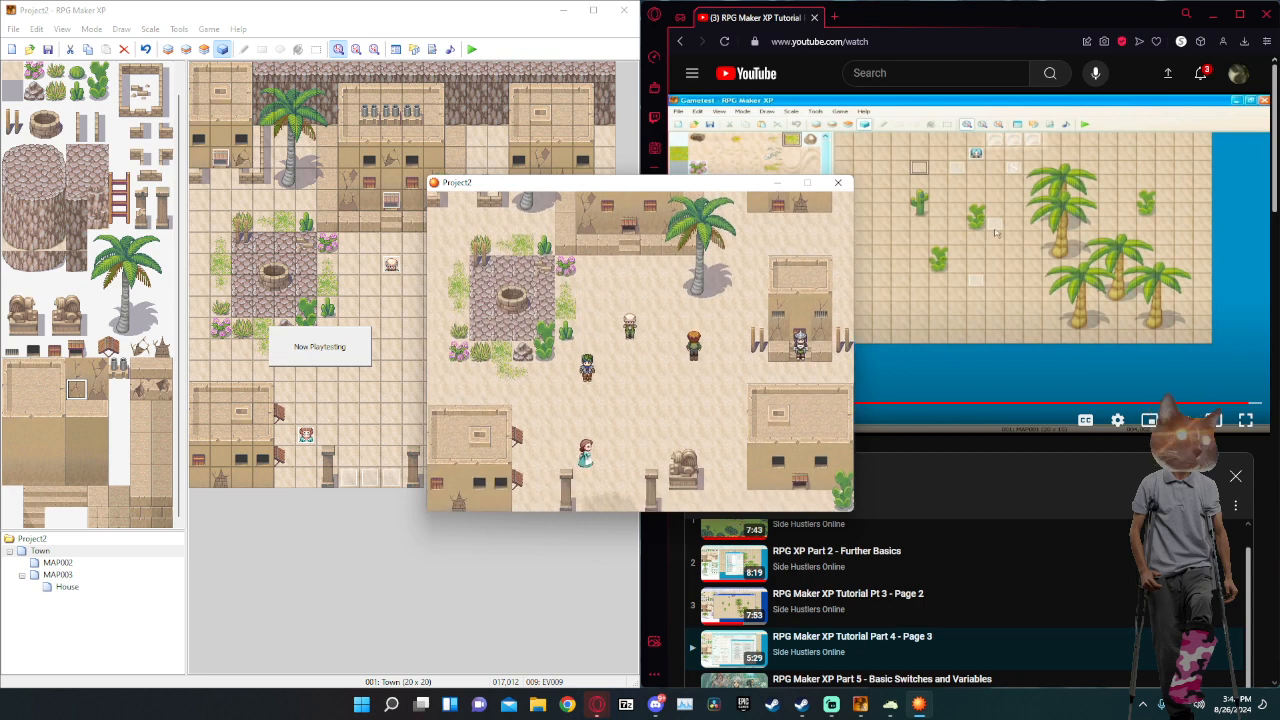
pyautogui.press('Right')
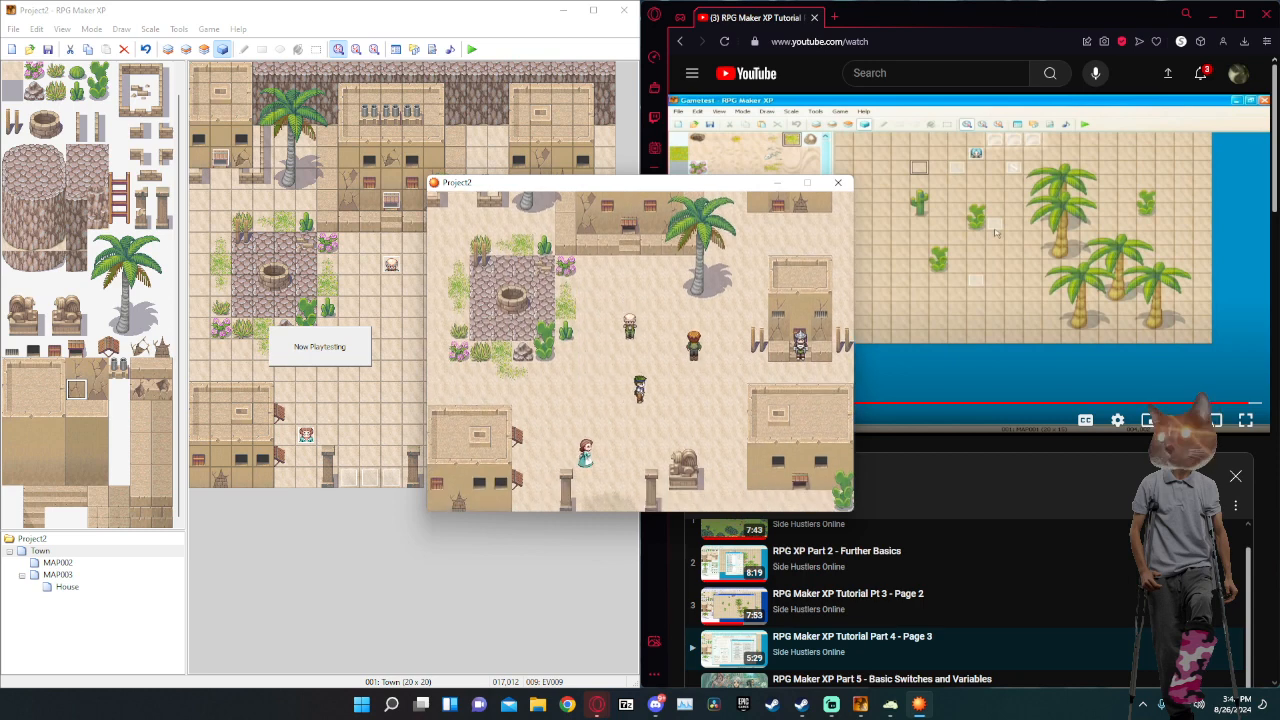
pyautogui.press('Up')
pyautogui.press('Right')
pyautogui.press('Right')
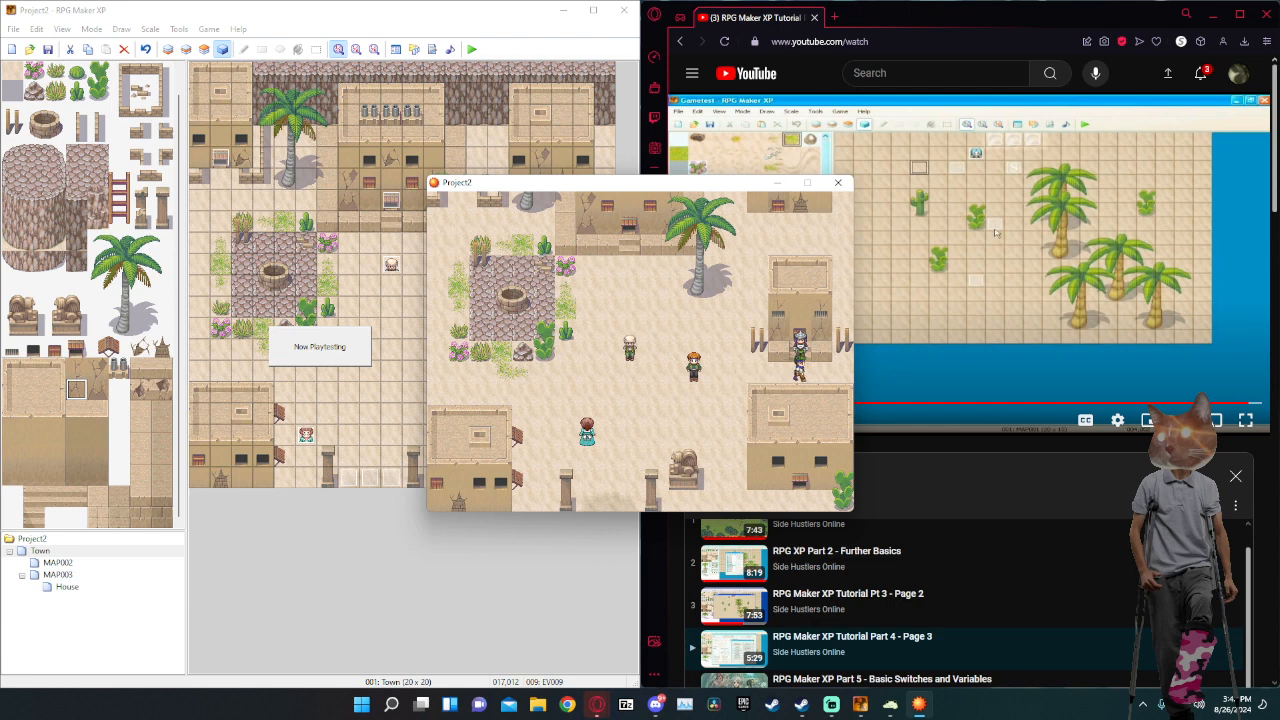
pyautogui.press('Return')
pyautogui.press('Return')
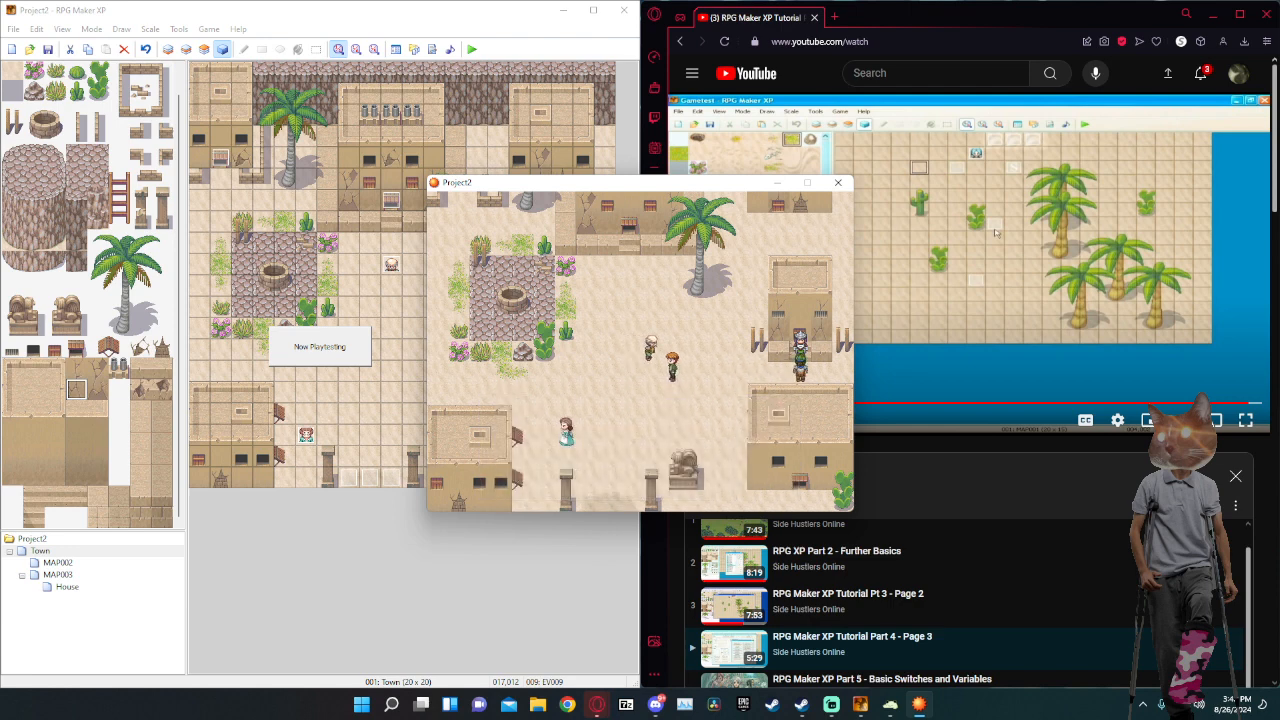
# Walk the character north to the large central building and interact at its entrance.
pyautogui.press('Left')
pyautogui.press('Left')
pyautogui.press('Up')
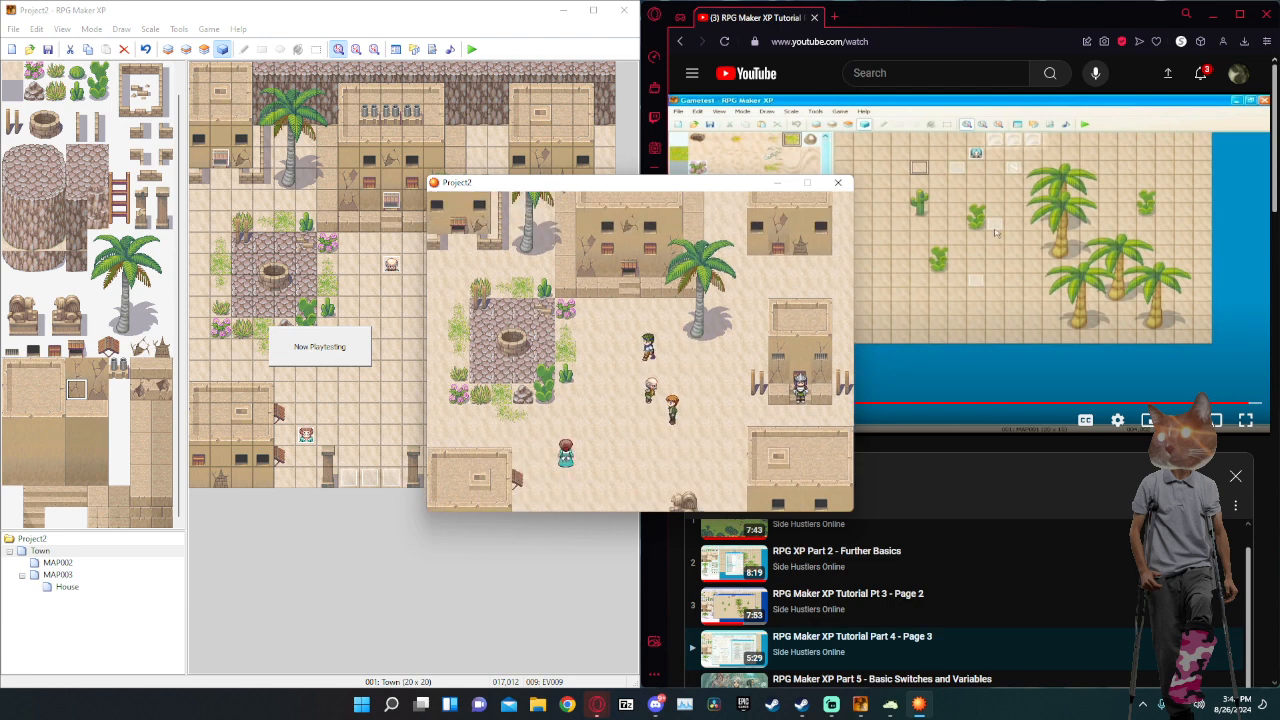
pyautogui.press('Up')
pyautogui.press('Return')
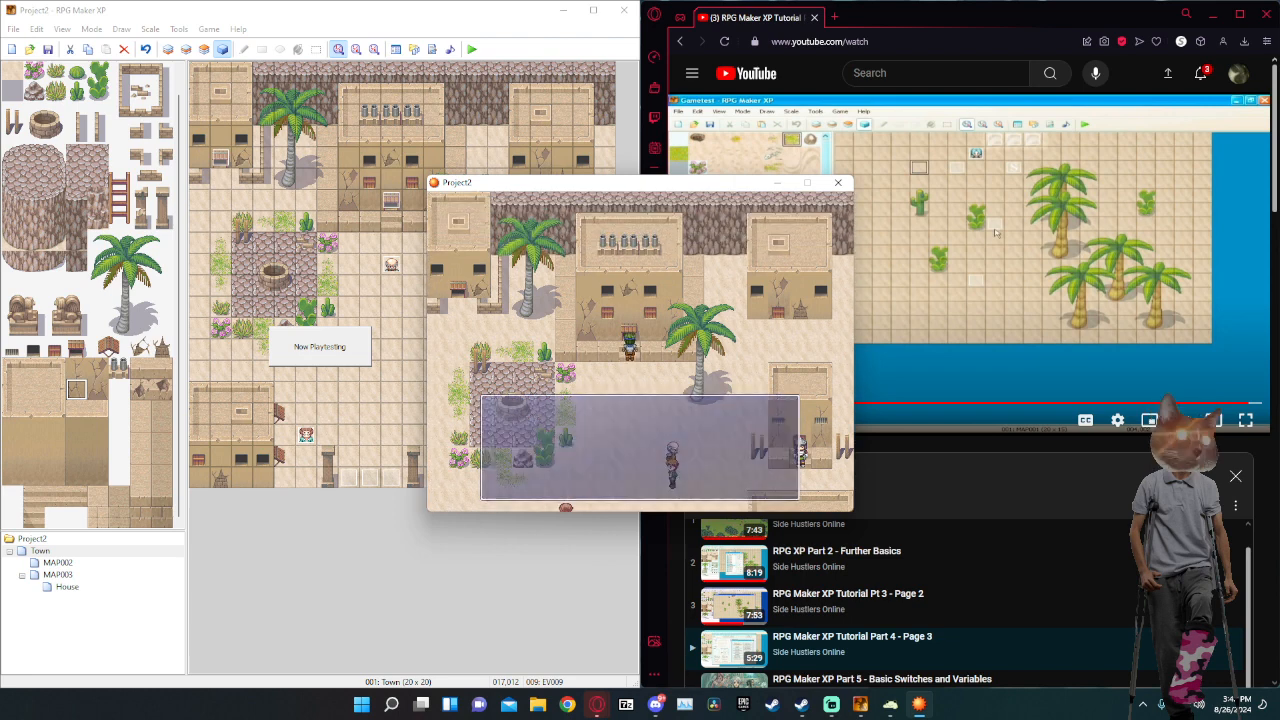
# Walk back down to the square and talk to the woman in the blue dress and the red-haired man.
pyautogui.press('Down')
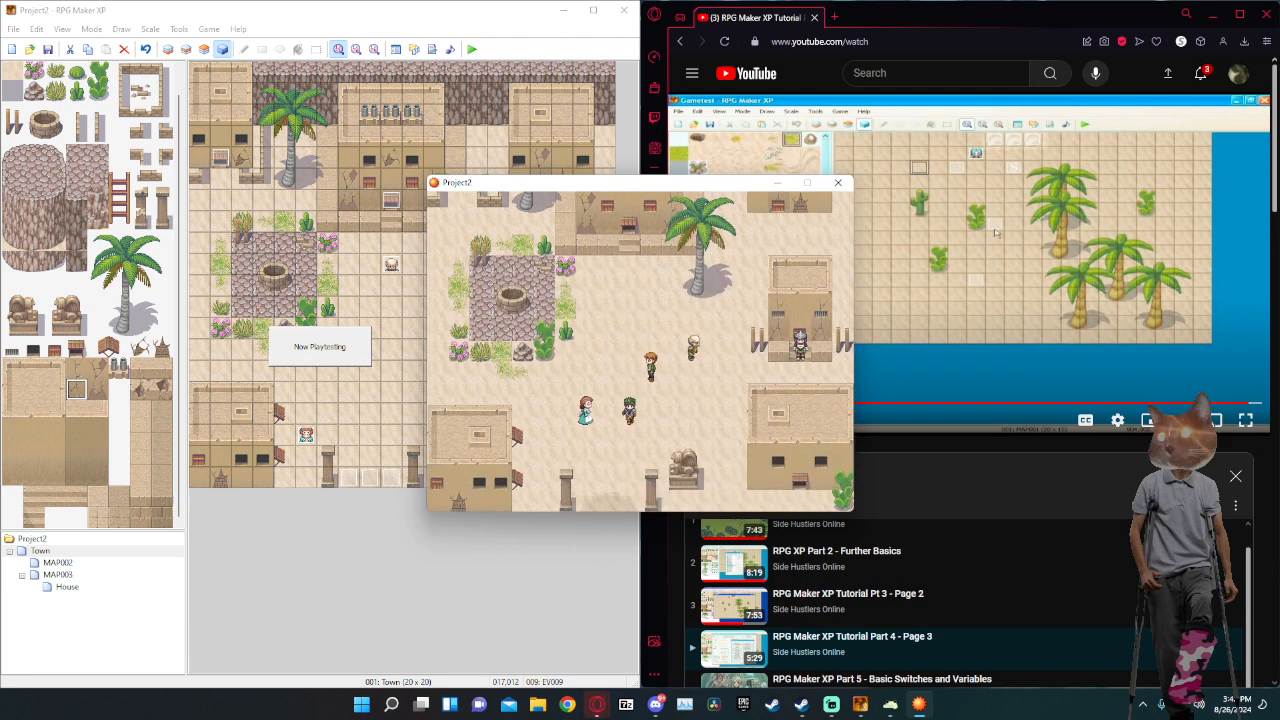
pyautogui.press('Right')
pyautogui.press('Down')
pyautogui.press('Left')
pyautogui.press('Up')
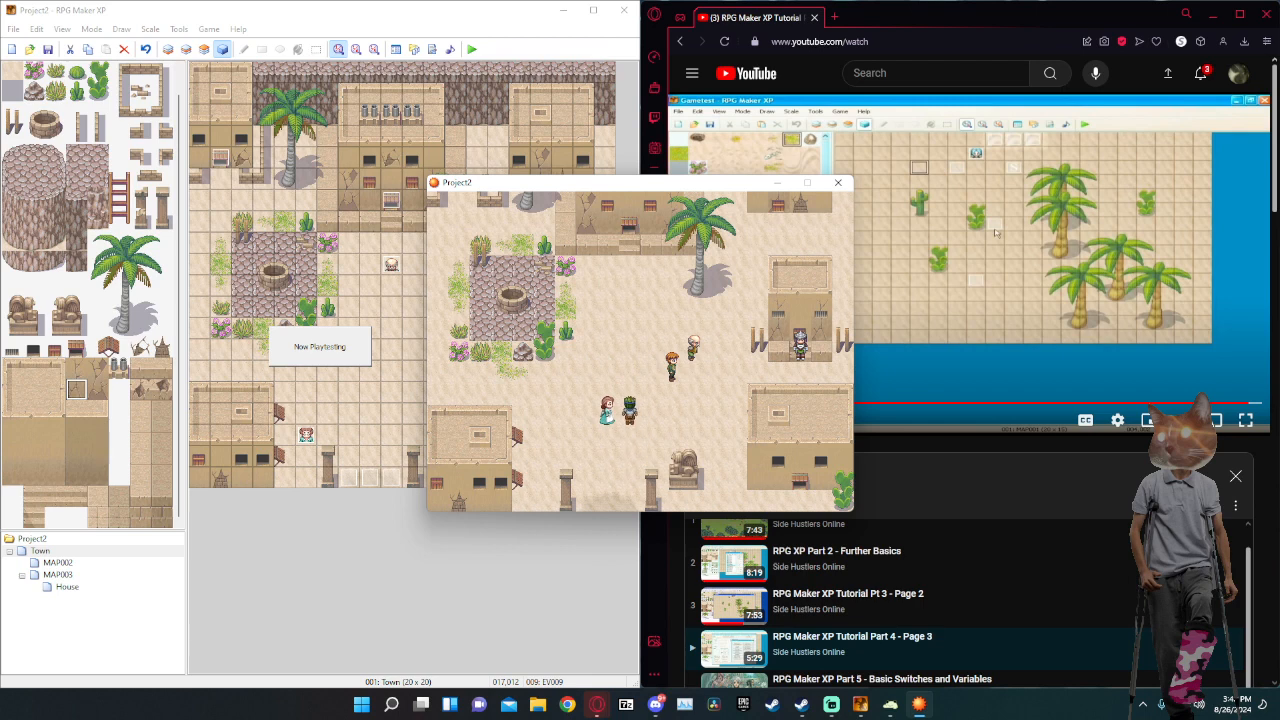
pyautogui.press('Return')
pyautogui.press('Return')
pyautogui.press('Right')
pyautogui.press('Right')
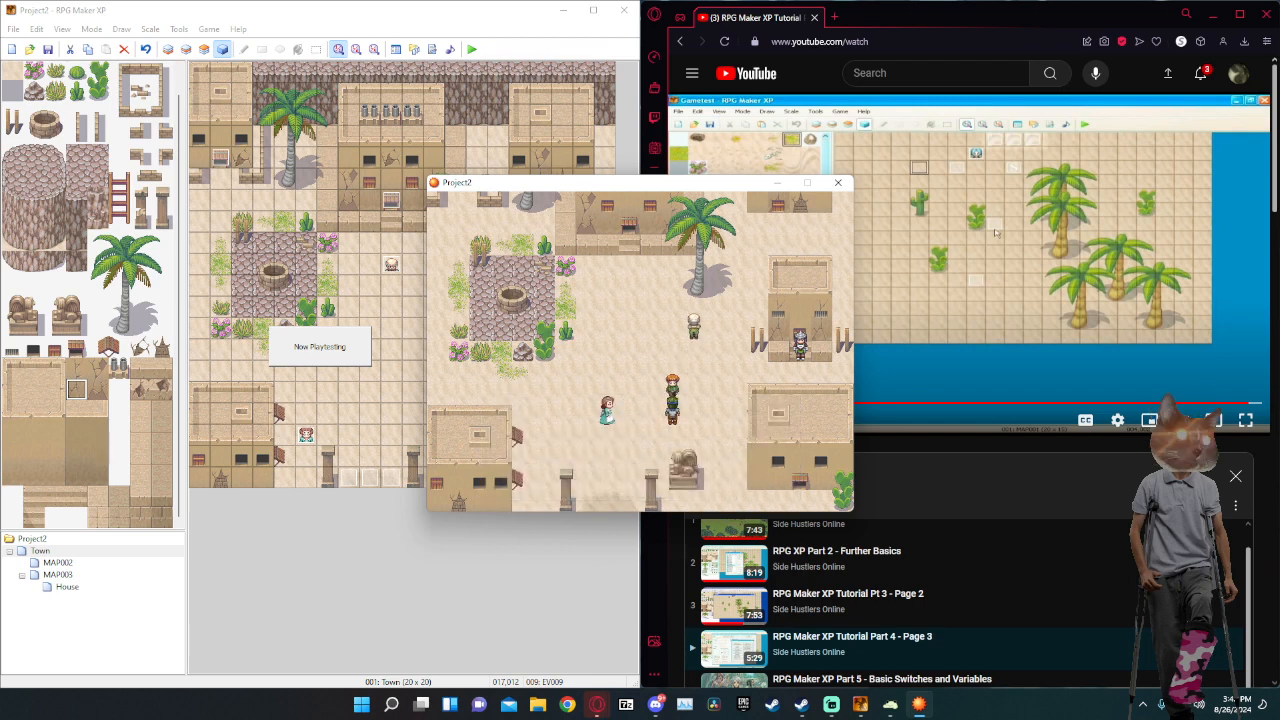
pyautogui.press('Return')
pyautogui.press('Return')
pyautogui.press('Left')
pyautogui.press('Left')
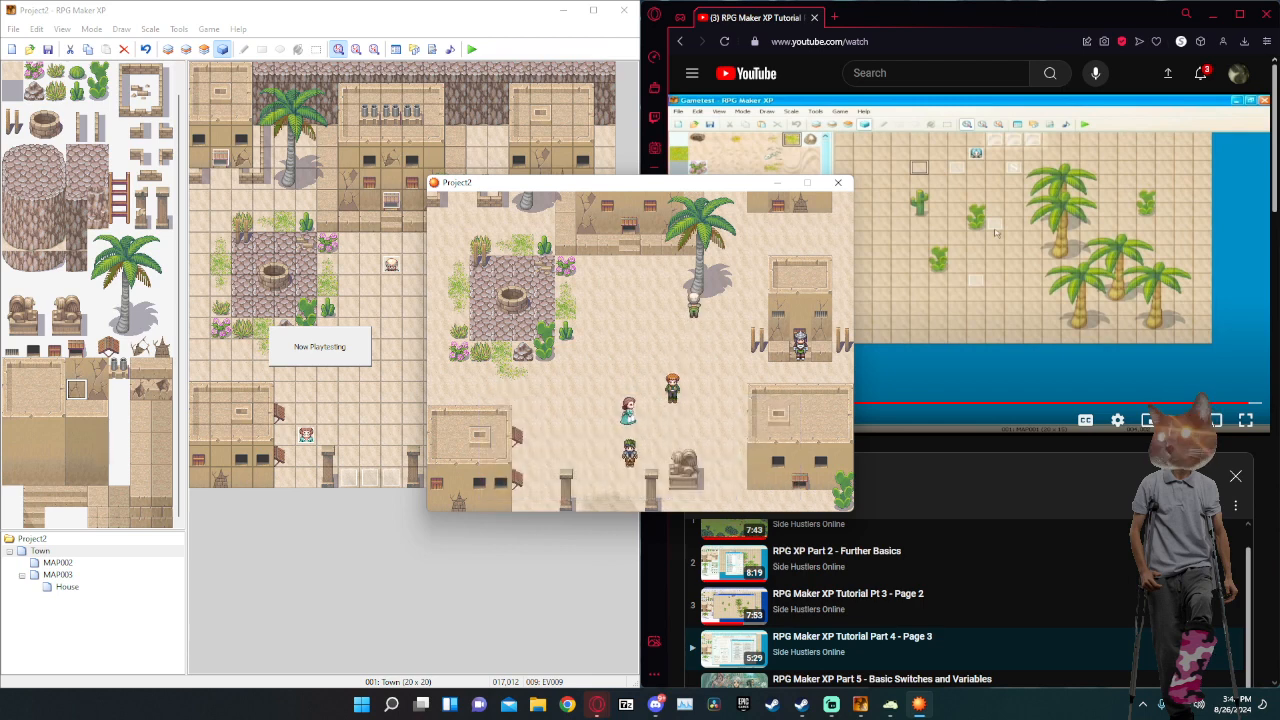
# Leave town through the southern gate to test the transfer to the desert map.
pyautogui.press('Down')
pyautogui.press('Down')
pyautogui.press('Down')
pyautogui.press('Left')
pyautogui.press('Down')
pyautogui.press('Down')
pyautogui.press('Down')
pyautogui.press('Down')
pyautogui.press('Right')
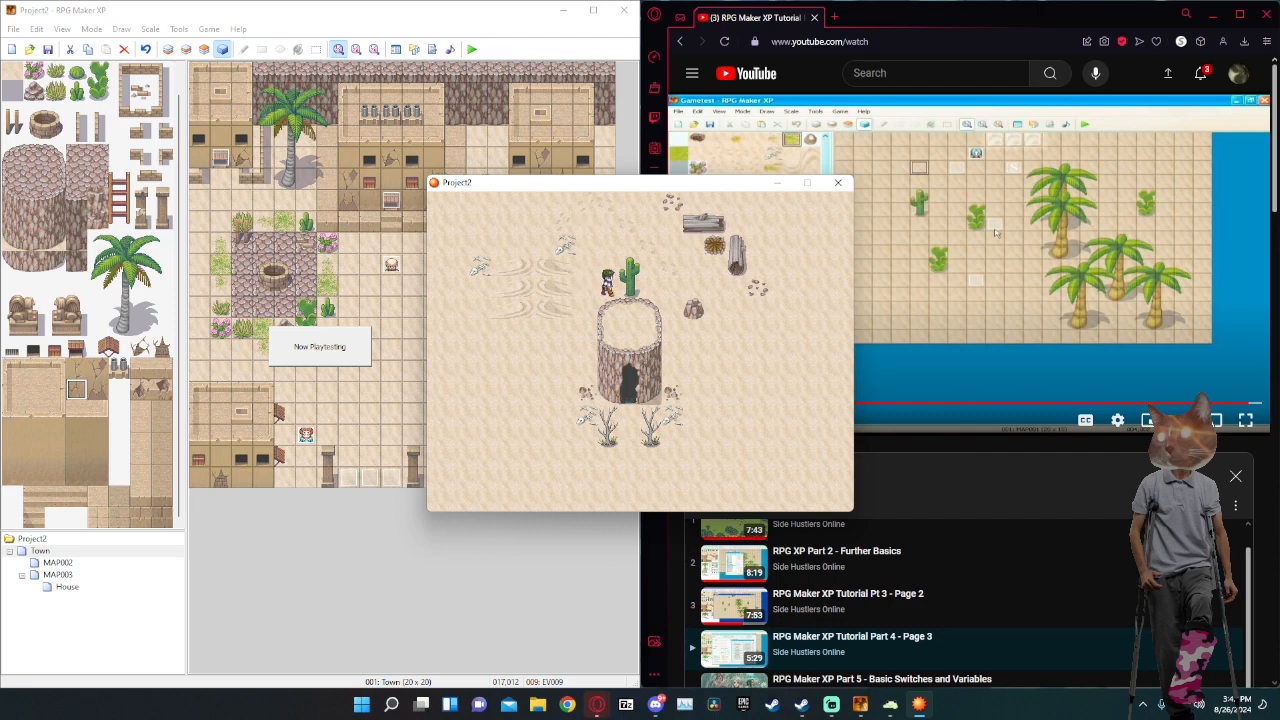
# Walk the character off the desert map's northern edge to test the transfer back to town.
pyautogui.press('Left')
pyautogui.press('Up')
pyautogui.press('Up')
pyautogui.press('Right')
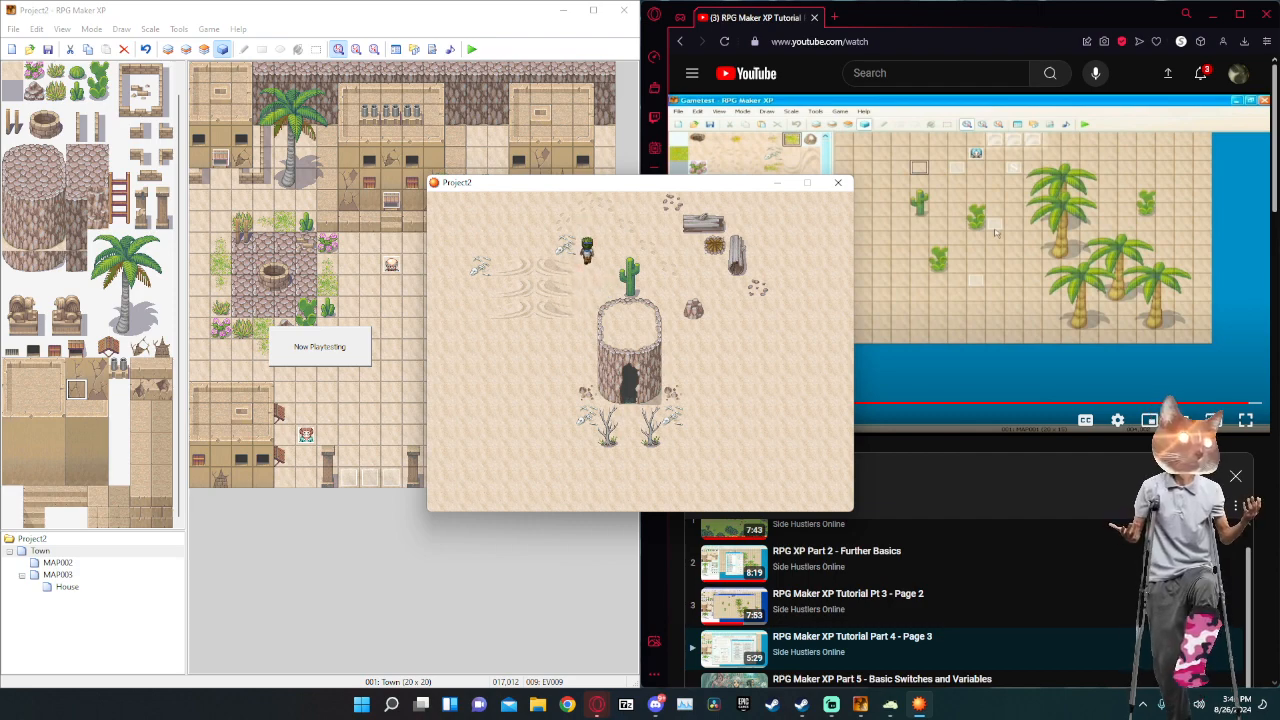
pyautogui.press('Up')
pyautogui.press('Up')
pyautogui.press('Up')
pyautogui.press('Up')
pyautogui.press('Right')
pyautogui.press('Right')
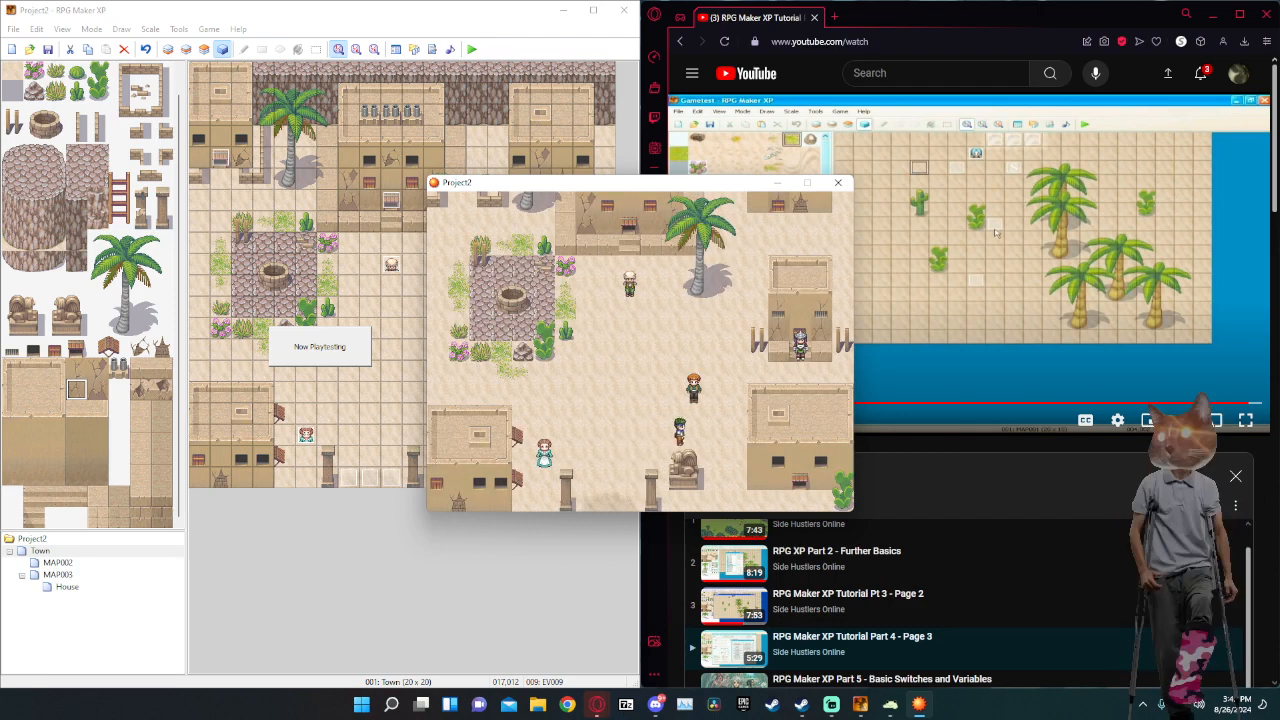
# Walk the character up through the town to the northeastern house to check its front.
pyautogui.press('Right')
pyautogui.press('Up')
pyautogui.press('Up')
pyautogui.press('Up')
pyautogui.press('Up')
pyautogui.press('Up')
pyautogui.press('Up')
pyautogui.press('Up')
pyautogui.press('Up')
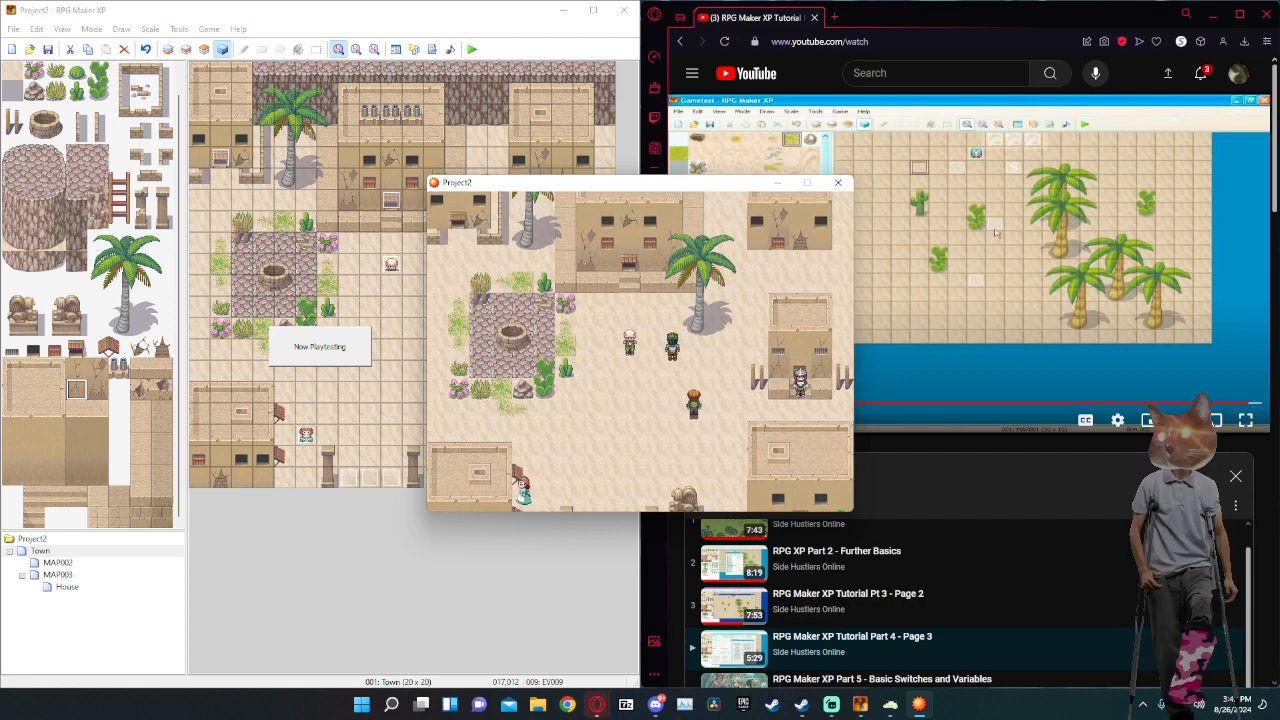
pyautogui.press('Right')
pyautogui.press('Up')
pyautogui.press('Up')
pyautogui.press('Up')
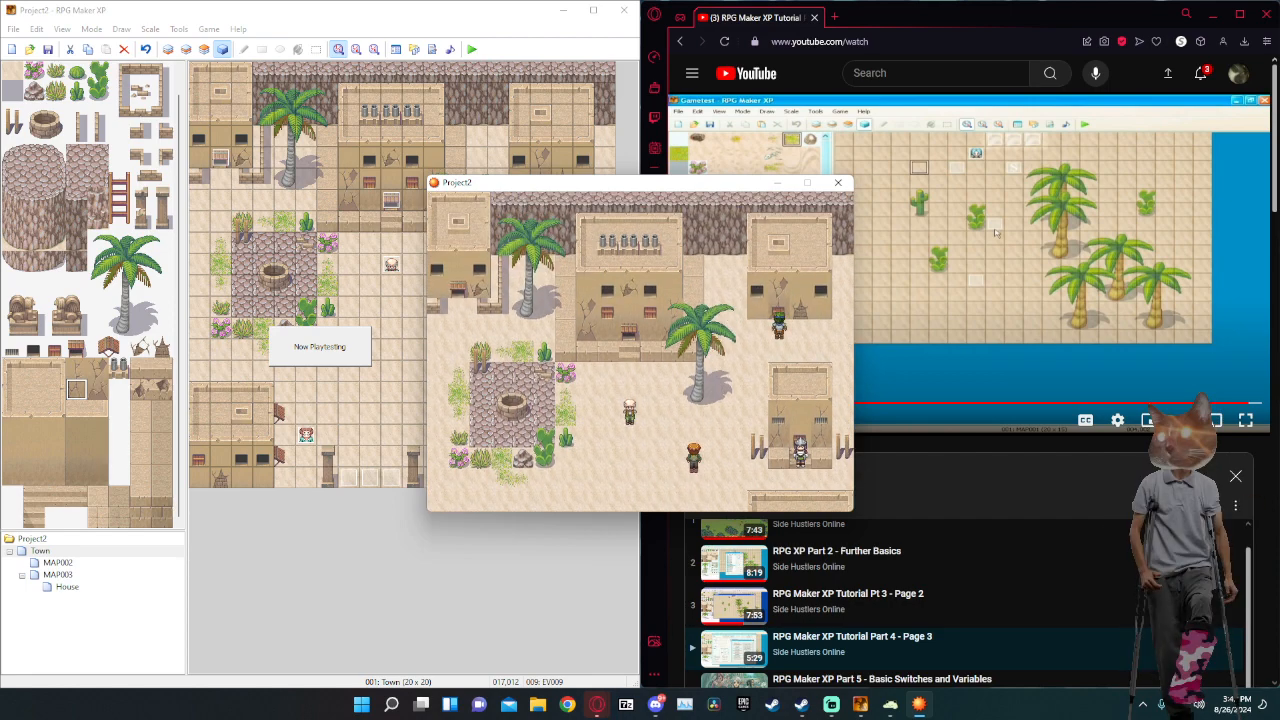
# Walk the character down to the southeastern house beside the cactus, then end the playtest.
pyautogui.press('Down')
pyautogui.press('Down')
pyautogui.press('Left')
pyautogui.press('Left')
pyautogui.press('Left')
pyautogui.press('Down')
pyautogui.press('Down')
pyautogui.press('Down')
pyautogui.press('Down')
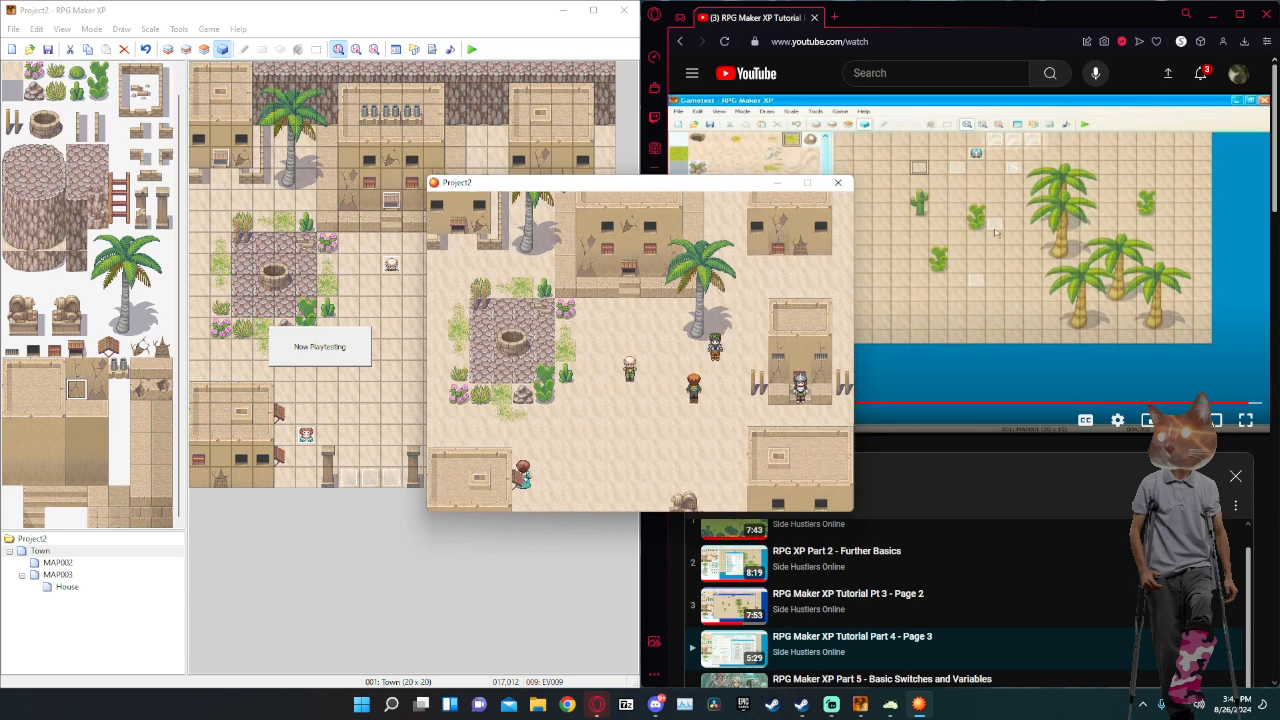
pyautogui.press('Down')
pyautogui.press('Down')
pyautogui.press('Down')
pyautogui.press('Down')
pyautogui.press('Down')
pyautogui.press('Down')
pyautogui.press('Down')
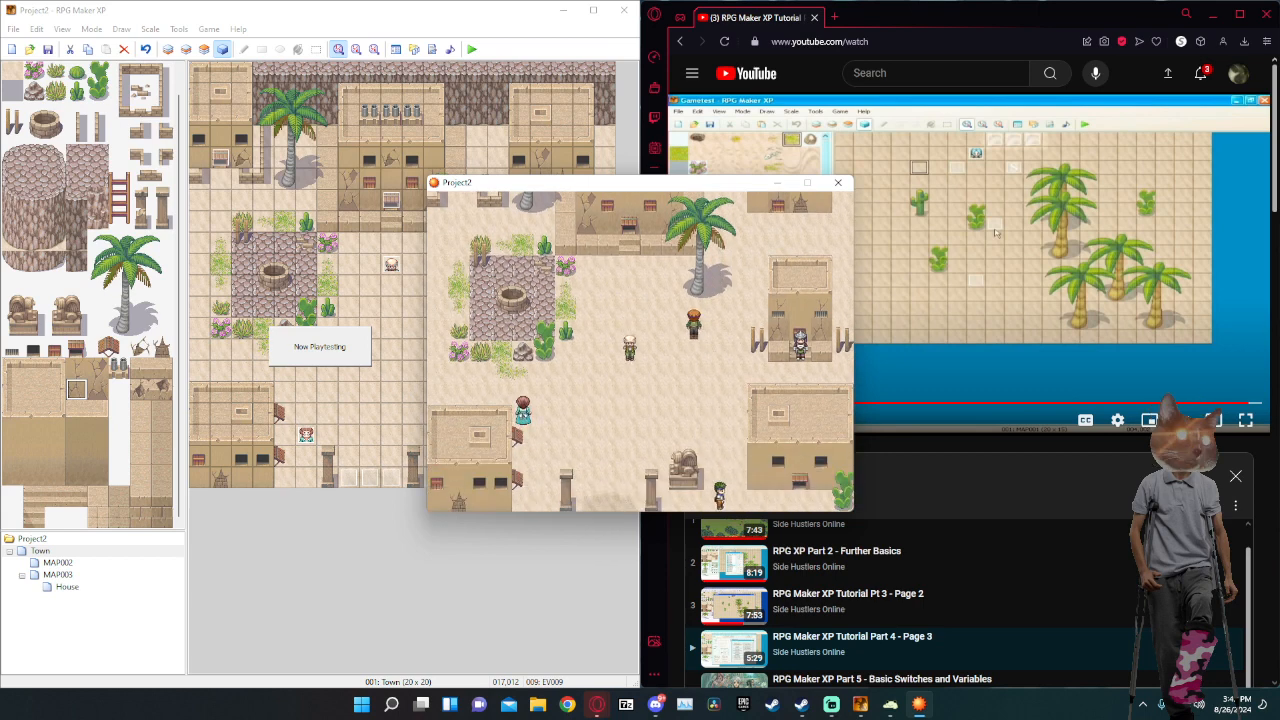
pyautogui.press('Right')
pyautogui.press('Right')
pyautogui.press('Right')
pyautogui.press('Left')
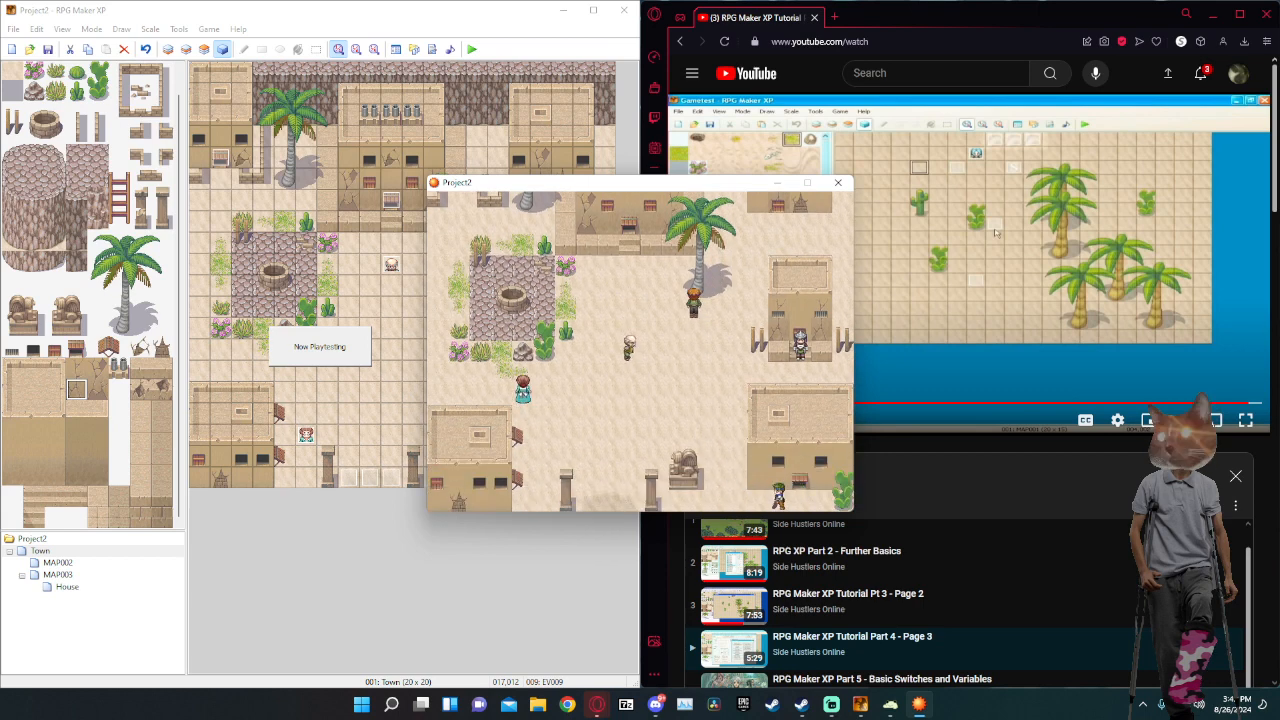
pyautogui.click(838, 182)
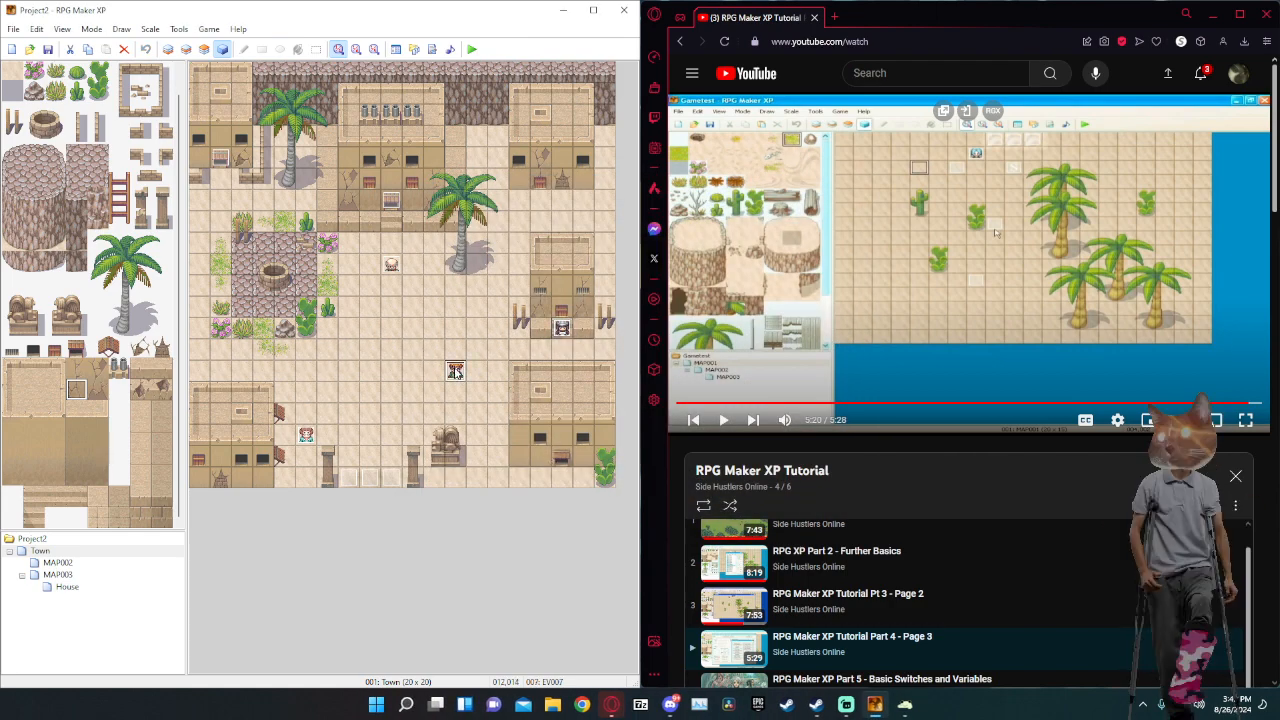
# Copy the red-haired townsman event and paste it below the garden near the town's western edge.
pyautogui.rightClick(455, 371)
pyautogui.click(490, 413)
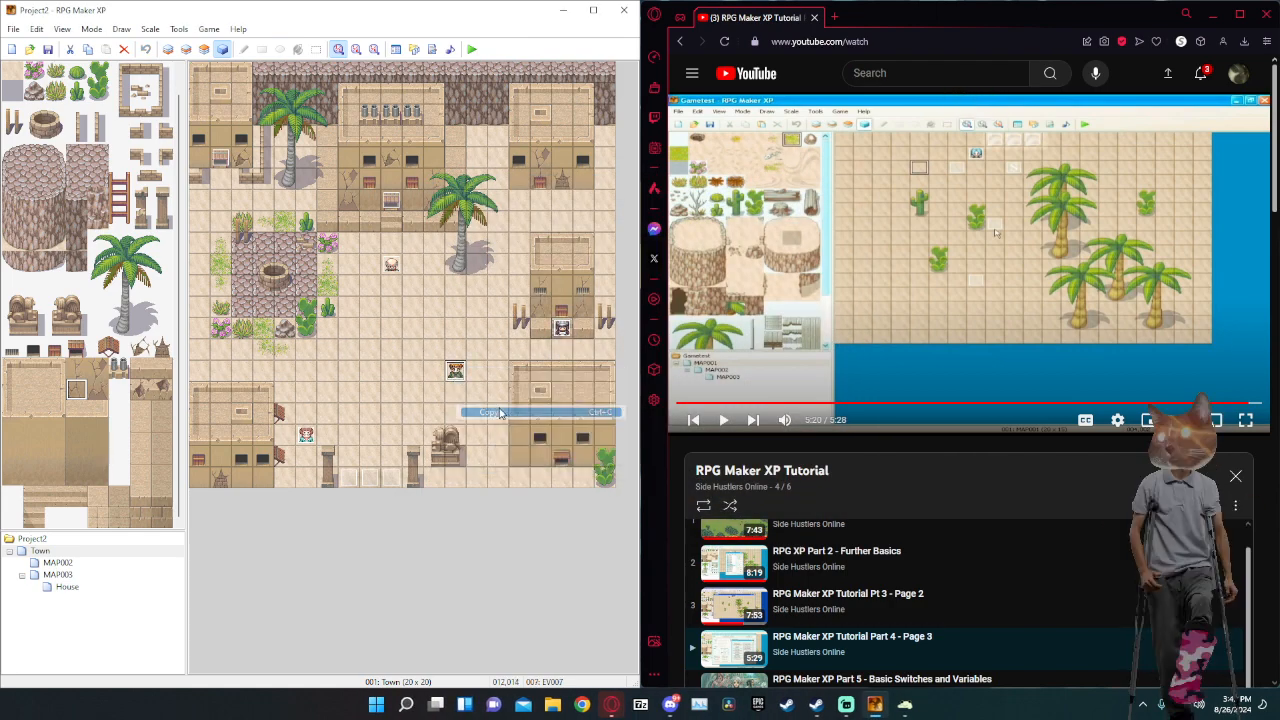
pyautogui.rightClick(344, 317)
pyautogui.rightClick(228, 362)
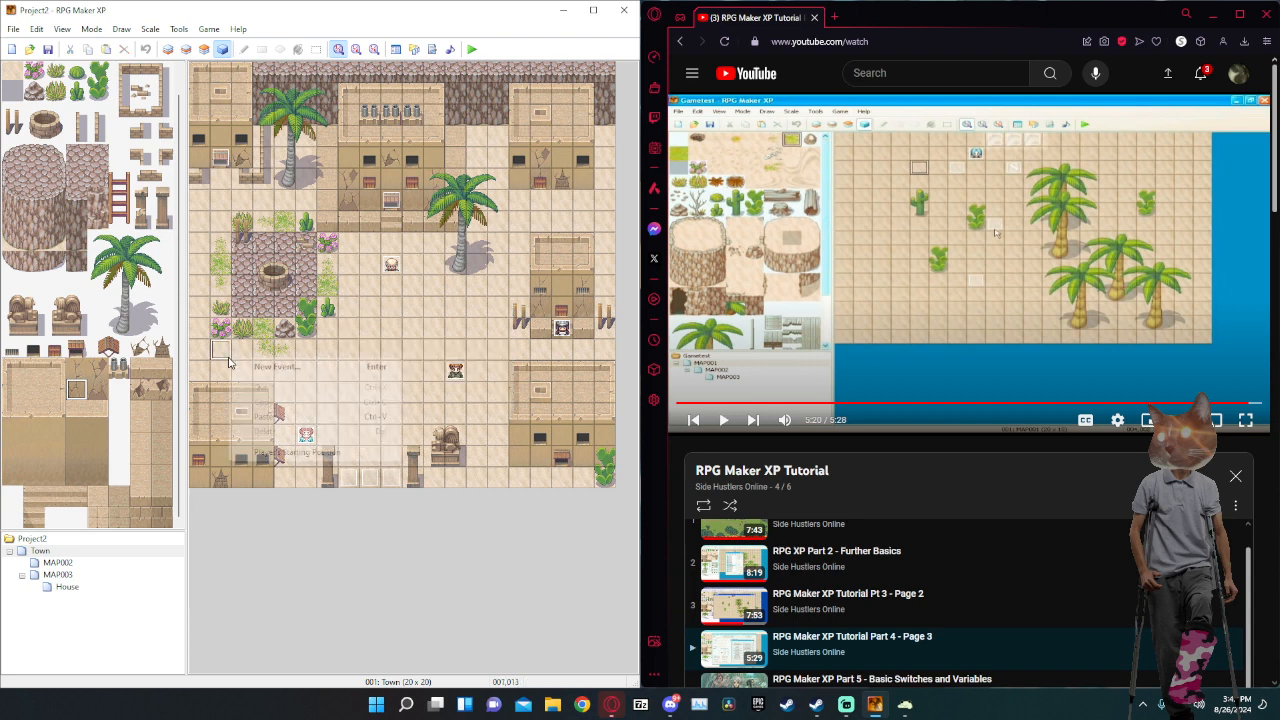
pyautogui.click(263, 417)
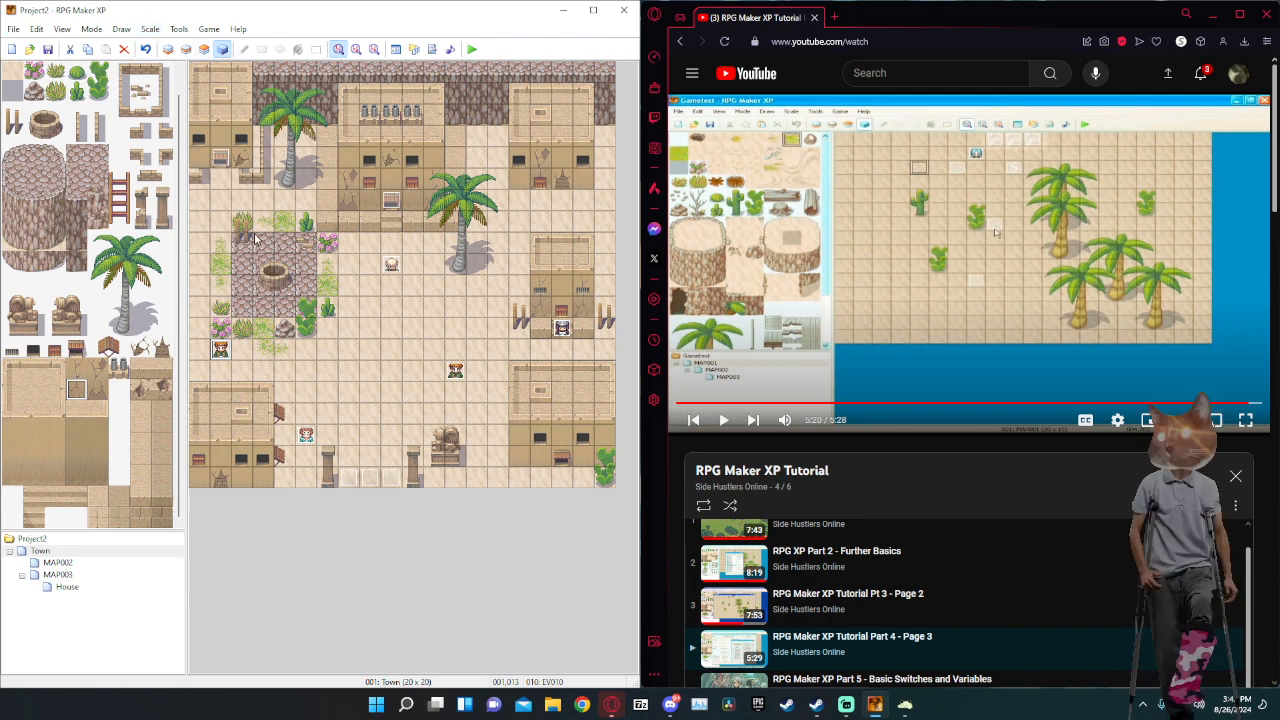
# Set the Town map's width to 30 tiles in its map properties.
pyautogui.click(127, 216)
pyautogui.click(96, 177)
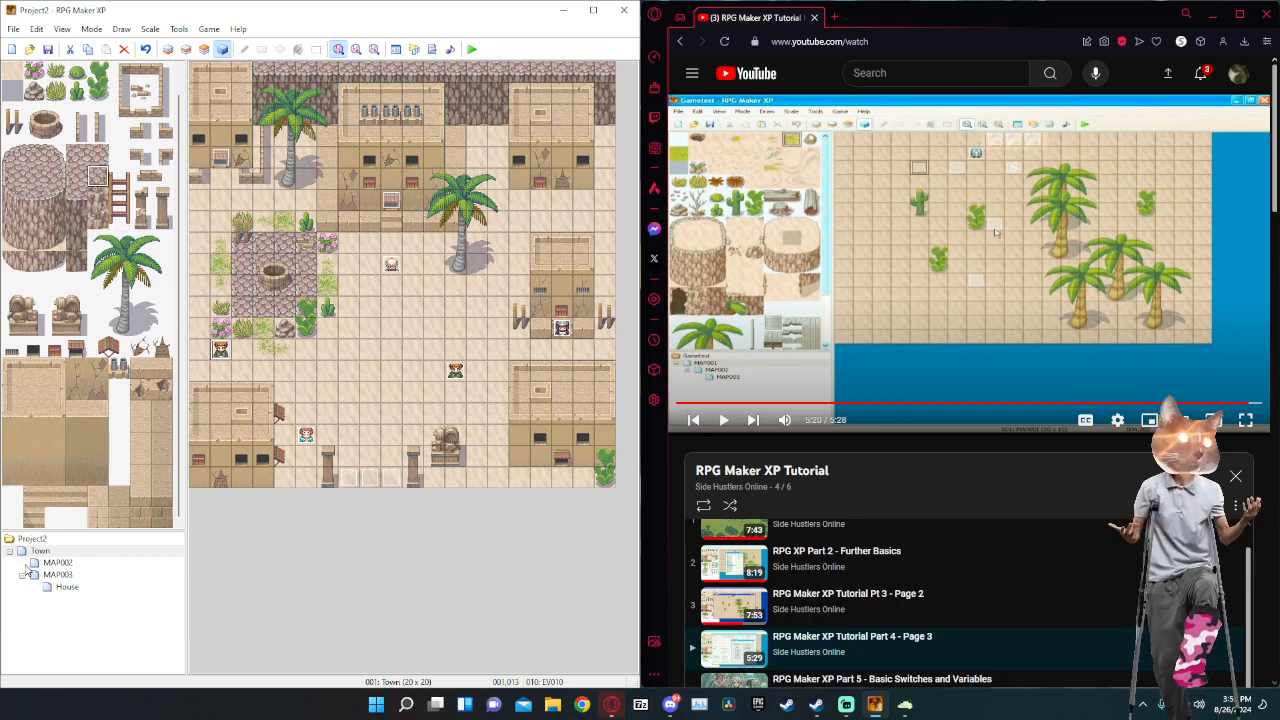
pyautogui.rightClick(57, 553)
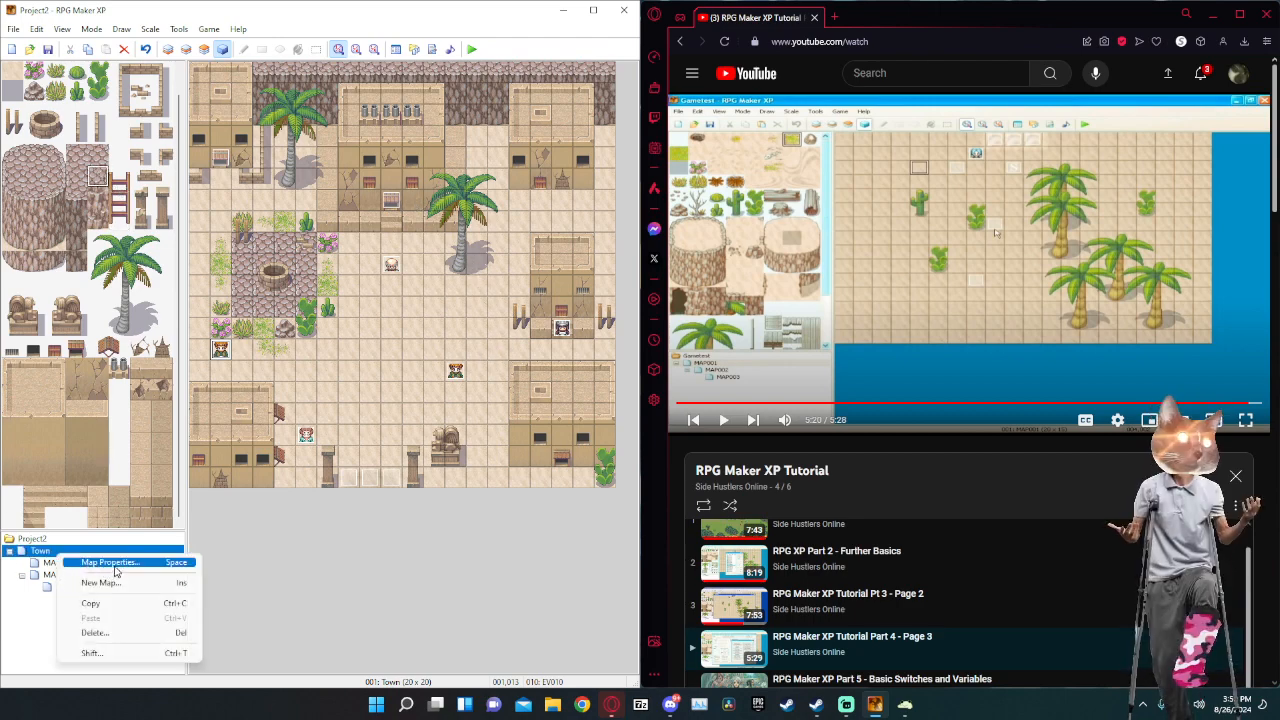
pyautogui.click(105, 562)
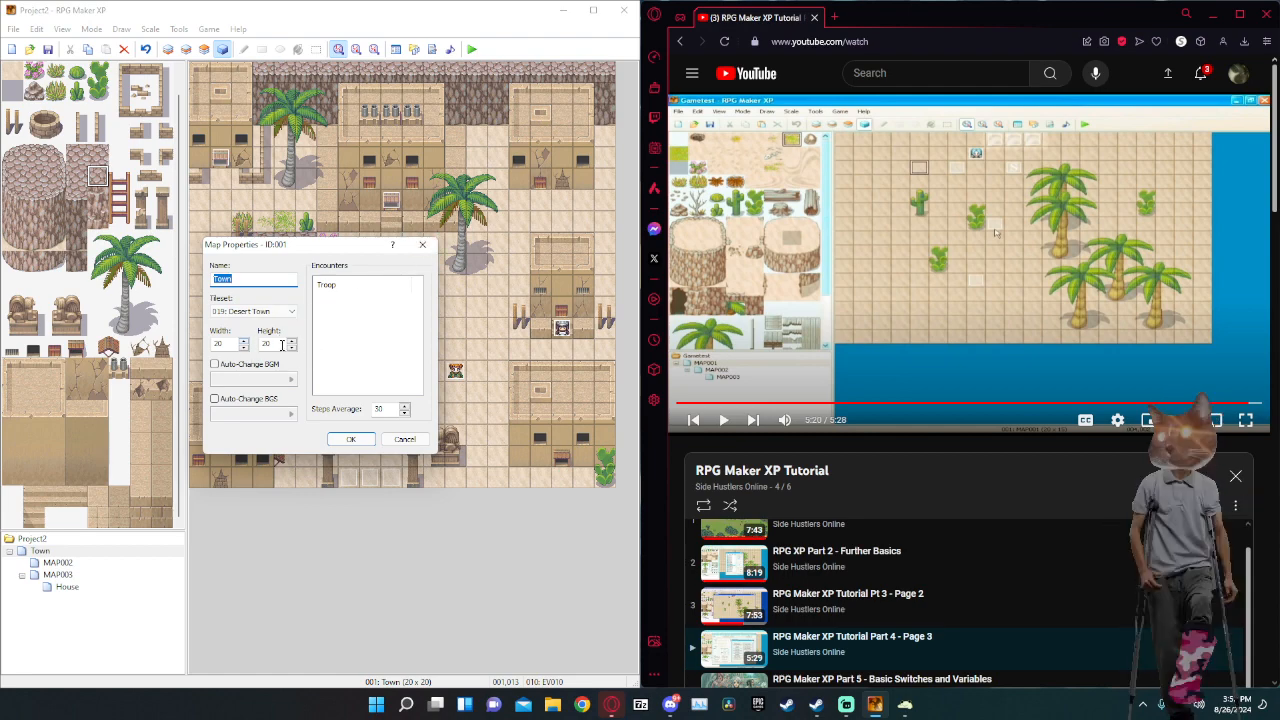
pyautogui.doubleClick(217, 343)
pyautogui.click(349, 438)
# Fill the empty eastern area of the Town map with the sand tile on the bottom layer.
pyautogui.moveTo(384, 656); pyautogui.dragTo(512, 656)
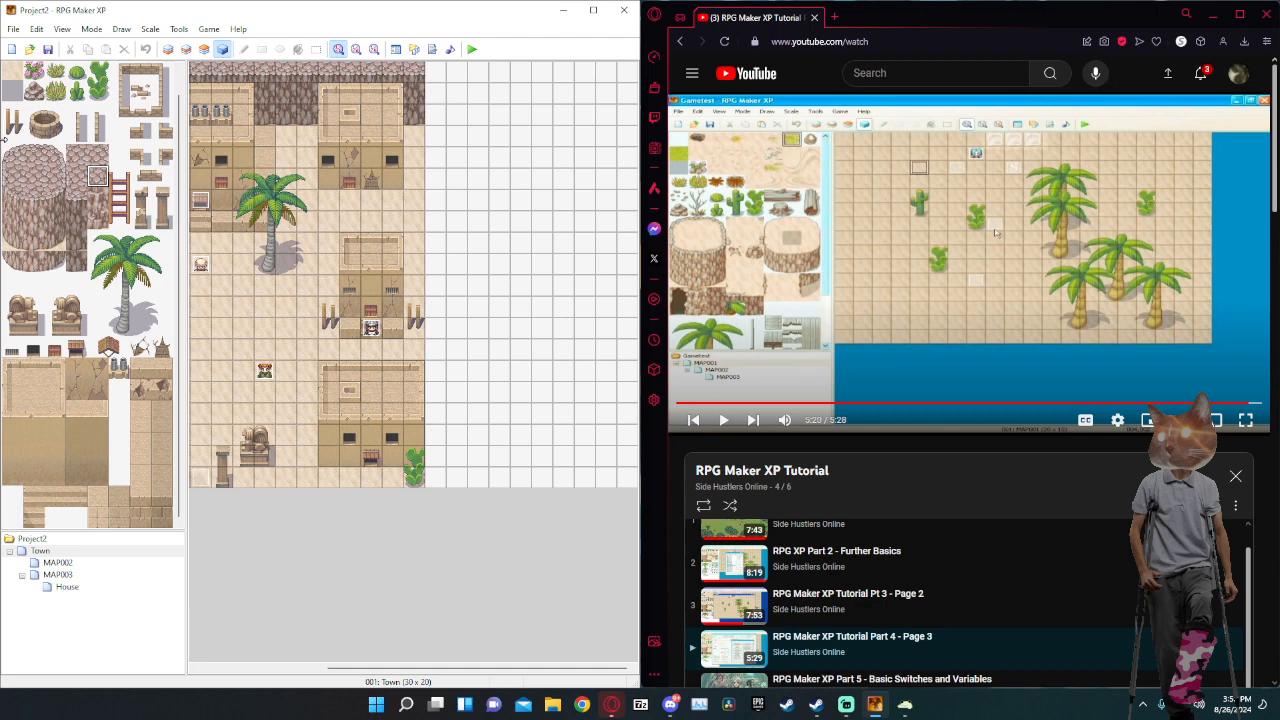
pyautogui.click(18, 71)
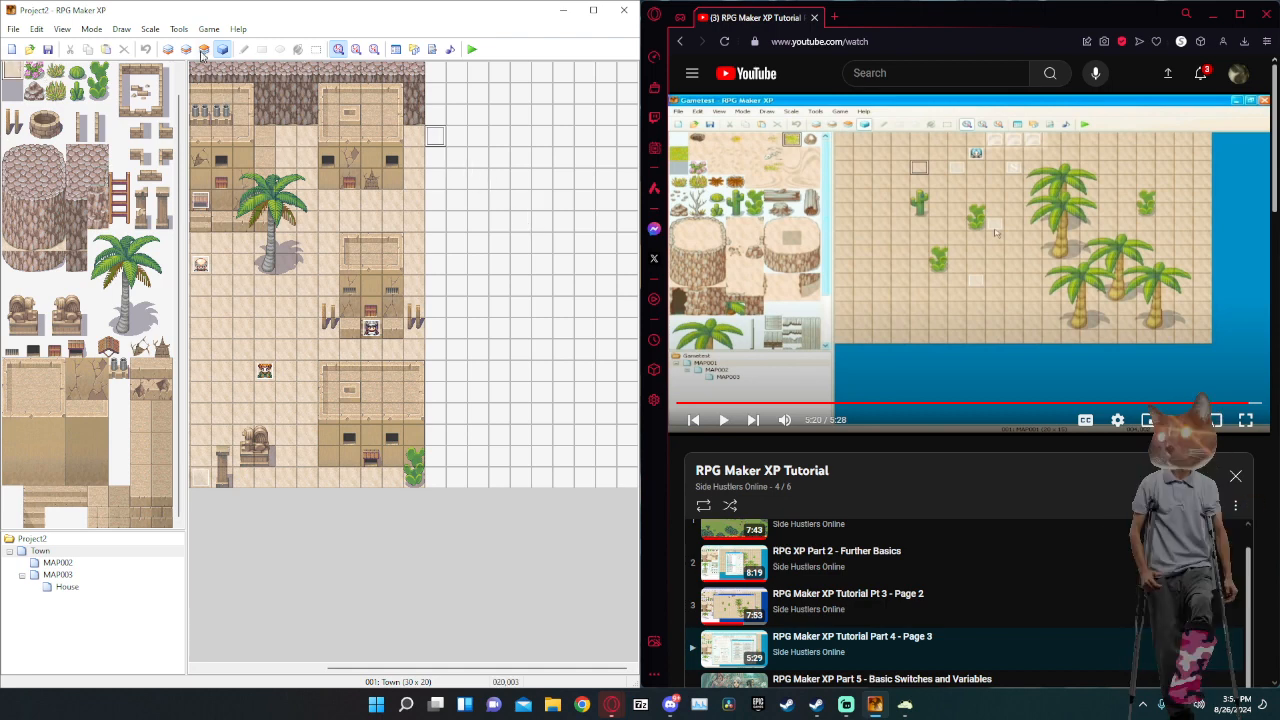
pyautogui.click(168, 49)
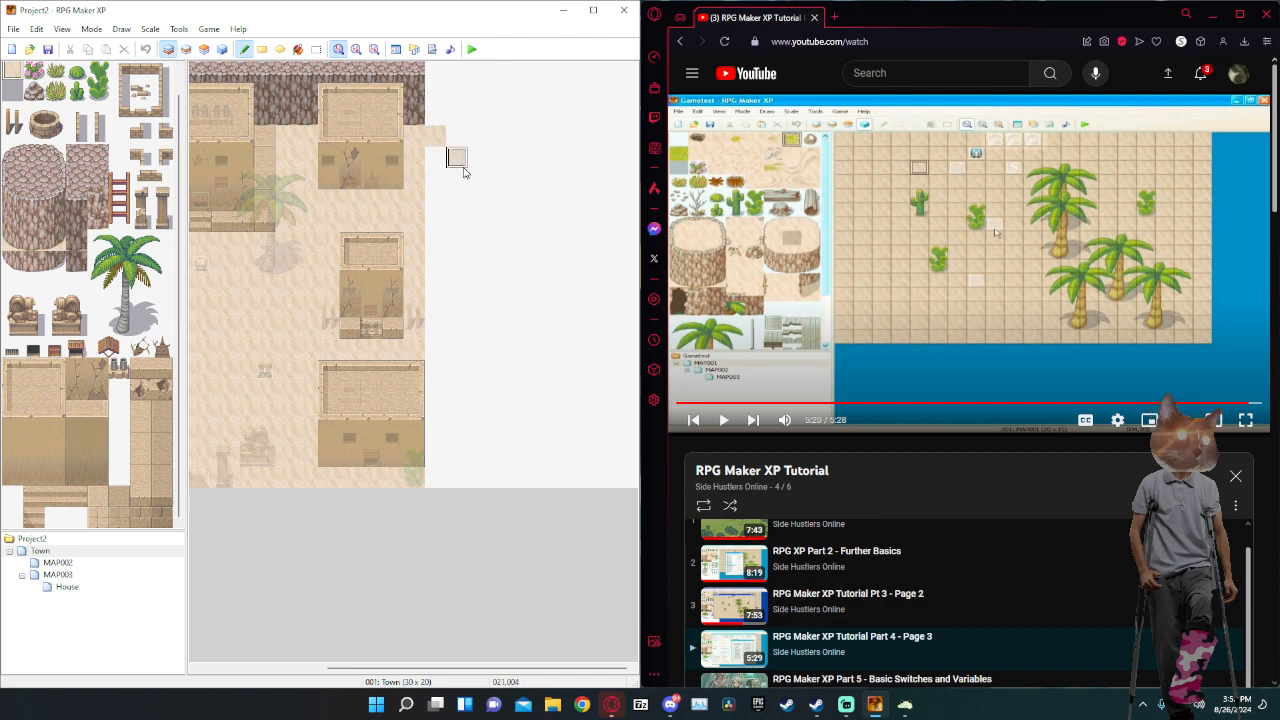
pyautogui.click(298, 49)
pyautogui.click(497, 270)
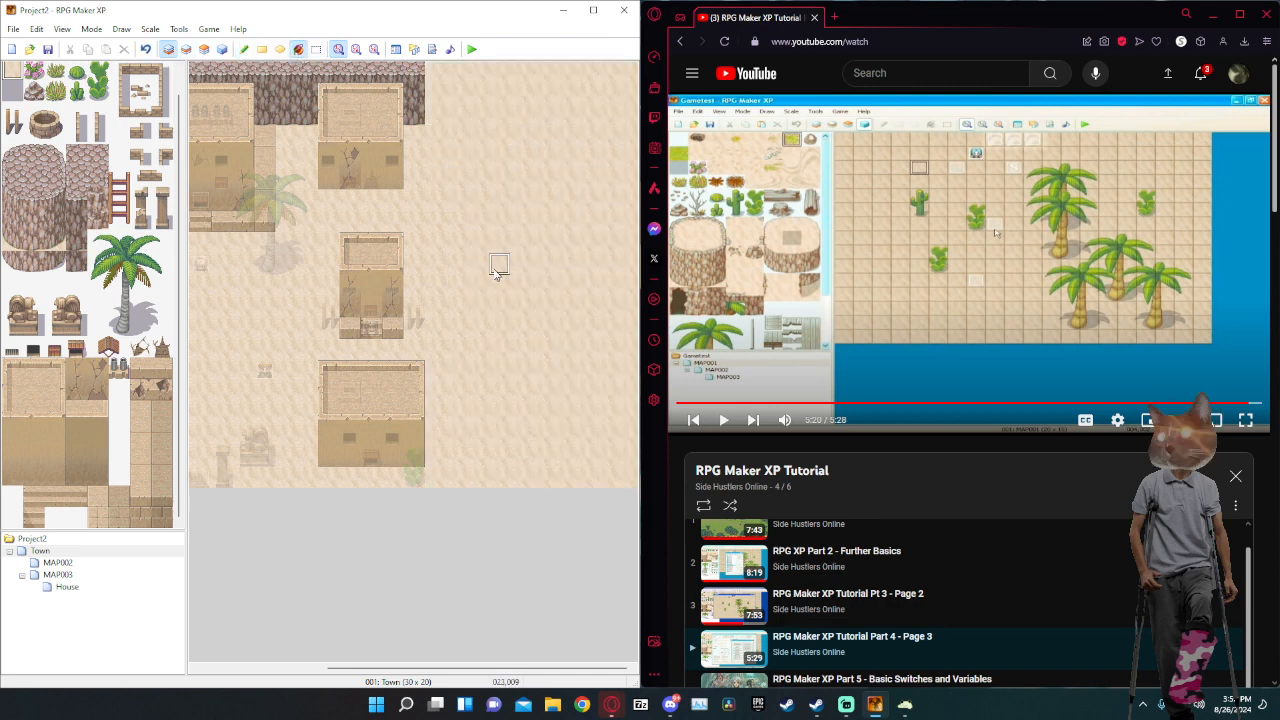
# Extend the rock wall along the northern edge of the Town map across the new eastern area with the Pencil.
pyautogui.click(121, 29)
pyautogui.moveTo(80, 240); pyautogui.dragTo(78, 200)
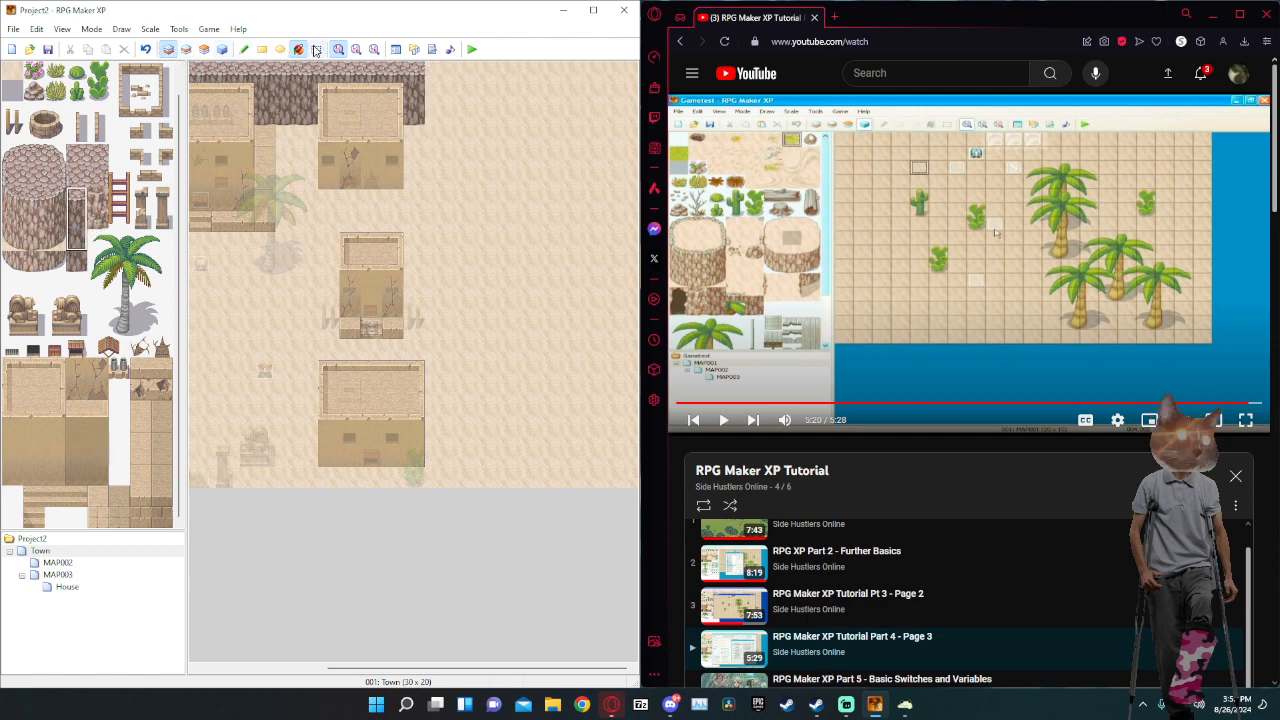
pyautogui.click(244, 49)
pyautogui.moveTo(418, 88); pyautogui.dragTo(632, 88)
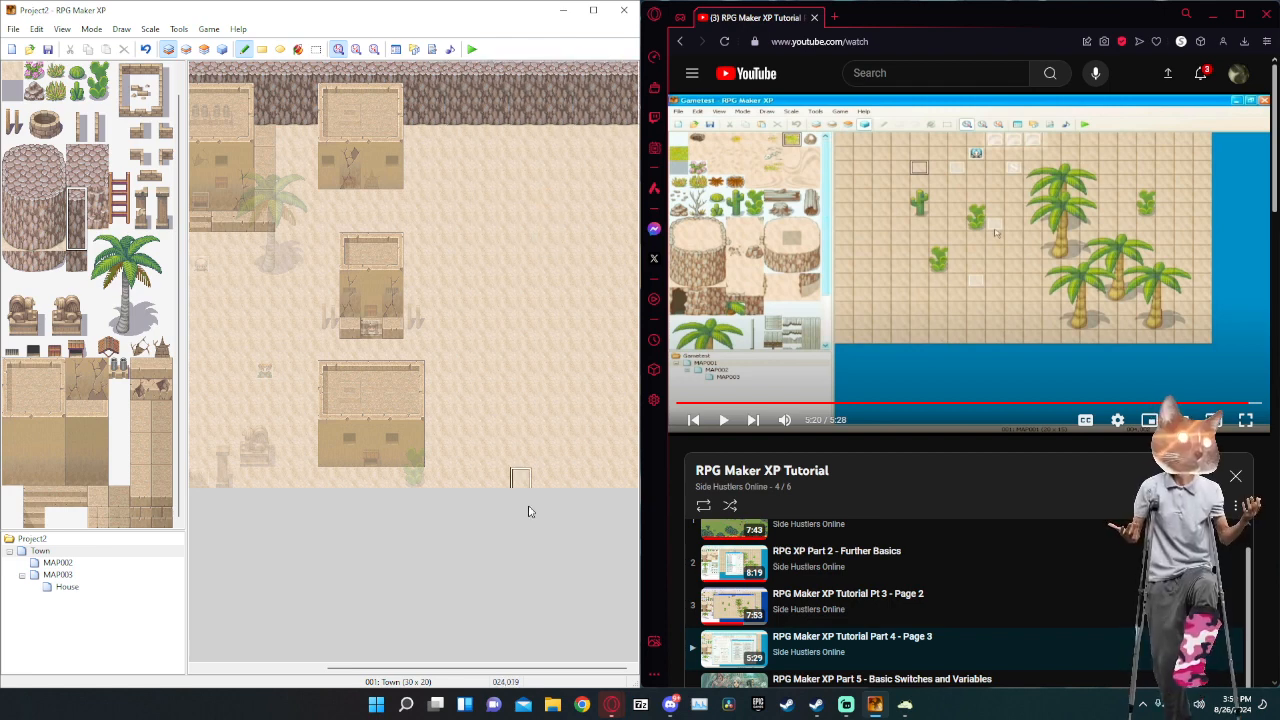
# Add a 1-second Fade Out BGM command after the Transfer Player command in MAP002's event at tile (007,000).
pyautogui.moveTo(534, 667); pyautogui.dragTo(201, 627)
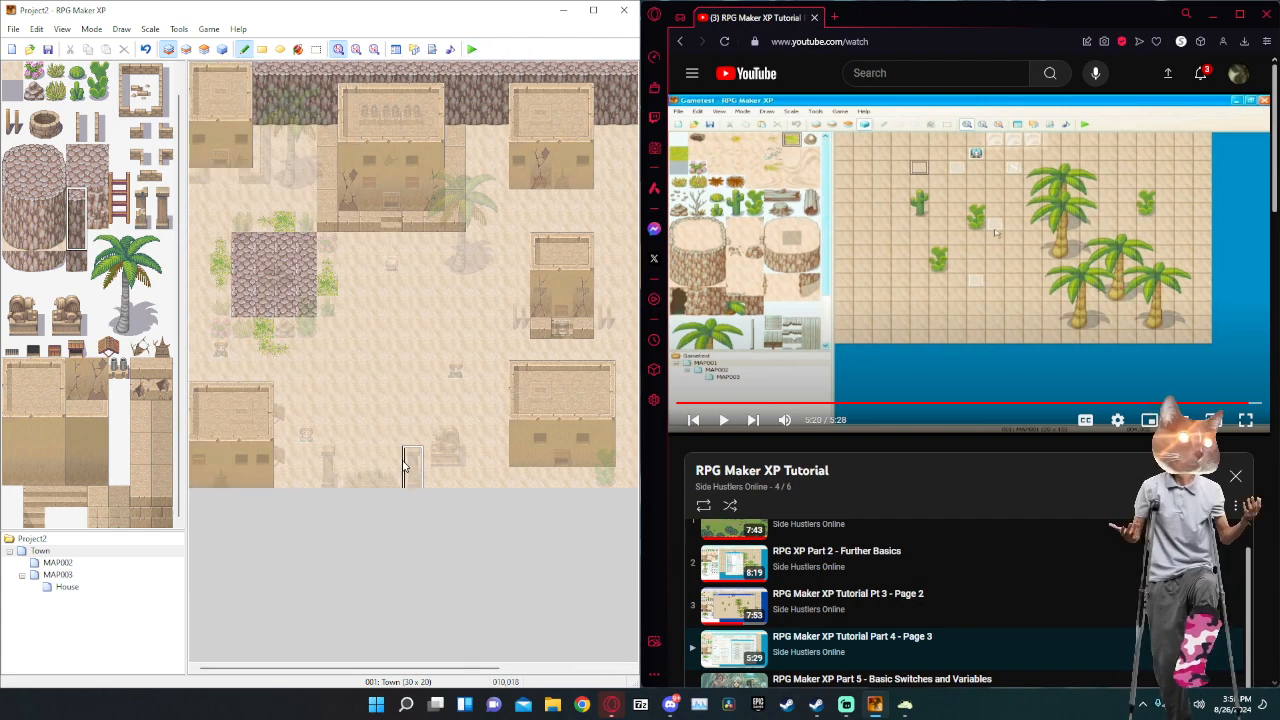
pyautogui.click(60, 565)
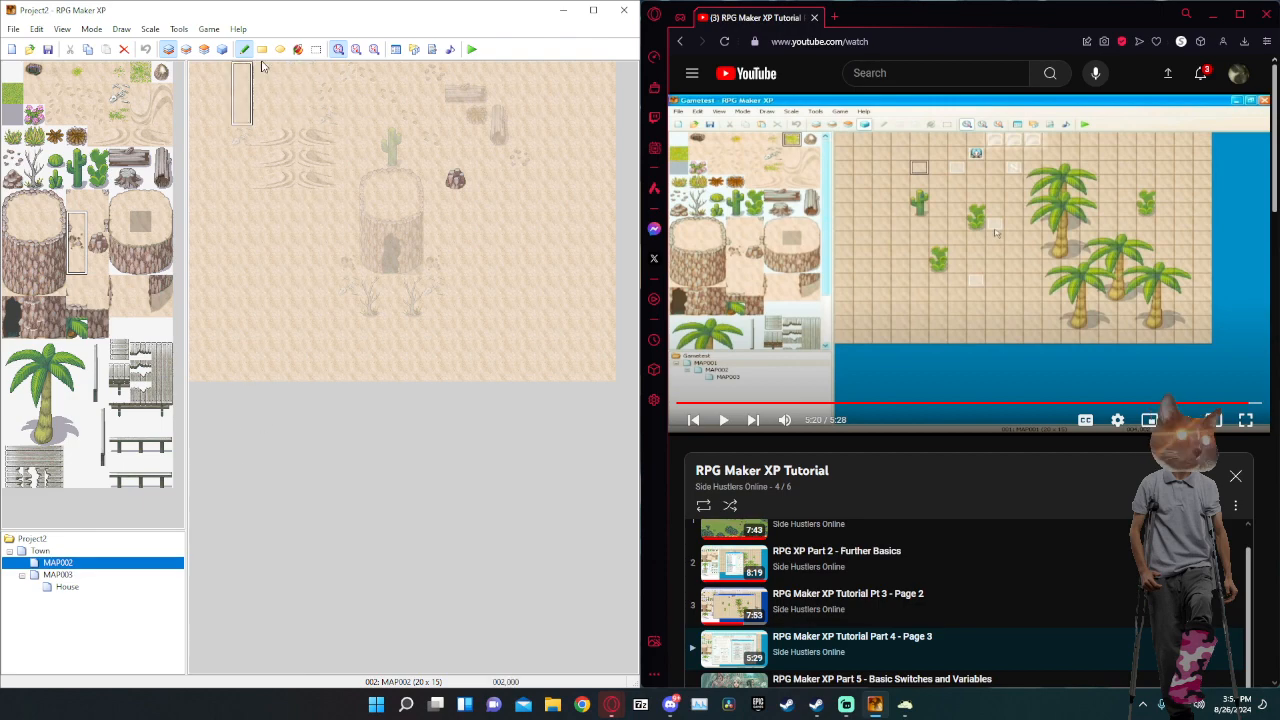
pyautogui.click(222, 49)
pyautogui.doubleClick(349, 73)
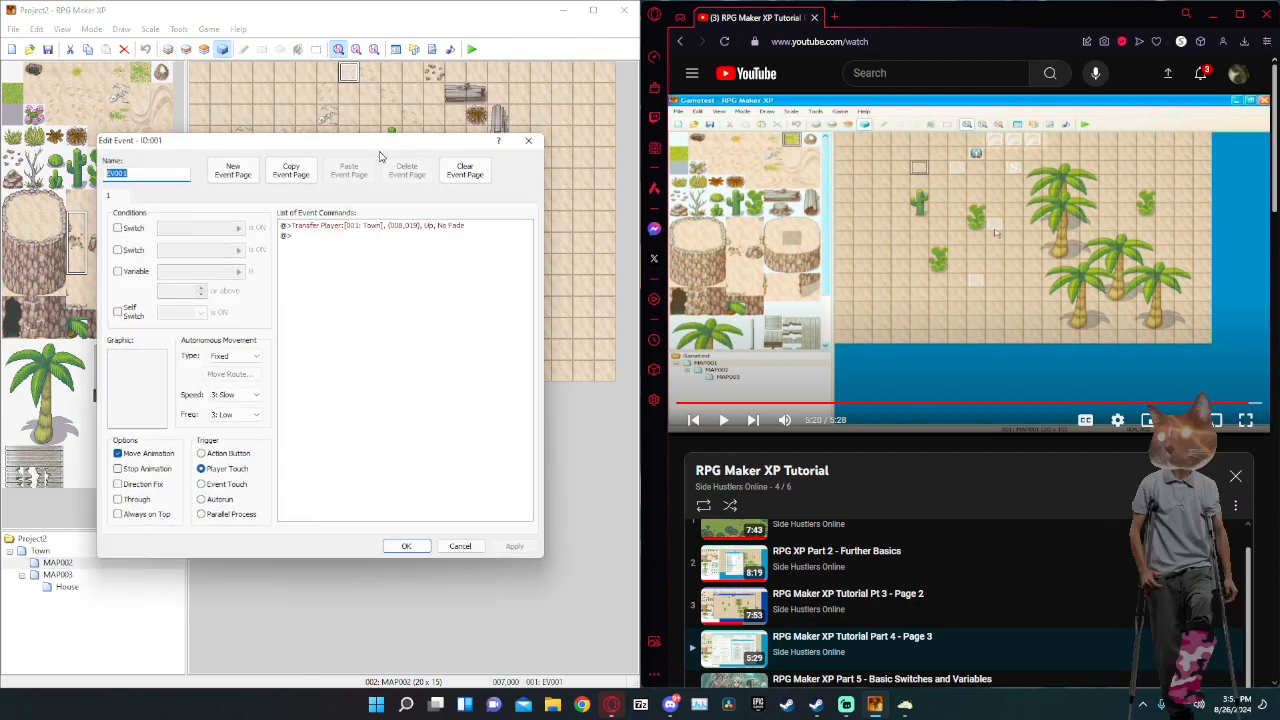
pyautogui.doubleClick(286, 235)
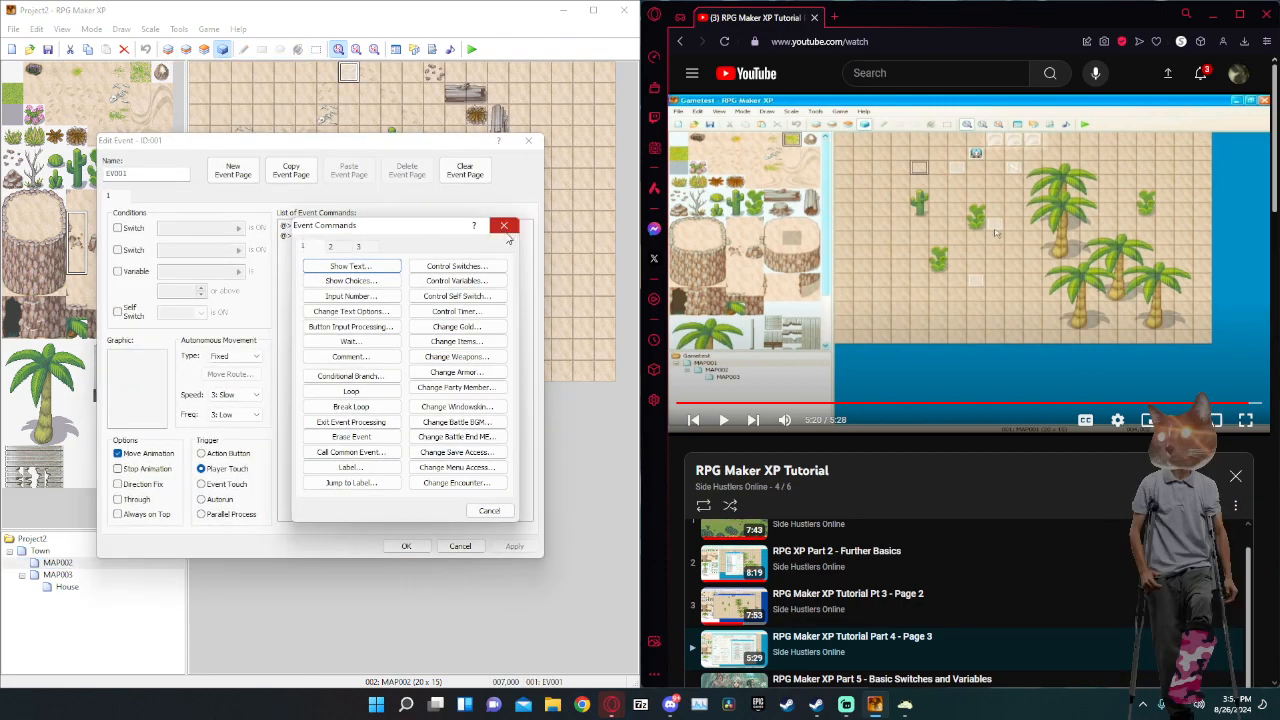
pyautogui.click(504, 224)
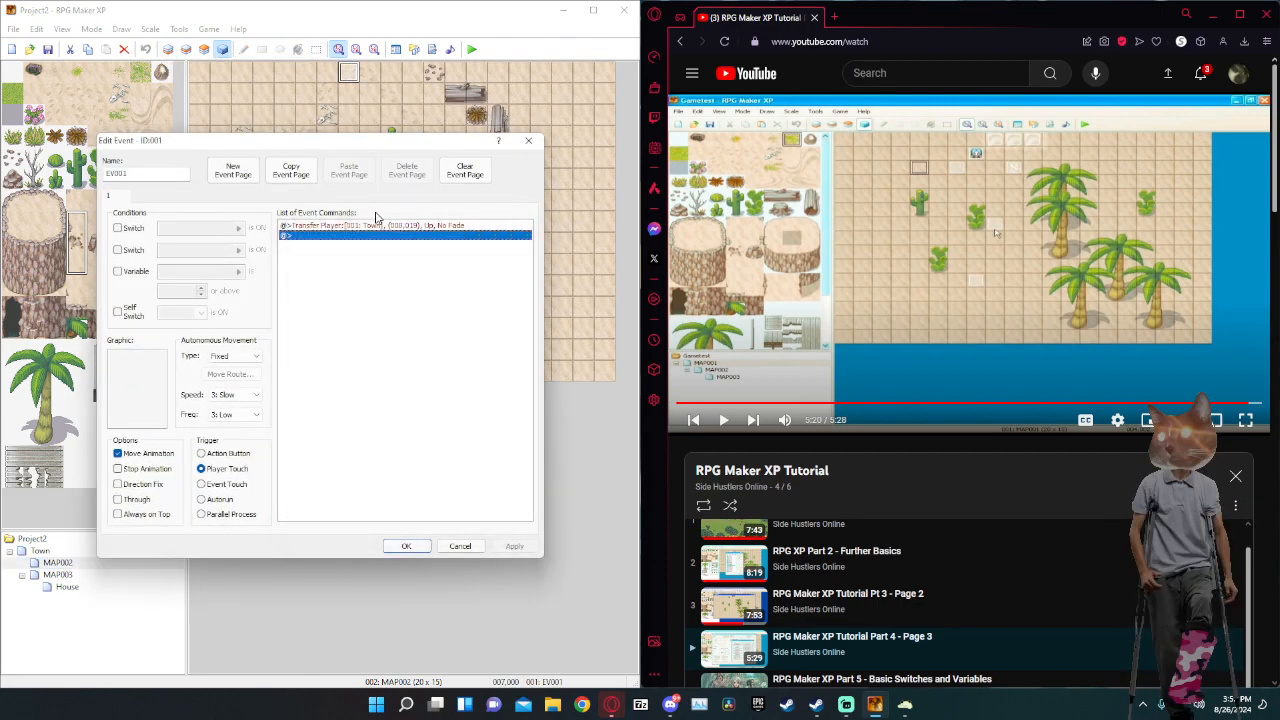
pyautogui.doubleClick(302, 238)
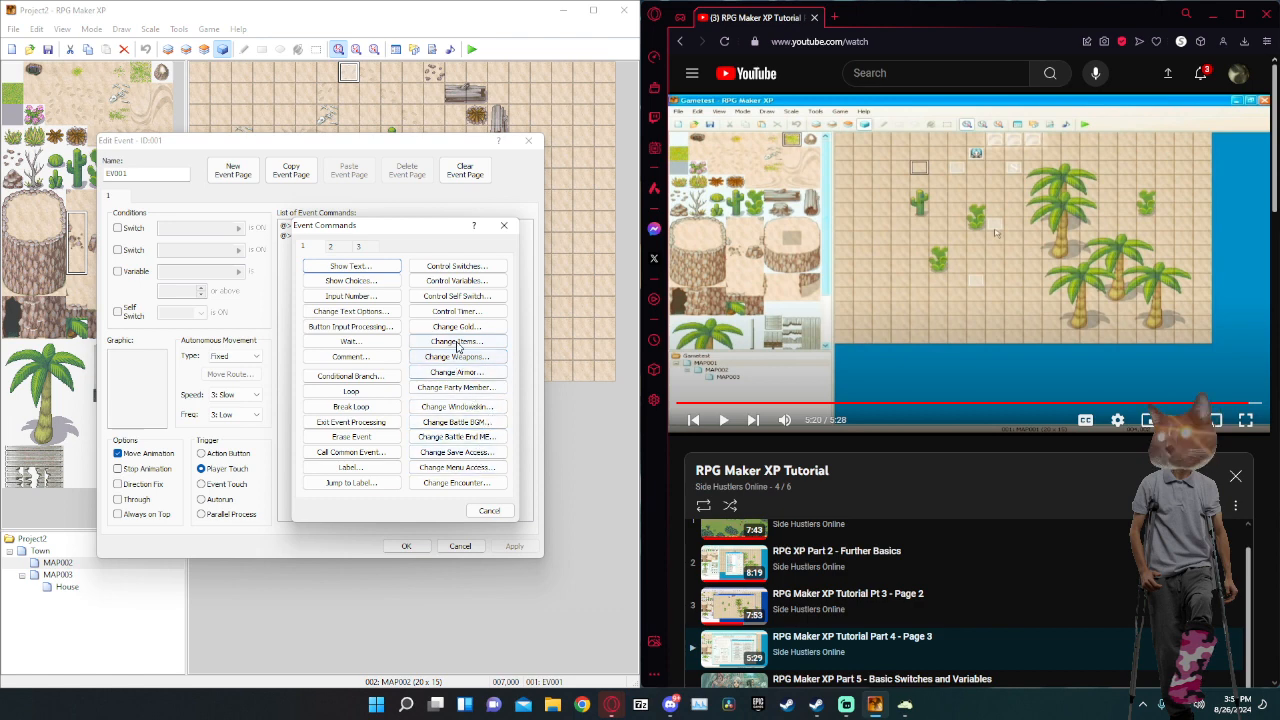
pyautogui.click(331, 250)
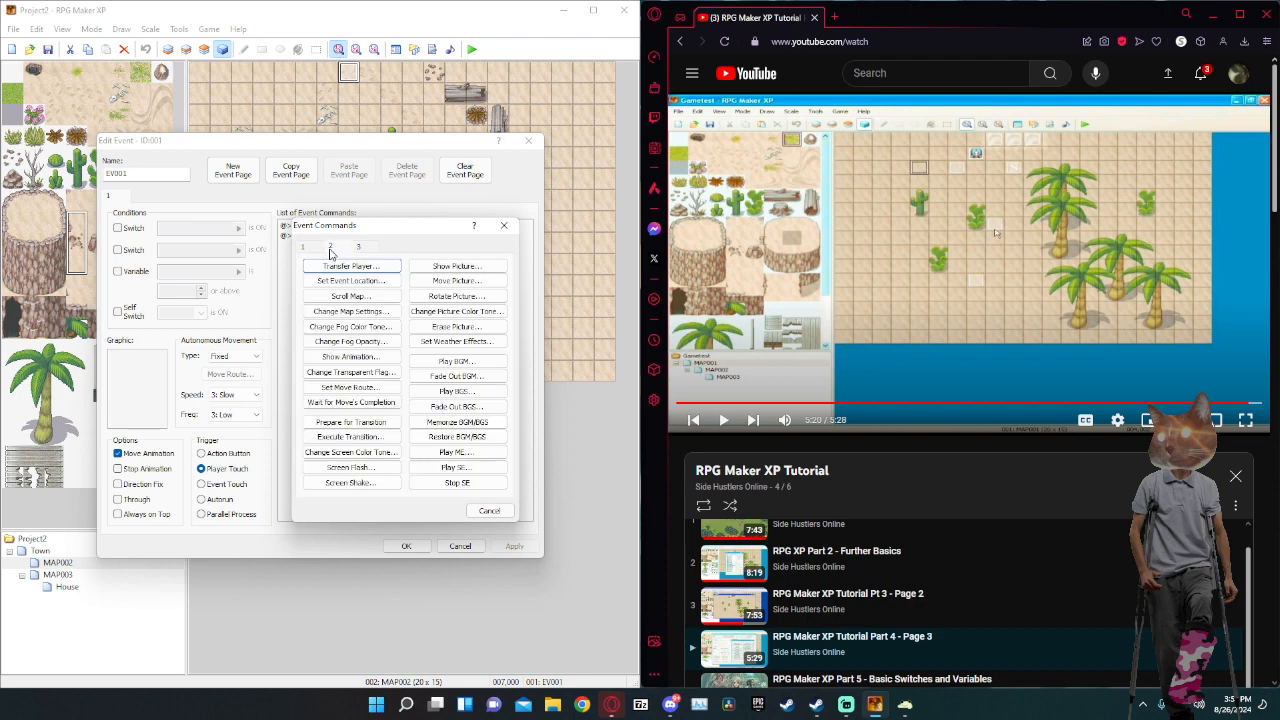
pyautogui.click(487, 377)
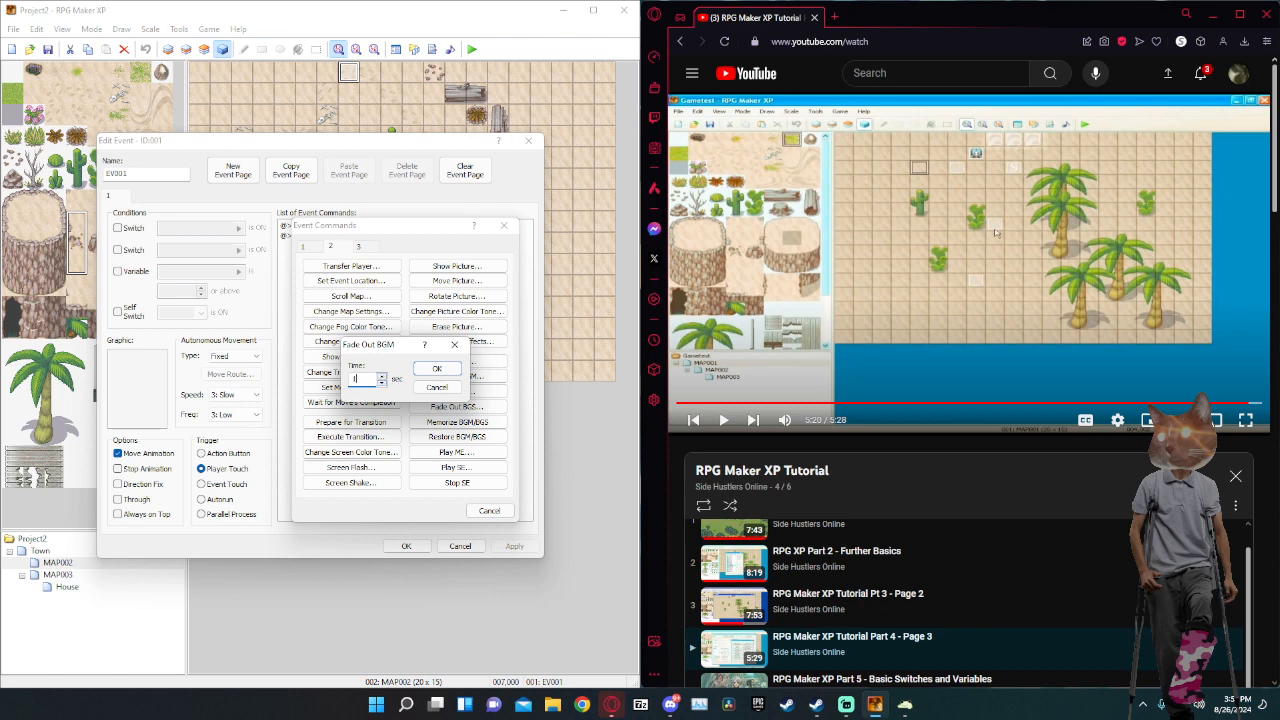
pyautogui.click(436, 370)
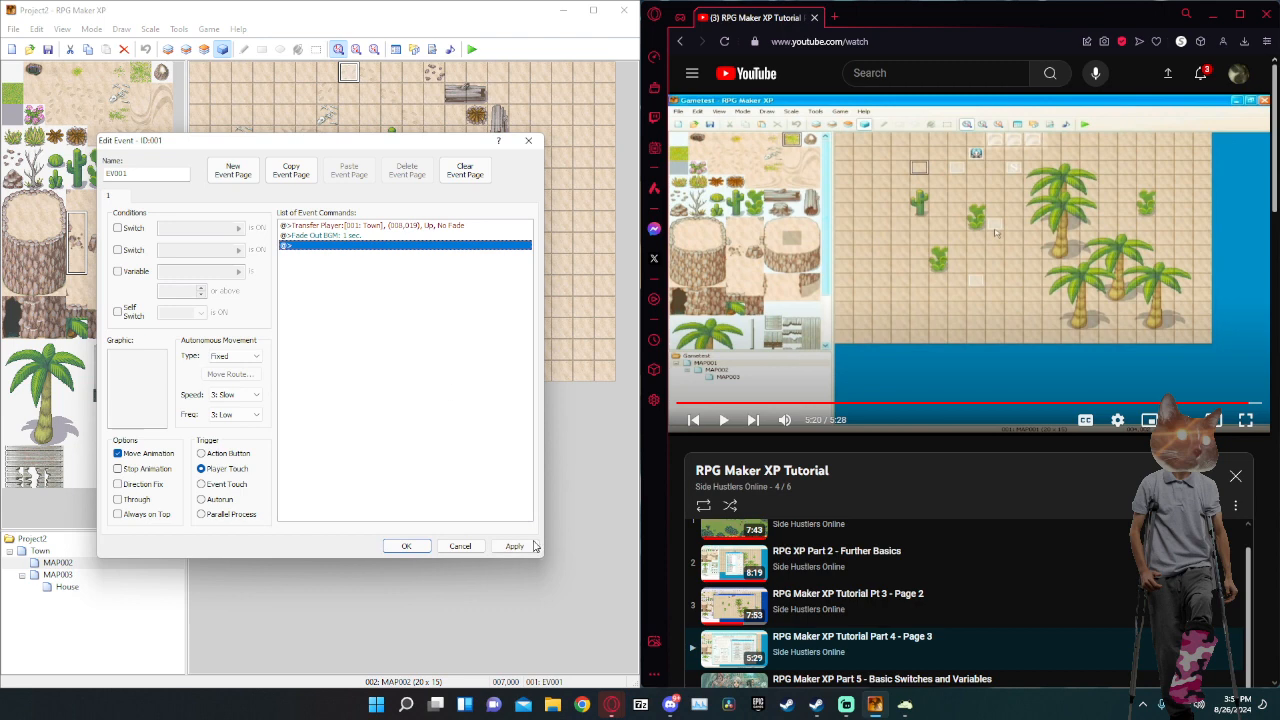
pyautogui.click(412, 546)
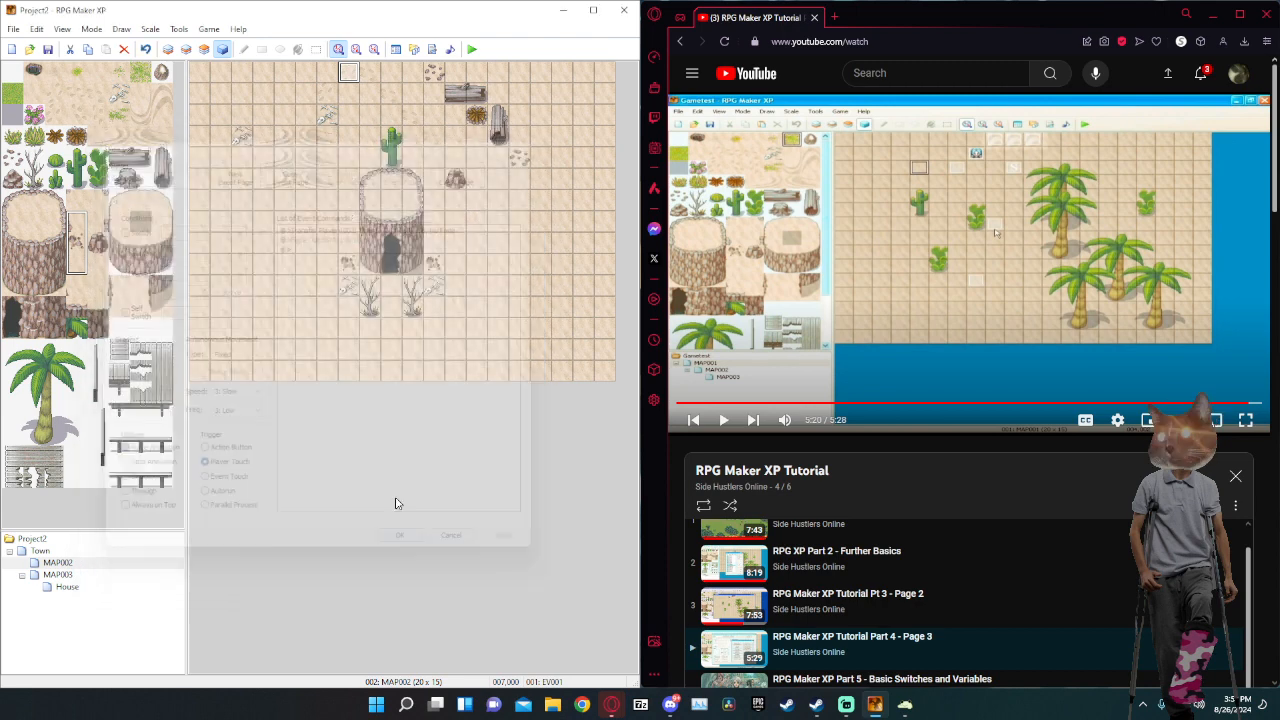
# Playtest a new game and walk the hero from the bedroom out of the house into Town.
pyautogui.click(472, 49)
pyautogui.click(279, 384)
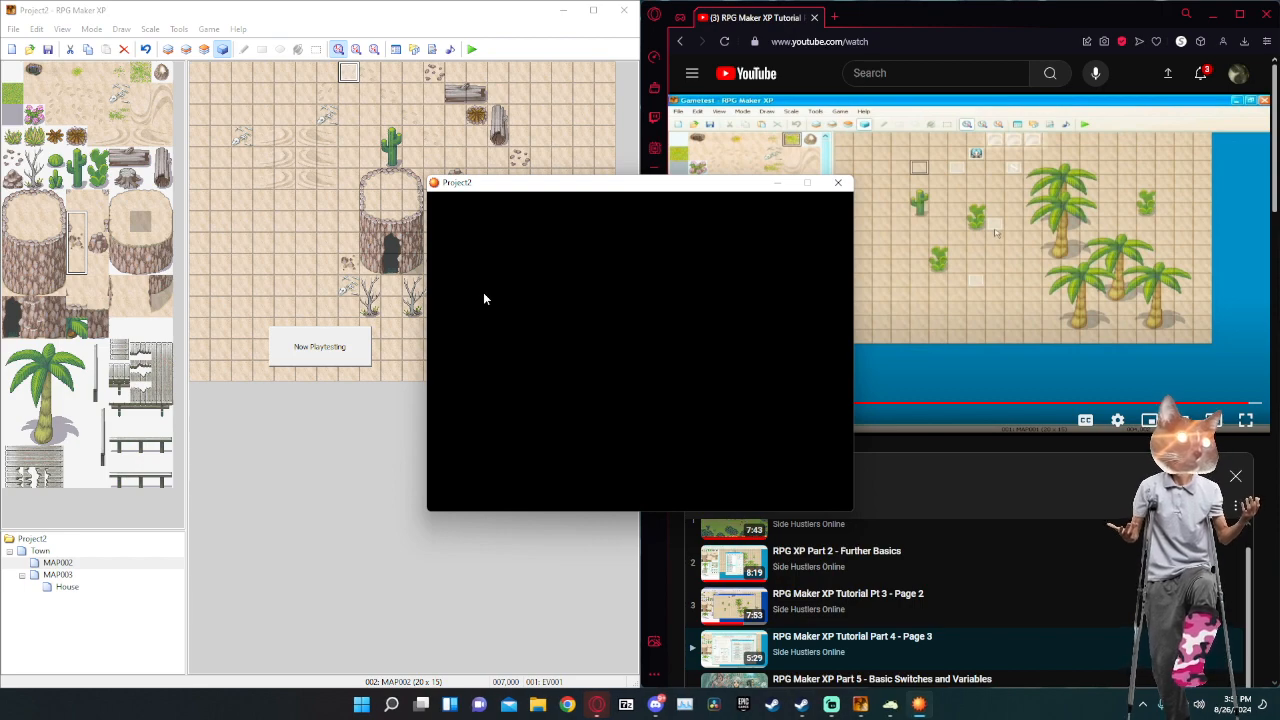
pyautogui.press('Return')
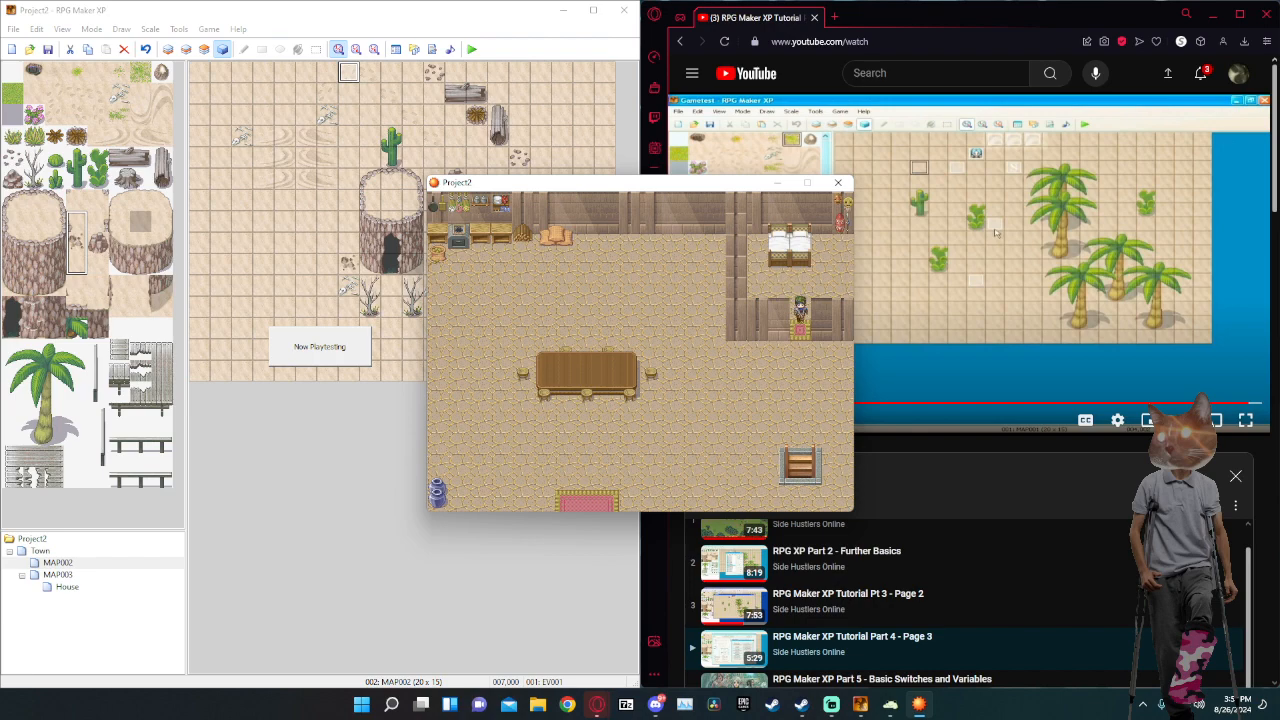
pyautogui.press('Down')
pyautogui.press('Left')
pyautogui.press('Left')
pyautogui.press('Down')
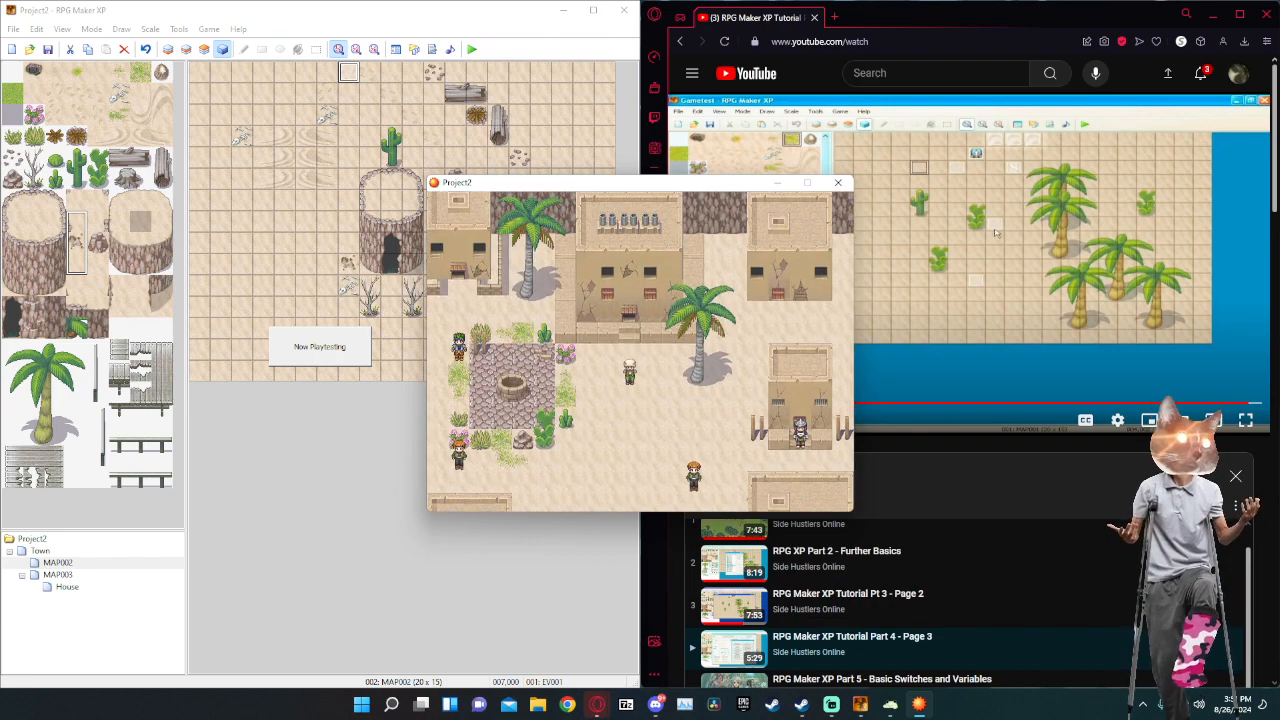
# Walk the hero through Town's southern gate to MAP002 and back to Town, and end the playtest.
pyautogui.press('Down')
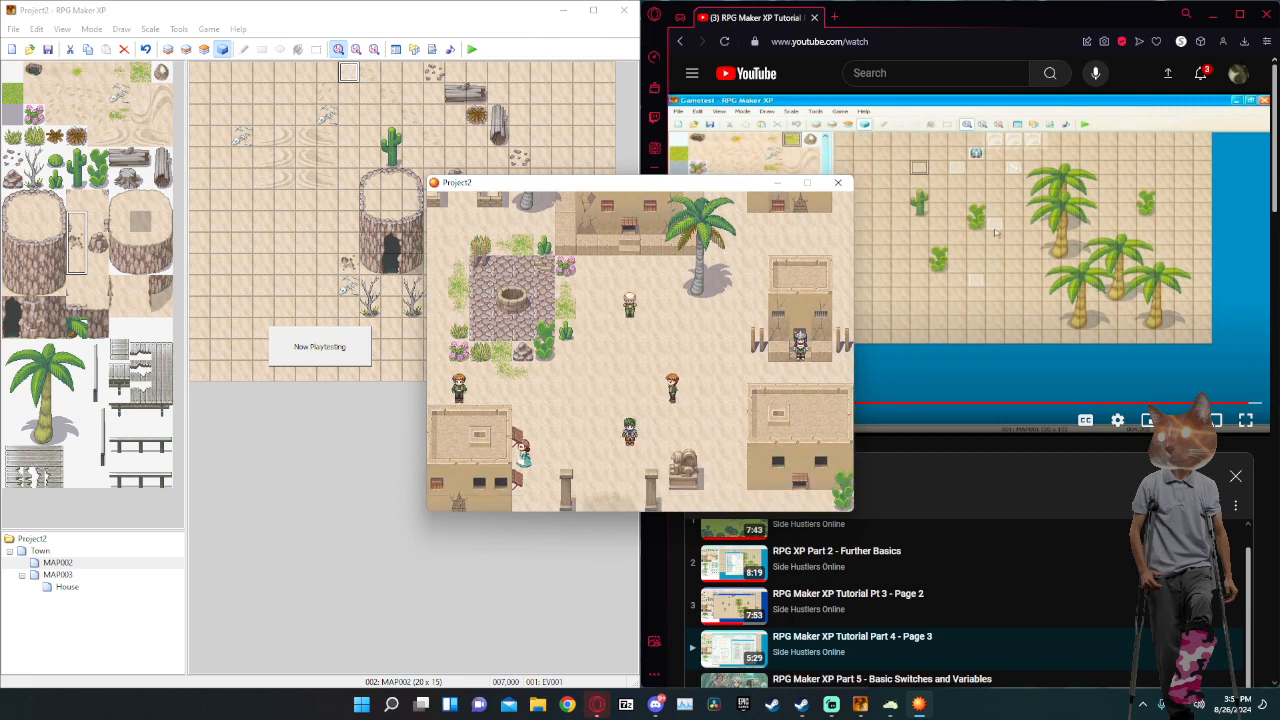
pyautogui.press('Down')
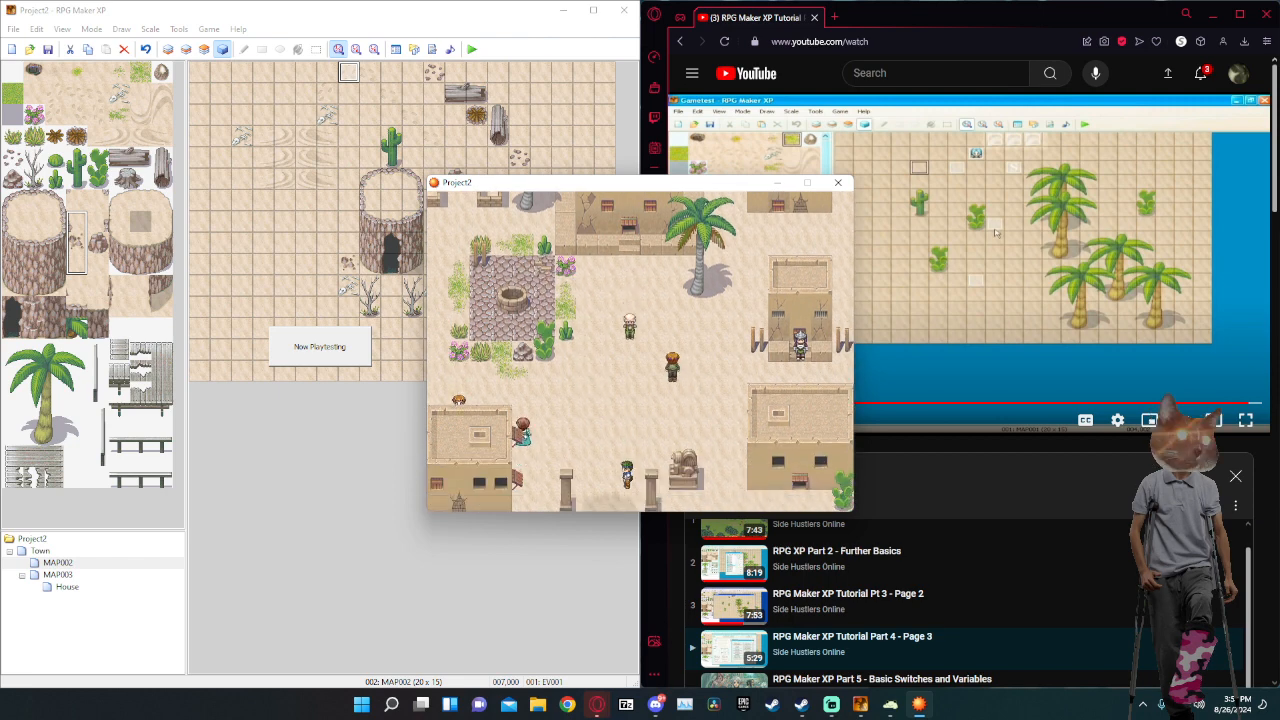
pyautogui.press('Down')
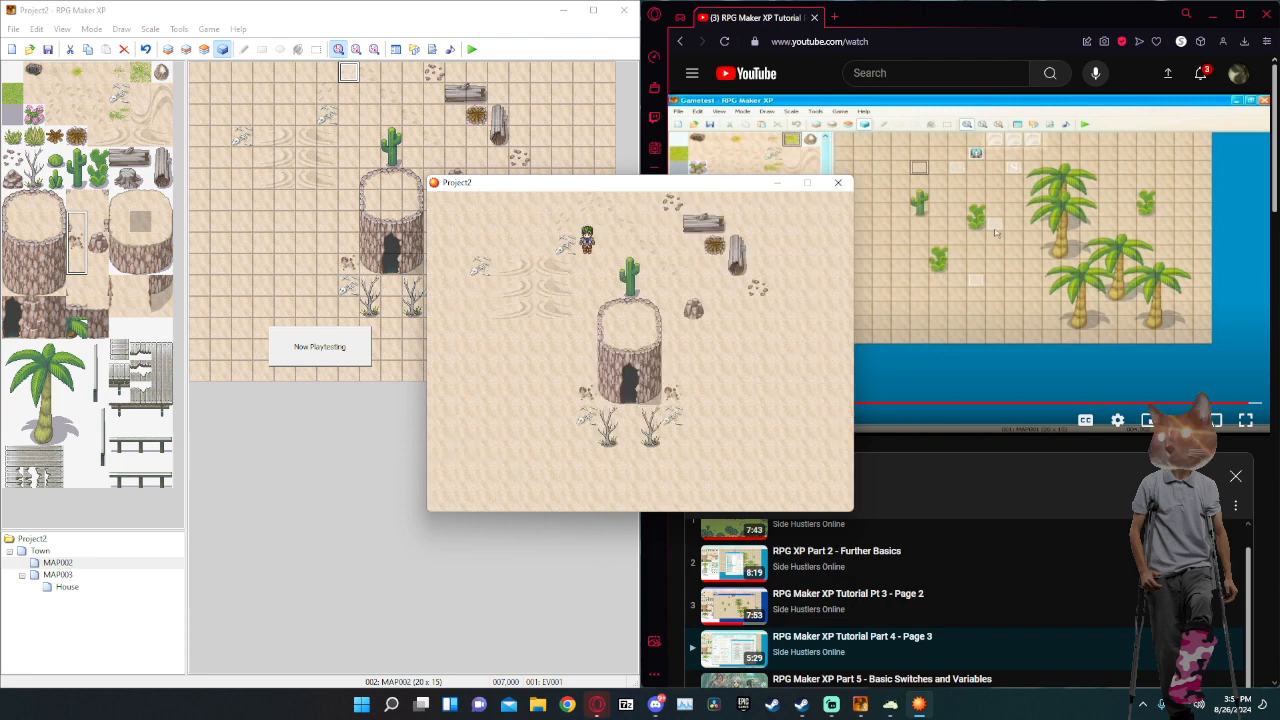
pyautogui.press('Up')
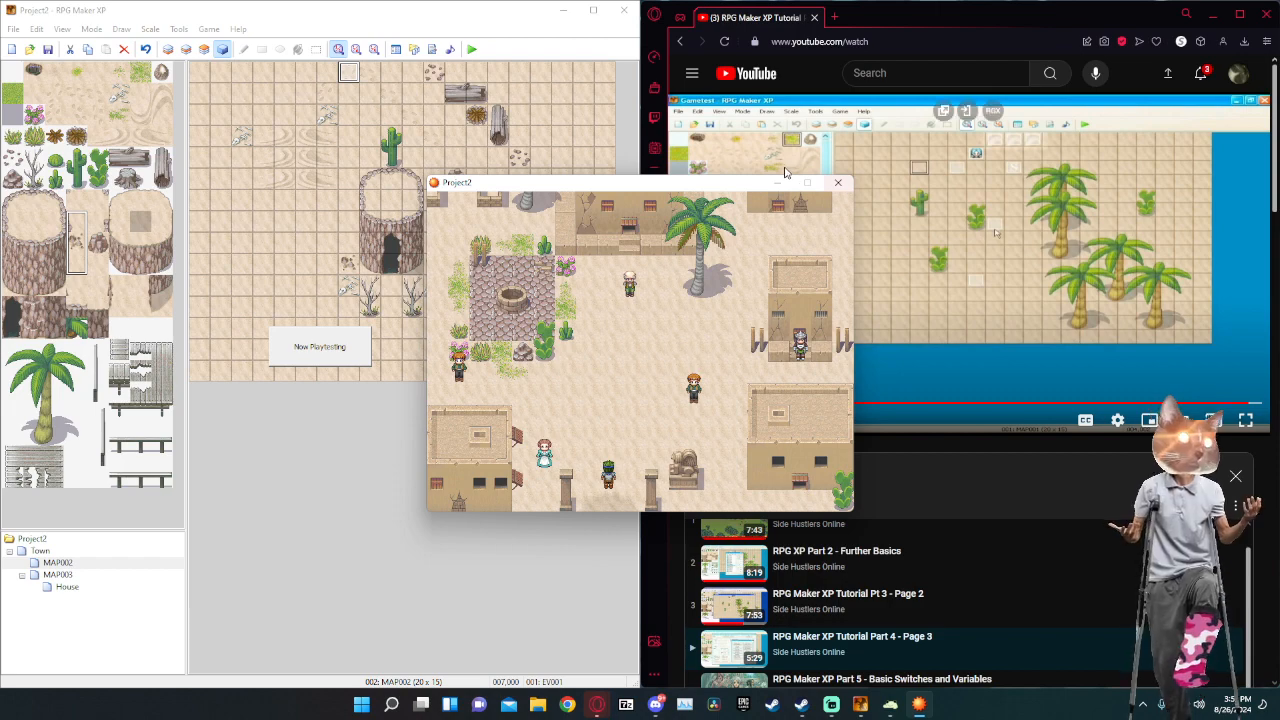
pyautogui.hotkey('alt', 'F4')
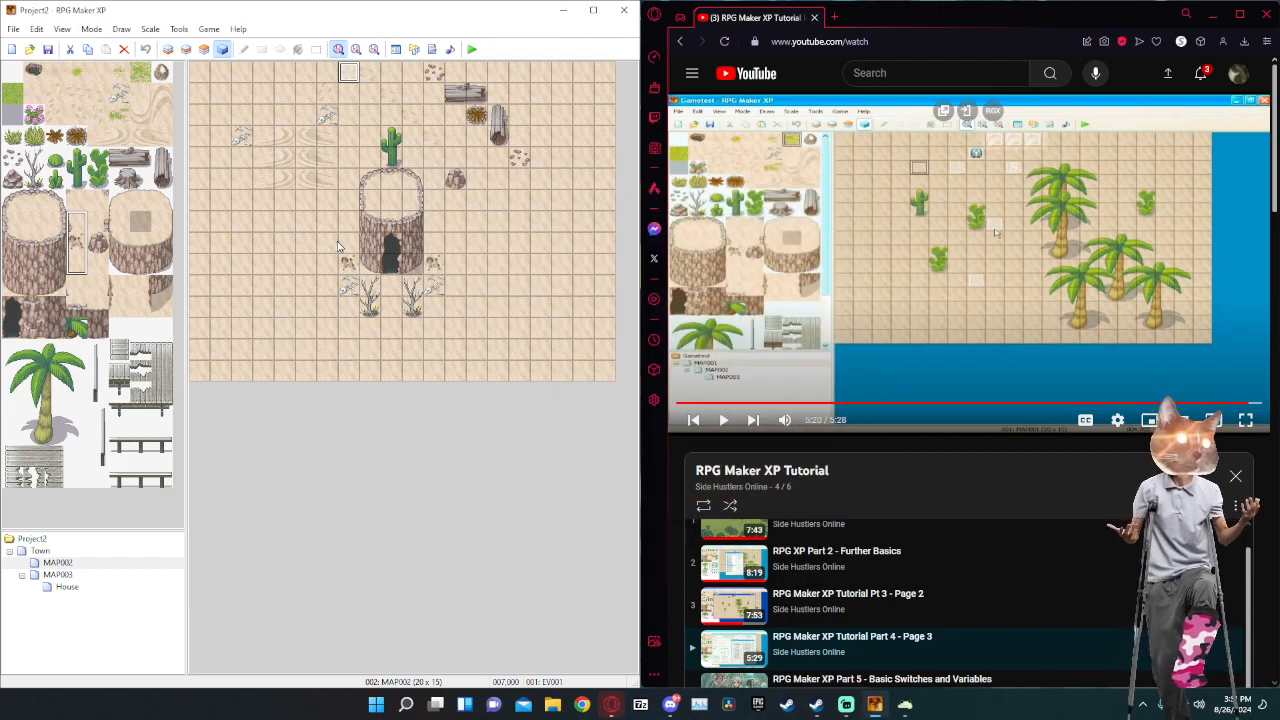
# Delete the Fade Out BGM command from the transfer event on MAP002's northern edge.
pyautogui.doubleClick(349, 72)
pyautogui.click(358, 236)
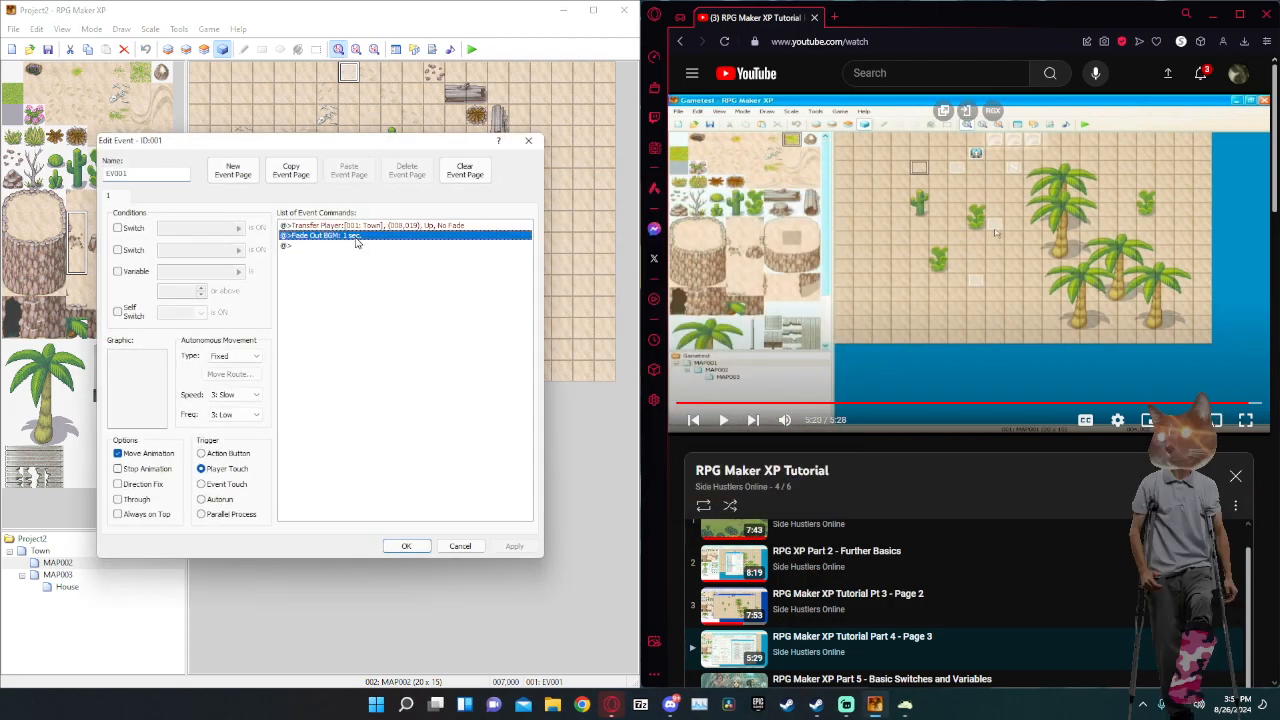
pyautogui.click(508, 548)
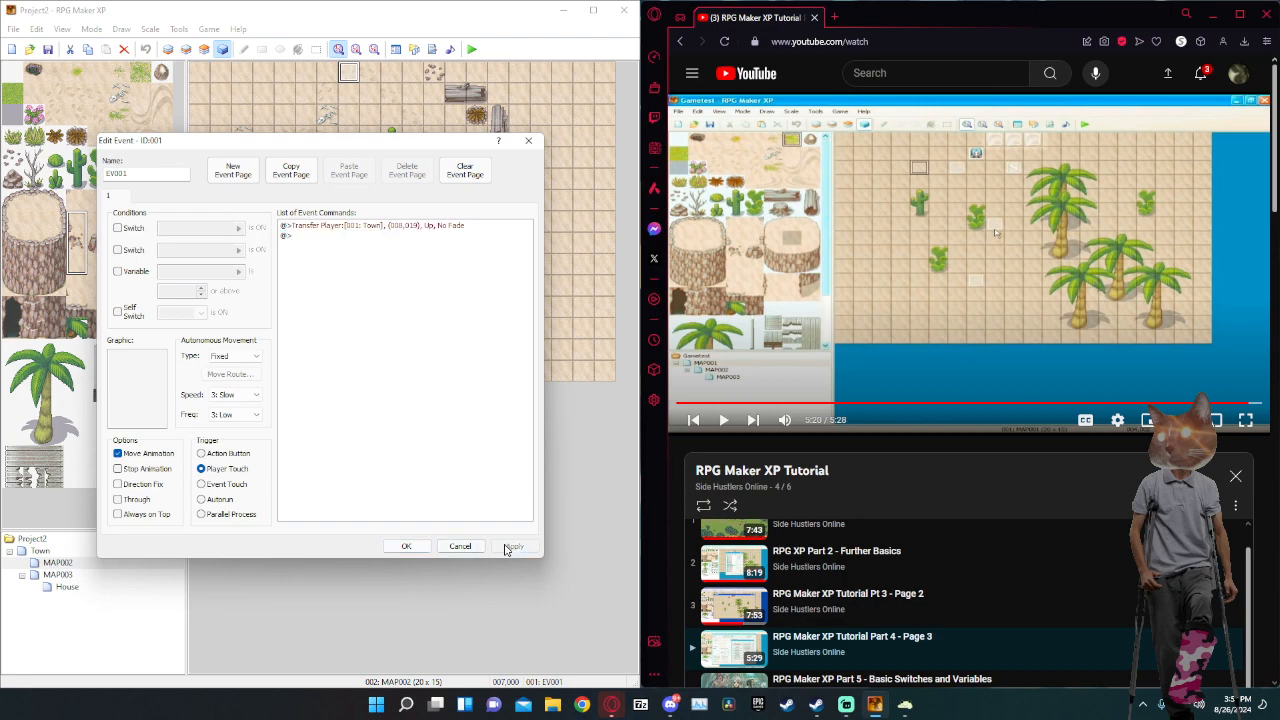
pyautogui.press('Escape')
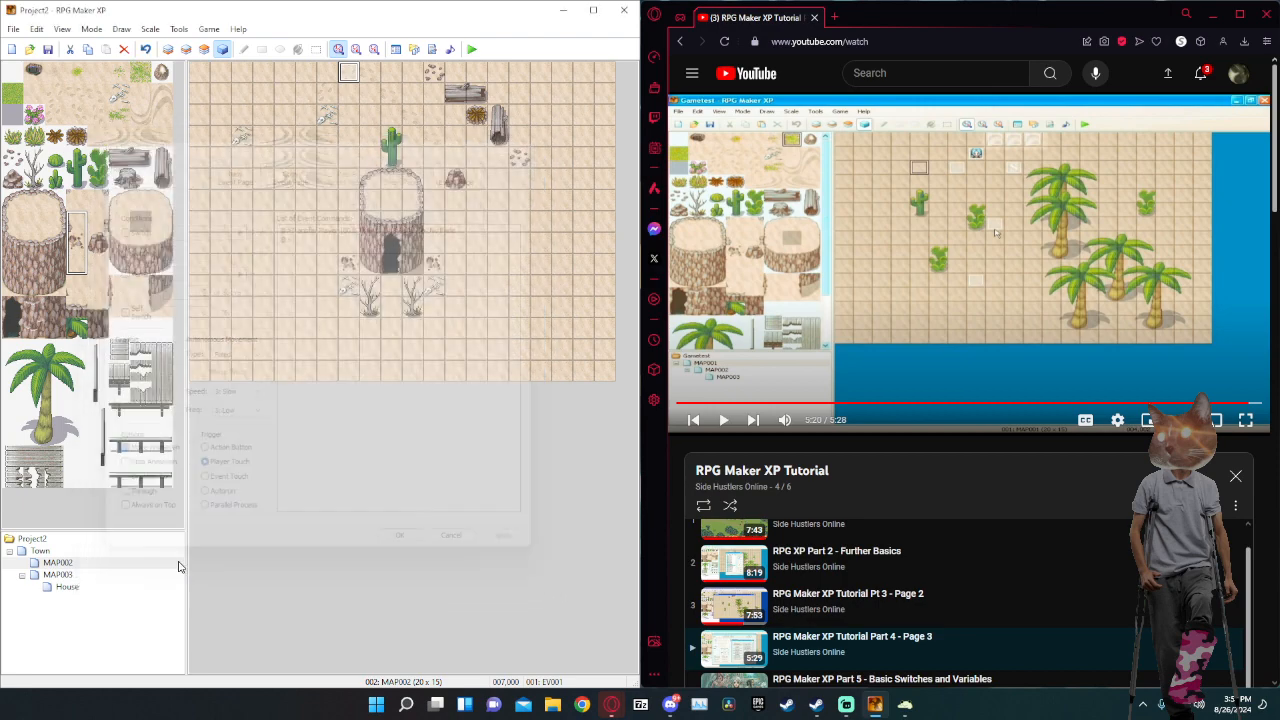
# Add a 1-second Fade Out BGM command after the transfer to MAP002 in the Town map's southern gate event at tile (008,019).
pyautogui.click(60, 562)
pyautogui.doubleClick(62, 552)
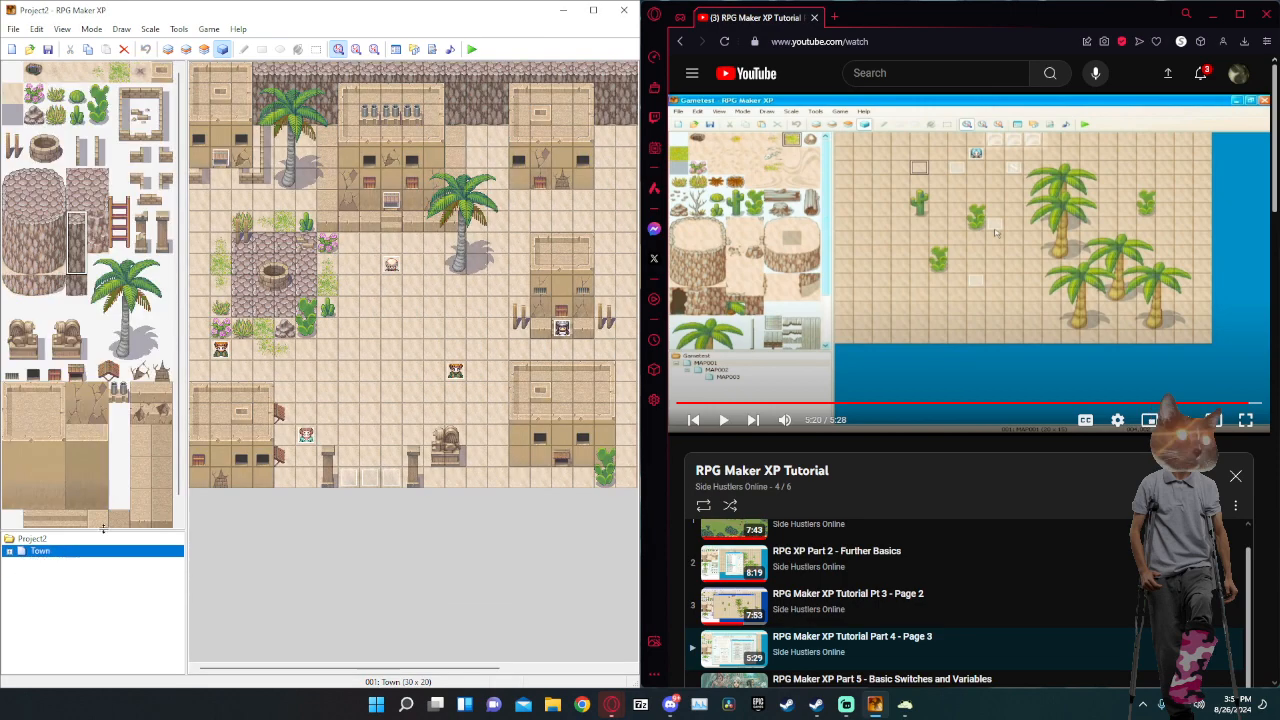
pyautogui.doubleClick(387, 478)
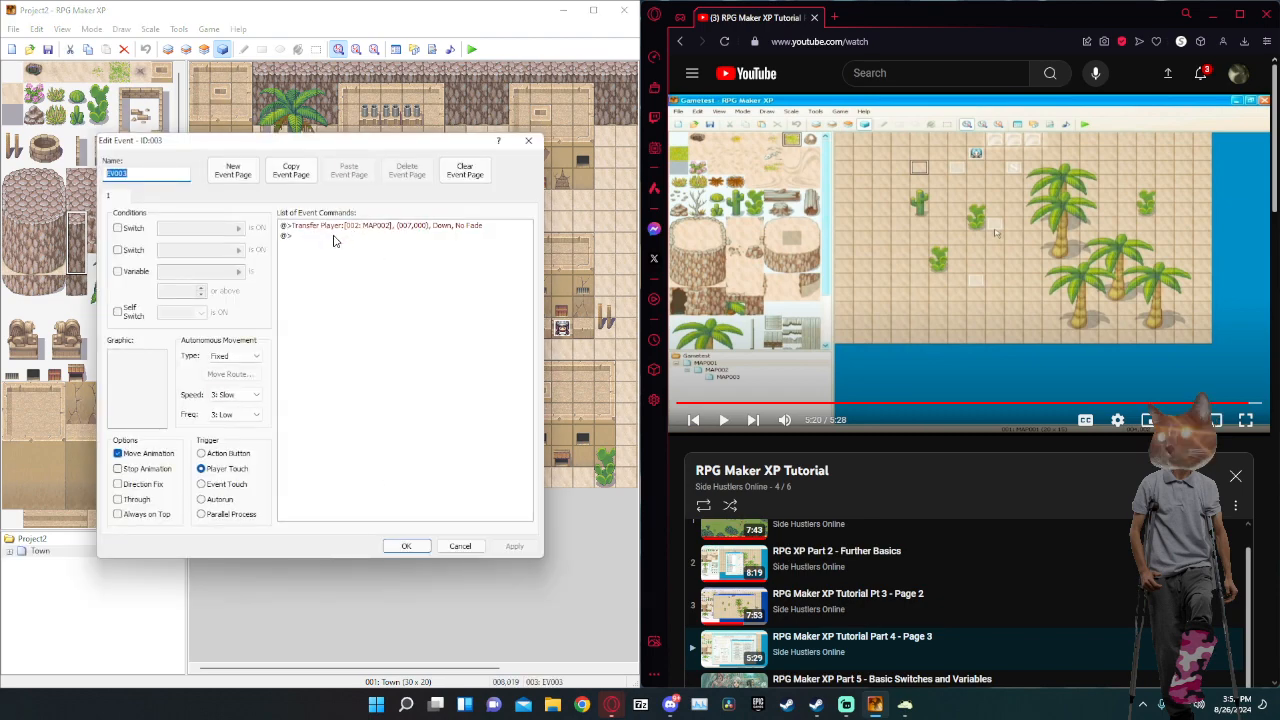
pyautogui.doubleClick(335, 238)
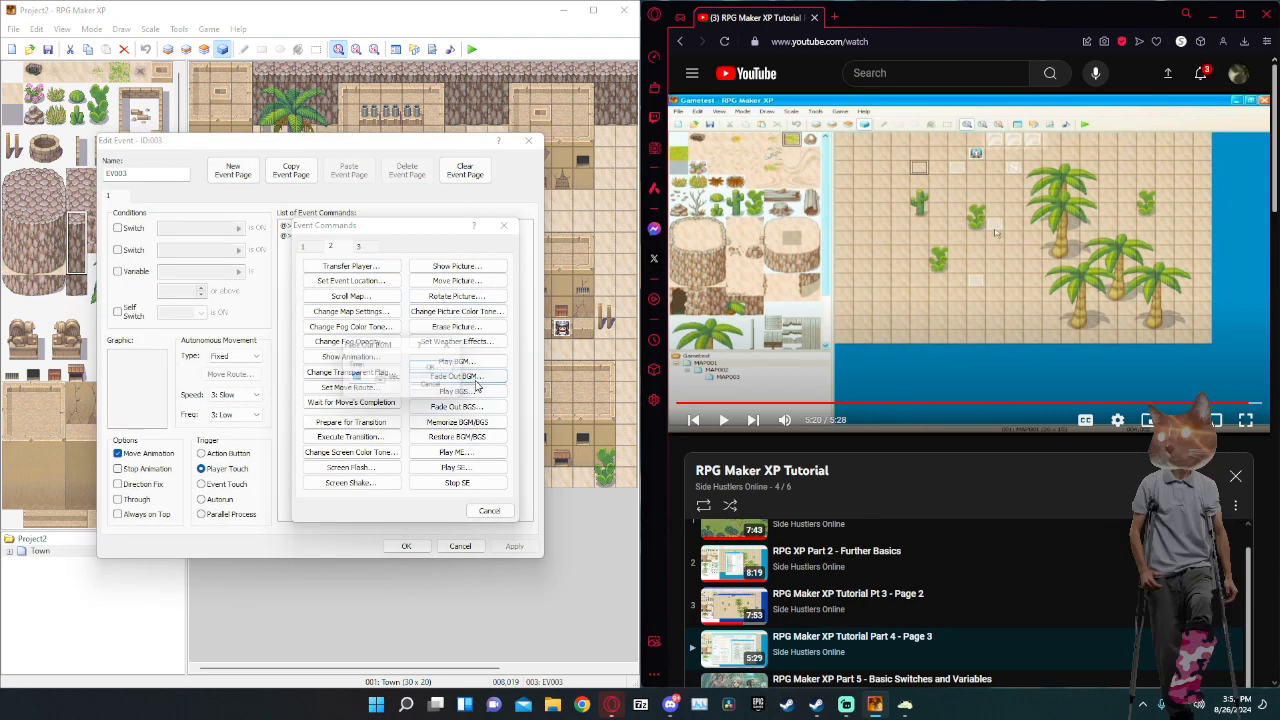
pyautogui.click(476, 380)
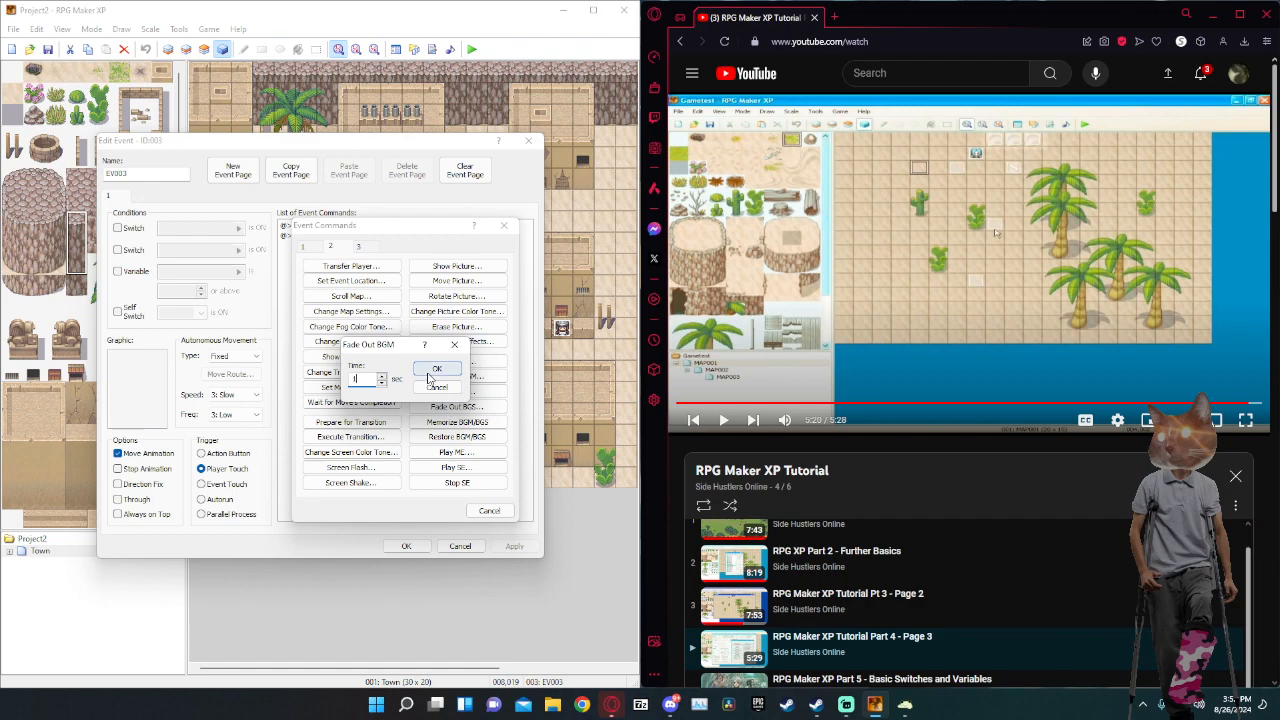
pyautogui.click(434, 372)
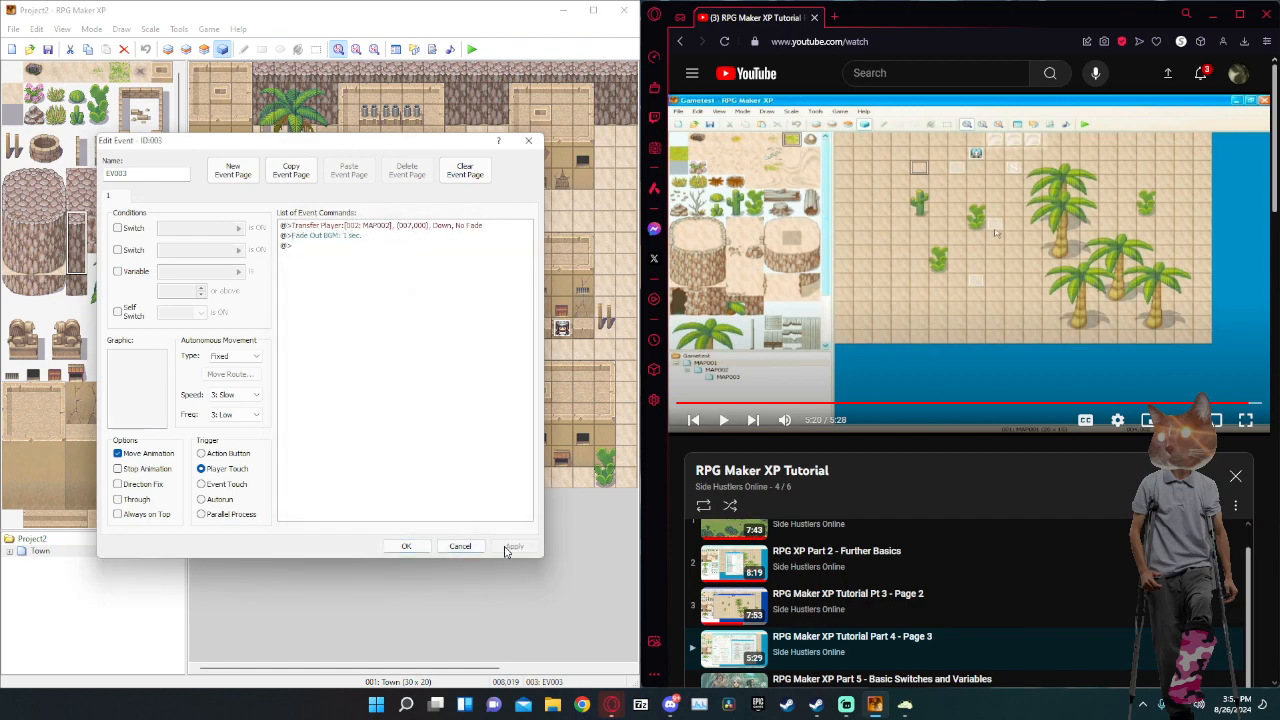
pyautogui.click(408, 546)
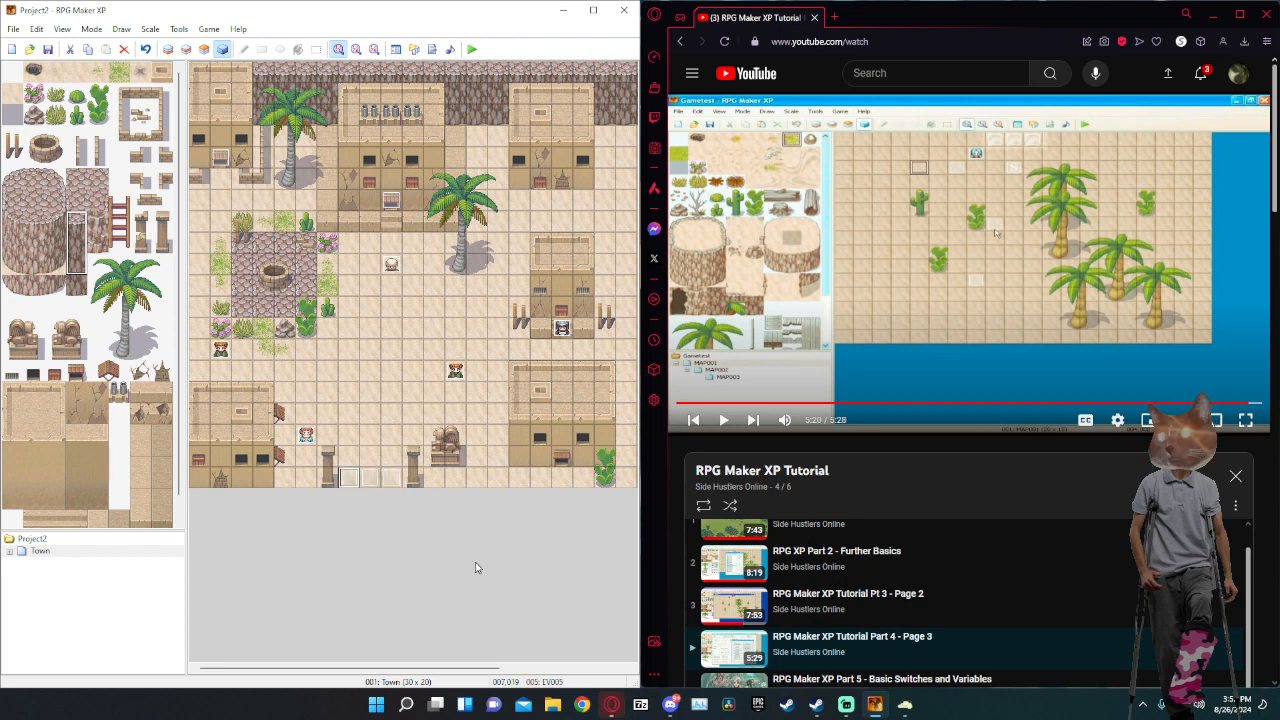
# Start another playtest with a new game and lead the hero out of the house into Town.
pyautogui.click(472, 50)
pyautogui.press('Return')
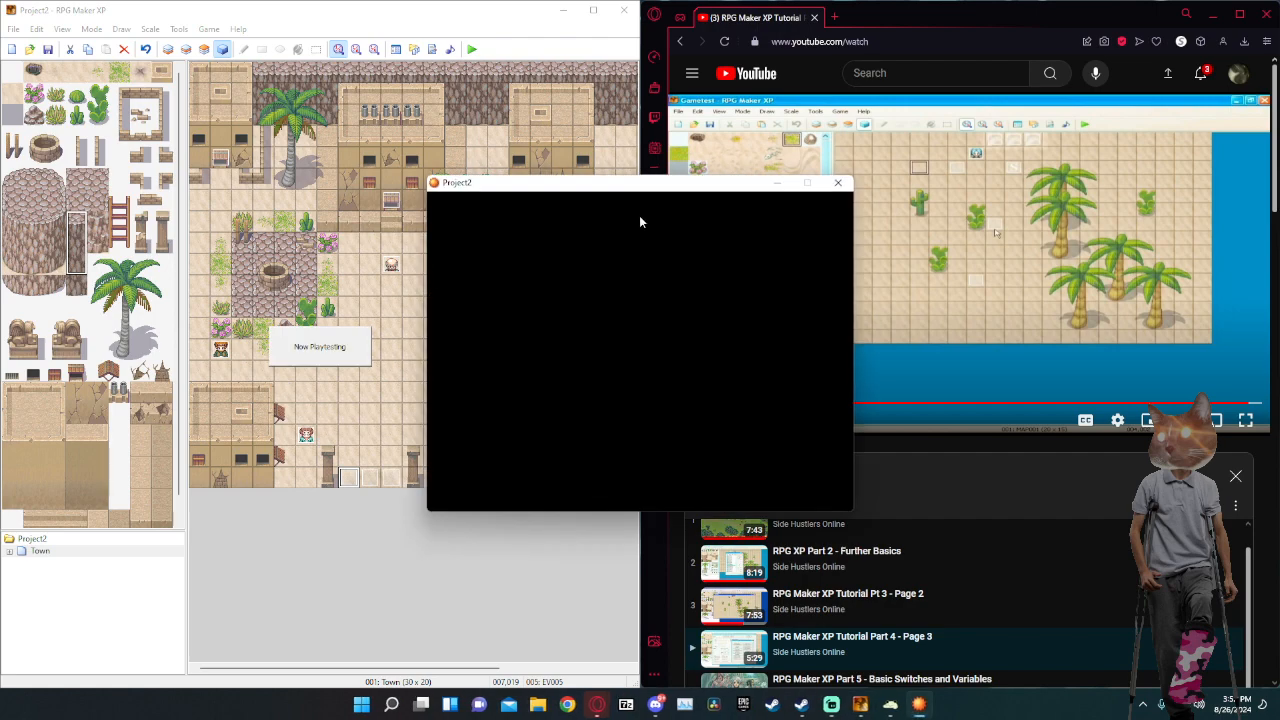
pyautogui.press('Return')
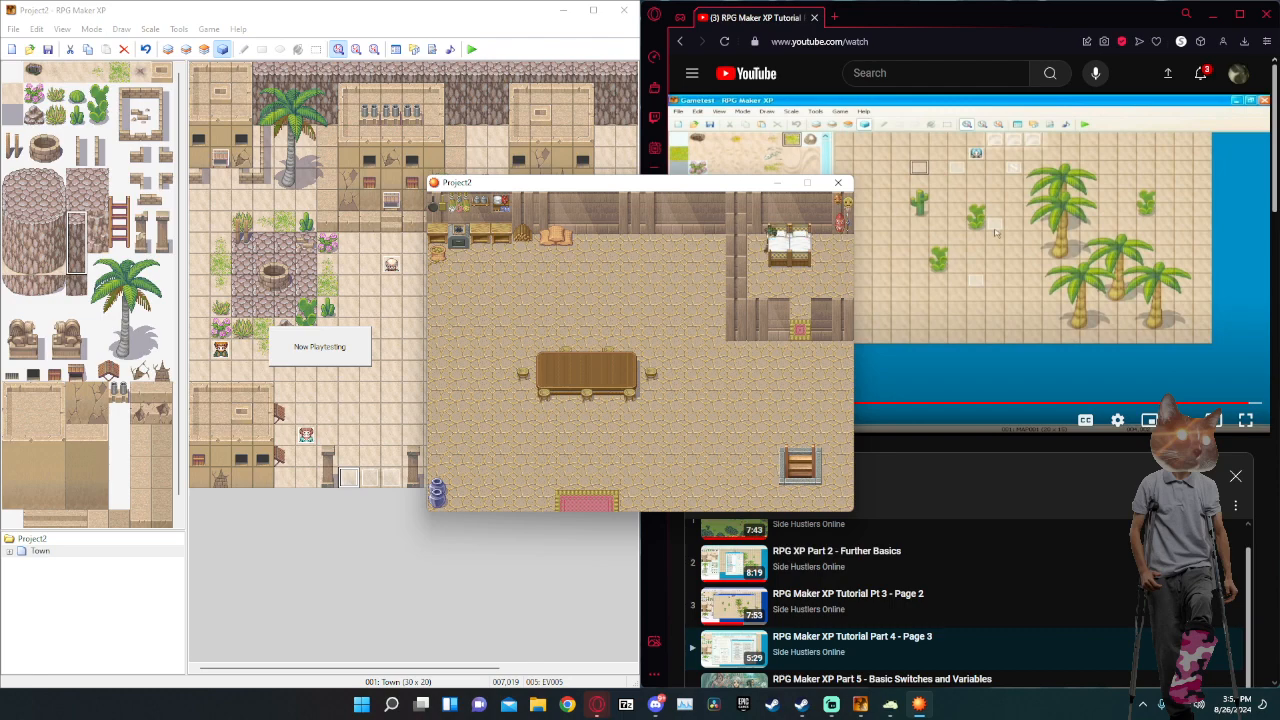
pyautogui.press('Down')
pyautogui.press('Down')
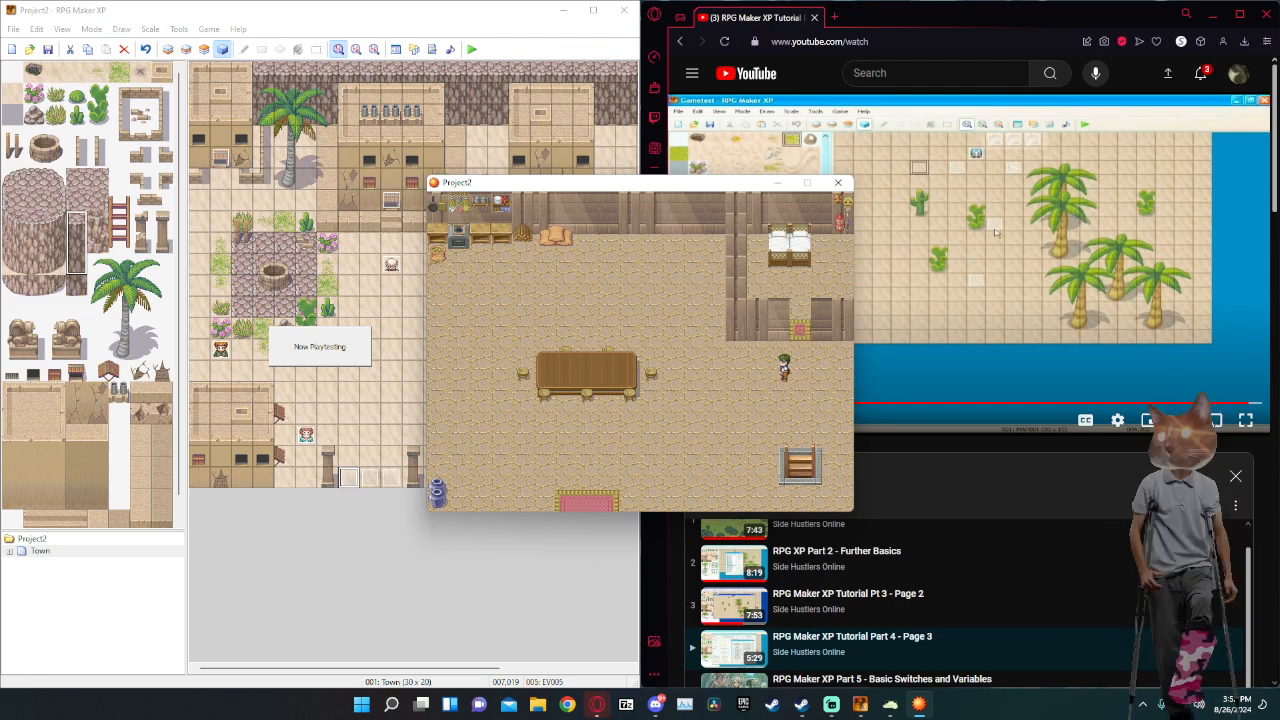
pyautogui.press('Left')
pyautogui.press('Down')
pyautogui.press('Down')
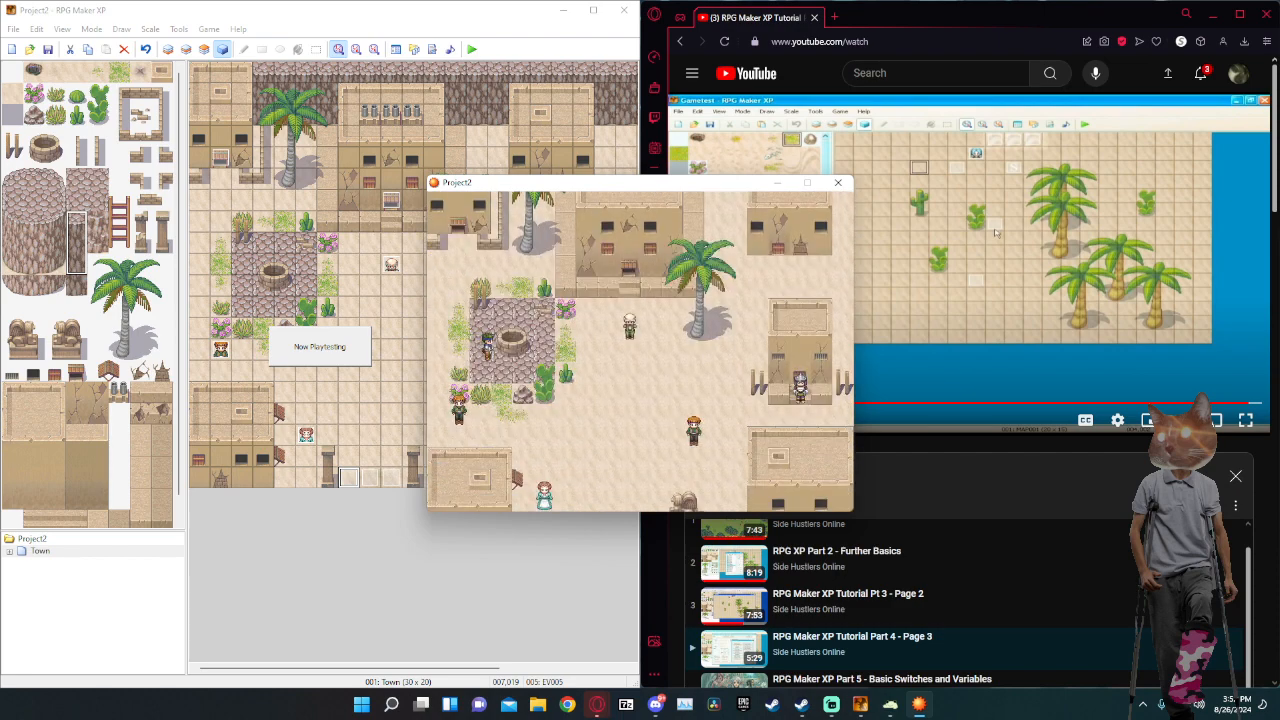
# Walk the hero to the red-haired townsman east of the garden, talk to him and close his message.
pyautogui.press('Down')
pyautogui.press('Right')
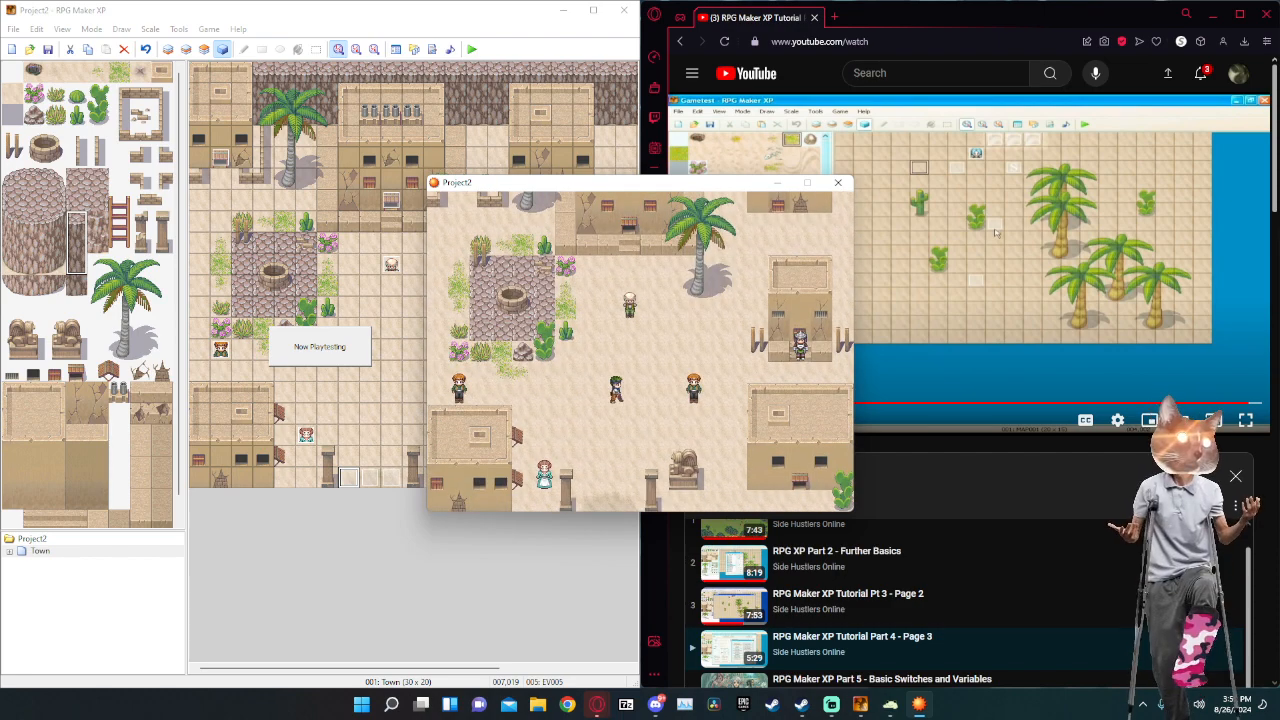
pyautogui.press('Right')
pyautogui.press('Up')
pyautogui.press('Return')
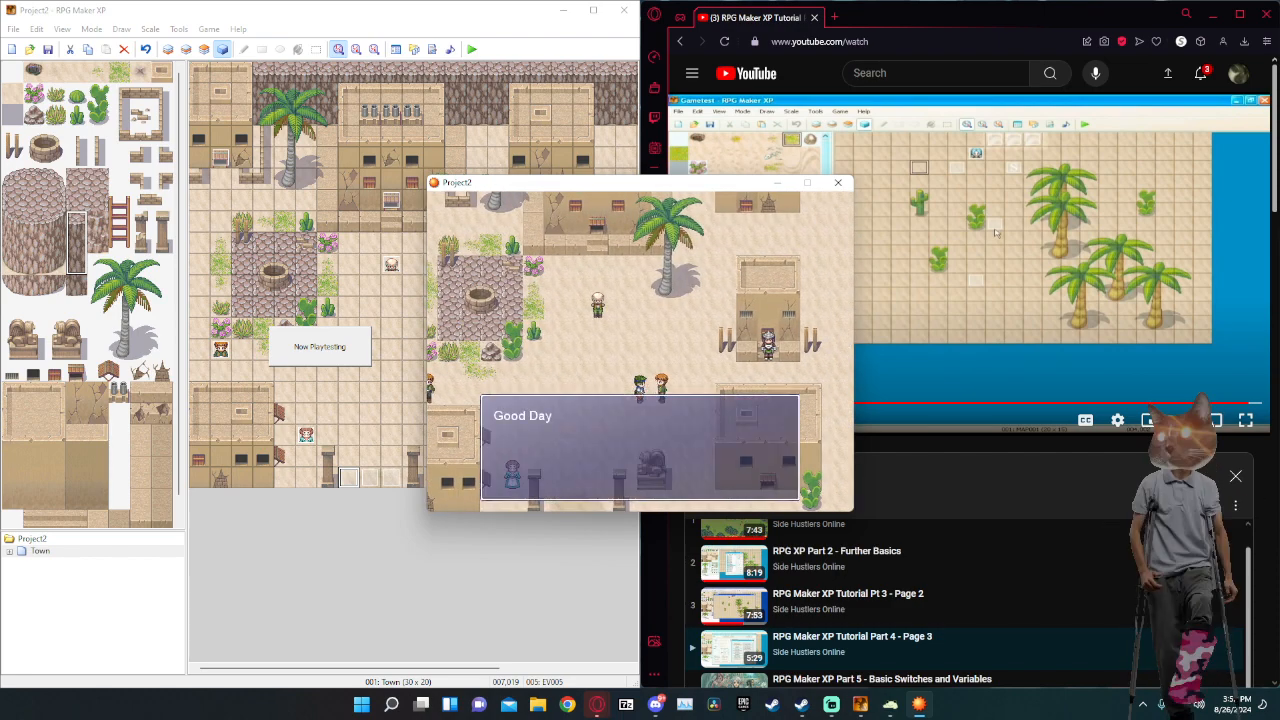
pyautogui.press('Return')
# Take the hero through the gate between the southern pillars and return to Town to test the music fade-out.
pyautogui.press('Left')
pyautogui.press('Down')
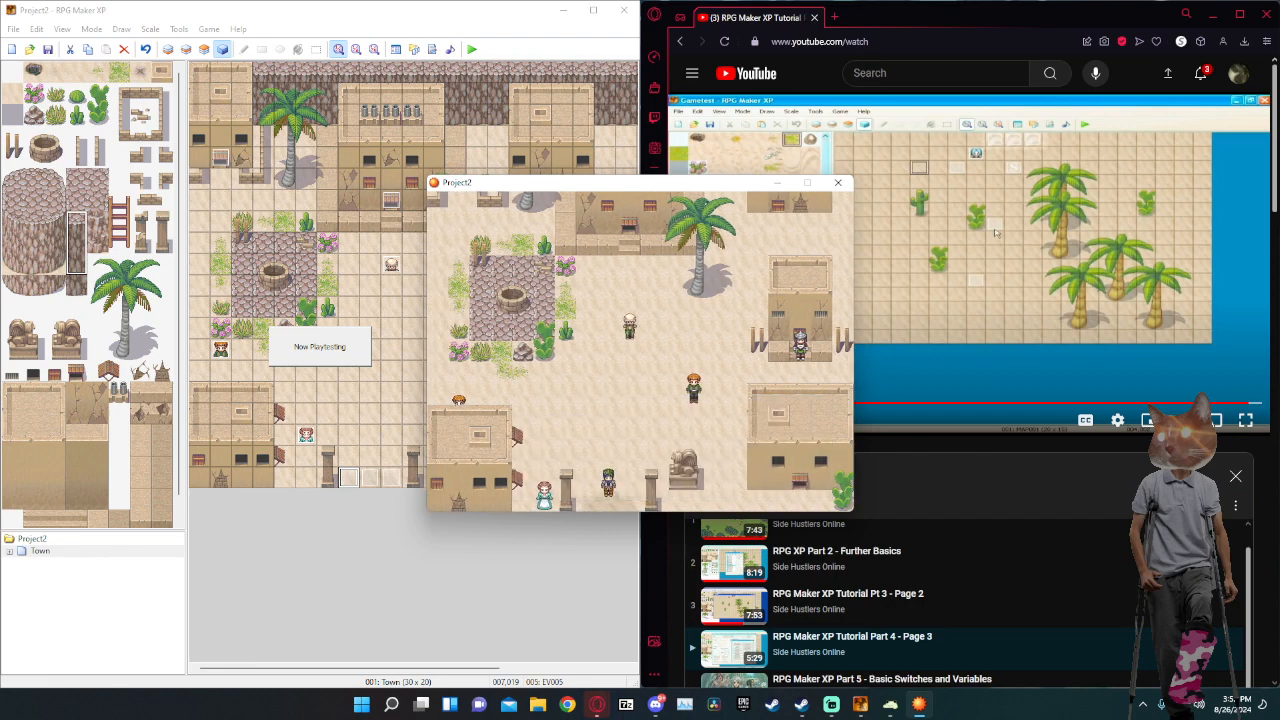
pyautogui.press('Up')
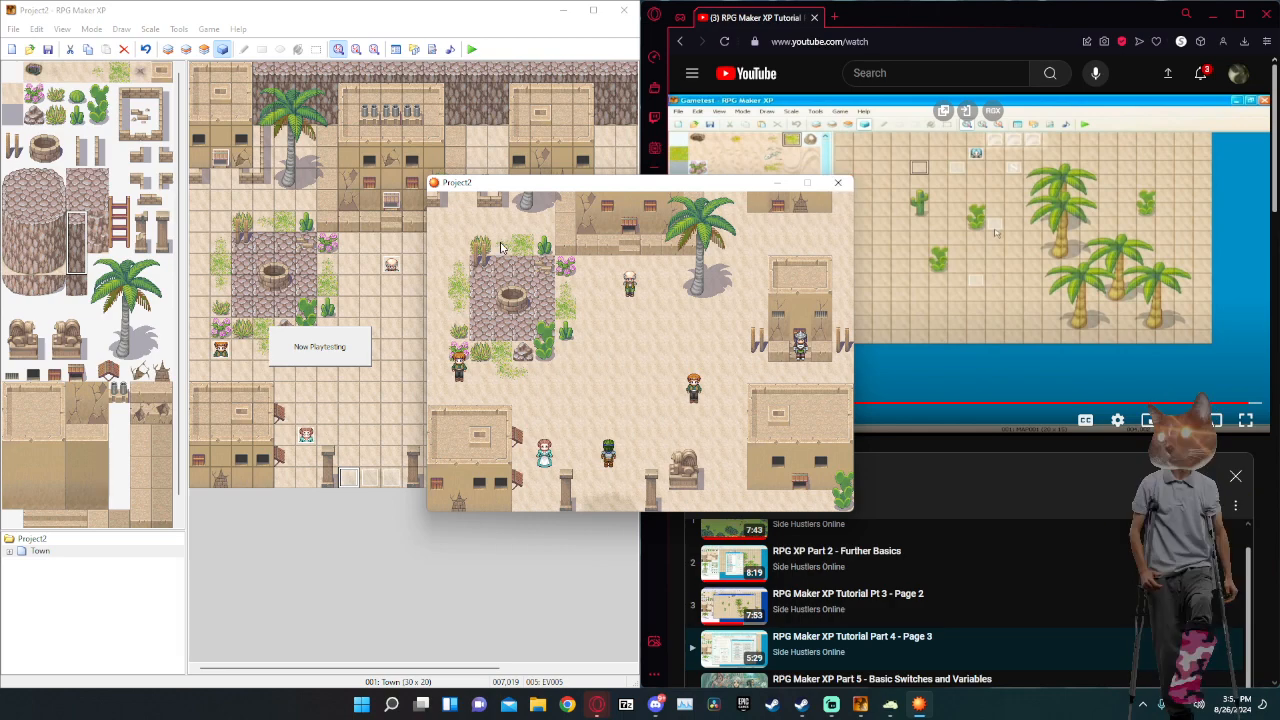
# End the playtest and open MAP002 from the expanded Town map tree.
pyautogui.click(838, 182)
pyautogui.doubleClick(17, 553)
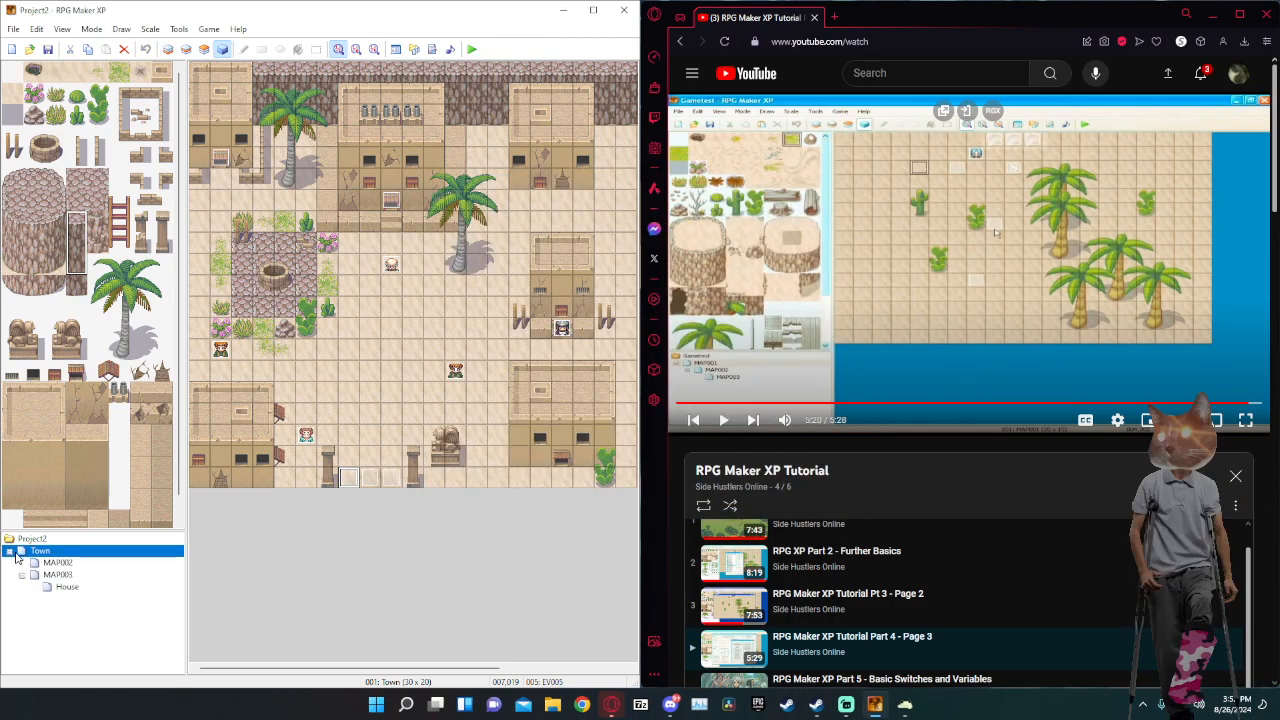
pyautogui.click(72, 576)
pyautogui.press('Up')
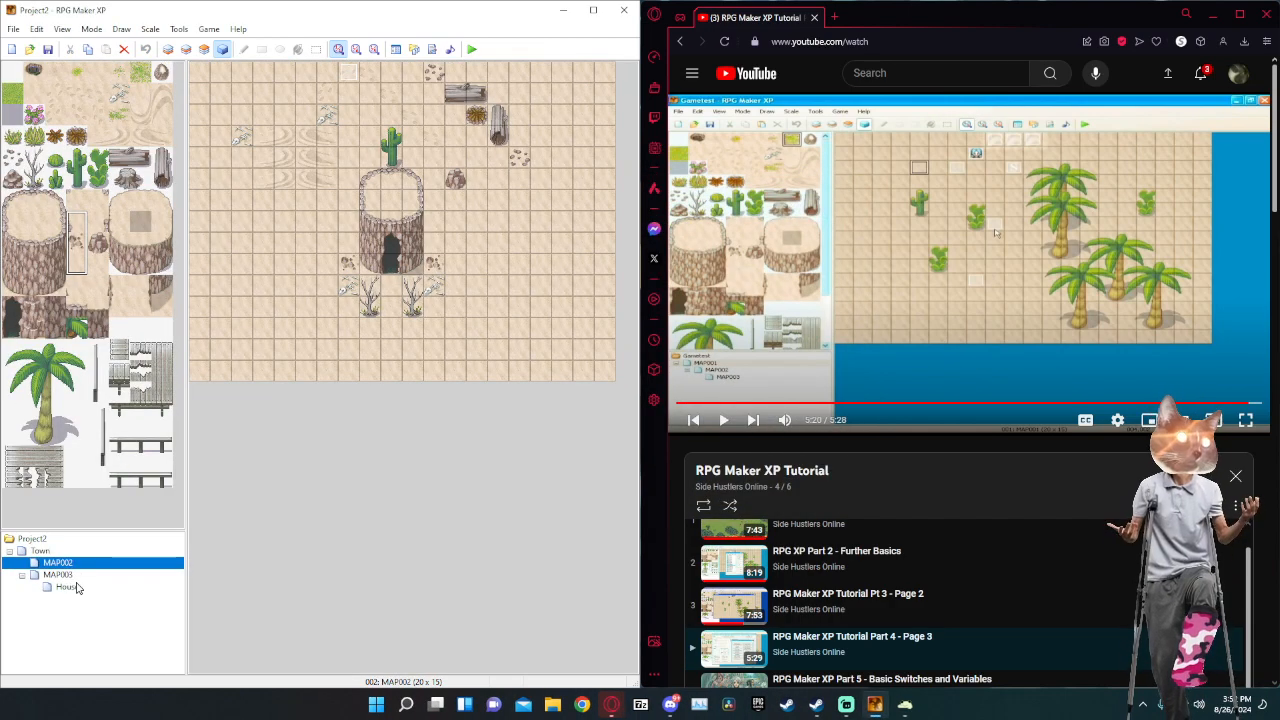
# Preview the 025-Town03 music at 50% volume and 50% pitch from MAP002's event at tile (007,000) without adding it.
pyautogui.doubleClick(350, 76)
pyautogui.click(322, 237)
pyautogui.doubleClick(322, 237)
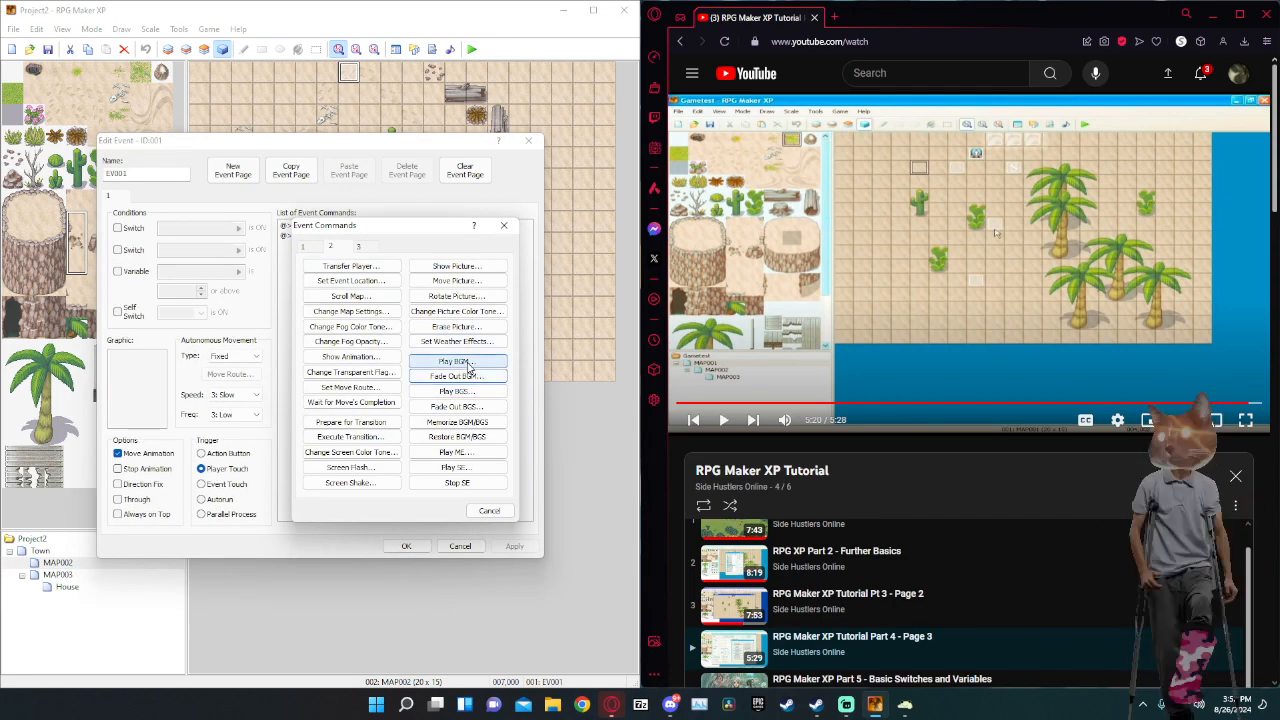
pyautogui.click(466, 364)
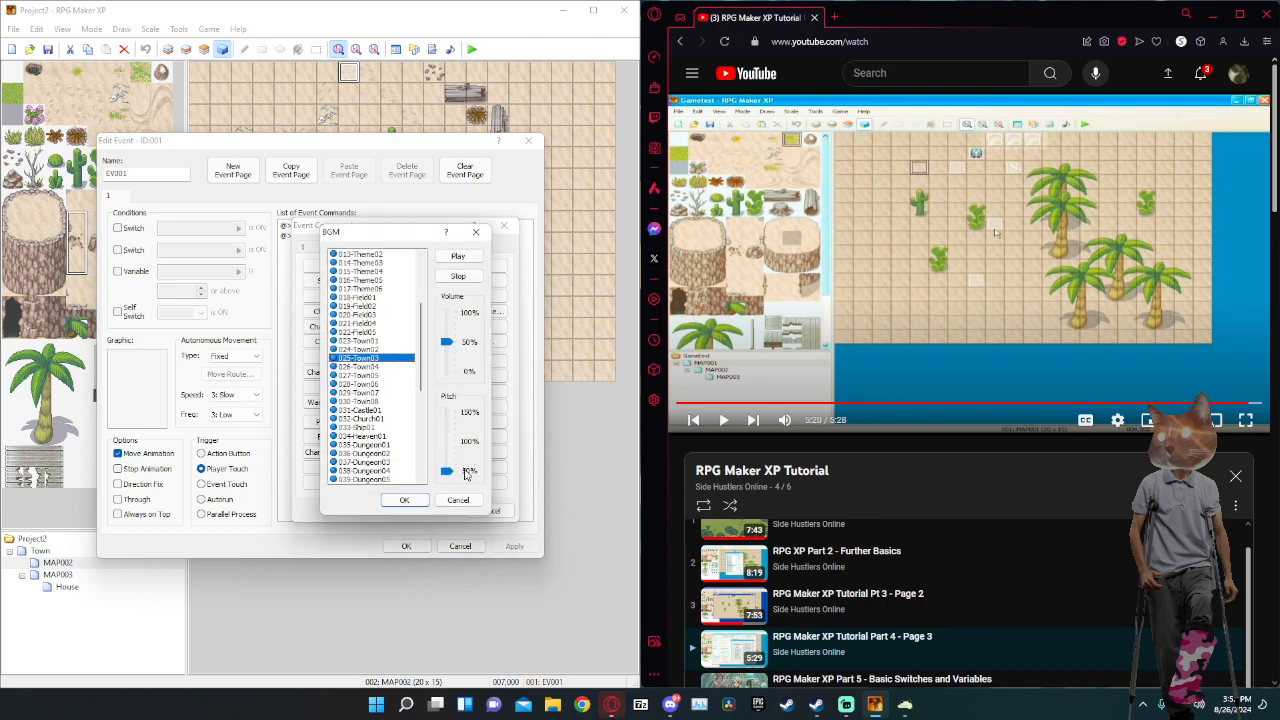
pyautogui.click(457, 258)
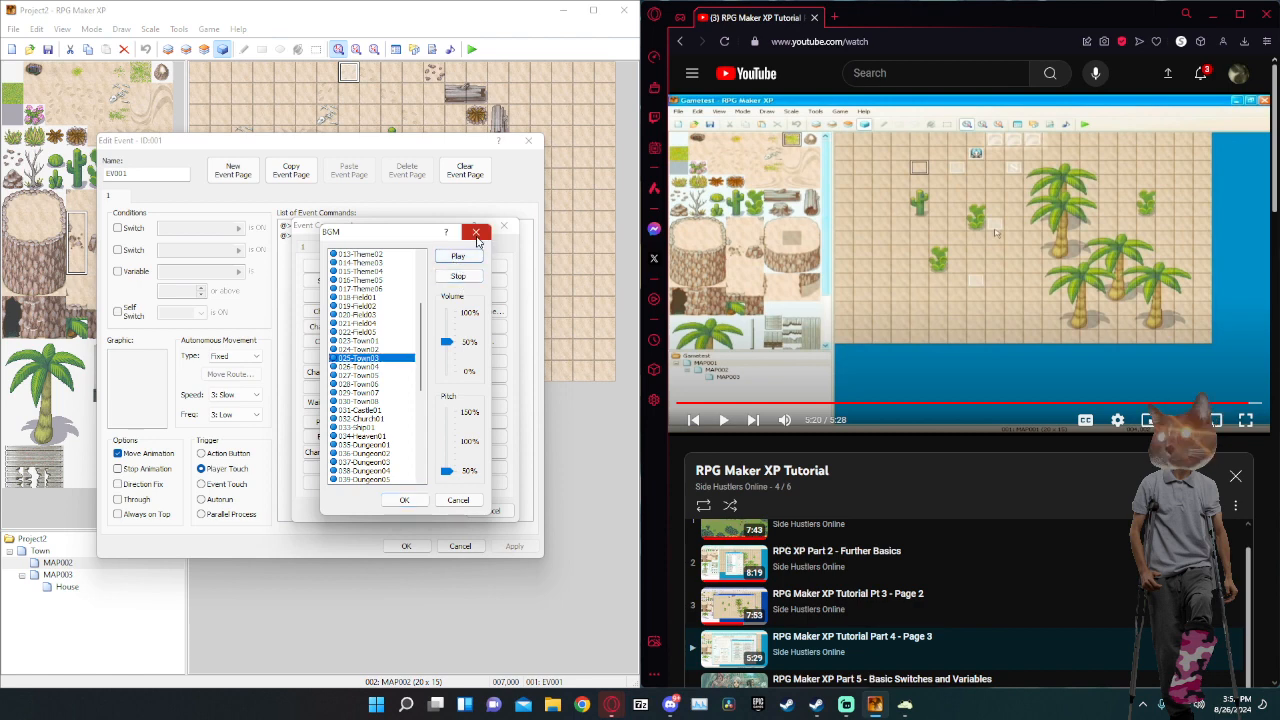
pyautogui.click(458, 500)
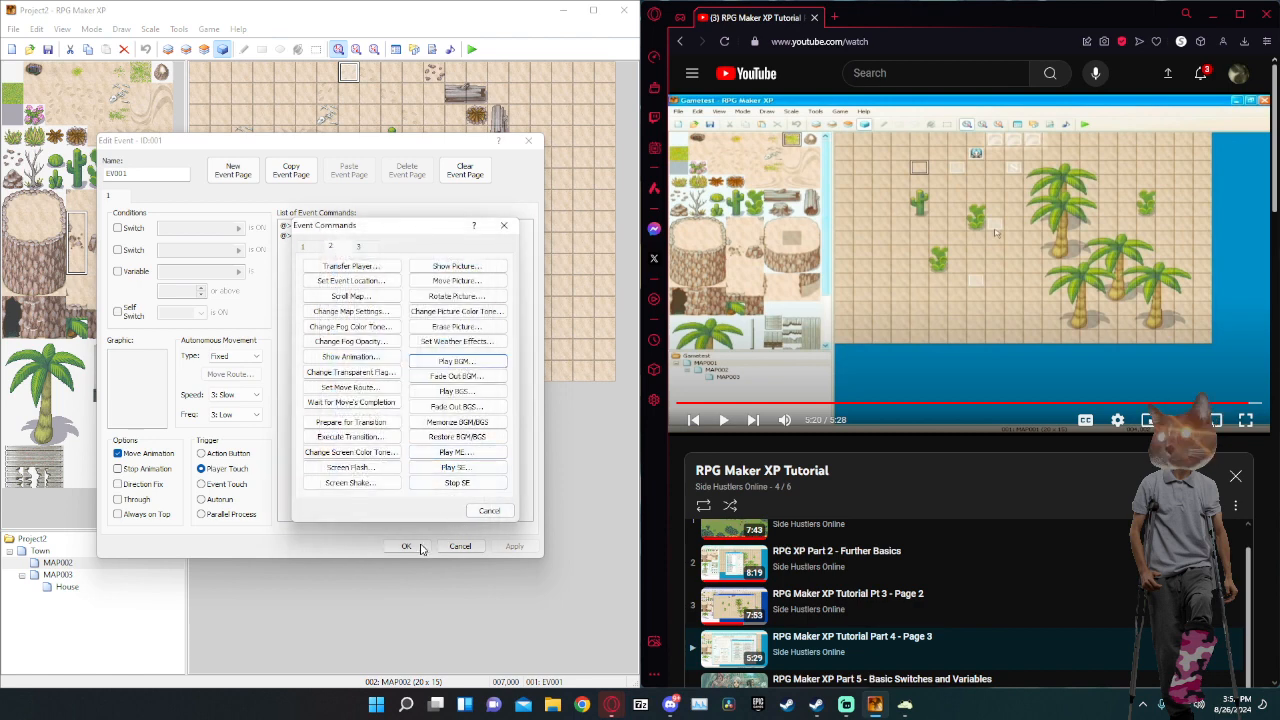
pyautogui.click(481, 508)
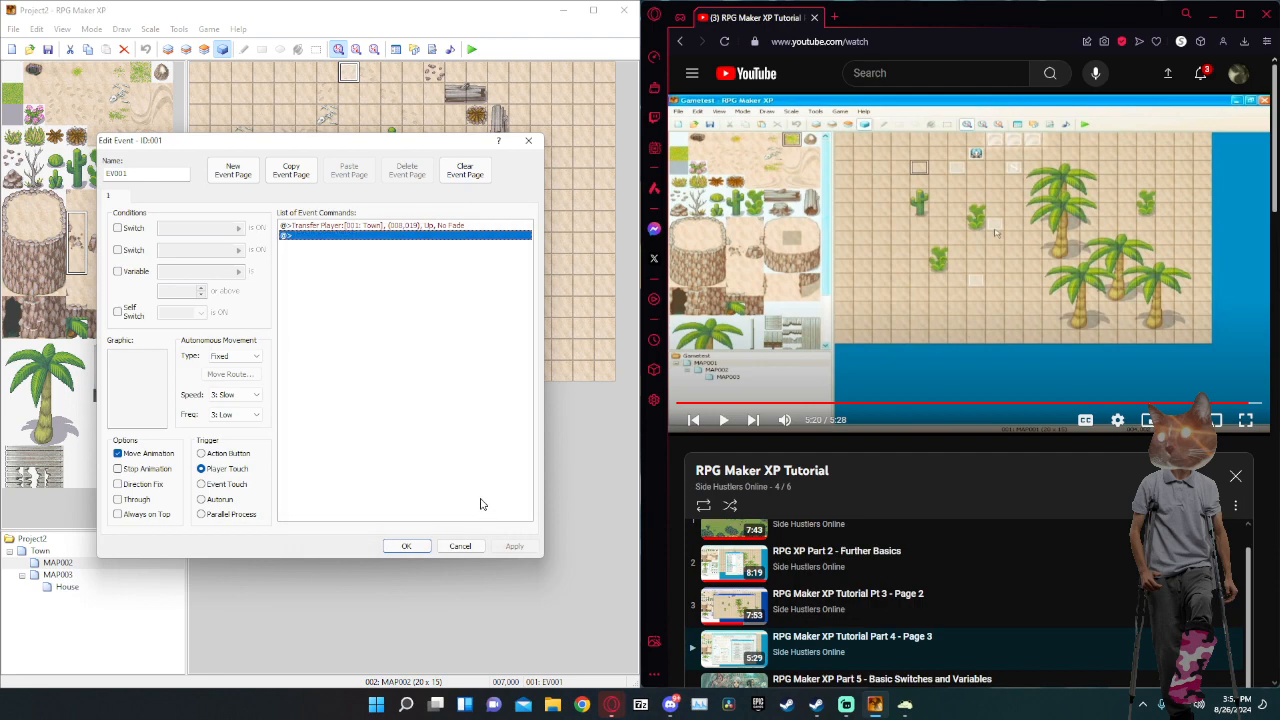
# Add a Play BGM command for 025-Town03 at volume 50 and pitch 50 after the event's transfer to Town.
pyautogui.doubleClick(353, 238)
pyautogui.click(458, 362)
pyautogui.click(412, 494)
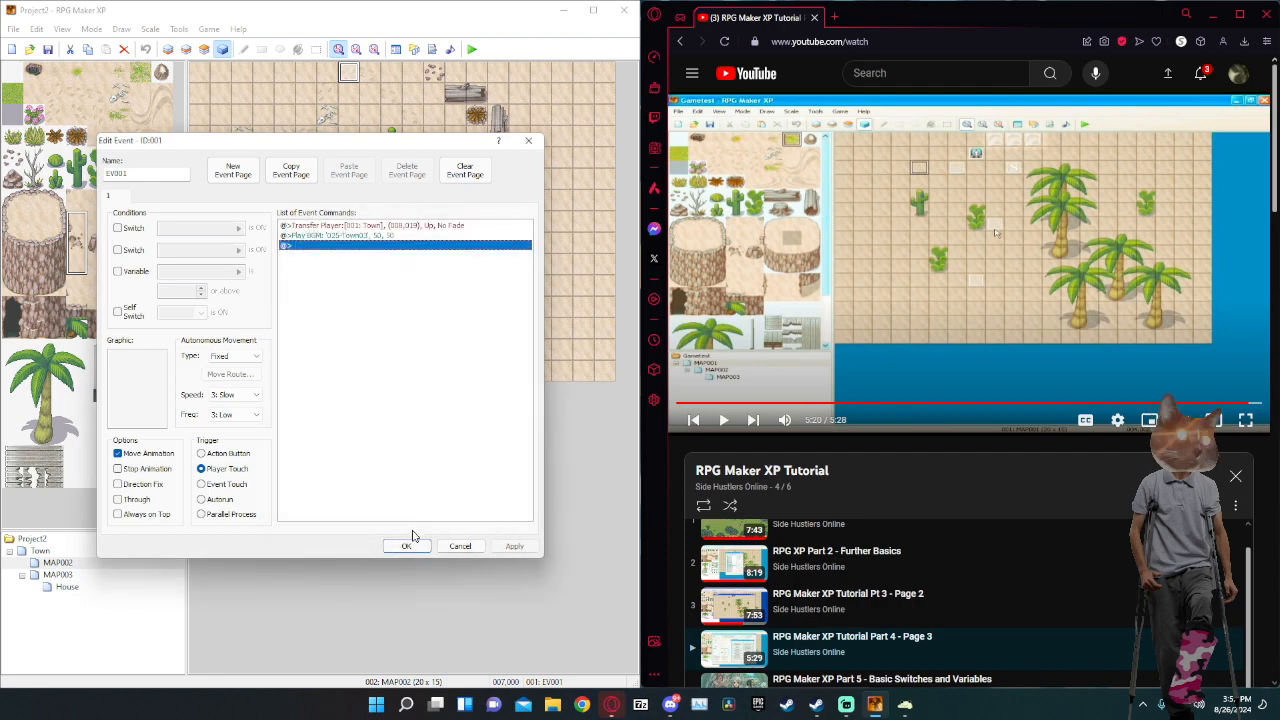
pyautogui.click(422, 547)
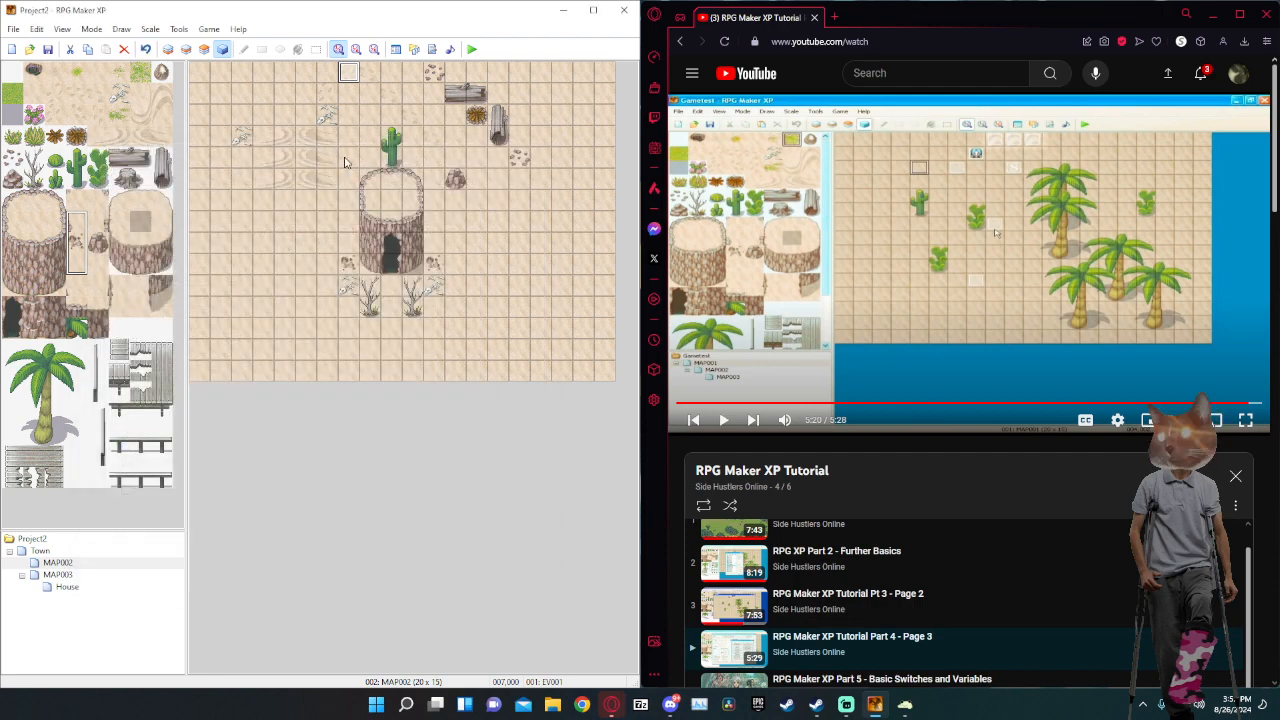
# Start a playtest with a new game and lead the hero from the bedroom out of the house into Town.
pyautogui.click(472, 50)
pyautogui.click(323, 383)
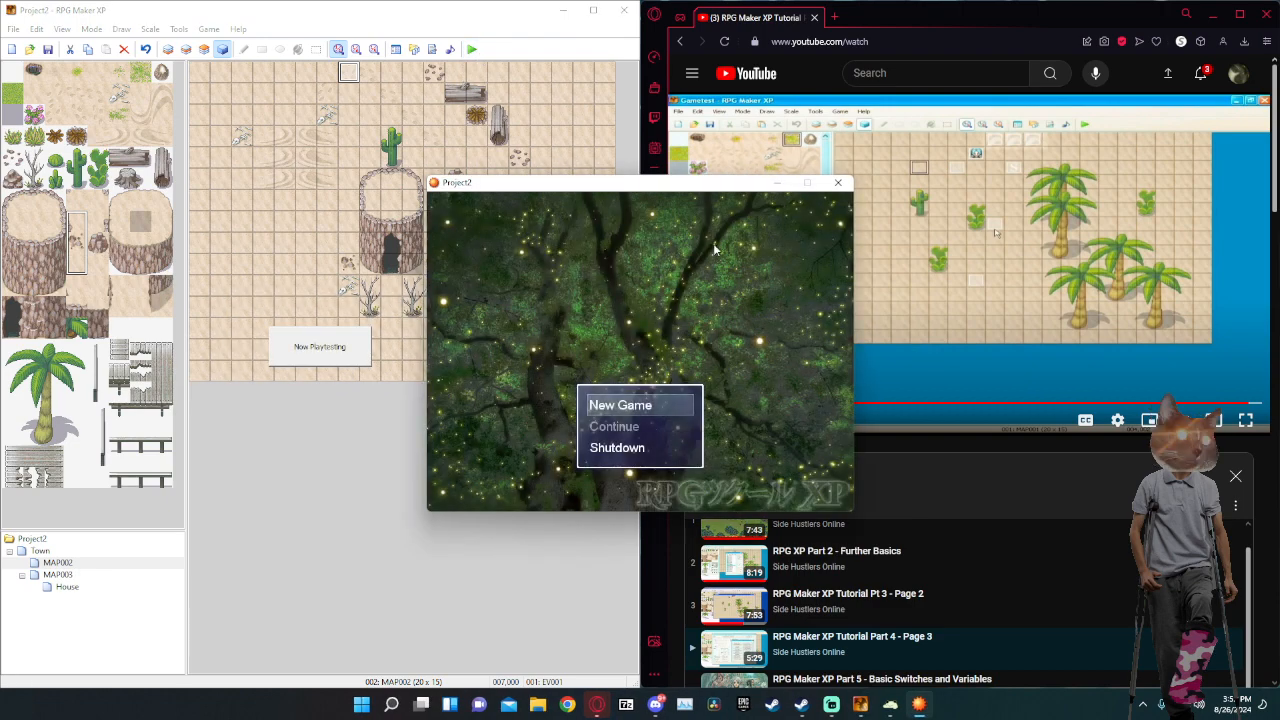
pyautogui.press('Return')
pyautogui.press('Down')
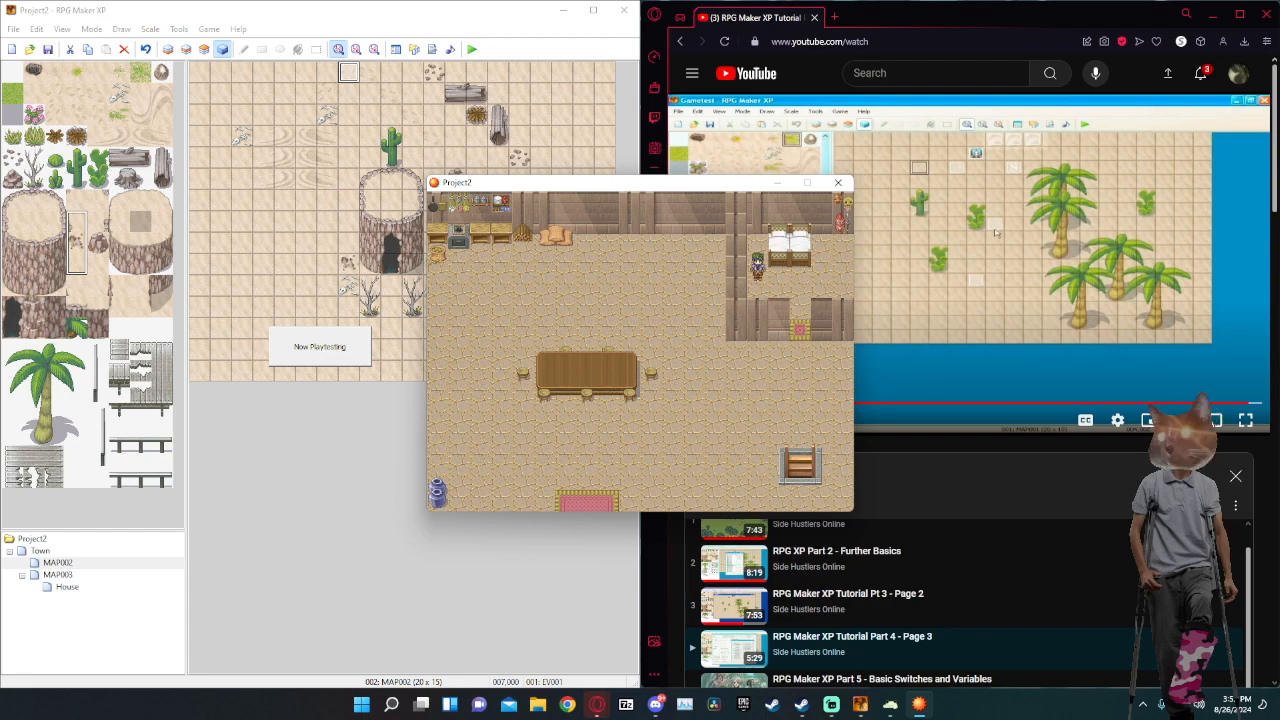
pyautogui.press('Right')
pyautogui.press('Down')
pyautogui.press('Down')
pyautogui.press('Right')
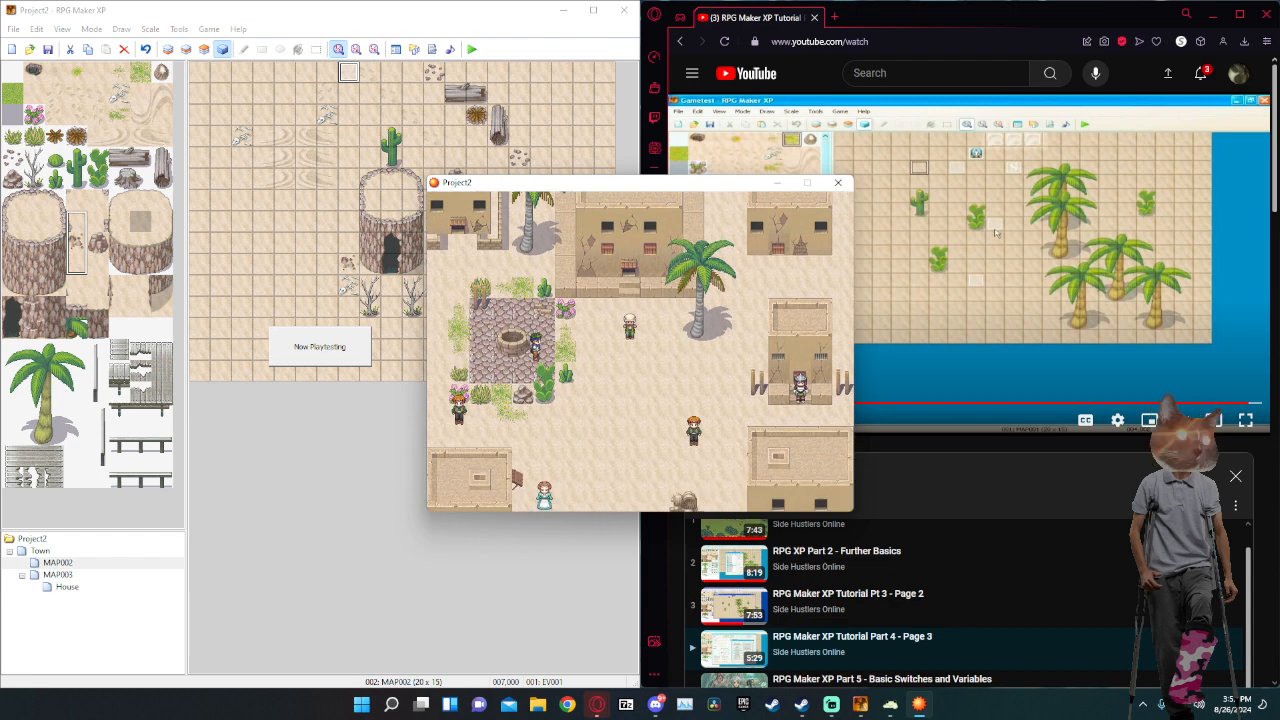
# Walk the hero to the white-haired townsman east of the well, talk to him and close his messages.
pyautogui.press('Up')
pyautogui.press('Right')
pyautogui.press('Up')
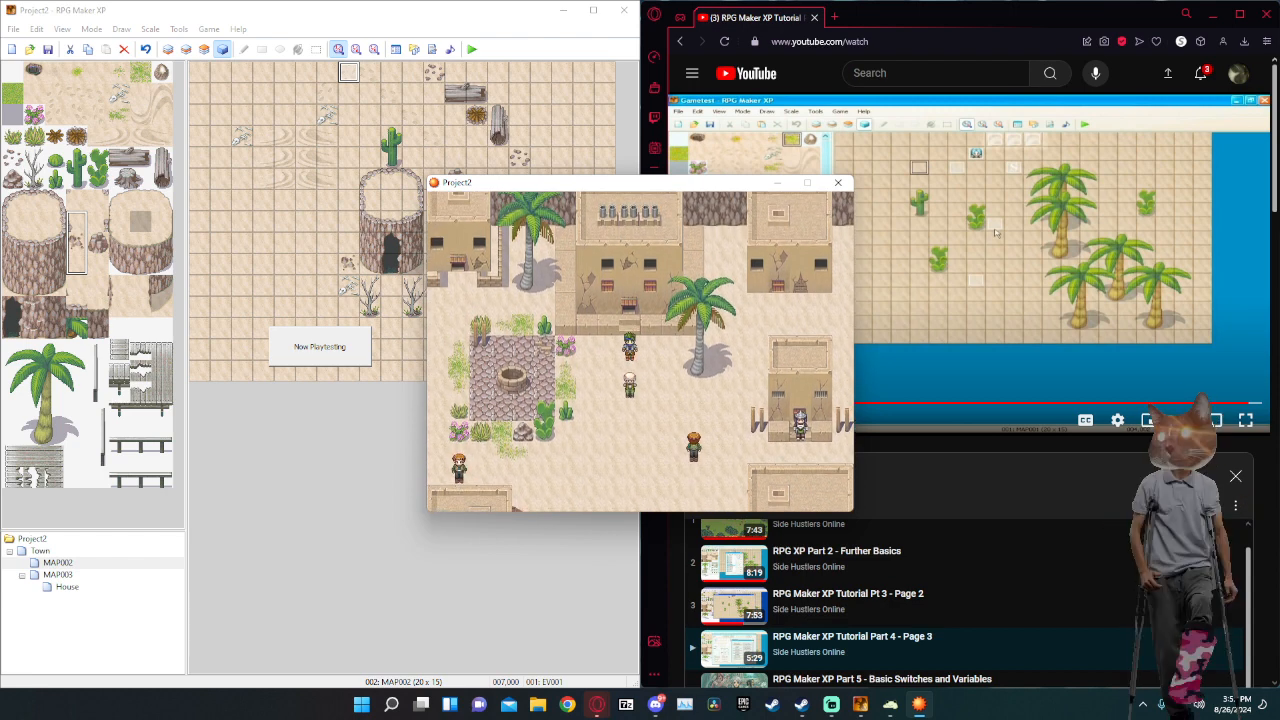
pyautogui.press('Down')
pyautogui.press('Return')
pyautogui.press('Return')
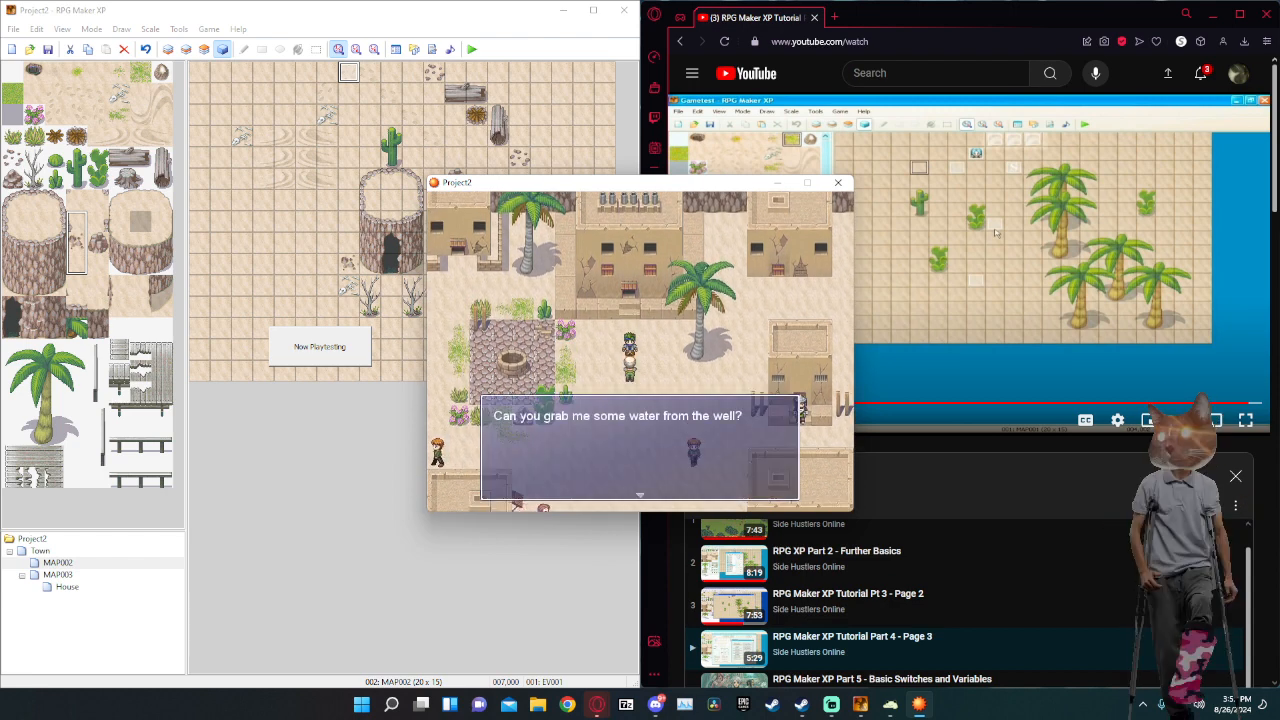
pyautogui.press('Return')
pyautogui.press('Return')
# Take the hero back and forth through the southern gate between Town and MAP002 to test the music, and end the playtest.
pyautogui.press('Left')
pyautogui.press('Down')
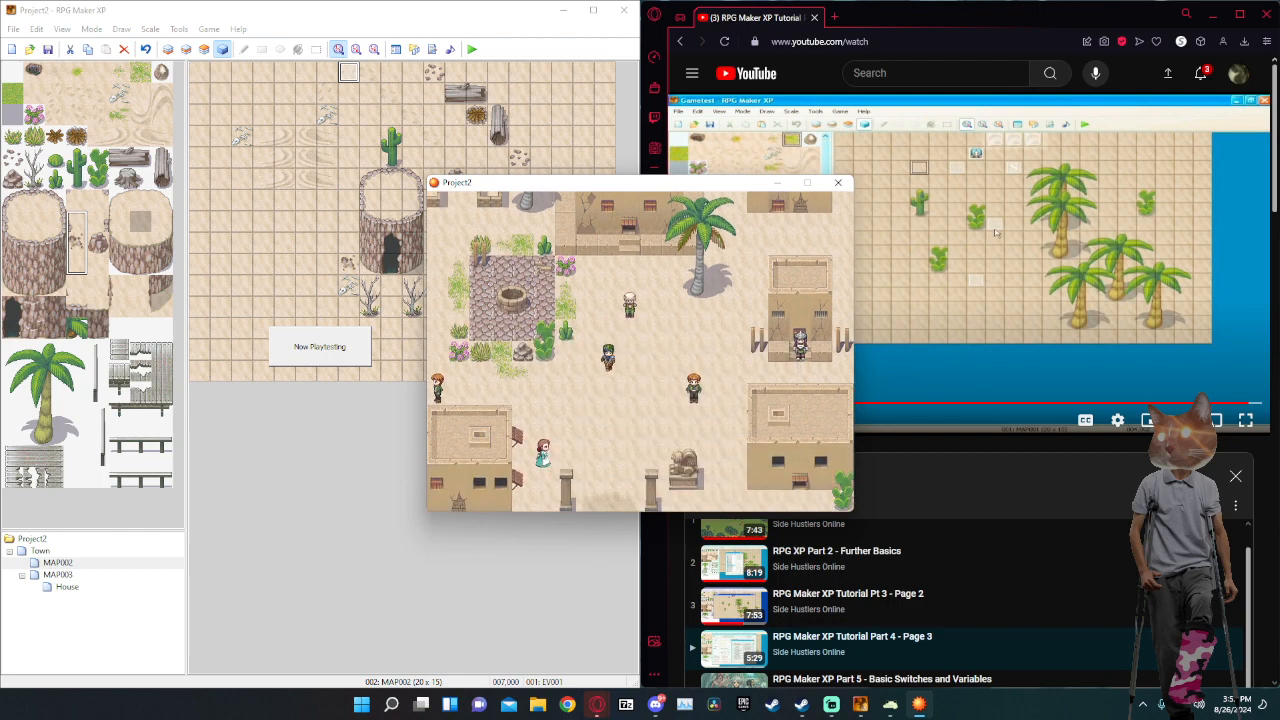
pyautogui.press('Down')
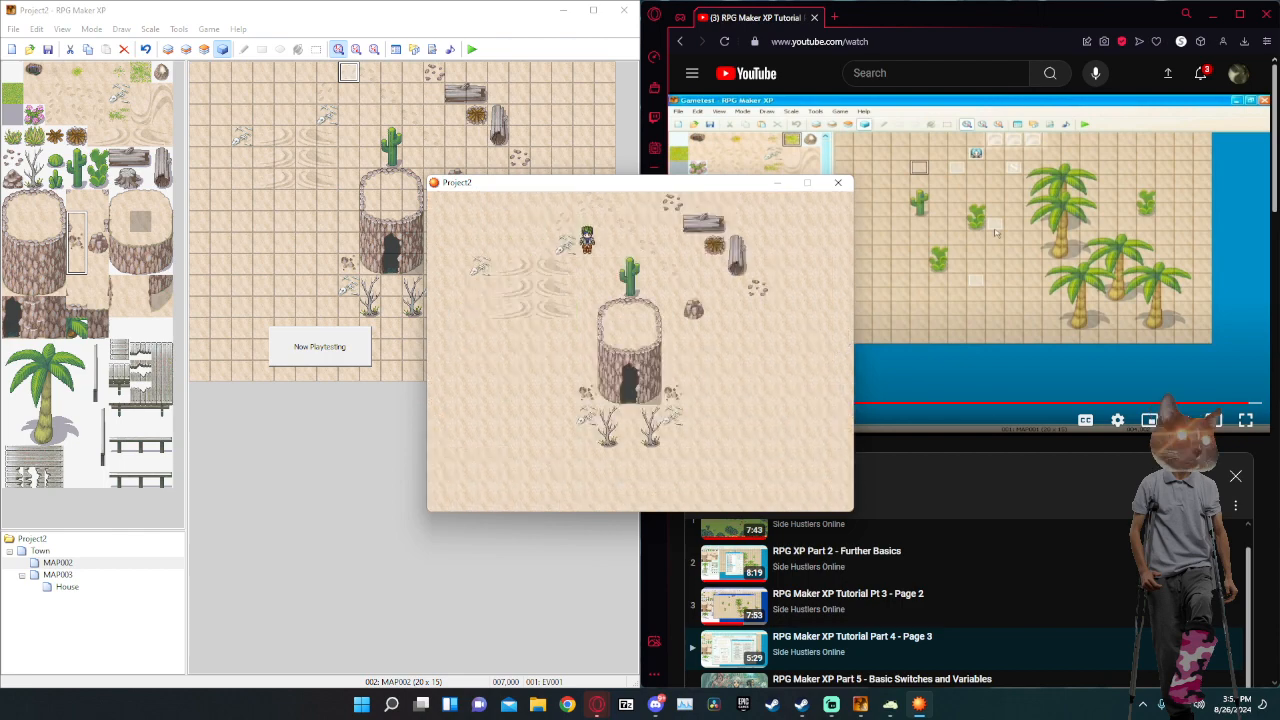
pyautogui.press('Up')
pyautogui.press('Down')
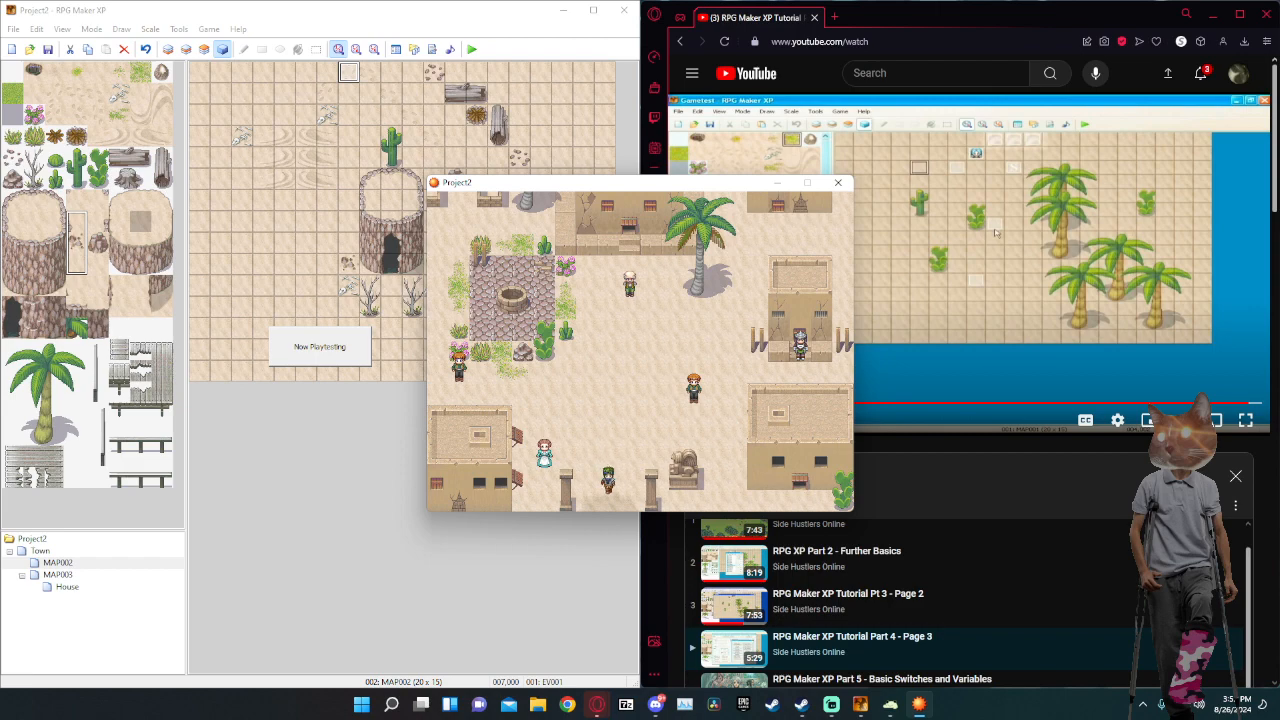
pyautogui.press('Up')
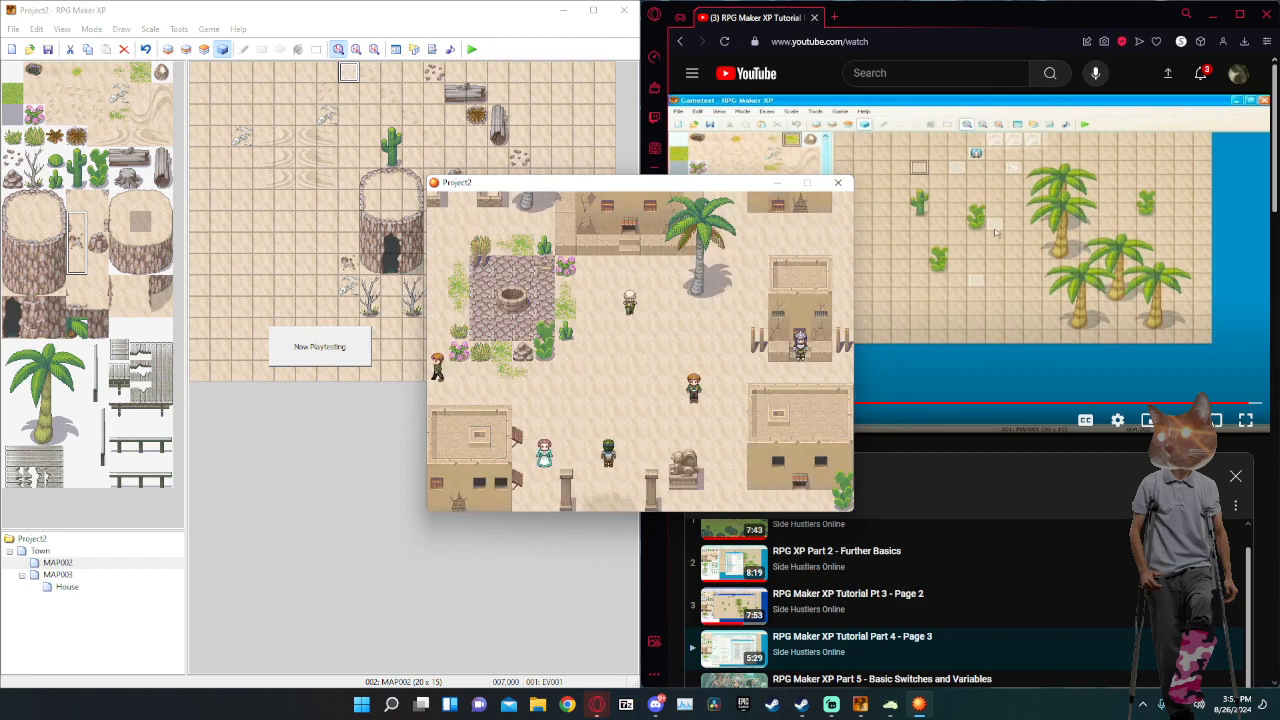
pyautogui.press('Down')
pyautogui.press('Up')
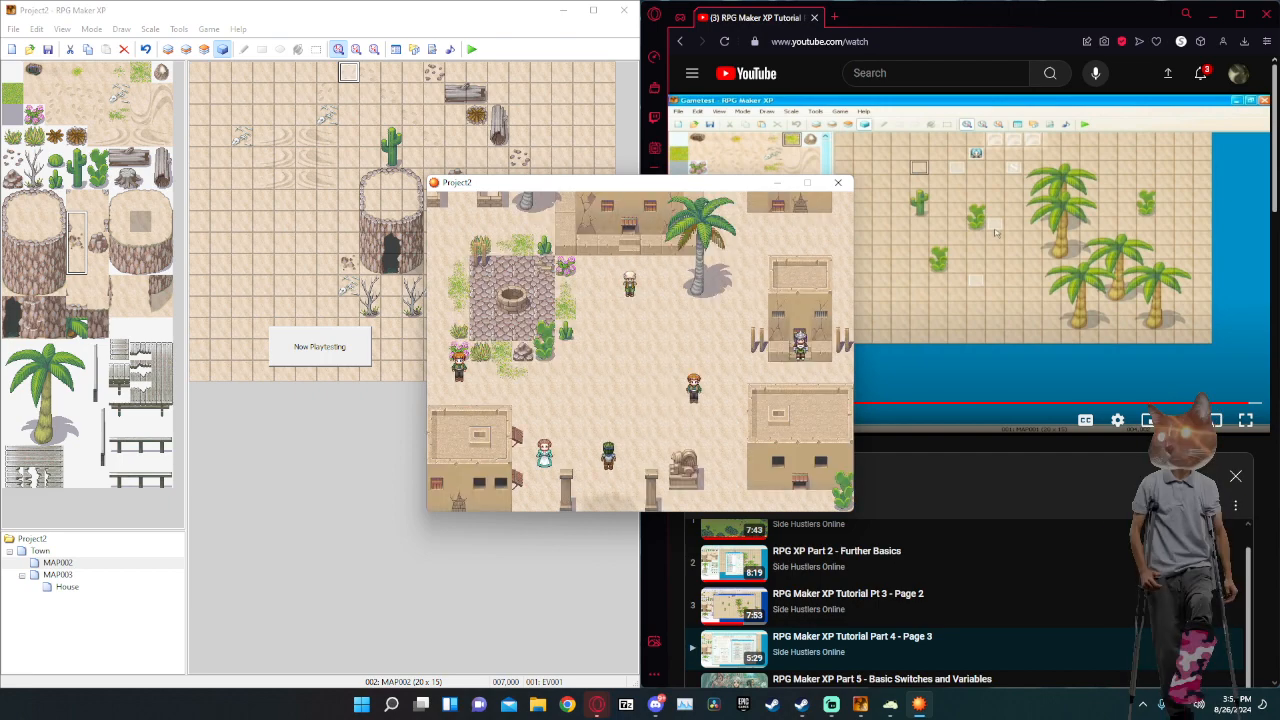
pyautogui.click(838, 182)
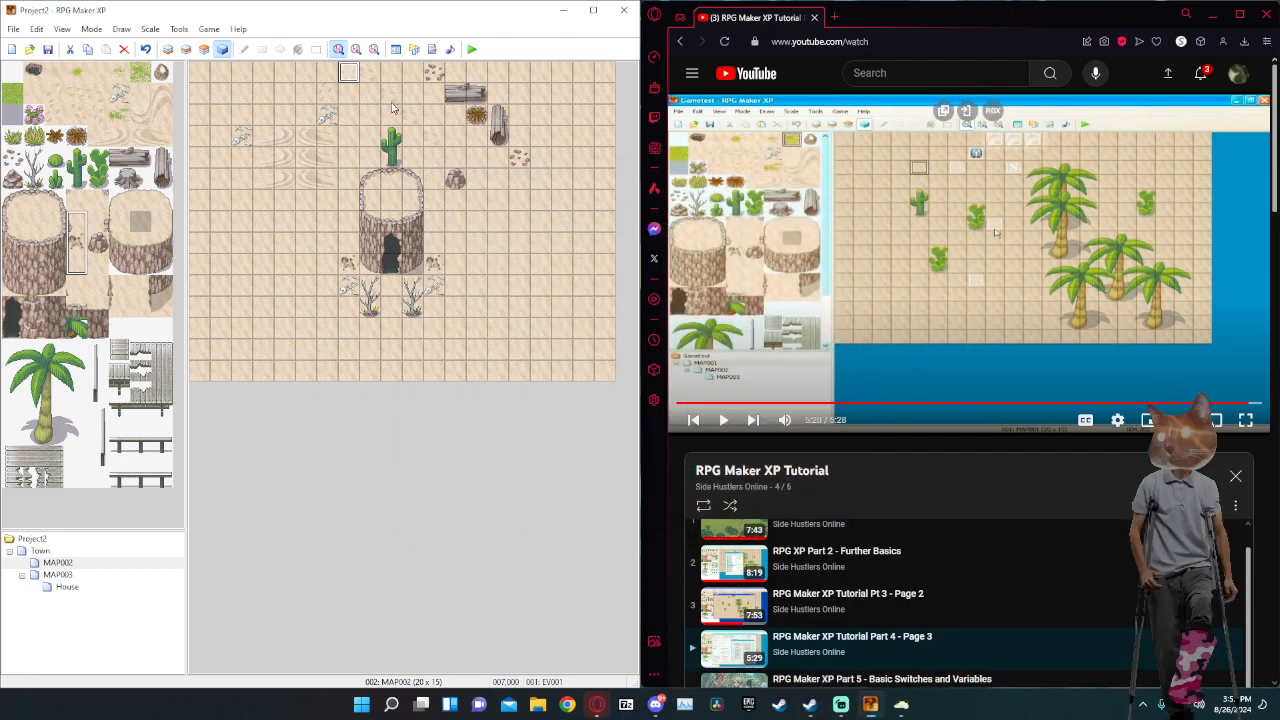
# Delete the Play BGM command for 025-Town03 from MAP002's event at tile (007,000) and save the event.
pyautogui.doubleClick(348, 73)
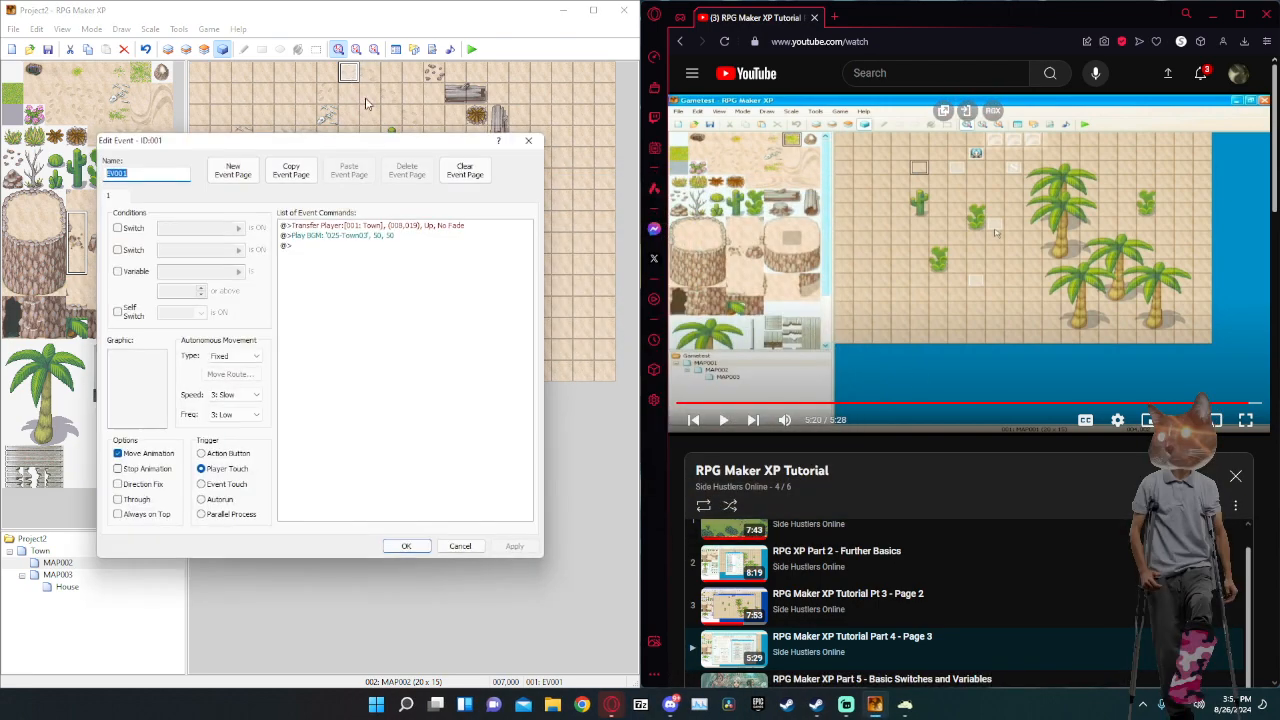
pyautogui.click(375, 237)
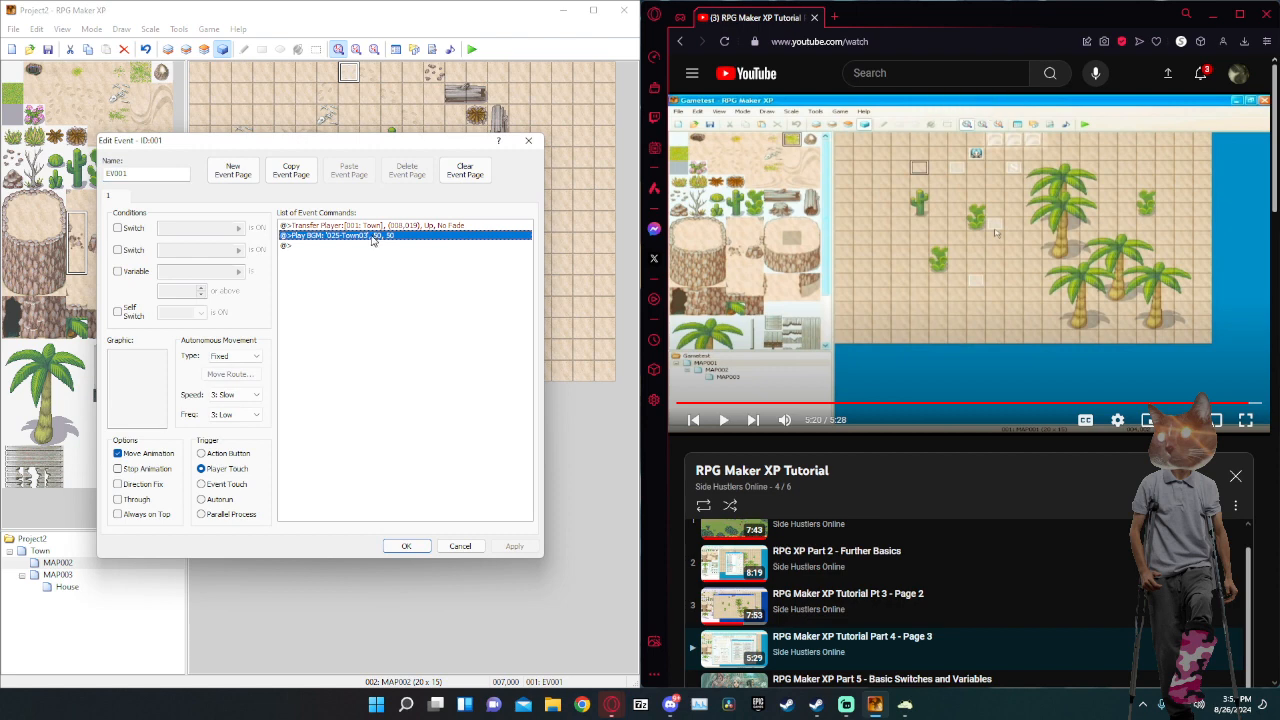
pyautogui.doubleClick(372, 245)
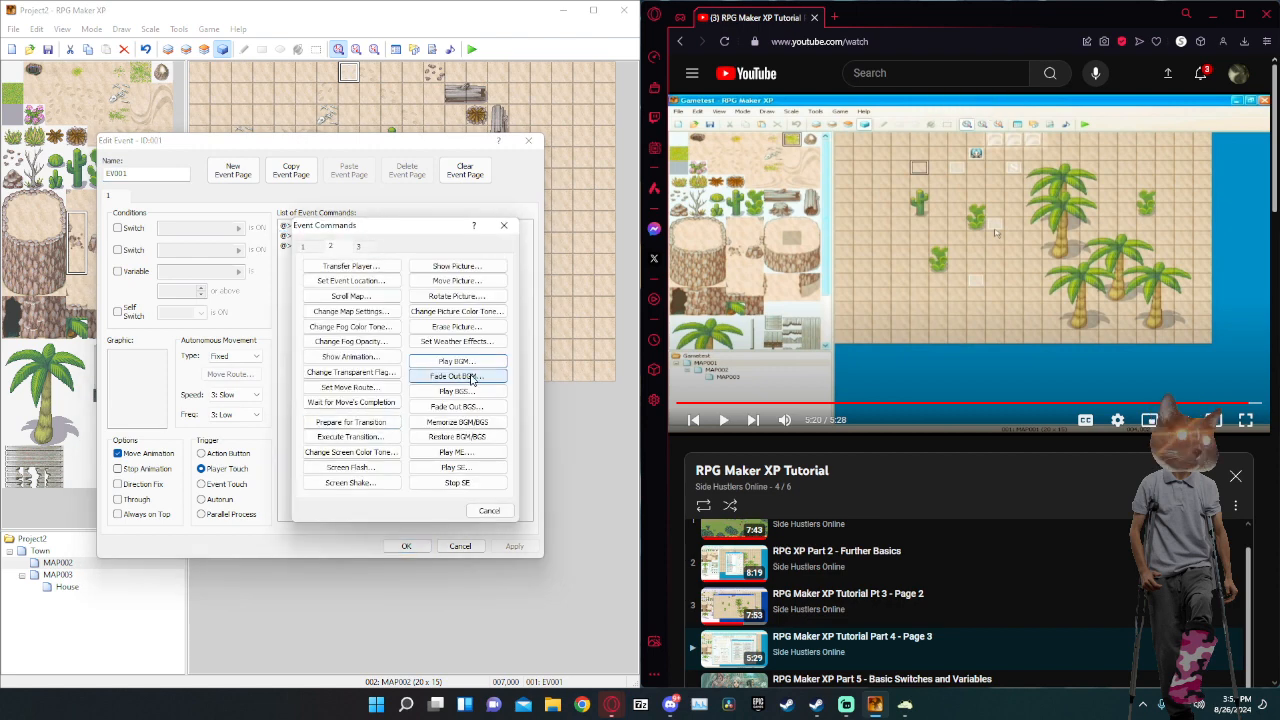
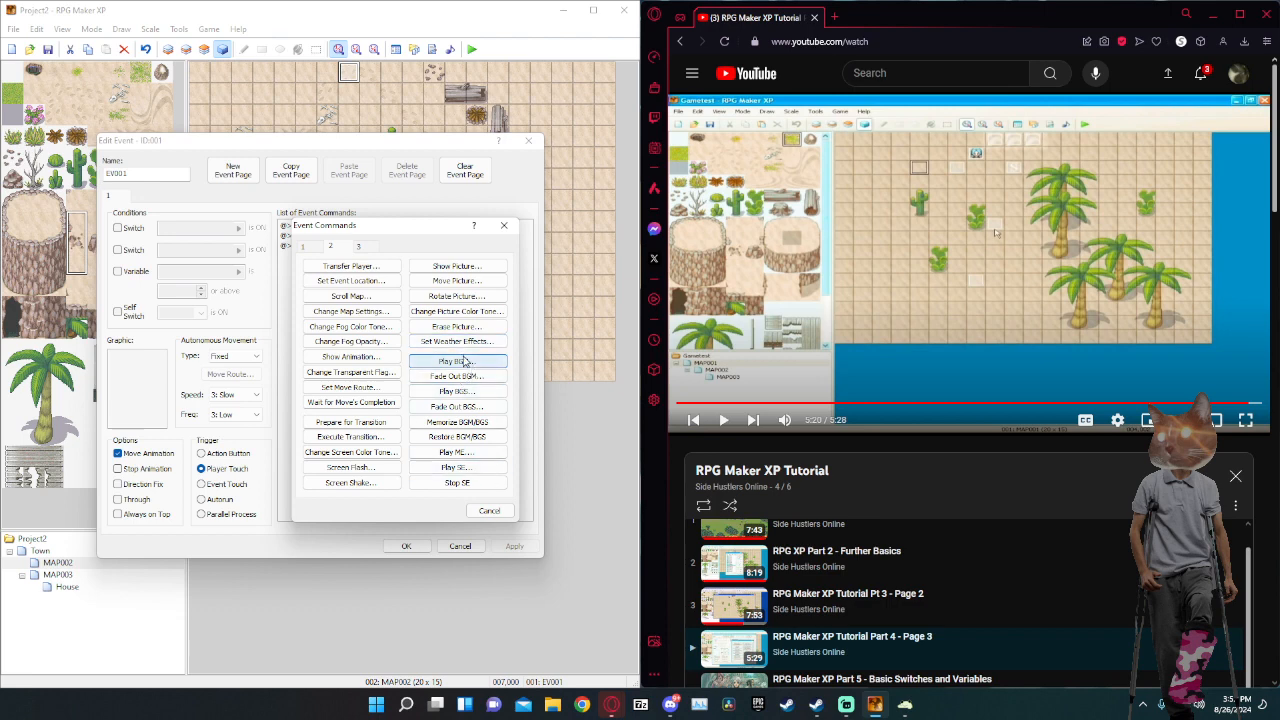
pyautogui.click(503, 229)
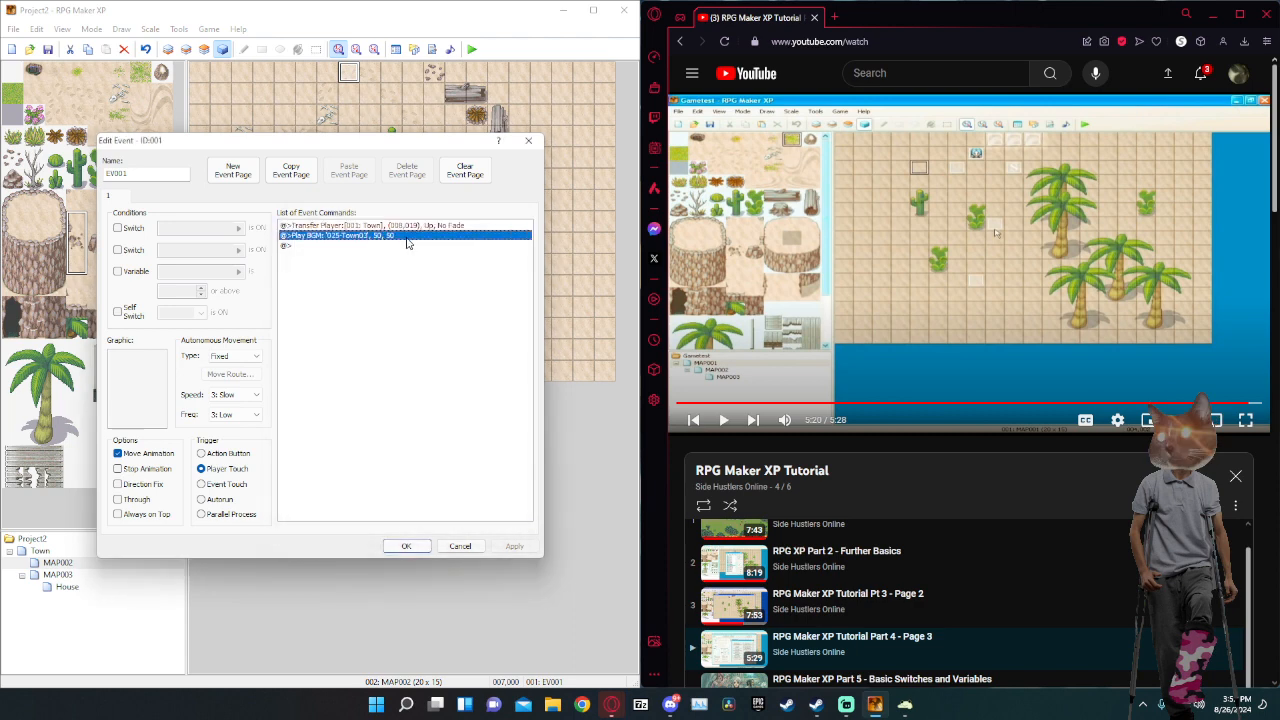
pyautogui.press('Delete')
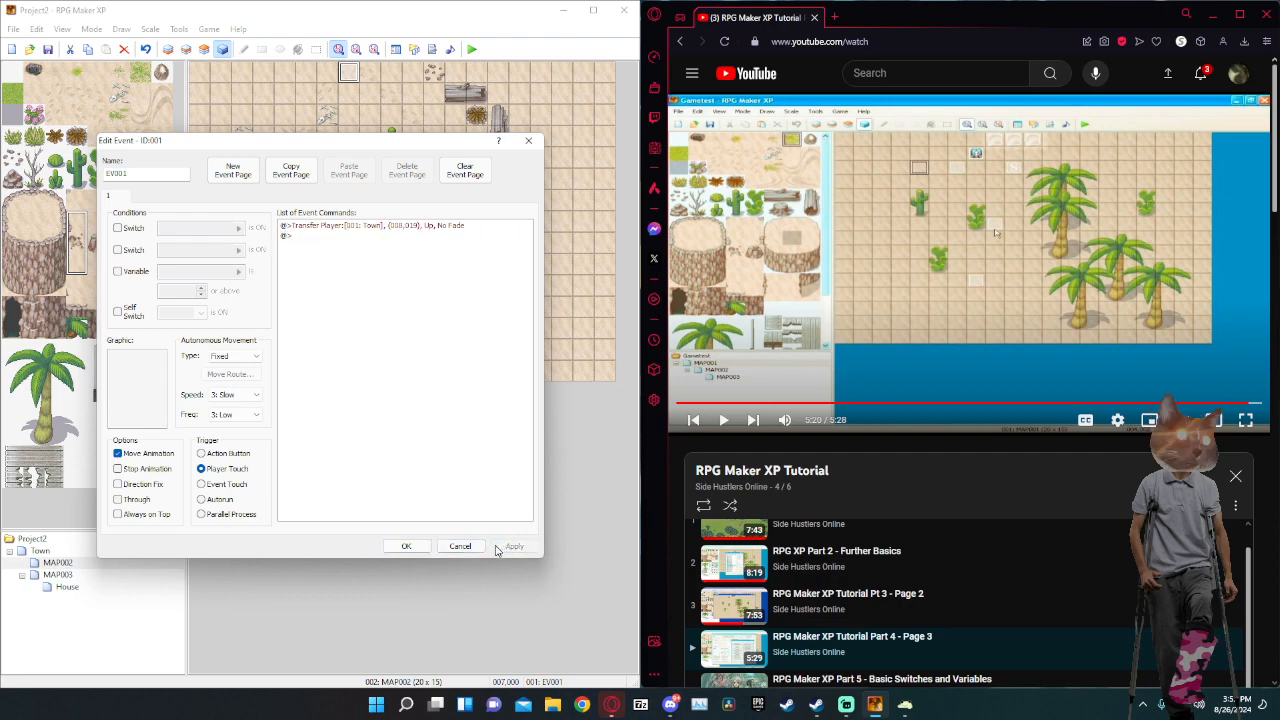
pyautogui.click(406, 546)
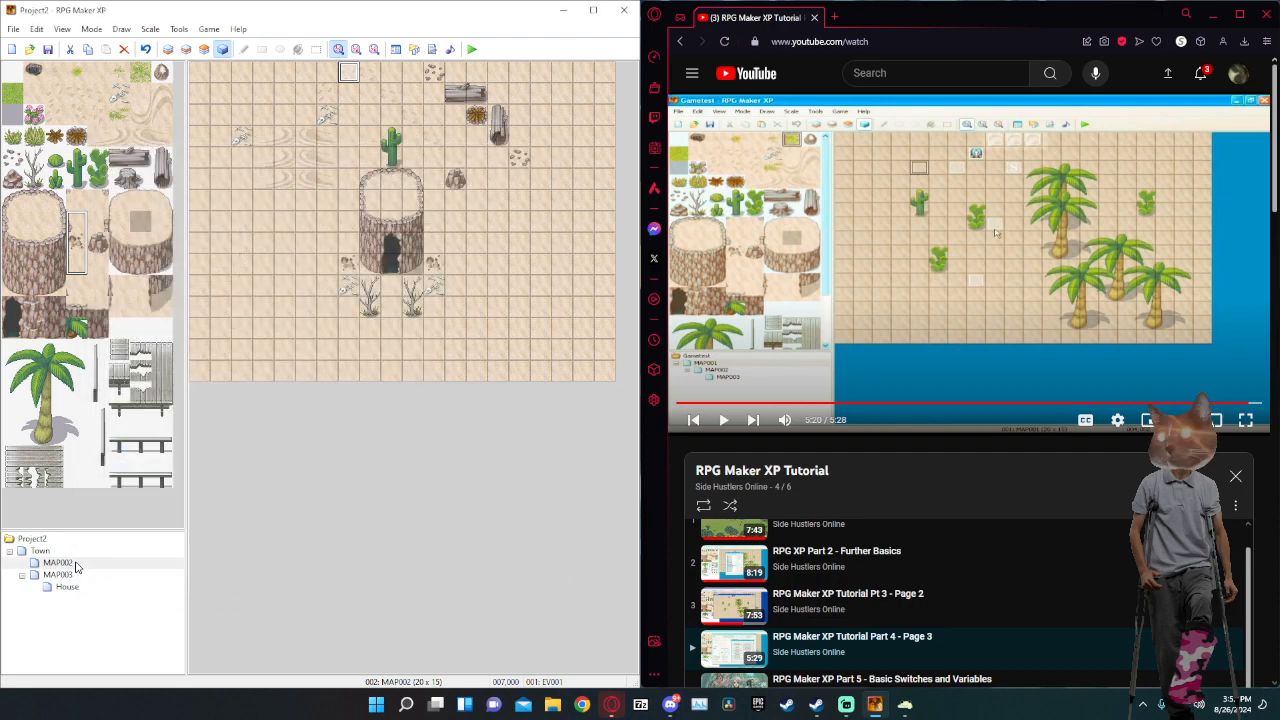
# Copy the House map's event at tile (008,000) and paste it into the Town map at tile (015,001).
pyautogui.click(40, 551)
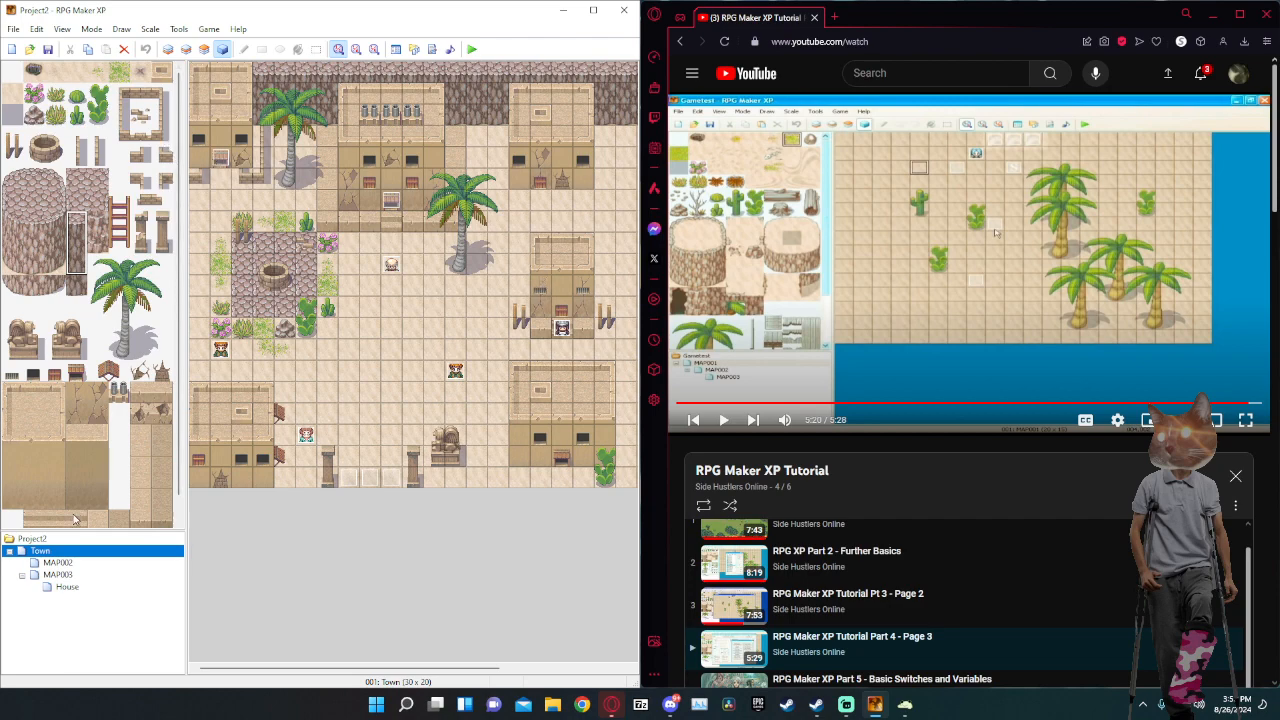
pyautogui.click(67, 587)
pyautogui.rightClick(369, 71)
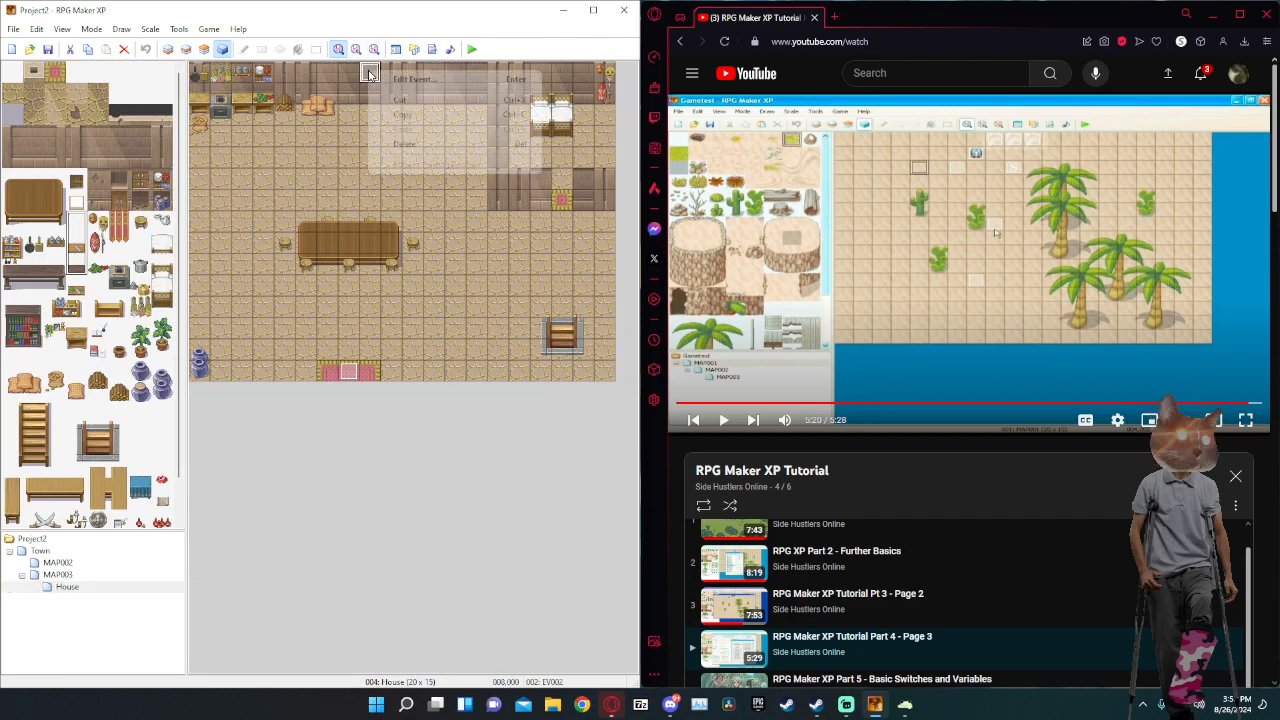
pyautogui.click(422, 115)
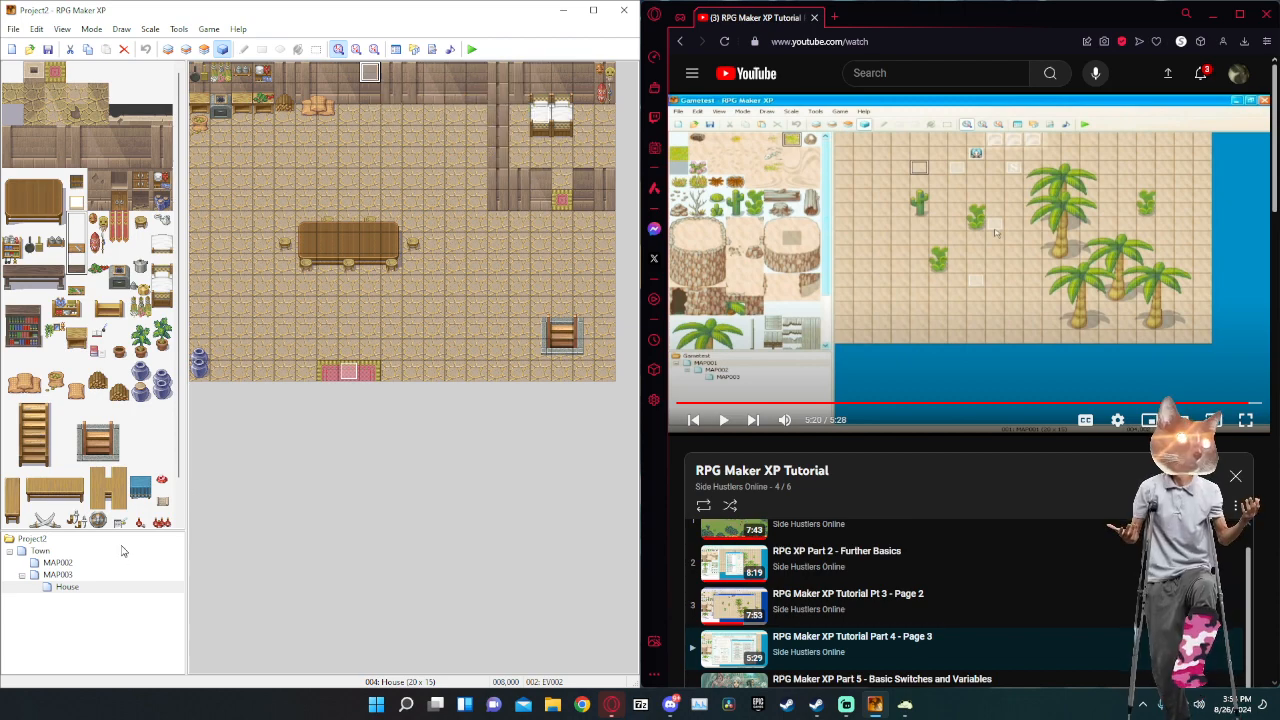
pyautogui.click(58, 563)
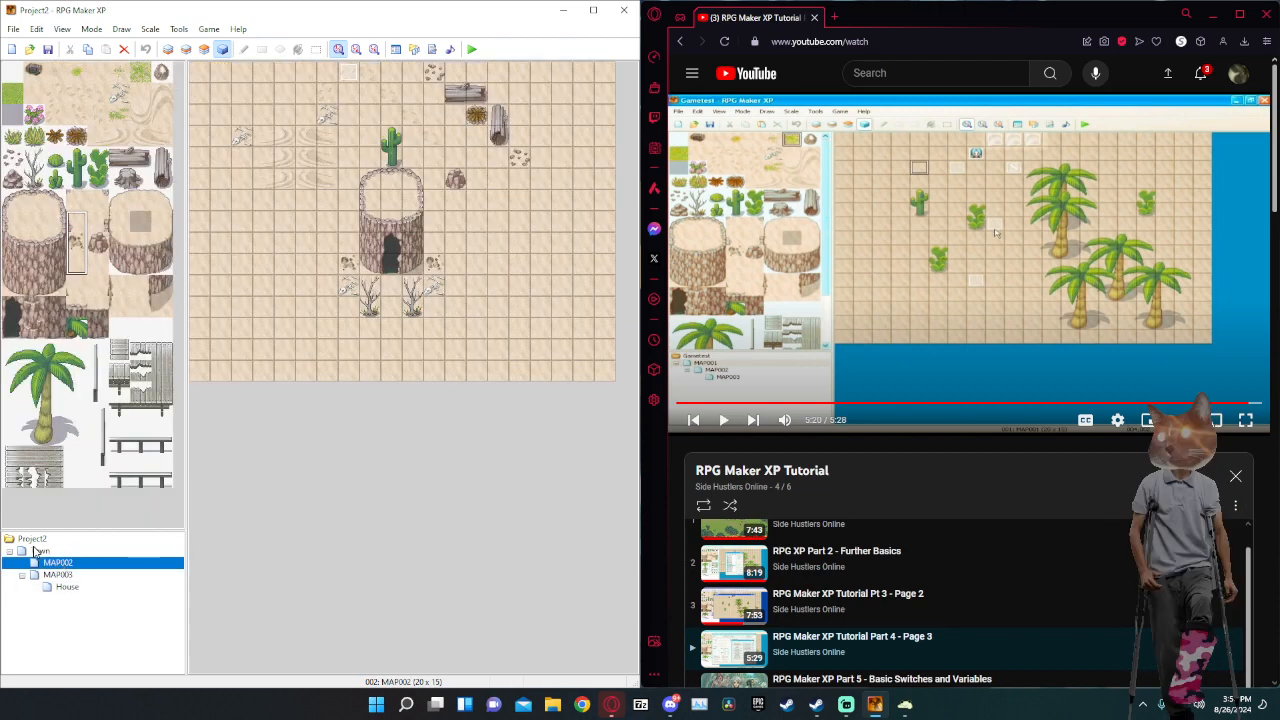
pyautogui.click(40, 551)
pyautogui.rightClick(514, 94)
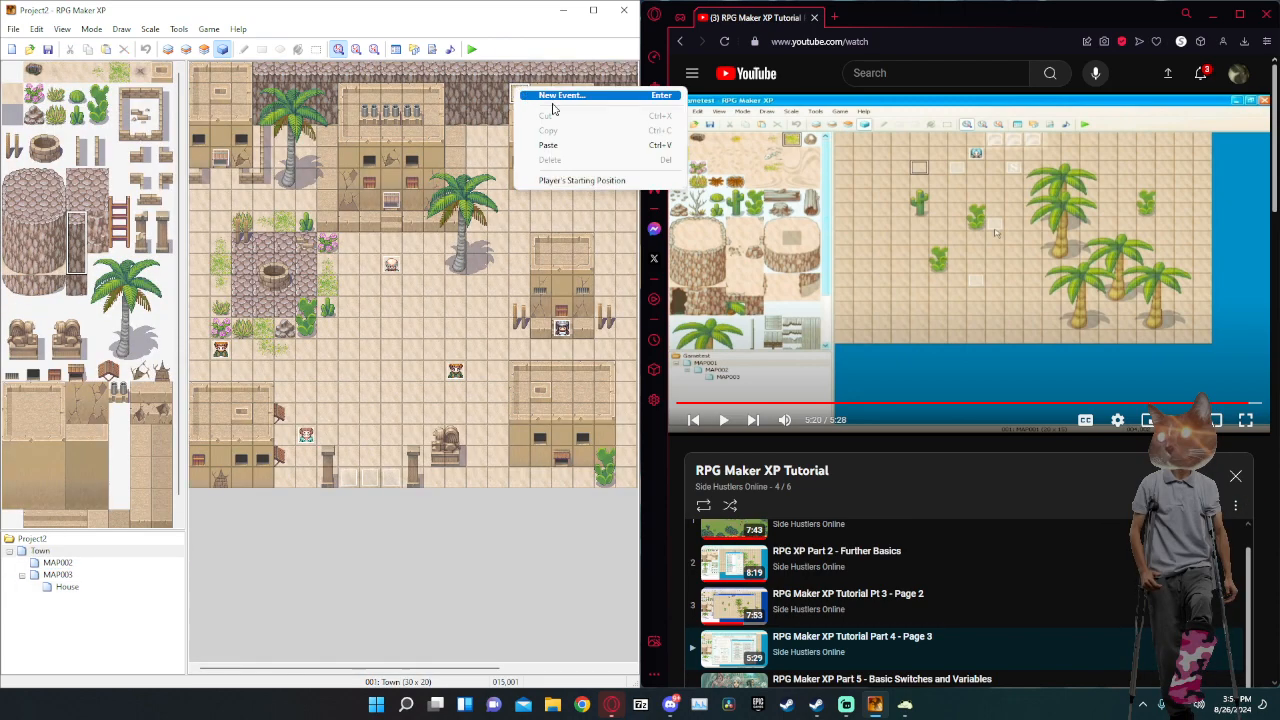
pyautogui.click(550, 152)
# Launch a playtest of the Town map's pasted event with a new game.
pyautogui.click(471, 49)
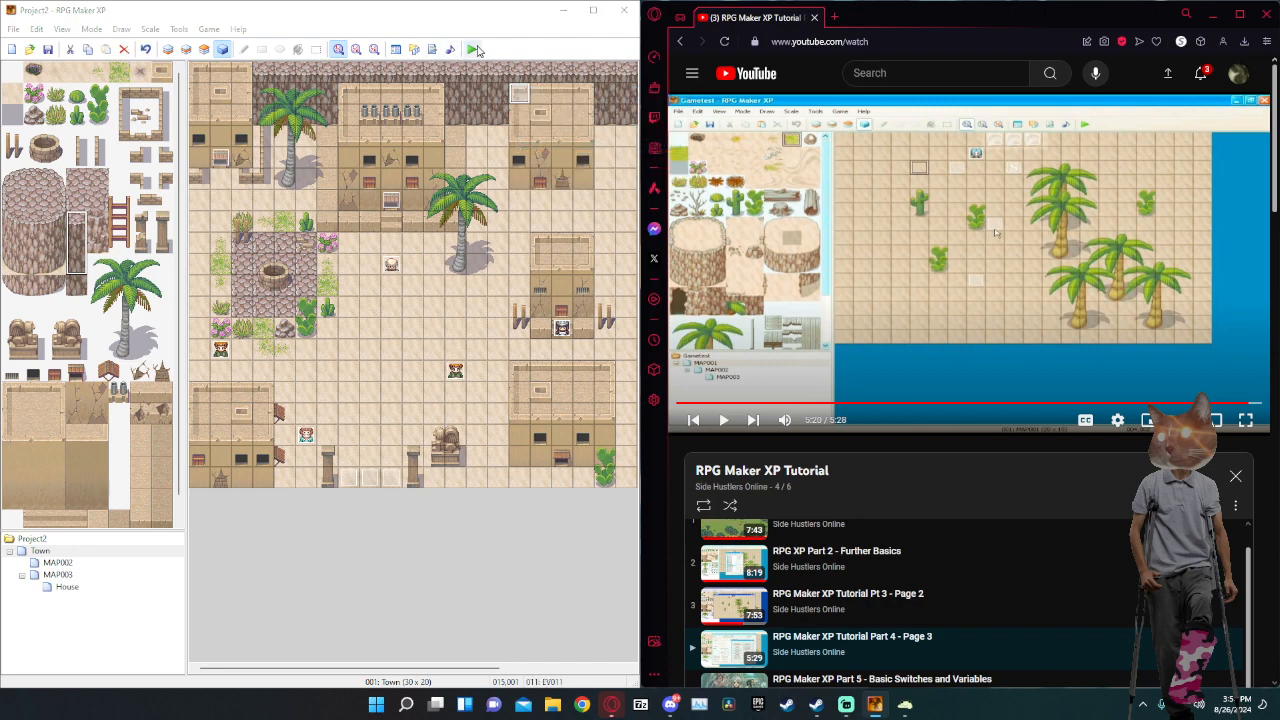
pyautogui.click(270, 385)
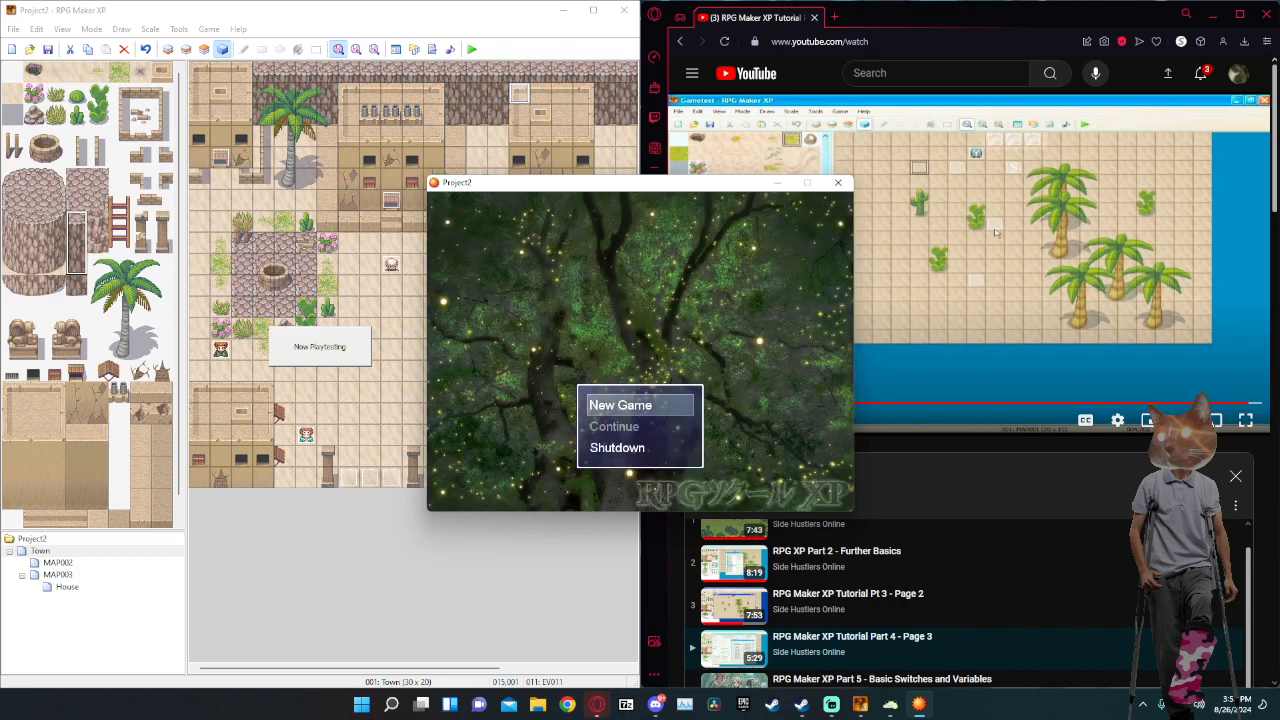
pyautogui.press('Return')
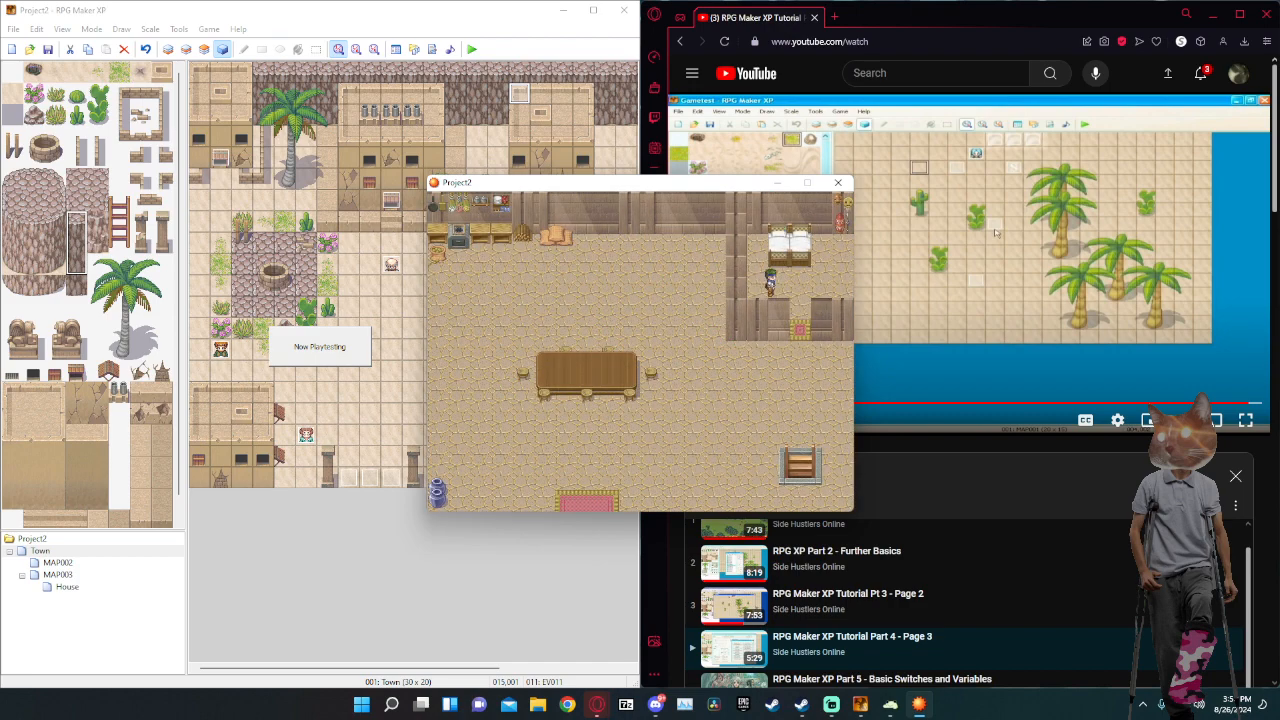
# Walk the hero out of the House through its southern exit and across the Town's well plaza.
pyautogui.press('Left')
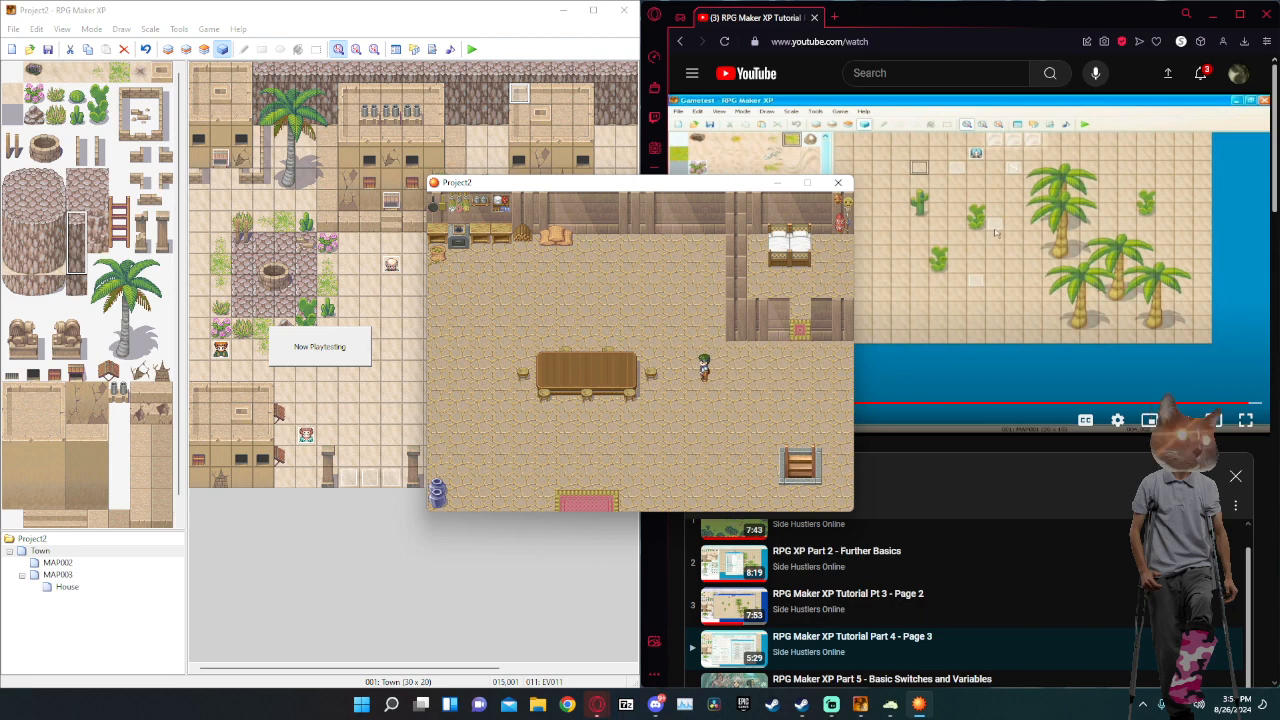
pyautogui.press('Left')
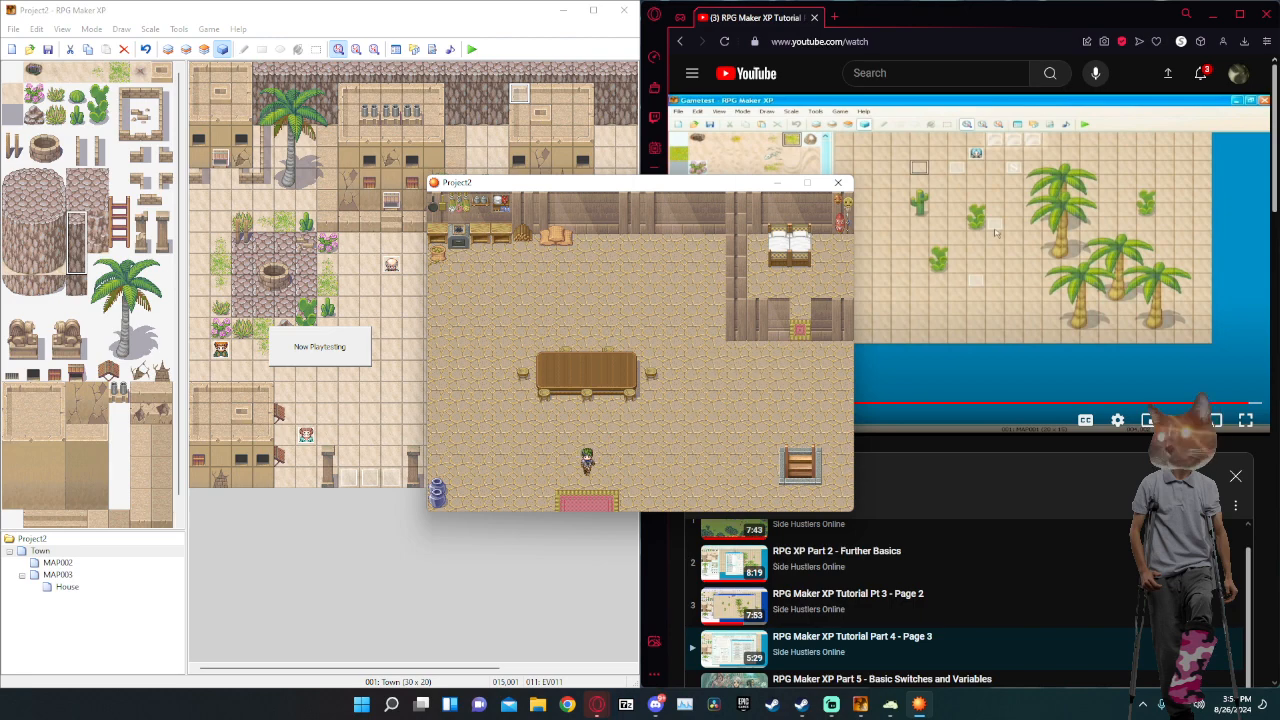
pyautogui.press('Down')
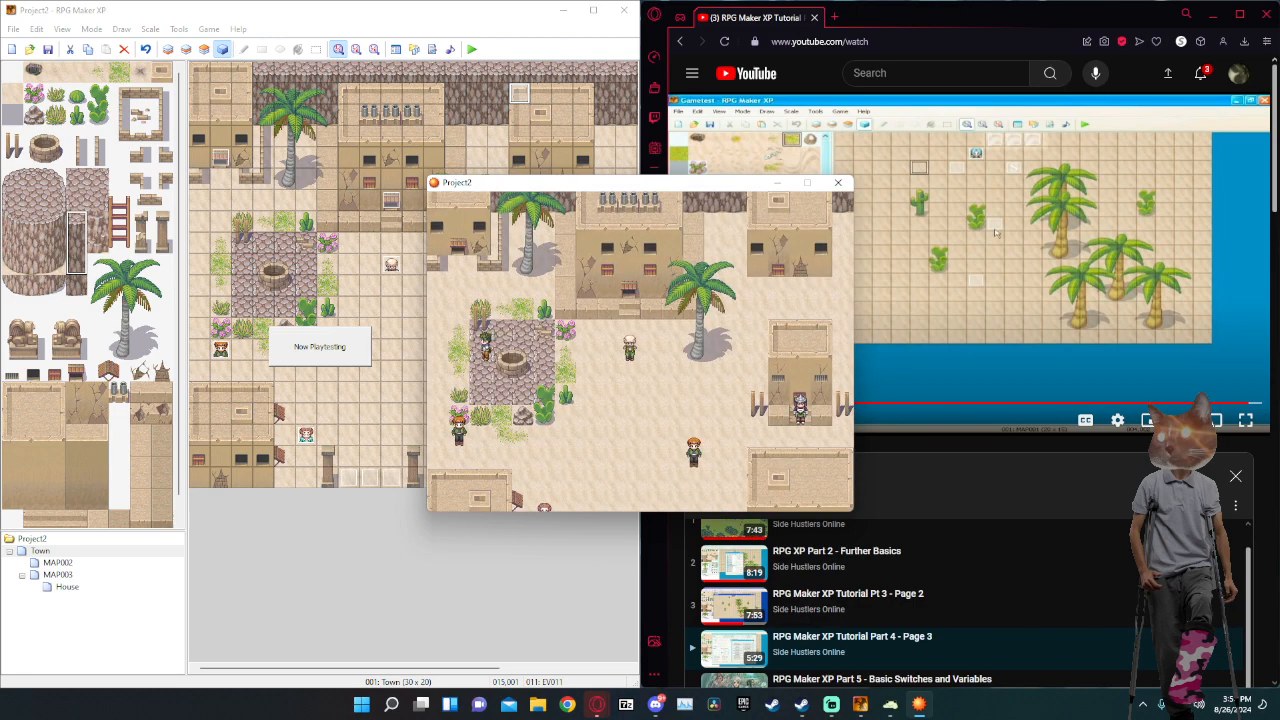
pyautogui.press('Down')
pyautogui.press('Down')
pyautogui.press('Left')
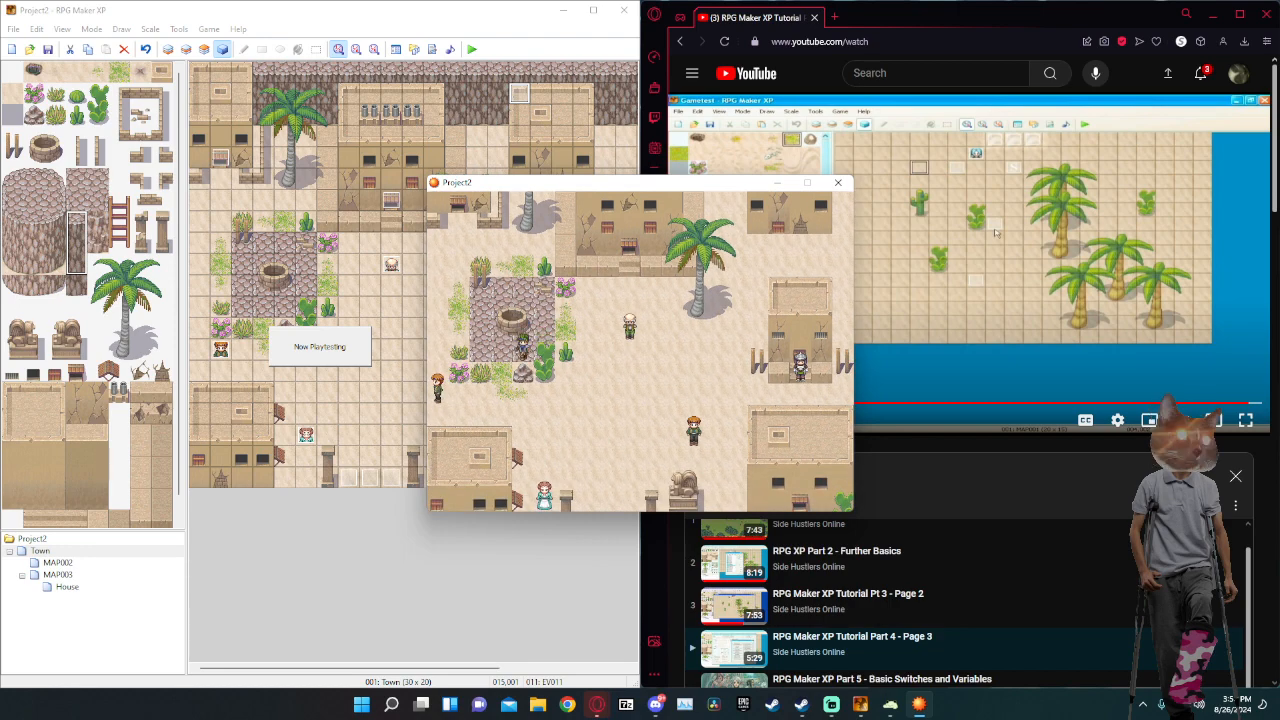
# Take the hero repeatedly through the southern gate between Town and MAP002 to test the music.
pyautogui.press('Down')
pyautogui.press('Down')
pyautogui.press('Down')
pyautogui.press('Down')
pyautogui.press('Down')
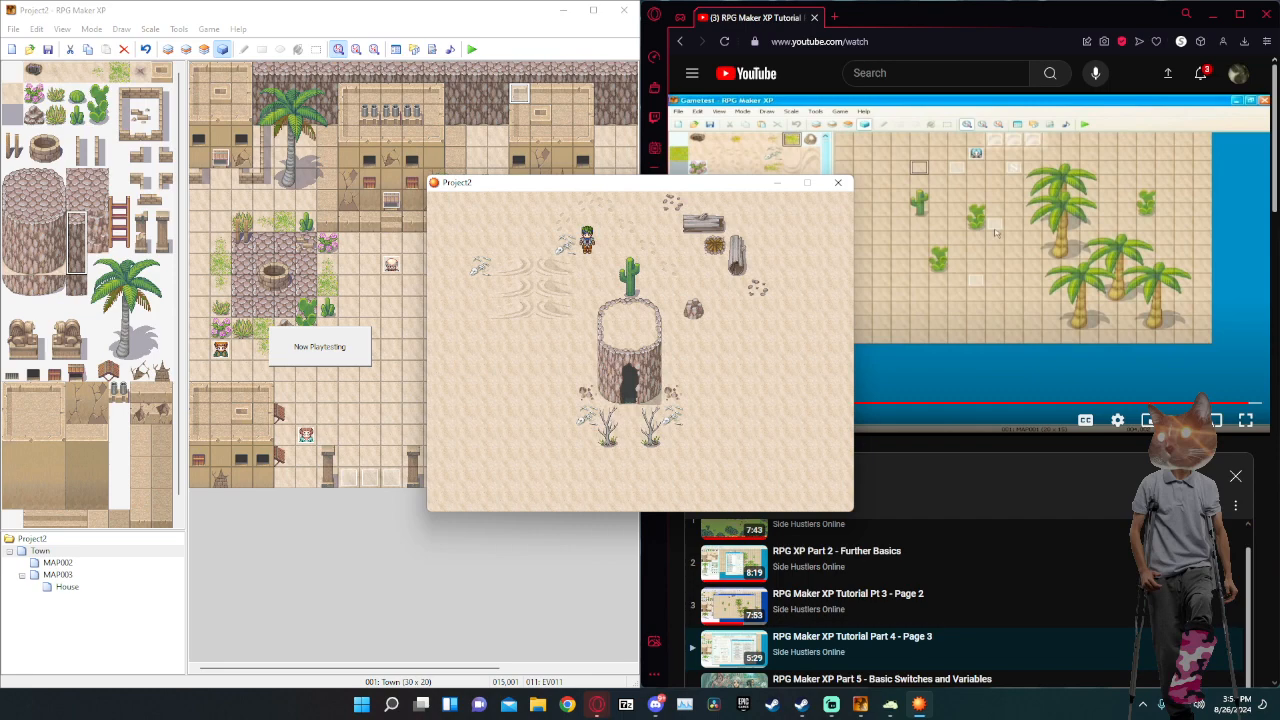
pyautogui.press('Up')
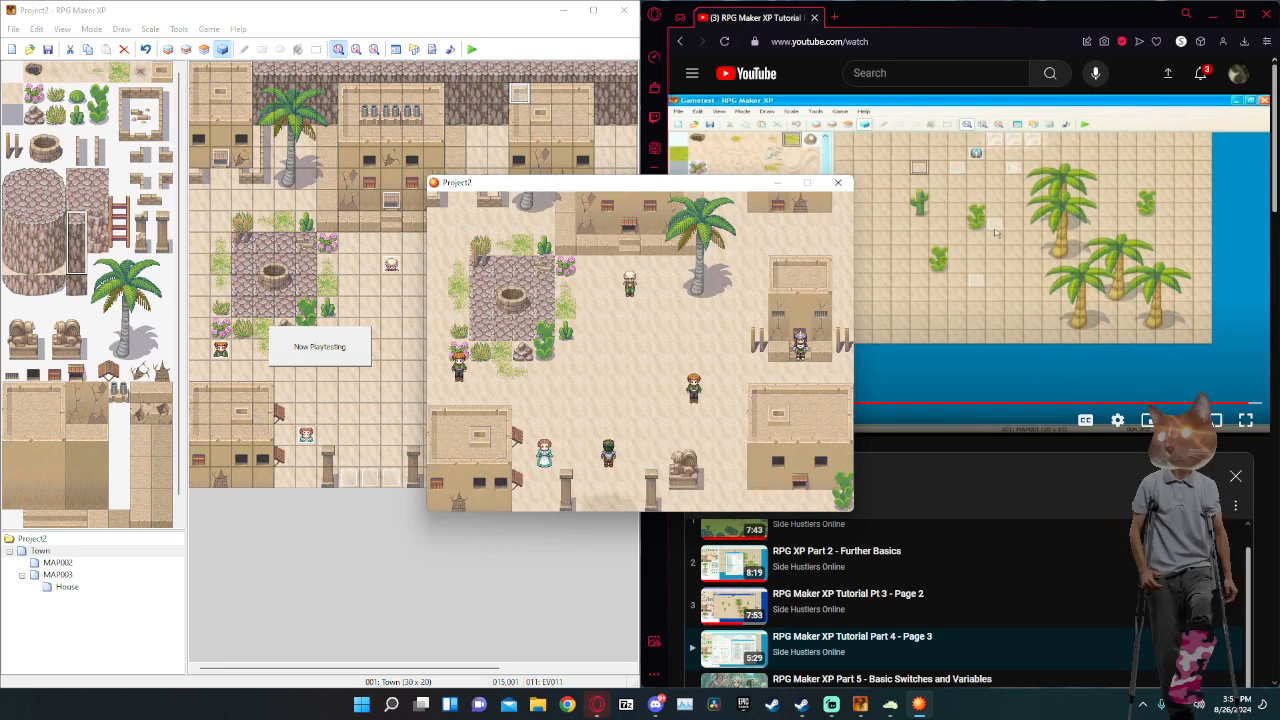
pyautogui.press('Down')
pyautogui.press('Down')
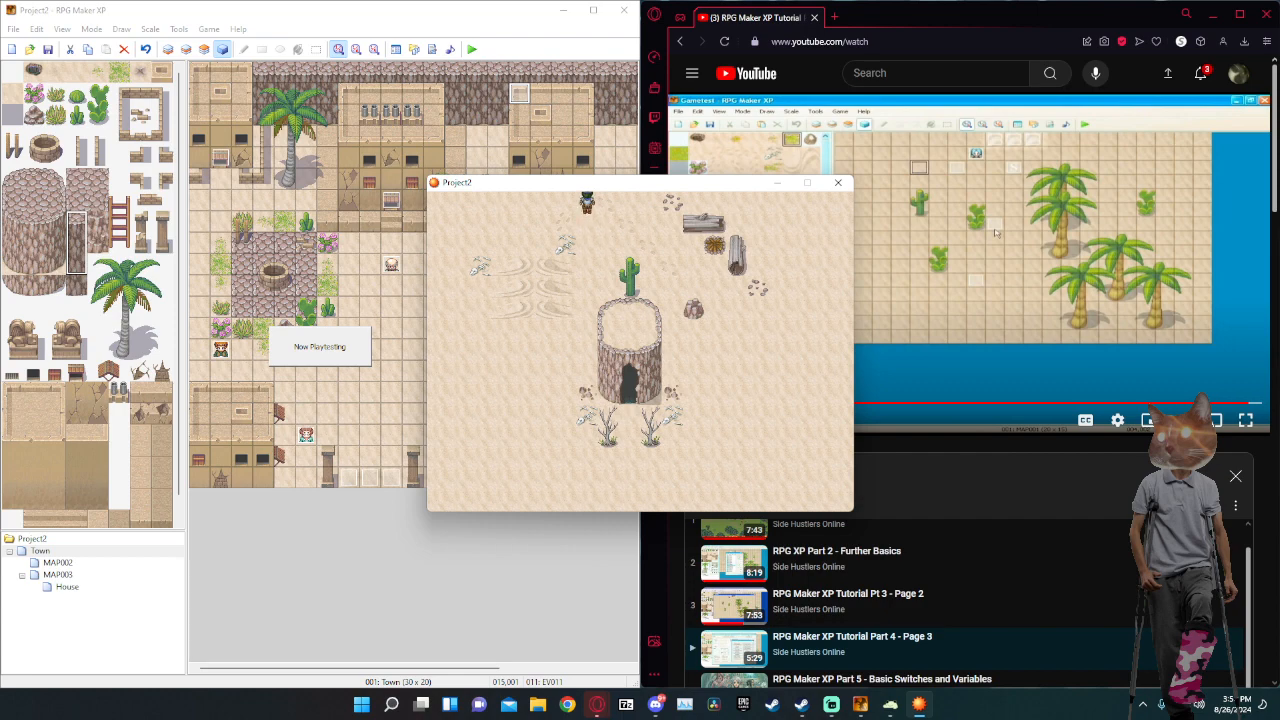
pyautogui.press('Up')
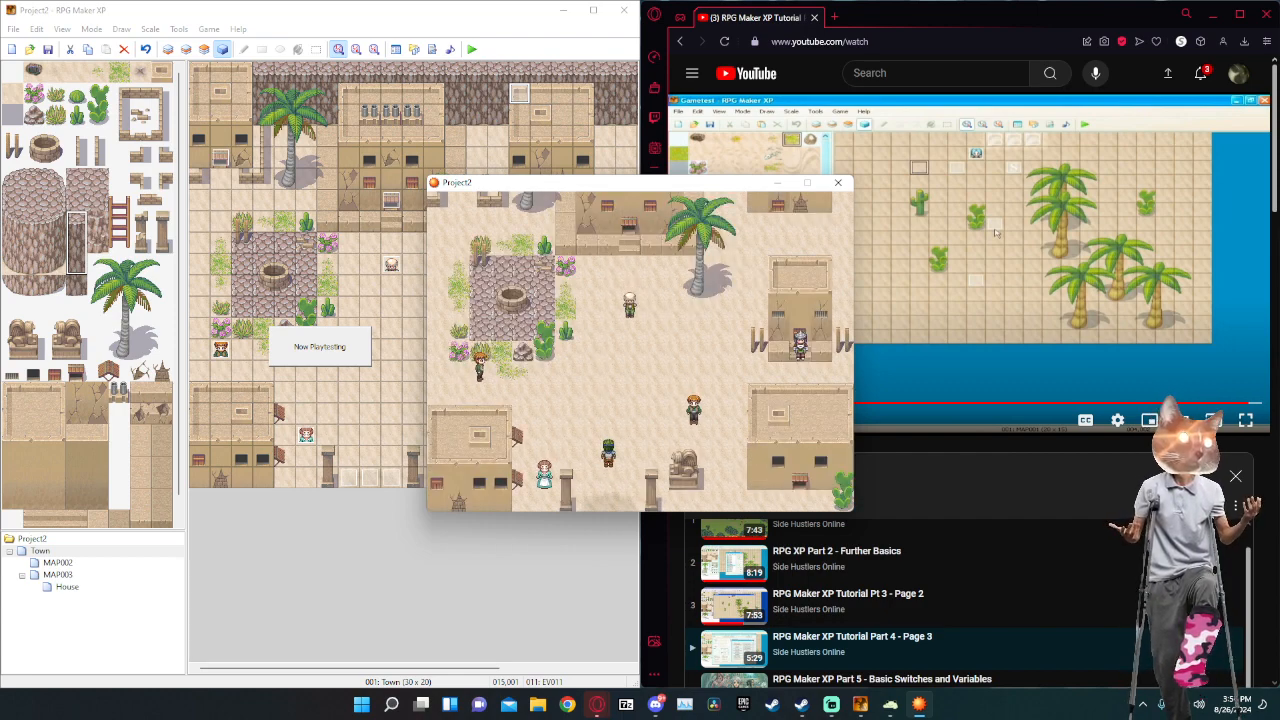
# Walk the hero from the gate to the armoured guard at the eastern building and interact with him.
pyautogui.press('Right')
pyautogui.press('Right')
pyautogui.press('Right')
pyautogui.press('Up')
pyautogui.press('Up')
pyautogui.press('Up')
pyautogui.press('Up')
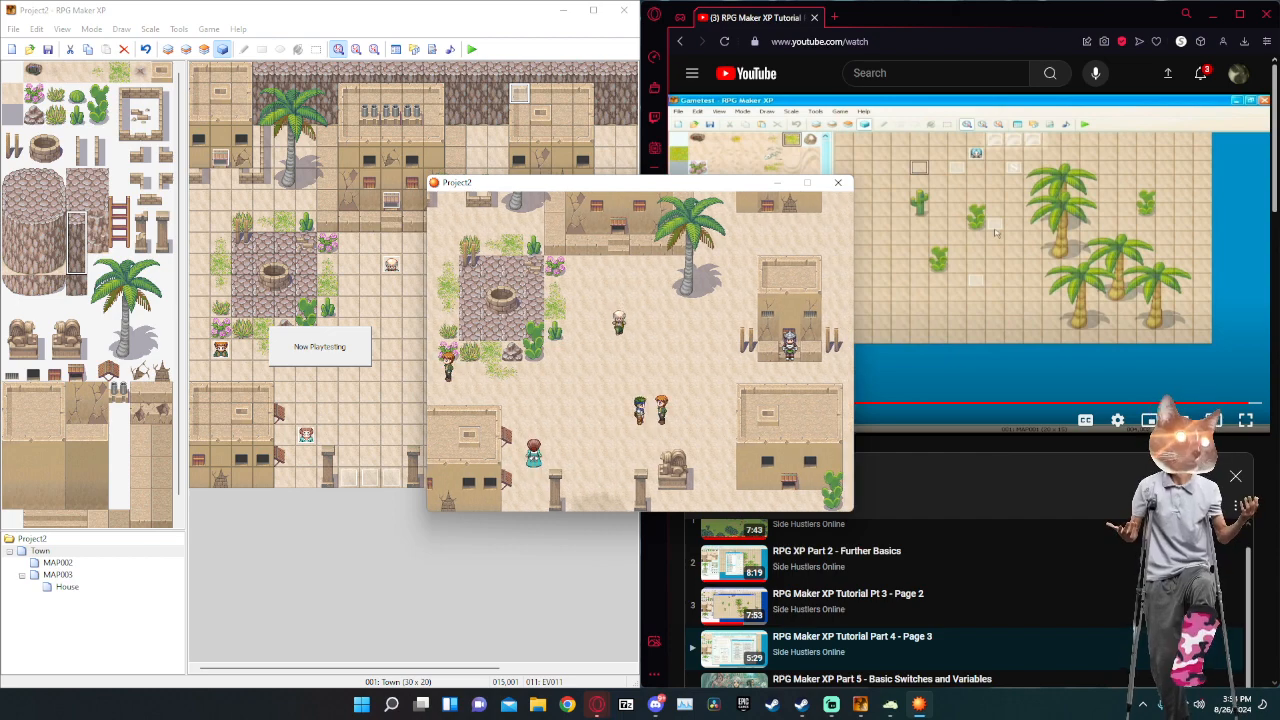
pyautogui.press('Right')
pyautogui.press('Right')
pyautogui.press('Right')
pyautogui.press('Right')
pyautogui.press('Right')
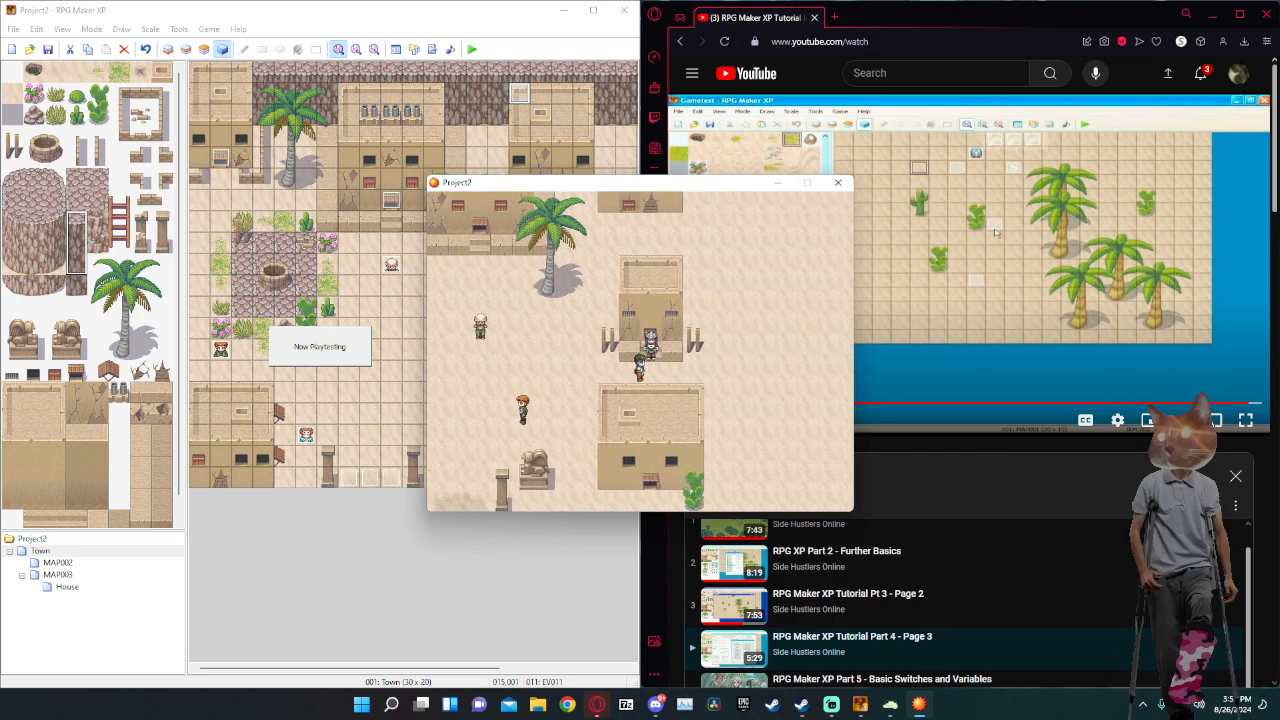
pyautogui.press('Up')
pyautogui.press('Return')
pyautogui.press('Return')
# Walk the hero back to the old man near the well, answer Yes to his favor request, and end the playtest.
pyautogui.press('Left')
pyautogui.press('Left')
pyautogui.press('Left')
pyautogui.press('Left')
pyautogui.press('Left')
pyautogui.press('Left')
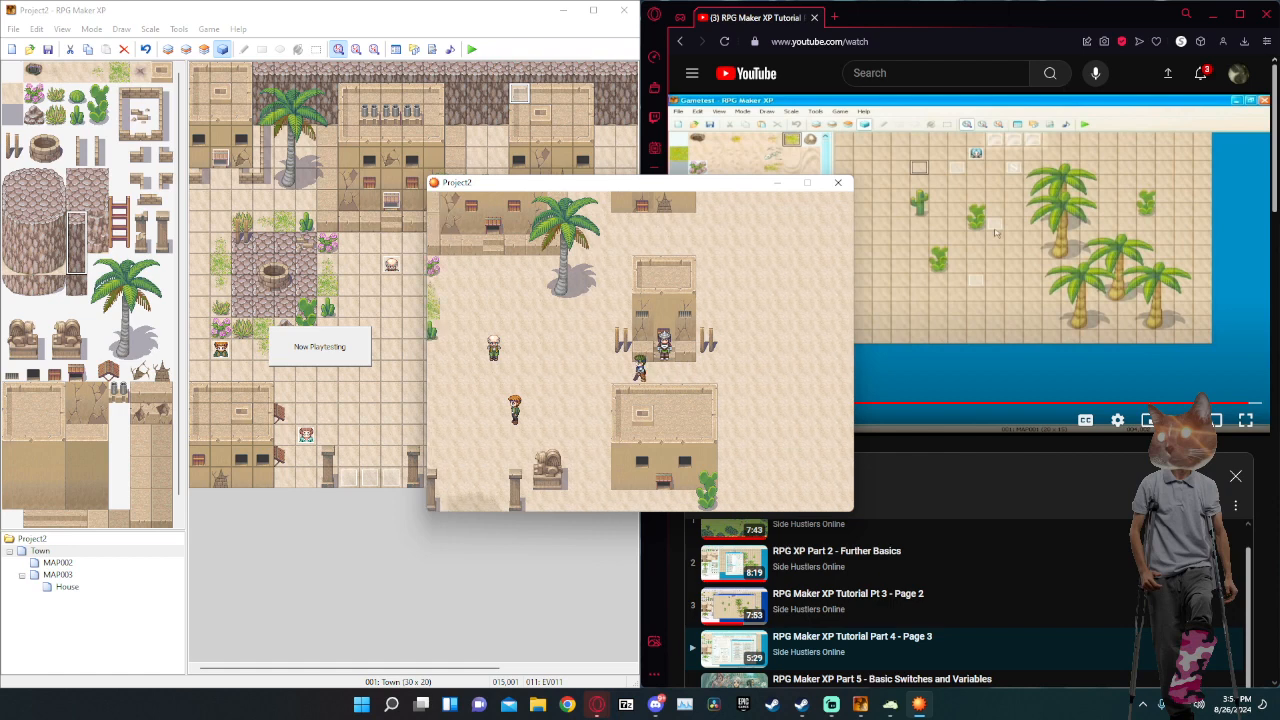
pyautogui.press('Left')
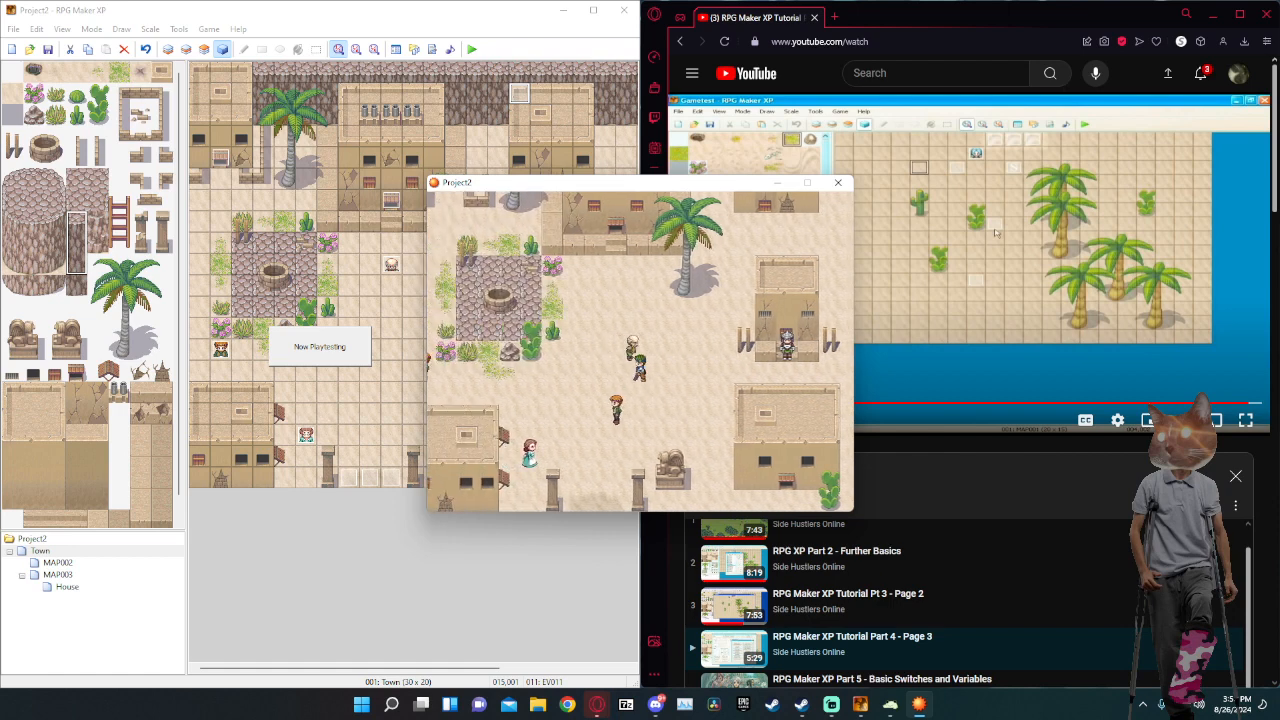
pyautogui.press('Down')
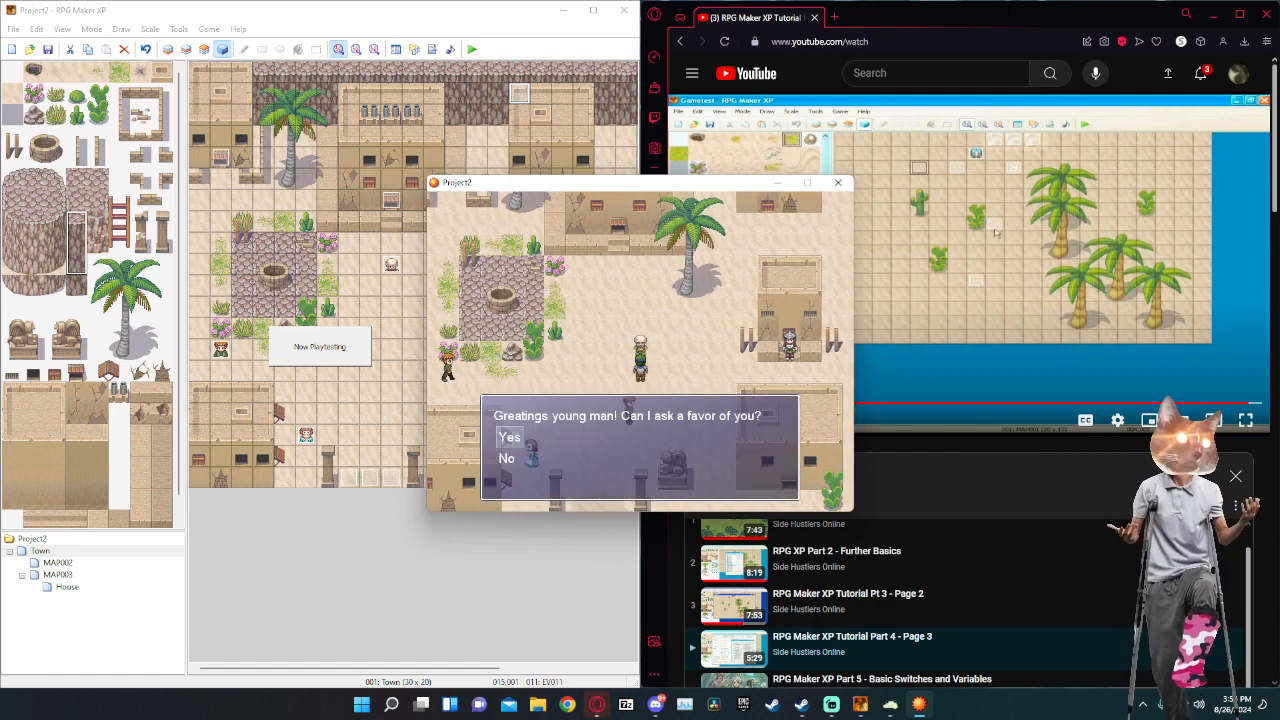
pyautogui.press('Return')
pyautogui.press('Return')
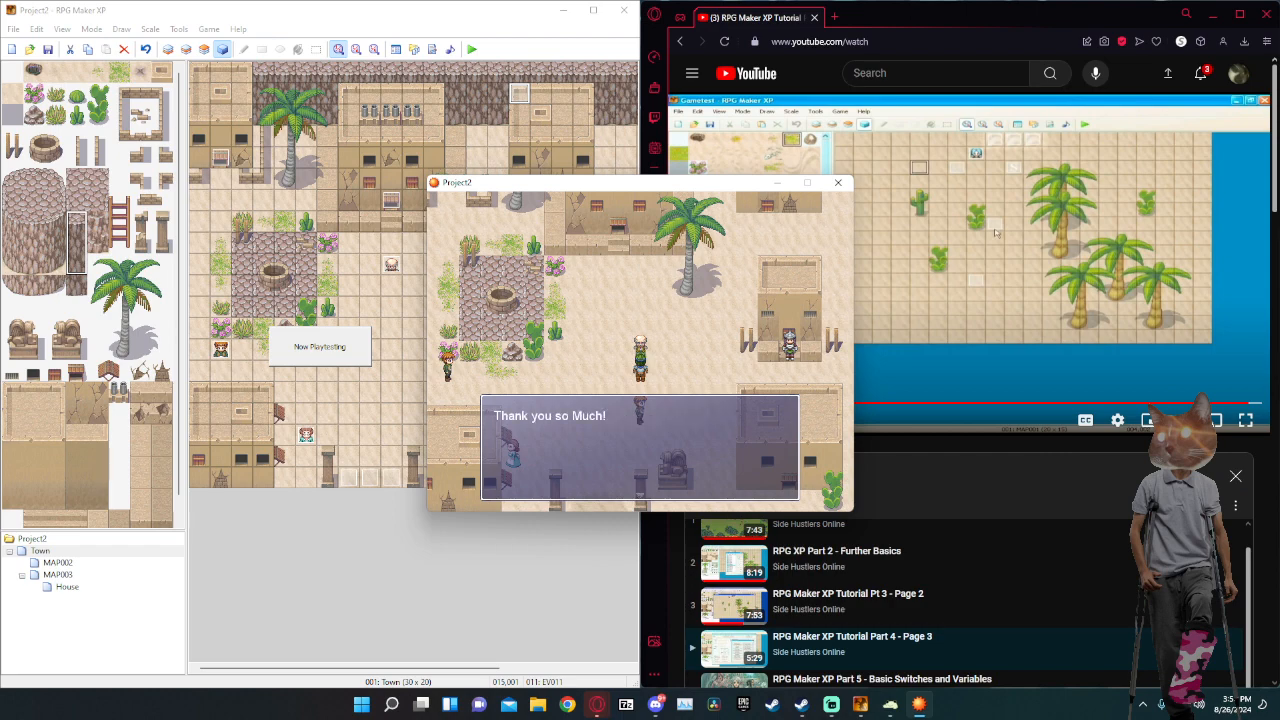
pyautogui.press('Return')
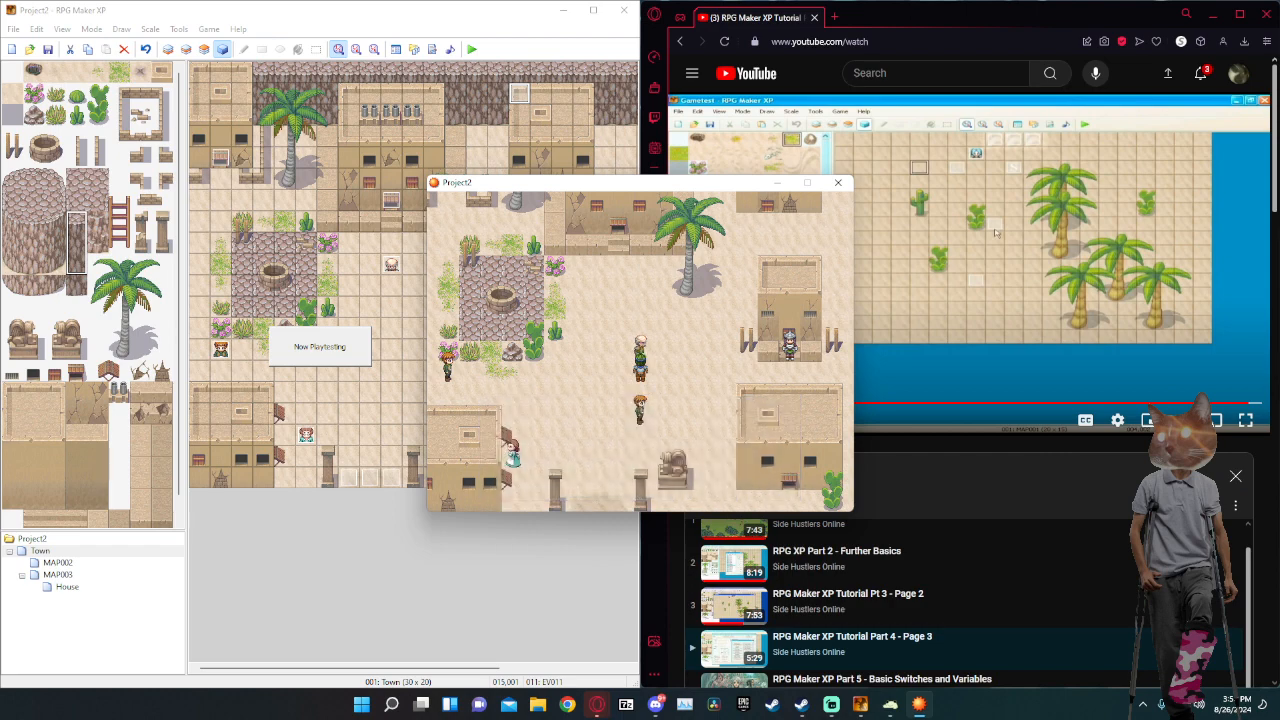
pyautogui.click(845, 183)
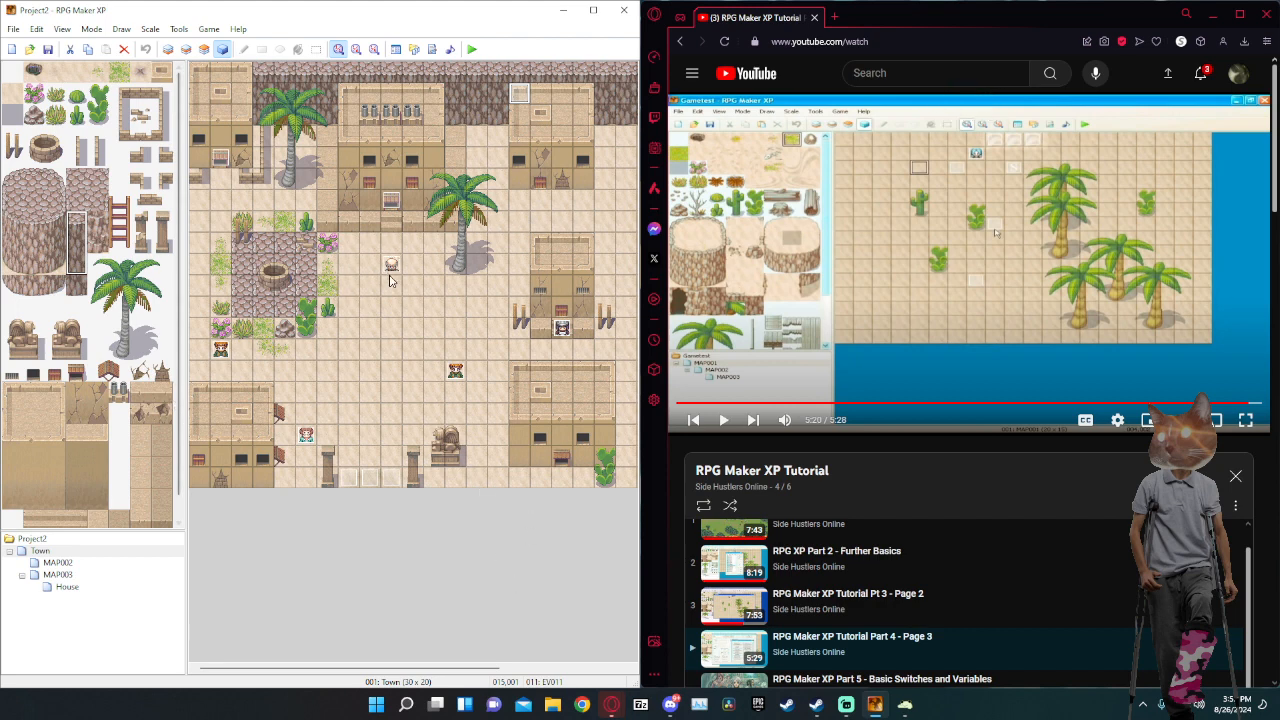
# Enclose the message of Town's event at tile (009,006) in parentheses as "(I shouldn't go in there...)" and save the event.
pyautogui.doubleClick(388, 208)
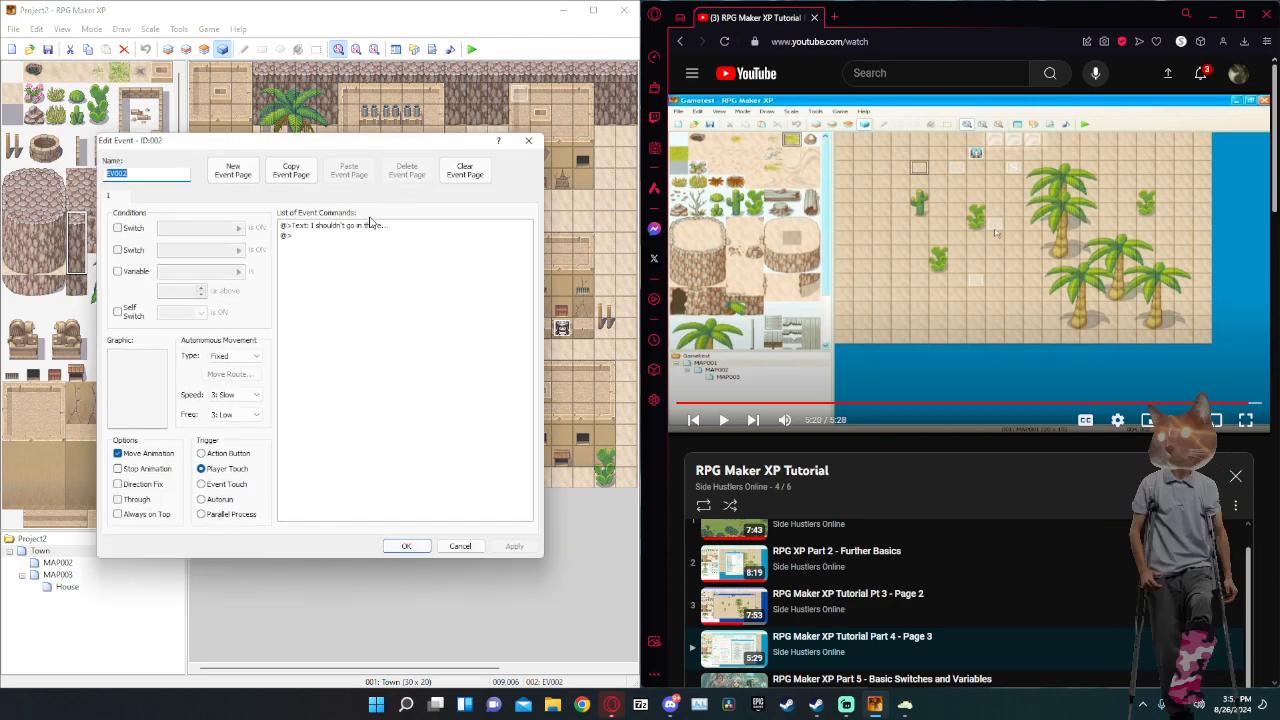
pyautogui.doubleClick(360, 233)
pyautogui.click(502, 226)
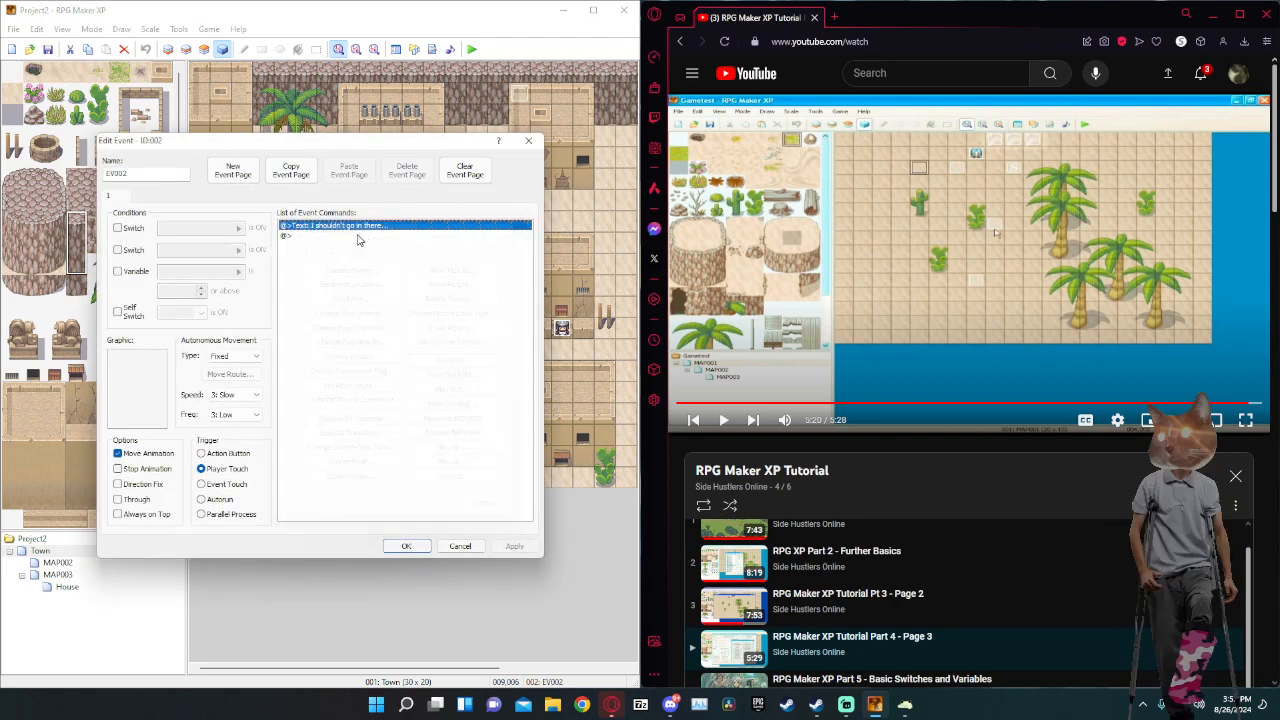
pyautogui.rightClick(356, 228)
pyautogui.click(389, 251)
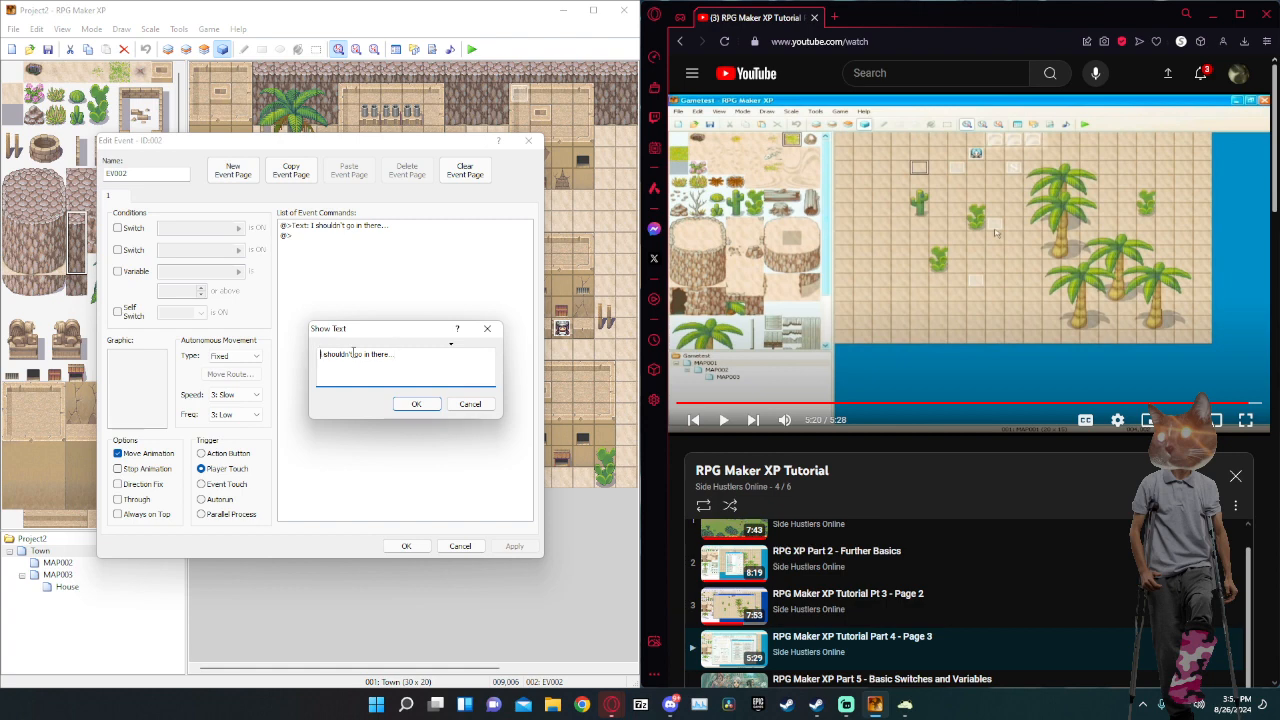
pyautogui.write('(')
pyautogui.press('BackSpace')
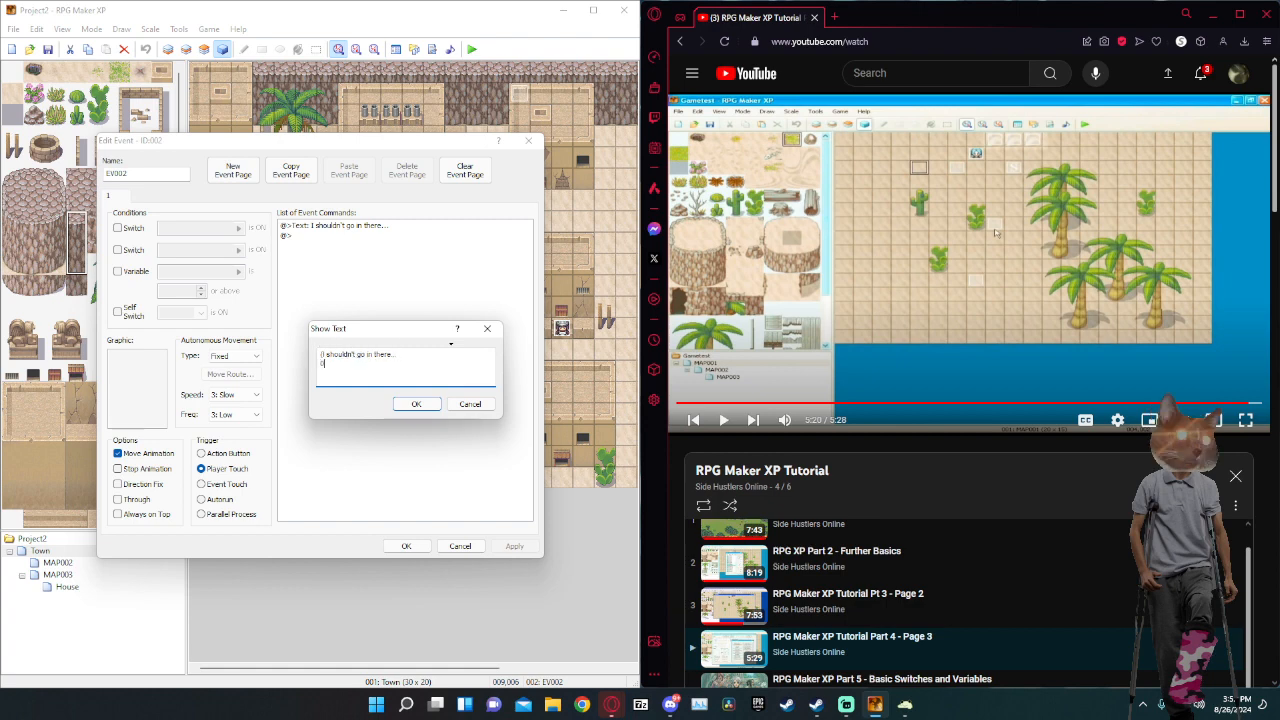
pyautogui.press('BackSpace')
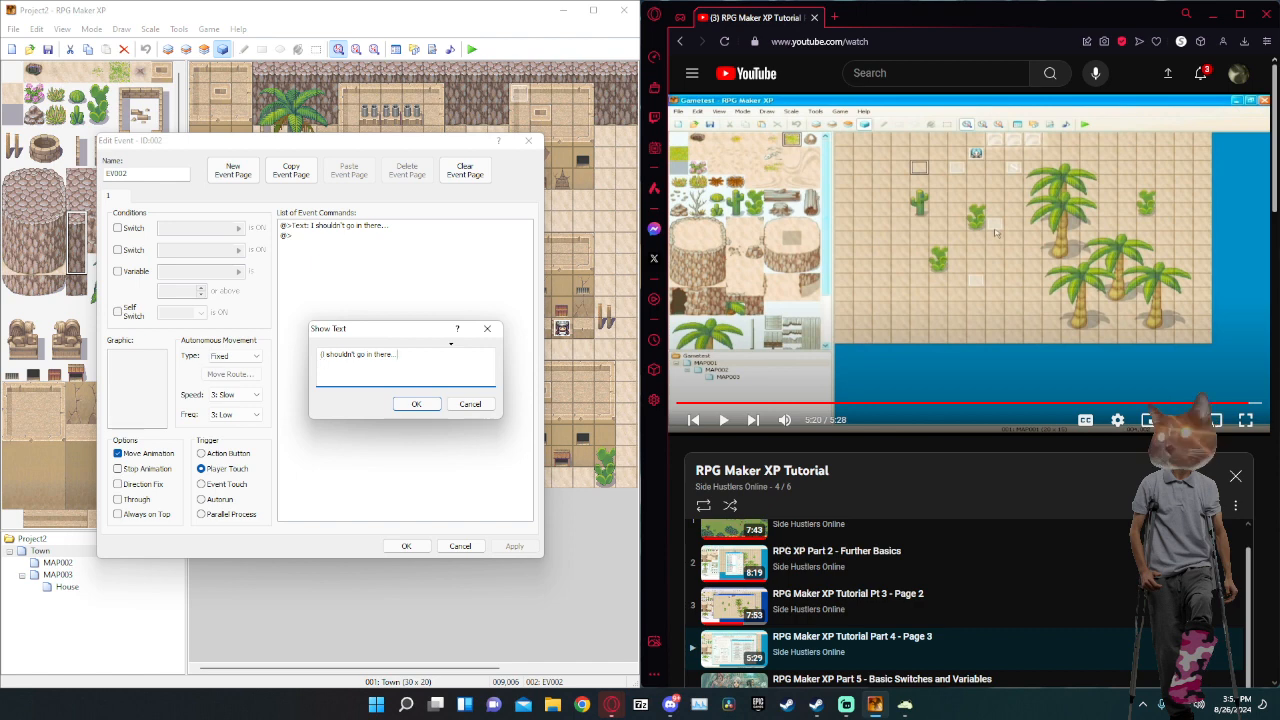
pyautogui.click(416, 404)
pyautogui.click(512, 546)
pyautogui.click(406, 546)
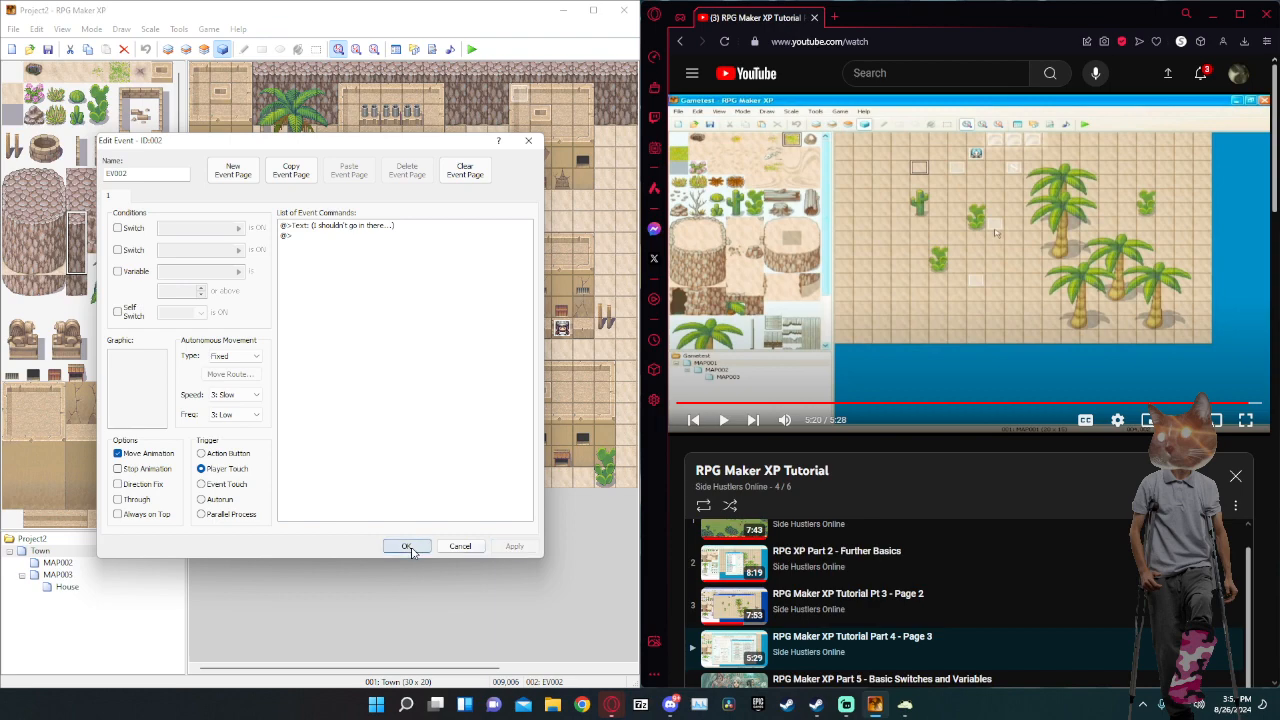
# Delete the "Thank you so Much!" text from the Yes branch of Town's reference event at tile (009,009).
pyautogui.doubleClick(400, 277)
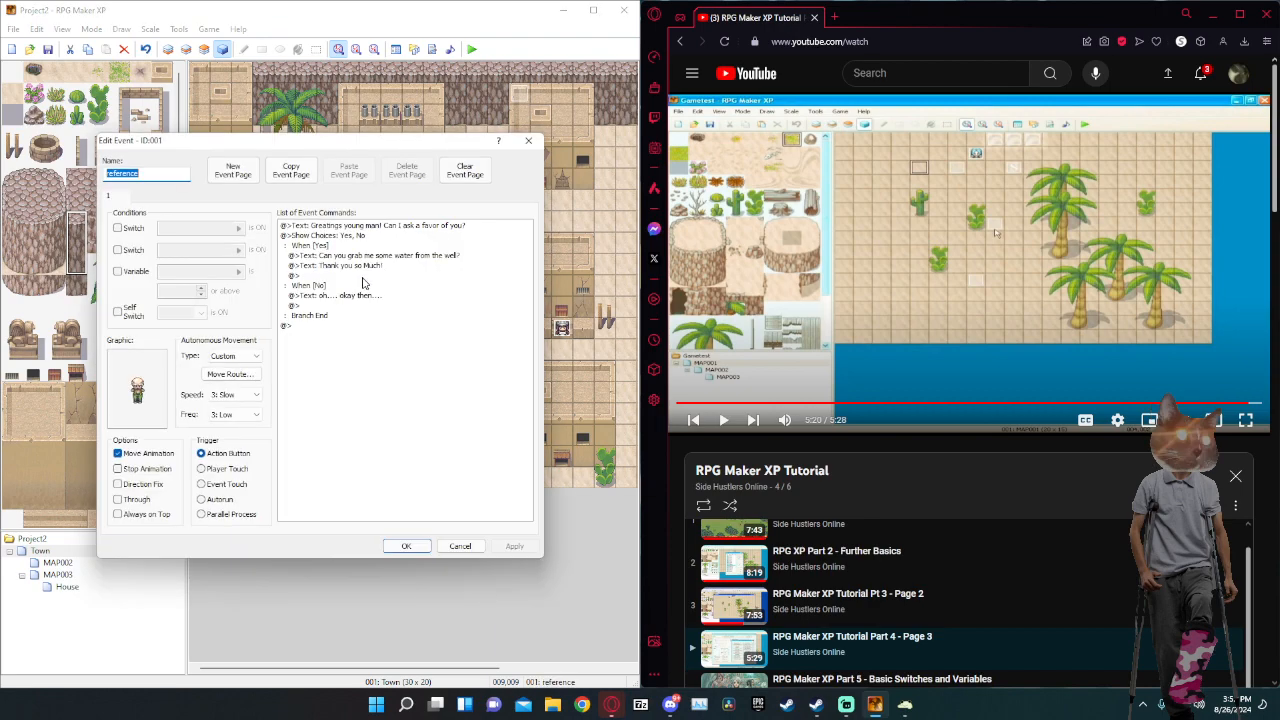
pyautogui.click(330, 277)
pyautogui.click(340, 266)
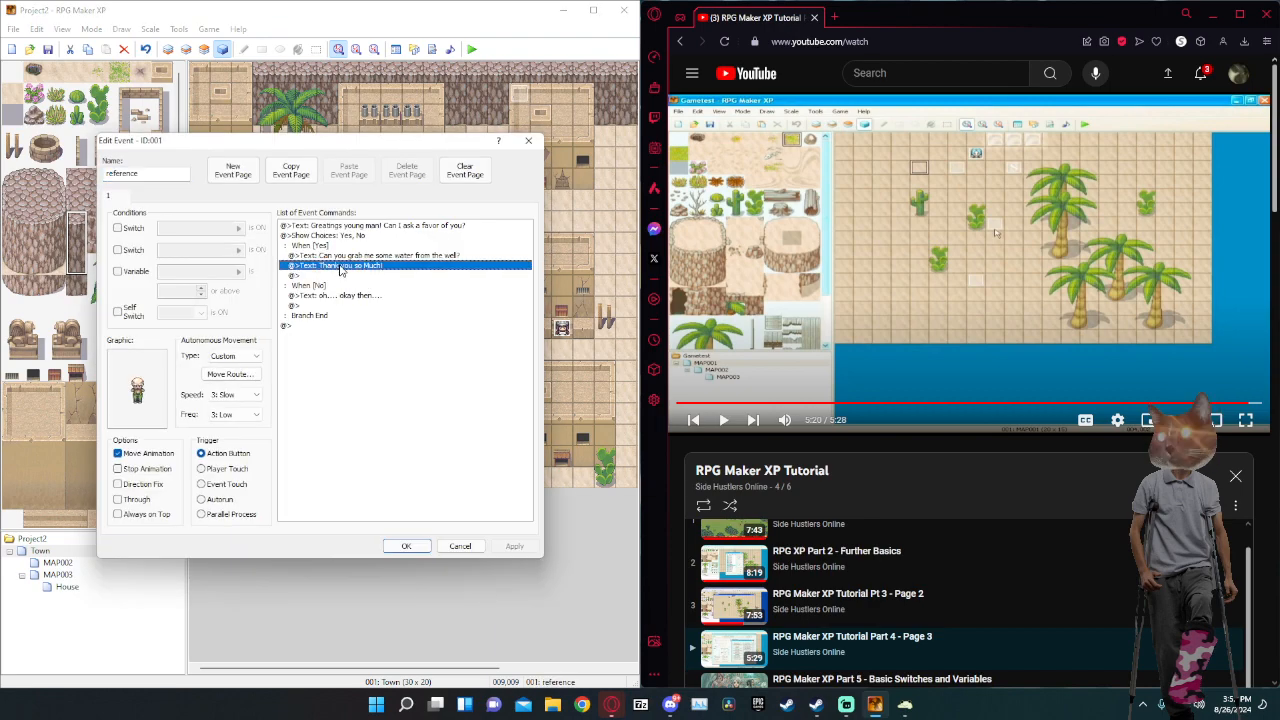
pyautogui.press('Delete')
# Insert a Change Items command in the Yes branch that increases 024: Chest Key by a constant 1.
pyautogui.doubleClick(340, 266)
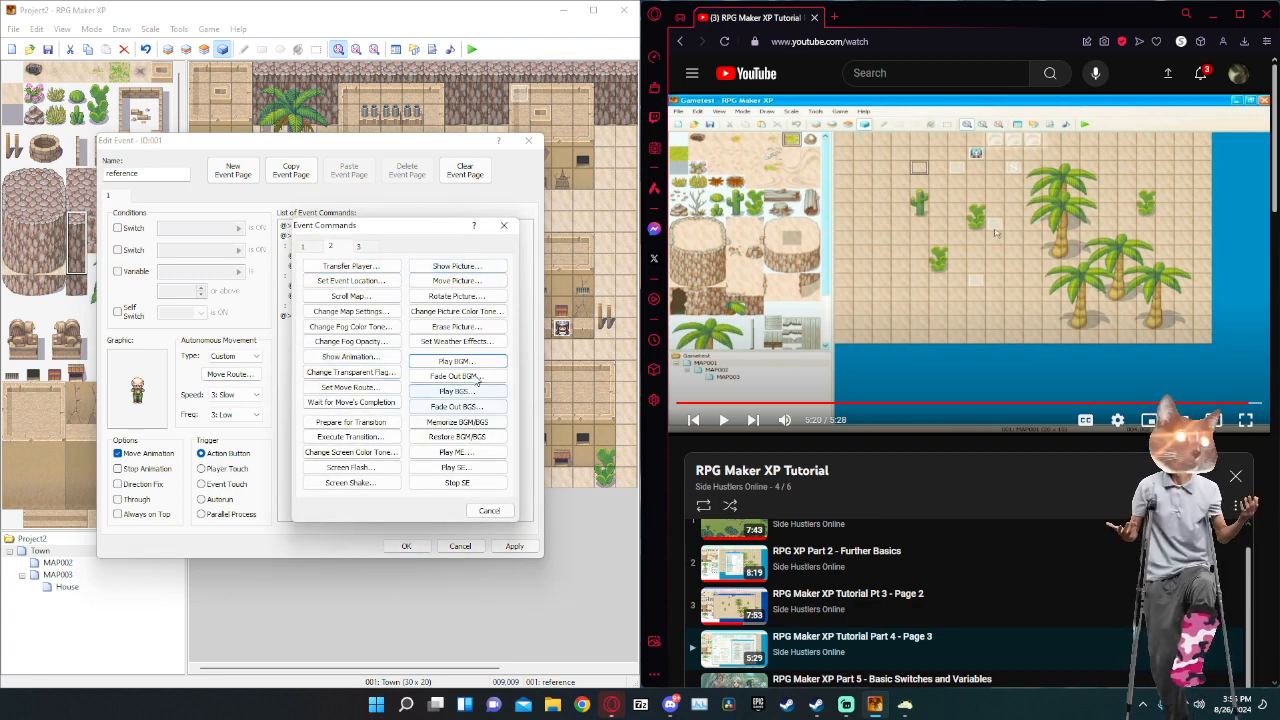
pyautogui.click(303, 247)
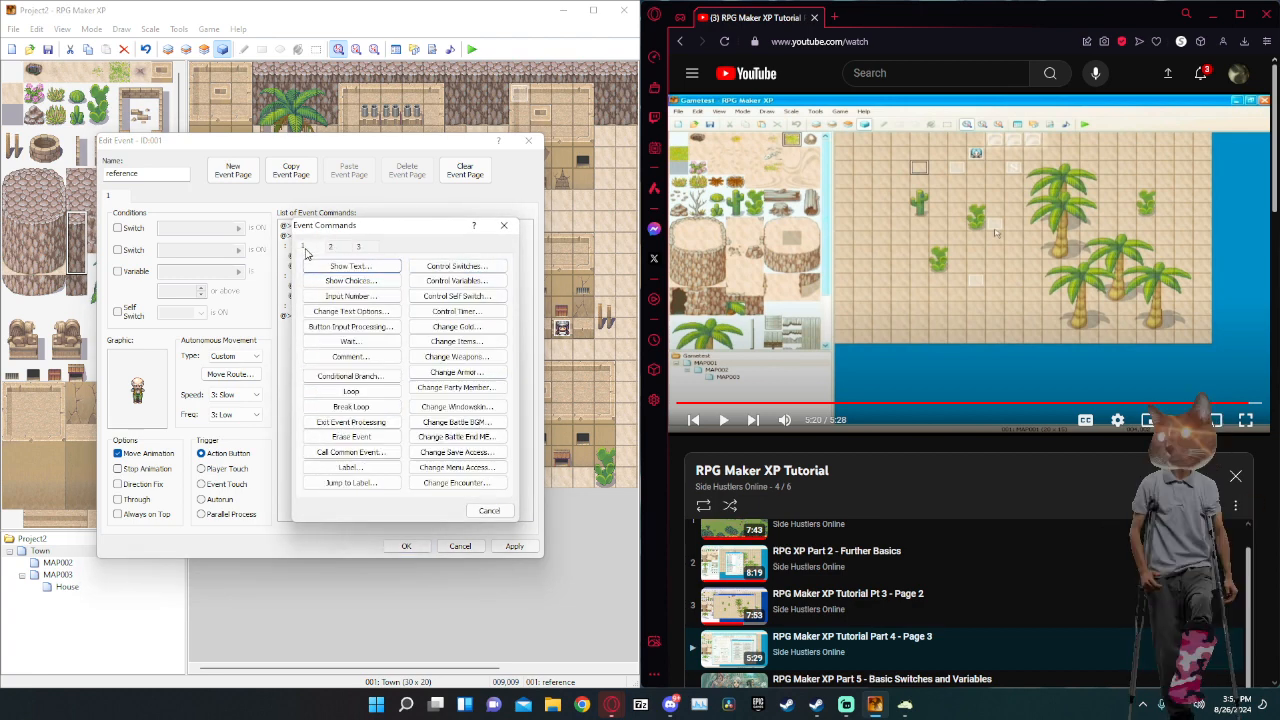
pyautogui.click(487, 342)
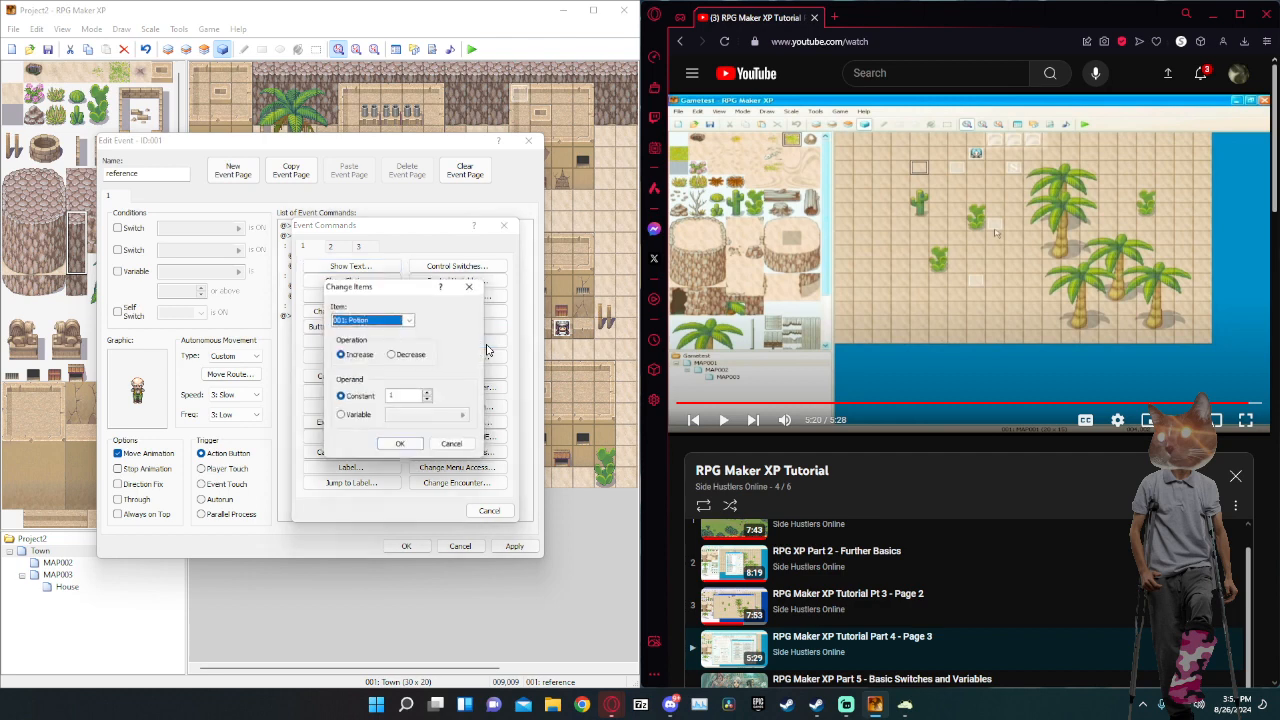
pyautogui.click(411, 320)
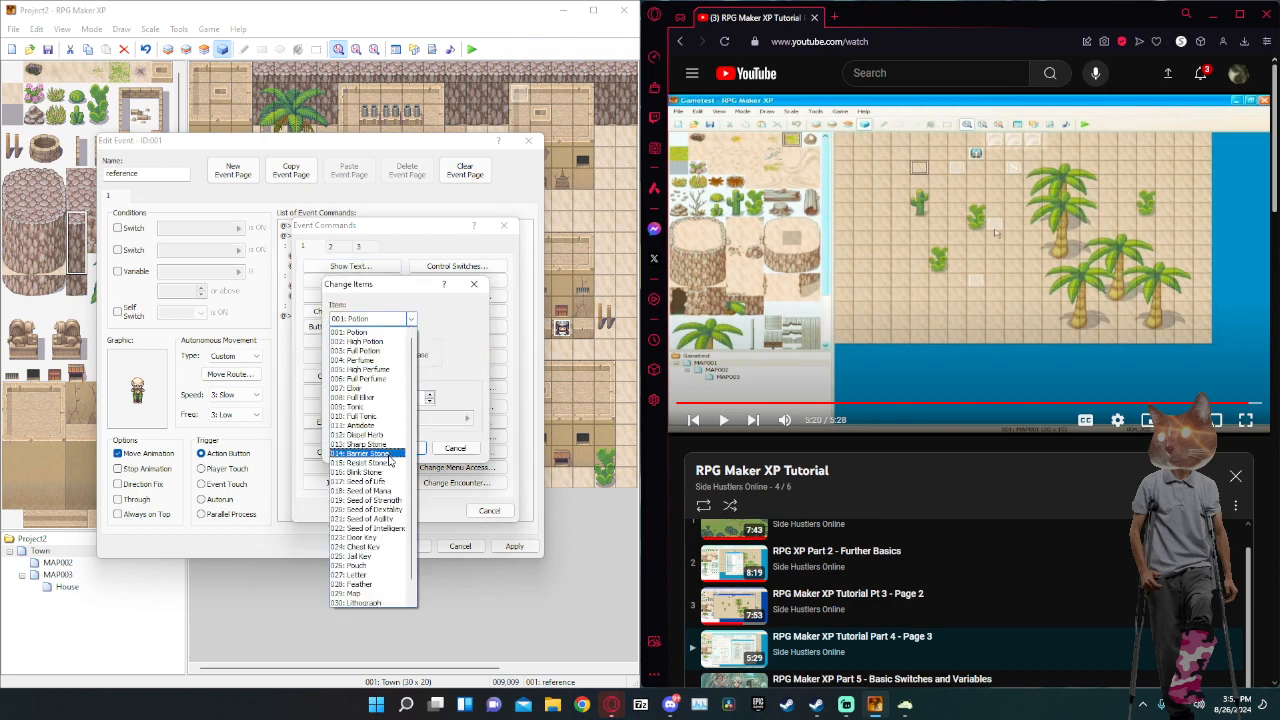
pyautogui.scroll(-1, 403, 497)
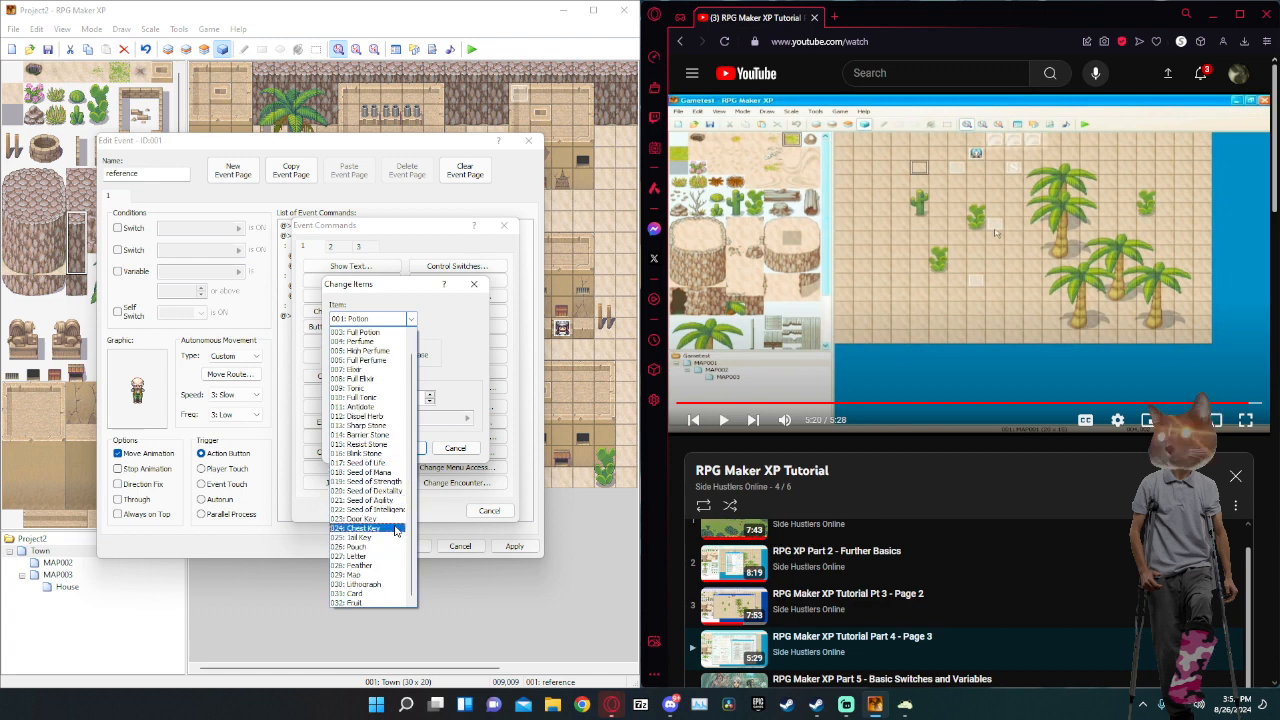
pyautogui.click(396, 528)
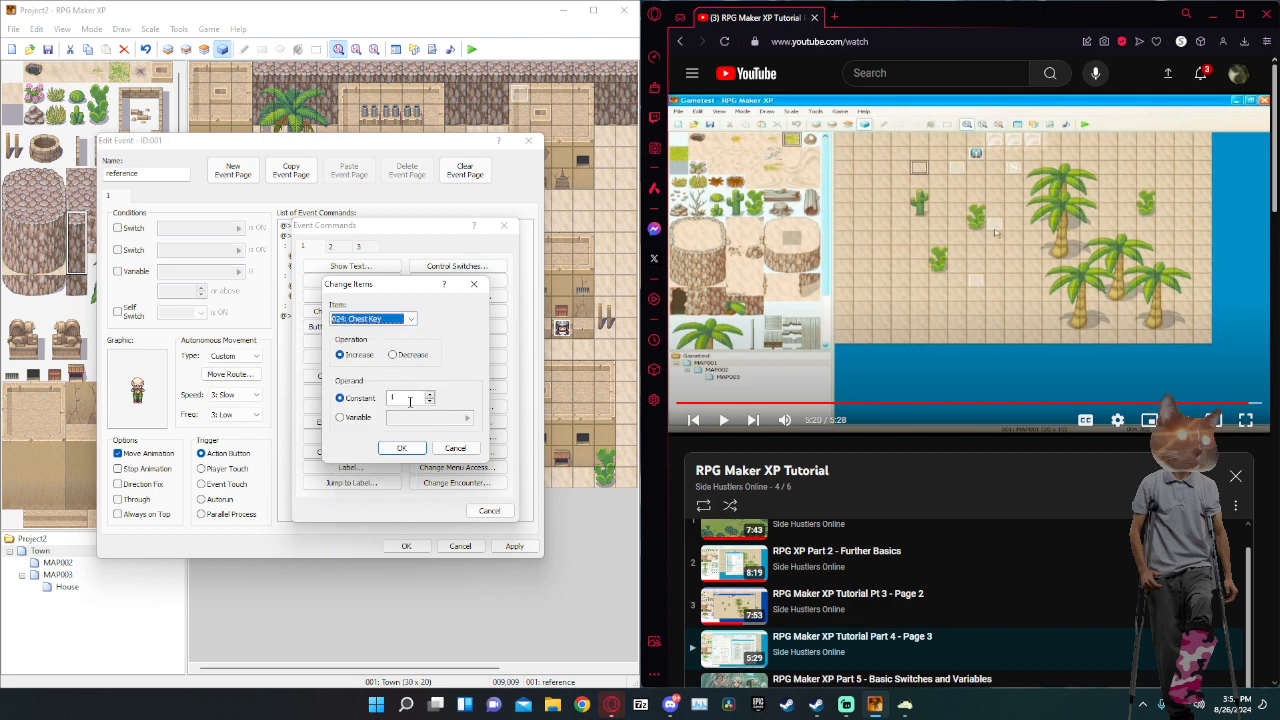
pyautogui.click(401, 448)
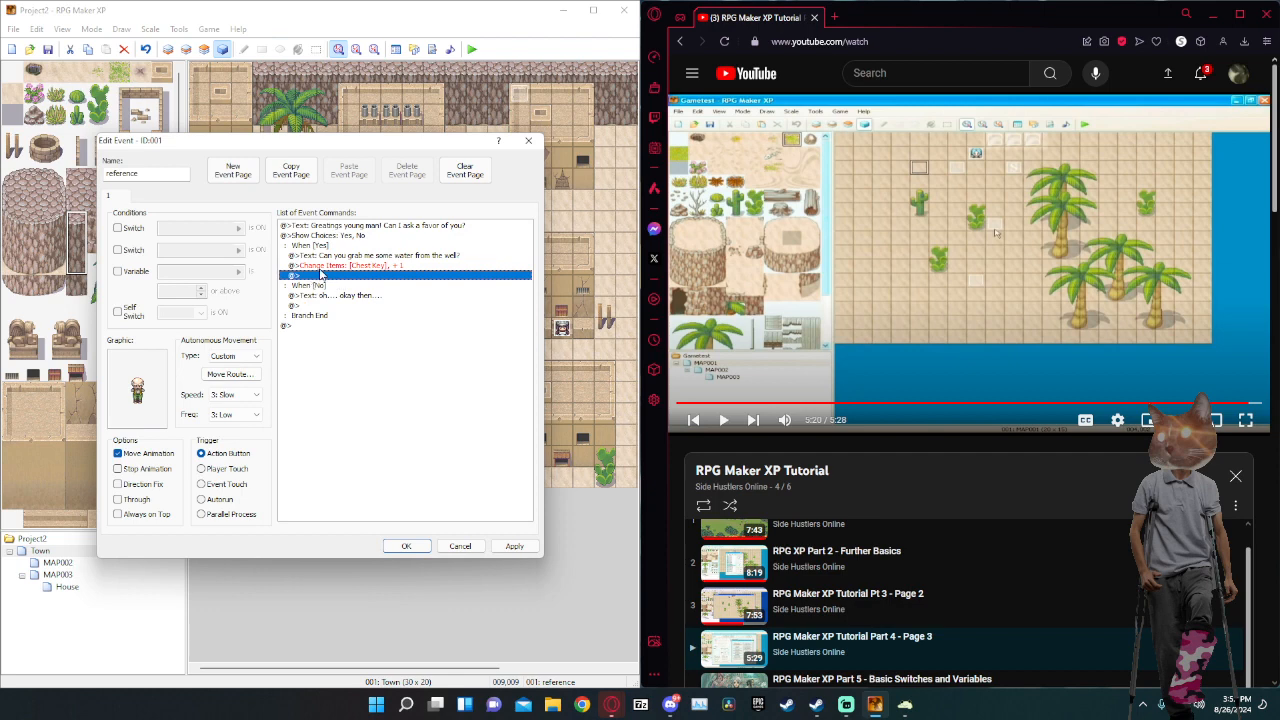
# Reopen the Yes branch's Chest Key Change Items command, inspect its item selection, and close it without changes.
pyautogui.click(322, 268)
pyautogui.rightClick(363, 270)
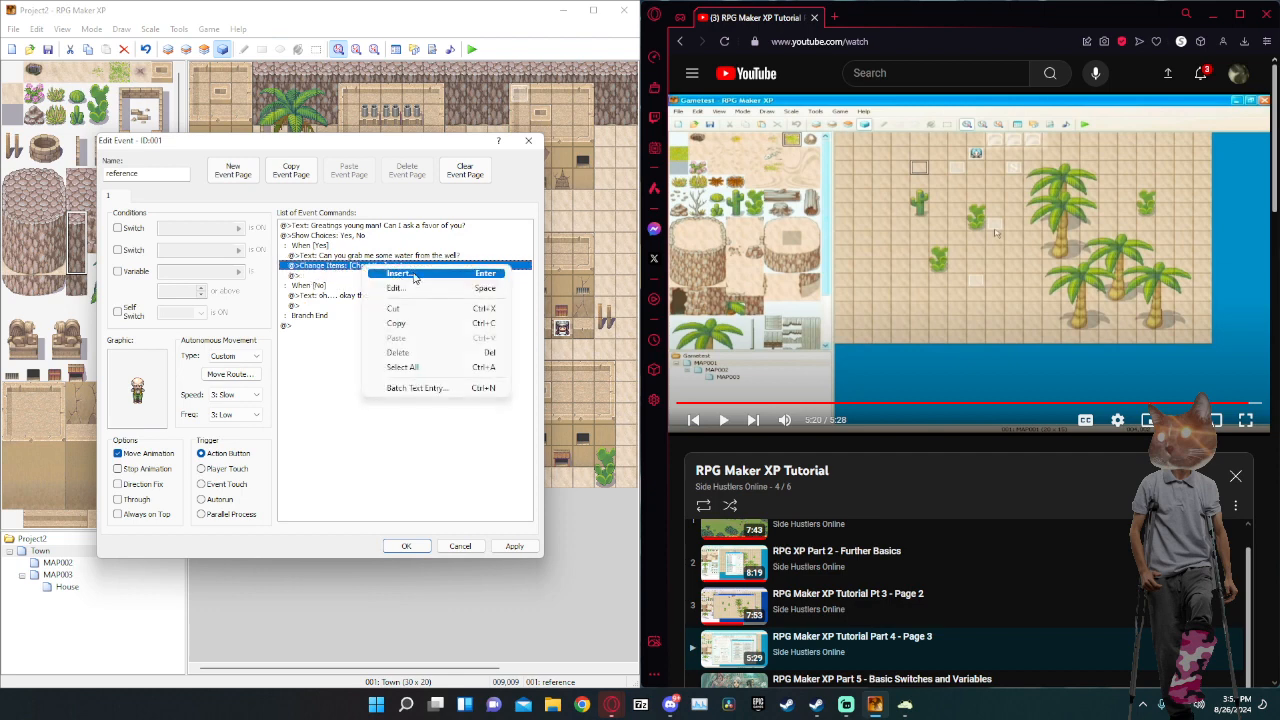
pyautogui.click(425, 288)
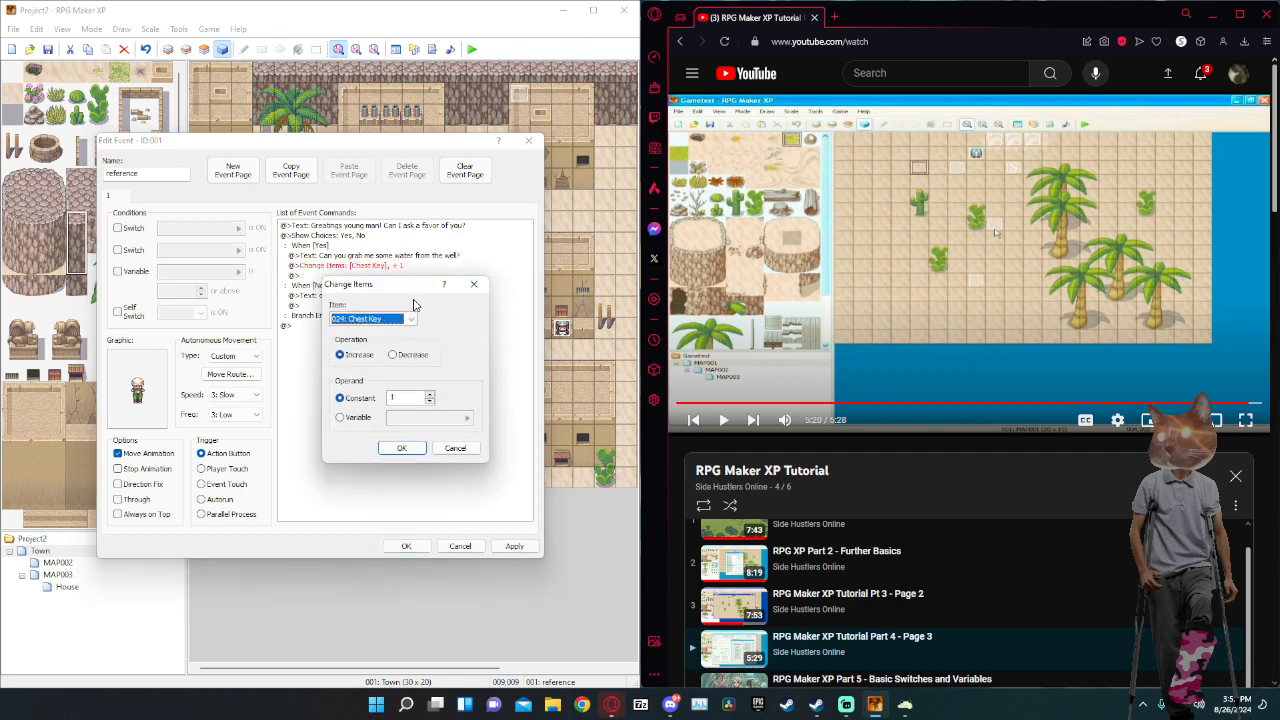
pyautogui.click(379, 320)
pyautogui.click(379, 320)
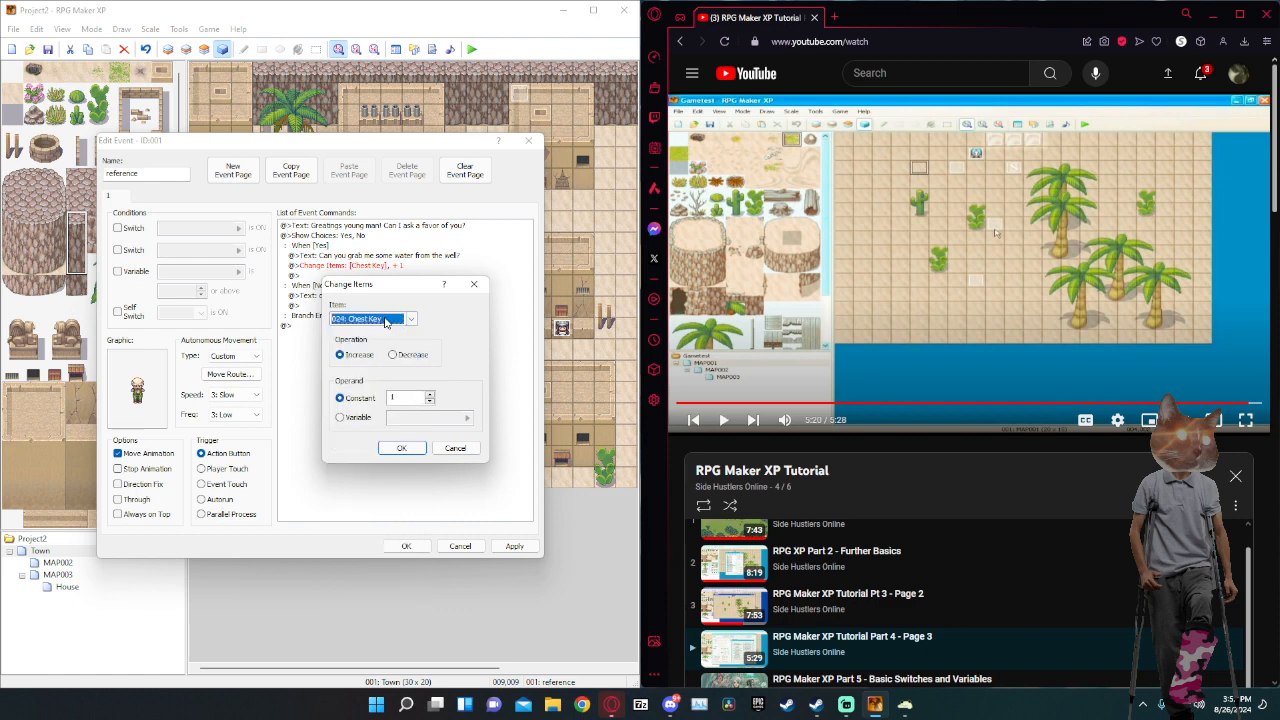
pyautogui.click(445, 285)
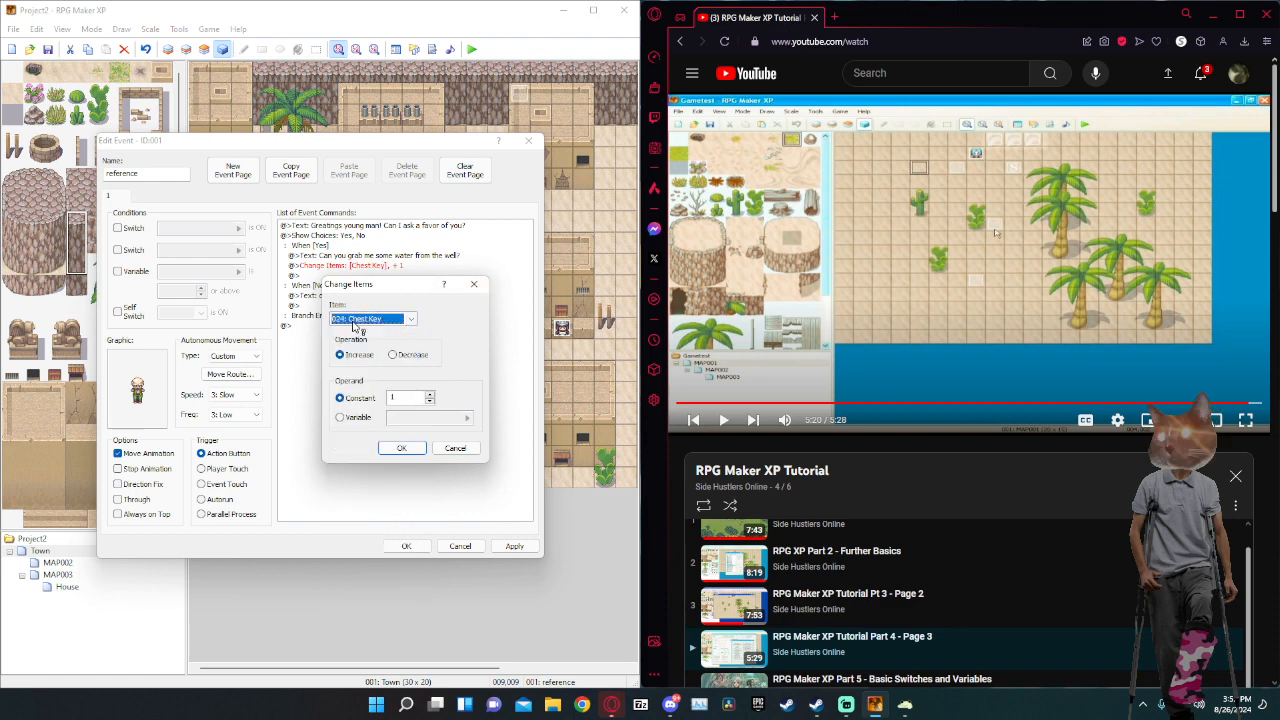
pyautogui.click(357, 322)
pyautogui.click(464, 310)
pyautogui.click(474, 284)
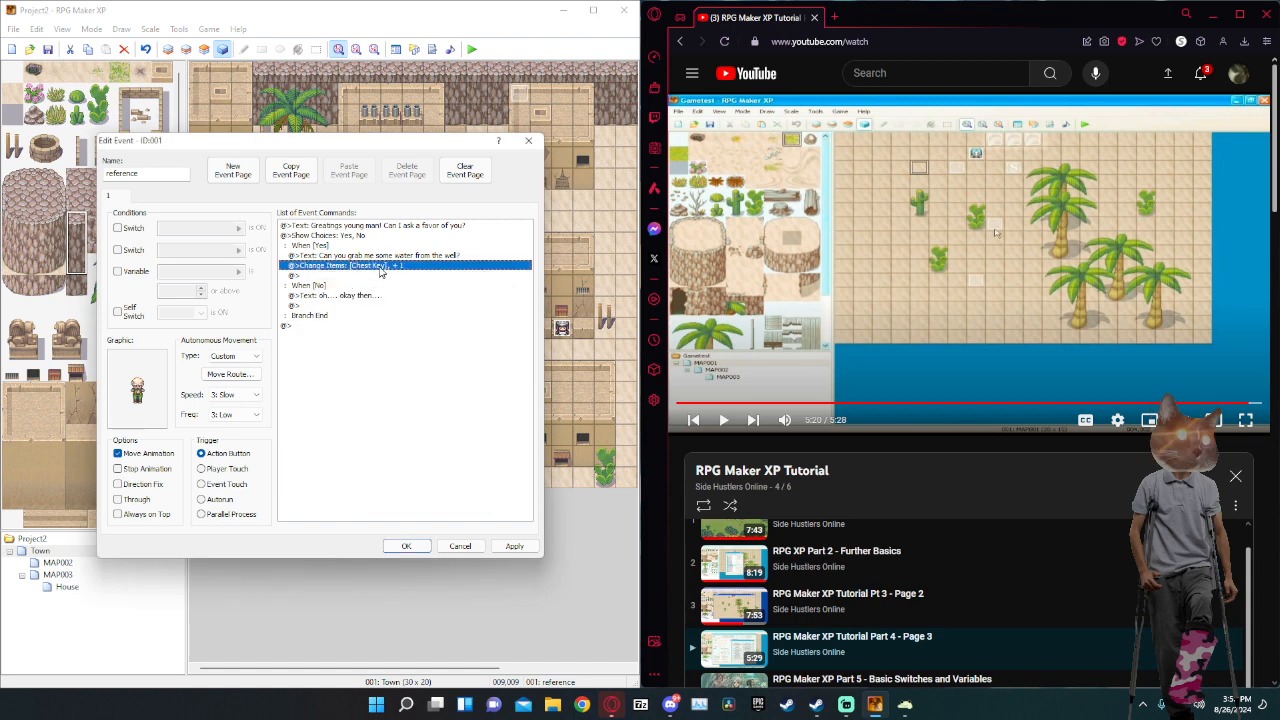
# Look through pages 2 and 3 of the event commands and examine the Change Equipment weapon options without inserting anything.
pyautogui.doubleClick(380, 275)
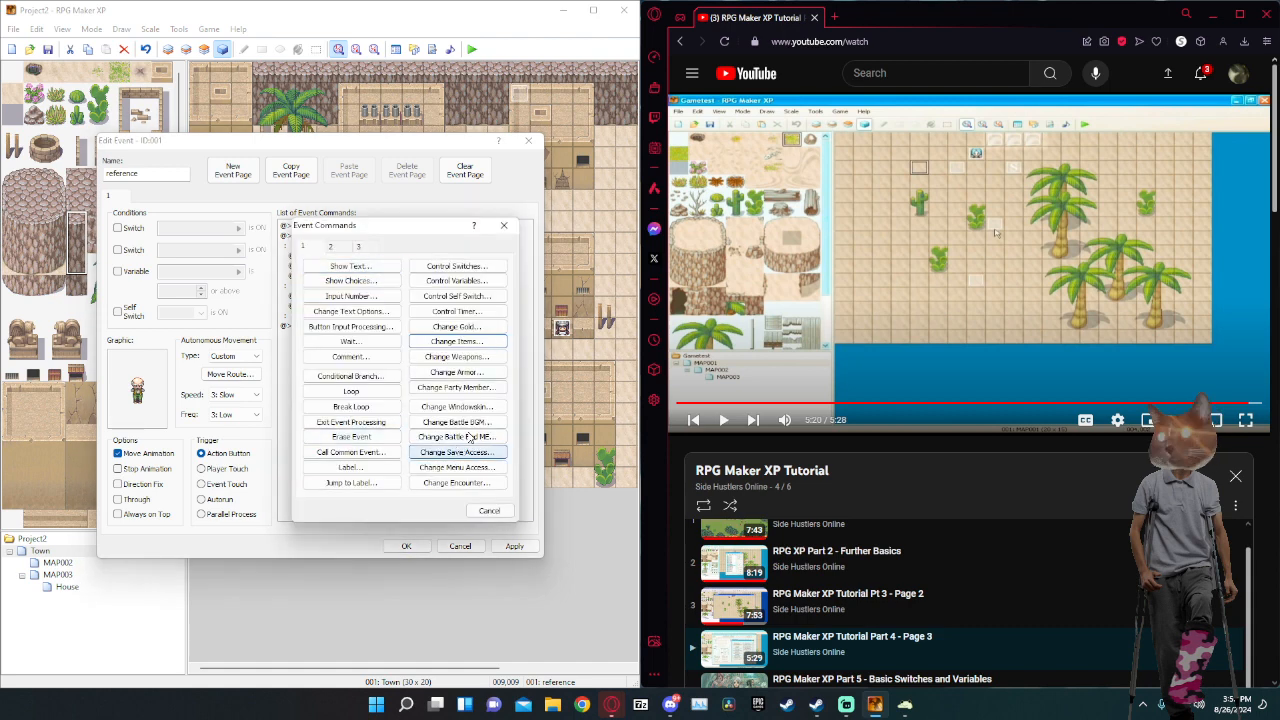
pyautogui.click(333, 248)
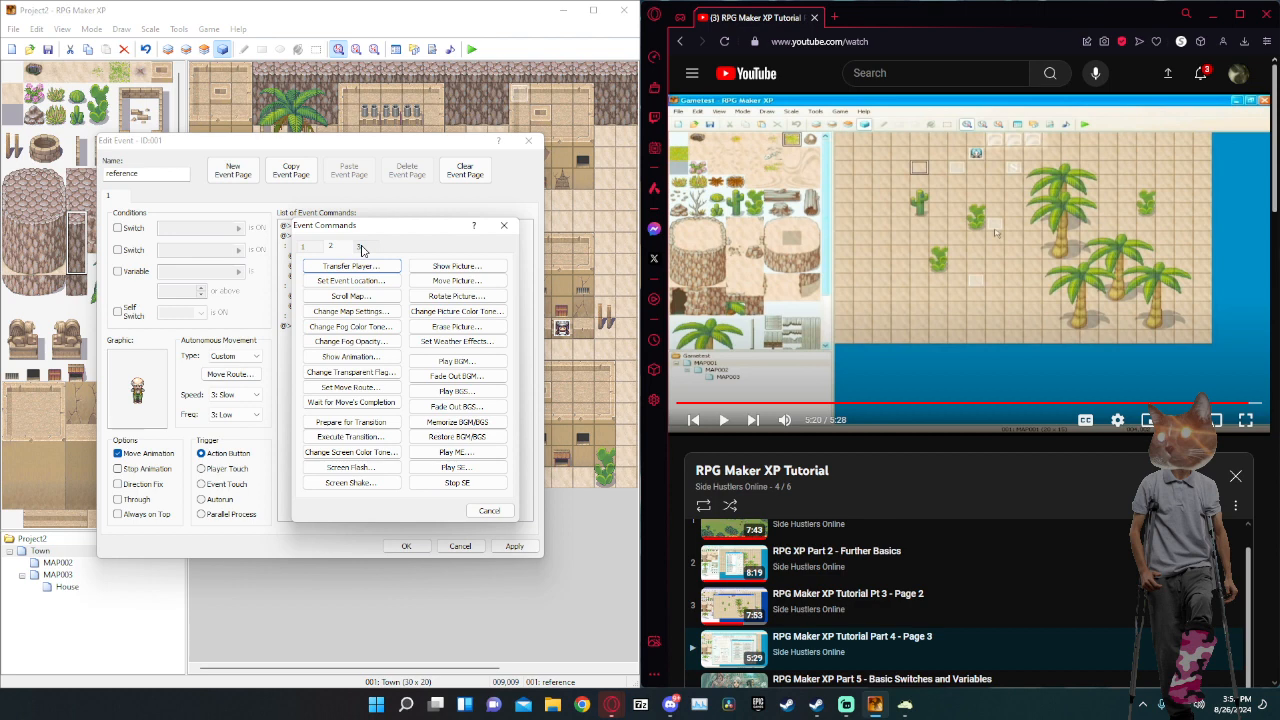
pyautogui.click(361, 248)
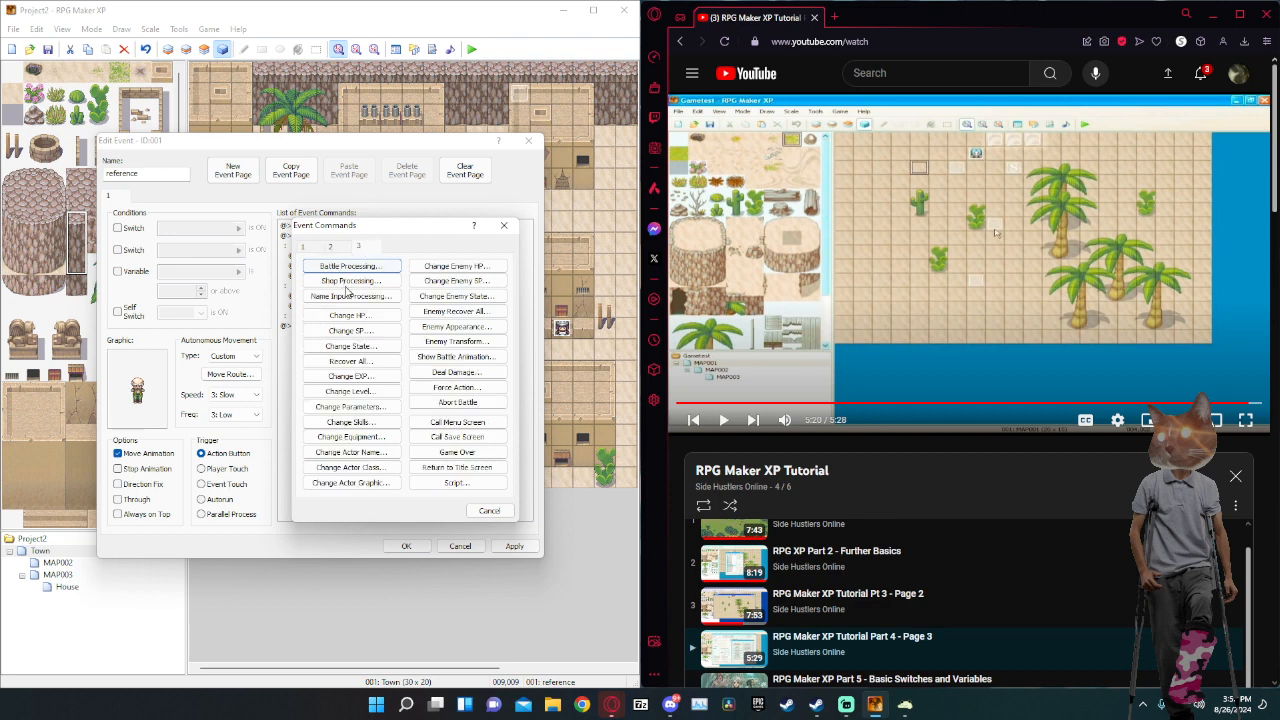
pyautogui.click(372, 443)
pyautogui.click(385, 310)
pyautogui.click(388, 325)
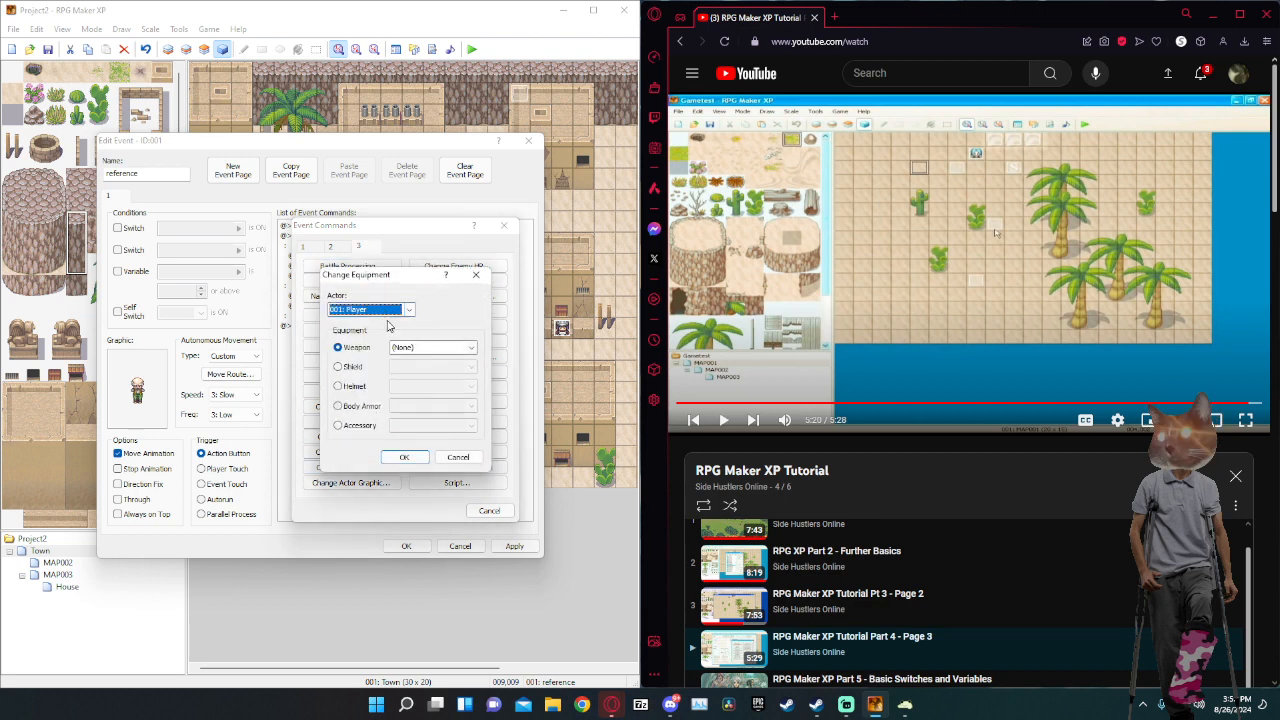
pyautogui.click(408, 348)
pyautogui.click(440, 341)
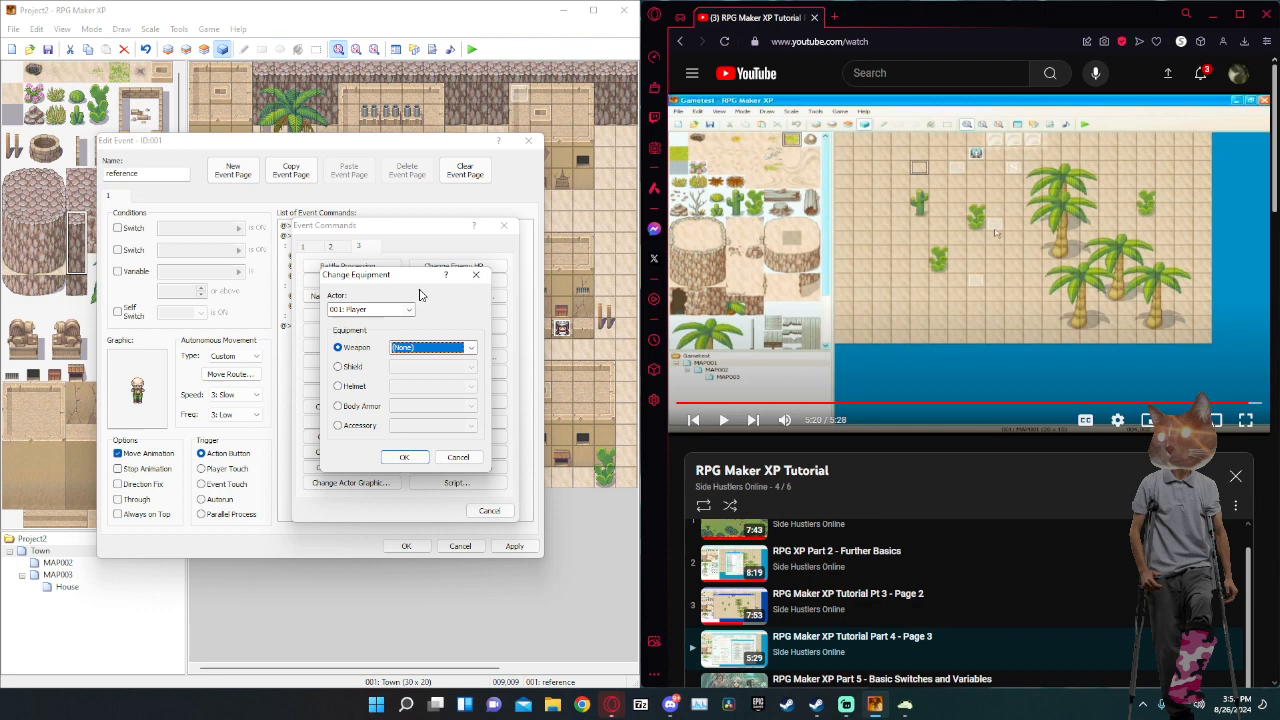
pyautogui.click(476, 276)
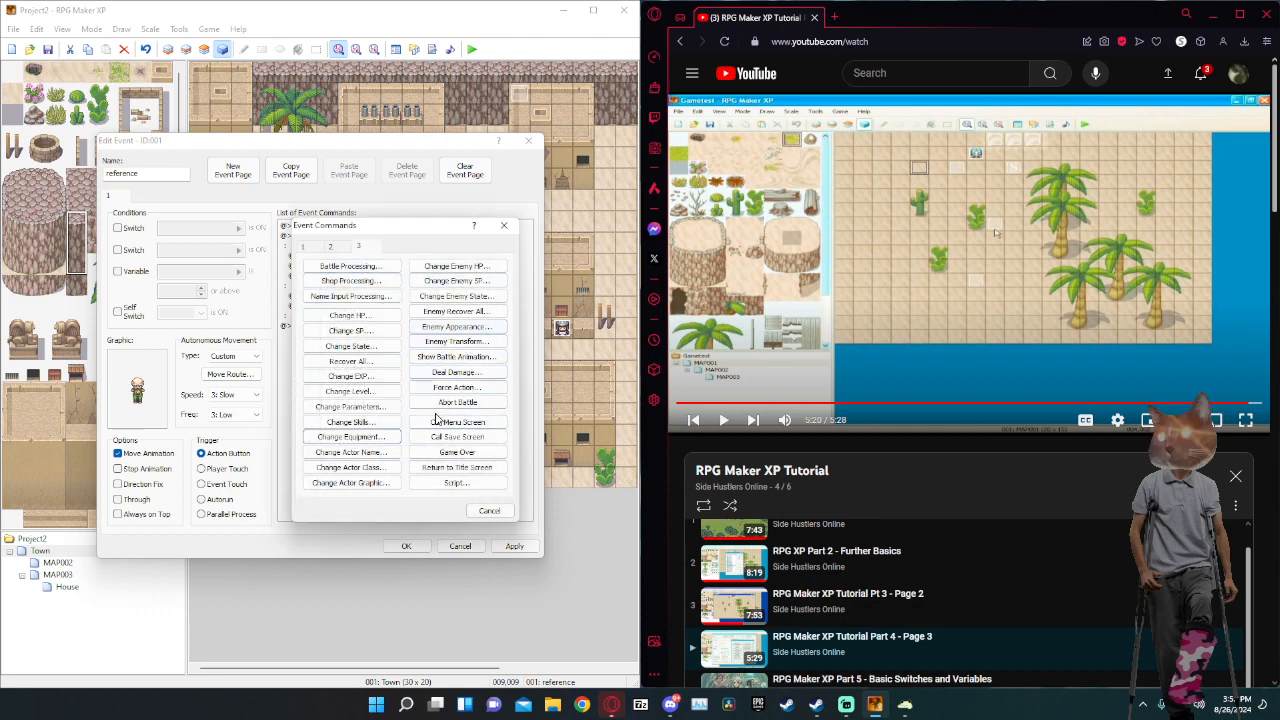
pyautogui.click(488, 511)
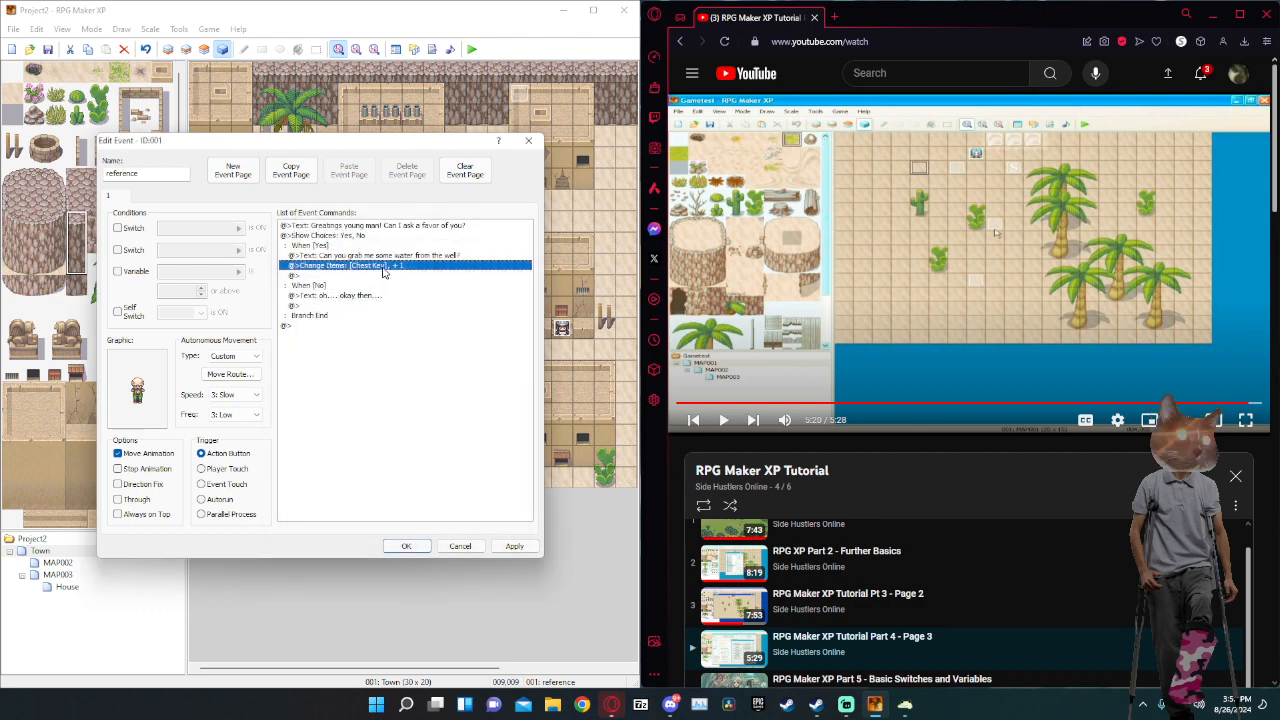
# Delete the Chest Key Change Items command from the Yes branch, close the event editor, and save the project.
pyautogui.press('Delete')
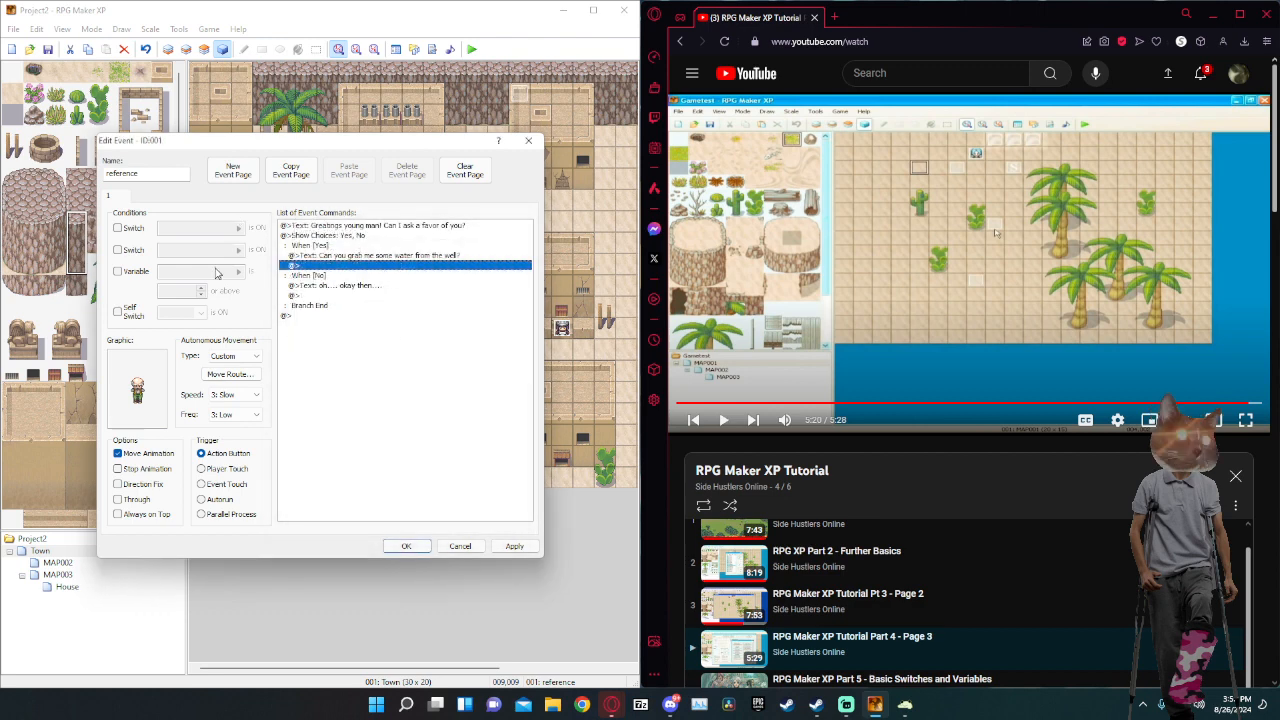
pyautogui.click(528, 141)
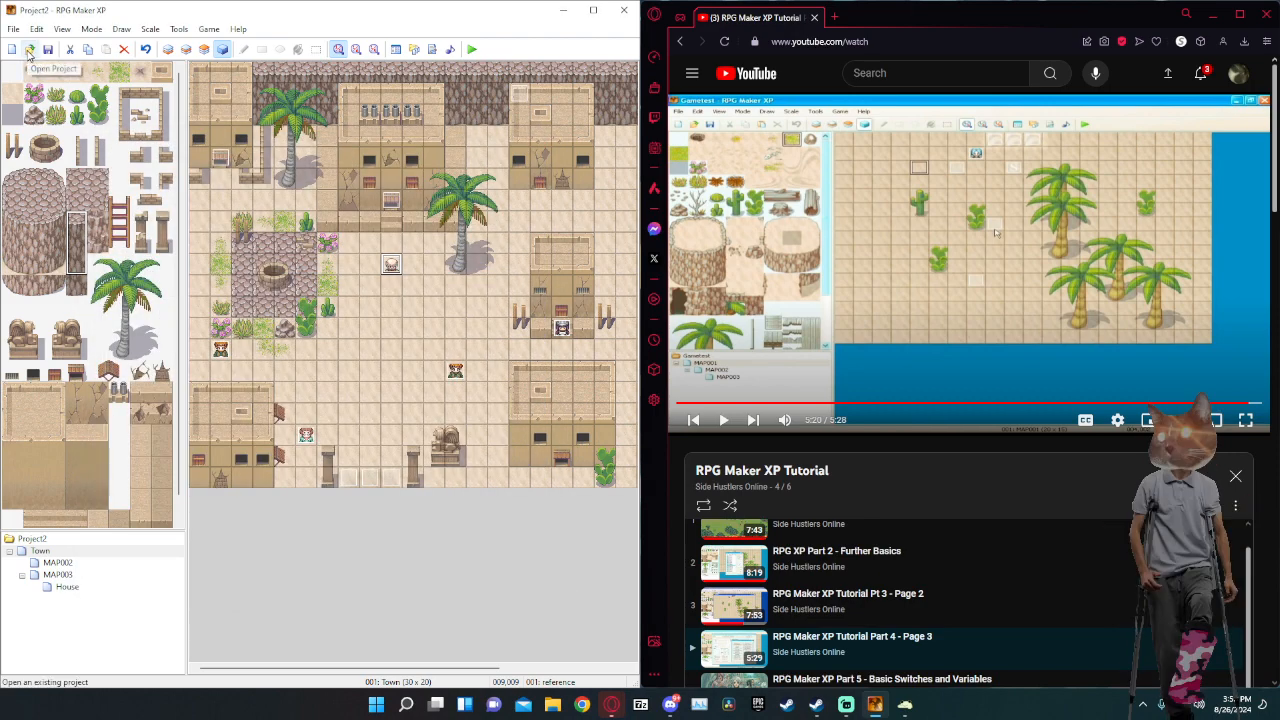
pyautogui.click(56, 50)
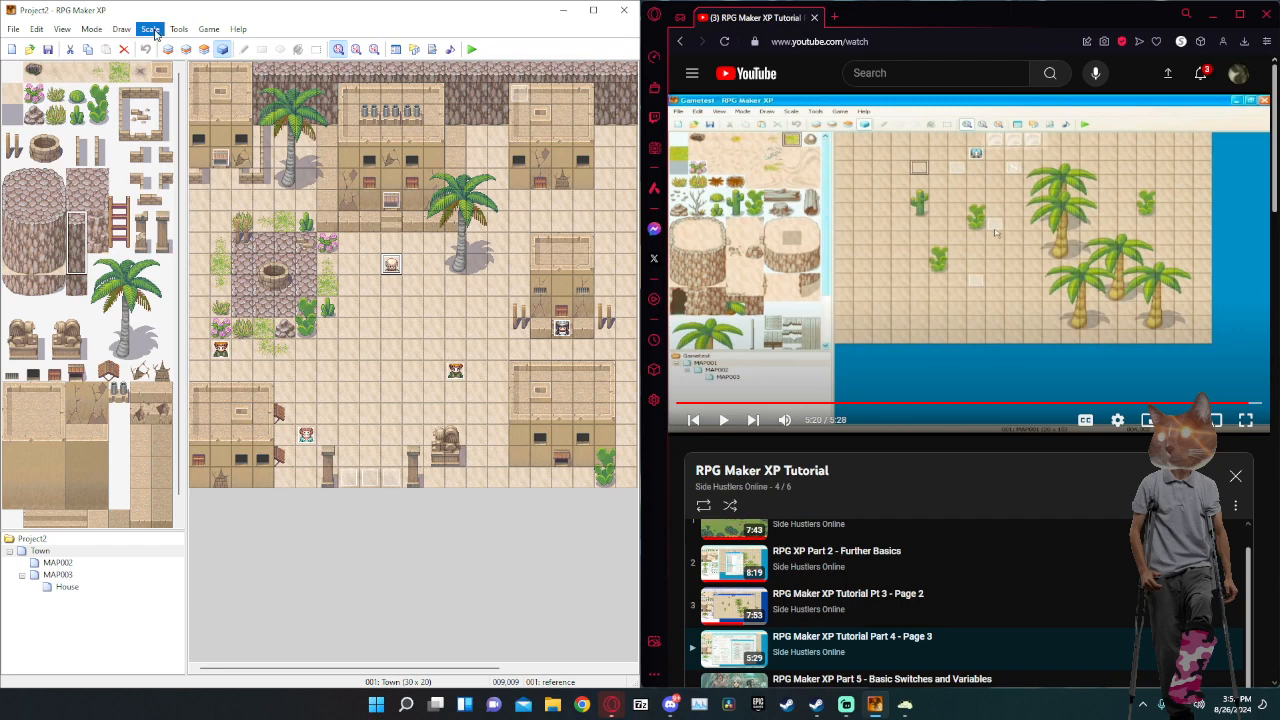
# View the program's version and copyright information and close it.
pyautogui.click(237, 29)
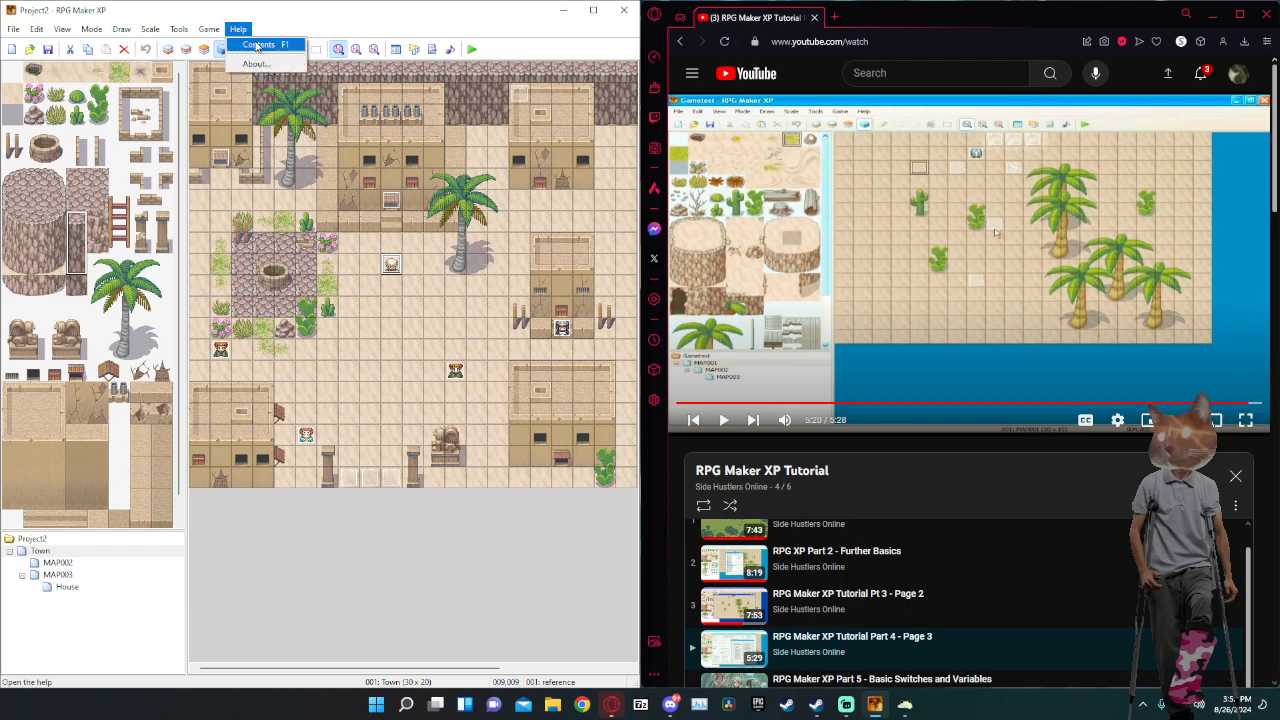
pyautogui.click(255, 65)
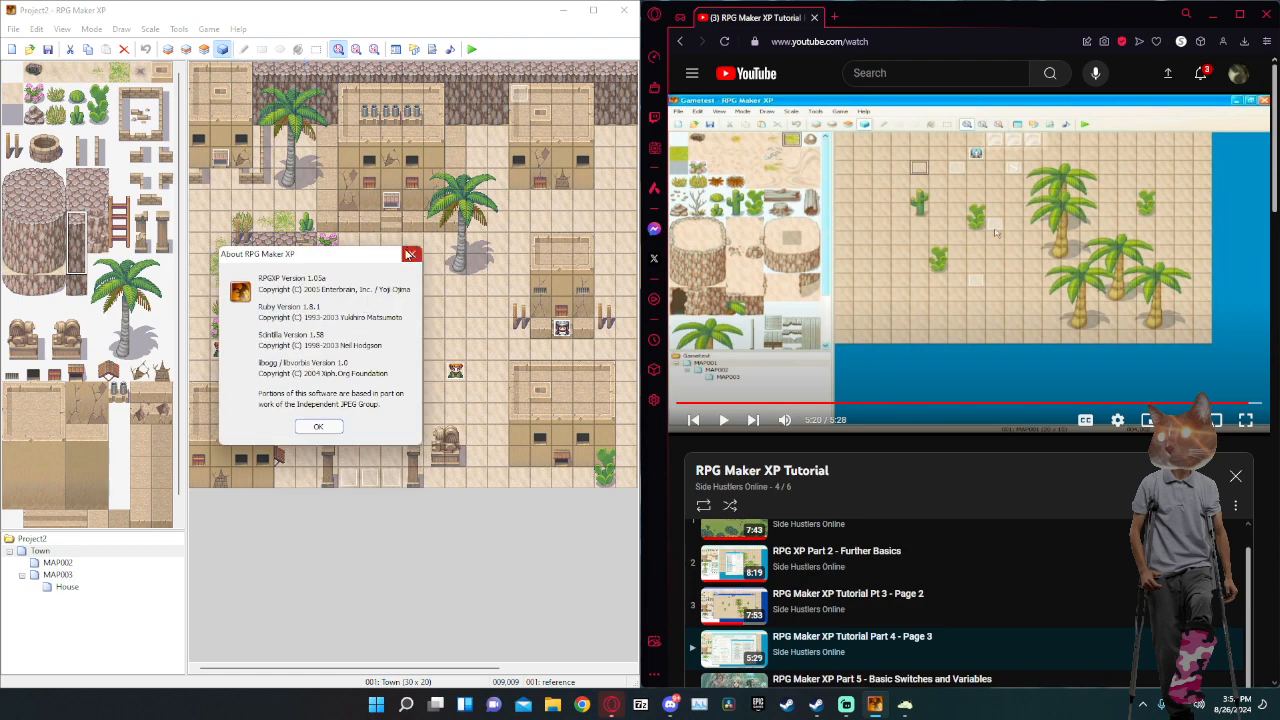
pyautogui.click(411, 254)
# Open the help contents and examine the topic list of the RGSS Reference Manual.
pyautogui.click(237, 29)
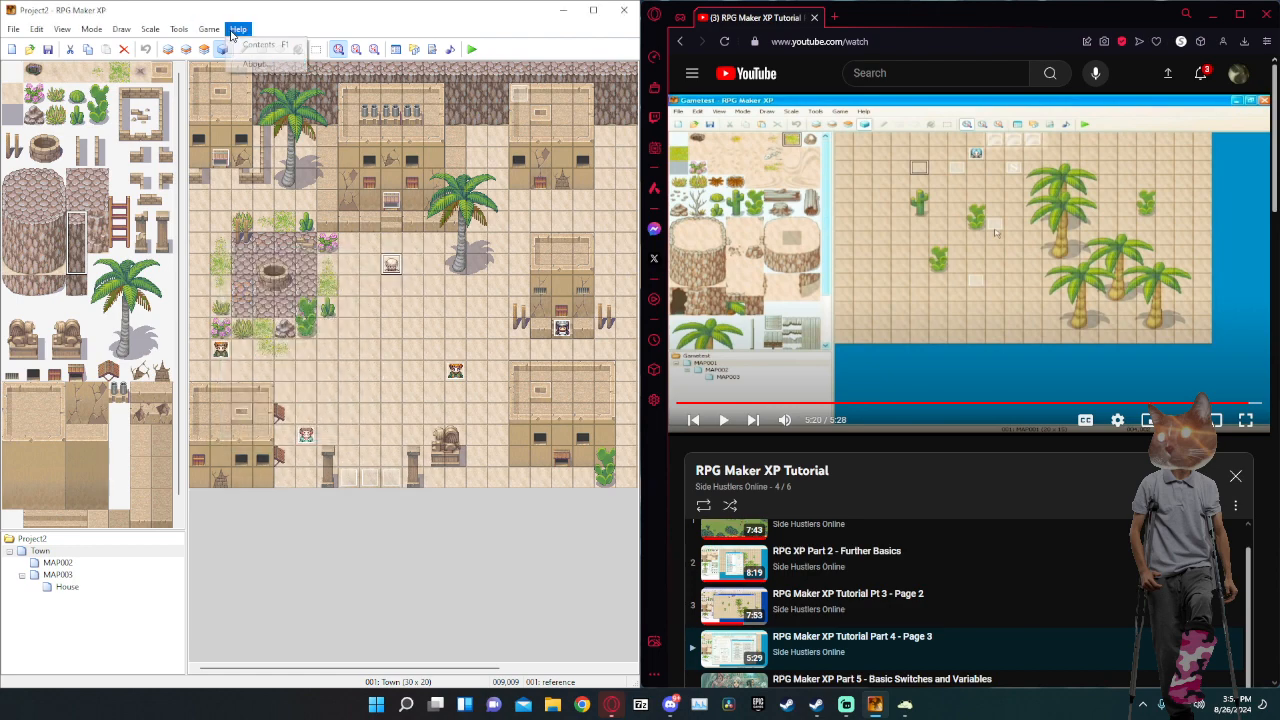
pyautogui.click(255, 45)
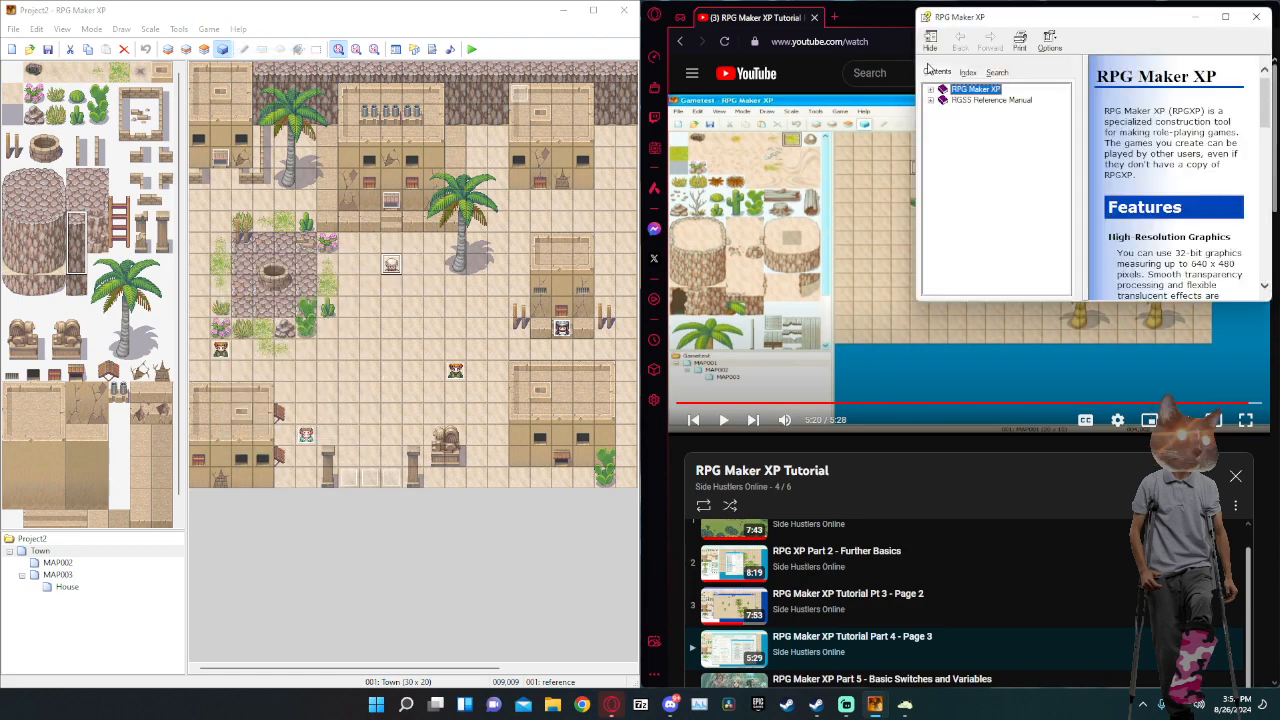
pyautogui.click(1015, 100)
pyautogui.scroll(-5, 1185, 190)
pyautogui.scroll(-15, 1185, 190)
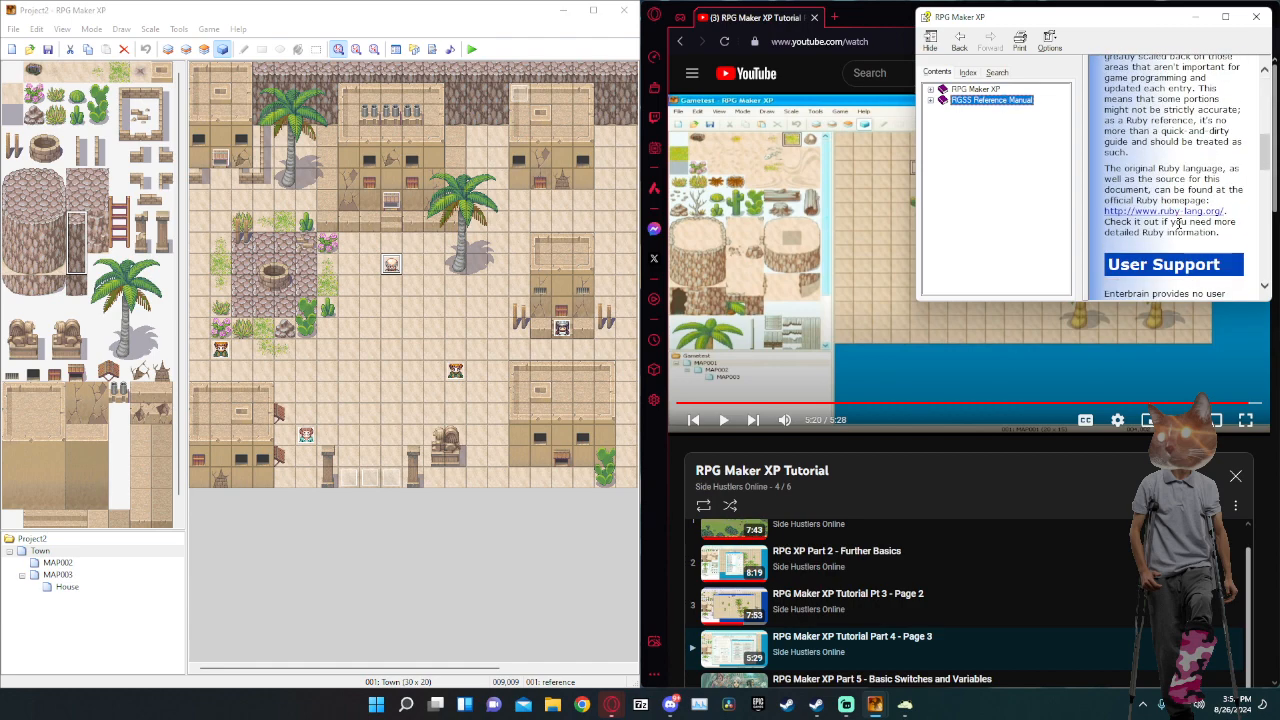
pyautogui.scroll(3, 1219, 104)
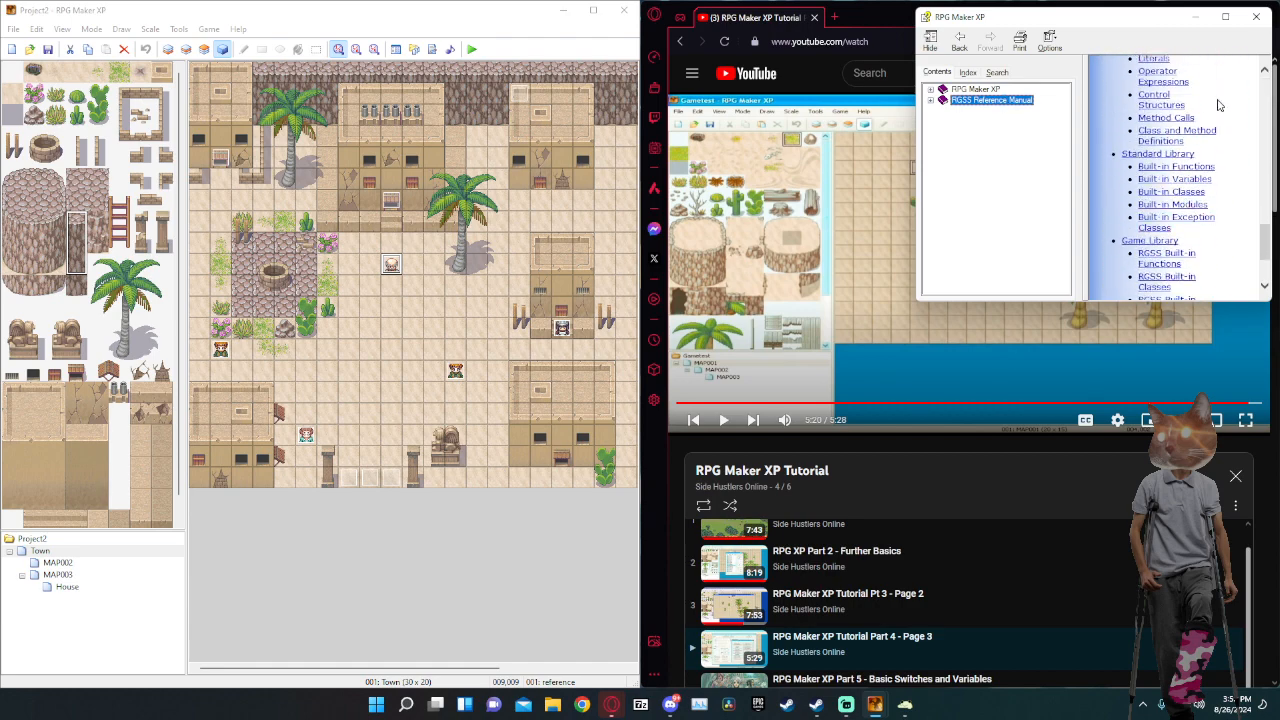
pyautogui.scroll(-5, 1205, 143)
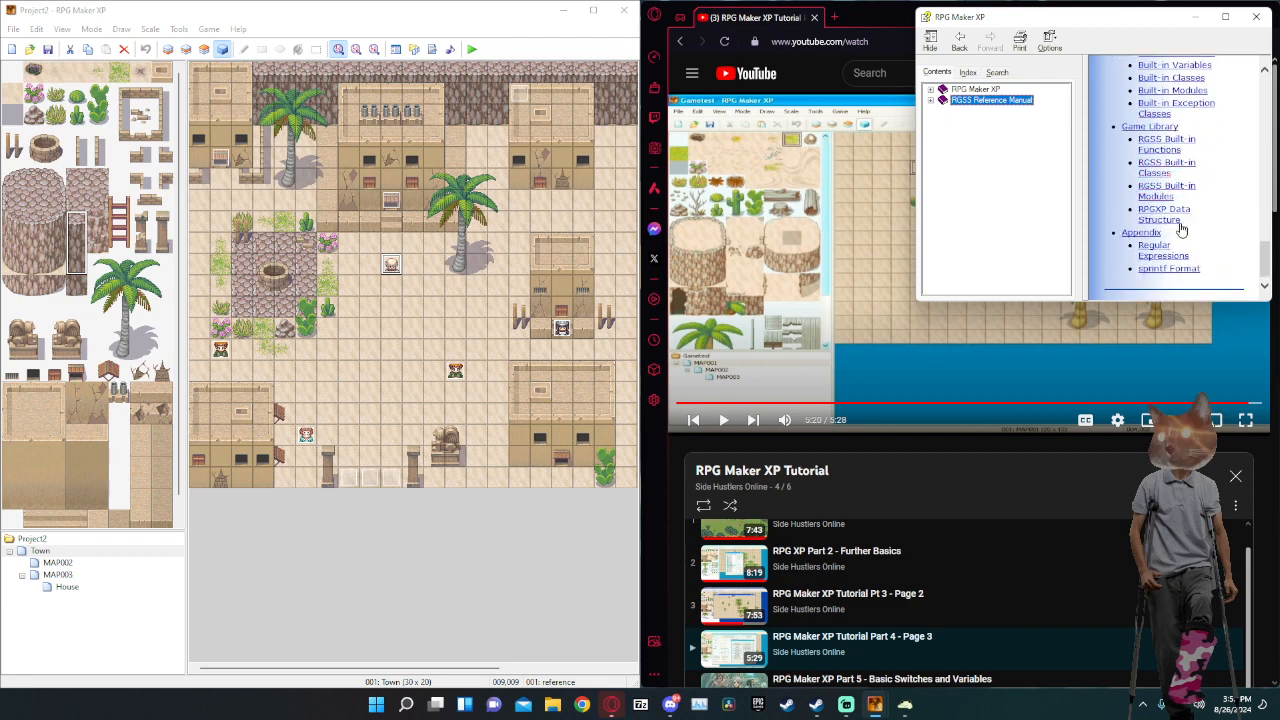
pyautogui.scroll(1, 1170, 266)
pyautogui.scroll(2, 1172, 268)
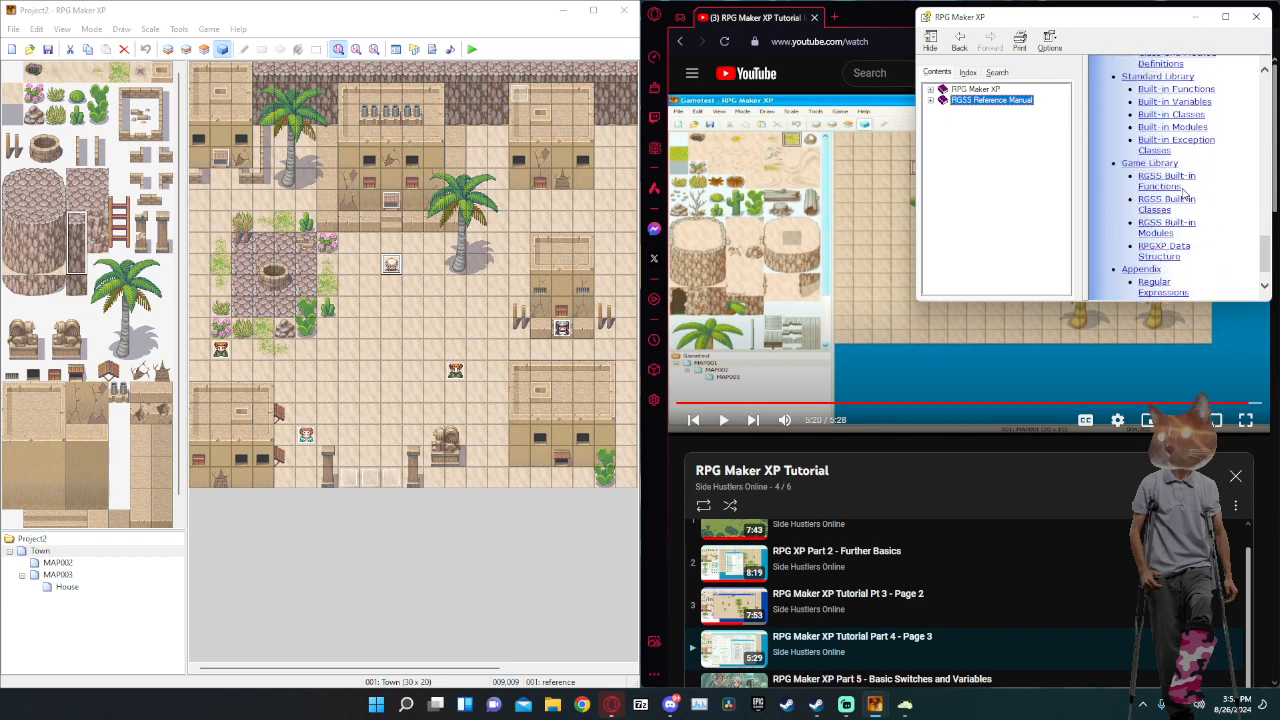
pyautogui.scroll(3, 1185, 250)
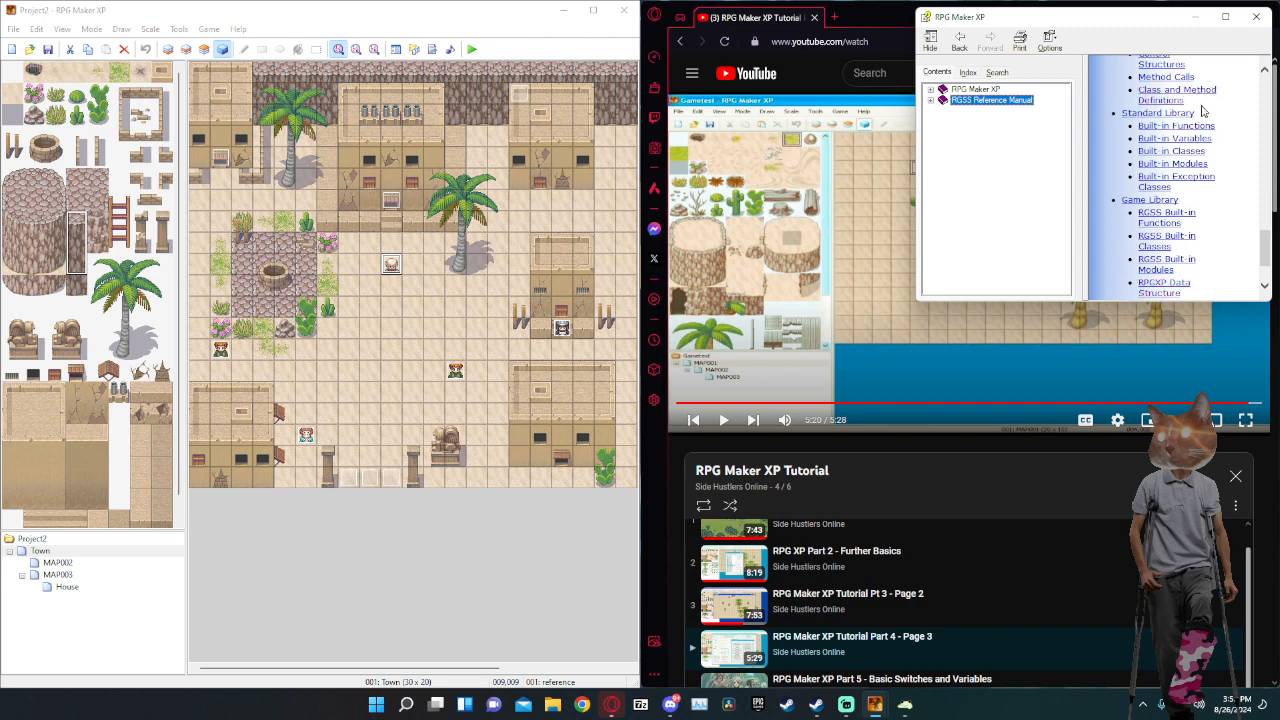
pyautogui.scroll(3, 1208, 107)
pyautogui.scroll(3, 1179, 115)
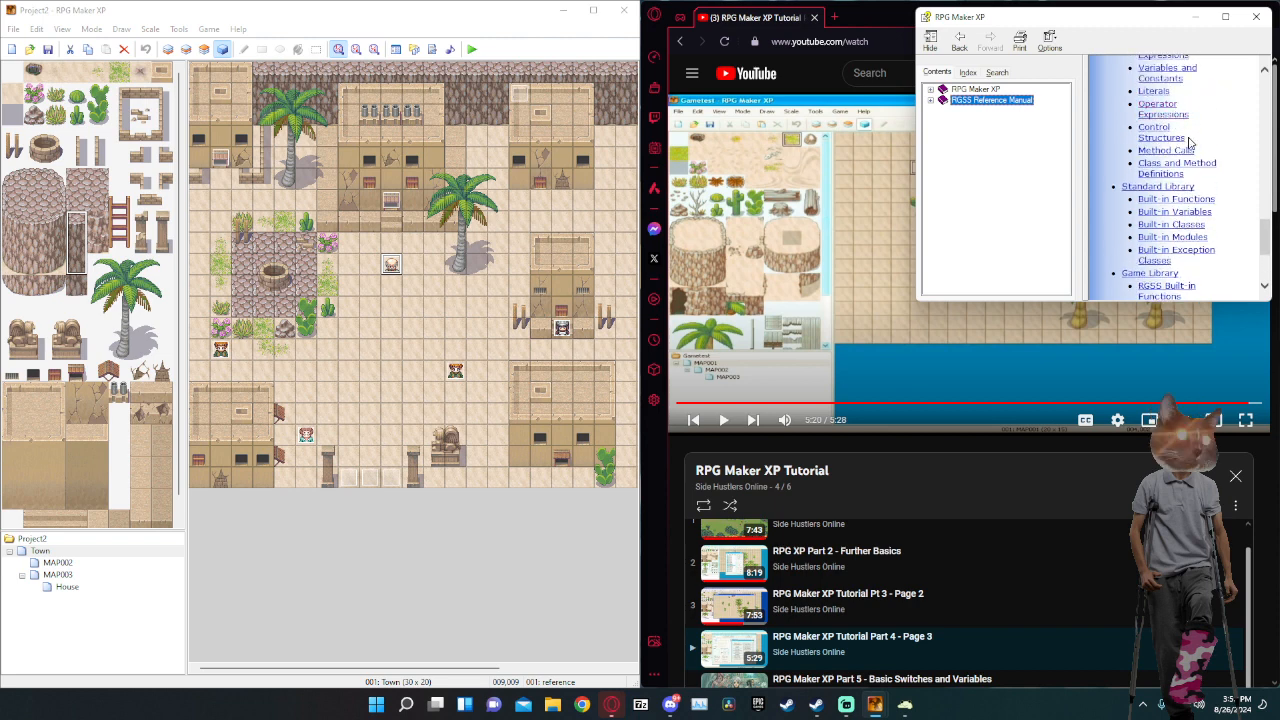
pyautogui.scroll(3, 1188, 143)
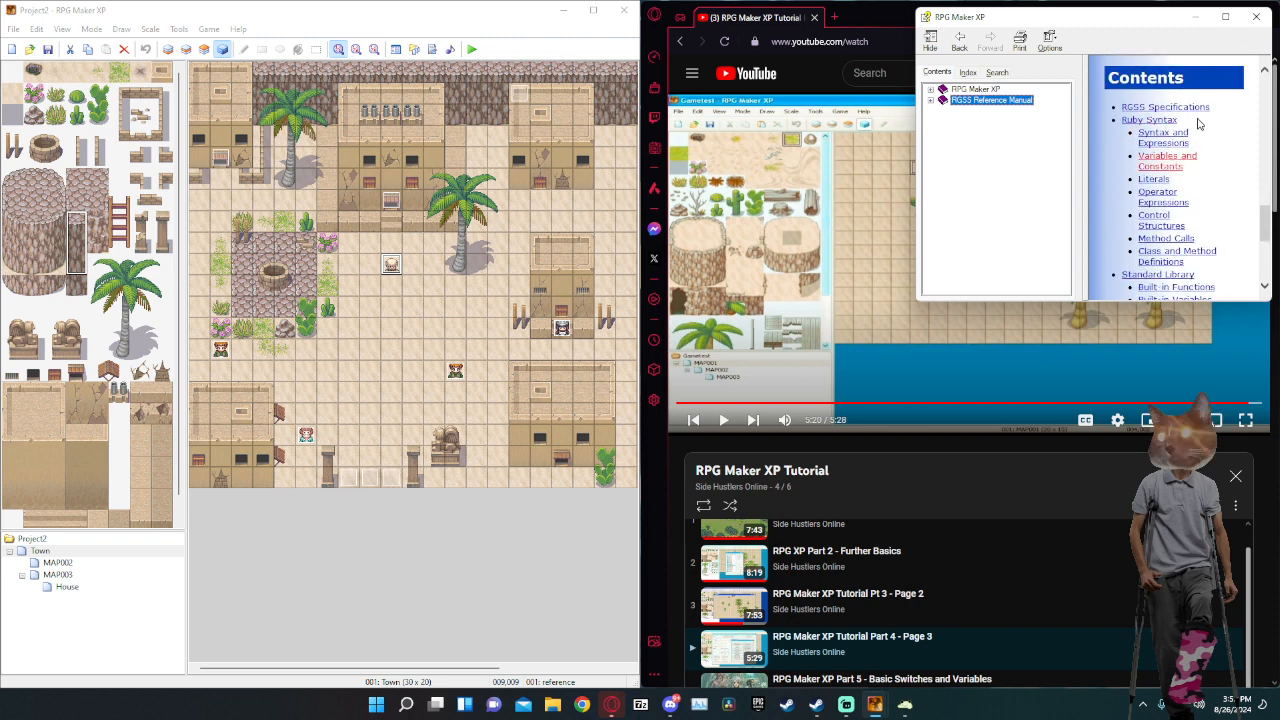
pyautogui.scroll(-3, 1190, 150)
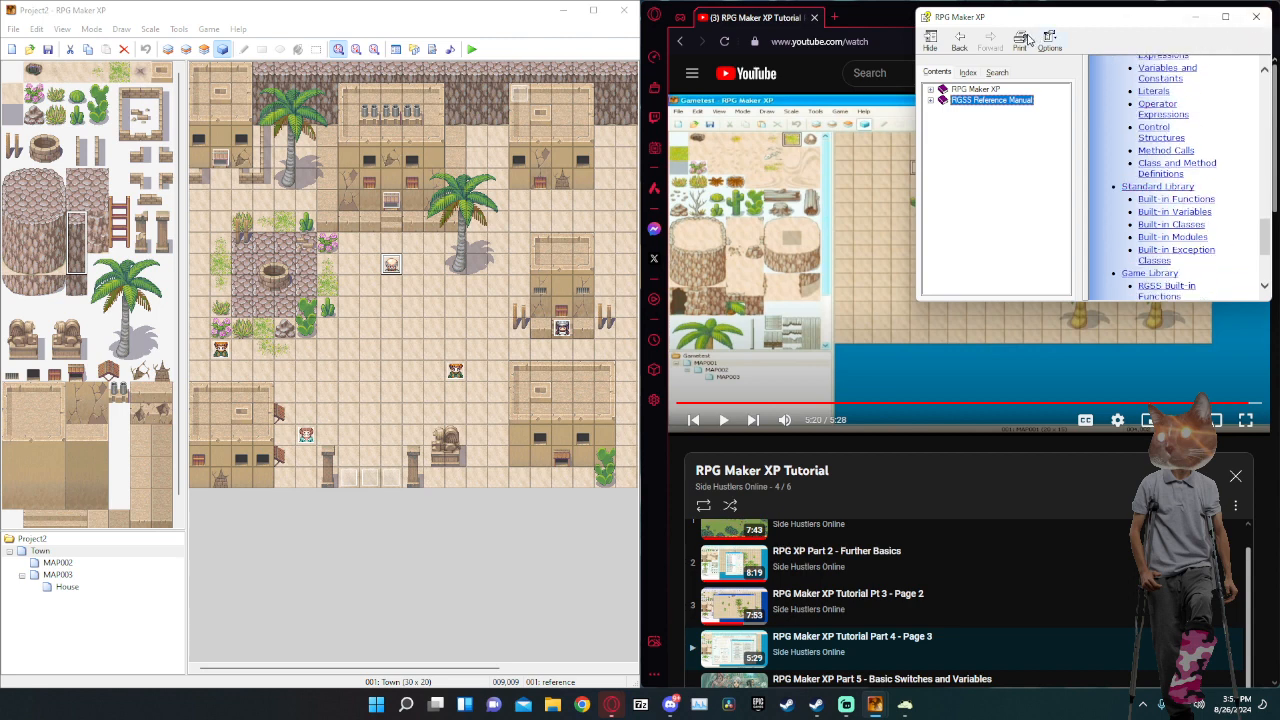
# Look up "bucket" in the help index and display the highlighted entry.
pyautogui.click(968, 78)
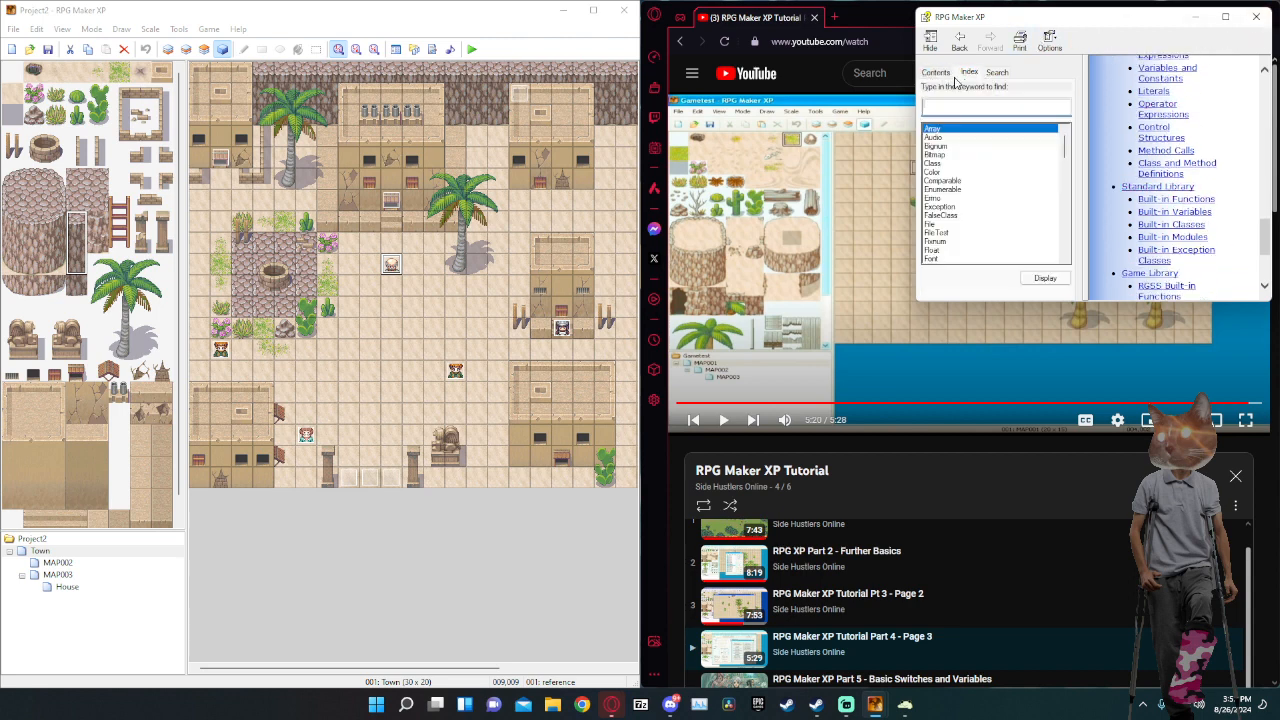
pyautogui.write('bitmap')
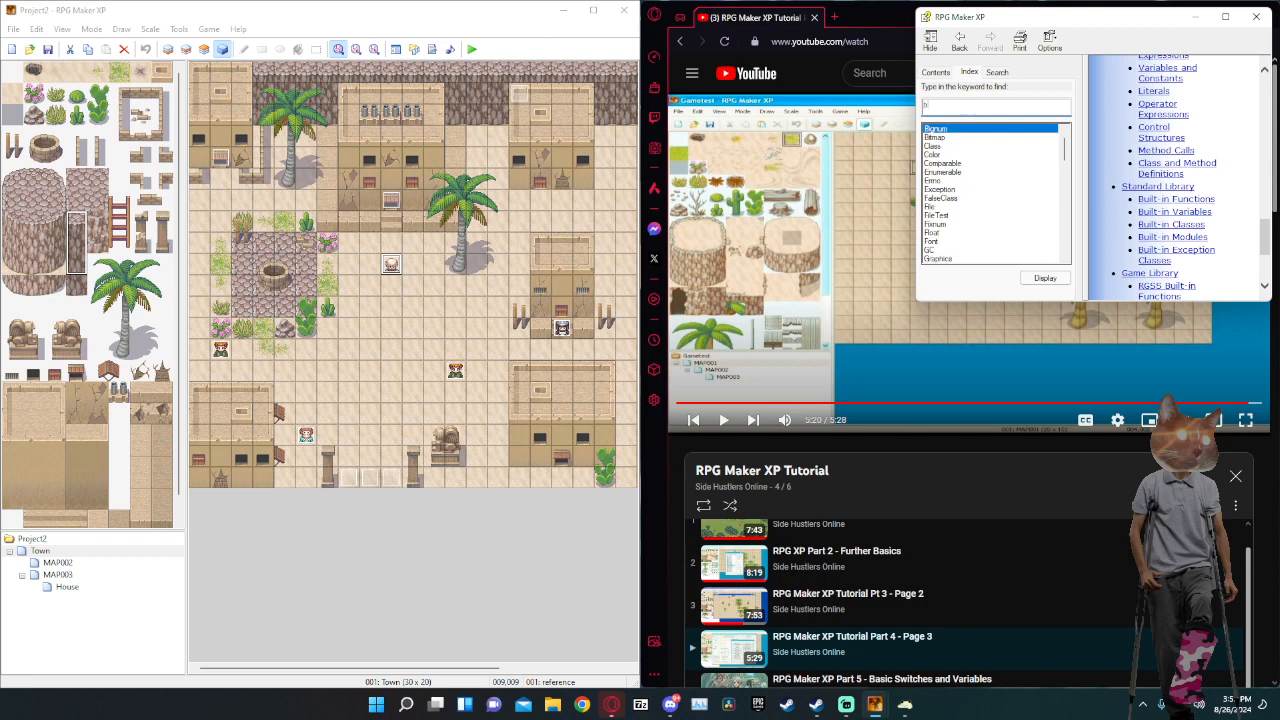
pyautogui.click(1038, 278)
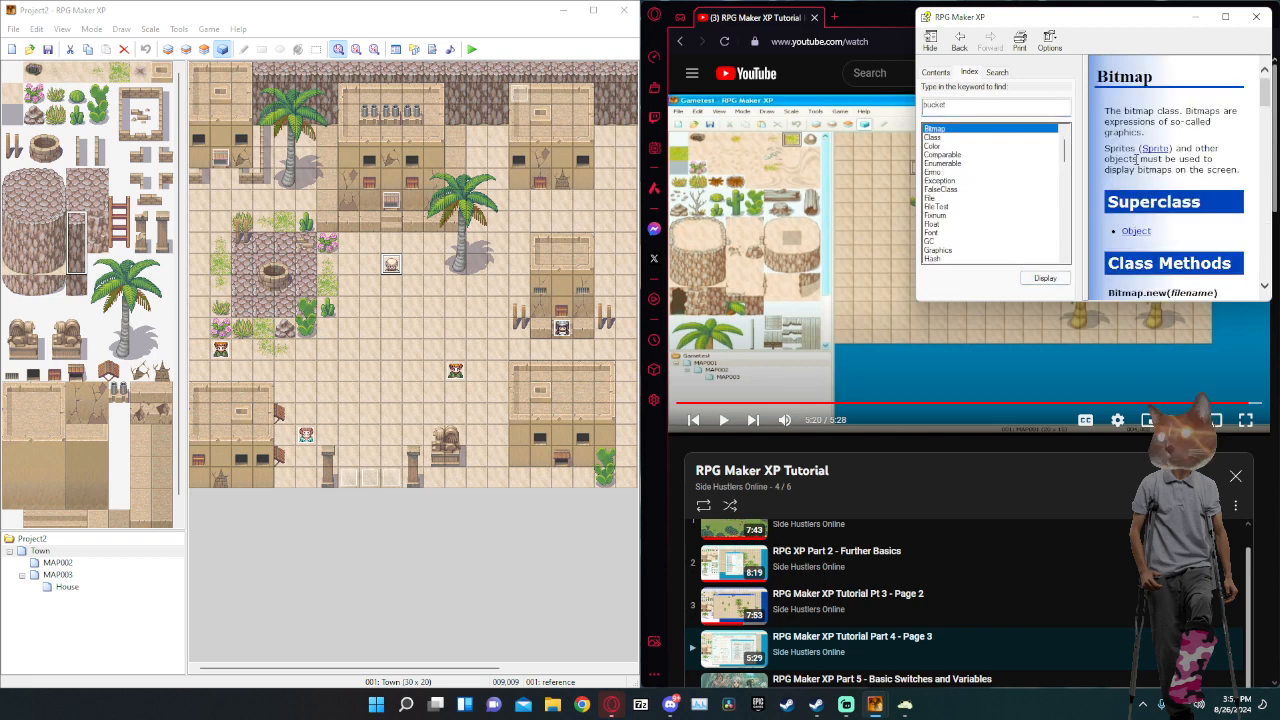
# Search the help topics for "bucket" and dismiss the resulting message.
pyautogui.click(1003, 75)
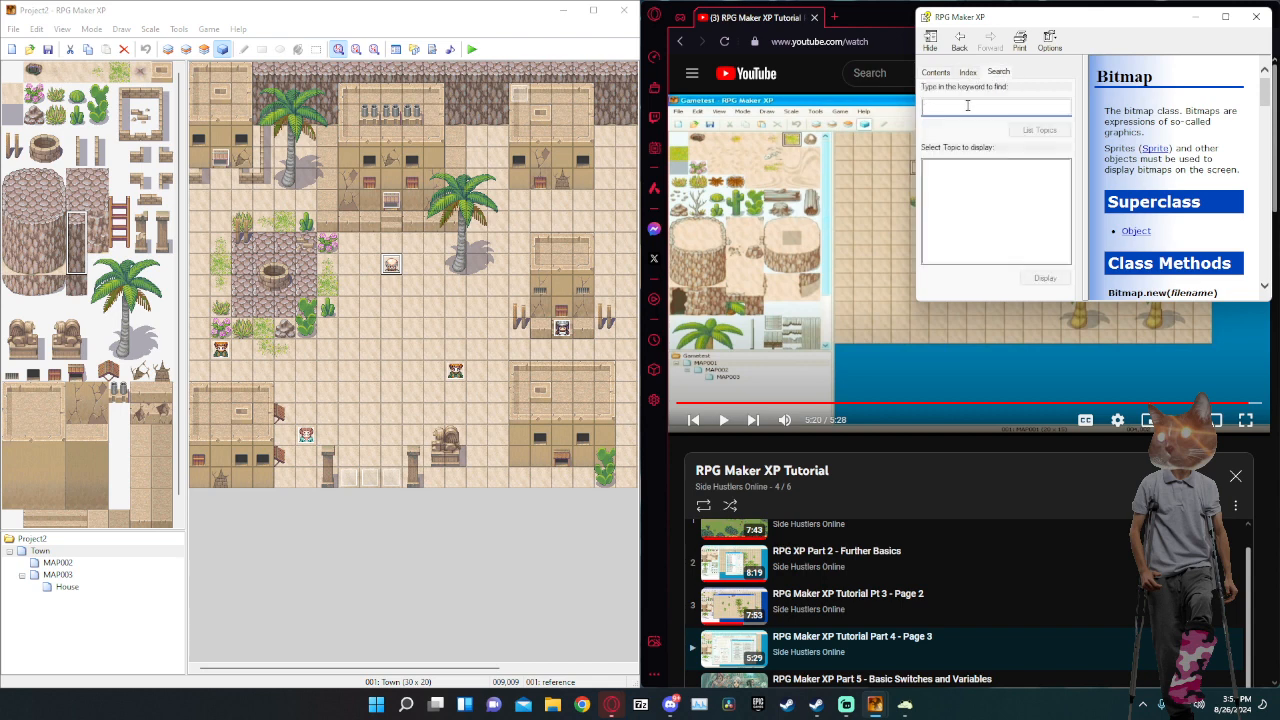
pyautogui.write('bucket\\')
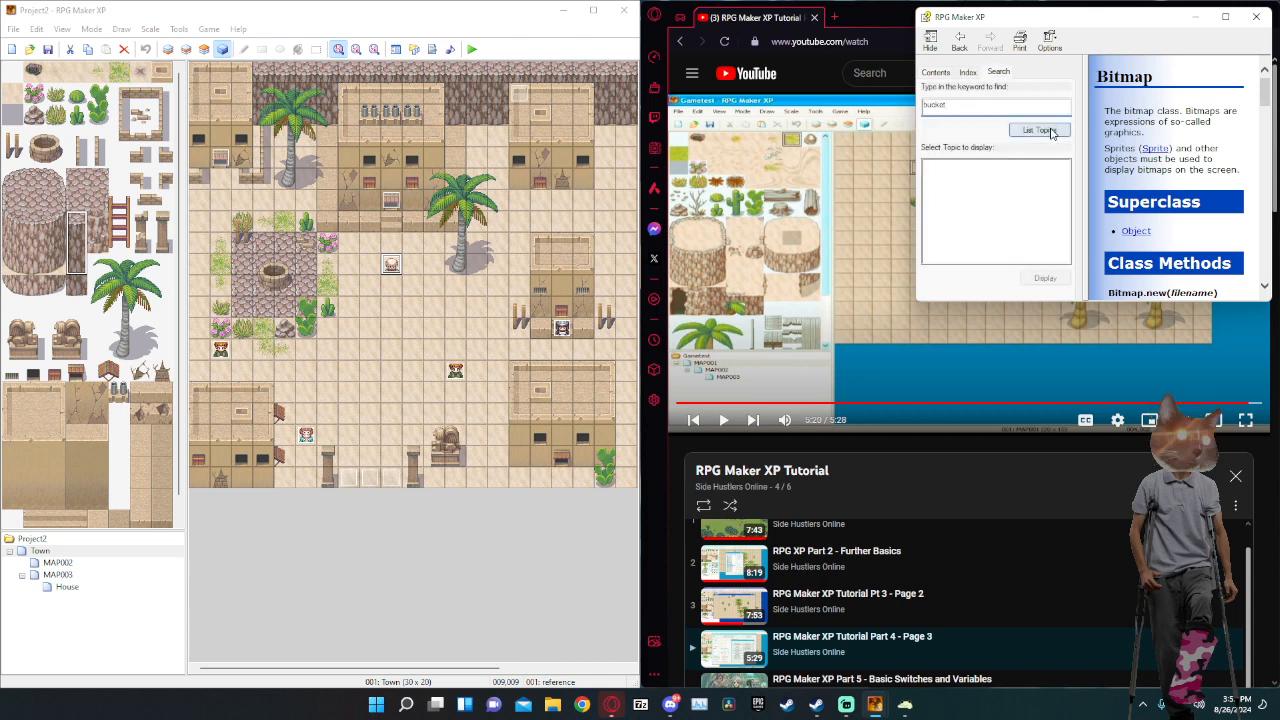
pyautogui.click(1048, 132)
pyautogui.click(651, 391)
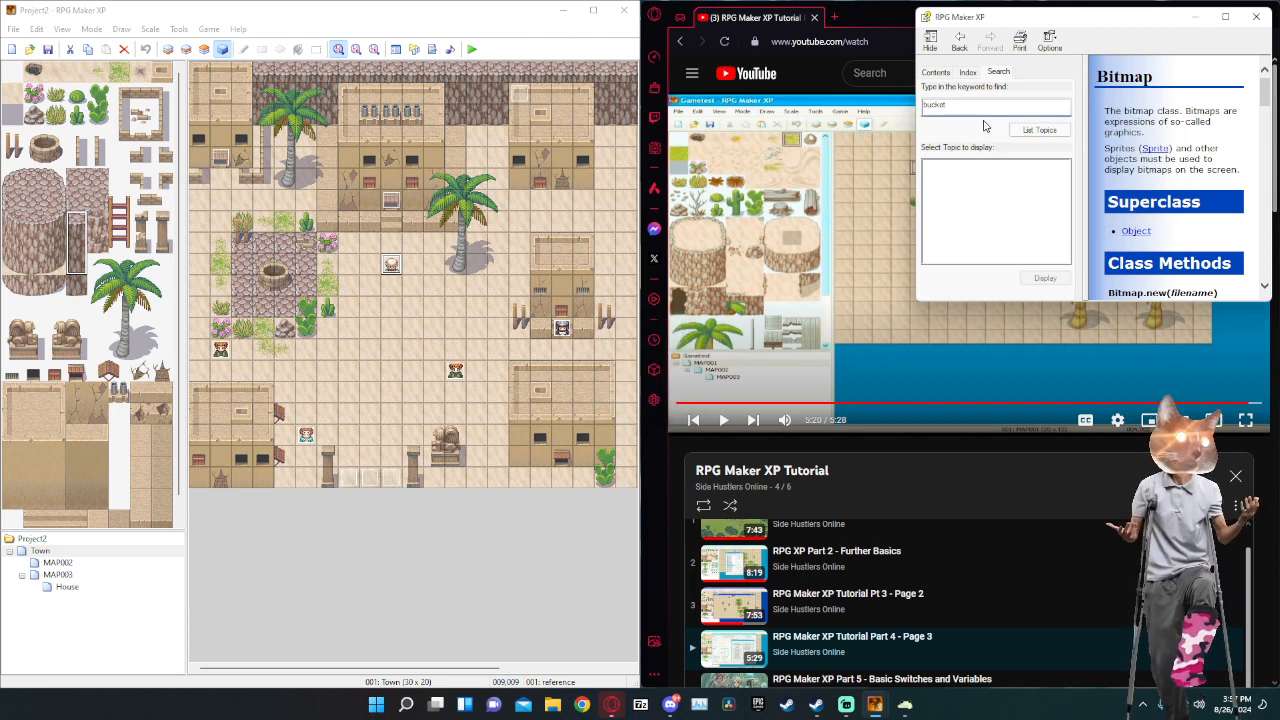
# Replace the help search keyword with "custom" and list the matching topics.
pyautogui.press('BackSpace')
pyautogui.press('BackSpace')
pyautogui.press('BackSpace')
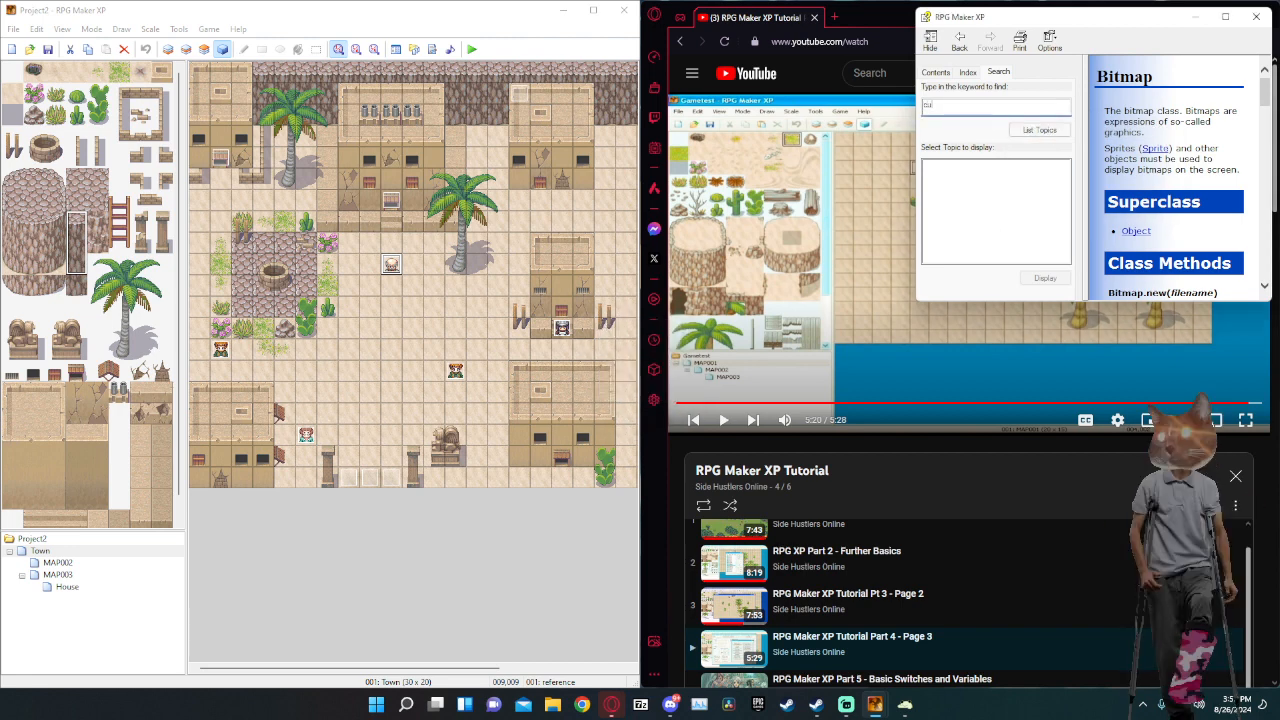
pyautogui.click(1040, 131)
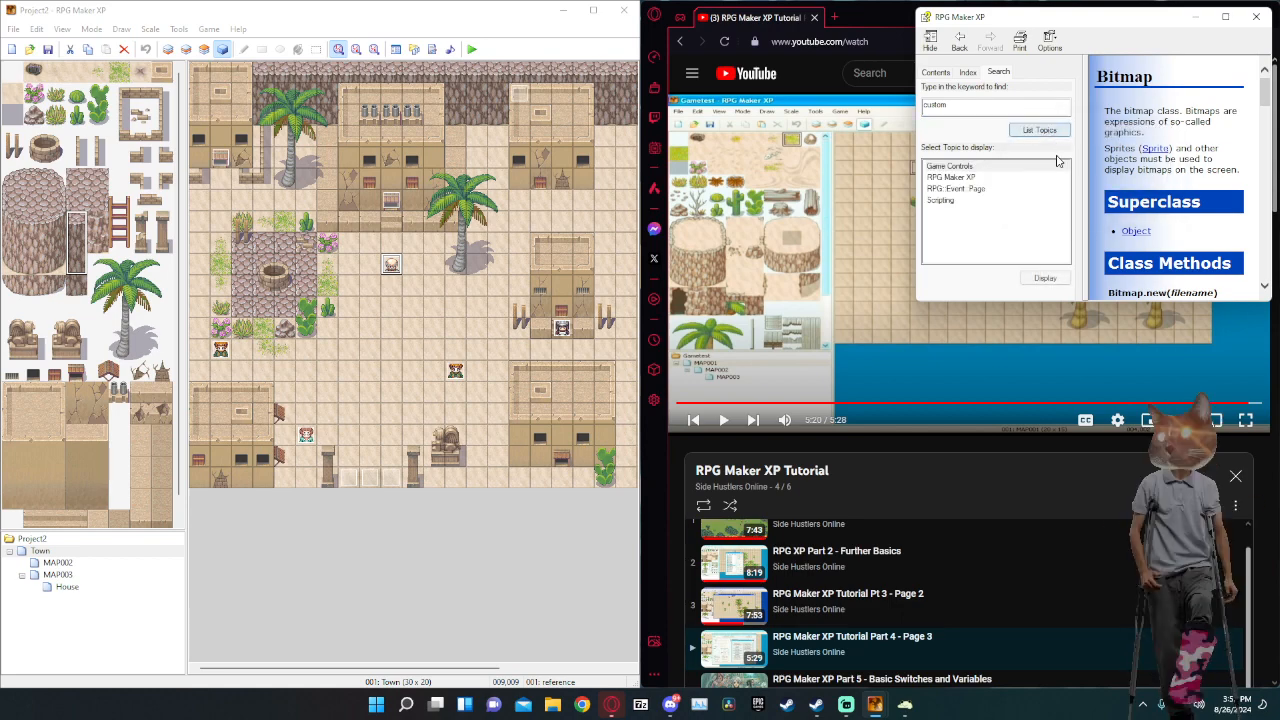
# Display the Scripting topic from the "custom" search results and close the help.
pyautogui.click(995, 178)
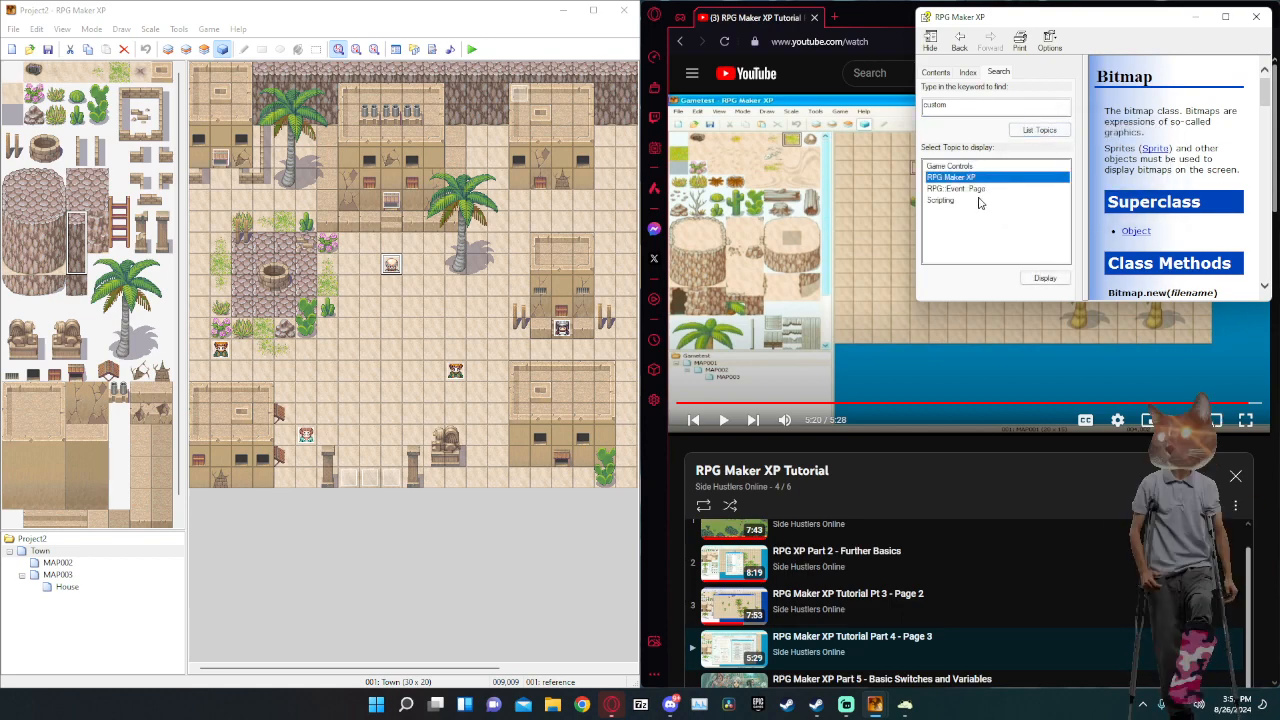
pyautogui.doubleClick(979, 200)
pyautogui.click(1255, 18)
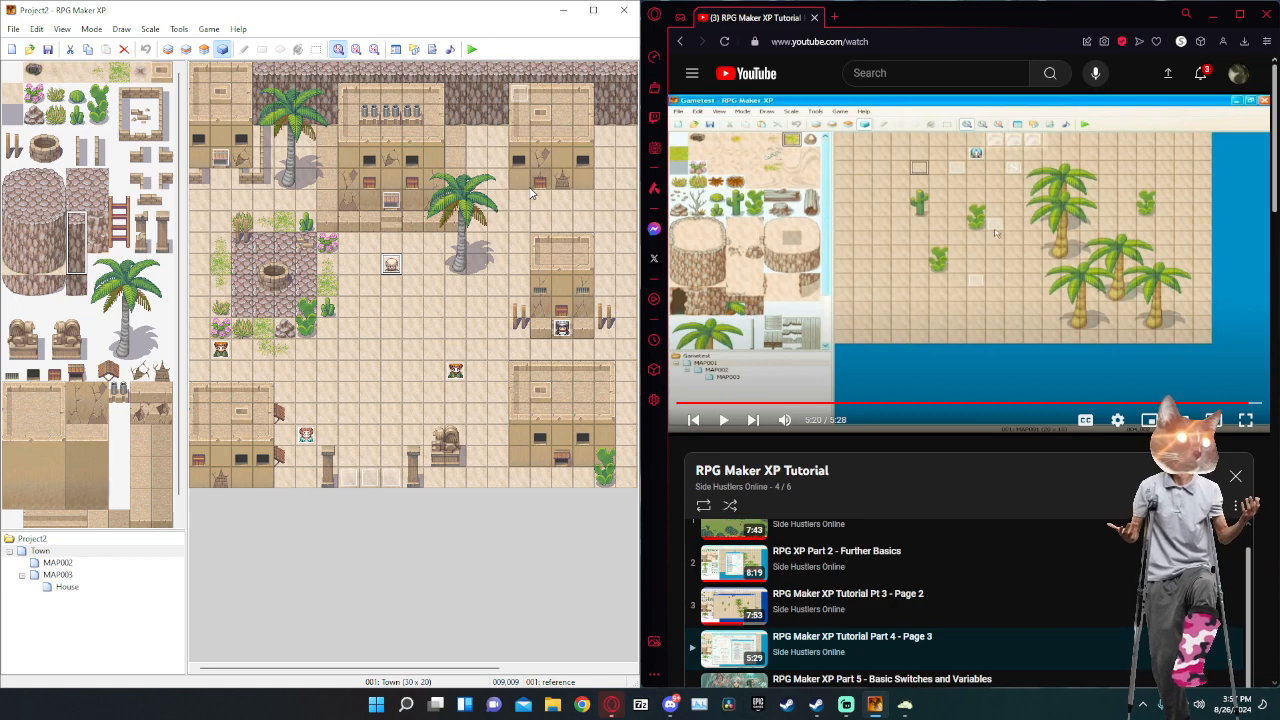
pyautogui.click(374, 49)
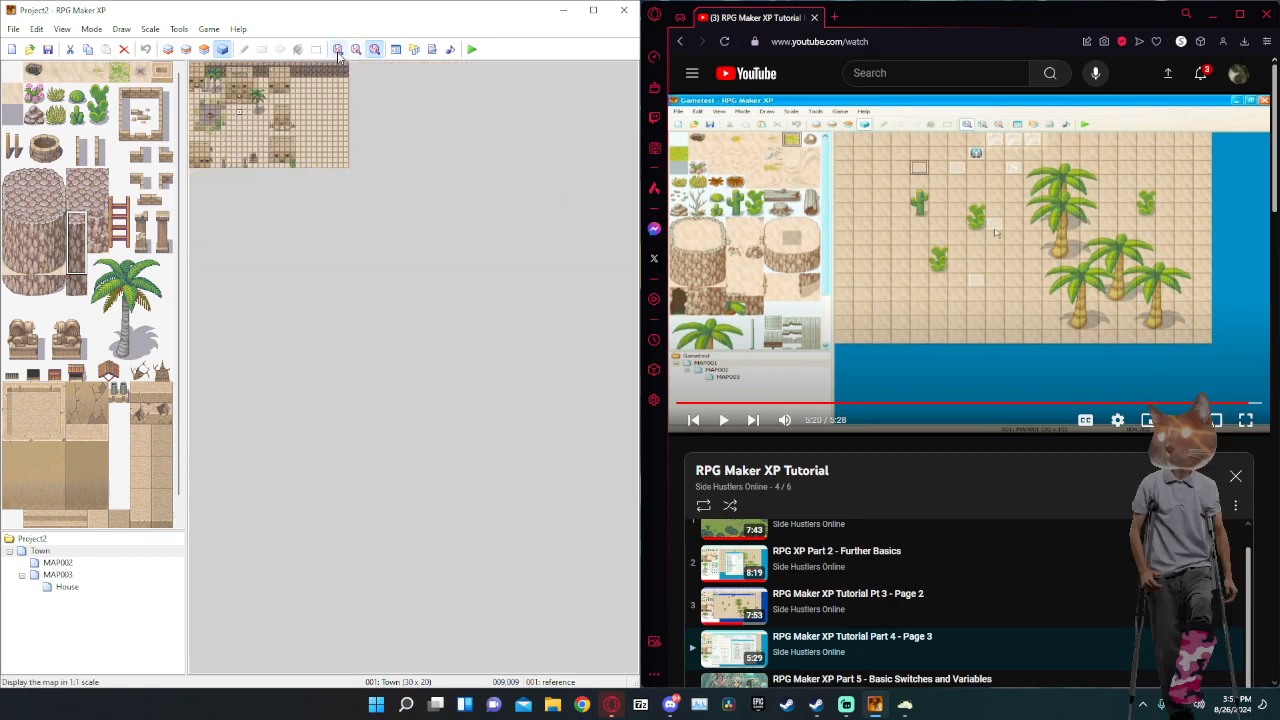
pyautogui.click(339, 50)
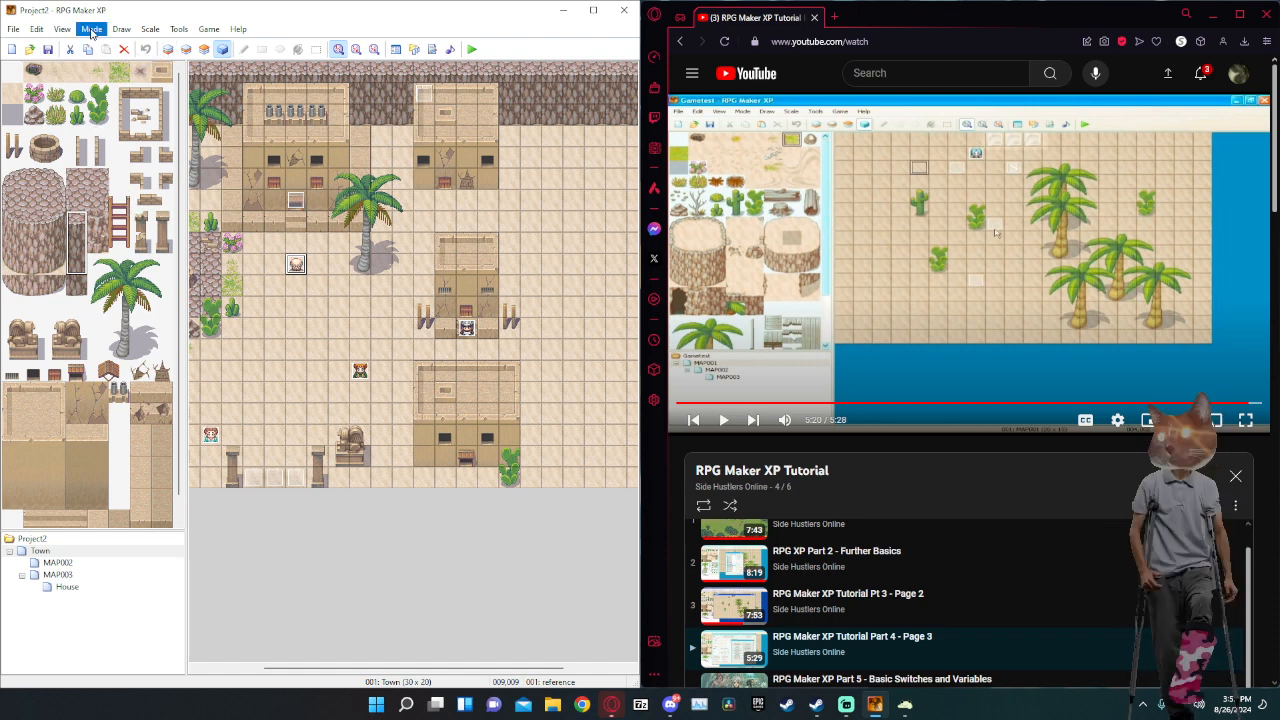
pyautogui.click(36, 30)
pyautogui.moveTo(10, 31)
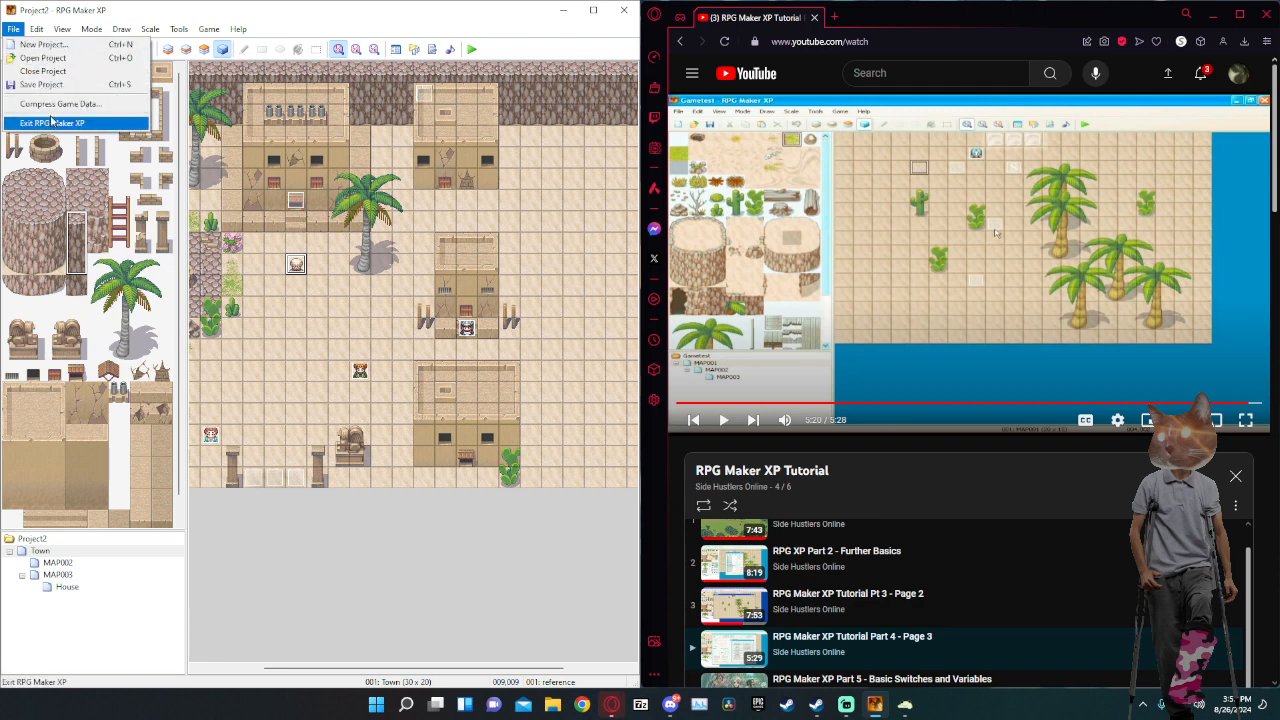
pyautogui.moveTo(110, 33)
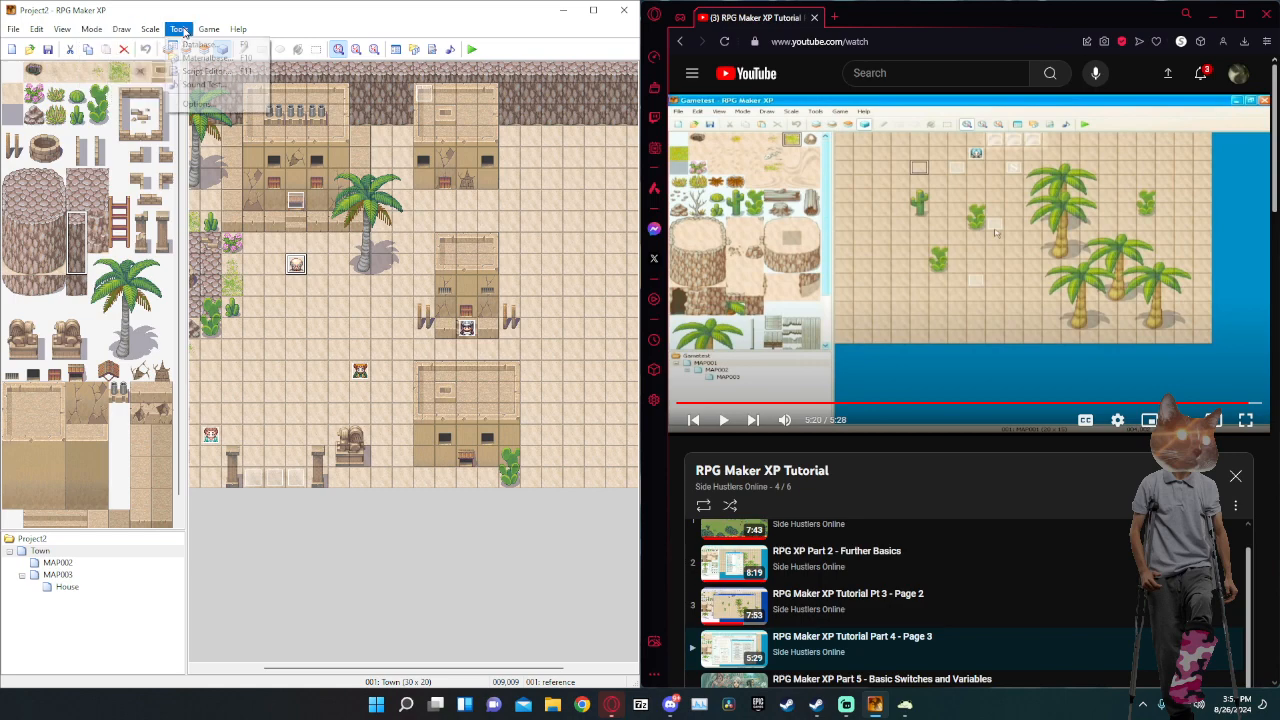
pyautogui.moveTo(209, 30)
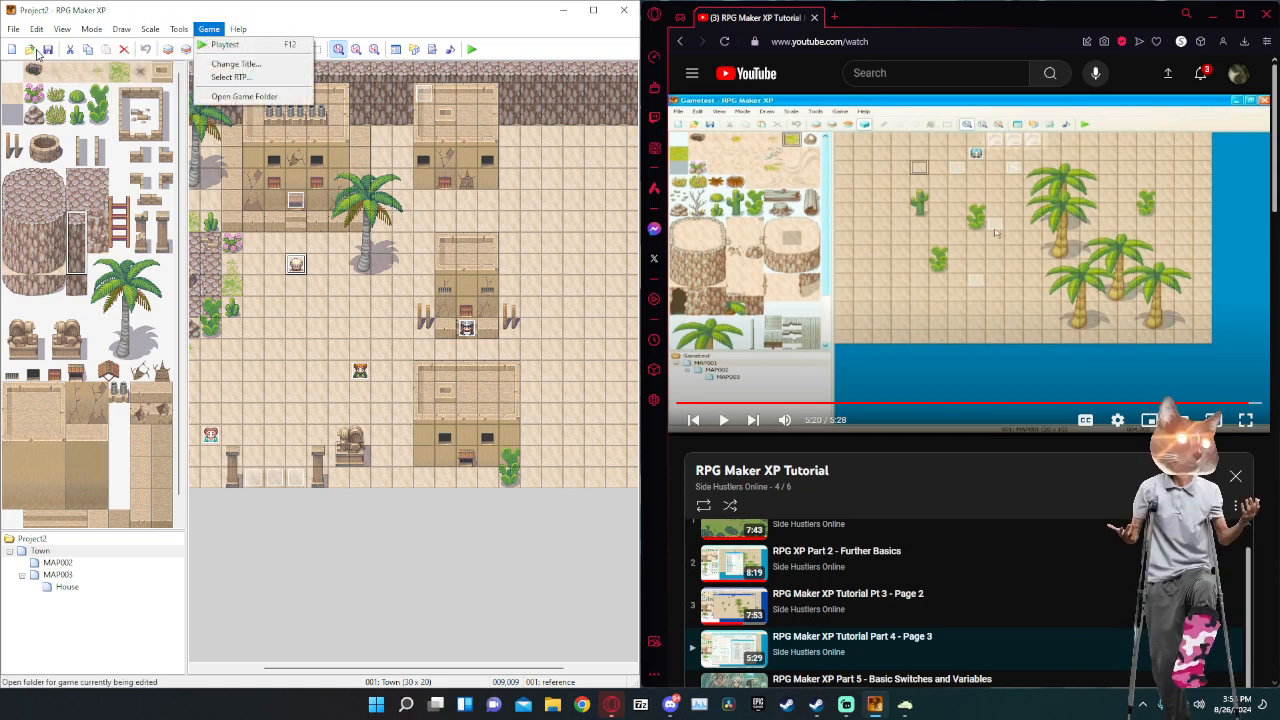
pyautogui.click(396, 4)
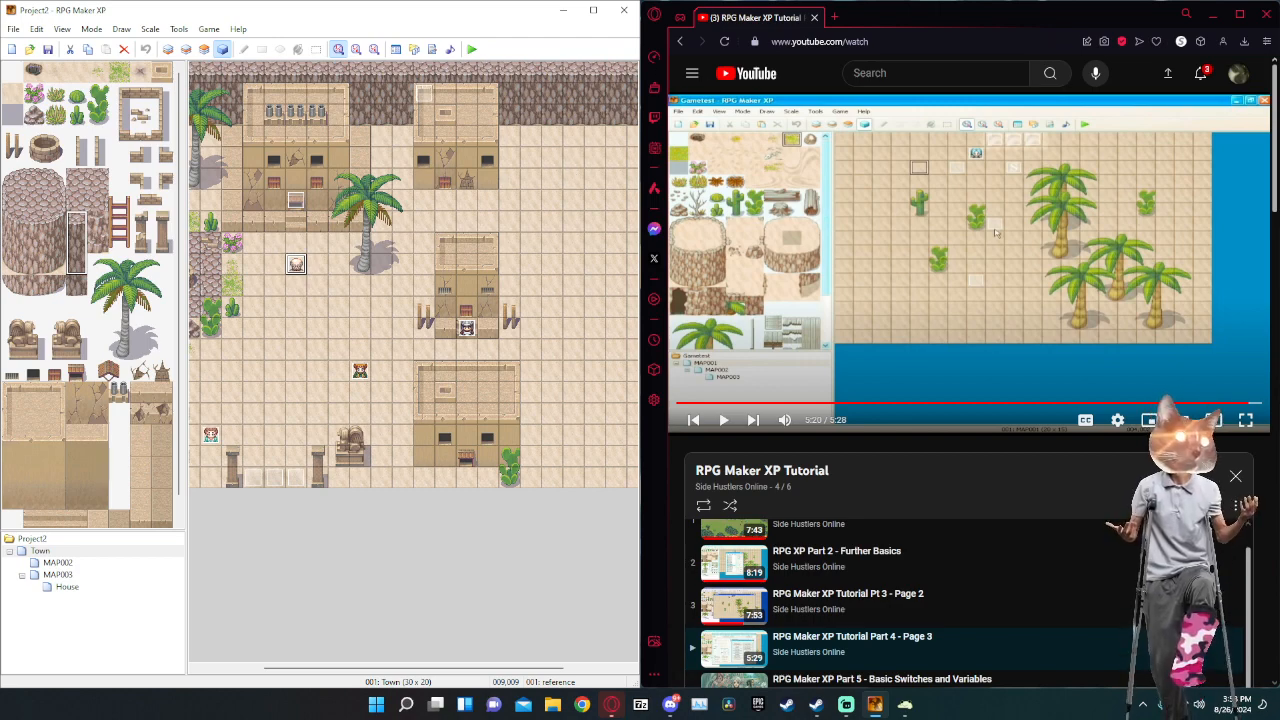
# Open the background music command of the parallel-process event on the Town map's upper house and preview the 025-Town03 track.
pyautogui.doubleClick(422, 96)
pyautogui.doubleClick(347, 228)
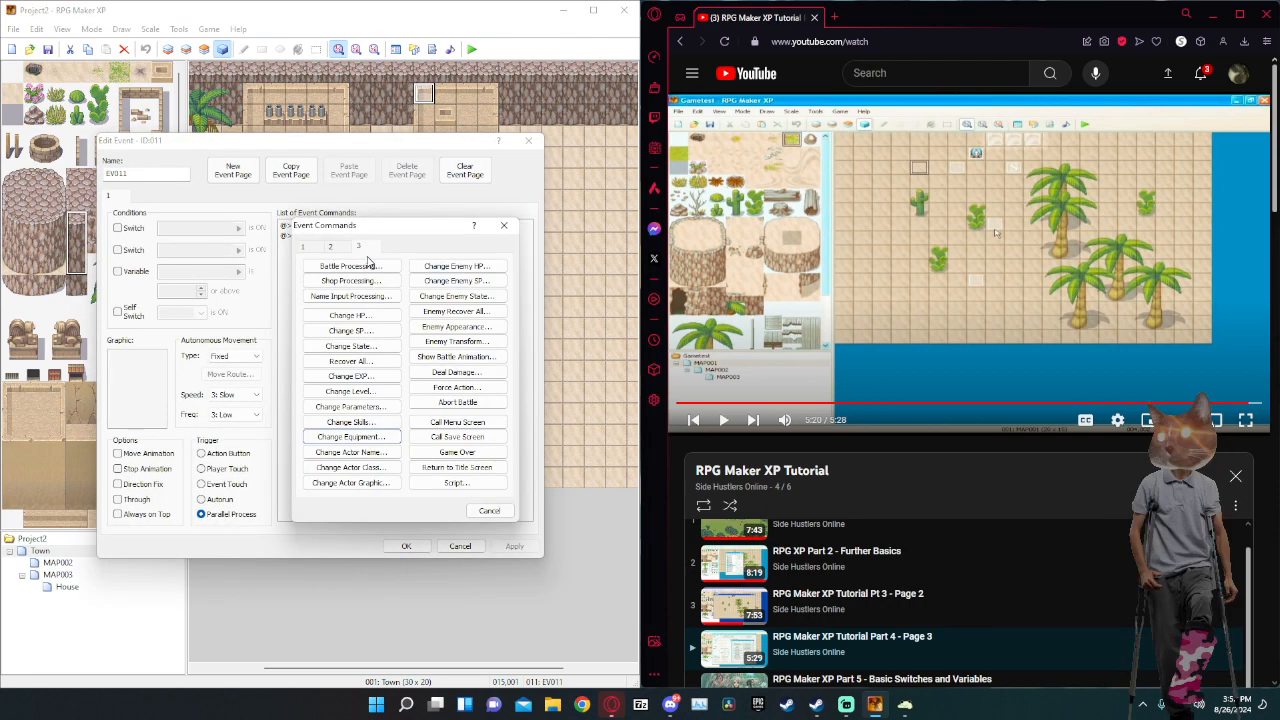
pyautogui.click(500, 228)
pyautogui.rightClick(318, 228)
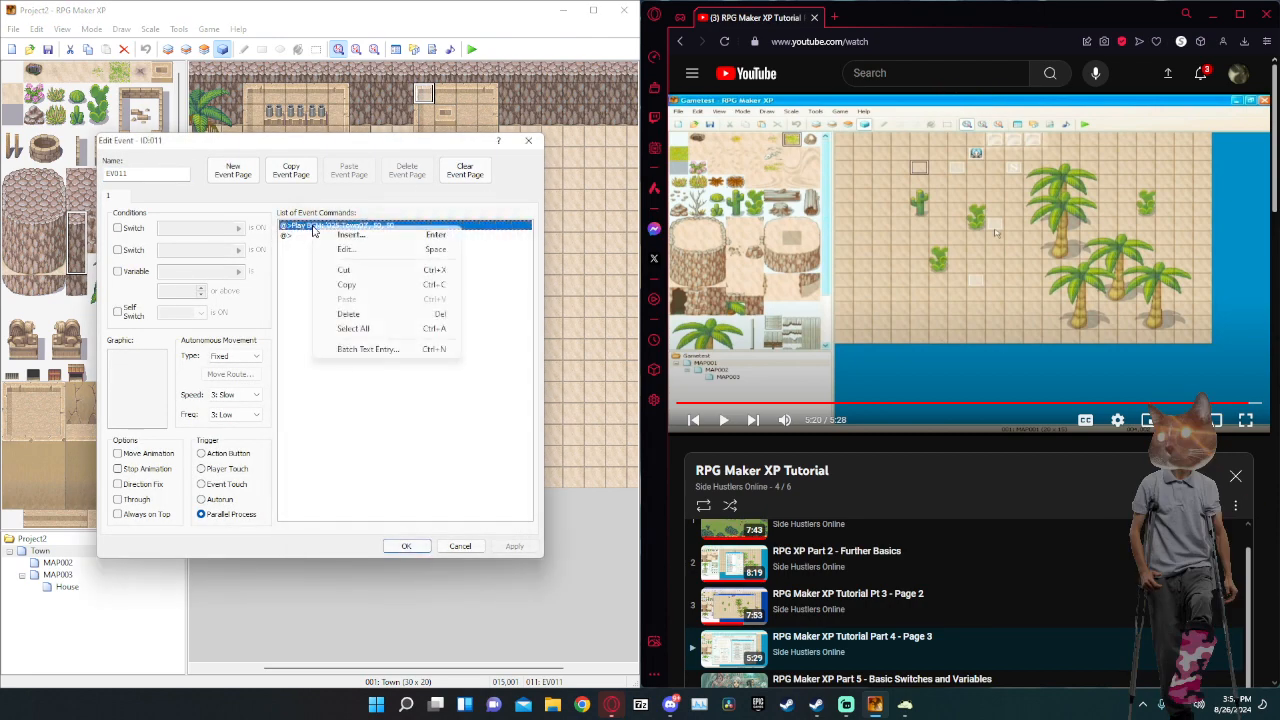
pyautogui.click(360, 250)
pyautogui.click(458, 256)
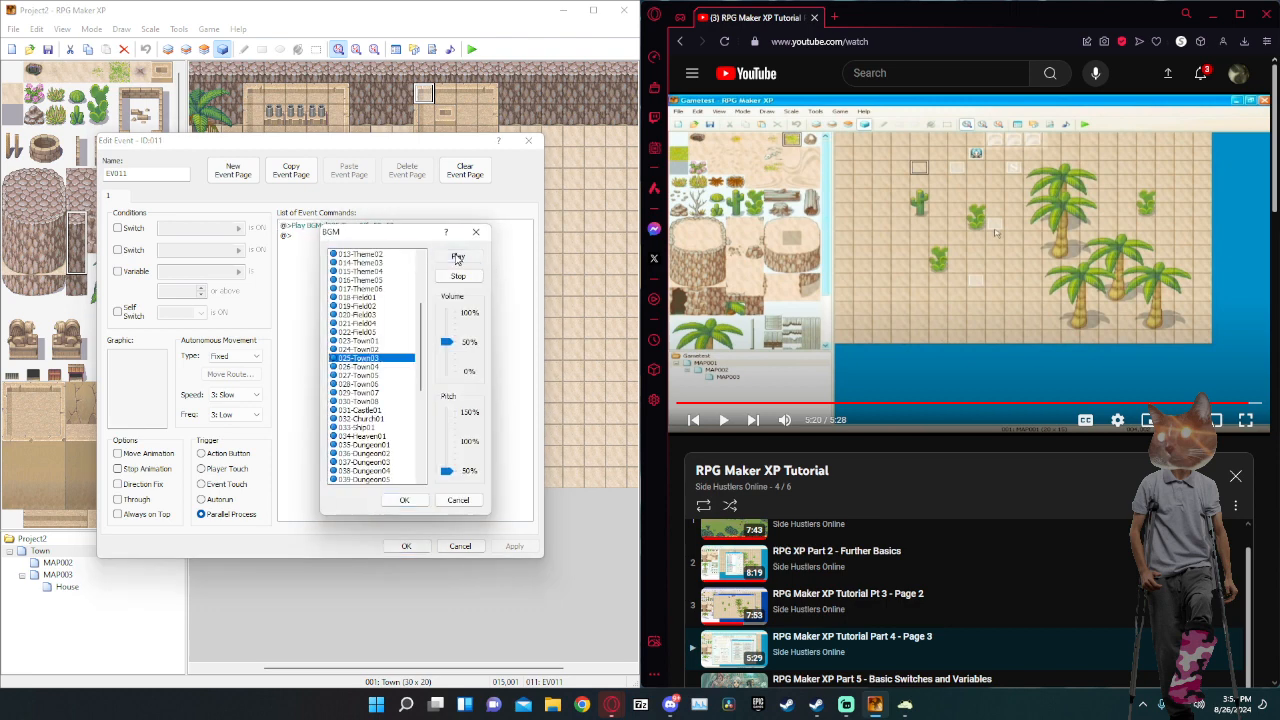